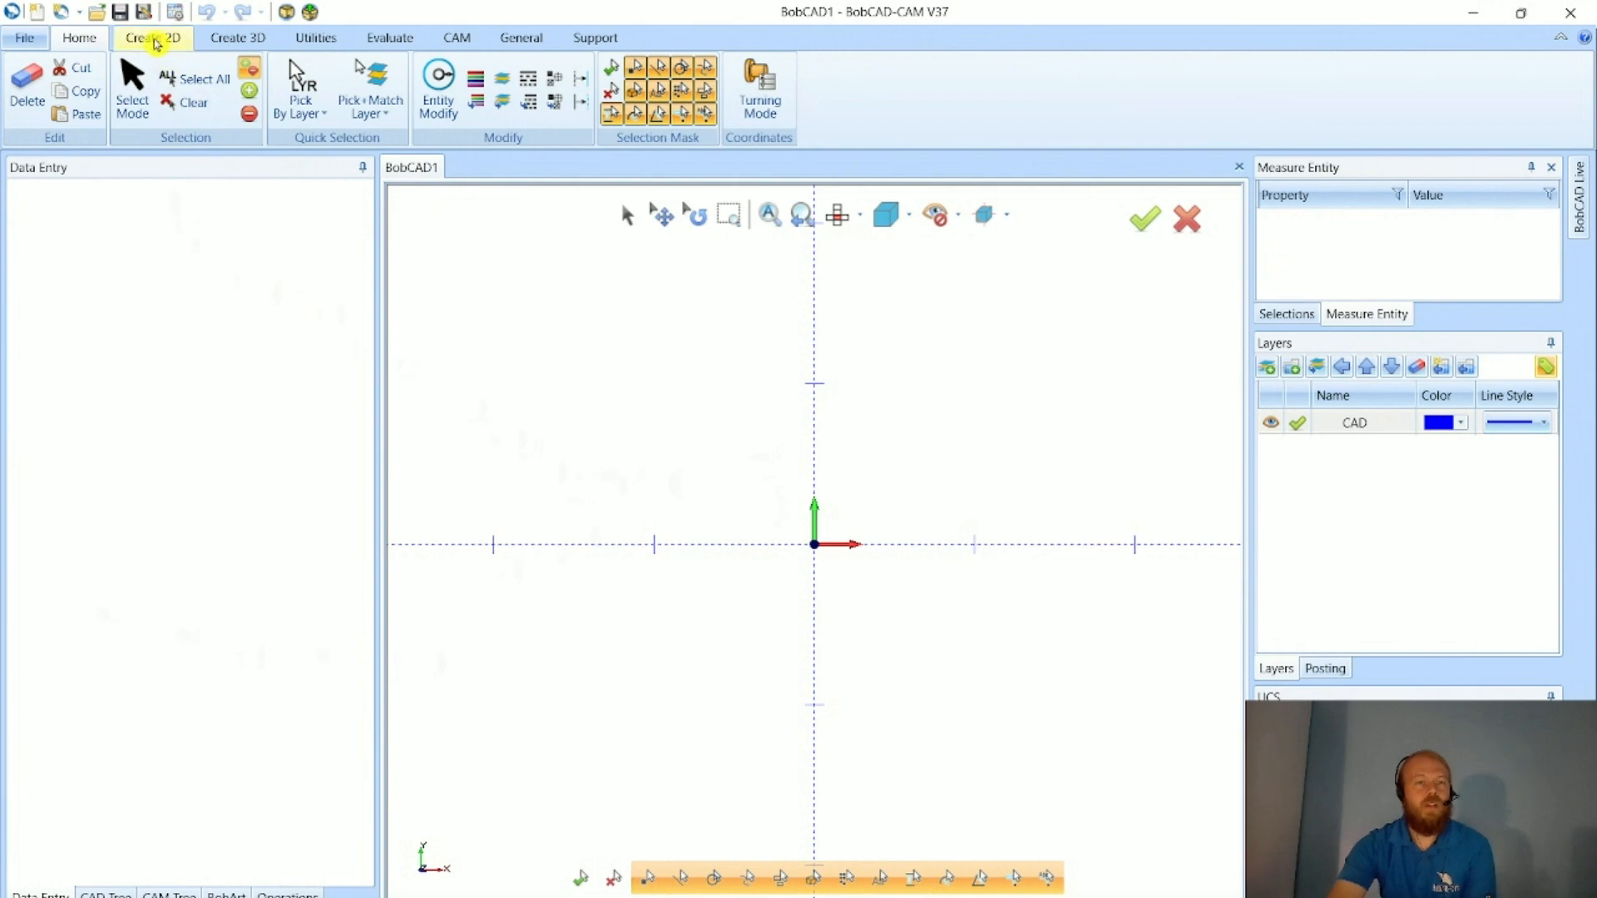
- Draw a full circle with a diameter of 4 centred on the origin
{"action": "left_click", "coordinate": [154, 40]}
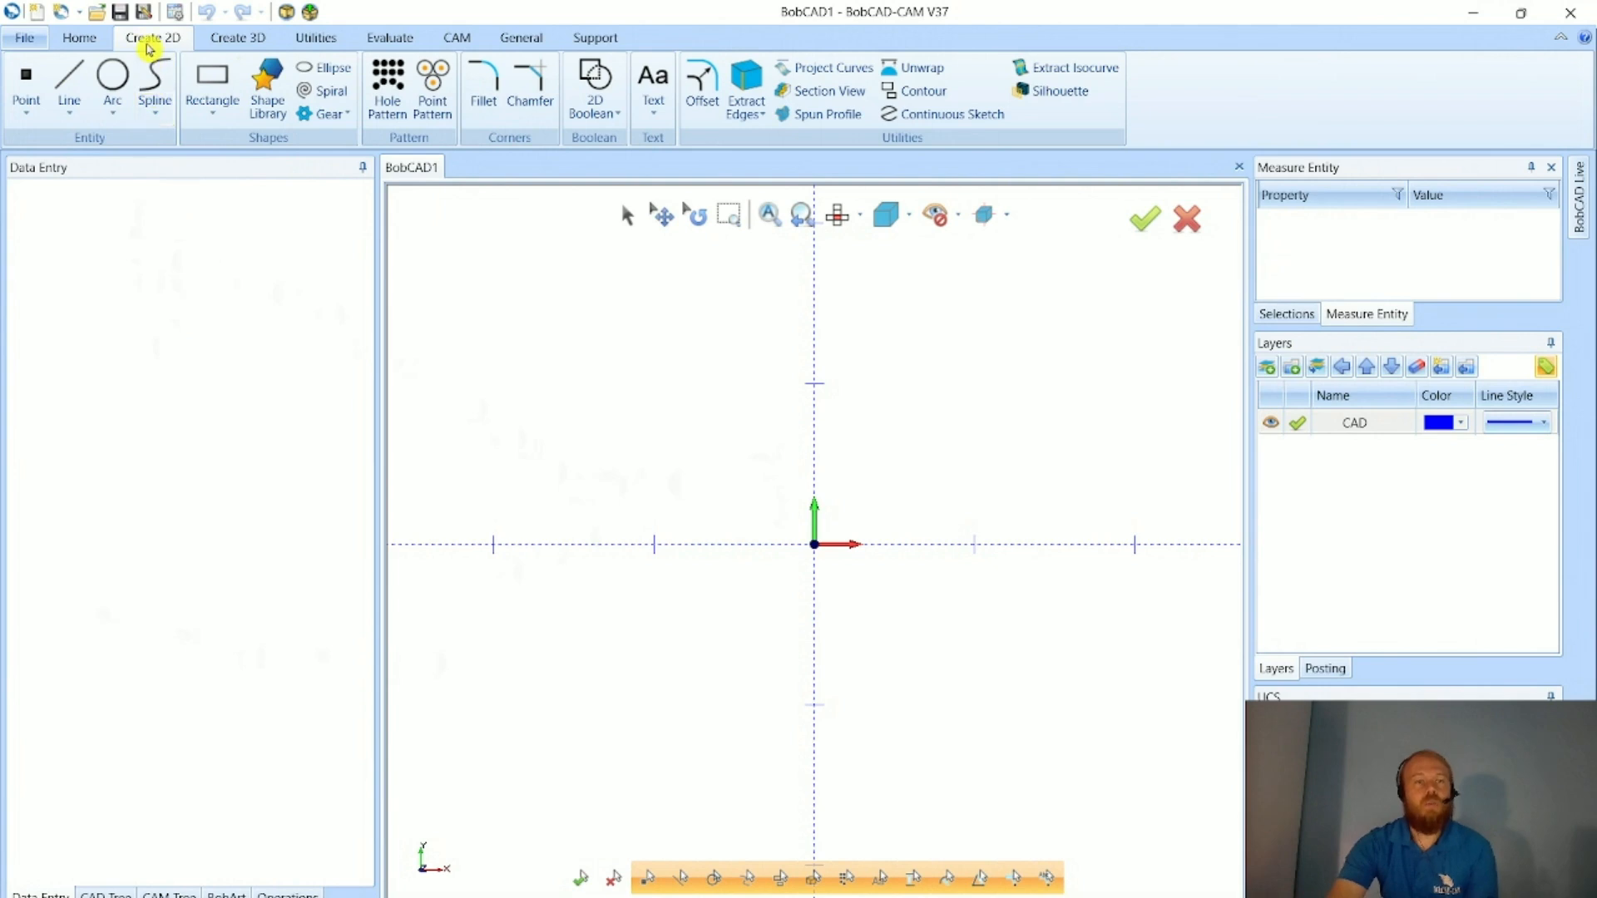
{"action": "left_click", "coordinate": [111, 81]}
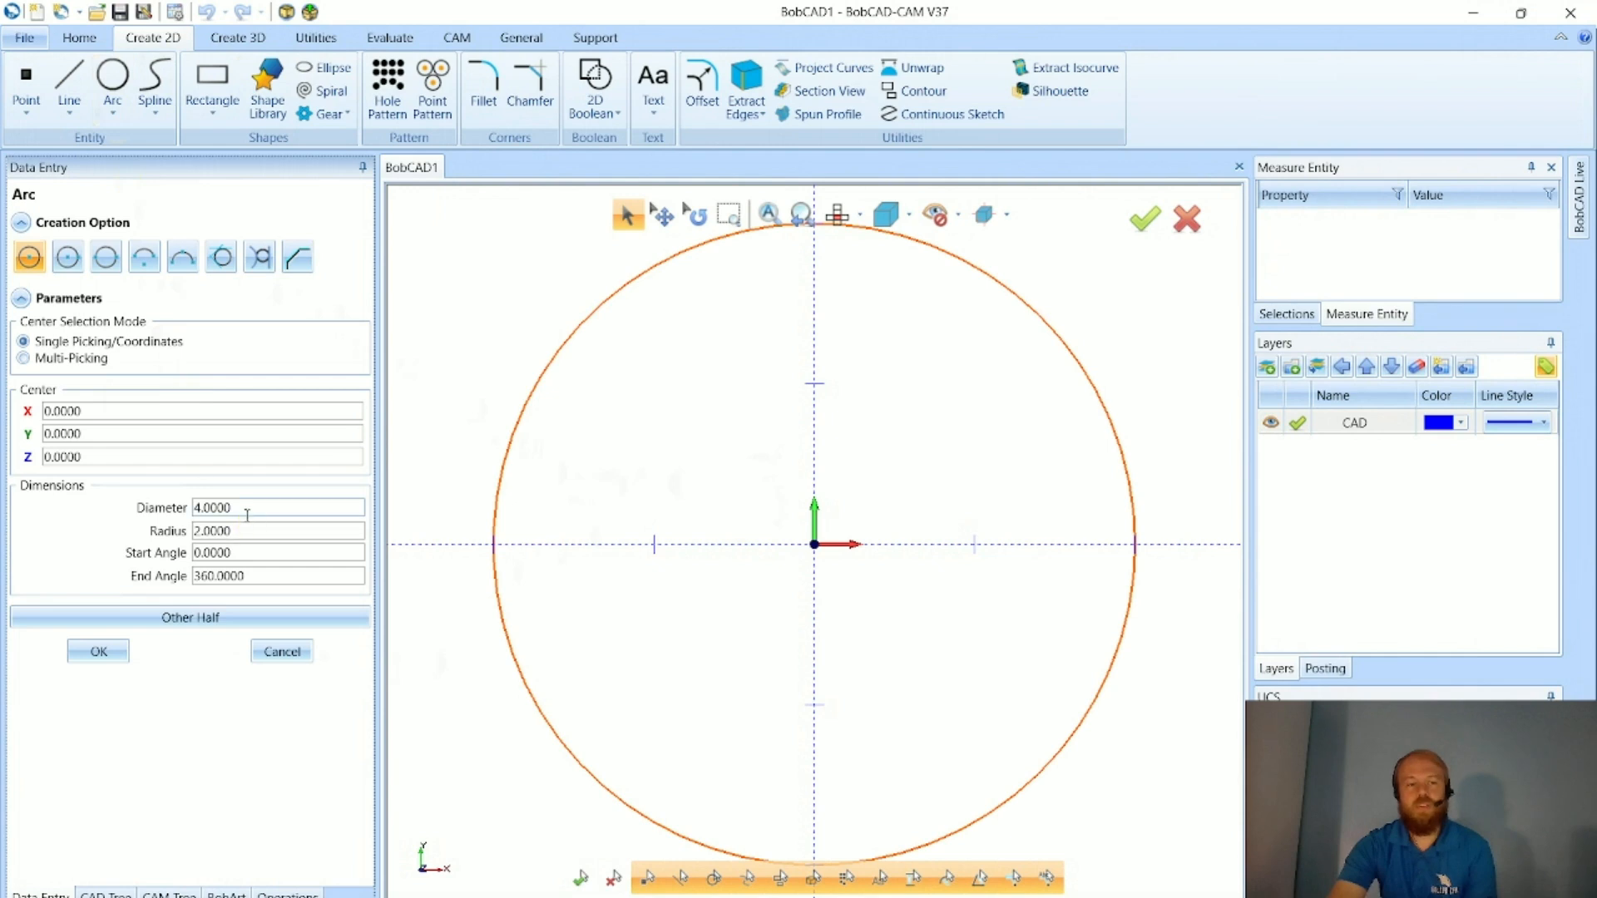
{"action": "left_click_drag", "start_coordinate": [238, 509], "coordinate": [155, 532]}
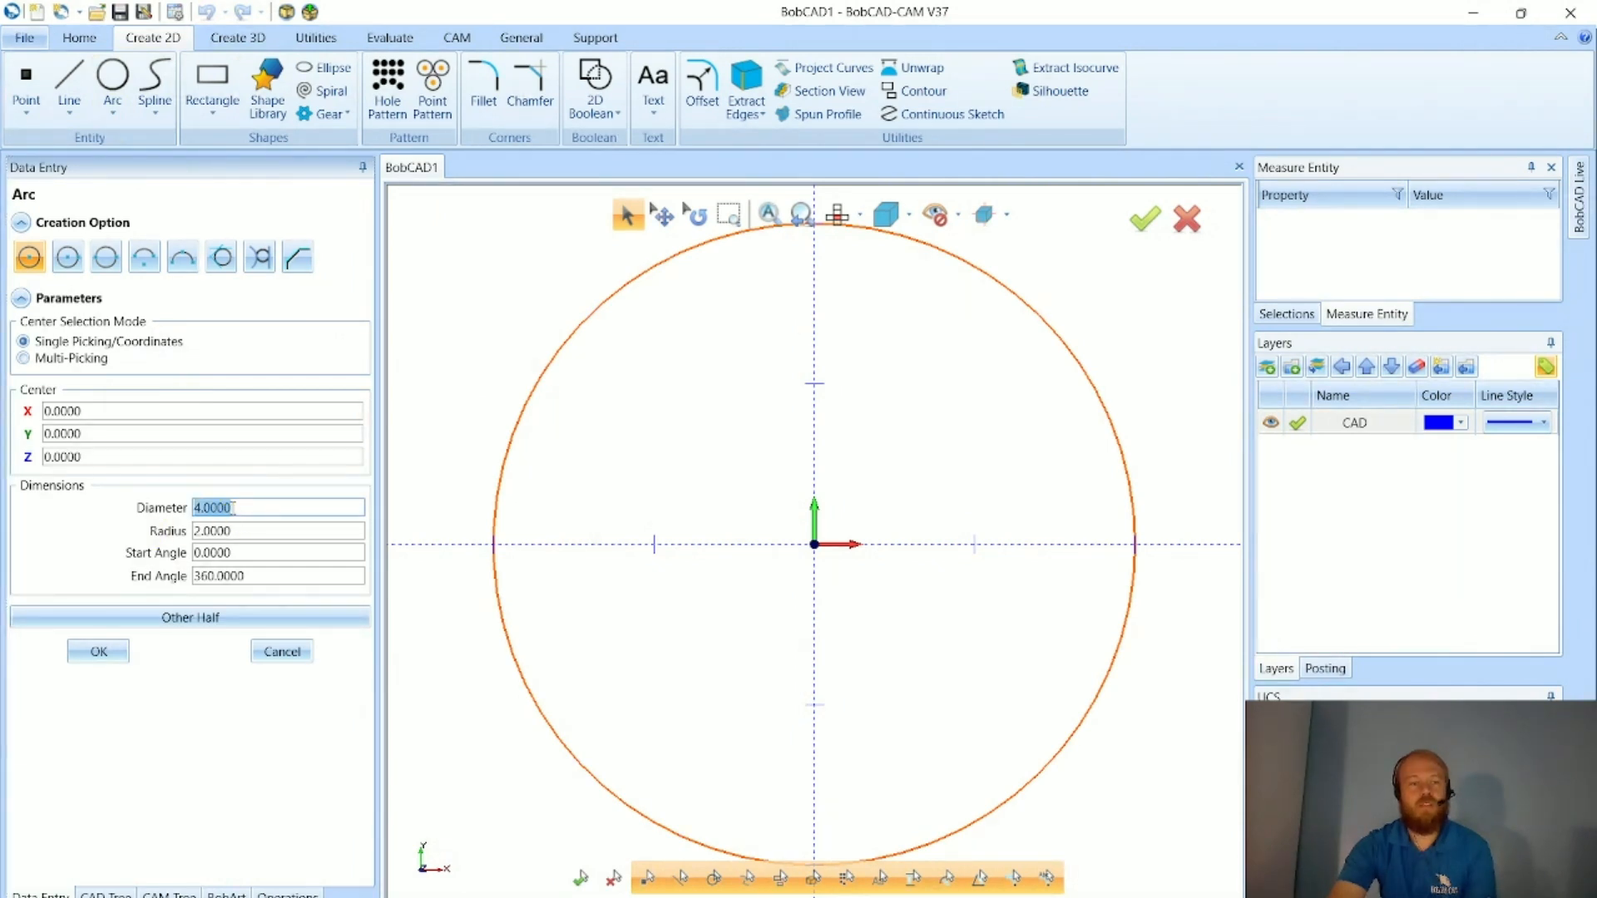
{"action": "left_click", "coordinate": [99, 652]}
{"action": "scroll", "coordinate": [450, 601], "scroll_direction": "down", "scroll_amount": 5}
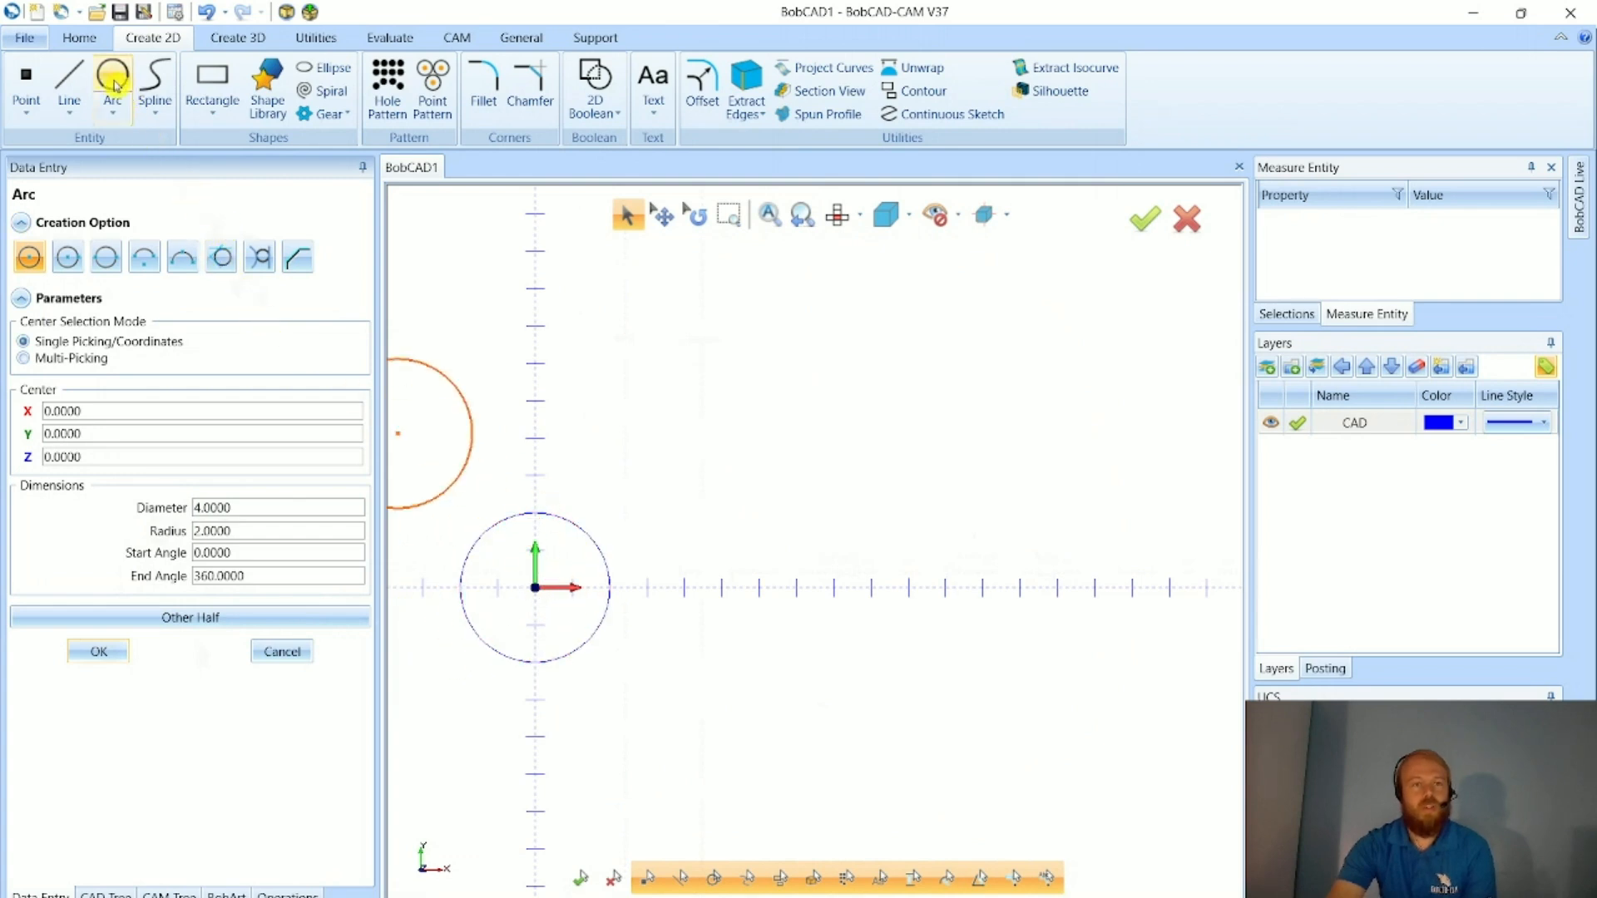
- Draw a 2 by 2 square-cornered rectangle centred at X 6, Y 0 on the horizontal axis
{"action": "left_click", "coordinate": [225, 84]}
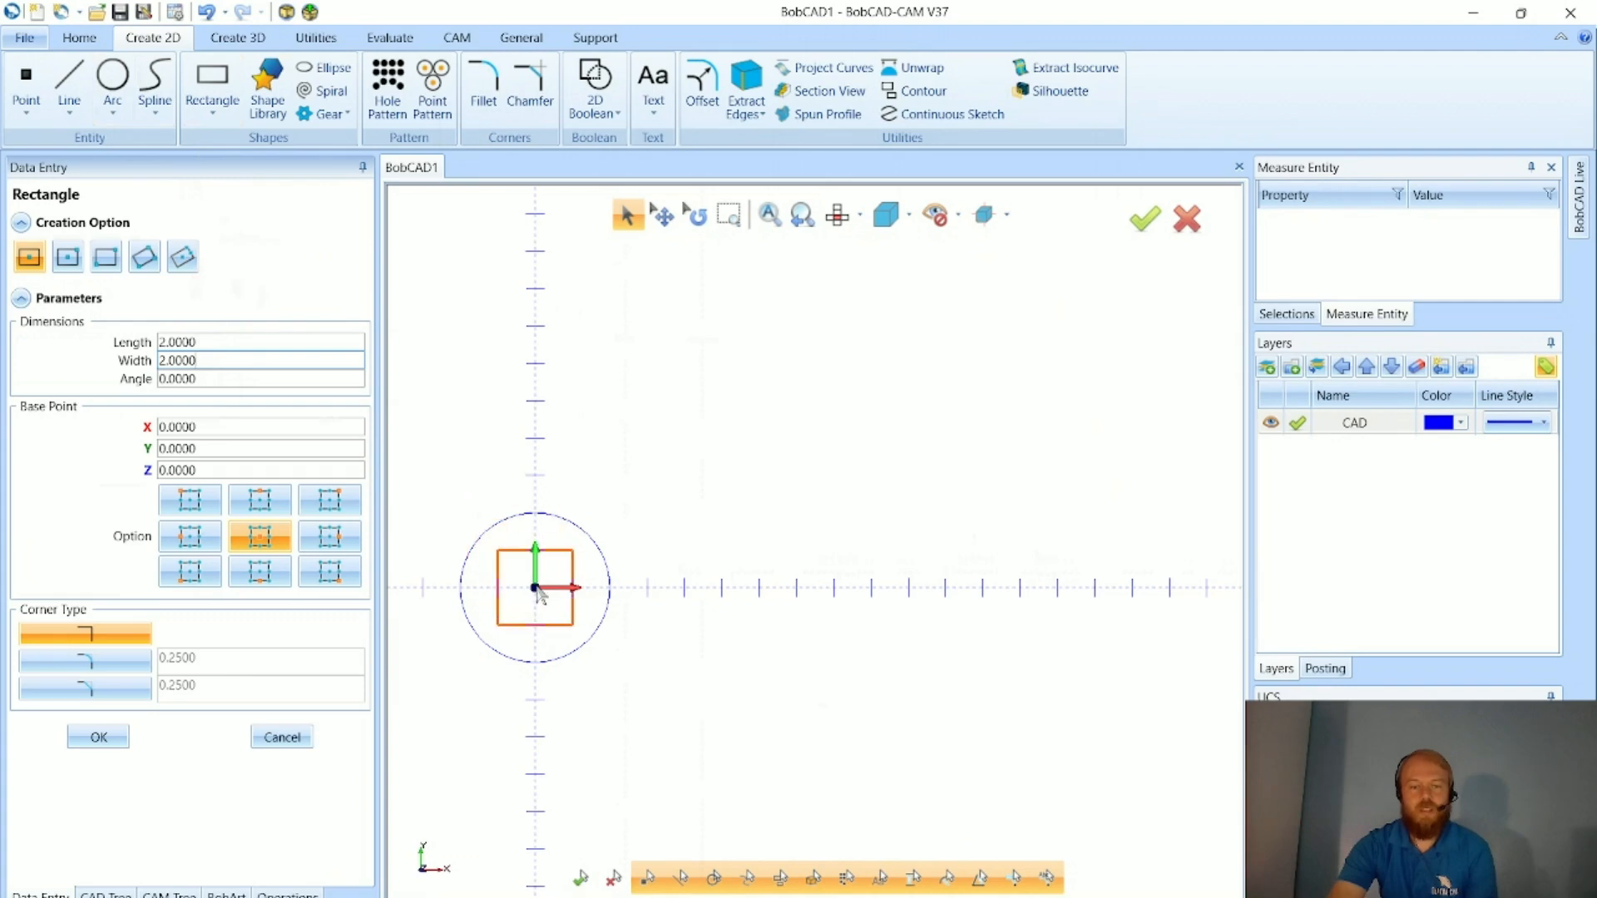
{"action": "left_click", "coordinate": [762, 598]}
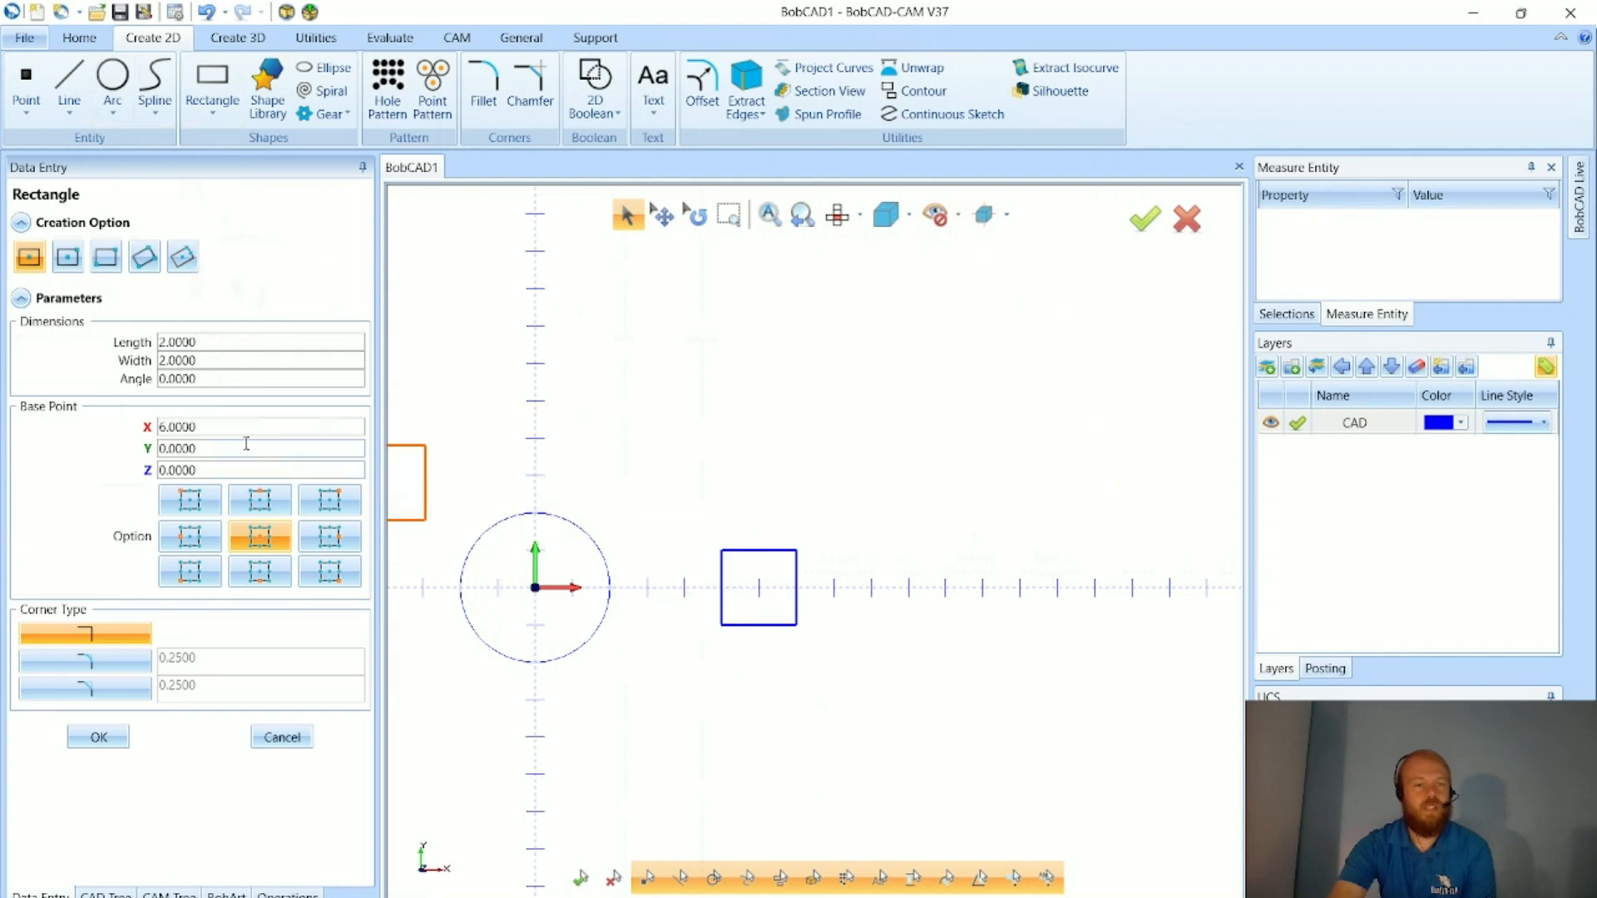
{"action": "left_click", "coordinate": [121, 441]}
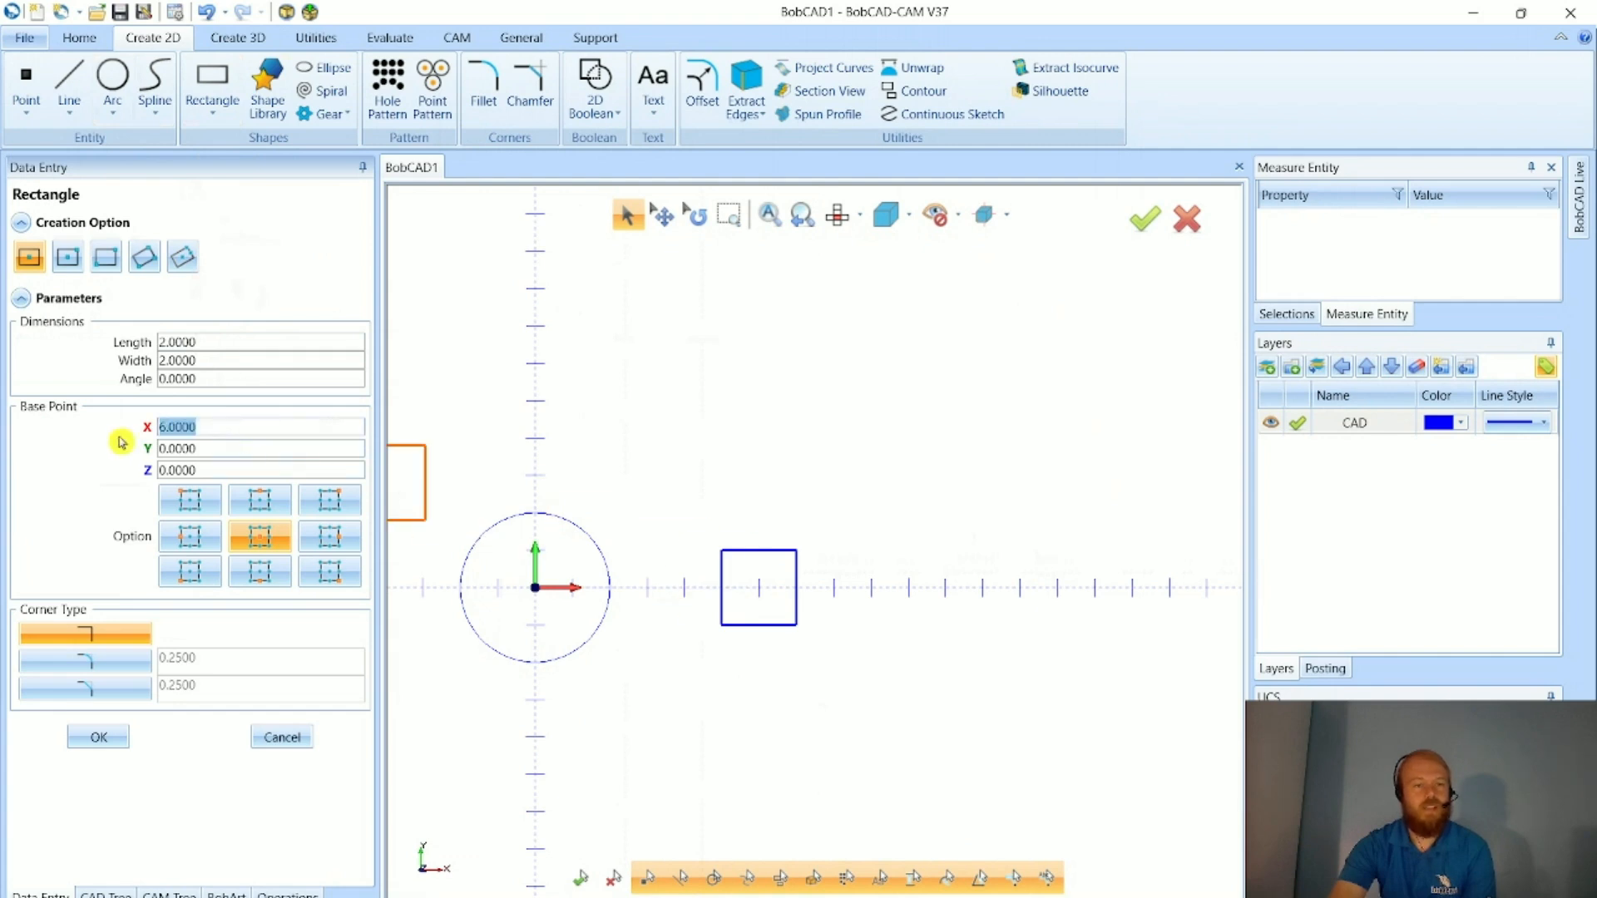
{"action": "left_click", "coordinate": [211, 448]}
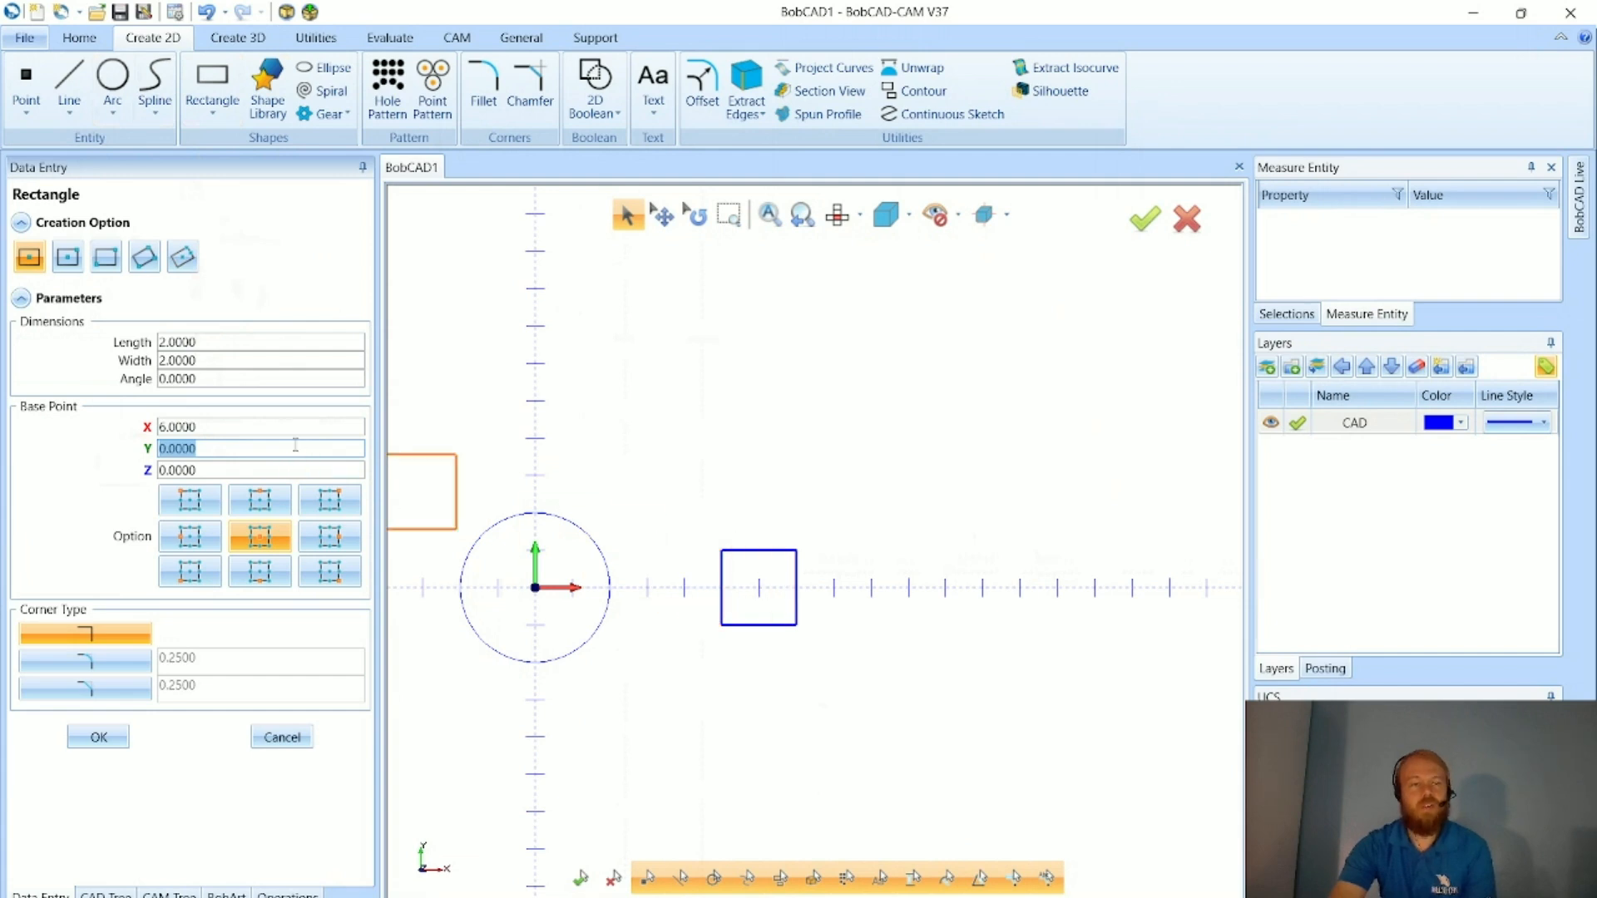
{"action": "left_click_drag", "start_coordinate": [204, 429], "coordinate": [114, 436]}
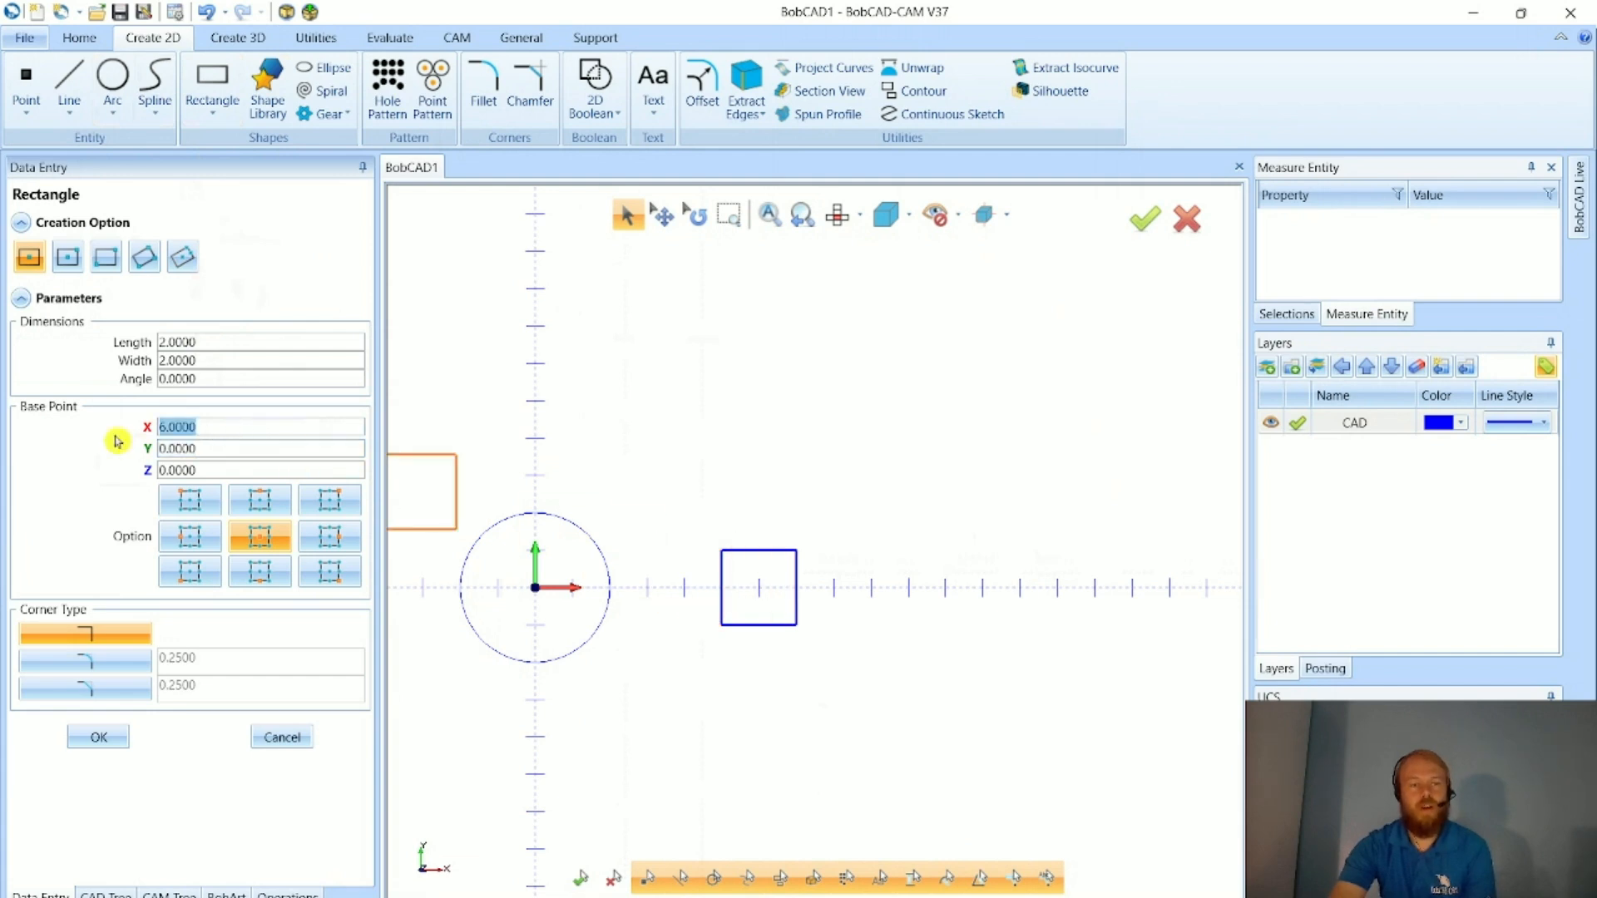
{"action": "left_click", "coordinate": [199, 448]}
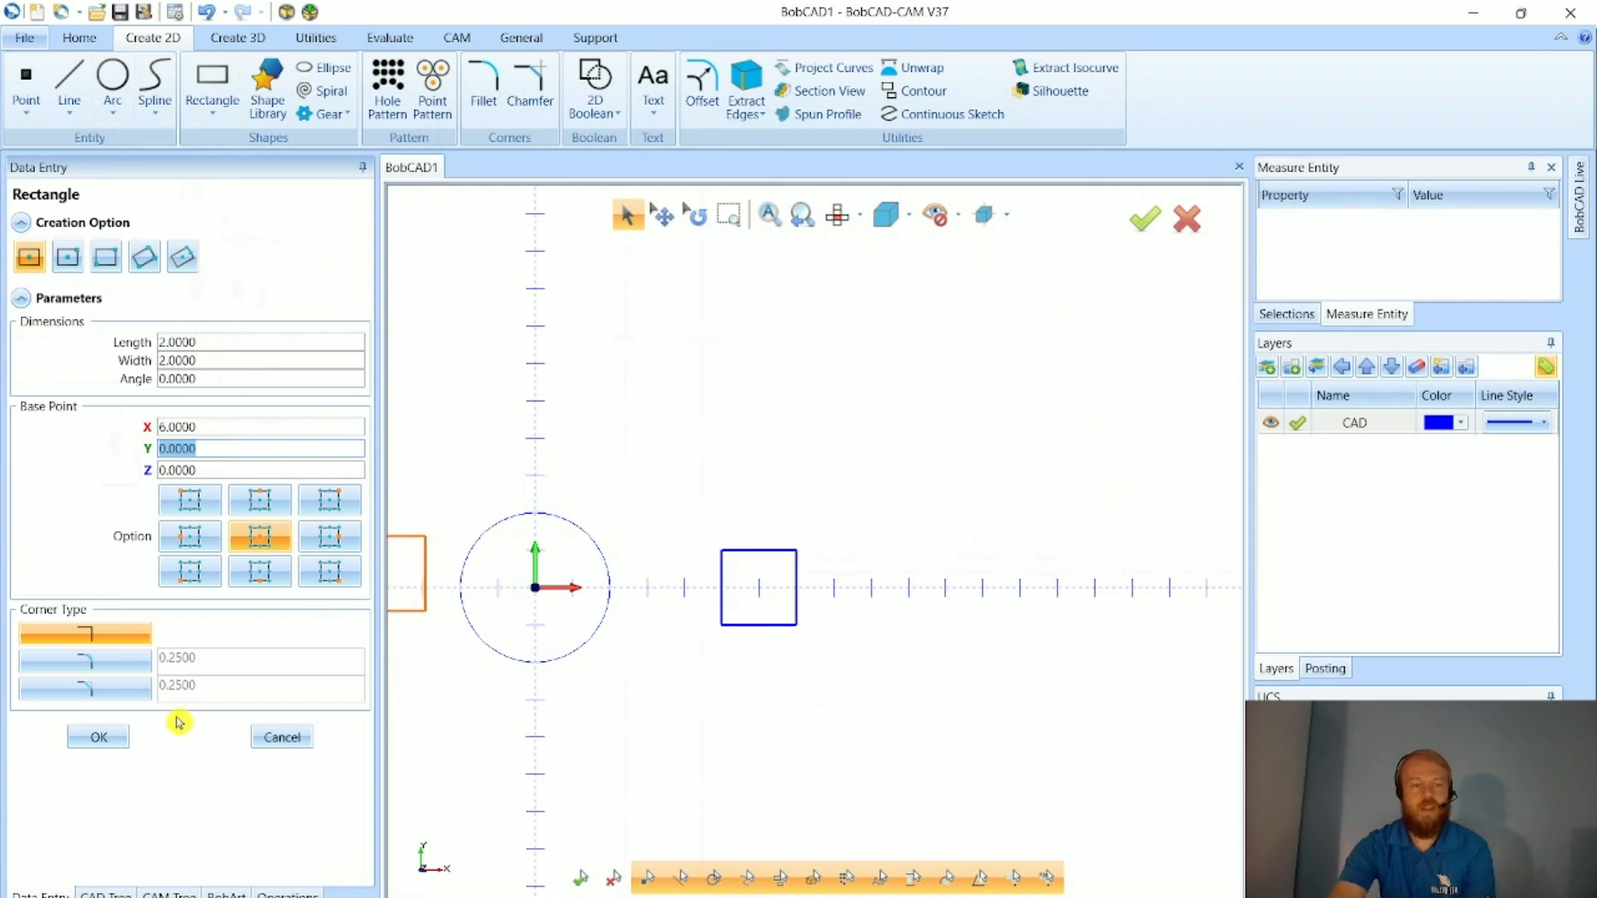
{"action": "scroll", "coordinate": [440, 646], "scroll_direction": "up", "scroll_amount": 2}
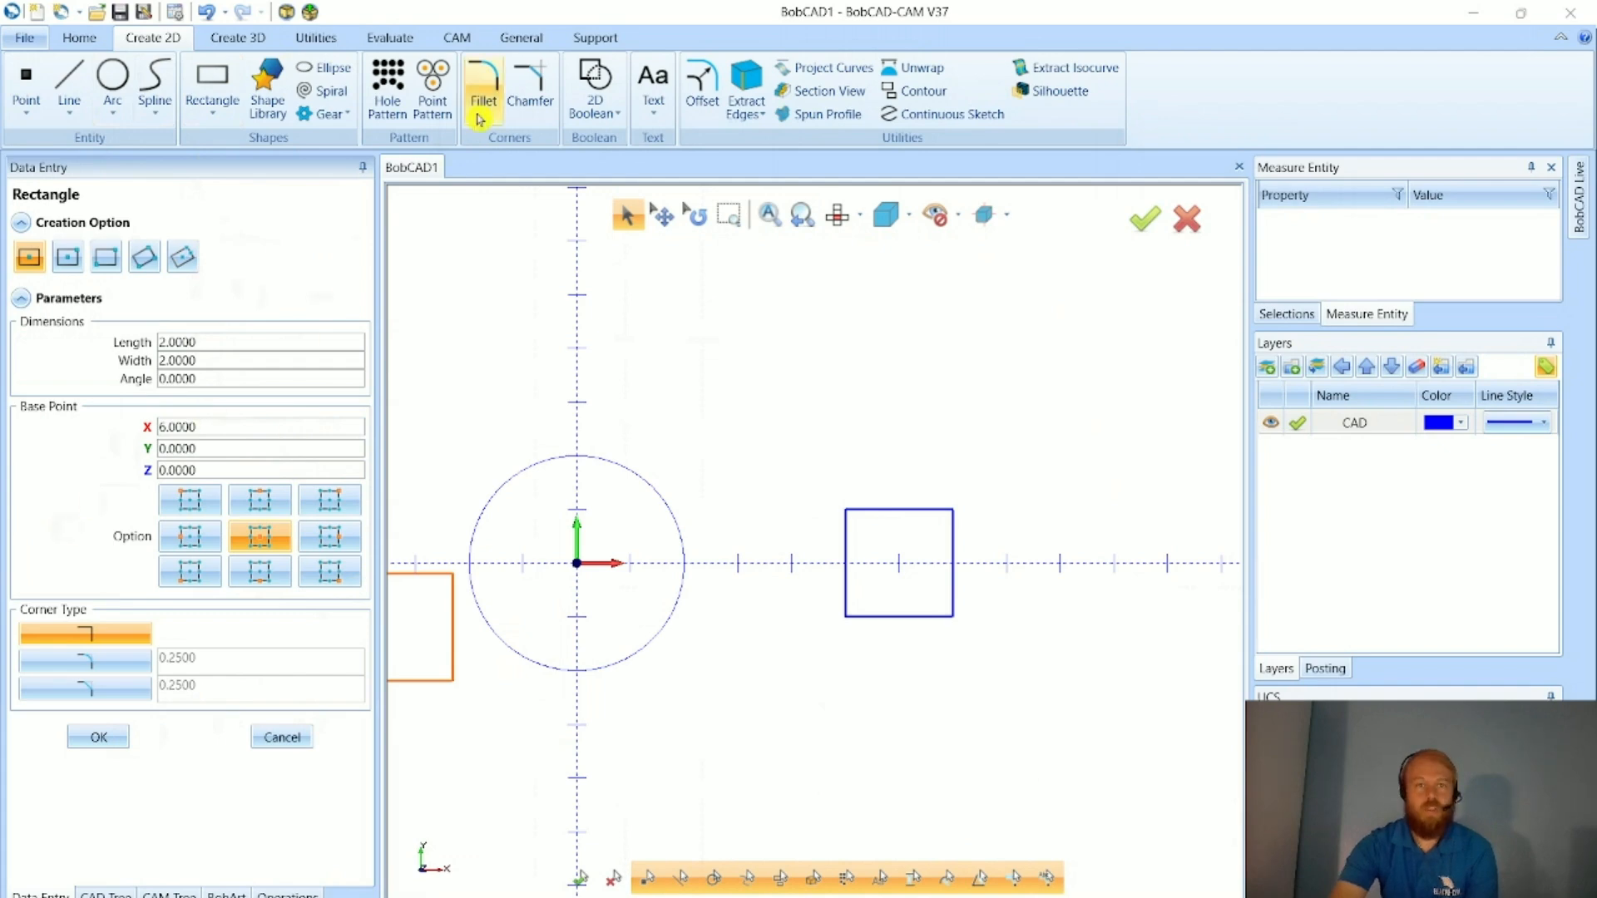
{"action": "left_click_drag", "start_coordinate": [549, 10], "coordinate": [276, 42]}
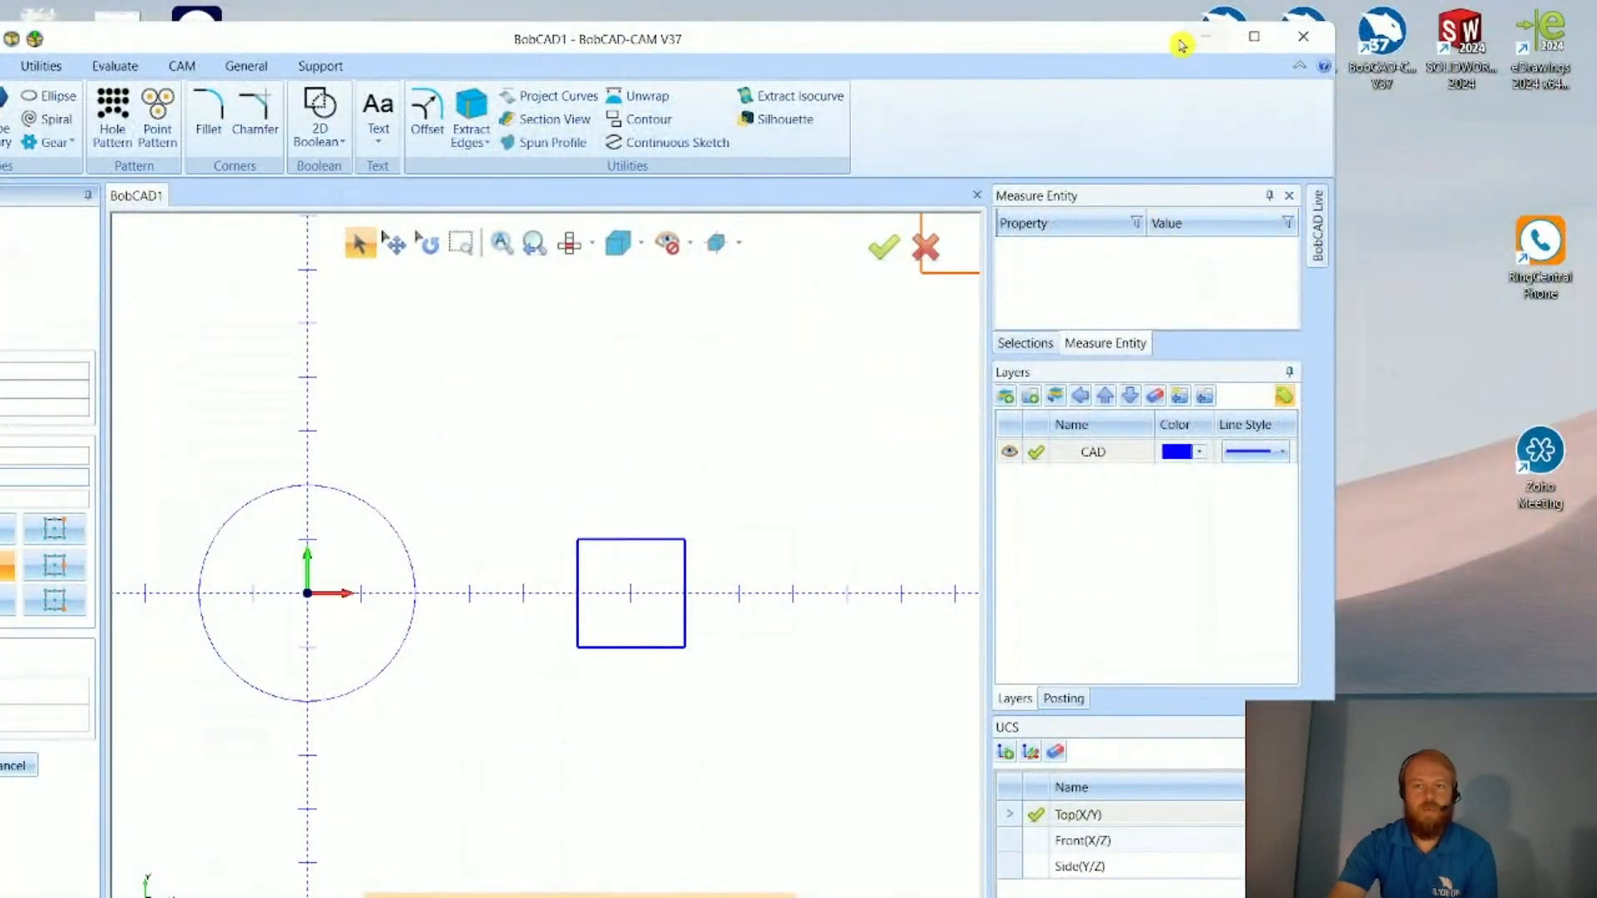
{"action": "left_click_drag", "start_coordinate": [1177, 21], "coordinate": [1055, 73]}
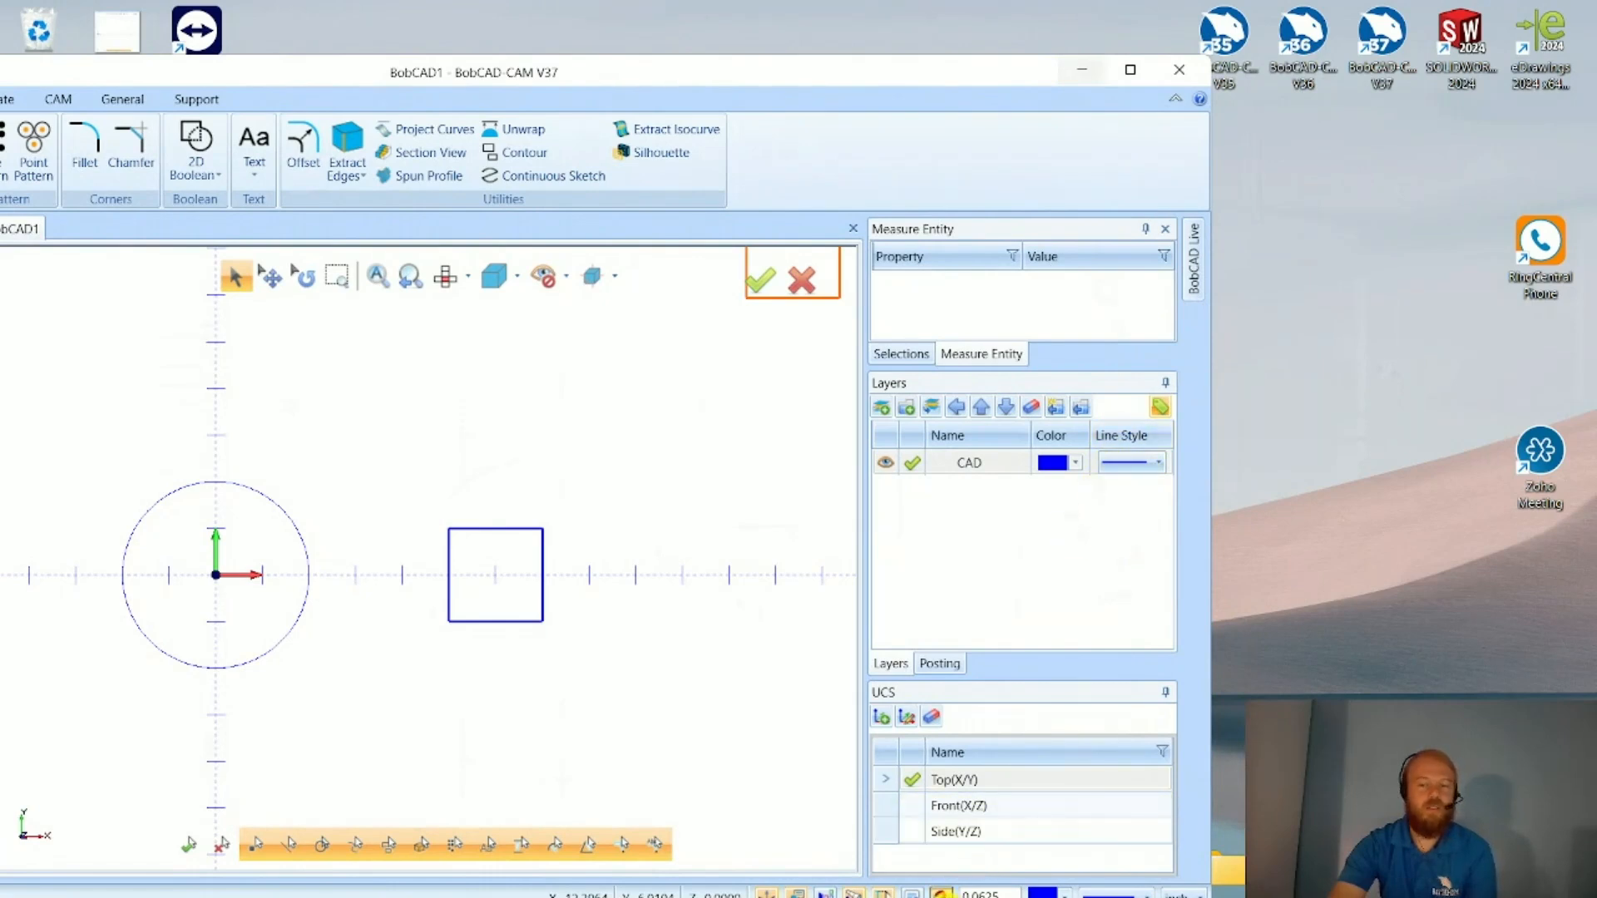
{"action": "left_click", "coordinate": [1131, 69]}
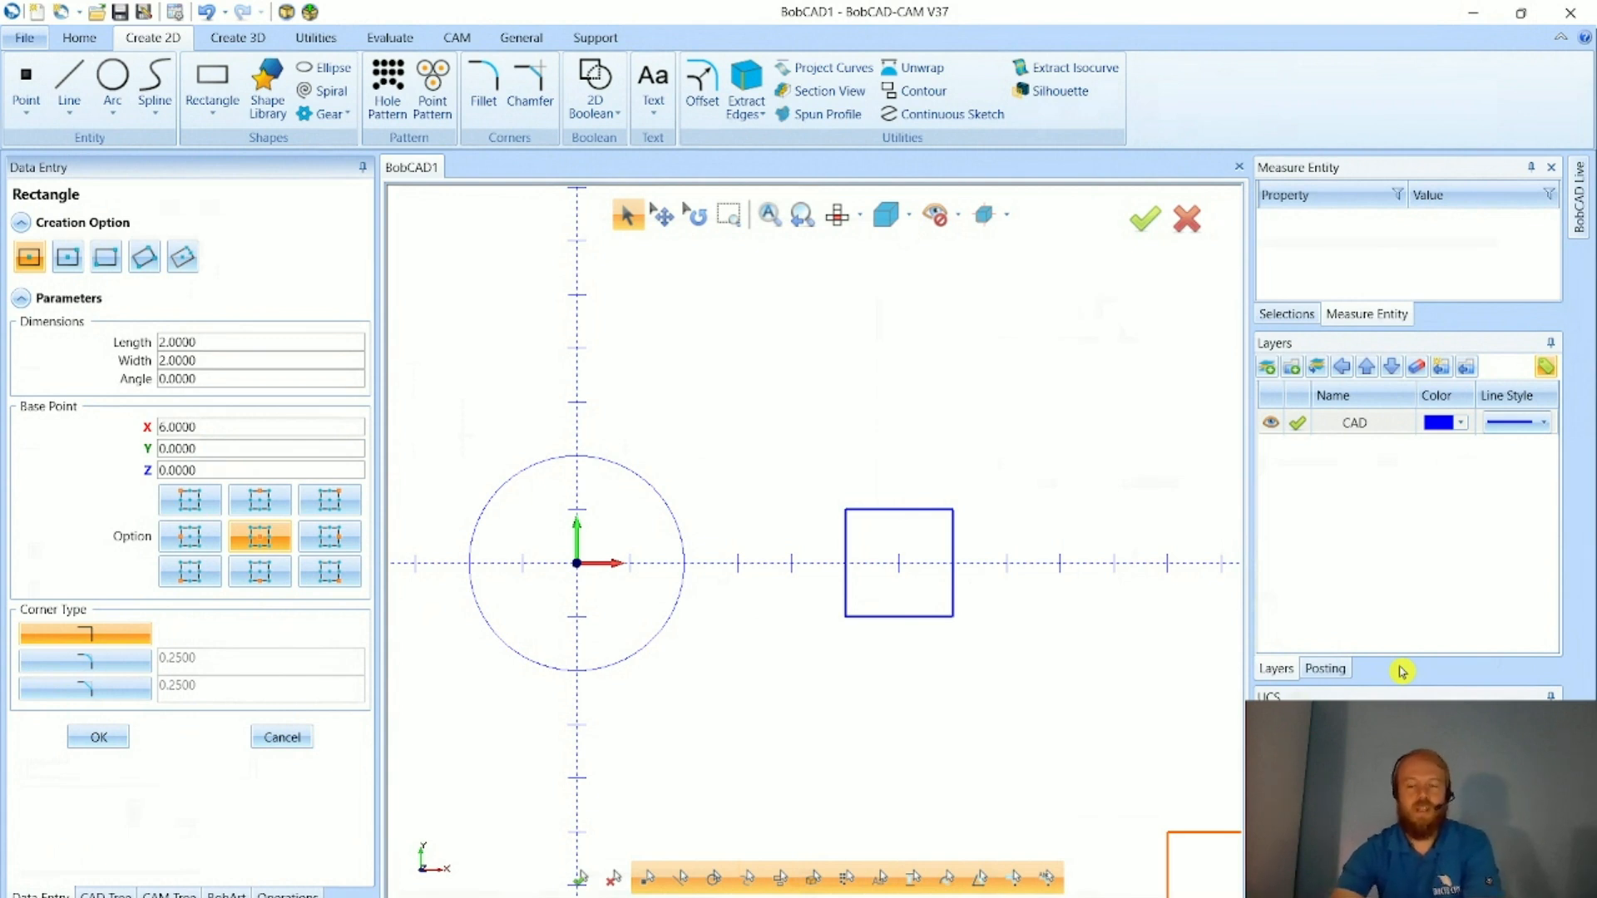
- Draw a line from the square's upper-right corner, tangent to the upper side of the circle
{"action": "left_click", "coordinate": [281, 738]}
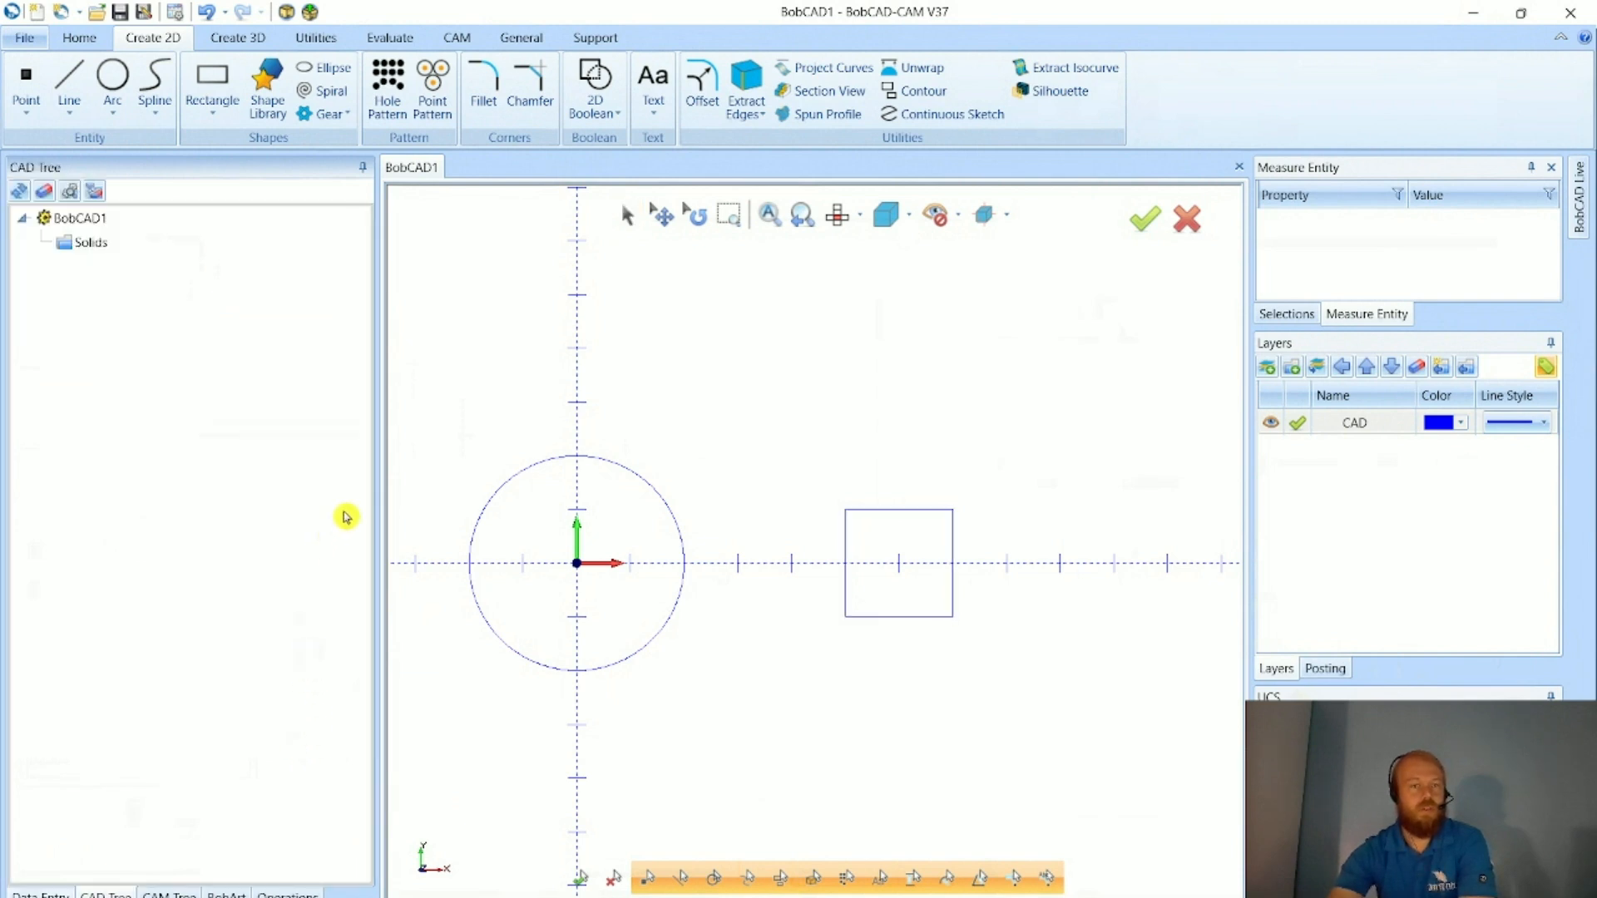
{"action": "left_click", "coordinate": [67, 84]}
{"action": "scroll", "coordinate": [532, 574], "scroll_direction": "up", "scroll_amount": 2}
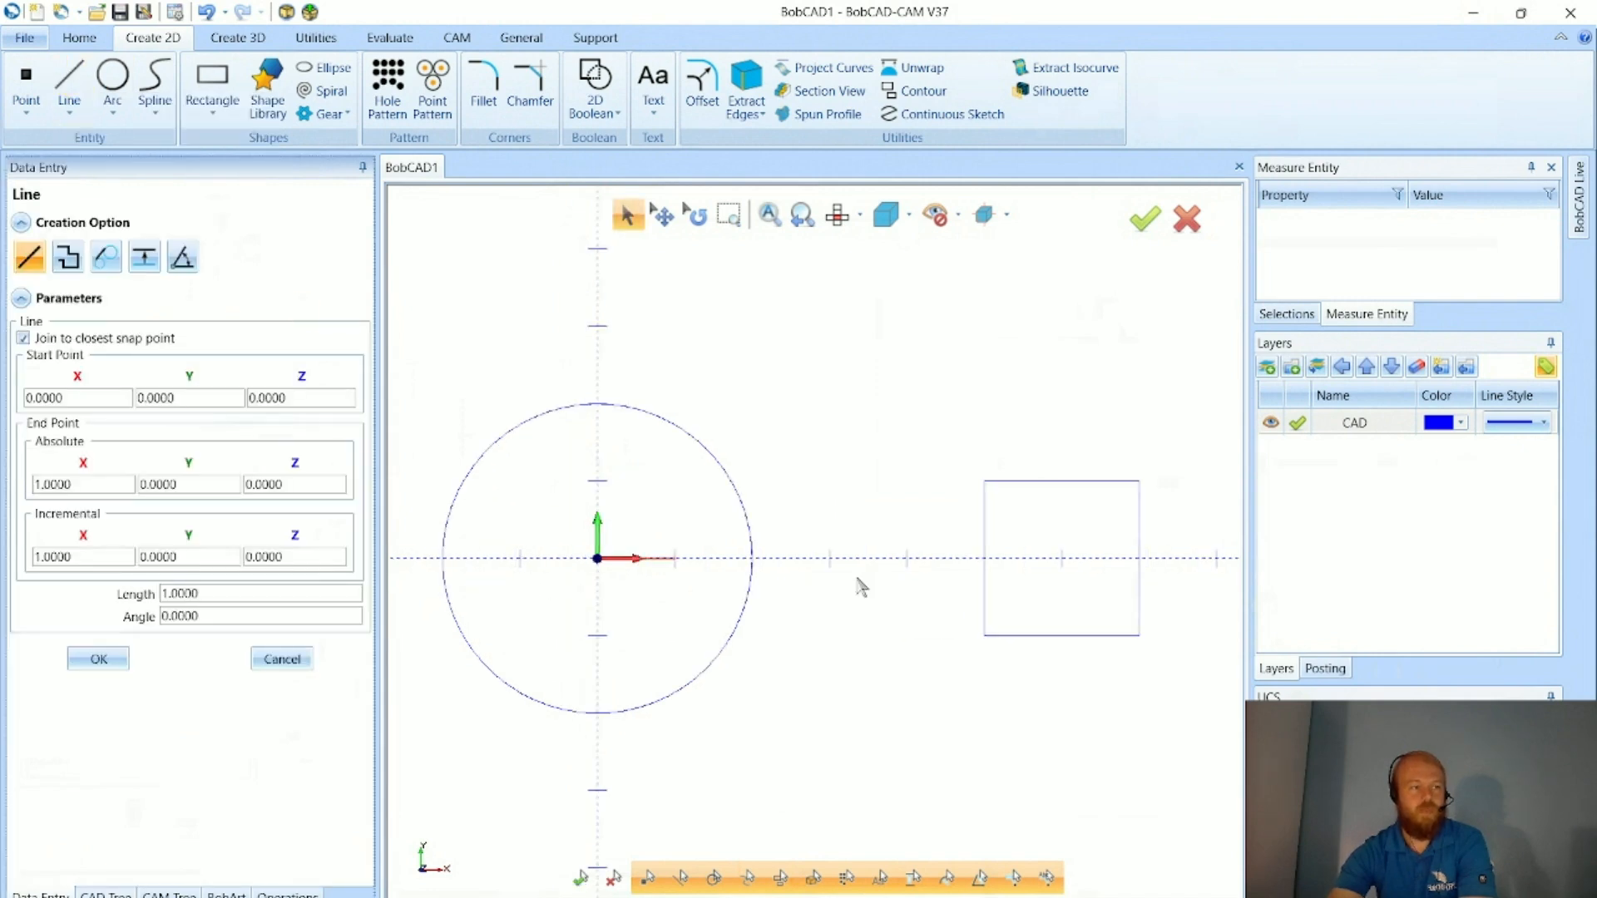
{"action": "left_click", "coordinate": [1139, 481]}
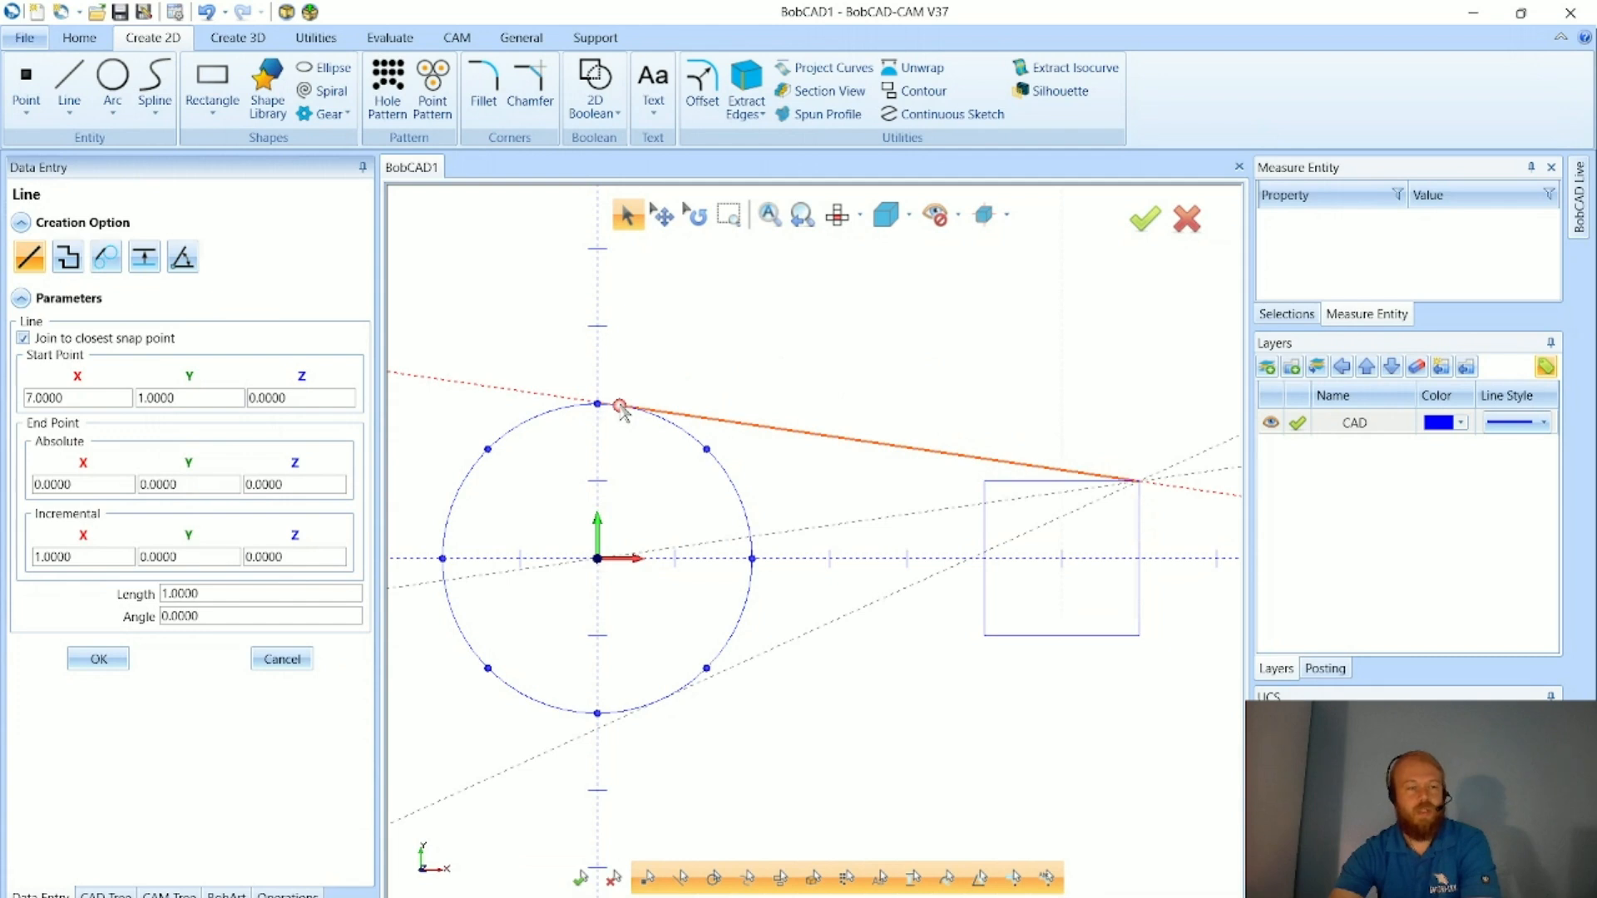
{"action": "left_click", "coordinate": [620, 406]}
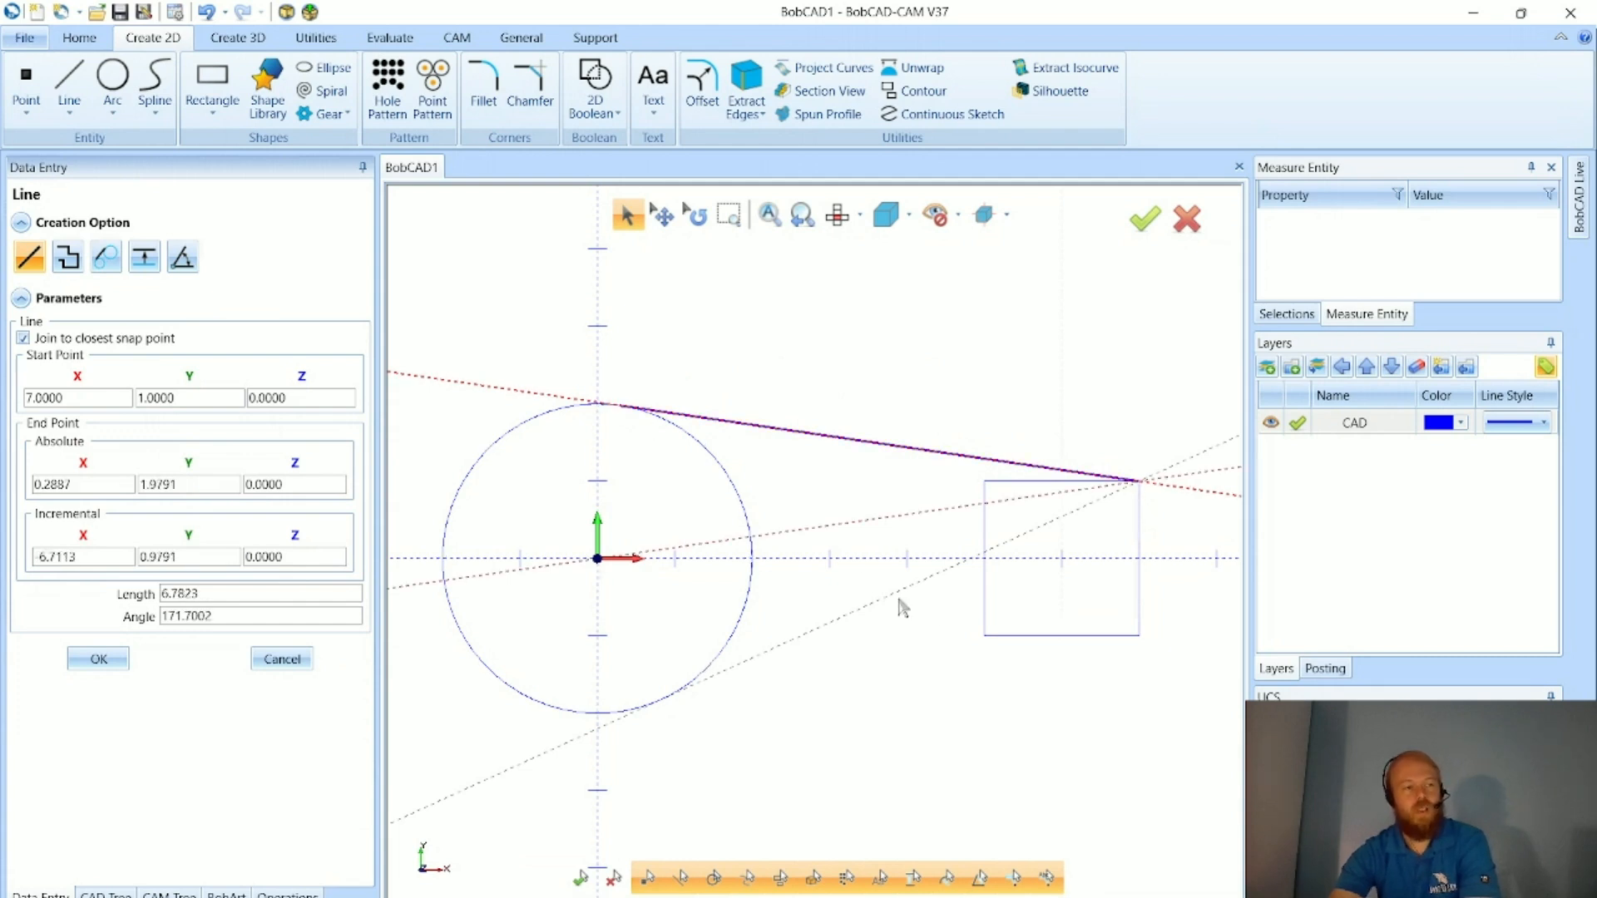
- Draw a line from the square's lower-right corner, tangent to the lower side of the circle
{"action": "left_click", "coordinate": [1139, 637]}
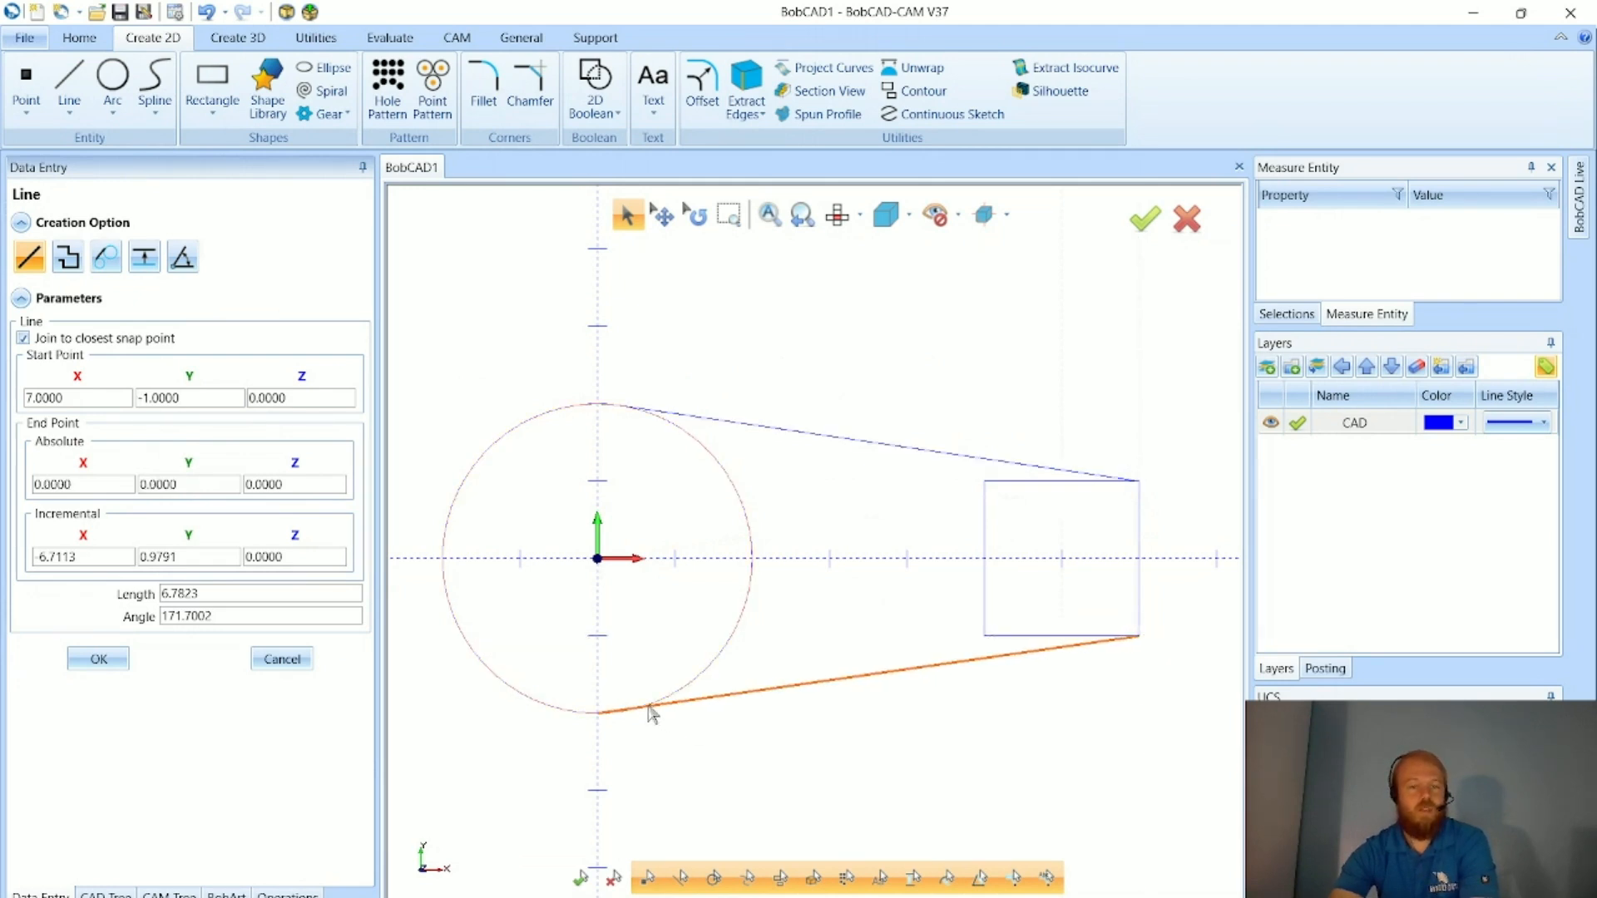
{"action": "left_click", "coordinate": [622, 717]}
{"action": "left_click", "coordinate": [282, 659]}
{"action": "left_click", "coordinate": [676, 662]}
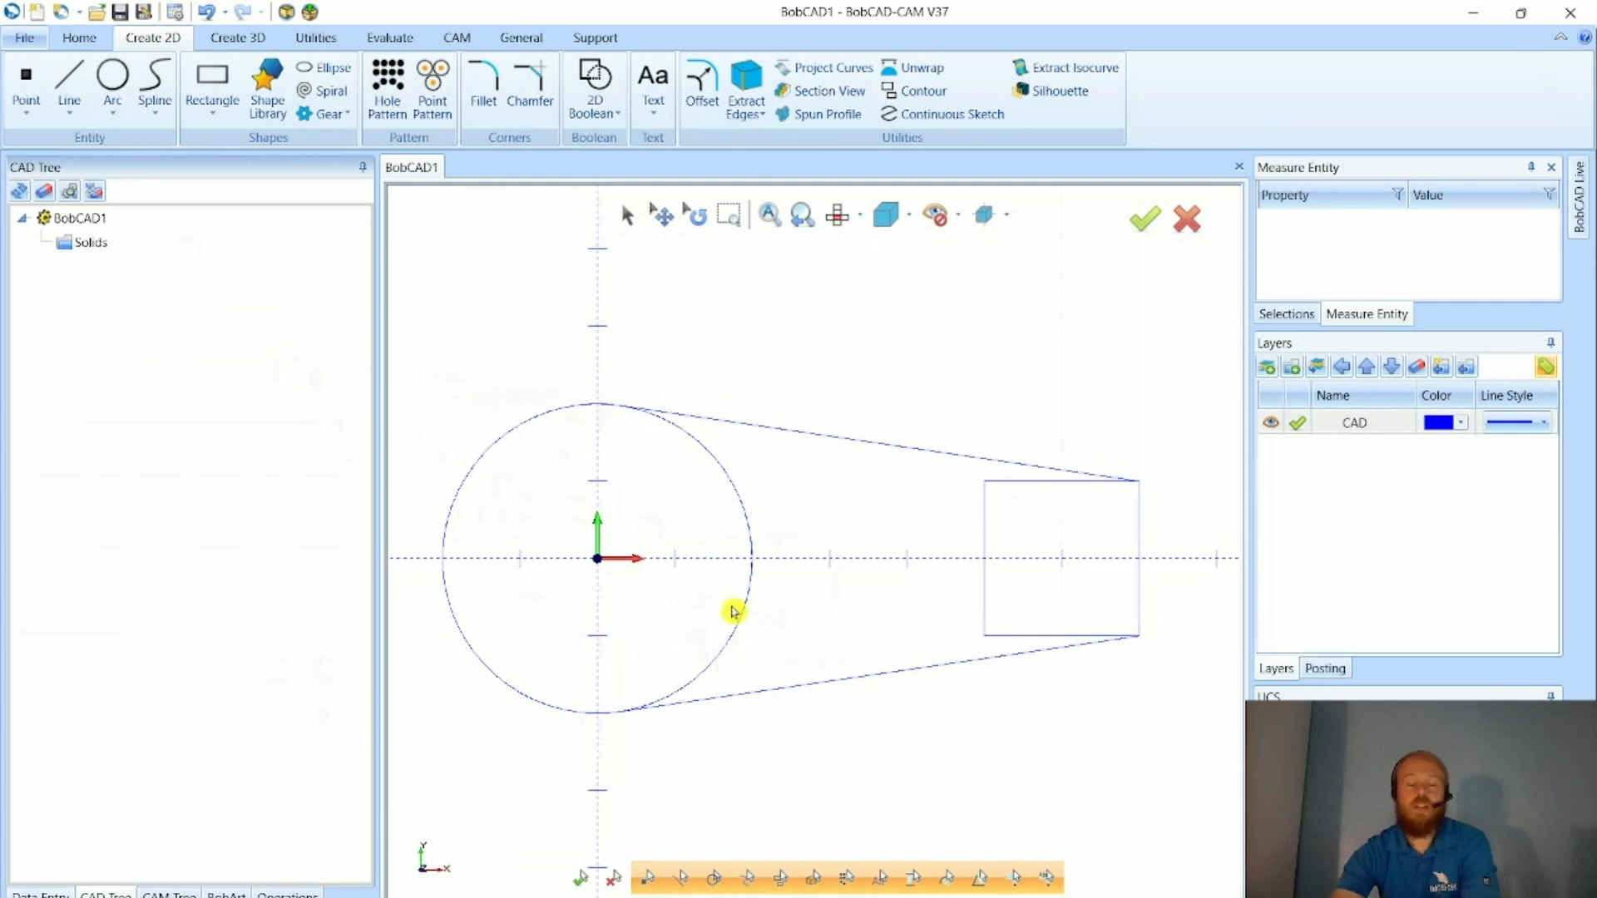
- Quick-trim away the square's upper, left and lower sides, keeping only its right side
{"action": "left_click", "coordinate": [319, 37]}
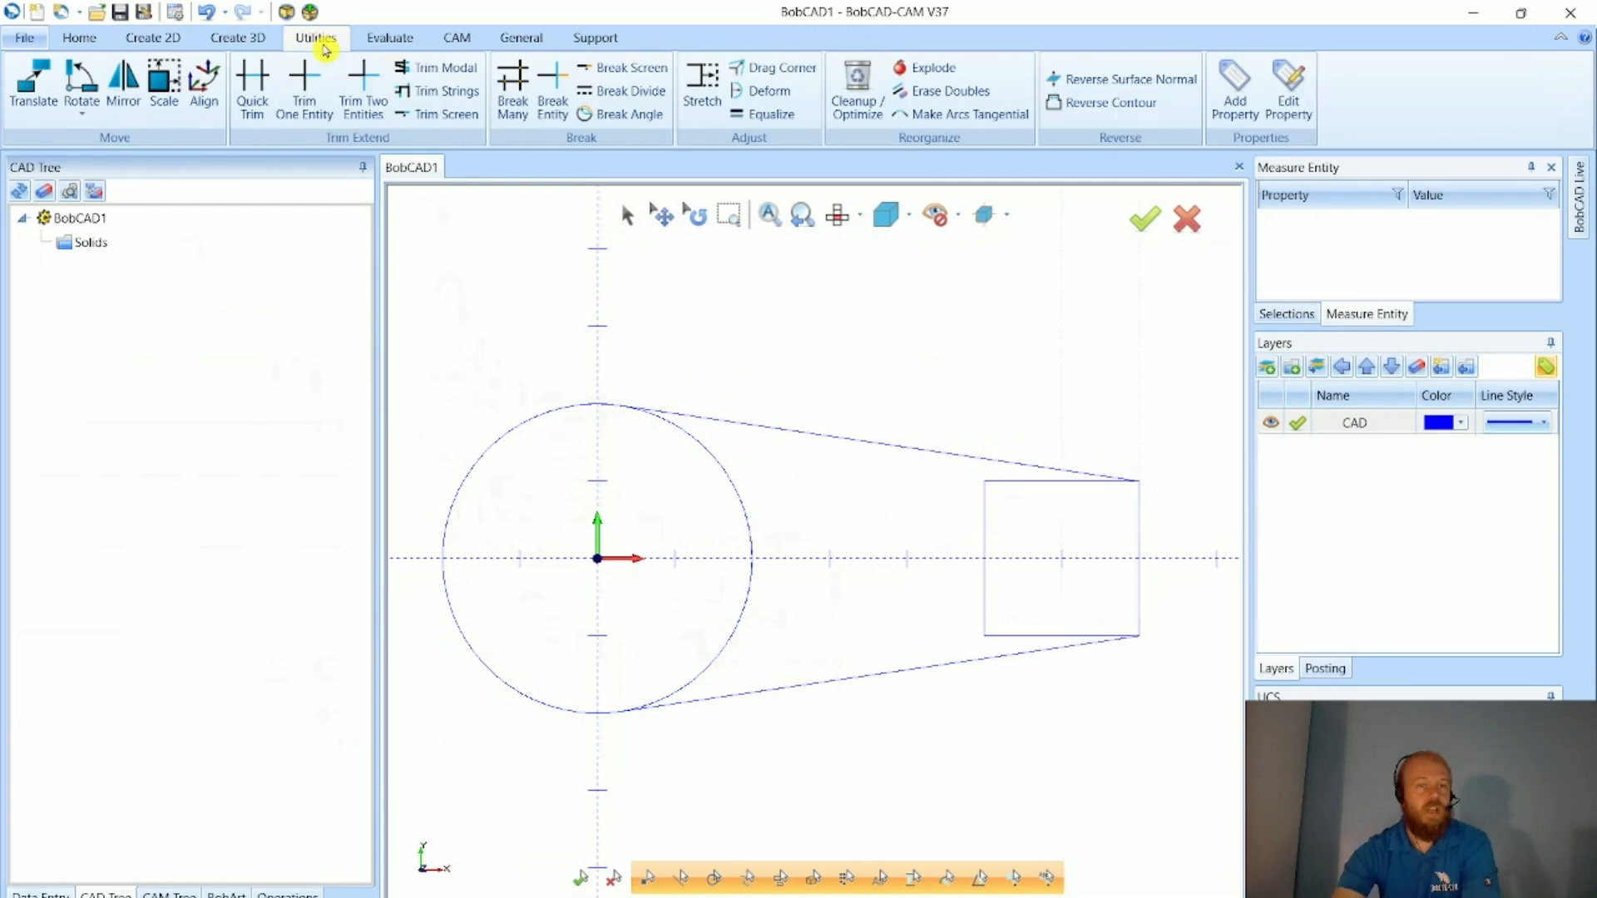
{"action": "left_click", "coordinate": [262, 86]}
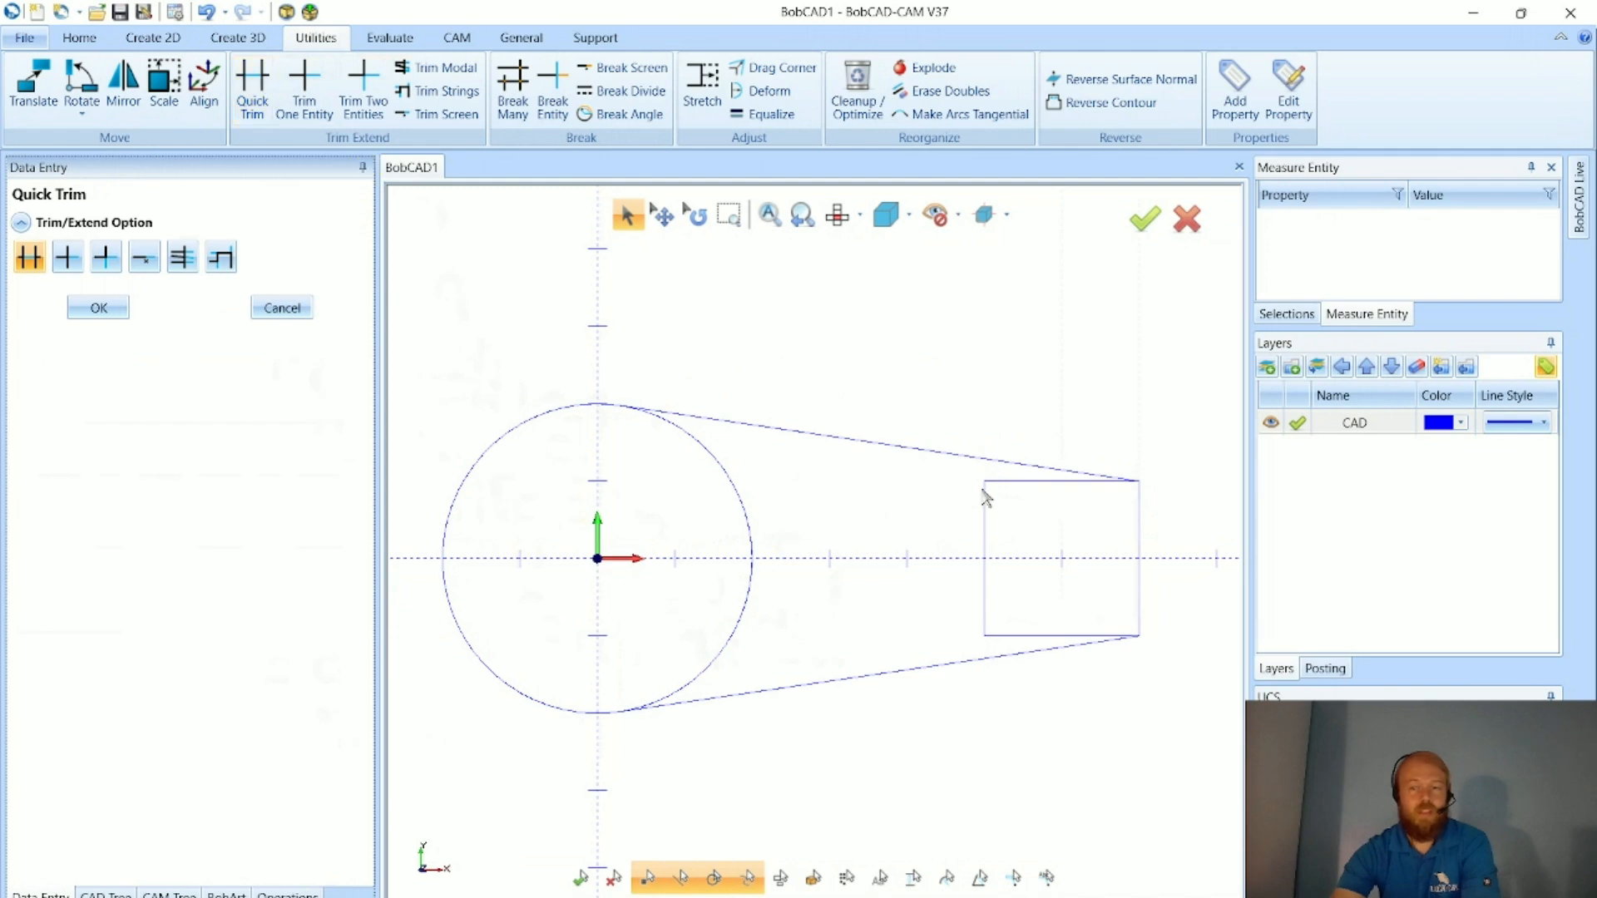
{"action": "left_click", "coordinate": [1003, 482]}
{"action": "left_click", "coordinate": [984, 521]}
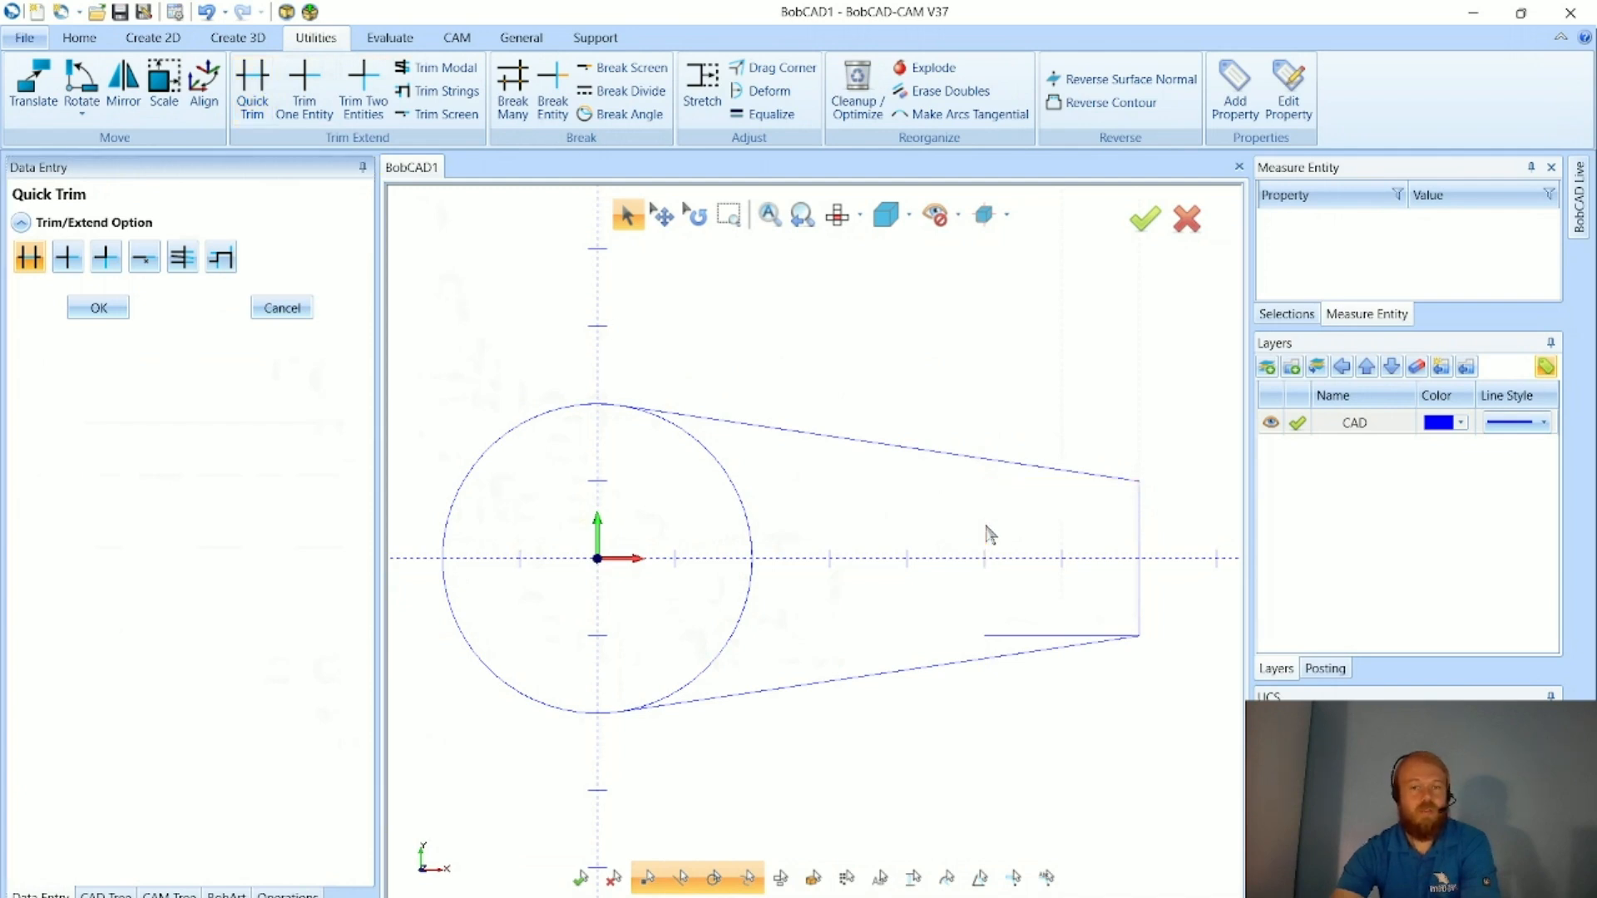
{"action": "left_click", "coordinate": [999, 637]}
- Quick-trim the circle's inner arc segments between the two tangent lines, leaving a closed outer contour
{"action": "left_click", "coordinate": [751, 526]}
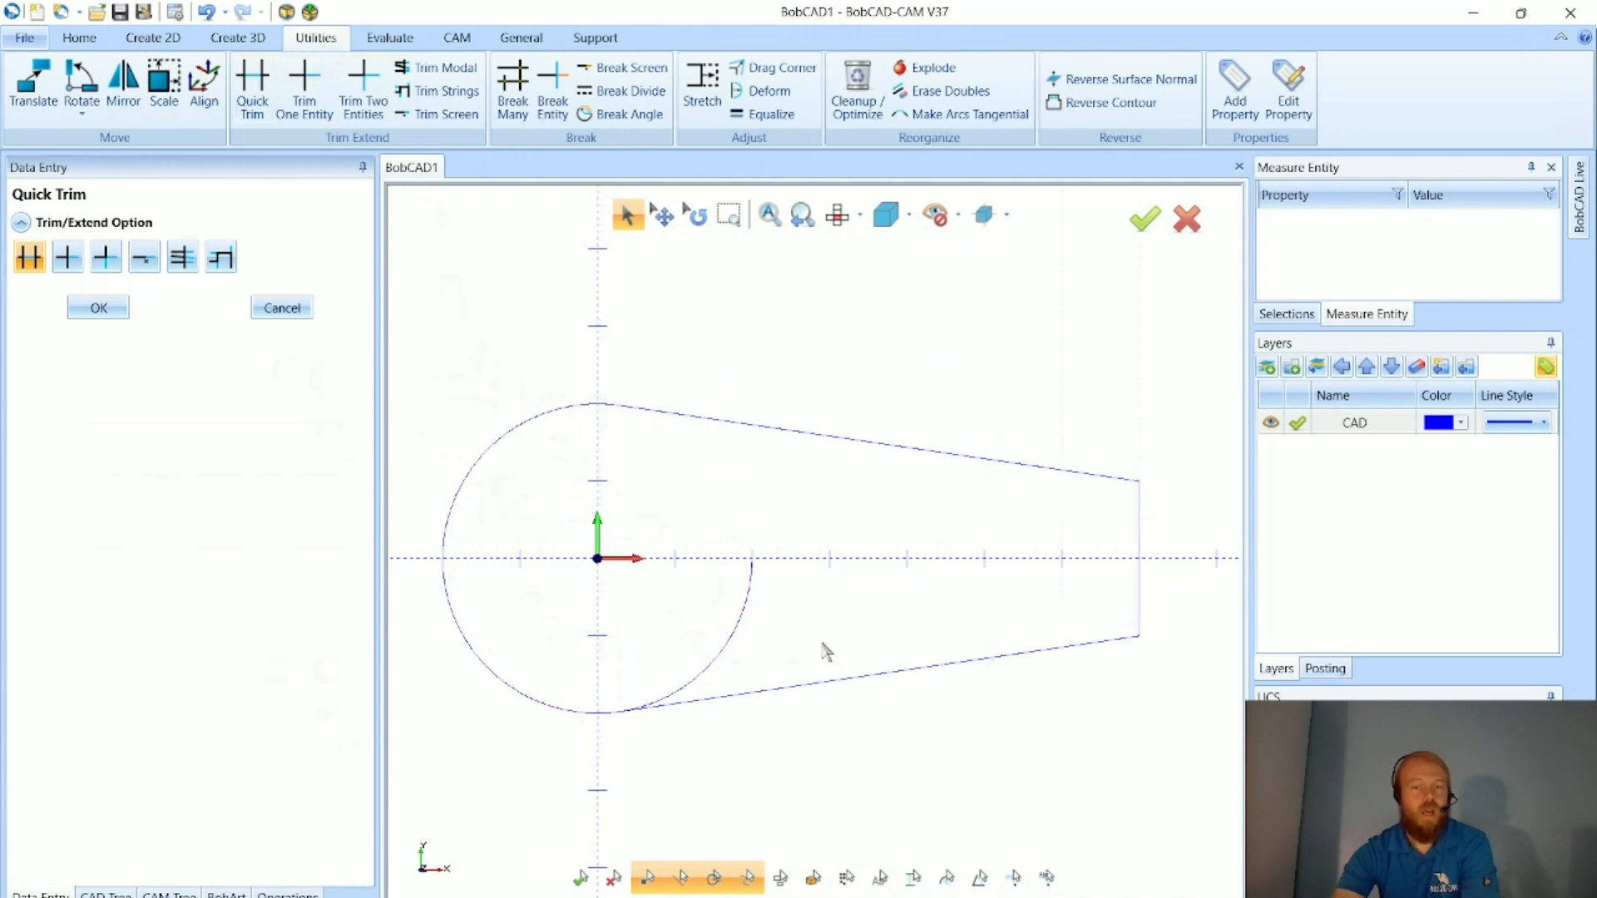
{"action": "left_click", "coordinate": [731, 636]}
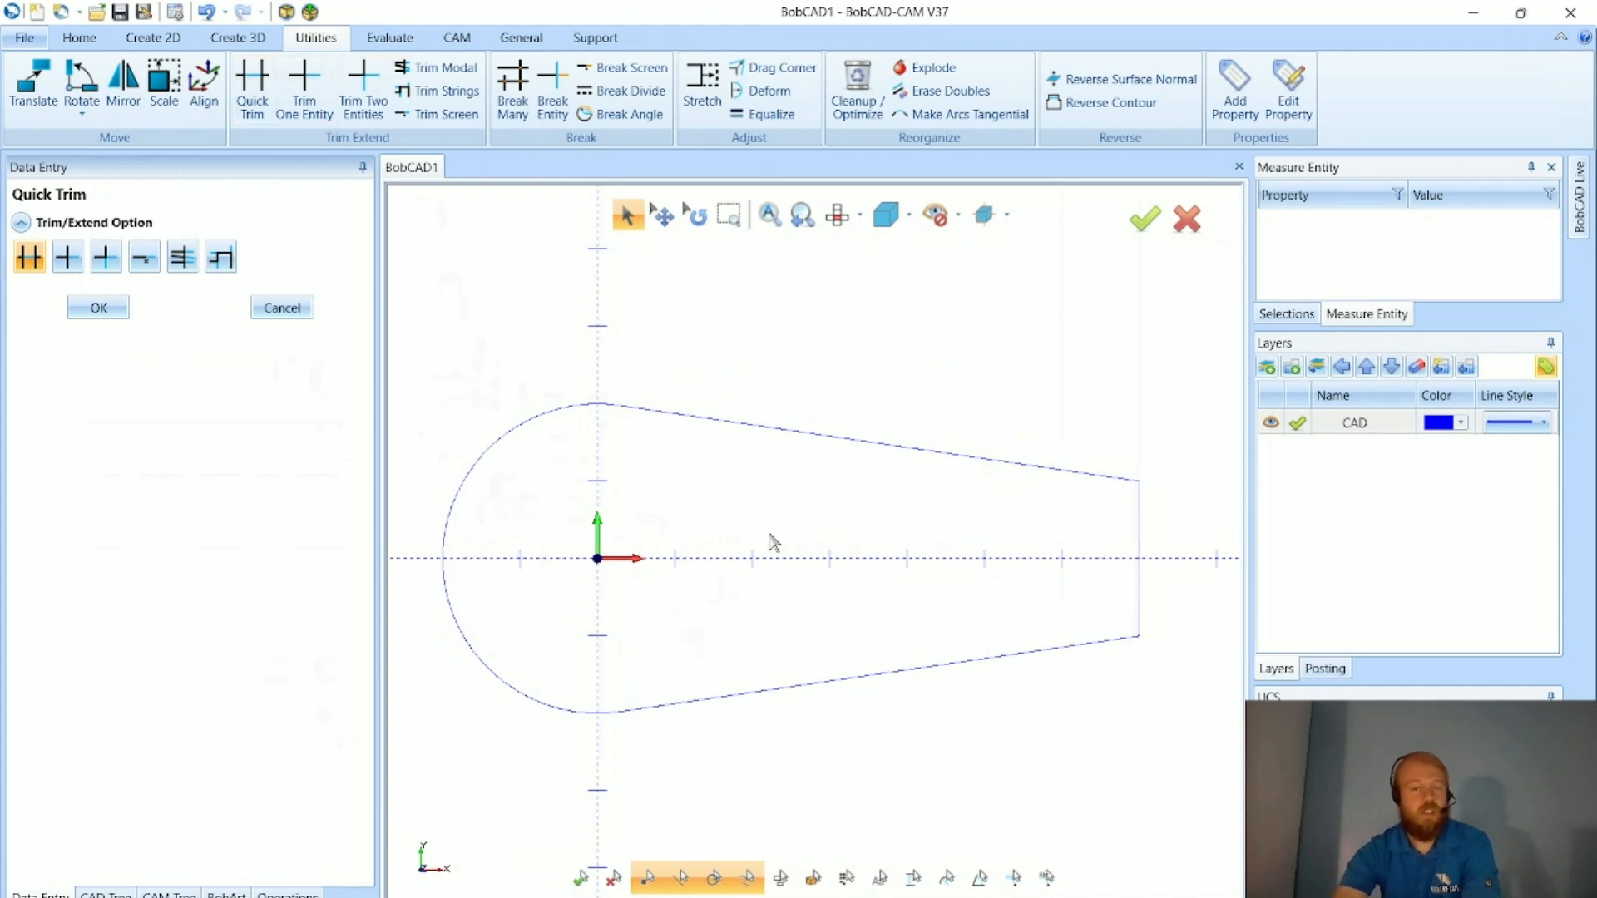
{"action": "scroll", "coordinate": [773, 542], "scroll_direction": "down", "scroll_amount": 3}
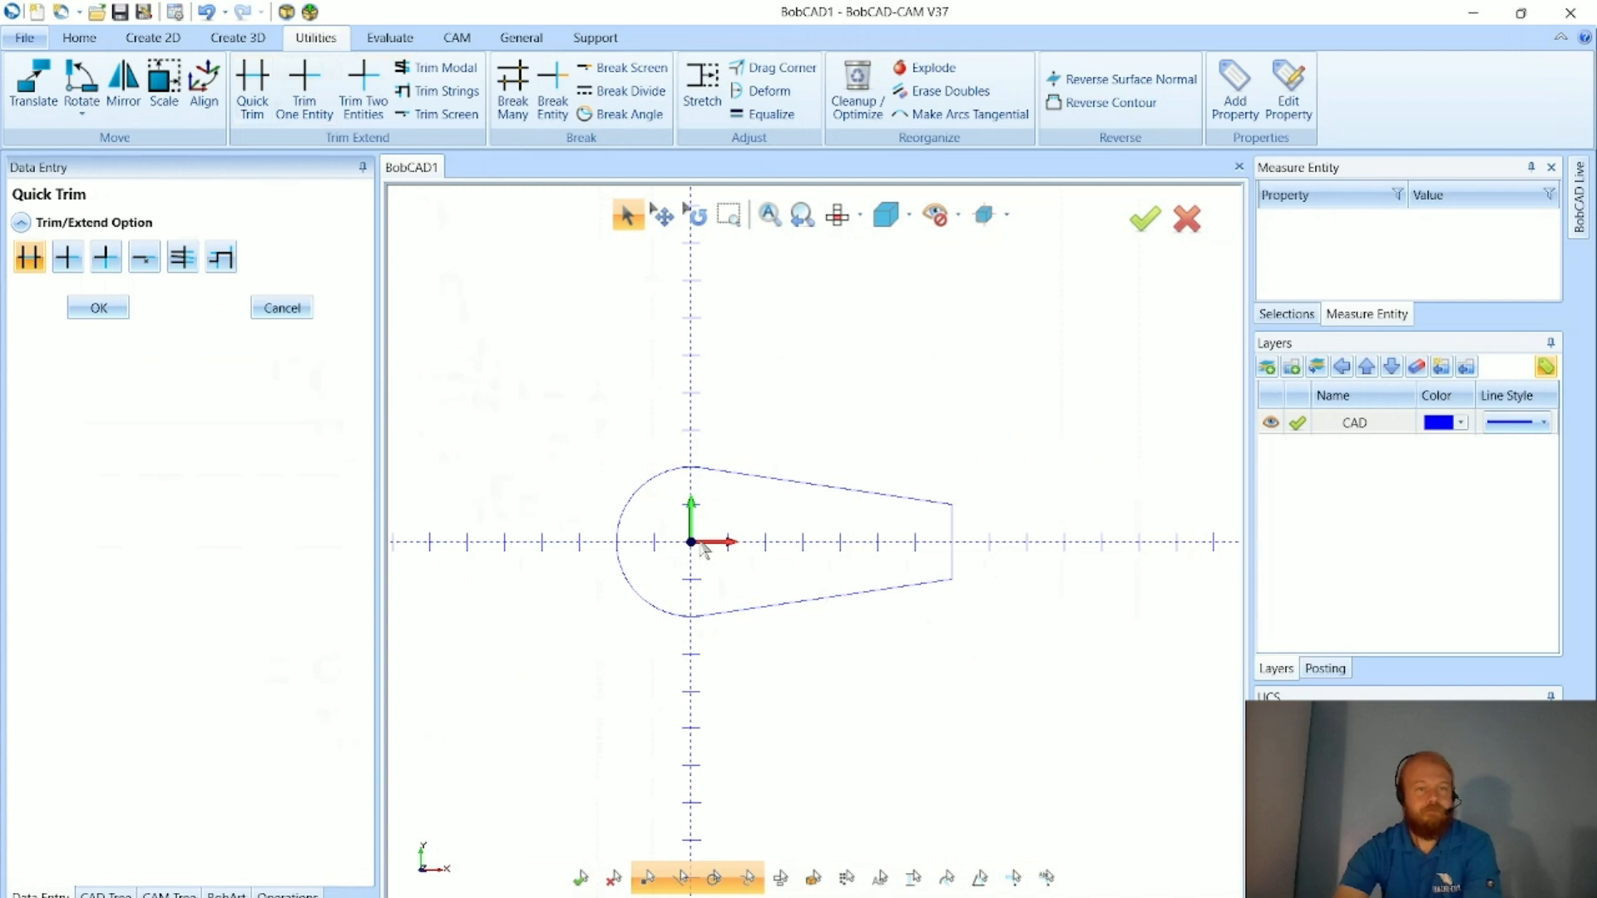
{"action": "left_click", "coordinate": [294, 315]}
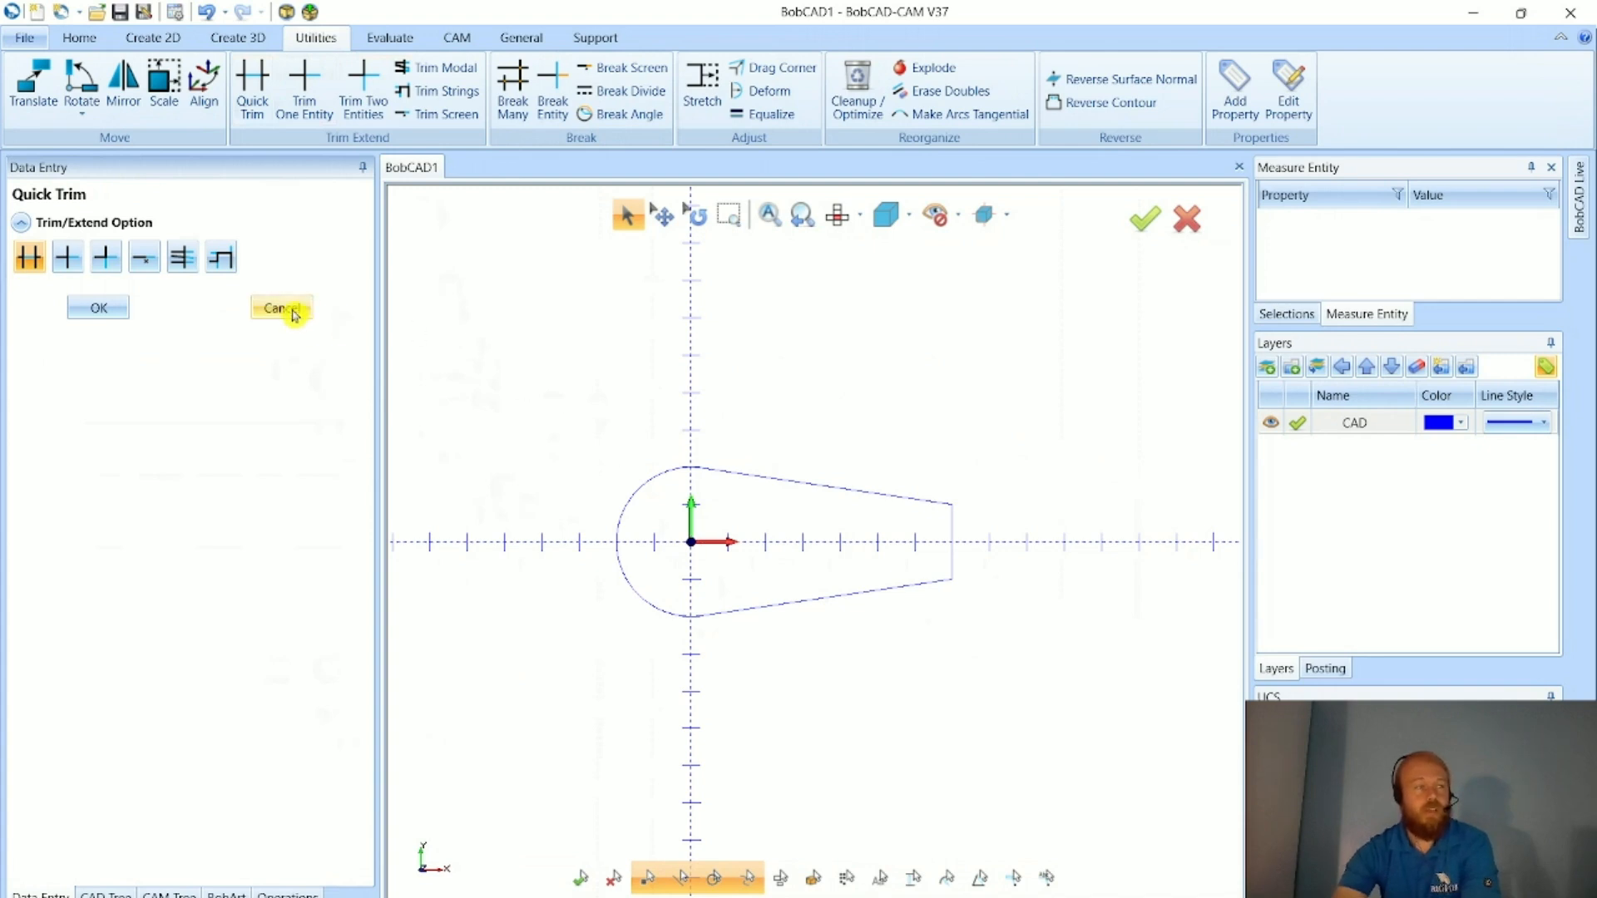
{"action": "left_click", "coordinate": [294, 313]}
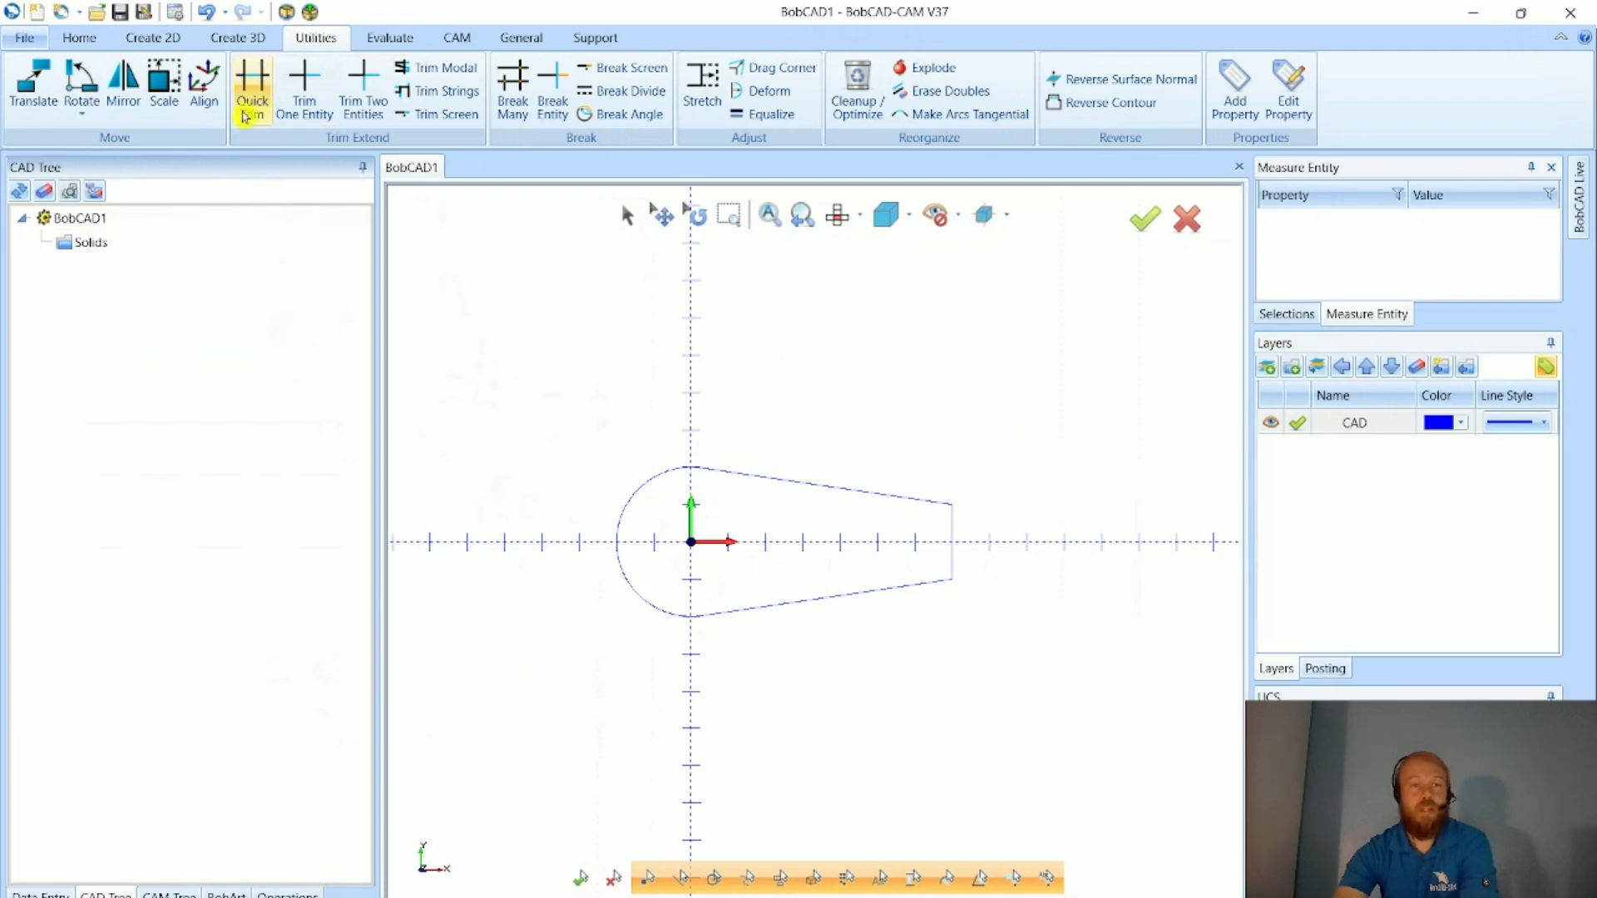
- Start an Extrude Boss and select all four entities of the closed round-ended outline as its profile
{"action": "left_click", "coordinate": [250, 40]}
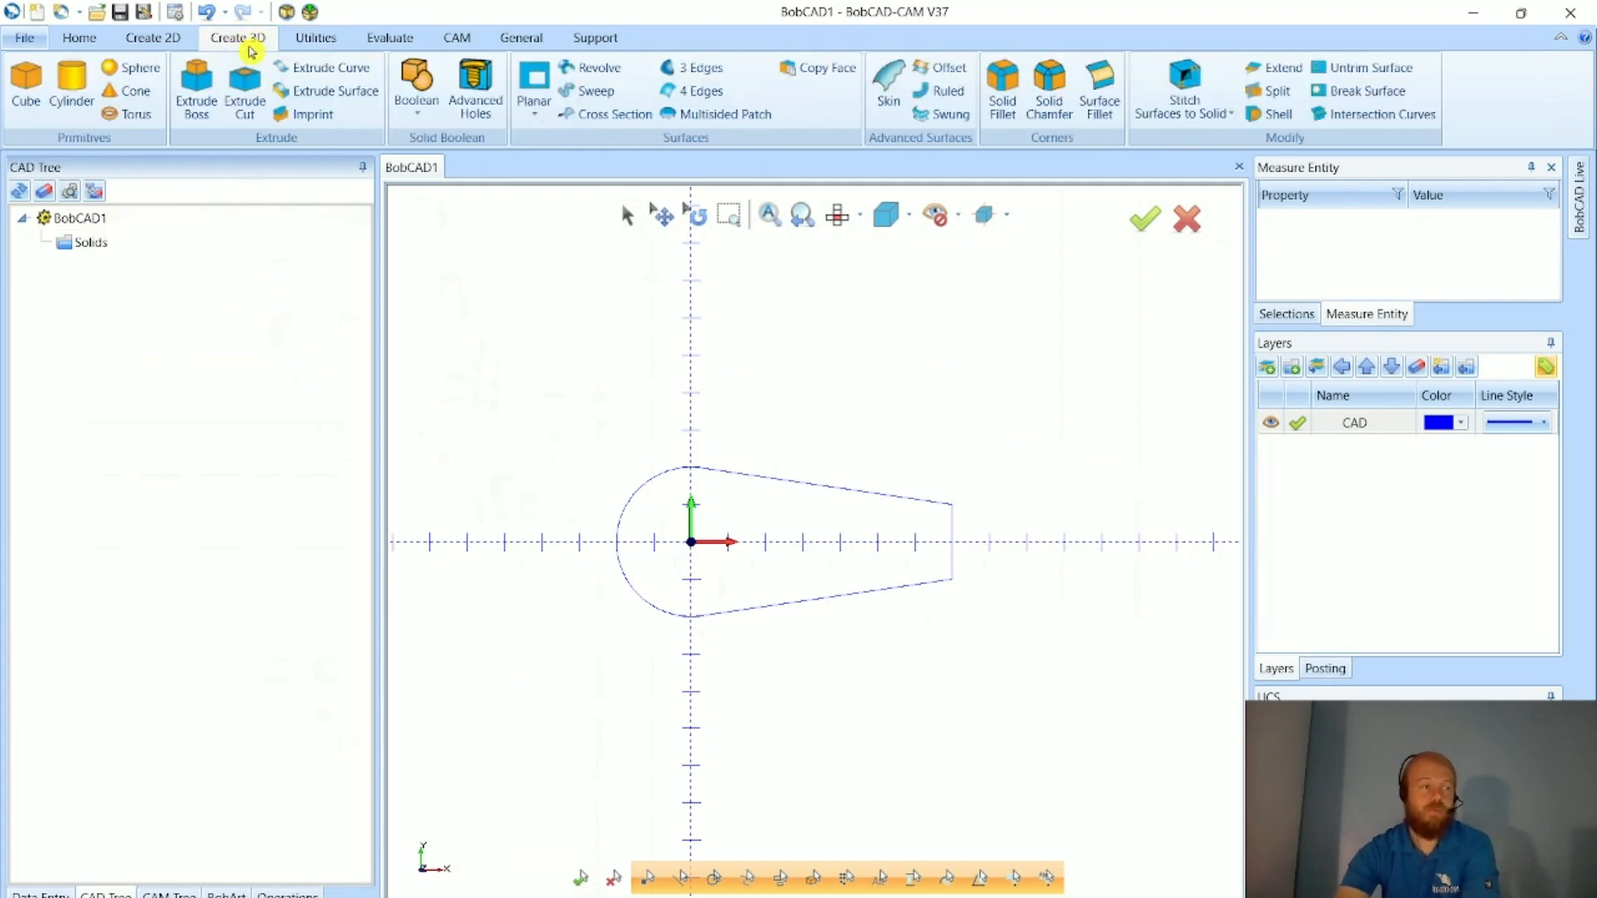
{"action": "left_click", "coordinate": [198, 80]}
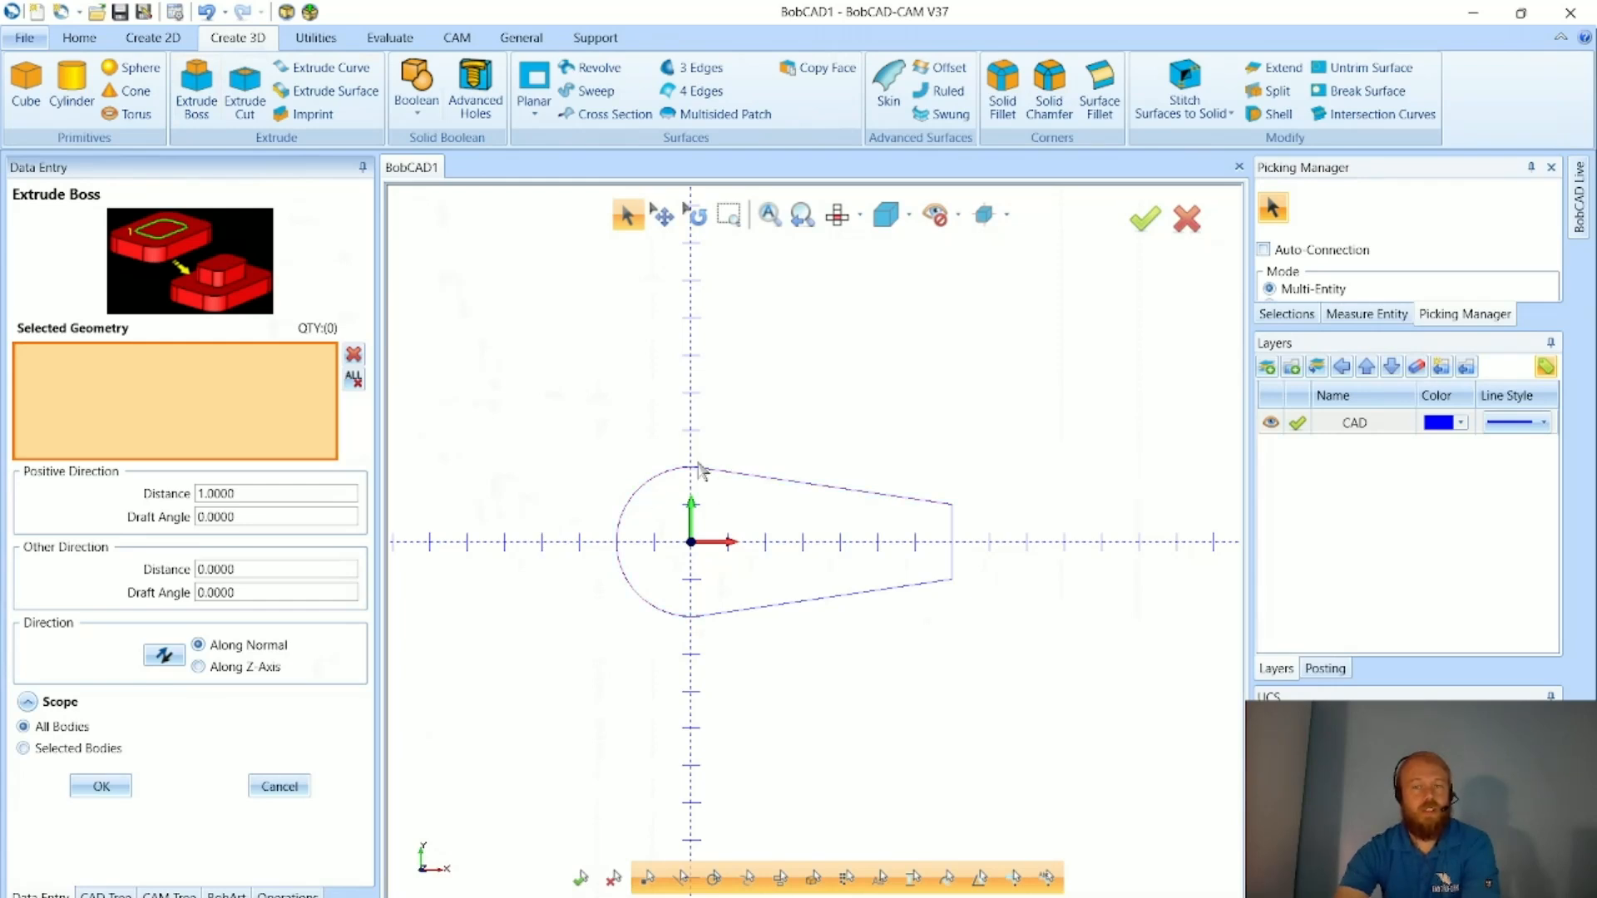
{"action": "left_click_drag", "start_coordinate": [516, 372], "coordinate": [1034, 663]}
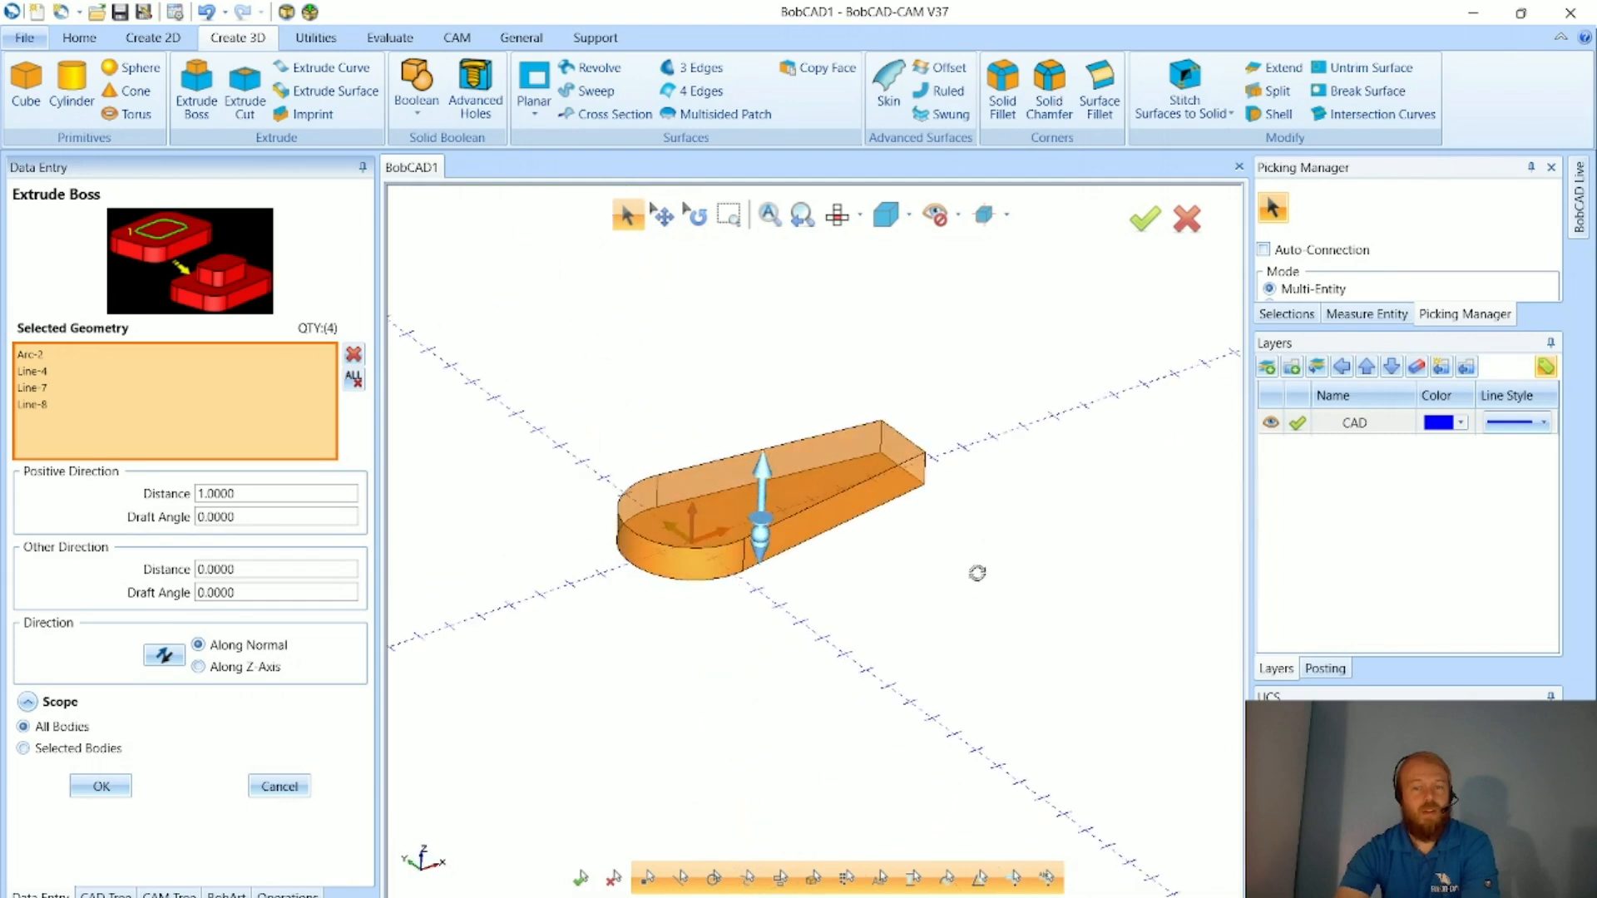
{"action": "middle_click_drag", "start_coordinate": [849, 549], "coordinate": [902, 623]}
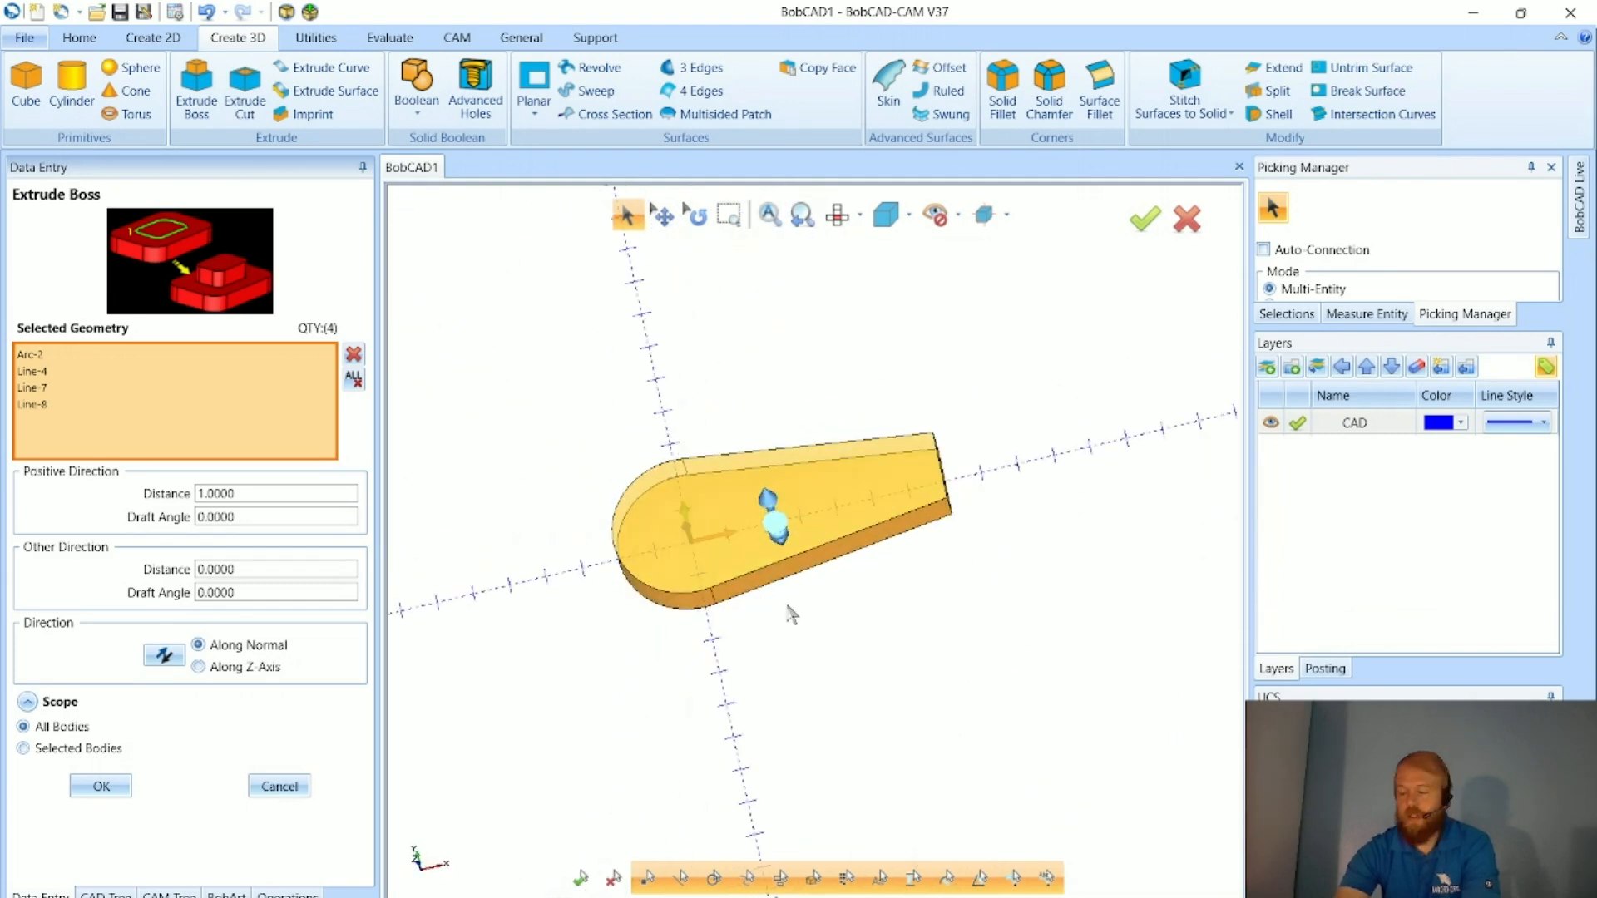
{"action": "middle_click_drag", "start_coordinate": [749, 620], "coordinate": [931, 580]}
{"action": "scroll", "coordinate": [763, 462], "scroll_direction": "up", "scroll_amount": 4}
{"action": "scroll", "coordinate": [780, 515], "scroll_direction": "down", "scroll_amount": 2}
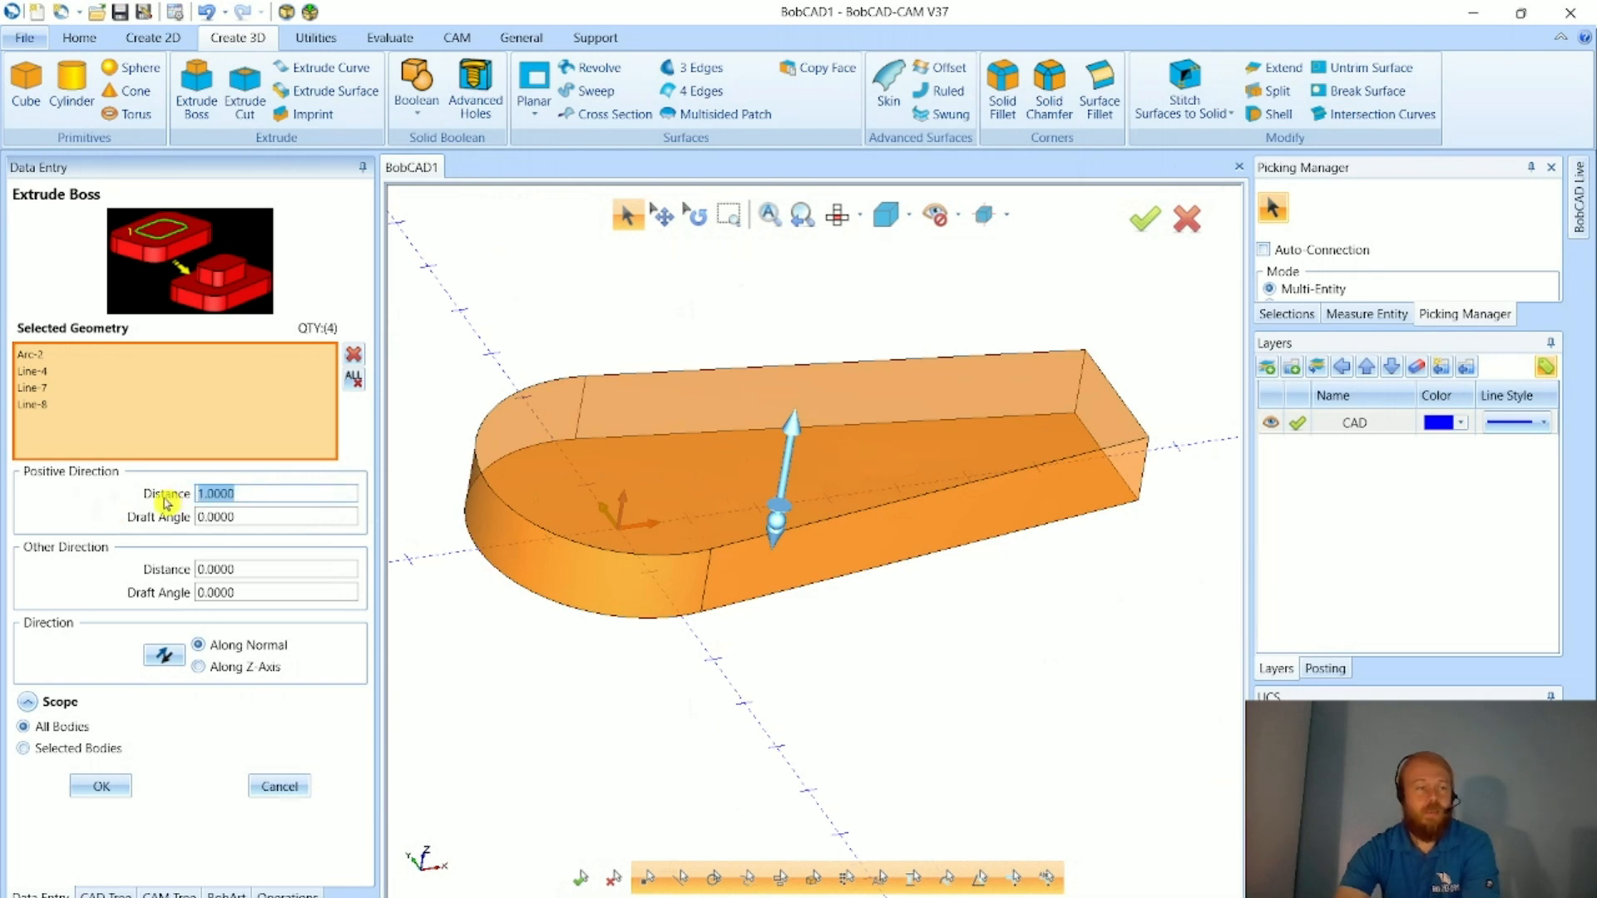
- Set the extrusion's positive-direction distance to 1.5
{"action": "mouse_move", "coordinate": [167, 502]}
{"action": "left_click", "coordinate": [301, 492]}
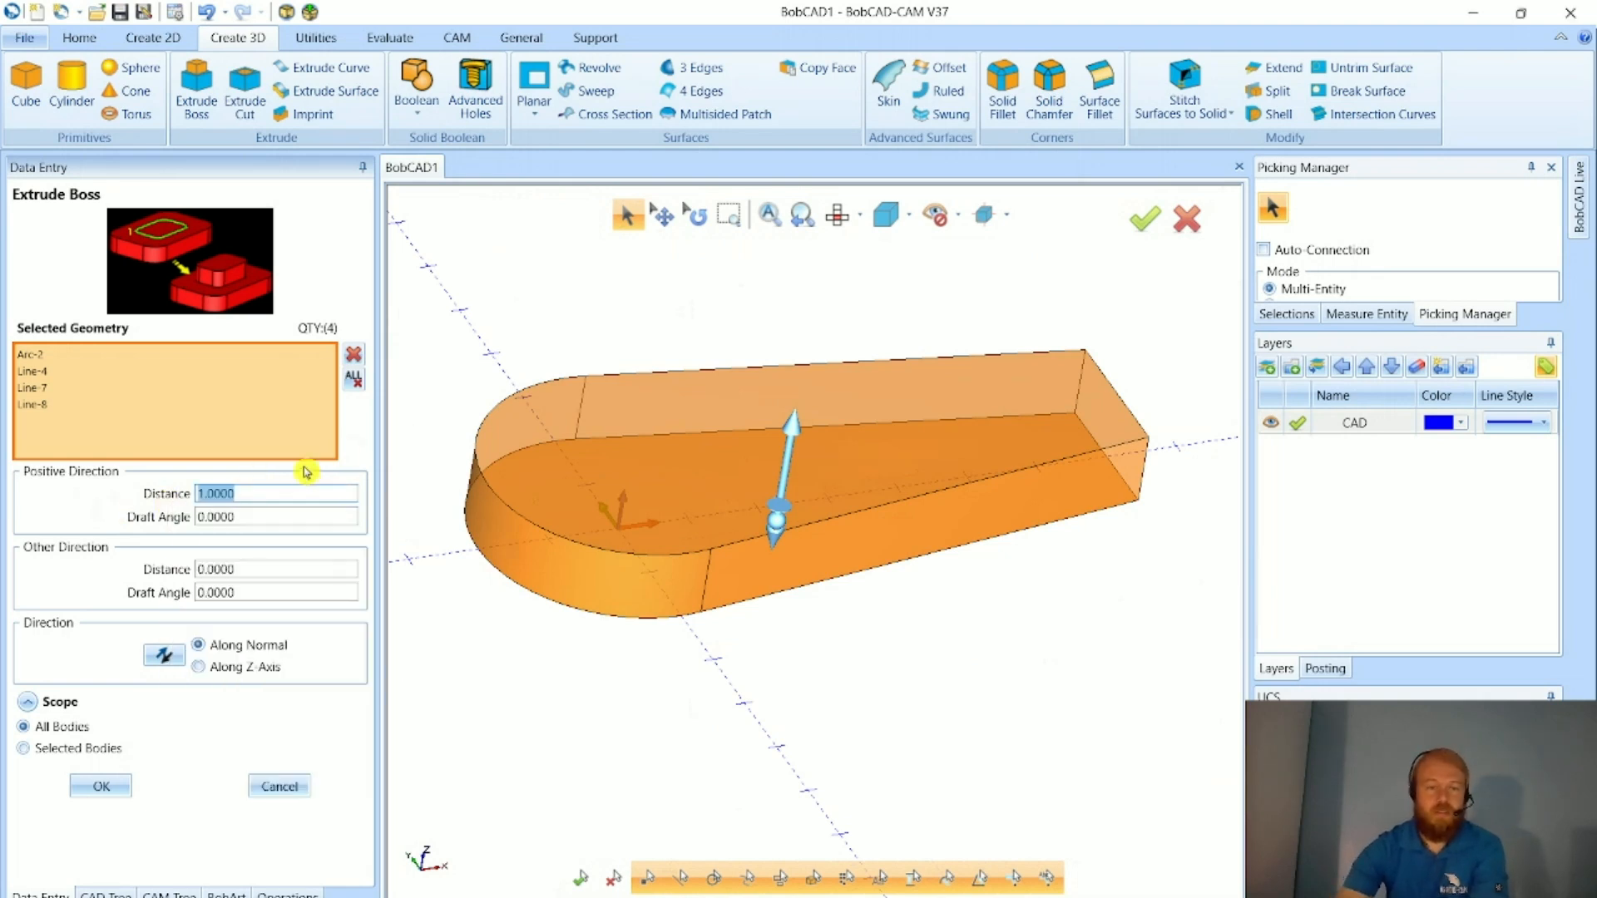
{"action": "type", "text": "1.5"}
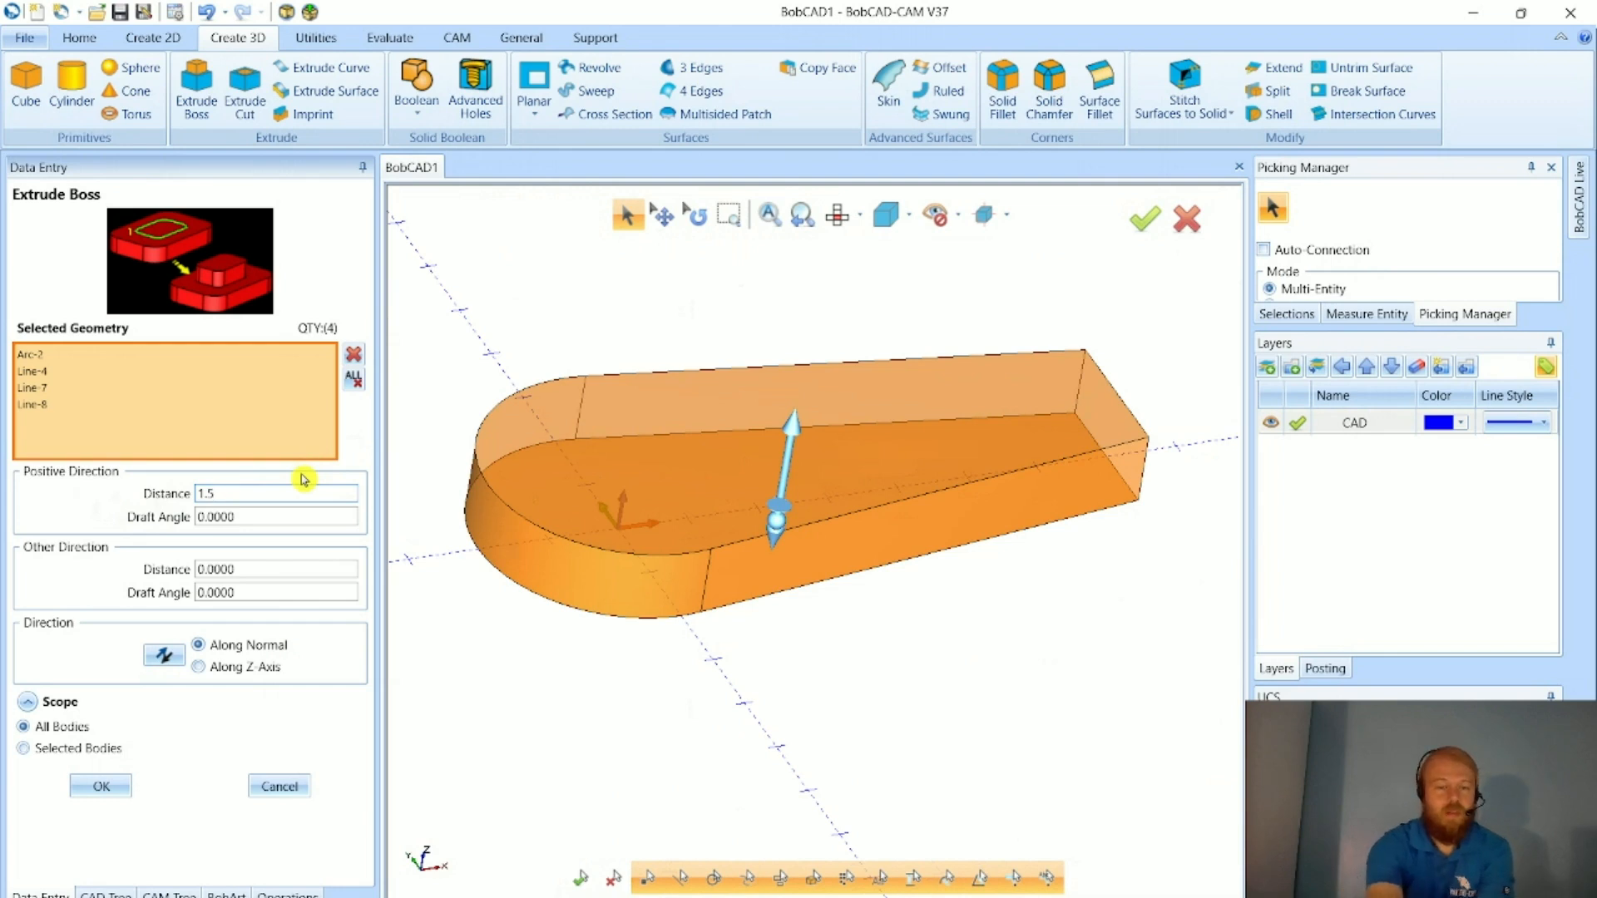
{"action": "key", "text": "Tab"}
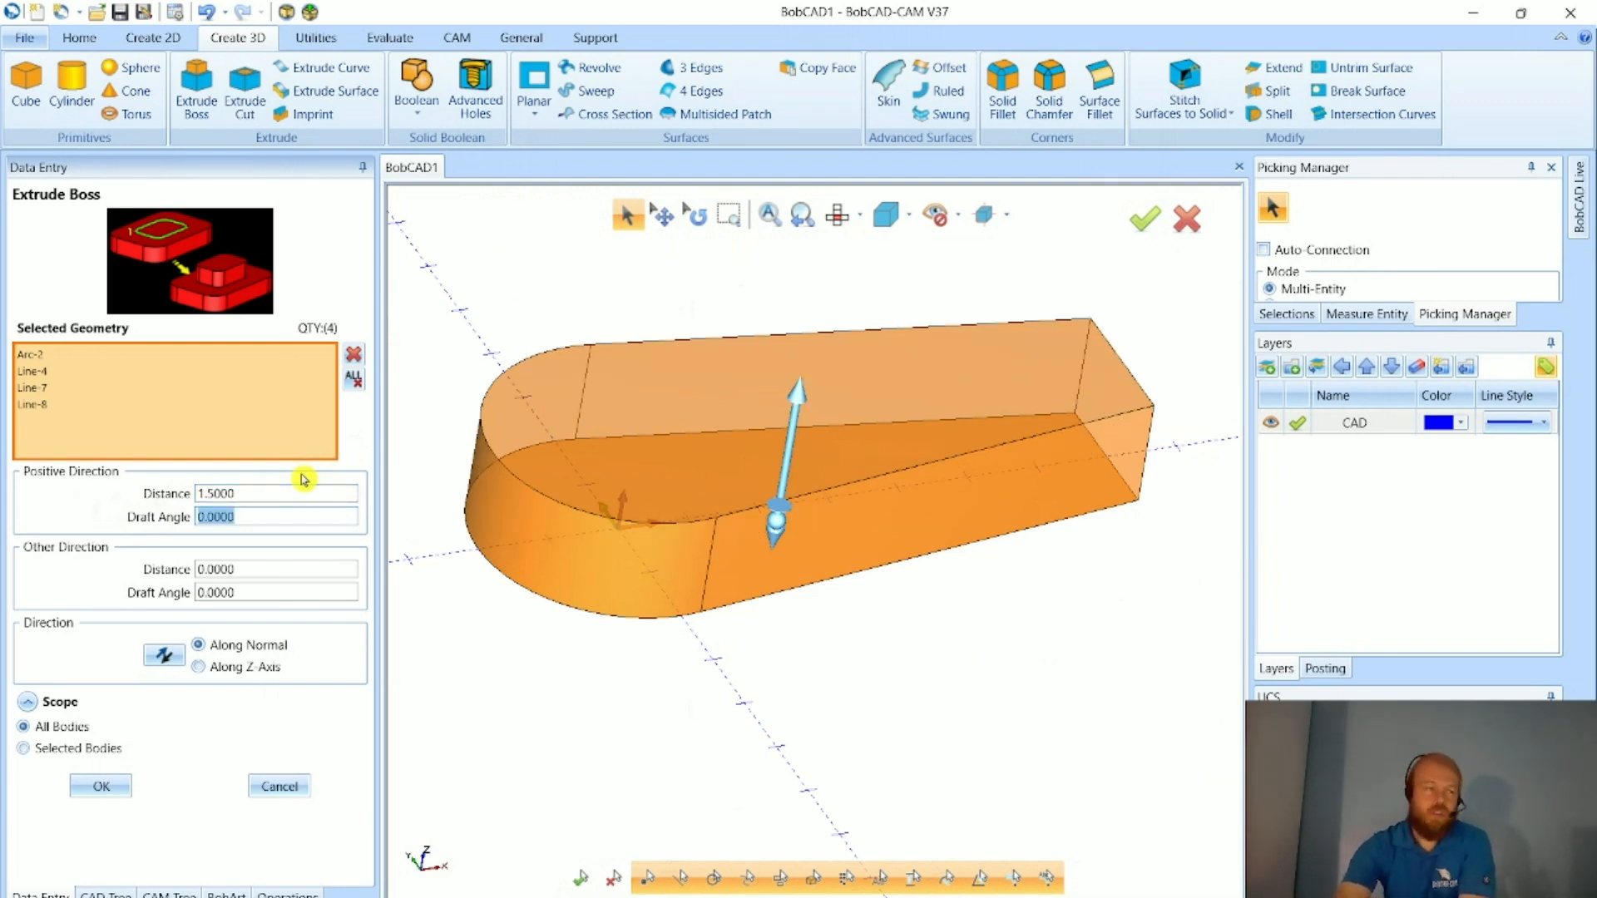
- Try a positive-direction draft angle of 10 and reset it to 0
{"action": "type", "text": "10"}
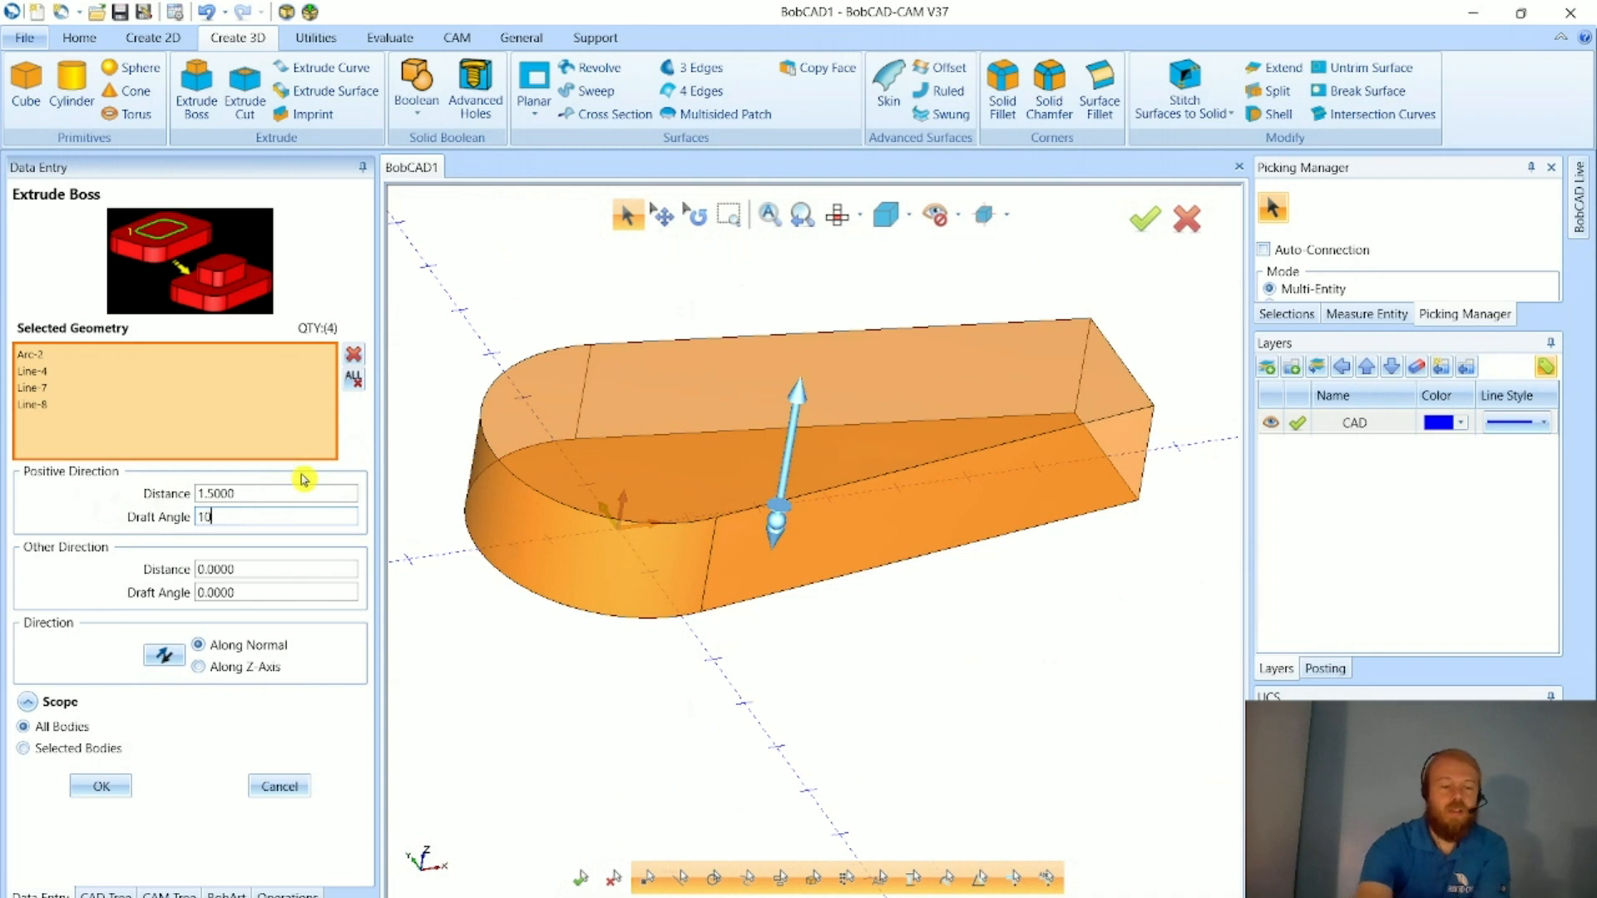
{"action": "key", "text": "Tab"}
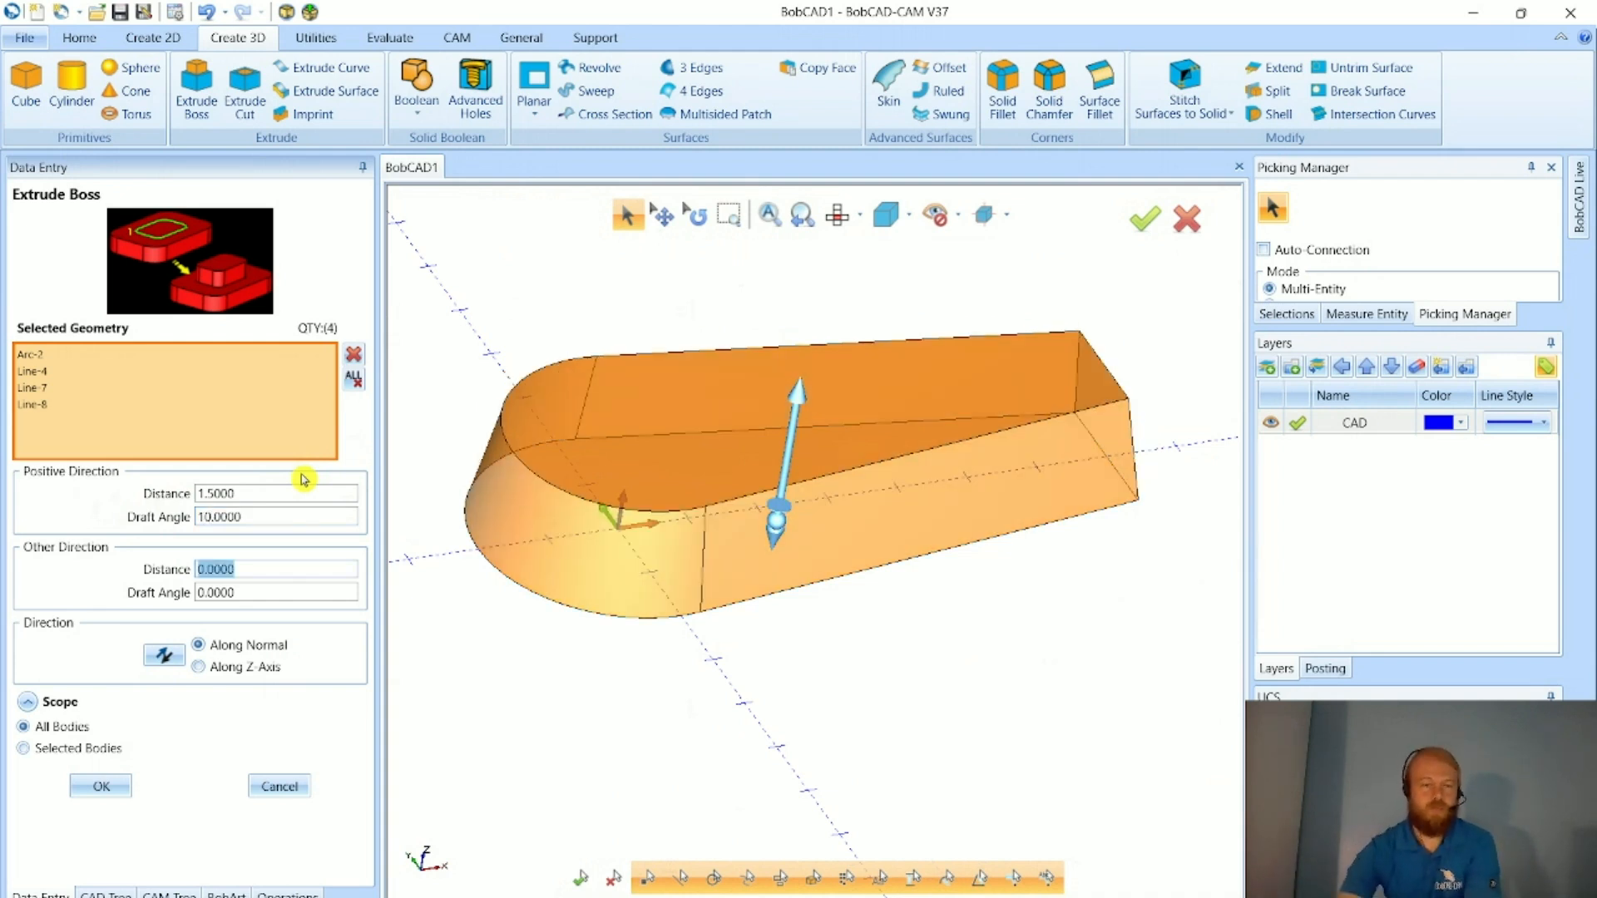
{"action": "left_click_drag", "start_coordinate": [268, 515], "coordinate": [178, 520]}
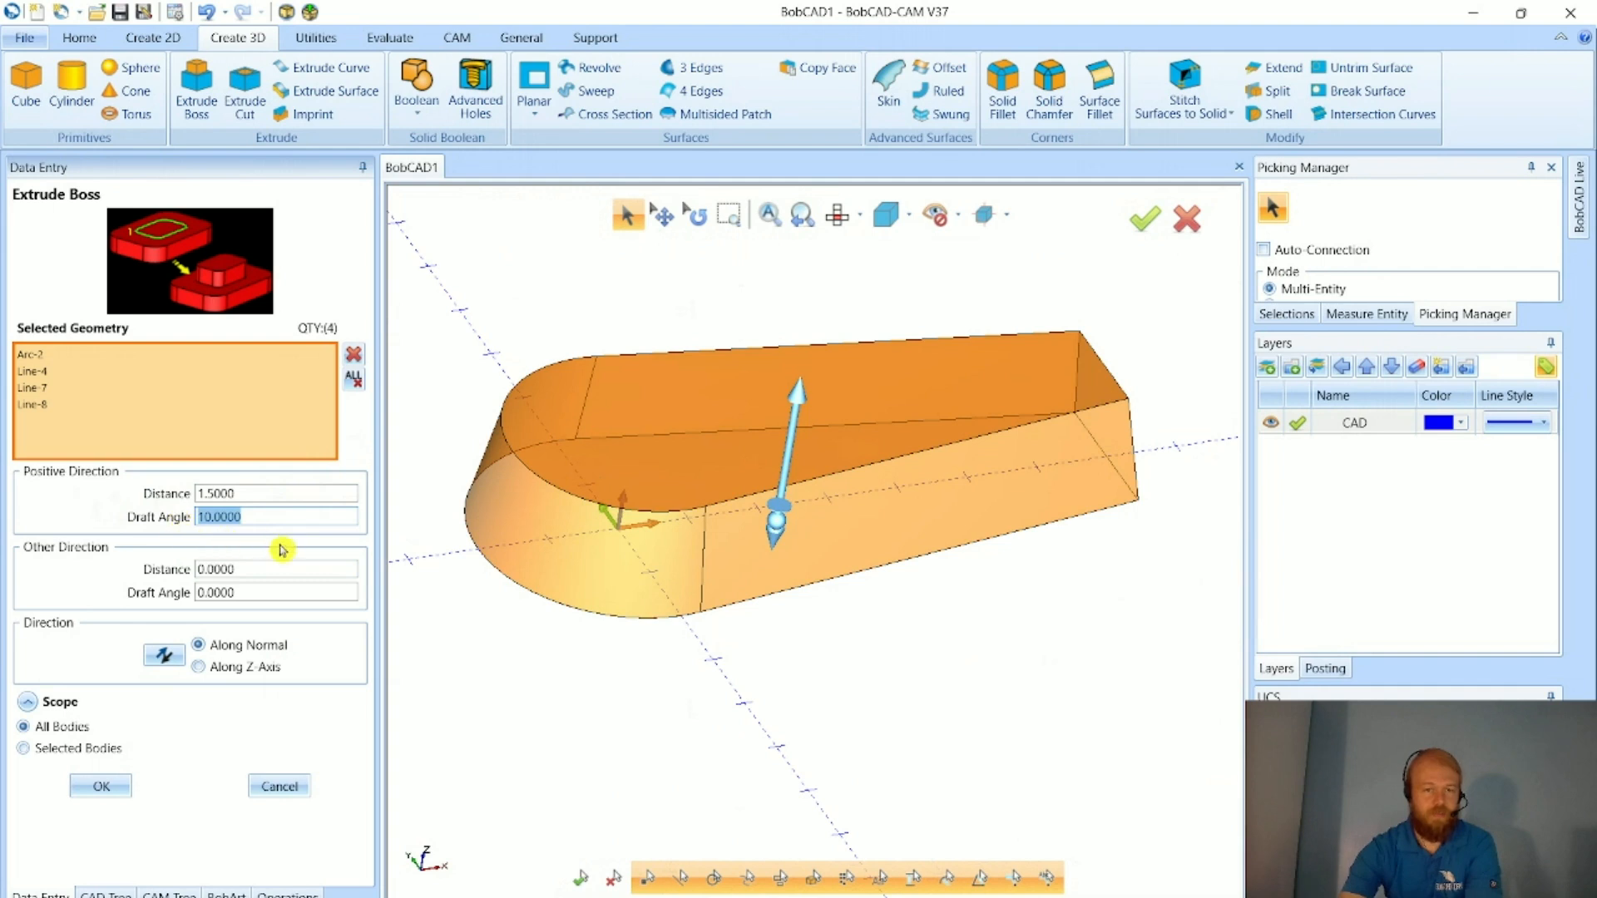
{"action": "type", "text": "0"}
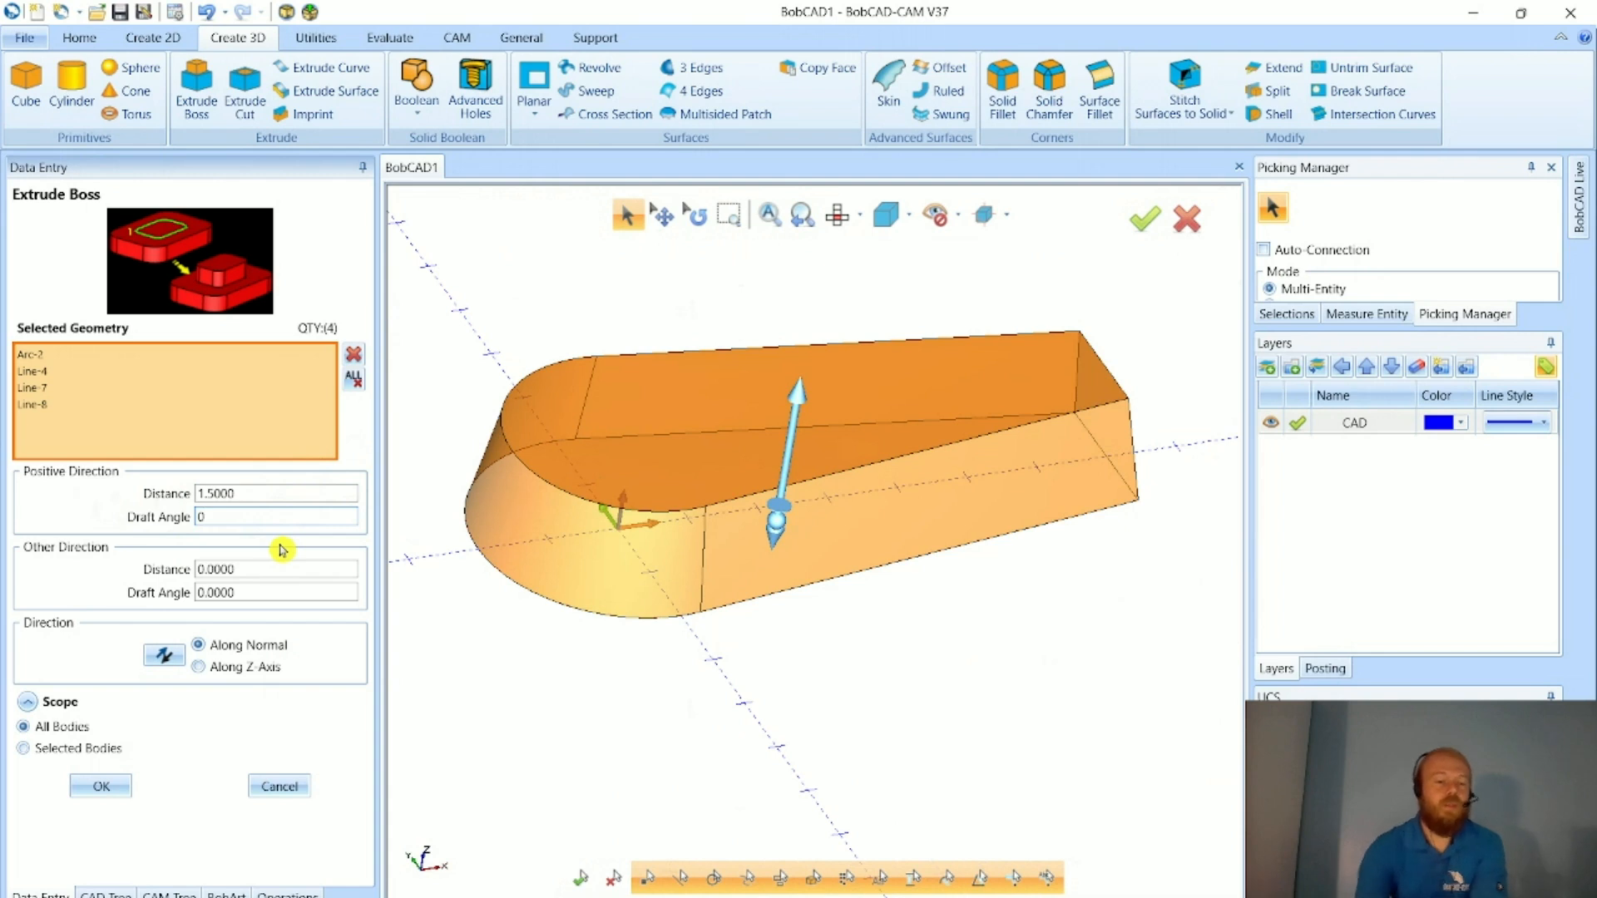
{"action": "key", "text": "Tab"}
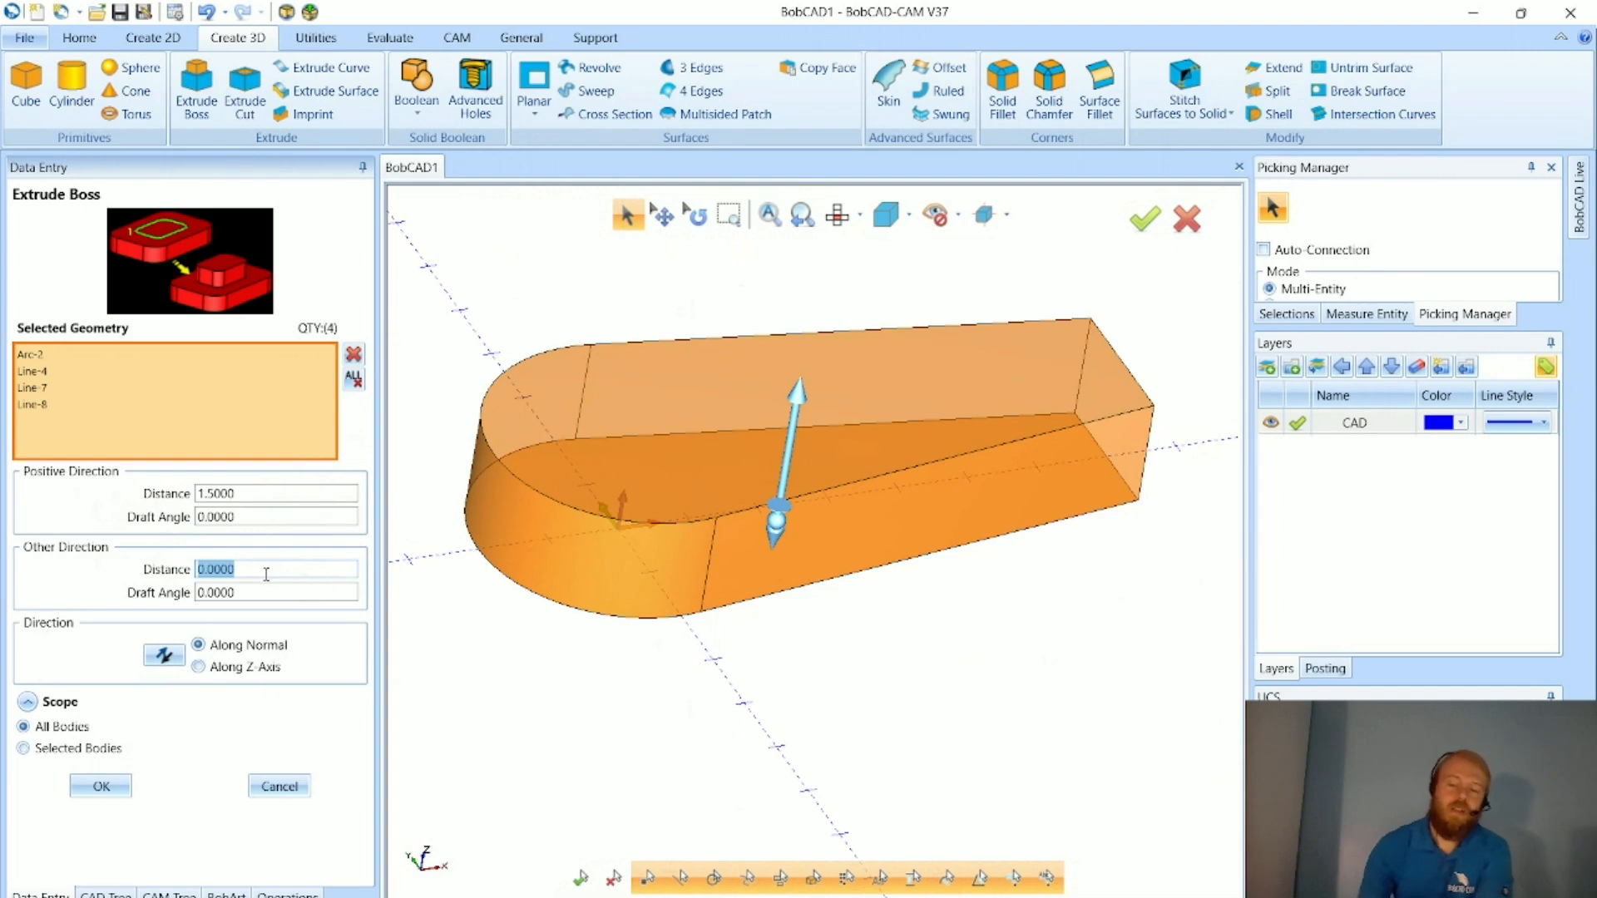
- Set the other-direction distance to 0.5, create the extruded solid and leave the Extrude Boss command
{"action": "type", "text": ".5"}
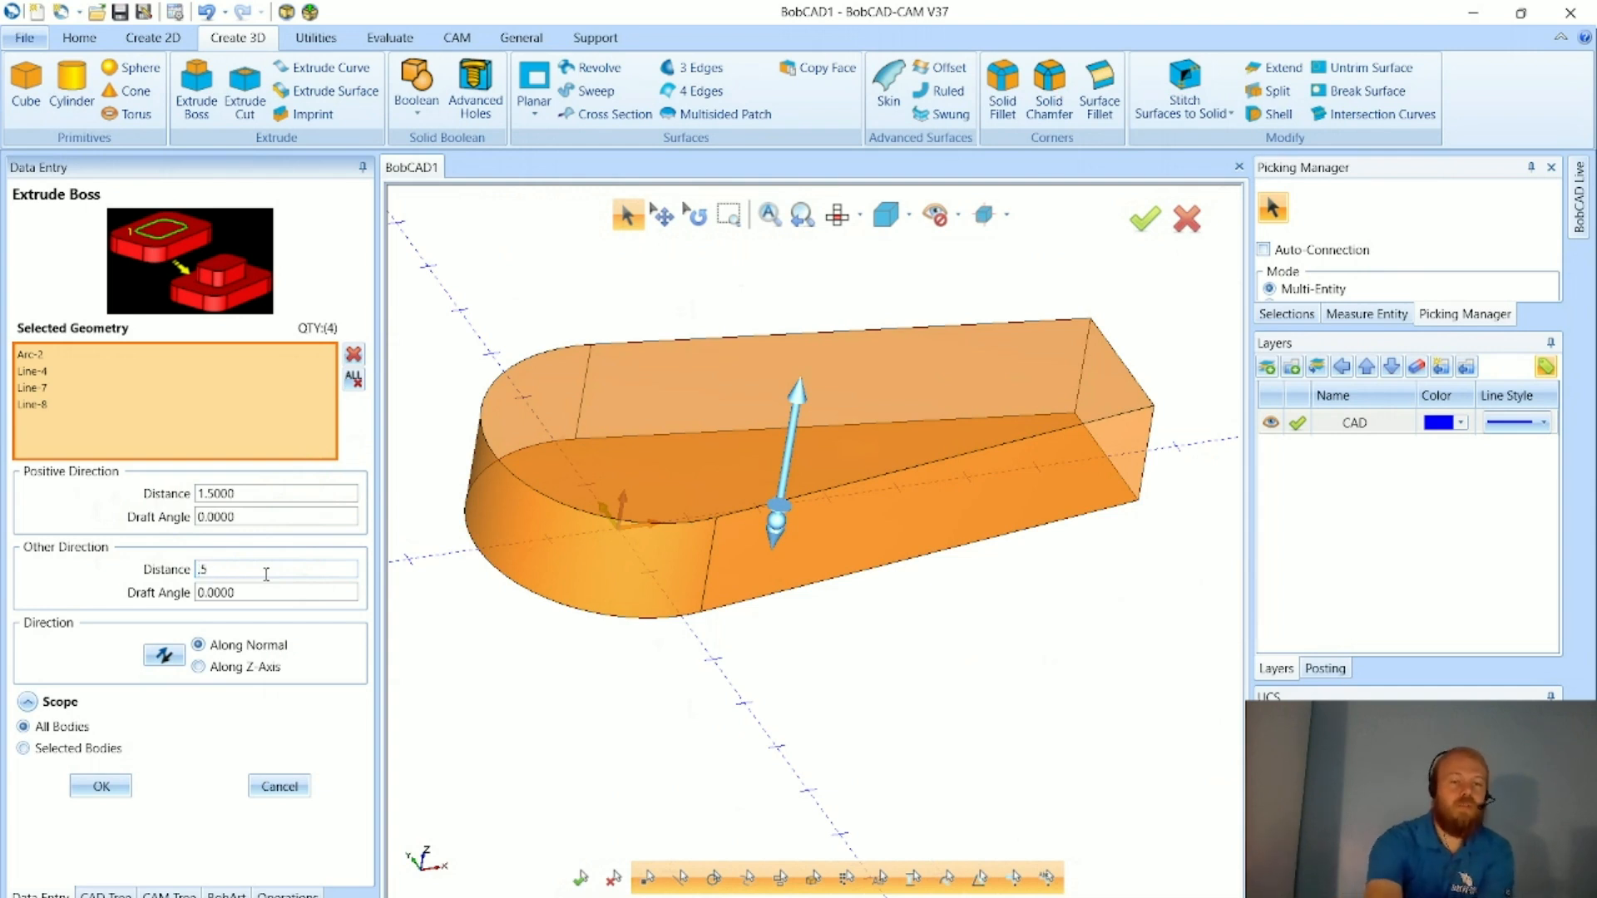
{"action": "key", "text": "Tab"}
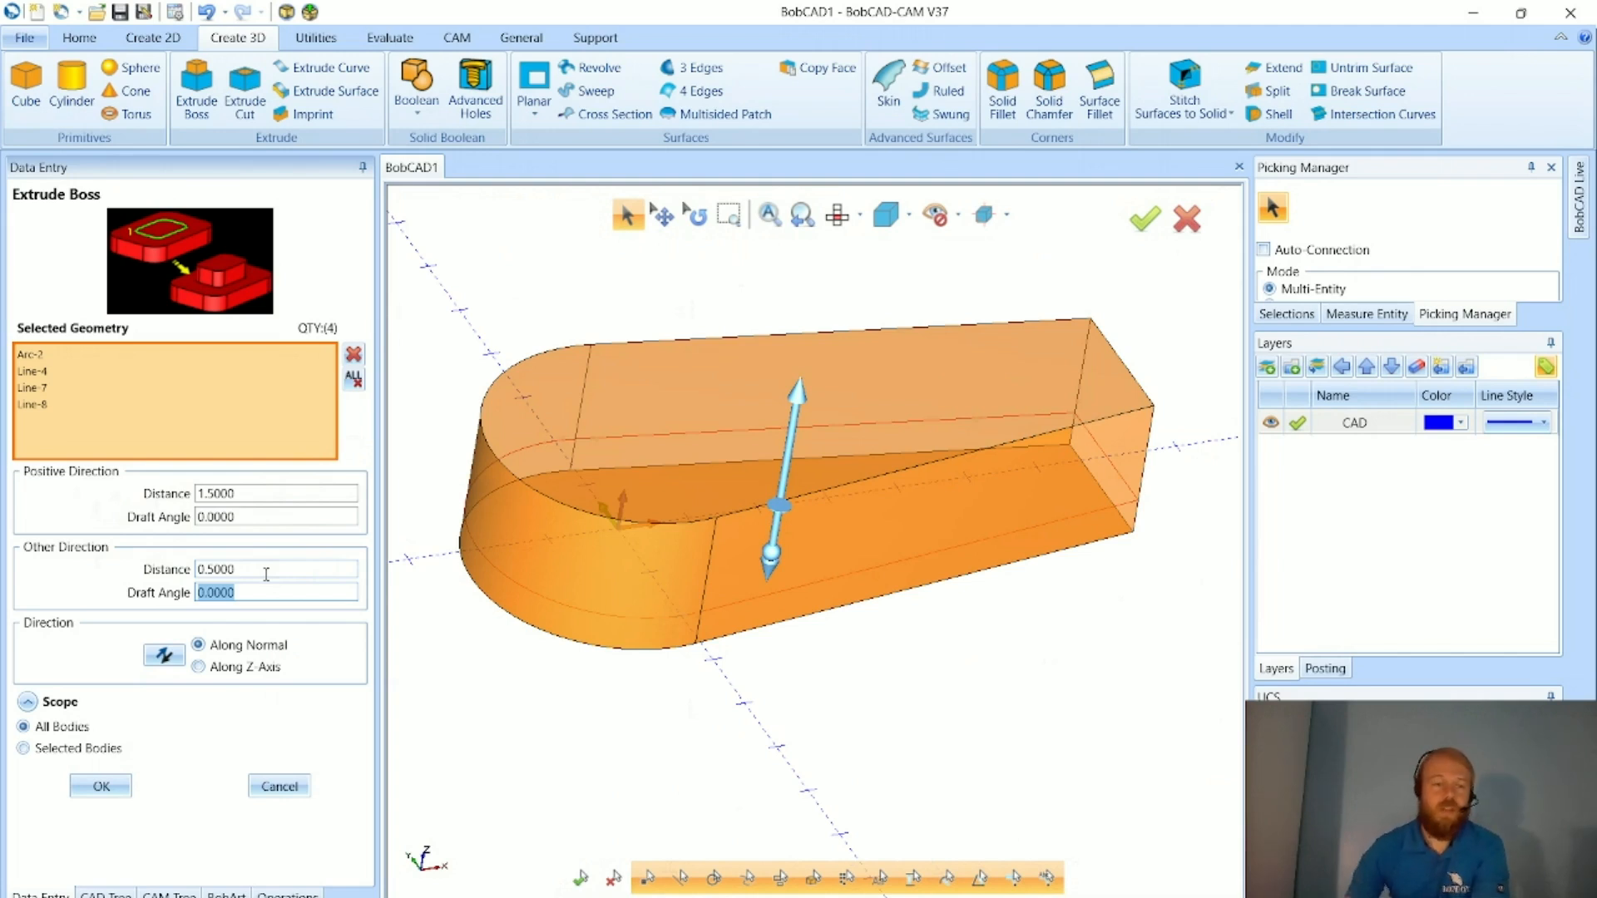
{"action": "left_click", "coordinate": [98, 783]}
{"action": "middle_click_drag", "start_coordinate": [544, 705], "coordinate": [599, 657]}
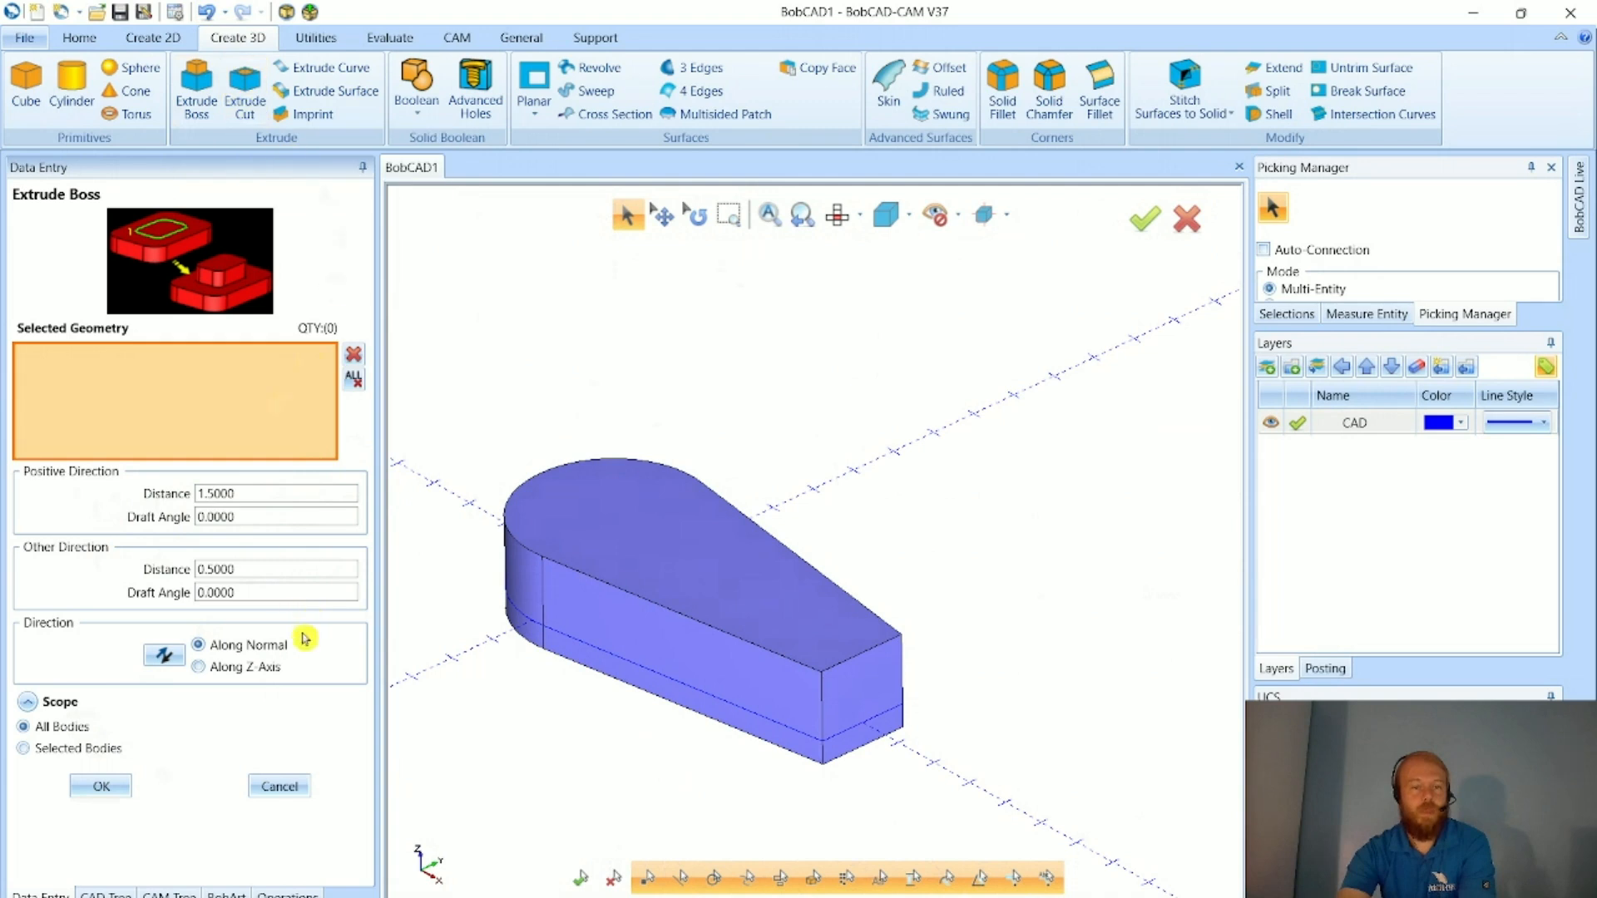
{"action": "left_click", "coordinate": [280, 786]}
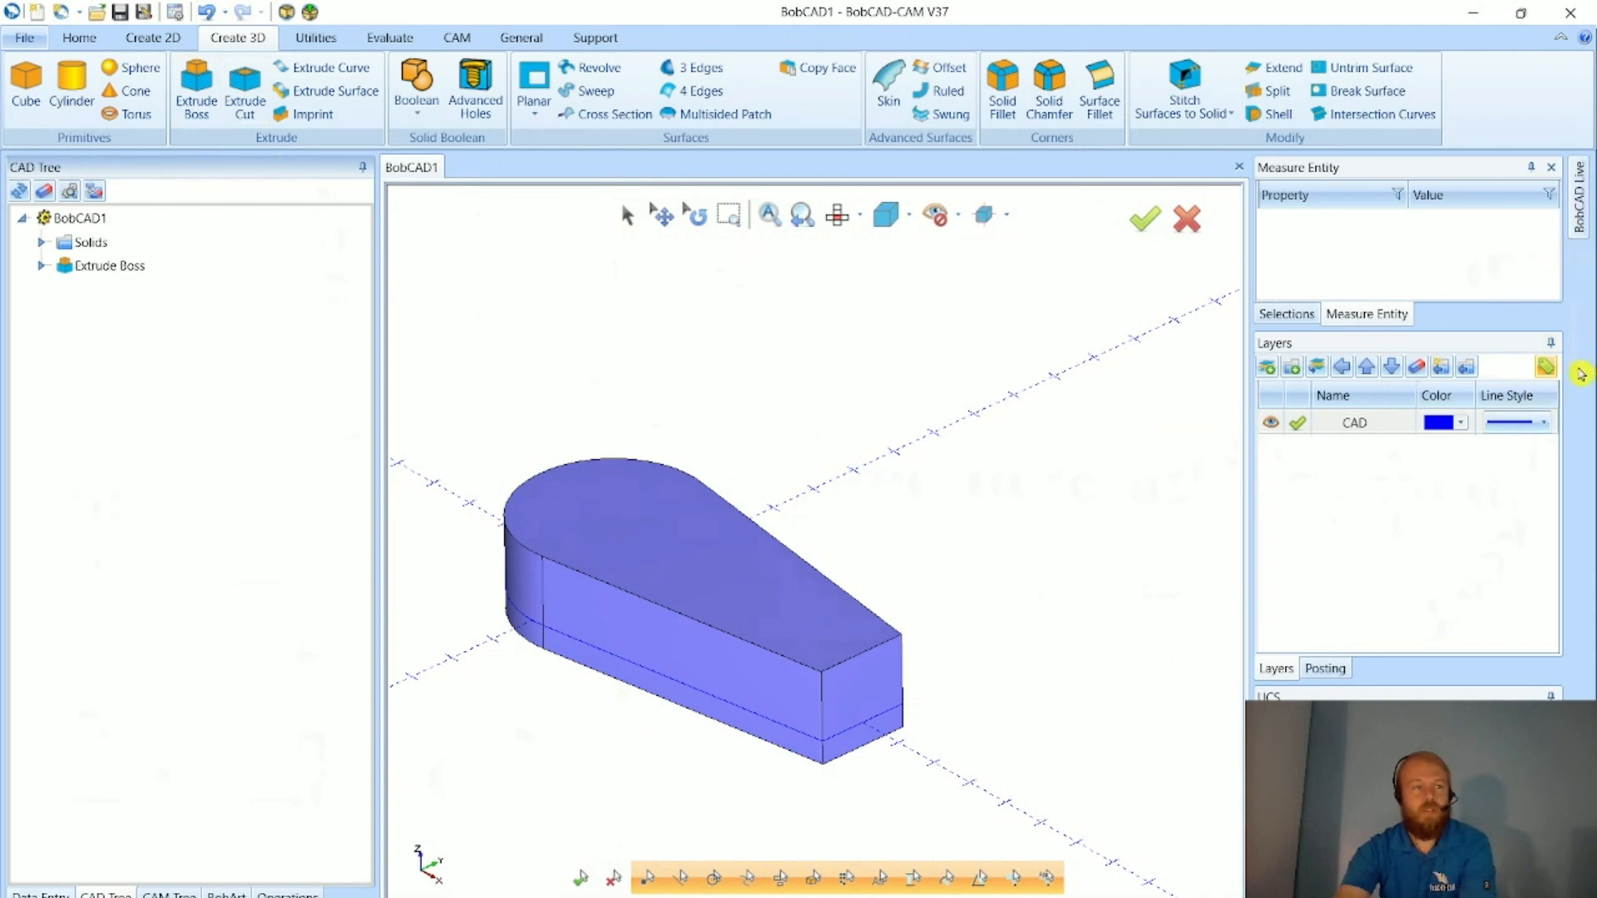
{"action": "left_click", "coordinate": [1578, 223]}
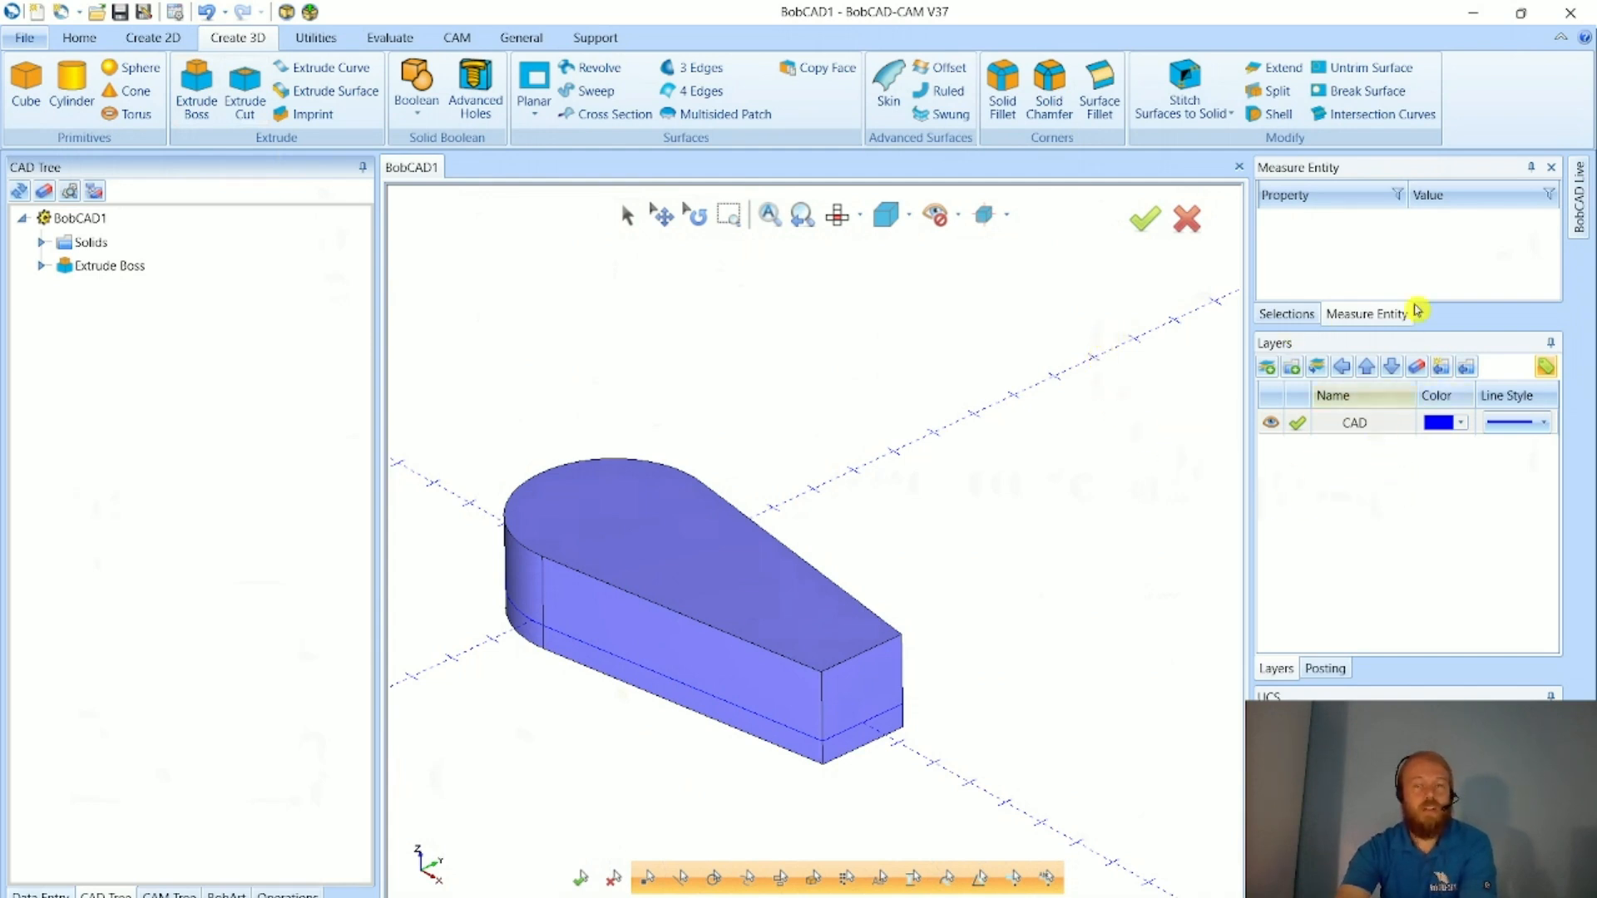
{"action": "right_click", "coordinate": [1474, 115]}
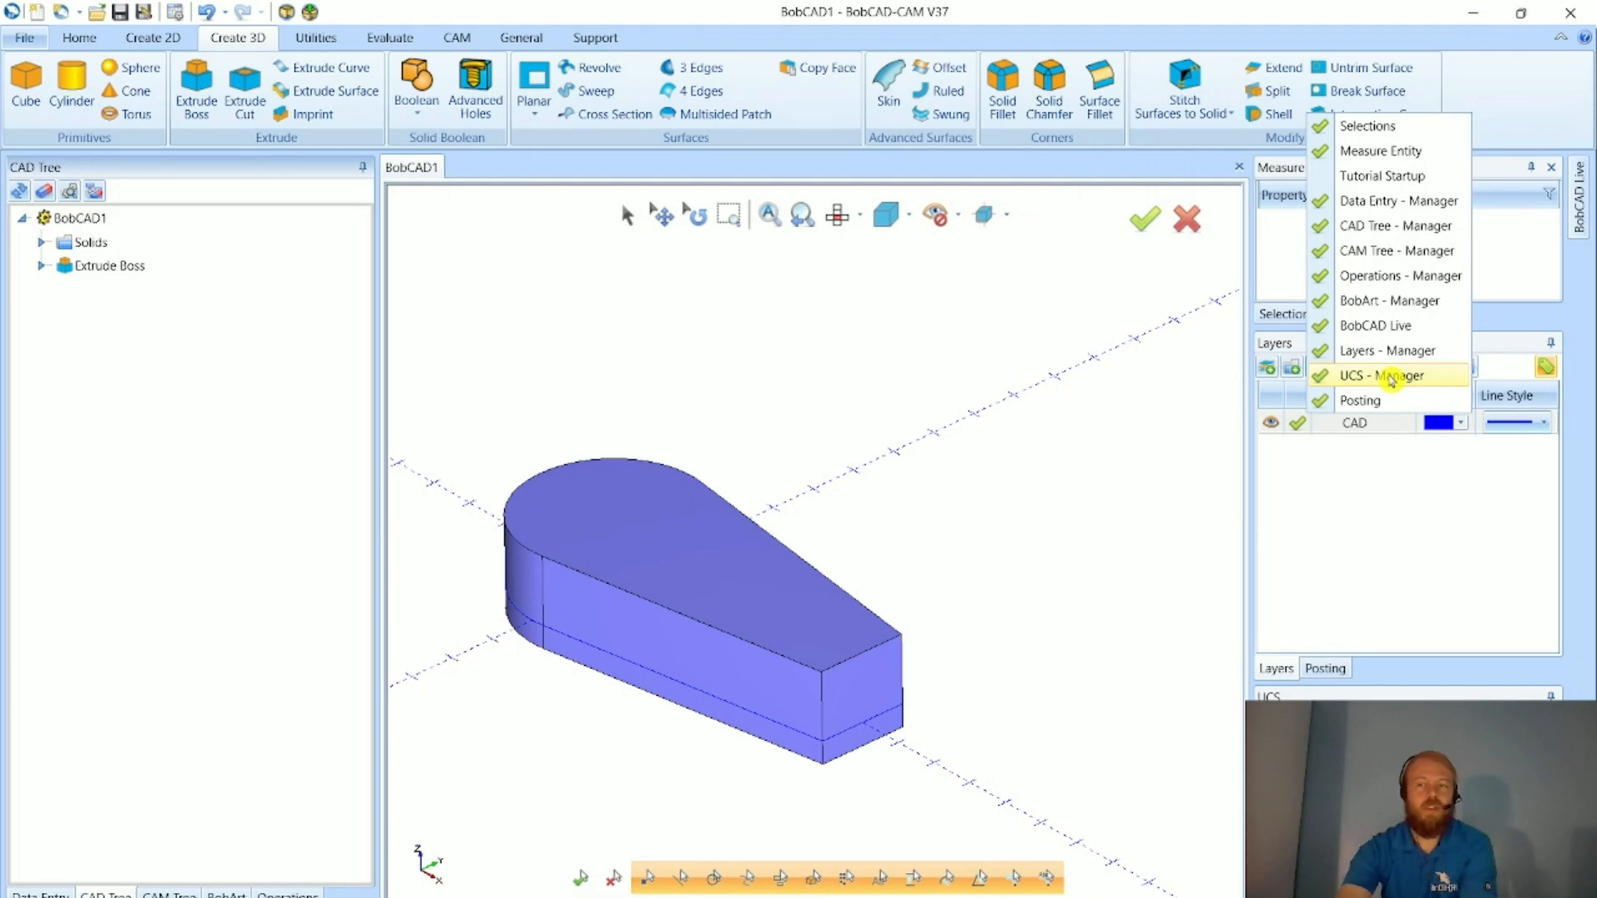
{"action": "left_click", "coordinate": [1319, 490]}
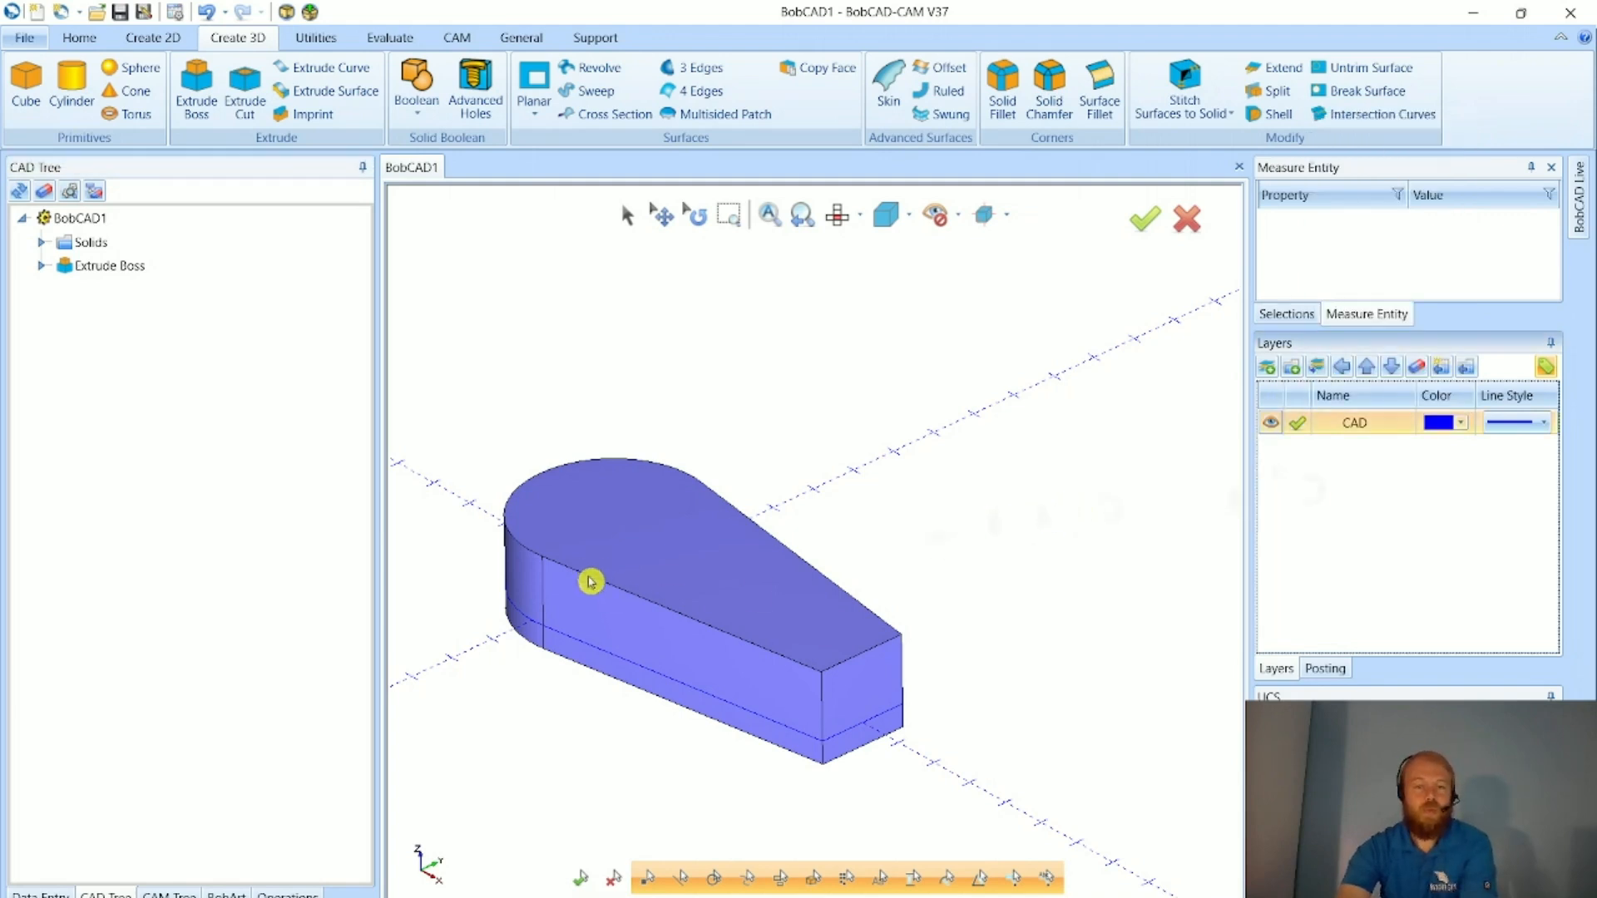
- Add a new active layer and name it EXTRUDE CUT
{"action": "right_click", "coordinate": [1356, 457]}
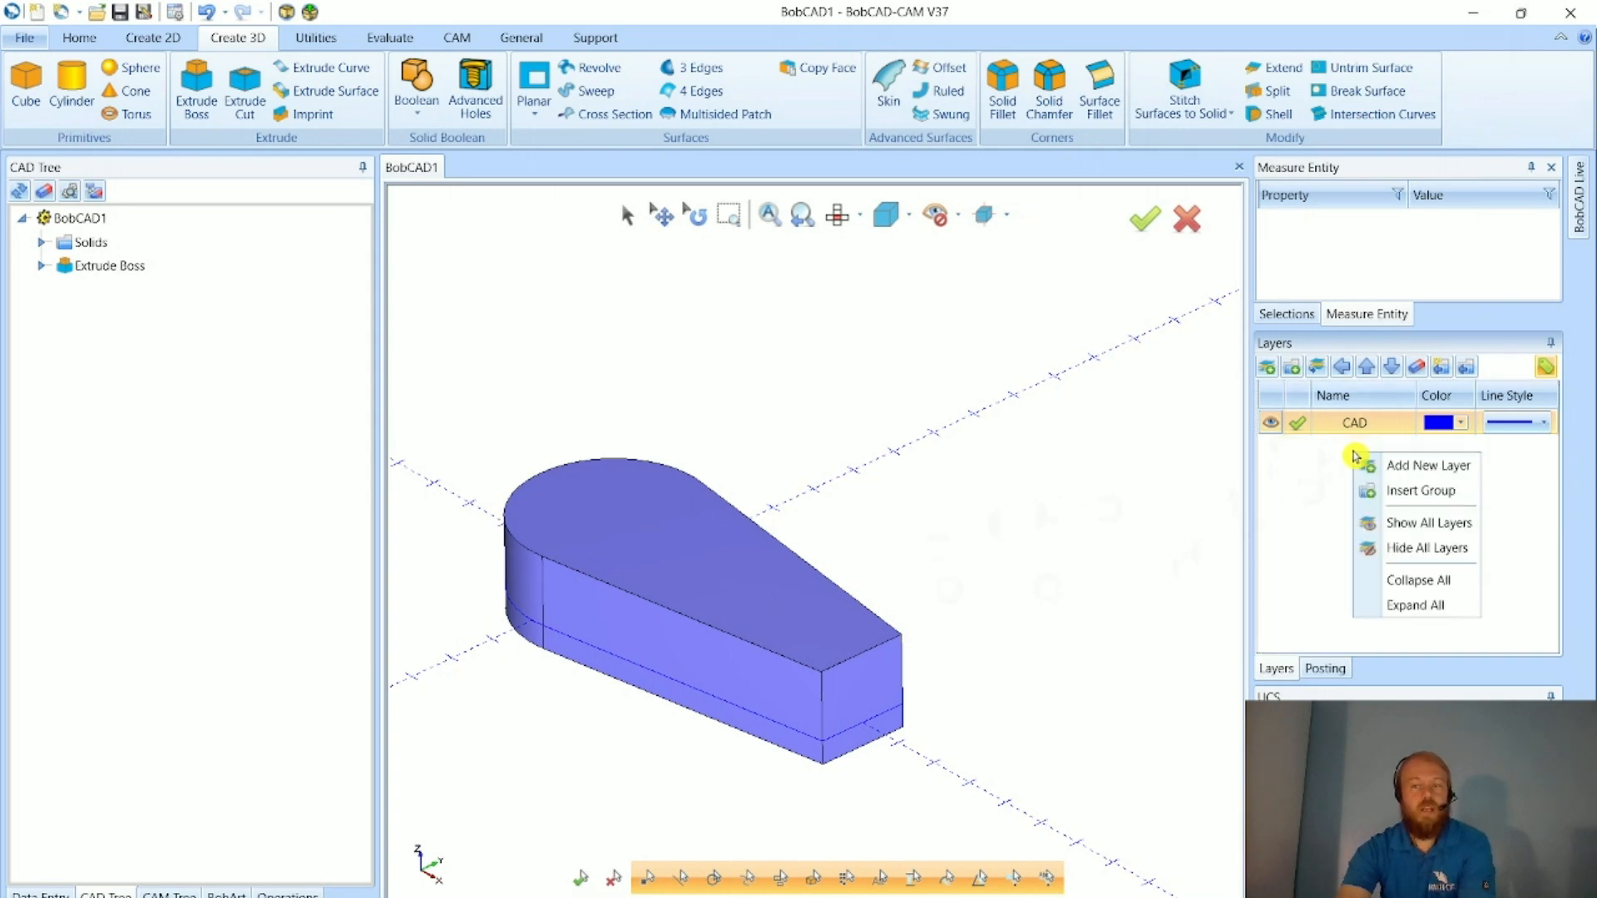
{"action": "left_click", "coordinate": [1441, 467]}
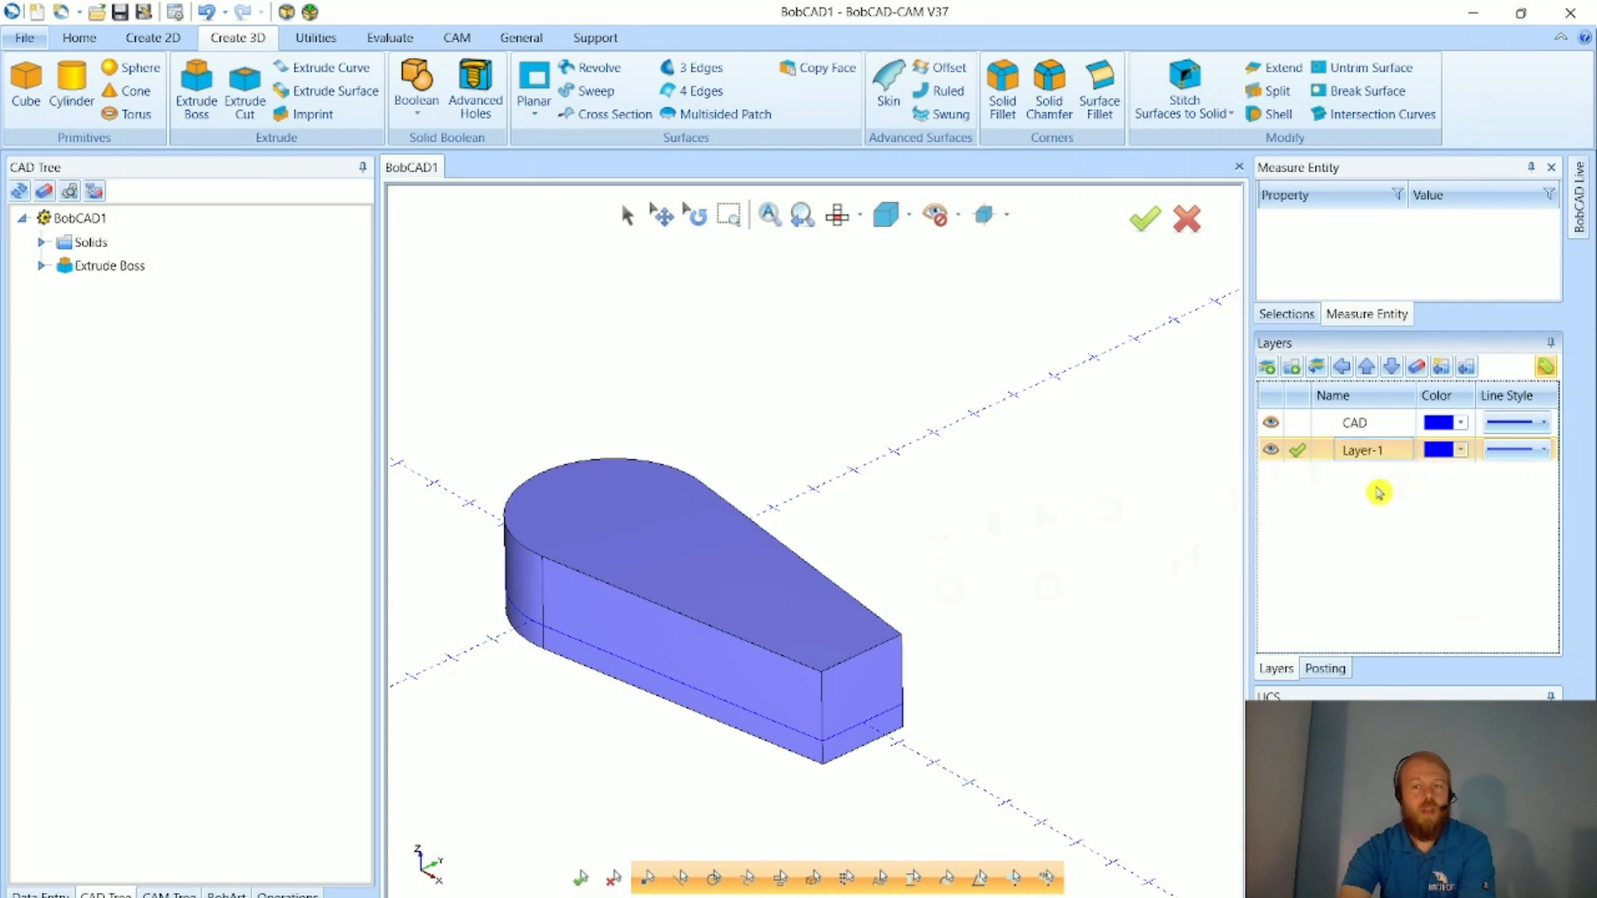
{"action": "left_click", "coordinate": [1305, 452]}
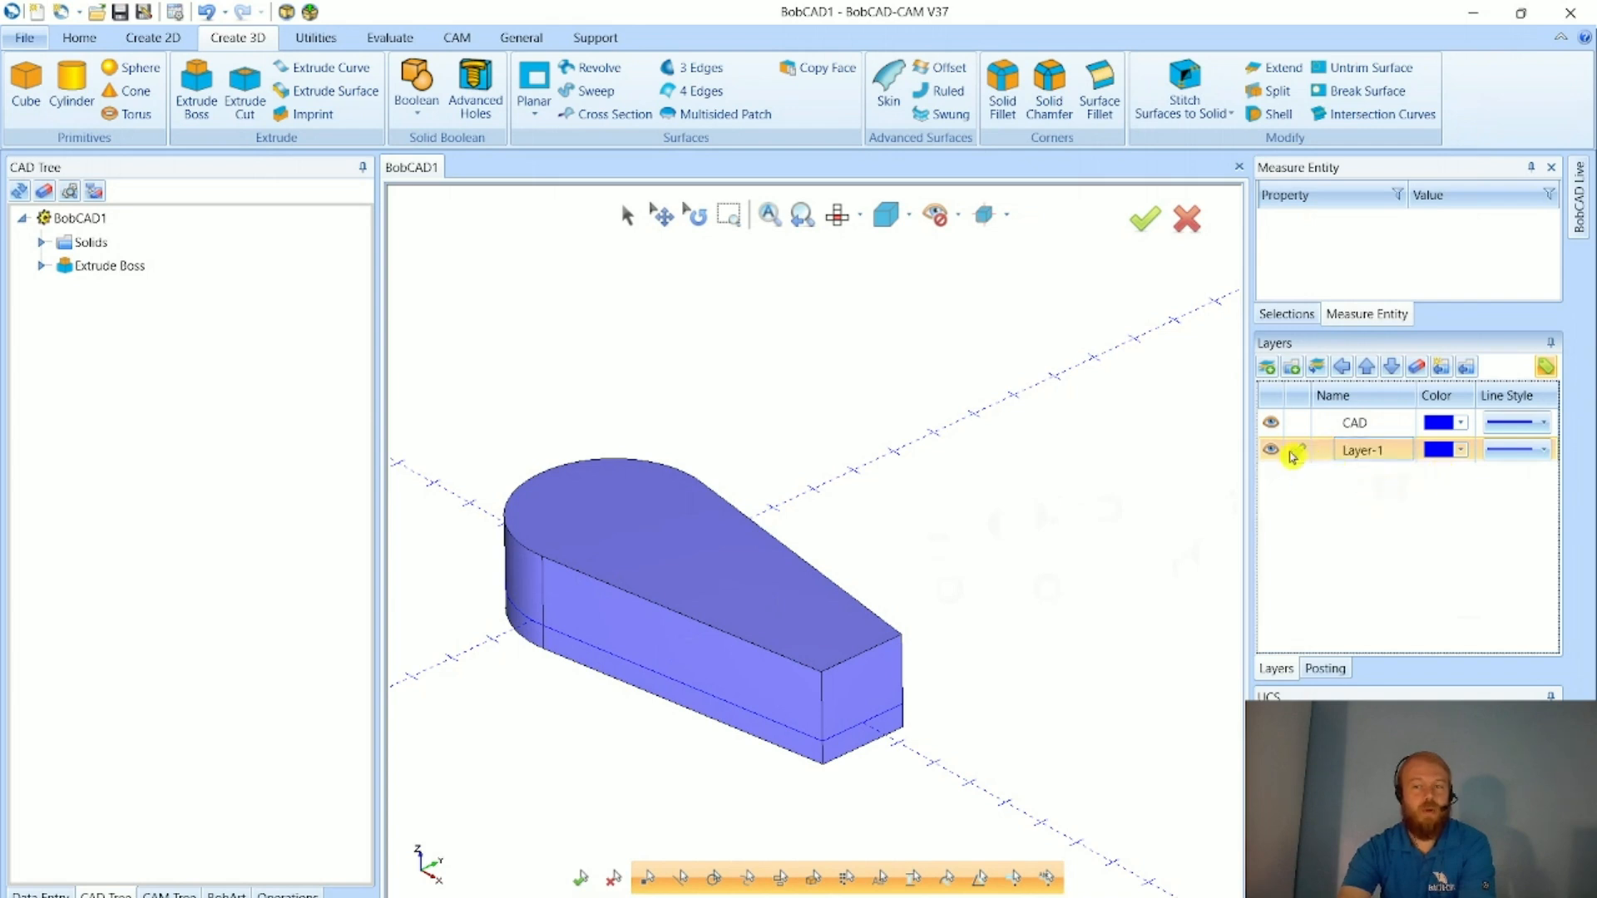
{"action": "left_click", "coordinate": [1374, 449]}
{"action": "double_click", "coordinate": [1371, 450]}
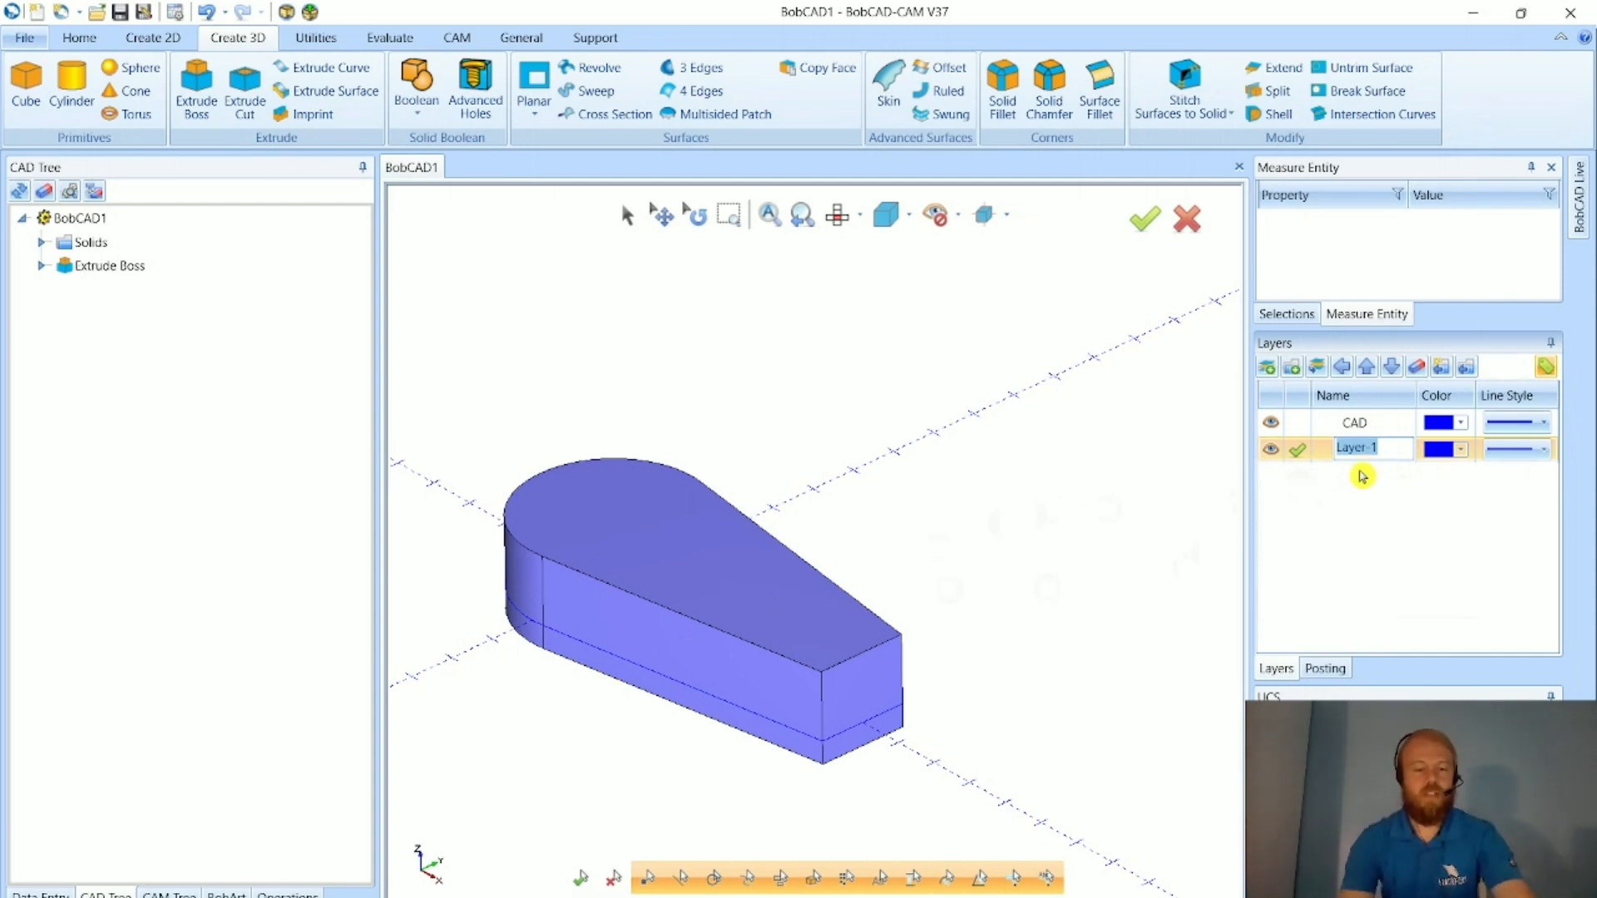
{"action": "key", "text": "Caps_Lock"}
{"action": "type", "text": "E"}
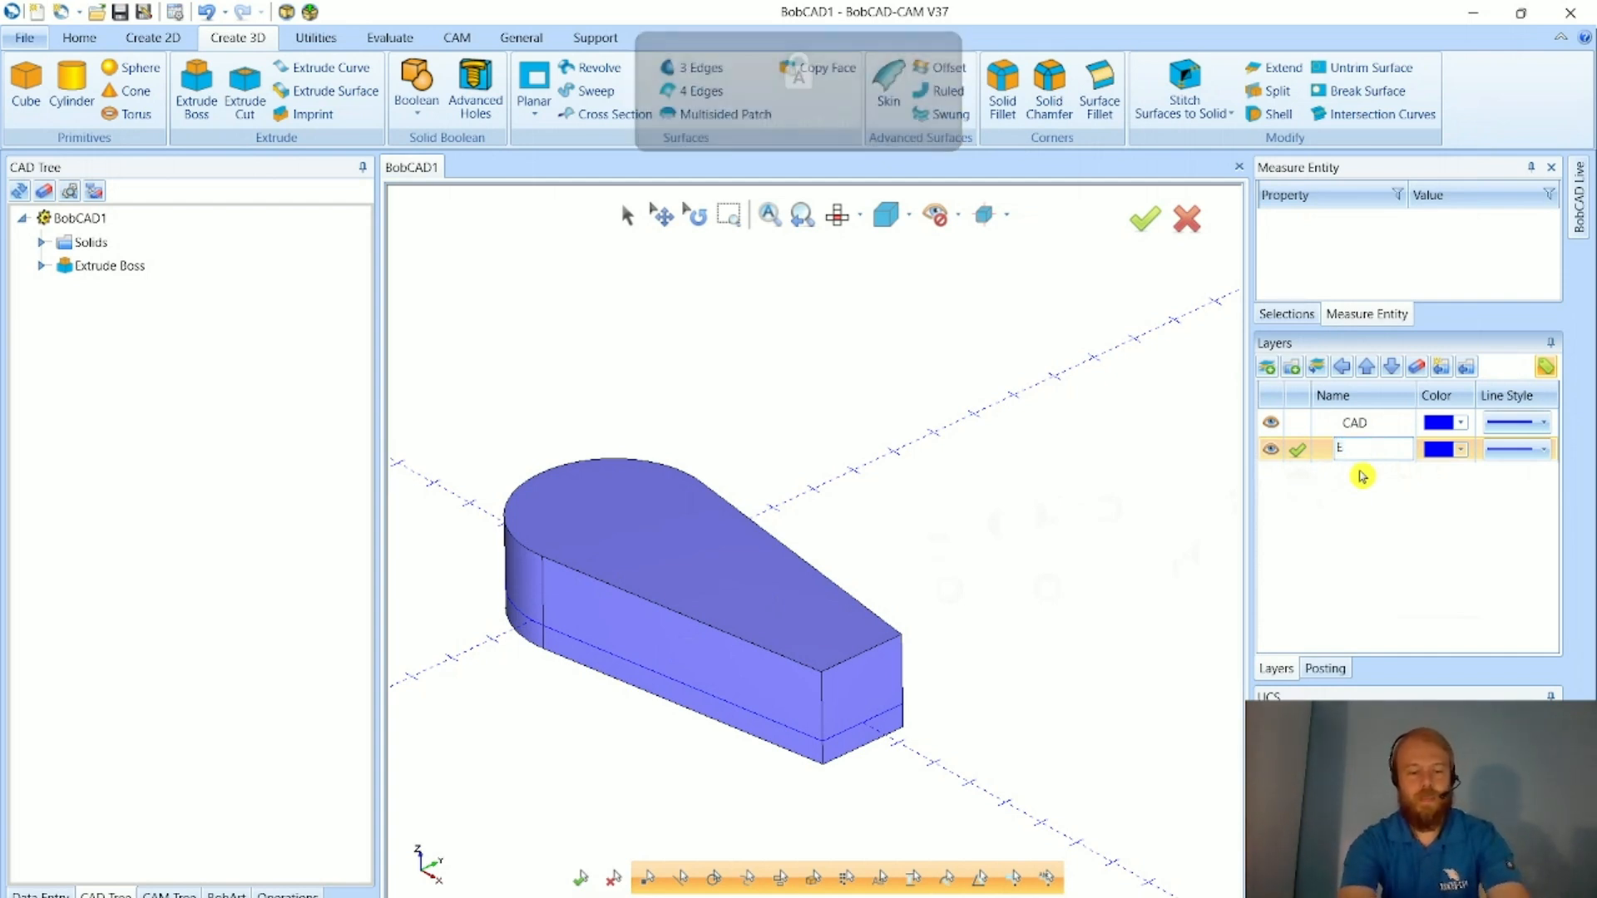
{"action": "type", "text": "XTRUDE CUT"}
{"action": "key", "text": "Return"}
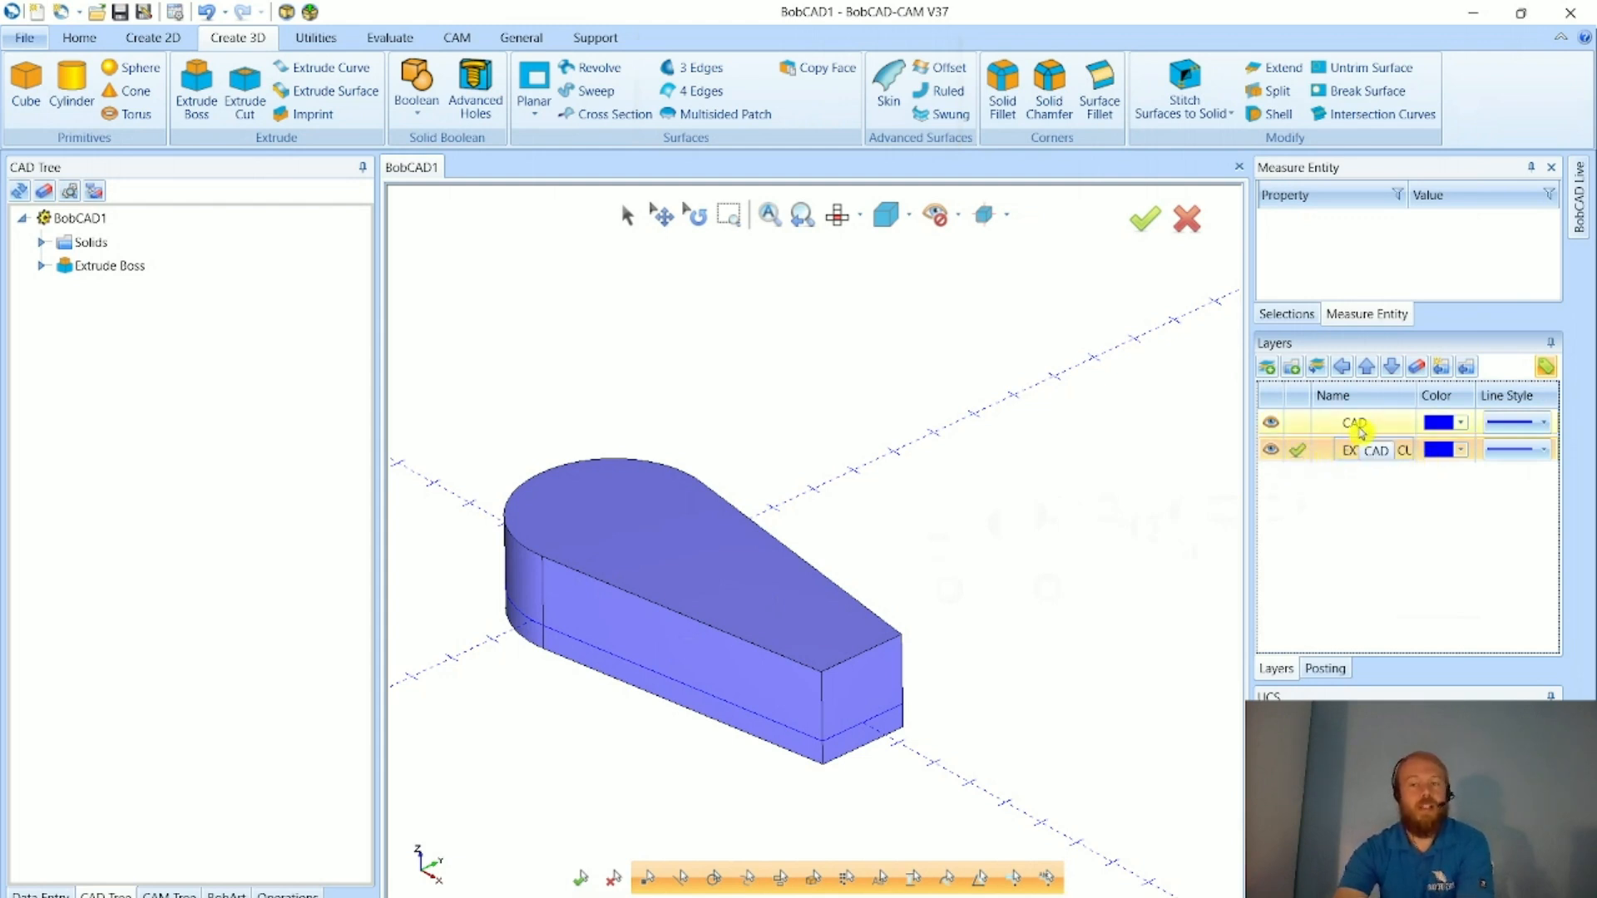
- Hide and reshow the CAD layer, and inspect the solid from the top in shaded and wireframe display
{"action": "left_click", "coordinate": [1271, 425]}
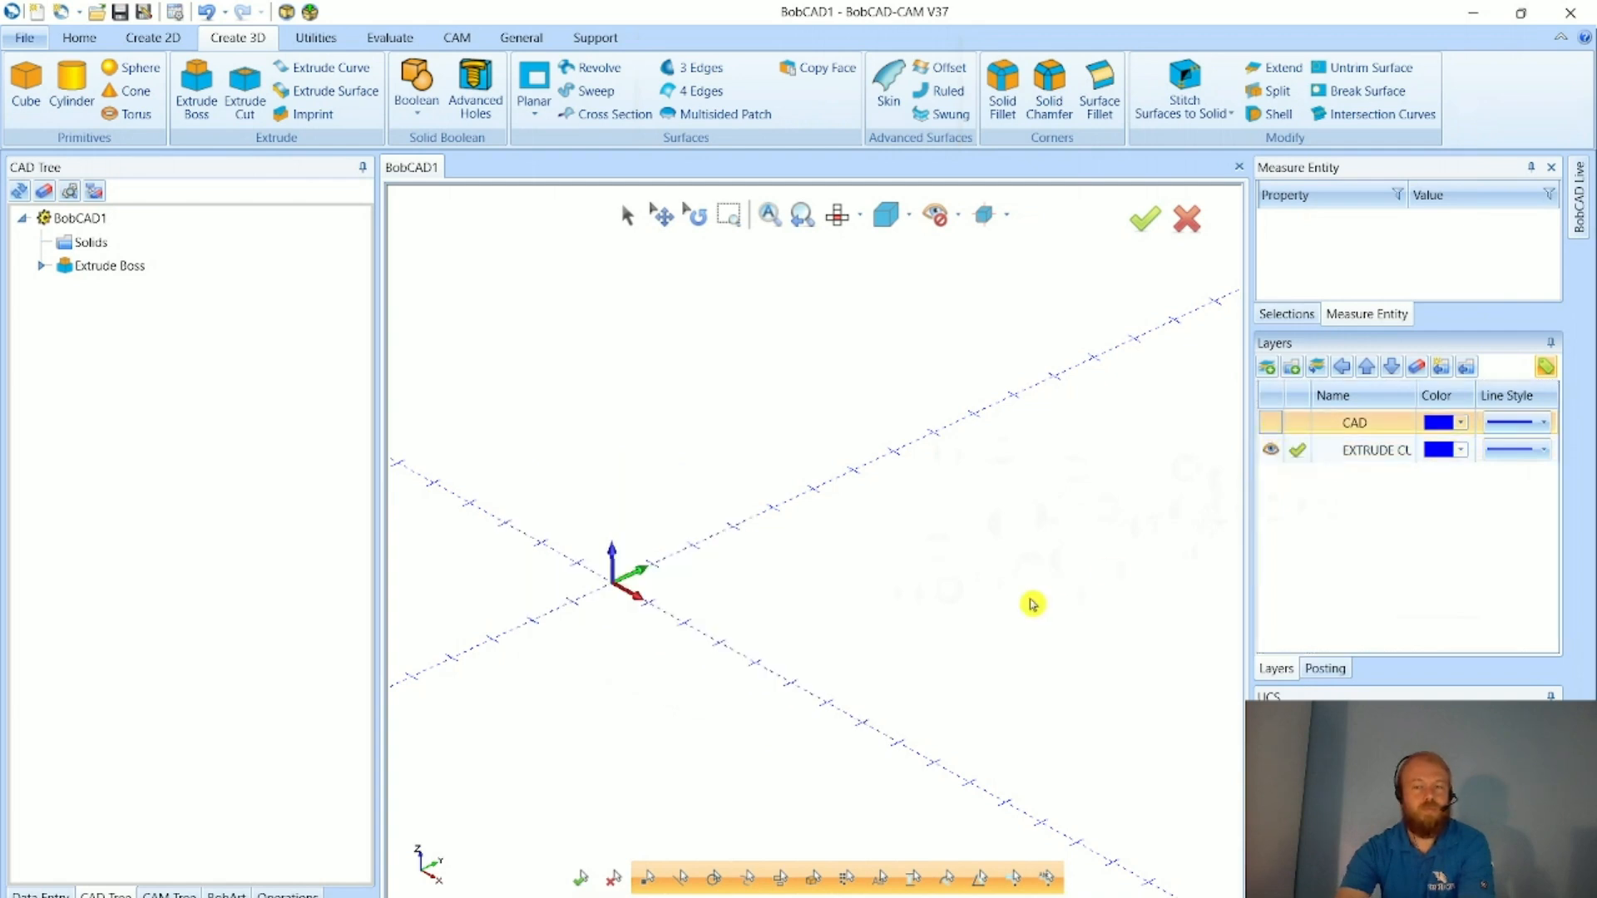
{"action": "left_click", "coordinate": [1270, 423]}
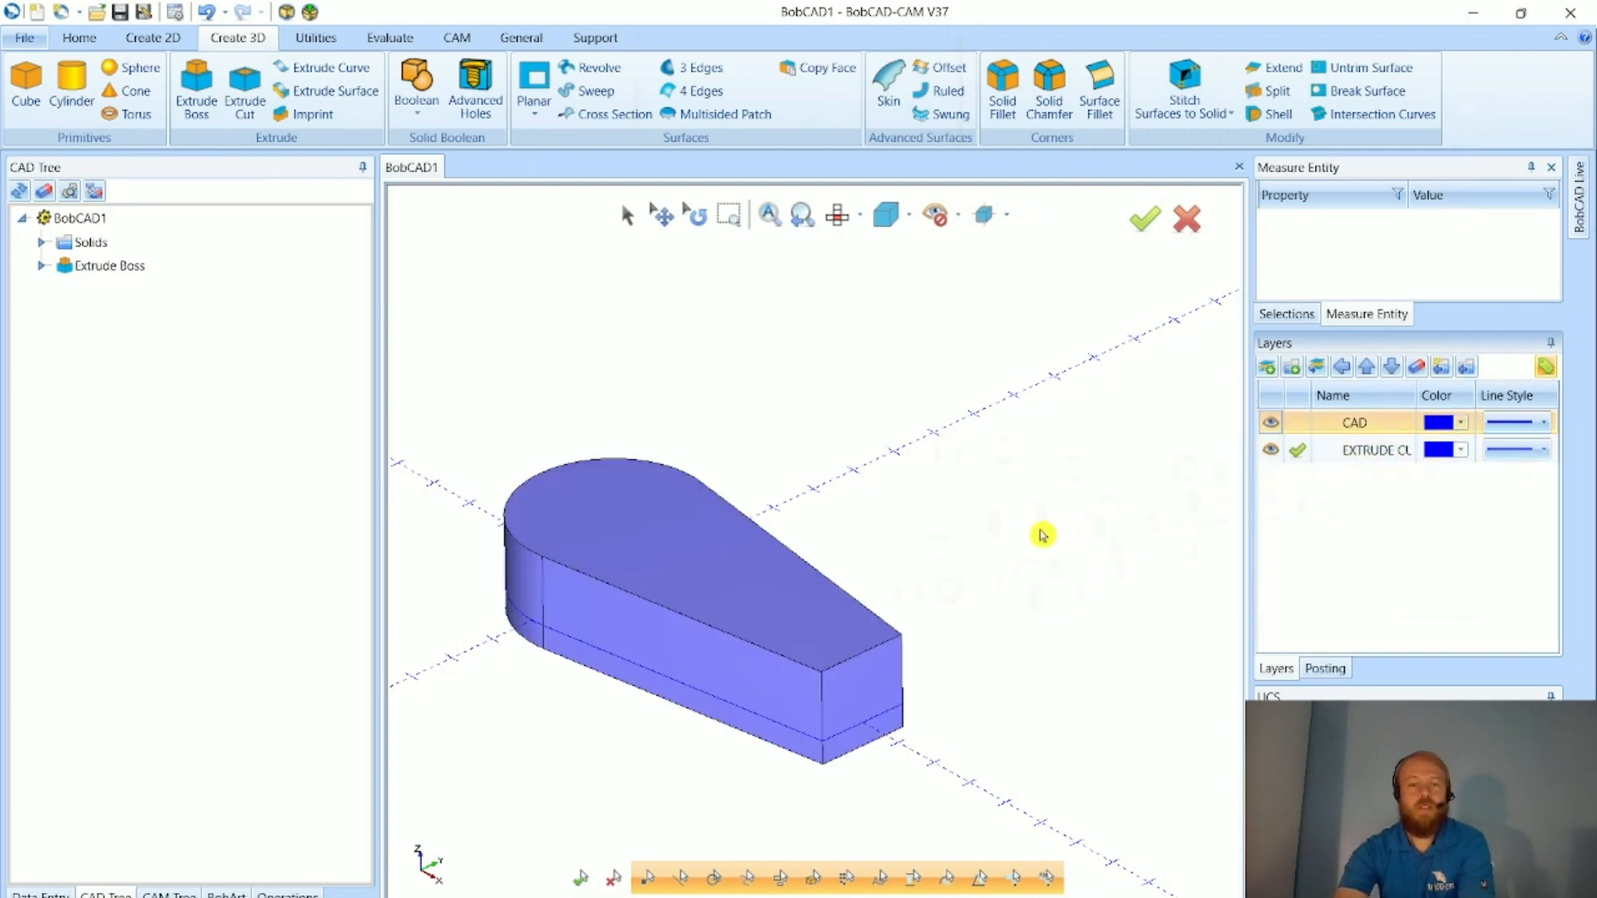
{"action": "left_click", "coordinate": [836, 218]}
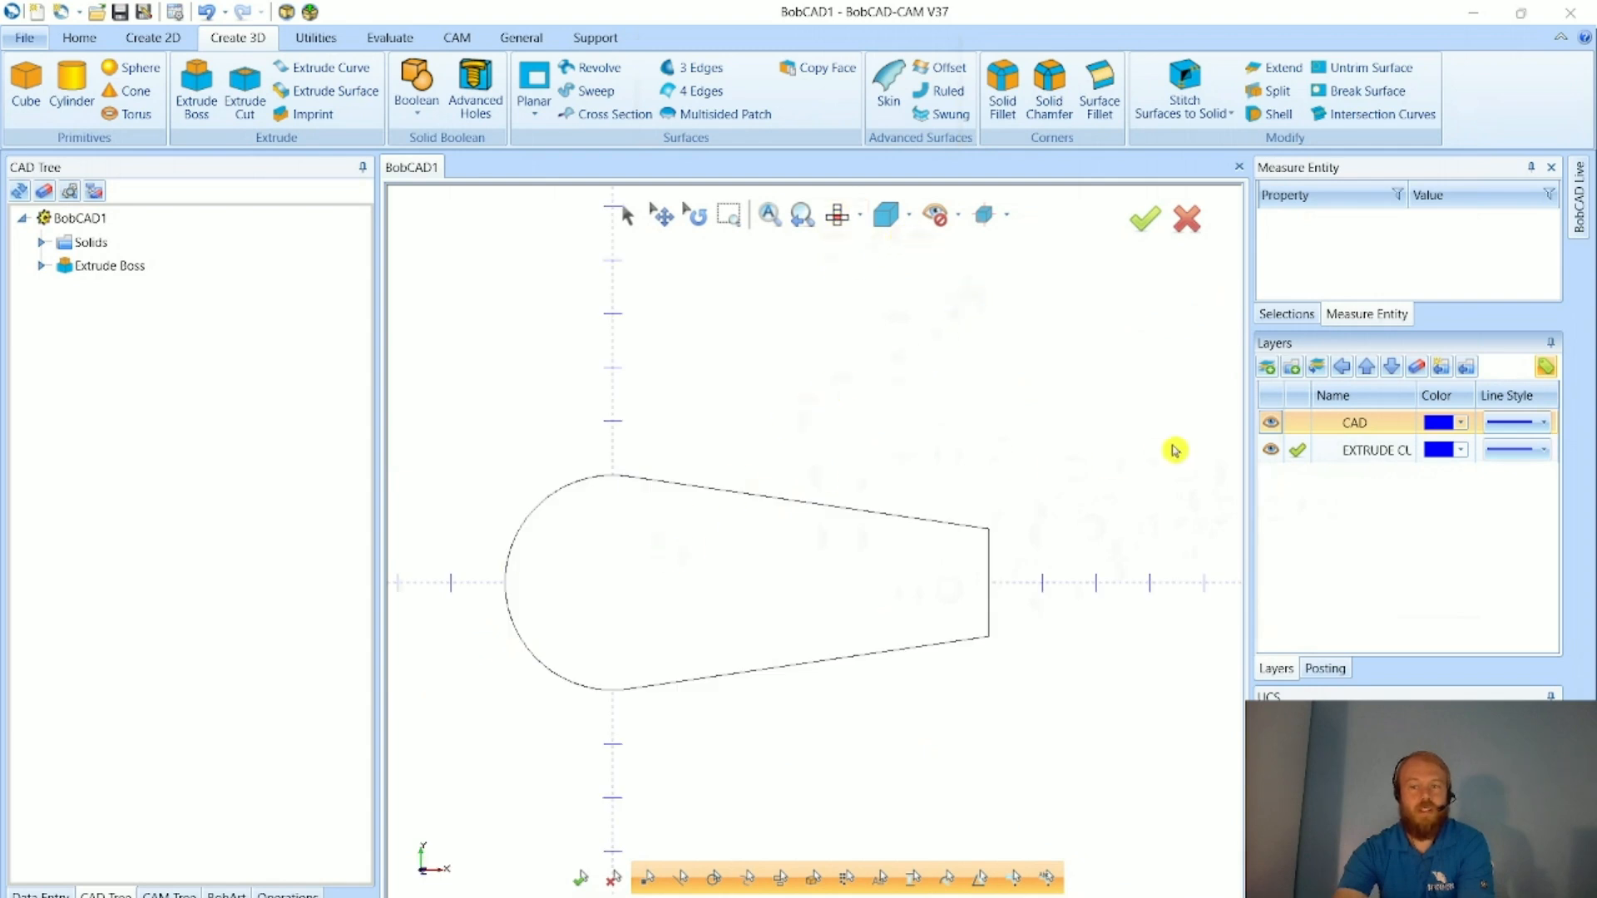
{"action": "left_click", "coordinate": [1111, 453]}
{"action": "key", "text": "s"}
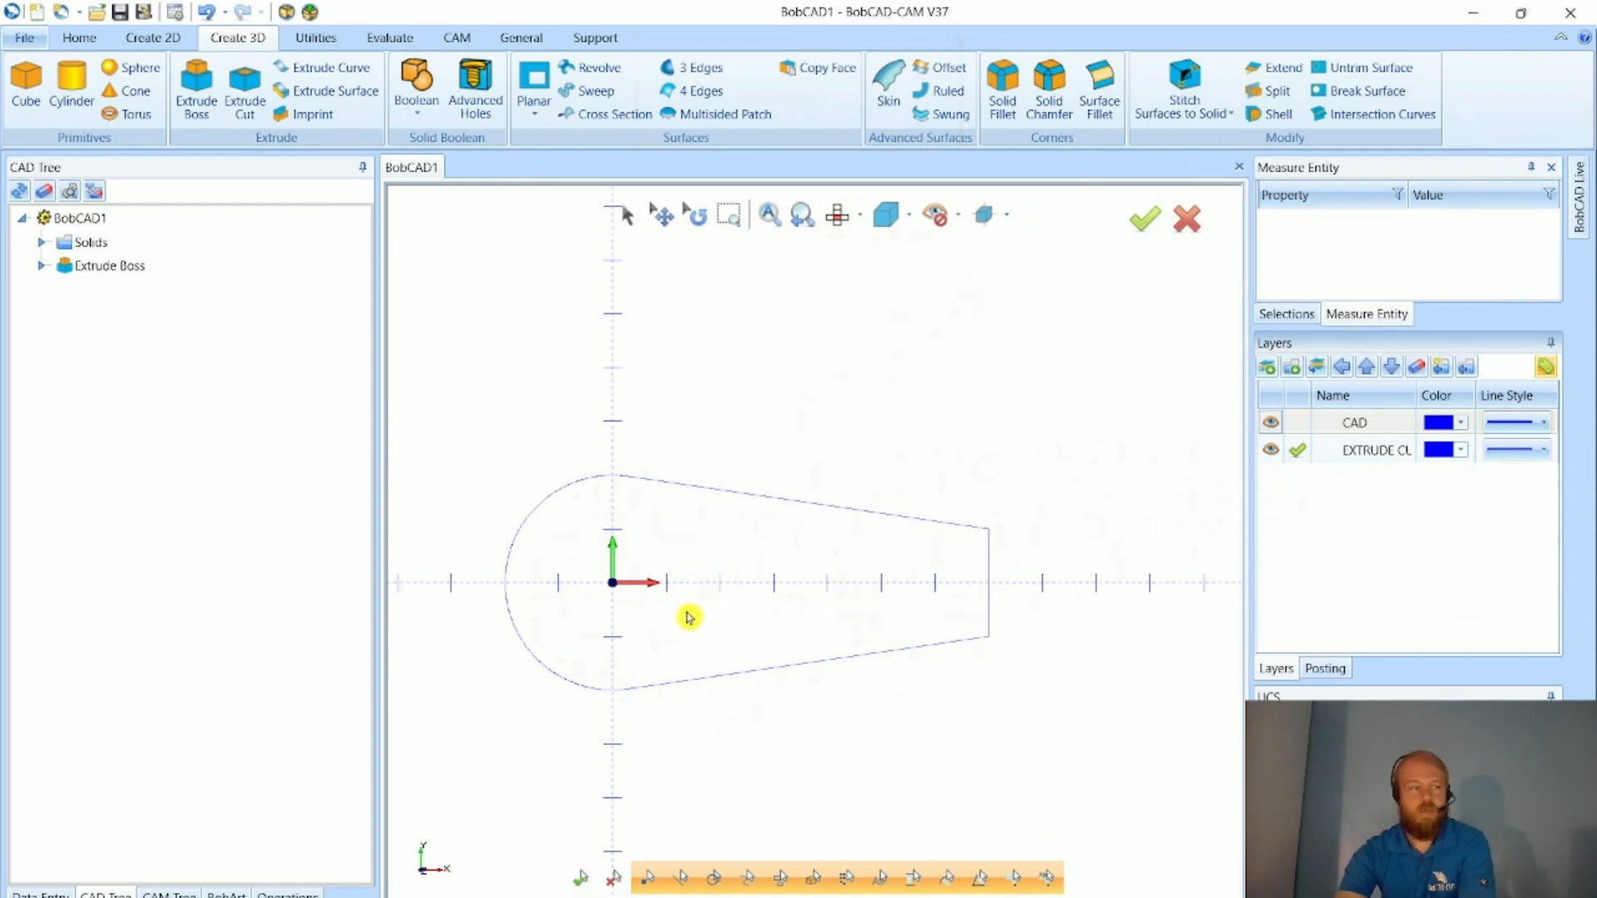
{"action": "middle_click_drag", "start_coordinate": [795, 625], "coordinate": [641, 749]}
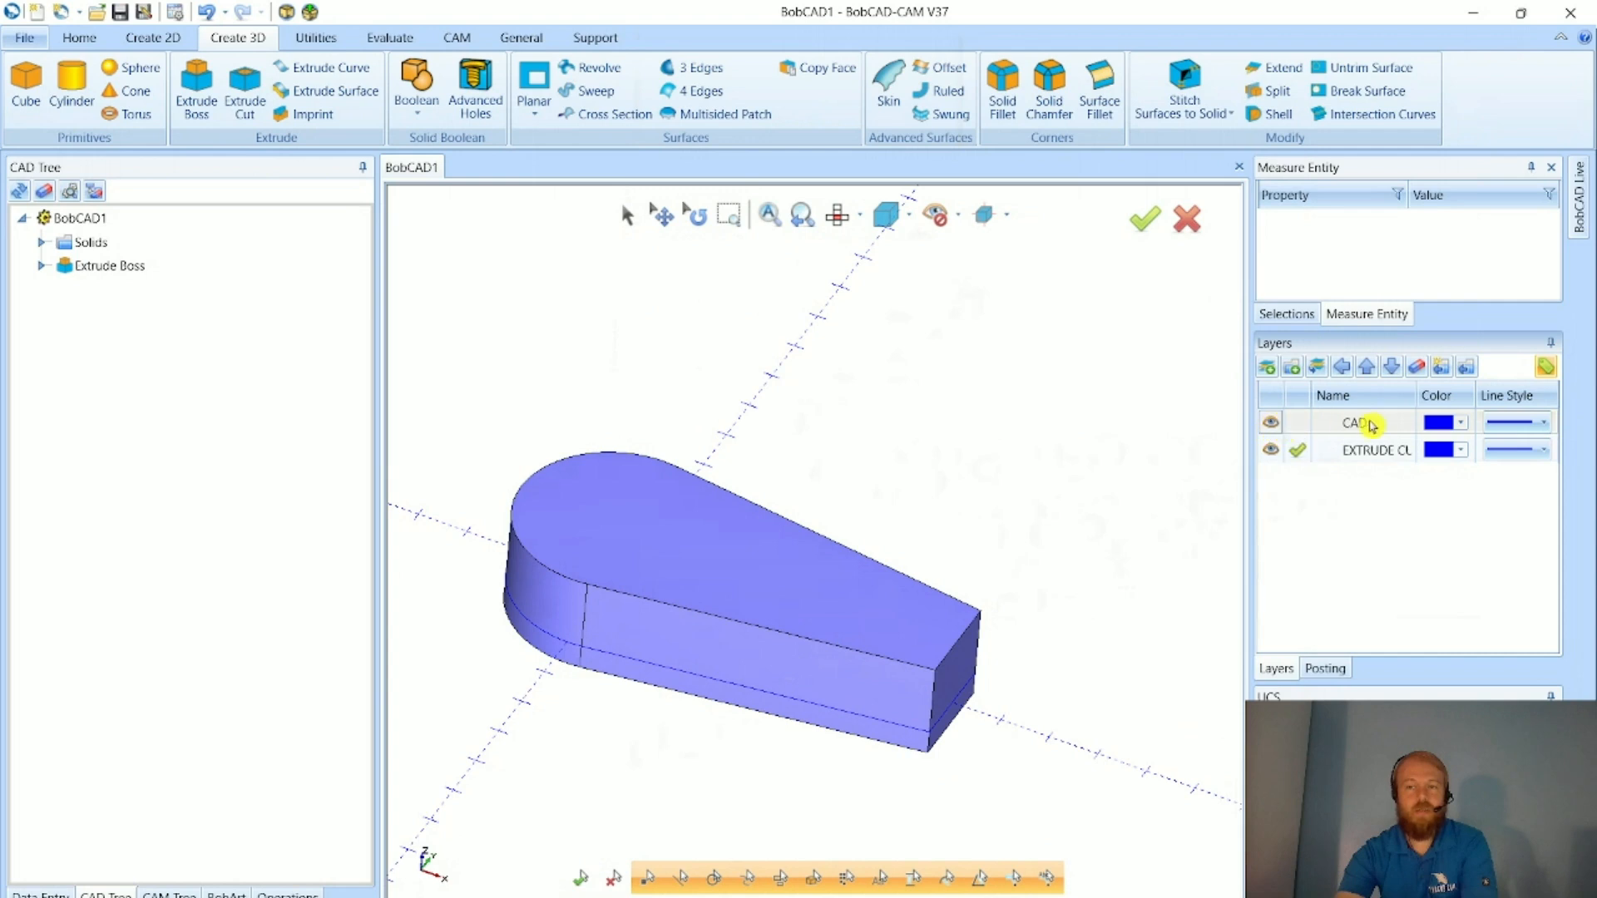
- Check the CAD layer by hiding and reshowing it, and compare the solid in wireframe and shaded display from an angled view
{"action": "left_click", "coordinate": [1271, 423]}
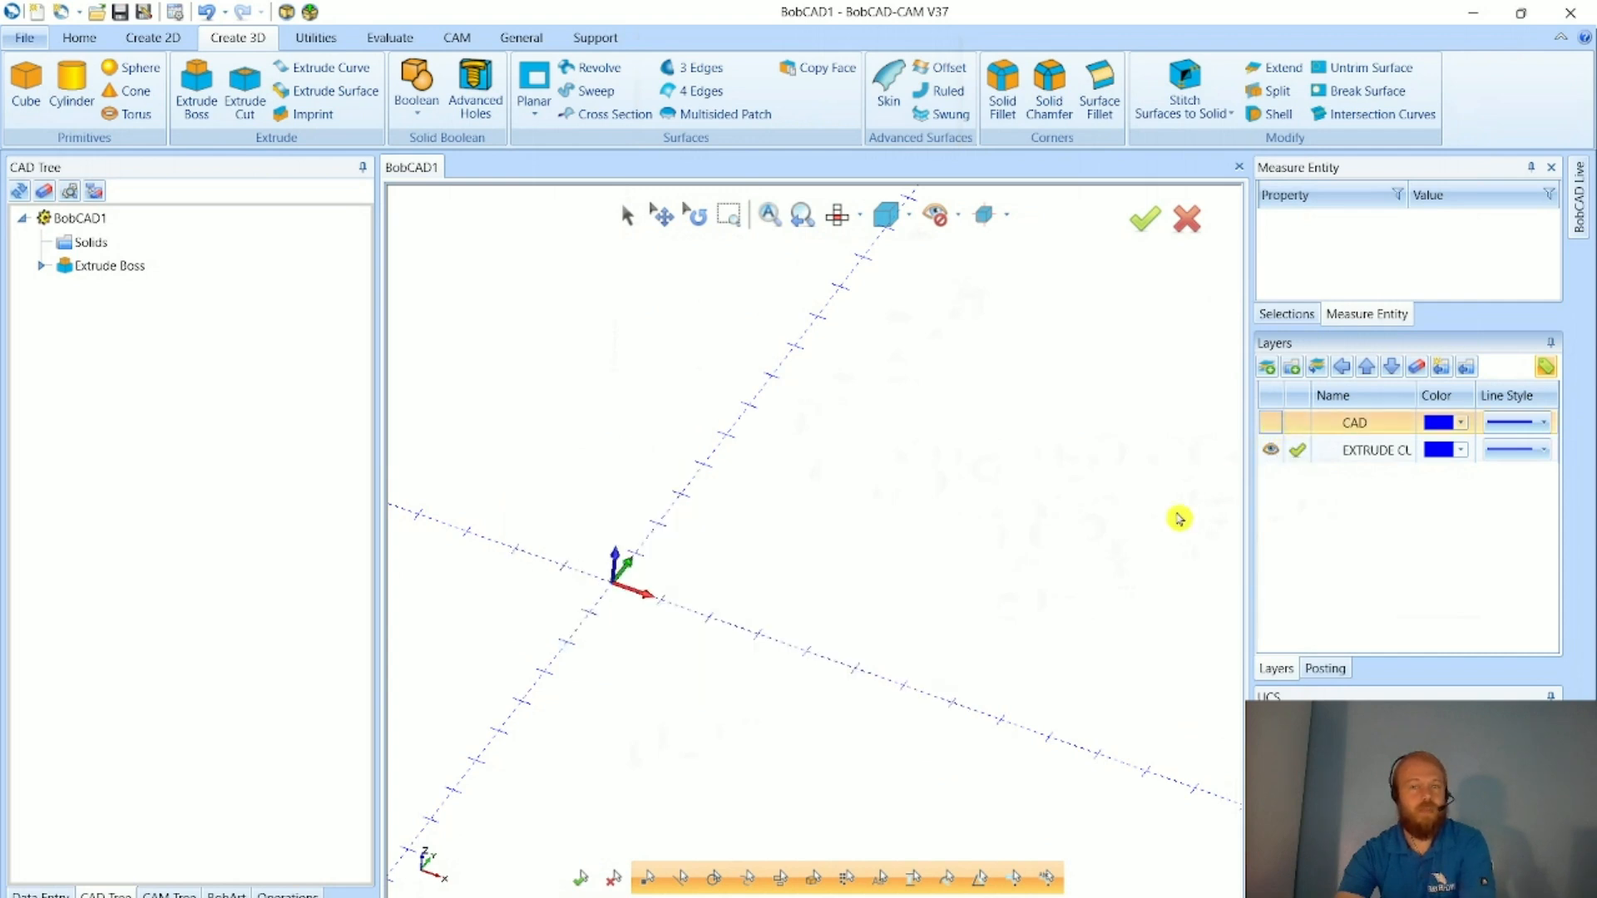
{"action": "left_click", "coordinate": [1270, 423]}
{"action": "middle_click_drag", "start_coordinate": [853, 697], "coordinate": [834, 696]}
{"action": "middle_click_drag", "start_coordinate": [869, 533], "coordinate": [794, 539]}
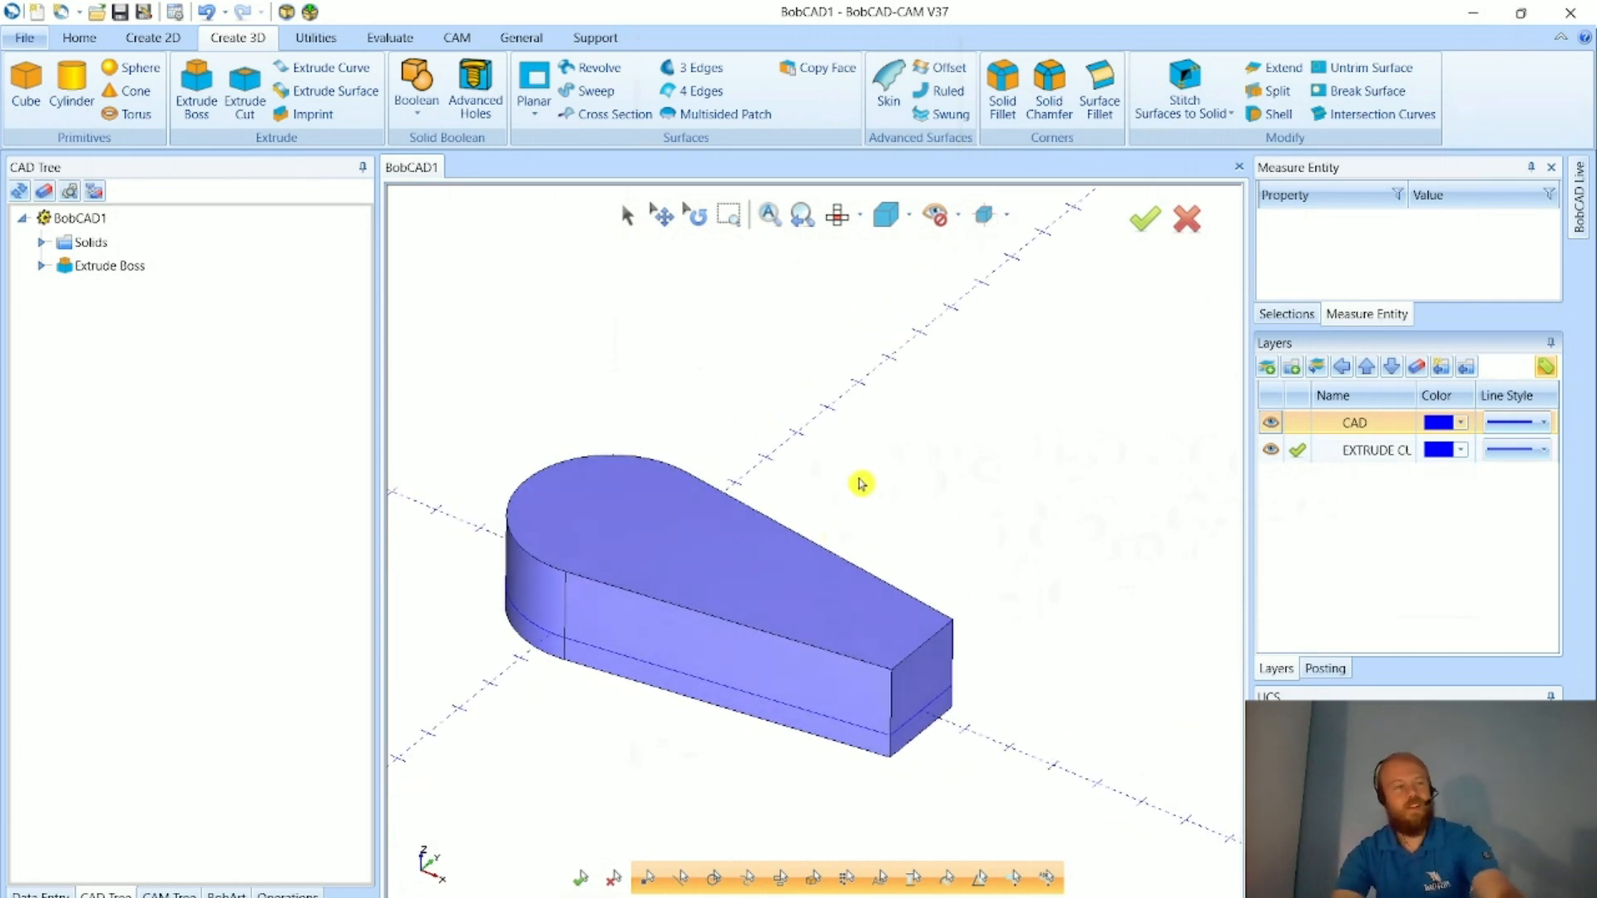
{"action": "key", "text": "ctrl+w"}
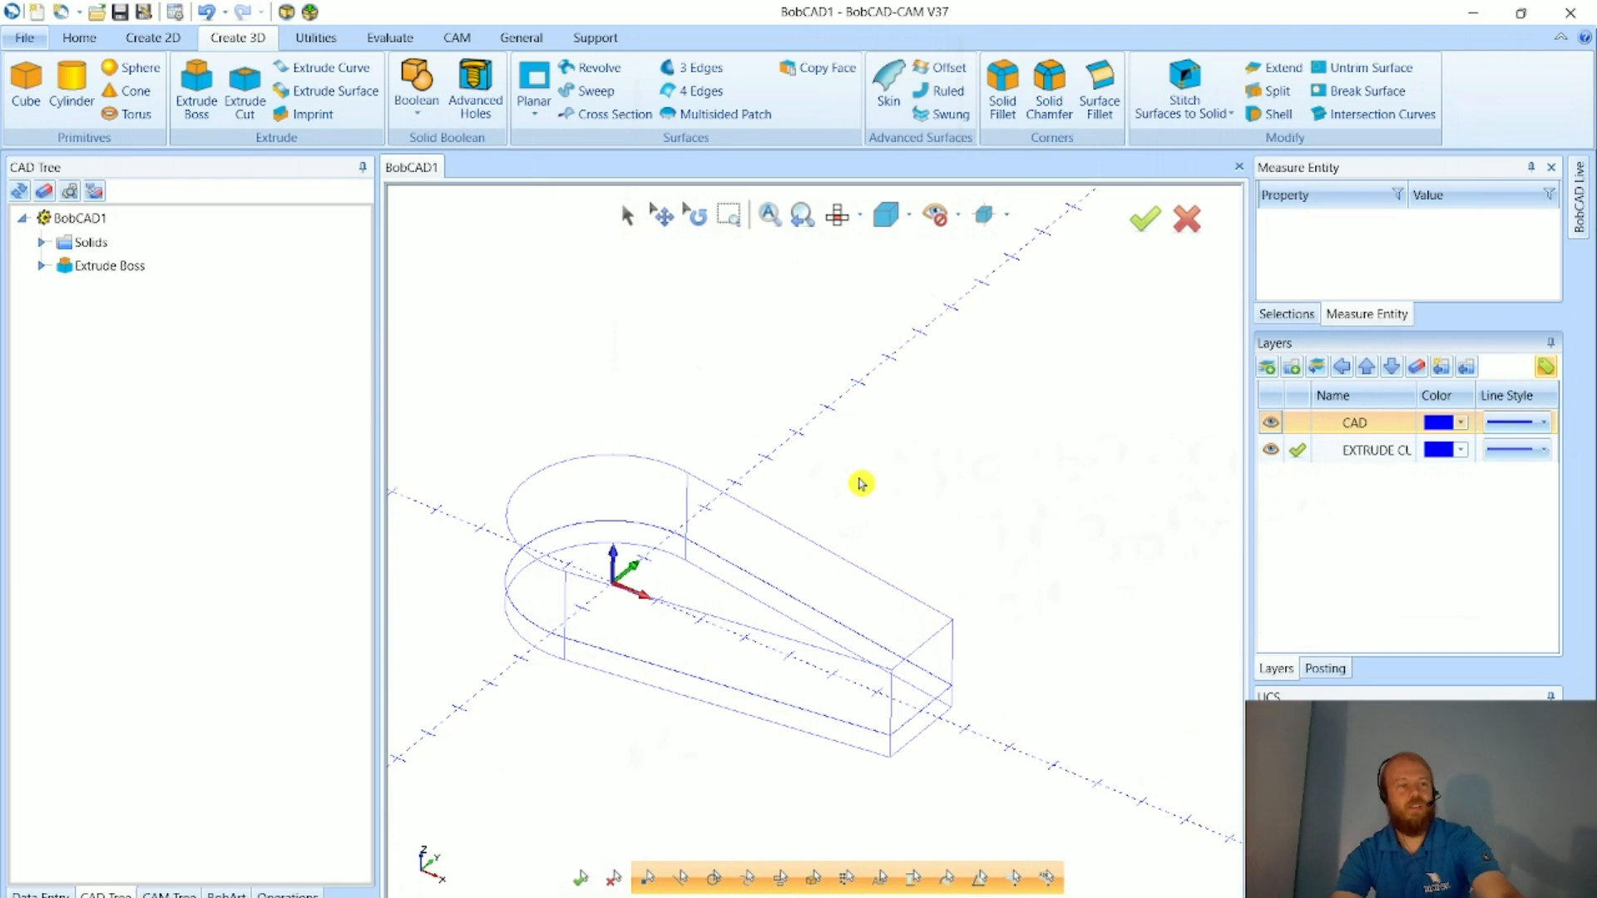
{"action": "key", "text": "ctrl+w"}
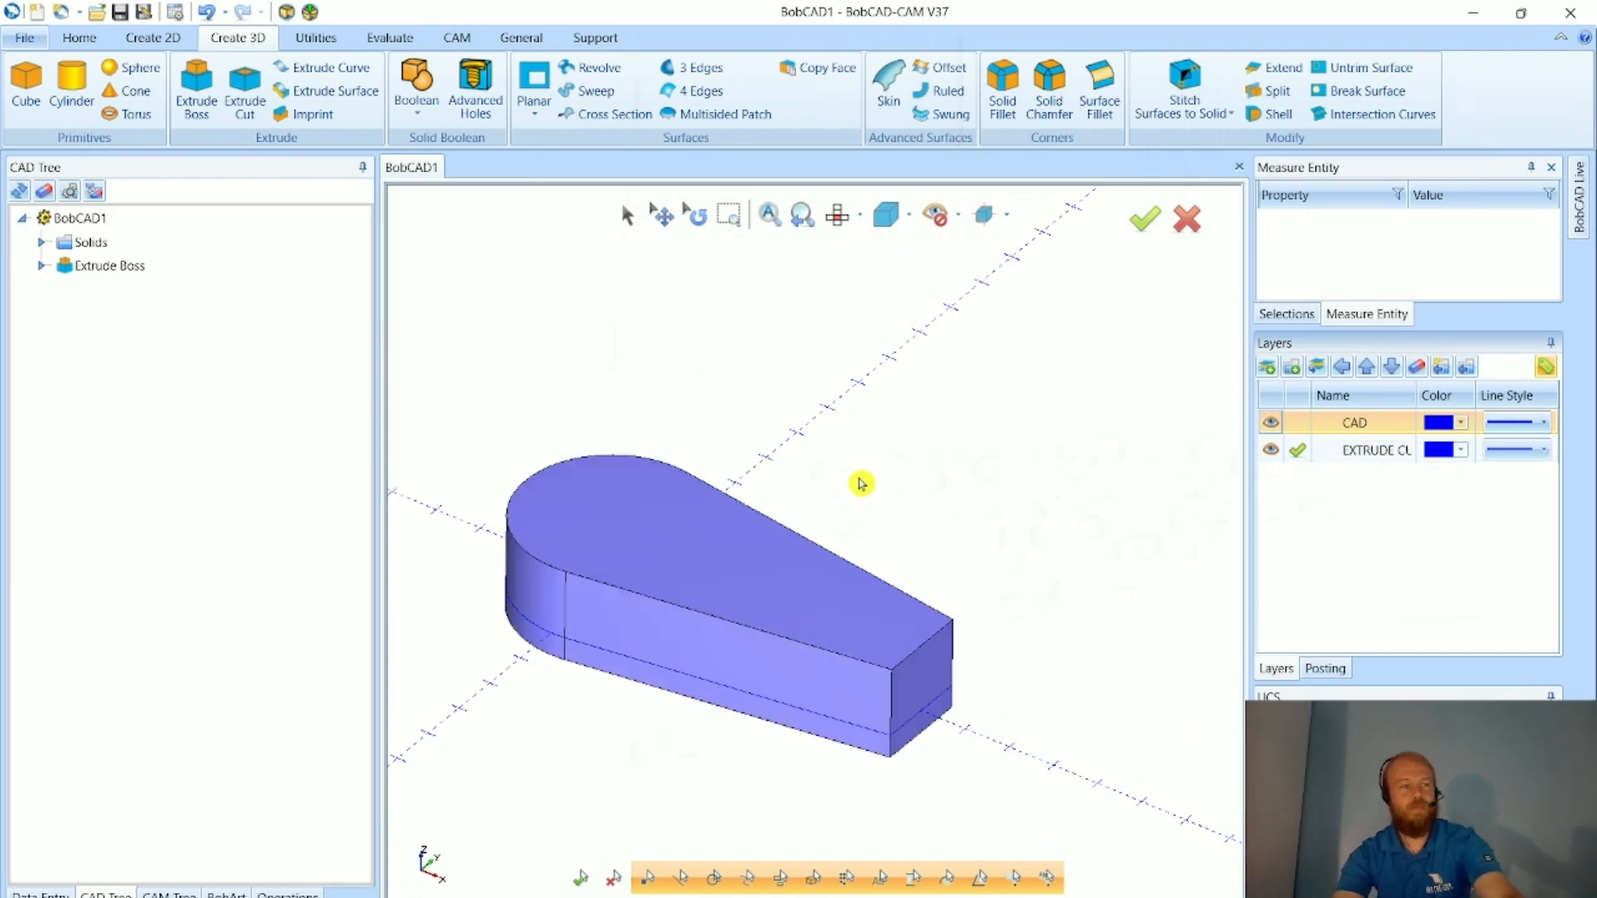
- Compare the solid in wireframe and shaded display, hide the CAD layer and switch to the top view
{"action": "key", "text": "ctrl+w"}
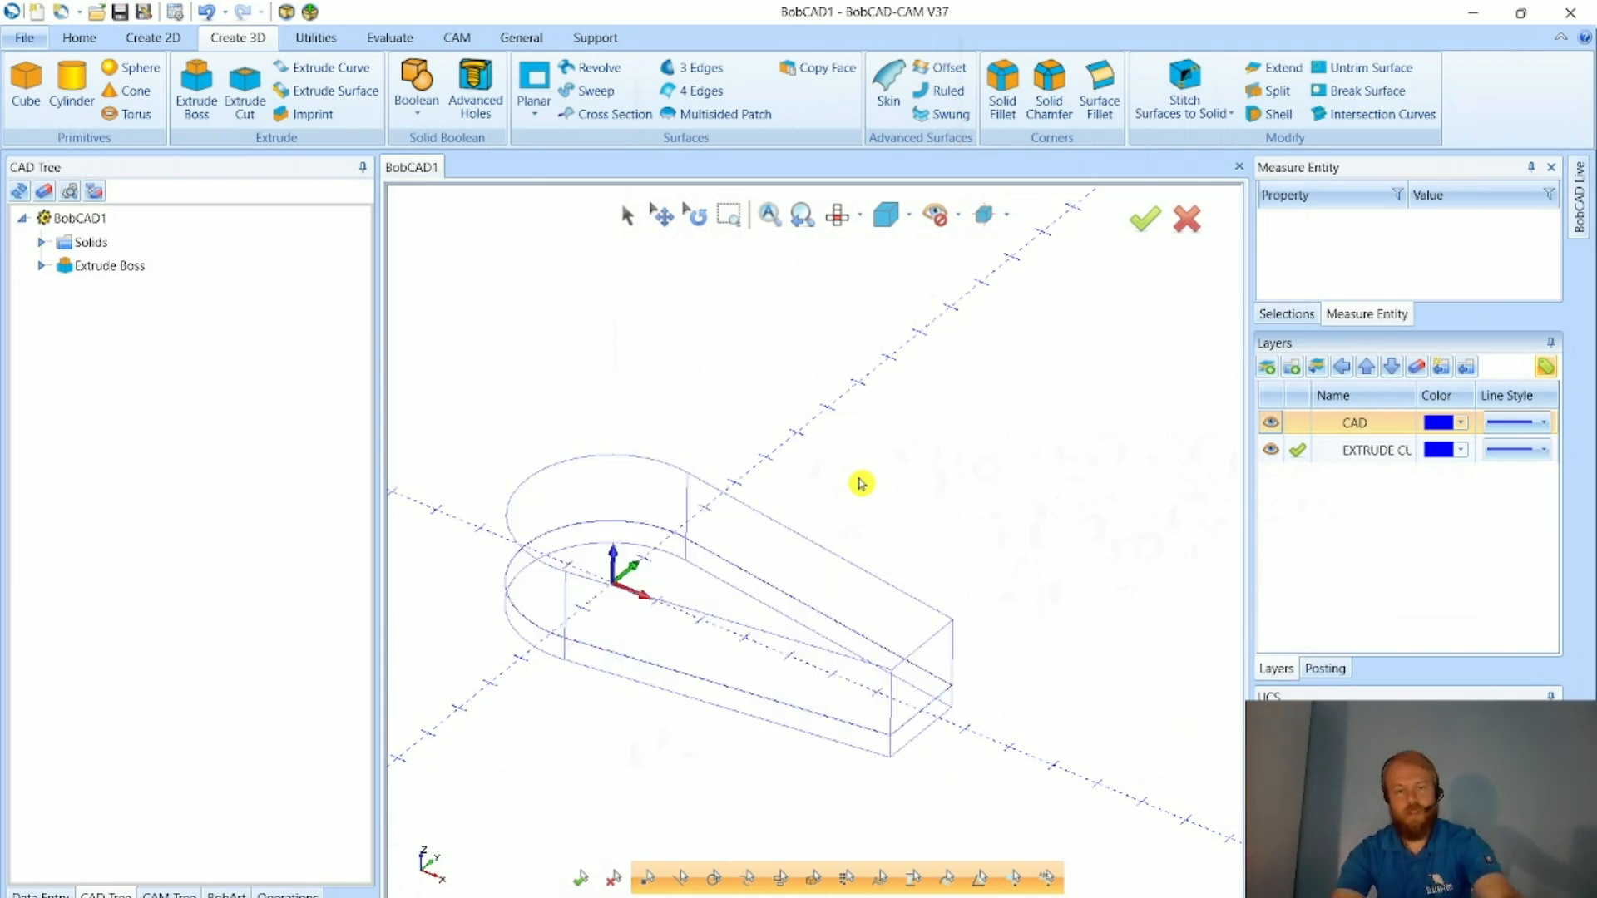
{"action": "key", "text": "ctrl+w"}
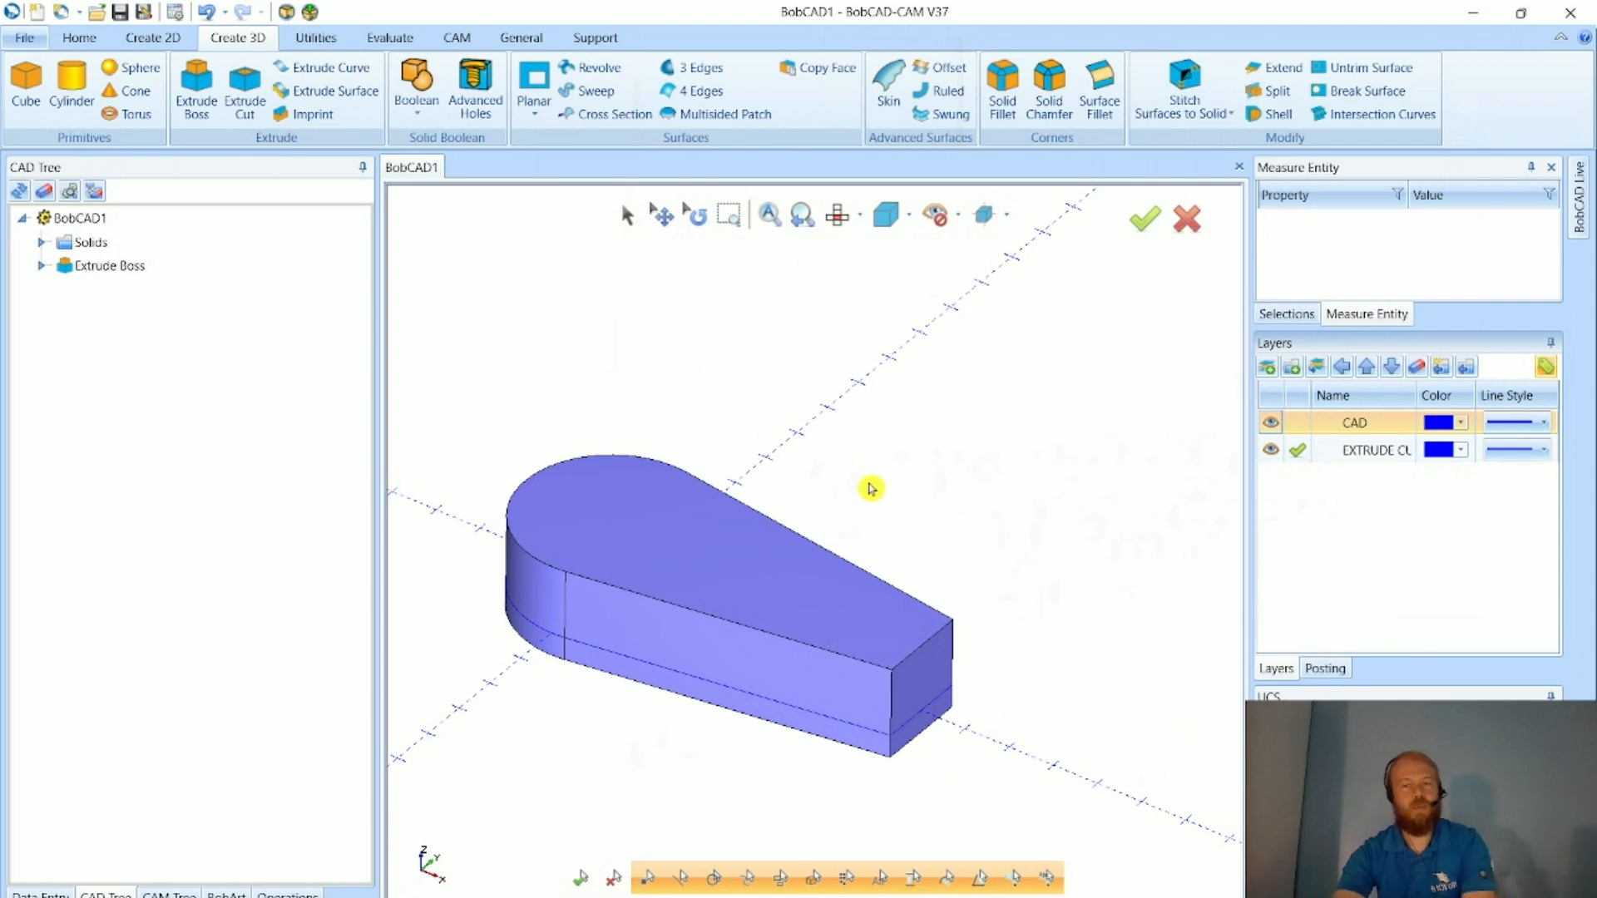
{"action": "left_click", "coordinate": [1270, 423]}
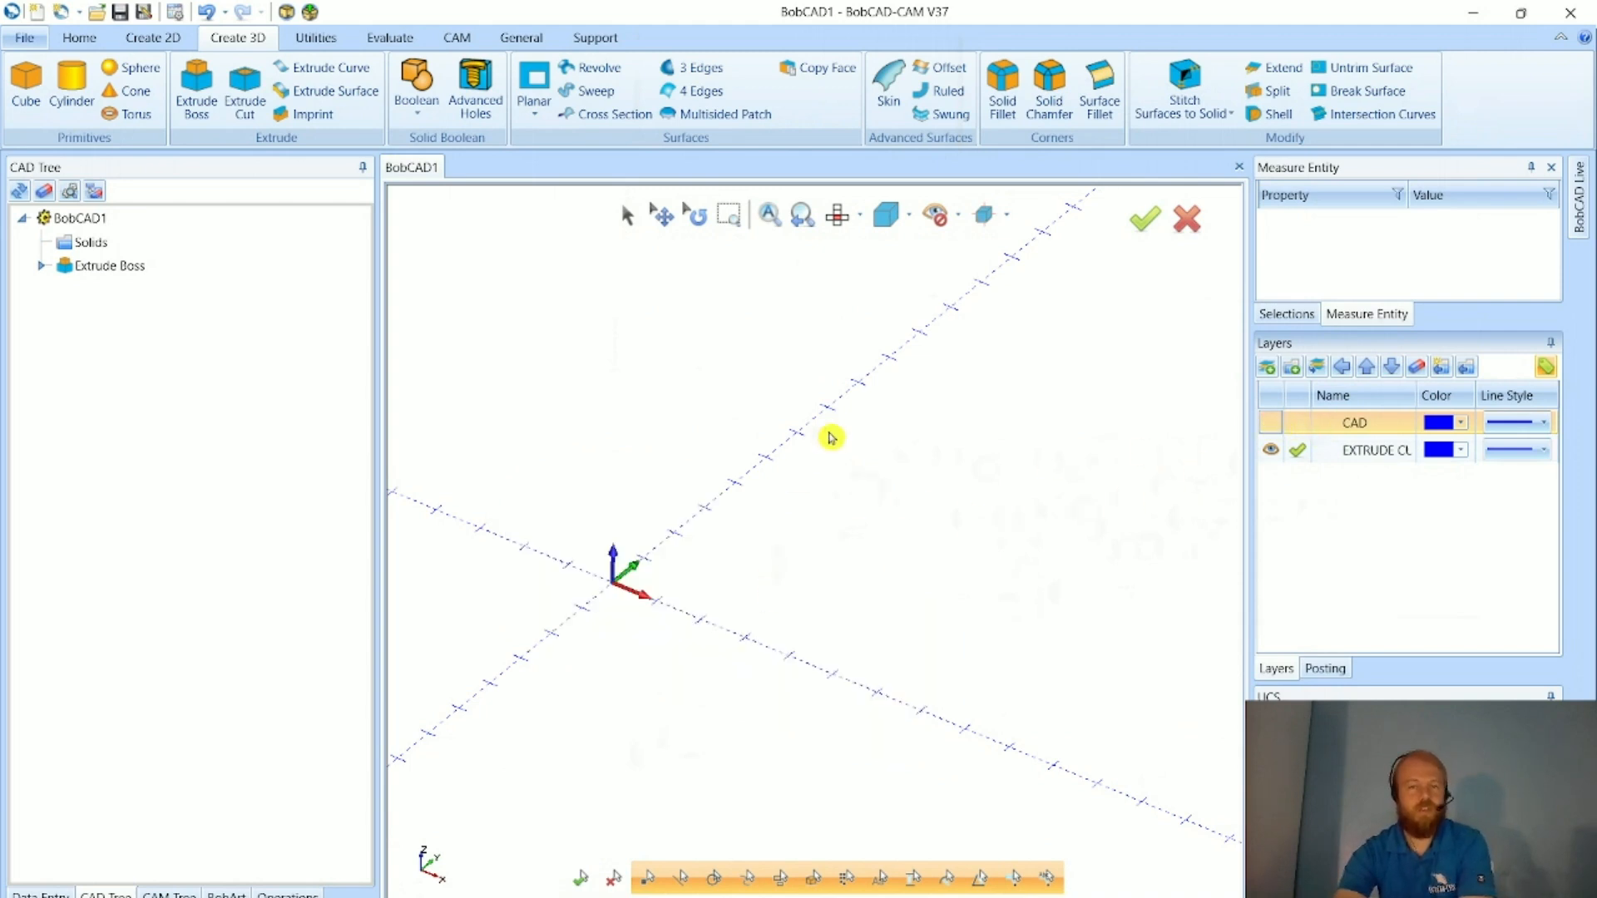
{"action": "left_click", "coordinate": [837, 215]}
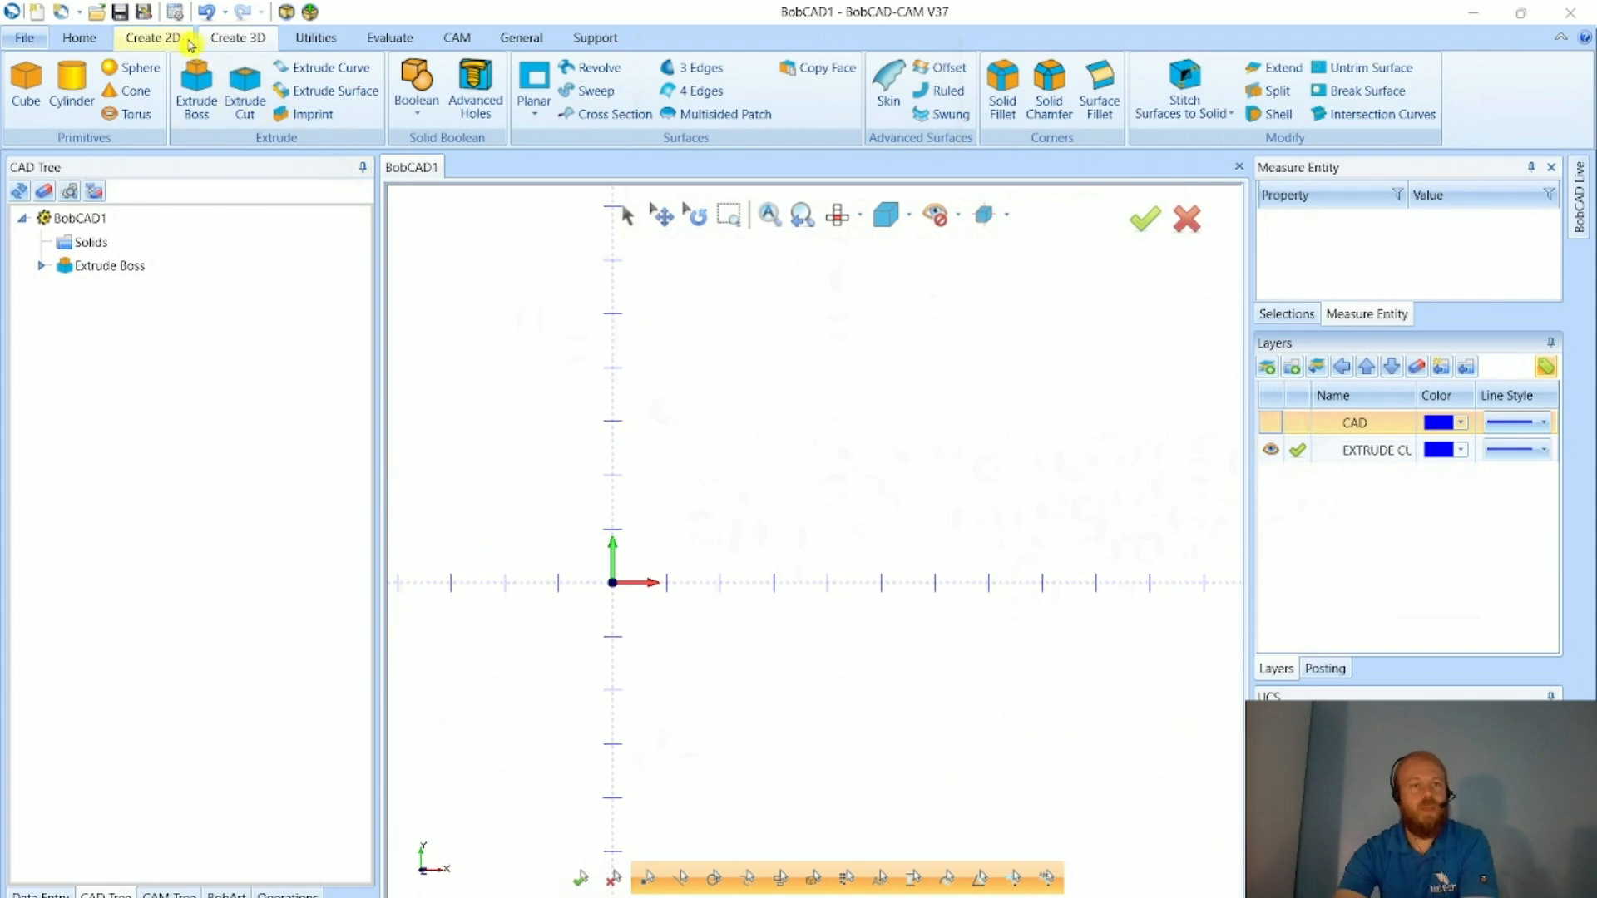
- Draw a rectangle 2 long and 2 wide, centred on base point X 2, Y 0, on the EXTRUDE CUT layer
{"action": "left_click", "coordinate": [151, 38]}
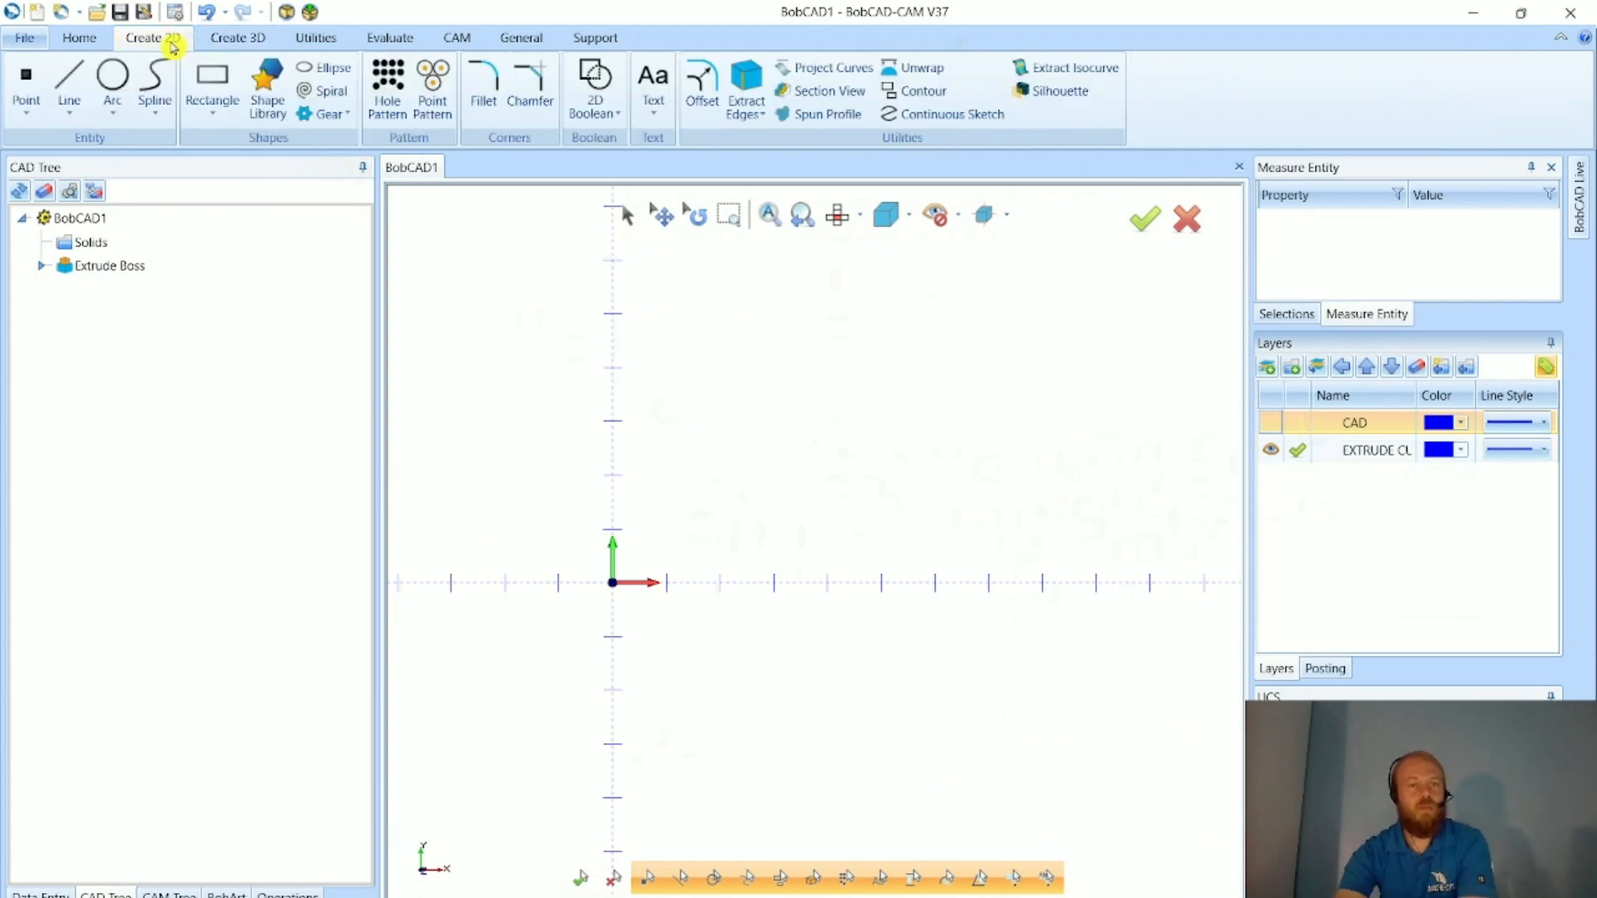
{"action": "left_click", "coordinate": [202, 87]}
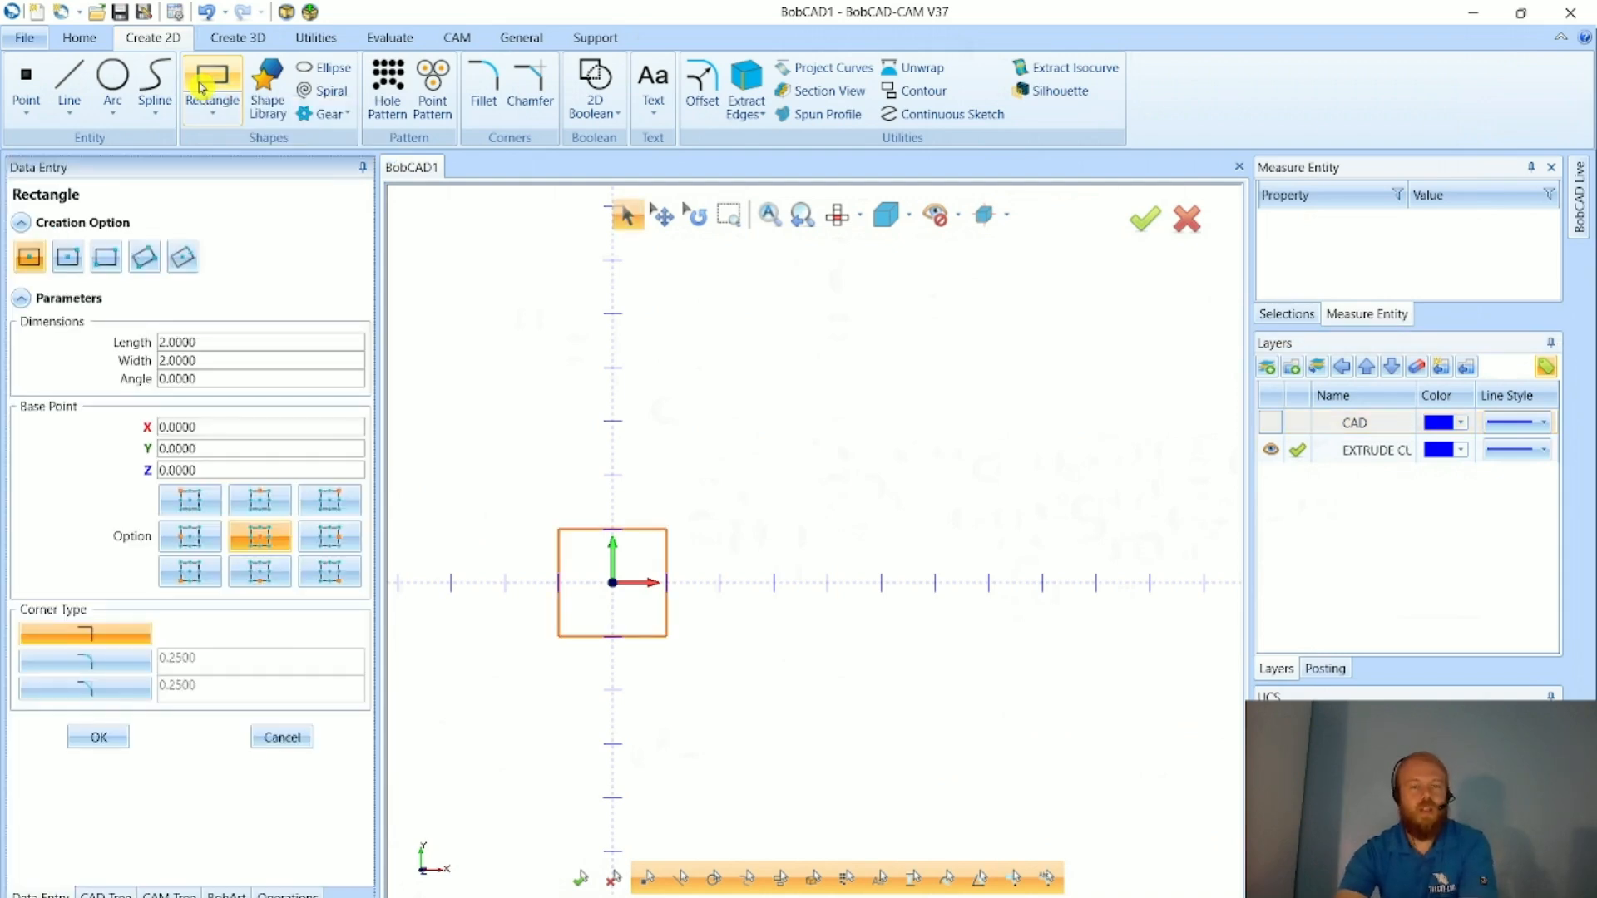
{"action": "left_click", "coordinate": [1270, 422]}
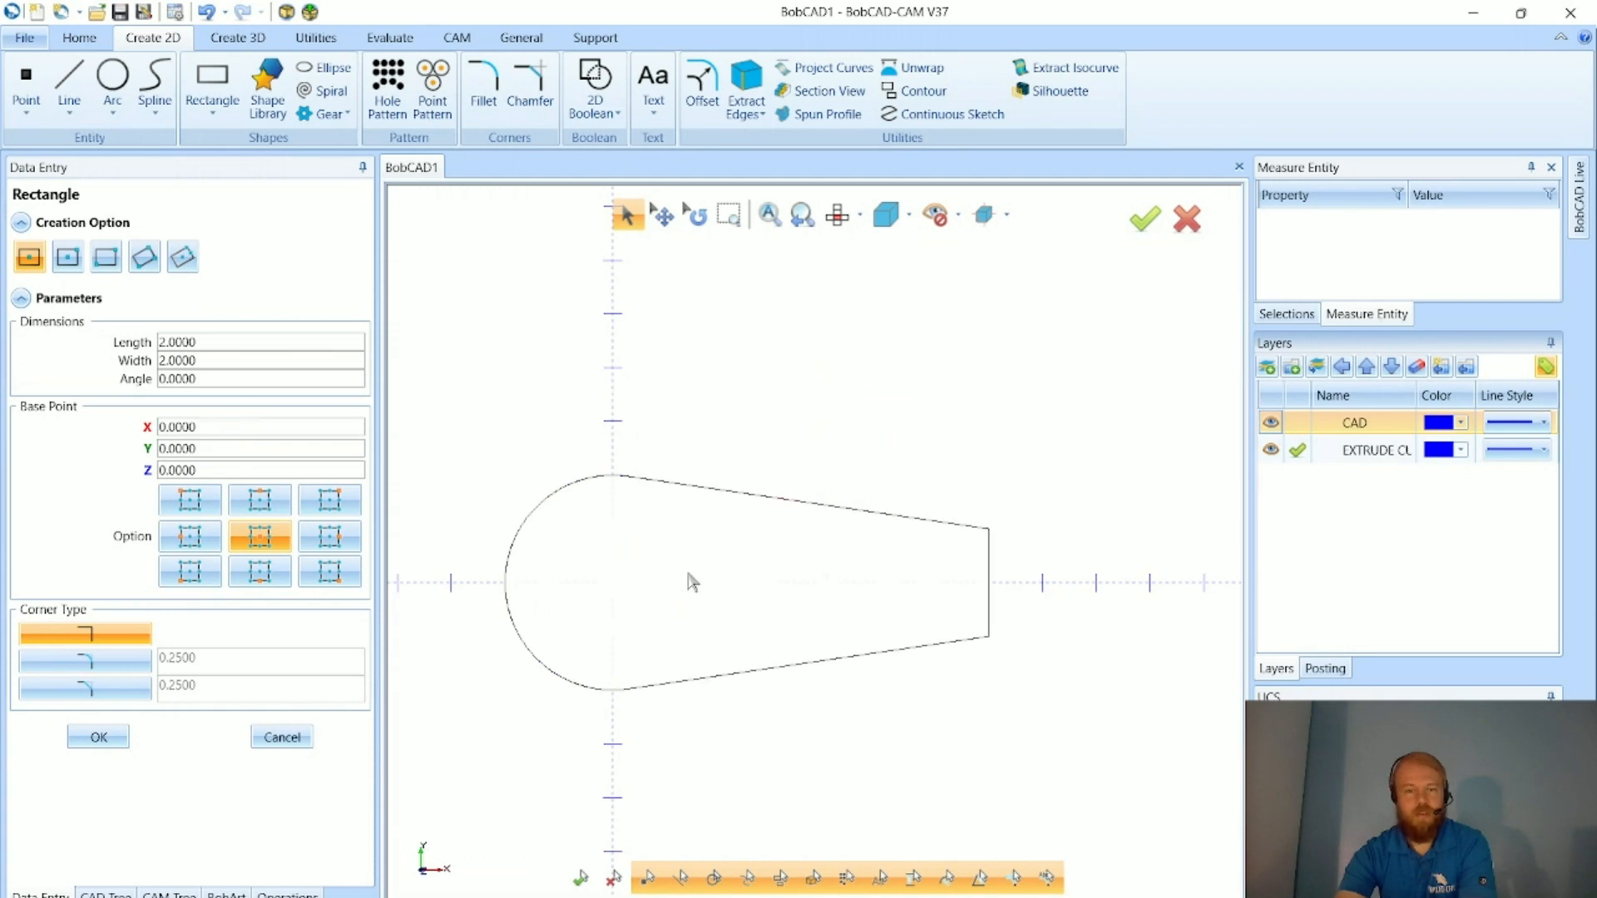
{"action": "left_click", "coordinate": [1270, 423]}
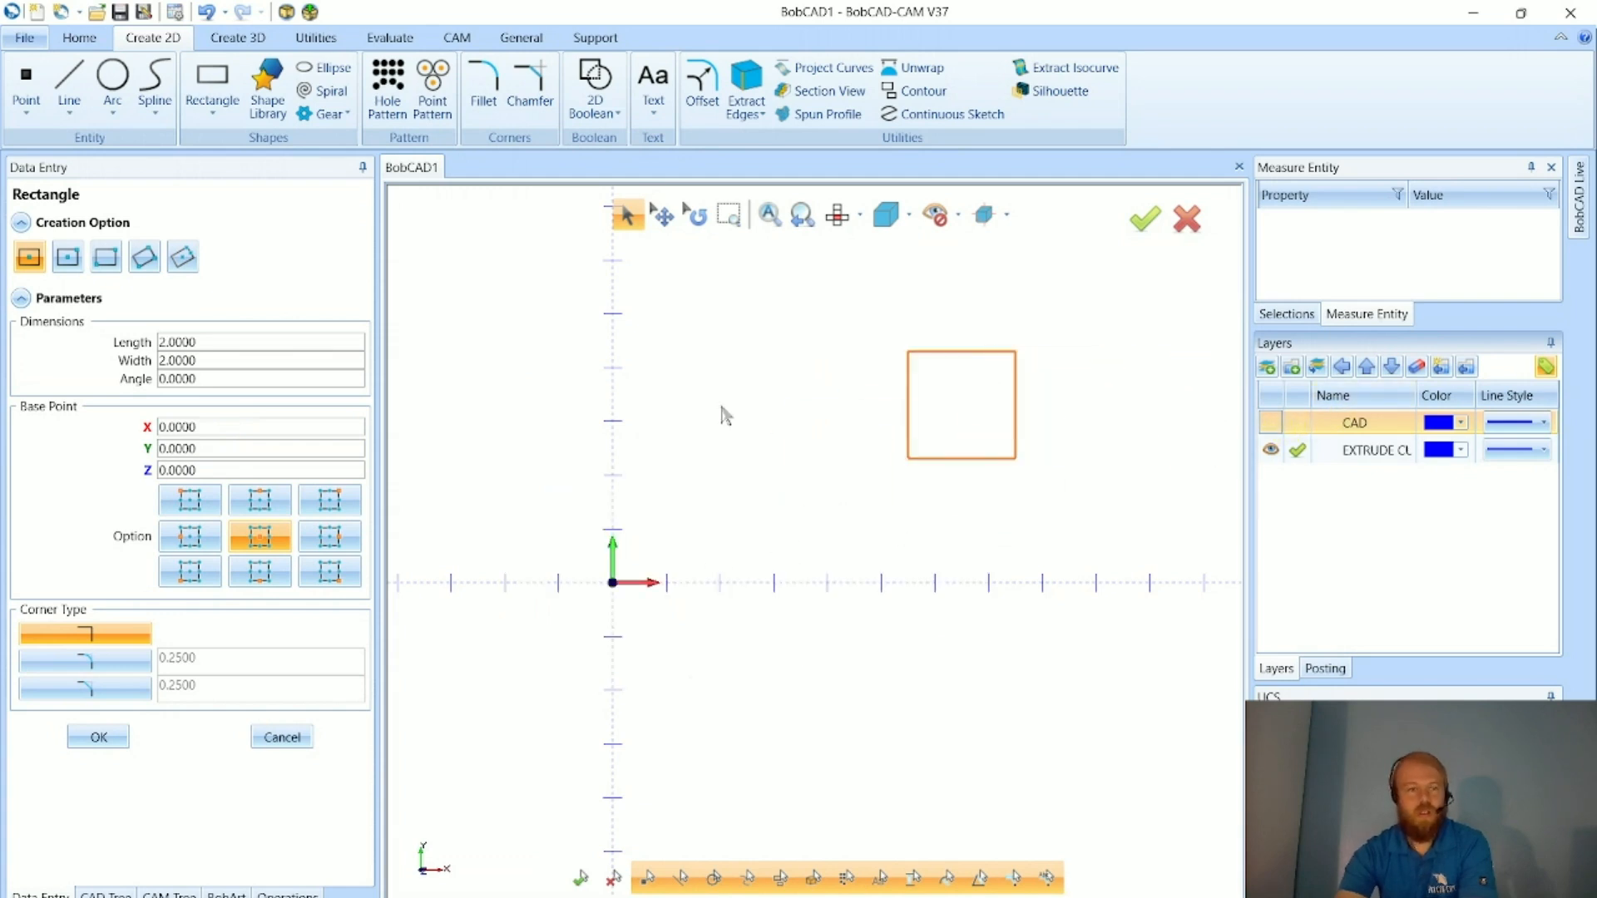
{"action": "left_click_drag", "start_coordinate": [241, 343], "coordinate": [150, 372]}
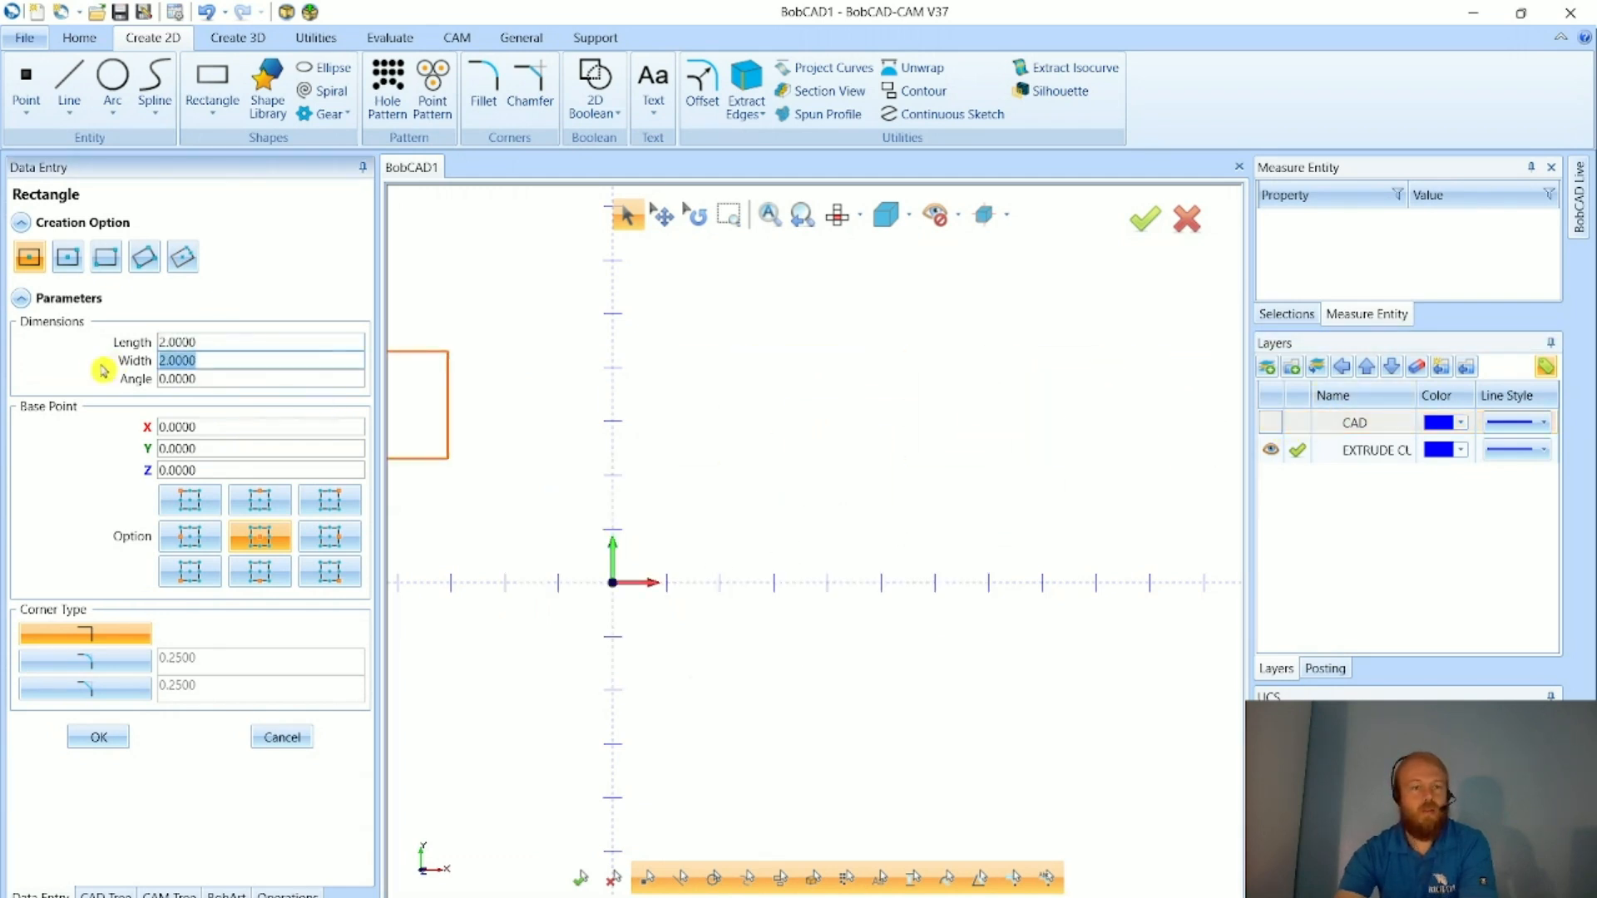
{"action": "key", "text": "Tab"}
{"action": "key", "text": "Tab"}
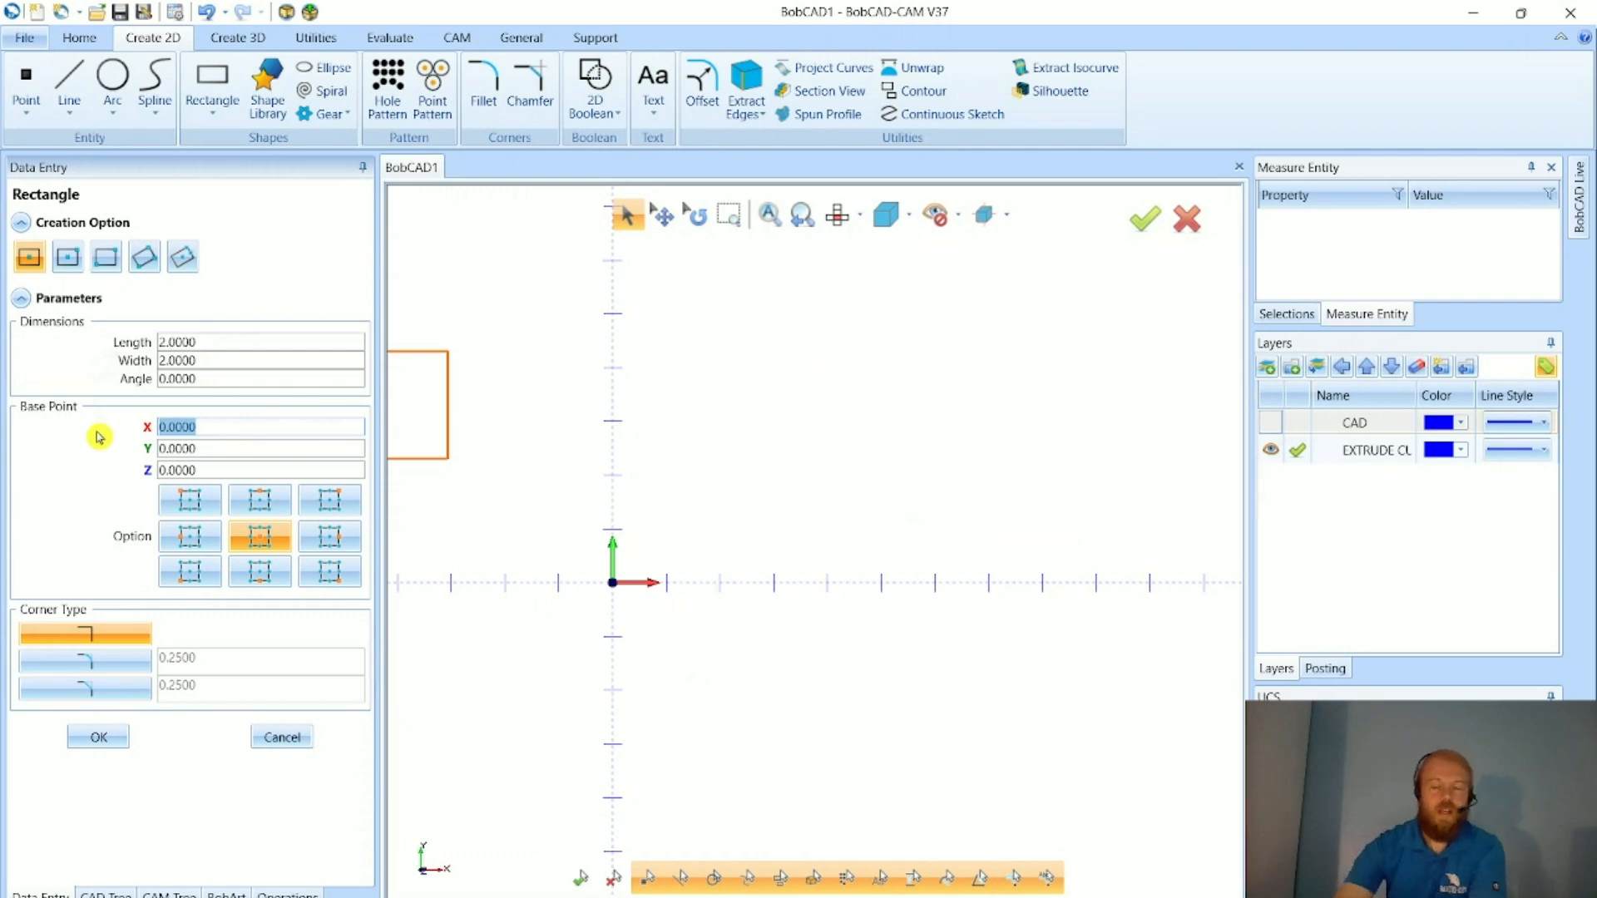
{"action": "type", "text": "2"}
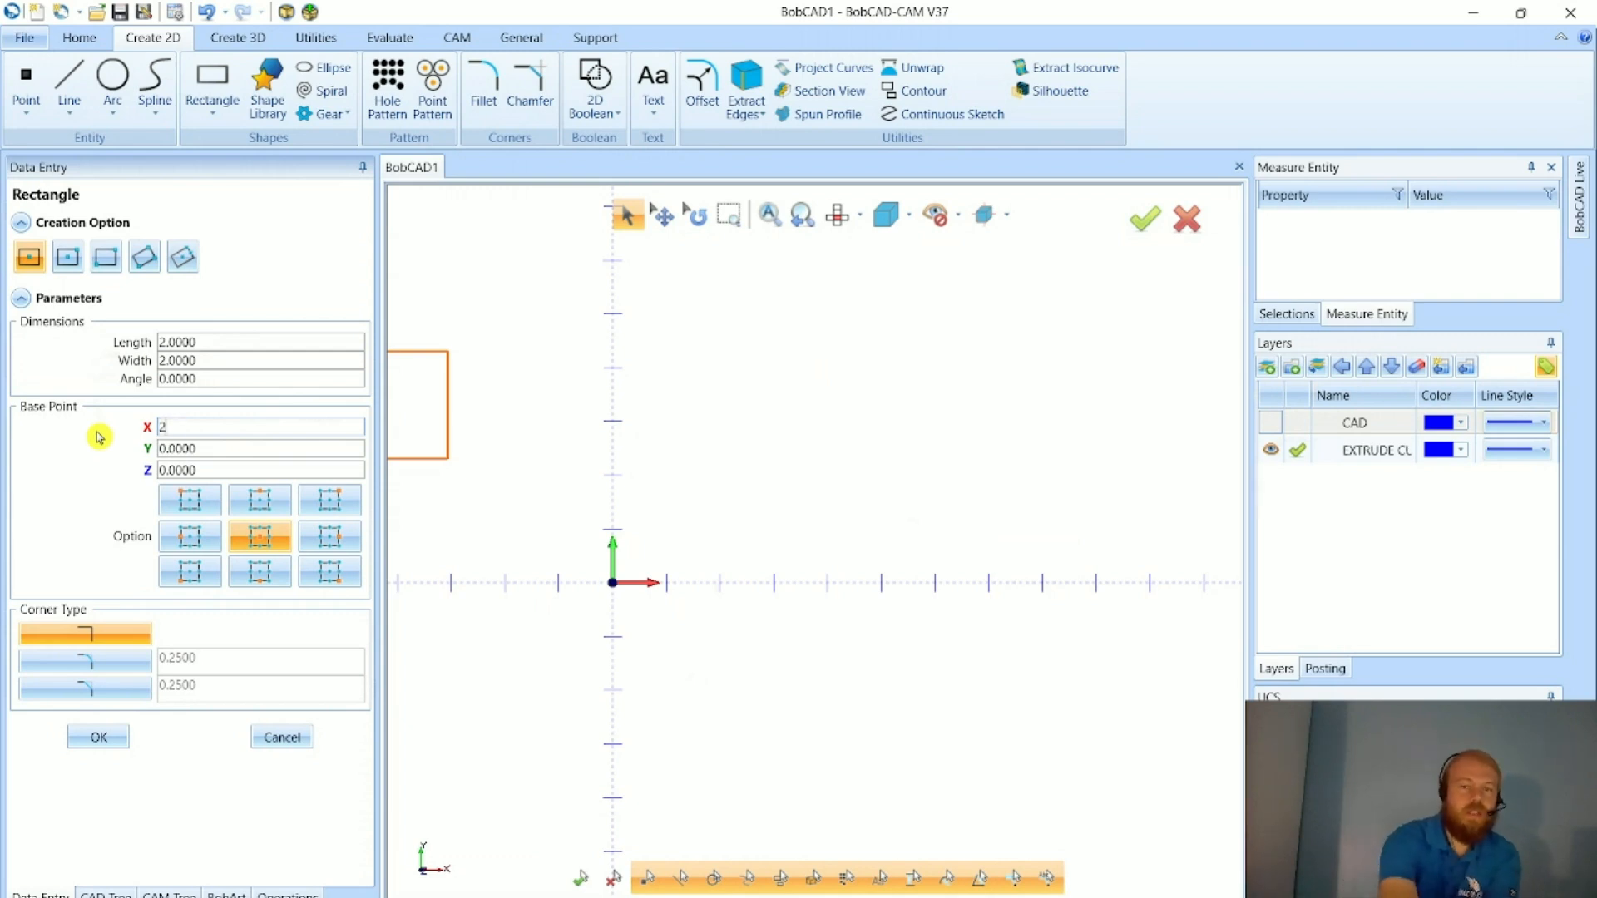
{"action": "key", "text": "Tab"}
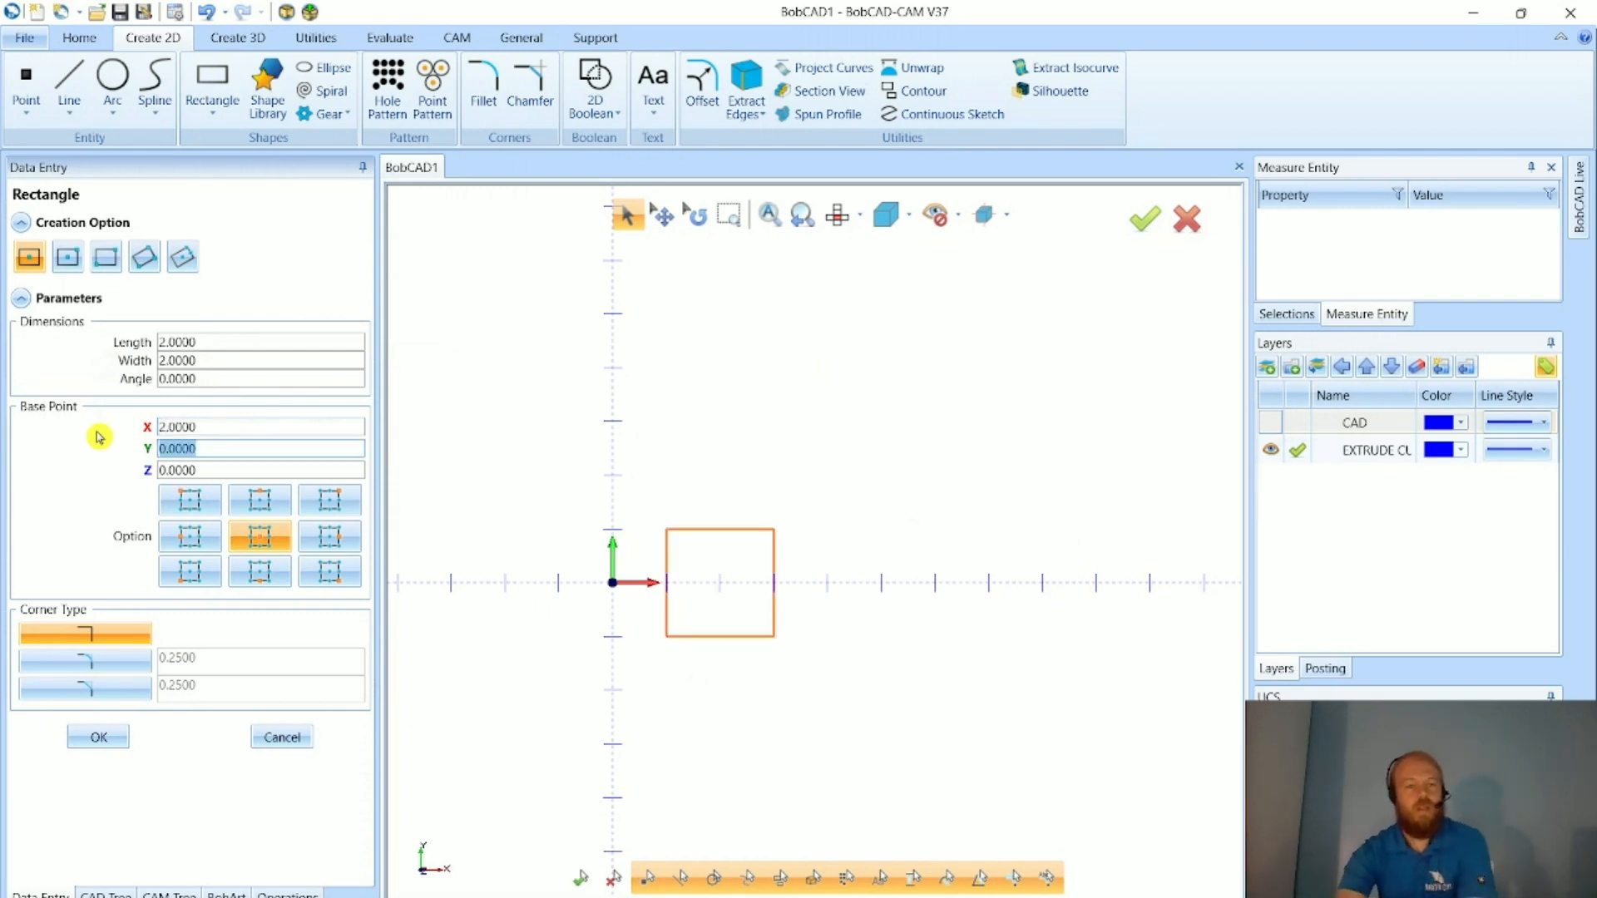
{"action": "left_click", "coordinate": [99, 738]}
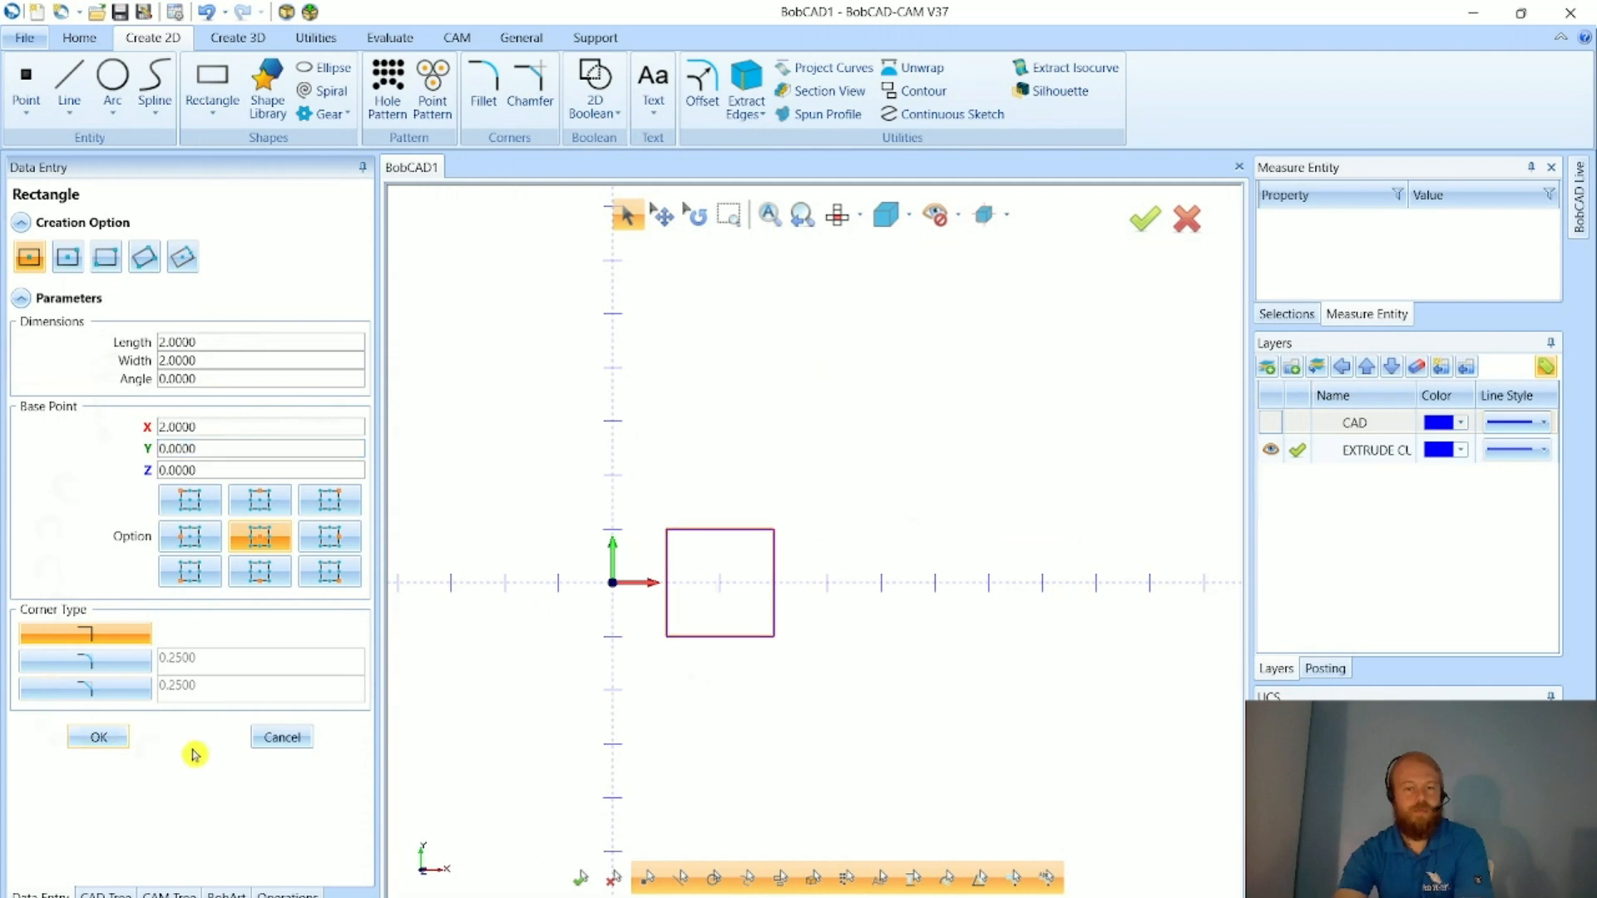
{"action": "left_click", "coordinate": [282, 738]}
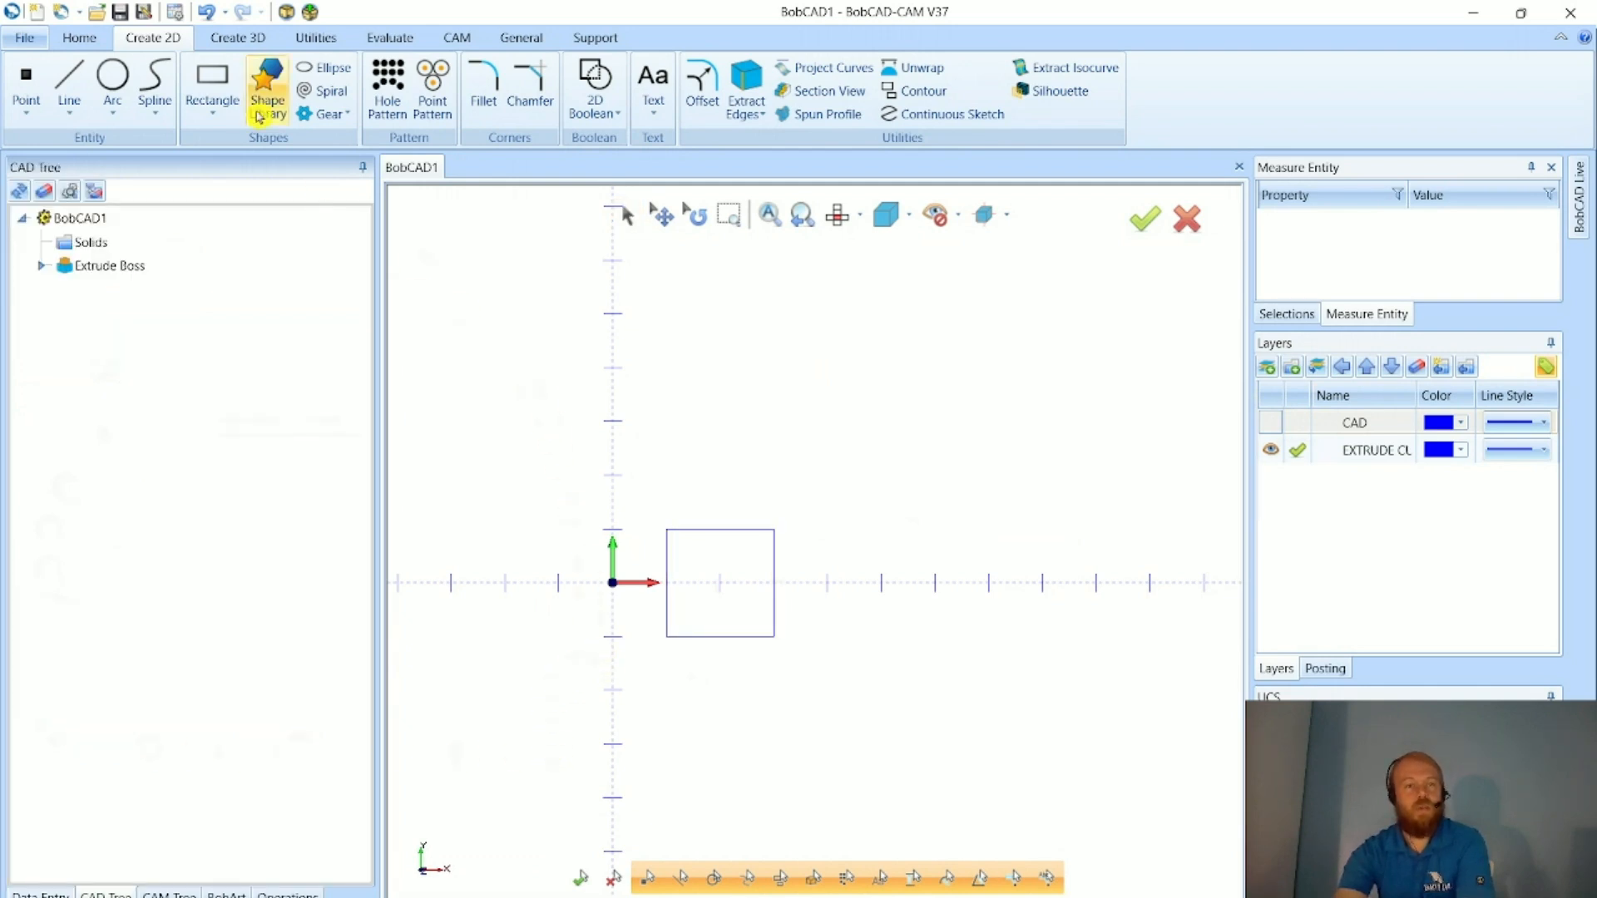
- Start an Extrude Cut with the rectangle's four lines and show the CAD layer again to preview it against the solid
{"action": "left_click", "coordinate": [249, 39]}
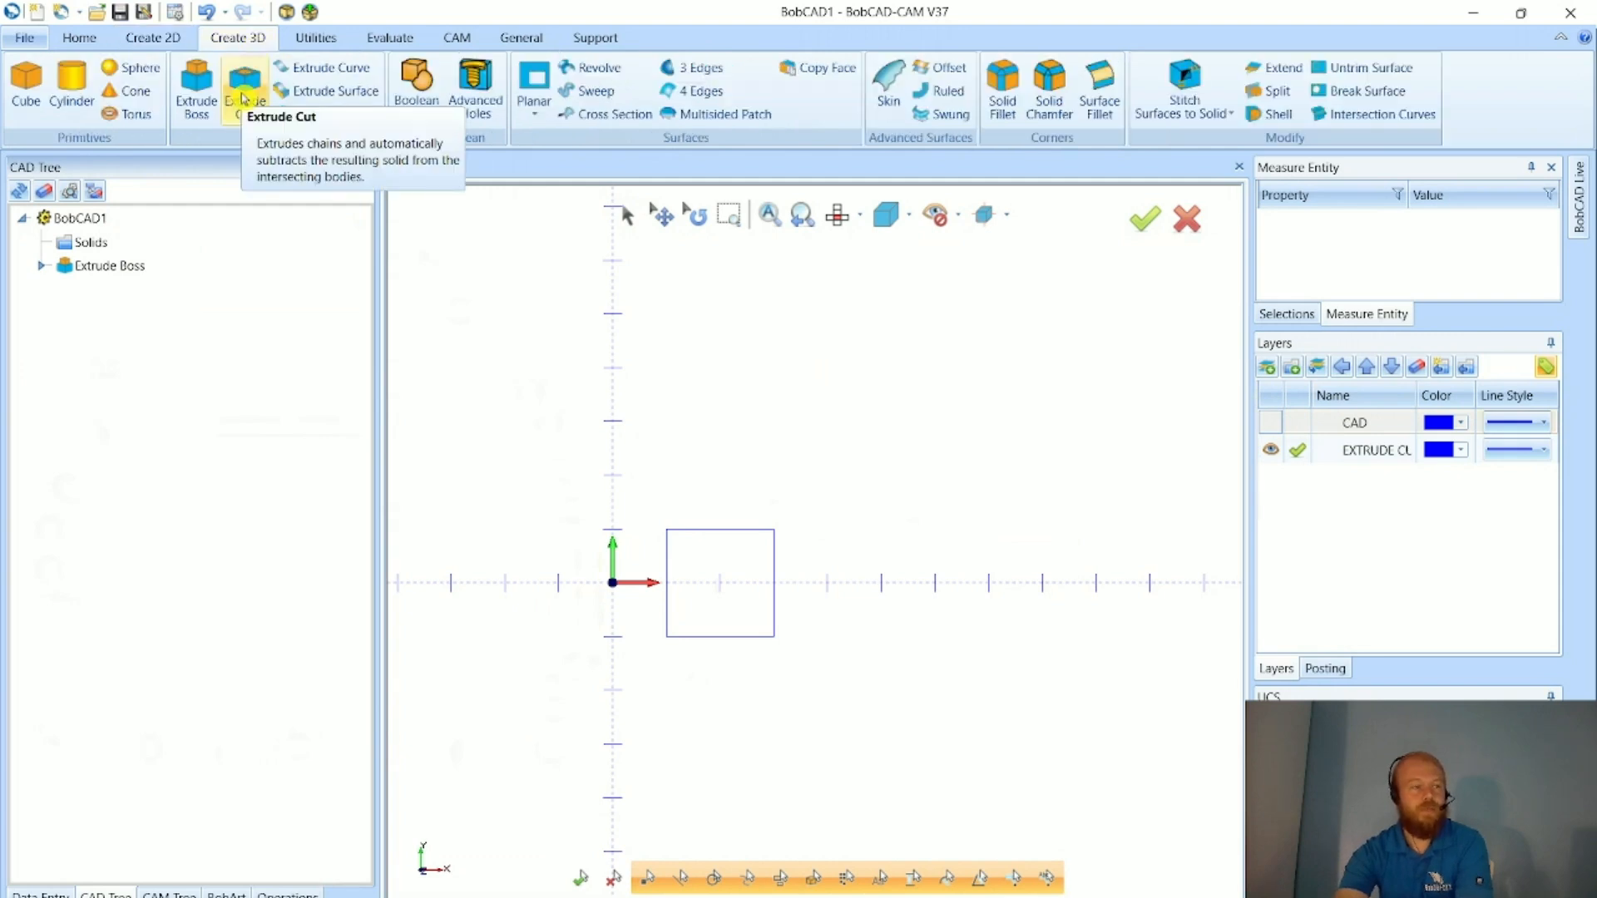
{"action": "left_click", "coordinate": [244, 84]}
{"action": "left_click_drag", "start_coordinate": [591, 479], "coordinate": [811, 697]}
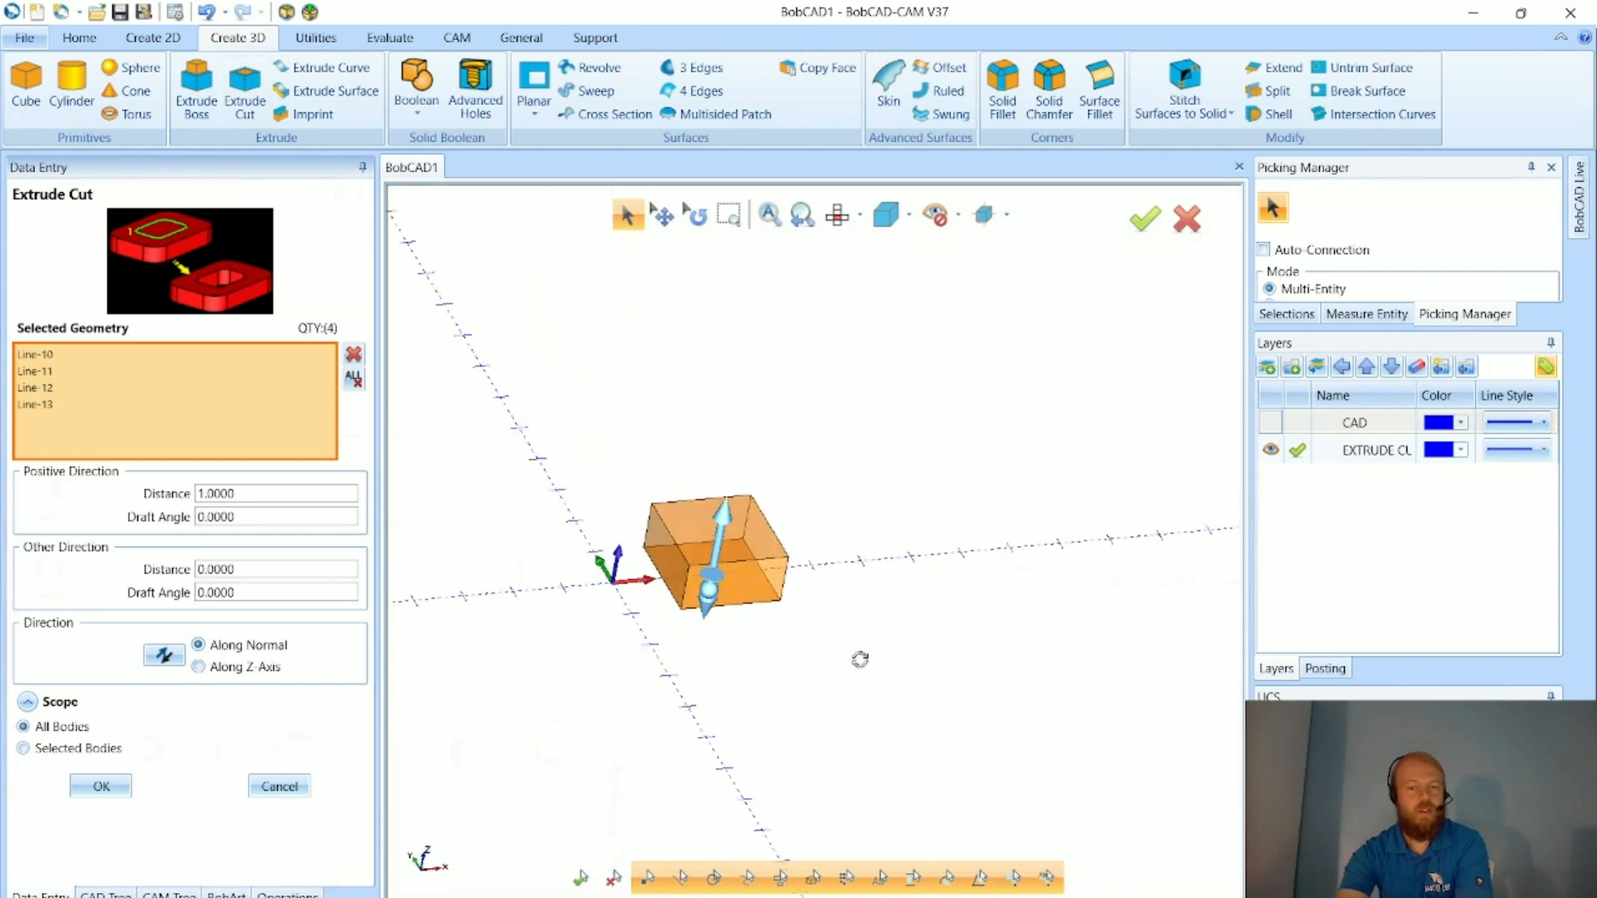
{"action": "middle_click_drag", "start_coordinate": [622, 623], "coordinate": [637, 633]}
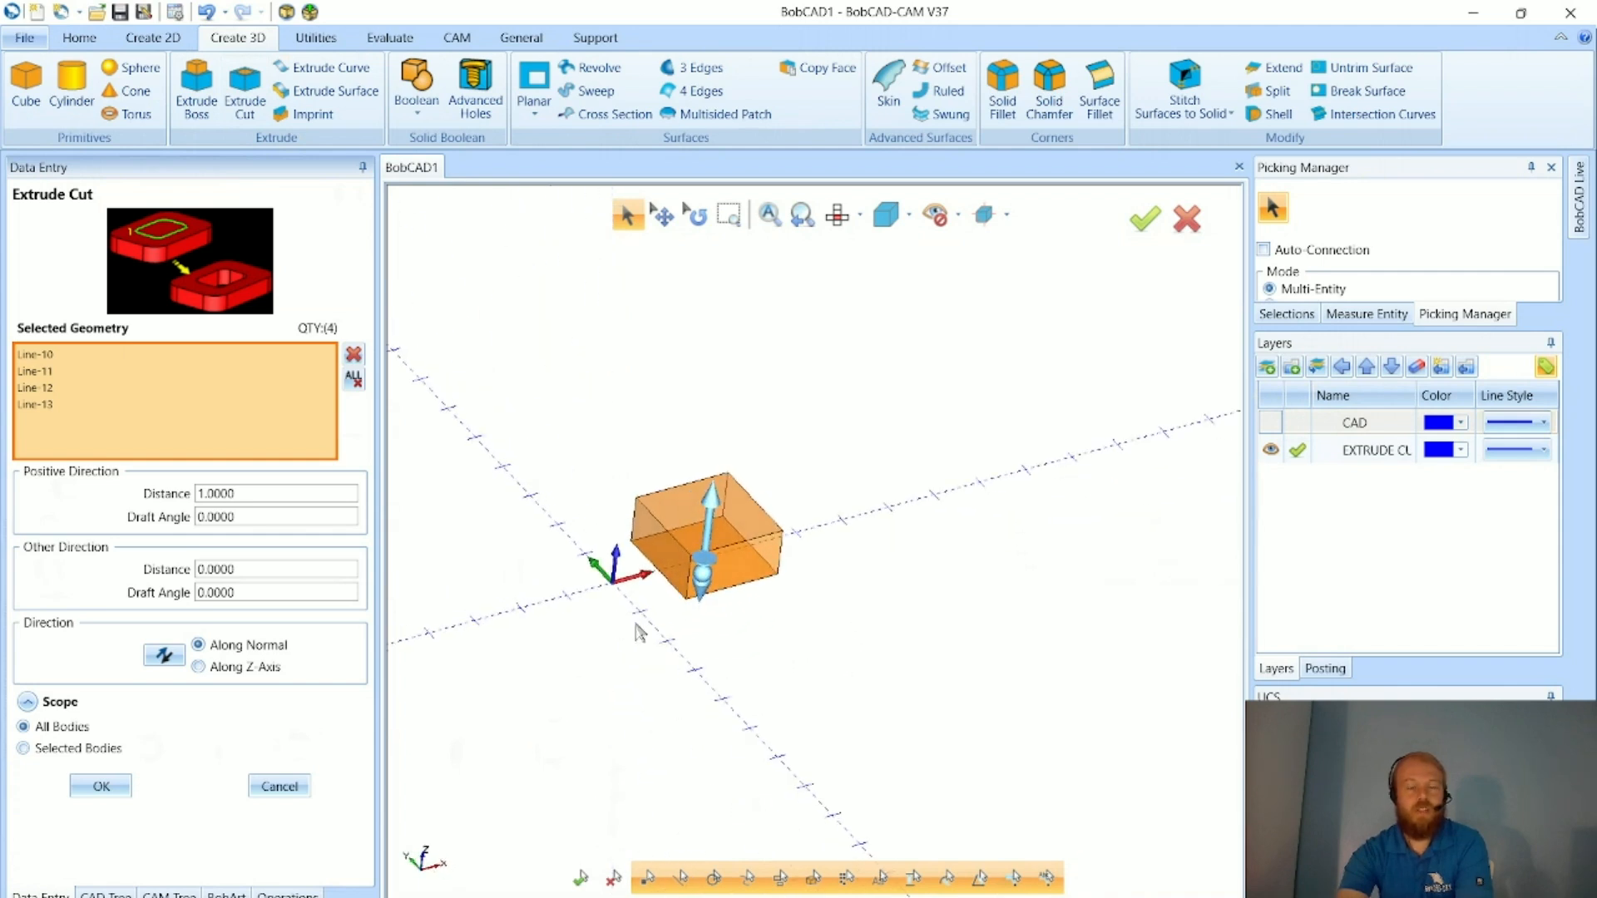
{"action": "left_click", "coordinate": [1270, 423]}
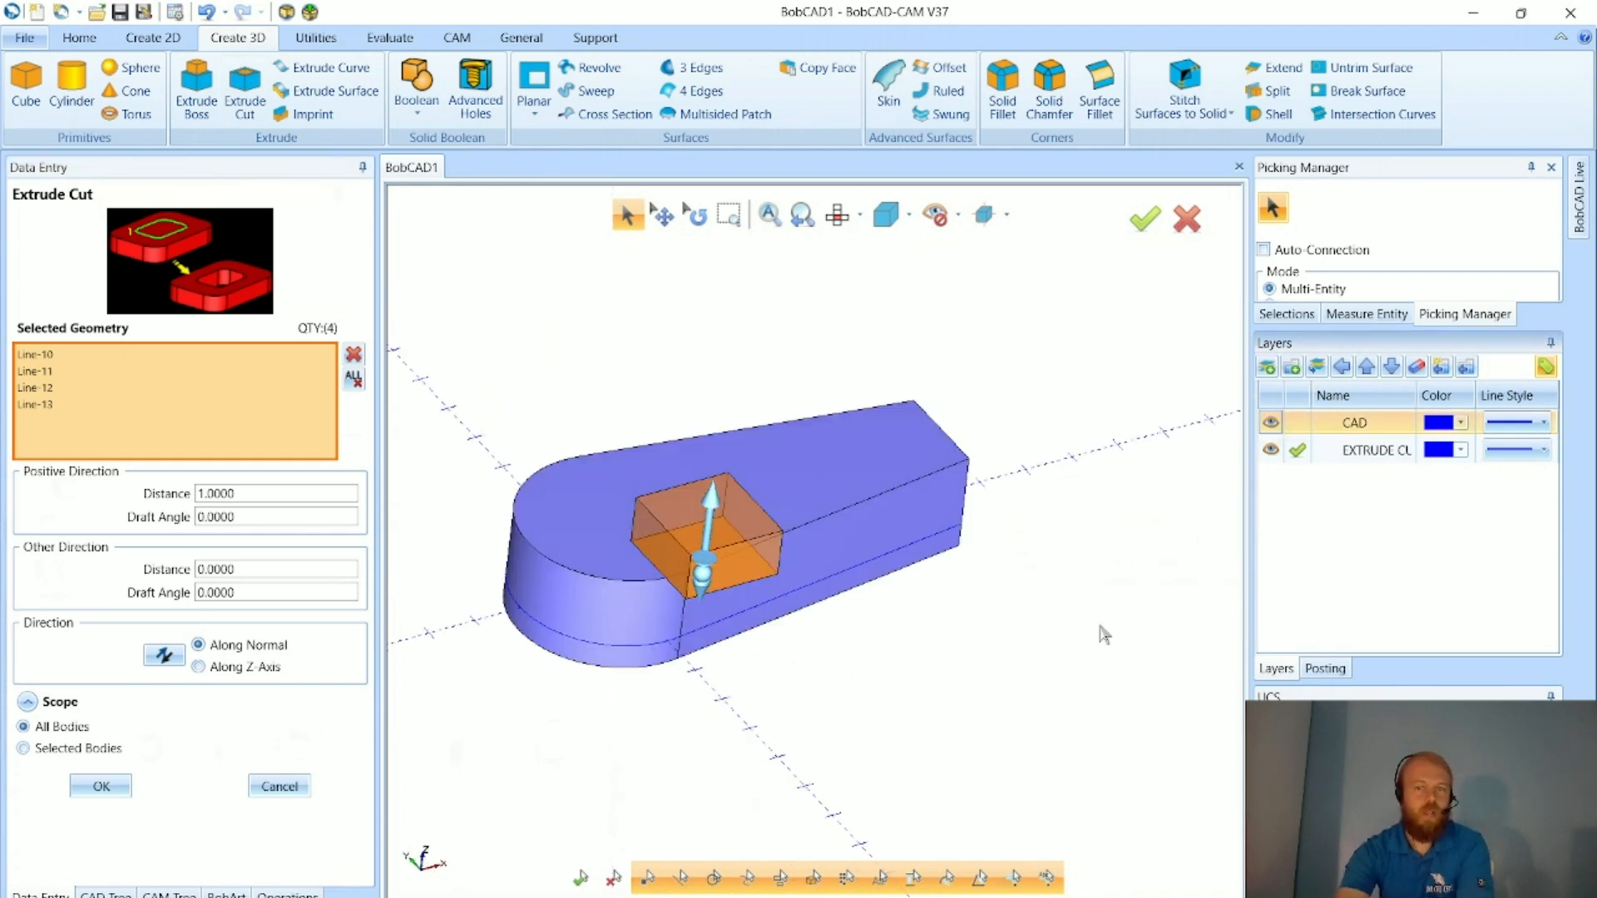
{"action": "middle_click_drag", "start_coordinate": [1067, 640], "coordinate": [875, 717]}
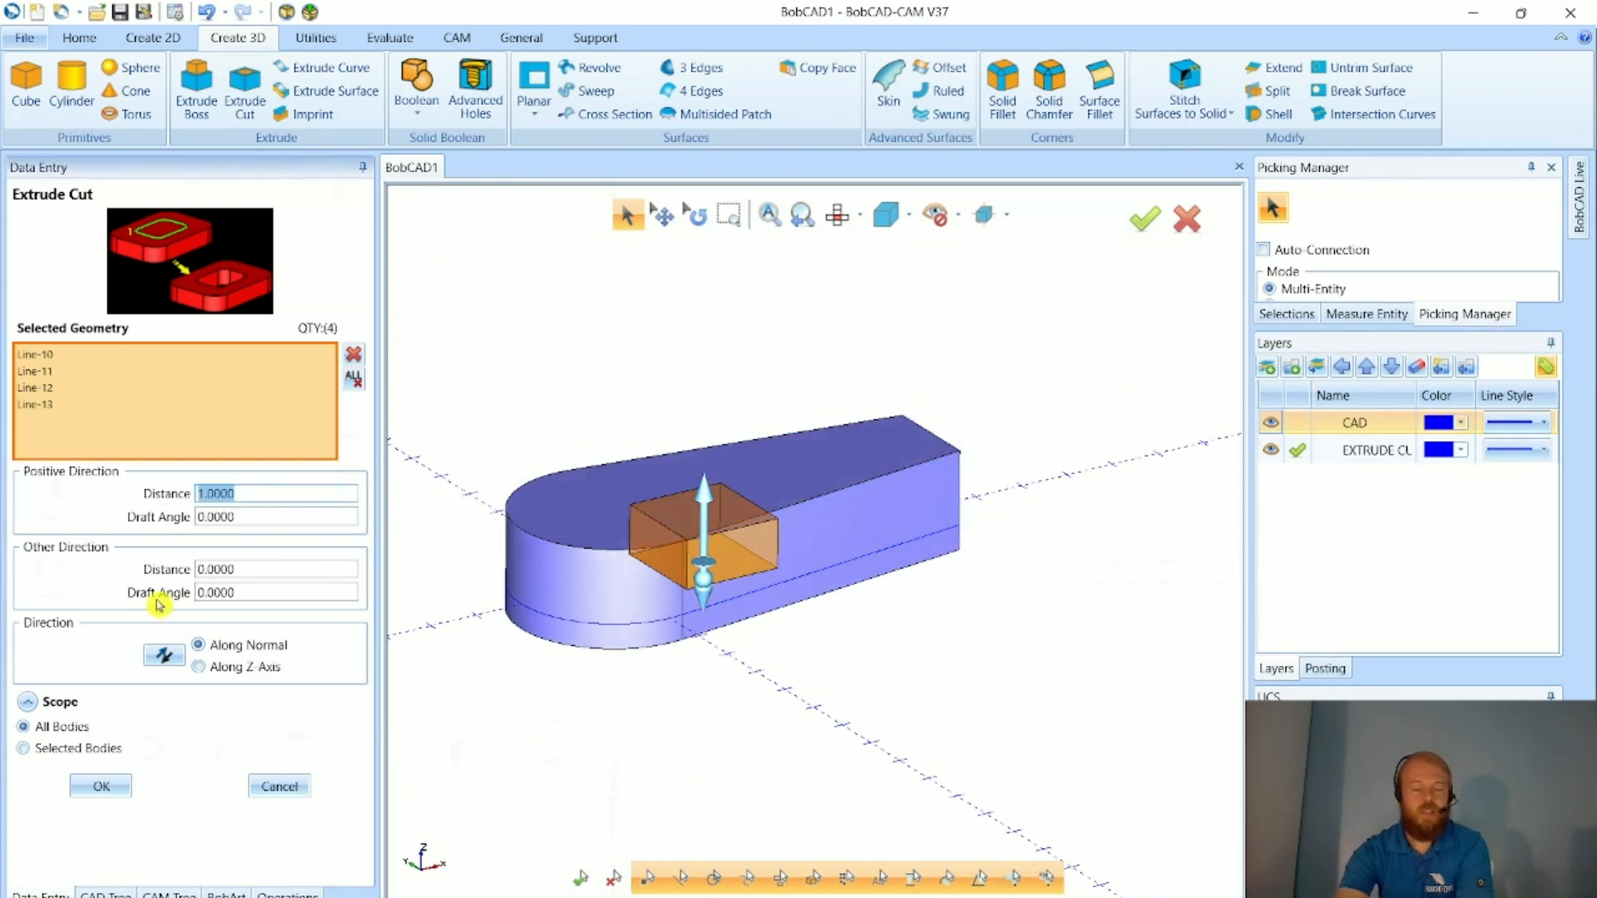
- Set the cut's distance to 5 in both the positive and the other direction
{"action": "mouse_move", "coordinate": [160, 605]}
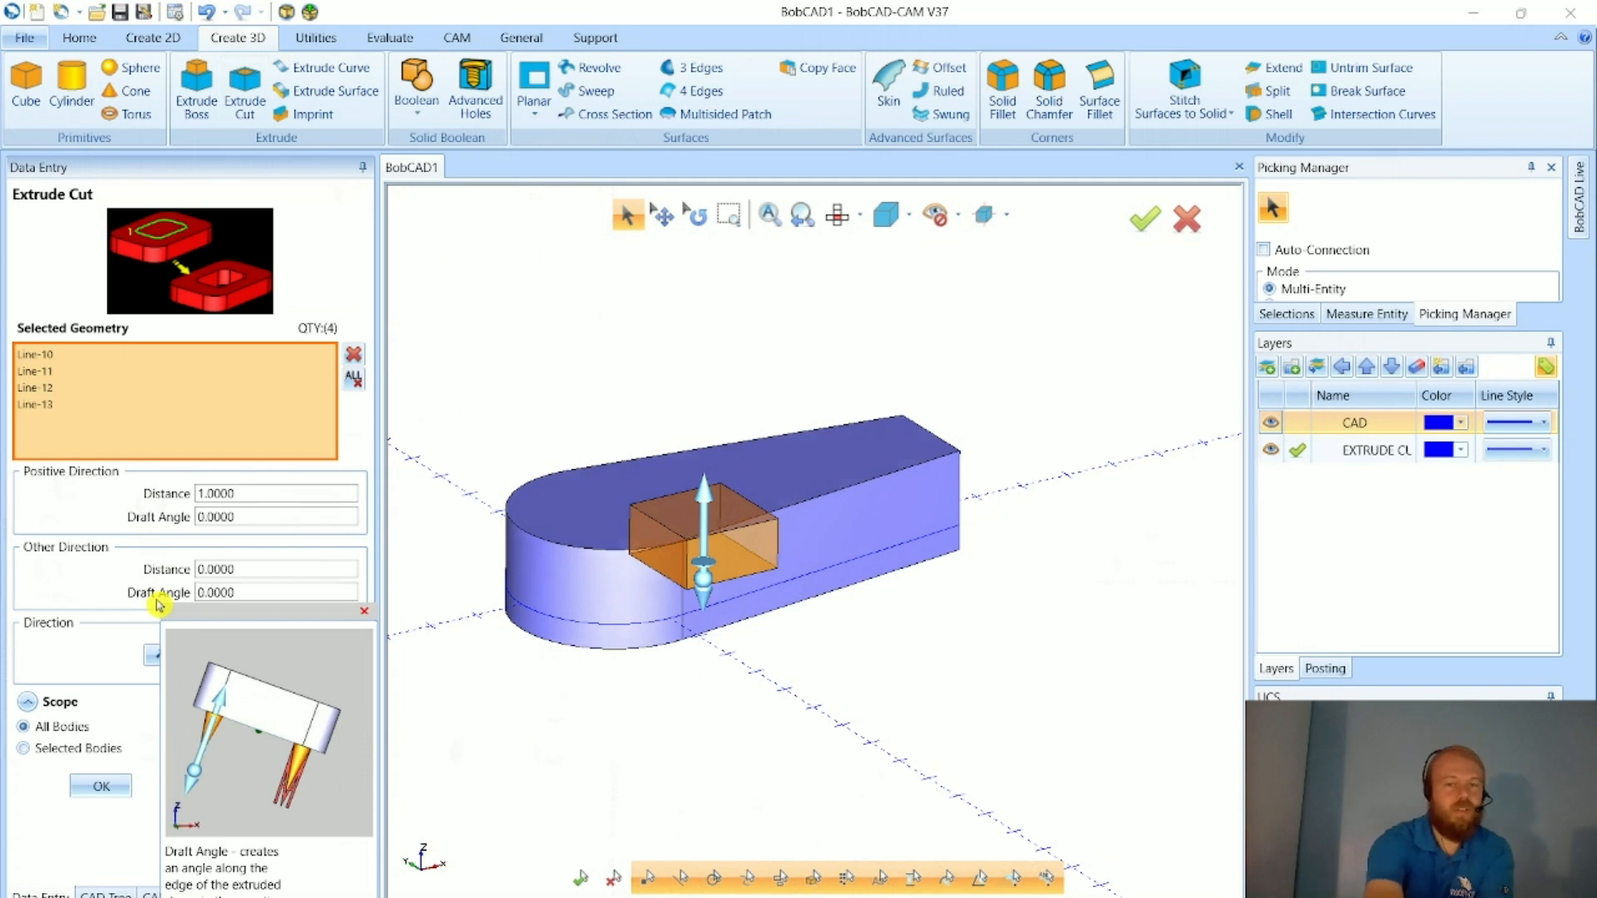
{"action": "left_click", "coordinate": [281, 497]}
{"action": "type", "text": "5"}
{"action": "key", "text": "Tab"}
{"action": "left_click", "coordinate": [256, 571]}
{"action": "left_click_drag", "start_coordinate": [256, 571], "coordinate": [203, 570]}
{"action": "key", "text": "BackSpace"}
{"action": "key", "text": "BackSpace"}
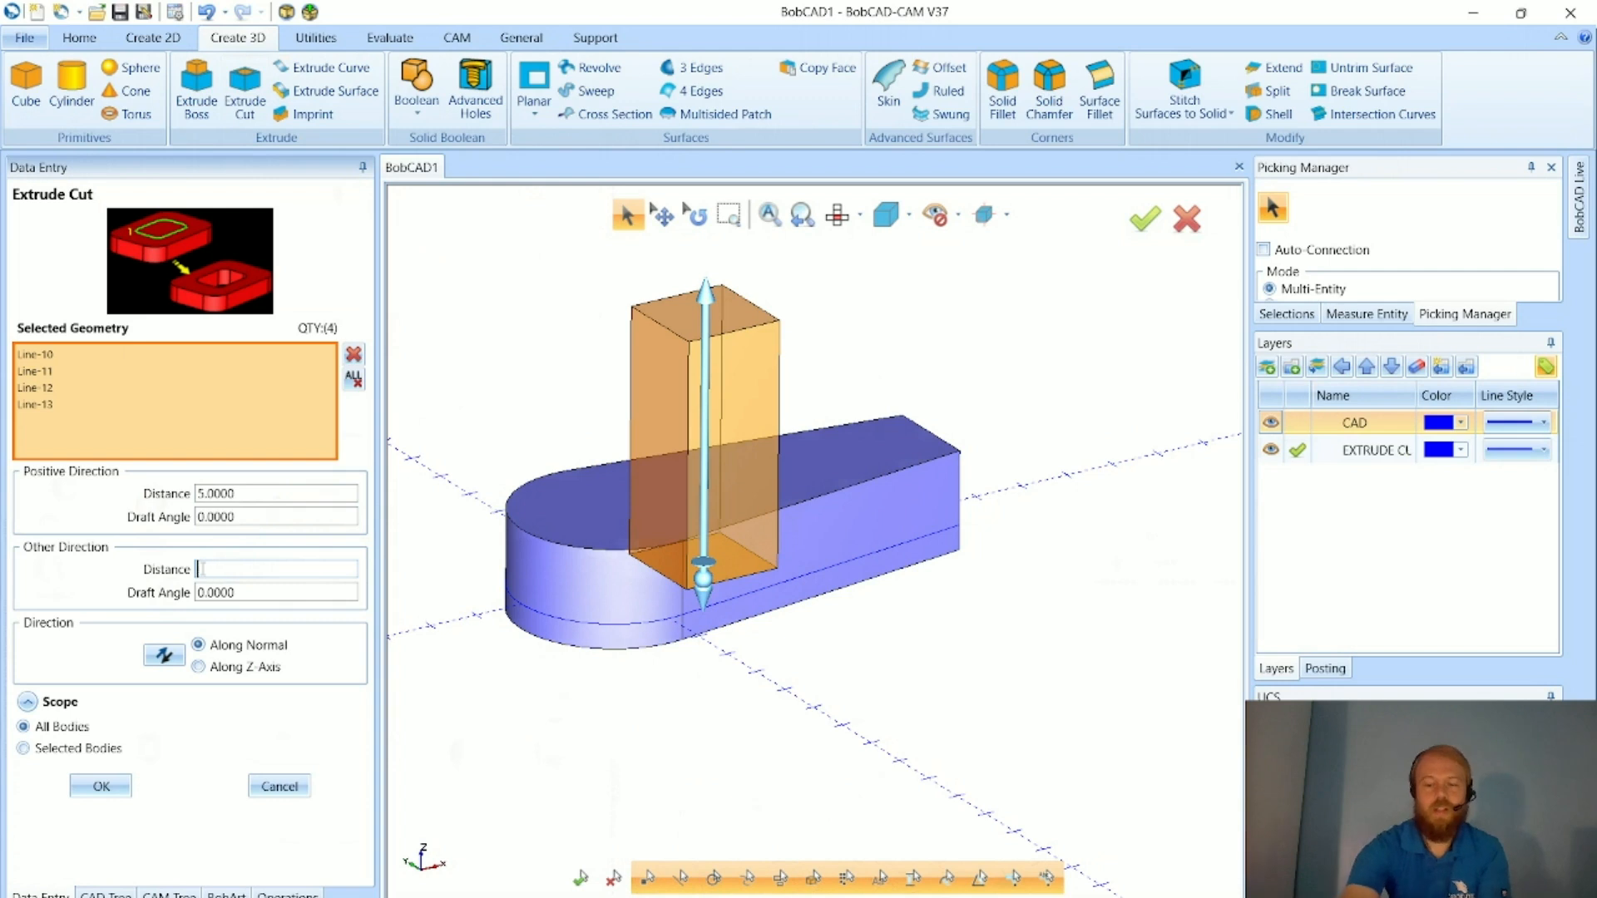
{"action": "type", "text": "5"}
{"action": "key", "text": "Tab"}
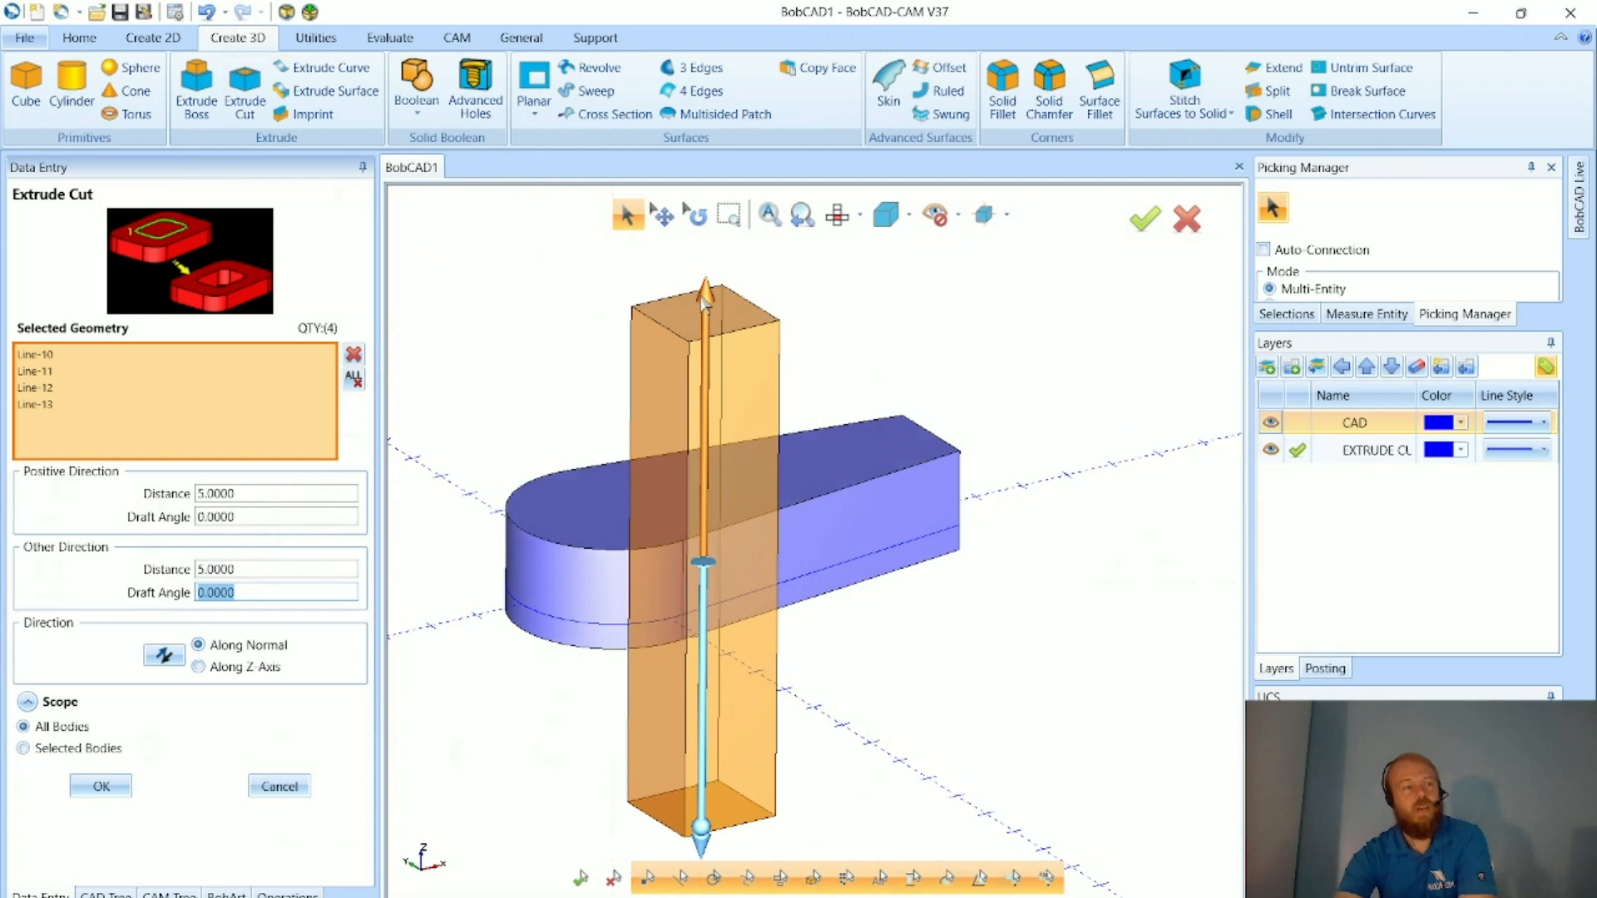
- Adjust the cut to 3.375 in the positive and 2.5 in the other direction, create it and leave Extrude Cut
{"action": "left_click_drag", "start_coordinate": [705, 302], "coordinate": [705, 367]}
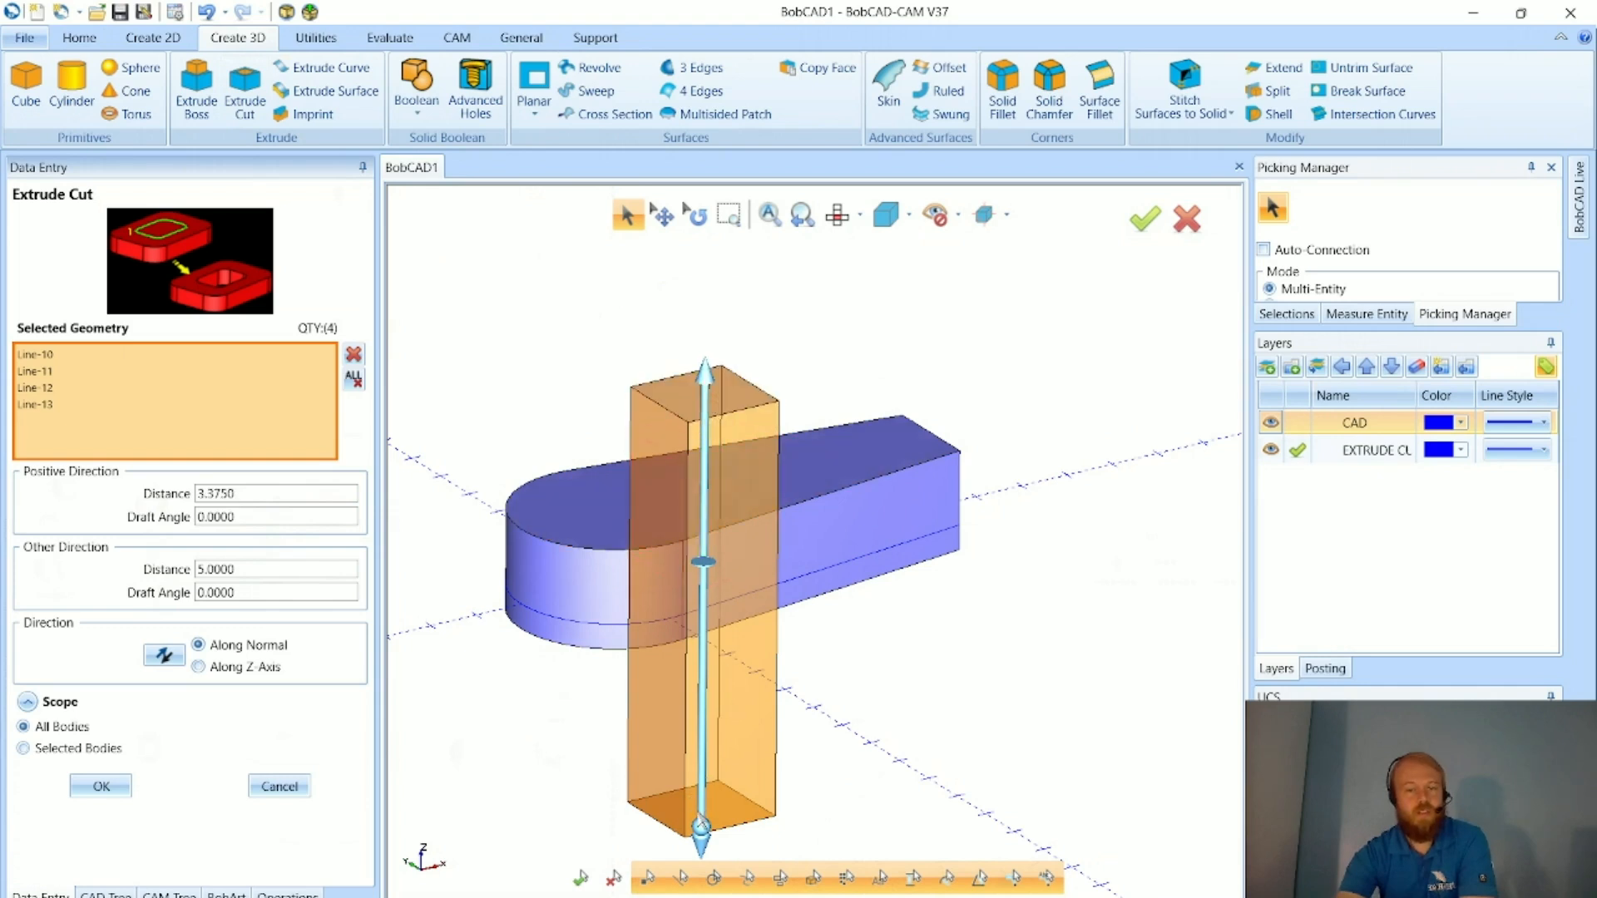
{"action": "left_click_drag", "start_coordinate": [701, 830], "coordinate": [703, 703]}
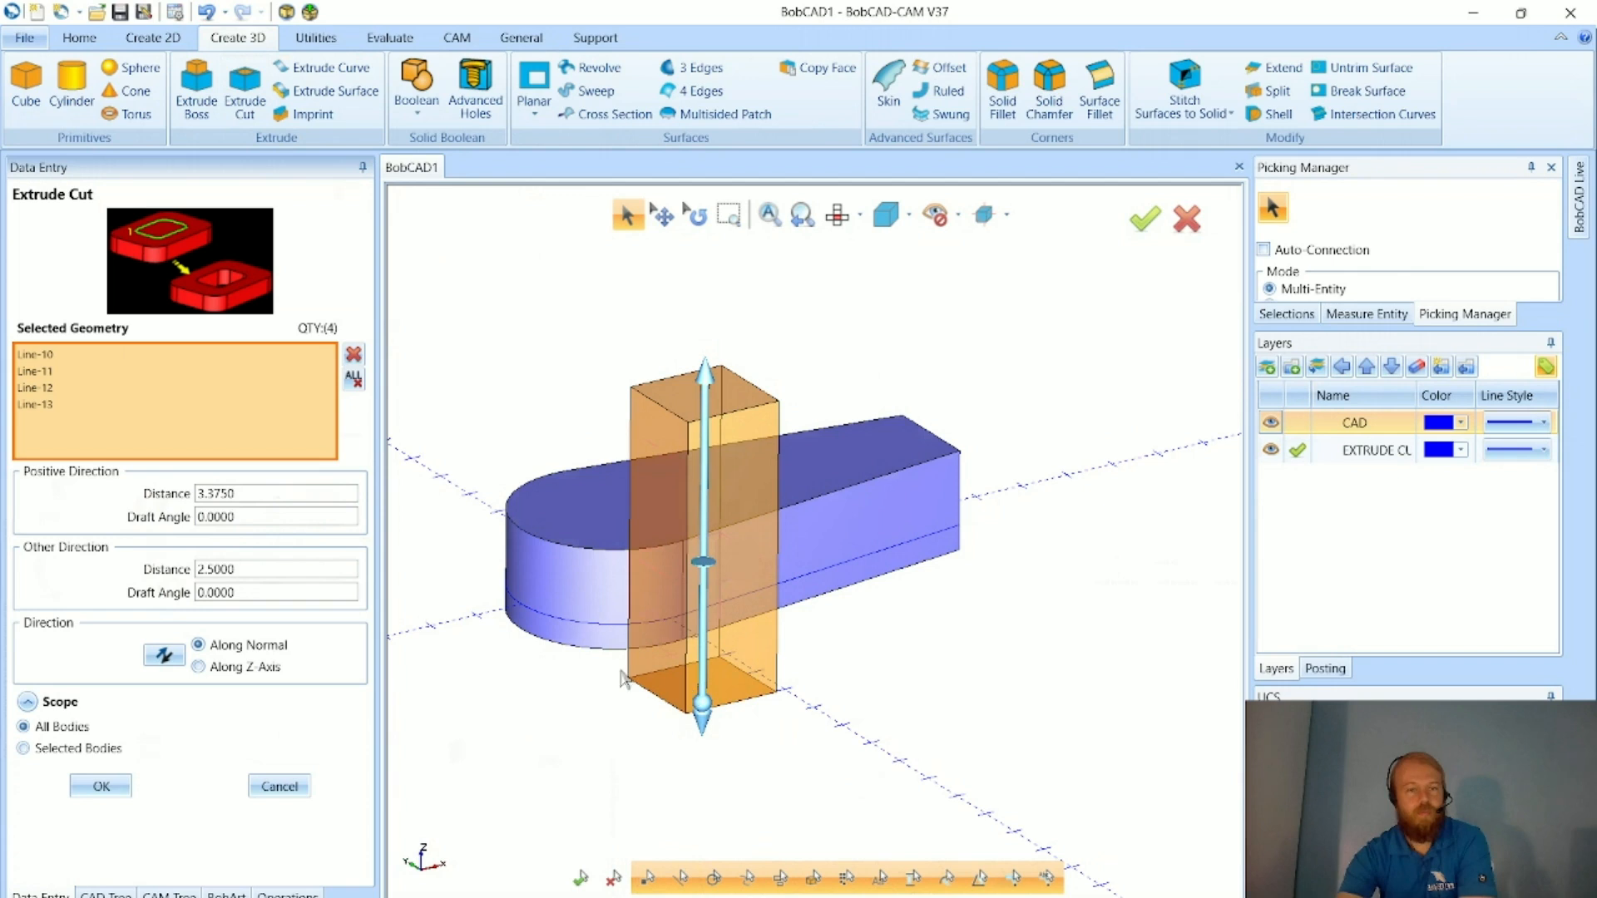
{"action": "left_click", "coordinate": [101, 787]}
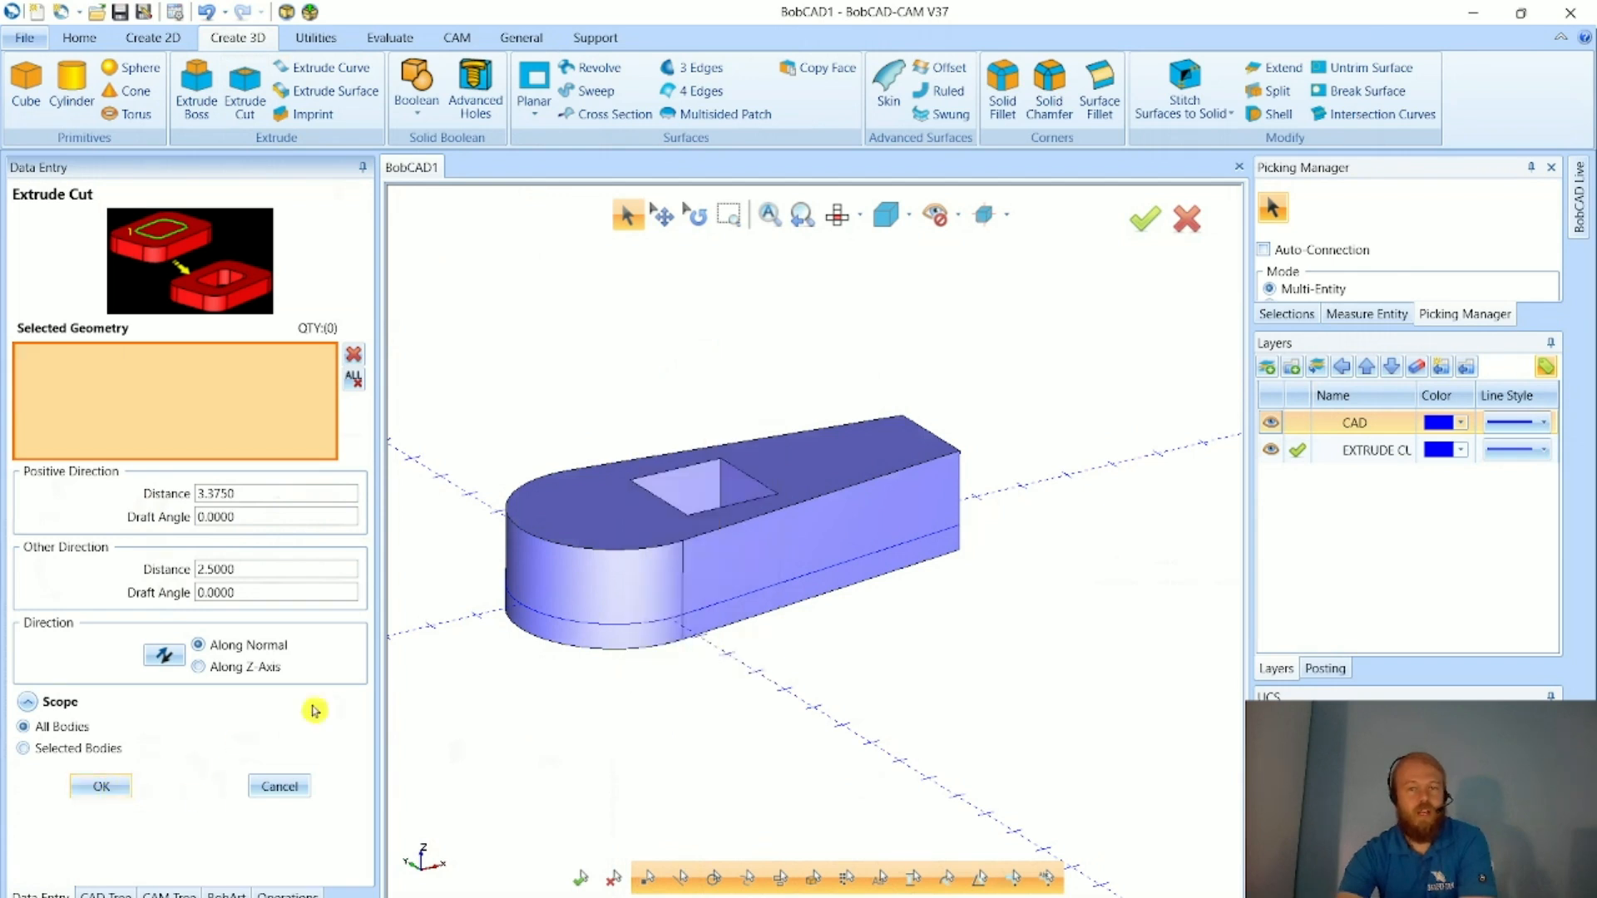
{"action": "left_click", "coordinate": [840, 228]}
{"action": "middle_click_drag", "start_coordinate": [863, 571], "coordinate": [855, 603]}
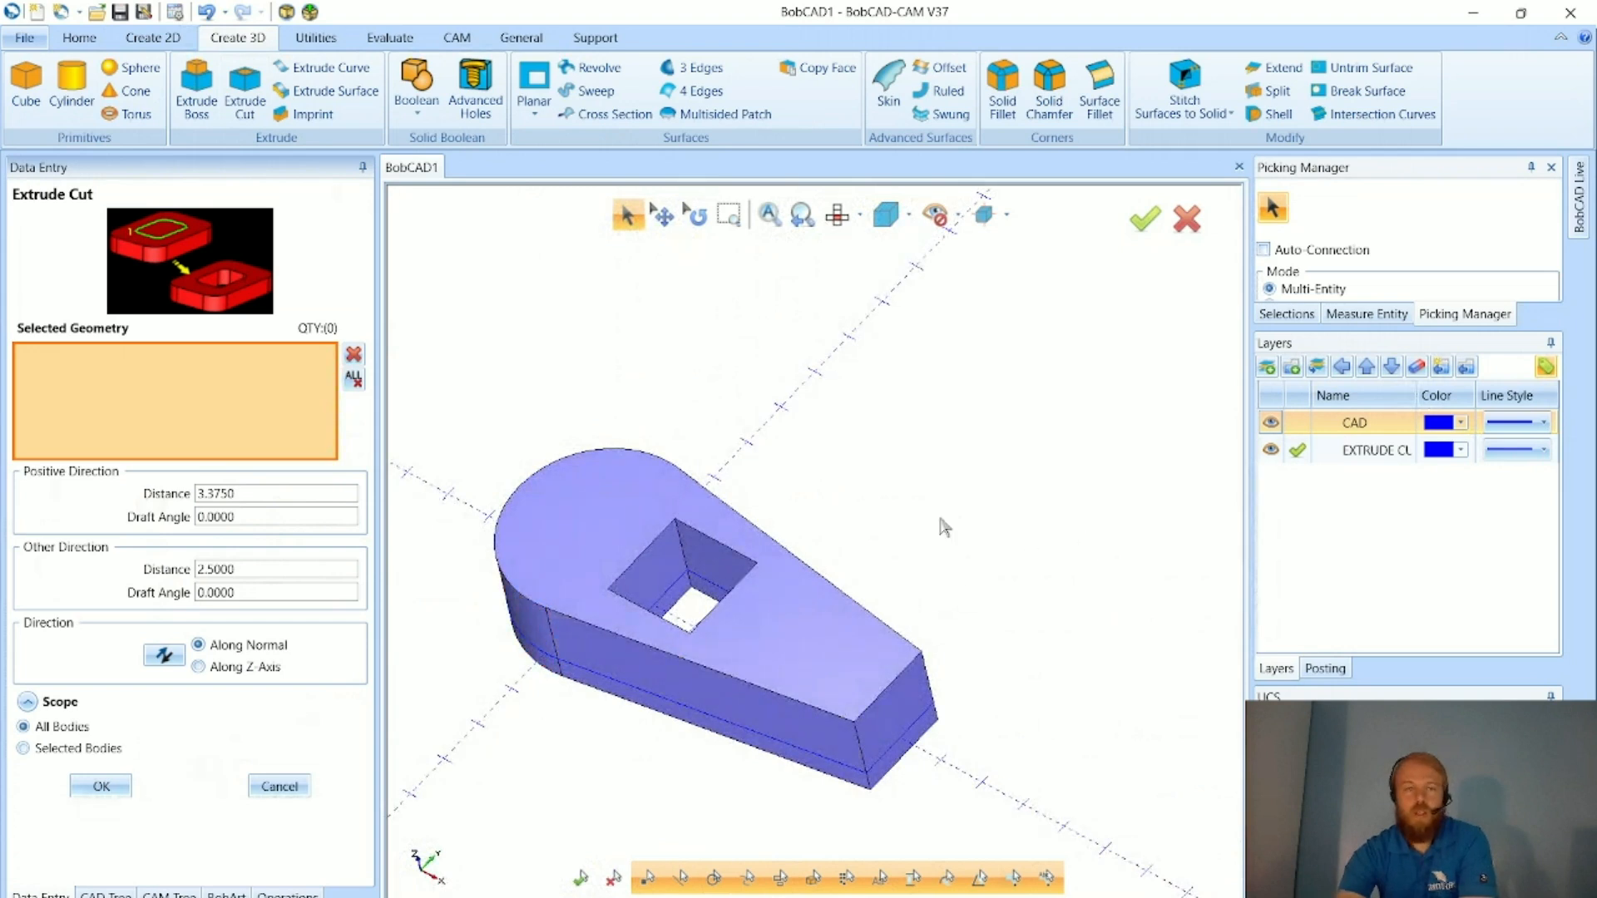
{"action": "left_click", "coordinate": [280, 786]}
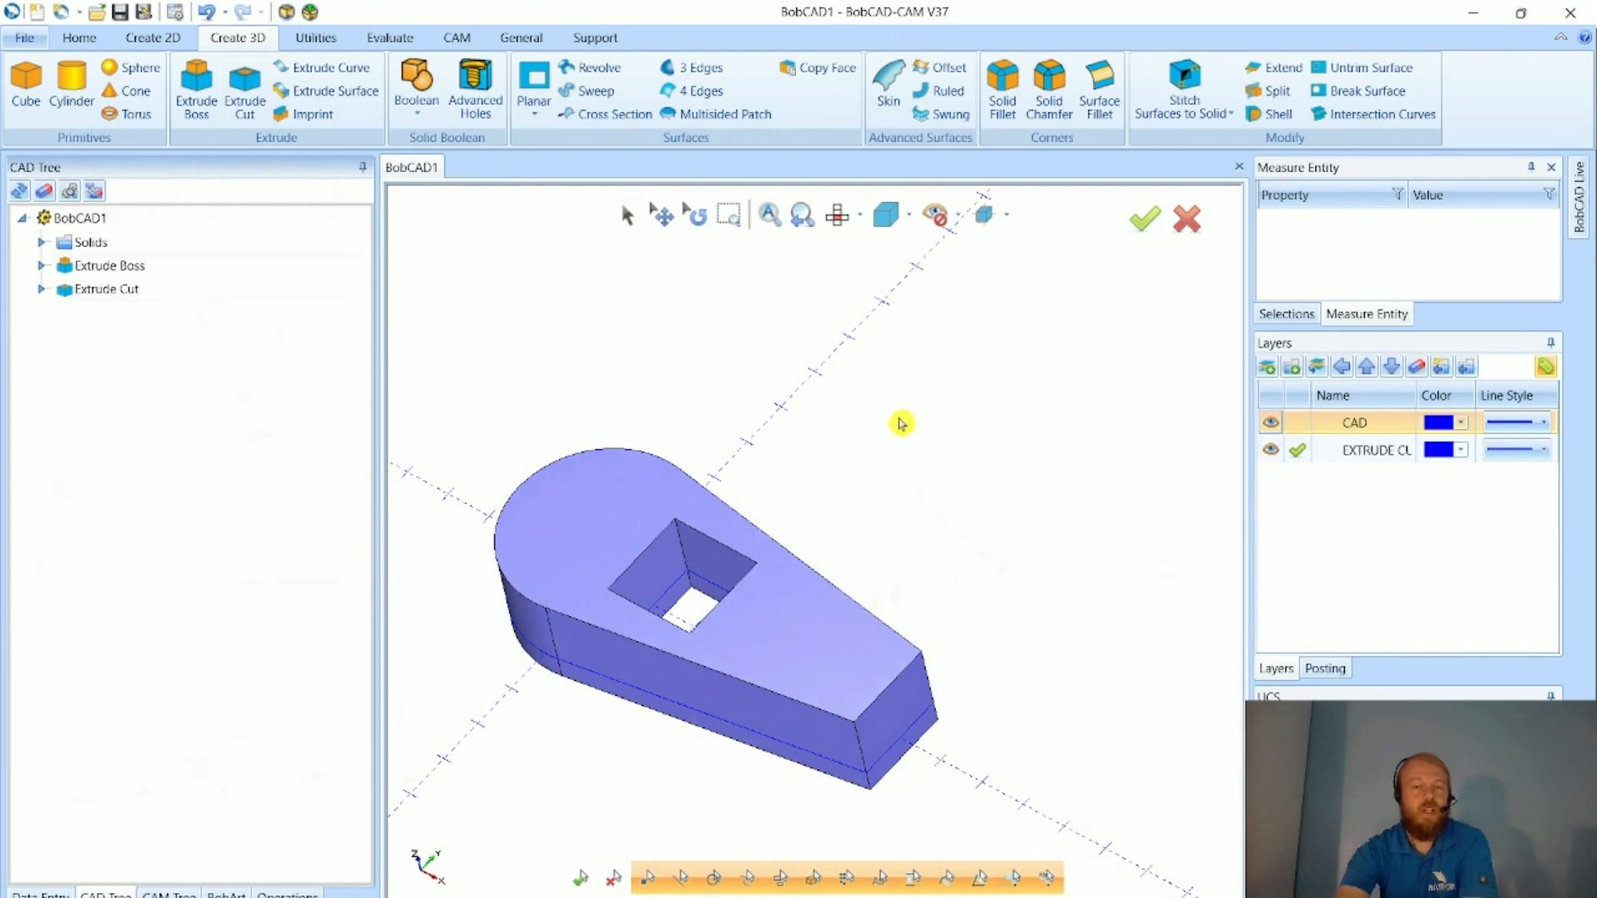
- Inspect the square through-cut in the solid from the top and from several angled views
{"action": "left_click", "coordinate": [837, 216]}
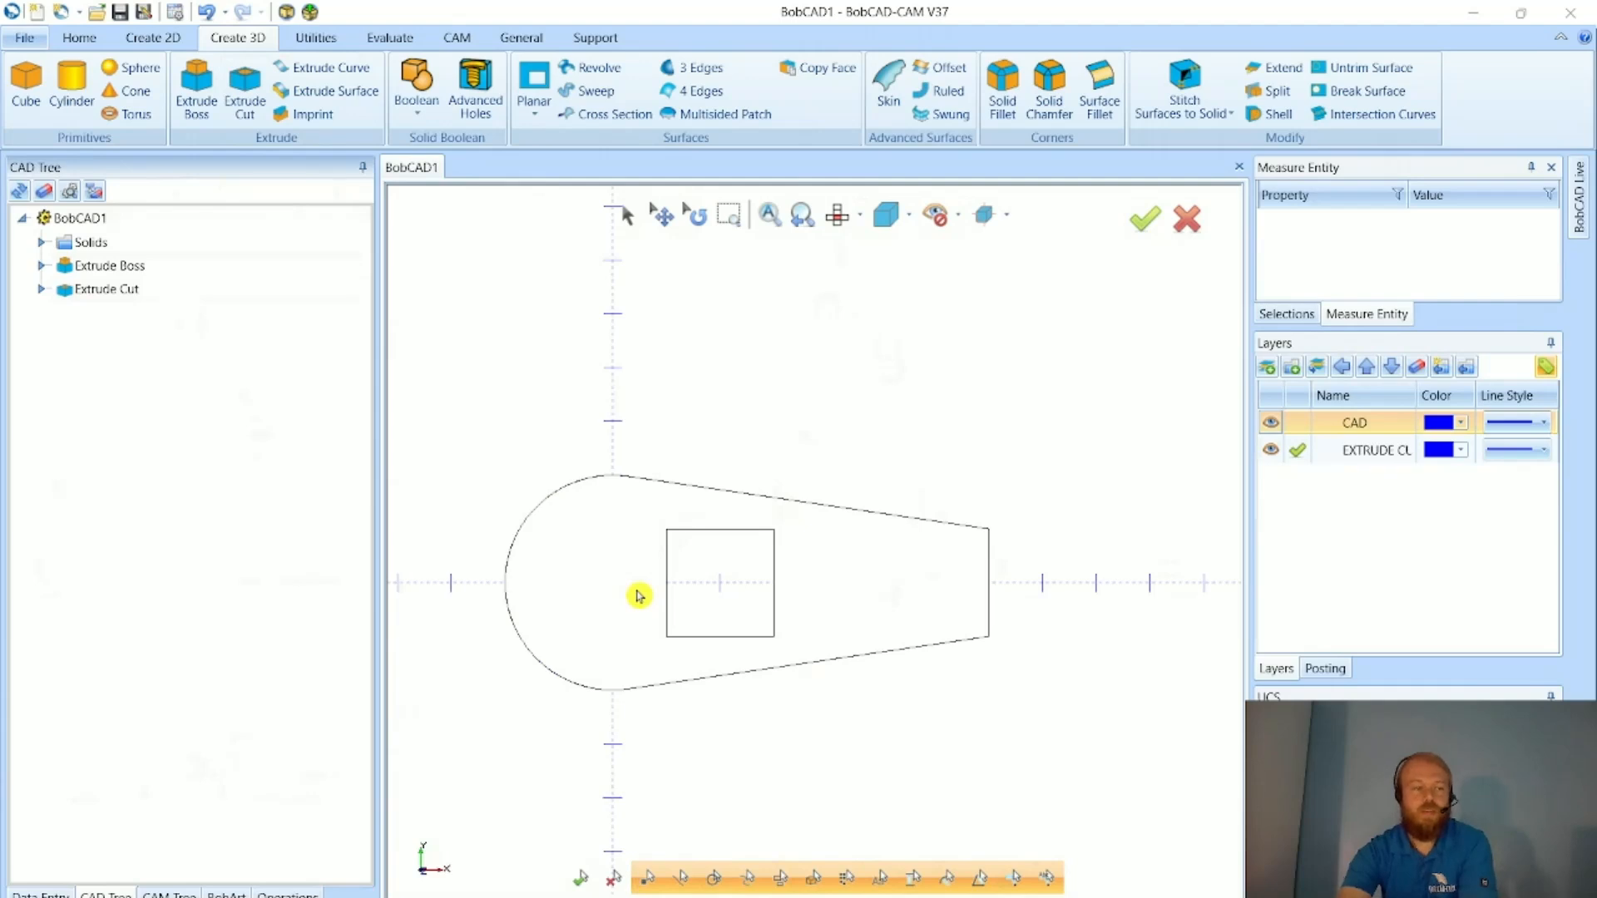
{"action": "middle_click_drag", "start_coordinate": [848, 696], "coordinate": [1037, 671]}
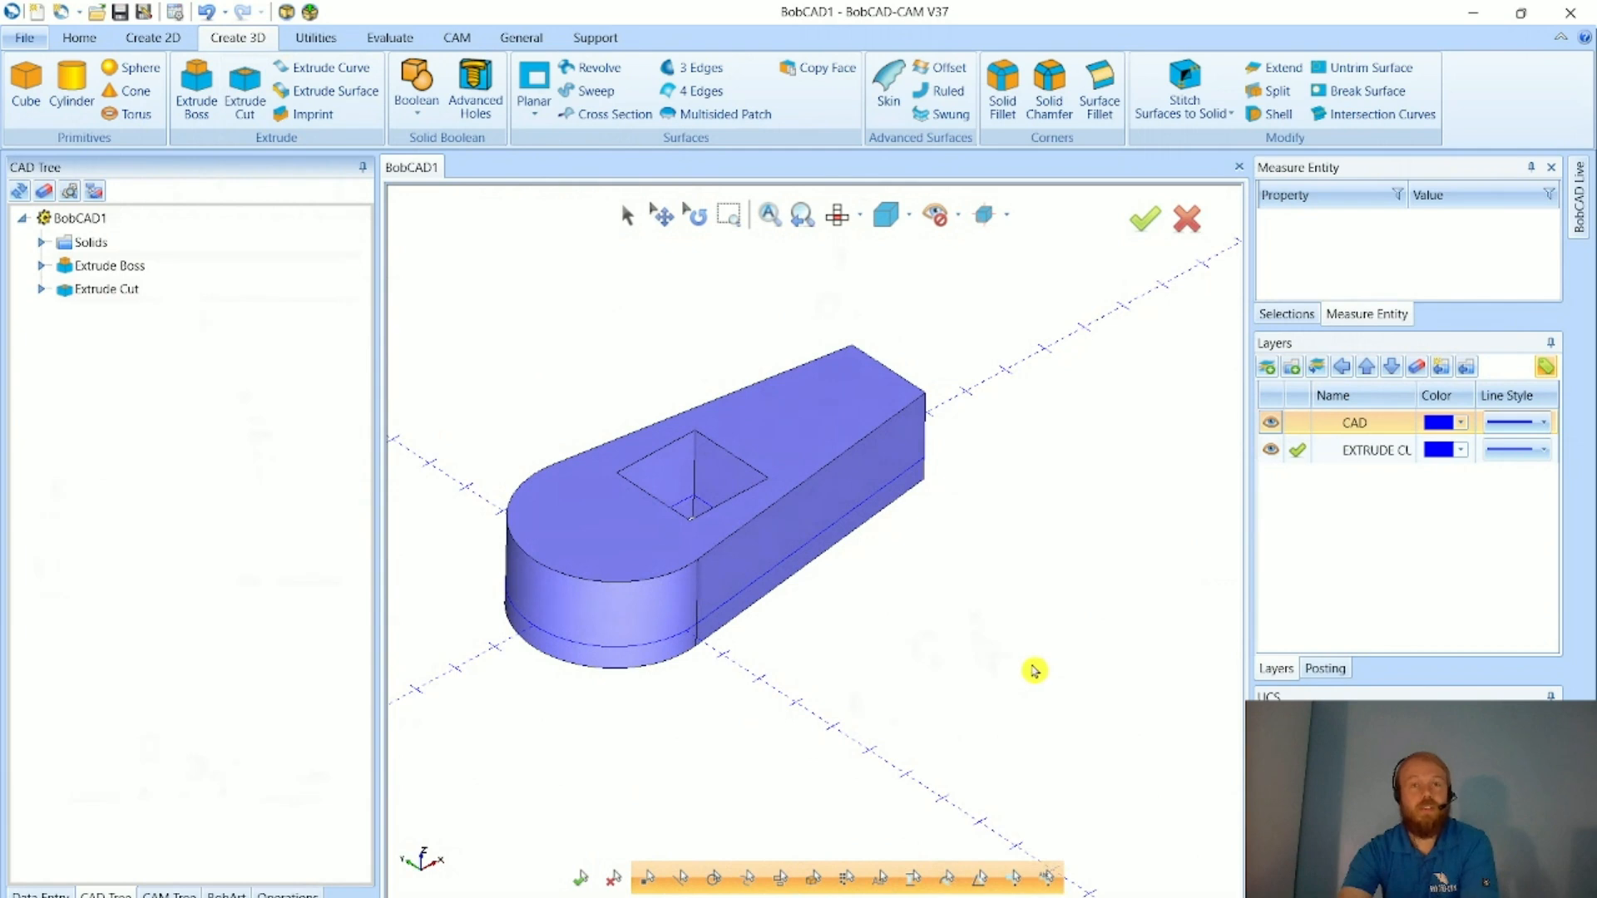
{"action": "scroll", "coordinate": [657, 492], "scroll_direction": "up", "scroll_amount": 2}
{"action": "scroll", "coordinate": [898, 641], "scroll_direction": "down", "scroll_amount": 3}
{"action": "scroll", "coordinate": [813, 611], "scroll_direction": "up", "scroll_amount": 3}
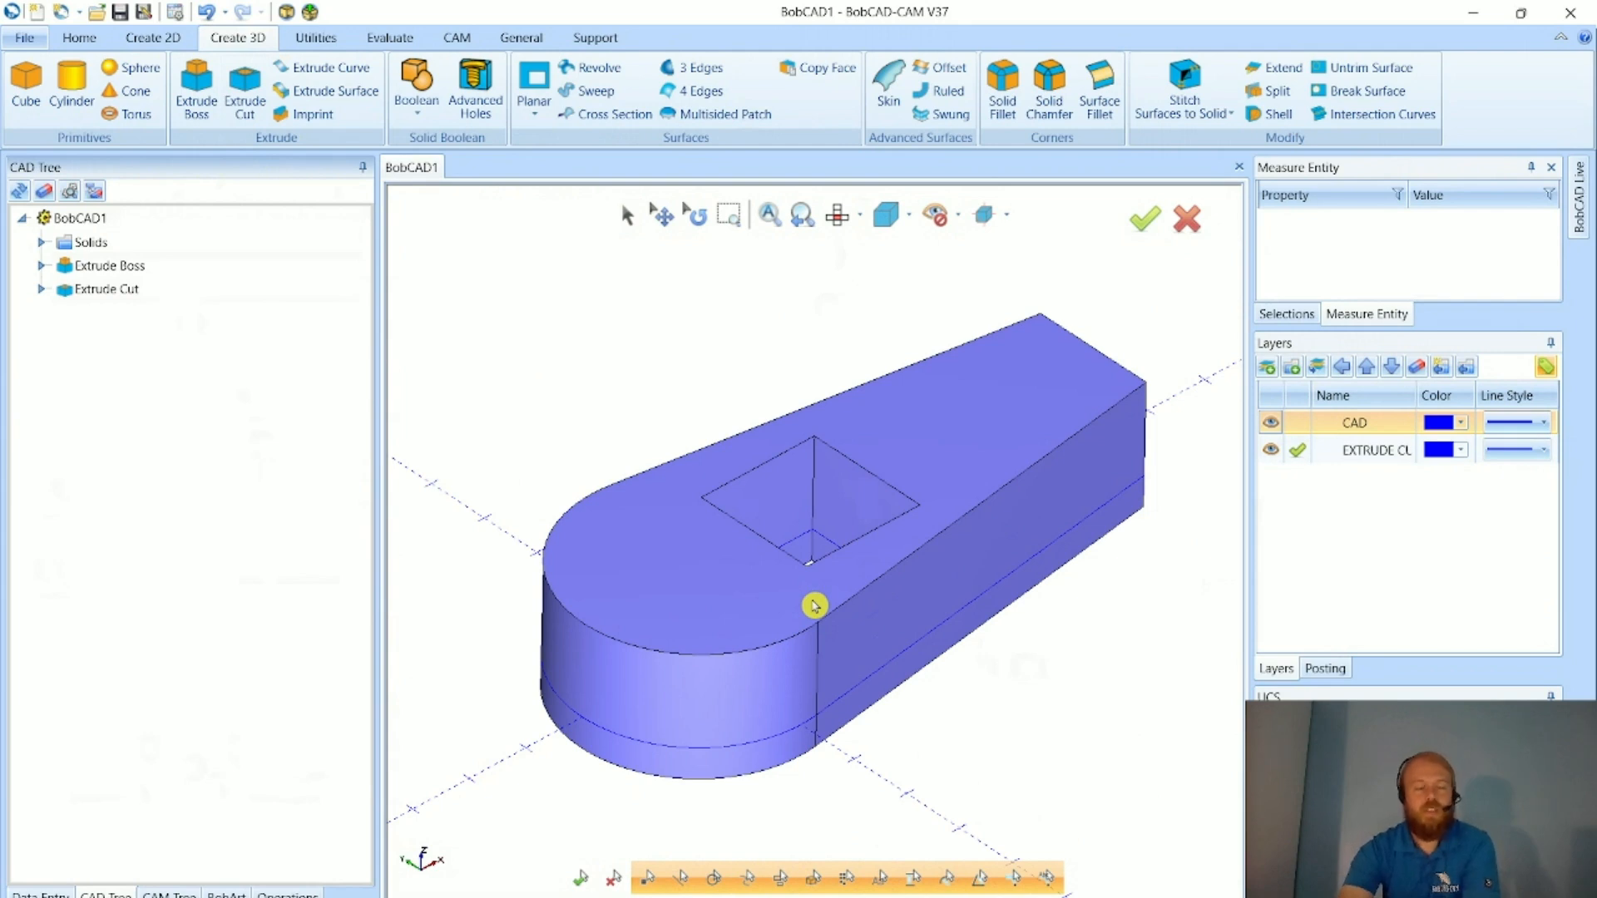
{"action": "middle_click_drag", "start_coordinate": [931, 667], "coordinate": [909, 695]}
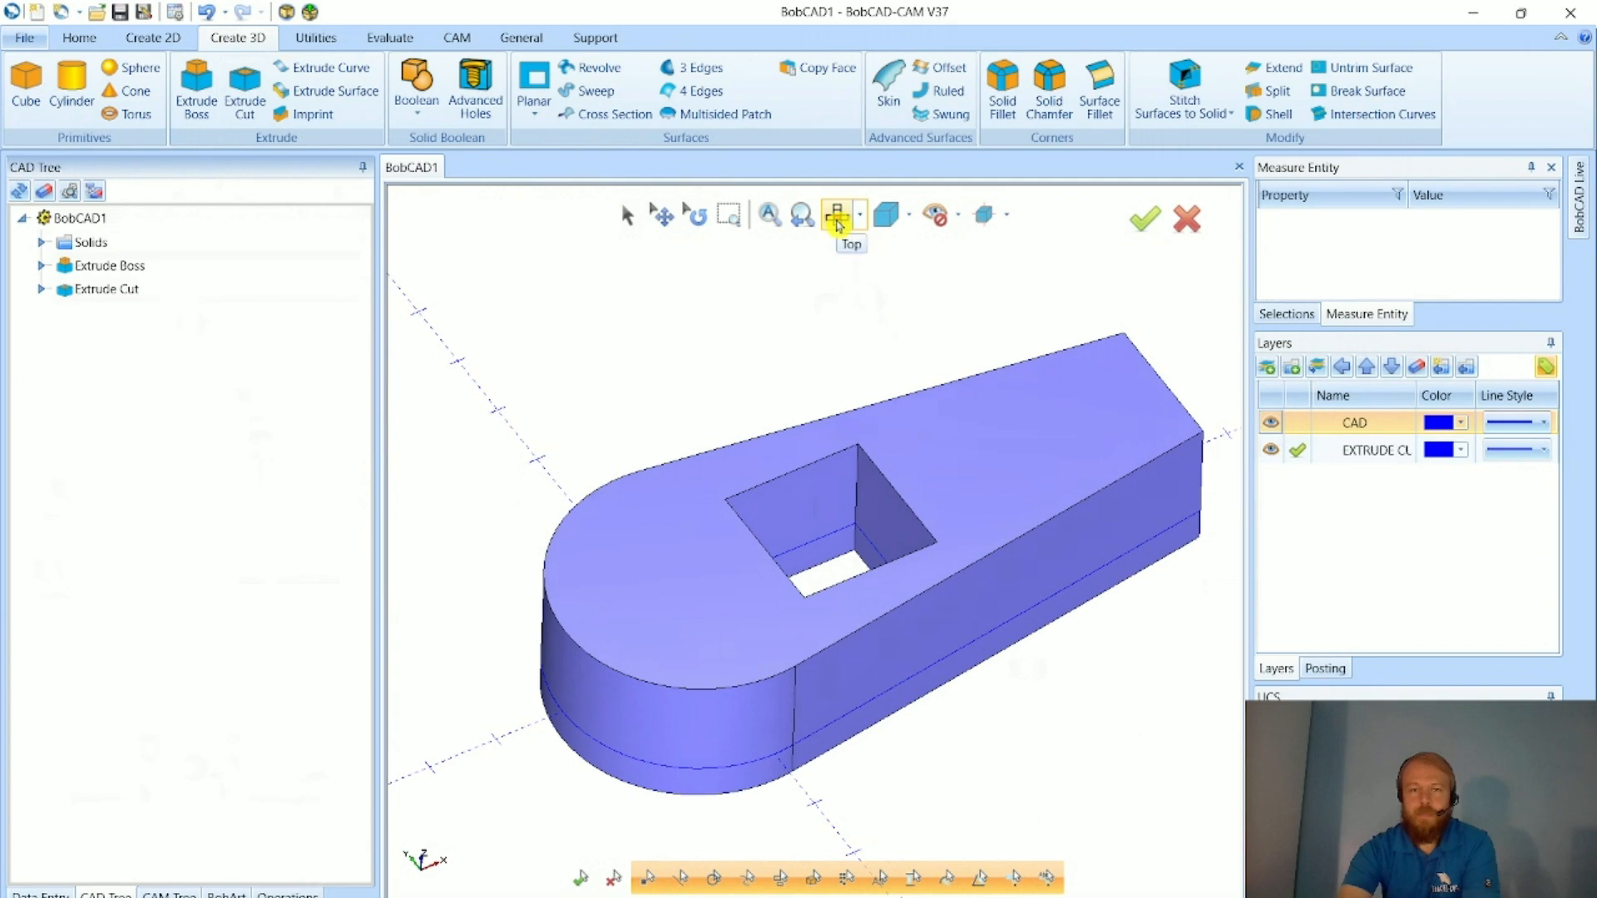
{"action": "scroll", "coordinate": [727, 627], "scroll_direction": "down", "scroll_amount": 2}
{"action": "middle_click_drag", "start_coordinate": [727, 627], "coordinate": [704, 610]}
{"action": "middle_click_drag", "start_coordinate": [631, 696], "coordinate": [646, 662]}
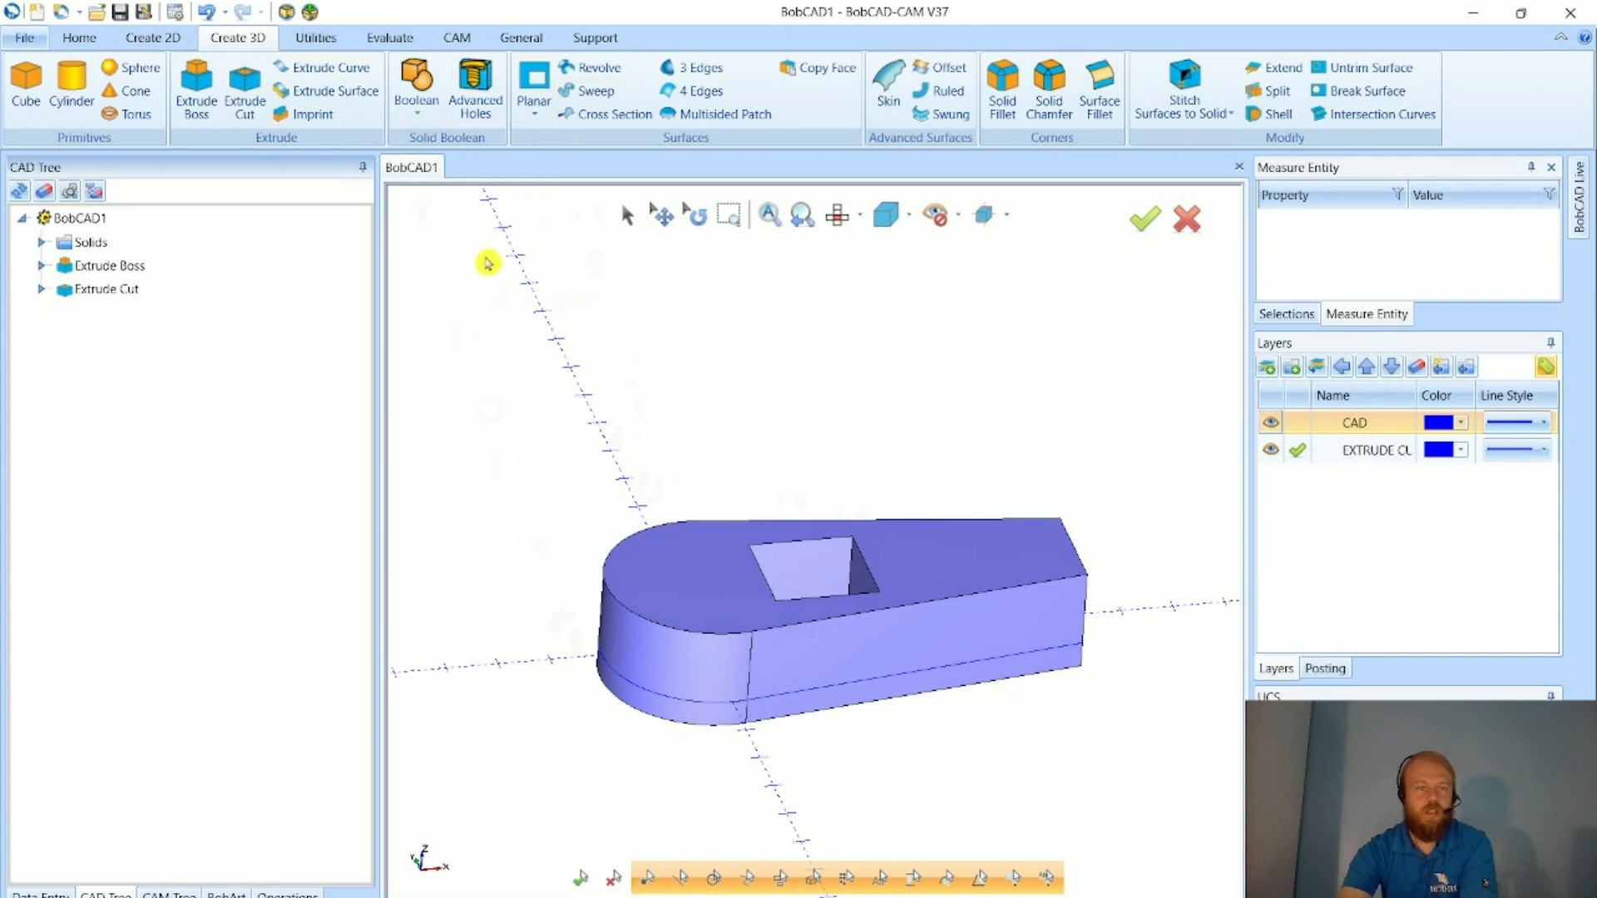
- Create a new blank document, check the first model's document and return to the new one
{"action": "left_click", "coordinate": [39, 18]}
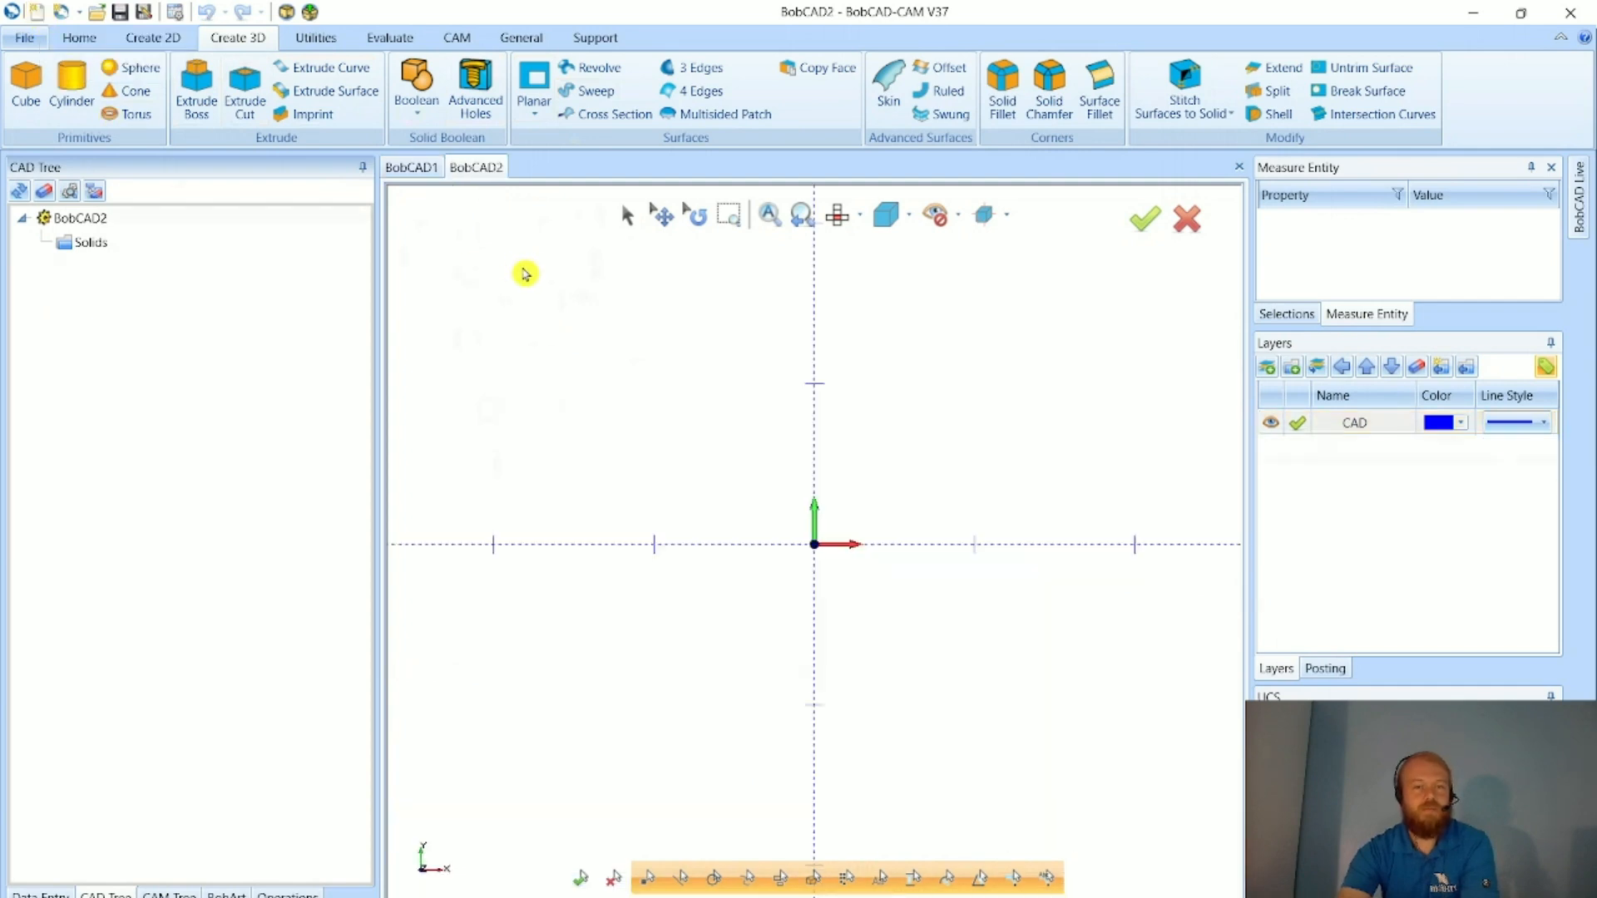
{"action": "left_click", "coordinate": [417, 173]}
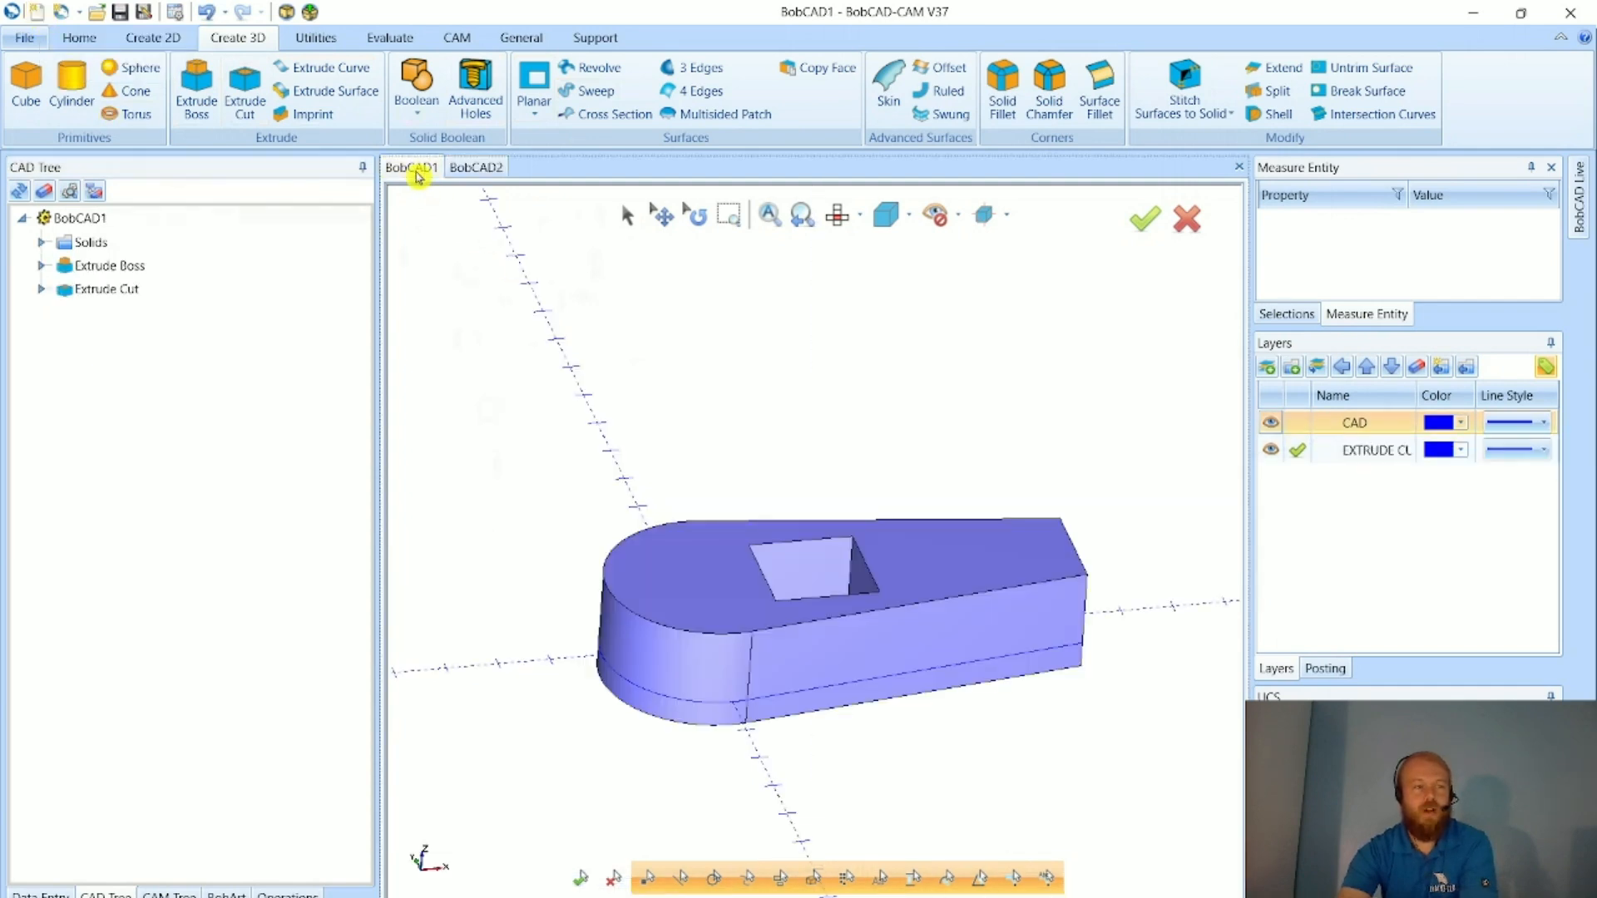
{"action": "left_click", "coordinate": [471, 172]}
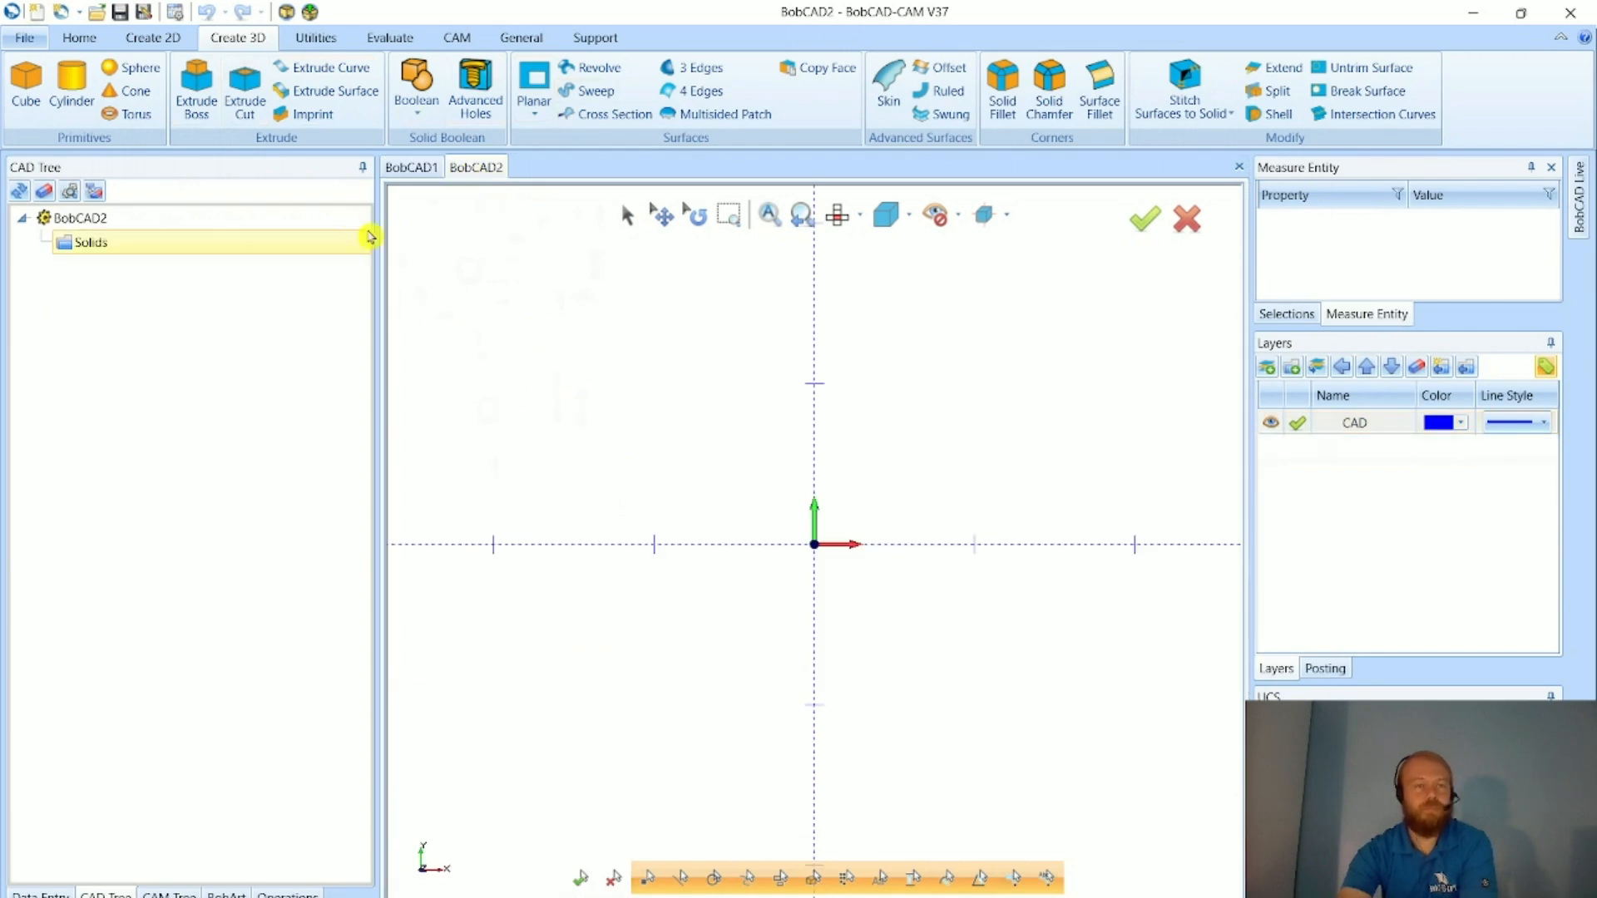
- Start a Shape Library shape and choose the Inverse Fillet Round Hole type
{"action": "left_click", "coordinate": [171, 43]}
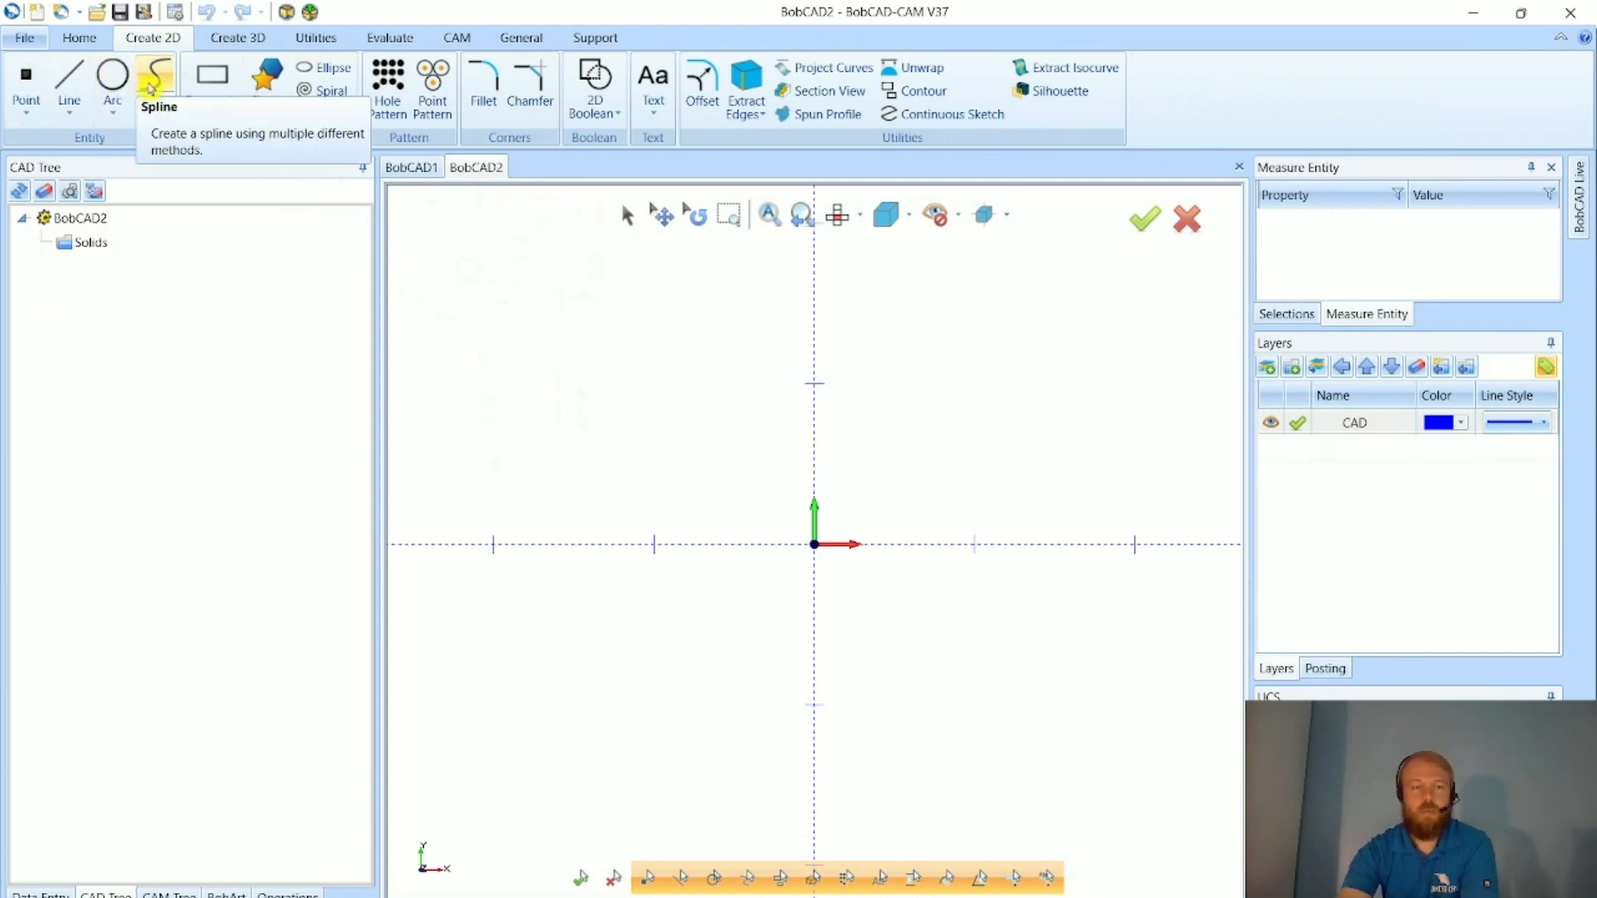
{"action": "left_click", "coordinate": [267, 87]}
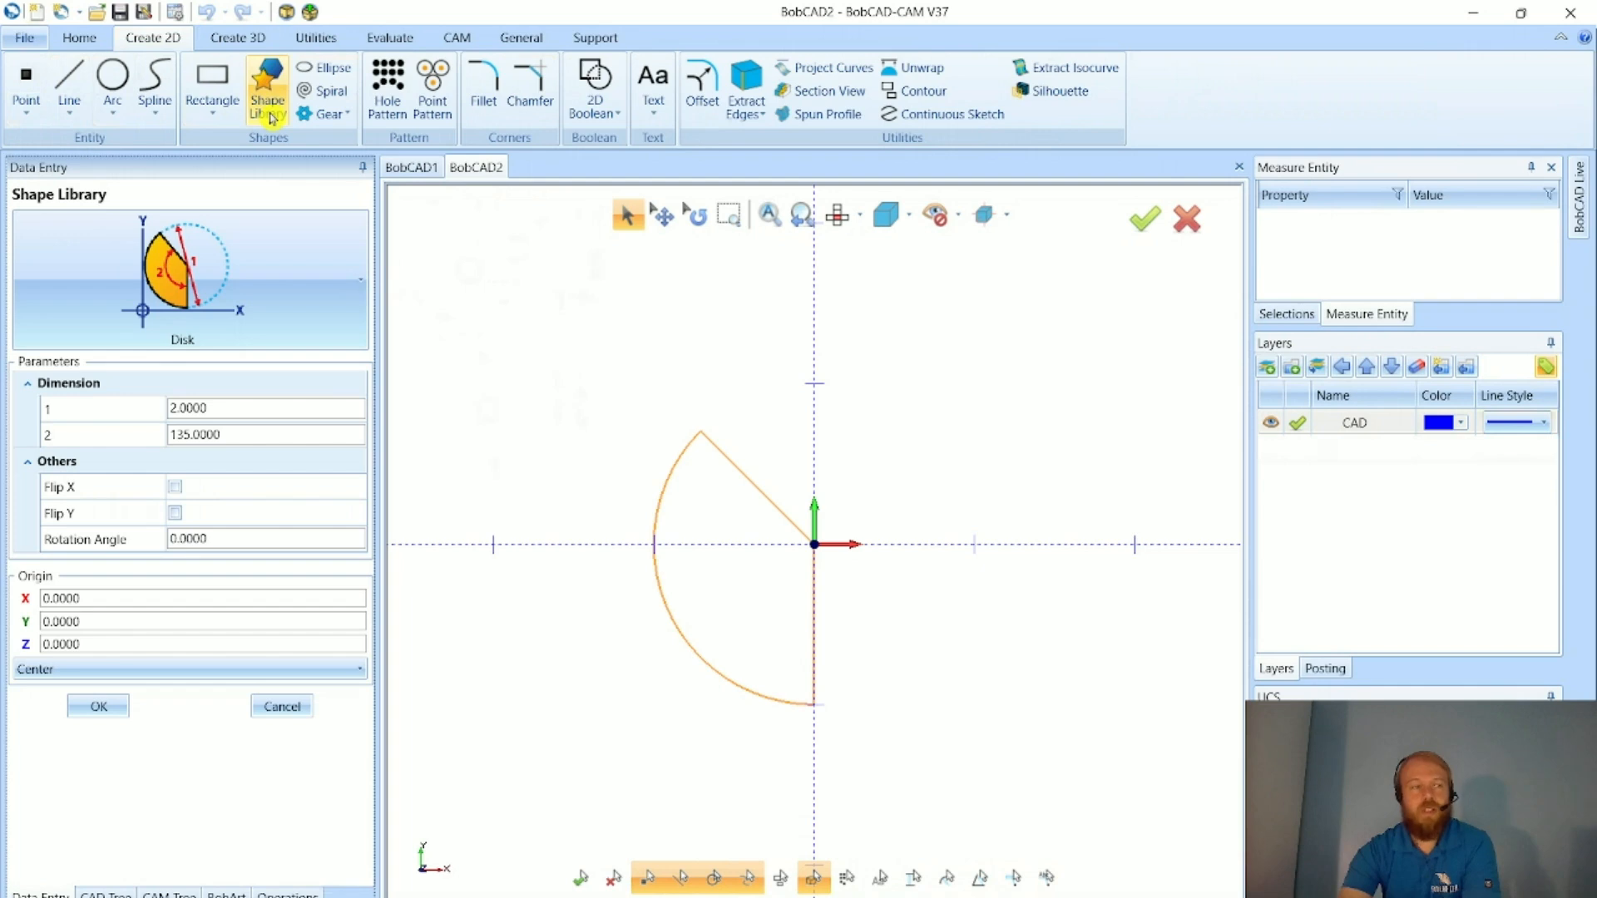
{"action": "left_click", "coordinate": [332, 290]}
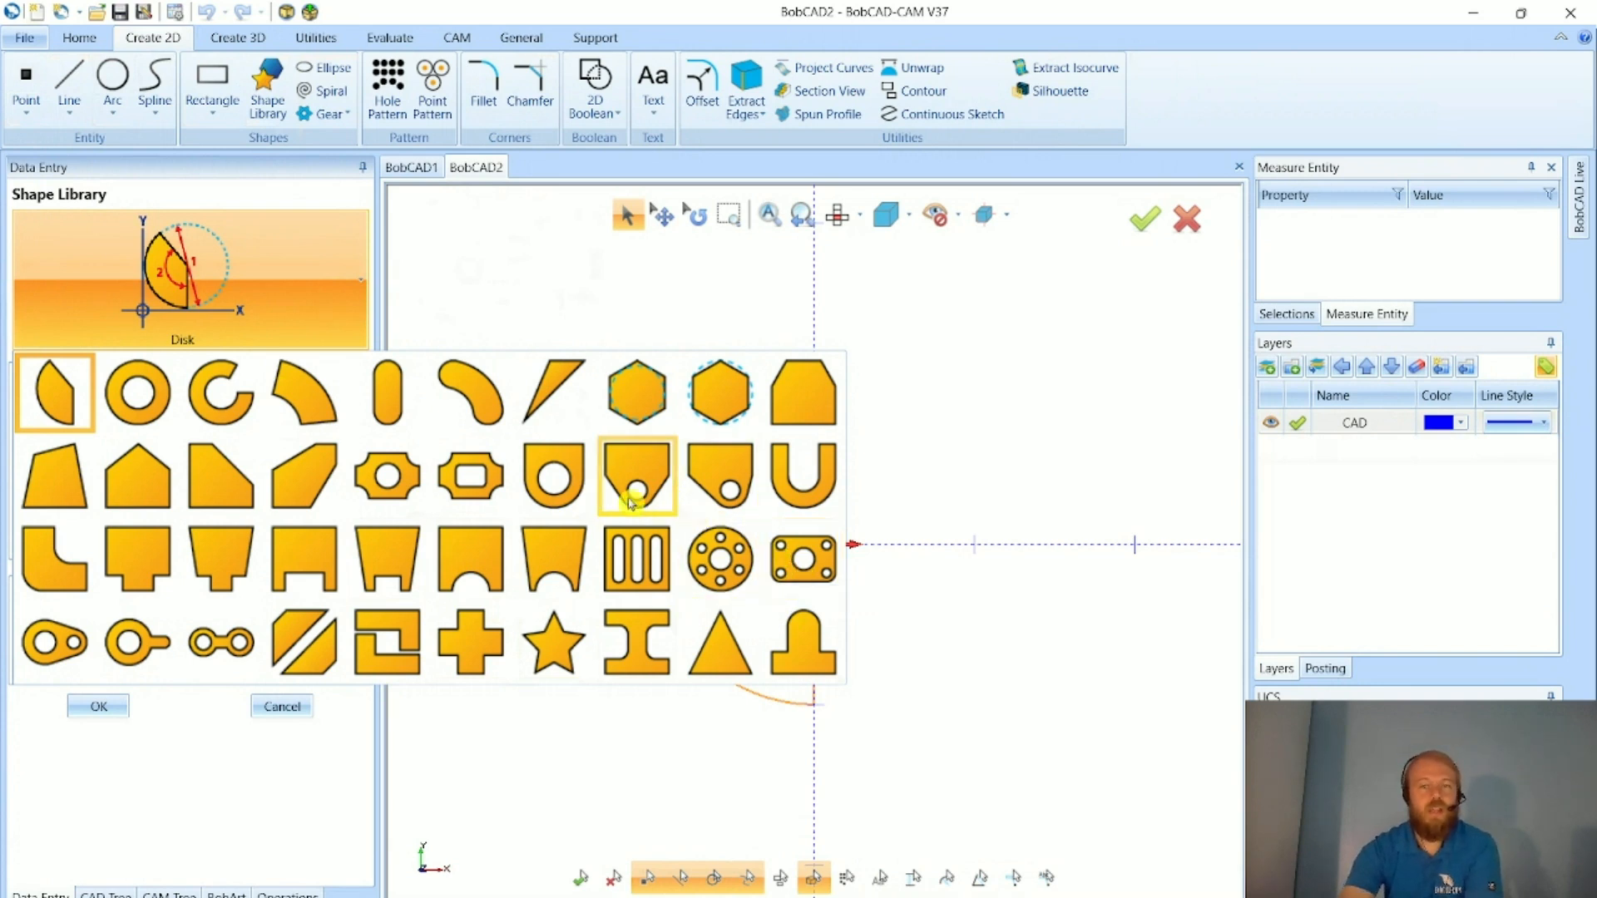
{"action": "left_click", "coordinate": [368, 483]}
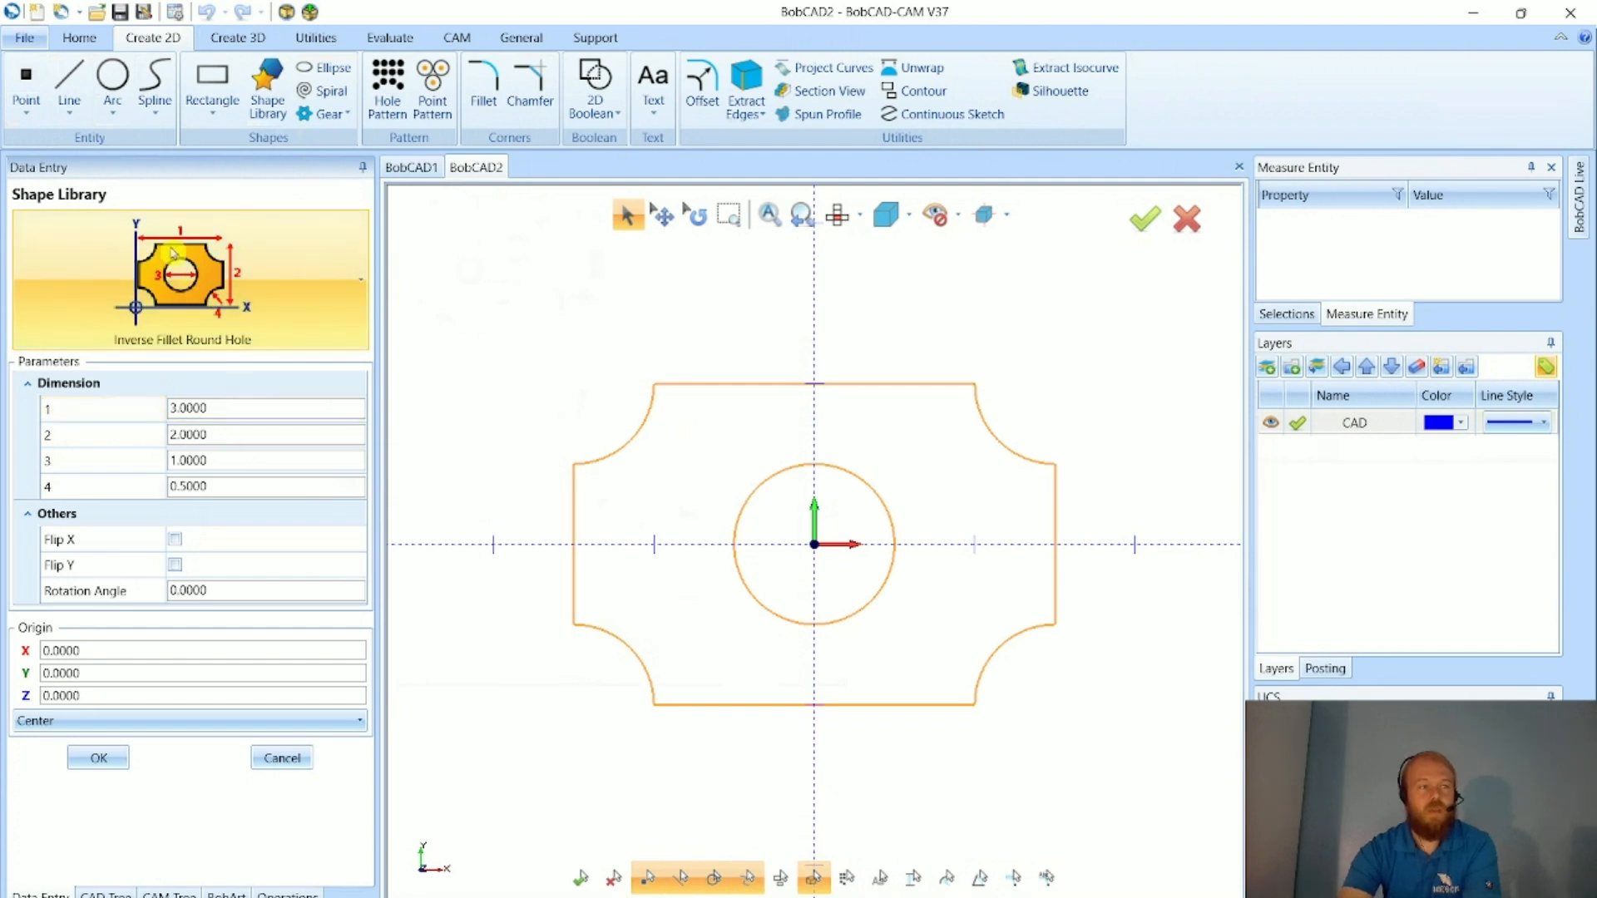
- Set dimensions 1 and 2 of the inverse fillet shape to 4 and create it centred on the origin
{"action": "left_click", "coordinate": [123, 408]}
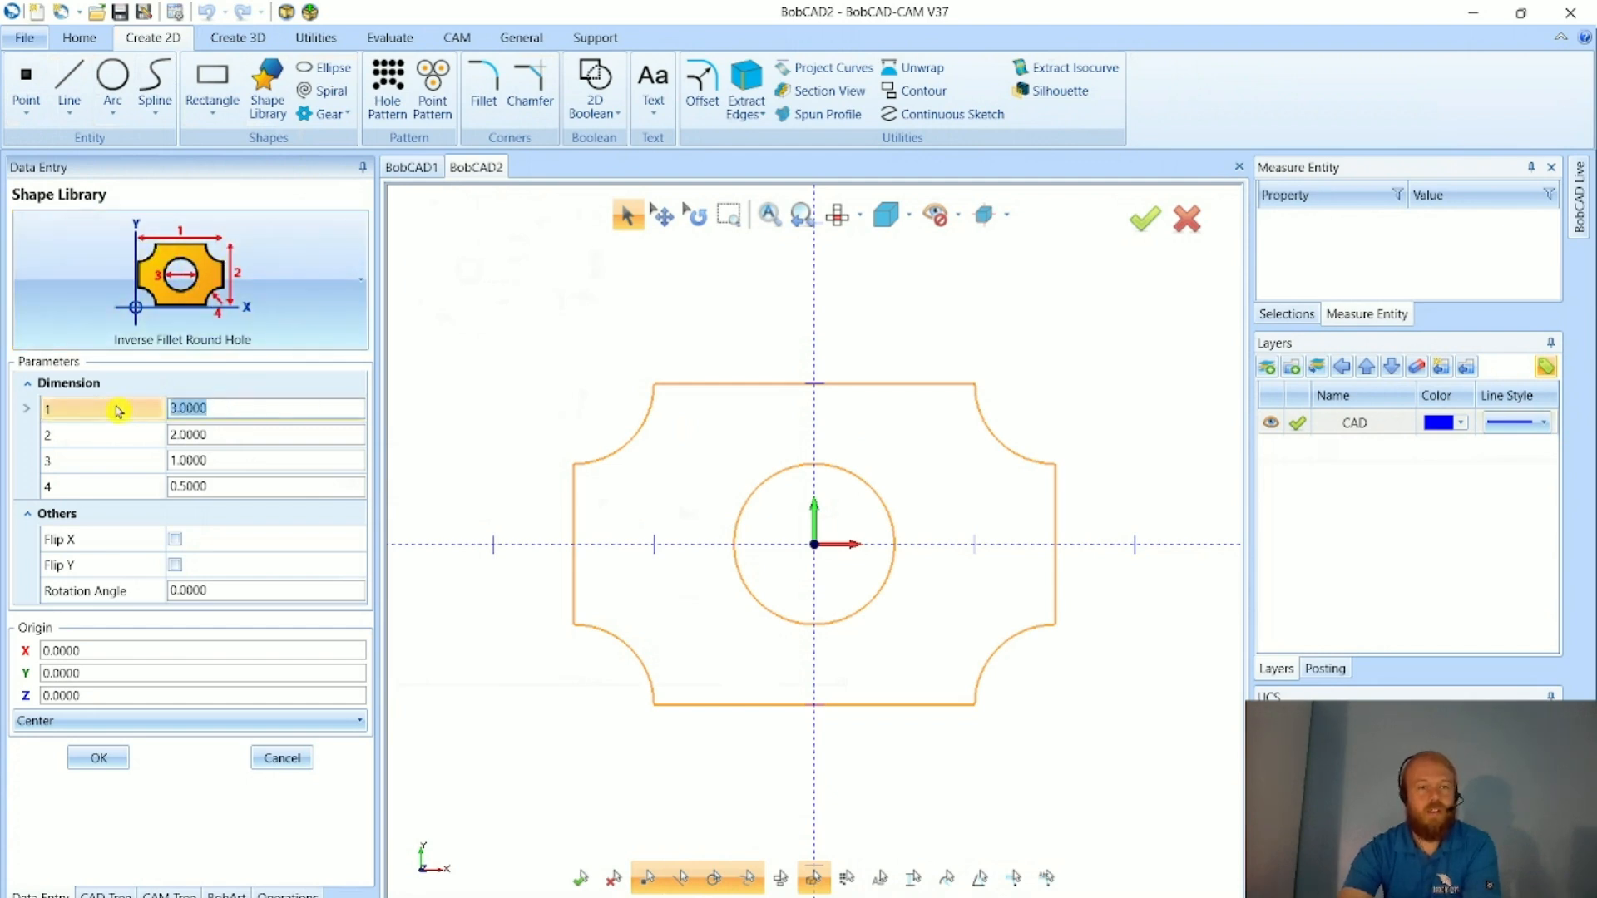
{"action": "type", "text": "4"}
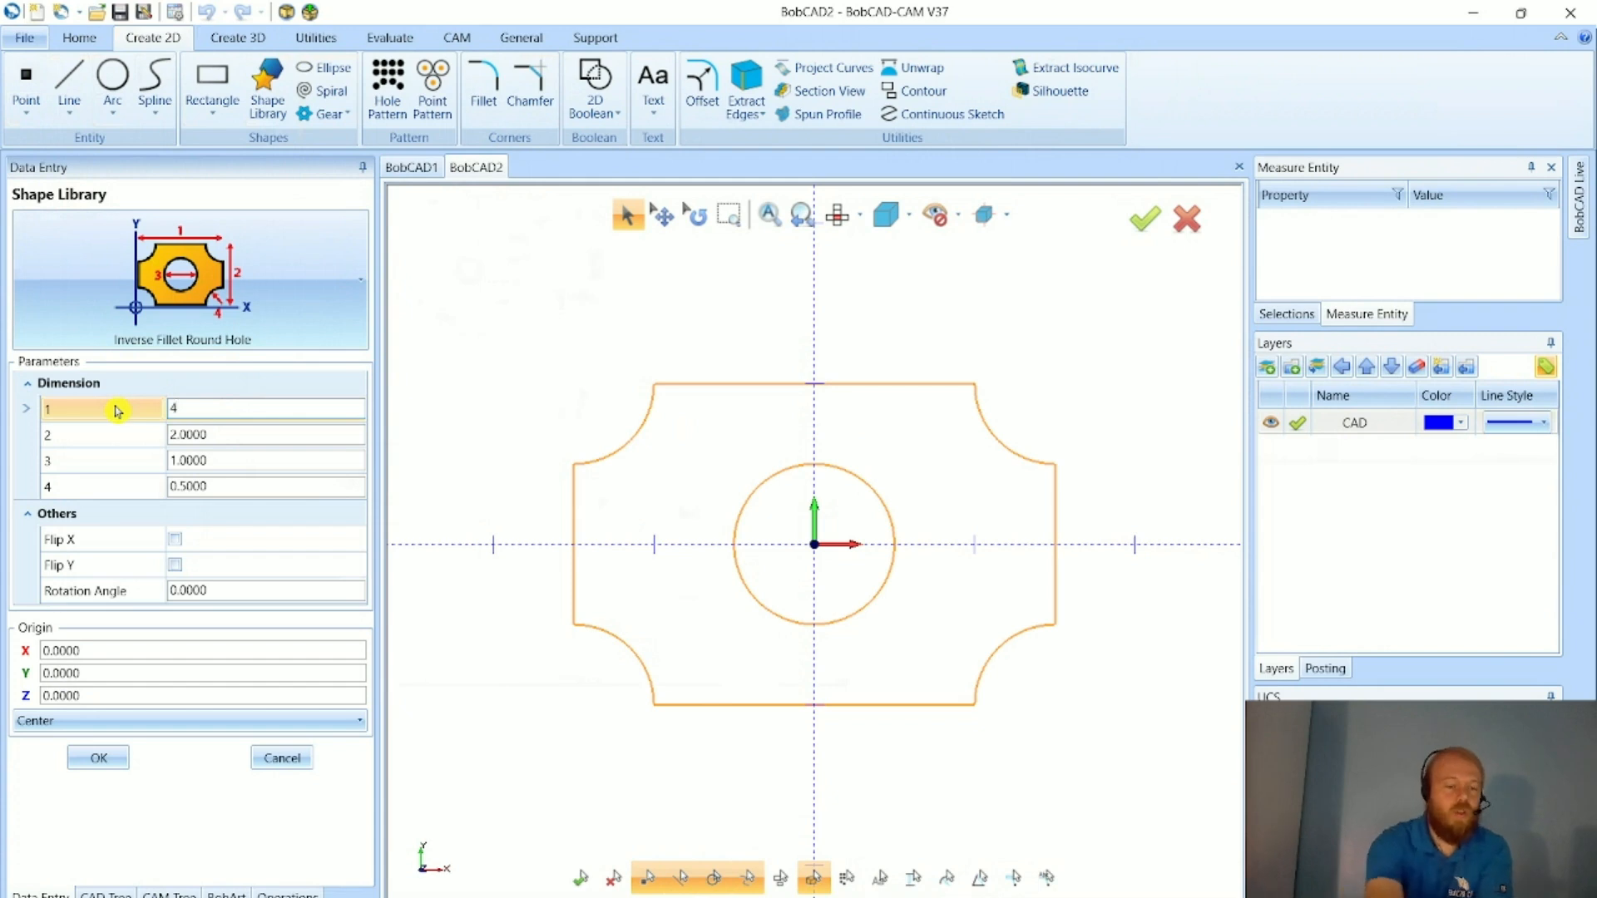
{"action": "key", "text": "Tab"}
{"action": "type", "text": "4"}
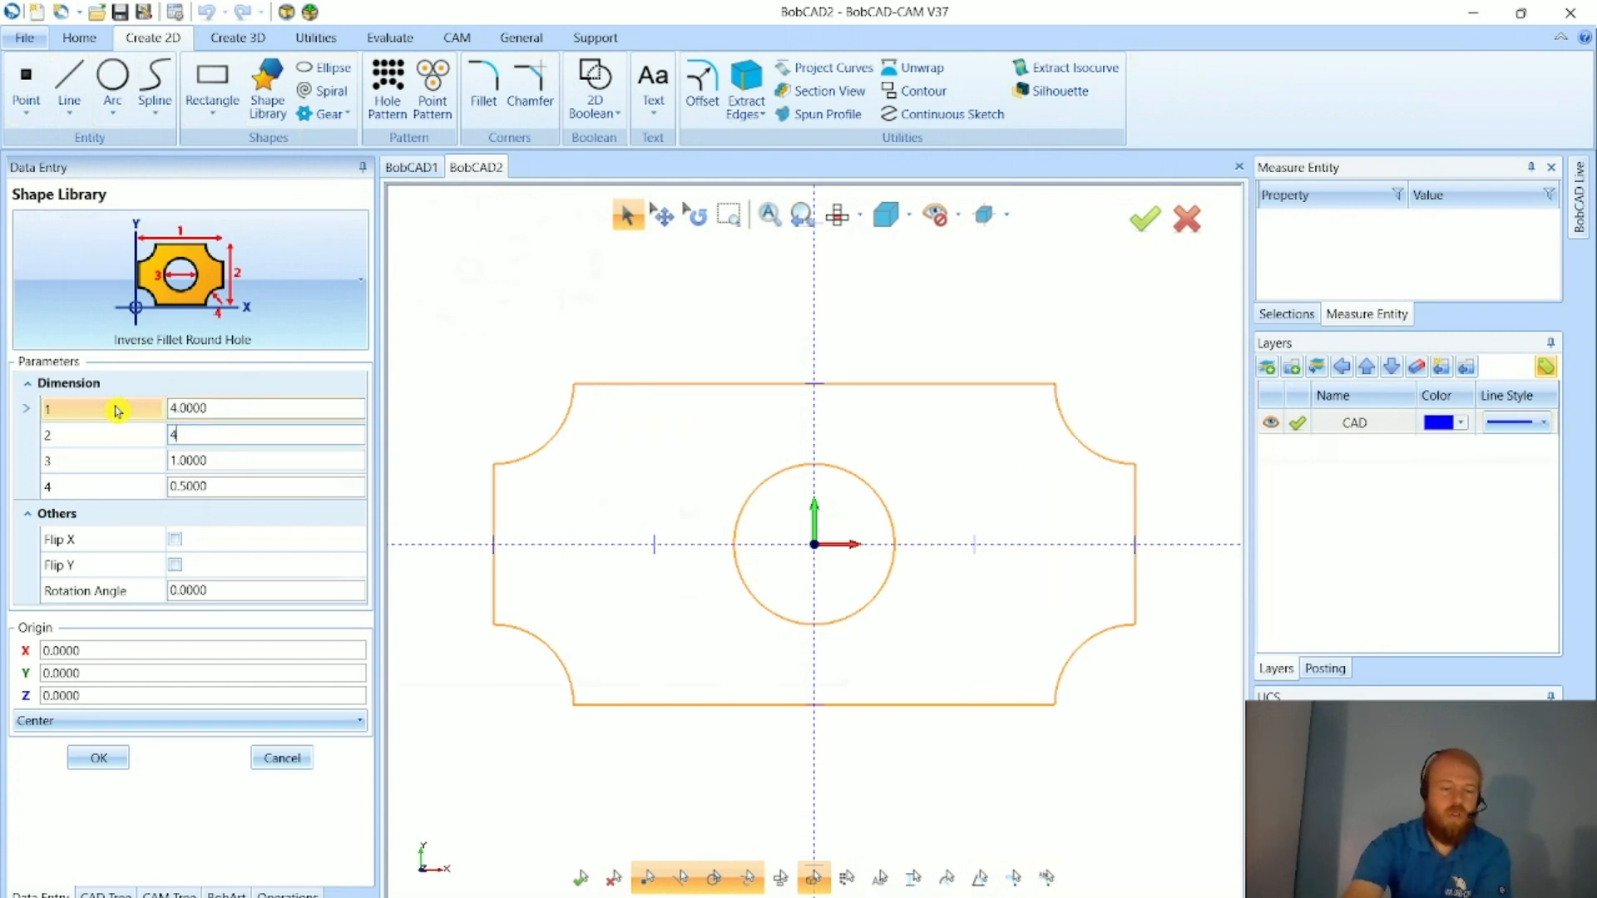
{"action": "key", "text": "Tab"}
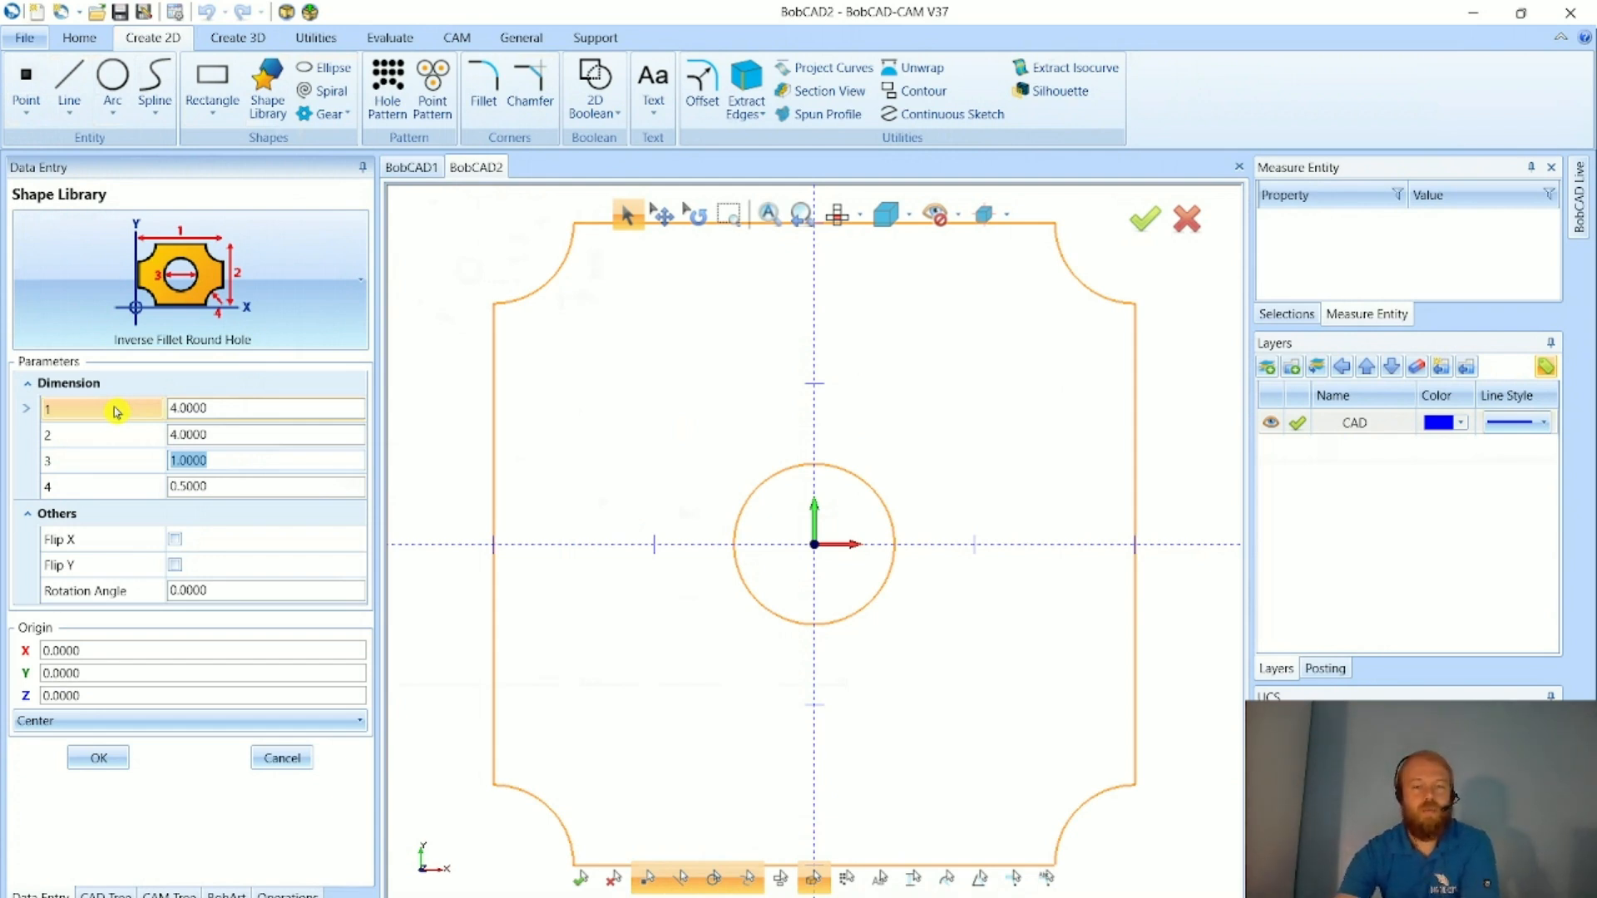
{"action": "left_click", "coordinate": [98, 757]}
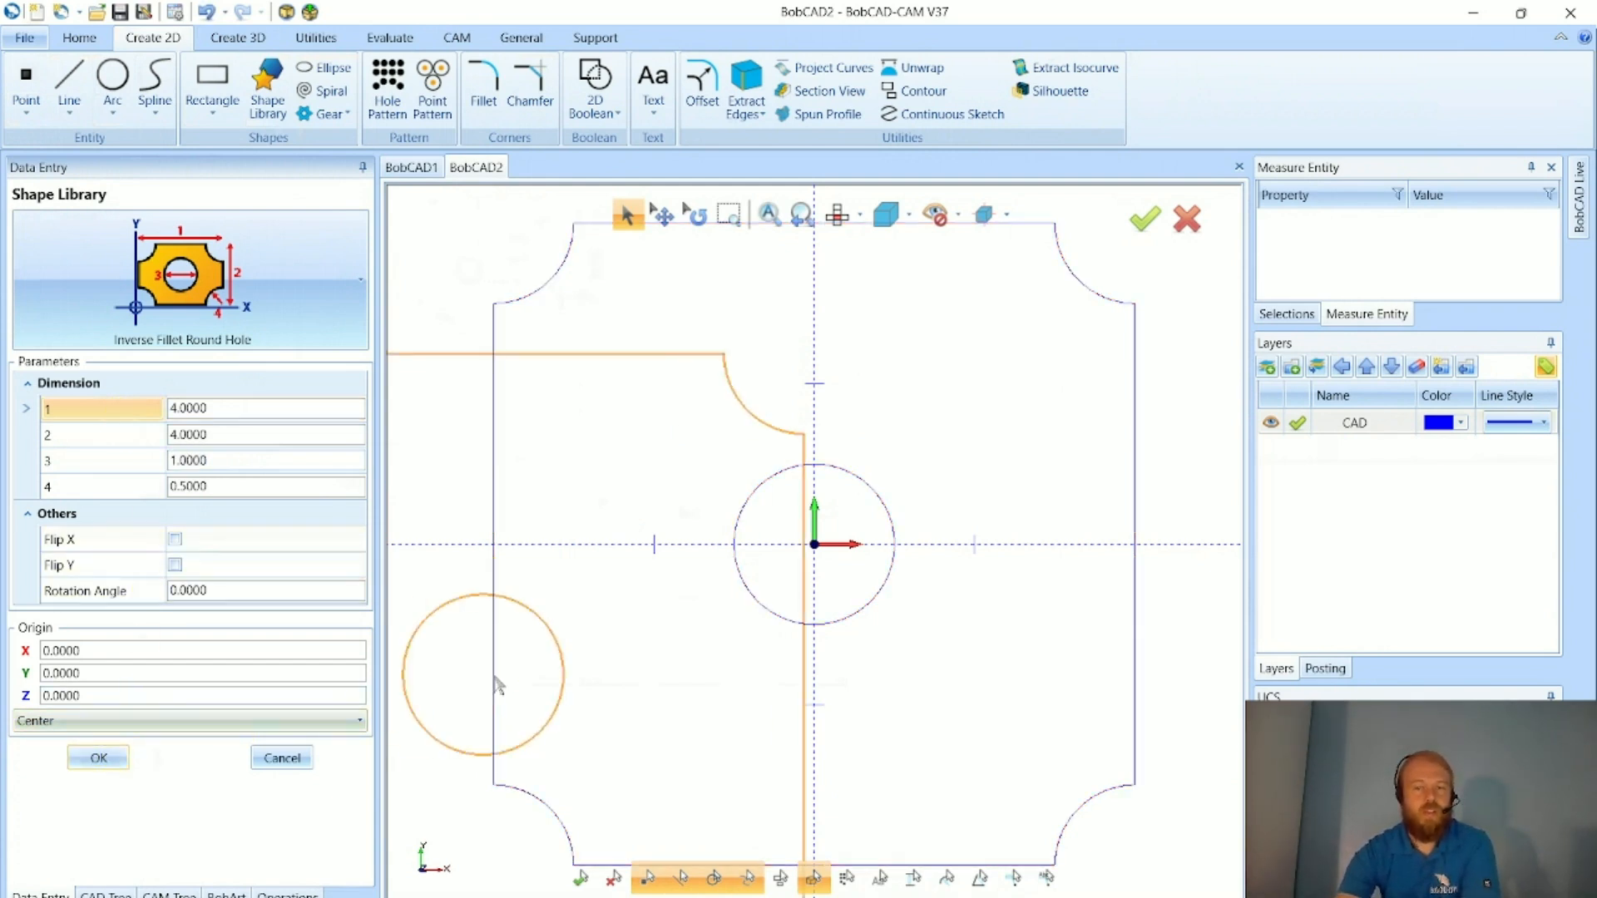
- Leave the Shape Library and undo the inverse fillet shape placed at the origin
{"action": "scroll", "coordinate": [582, 666], "scroll_direction": "down", "scroll_amount": 5}
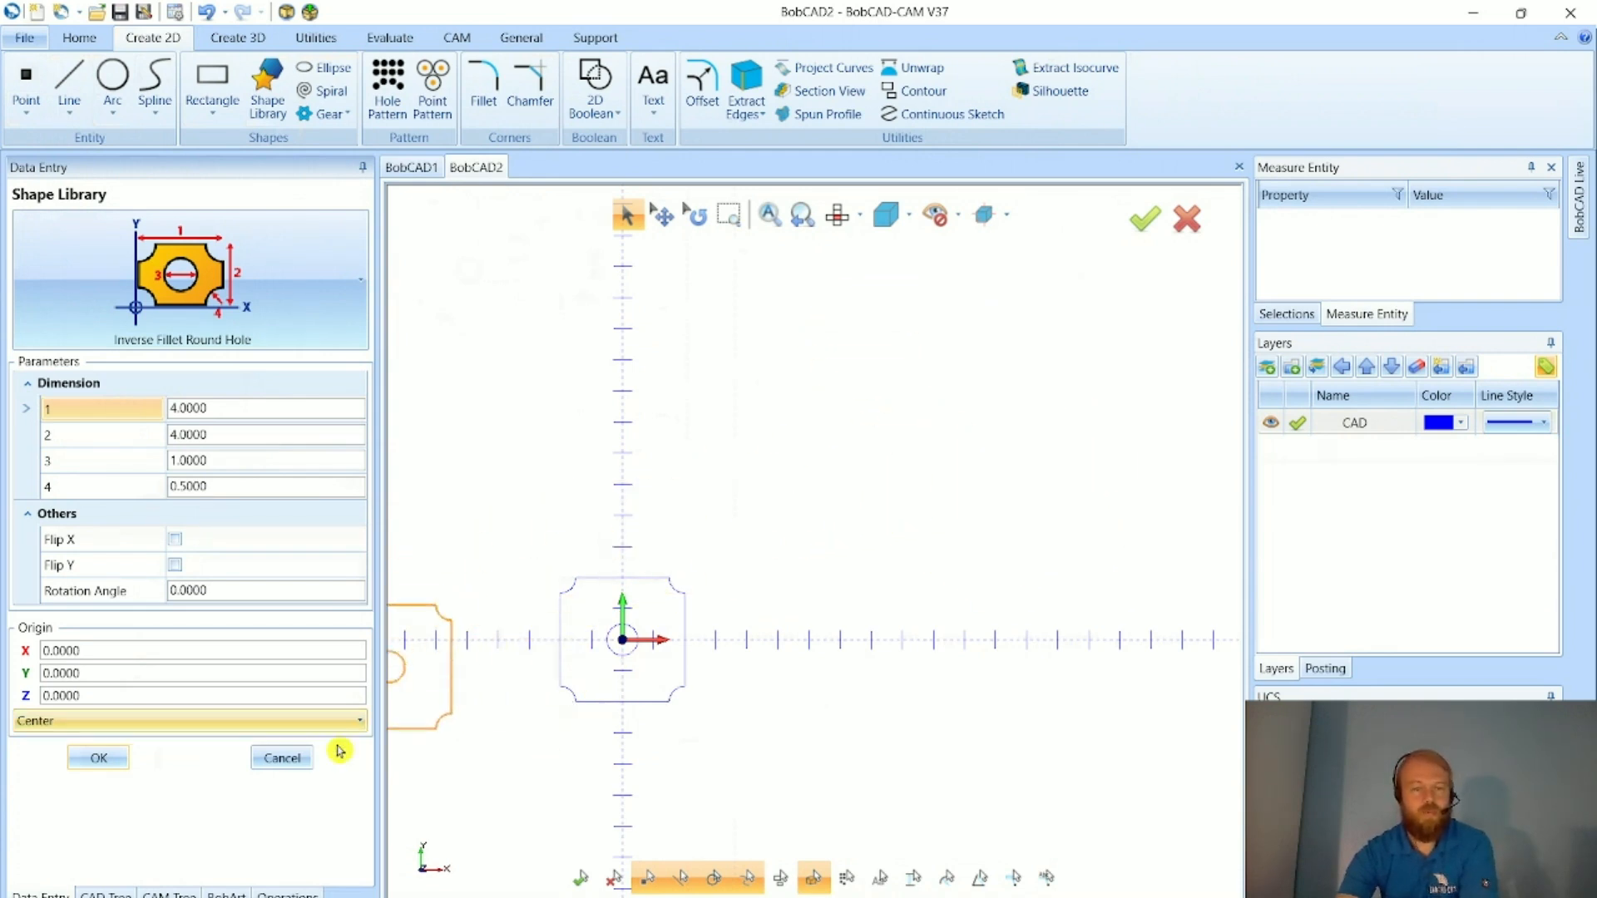
{"action": "left_click", "coordinate": [282, 758]}
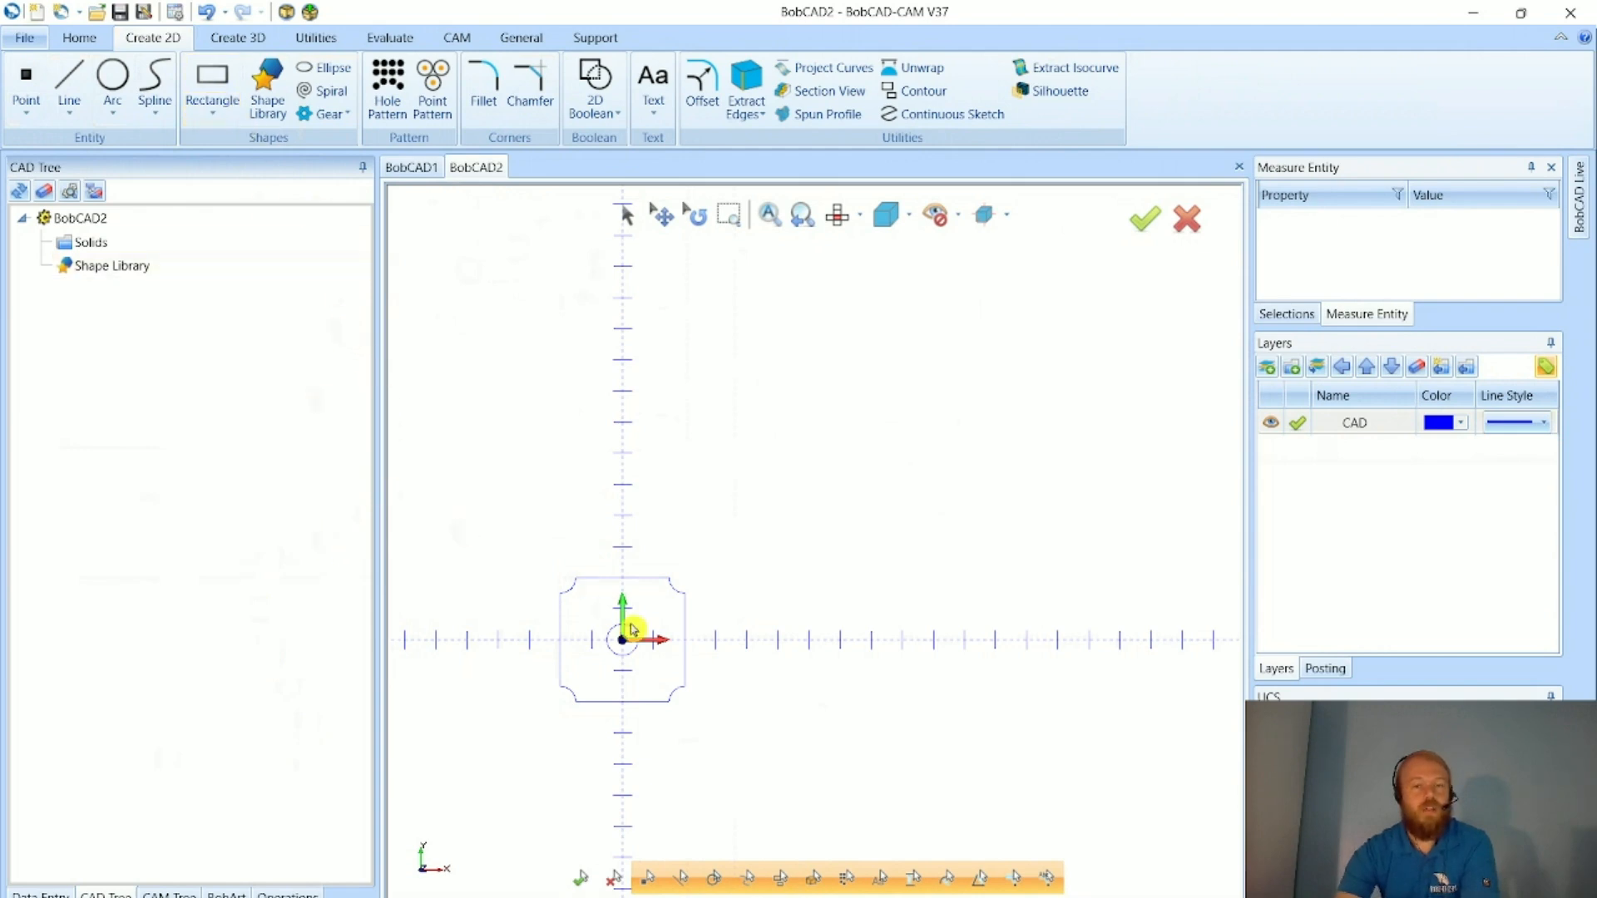
{"action": "scroll", "coordinate": [576, 687], "scroll_direction": "up", "scroll_amount": 5}
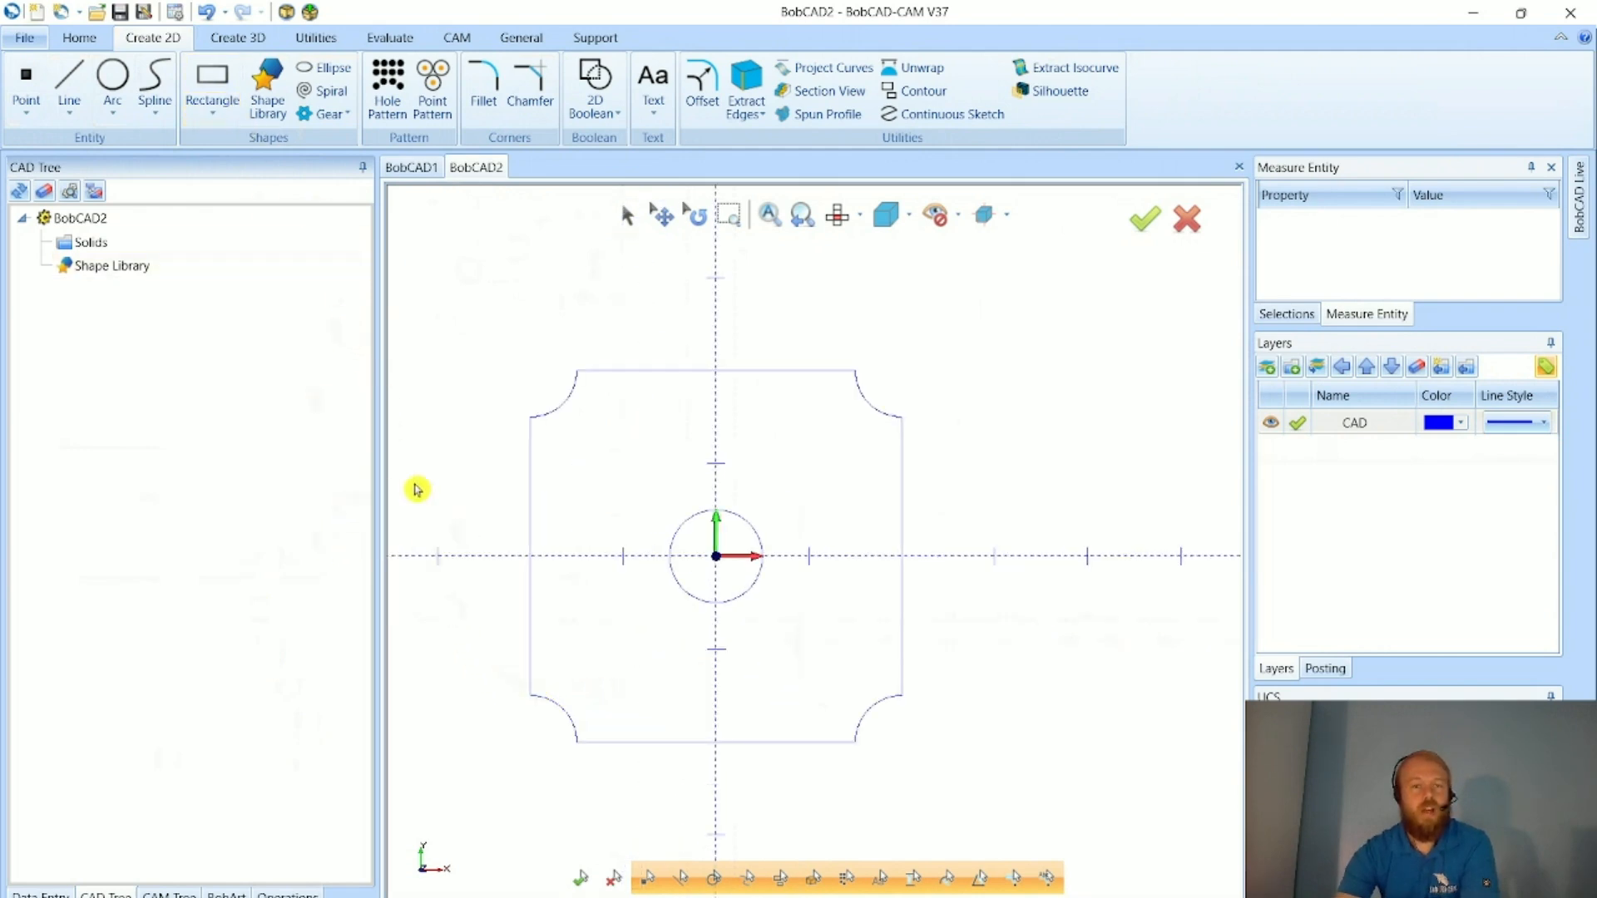
{"action": "left_click", "coordinate": [207, 15]}
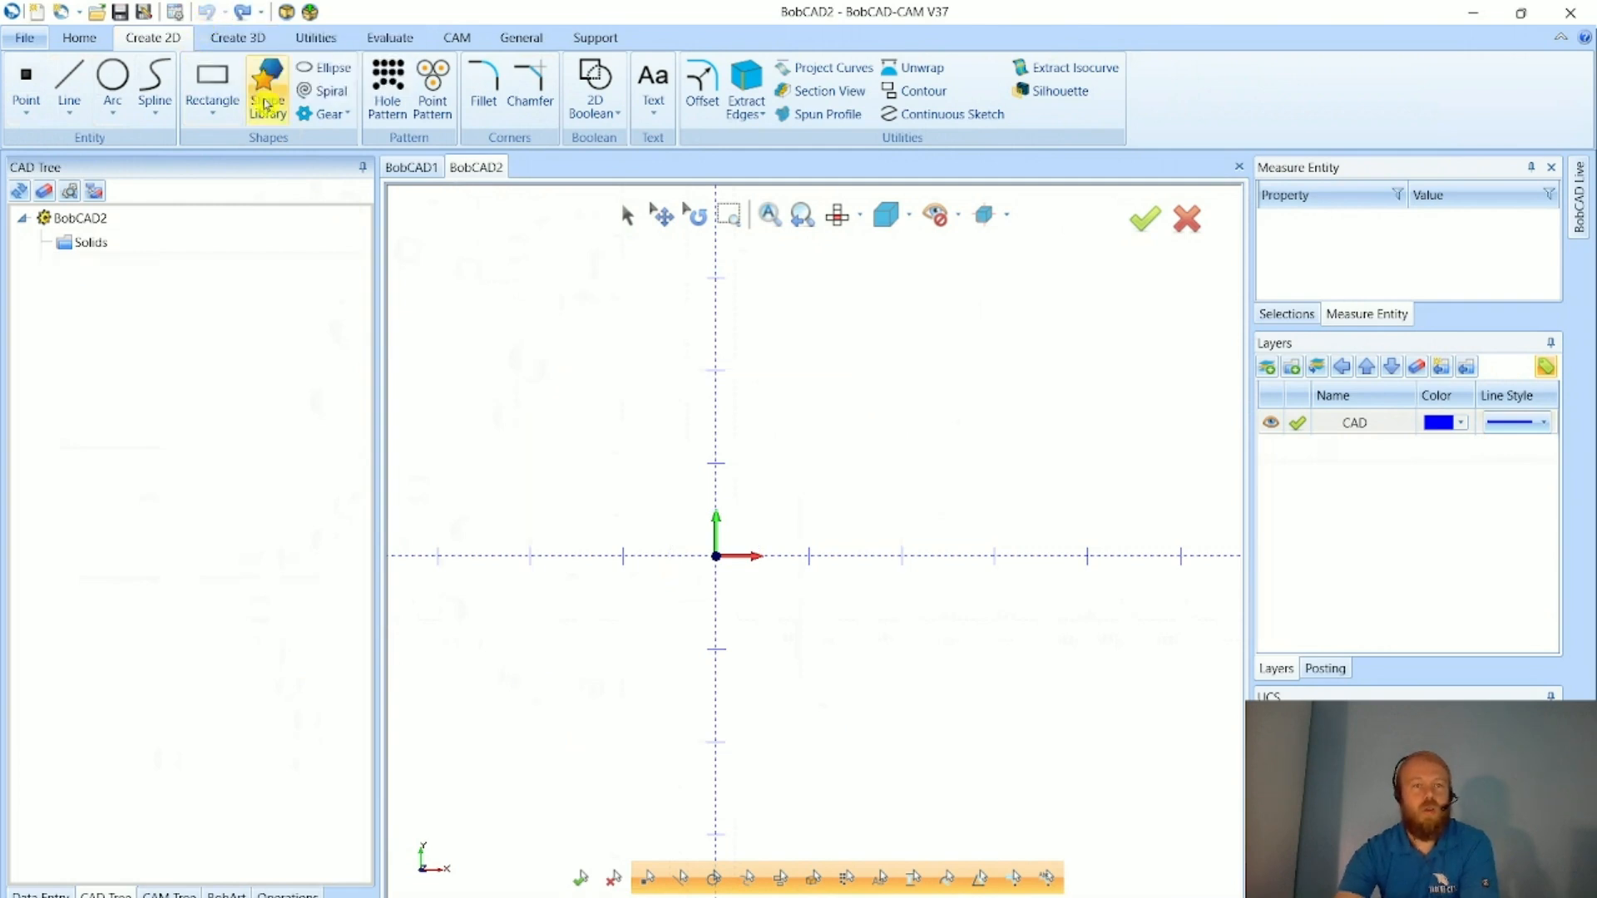
- Preview a gear at the origin and examine its parameters
{"action": "left_click", "coordinate": [337, 118]}
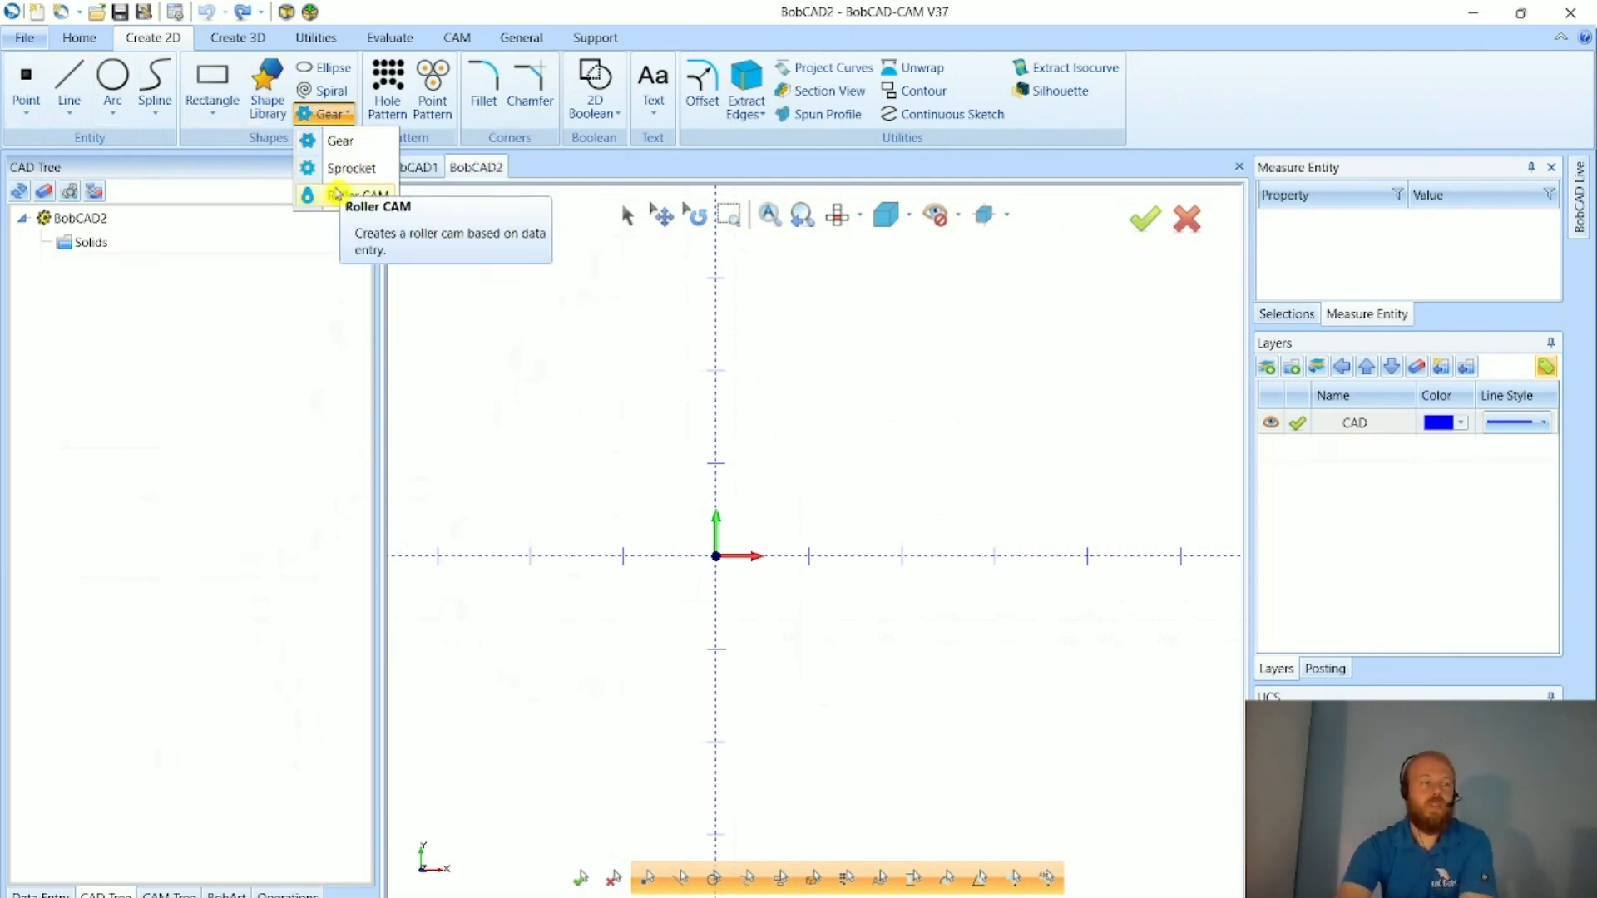
{"action": "left_click", "coordinate": [339, 140]}
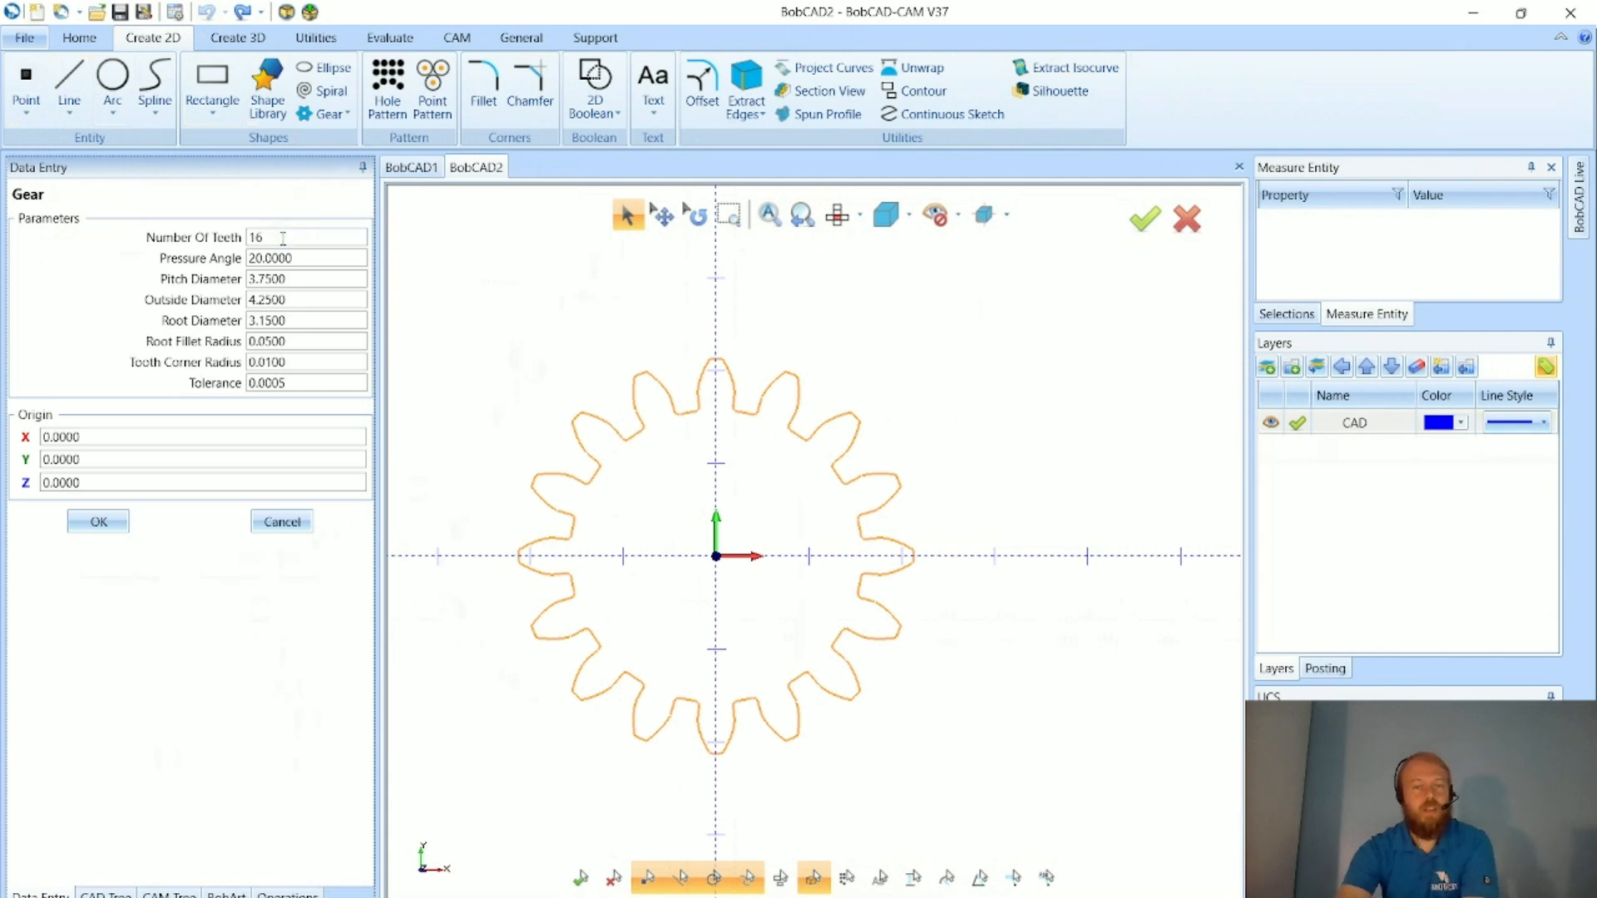
{"action": "left_click", "coordinate": [314, 279]}
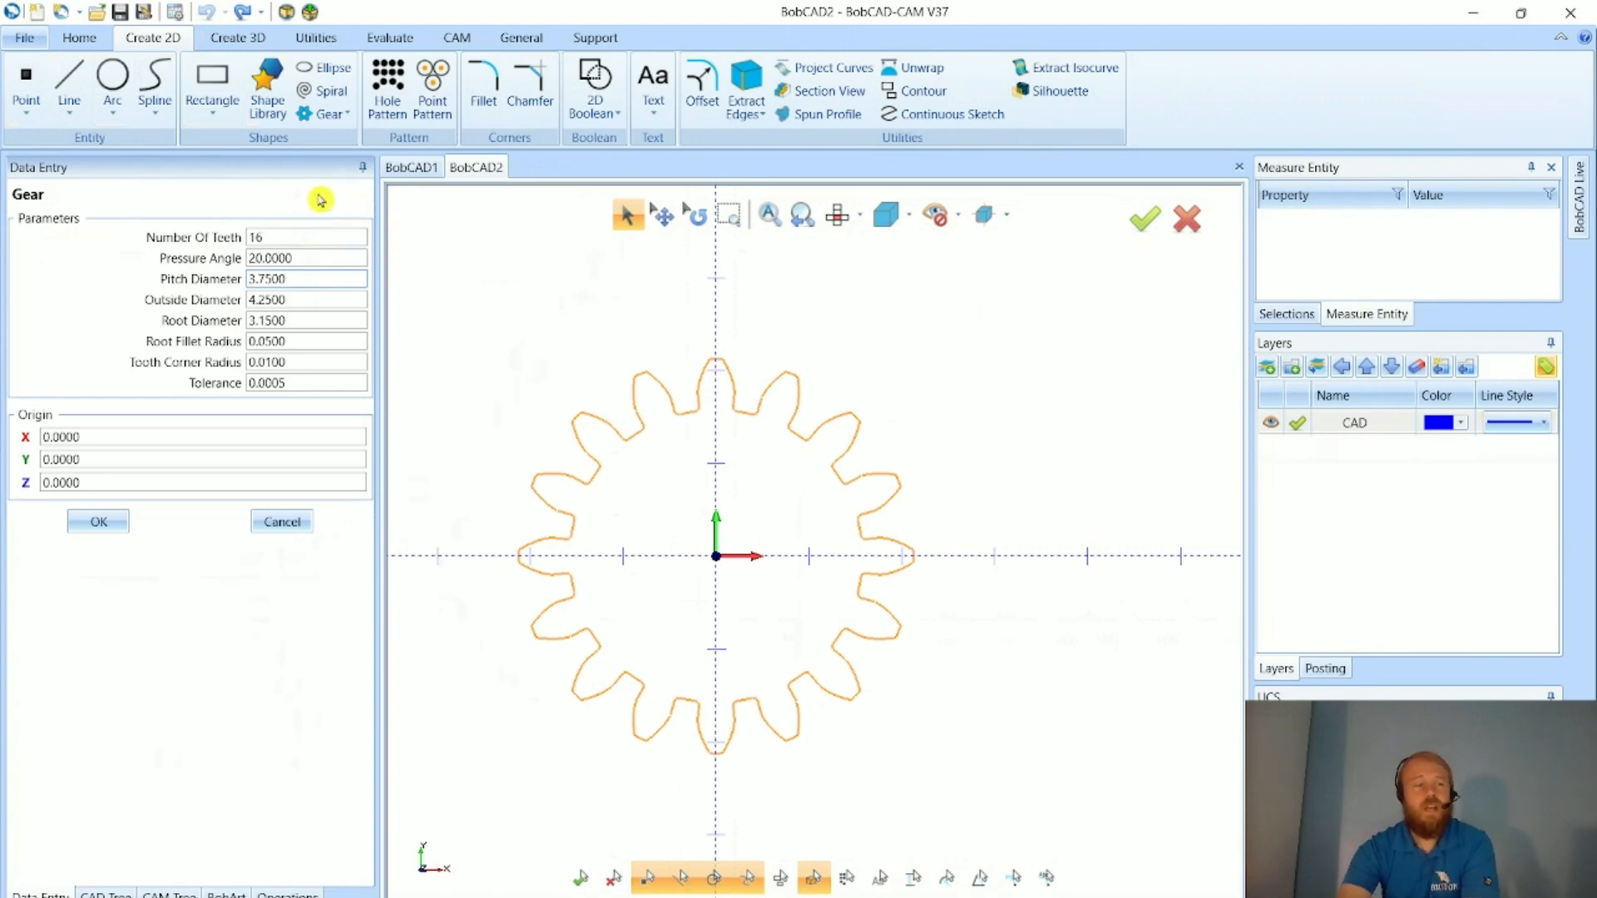
- Create a grid hole pattern centred on the origin with 4 holes in X and 4 in Y, and leave Hole Pattern
{"action": "left_click", "coordinate": [388, 108]}
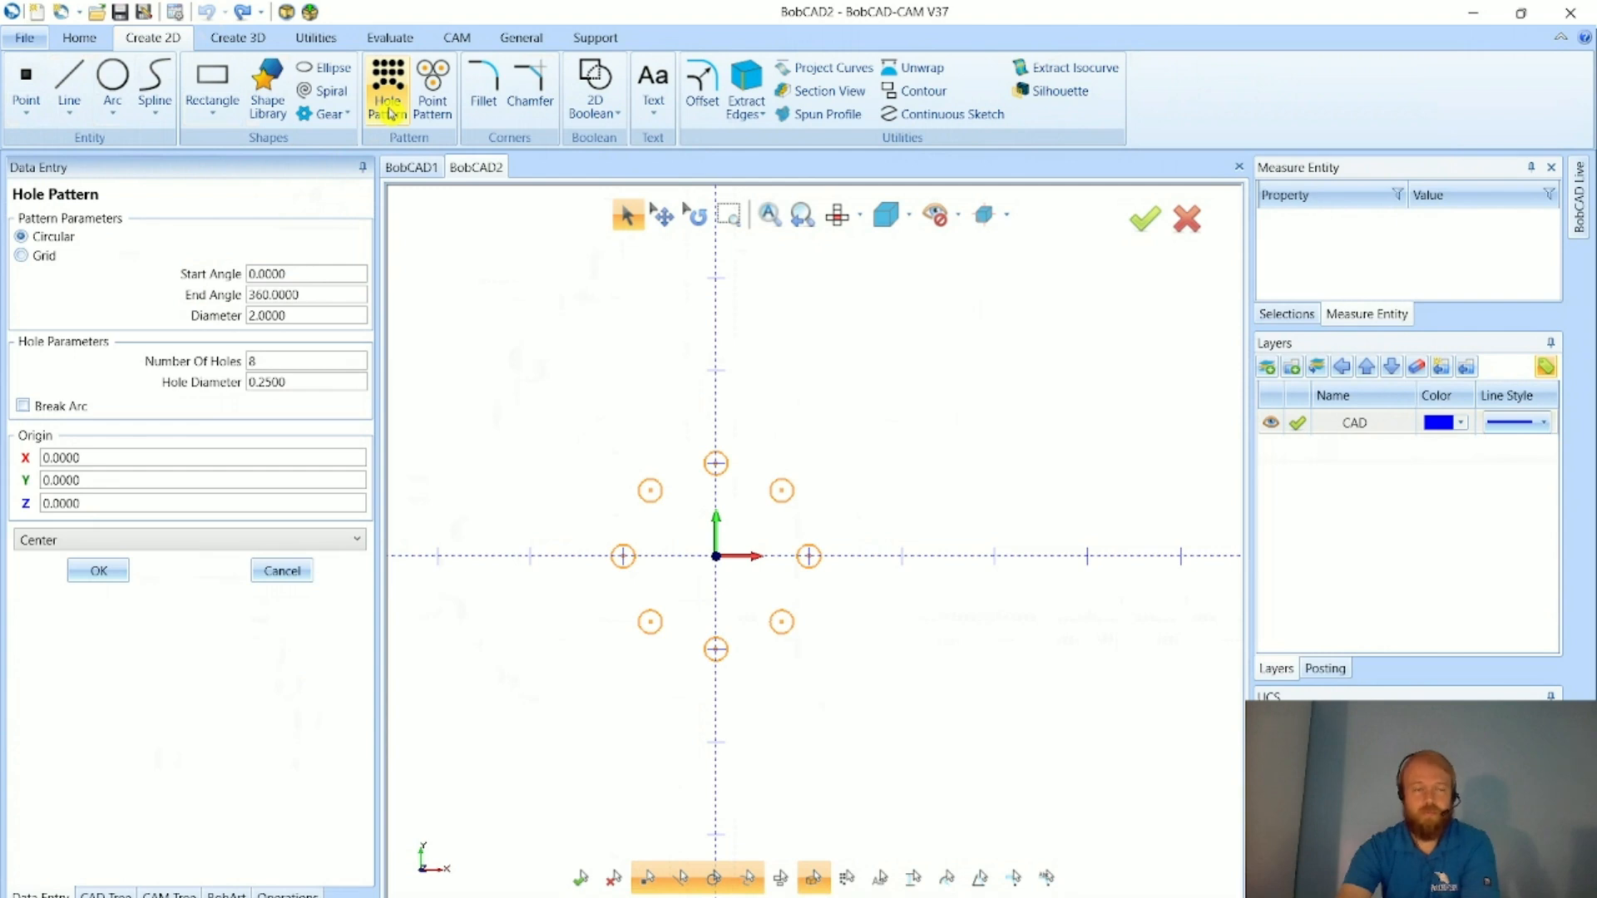
{"action": "left_click", "coordinate": [48, 257]}
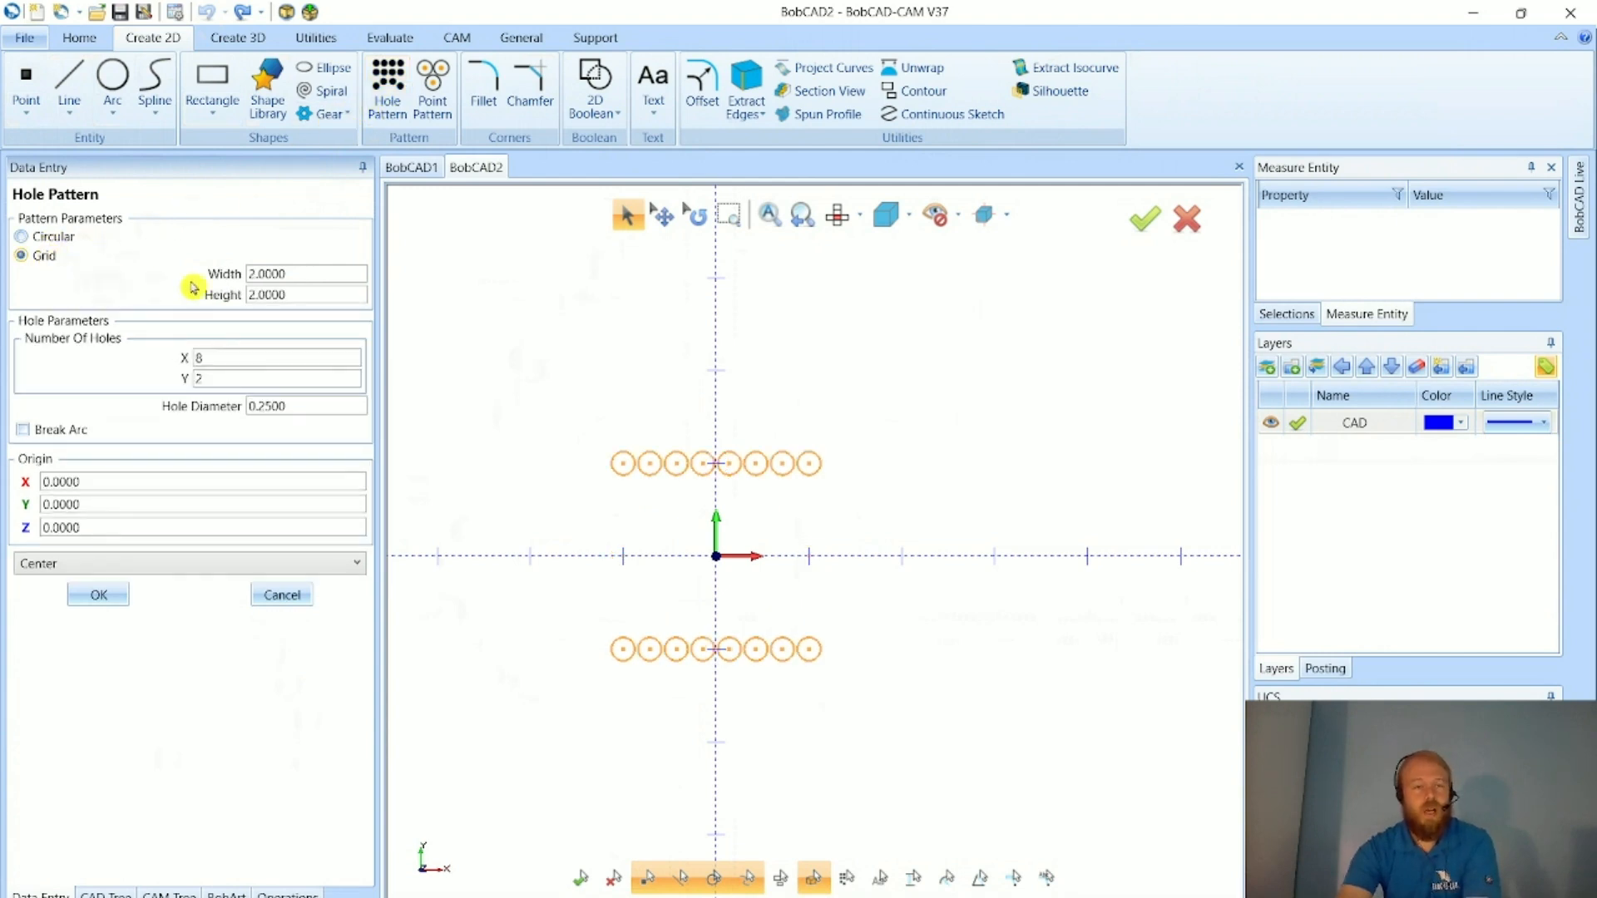
{"action": "double_click", "coordinate": [299, 274]}
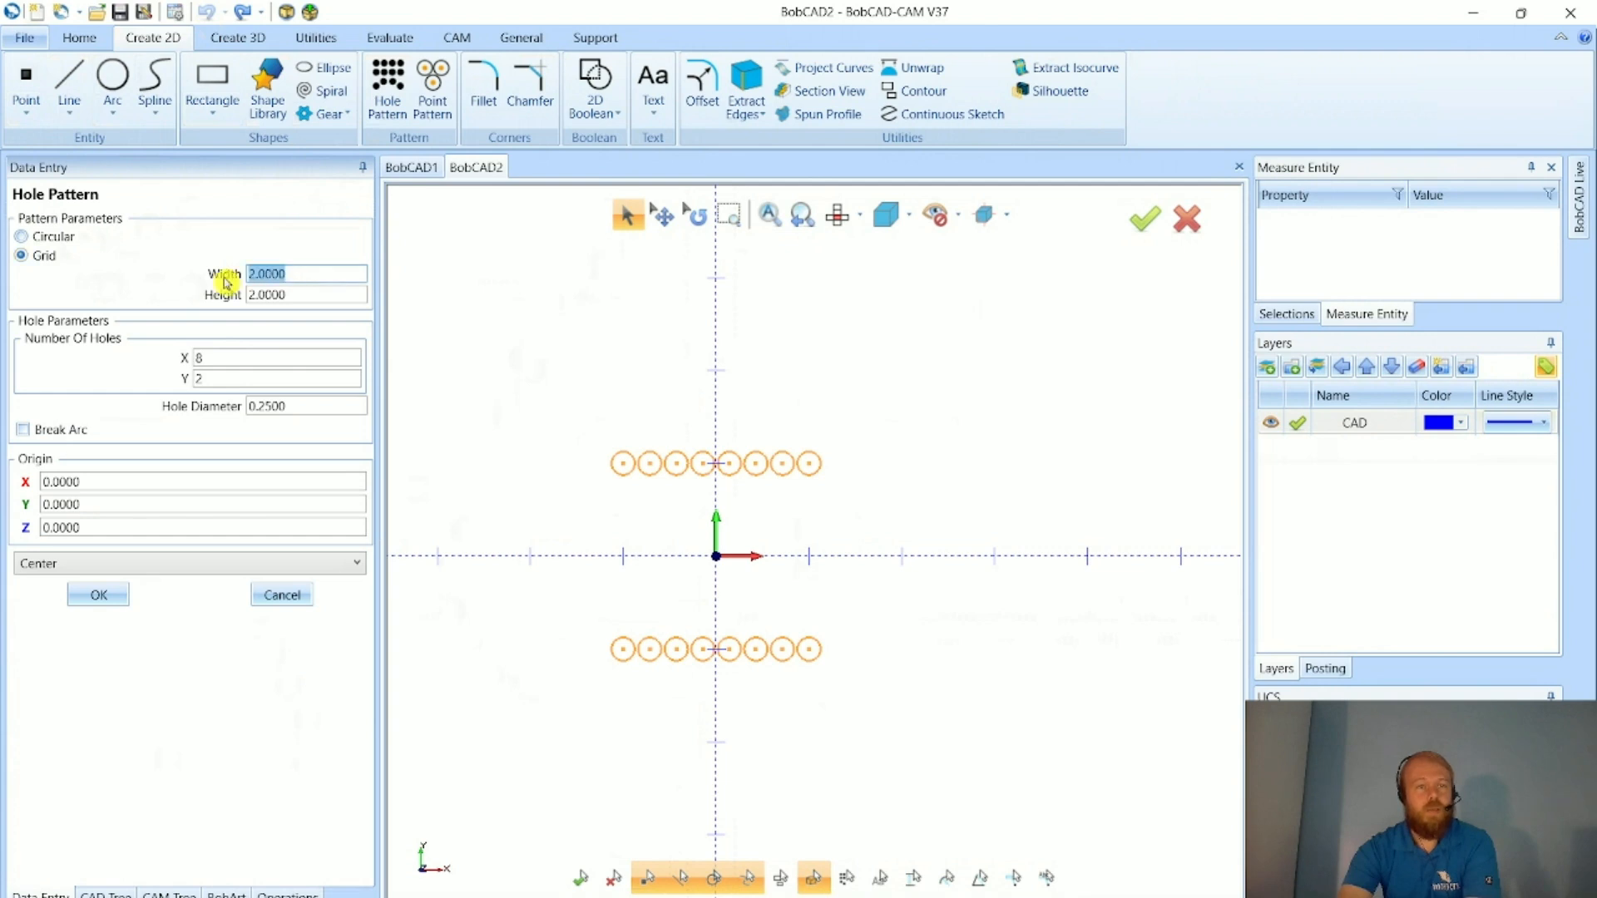
{"action": "key", "text": "Tab"}
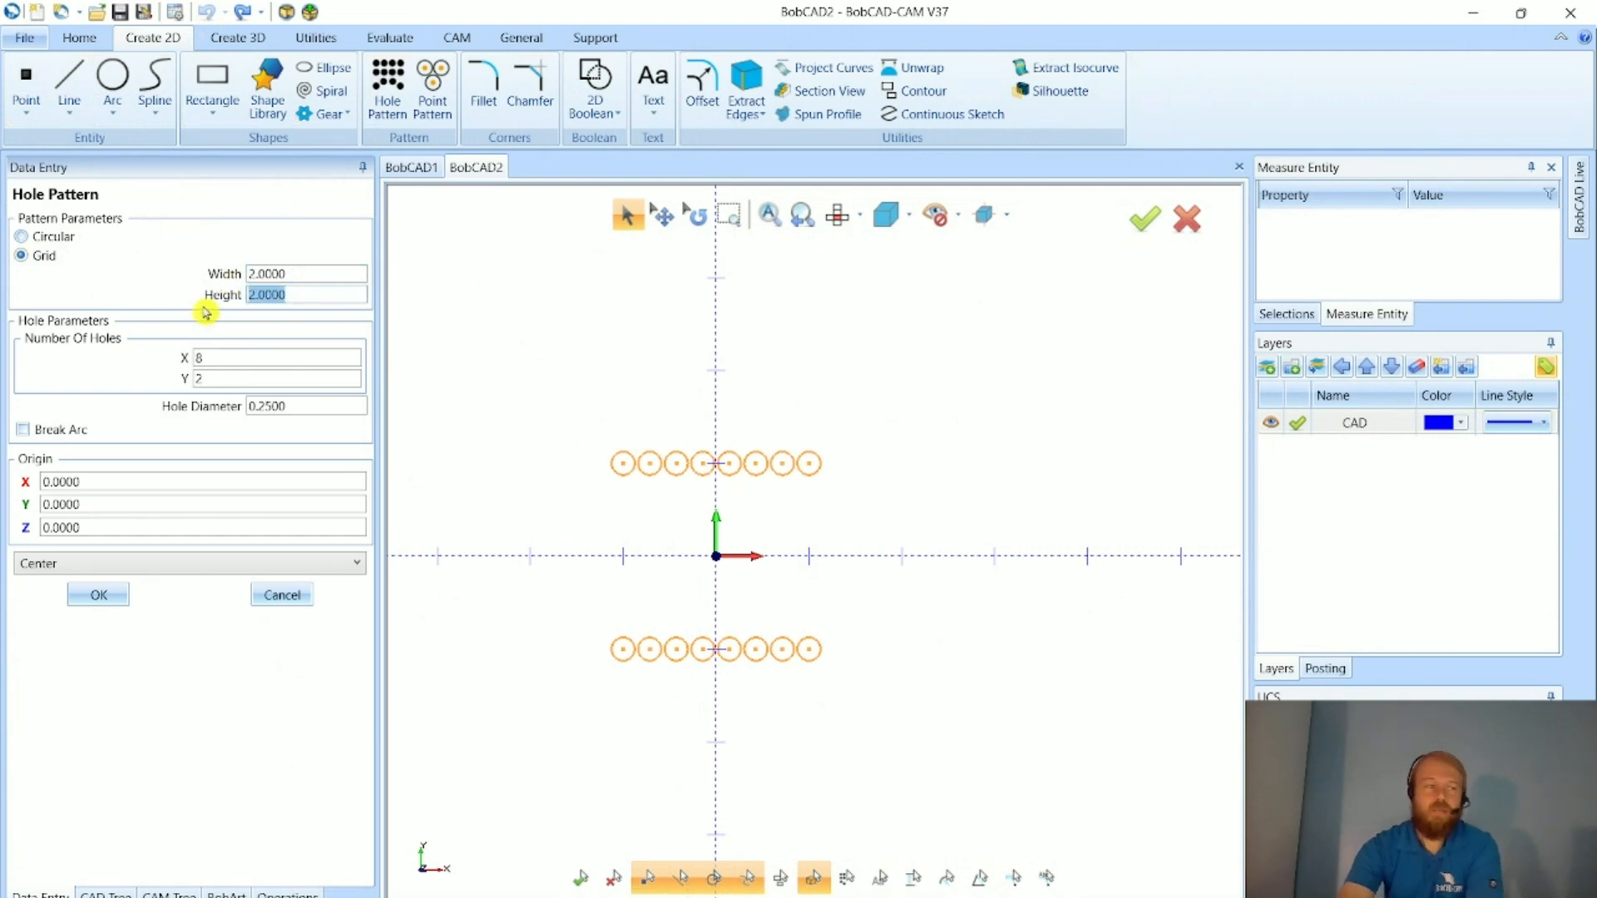
{"action": "key", "text": "Tab"}
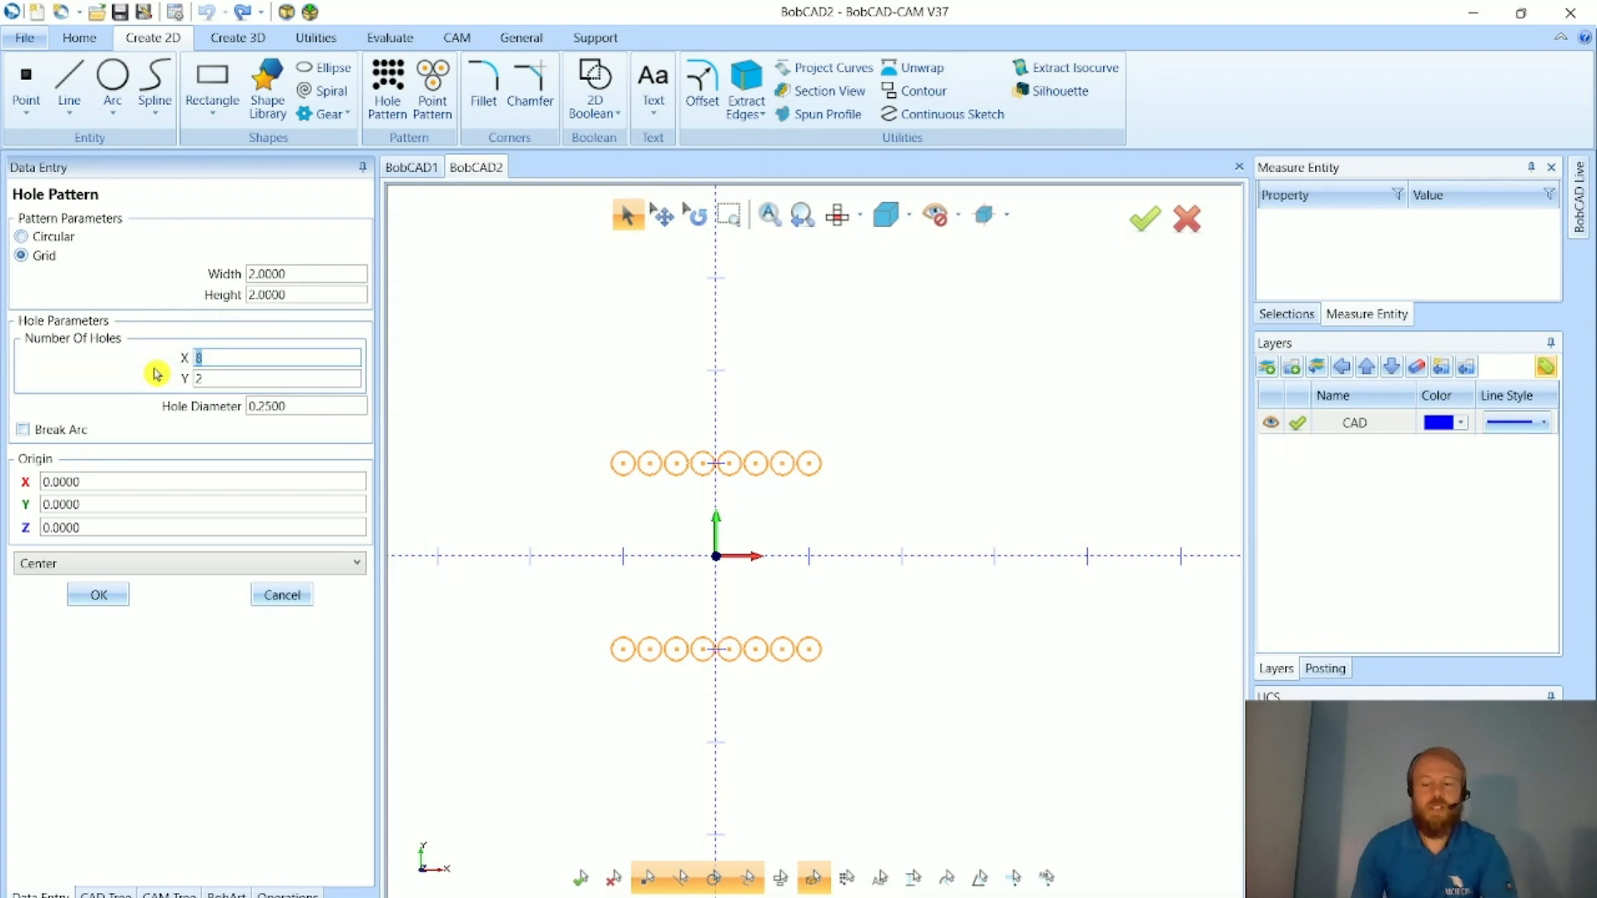
{"action": "type", "text": "4"}
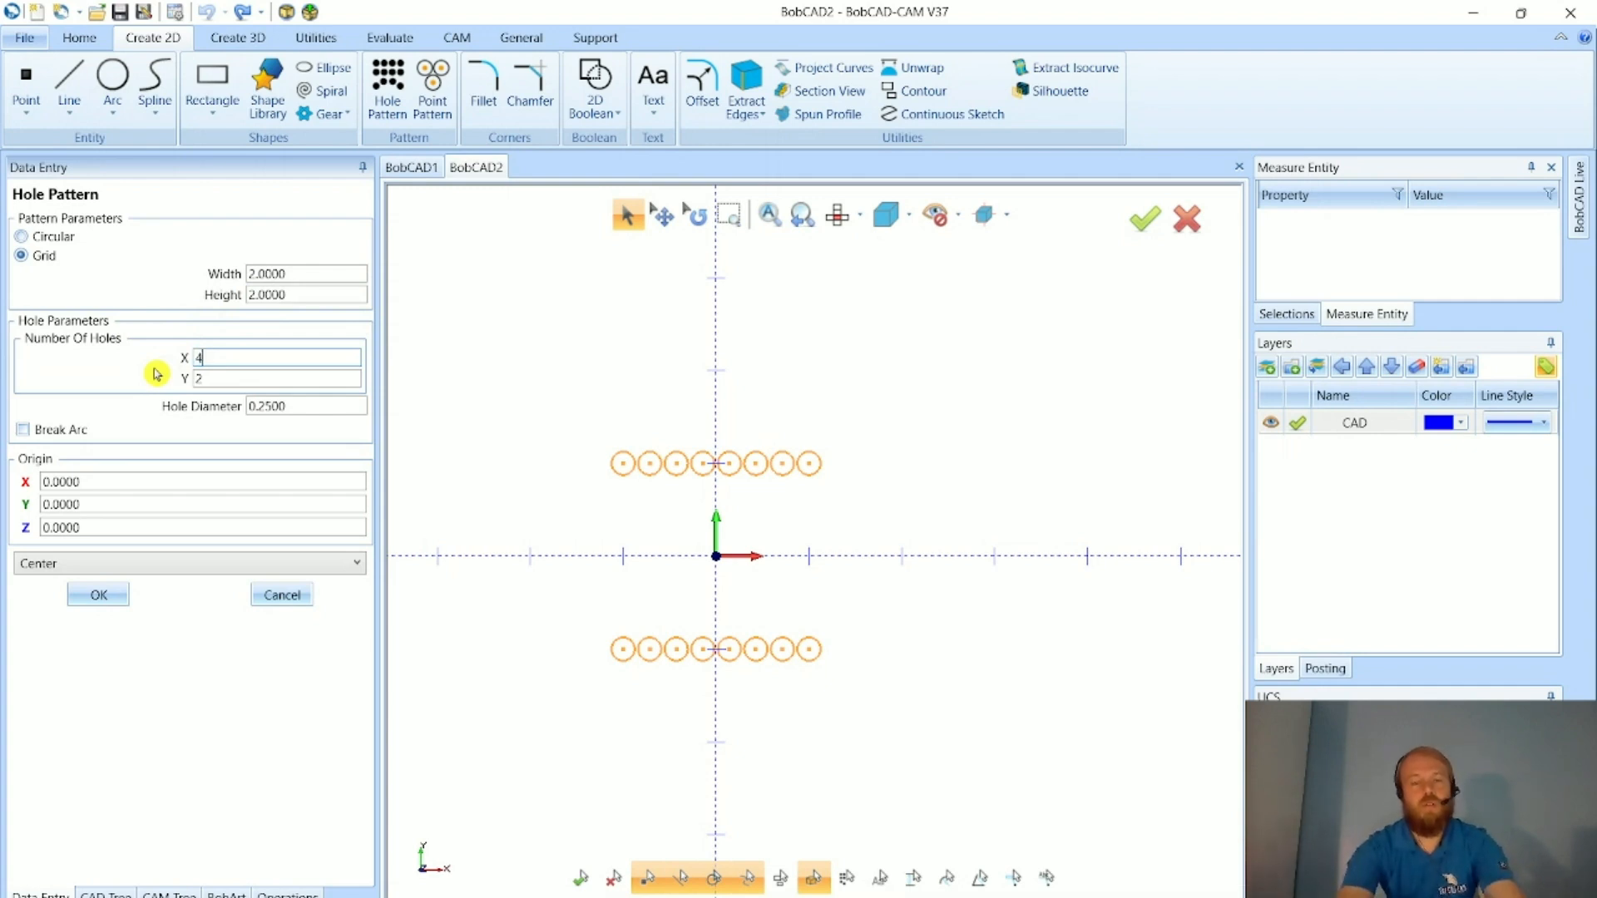
{"action": "key", "text": "Tab"}
{"action": "type", "text": "4"}
{"action": "key", "text": "Tab"}
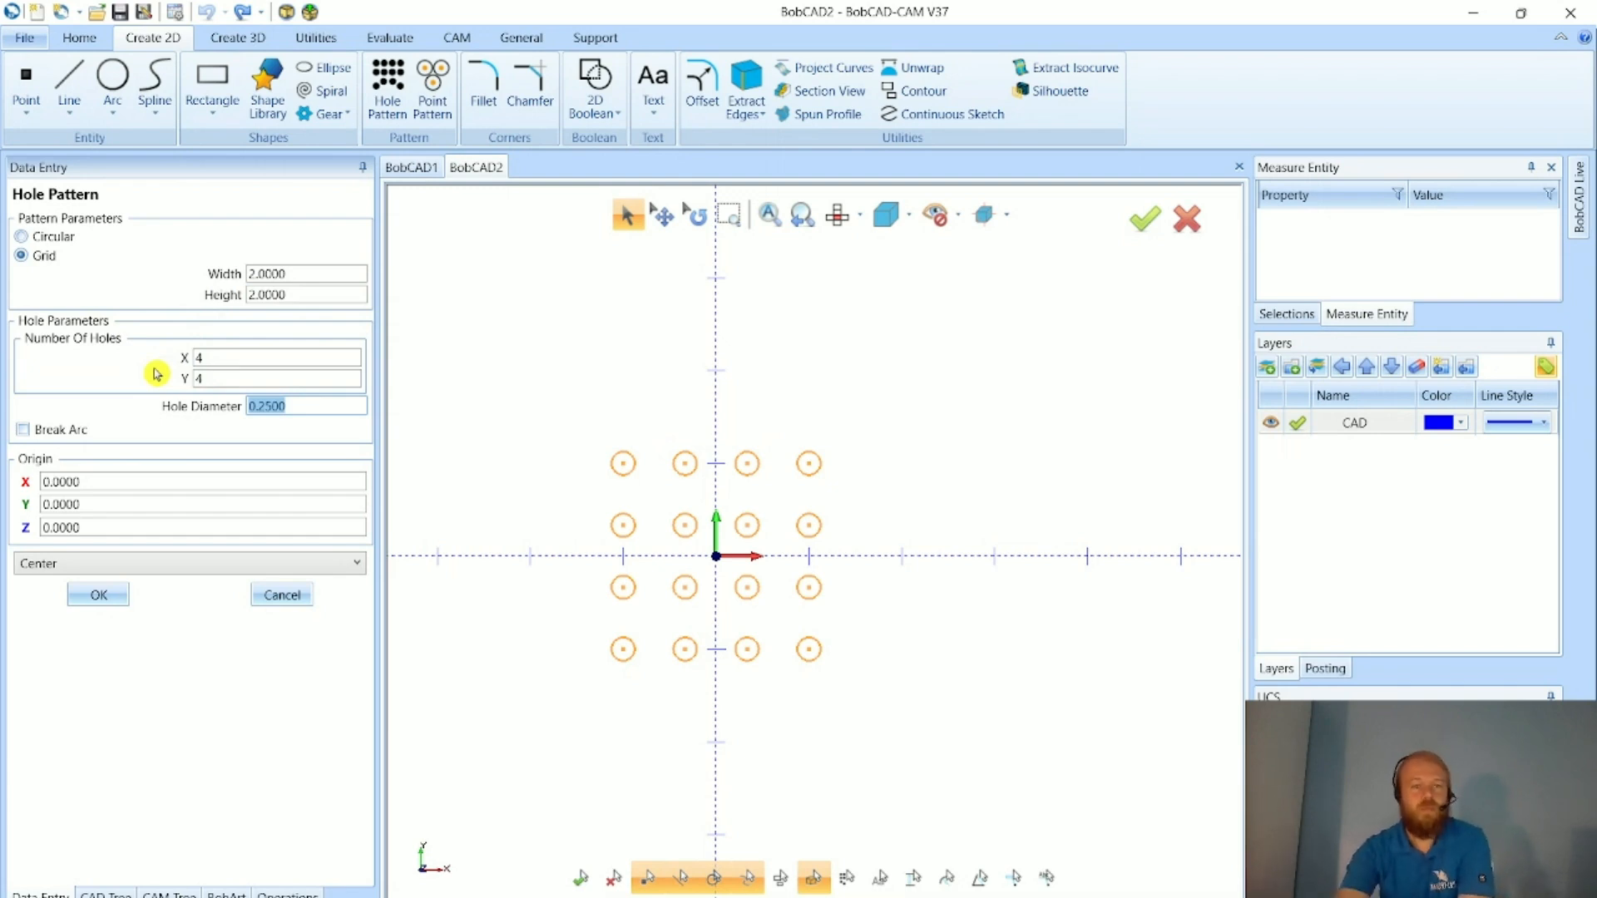
{"action": "left_click", "coordinate": [117, 594]}
{"action": "left_click", "coordinate": [280, 595]}
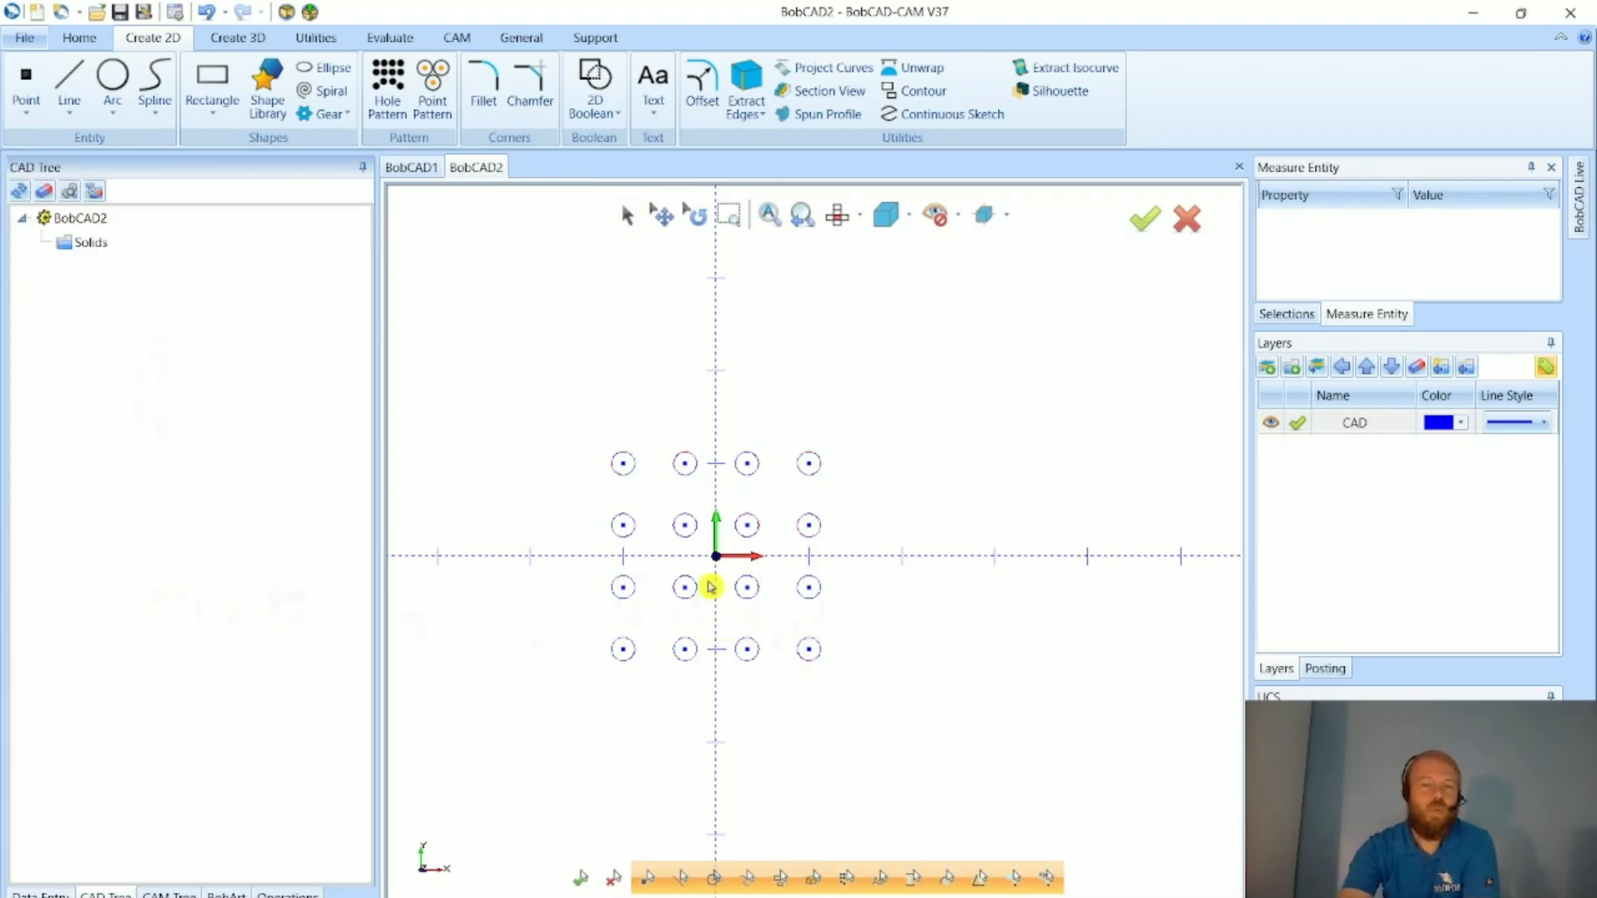
- Try selecting the upper-left hole of the grid to check how the pattern's geometry is picked
{"action": "scroll", "coordinate": [761, 572], "scroll_direction": "down", "scroll_amount": 2}
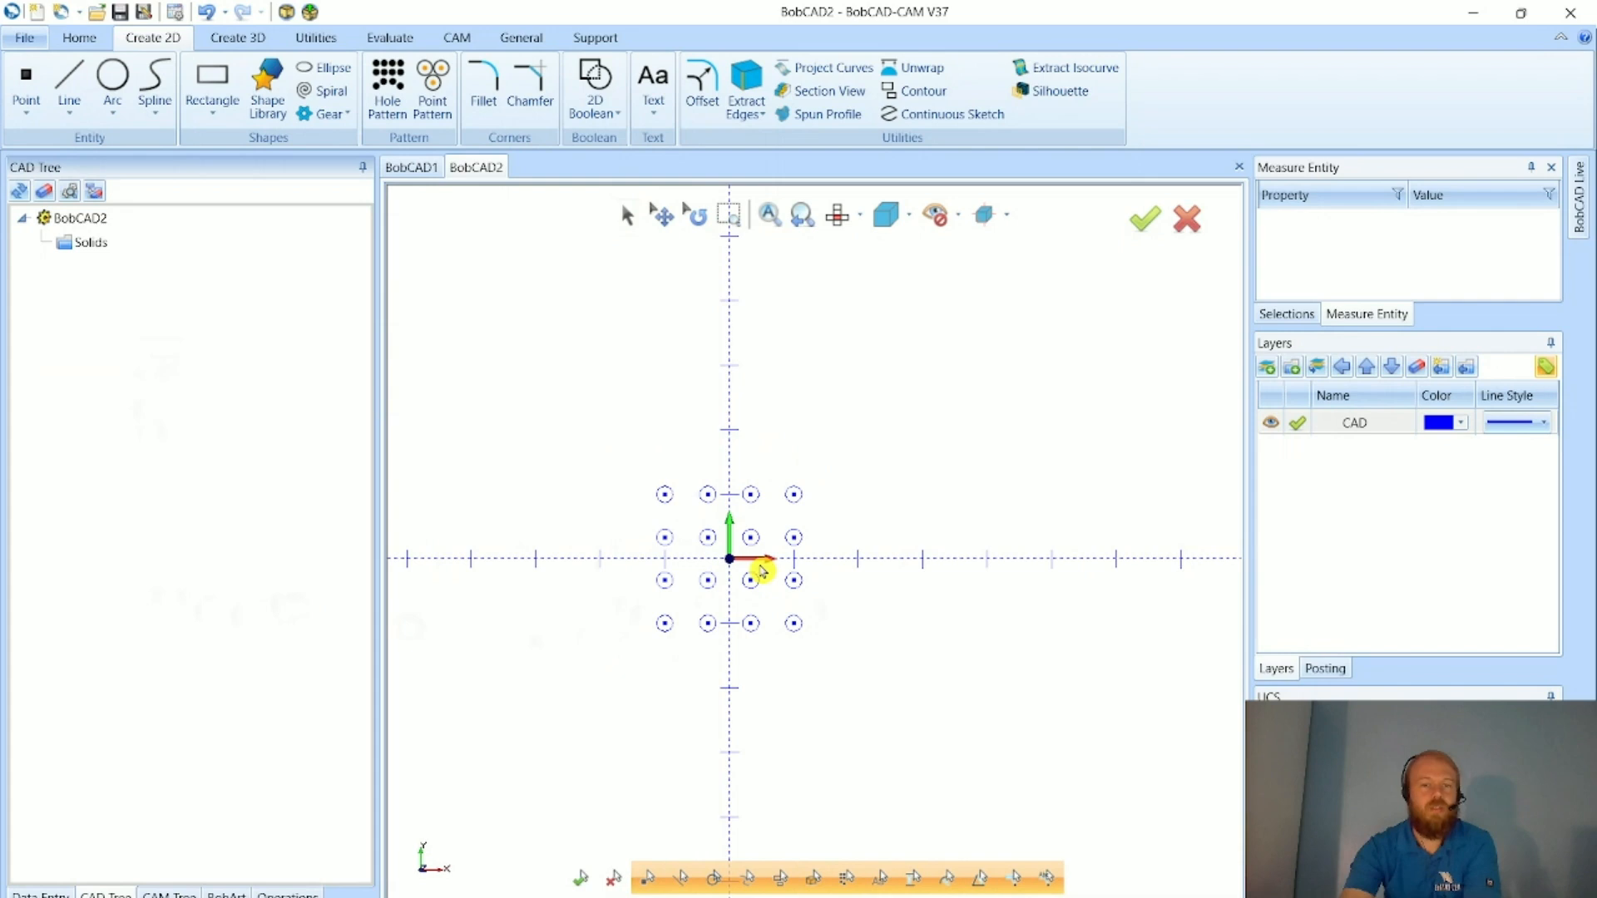
{"action": "left_click", "coordinate": [626, 222]}
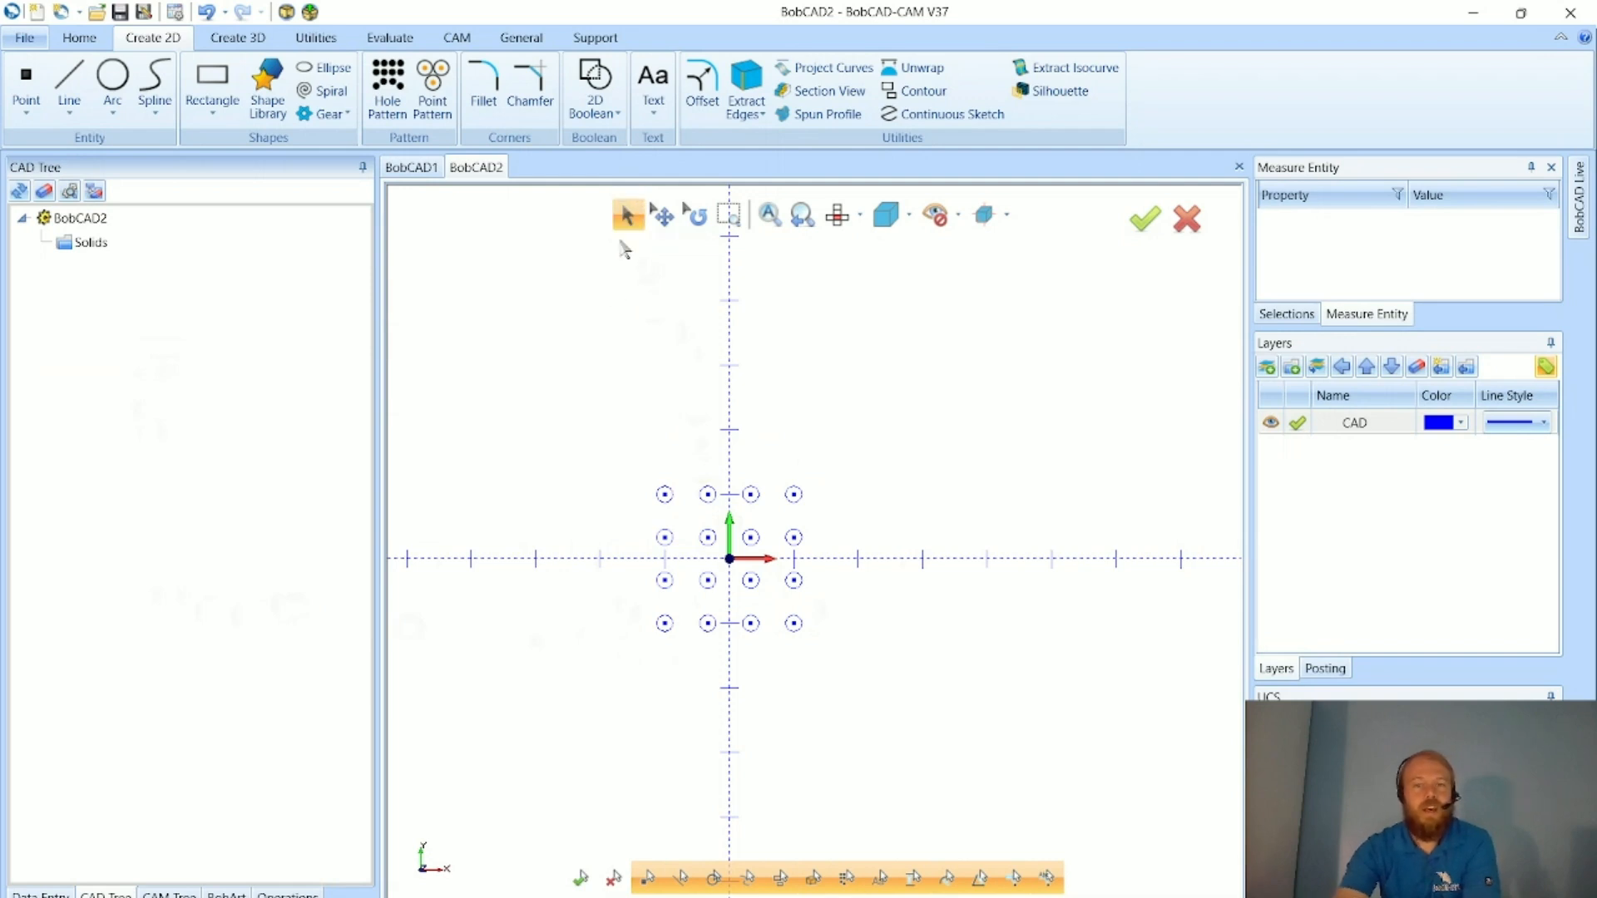
{"action": "left_click", "coordinate": [665, 498]}
{"action": "left_click", "coordinate": [626, 218]}
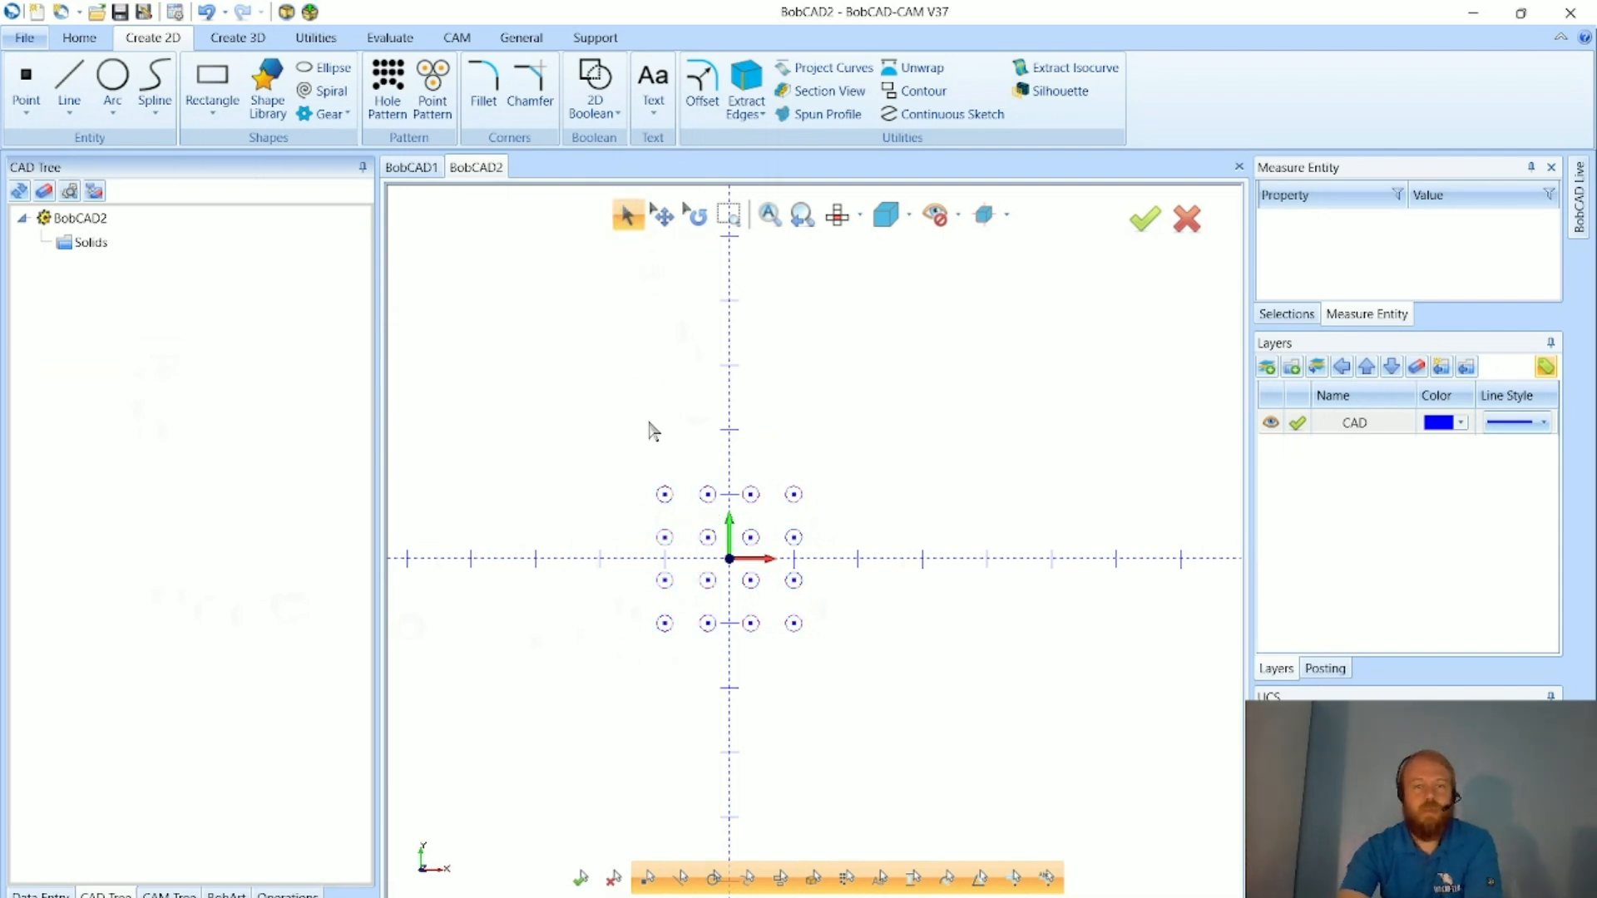
{"action": "left_click", "coordinate": [664, 504]}
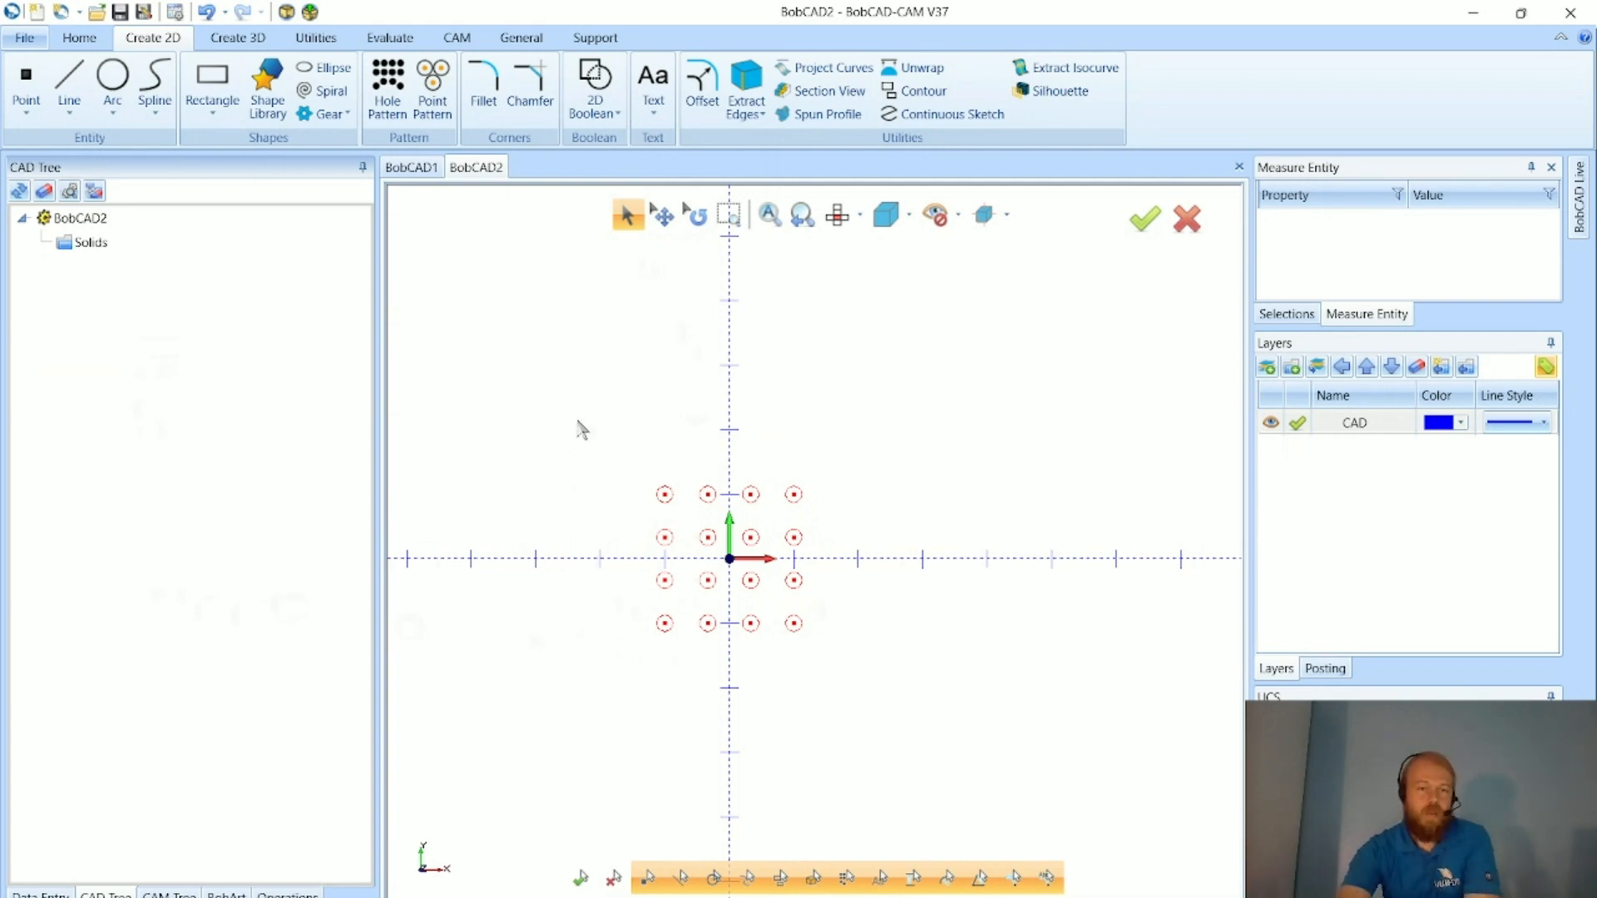
- Undo the hole pattern and recreate the 4 by 4 grid with Break Arc enabled
{"action": "left_click", "coordinate": [207, 13]}
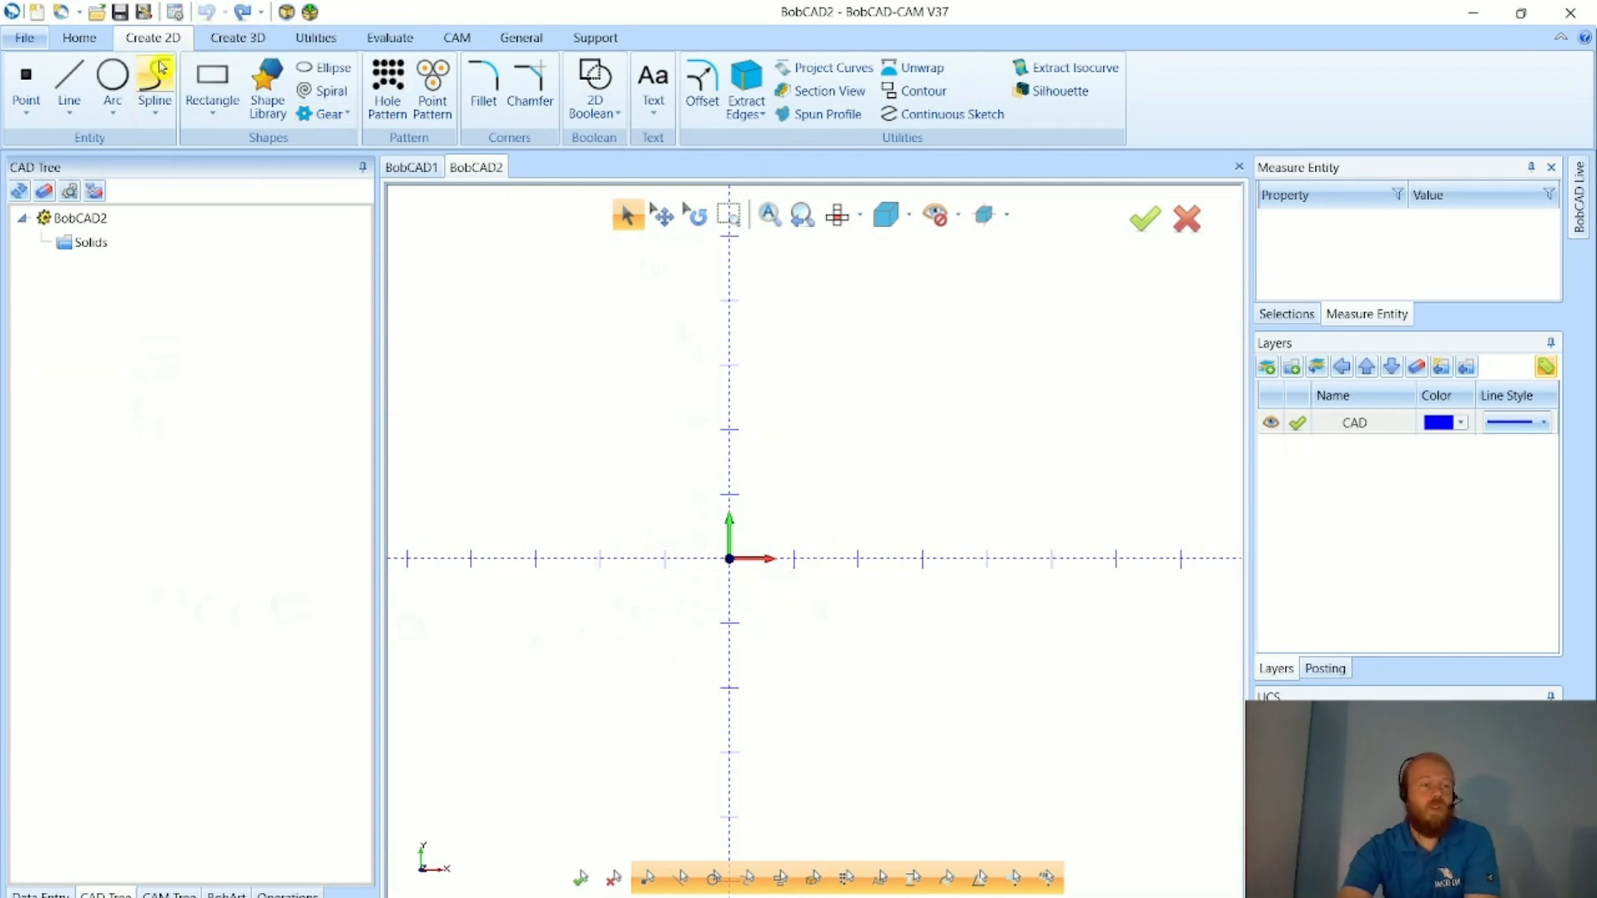
{"action": "left_click", "coordinate": [388, 90]}
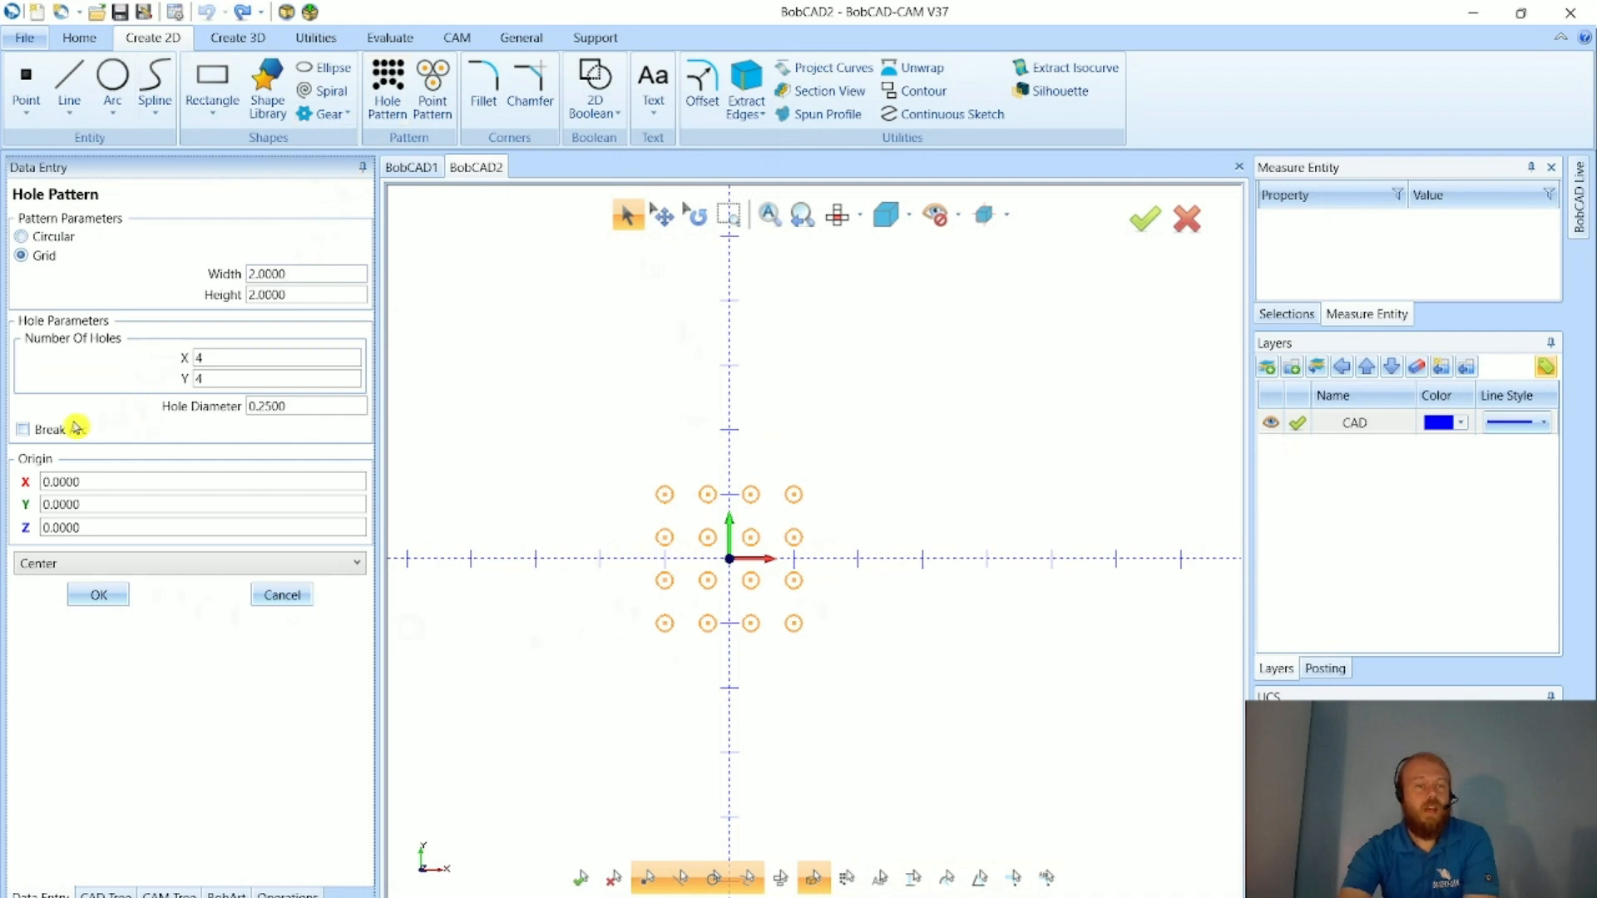
{"action": "left_click", "coordinate": [23, 430]}
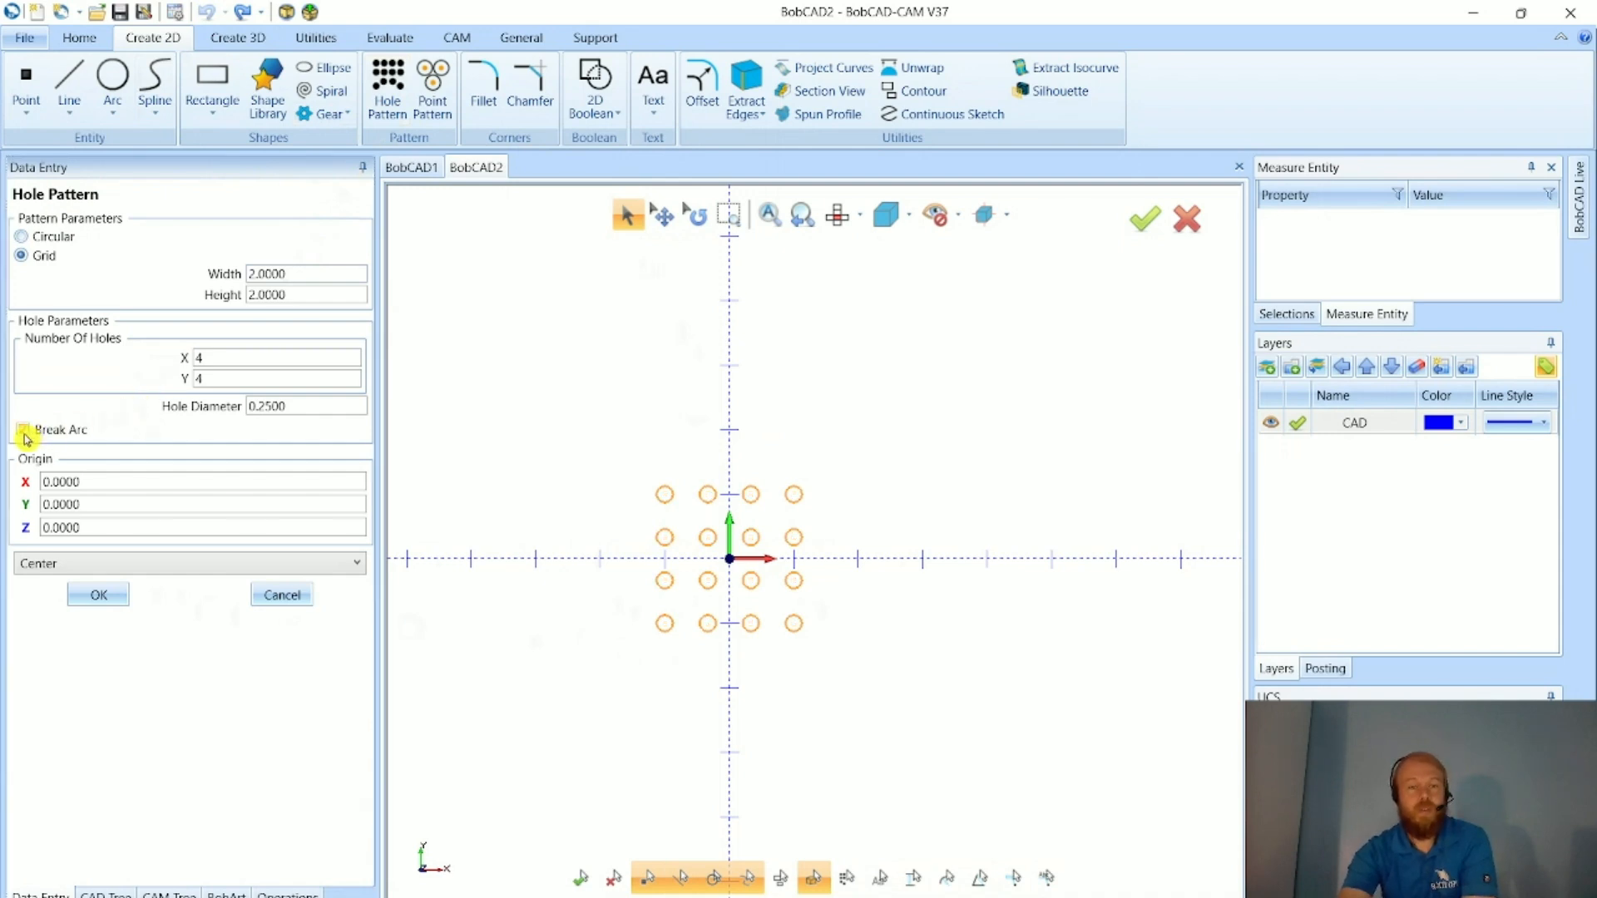
{"action": "left_click", "coordinate": [101, 595]}
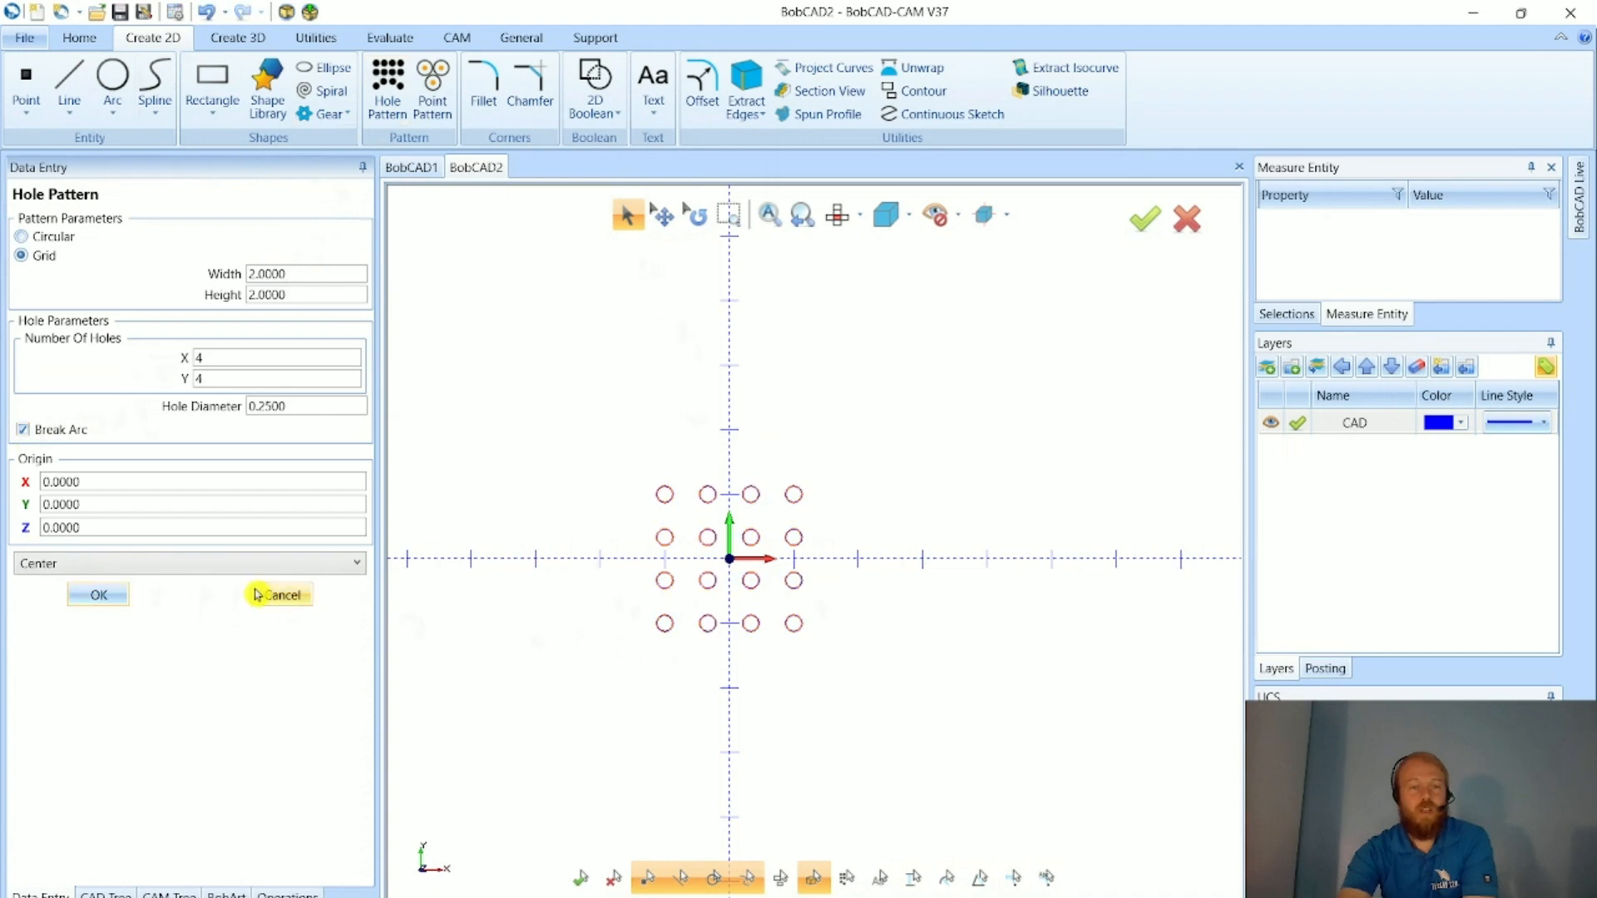
{"action": "left_click", "coordinate": [278, 595]}
- Select the two leftmost holes in the grid's top row with a selection window
{"action": "left_click", "coordinate": [628, 215]}
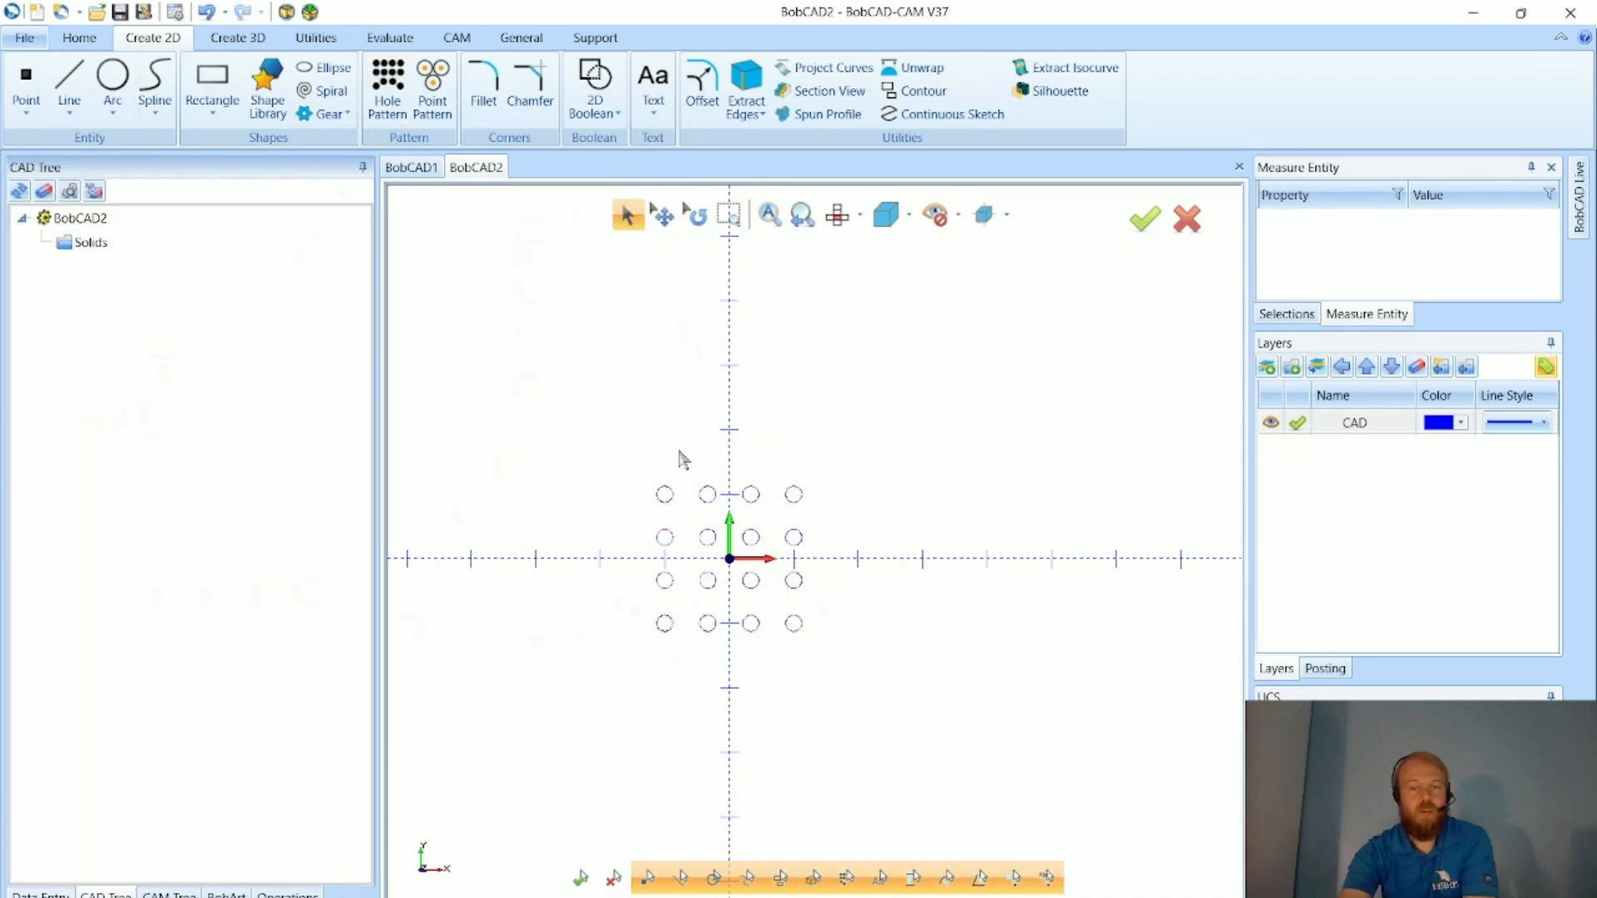
{"action": "scroll", "coordinate": [758, 553], "scroll_direction": "up", "scroll_amount": 3}
{"action": "left_click_drag", "start_coordinate": [560, 493], "coordinate": [693, 398]}
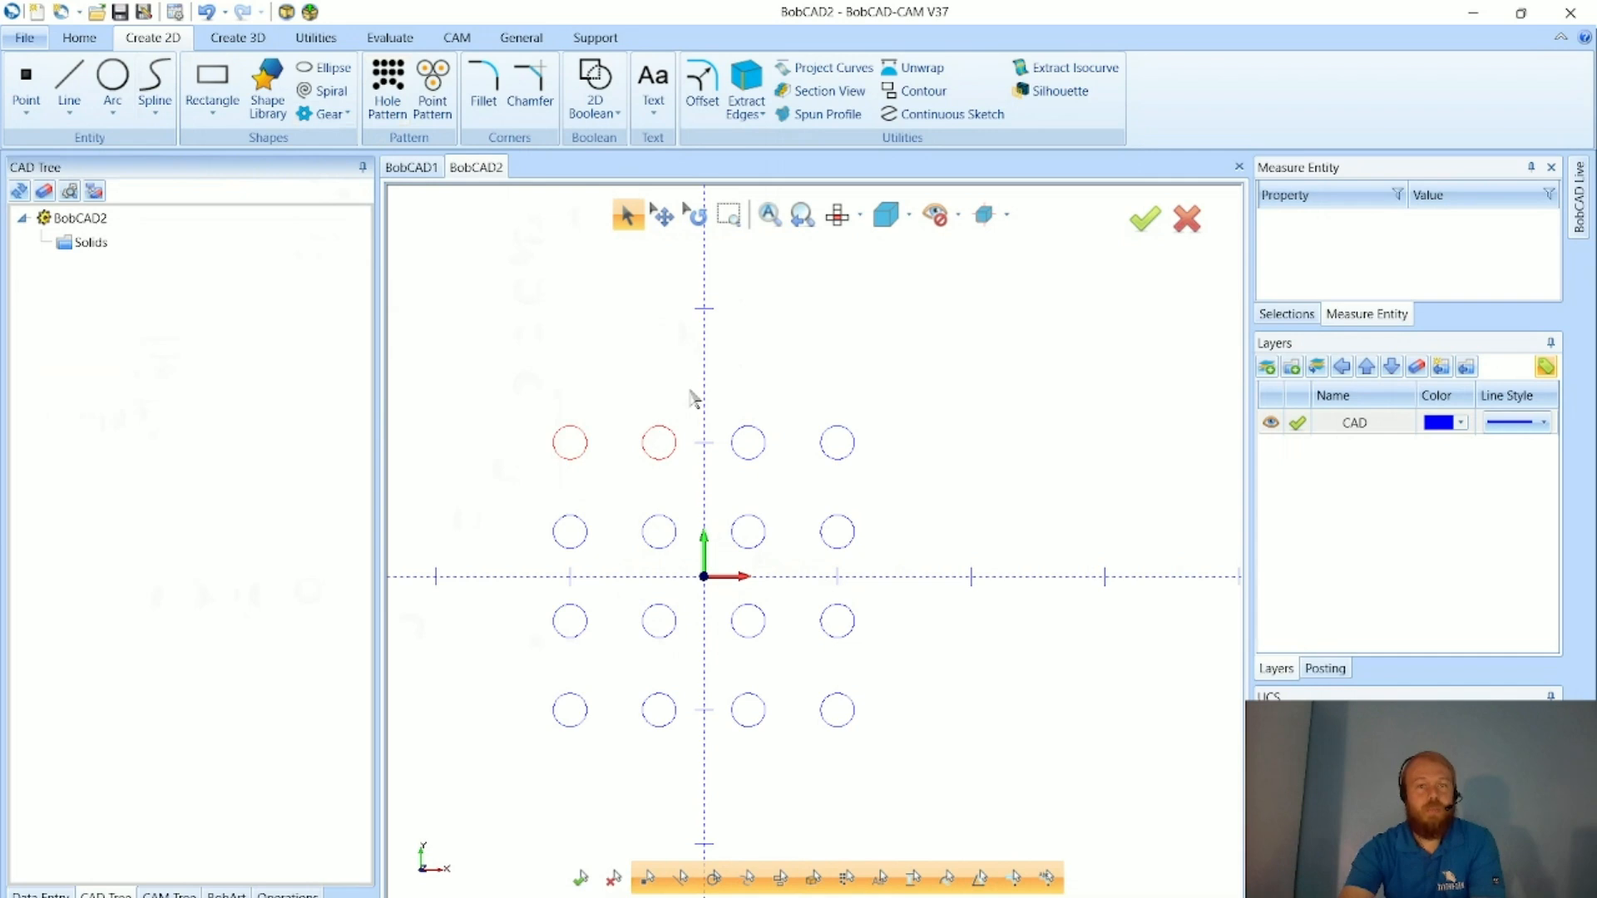
- Create the text BOBCAD in Arial above the hole grid with its base point at X 0.6875, Y 1.8125, and leave Text
{"action": "left_click", "coordinate": [661, 79]}
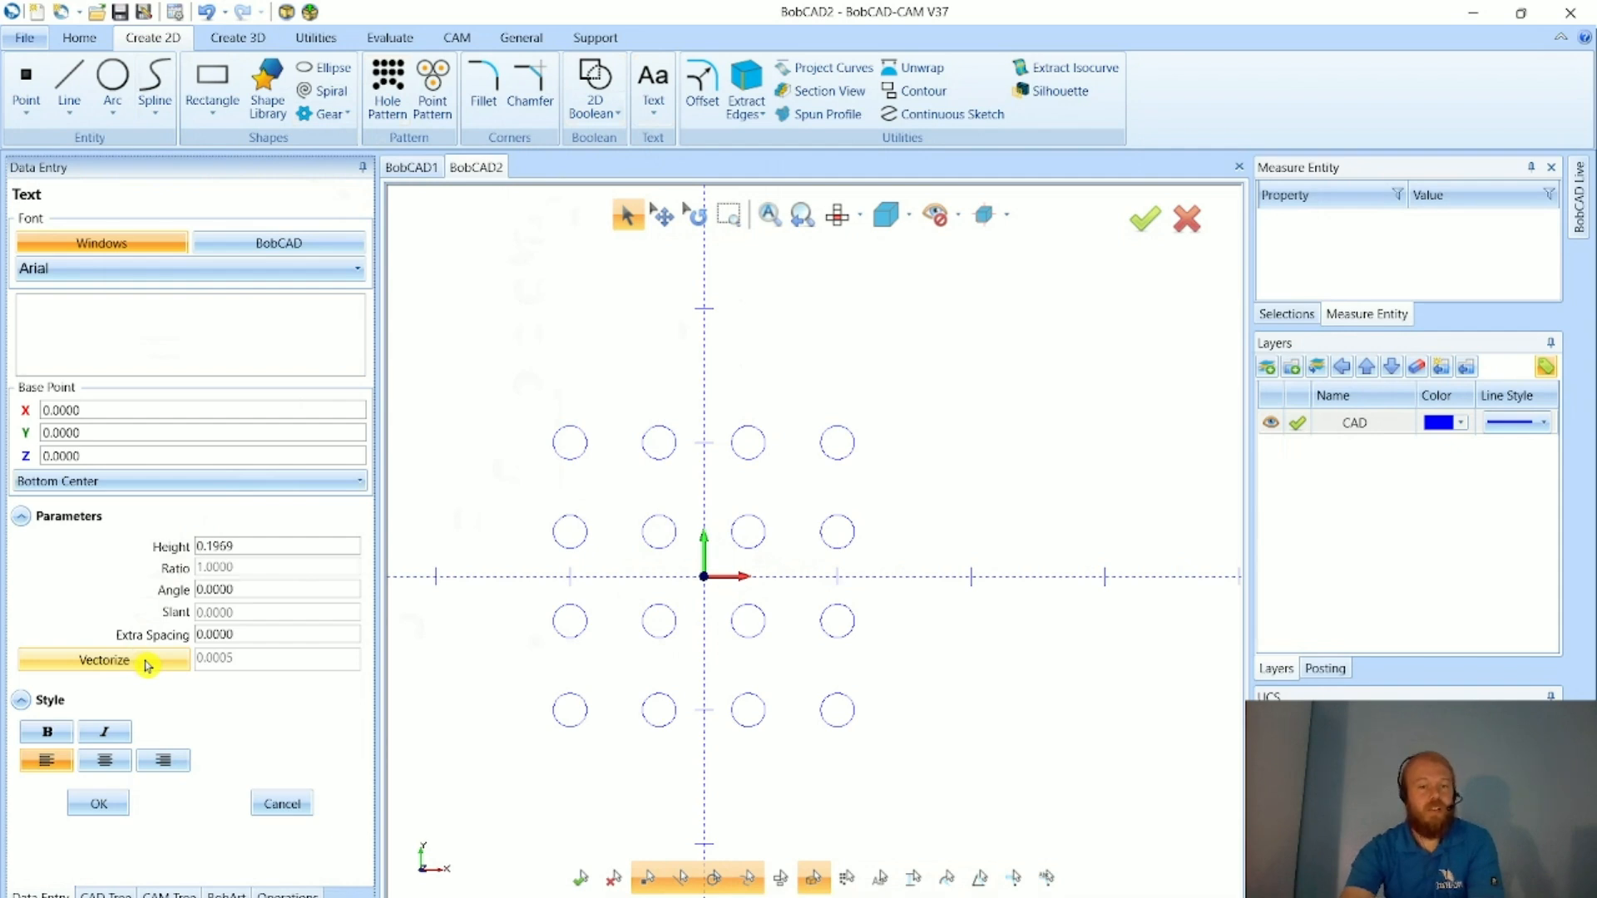
{"action": "left_click", "coordinate": [195, 367]}
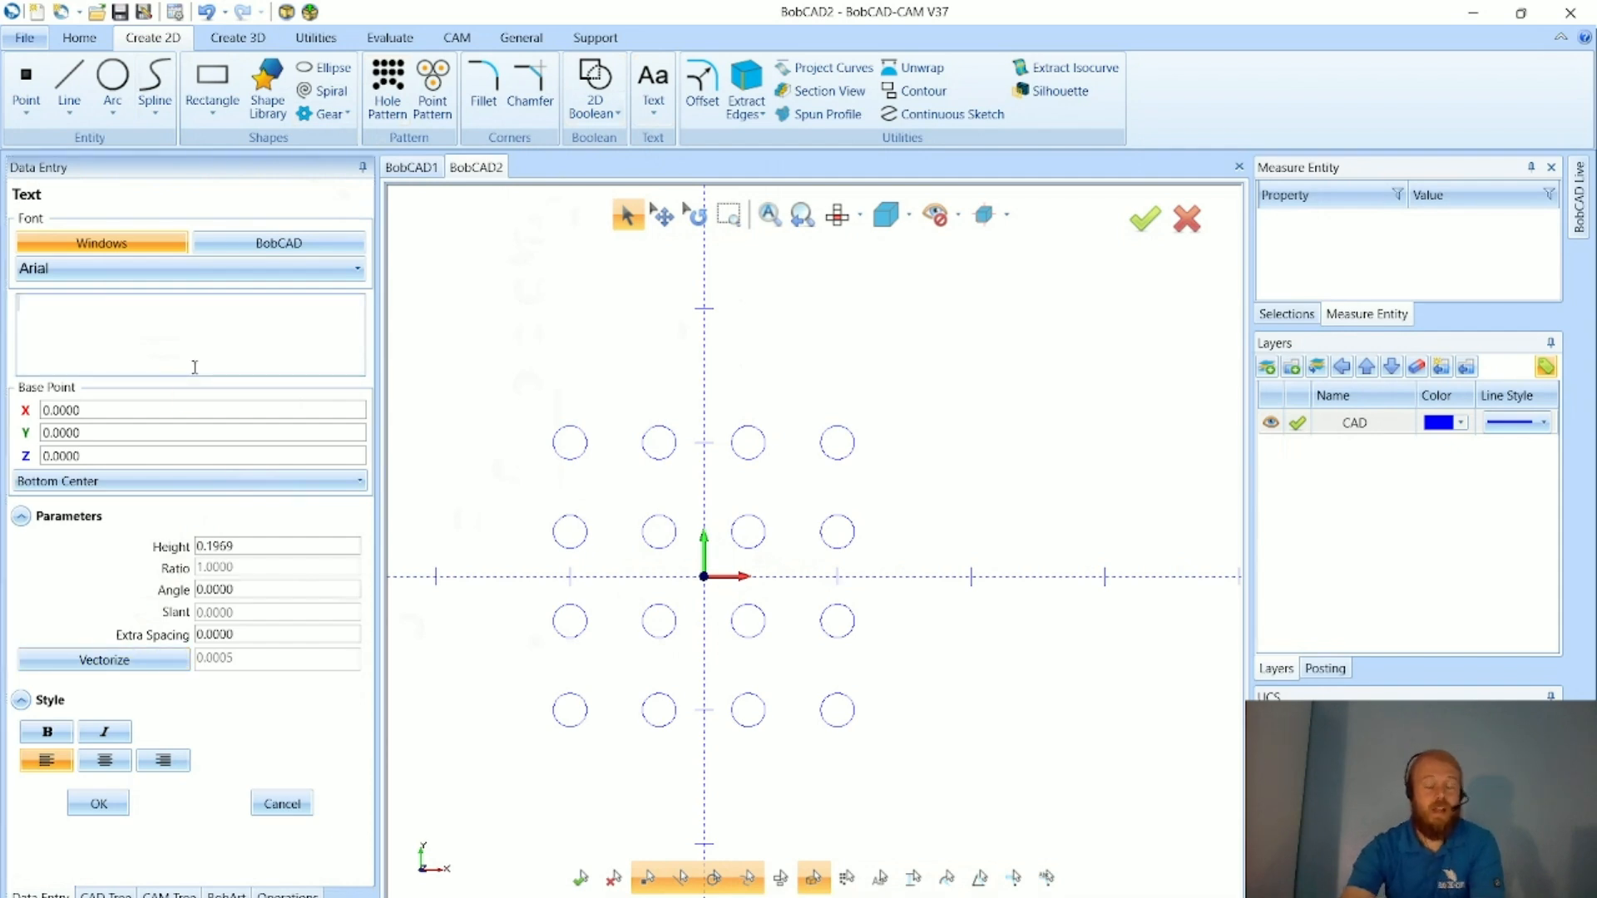
{"action": "type", "text": "BOBCAD"}
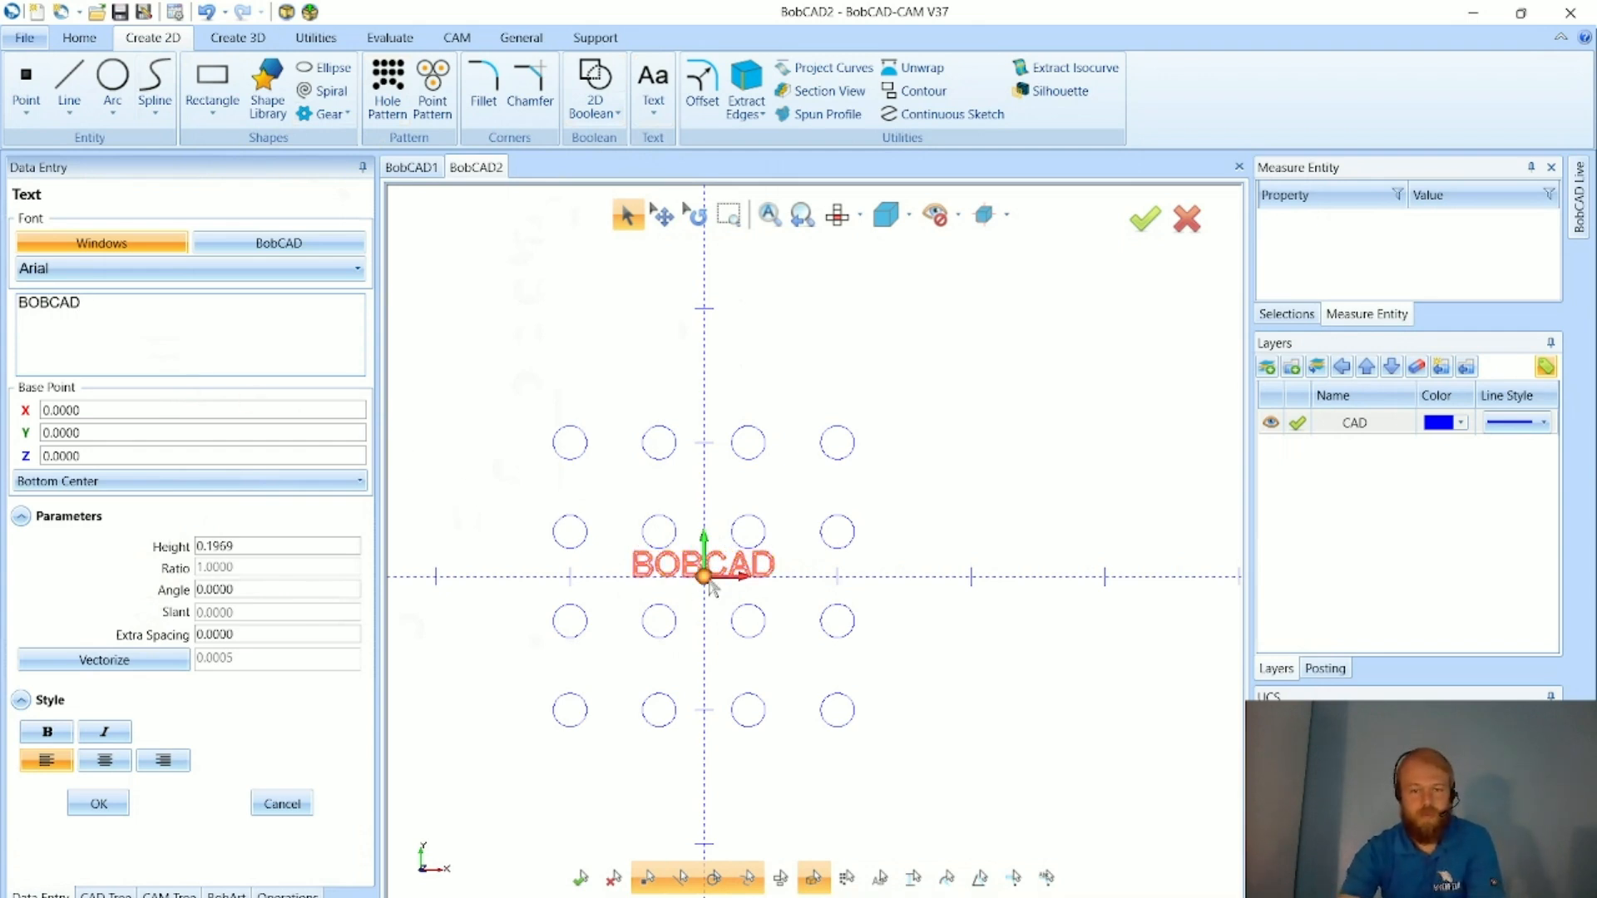
{"action": "left_click_drag", "start_coordinate": [704, 575], "coordinate": [796, 333]}
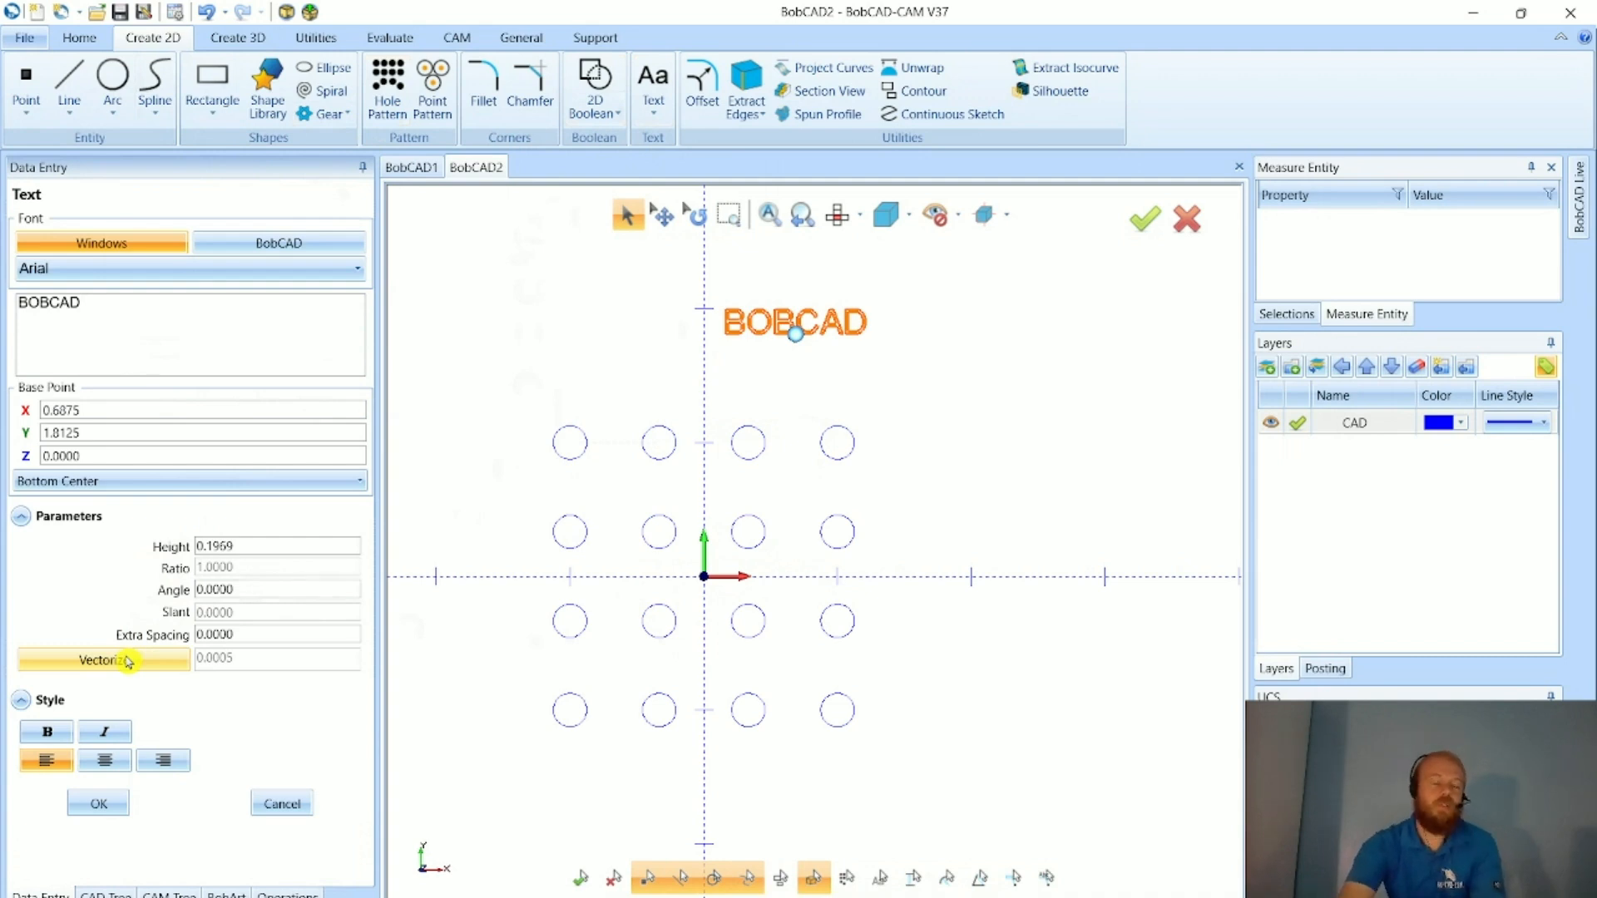
{"action": "left_click", "coordinate": [103, 805]}
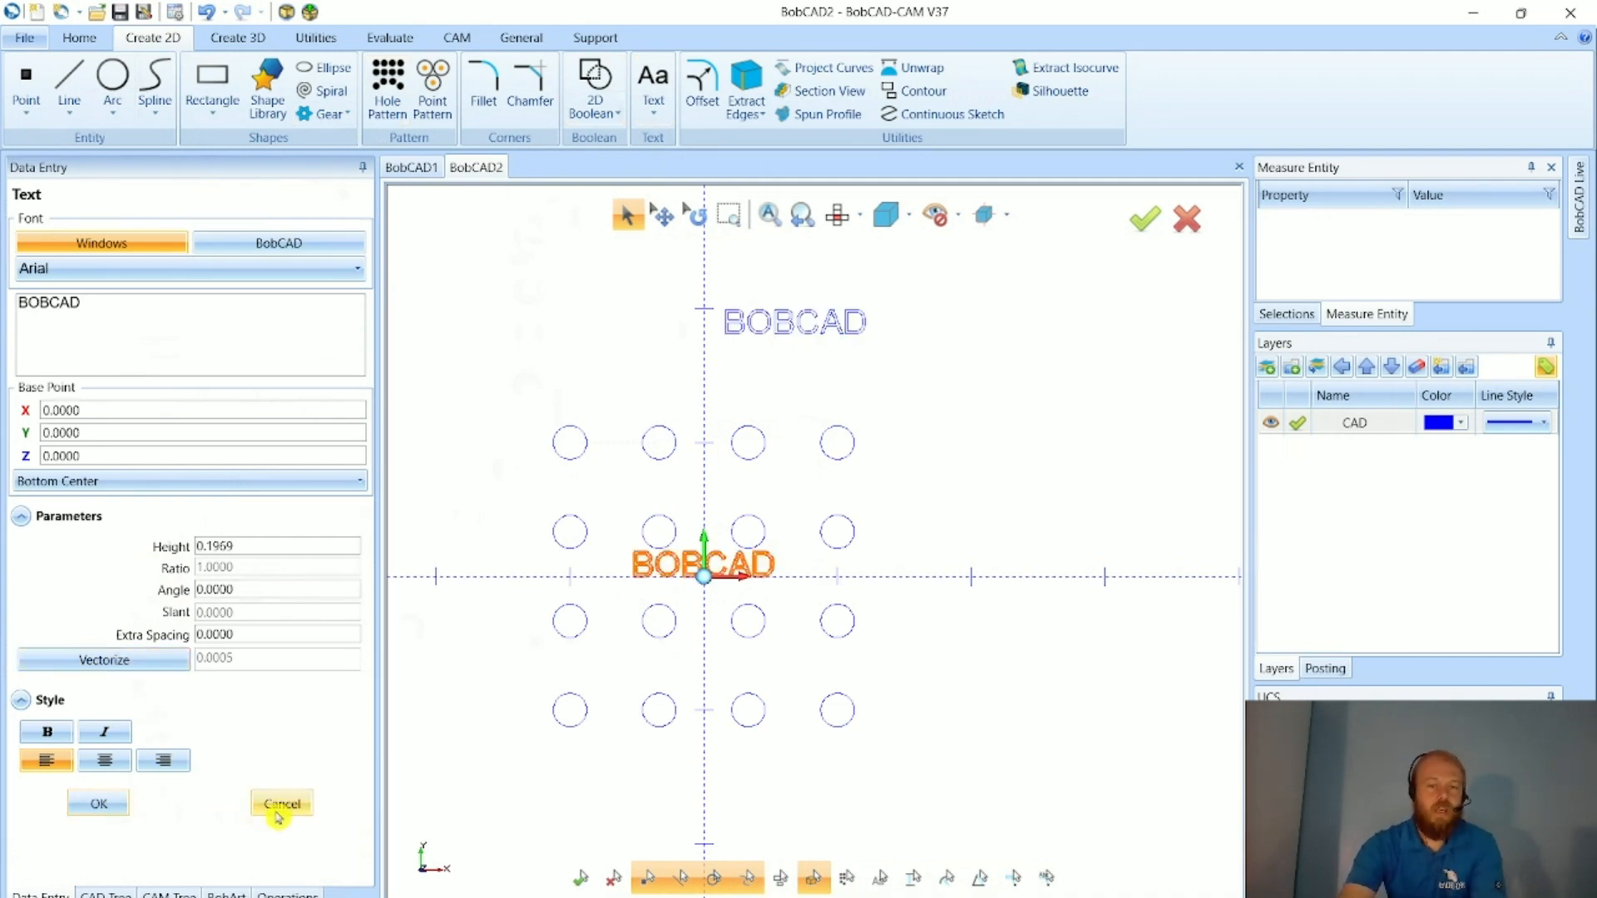
{"action": "left_click", "coordinate": [280, 805]}
- Select the BOBCAD text and review its entity type and total X and Y bounds in the Entities Summary
{"action": "scroll", "coordinate": [697, 628], "scroll_direction": "down", "scroll_amount": 1}
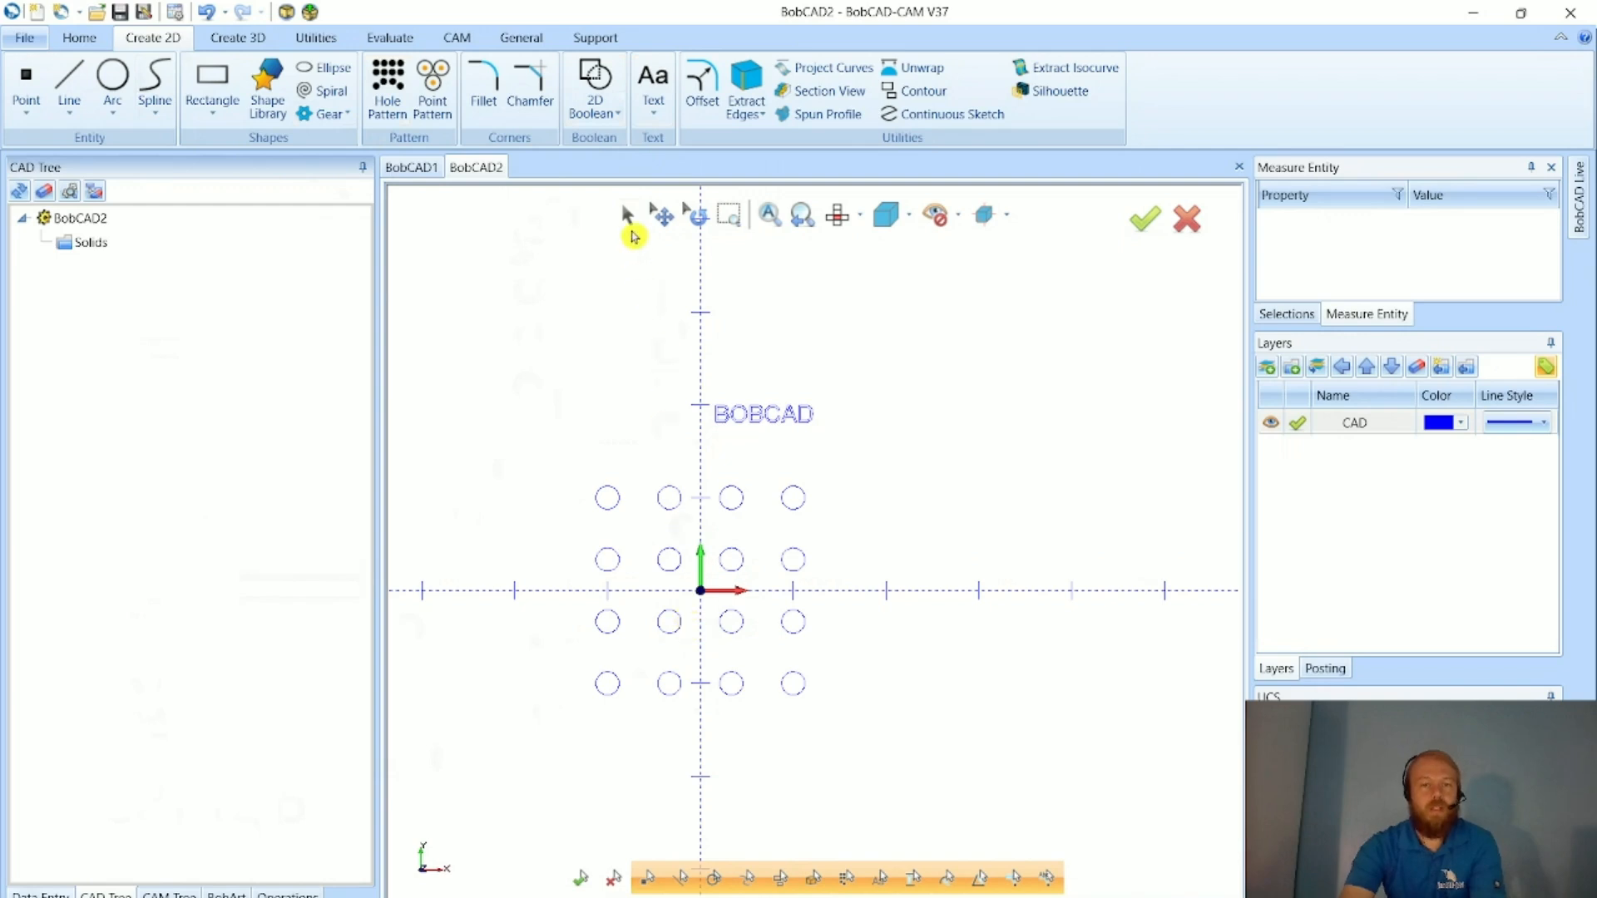
{"action": "left_click", "coordinate": [628, 215]}
{"action": "left_click", "coordinate": [731, 430]}
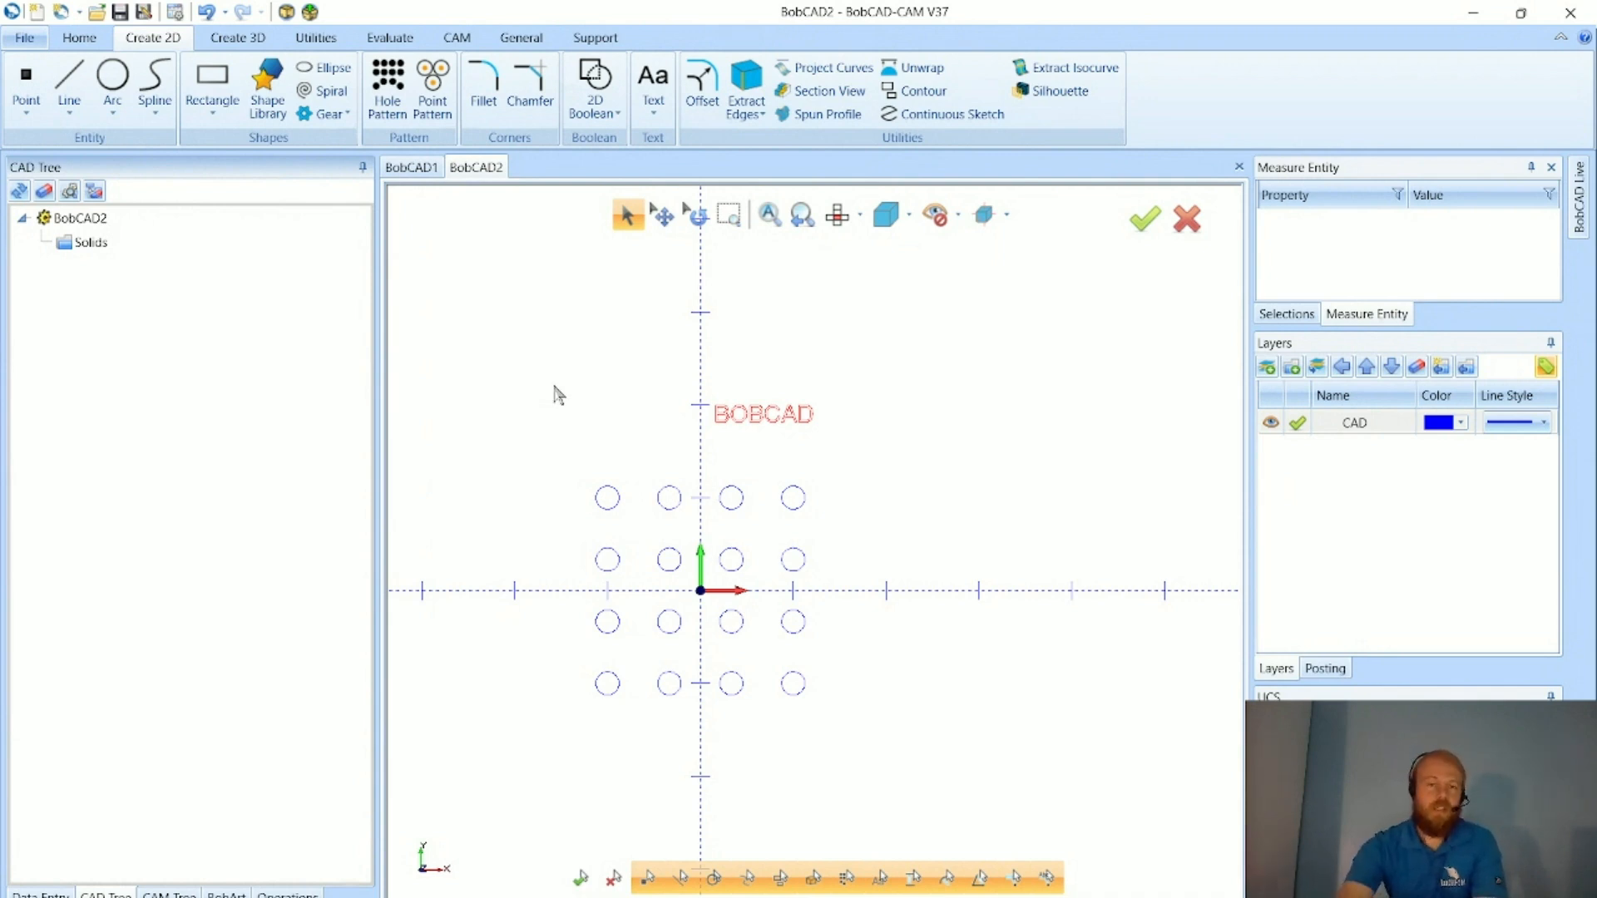
{"action": "right_click", "coordinate": [471, 405]}
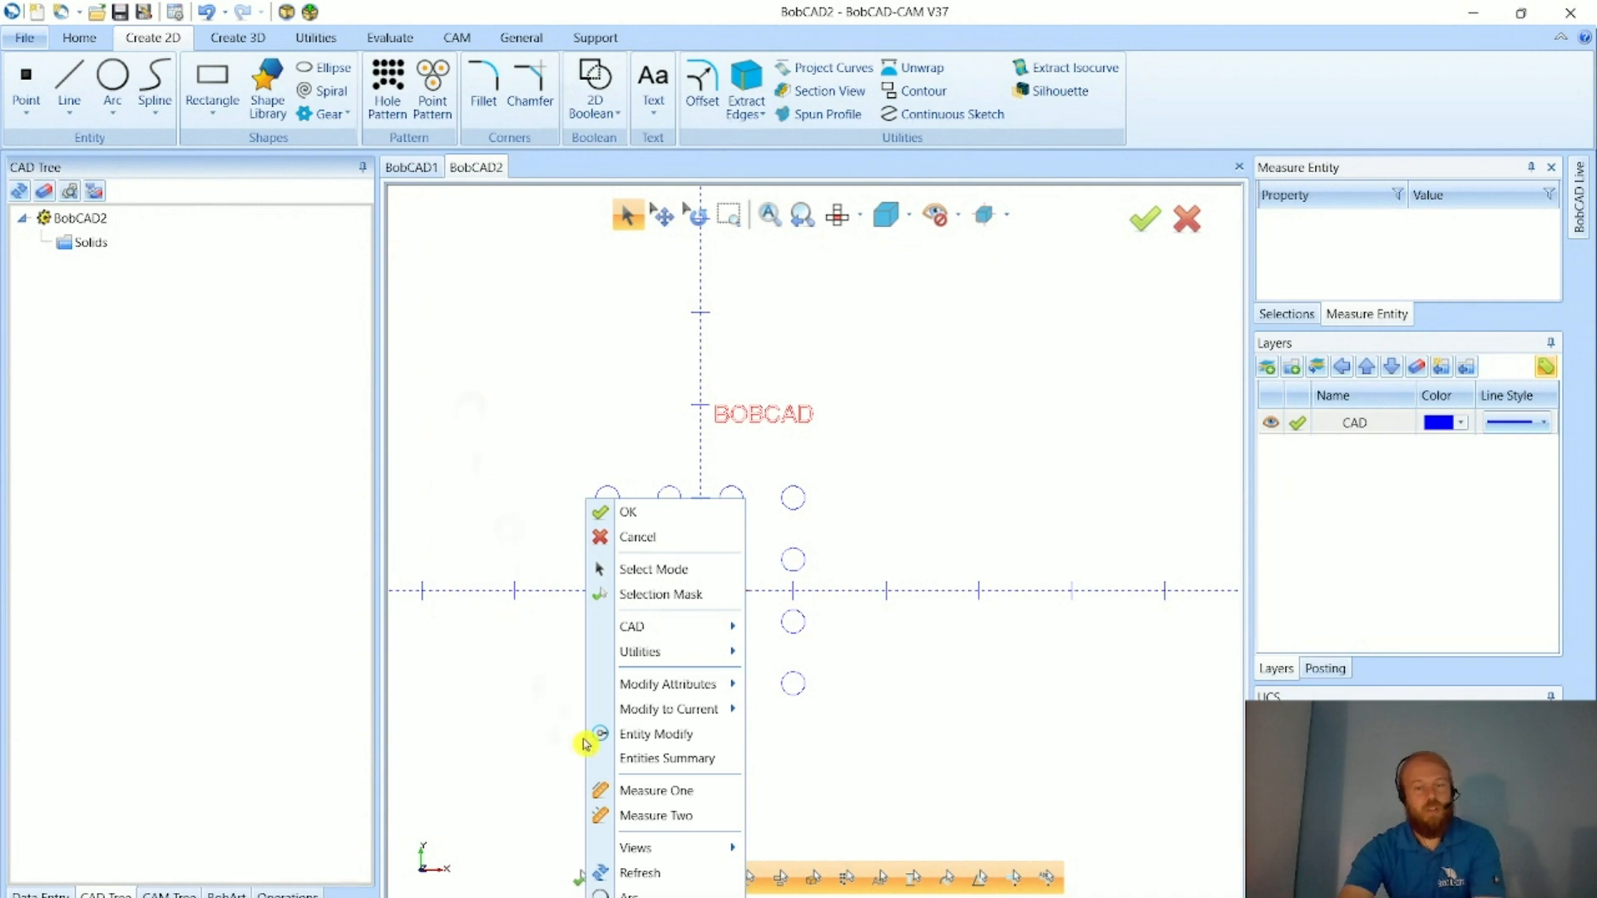
{"action": "left_click", "coordinate": [725, 764]}
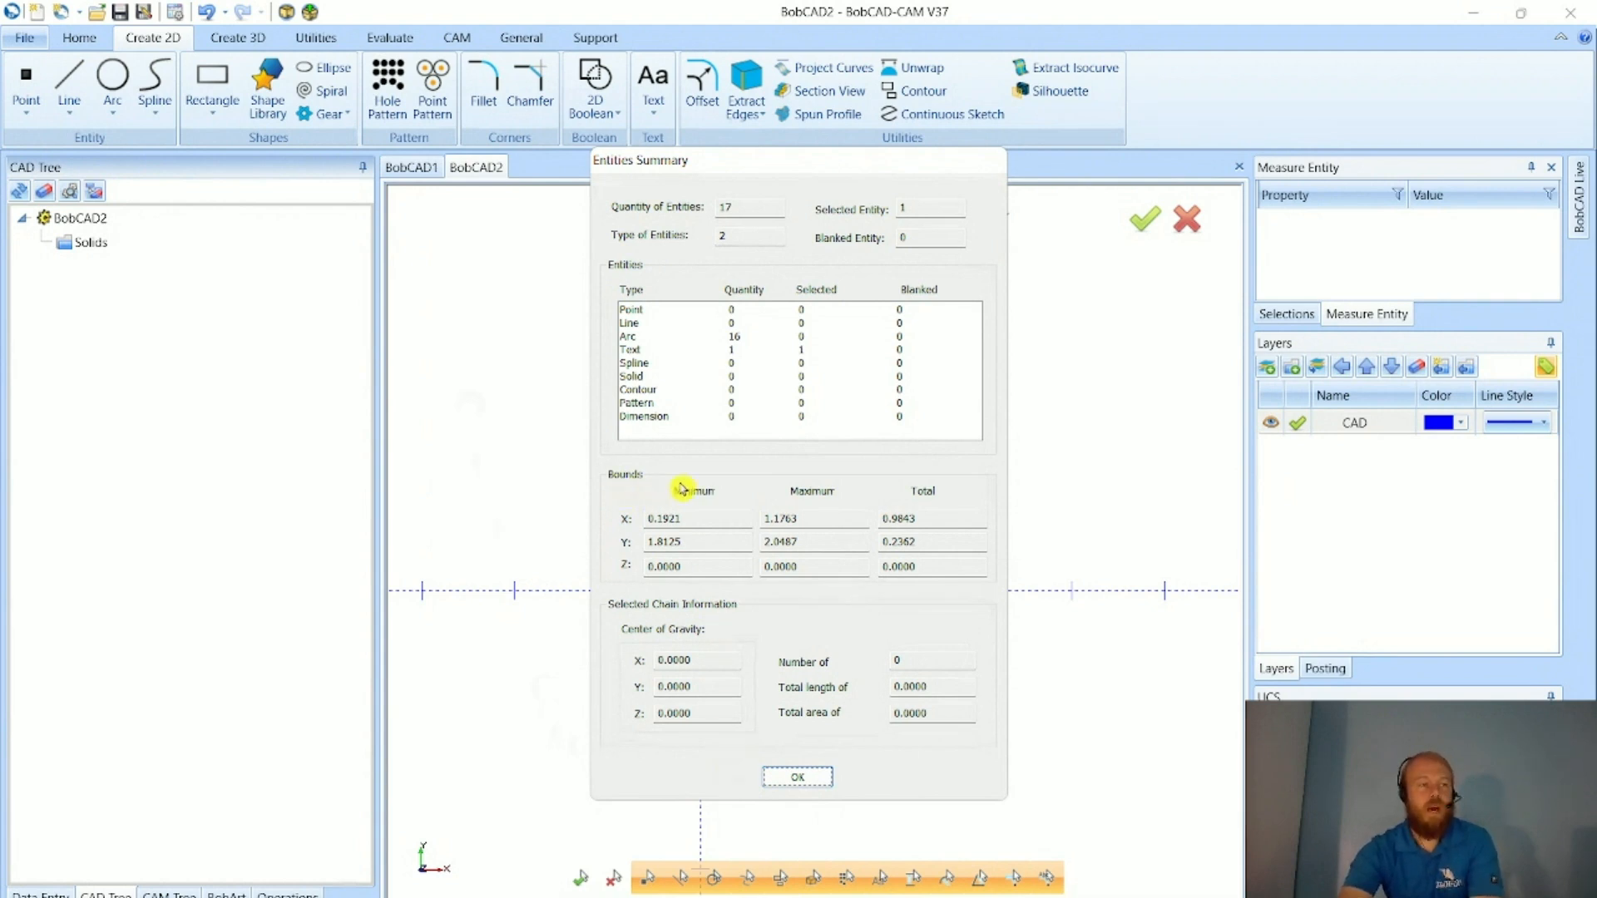
{"action": "double_click", "coordinate": [882, 517]}
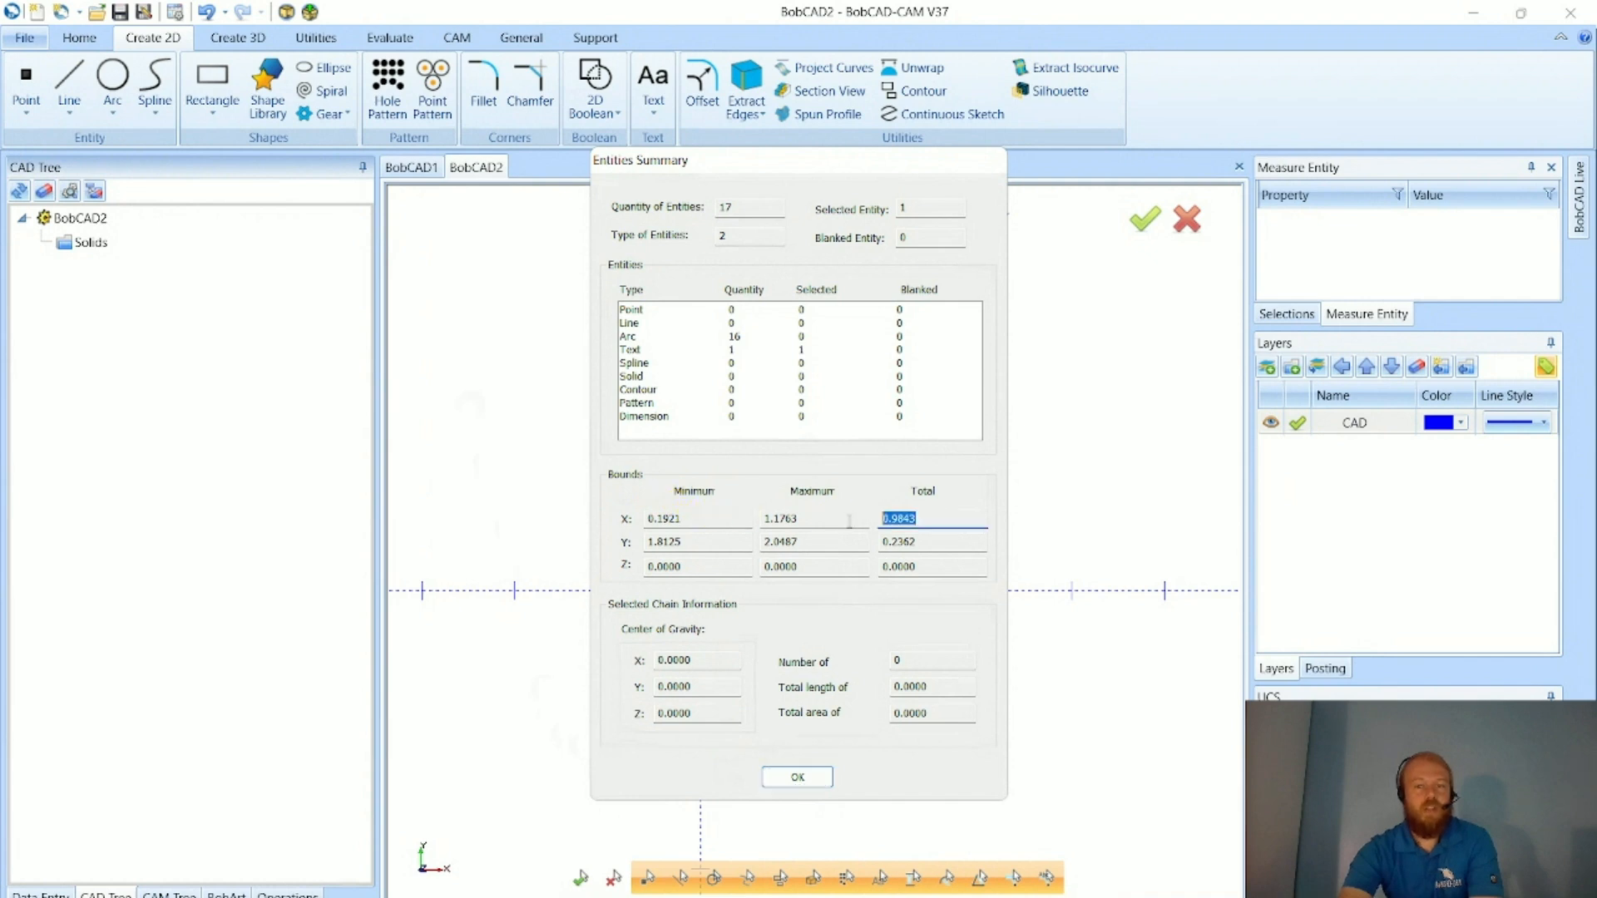
{"action": "double_click", "coordinate": [940, 542]}
{"action": "left_click", "coordinate": [897, 550]}
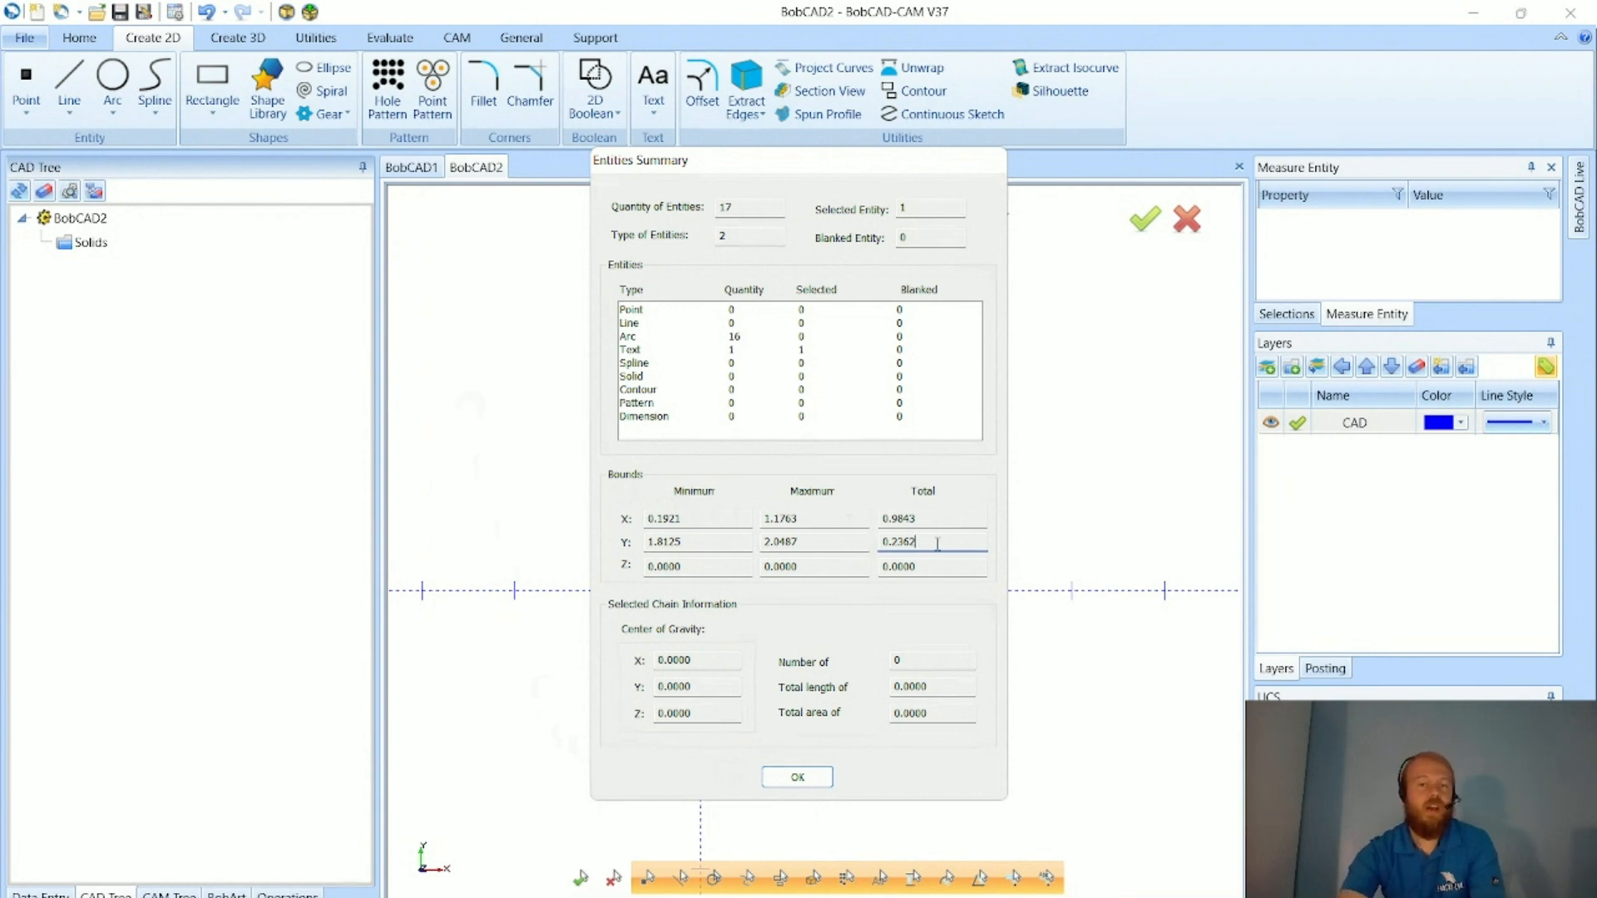
{"action": "left_click", "coordinate": [797, 777]}
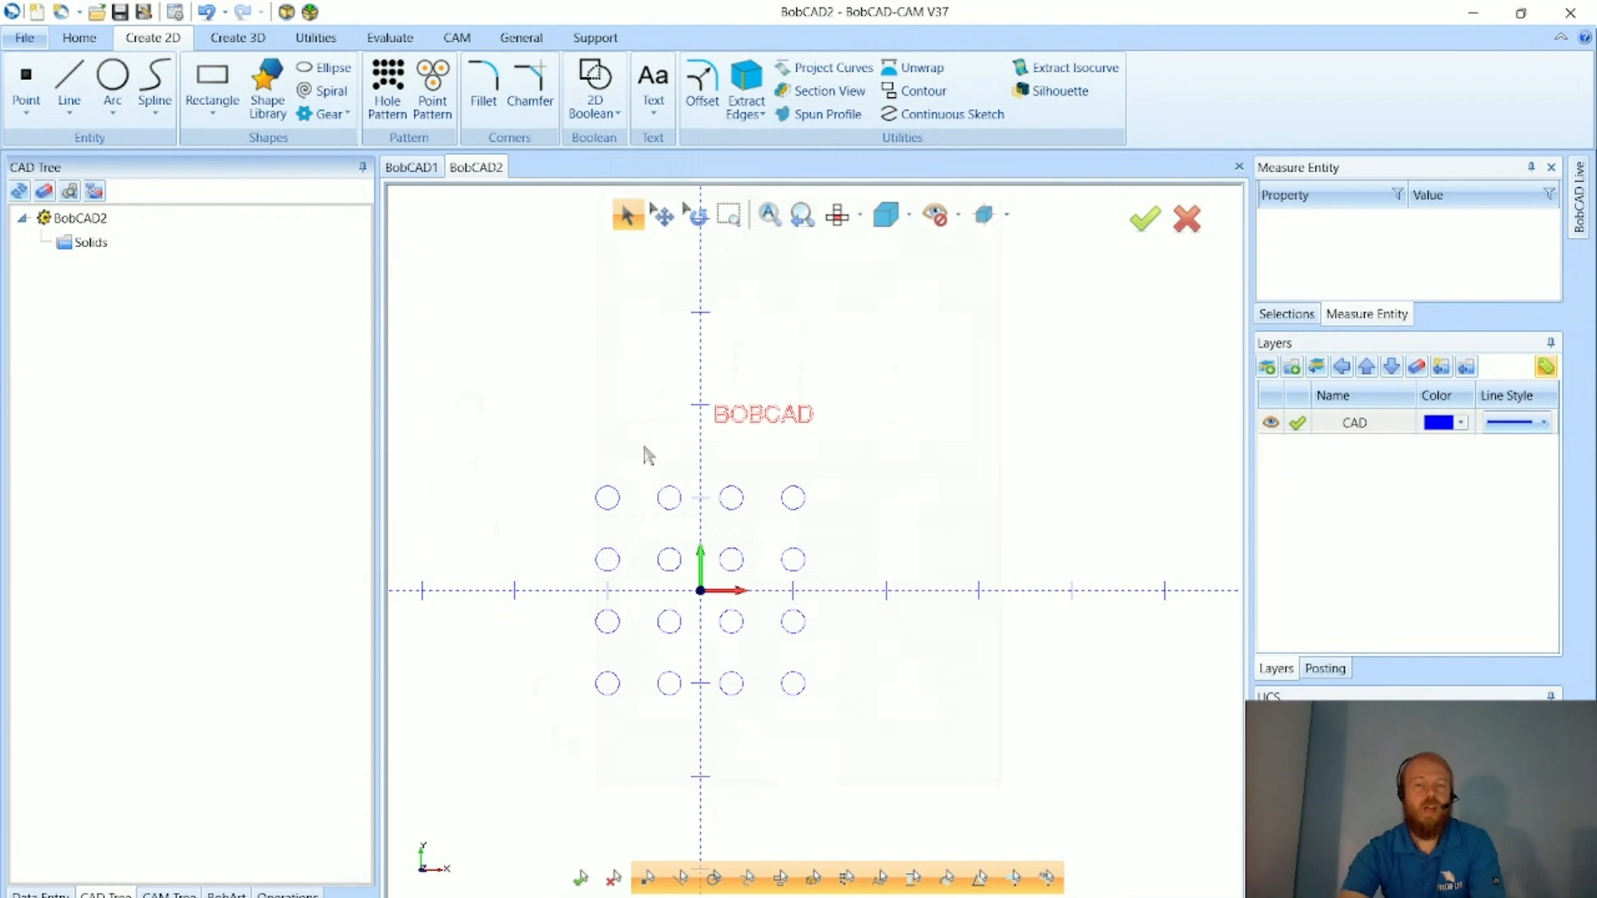
- Clear the selection and review the whole drawing's entity quantities and total X and Y bounds in the Entities Summary
{"action": "right_click", "coordinate": [648, 453]}
{"action": "left_click", "coordinate": [844, 582]}
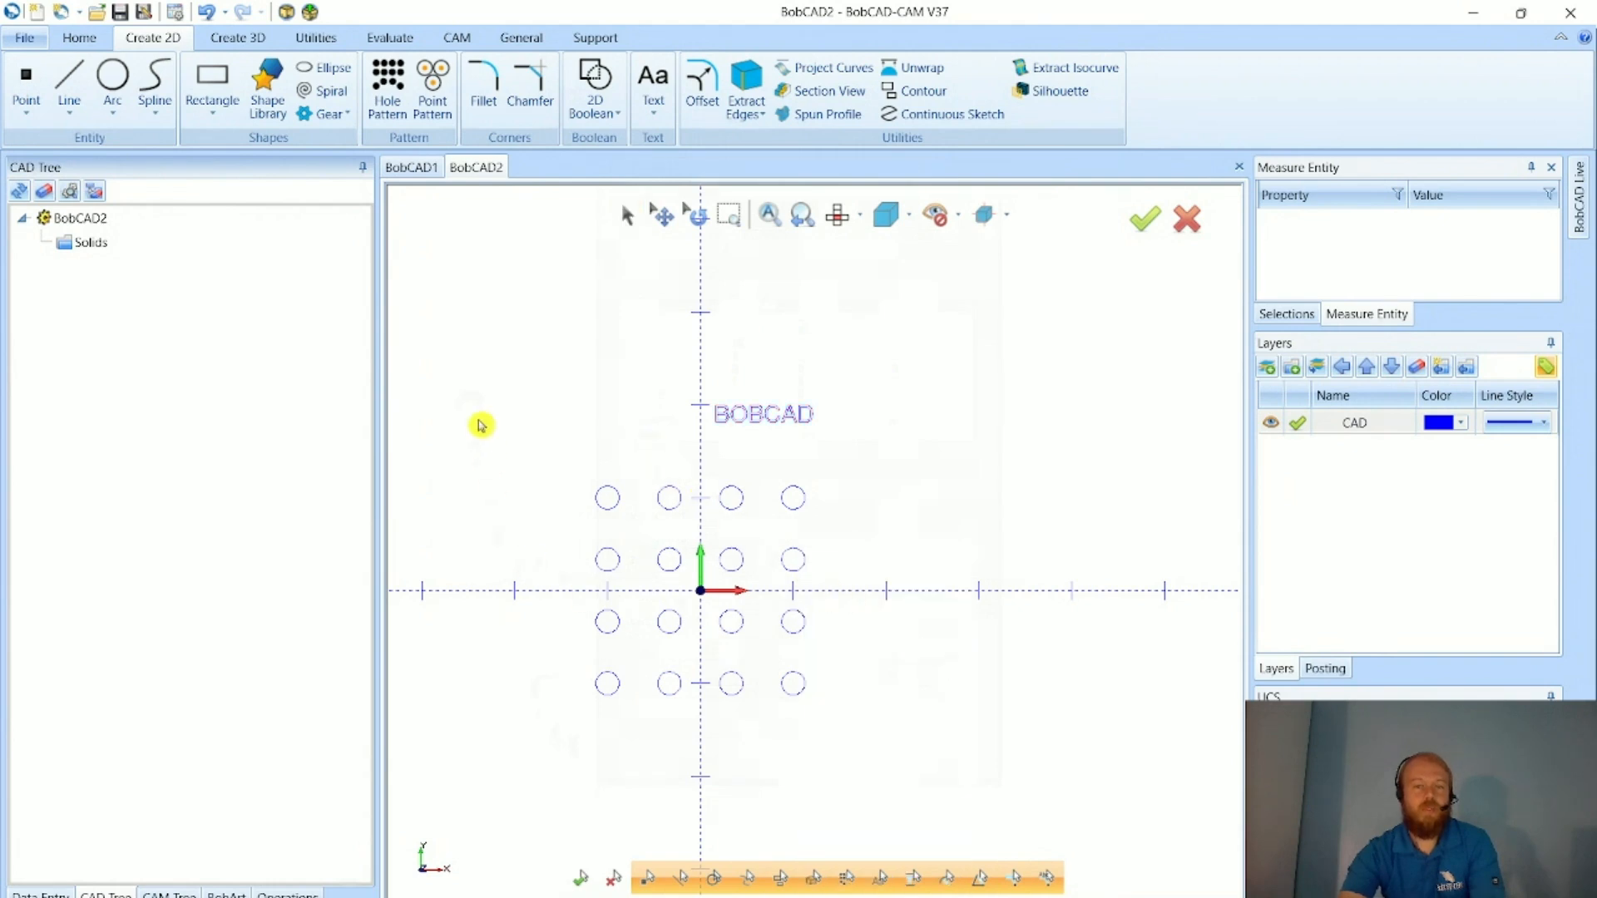
{"action": "right_click", "coordinate": [493, 361]}
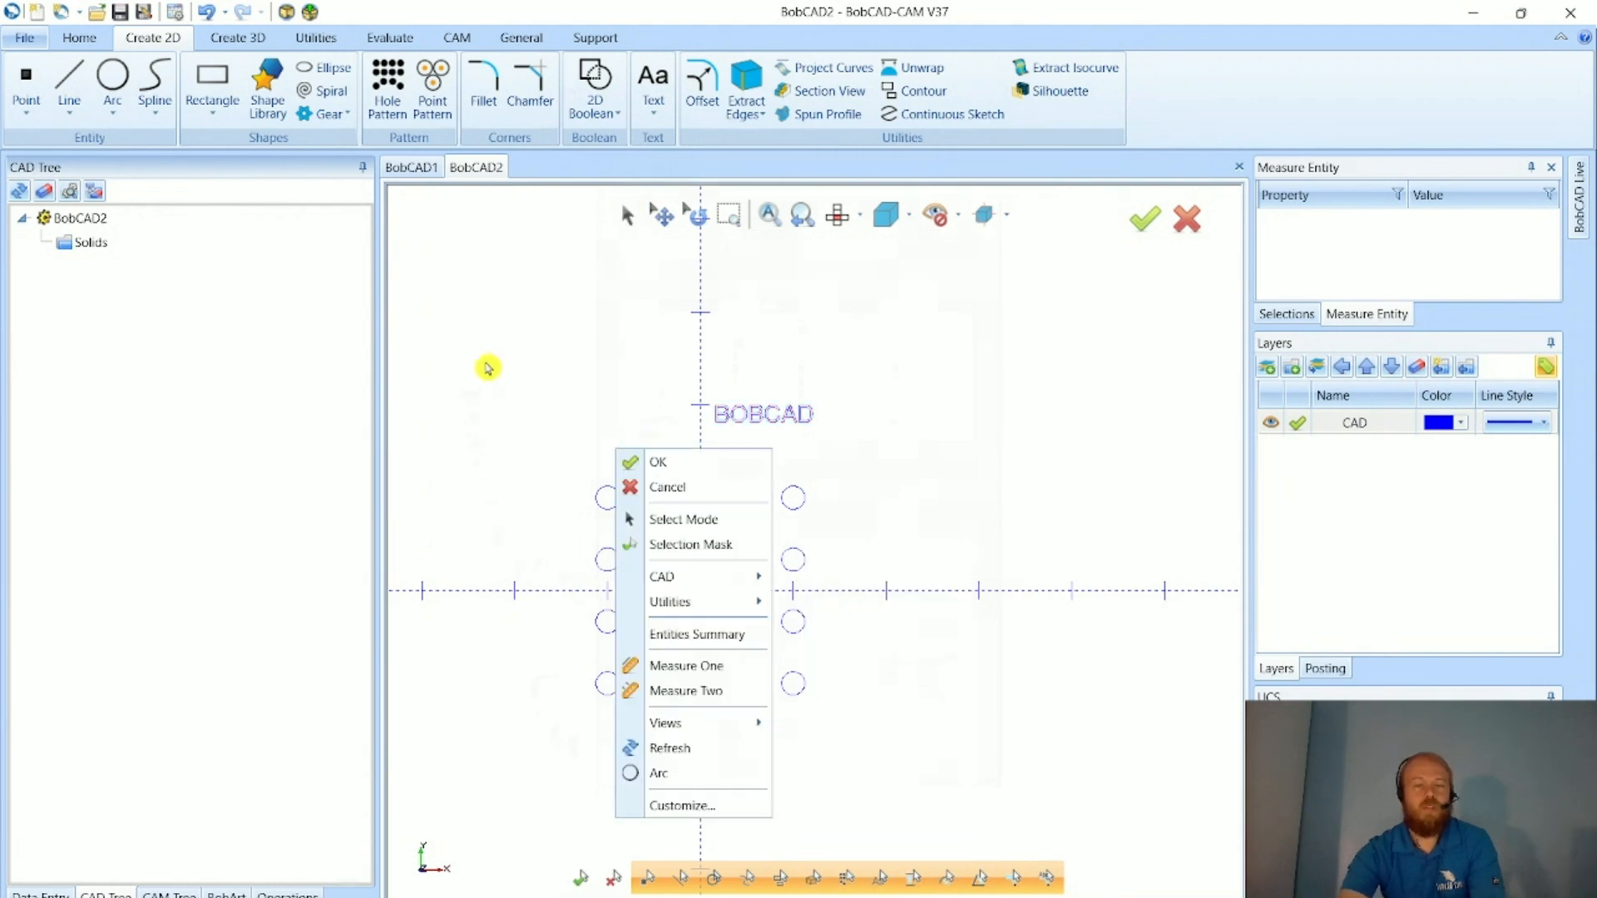
{"action": "left_click", "coordinate": [669, 636]}
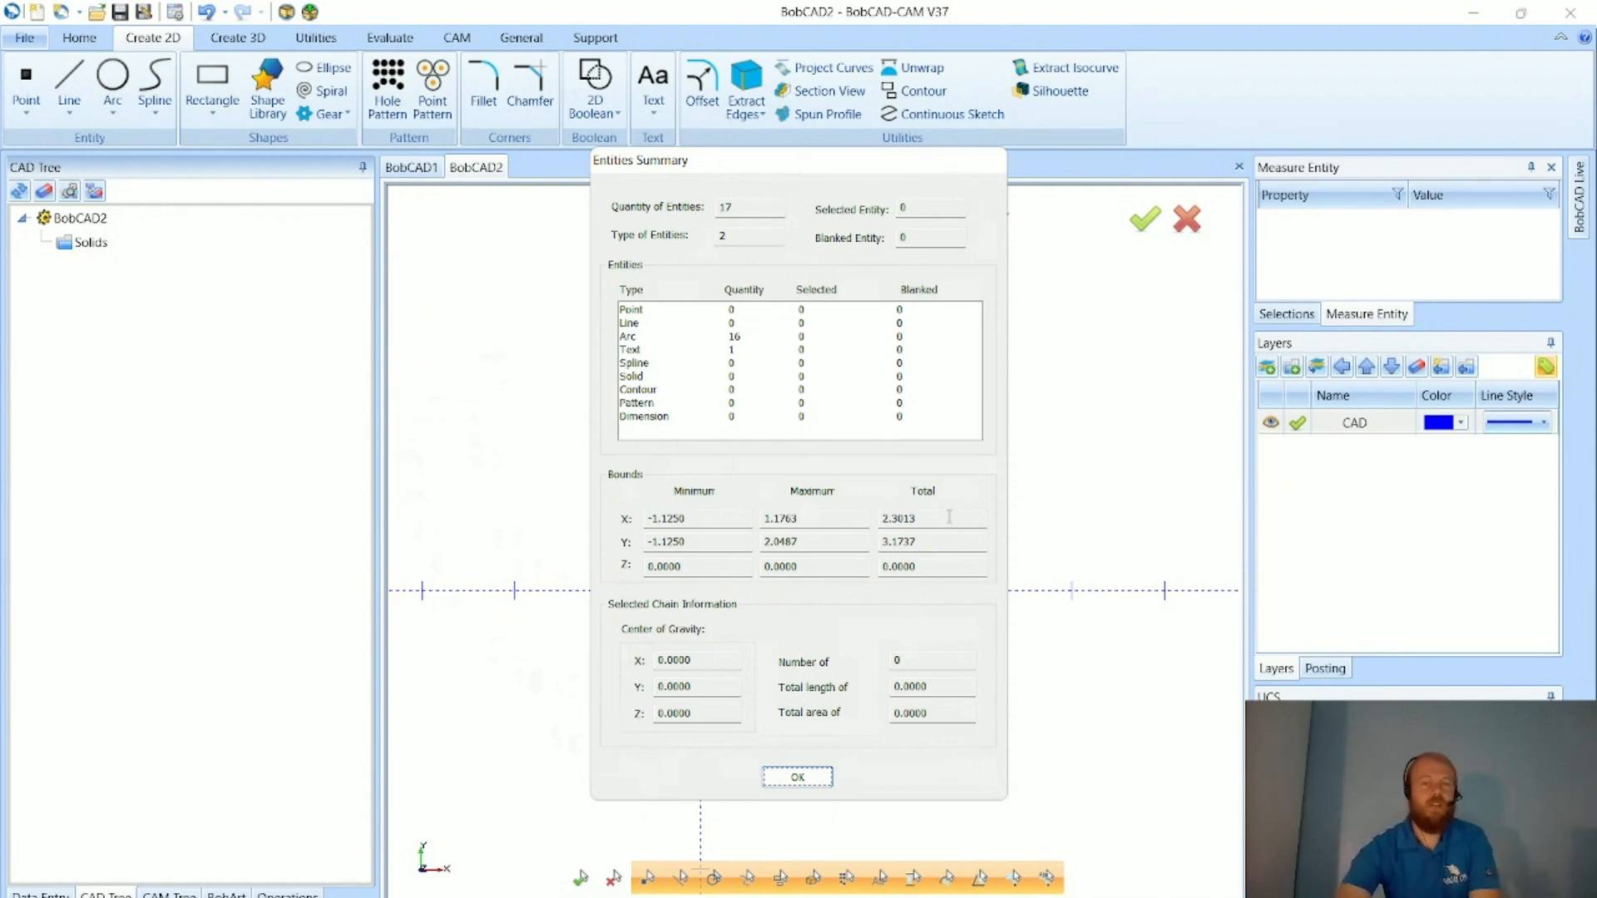
{"action": "double_click", "coordinate": [949, 517]}
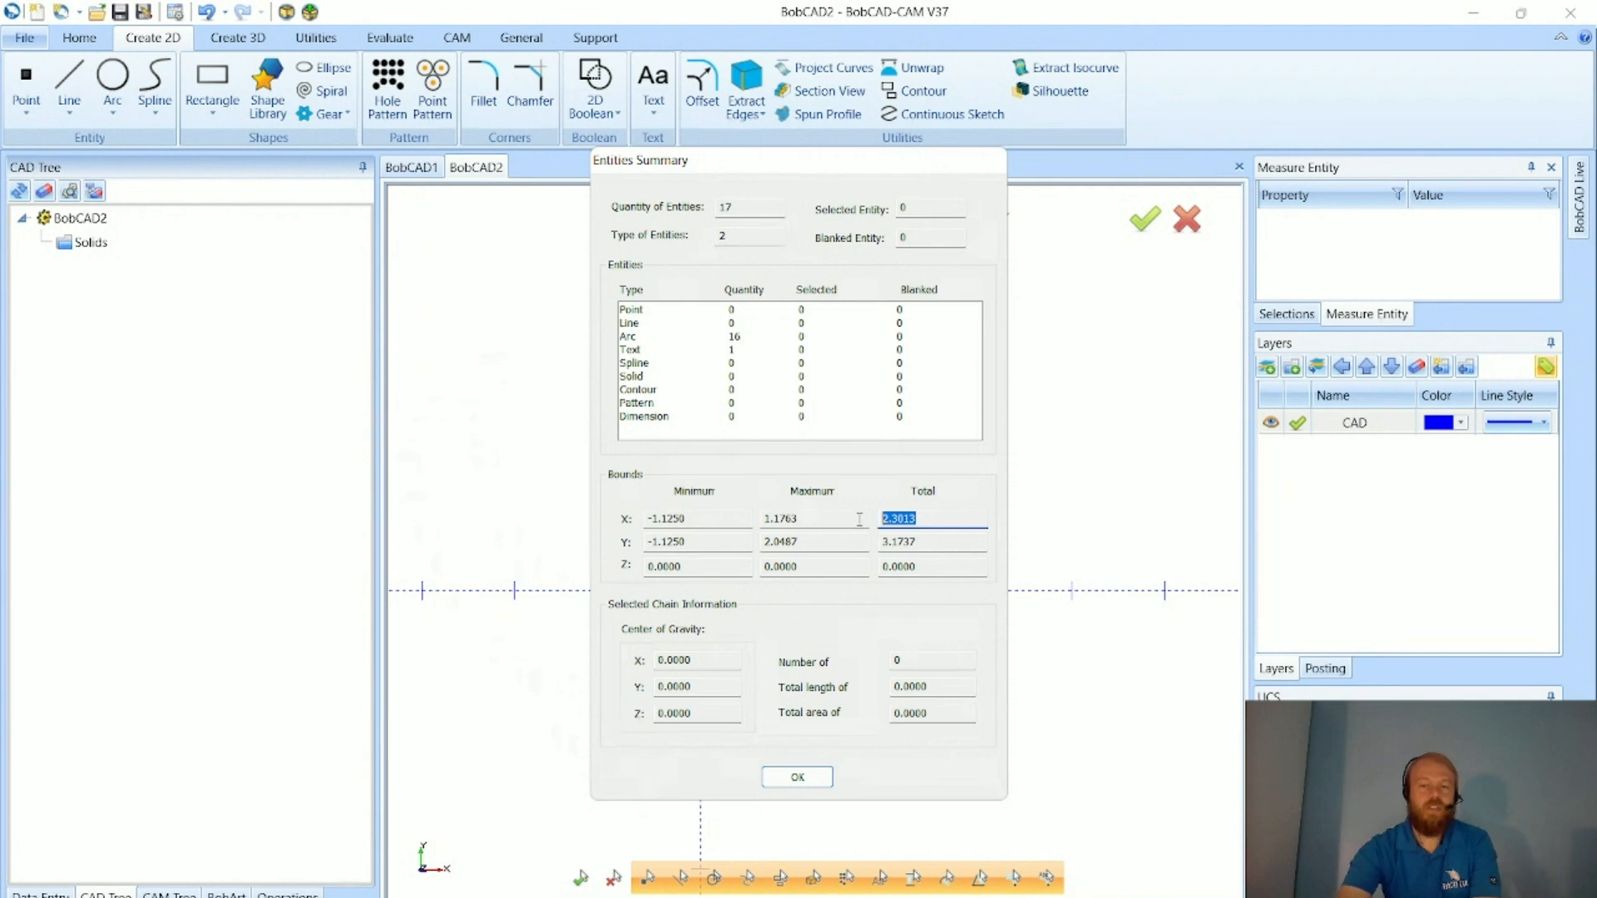
{"action": "left_click_drag", "start_coordinate": [737, 163], "coordinate": [1118, 182]}
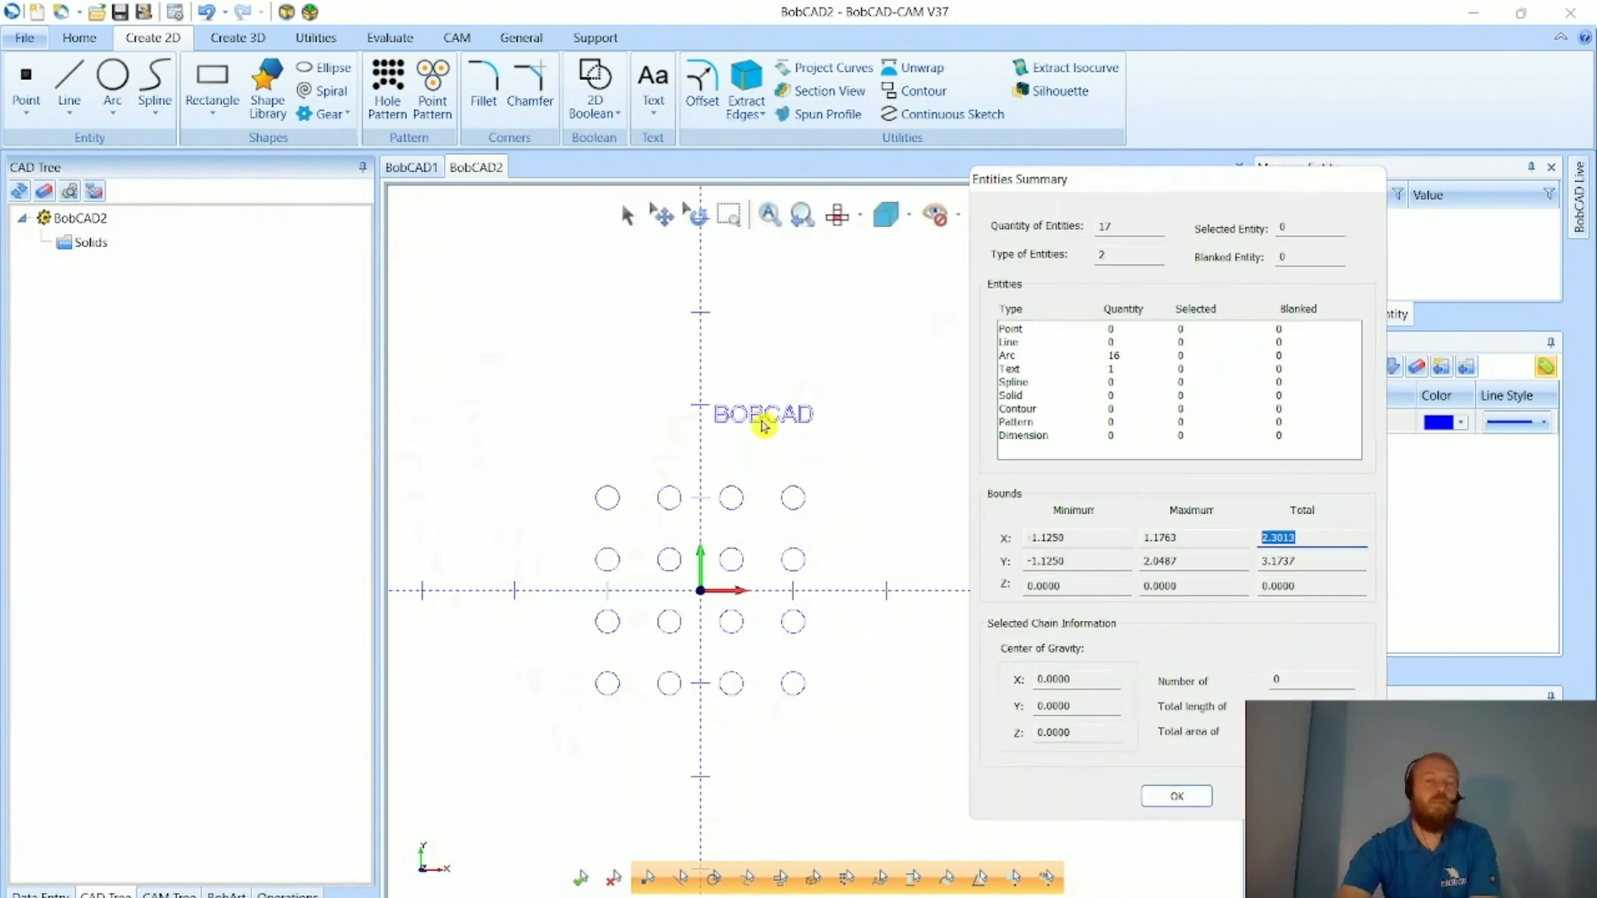
{"action": "double_click", "coordinate": [1300, 561]}
{"action": "left_click_drag", "start_coordinate": [1252, 571], "coordinate": [1312, 567]}
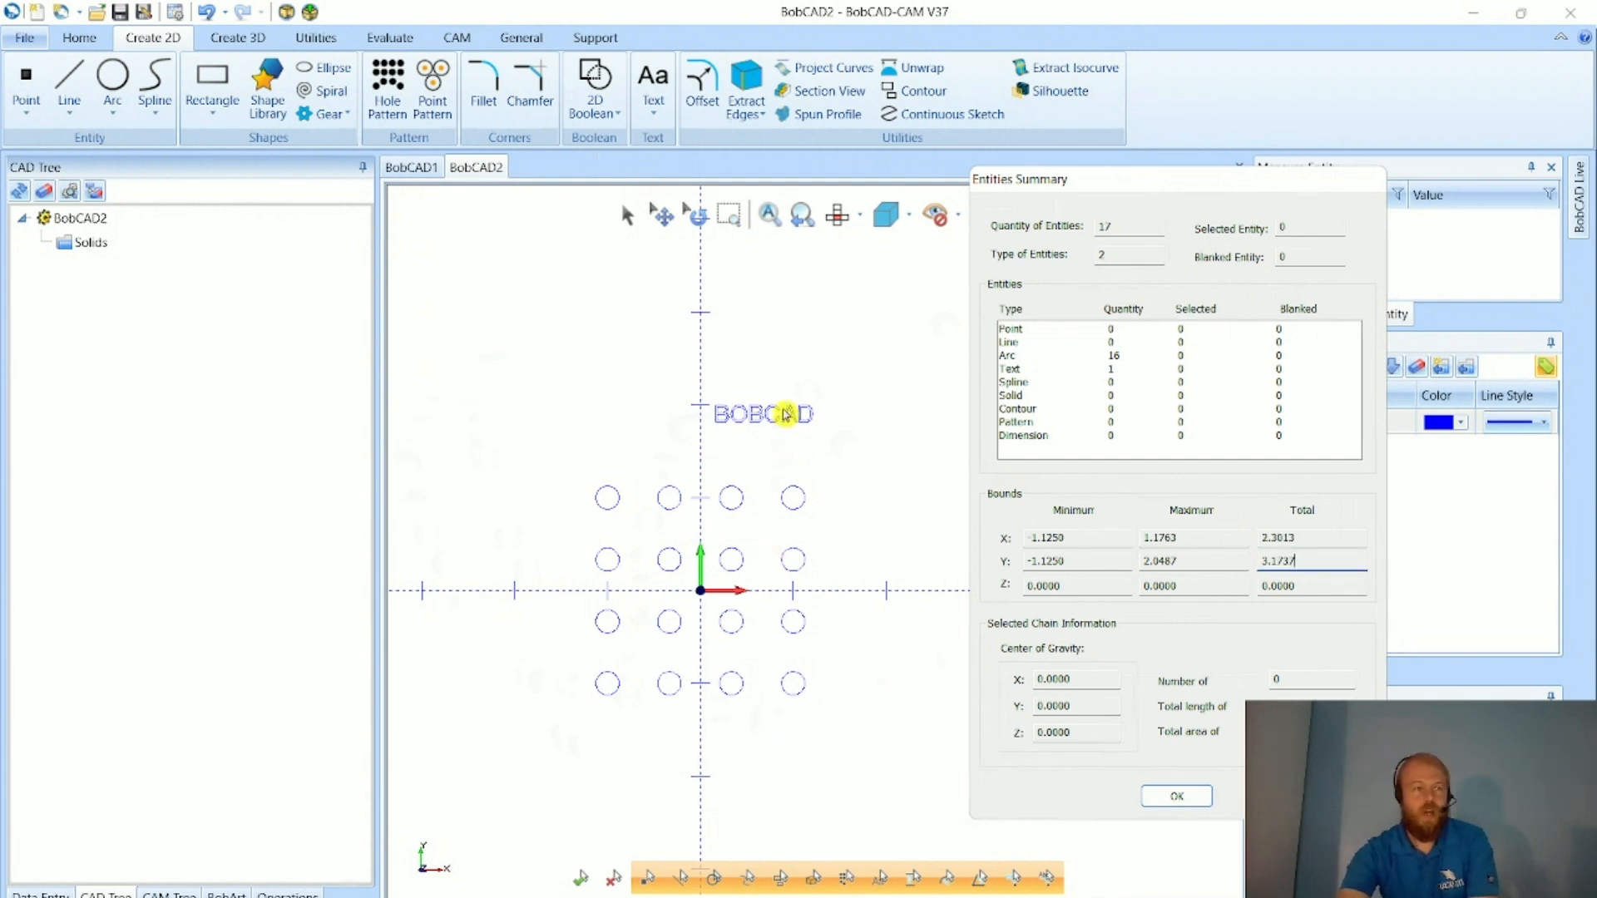
{"action": "left_click_drag", "start_coordinate": [1084, 188], "coordinate": [966, 190]}
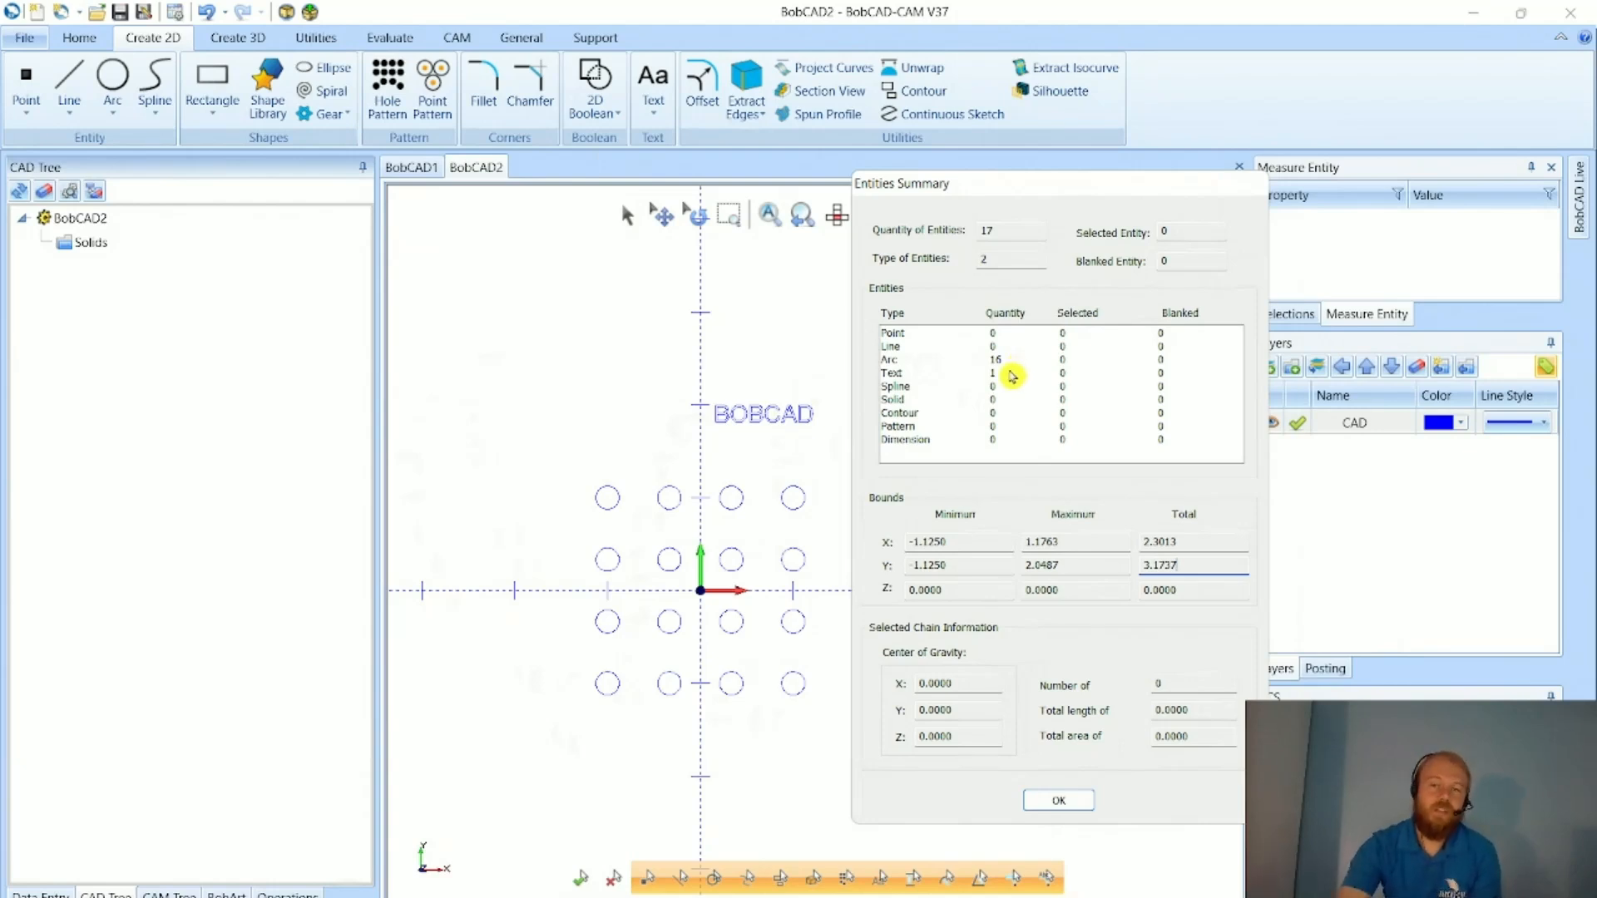
{"action": "left_click", "coordinate": [1080, 800]}
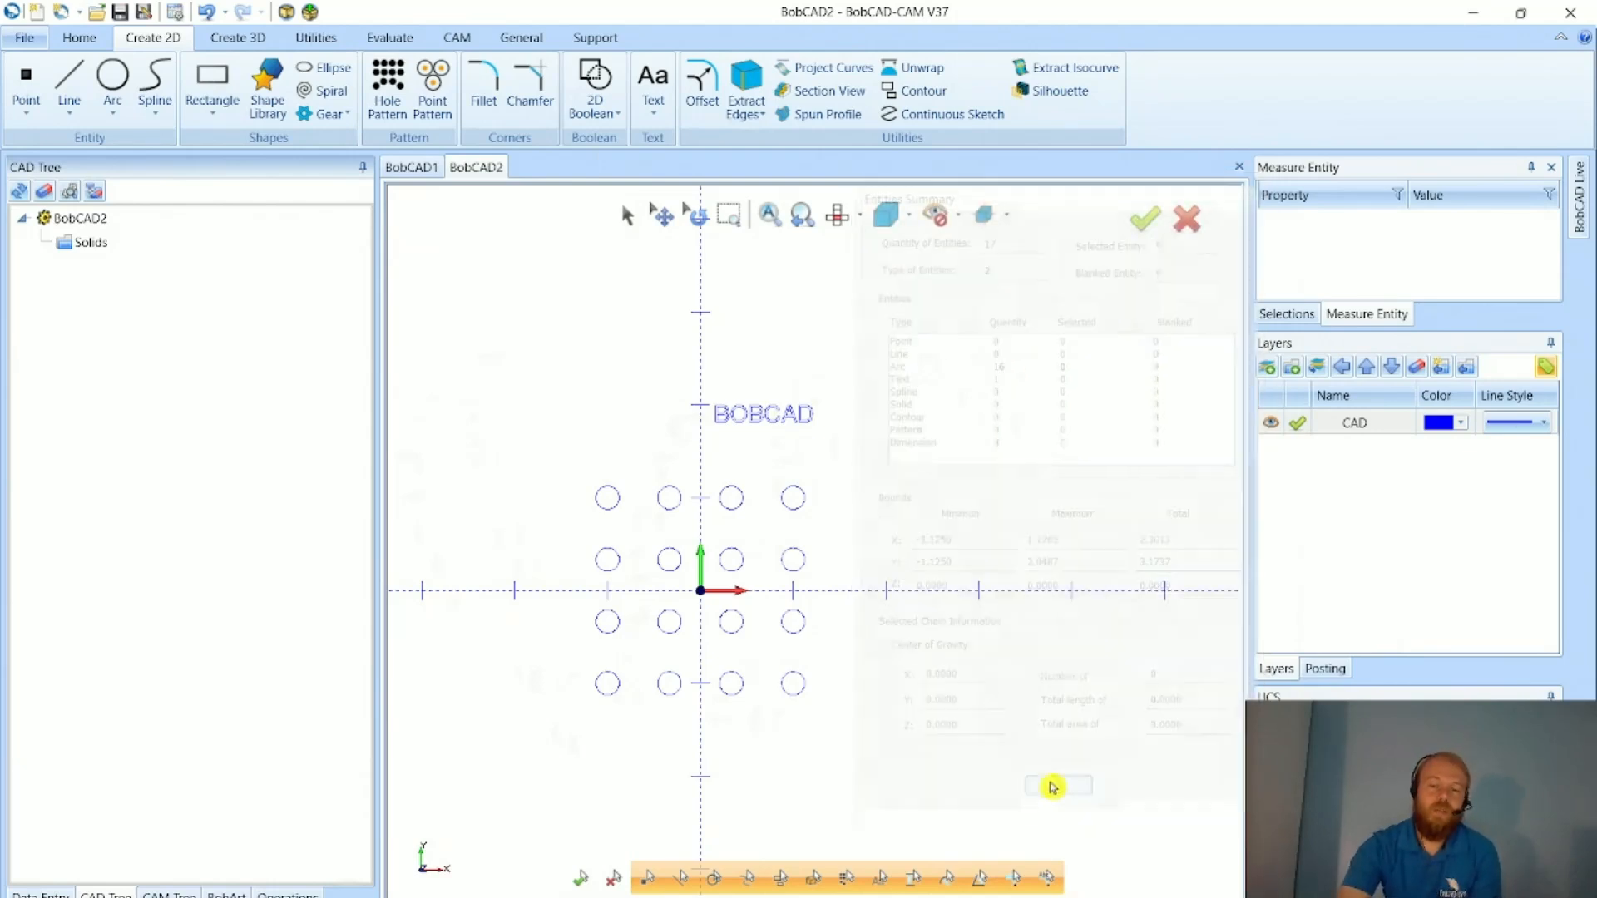
- Undo the BOBCAD text and recreate it with Vectorize enabled and its base point at X 0.8750, Y 2.0625, and leave Text
{"action": "left_click", "coordinate": [208, 15]}
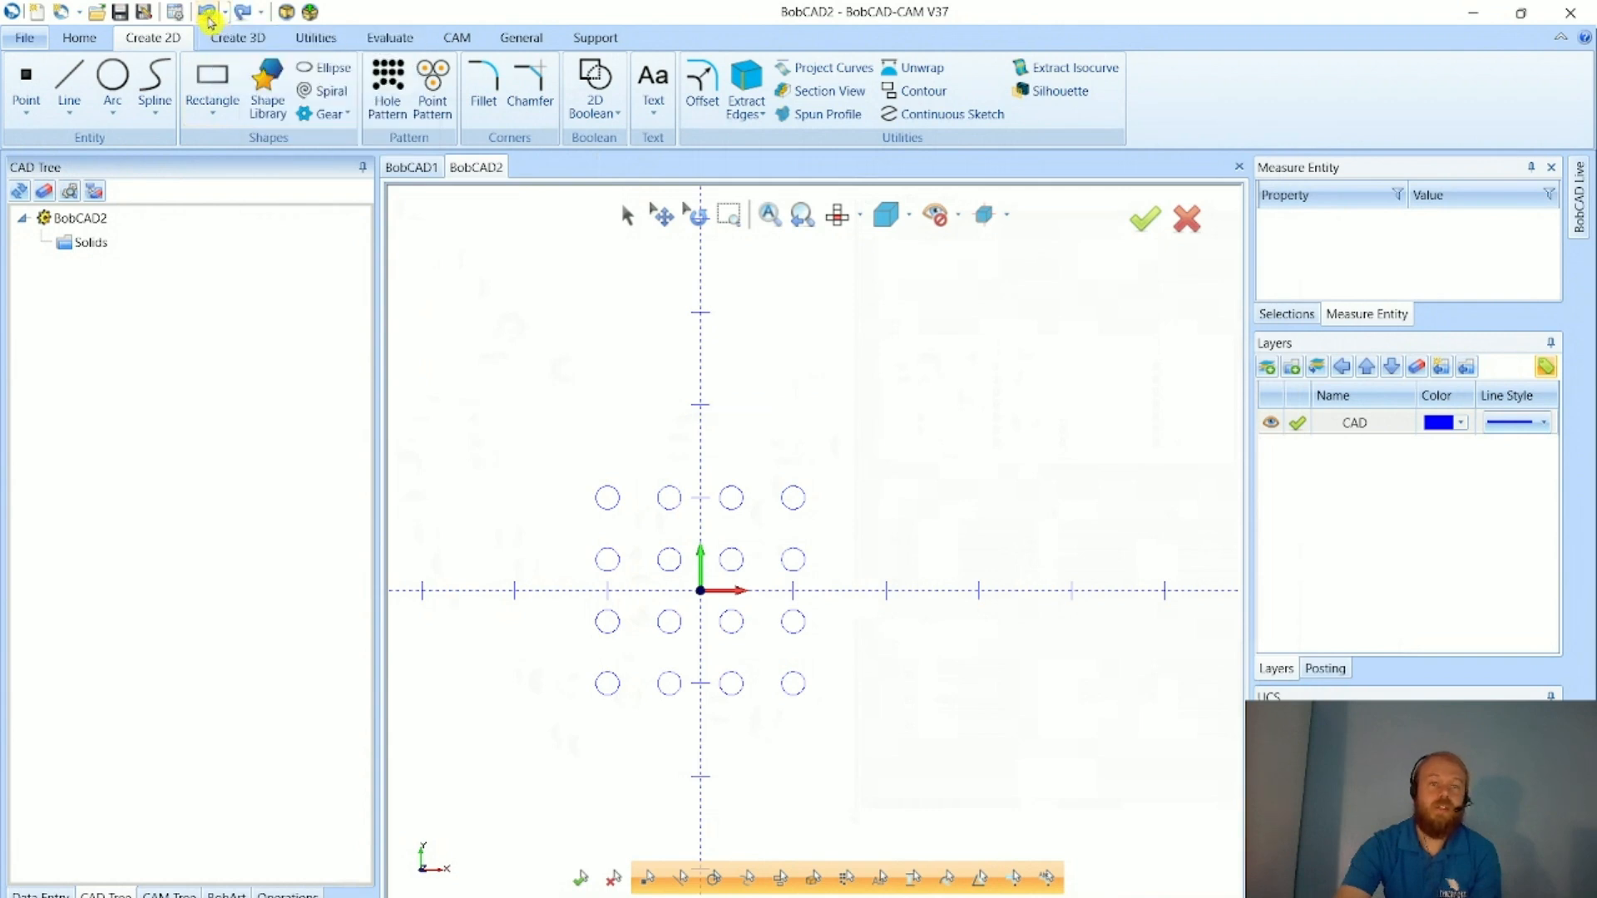
{"action": "left_click", "coordinate": [663, 79]}
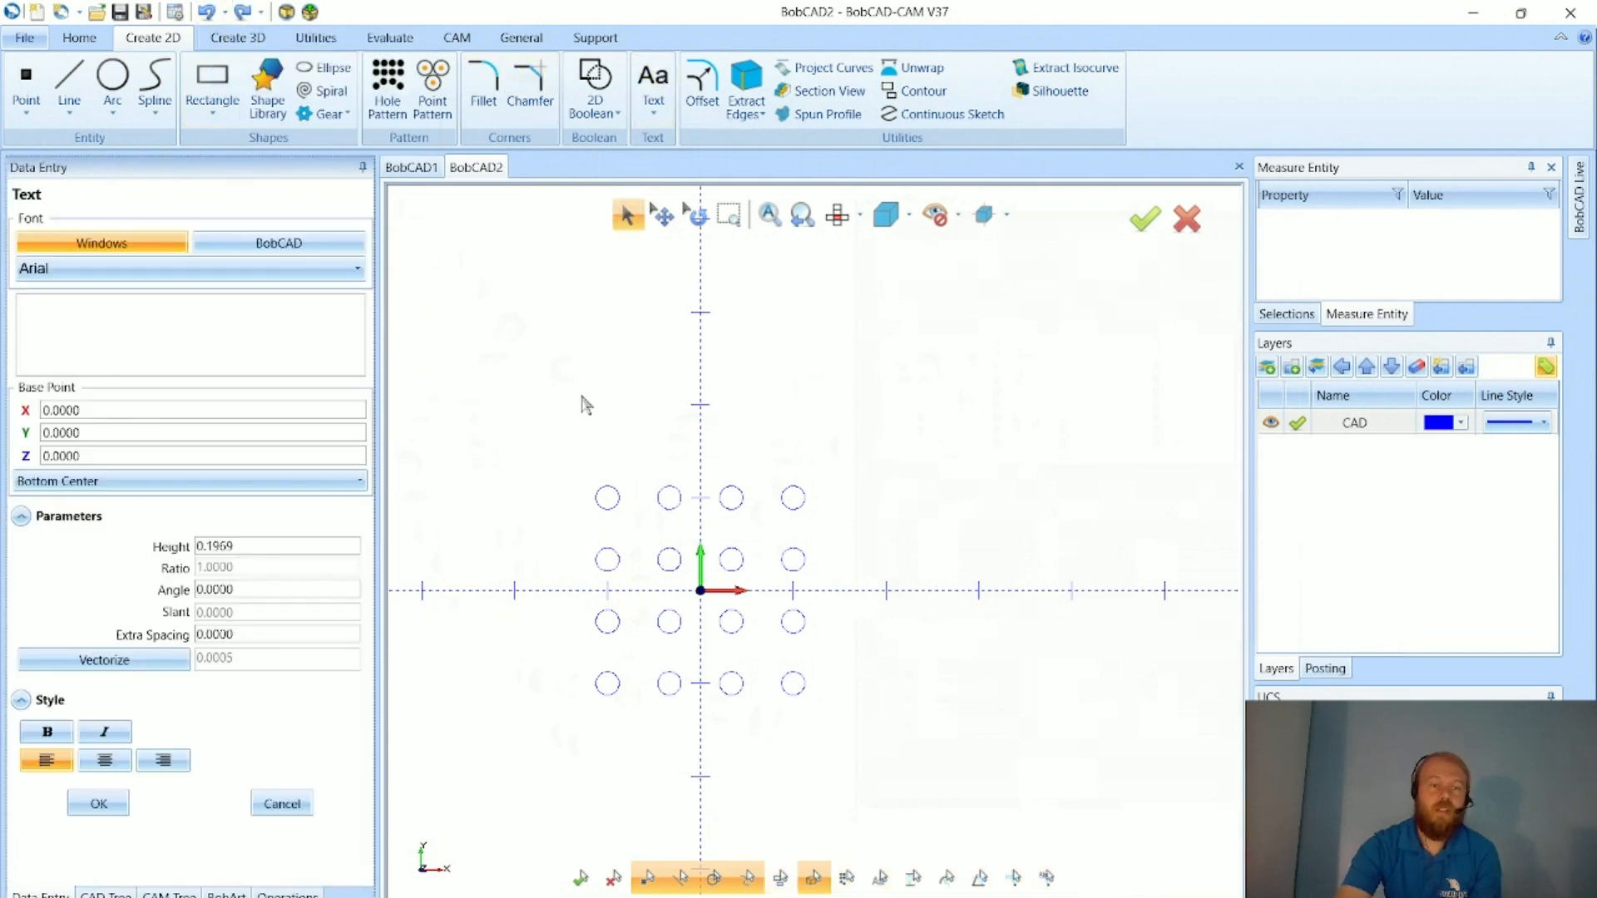
{"action": "left_click", "coordinate": [211, 342]}
{"action": "type", "text": "BOBCAD"}
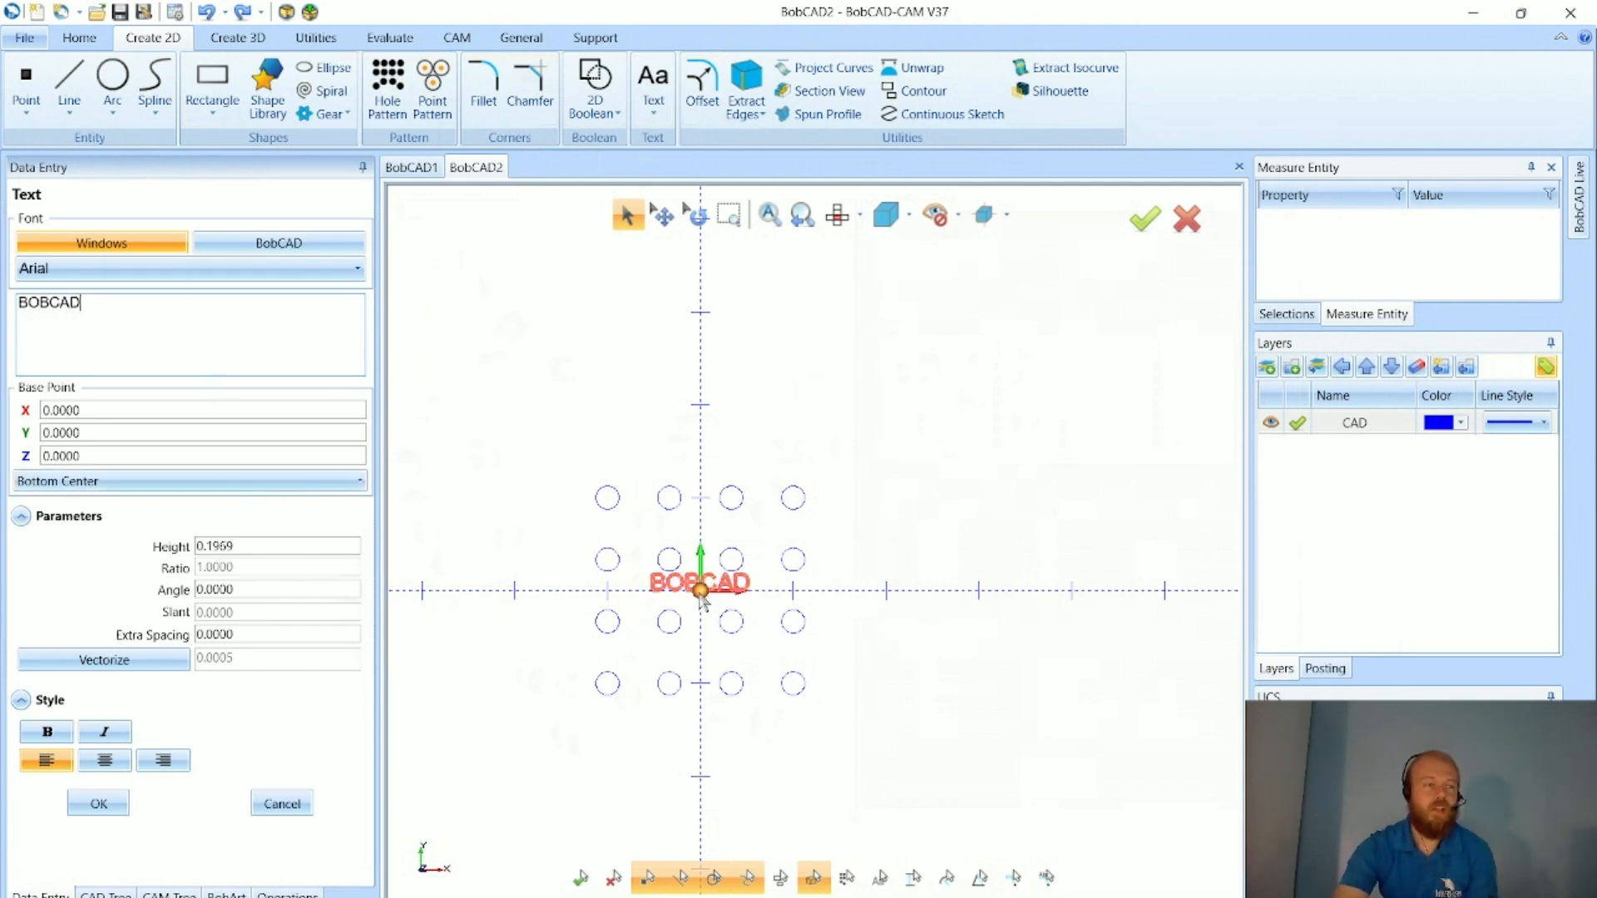
{"action": "left_click_drag", "start_coordinate": [699, 592], "coordinate": [783, 403]}
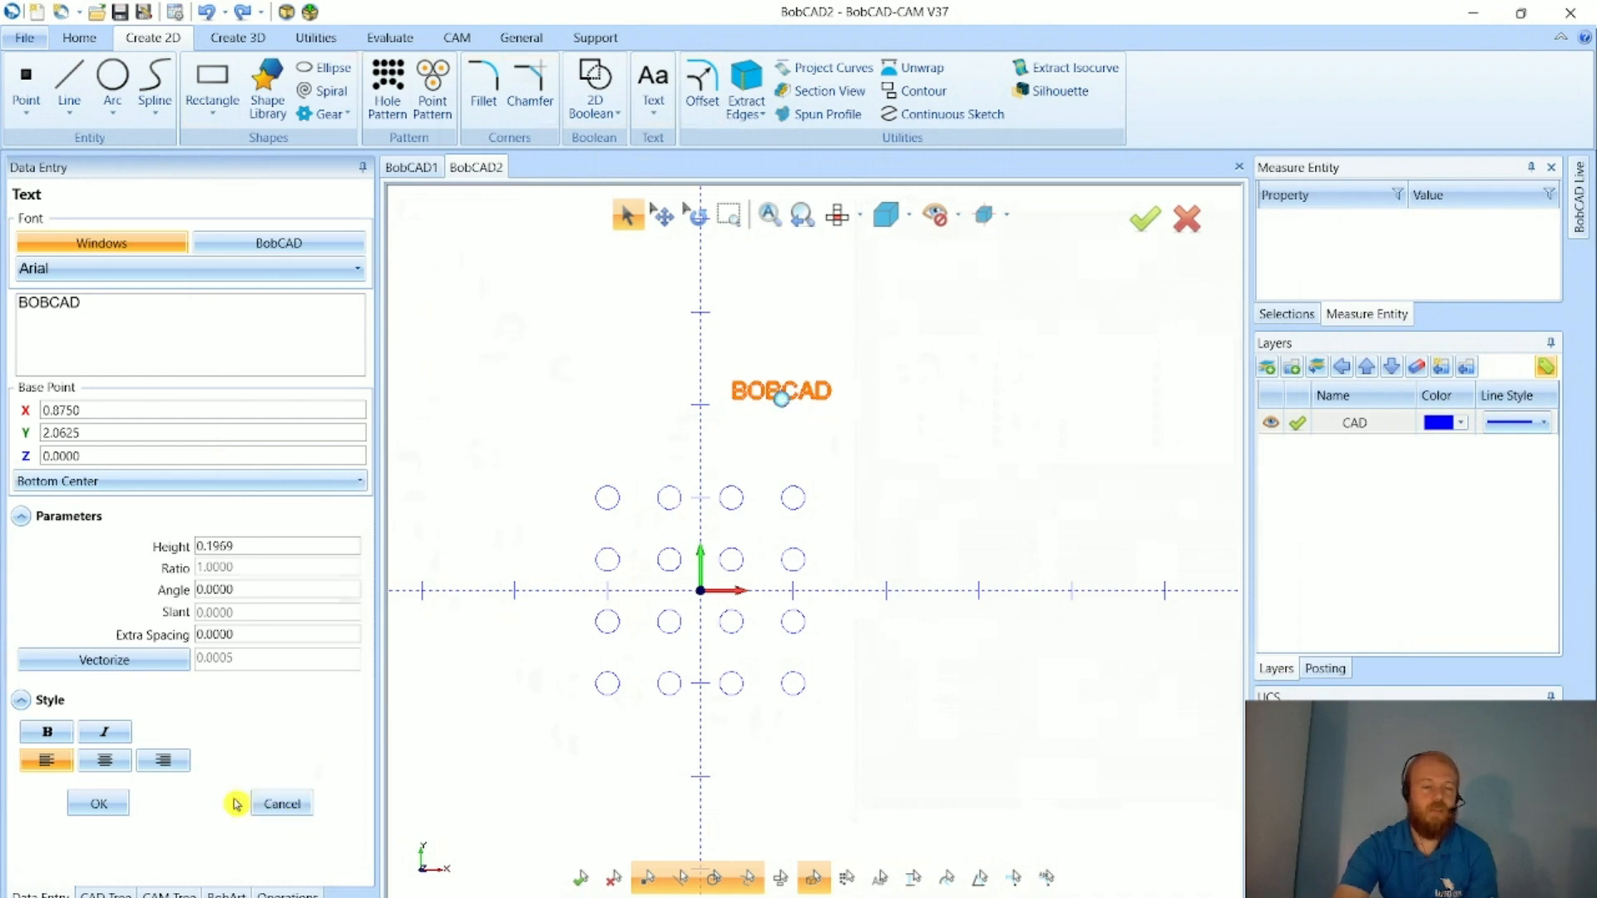
{"action": "left_click", "coordinate": [98, 663]}
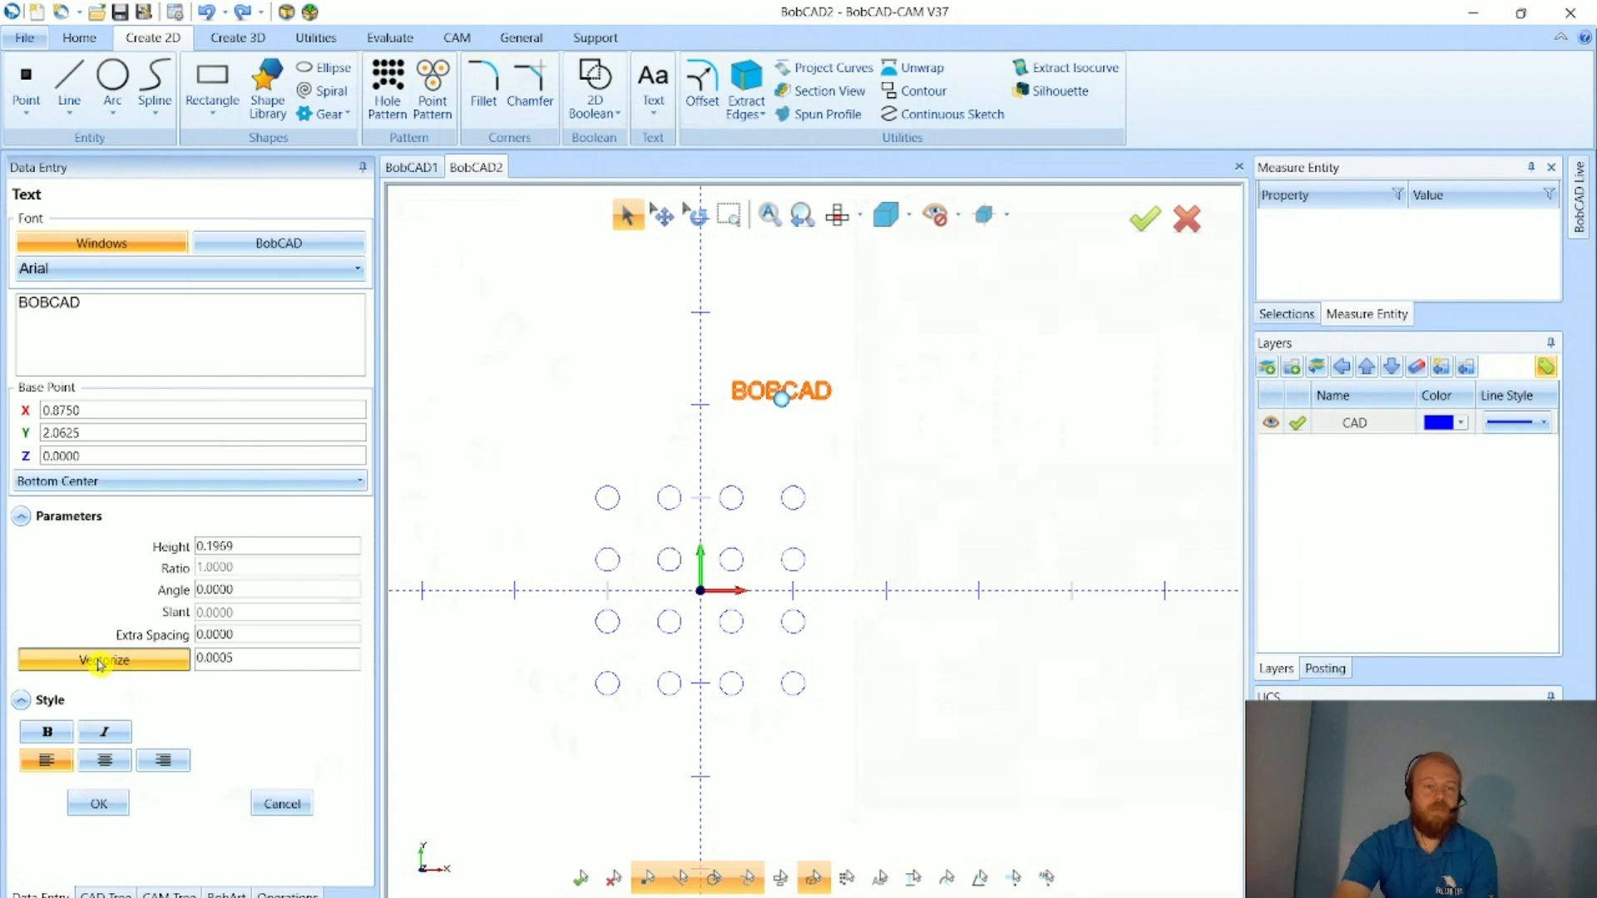
{"action": "left_click", "coordinate": [101, 803]}
{"action": "left_click", "coordinate": [283, 803]}
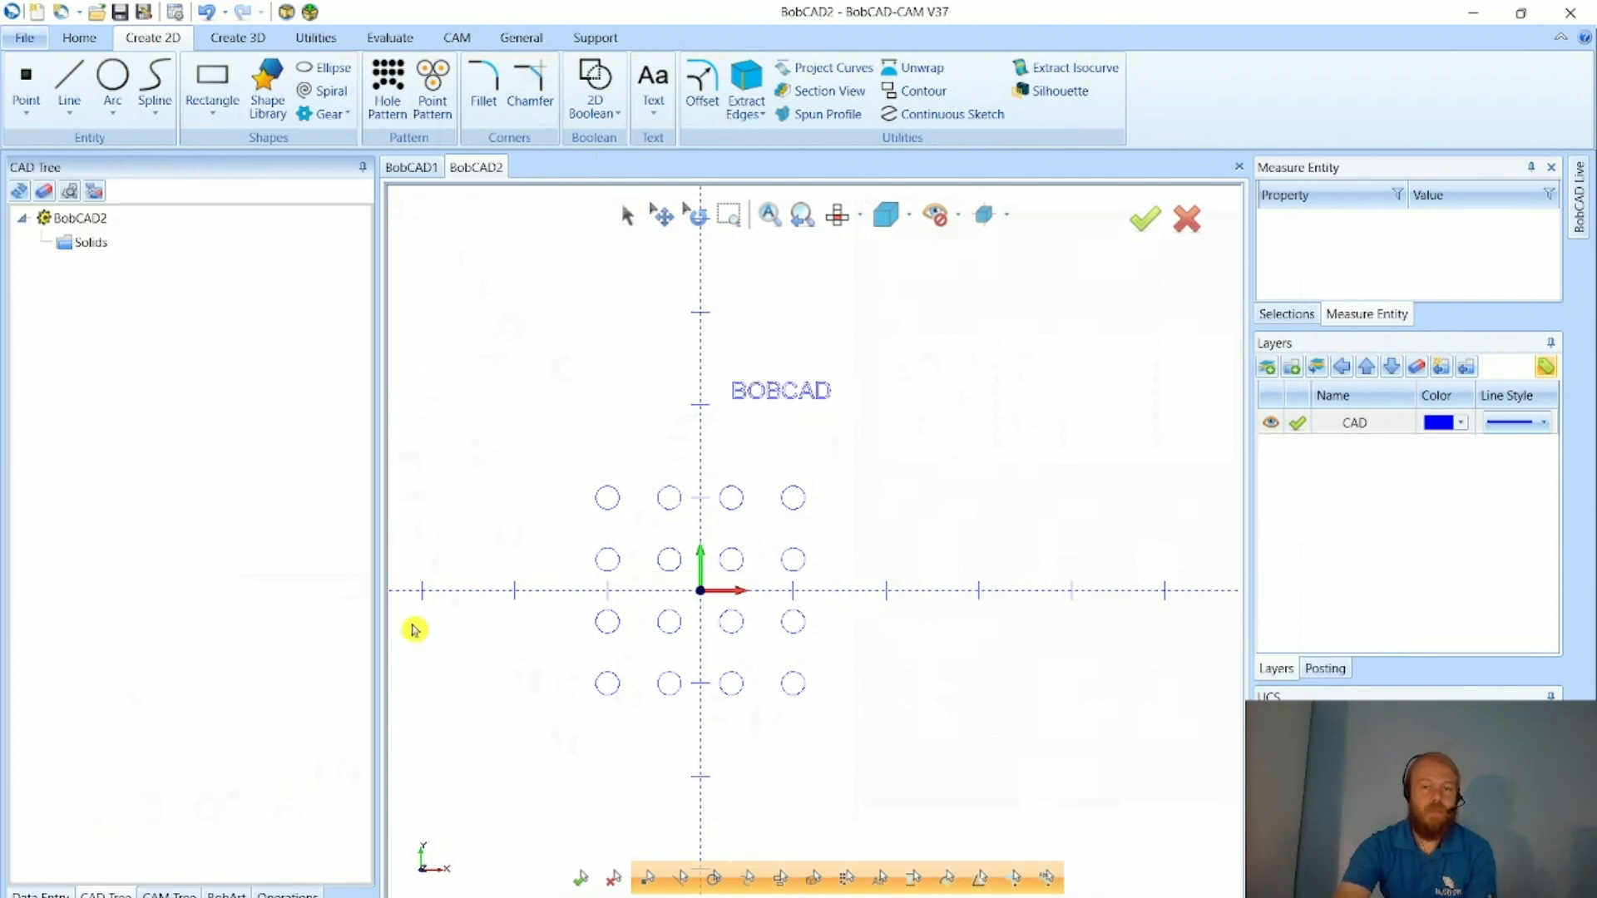
- Check the entity types of the vectorized text in the Entities Summary and inspect its letter outlines up close
{"action": "right_click", "coordinate": [496, 434]}
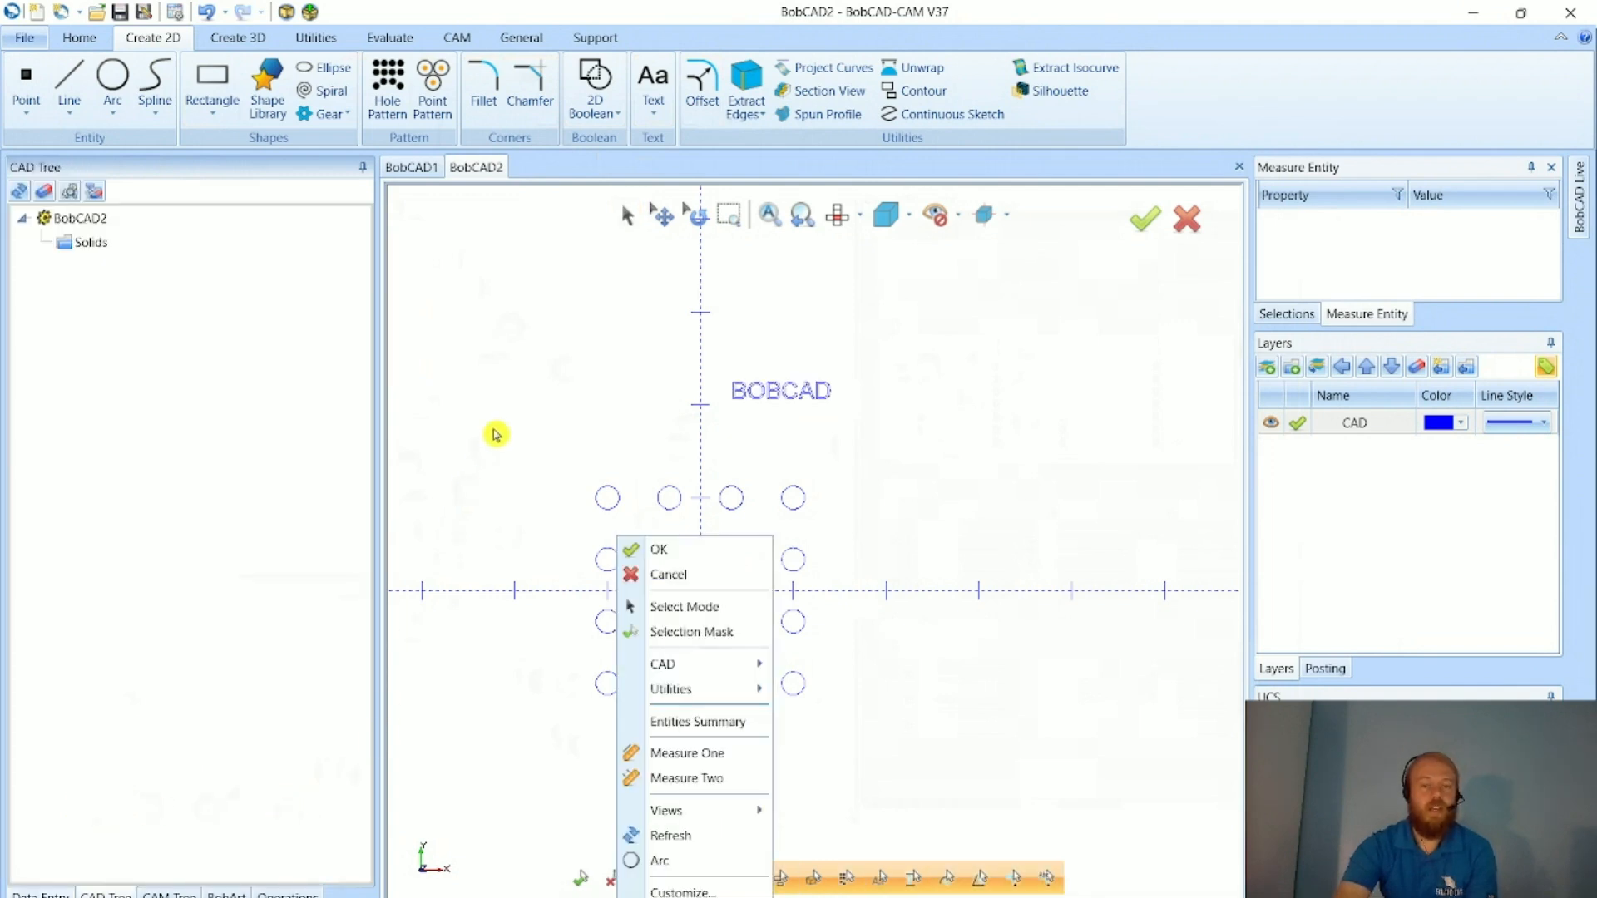
{"action": "left_click", "coordinate": [684, 722]}
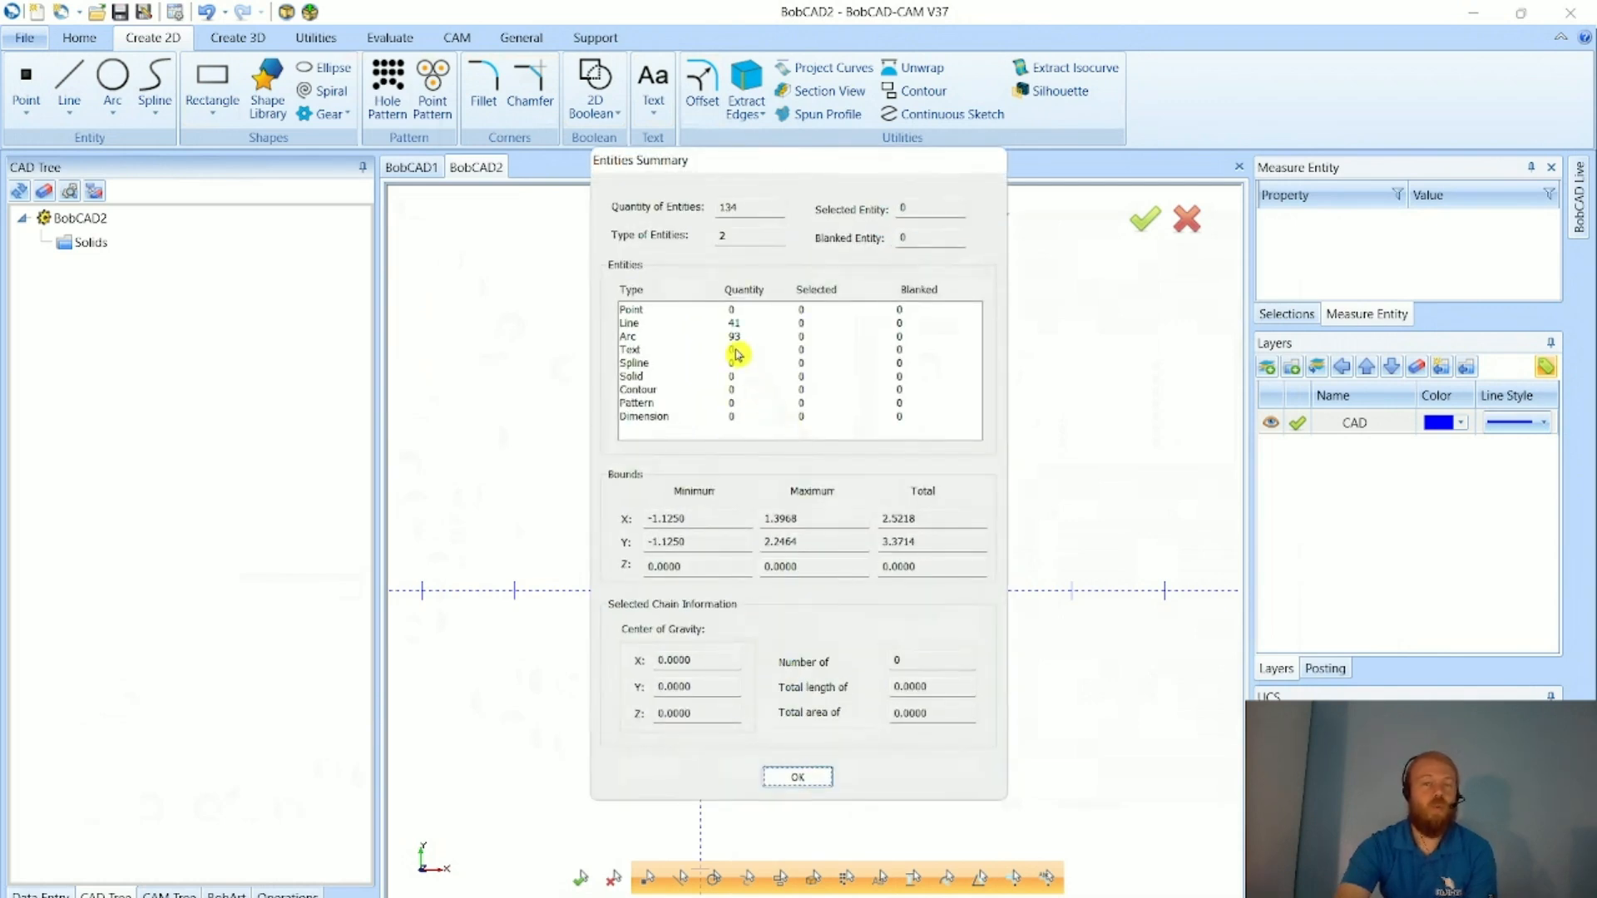
{"action": "left_click", "coordinate": [772, 778]}
{"action": "left_click", "coordinate": [627, 216]}
{"action": "scroll", "coordinate": [755, 411], "scroll_direction": "up", "scroll_amount": 4}
{"action": "scroll", "coordinate": [753, 431], "scroll_direction": "up", "scroll_amount": 2}
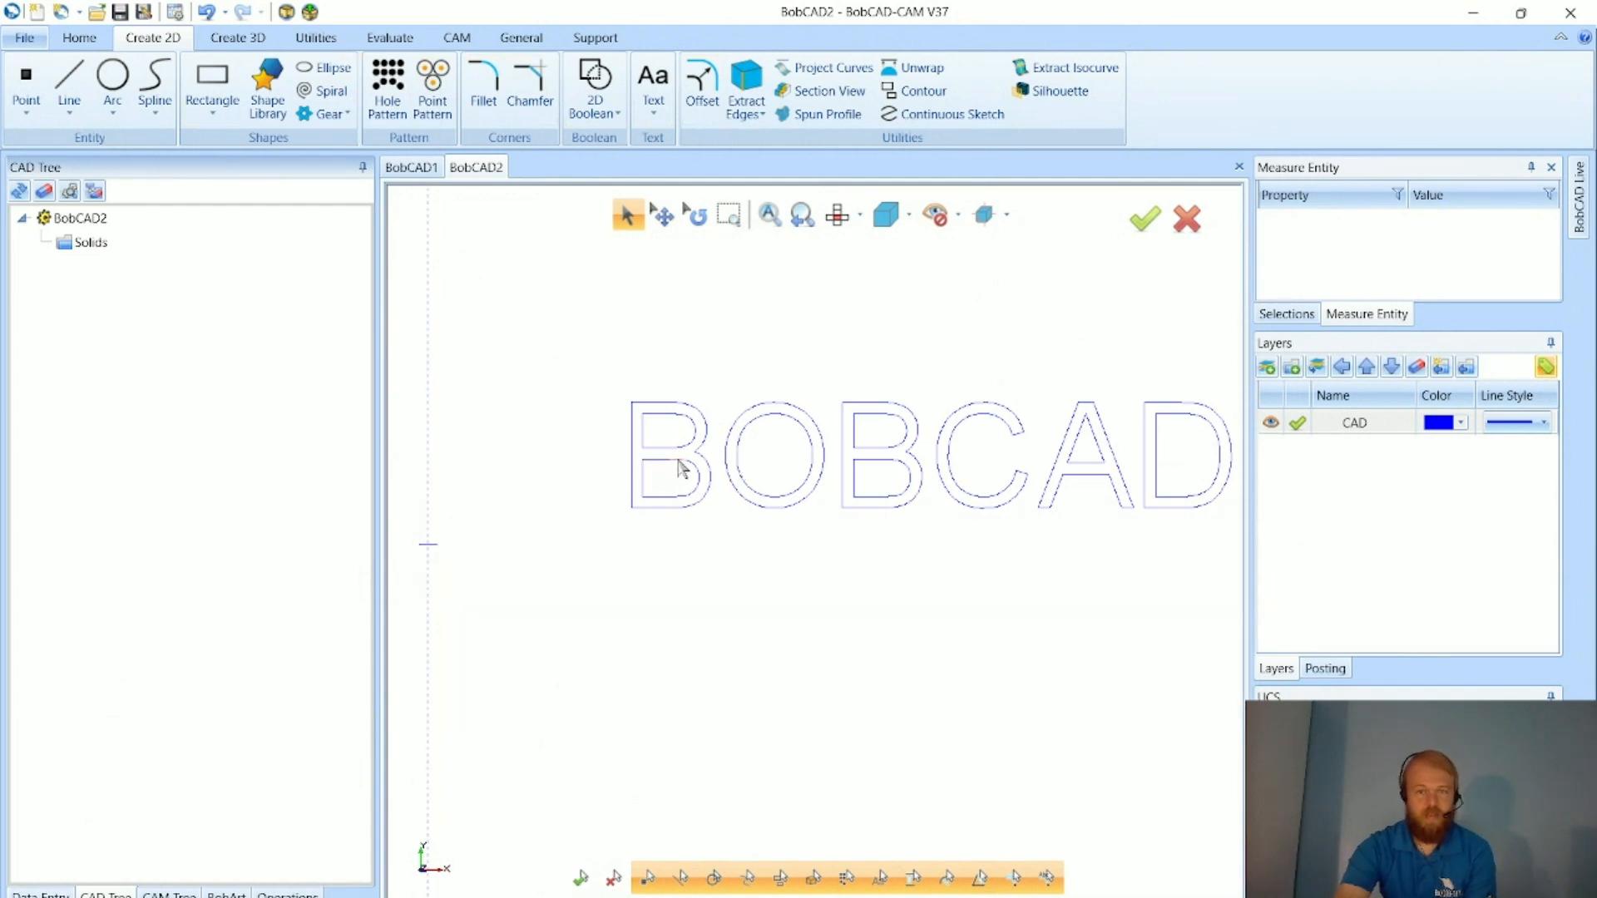
{"action": "scroll", "coordinate": [693, 499], "scroll_direction": "down", "scroll_amount": 5}
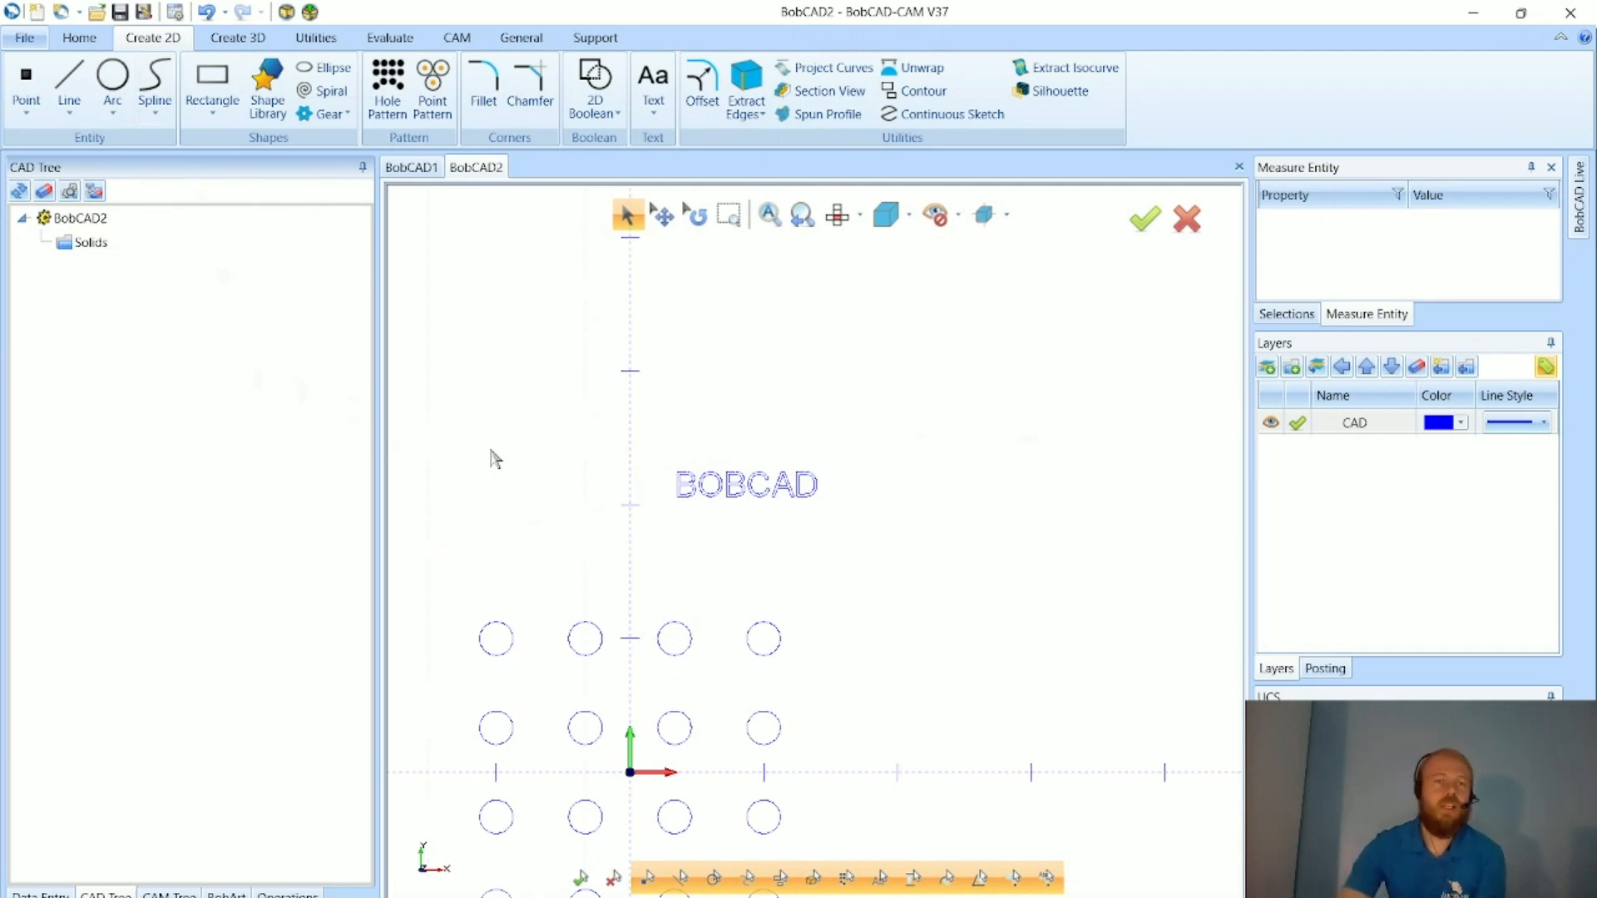
{"action": "scroll", "coordinate": [732, 458], "scroll_direction": "down", "scroll_amount": 5}
{"action": "scroll", "coordinate": [678, 582], "scroll_direction": "up", "scroll_amount": 4}
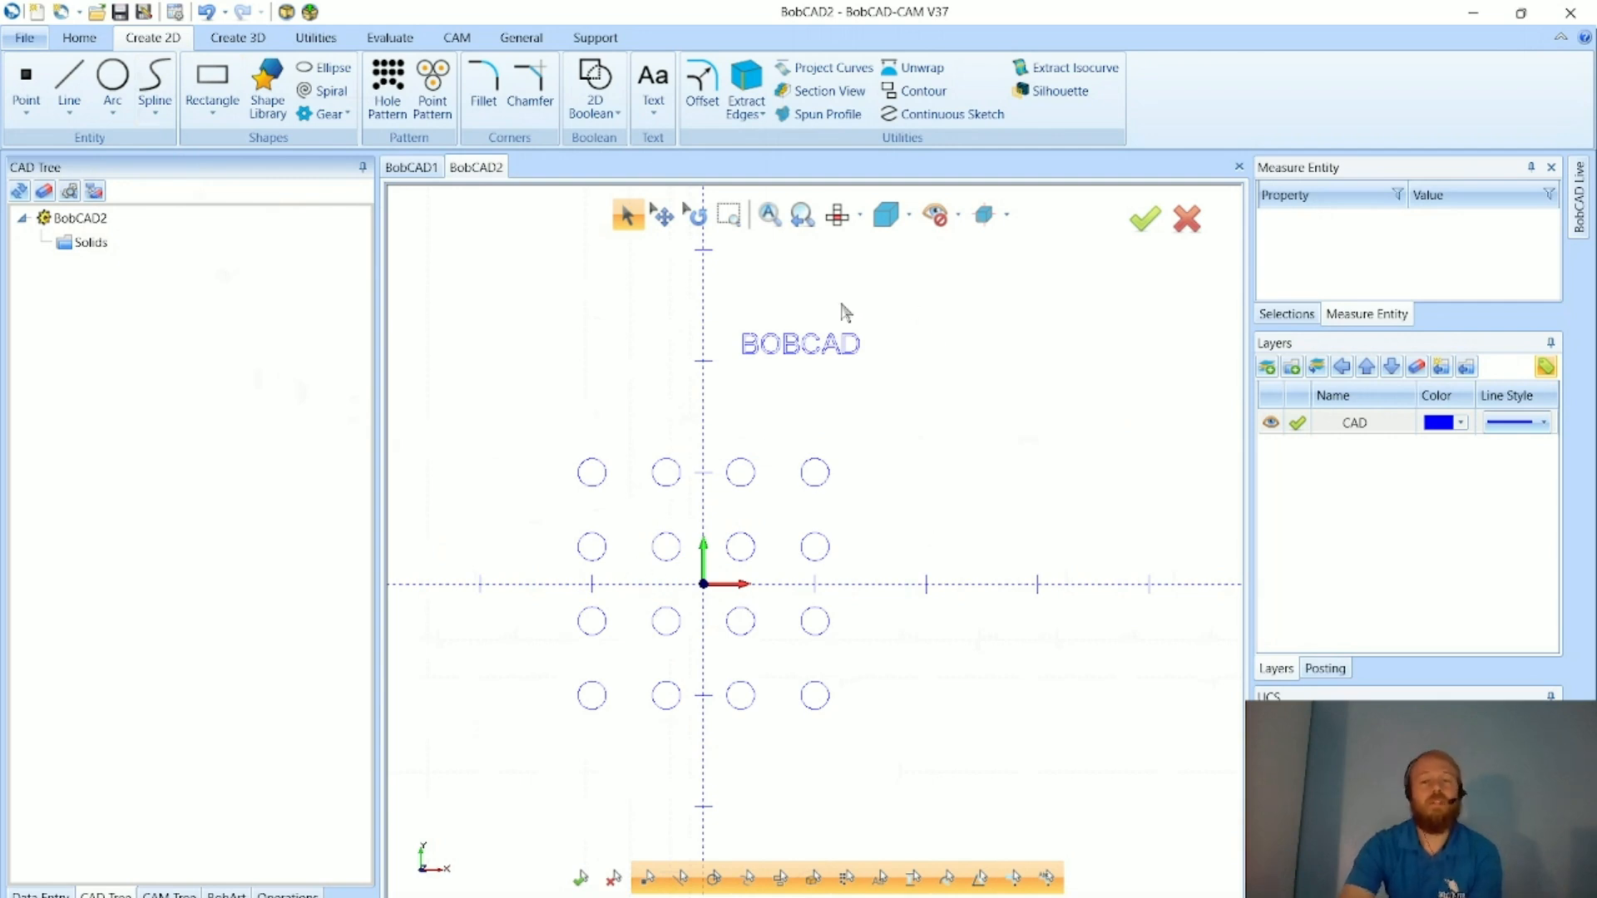
- Draw a wavy Spline Approximated curve through five picked points above the BOBCAD text, ending at X 3.4375, Y 6.0000, and leave Spline
{"action": "left_click", "coordinate": [154, 79]}
{"action": "scroll", "coordinate": [639, 477], "scroll_direction": "down", "scroll_amount": 3}
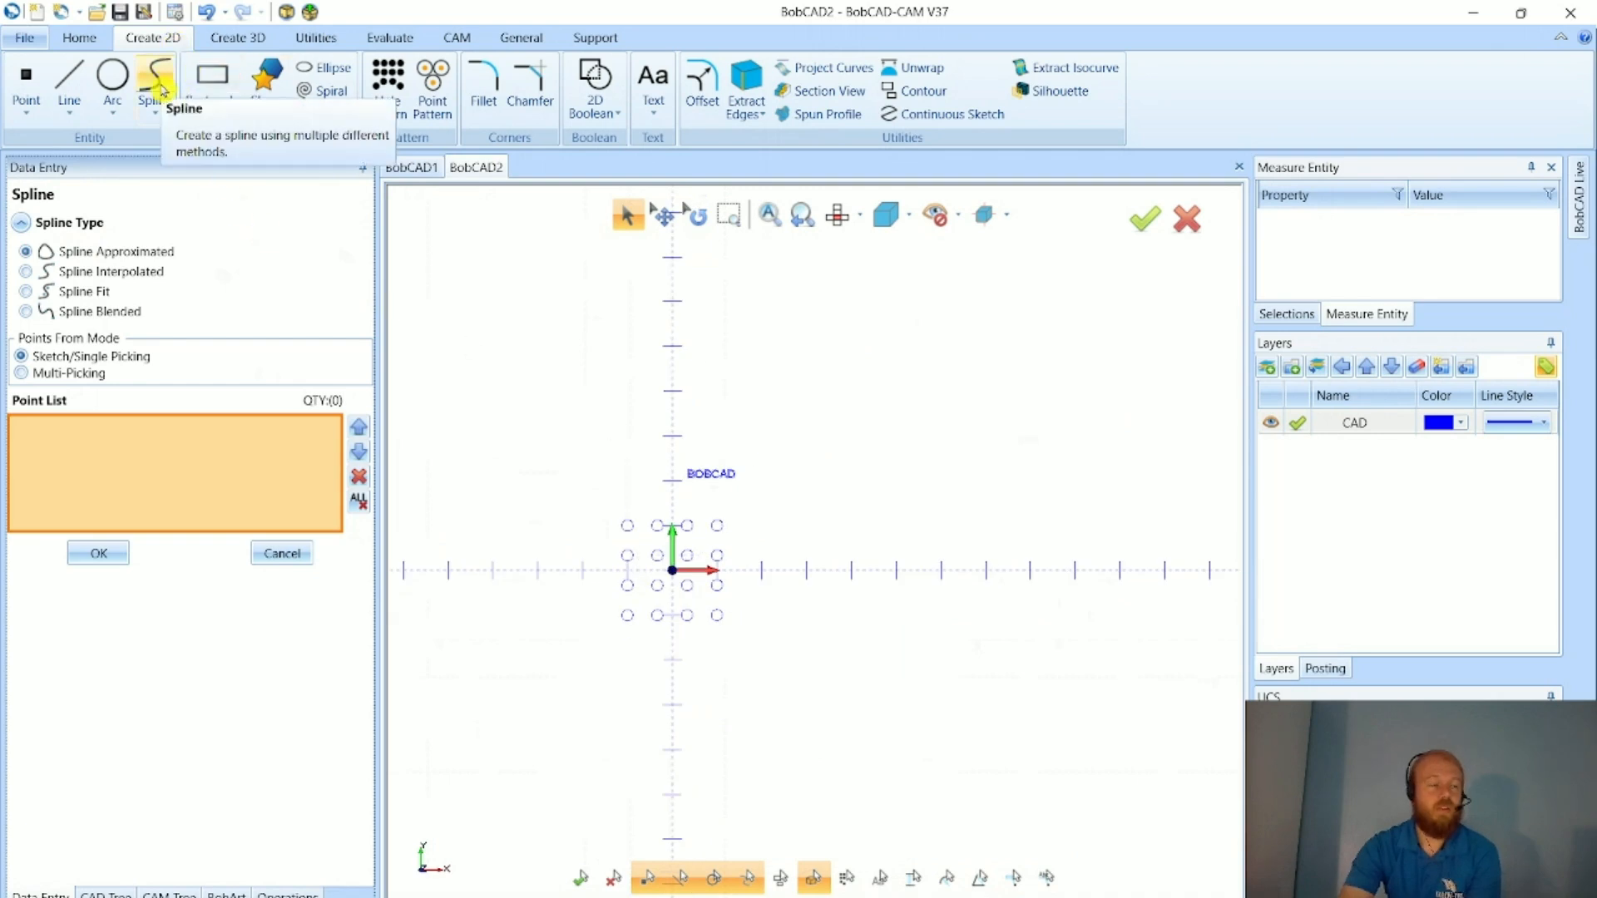
{"action": "left_click", "coordinate": [423, 273]}
{"action": "left_click", "coordinate": [496, 430]}
{"action": "left_click", "coordinate": [569, 280]}
{"action": "left_click", "coordinate": [693, 444]}
{"action": "left_click", "coordinate": [826, 301]}
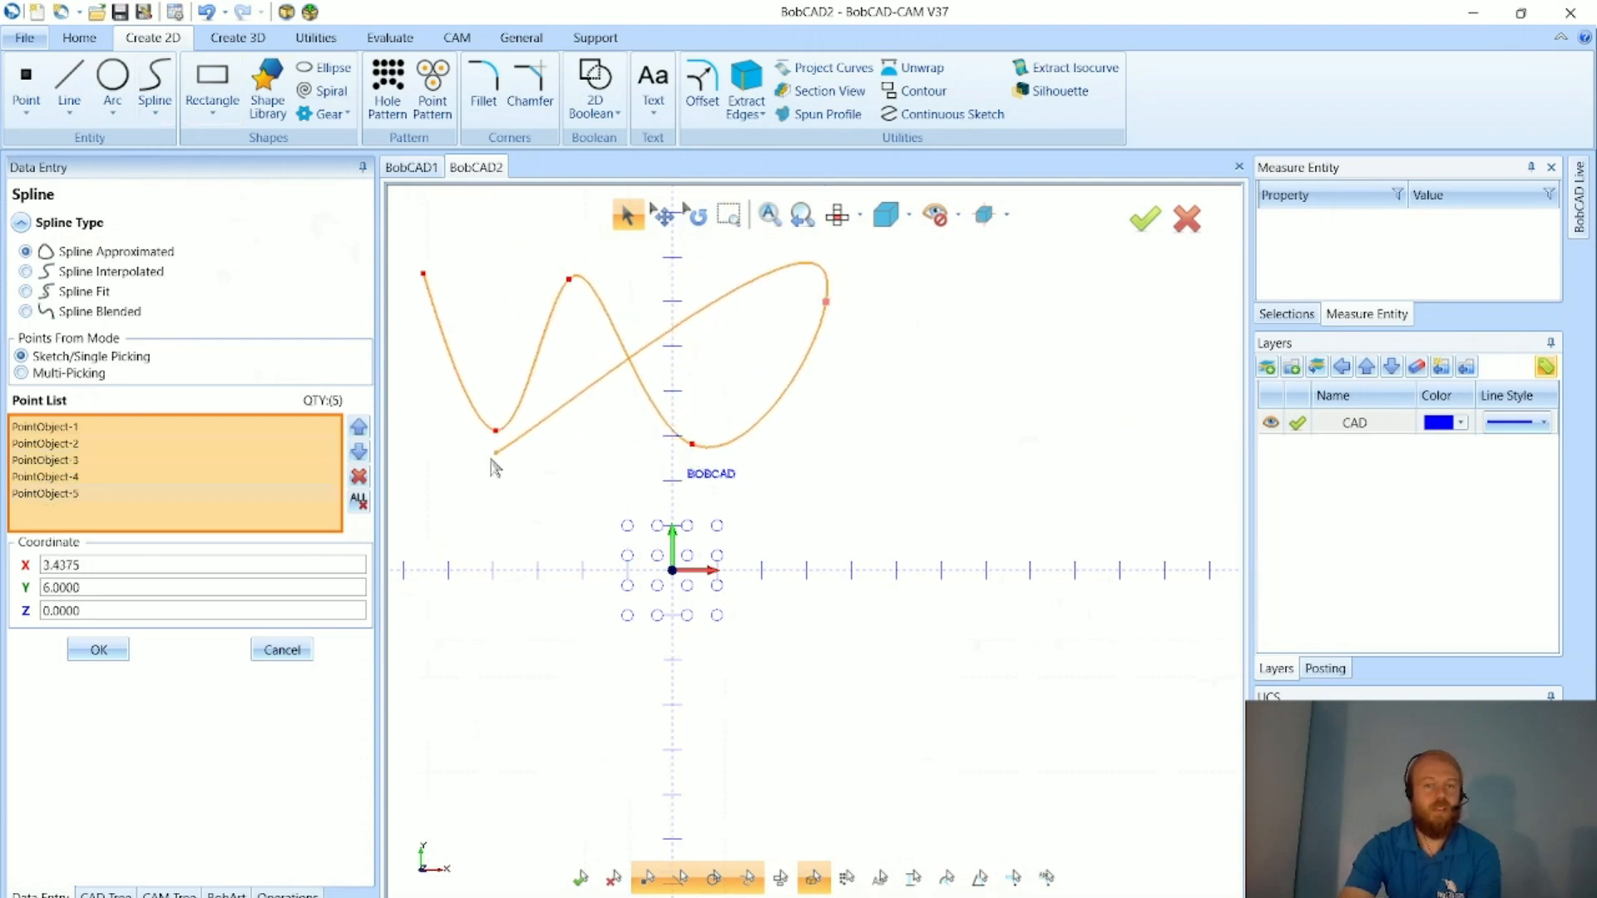
{"action": "left_click", "coordinate": [99, 651]}
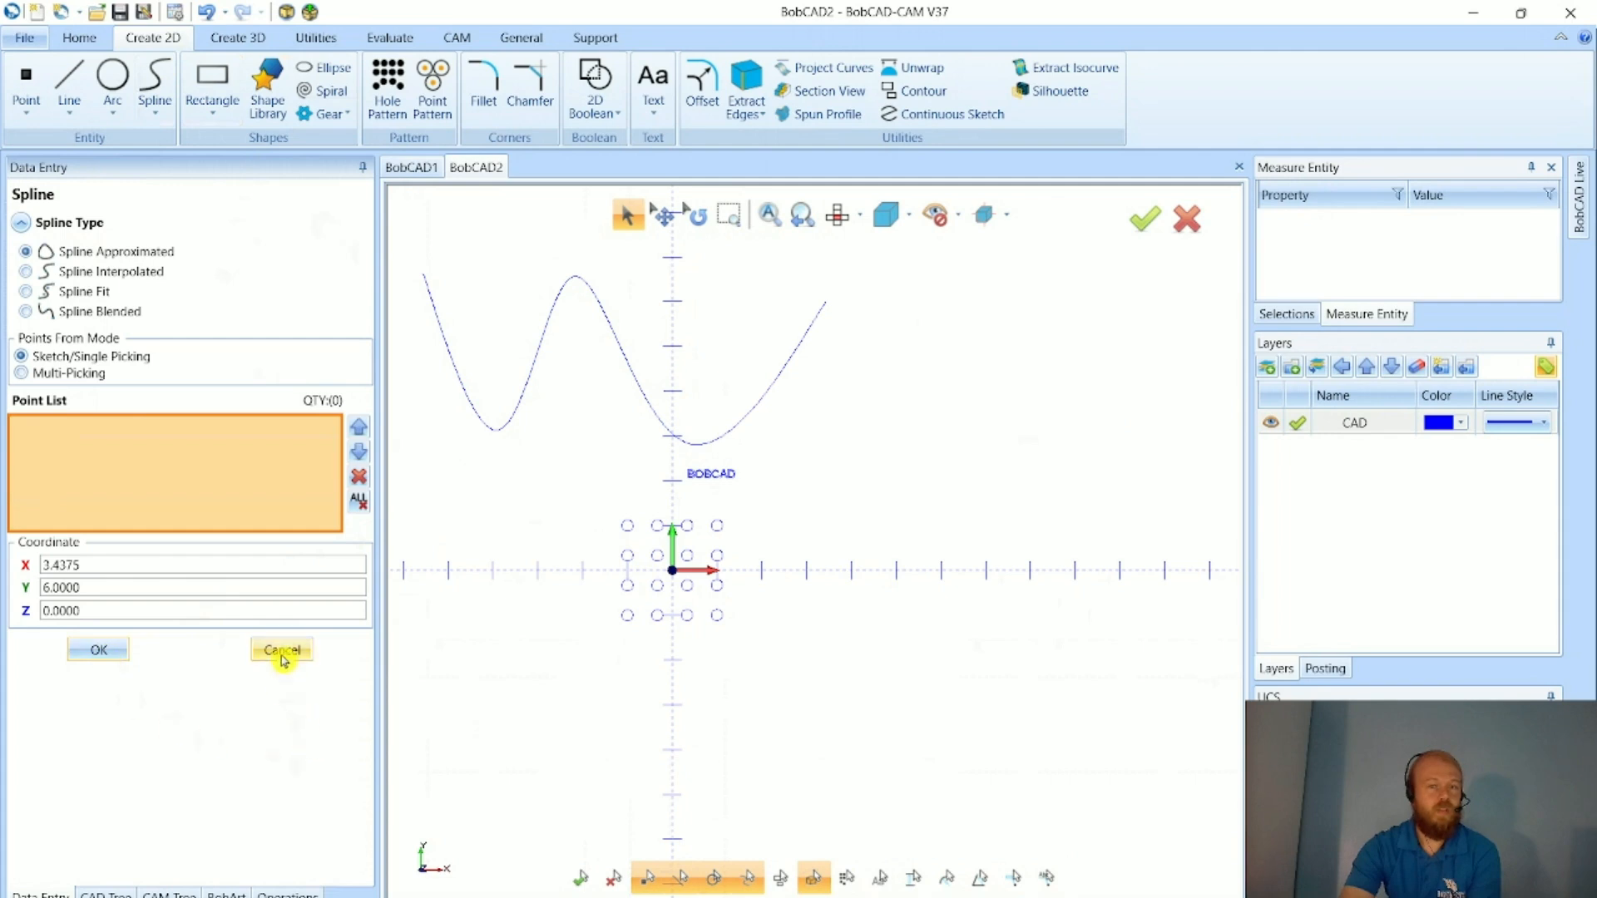
{"action": "left_click", "coordinate": [282, 649]}
{"action": "scroll", "coordinate": [657, 657], "scroll_direction": "down", "scroll_amount": 4}
{"action": "scroll", "coordinate": [574, 479], "scroll_direction": "up", "scroll_amount": 3}
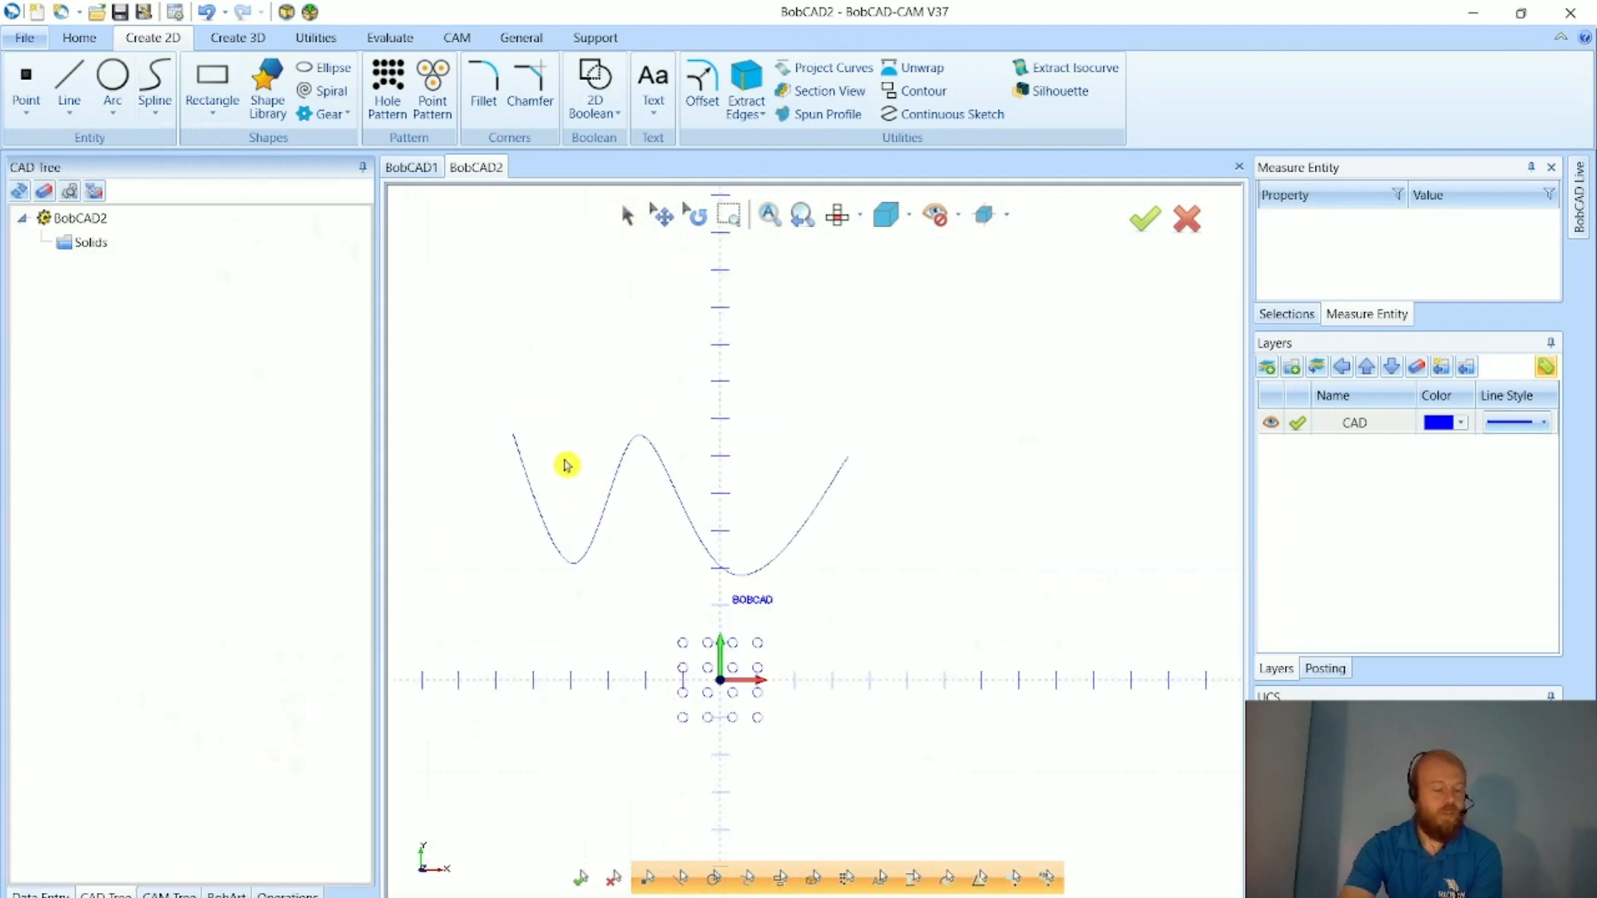
- Select the wavy spline to check that it is one entity, clear the selection, and inspect the curve, text and hole pattern up close
{"action": "left_click", "coordinate": [627, 216]}
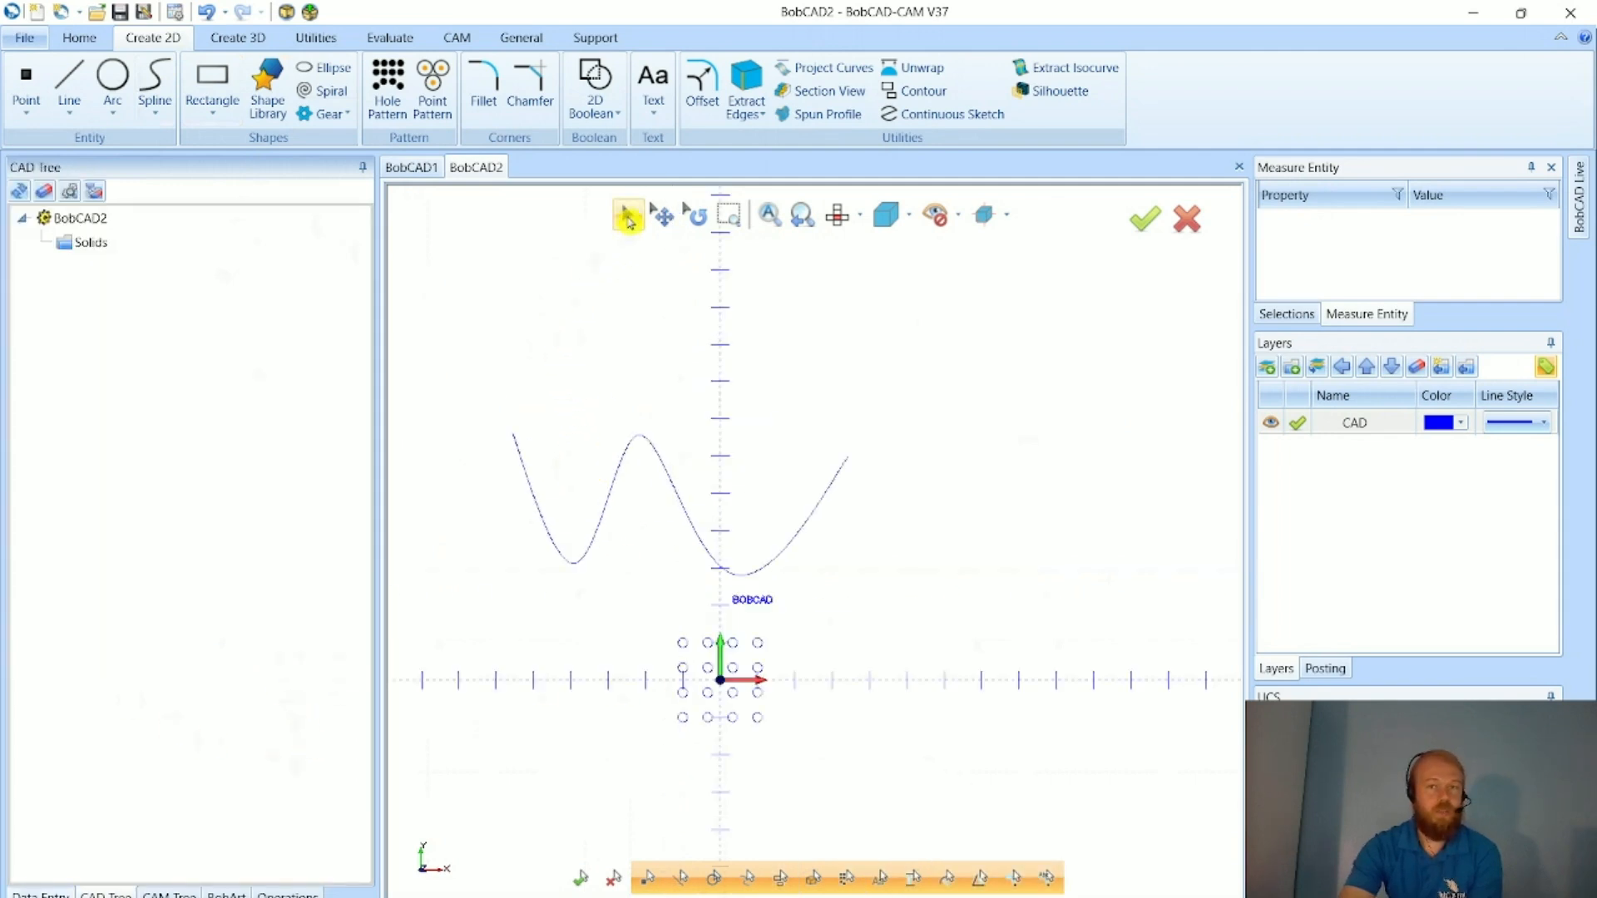
{"action": "left_click", "coordinate": [630, 434]}
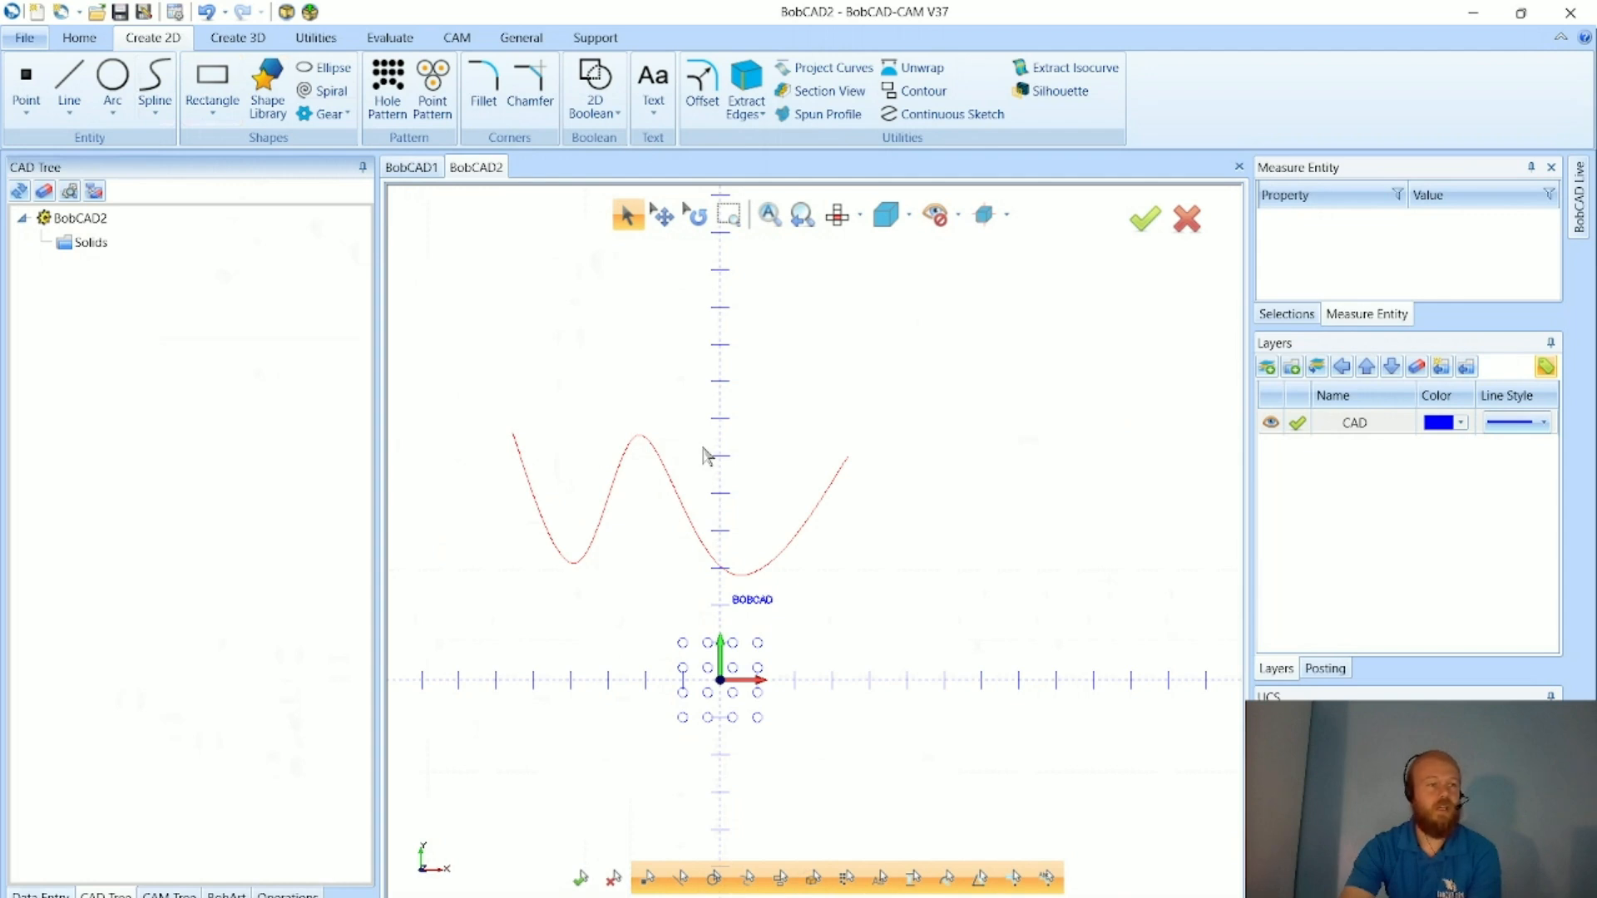
{"action": "scroll", "coordinate": [620, 441], "scroll_direction": "up", "scroll_amount": 5}
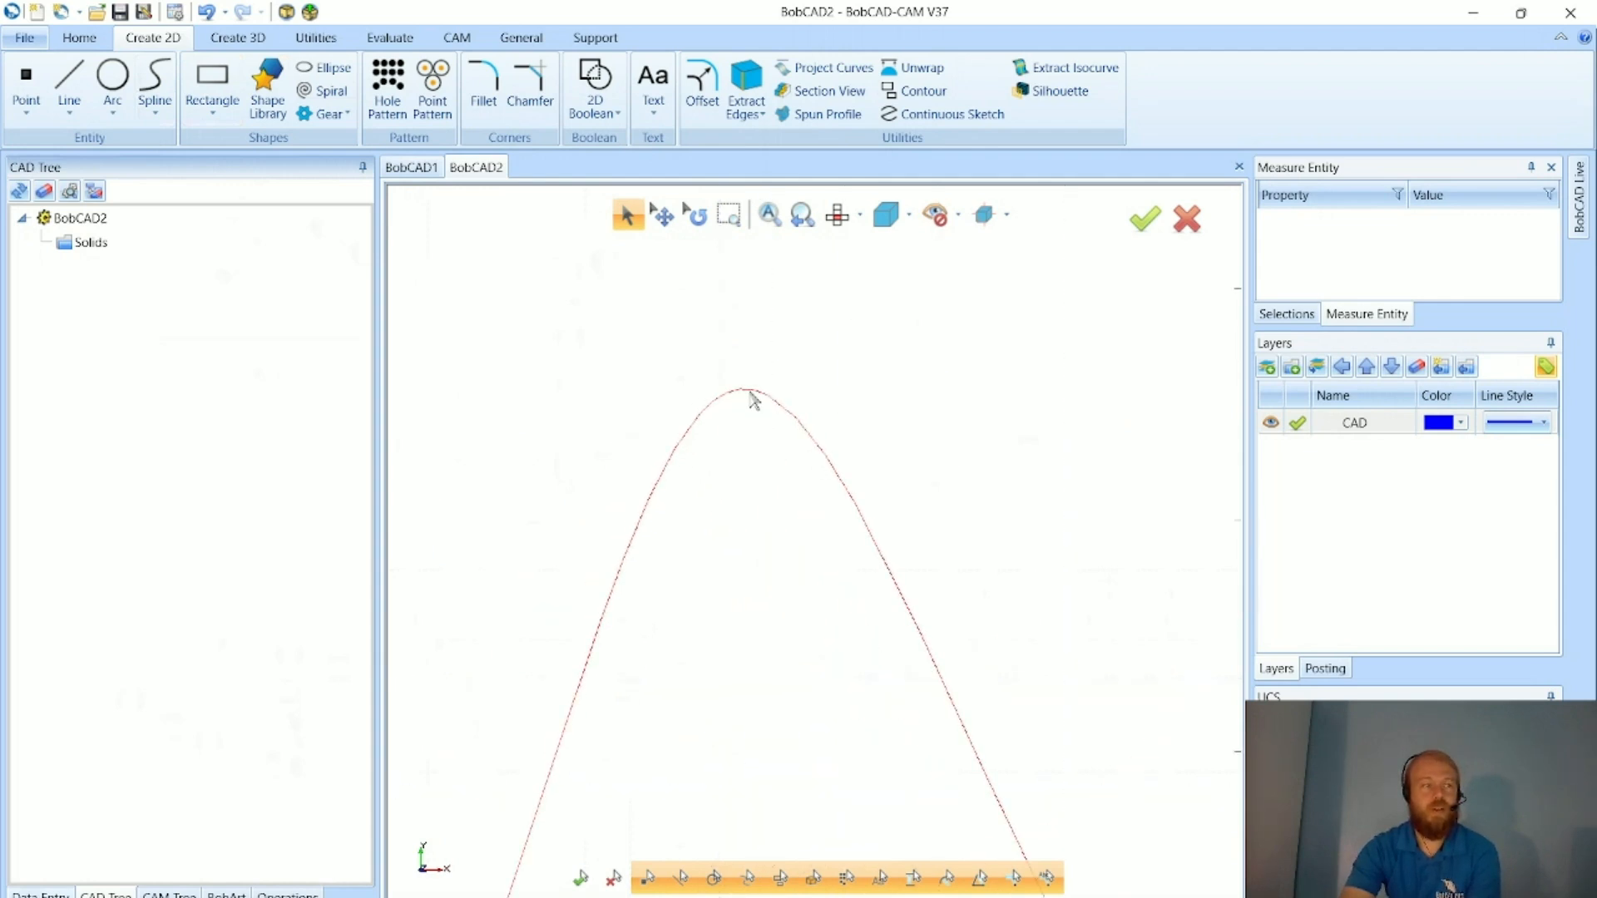
{"action": "scroll", "coordinate": [850, 455], "scroll_direction": "down", "scroll_amount": 5}
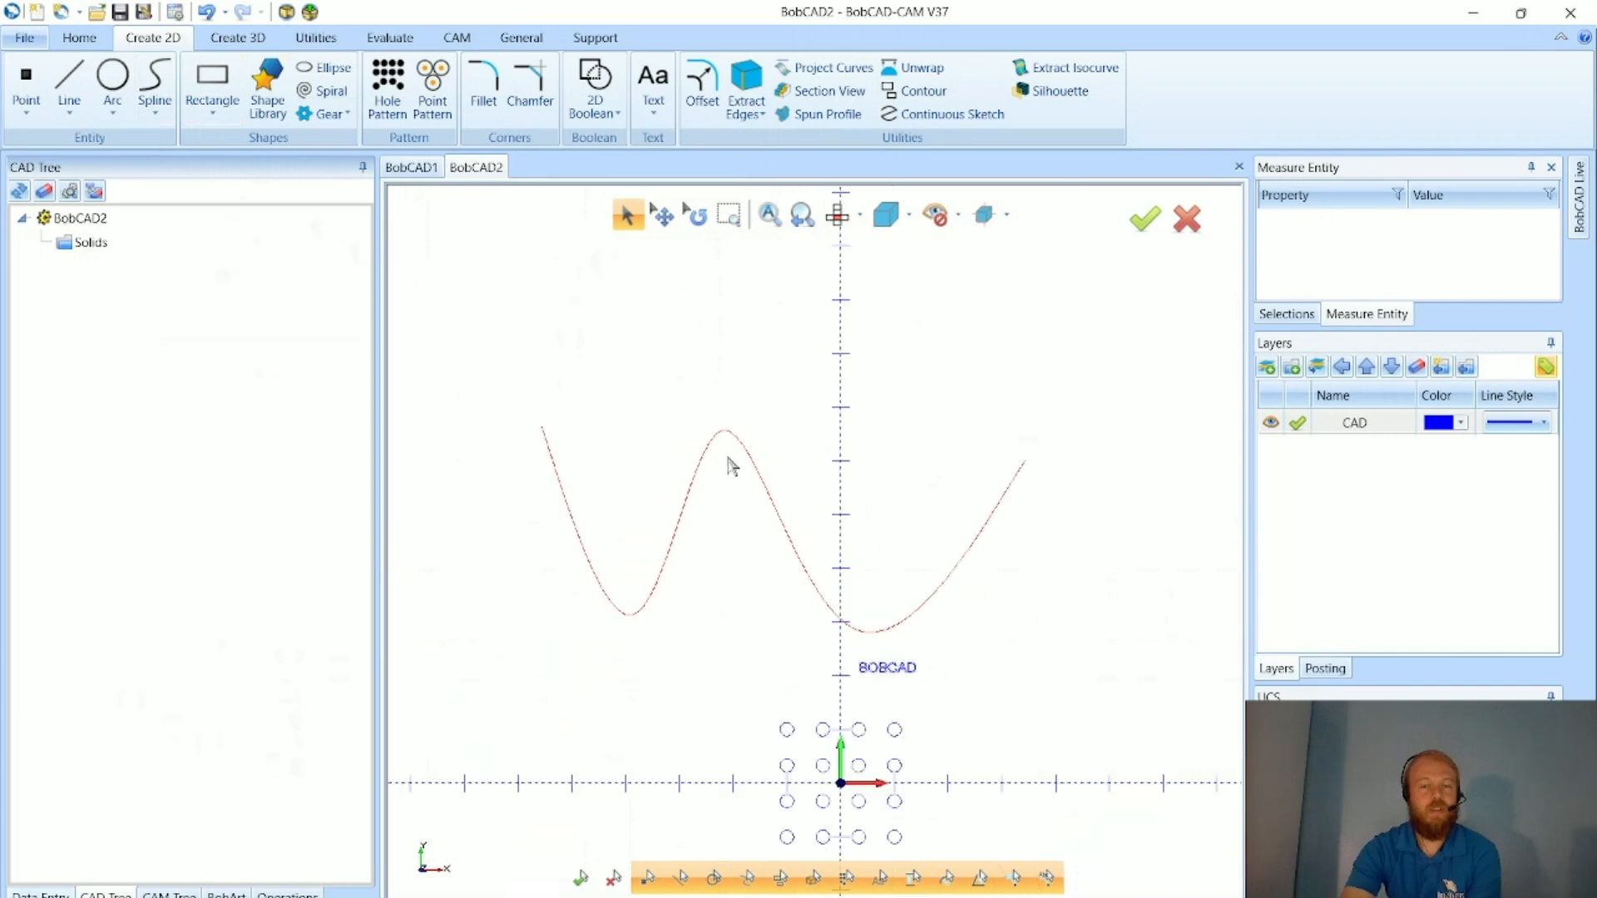
{"action": "right_click", "coordinate": [636, 348]}
{"action": "left_click", "coordinate": [826, 460]}
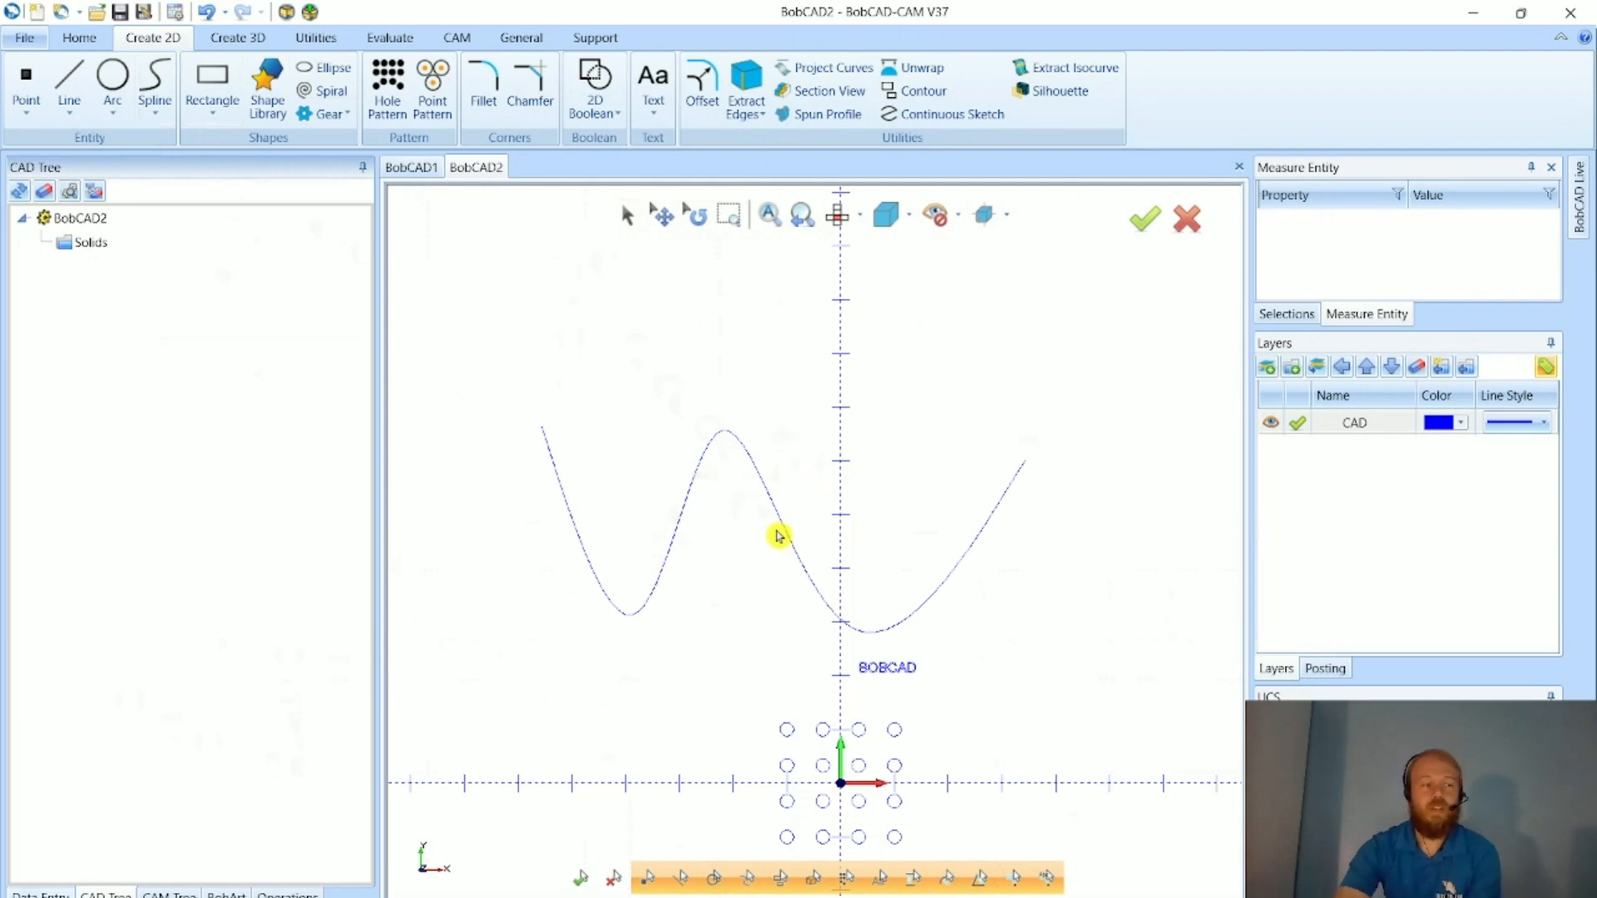
{"action": "scroll", "coordinate": [777, 410], "scroll_direction": "down", "scroll_amount": 2}
{"action": "scroll", "coordinate": [855, 606], "scroll_direction": "up", "scroll_amount": 5}
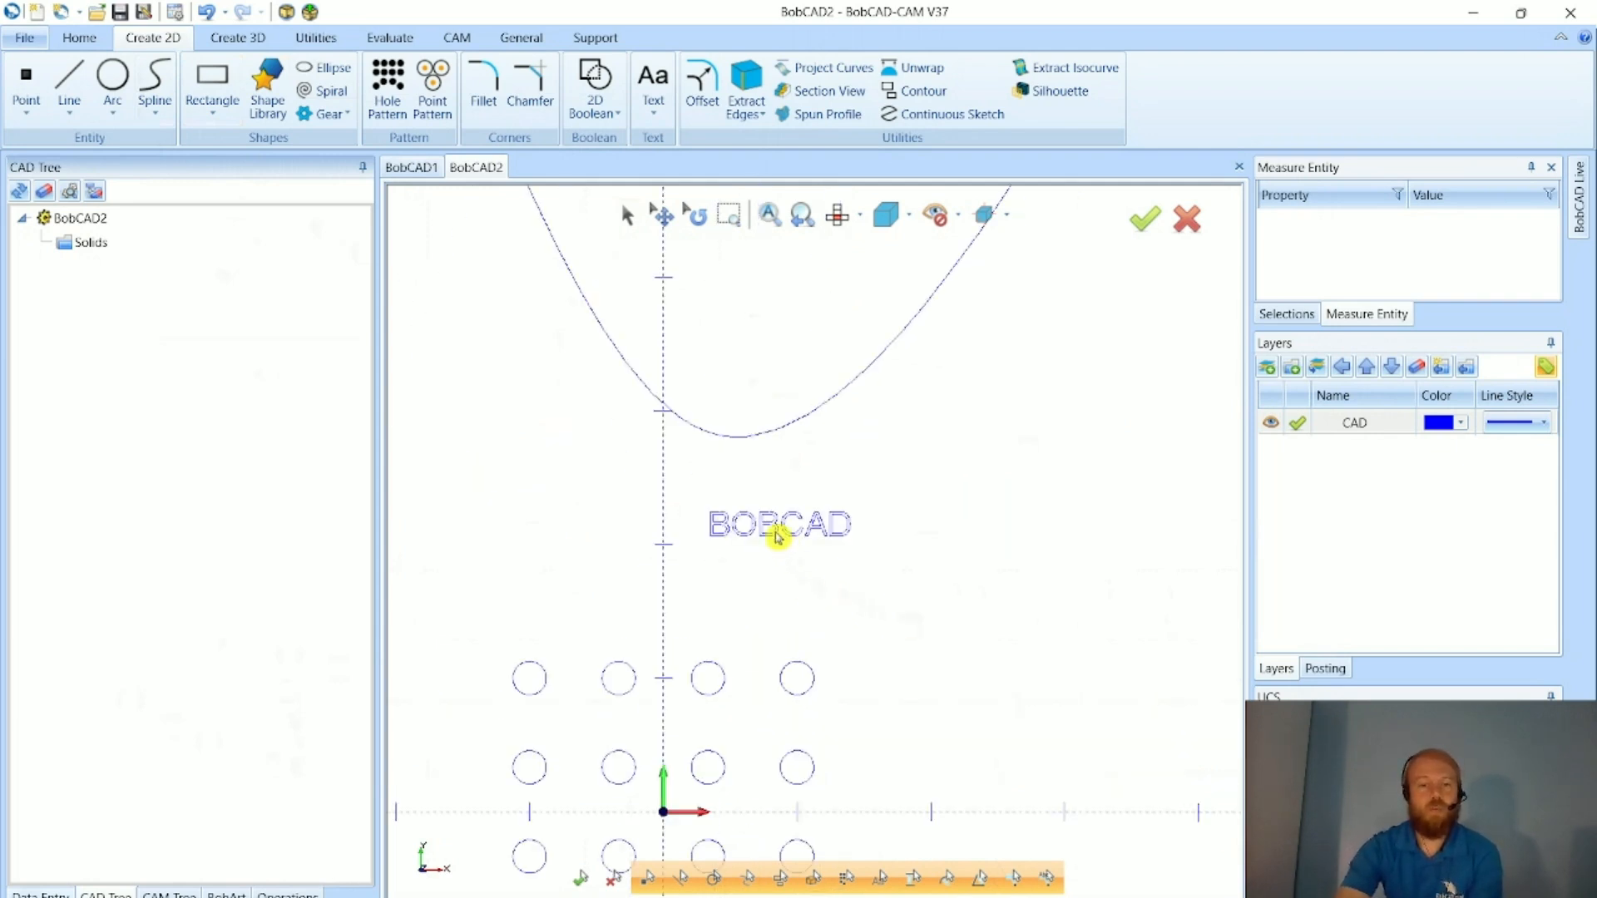
{"action": "scroll", "coordinate": [778, 536], "scroll_direction": "down", "scroll_amount": 3}
{"action": "scroll", "coordinate": [732, 657], "scroll_direction": "up", "scroll_amount": 3}
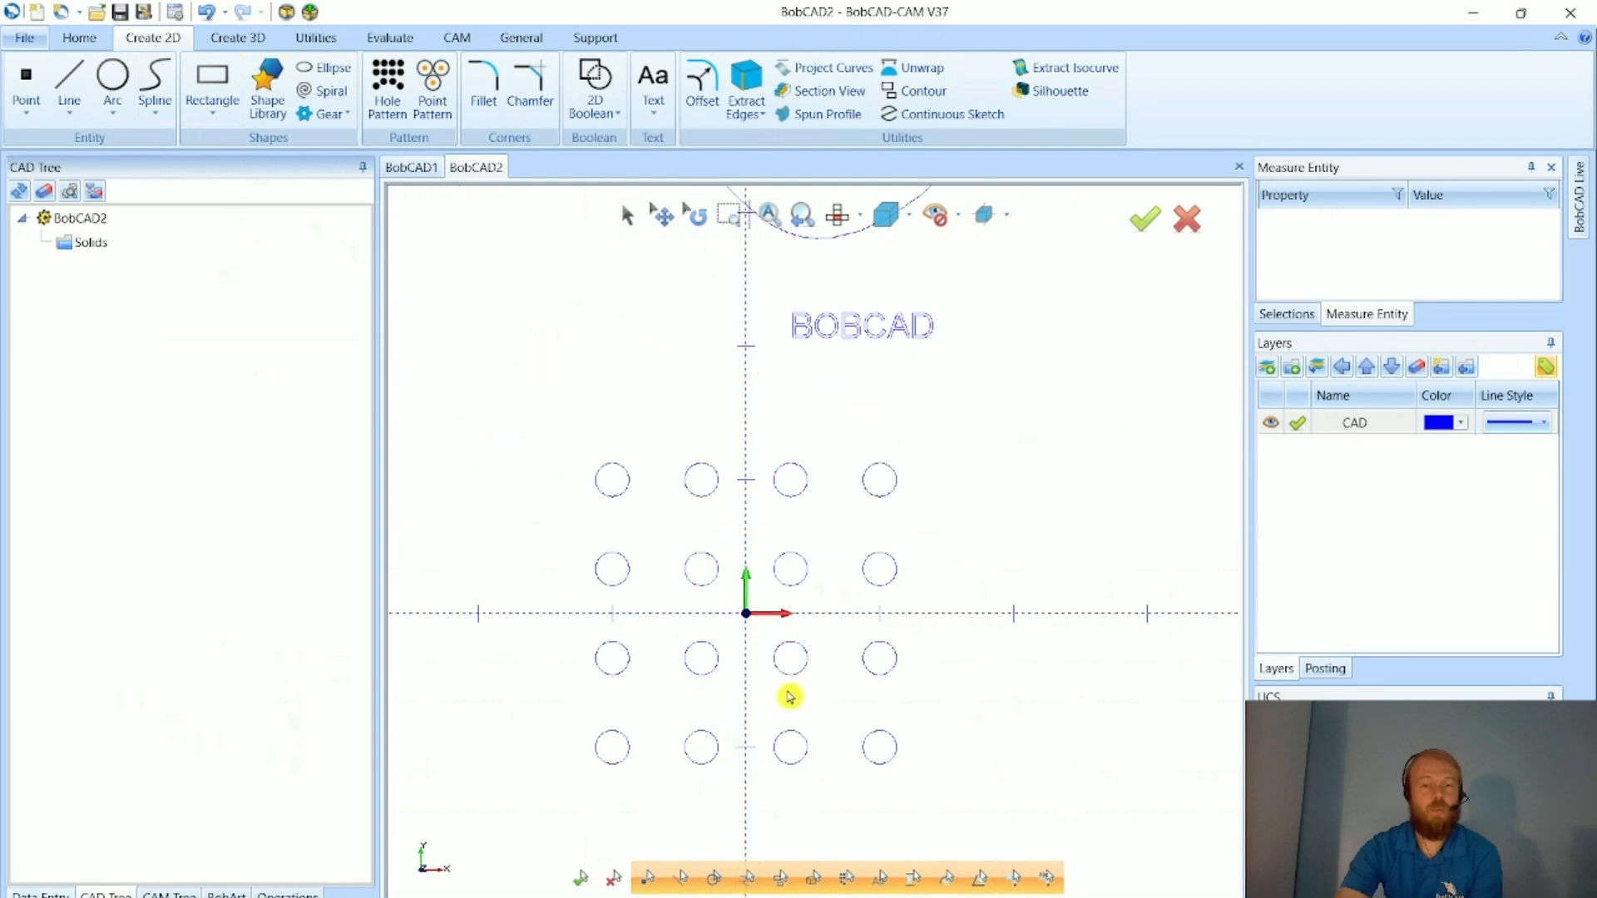
{"action": "scroll", "coordinate": [777, 667], "scroll_direction": "down", "scroll_amount": 4}
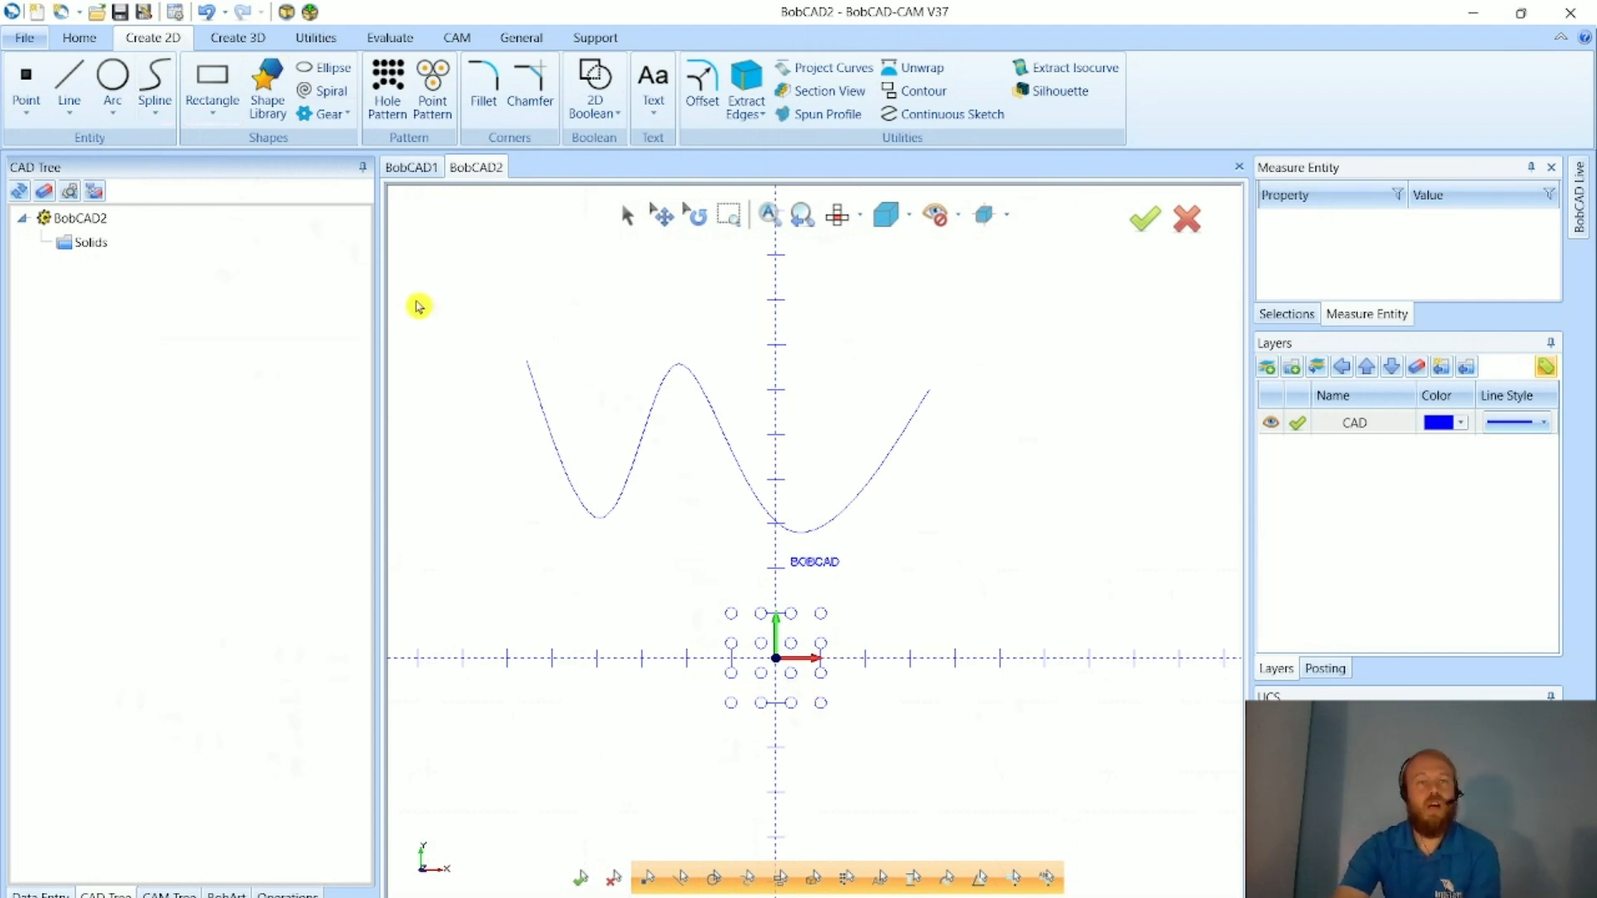
- Explode the wavy spline with an accuracy of 0.0005 and With Arcs enabled, and leave Explode
{"action": "left_click", "coordinate": [319, 41]}
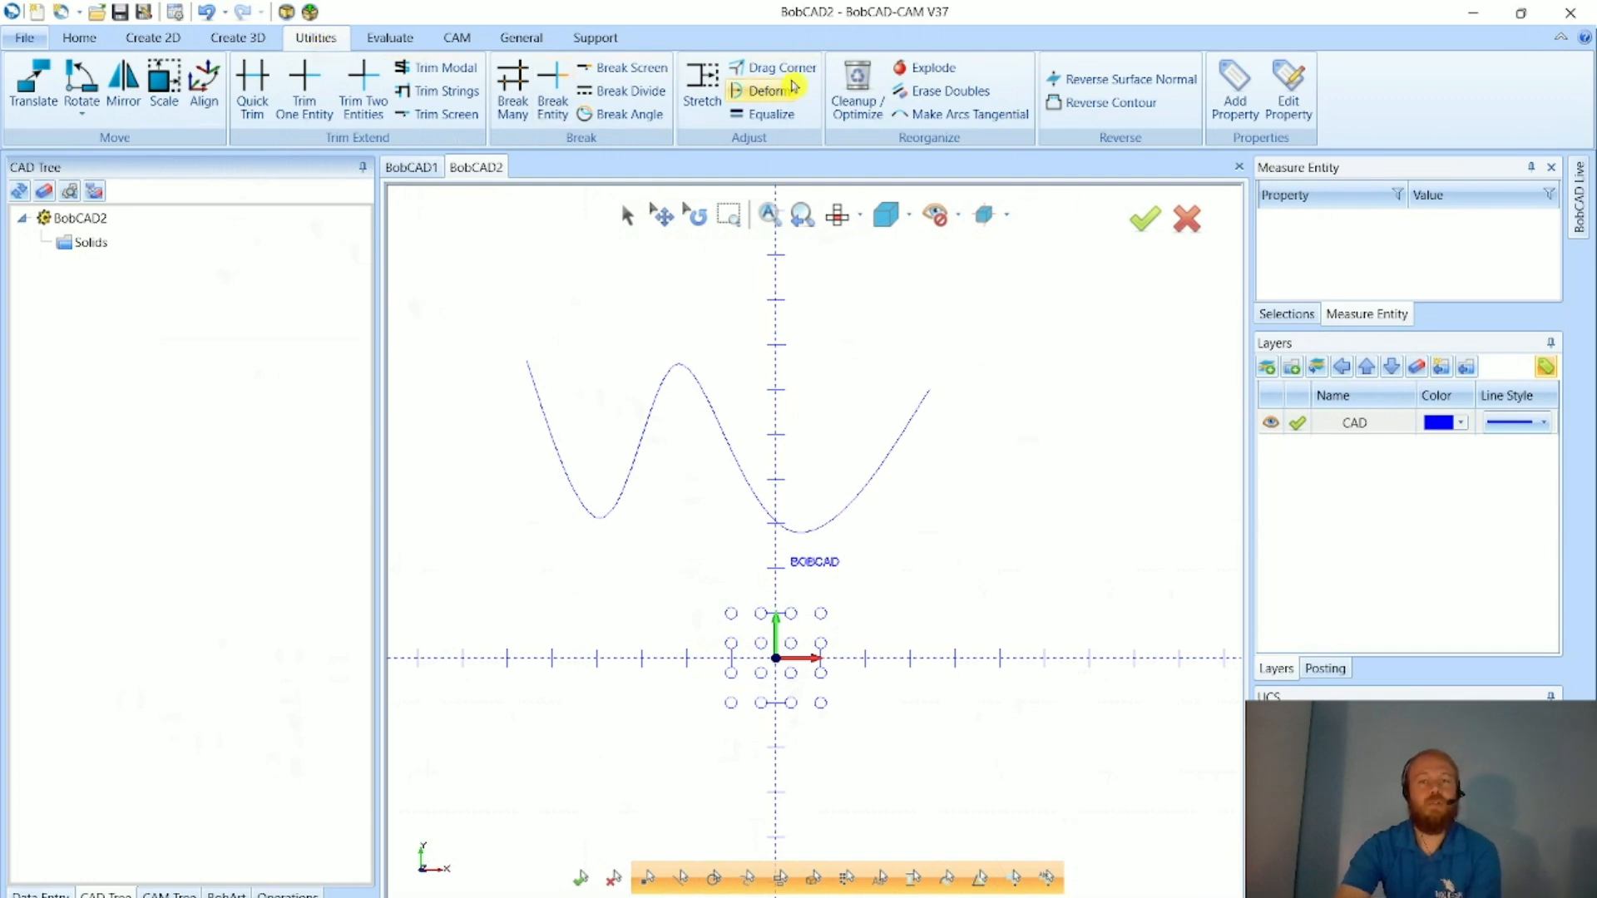
{"action": "left_click", "coordinate": [932, 73]}
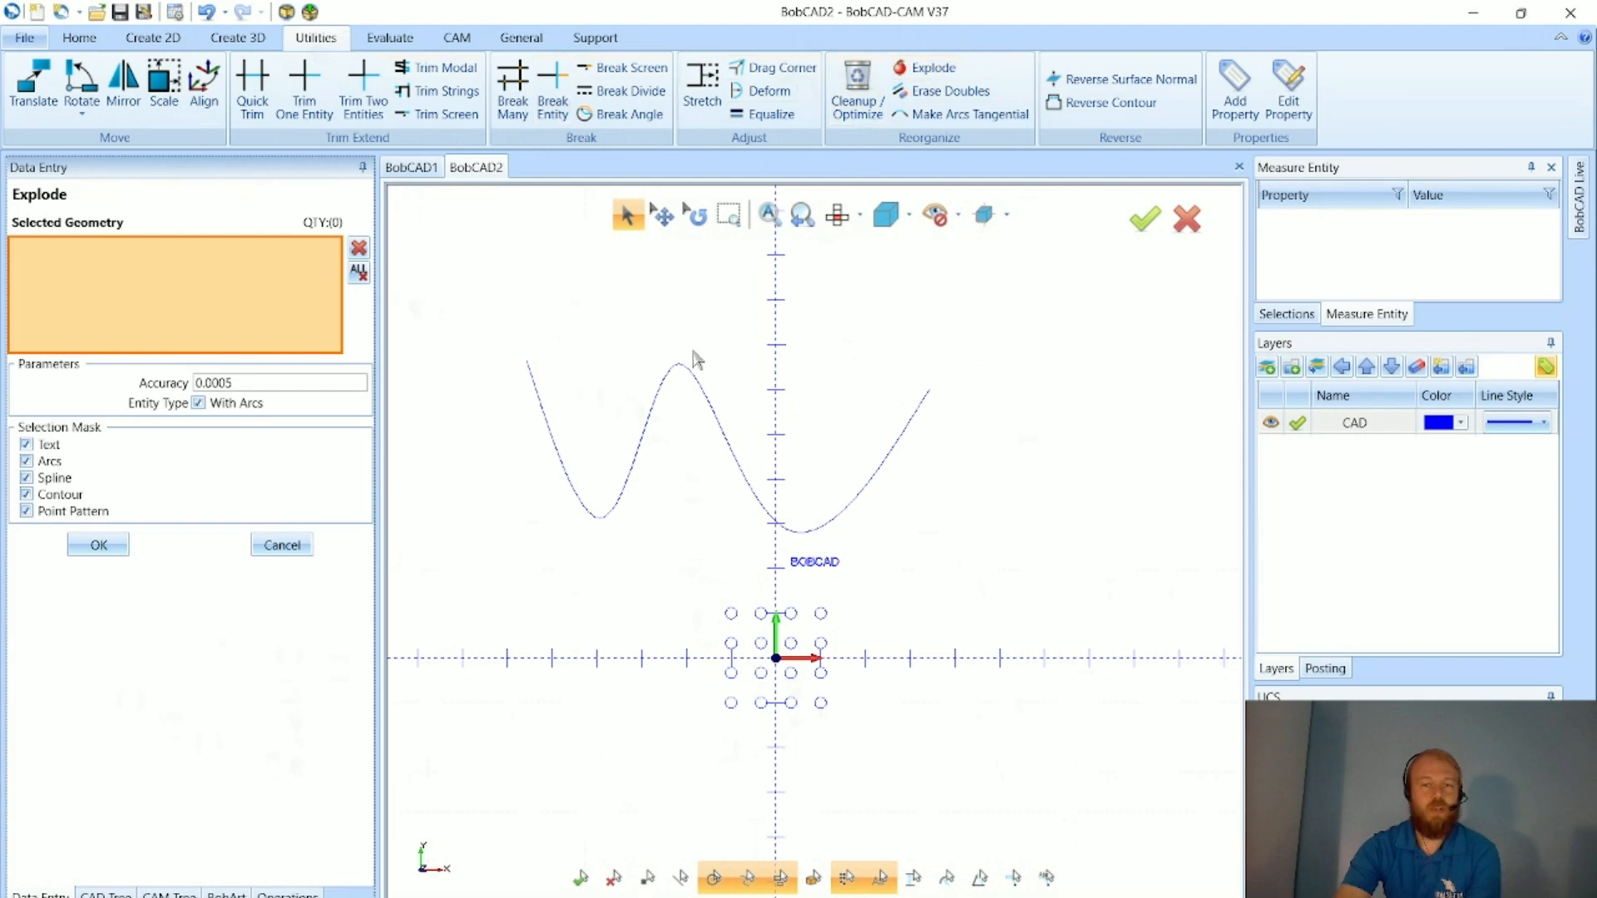
{"action": "left_click", "coordinate": [721, 406]}
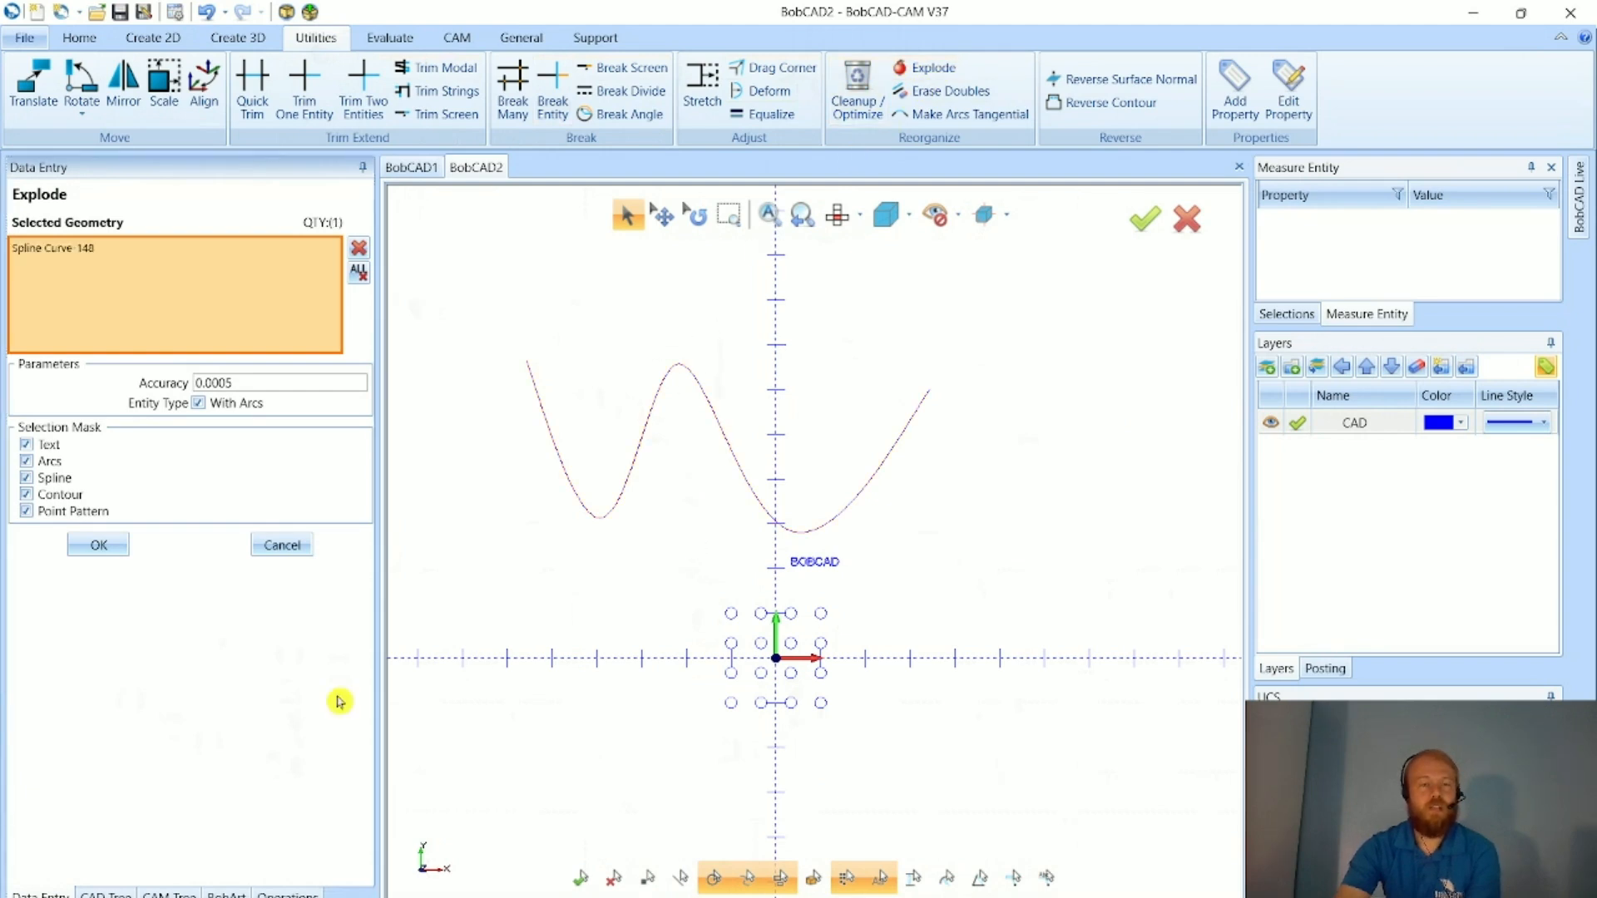
{"action": "left_click", "coordinate": [83, 546]}
{"action": "left_click", "coordinate": [281, 545]}
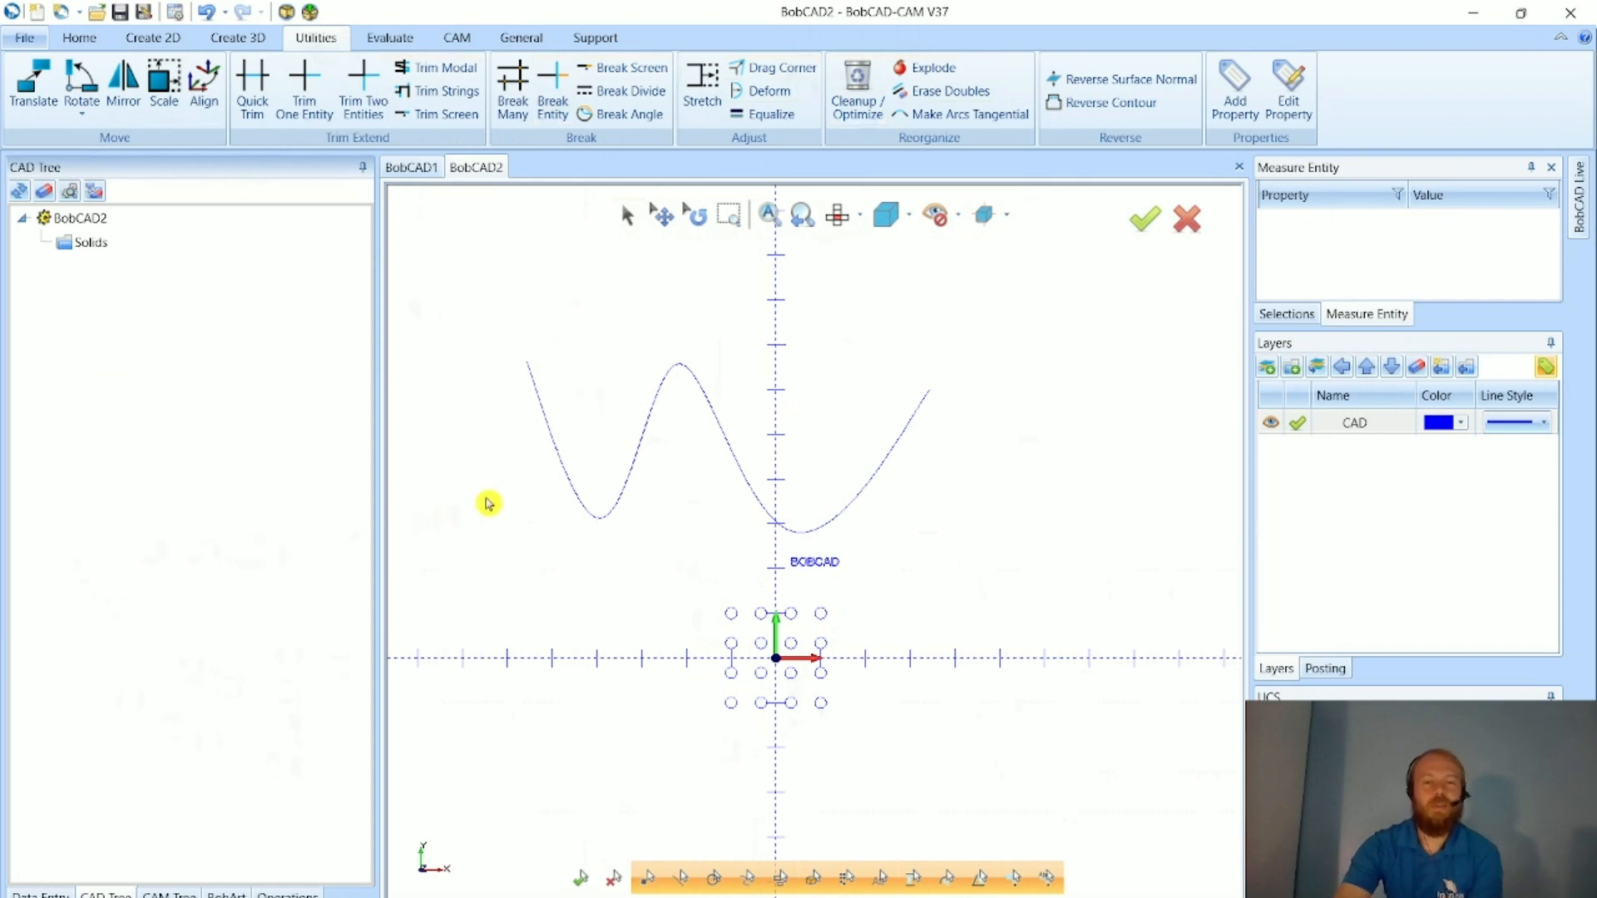
- Inspect the individual segments of the exploded curve up close around its middle crest
{"action": "left_click", "coordinate": [626, 219]}
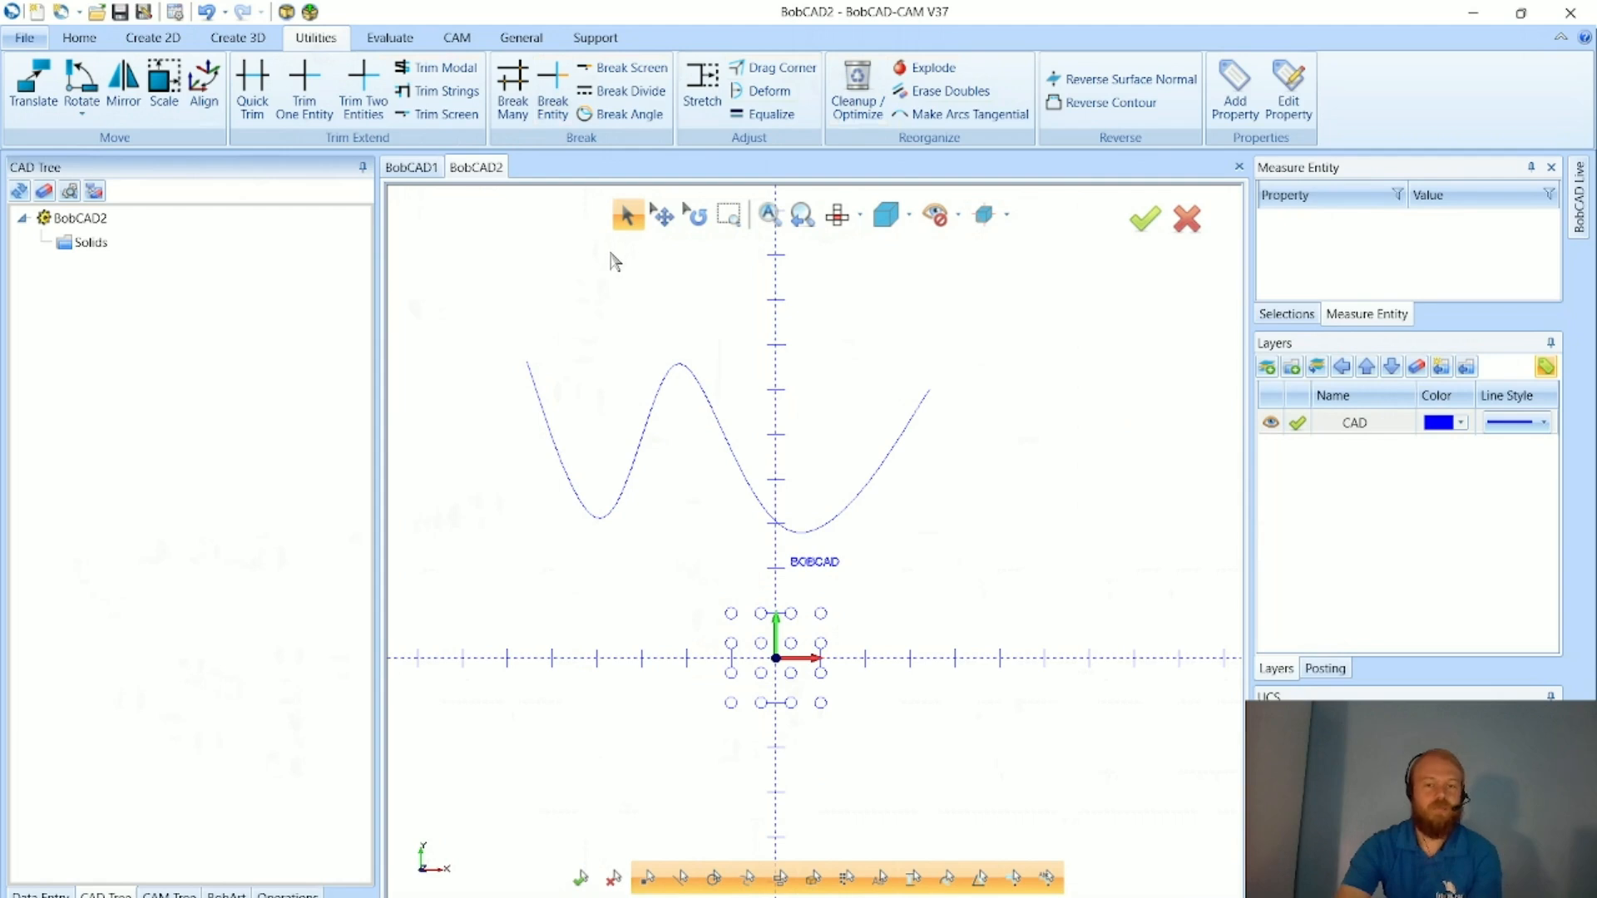
{"action": "scroll", "coordinate": [656, 412], "scroll_direction": "up", "scroll_amount": 5}
{"action": "scroll", "coordinate": [657, 414], "scroll_direction": "down", "scroll_amount": 5}
{"action": "scroll", "coordinate": [672, 359], "scroll_direction": "up", "scroll_amount": 4}
{"action": "scroll", "coordinate": [684, 349], "scroll_direction": "down", "scroll_amount": 1}
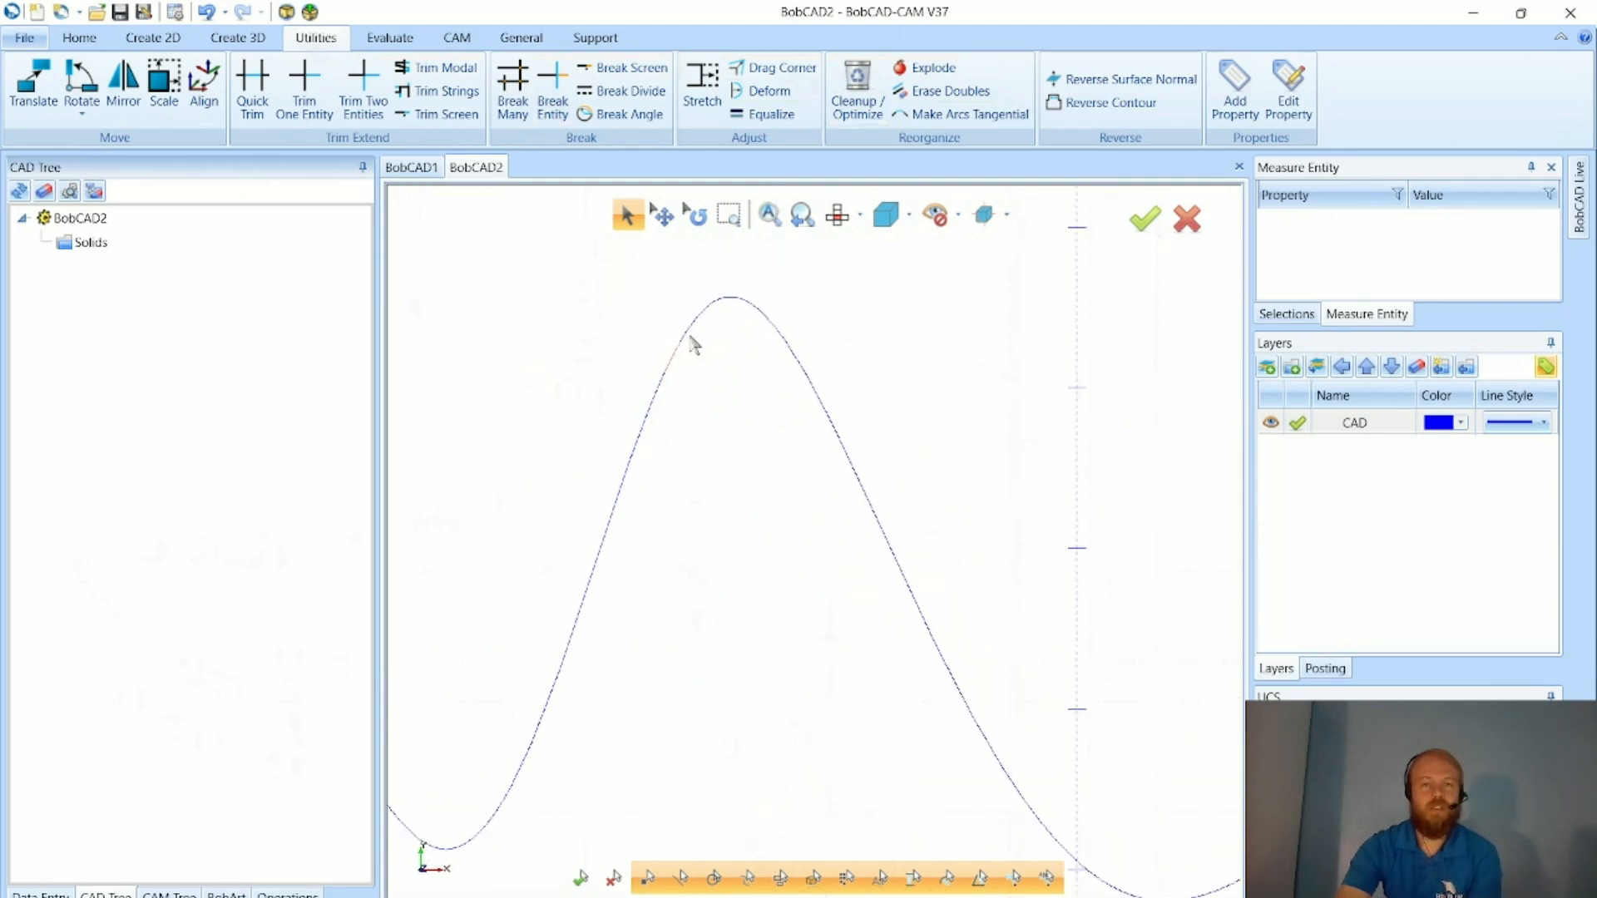
{"action": "scroll", "coordinate": [731, 311], "scroll_direction": "up", "scroll_amount": 3}
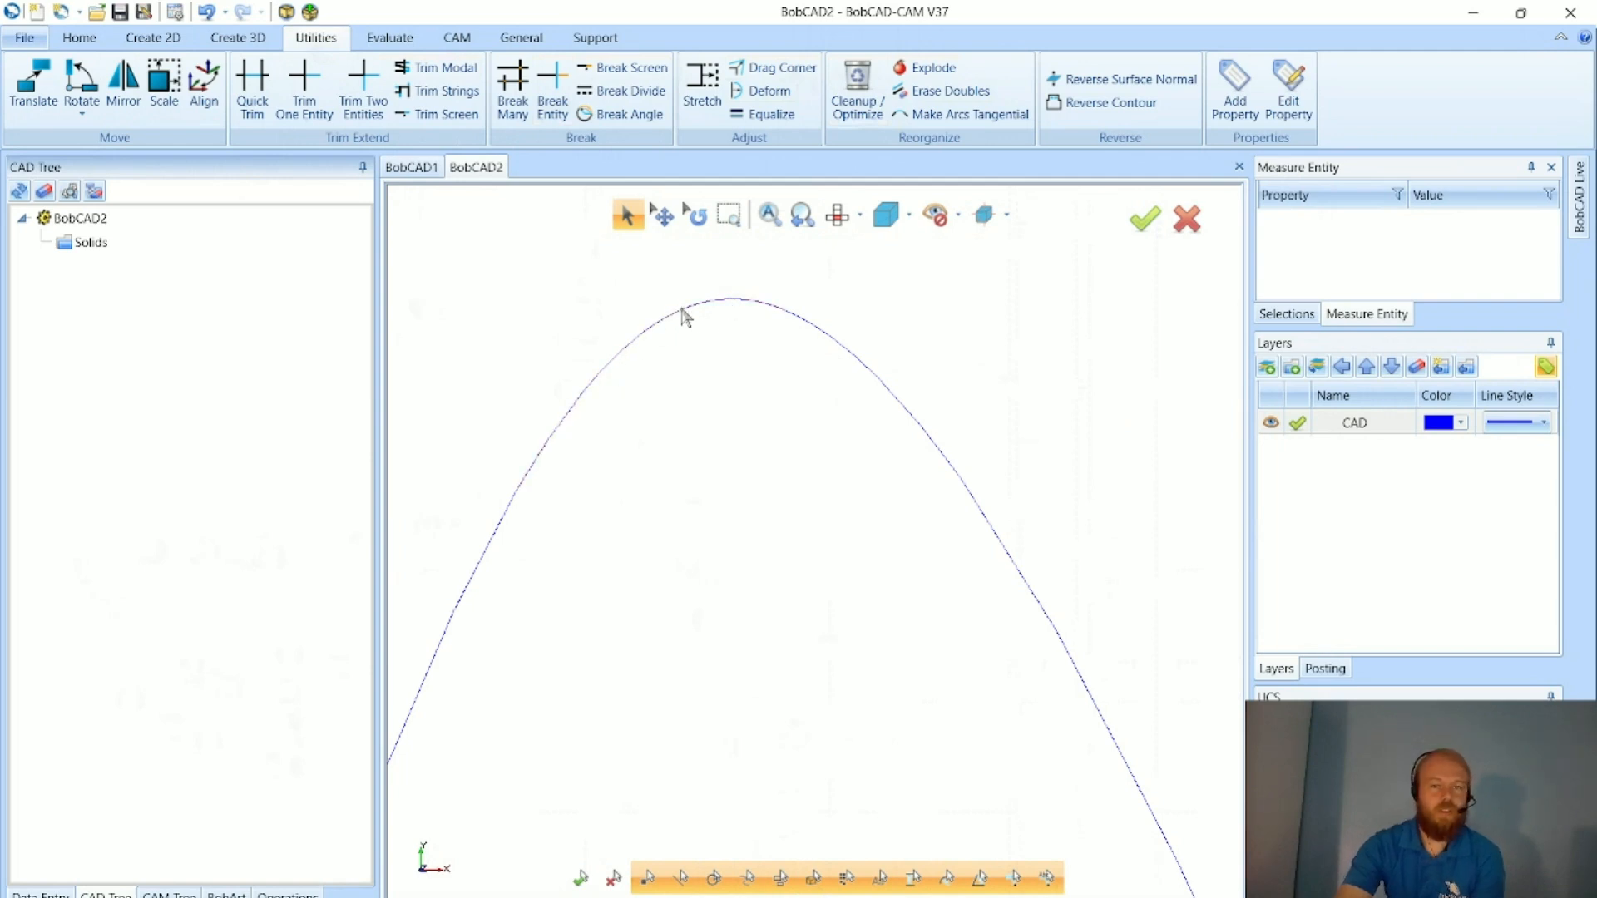
{"action": "scroll", "coordinate": [804, 330], "scroll_direction": "down", "scroll_amount": 5}
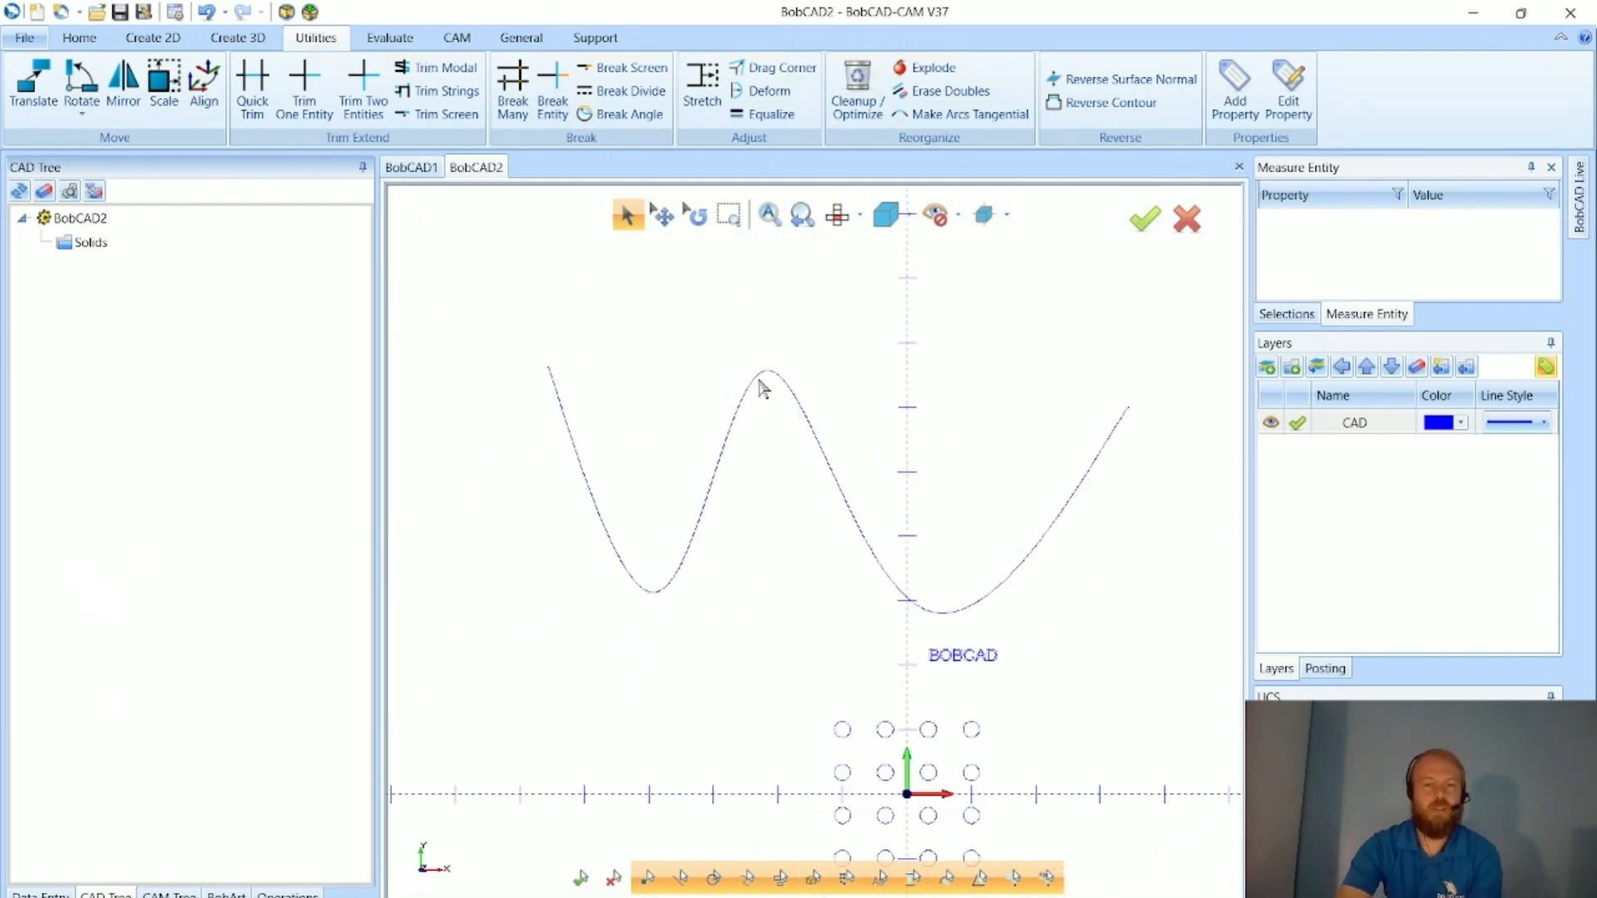
{"action": "scroll", "coordinate": [771, 381], "scroll_direction": "up", "scroll_amount": 3}
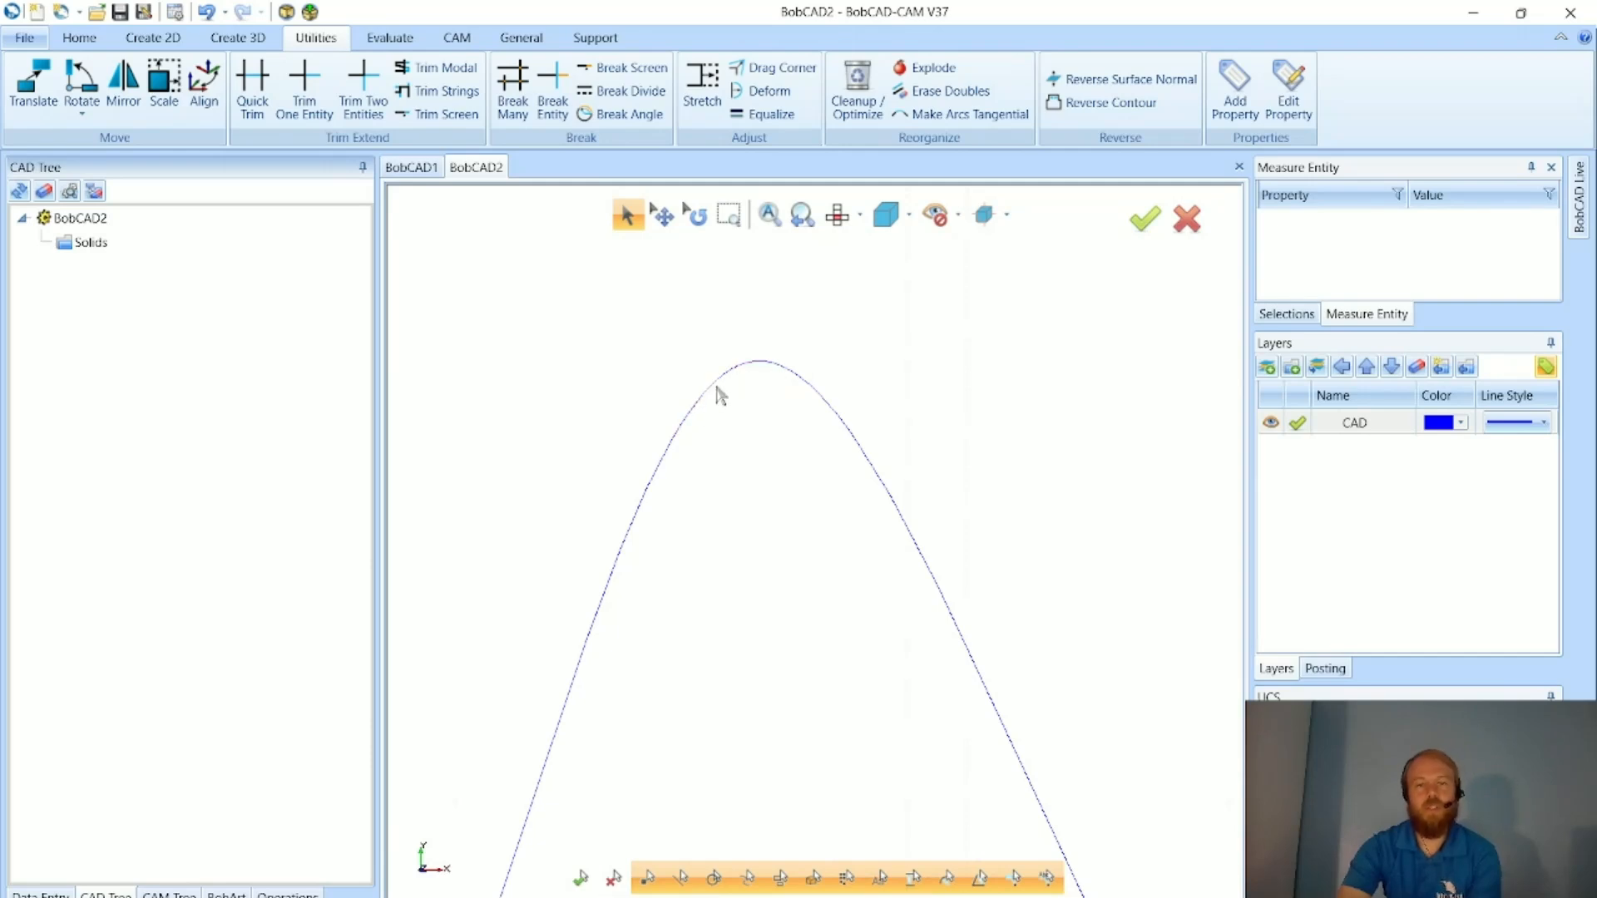
{"action": "scroll", "coordinate": [755, 453], "scroll_direction": "down", "scroll_amount": 4}
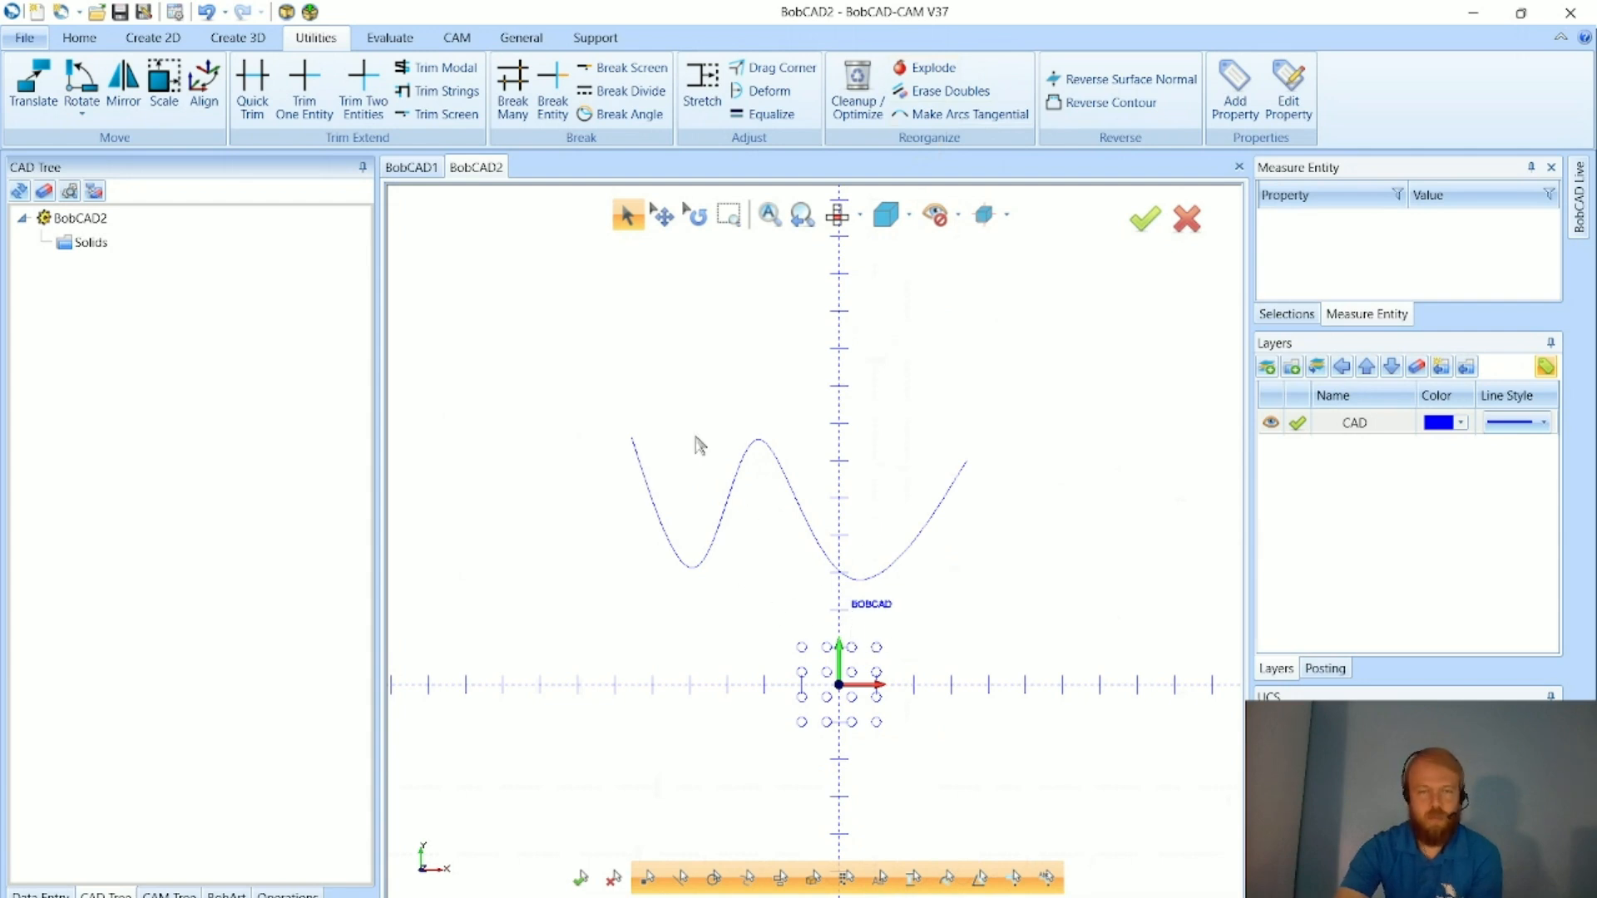
- Switch to the BobCAD1 document and examine the upper corner at the plate's narrow end up close
{"action": "left_click", "coordinate": [153, 37]}
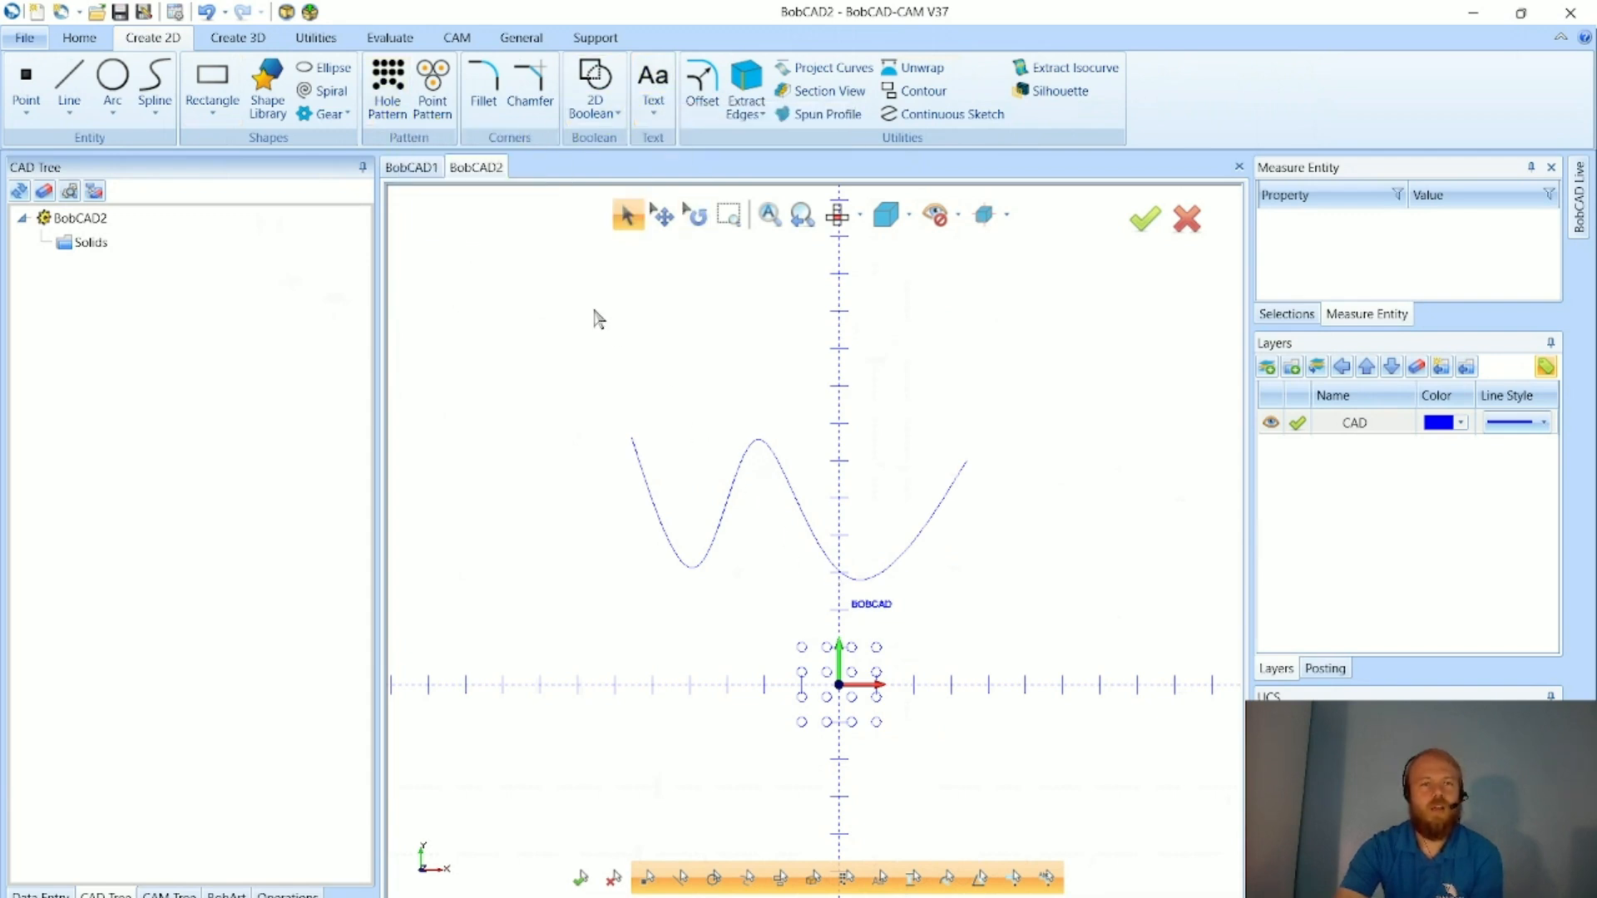
{"action": "left_click", "coordinate": [497, 180]}
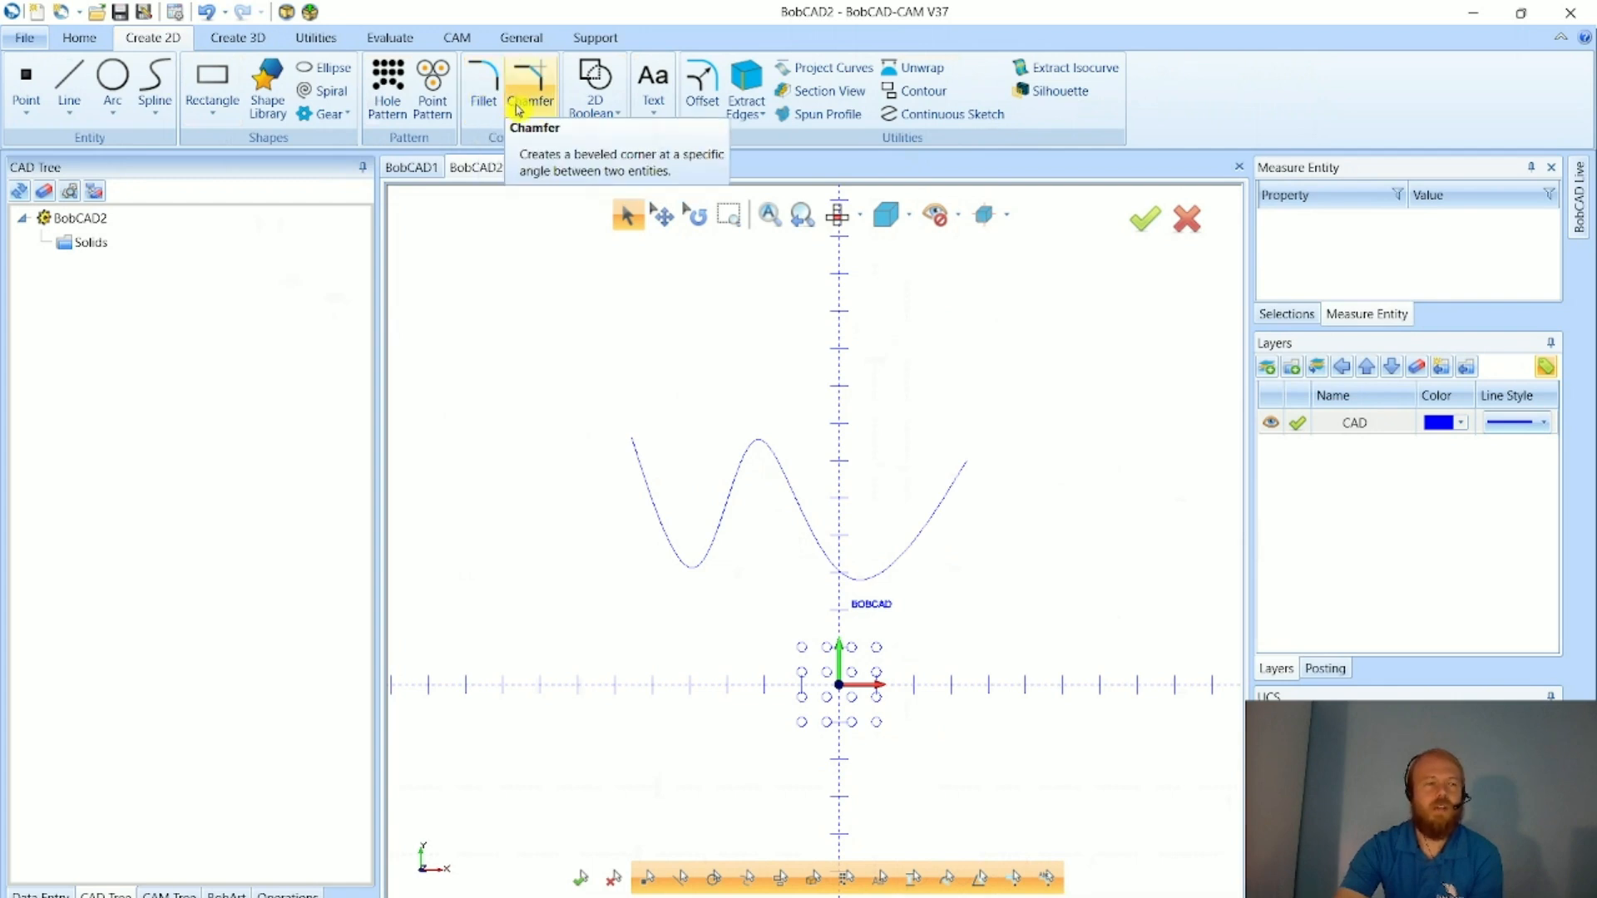
{"action": "left_click", "coordinate": [410, 169]}
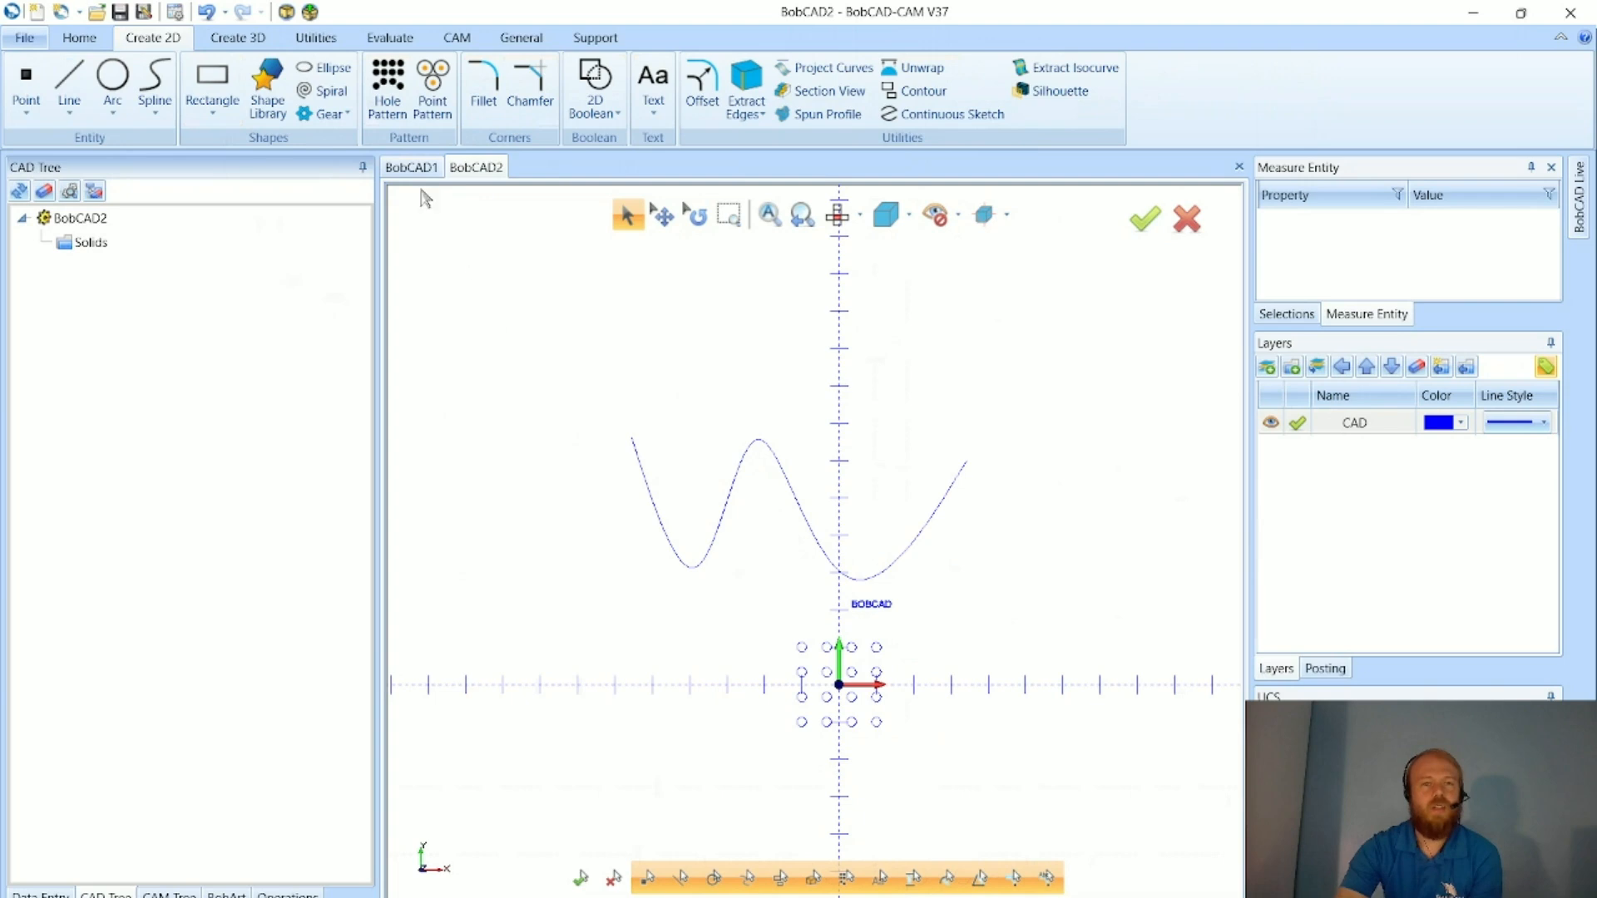
{"action": "left_click", "coordinate": [834, 217]}
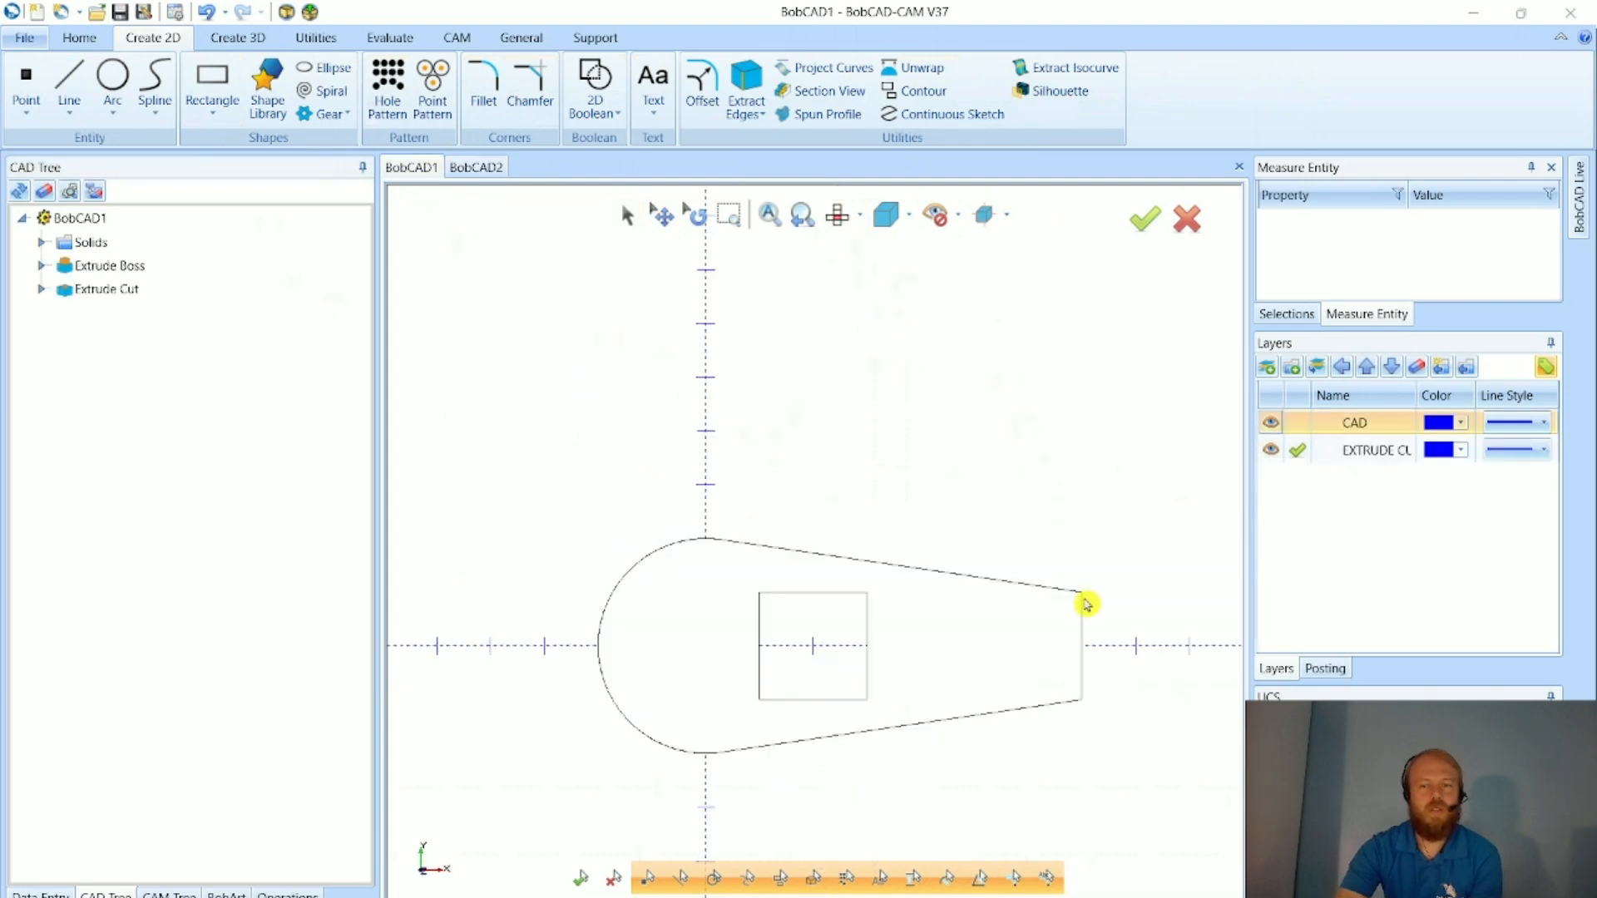
{"action": "scroll", "coordinate": [1089, 612], "scroll_direction": "up", "scroll_amount": 5}
{"action": "scroll", "coordinate": [1018, 554], "scroll_direction": "up", "scroll_amount": 1}
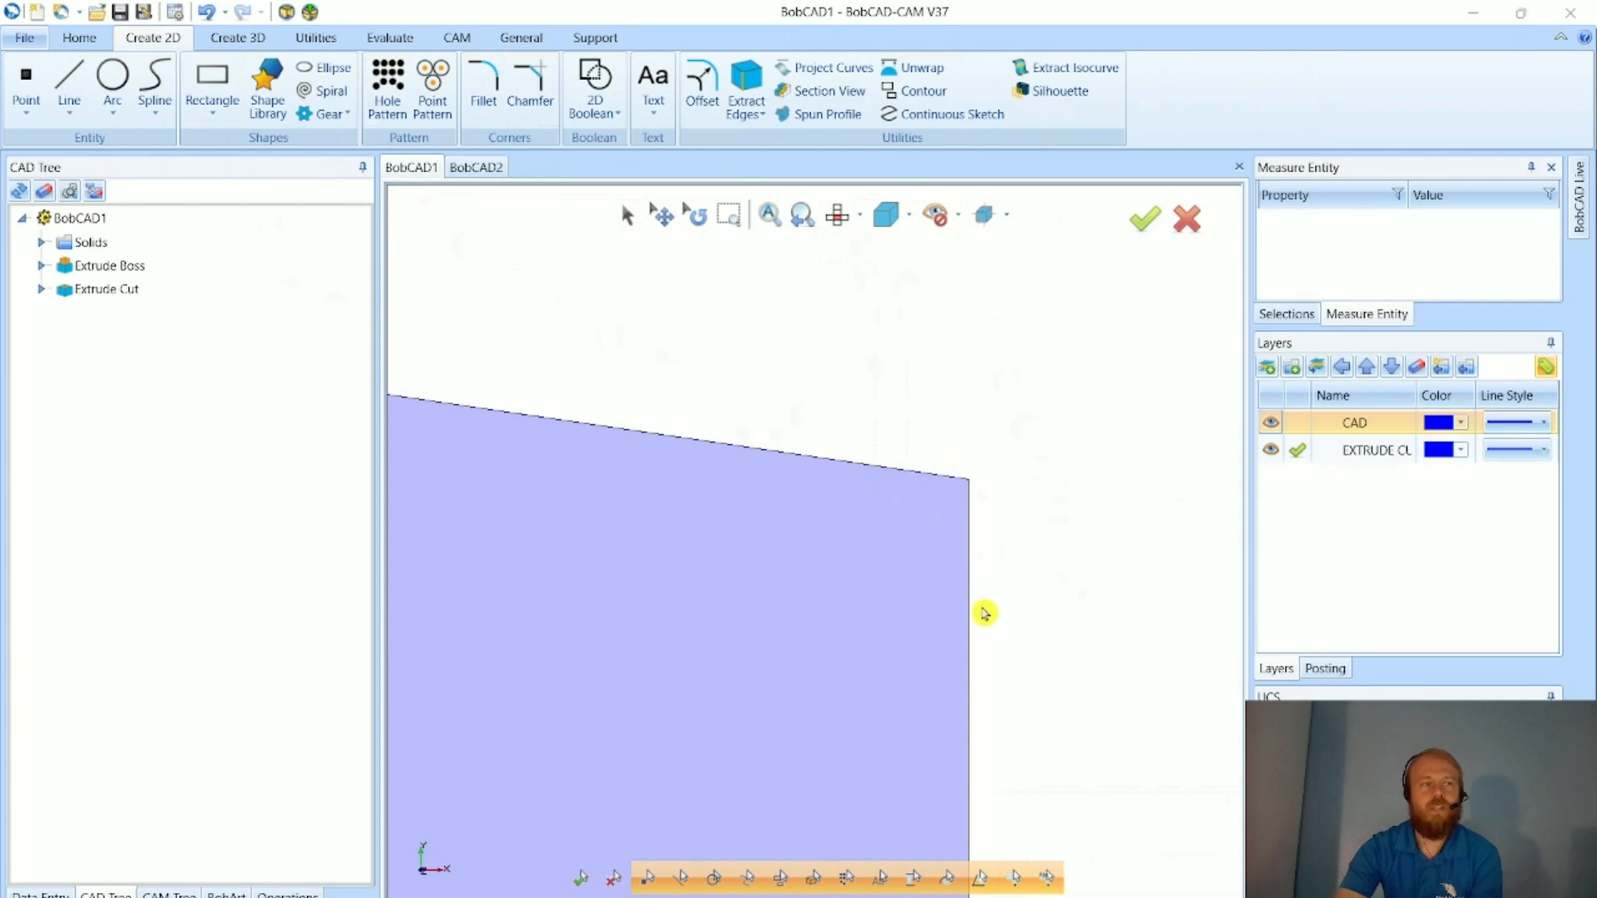
- Review the 2D Fillet and Chamfer parameters, cancel without applying either, and return to the BobCAD2 document
{"action": "left_click", "coordinate": [484, 100]}
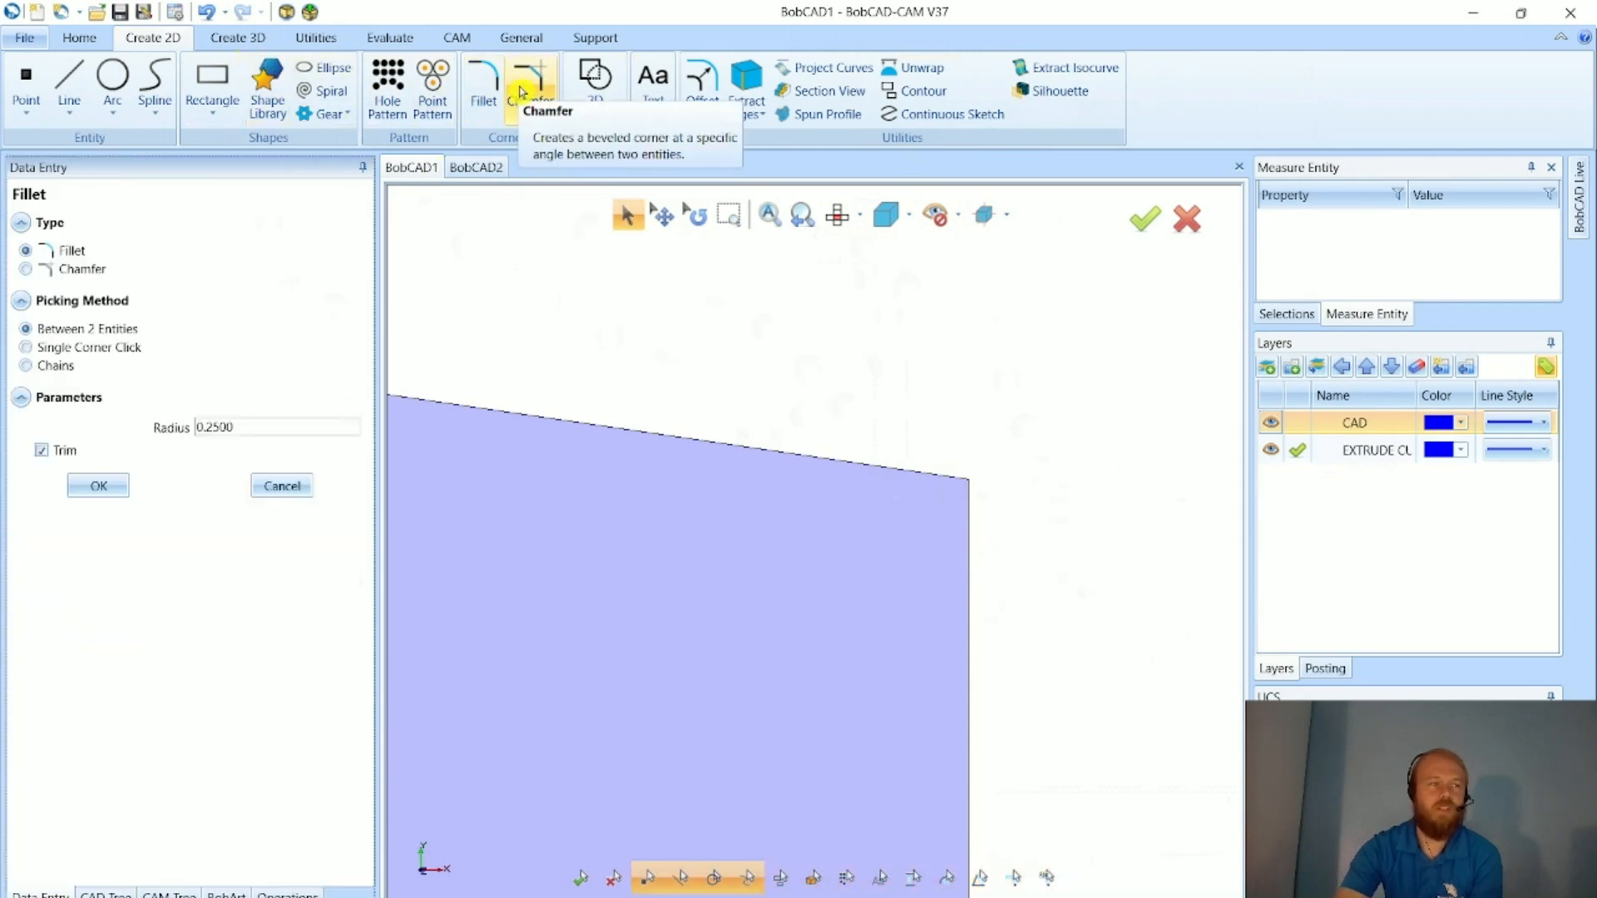
{"action": "left_click", "coordinate": [523, 91]}
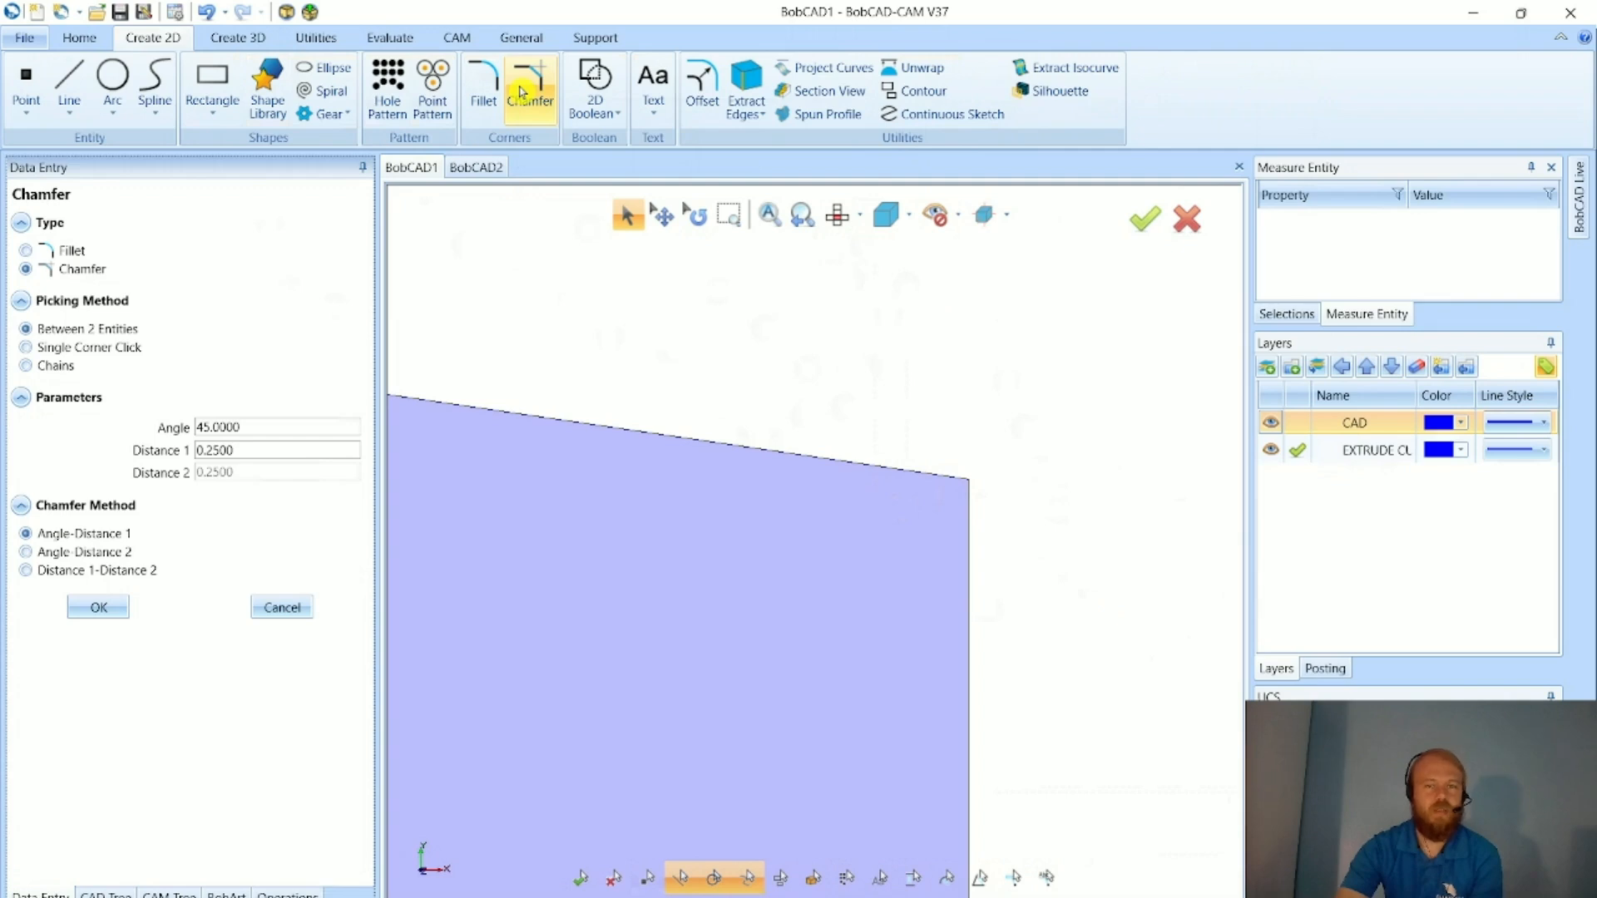
{"action": "left_click", "coordinate": [283, 606]}
{"action": "left_click", "coordinate": [487, 167]}
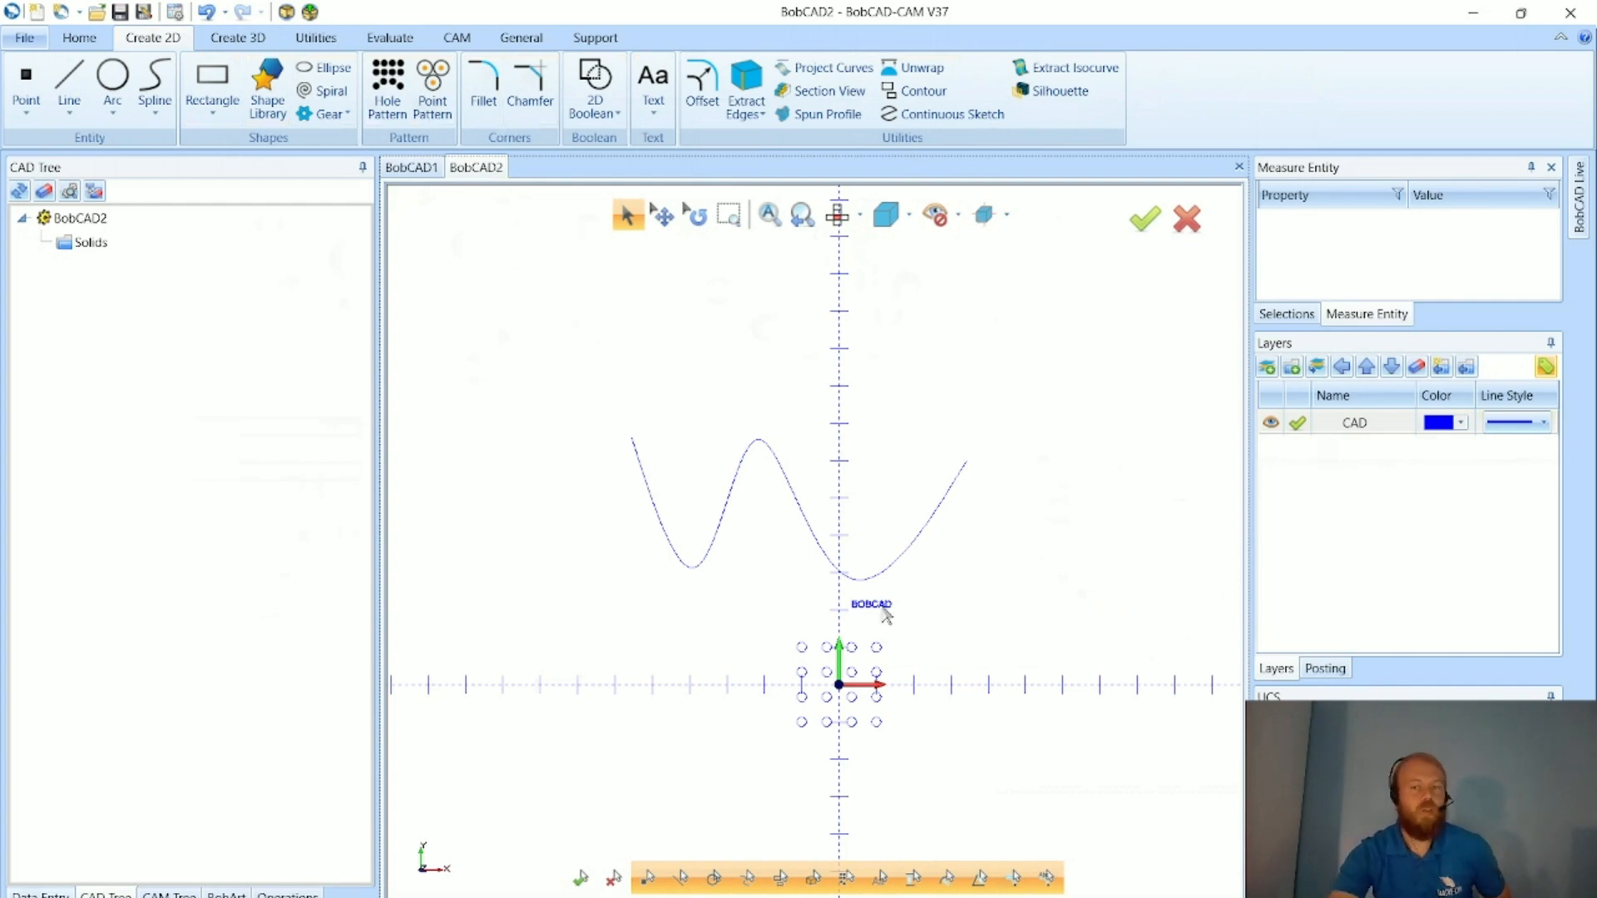
- Undo the wavy curve and the vectorized BOBCAD text, keeping only the hole pattern
{"action": "left_click", "coordinate": [208, 13]}
{"action": "left_click", "coordinate": [207, 13]}
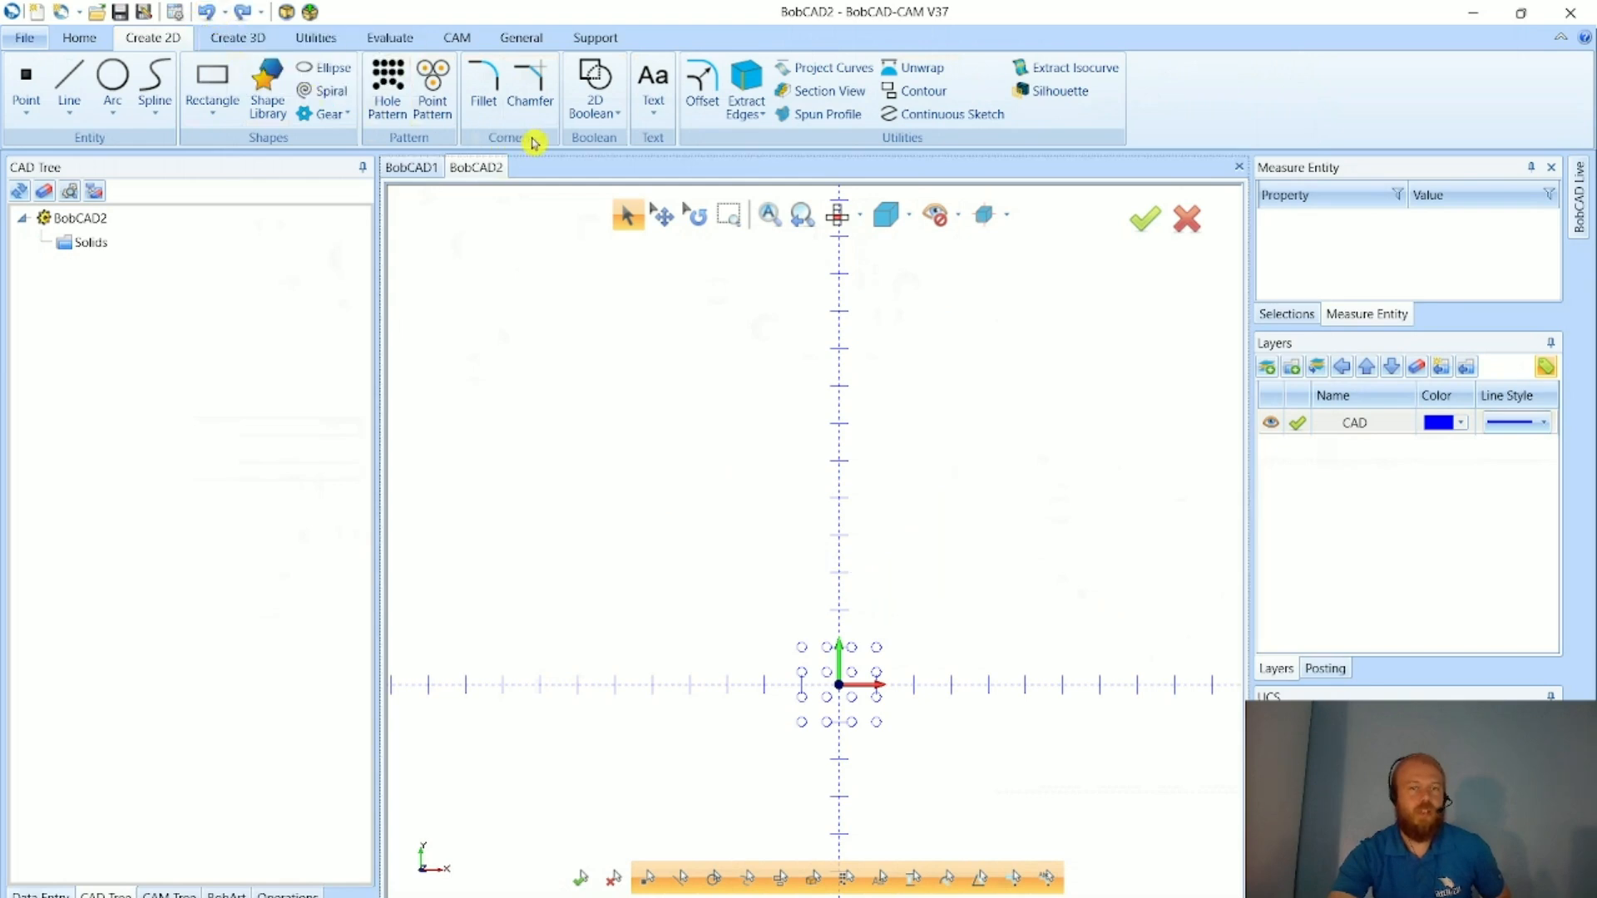
{"action": "left_click", "coordinate": [653, 104]}
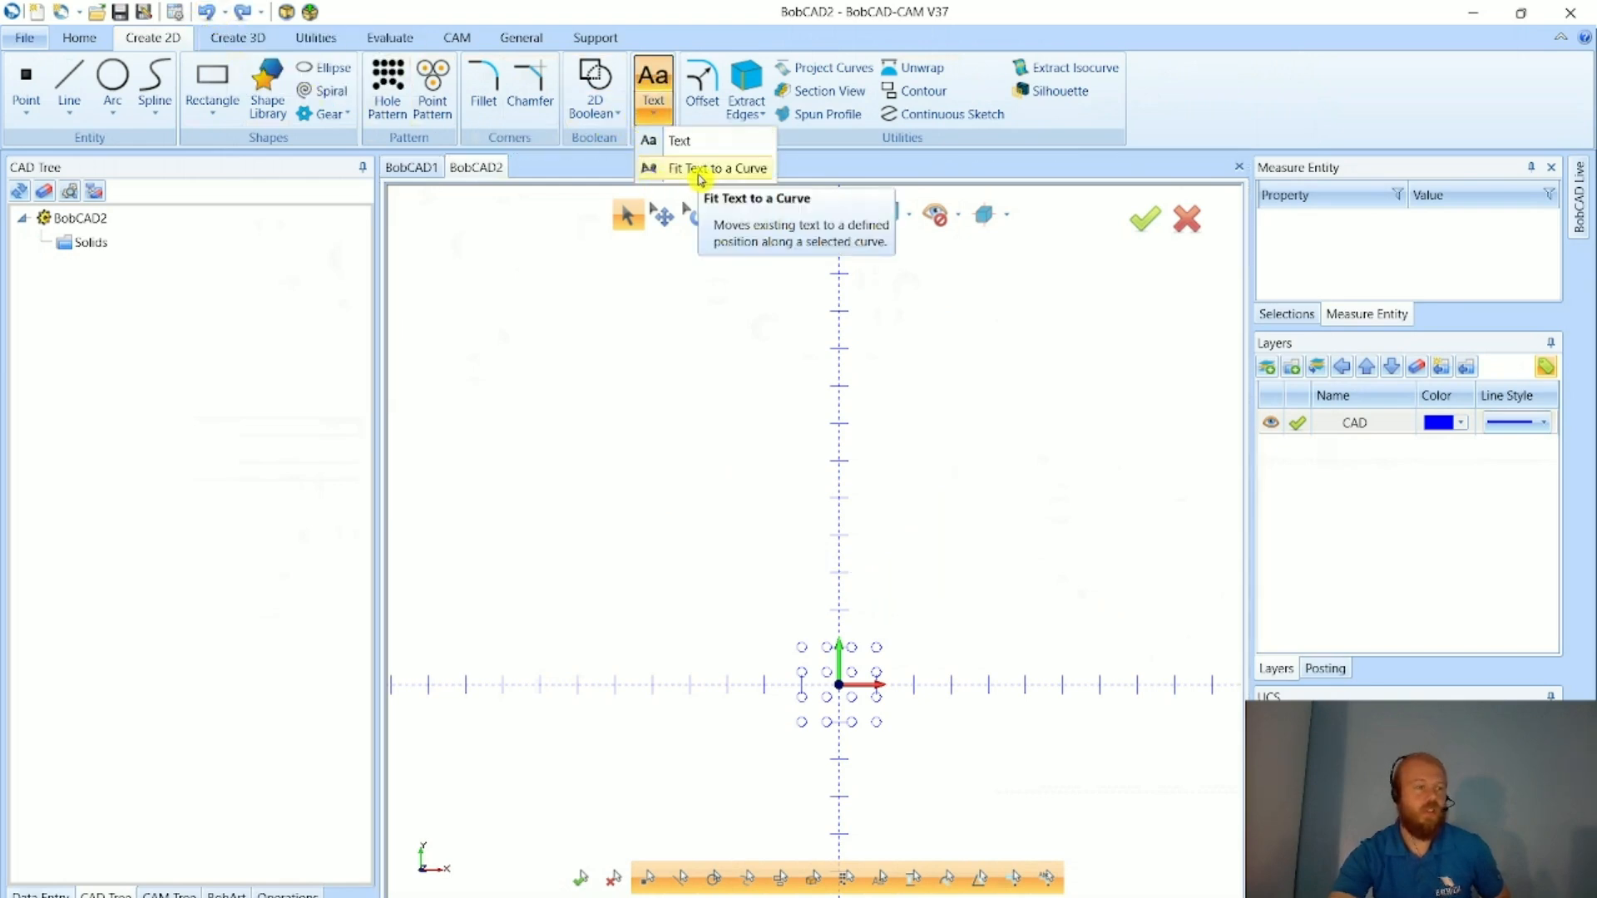
{"action": "left_click", "coordinate": [688, 358]}
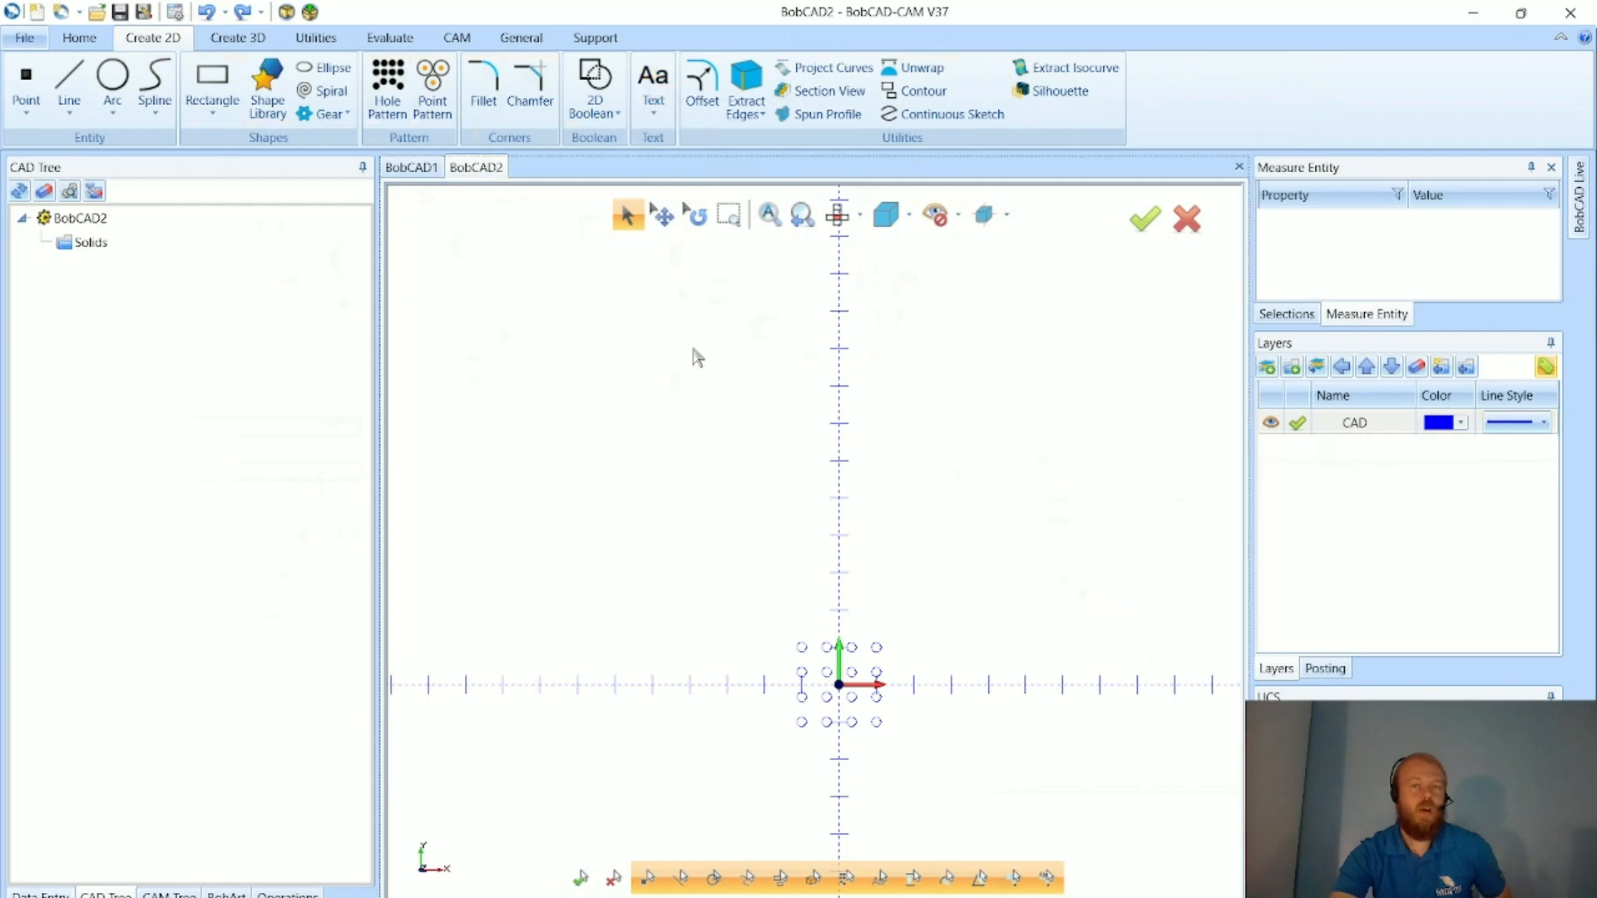
- Create BOBCAD text in Arial with Vectorize disabled and its base point at X 2.8125, Y 1.6875
{"action": "left_click", "coordinate": [653, 83]}
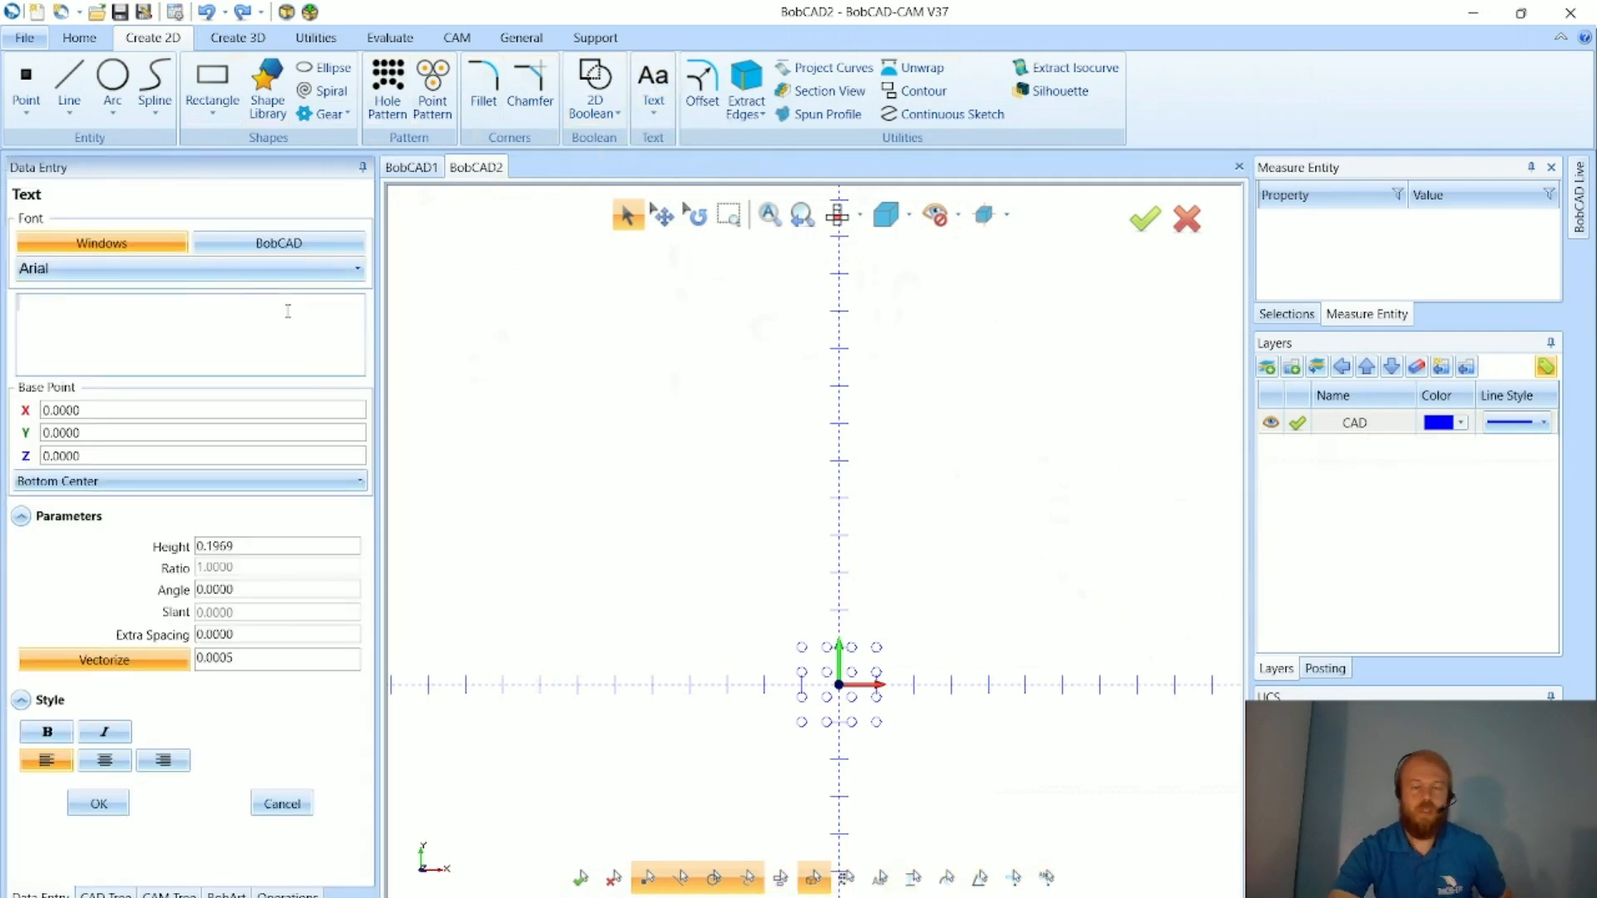
{"action": "type", "text": "BOBCAD"}
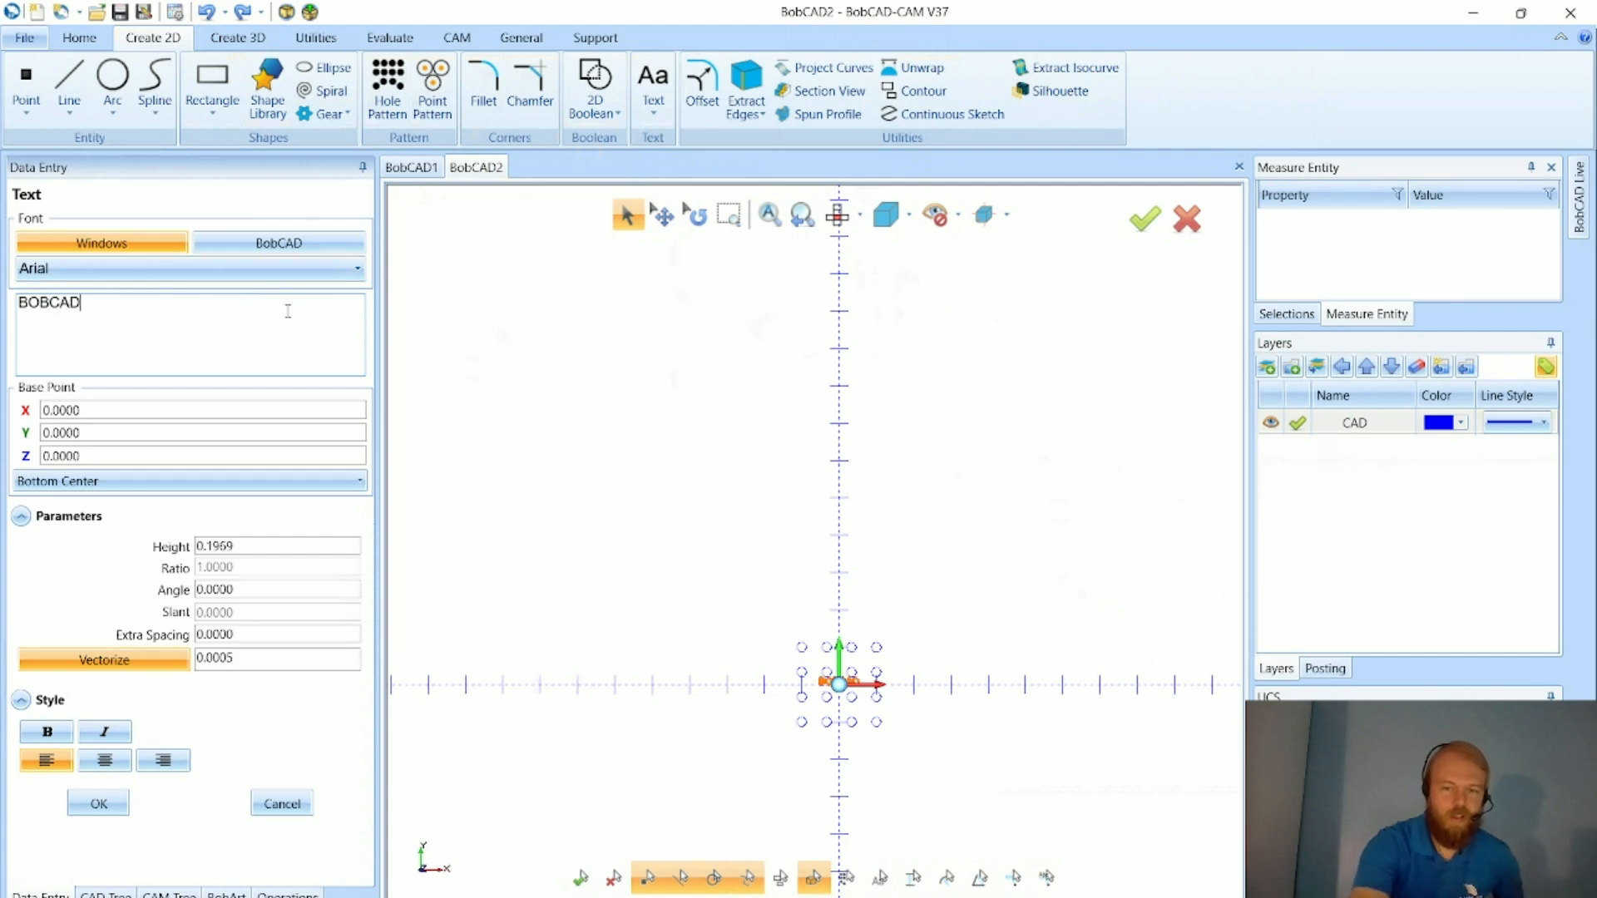
{"action": "scroll", "coordinate": [933, 700], "scroll_direction": "up", "scroll_amount": 6}
{"action": "left_click_drag", "start_coordinate": [652, 658], "coordinate": [967, 468]}
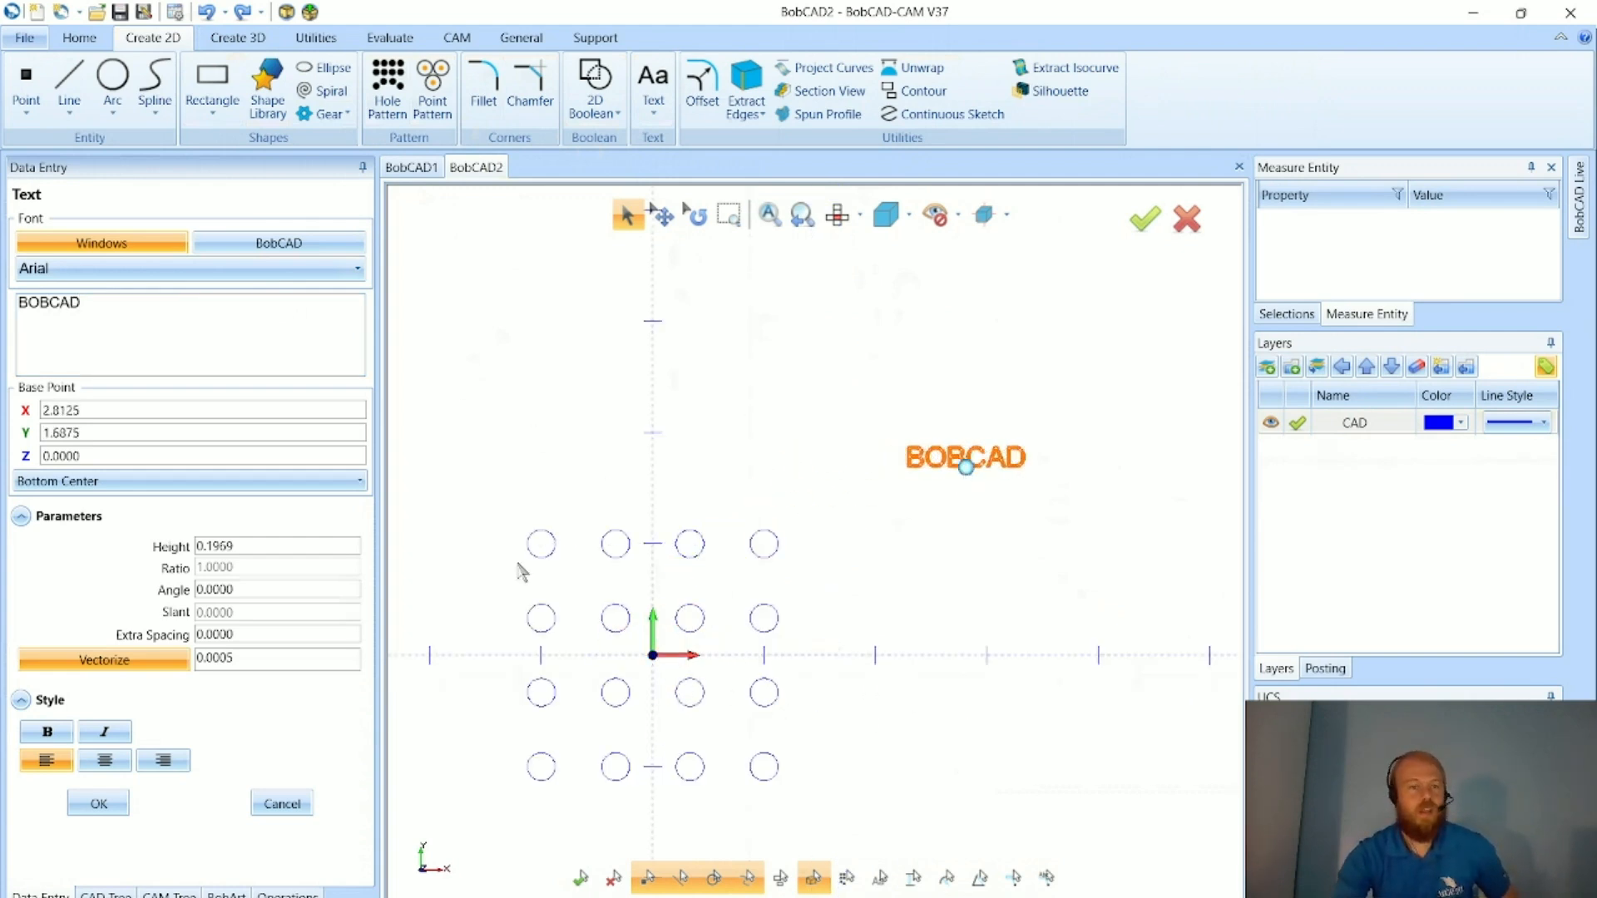
{"action": "left_click", "coordinate": [122, 668]}
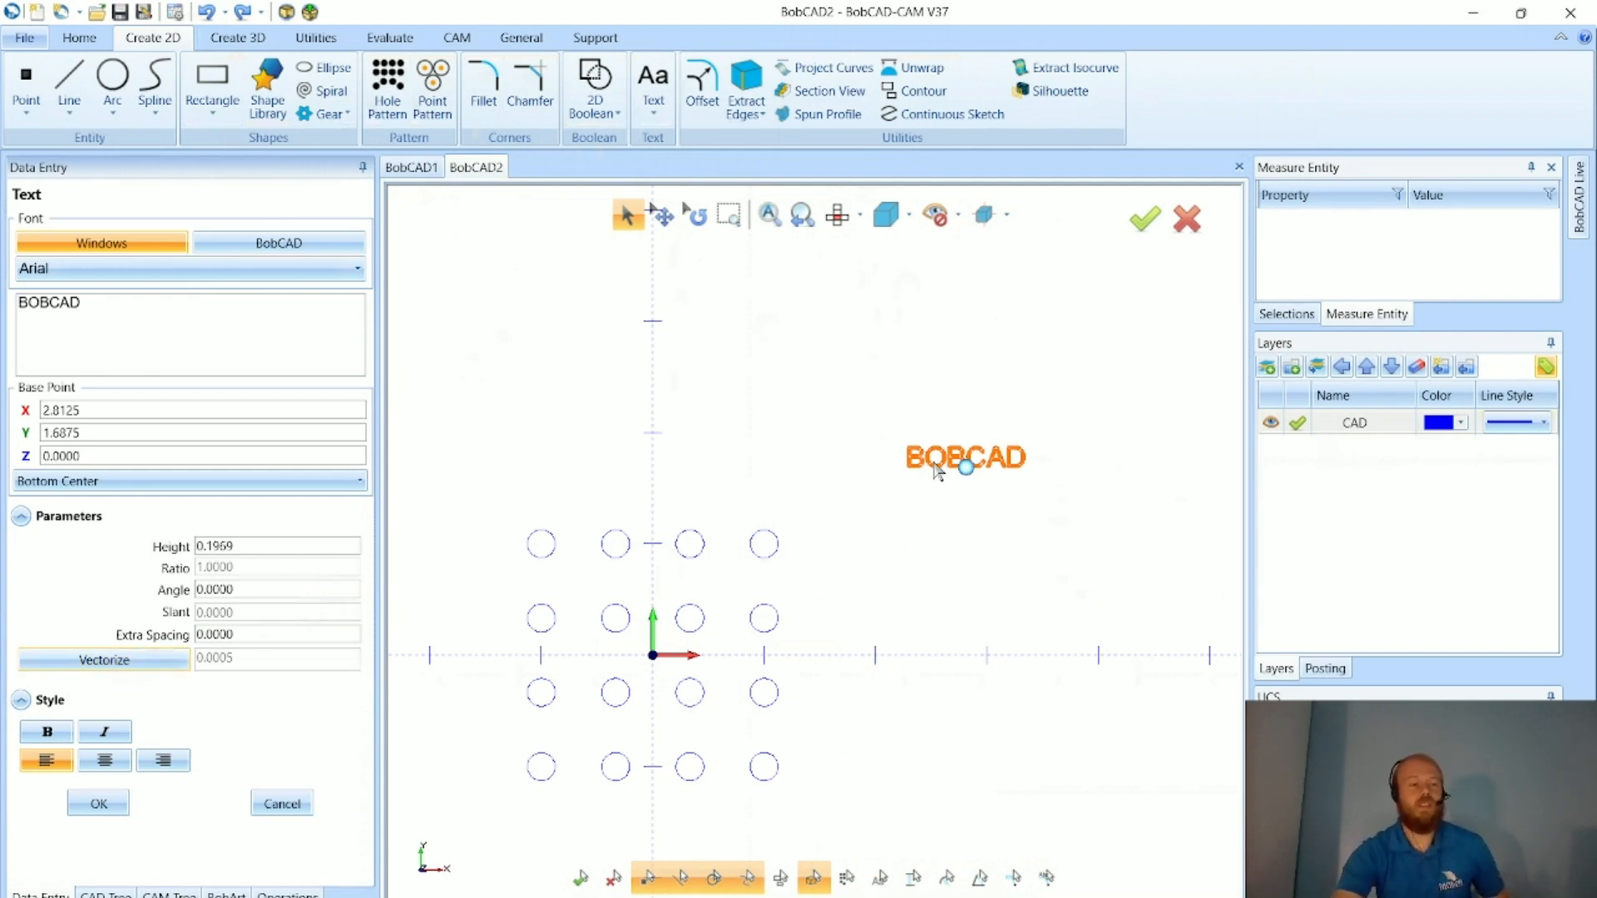
{"action": "left_click", "coordinate": [99, 804]}
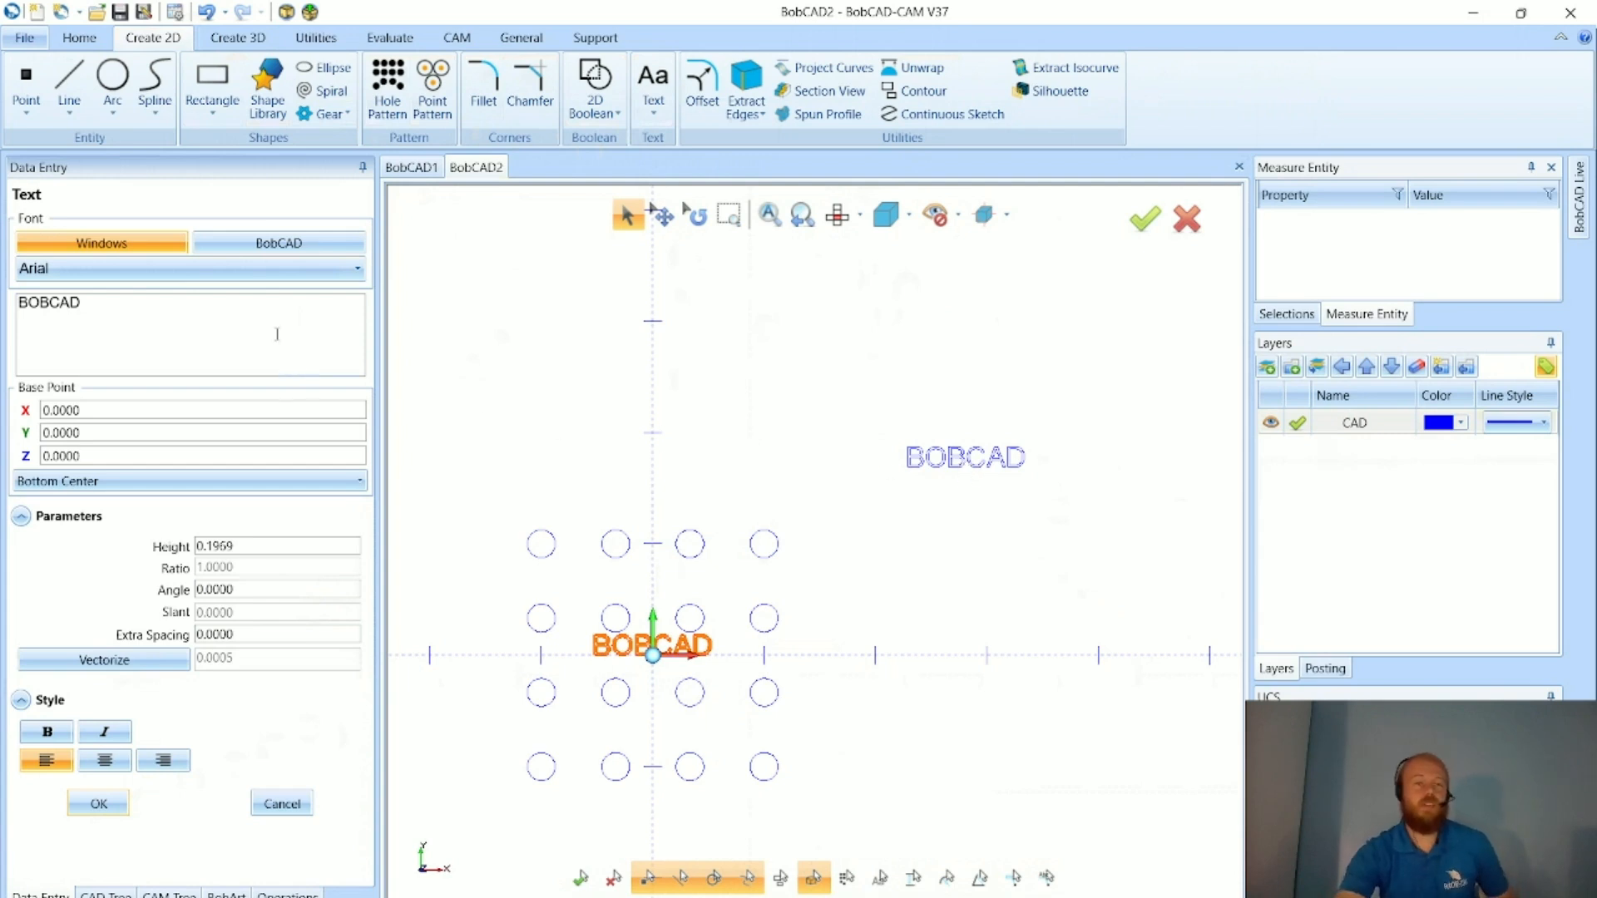
- Browse the Windows fonts and switch the BOBCAD preview text to the BobCAD Default font
{"action": "left_click", "coordinate": [124, 269]}
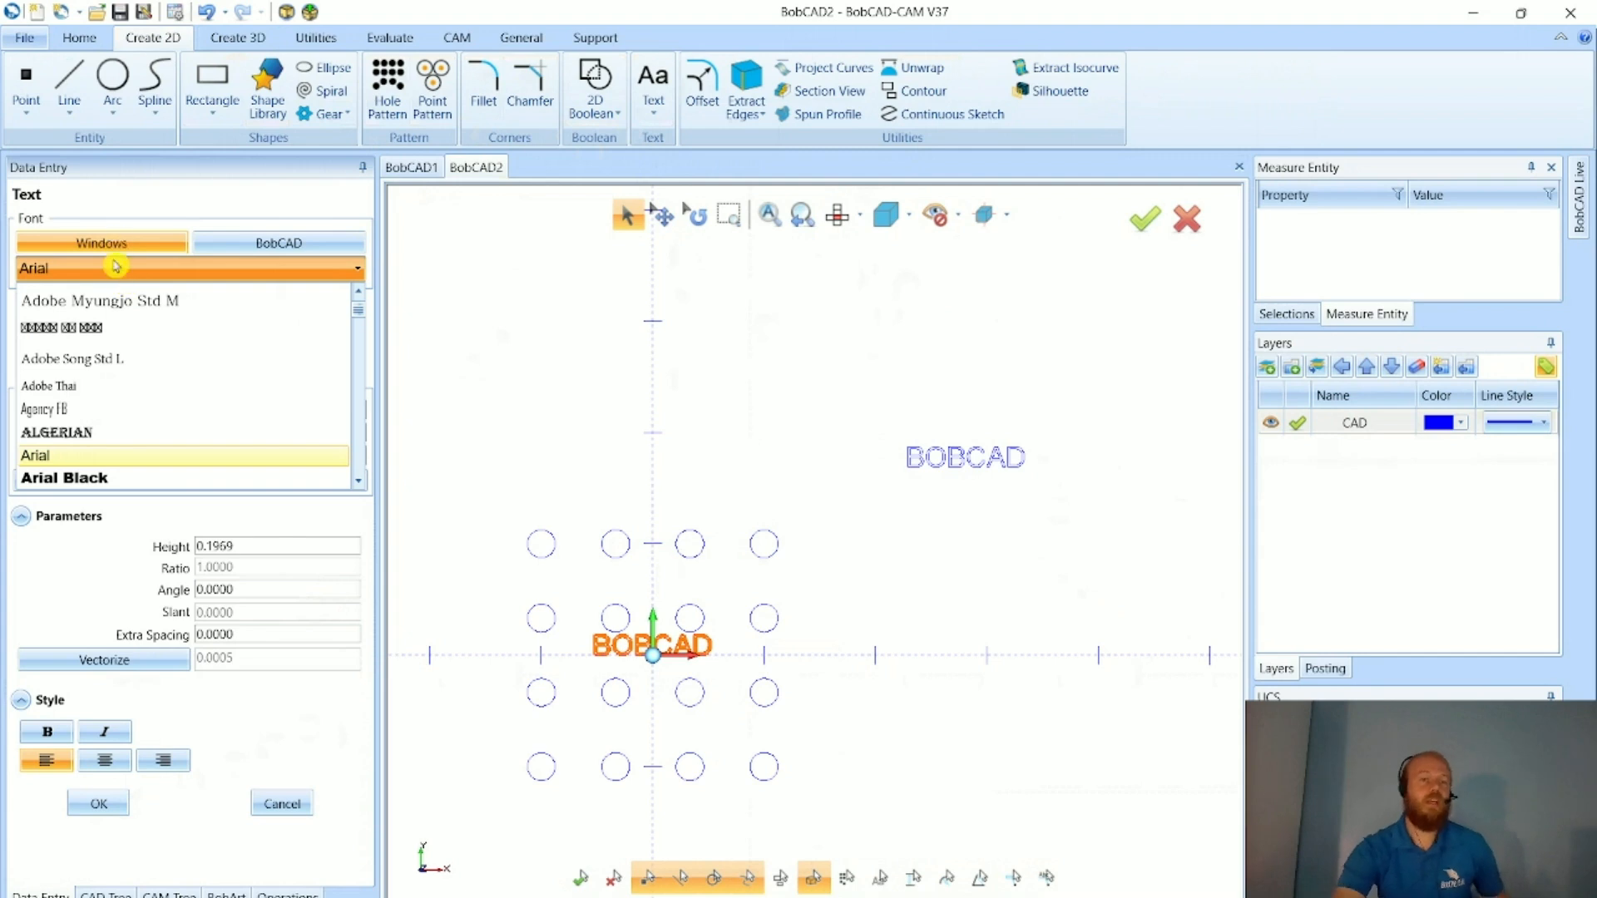
{"action": "scroll", "coordinate": [139, 372], "scroll_direction": "down", "scroll_amount": 3}
{"action": "scroll", "coordinate": [138, 366], "scroll_direction": "down", "scroll_amount": 3}
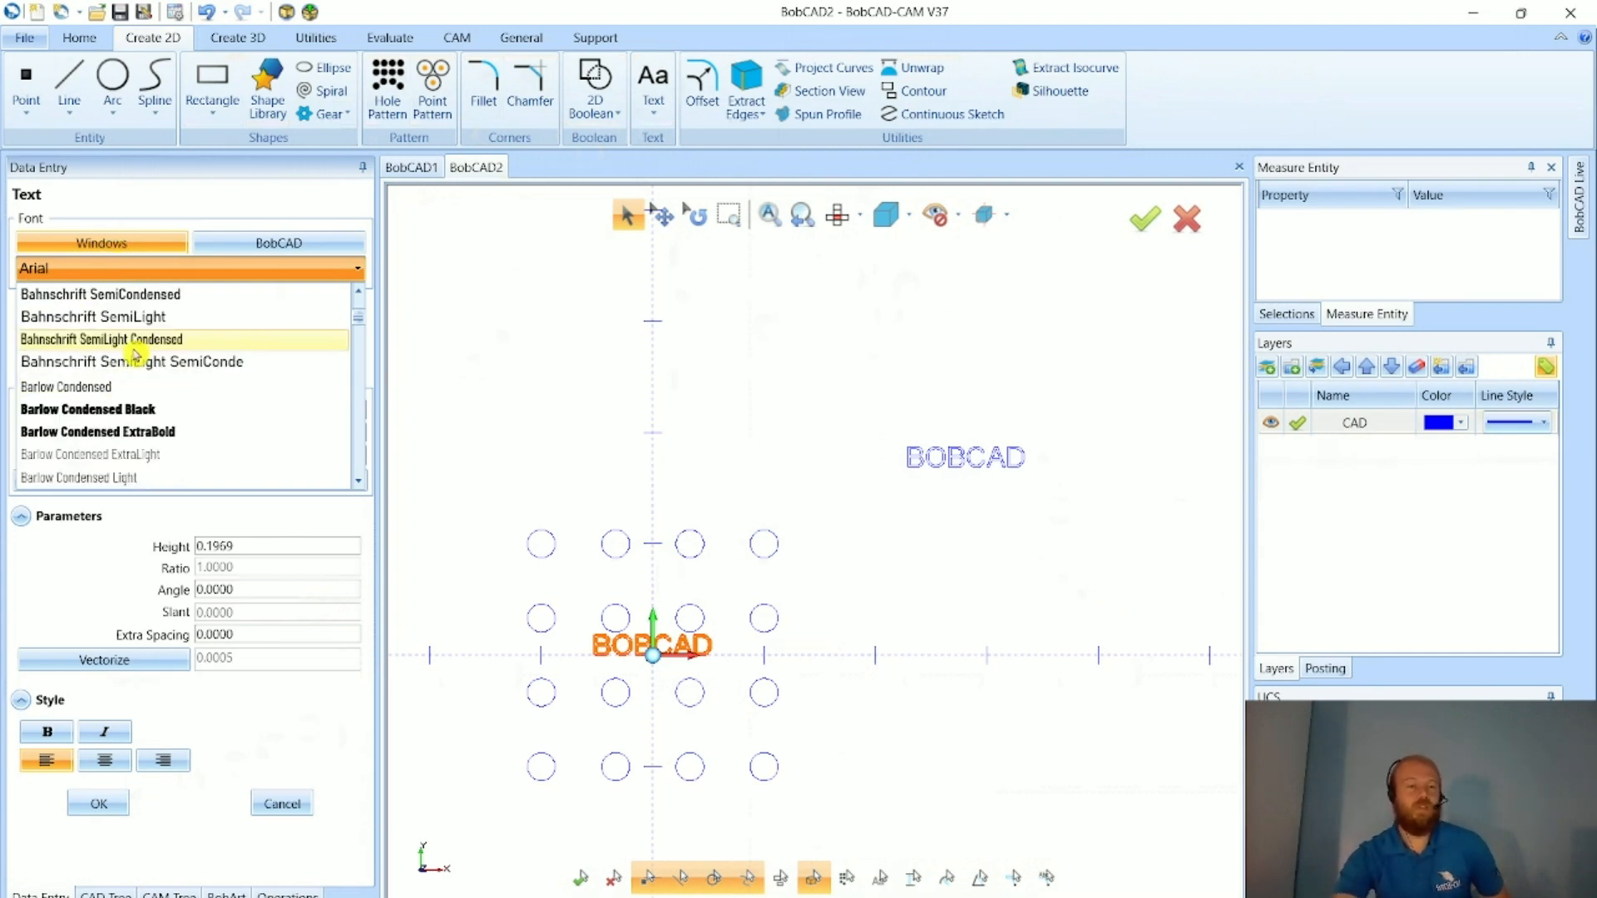
{"action": "left_click", "coordinate": [249, 252]}
{"action": "left_click", "coordinate": [253, 247]}
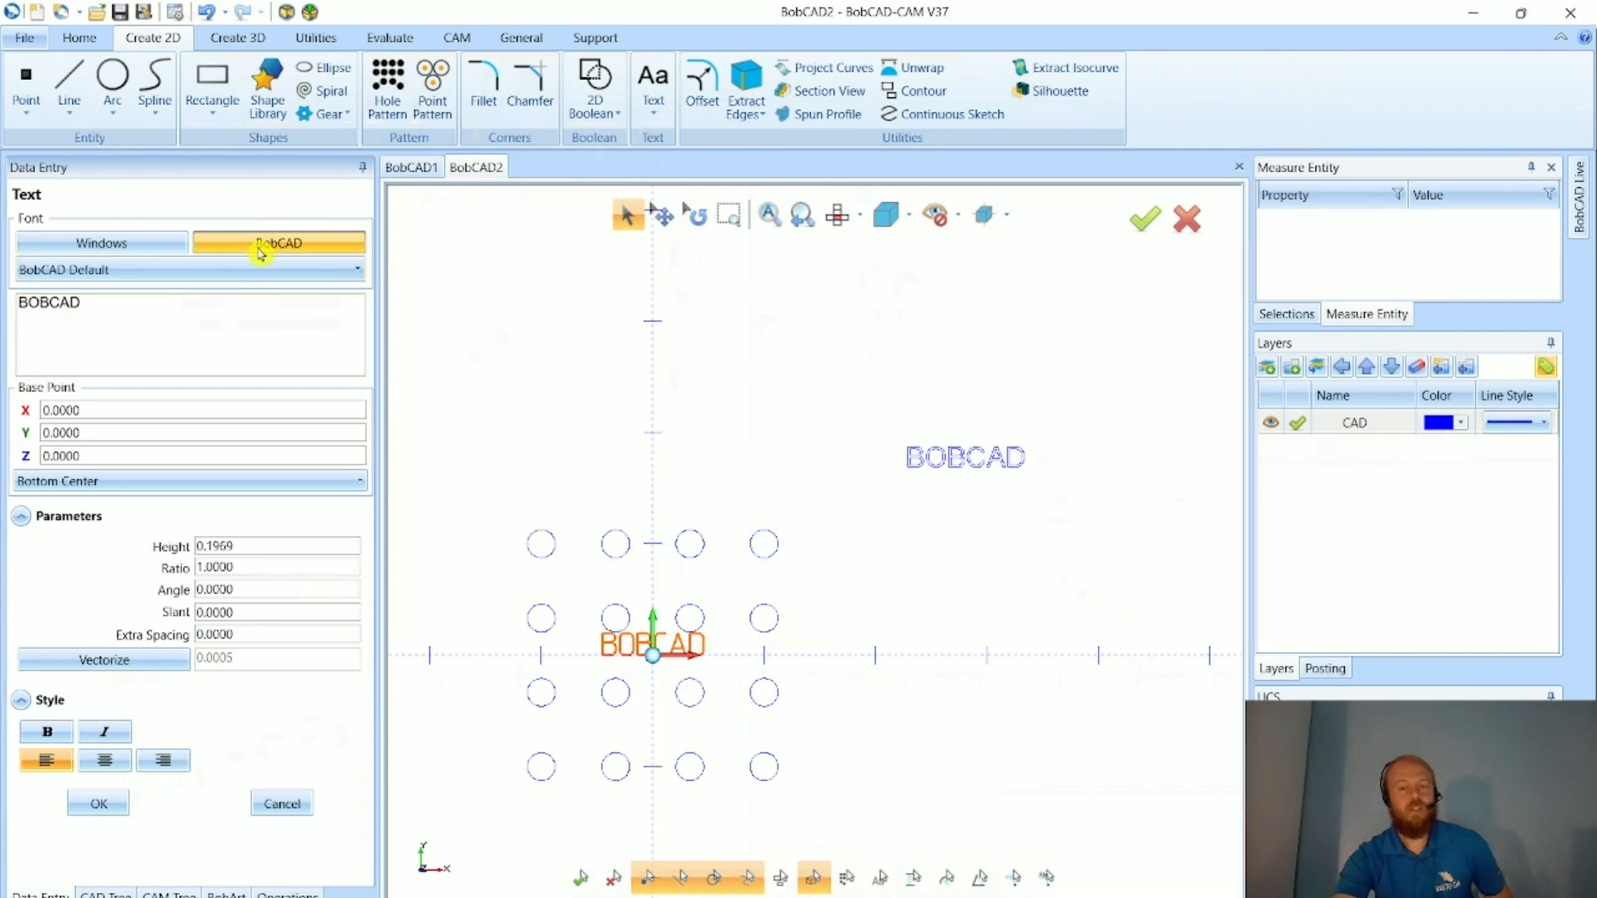
- Examine the letter shapes of the BobCAD Default preview up close and compare them with the existing Arial outline text
{"action": "scroll", "coordinate": [706, 696], "scroll_direction": "up", "scroll_amount": 5}
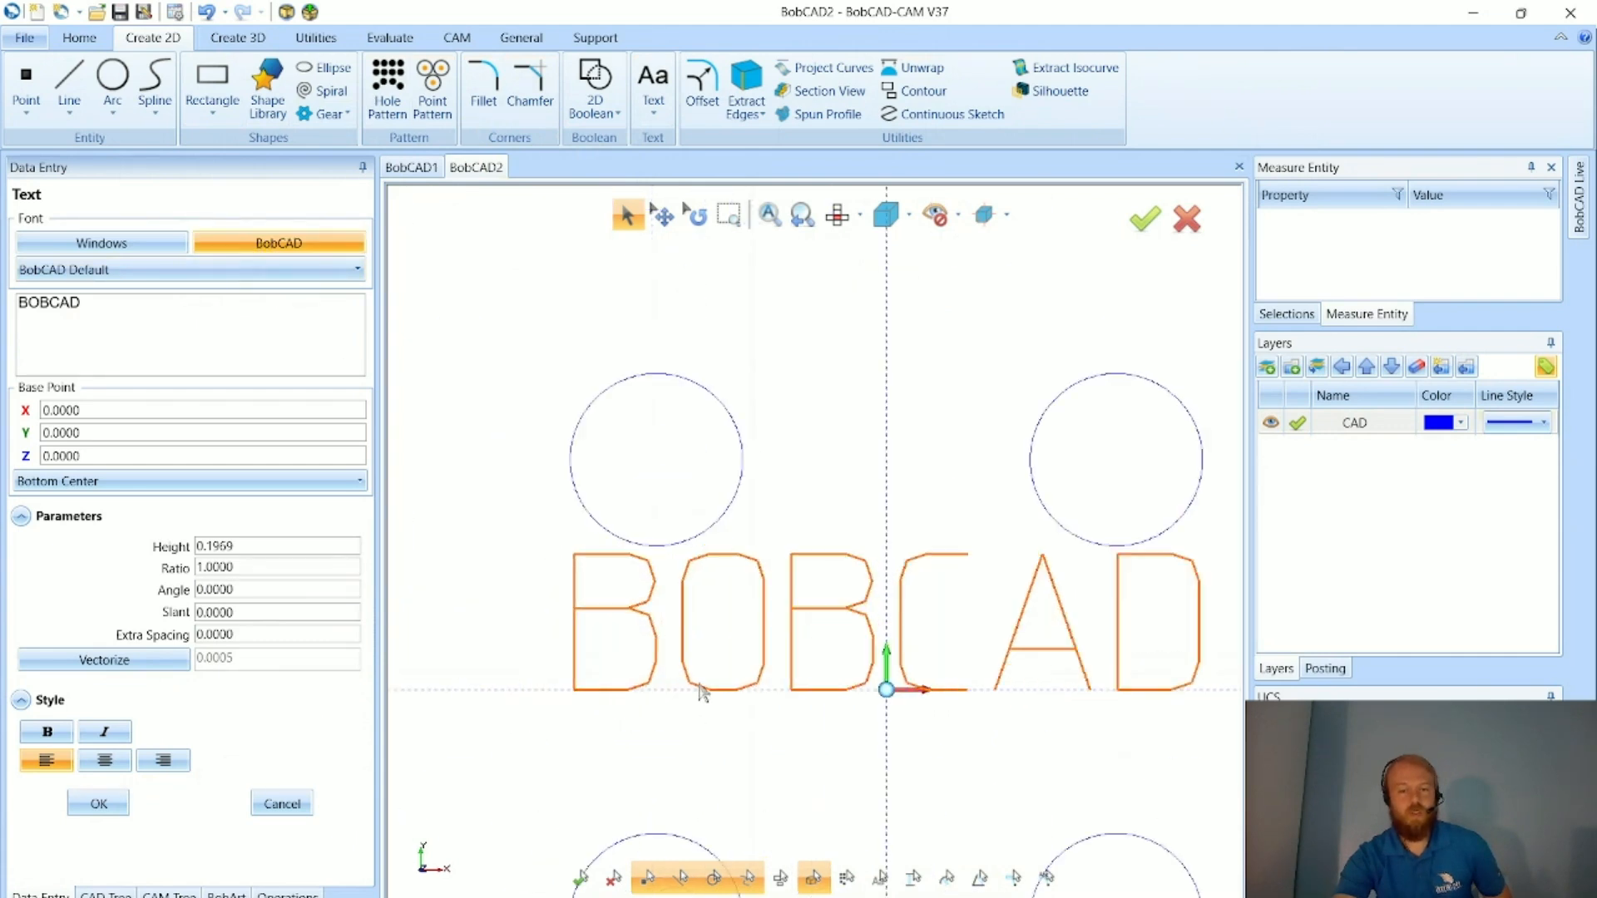
{"action": "scroll", "coordinate": [705, 695], "scroll_direction": "up", "scroll_amount": 2}
{"action": "scroll", "coordinate": [555, 631], "scroll_direction": "down", "scroll_amount": 5}
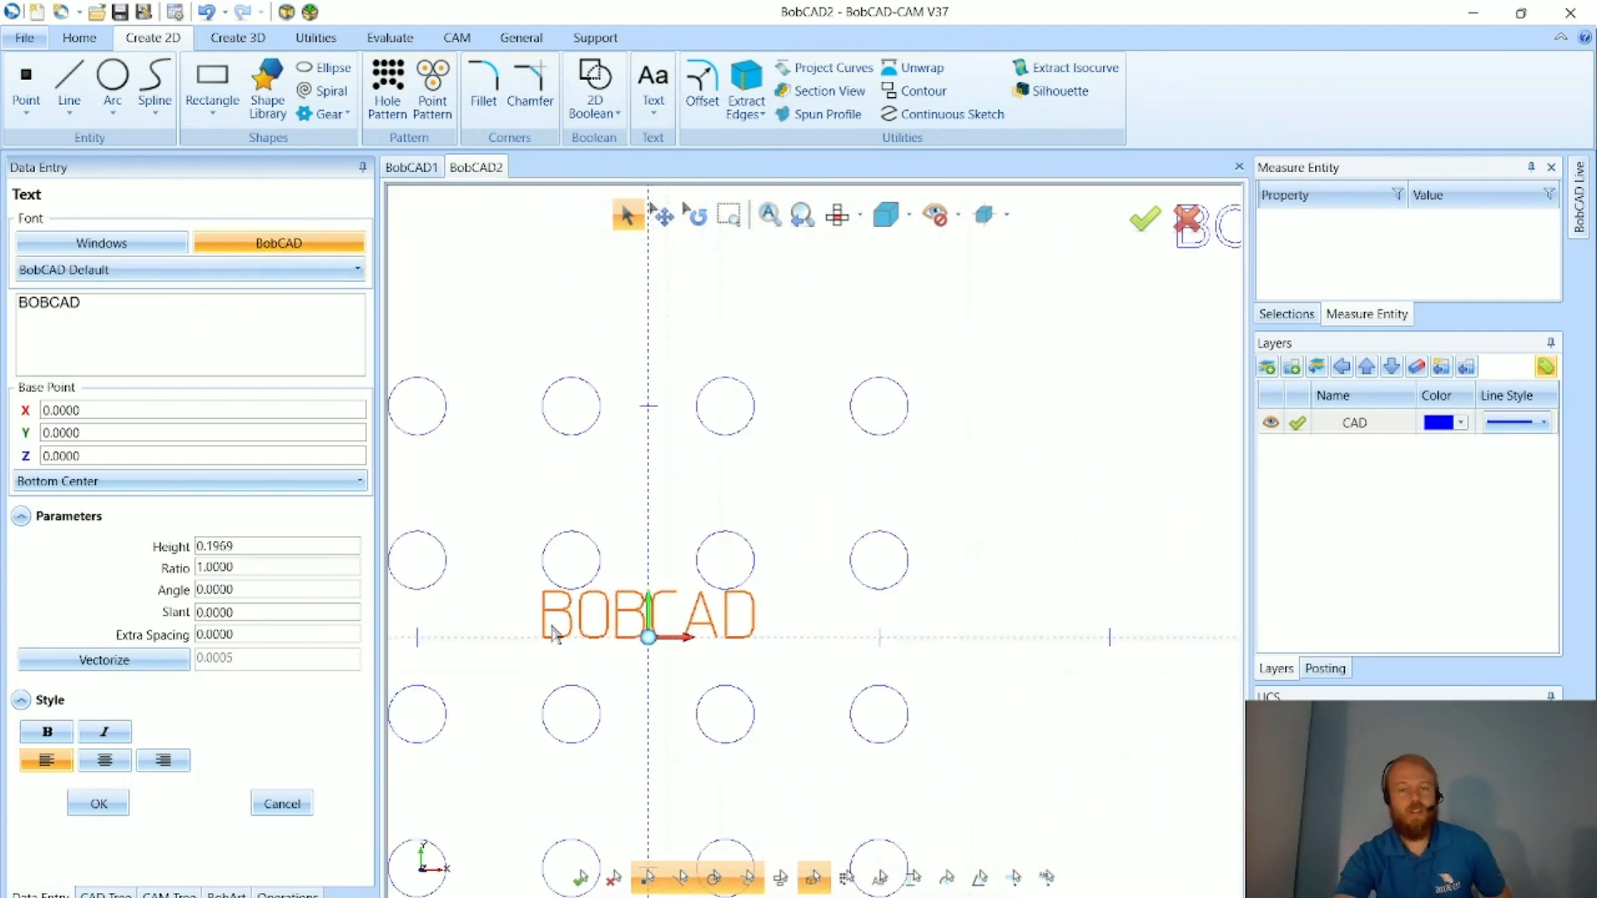
{"action": "scroll", "coordinate": [552, 629], "scroll_direction": "down", "scroll_amount": 3}
{"action": "scroll", "coordinate": [919, 392], "scroll_direction": "up", "scroll_amount": 6}
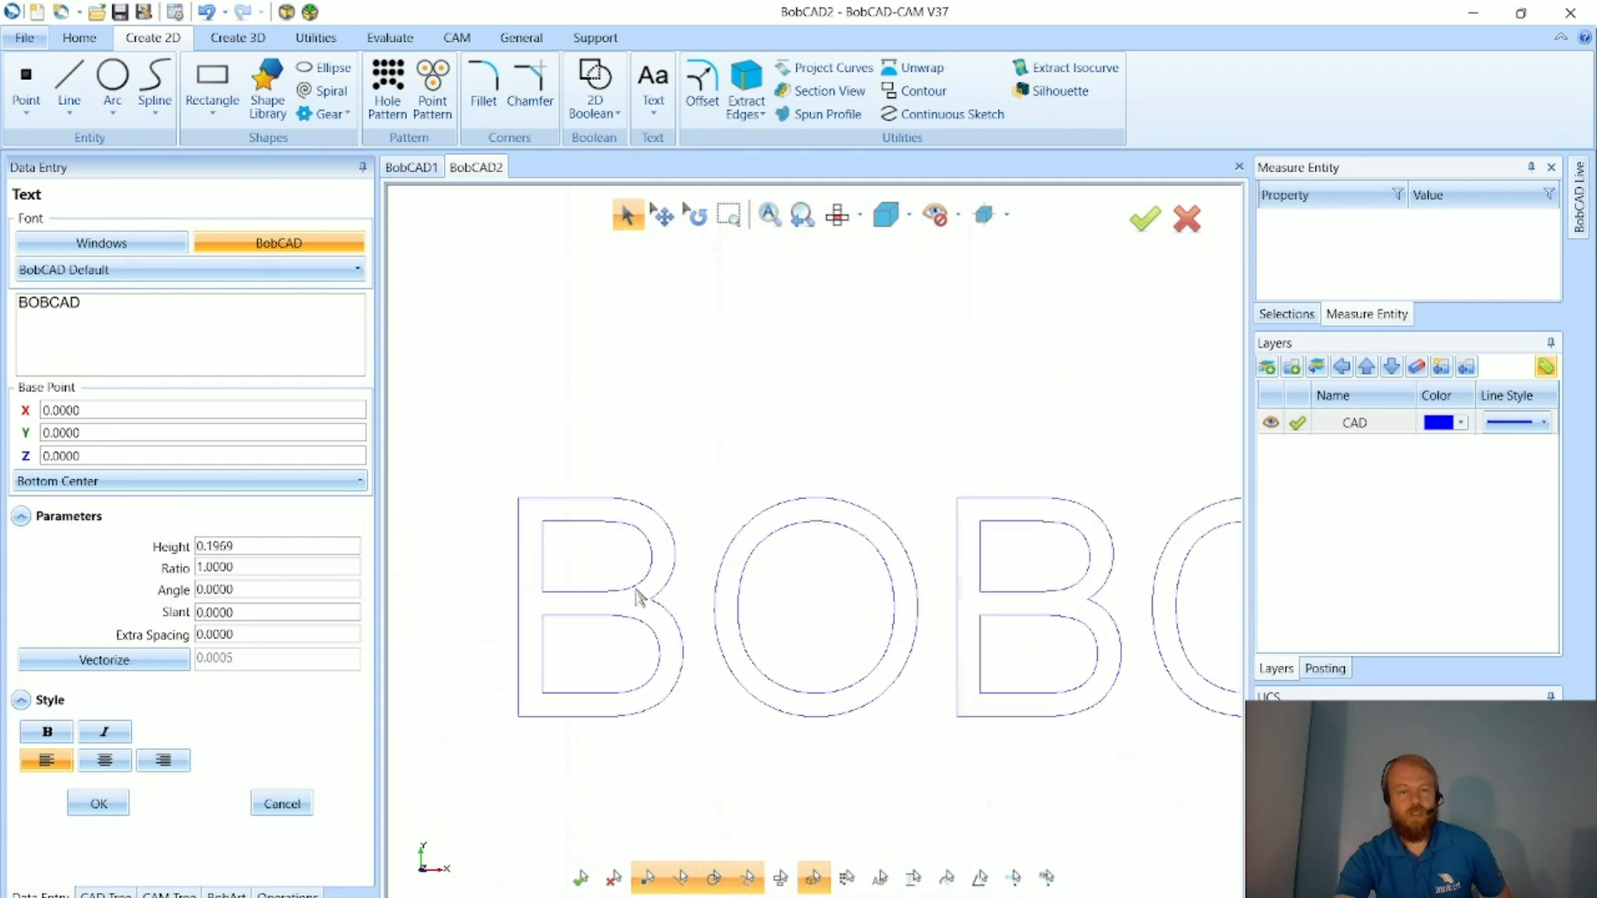
{"action": "scroll", "coordinate": [782, 607], "scroll_direction": "down", "scroll_amount": 5}
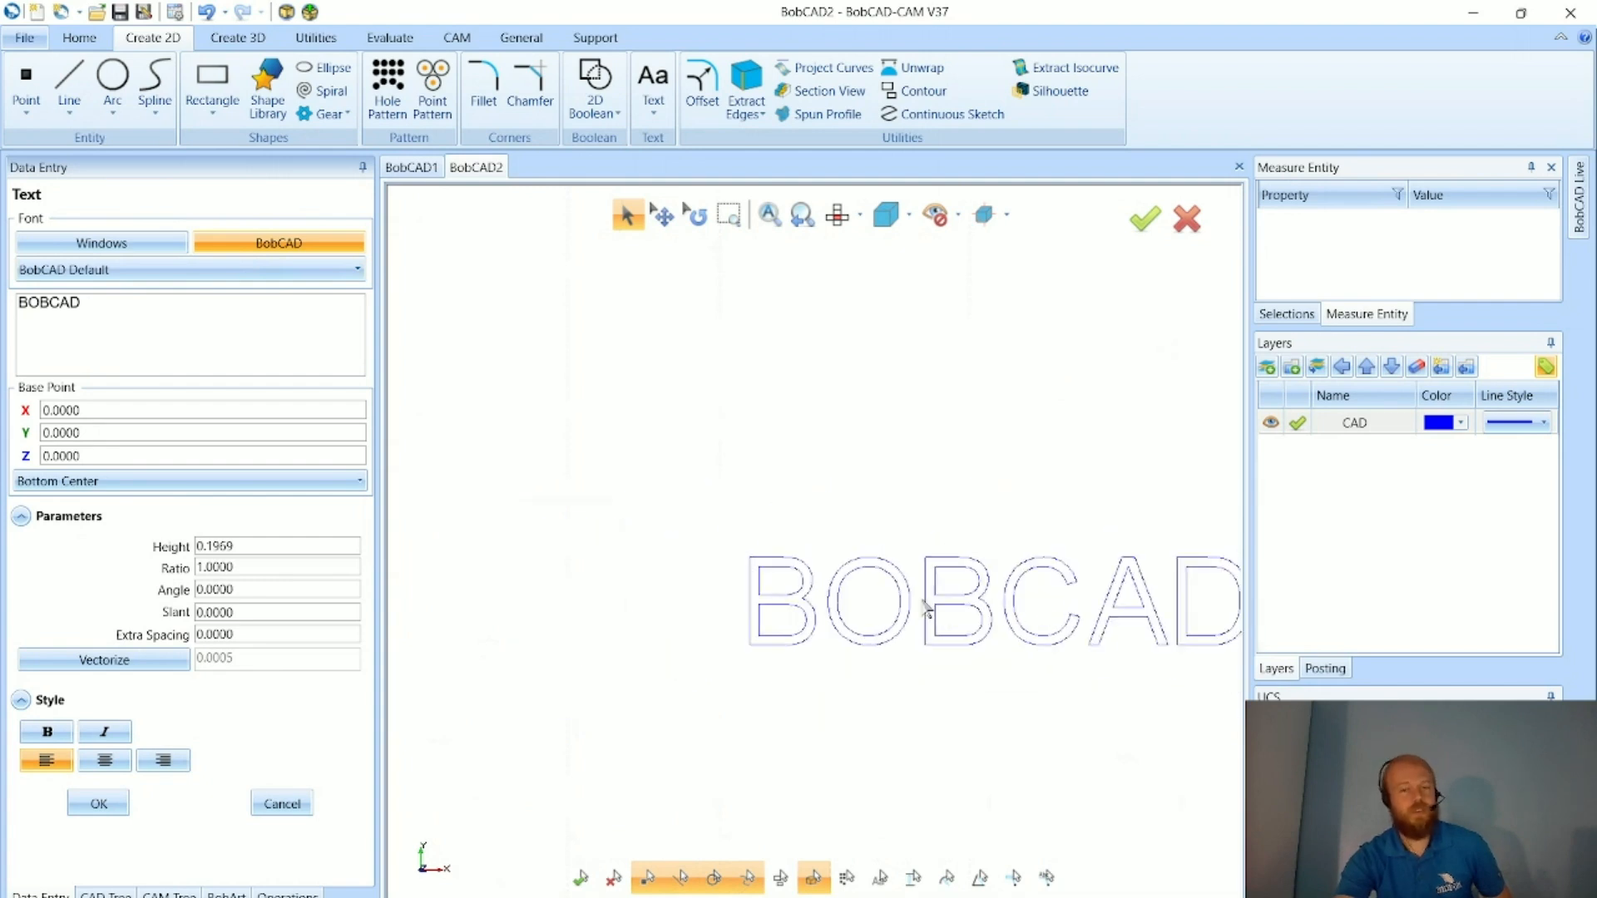
{"action": "scroll", "coordinate": [657, 761], "scroll_direction": "up", "scroll_amount": 2}
{"action": "scroll", "coordinate": [657, 761], "scroll_direction": "up", "scroll_amount": 2}
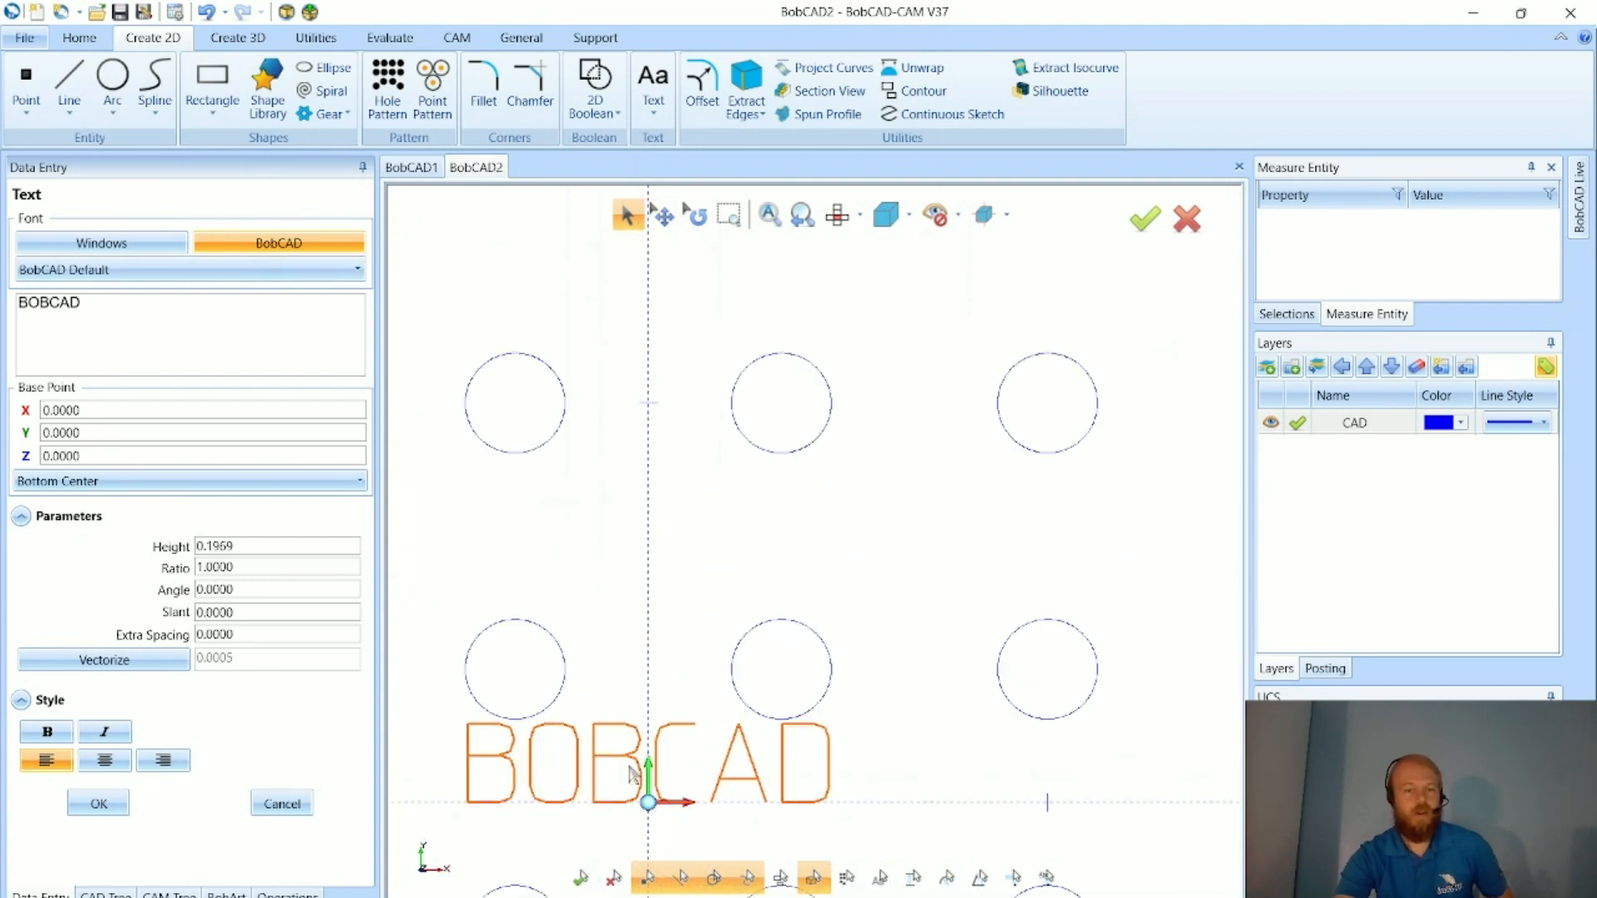
- Preview the BOBCAD text in the BobCAD font AFNT03, examine its letters up close, and cancel the Text command
{"action": "left_click", "coordinate": [316, 270]}
{"action": "scroll", "coordinate": [256, 352], "scroll_direction": "up", "scroll_amount": 10}
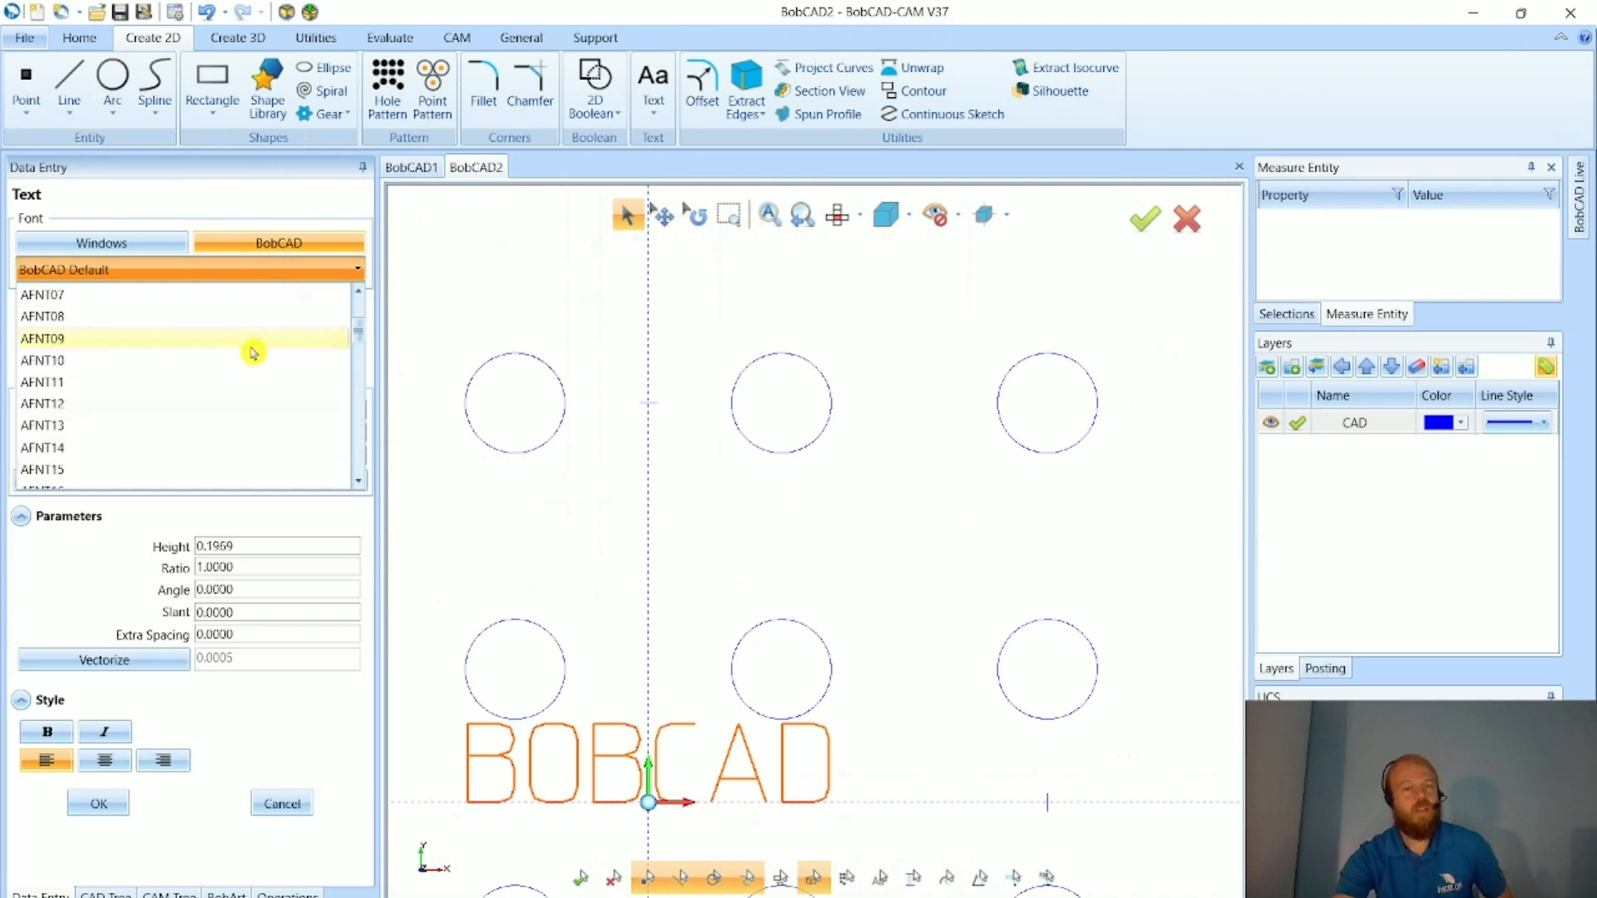
{"action": "scroll", "coordinate": [574, 724], "scroll_direction": "down", "scroll_amount": 2}
{"action": "scroll", "coordinate": [482, 773], "scroll_direction": "up", "scroll_amount": 2}
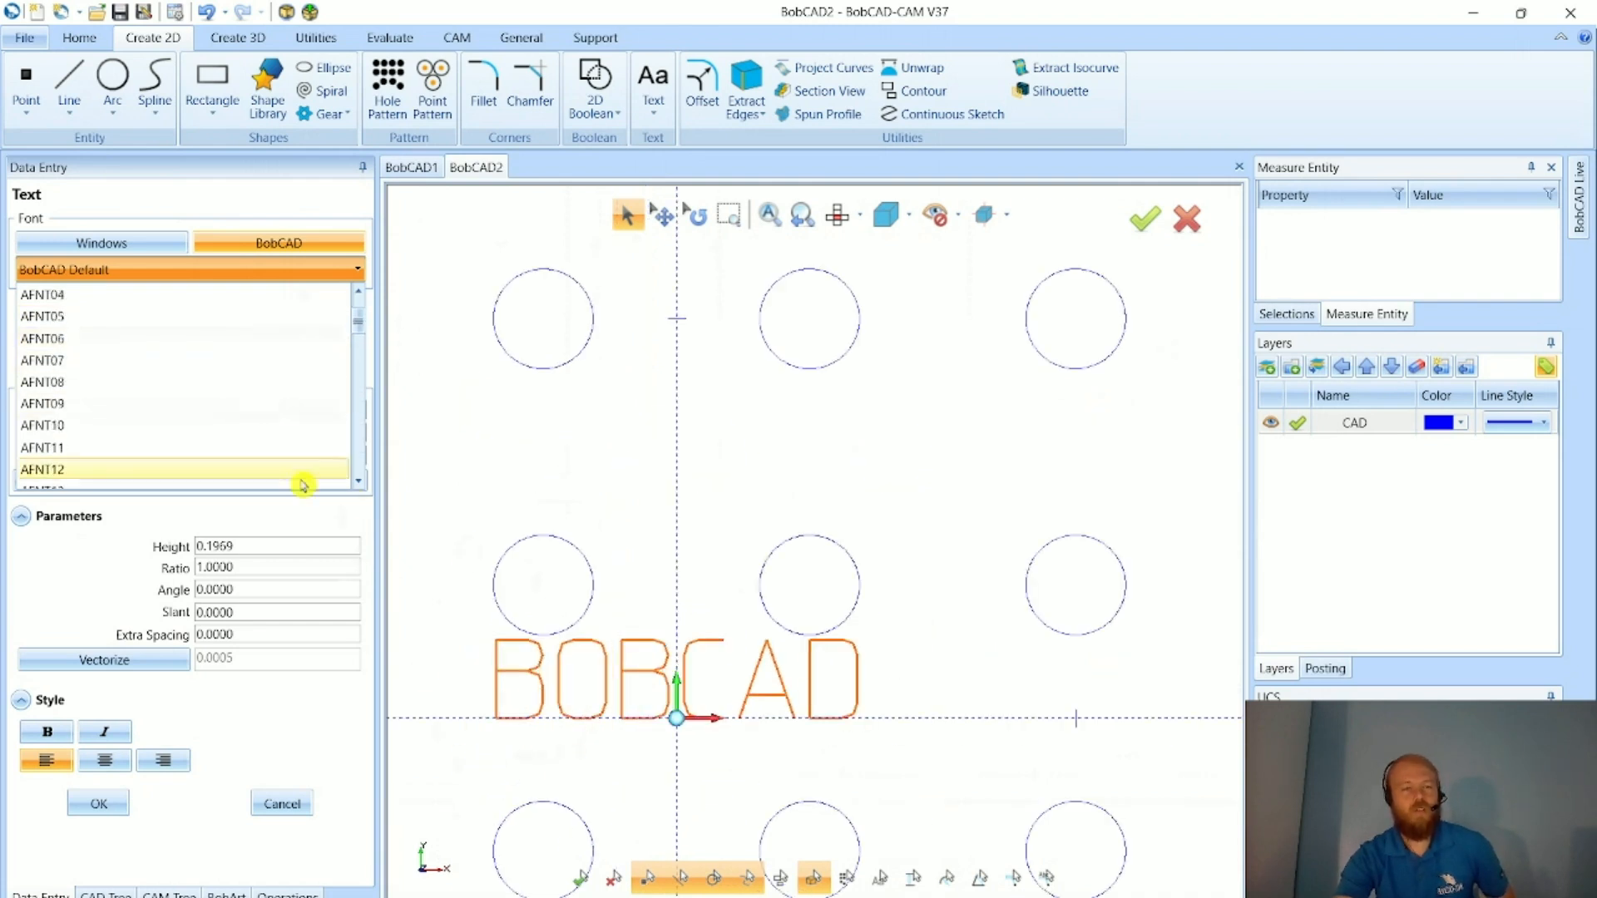
{"action": "scroll", "coordinate": [214, 370], "scroll_direction": "up", "scroll_amount": 1}
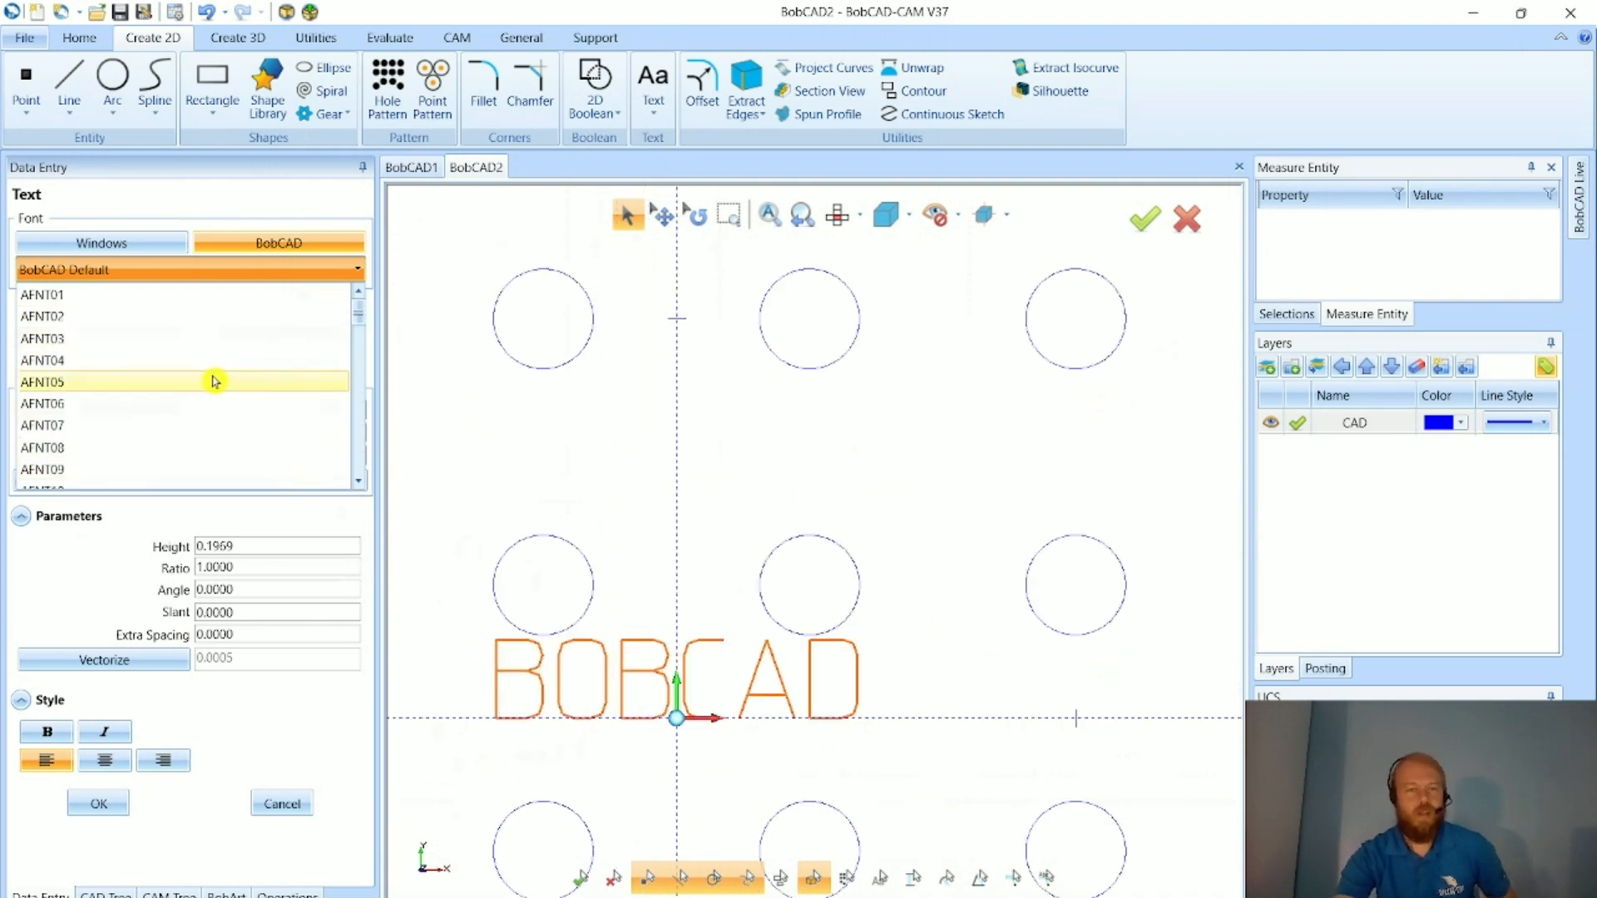
{"action": "left_click", "coordinate": [158, 339]}
{"action": "scroll", "coordinate": [459, 695], "scroll_direction": "up", "scroll_amount": 2}
{"action": "scroll", "coordinate": [457, 691], "scroll_direction": "up", "scroll_amount": 2}
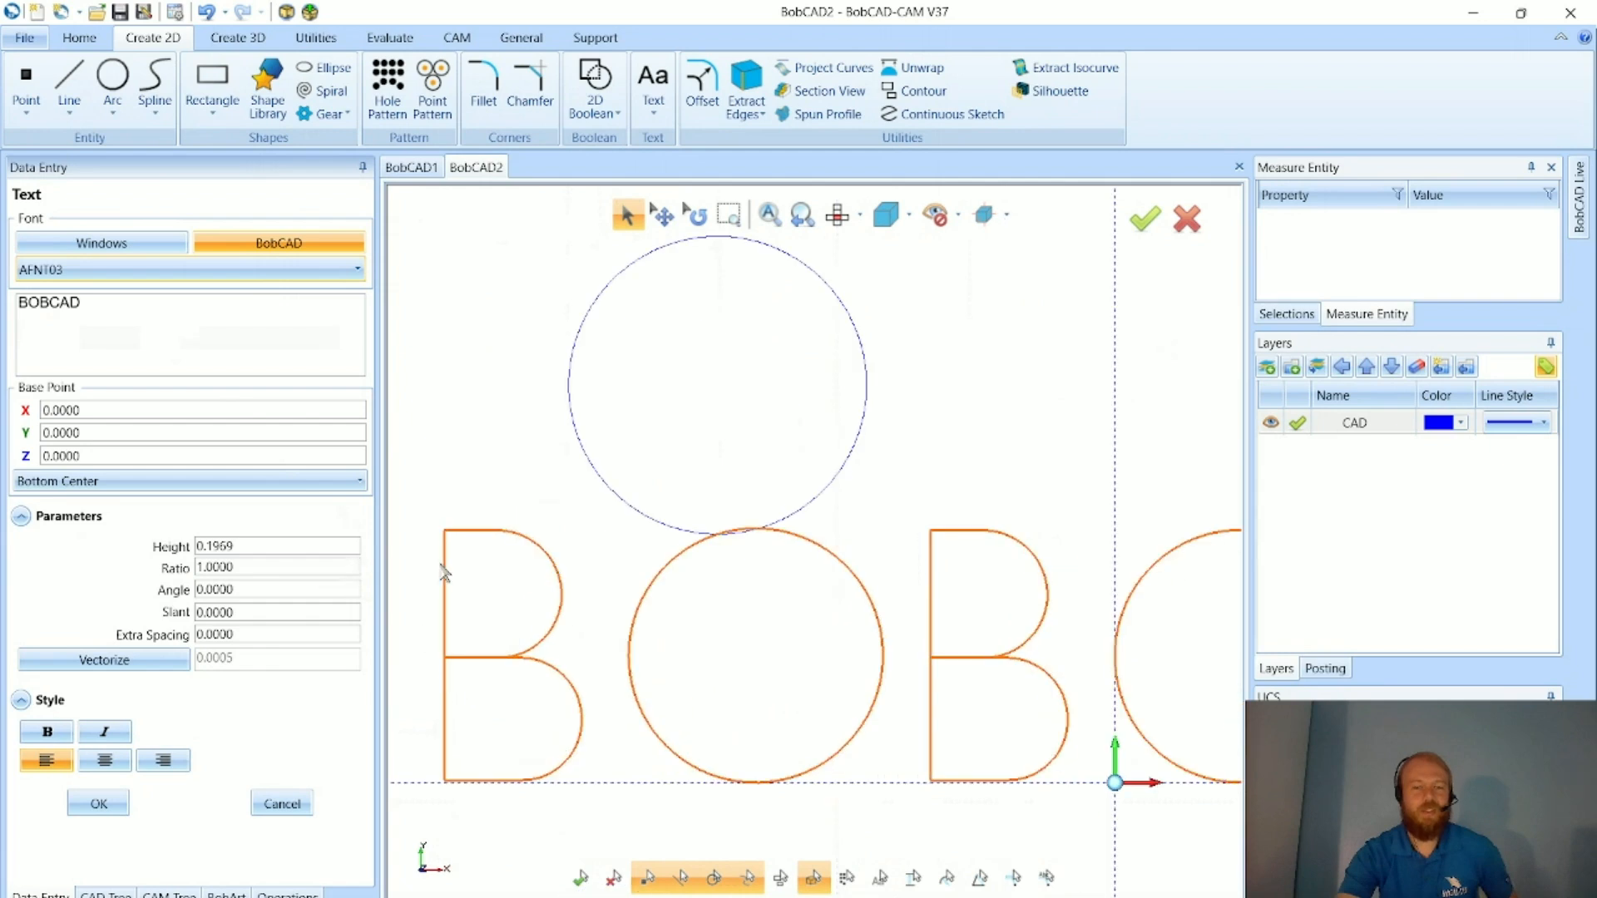
{"action": "scroll", "coordinate": [434, 750], "scroll_direction": "down", "scroll_amount": 3}
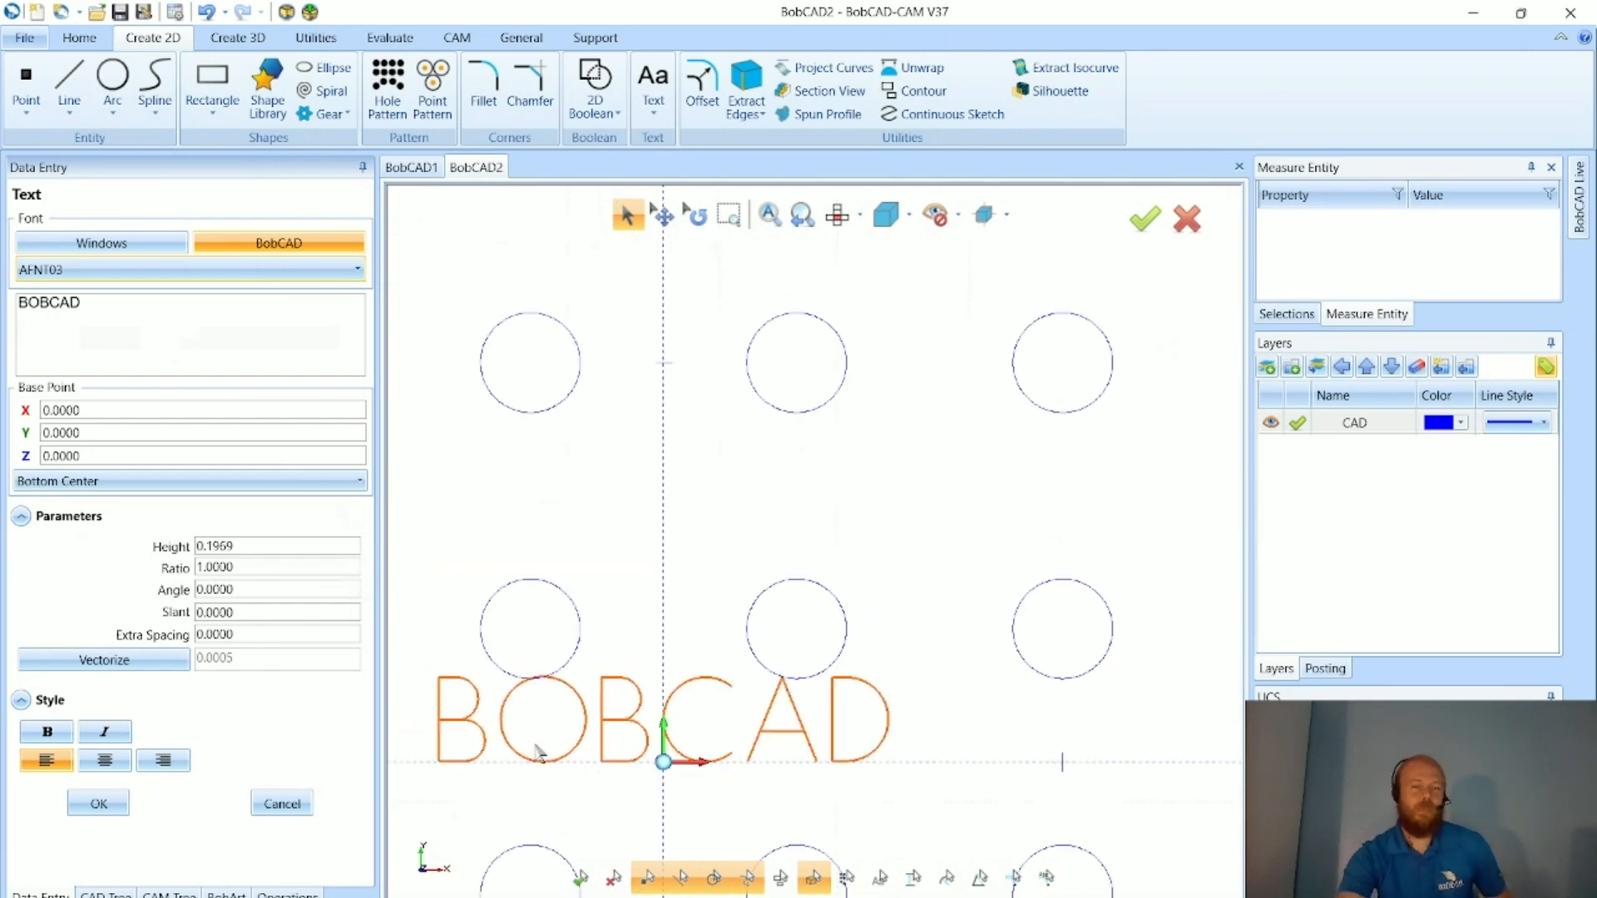
{"action": "left_click", "coordinate": [282, 803]}
- Place a center arc of diameter 4.0000 with start angle 0 and end angle 180 above the BOBCAD text
{"action": "scroll", "coordinate": [510, 801], "scroll_direction": "down", "scroll_amount": 4}
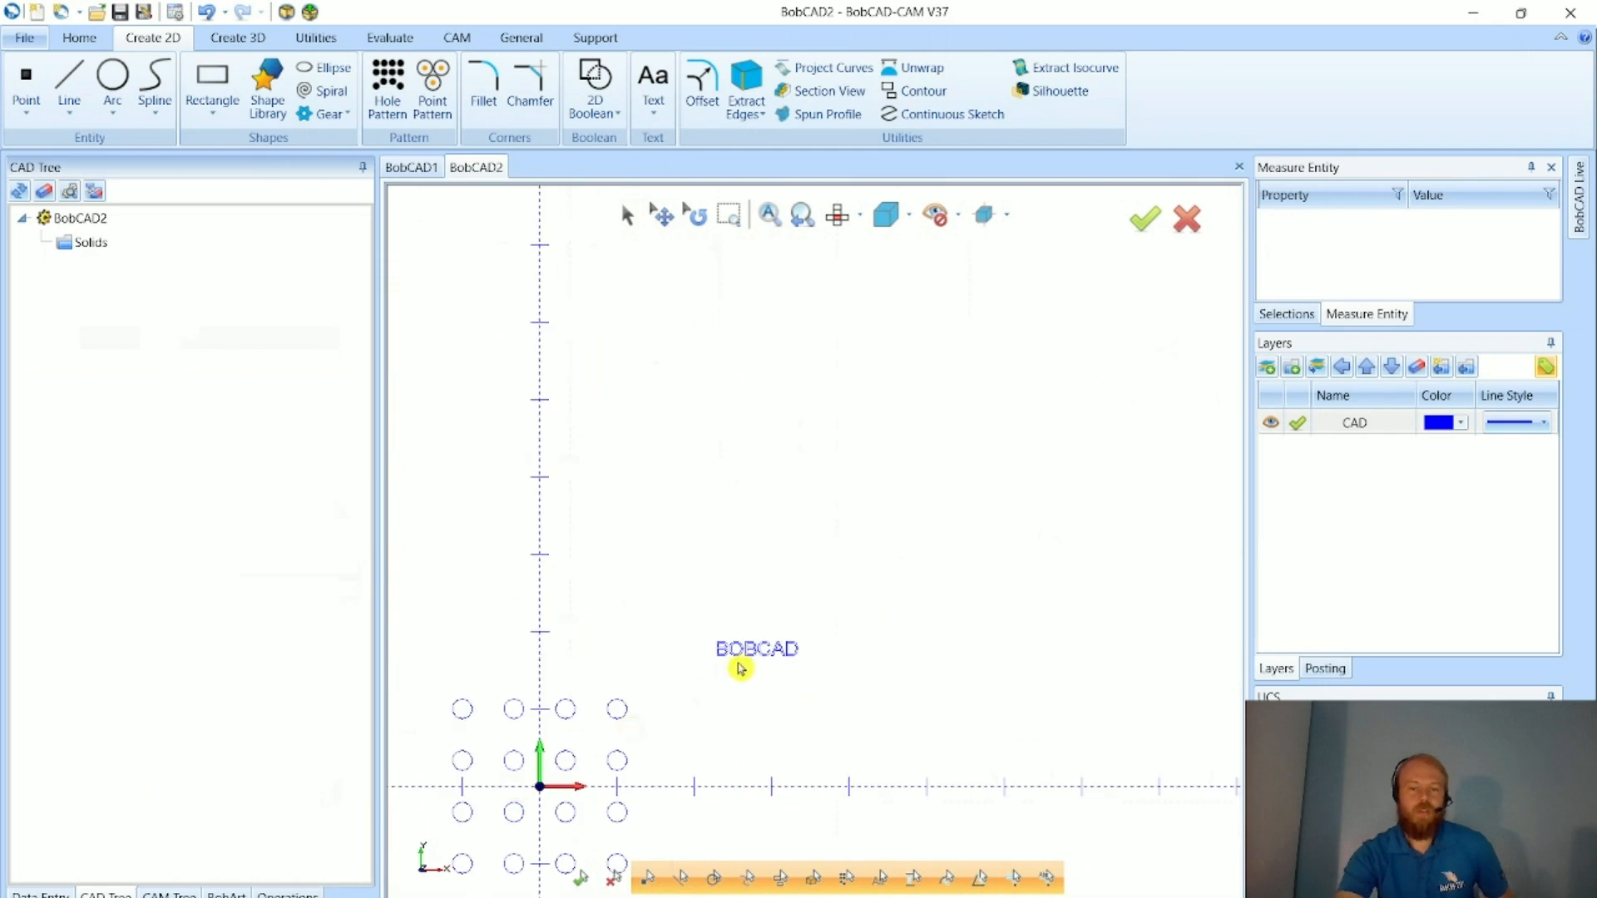
{"action": "scroll", "coordinate": [760, 663], "scroll_direction": "up", "scroll_amount": 5}
{"action": "scroll", "coordinate": [760, 663], "scroll_direction": "down", "scroll_amount": 3}
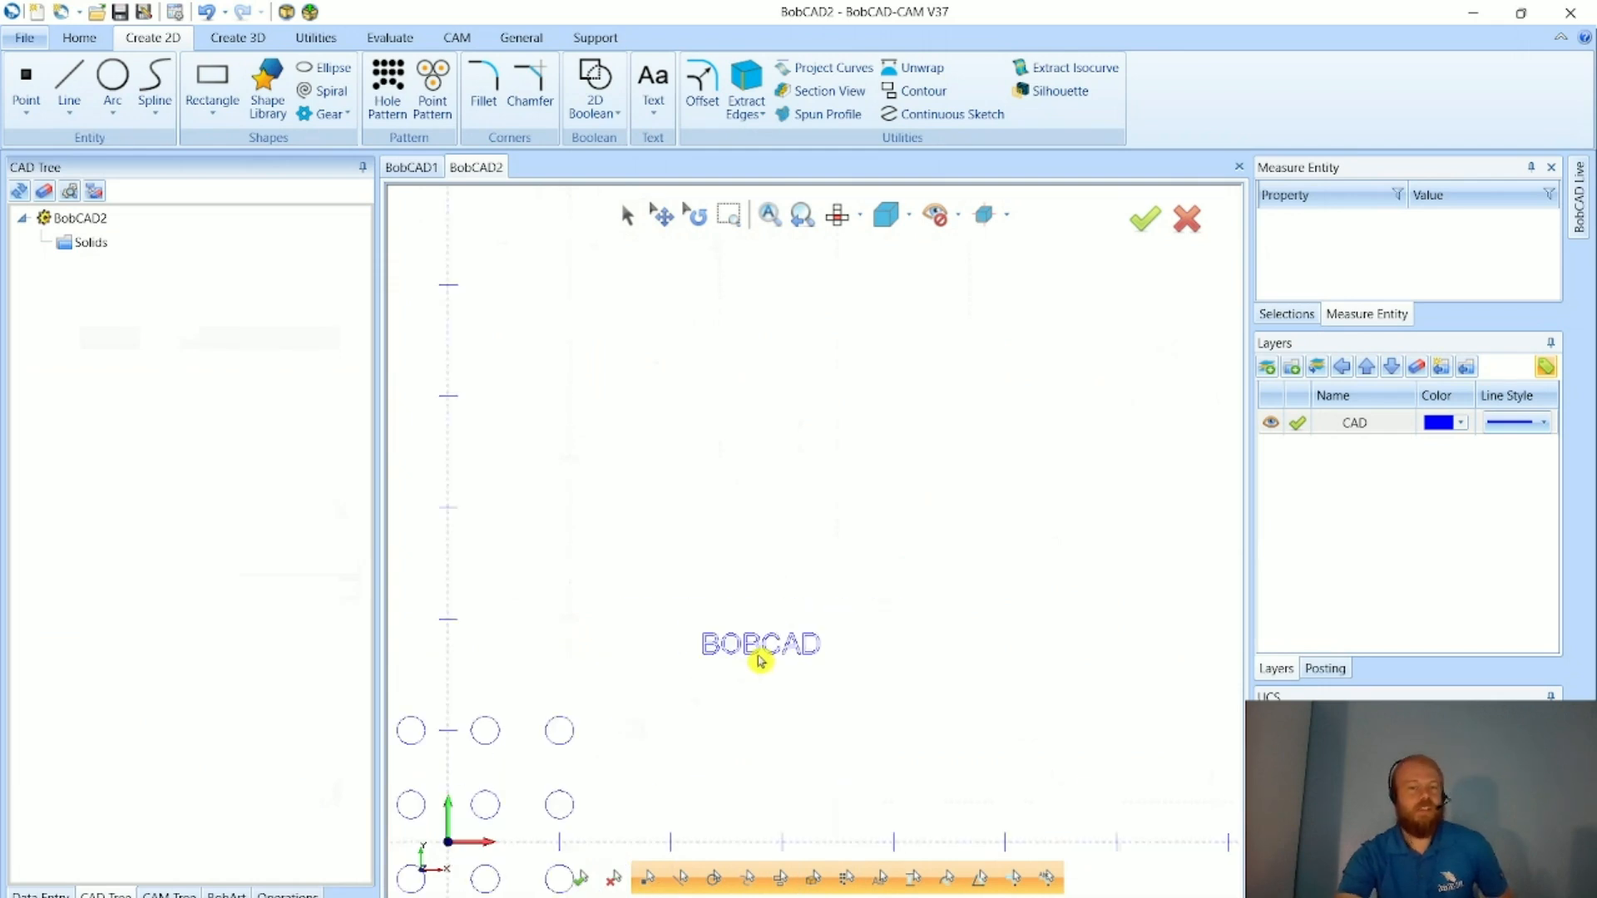
{"action": "scroll", "coordinate": [760, 663], "scroll_direction": "down", "scroll_amount": 1}
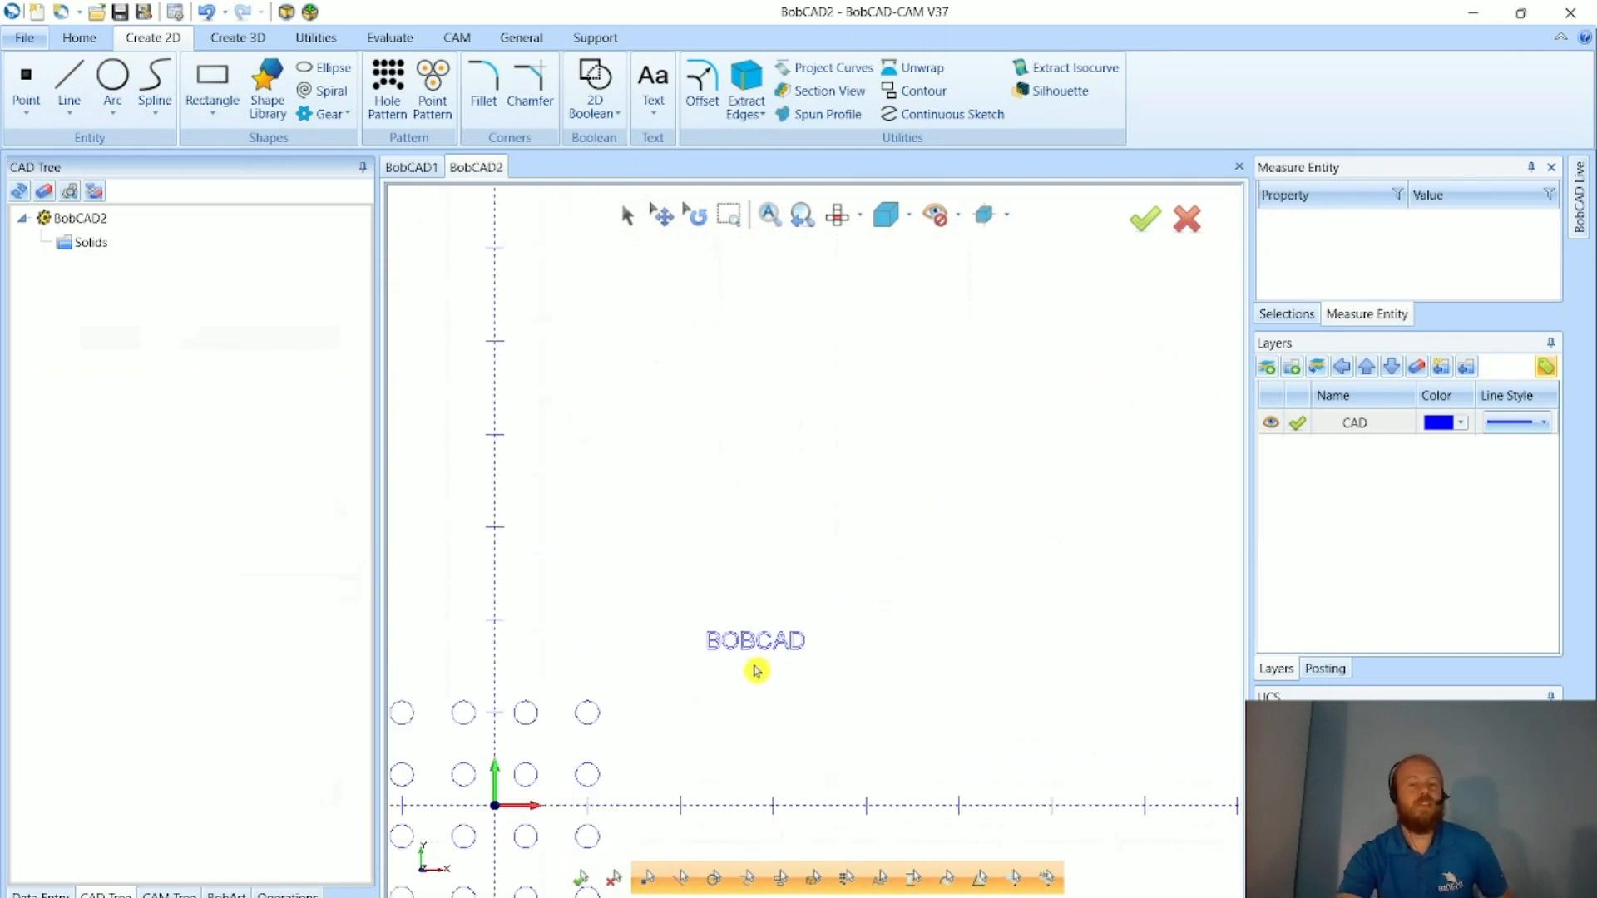
{"action": "left_click", "coordinate": [113, 108]}
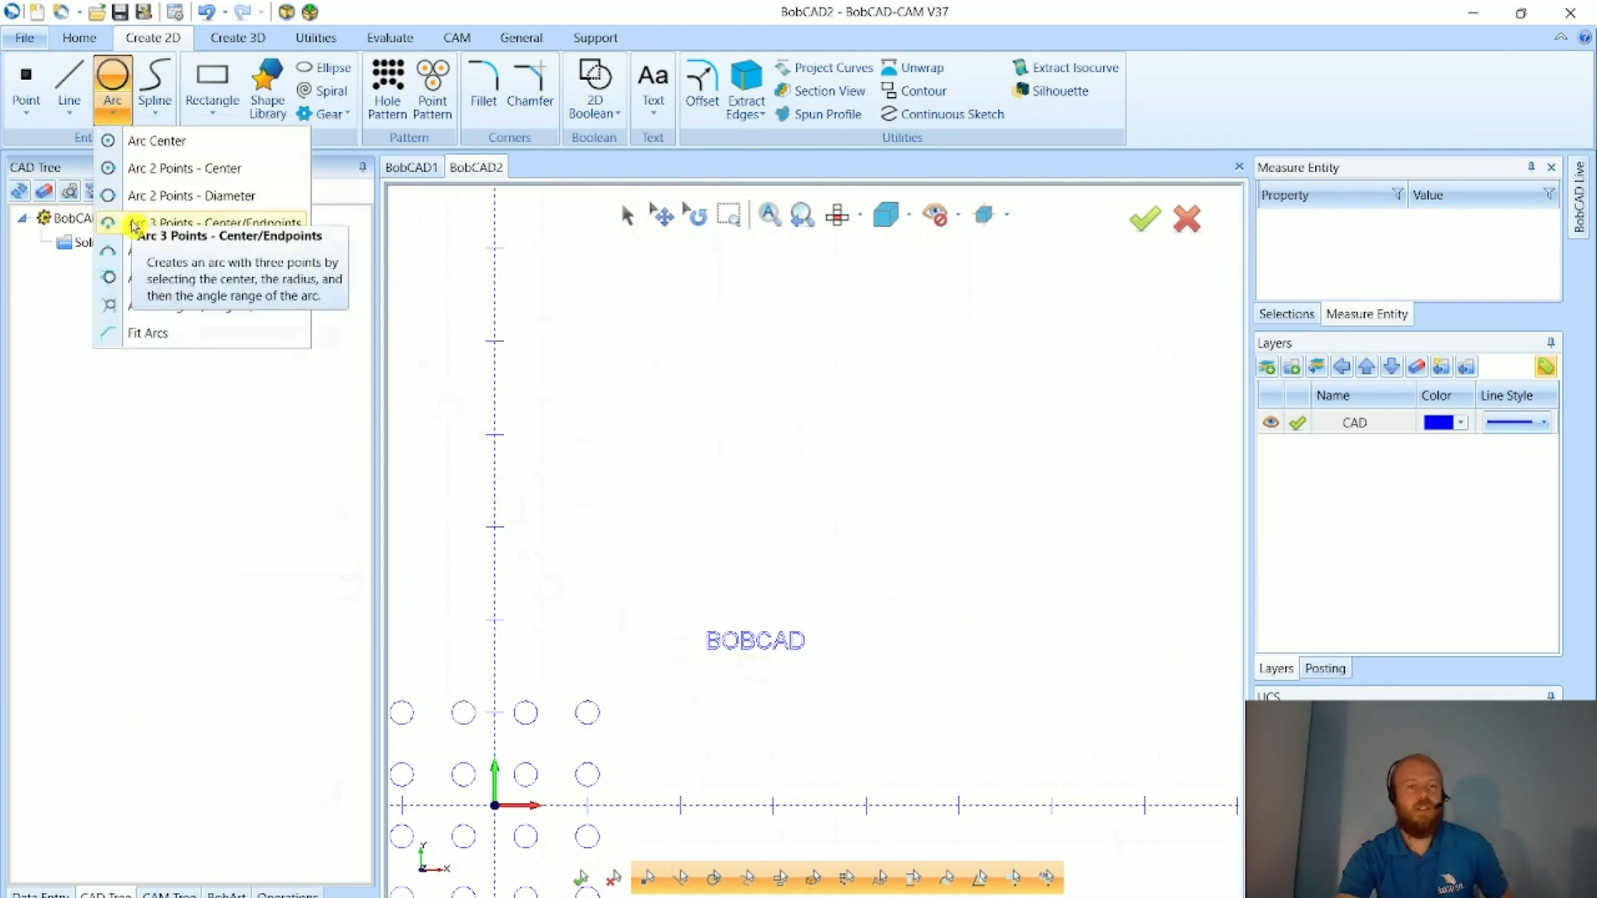
{"action": "left_click", "coordinate": [177, 150]}
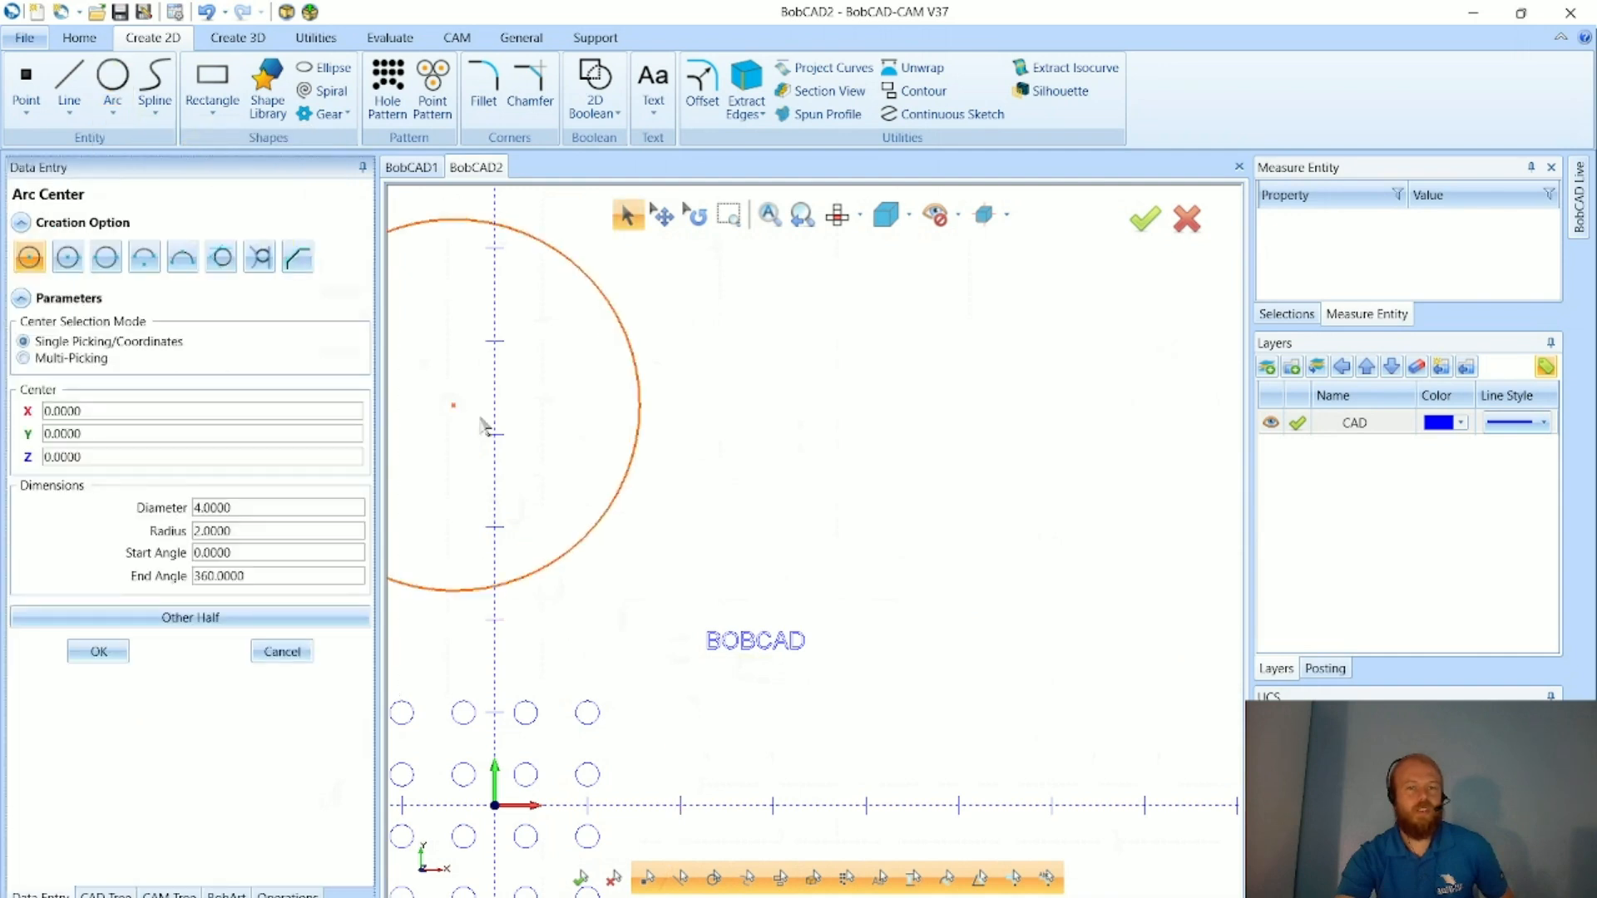
{"action": "left_click", "coordinate": [261, 576]}
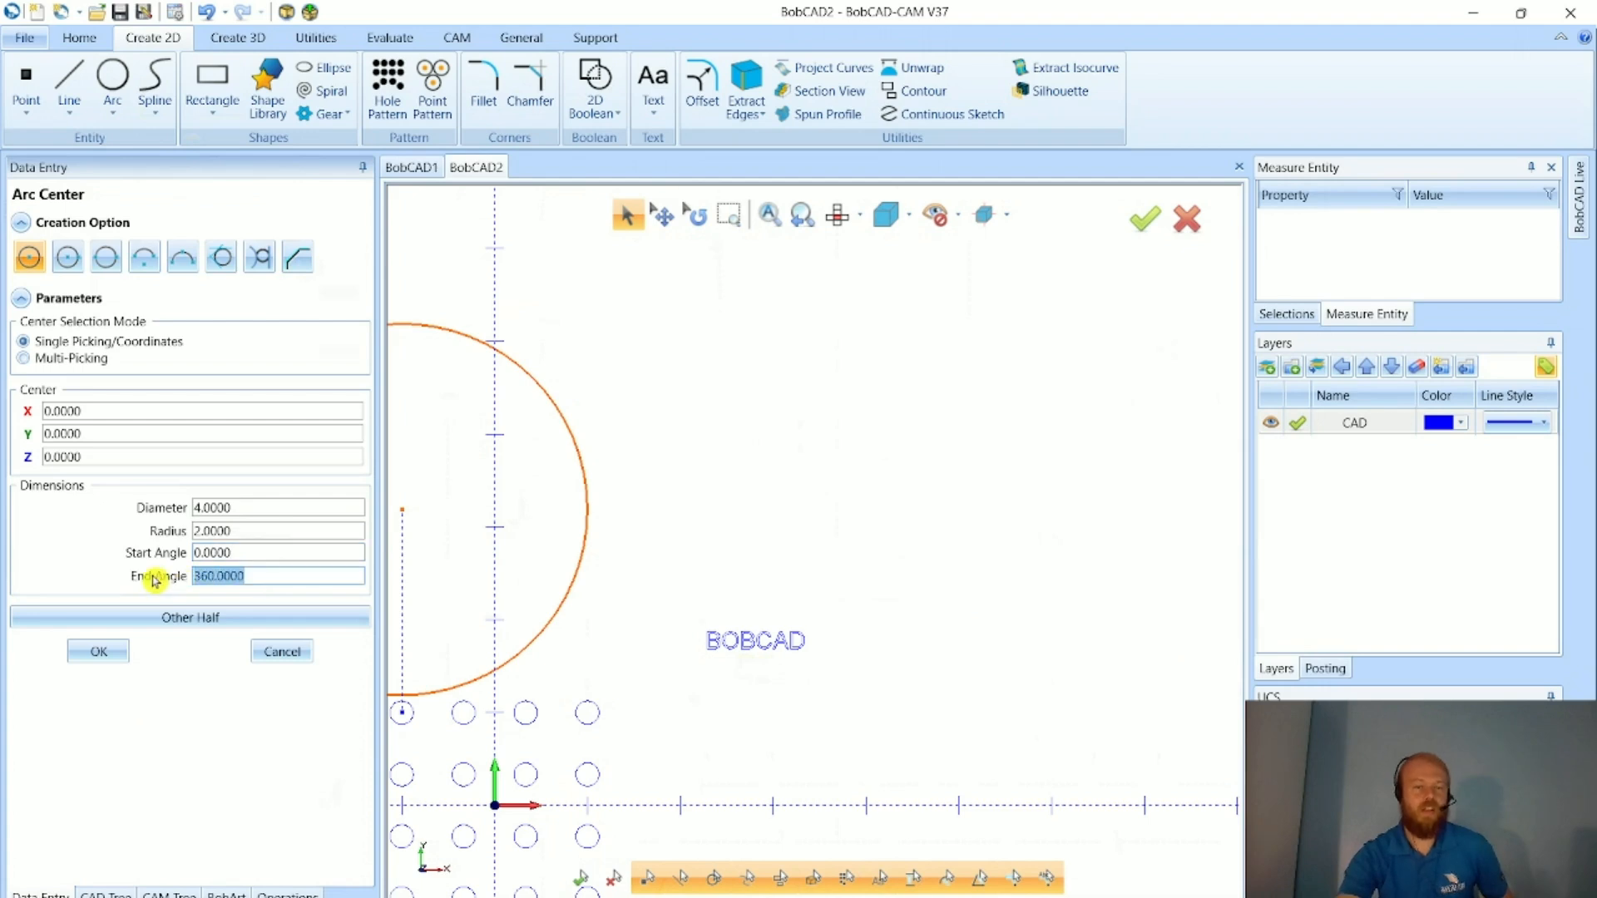
{"action": "type", "text": "180"}
{"action": "key", "text": "Tab"}
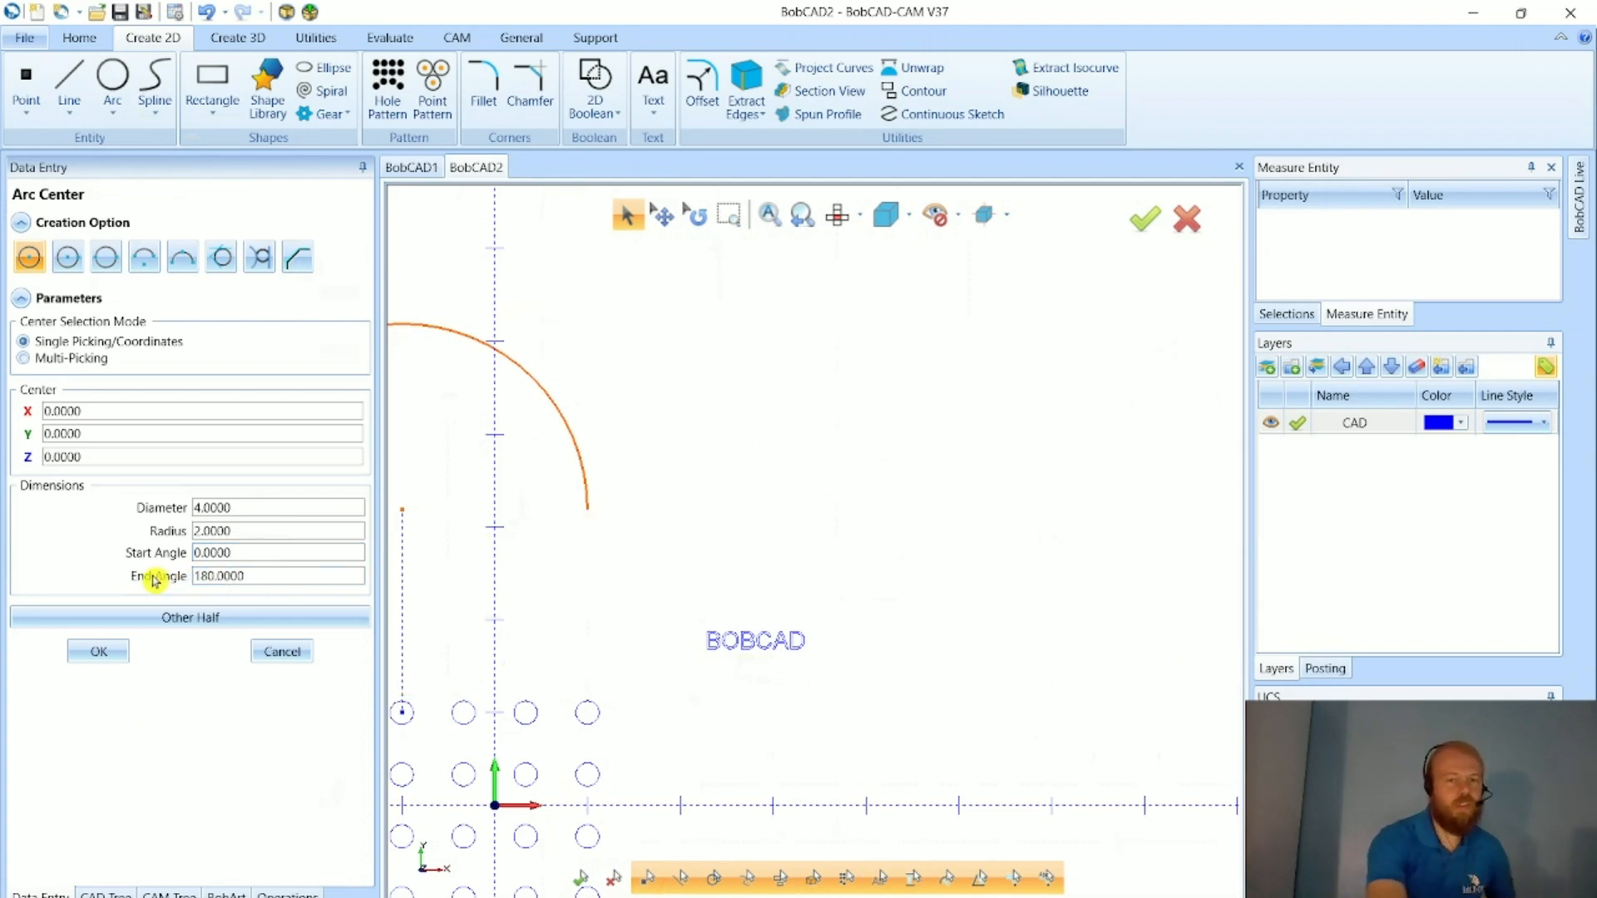
{"action": "left_click", "coordinate": [750, 525]}
{"action": "left_click", "coordinate": [280, 651]}
{"action": "scroll", "coordinate": [739, 421], "scroll_direction": "up", "scroll_amount": 2}
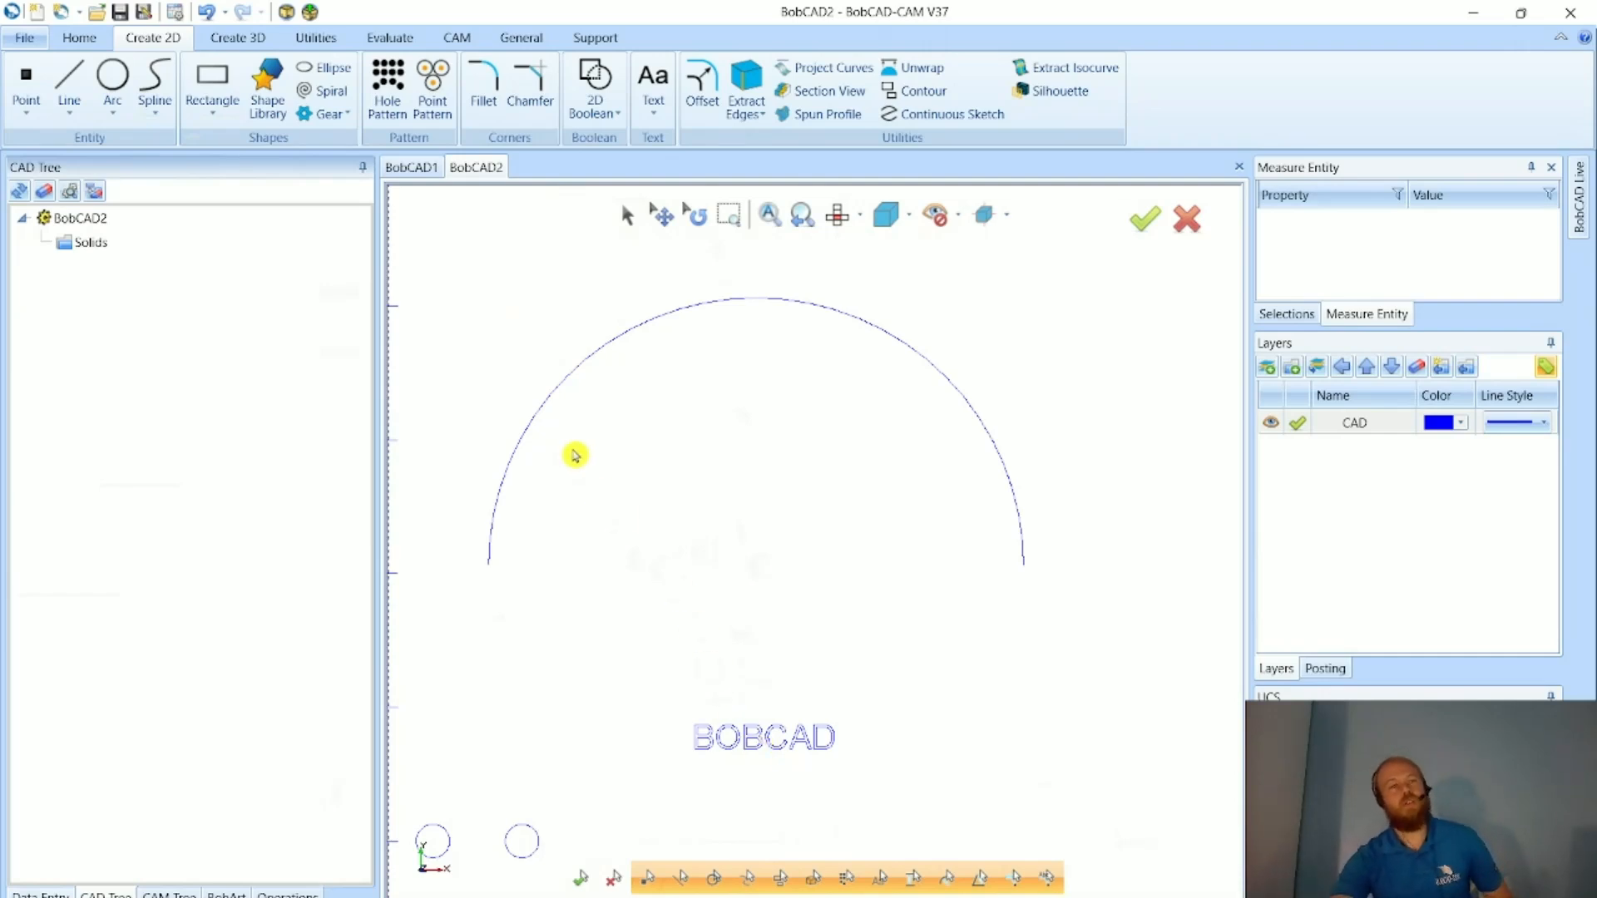
- Start Fit Text to a Curve, selecting the BOBCAD text as the text entity and picking the half-circle arc for the fit curve
{"action": "left_click", "coordinate": [657, 117]}
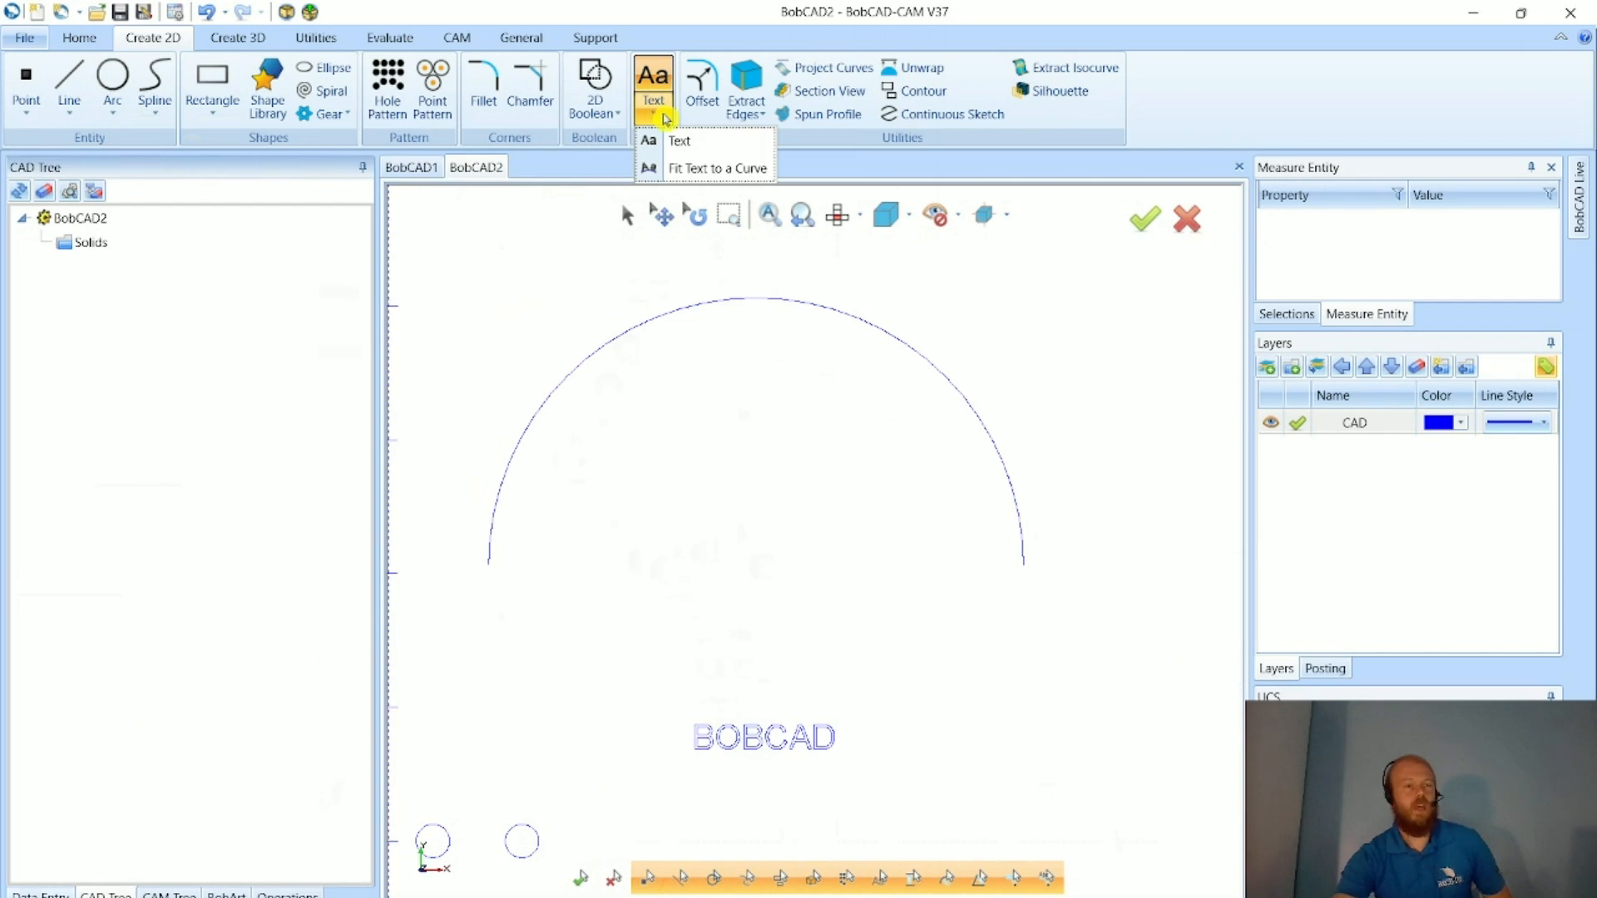
{"action": "left_click", "coordinate": [720, 172]}
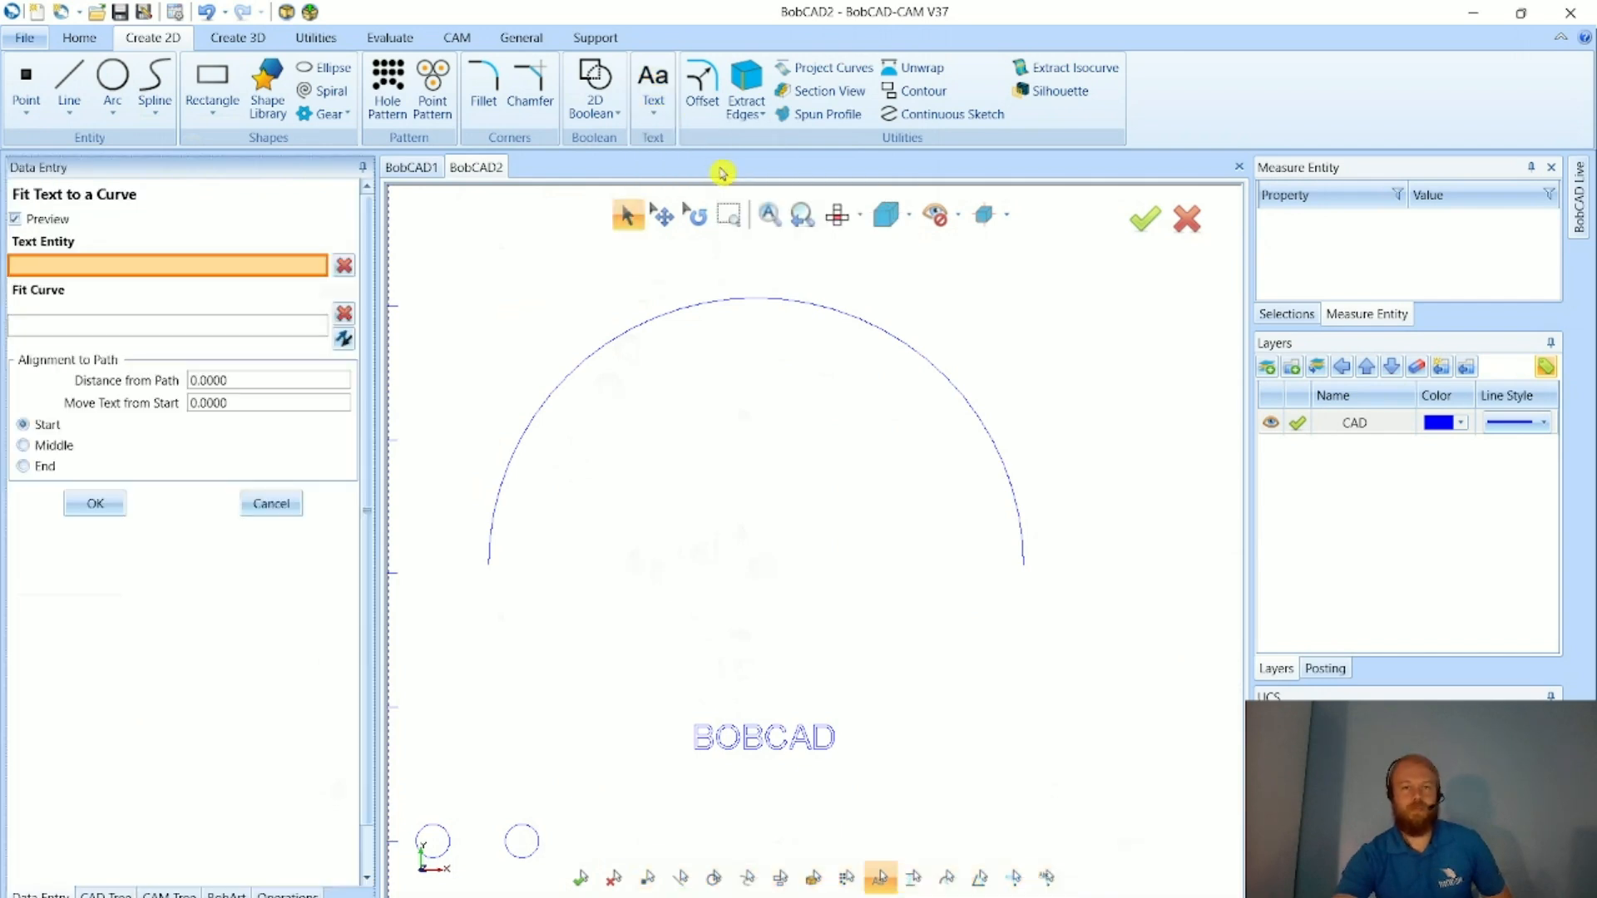
{"action": "left_click", "coordinate": [812, 741]}
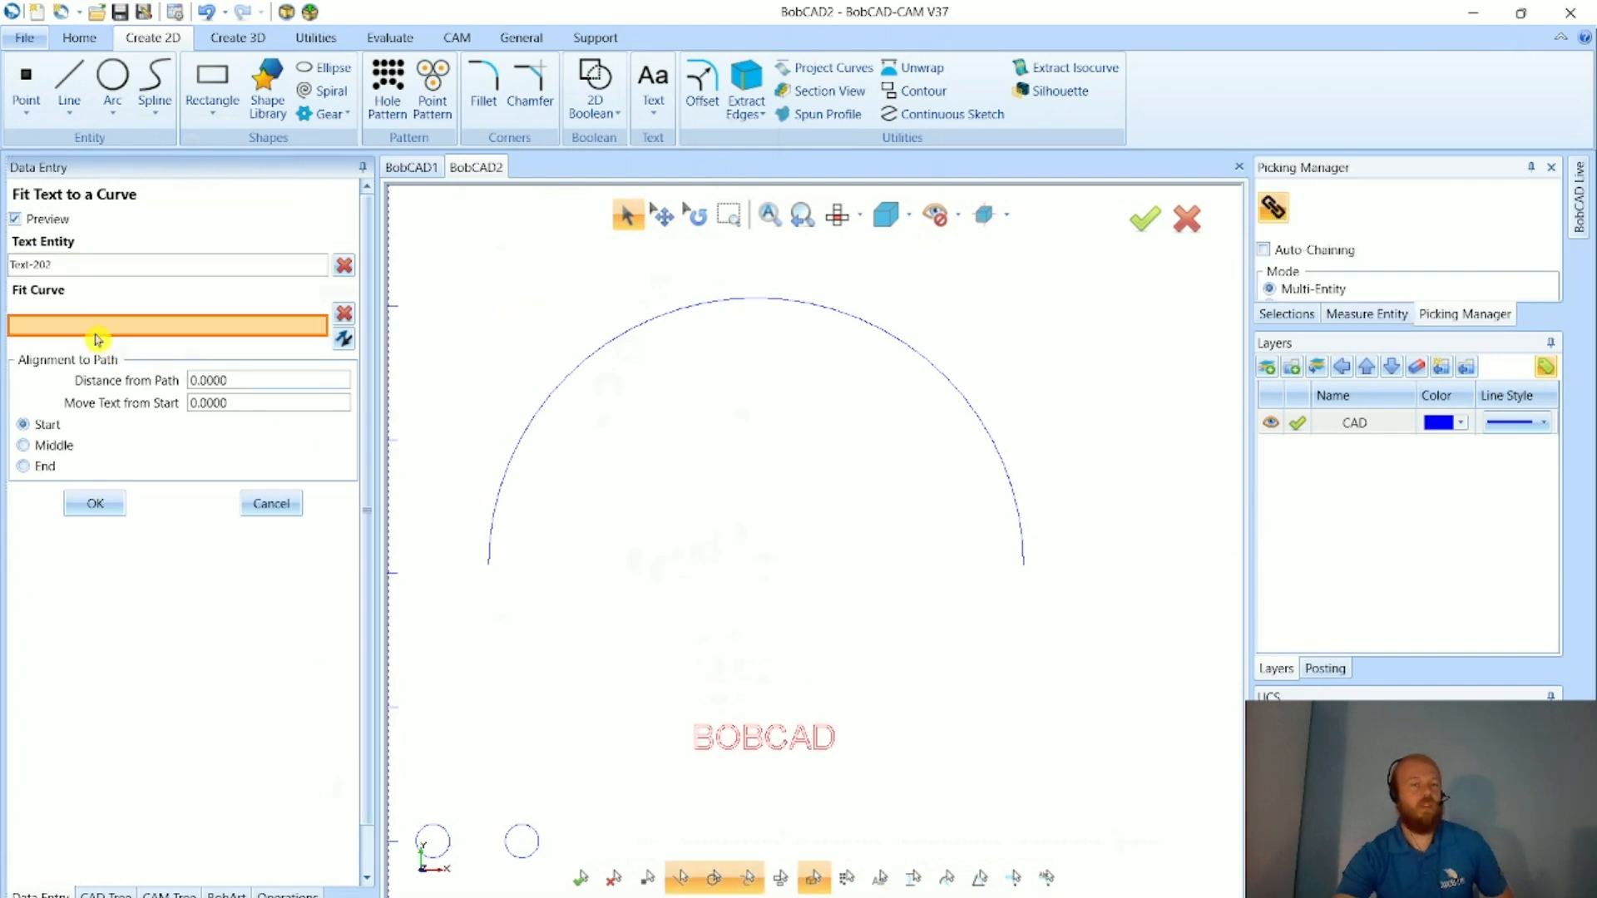
{"action": "left_click", "coordinate": [970, 416]}
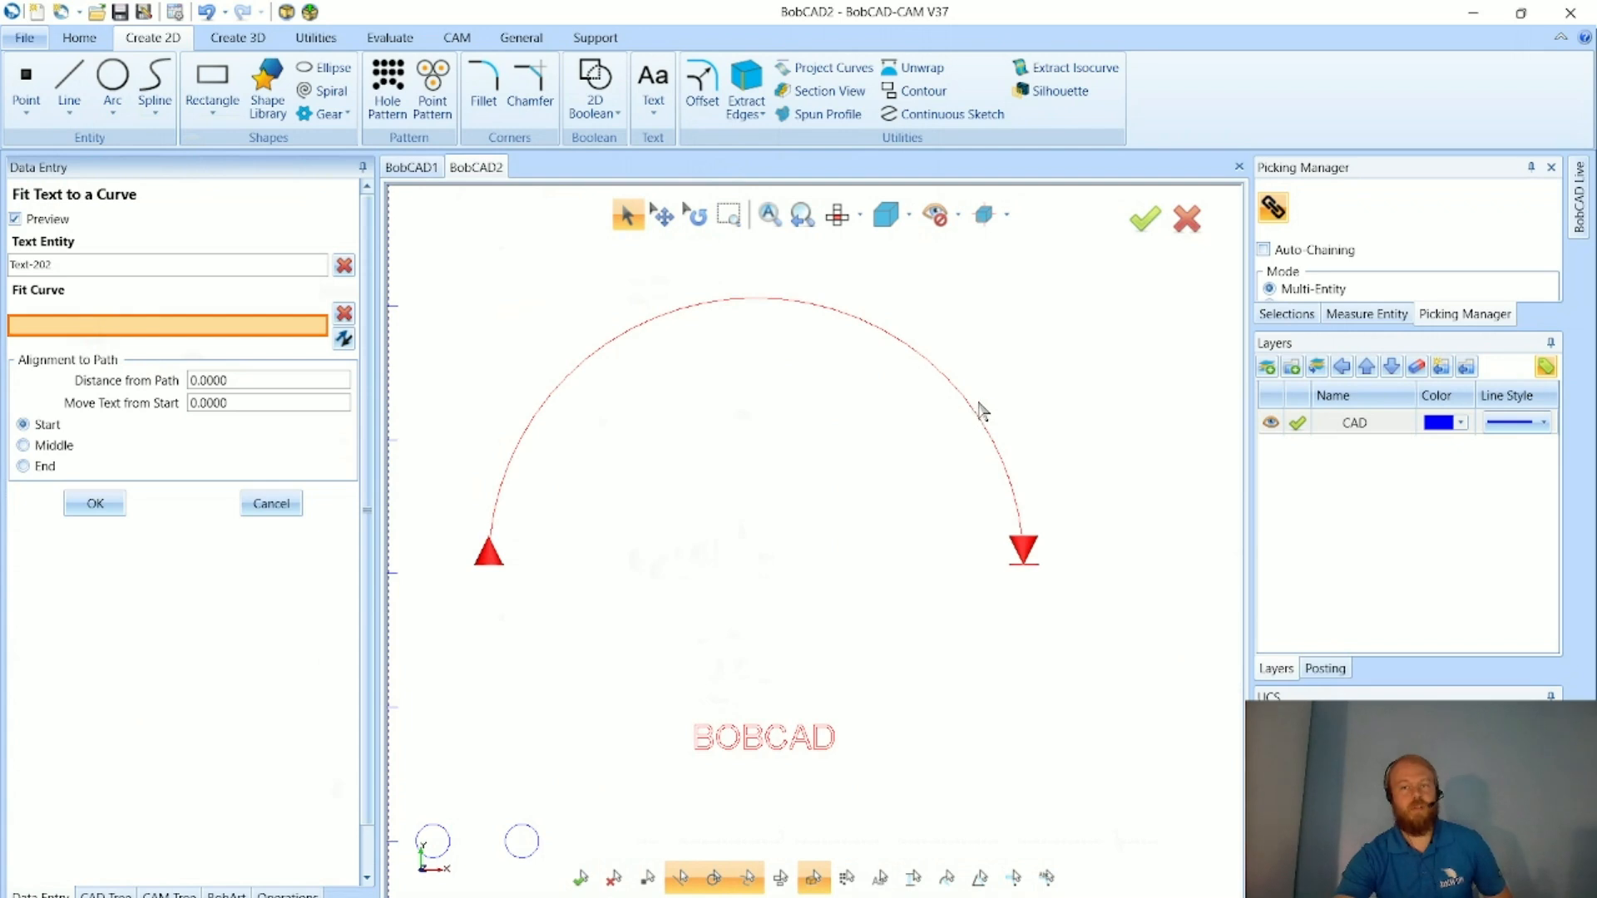
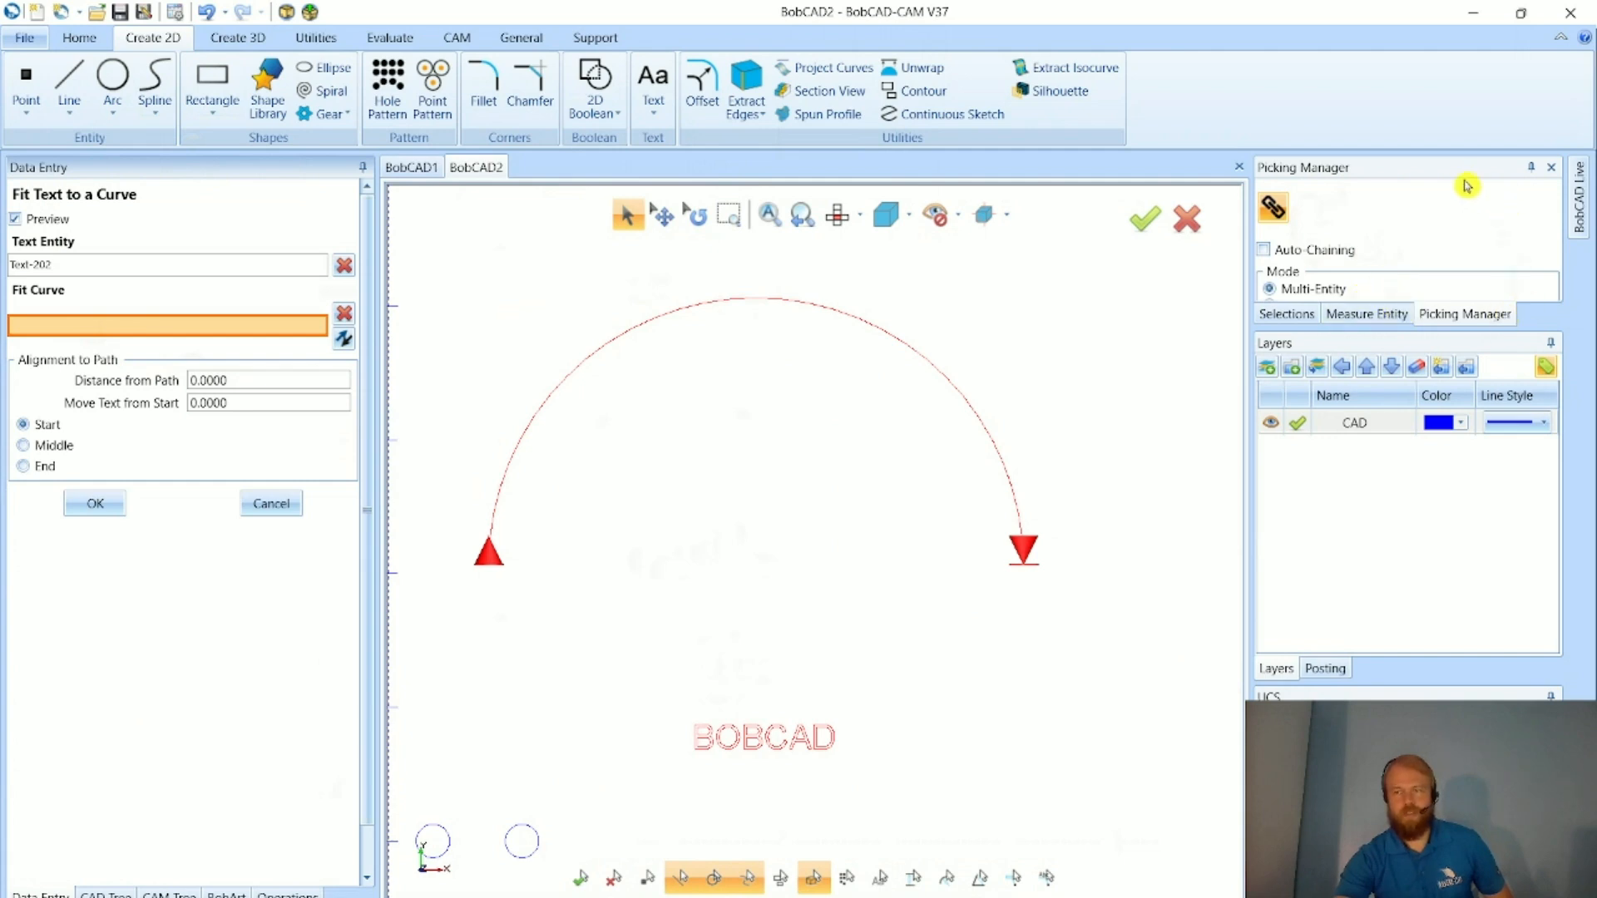
- Enlarge the Picking Manager to reach its chaining options and end the chain to set the arc as the fit curve
{"action": "left_click_drag", "start_coordinate": [1456, 170], "coordinate": [1307, 243]}
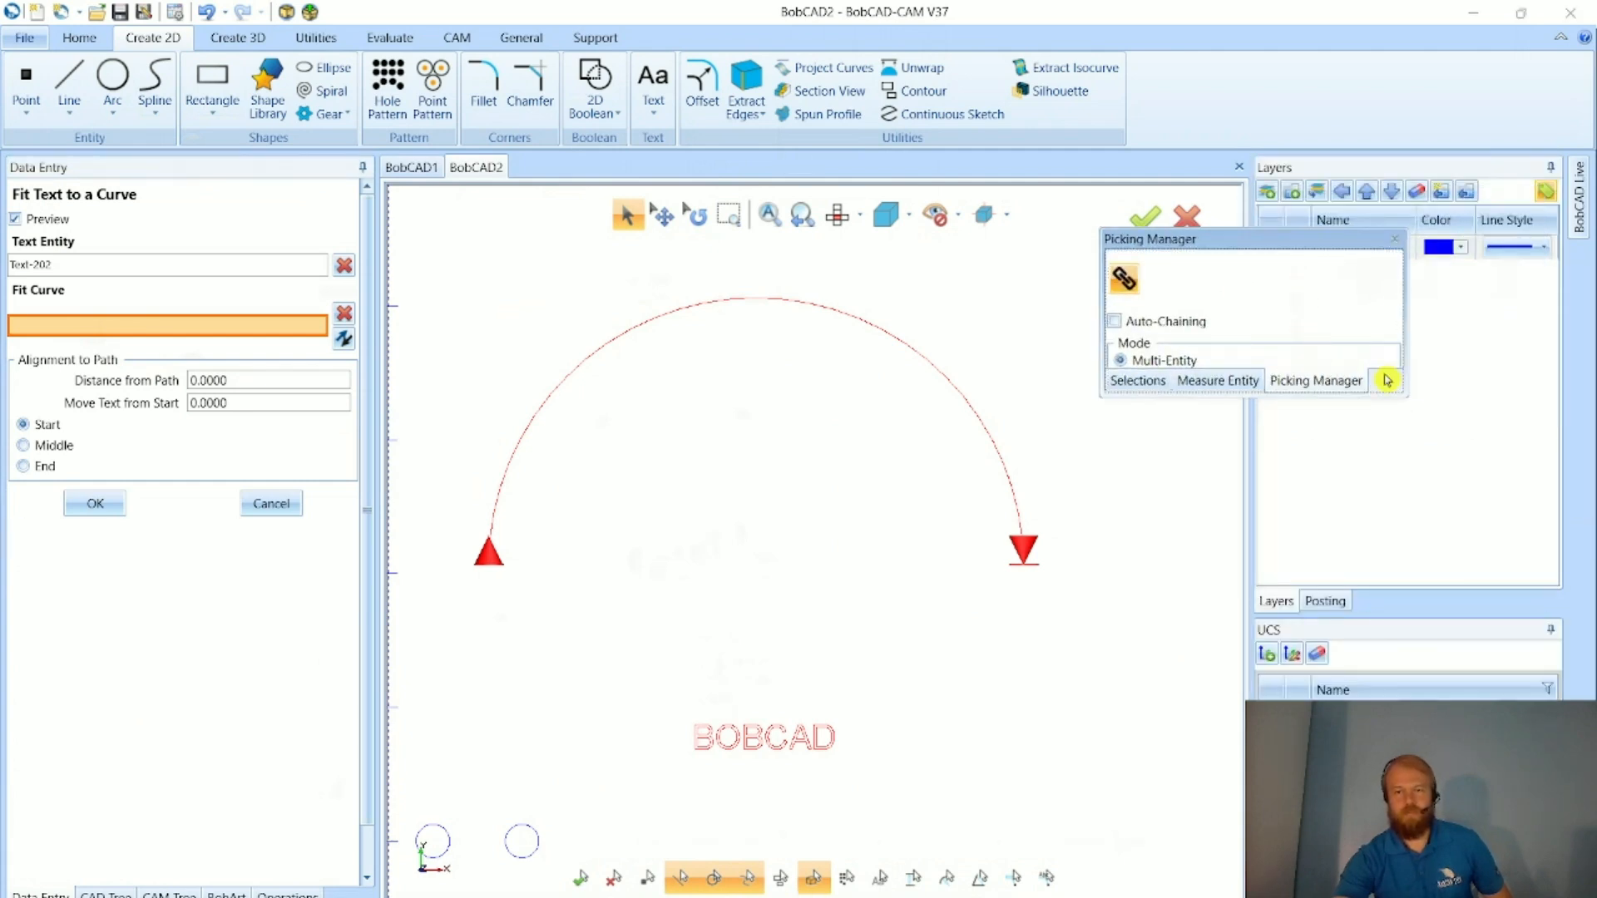
{"action": "left_click_drag", "start_coordinate": [1388, 399], "coordinate": [1385, 542]}
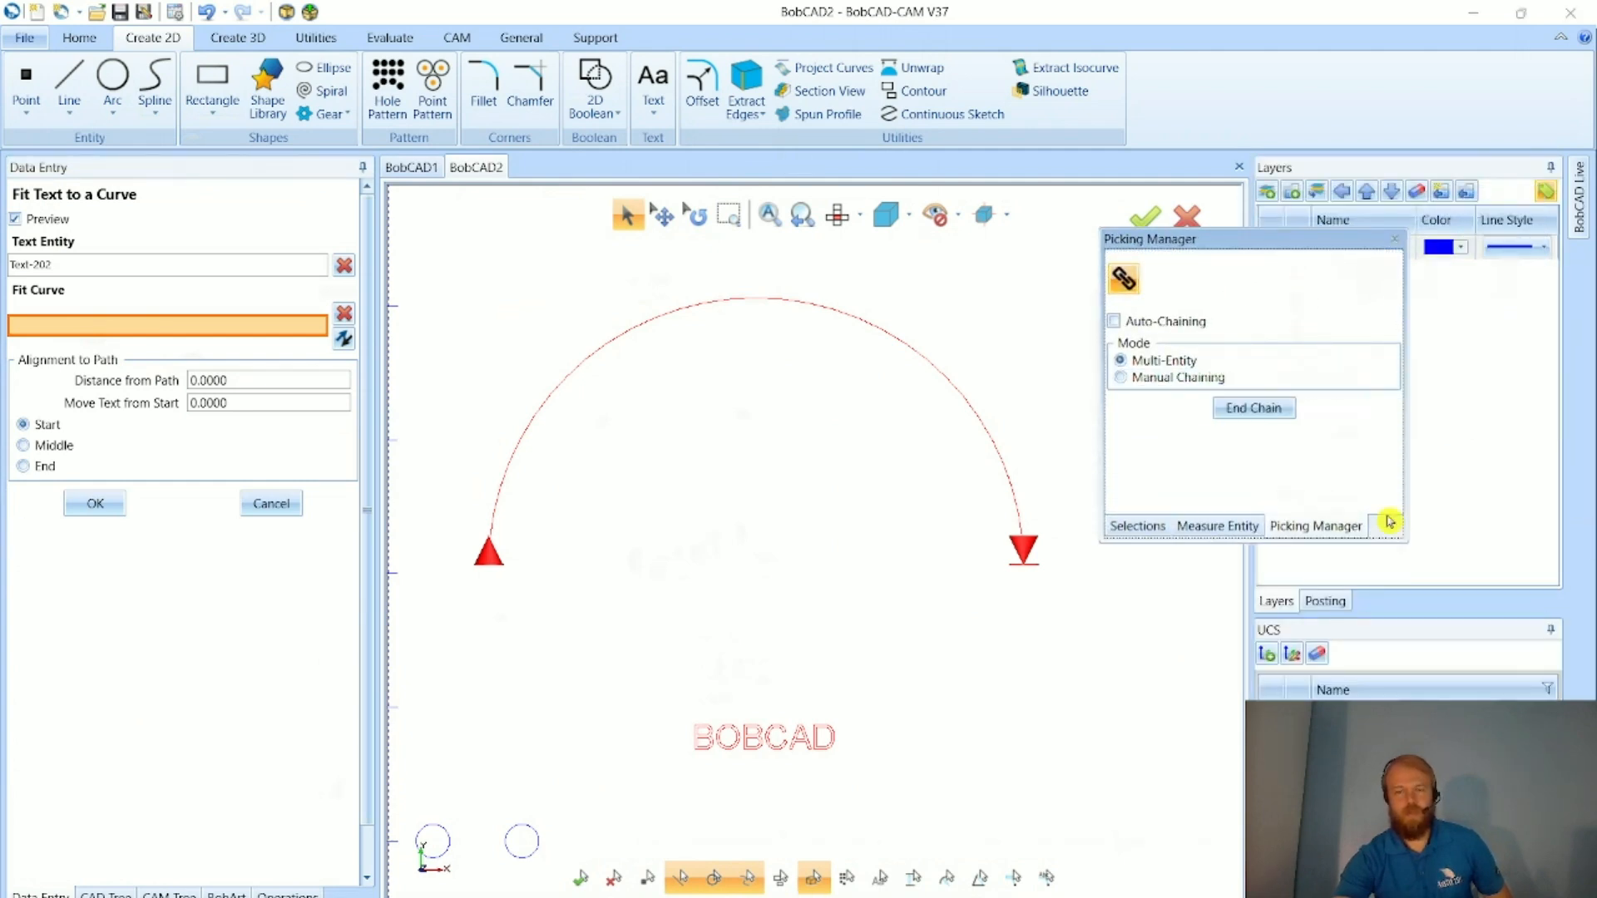
{"action": "left_click", "coordinate": [1260, 413]}
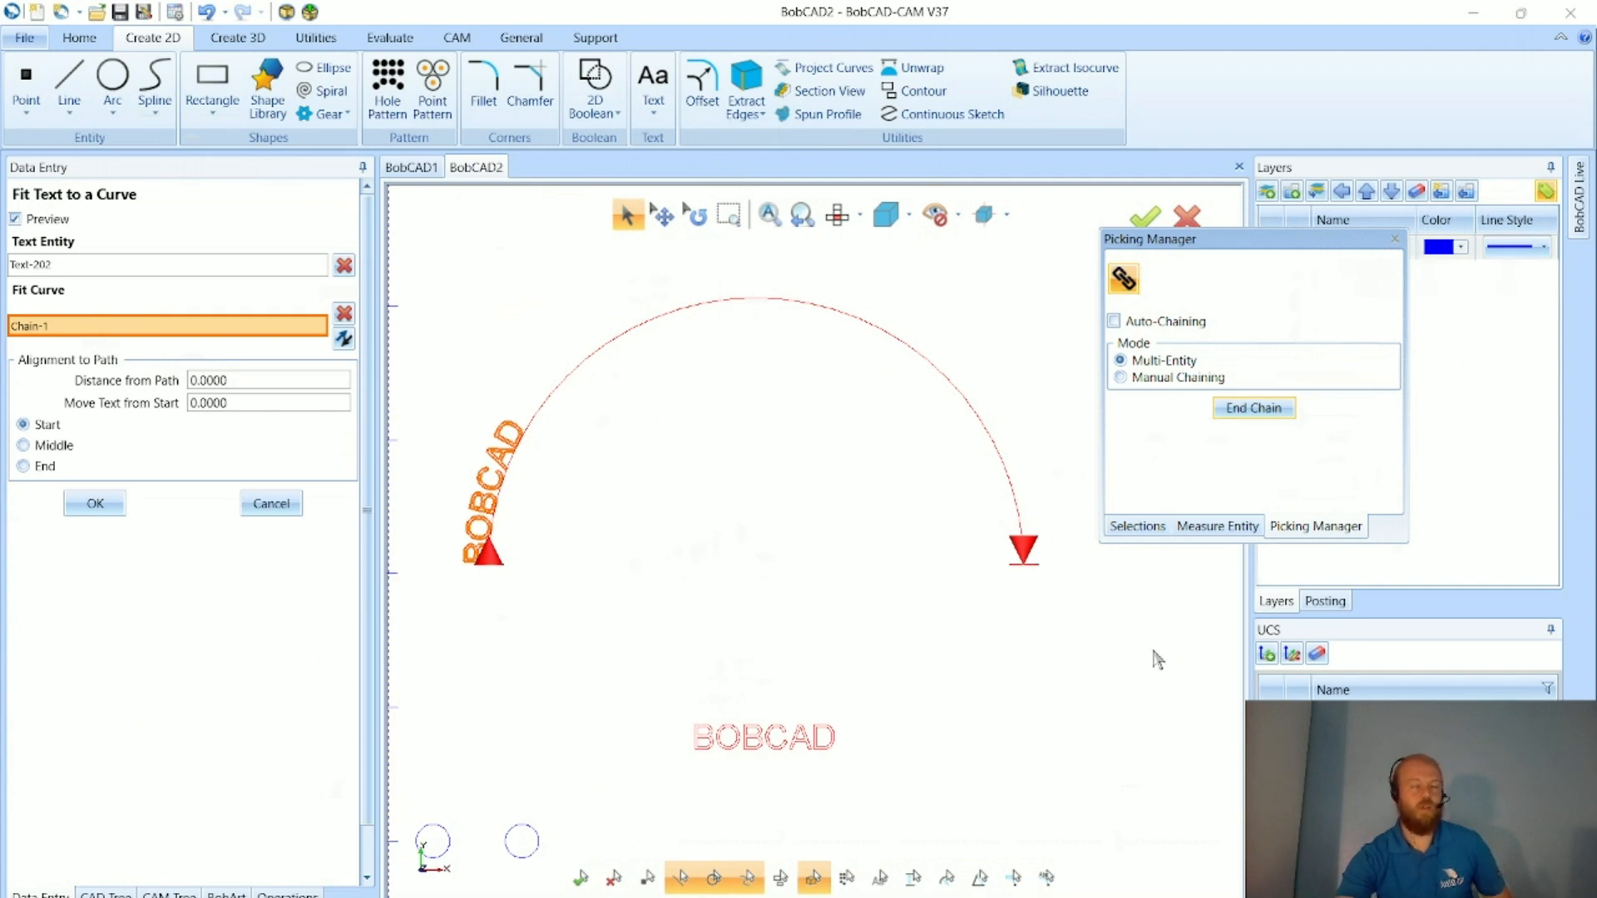
{"action": "left_click", "coordinate": [1258, 411]}
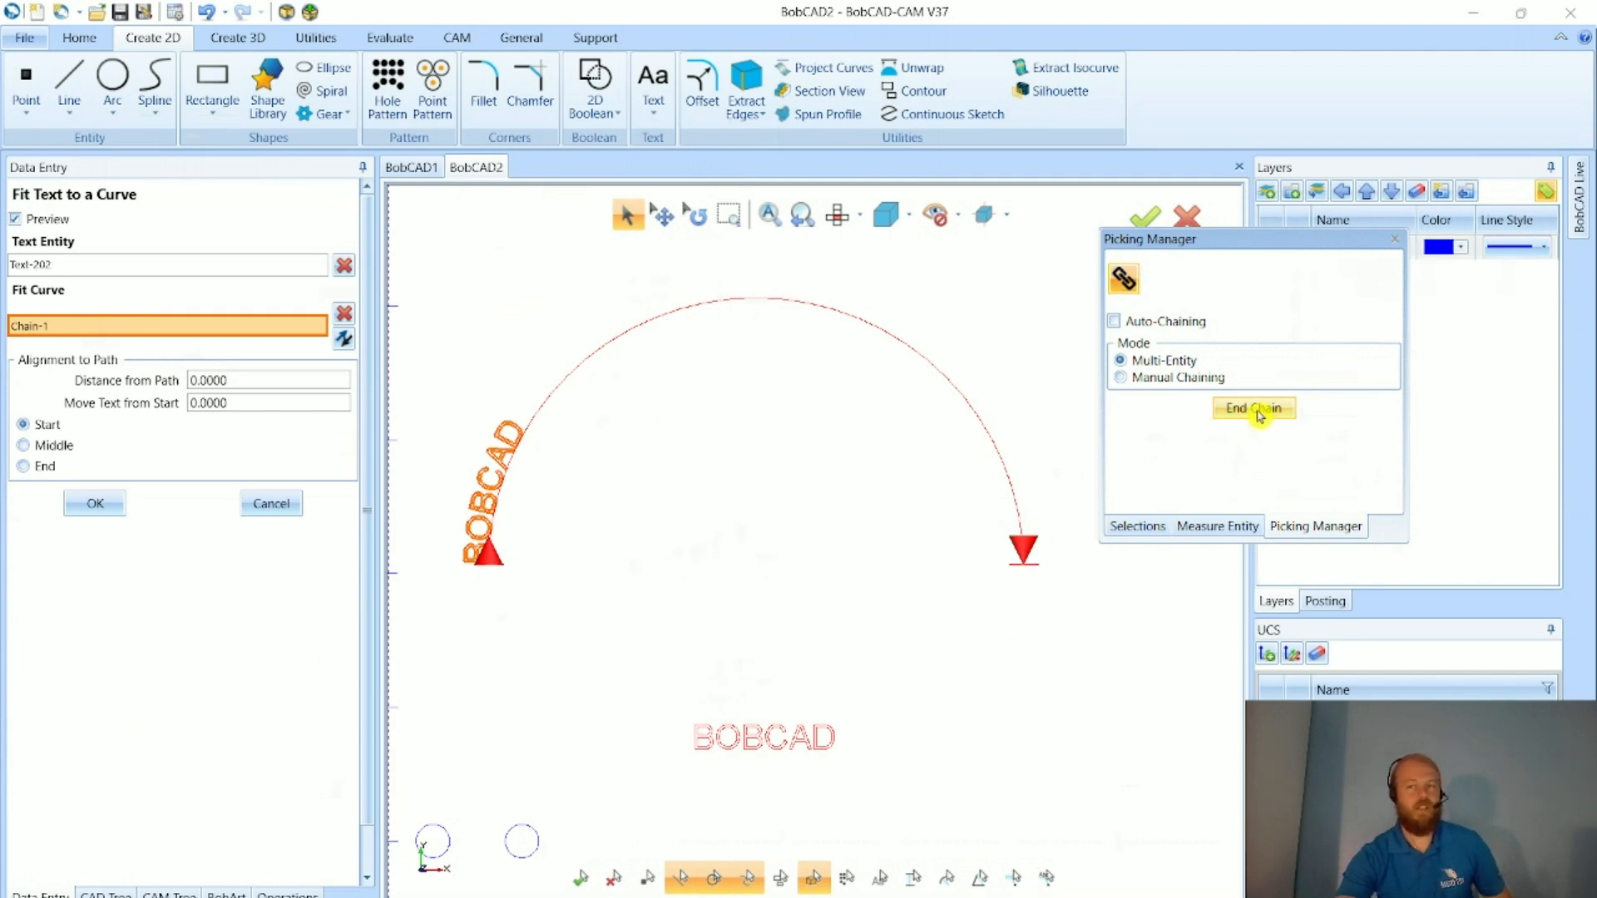
{"action": "left_click_drag", "start_coordinate": [1240, 242], "coordinate": [1417, 353]}
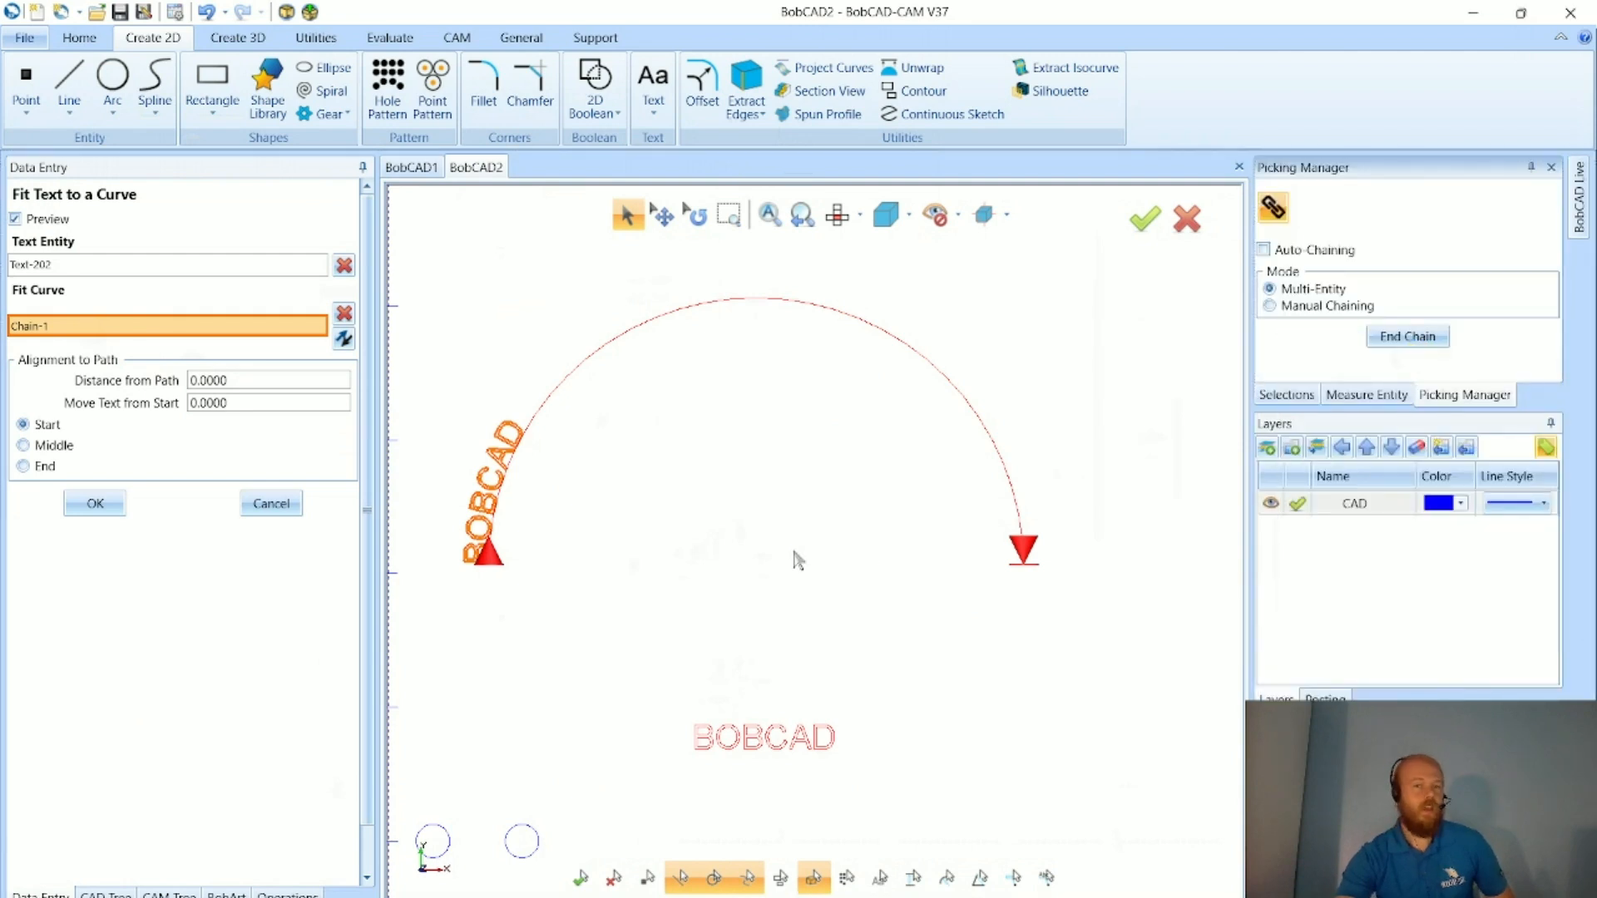
- Preview the fitted text with Middle alignment on the arc, and set the path alignment to End
{"action": "scroll", "coordinate": [695, 562], "scroll_direction": "down", "scroll_amount": 2}
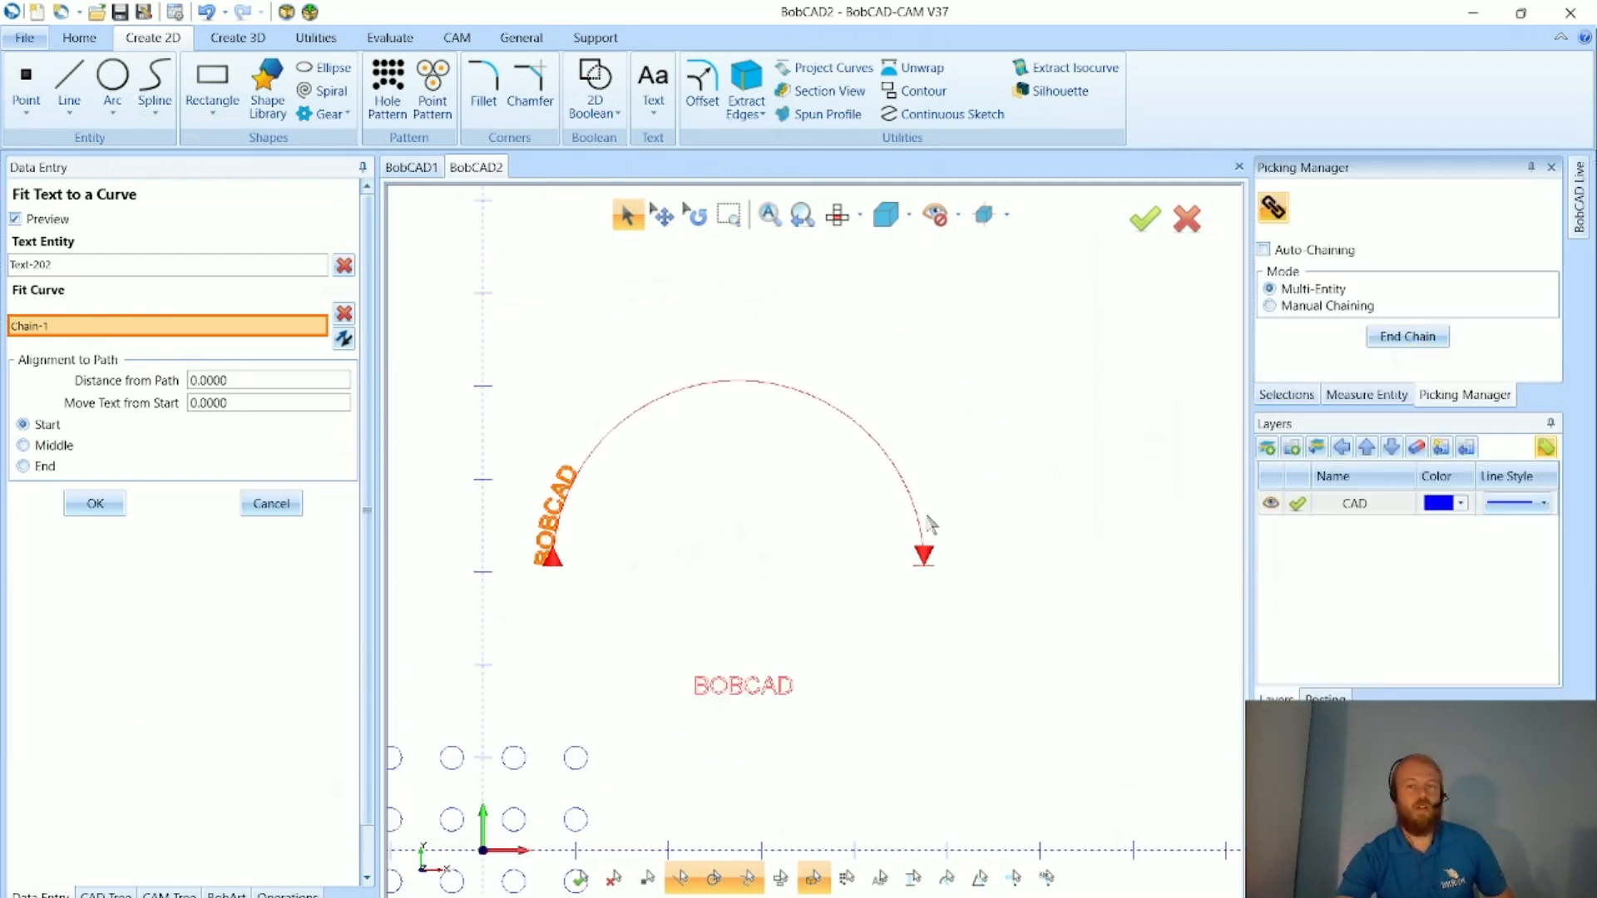
{"action": "scroll", "coordinate": [515, 521], "scroll_direction": "up", "scroll_amount": 3}
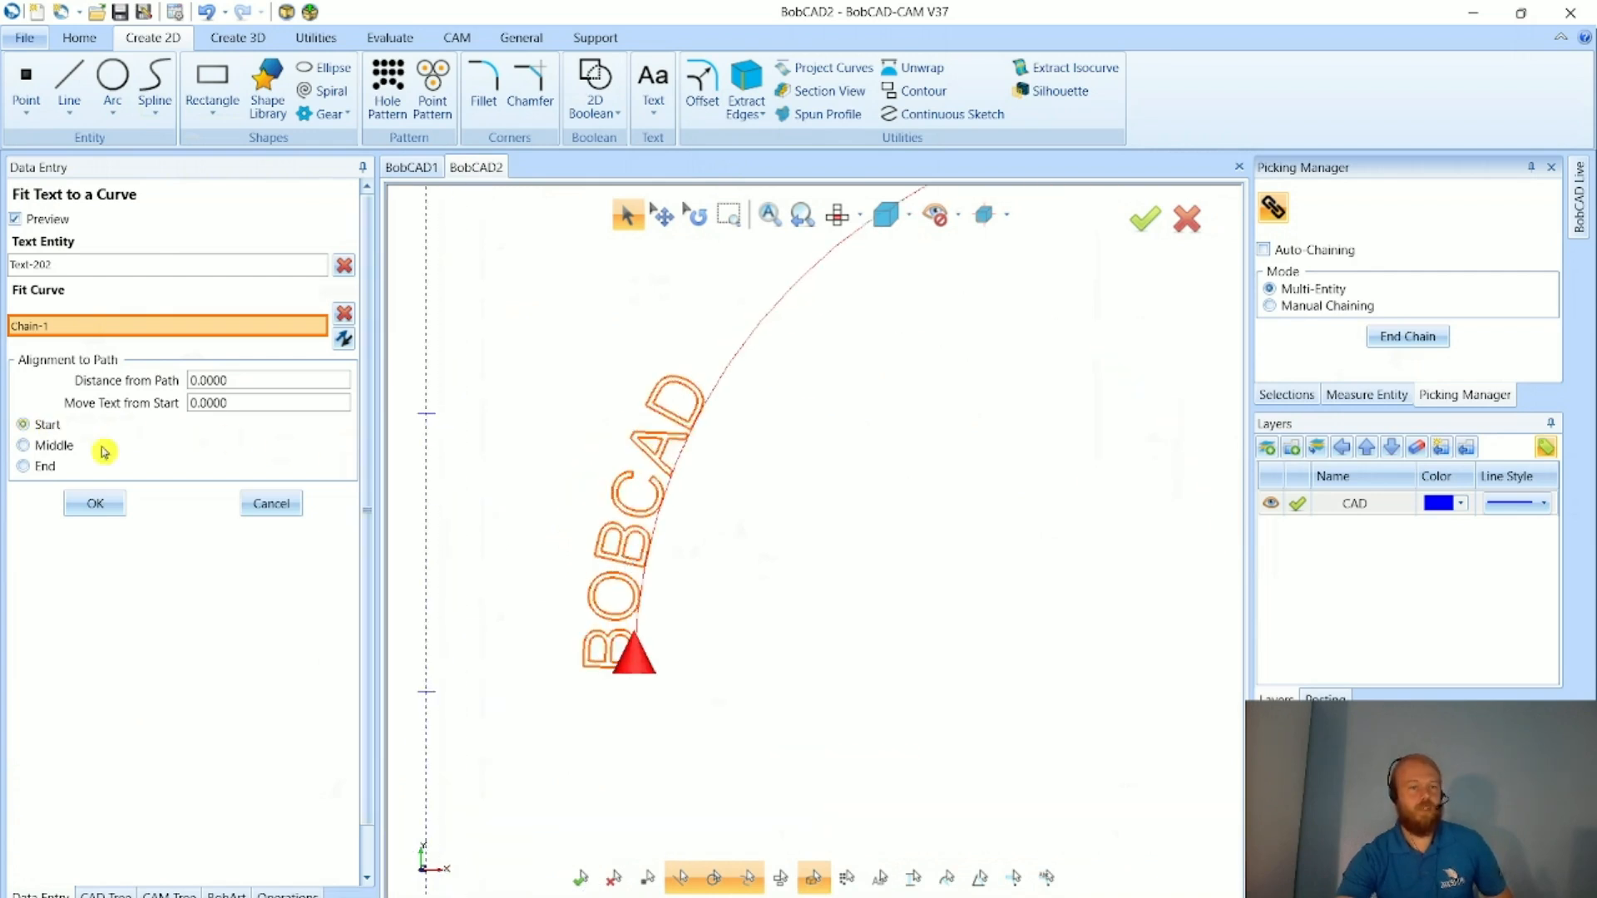
{"action": "left_click", "coordinate": [25, 449]}
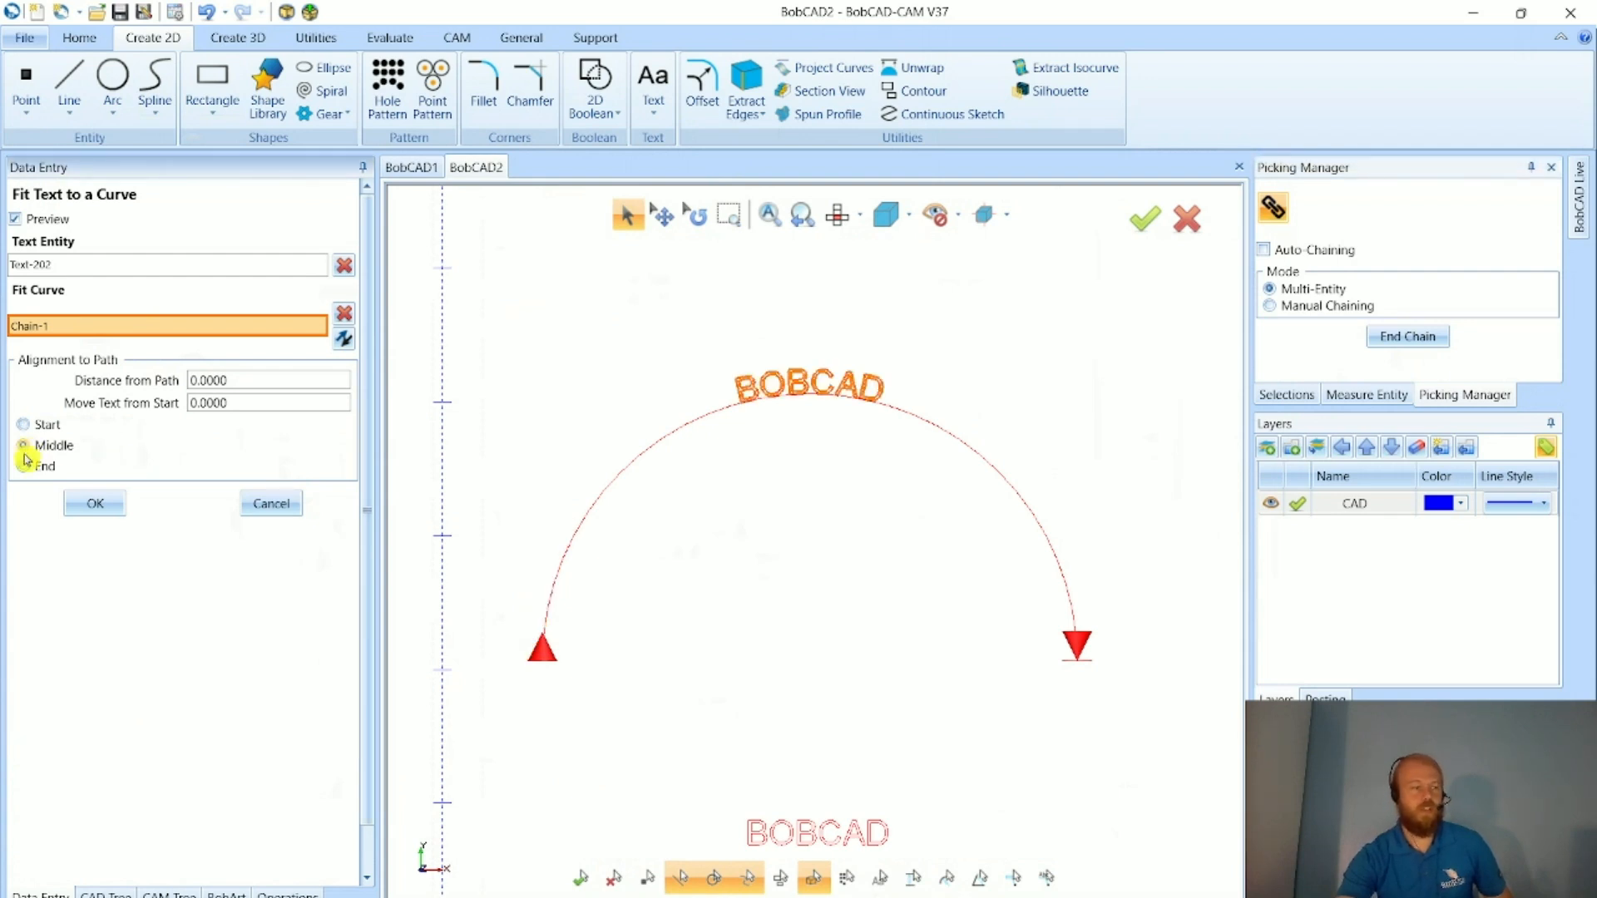
{"action": "left_click", "coordinate": [41, 474]}
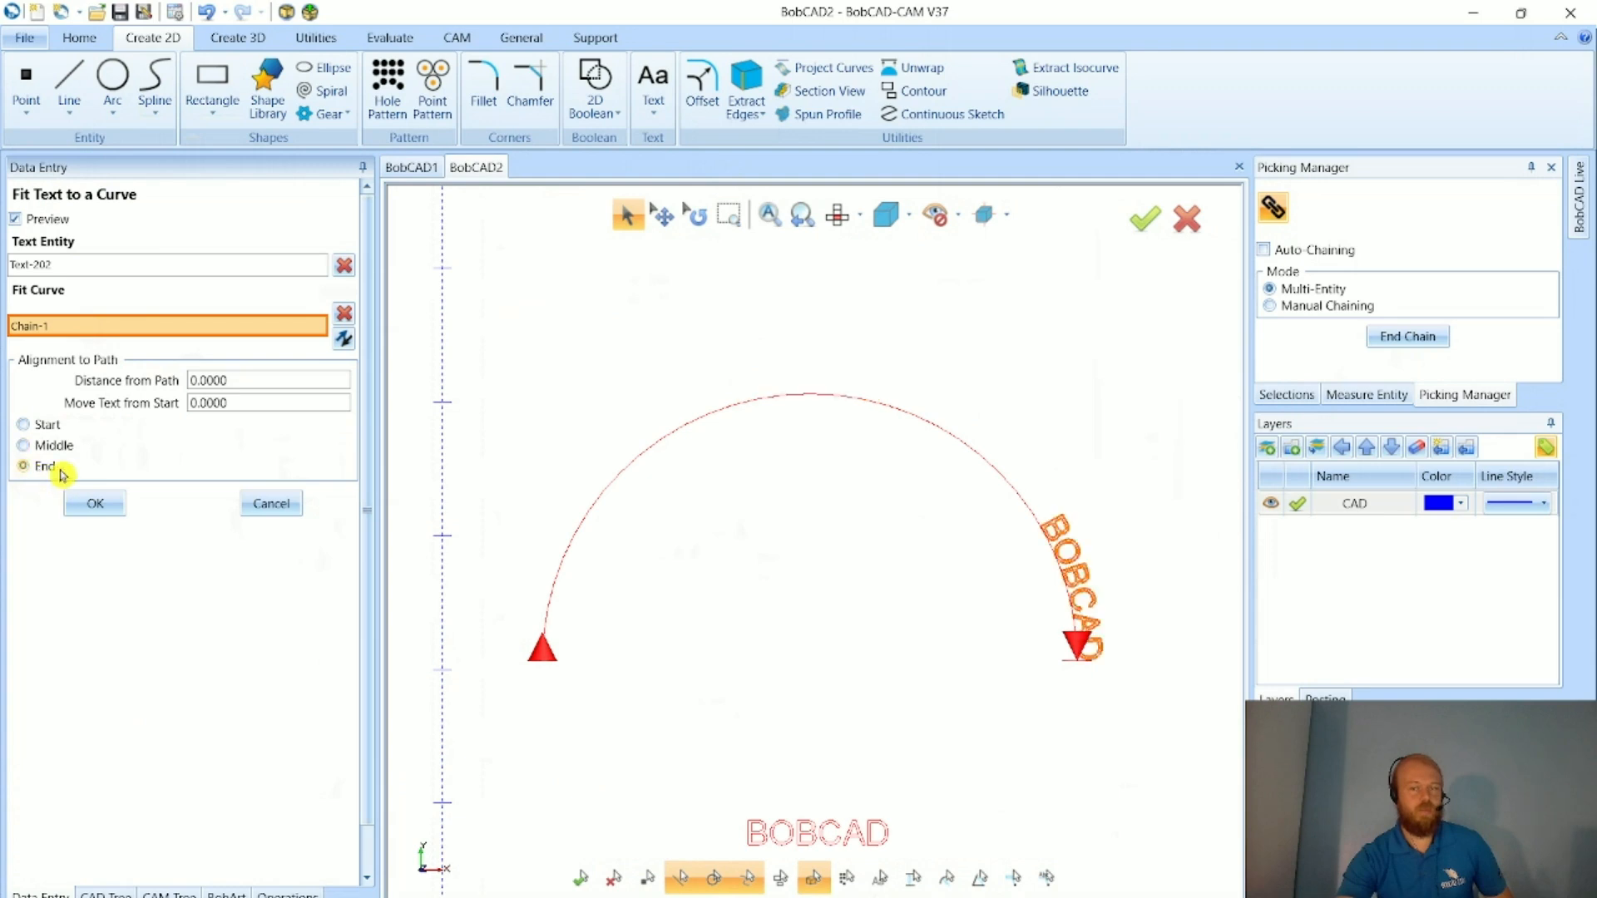
- Inspect the End-aligned text preview on the arc, and set the path alignment back to Middle
{"action": "scroll", "coordinate": [1116, 637], "scroll_direction": "up", "scroll_amount": 2}
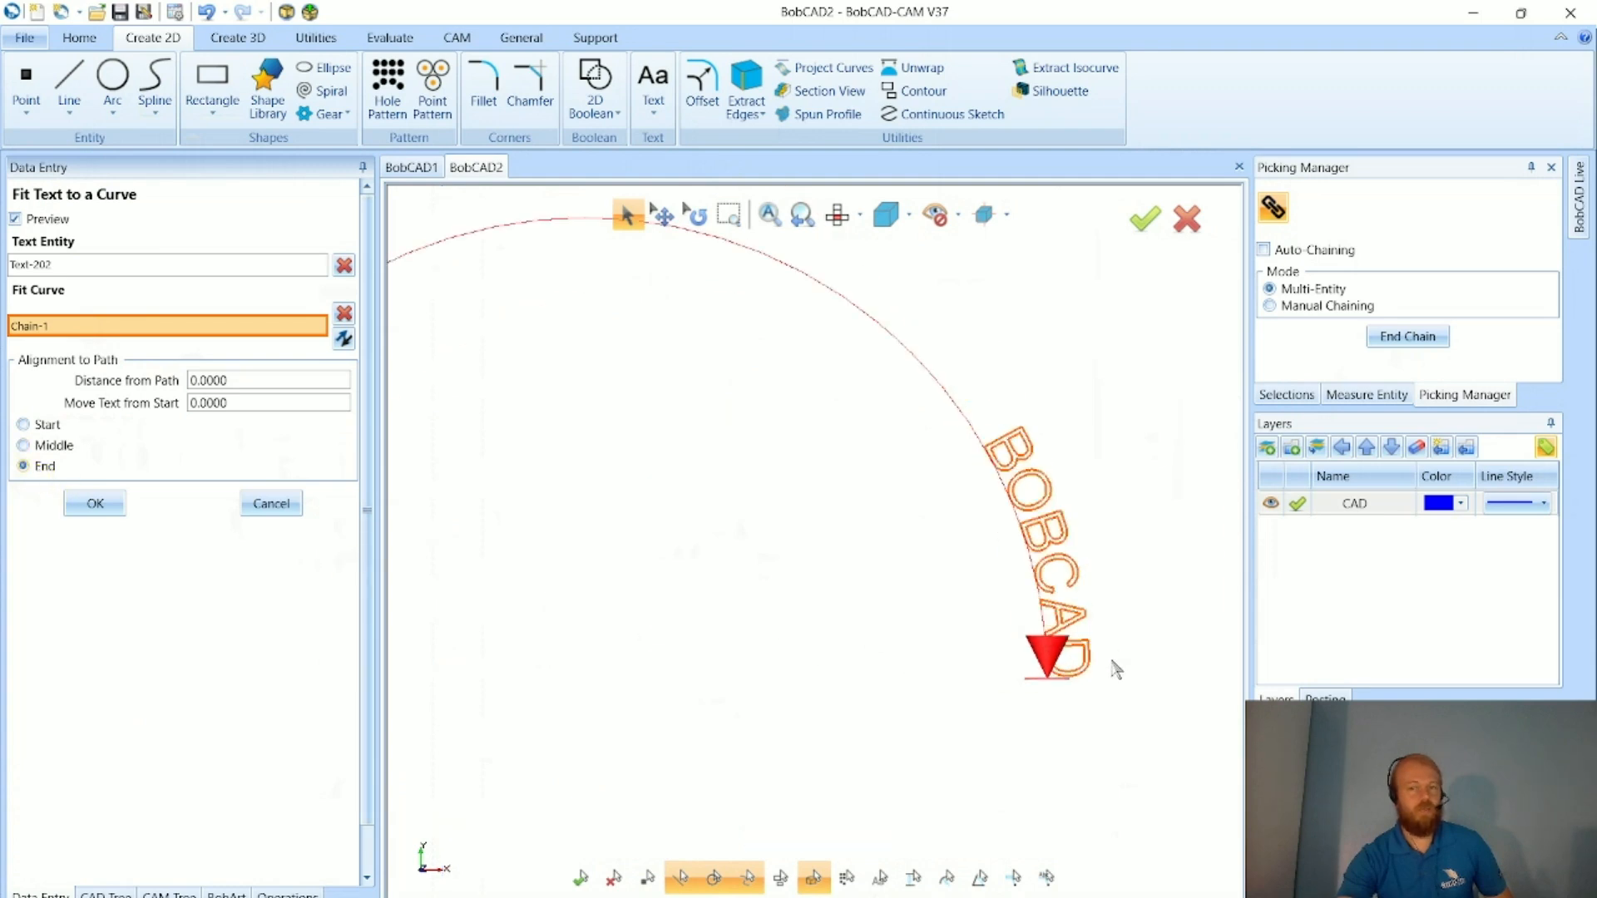
{"action": "scroll", "coordinate": [1106, 655], "scroll_direction": "down", "scroll_amount": 3}
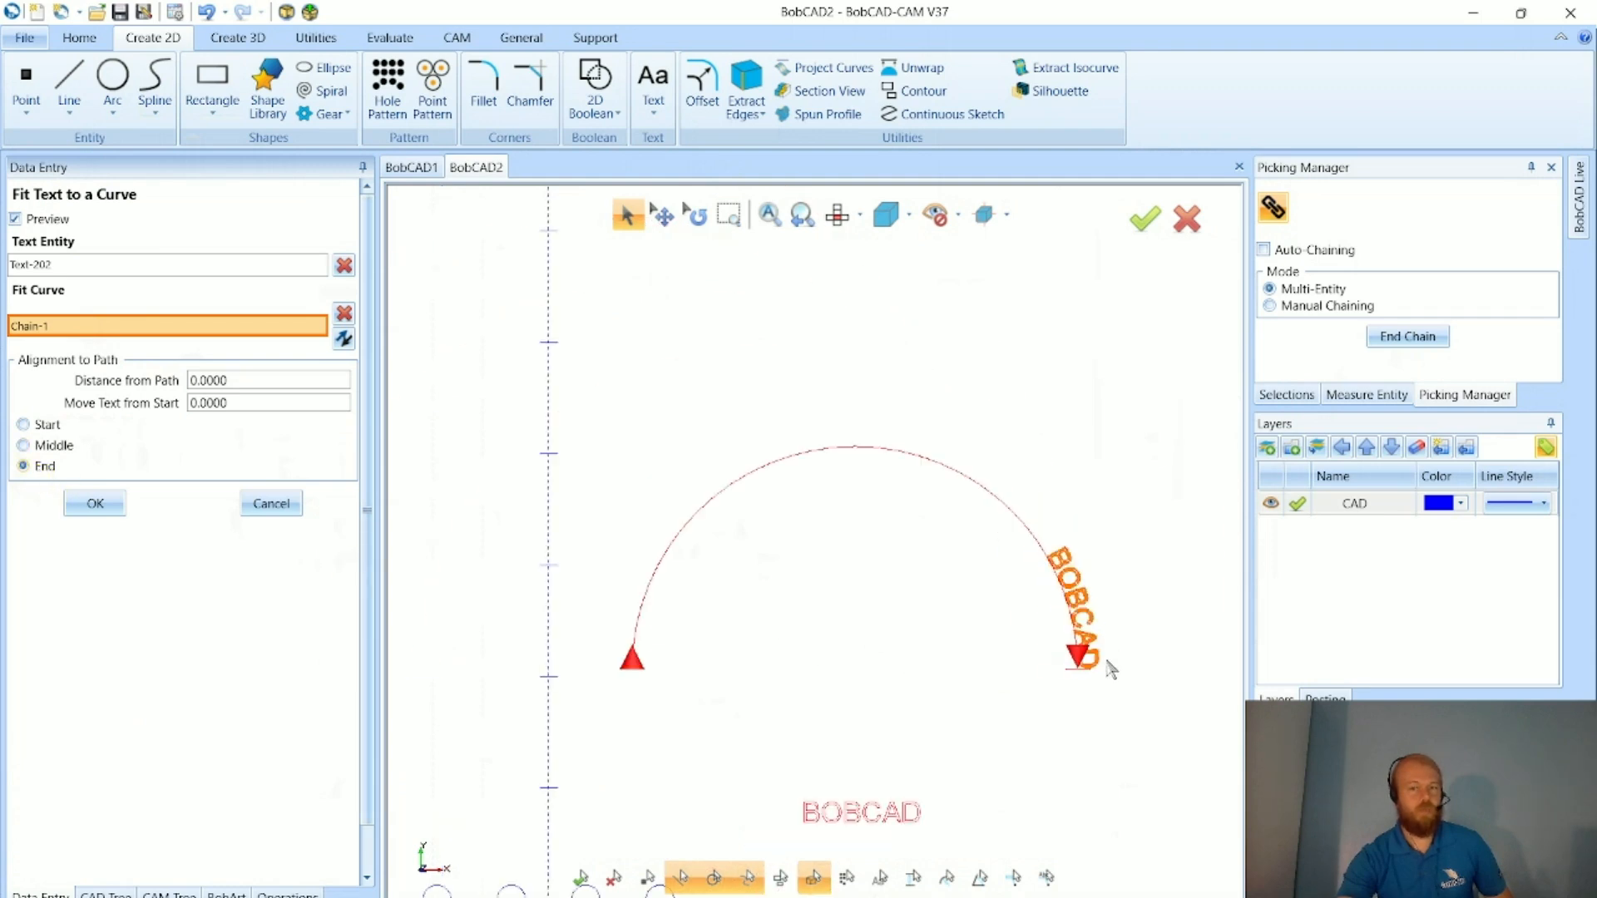
{"action": "left_click", "coordinate": [24, 446]}
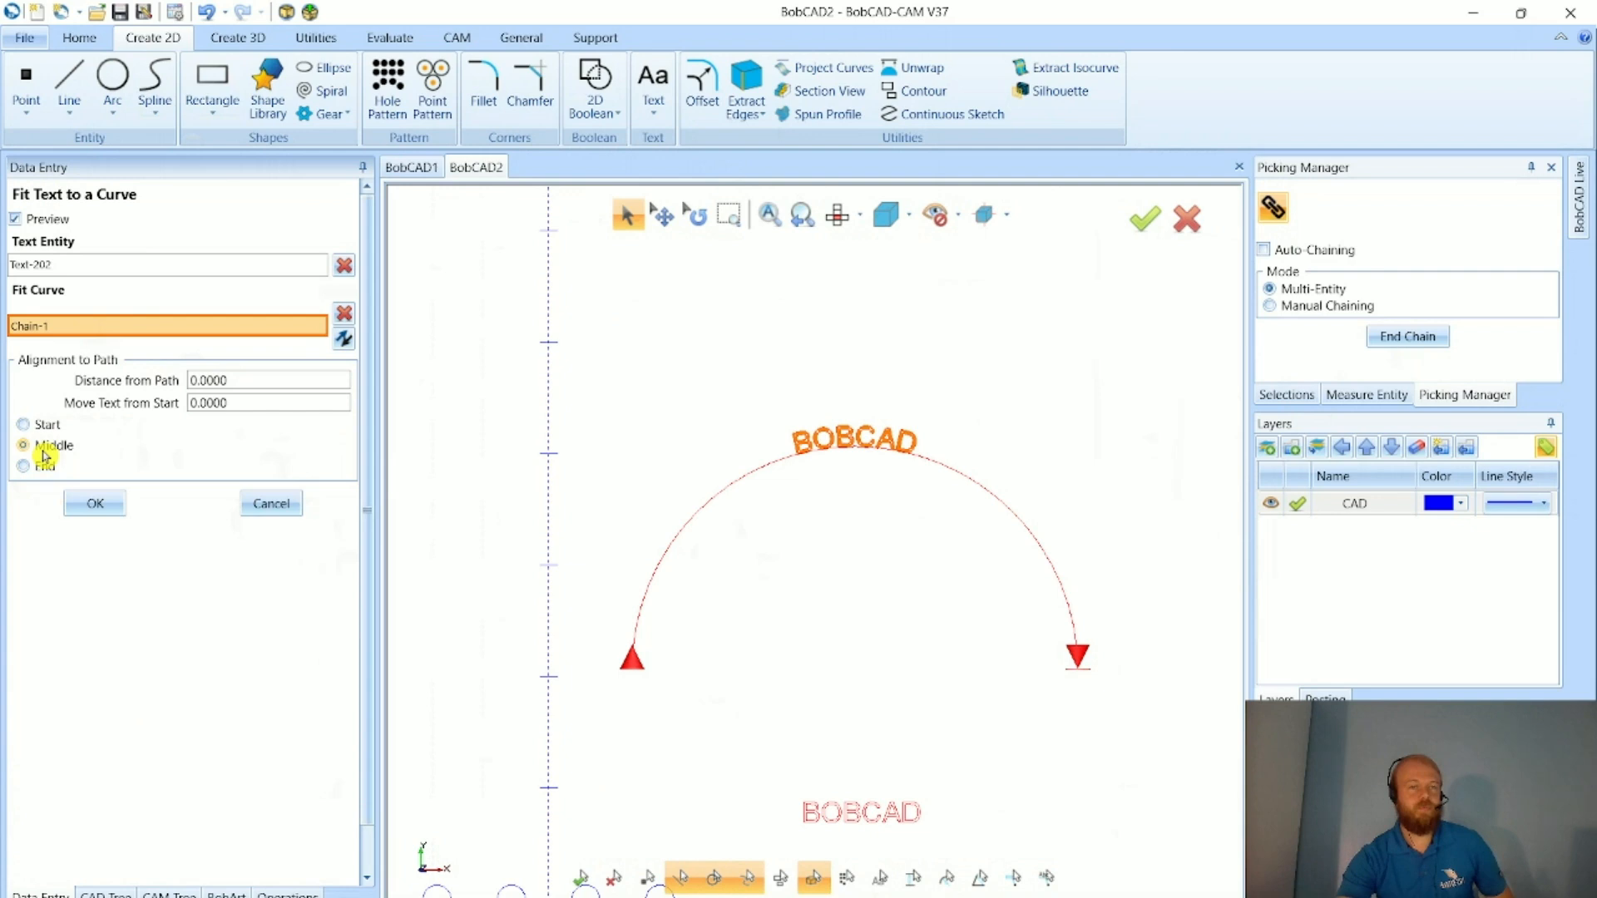
{"action": "scroll", "coordinate": [893, 420], "scroll_direction": "up", "scroll_amount": 3}
- Preview the text with a Move Text from Start value of 0.5, and reset that value to 0
{"action": "left_click", "coordinate": [273, 378]}
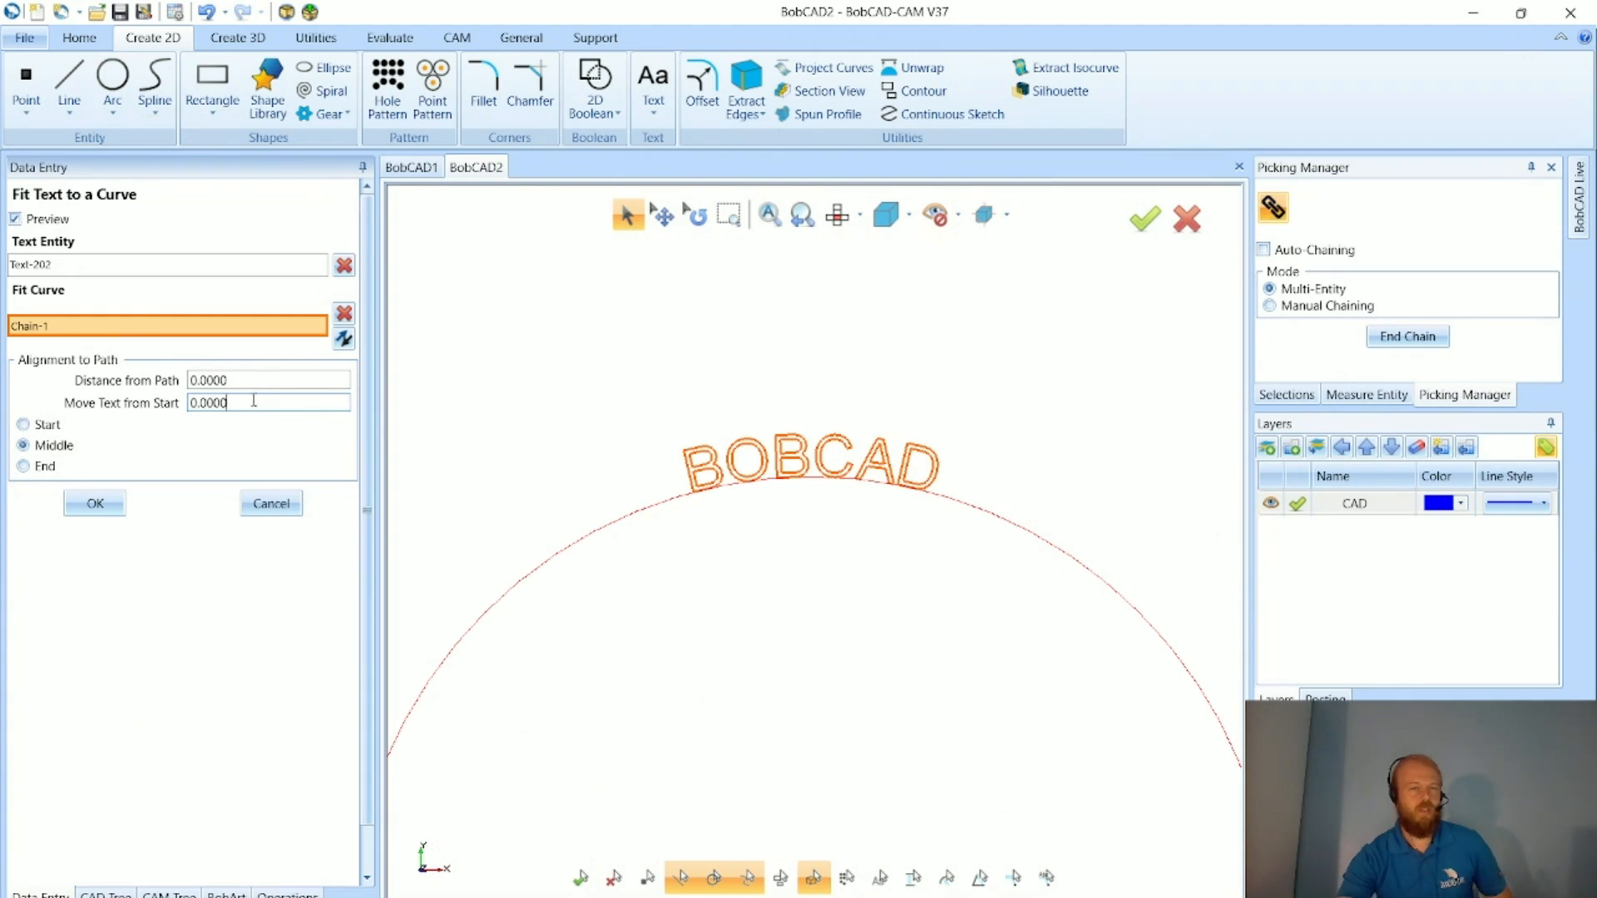
{"action": "left_click_drag", "start_coordinate": [248, 401], "coordinate": [188, 403]}
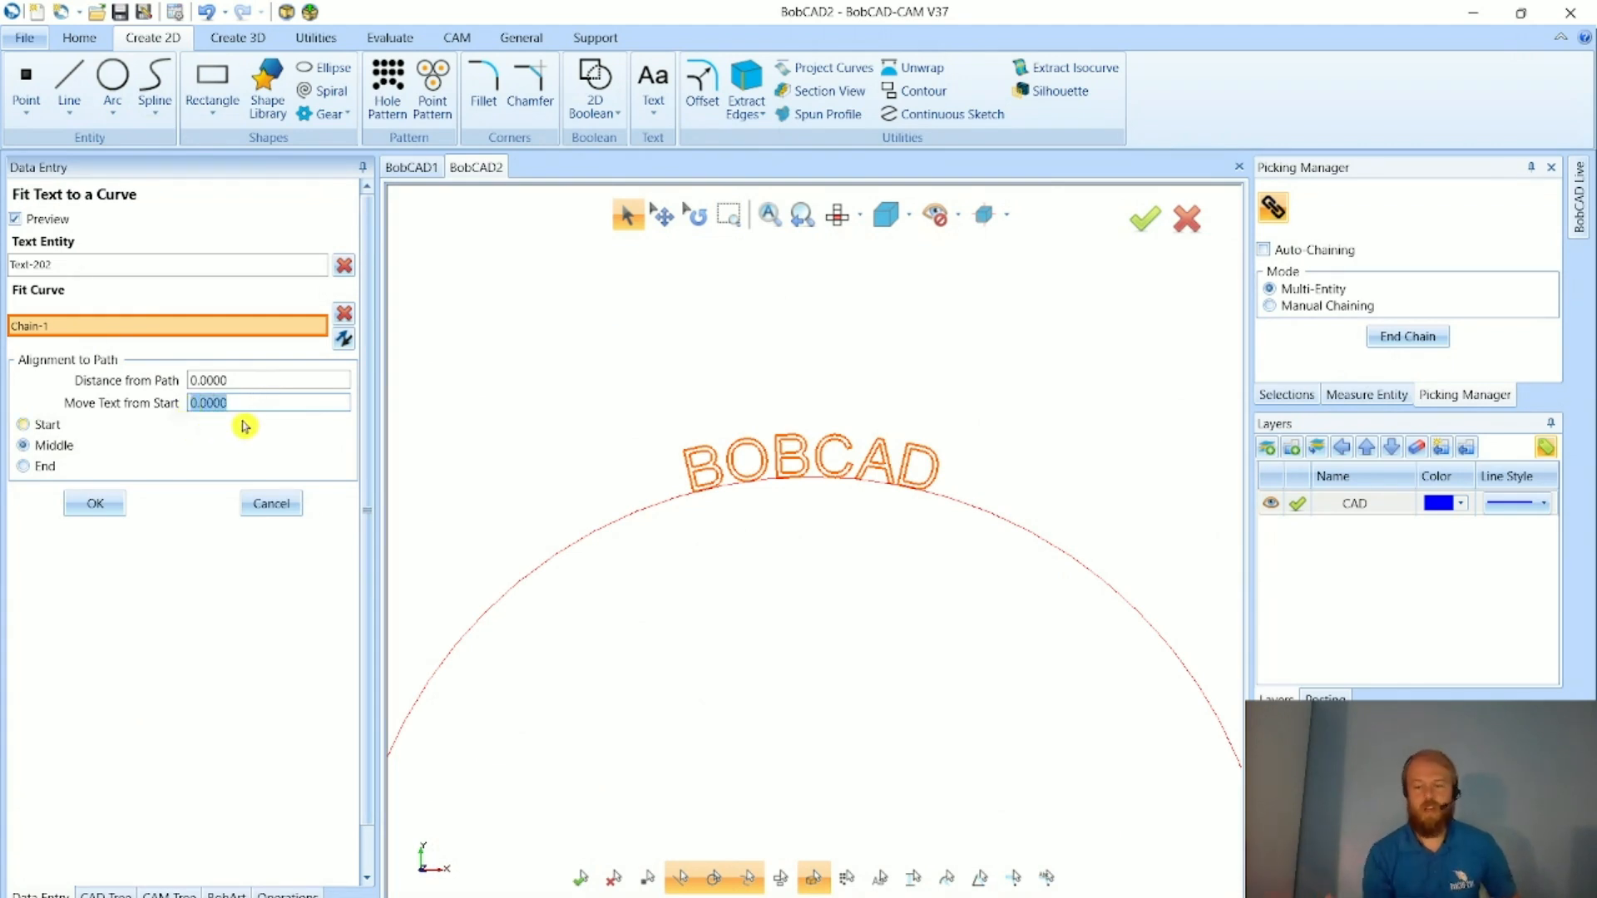
{"action": "type", "text": ".5"}
{"action": "key", "text": "Tab"}
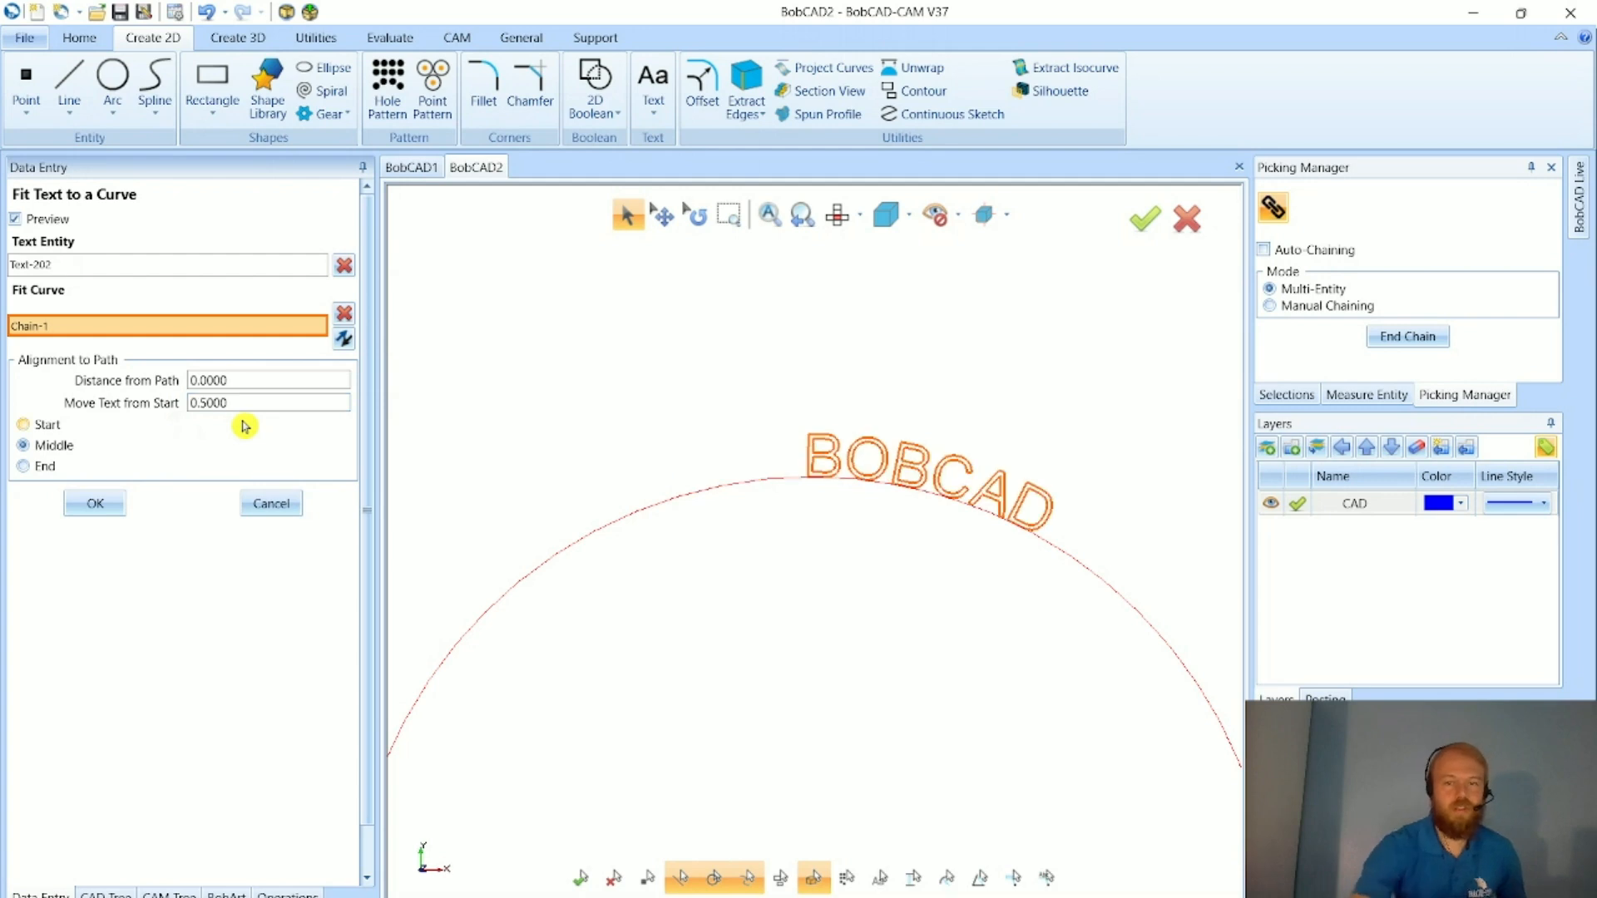
{"action": "left_click_drag", "start_coordinate": [229, 403], "coordinate": [190, 404]}
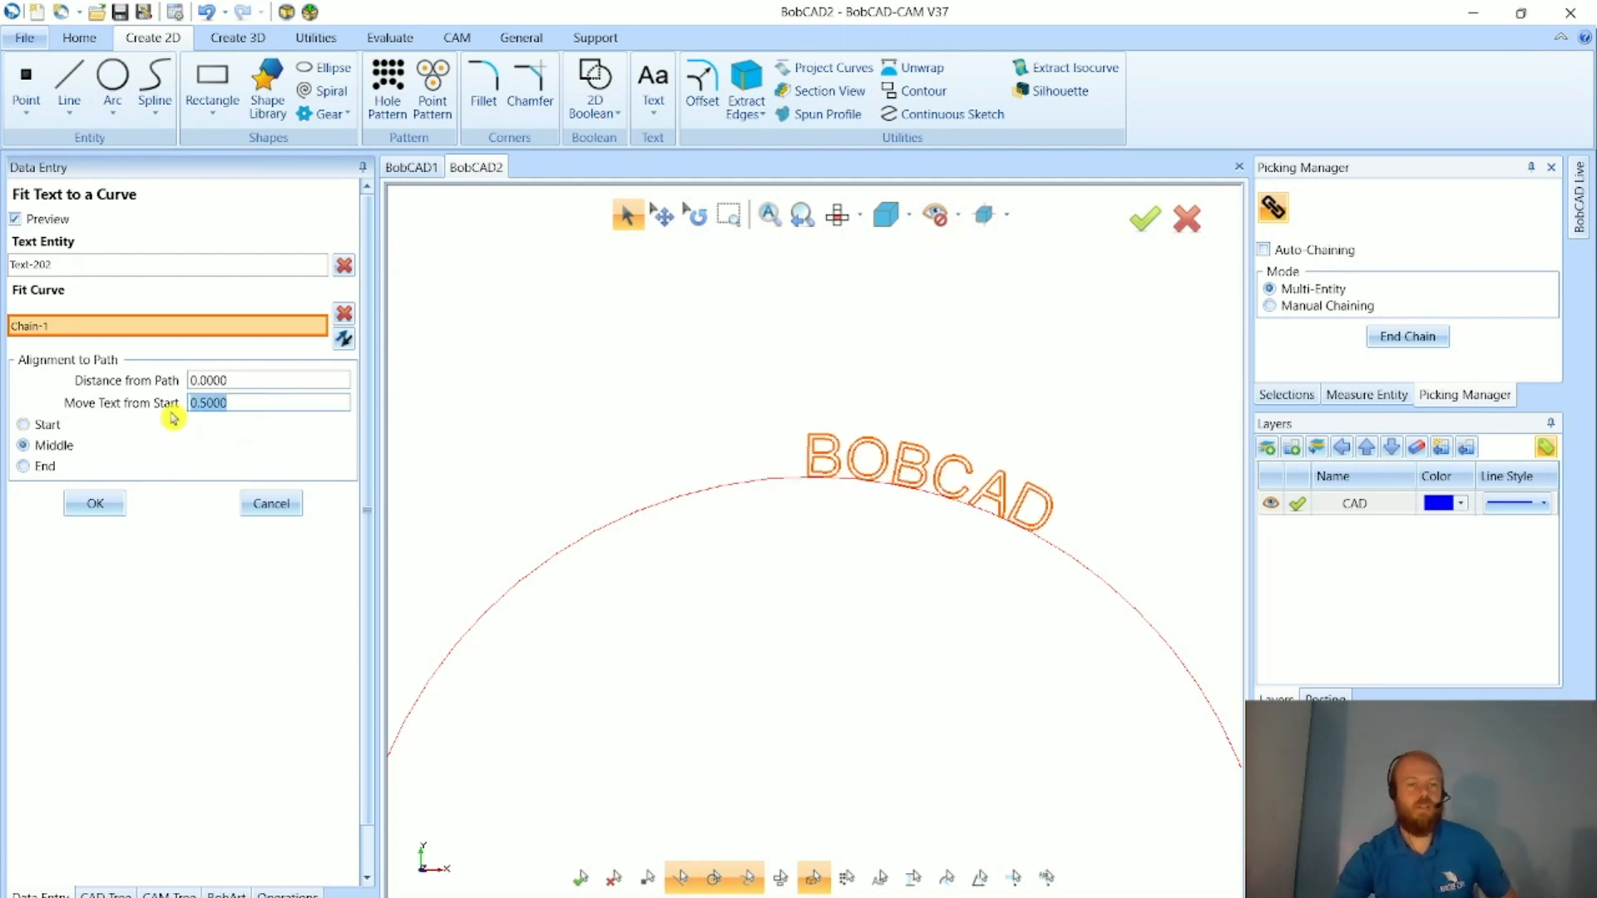
{"action": "type", "text": "0"}
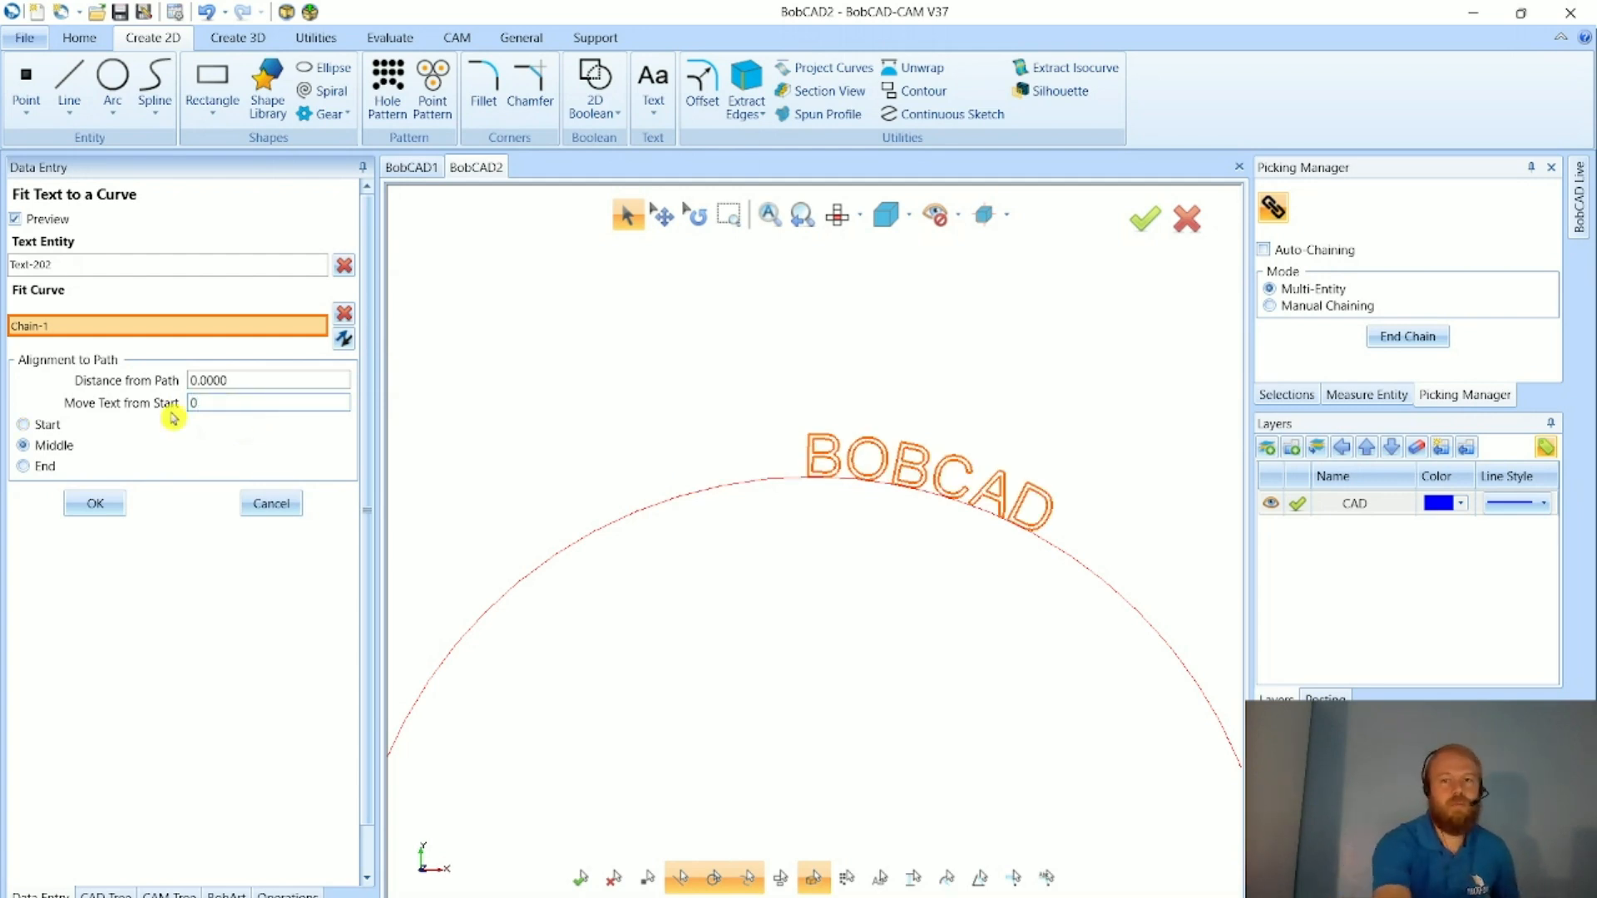
{"action": "key", "text": "Tab"}
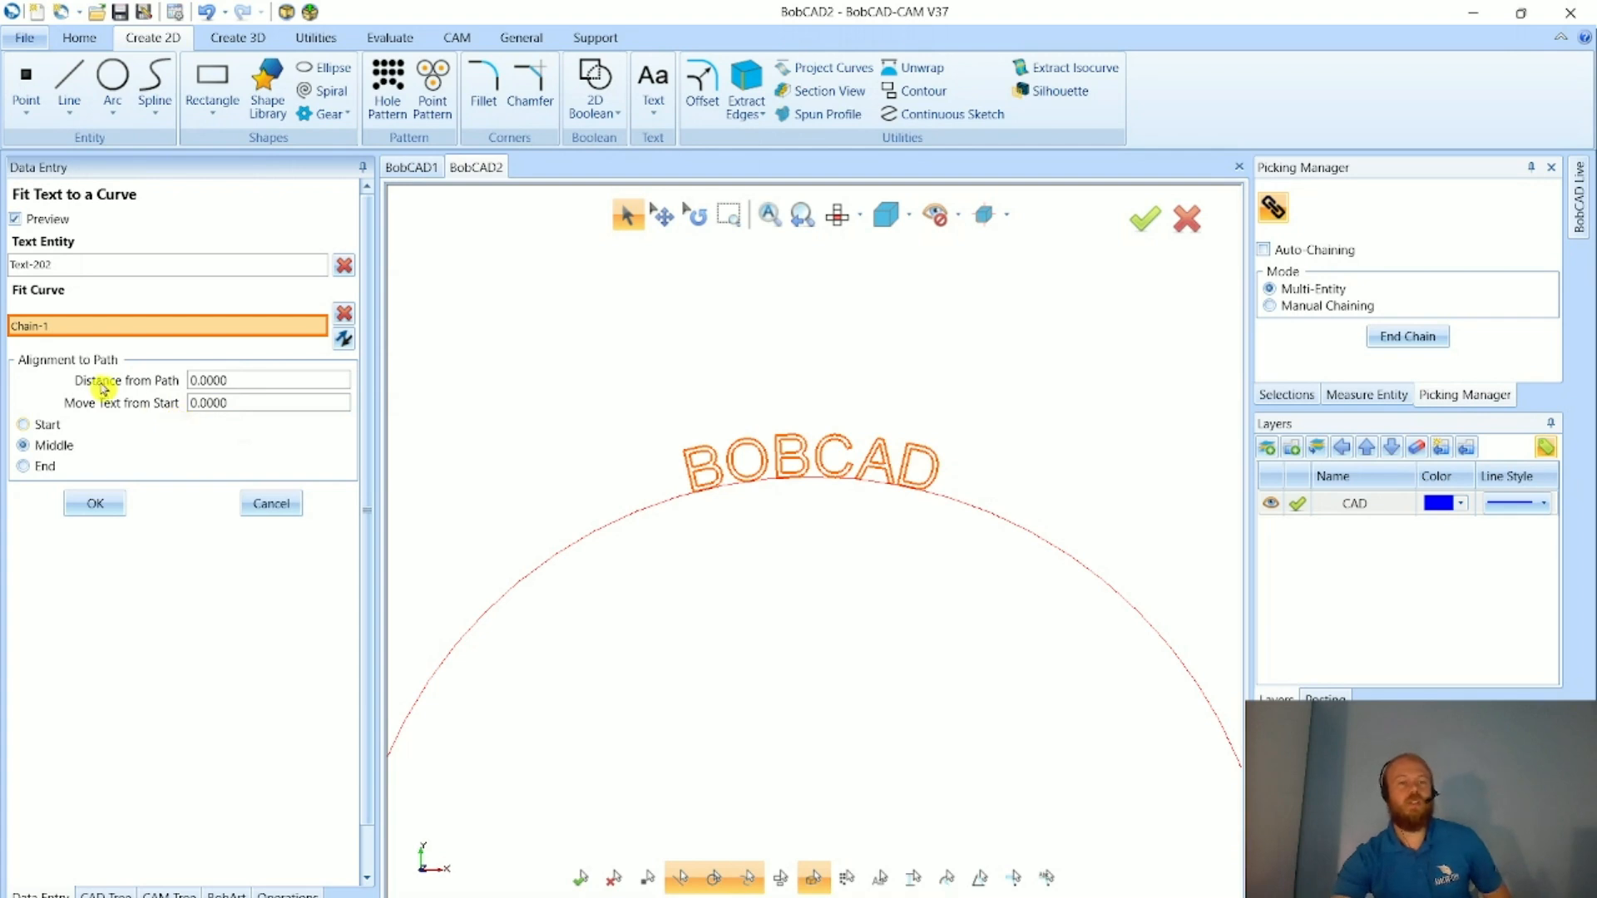
- Preview the fitted text outside the arc with a Distance from Path of 0.5
{"action": "left_click_drag", "start_coordinate": [233, 380], "coordinate": [158, 387]}
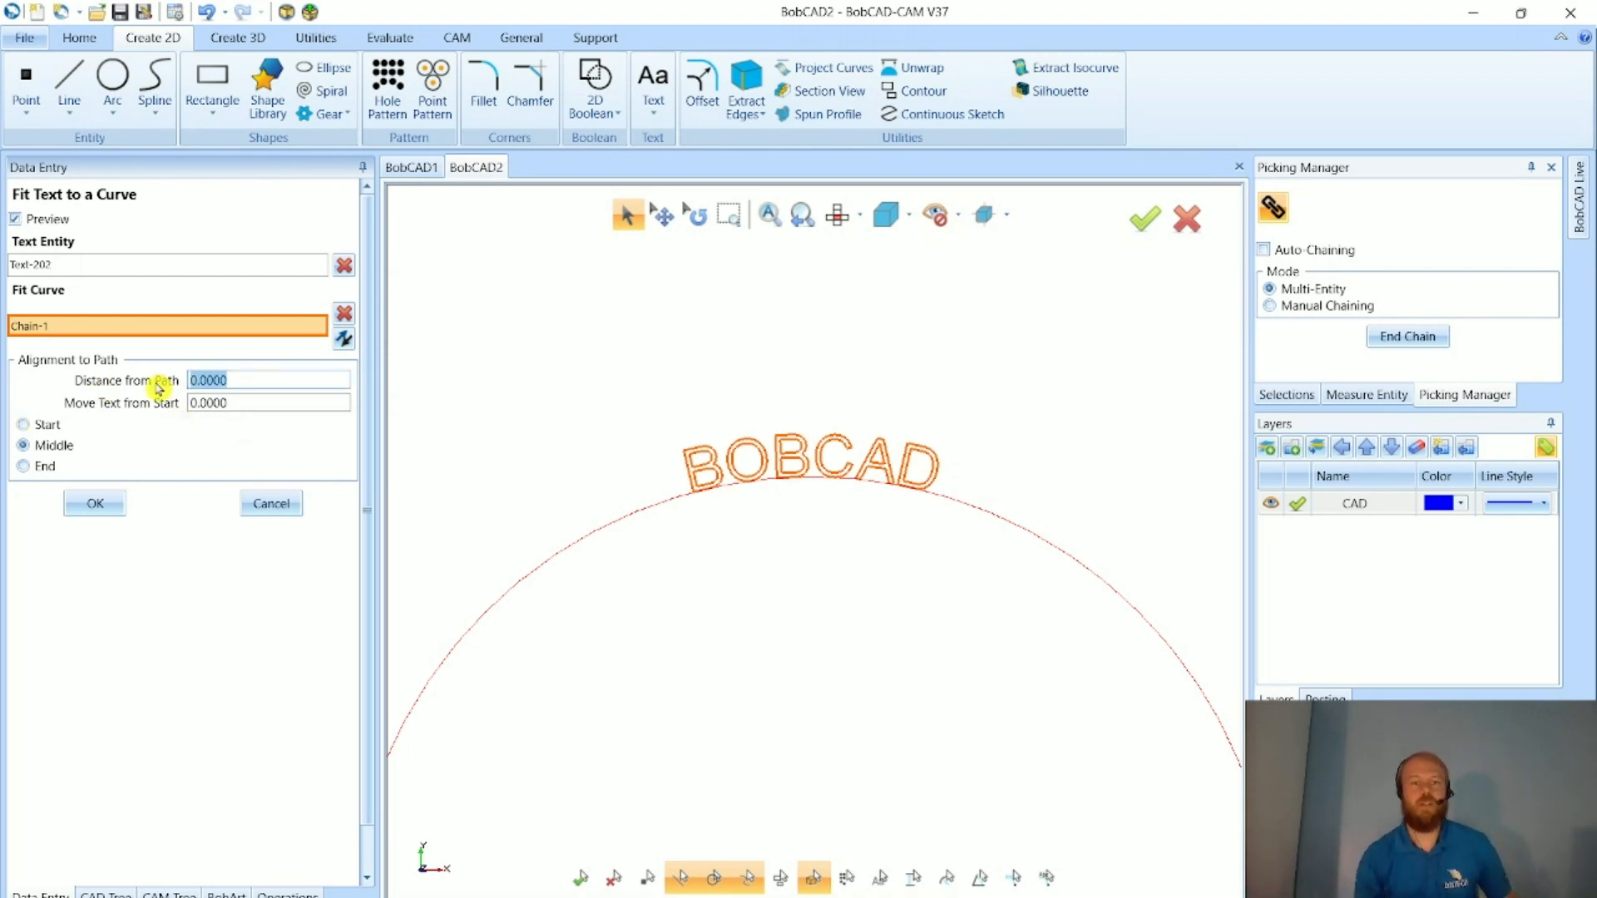
{"action": "type", "text": ".5"}
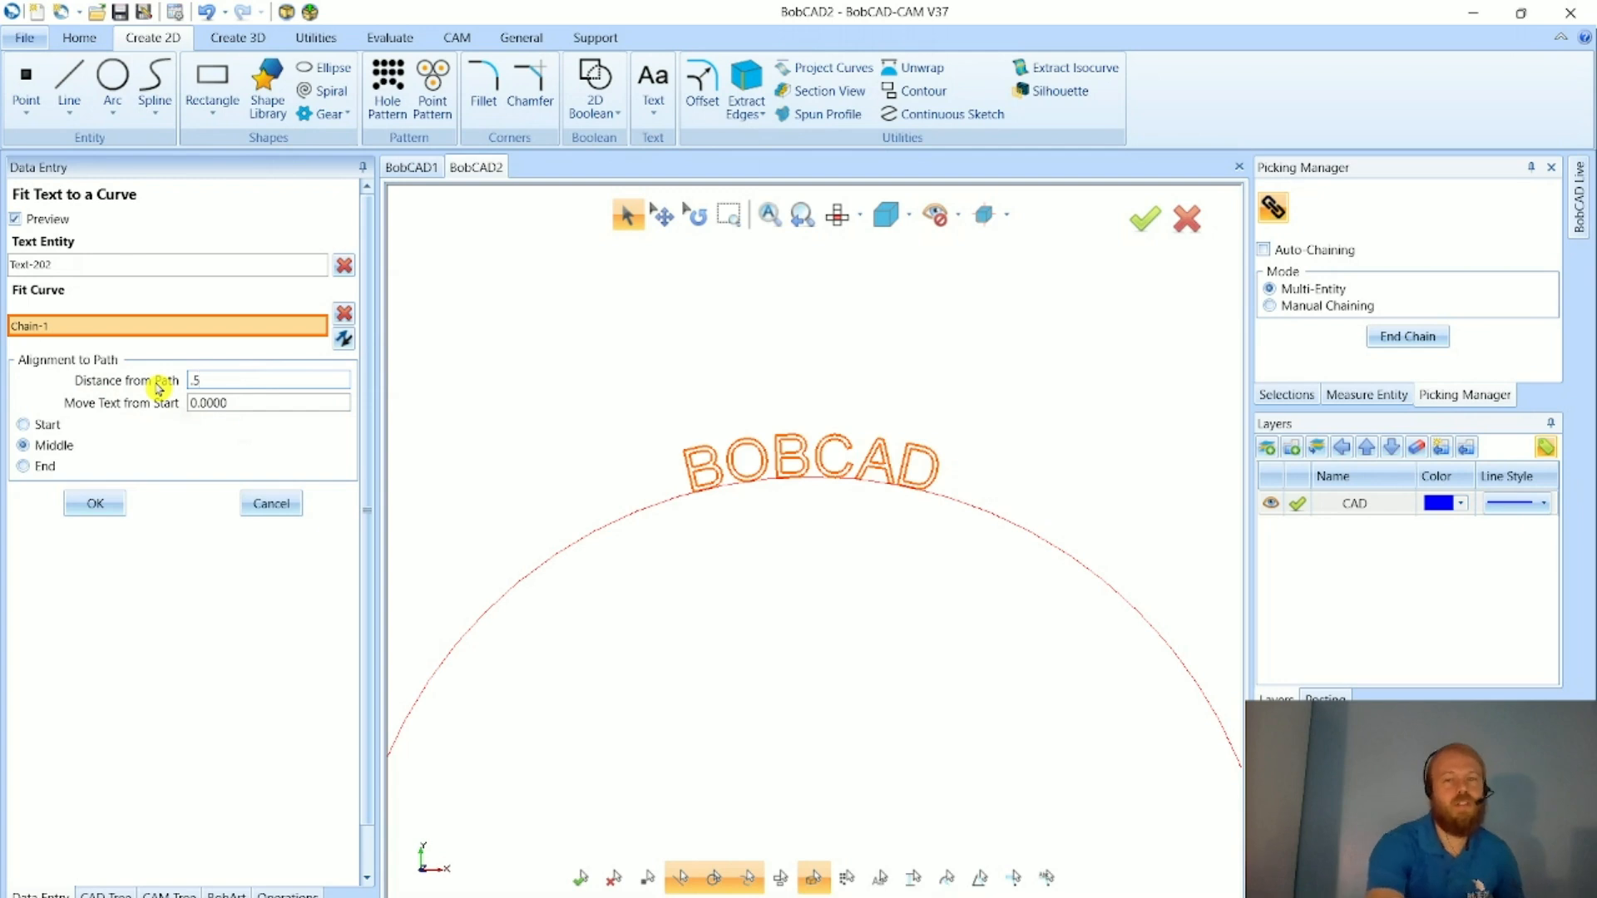
{"action": "key", "text": "Tab"}
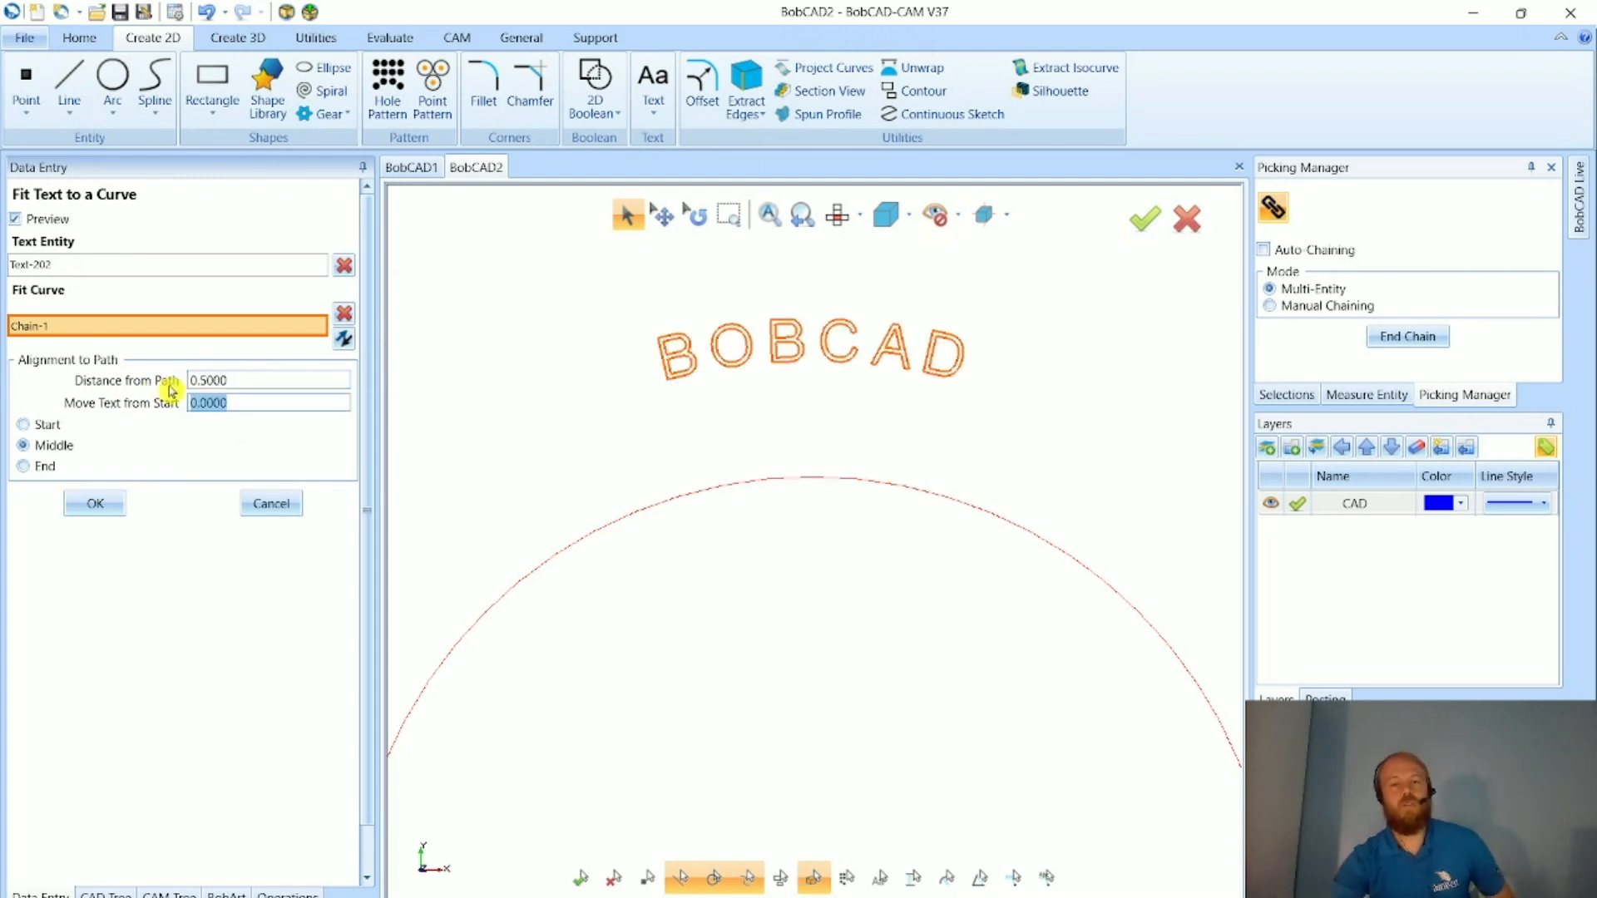
{"action": "left_click_drag", "start_coordinate": [231, 381], "coordinate": [150, 383]}
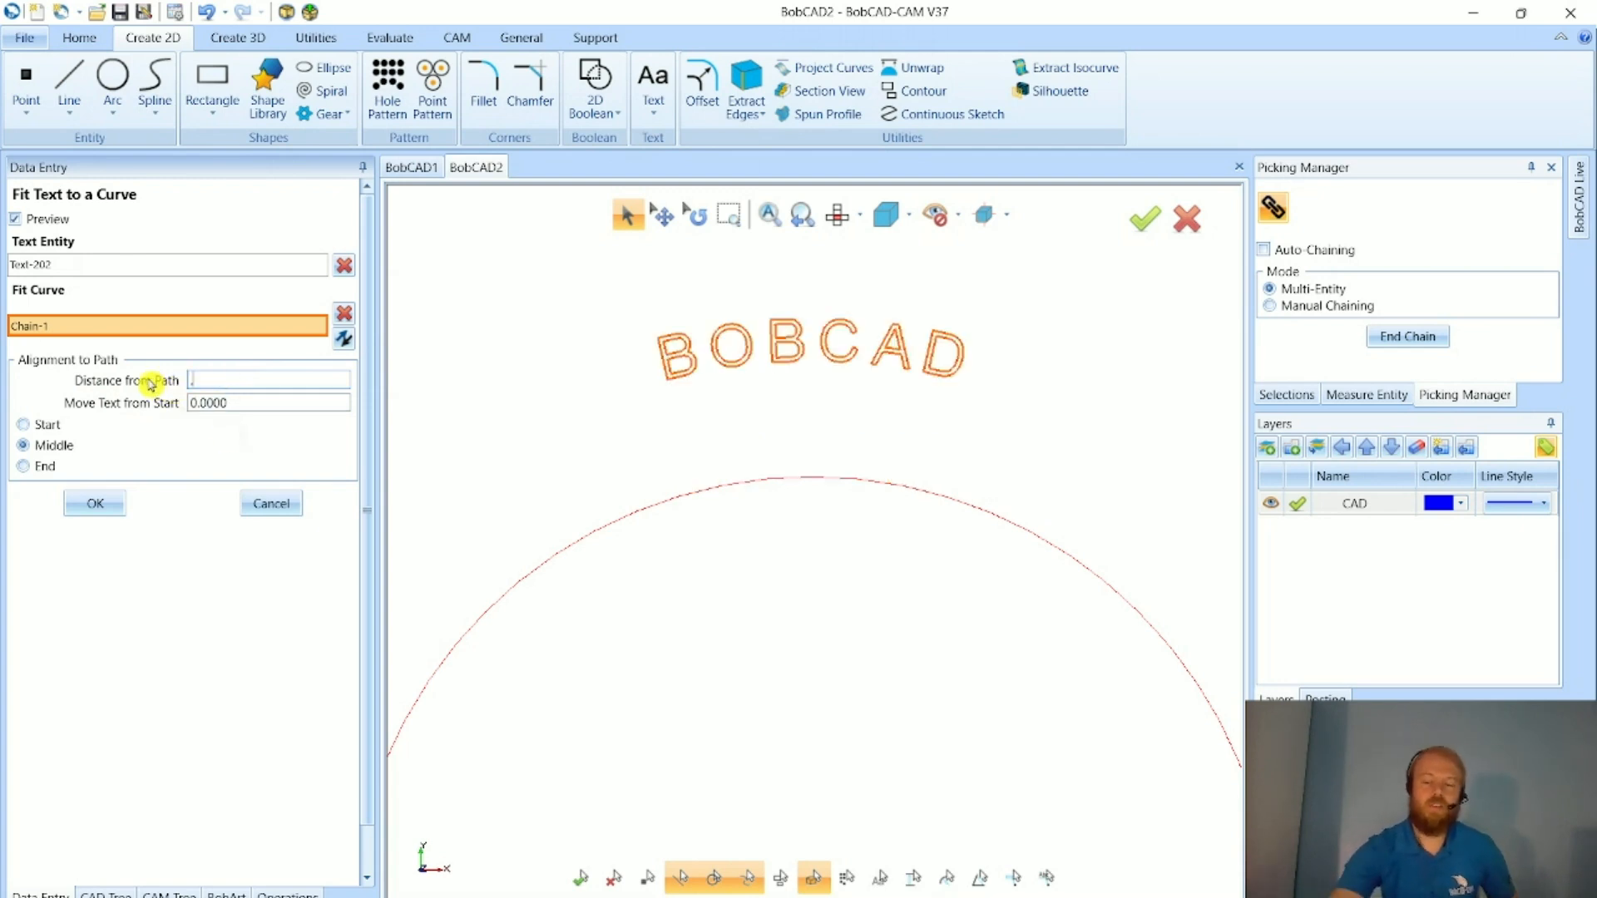
{"action": "key", "text": "Tab"}
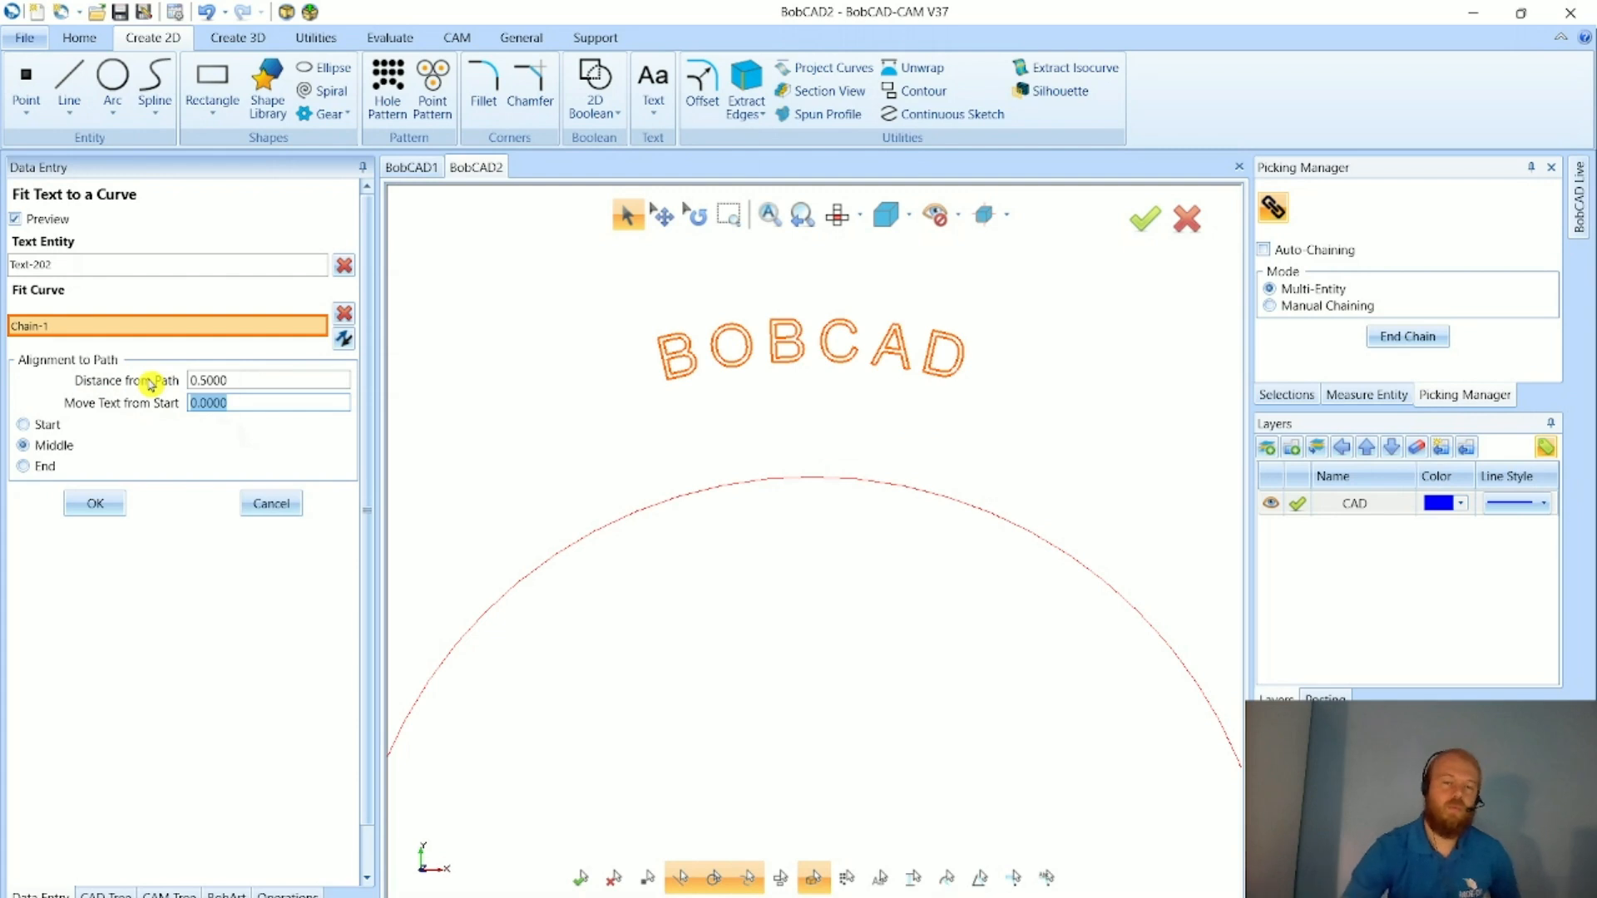
- Set the Distance from Path to -0.5 to place the text inside the arc
{"action": "left_click_drag", "start_coordinate": [234, 379], "coordinate": [185, 378]}
{"action": "type", "text": "-"}
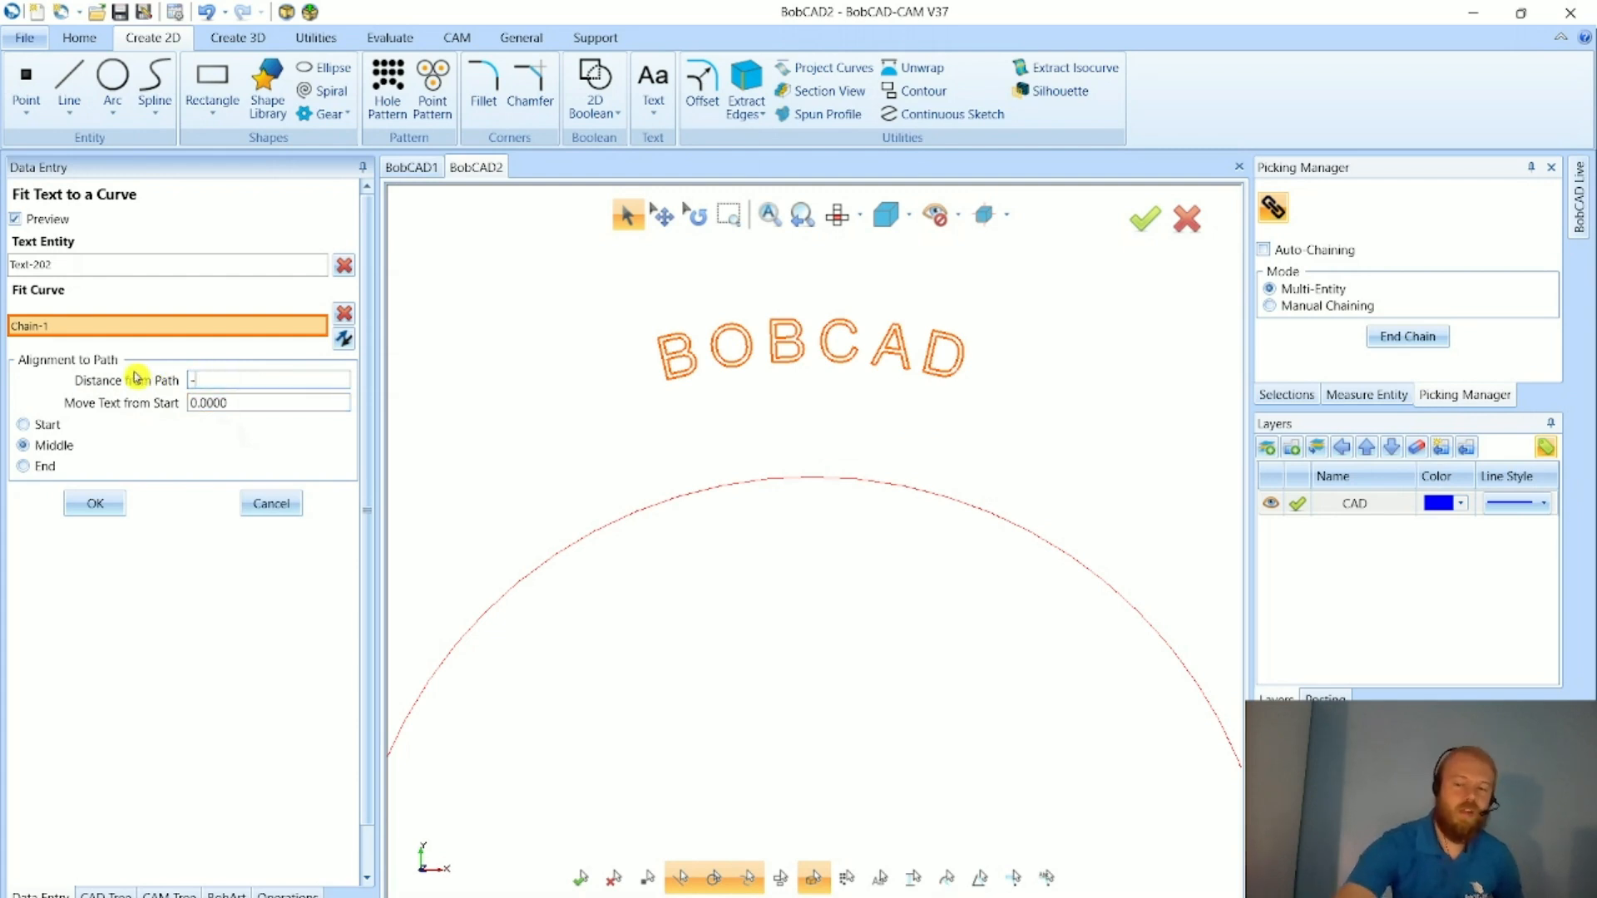
{"action": "type", "text": "0.5"}
{"action": "key", "text": "Tab"}
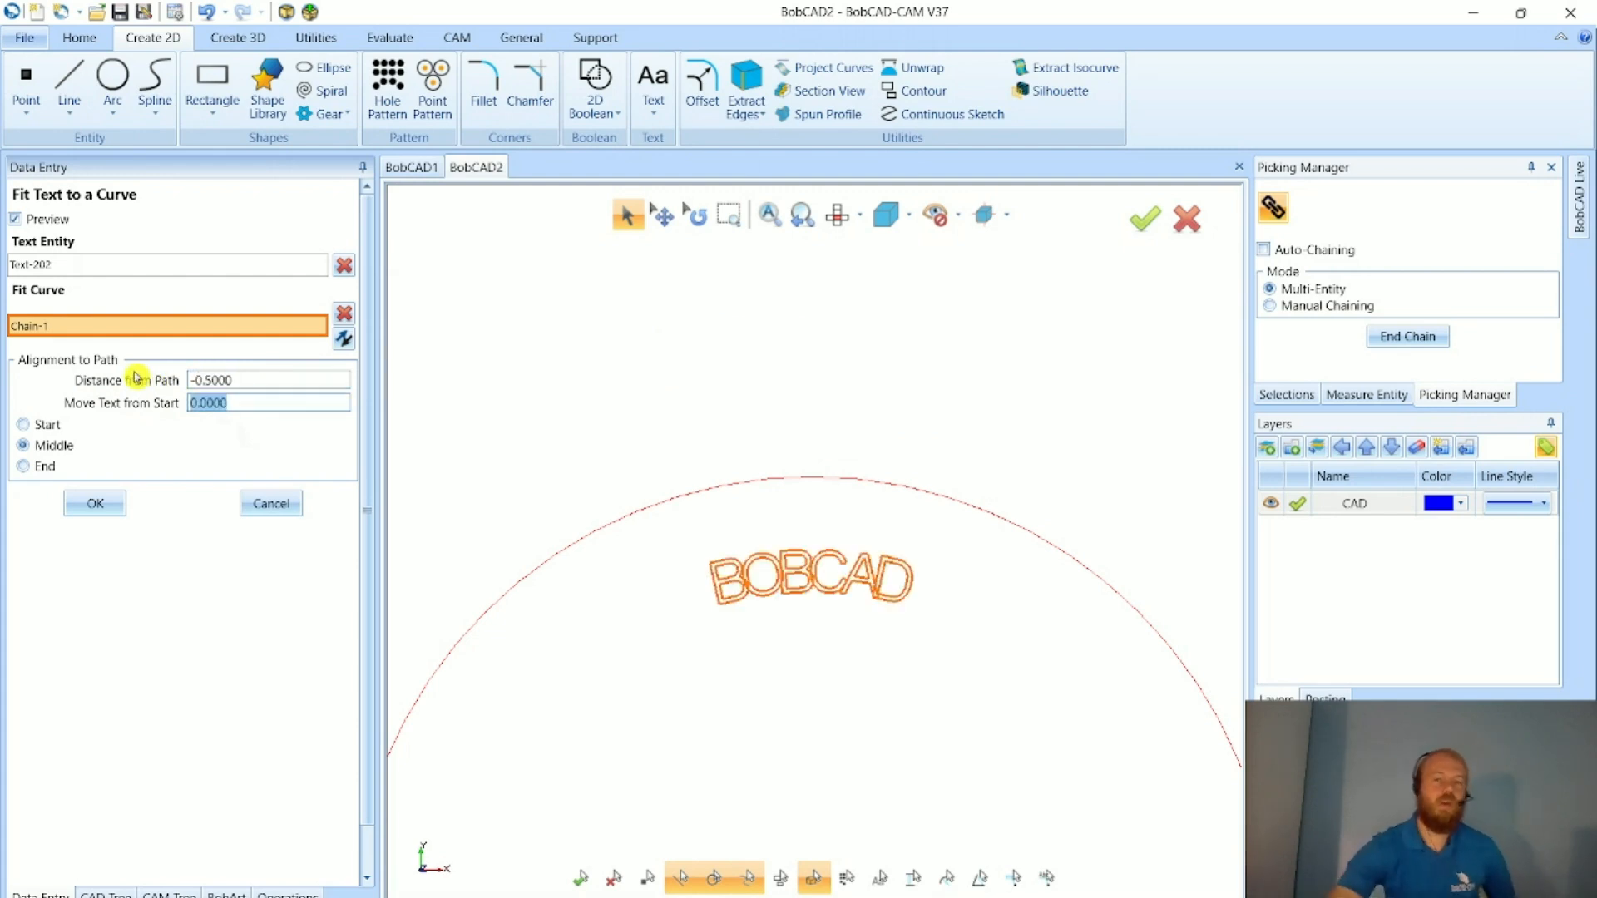
- Examine the spacing between neighbouring letters in the BOBCAD preview inside the arc
{"action": "scroll", "coordinate": [748, 582], "scroll_direction": "up", "scroll_amount": 6}
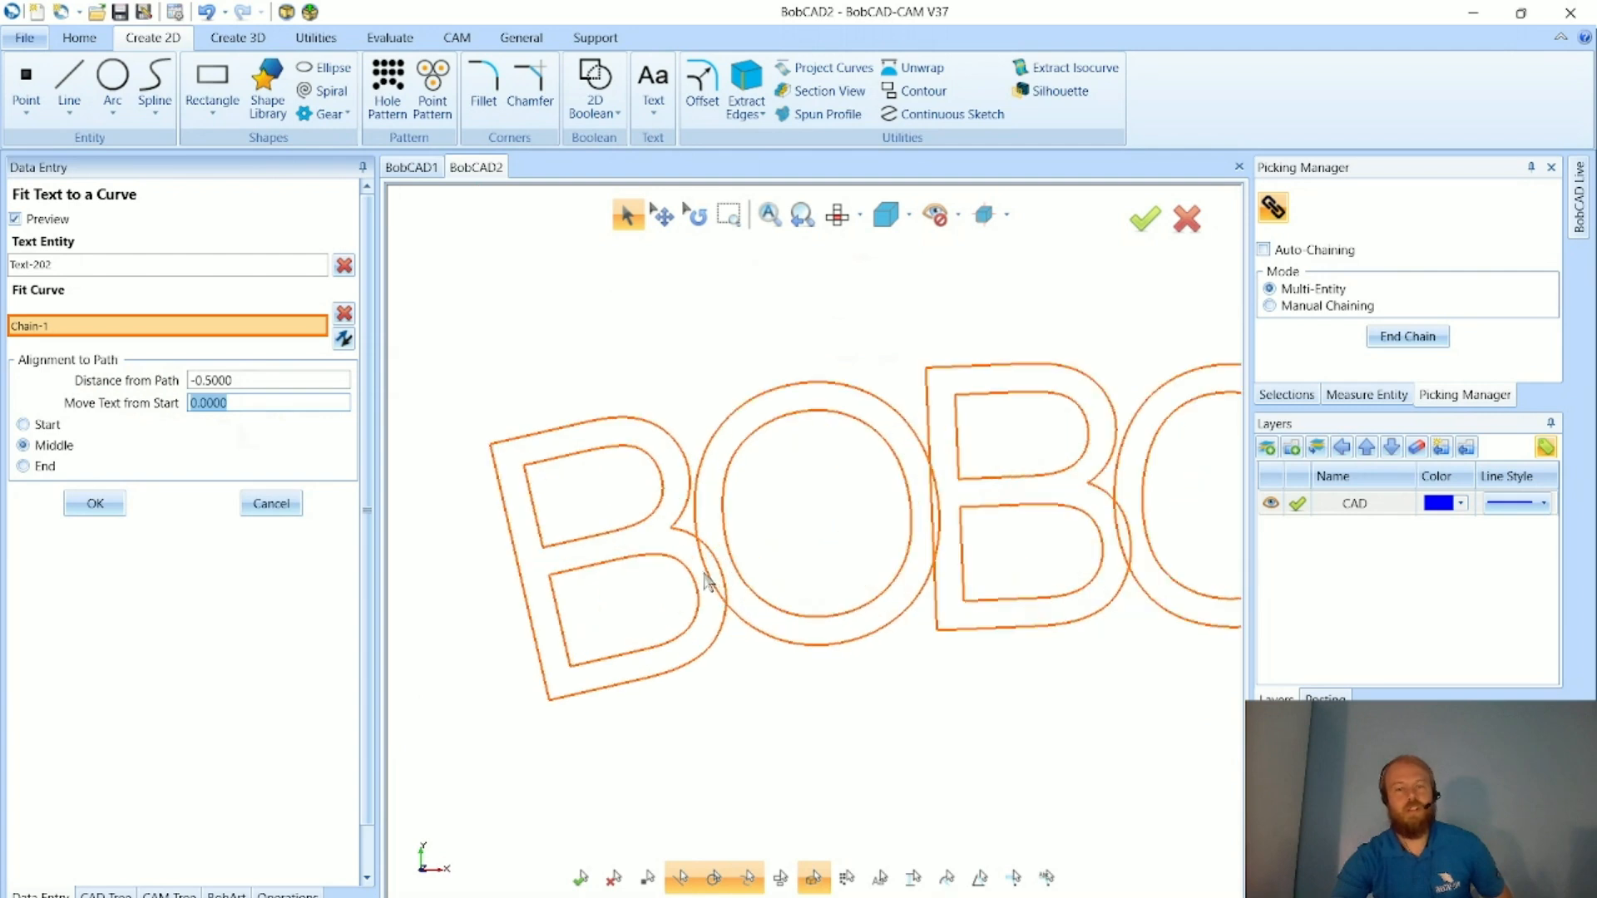
{"action": "scroll", "coordinate": [702, 576], "scroll_direction": "down", "scroll_amount": 5}
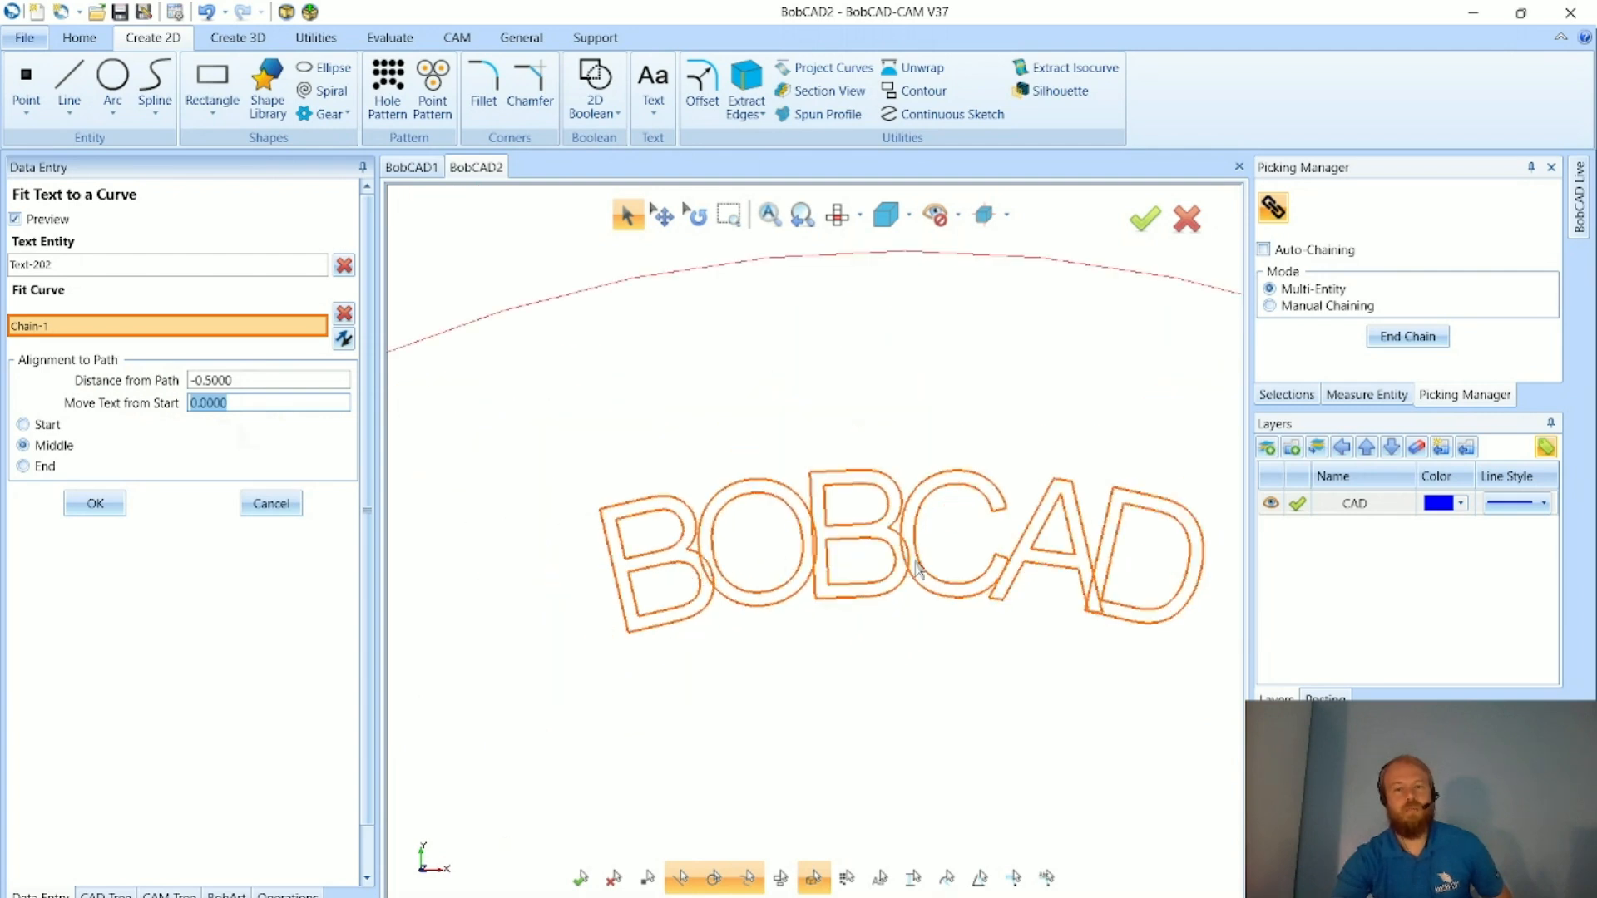
{"action": "scroll", "coordinate": [1073, 568], "scroll_direction": "up", "scroll_amount": 2}
{"action": "scroll", "coordinate": [981, 574], "scroll_direction": "down", "scroll_amount": 4}
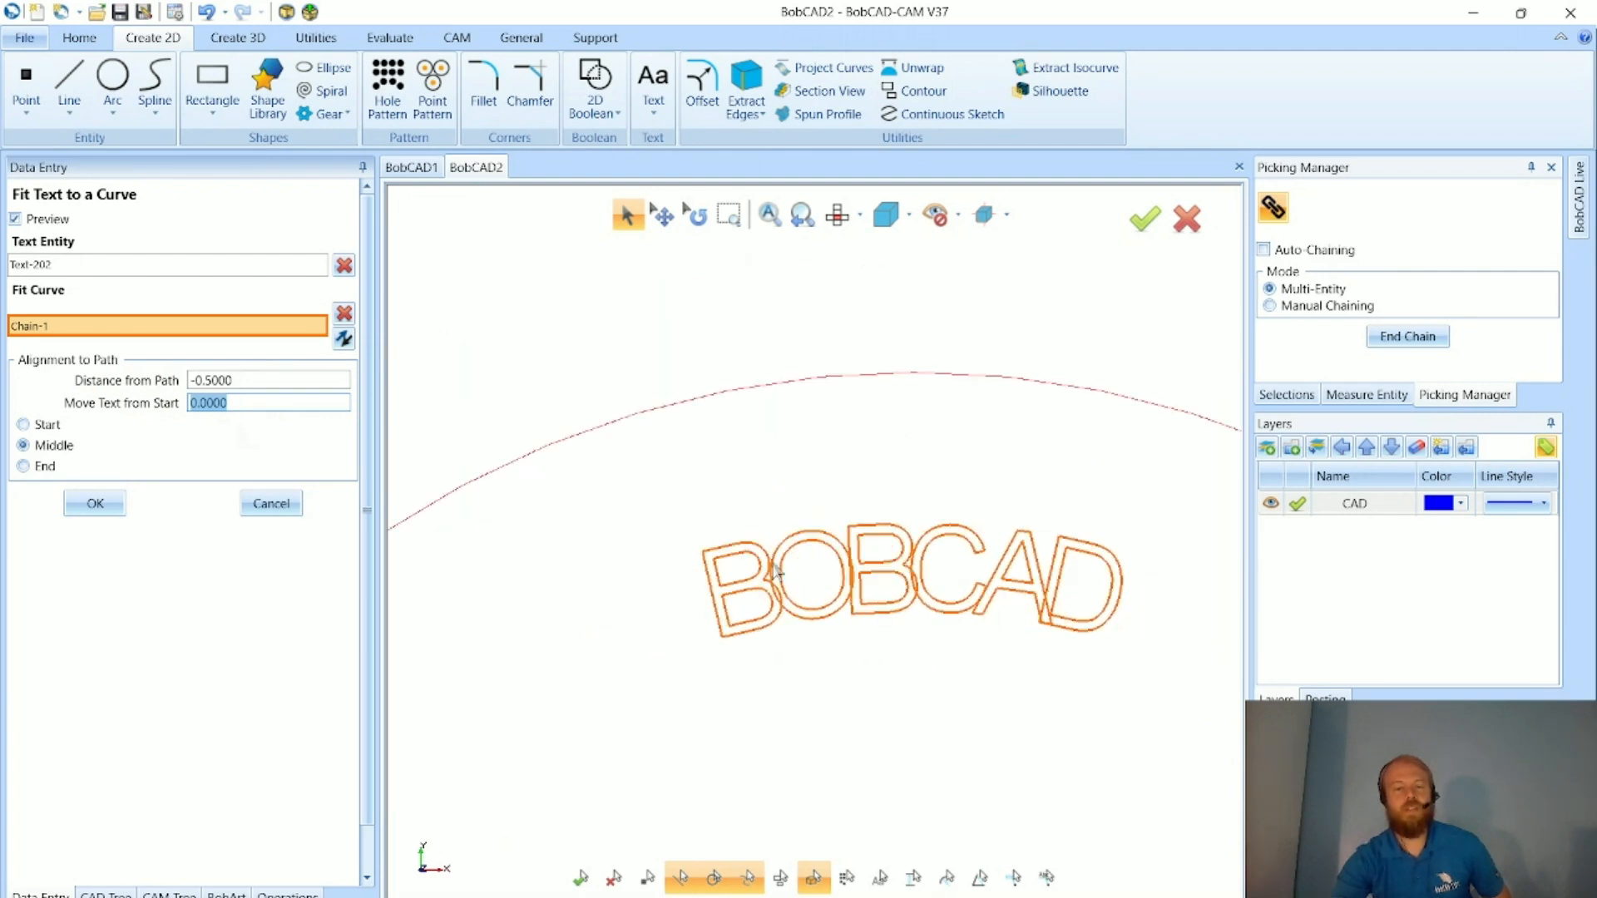
{"action": "scroll", "coordinate": [778, 557], "scroll_direction": "down", "scroll_amount": 2}
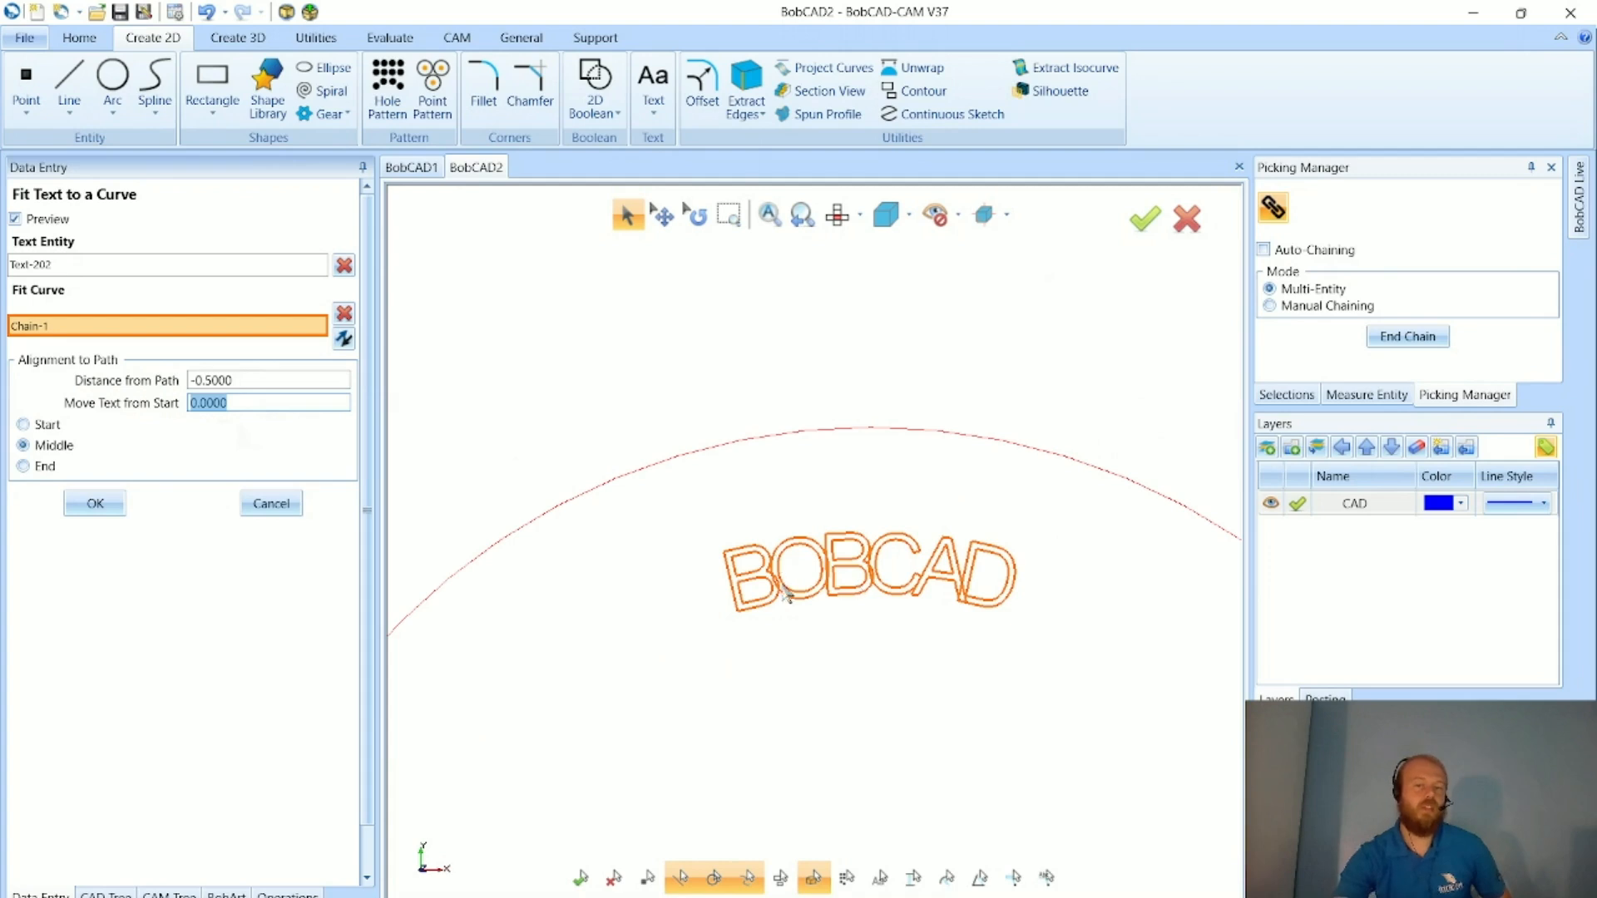
{"action": "scroll", "coordinate": [782, 592], "scroll_direction": "up", "scroll_amount": 5}
{"action": "scroll", "coordinate": [777, 592], "scroll_direction": "down", "scroll_amount": 6}
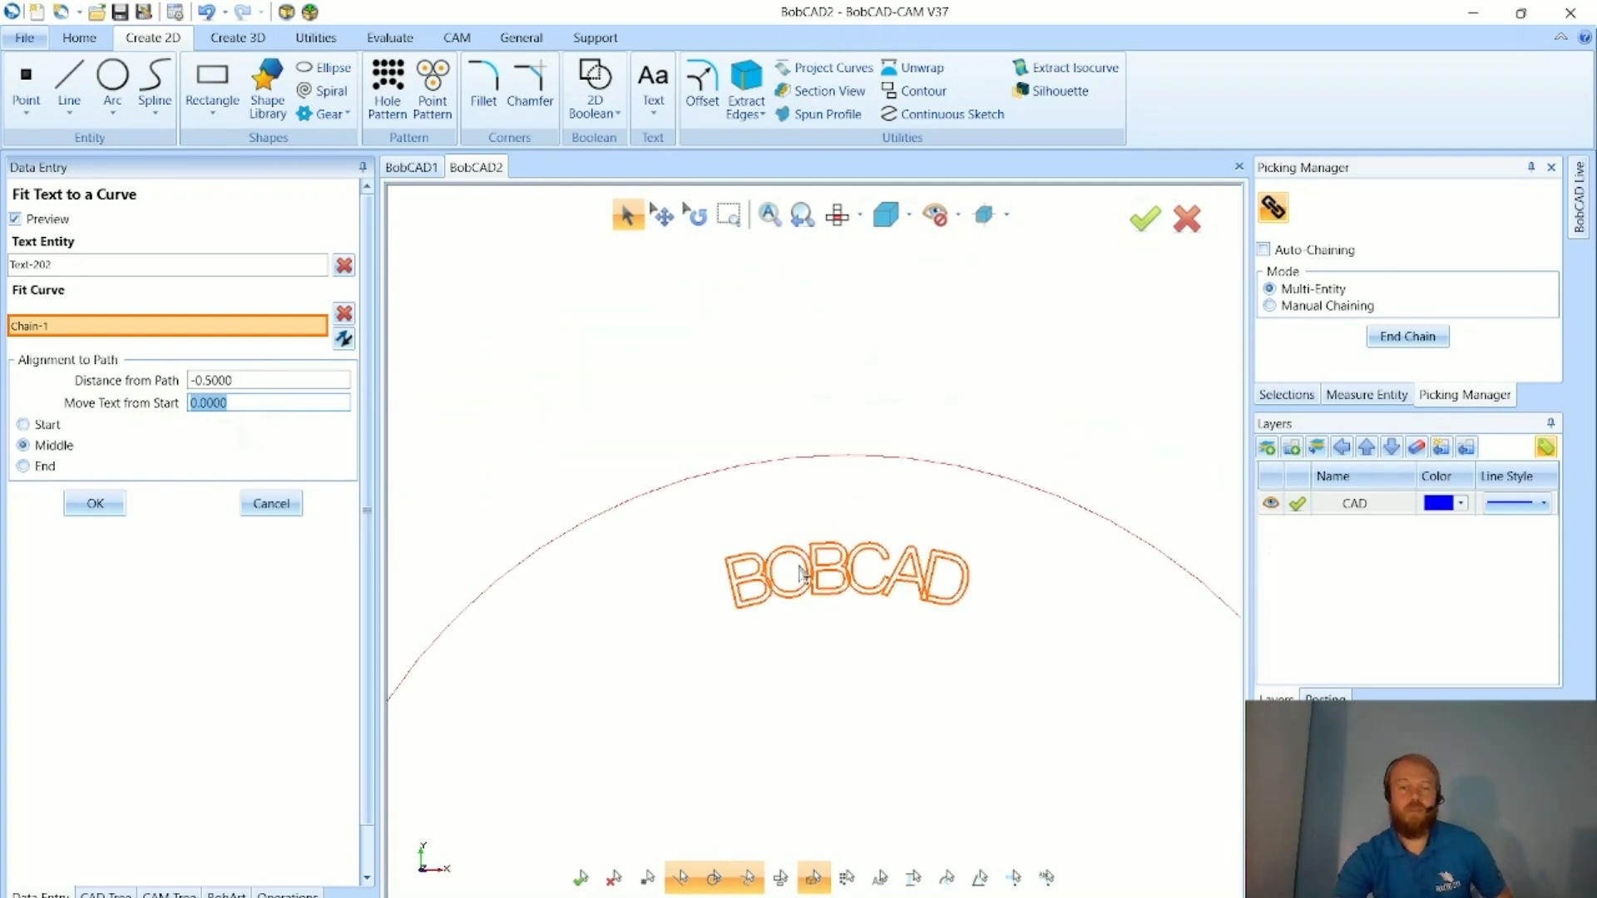
- Accept the fitted BOBCAD text and close the Fit Text to a Curve command
{"action": "left_click", "coordinate": [115, 513]}
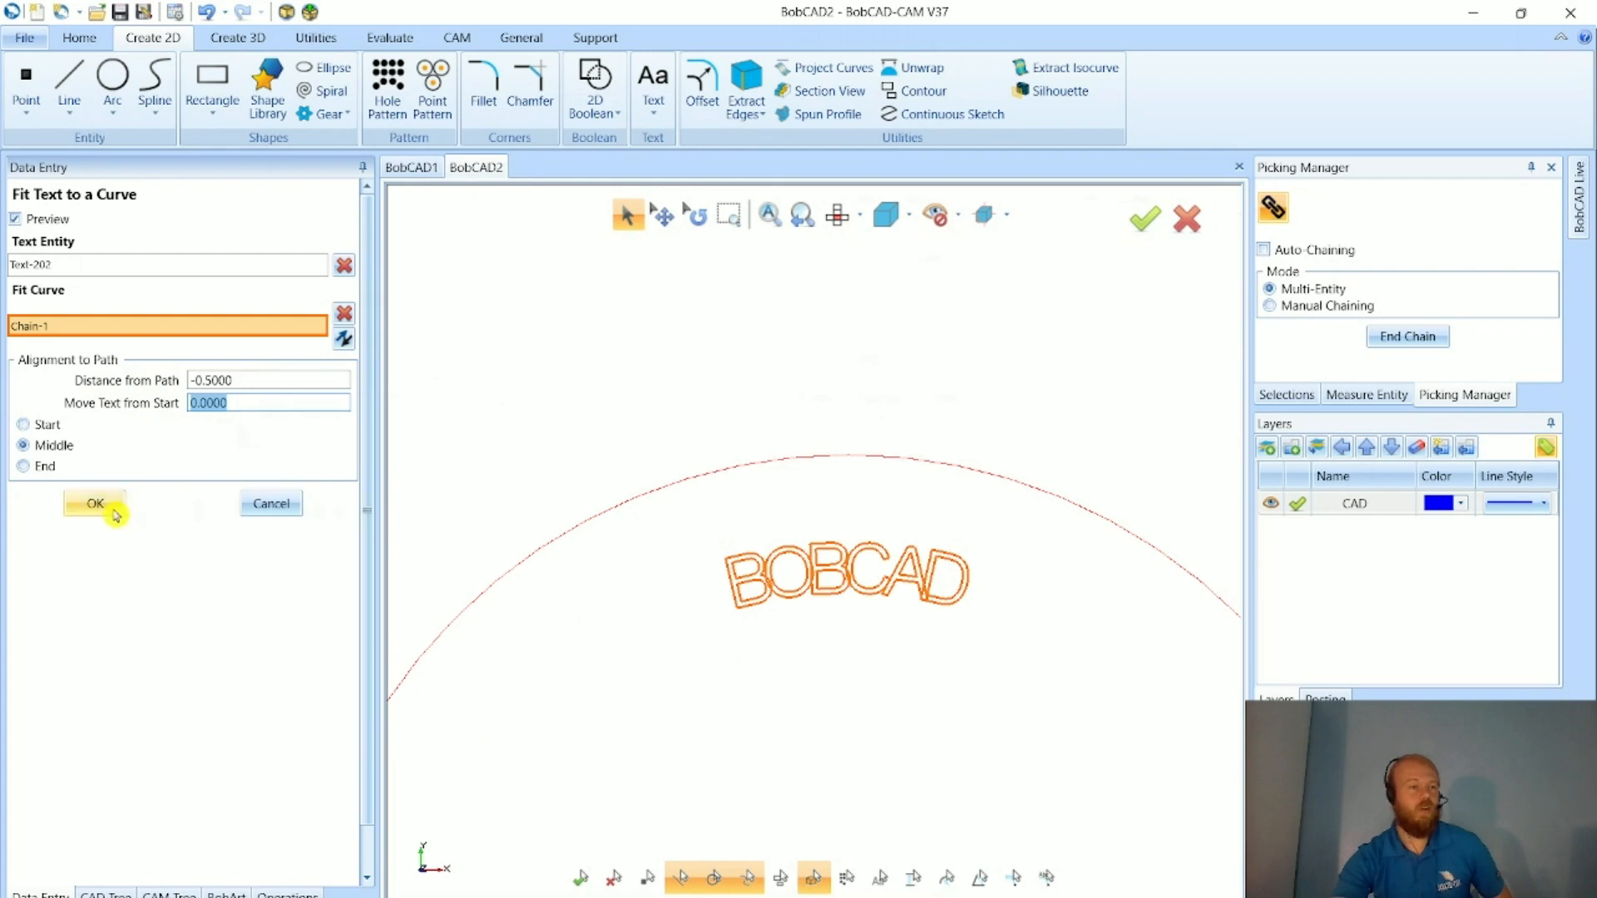
{"action": "scroll", "coordinate": [687, 451], "scroll_direction": "down", "scroll_amount": 5}
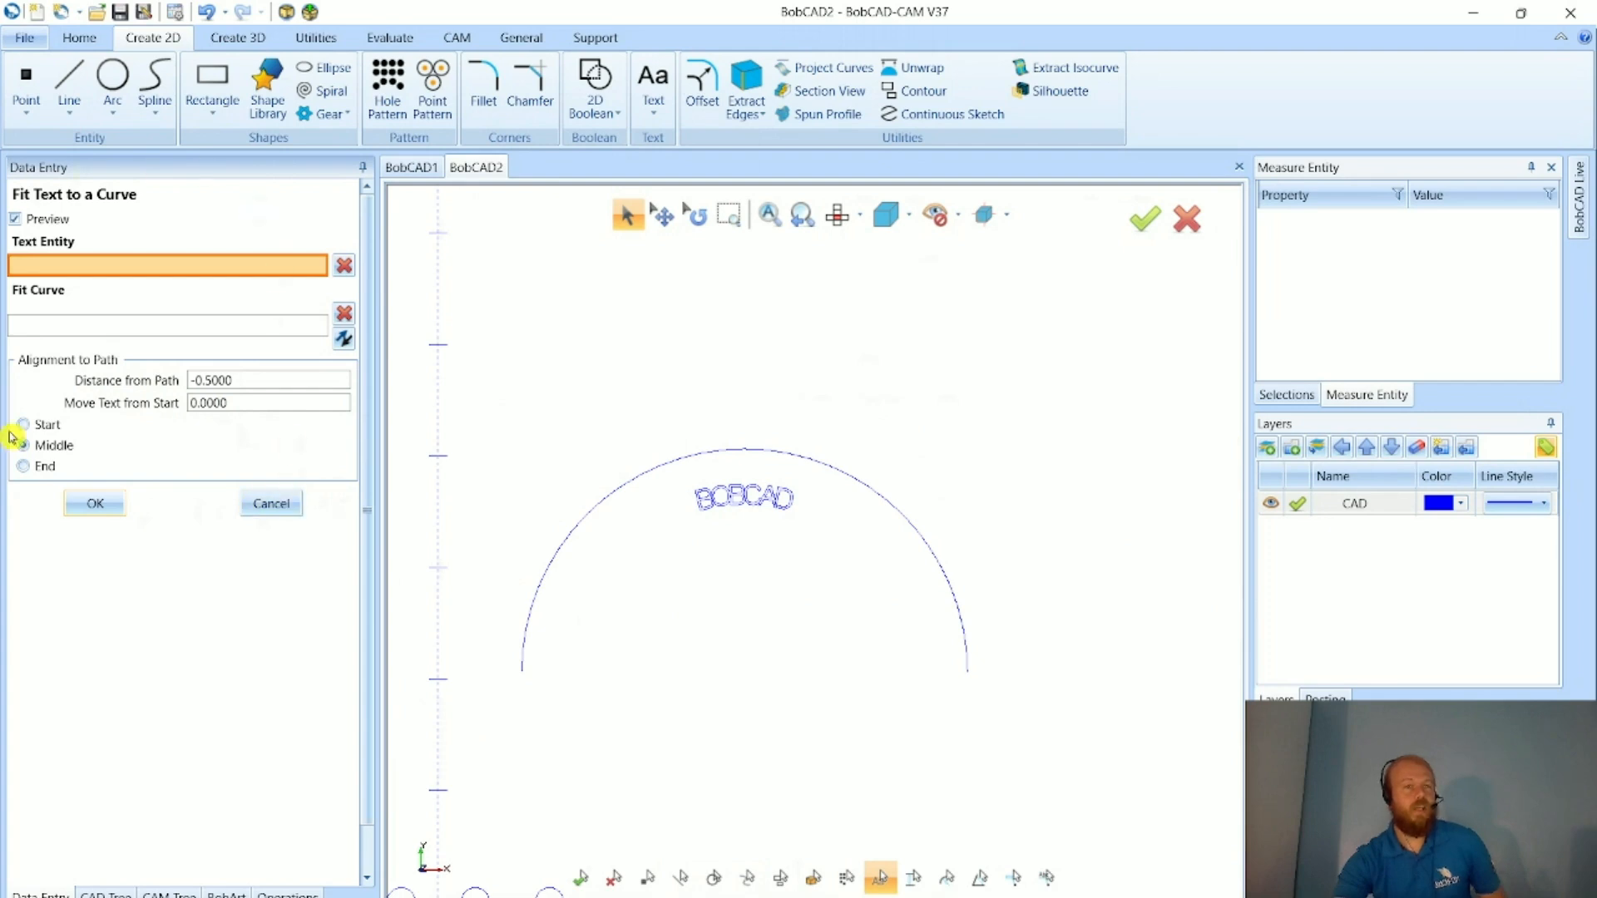
{"action": "left_click", "coordinate": [273, 522]}
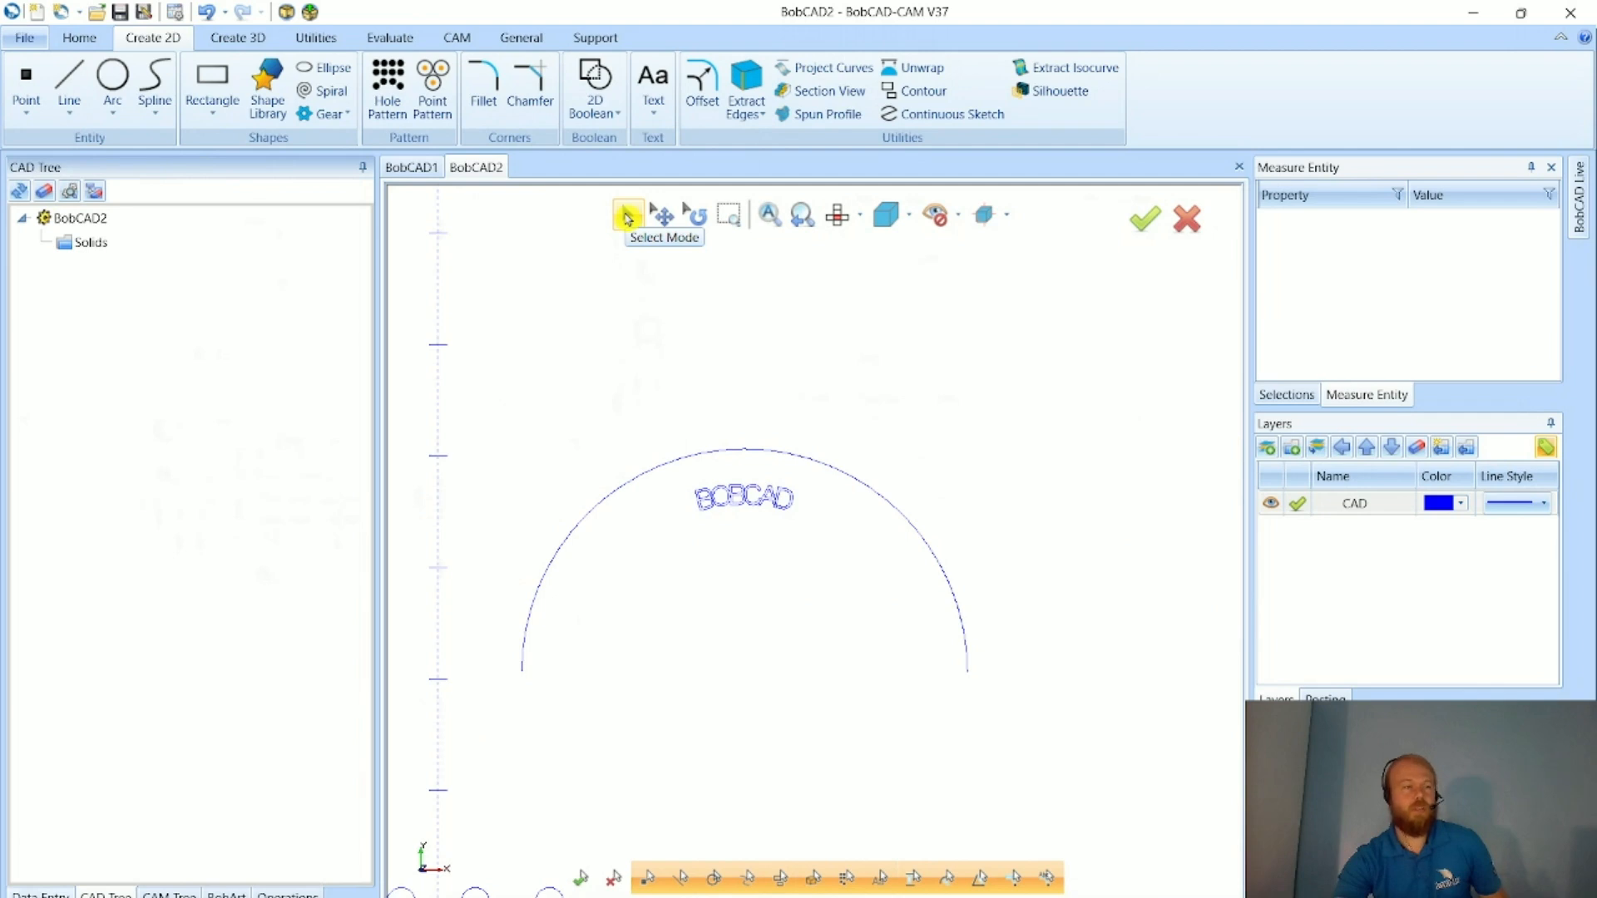
- Modify the curved BOBCAD text with an Extra Spacing of 0.1 and confirm the change
{"action": "left_click", "coordinate": [626, 218]}
{"action": "scroll", "coordinate": [805, 510], "scroll_direction": "up", "scroll_amount": 3}
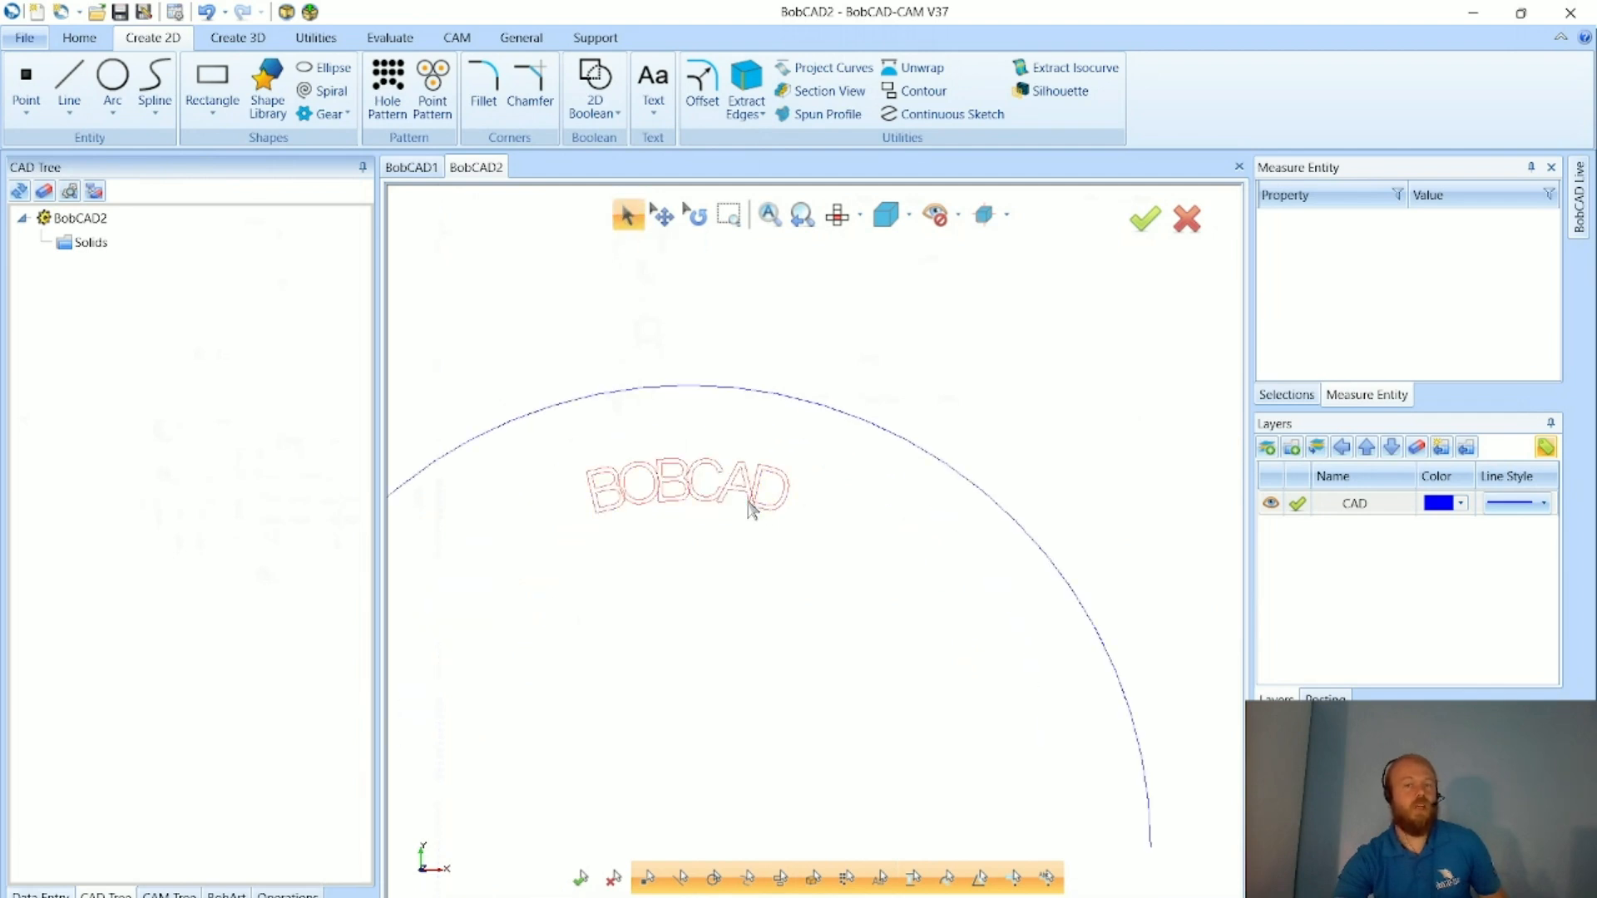
{"action": "double_click", "coordinate": [751, 509]}
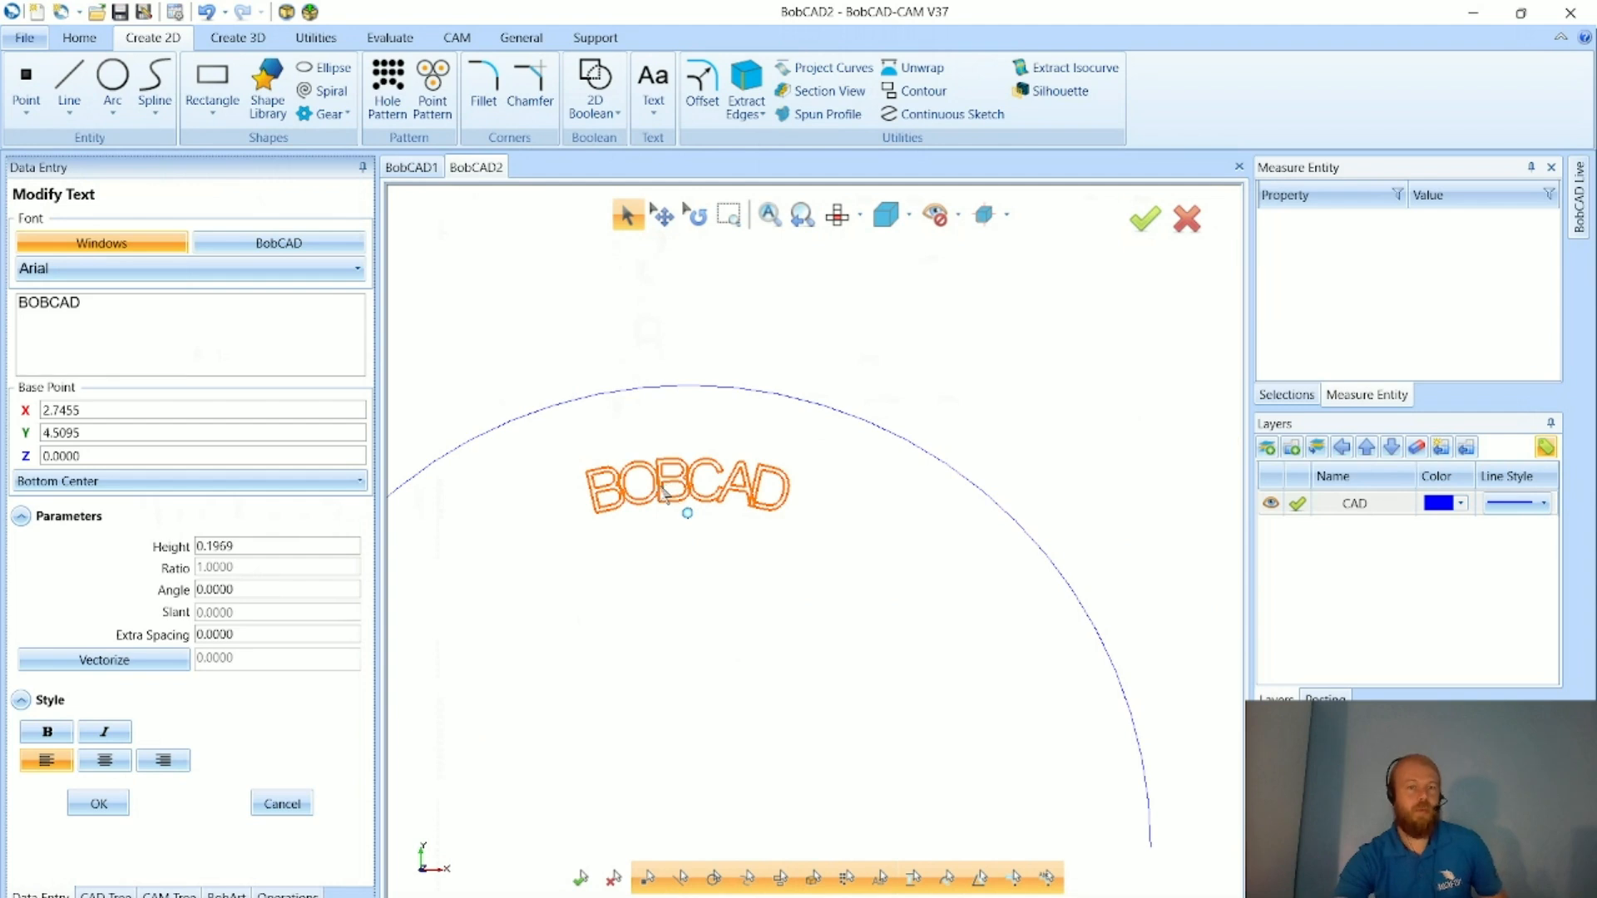
{"action": "left_click", "coordinate": [272, 634]}
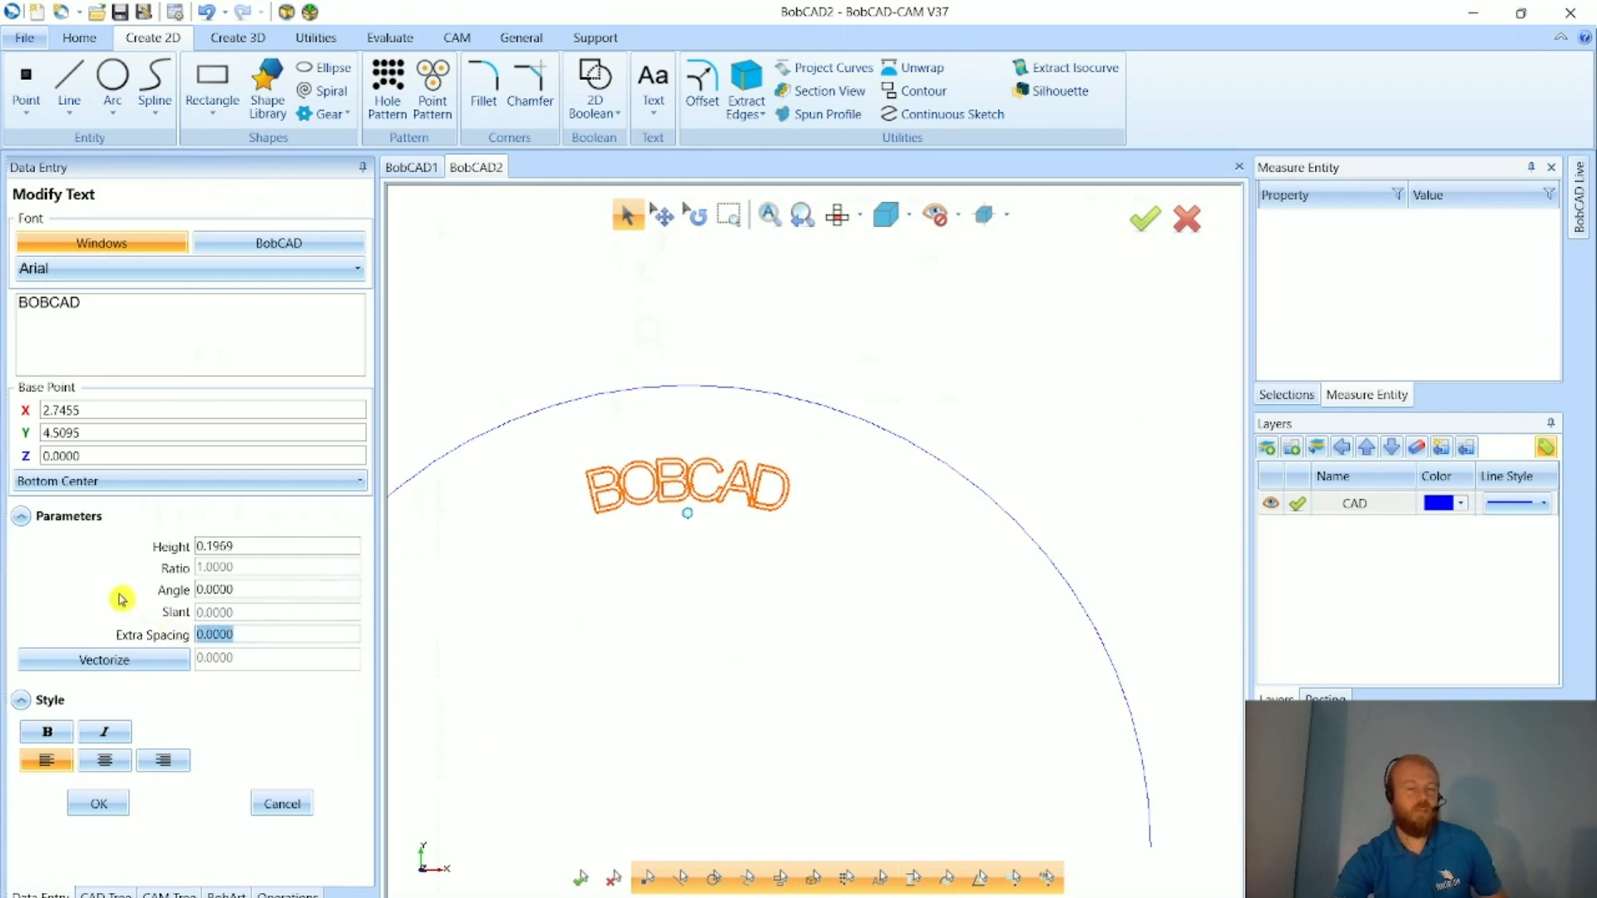
{"action": "type", "text": "0.1"}
{"action": "key", "text": "Tab"}
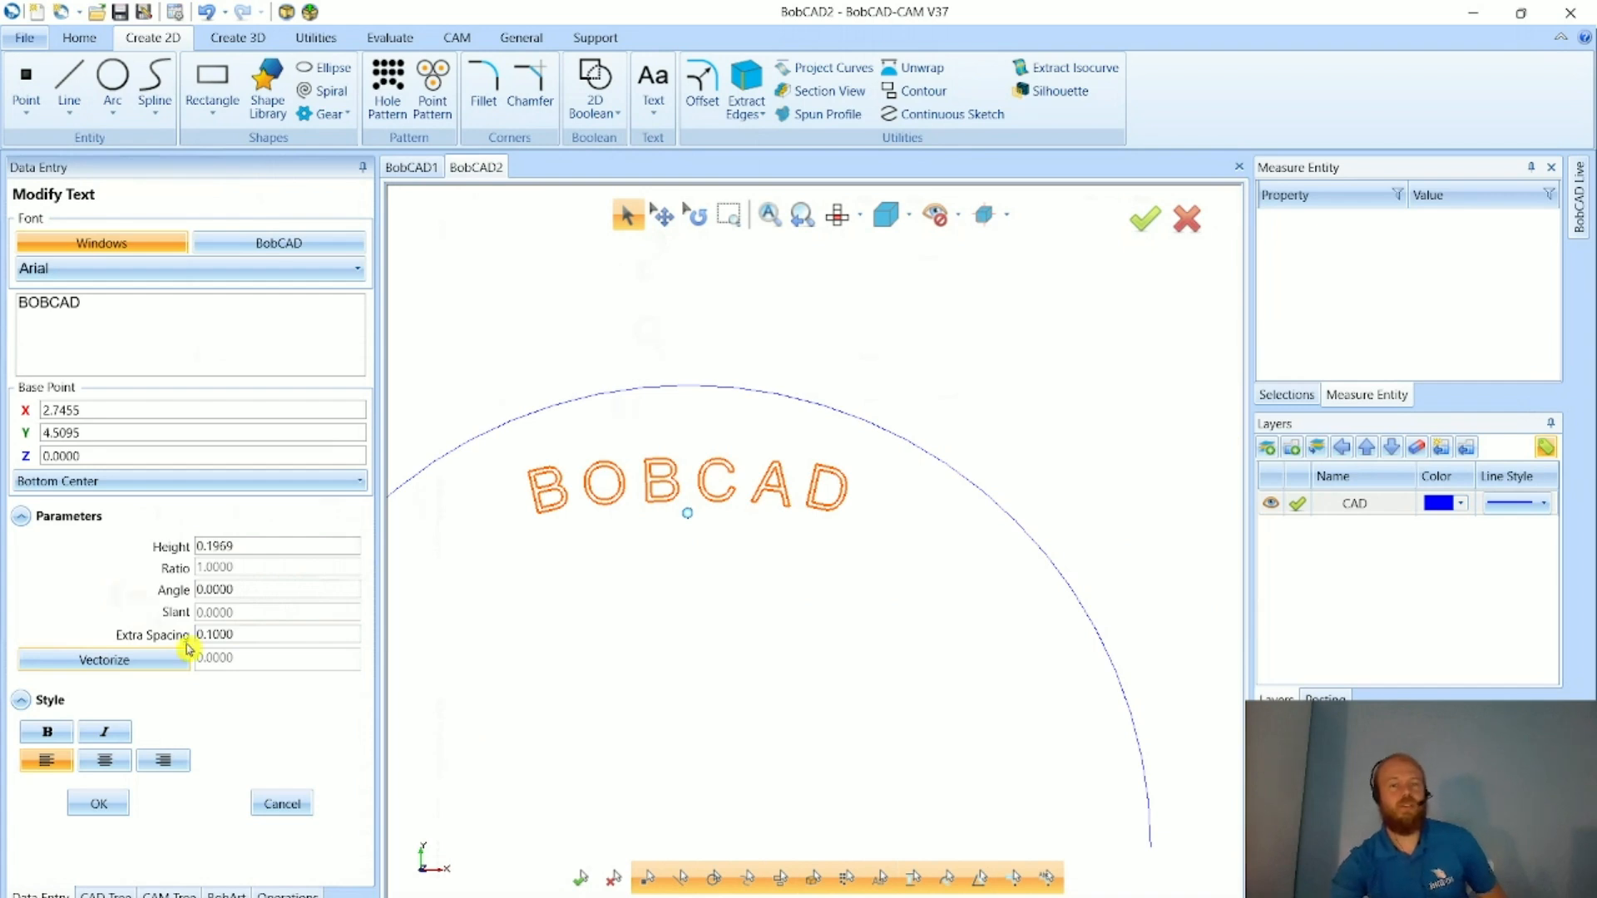
{"action": "left_click", "coordinate": [97, 803]}
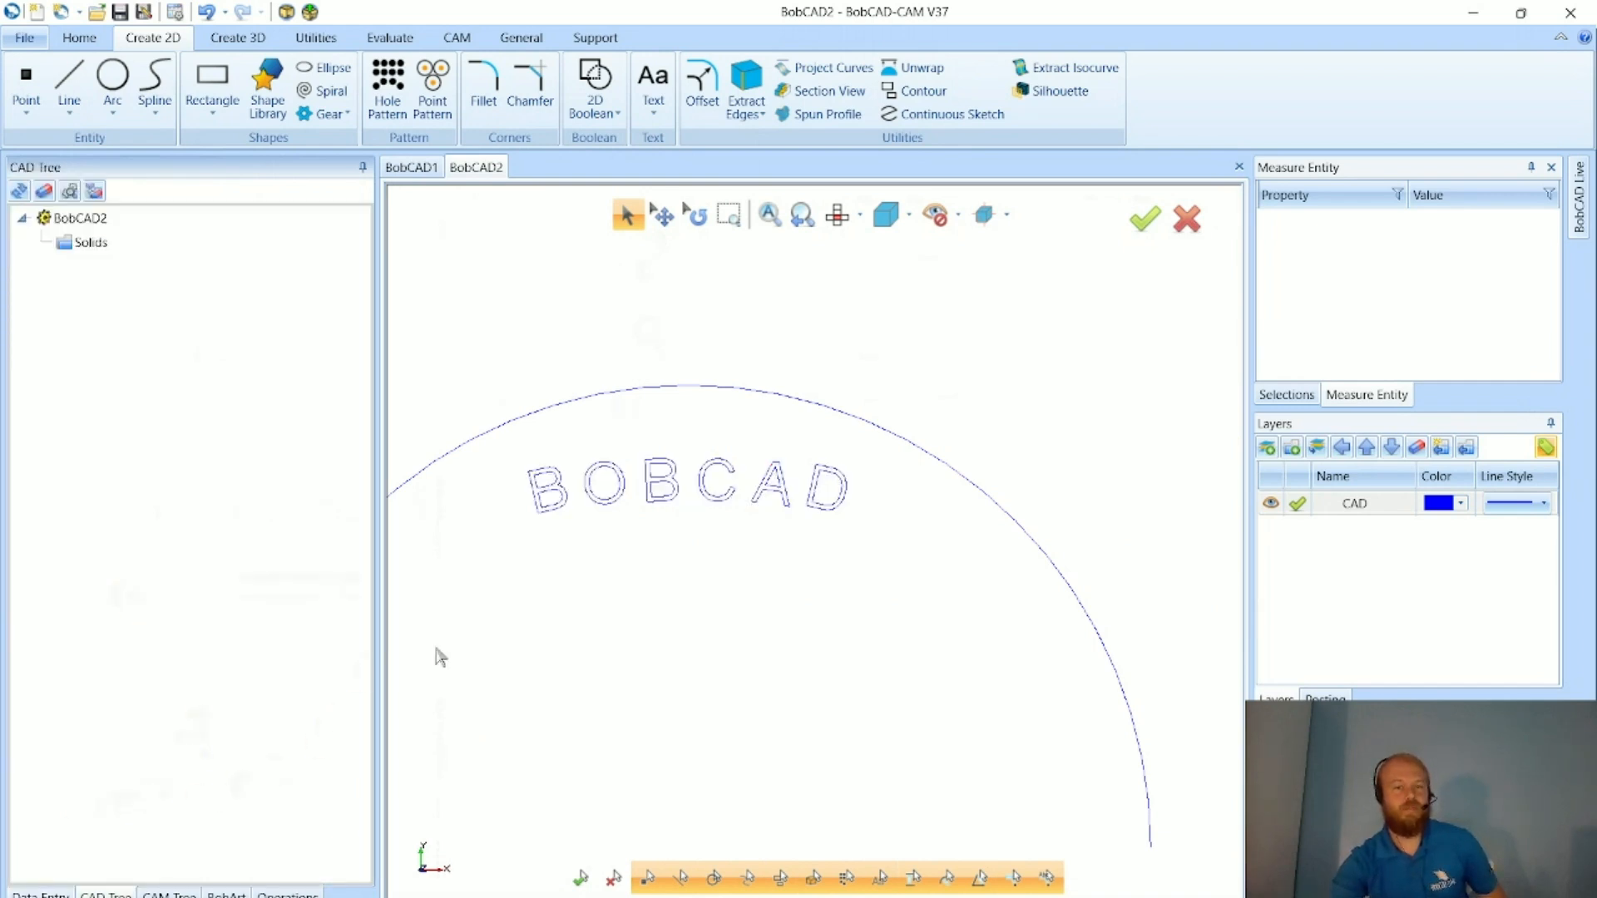
{"action": "scroll", "coordinate": [652, 627], "scroll_direction": "down", "scroll_amount": 2}
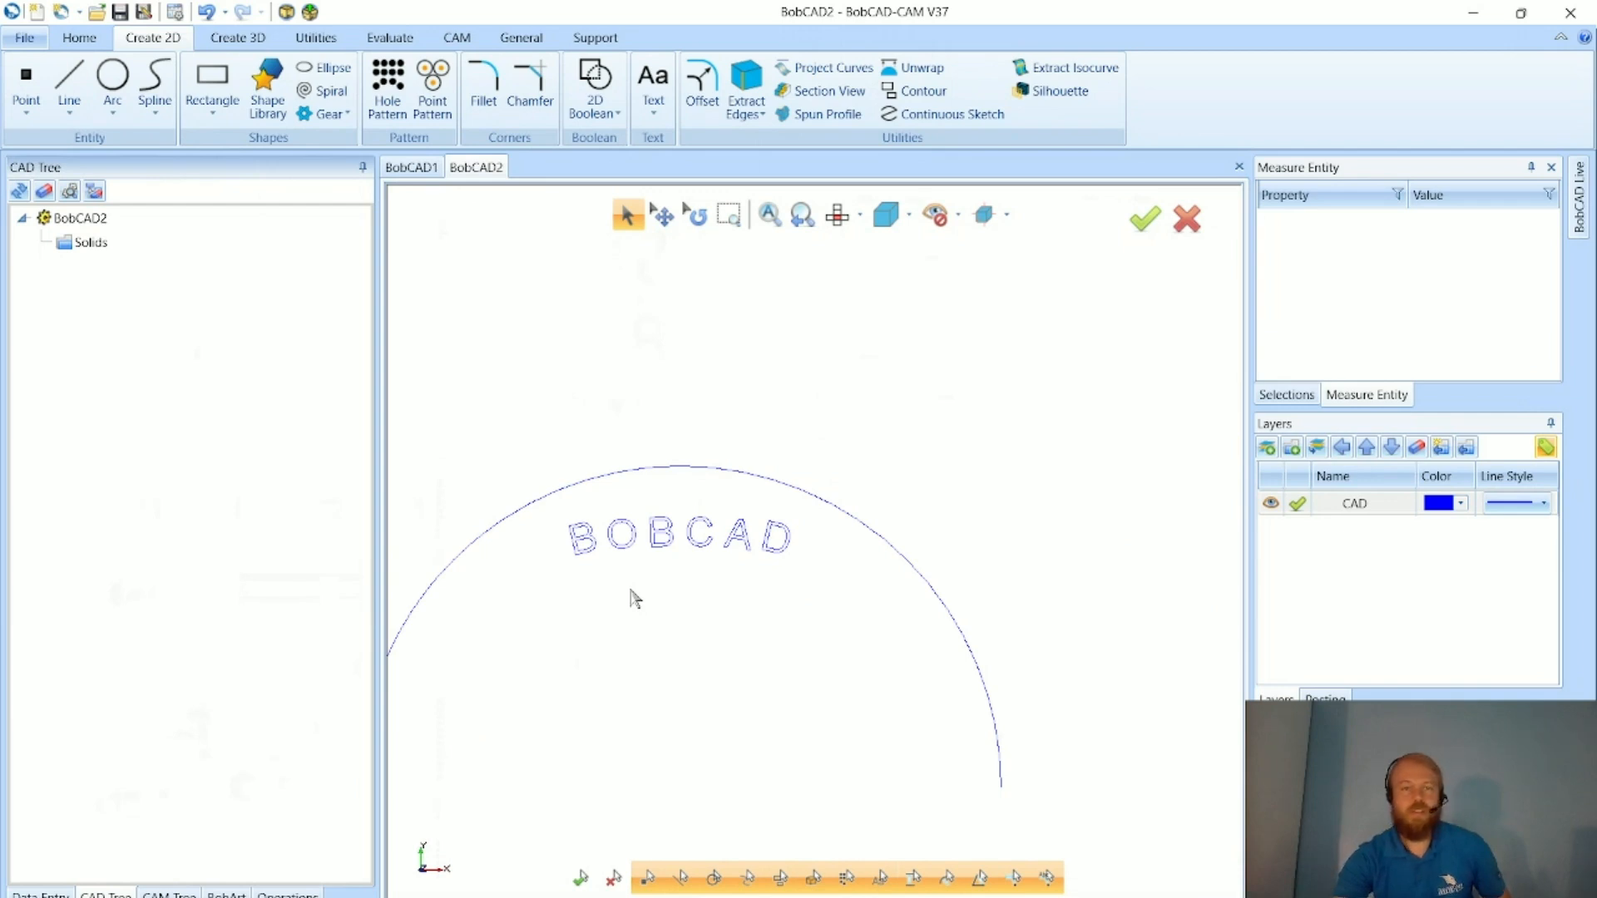
{"action": "scroll", "coordinate": [632, 589], "scroll_direction": "down", "scroll_amount": 1}
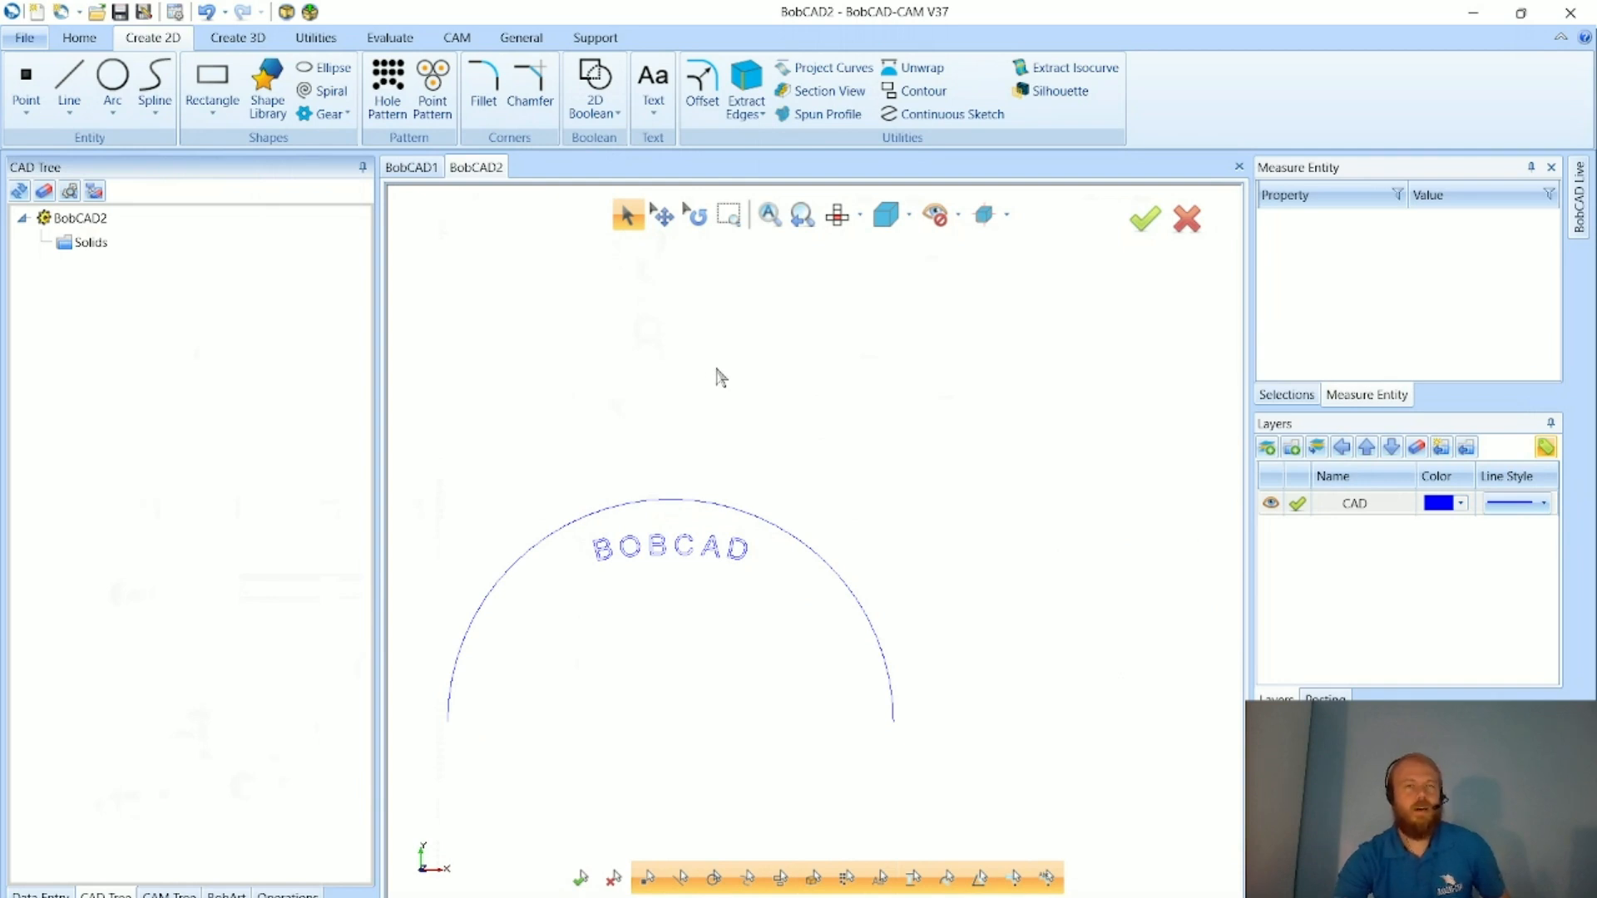
- Bring up the 3D creation tools and switch to the BobCAD1 document, viewing its extruded solid from an angle
{"action": "left_click", "coordinate": [291, 246]}
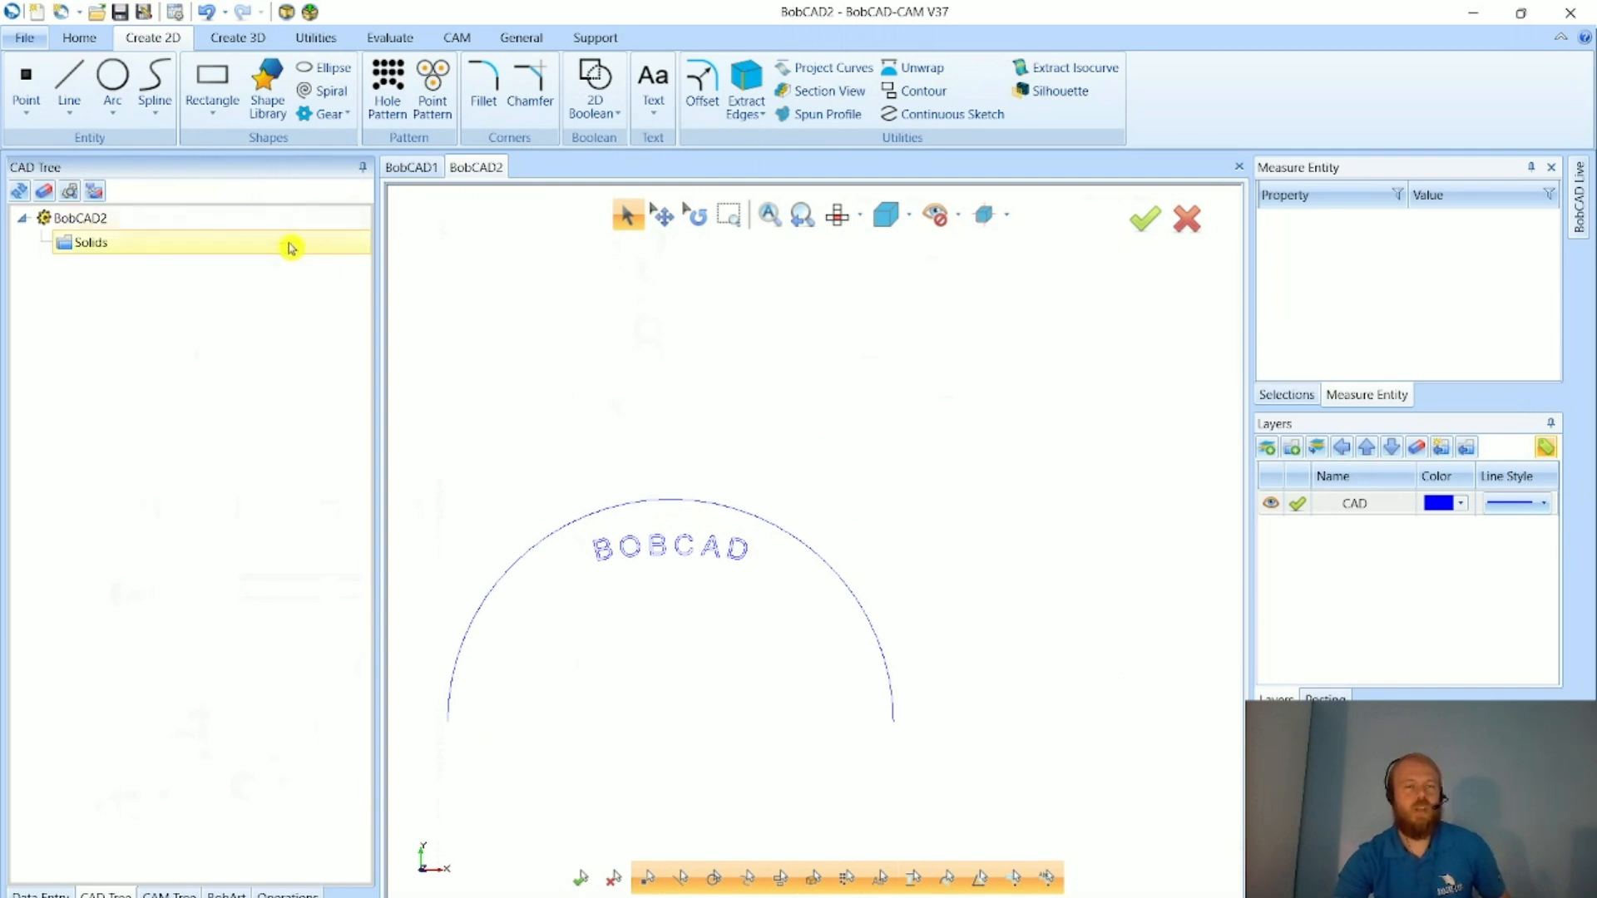
{"action": "left_click", "coordinate": [241, 40]}
{"action": "scroll", "coordinate": [829, 367], "scroll_direction": "down", "scroll_amount": 3}
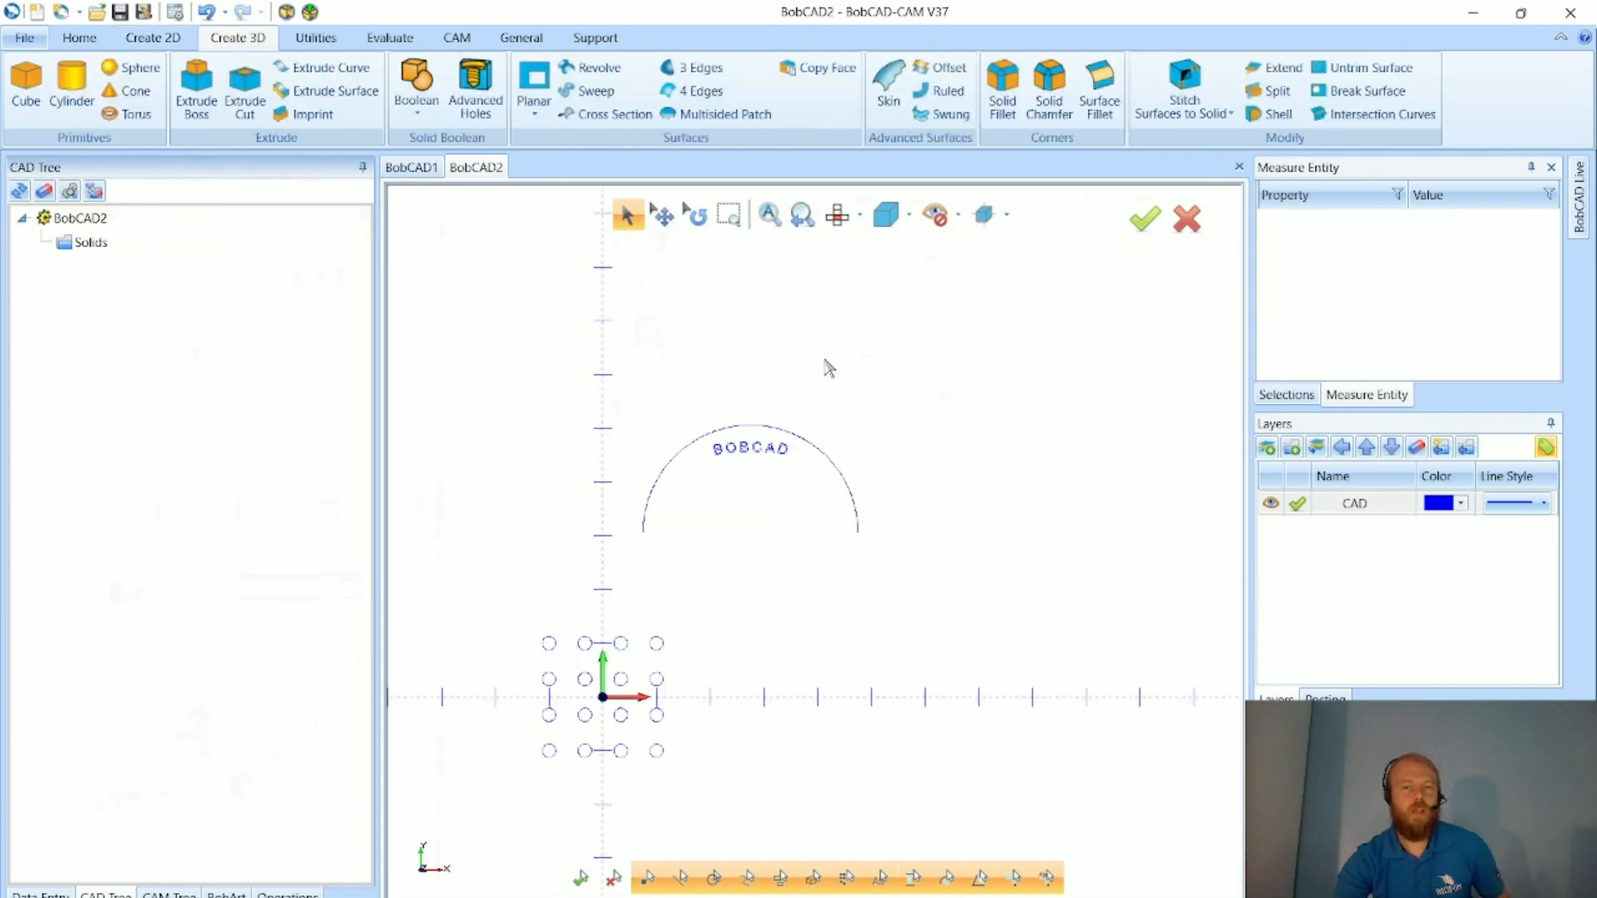
{"action": "left_click", "coordinate": [411, 168]}
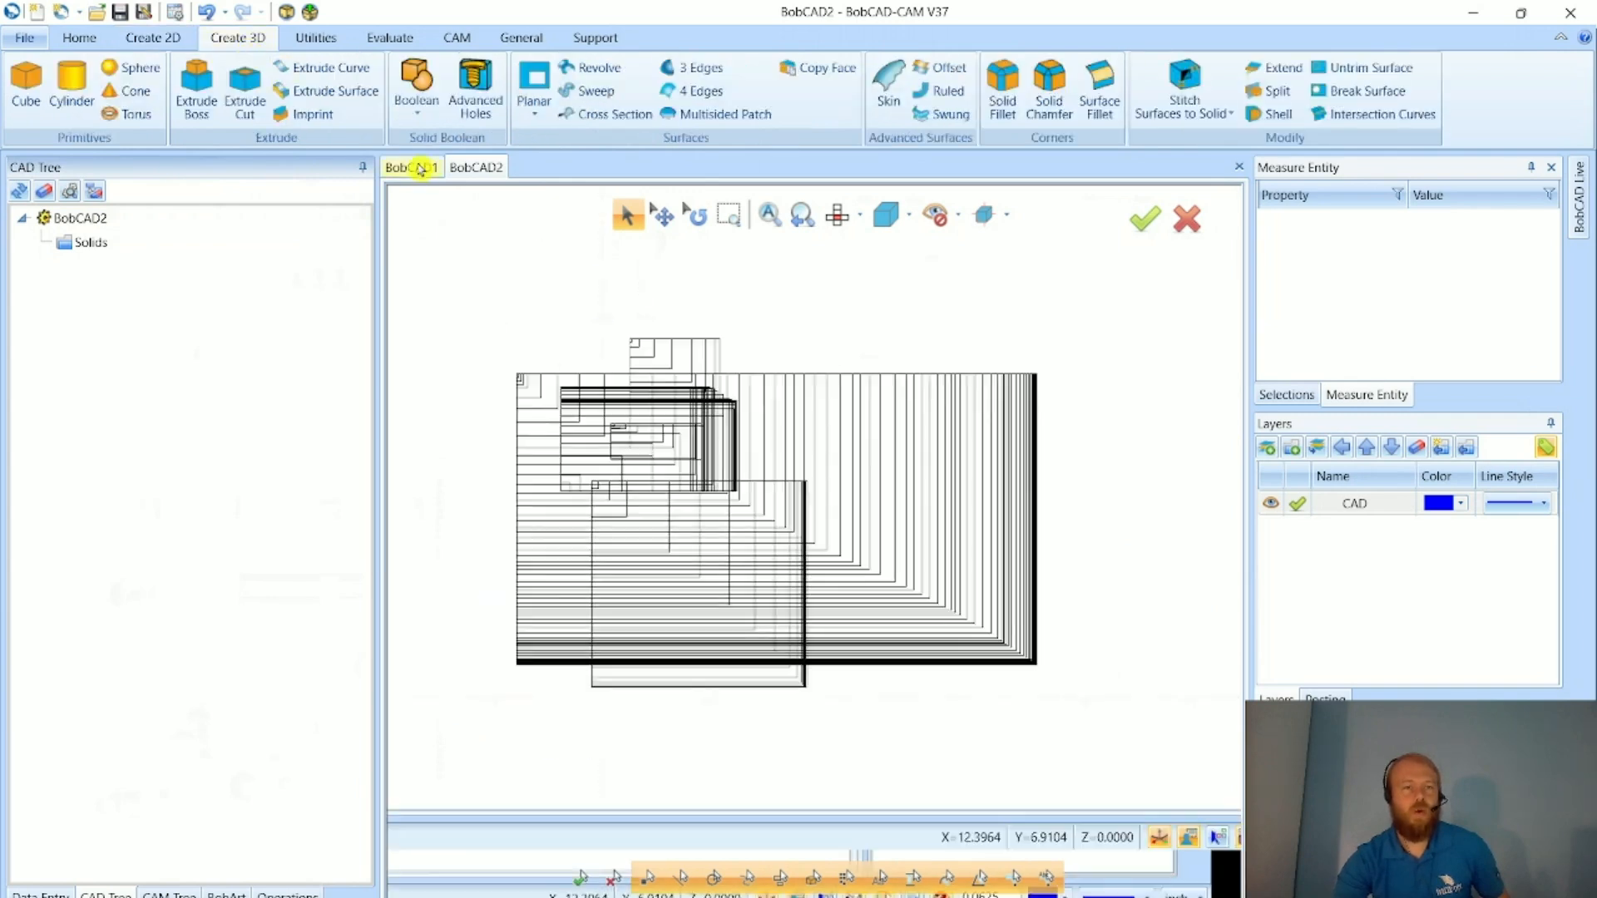
{"action": "scroll", "coordinate": [857, 468], "scroll_direction": "down", "scroll_amount": 10}
{"action": "middle_click_drag", "start_coordinate": [872, 554], "coordinate": [872, 517]}
{"action": "scroll", "coordinate": [700, 537], "scroll_direction": "up", "scroll_amount": 3}
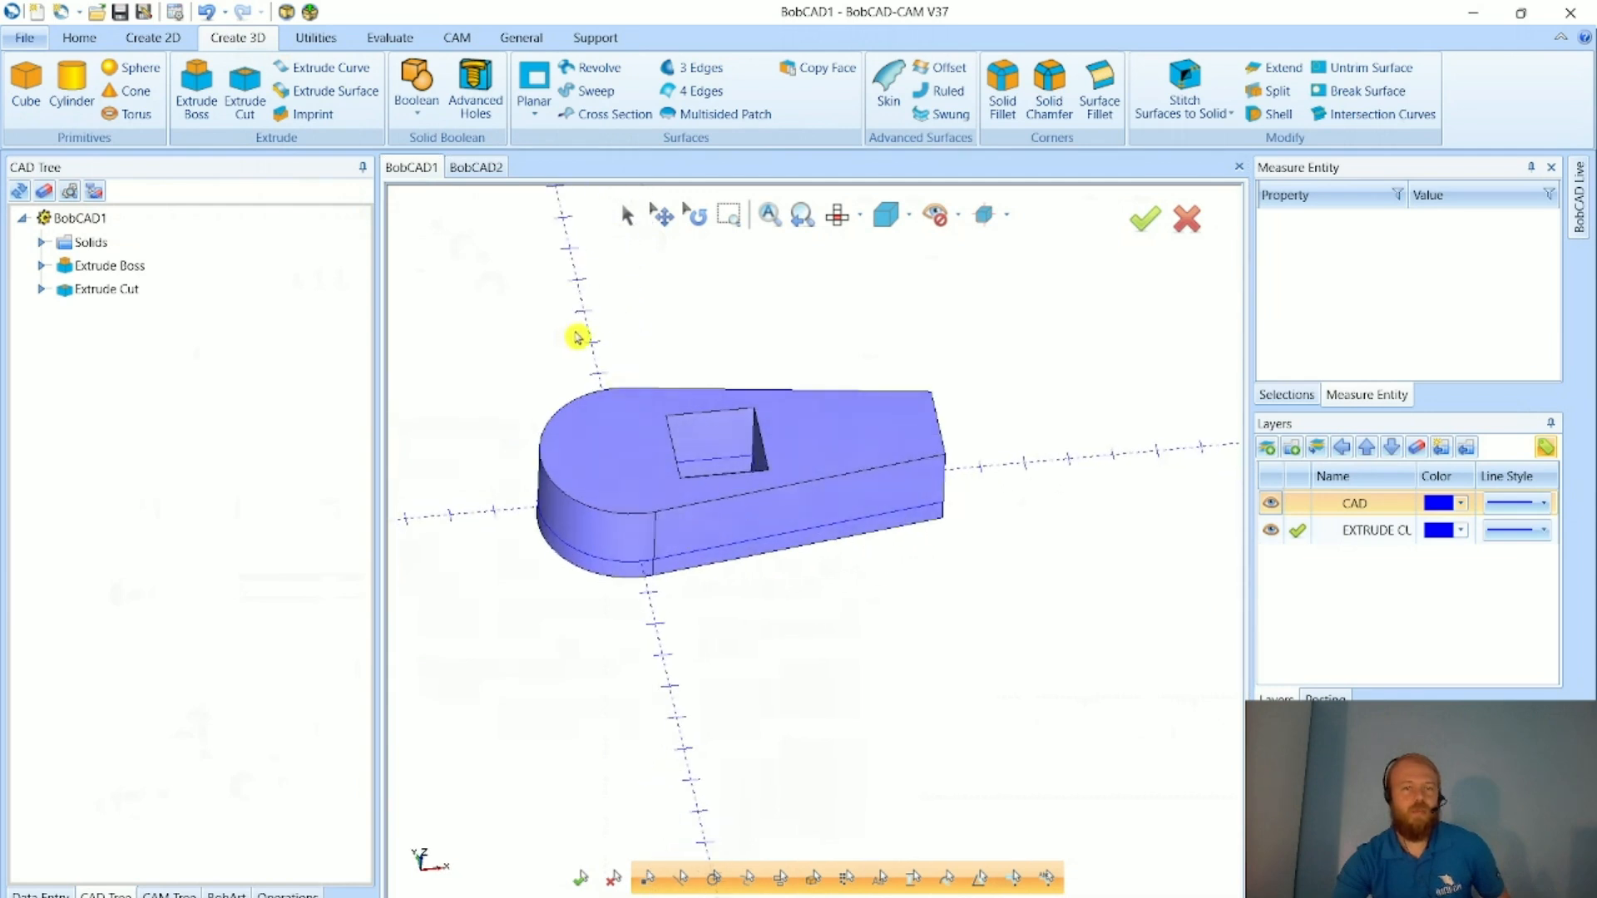
- Undo the extrude cut and the extrude boss, and show the remaining teardrop profile from the top
{"action": "left_click", "coordinate": [207, 13]}
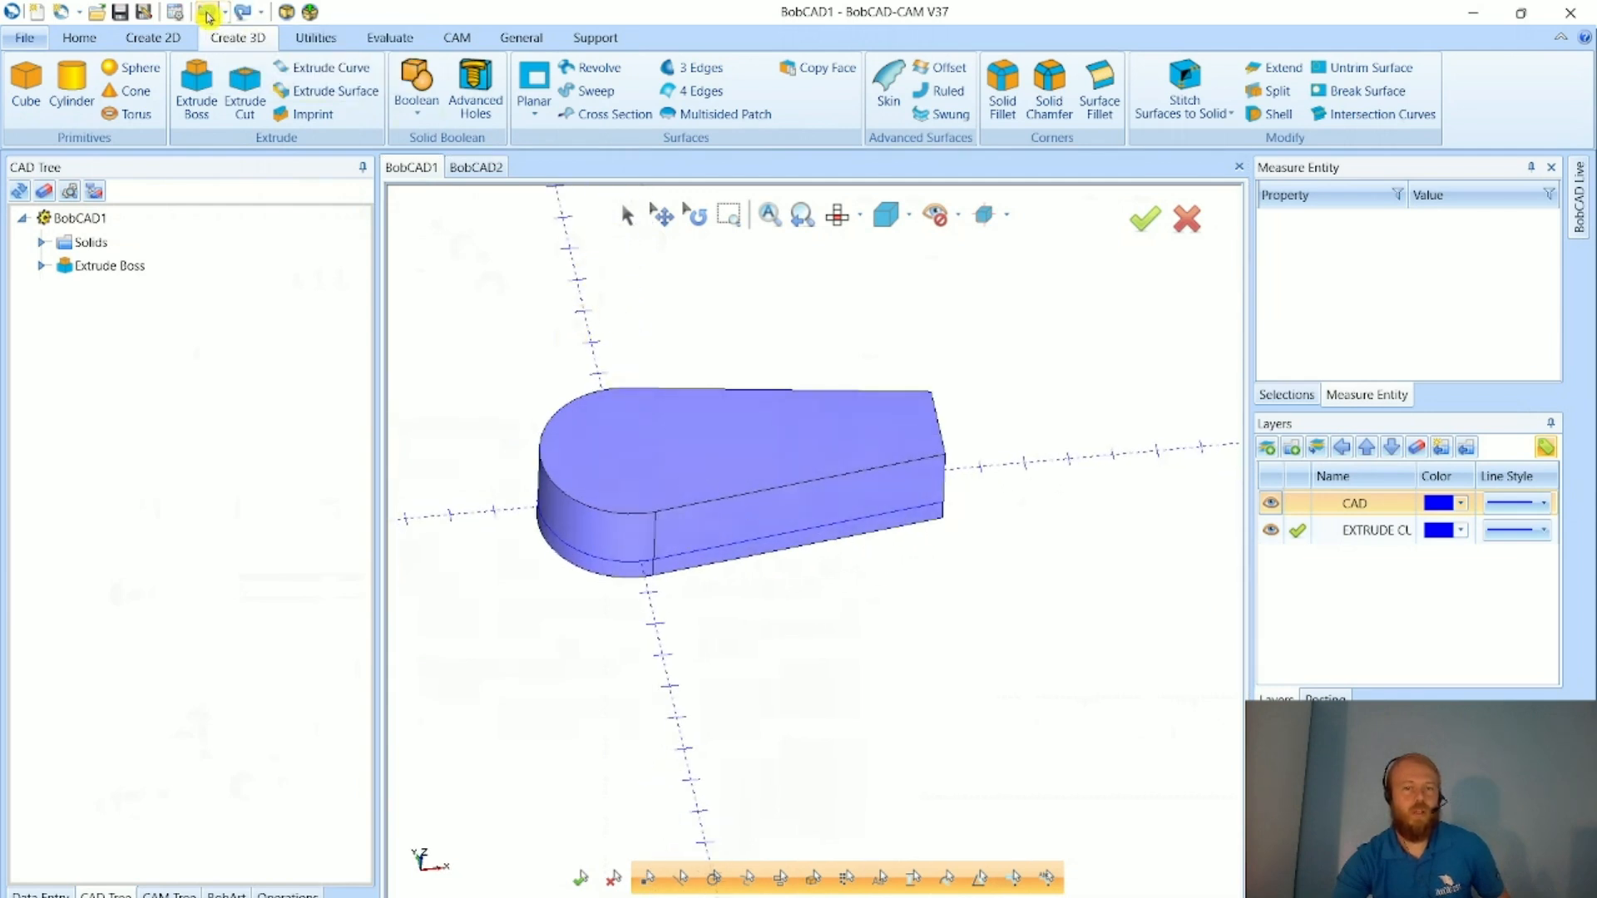
{"action": "left_click", "coordinate": [206, 12]}
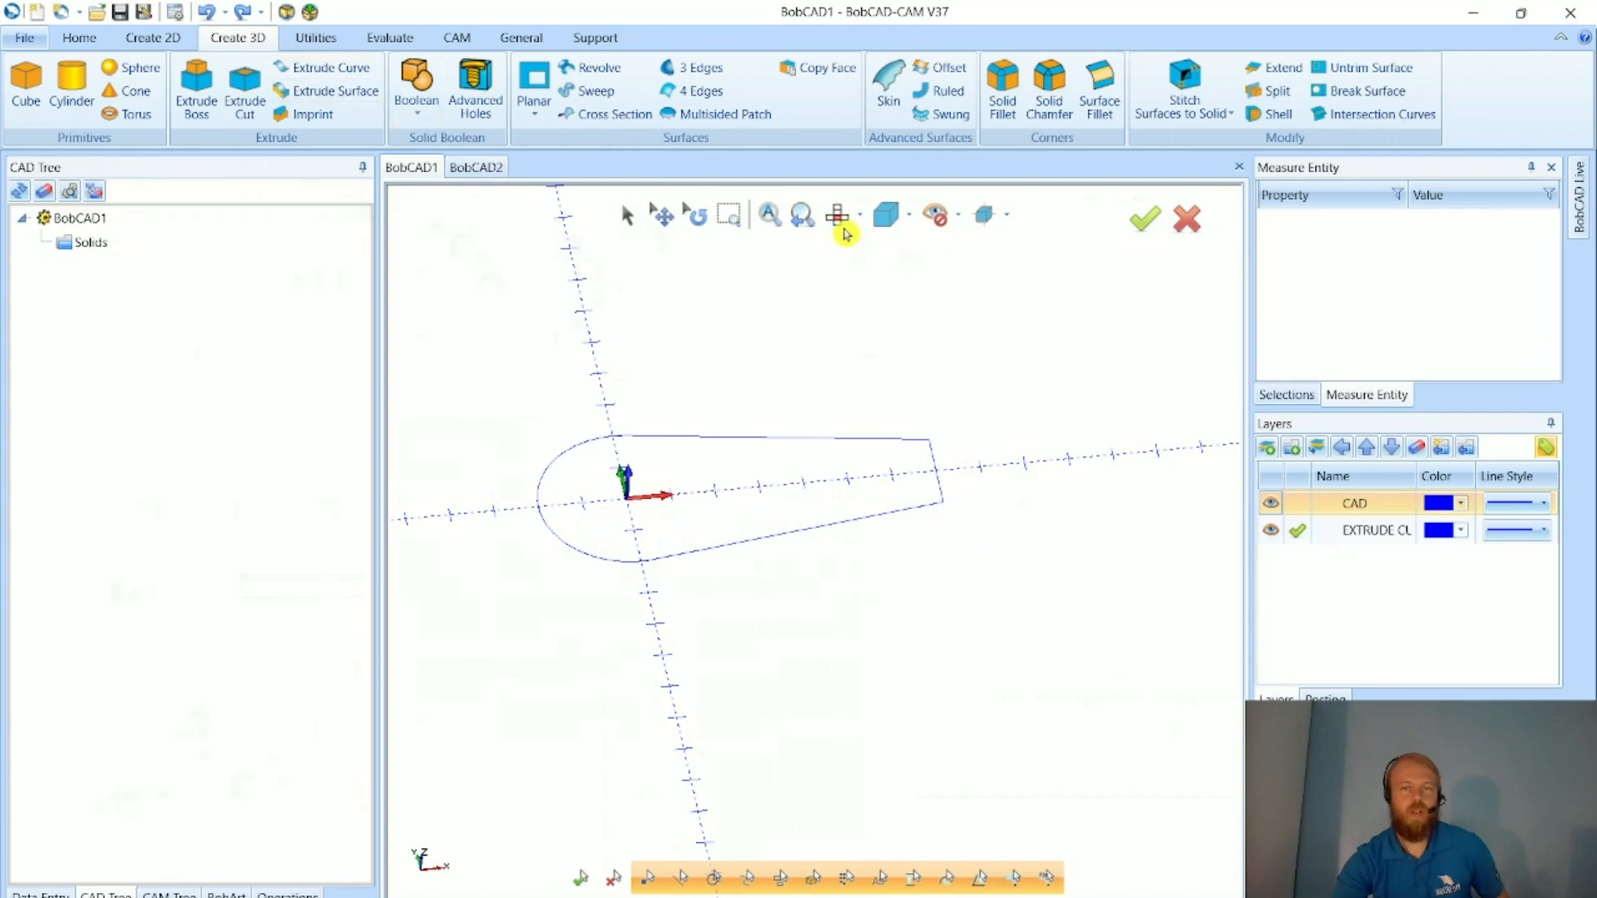
{"action": "left_click", "coordinate": [837, 217]}
{"action": "scroll", "coordinate": [574, 348], "scroll_direction": "up", "scroll_amount": 4}
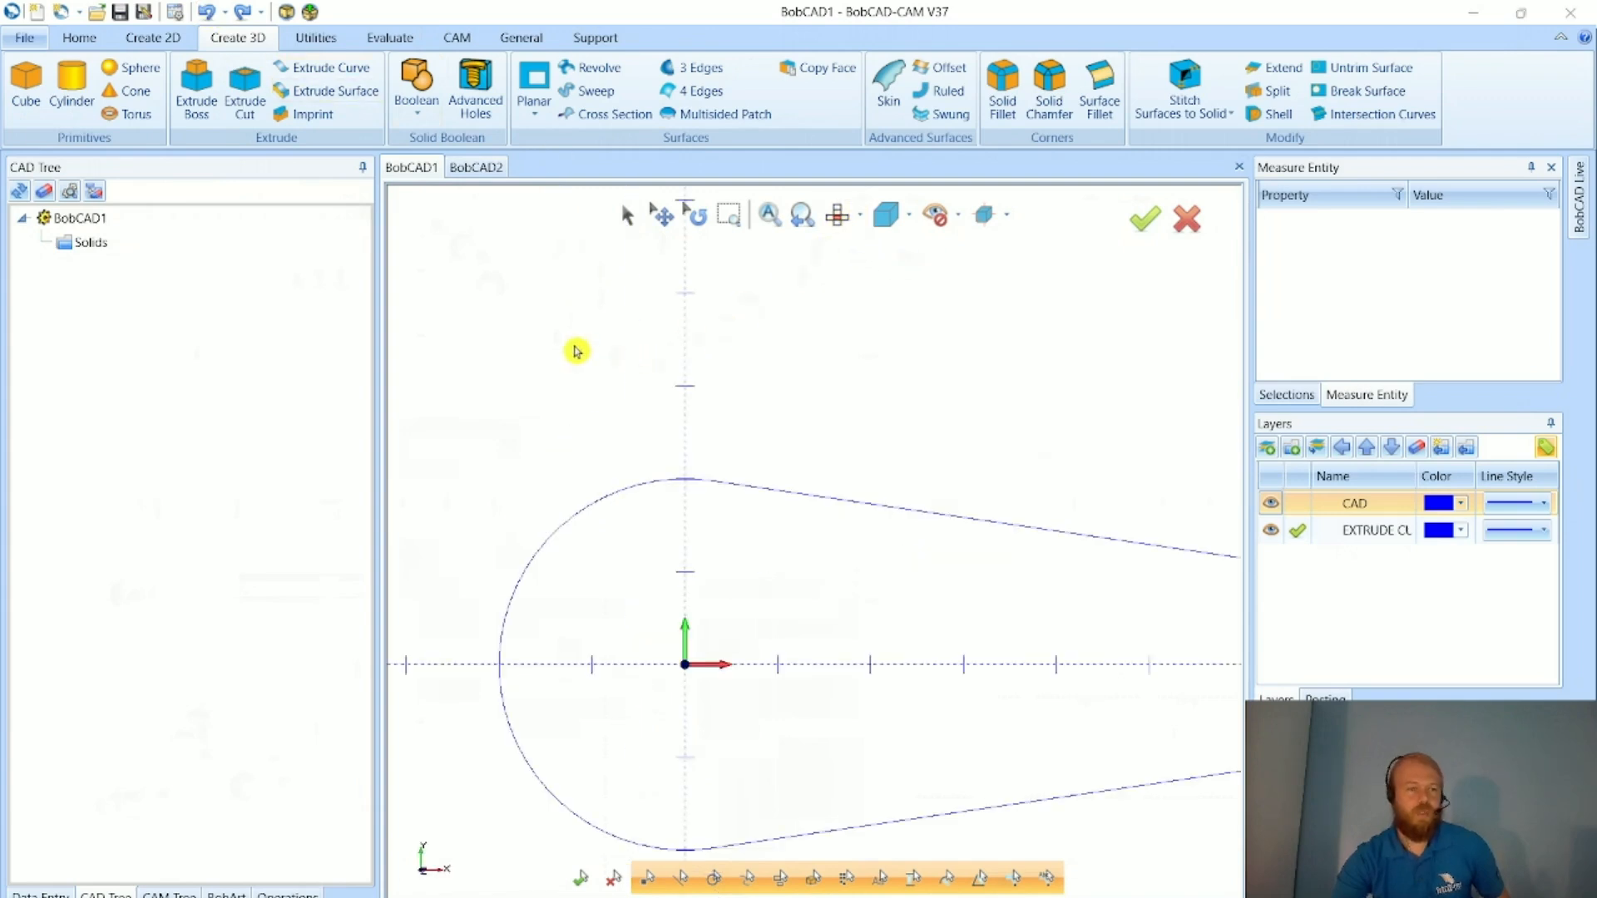
{"action": "scroll", "coordinate": [600, 376], "scroll_direction": "down", "scroll_amount": 2}
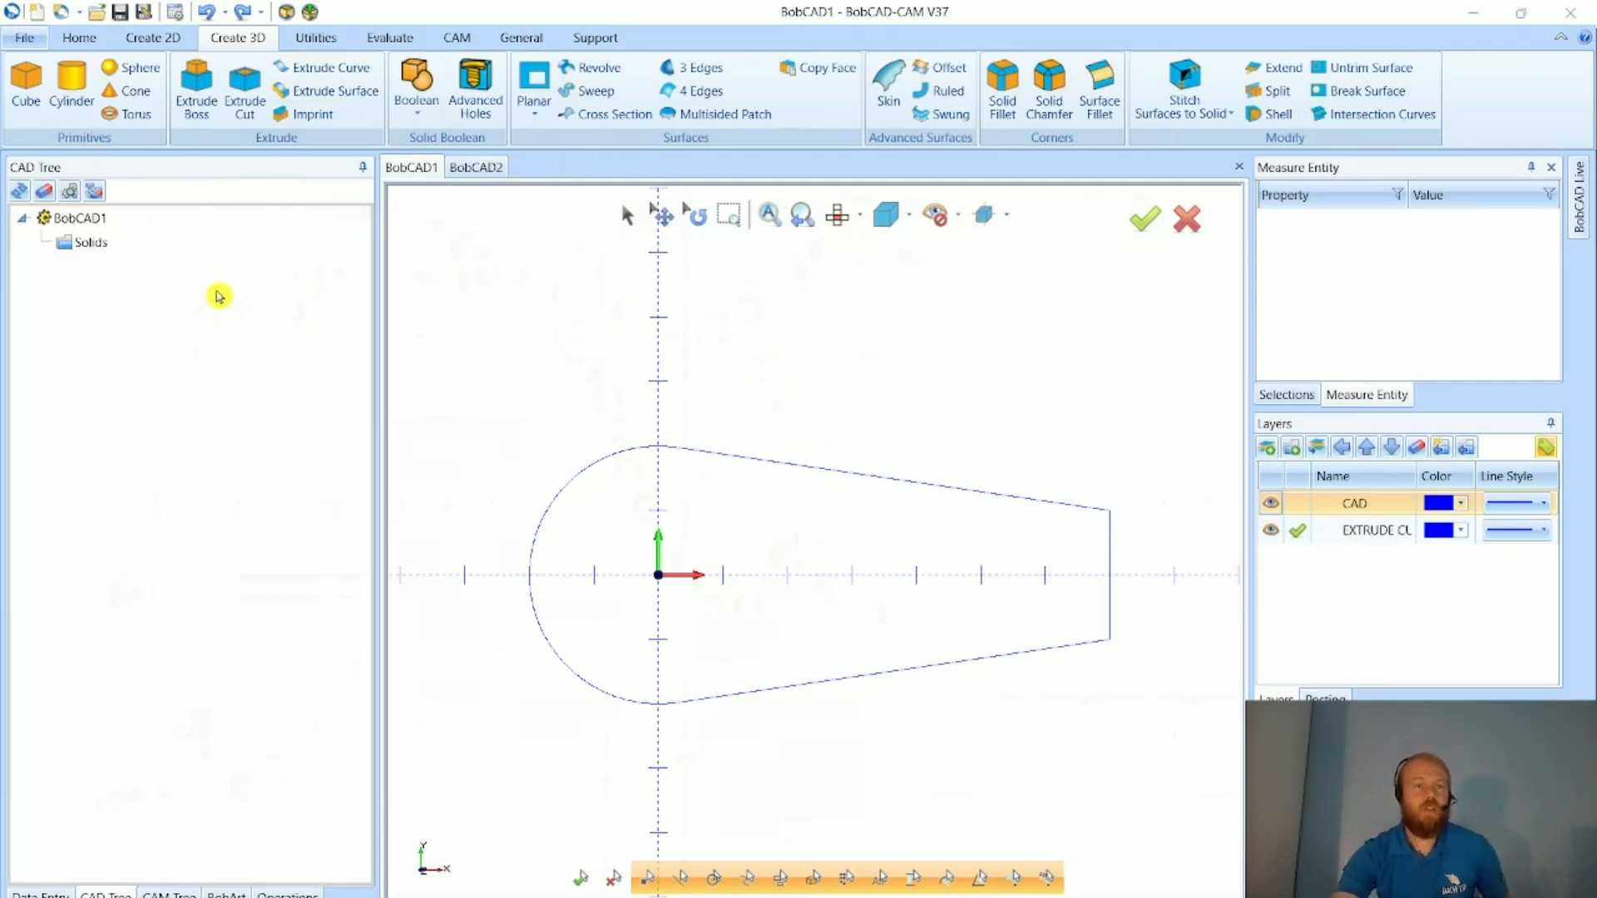
{"action": "left_click", "coordinate": [172, 41]}
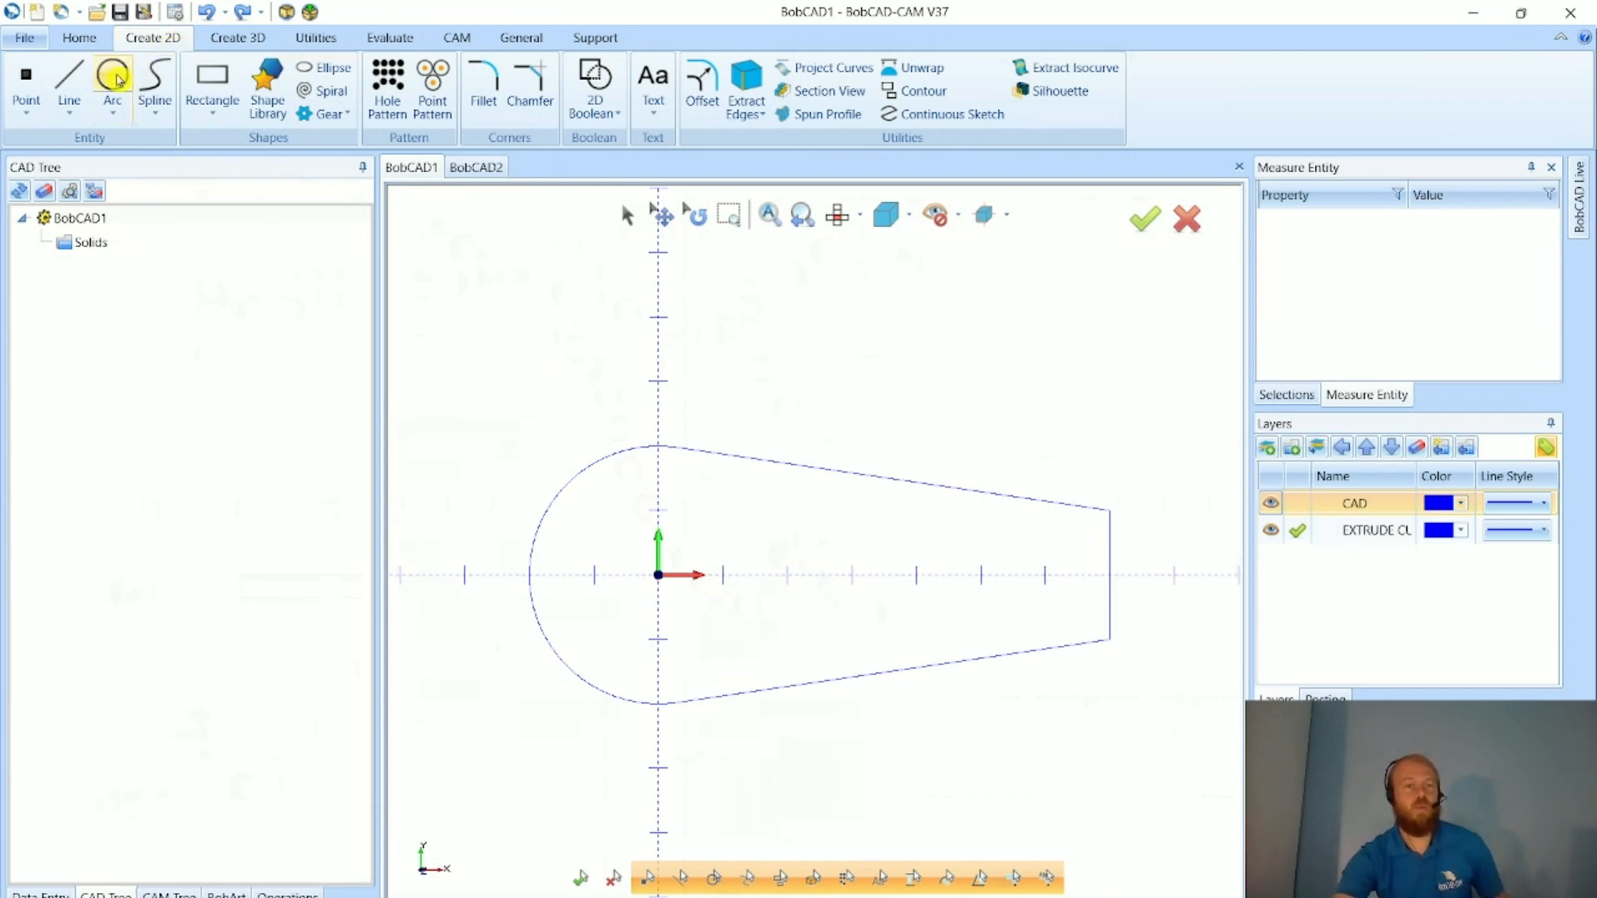
{"action": "left_click", "coordinate": [113, 79]}
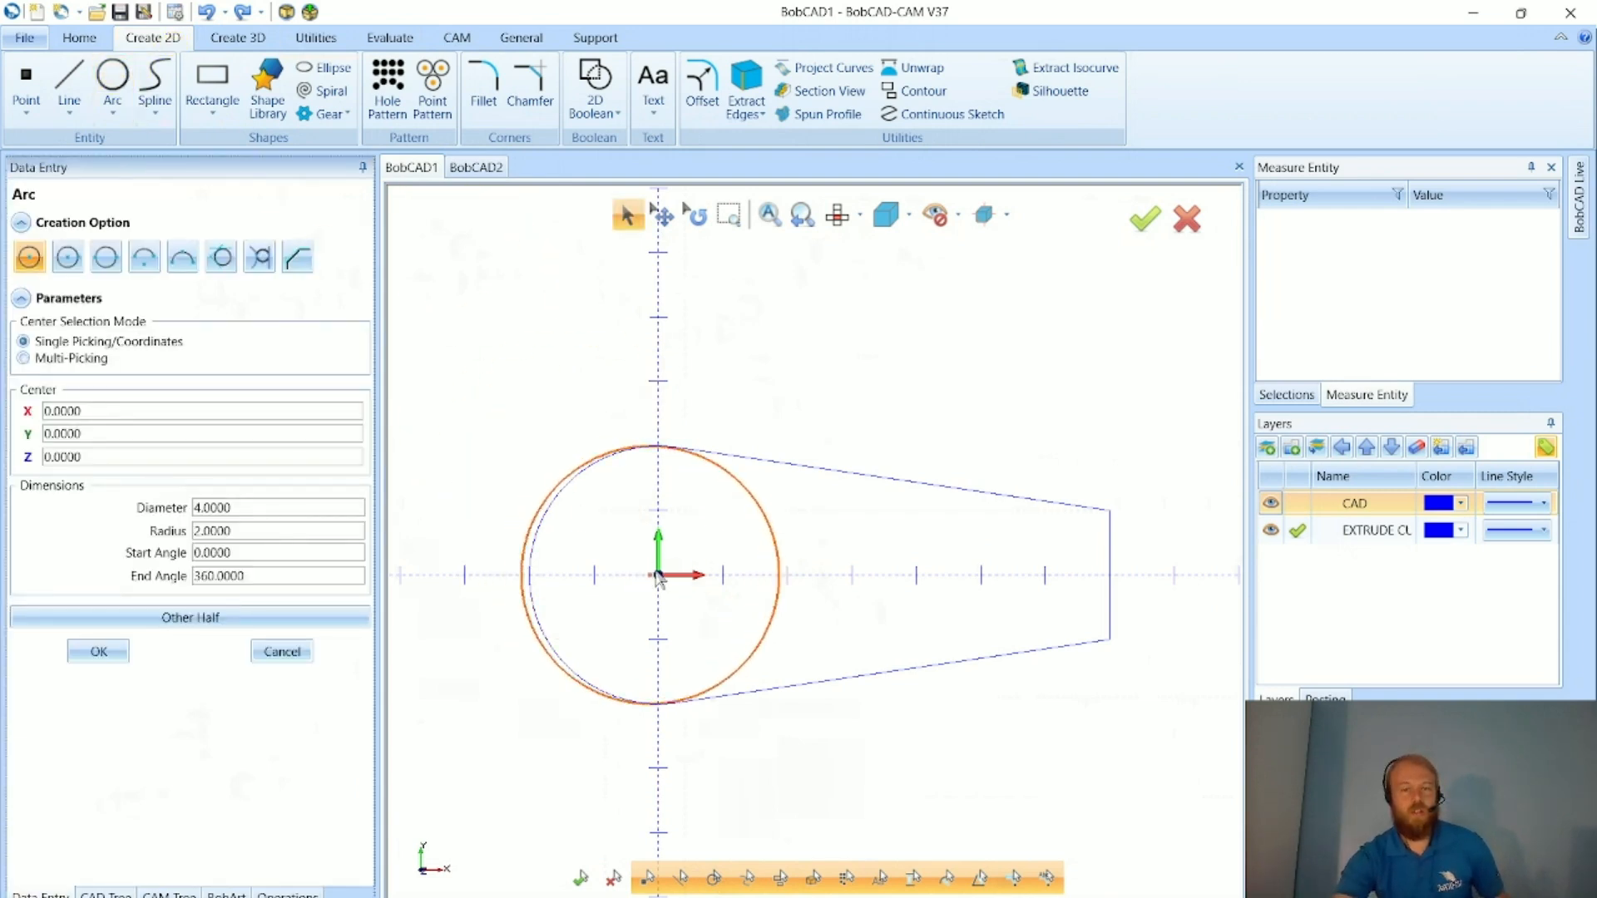
{"action": "left_click", "coordinate": [139, 511]}
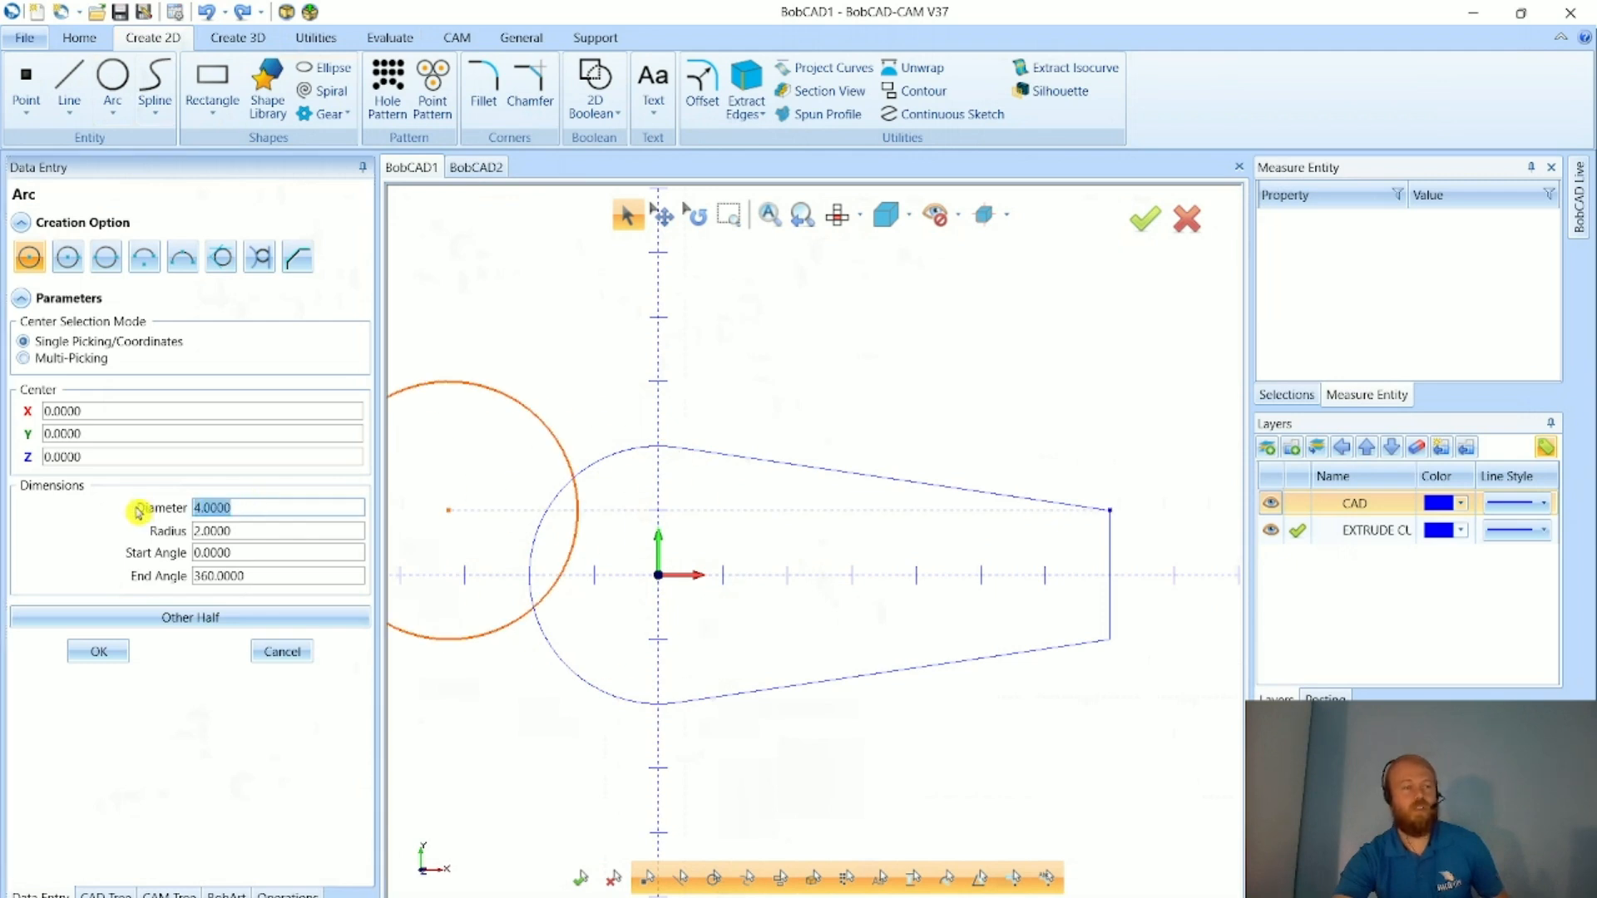
- Draw a 2 by 2 rectangle centred at X 6, Y 0 inside the profile's narrow end
{"action": "left_click", "coordinate": [216, 82]}
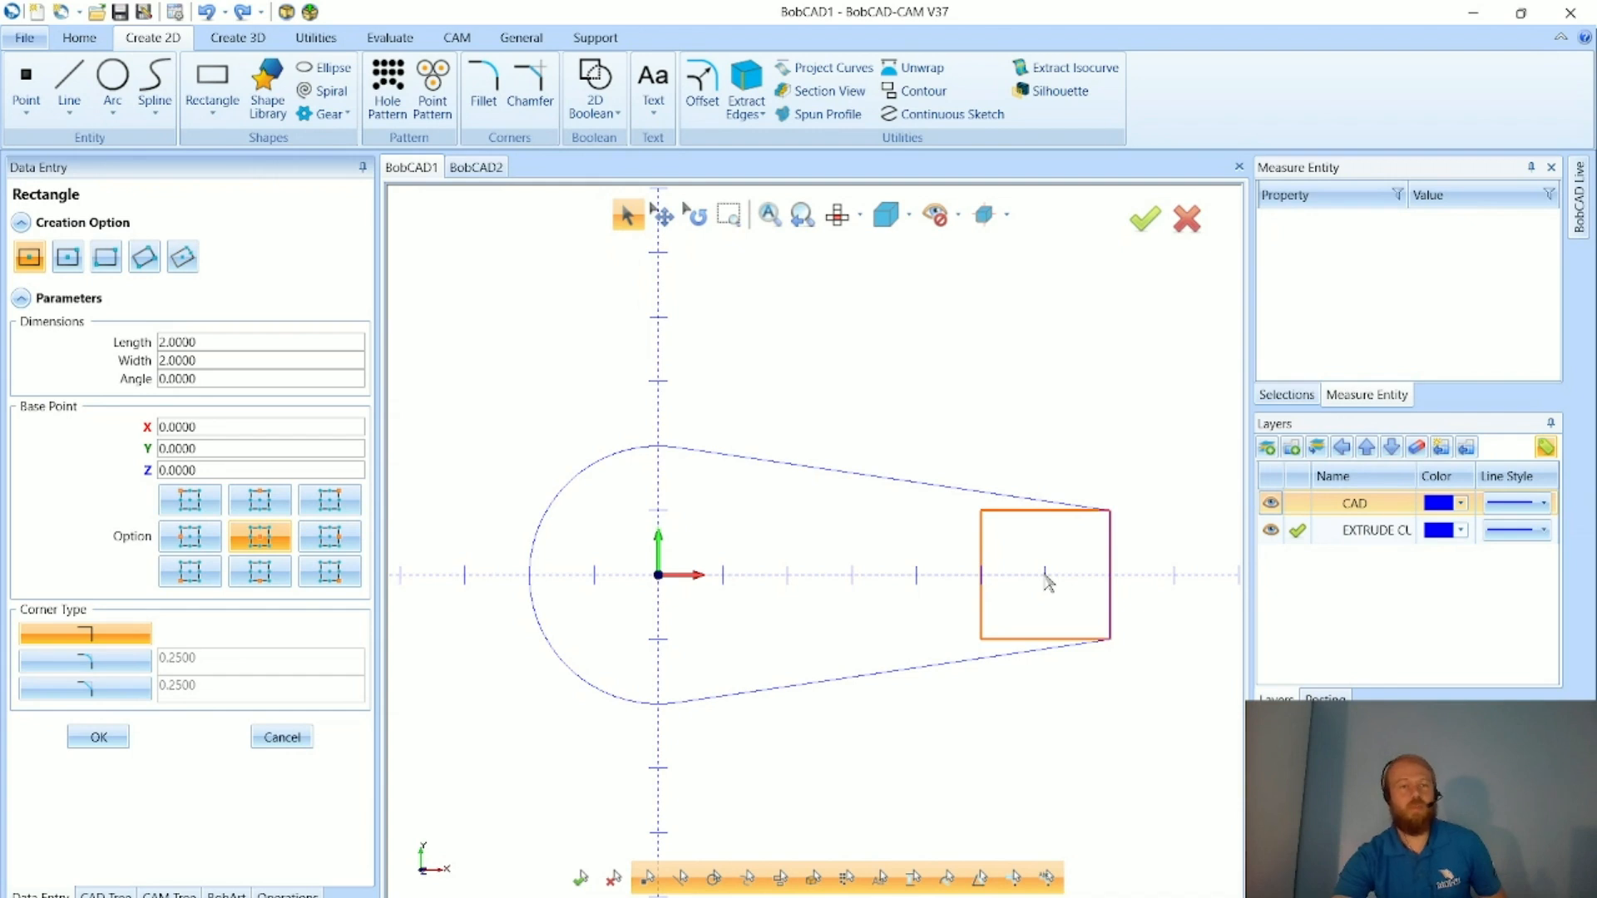
{"action": "left_click", "coordinate": [1048, 581]}
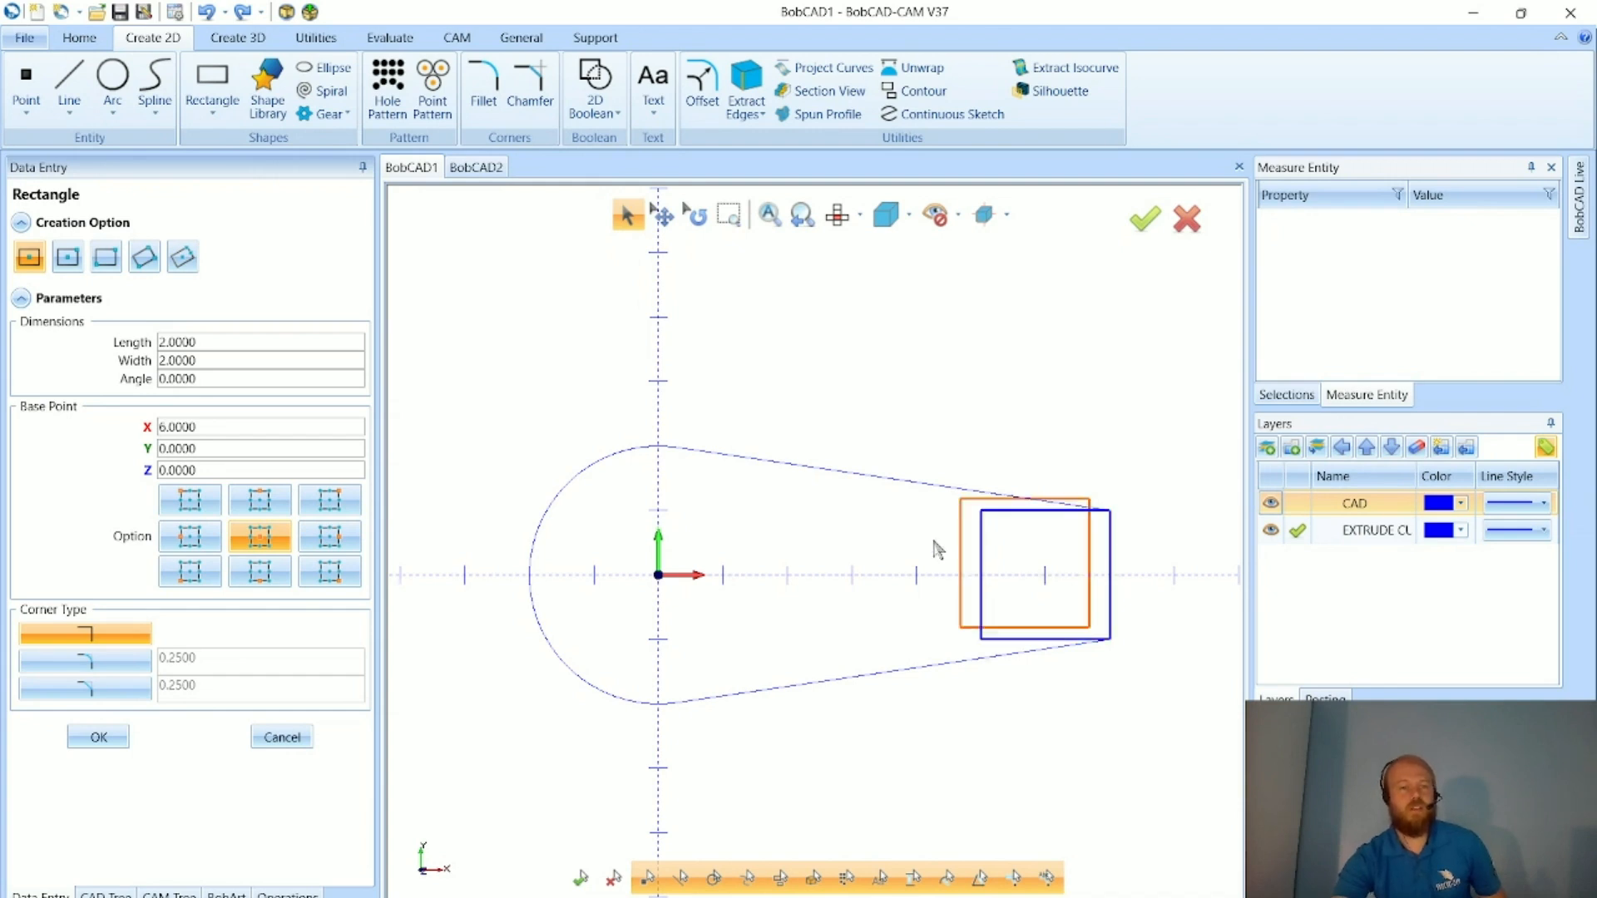
{"action": "left_click", "coordinate": [82, 427]}
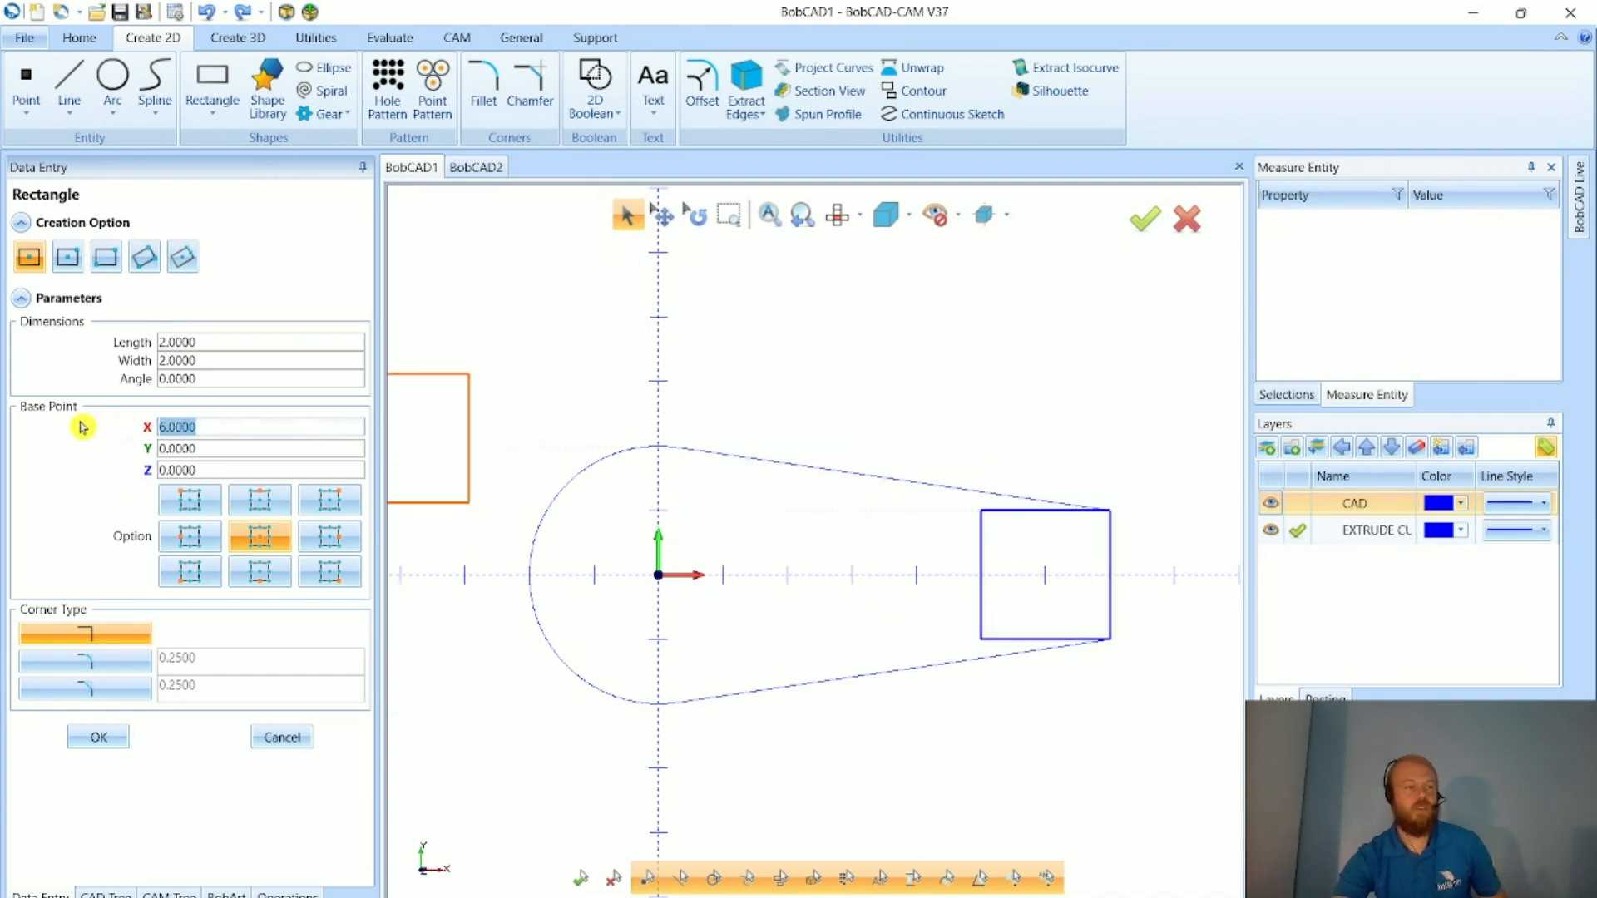
{"action": "left_click", "coordinate": [282, 737]}
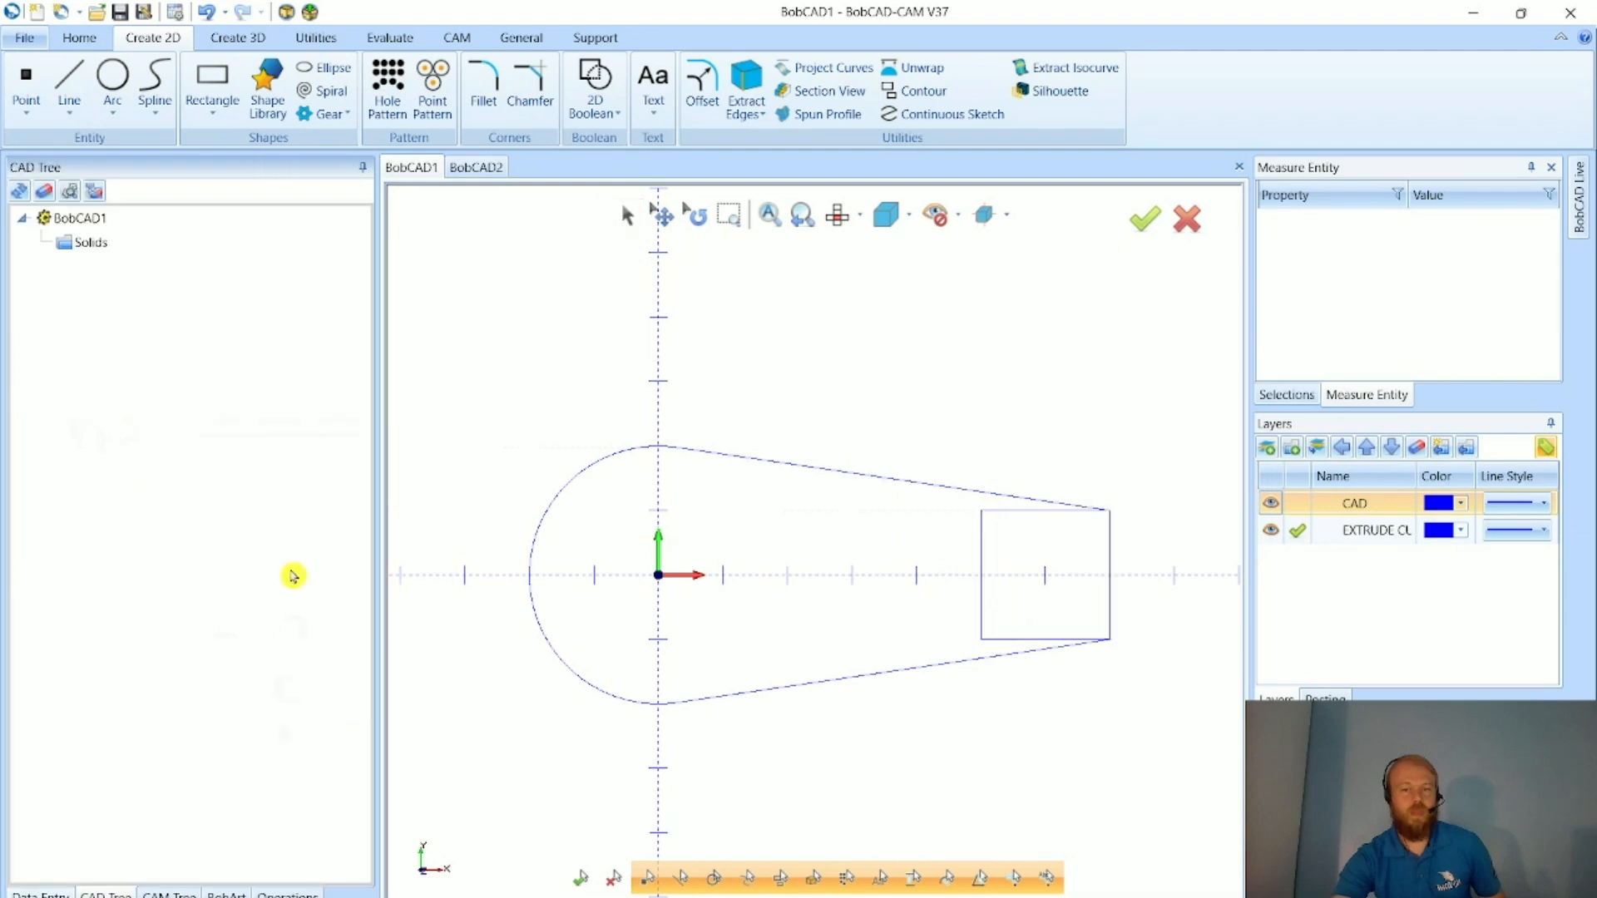
{"action": "left_click", "coordinate": [73, 79]}
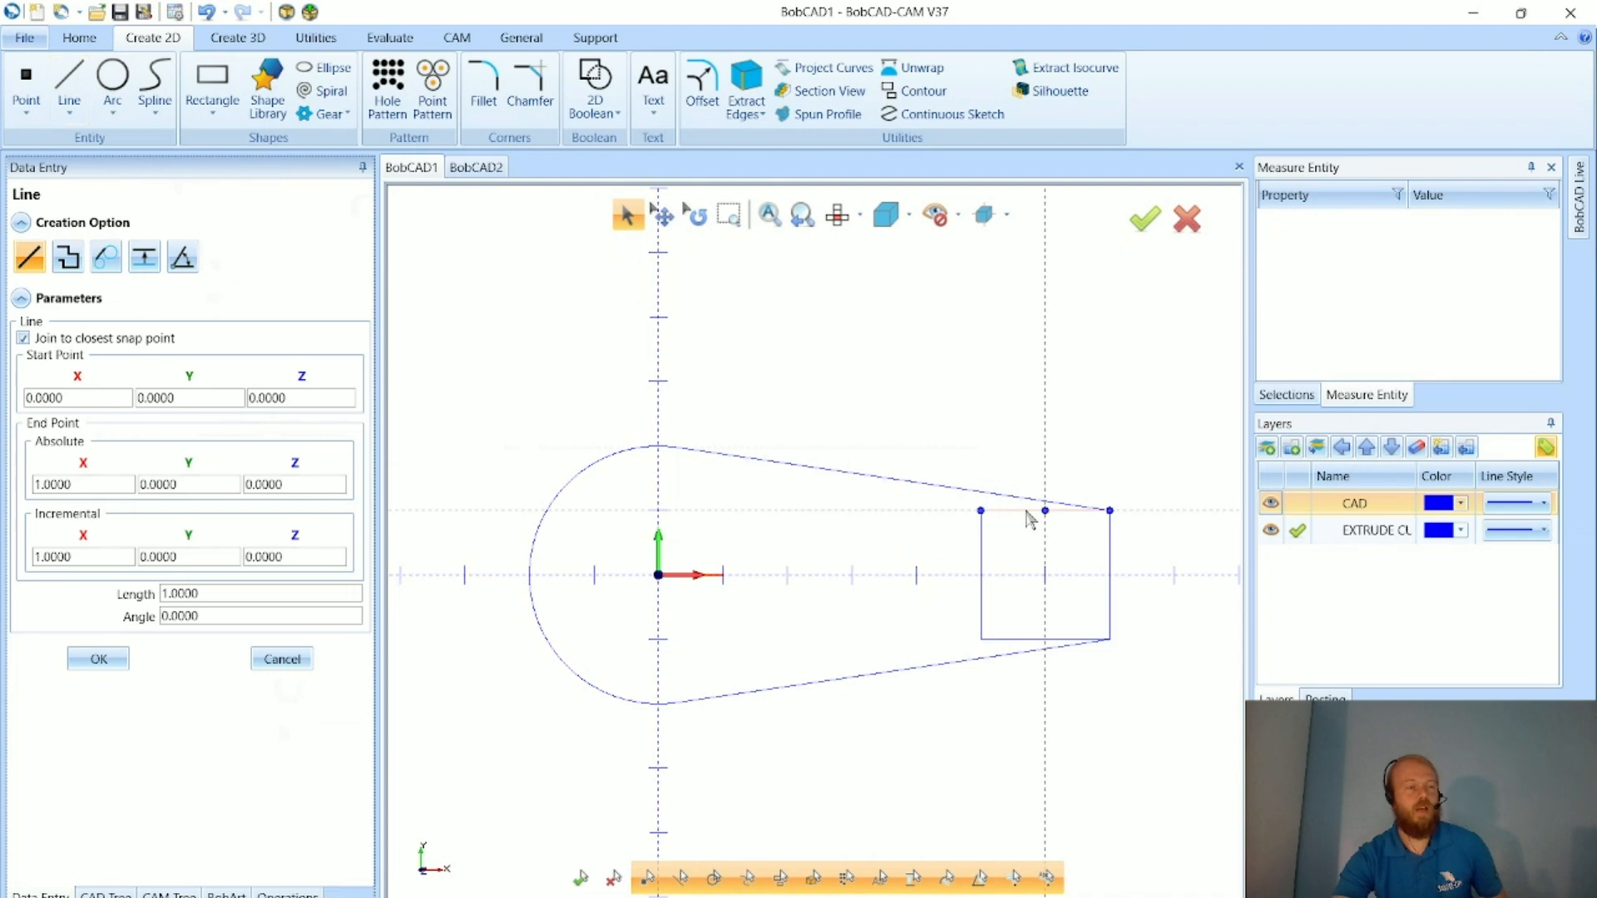
{"action": "left_click", "coordinate": [1110, 511]}
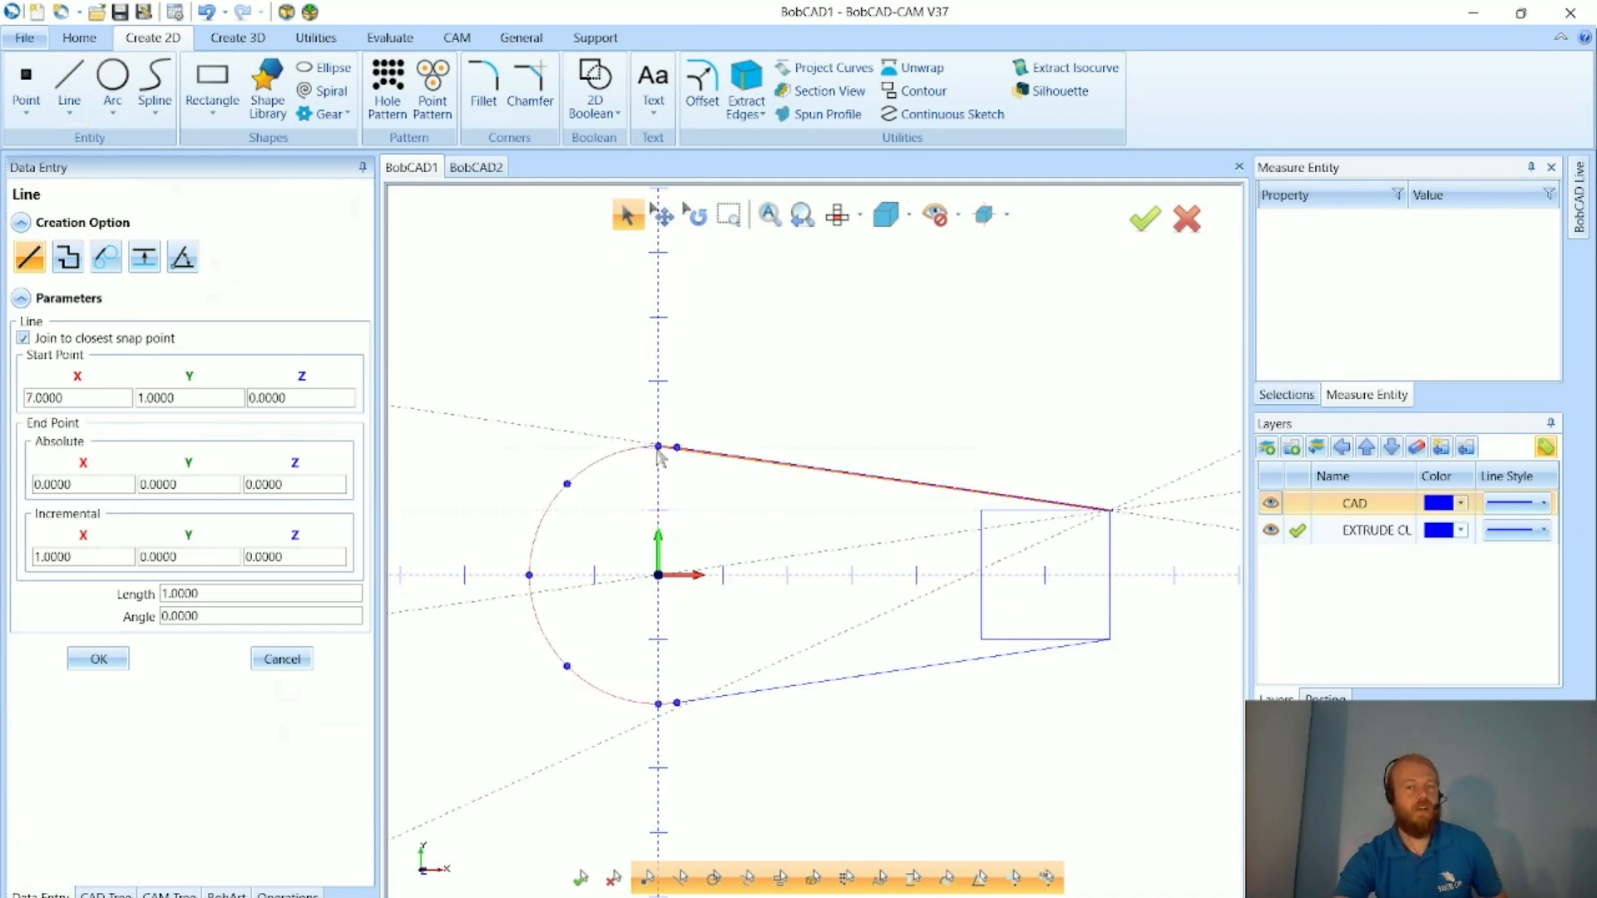
{"action": "left_click", "coordinate": [302, 665]}
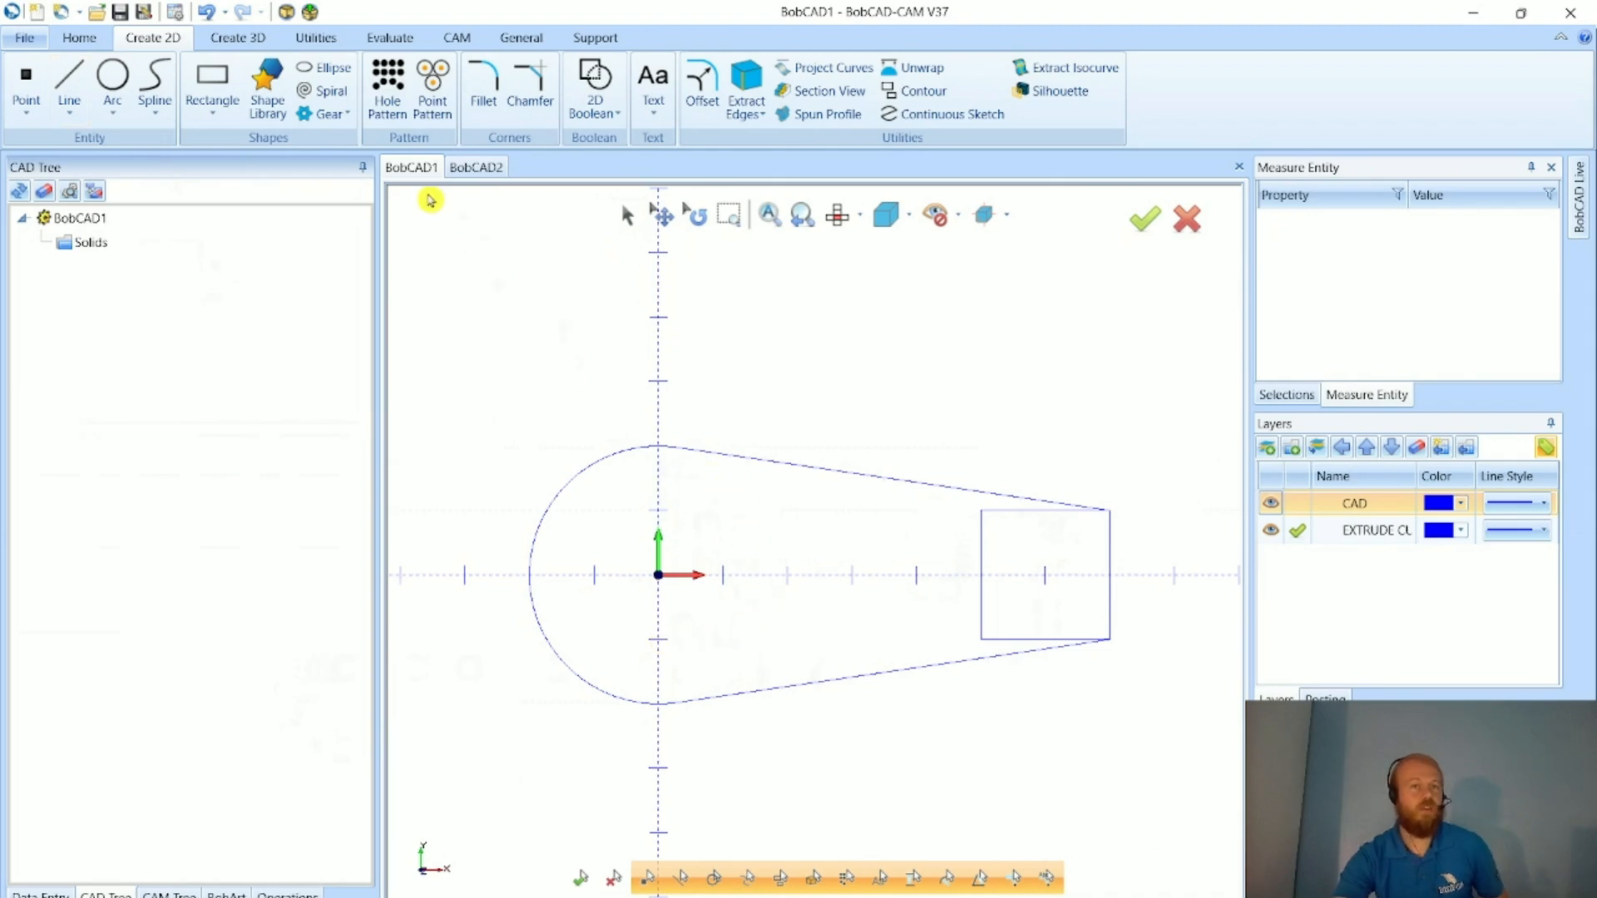
- Remove the rectangle's extra sides inside the profile with Quick Trim, and make CAD the active layer
{"action": "left_click", "coordinate": [322, 40]}
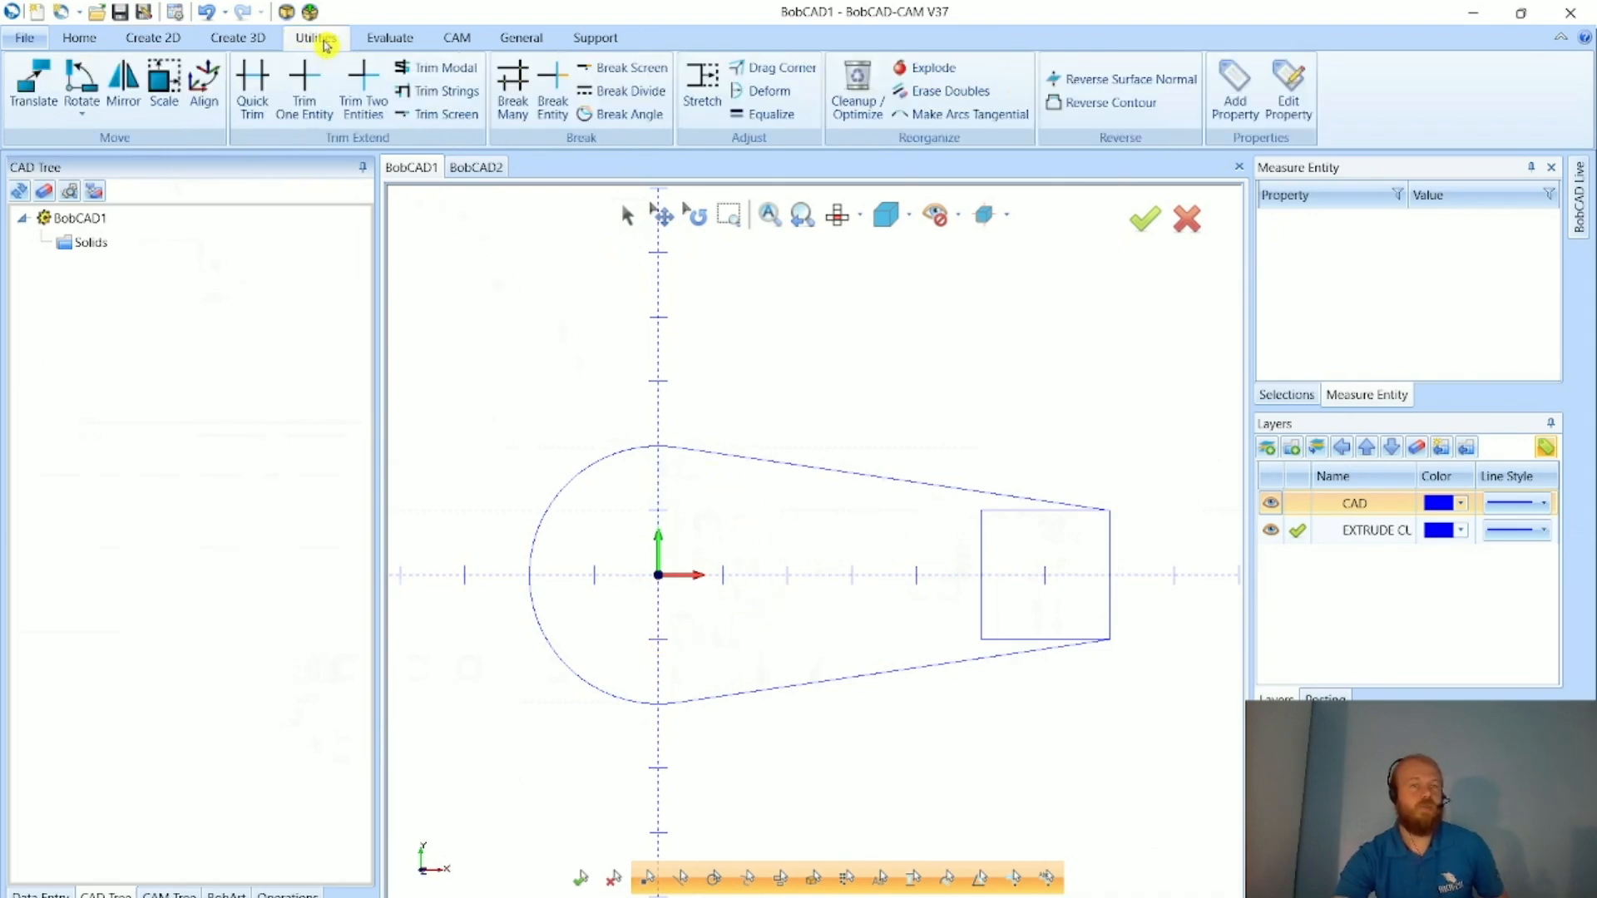
{"action": "left_click", "coordinate": [251, 83]}
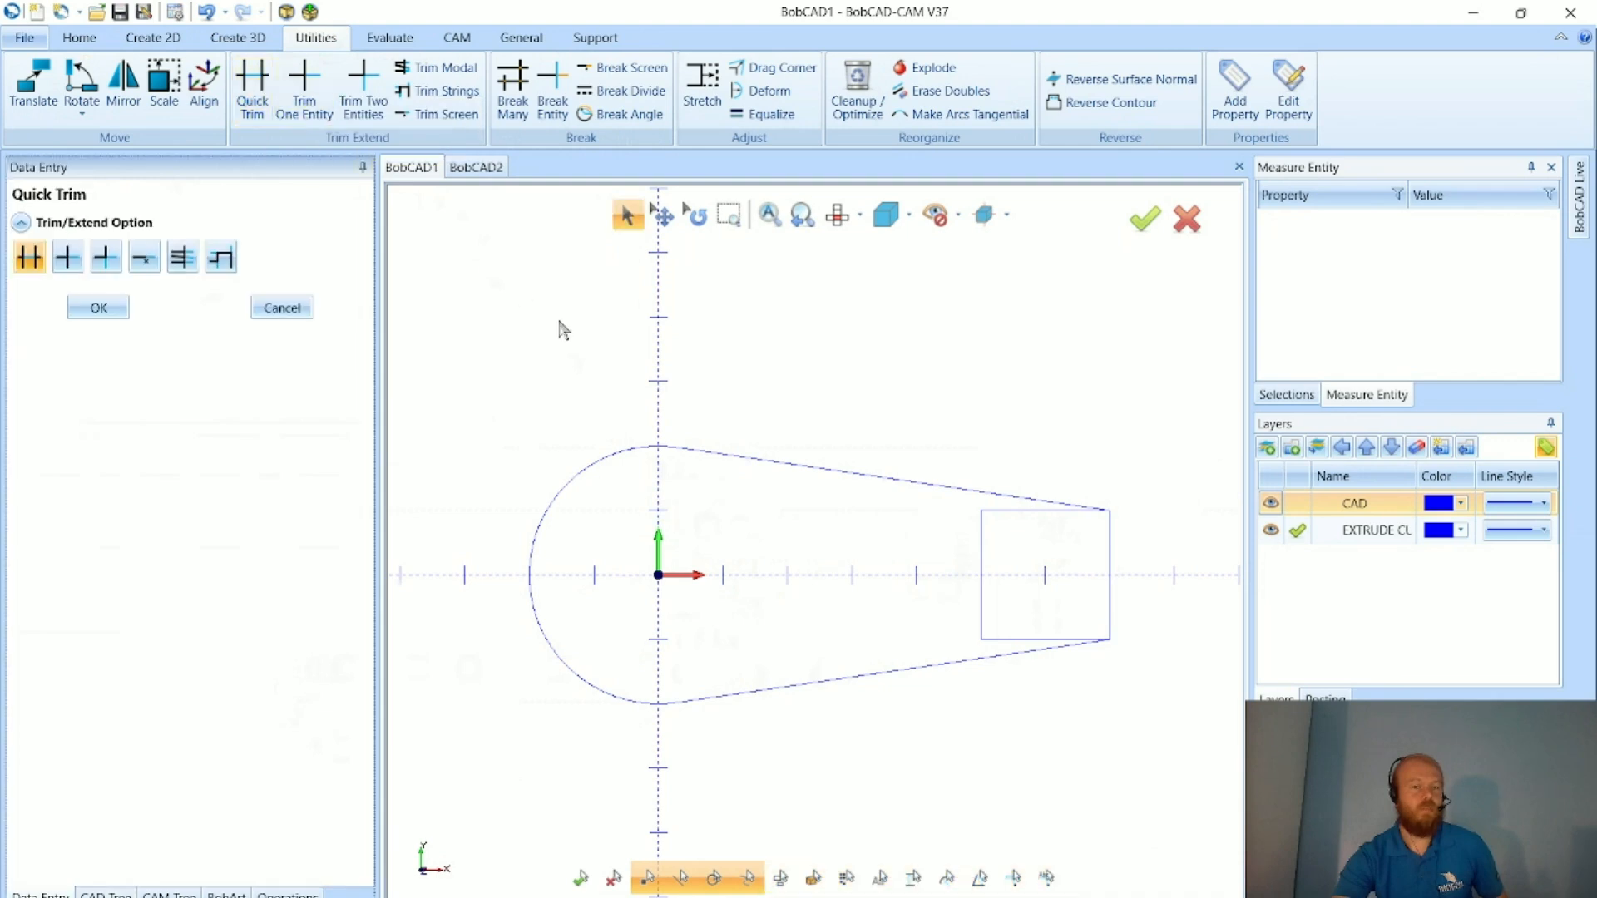
{"action": "left_click", "coordinate": [988, 513]}
{"action": "left_click", "coordinate": [983, 576]}
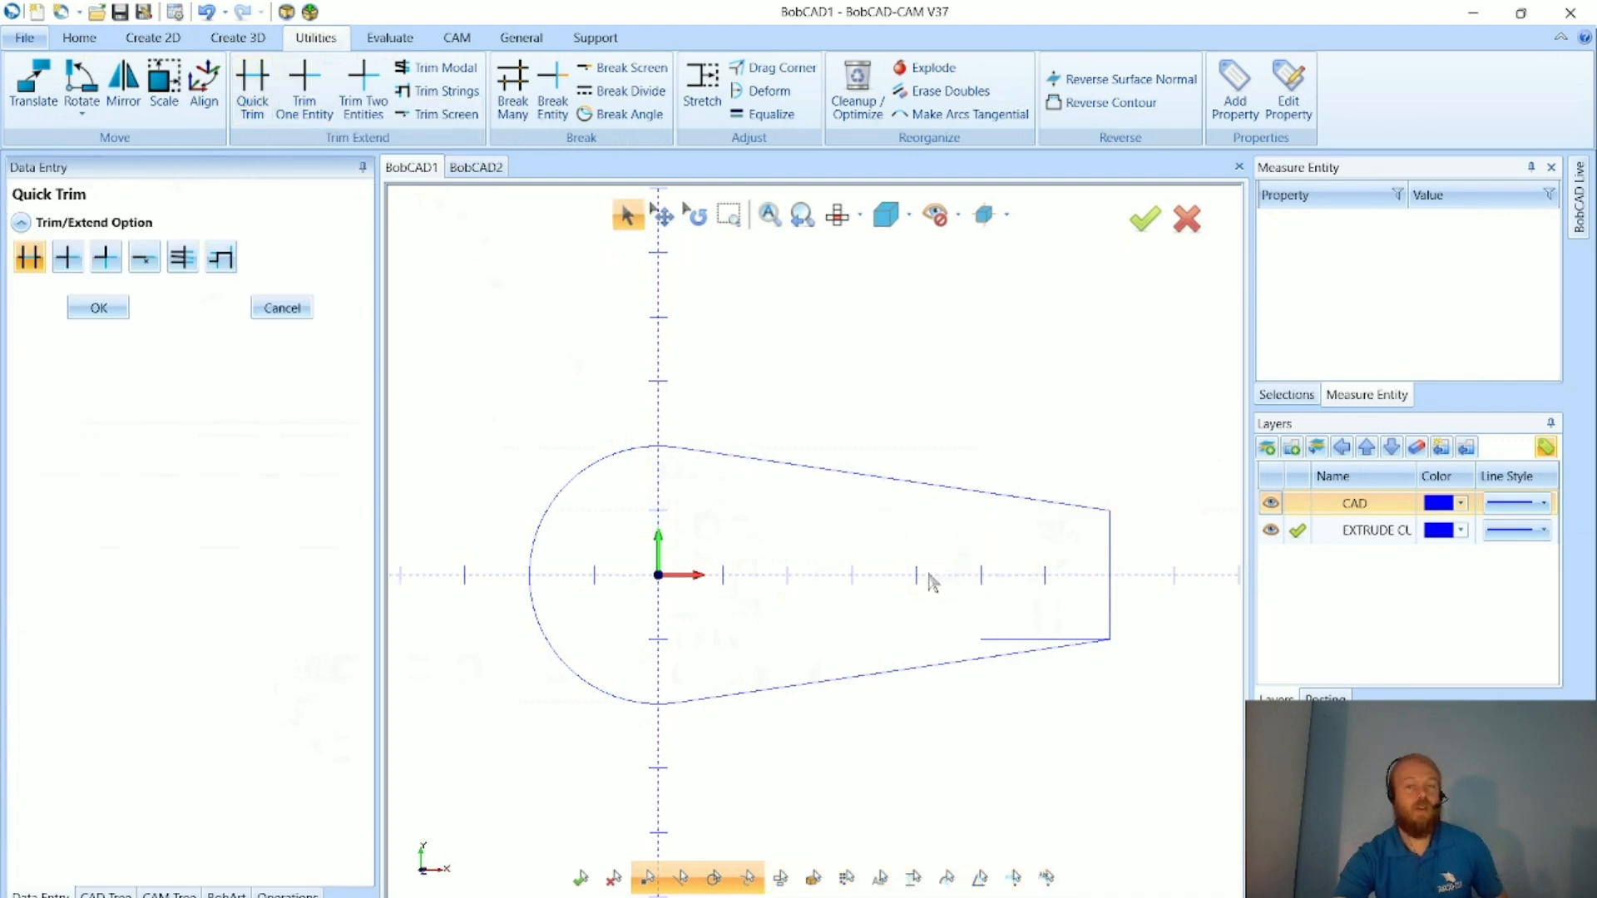
{"action": "left_click", "coordinate": [988, 643]}
{"action": "middle_click_drag", "start_coordinate": [983, 630], "coordinate": [974, 545]}
{"action": "left_click", "coordinate": [279, 305]}
{"action": "middle_click_drag", "start_coordinate": [663, 474], "coordinate": [724, 533]}
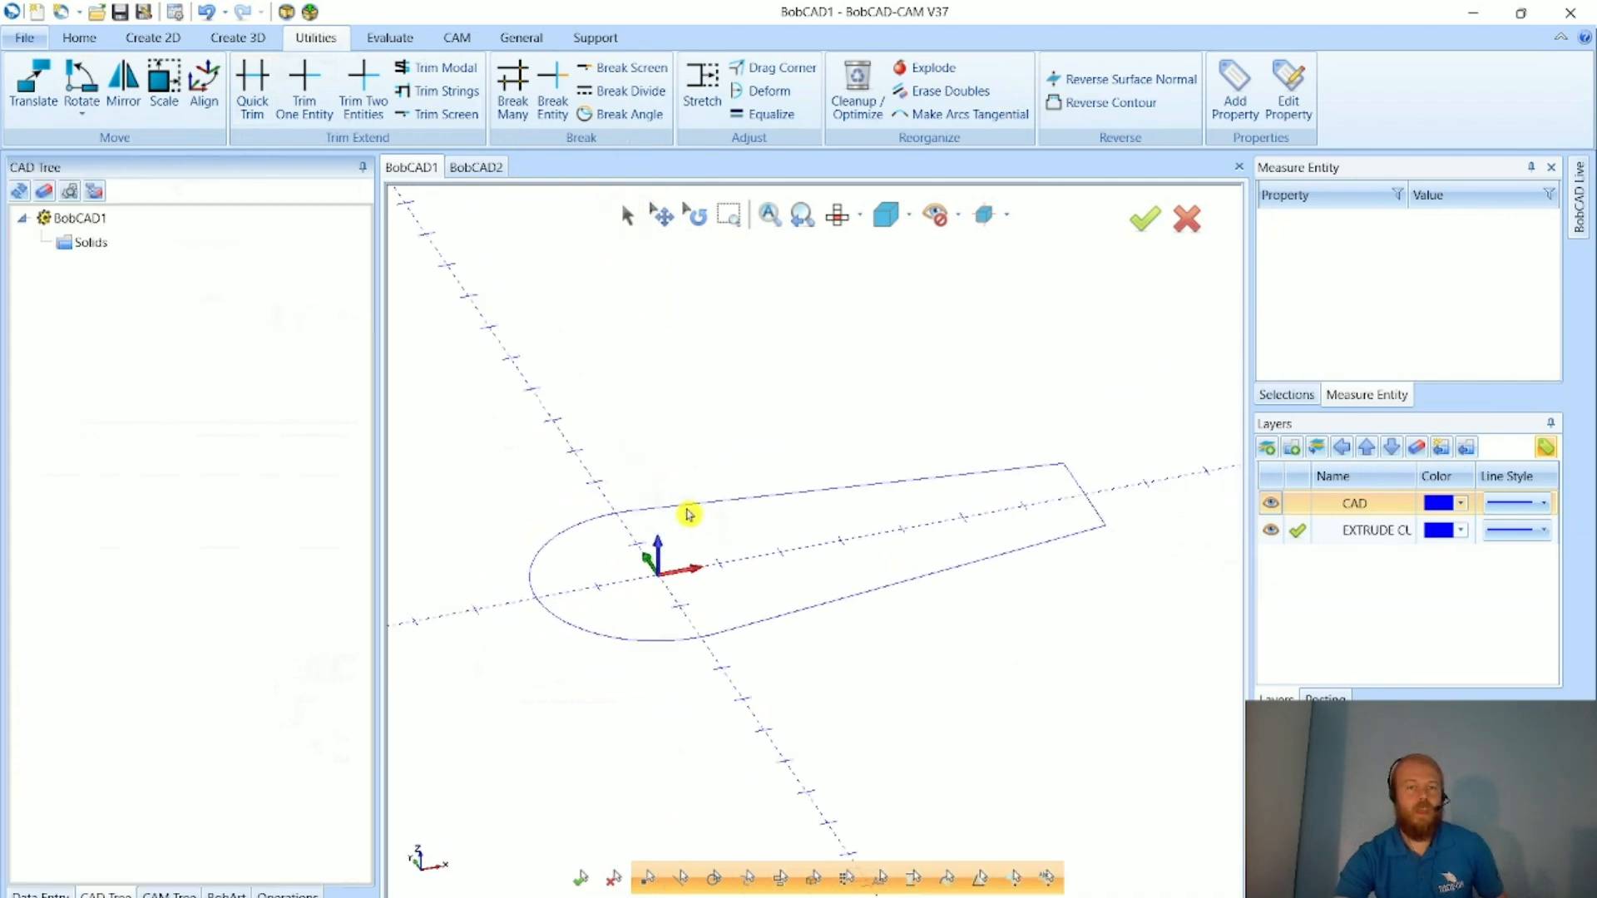
{"action": "left_click", "coordinate": [1297, 504]}
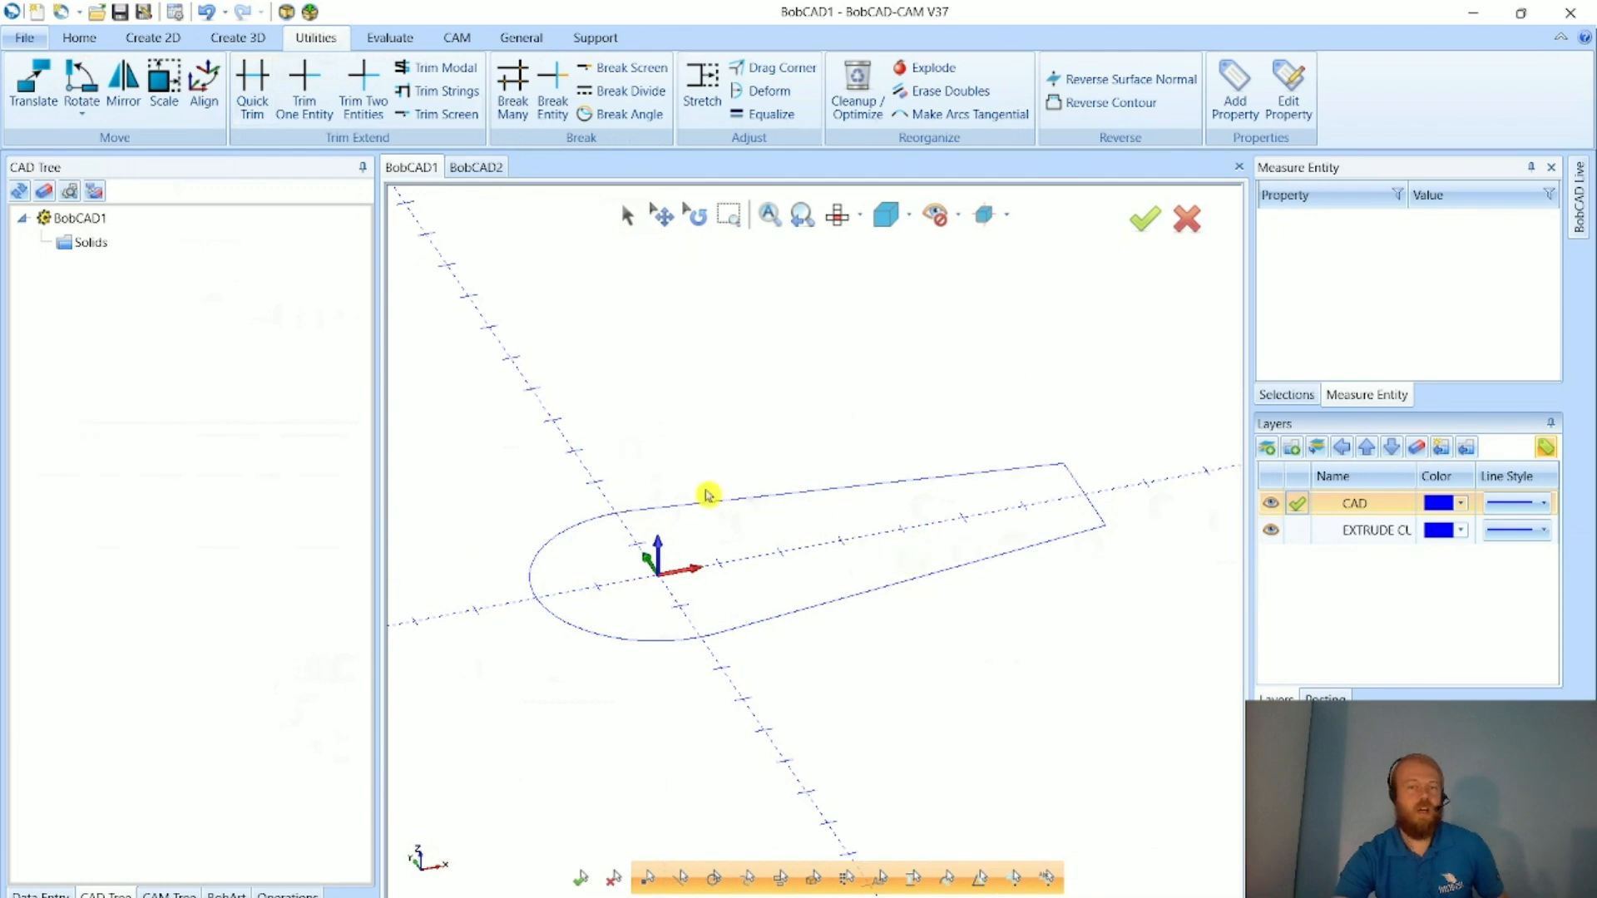
- Try to create an Extrude Boss from all the curves of the profile selected together
{"action": "left_click", "coordinate": [248, 40]}
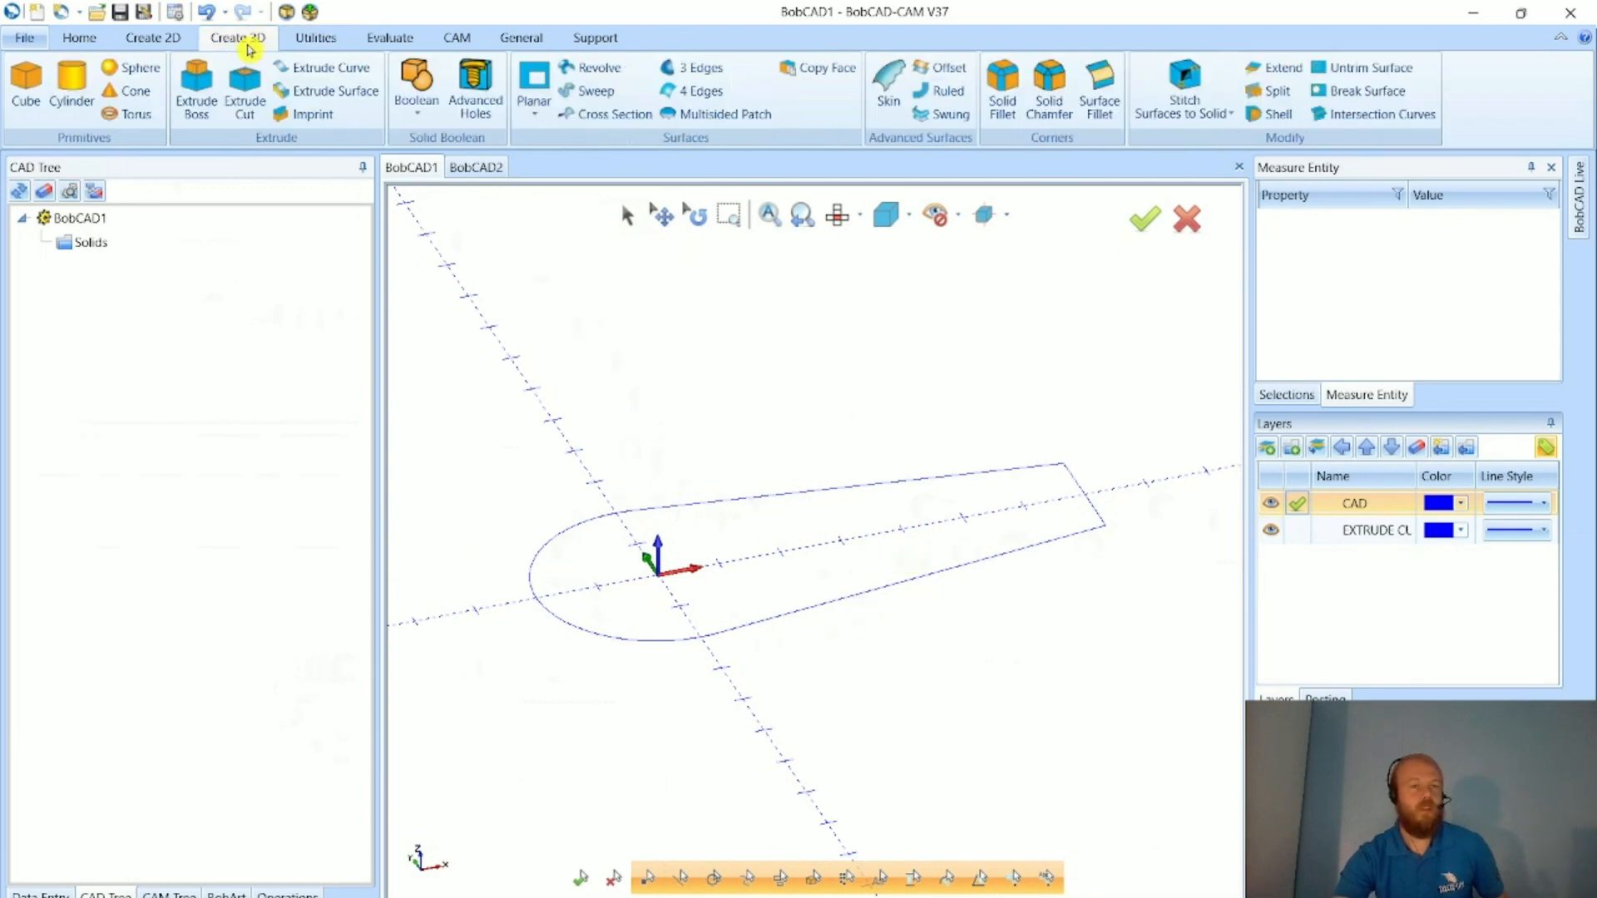
{"action": "left_click", "coordinate": [197, 91]}
{"action": "mouse_move", "coordinate": [574, 663]}
{"action": "left_mouse_down"}
{"action": "mouse_move", "coordinate": [1010, 415]}
{"action": "mouse_move", "coordinate": [1071, 411]}
{"action": "left_mouse_up"}
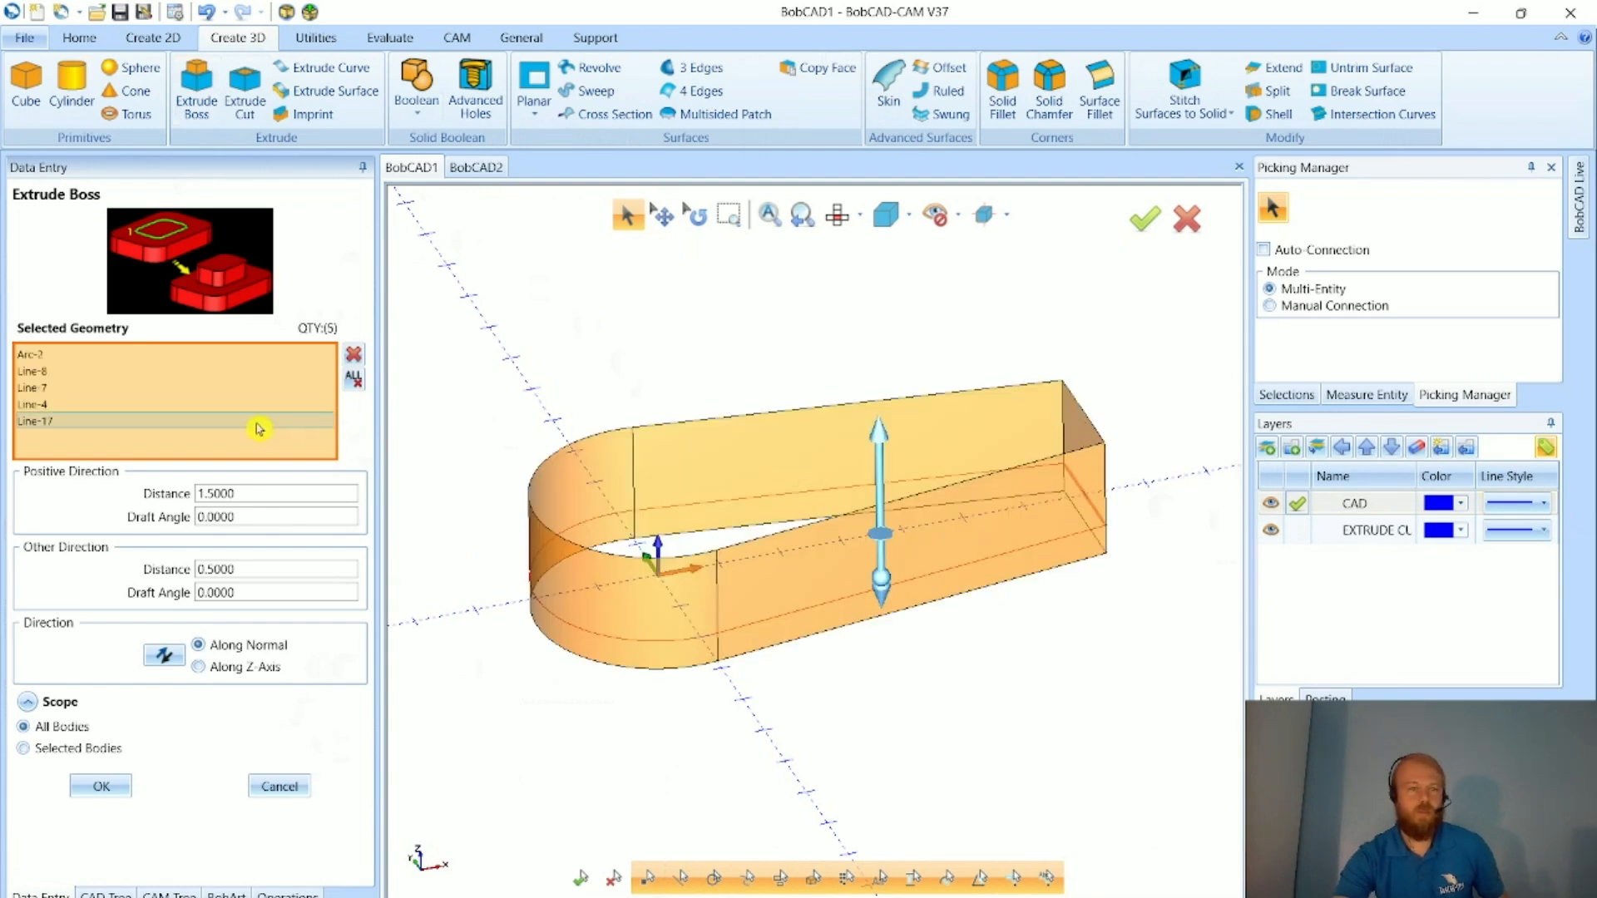
{"action": "left_click", "coordinate": [836, 226]}
{"action": "middle_click_drag", "start_coordinate": [940, 499], "coordinate": [887, 477]}
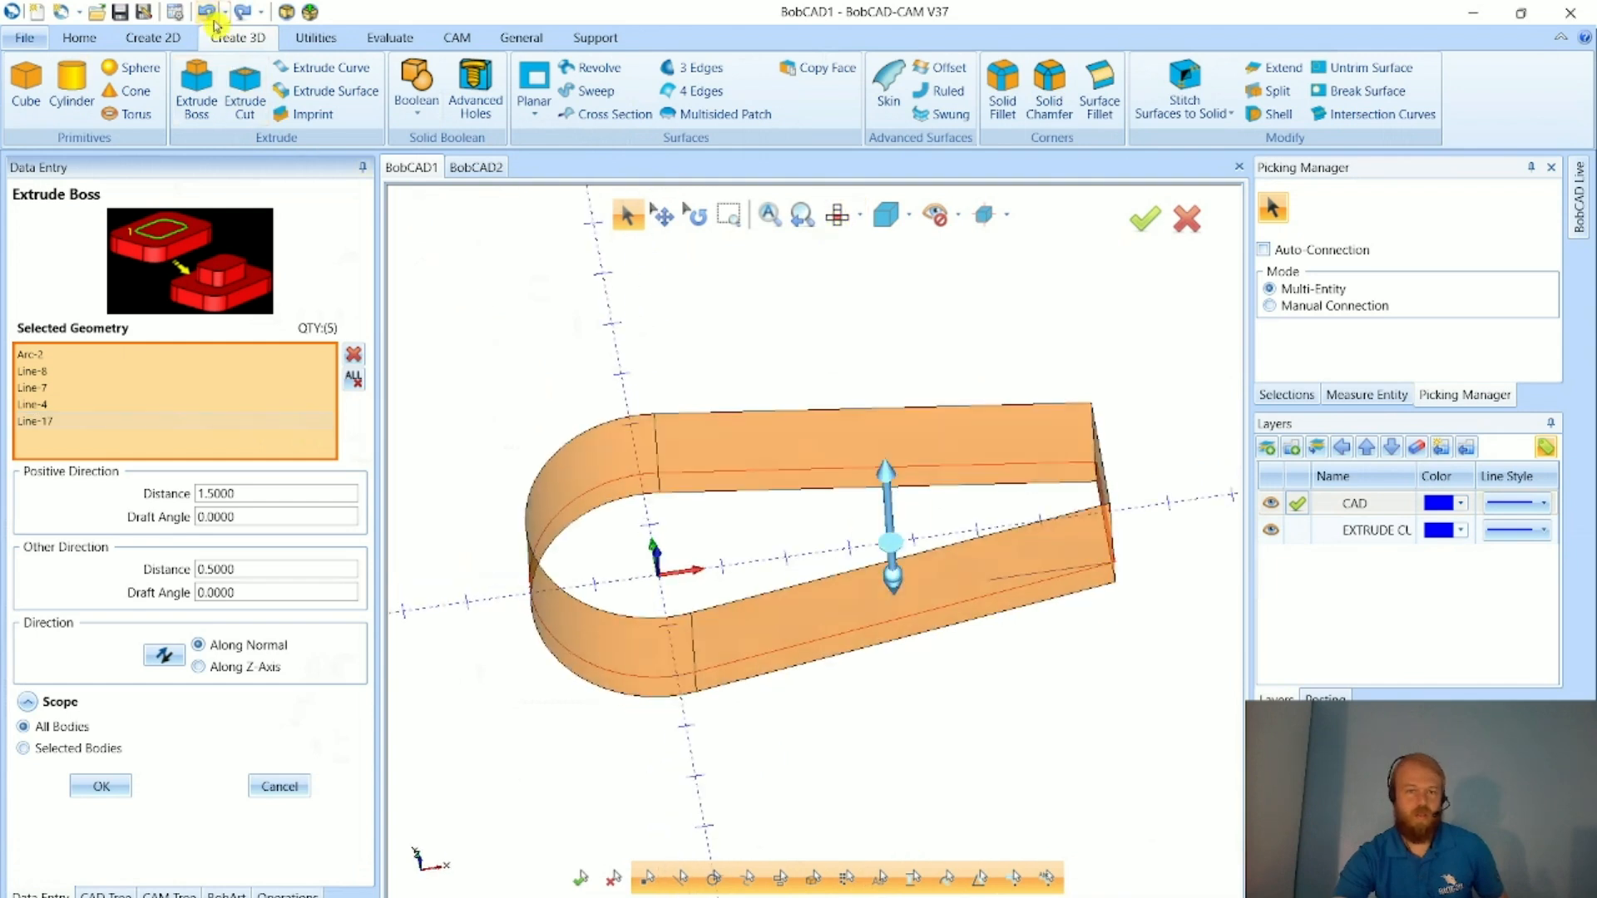
{"action": "left_click", "coordinate": [280, 785]}
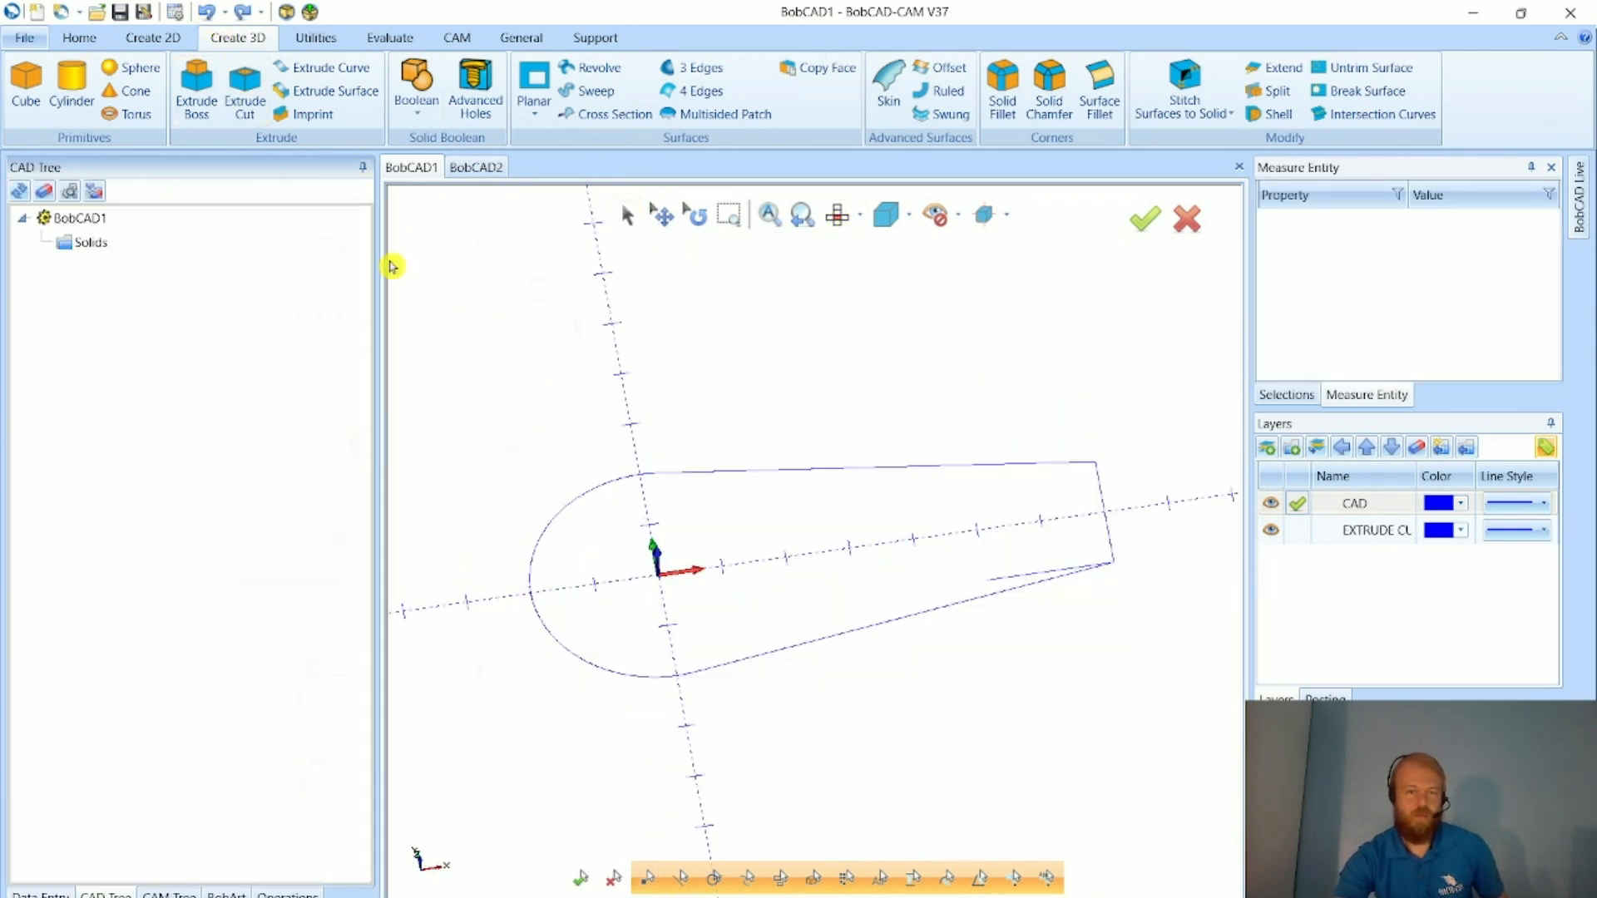
- Delete the stray line inside the narrow end and choose the profile's three lines and arc for an Extrude Boss
{"action": "left_click", "coordinate": [628, 216]}
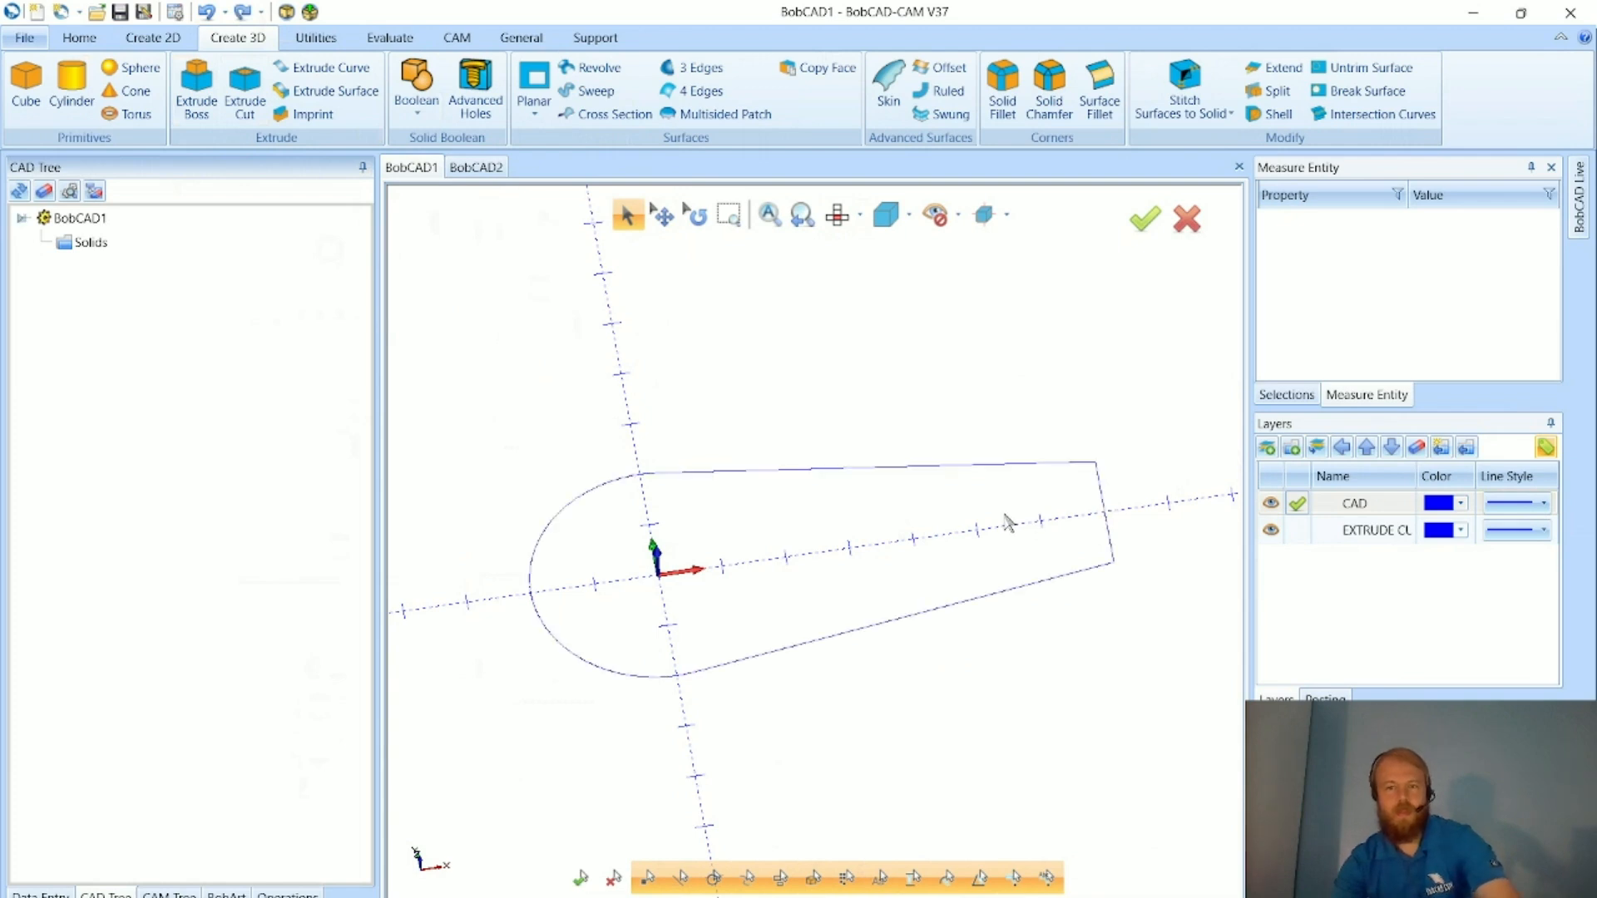
{"action": "left_click", "coordinate": [196, 91]}
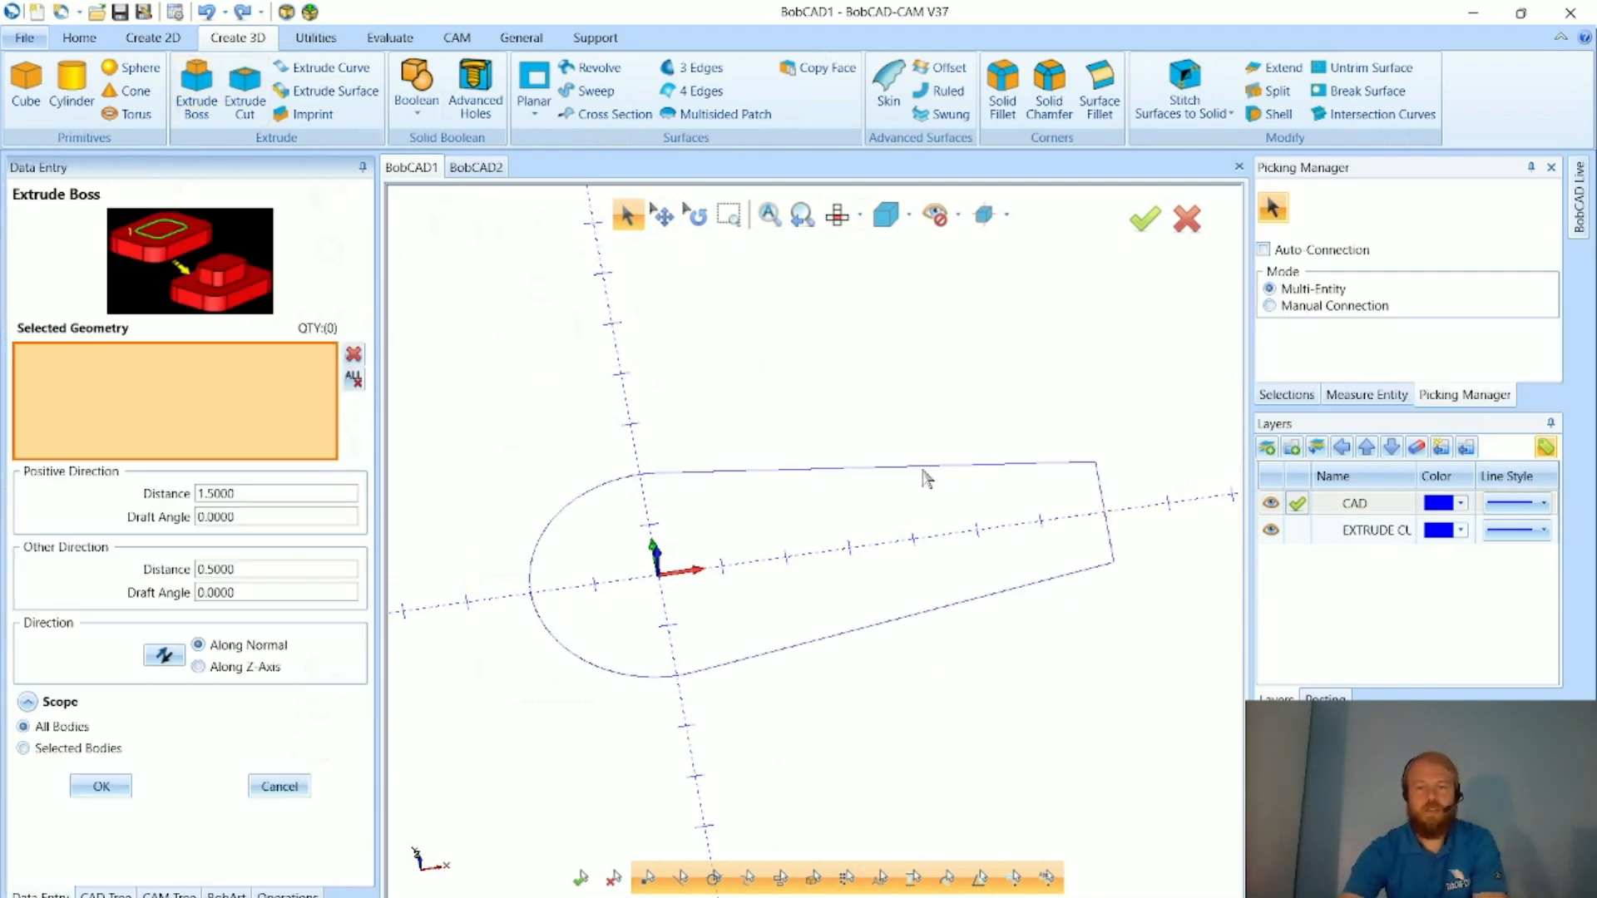
{"action": "left_click", "coordinate": [1079, 464]}
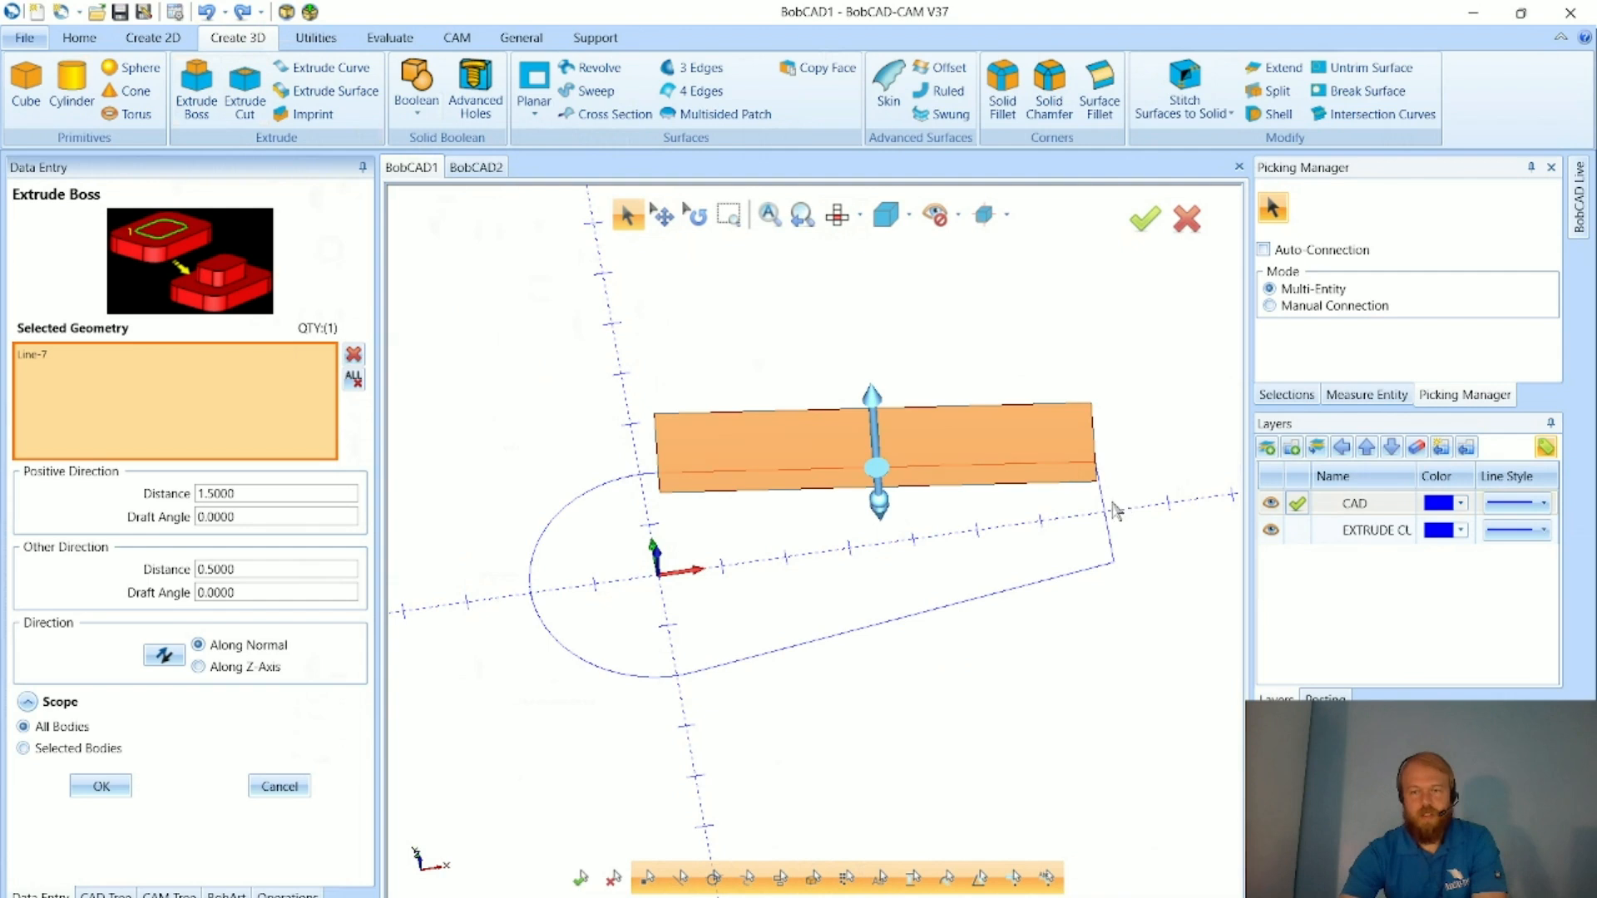
{"action": "left_click", "coordinate": [1107, 515]}
{"action": "left_click", "coordinate": [1064, 583]}
{"action": "left_click", "coordinate": [637, 482]}
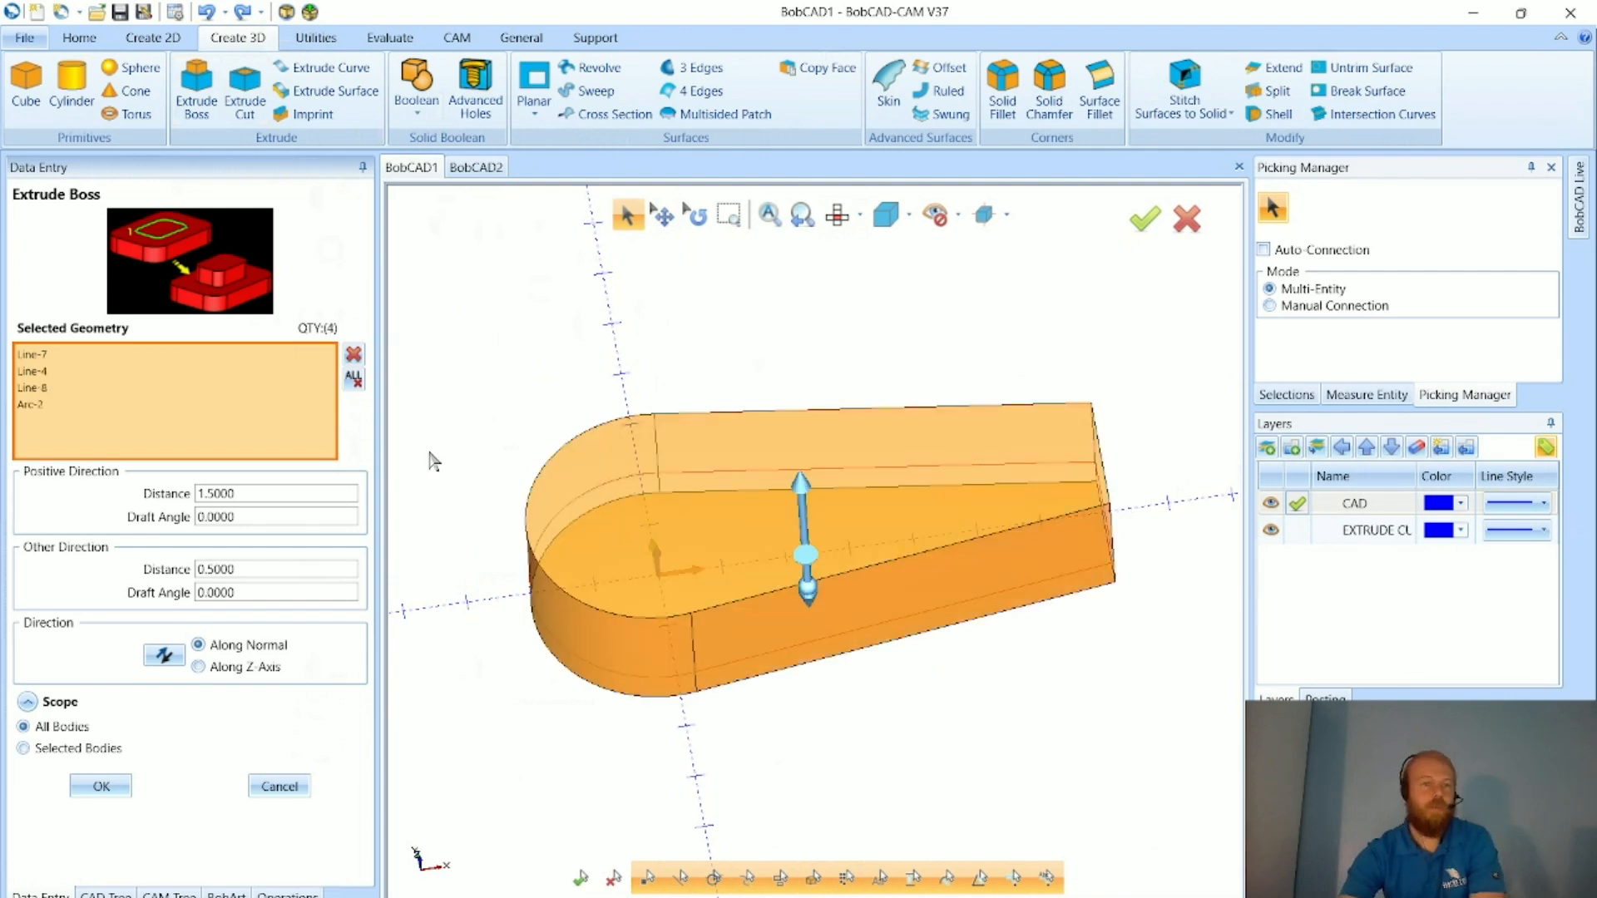
- Extrude the profile with a distance of 1.0 in the positive direction and 0 in the other direction
{"action": "mouse_move", "coordinate": [167, 503]}
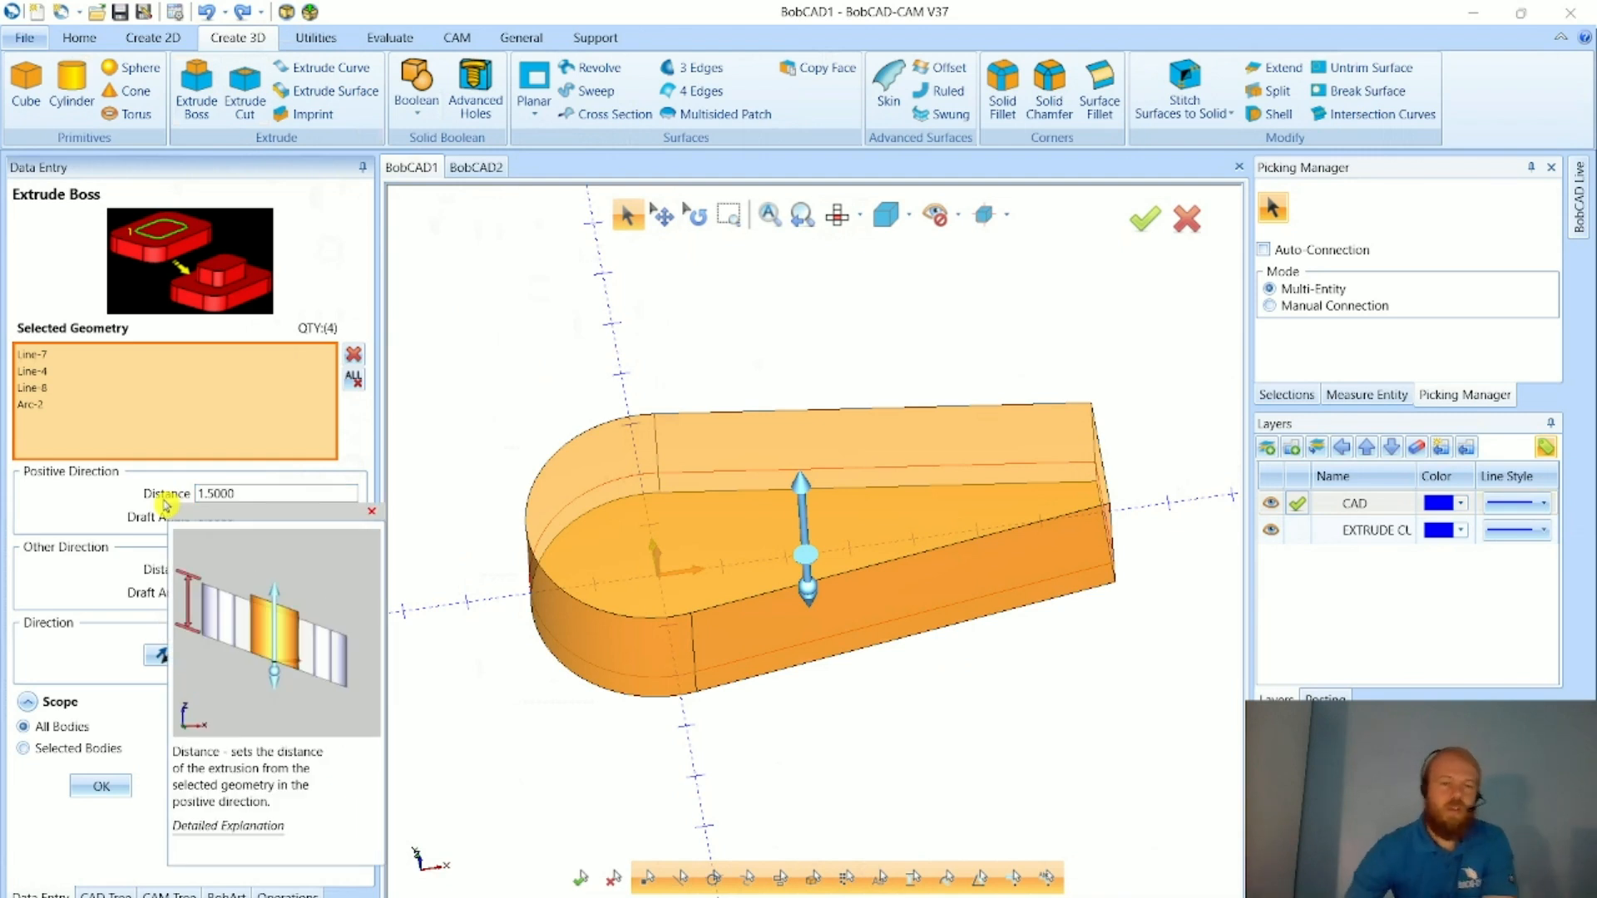
{"action": "left_click", "coordinate": [250, 493]}
{"action": "type", "text": "10"}
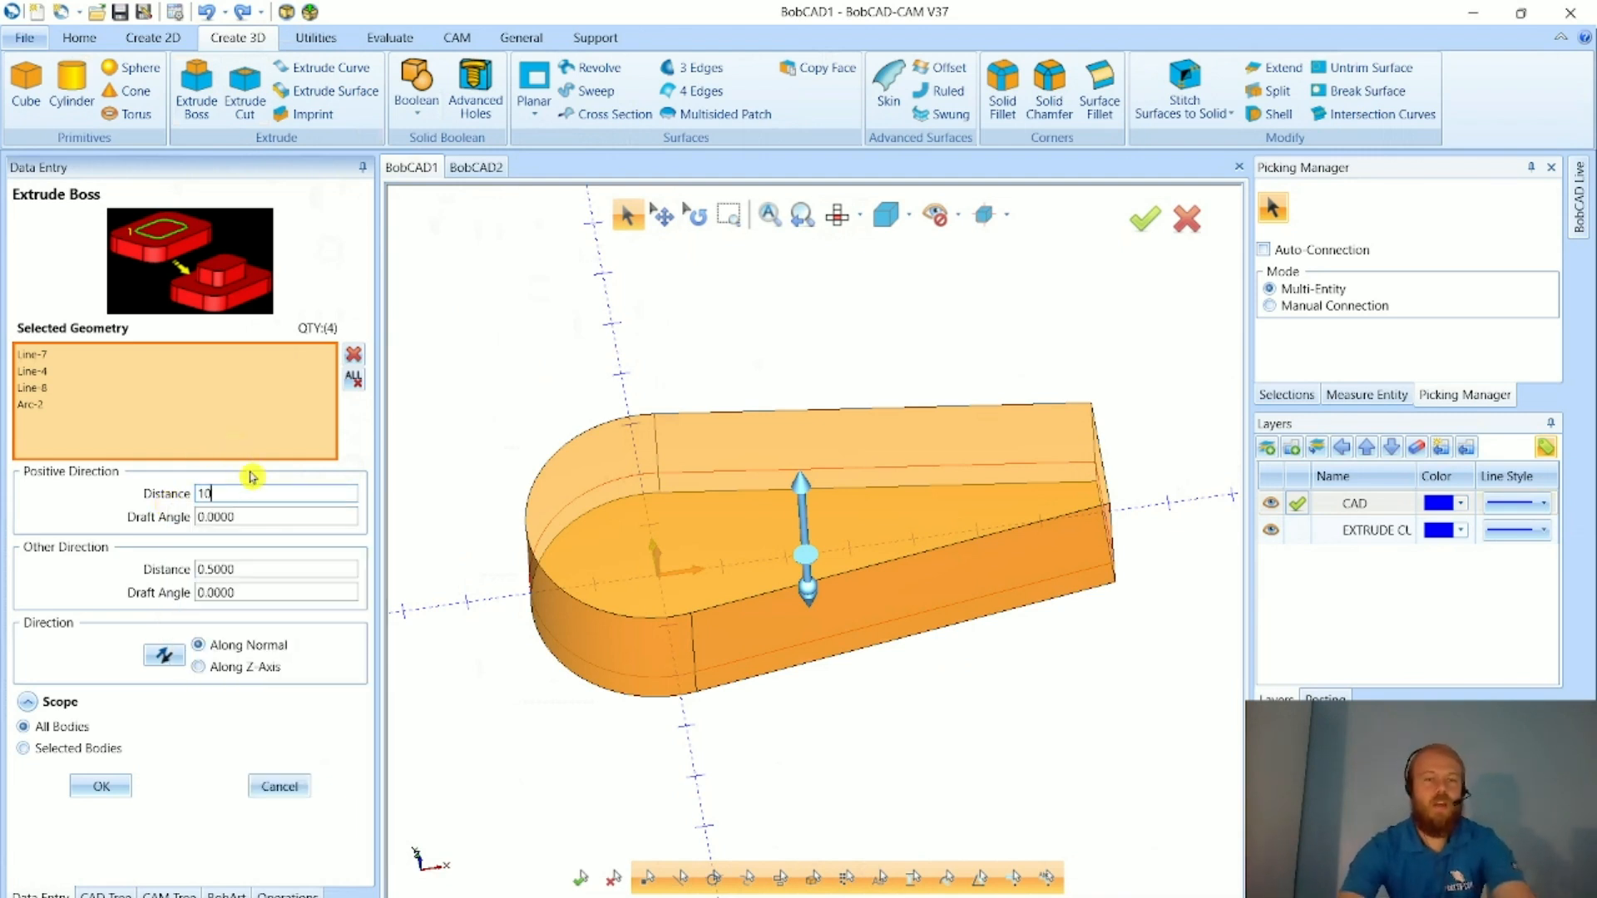
{"action": "key", "text": "Tab"}
{"action": "key", "text": "Tab"}
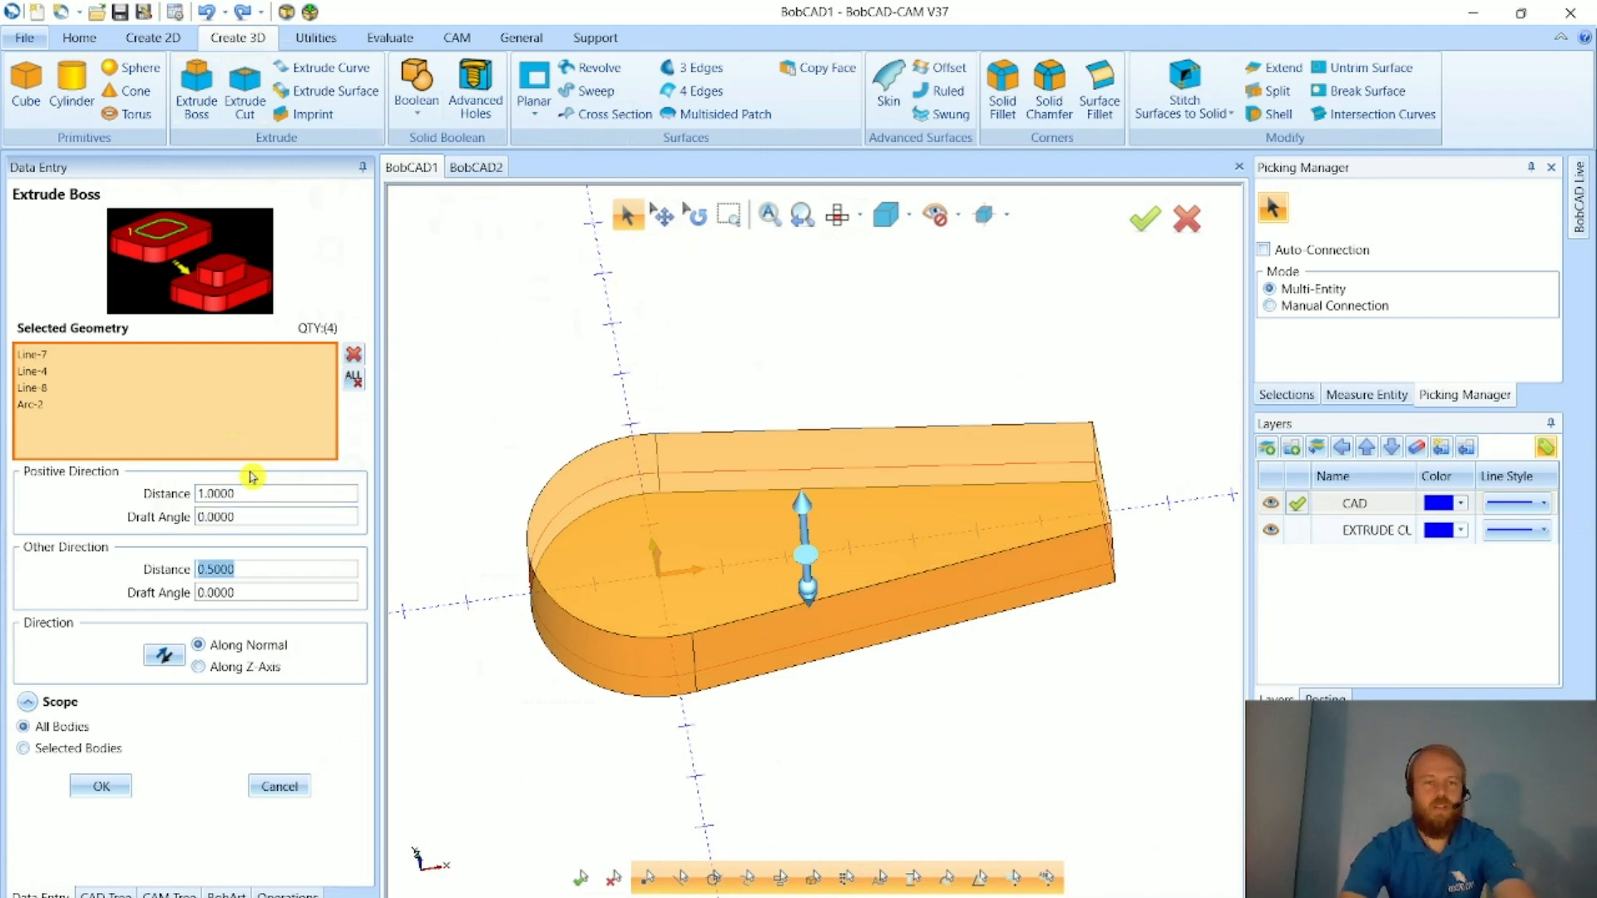
{"action": "type", "text": "0"}
{"action": "key", "text": "Tab"}
{"action": "middle_click_drag", "start_coordinate": [771, 742], "coordinate": [786, 626]}
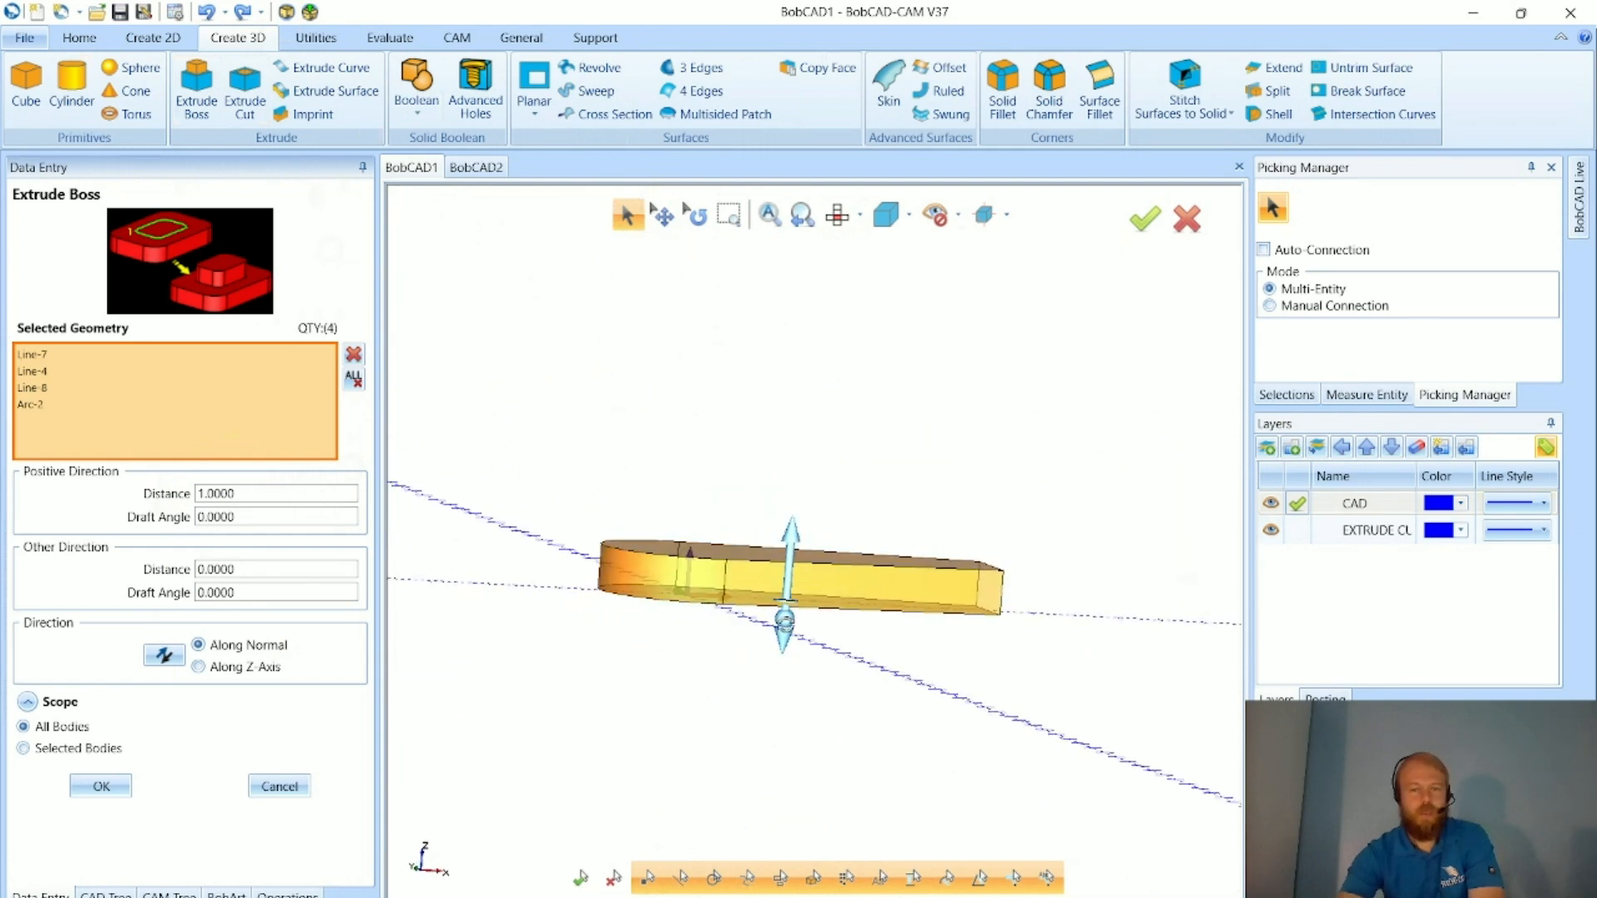
{"action": "scroll", "coordinate": [637, 593], "scroll_direction": "up", "scroll_amount": 3}
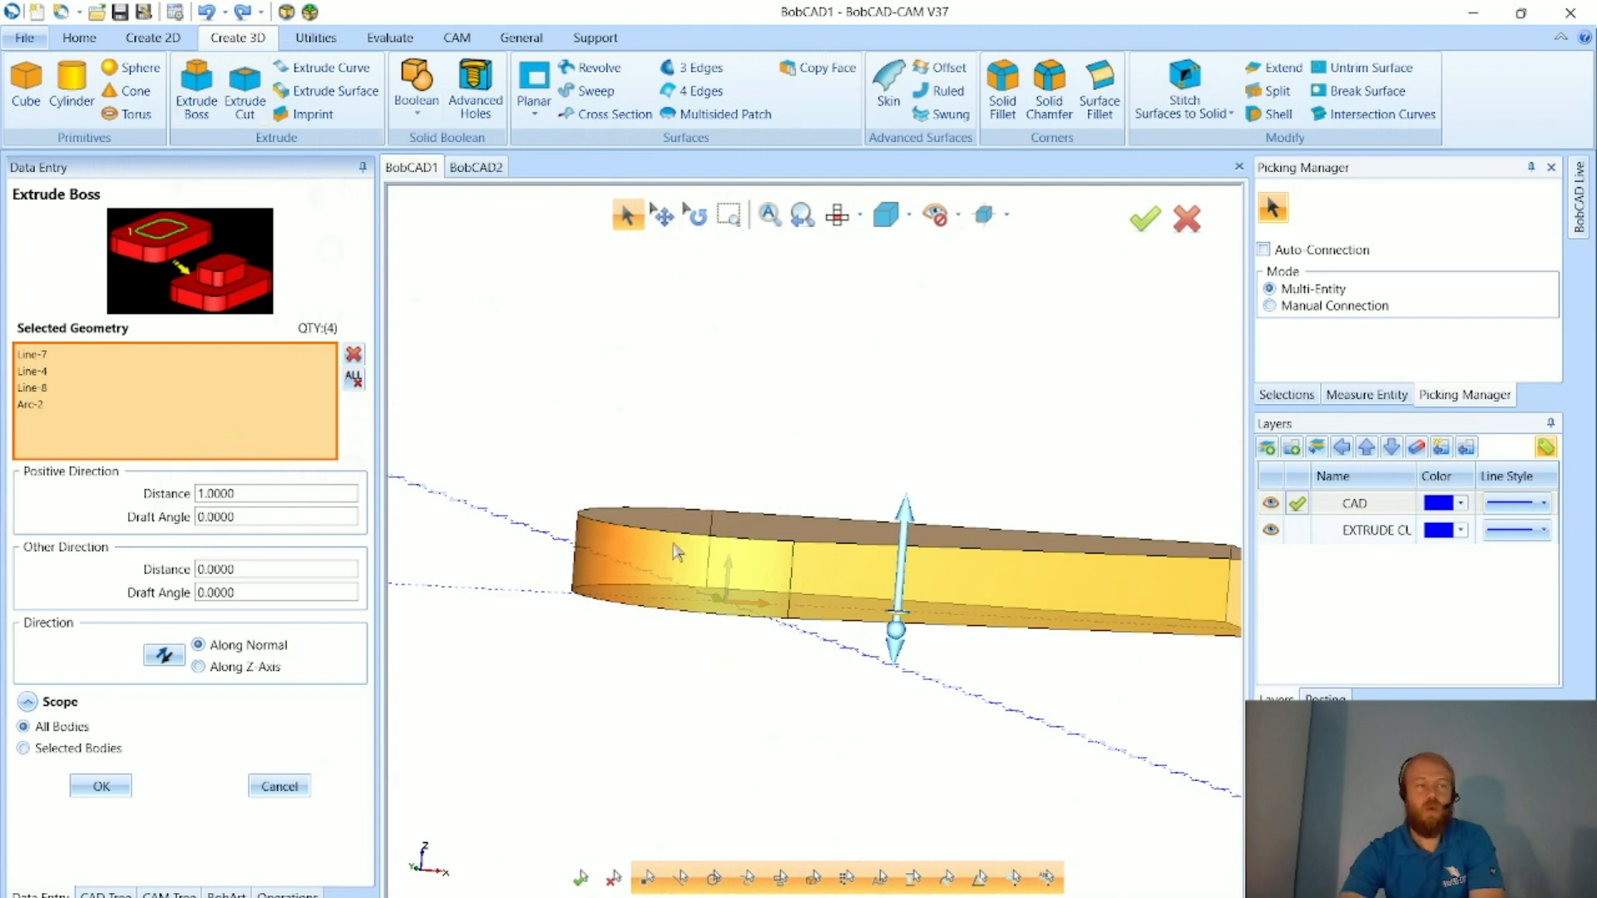
{"action": "left_click", "coordinate": [101, 786]}
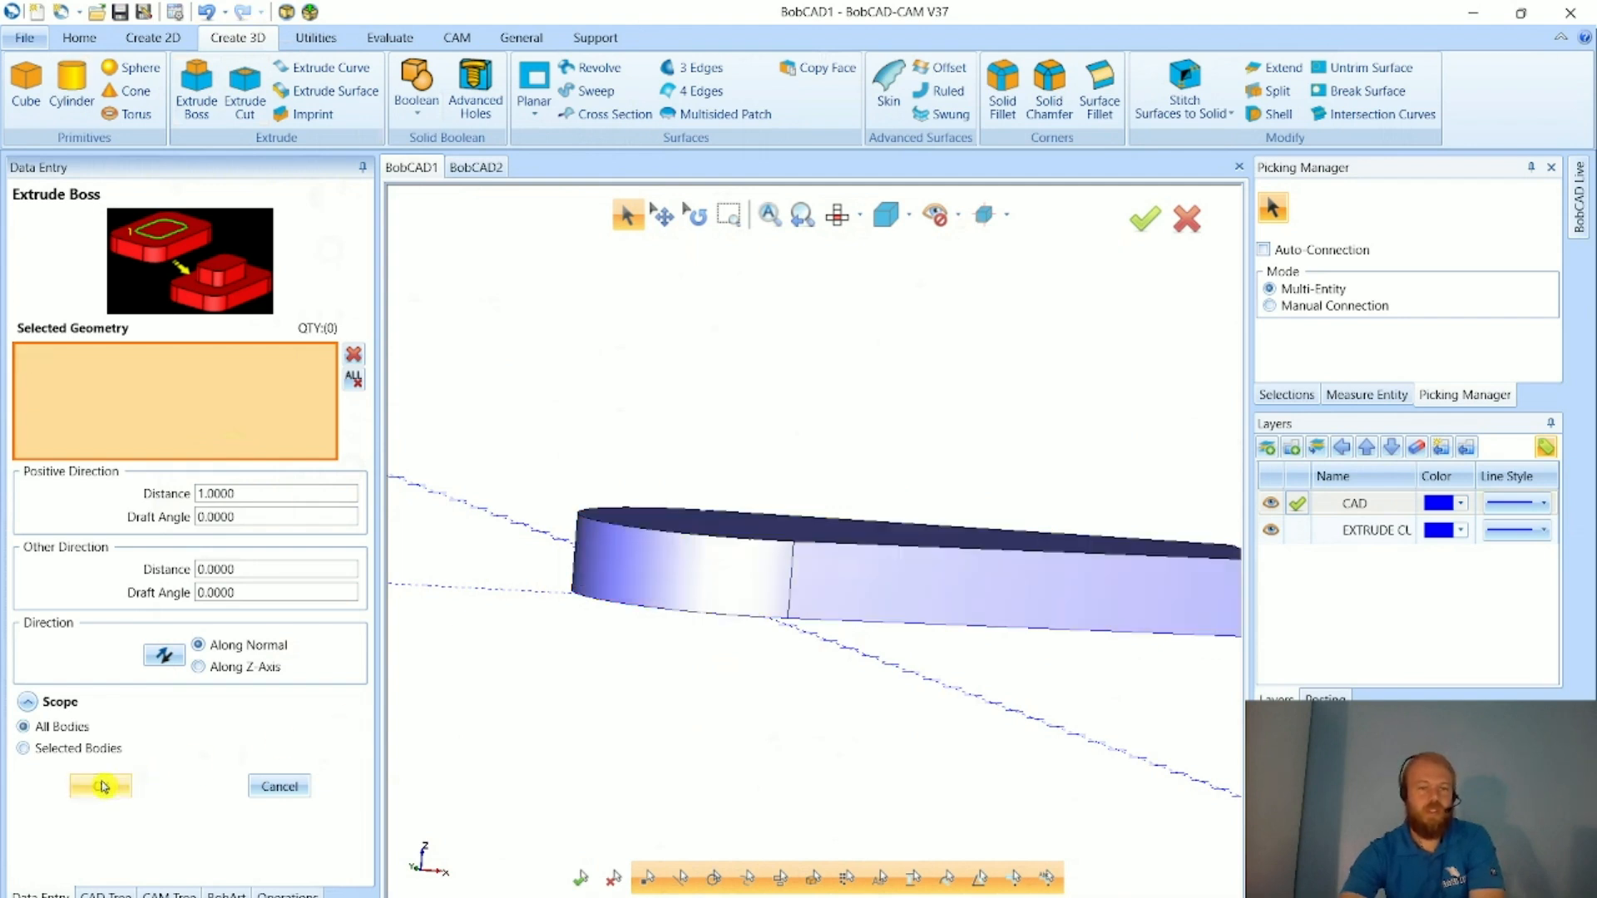
{"action": "left_click", "coordinate": [279, 784]}
- Preview a 2 × 2 × 2 Cube primitive with its center moved to X 5.875, Y 5.8125, and cancel it
{"action": "middle_click_drag", "start_coordinate": [754, 649], "coordinate": [795, 621]}
{"action": "scroll", "coordinate": [657, 706], "scroll_direction": "down", "scroll_amount": 3}
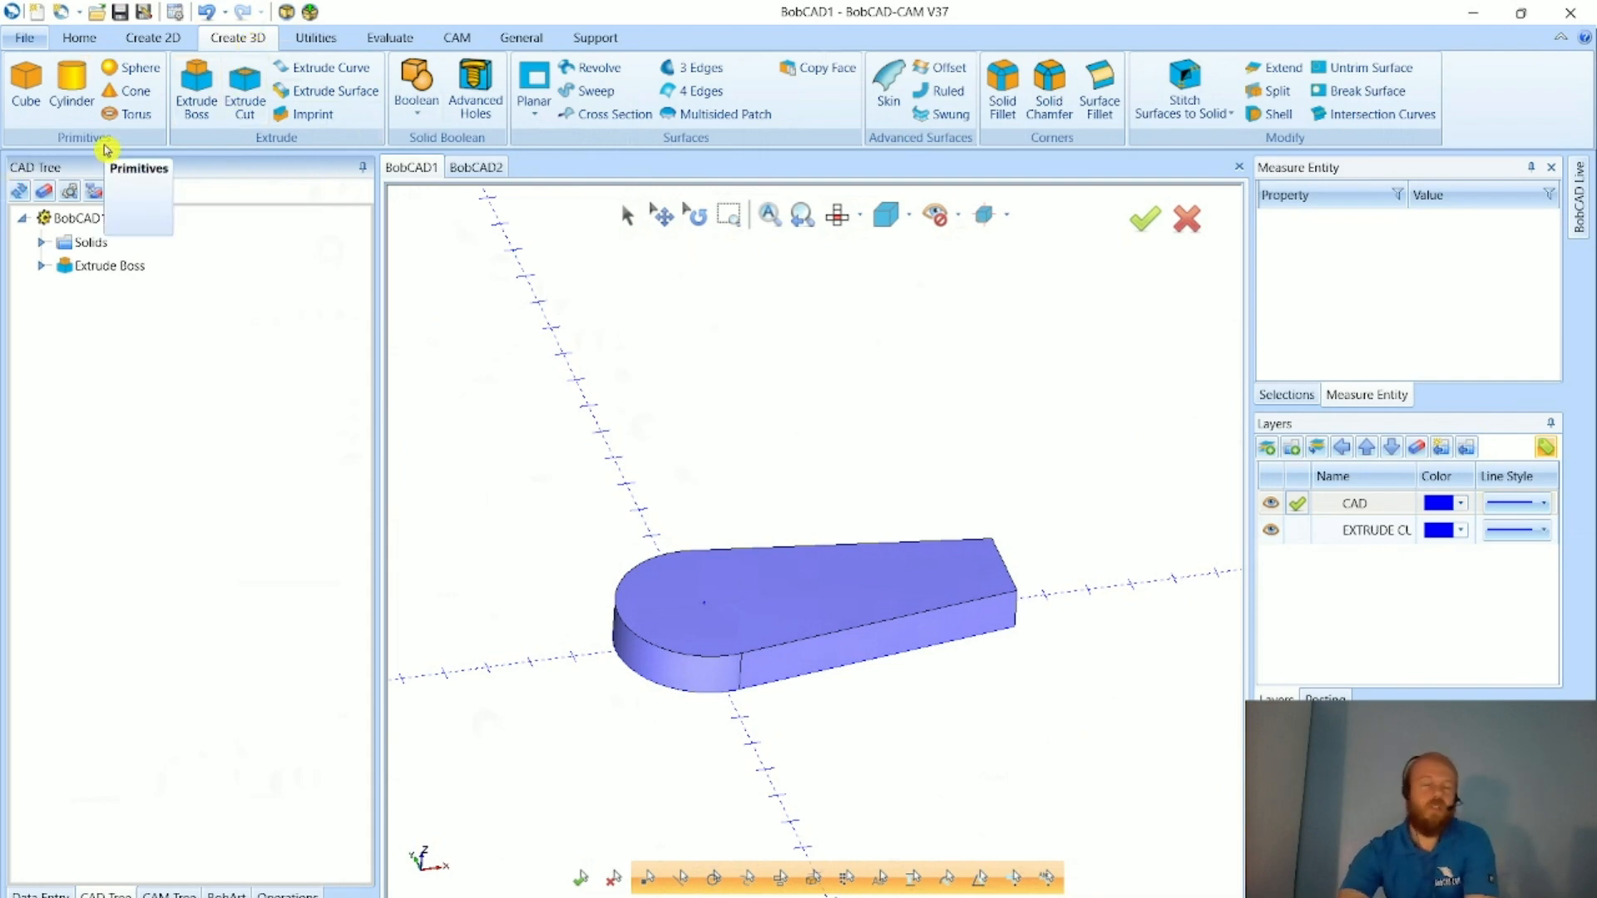
{"action": "left_click", "coordinate": [20, 86]}
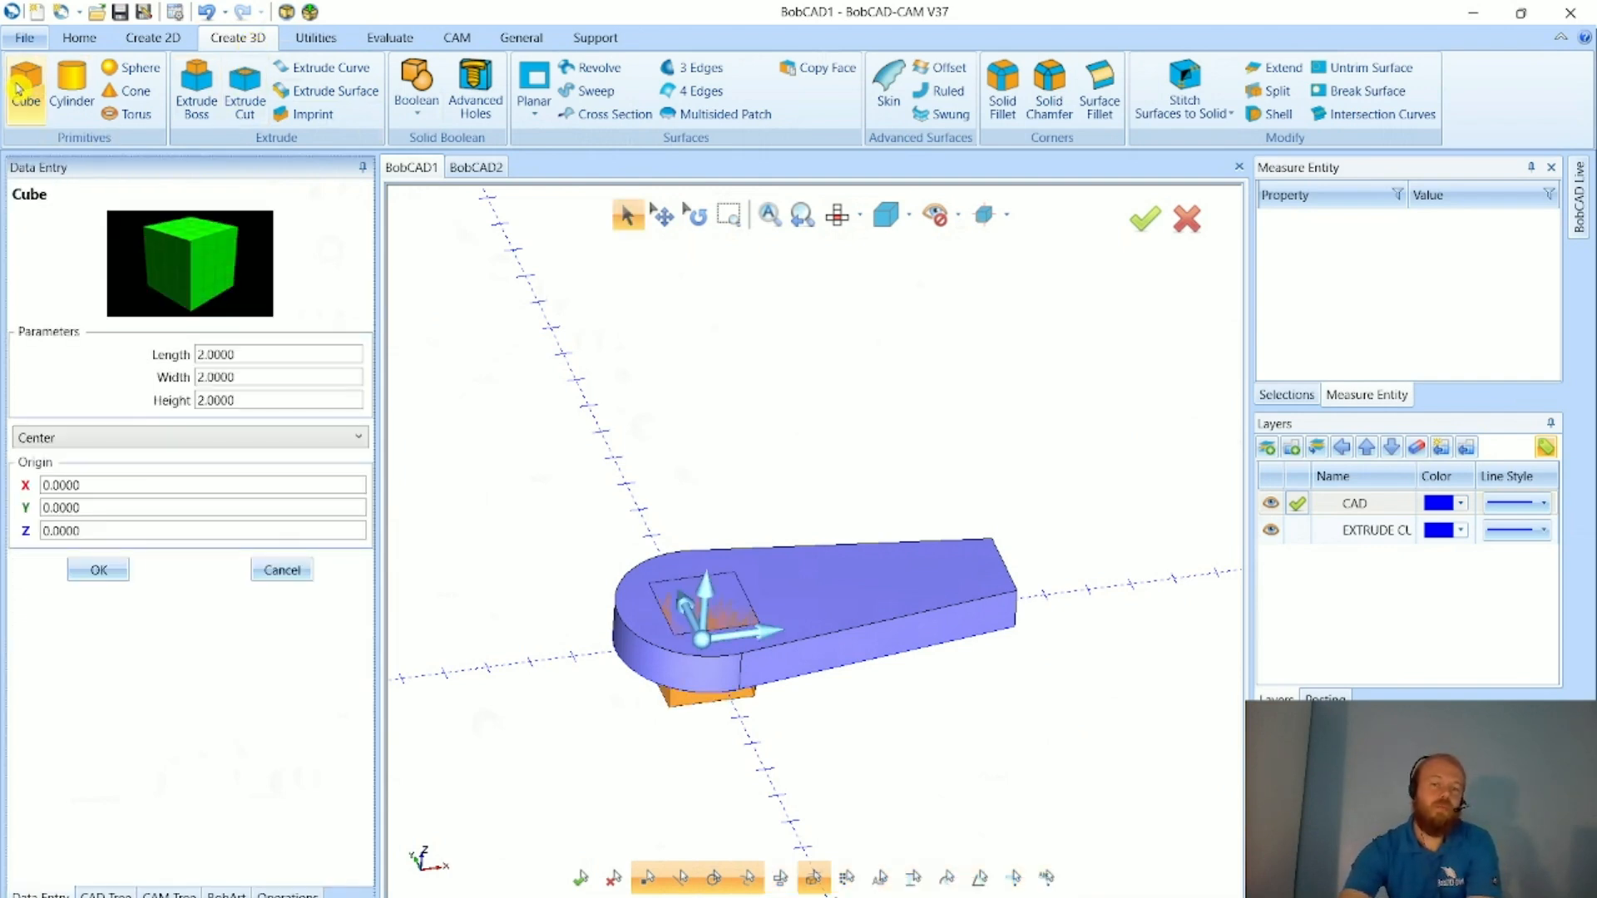
{"action": "left_click_drag", "start_coordinate": [703, 639], "coordinate": [881, 456]}
{"action": "scroll", "coordinate": [898, 497], "scroll_direction": "up", "scroll_amount": 2}
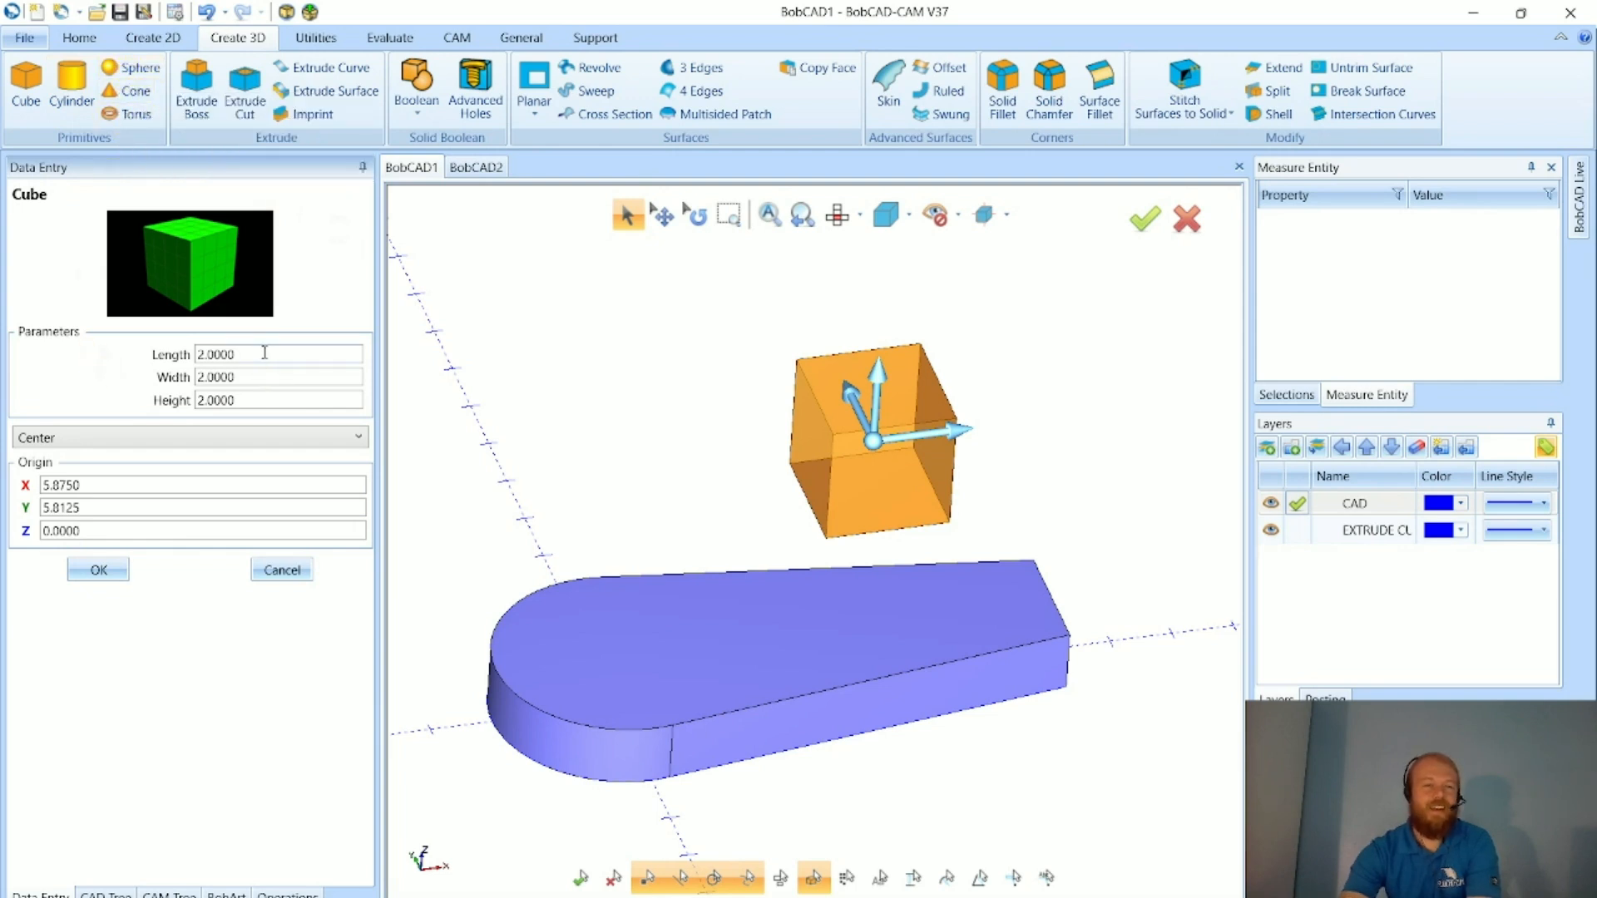
{"action": "left_click_drag", "start_coordinate": [239, 354], "coordinate": [158, 363]}
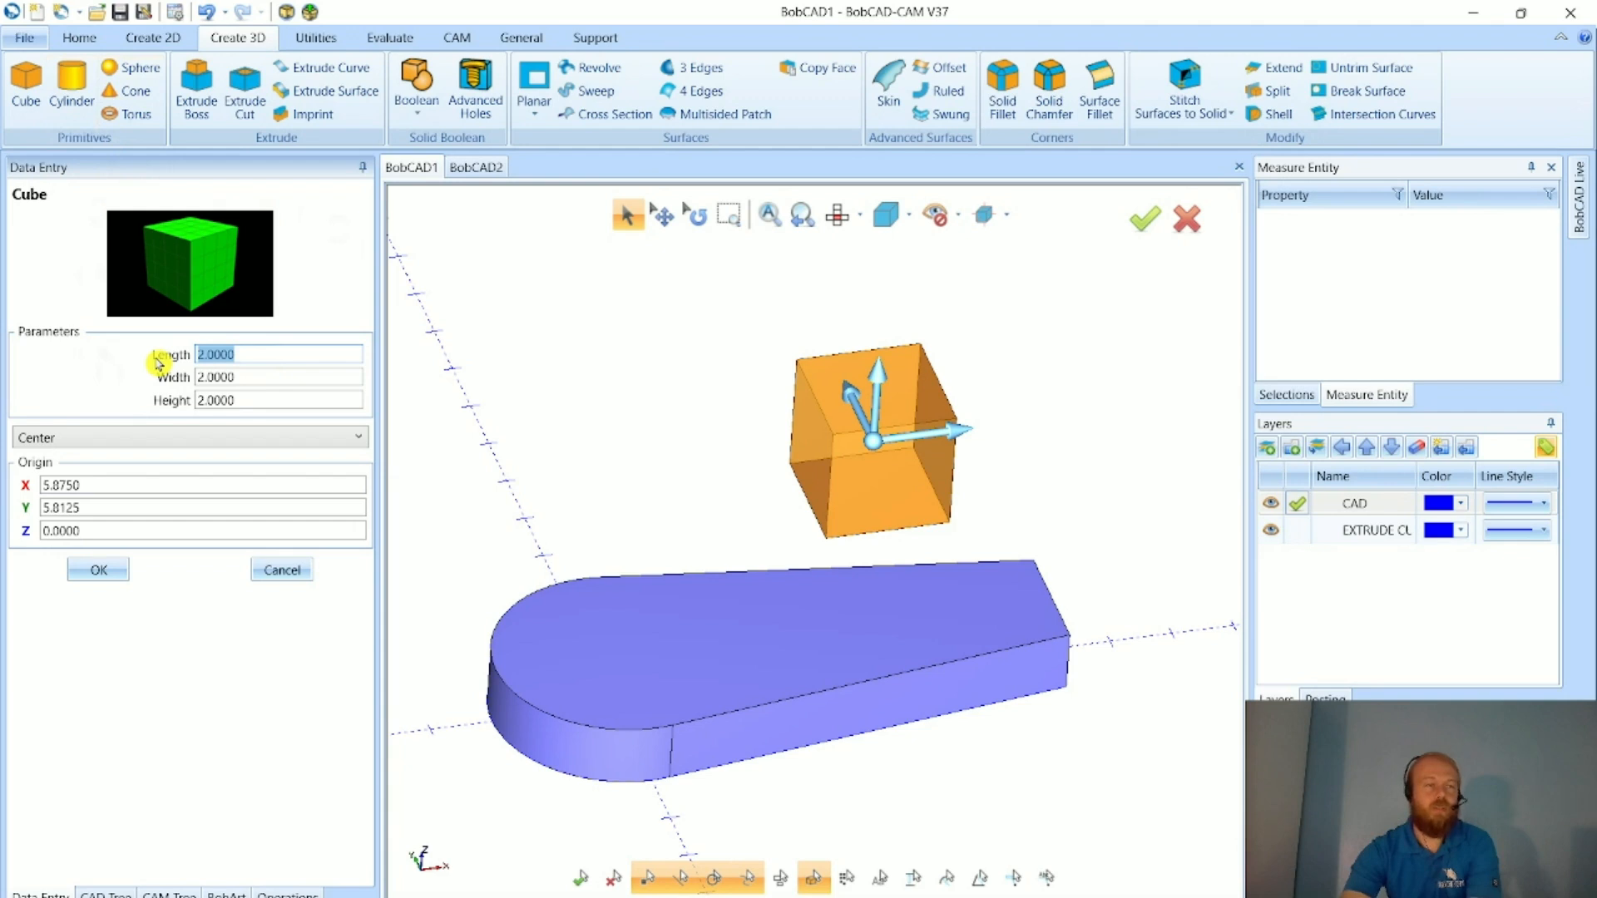
{"action": "left_click", "coordinate": [276, 574]}
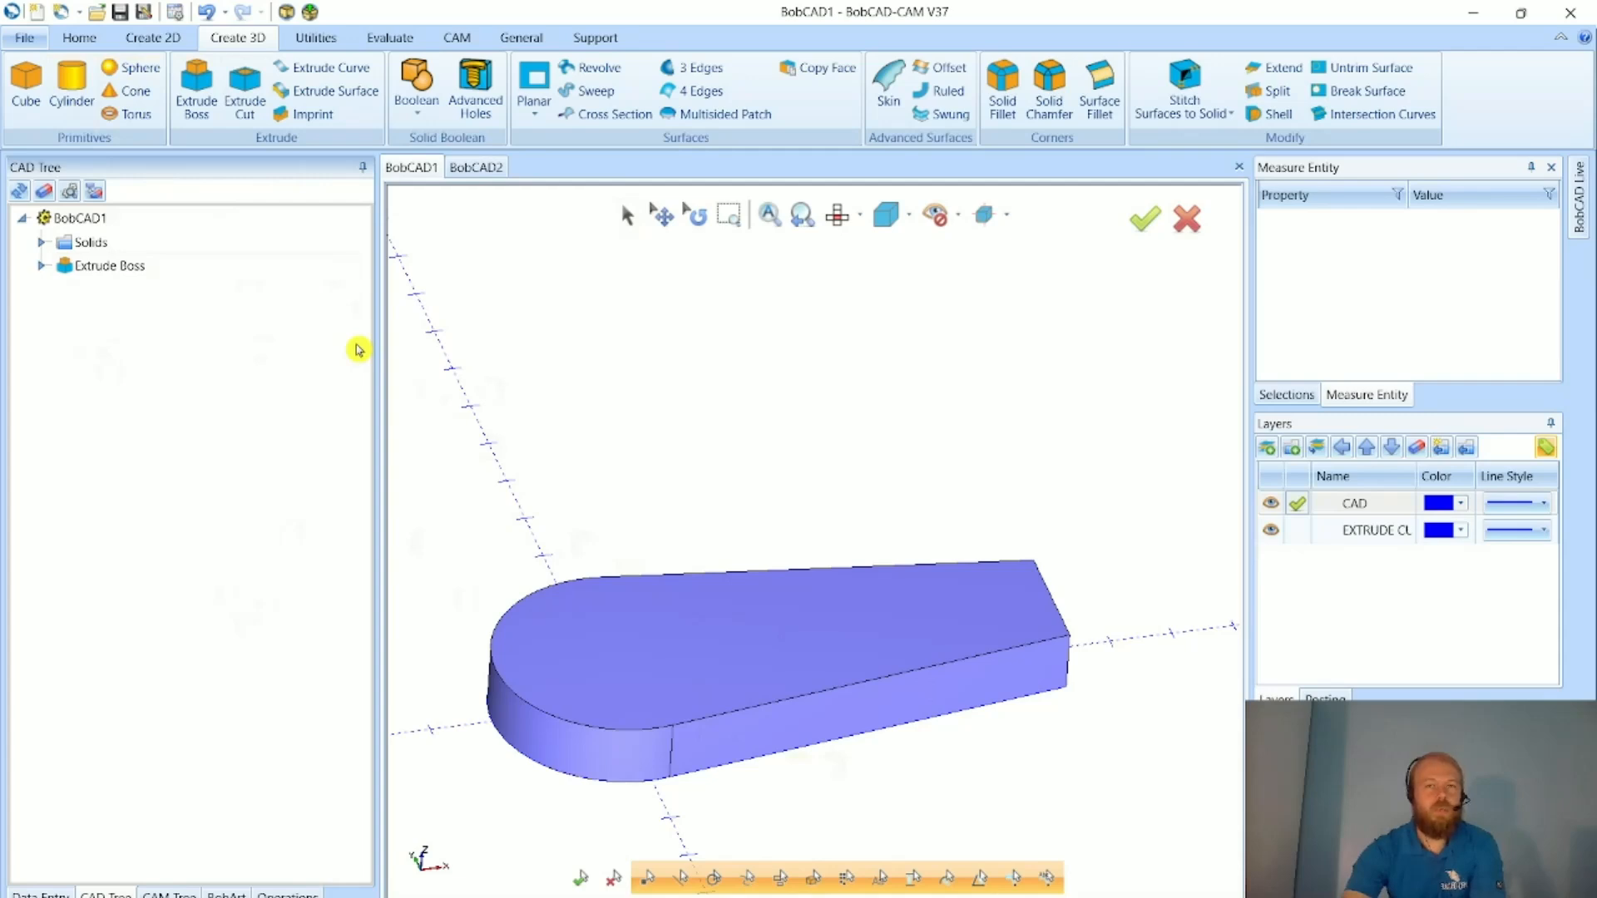
- Place a 2 × 2 rectangle by its center just beyond the solid's narrow end, partly overlapping the solid
{"action": "middle_click_drag", "start_coordinate": [656, 427], "coordinate": [910, 633]}
{"action": "middle_click_drag", "start_coordinate": [684, 730], "coordinate": [571, 716]}
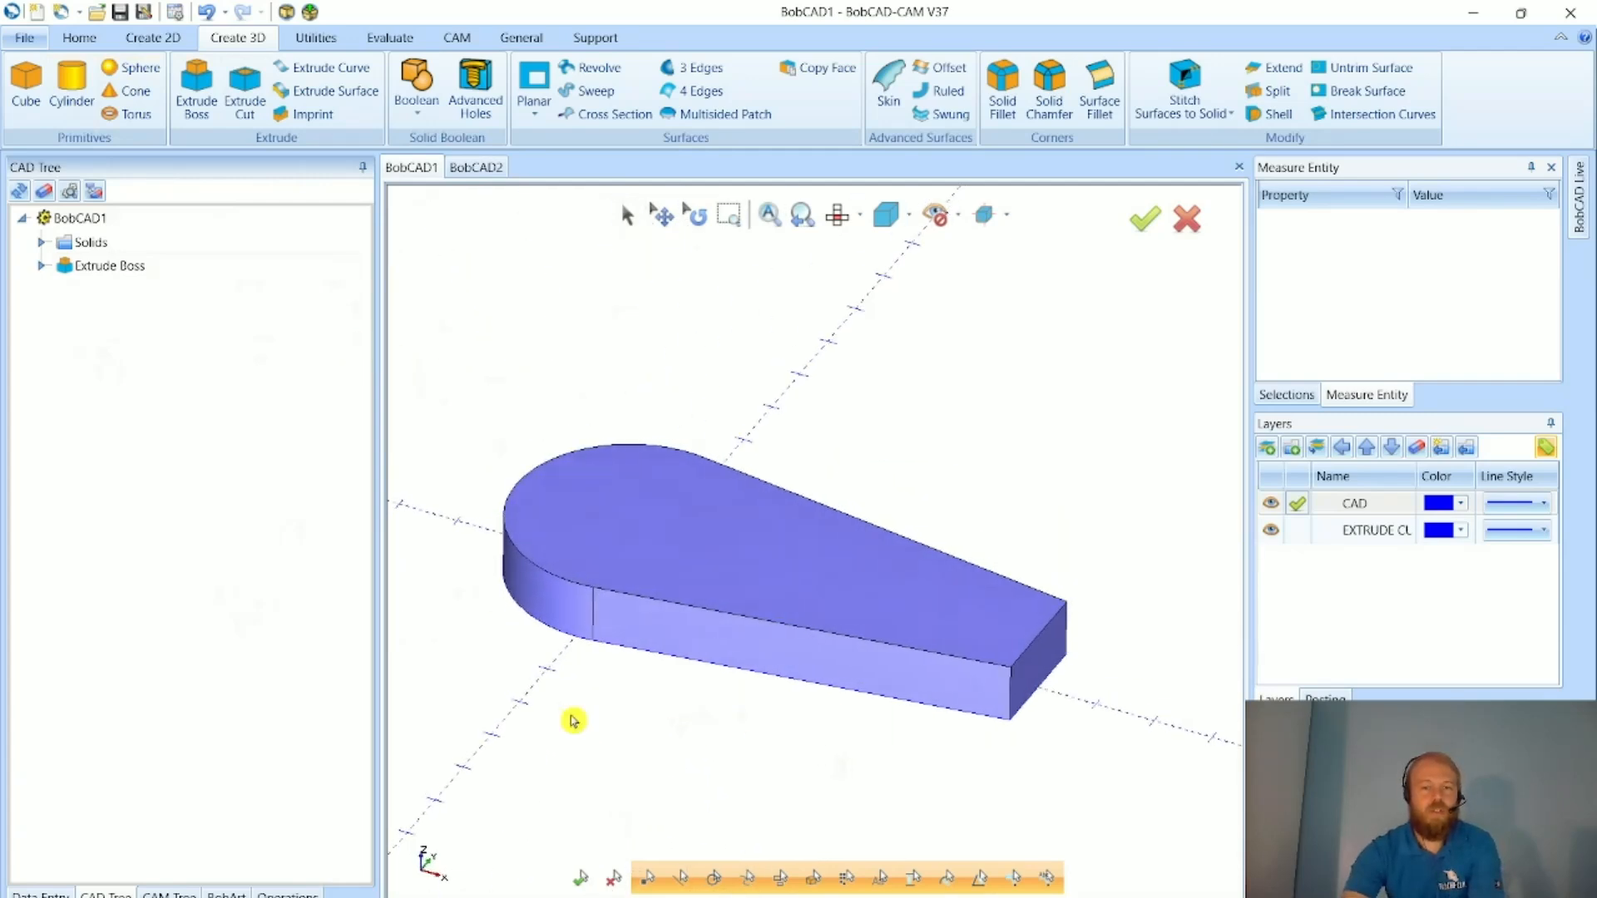
{"action": "left_click", "coordinate": [163, 39]}
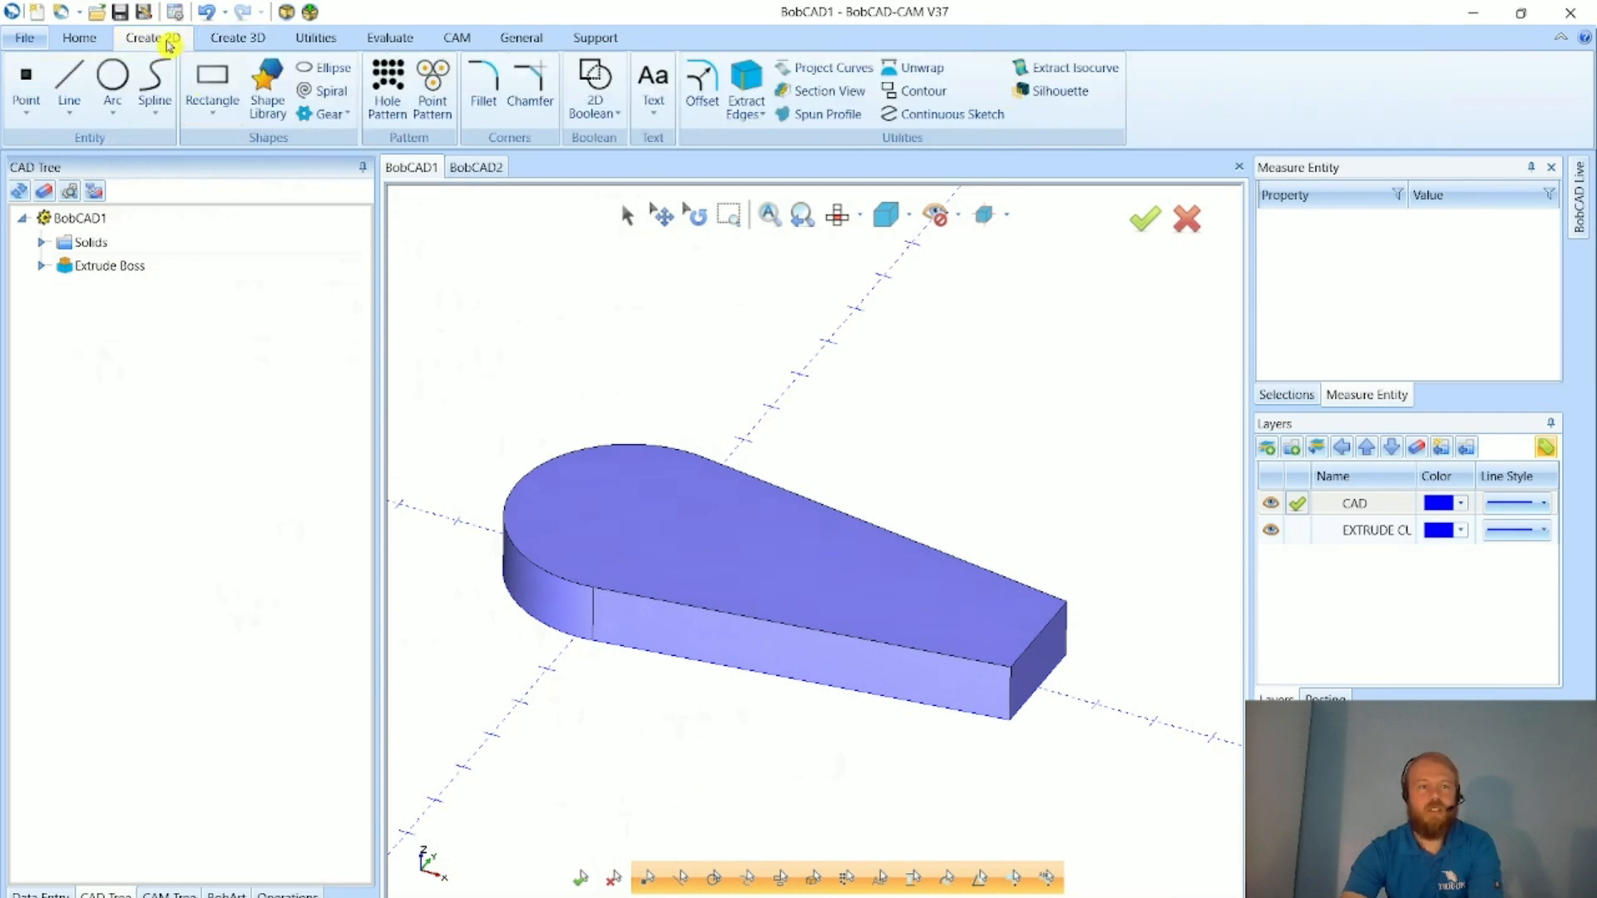
{"action": "left_click", "coordinate": [212, 80]}
{"action": "scroll", "coordinate": [1107, 644], "scroll_direction": "up", "scroll_amount": 3}
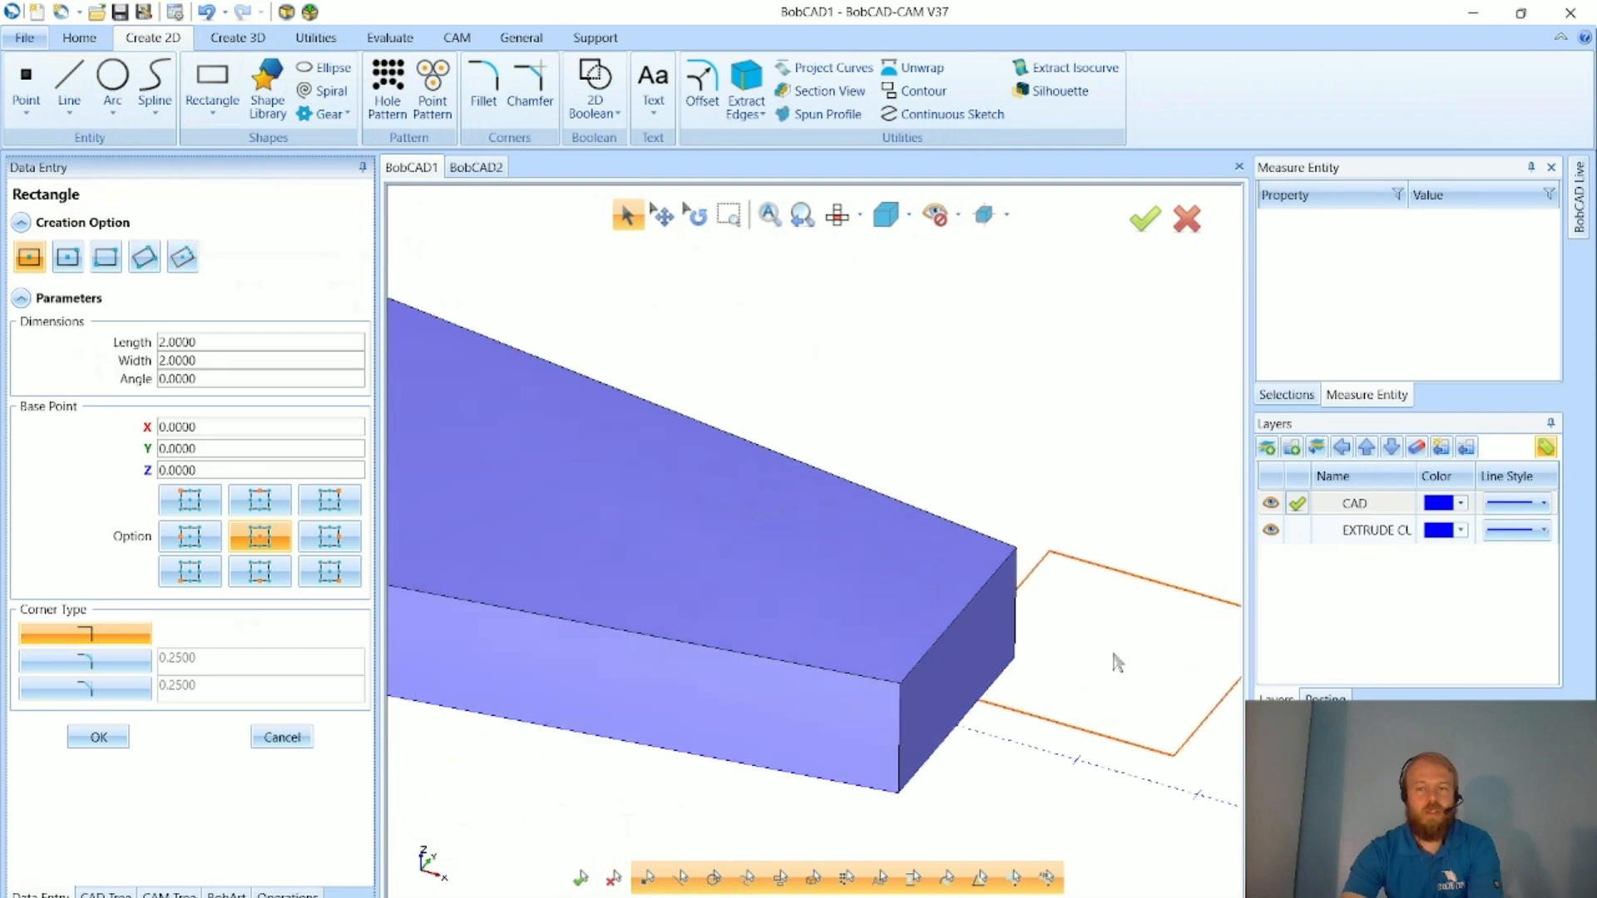
{"action": "left_click", "coordinate": [1061, 663]}
{"action": "scroll", "coordinate": [998, 657], "scroll_direction": "down", "scroll_amount": 3}
{"action": "left_click", "coordinate": [282, 737]}
- Choose the four lines of the rectangle at the narrow end as the geometry for an Extrude Boss
{"action": "middle_click_drag", "start_coordinate": [873, 724], "coordinate": [799, 662]}
{"action": "middle_click_drag", "start_coordinate": [879, 557], "coordinate": [871, 548]}
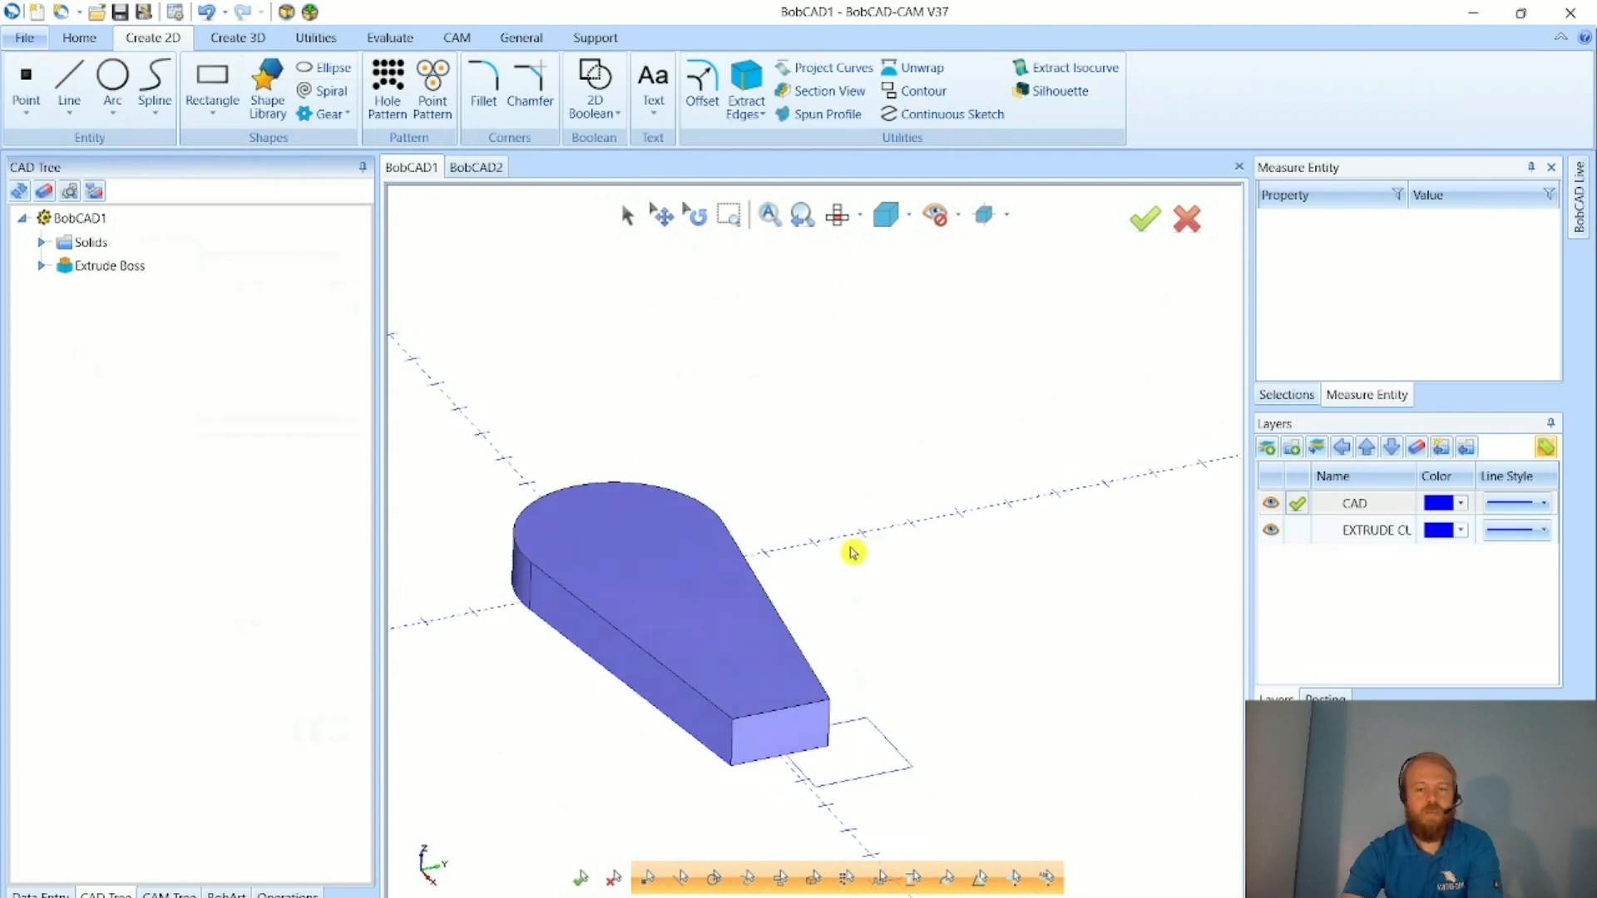
{"action": "scroll", "coordinate": [819, 549], "scroll_direction": "down", "scroll_amount": 2}
{"action": "scroll", "coordinate": [849, 721], "scroll_direction": "up", "scroll_amount": 5}
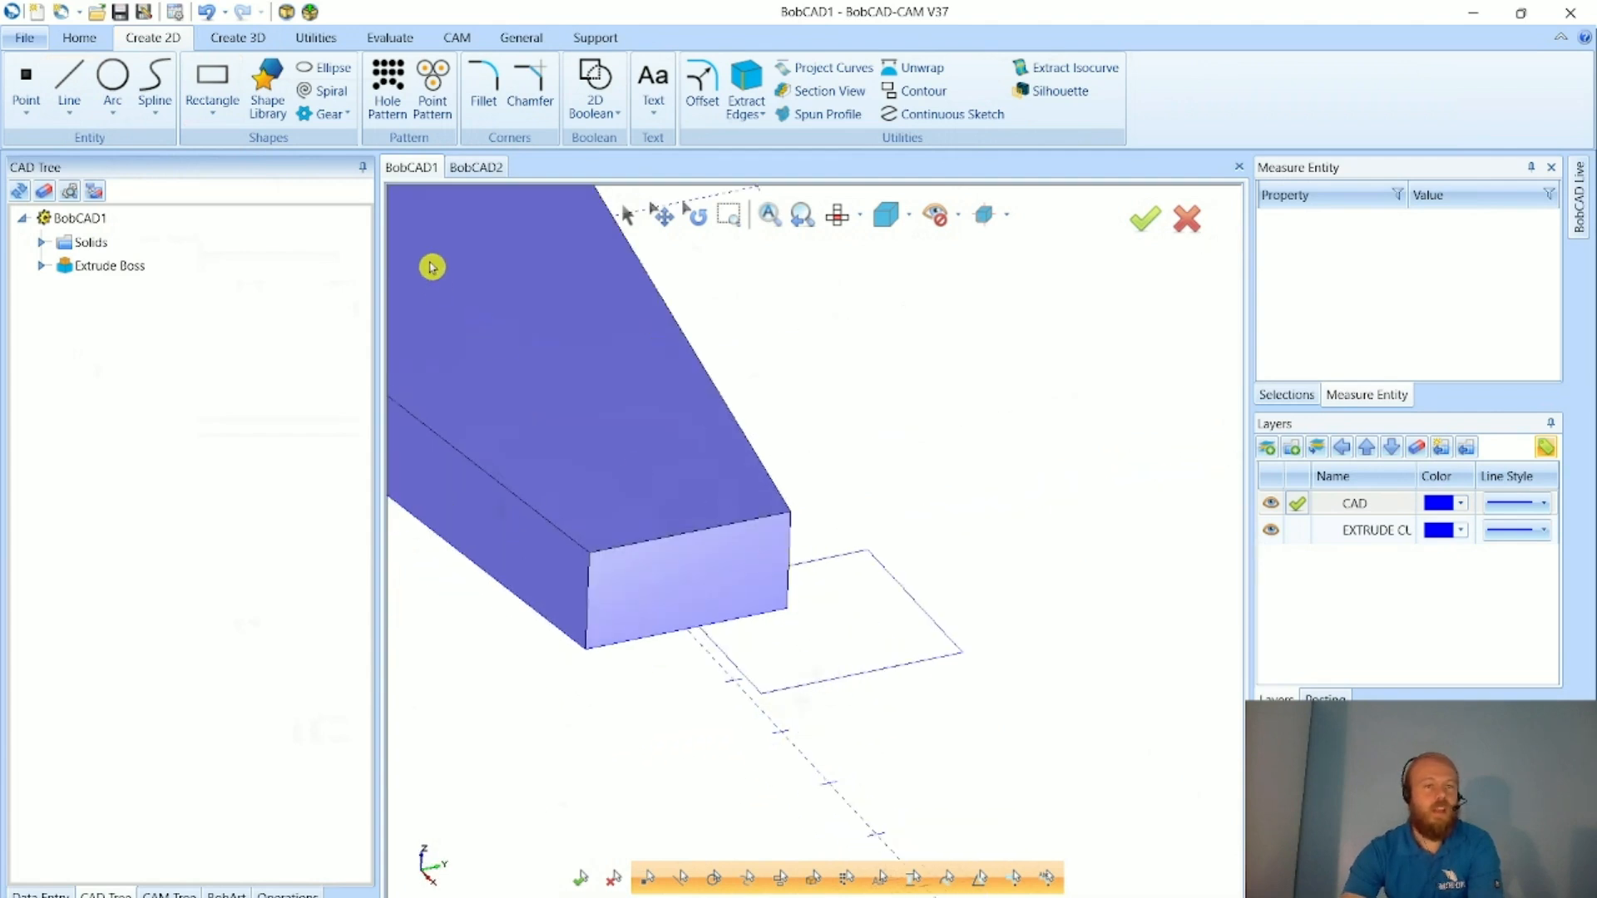
{"action": "left_click", "coordinate": [237, 42]}
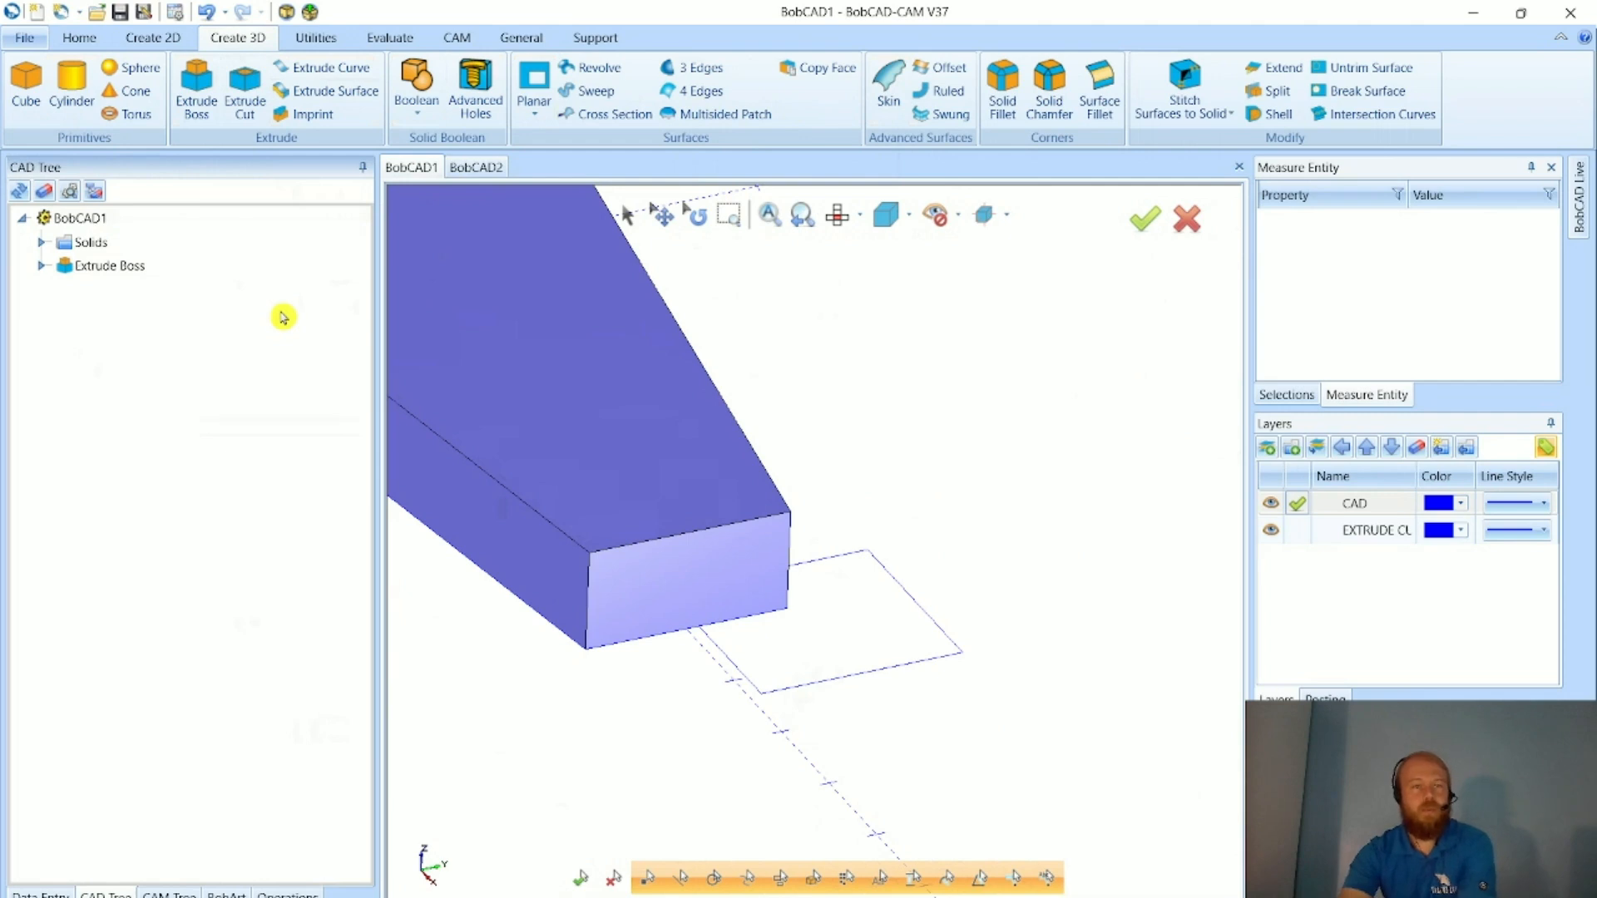
{"action": "left_click", "coordinate": [193, 105]}
{"action": "left_click", "coordinate": [862, 672]}
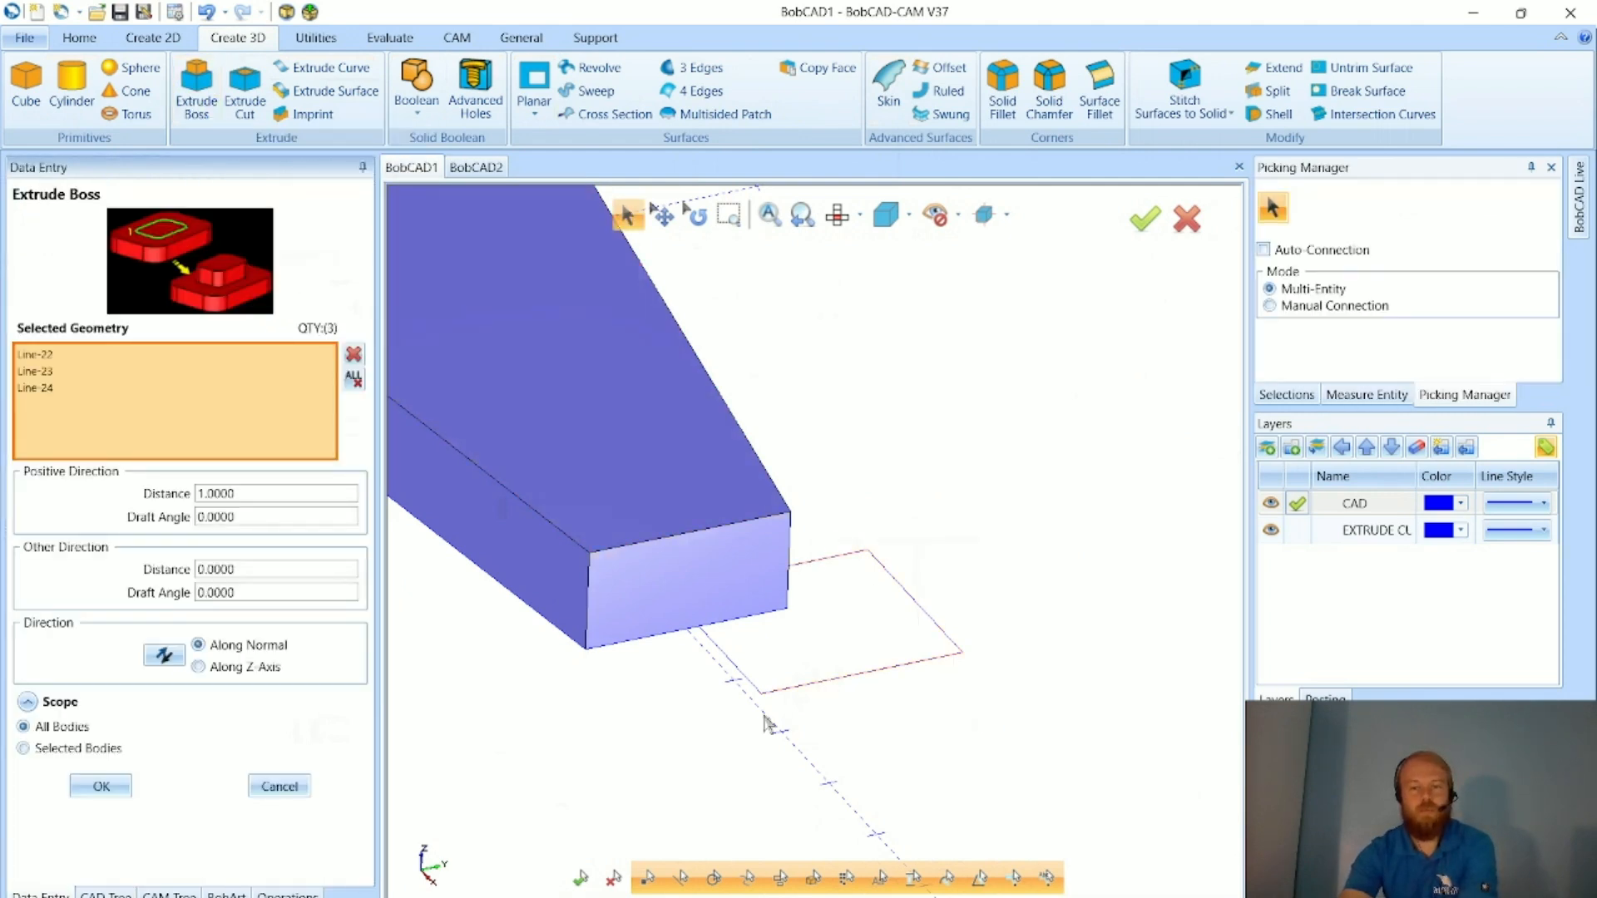
{"action": "left_click", "coordinate": [726, 678]}
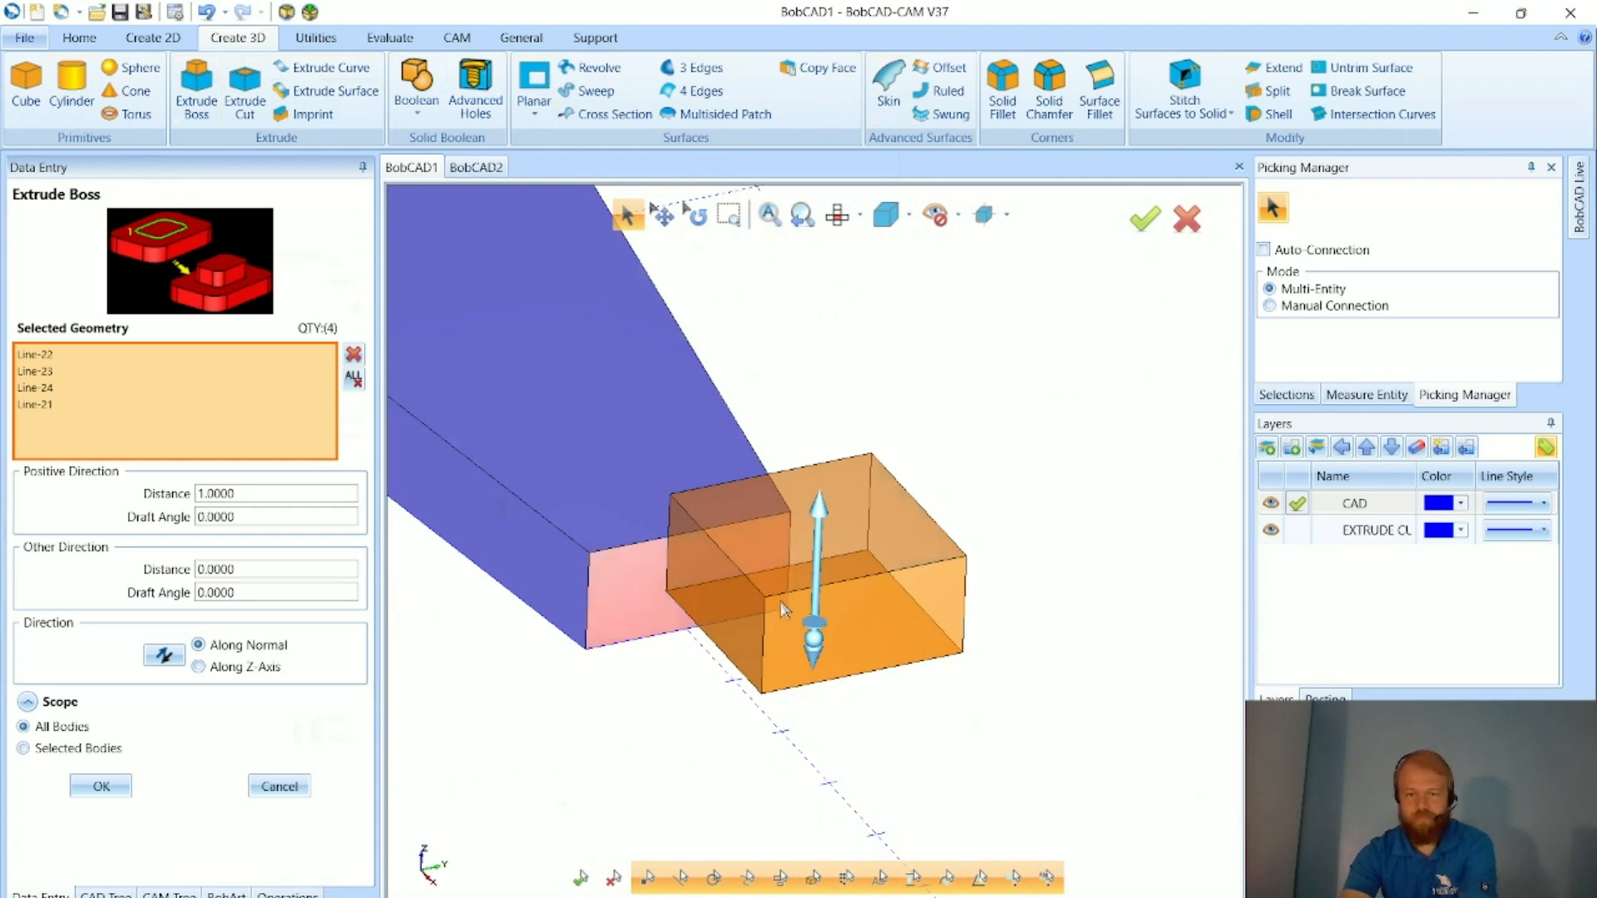
- Create the rectangle's Extrude Boss with a positive distance of 1.5 and all bodies in scope
{"action": "left_click_drag", "start_coordinate": [287, 496], "coordinate": [152, 504]}
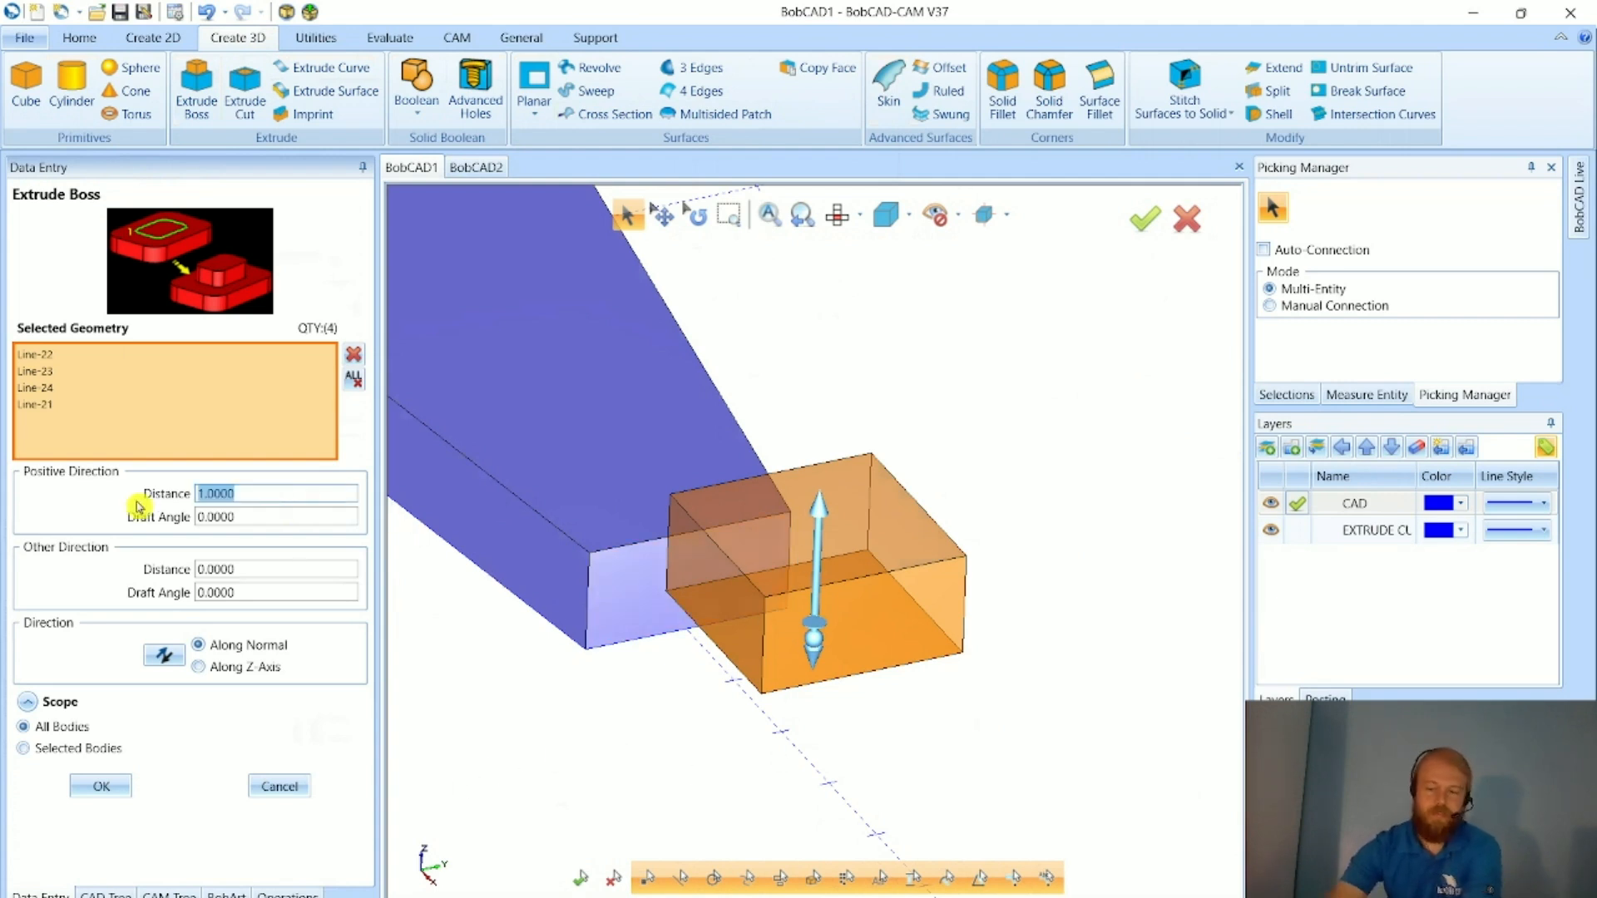
{"action": "type", "text": "1.5"}
{"action": "key", "text": "Tab"}
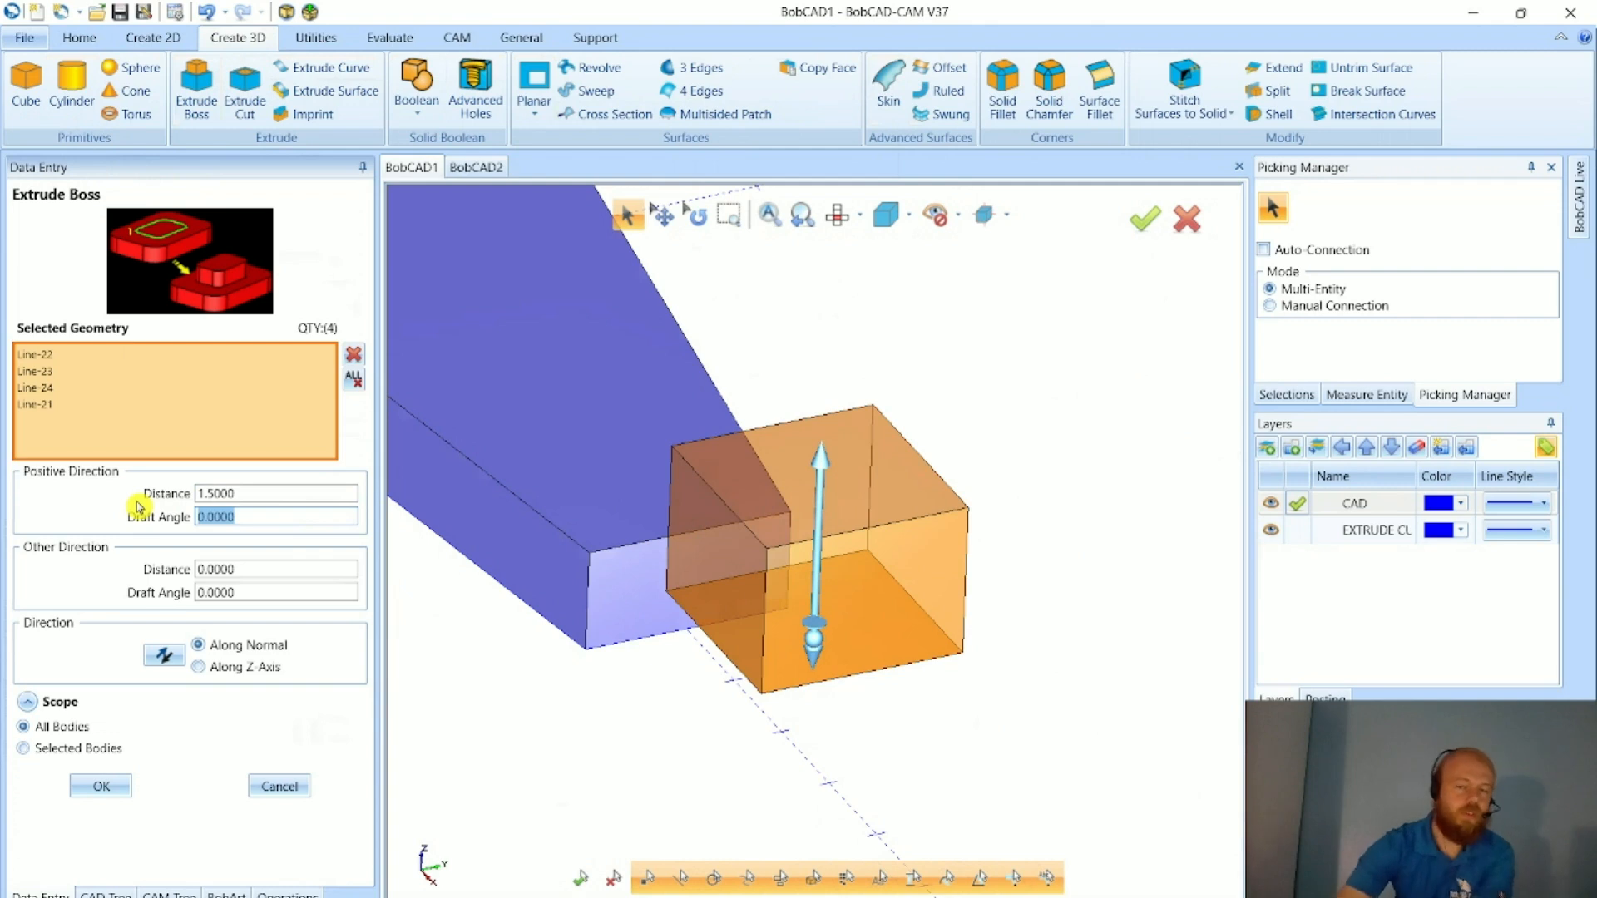
{"action": "middle_click_drag", "start_coordinate": [600, 653], "coordinate": [811, 711]}
{"action": "middle_click_drag", "start_coordinate": [687, 713], "coordinate": [822, 705]}
{"action": "scroll", "coordinate": [825, 634], "scroll_direction": "down", "scroll_amount": 3}
{"action": "middle_click_drag", "start_coordinate": [826, 627], "coordinate": [876, 630]}
{"action": "scroll", "coordinate": [921, 467], "scroll_direction": "up", "scroll_amount": 2}
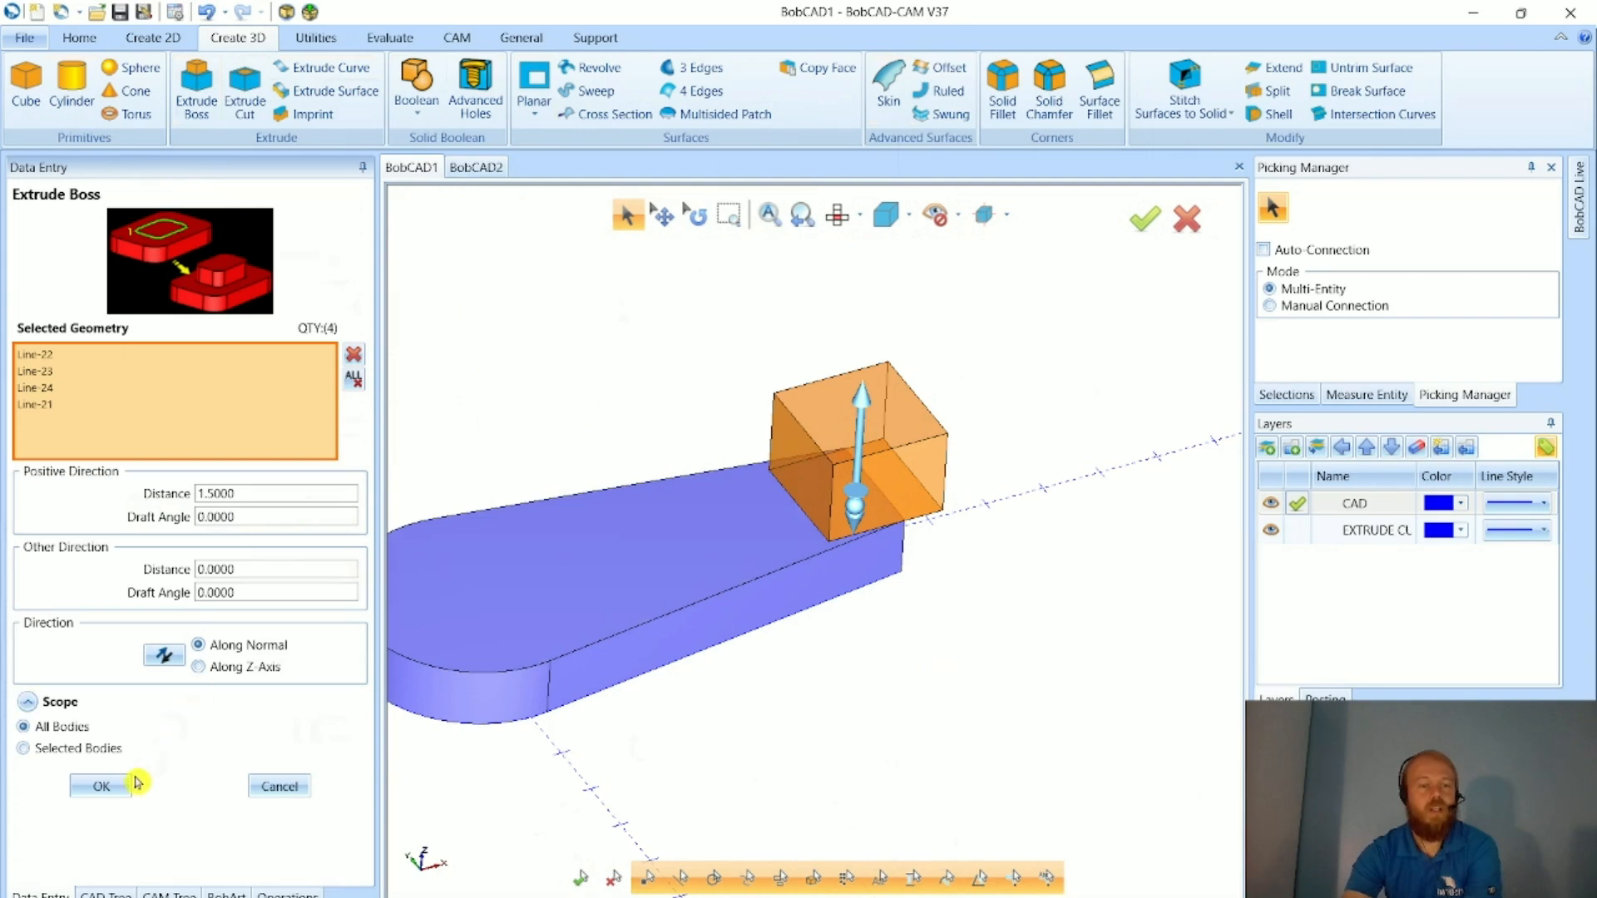
{"action": "left_click", "coordinate": [101, 786]}
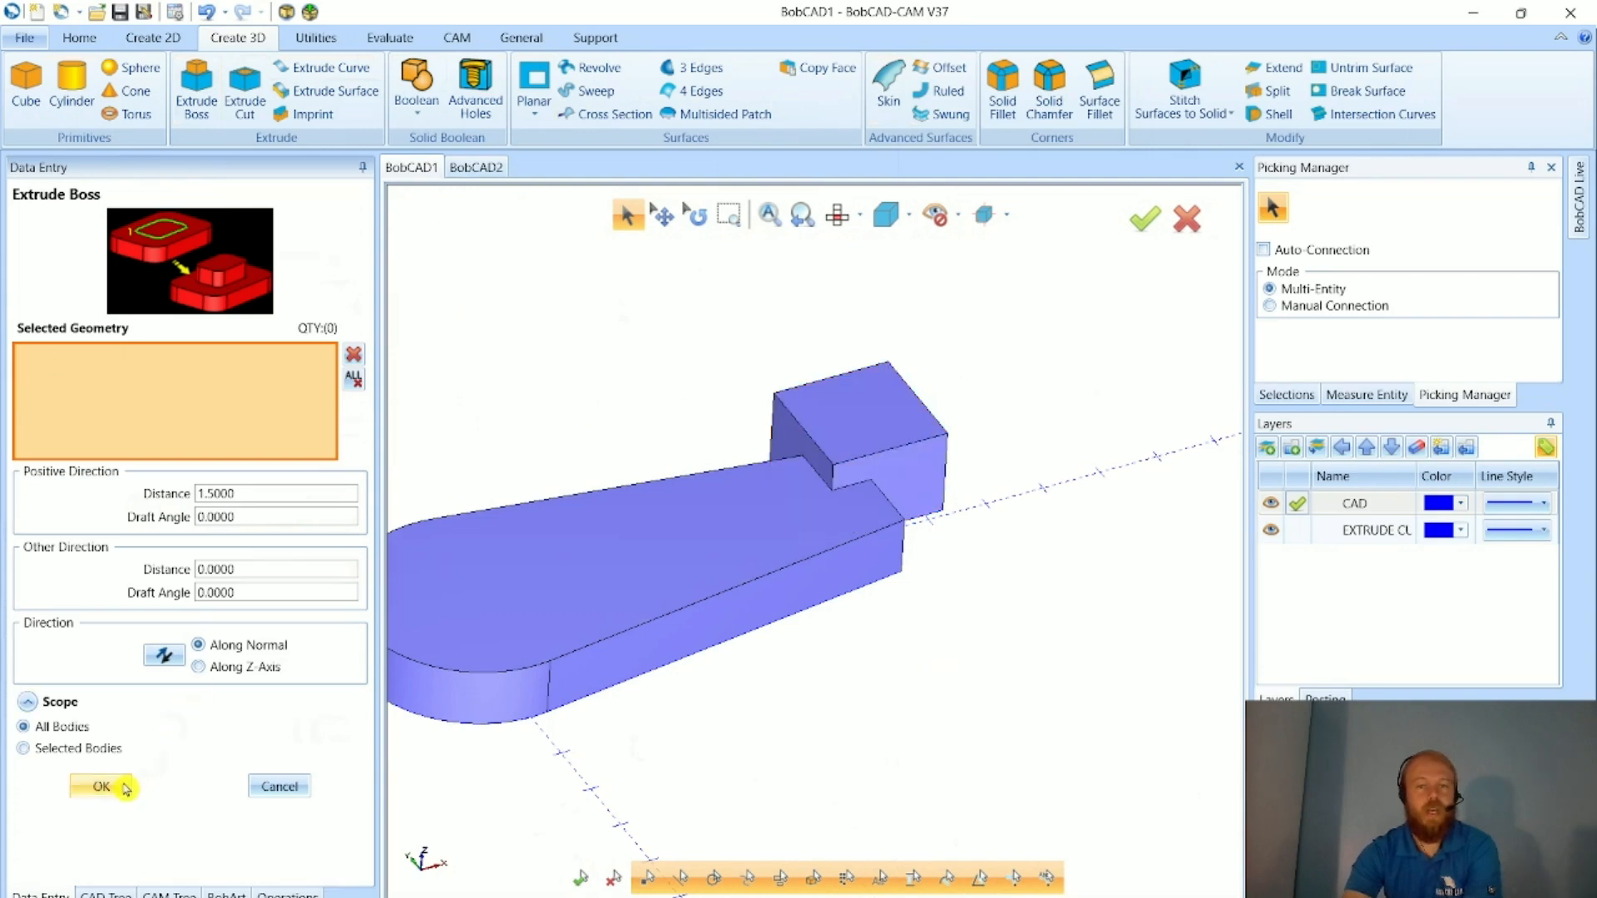
{"action": "left_click", "coordinate": [279, 786]}
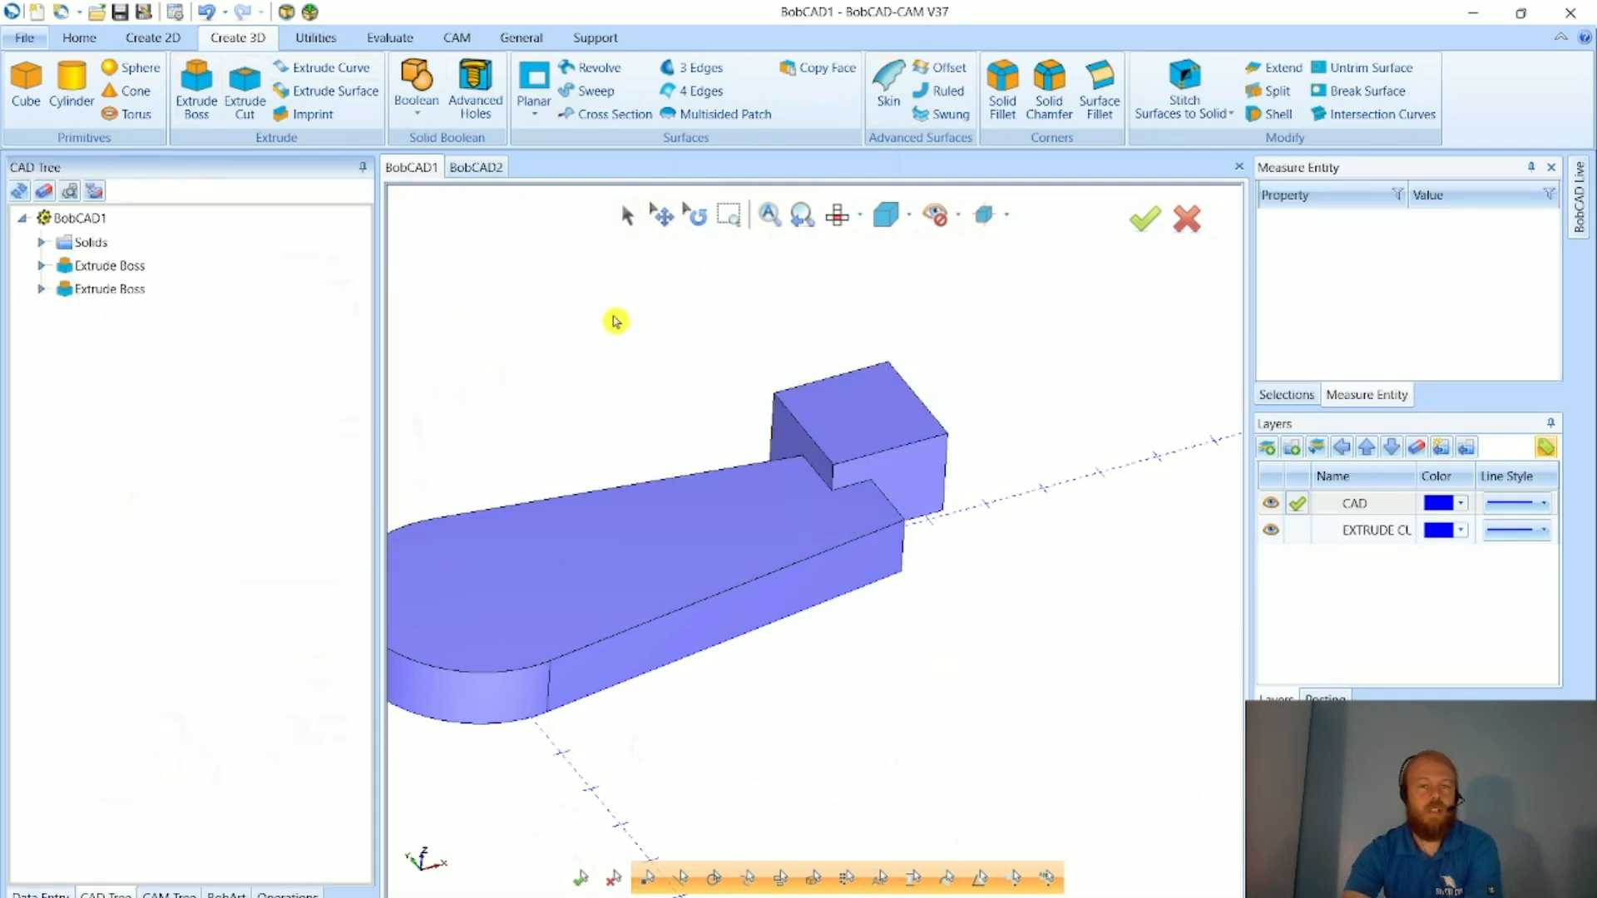
- Undo the rectangle's Extrude Boss, leaving the rectangle's lines in place at the solid's narrow end
{"action": "left_click", "coordinate": [628, 215]}
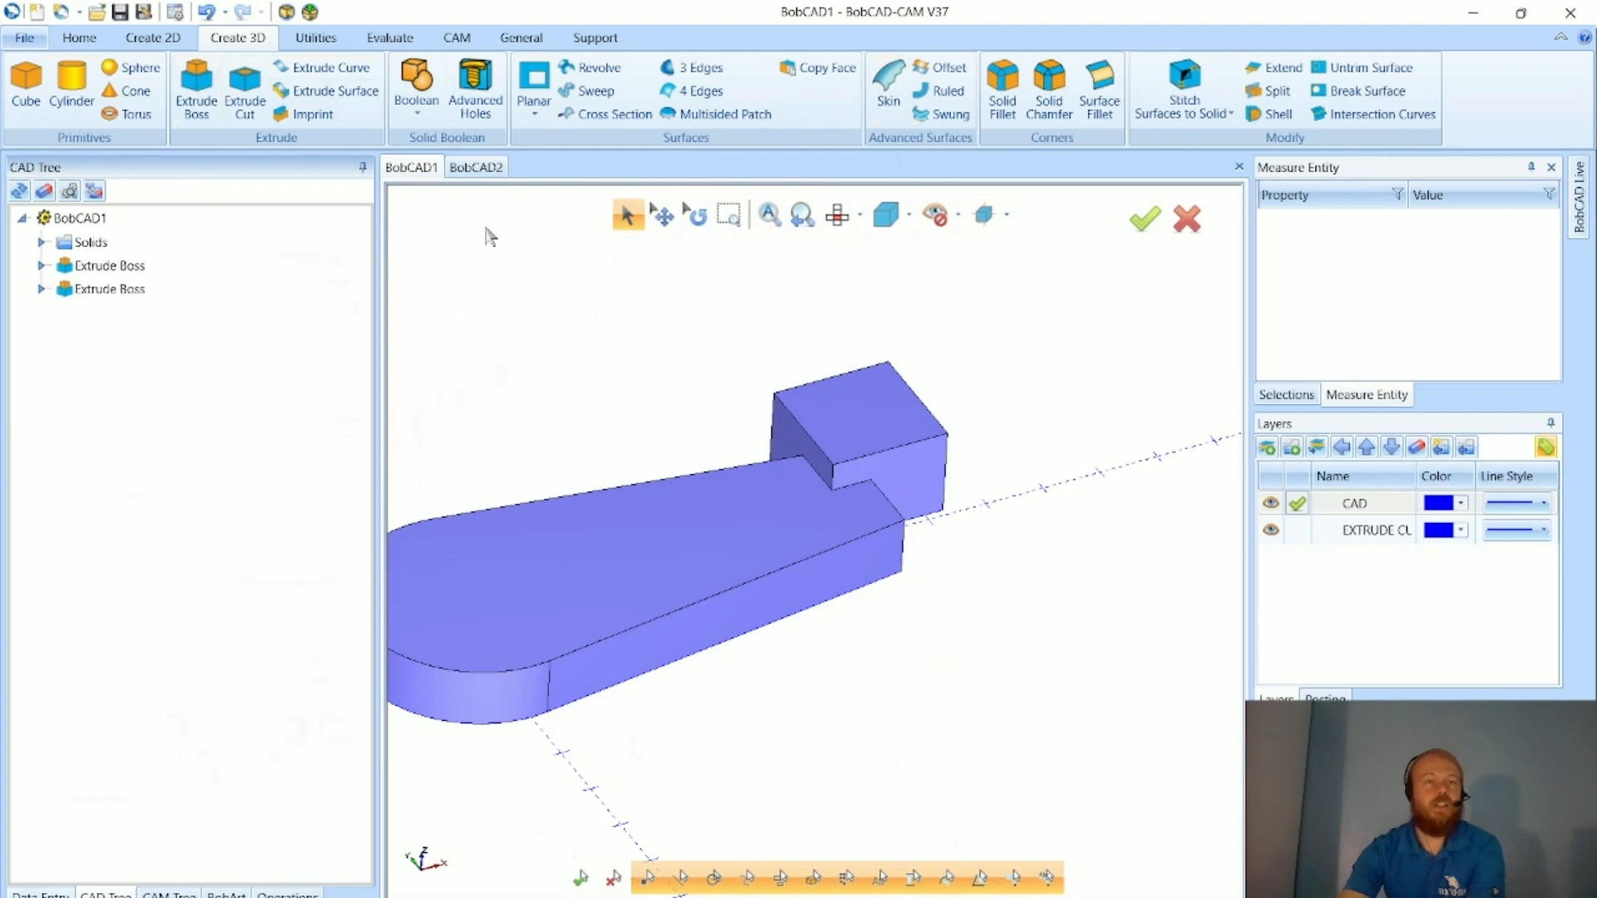
{"action": "left_click", "coordinate": [205, 11]}
{"action": "middle_click_drag", "start_coordinate": [751, 588], "coordinate": [881, 538]}
{"action": "middle_click_drag", "start_coordinate": [695, 429], "coordinate": [610, 361]}
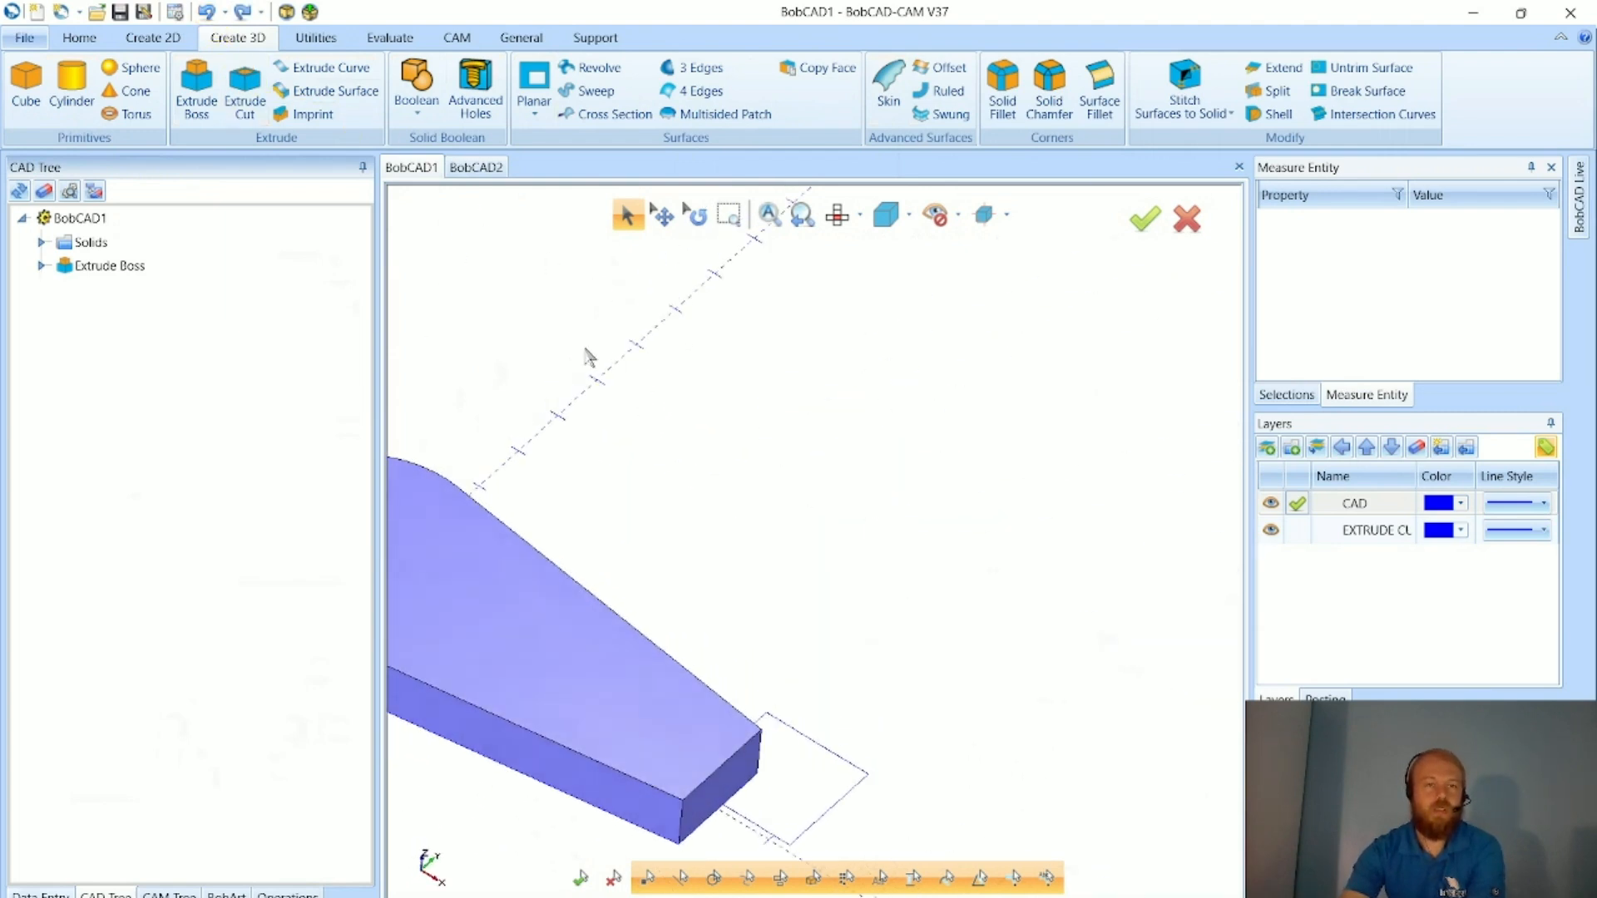
- Extrude the rectangle's four lines with Extrude Curve, using a positive distance of 1.5 and caps
{"action": "left_click", "coordinate": [330, 72]}
{"action": "scroll", "coordinate": [737, 501], "scroll_direction": "down", "scroll_amount": 4}
{"action": "scroll", "coordinate": [656, 478], "scroll_direction": "up", "scroll_amount": 6}
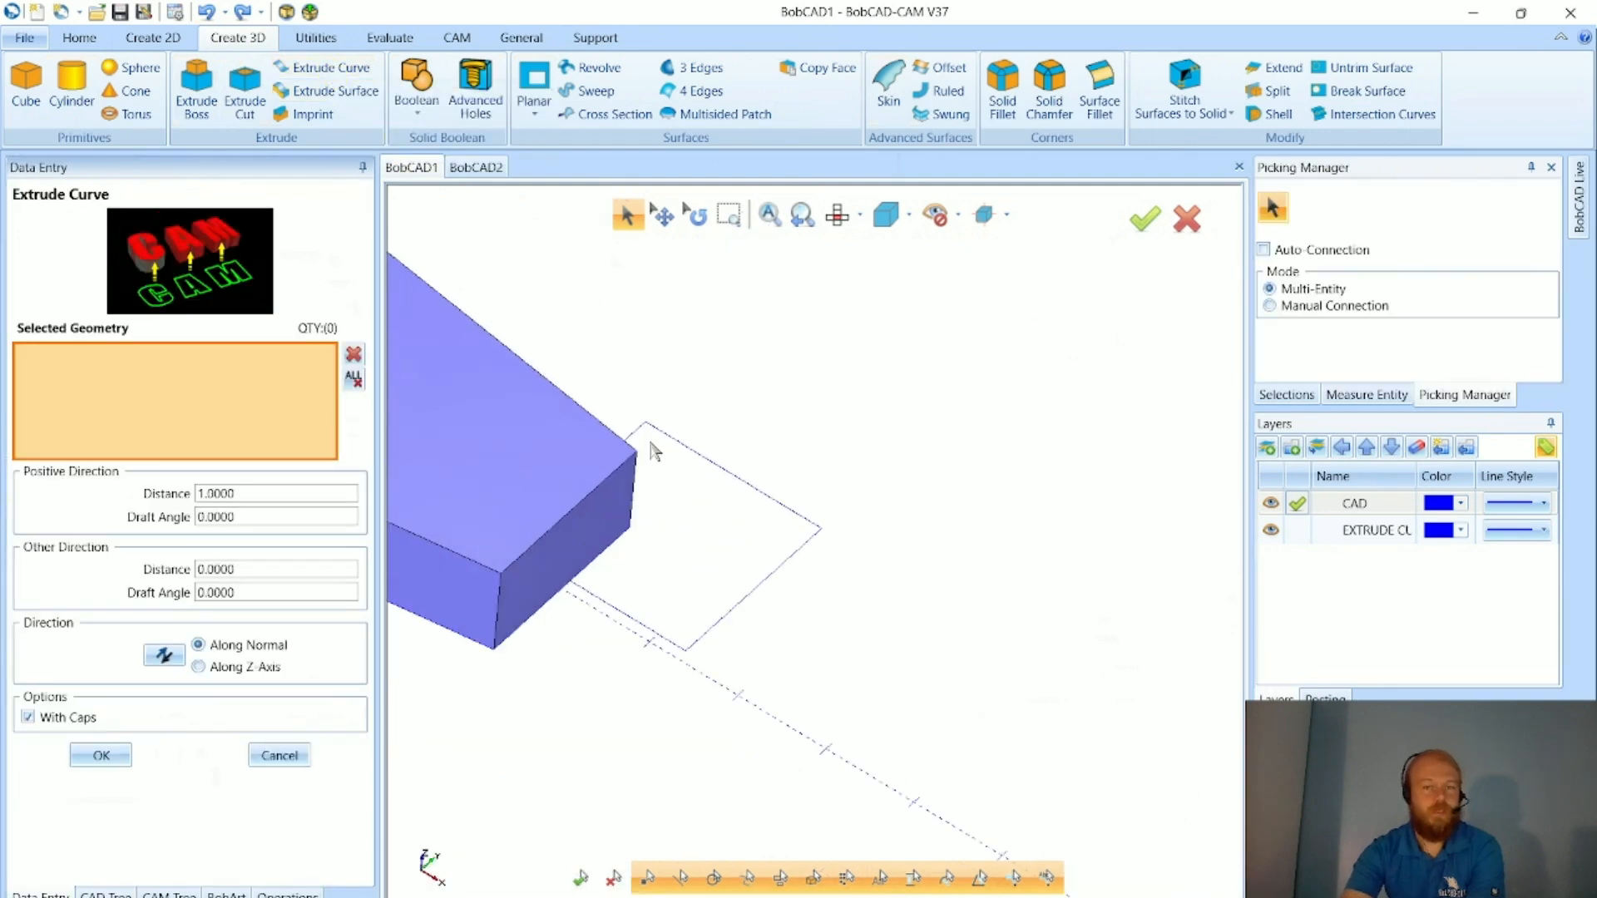
{"action": "left_click", "coordinate": [660, 428]}
{"action": "middle_click_drag", "start_coordinate": [677, 624], "coordinate": [447, 406]}
{"action": "left_click", "coordinate": [180, 495]}
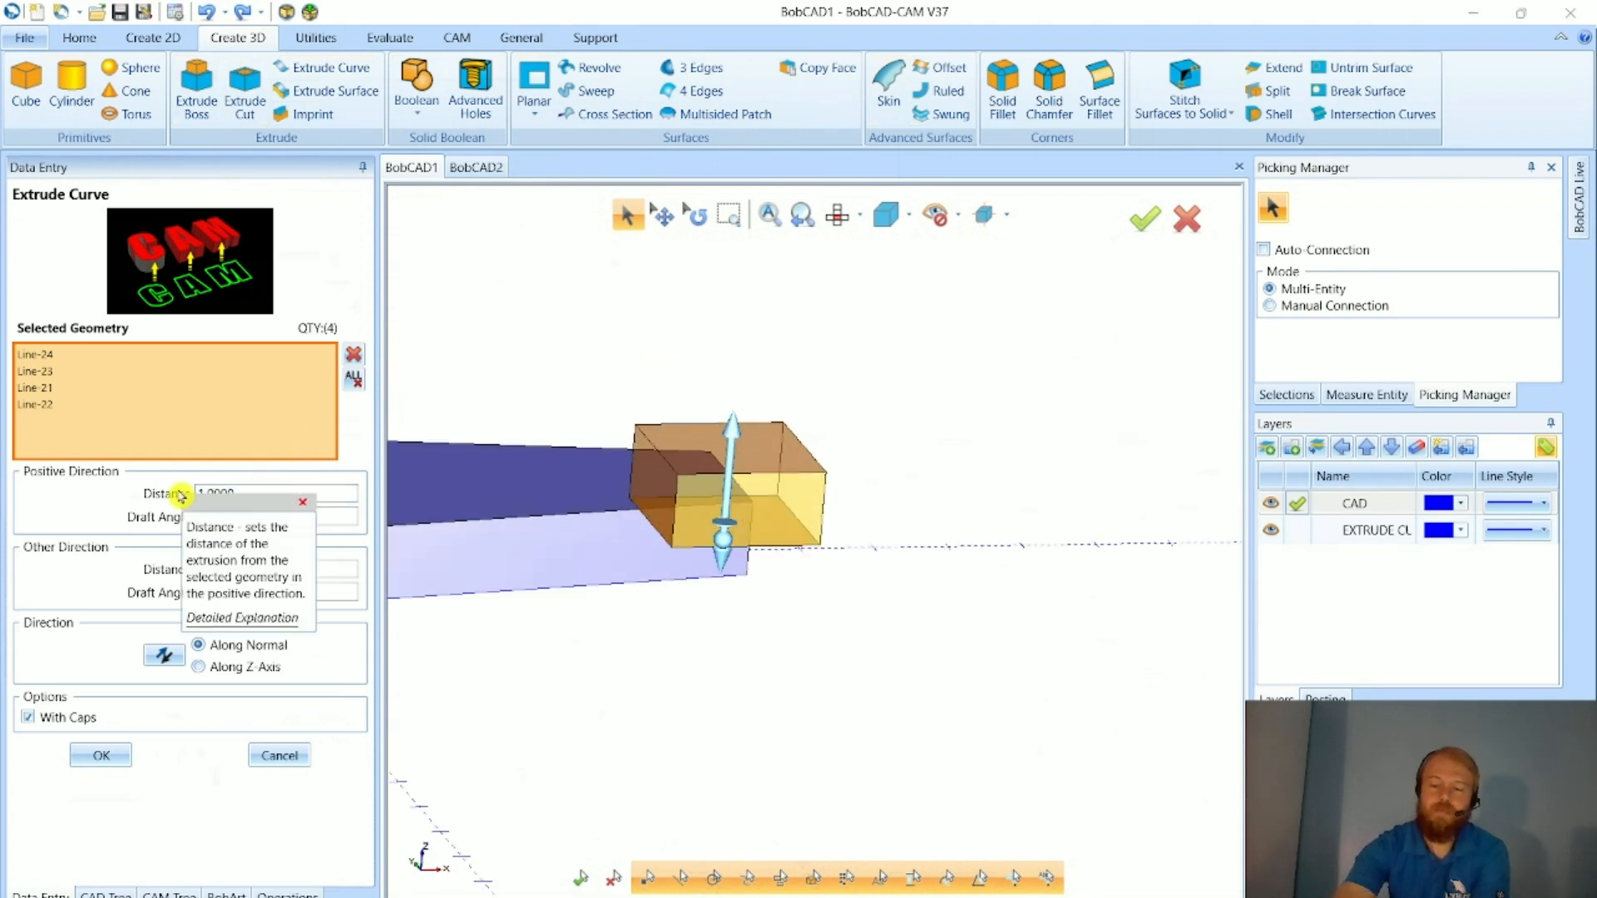
{"action": "left_click", "coordinate": [302, 501]}
{"action": "type", "text": "1.5"}
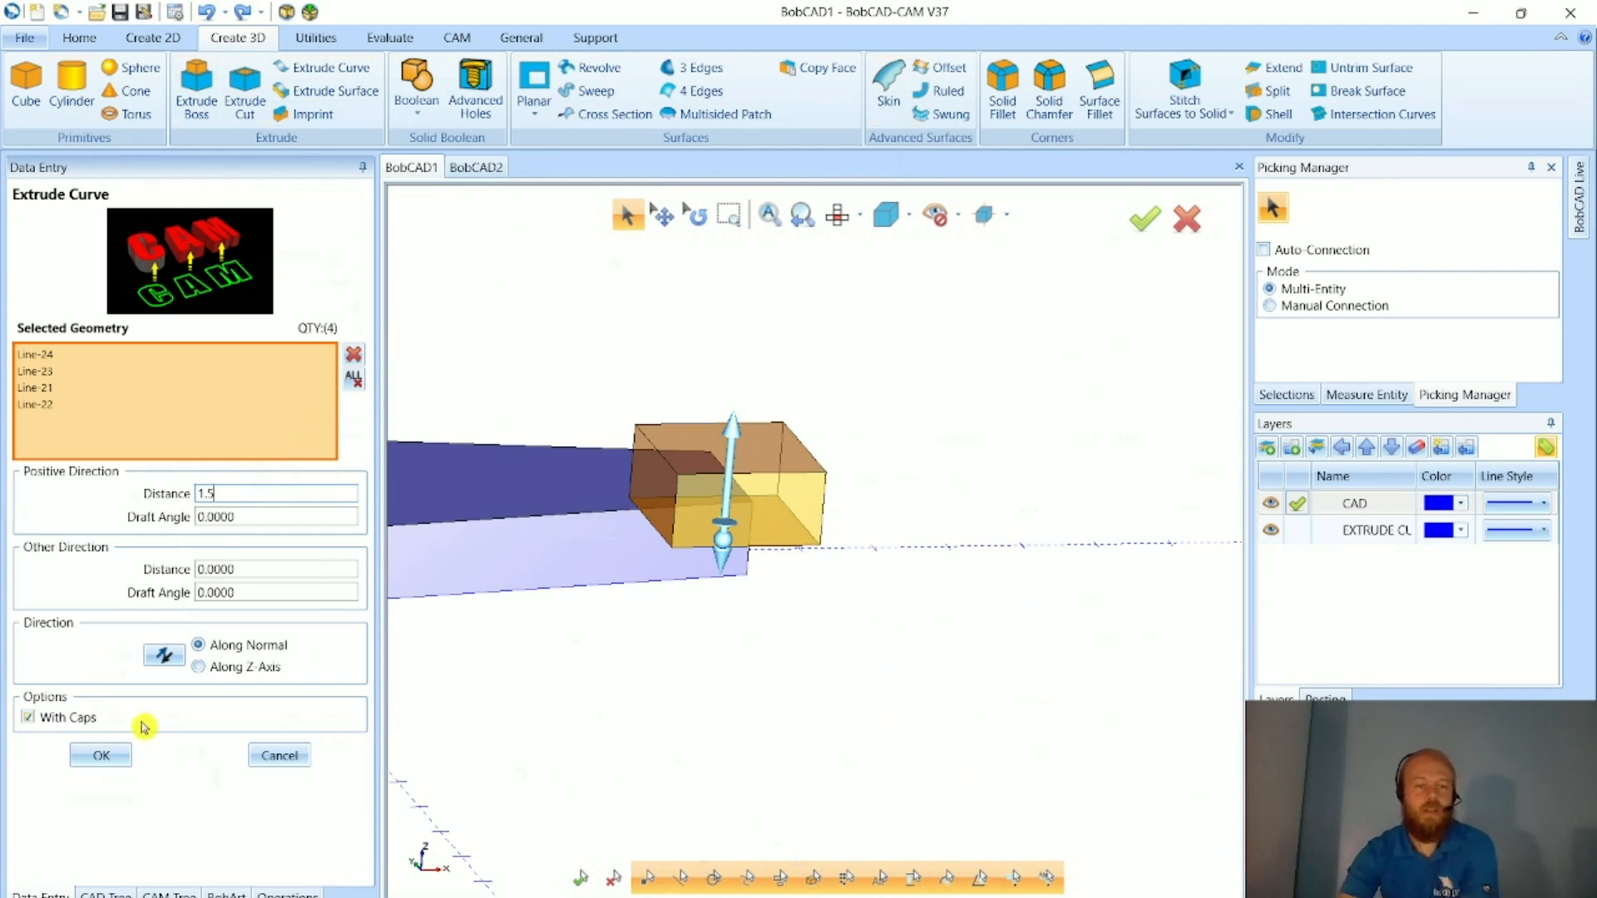
{"action": "left_click", "coordinate": [109, 754]}
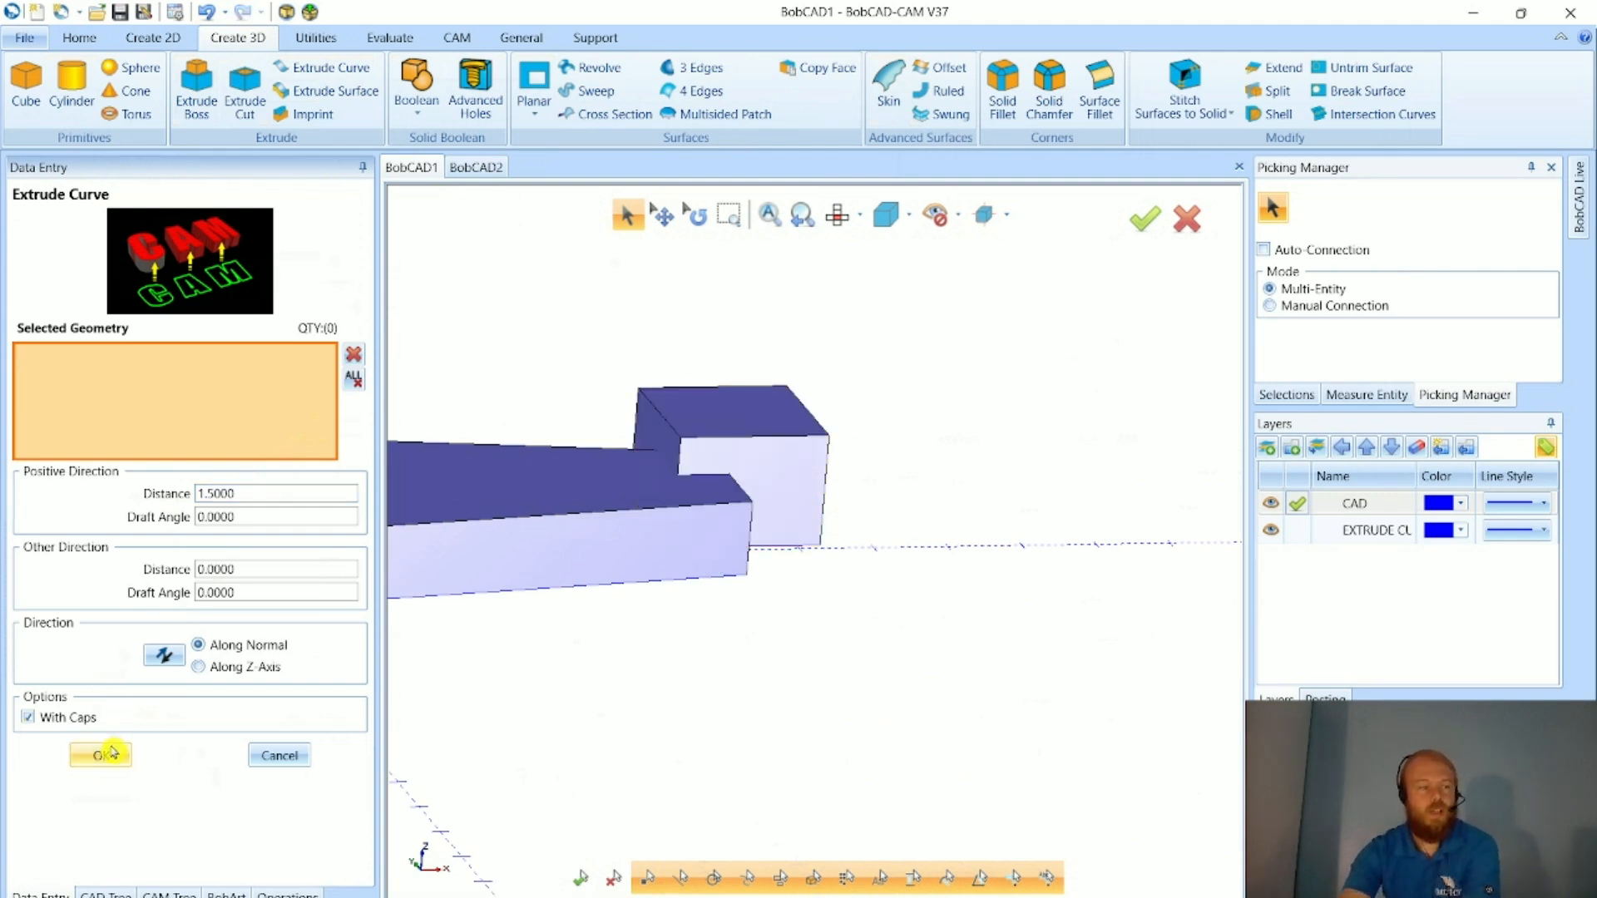
{"action": "left_click", "coordinate": [276, 755]}
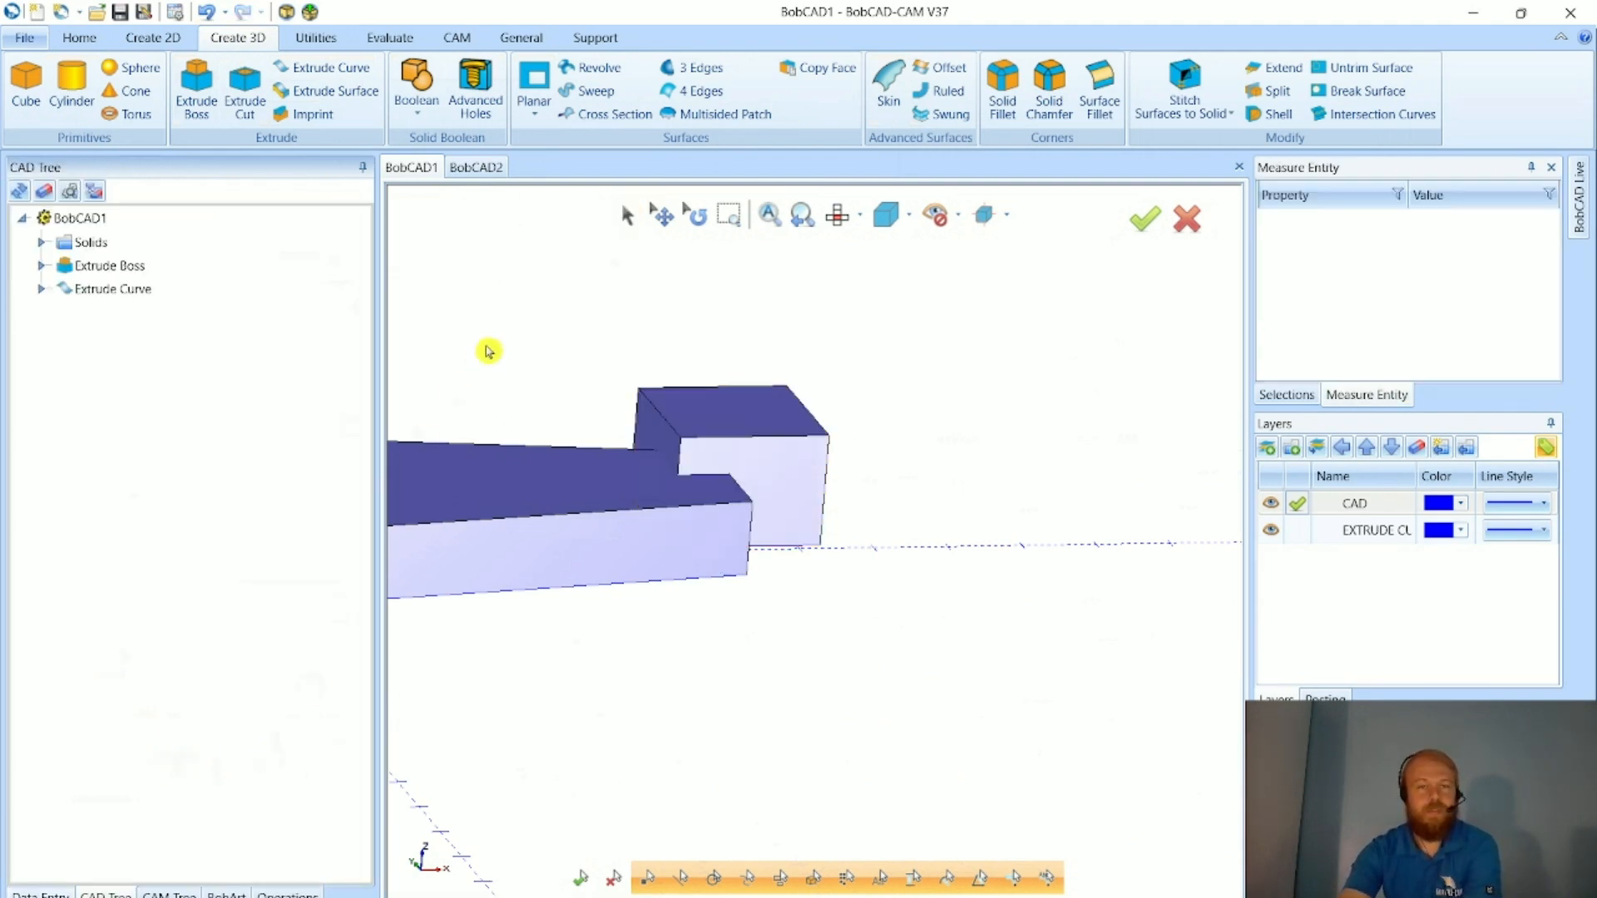
- Choose the block's end face pointing away from the tapered solid as the geometry for an Extrude Surface with caps
{"action": "left_click", "coordinate": [628, 216]}
{"action": "scroll", "coordinate": [965, 580], "scroll_direction": "down", "scroll_amount": 3}
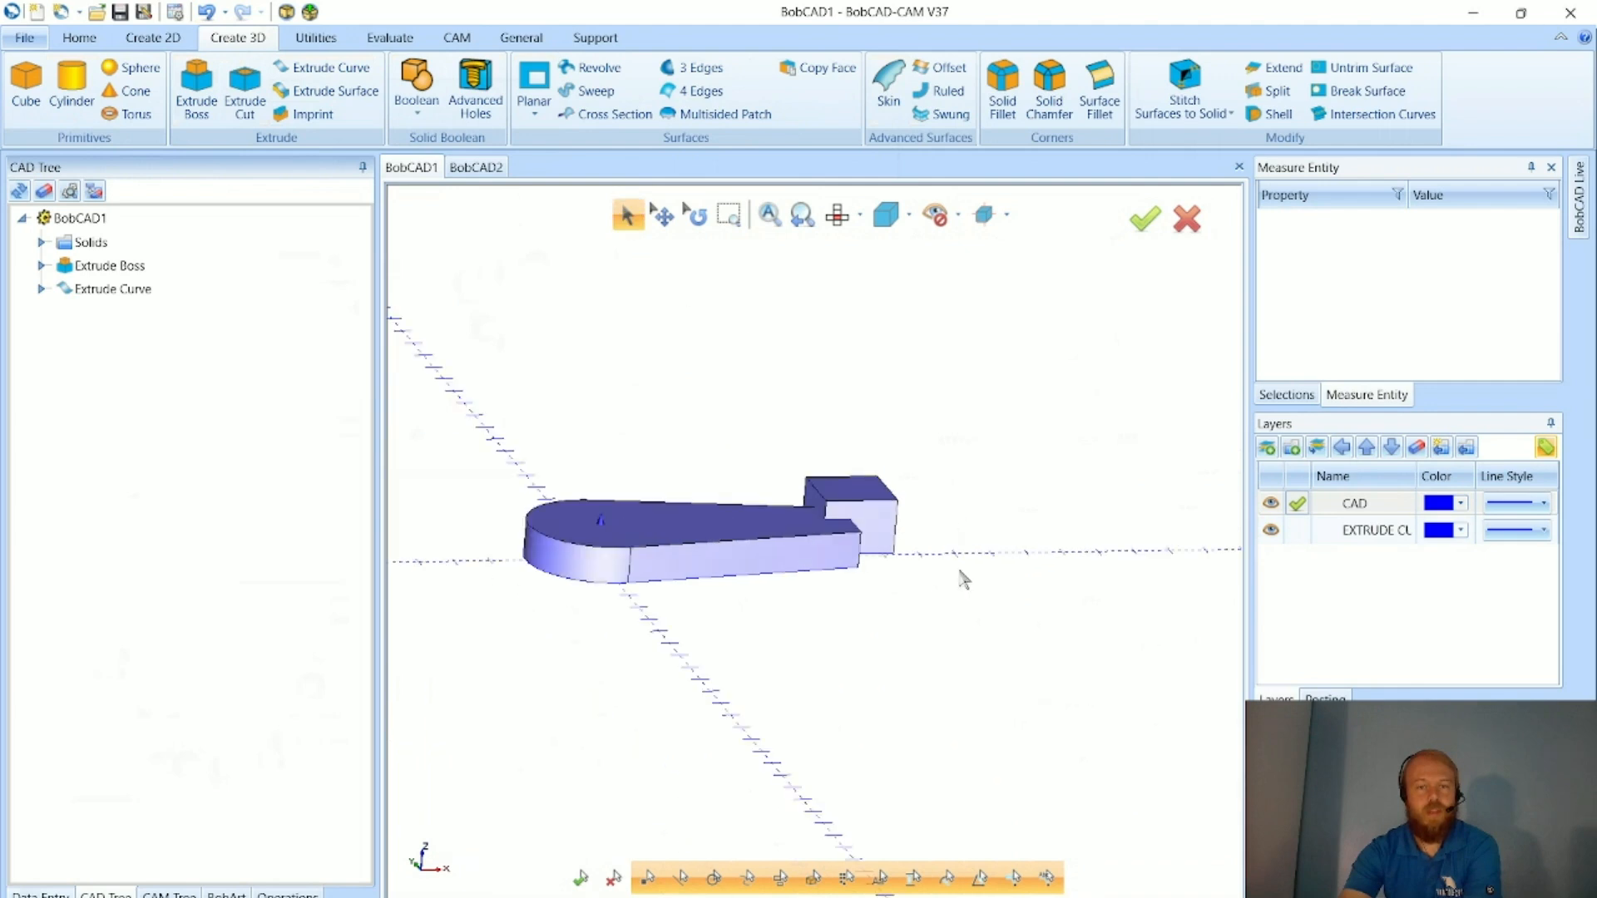
{"action": "middle_click_drag", "start_coordinate": [757, 612], "coordinate": [766, 596]}
{"action": "scroll", "coordinate": [888, 547], "scroll_direction": "up", "scroll_amount": 2}
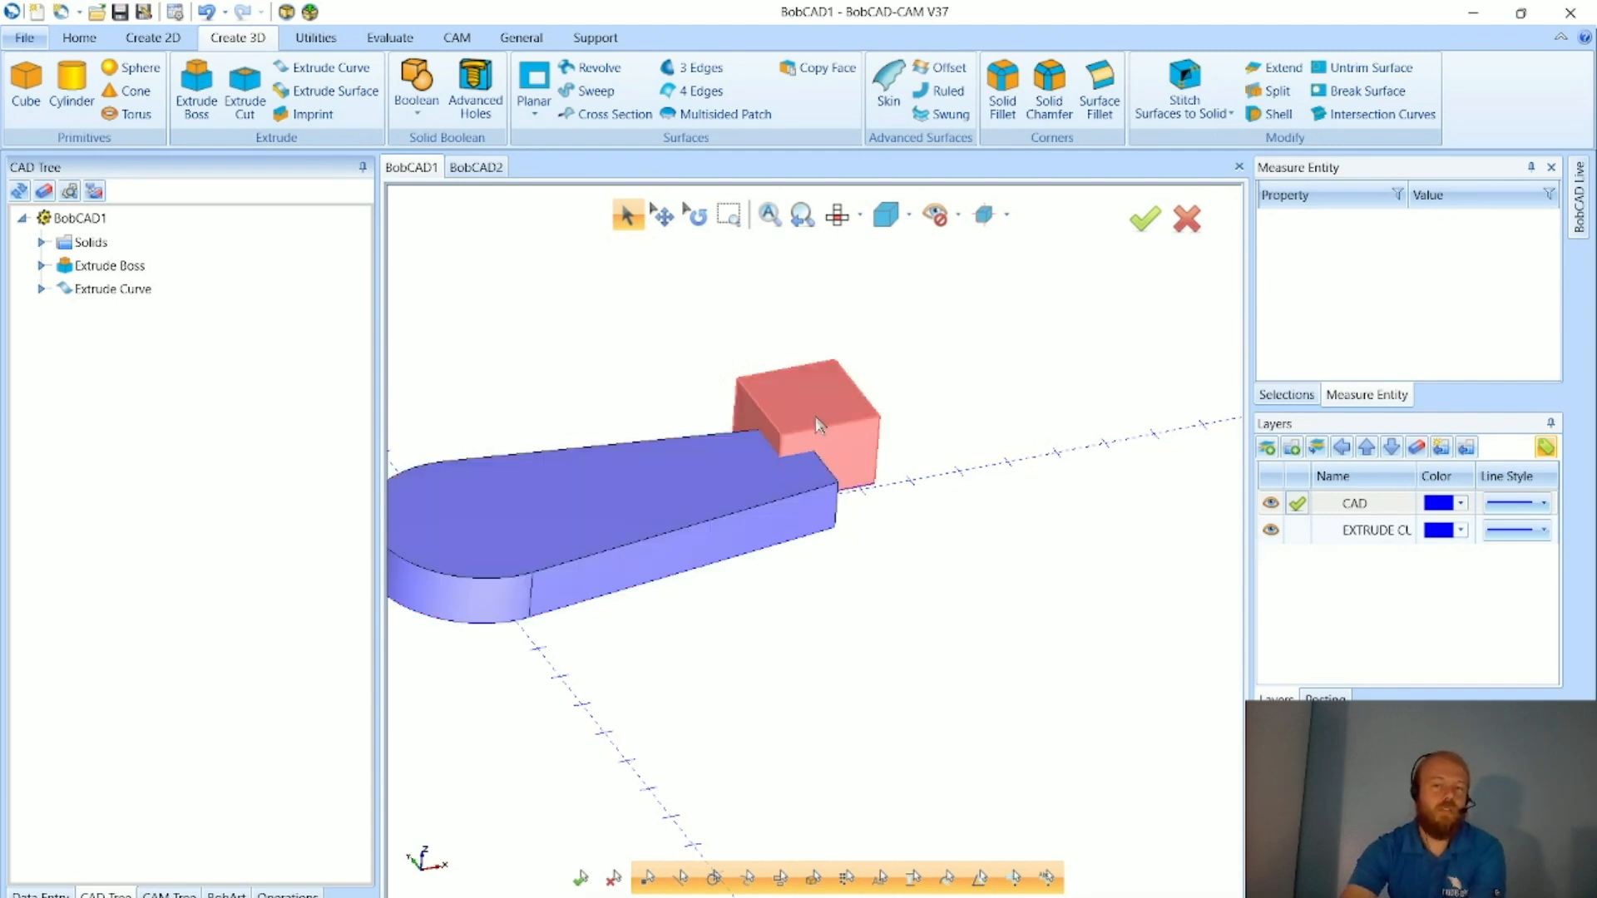
{"action": "middle_click_drag", "start_coordinate": [815, 416], "coordinate": [805, 507]}
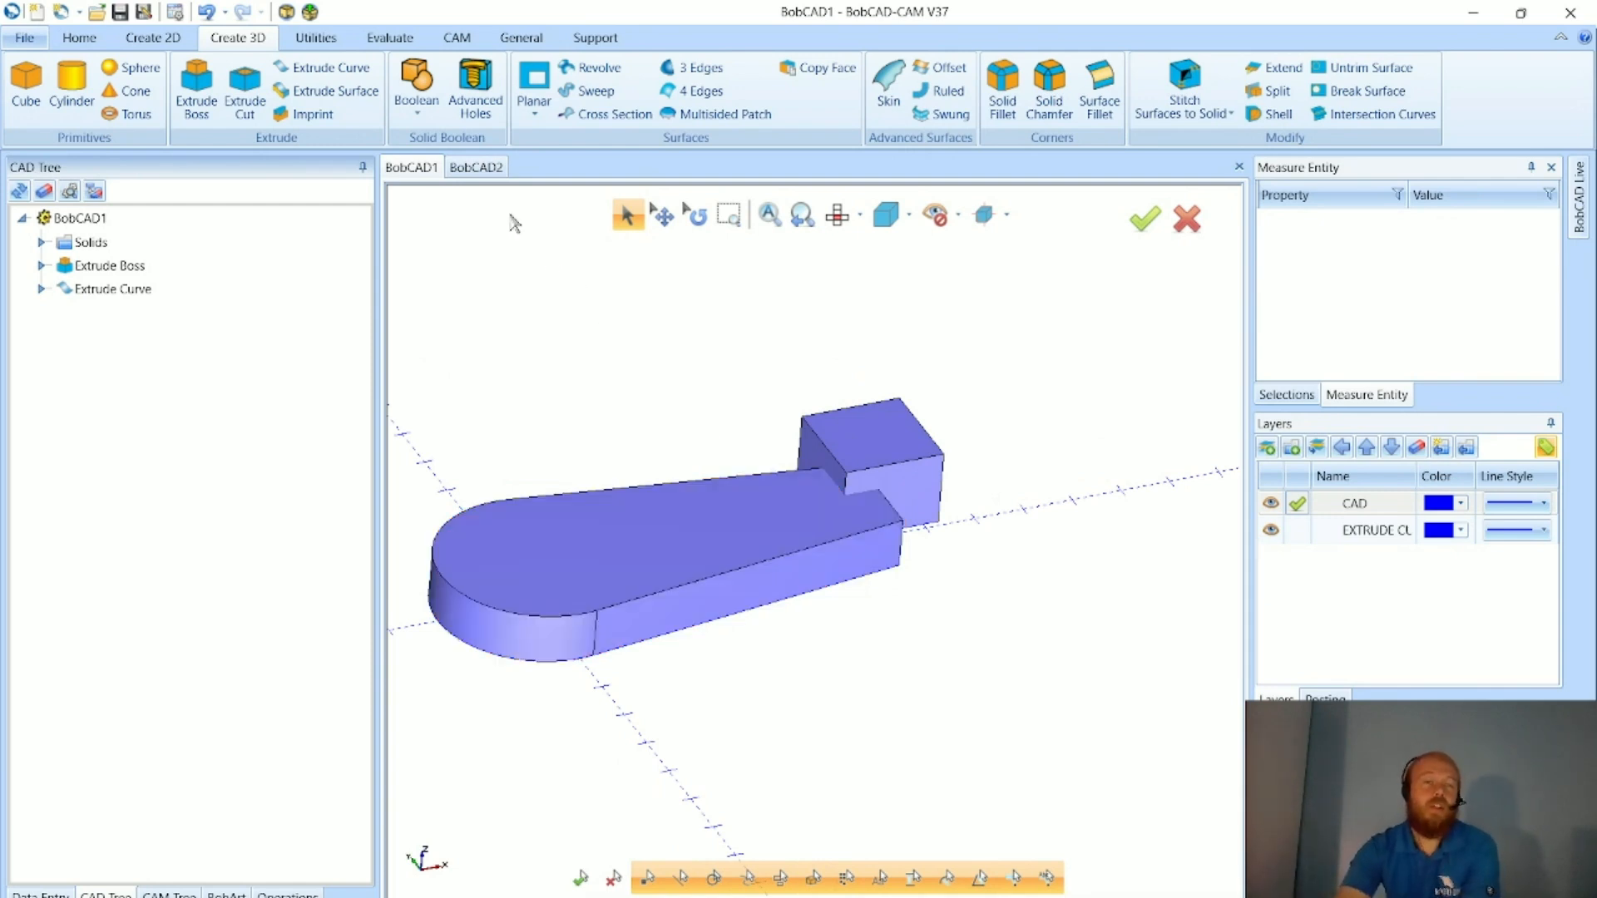
{"action": "left_click", "coordinate": [343, 94]}
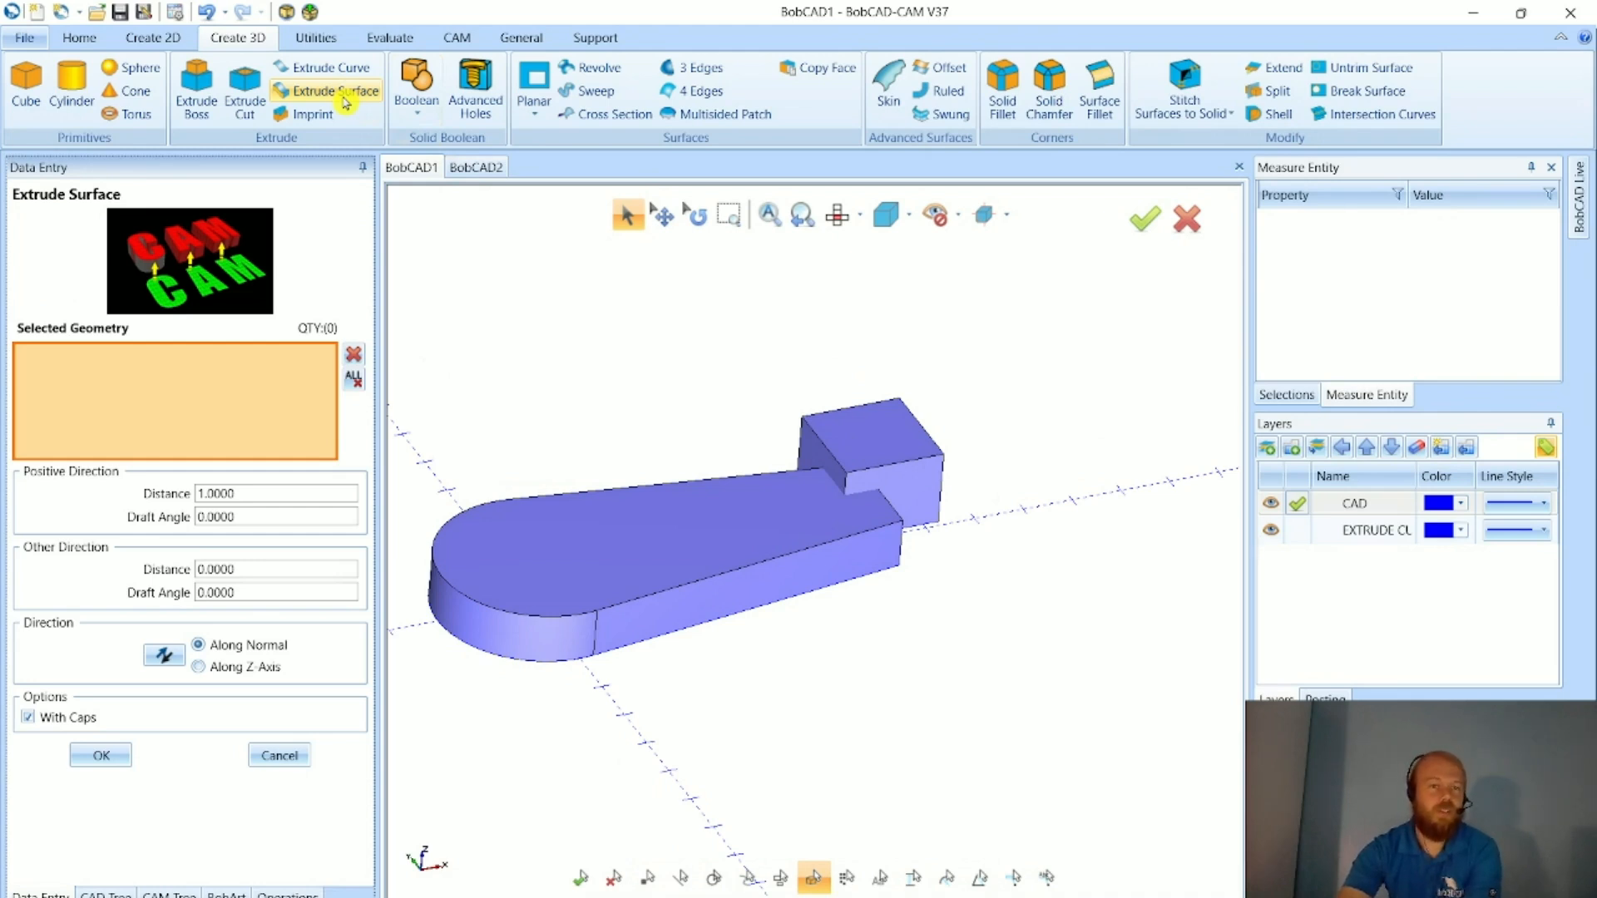
{"action": "middle_click_drag", "start_coordinate": [872, 690], "coordinate": [794, 690]}
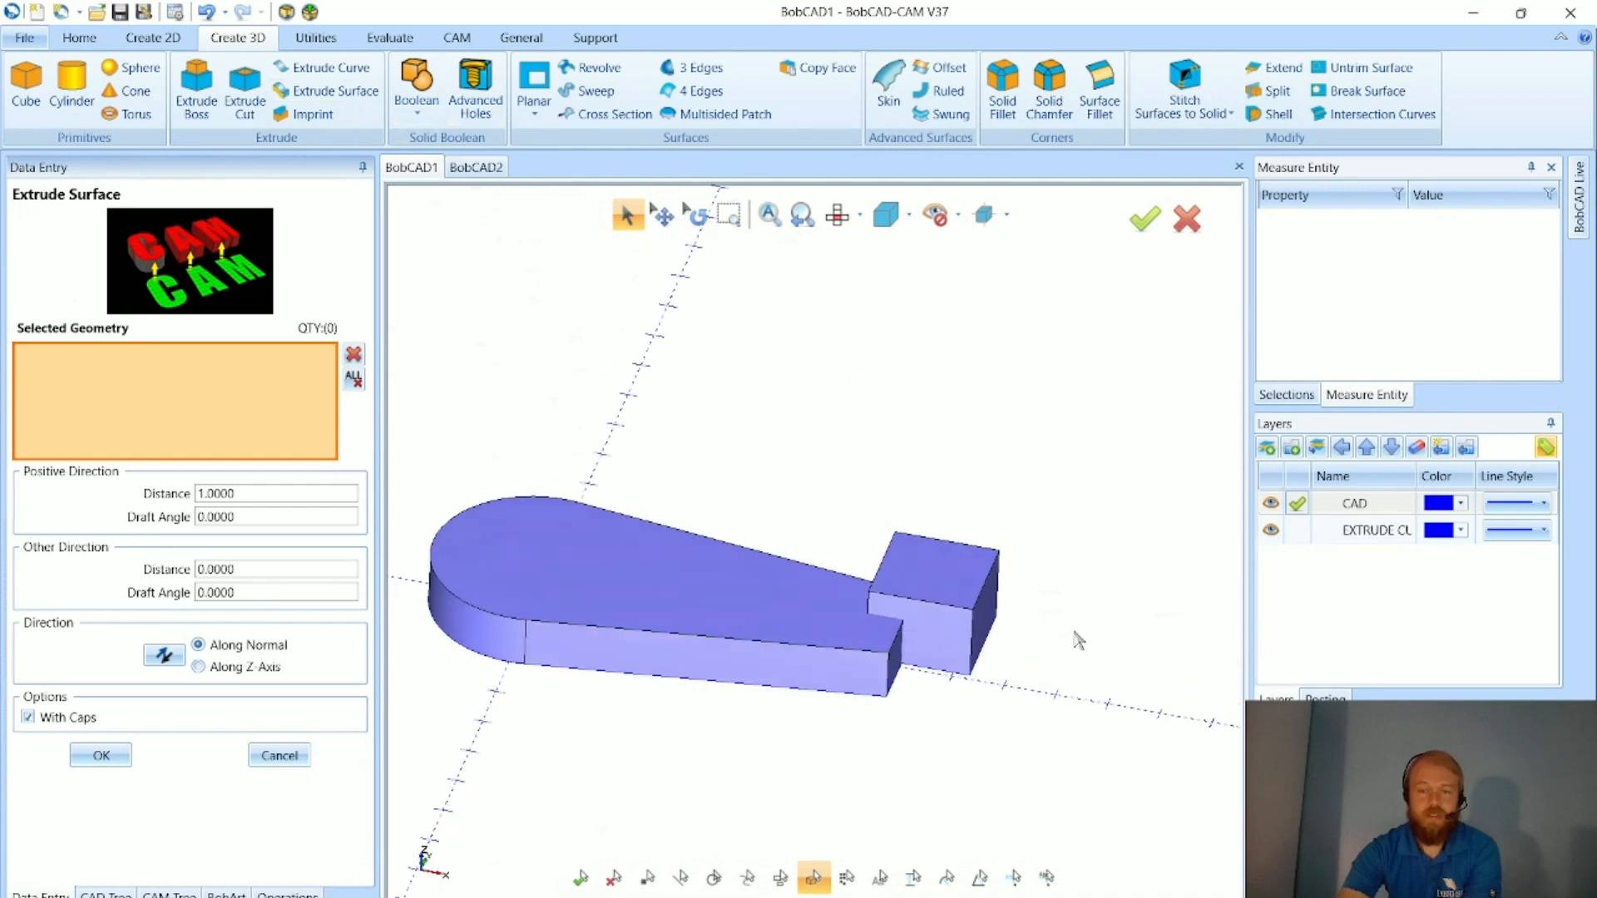
{"action": "scroll", "coordinate": [1070, 628], "scroll_direction": "up", "scroll_amount": 5}
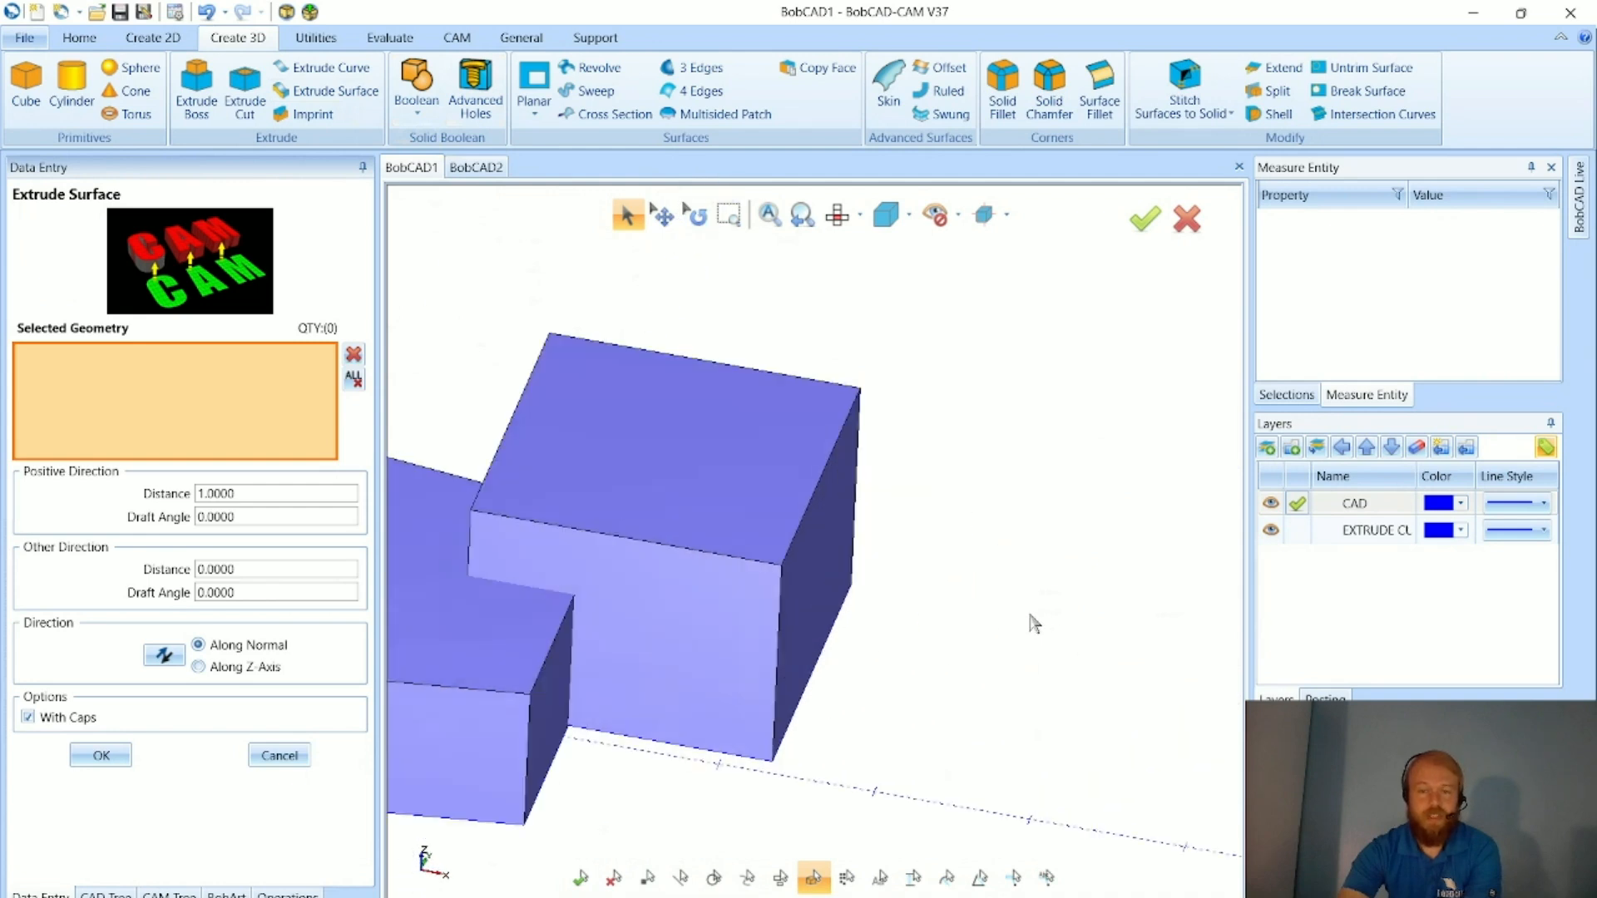
{"action": "left_click", "coordinate": [811, 592]}
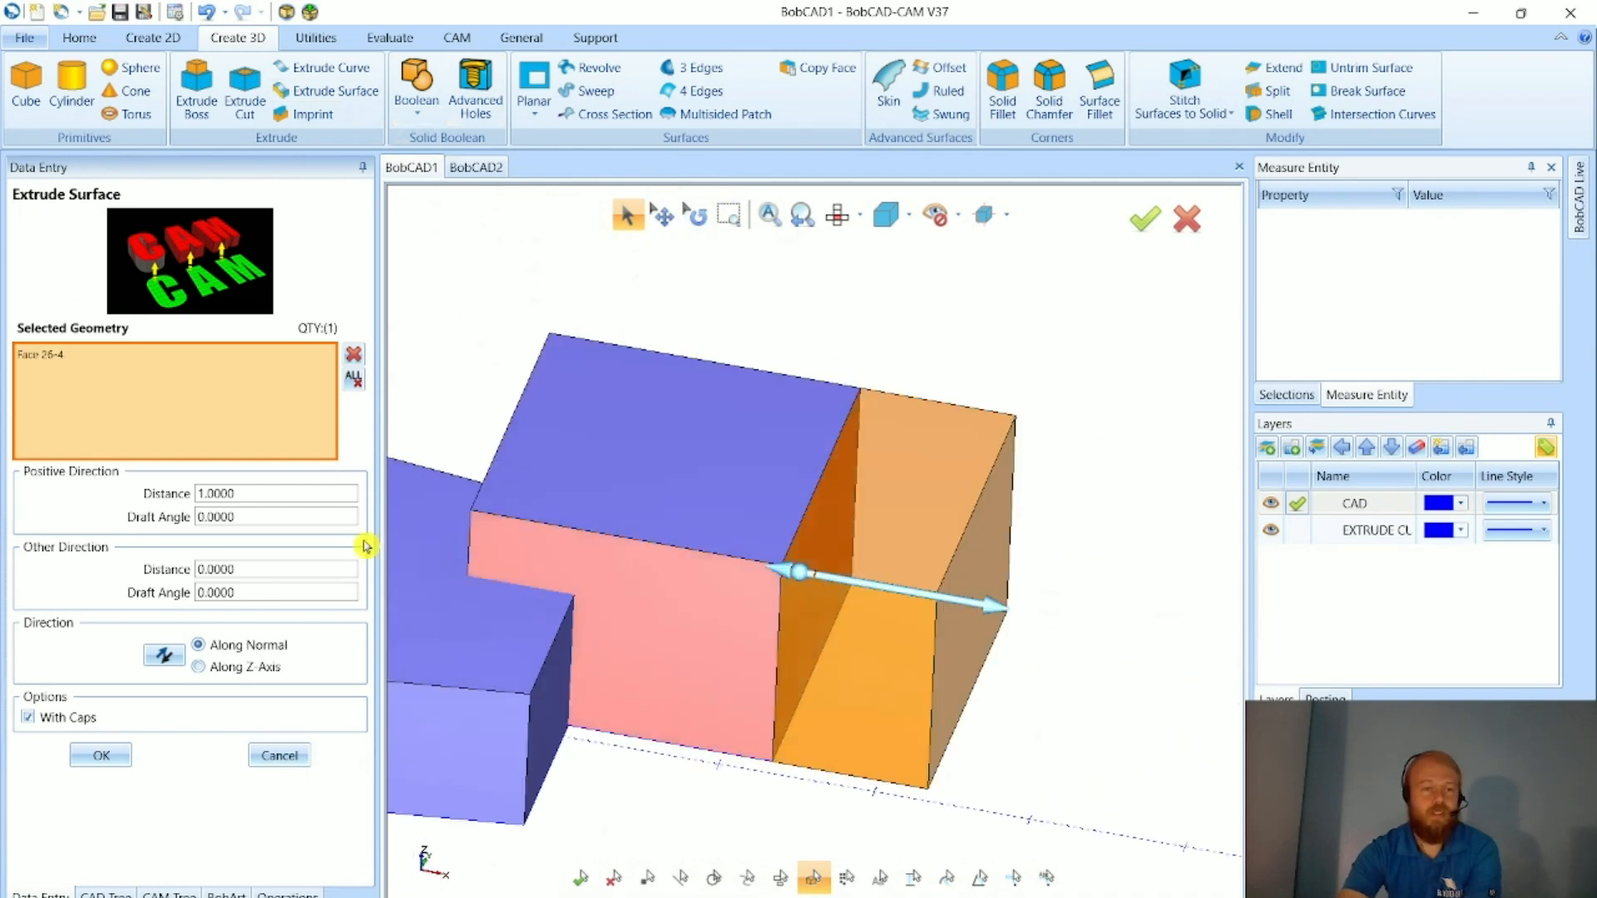
- Set the Extrude Surface positive distance to 0.5 and create the extrusion from the block's end face
{"action": "left_click_drag", "start_coordinate": [249, 493], "coordinate": [176, 497]}
{"action": "mouse_move", "coordinate": [176, 497]}
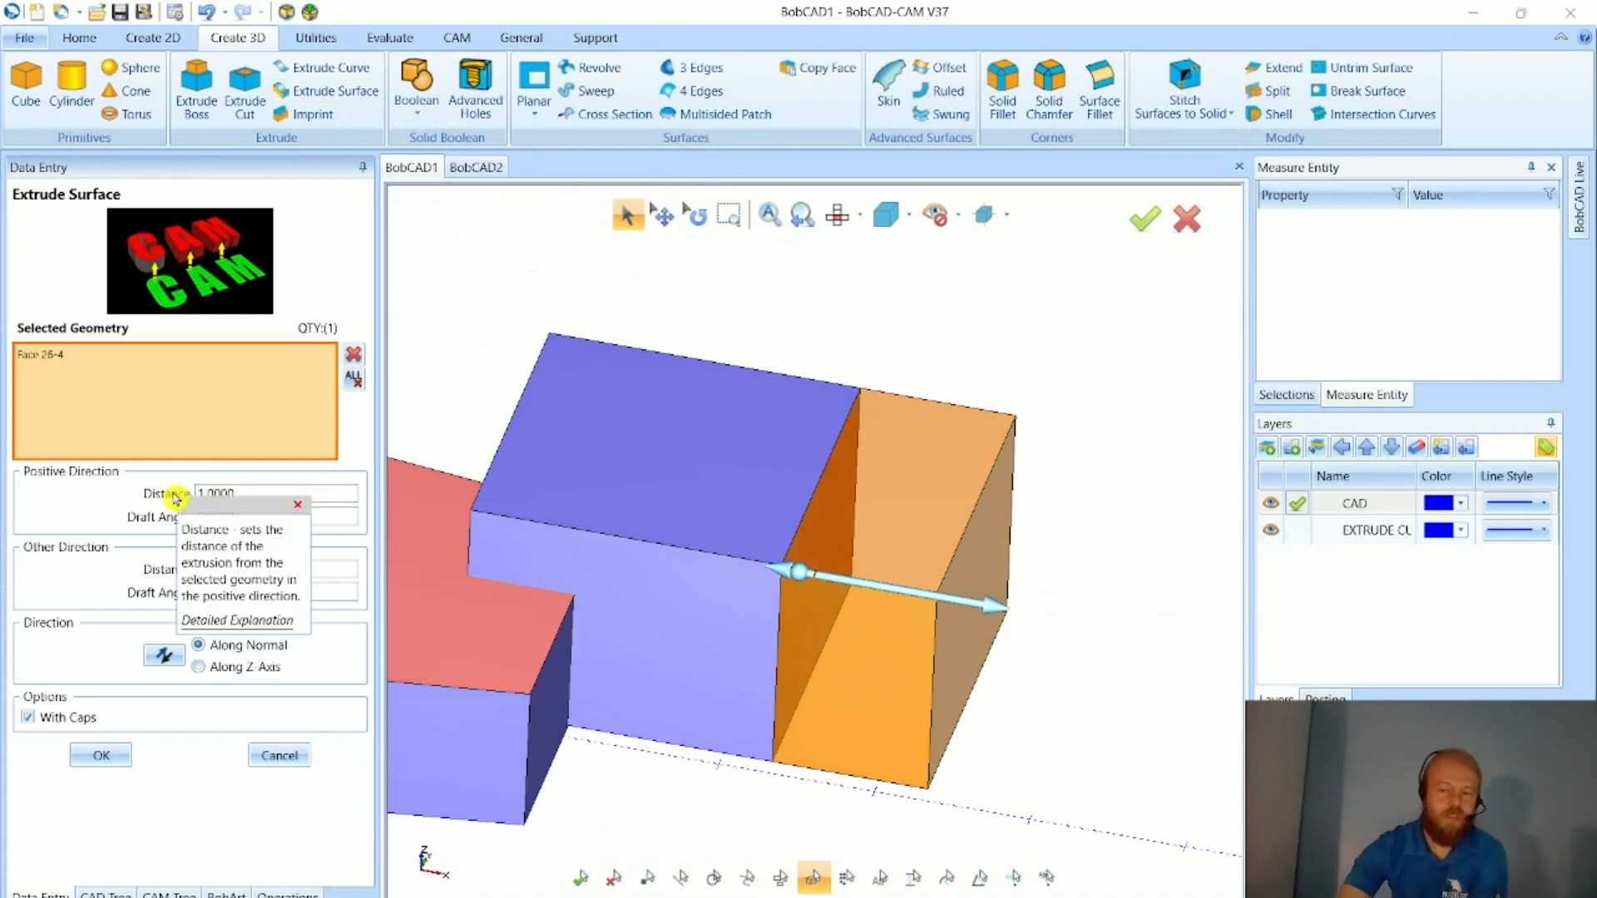
{"action": "double_click", "coordinate": [250, 493]}
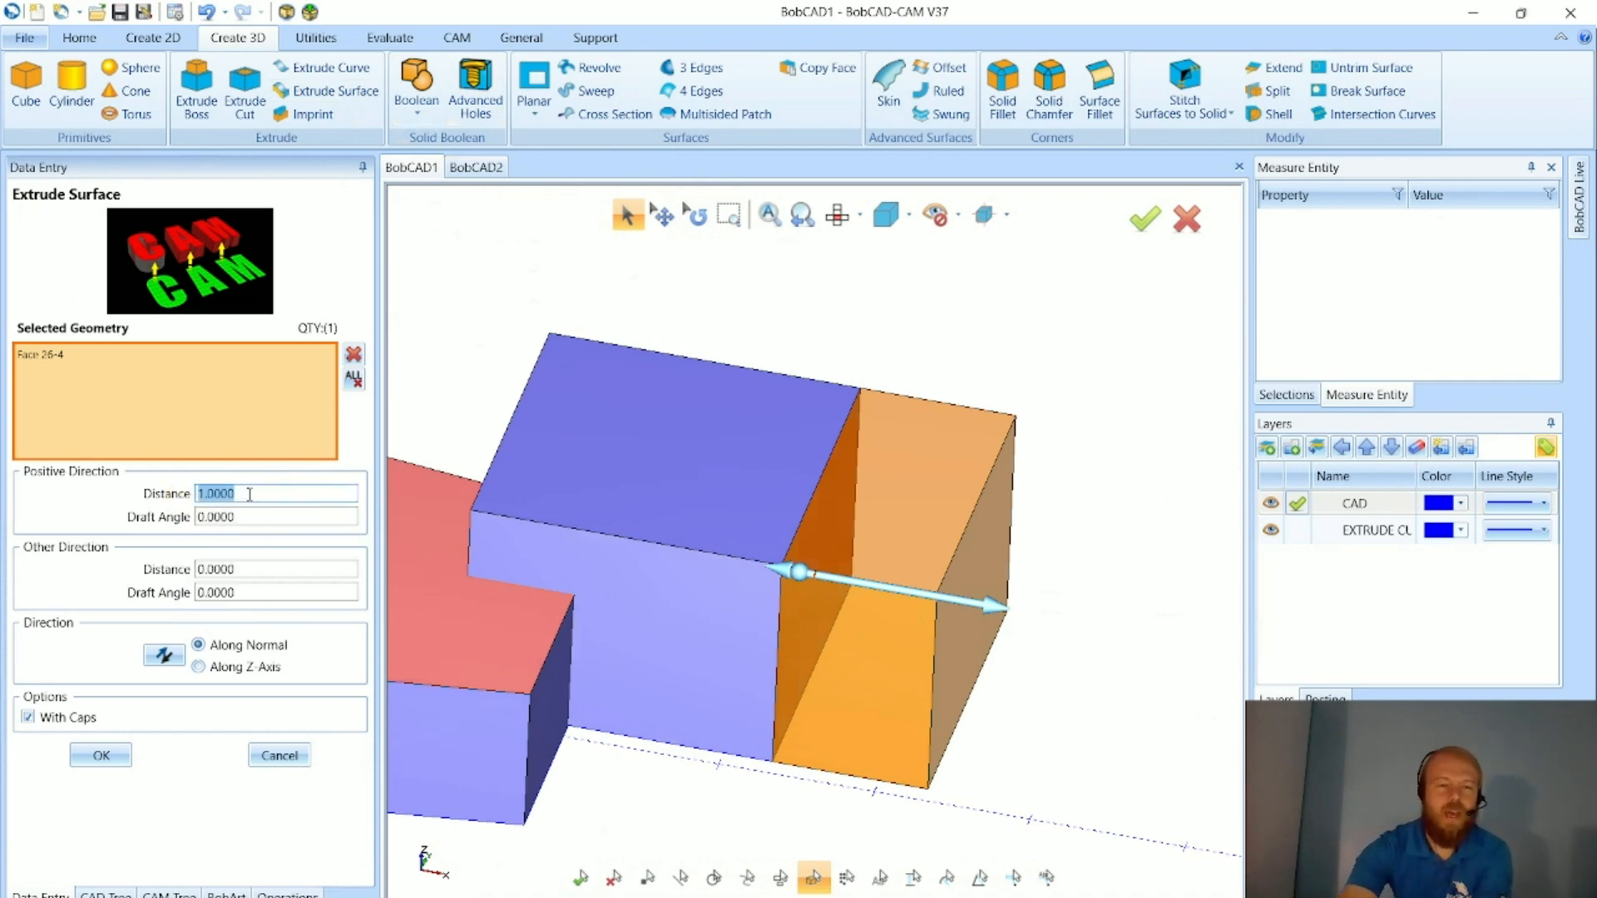
{"action": "type", "text": ".5"}
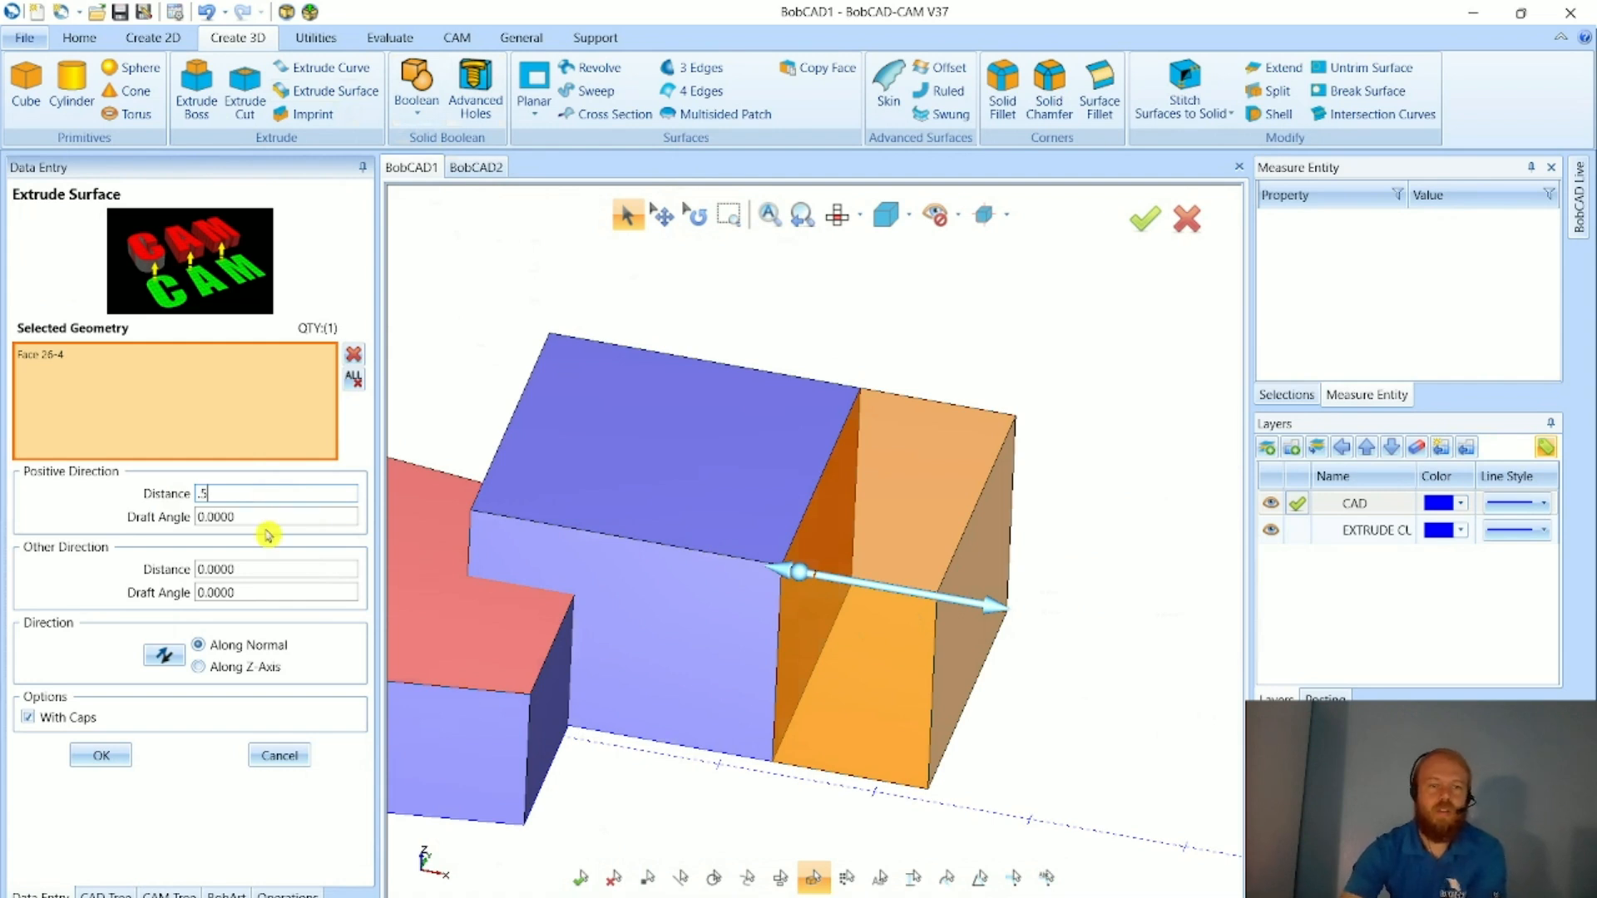
{"action": "left_click", "coordinate": [259, 523]}
{"action": "left_click", "coordinate": [101, 755]}
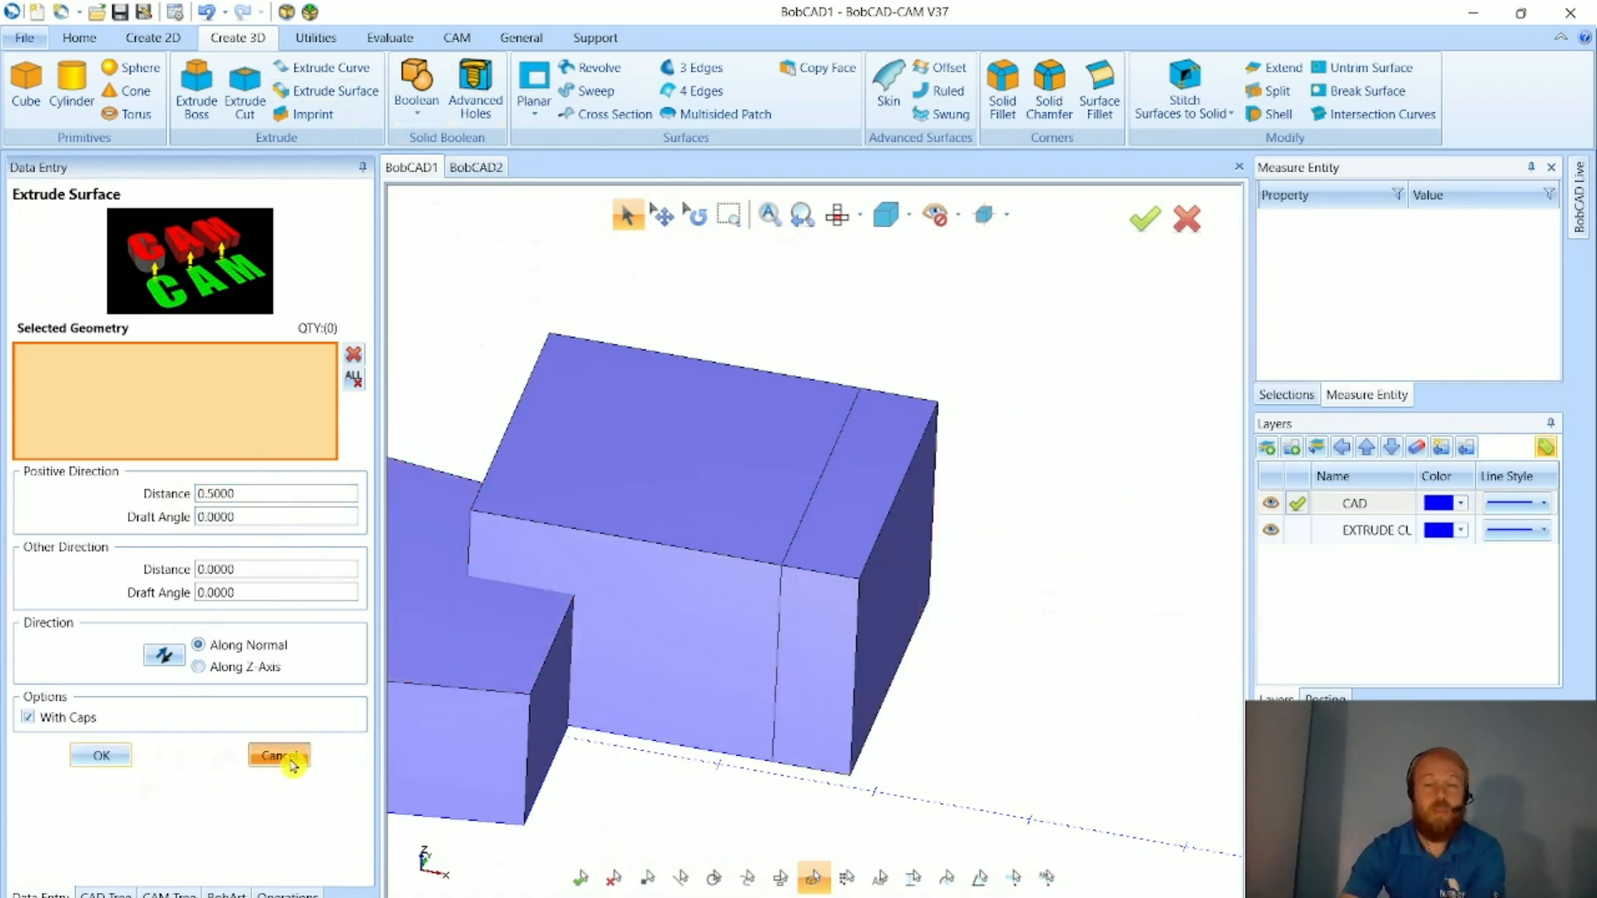
- Unite the block and the thin slab on its end face into one body with Boolean Add
{"action": "middle_click_drag", "start_coordinate": [702, 827], "coordinate": [706, 580]}
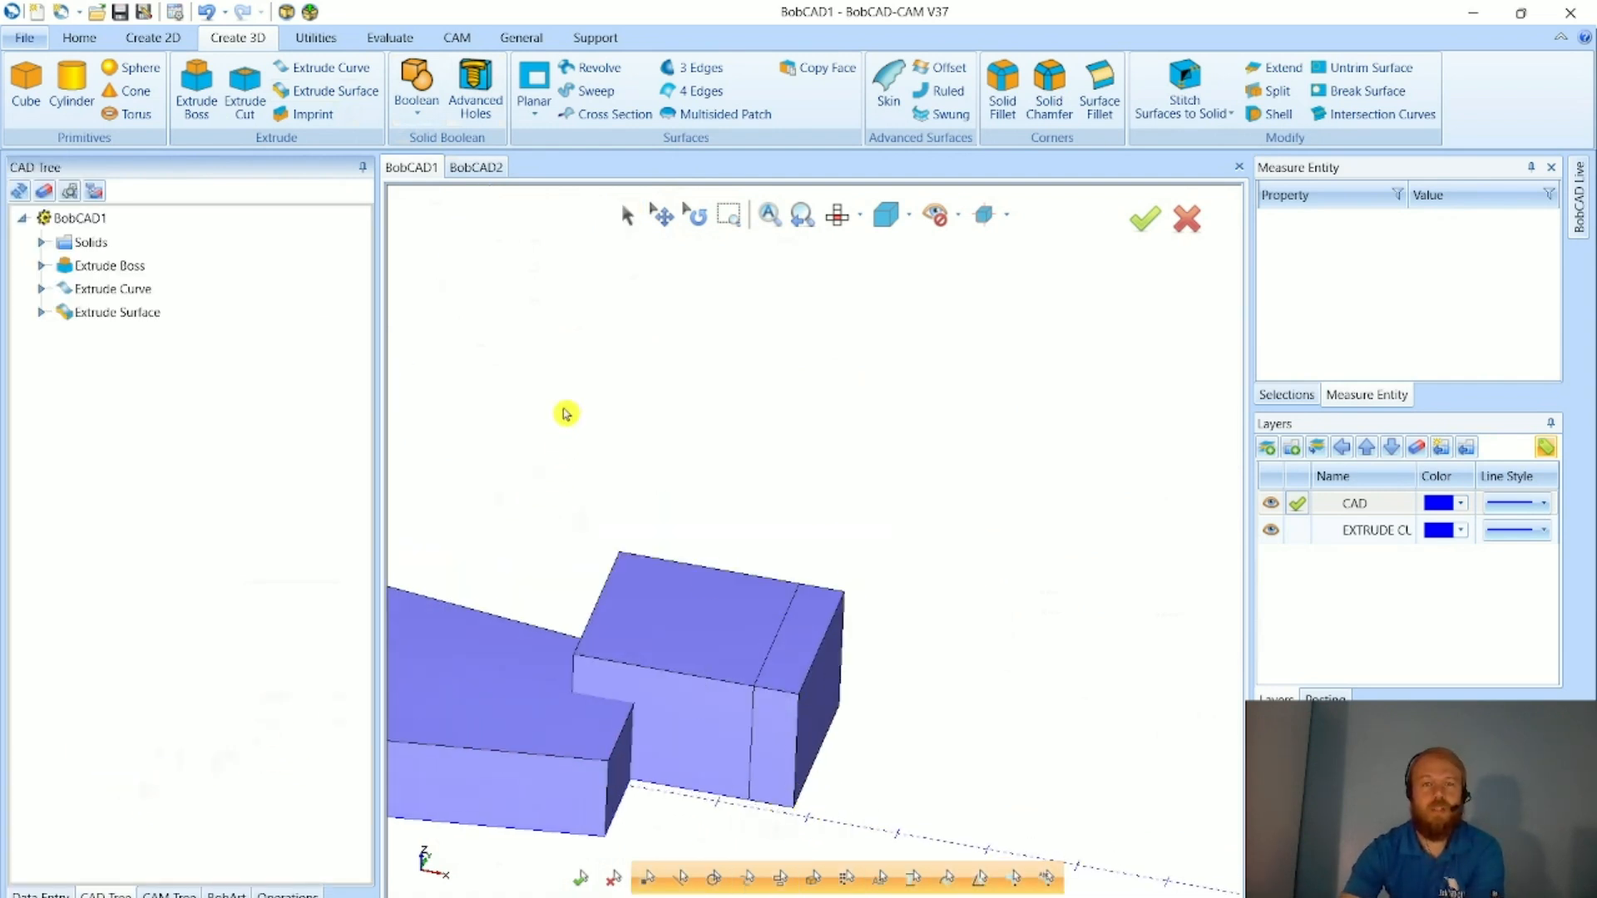
{"action": "left_click", "coordinate": [626, 218]}
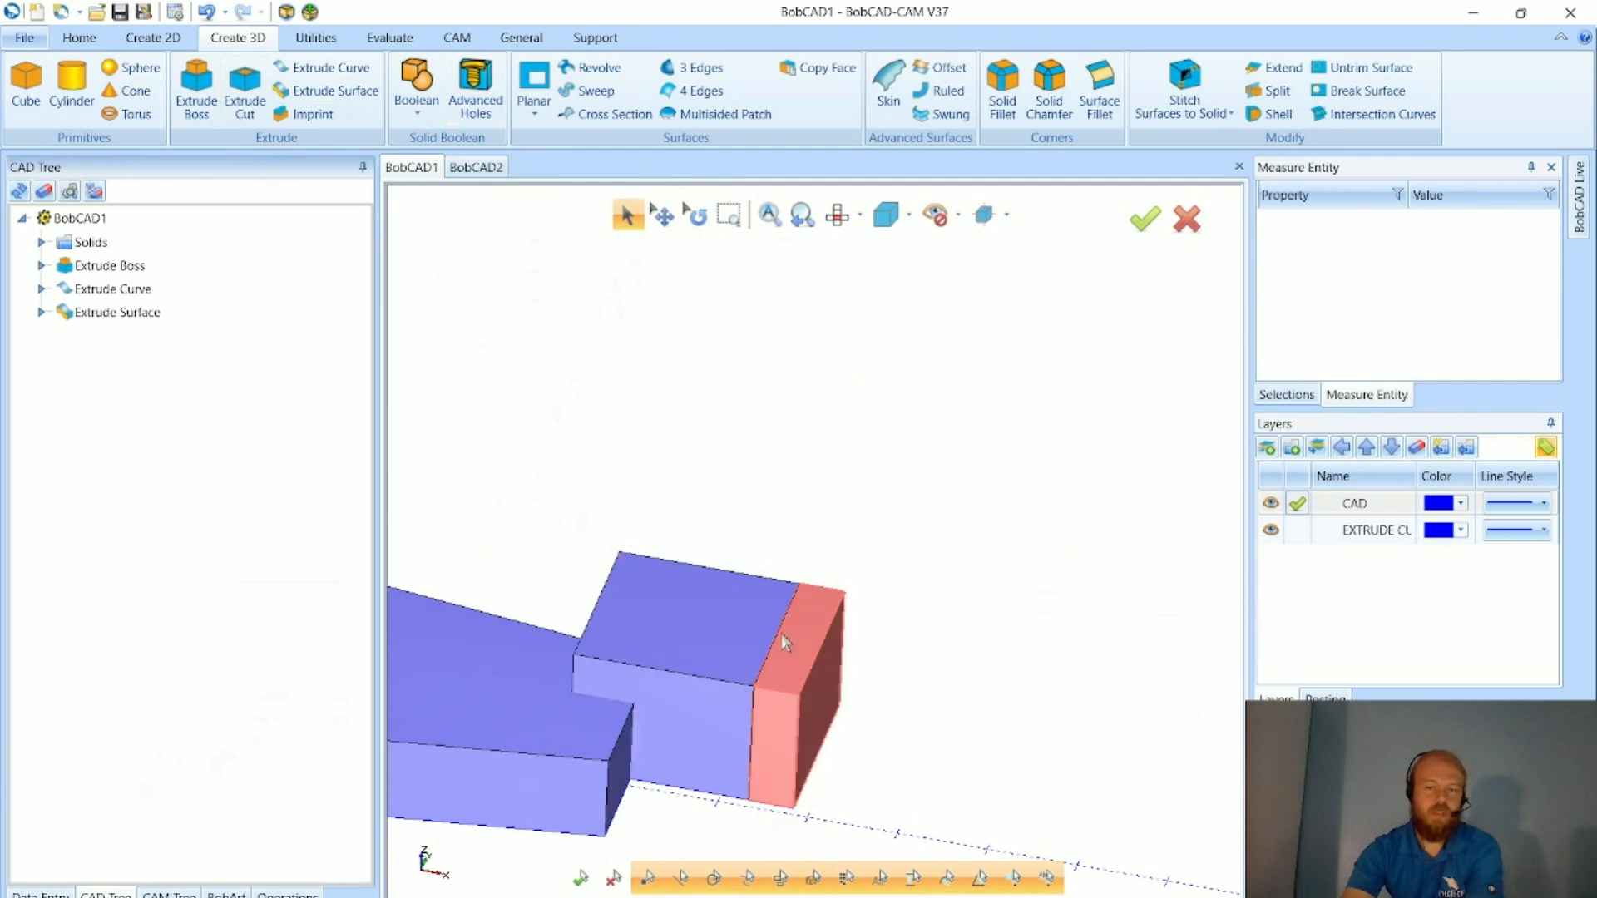
{"action": "scroll", "coordinate": [780, 637], "scroll_direction": "up", "scroll_amount": 2}
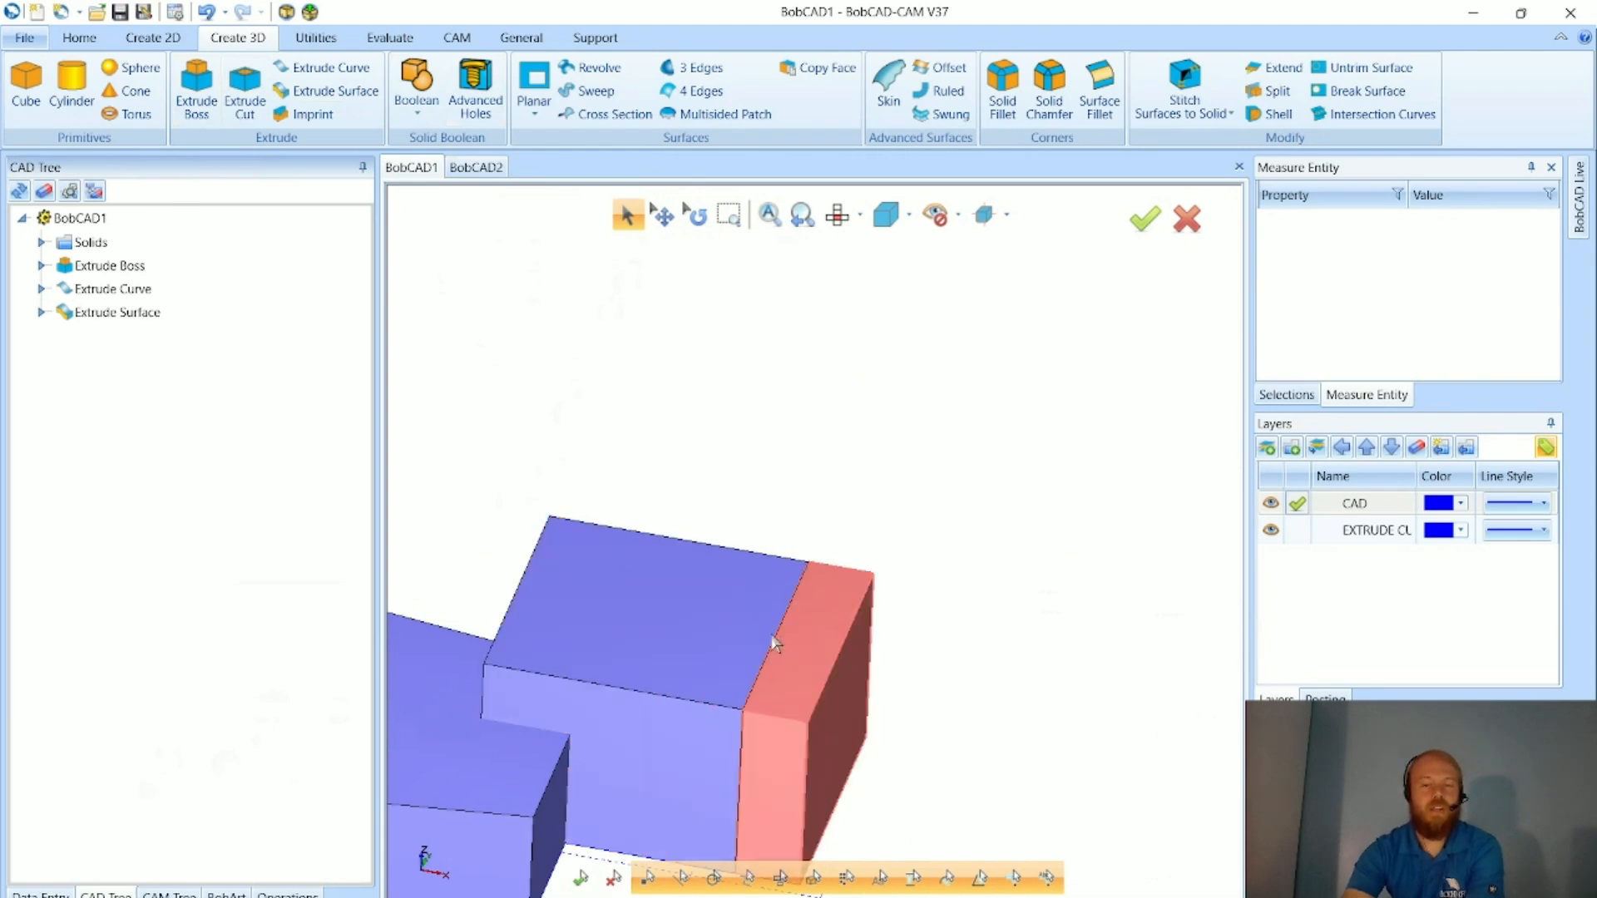
{"action": "scroll", "coordinate": [785, 637], "scroll_direction": "down", "scroll_amount": 3}
{"action": "scroll", "coordinate": [754, 529], "scroll_direction": "up", "scroll_amount": 1}
{"action": "scroll", "coordinate": [761, 497], "scroll_direction": "down", "scroll_amount": 1}
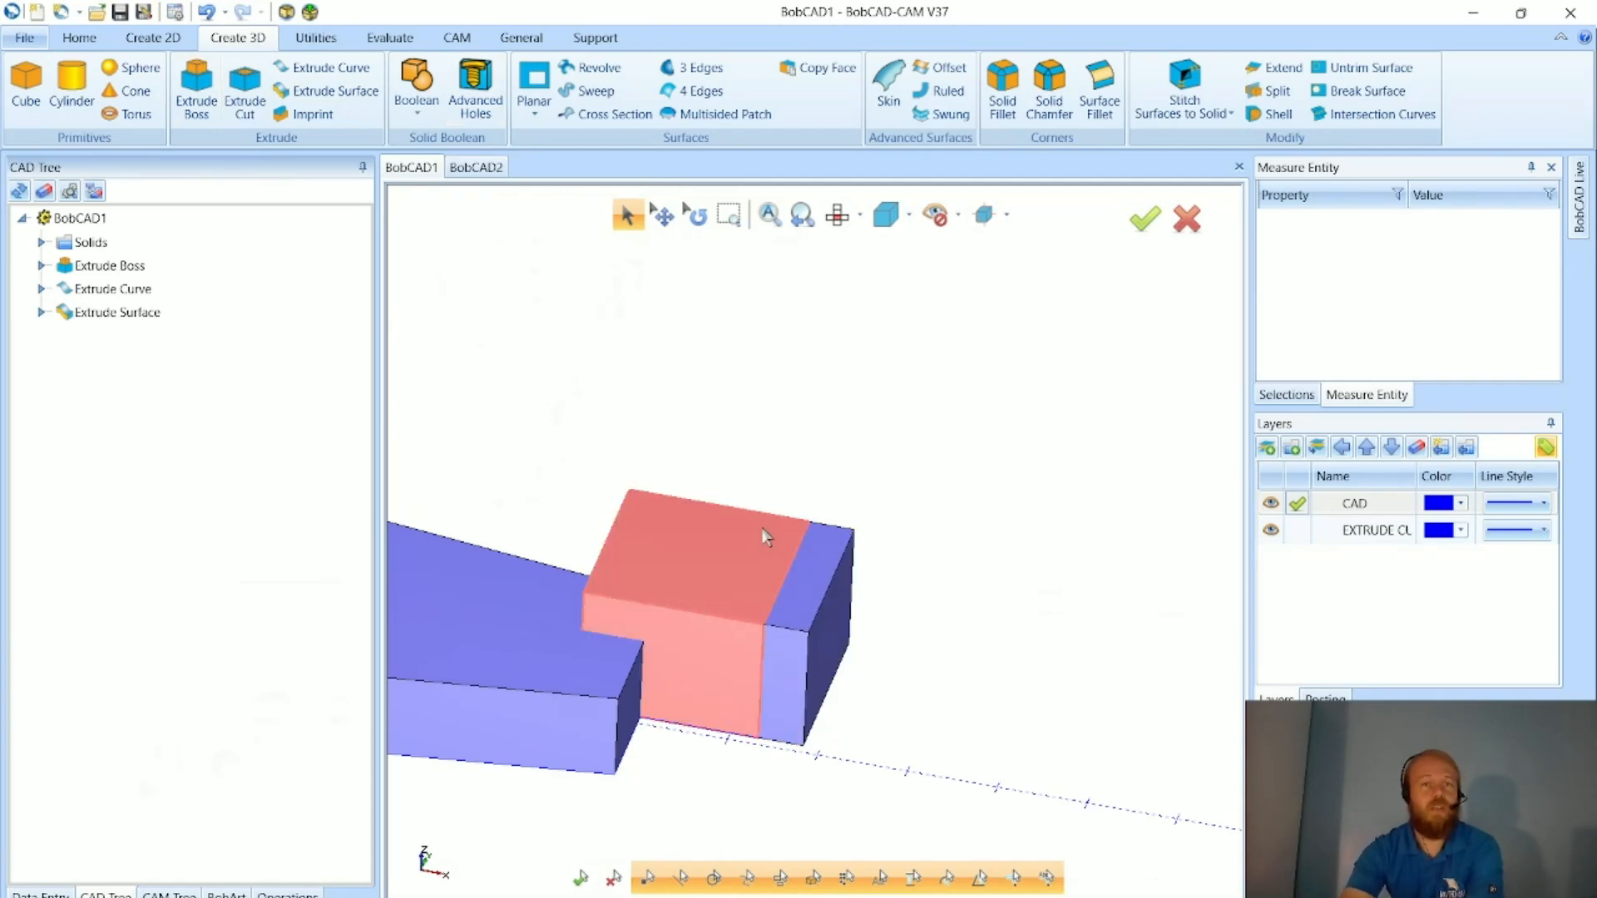
{"action": "left_click", "coordinate": [409, 106]}
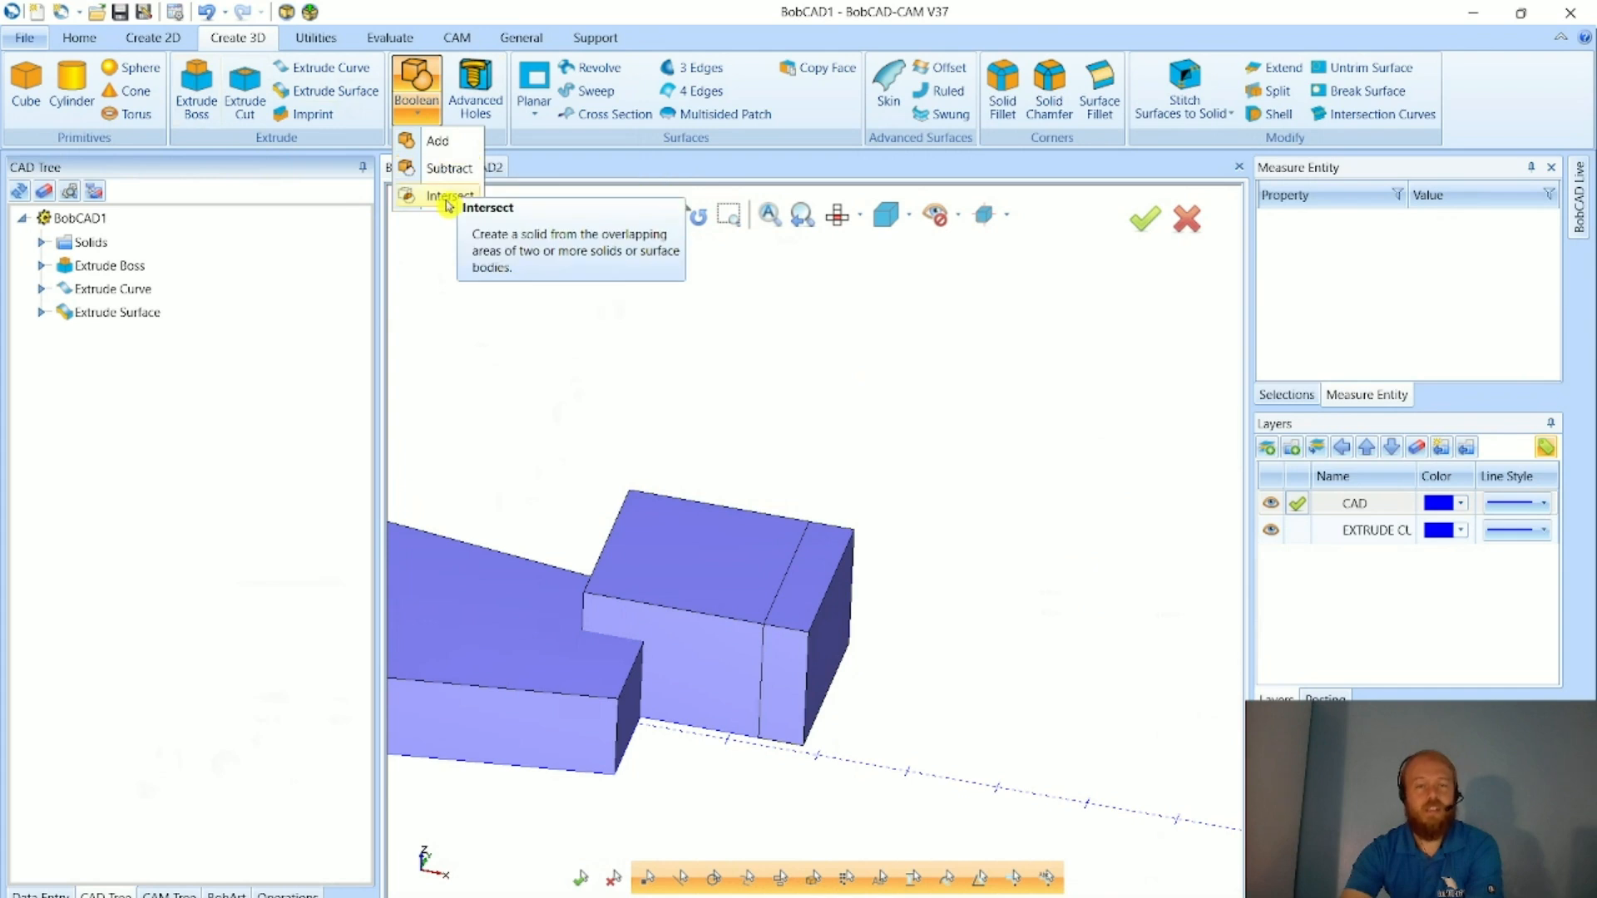
{"action": "left_click", "coordinate": [440, 140]}
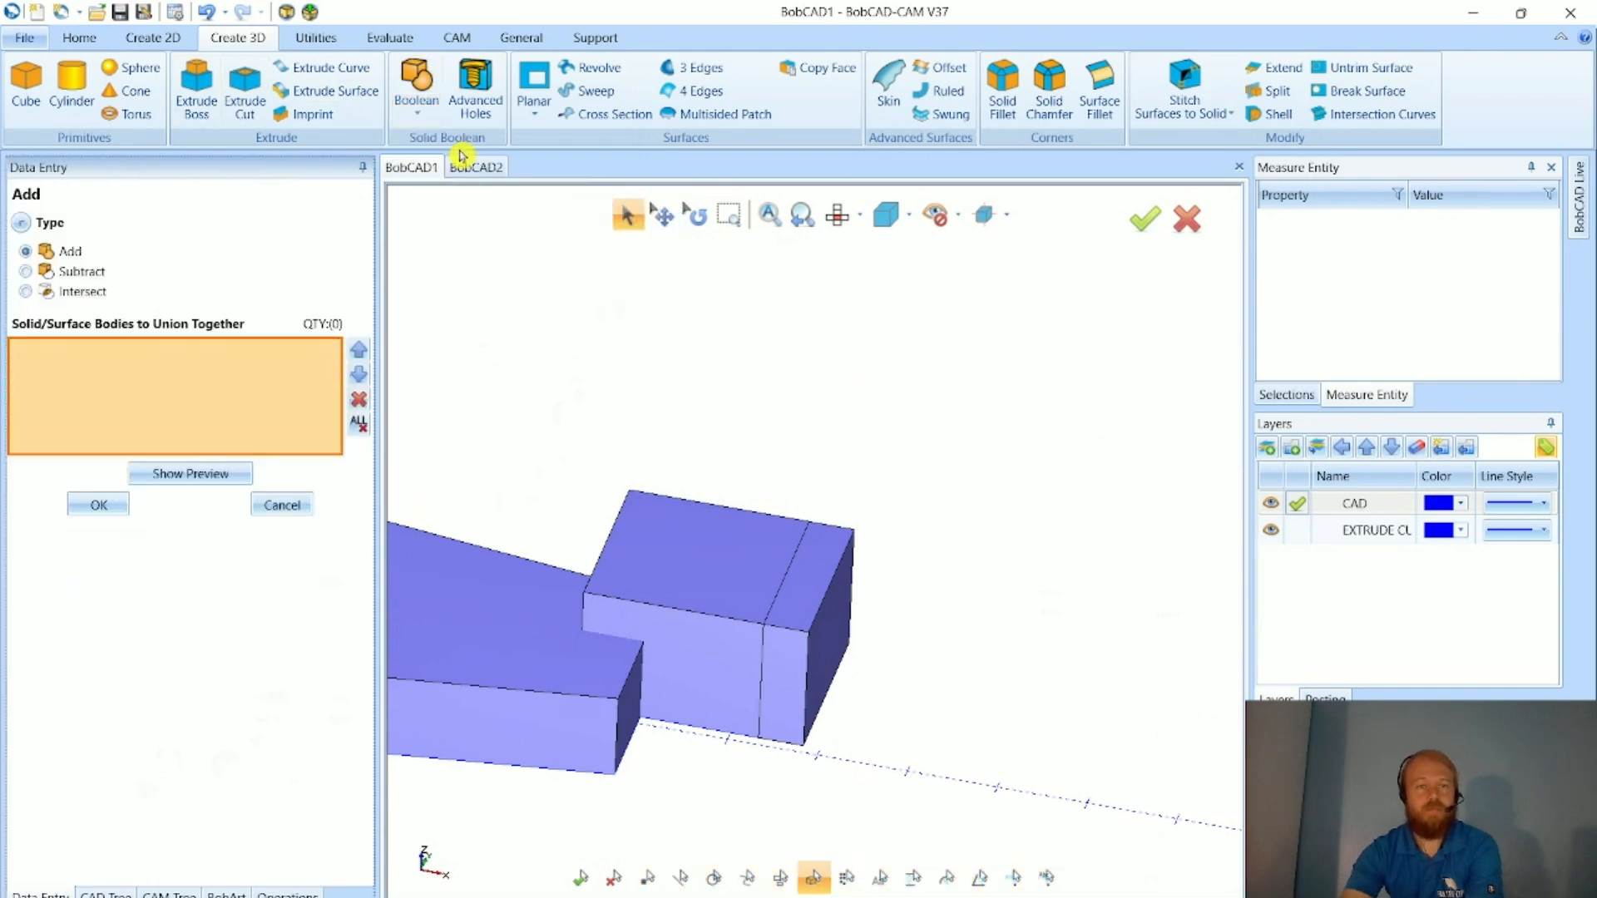
{"action": "left_click", "coordinate": [691, 553]}
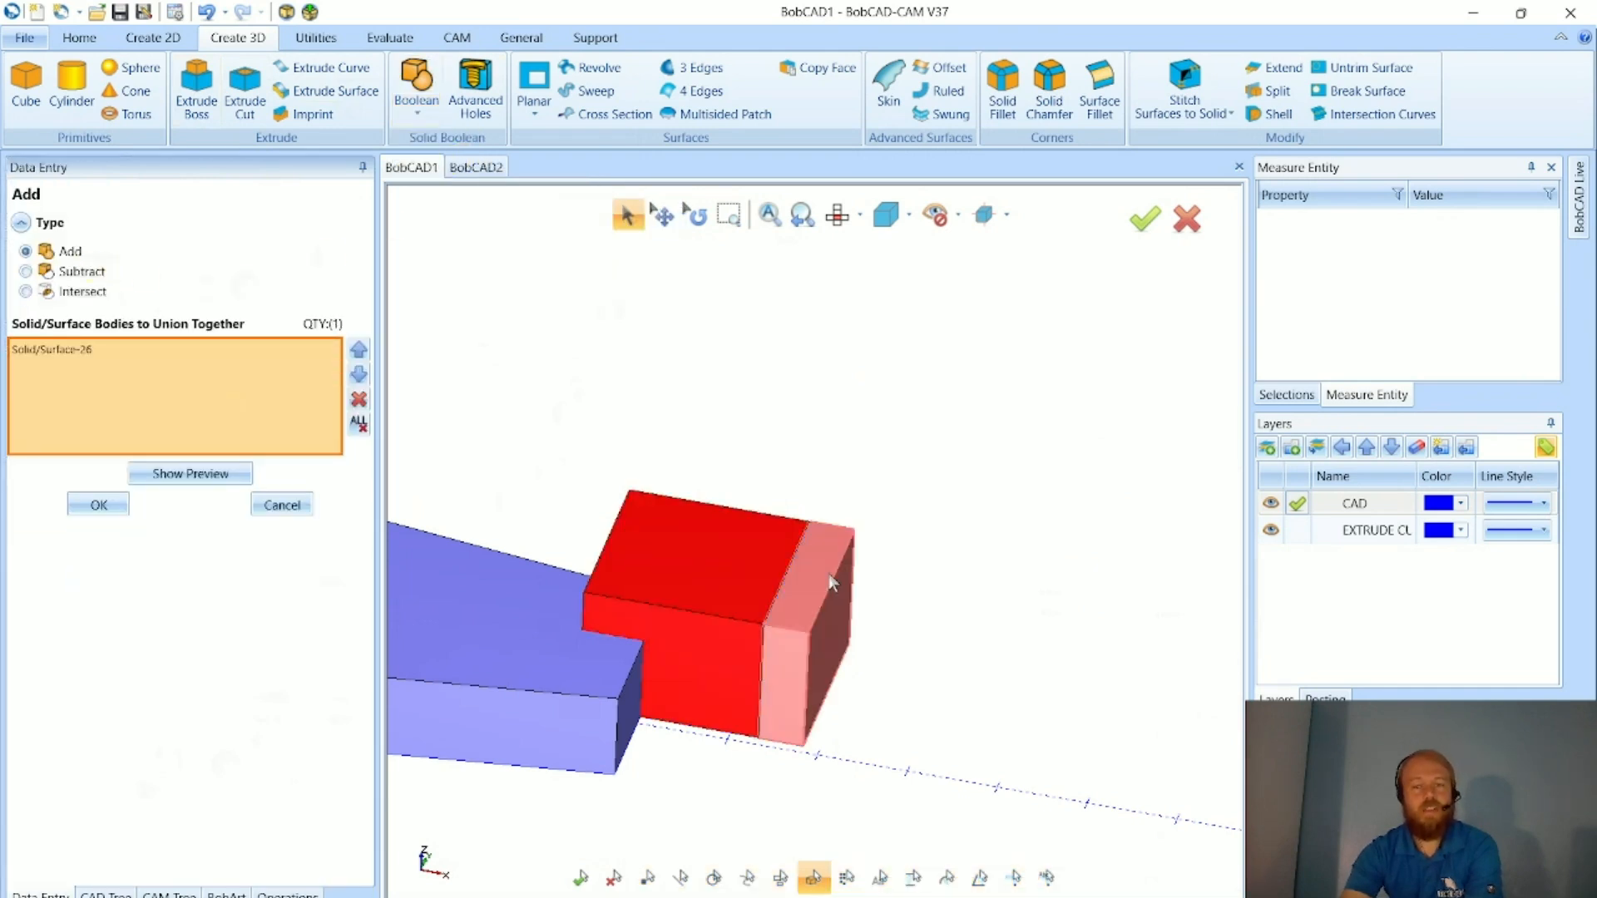
{"action": "left_click", "coordinate": [831, 582]}
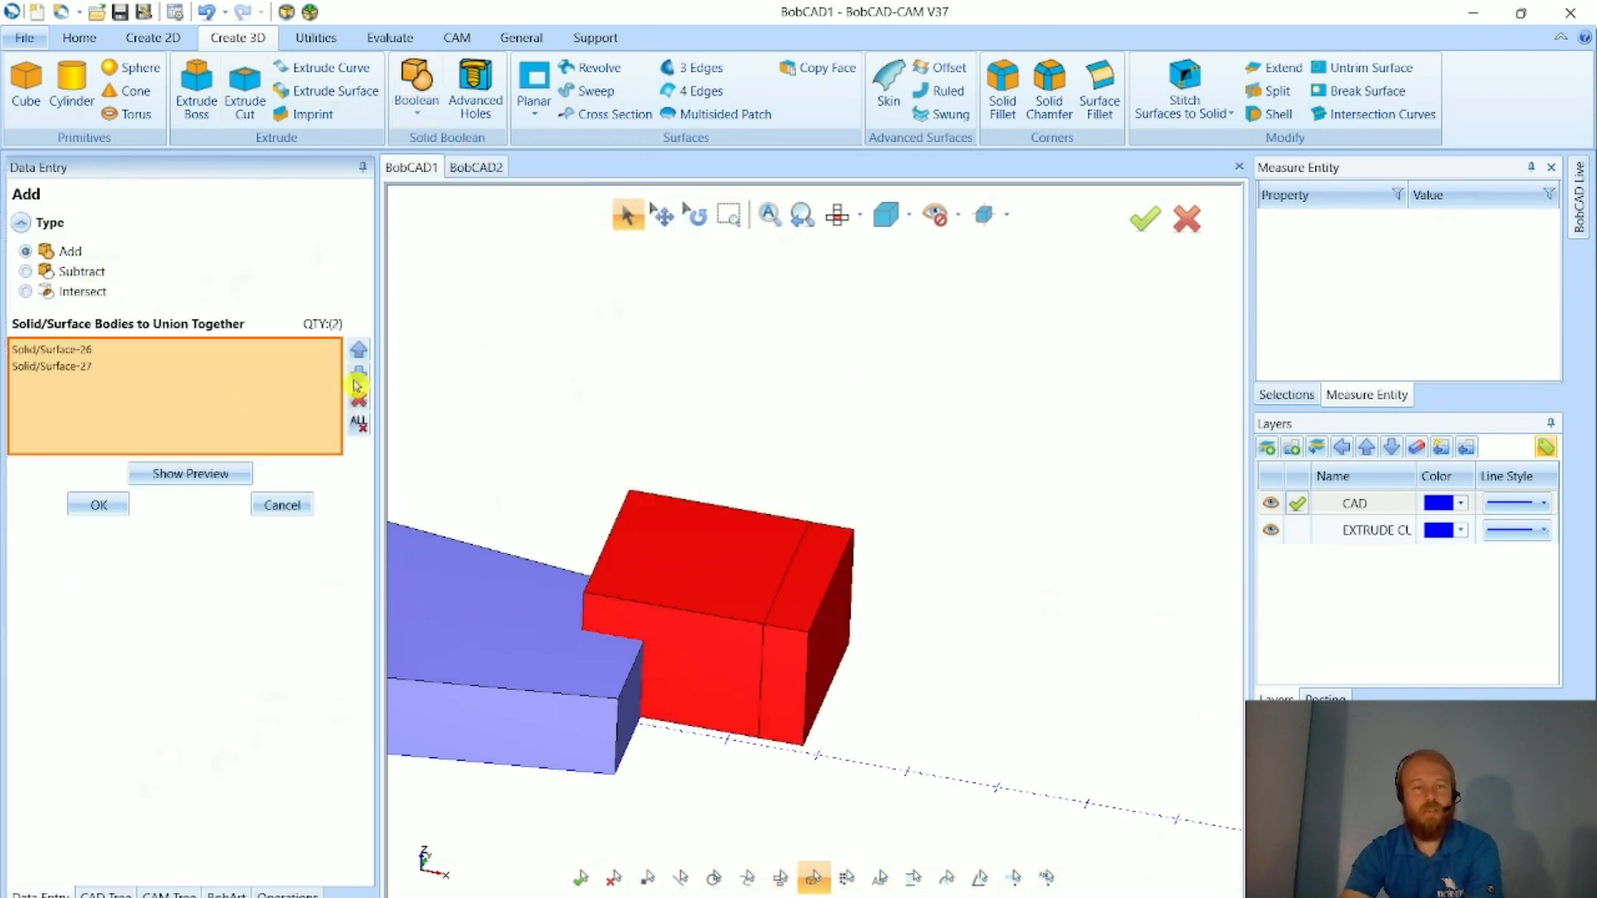
{"action": "left_click", "coordinate": [109, 509]}
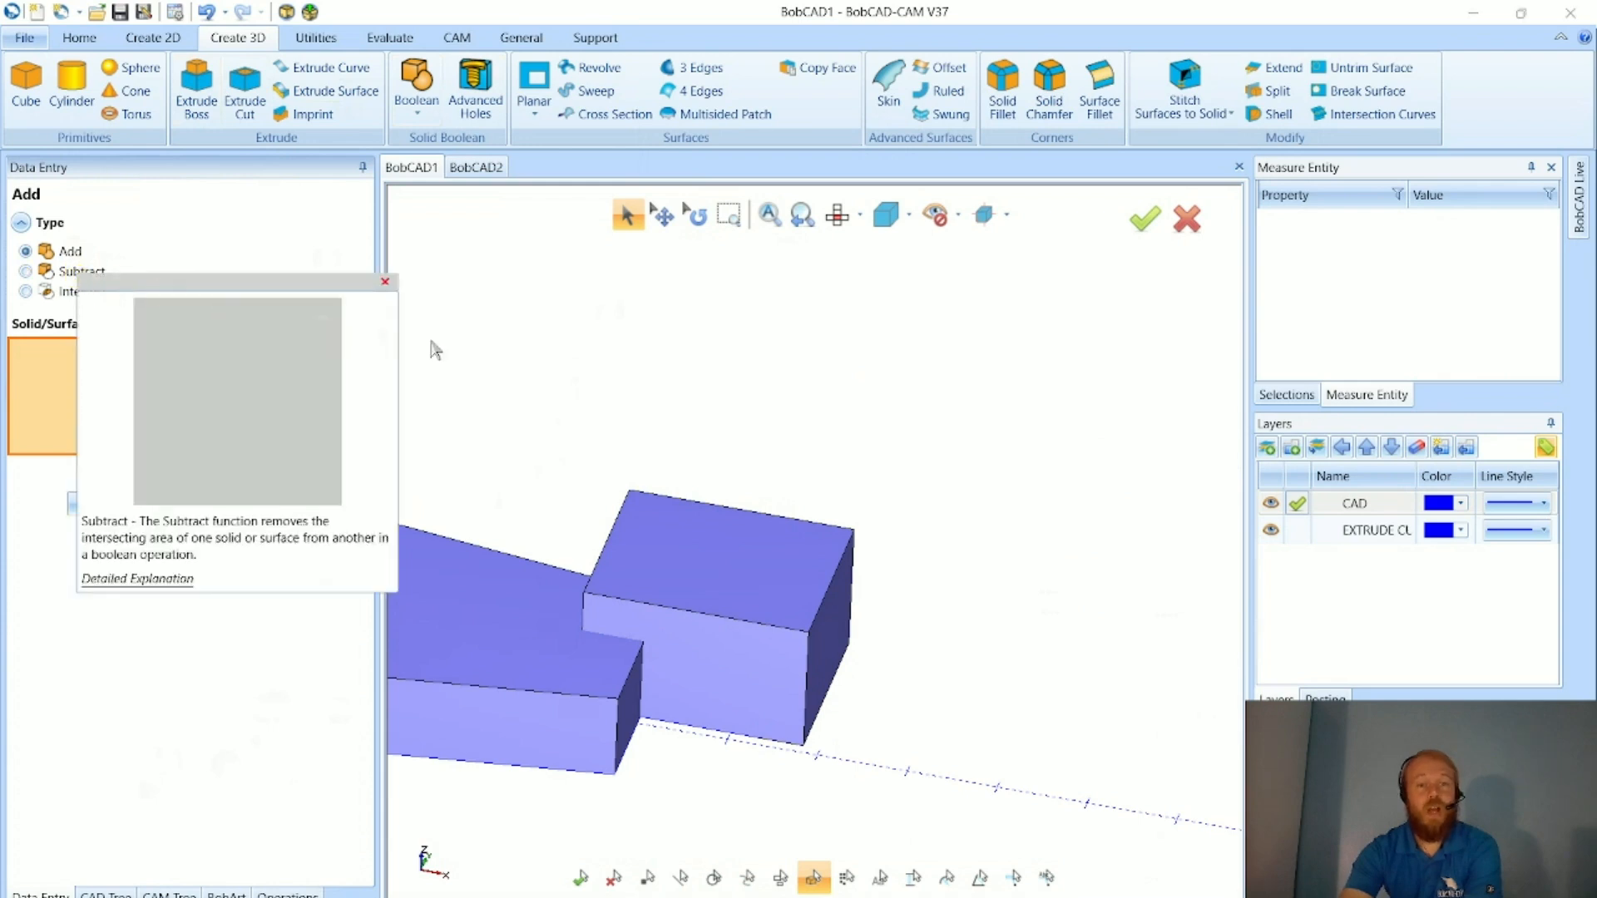
- Subtract the united block from the tapered solid with Boolean Subtract, previewing the result before creating it
{"action": "scroll", "coordinate": [692, 541], "scroll_direction": "down", "scroll_amount": 5}
{"action": "middle_click_drag", "start_coordinate": [450, 630], "coordinate": [588, 615]}
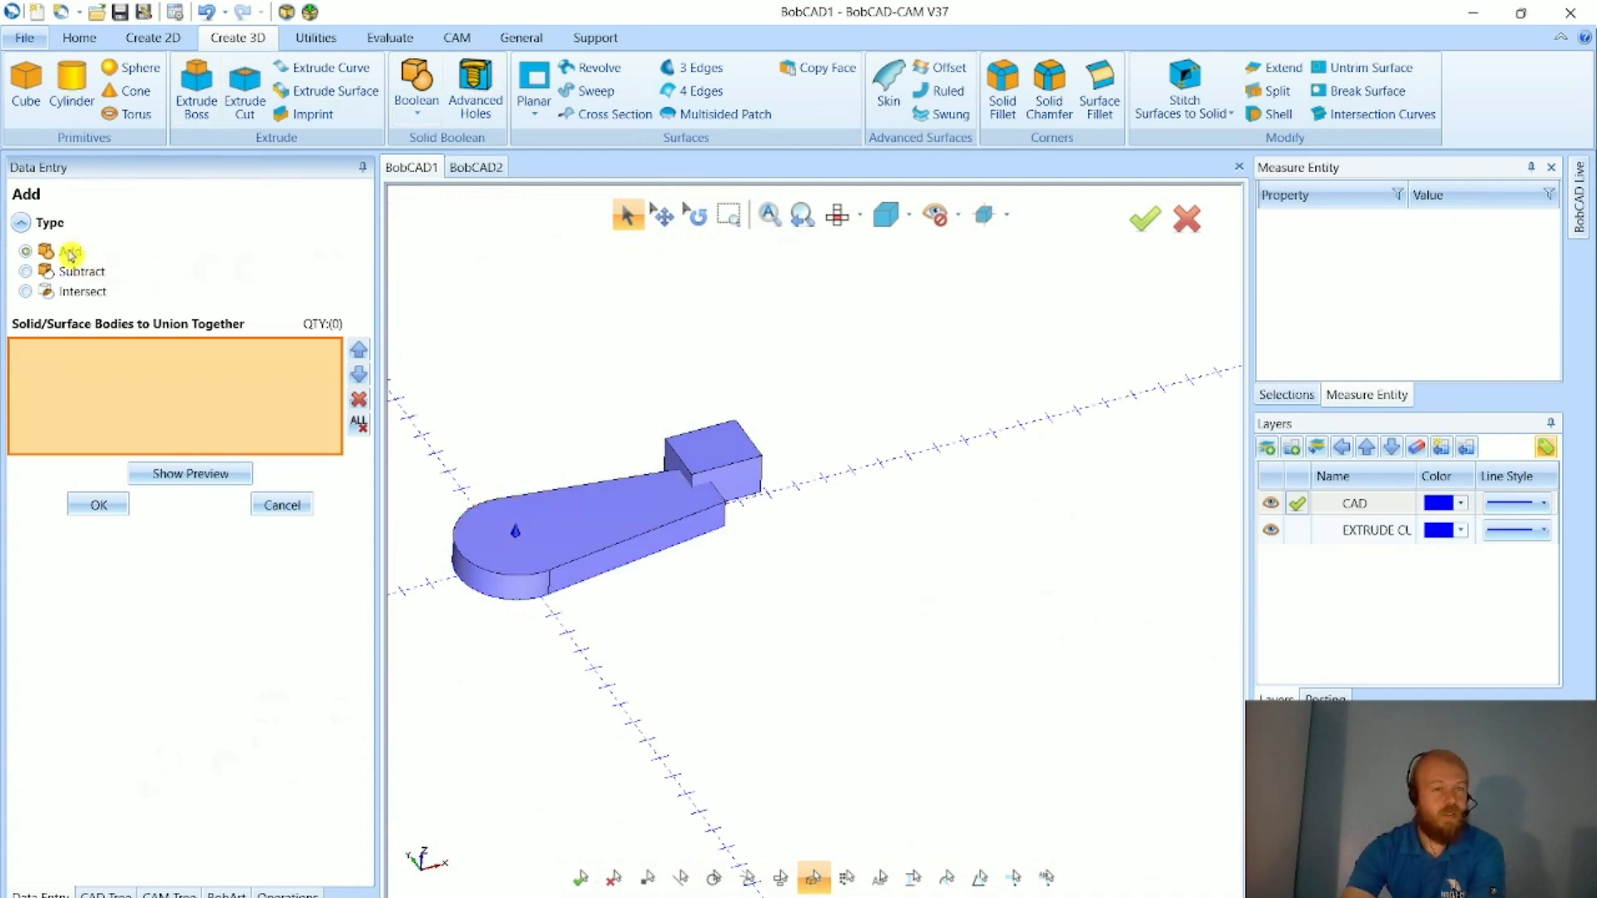
{"action": "left_click", "coordinate": [70, 279]}
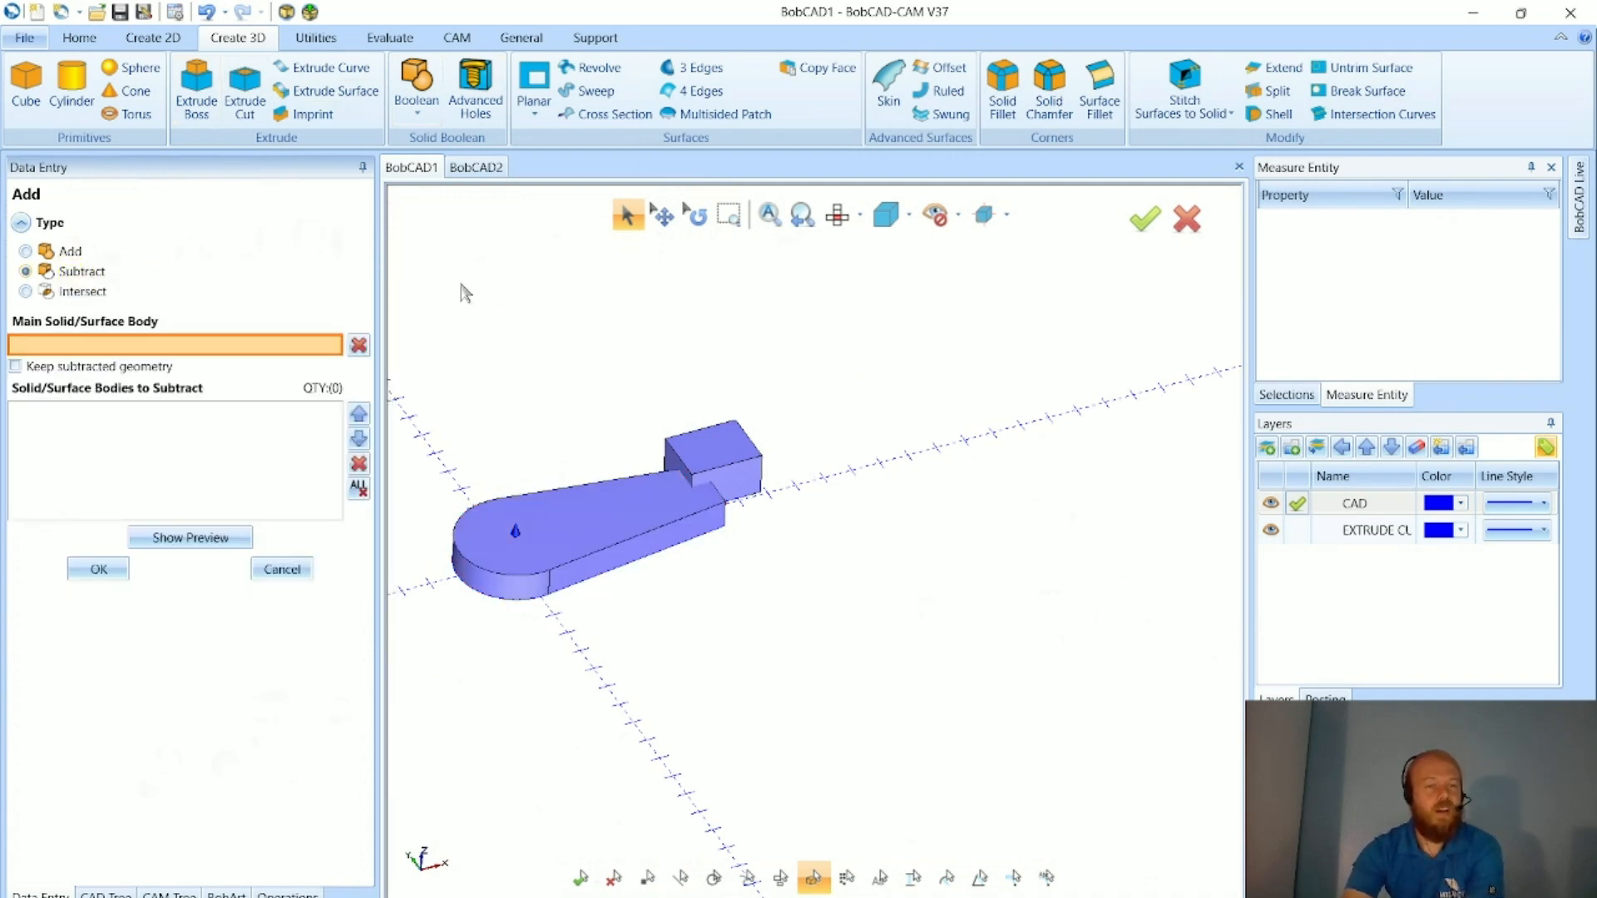
{"action": "left_click", "coordinate": [549, 529]}
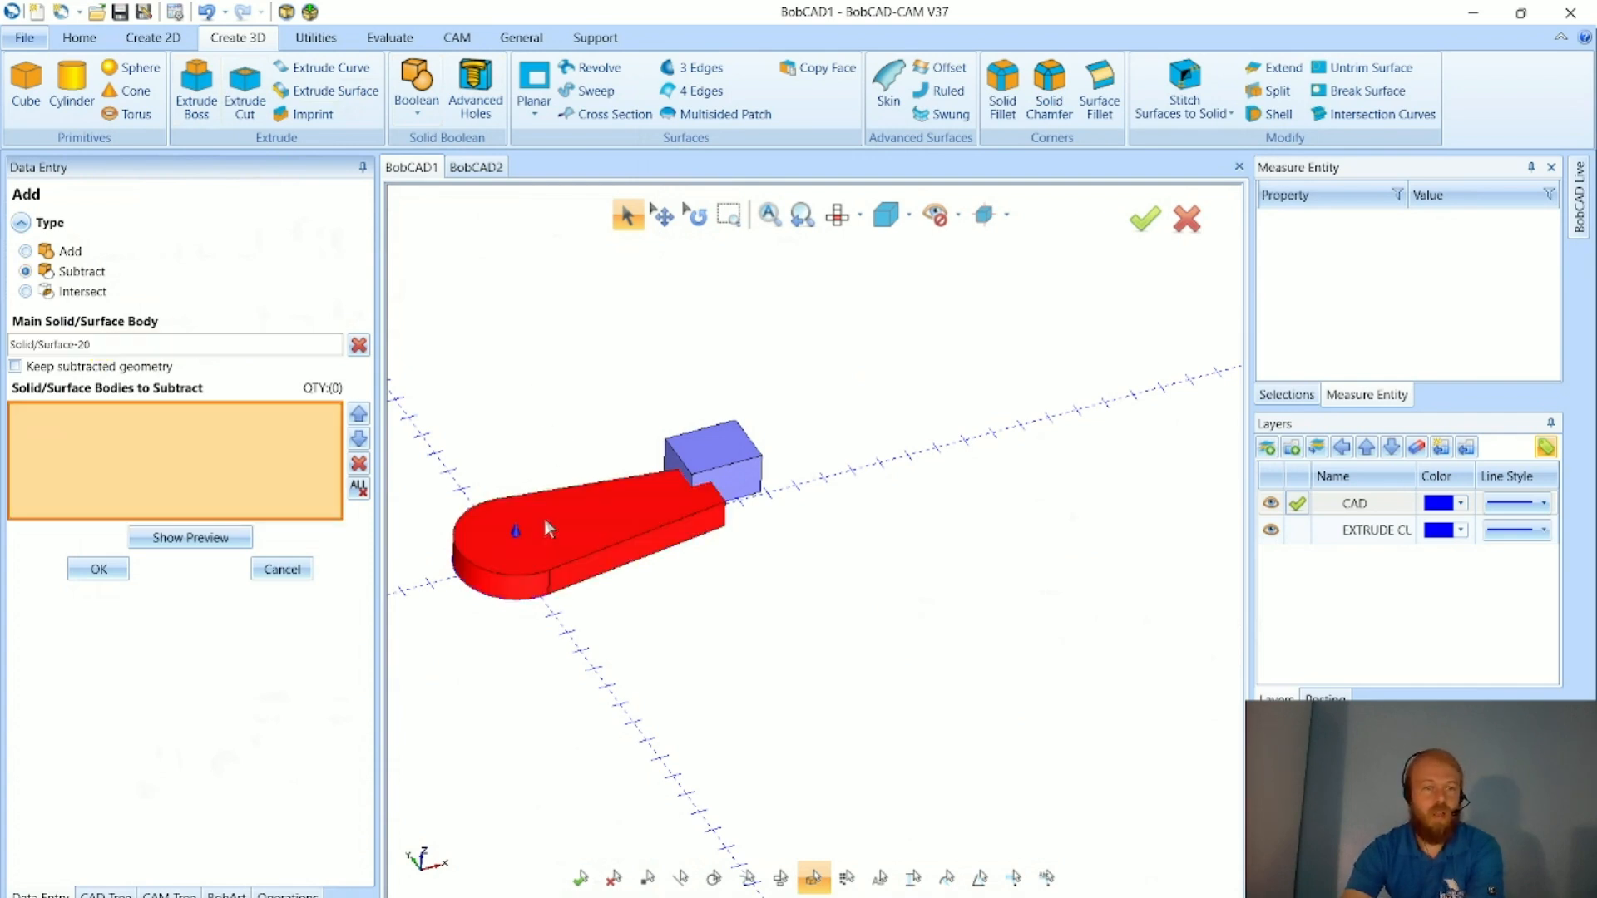
{"action": "left_click", "coordinate": [728, 442]}
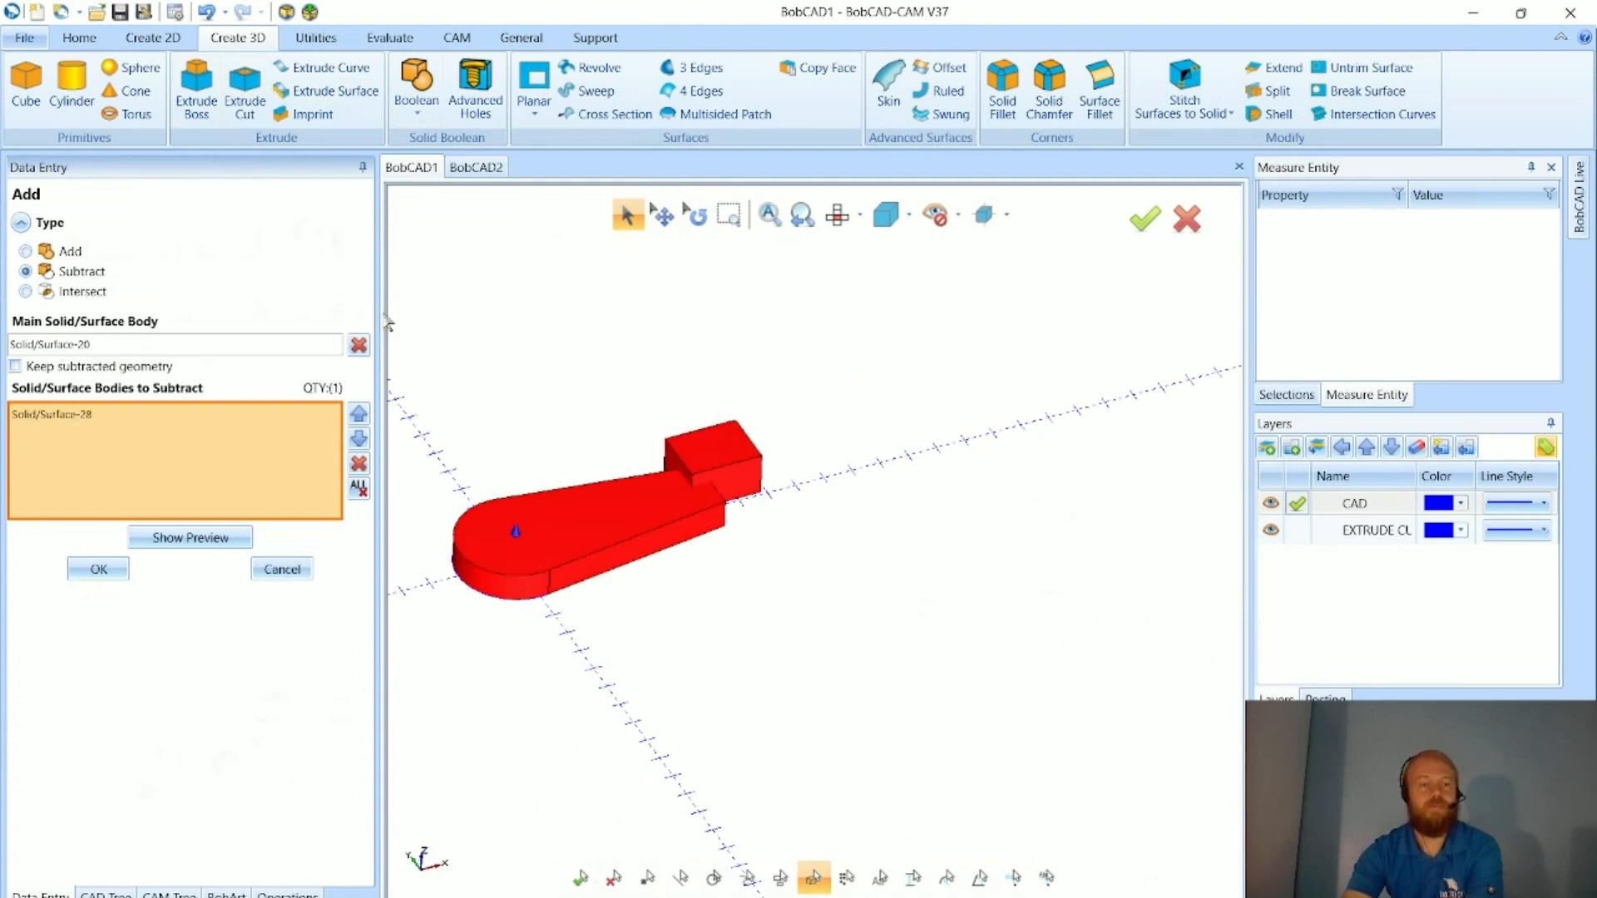
{"action": "left_click", "coordinate": [178, 547]}
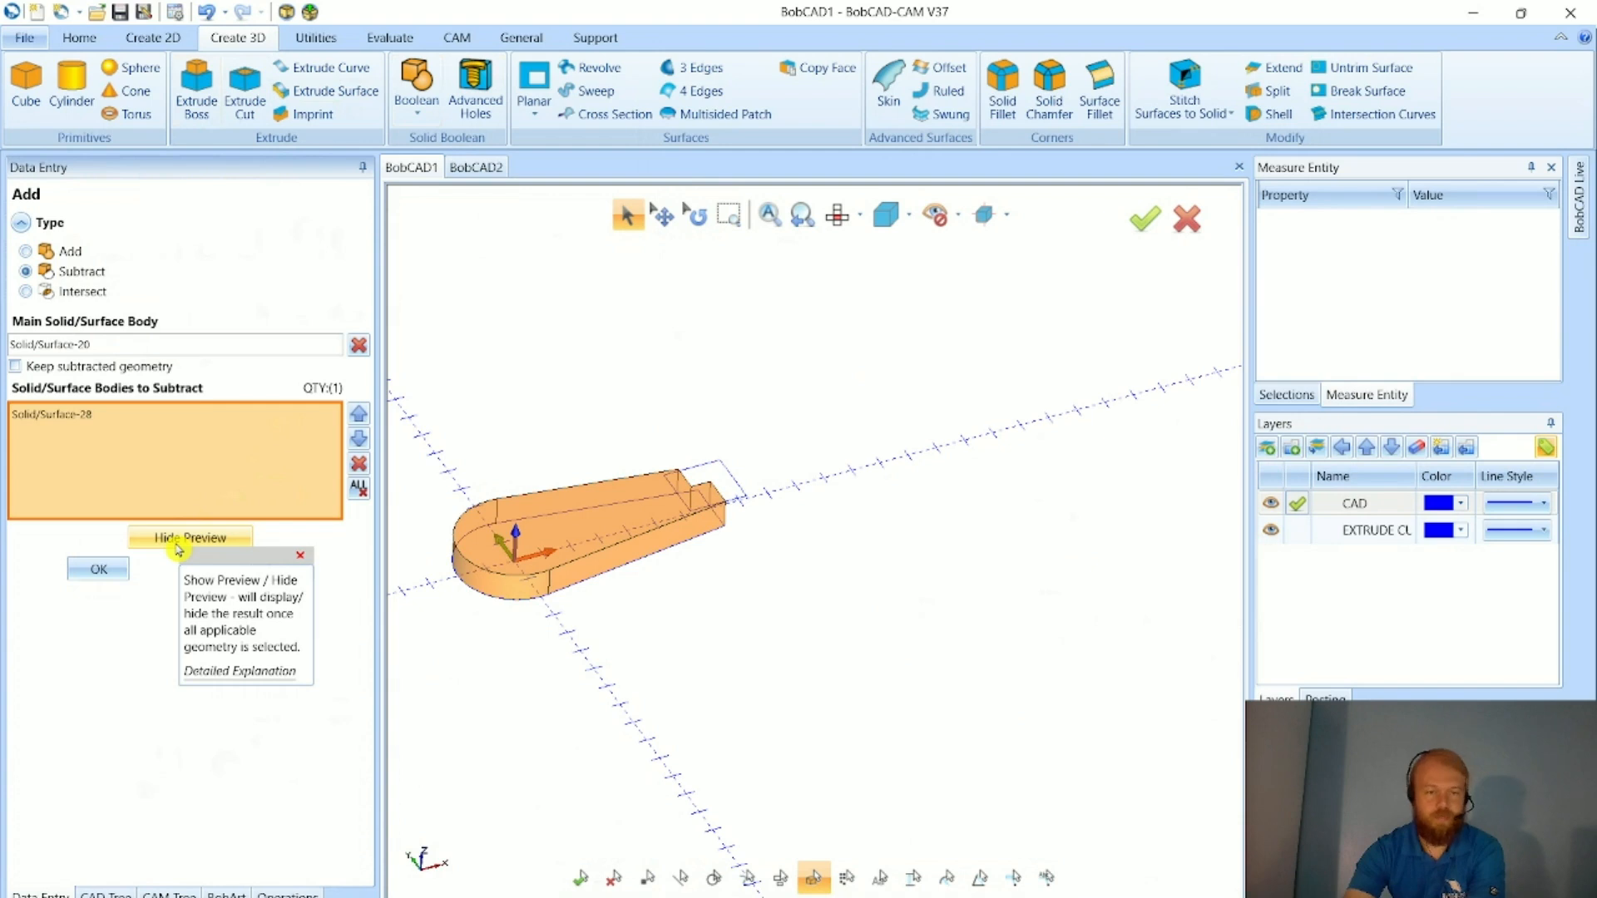
{"action": "left_click", "coordinate": [178, 547]}
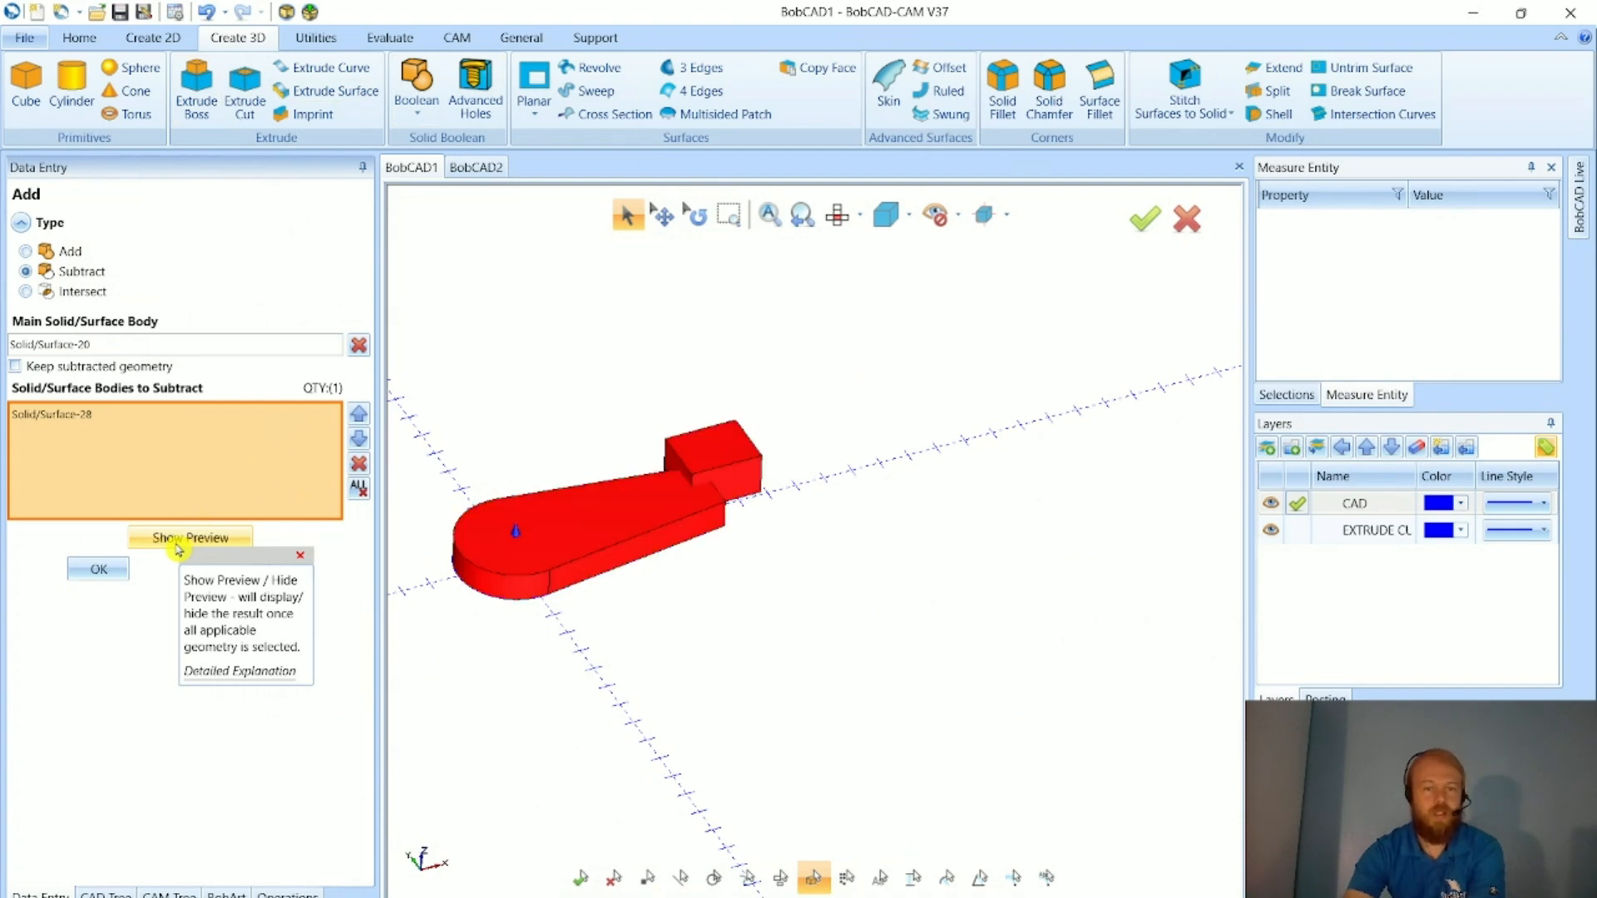
{"action": "left_click", "coordinate": [117, 569]}
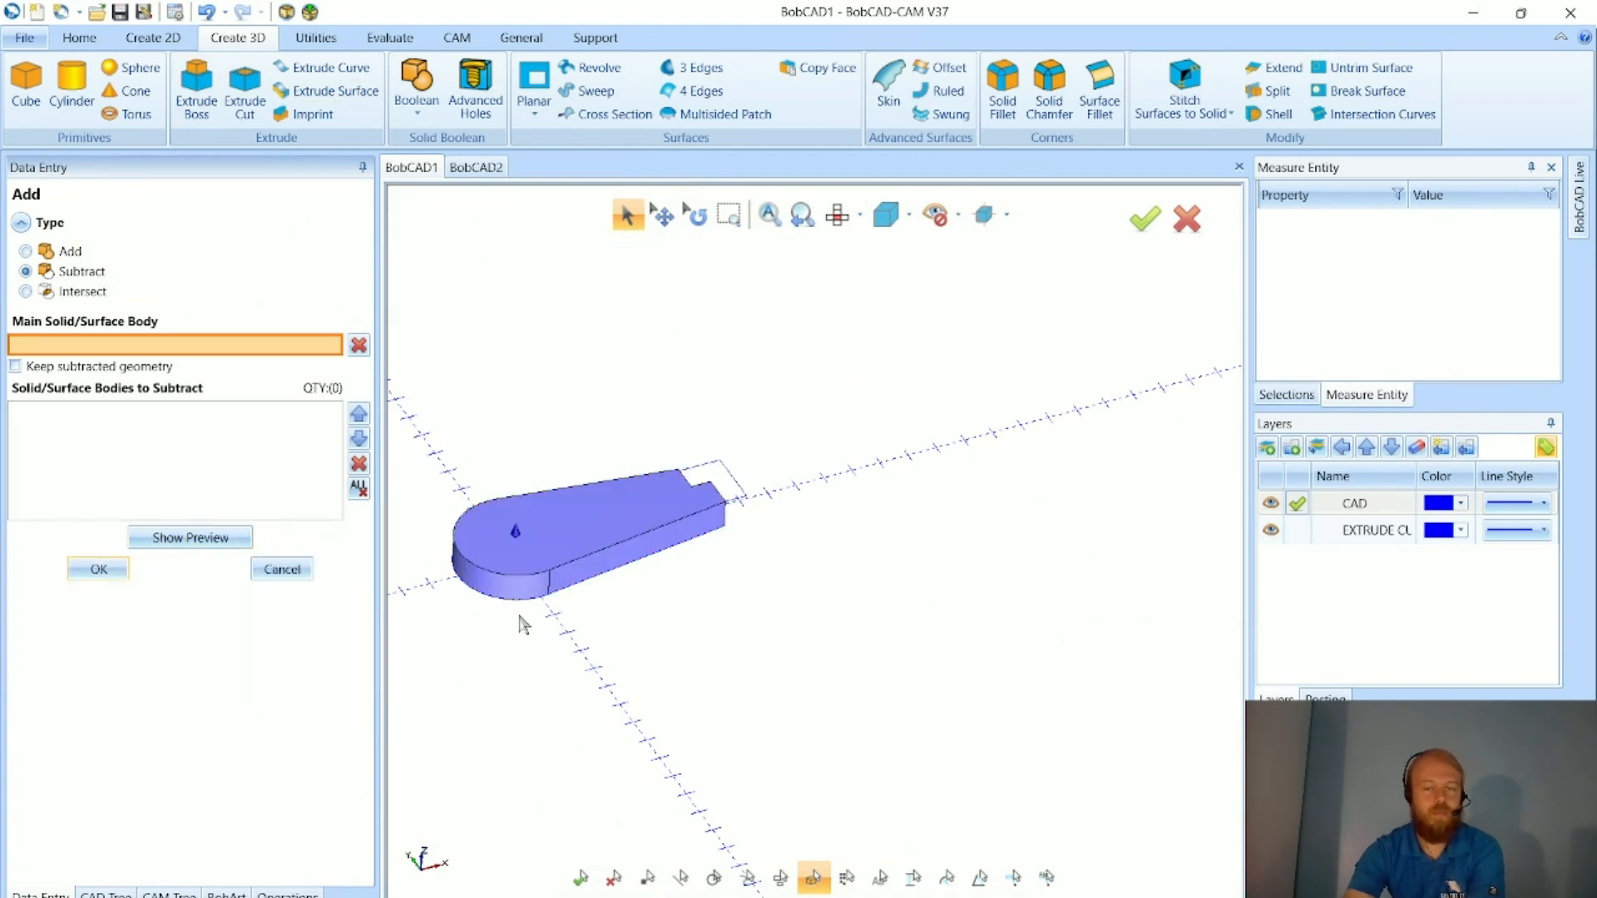
- Undo the subtraction and combine the tapered solid and the block with Boolean Intersect, previewing the result before creating it
{"action": "scroll", "coordinate": [523, 624], "scroll_direction": "up", "scroll_amount": 3}
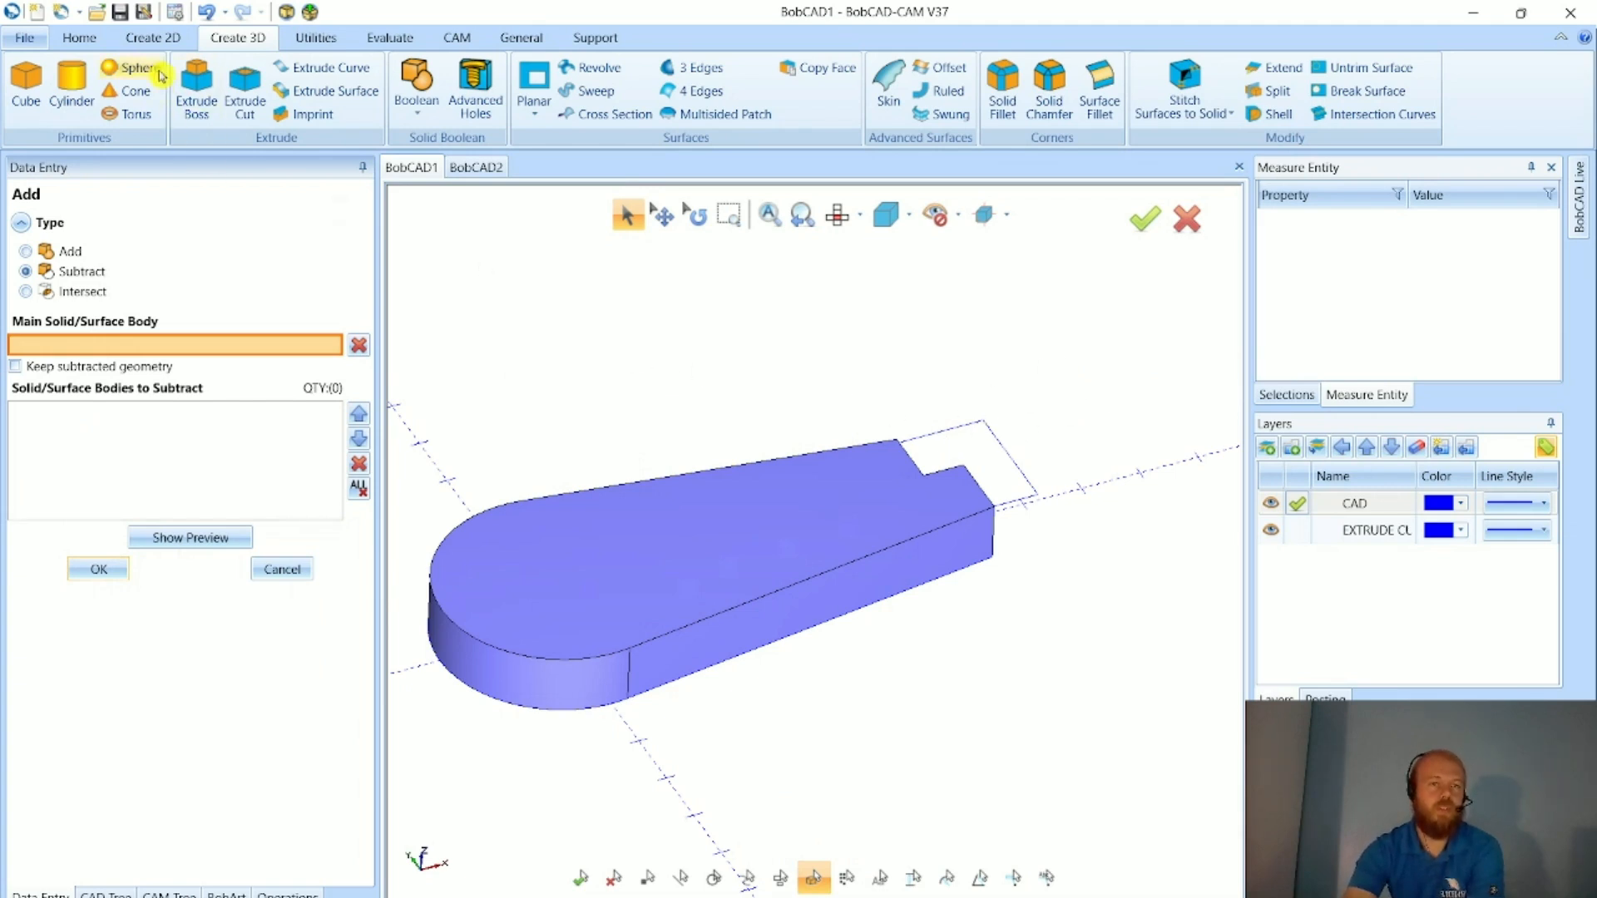
{"action": "left_click", "coordinate": [205, 12]}
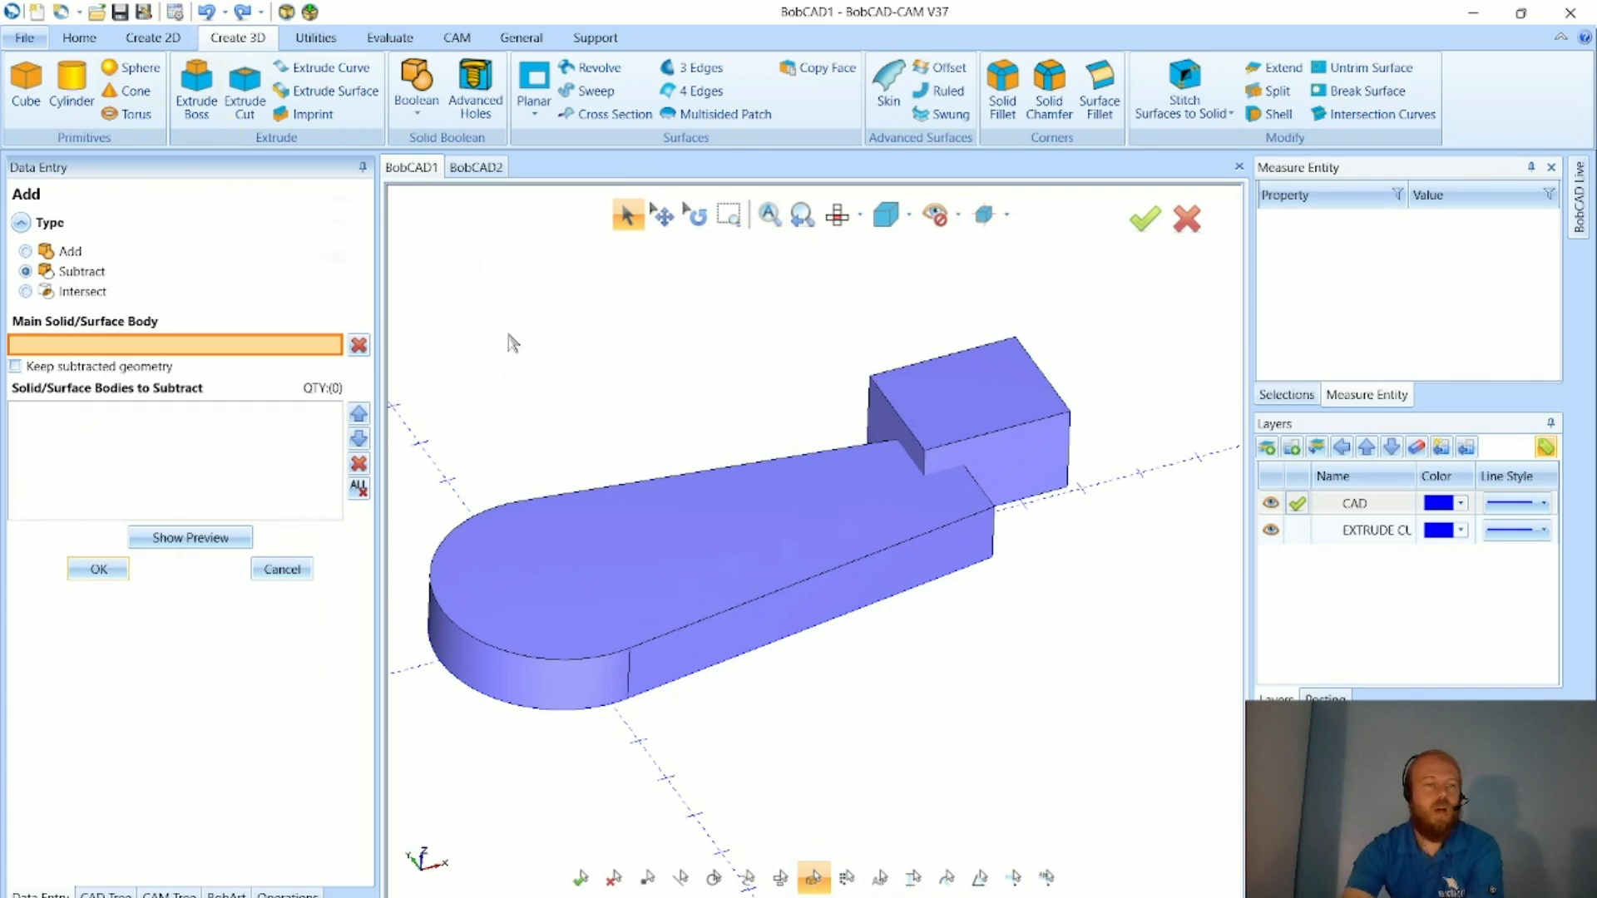
{"action": "left_click", "coordinate": [73, 293]}
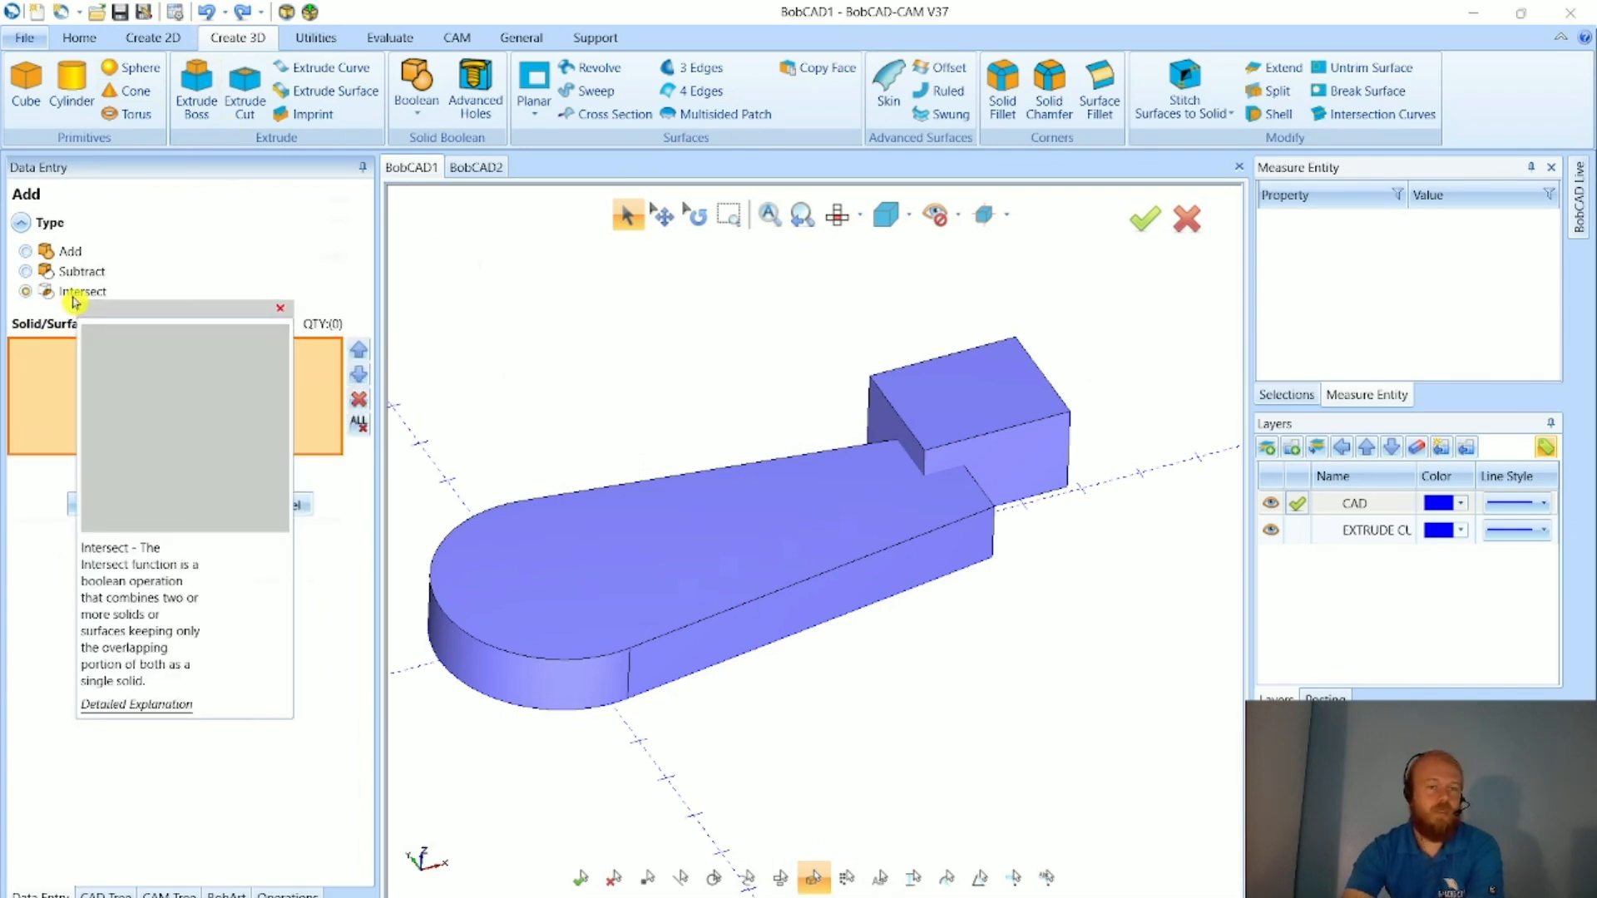
{"action": "left_click", "coordinate": [803, 454]}
{"action": "left_click", "coordinate": [929, 380]}
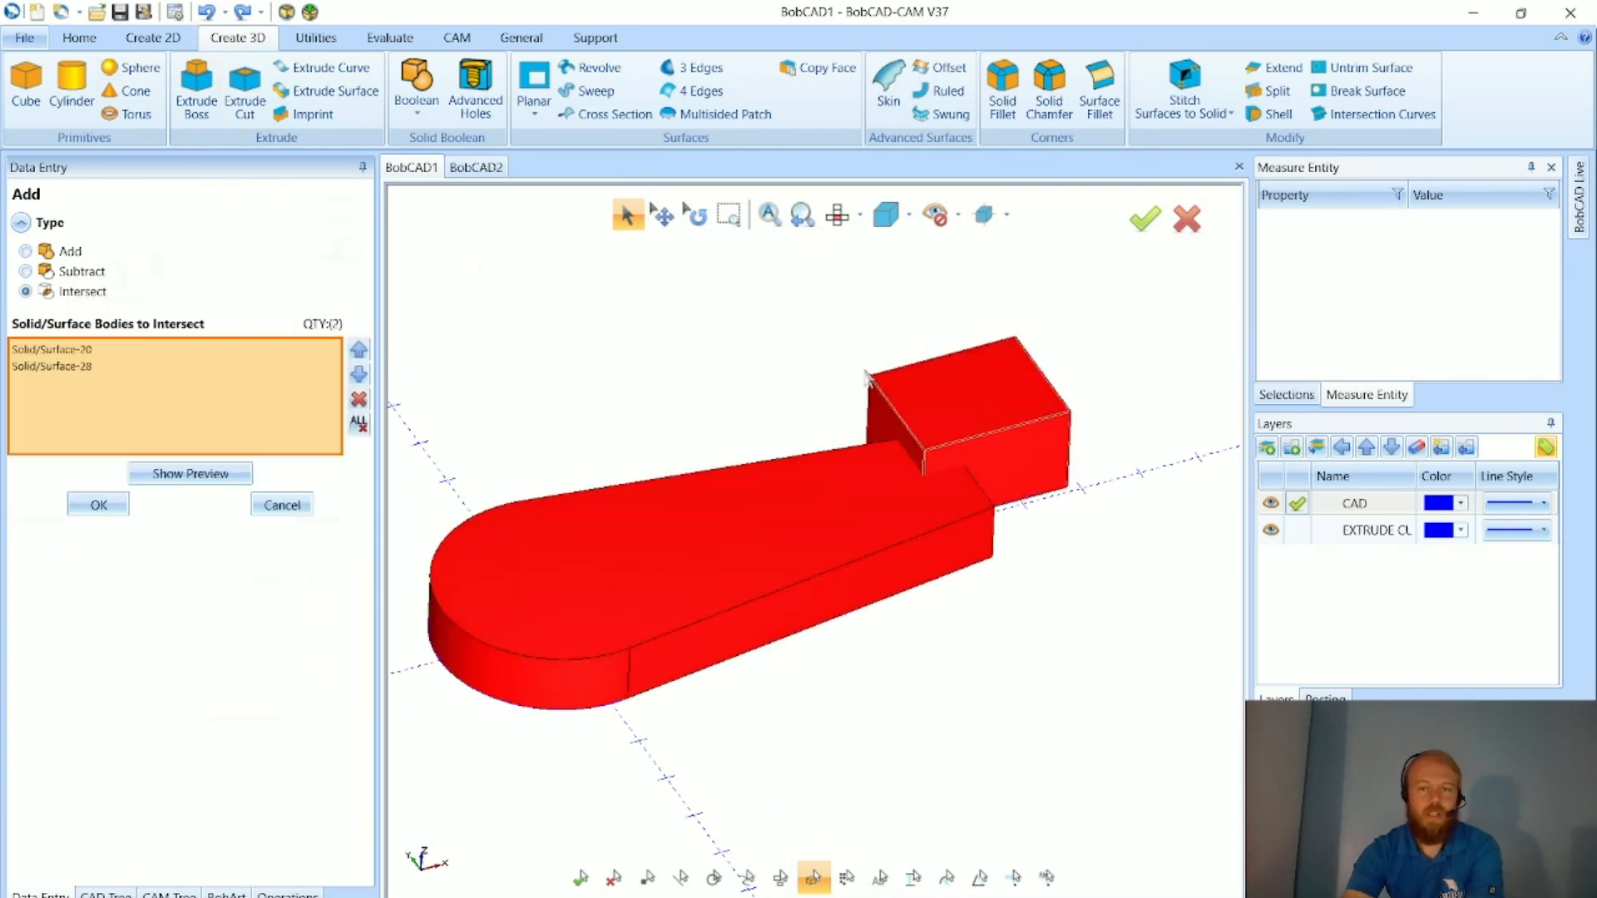
{"action": "left_click", "coordinate": [246, 473]}
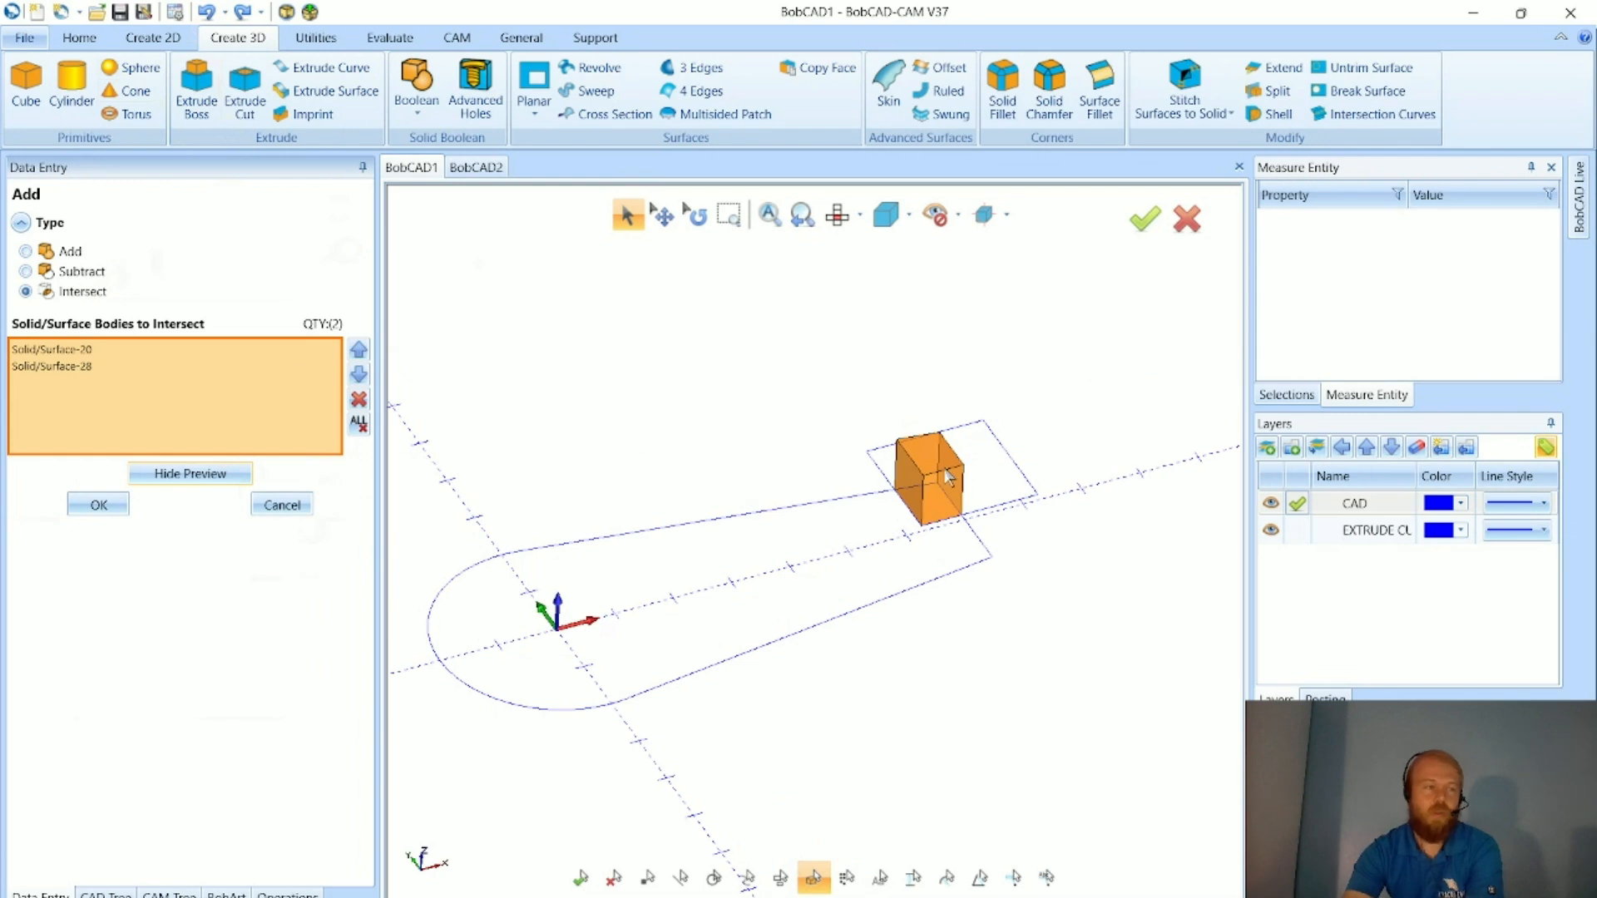
{"action": "left_click", "coordinate": [98, 505]}
{"action": "middle_click_drag", "start_coordinate": [871, 666], "coordinate": [696, 599]}
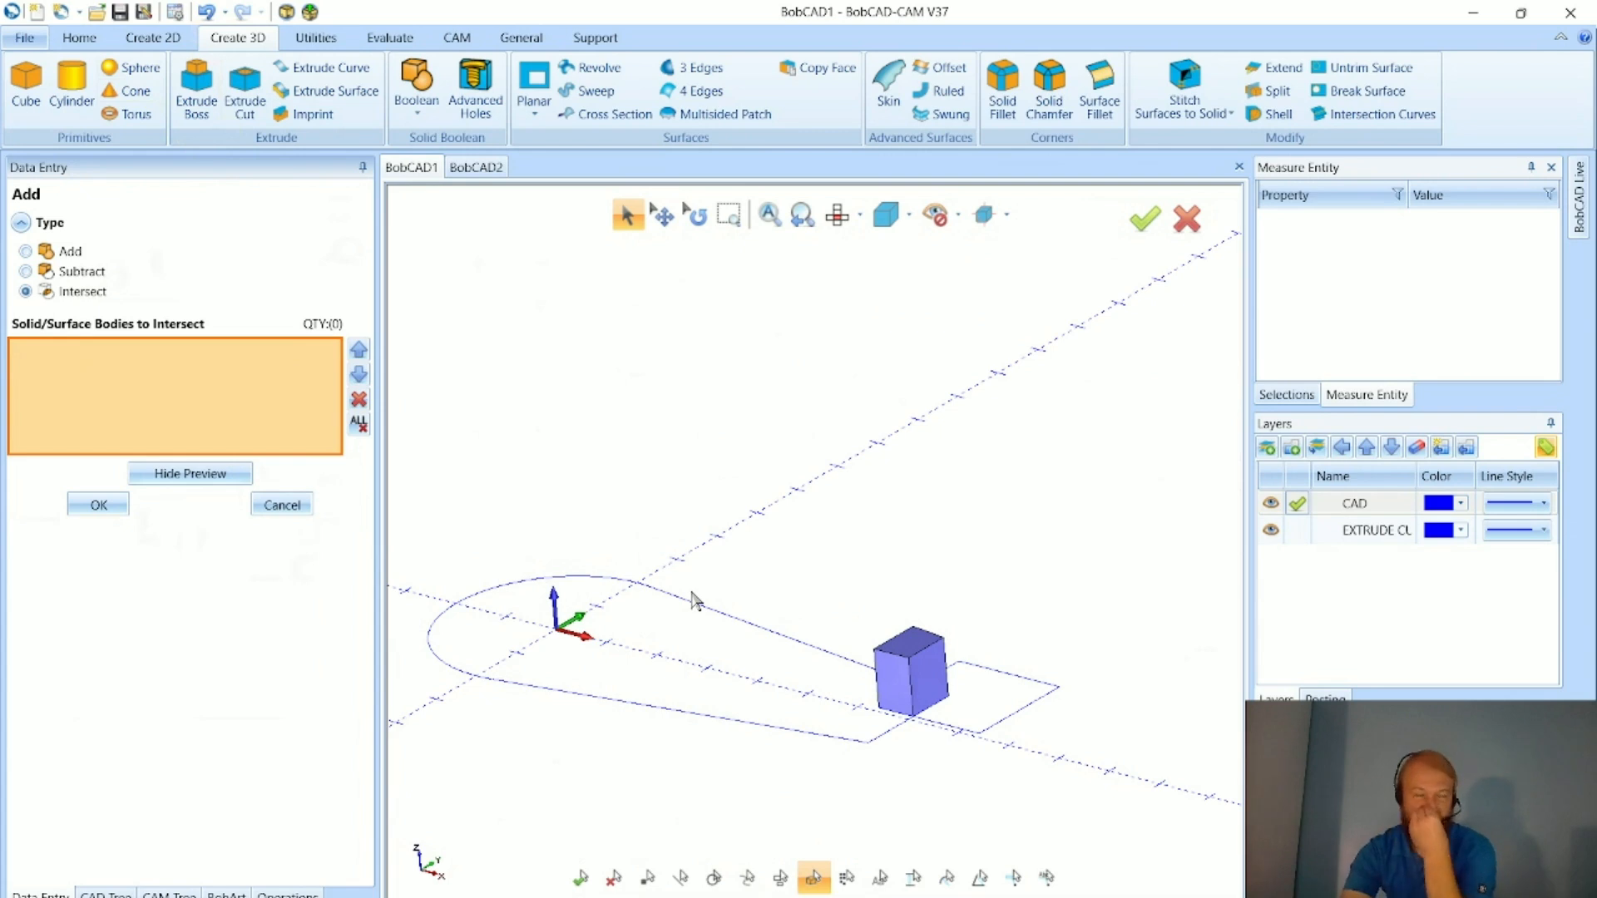
{"action": "middle_click_drag", "start_coordinate": [896, 662], "coordinate": [932, 688]}
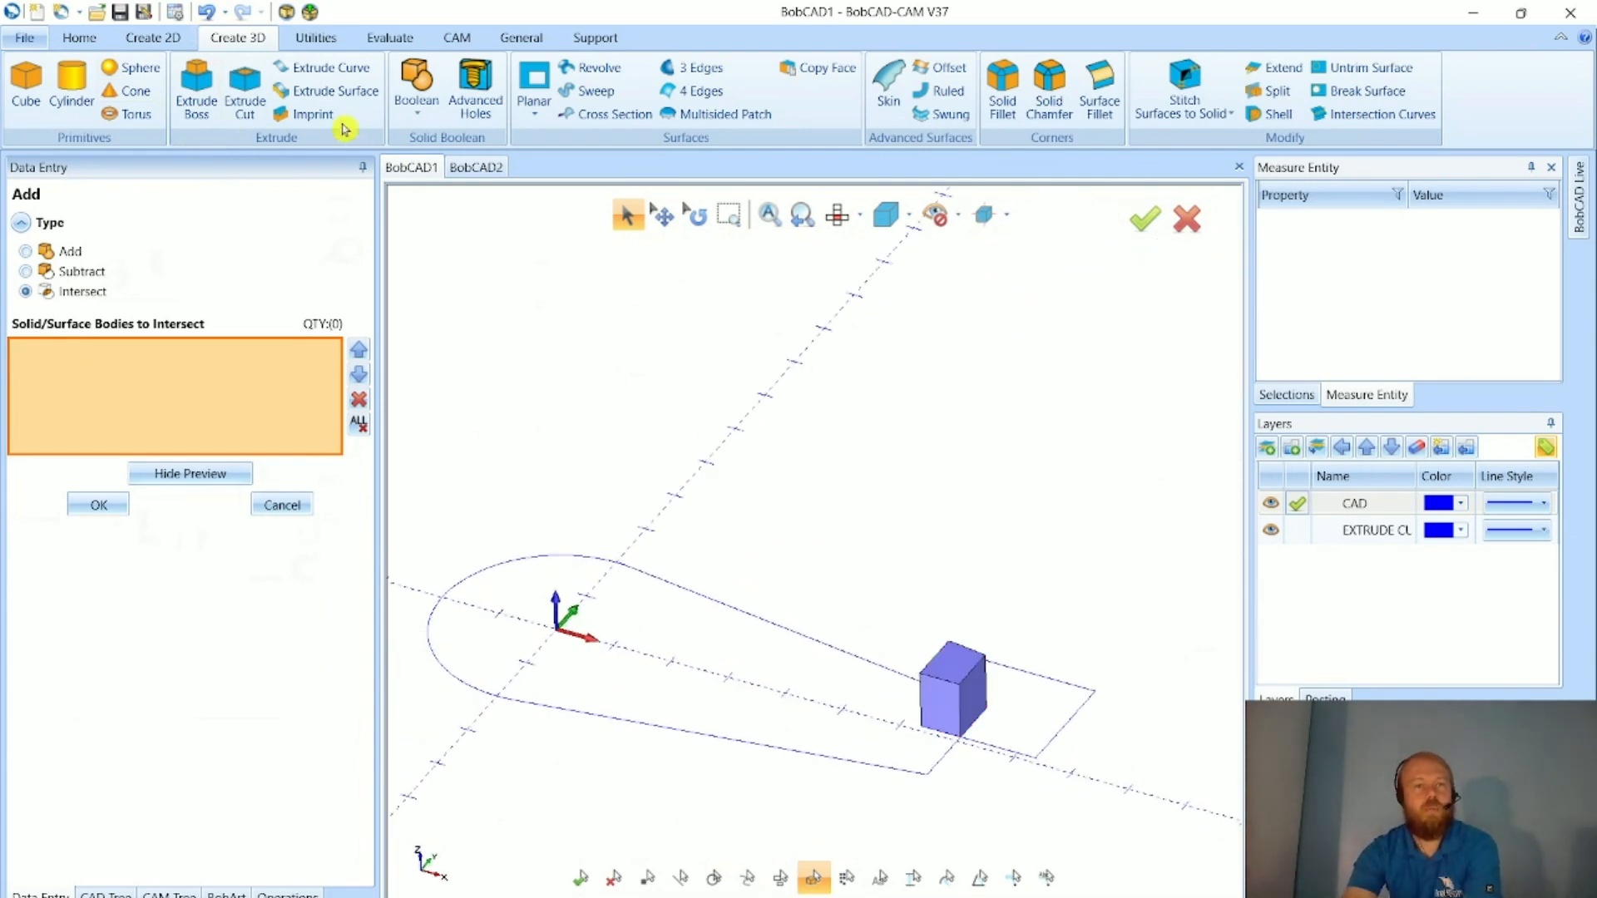
- Undo the recent operations back to the plain tapered solid without the block or rectangle, and exit the unused Imprint command
{"action": "left_click", "coordinate": [316, 116]}
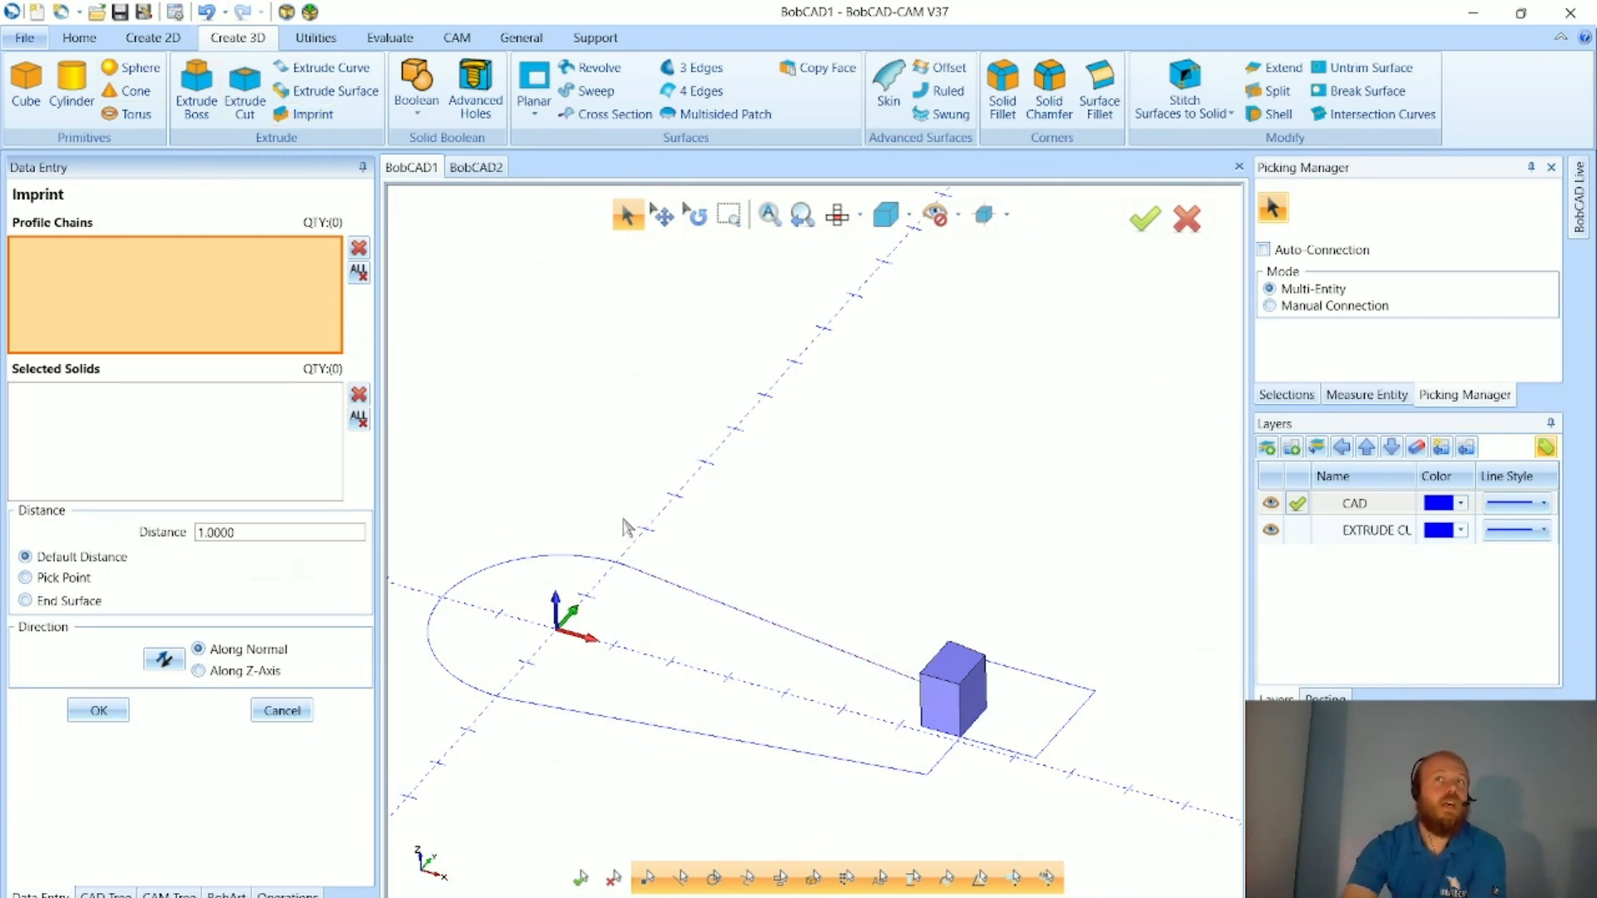
{"action": "left_click", "coordinate": [93, 443]}
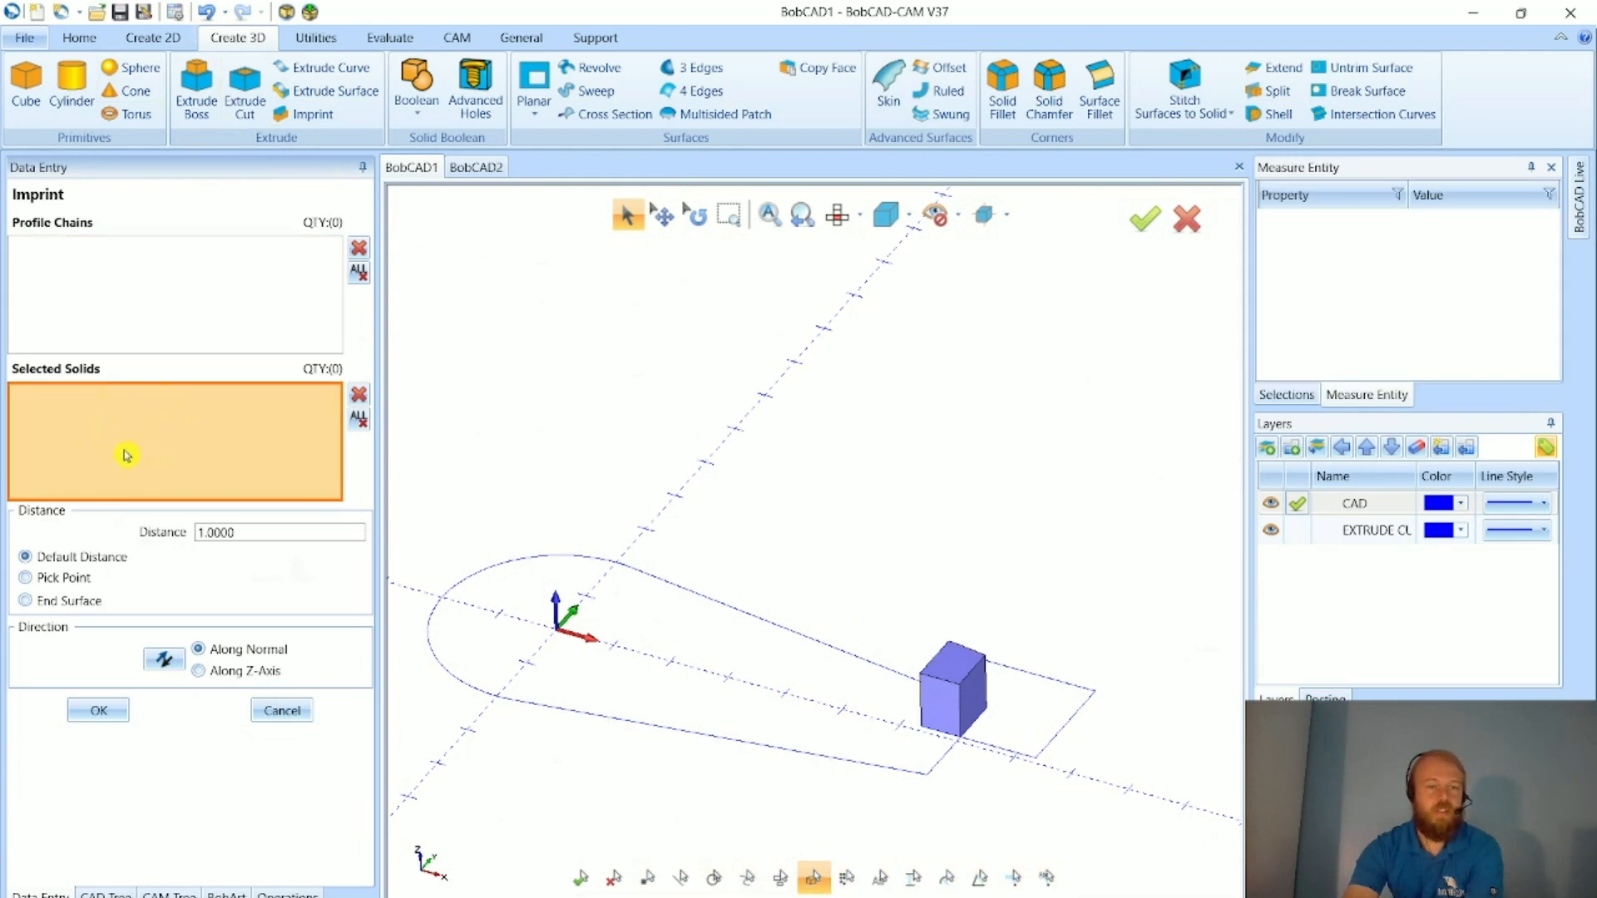
{"action": "left_click", "coordinate": [210, 13]}
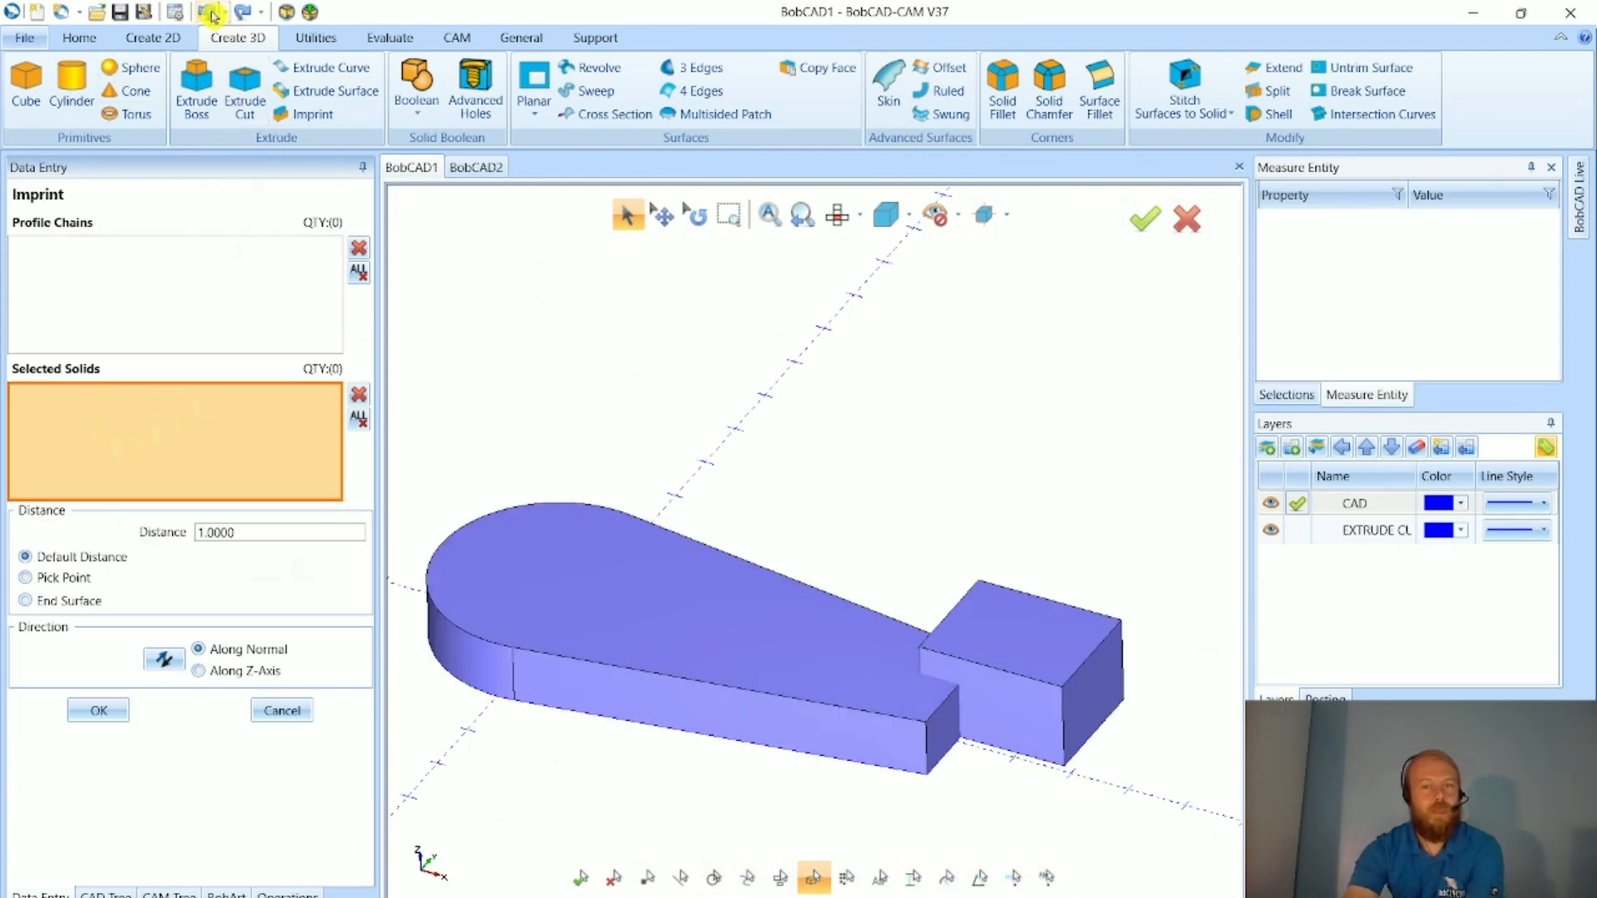
{"action": "left_click", "coordinate": [209, 13]}
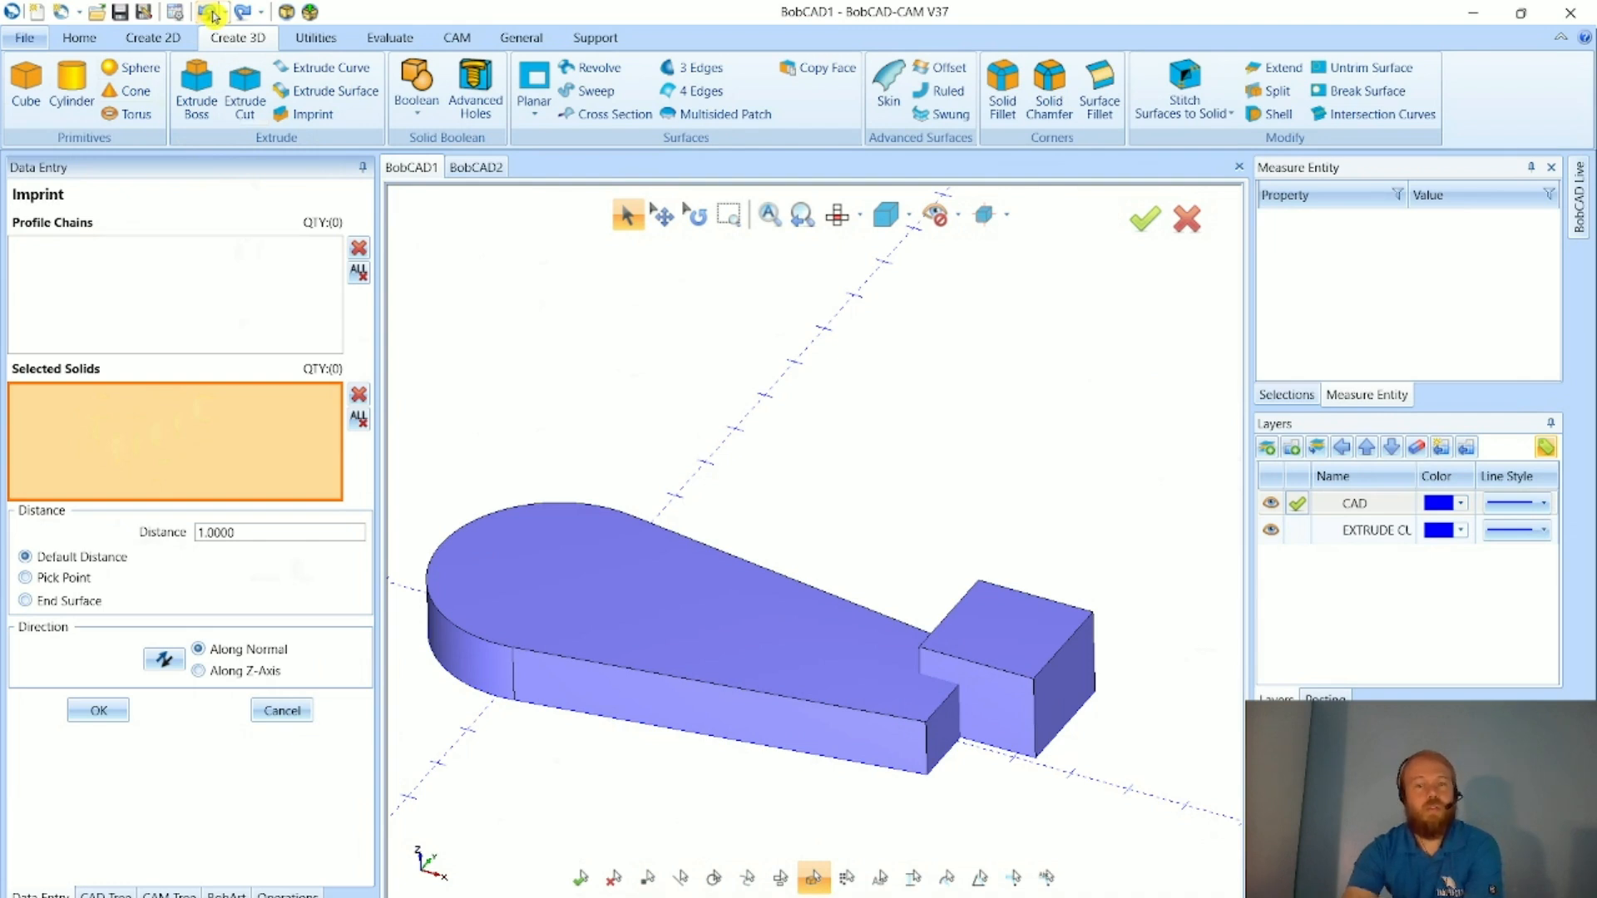
{"action": "left_click", "coordinate": [211, 12]}
{"action": "left_click", "coordinate": [205, 15]}
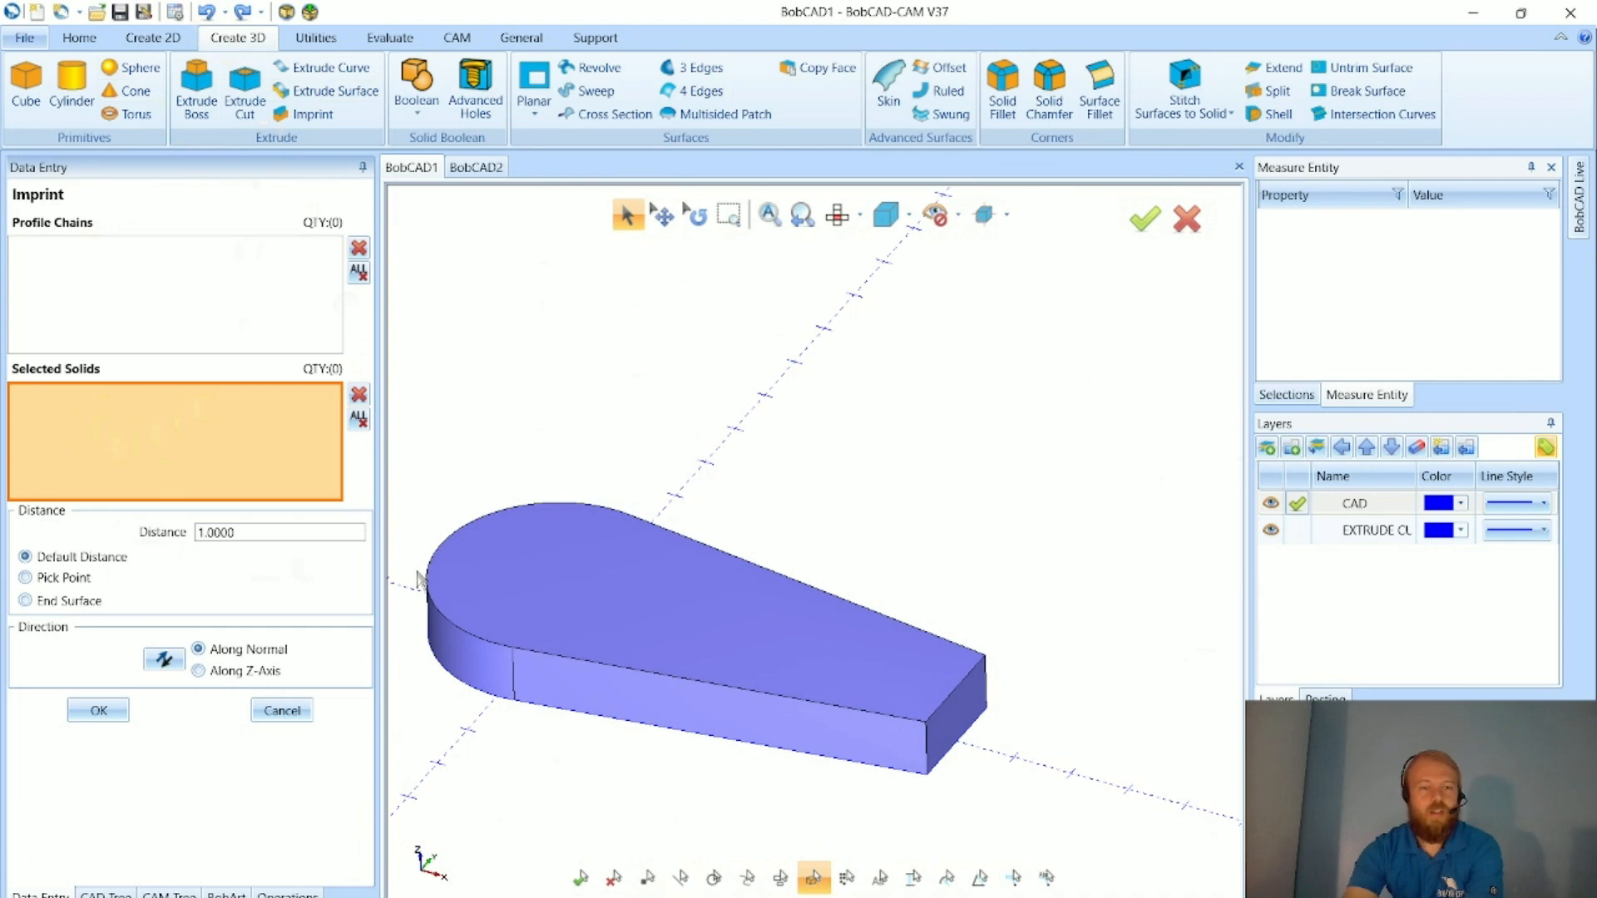
{"action": "left_click", "coordinate": [285, 711]}
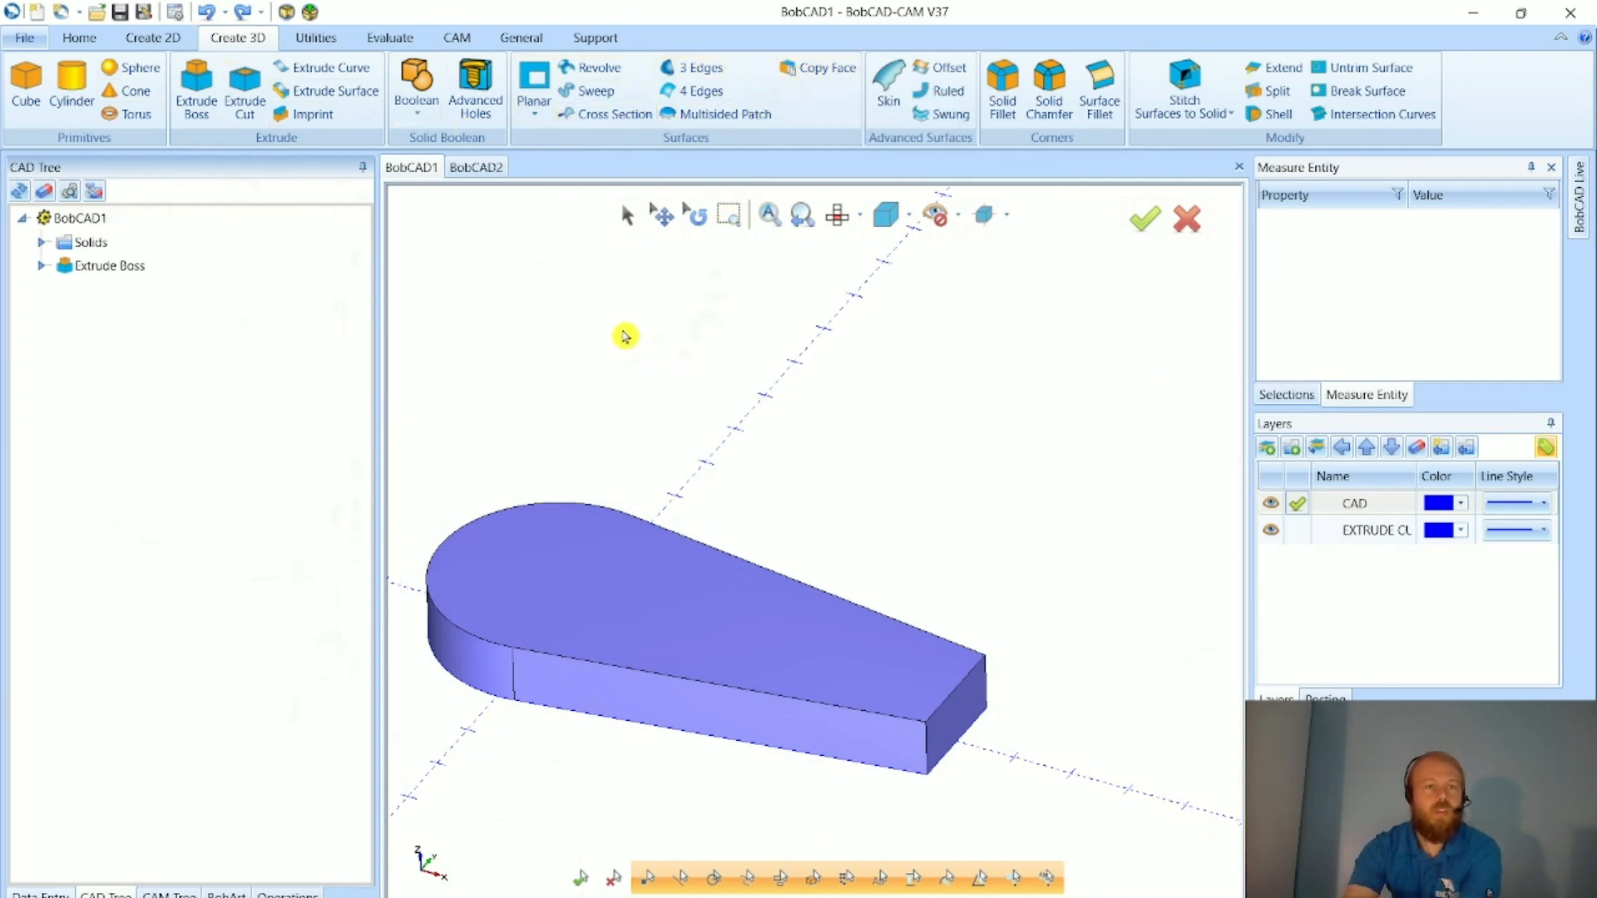
- Start a new document and draw a 2.0000 by 2.0000 rectangle with square corners centred on the origin
{"action": "left_click", "coordinate": [472, 170]}
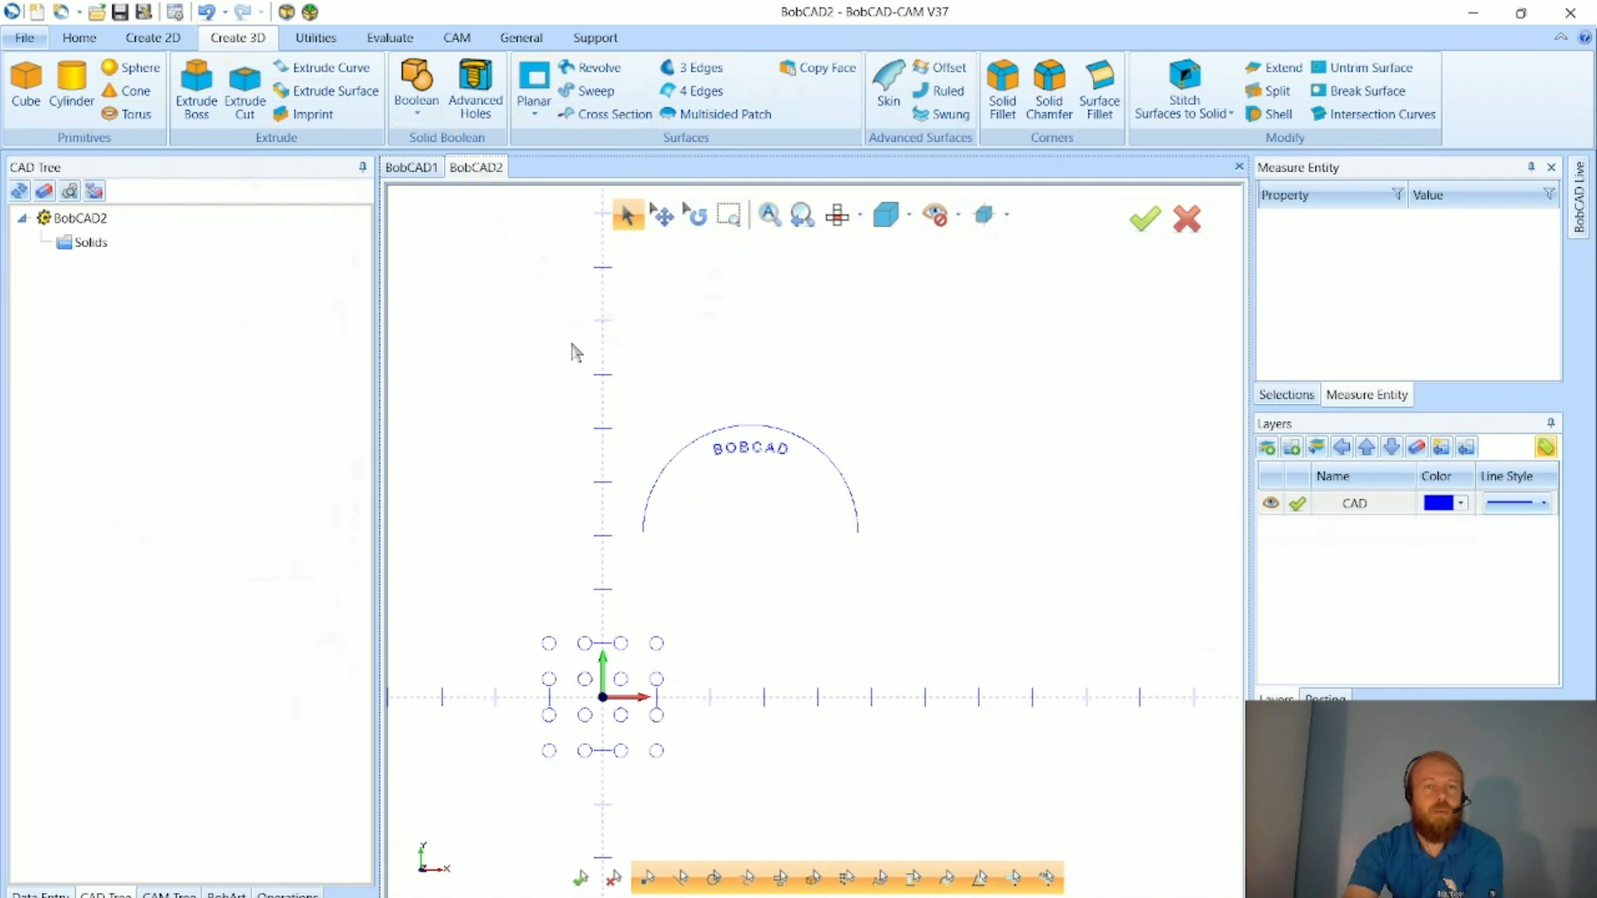
{"action": "left_click", "coordinate": [36, 11]}
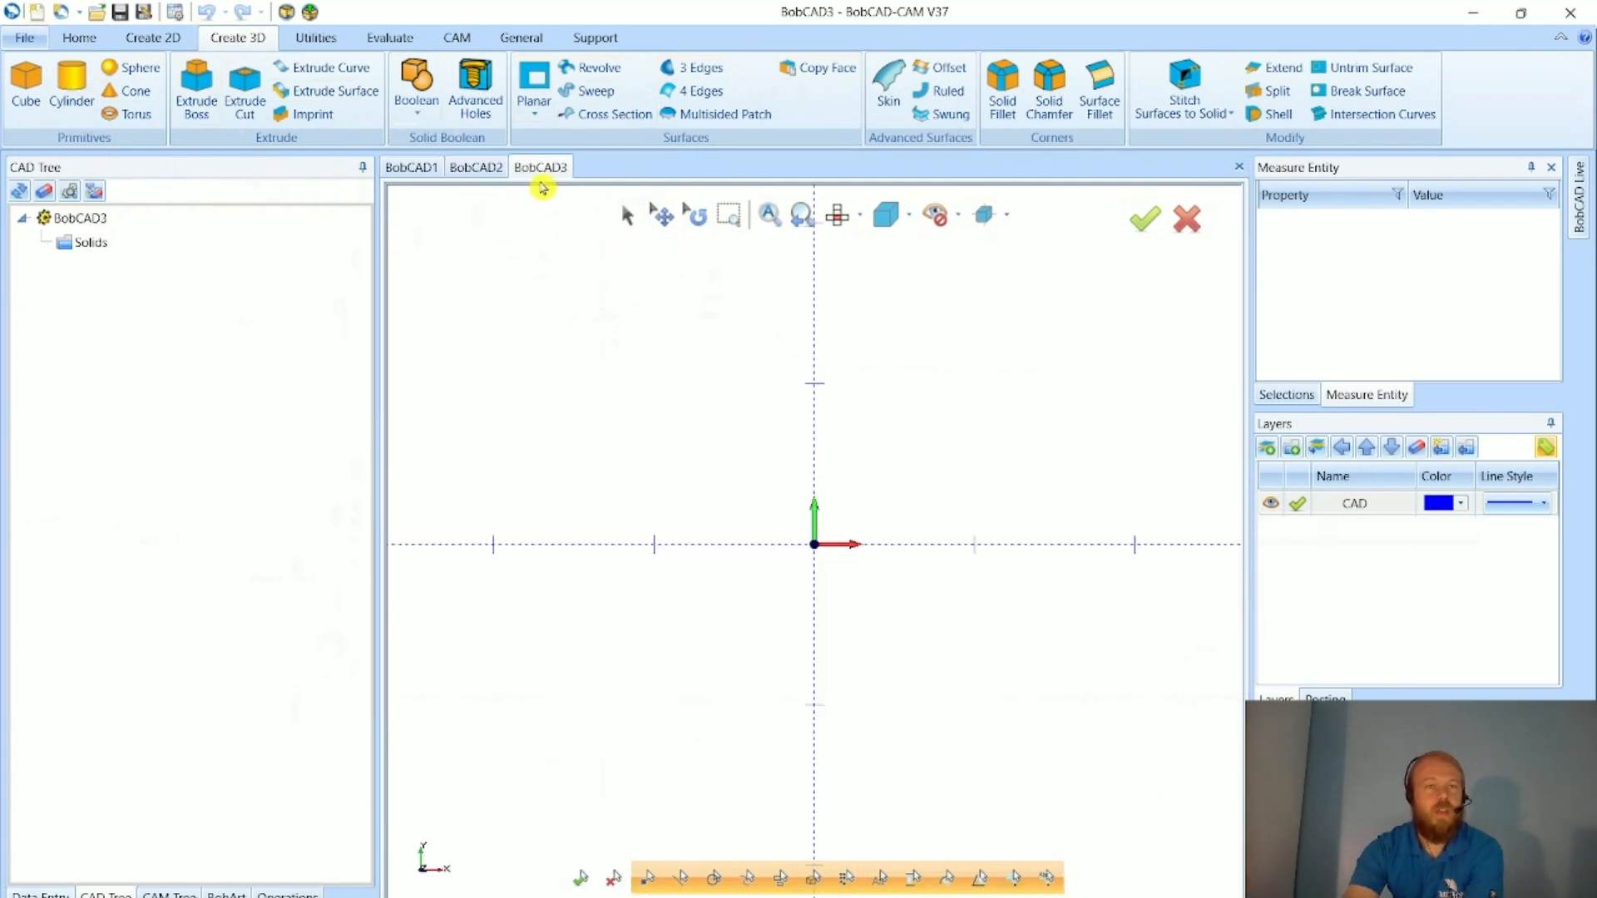
{"action": "left_click", "coordinate": [143, 42]}
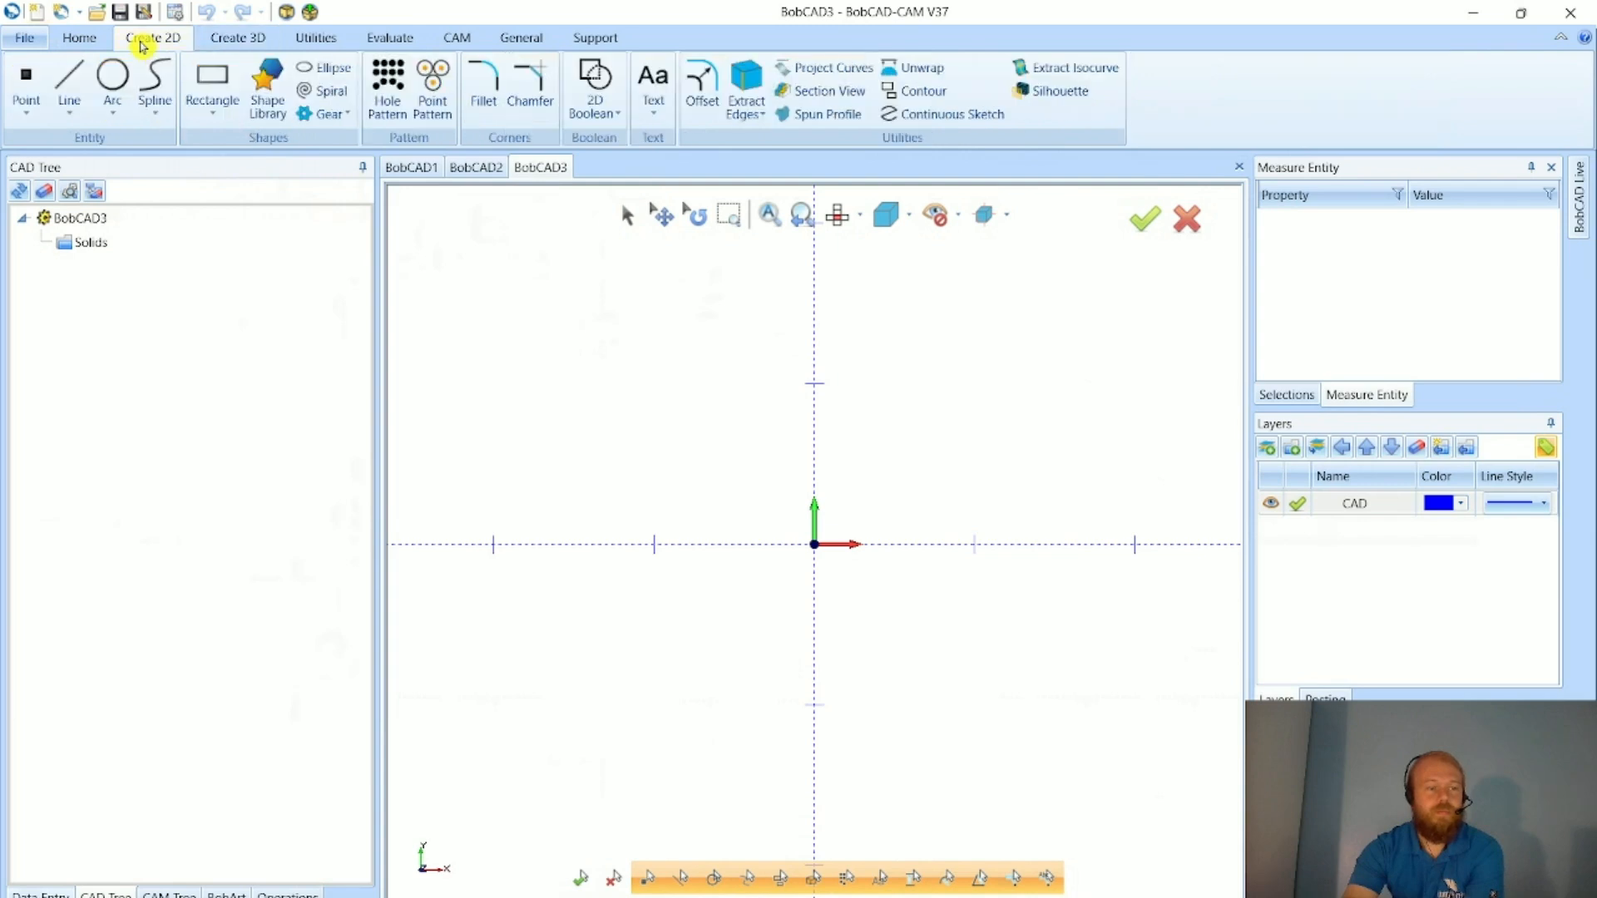
{"action": "left_click", "coordinate": [213, 81]}
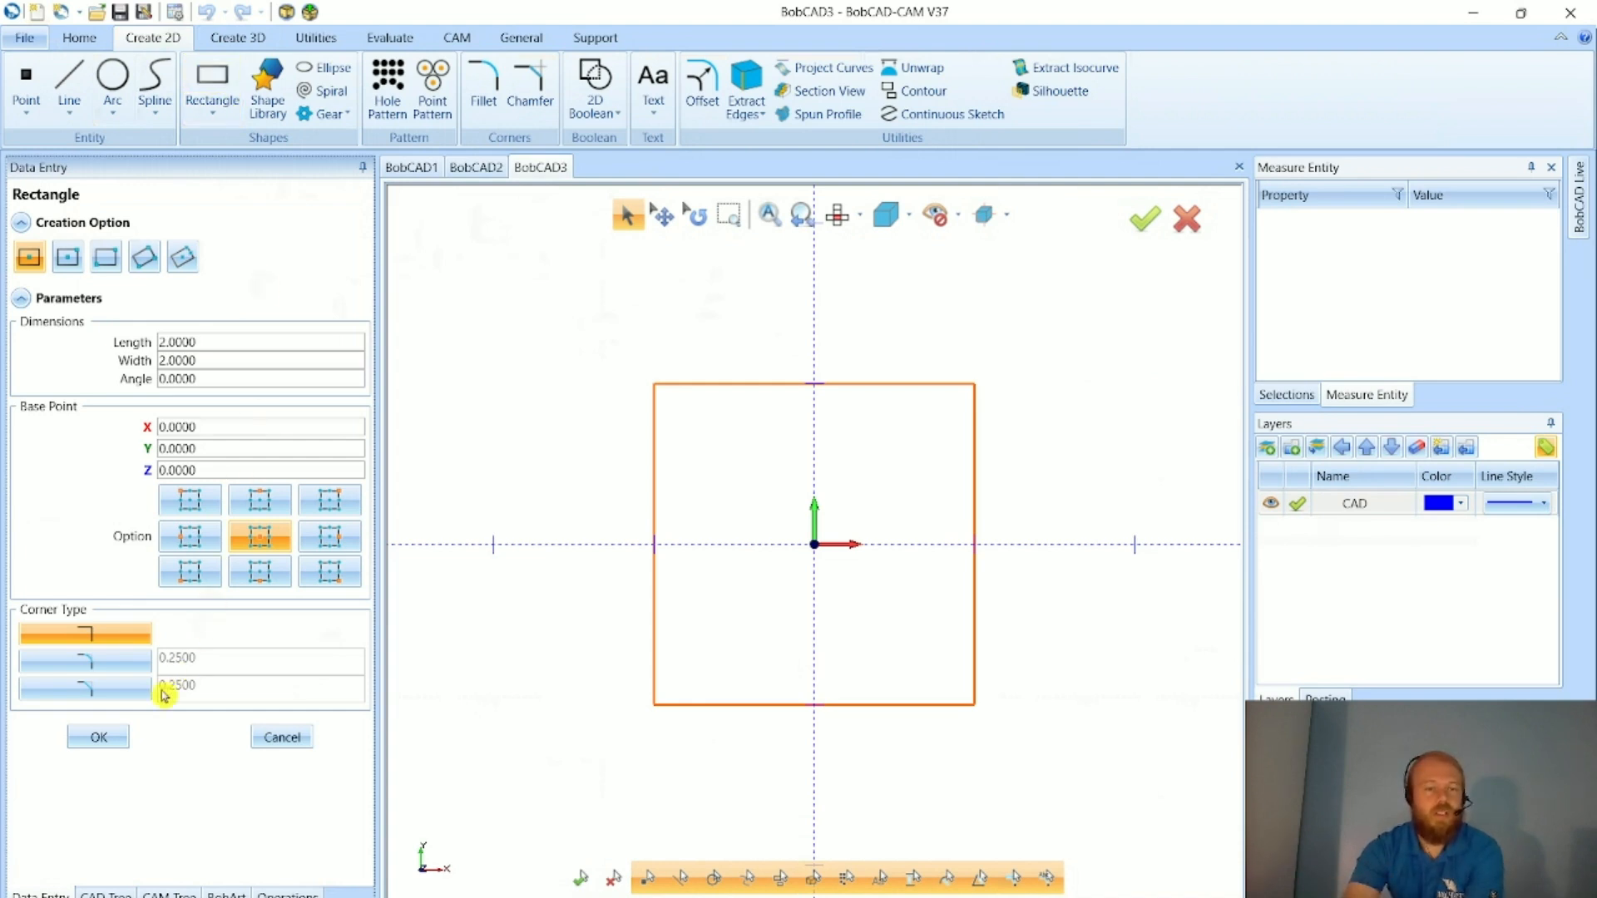
{"action": "left_click", "coordinate": [99, 737]}
{"action": "left_click", "coordinate": [299, 743]}
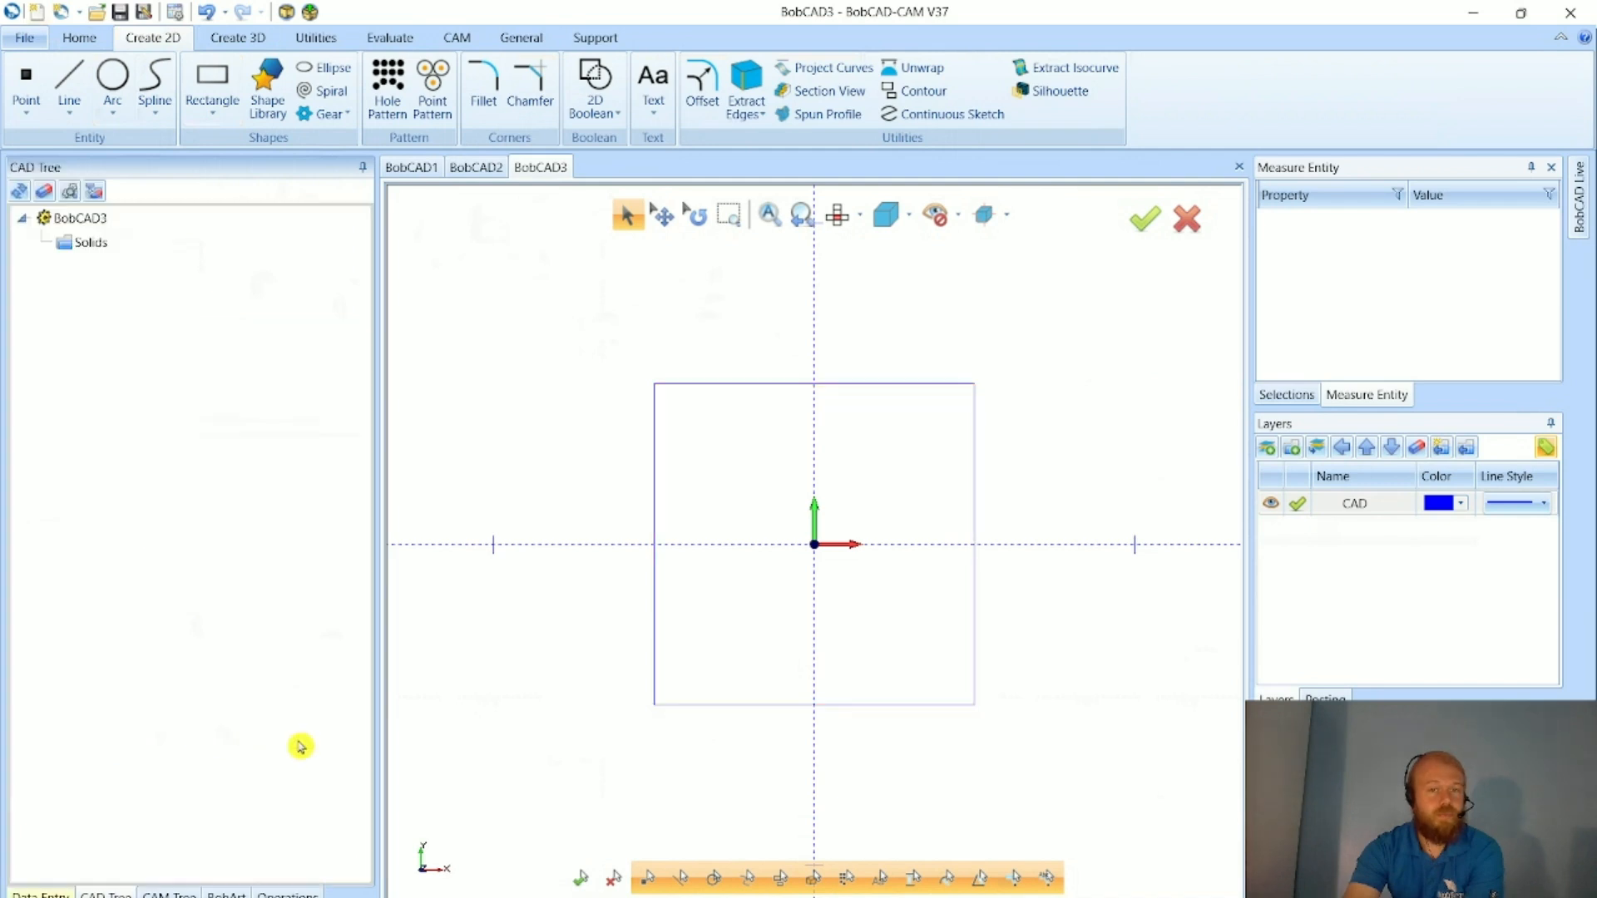
- Create a planar surface from the rectangle's four lines and undo it
{"action": "left_click", "coordinate": [240, 39]}
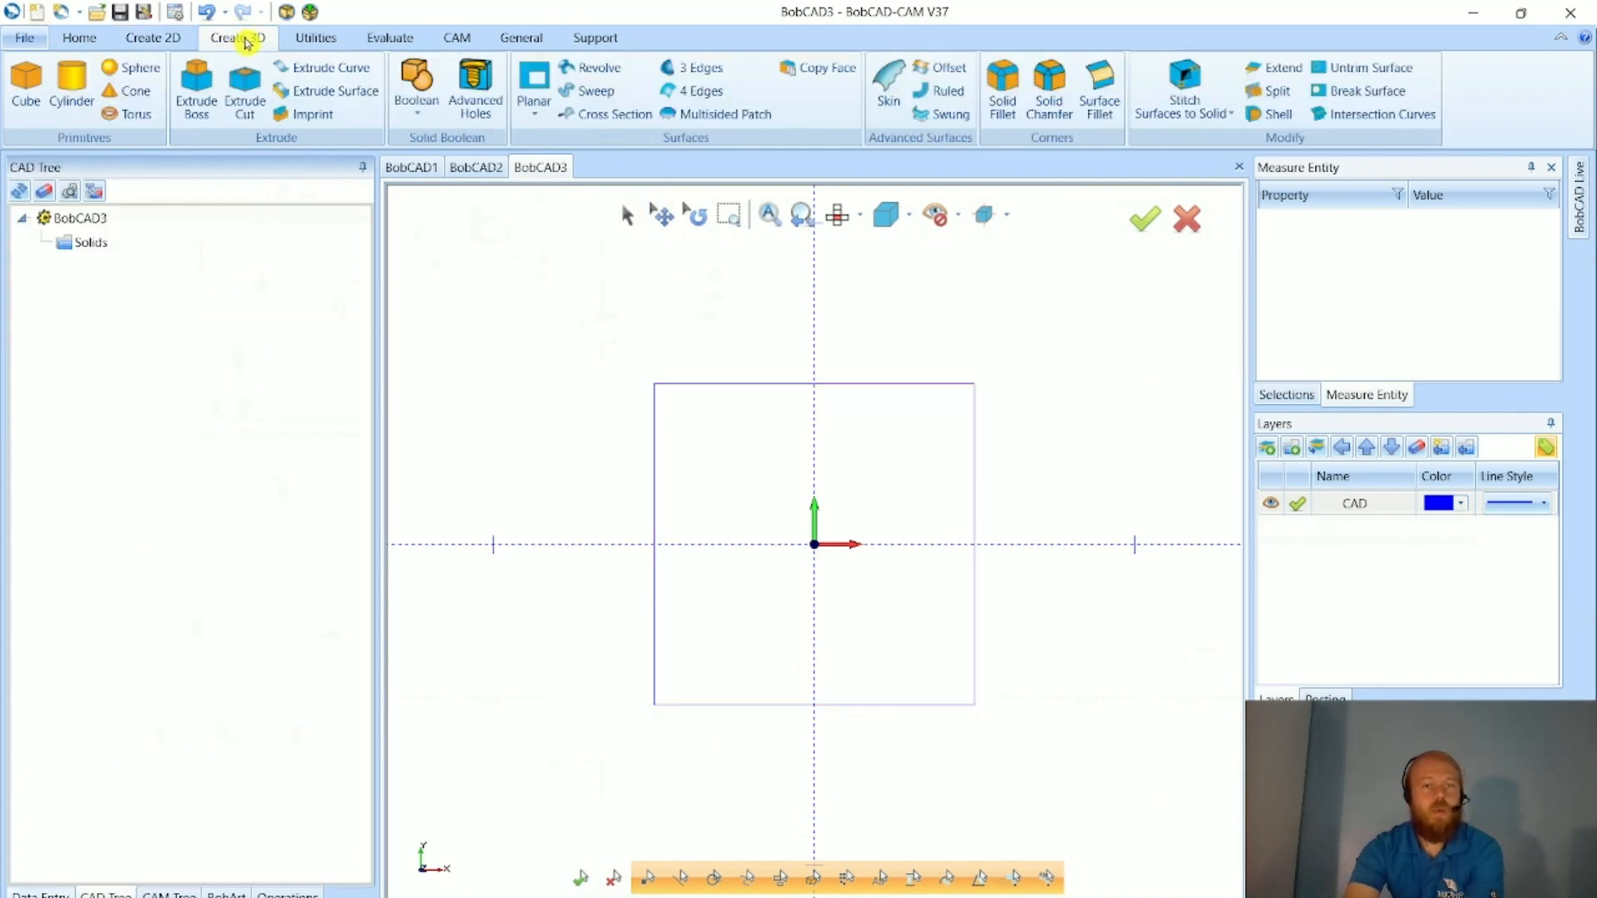
{"action": "left_click", "coordinate": [543, 84]}
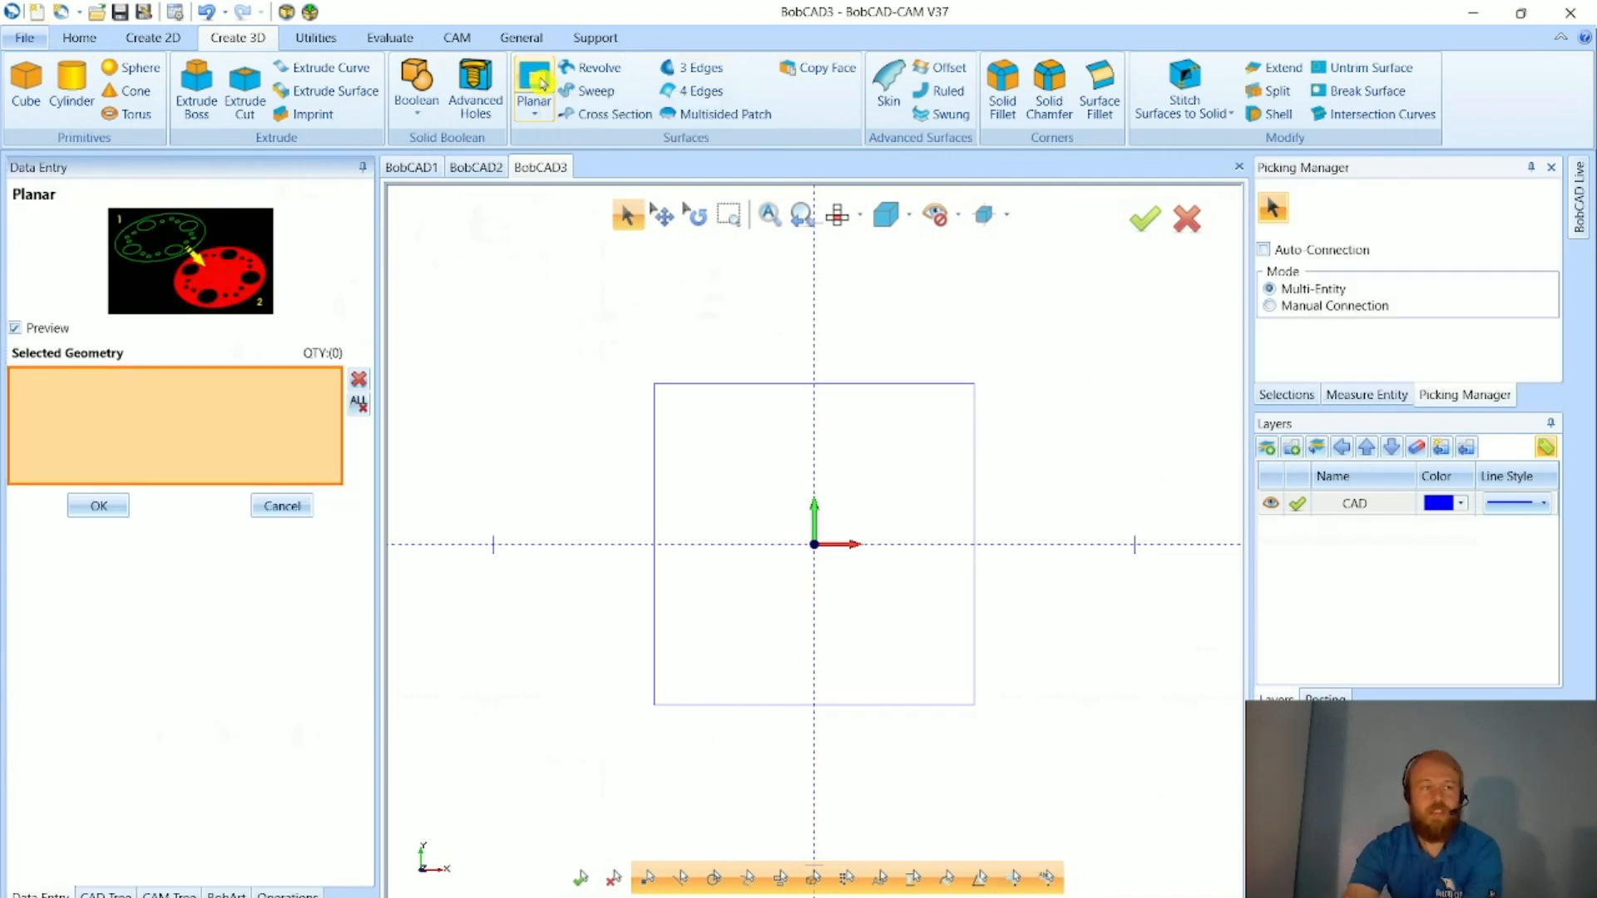
{"action": "middle_click_drag", "start_coordinate": [755, 308], "coordinate": [857, 570]}
{"action": "middle_click_drag", "start_coordinate": [820, 623], "coordinate": [789, 434]}
{"action": "left_click_drag", "start_coordinate": [542, 367], "coordinate": [937, 658]}
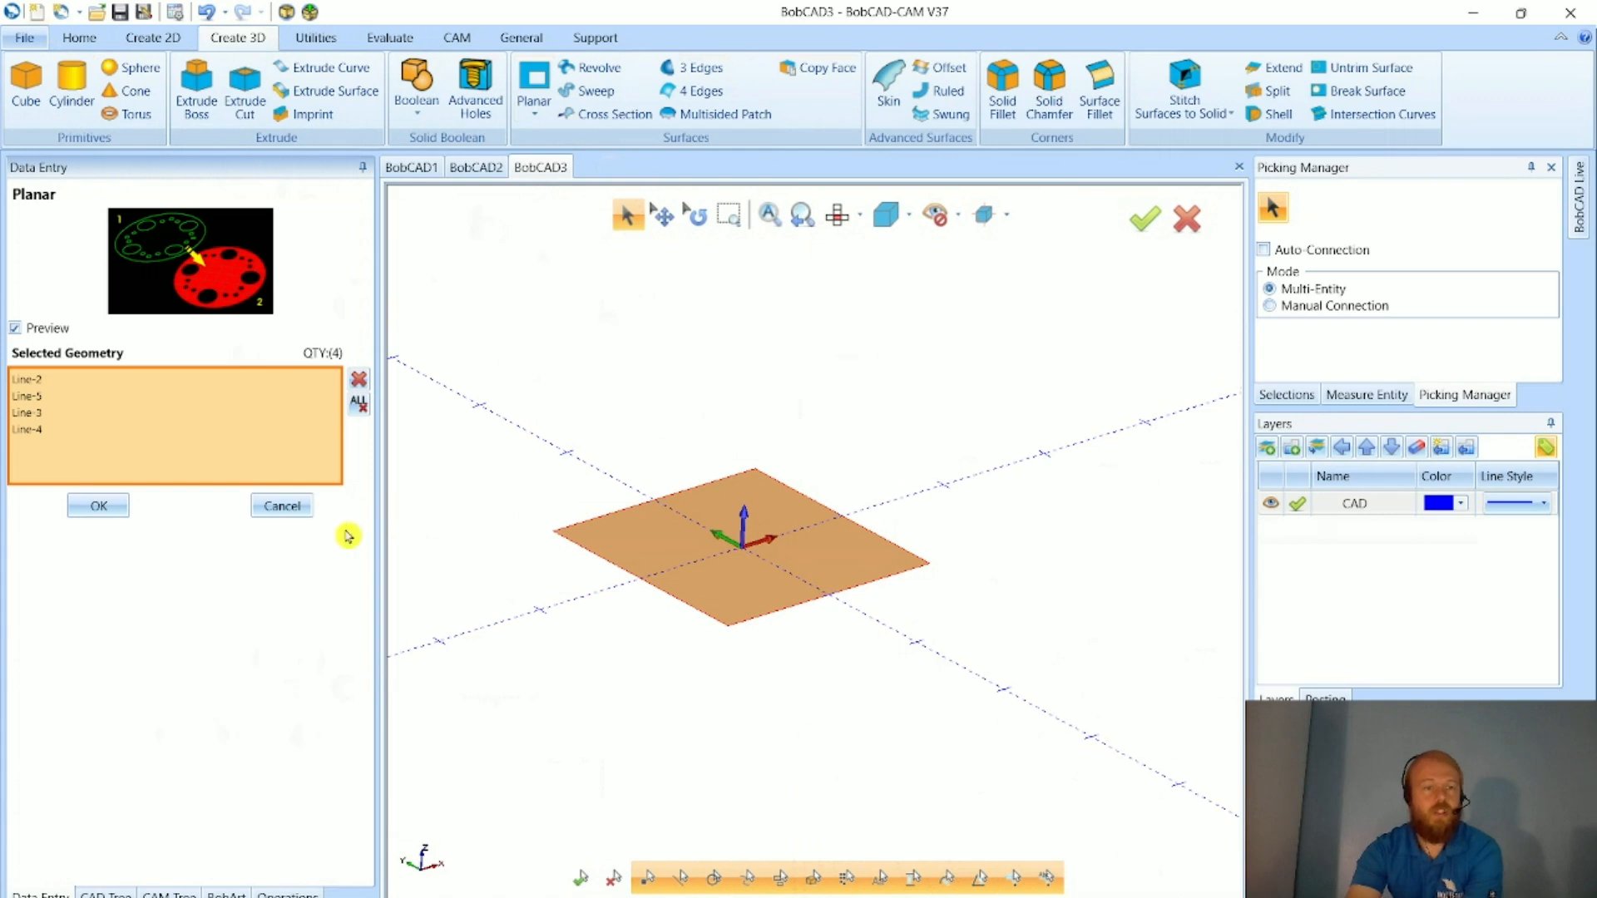
{"action": "left_click", "coordinate": [116, 509]}
{"action": "mouse_move", "coordinate": [774, 645]}
{"action": "middle_mouse_down"}
{"action": "mouse_move", "coordinate": [776, 602]}
{"action": "mouse_move", "coordinate": [771, 658]}
{"action": "middle_mouse_up"}
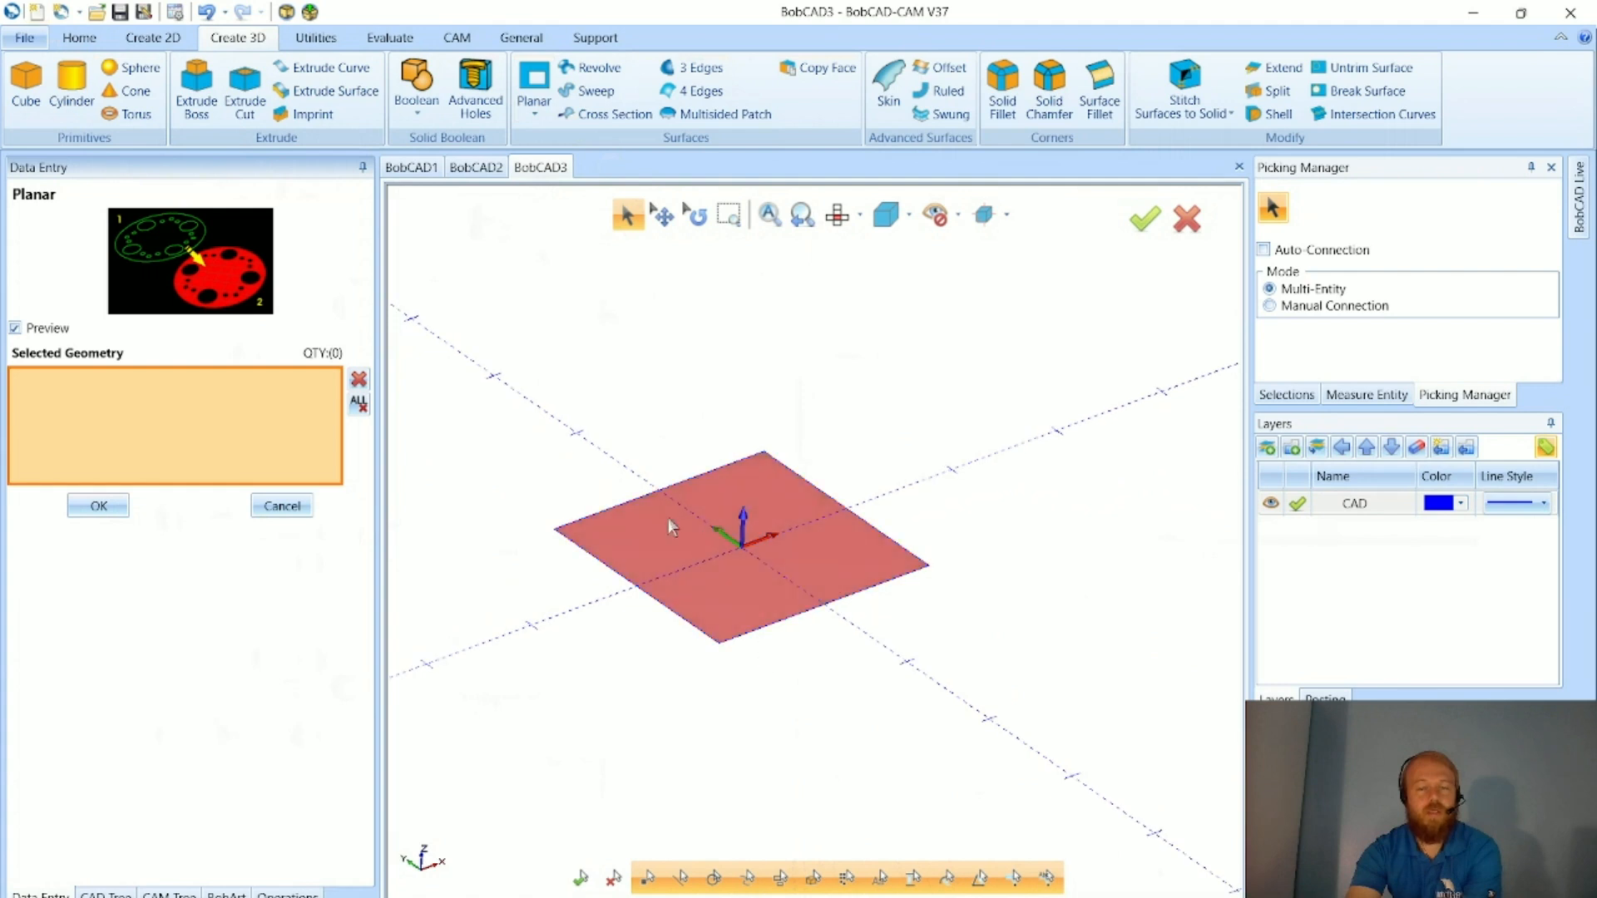
{"action": "left_click", "coordinate": [287, 506]}
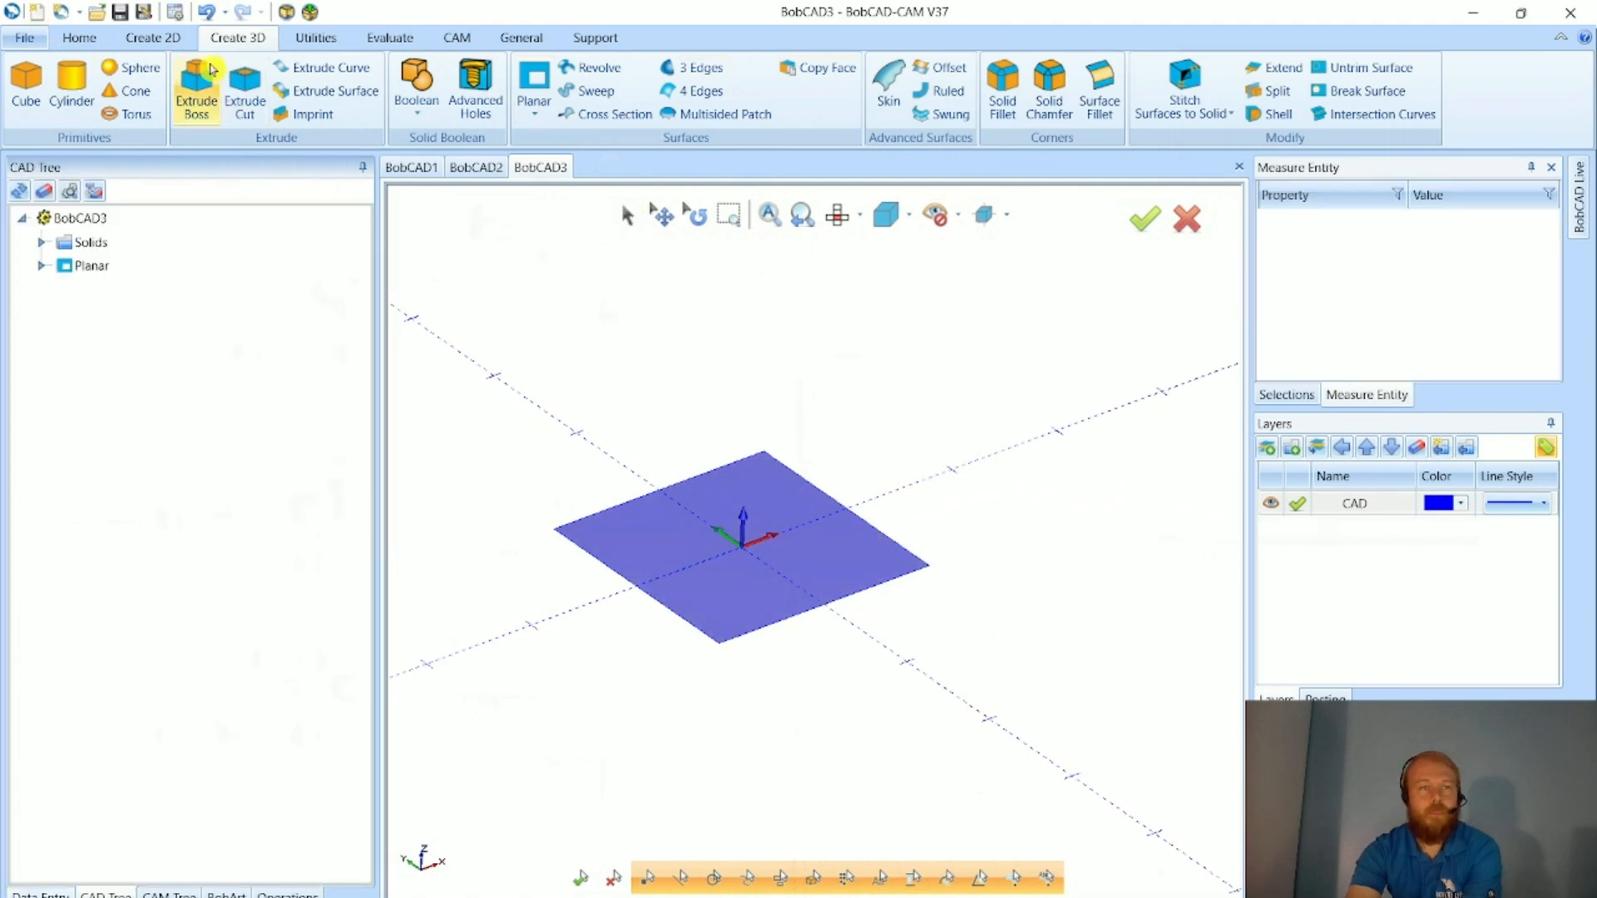
{"action": "left_click", "coordinate": [206, 15]}
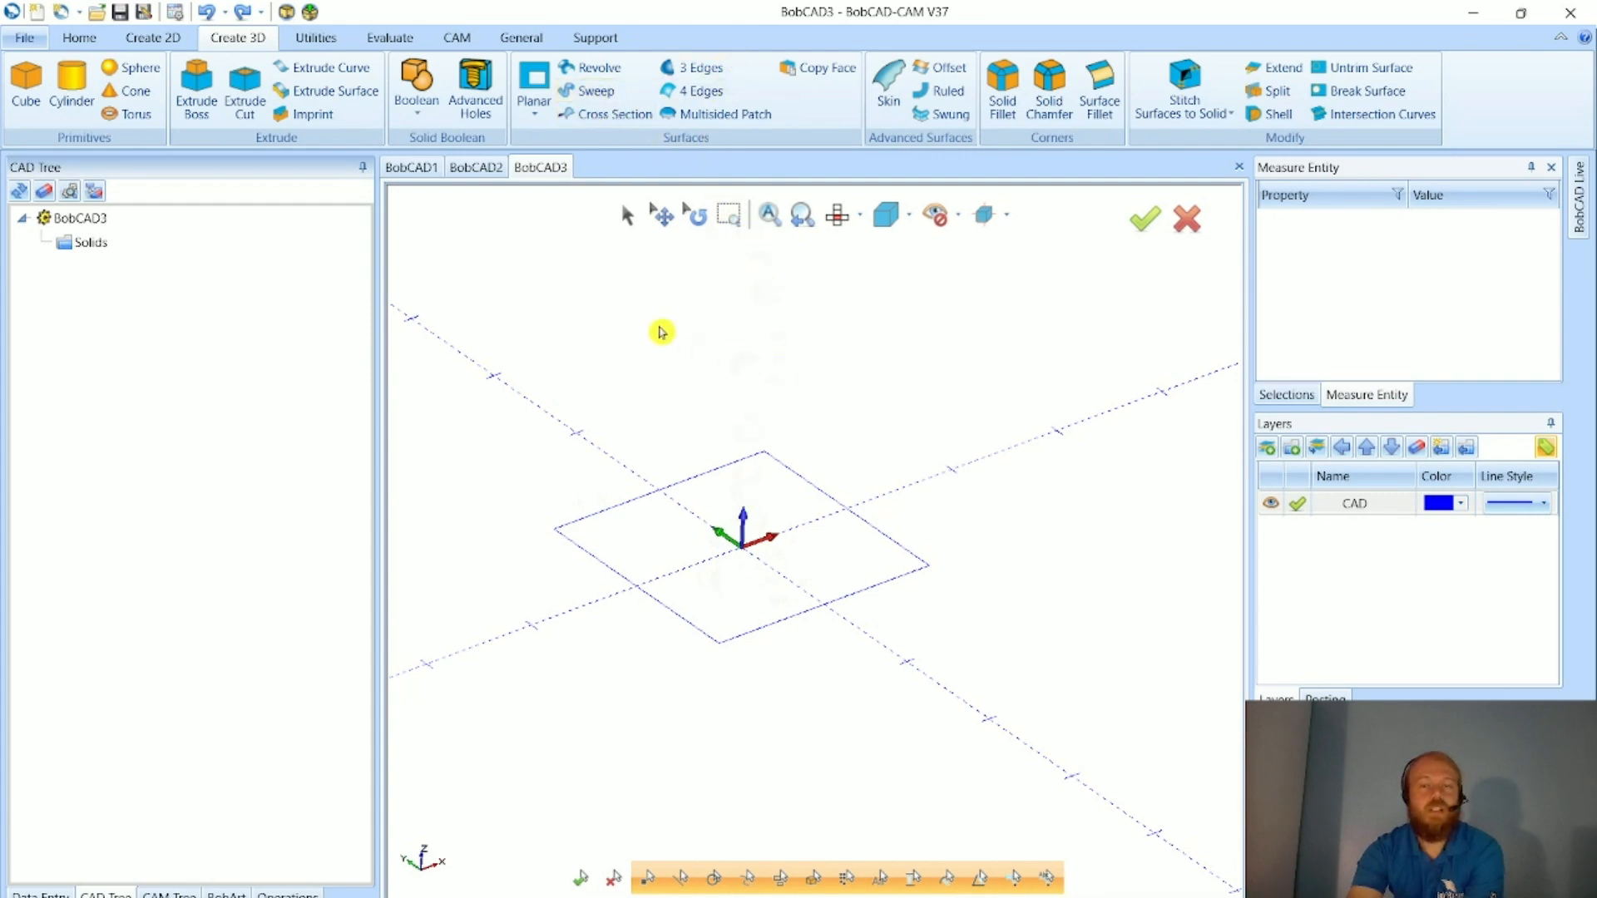
- Set up a Revolve of the rectangle's edge on the positive Y side, along the X axis, with a 180-degree rotation angle
{"action": "left_click", "coordinate": [580, 72]}
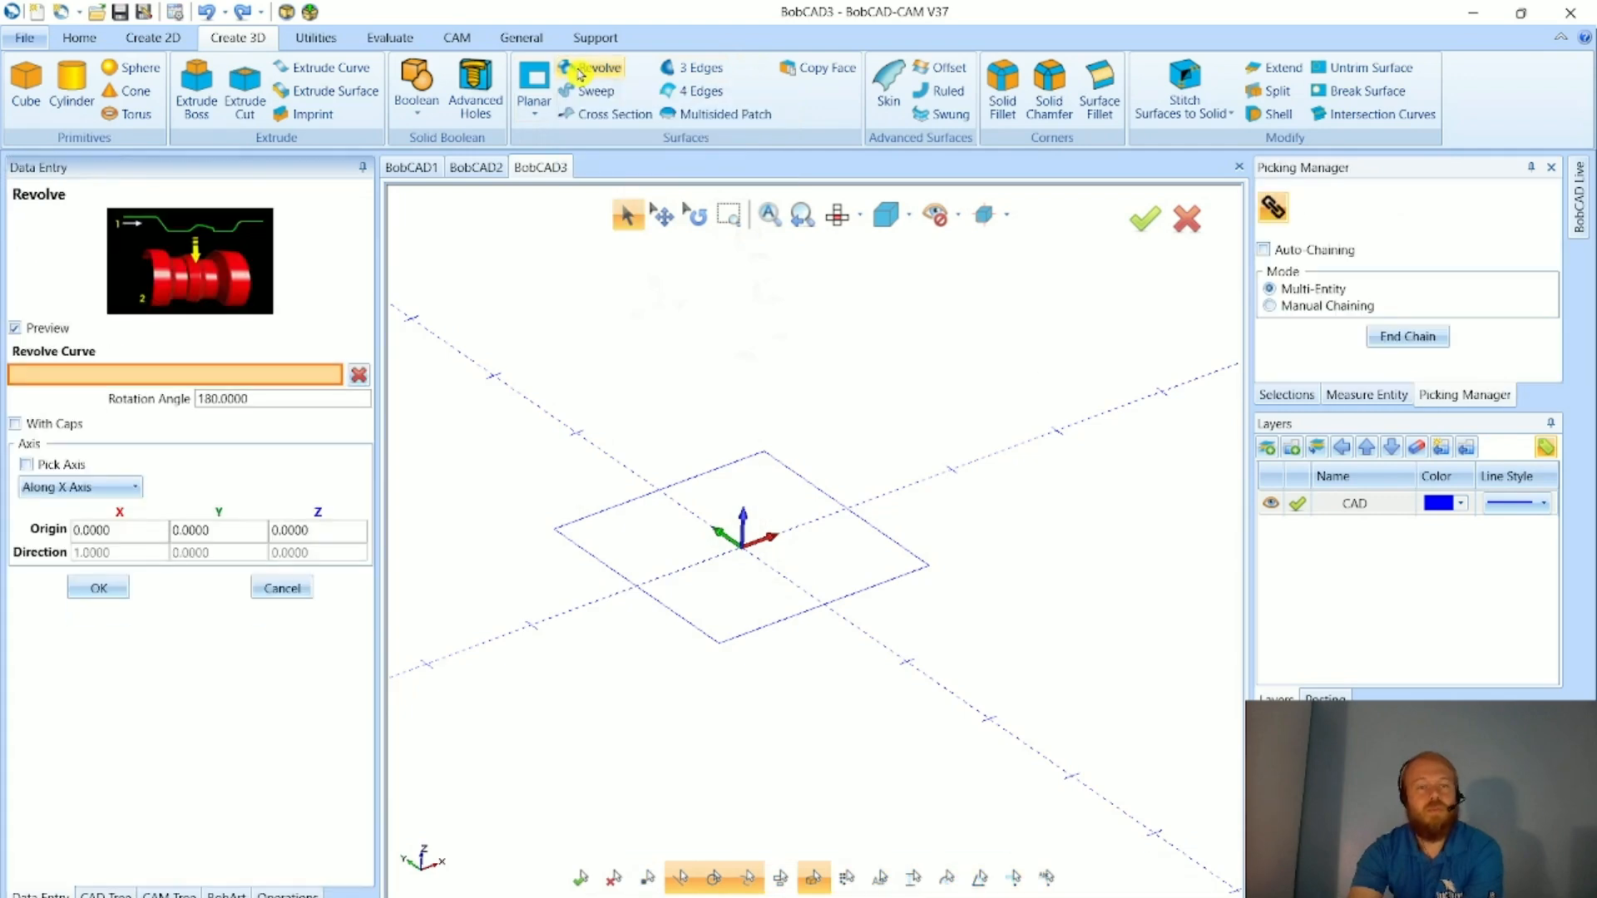
{"action": "left_click", "coordinate": [716, 471]}
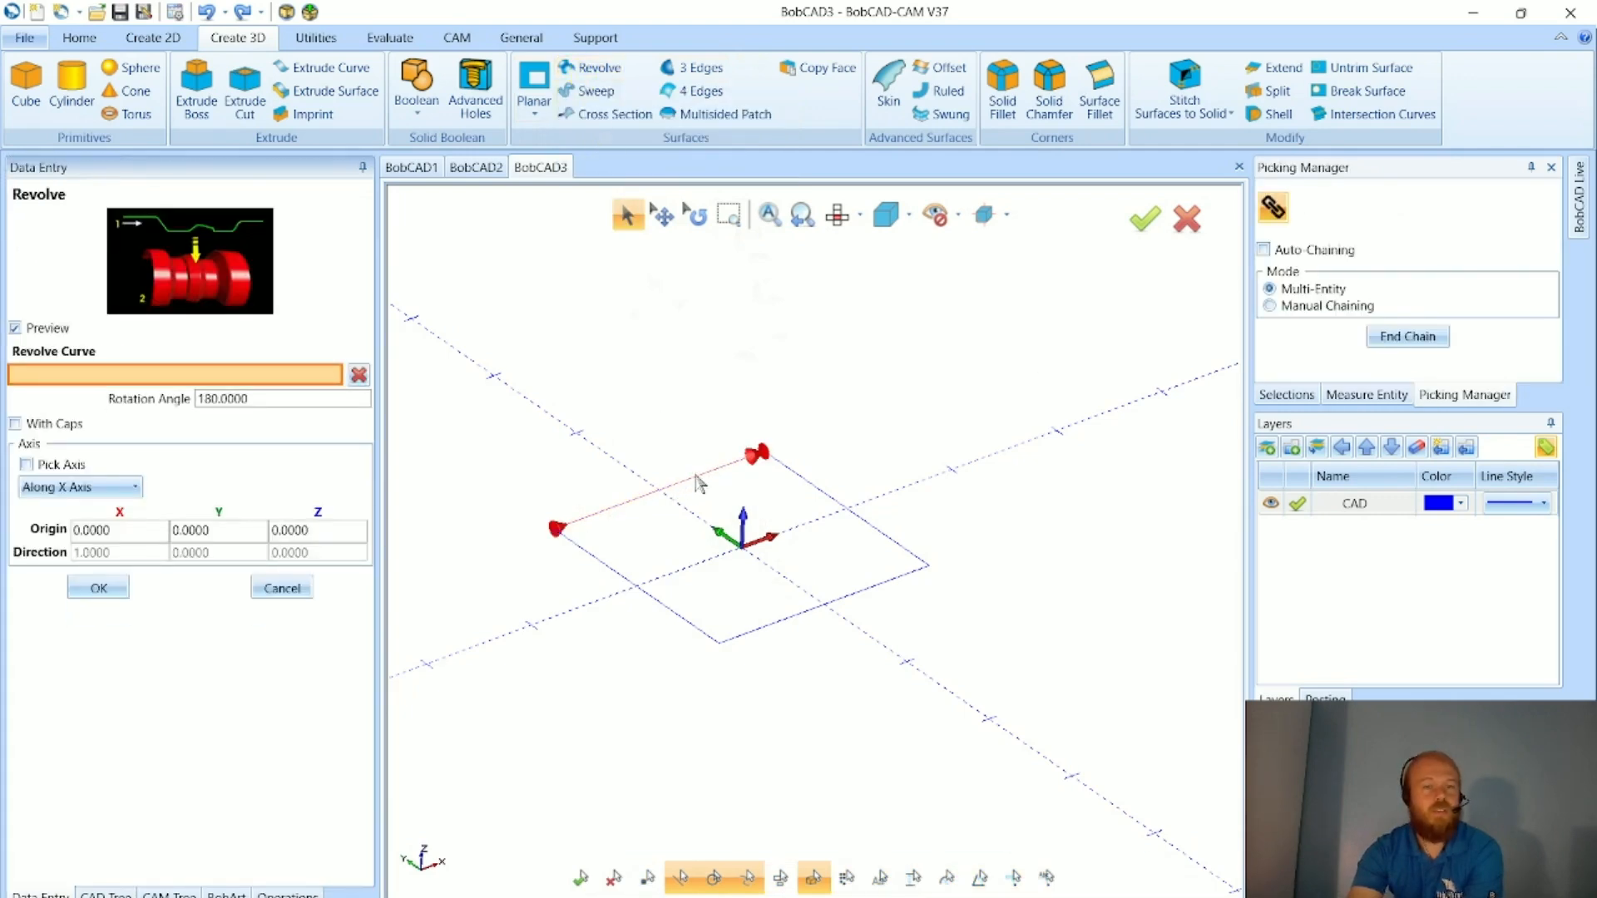
{"action": "left_click", "coordinate": [1394, 341]}
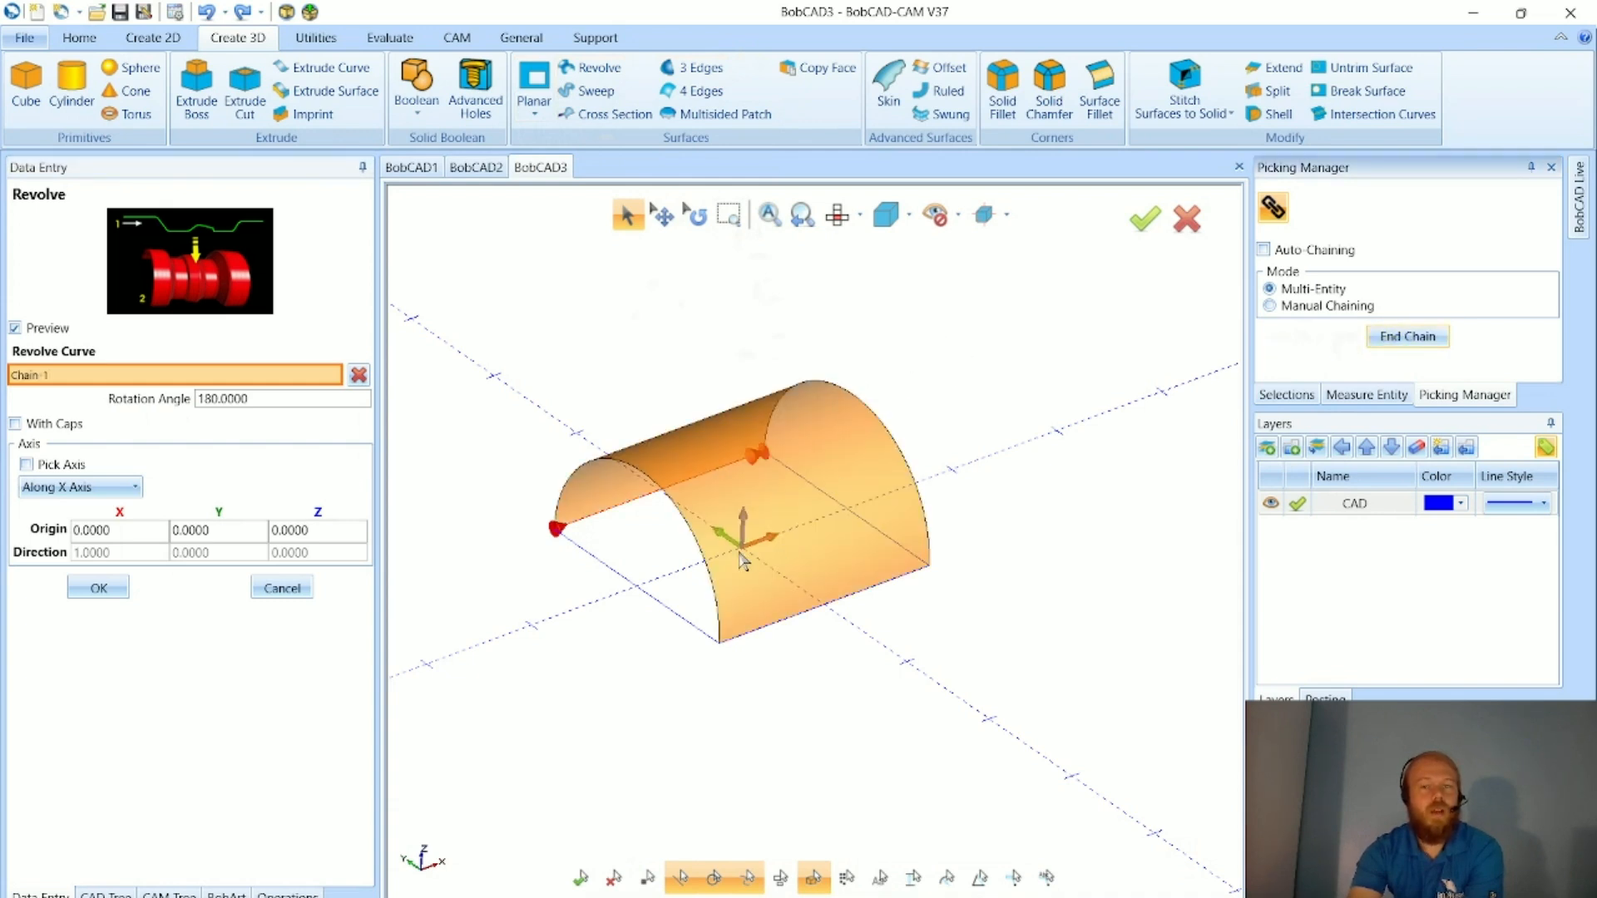
{"action": "left_click", "coordinate": [307, 524]}
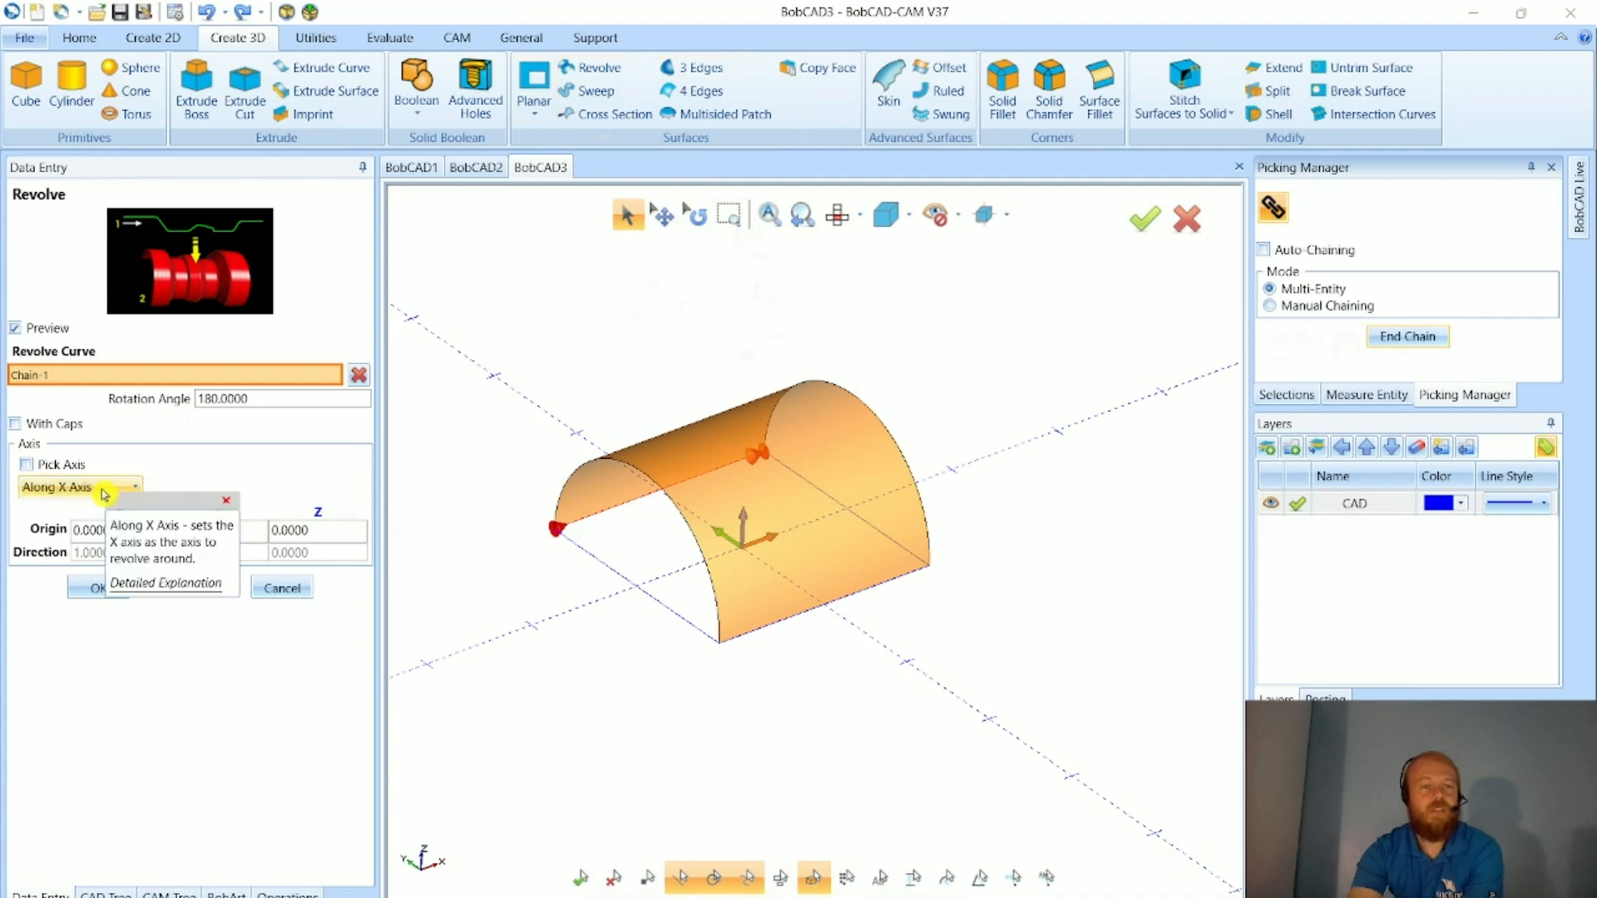
{"action": "left_click", "coordinate": [104, 492]}
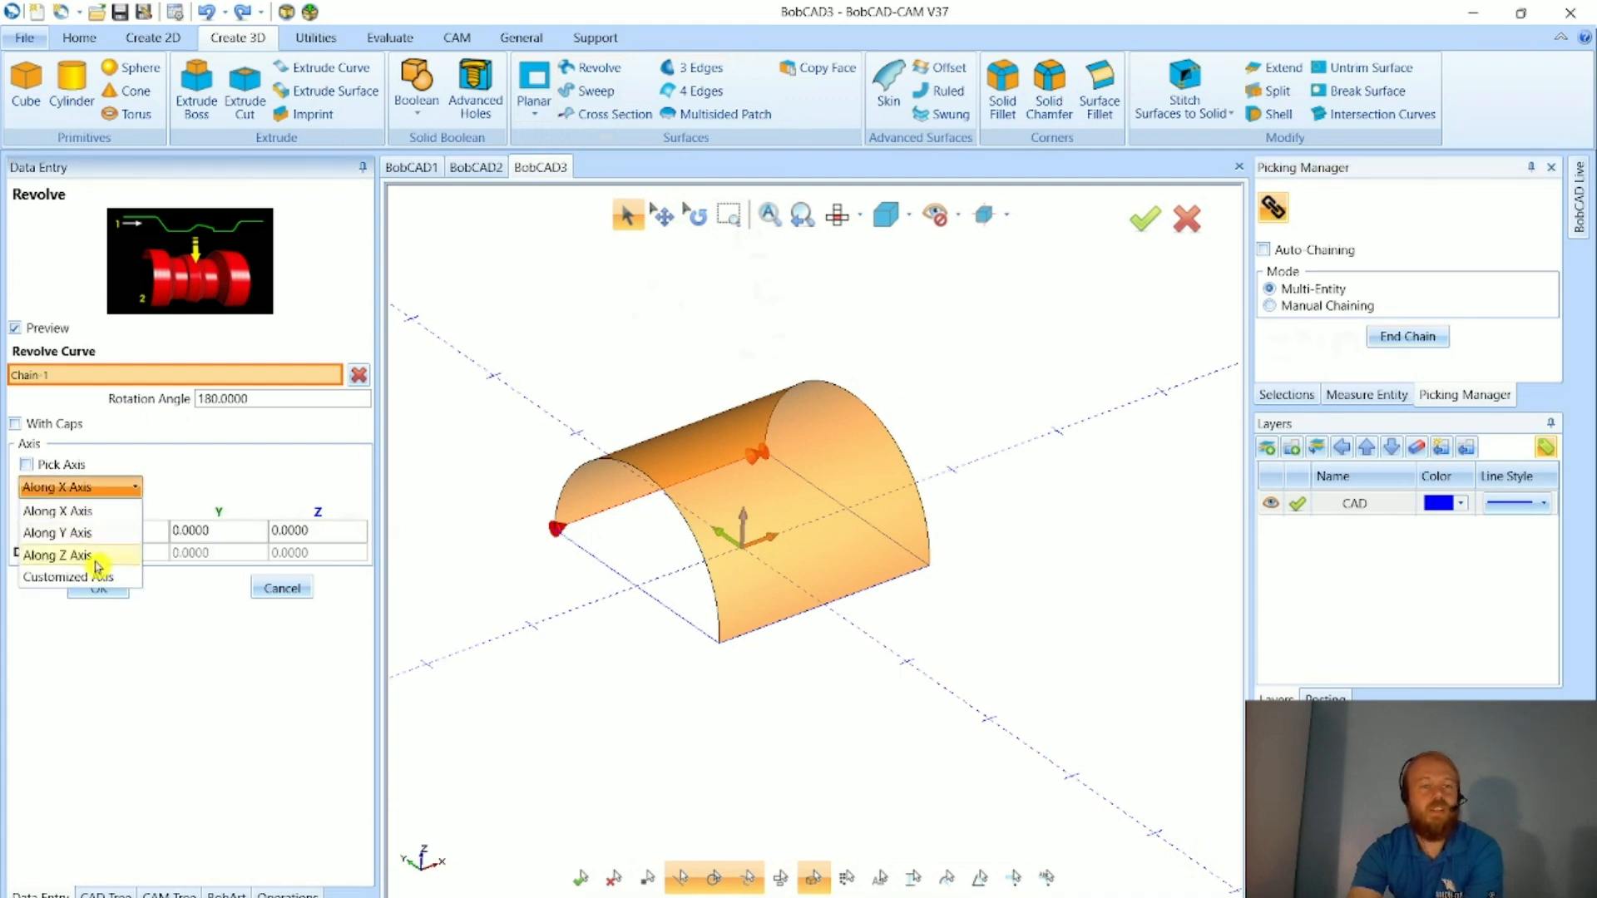
{"action": "left_click", "coordinate": [226, 600]}
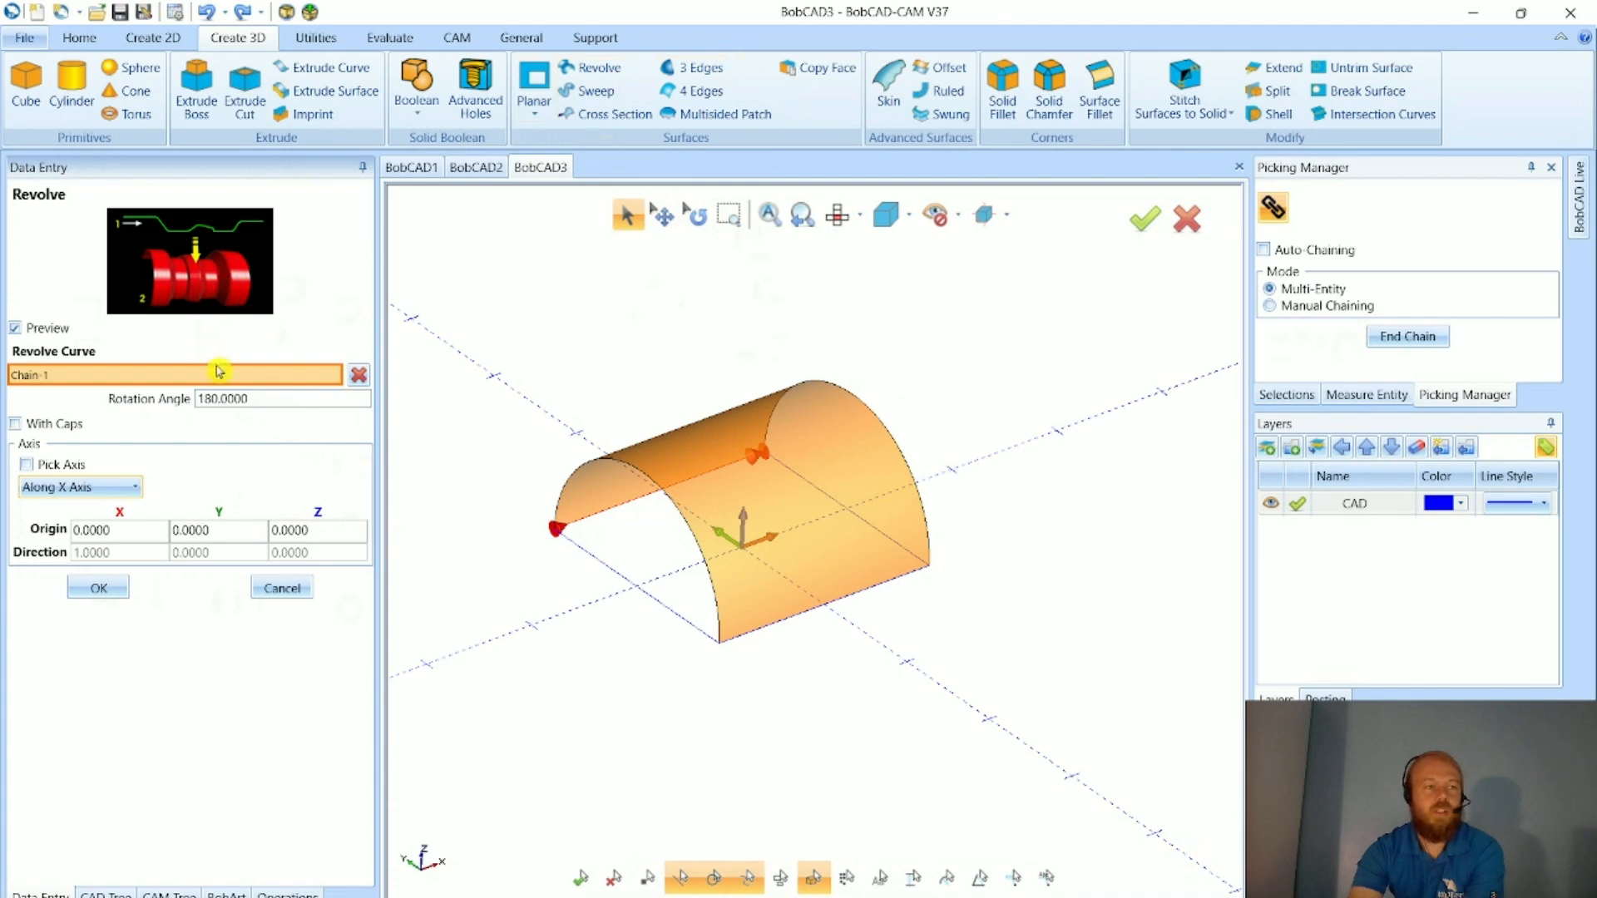
- Set the Revolve rotation angle to 360 degrees, create the revolved surface and undo it
{"action": "mouse_move", "coordinate": [156, 407]}
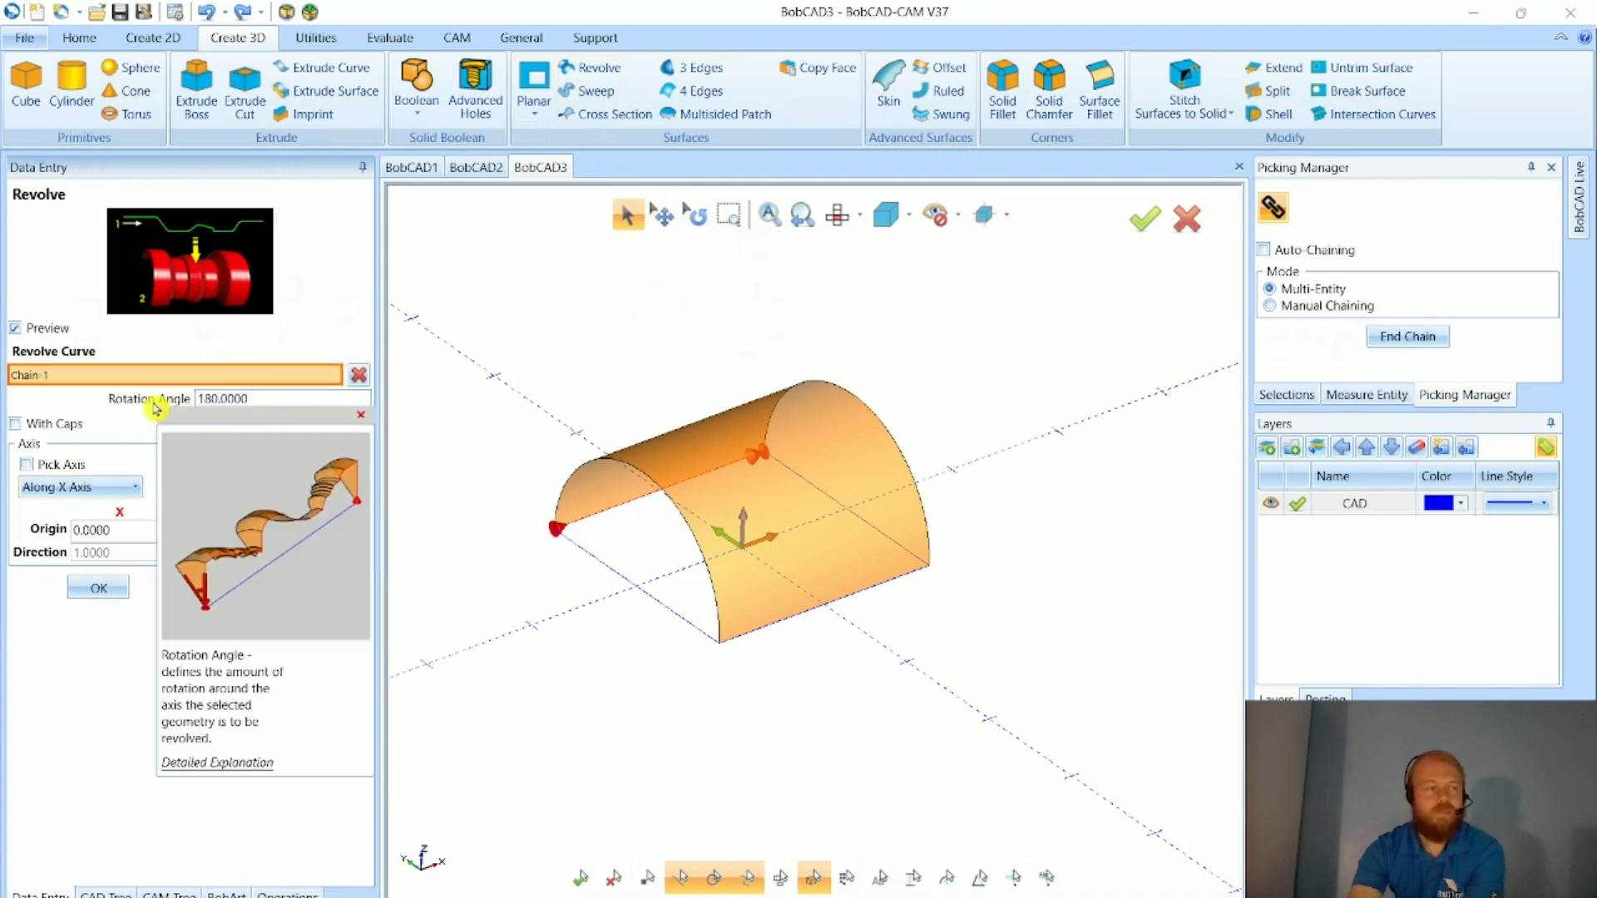
{"action": "left_click", "coordinate": [220, 399]}
{"action": "type", "text": "360"}
{"action": "key", "text": "Caps_Lock"}
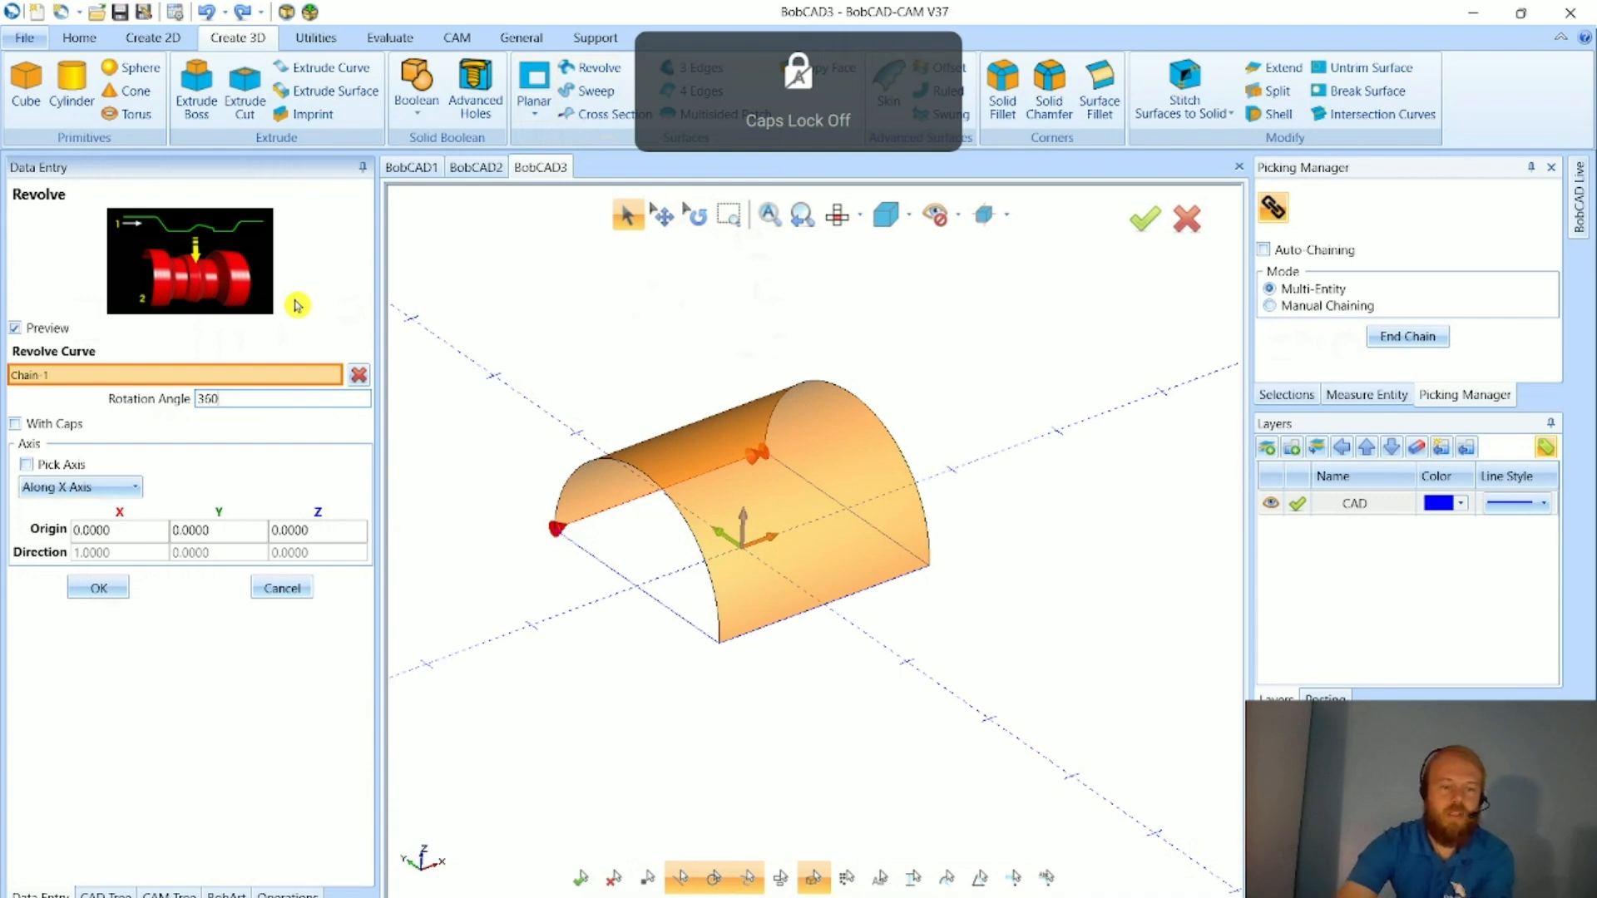
{"action": "key", "text": "Return"}
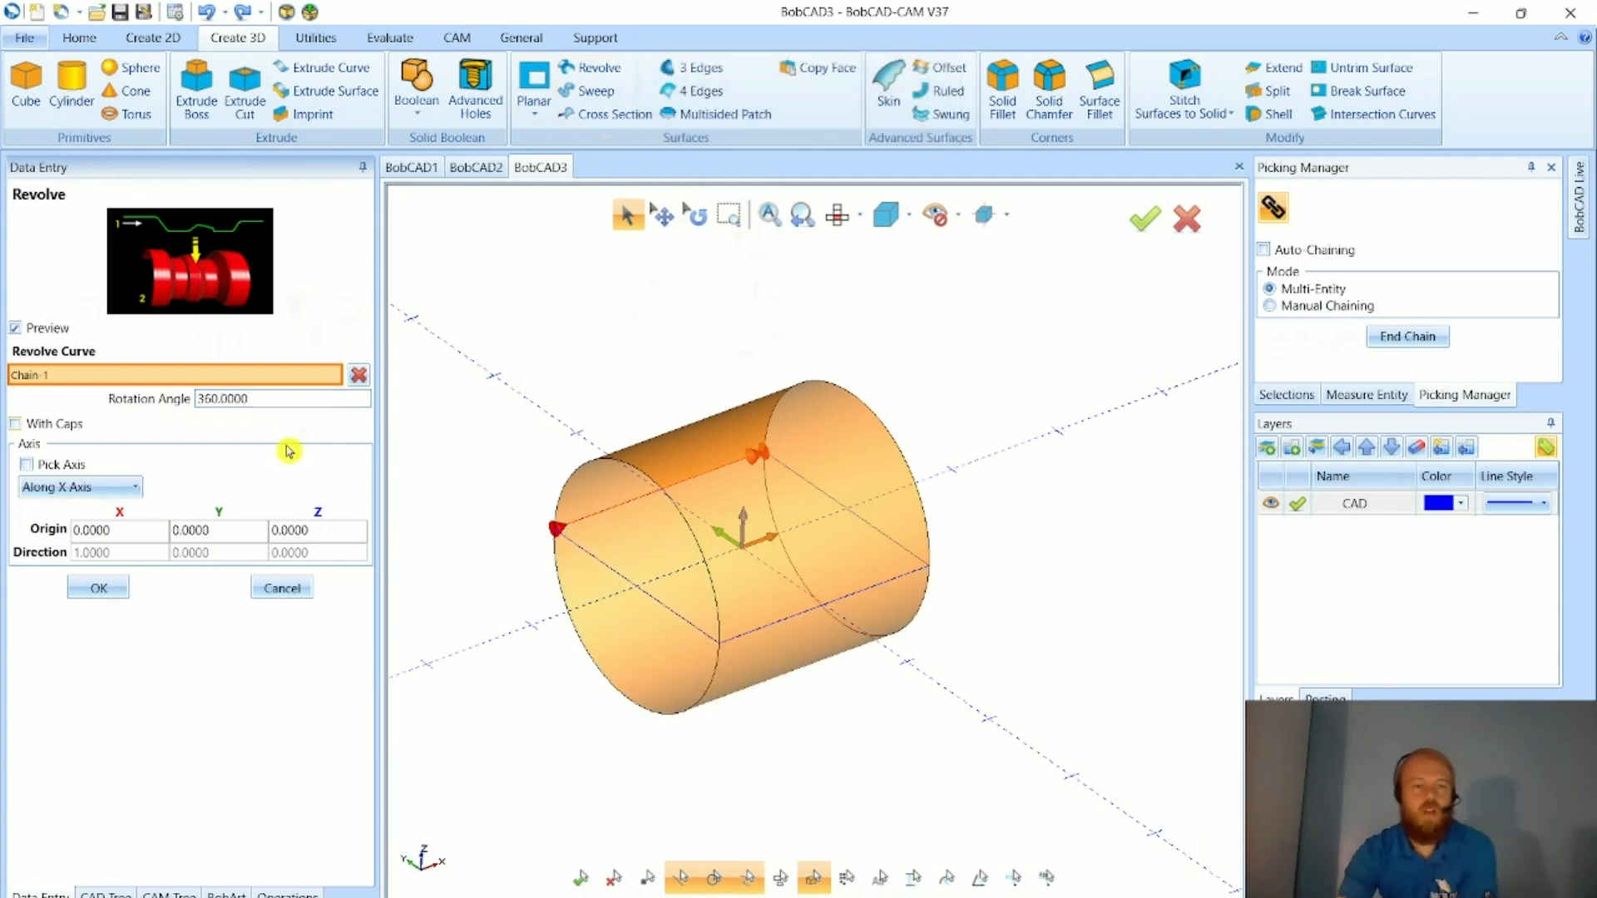
{"action": "left_click", "coordinate": [98, 588]}
{"action": "middle_click_drag", "start_coordinate": [941, 551], "coordinate": [933, 592]}
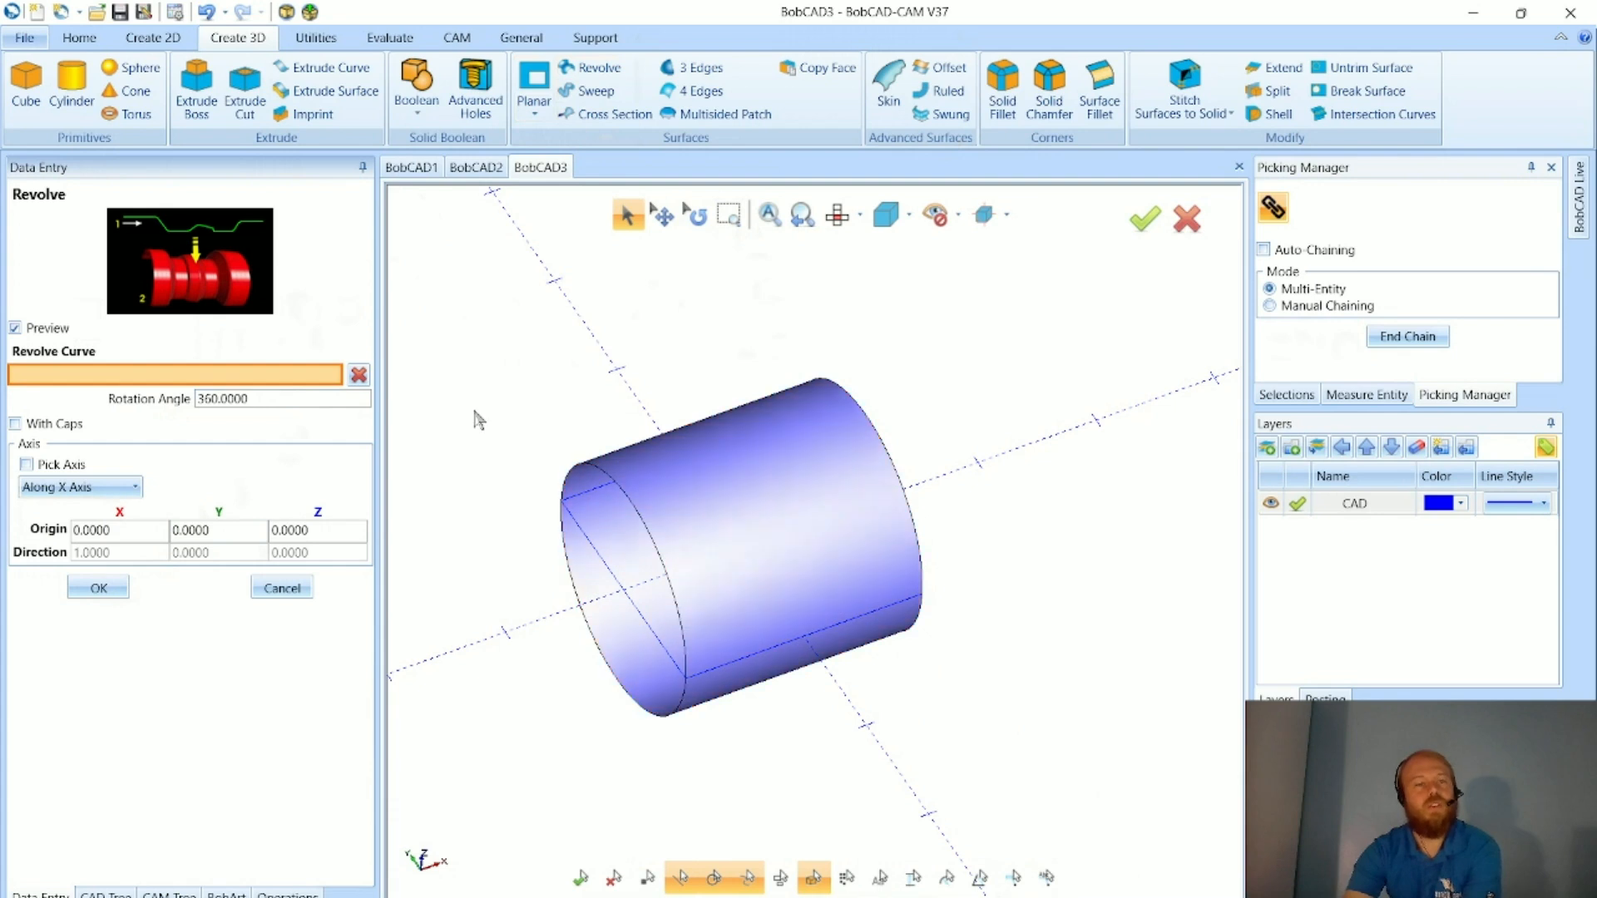
{"action": "left_click", "coordinate": [208, 13]}
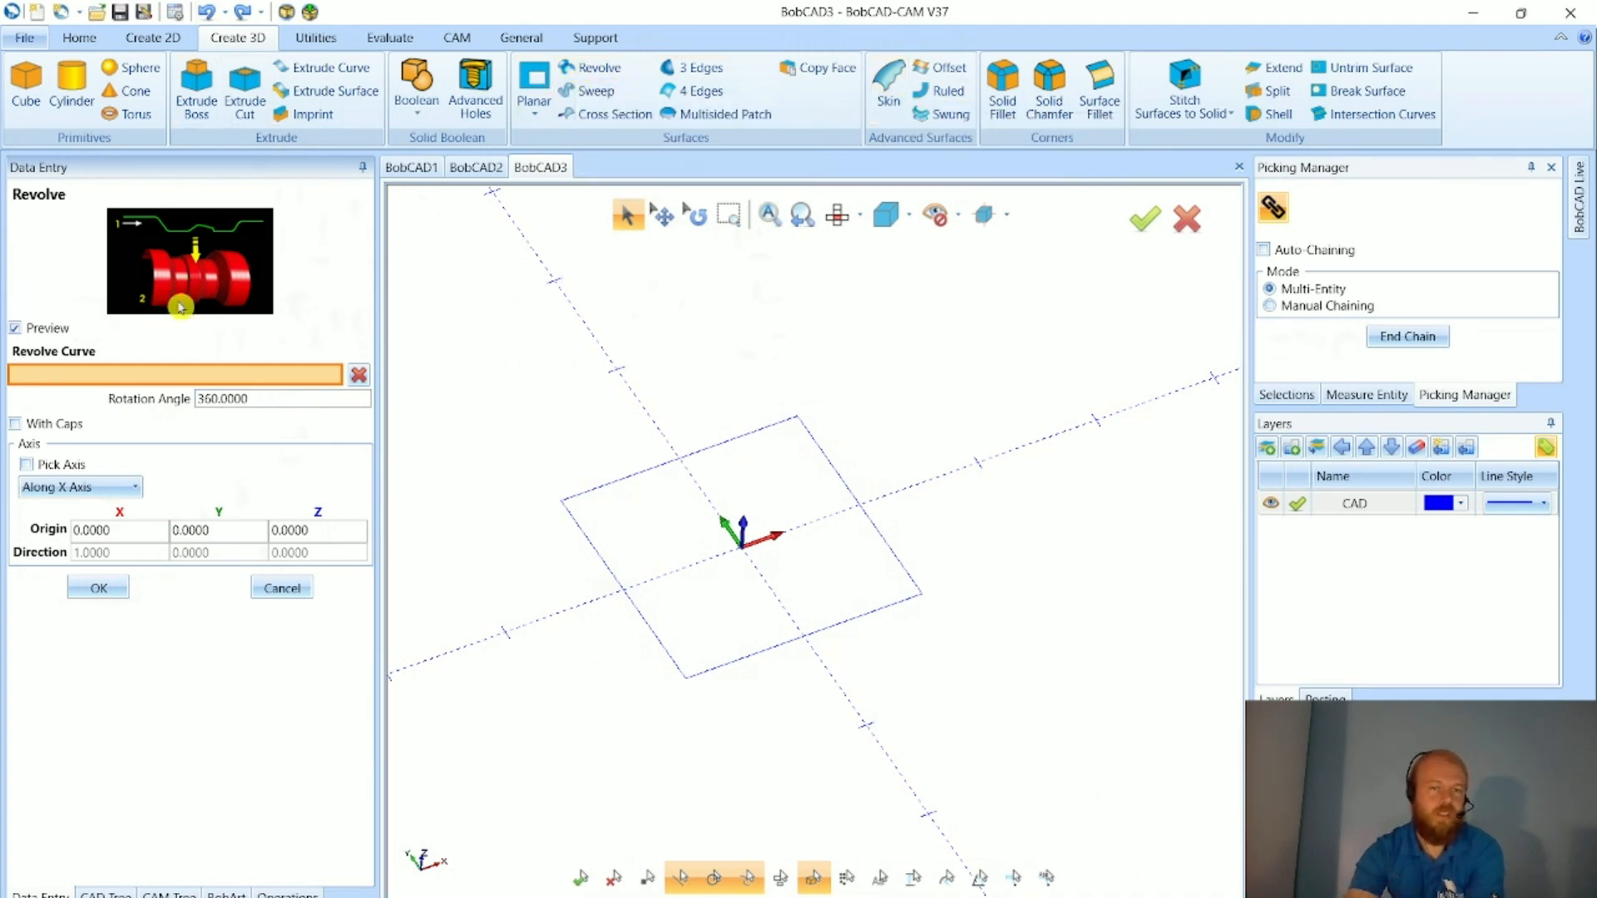
- Delete the rectangle's edge that crosses the negative X axis
{"action": "left_click", "coordinate": [888, 87]}
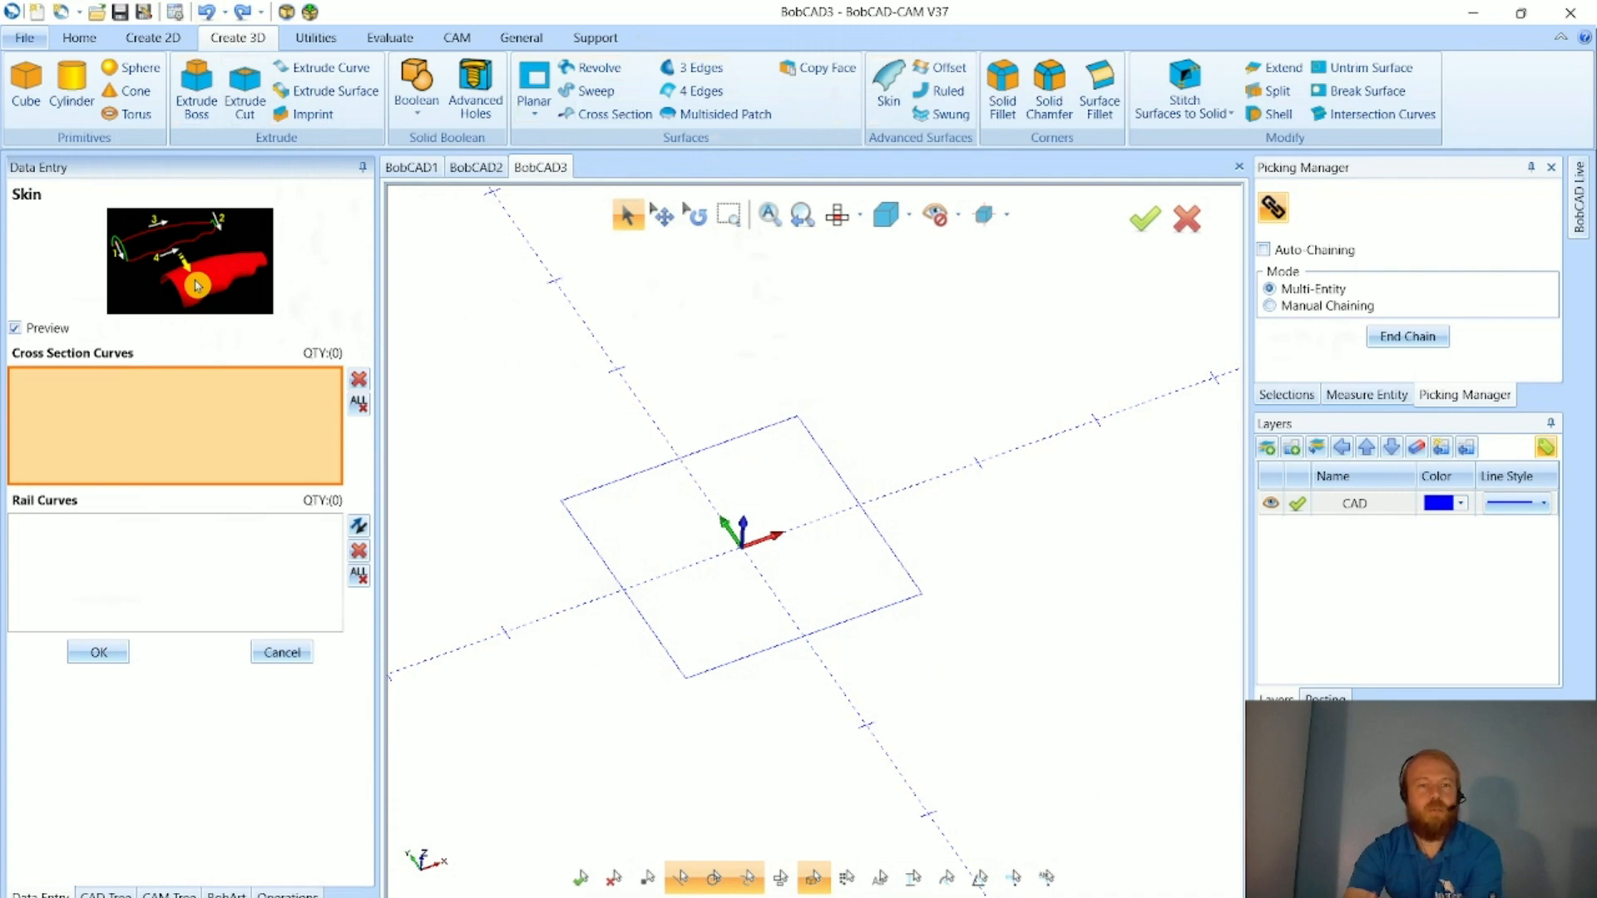
{"action": "left_click", "coordinate": [287, 653]}
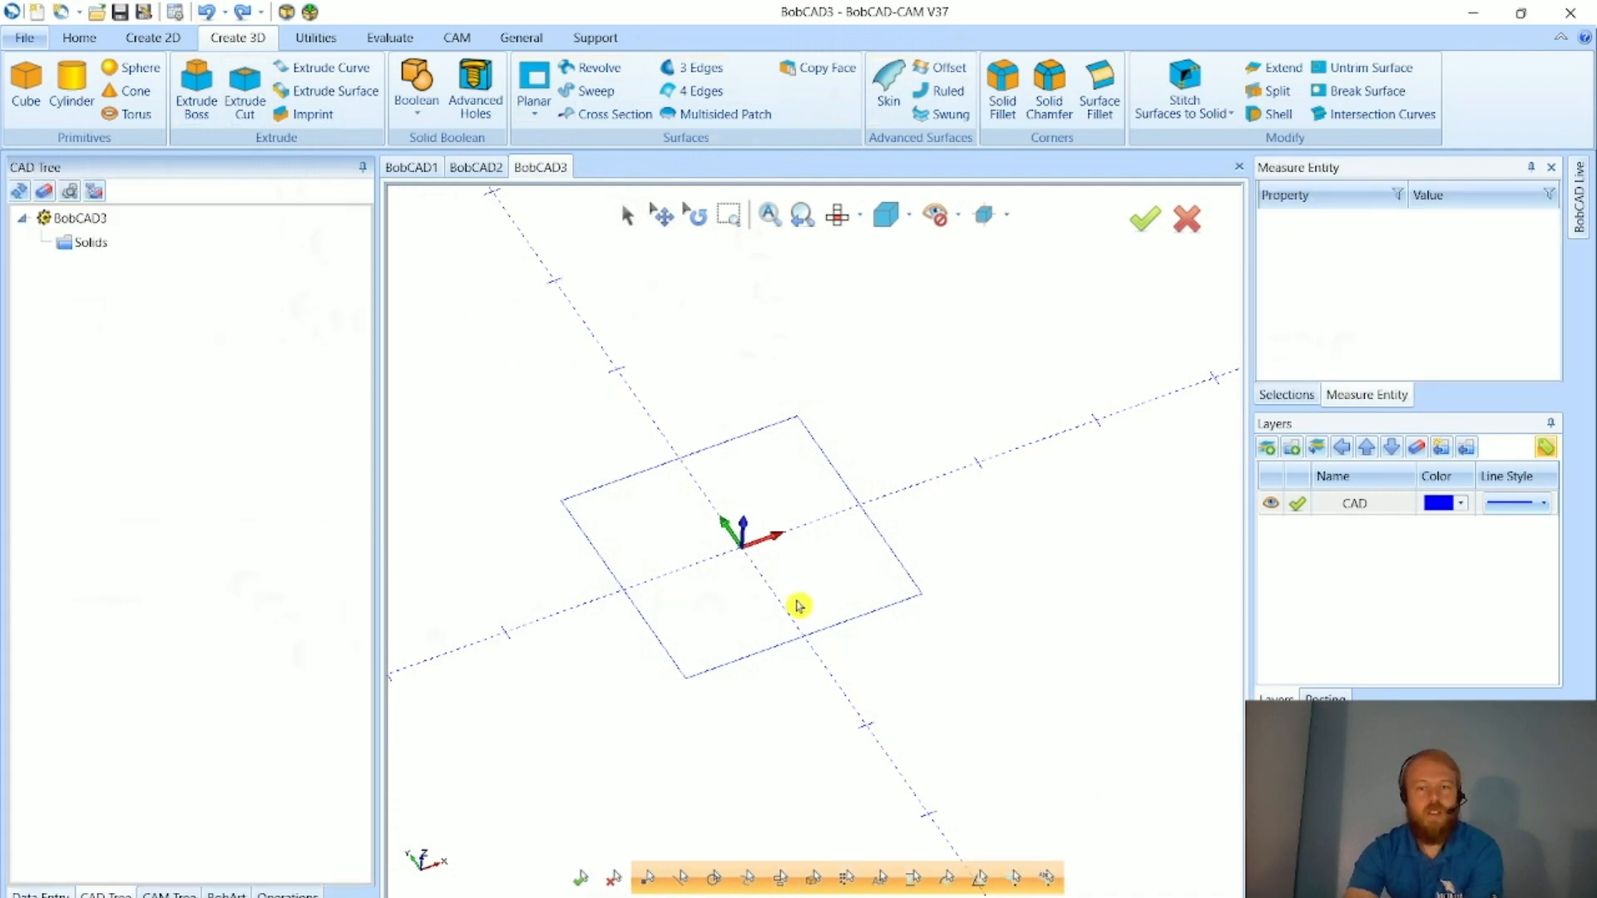
{"action": "middle_click_drag", "start_coordinate": [891, 611], "coordinate": [684, 621]}
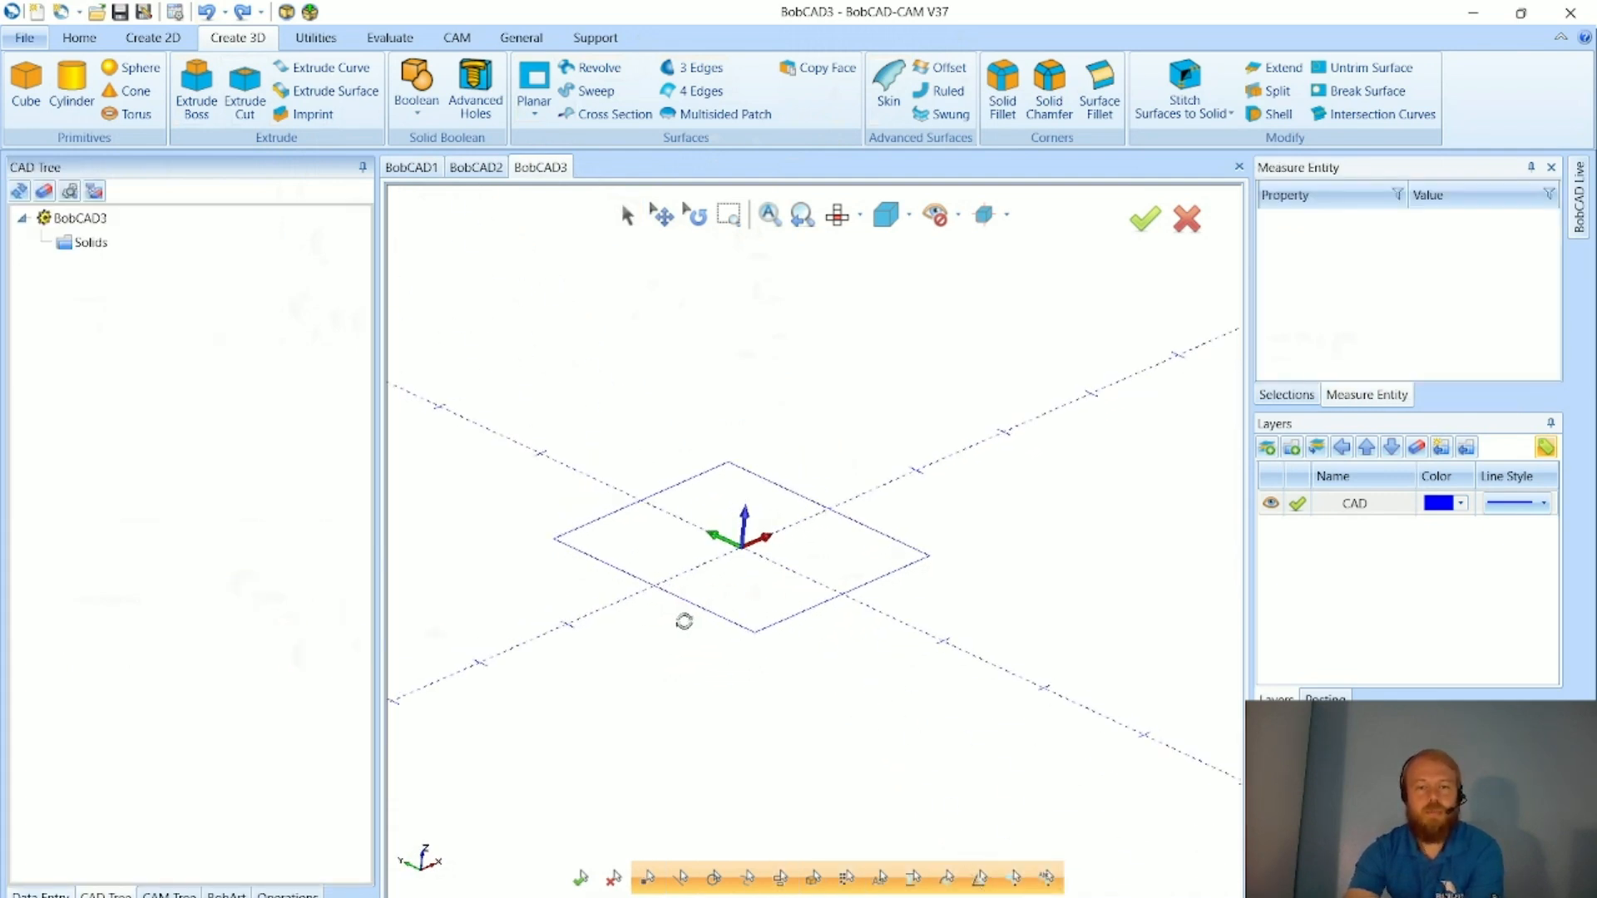
{"action": "middle_click_drag", "start_coordinate": [747, 521], "coordinate": [848, 507]}
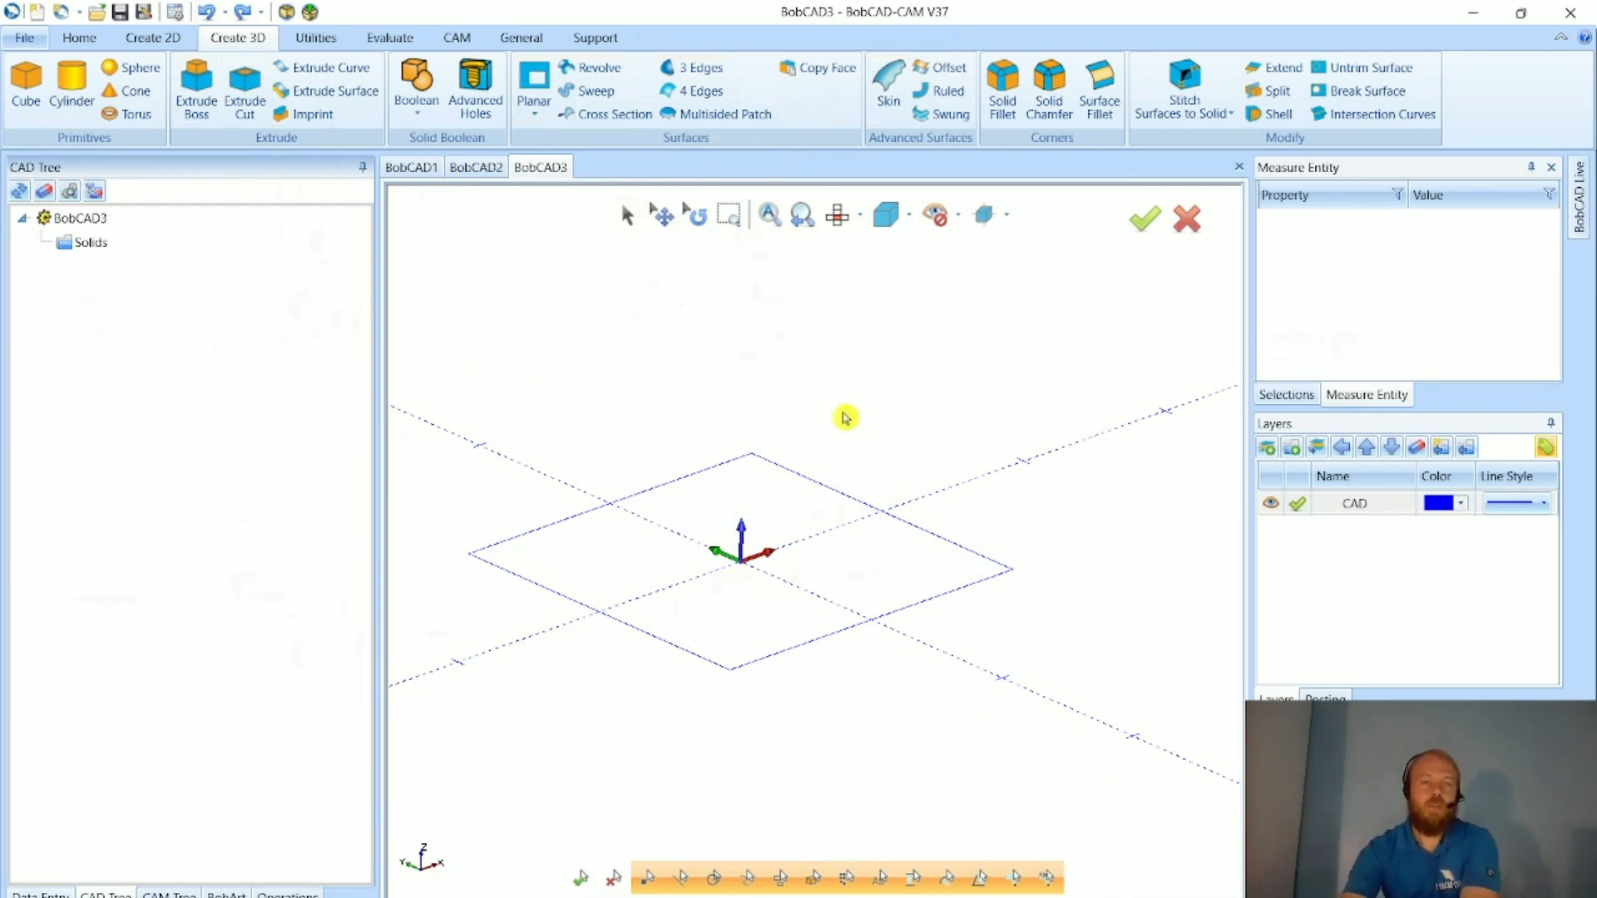
{"action": "left_click_drag", "start_coordinate": [567, 652], "coordinate": [612, 602]}
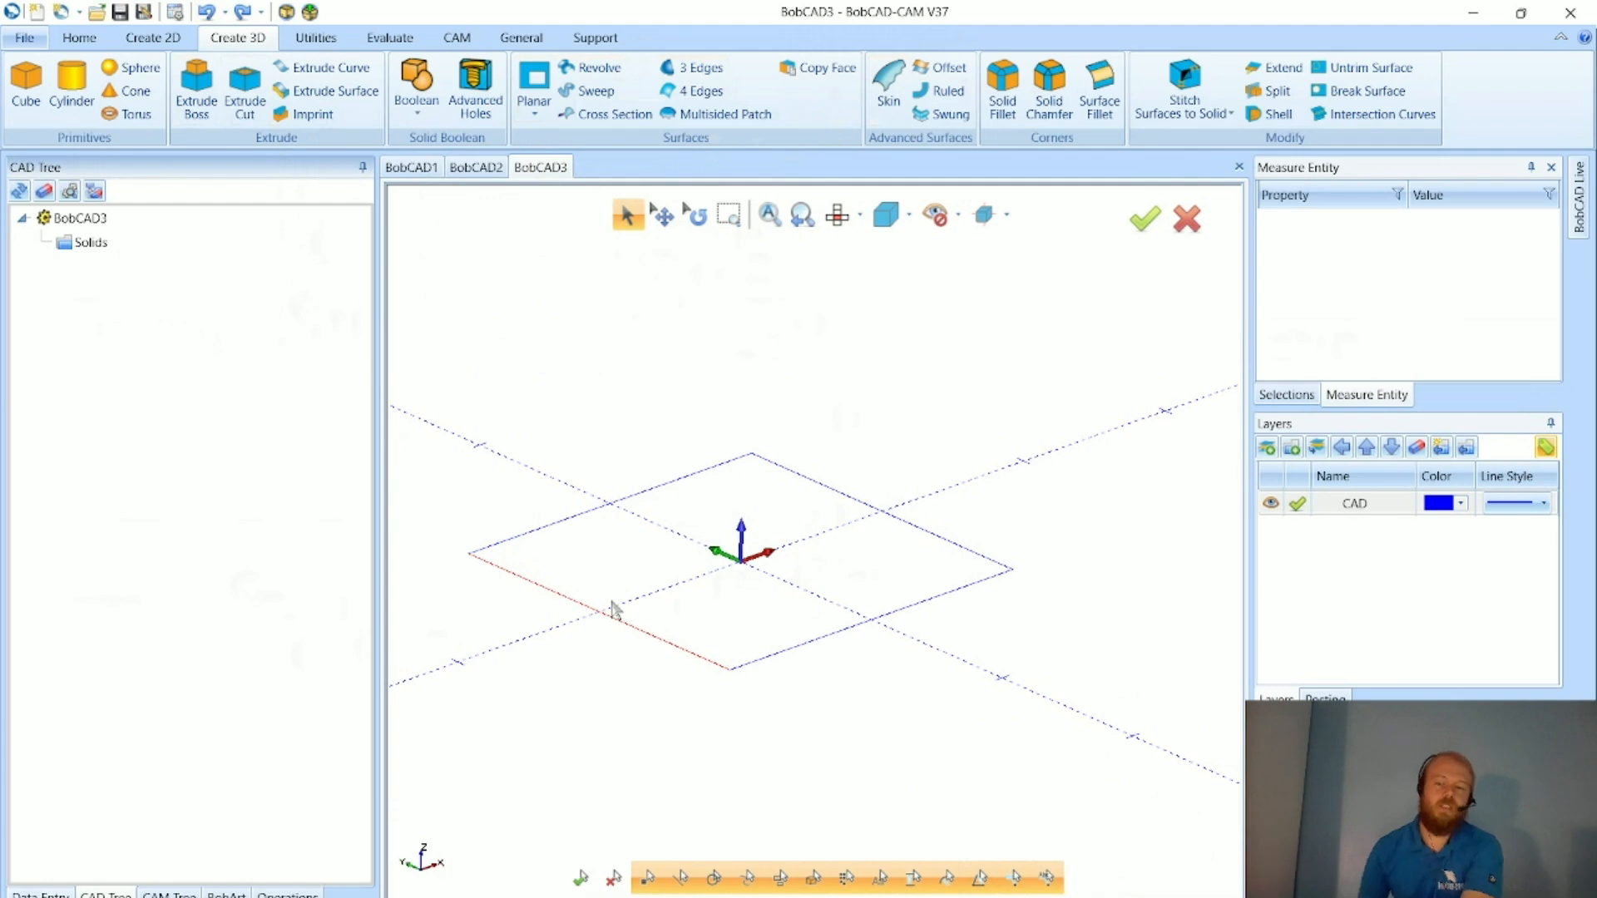
{"action": "key", "text": "Delete"}
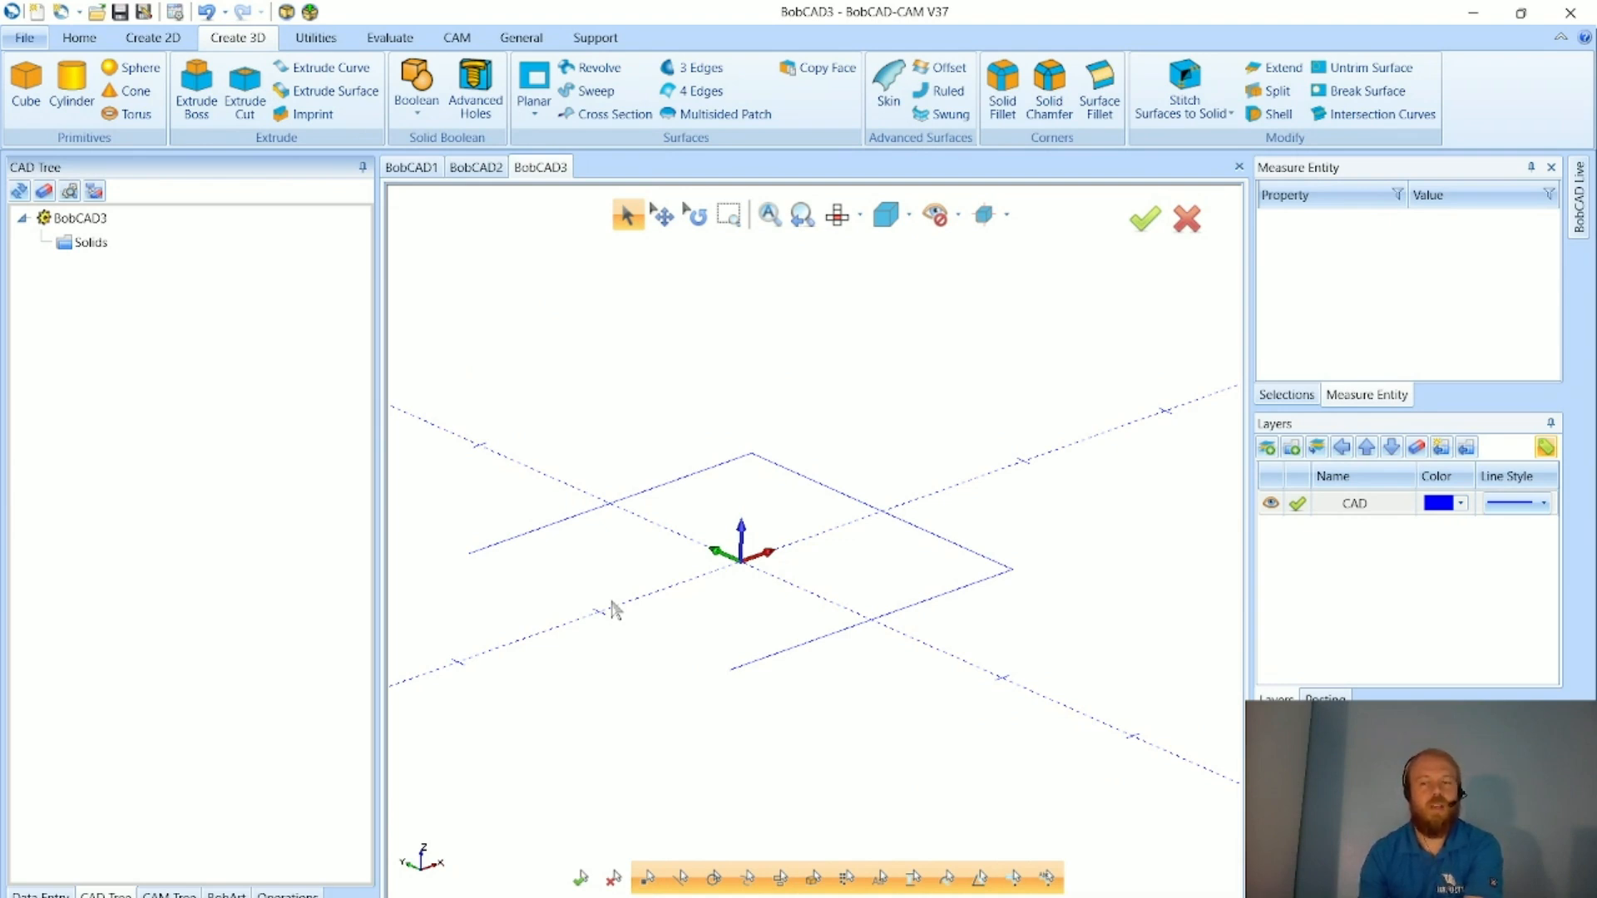
- Show the UCS manager and make the Front(X/Z) coordinate system active
{"action": "left_click_drag", "start_coordinate": [1374, 723], "coordinate": [1408, 692]}
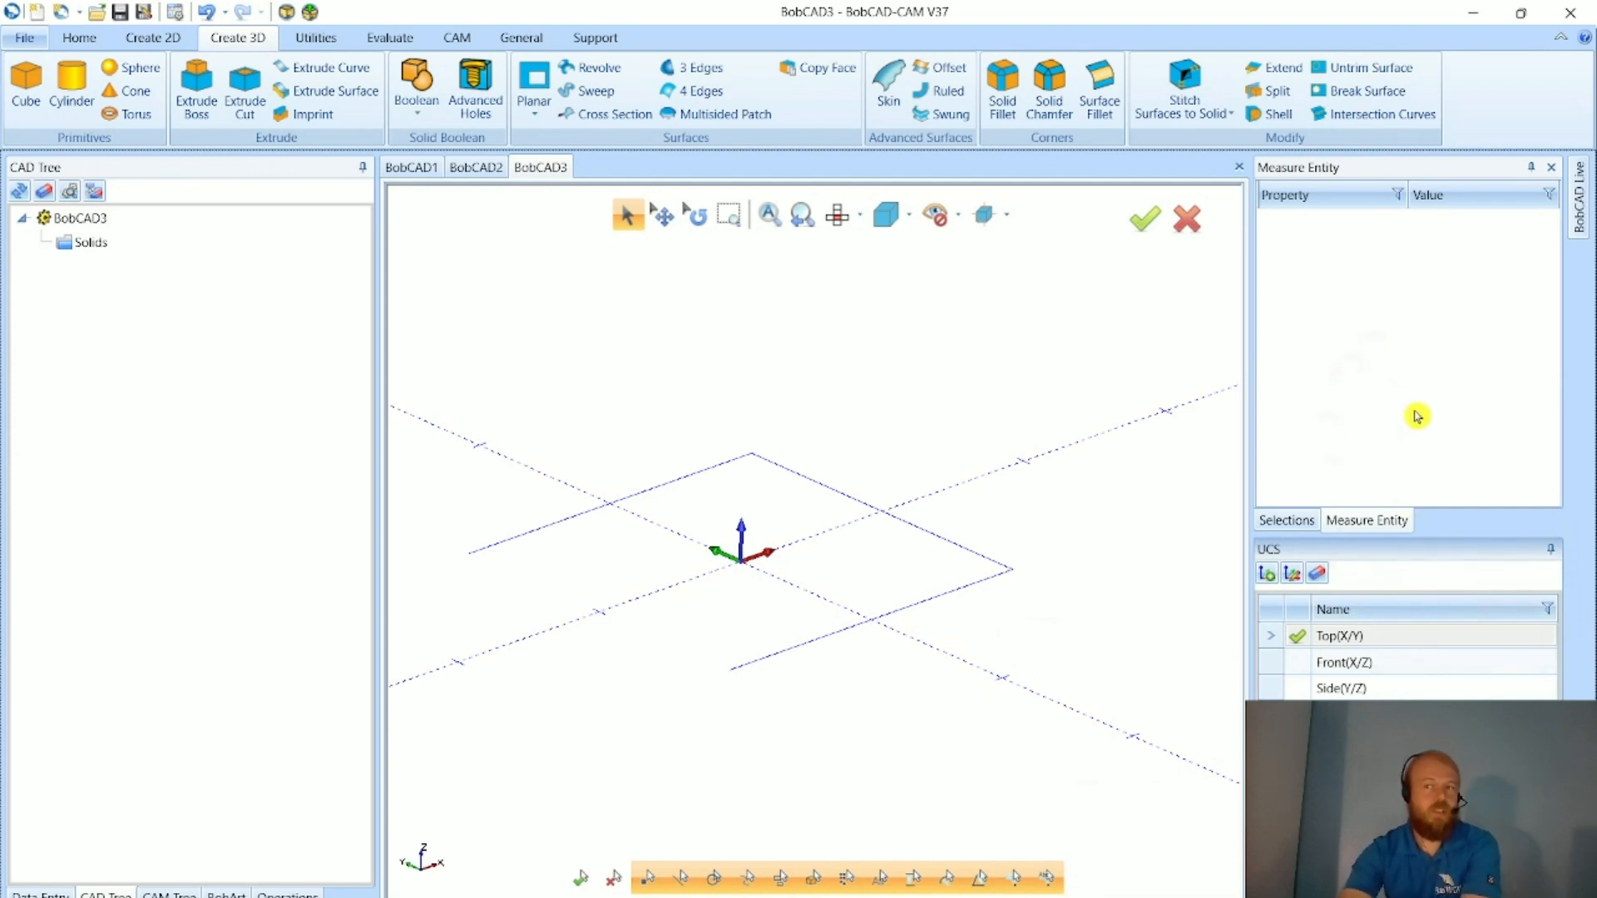
{"action": "right_click", "coordinate": [1473, 104]}
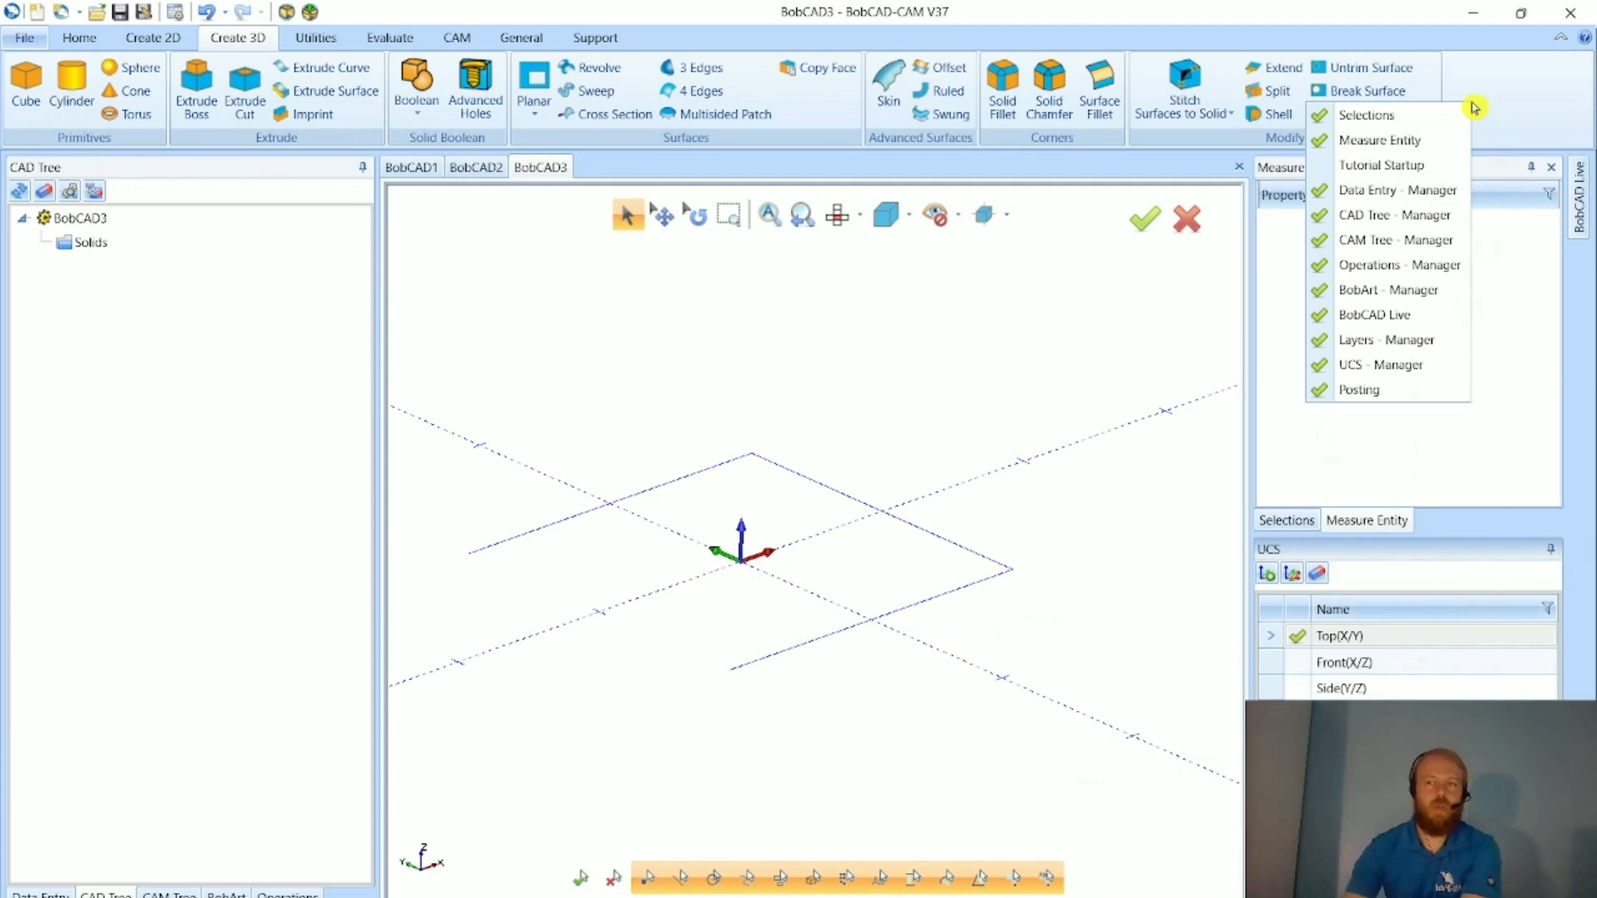
{"action": "left_click", "coordinate": [1507, 307]}
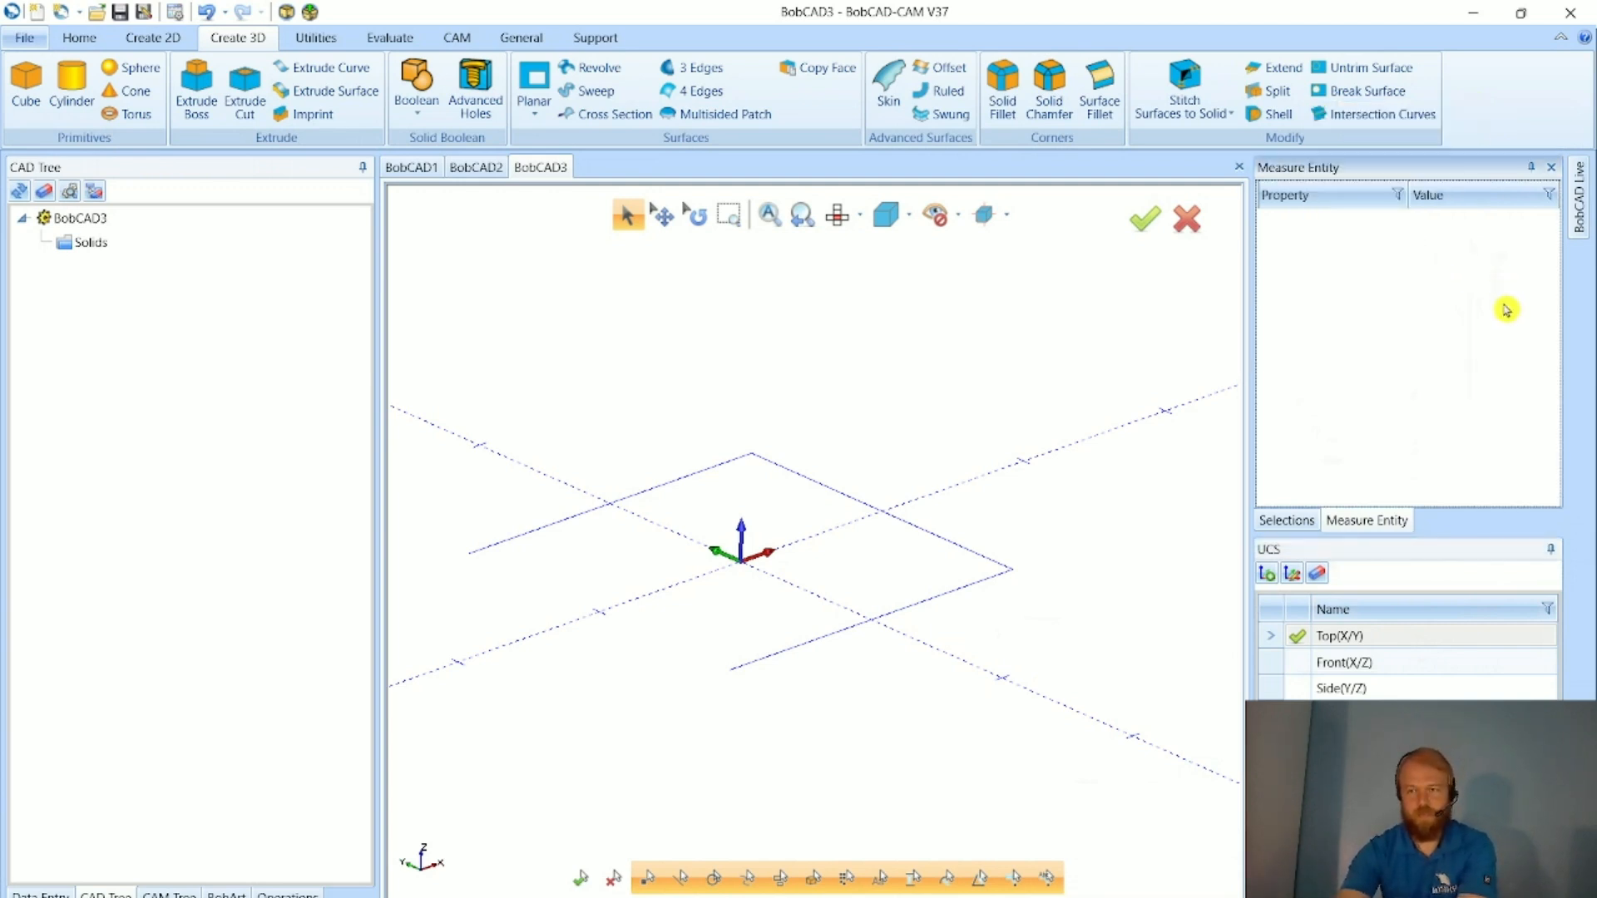
{"action": "left_click", "coordinate": [1552, 172]}
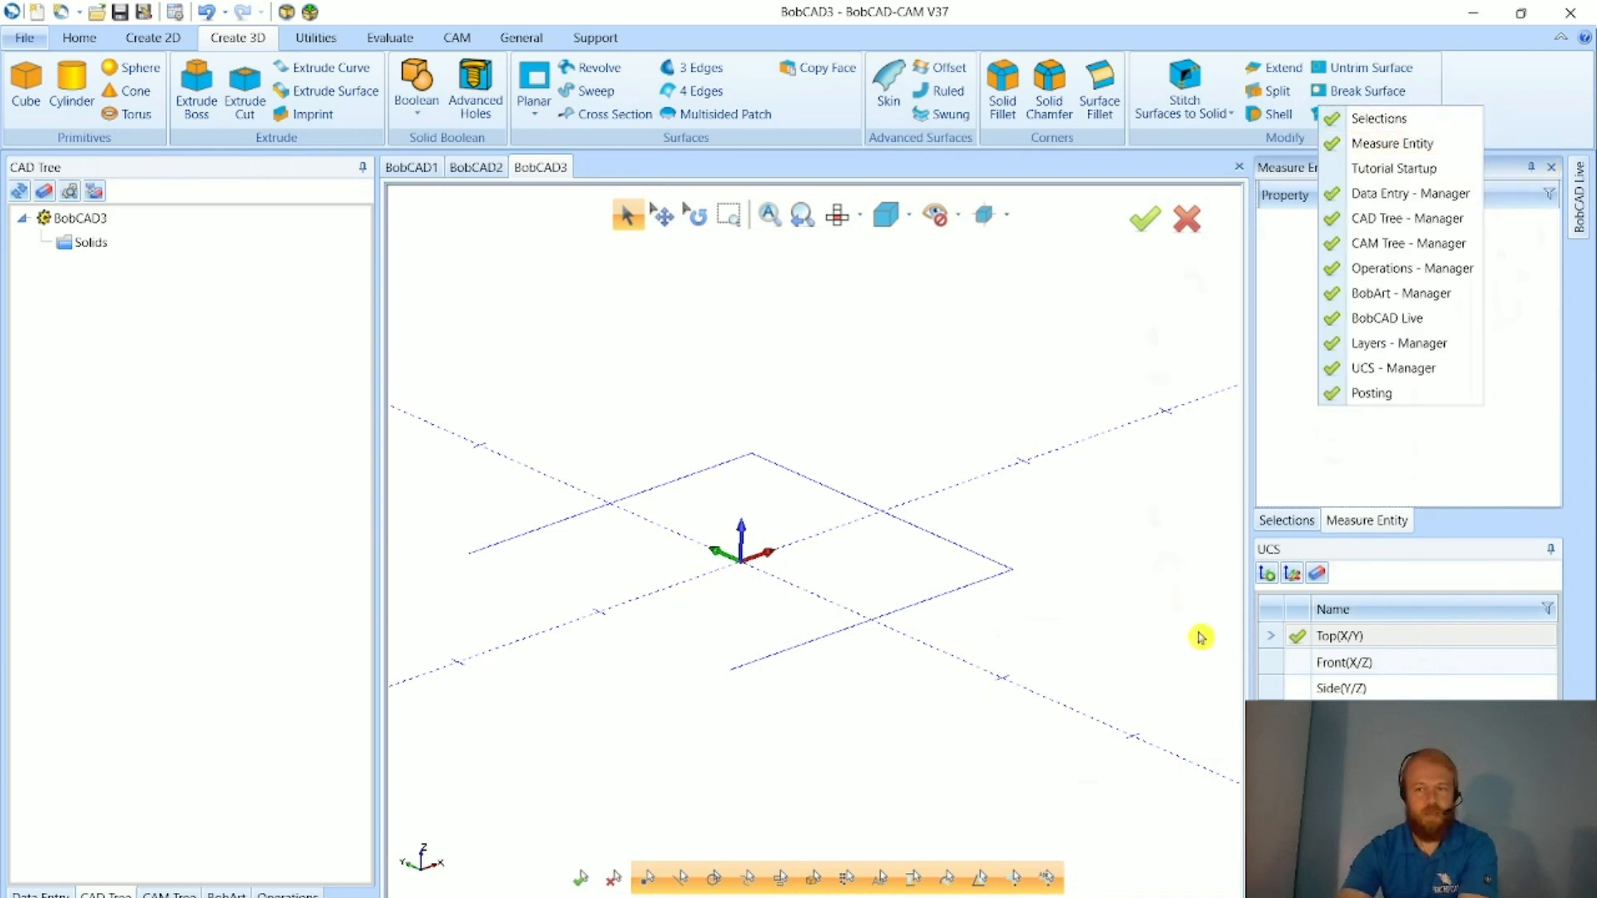
{"action": "left_click", "coordinate": [1351, 749]}
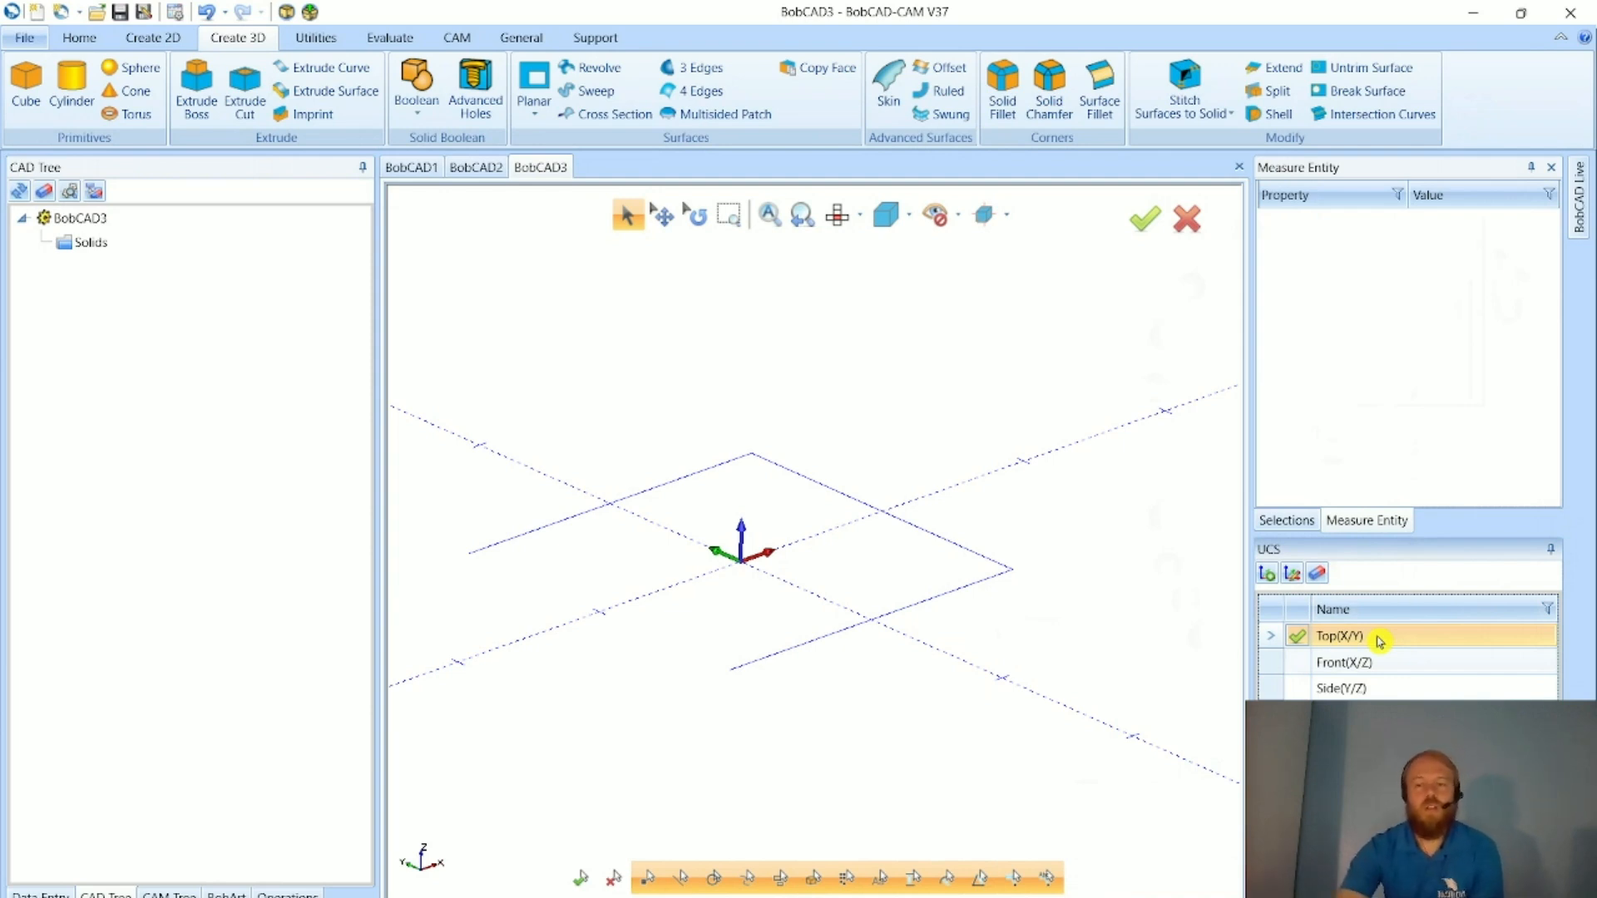
{"action": "scroll", "coordinate": [965, 675], "scroll_direction": "down", "scroll_amount": 3}
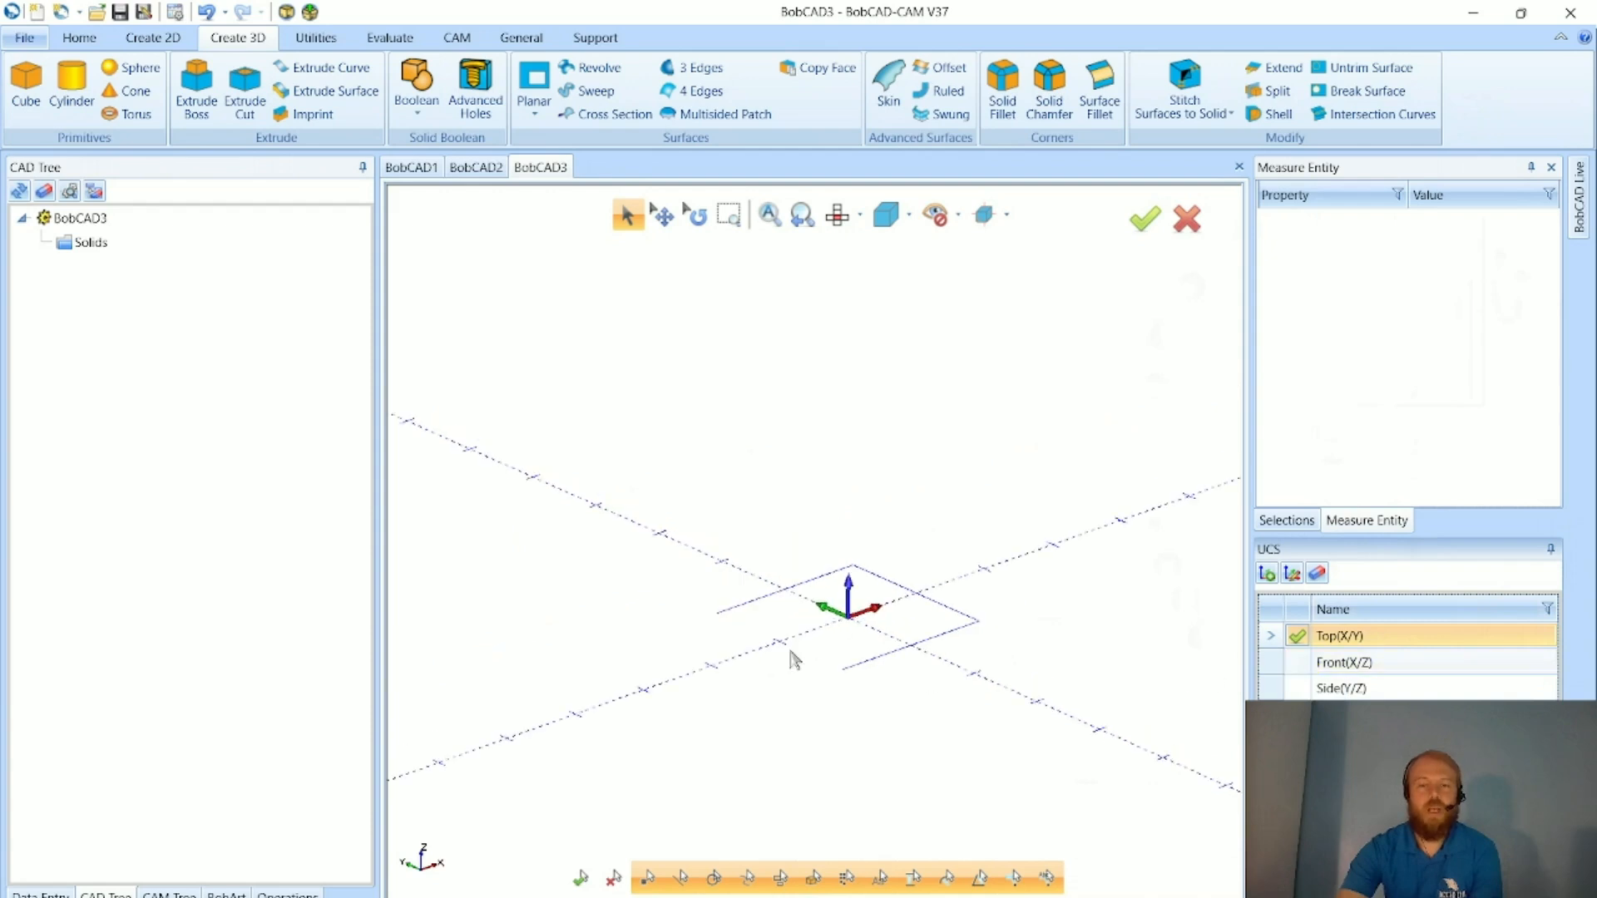
{"action": "left_click", "coordinate": [1299, 664]}
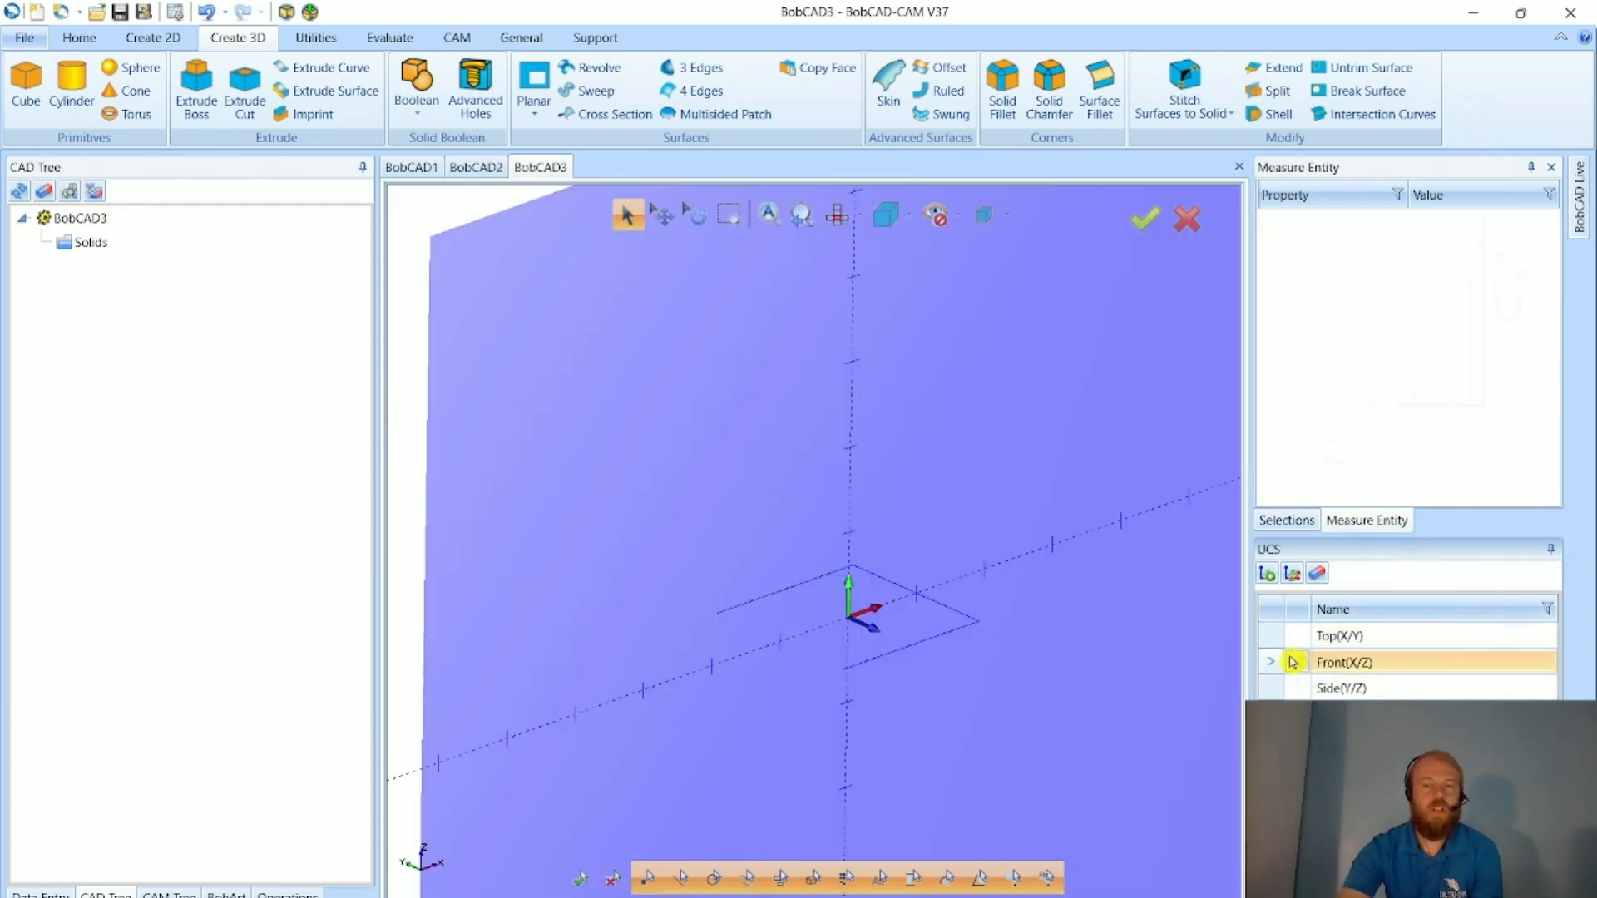
- Make the Side(Y/Z) coordinate system active and inspect its plane against the open rectangle
{"action": "middle_click_drag", "start_coordinate": [832, 603], "coordinate": [854, 647]}
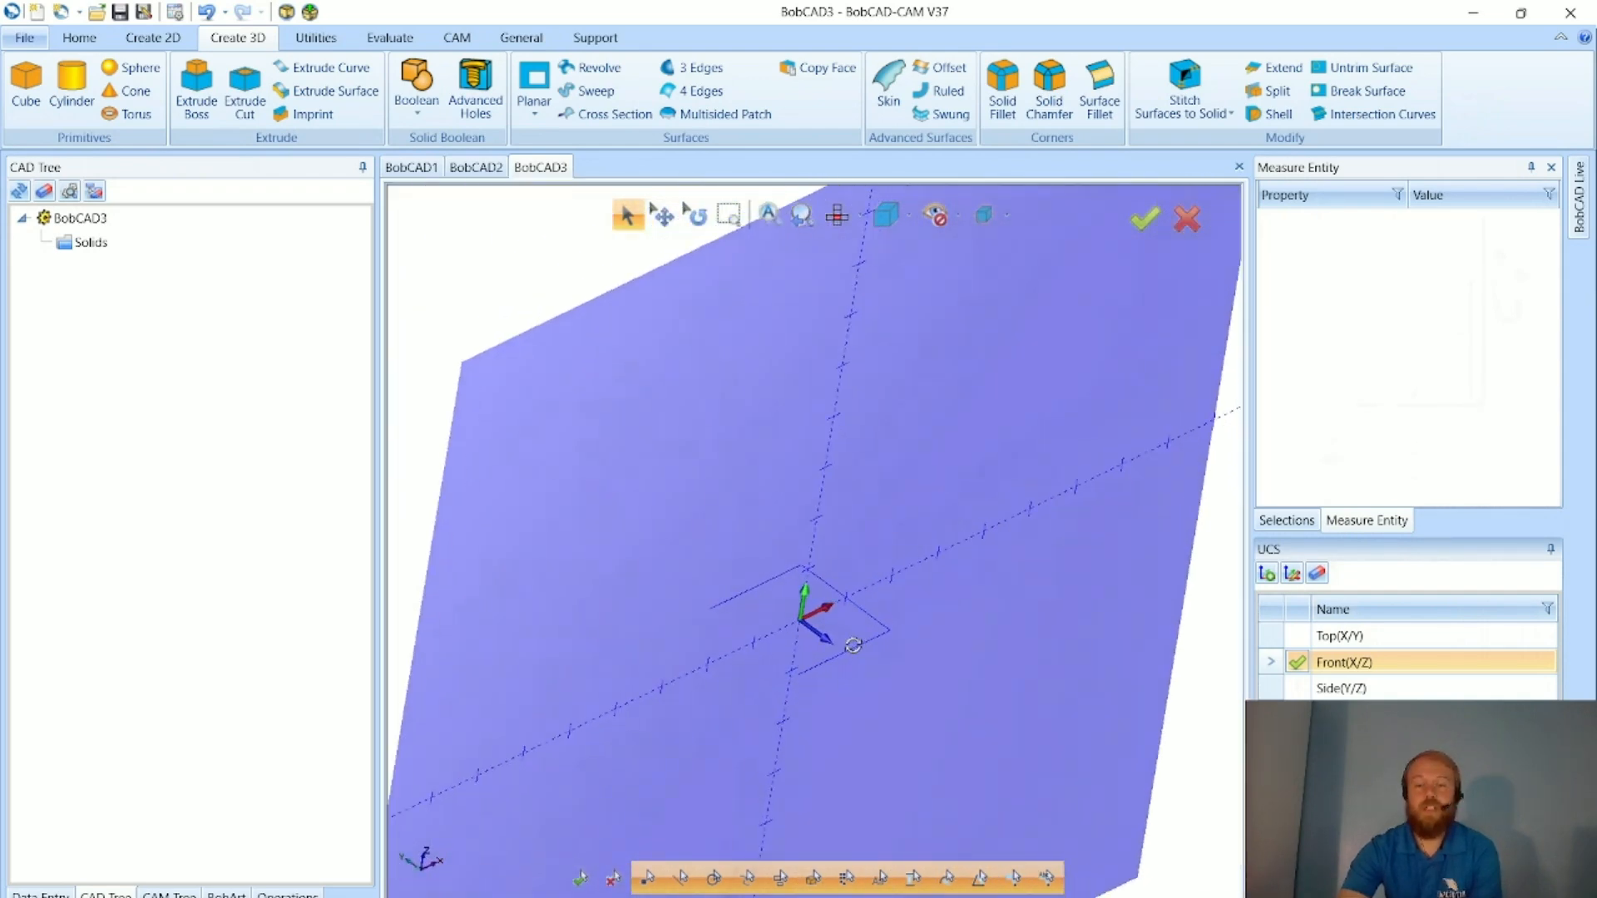
{"action": "left_click", "coordinate": [1299, 690]}
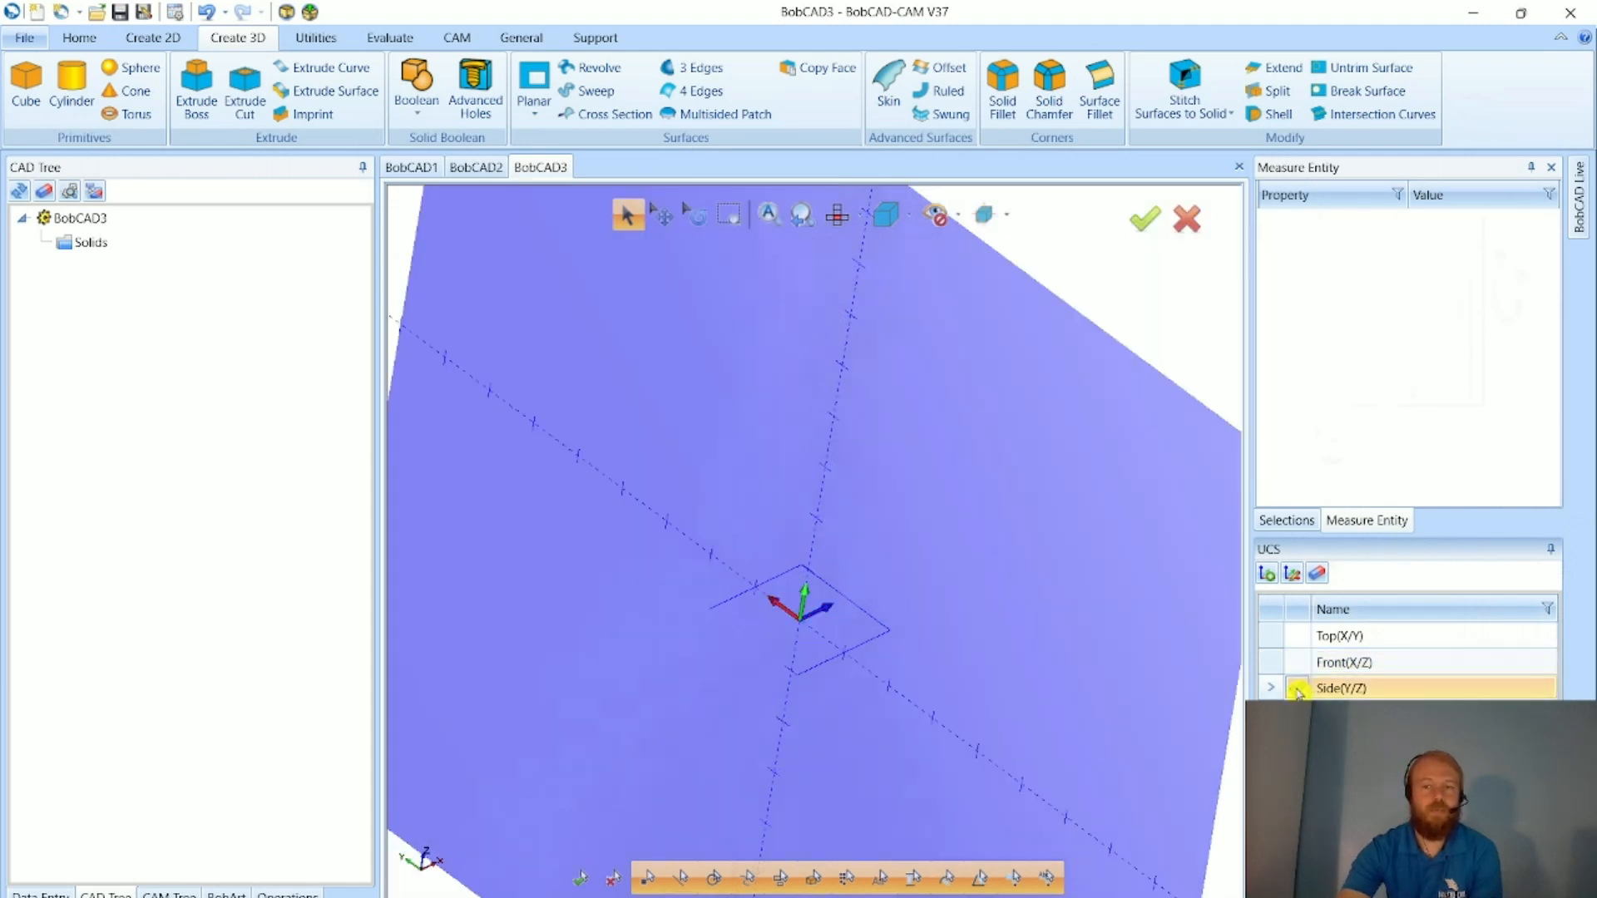
{"action": "left_click", "coordinate": [1298, 691]}
{"action": "middle_click_drag", "start_coordinate": [981, 707], "coordinate": [946, 686]}
{"action": "scroll", "coordinate": [785, 628], "scroll_direction": "up", "scroll_amount": 6}
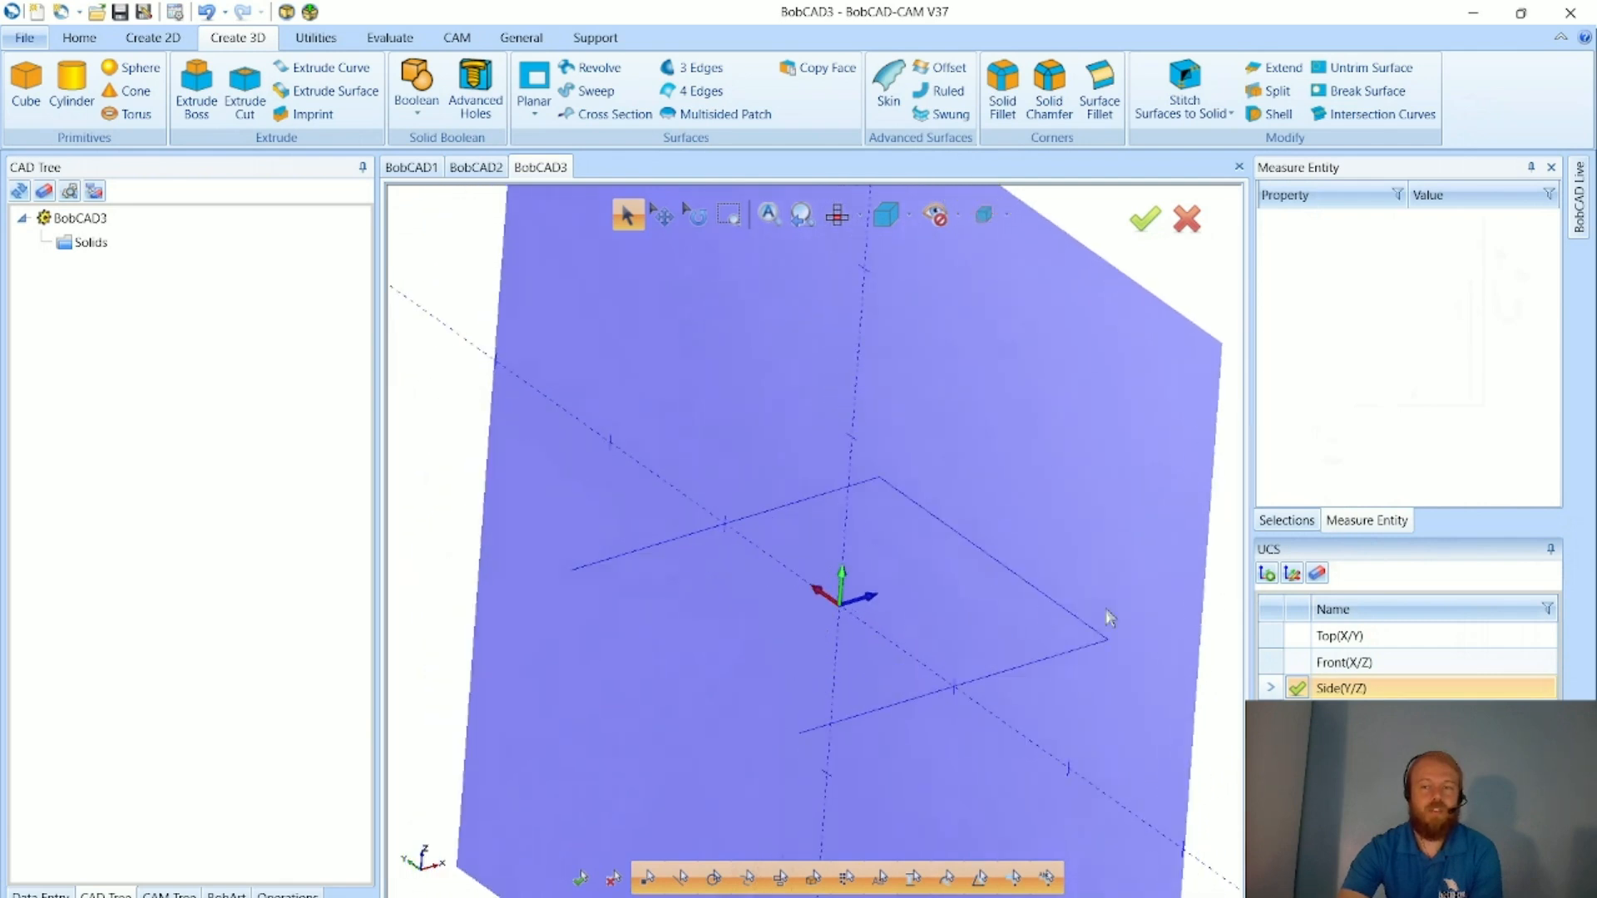
- Switch the active coordinate system back to Top(X/Y)
{"action": "left_click", "coordinate": [1306, 638]}
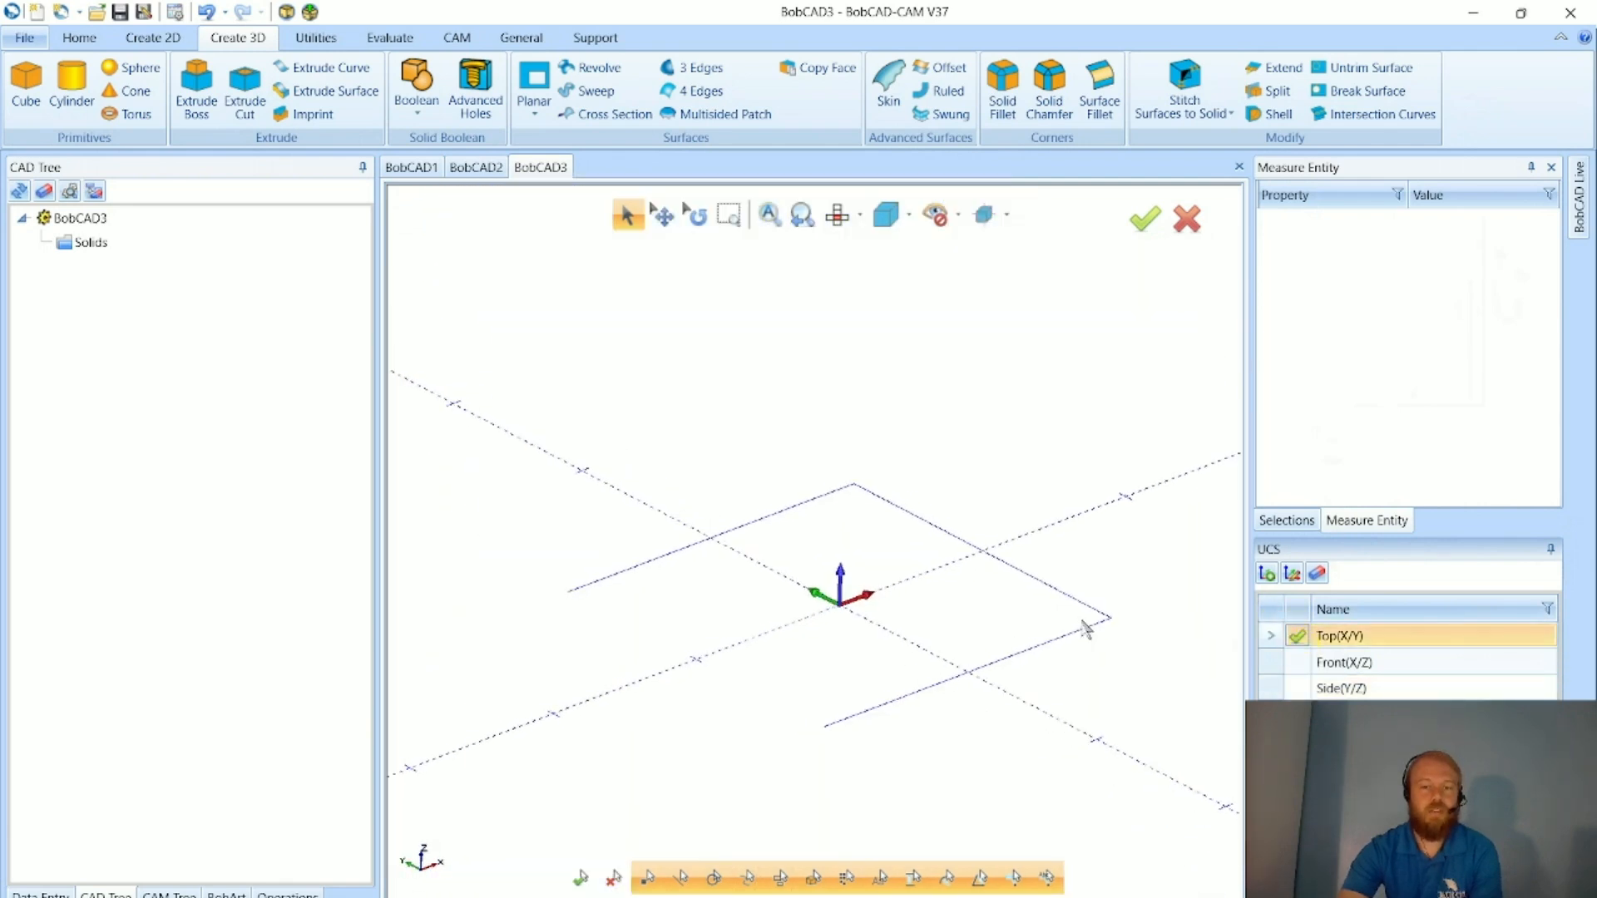
{"action": "scroll", "coordinate": [925, 598], "scroll_direction": "down", "scroll_amount": 2}
{"action": "scroll", "coordinate": [771, 599], "scroll_direction": "up", "scroll_amount": 2}
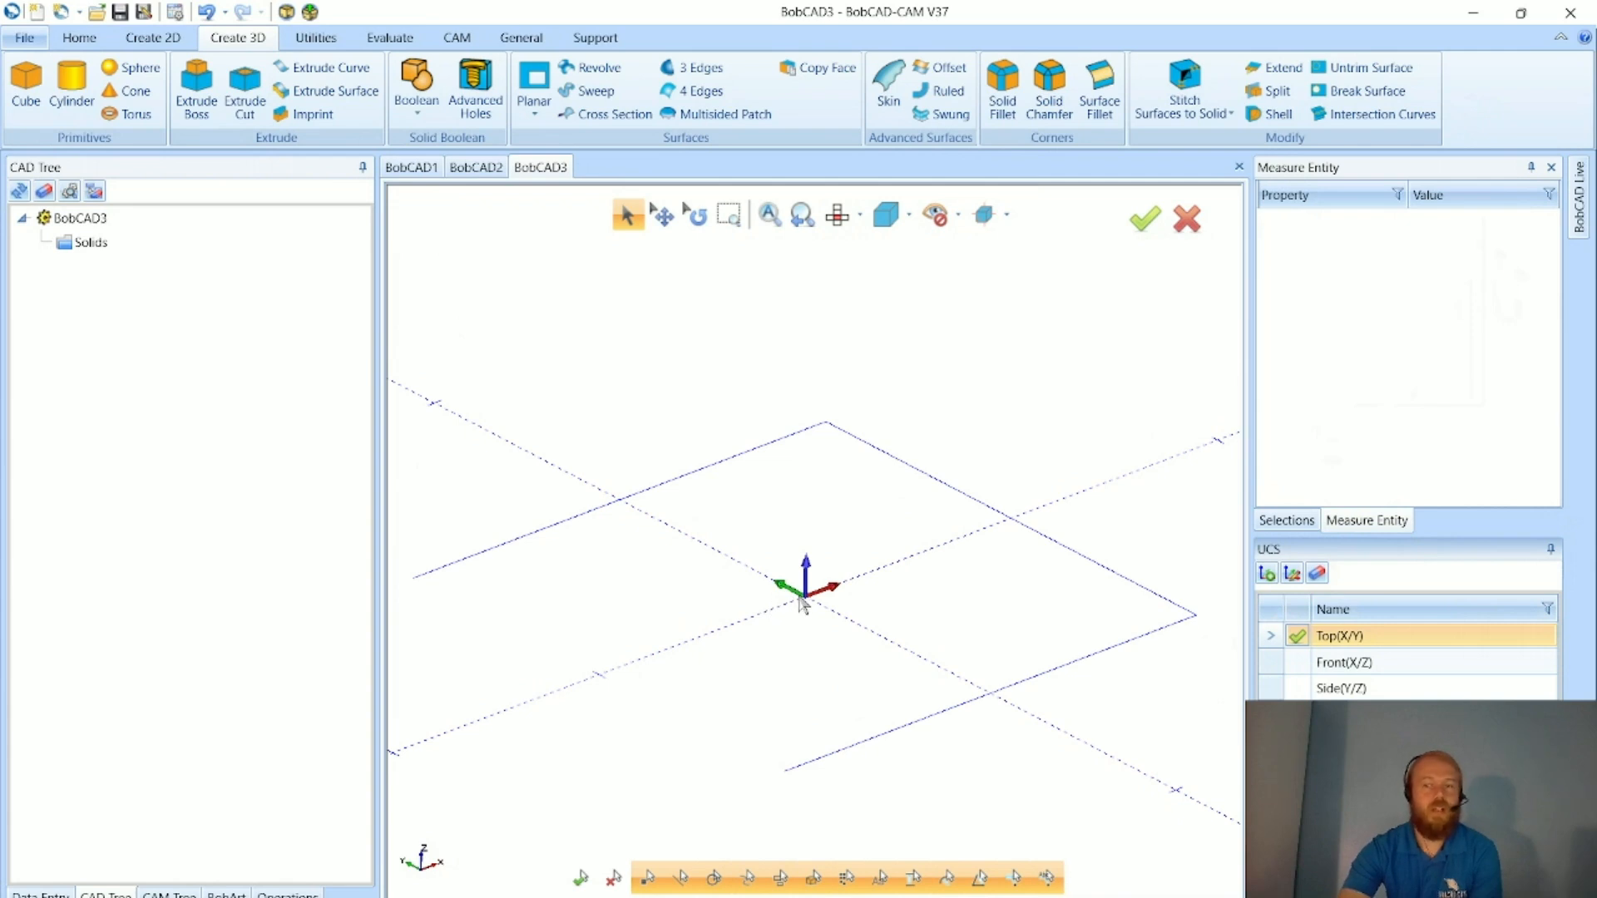
- Activate the Side(Y/Z) coordinate system again and examine its plane from another angle
{"action": "left_click", "coordinate": [1299, 689]}
{"action": "scroll", "coordinate": [1000, 626], "scroll_direction": "down", "scroll_amount": 3}
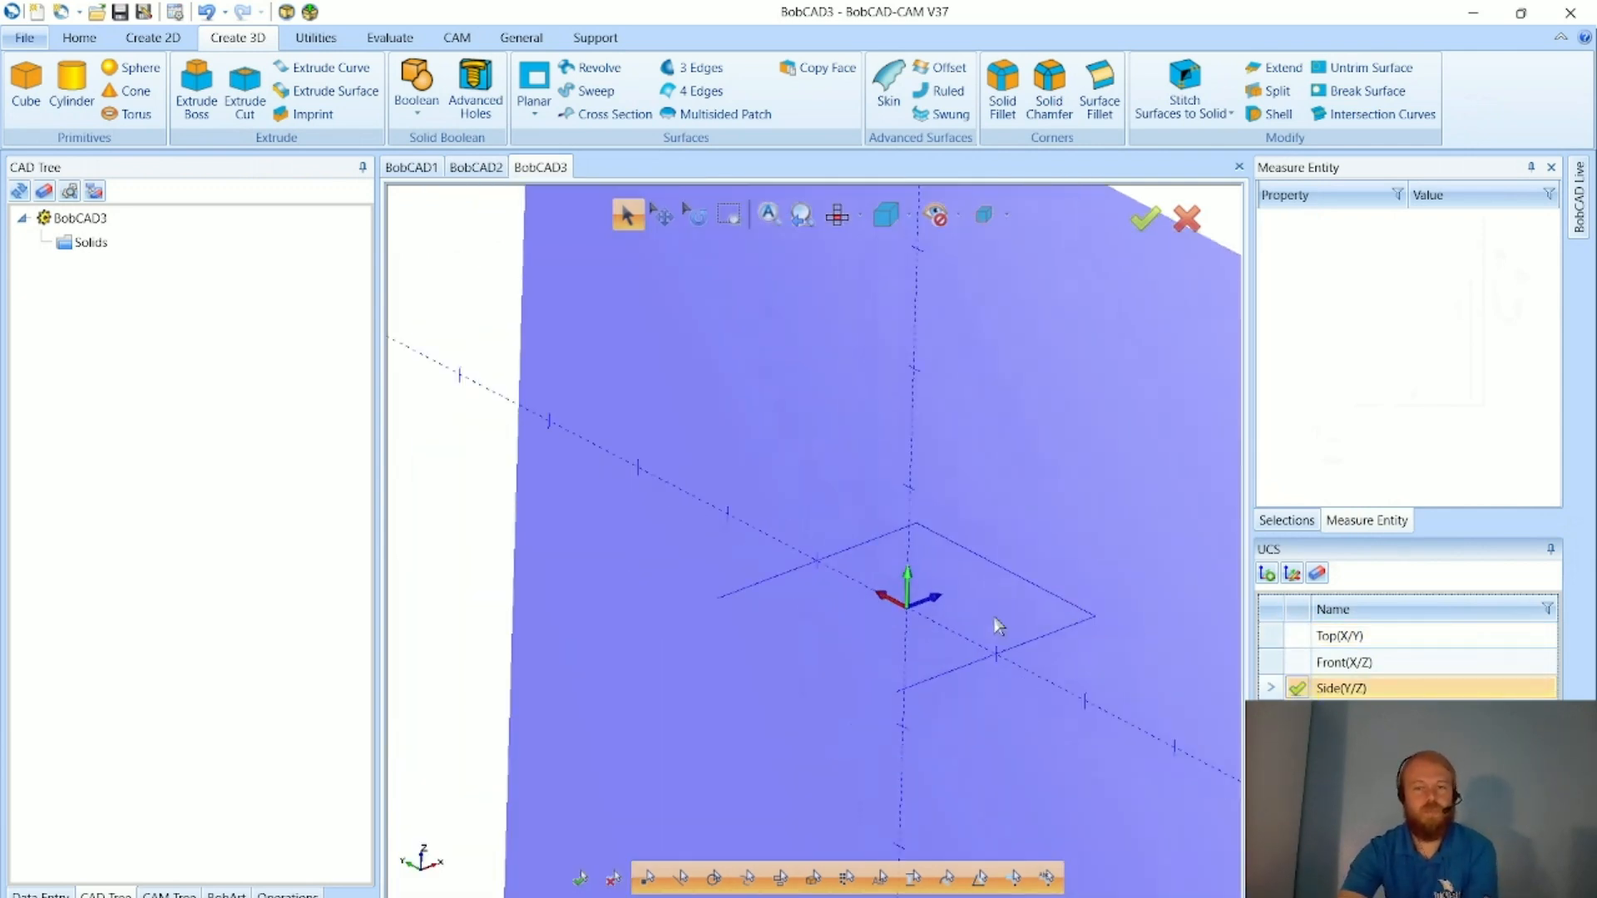
{"action": "middle_click_drag", "start_coordinate": [999, 656], "coordinate": [939, 637]}
{"action": "middle_click_drag", "start_coordinate": [960, 695], "coordinate": [928, 696]}
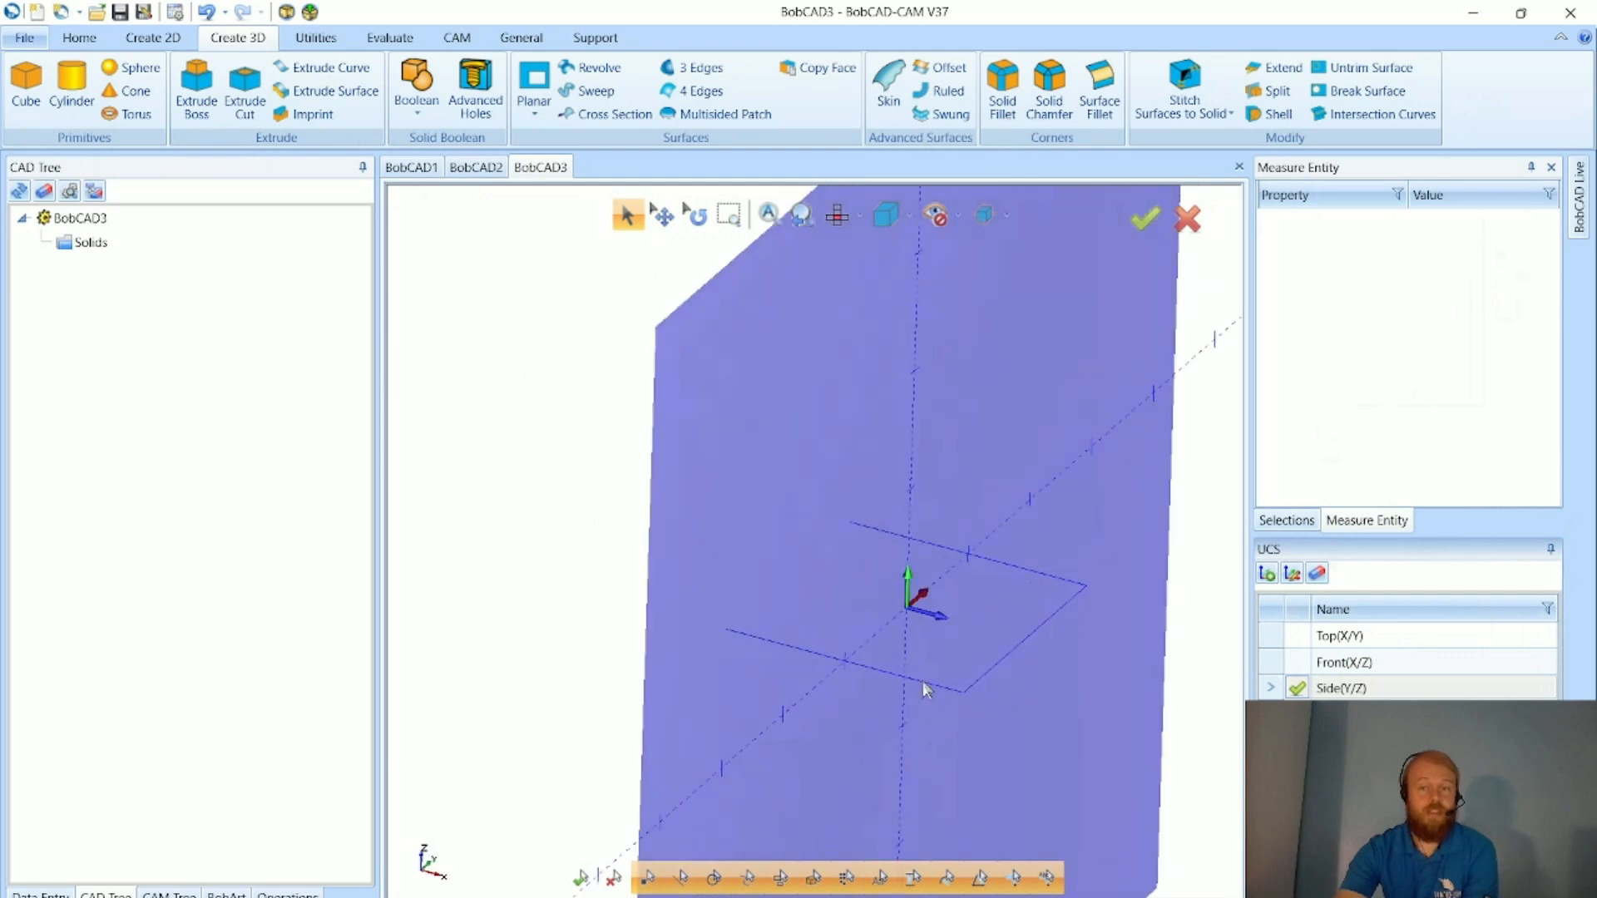
{"action": "left_click", "coordinate": [158, 42]}
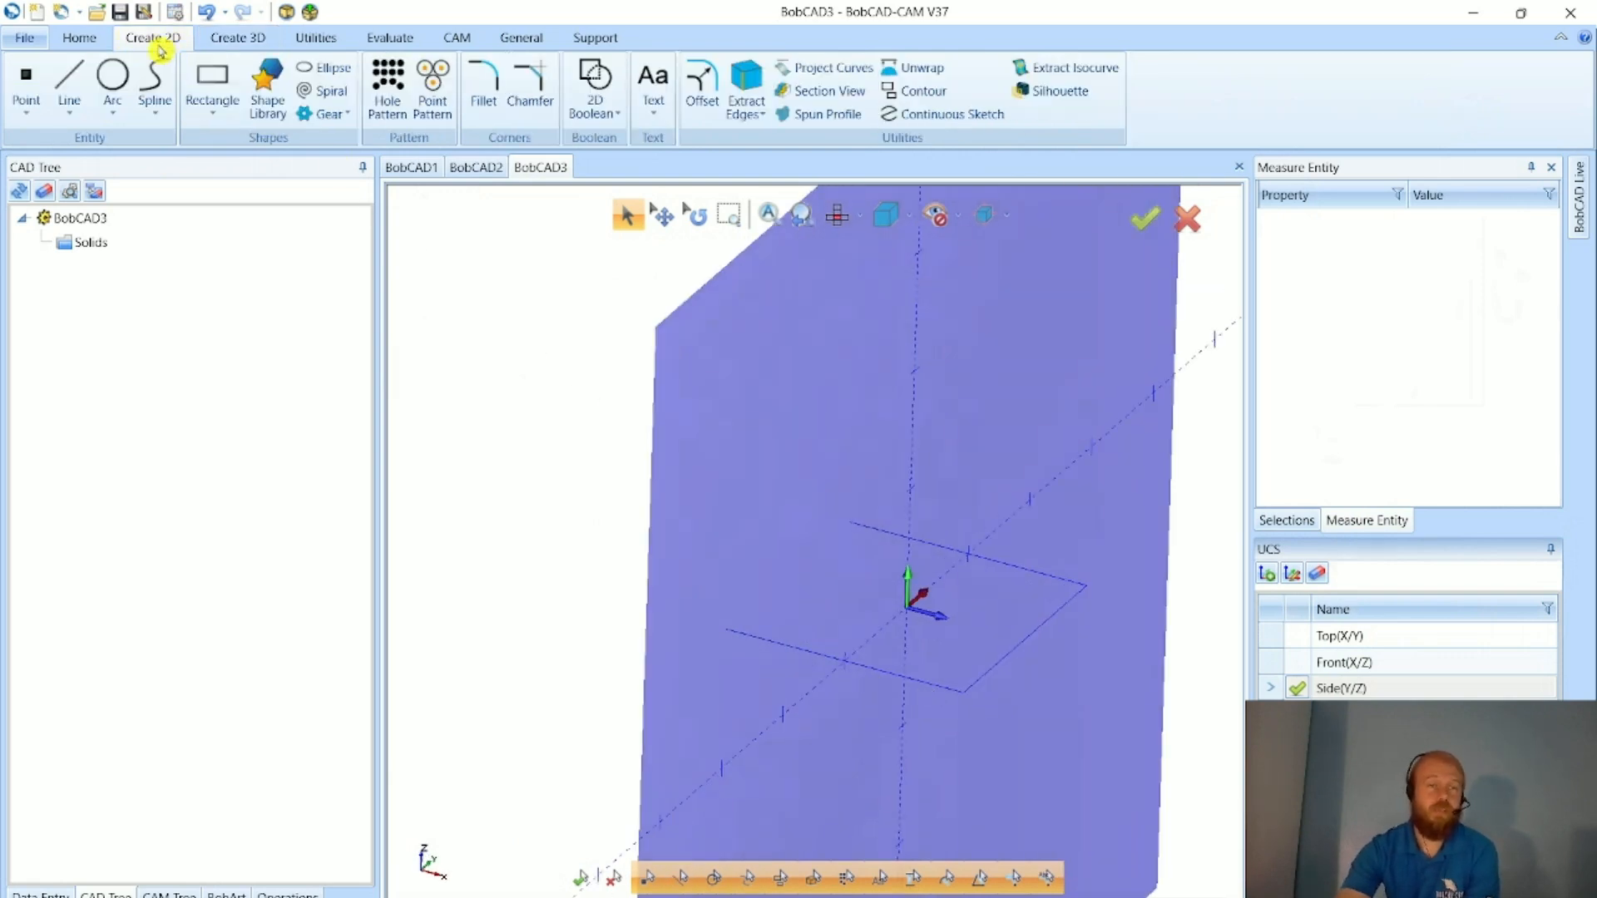
{"action": "left_click", "coordinate": [125, 79]}
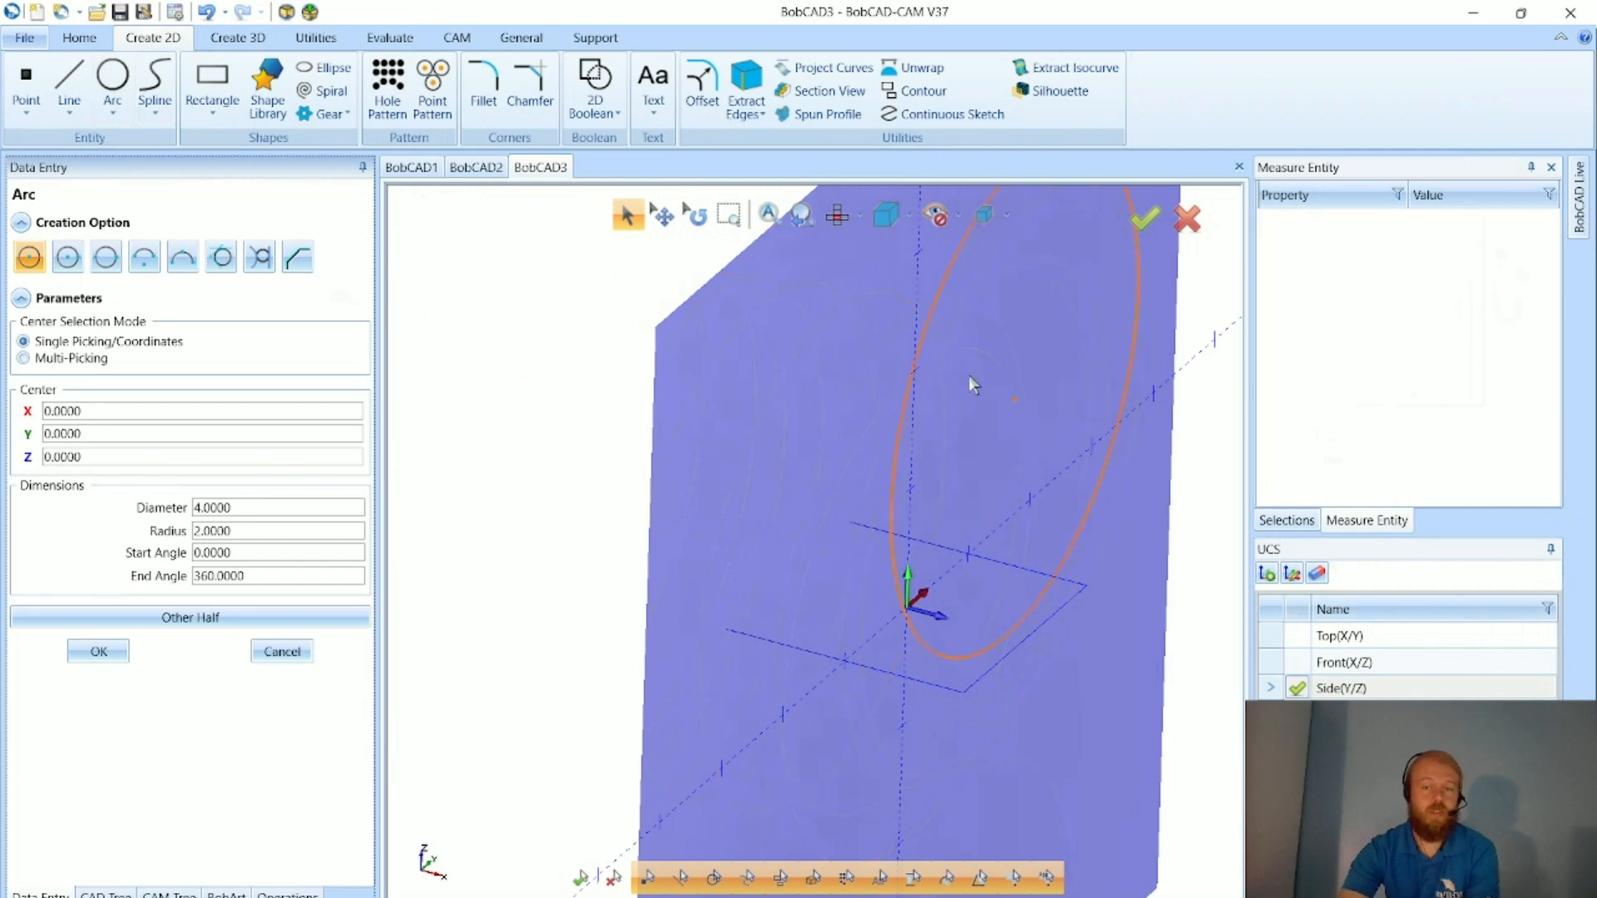
{"action": "middle_click_drag", "start_coordinate": [817, 399], "coordinate": [820, 570]}
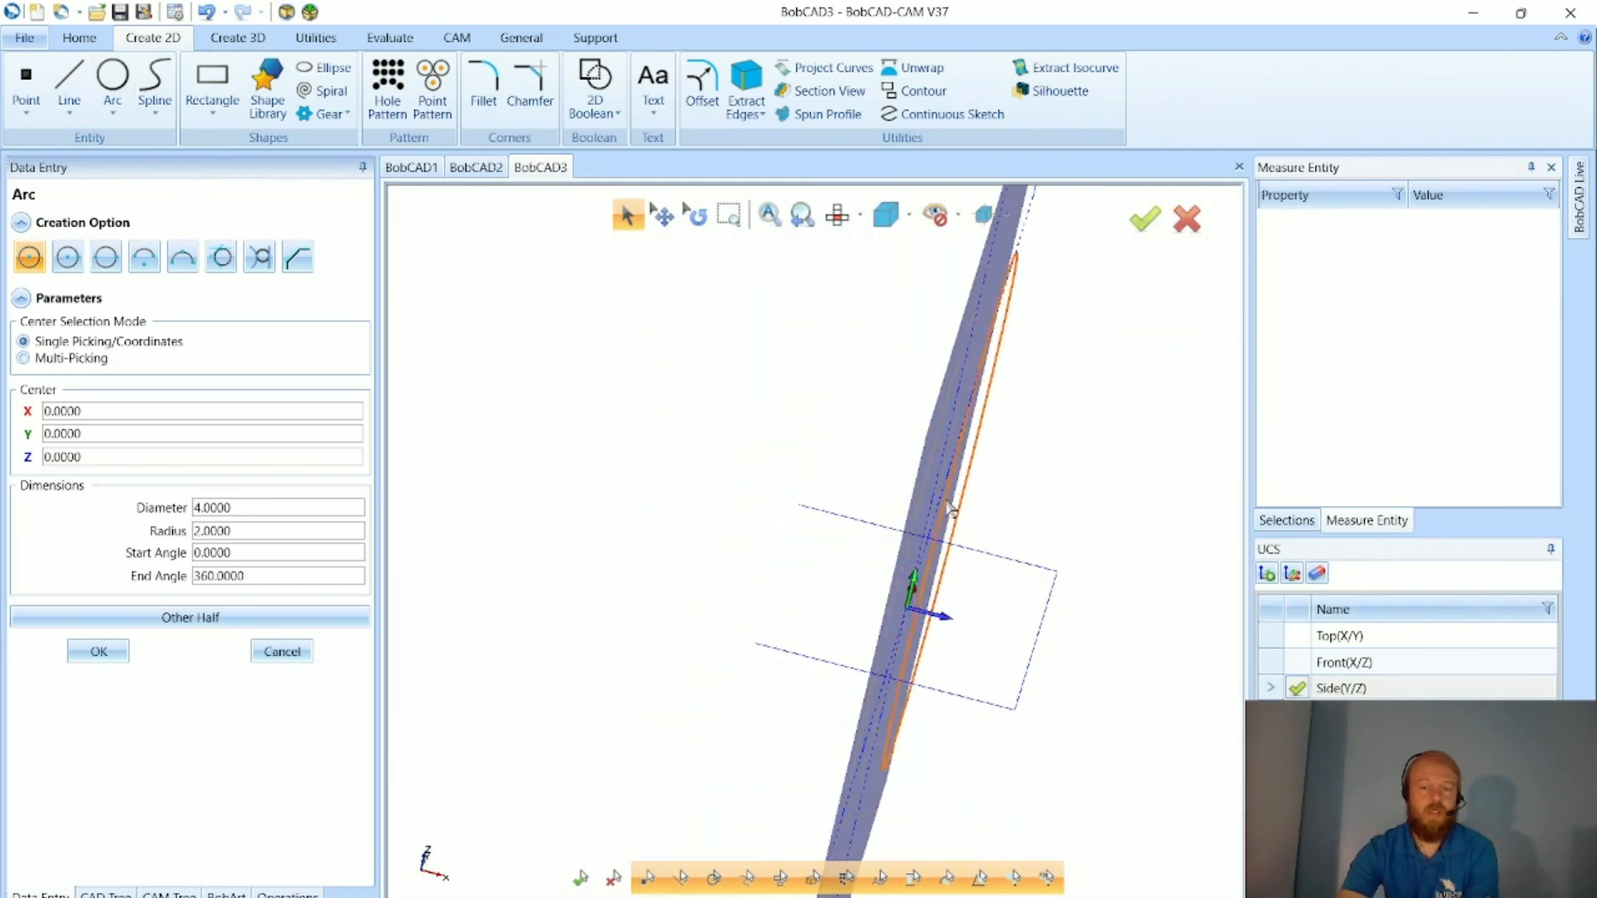
{"action": "middle_click_drag", "start_coordinate": [921, 514], "coordinate": [868, 521]}
{"action": "middle_click_drag", "start_coordinate": [851, 637], "coordinate": [804, 502]}
{"action": "middle_click_drag", "start_coordinate": [694, 522], "coordinate": [805, 553]}
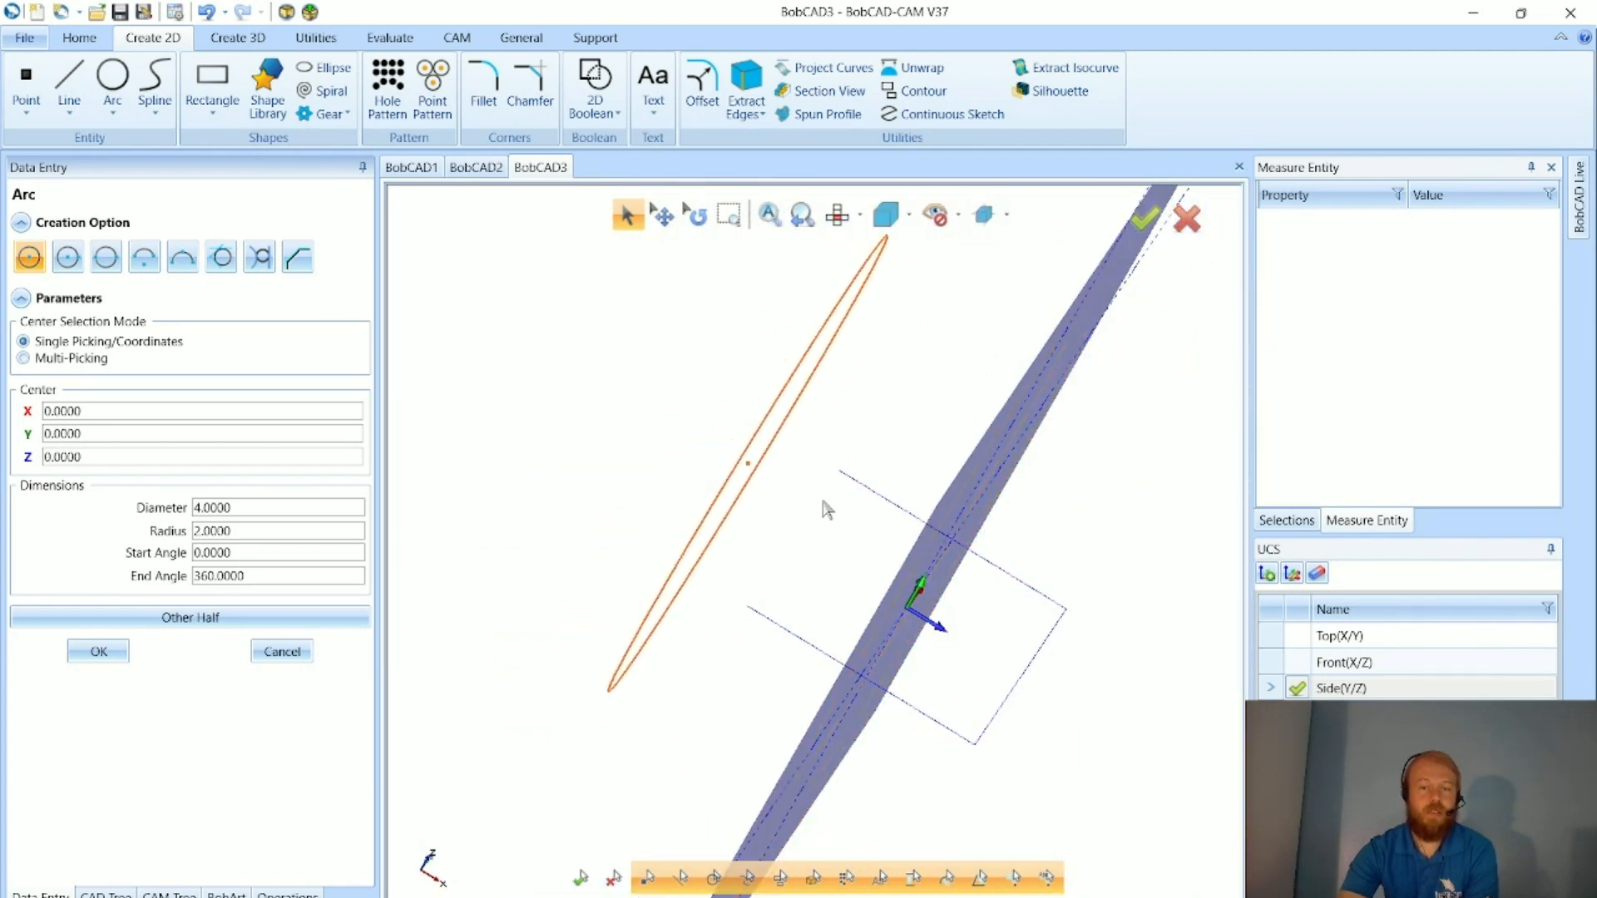
{"action": "middle_click_drag", "start_coordinate": [1017, 574], "coordinate": [980, 565]}
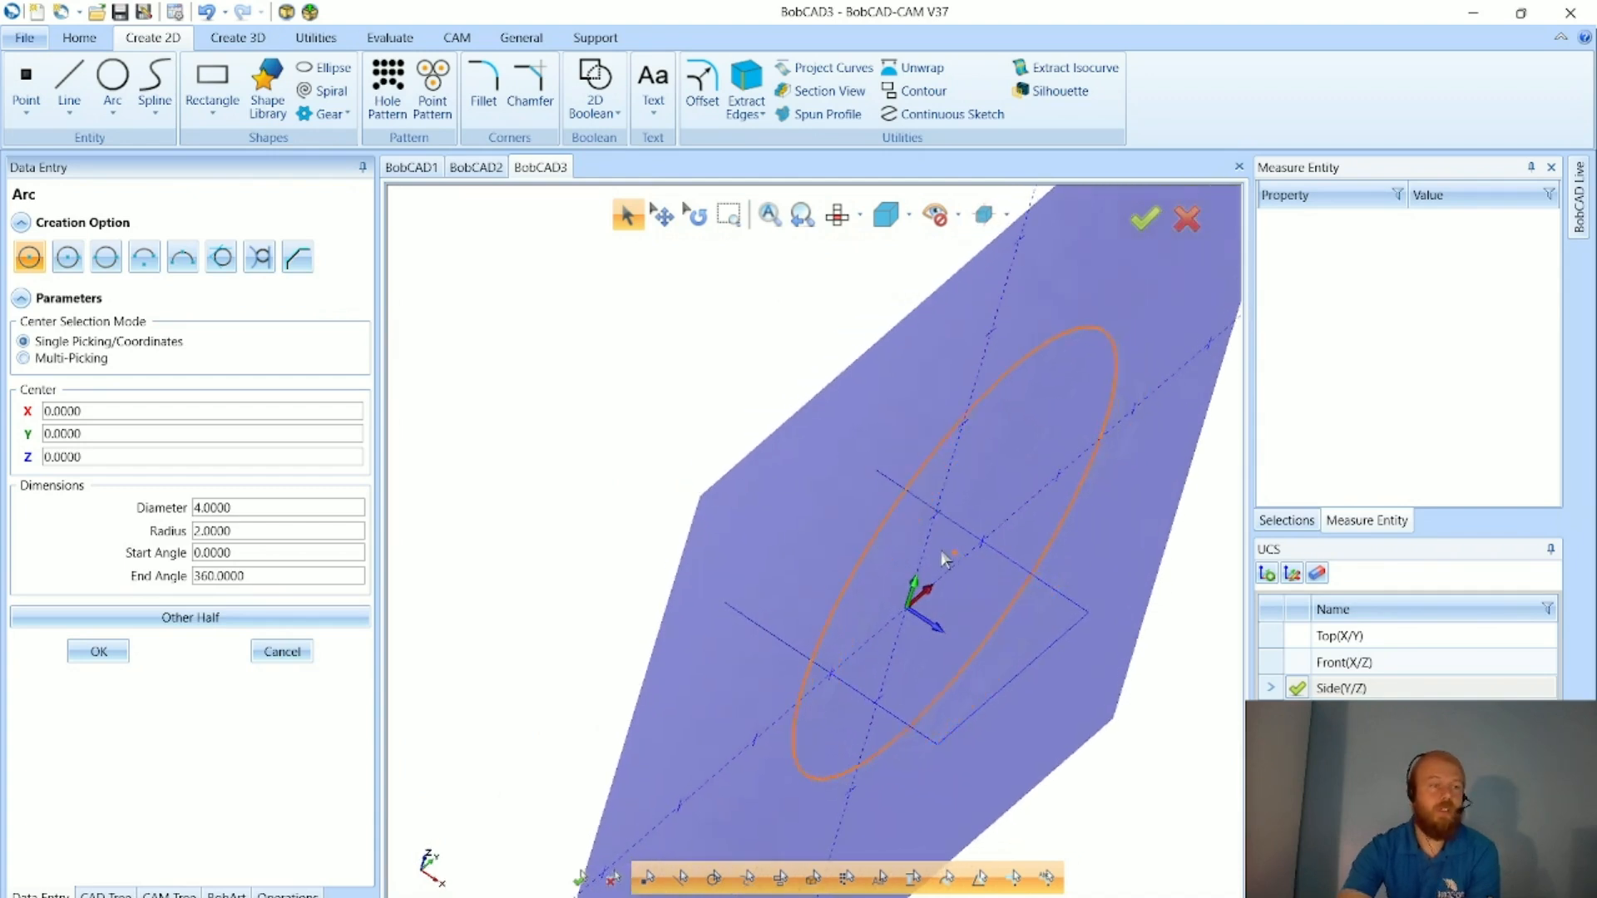
{"action": "middle_click_drag", "start_coordinate": [687, 546], "coordinate": [672, 550]}
{"action": "middle_click_drag", "start_coordinate": [951, 599], "coordinate": [957, 579]}
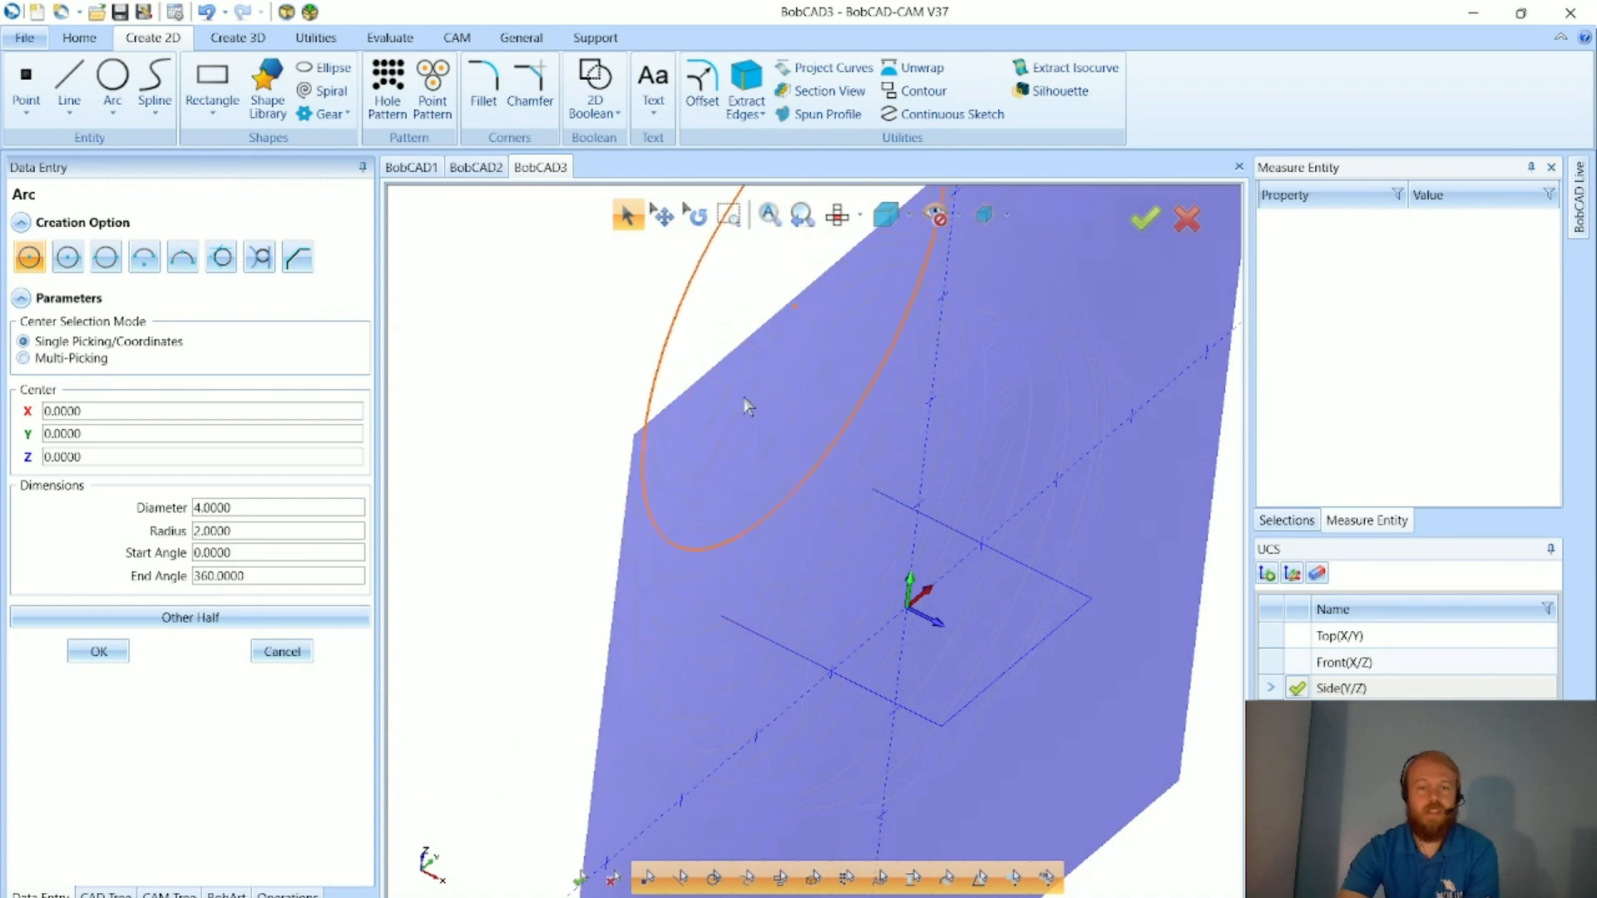
{"action": "left_click", "coordinate": [306, 652]}
- Make the Top(X/Y) coordinate system active and check the open rectangle from above
{"action": "left_click", "coordinate": [1308, 639]}
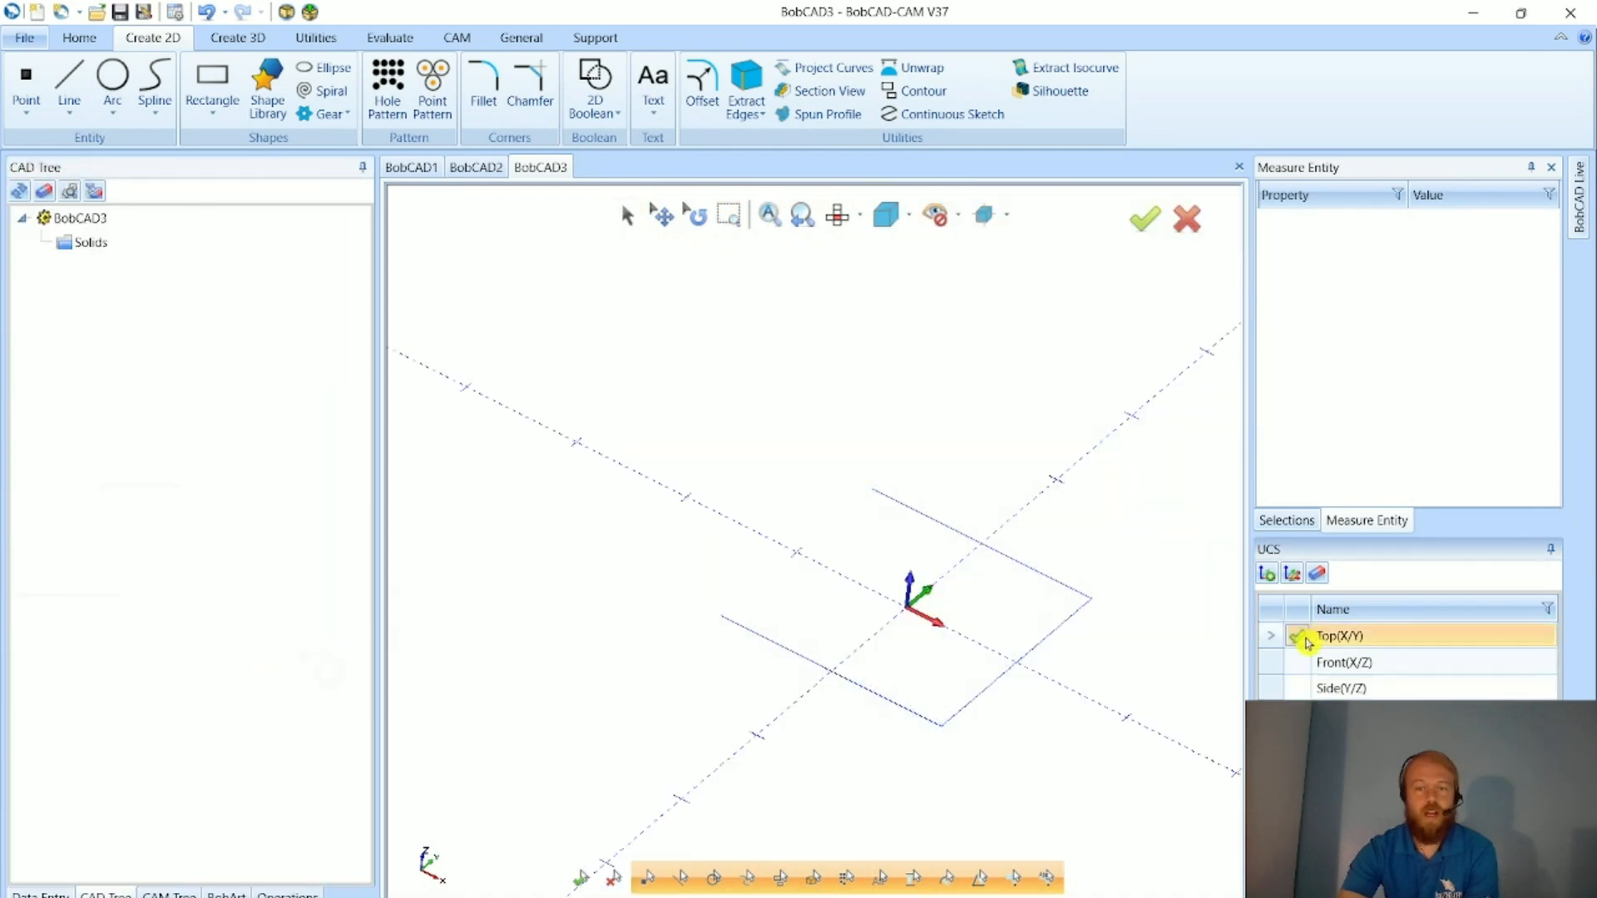
{"action": "left_click", "coordinate": [842, 219]}
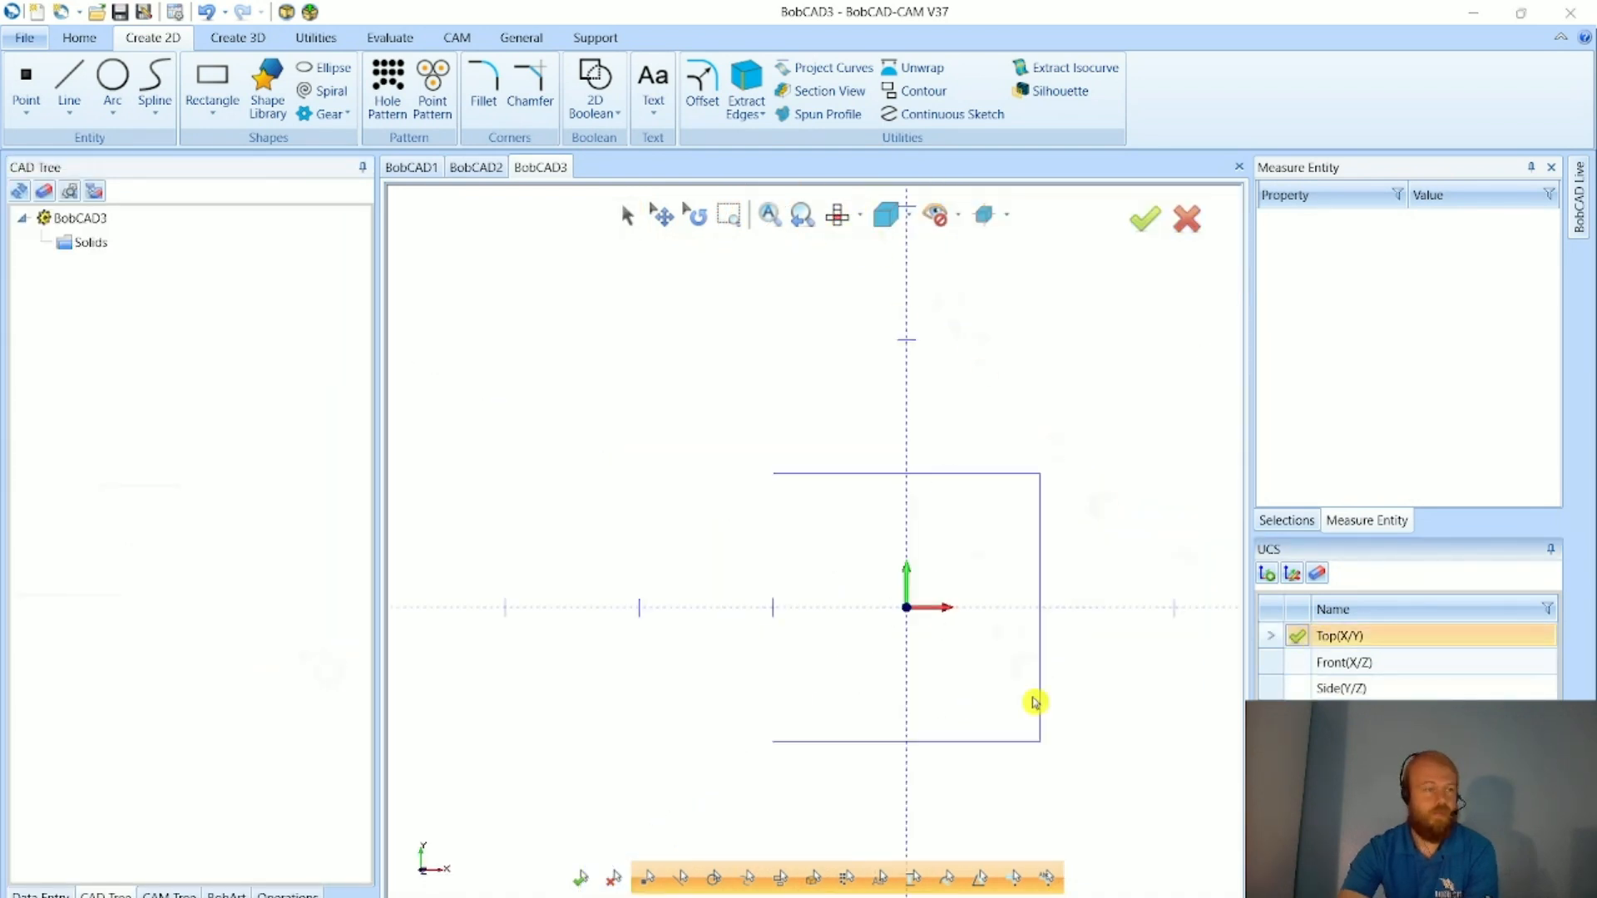
{"action": "middle_click_drag", "start_coordinate": [1070, 731], "coordinate": [749, 631]}
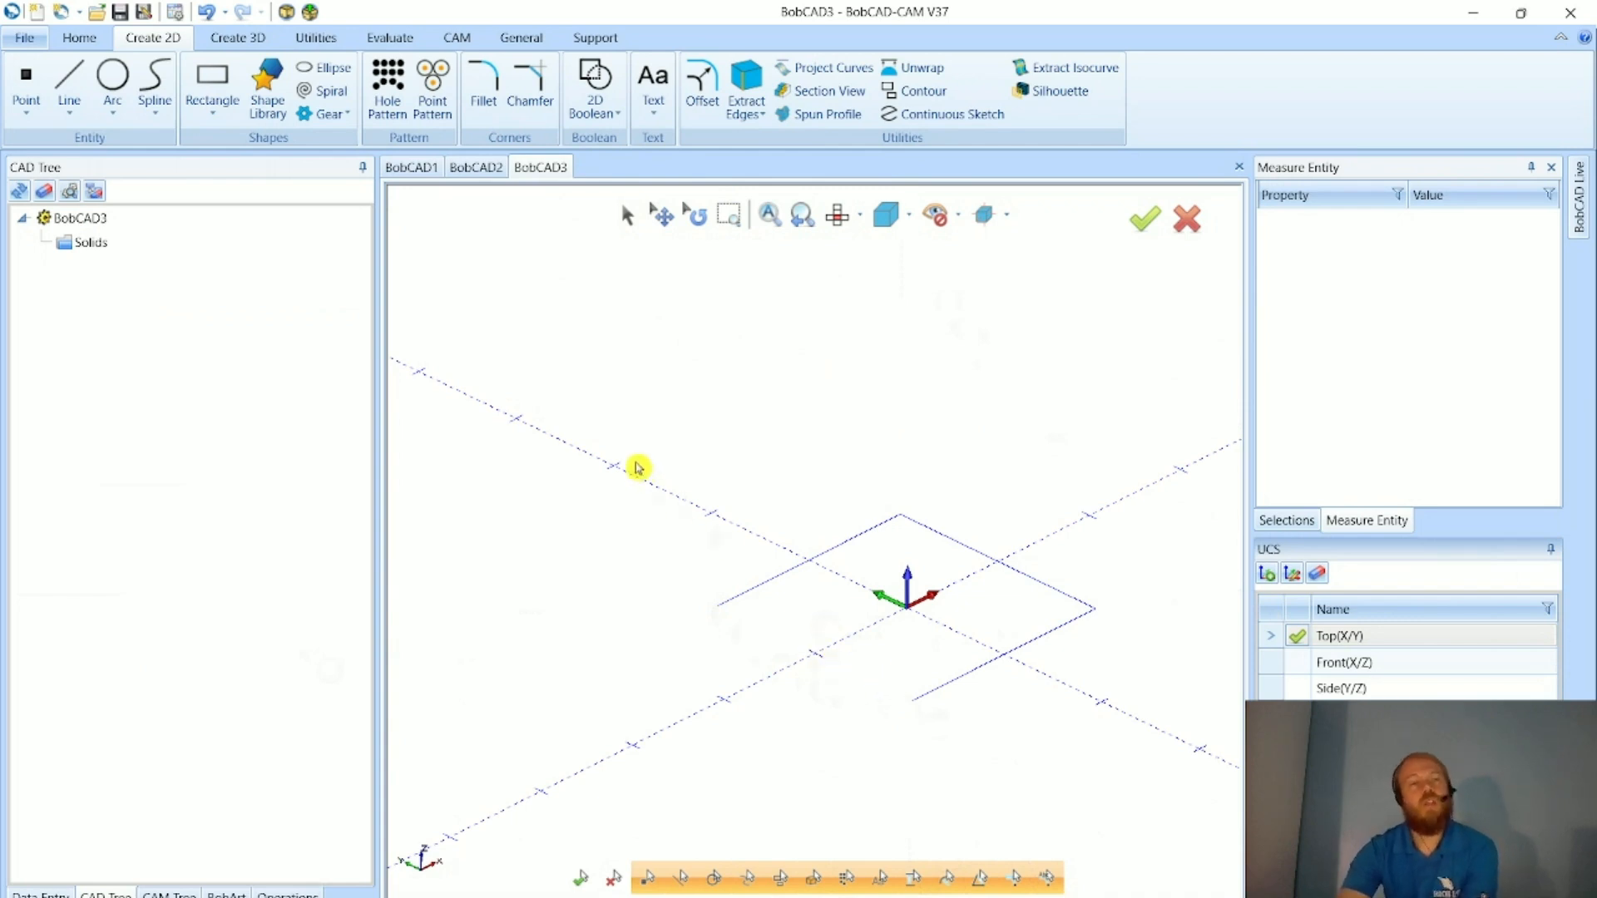
- Draw an Arc 2 Points - Center circle centred at X -3, Y 1.5 with radius about 0.81, and undo it
{"action": "left_click", "coordinate": [113, 106]}
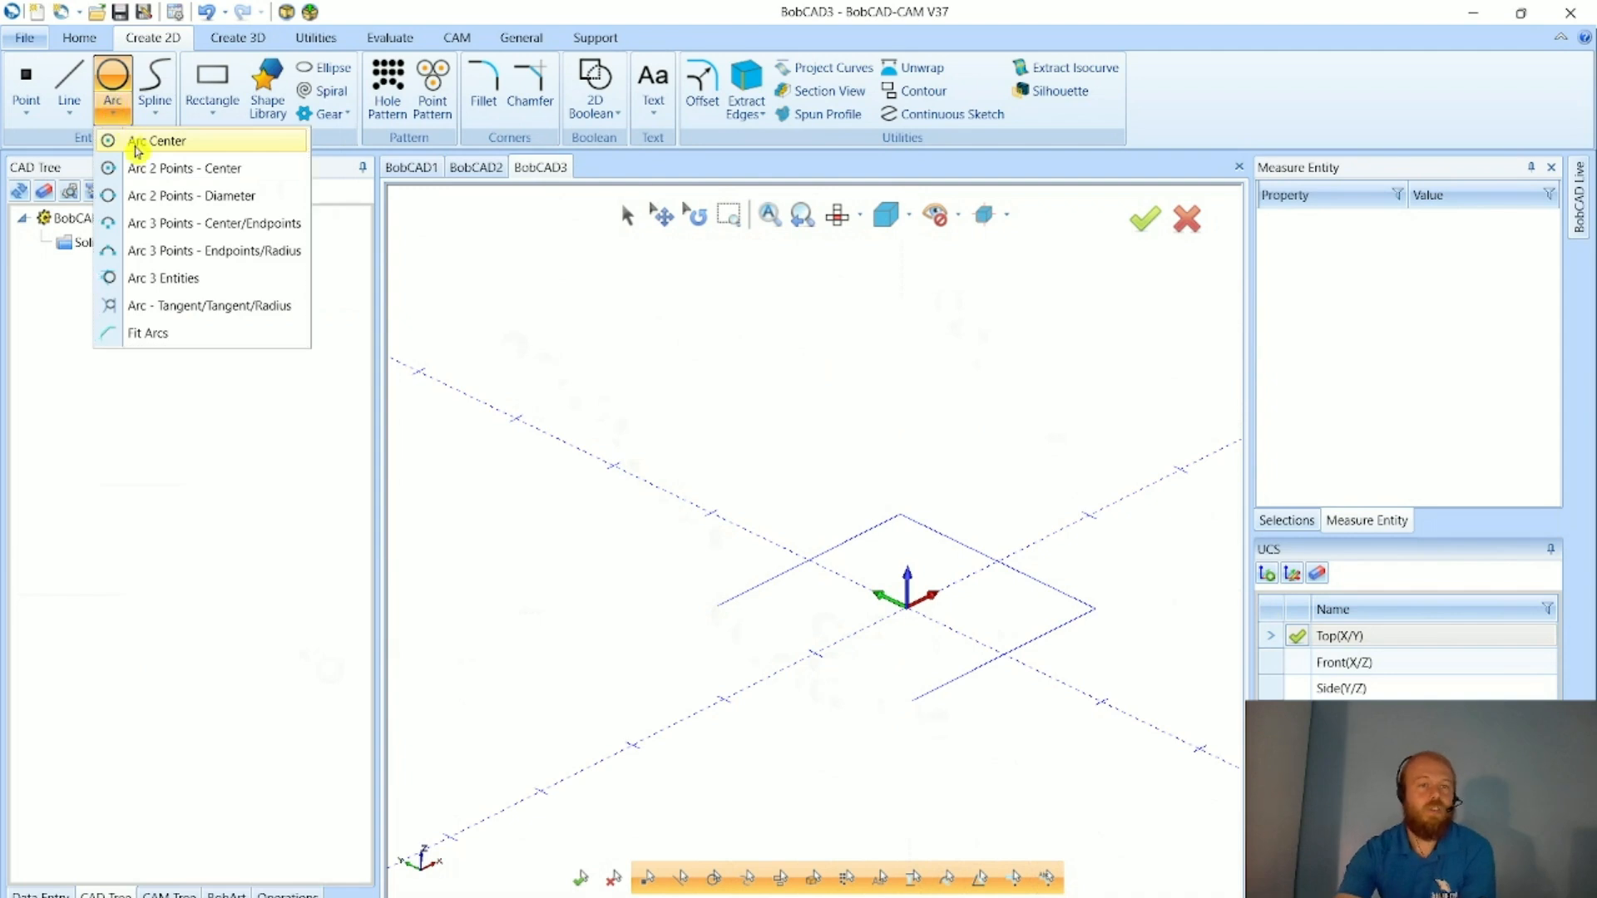
{"action": "left_click", "coordinate": [153, 169]}
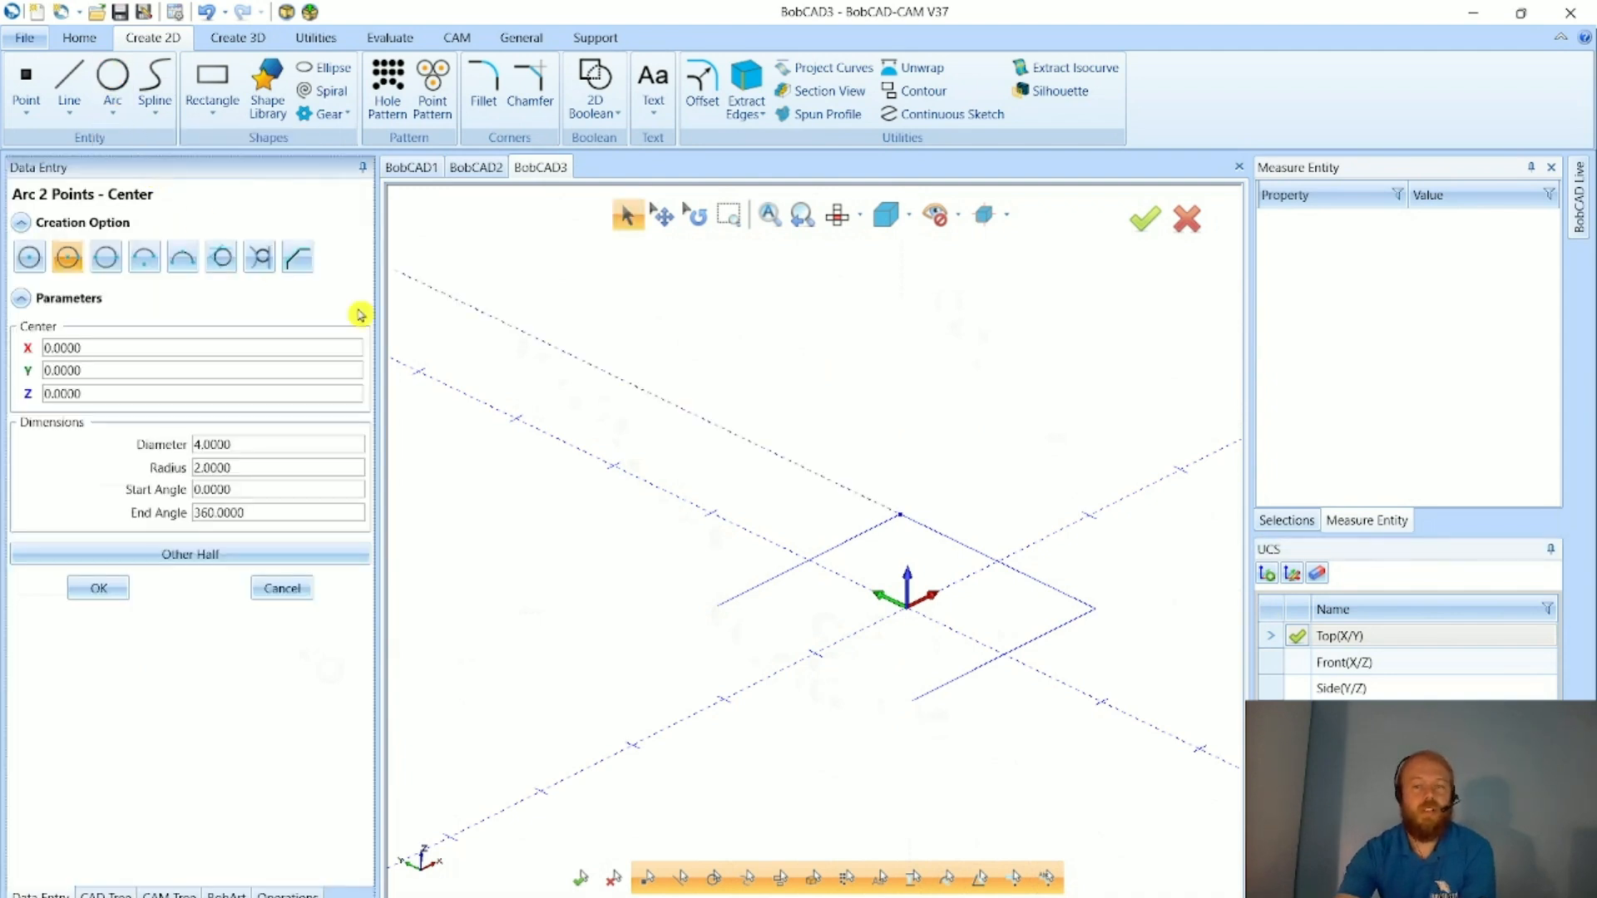
{"action": "left_click", "coordinate": [812, 223]}
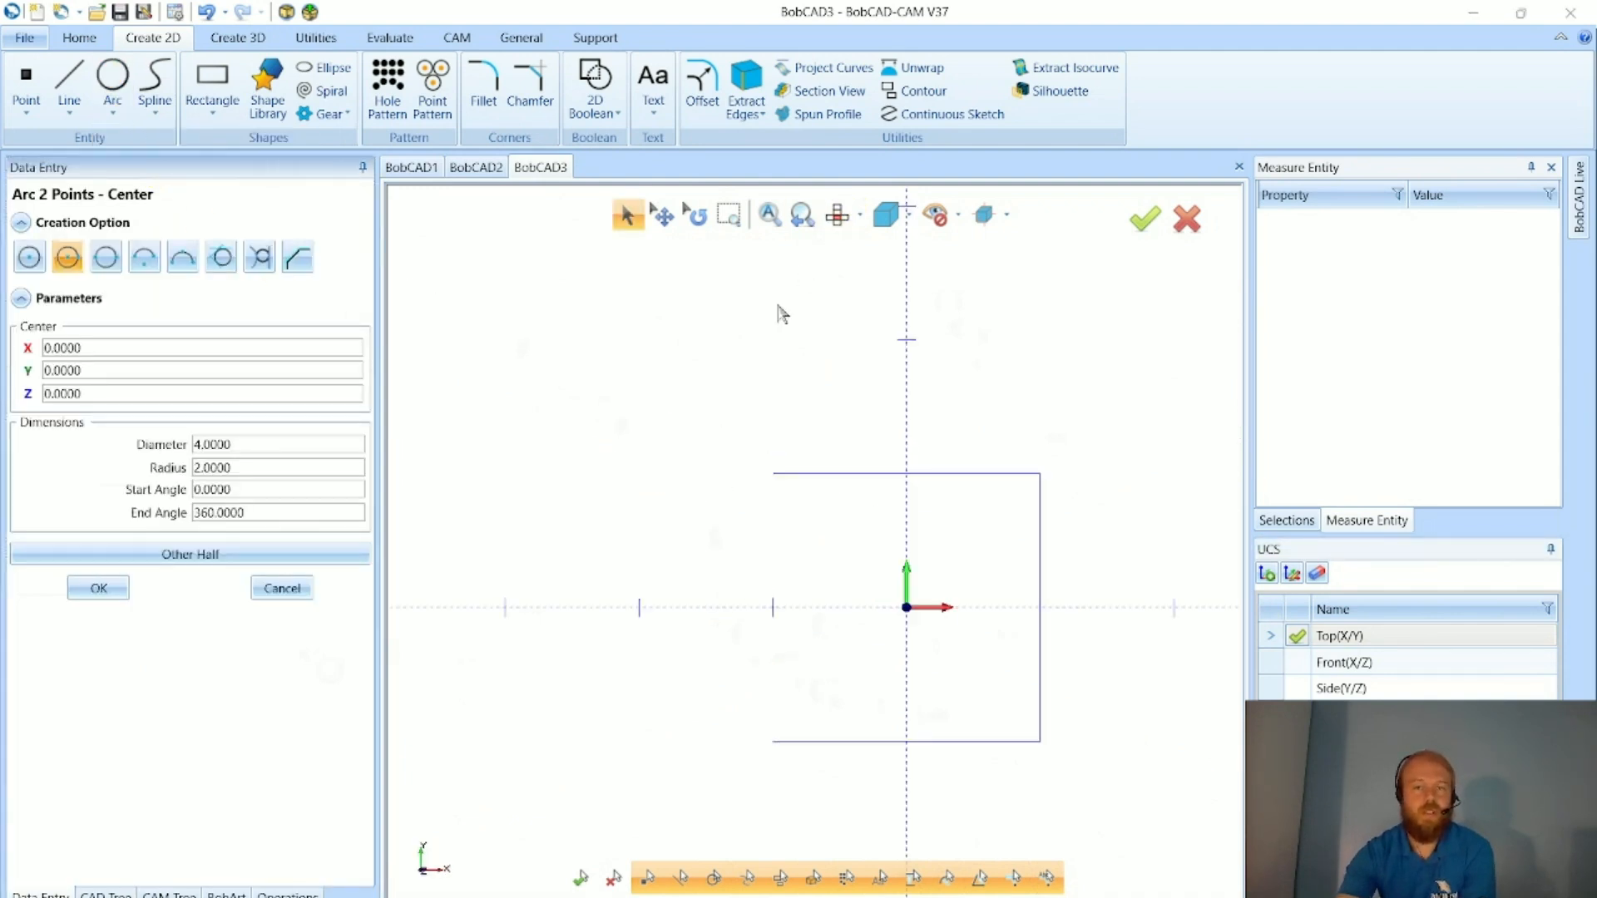
{"action": "left_click", "coordinate": [507, 408]}
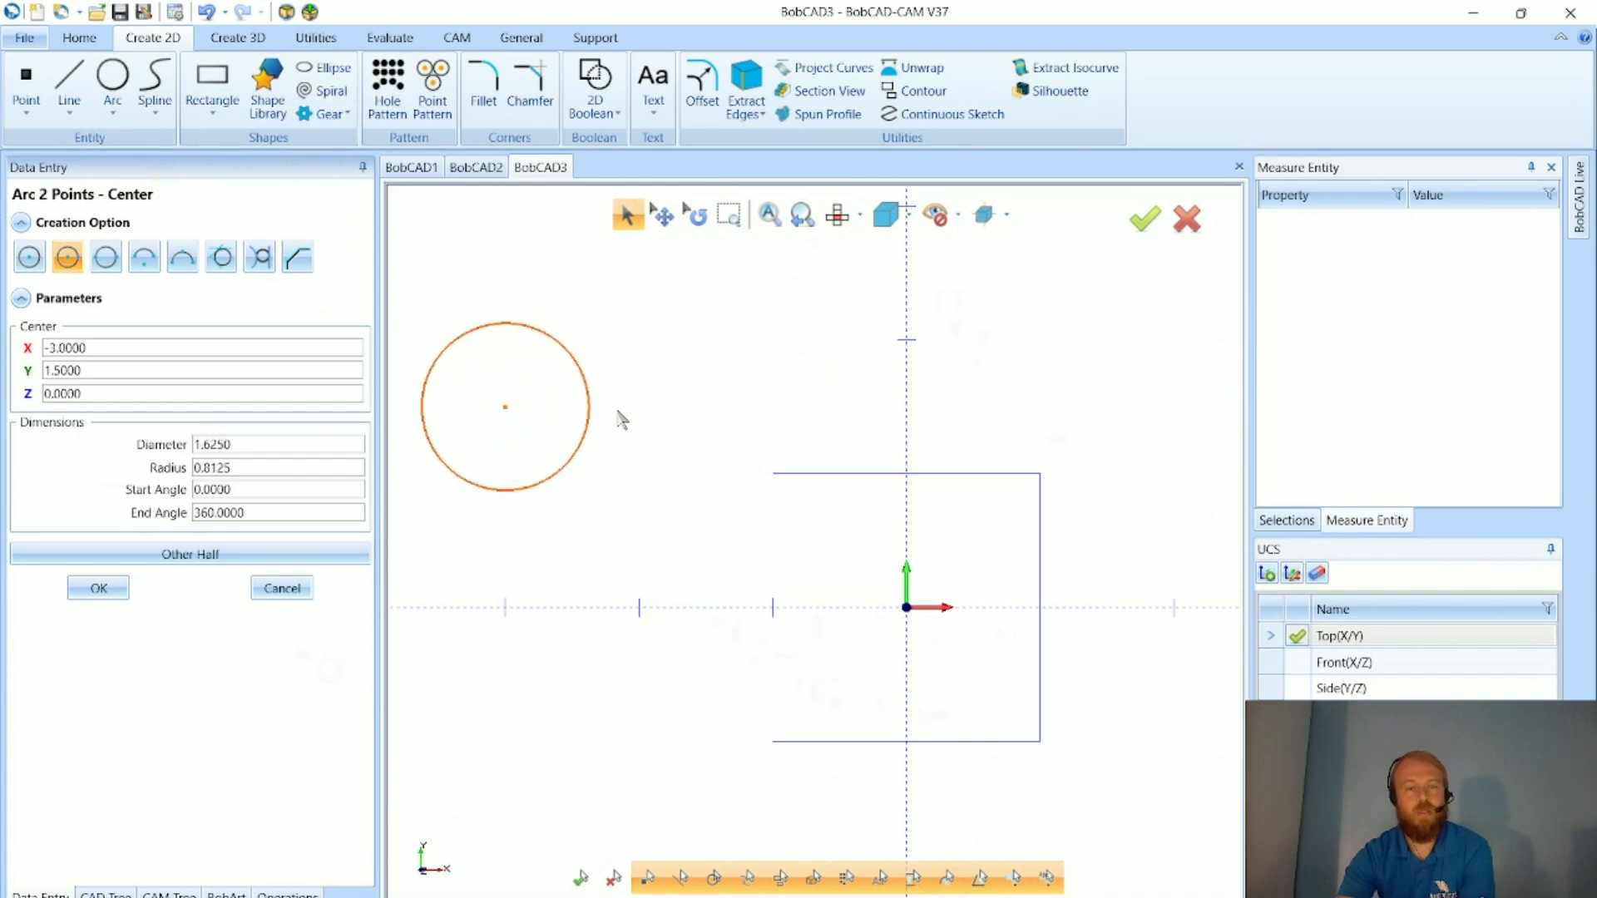
{"action": "left_click", "coordinate": [617, 415]}
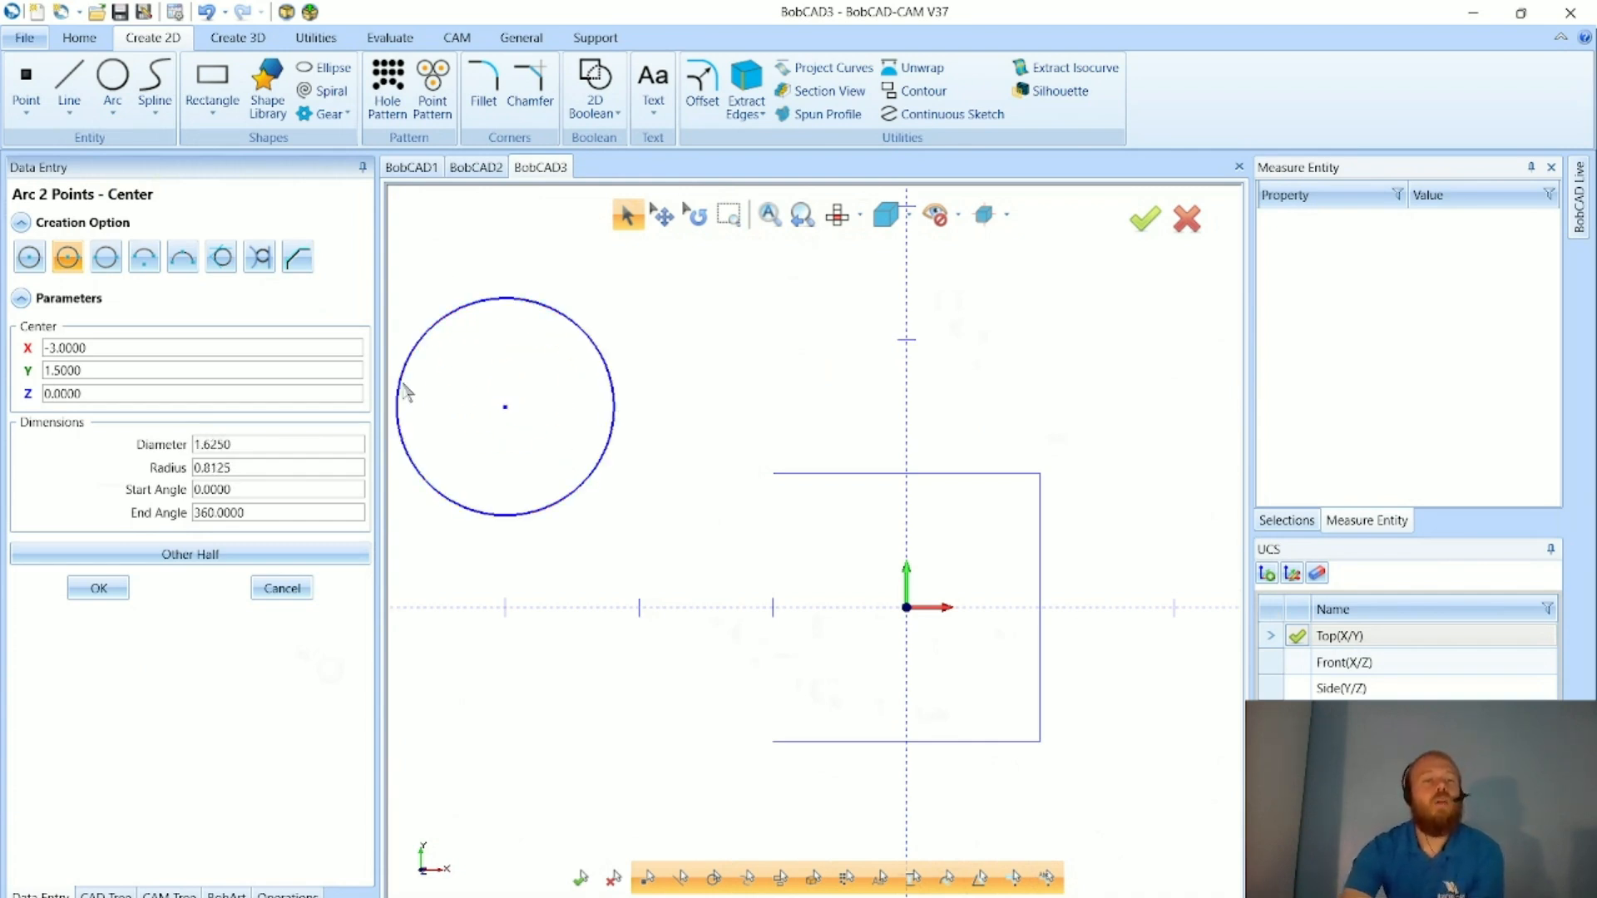
{"action": "left_click", "coordinate": [285, 583]}
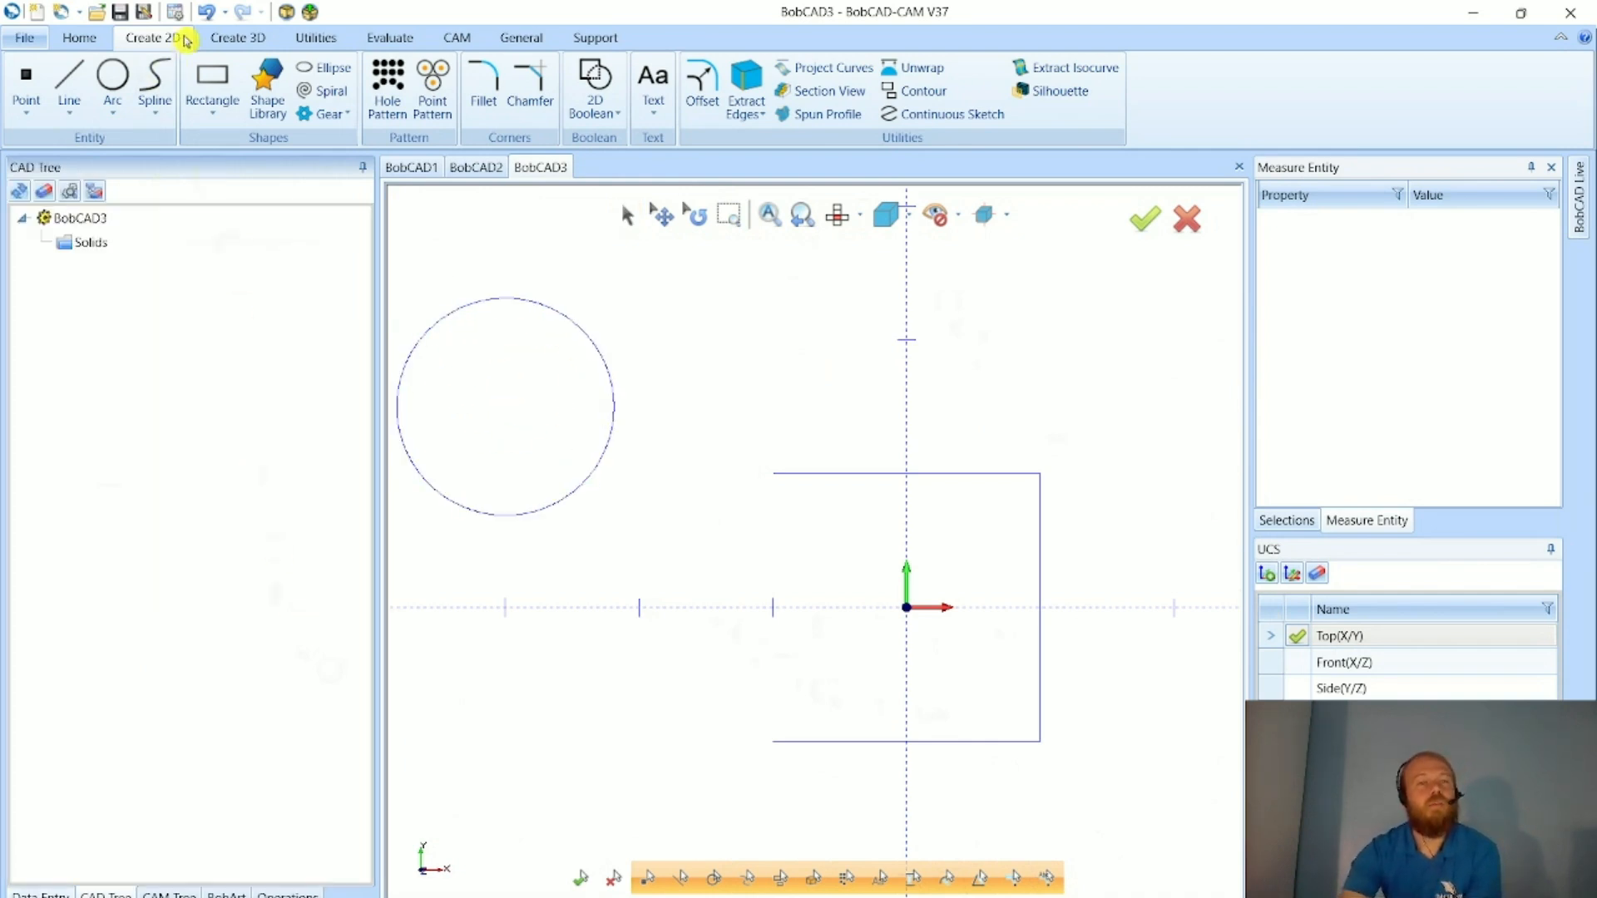
{"action": "left_click", "coordinate": [207, 14]}
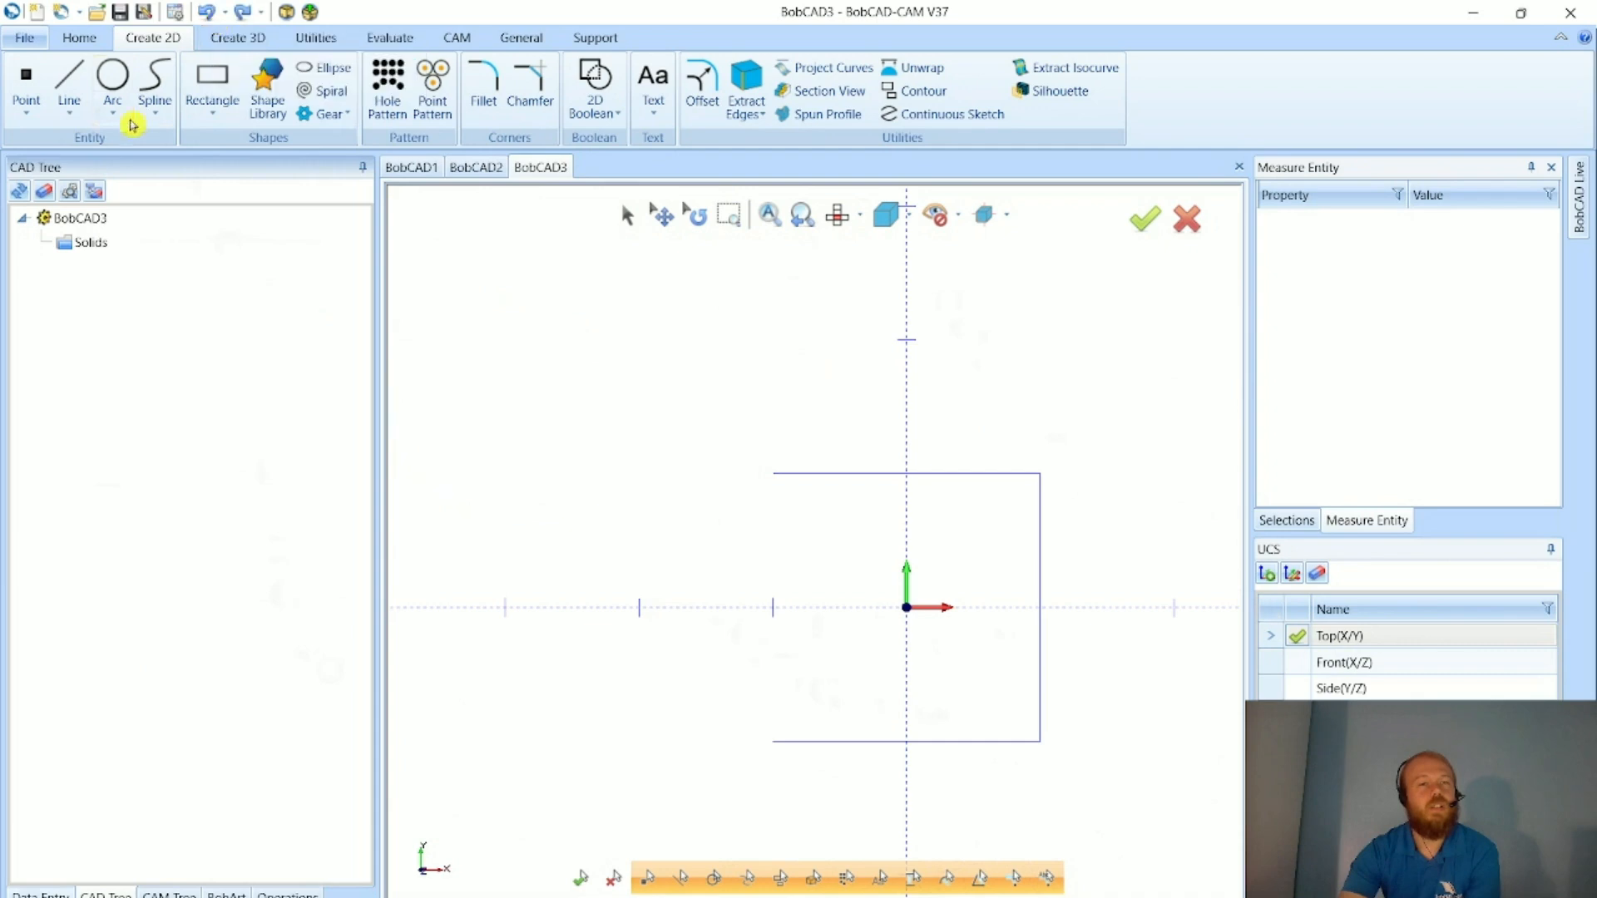
- Start an Arc 3 Points - Endpoints/Radius and make Side(Y/Z) the active coordinate system
{"action": "left_click", "coordinate": [112, 117]}
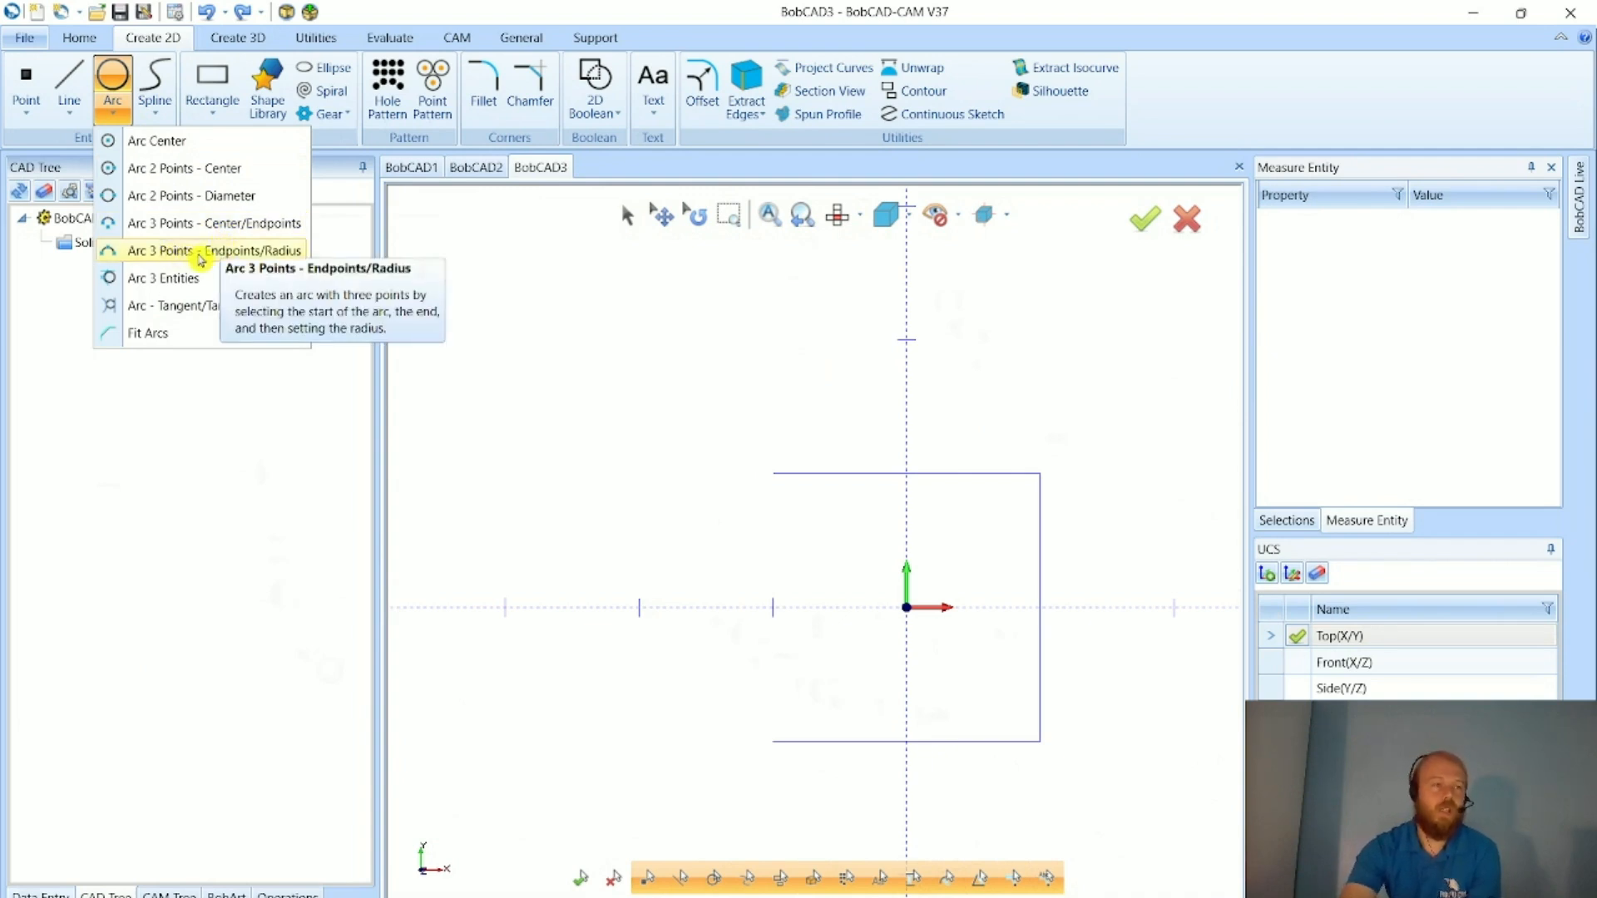
{"action": "left_click", "coordinate": [200, 252]}
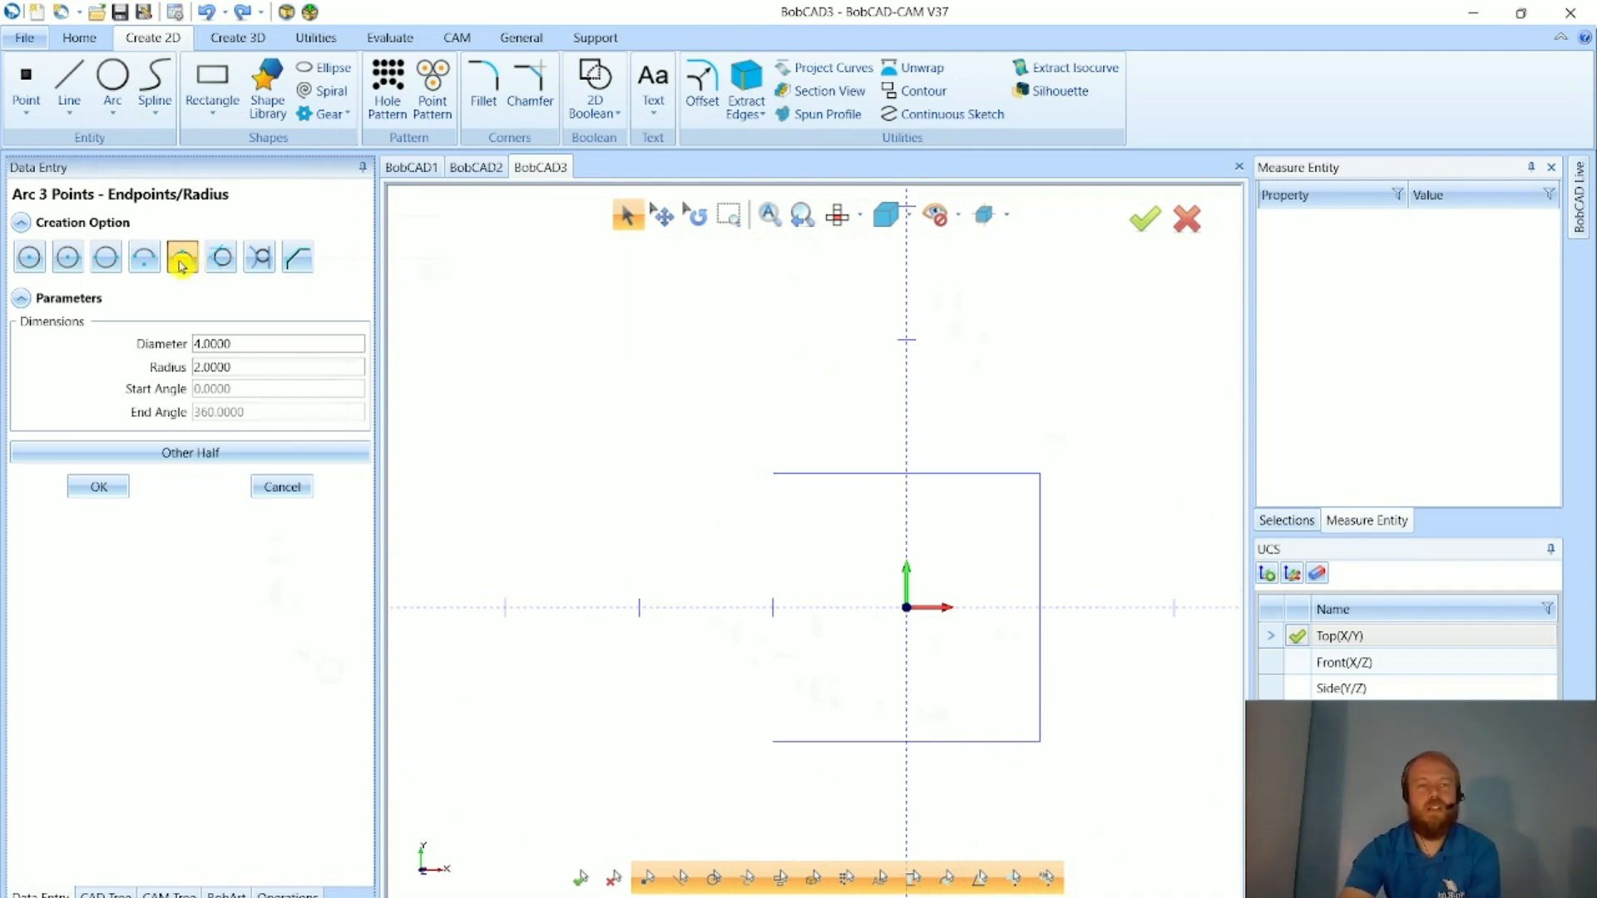
{"action": "middle_click_drag", "start_coordinate": [1066, 617], "coordinate": [1055, 574]}
{"action": "middle_click_drag", "start_coordinate": [930, 599], "coordinate": [801, 659]}
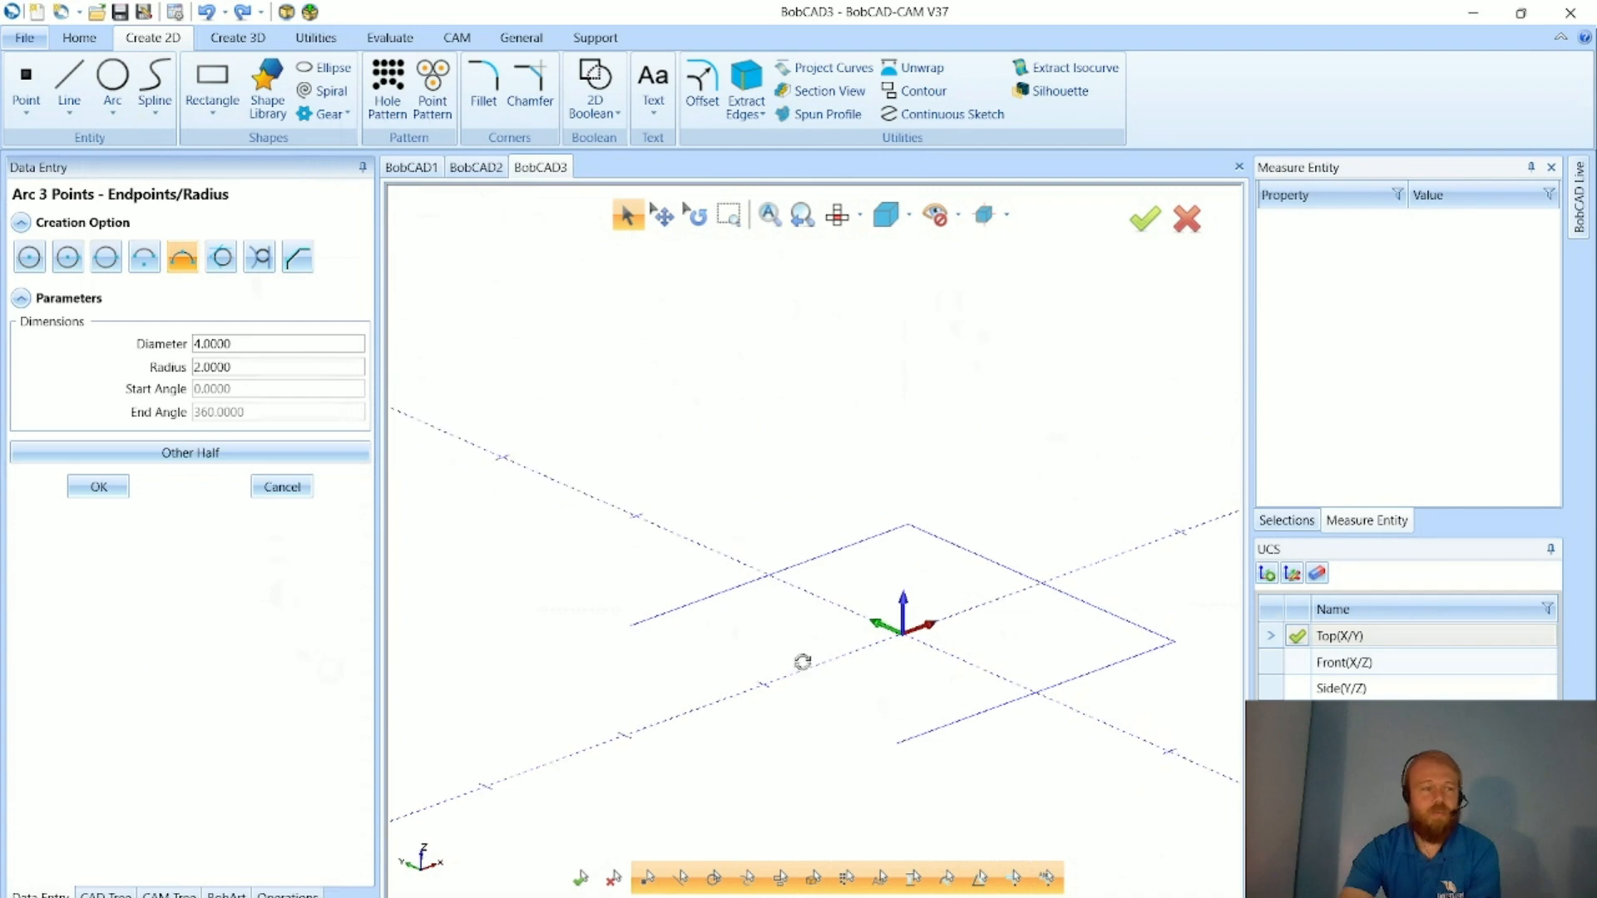
{"action": "scroll", "coordinate": [714, 533], "scroll_direction": "down", "scroll_amount": 3}
{"action": "scroll", "coordinate": [937, 666], "scroll_direction": "up", "scroll_amount": 2}
{"action": "scroll", "coordinate": [724, 556], "scroll_direction": "up", "scroll_amount": 2}
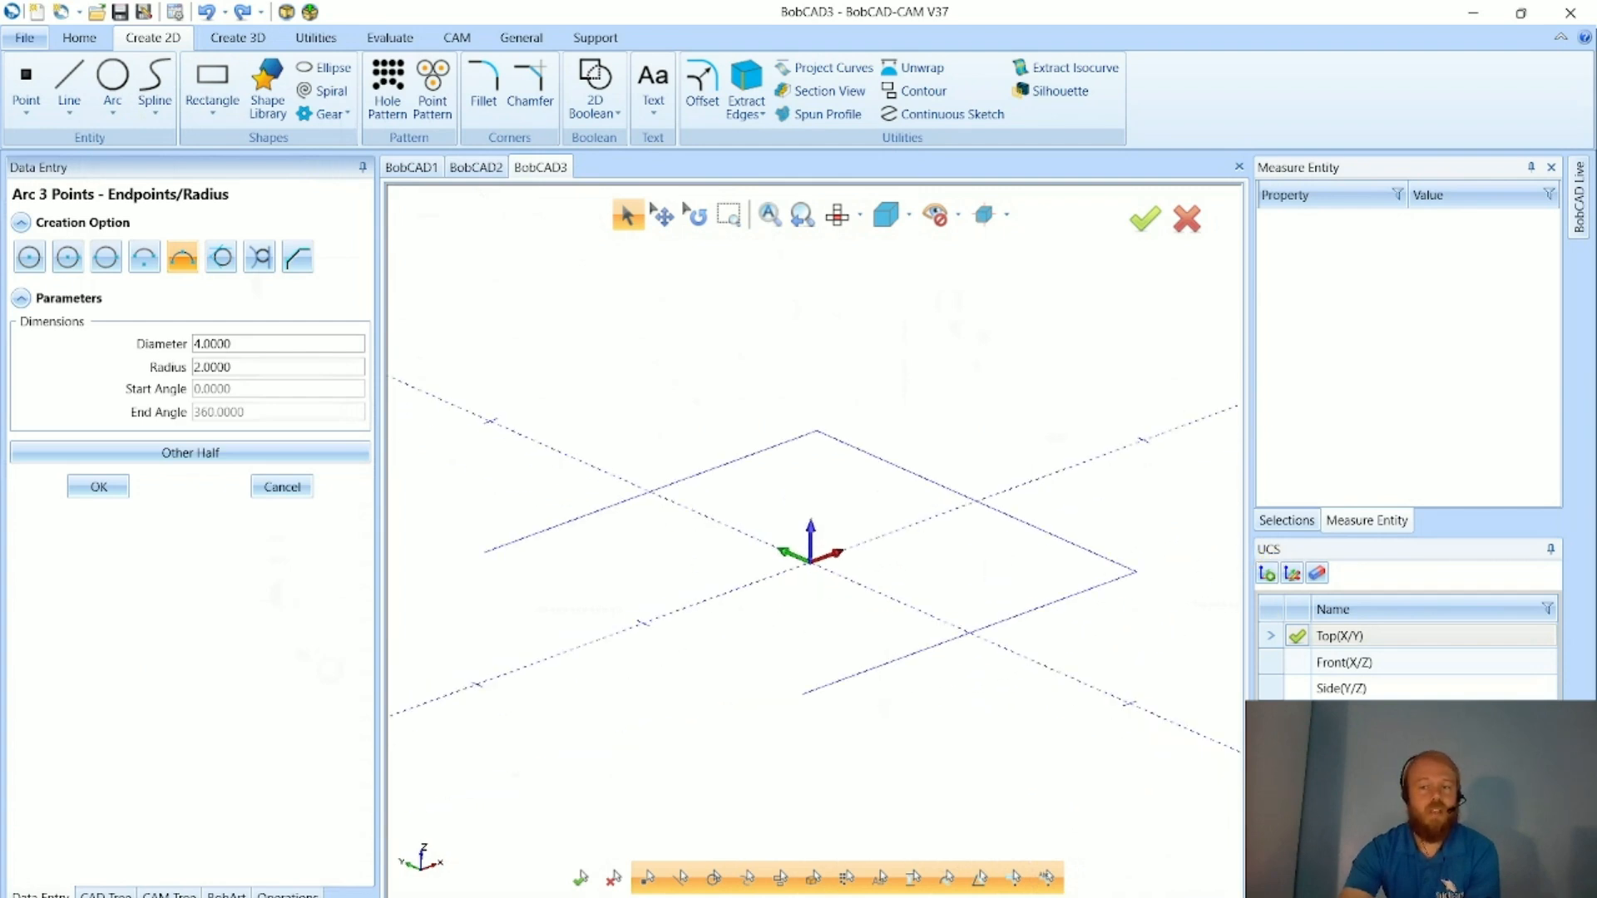
{"action": "double_click", "coordinate": [1306, 688]}
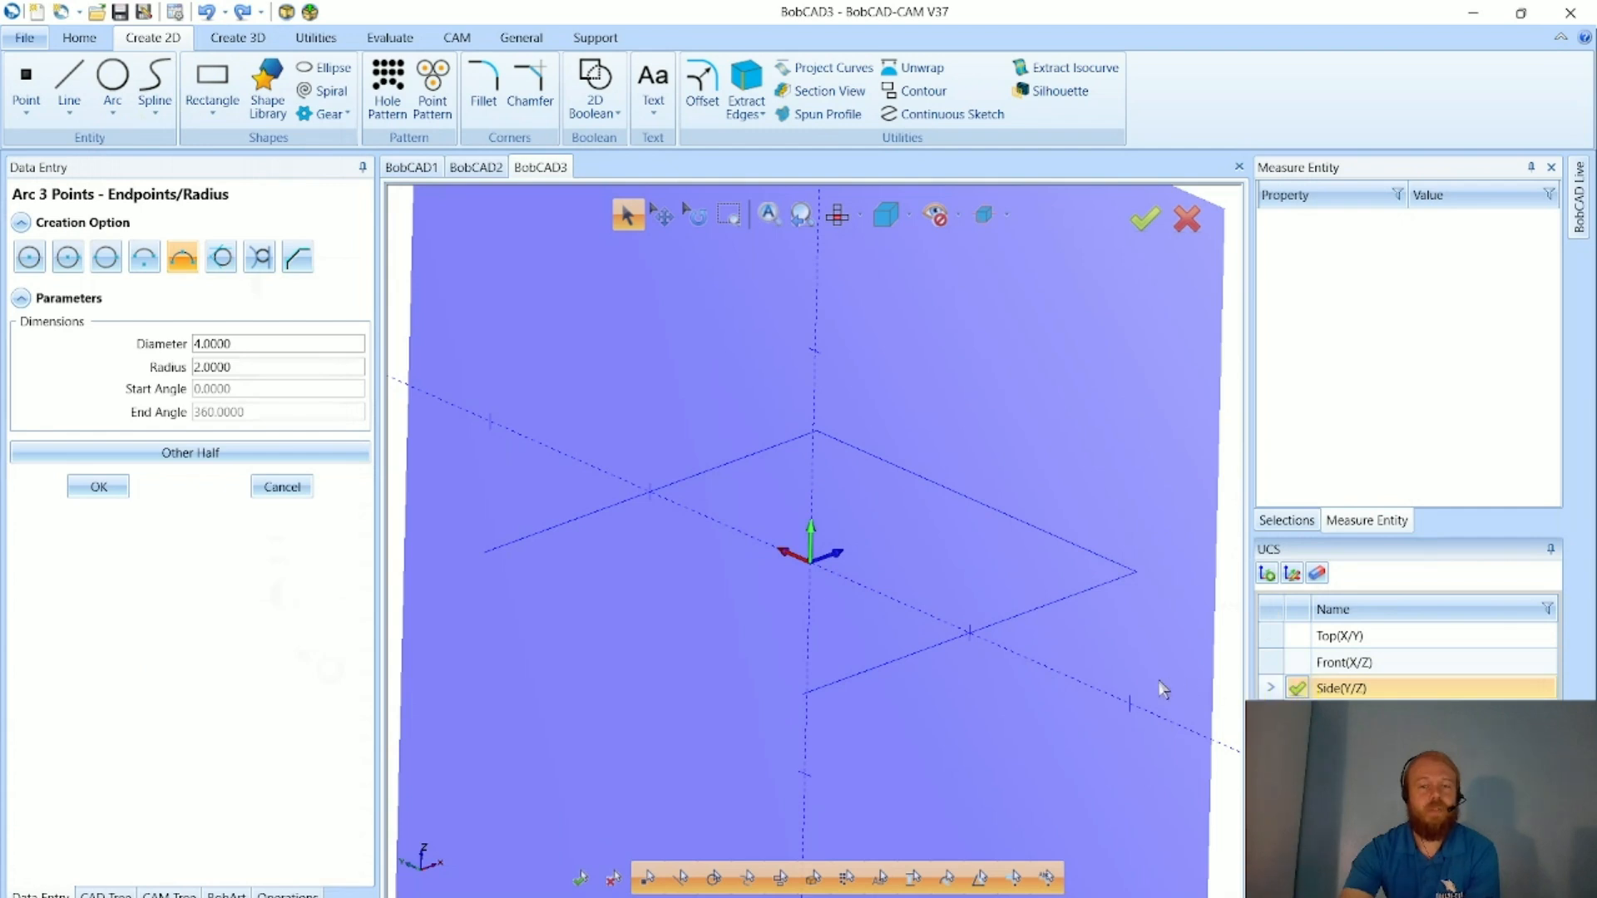
{"action": "scroll", "coordinate": [1025, 690], "scroll_direction": "up", "scroll_amount": 2}
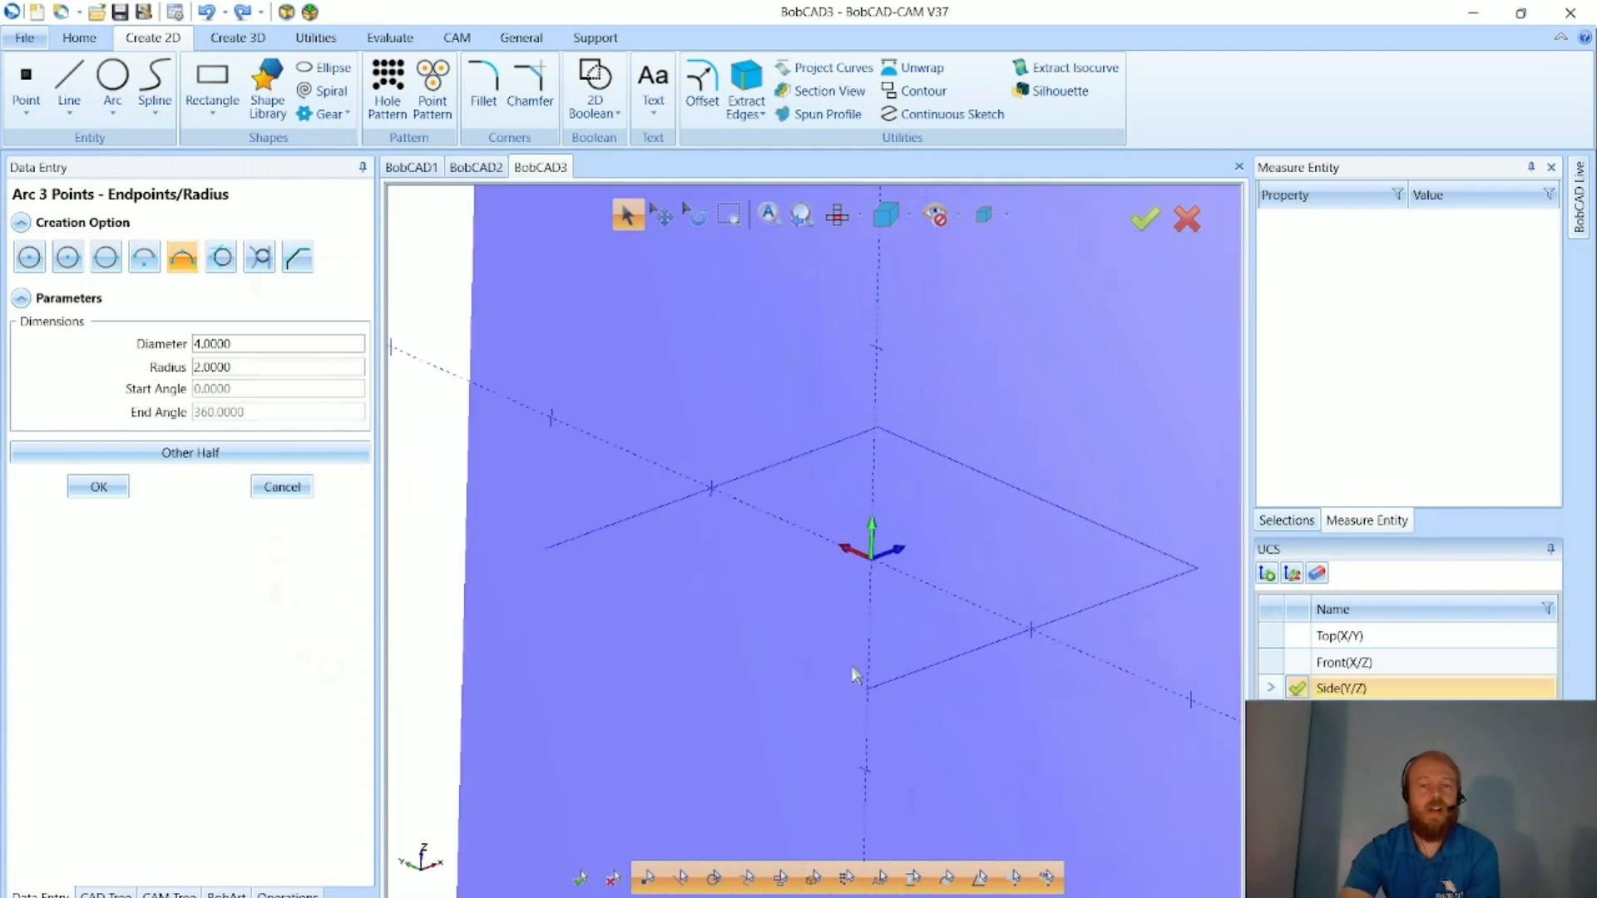
- Draw an upward-bulging arc of radius about 1.83 between the two open endpoints of the rectangle
{"action": "left_click", "coordinate": [545, 550]}
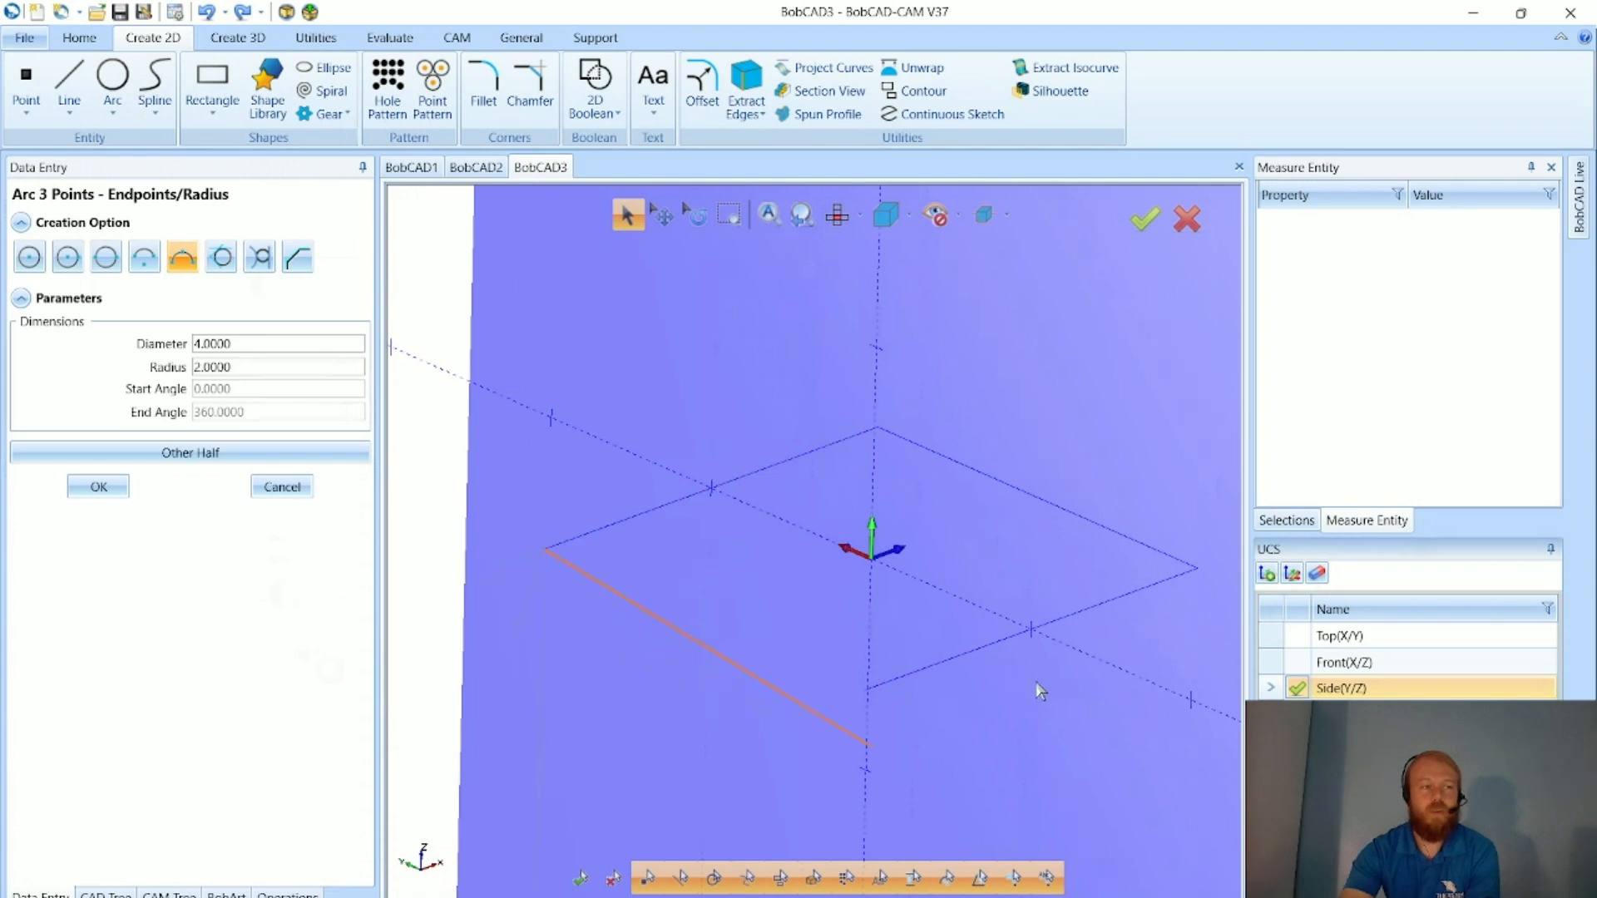
{"action": "left_click", "coordinate": [866, 690]}
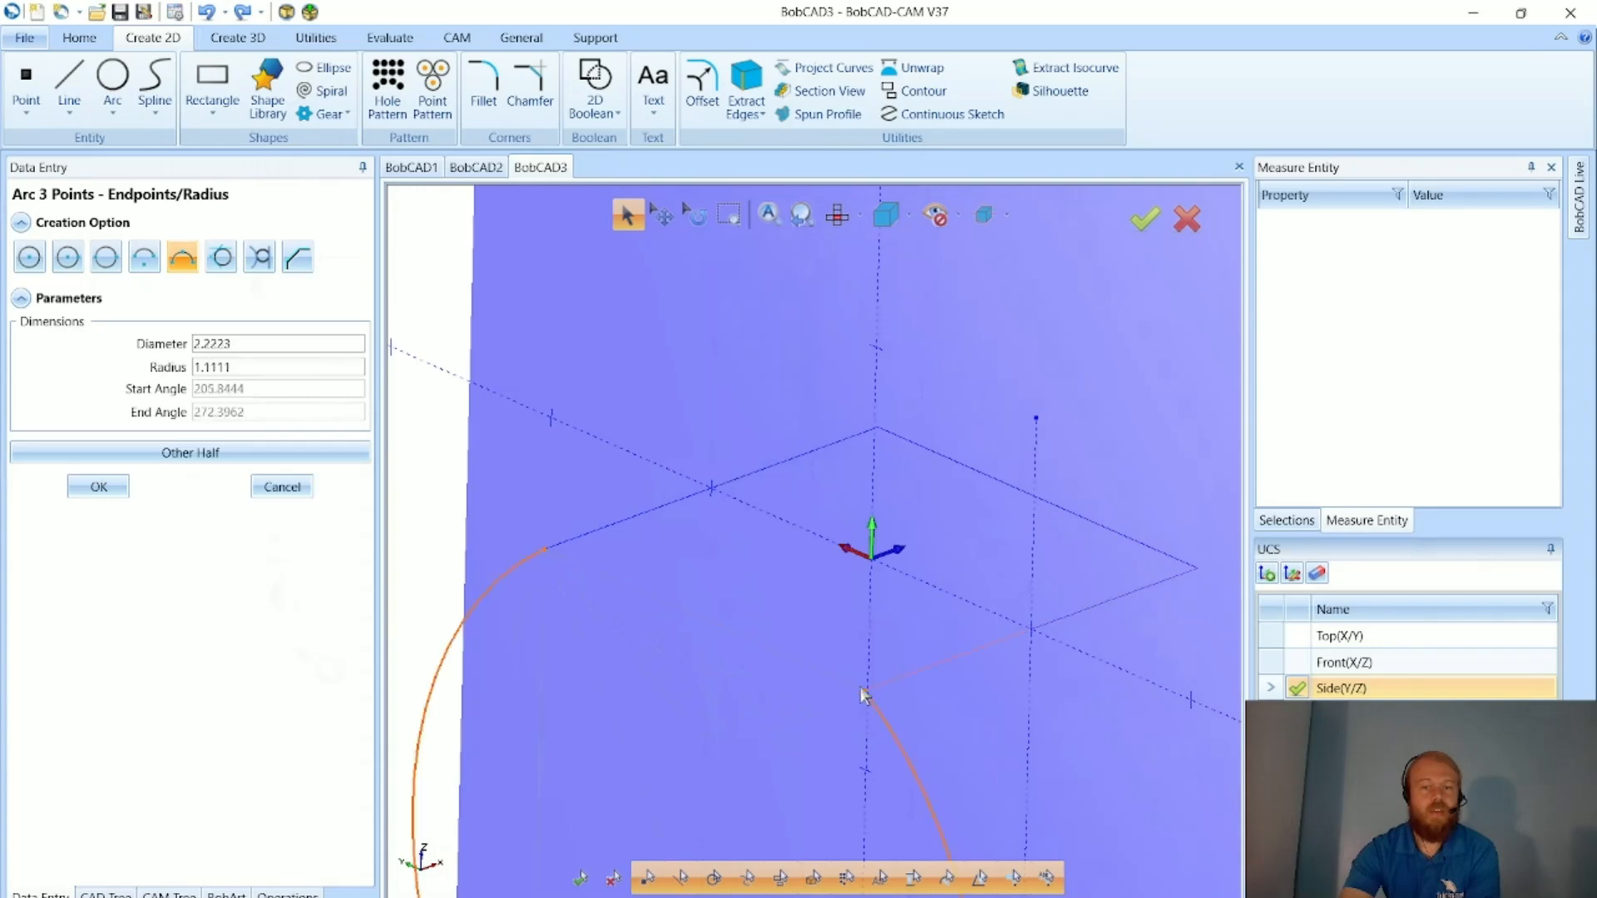
{"action": "middle_click_drag", "start_coordinate": [732, 483], "coordinate": [764, 576]}
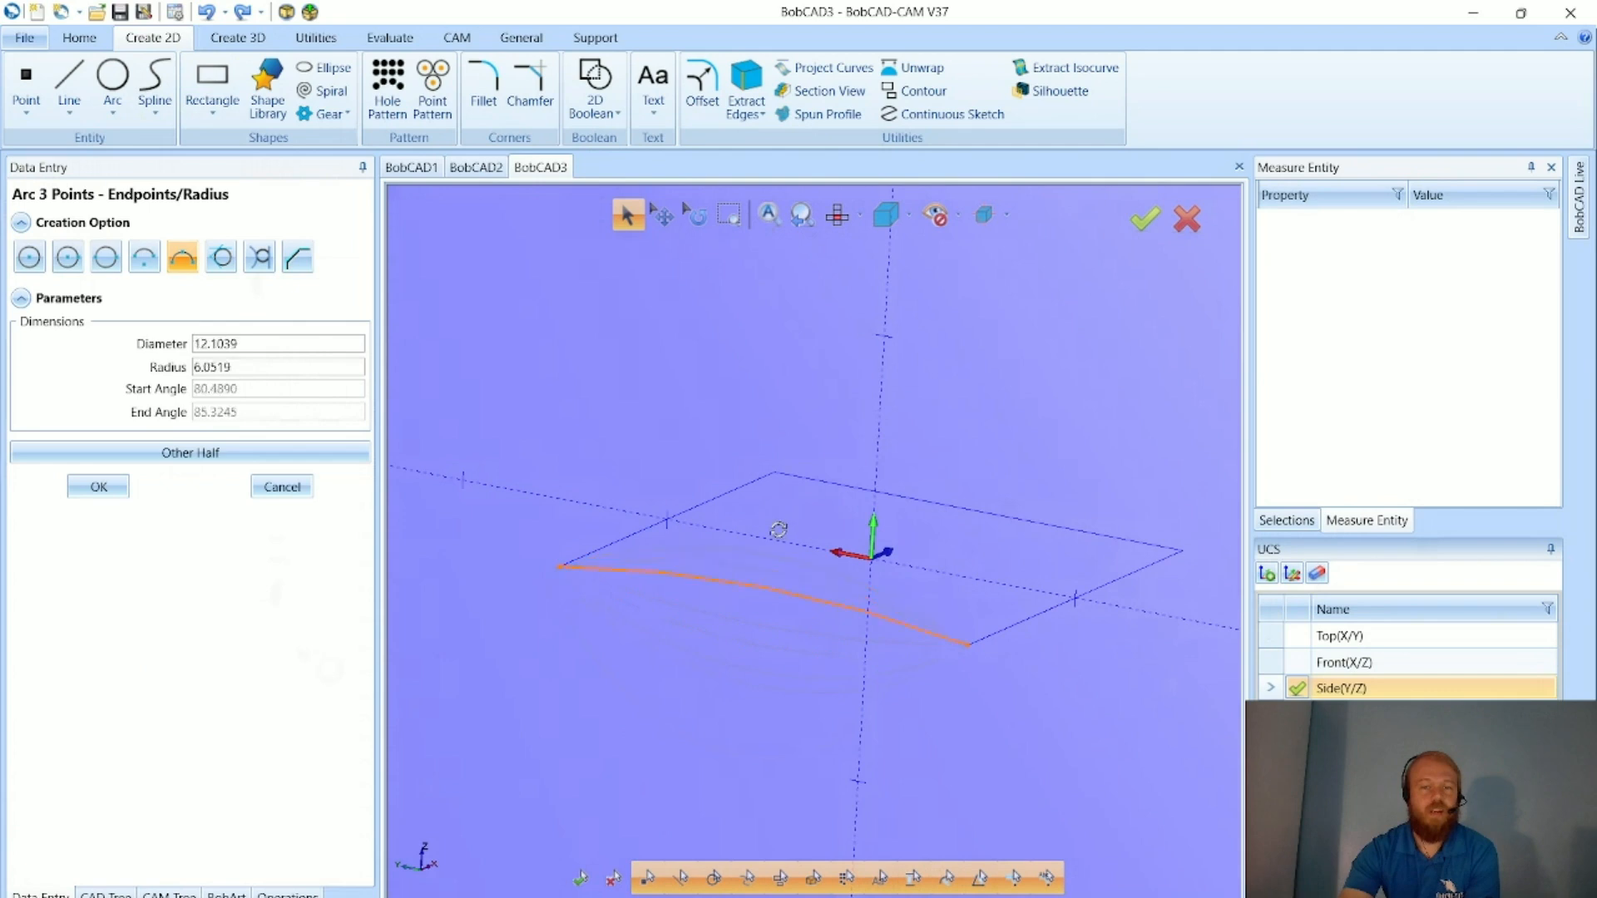
{"action": "middle_click_drag", "start_coordinate": [783, 526], "coordinate": [751, 533]}
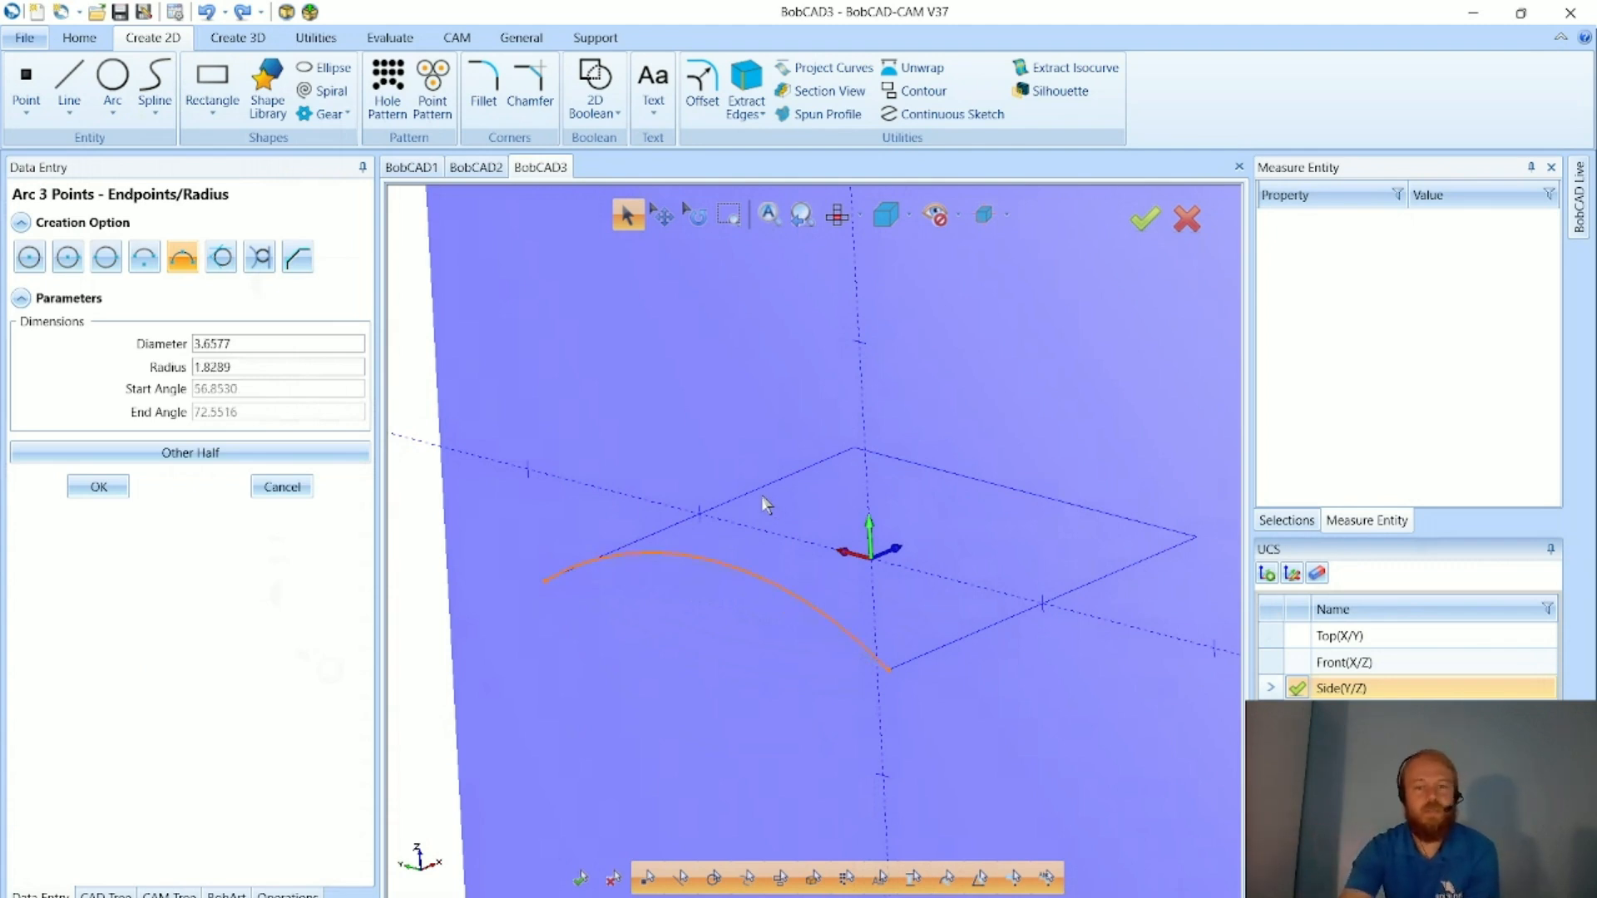
{"action": "left_click", "coordinate": [766, 503]}
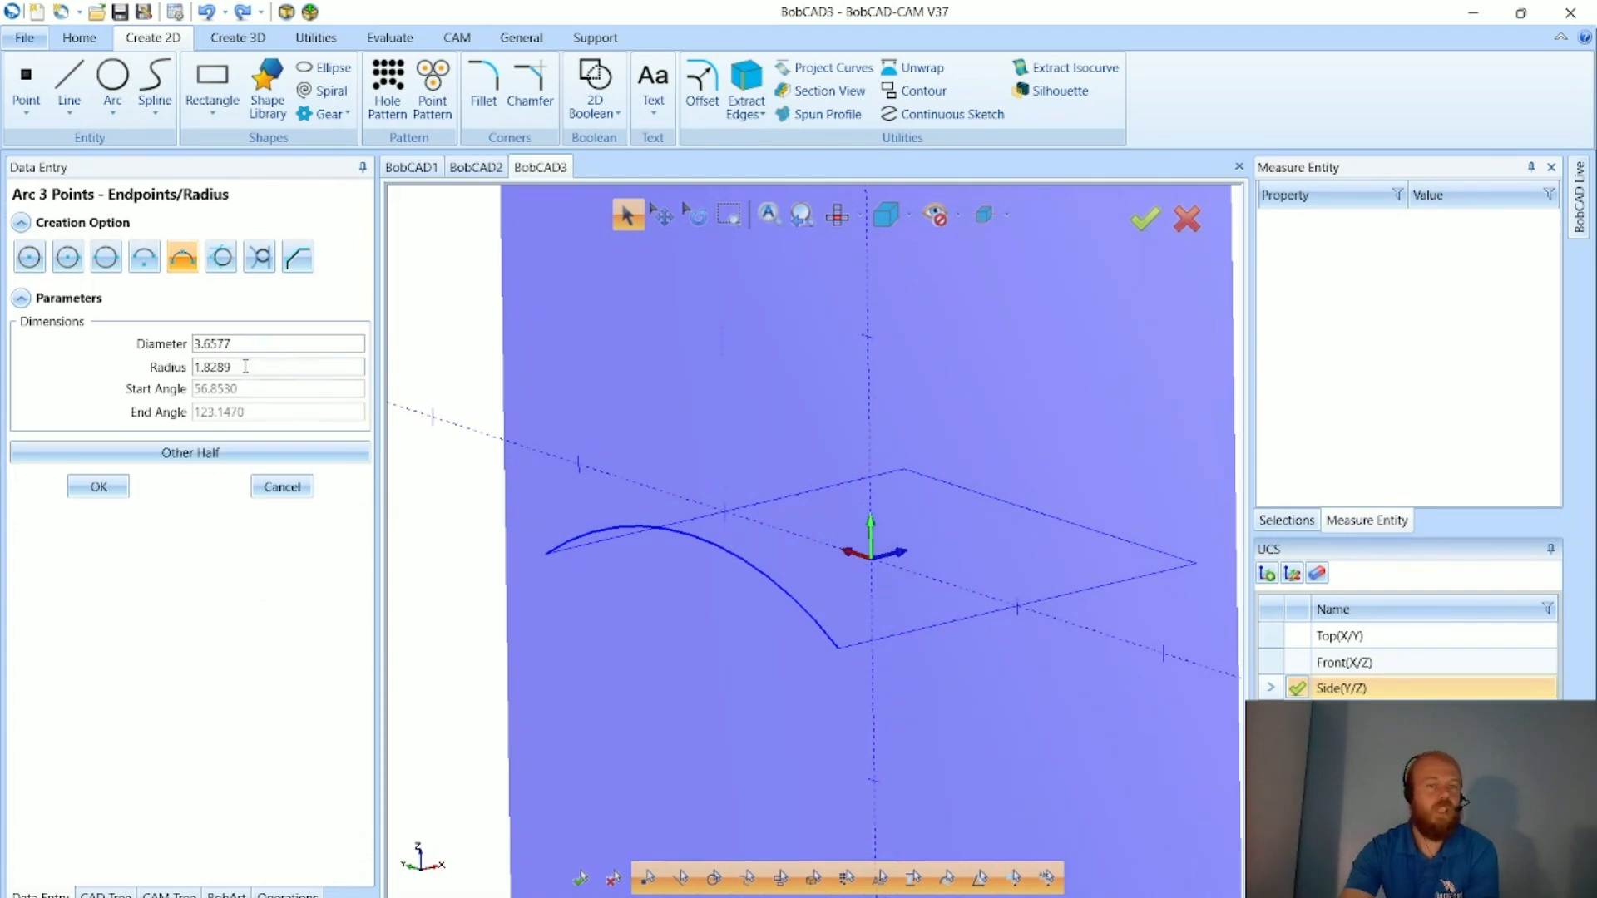
- Try radii of 2 and 1 for the arc between the rectangle's open endpoints
{"action": "left_click", "coordinate": [239, 367]}
{"action": "left_click_drag", "start_coordinate": [230, 367], "coordinate": [117, 405]}
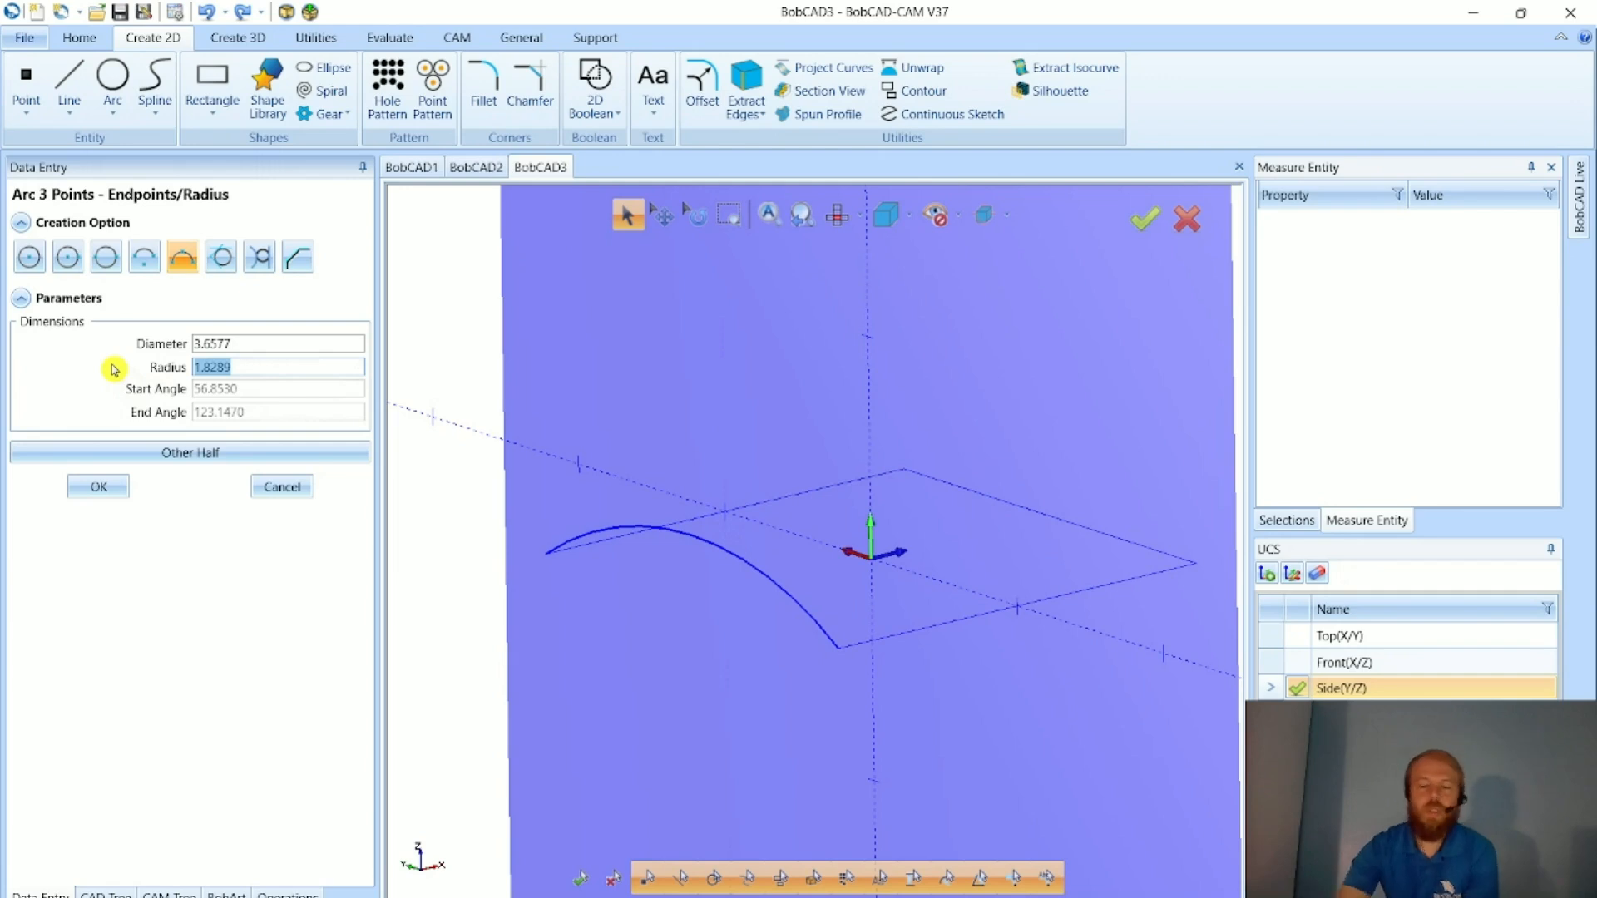
{"action": "type", "text": "2"}
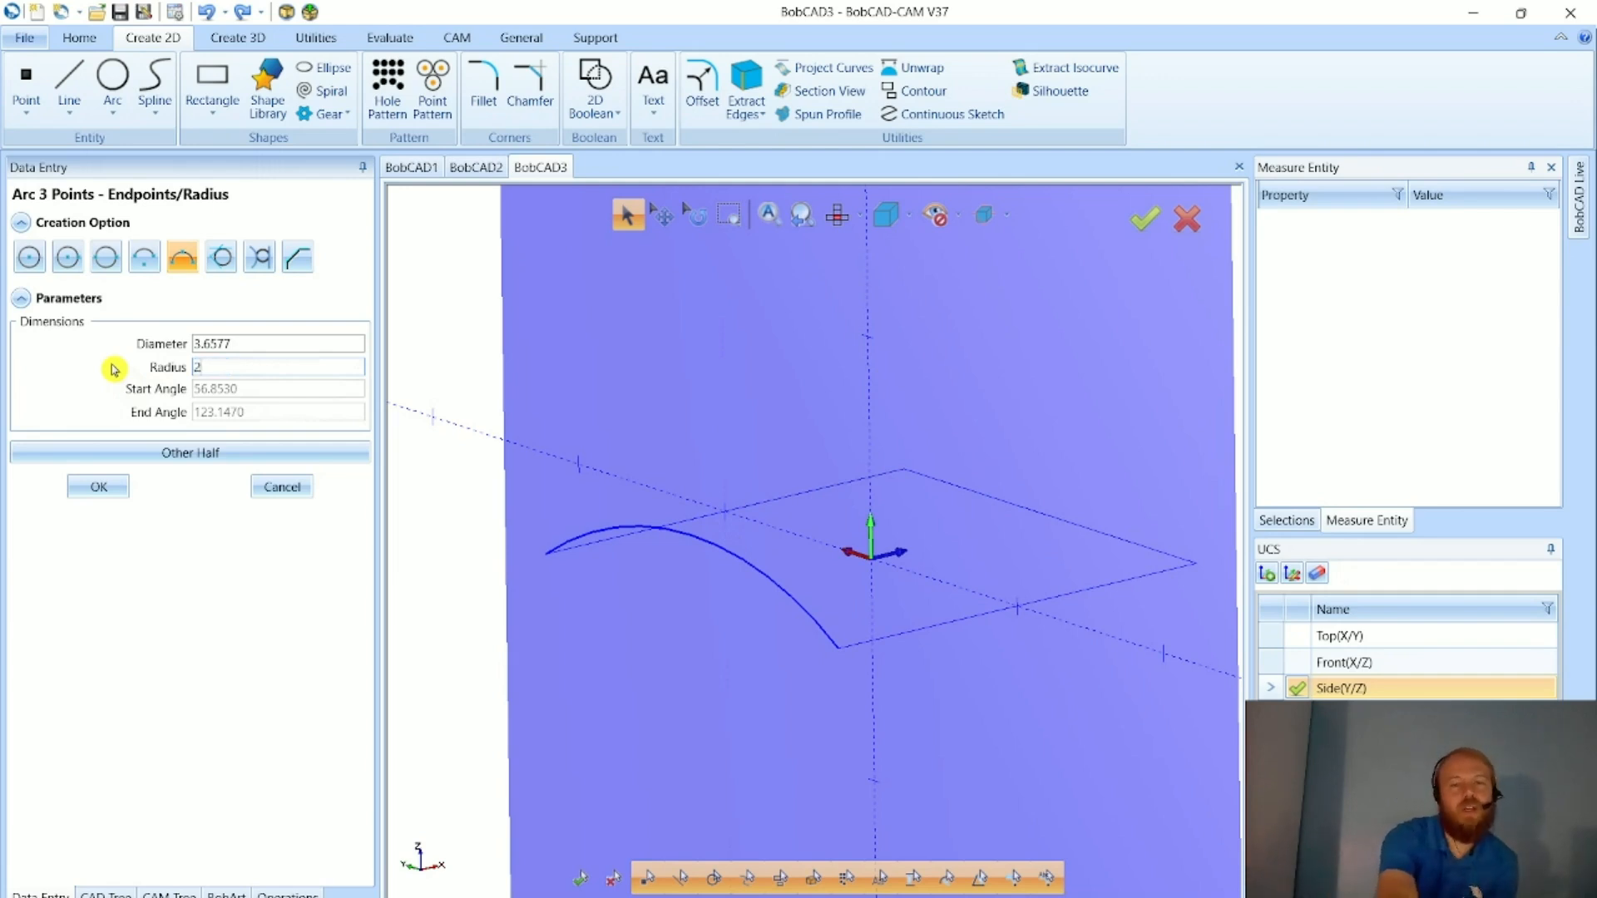
{"action": "key", "text": "Tab"}
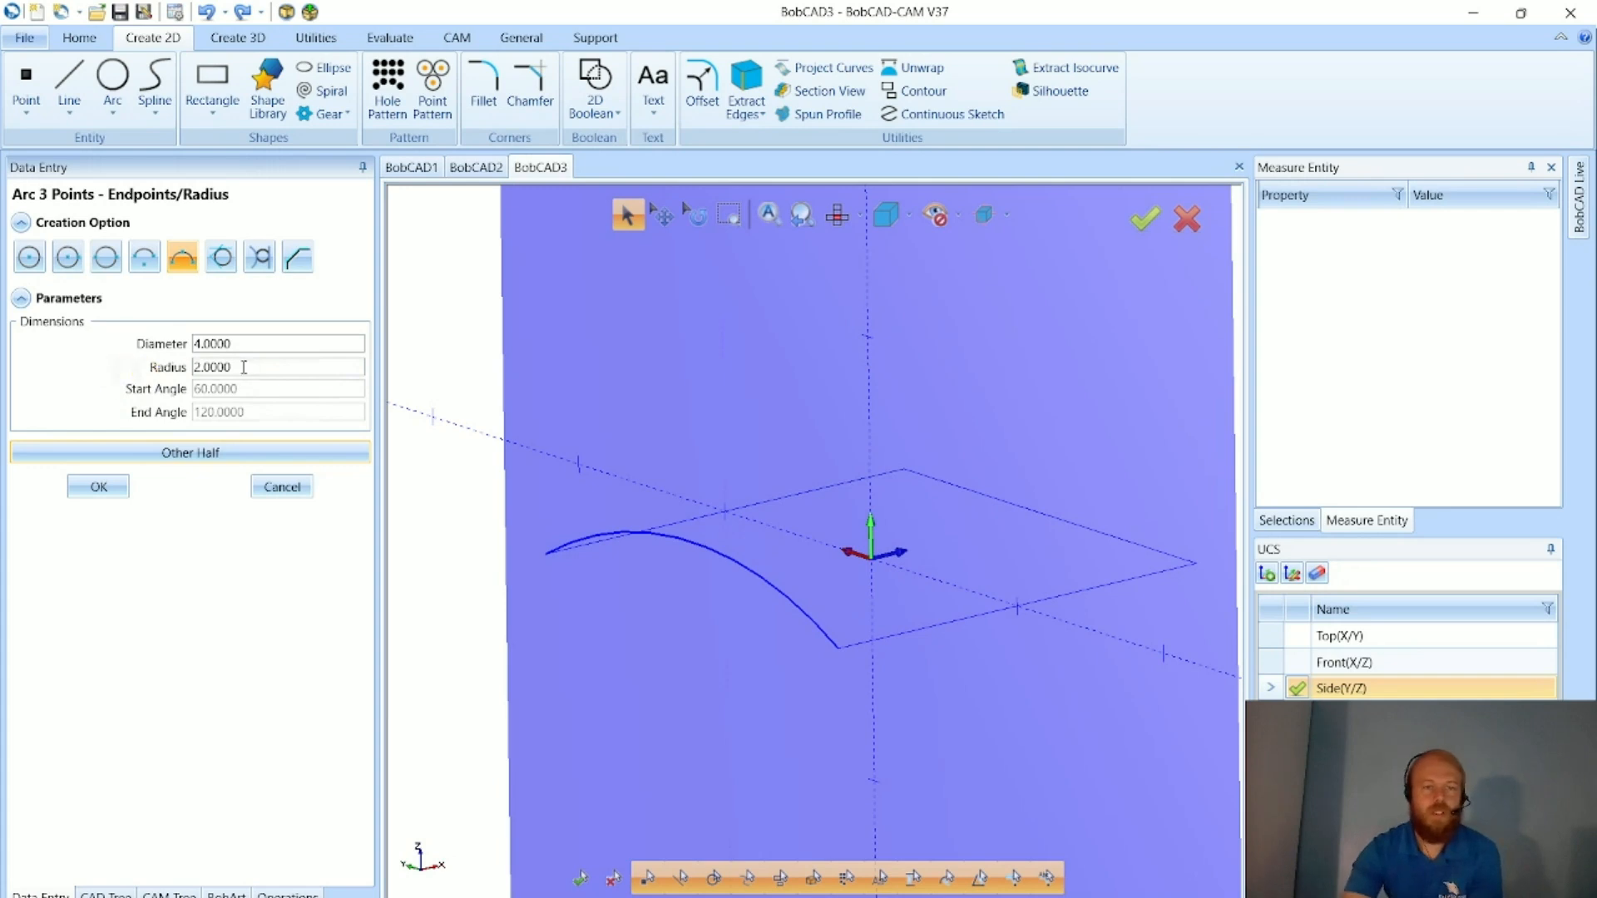
{"action": "left_click", "coordinate": [169, 374]}
{"action": "type", "text": "1"}
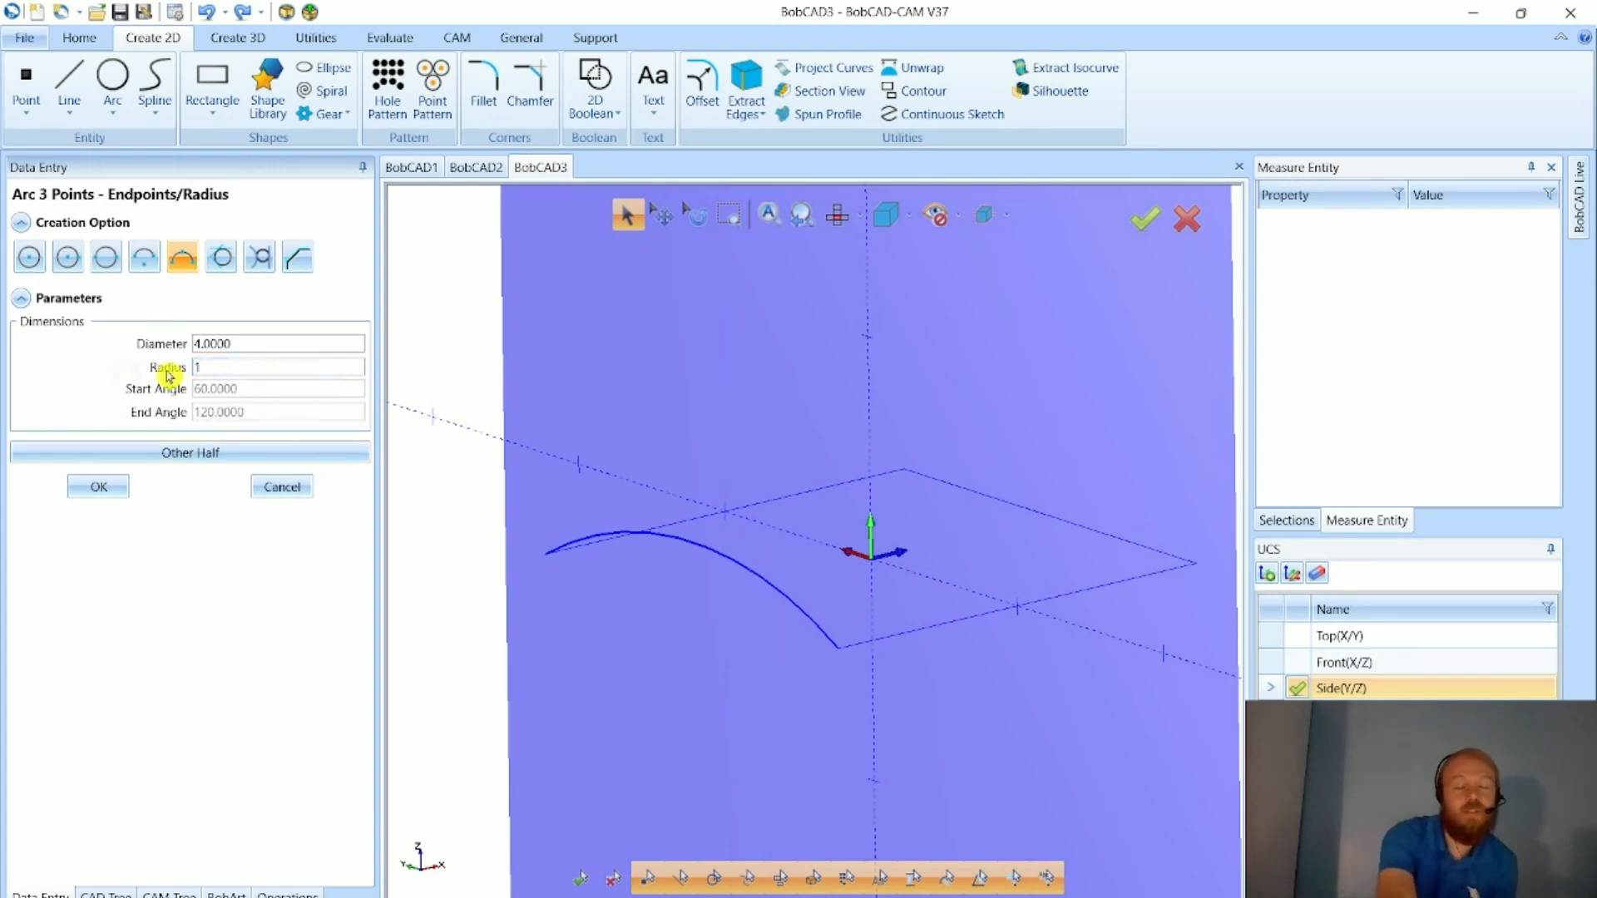
{"action": "key", "text": "Tab"}
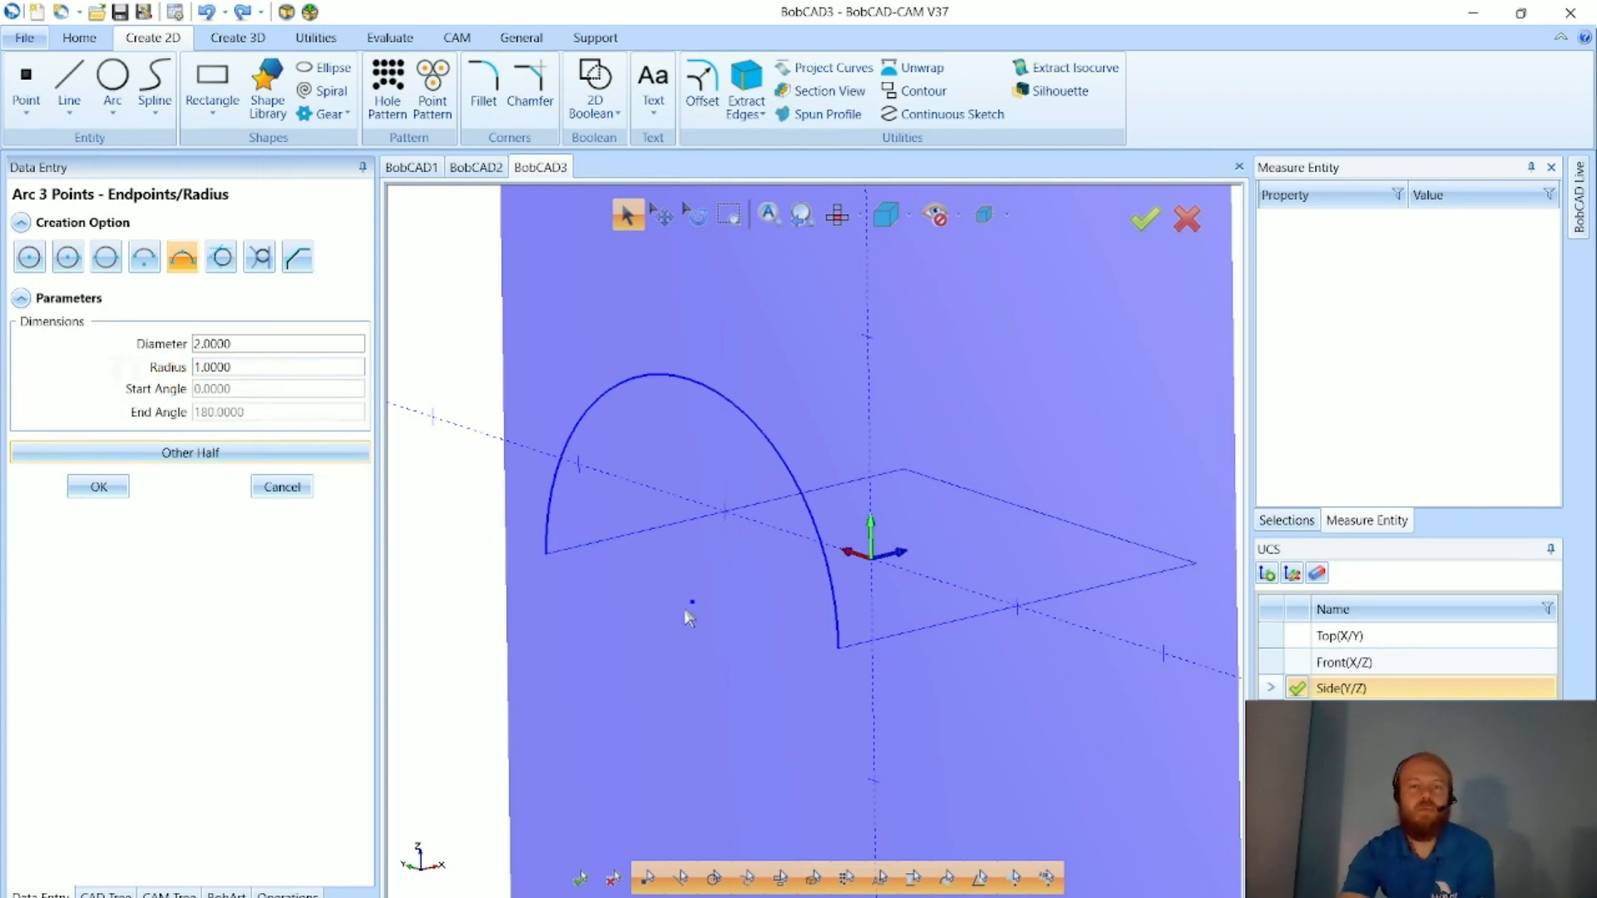
- Try radii of 1.25 and 0.5 for the arc
{"action": "left_click", "coordinate": [148, 381]}
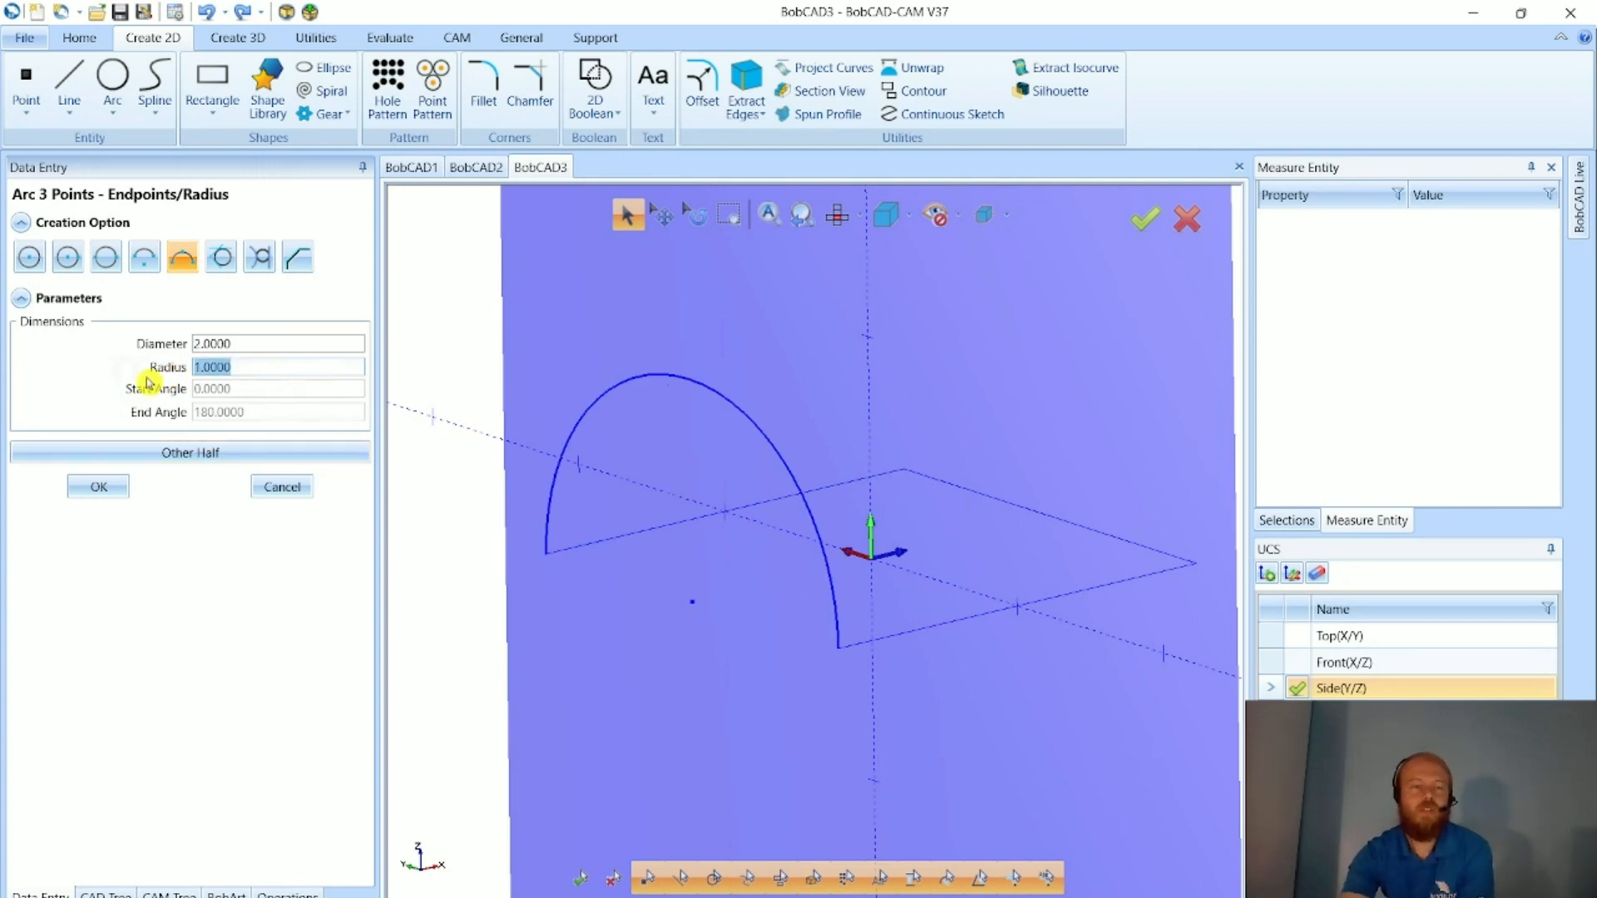
{"action": "type", "text": "1.25"}
{"action": "left_click", "coordinate": [254, 343]}
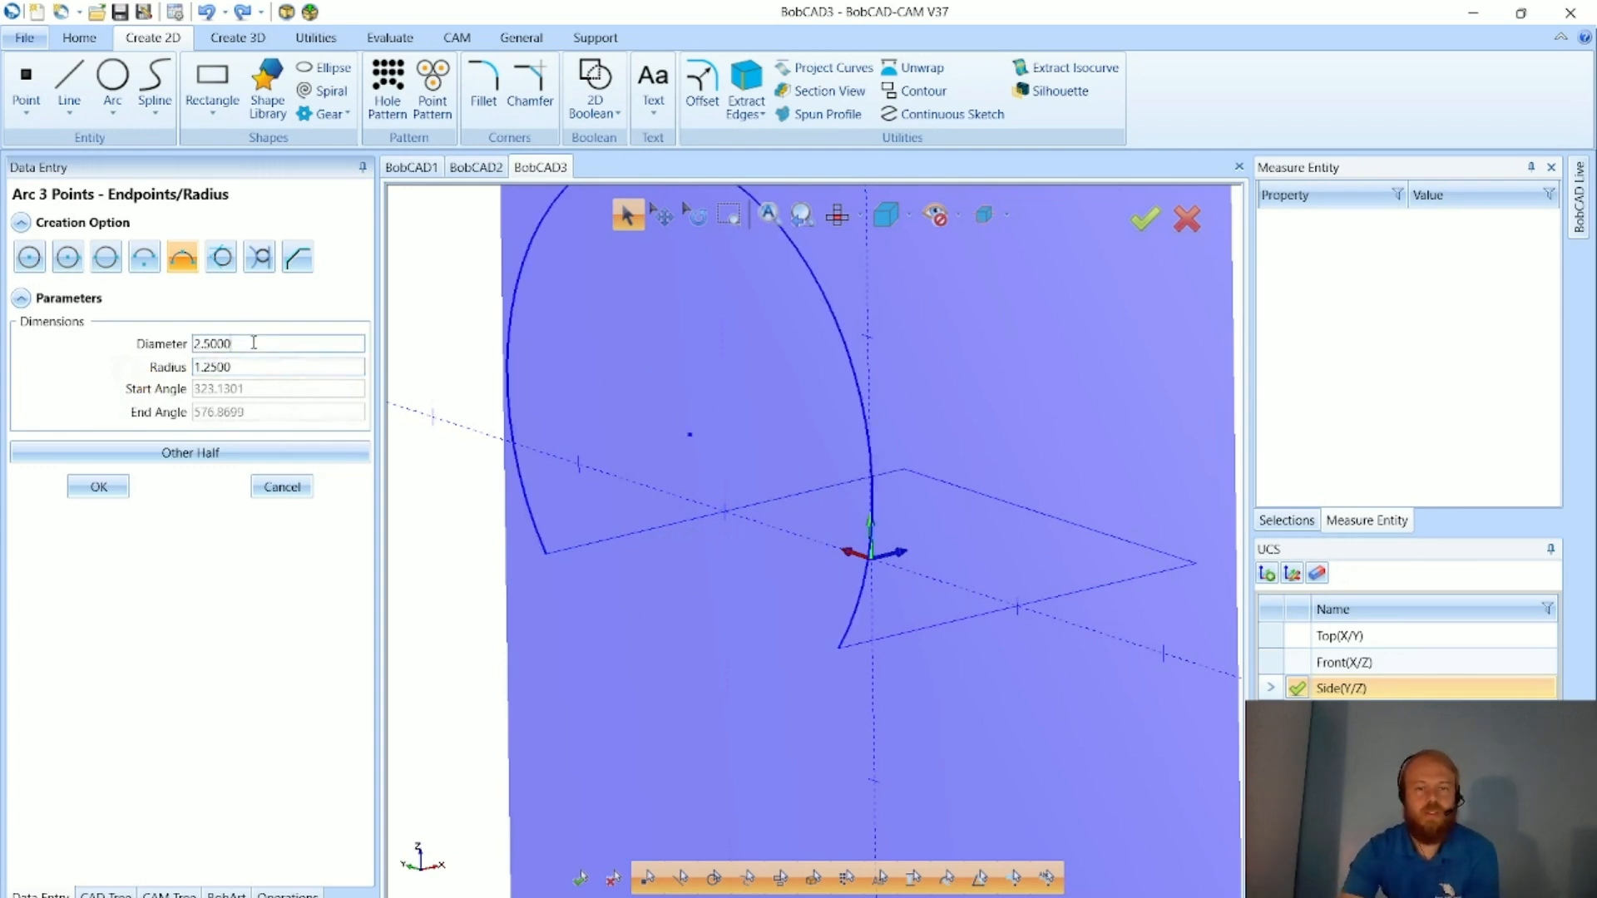
{"action": "left_click", "coordinate": [179, 376]}
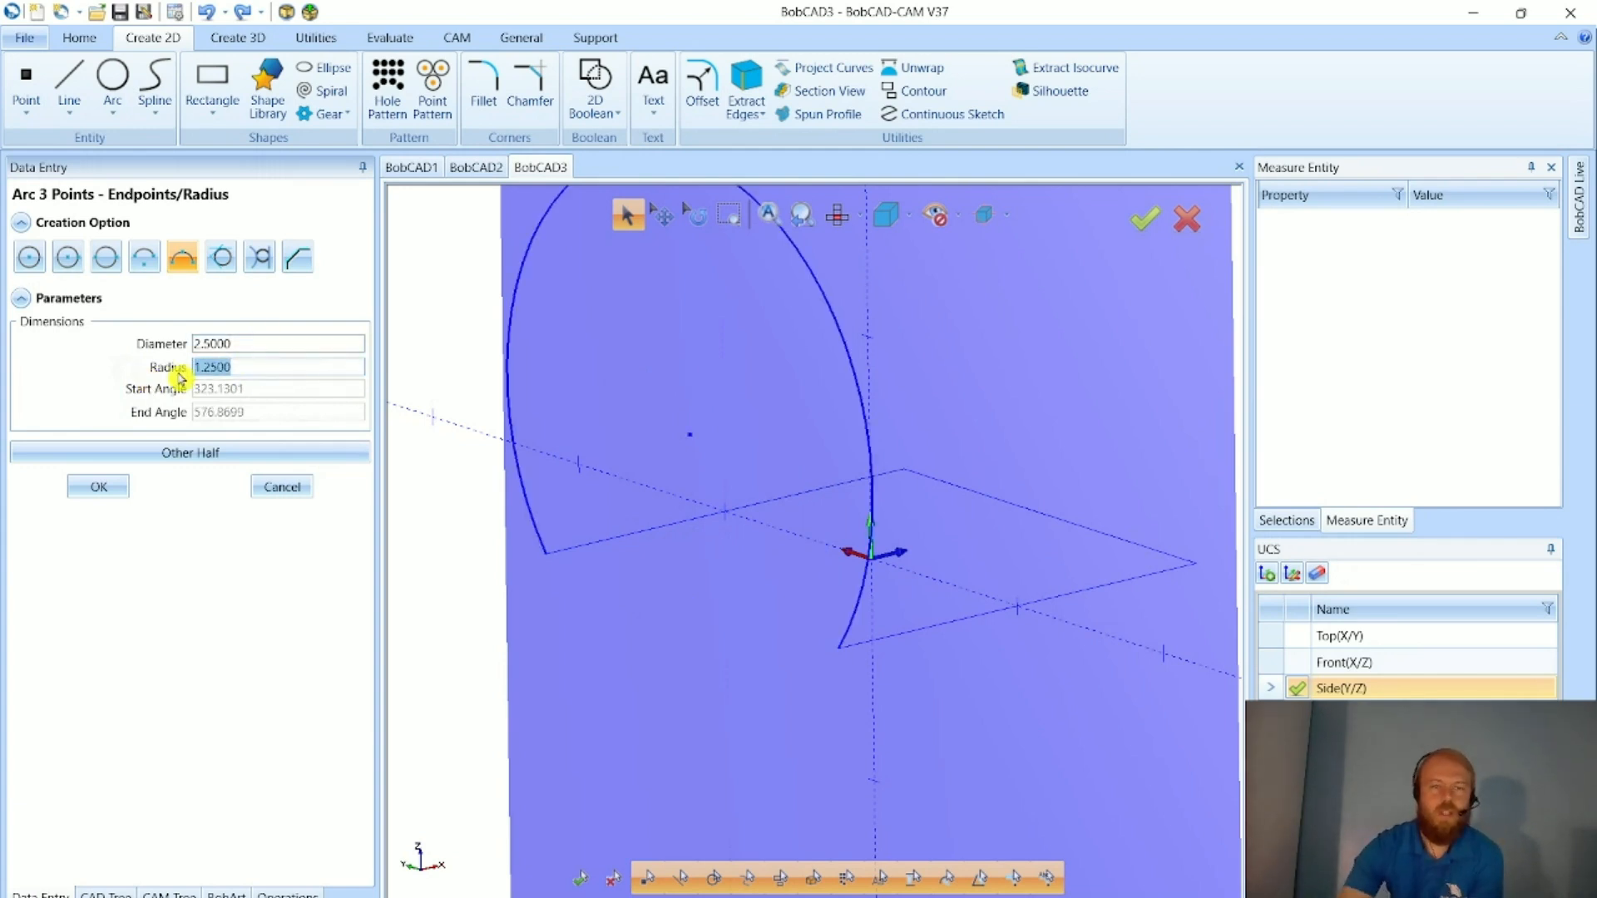
{"action": "type", "text": ".5"}
{"action": "key", "text": "Return"}
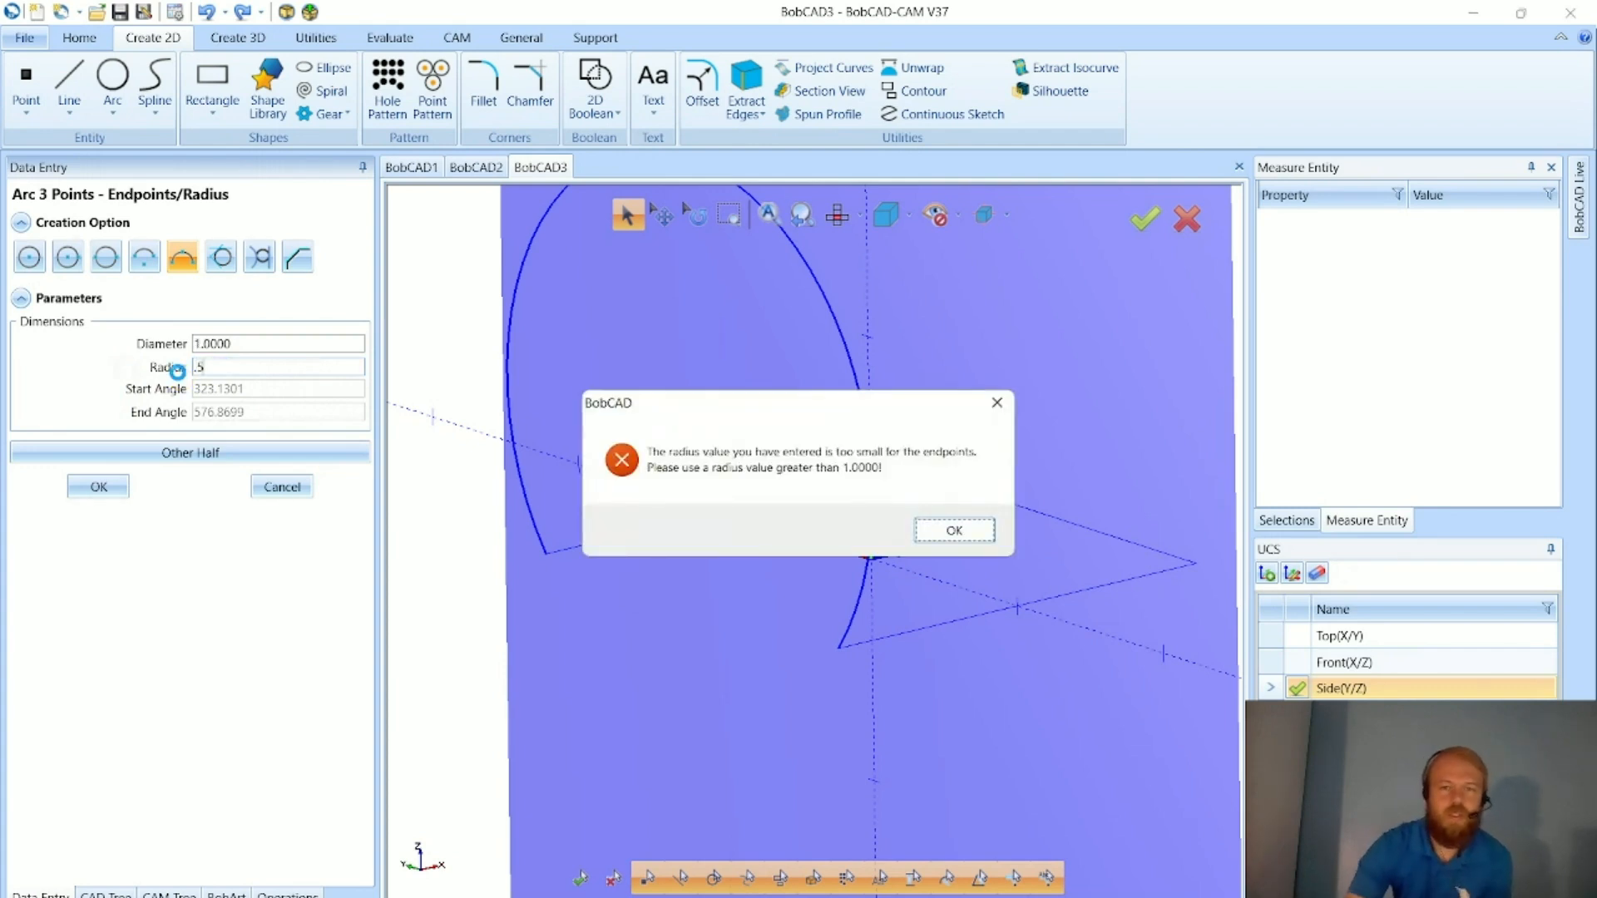
{"action": "left_click", "coordinate": [942, 530]}
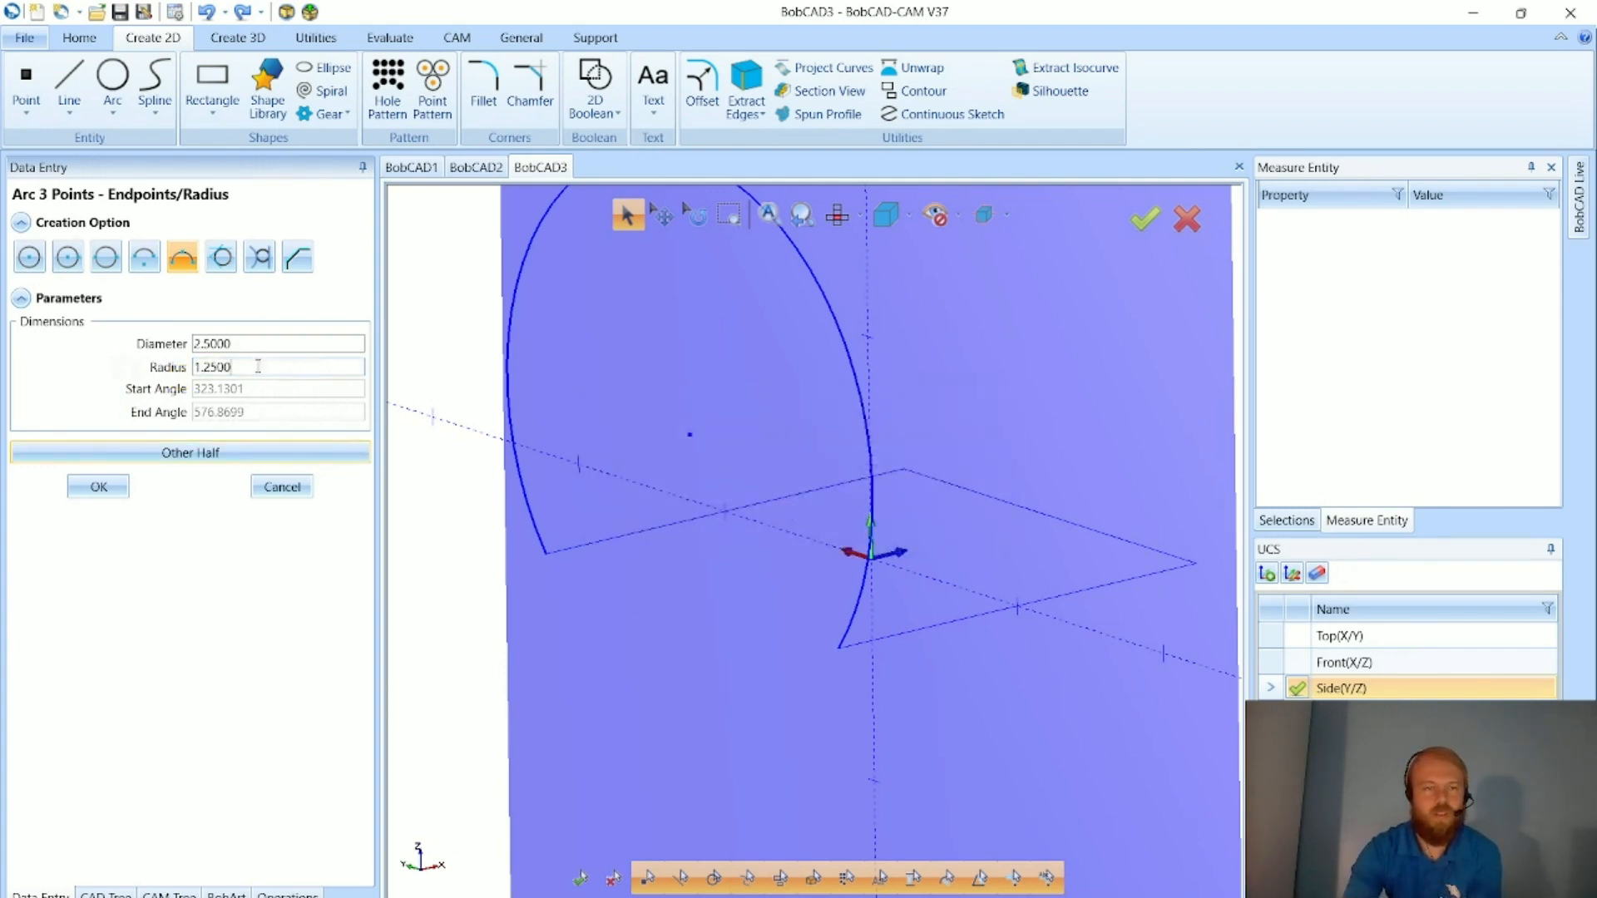
- Try larger arc radii of 1.75 and 2
{"action": "left_click", "coordinate": [162, 379]}
{"action": "type", "text": "1.75"}
{"action": "key", "text": "Return"}
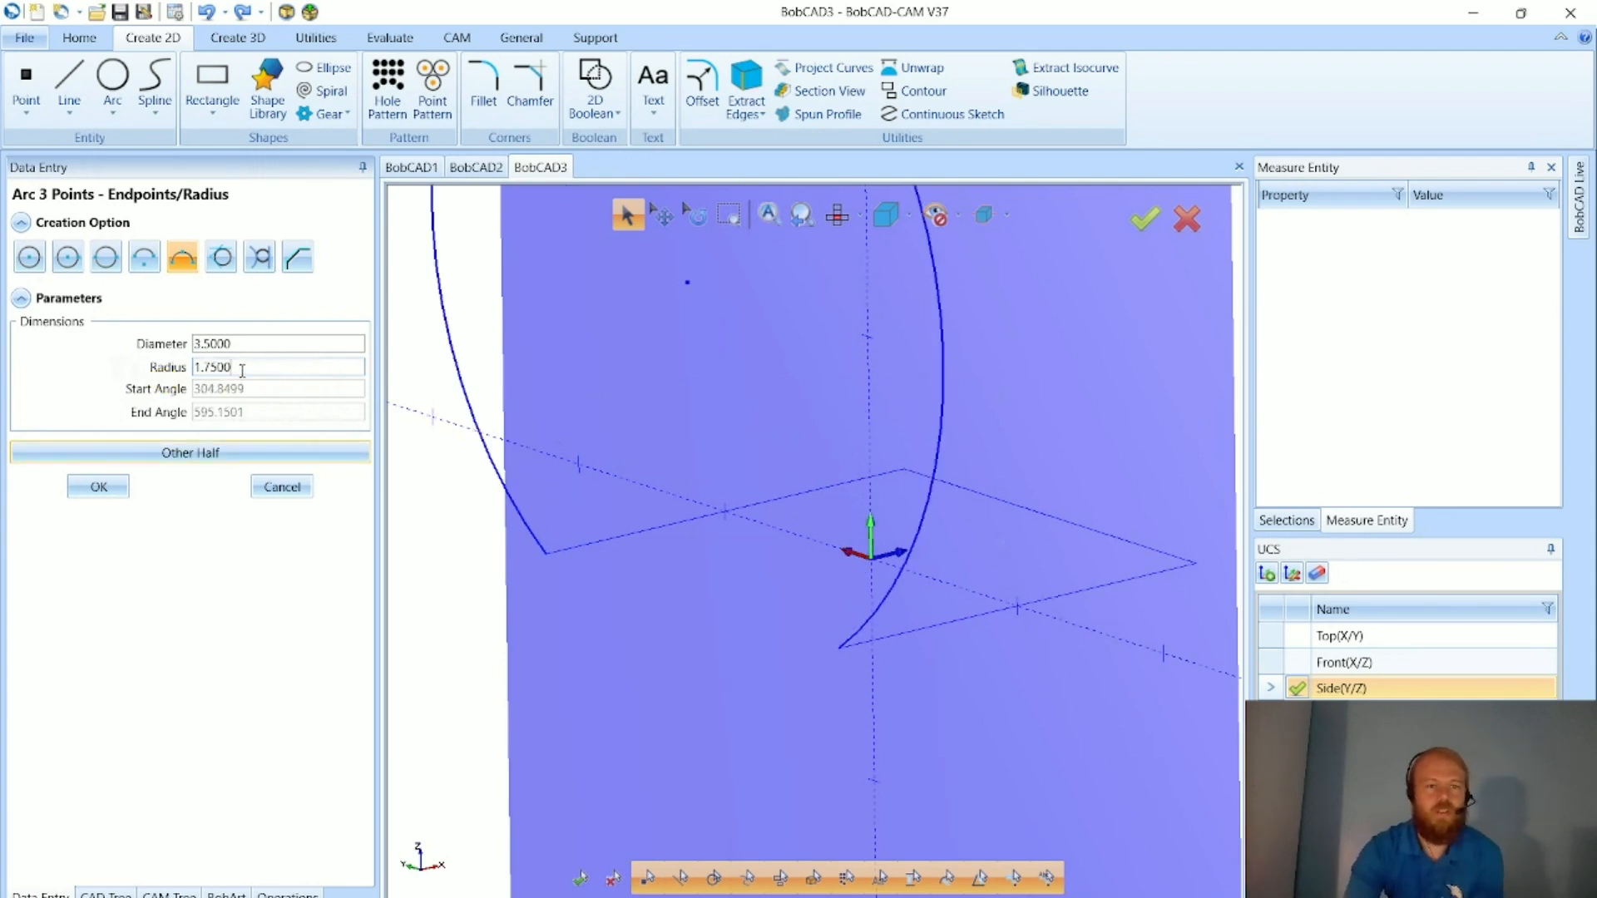
{"action": "left_click", "coordinate": [158, 381]}
{"action": "type", "text": "2"}
{"action": "key", "text": "Return"}
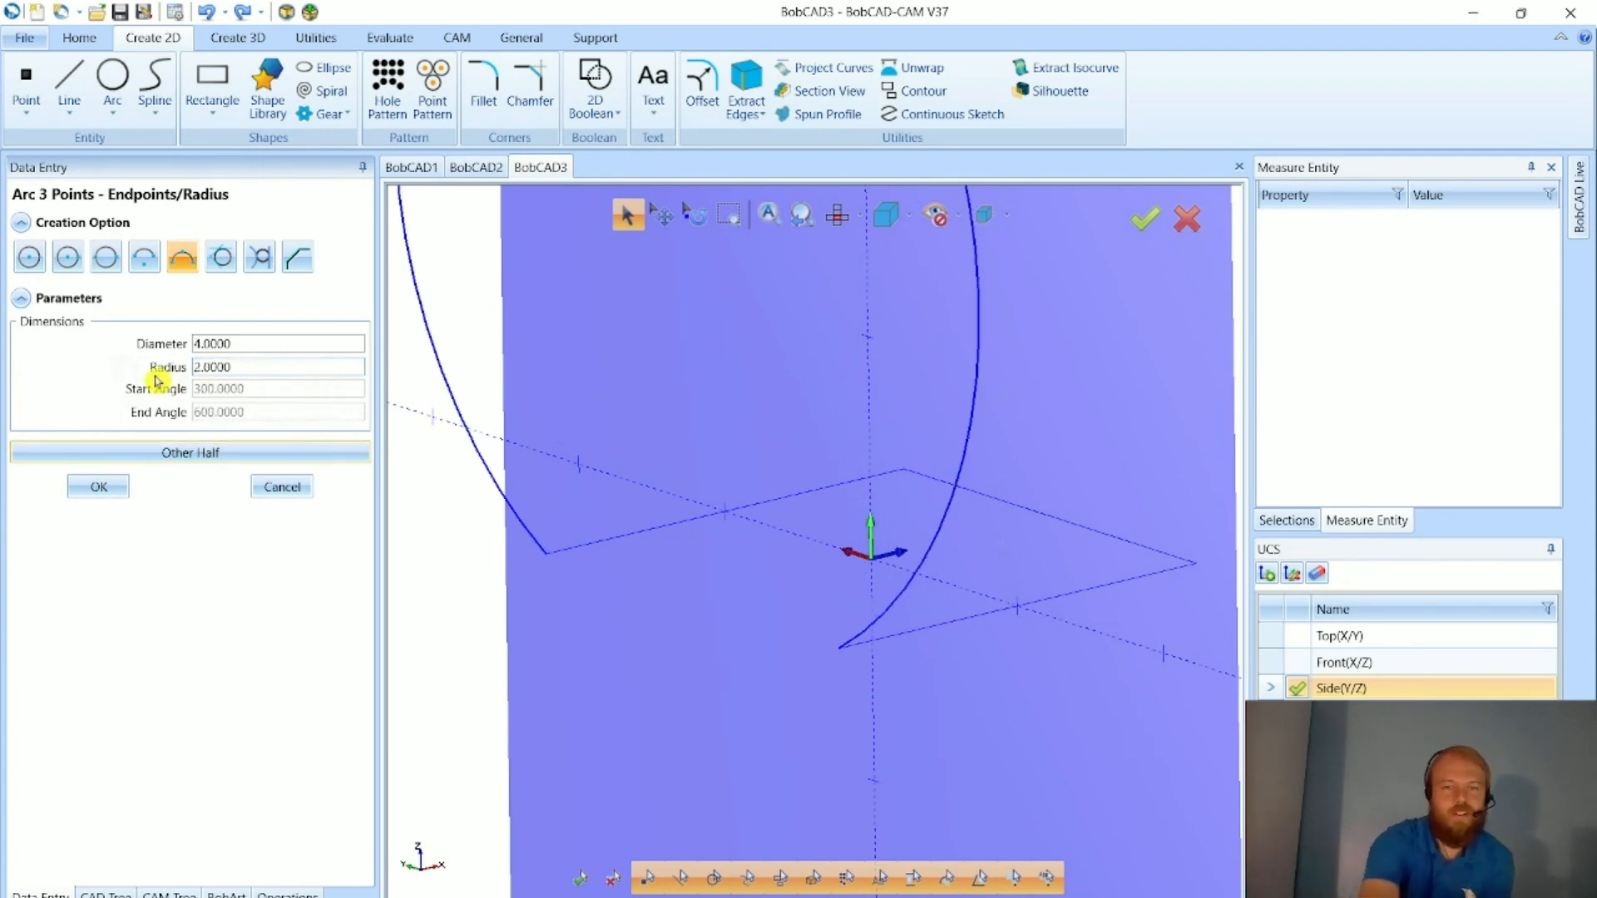
- Return the arc's radius to 1, and try a radius of 1.5 on it
{"action": "left_click", "coordinate": [164, 368]}
{"action": "type", "text": "1"}
{"action": "key", "text": "Return"}
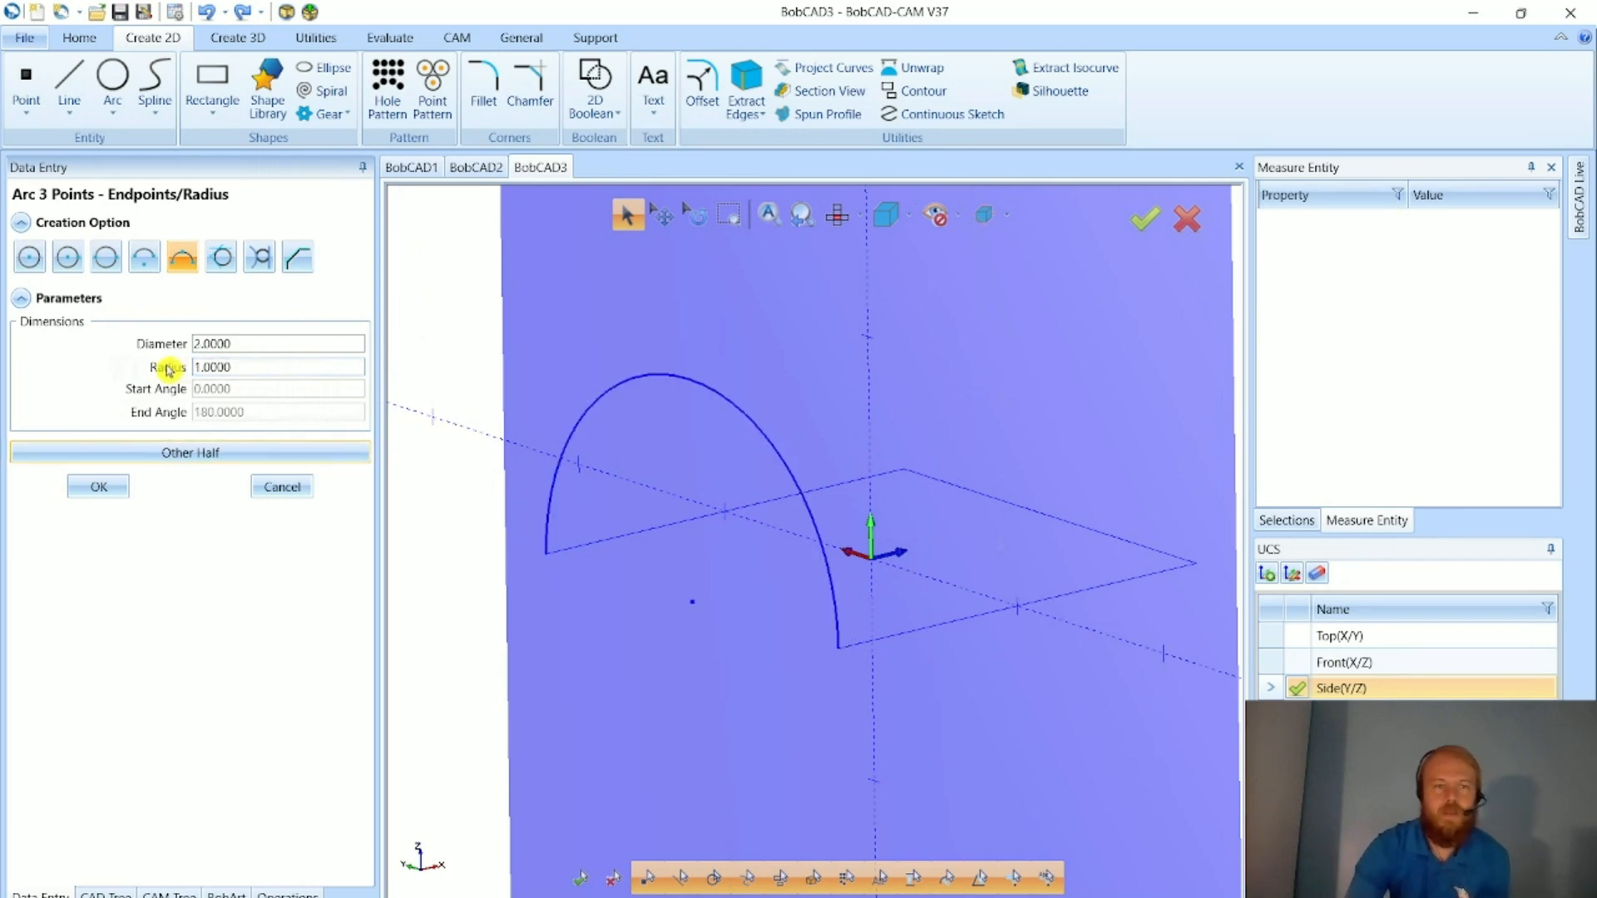
{"action": "left_click", "coordinate": [169, 372]}
{"action": "left_click", "coordinate": [261, 370]}
{"action": "middle_click_drag", "start_coordinate": [826, 673], "coordinate": [791, 678]}
{"action": "left_click", "coordinate": [263, 457]}
{"action": "left_click", "coordinate": [263, 456]}
{"action": "left_click", "coordinate": [171, 370]}
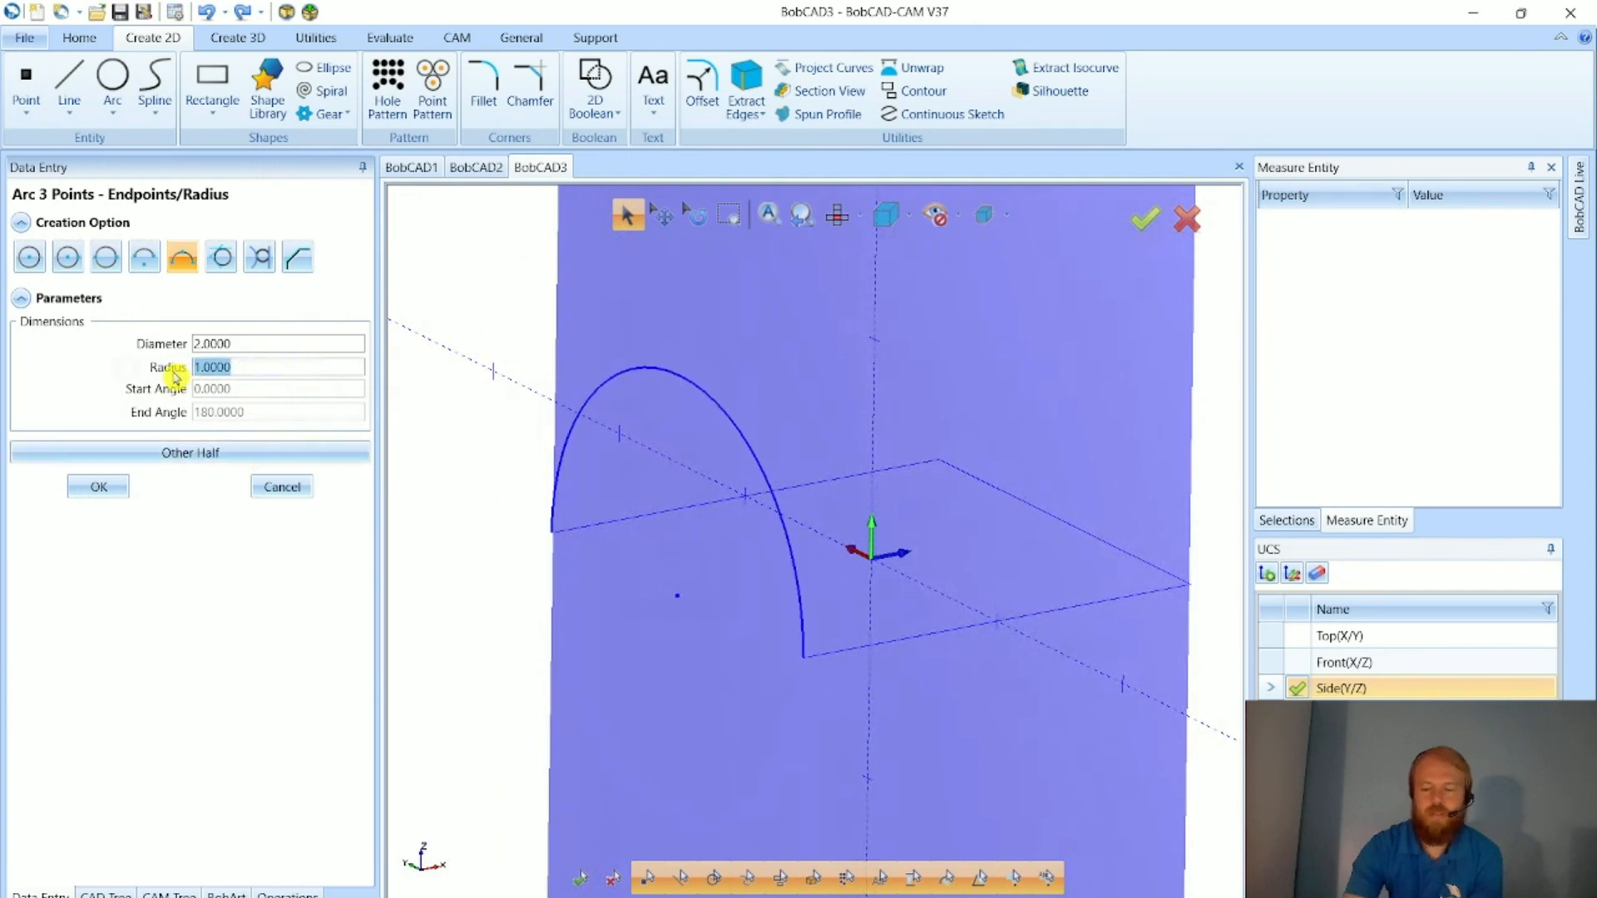
{"action": "type", "text": "1.5"}
{"action": "key", "text": "Return"}
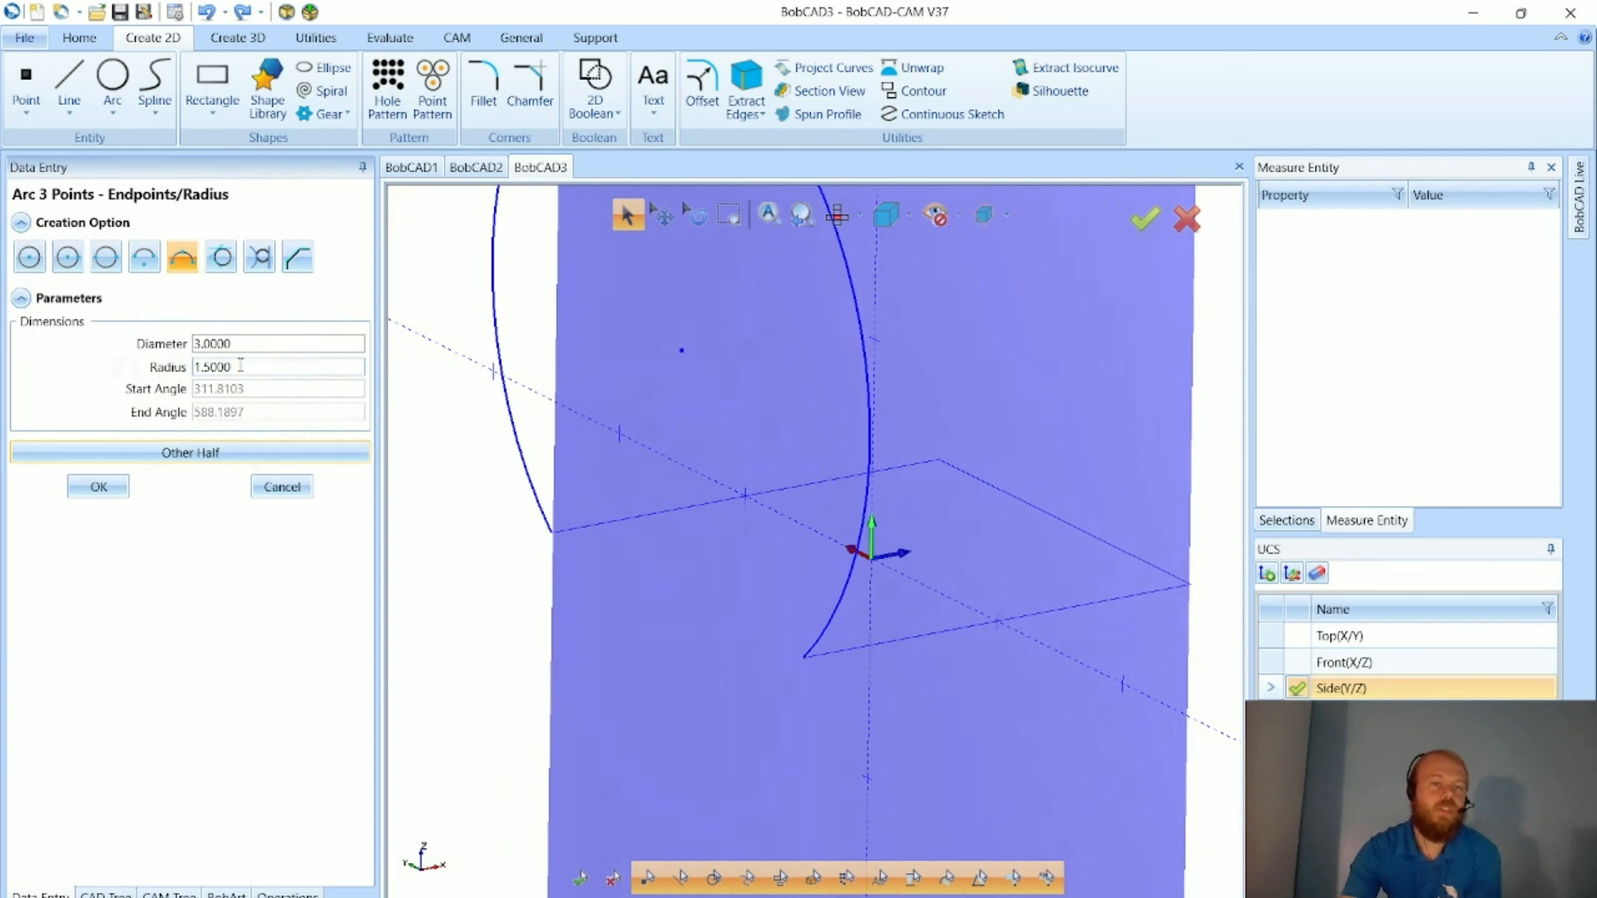
- Set the arc's radius to 1, create the arc and leave the arc command
{"action": "left_click", "coordinate": [172, 379]}
{"action": "type", "text": "1"}
{"action": "key", "text": "Return"}
{"action": "middle_click_drag", "start_coordinate": [732, 569], "coordinate": [733, 574]}
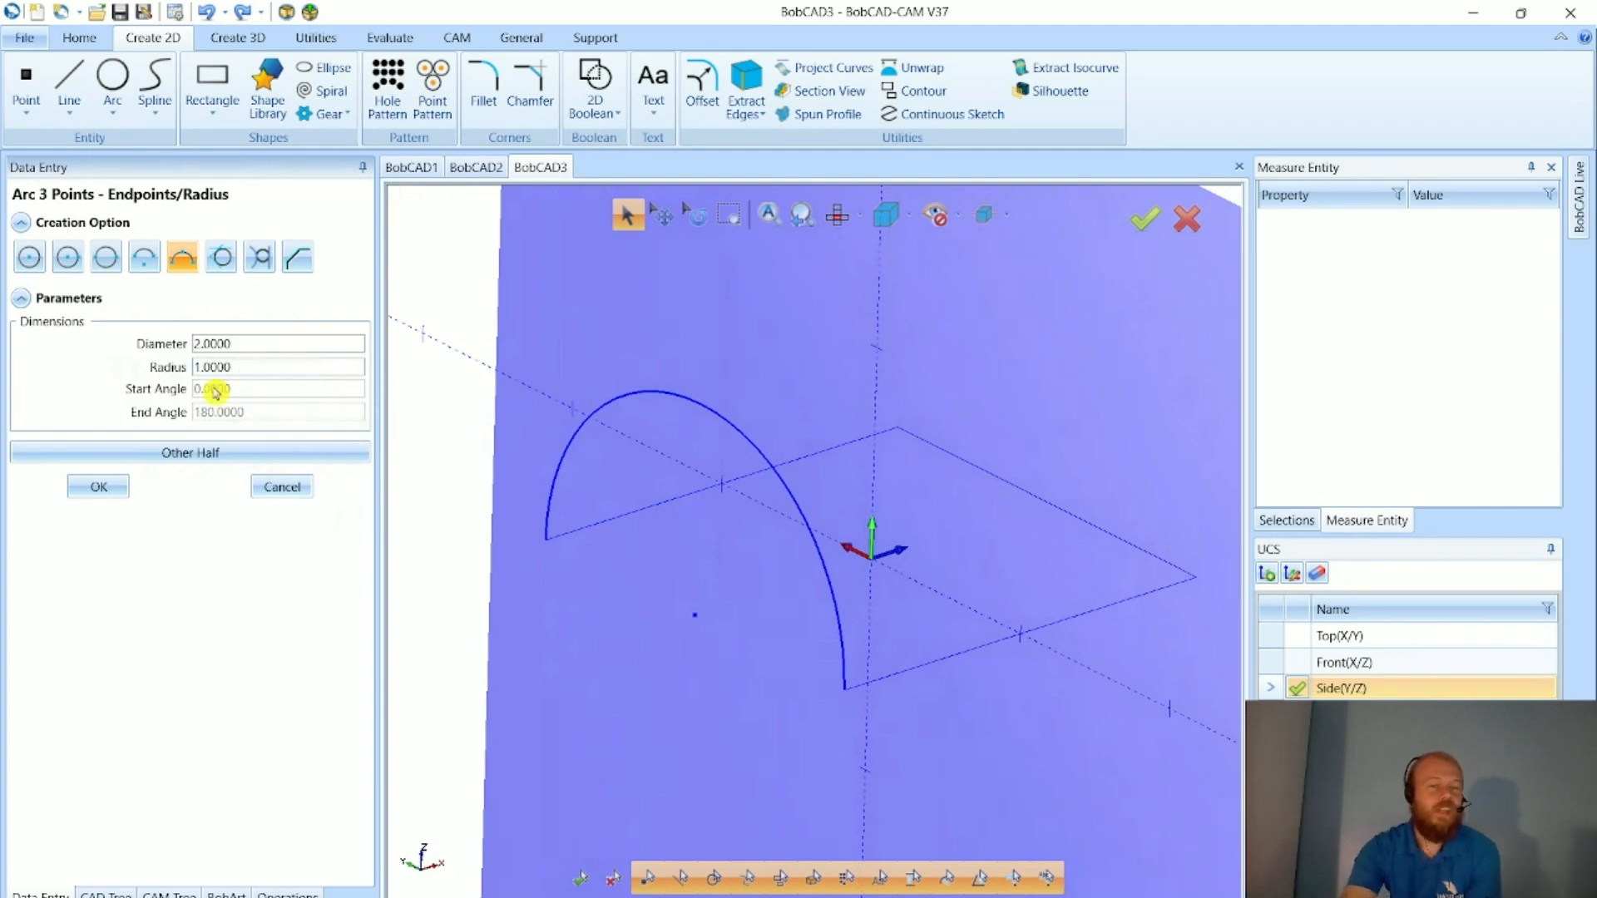
{"action": "left_click", "coordinate": [122, 486]}
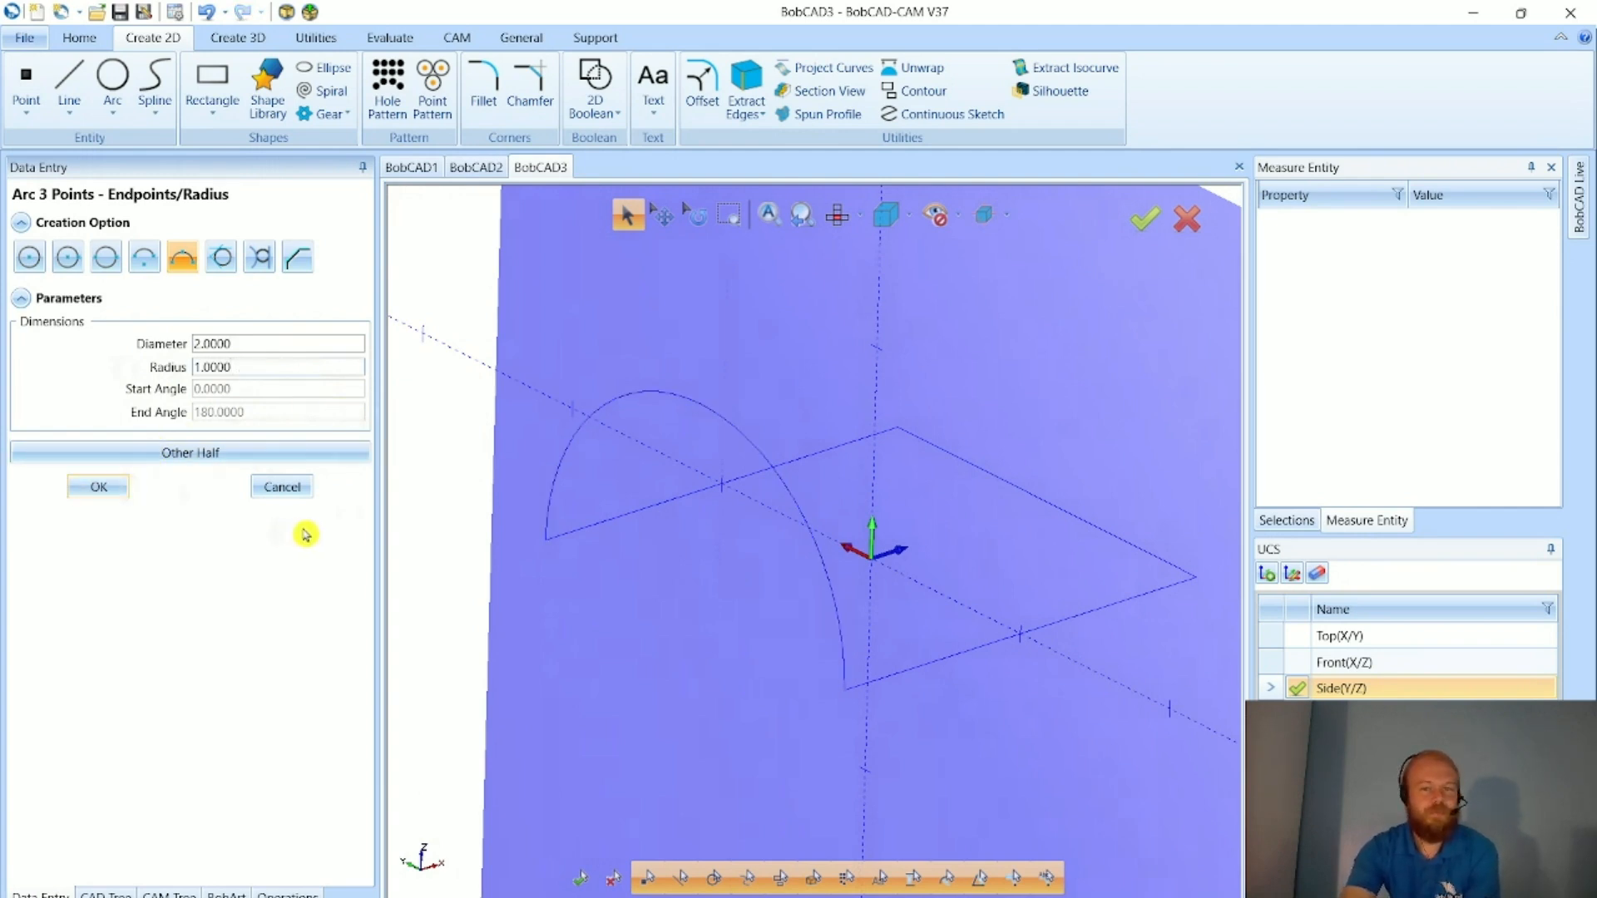
{"action": "left_click", "coordinate": [293, 489]}
- Start a Skin surface and, from the top view, add the rectangle's positive-Y edge running toward positive X as the first cross section chain
{"action": "middle_click_drag", "start_coordinate": [951, 685], "coordinate": [816, 716]}
{"action": "scroll", "coordinate": [916, 627], "scroll_direction": "up", "scroll_amount": 1}
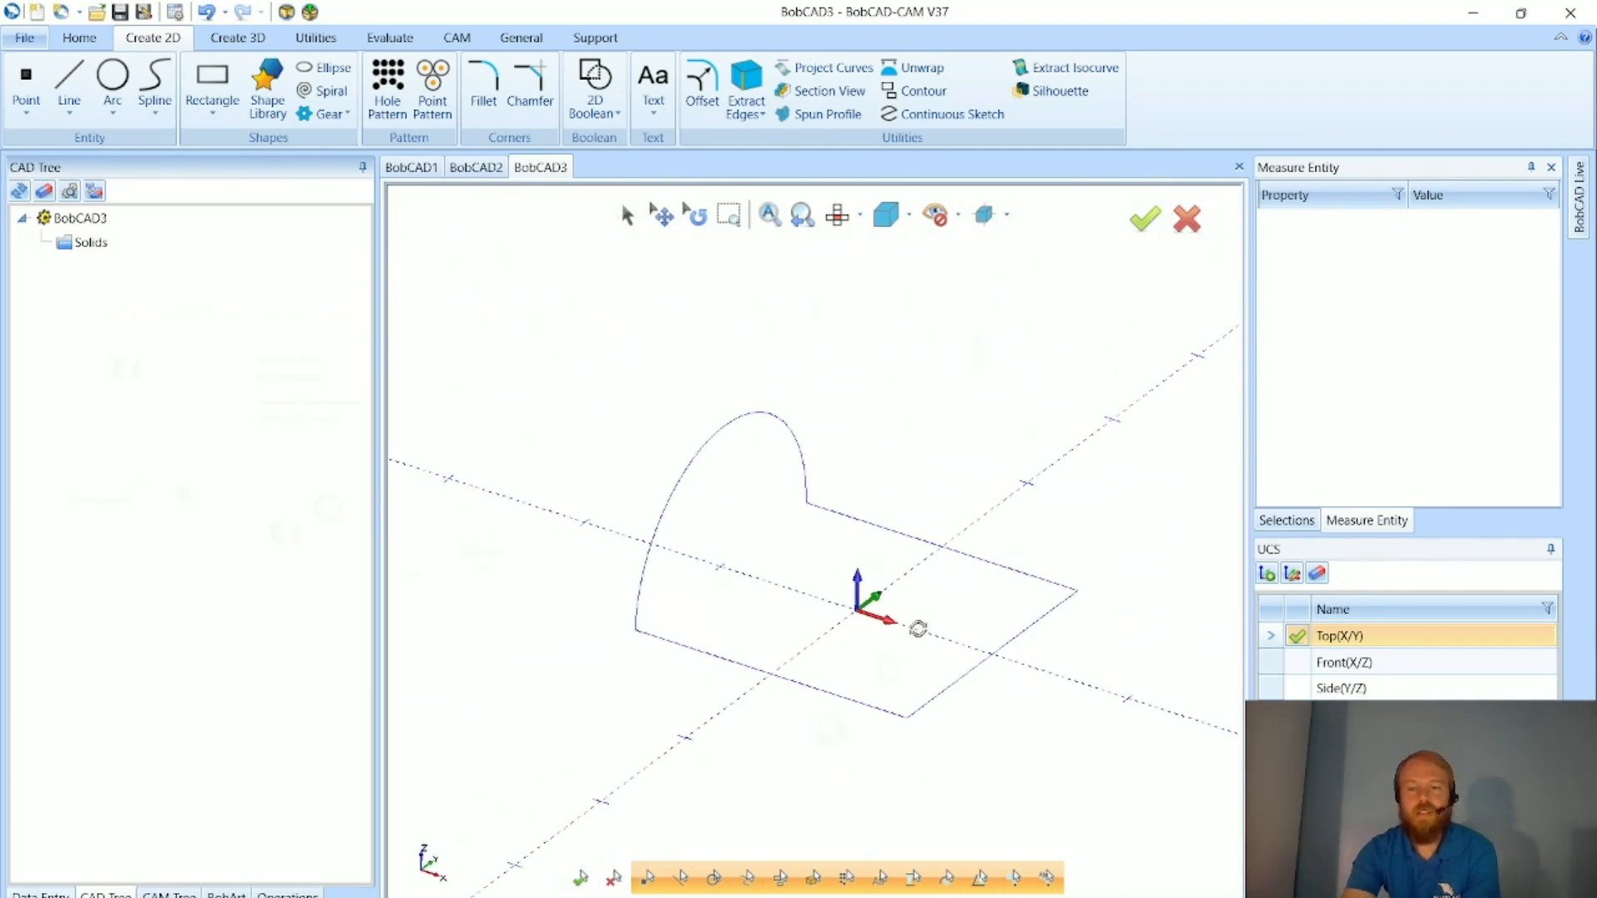
{"action": "scroll", "coordinate": [965, 626], "scroll_direction": "up", "scroll_amount": 2}
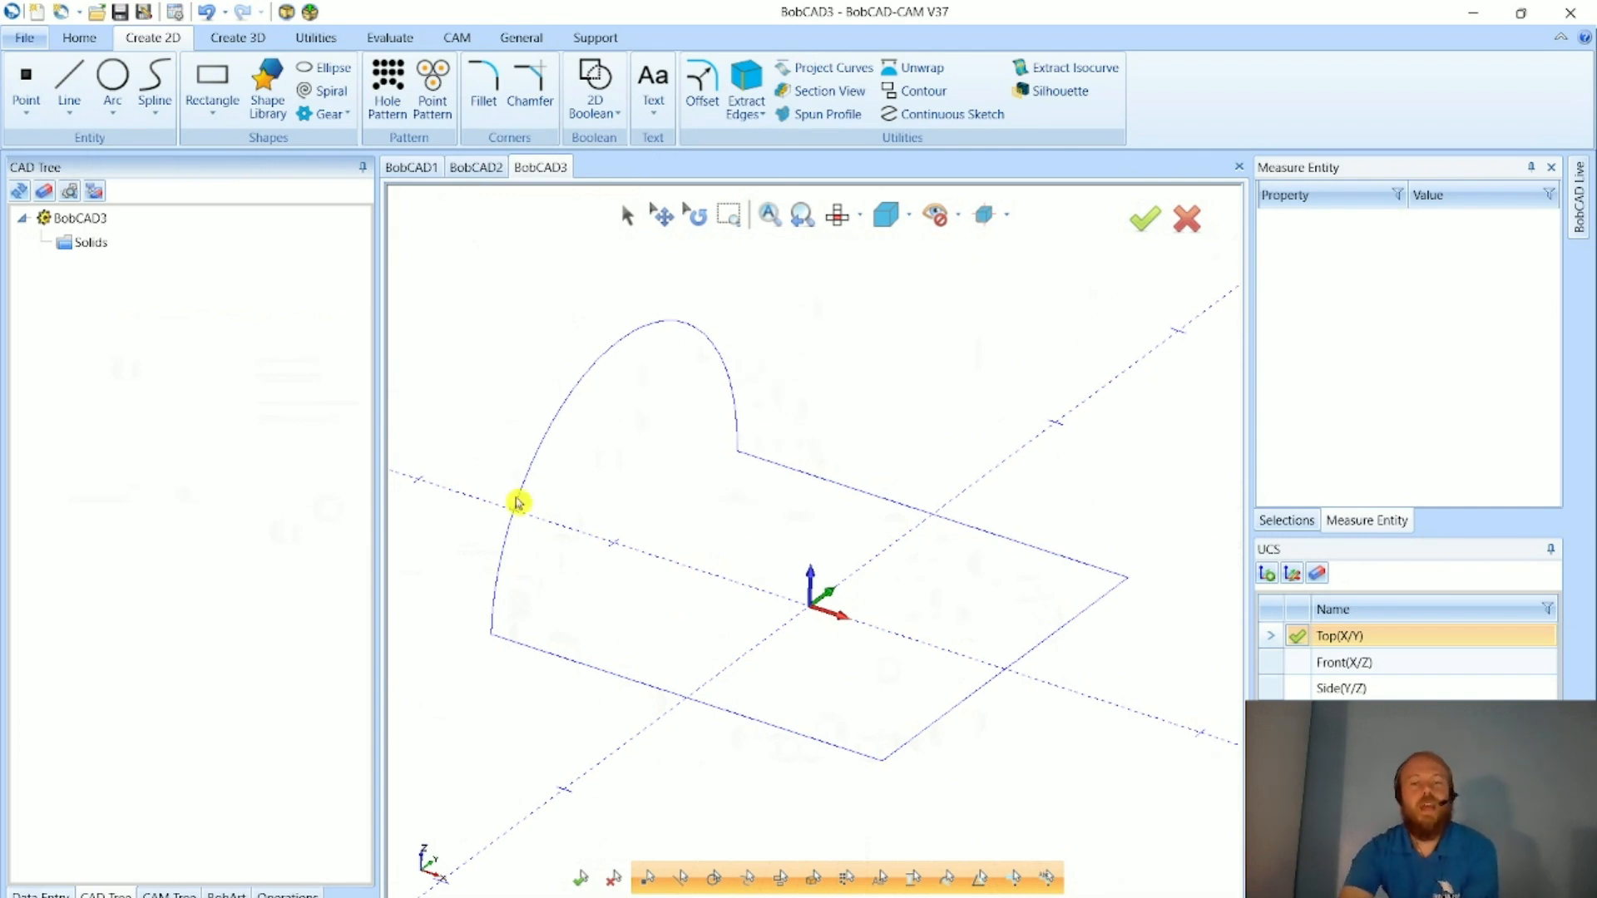
{"action": "left_click", "coordinate": [258, 46]}
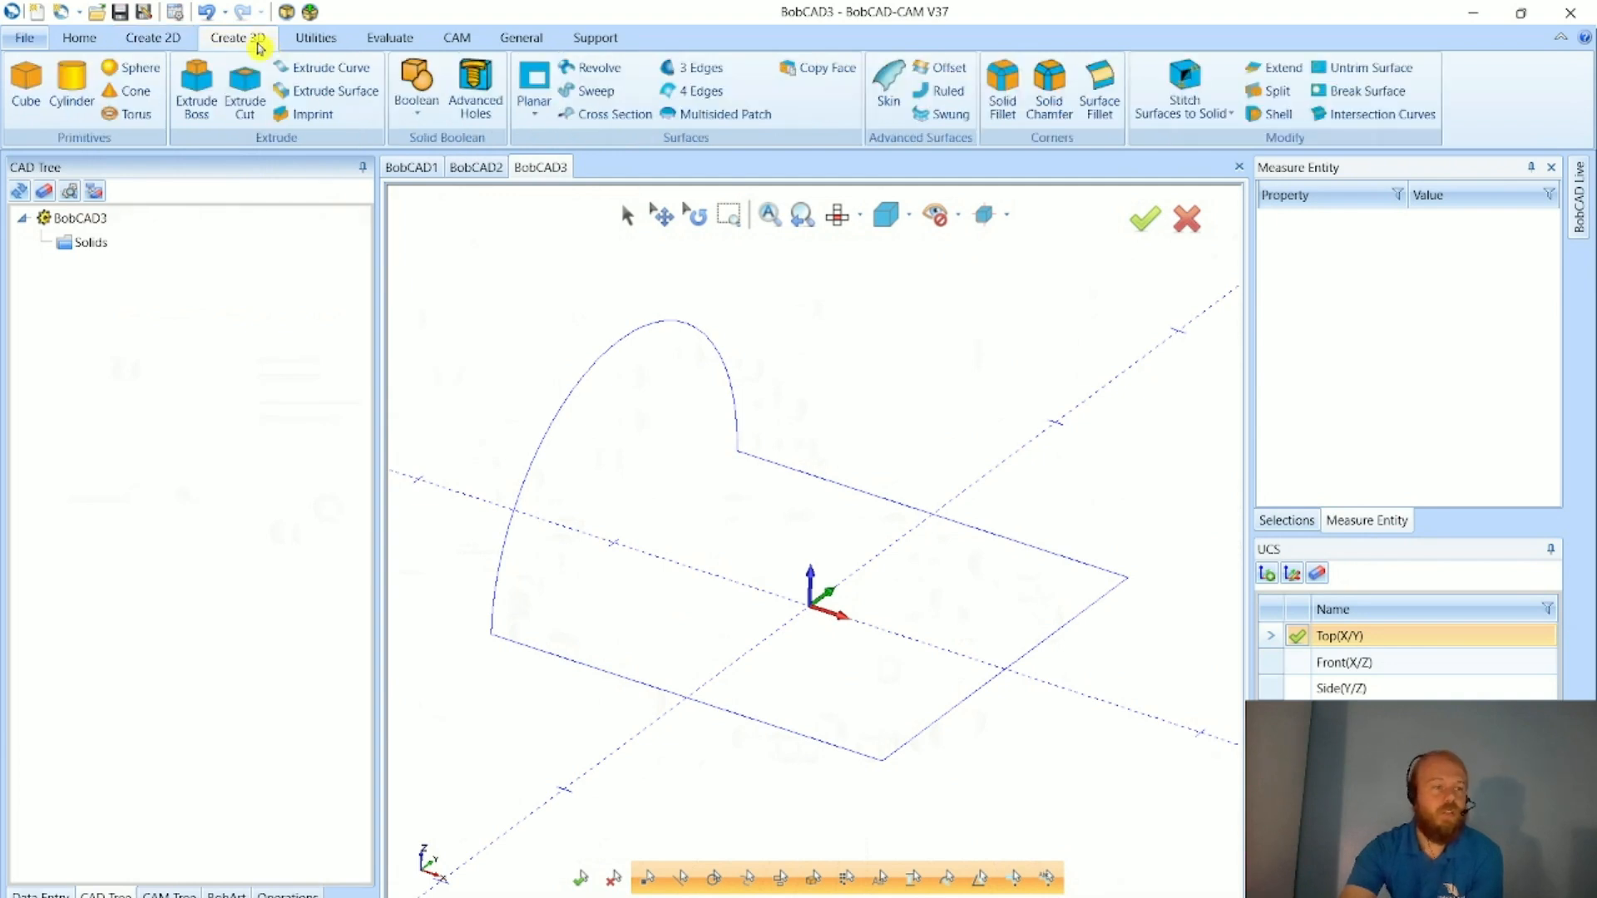
{"action": "left_click", "coordinate": [888, 97]}
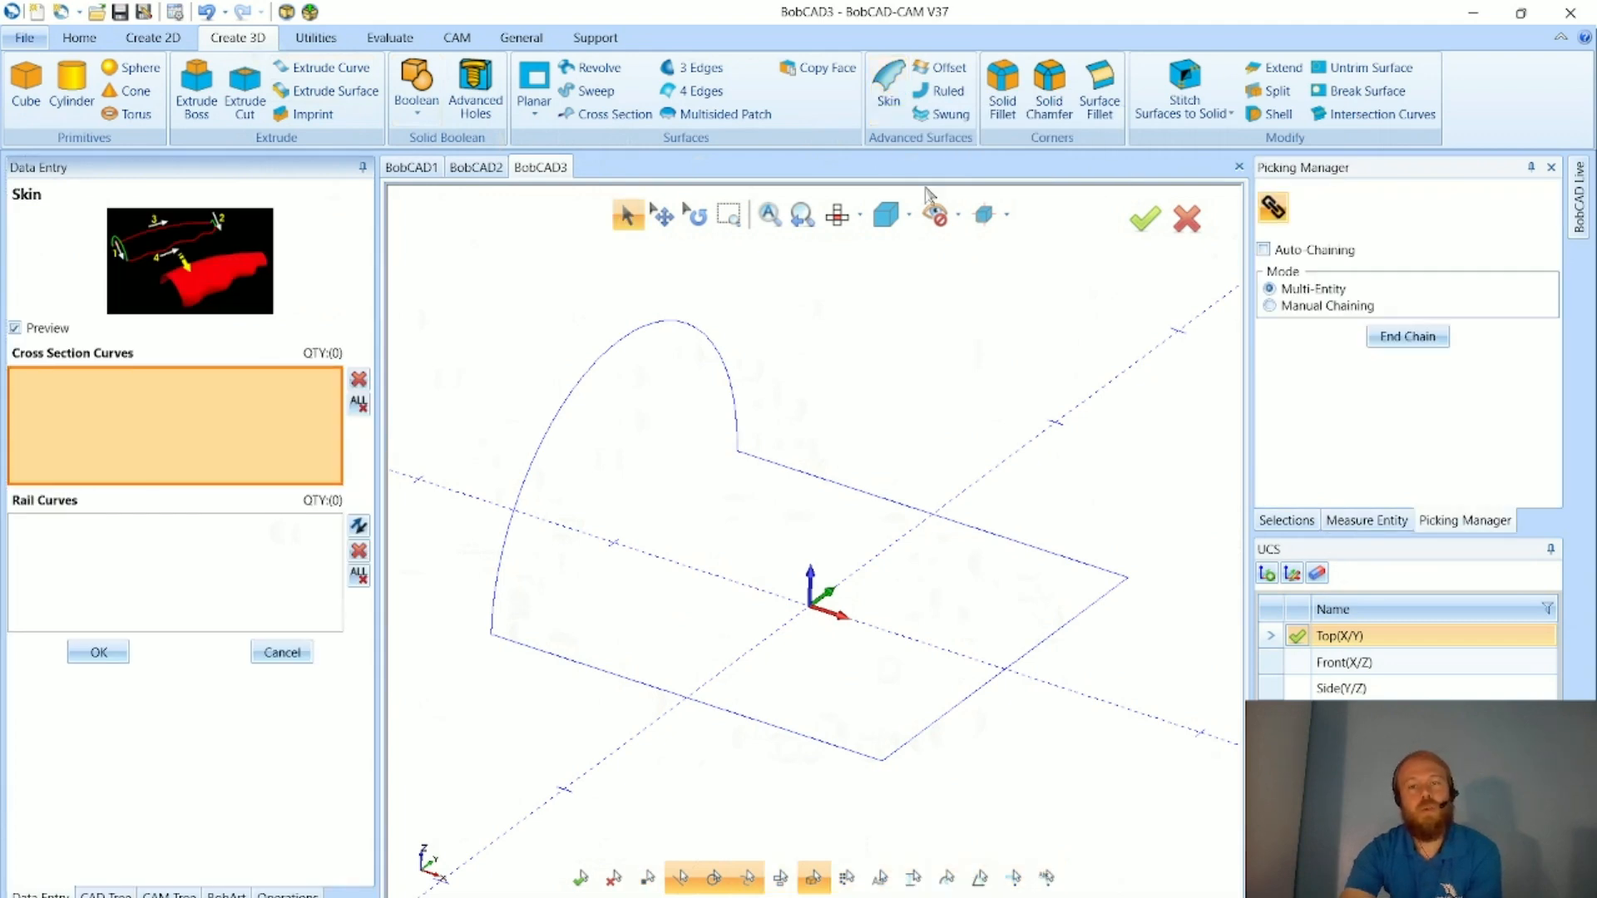
{"action": "left_click", "coordinate": [885, 215]}
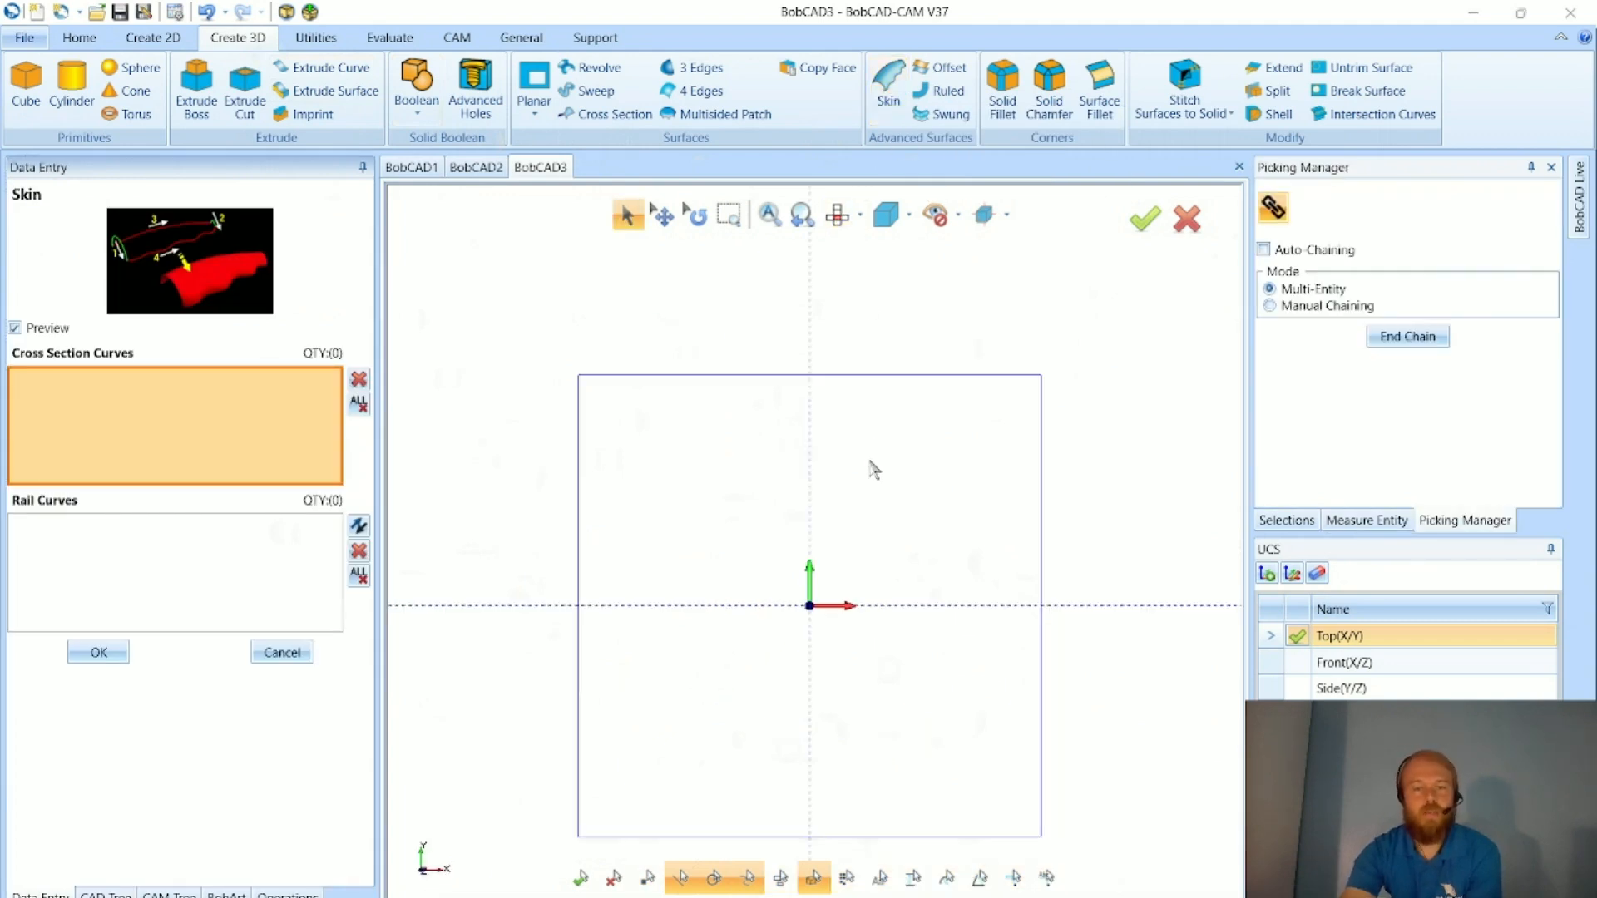
{"action": "scroll", "coordinate": [806, 431], "scroll_direction": "down", "scroll_amount": 3}
{"action": "scroll", "coordinate": [862, 566], "scroll_direction": "up", "scroll_amount": 2}
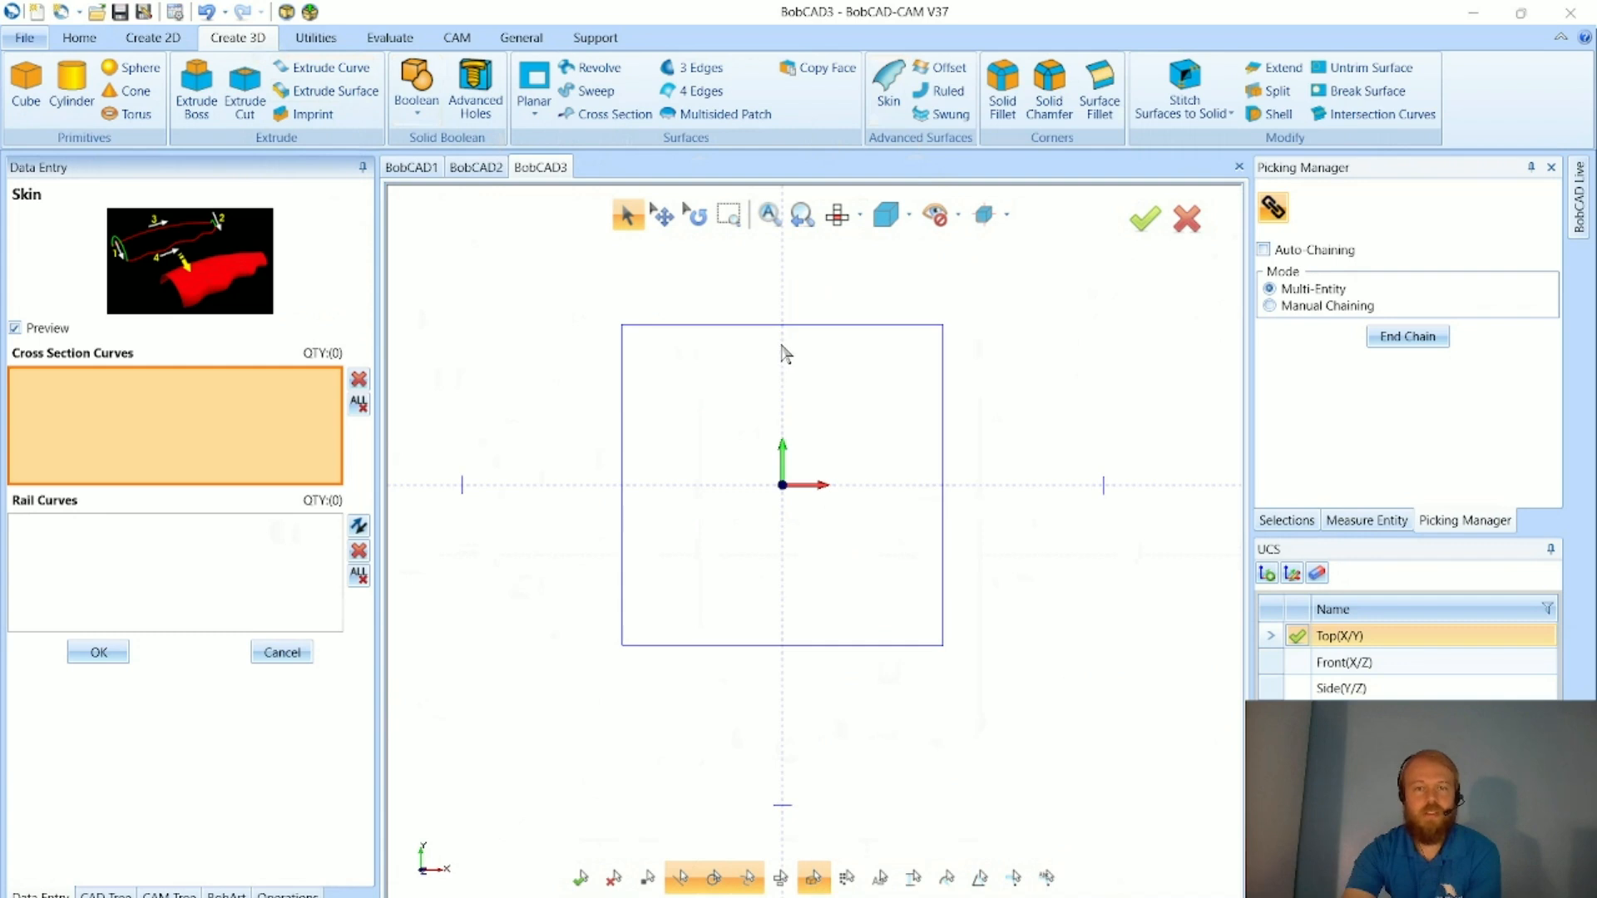
{"action": "scroll", "coordinate": [821, 482], "scroll_direction": "down", "scroll_amount": 1}
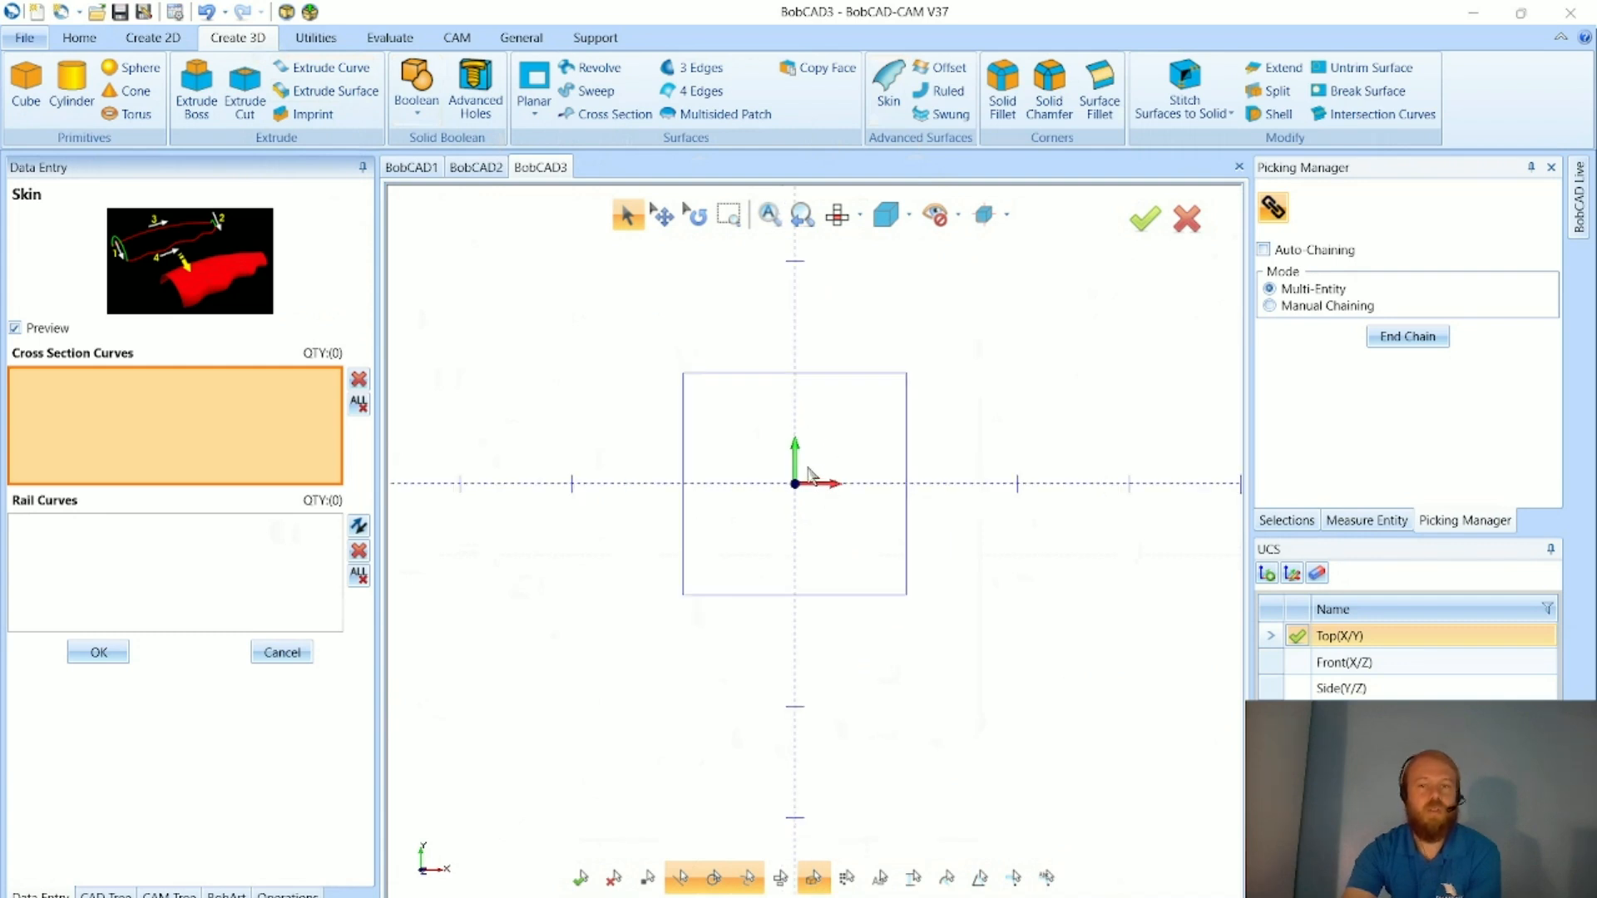
{"action": "left_click", "coordinate": [850, 375]}
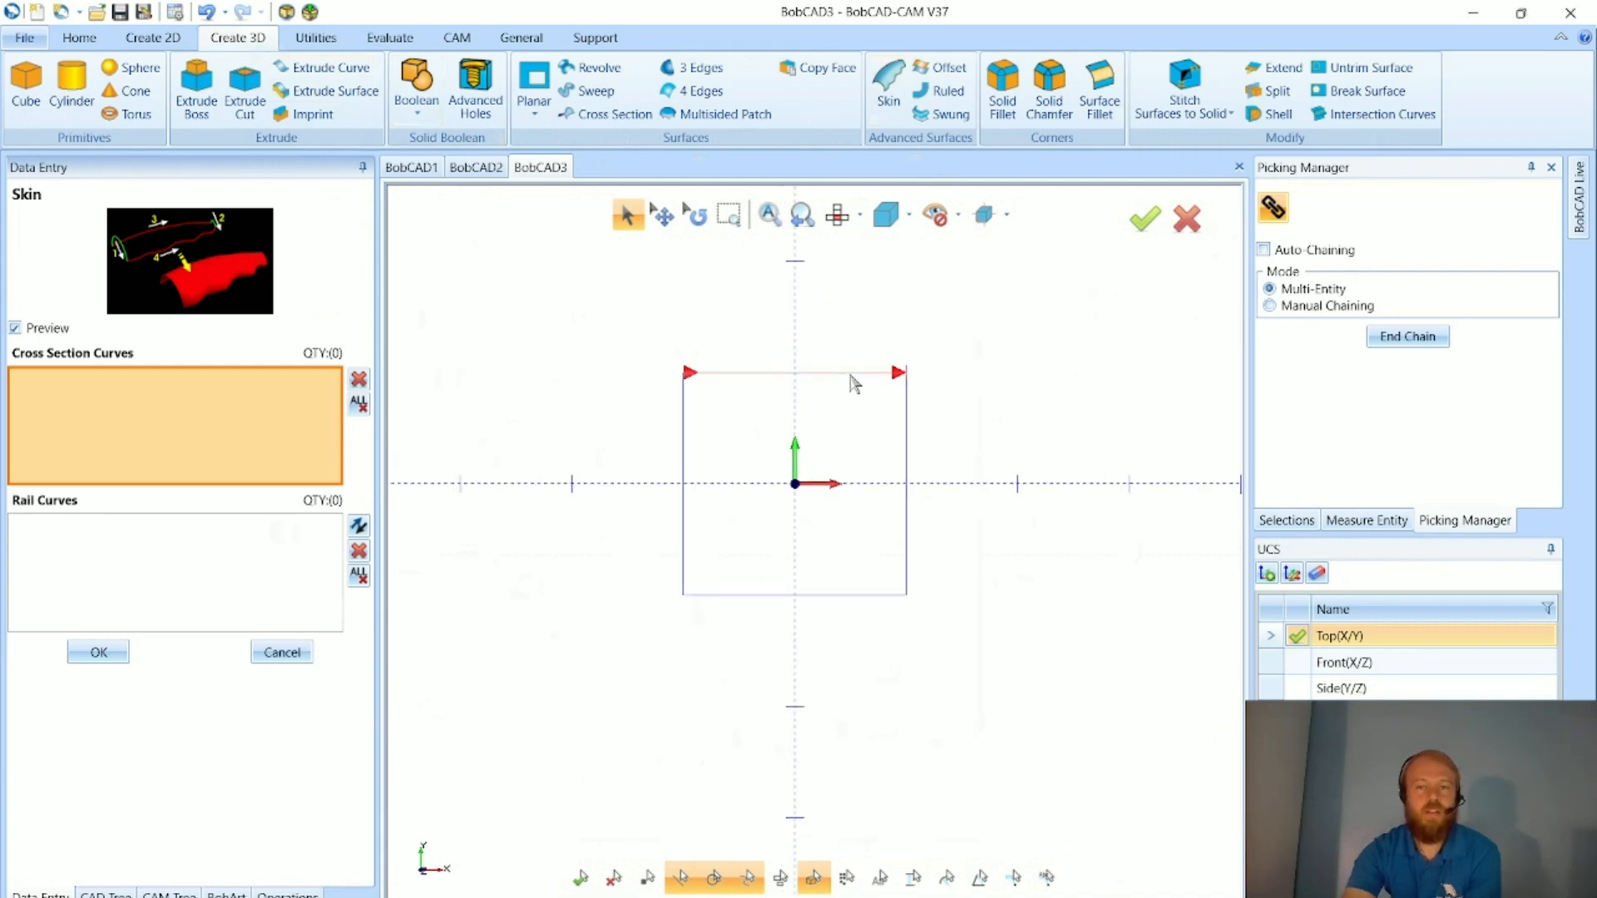
{"action": "left_click", "coordinate": [1380, 349]}
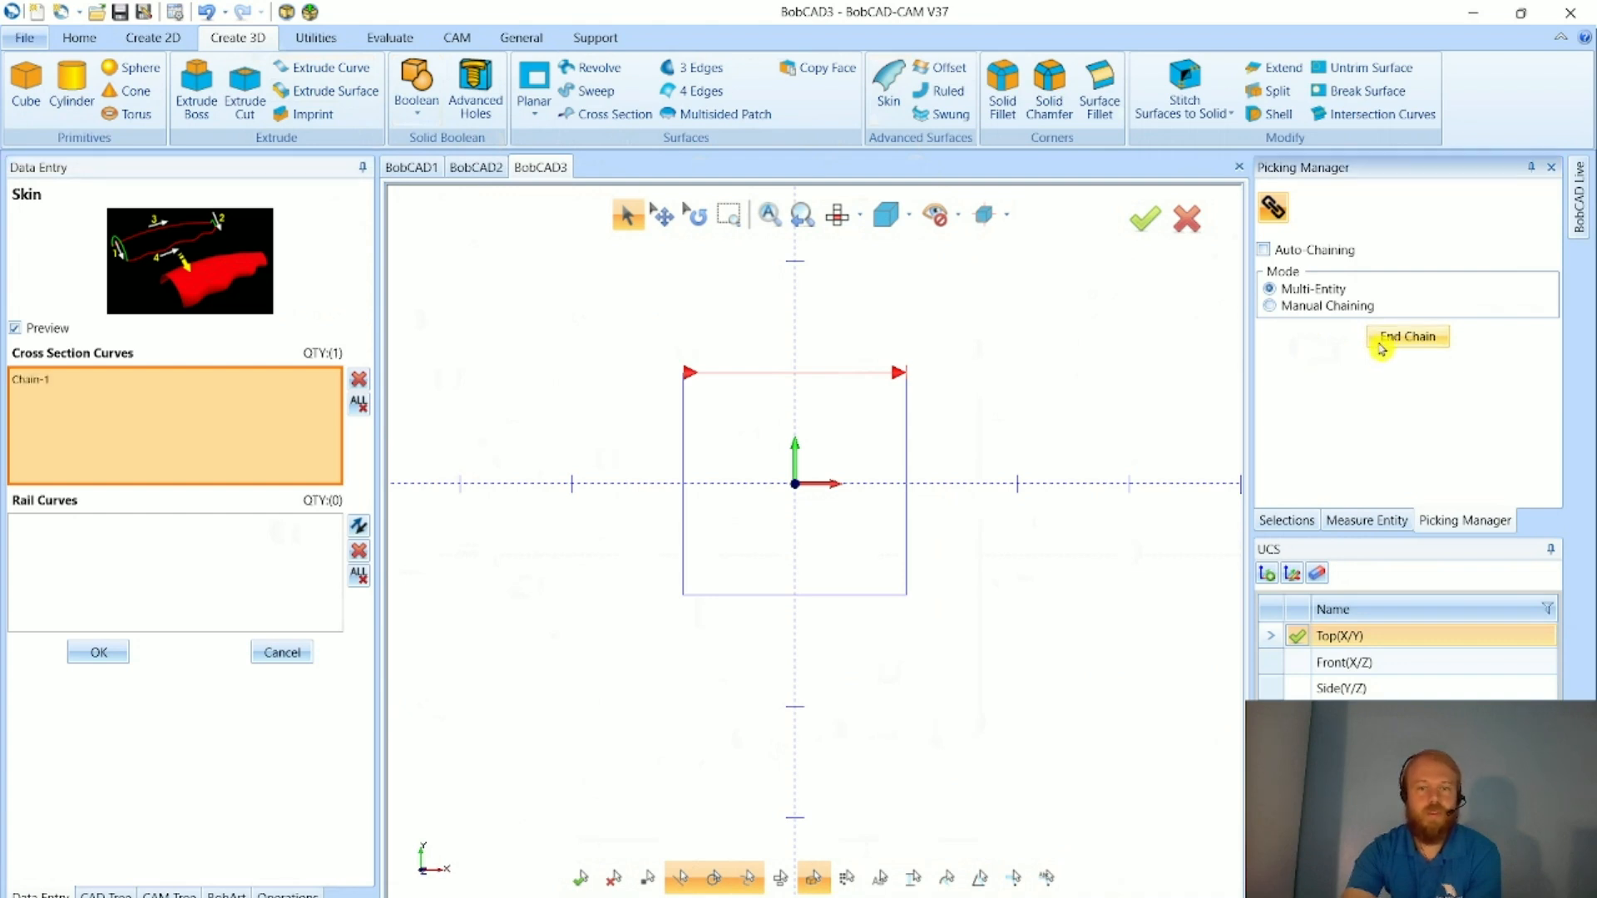
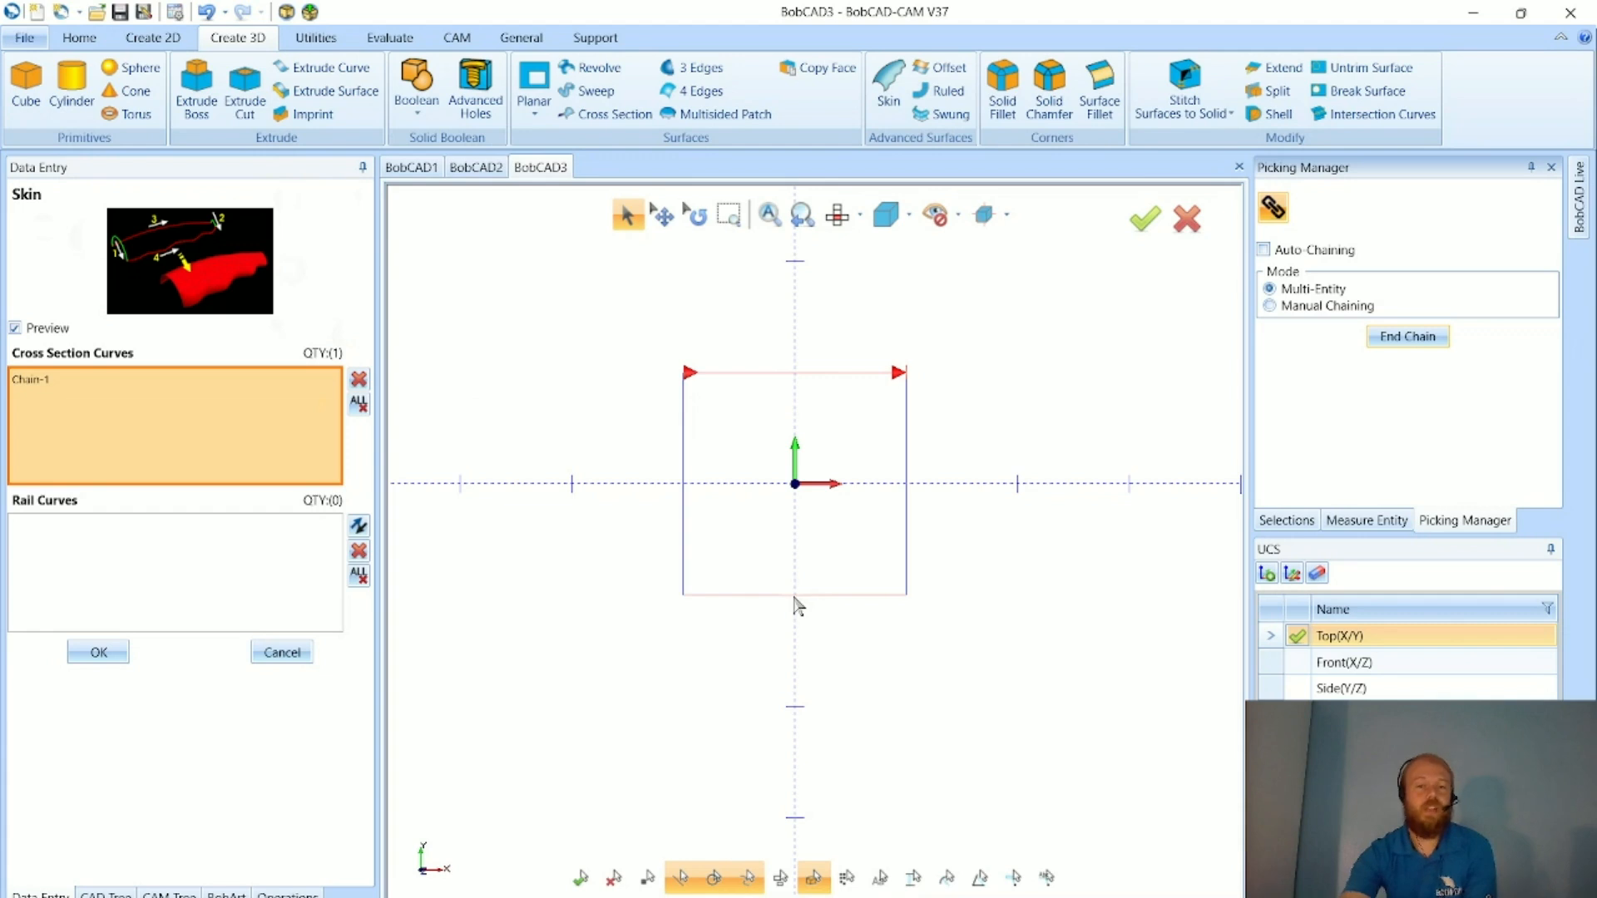
- Add the negative-Y edge as a cross section chain running toward negative X, and remove that chain from the cross section curves
{"action": "left_click", "coordinate": [742, 594]}
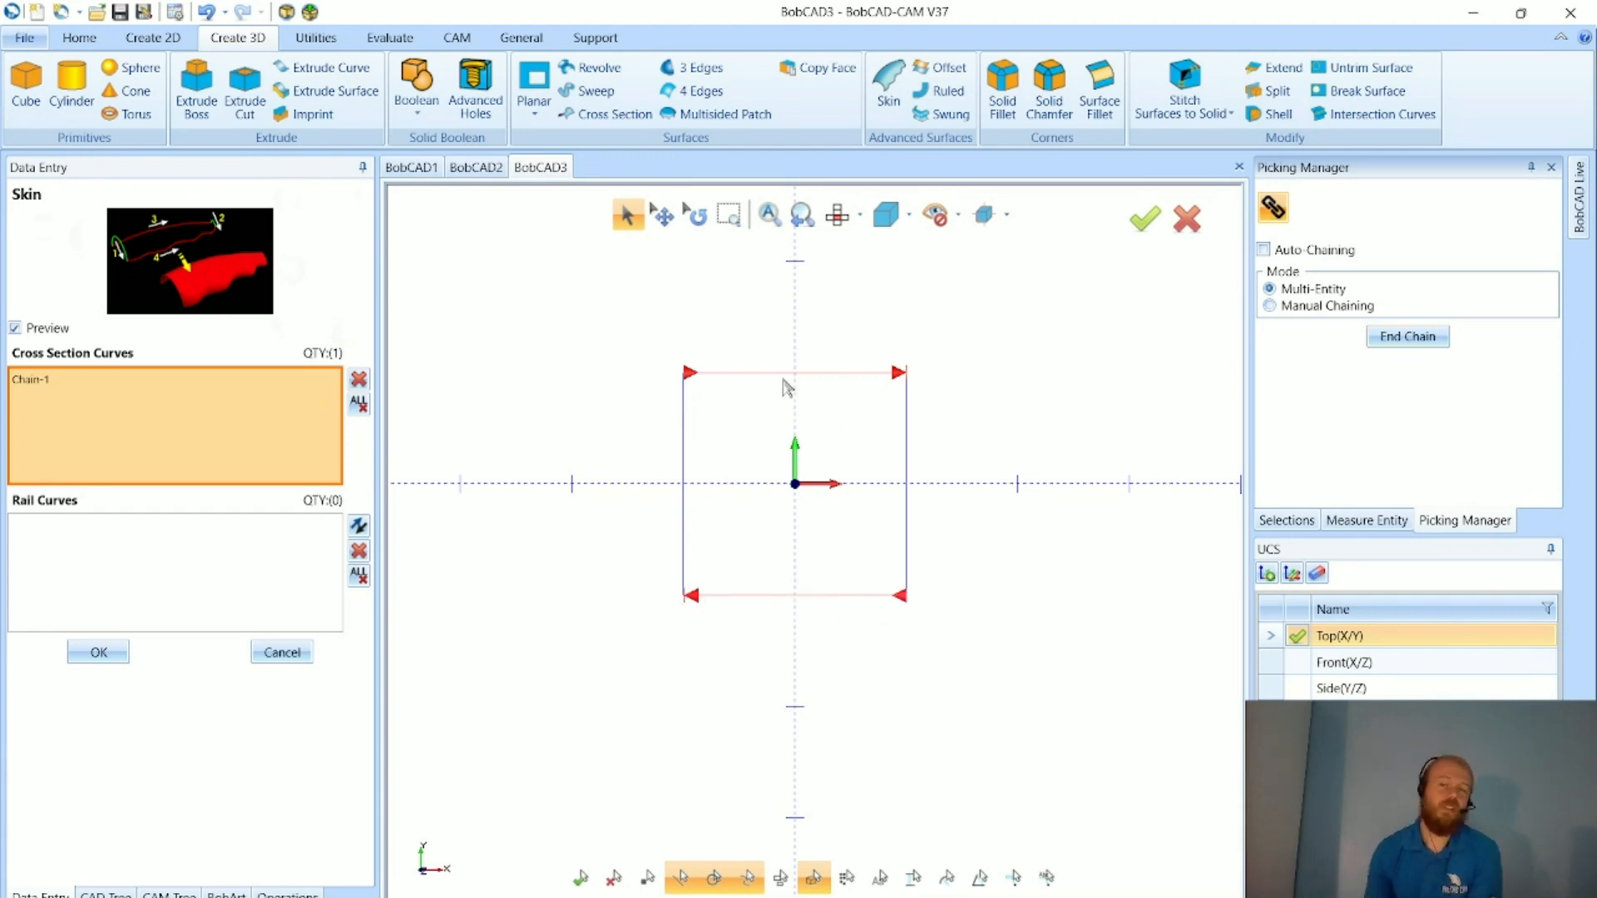
{"action": "left_click", "coordinate": [1410, 338]}
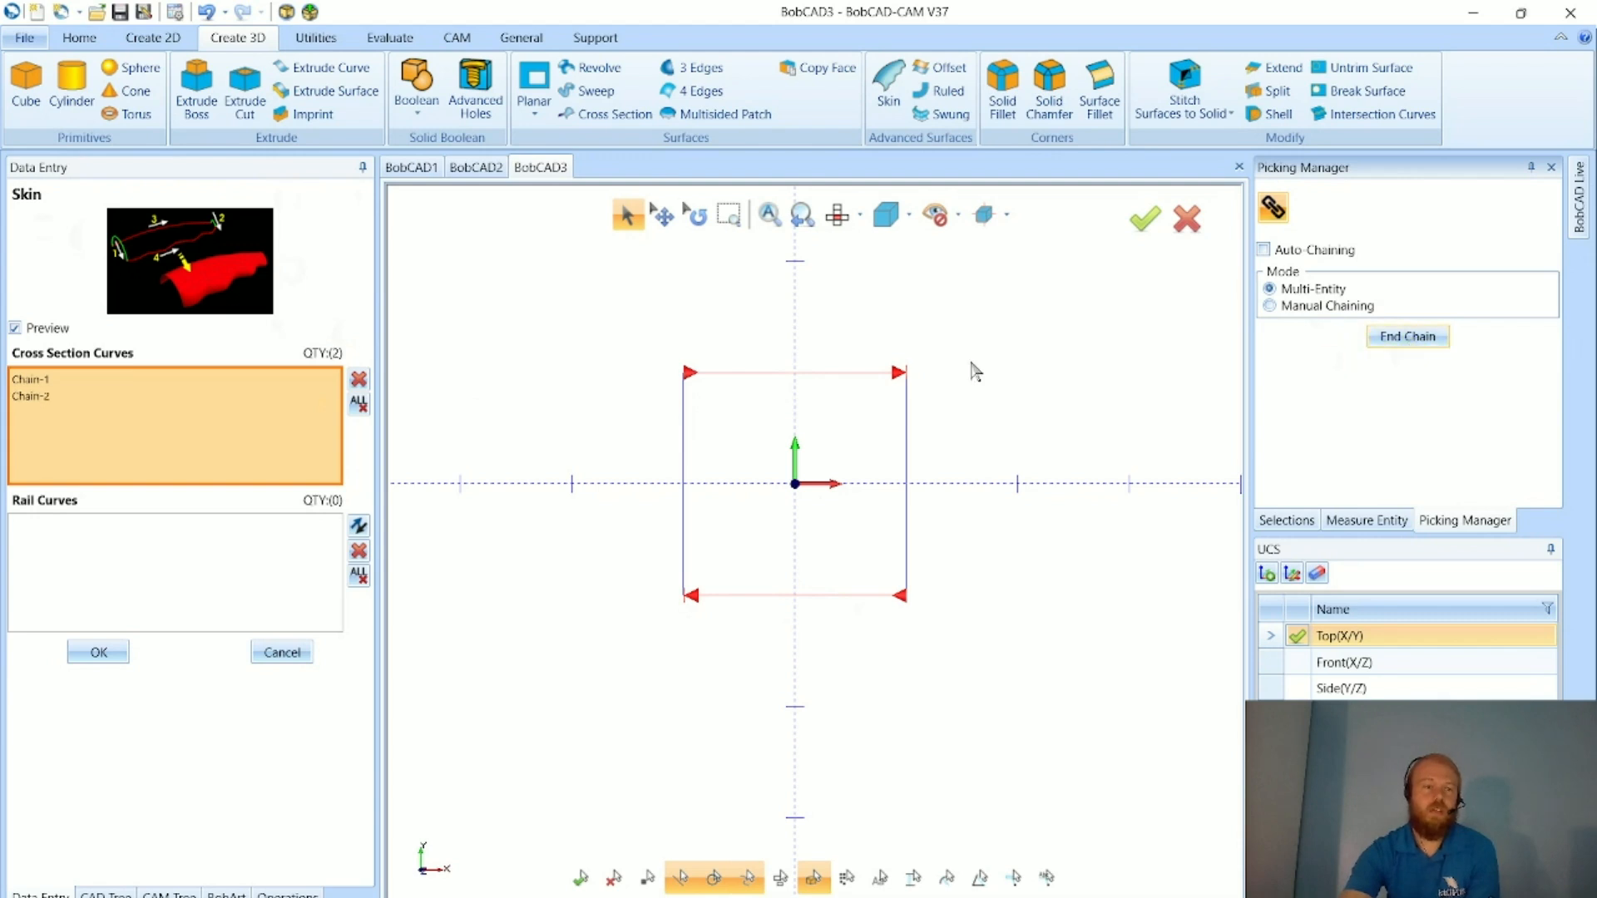
{"action": "left_click", "coordinate": [118, 397]}
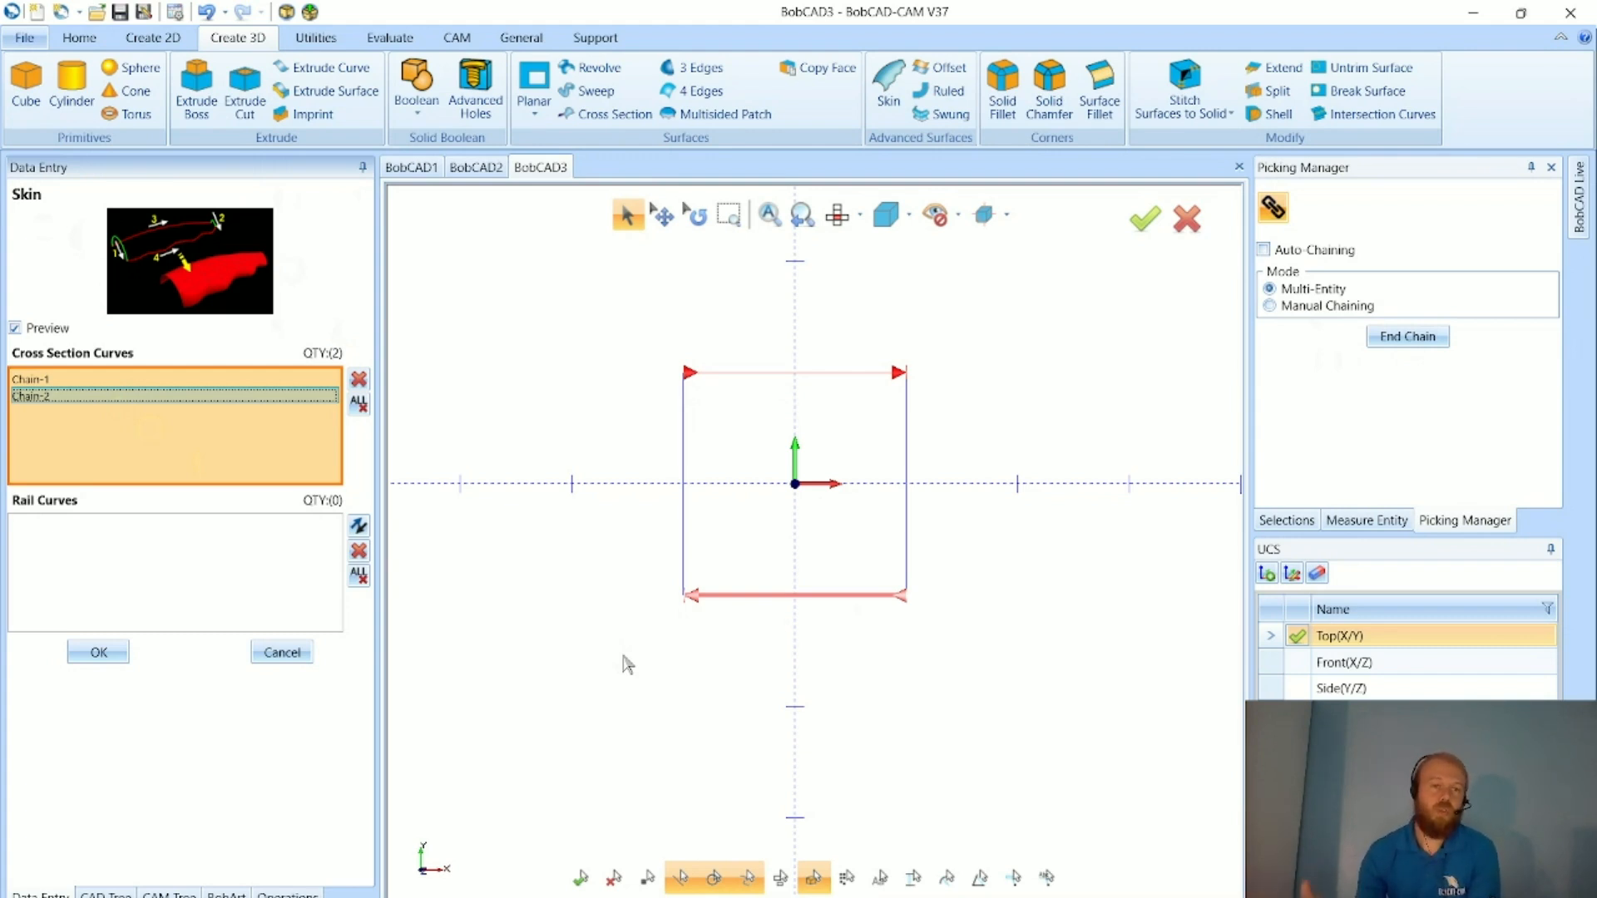
{"action": "left_click", "coordinate": [170, 397]}
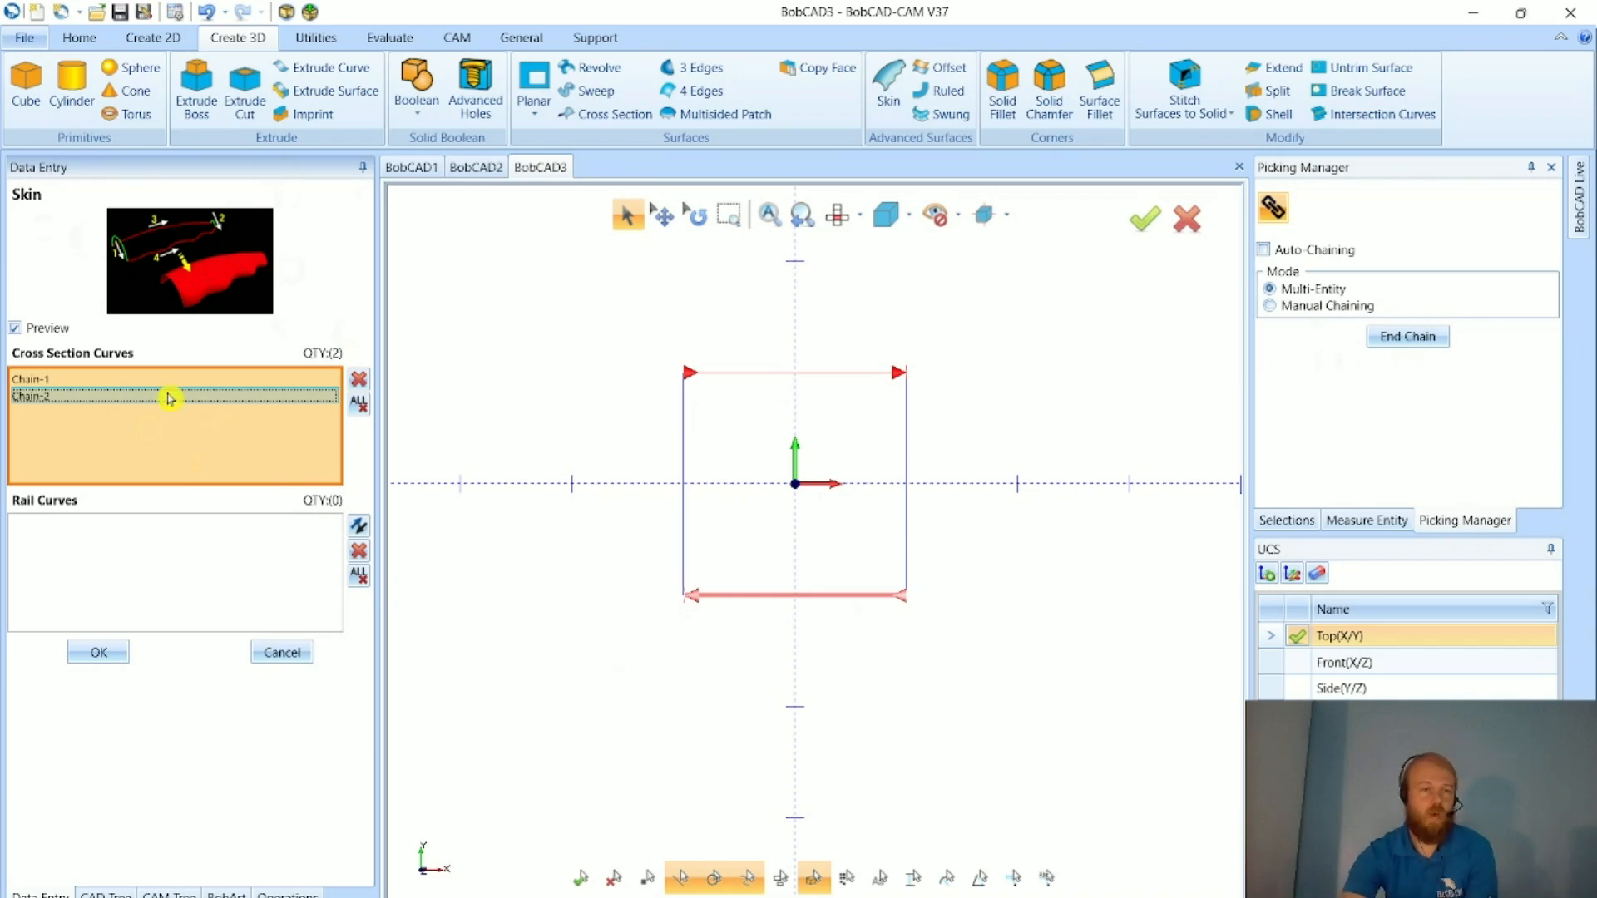
{"action": "left_click", "coordinate": [358, 380]}
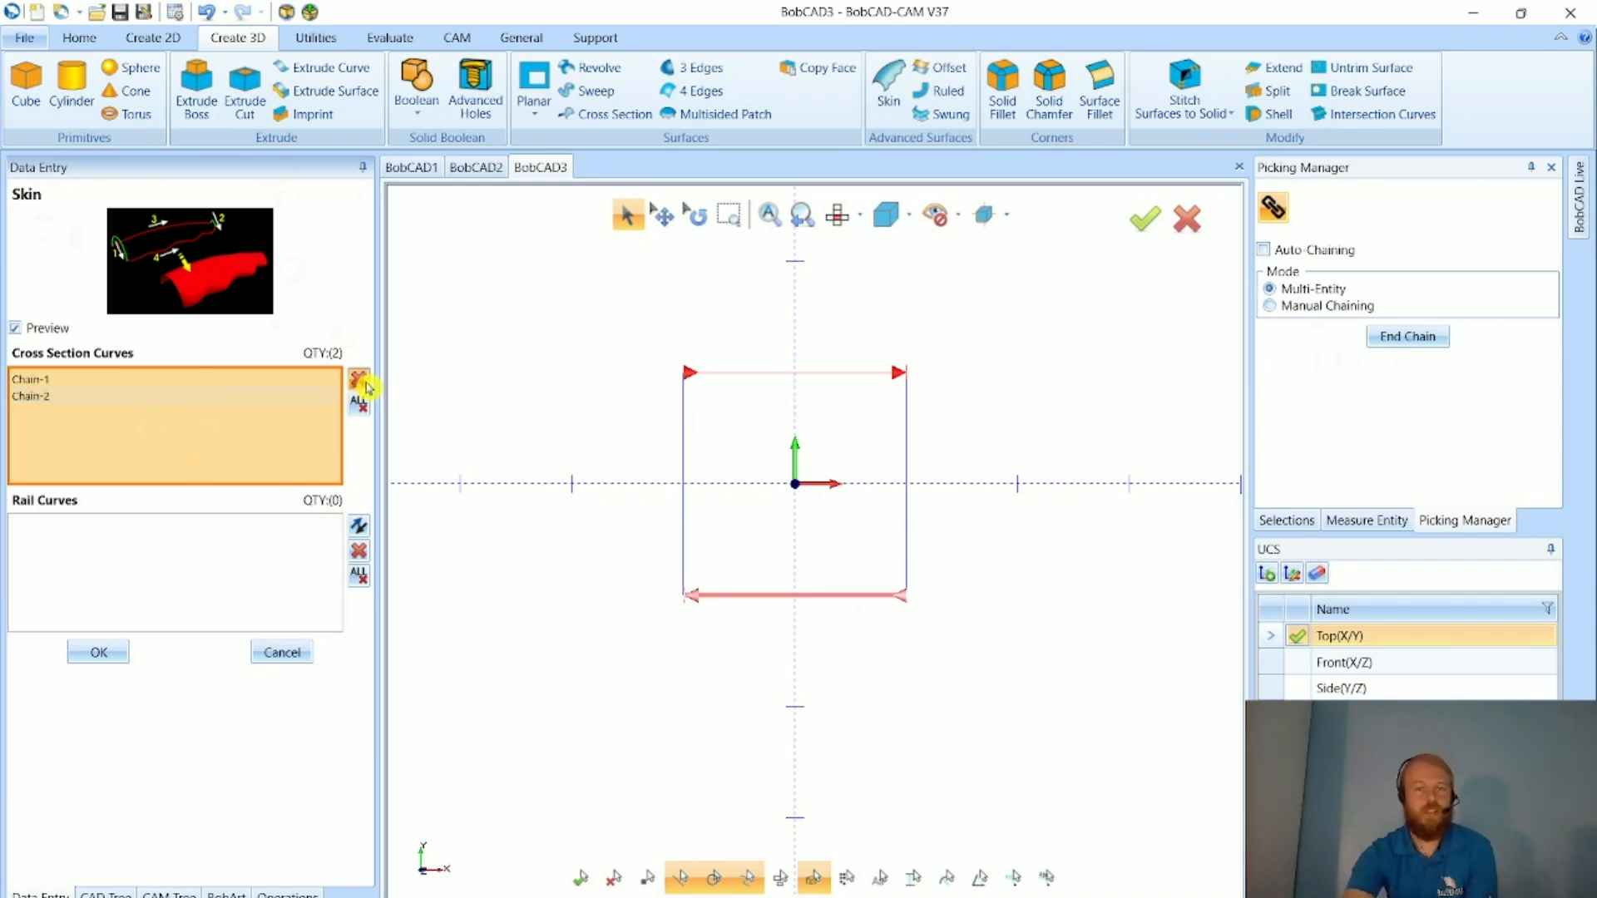
- Add the negative-Y edge running toward positive X as the second cross section chain, and switch to rail curve selection
{"action": "left_click", "coordinate": [854, 603]}
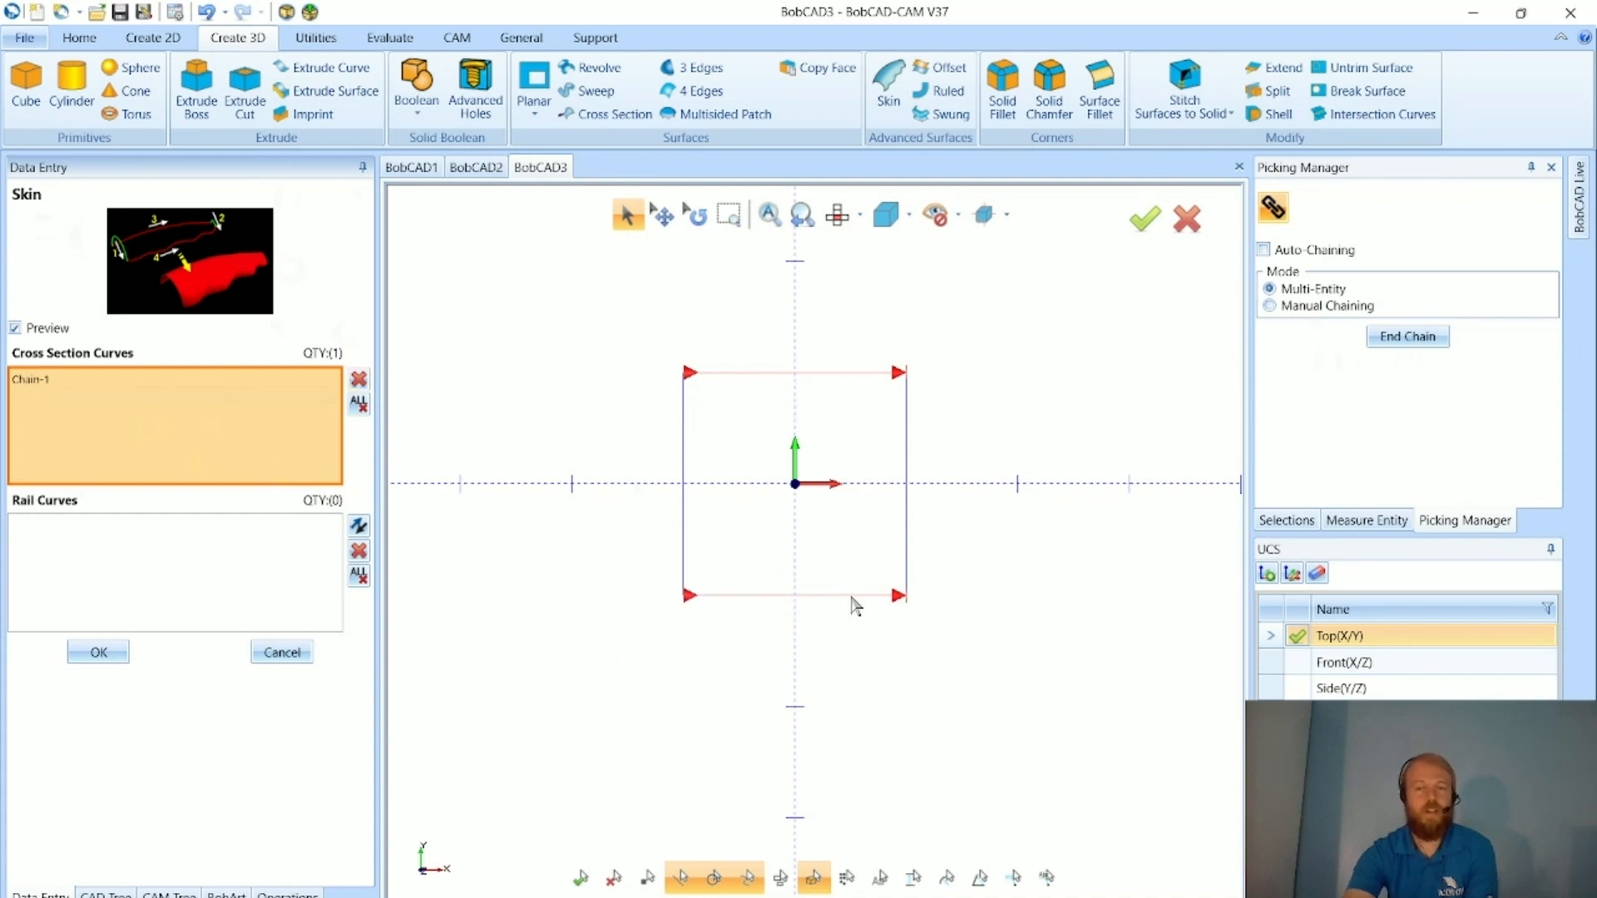
{"action": "left_click", "coordinate": [1413, 337]}
{"action": "middle_click_drag", "start_coordinate": [802, 765], "coordinate": [706, 688]}
{"action": "middle_click_drag", "start_coordinate": [995, 698], "coordinate": [1036, 732]}
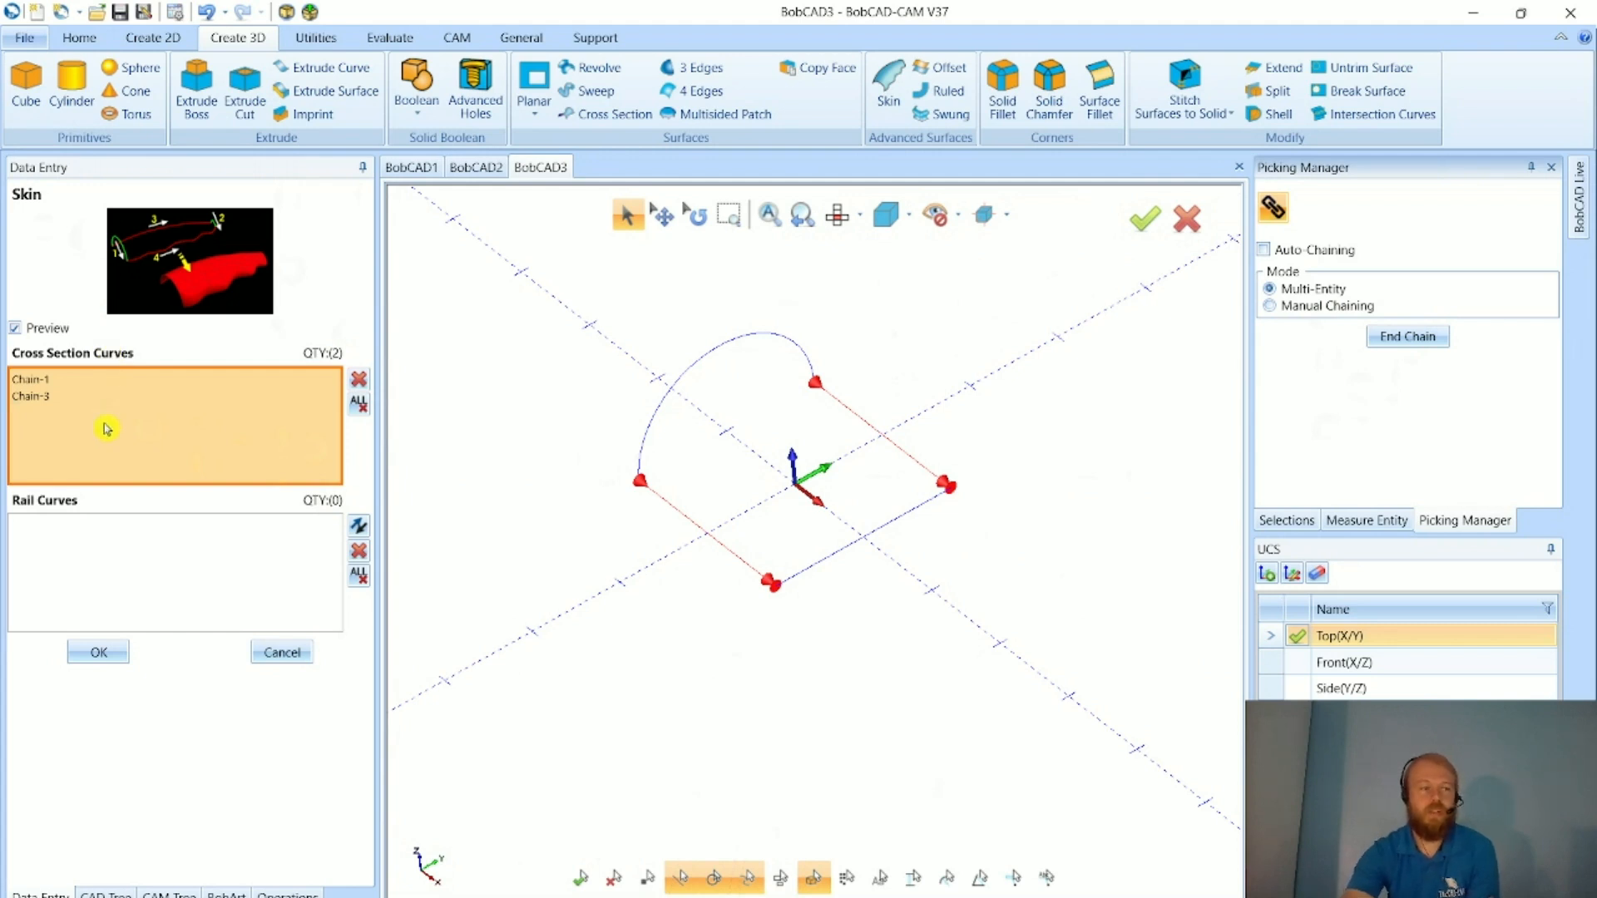
{"action": "left_click", "coordinate": [97, 556]}
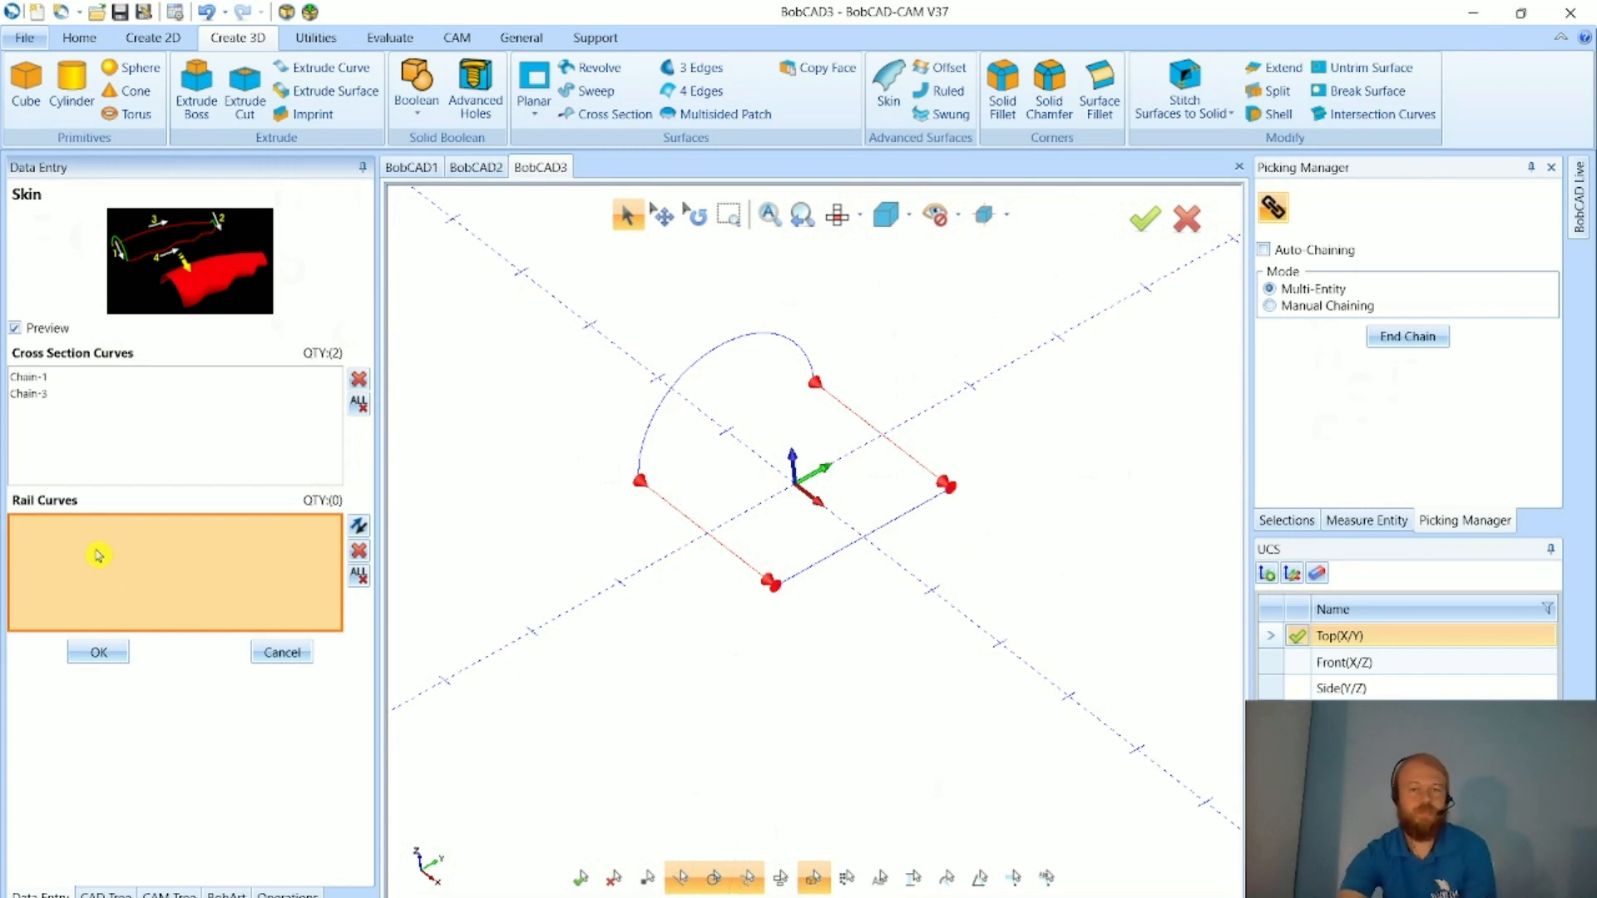
- Add the radius 1 arc as the first rail curve chain of the Skin surface
{"action": "middle_click_drag", "start_coordinate": [620, 759], "coordinate": [774, 496]}
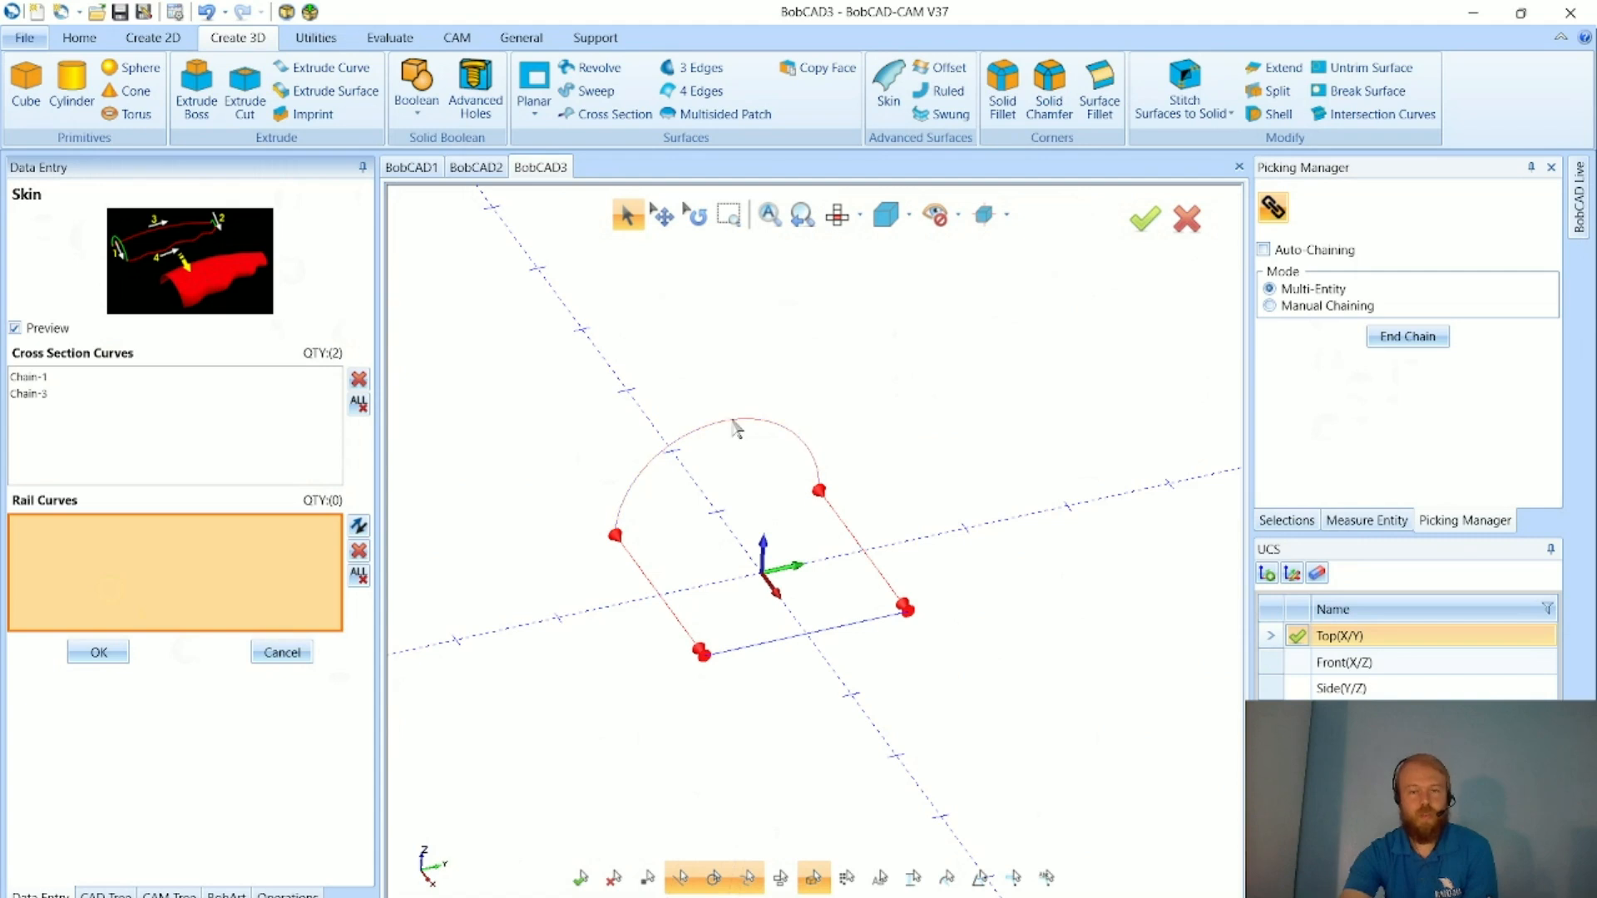
{"action": "left_click", "coordinate": [786, 434]}
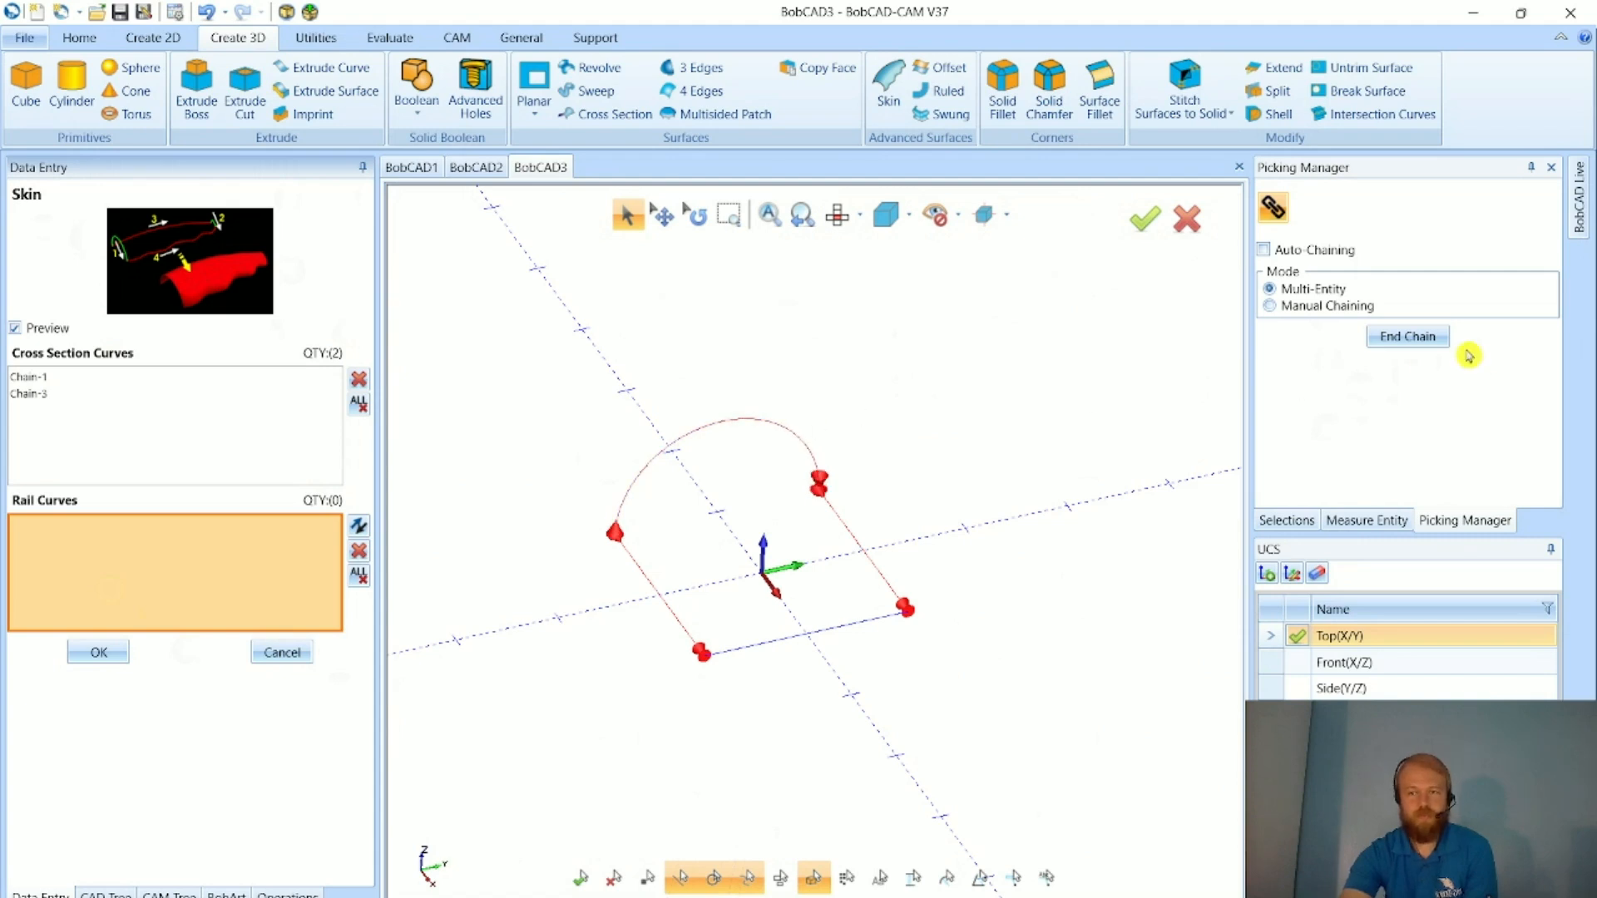
{"action": "left_click", "coordinate": [1428, 350]}
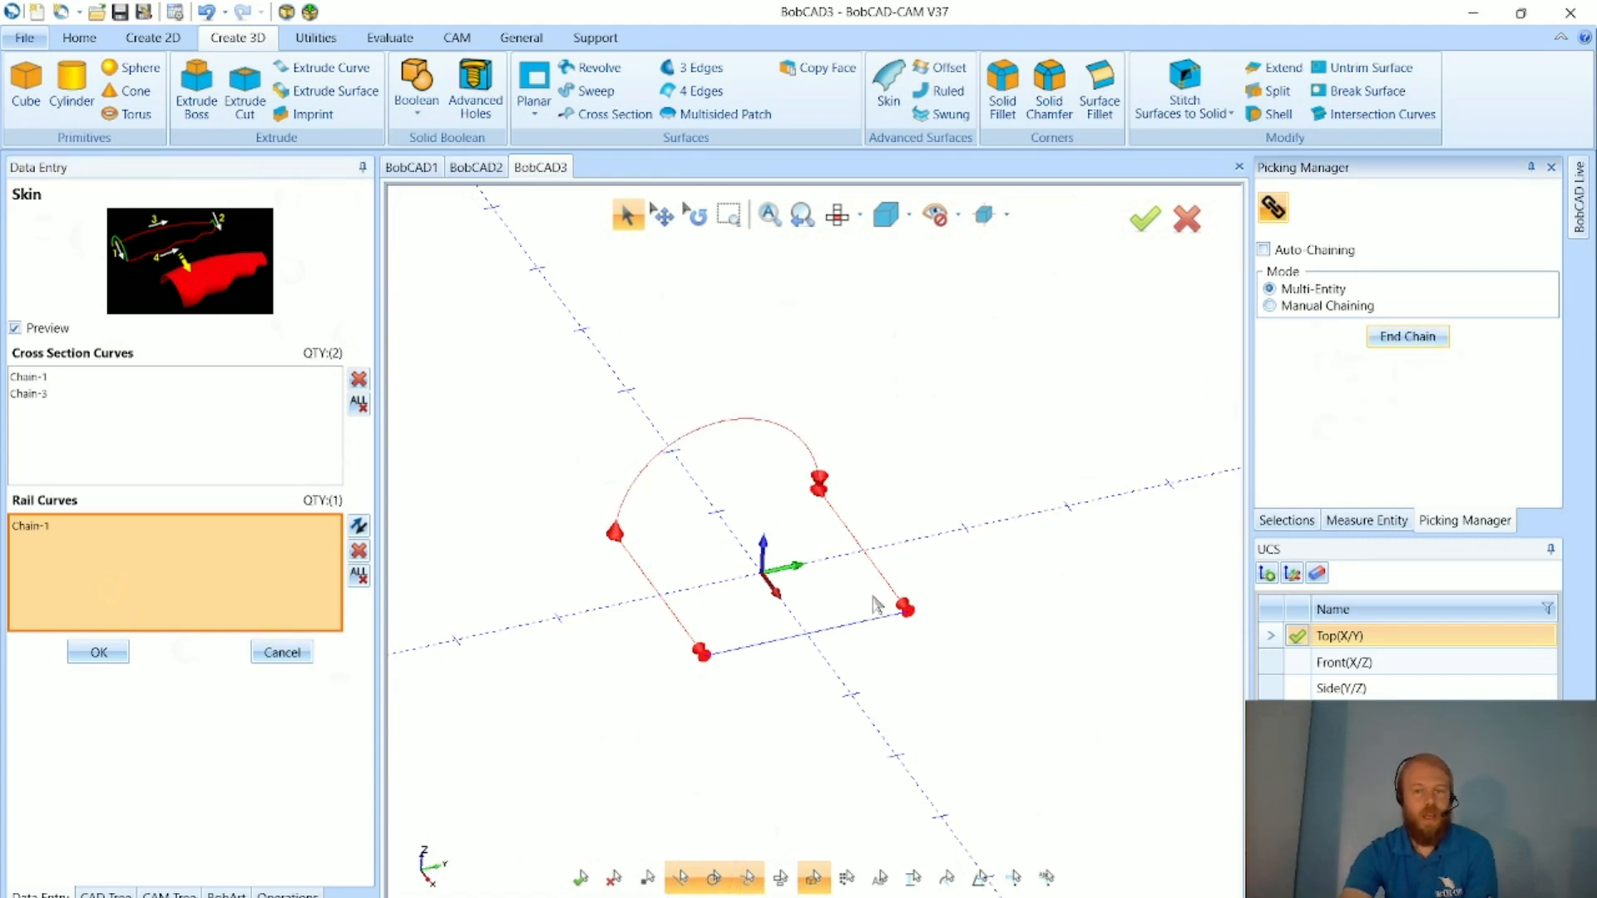
- Add the straight rectangle edge opposite the arc as the second rail curve chain and create the Skin surface
{"action": "scroll", "coordinate": [874, 606], "scroll_direction": "up", "scroll_amount": 2}
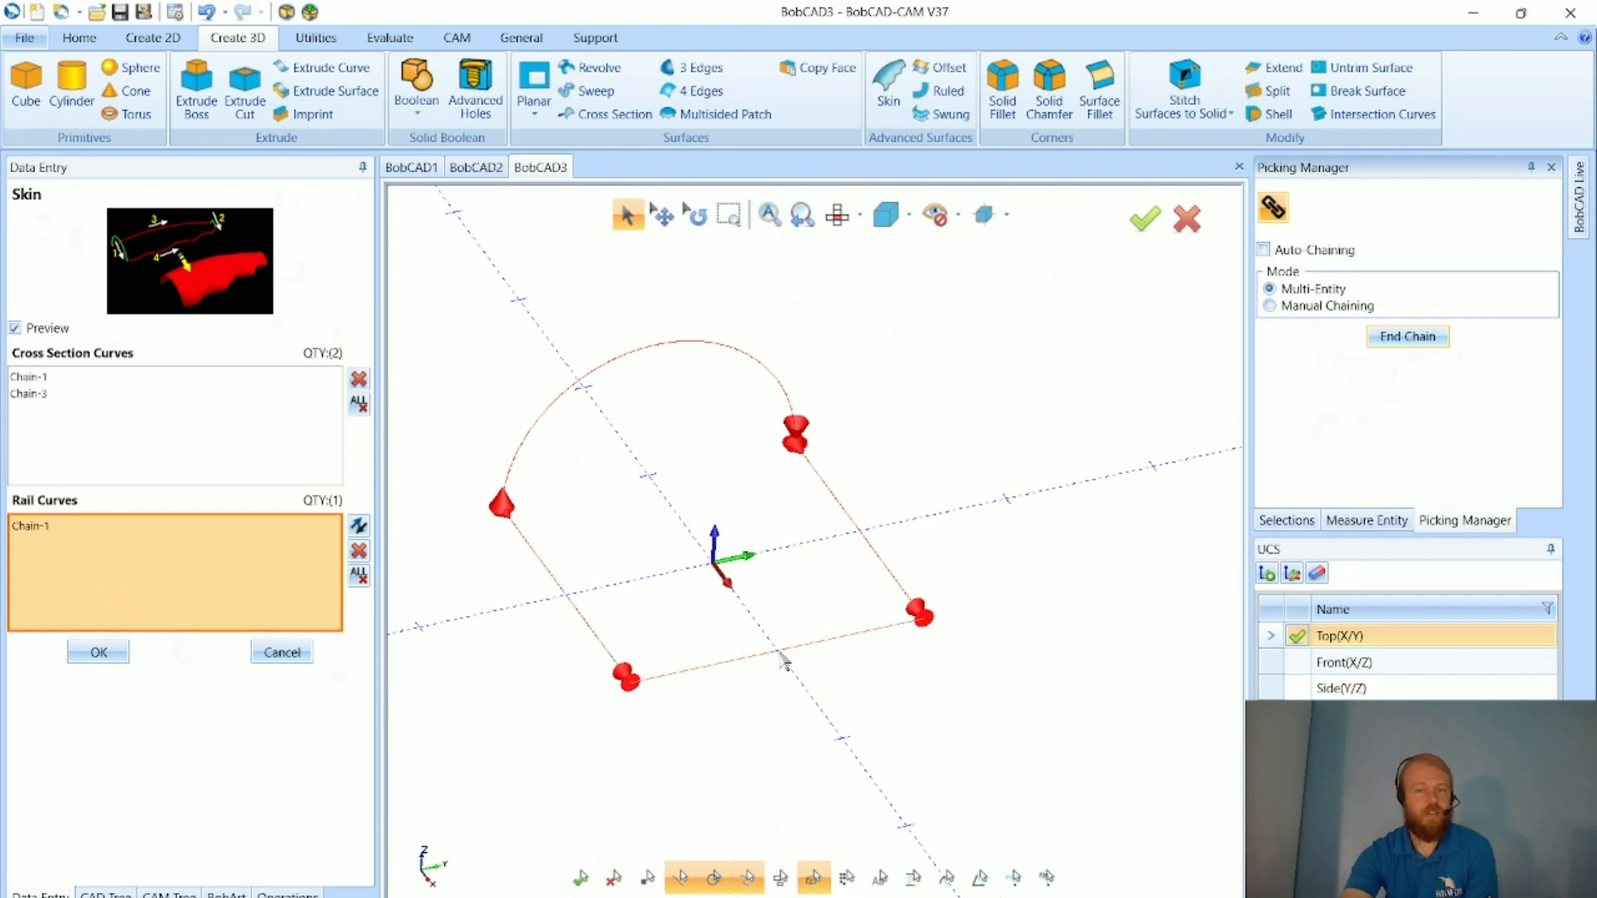
{"action": "left_click", "coordinate": [879, 642]}
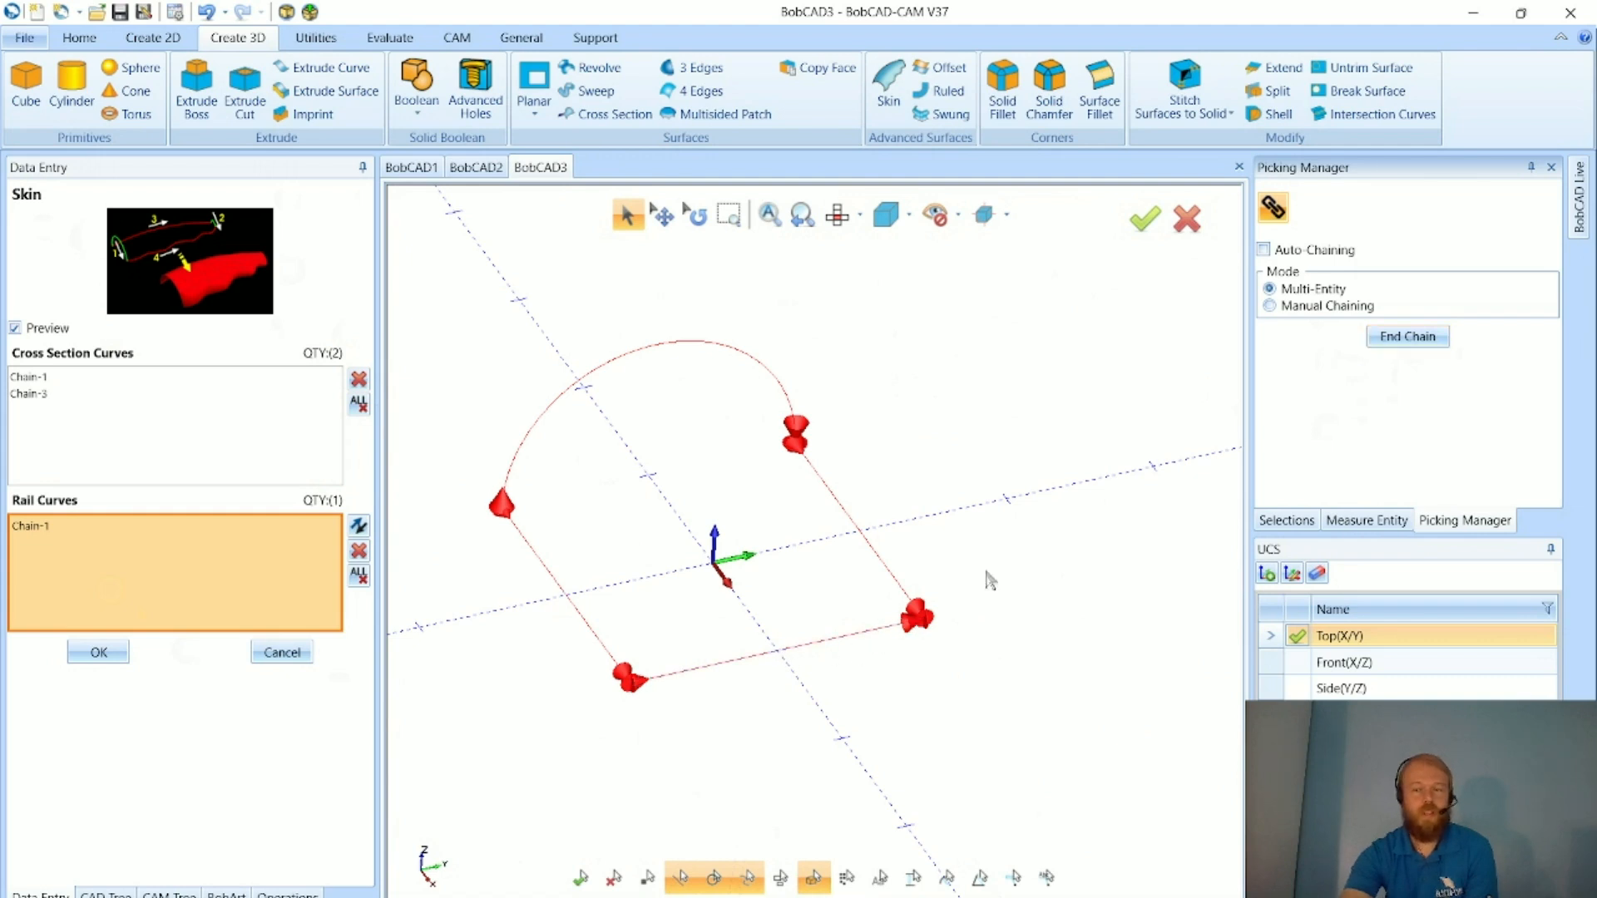
{"action": "left_click", "coordinate": [1425, 342]}
{"action": "mouse_move", "coordinate": [840, 707]}
{"action": "middle_mouse_down"}
{"action": "mouse_move", "coordinate": [945, 711]}
{"action": "mouse_move", "coordinate": [849, 697]}
{"action": "middle_mouse_up"}
{"action": "middle_click_drag", "start_coordinate": [757, 658], "coordinate": [873, 652]}
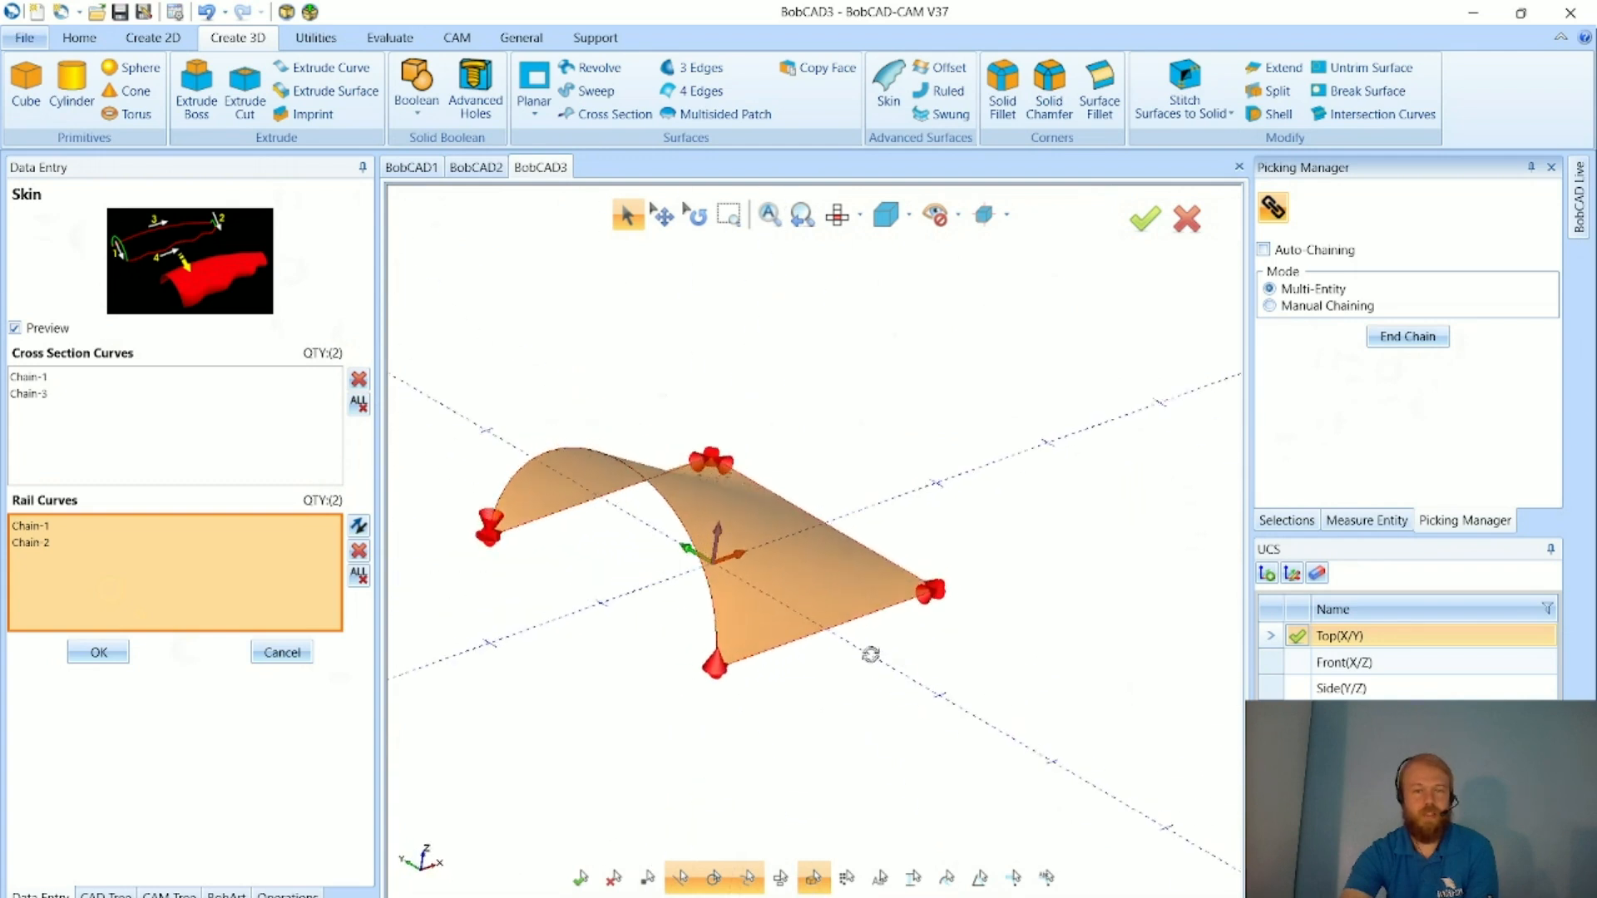
{"action": "left_click", "coordinate": [99, 658]}
{"action": "middle_click_drag", "start_coordinate": [538, 574], "coordinate": [656, 646]}
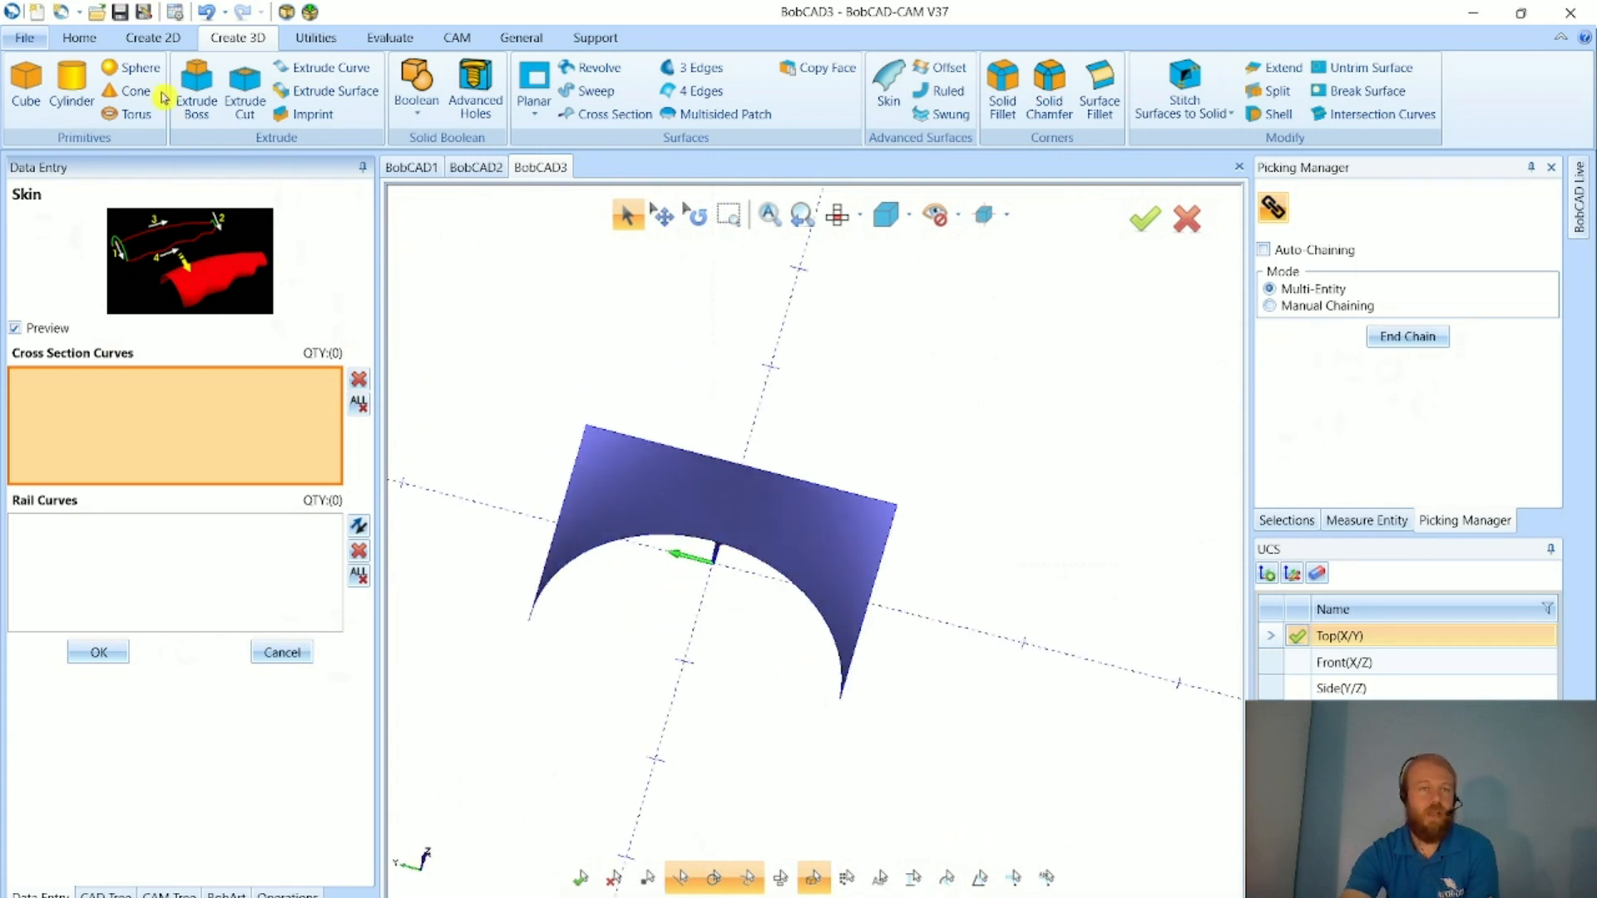
- Draw a line joining the arc's two endpoints to close the open end beneath the arch, and leave the line command
{"action": "left_click", "coordinate": [155, 38]}
{"action": "left_click", "coordinate": [69, 79]}
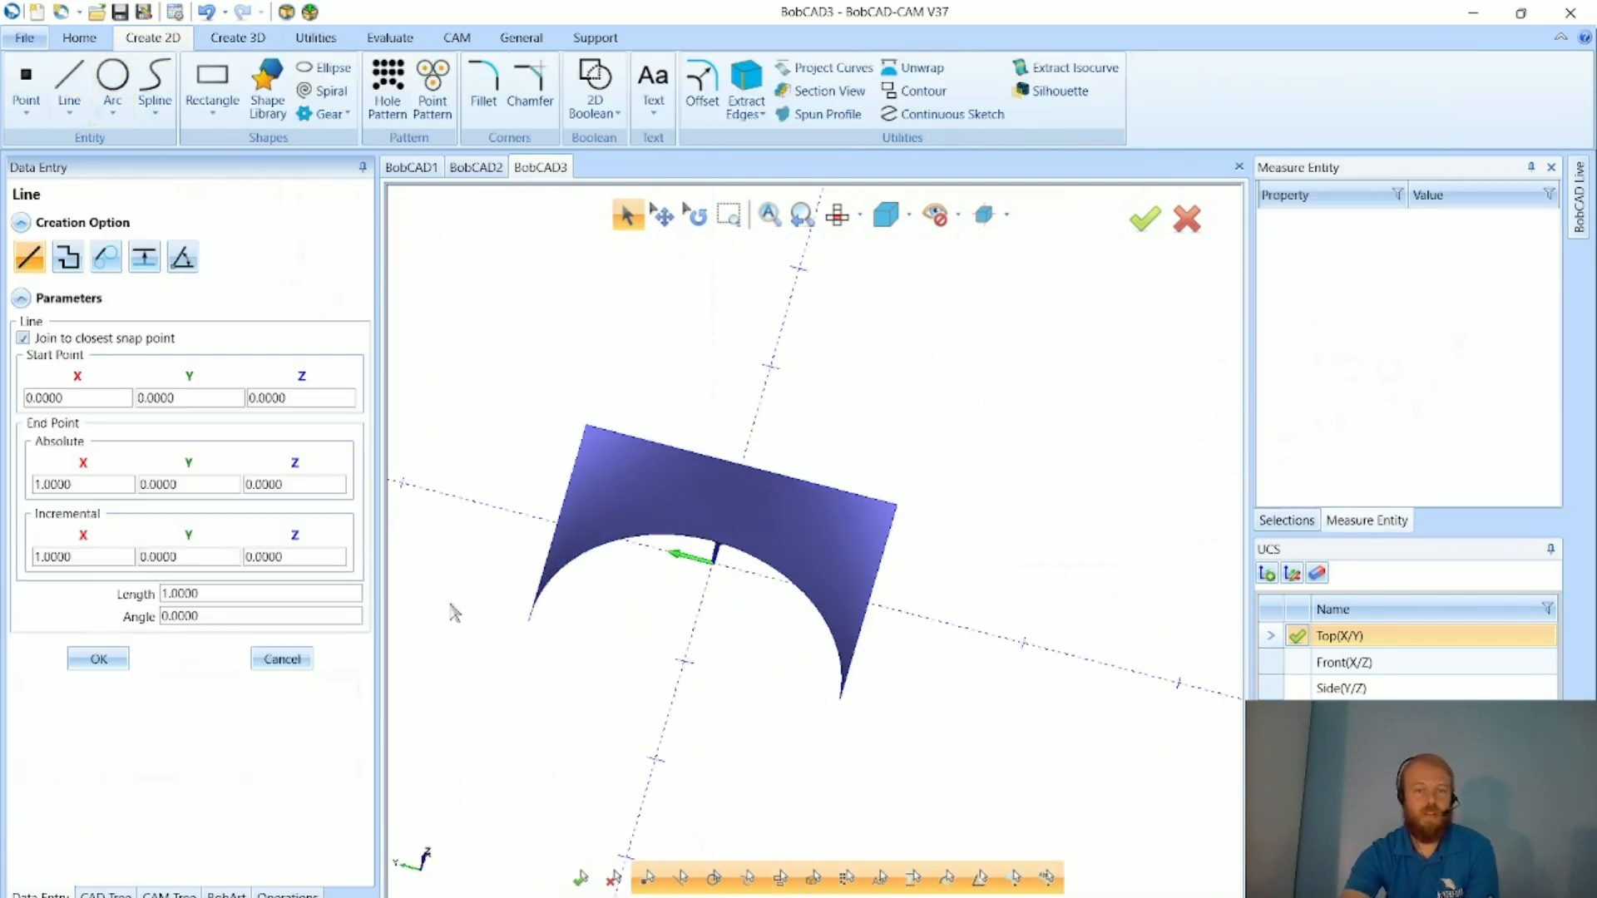
{"action": "left_click", "coordinate": [529, 623]}
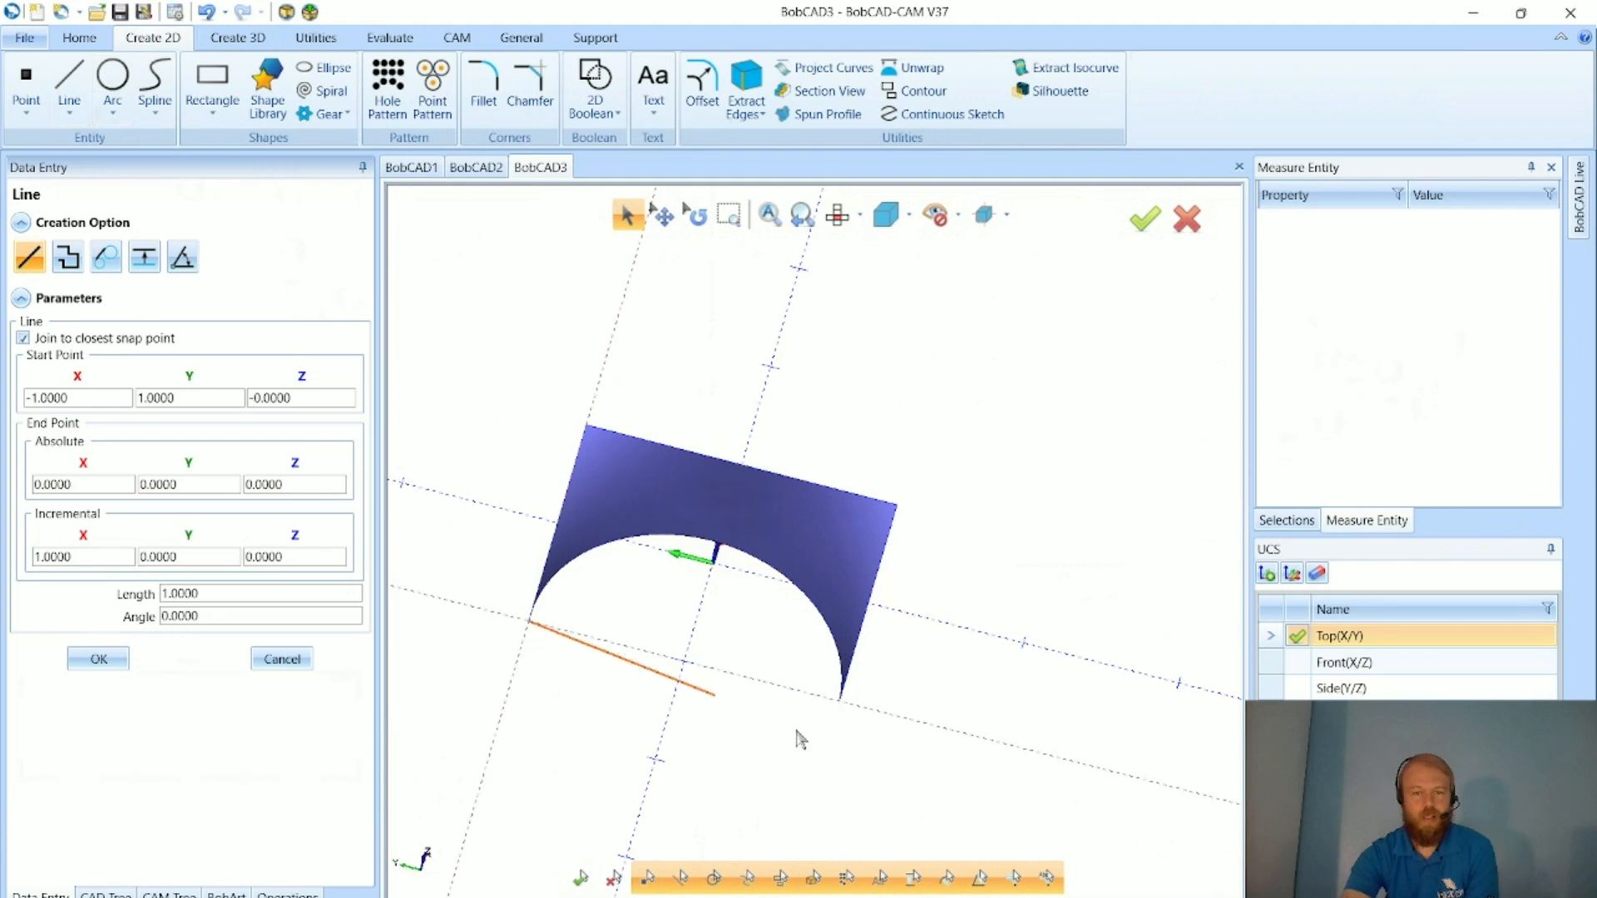
{"action": "left_click", "coordinate": [840, 703]}
{"action": "left_click", "coordinate": [282, 658]}
{"action": "middle_click_drag", "start_coordinate": [637, 720], "coordinate": [757, 650]}
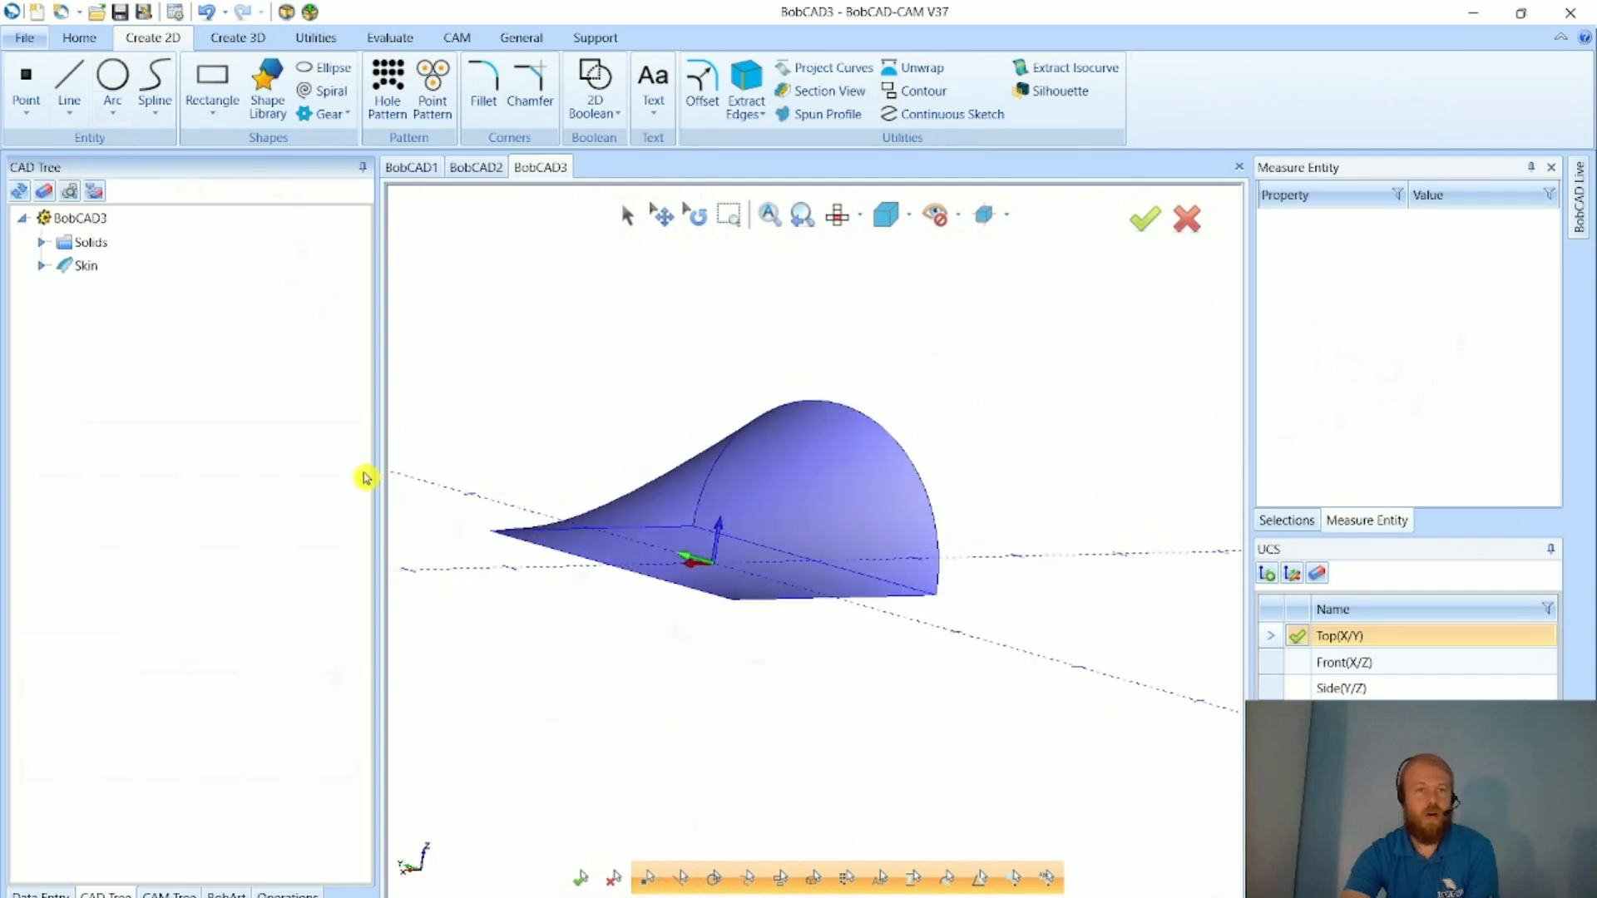
- Create a Planar surface from the arc and its closing line to cap the arched end
{"action": "left_click", "coordinate": [240, 39]}
{"action": "left_click", "coordinate": [537, 81]}
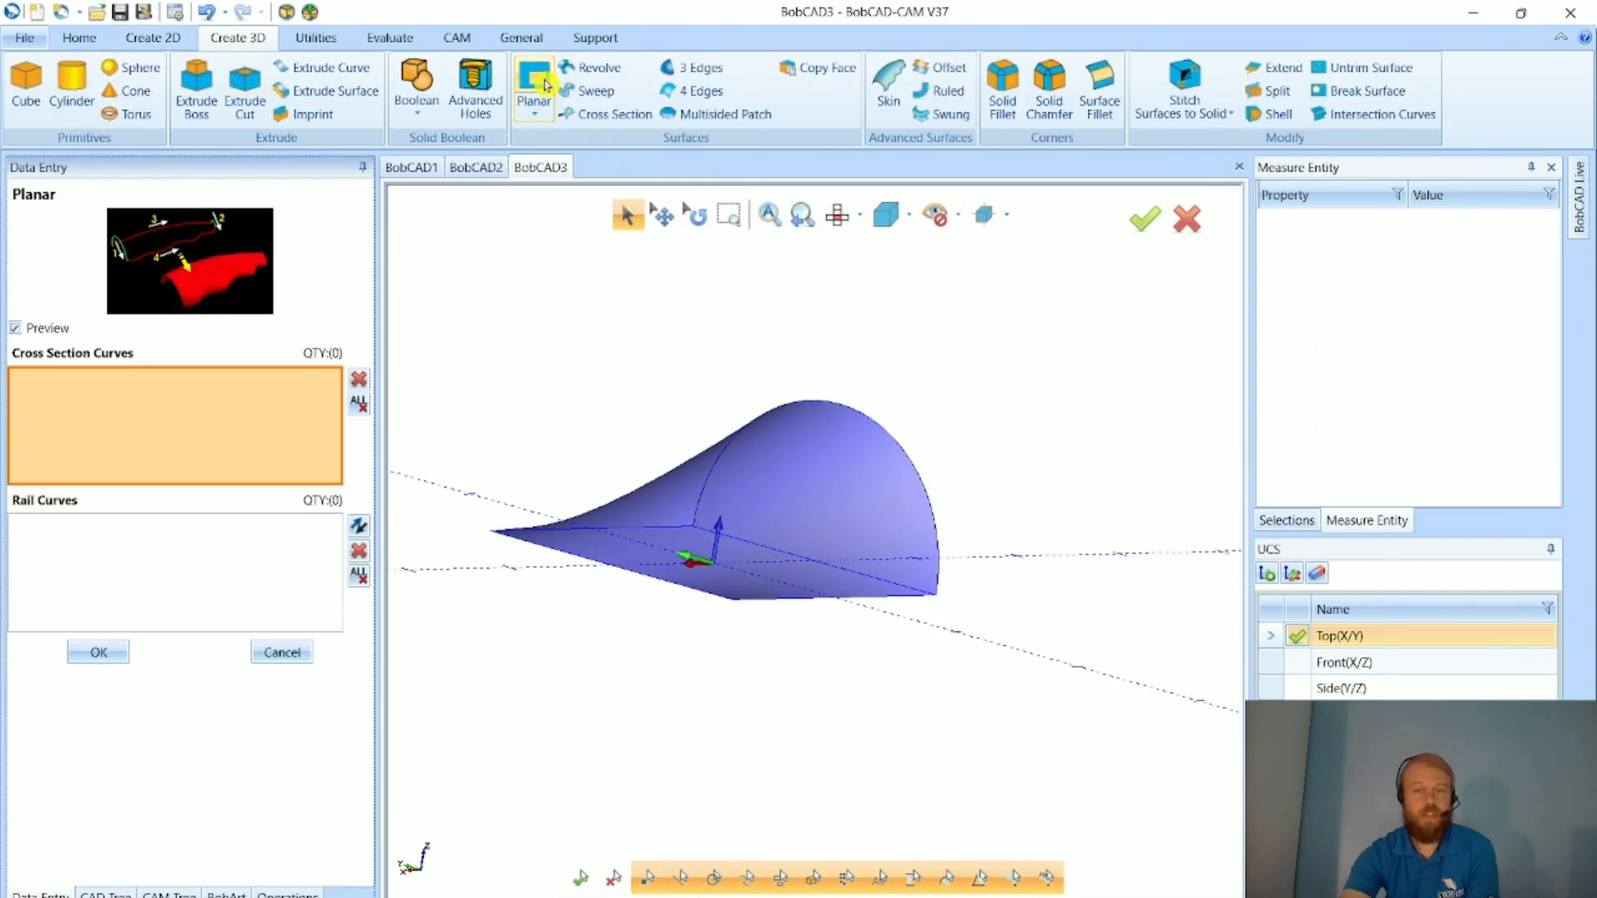
{"action": "left_click", "coordinate": [749, 545]}
{"action": "left_click", "coordinate": [709, 472]}
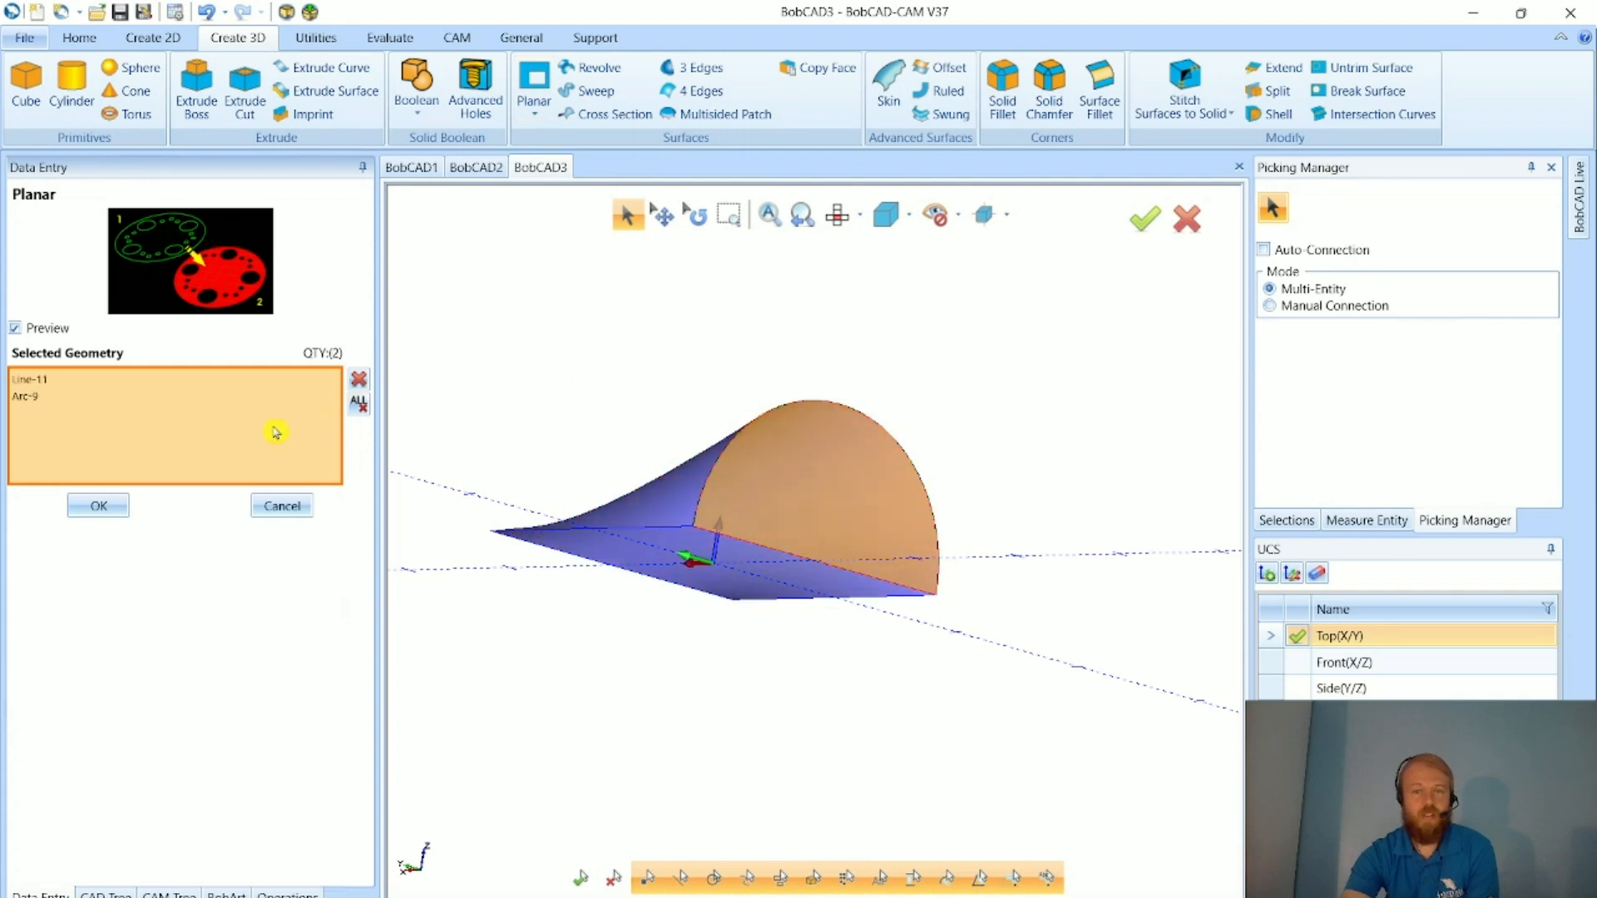
{"action": "left_click", "coordinate": [98, 505]}
- Create a second Planar surface from the four straight bottom edges to close the underside, and leave the Planar command
{"action": "middle_click_drag", "start_coordinate": [672, 739], "coordinate": [699, 624]}
{"action": "left_click", "coordinate": [679, 474]}
{"action": "left_click", "coordinate": [783, 490]}
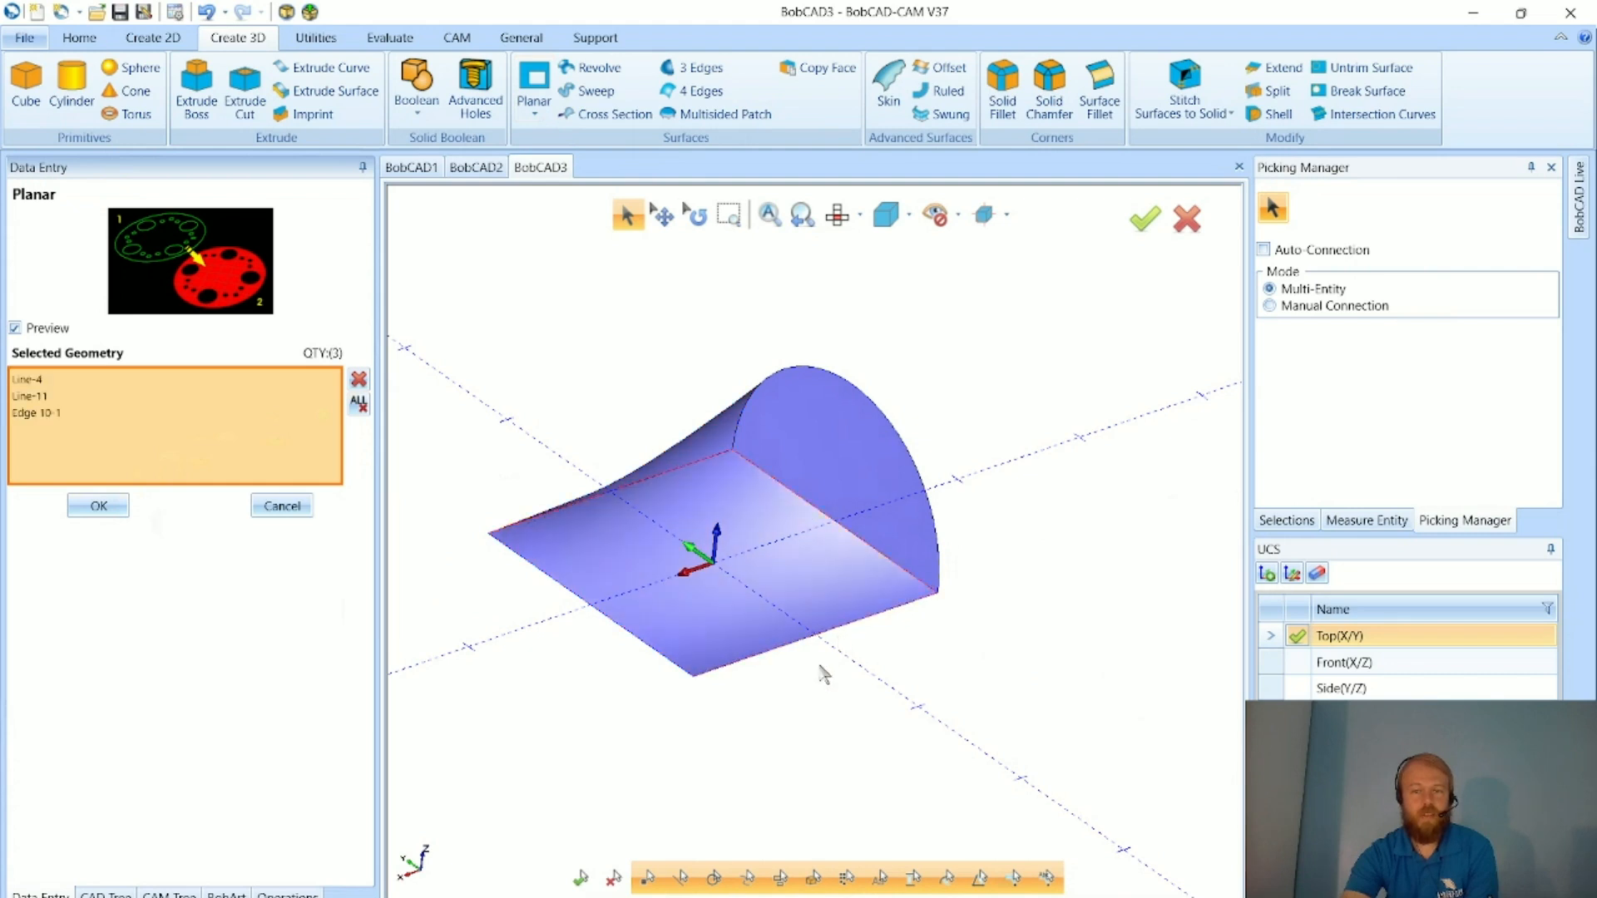
{"action": "left_click", "coordinate": [631, 633]}
{"action": "left_click", "coordinate": [634, 641]}
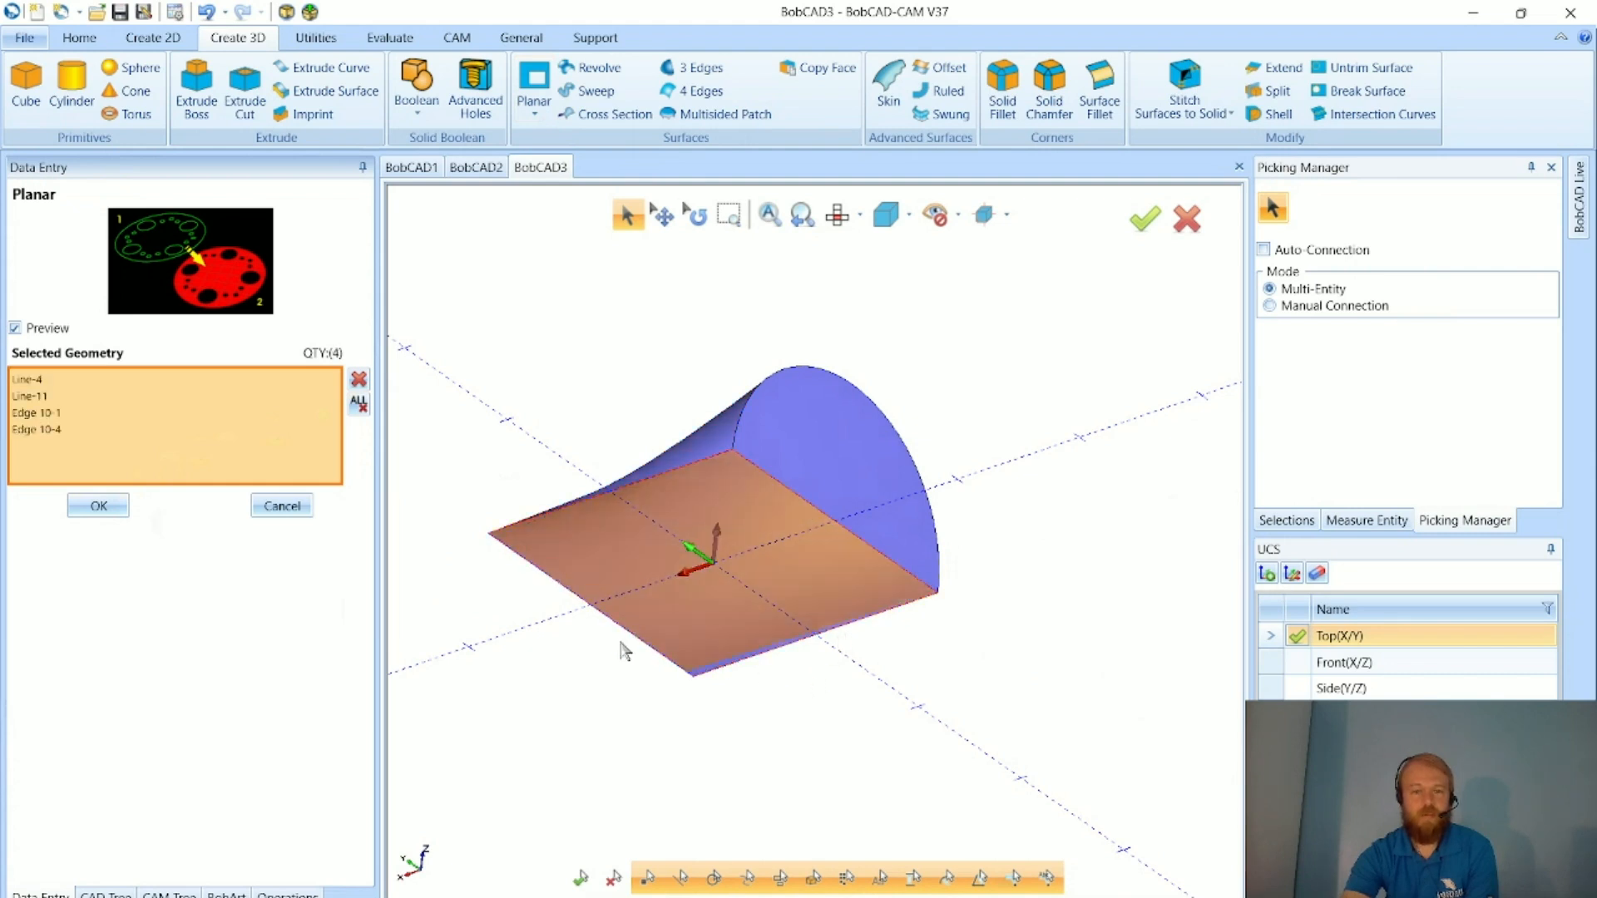
{"action": "left_click", "coordinate": [88, 515]}
{"action": "middle_click_drag", "start_coordinate": [971, 649], "coordinate": [807, 699]}
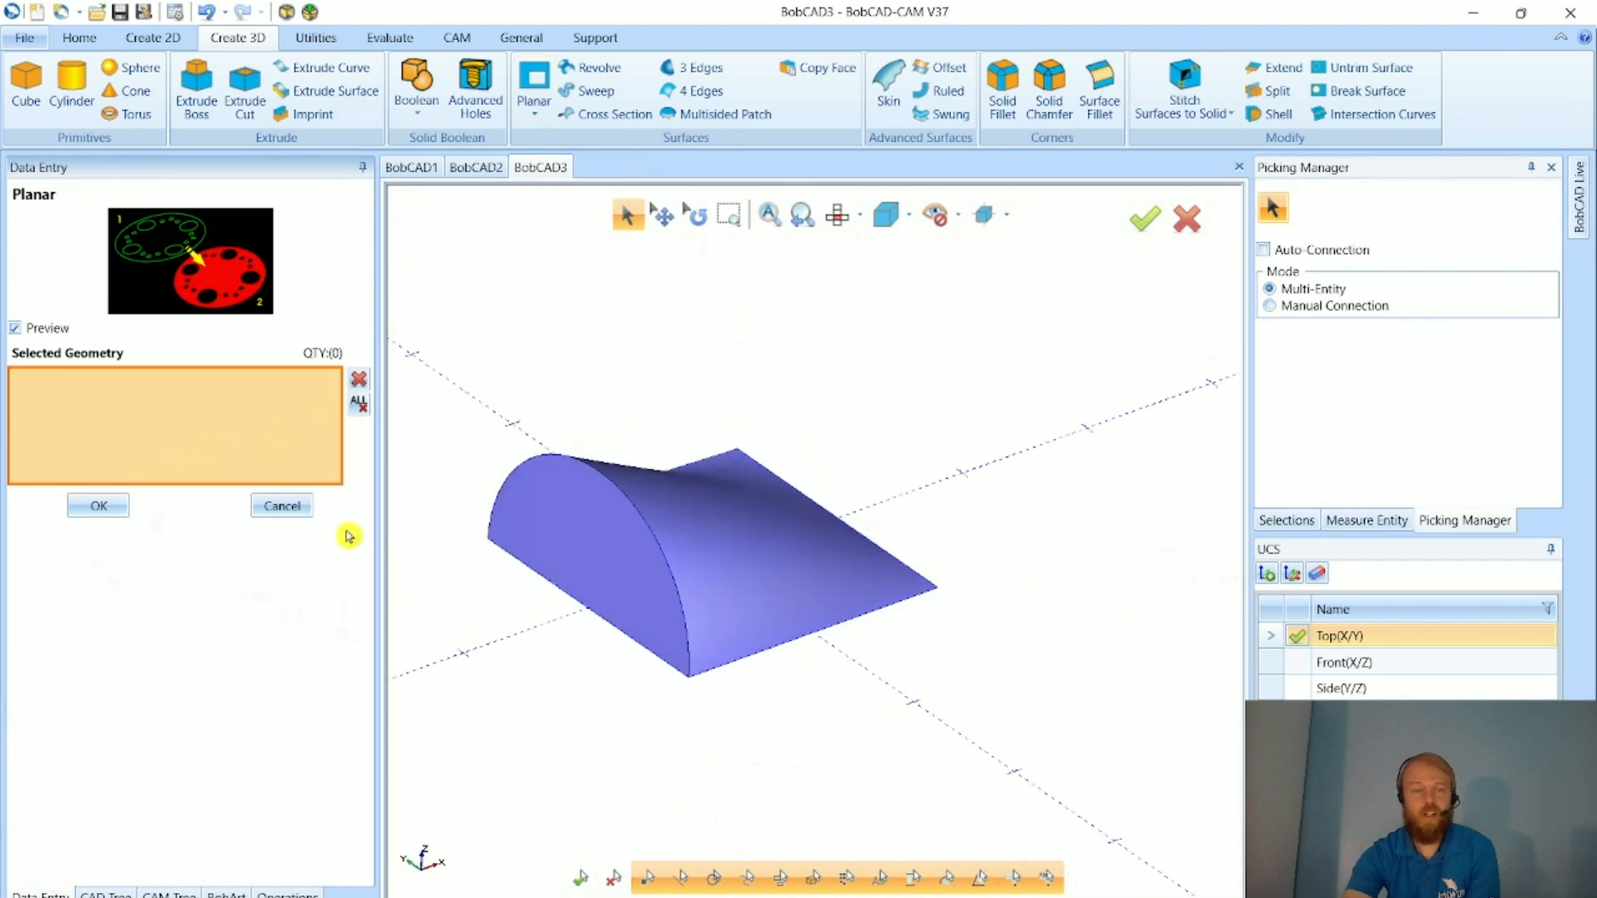
{"action": "left_click", "coordinate": [282, 506]}
{"action": "left_click", "coordinate": [626, 218]}
{"action": "middle_click_drag", "start_coordinate": [681, 509], "coordinate": [965, 501]}
{"action": "right_click", "coordinate": [966, 501]}
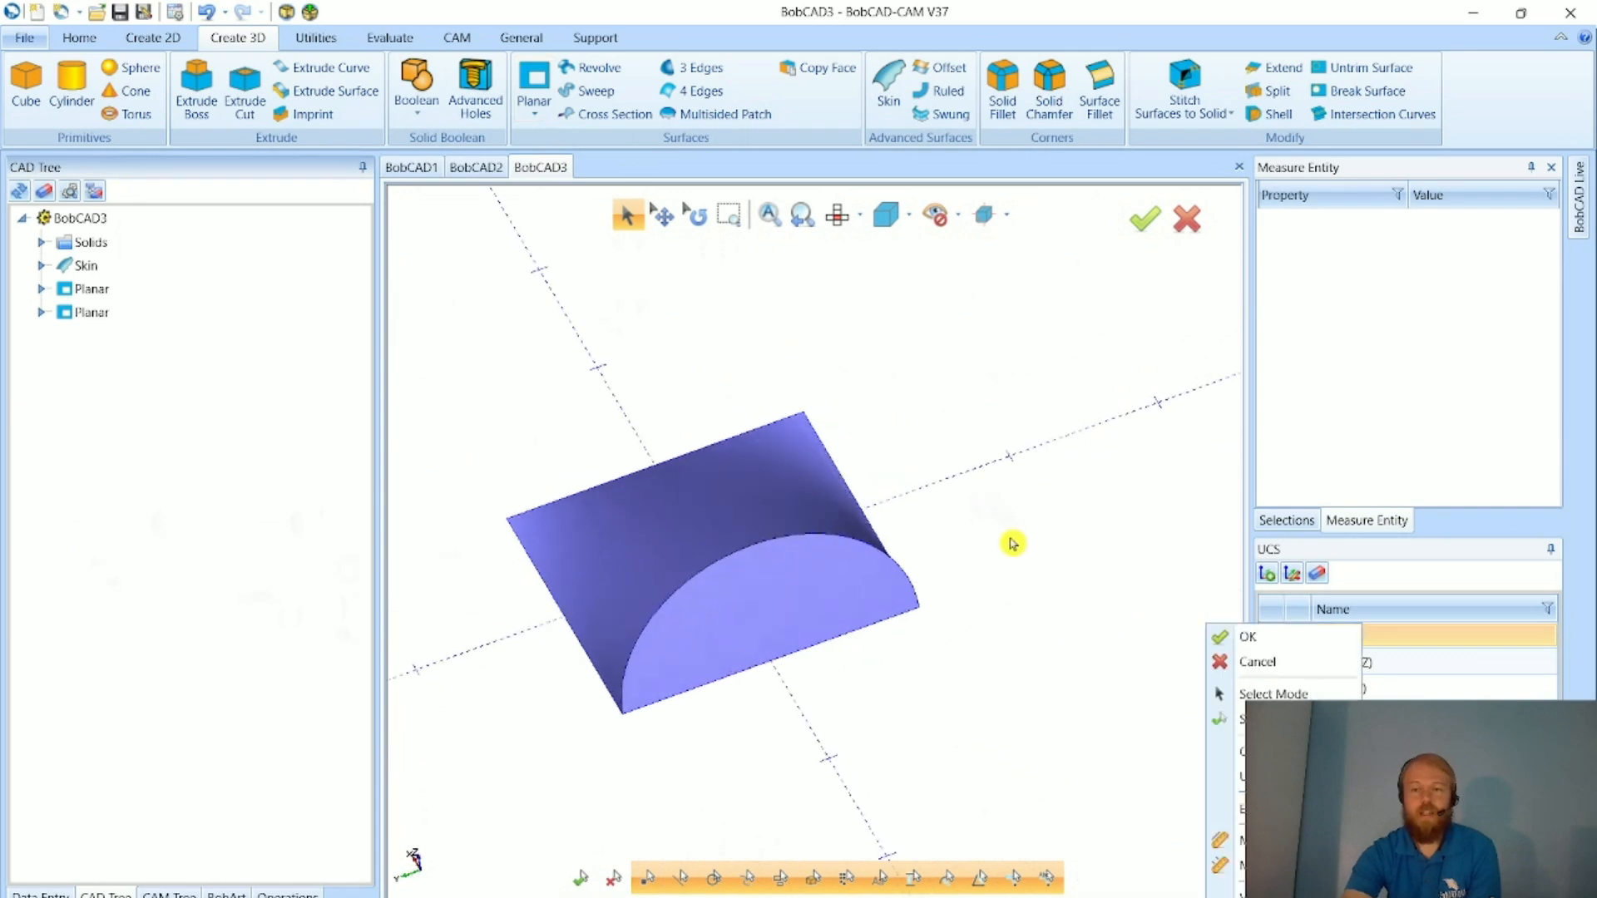
{"action": "left_click", "coordinate": [1252, 662]}
{"action": "middle_click_drag", "start_coordinate": [1045, 610], "coordinate": [1042, 572]}
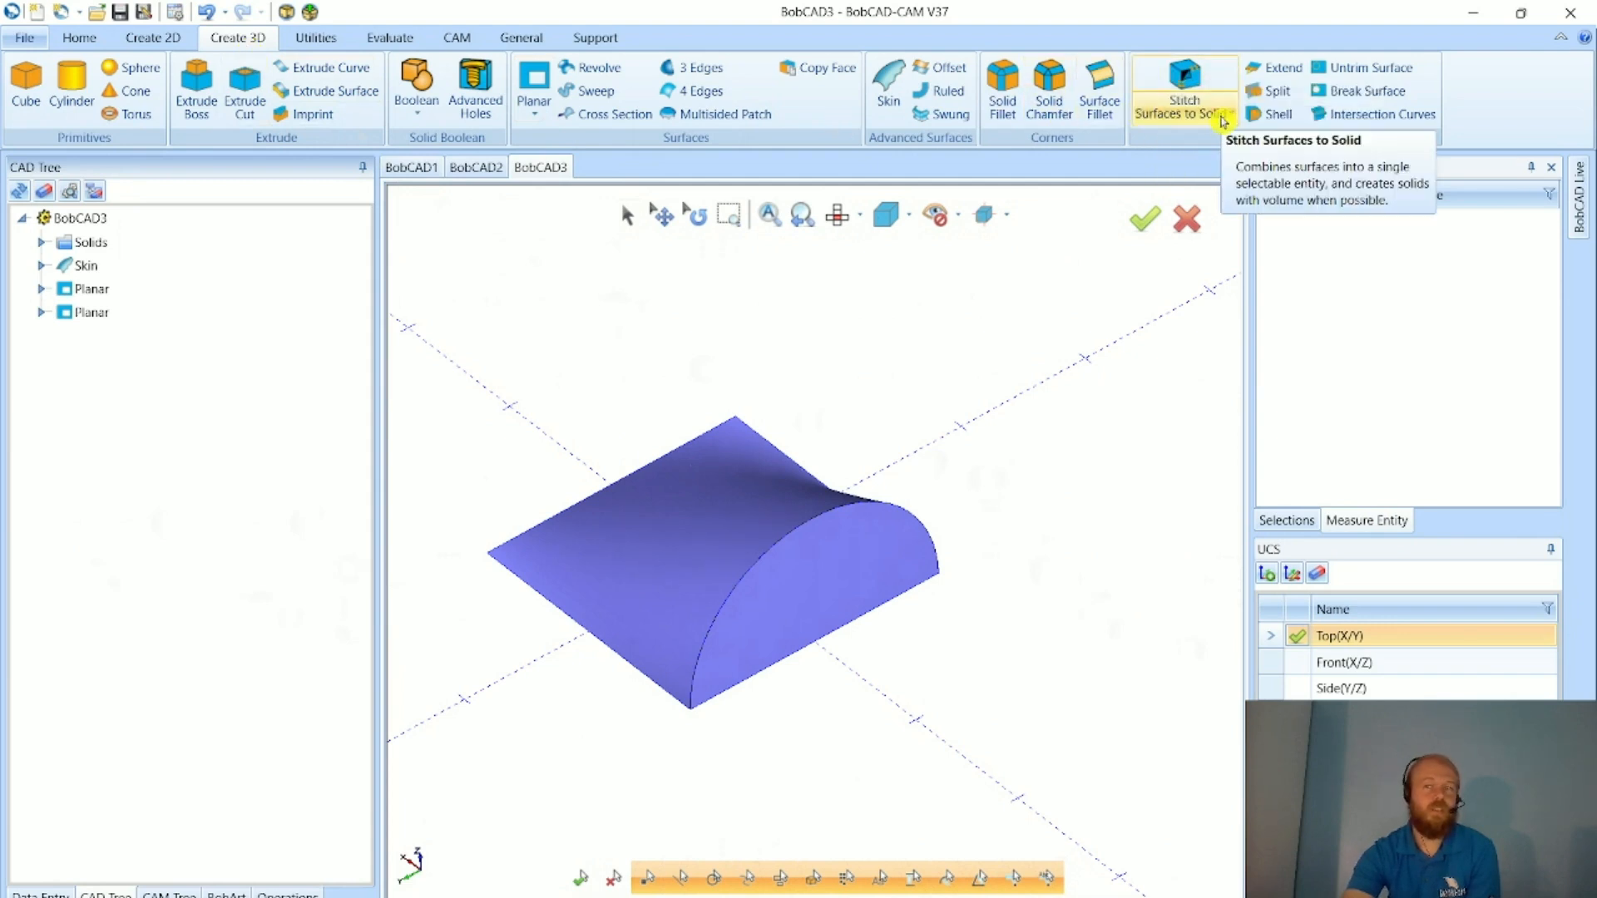
- Stitch the Skin surface and both Planar surfaces into one solid, and leave the stitch command
{"action": "left_click", "coordinate": [1185, 91]}
{"action": "left_click_drag", "start_coordinate": [518, 364], "coordinate": [1035, 670]}
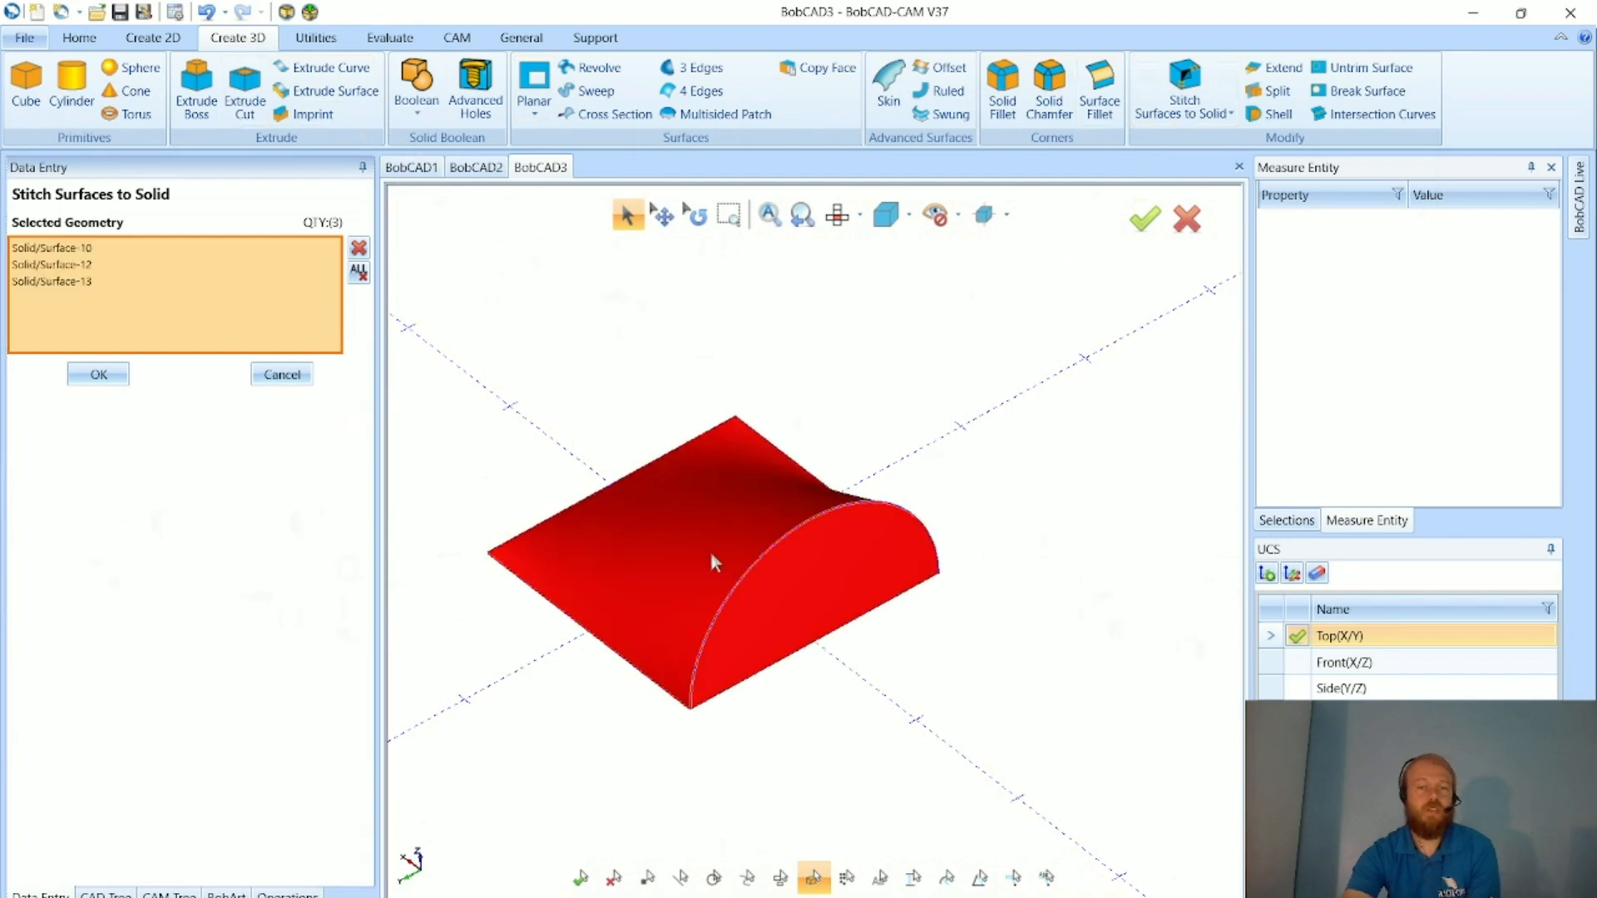
{"action": "left_click", "coordinate": [96, 378]}
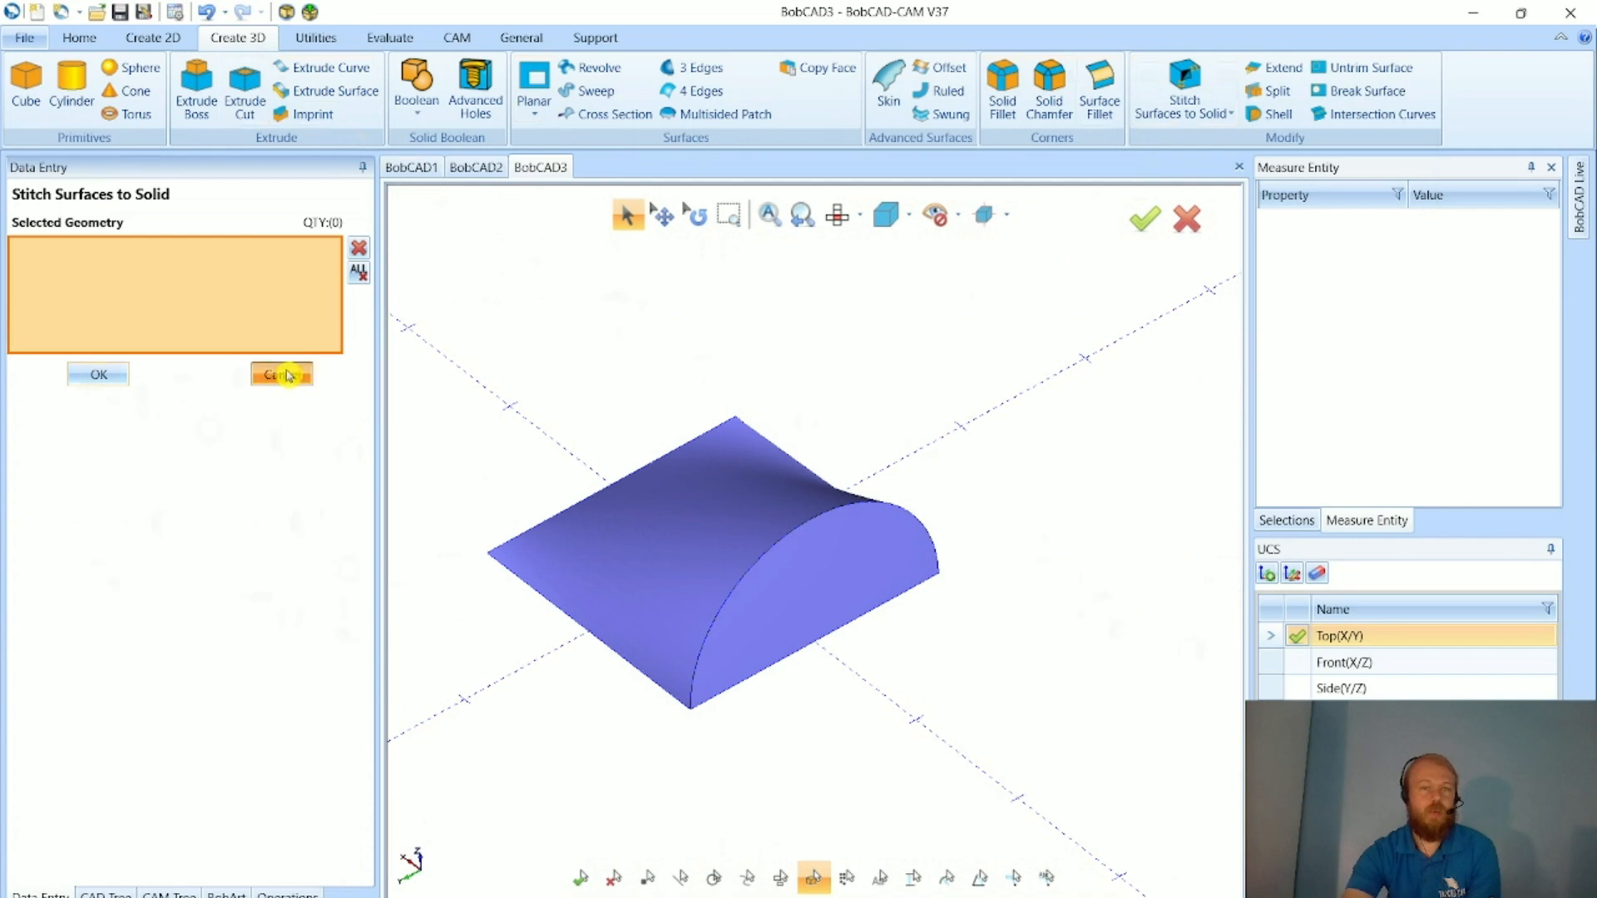
{"action": "left_click", "coordinate": [716, 487]}
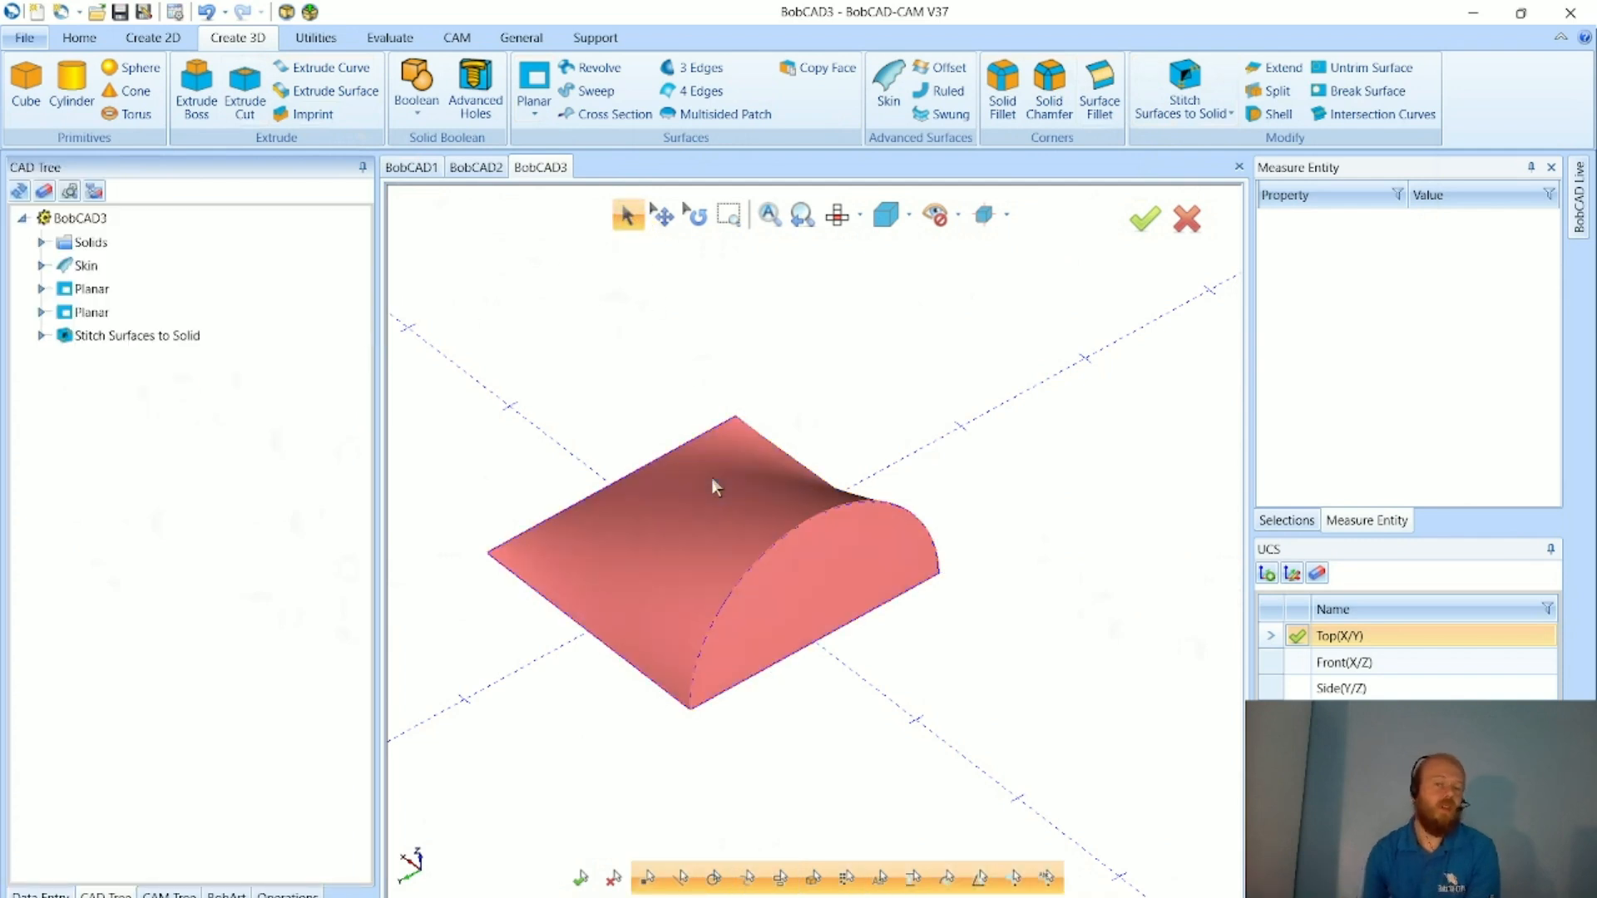
{"action": "middle_click_drag", "start_coordinate": [709, 477], "coordinate": [574, 424]}
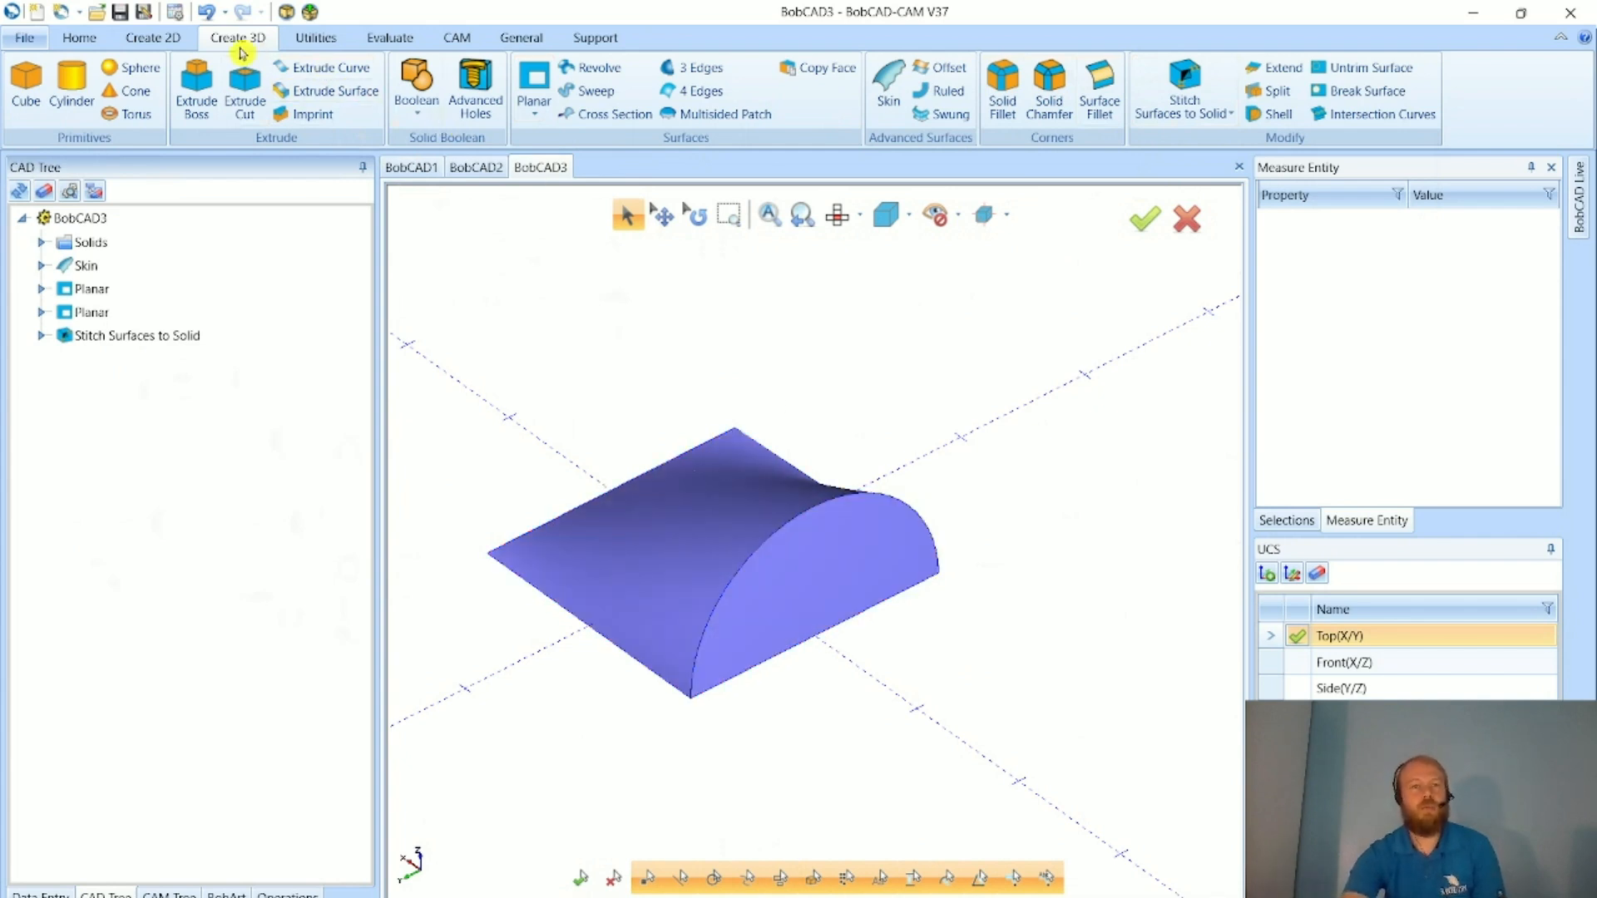
- Measure the arc edge and the whole stitched solid using Measure One with Pick Solid enabled
{"action": "left_click", "coordinate": [376, 42]}
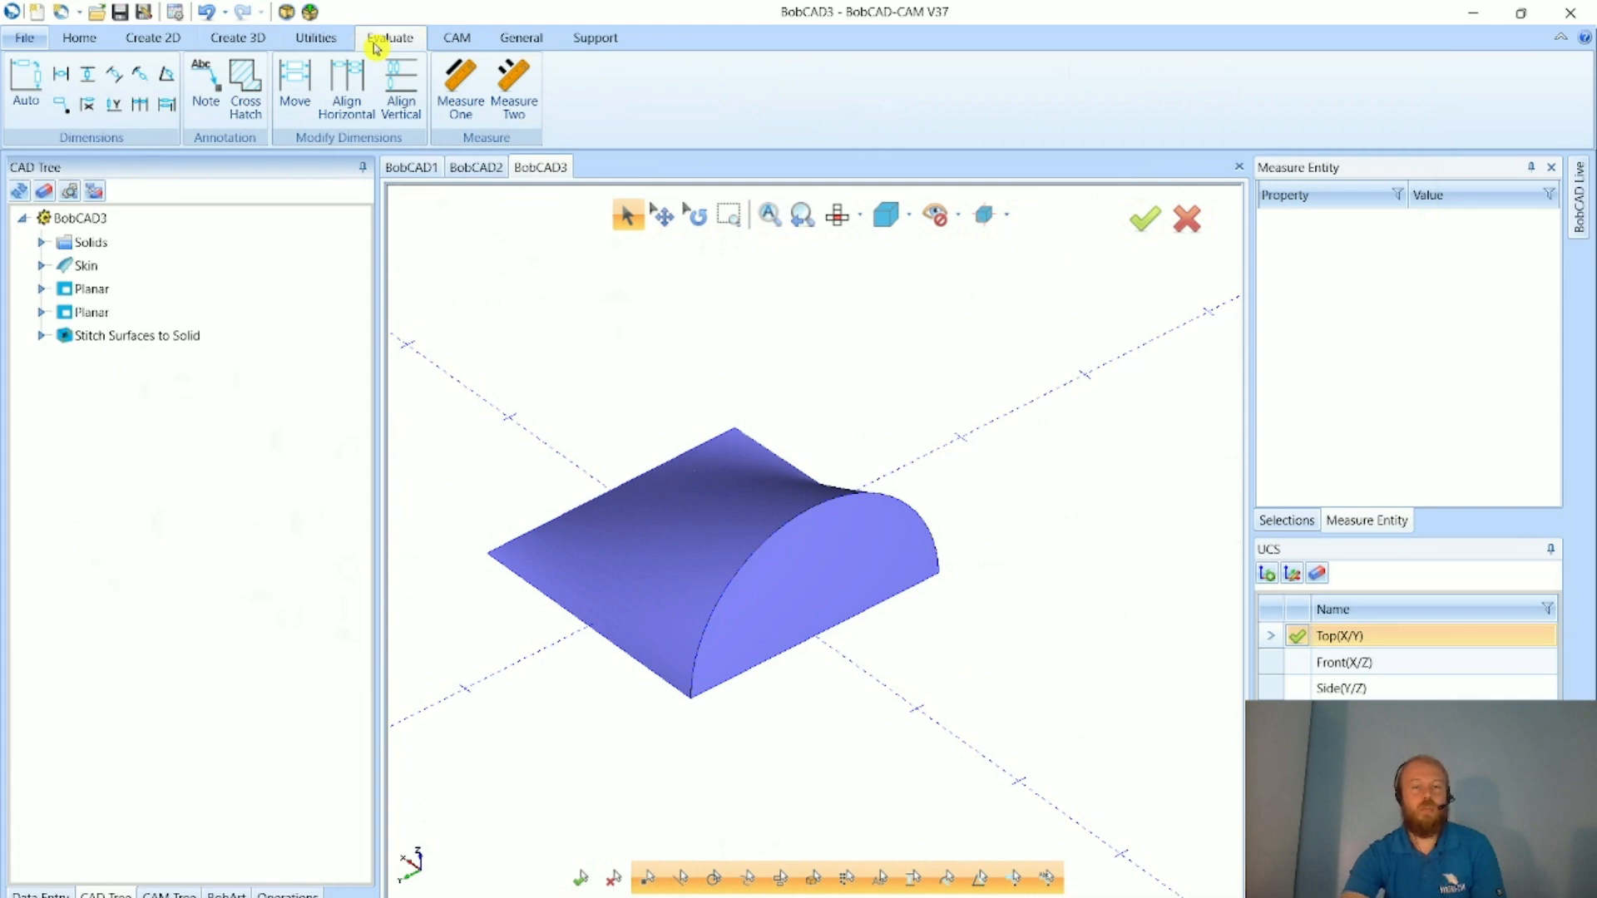
{"action": "left_click", "coordinate": [470, 103]}
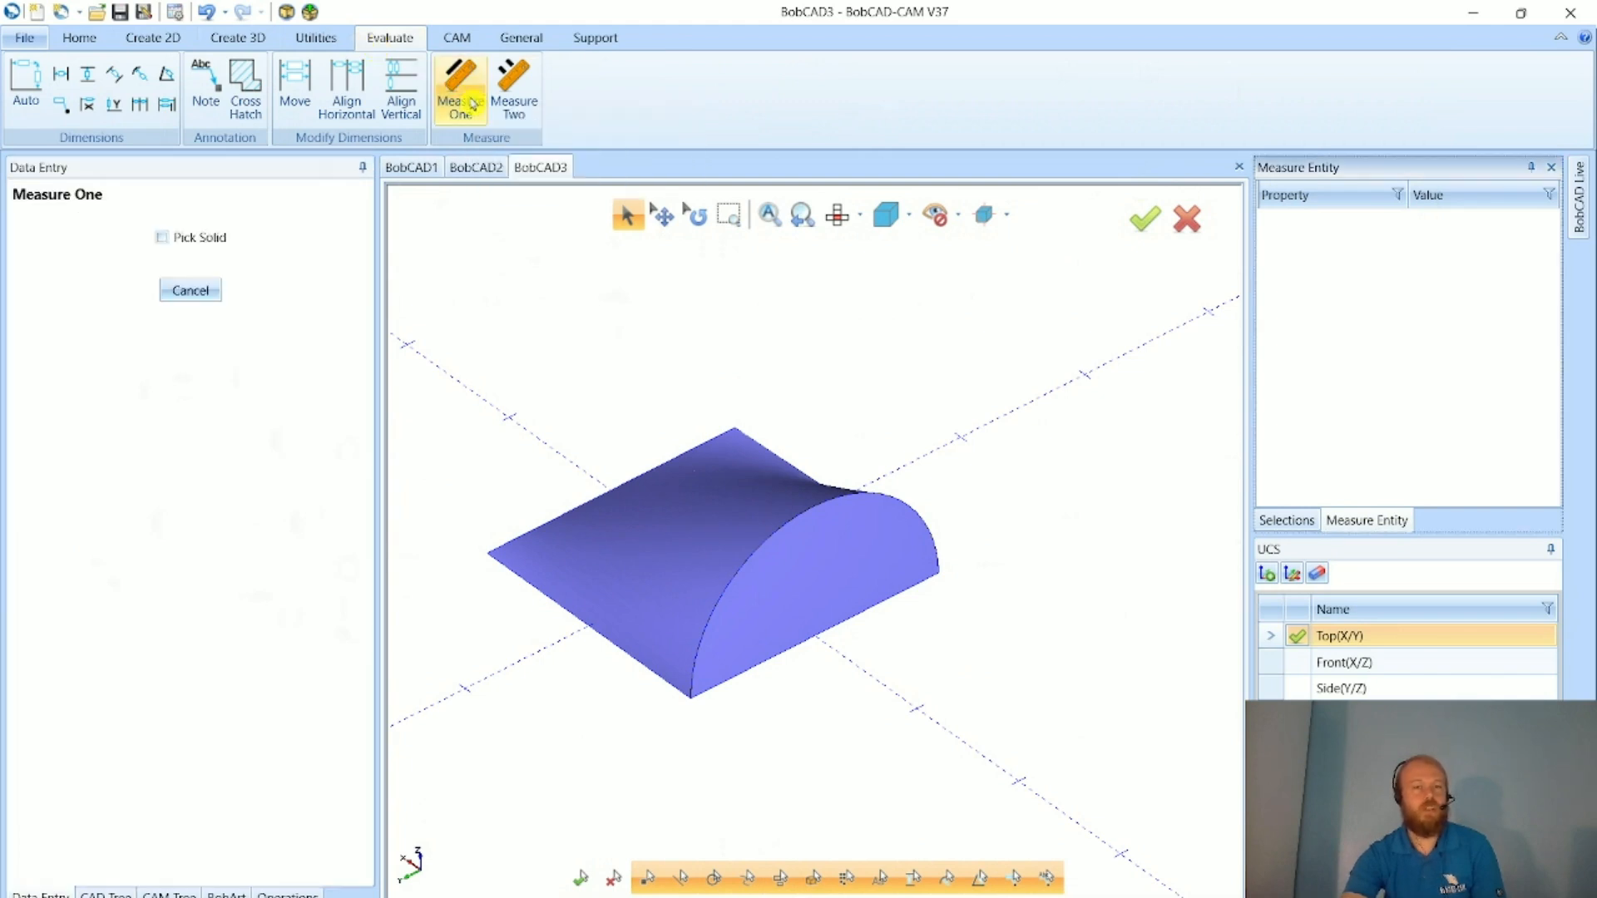
{"action": "left_click", "coordinate": [197, 243]}
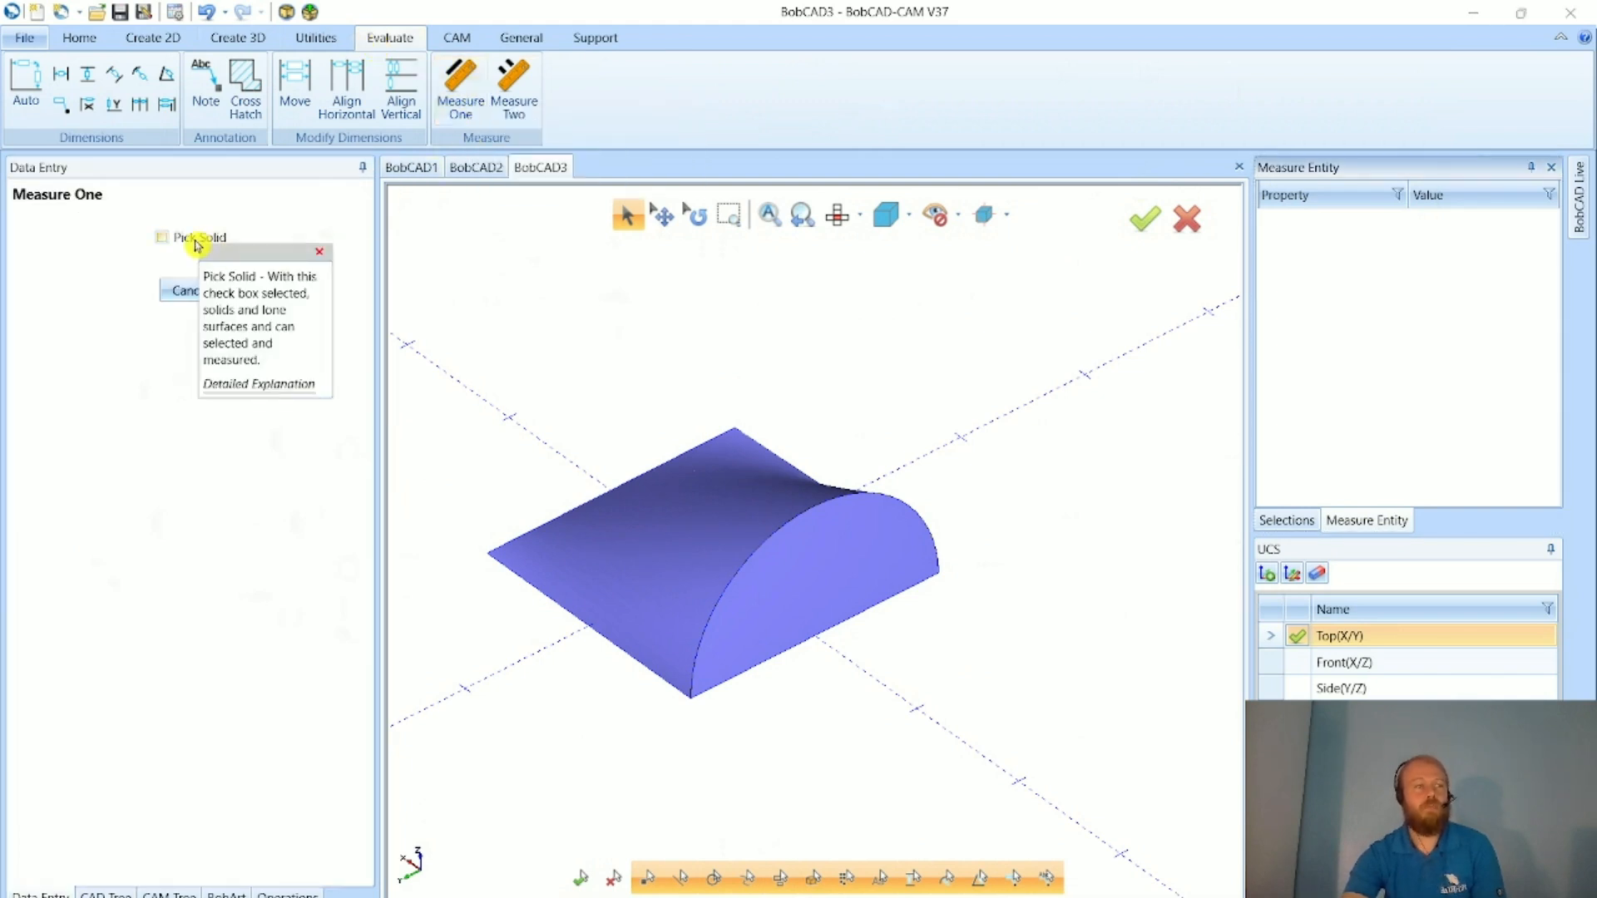
{"action": "left_click", "coordinate": [747, 563]}
{"action": "scroll", "coordinate": [1358, 424], "scroll_direction": "down", "scroll_amount": 2}
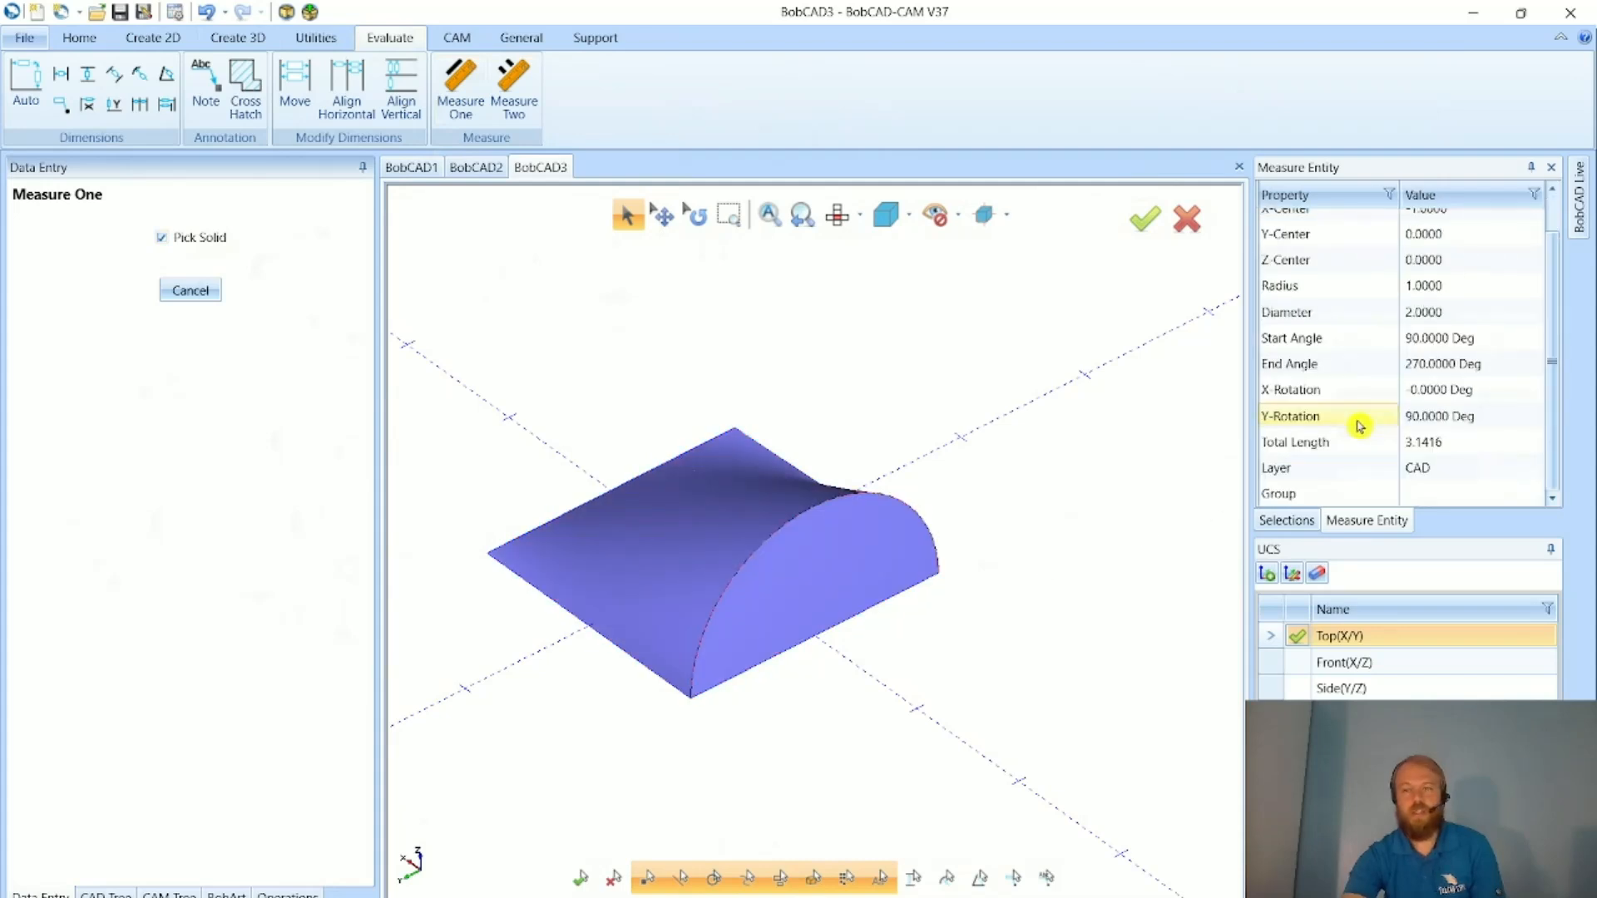
{"action": "left_click", "coordinate": [896, 545]}
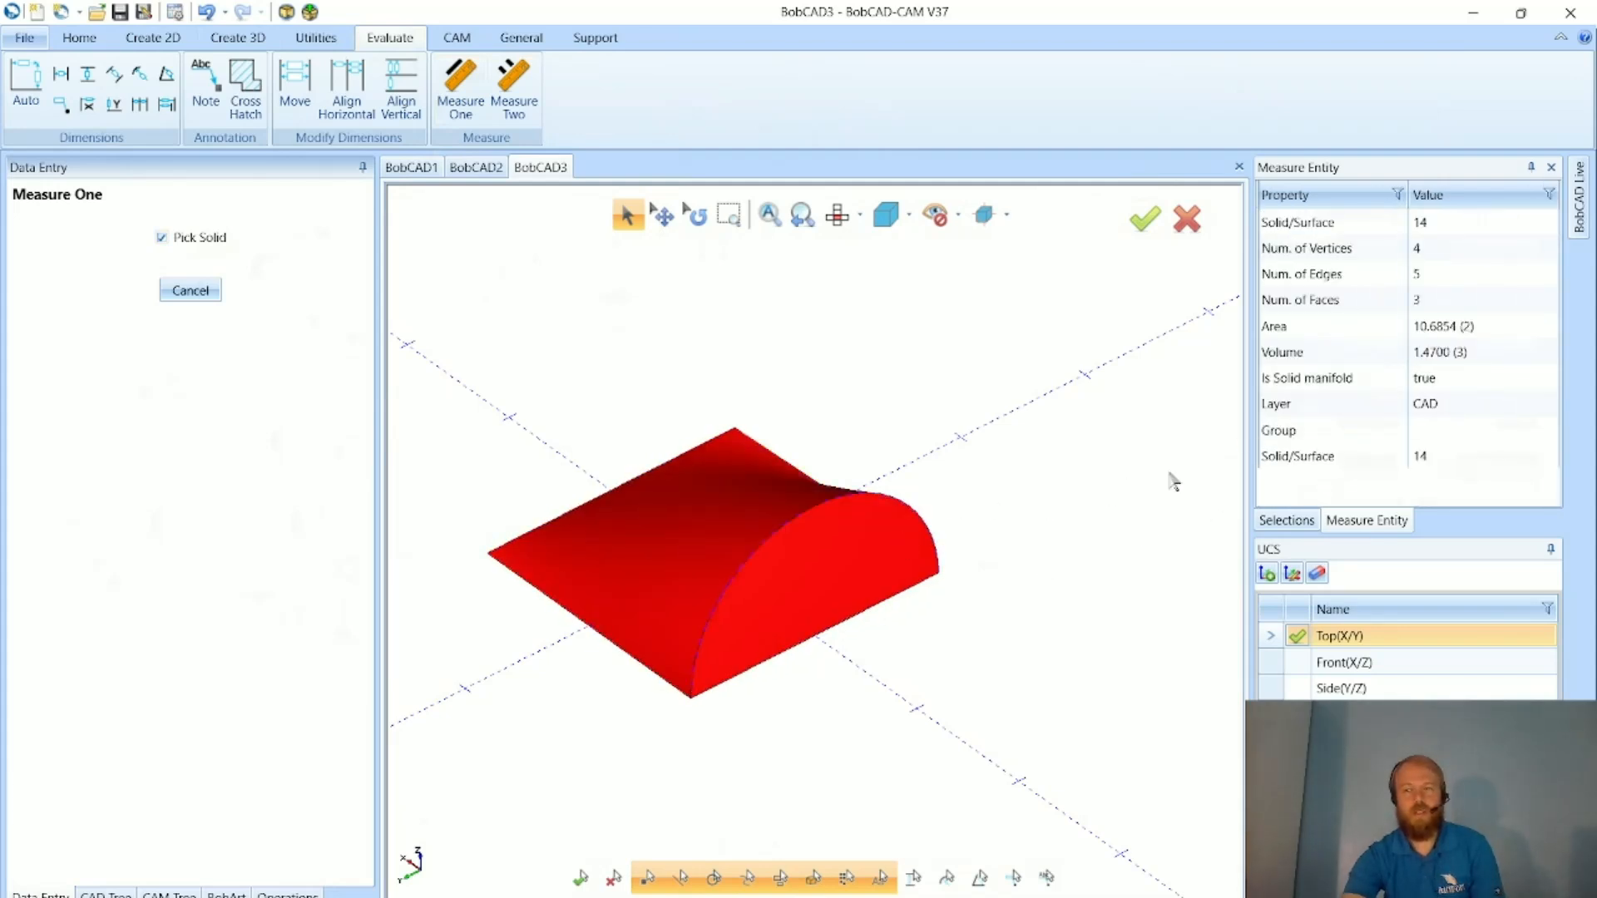
- Examine the stitched solid's area and volume in the measurement results, and leave the measure command
{"action": "left_click", "coordinate": [1394, 330]}
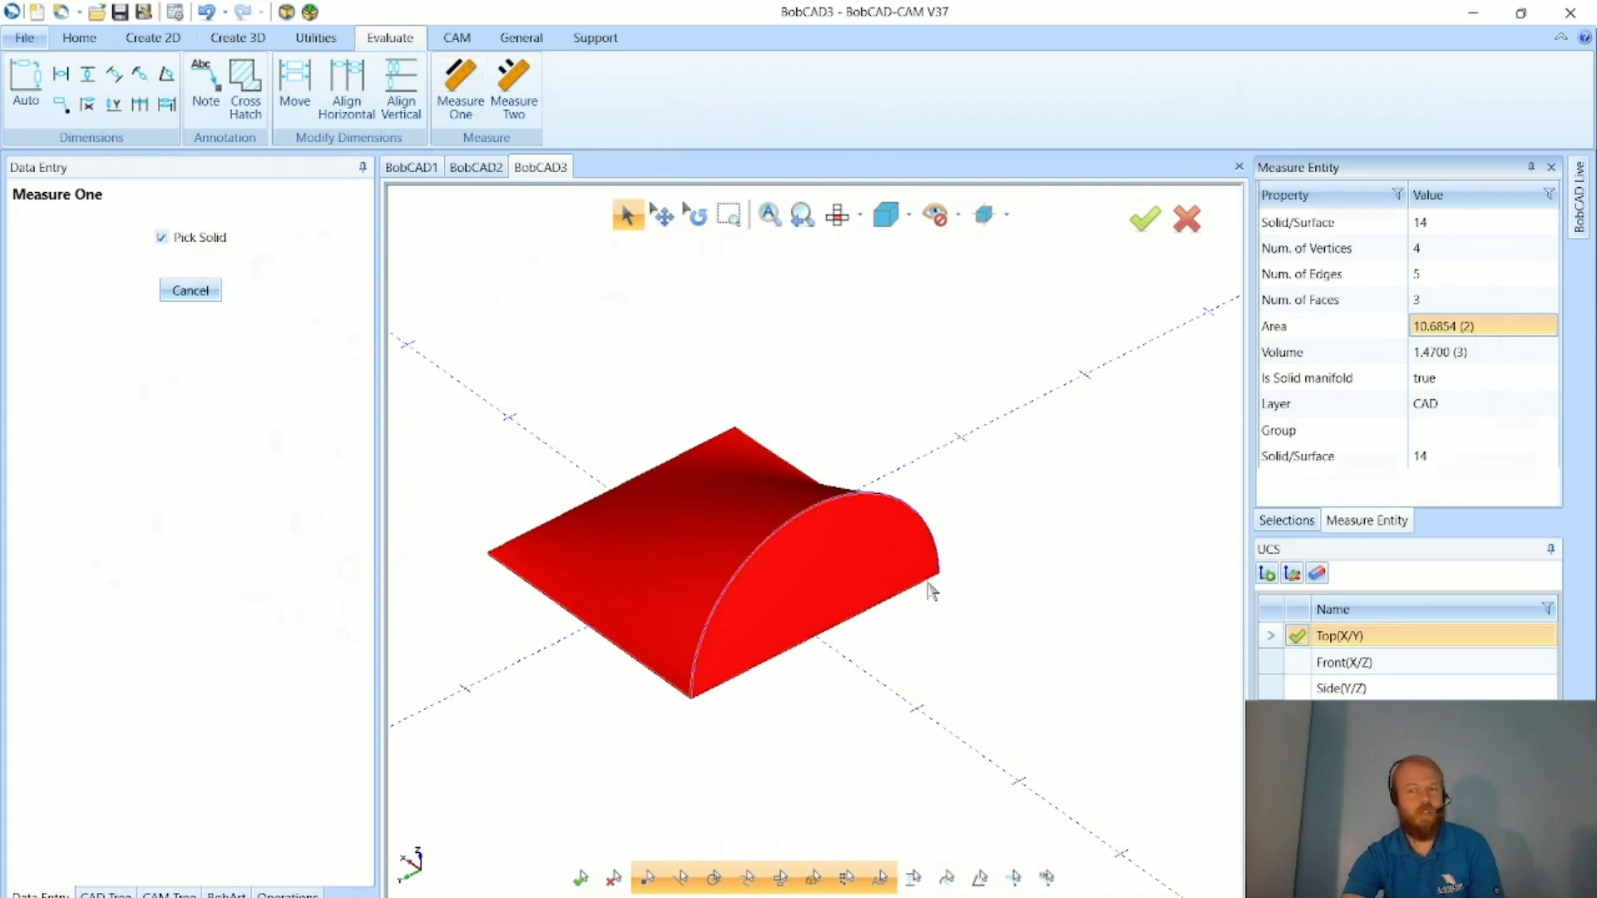
{"action": "left_click", "coordinate": [1493, 355]}
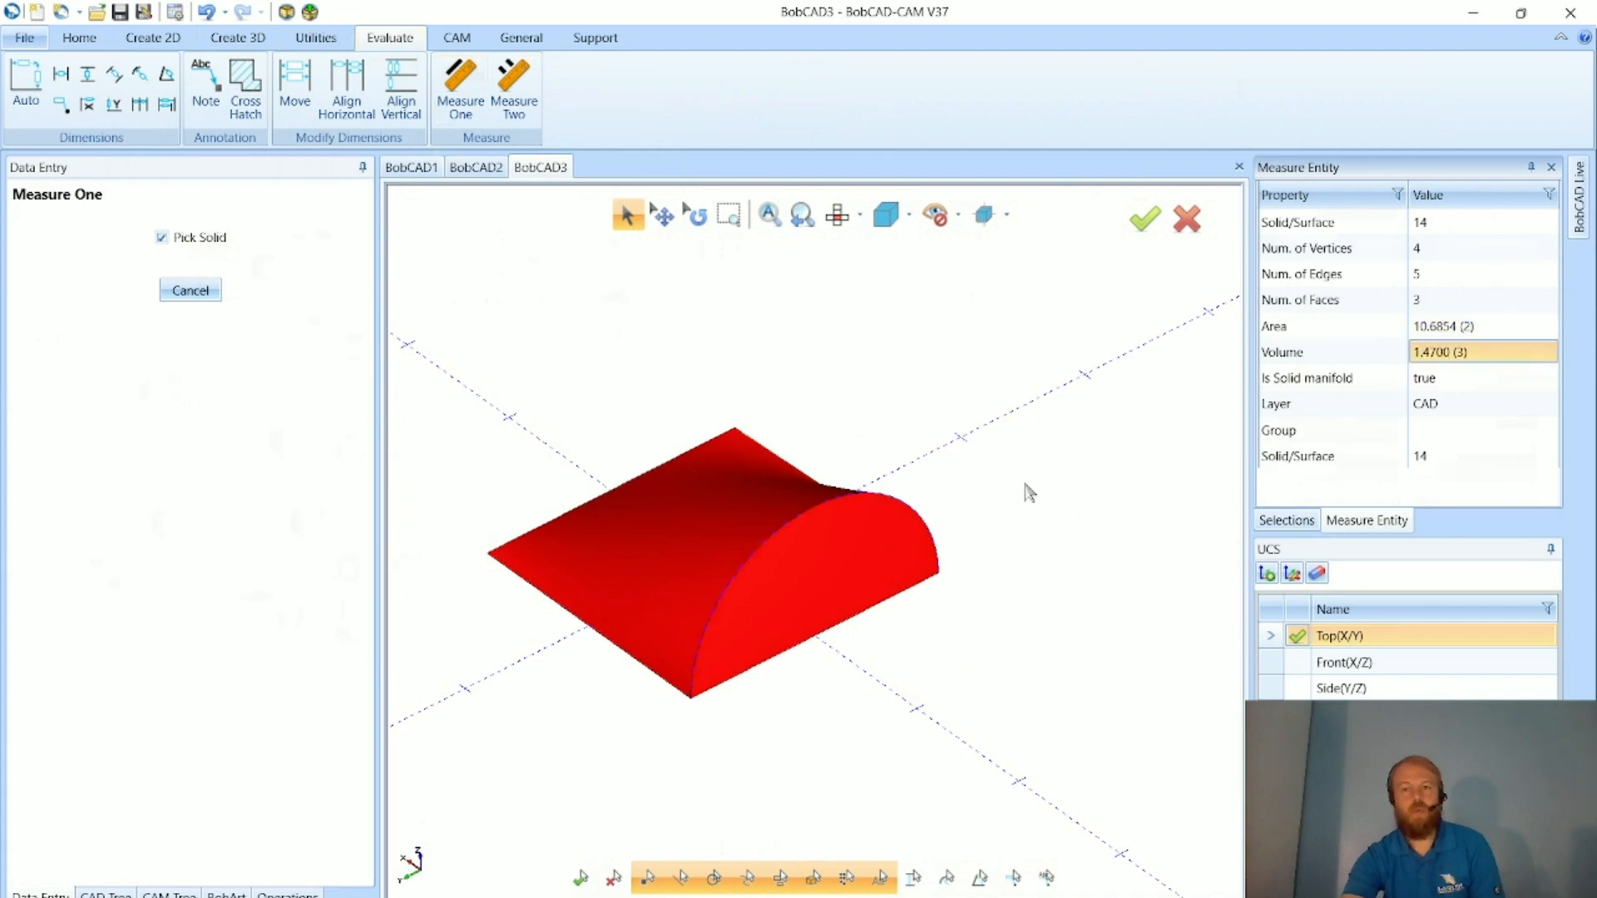
{"action": "middle_click_drag", "start_coordinate": [1082, 637], "coordinate": [931, 570]}
{"action": "middle_click_drag", "start_coordinate": [535, 693], "coordinate": [599, 673]}
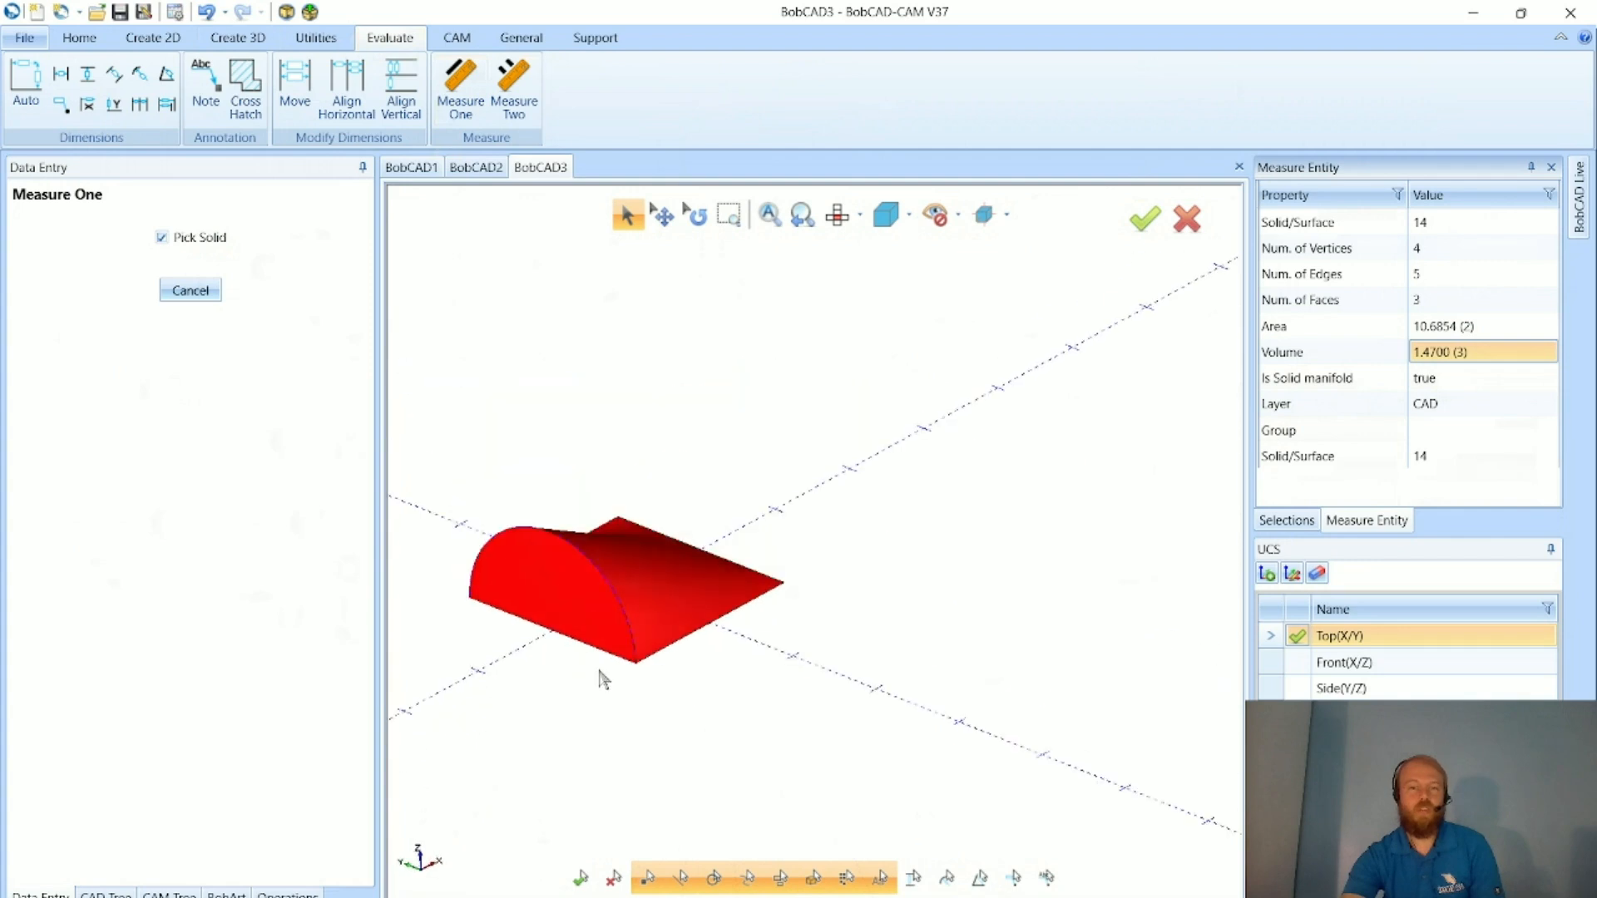
{"action": "middle_click_drag", "start_coordinate": [653, 756], "coordinate": [447, 626]}
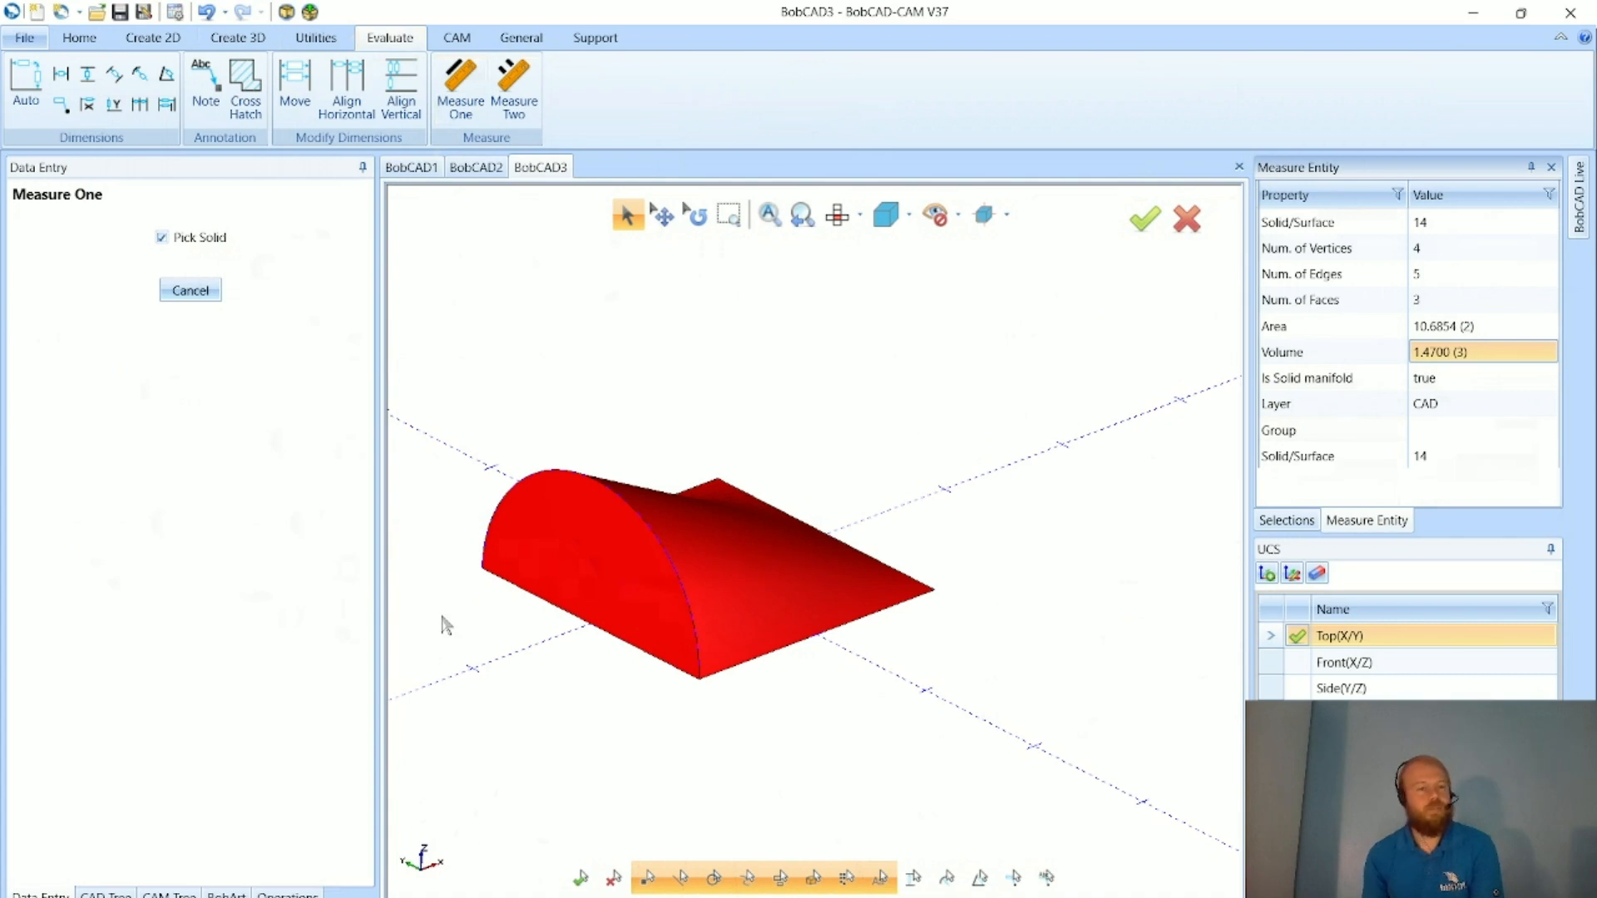
{"action": "mouse_move", "coordinate": [836, 637]}
{"action": "middle_mouse_down"}
{"action": "mouse_move", "coordinate": [861, 570]}
{"action": "mouse_move", "coordinate": [831, 664]}
{"action": "middle_mouse_up"}
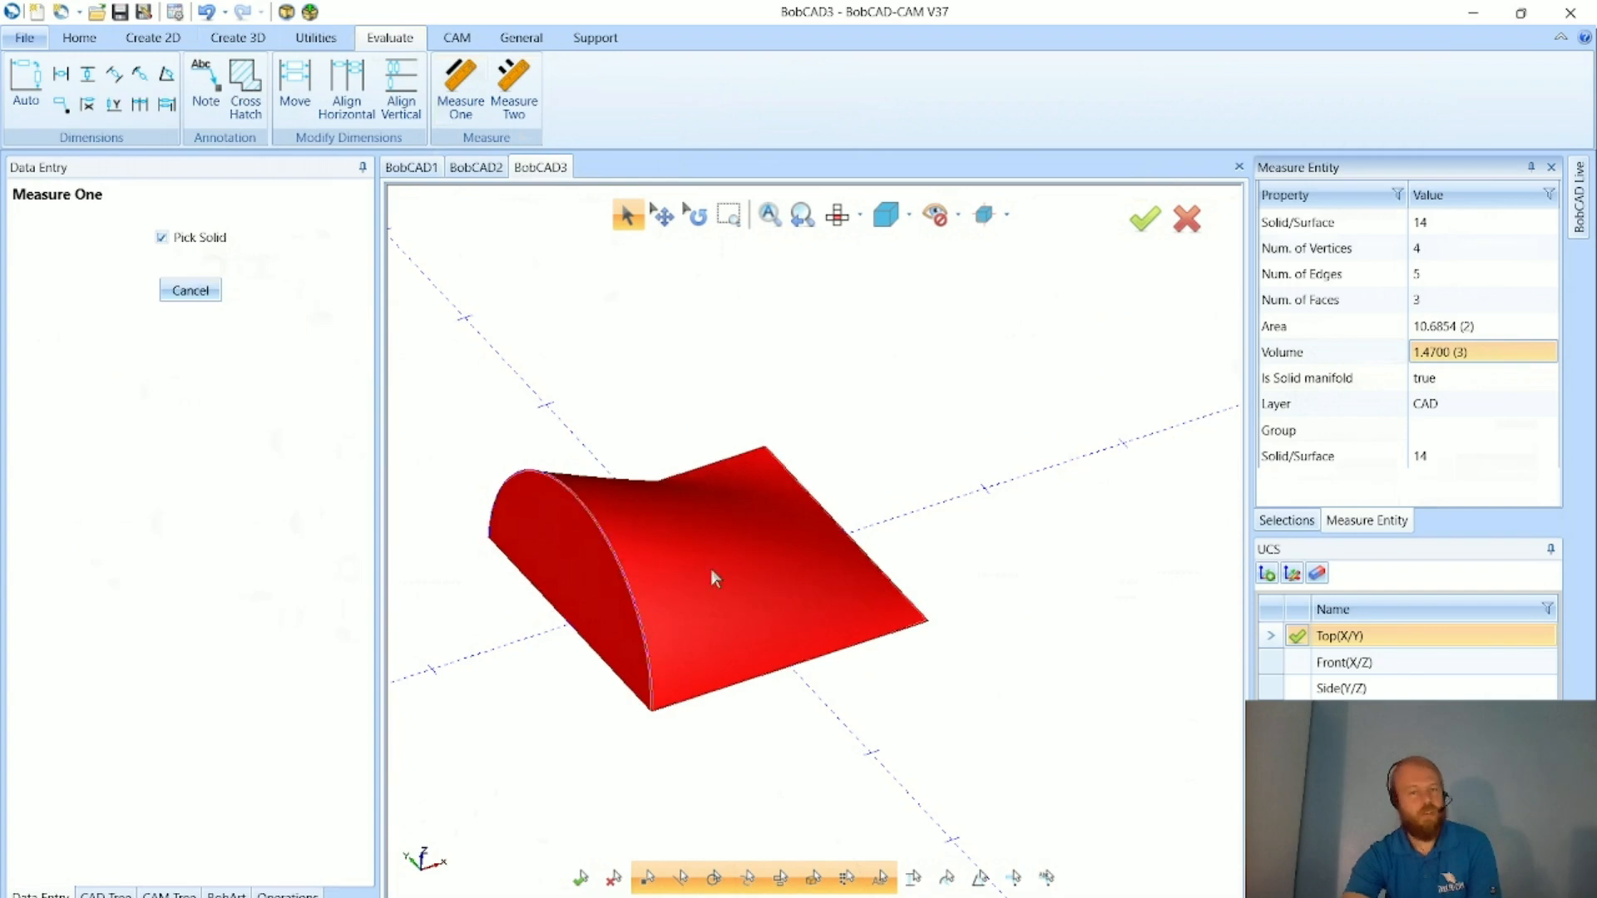
{"action": "left_click", "coordinate": [198, 294]}
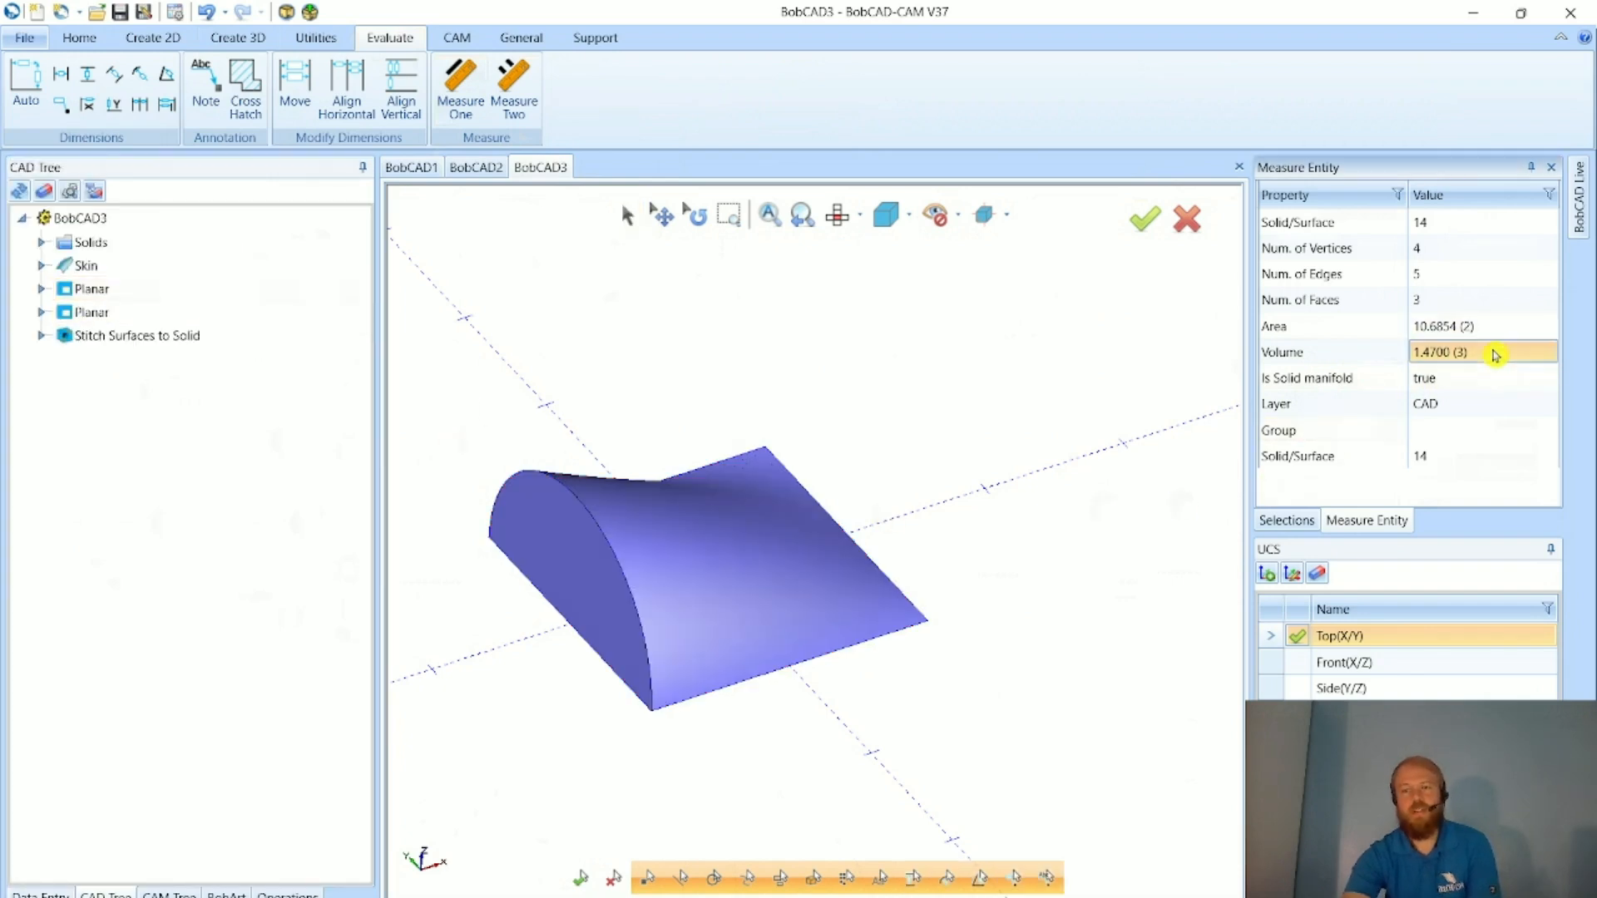
{"action": "middle_click_drag", "start_coordinate": [935, 675], "coordinate": [666, 552]}
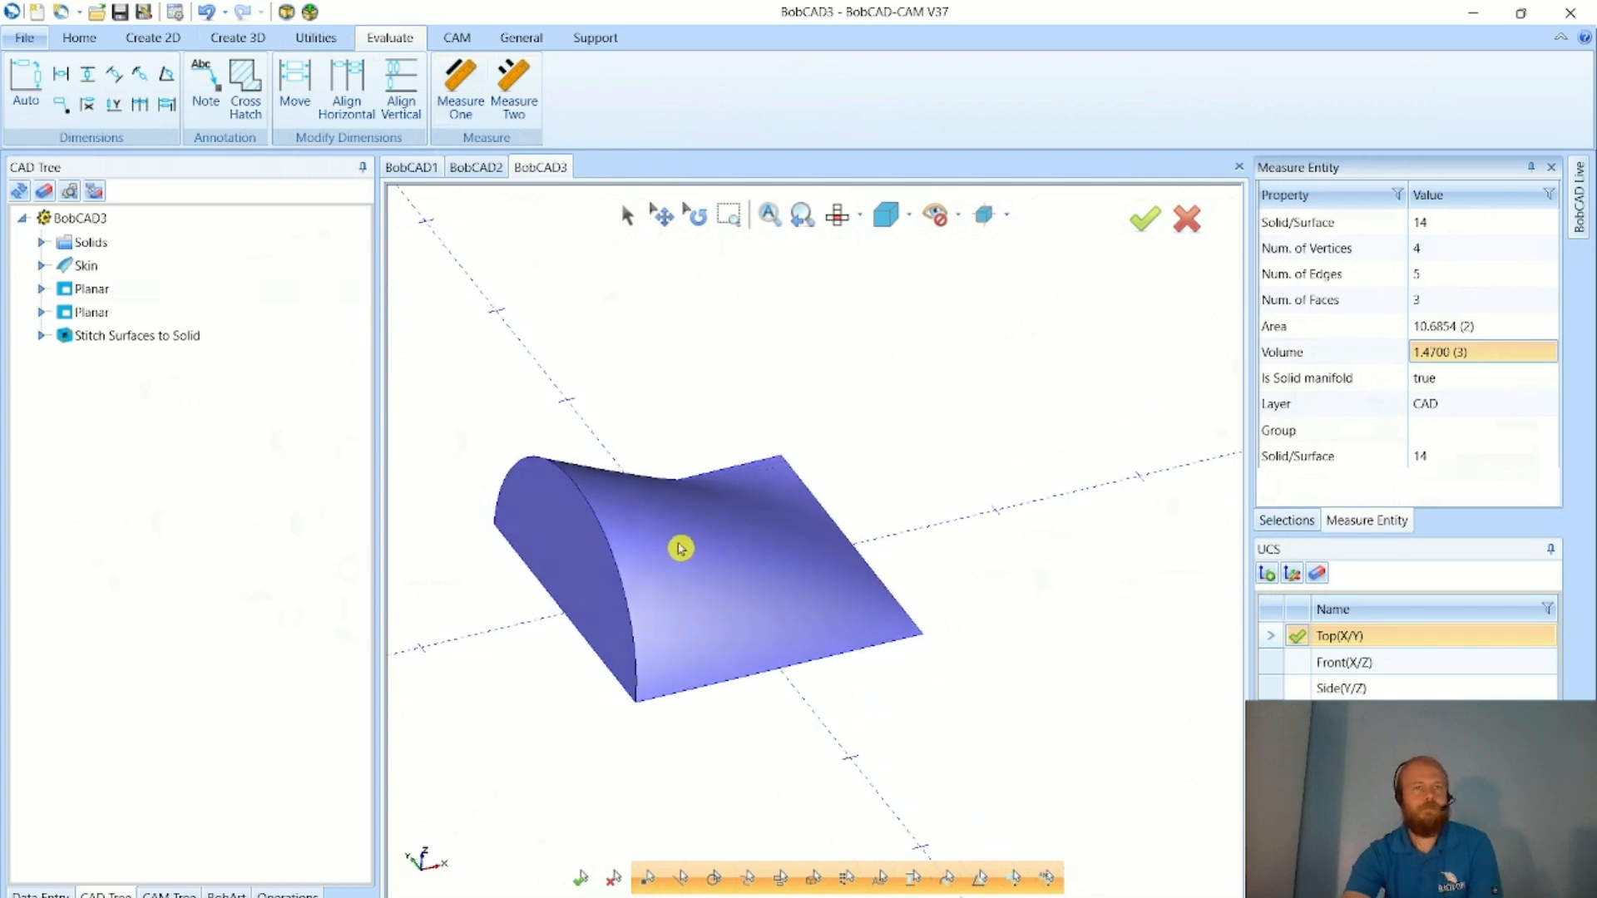
{"action": "right_click", "coordinate": [736, 429]}
{"action": "left_click", "coordinate": [872, 500]}
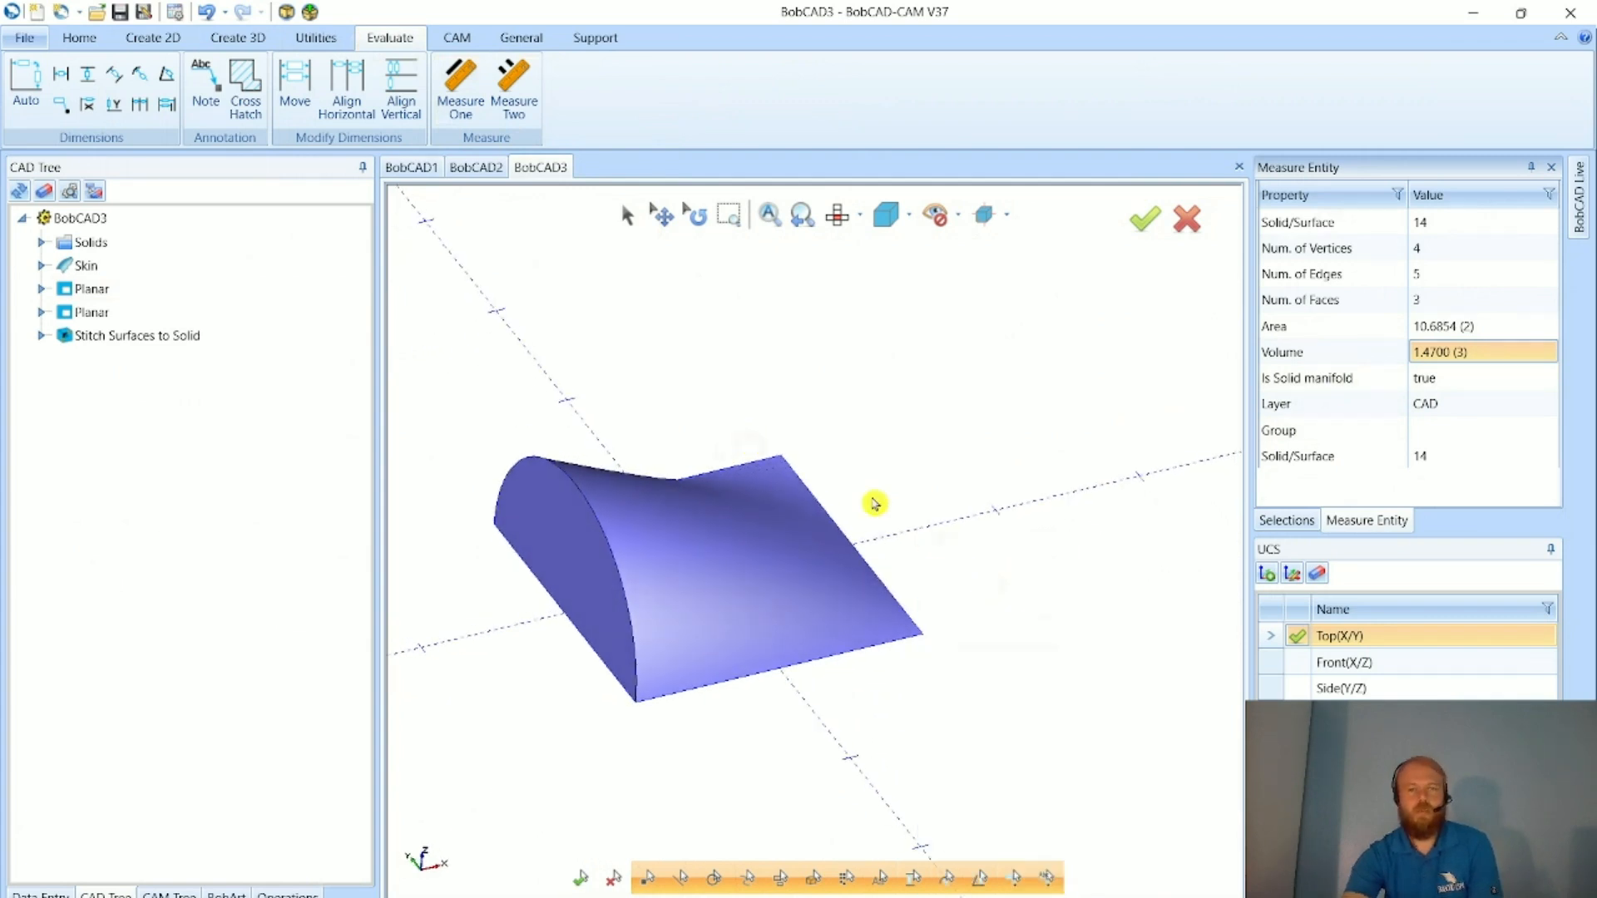
{"action": "left_click", "coordinate": [237, 37]}
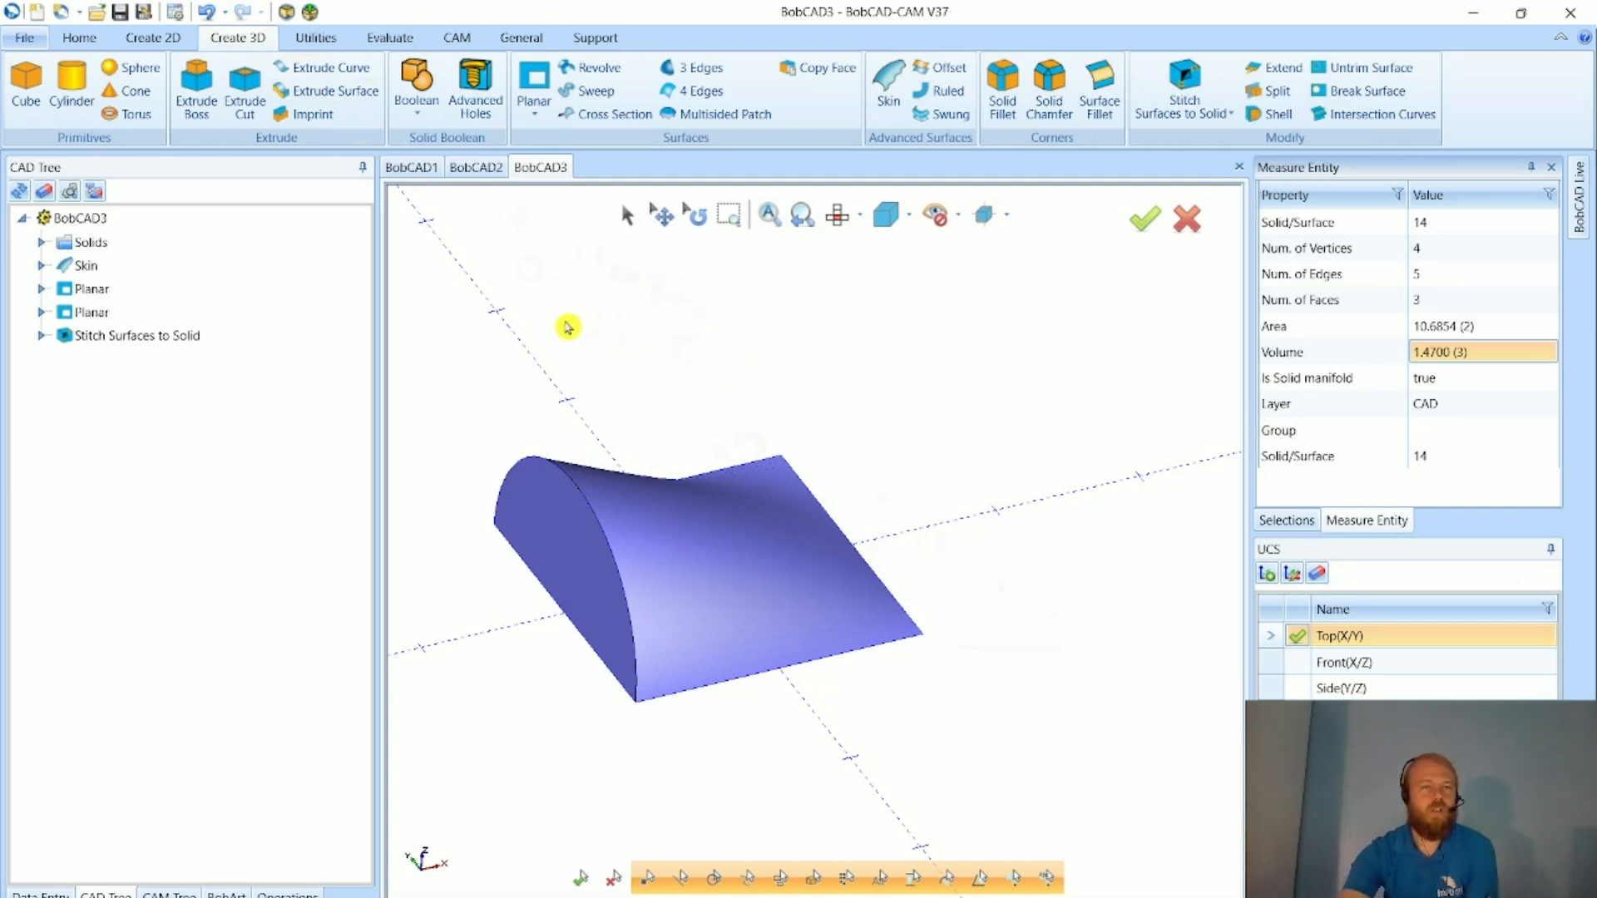
- Create a new blank file and set its view to look straight down on the XY plane
{"action": "left_click", "coordinate": [37, 12]}
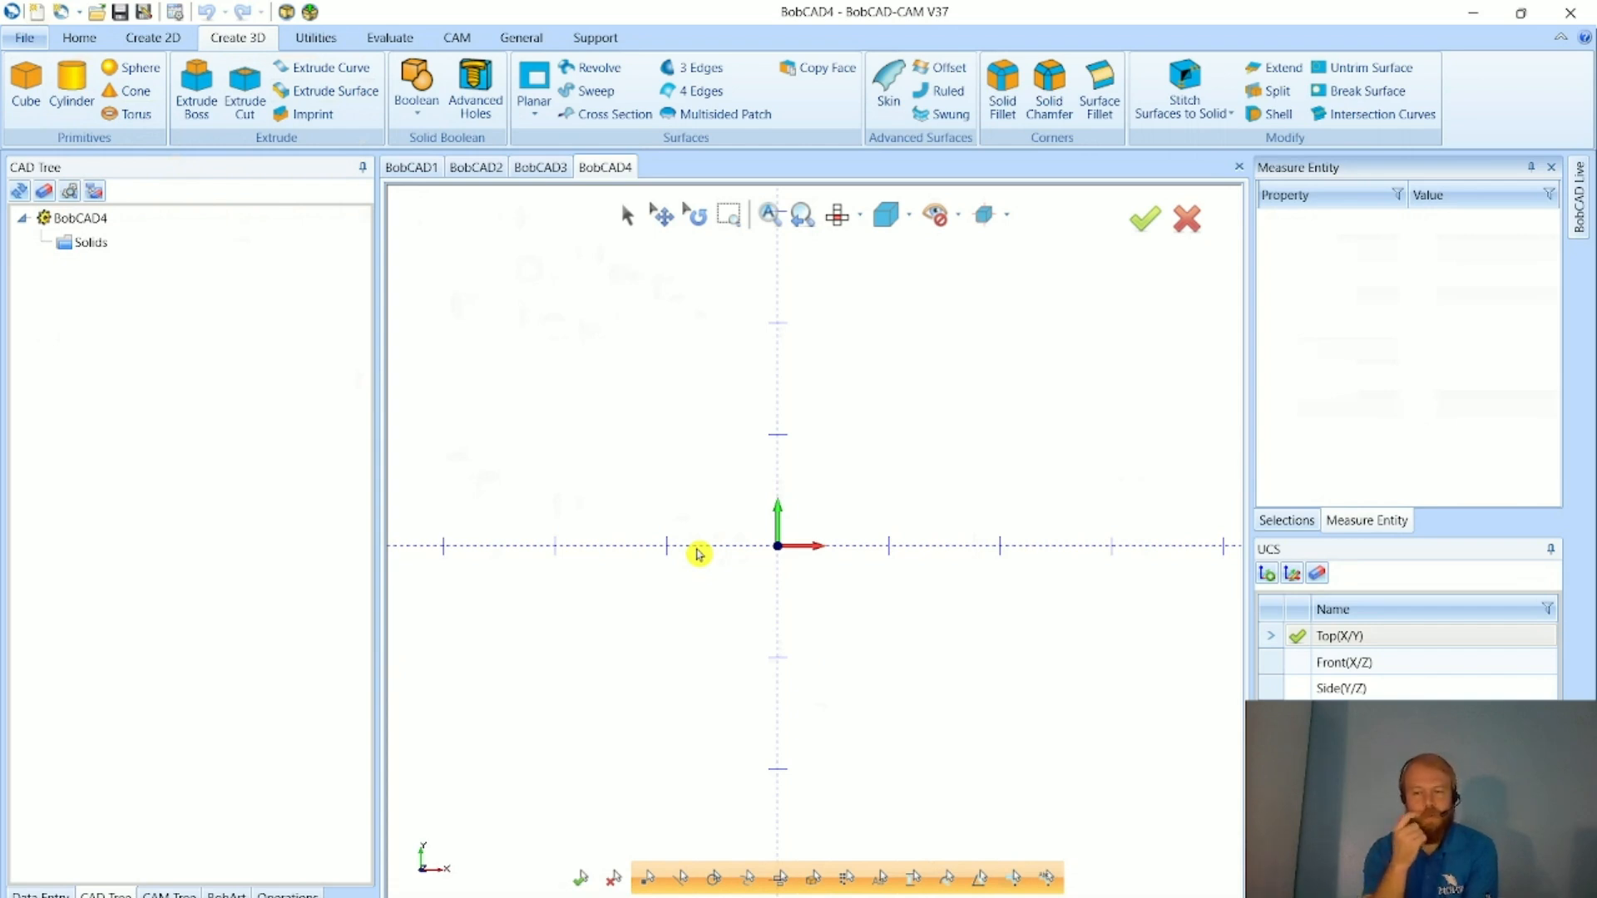
{"action": "scroll", "coordinate": [602, 573], "scroll_direction": "down", "scroll_amount": 9}
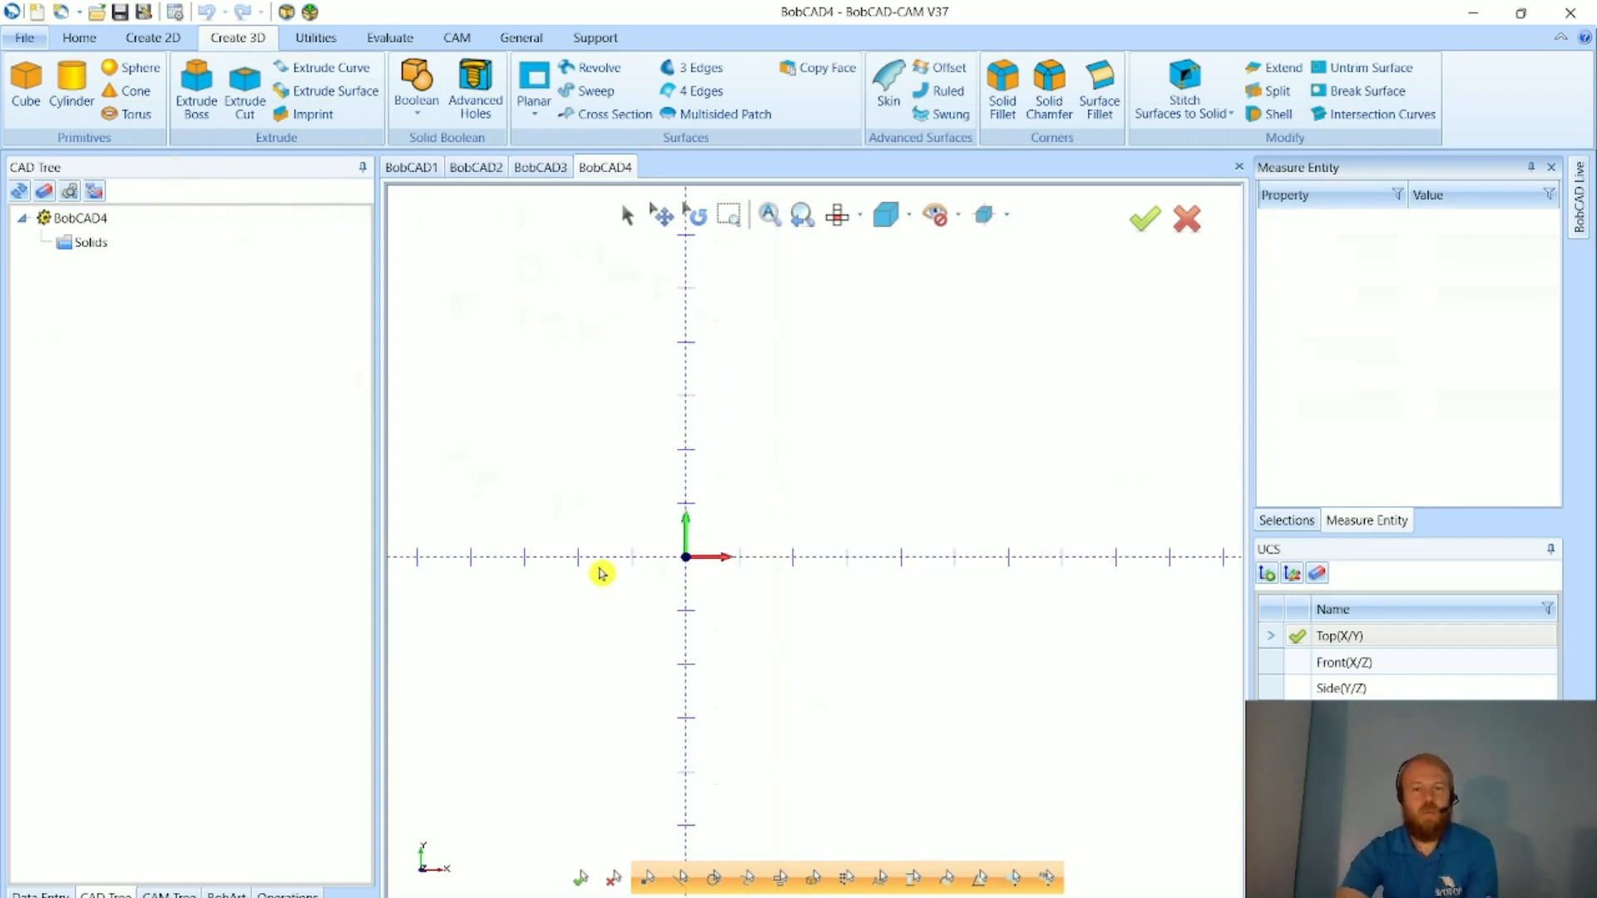
{"action": "scroll", "coordinate": [725, 437], "scroll_direction": "up", "scroll_amount": 6}
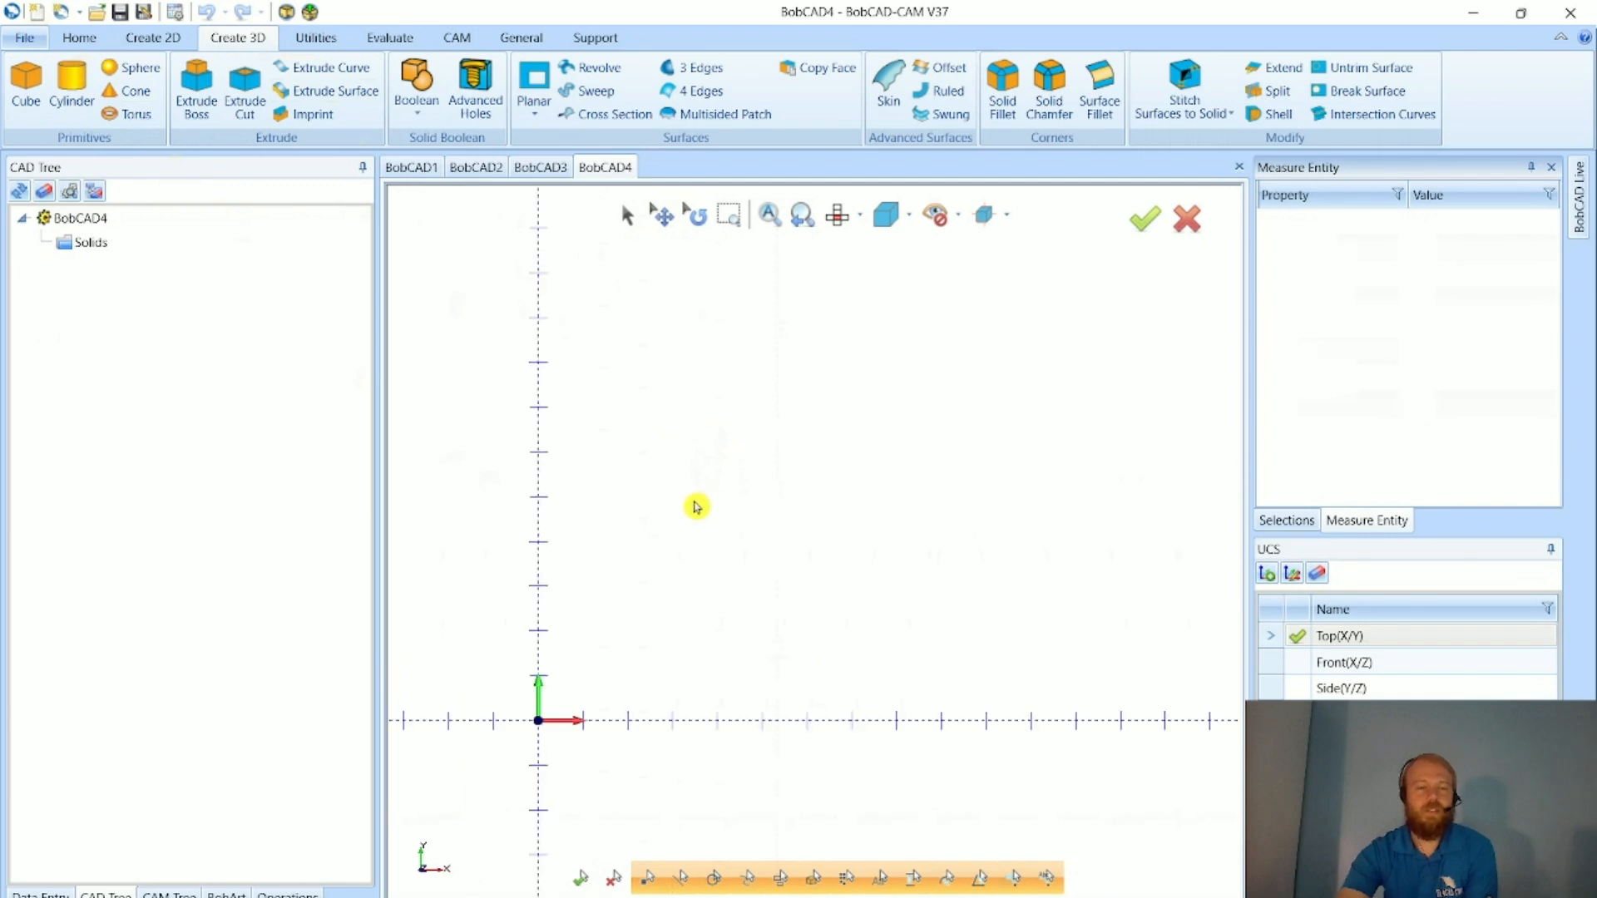
{"action": "middle_click_drag", "start_coordinate": [749, 610], "coordinate": [723, 491]}
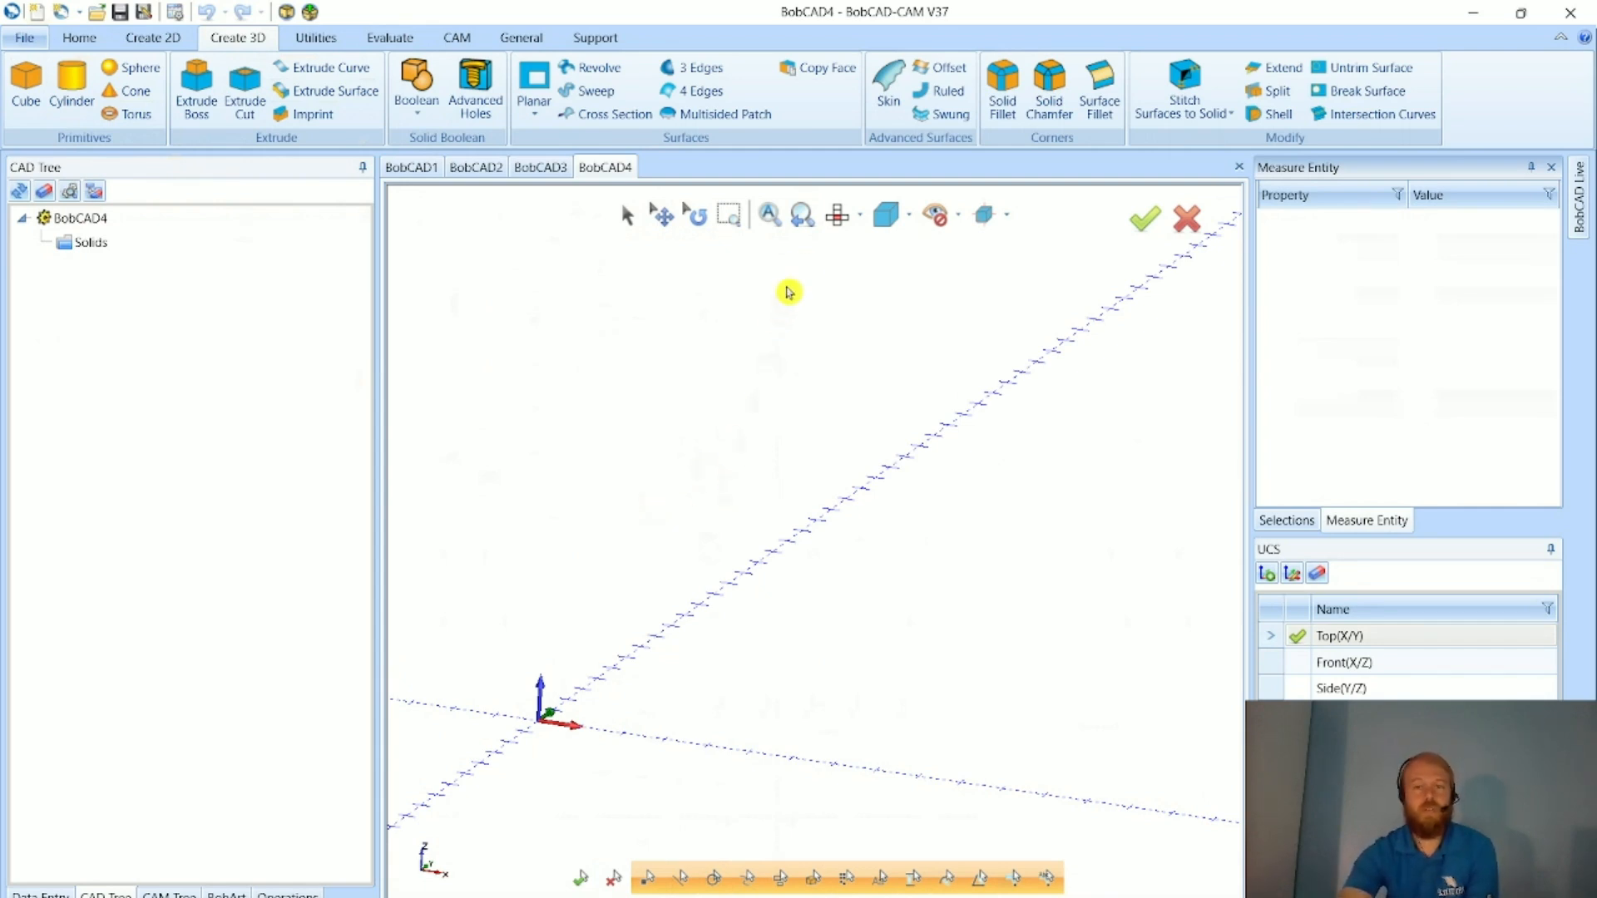
{"action": "left_click", "coordinate": [836, 218]}
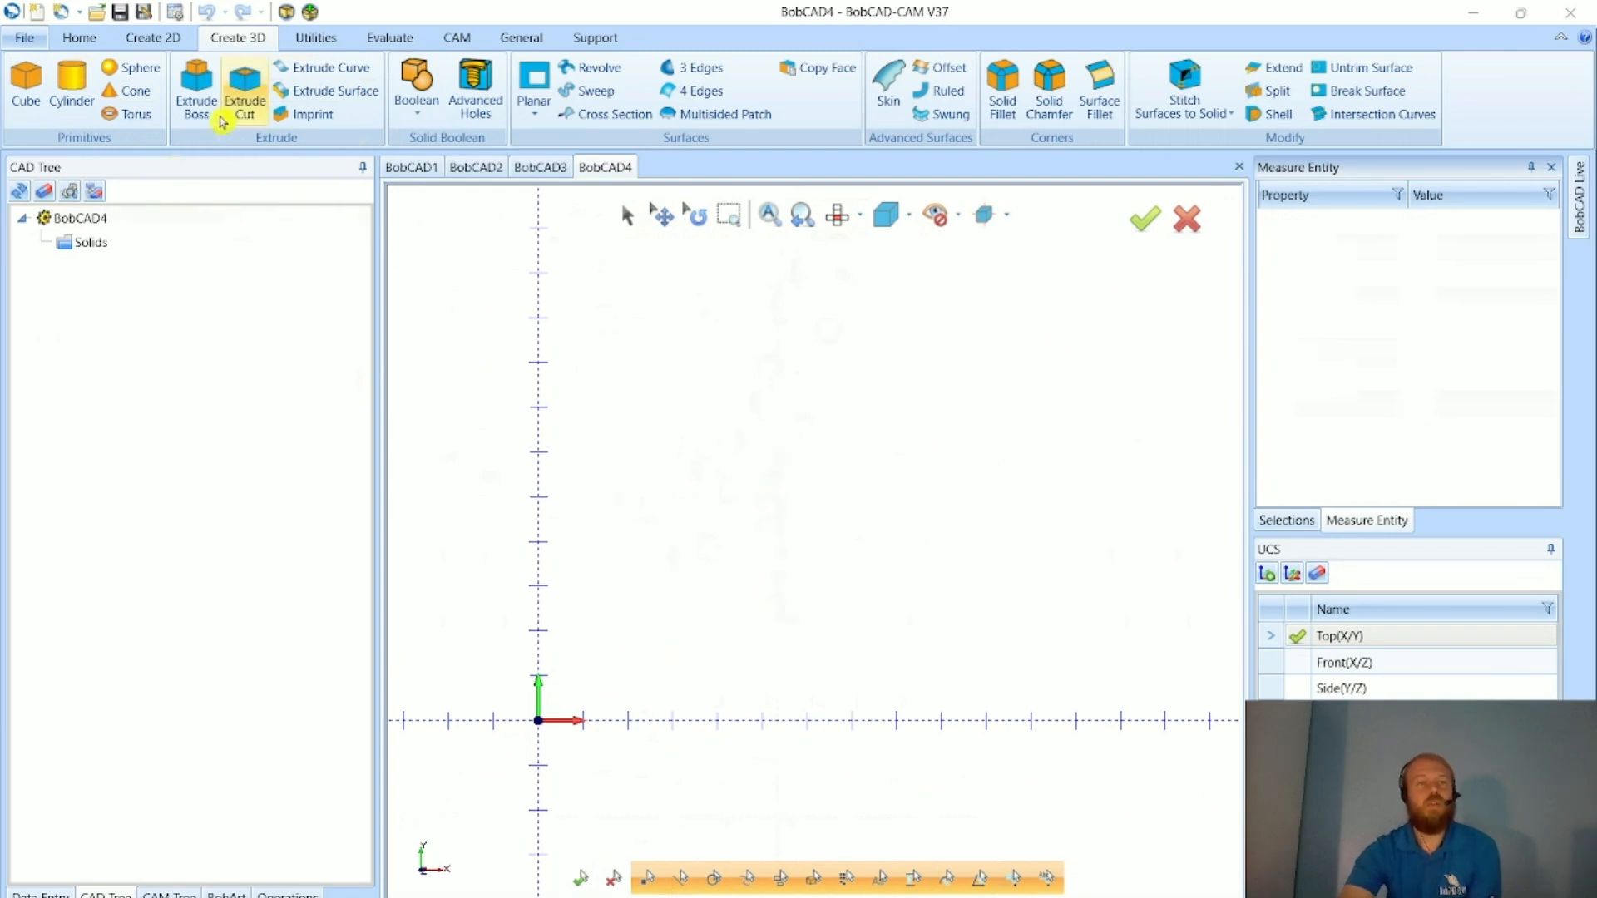
- Draw a rectangle 12 long and 6 wide with its lower-left corner at the origin, and leave the Rectangle command
{"action": "left_click", "coordinate": [163, 45]}
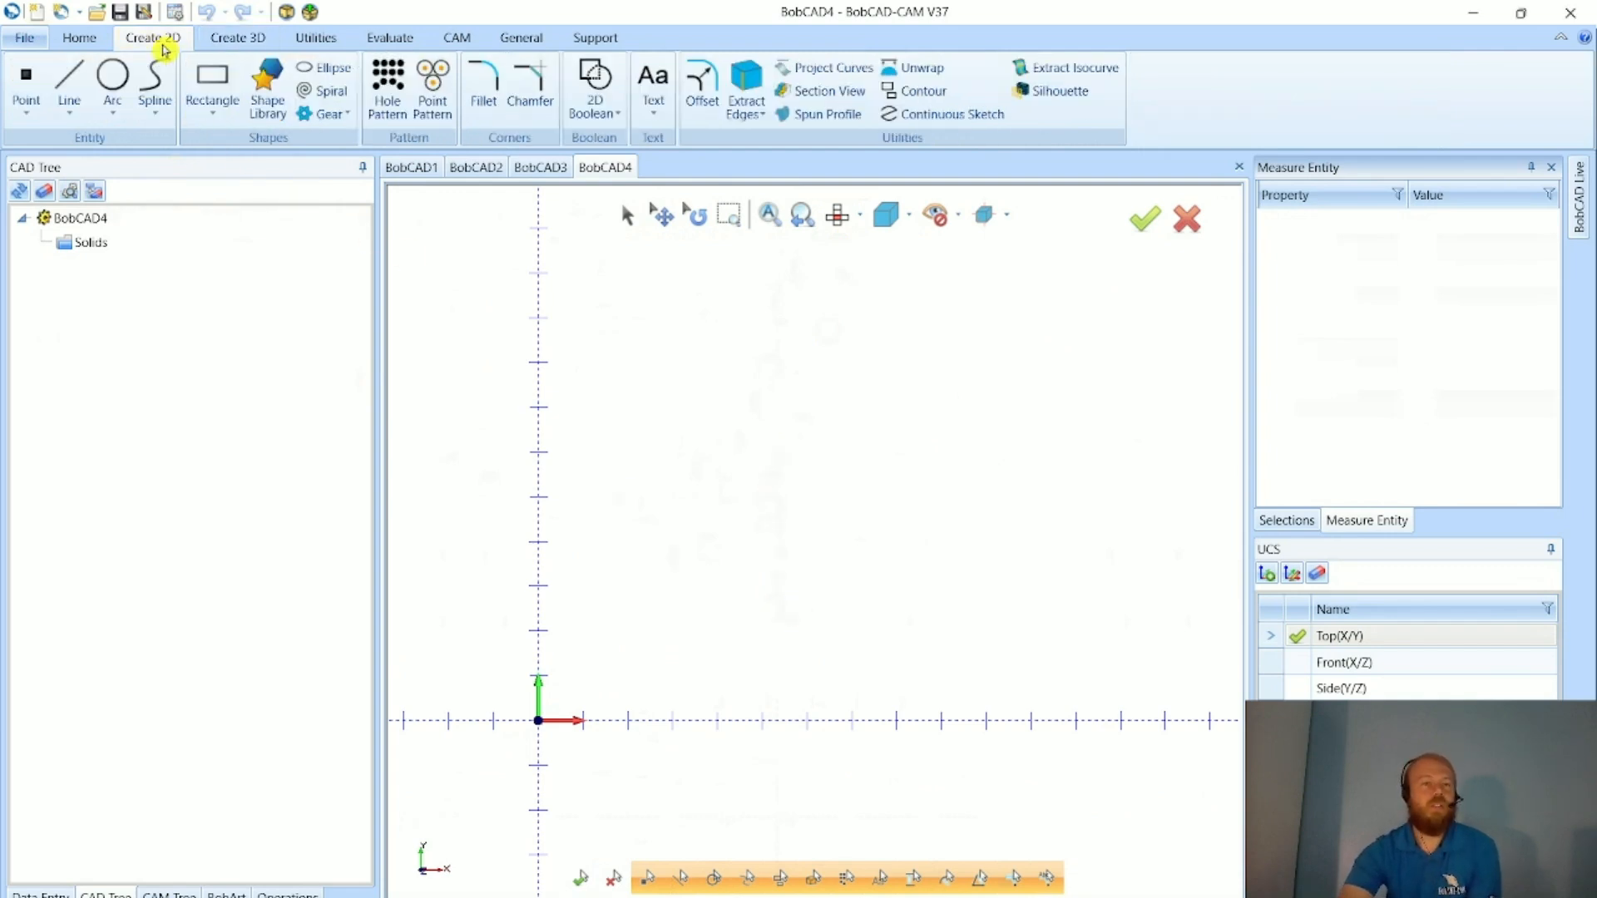
{"action": "left_click", "coordinate": [204, 84]}
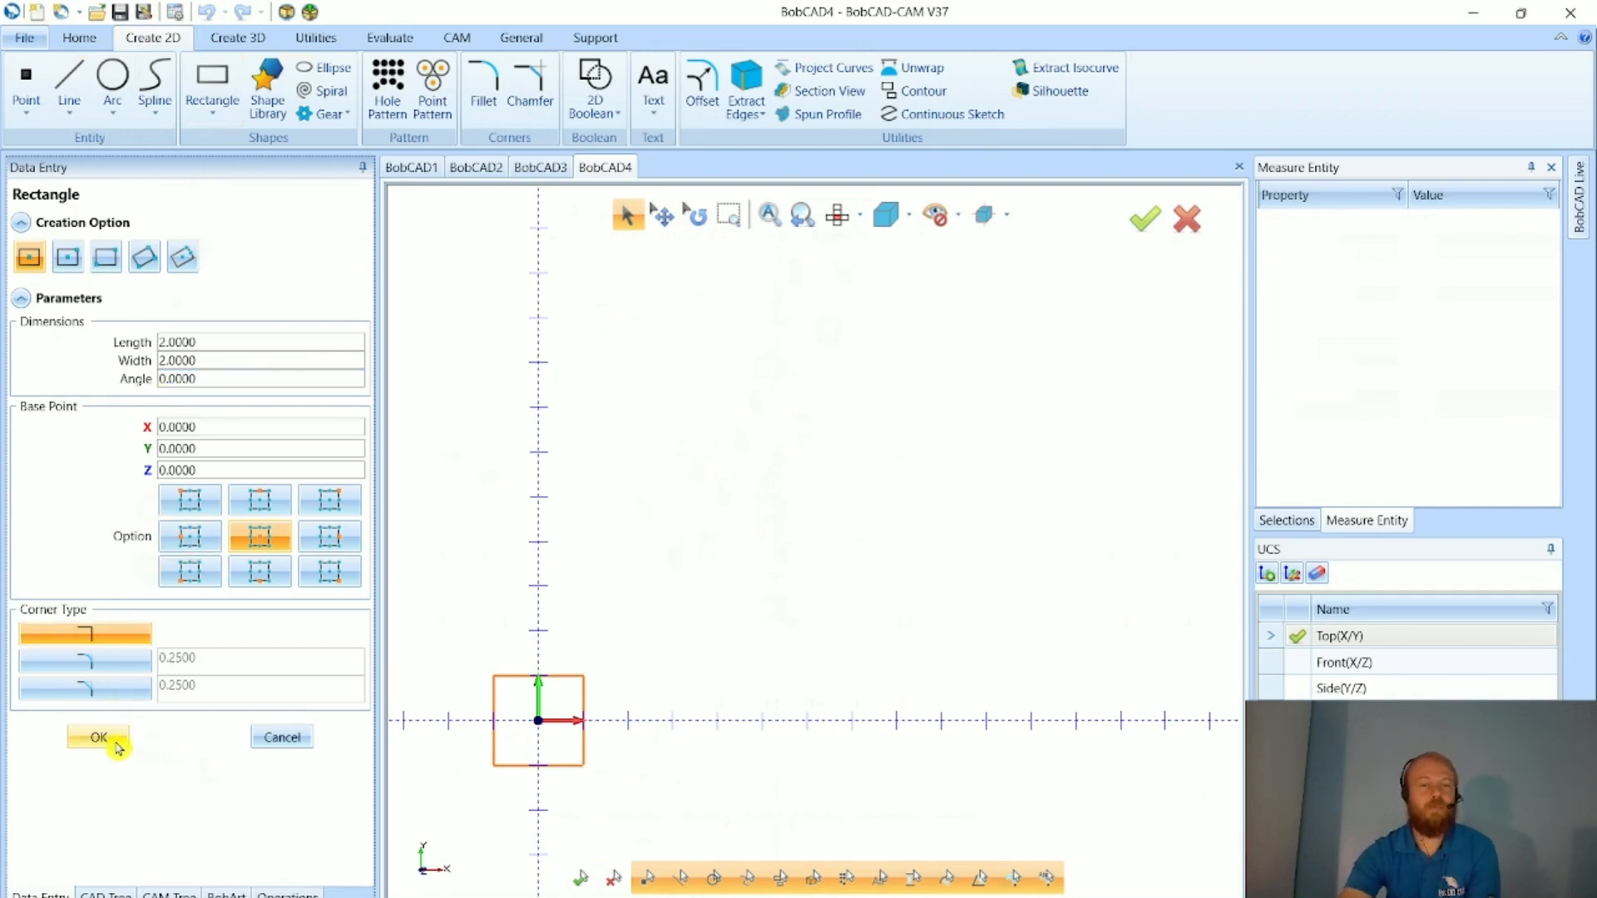
{"action": "left_click", "coordinate": [185, 572]}
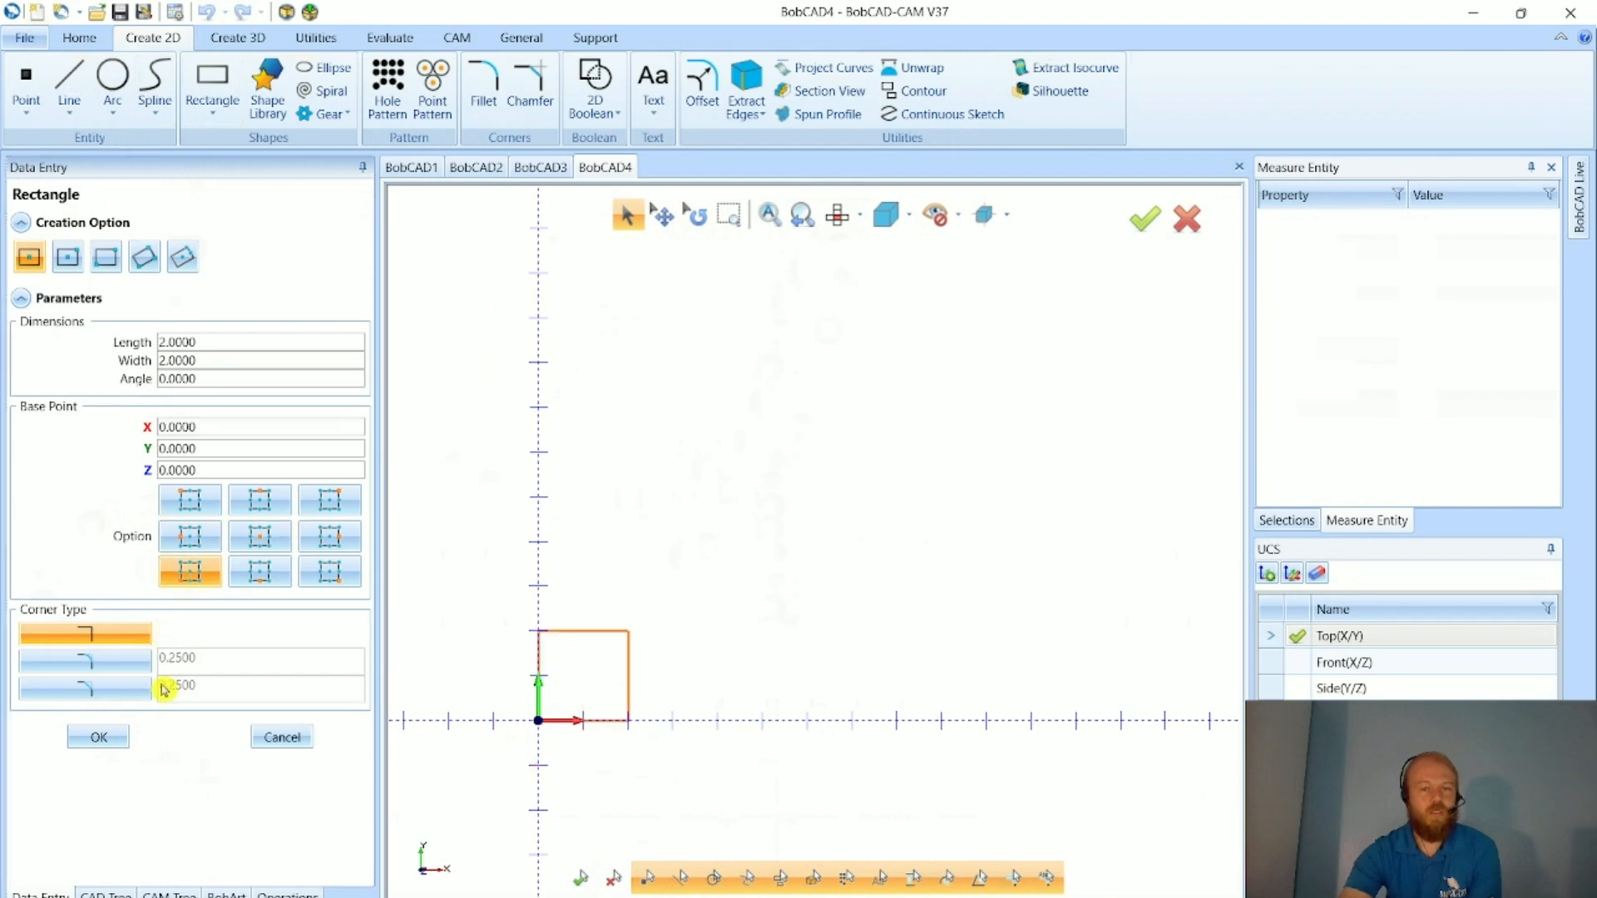
{"action": "double_click", "coordinate": [167, 342]}
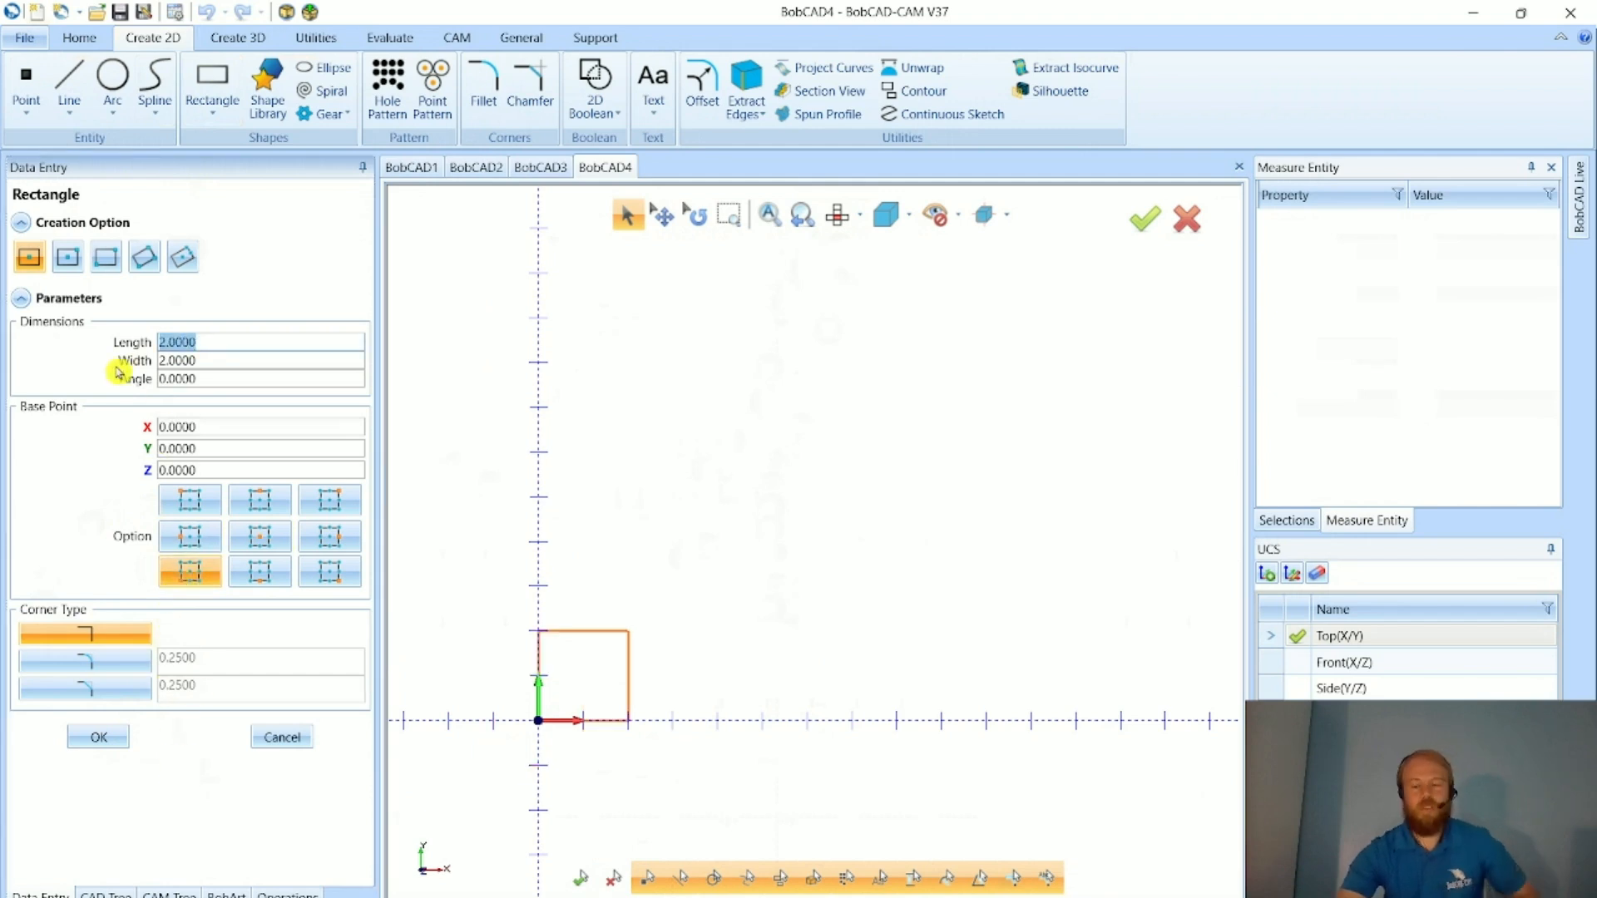
{"action": "type", "text": "12"}
{"action": "key", "text": "Tab"}
{"action": "type", "text": "6"}
{"action": "key", "text": "Tab"}
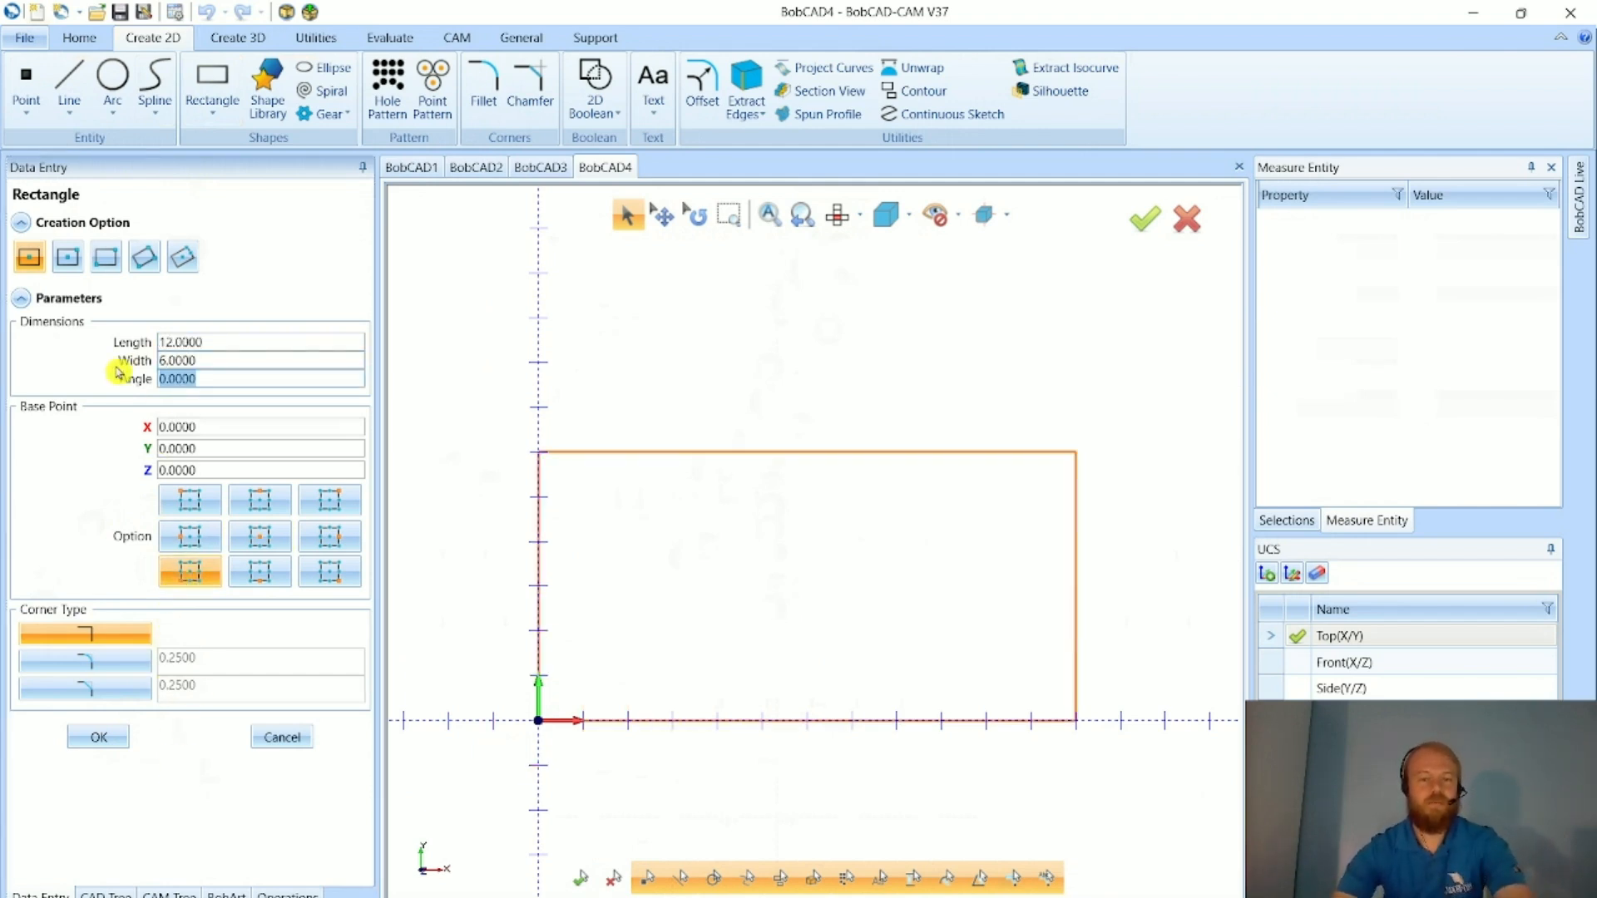
{"action": "left_click", "coordinate": [114, 738]}
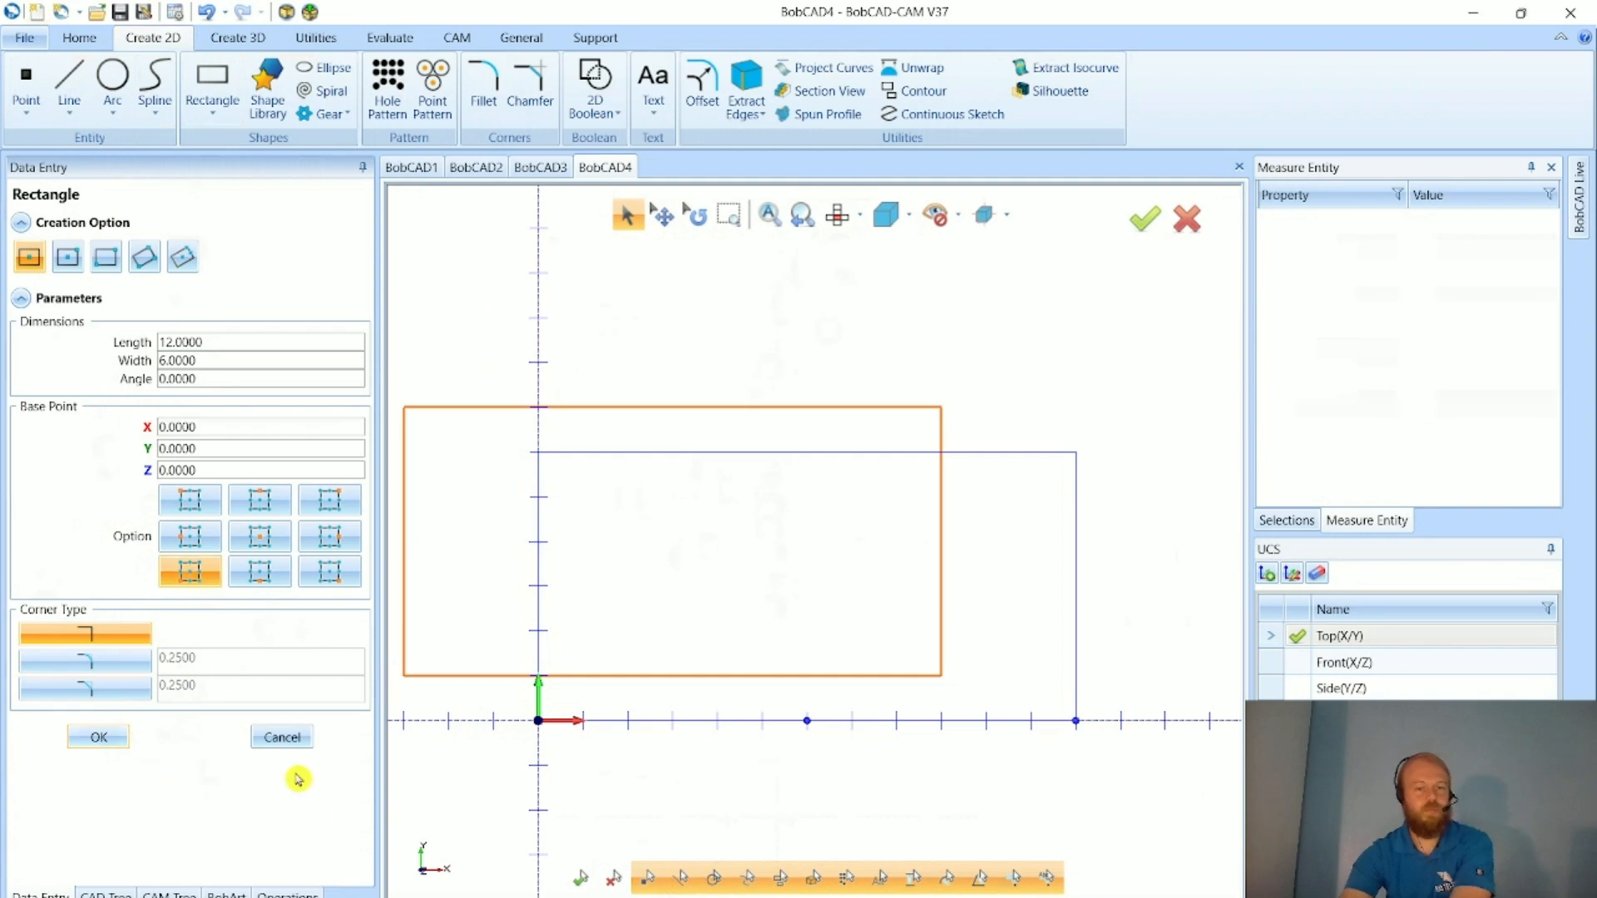
{"action": "left_click", "coordinate": [285, 738]}
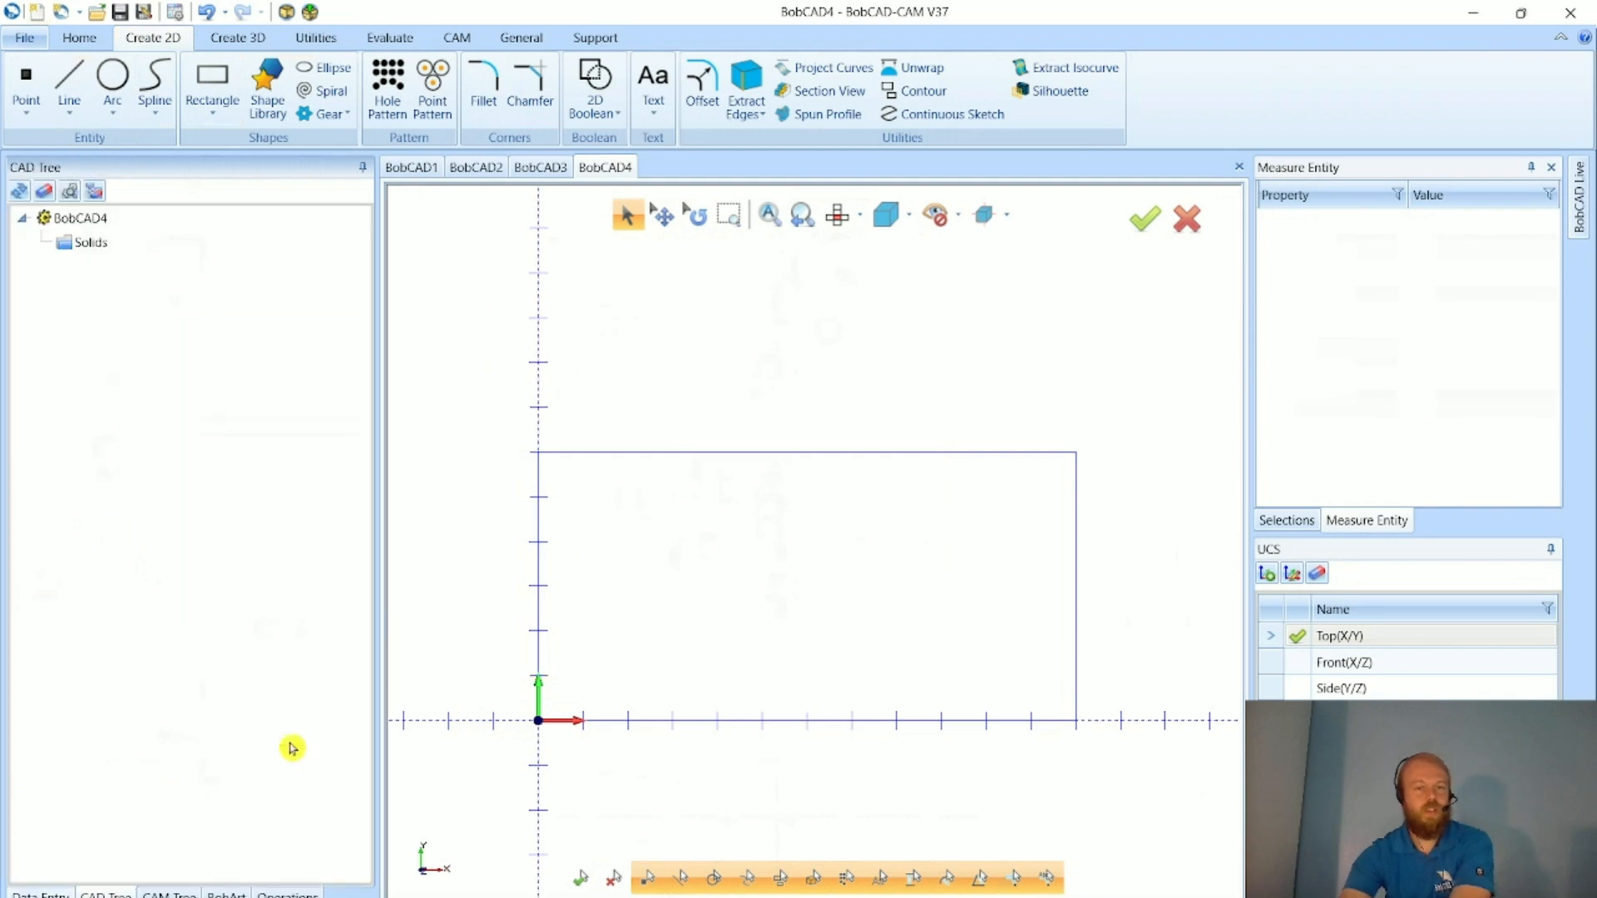
- Place two five-corner Star shapes of size 0.5 near the rectangle's upper-left corner, centred at about (0.44, 5.56) and (0.38, 4.94)
{"action": "left_click", "coordinate": [263, 106]}
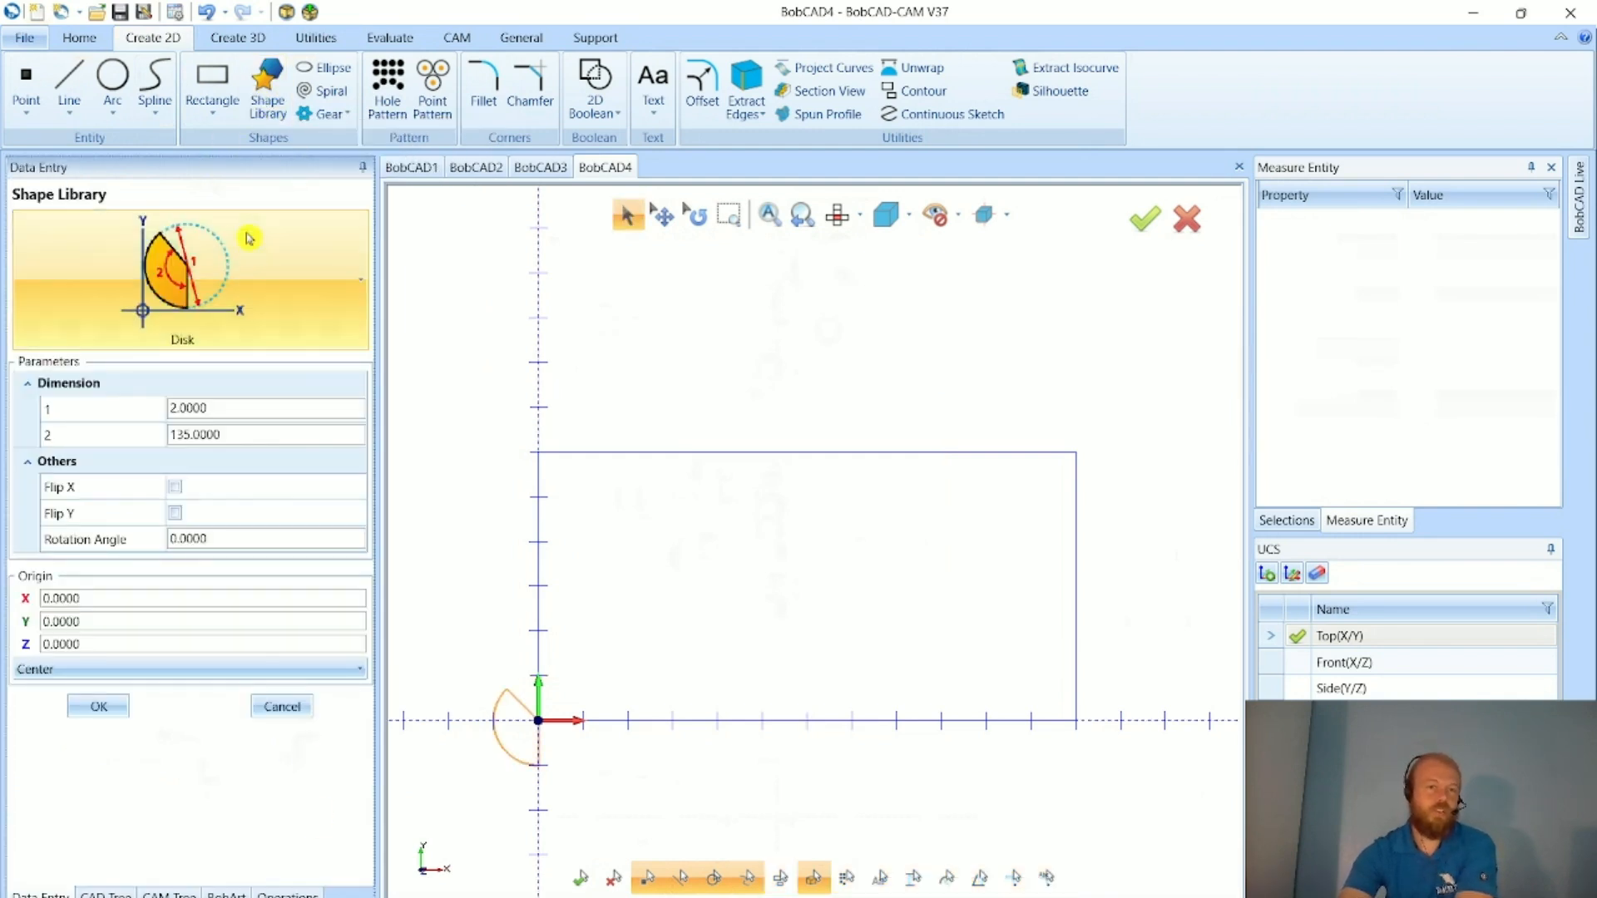
{"action": "left_click", "coordinate": [252, 260]}
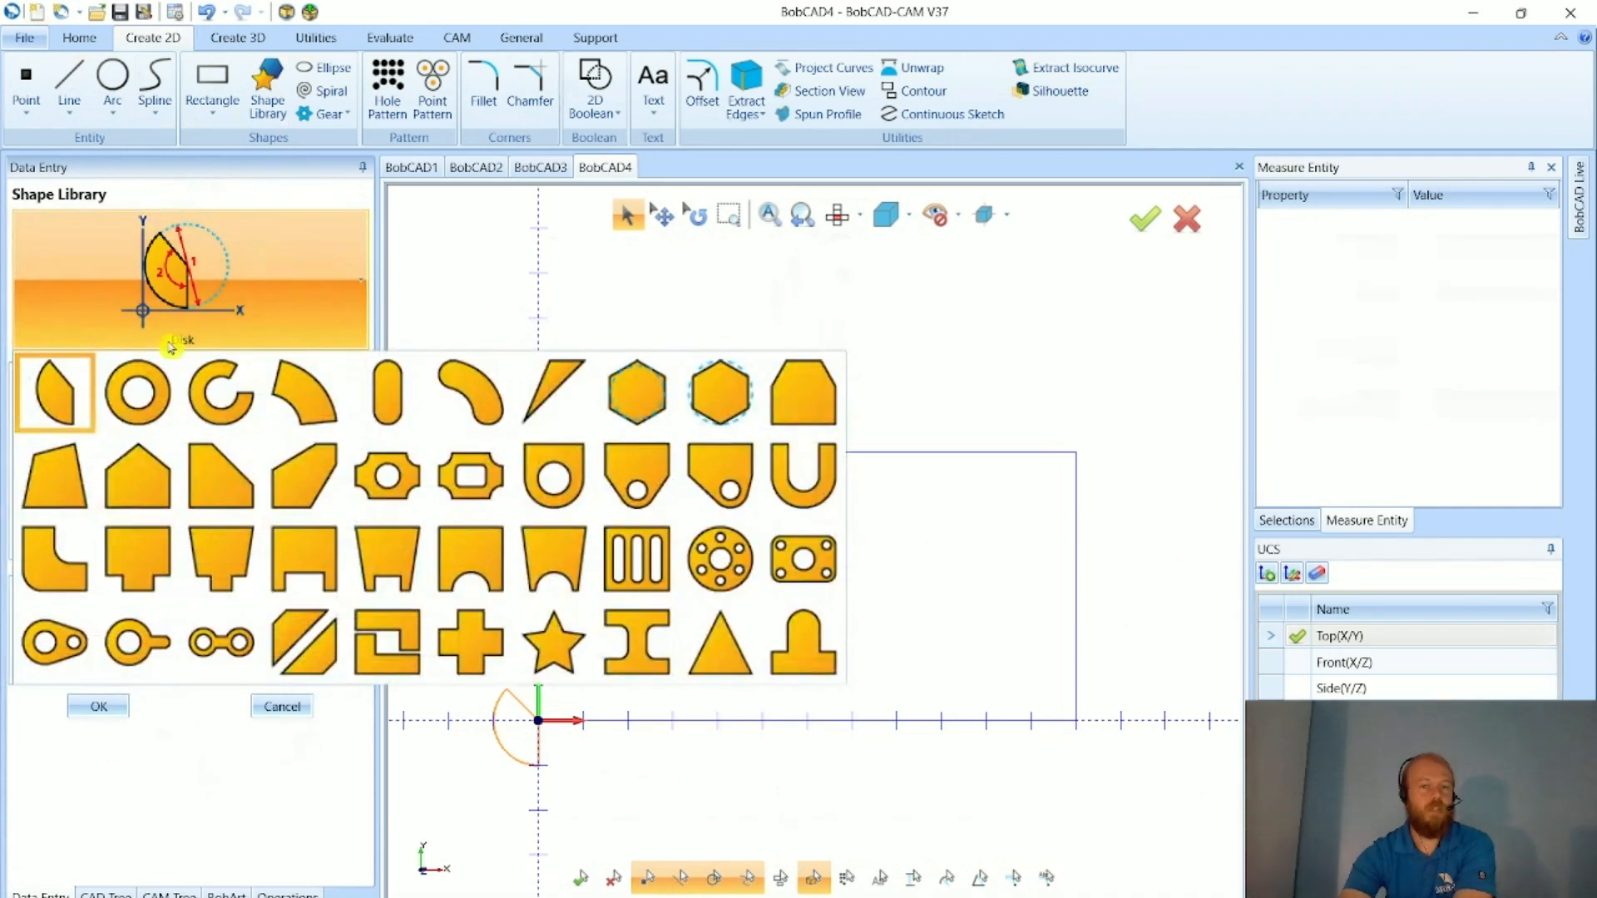
{"action": "left_click", "coordinate": [521, 645]}
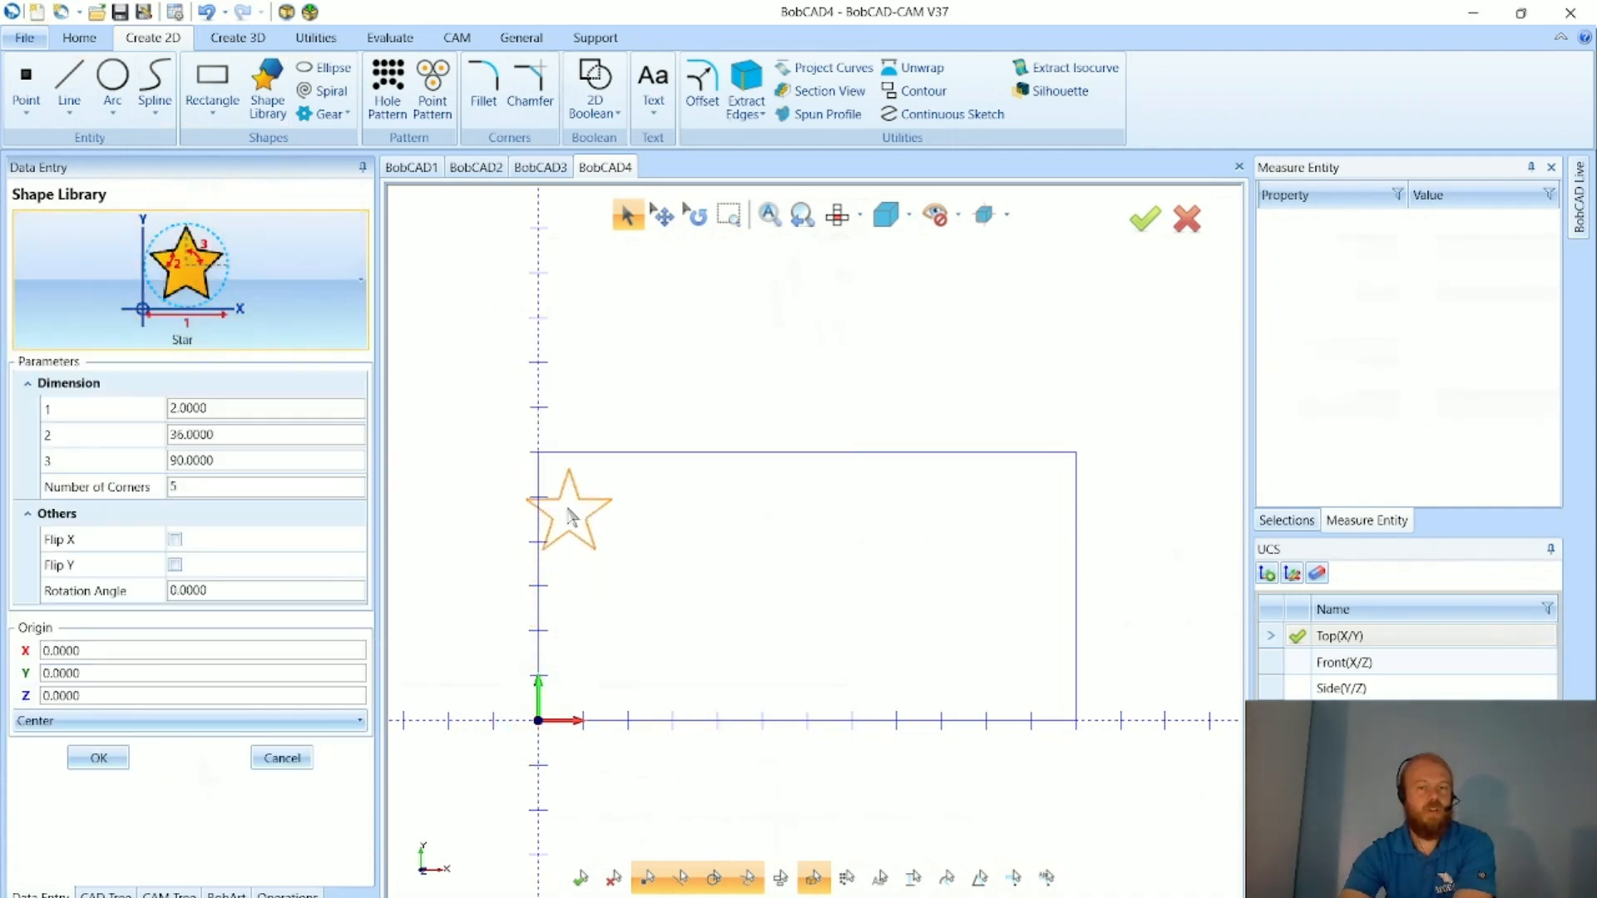
{"action": "scroll", "coordinate": [532, 499], "scroll_direction": "up", "scroll_amount": 3}
{"action": "left_click", "coordinate": [127, 413]}
{"action": "key", "text": "BackSpace"}
{"action": "key", "text": "Tab"}
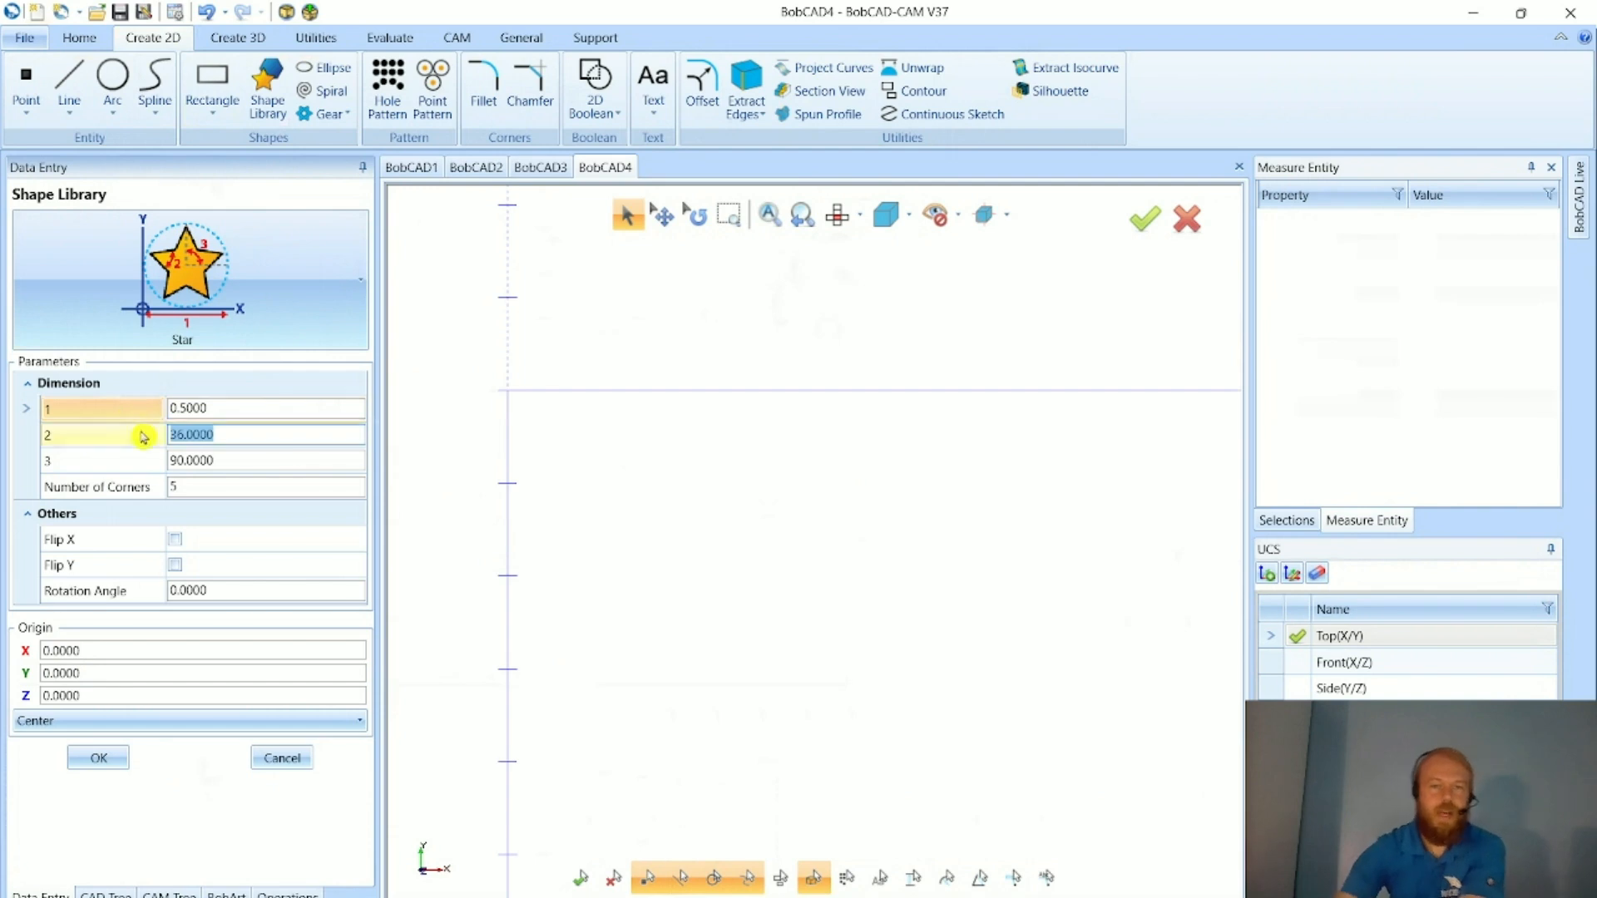
{"action": "left_click", "coordinate": [553, 439]}
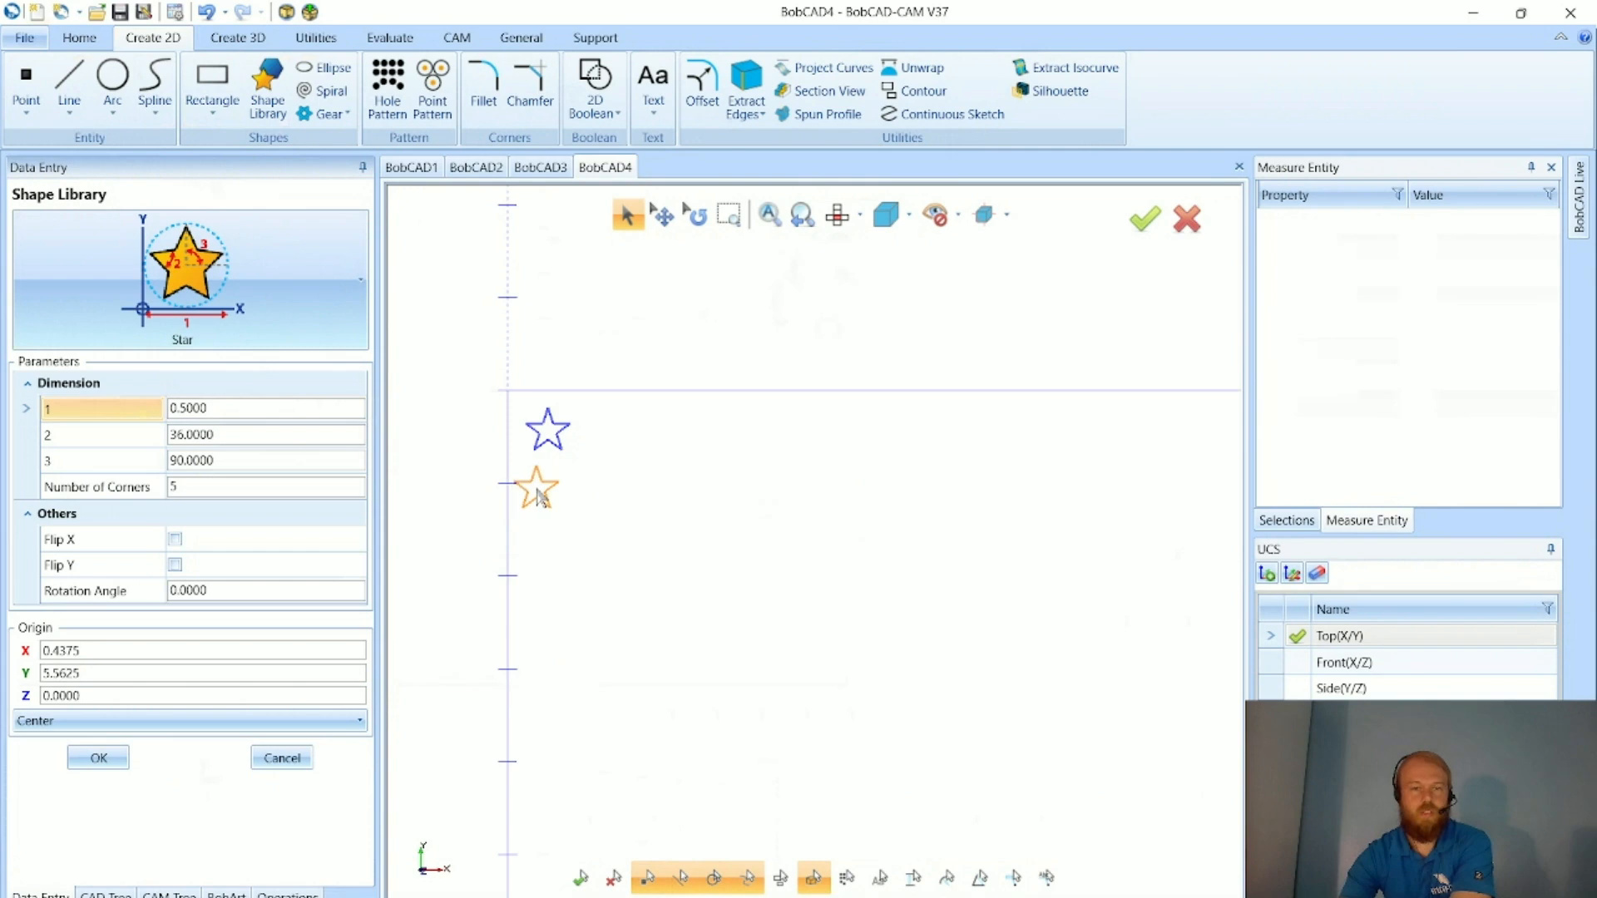
{"action": "left_click", "coordinate": [542, 488]}
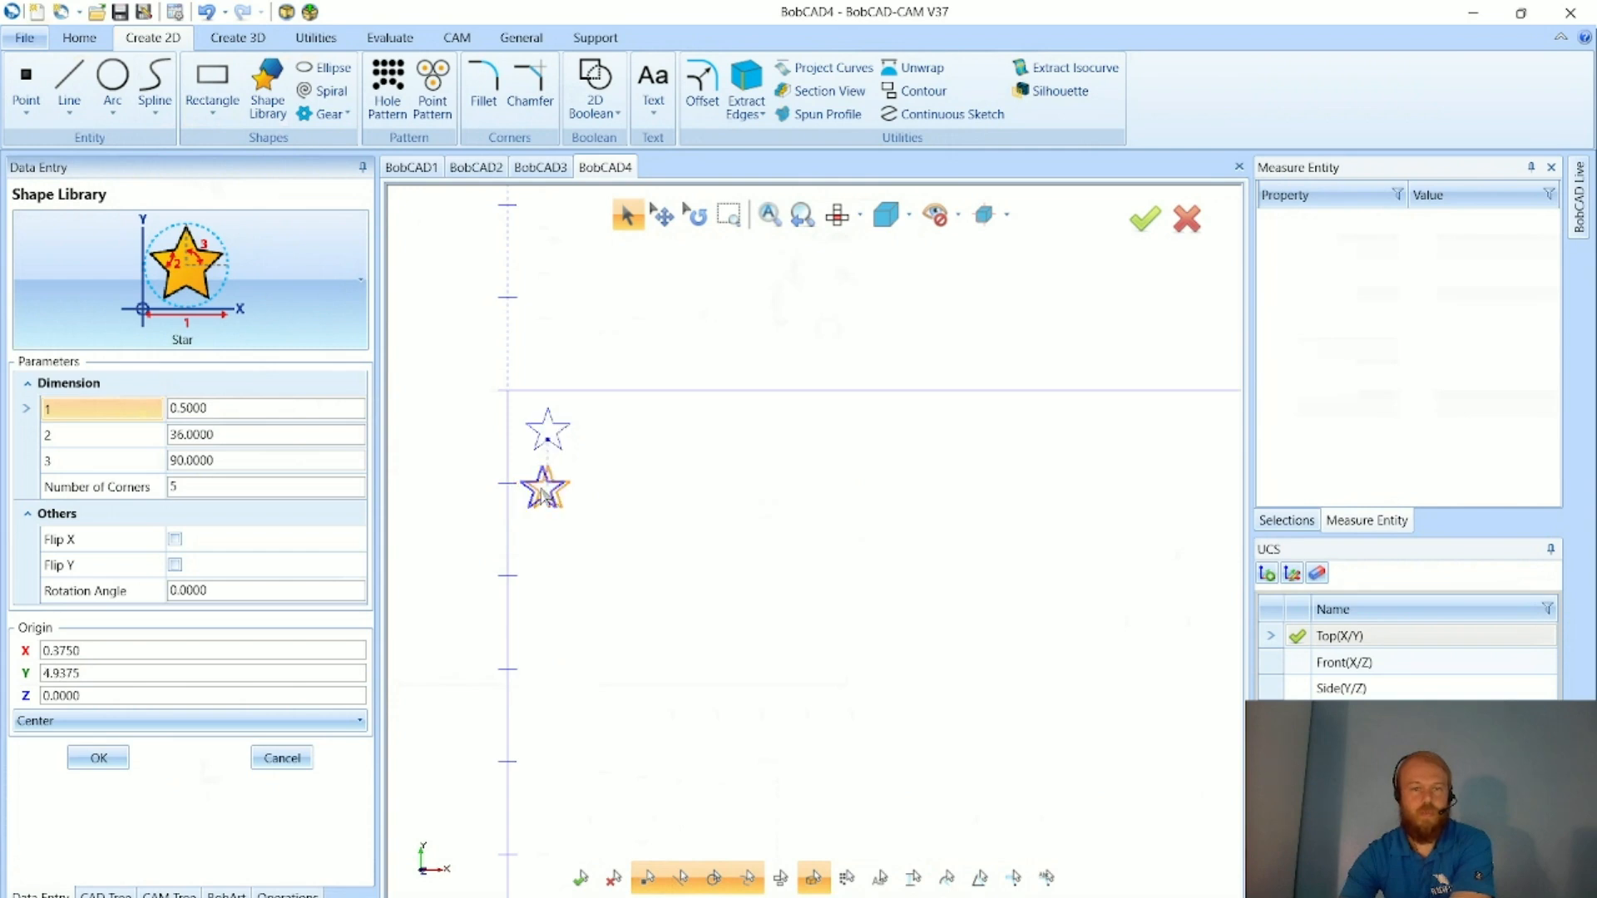
{"action": "left_click", "coordinate": [300, 755]}
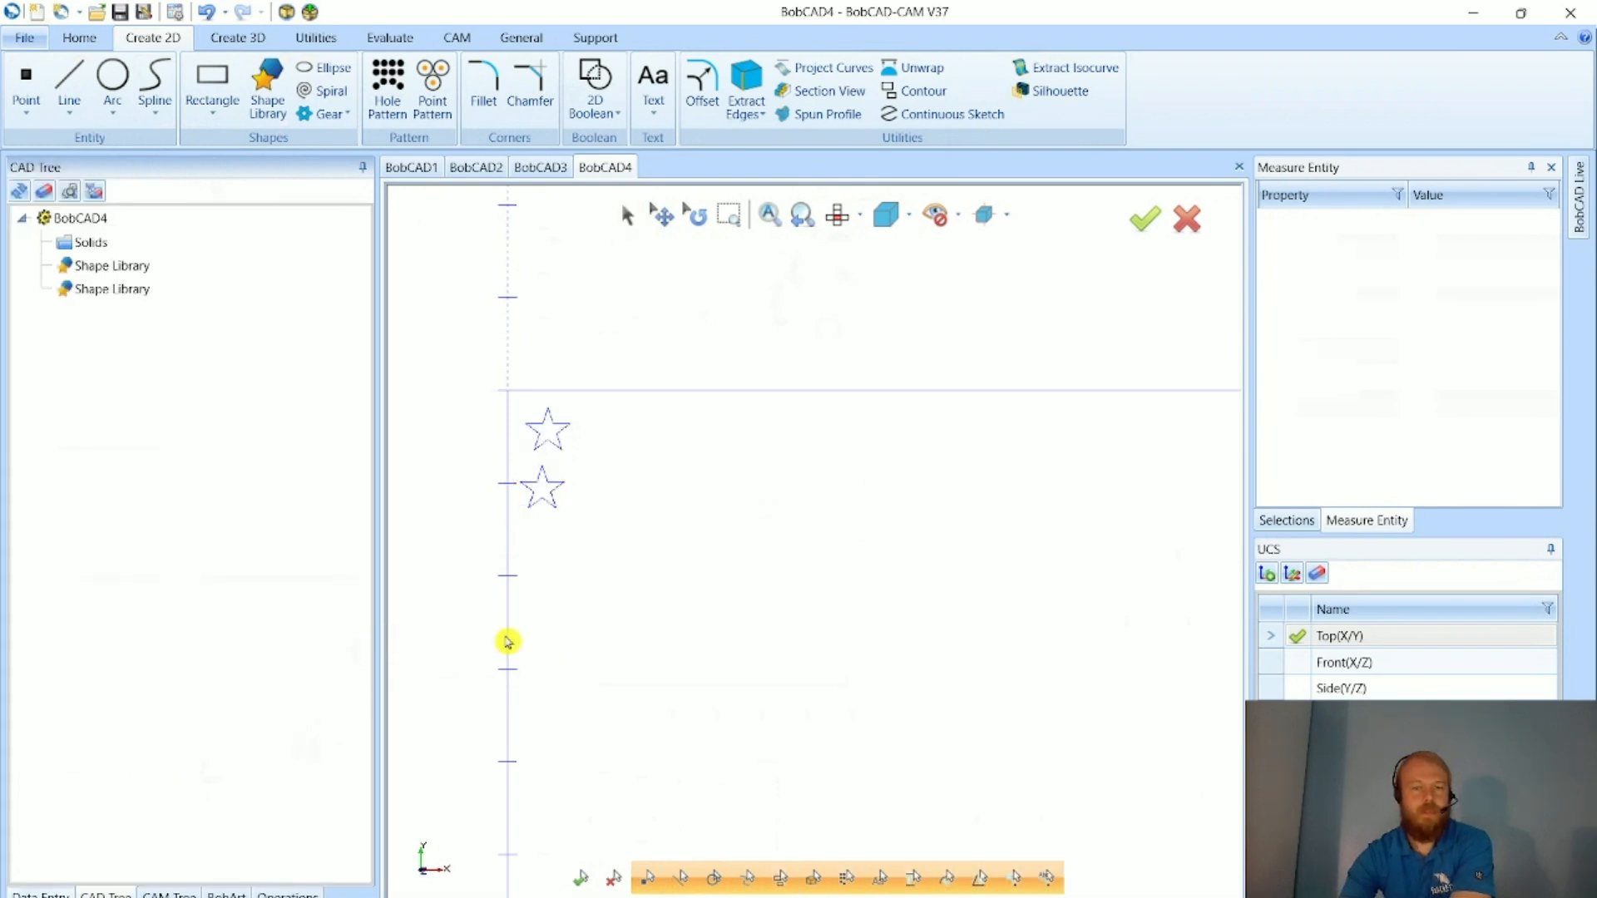
- Place a third 0.5 Star shape below the other two, at about (0.44, 4.44), and leave the Shape Library
{"action": "scroll", "coordinate": [507, 641], "scroll_direction": "down", "scroll_amount": 2}
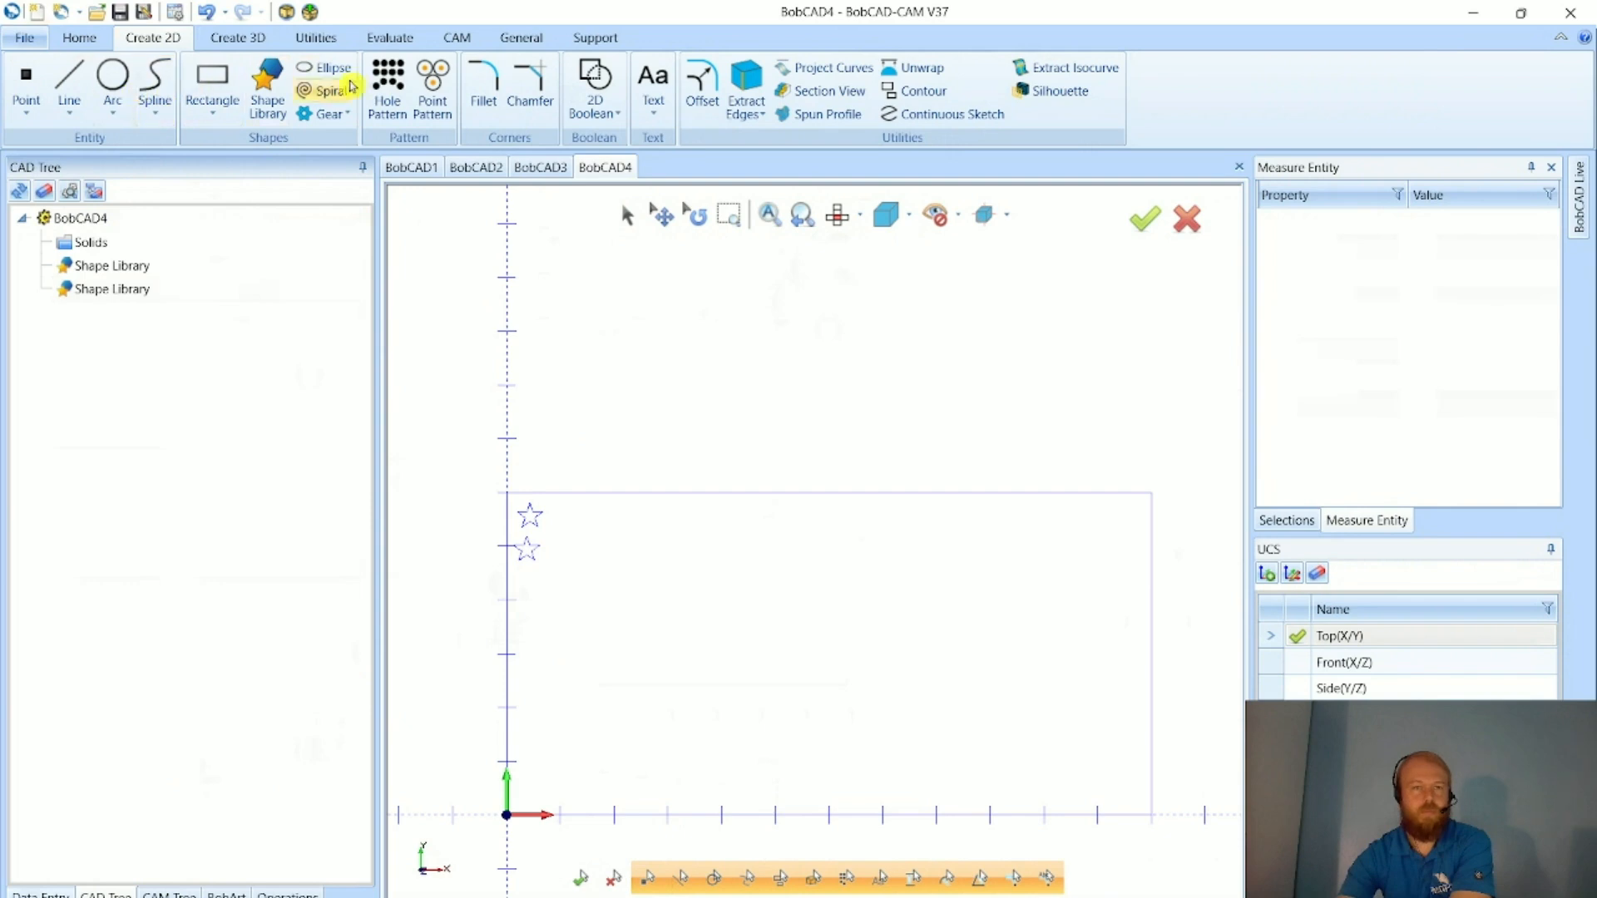
{"action": "left_click", "coordinate": [267, 87]}
{"action": "left_click", "coordinate": [187, 278]}
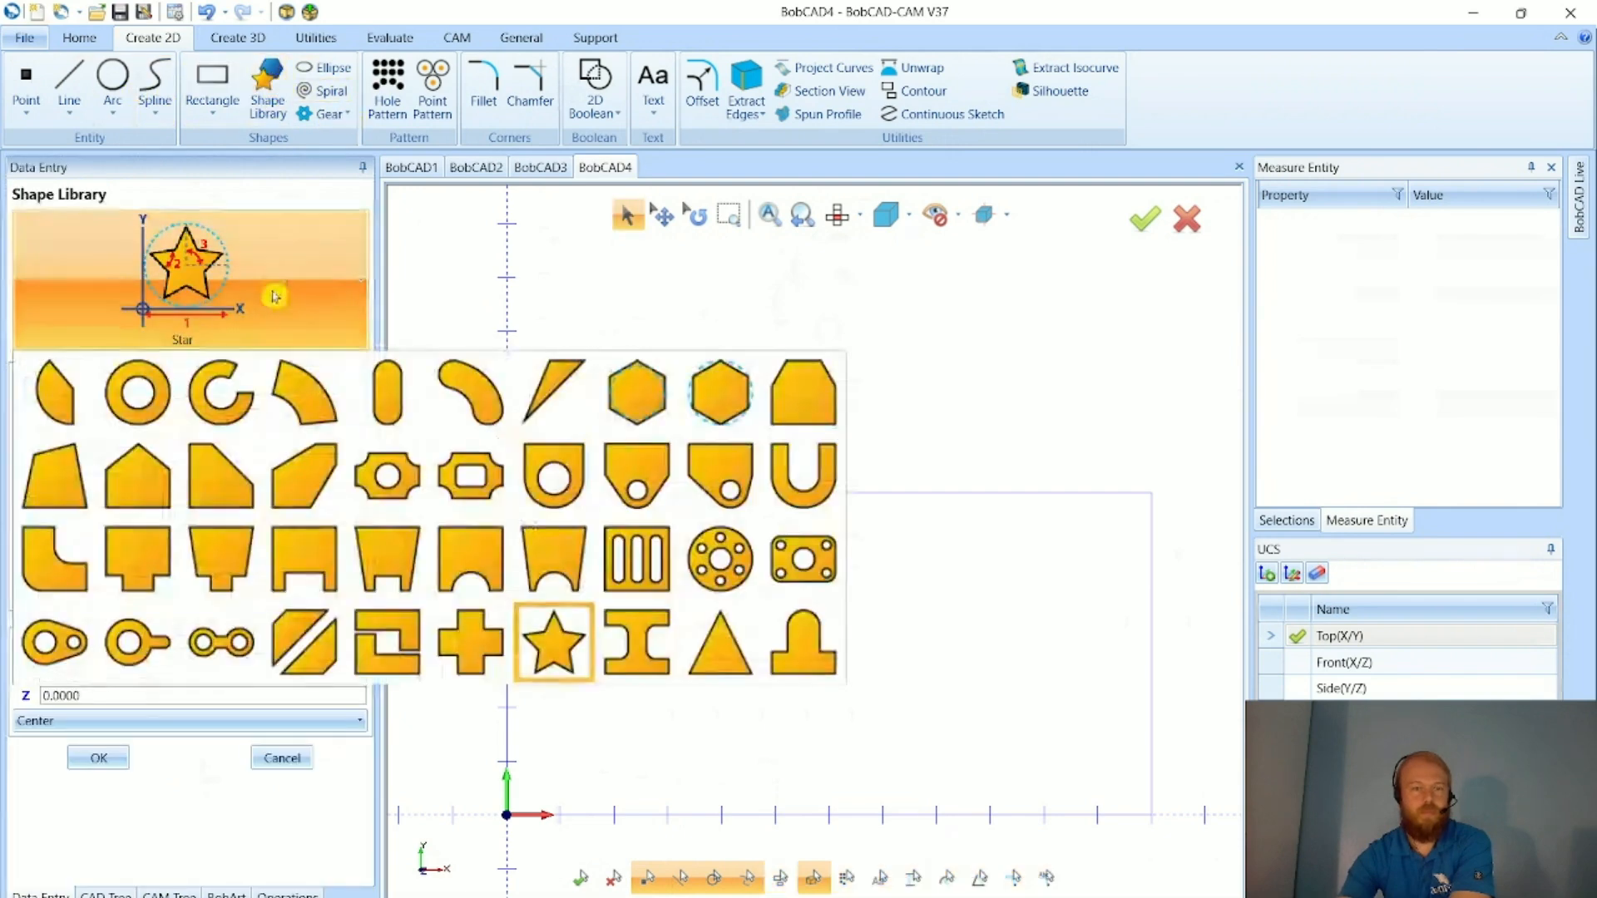
{"action": "left_click", "coordinate": [554, 641]}
{"action": "scroll", "coordinate": [549, 583], "scroll_direction": "up", "scroll_amount": 2}
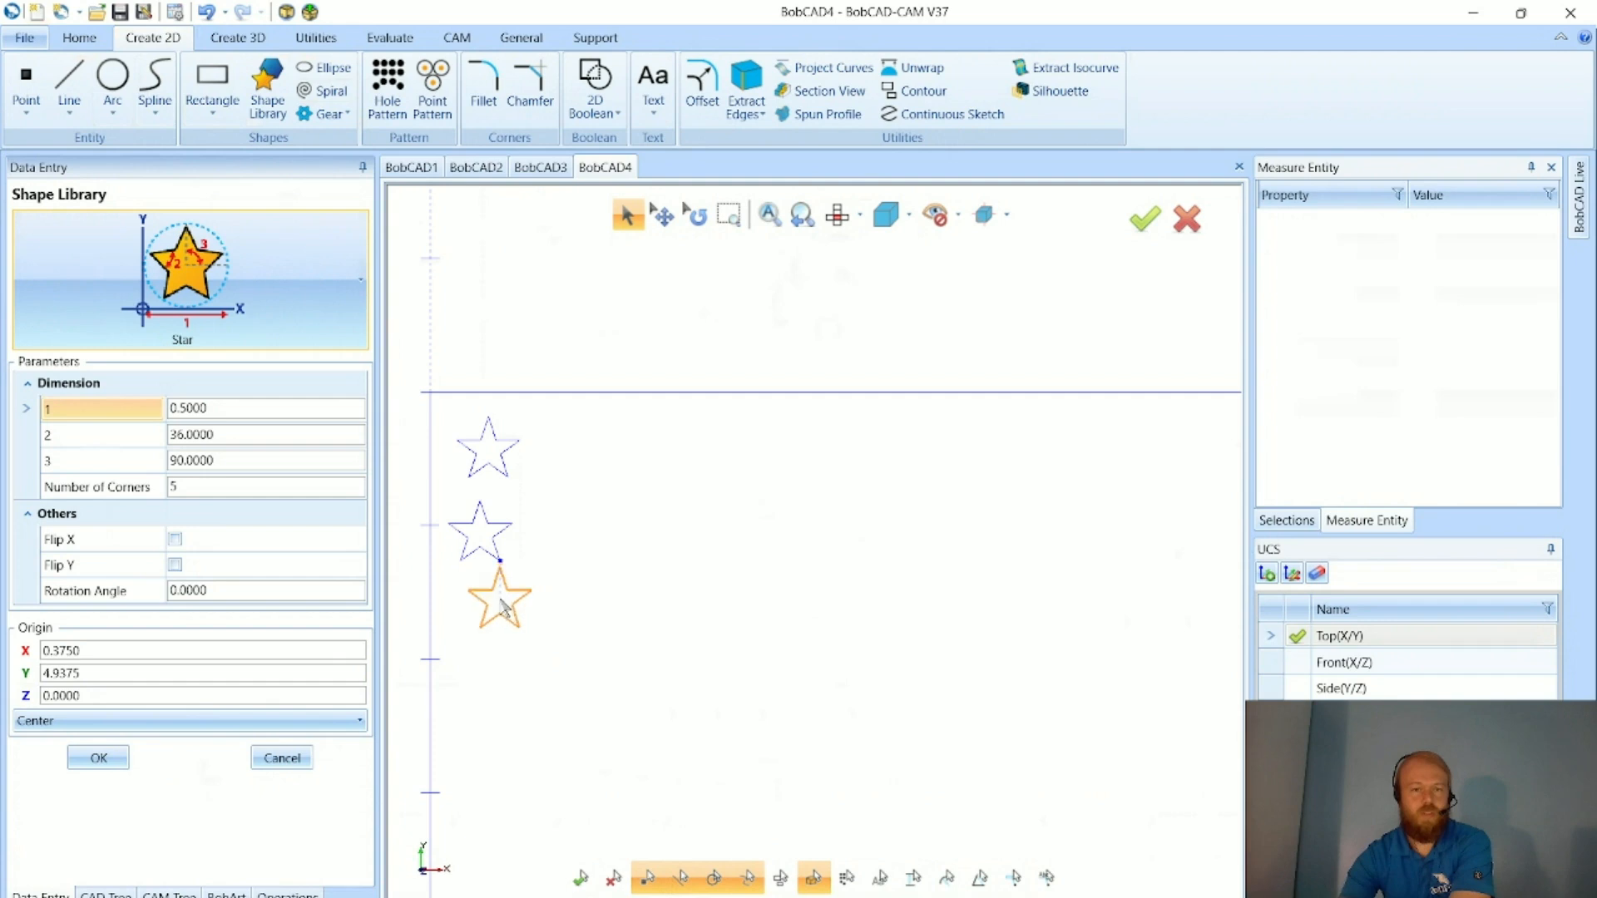
{"action": "left_click", "coordinate": [490, 611]}
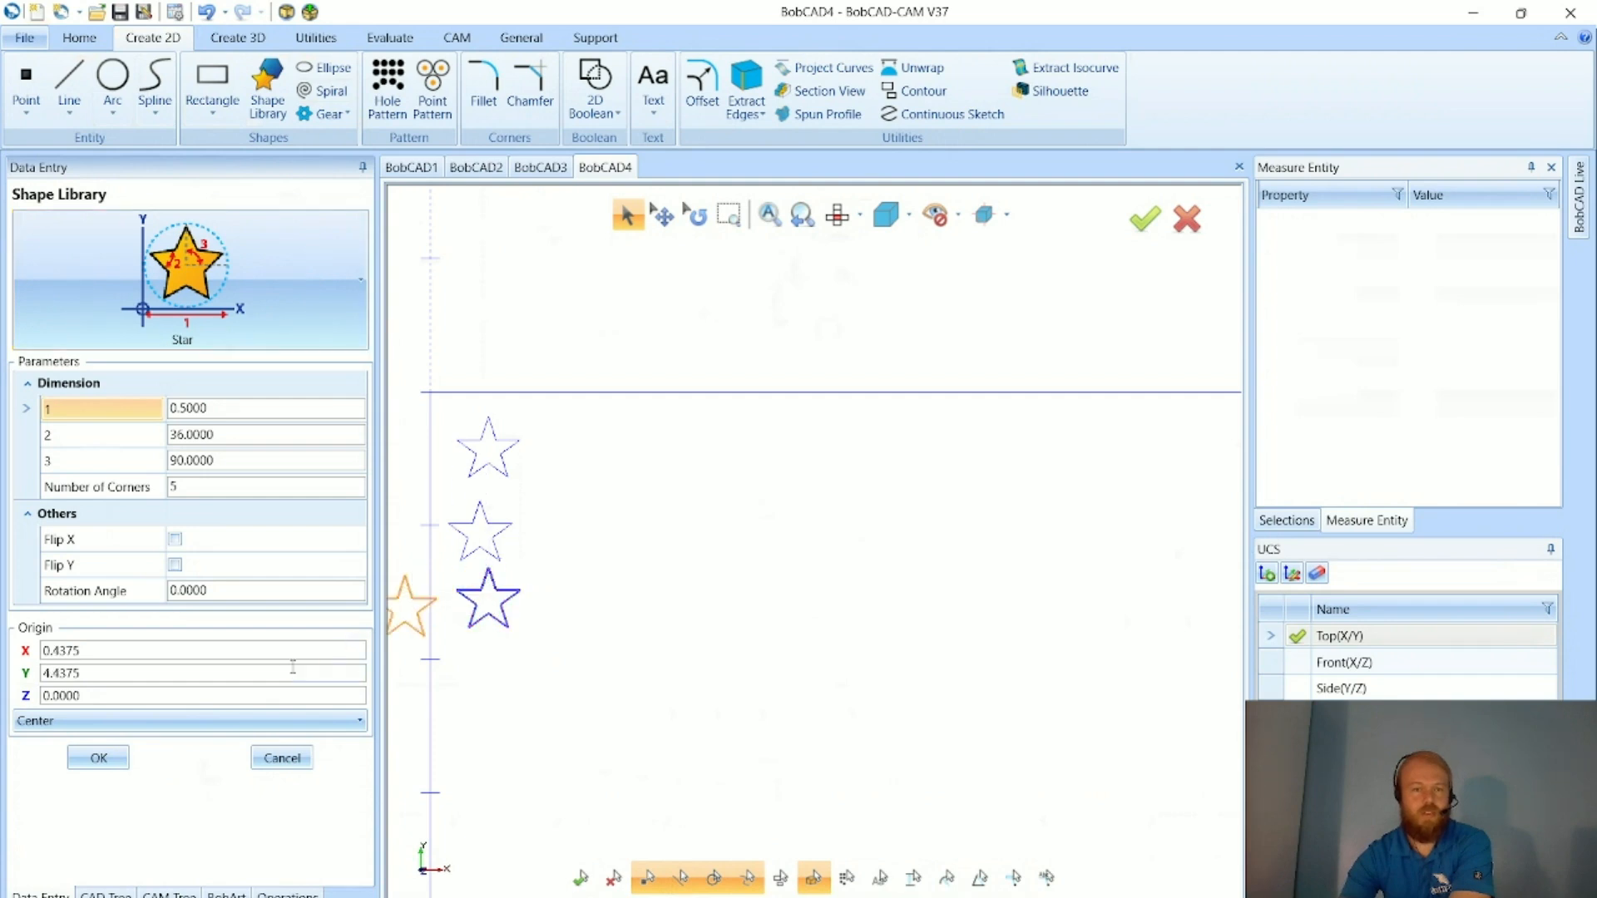
{"action": "left_click", "coordinate": [282, 758]}
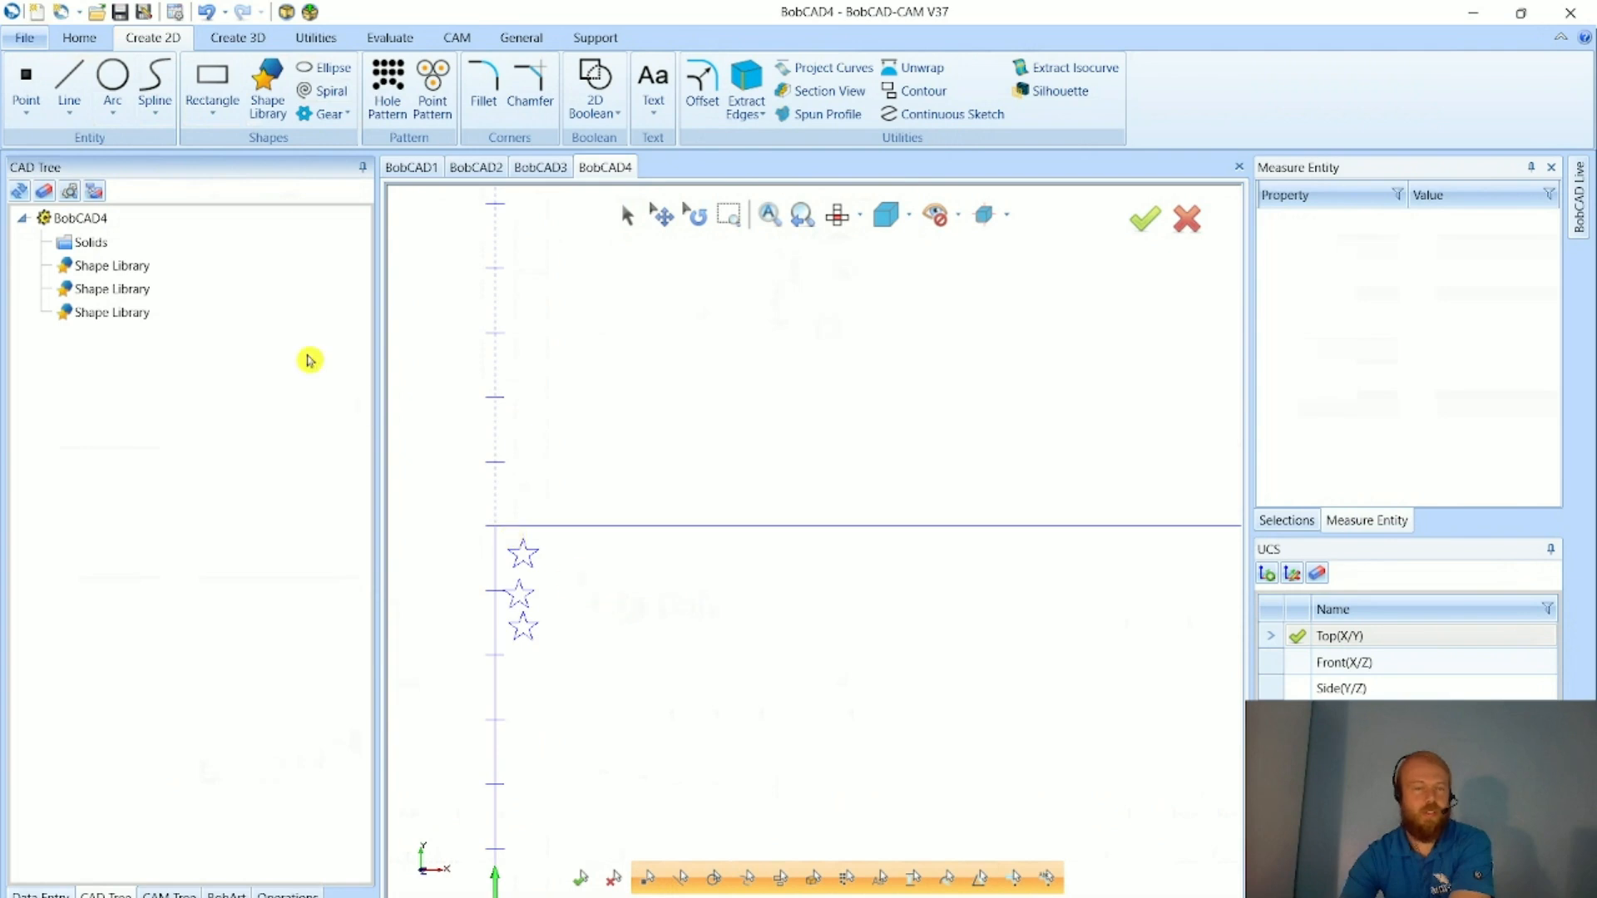
- Start a Translate of all three stars with an X amount of 0.6
{"action": "left_click", "coordinate": [306, 43]}
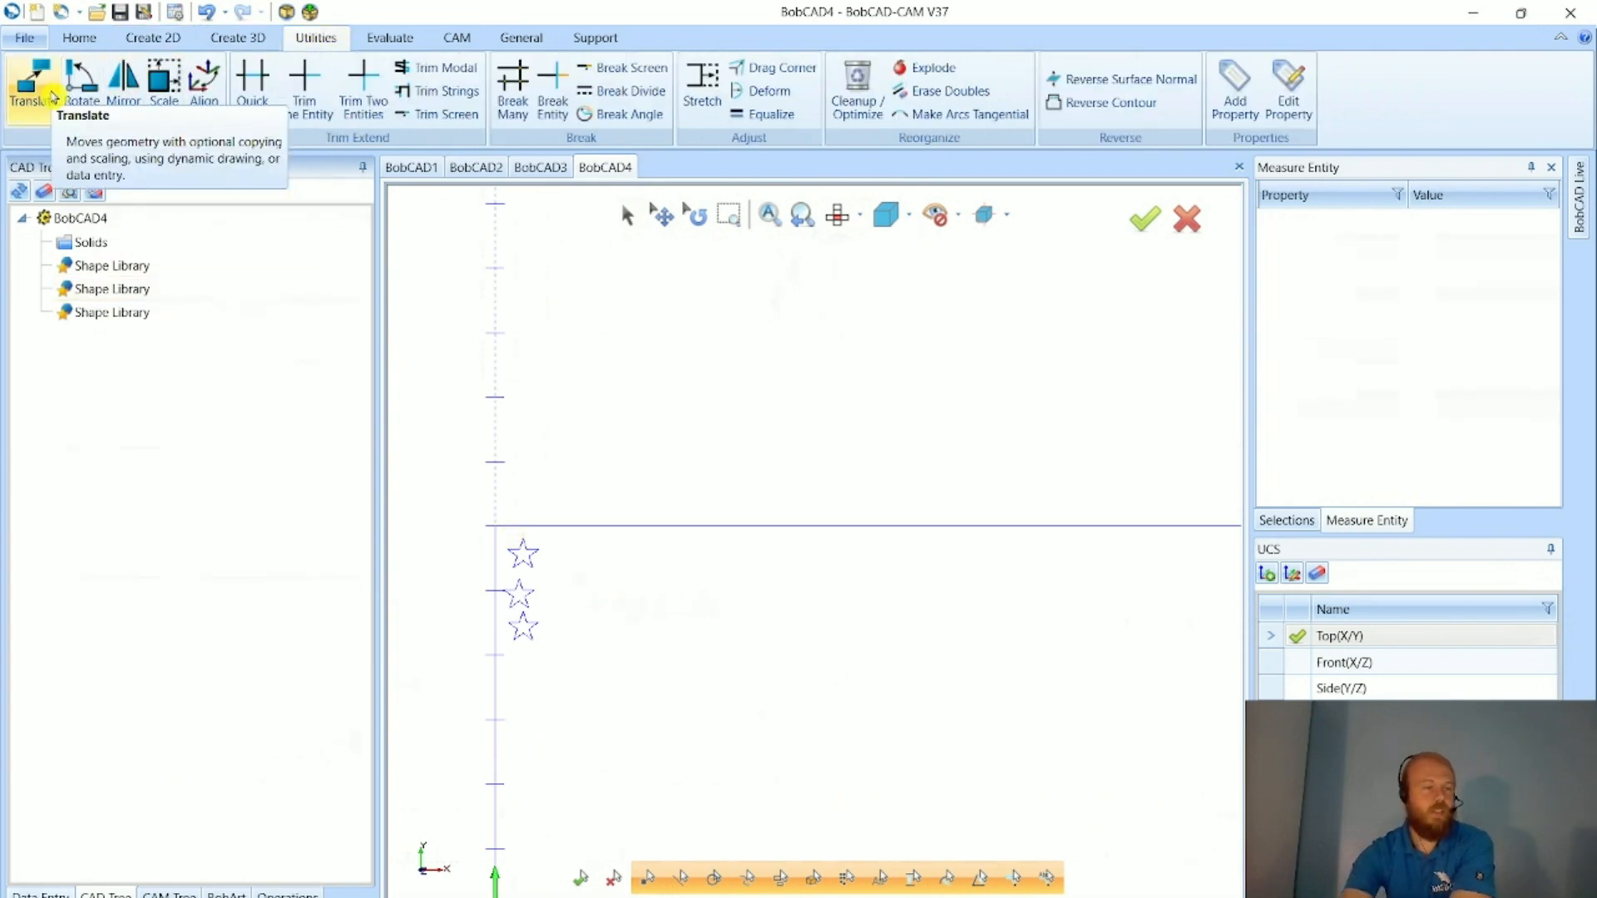
{"action": "left_click", "coordinate": [33, 83]}
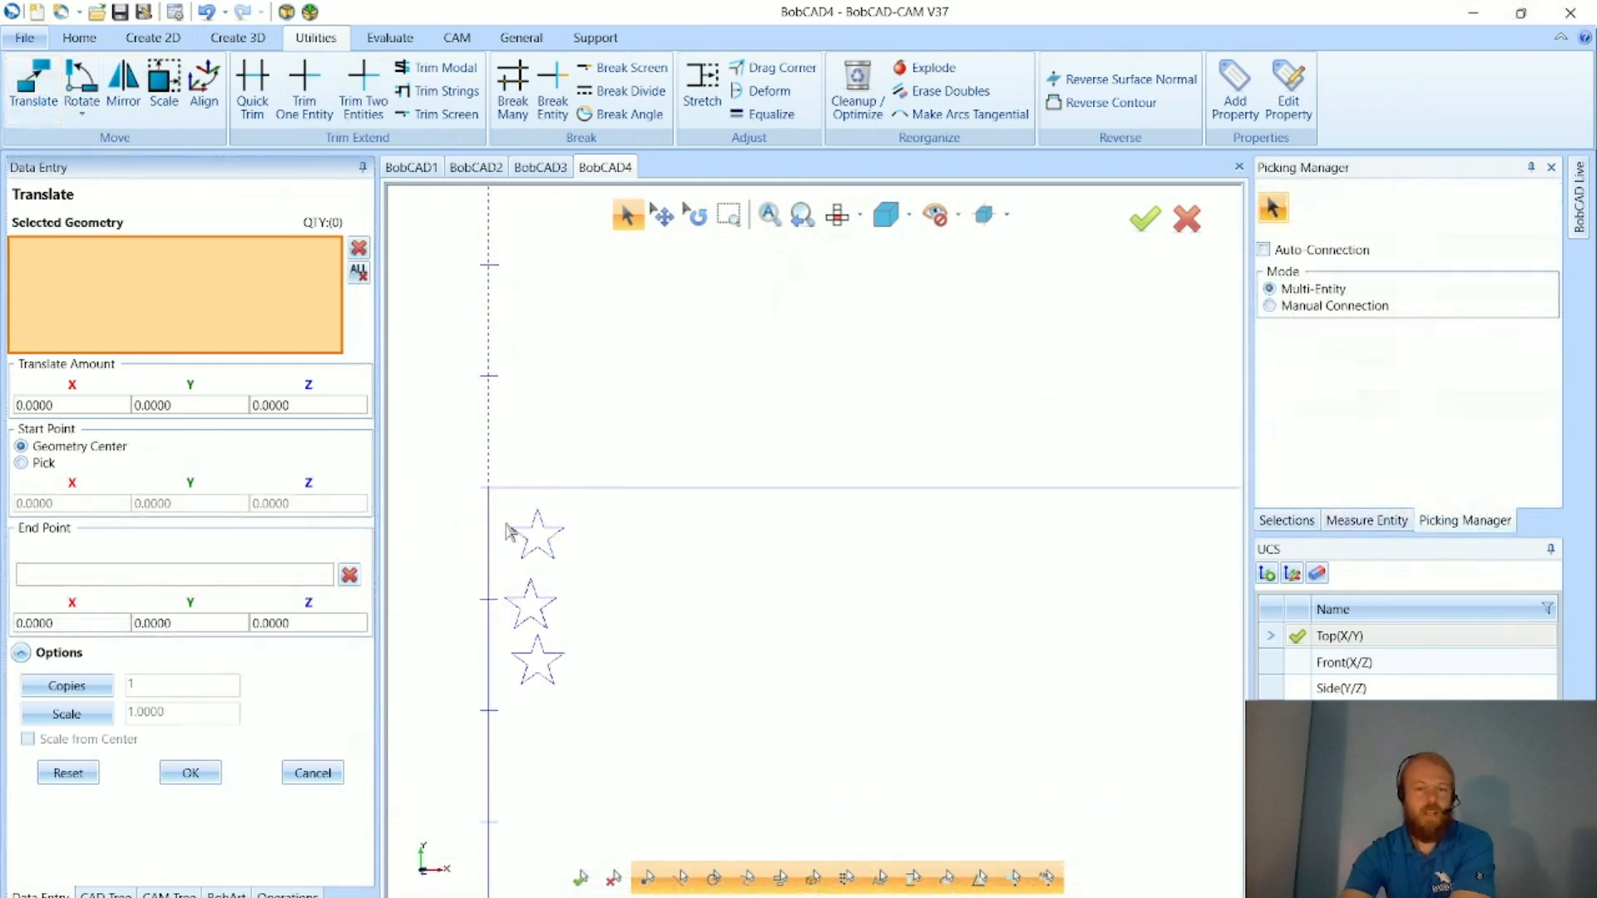
{"action": "left_click_drag", "start_coordinate": [495, 510], "coordinate": [610, 712]}
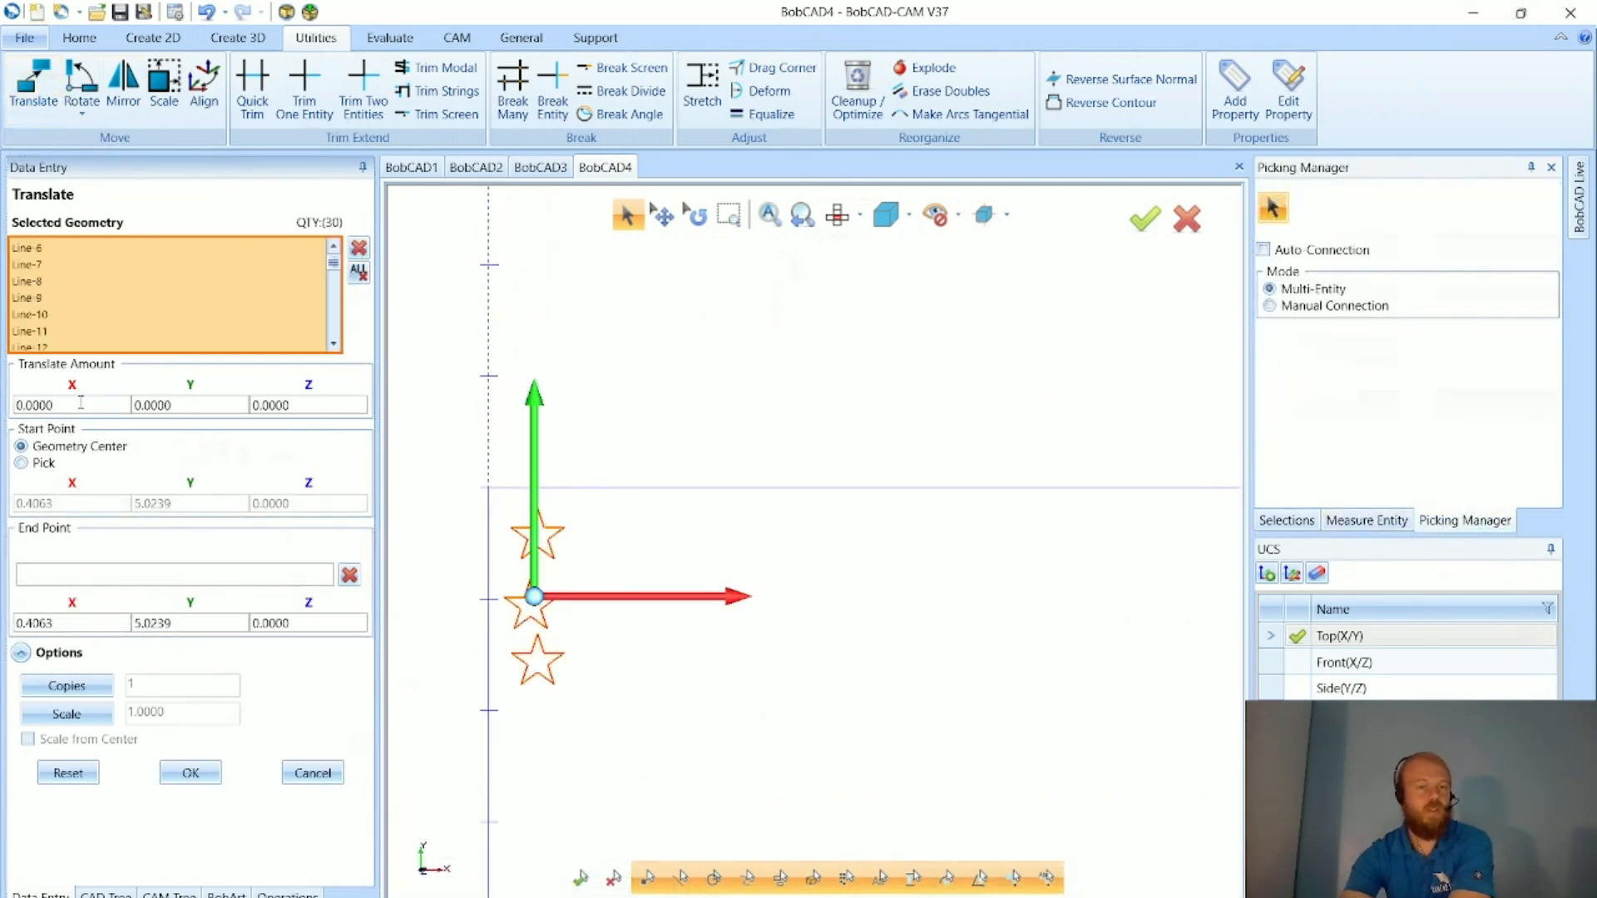
{"action": "triple_click", "coordinate": [34, 405]}
{"action": "key", "text": "BackSpace"}
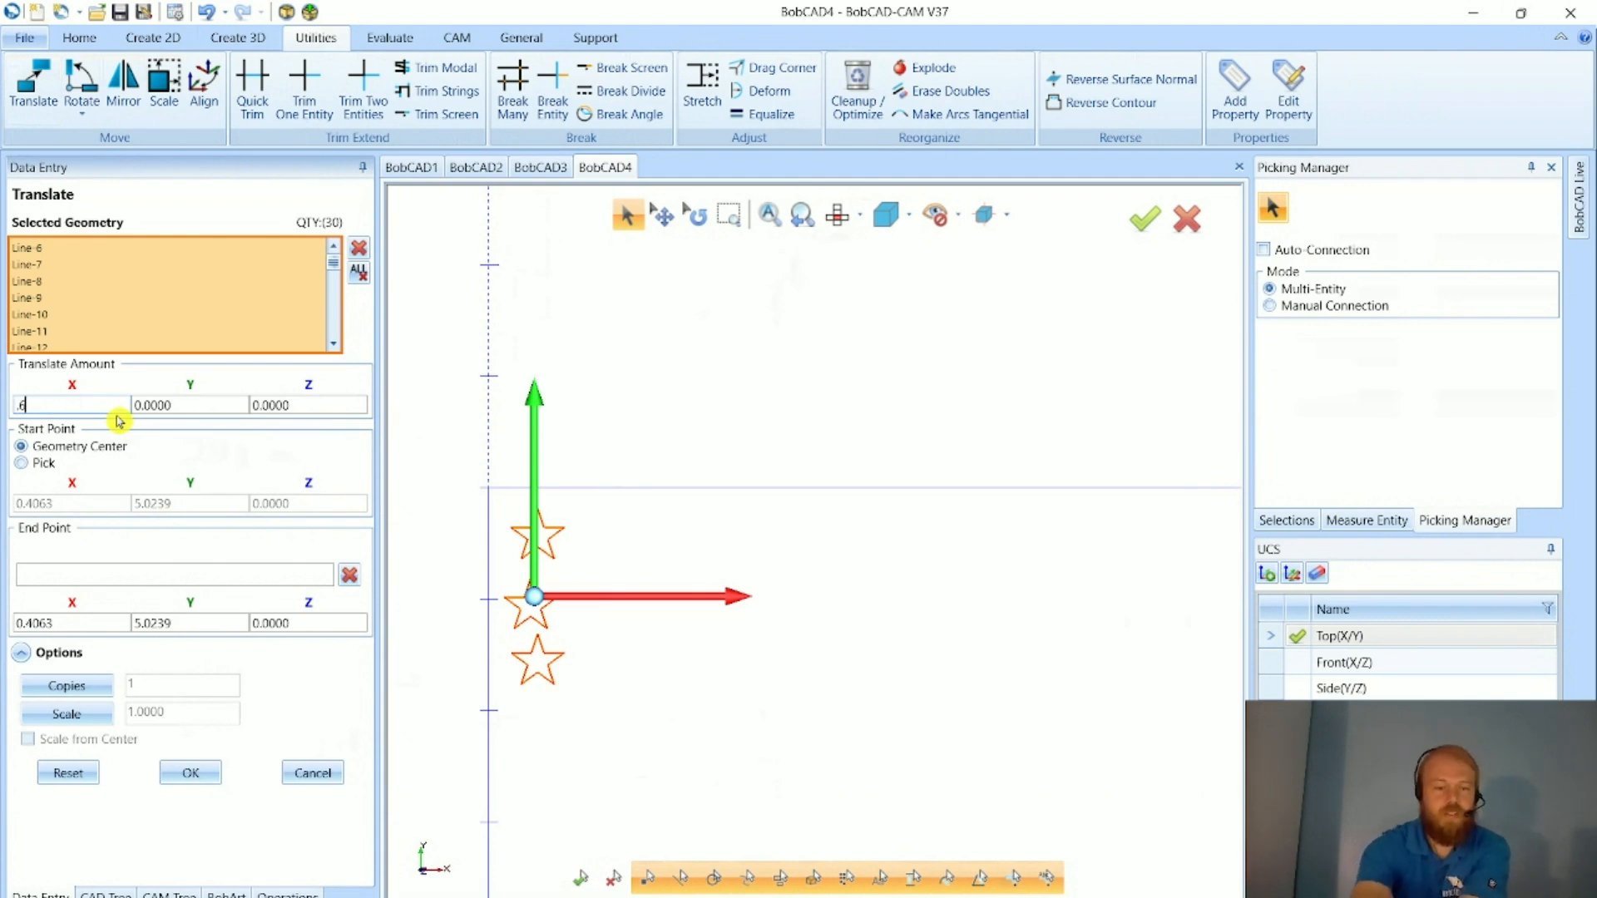
{"action": "type", "text": ".6"}
{"action": "key", "text": "Tab"}
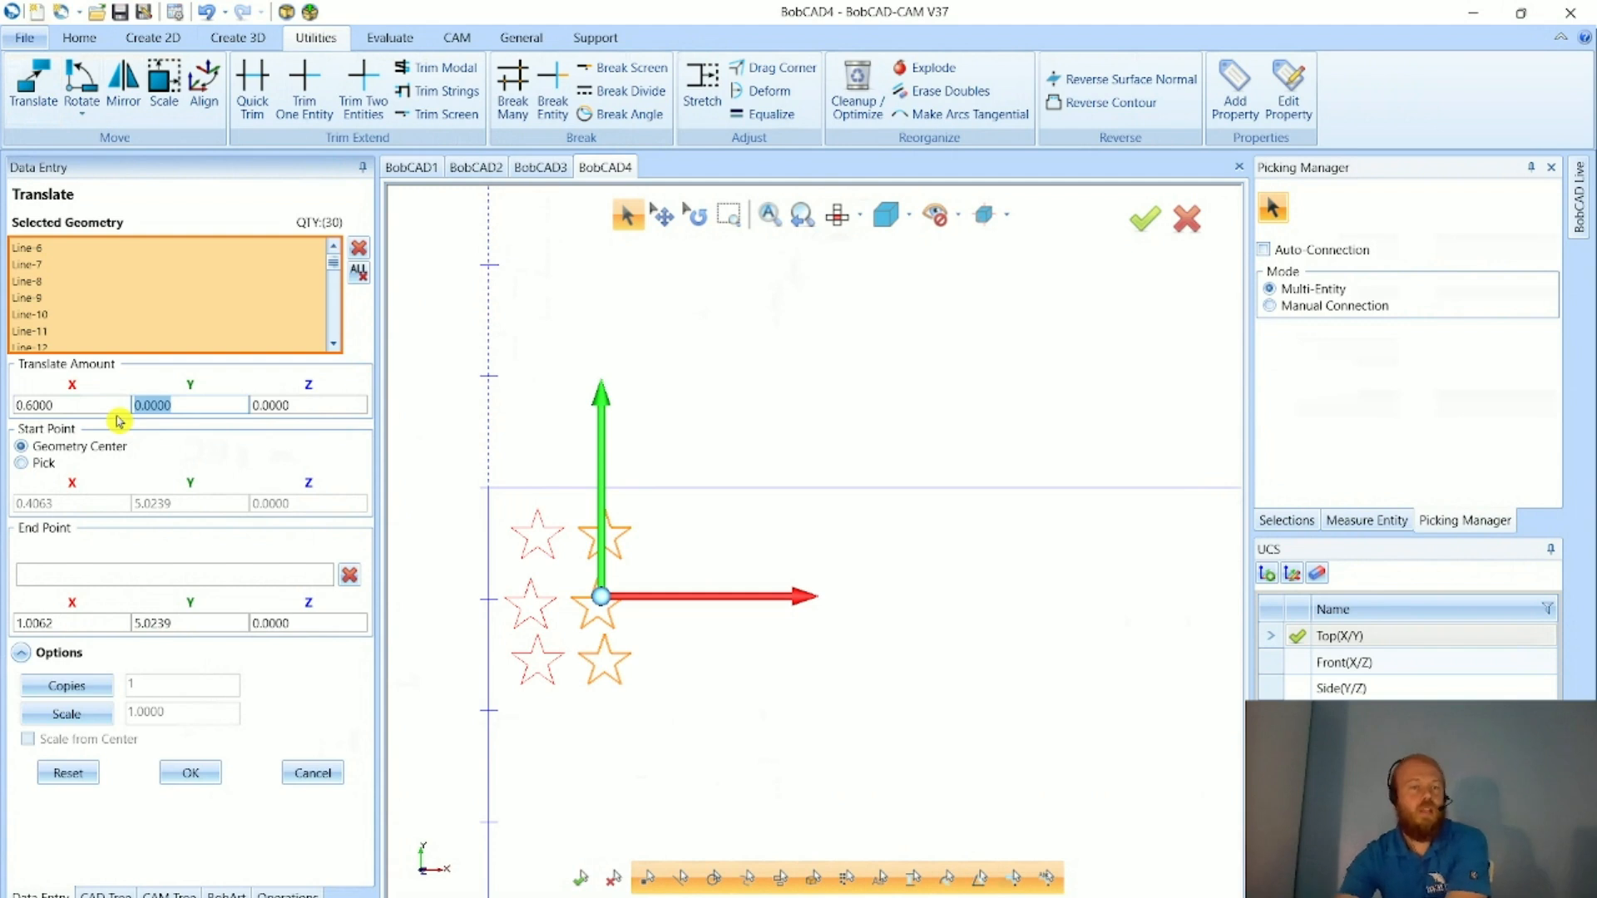
- Enable Copies in the translation, set the number of copies to 5, and apply it to the stars
{"action": "left_click", "coordinate": [89, 688]}
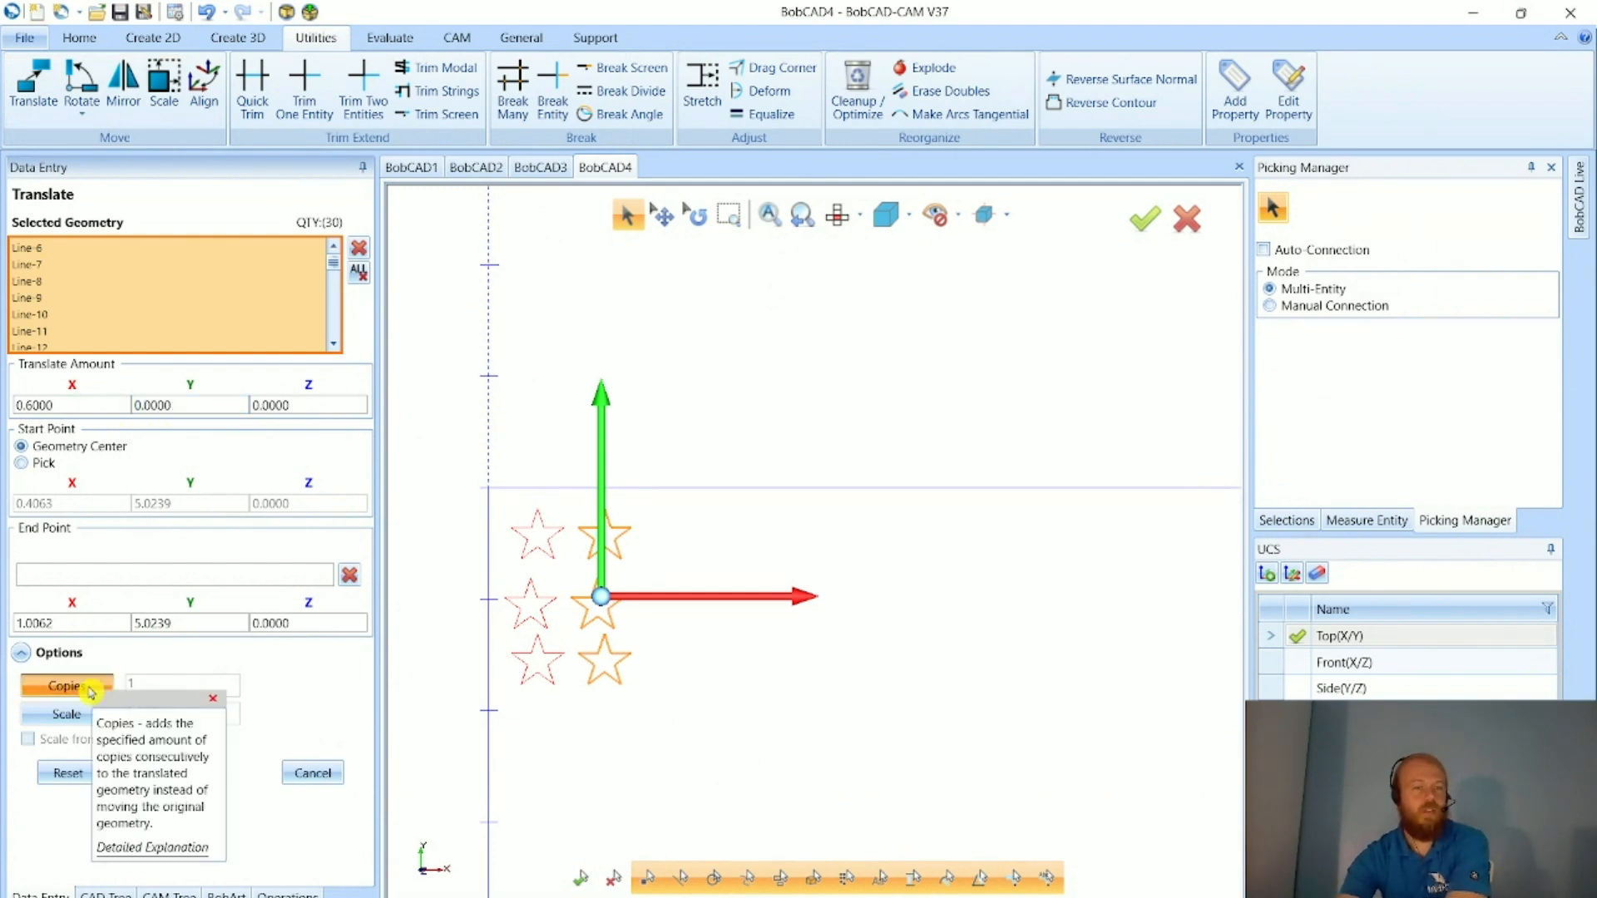
{"action": "left_click", "coordinate": [145, 687]}
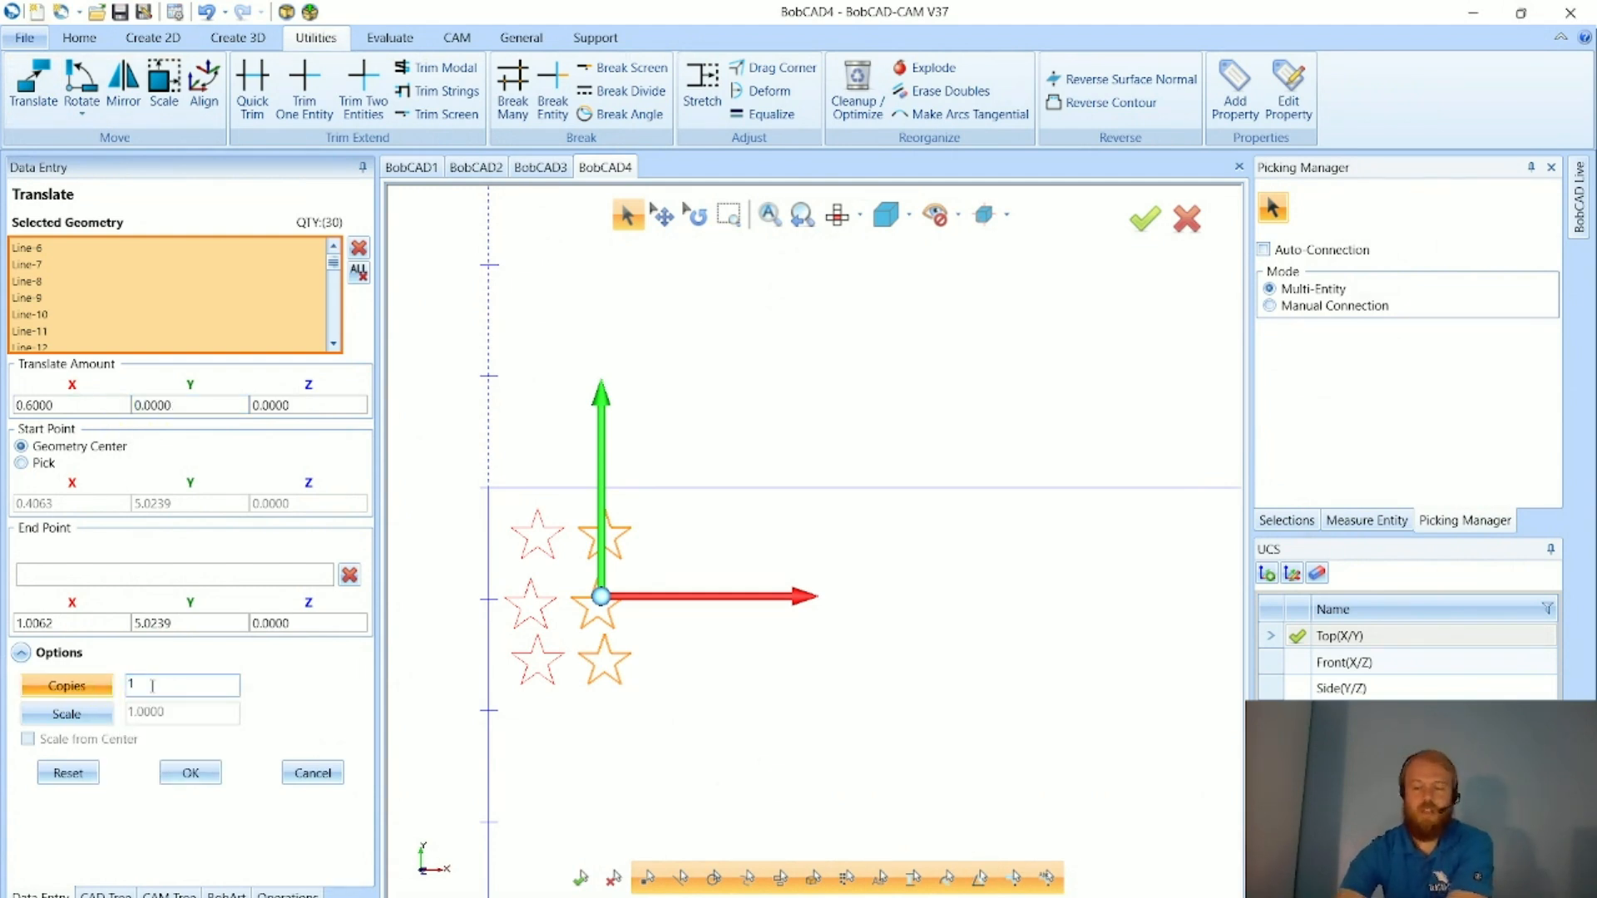
{"action": "scroll", "coordinate": [465, 649], "scroll_direction": "down", "scroll_amount": 4}
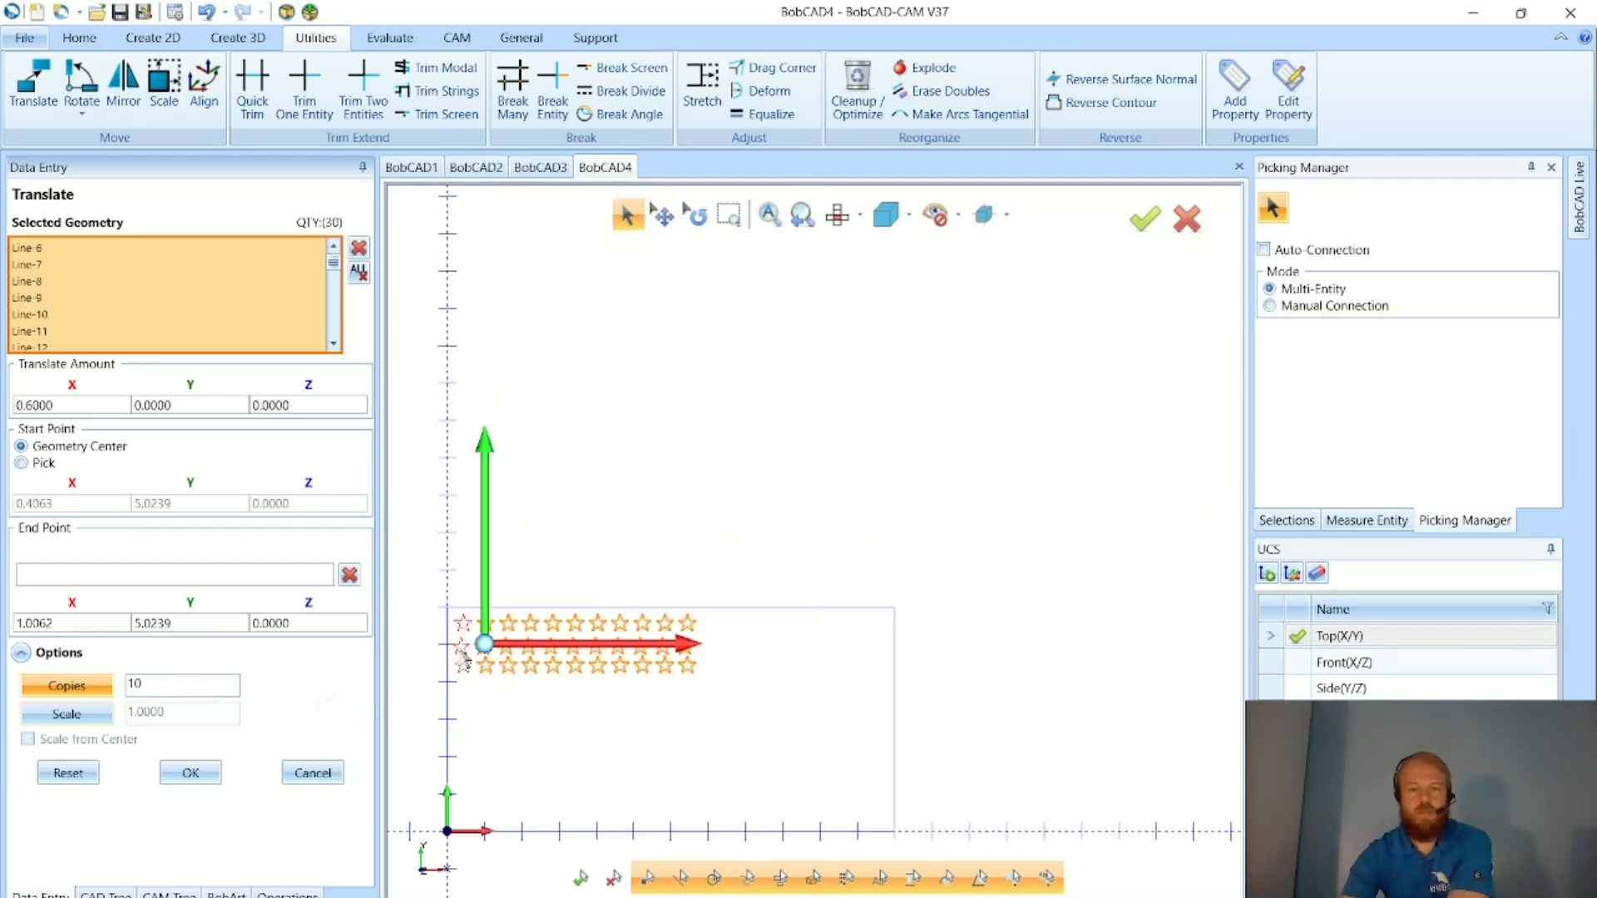
{"action": "scroll", "coordinate": [435, 694], "scroll_direction": "up", "scroll_amount": 4}
{"action": "scroll", "coordinate": [434, 695], "scroll_direction": "down", "scroll_amount": 2}
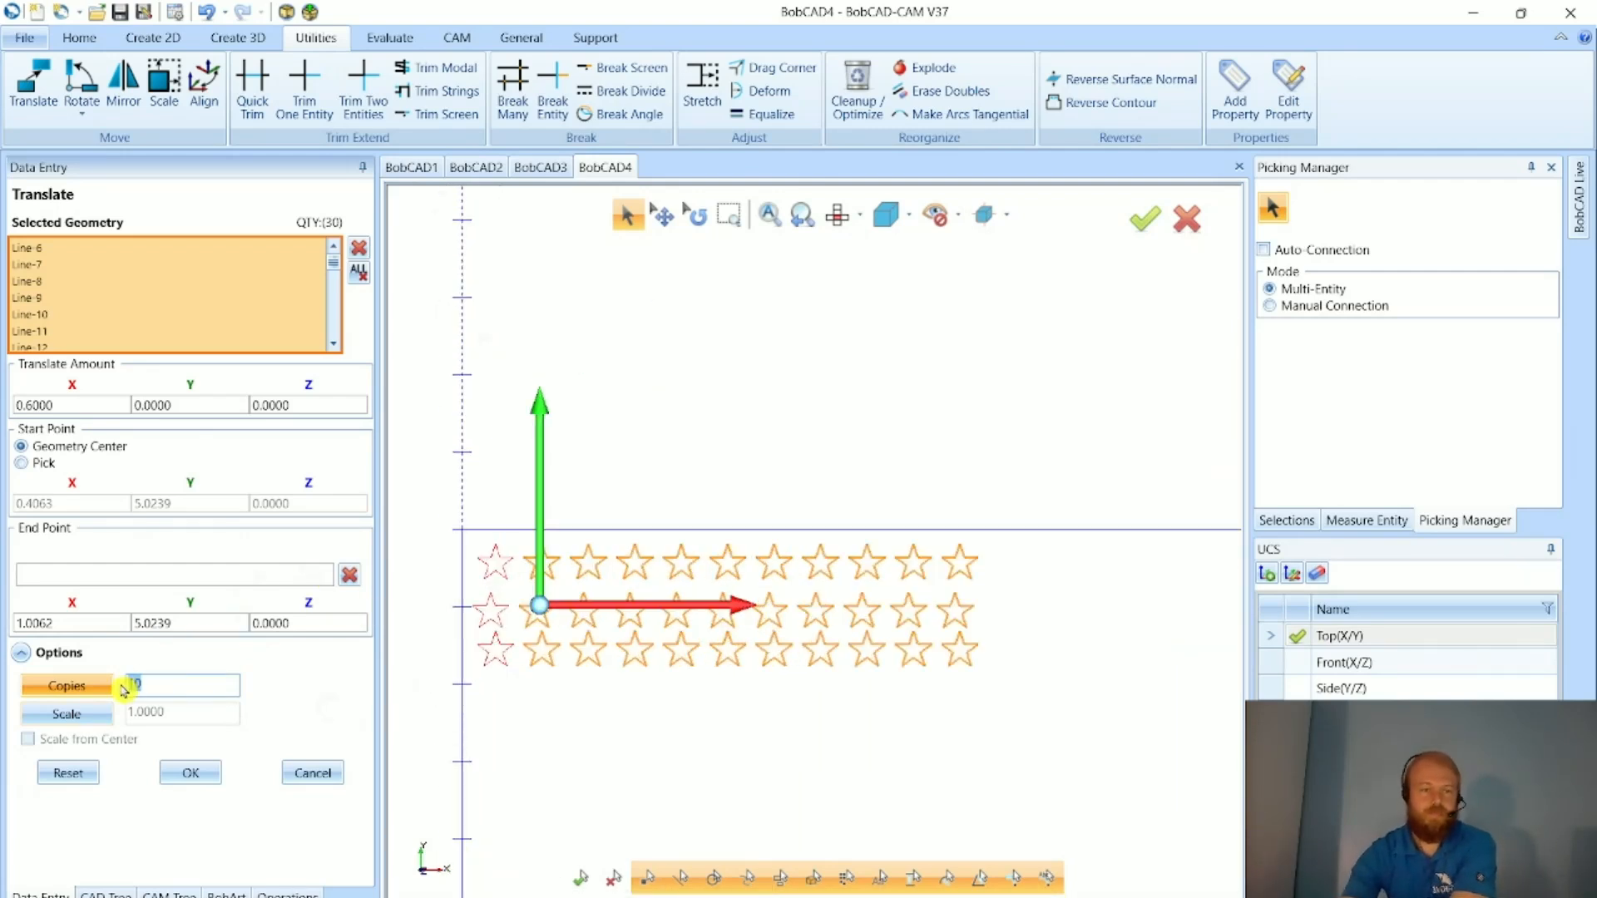
{"action": "type", "text": "5"}
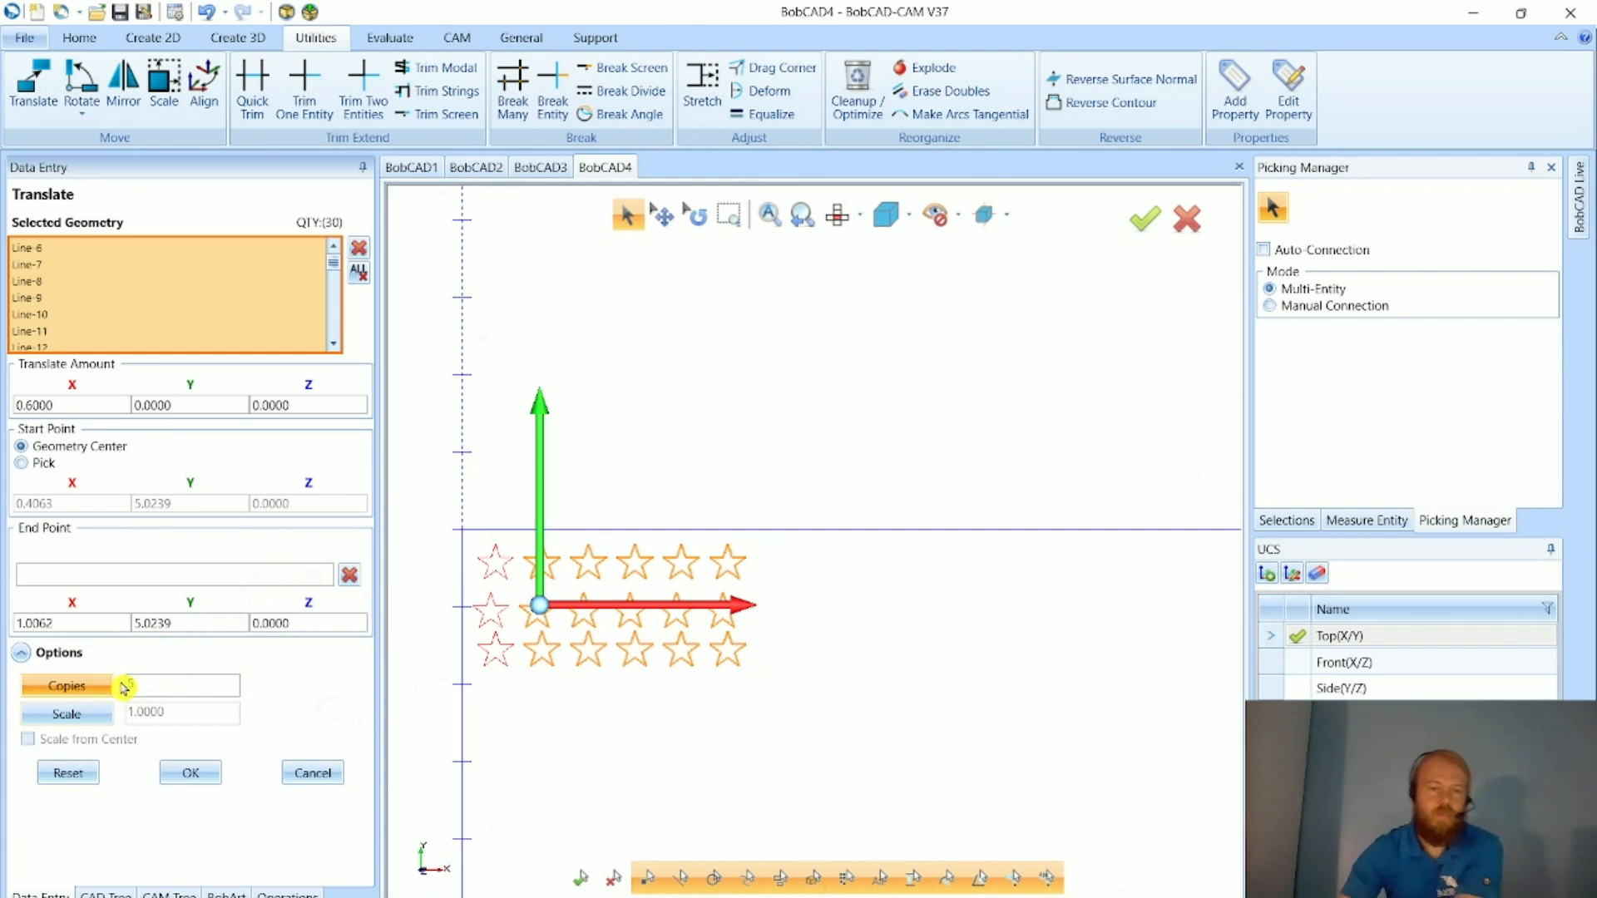
{"action": "left_click", "coordinate": [190, 773]}
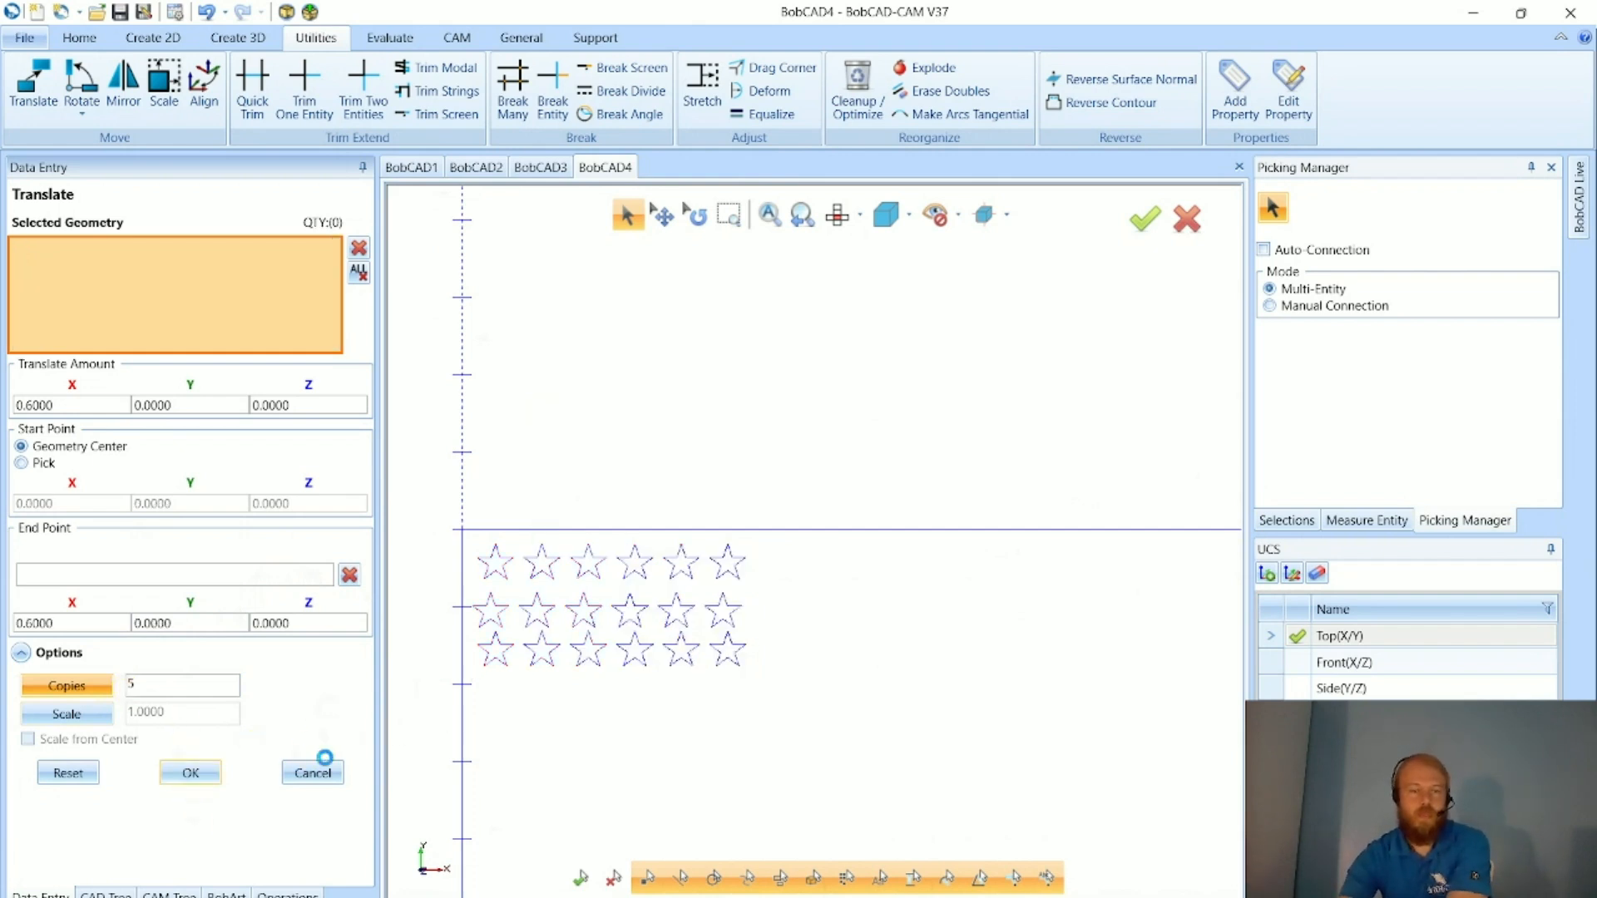
- Leave the translation and draw a horizontal line from the rectangle's left-edge midpoint (0, 3) to about (4.31, 3) below the stars
{"action": "left_click", "coordinate": [312, 770]}
{"action": "scroll", "coordinate": [613, 631], "scroll_direction": "down", "scroll_amount": 2}
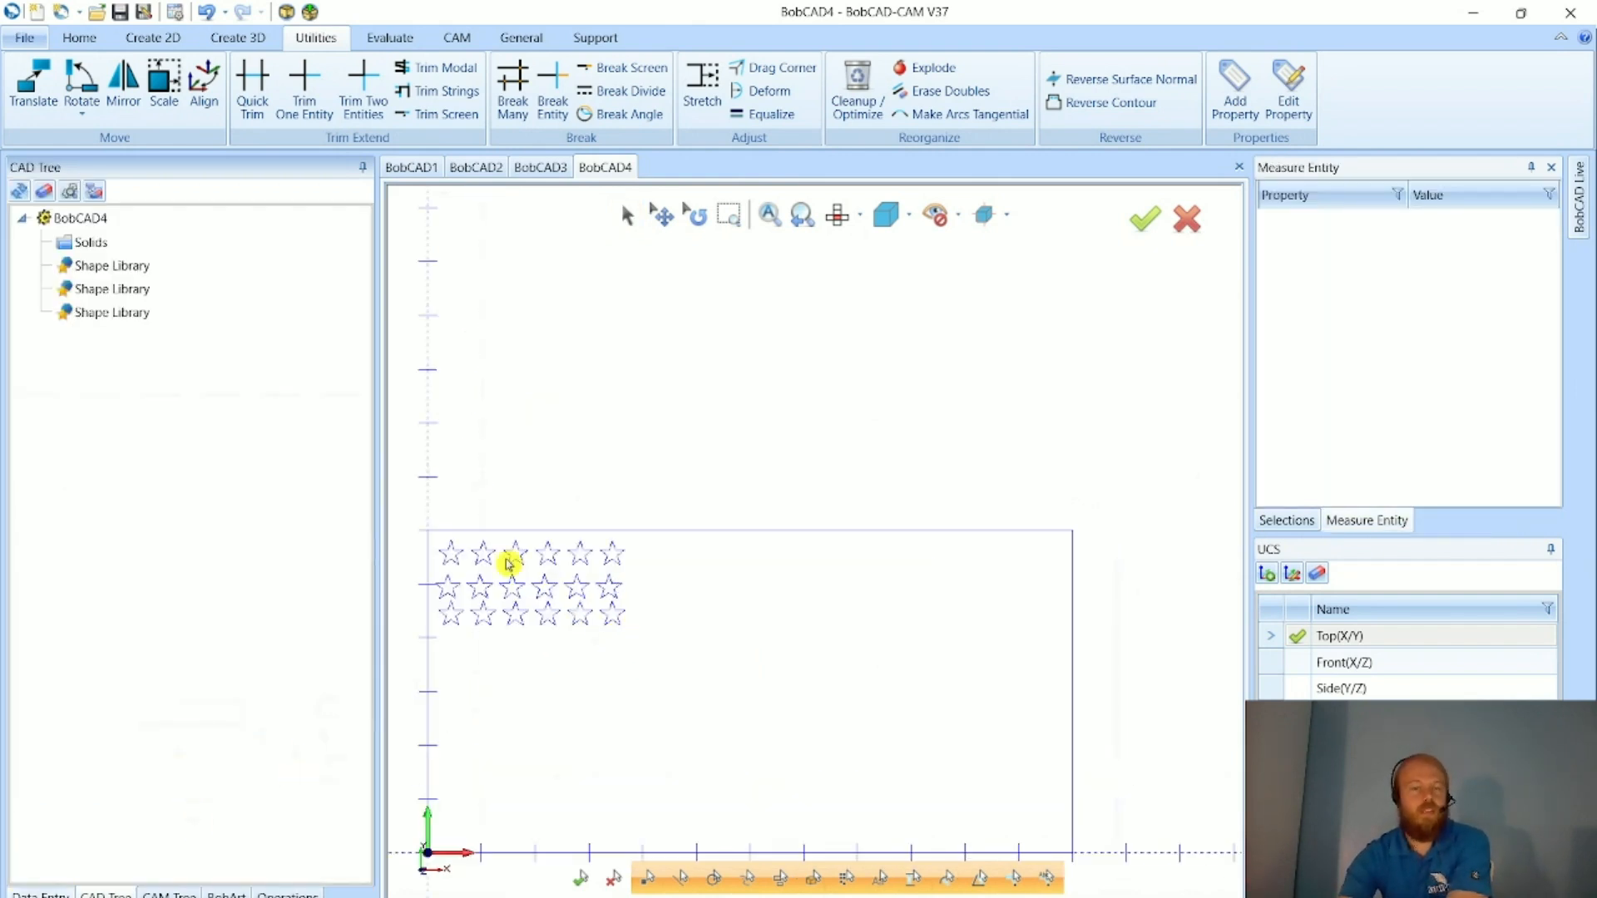
{"action": "left_click", "coordinate": [153, 40]}
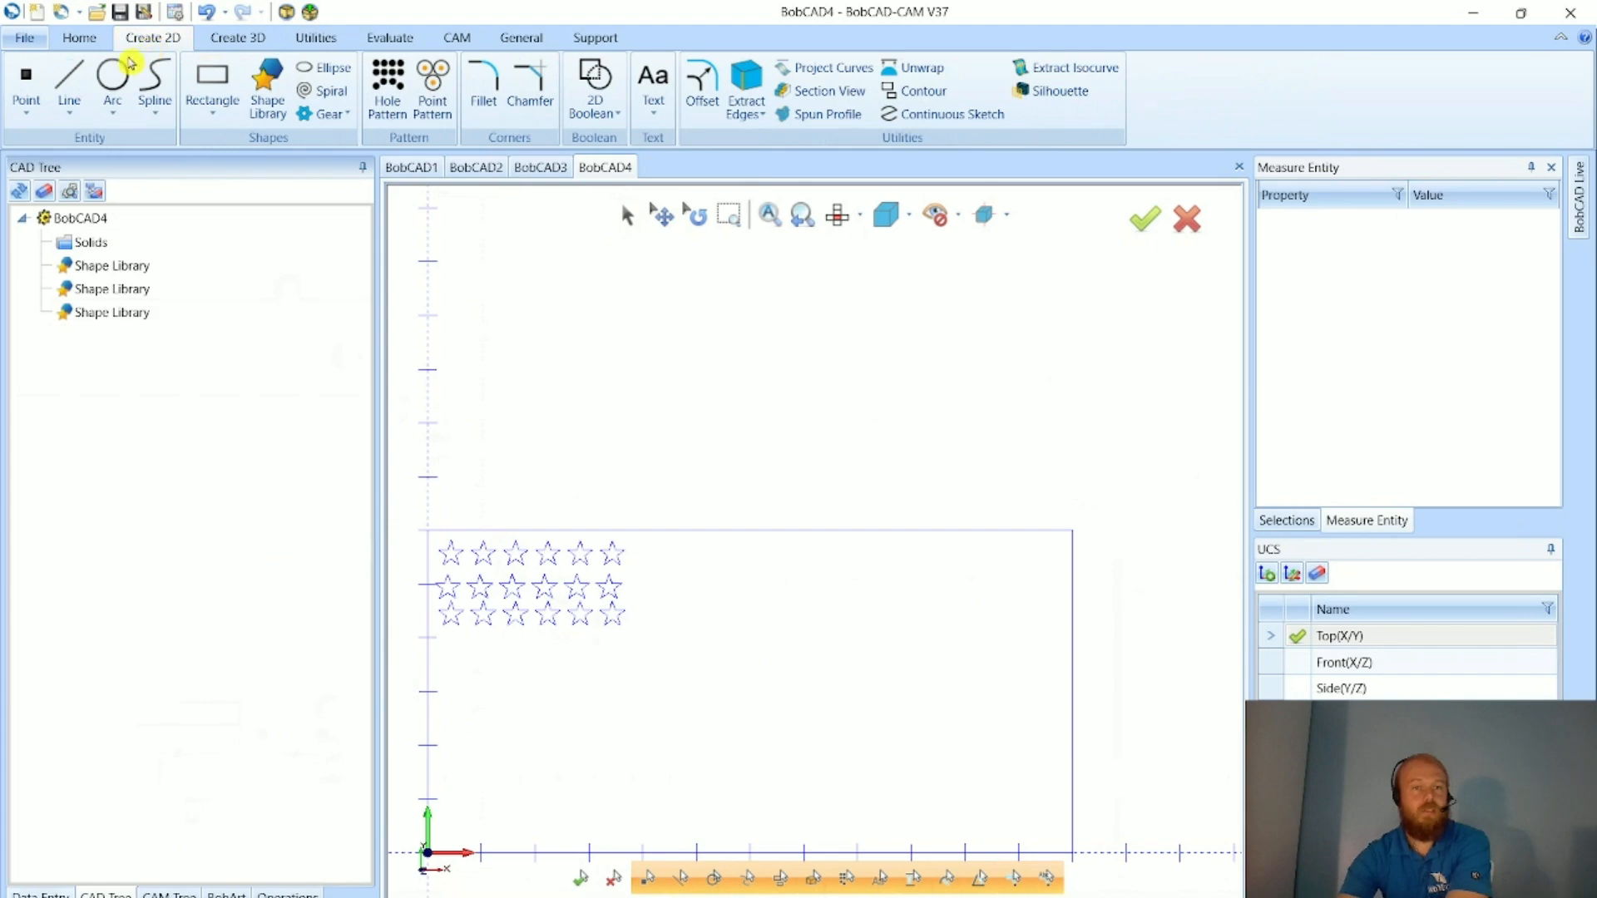
{"action": "left_click", "coordinate": [69, 79]}
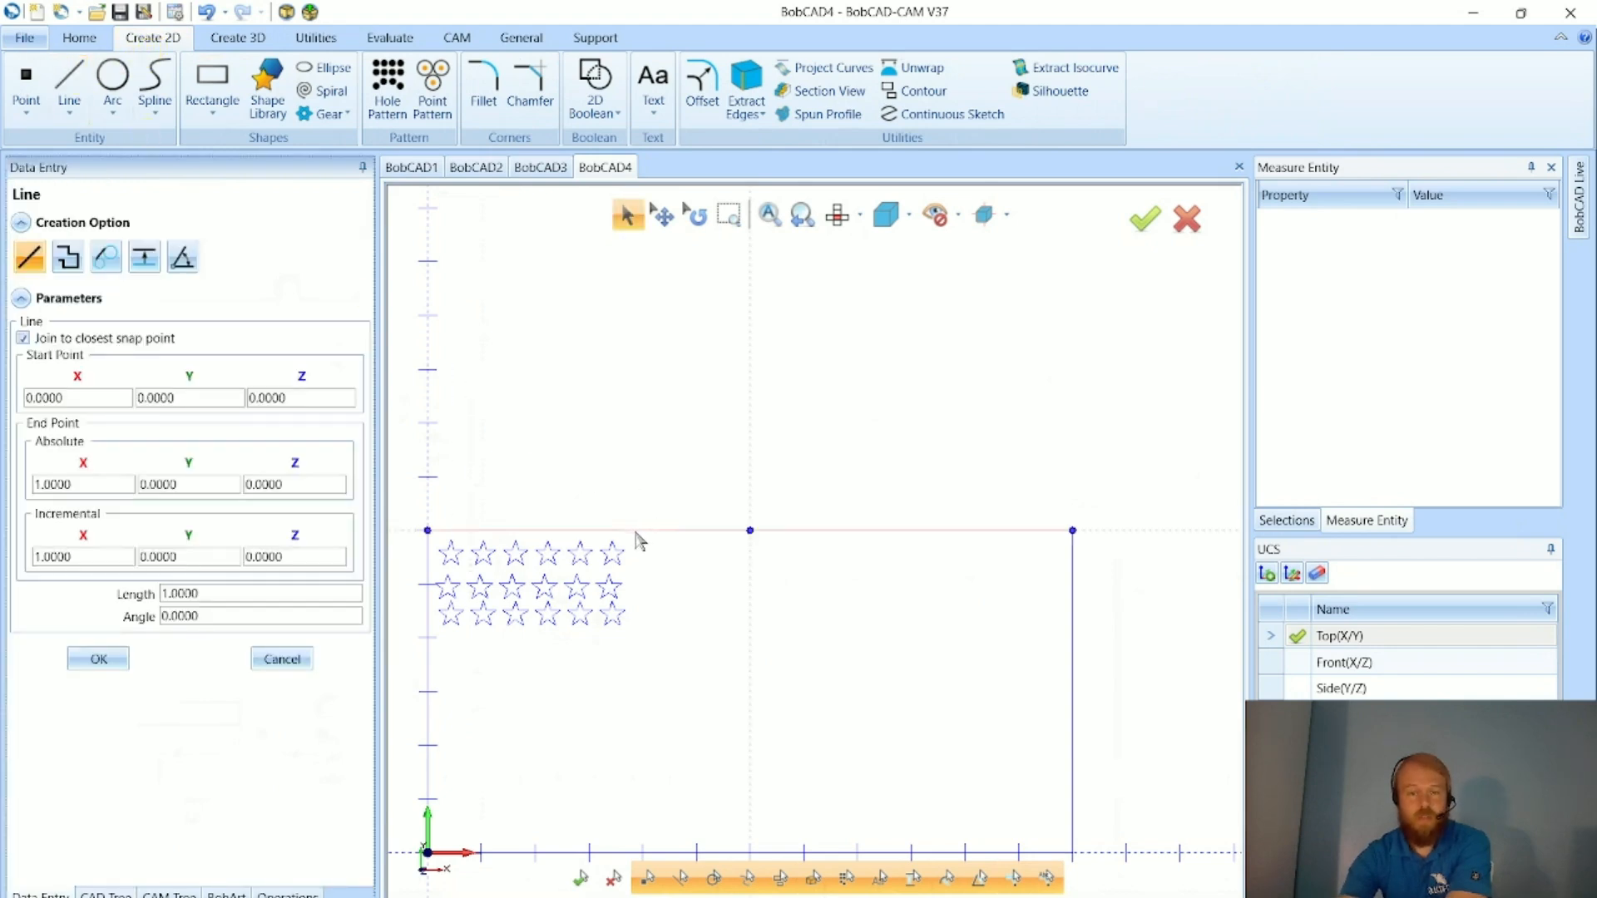
{"action": "left_click", "coordinate": [429, 694]}
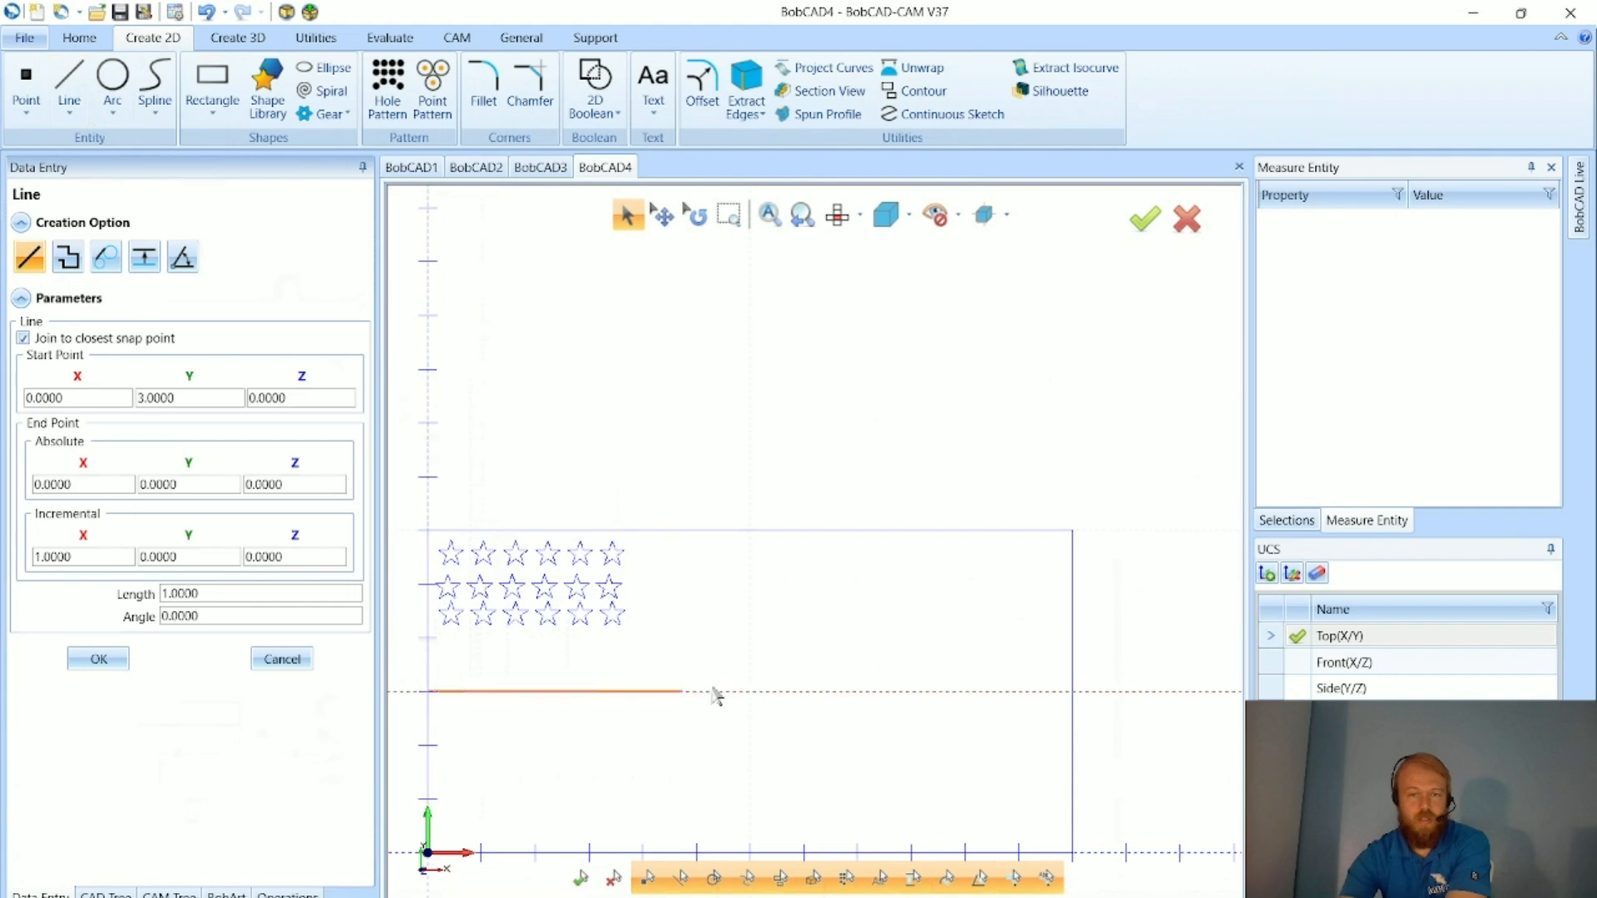
{"action": "left_click", "coordinate": [661, 696]}
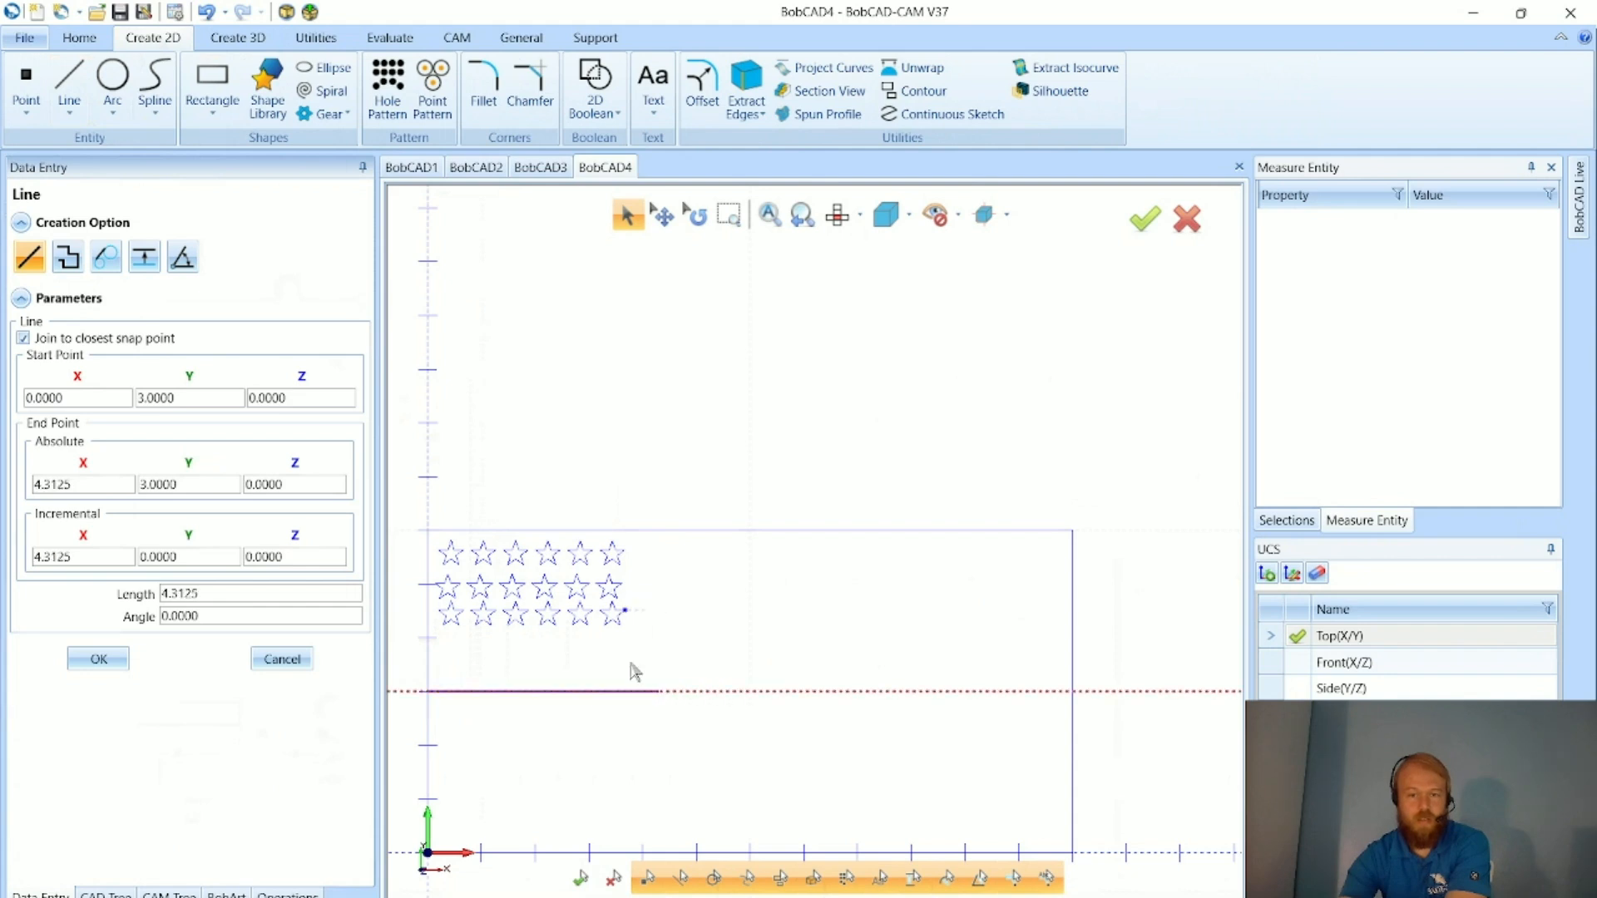
{"action": "left_click", "coordinate": [98, 659]}
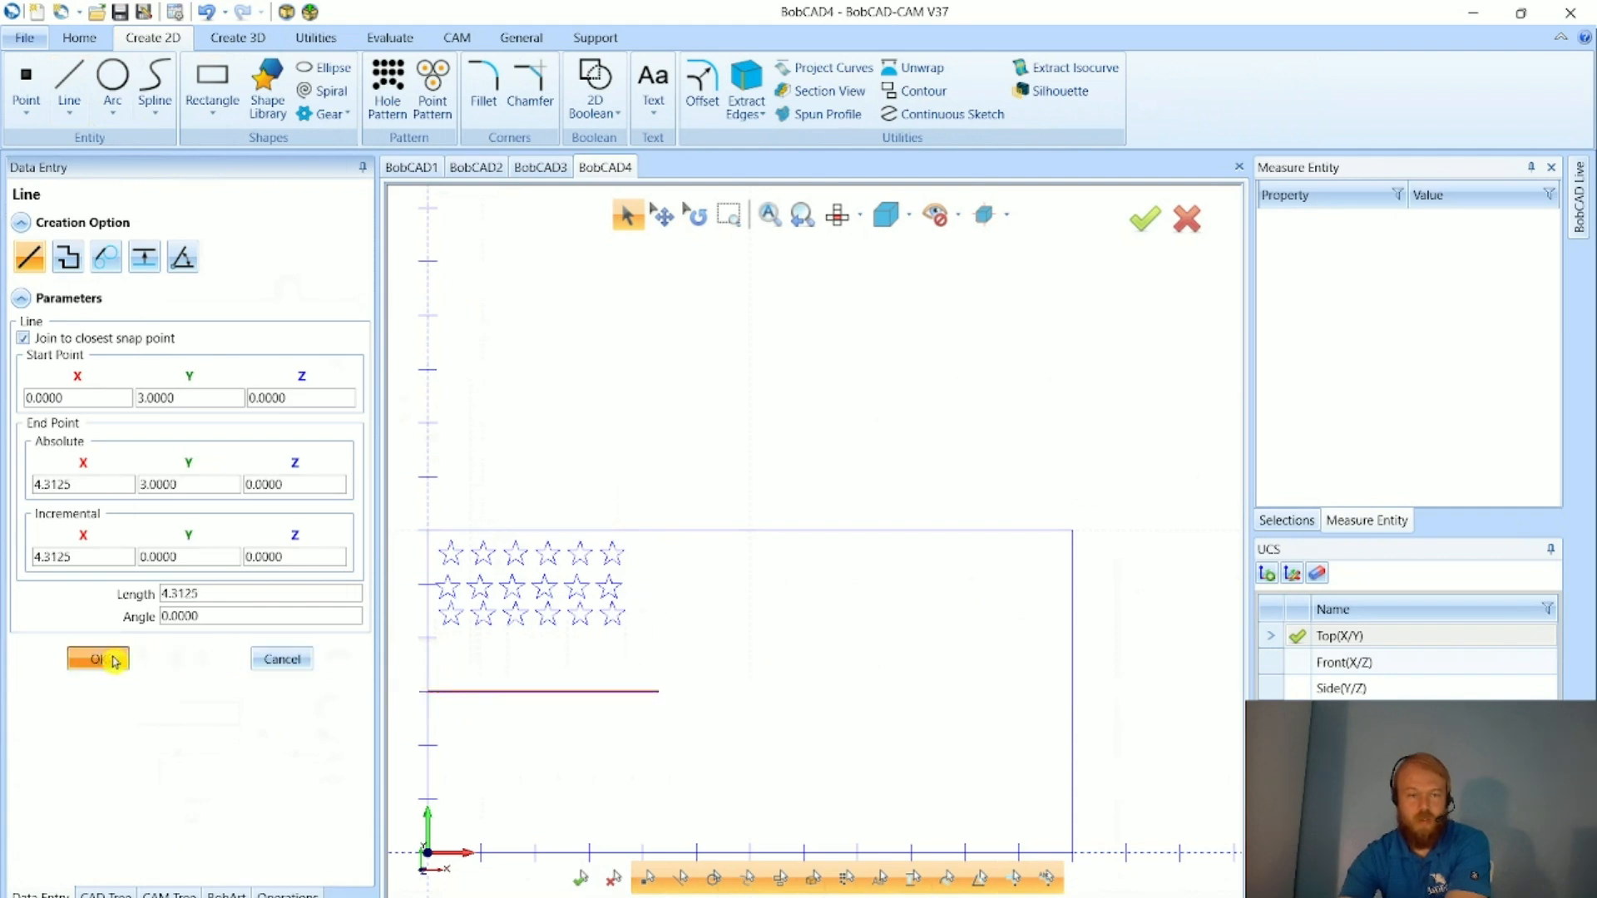
- Draw a vertical line from the horizontal line's end at about (4.31, 3) up to the rectangle's top edge and leave the Line command
{"action": "left_click", "coordinate": [661, 695]}
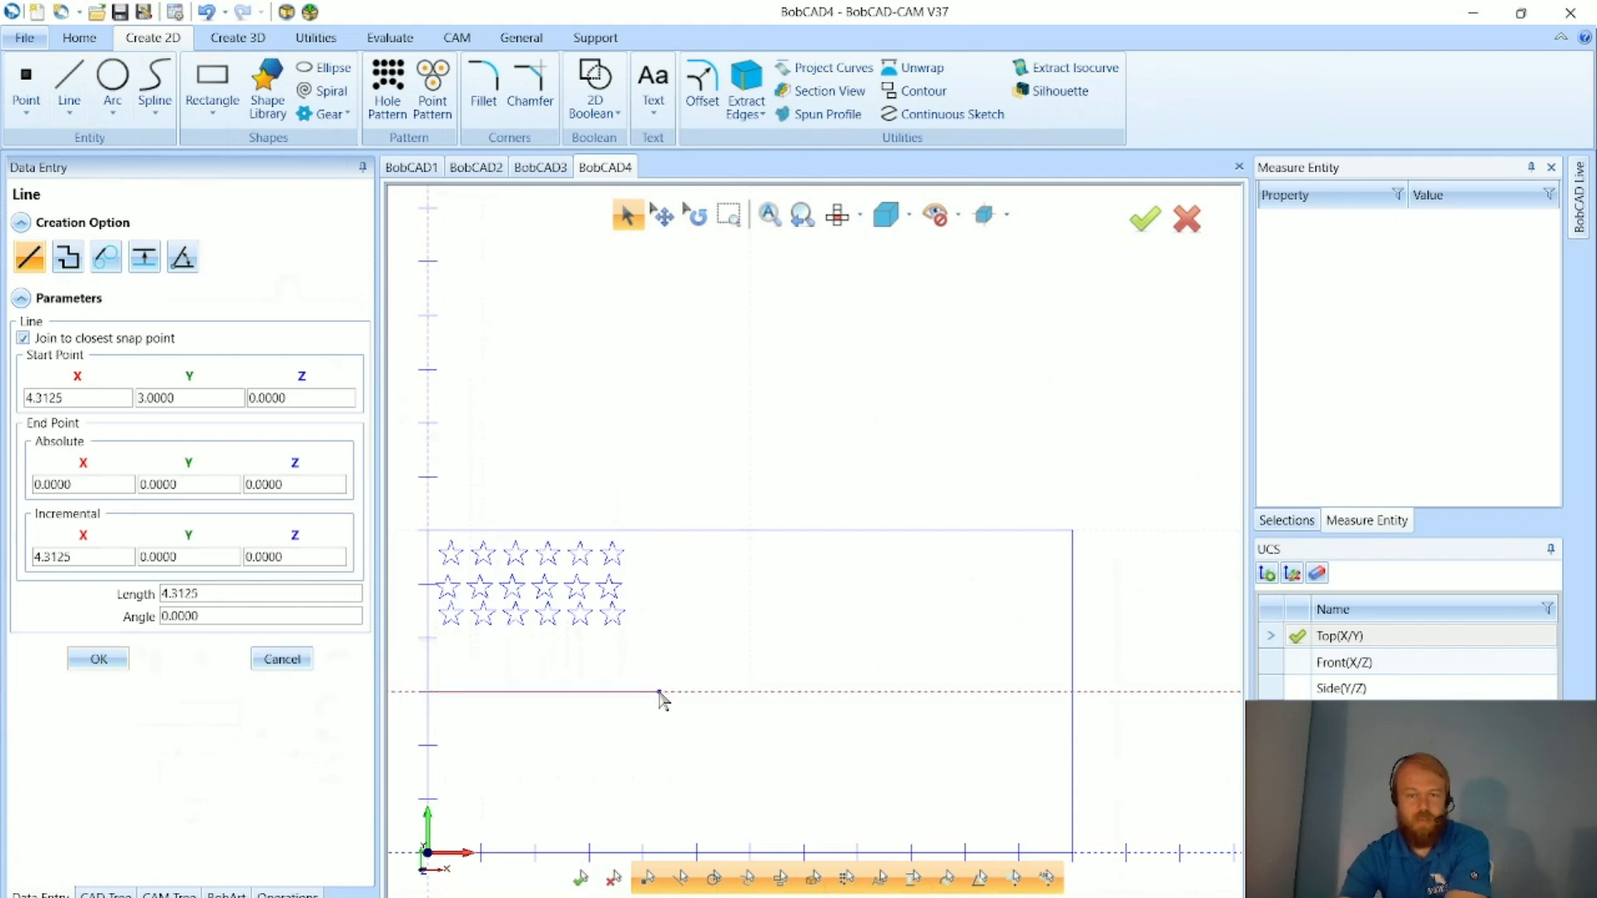
{"action": "left_click", "coordinate": [659, 530]}
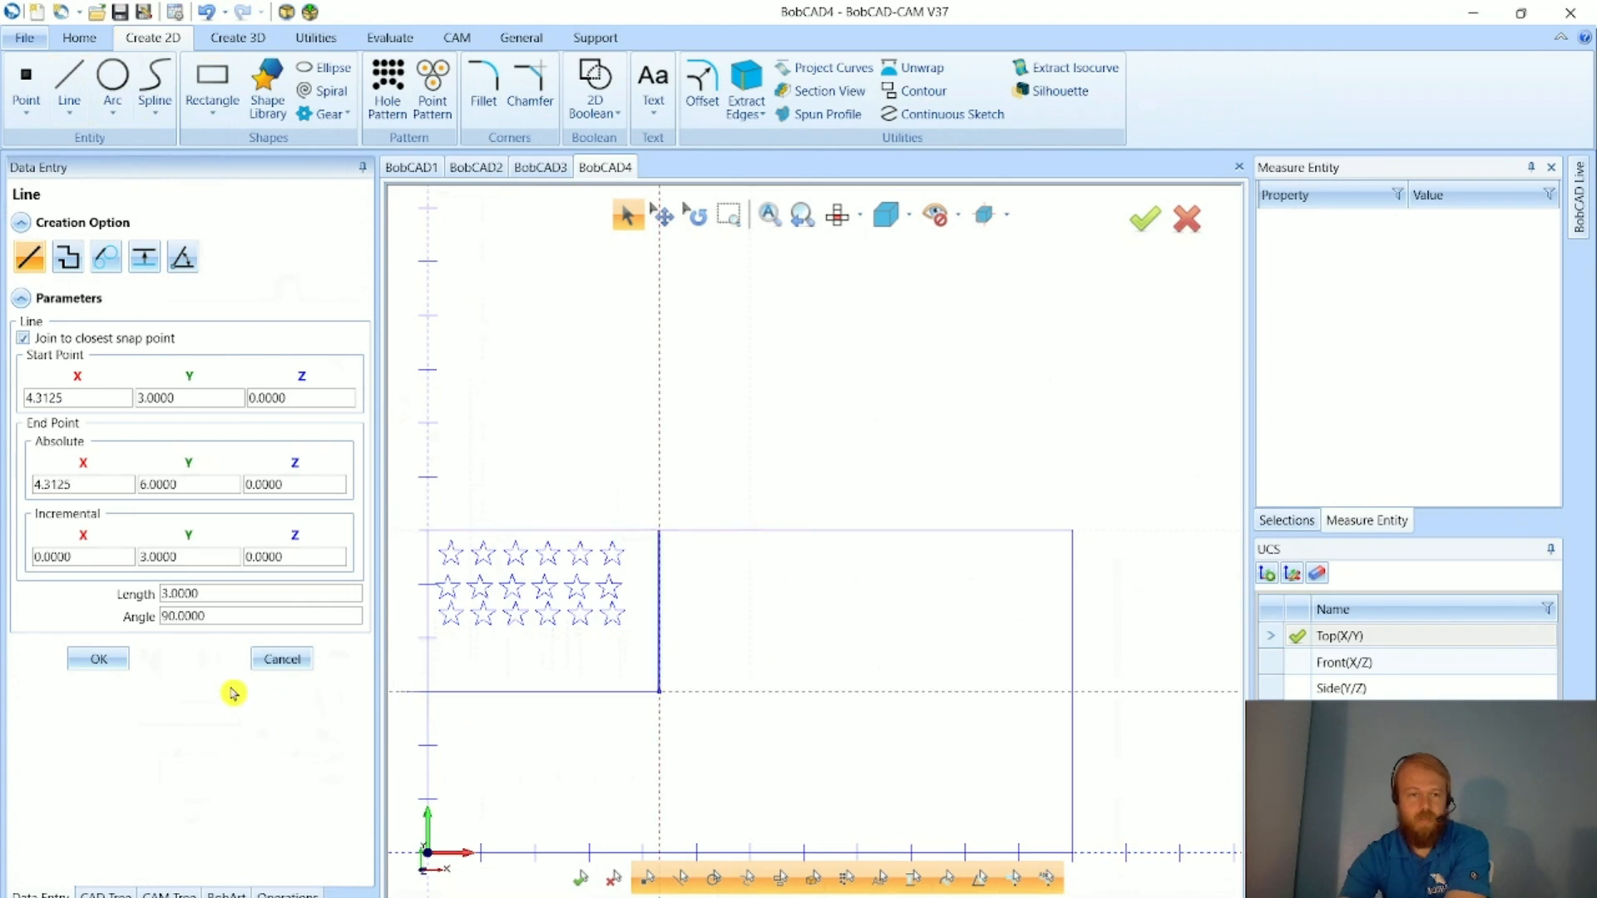
{"action": "left_click", "coordinate": [282, 658]}
{"action": "scroll", "coordinate": [524, 599], "scroll_direction": "down", "scroll_amount": 2}
{"action": "scroll", "coordinate": [632, 649], "scroll_direction": "up", "scroll_amount": 3}
{"action": "scroll", "coordinate": [588, 554], "scroll_direction": "down", "scroll_amount": 2}
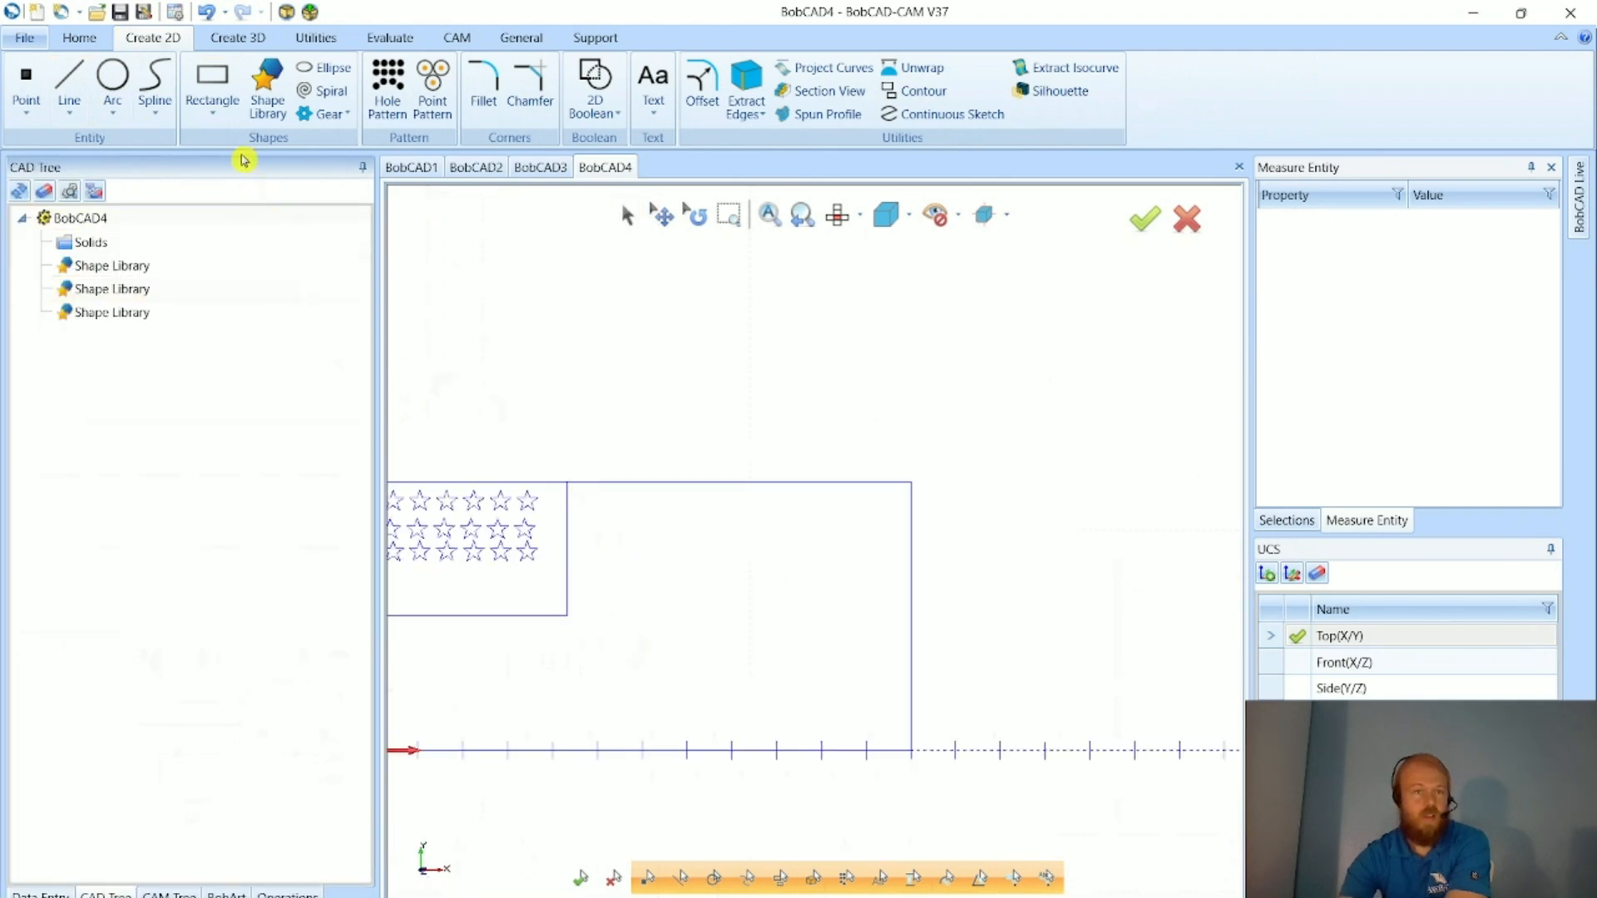
- Start a new line near the origin and turn off joining to the closest snap point
{"action": "left_click", "coordinate": [69, 83]}
{"action": "scroll", "coordinate": [580, 610], "scroll_direction": "down", "scroll_amount": 2}
{"action": "scroll", "coordinate": [524, 624], "scroll_direction": "up", "scroll_amount": 3}
{"action": "scroll", "coordinate": [499, 625], "scroll_direction": "up", "scroll_amount": 1}
{"action": "scroll", "coordinate": [487, 669], "scroll_direction": "down", "scroll_amount": 2}
{"action": "scroll", "coordinate": [453, 707], "scroll_direction": "up", "scroll_amount": 4}
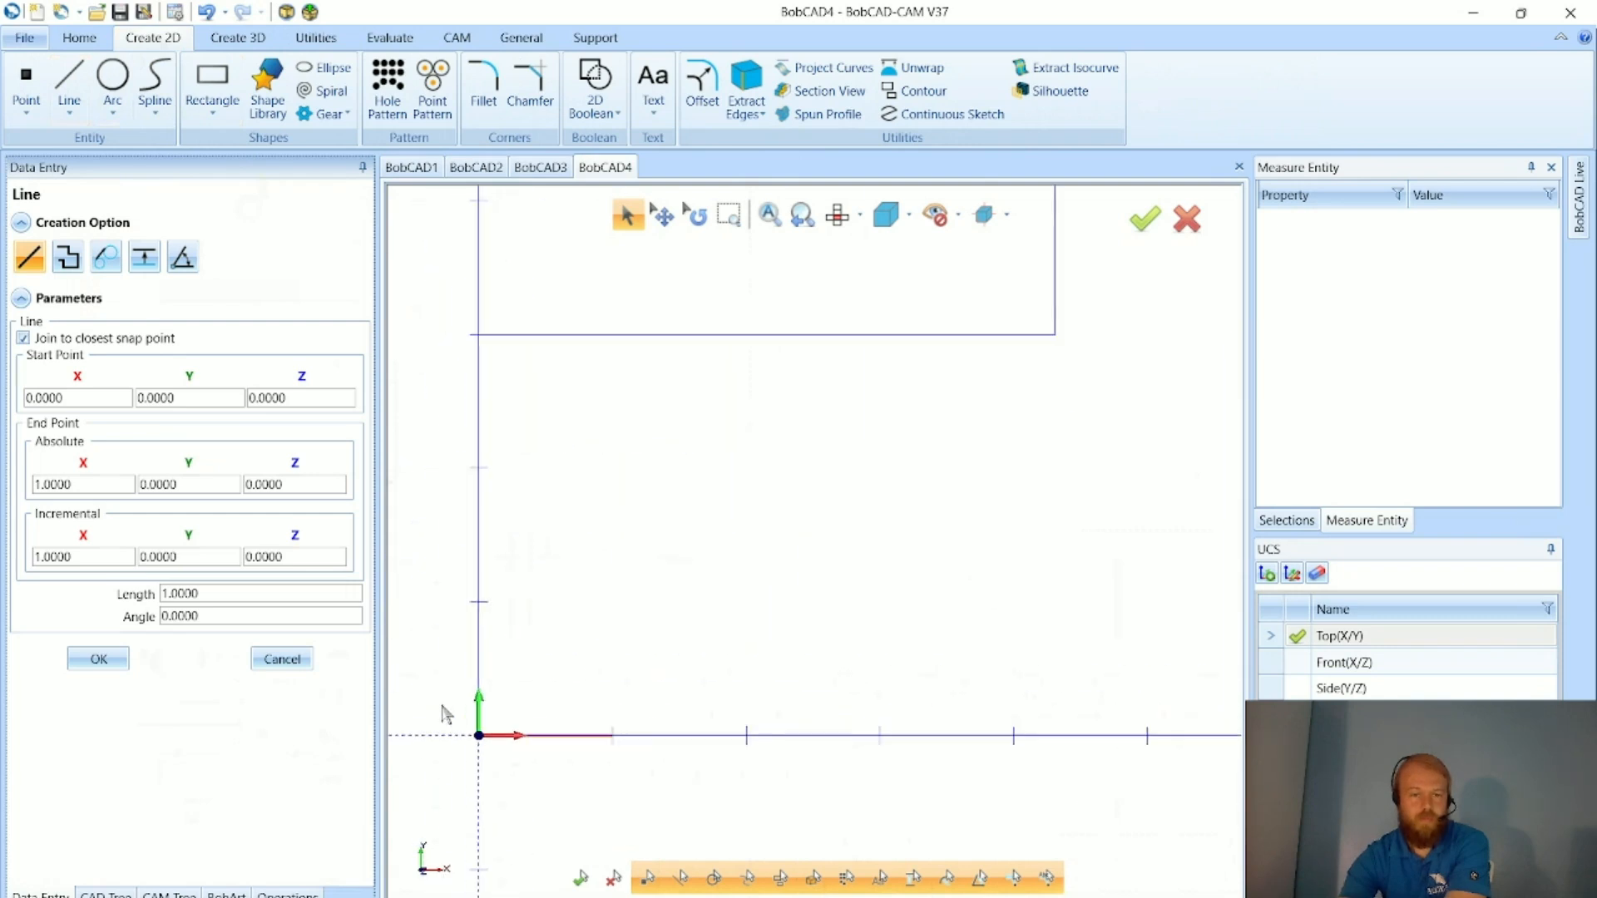
{"action": "scroll", "coordinate": [475, 695], "scroll_direction": "down", "scroll_amount": 3}
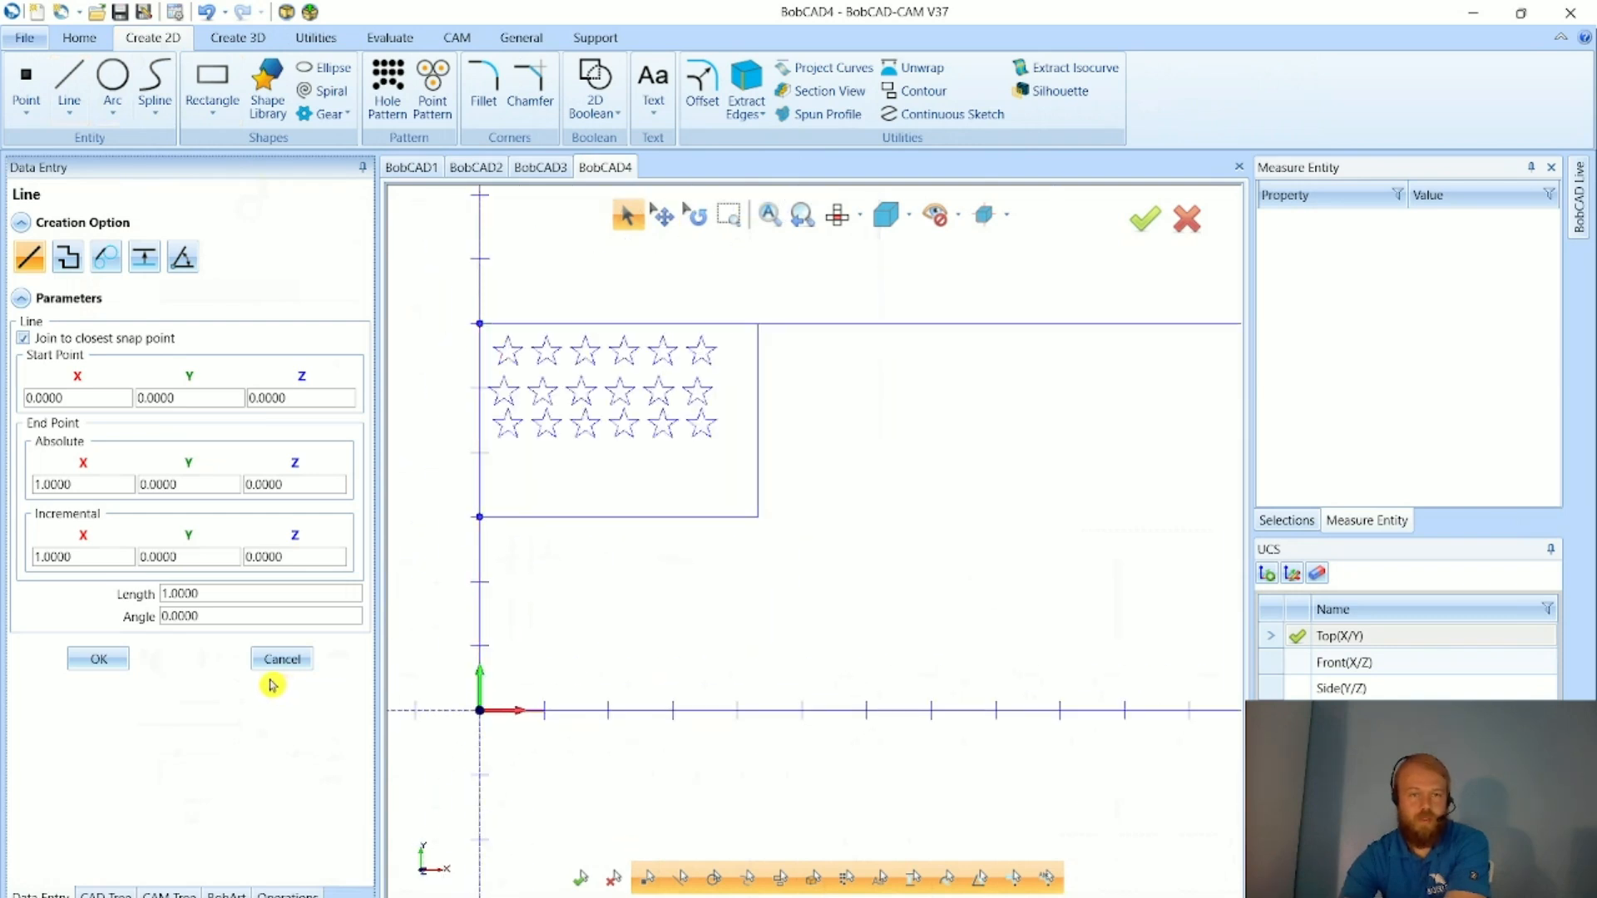
{"action": "scroll", "coordinate": [460, 641], "scroll_direction": "down", "scroll_amount": 2}
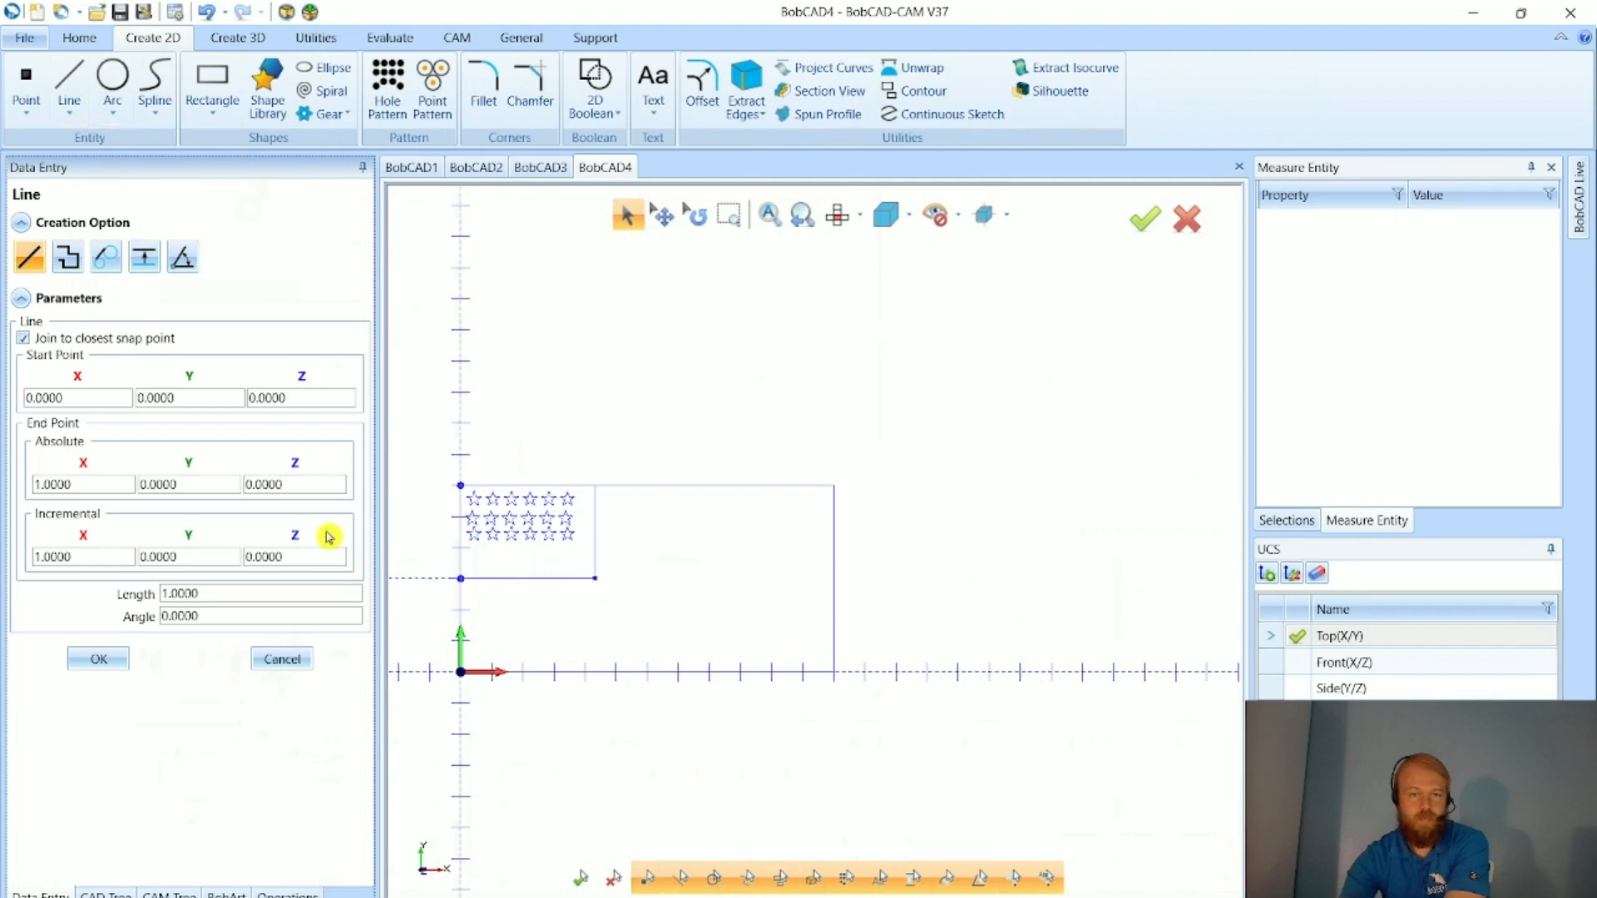
{"action": "left_click", "coordinate": [91, 339]}
{"action": "scroll", "coordinate": [441, 647], "scroll_direction": "up", "scroll_amount": 4}
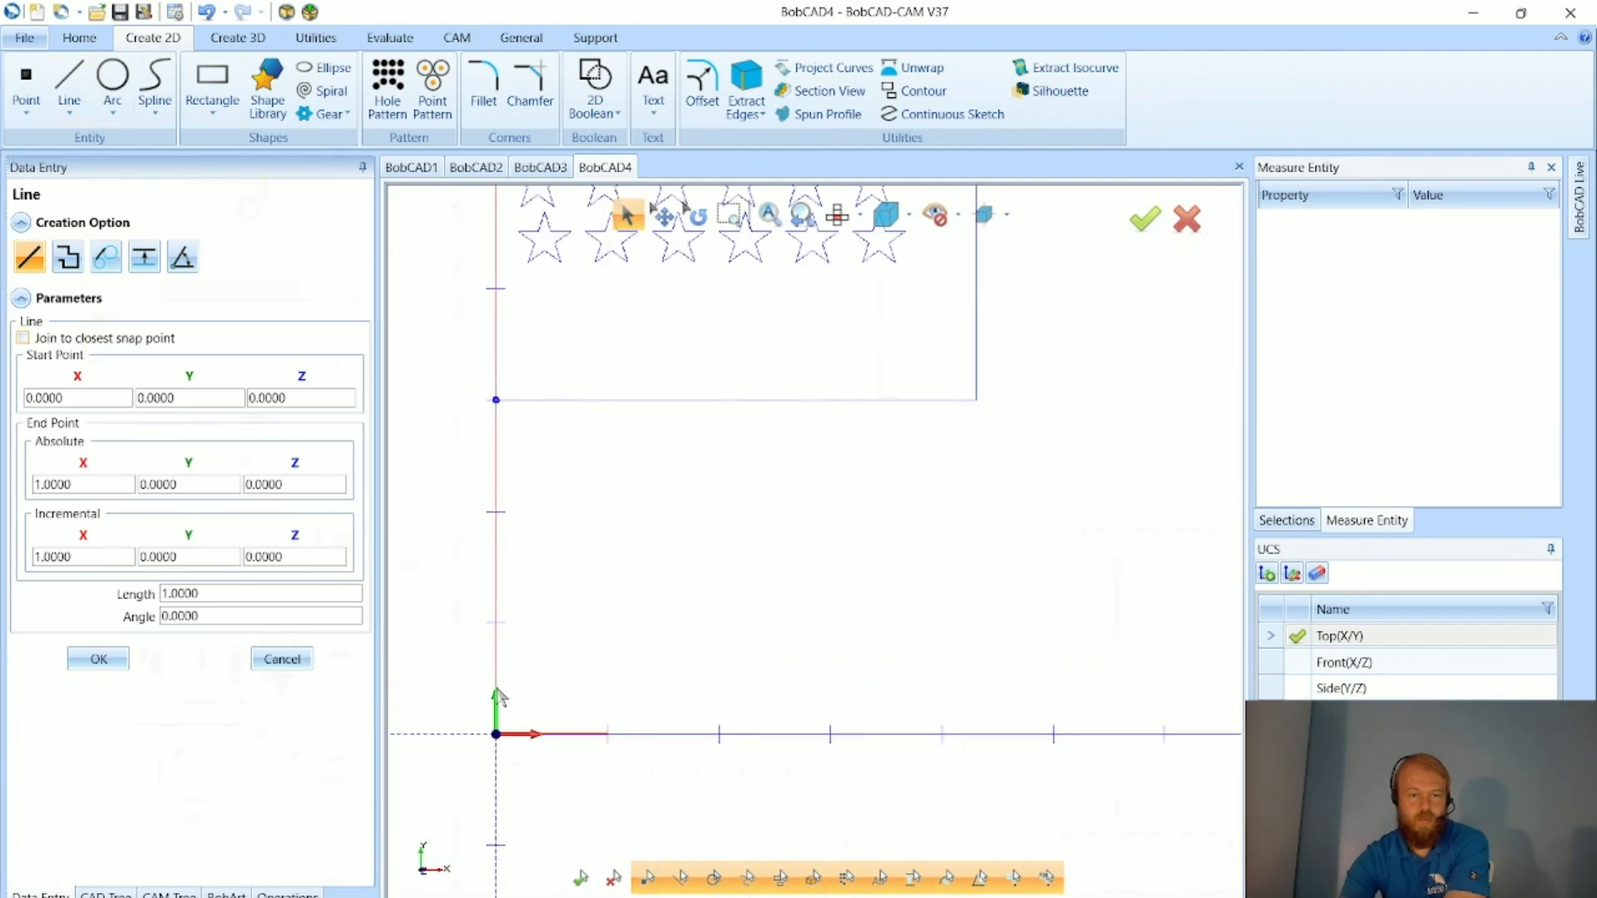
- Draw a line across the rectangle near its bottom edge, from about (0, 0.46) to (12, 0.48), and leave the Line command
{"action": "left_click", "coordinate": [498, 687]}
{"action": "scroll", "coordinate": [498, 687], "scroll_direction": "down", "scroll_amount": 3}
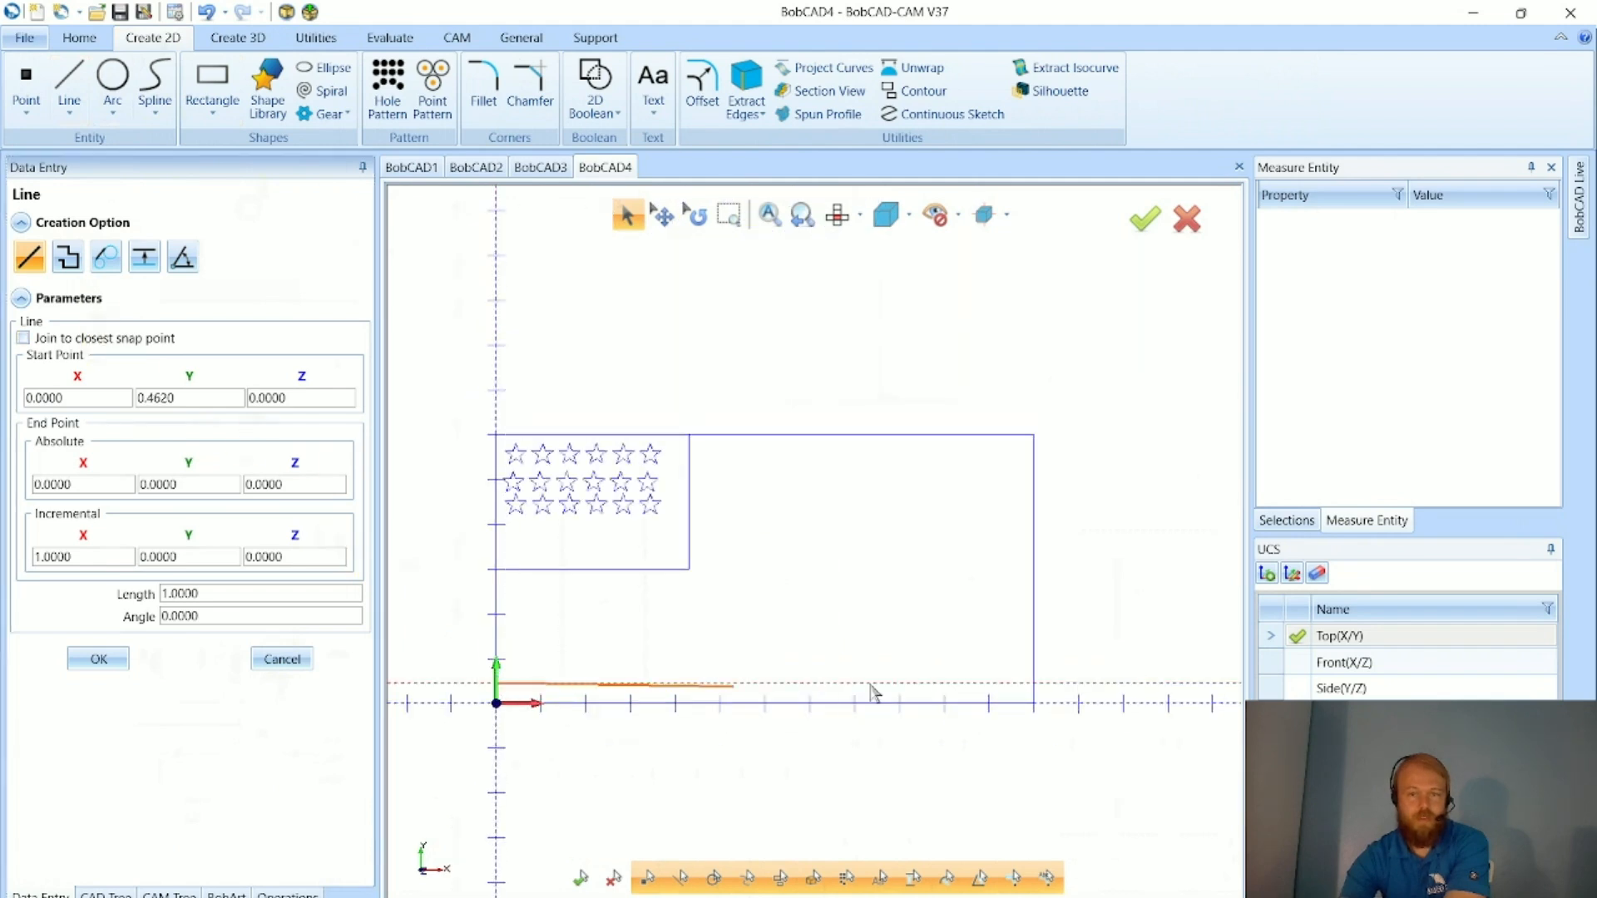
{"action": "scroll", "coordinate": [1038, 688], "scroll_direction": "up", "scroll_amount": 3}
{"action": "left_click", "coordinate": [1038, 687]}
{"action": "scroll", "coordinate": [1038, 689], "scroll_direction": "down", "scroll_amount": 3}
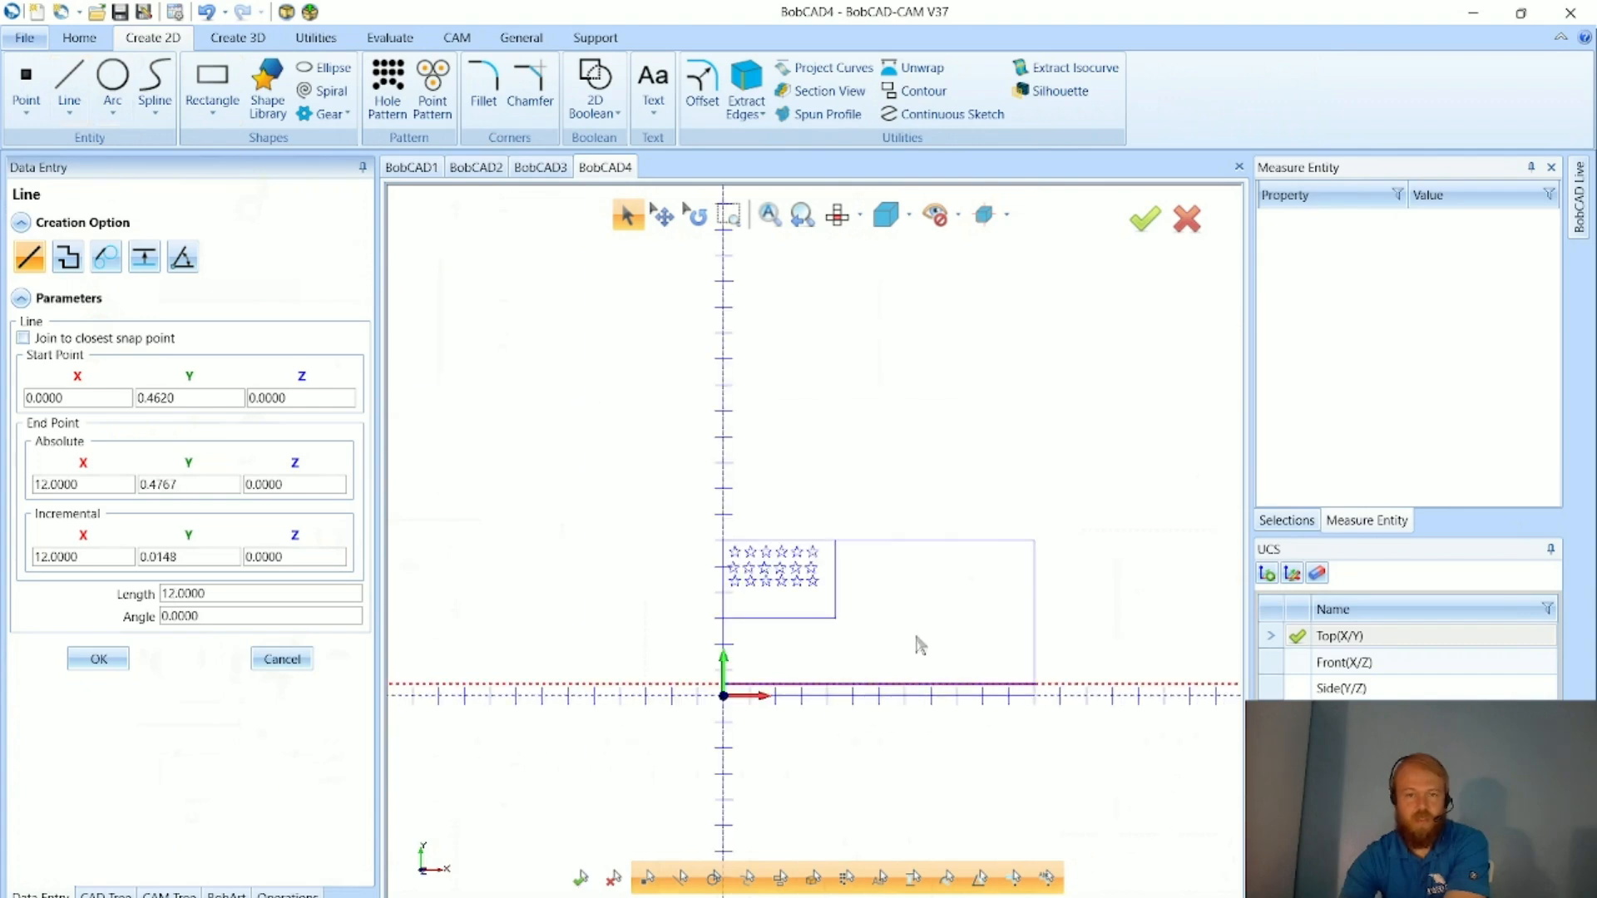
{"action": "left_click", "coordinate": [287, 659]}
- Set up a Translate with copies of the line near the rectangle's bottom edge, with amounts of 0 in X and 0.5 in Y
{"action": "left_click", "coordinate": [316, 38]}
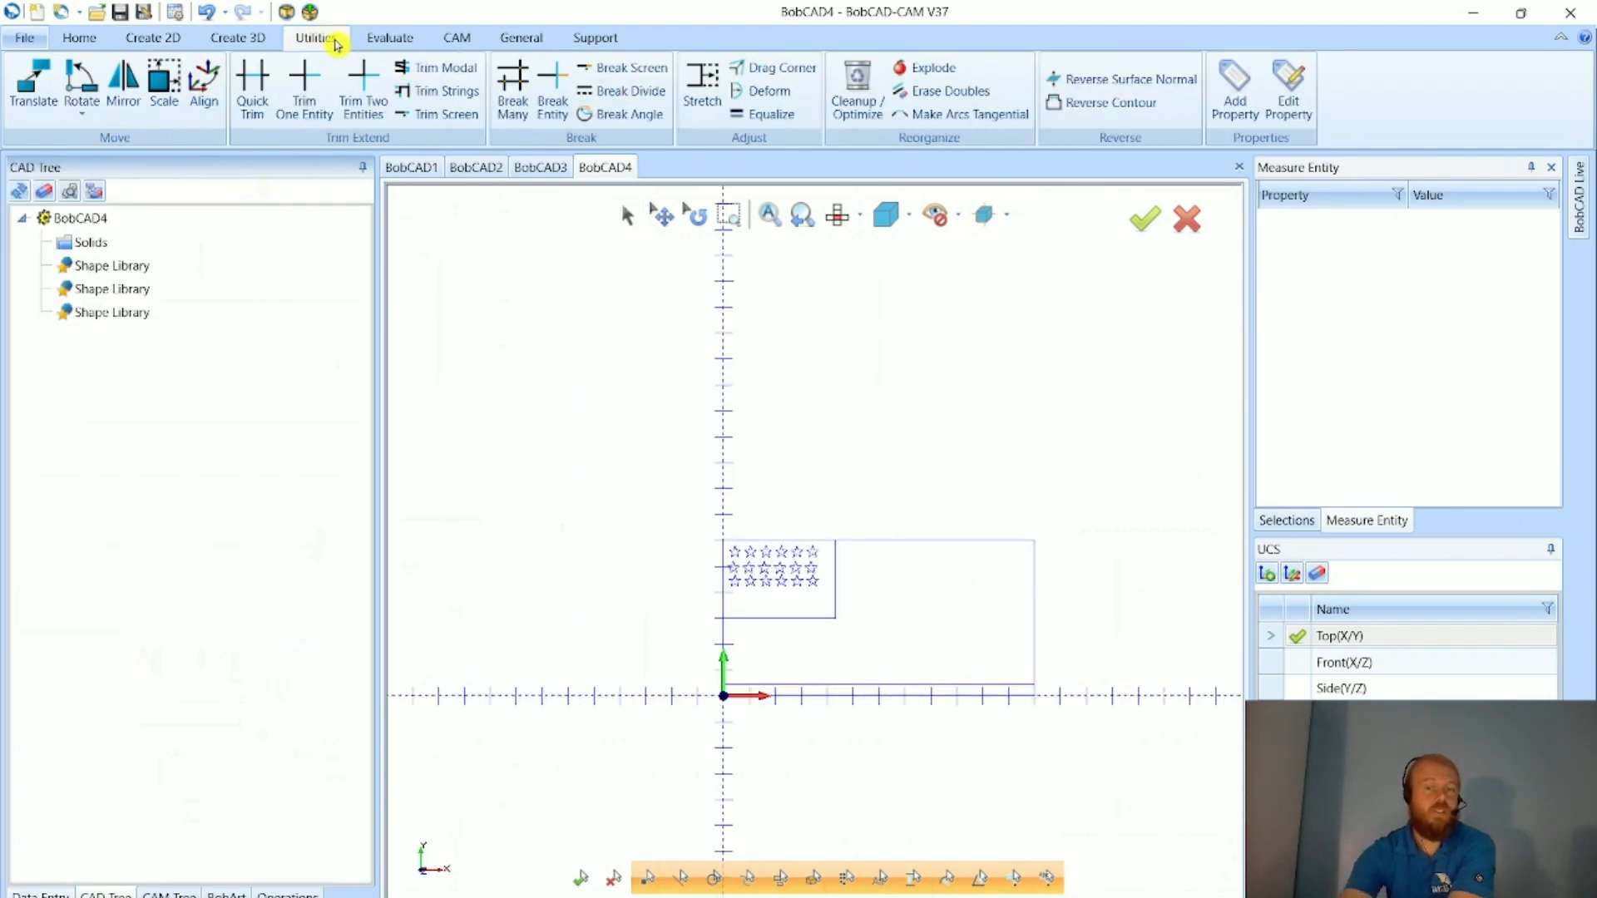
{"action": "left_click", "coordinate": [33, 87]}
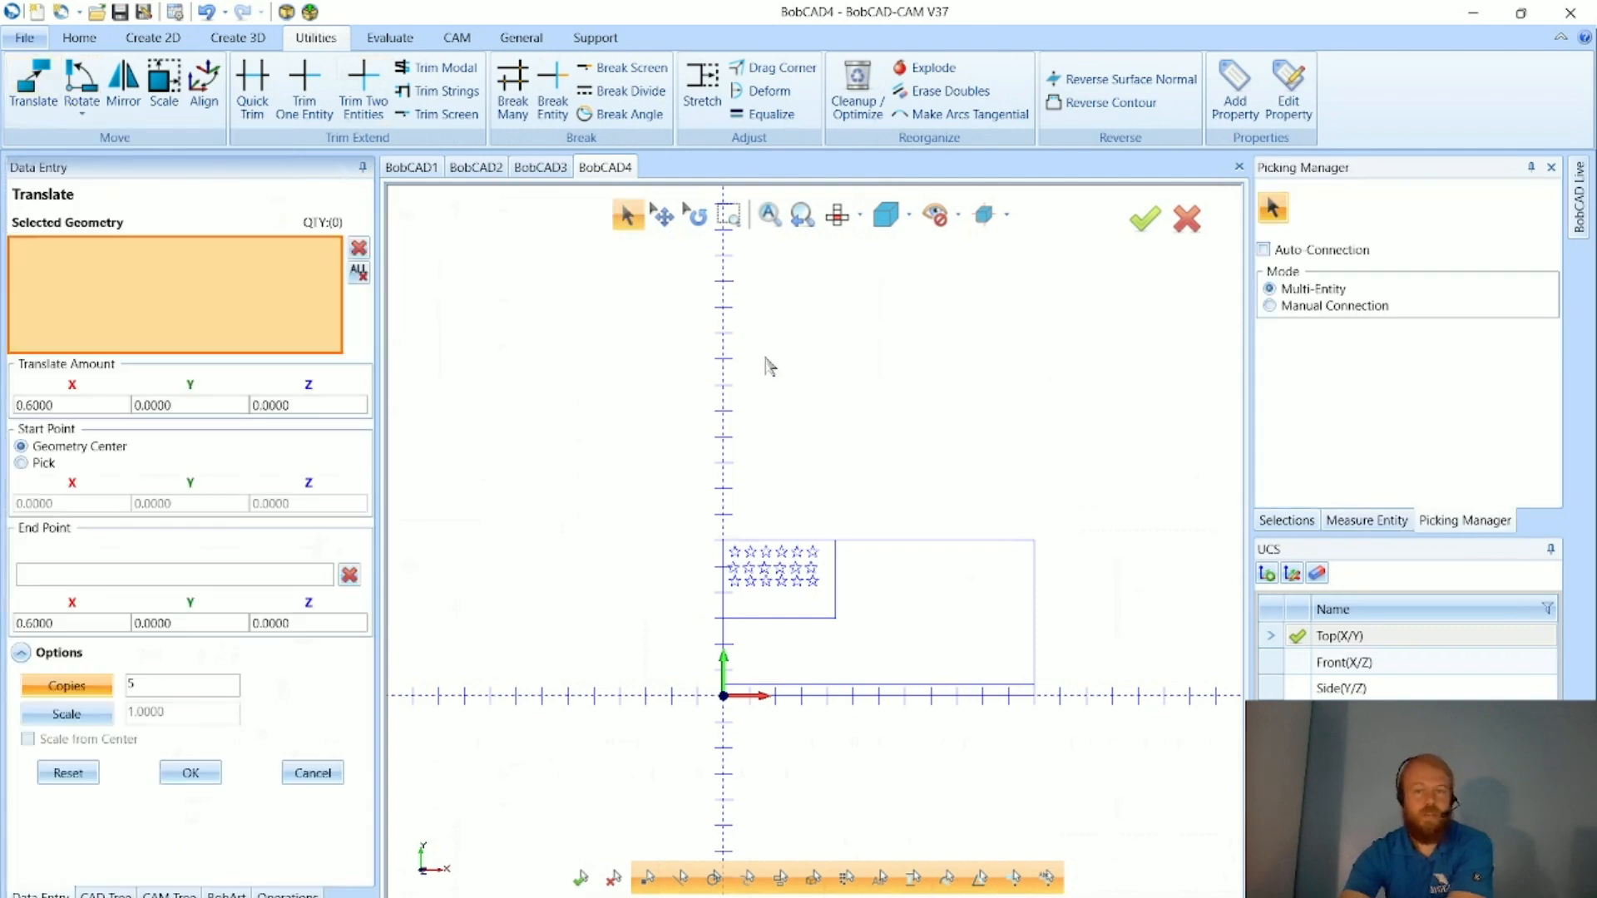
{"action": "left_click", "coordinate": [933, 688]}
{"action": "left_click_drag", "start_coordinate": [178, 407], "coordinate": [111, 425]}
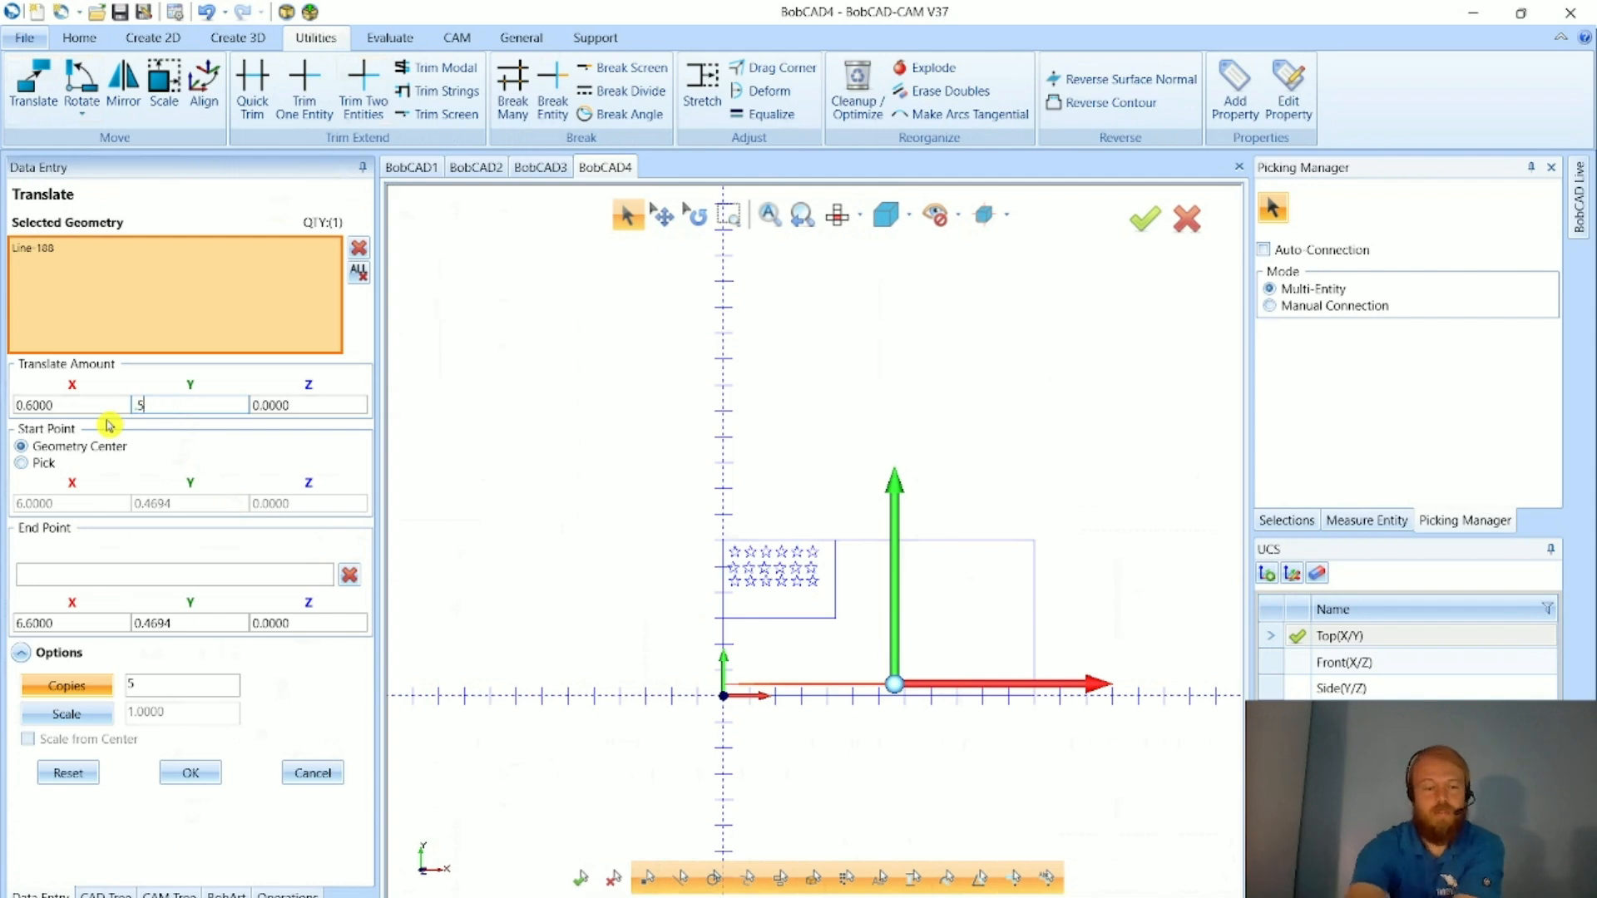
{"action": "type", "text": ".5"}
{"action": "key", "text": "Tab"}
{"action": "double_click", "coordinate": [90, 406]}
{"action": "type", "text": "0"}
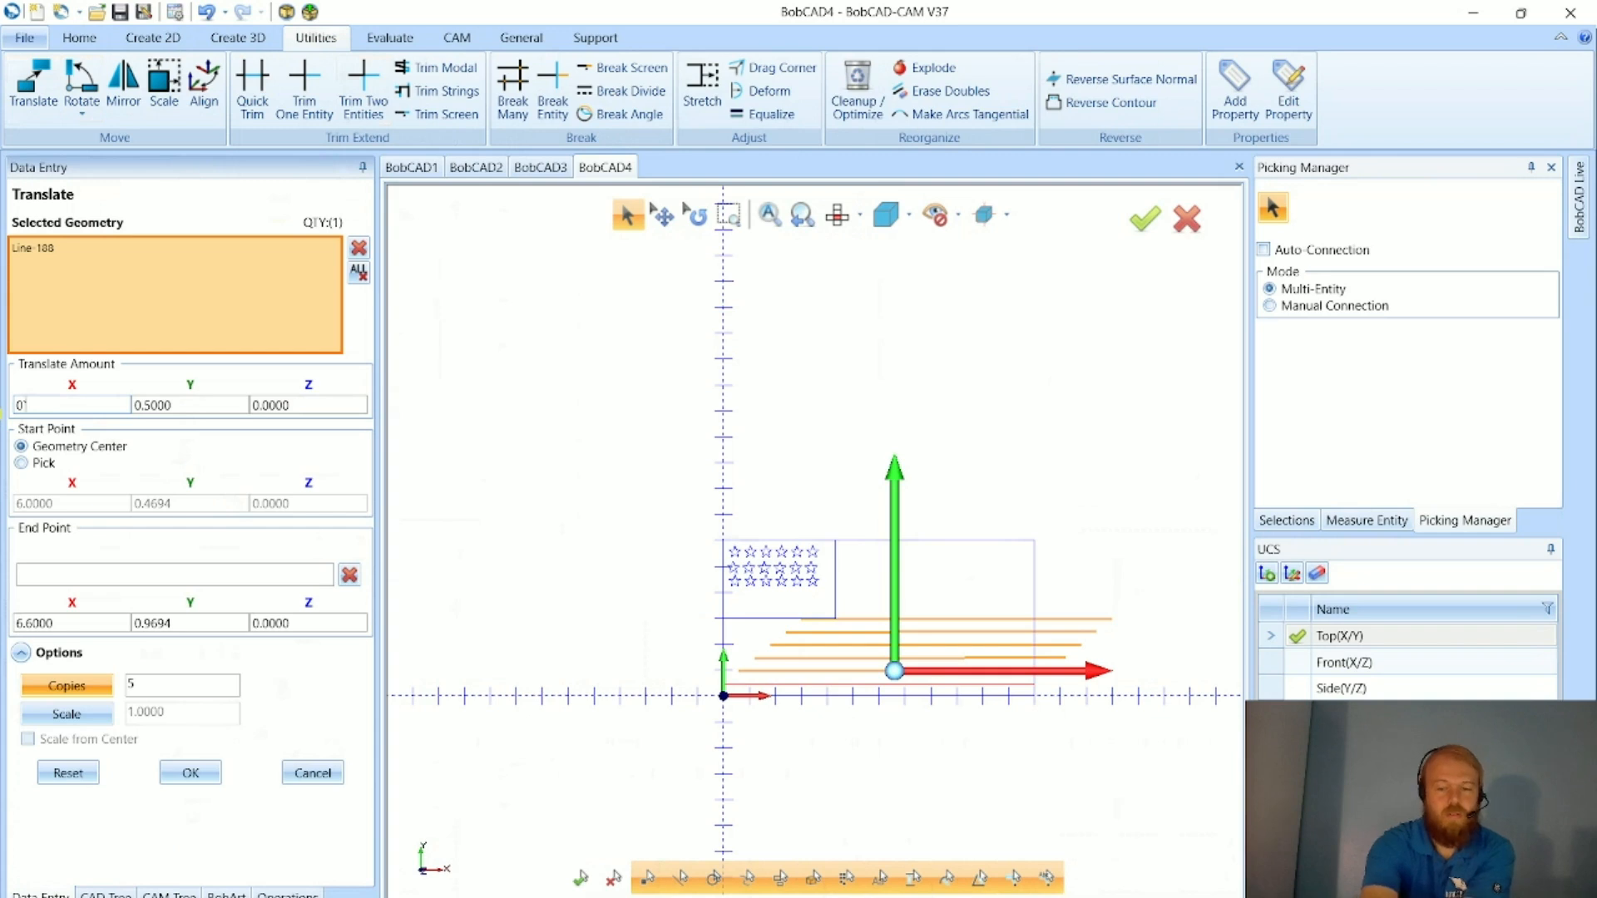
{"action": "key", "text": "Caps_Lock"}
{"action": "key", "text": "Tab"}
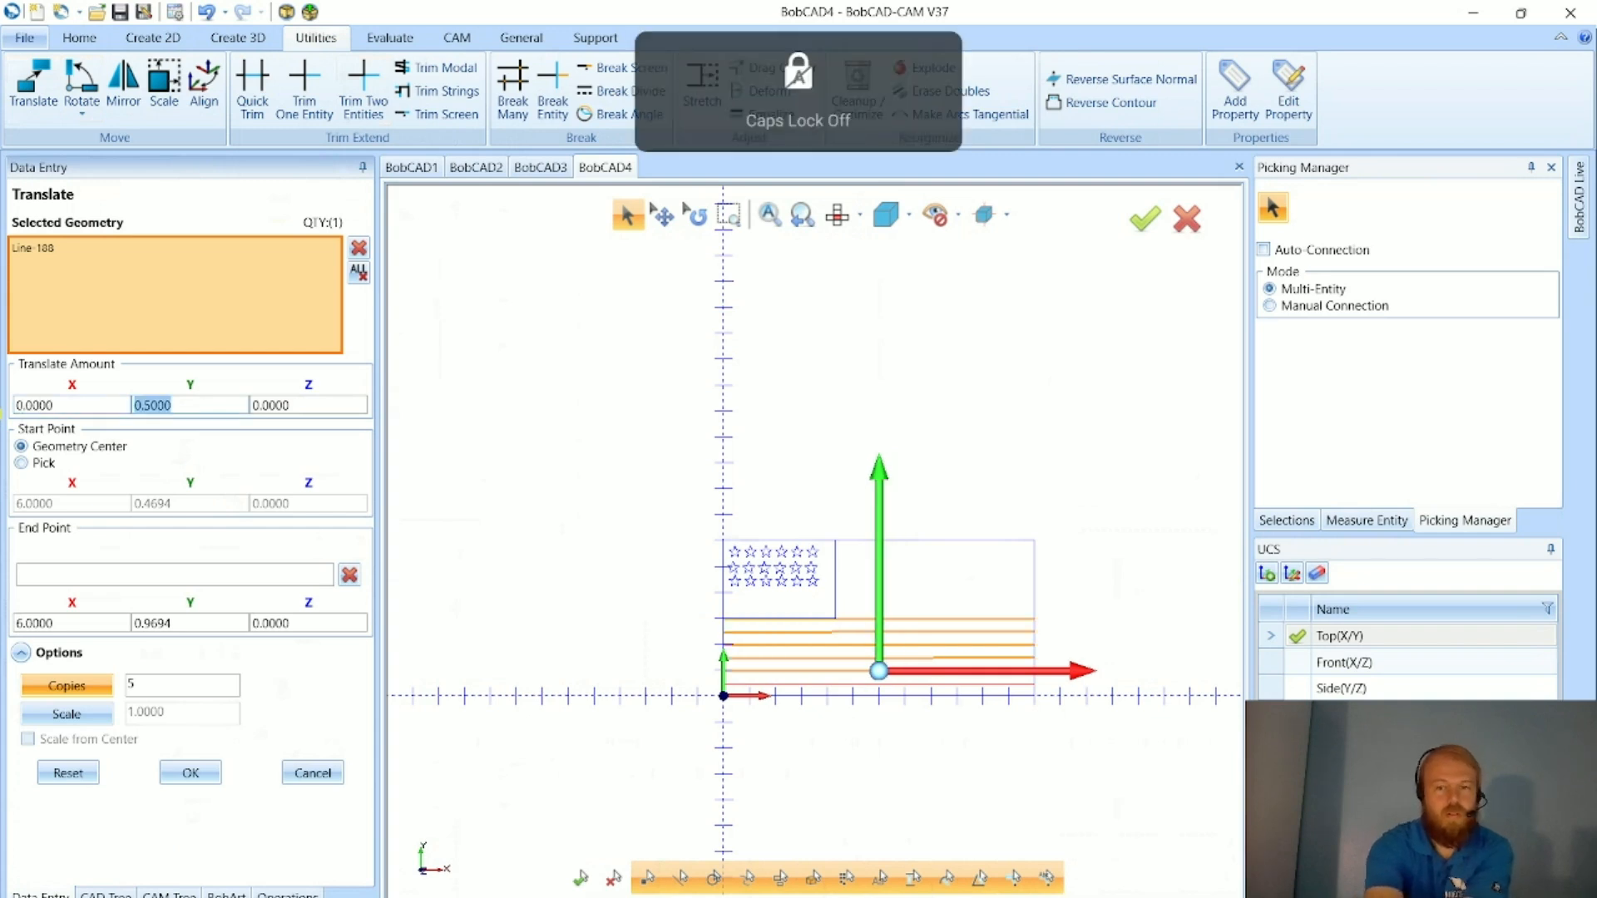
- Inspect the previewed line copies, cancel the translation and undo the slightly slanted line
{"action": "scroll", "coordinate": [845, 689], "scroll_direction": "up", "scroll_amount": 4}
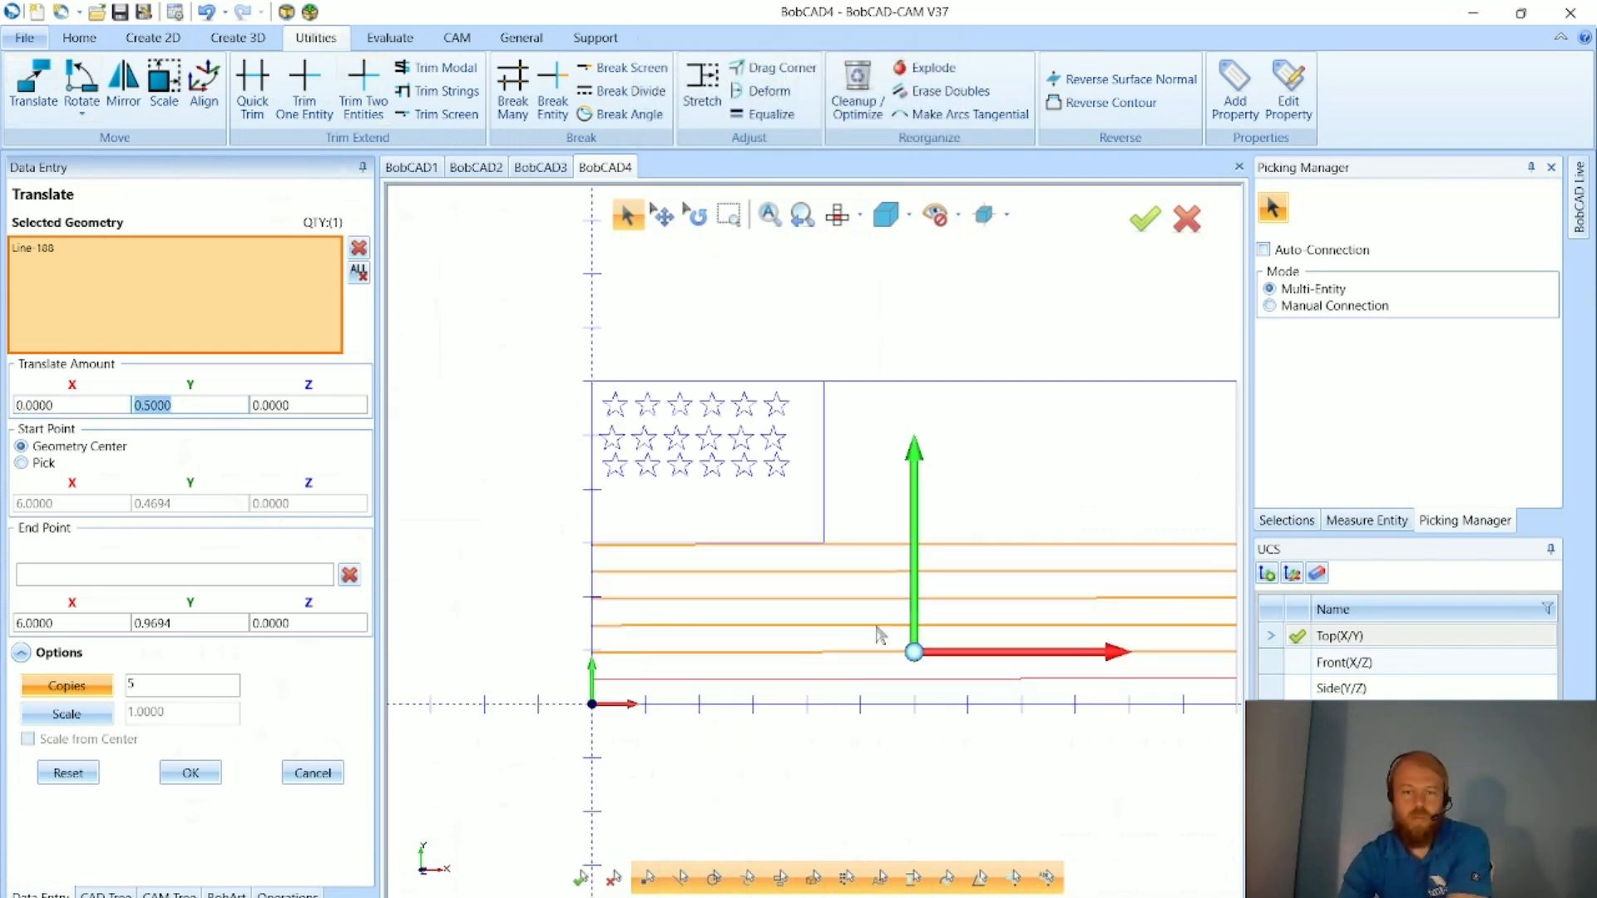
{"action": "scroll", "coordinate": [716, 632], "scroll_direction": "down", "scroll_amount": 1}
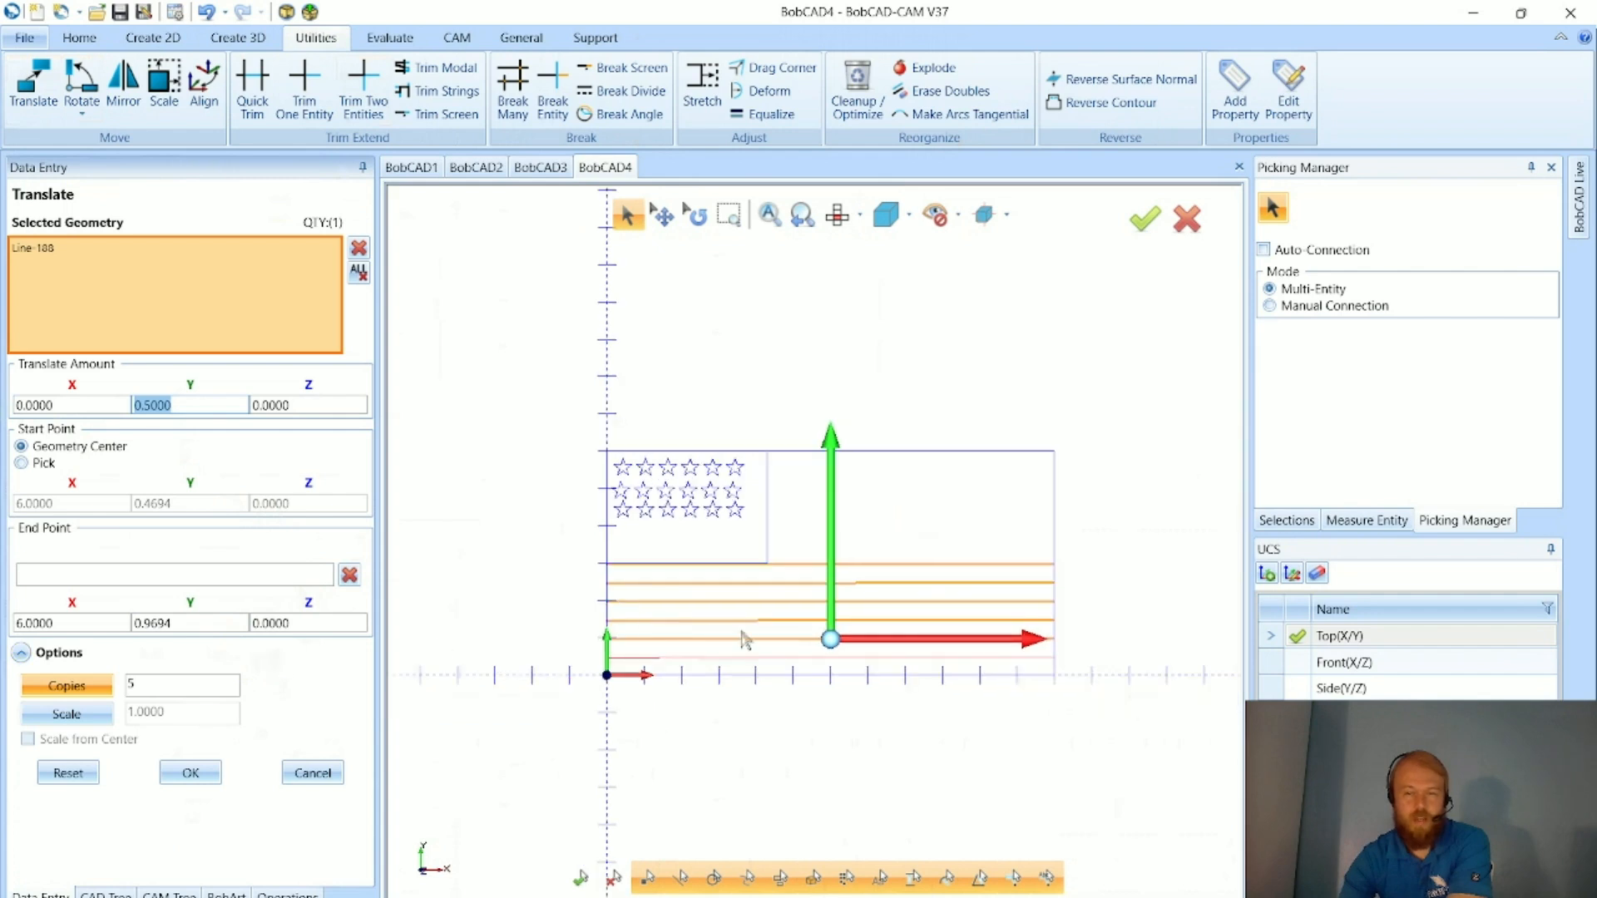
{"action": "scroll", "coordinate": [774, 641], "scroll_direction": "up", "scroll_amount": 1}
{"action": "scroll", "coordinate": [751, 655], "scroll_direction": "up", "scroll_amount": 1}
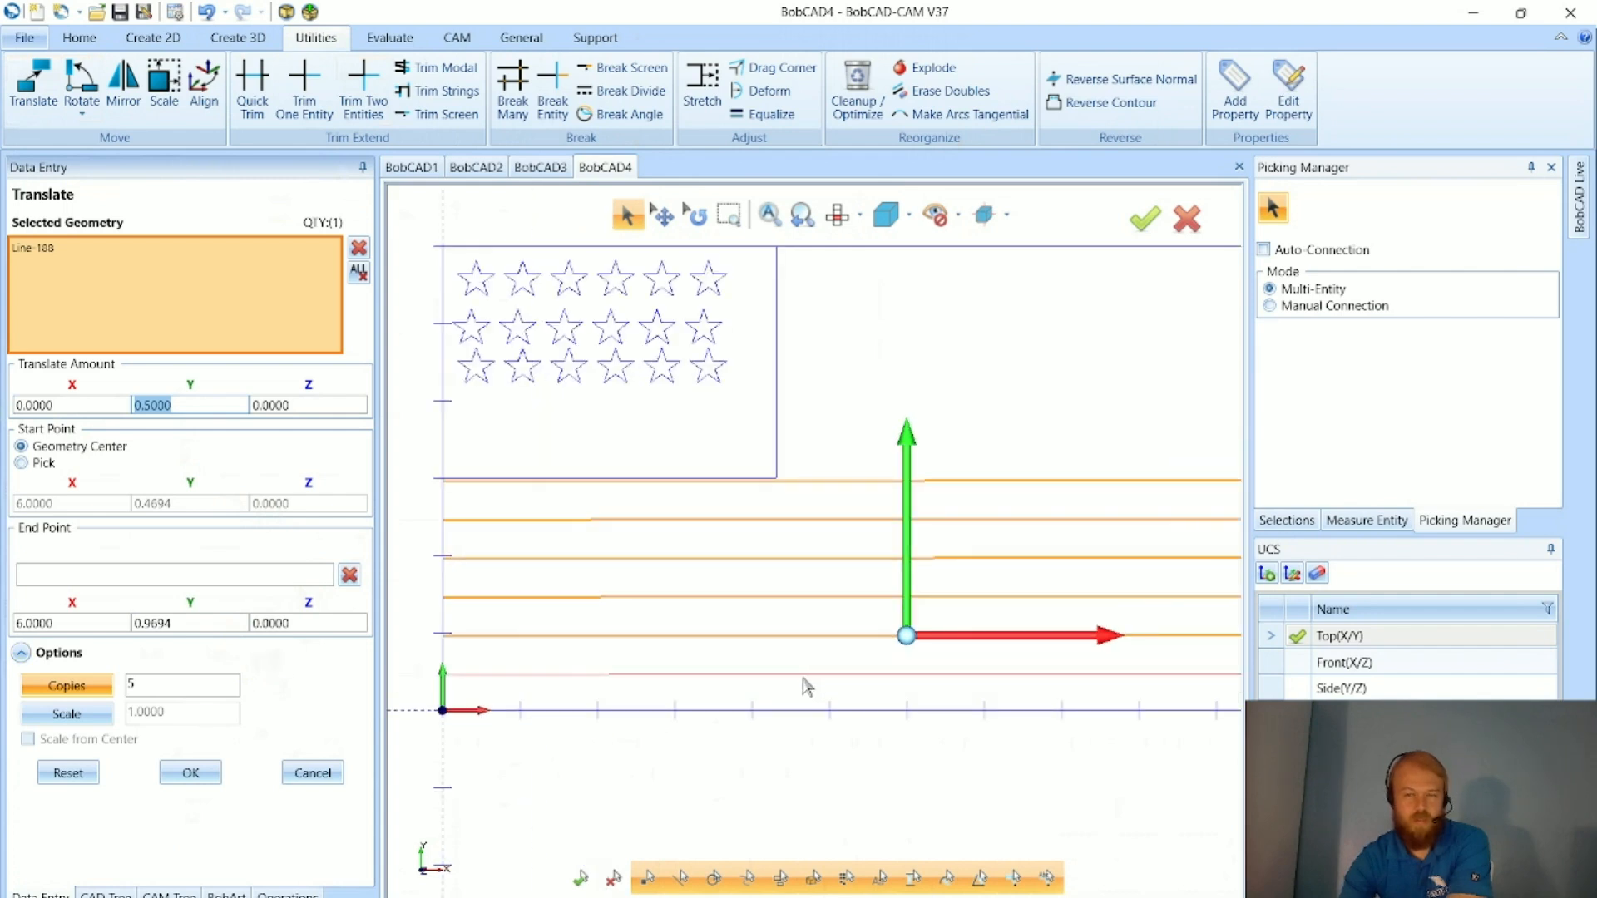
{"action": "left_click", "coordinate": [315, 772]}
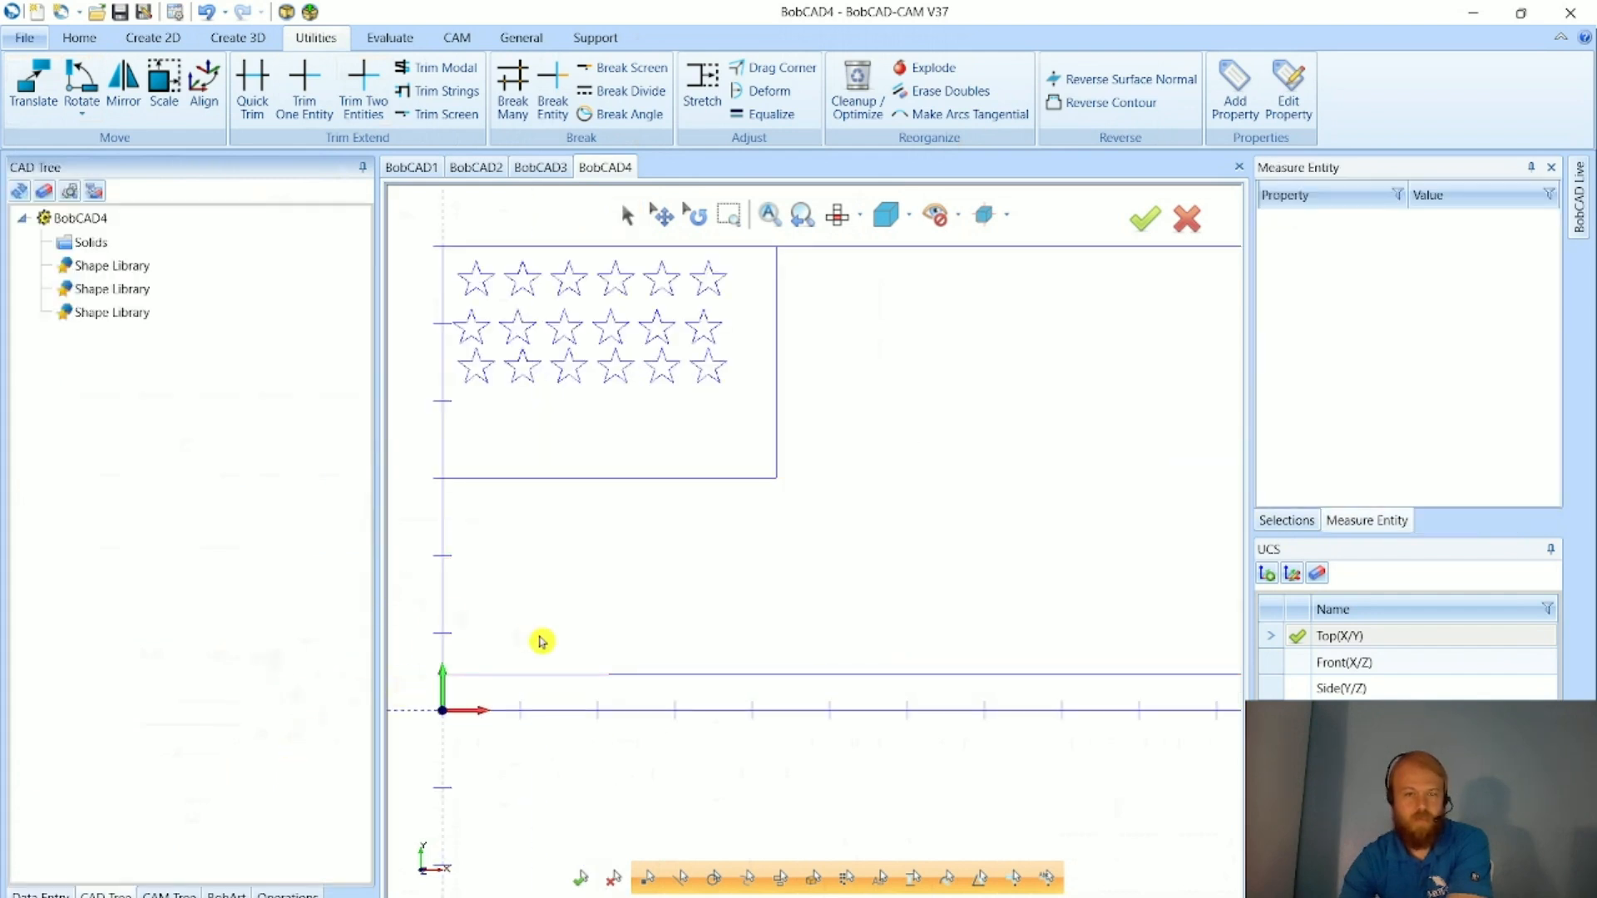
{"action": "scroll", "coordinate": [532, 608], "scroll_direction": "down", "scroll_amount": 1}
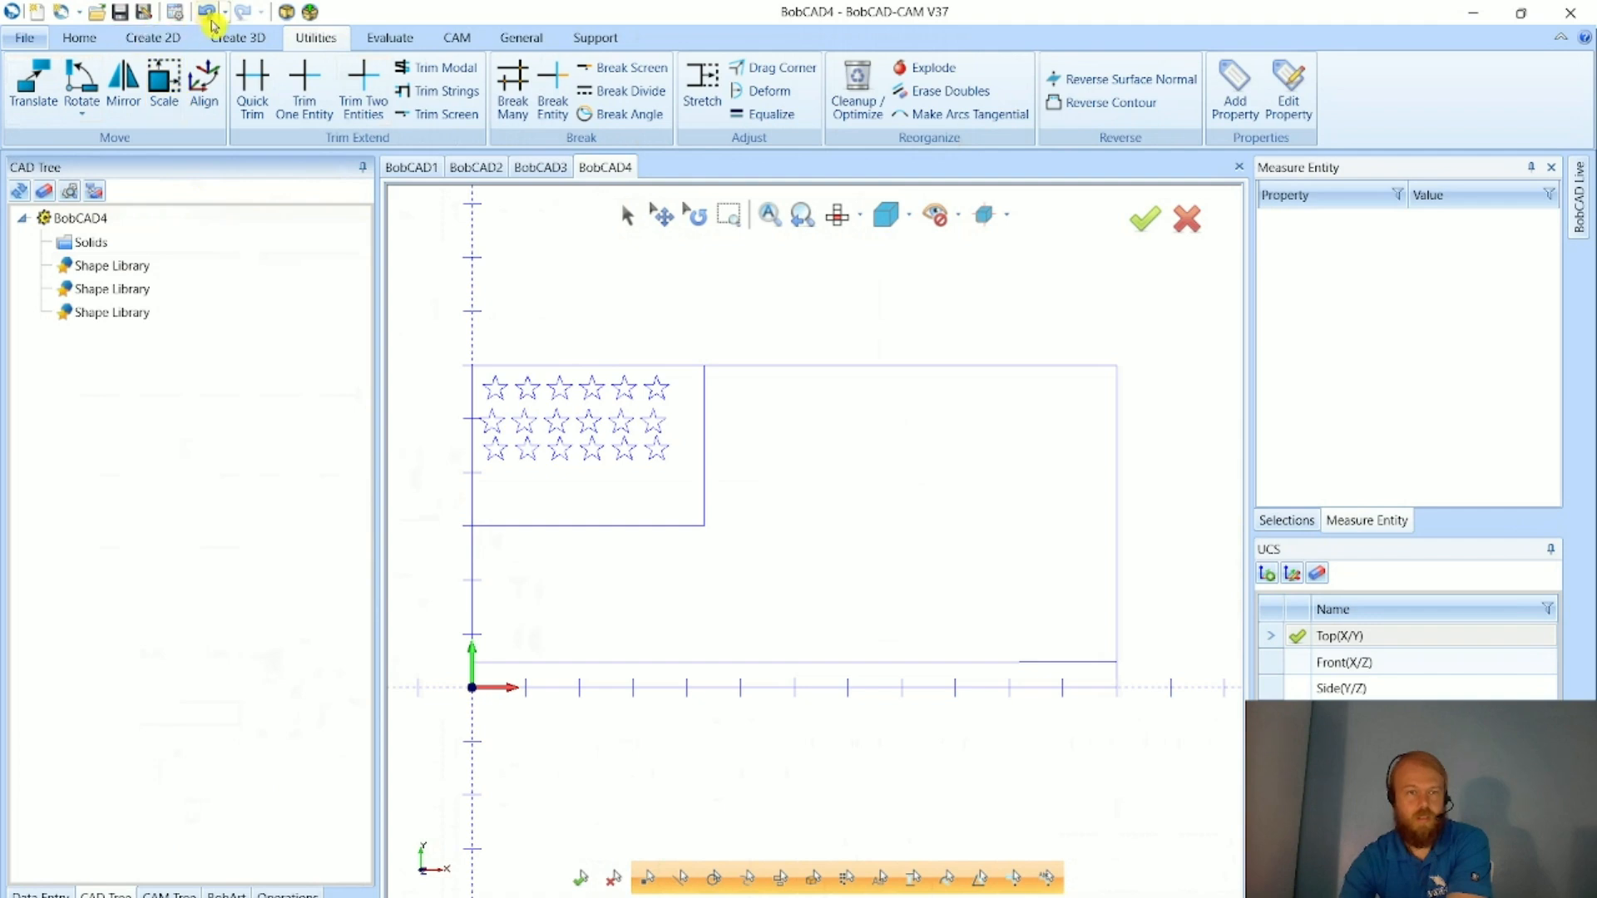
- Draw a level line across the rectangle just above its bottom edge, from about (0, 0.3) to (12, 0.3), and leave the Line command
{"action": "left_click", "coordinate": [151, 37]}
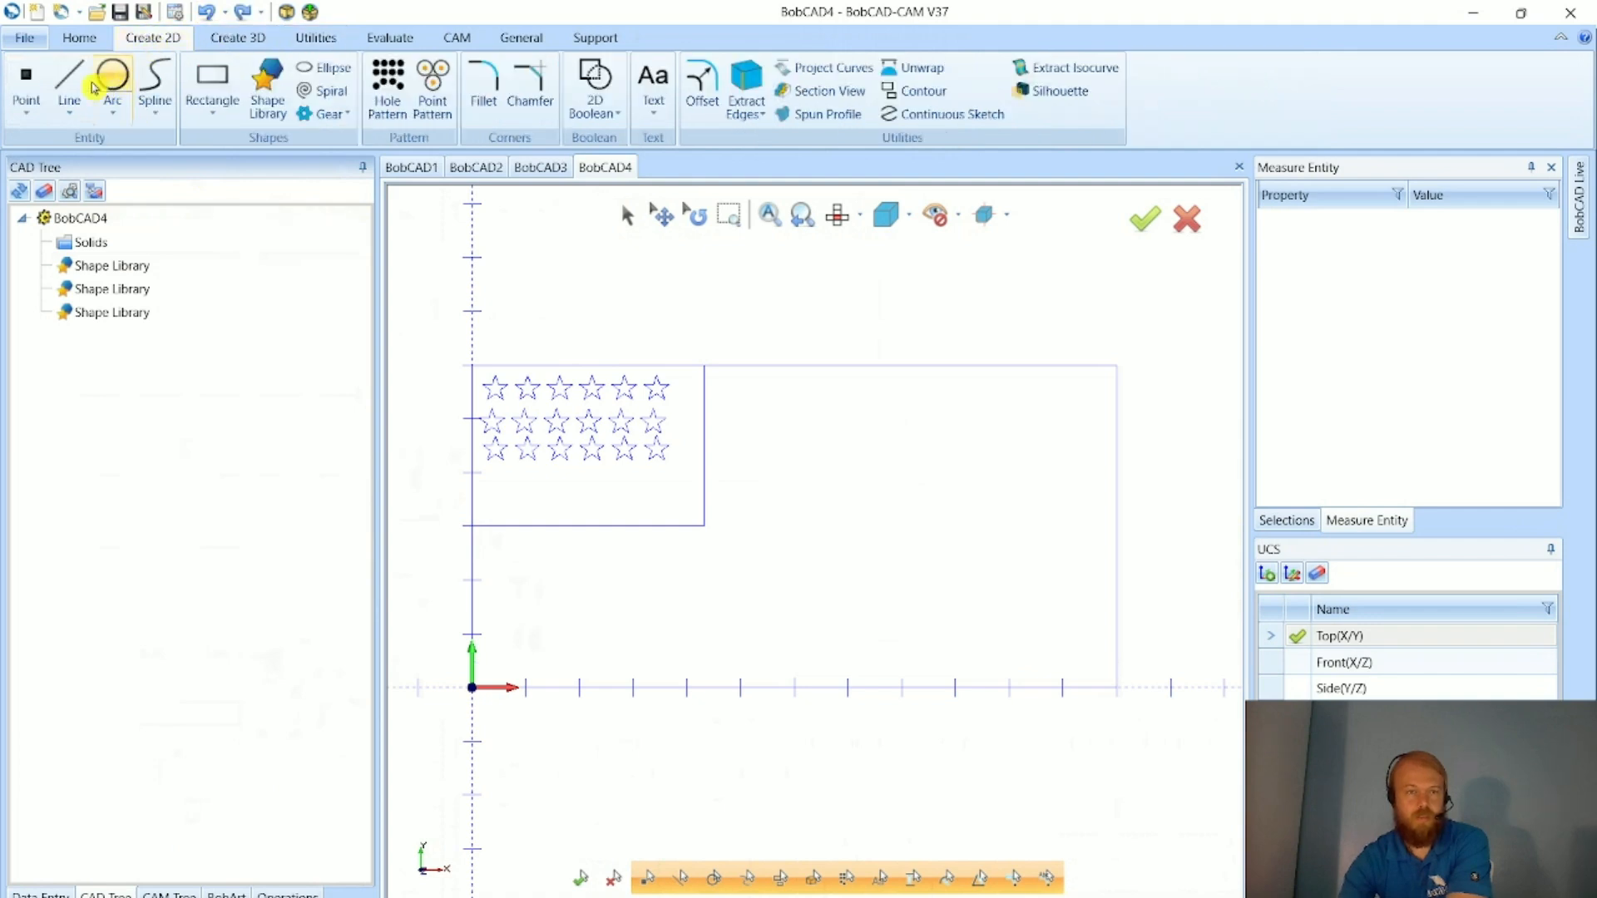
{"action": "left_click", "coordinate": [69, 81]}
{"action": "scroll", "coordinate": [468, 677], "scroll_direction": "up", "scroll_amount": 6}
{"action": "left_click", "coordinate": [487, 669]}
{"action": "scroll", "coordinate": [488, 669], "scroll_direction": "down", "scroll_amount": 5}
{"action": "scroll", "coordinate": [981, 653], "scroll_direction": "down", "scroll_amount": 2}
{"action": "scroll", "coordinate": [1165, 661], "scroll_direction": "up", "scroll_amount": 6}
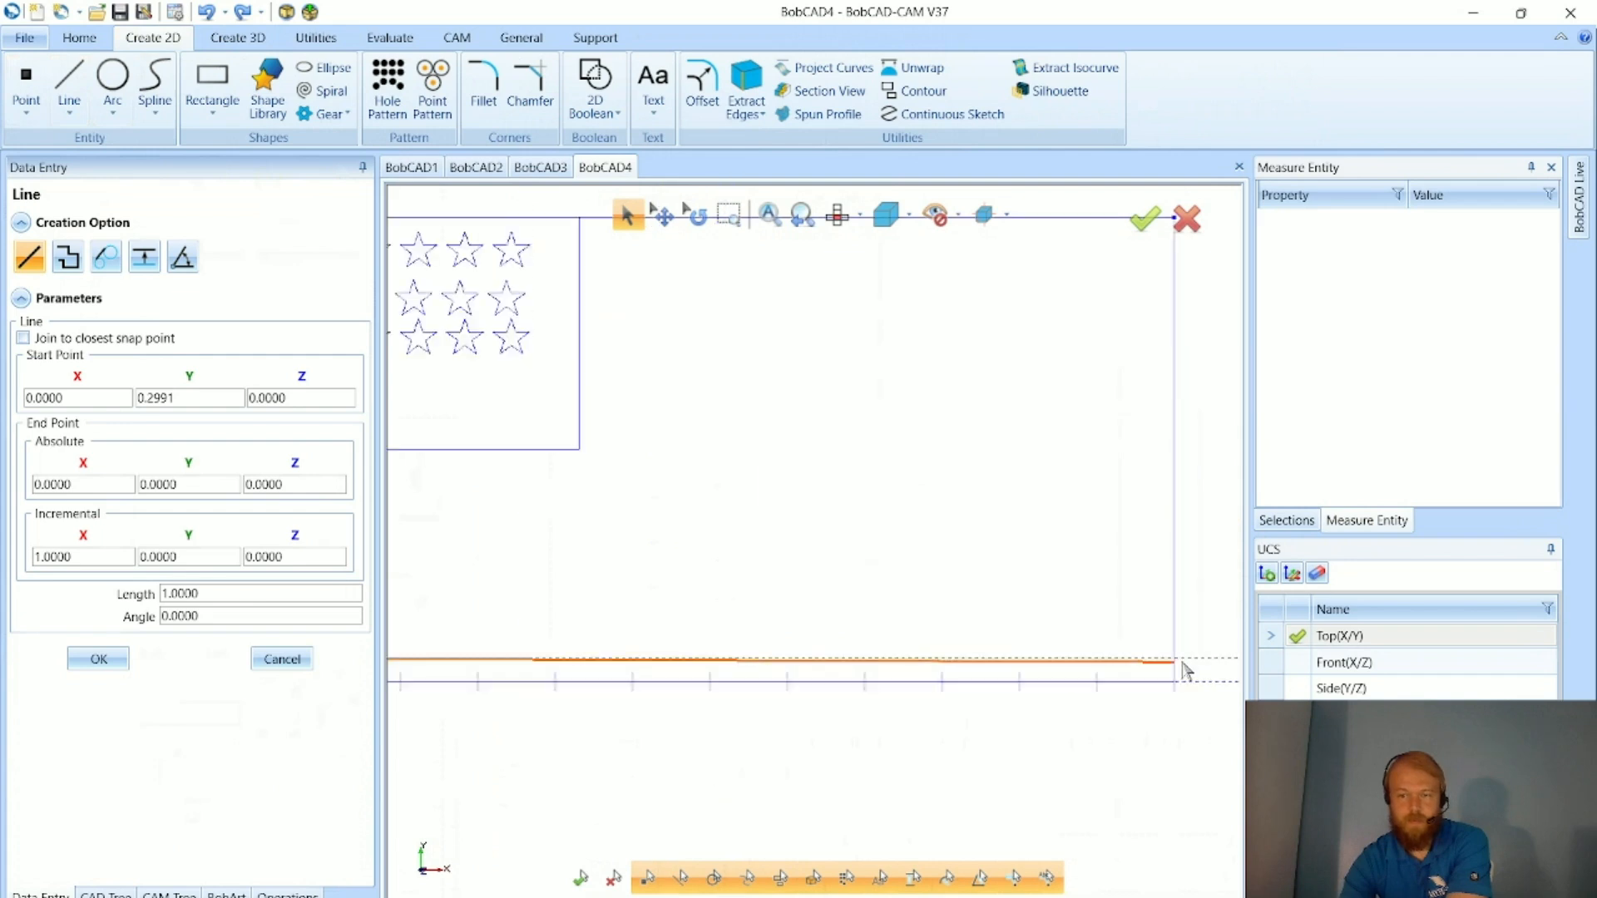
{"action": "left_click", "coordinate": [1164, 662]}
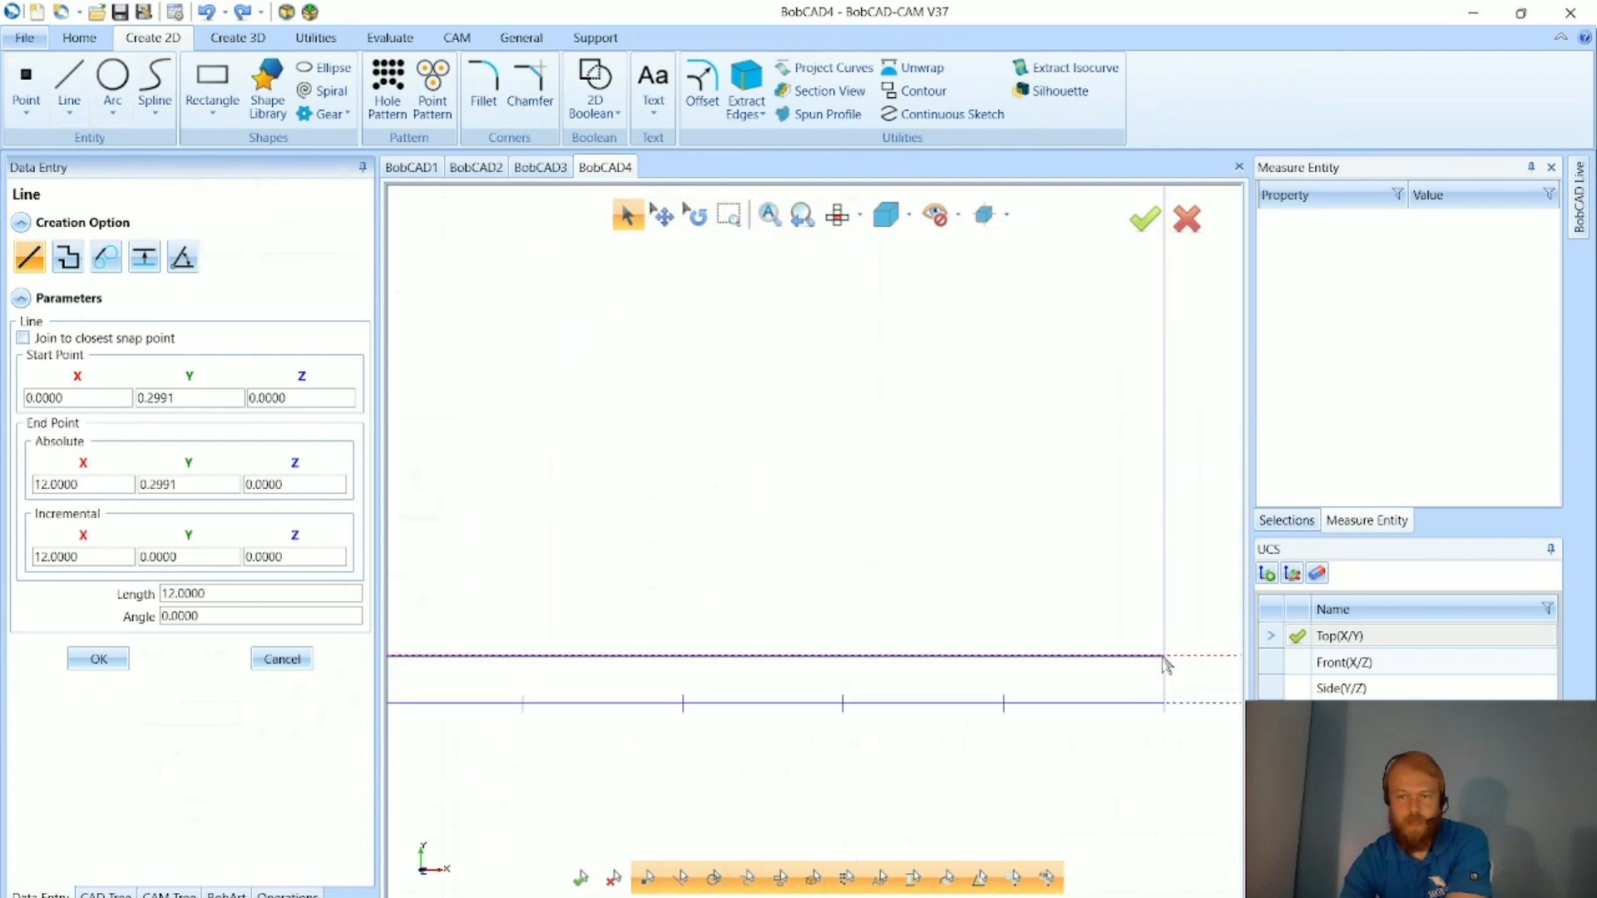
{"action": "scroll", "coordinate": [1082, 664], "scroll_direction": "down", "scroll_amount": 3}
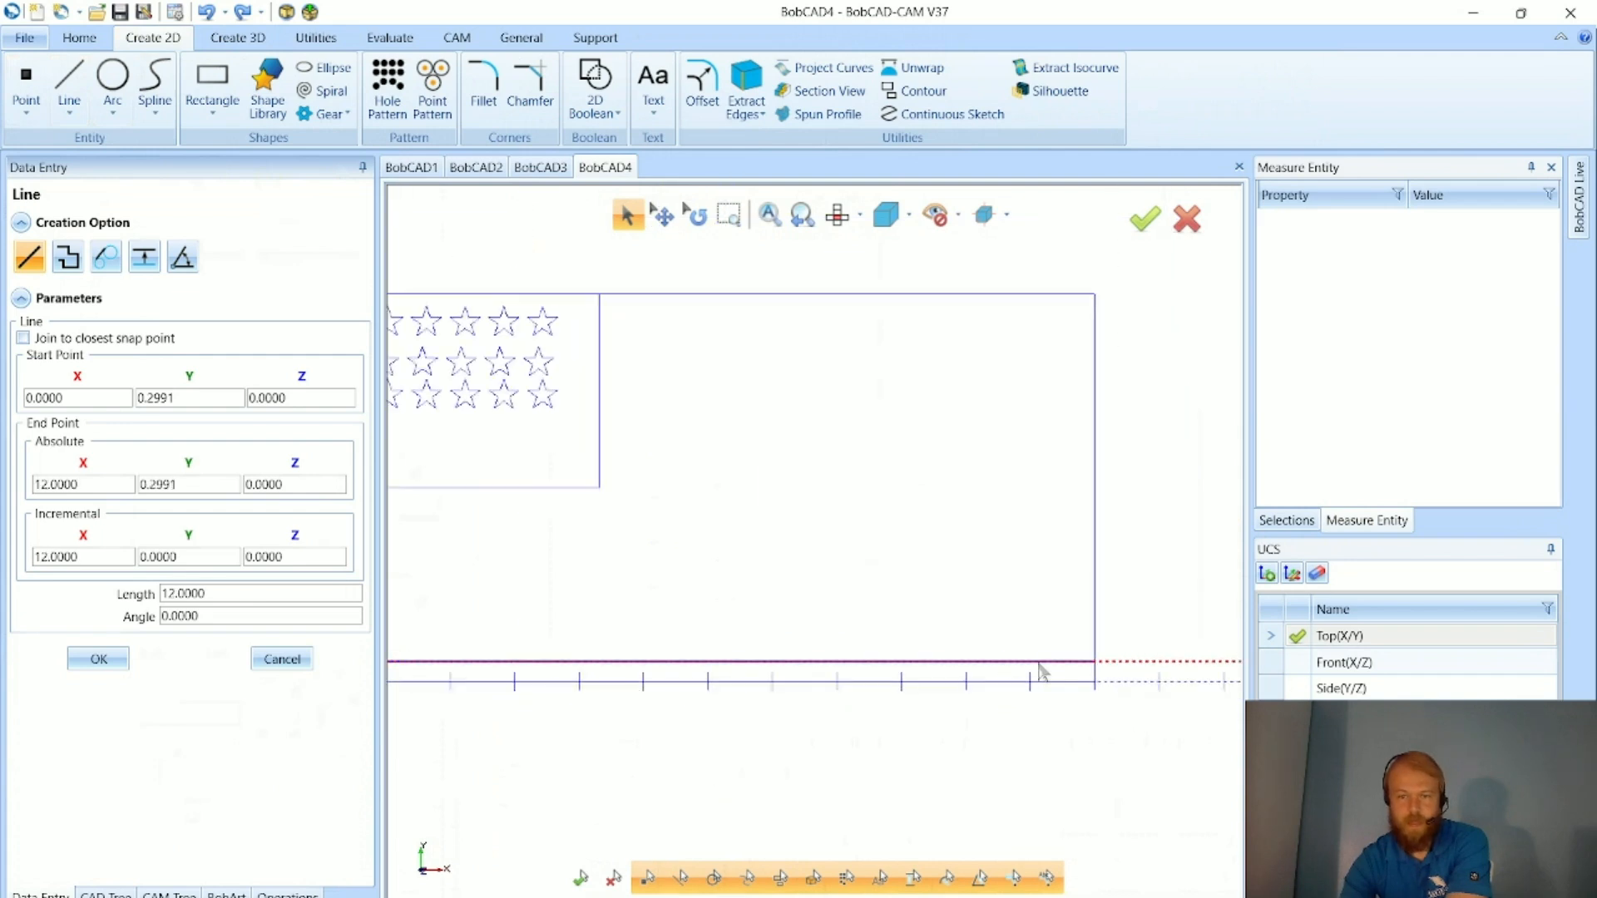
{"action": "left_click", "coordinate": [269, 661]}
{"action": "scroll", "coordinate": [650, 657], "scroll_direction": "up", "scroll_amount": 2}
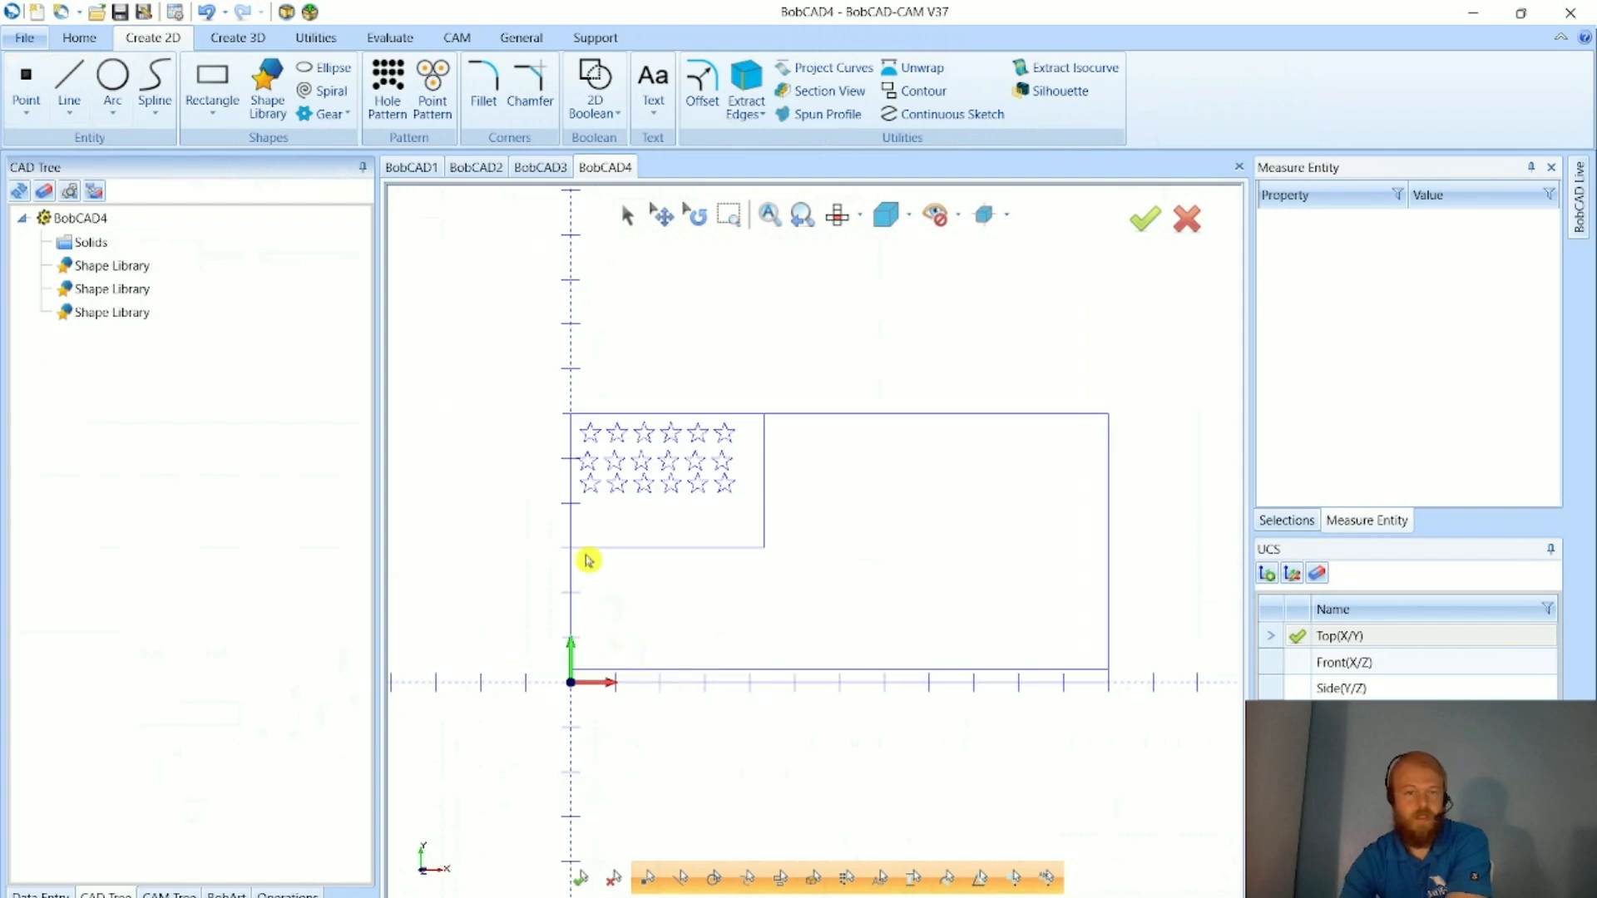
- Set up a Translate of the level line just above the rectangle's bottom edge with 13 copies
{"action": "left_click", "coordinate": [313, 42]}
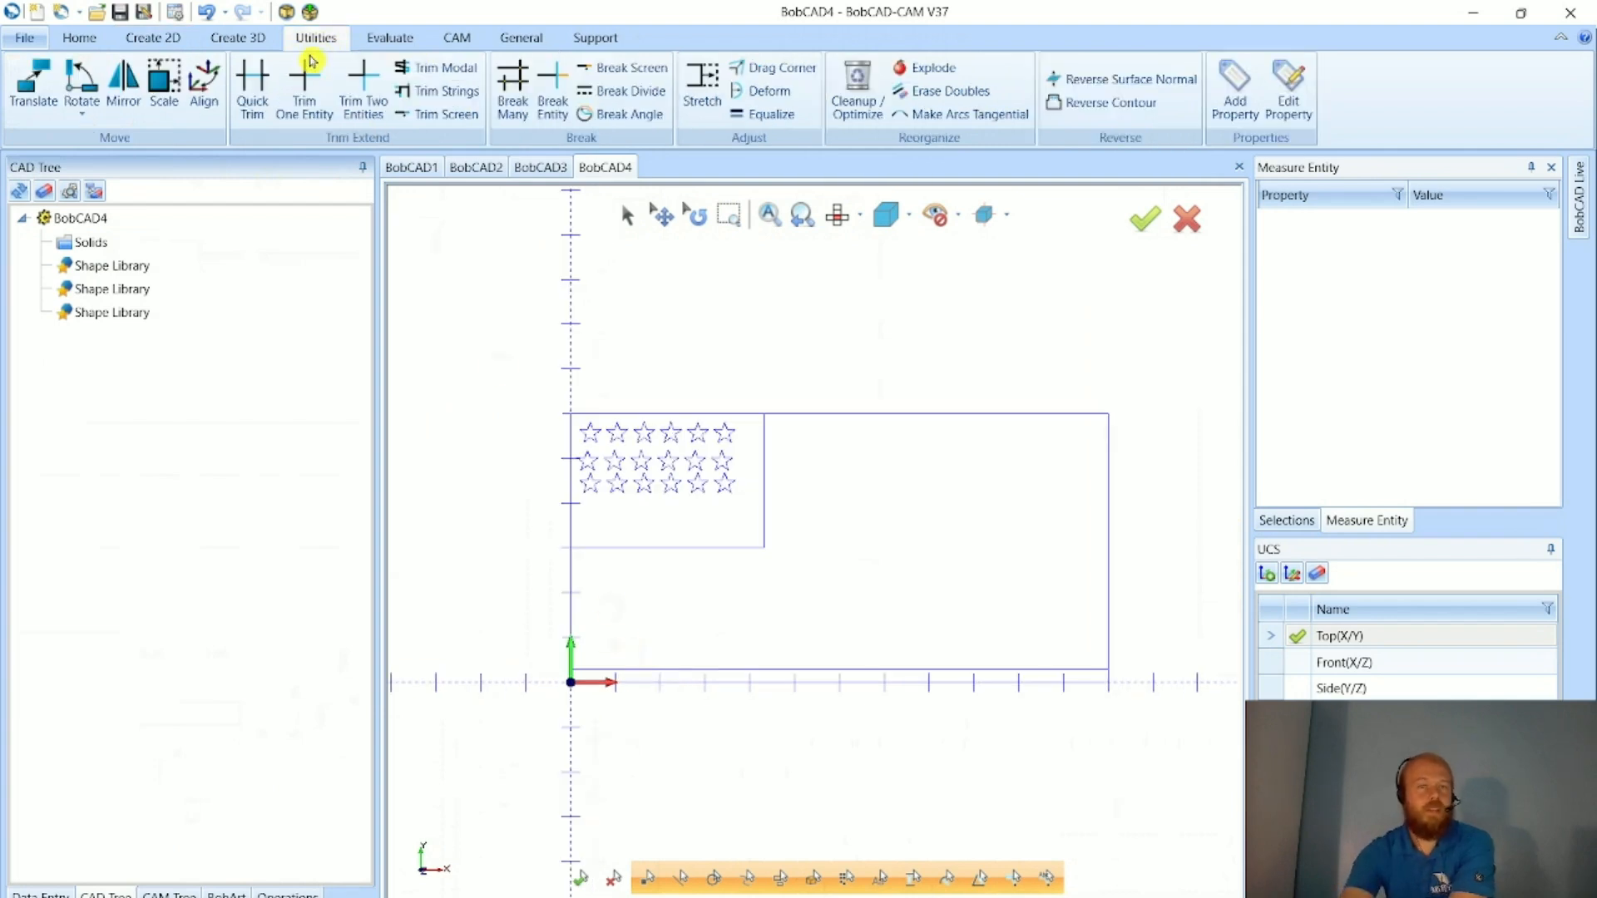
{"action": "left_click", "coordinate": [33, 84]}
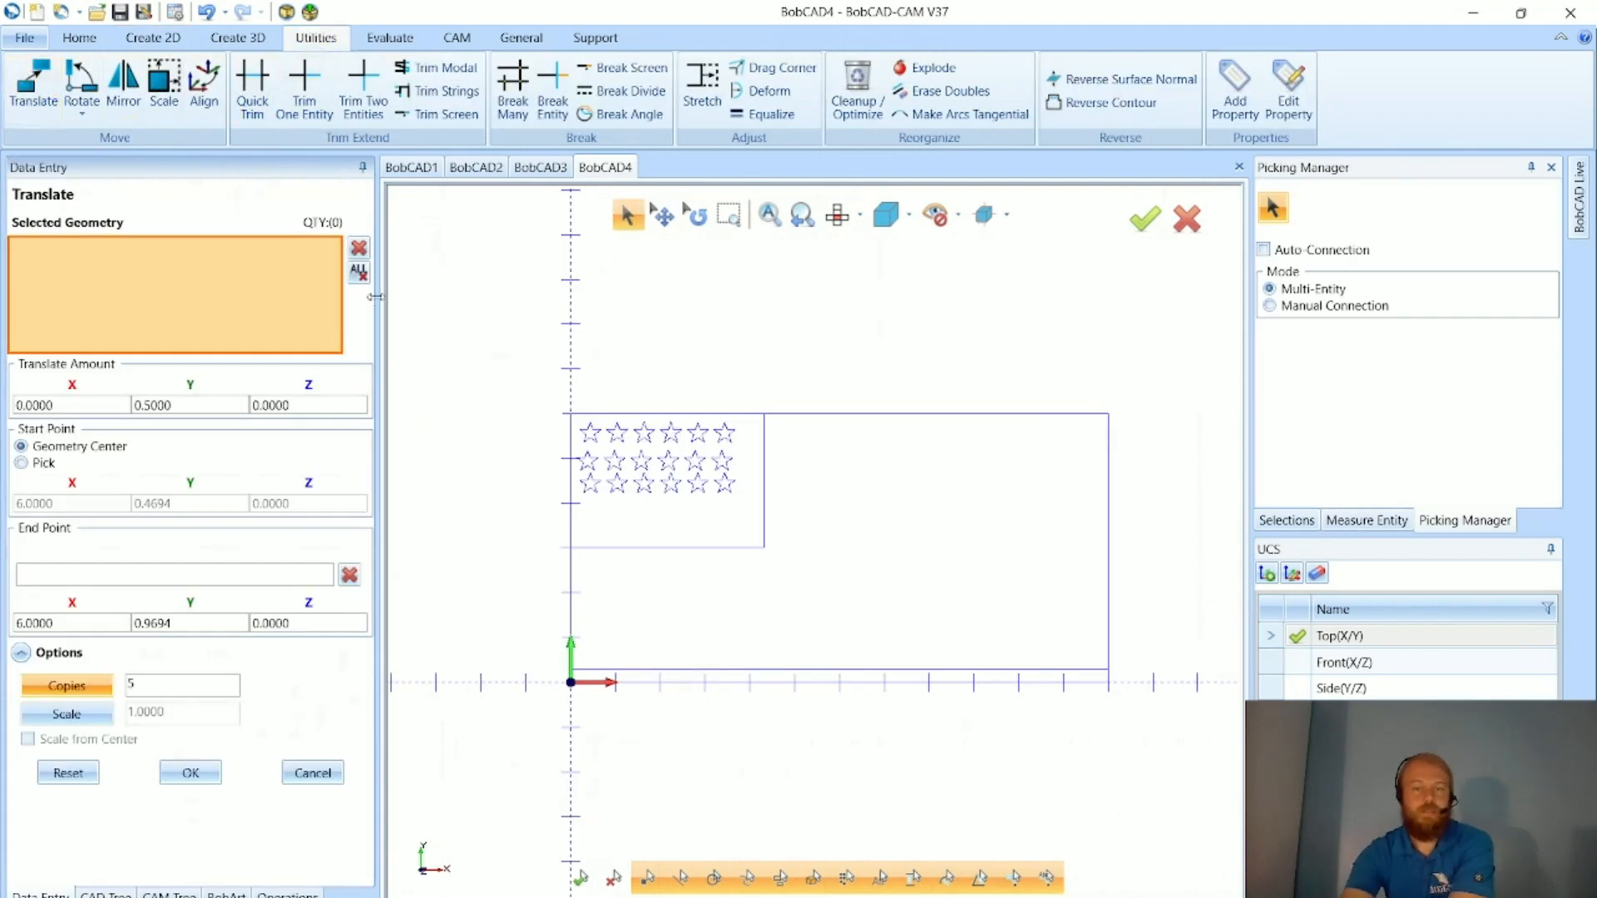
{"action": "left_click", "coordinate": [829, 671]}
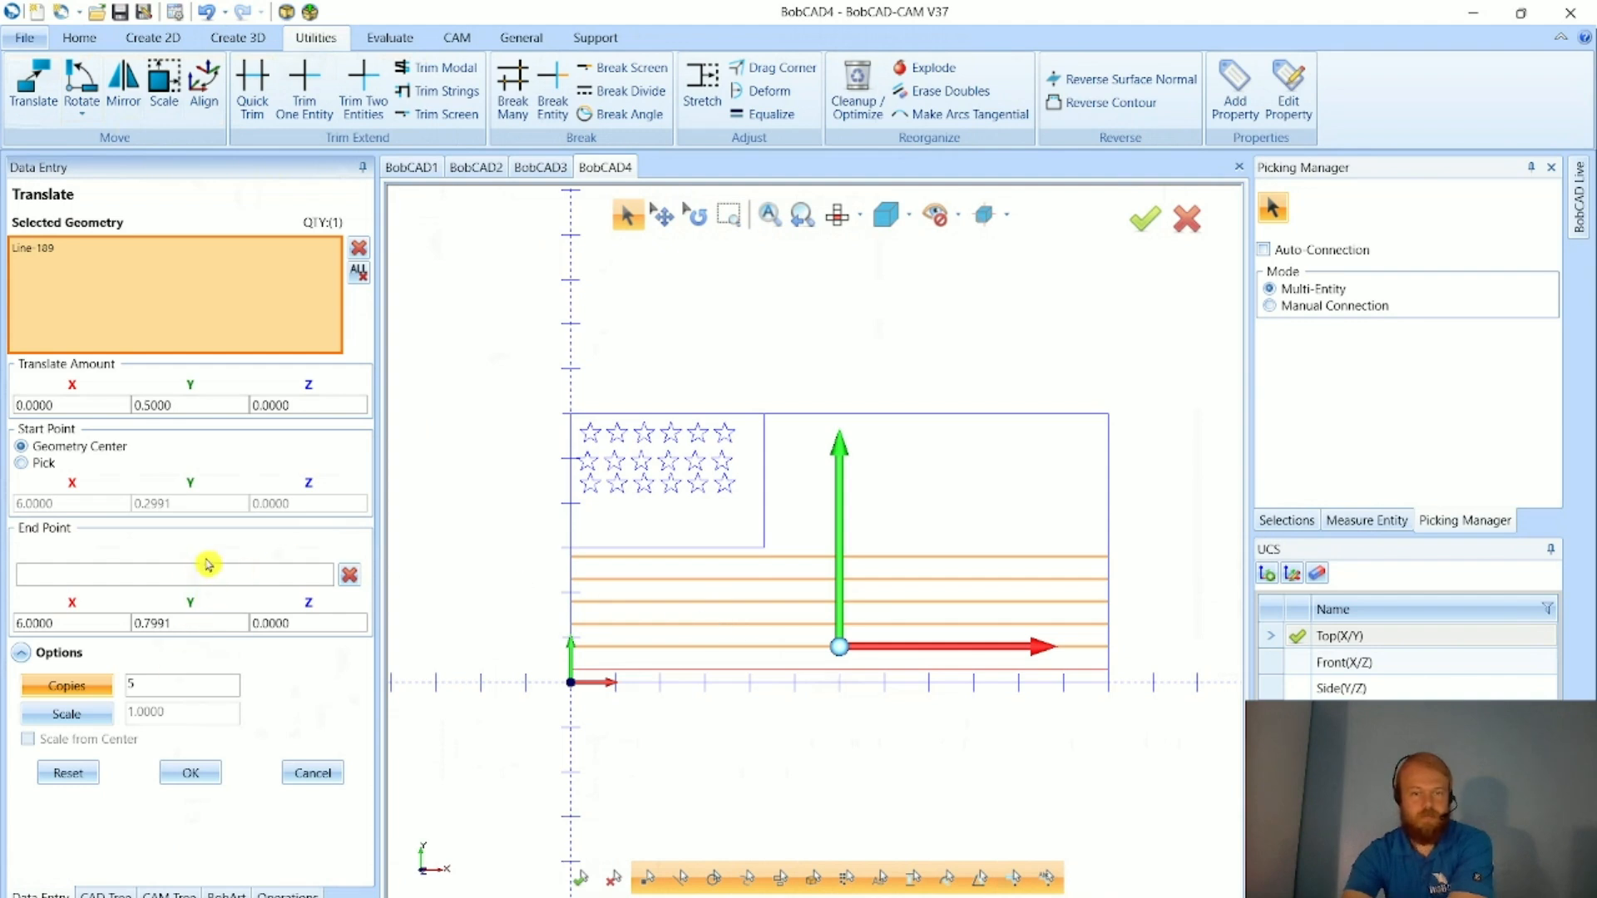
{"action": "left_click", "coordinate": [98, 675]}
{"action": "type", "text": "13"}
{"action": "key", "text": "Tab"}
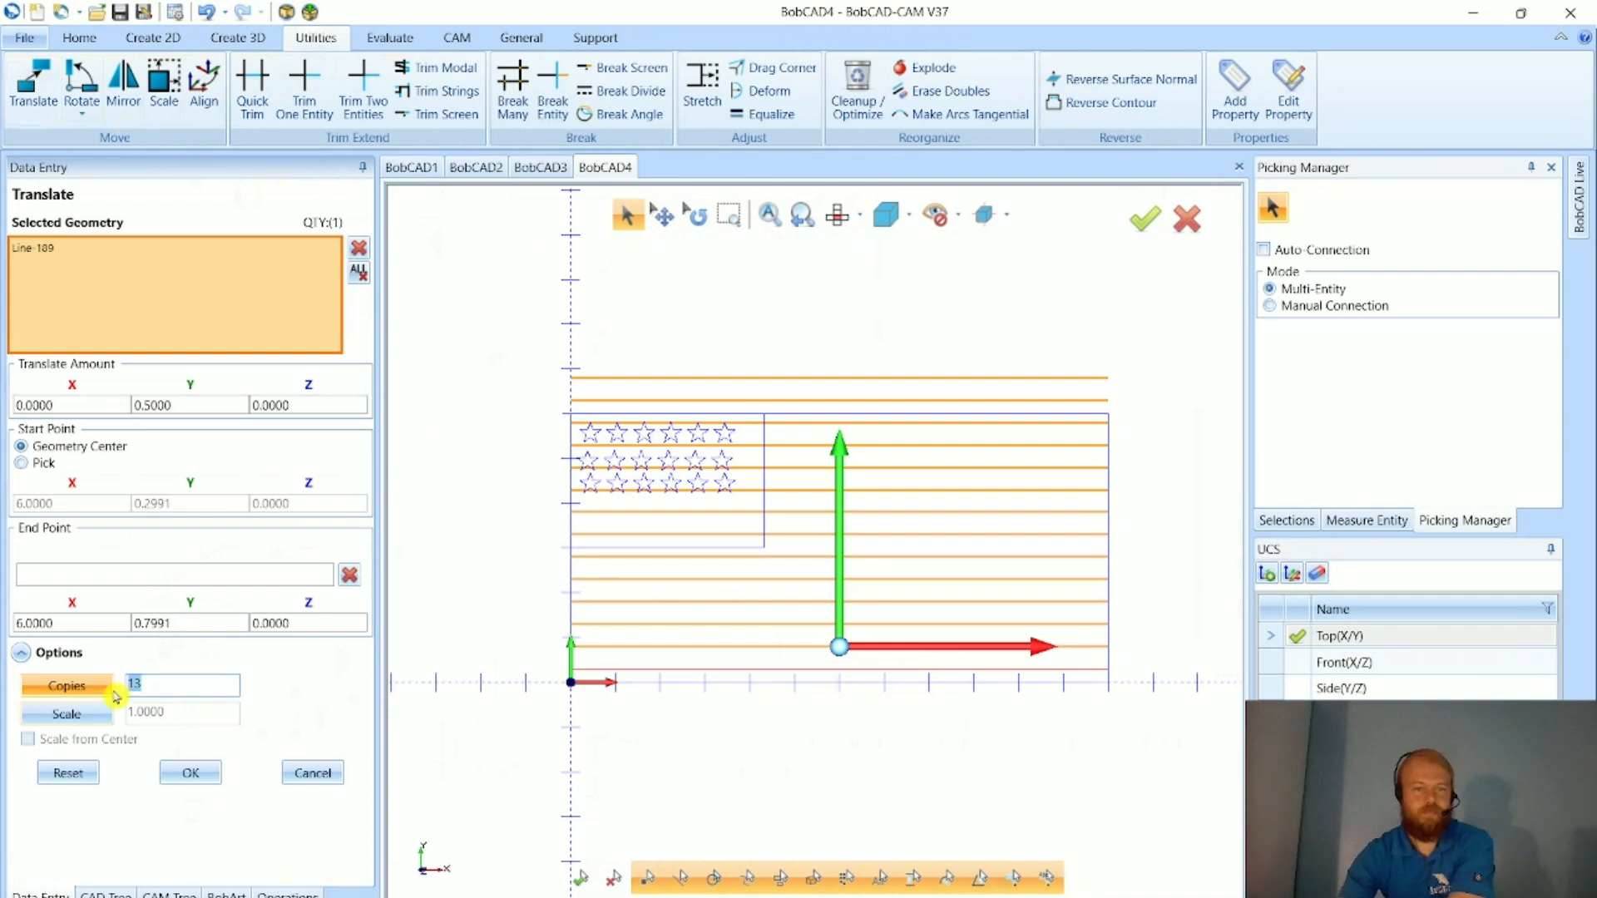
- Set the number of copies to 10, create the translated stripe lines and leave the Translate command
{"action": "mouse_move", "coordinate": [109, 690]}
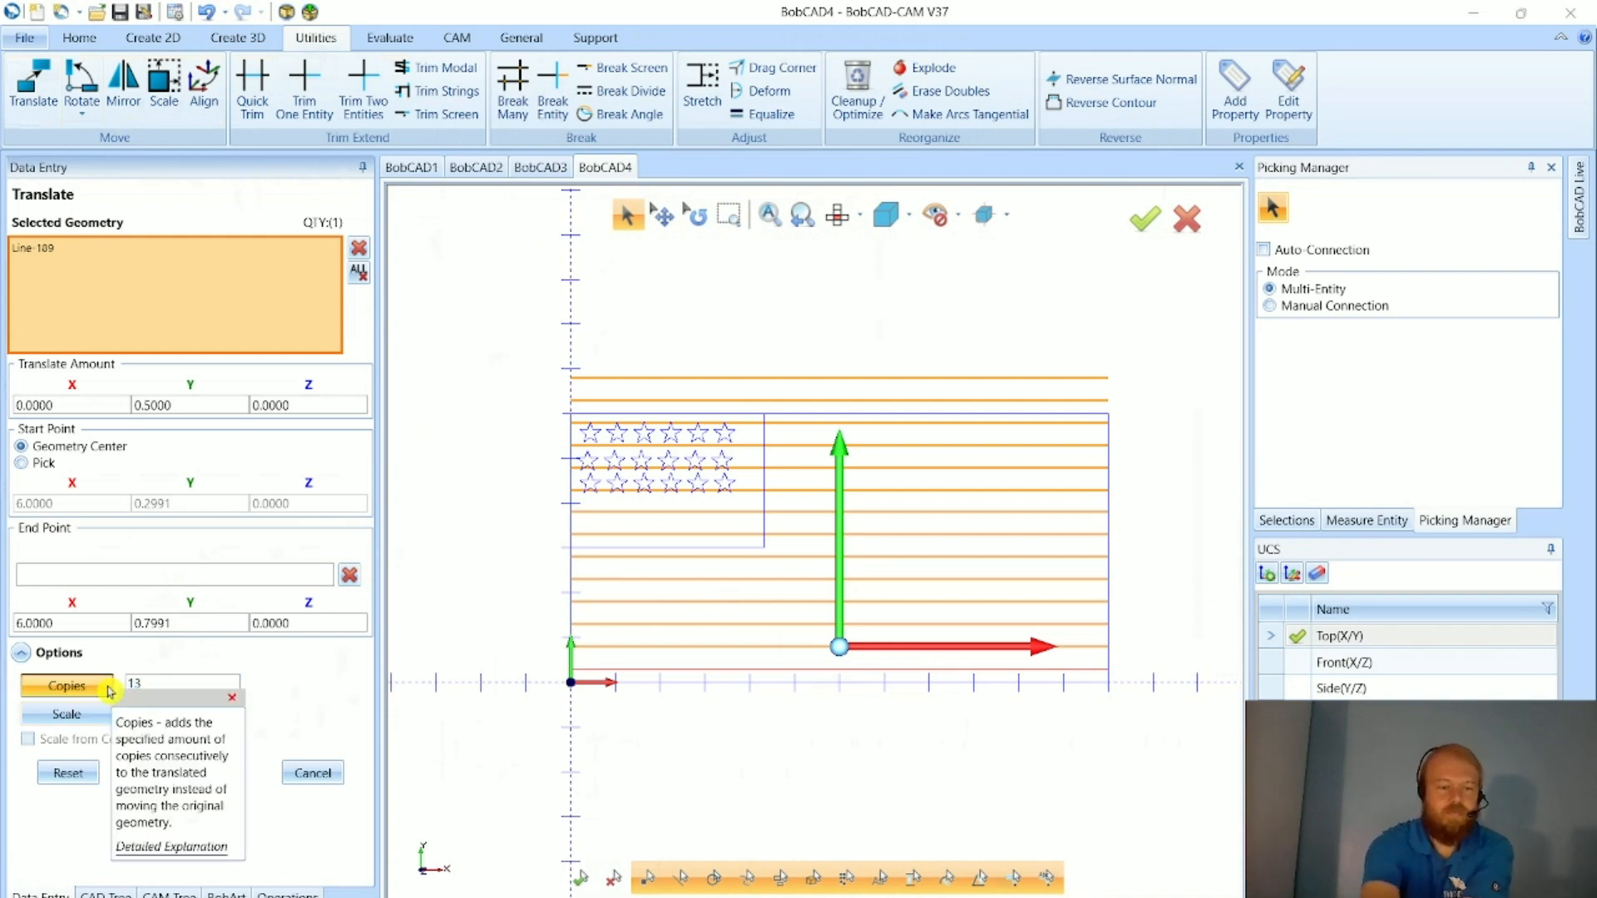
{"action": "double_click", "coordinate": [214, 684]}
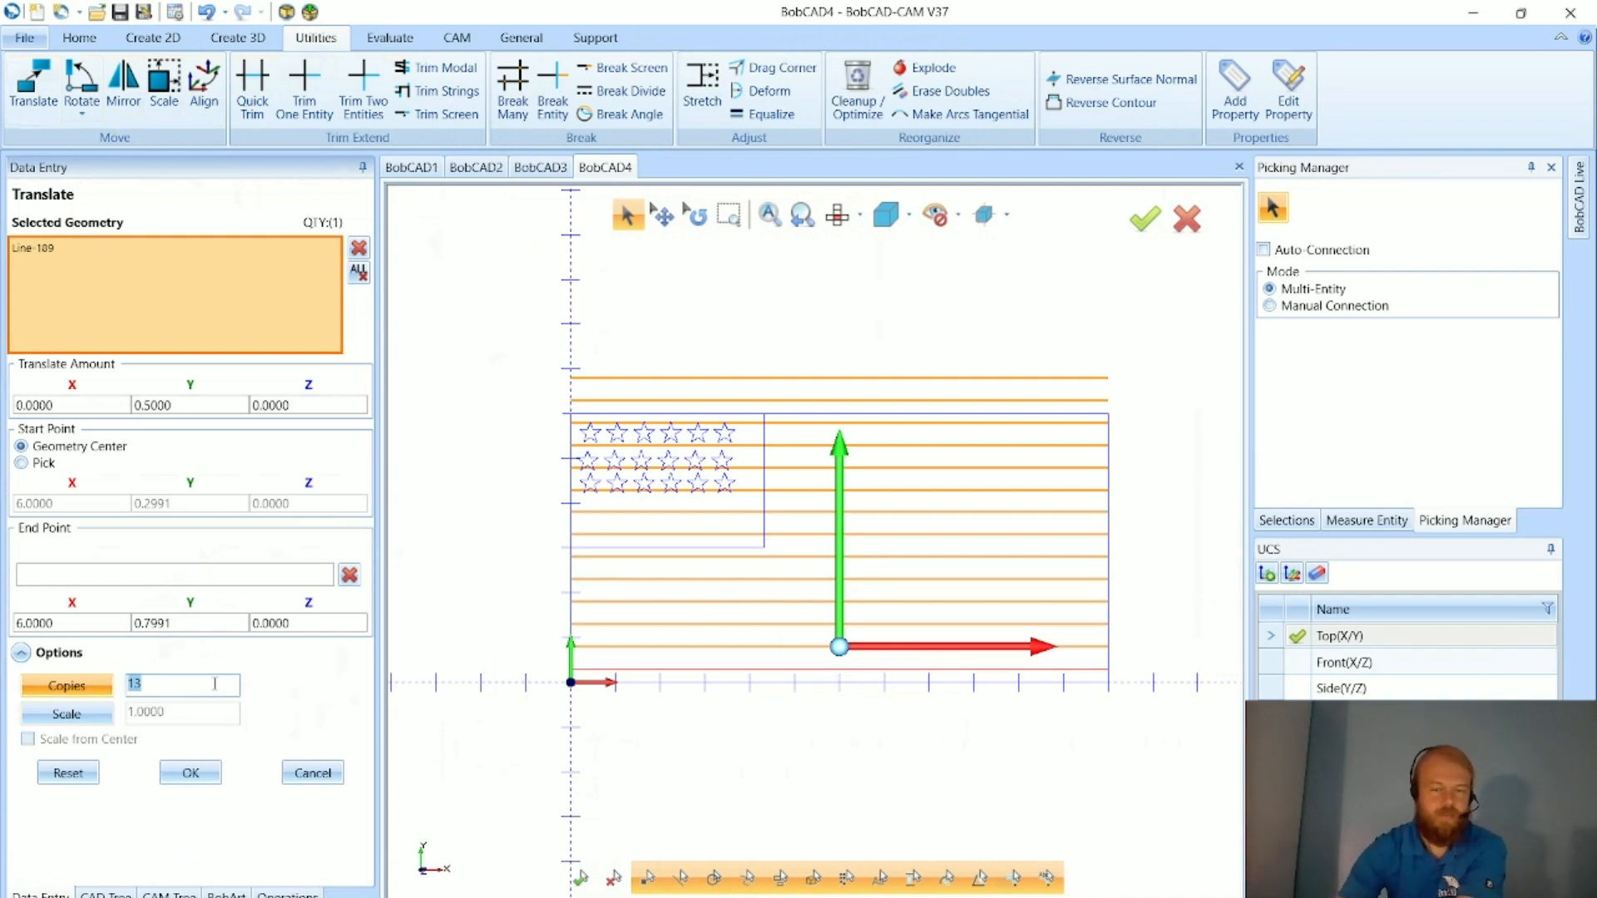
{"action": "type", "text": "10"}
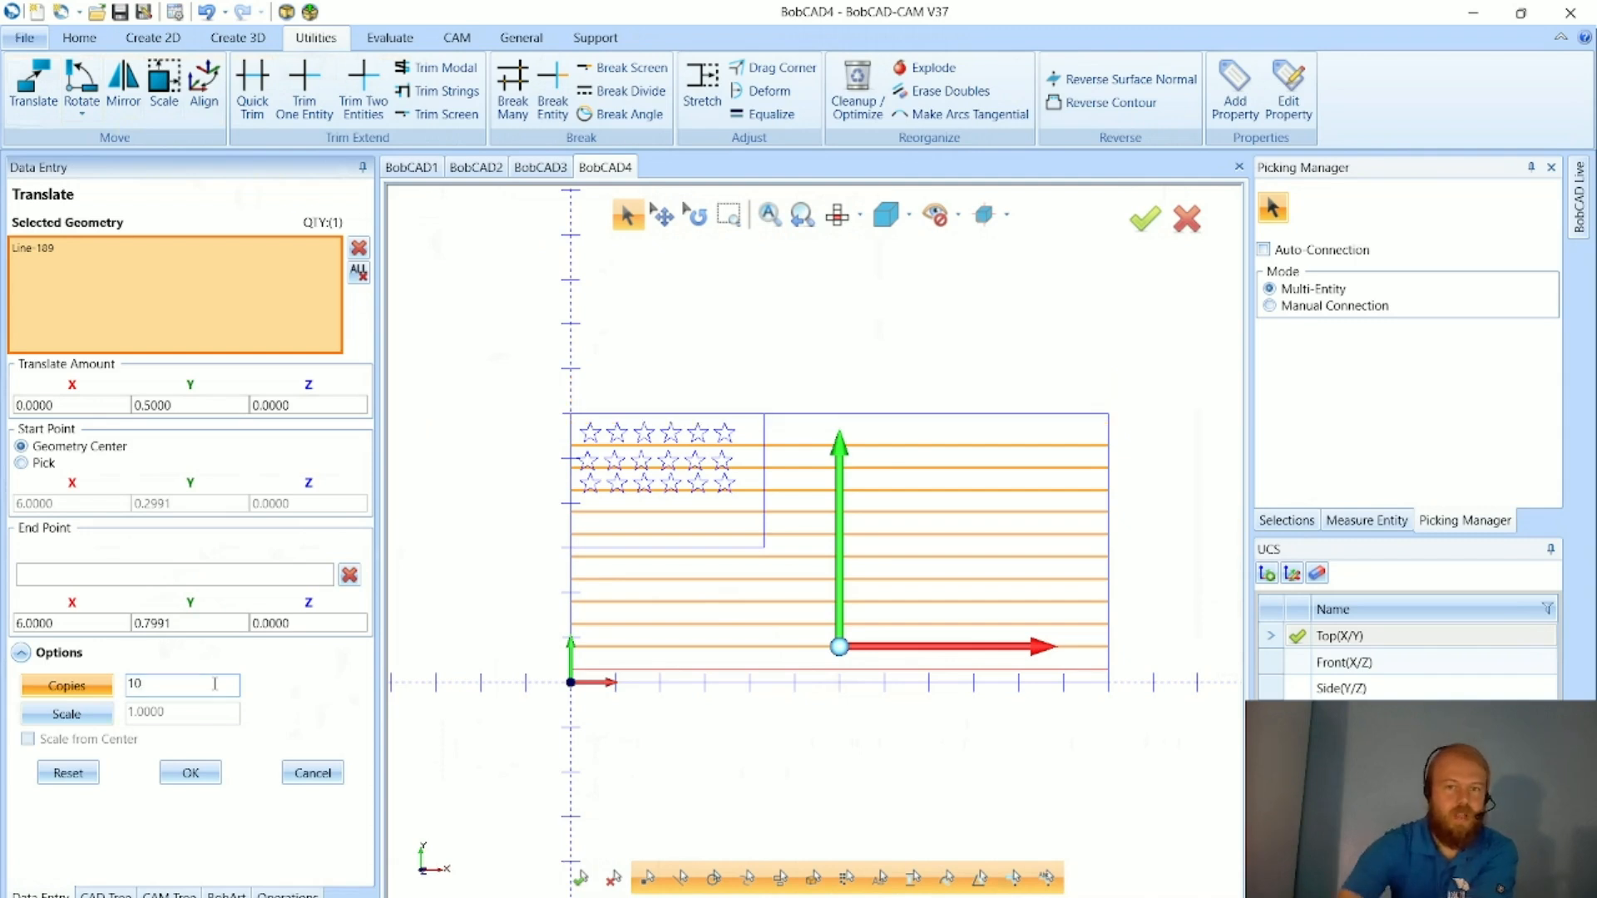
{"action": "left_click", "coordinate": [188, 774]}
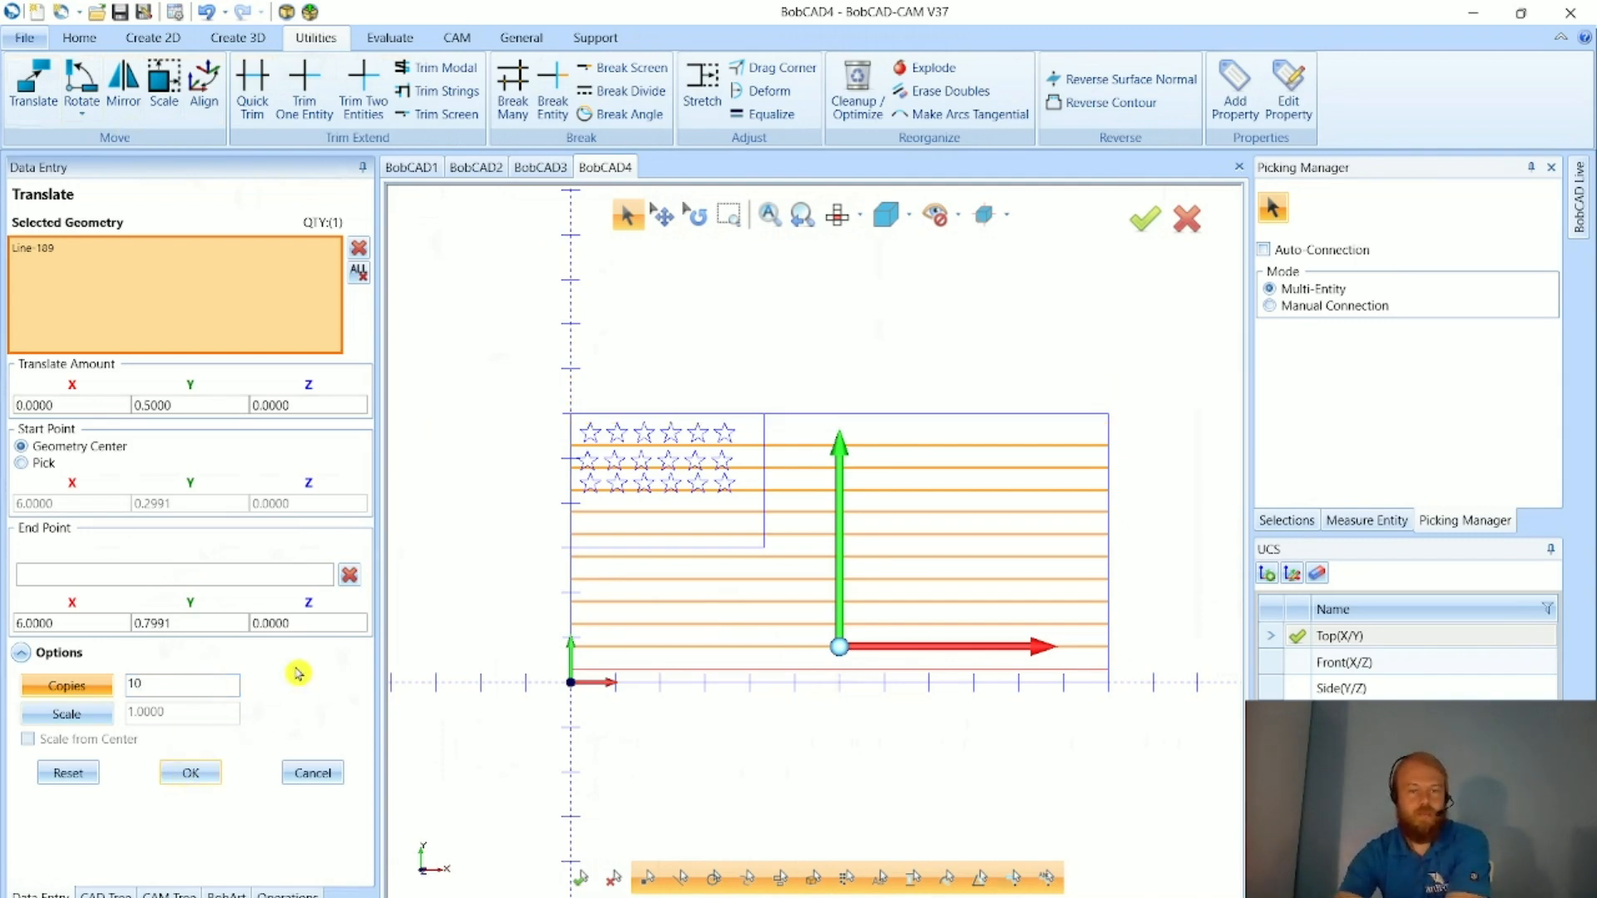
{"action": "left_click", "coordinate": [313, 773]}
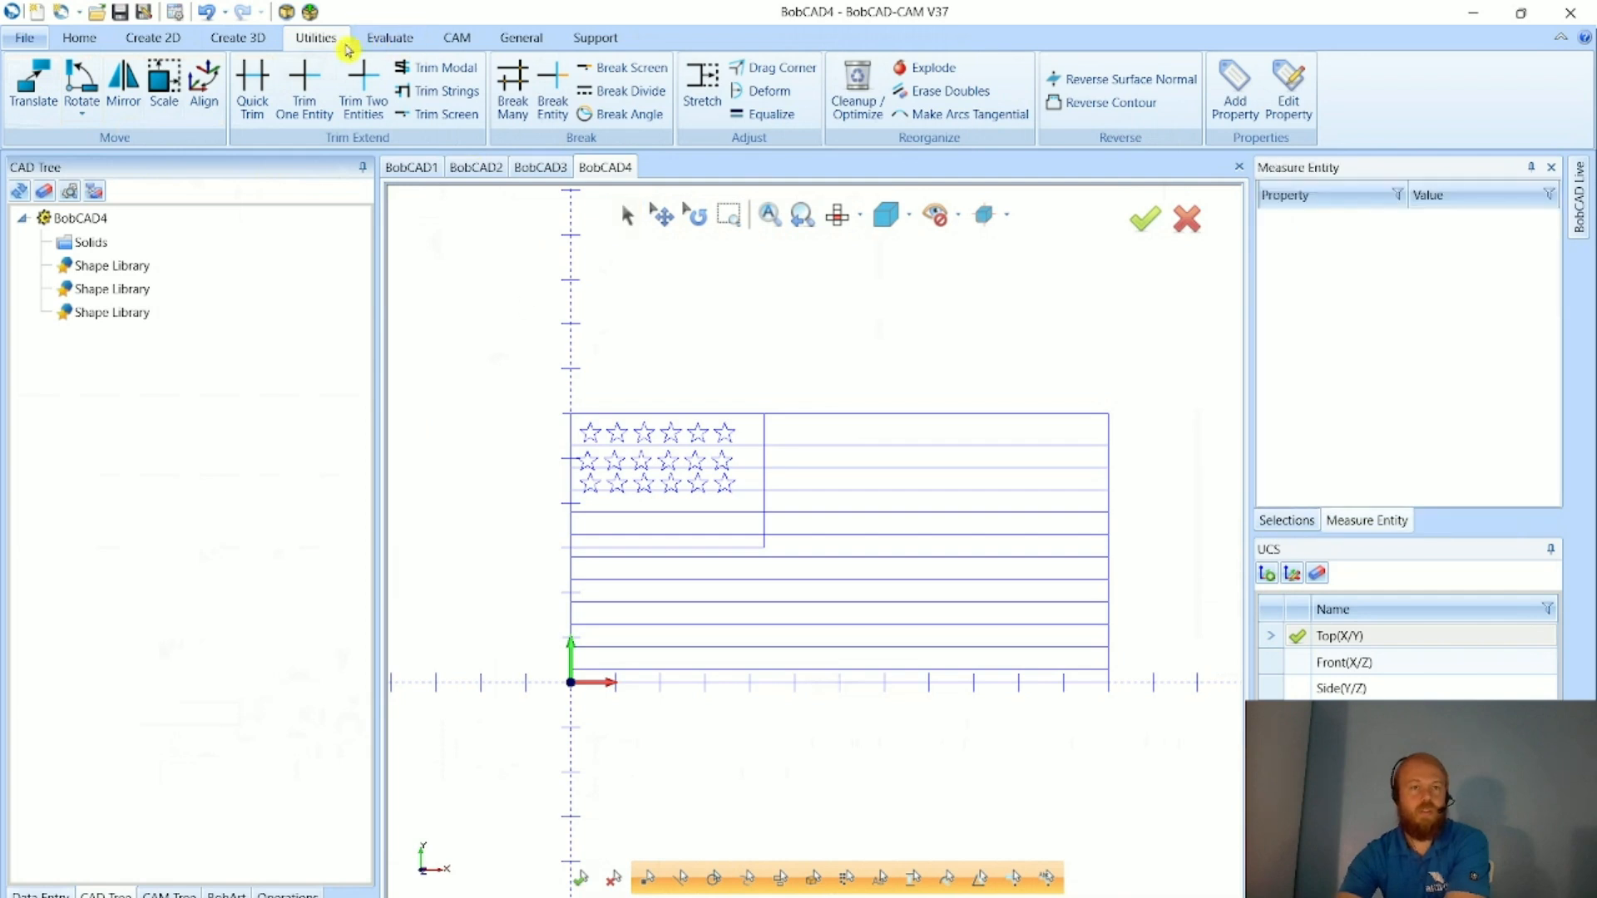
- Quick Trim the portion of the uppermost stripe line that crosses the star field
{"action": "left_click", "coordinate": [304, 87]}
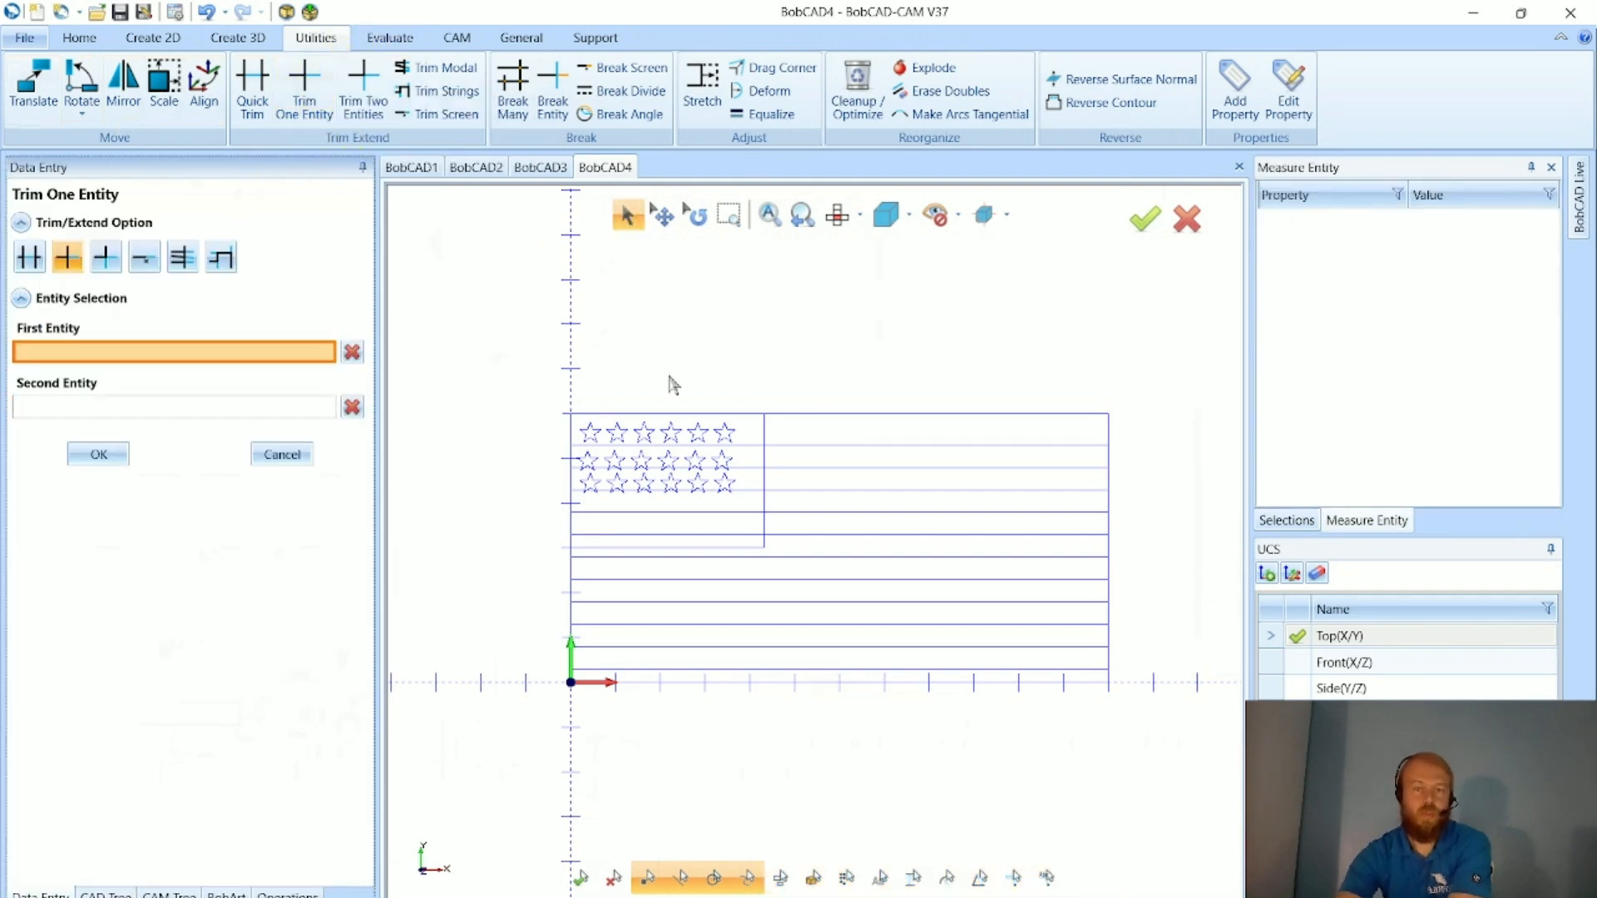
{"action": "scroll", "coordinate": [670, 465], "scroll_direction": "up", "scroll_amount": 3}
{"action": "left_click", "coordinate": [620, 441]}
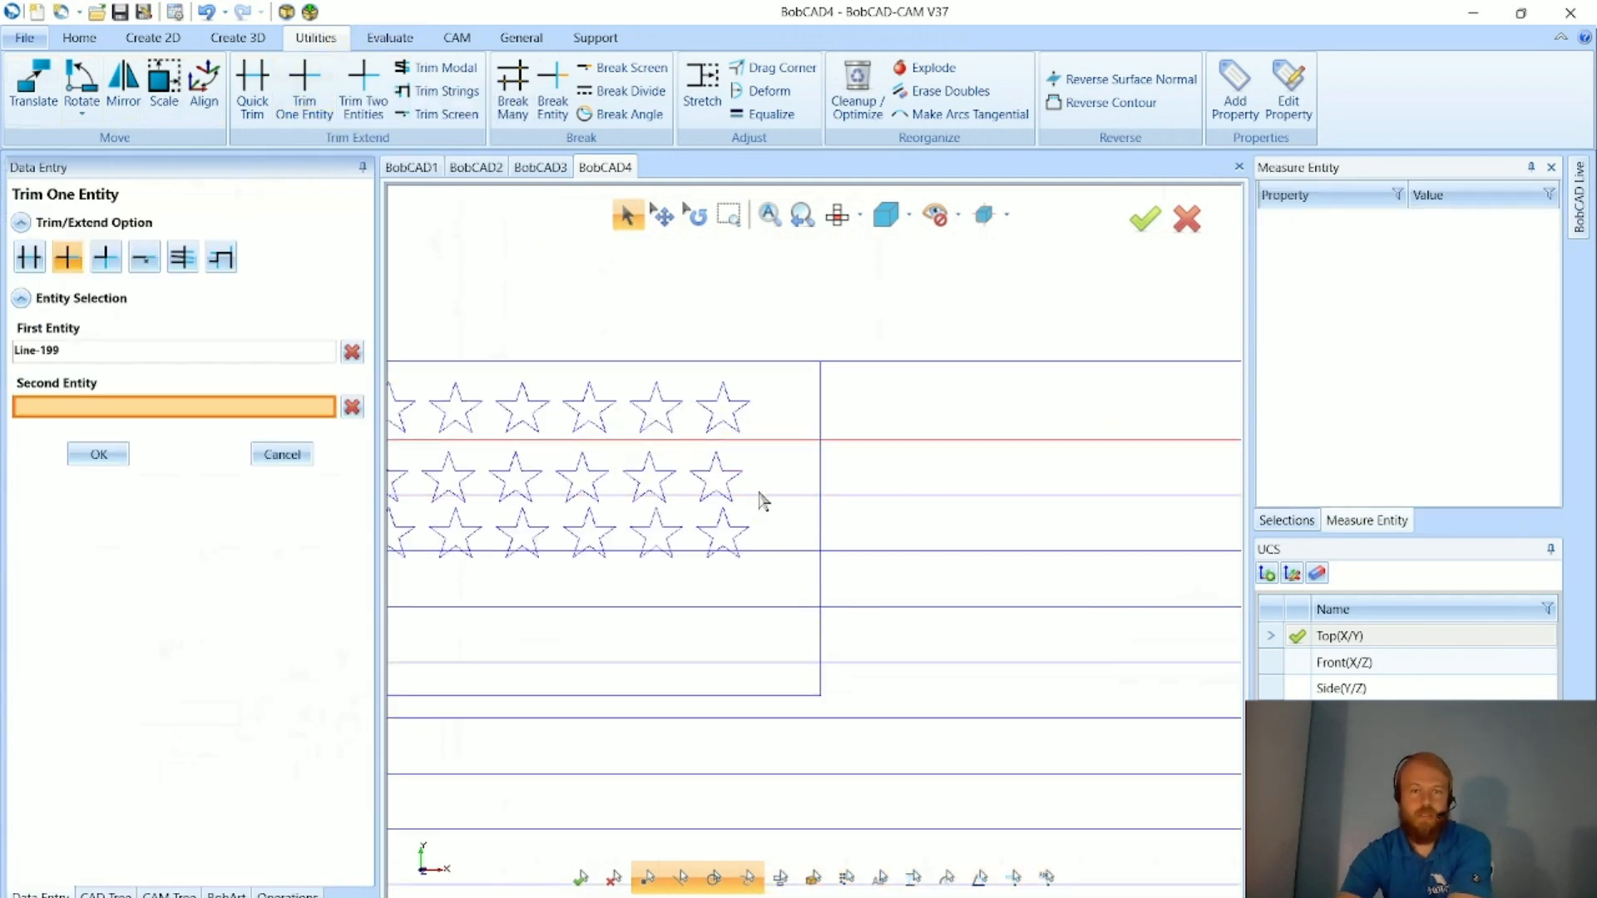
{"action": "left_click", "coordinate": [32, 260]}
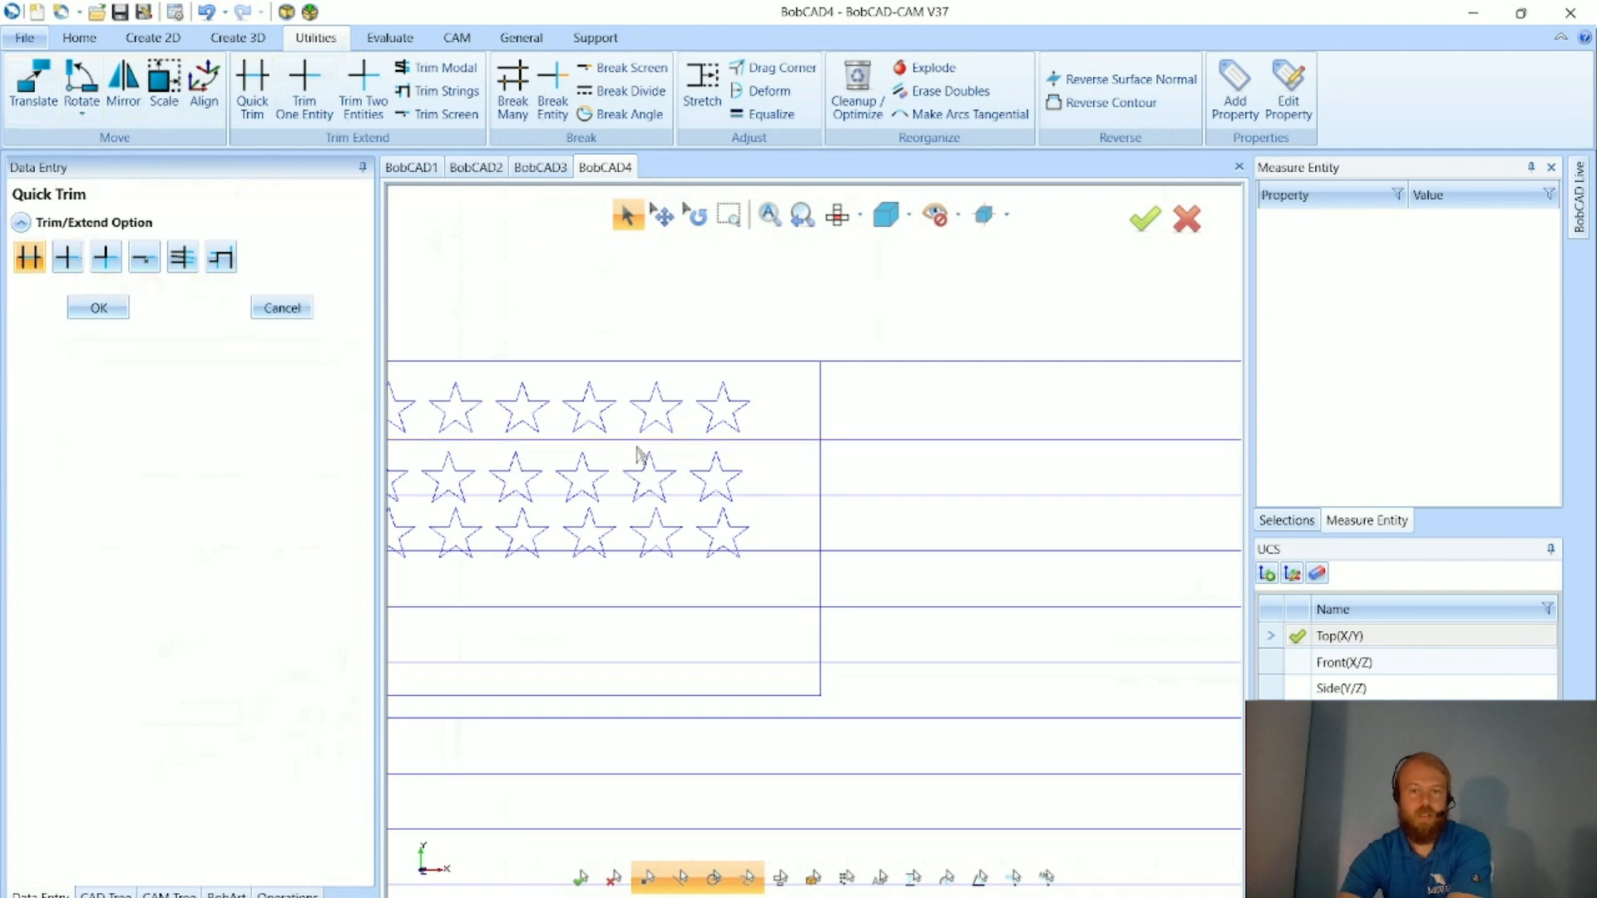
{"action": "left_click", "coordinate": [642, 441]}
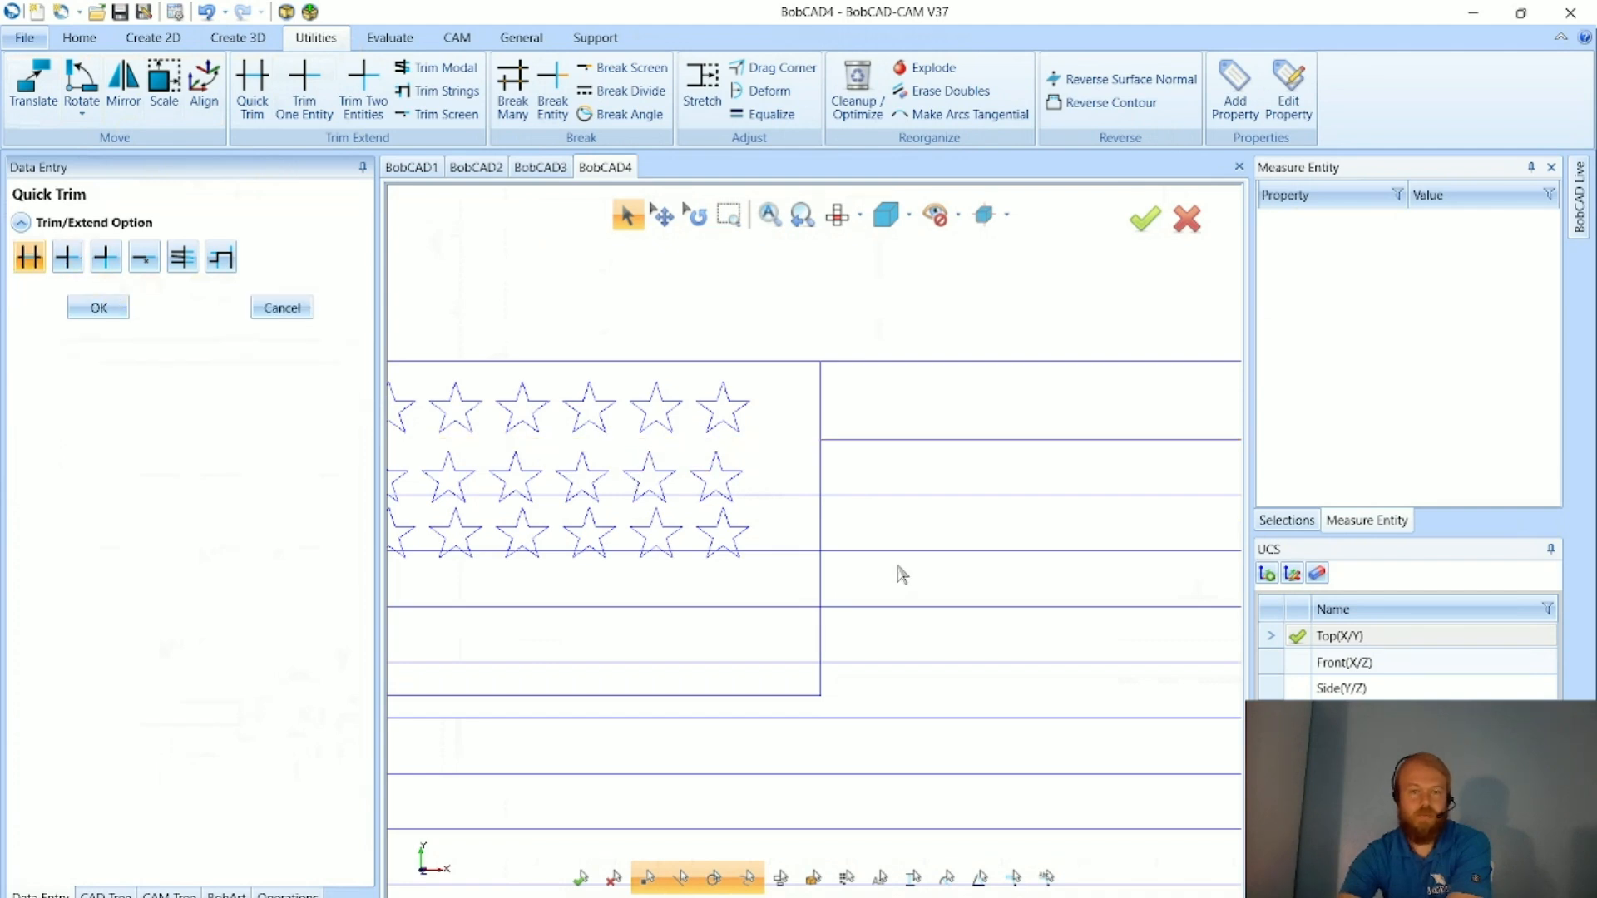
- Quick Trim the star field's original bottom edge and the stripe-line portions inside the field's lower and right areas
{"action": "scroll", "coordinate": [896, 566], "scroll_direction": "down", "scroll_amount": 2}
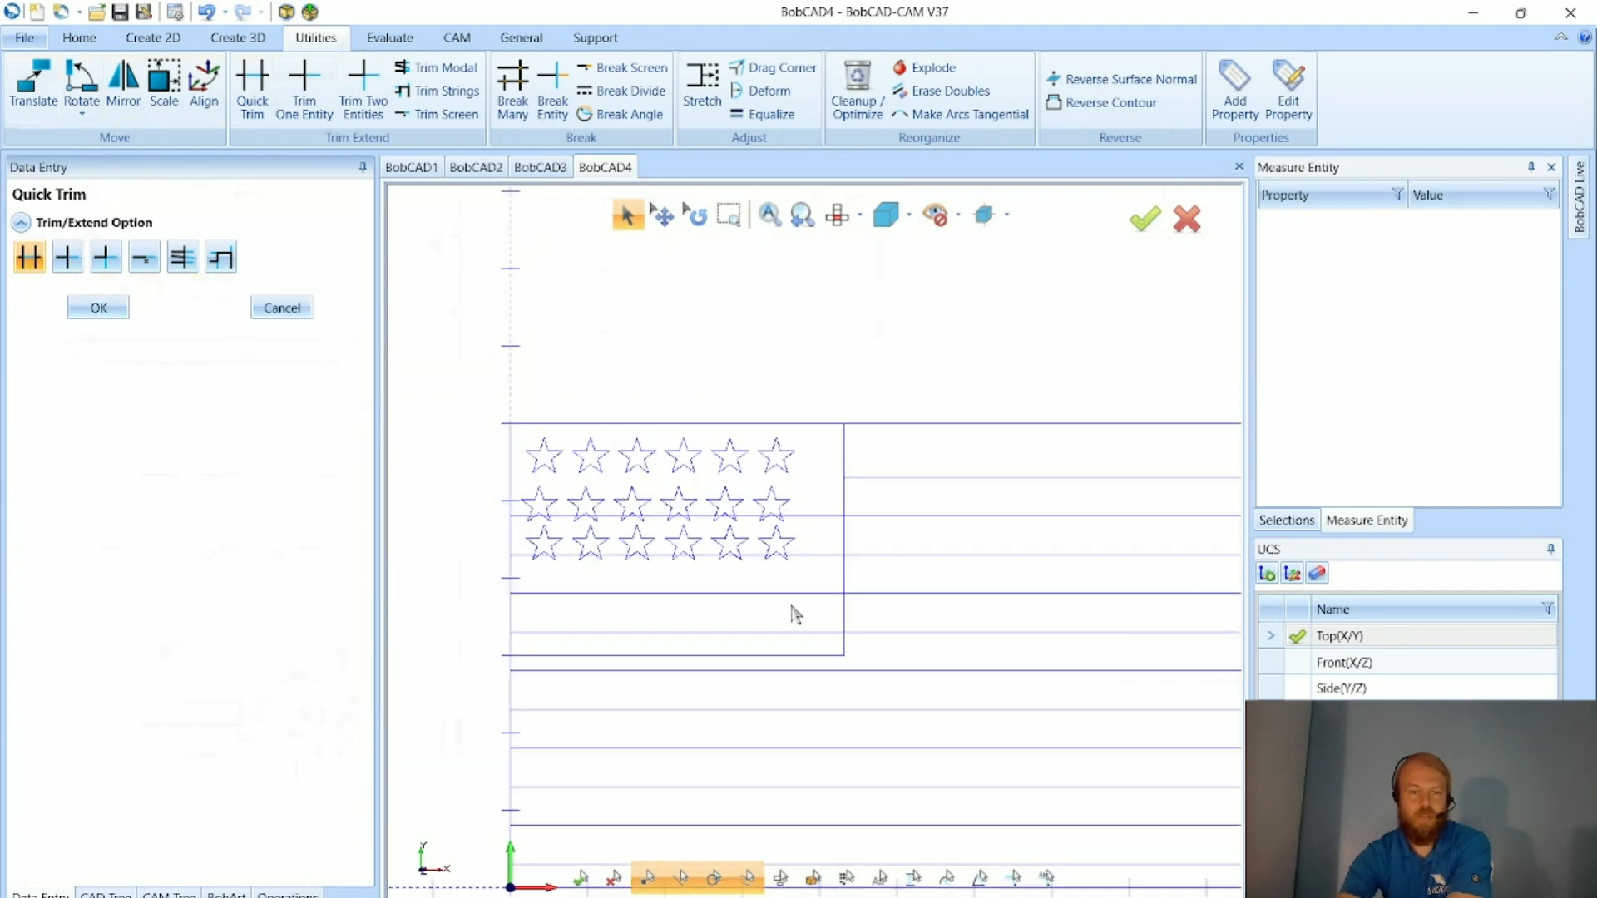
{"action": "left_click", "coordinate": [782, 655]}
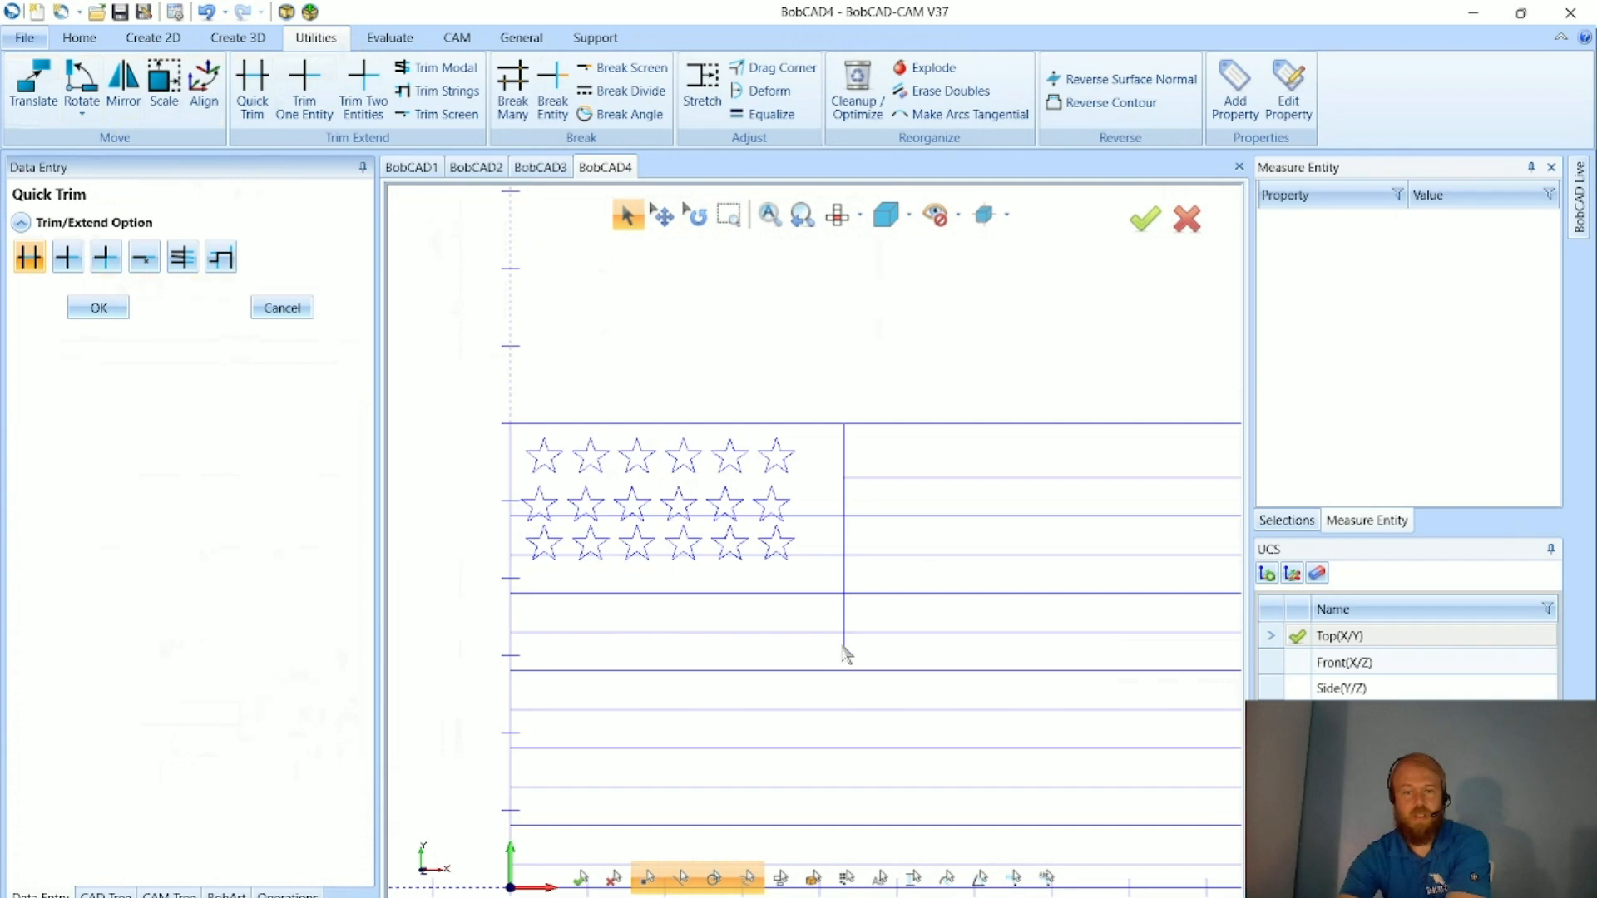
{"action": "left_click", "coordinate": [789, 596]}
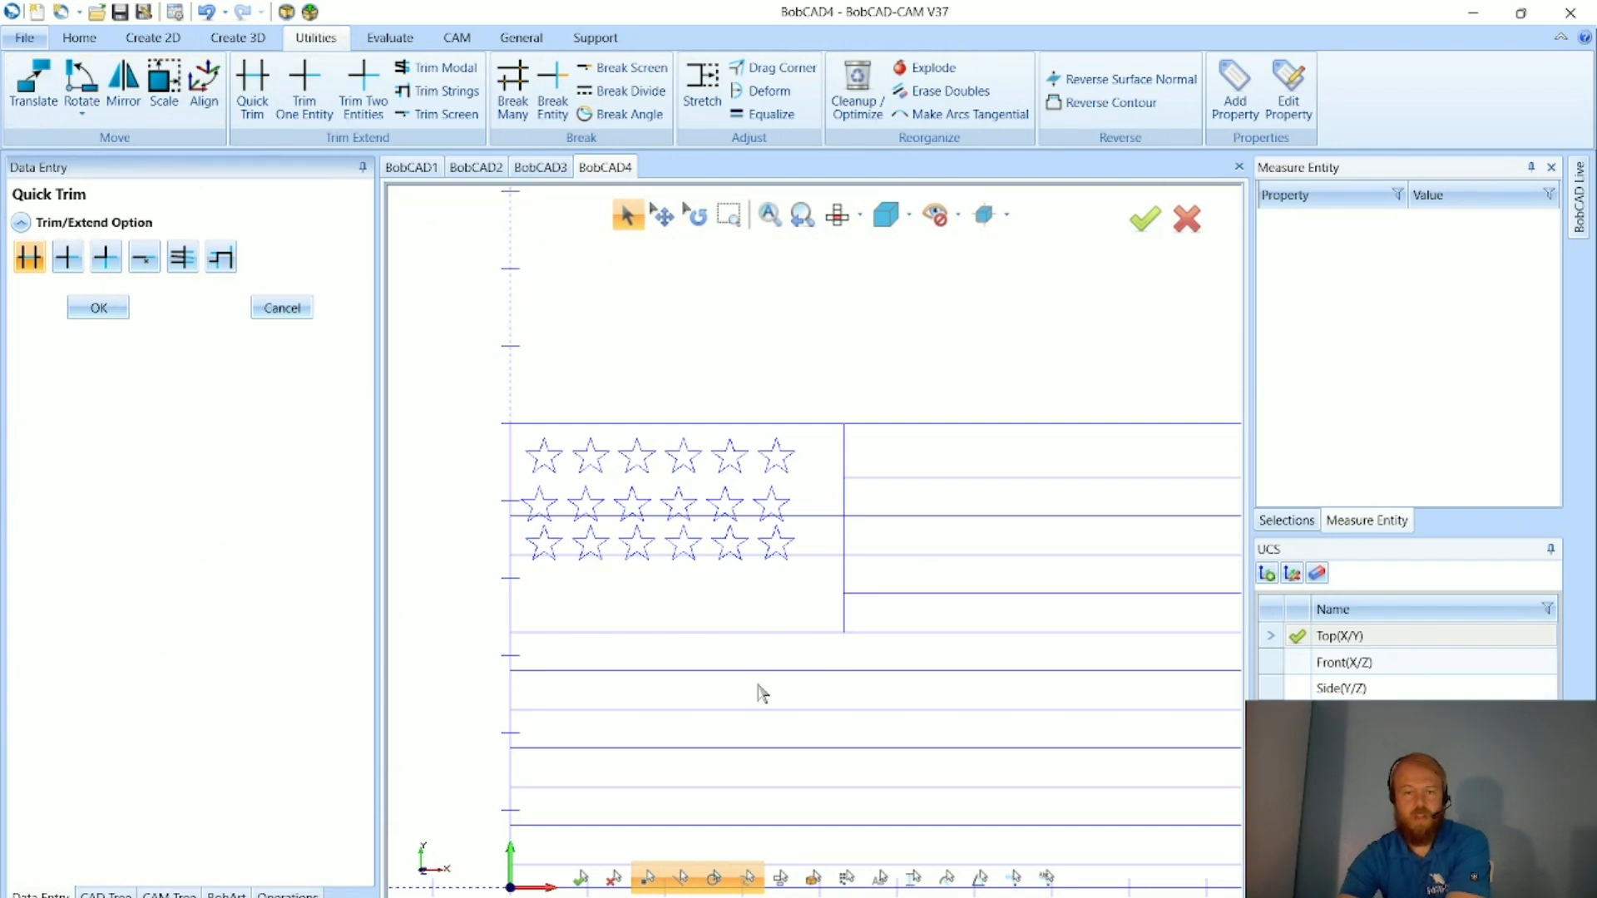
{"action": "left_click", "coordinate": [812, 520]}
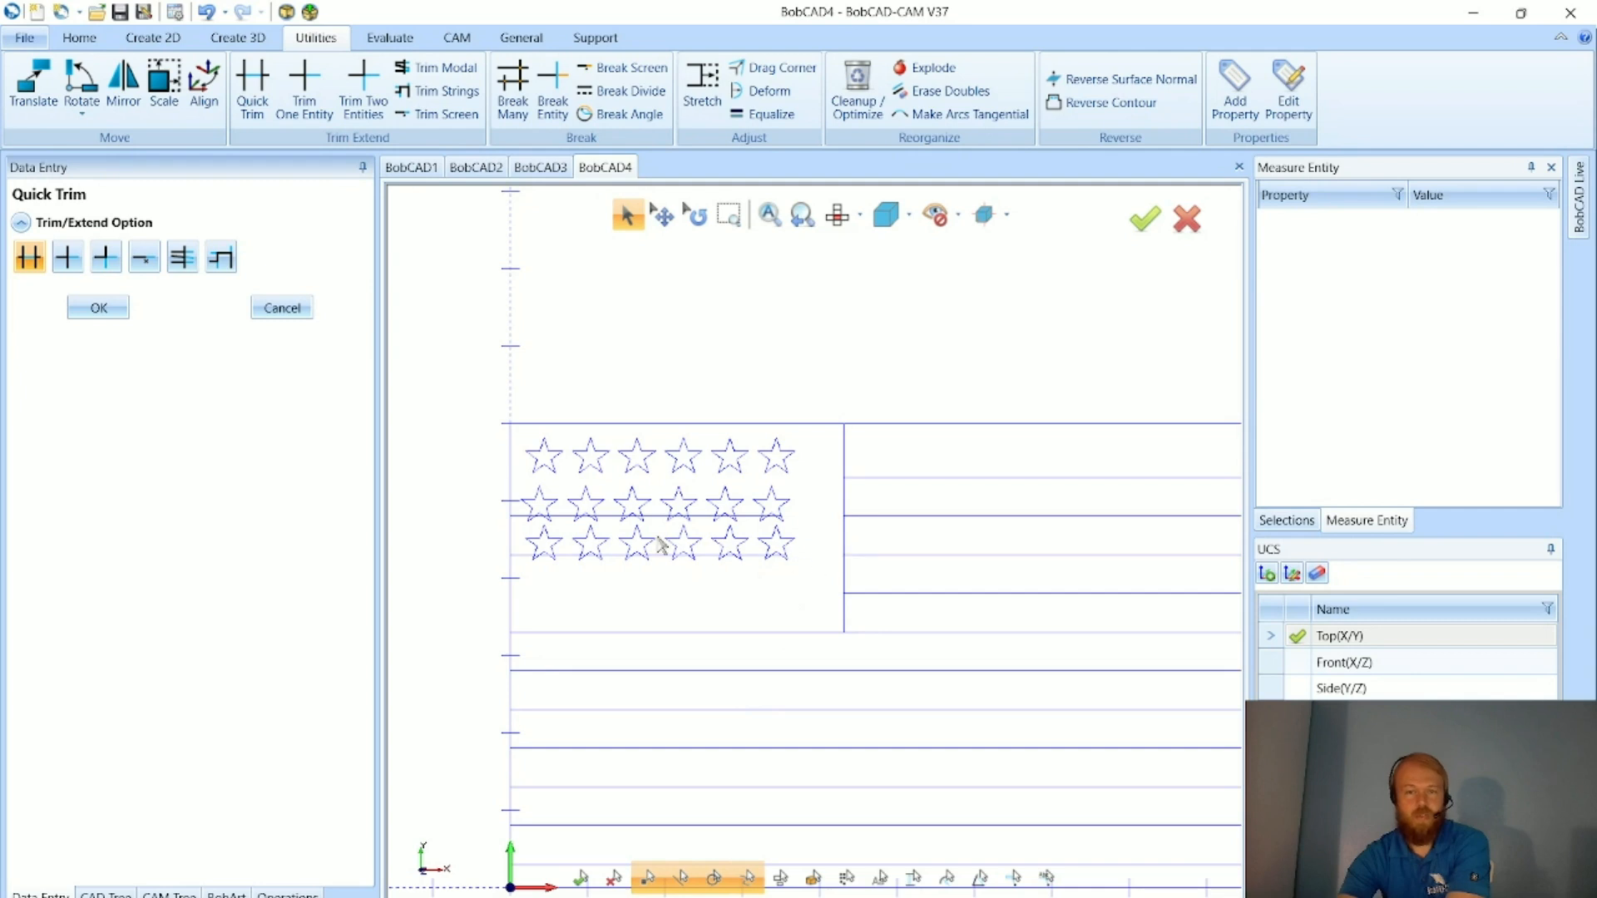
- Quick Trim the stripe-line pieces left of the stars and around the first two stars of the middle row
{"action": "scroll", "coordinate": [566, 545], "scroll_direction": "up", "scroll_amount": 3}
{"action": "scroll", "coordinate": [532, 561], "scroll_direction": "up", "scroll_amount": 2}
{"action": "left_click", "coordinate": [462, 584]}
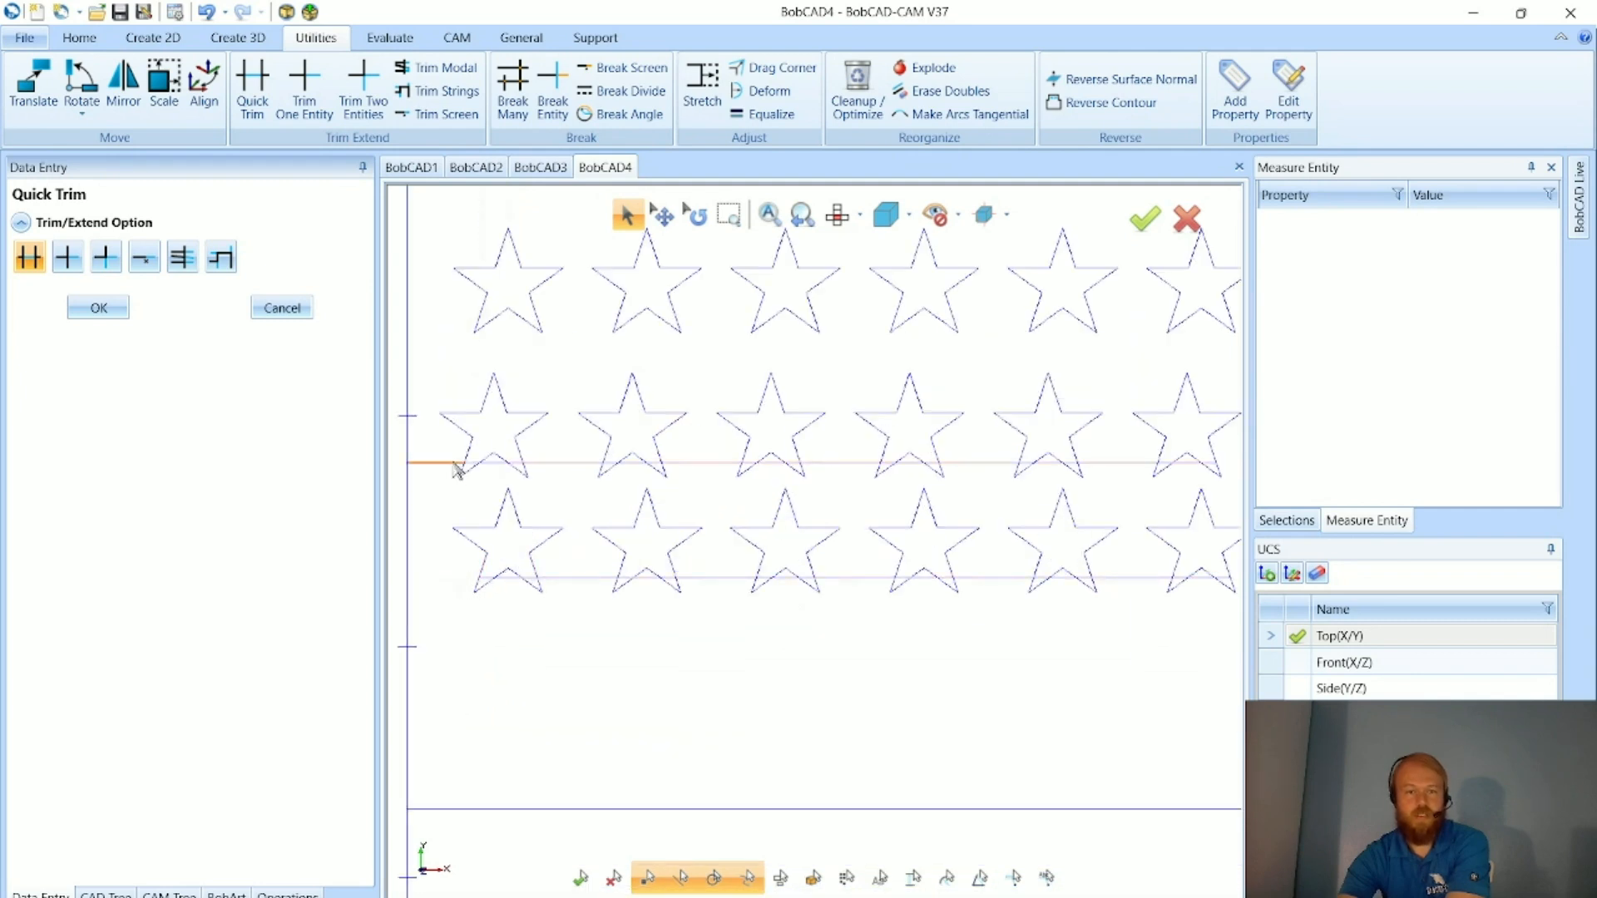
{"action": "scroll", "coordinate": [499, 464], "scroll_direction": "up", "scroll_amount": 3}
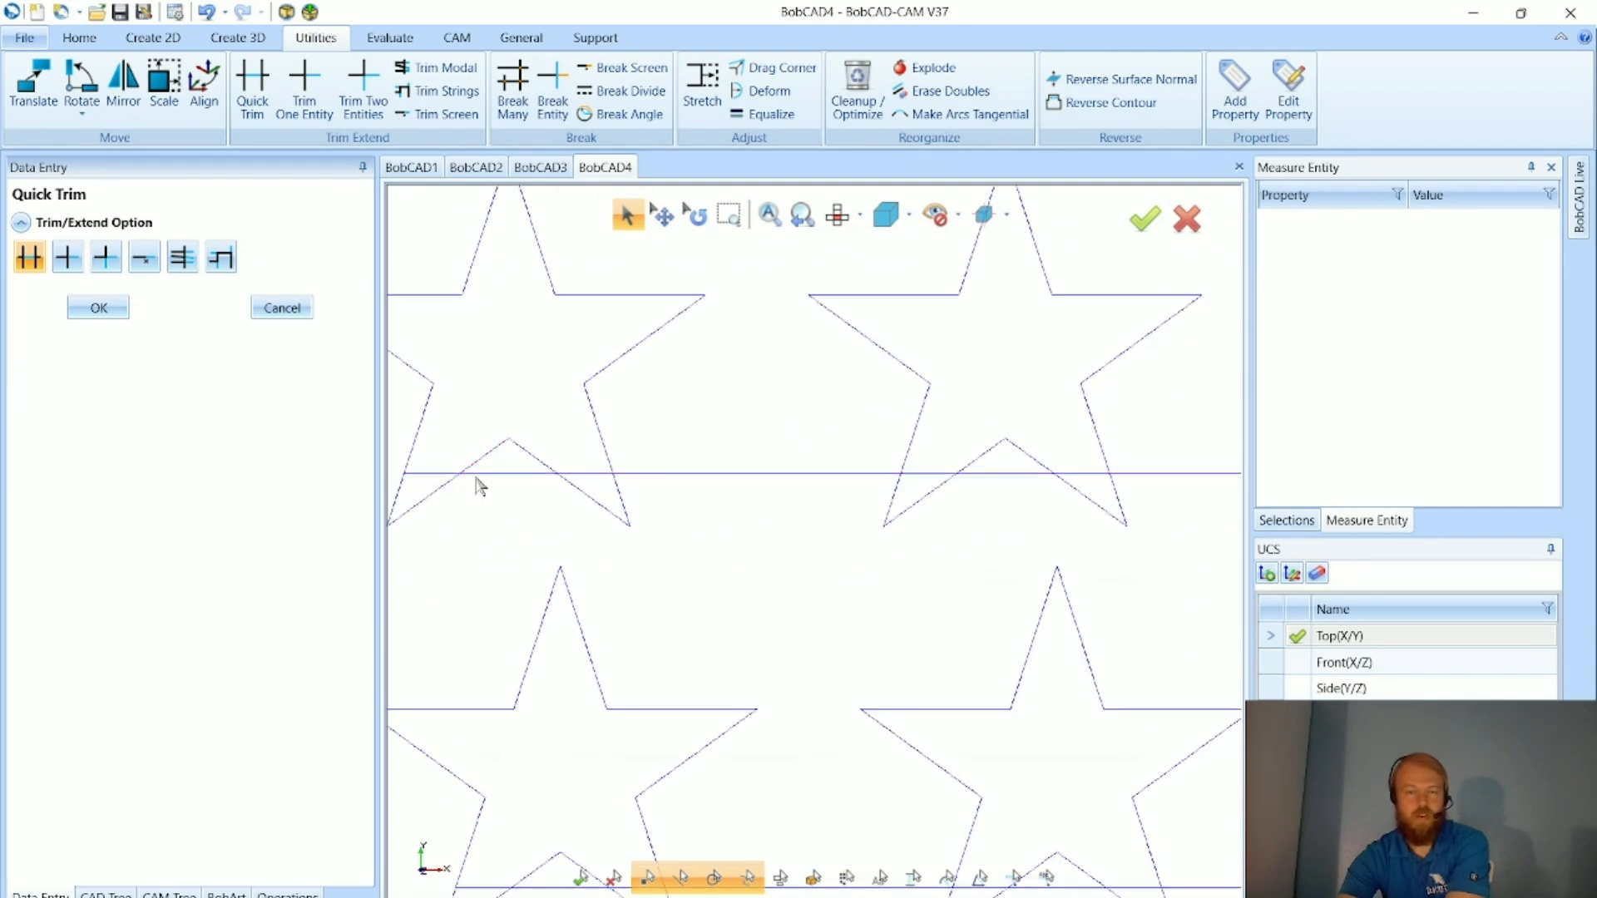
{"action": "left_click", "coordinate": [438, 476]}
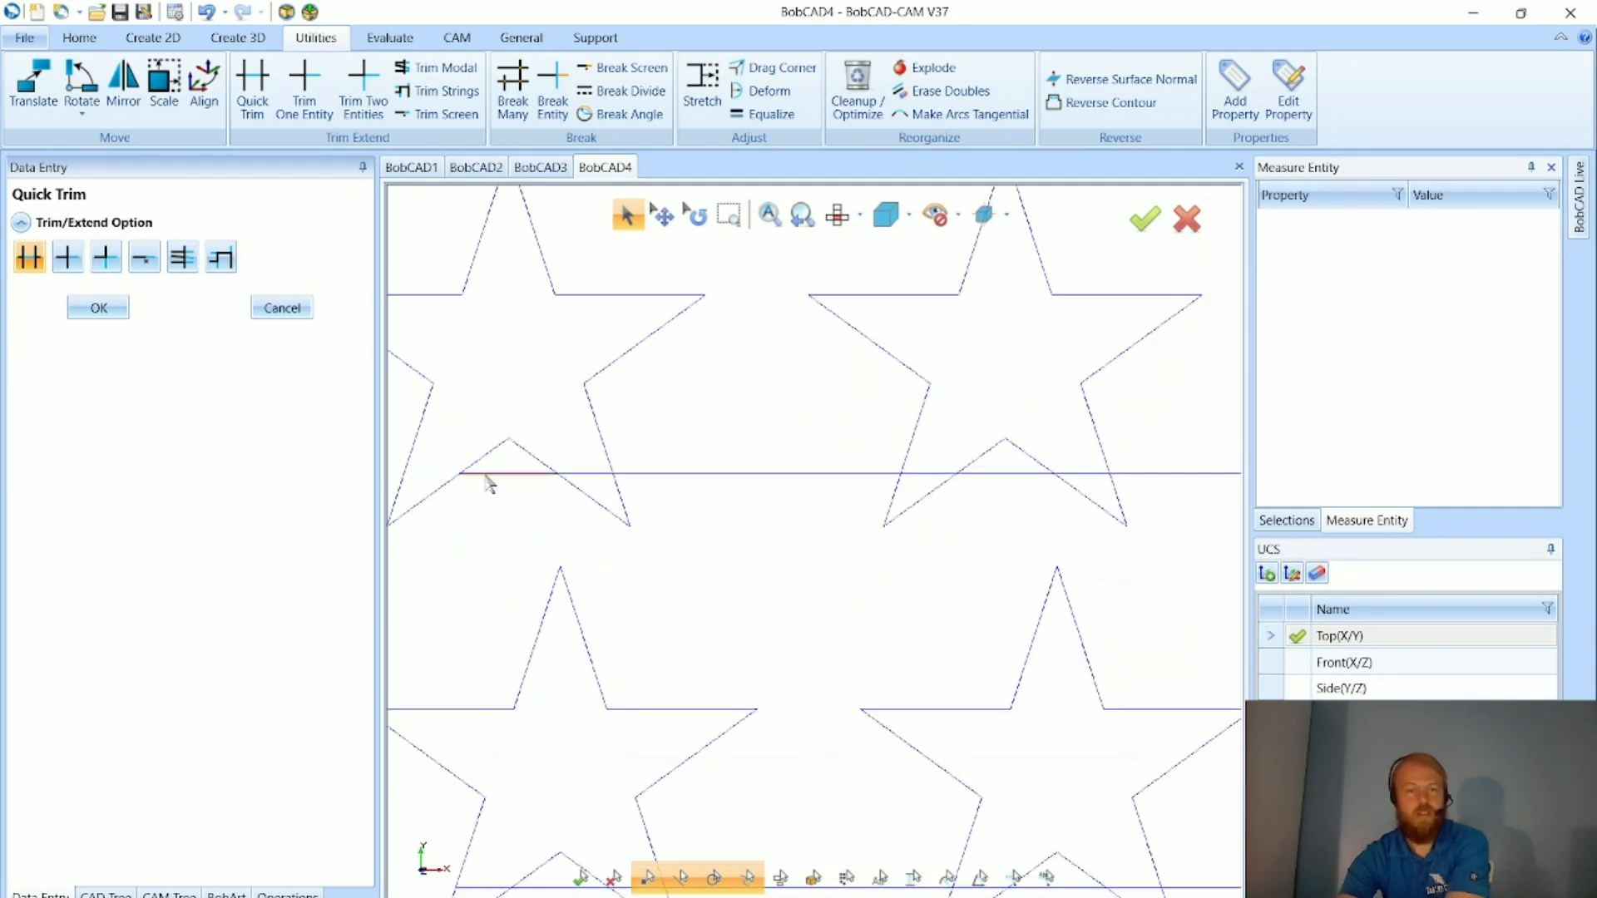
{"action": "left_click", "coordinate": [586, 481]}
{"action": "left_click", "coordinate": [652, 482]}
{"action": "left_click", "coordinate": [921, 484]}
{"action": "left_click", "coordinate": [1001, 477]}
{"action": "scroll", "coordinate": [1001, 478], "scroll_direction": "down", "scroll_amount": 4}
{"action": "scroll", "coordinate": [800, 505], "scroll_direction": "up", "scroll_amount": 3}
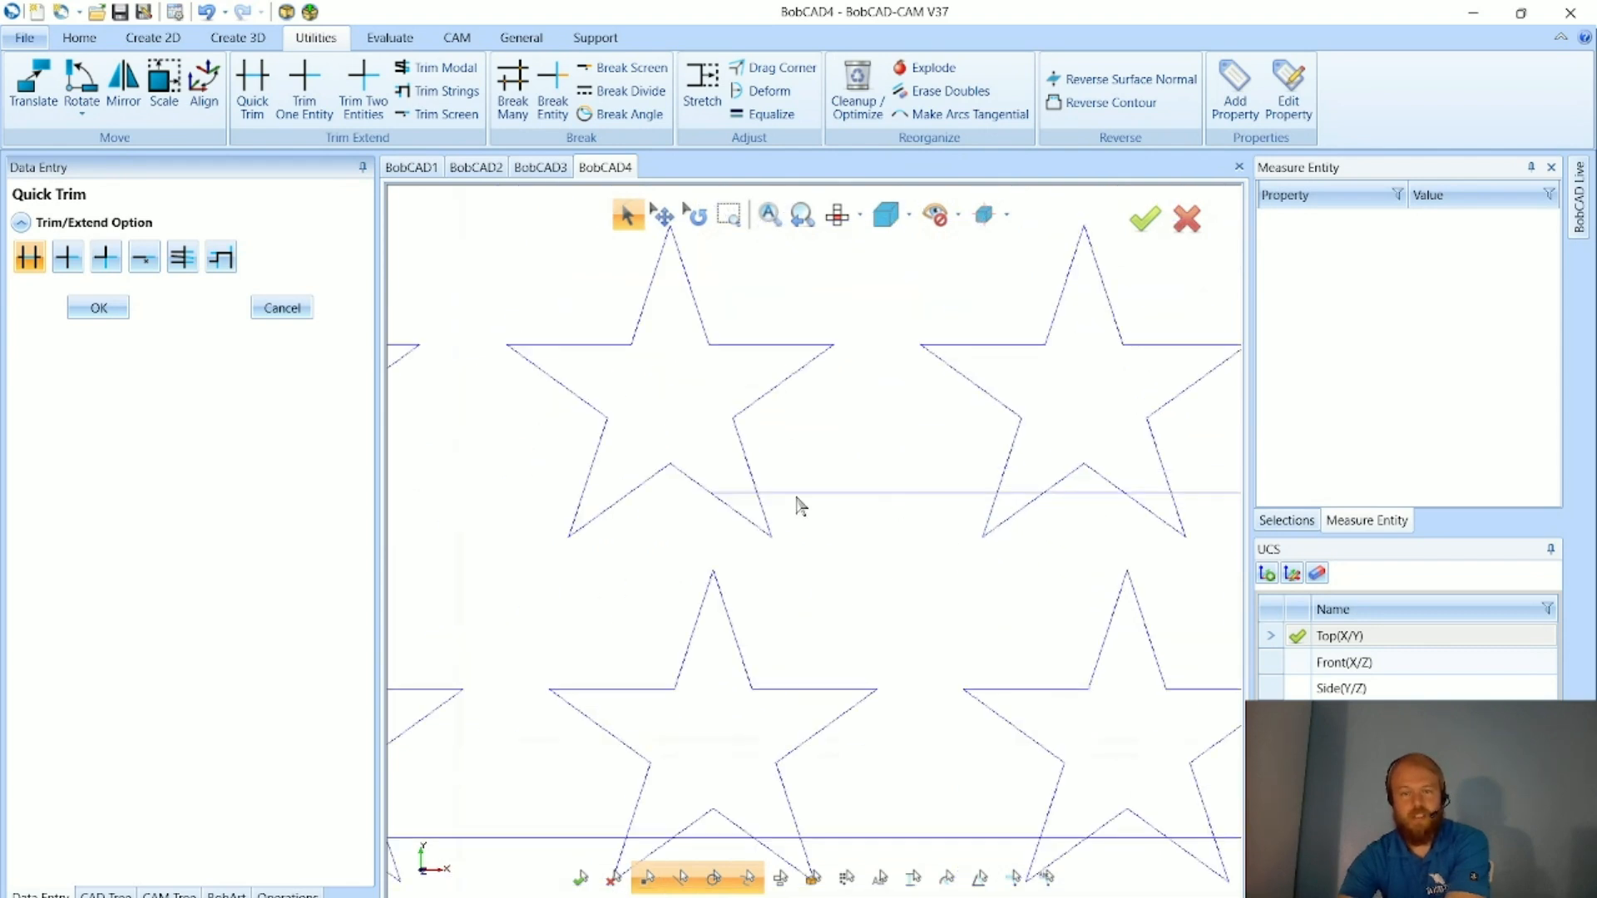
{"action": "left_click", "coordinate": [730, 494]}
{"action": "scroll", "coordinate": [740, 499], "scroll_direction": "down", "scroll_amount": 5}
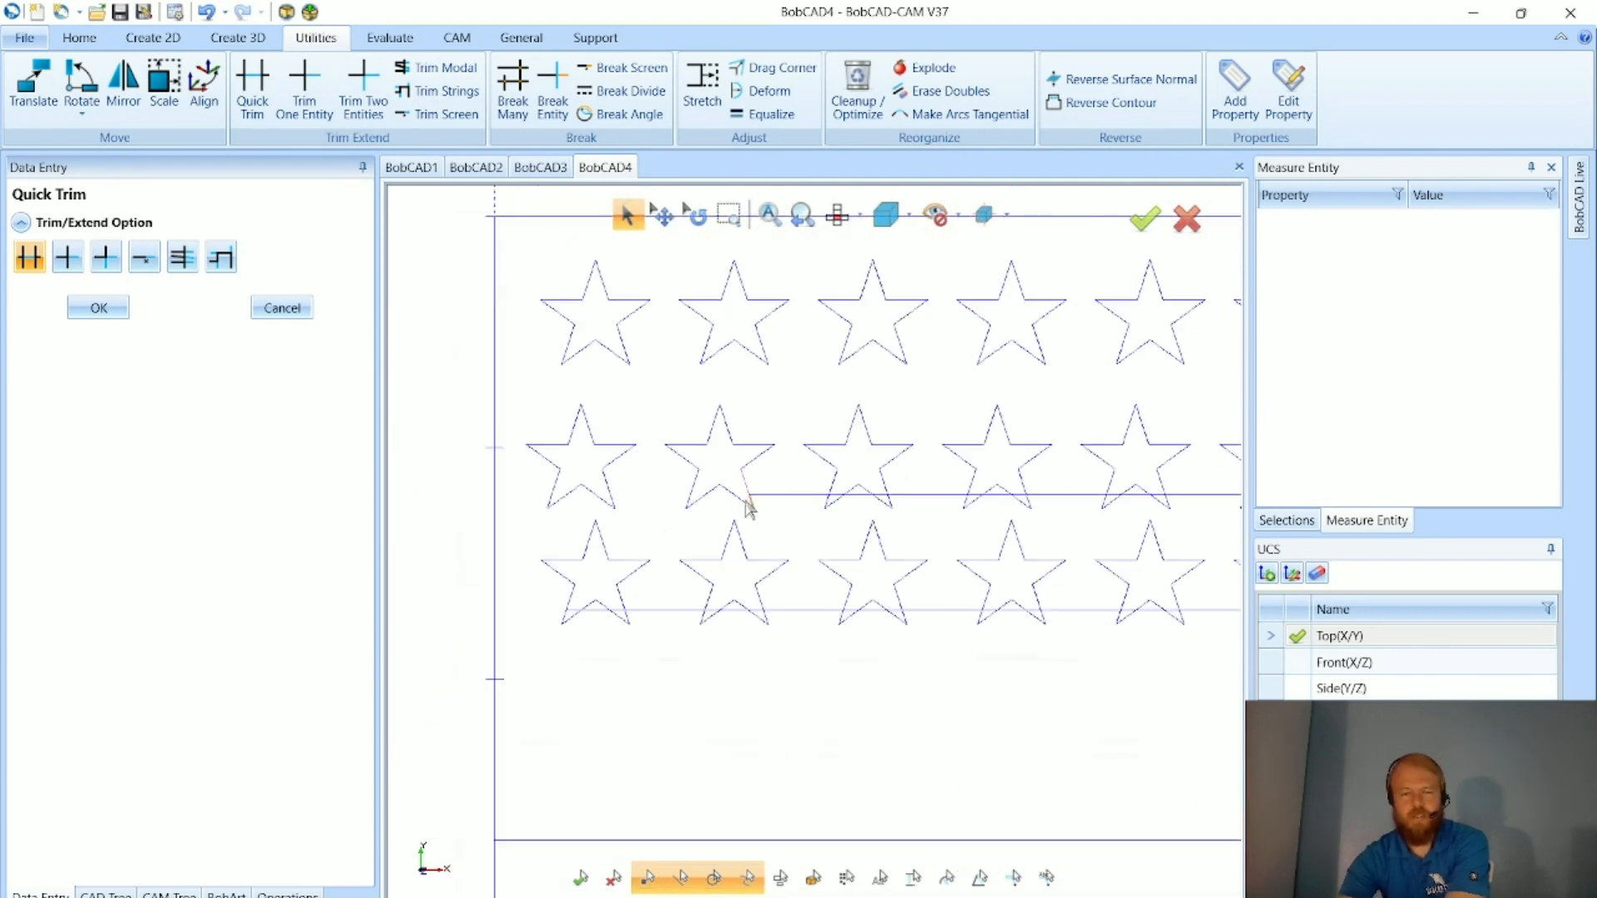
- Leave Quick Trim and delete the two remaining stripe-line fragments running through the middle and lower star rows
{"action": "left_click", "coordinate": [282, 307]}
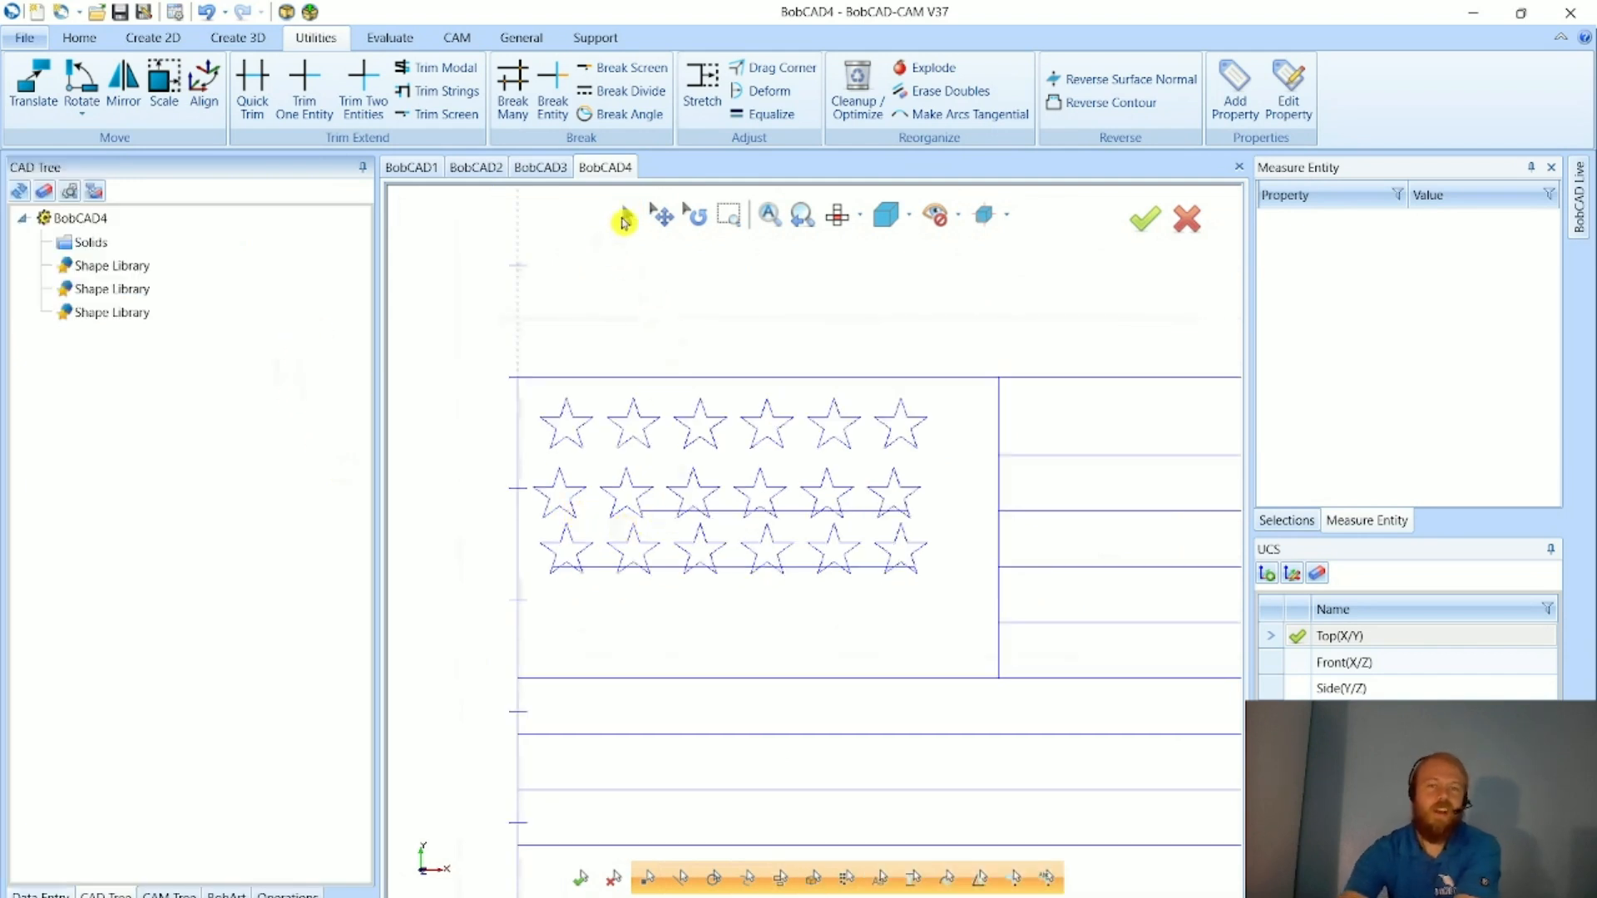
{"action": "left_click", "coordinate": [626, 218]}
{"action": "left_click", "coordinate": [722, 511]}
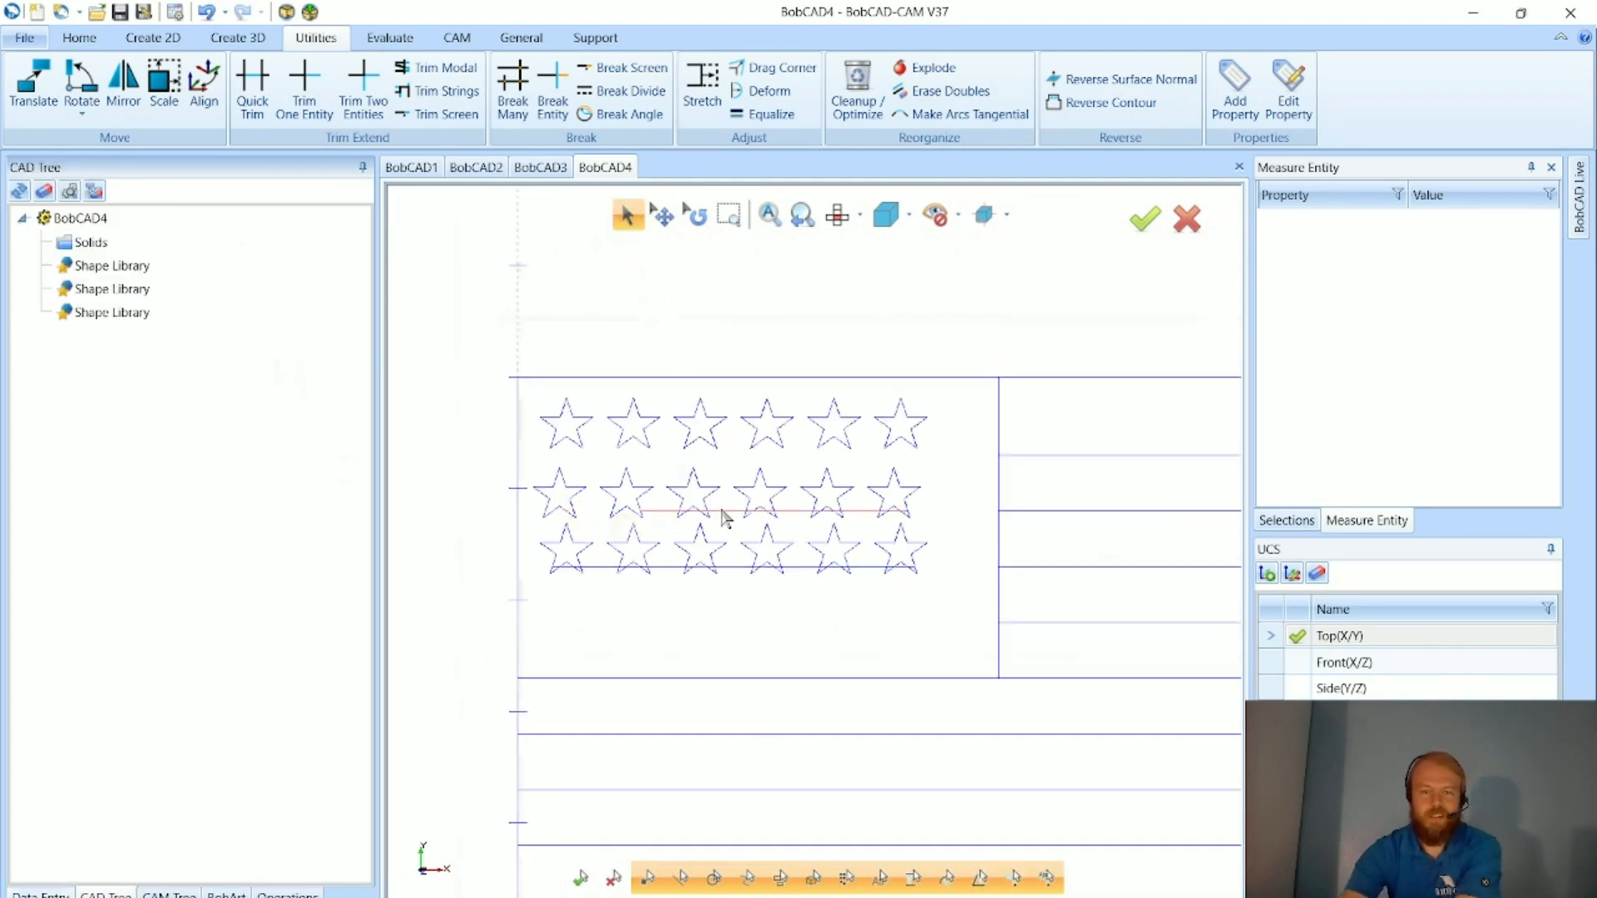
{"action": "left_click", "coordinate": [743, 567]}
{"action": "key", "text": "Delete"}
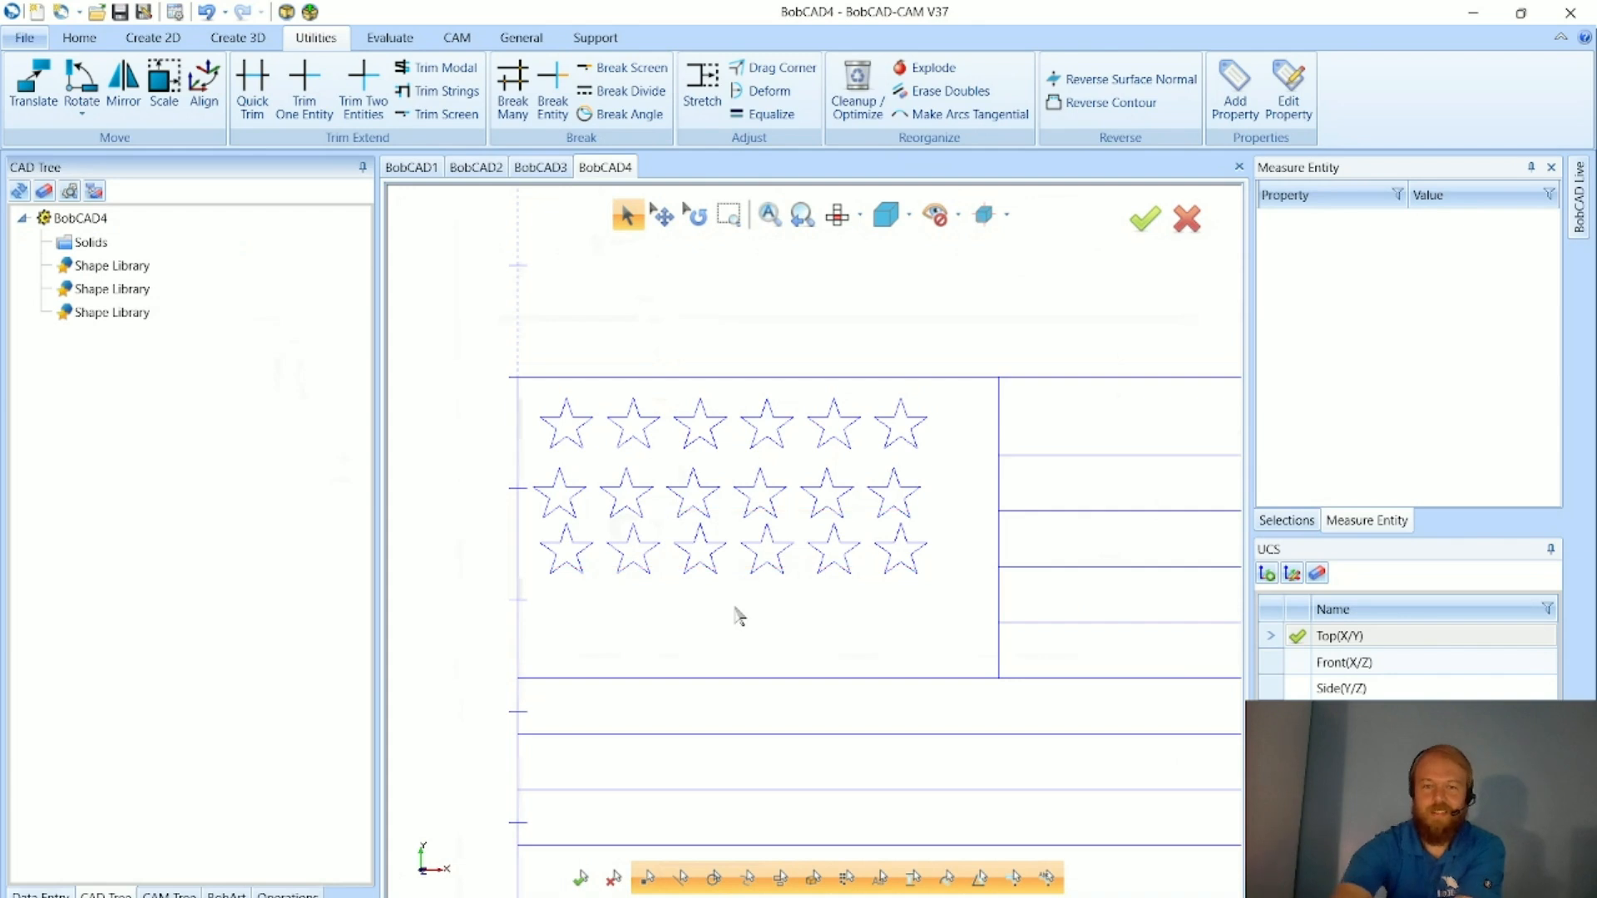
- Break all the flag's lines at their intersections with Break Many and leave the command
{"action": "scroll", "coordinate": [536, 541], "scroll_direction": "down", "scroll_amount": 2}
{"action": "scroll", "coordinate": [660, 570], "scroll_direction": "down", "scroll_amount": 1}
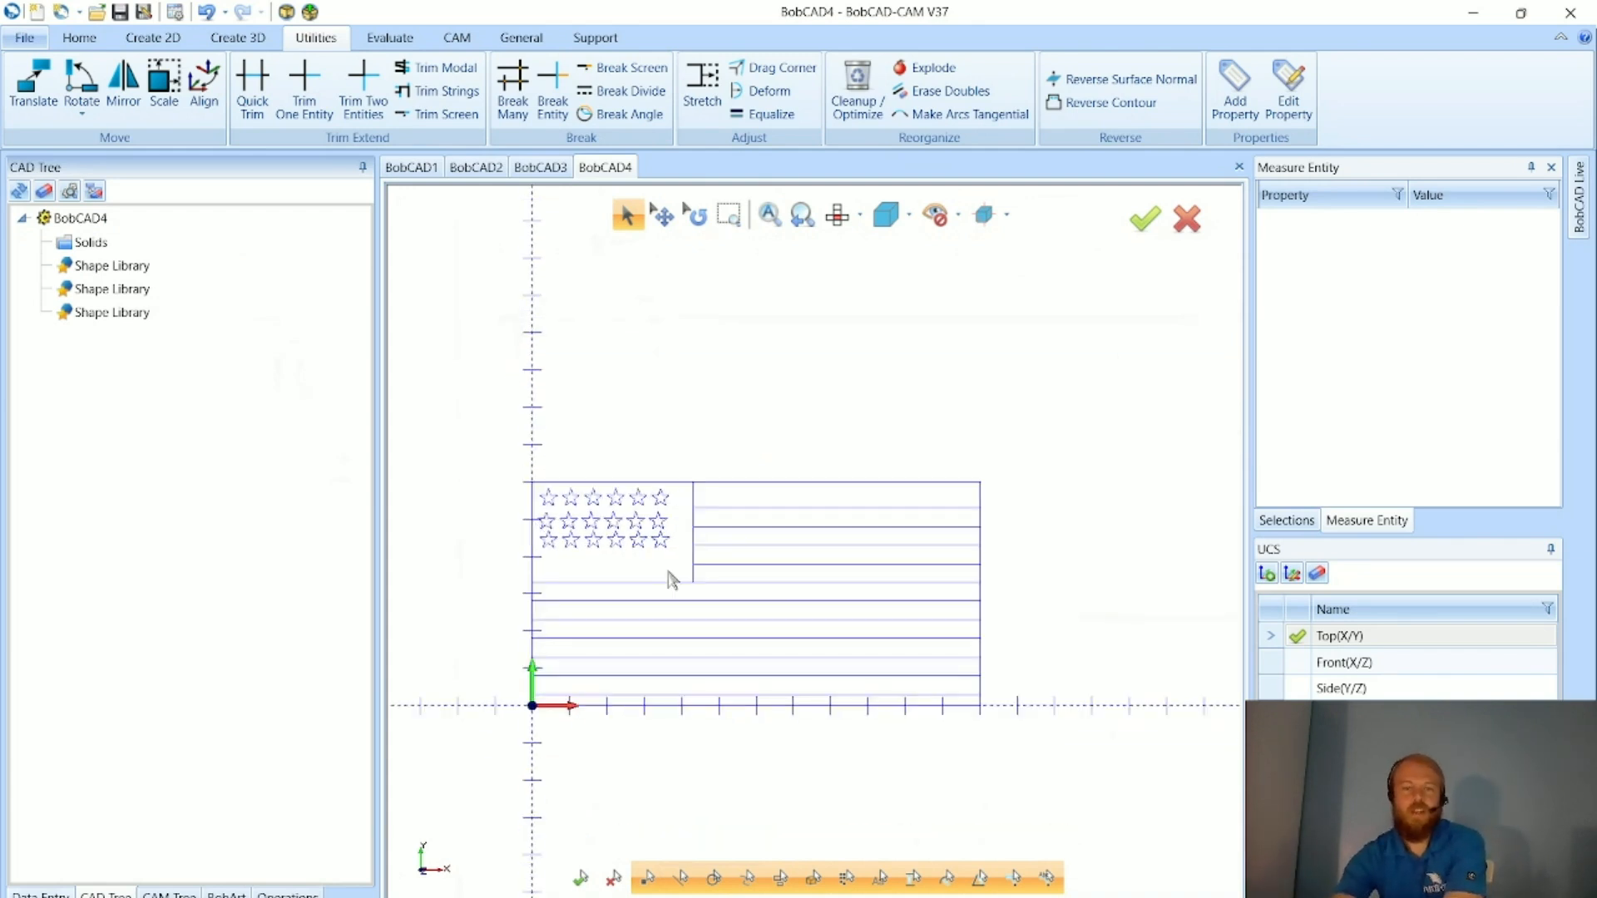
{"action": "scroll", "coordinate": [688, 581], "scroll_direction": "down", "scroll_amount": 1}
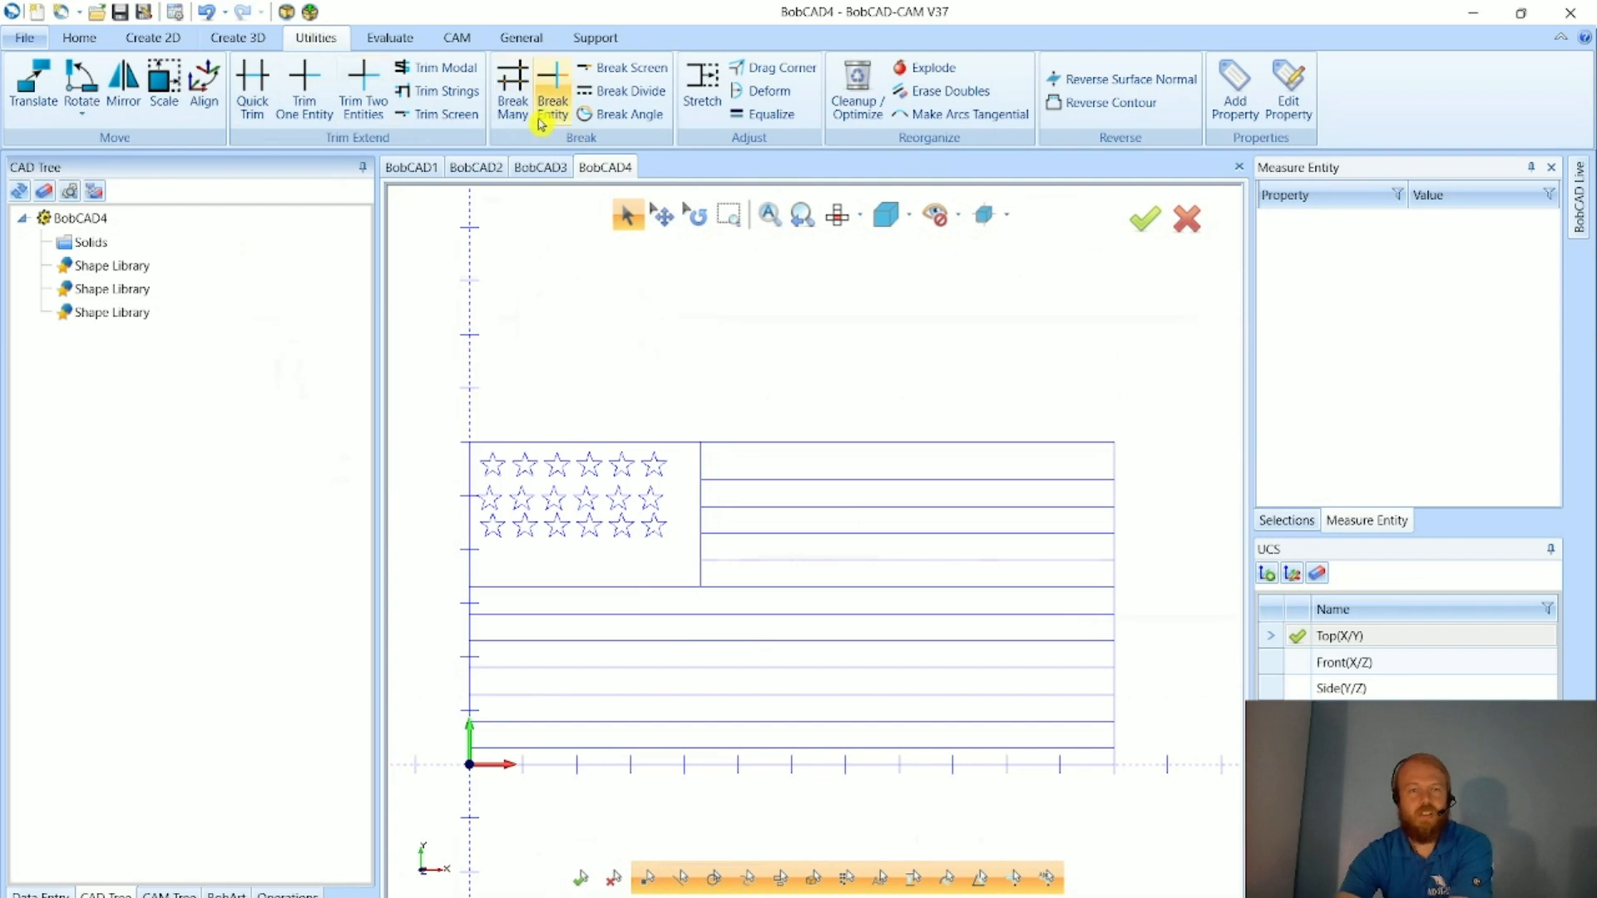
{"action": "left_click", "coordinate": [512, 98]}
{"action": "scroll", "coordinate": [613, 387], "scroll_direction": "down", "scroll_amount": 2}
{"action": "left_click_drag", "start_coordinate": [454, 364], "coordinate": [975, 677]}
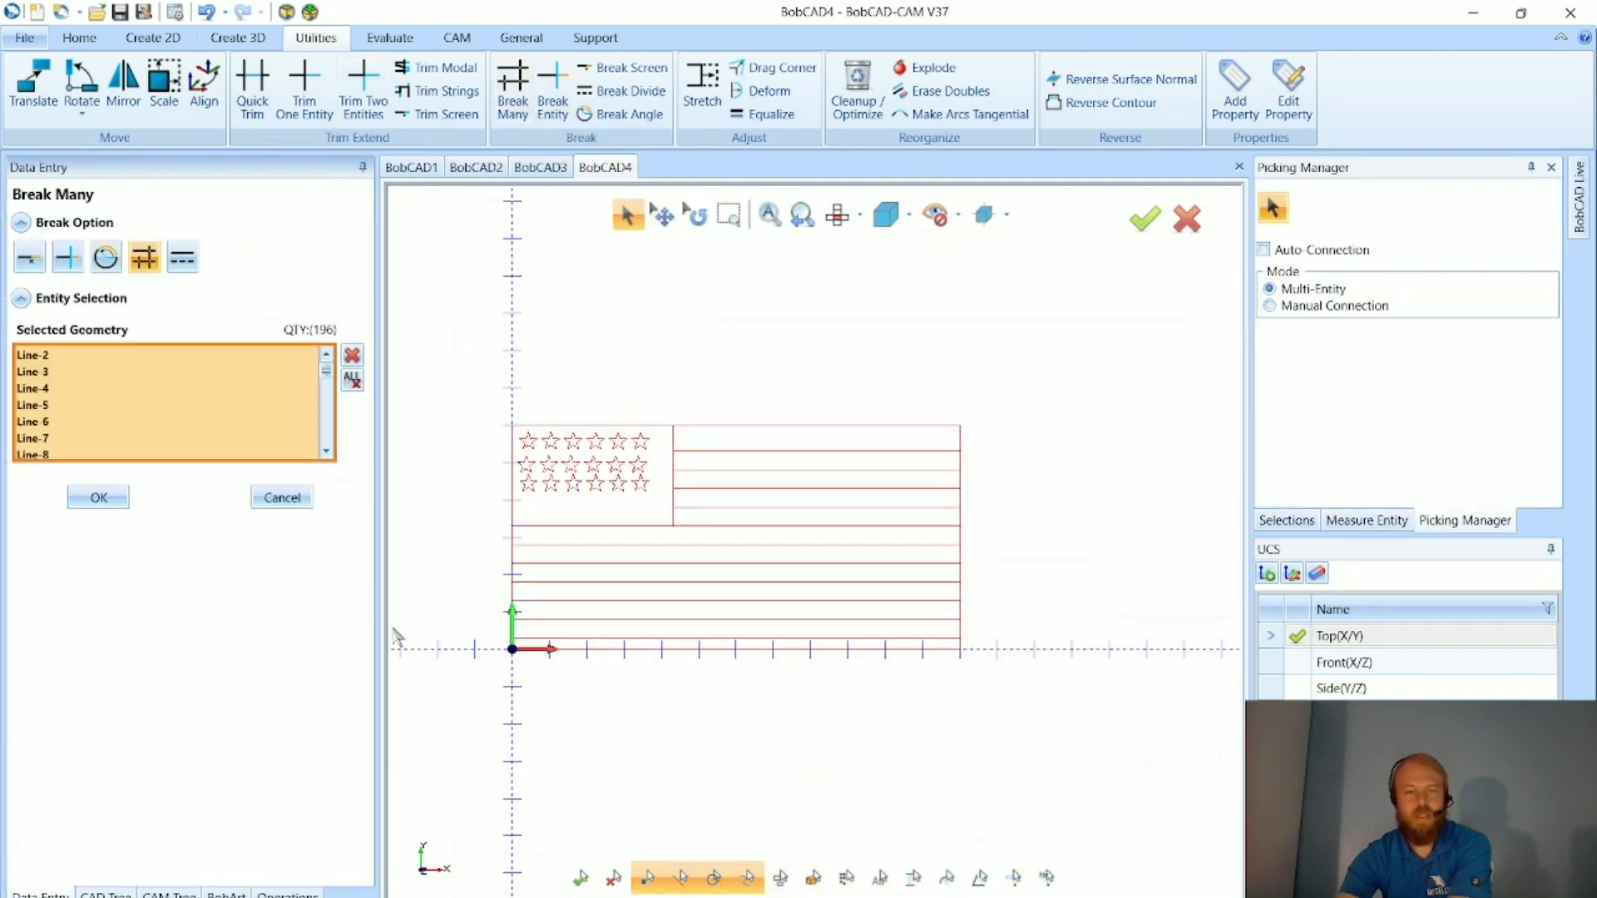
{"action": "left_click", "coordinate": [98, 498]}
{"action": "scroll", "coordinate": [686, 499], "scroll_direction": "up", "scroll_amount": 4}
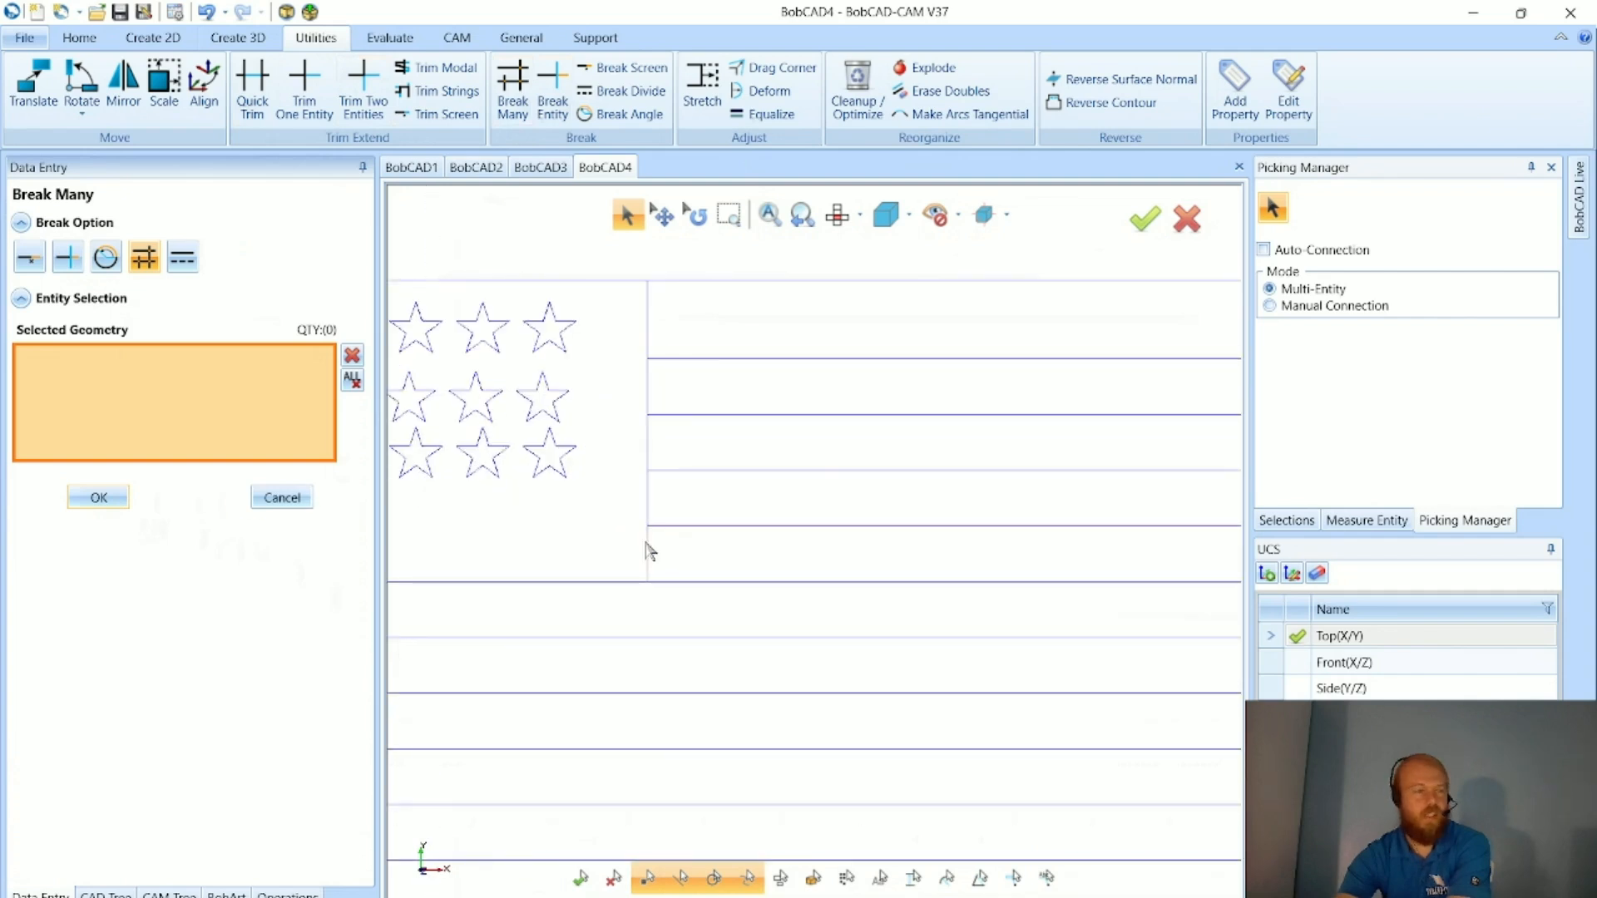
{"action": "scroll", "coordinate": [650, 551], "scroll_direction": "down", "scroll_amount": 3}
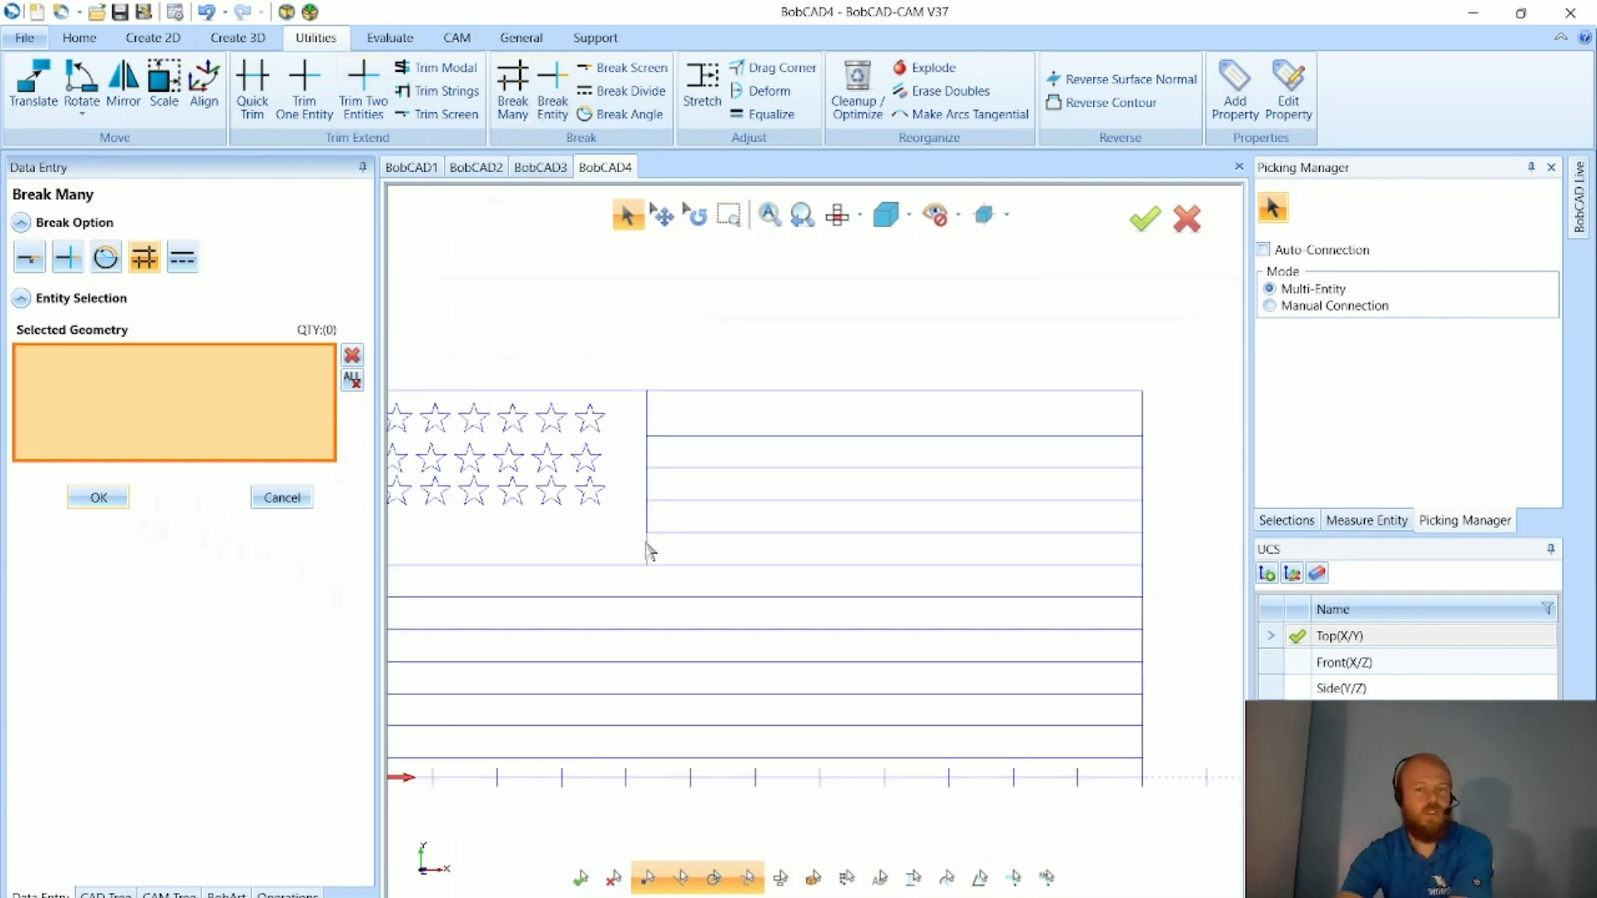
{"action": "left_click", "coordinate": [280, 498]}
- Start an Extrude Boss and select the star field's top edge and the upper segments of the flag's left edge
{"action": "scroll", "coordinate": [702, 514], "scroll_direction": "down", "scroll_amount": 3}
{"action": "scroll", "coordinate": [685, 479], "scroll_direction": "up", "scroll_amount": 3}
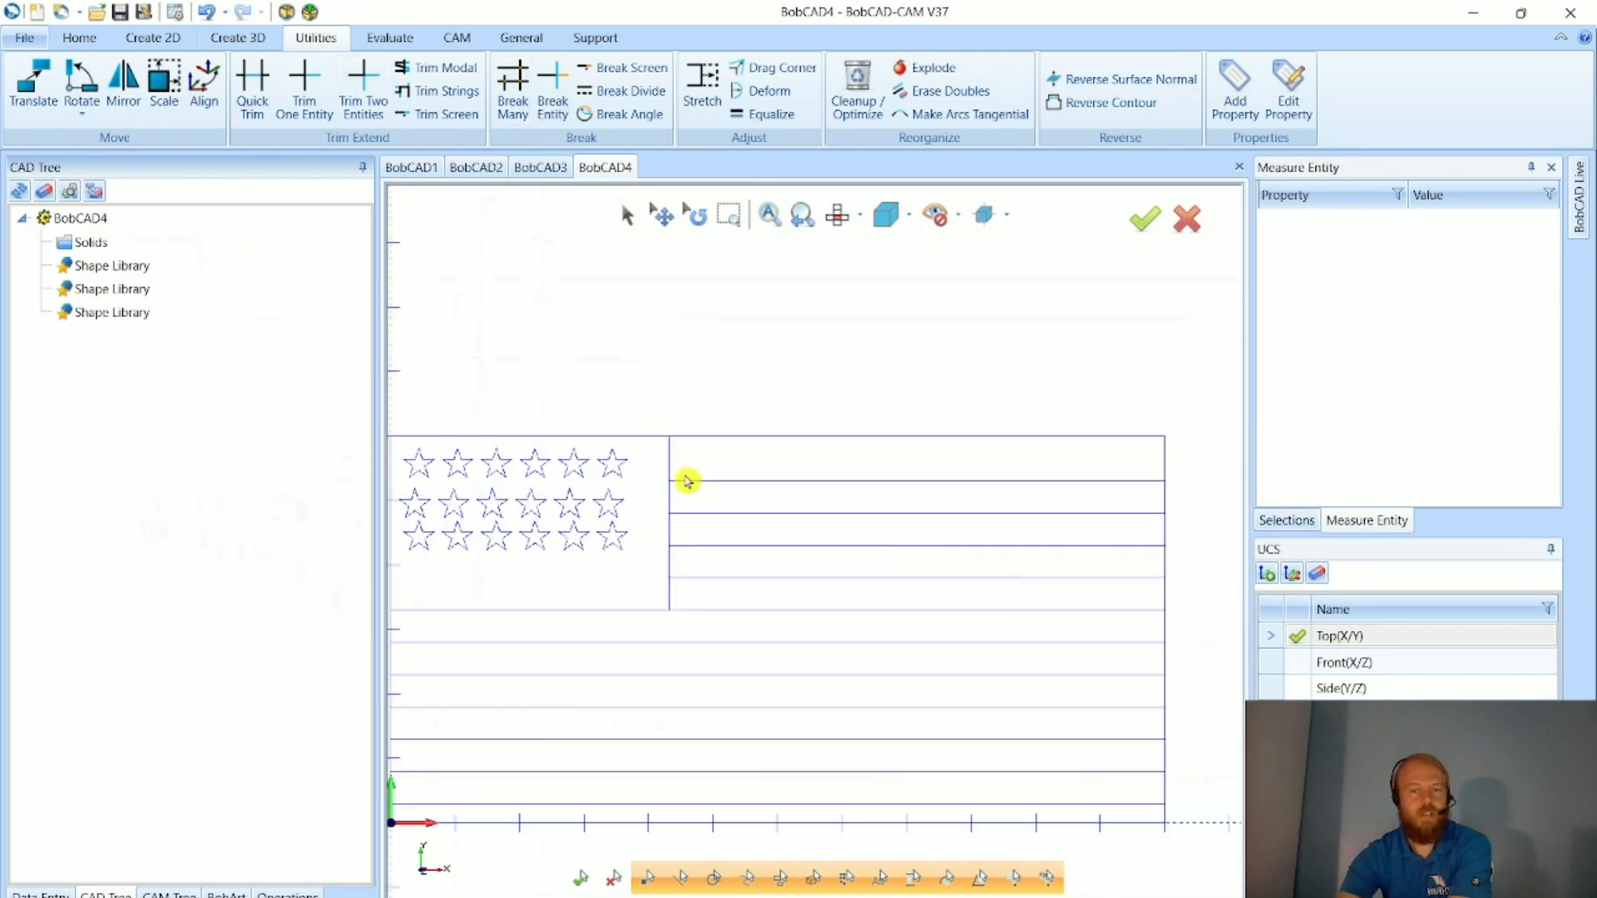
{"action": "left_click", "coordinate": [225, 43]}
{"action": "scroll", "coordinate": [699, 391], "scroll_direction": "down", "scroll_amount": 3}
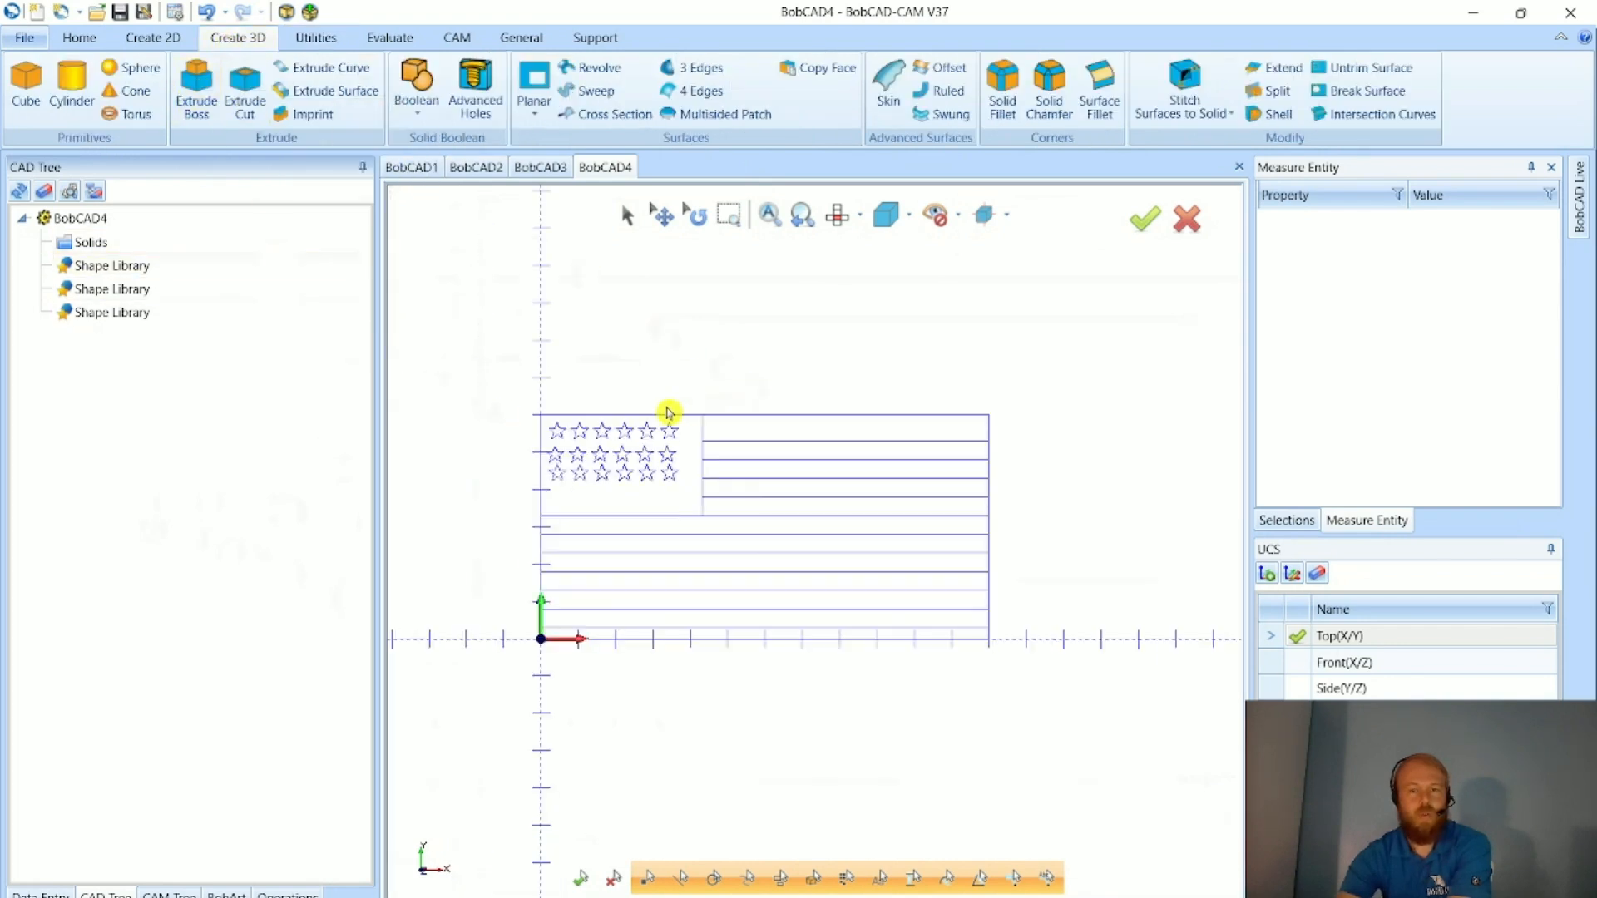
{"action": "scroll", "coordinate": [574, 408], "scroll_direction": "up", "scroll_amount": 2}
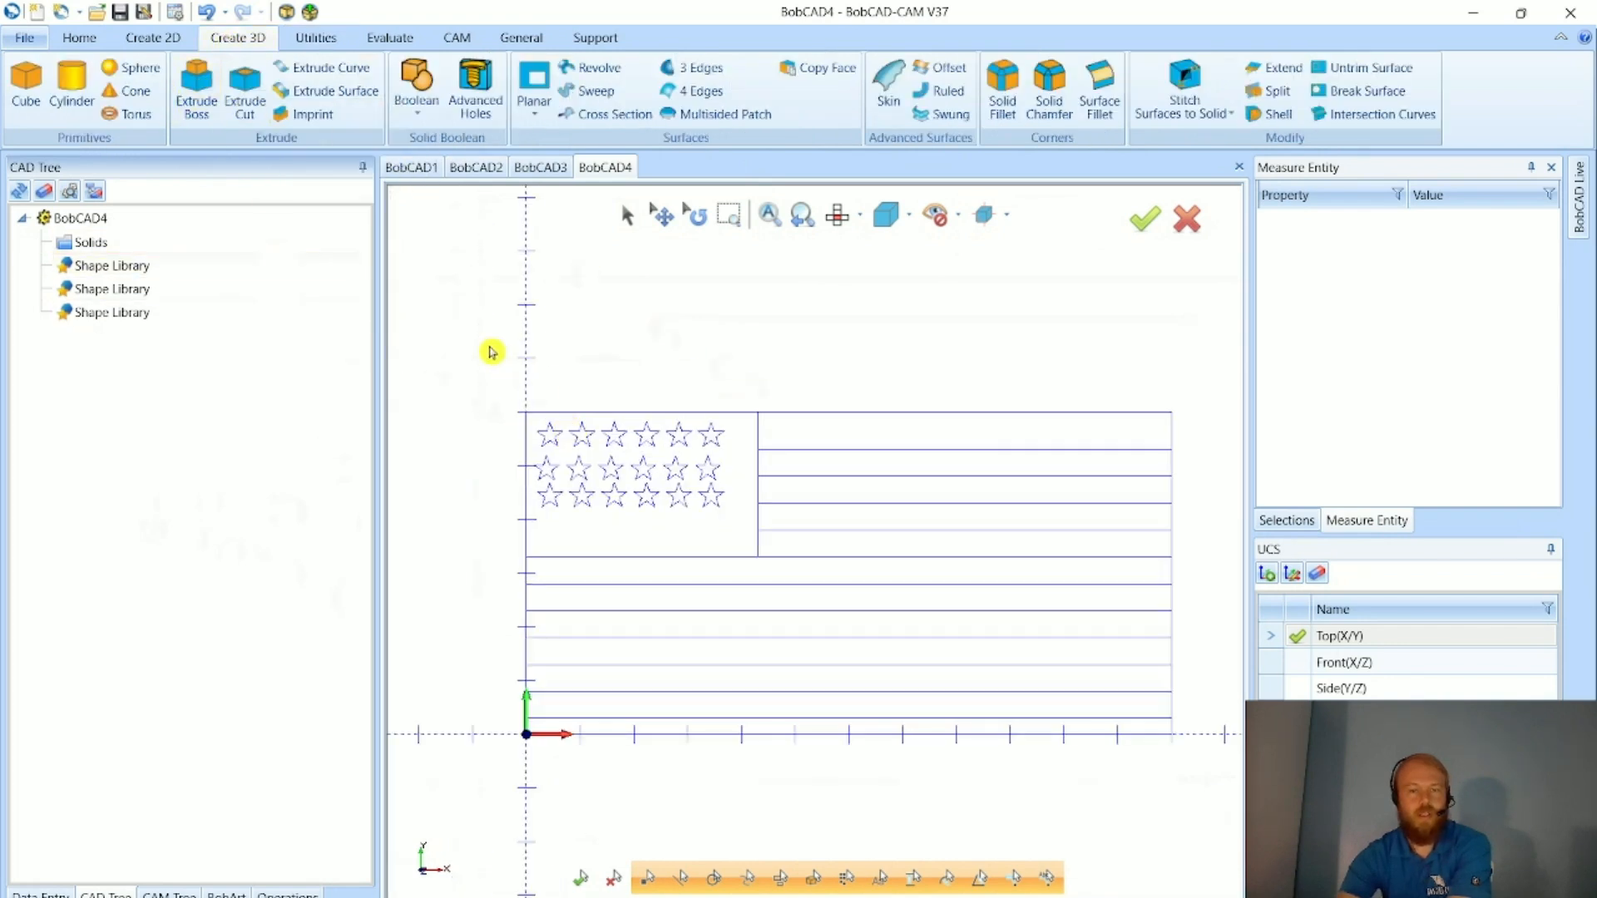
{"action": "left_click", "coordinate": [199, 107]}
{"action": "left_click", "coordinate": [663, 413]}
{"action": "left_click", "coordinate": [527, 461]}
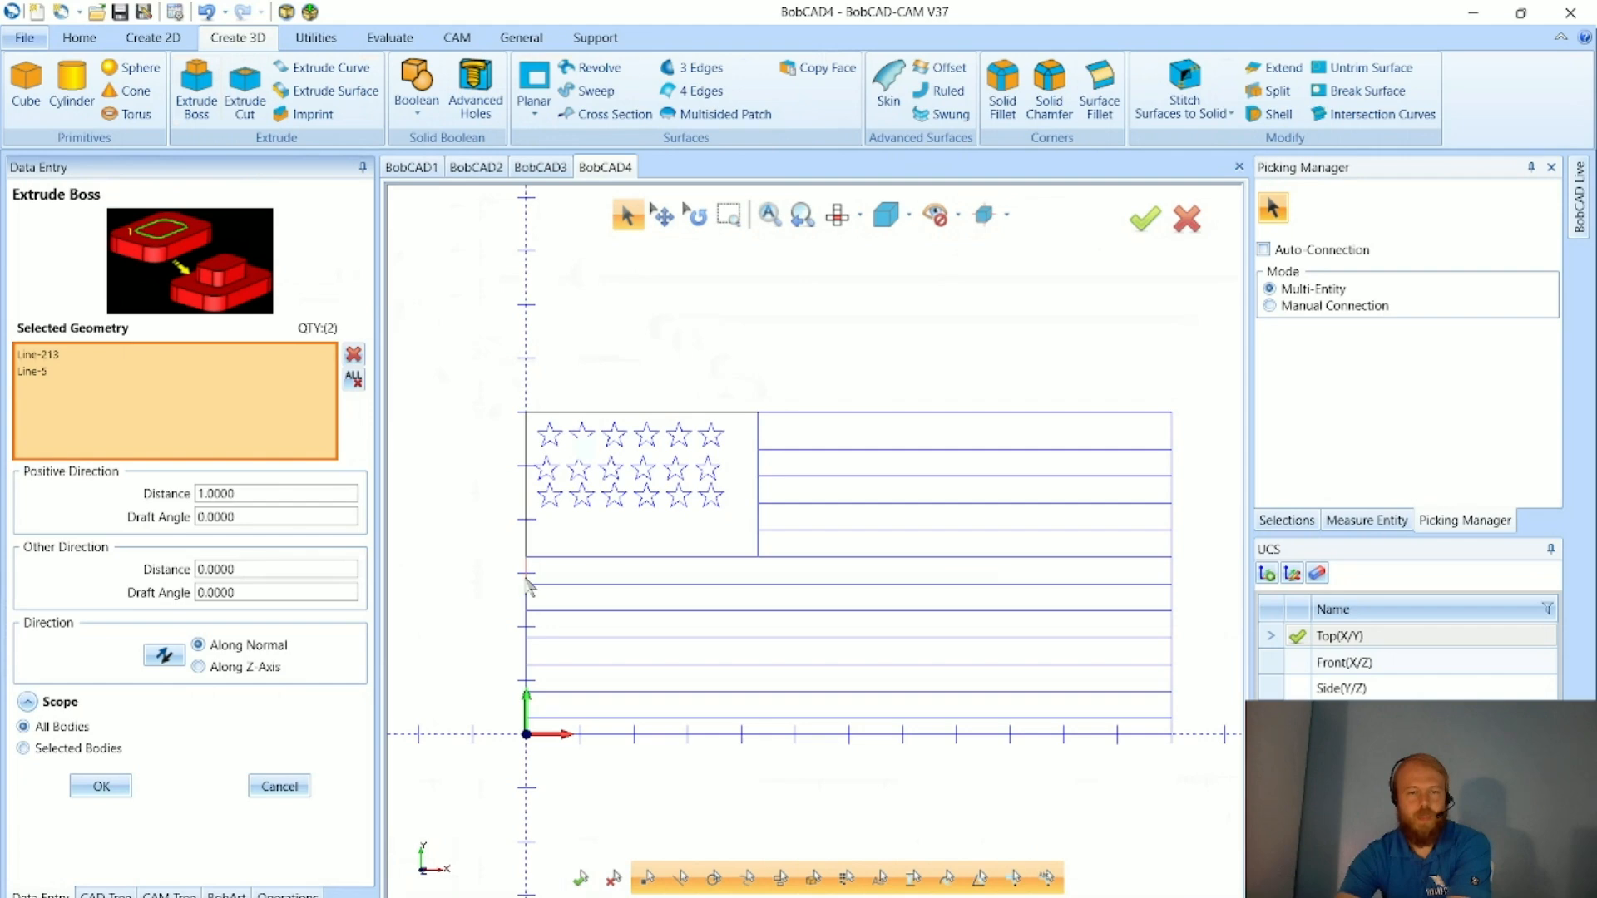
{"action": "middle_click_drag", "start_coordinate": [529, 625], "coordinate": [654, 637]}
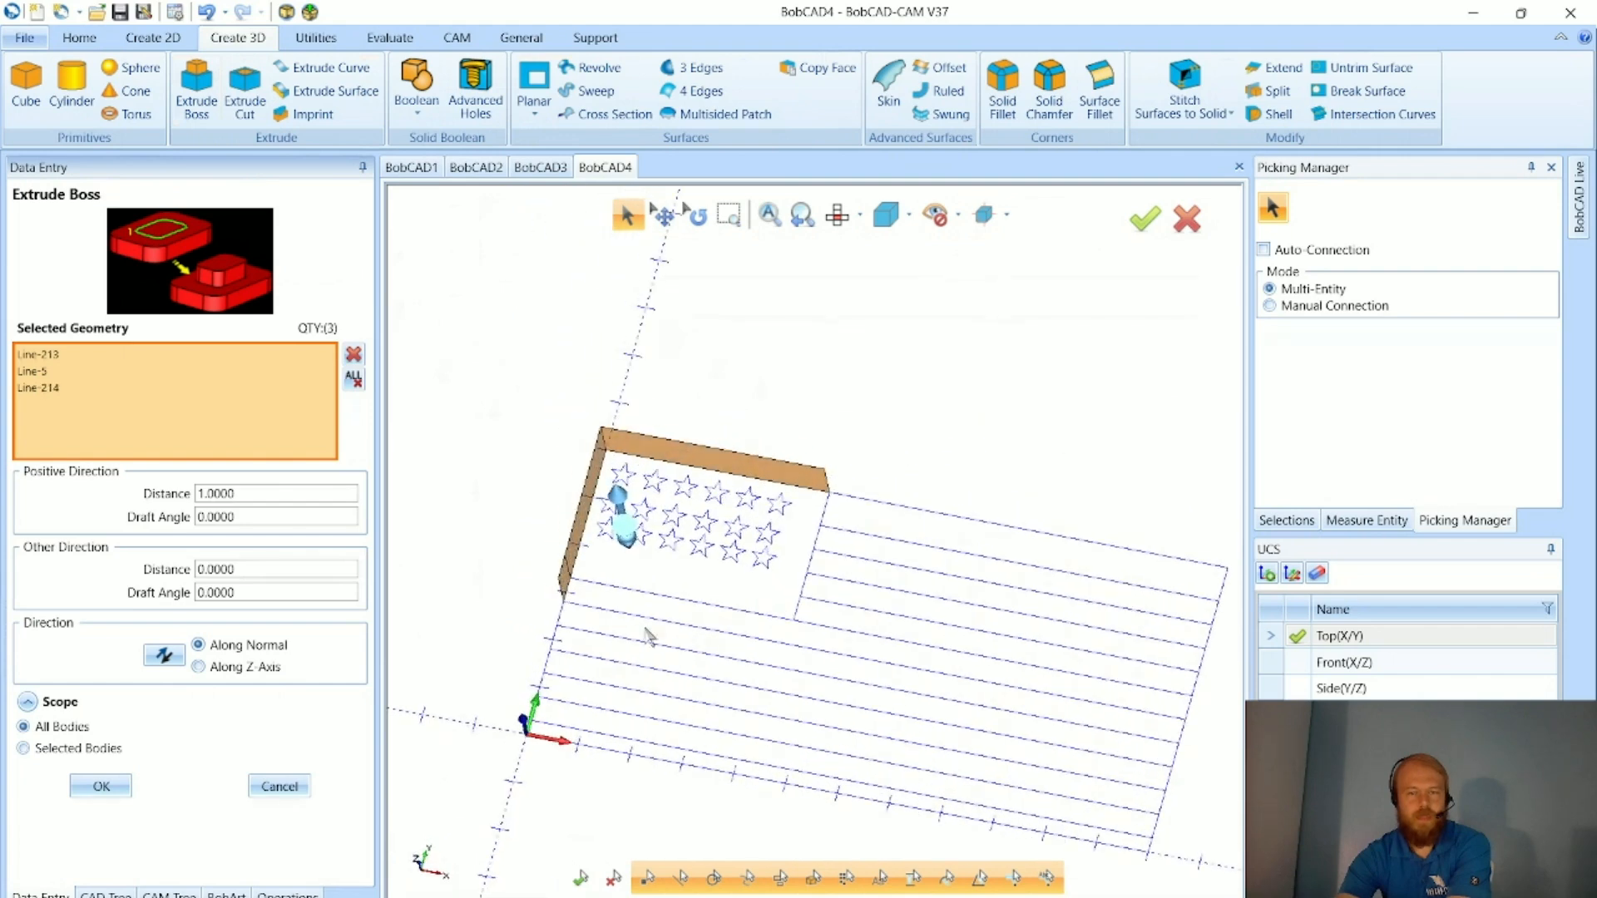
- Add the remaining segments of the flag's left edge and its full bottom edge to the extrusion profile
{"action": "left_click", "coordinate": [566, 625]}
{"action": "left_click", "coordinate": [555, 649]}
{"action": "left_click", "coordinate": [547, 687]}
{"action": "left_click", "coordinate": [542, 705]}
{"action": "left_click", "coordinate": [533, 722]}
{"action": "left_click", "coordinate": [529, 729]}
{"action": "left_click", "coordinate": [541, 737]}
{"action": "scroll", "coordinate": [536, 730], "scroll_direction": "down", "scroll_amount": 2}
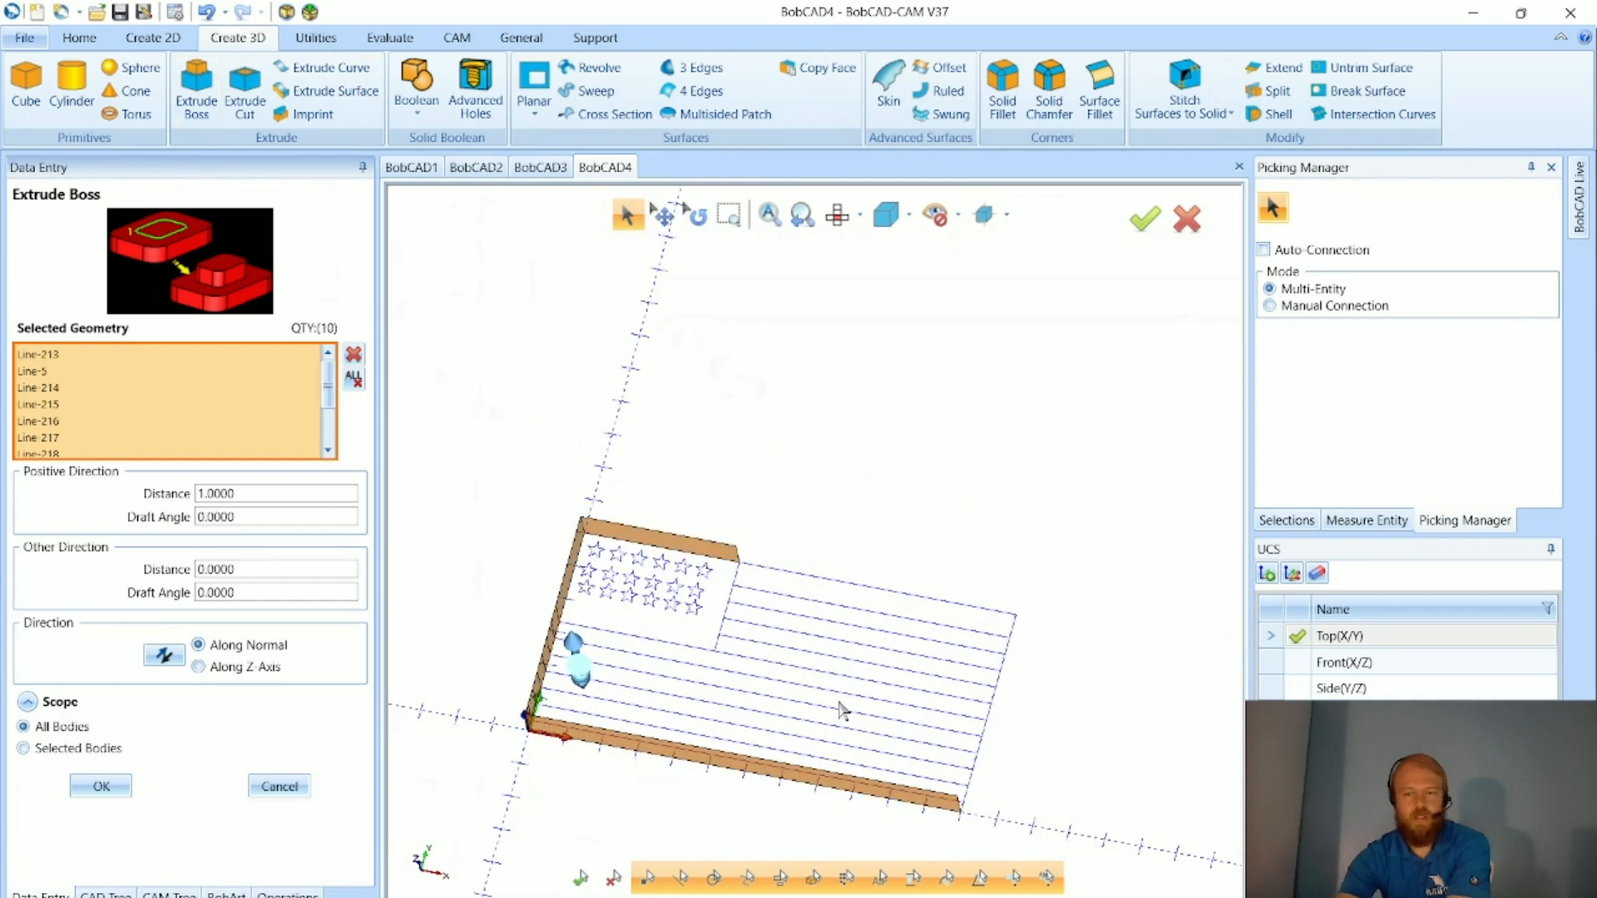
- Add all segments of the flag's right edge and the rest of its top edge to close the extrusion outline
{"action": "left_click", "coordinate": [1010, 626]}
{"action": "left_click", "coordinate": [1013, 630]}
{"action": "scroll", "coordinate": [1021, 736], "scroll_direction": "up", "scroll_amount": 3}
{"action": "left_click", "coordinate": [982, 559]}
{"action": "left_click", "coordinate": [973, 620]}
{"action": "left_click", "coordinate": [959, 650]}
{"action": "left_click", "coordinate": [951, 680]}
{"action": "left_click", "coordinate": [942, 713]}
{"action": "scroll", "coordinate": [1013, 673], "scroll_direction": "down", "scroll_amount": 3}
{"action": "left_click", "coordinate": [986, 697]}
{"action": "left_click", "coordinate": [979, 713]}
{"action": "left_click", "coordinate": [970, 729]}
{"action": "left_click", "coordinate": [965, 744]}
{"action": "left_click", "coordinate": [960, 760]}
{"action": "scroll", "coordinate": [953, 778], "scroll_direction": "up", "scroll_amount": 4}
{"action": "left_click", "coordinate": [949, 782]}
{"action": "scroll", "coordinate": [981, 799], "scroll_direction": "down", "scroll_amount": 2}
{"action": "scroll", "coordinate": [898, 720], "scroll_direction": "down", "scroll_amount": 3}
{"action": "scroll", "coordinate": [567, 641], "scroll_direction": "up", "scroll_amount": 3}
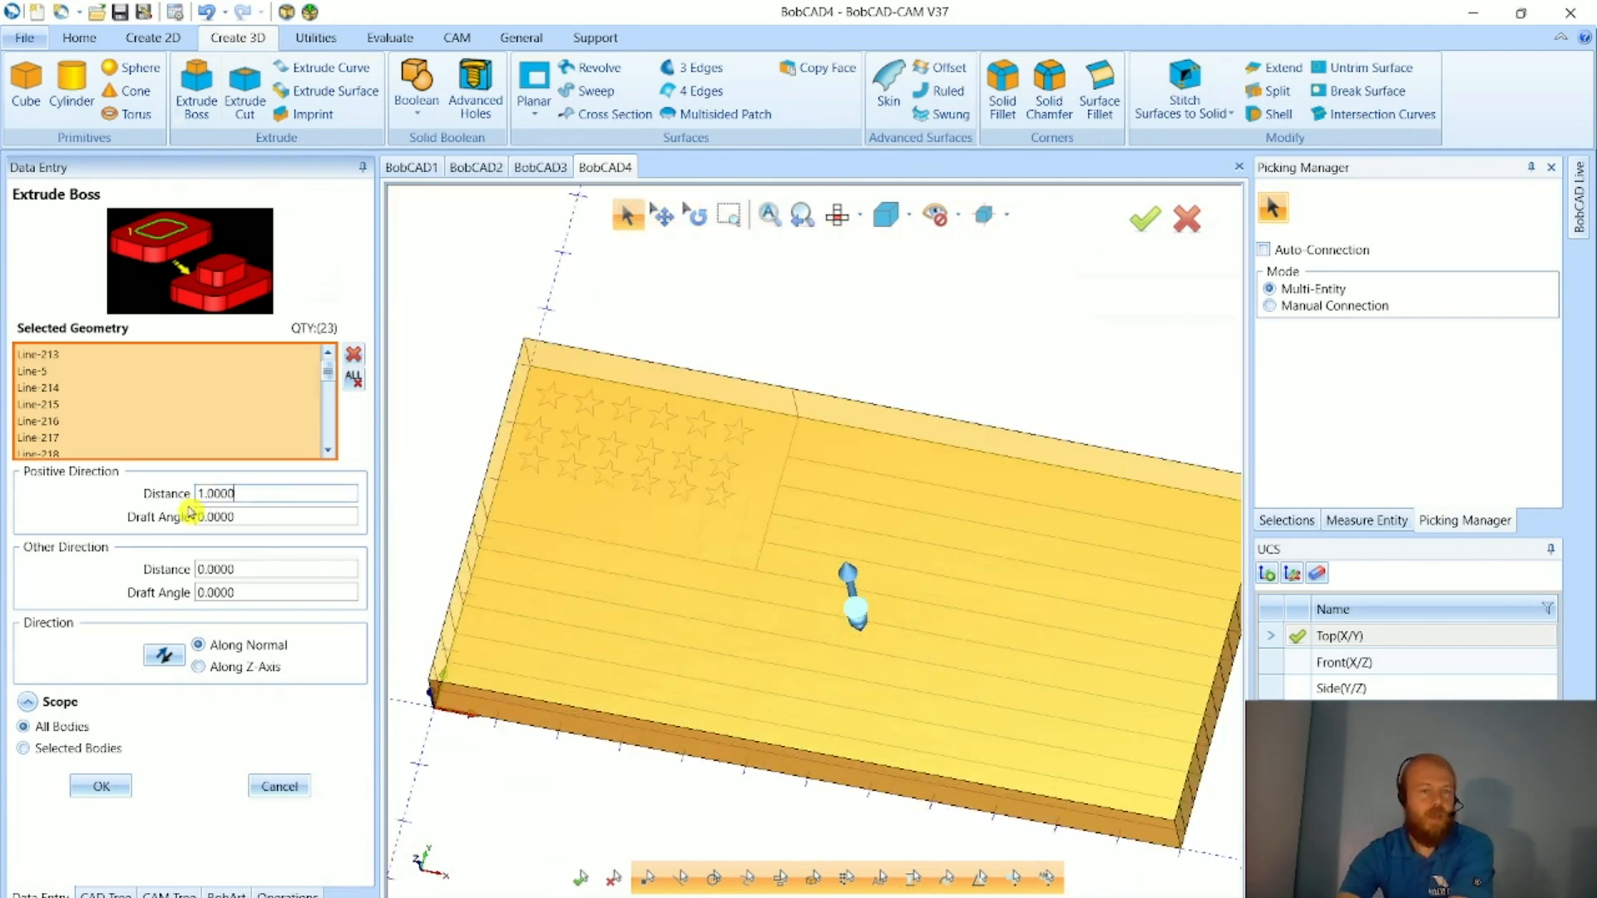
- Extrude the flag outline 0 in the positive direction and 0.25 in the other direction, and leave Extrude Boss
{"action": "mouse_move", "coordinate": [179, 515]}
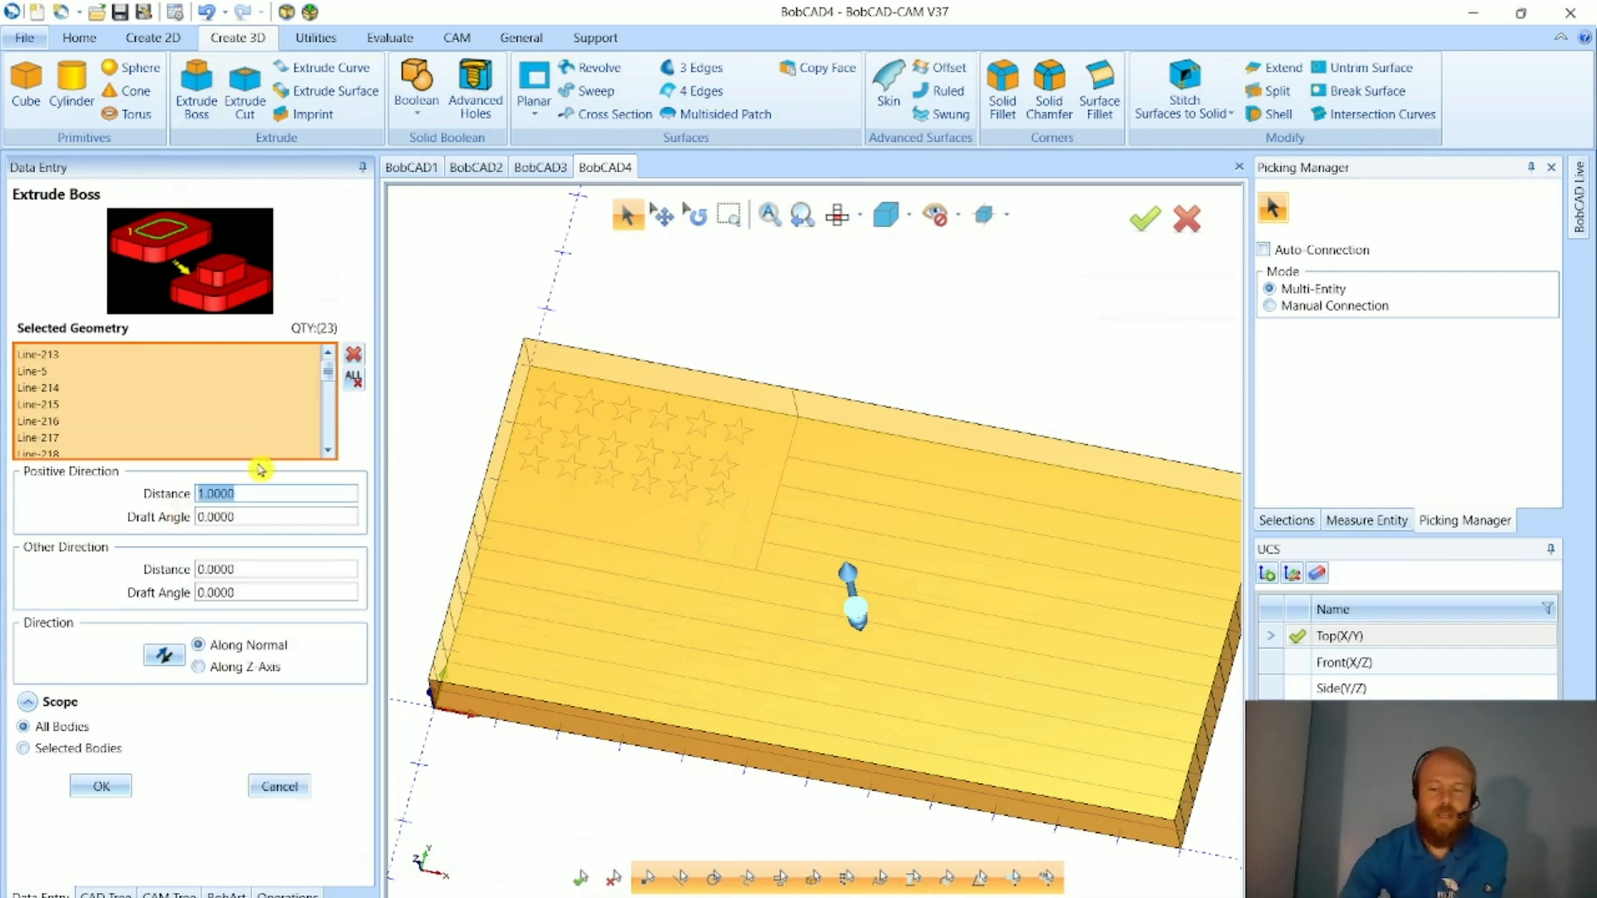
{"action": "key", "text": "Tab"}
{"action": "key", "text": "Tab"}
{"action": "type", "text": "."}
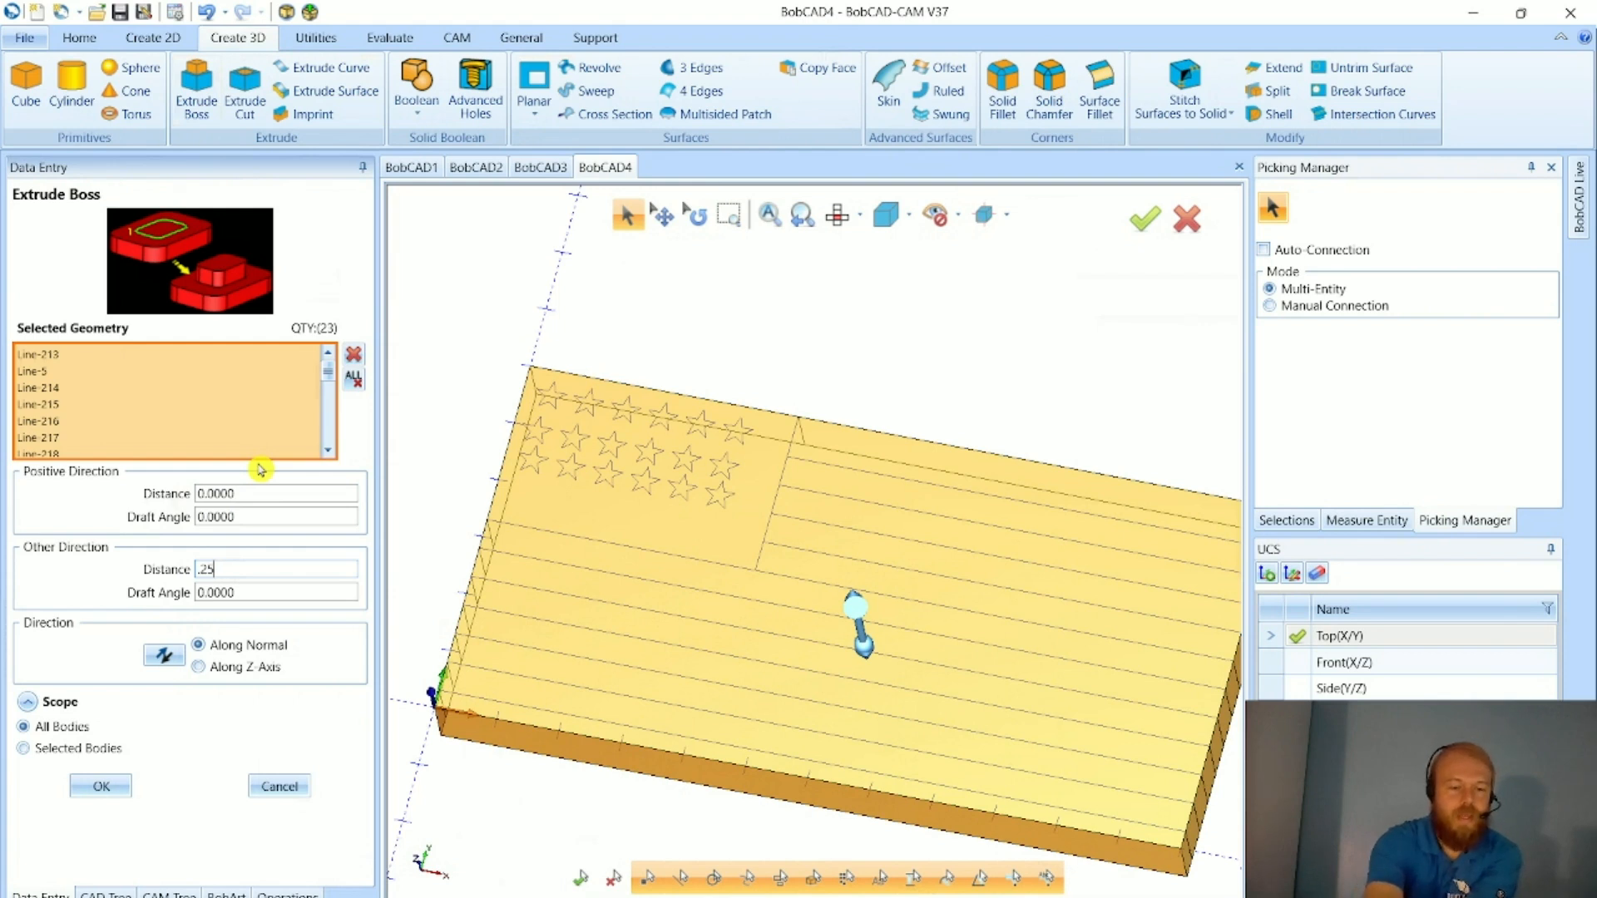
{"action": "key", "text": "Tab"}
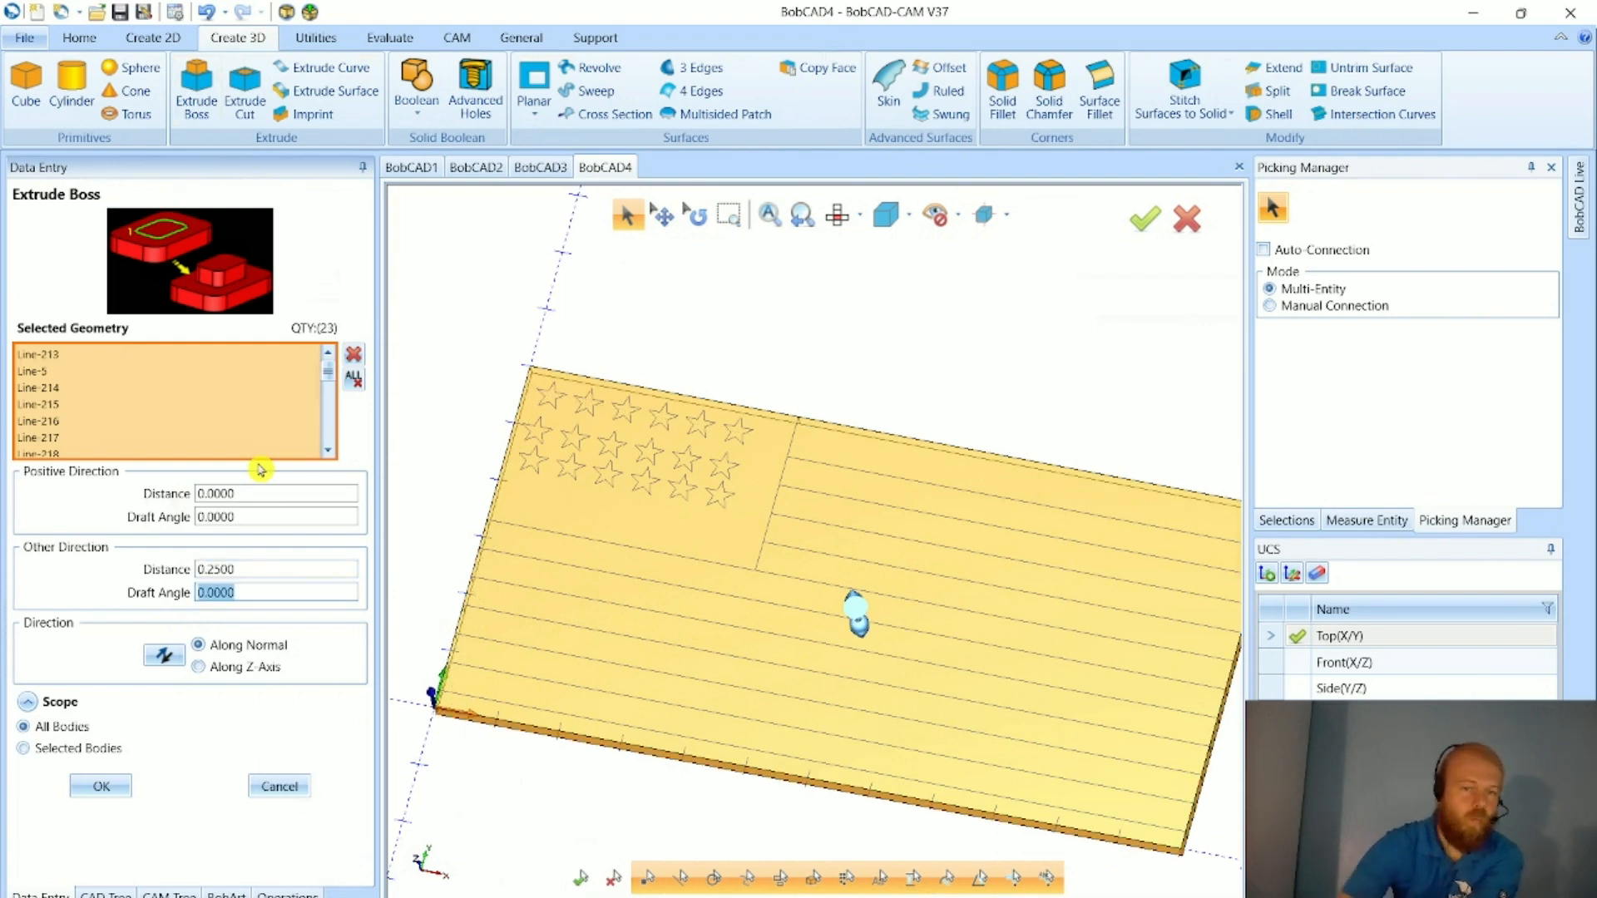
{"action": "left_click", "coordinate": [100, 786]}
{"action": "mouse_move", "coordinate": [501, 703]}
{"action": "middle_mouse_down"}
{"action": "mouse_move", "coordinate": [715, 665]}
{"action": "mouse_move", "coordinate": [702, 596]}
{"action": "mouse_move", "coordinate": [513, 727]}
{"action": "middle_mouse_up"}
{"action": "scroll", "coordinate": [773, 649], "scroll_direction": "down", "scroll_amount": 3}
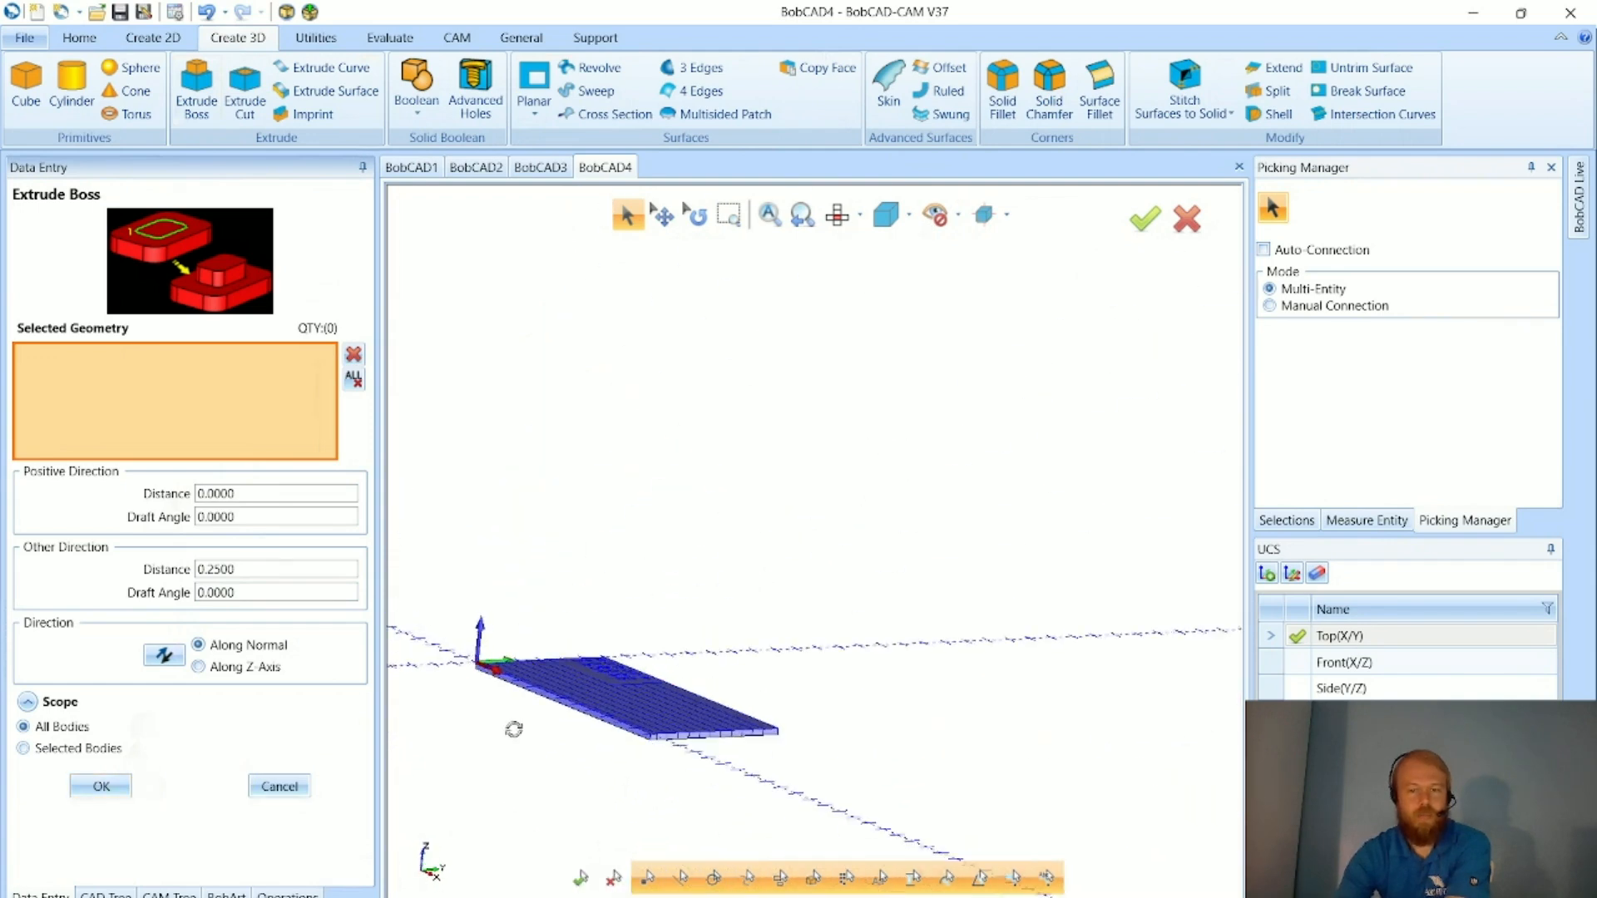
{"action": "scroll", "coordinate": [573, 700], "scroll_direction": "up", "scroll_amount": 6}
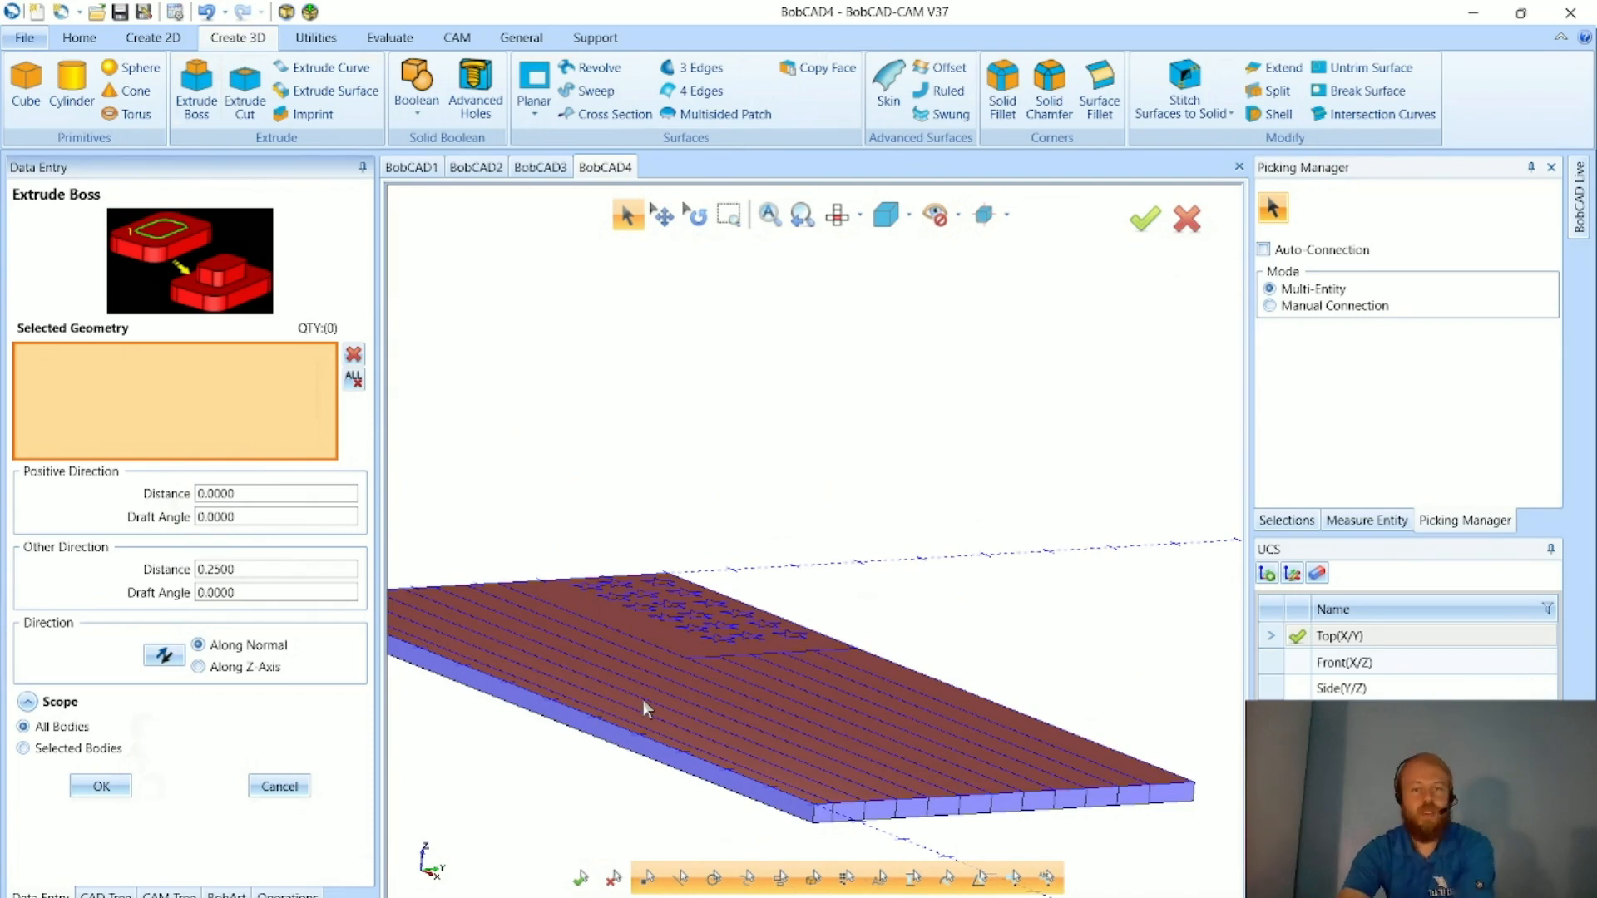
{"action": "middle_click_drag", "start_coordinate": [642, 701], "coordinate": [586, 652]}
{"action": "scroll", "coordinate": [586, 652], "scroll_direction": "down", "scroll_amount": 3}
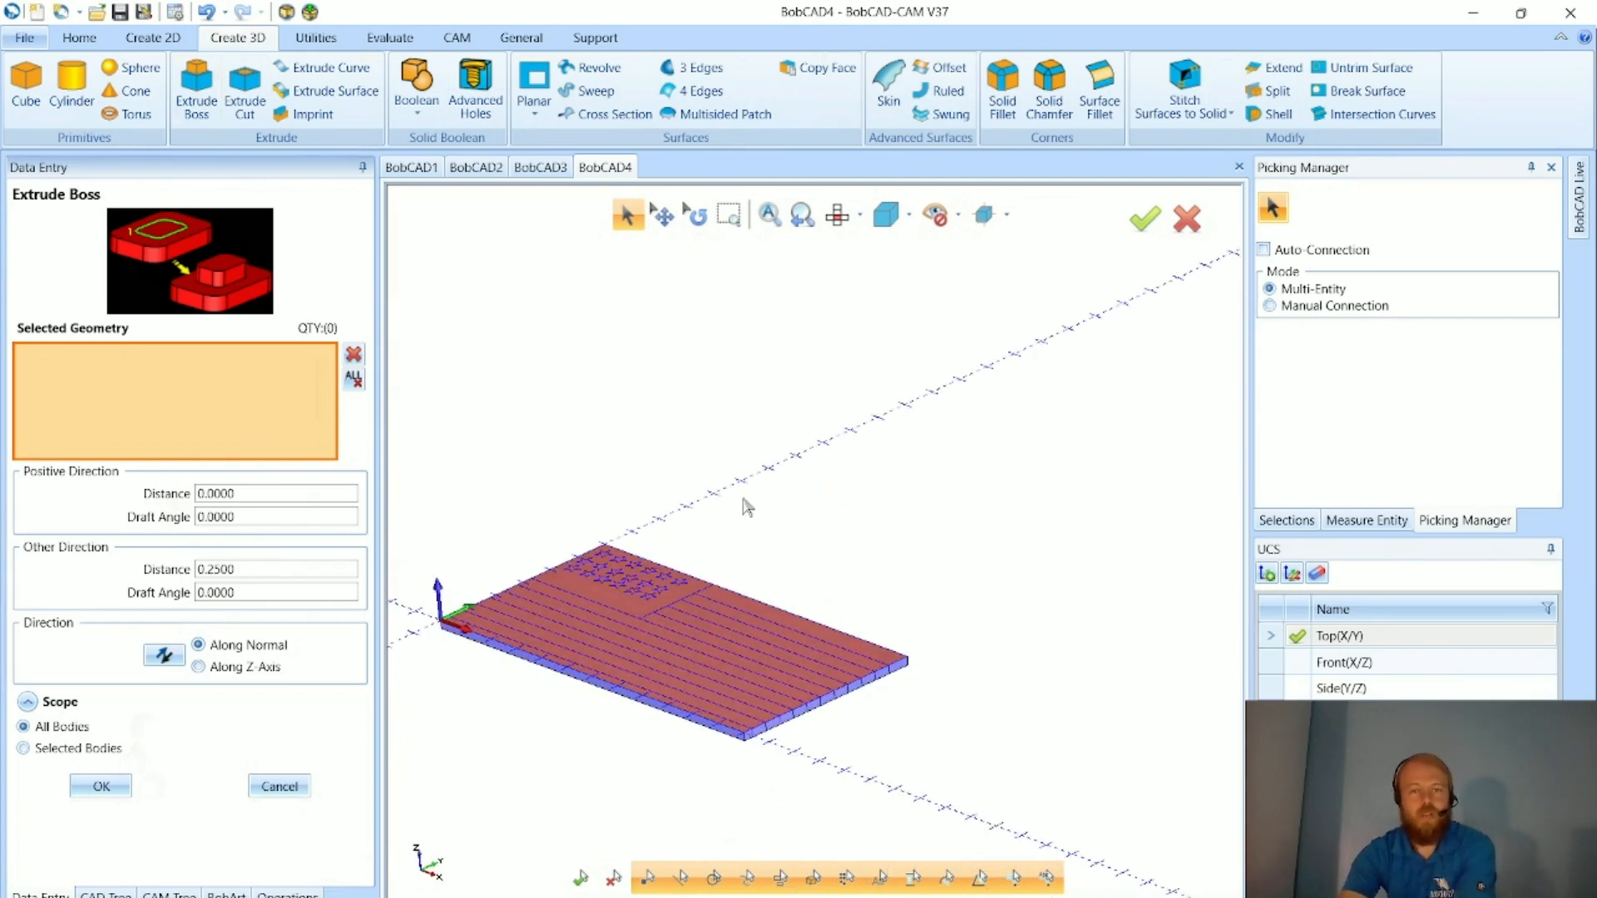
{"action": "left_click", "coordinate": [838, 218]}
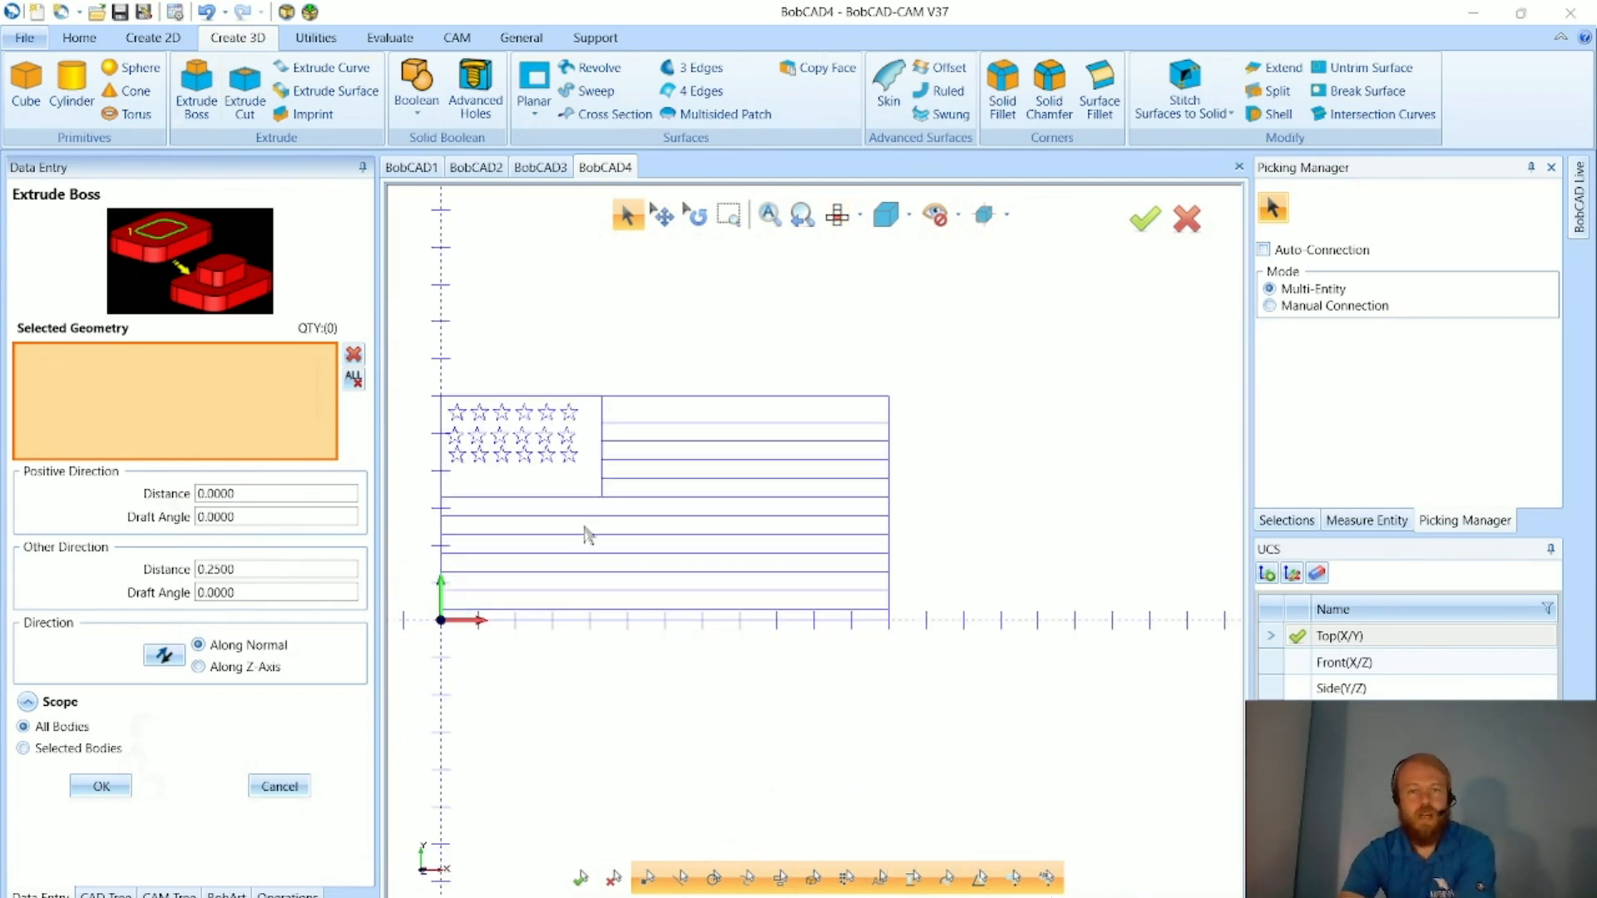
{"action": "left_click", "coordinate": [280, 786]}
- Extrude all the stars together 0 in the positive direction and 0.25 in the other direction, and leave the command
{"action": "scroll", "coordinate": [457, 453], "scroll_direction": "up", "scroll_amount": 3}
{"action": "scroll", "coordinate": [593, 547], "scroll_direction": "down", "scroll_amount": 4}
{"action": "middle_click_drag", "start_coordinate": [593, 547], "coordinate": [695, 577]}
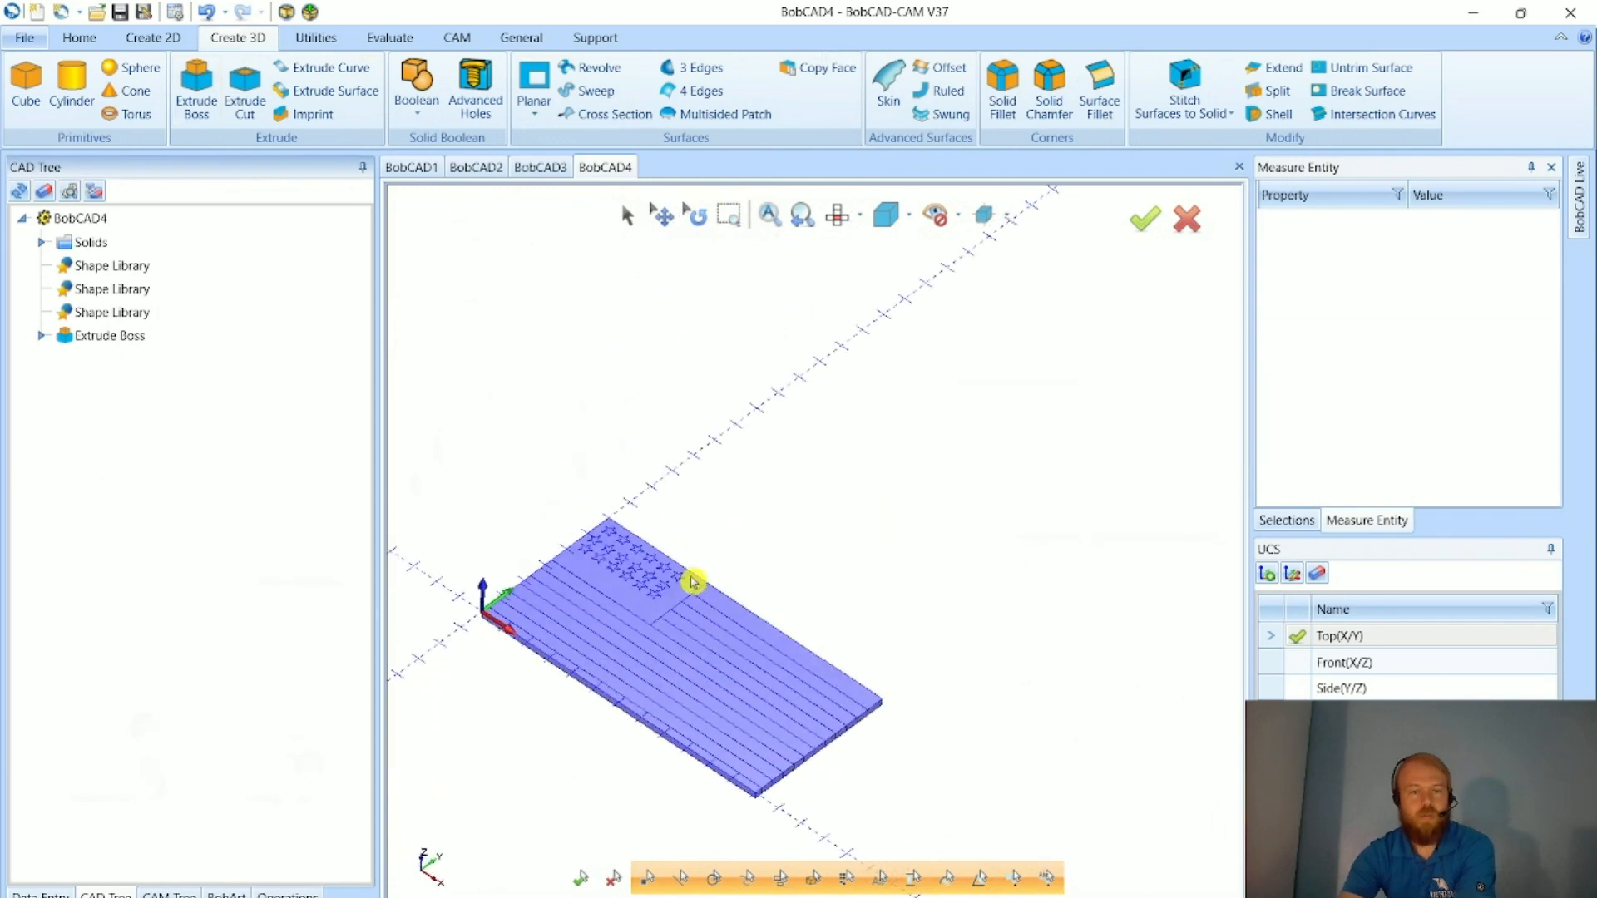
{"action": "left_click", "coordinate": [837, 217]}
{"action": "scroll", "coordinate": [486, 462], "scroll_direction": "up", "scroll_amount": 4}
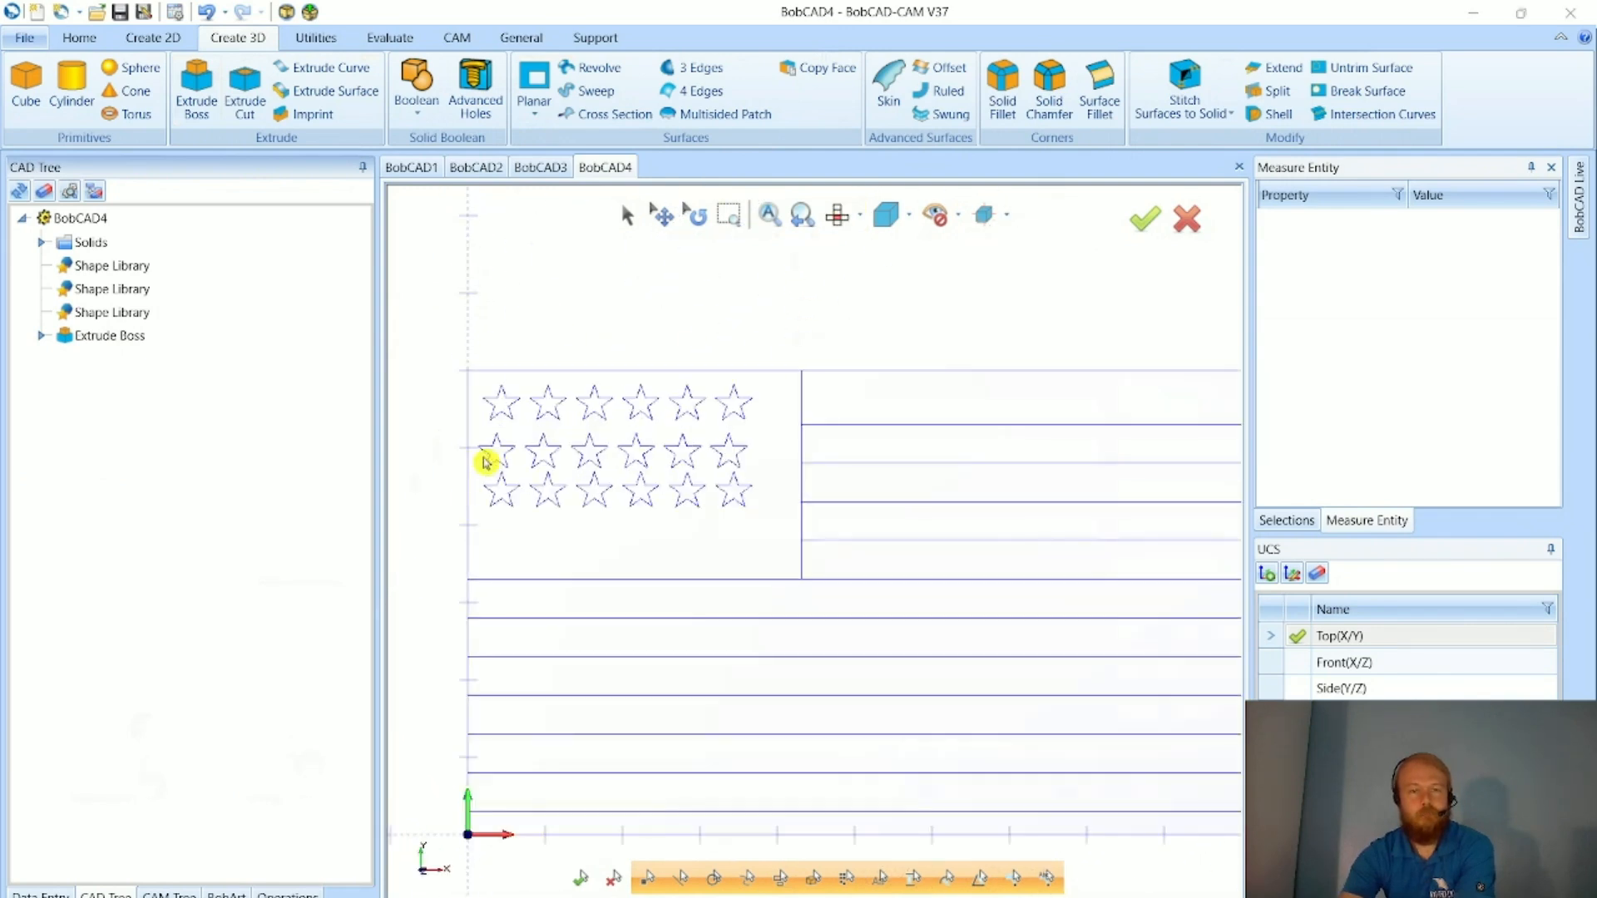
{"action": "scroll", "coordinate": [490, 381], "scroll_direction": "up", "scroll_amount": 2}
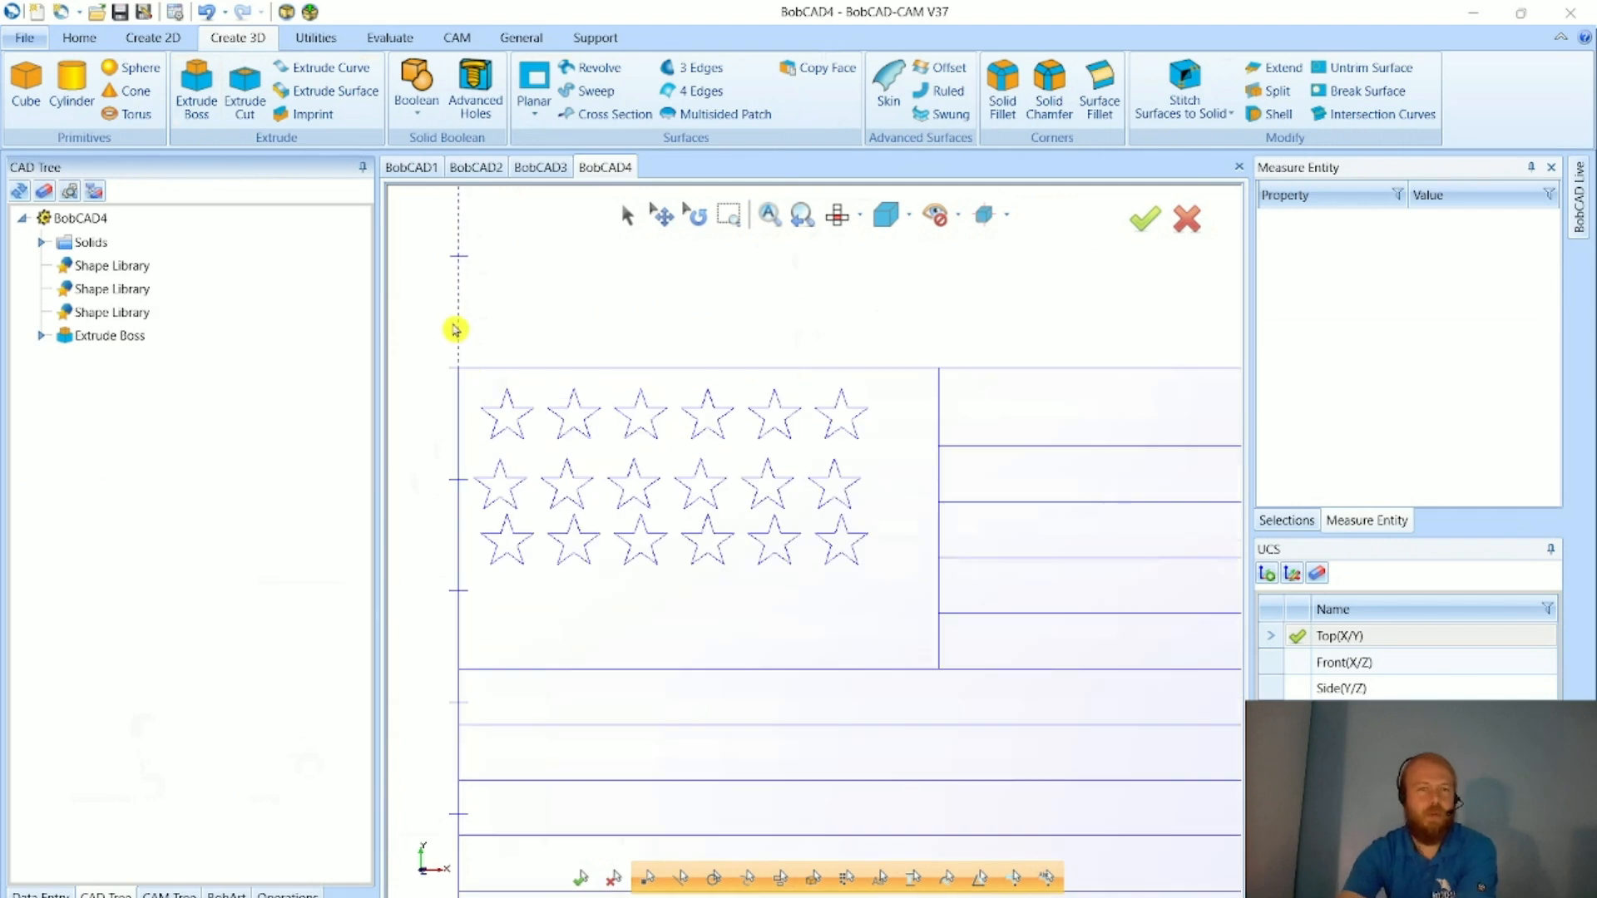
{"action": "left_click", "coordinate": [197, 93]}
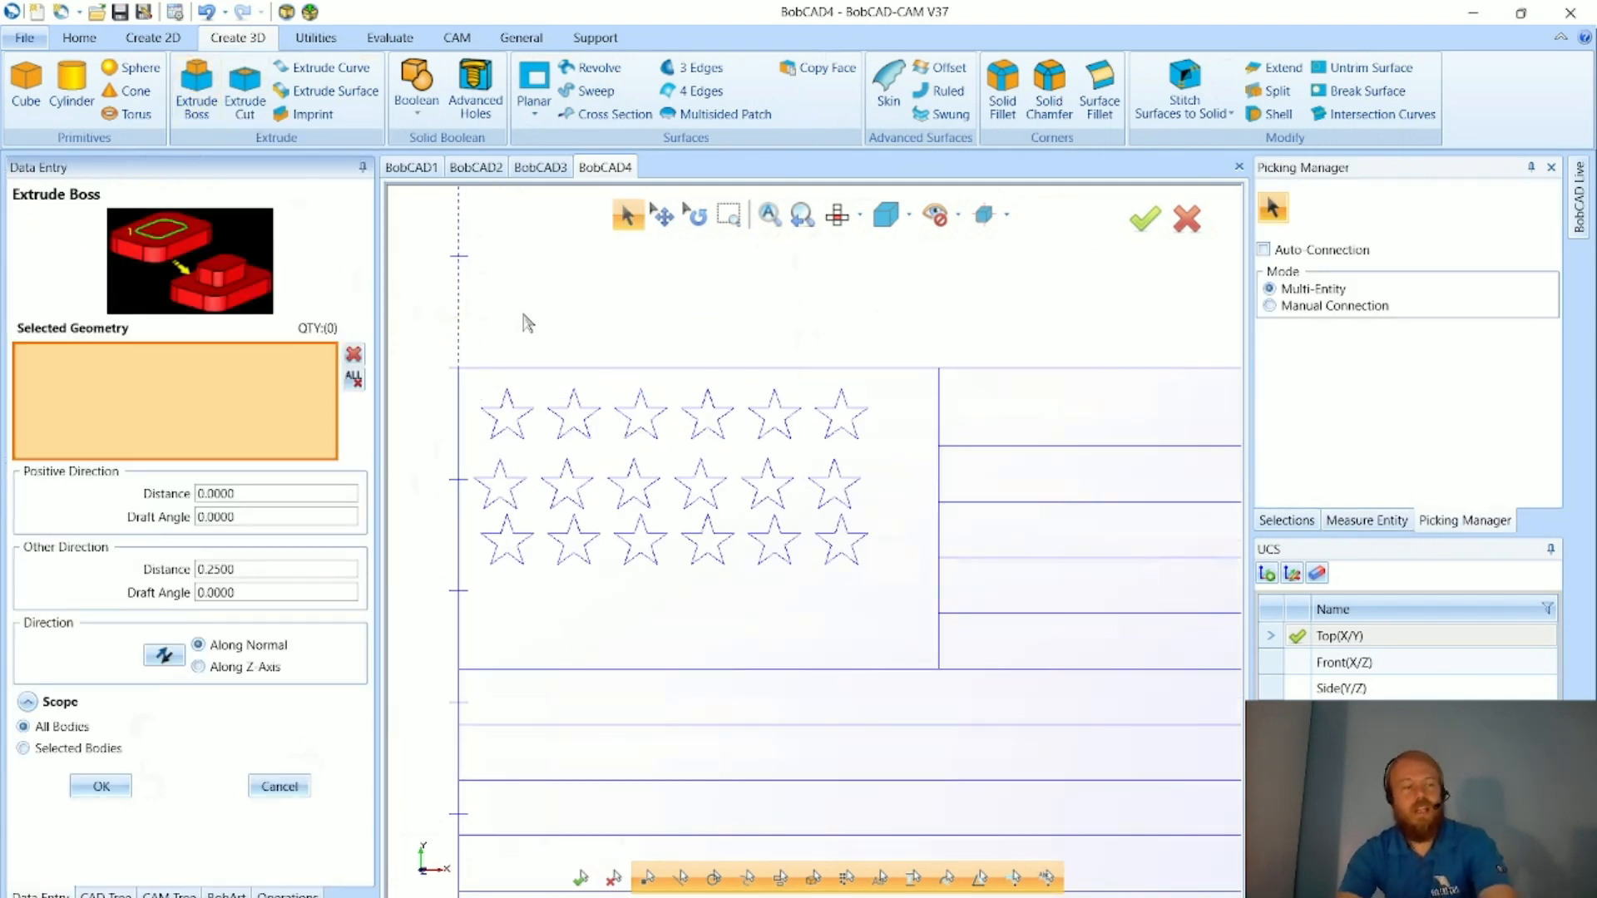
{"action": "mouse_move", "coordinate": [527, 323]}
{"action": "middle_mouse_down"}
{"action": "mouse_move", "coordinate": [599, 353]}
{"action": "mouse_move", "coordinate": [541, 285]}
{"action": "mouse_move", "coordinate": [553, 304]}
{"action": "middle_mouse_up"}
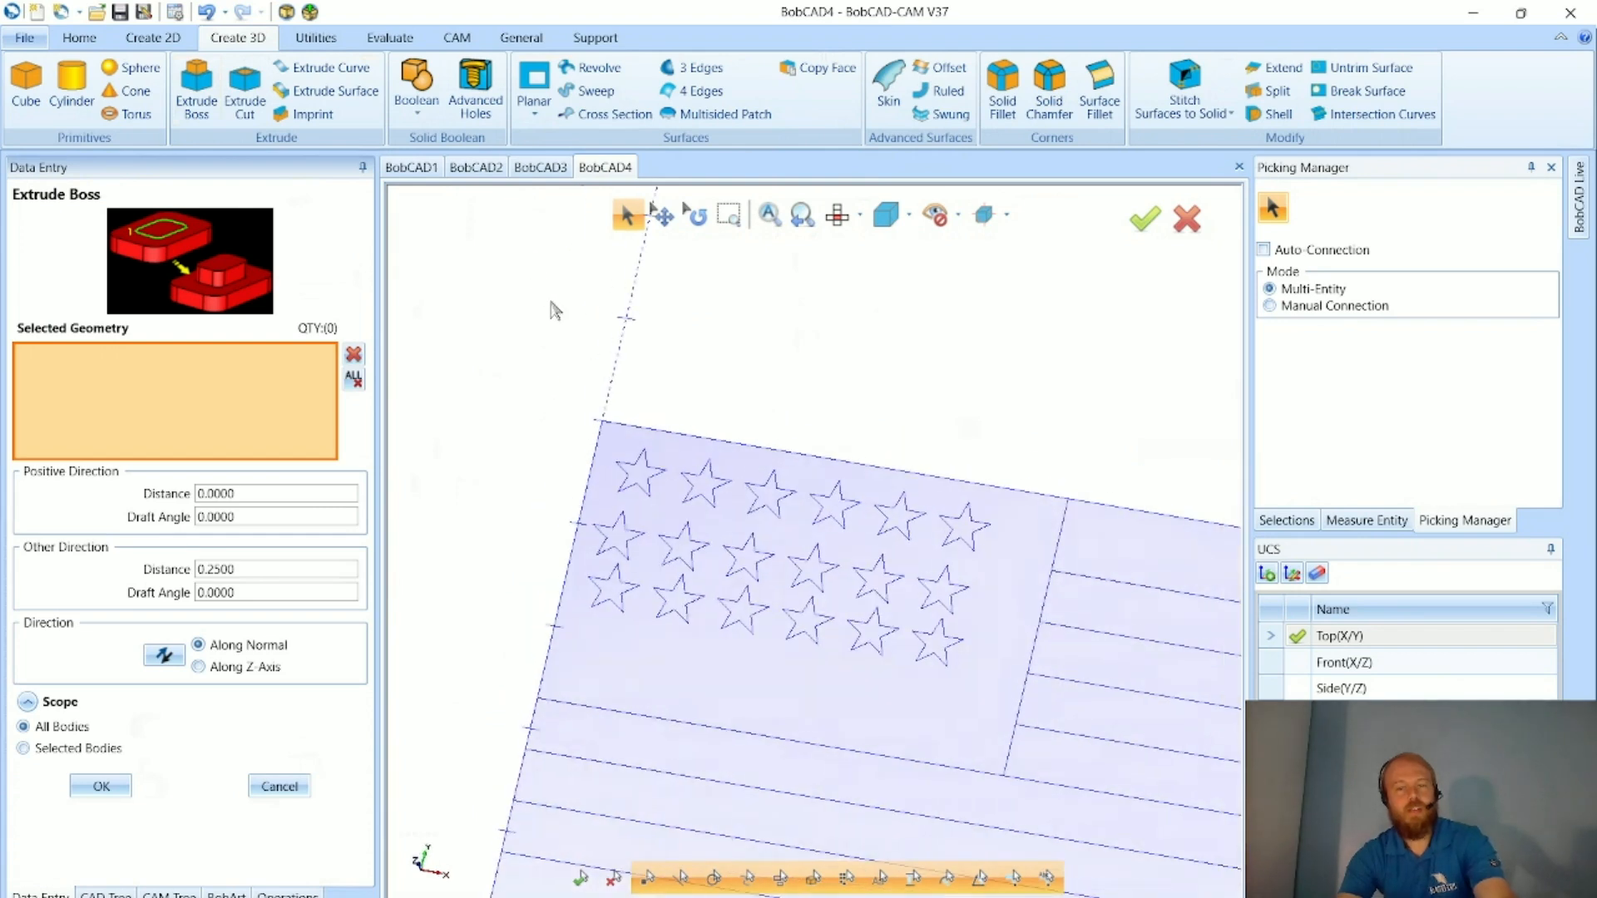
{"action": "left_click", "coordinate": [836, 215]}
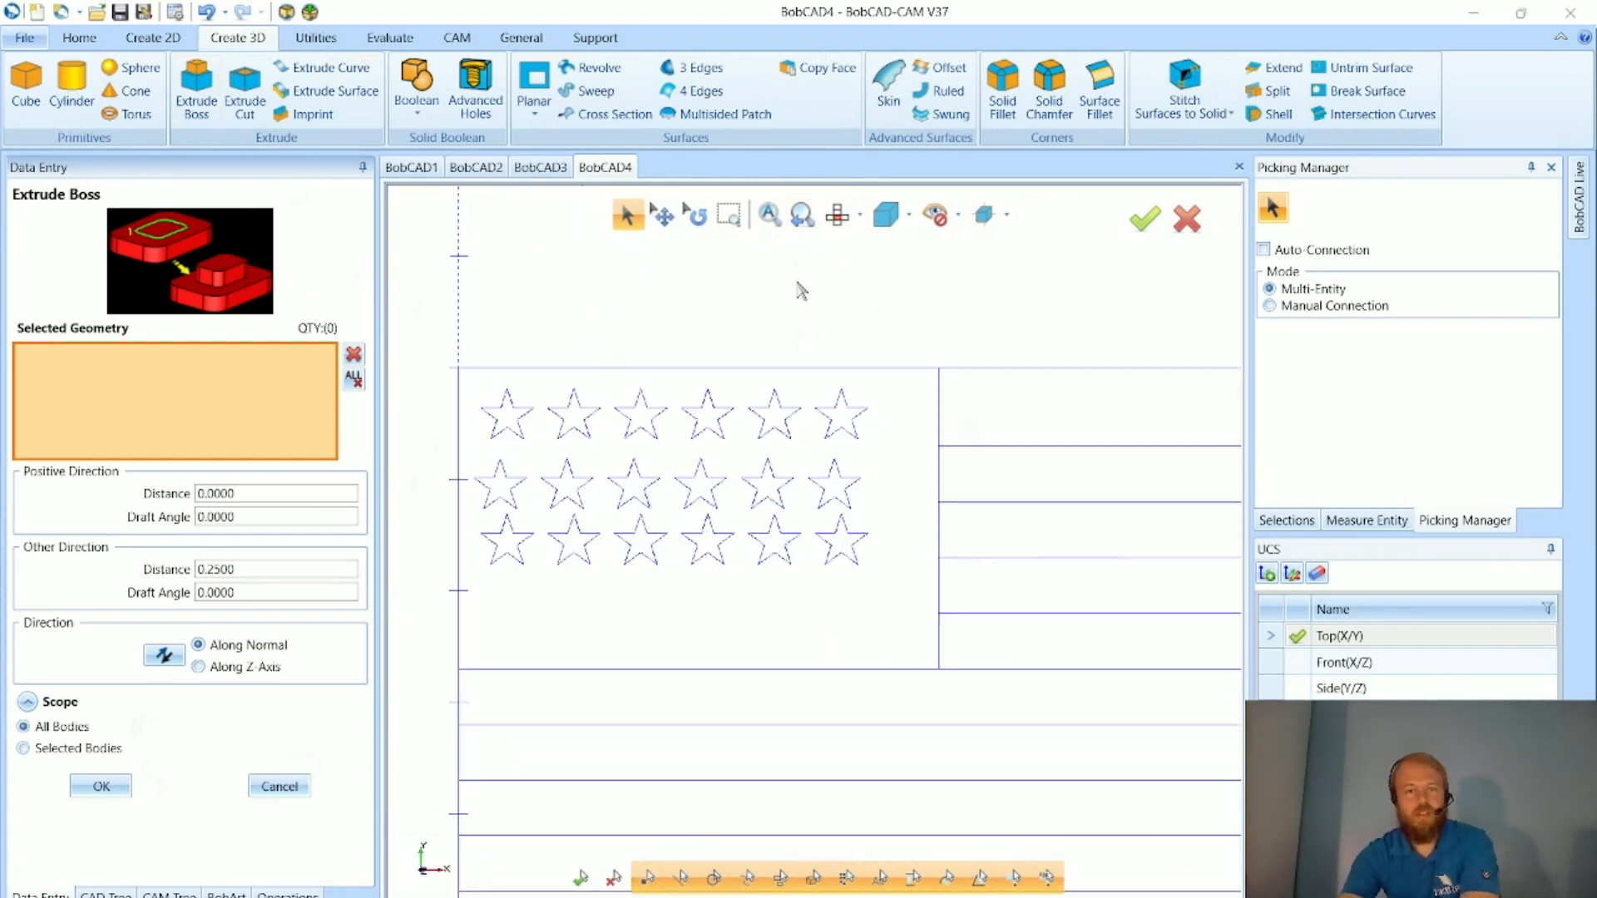
{"action": "left_click_drag", "start_coordinate": [472, 395], "coordinate": [867, 581]}
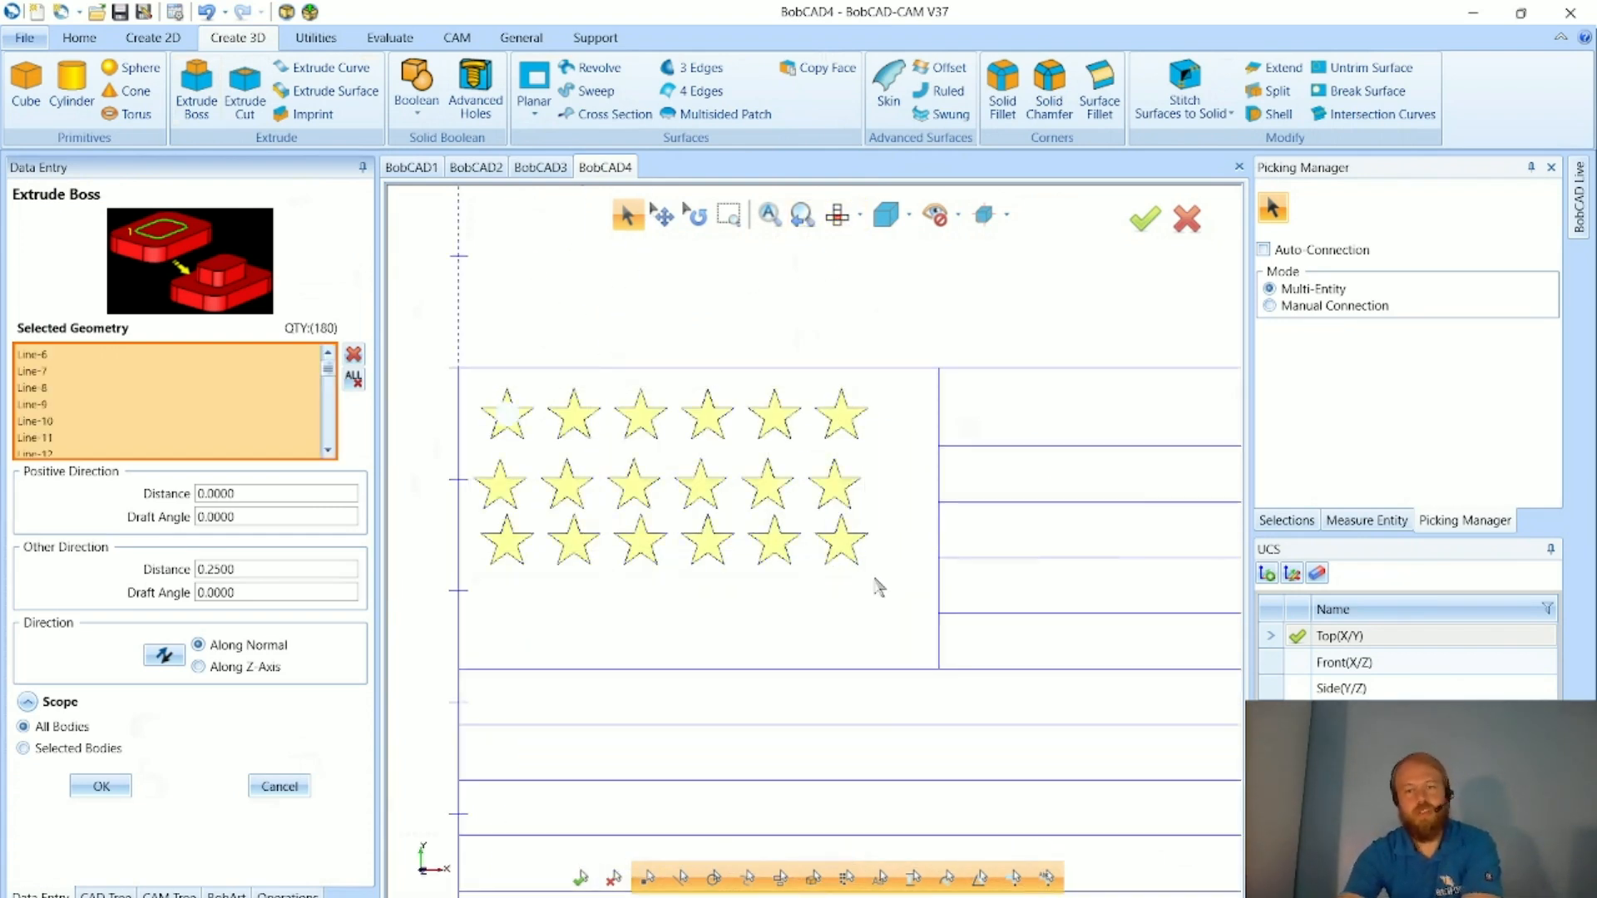
{"action": "middle_click_drag", "start_coordinate": [769, 589], "coordinate": [582, 622]}
{"action": "scroll", "coordinate": [740, 568], "scroll_direction": "down", "scroll_amount": 3}
{"action": "left_click", "coordinate": [91, 786]}
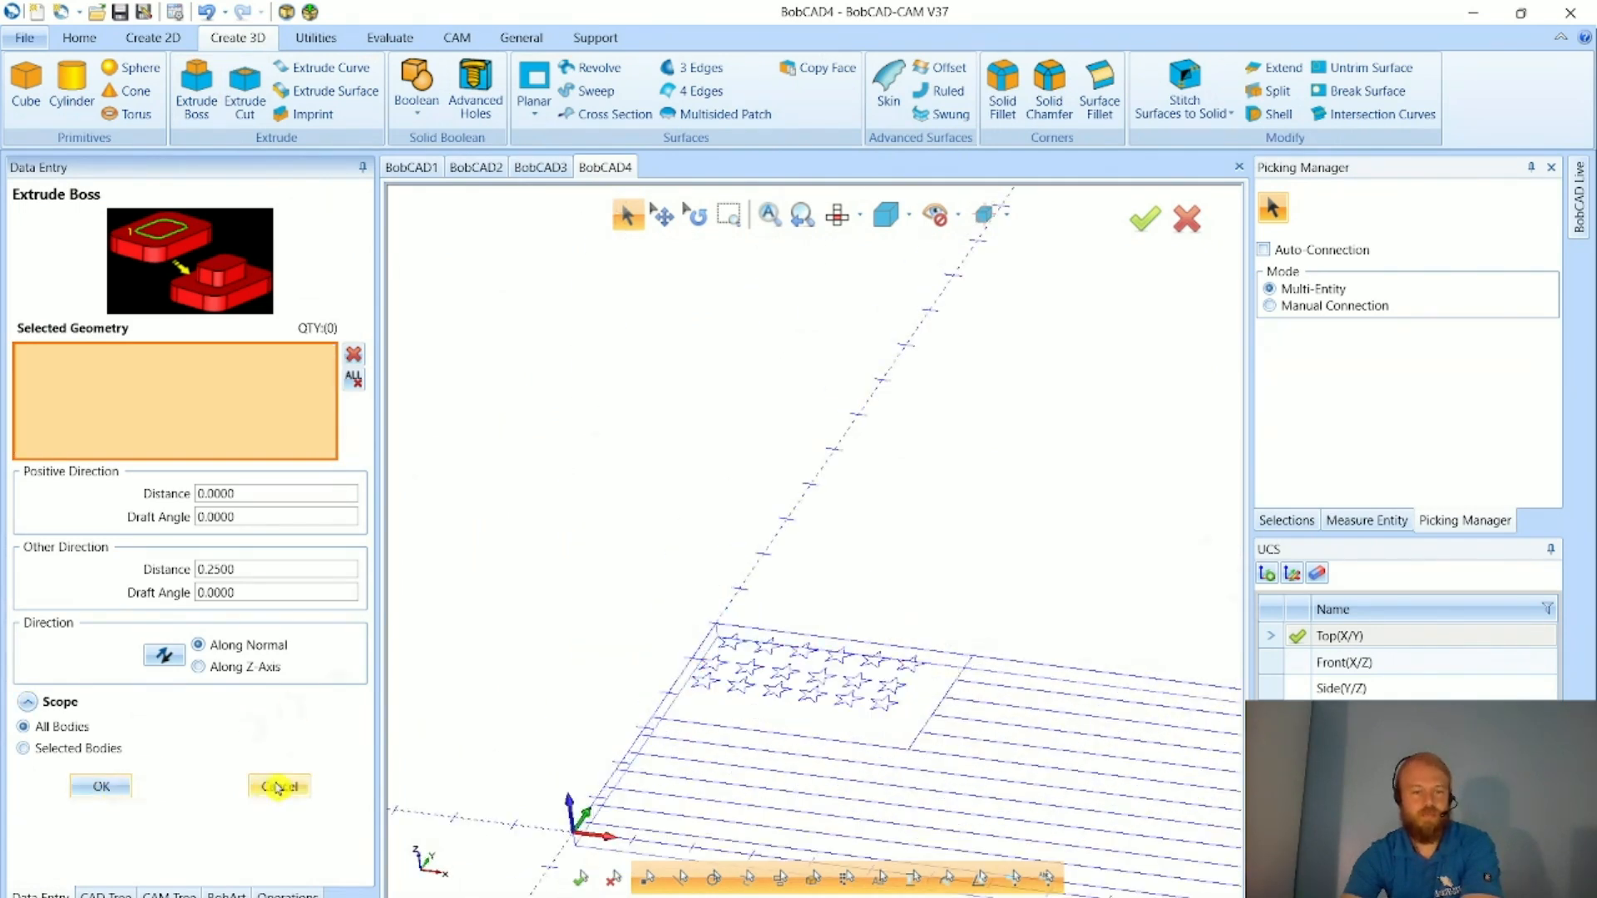
{"action": "left_click", "coordinate": [274, 786]}
{"action": "middle_click_drag", "start_coordinate": [499, 631], "coordinate": [756, 684]}
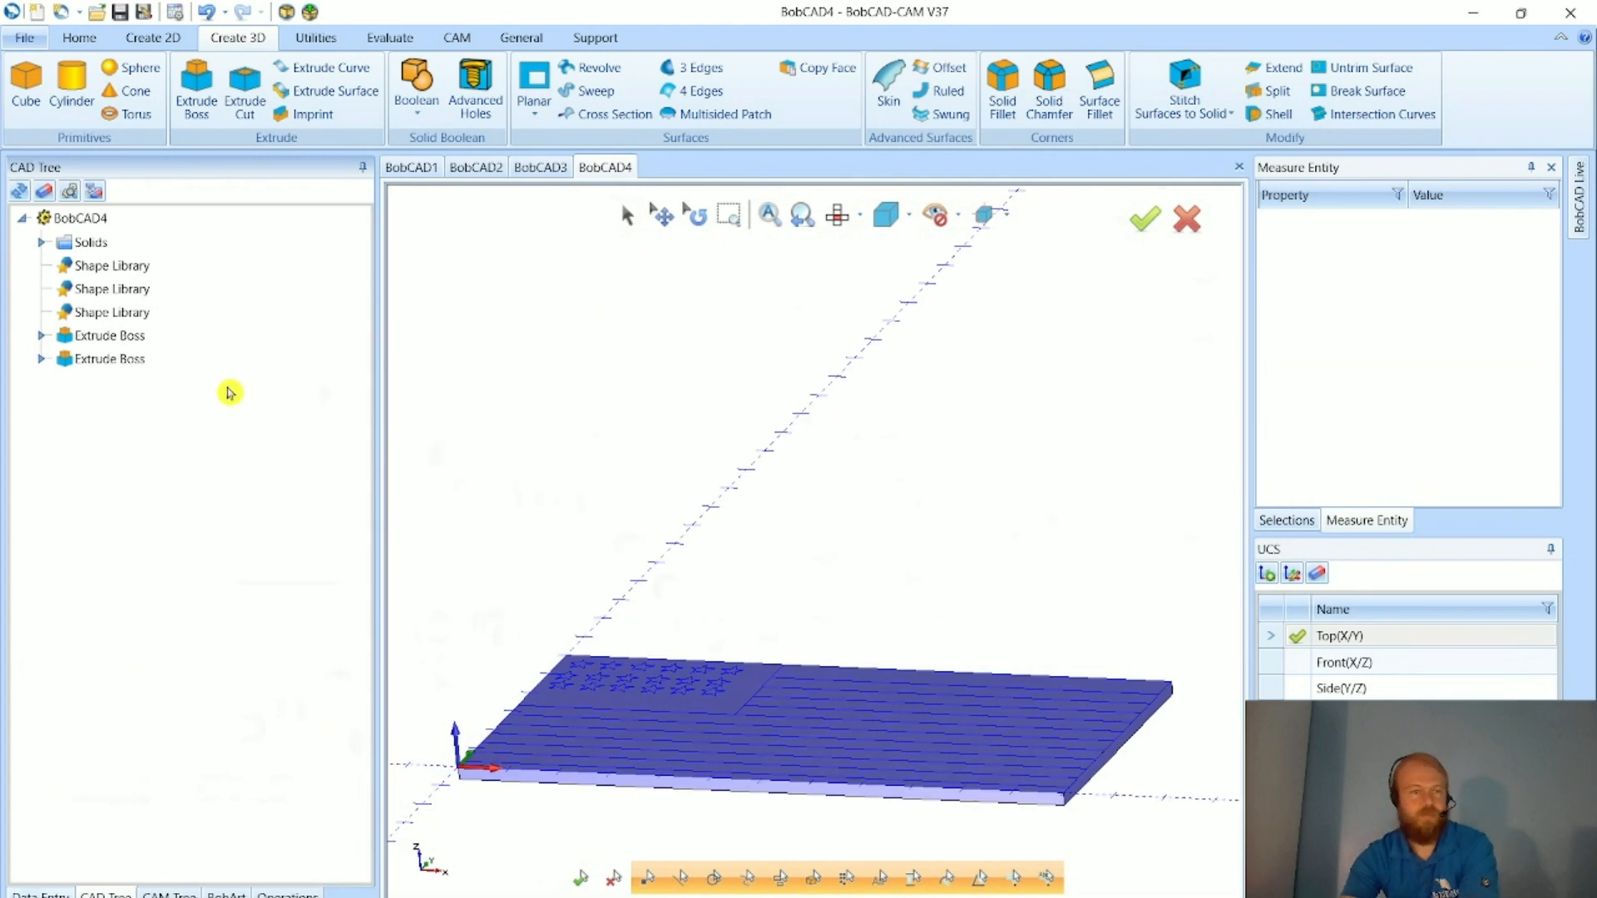
- Edit the stars' Extrude Boss feature and set its positive-direction distance to 0.25
{"action": "double_click", "coordinate": [185, 358]}
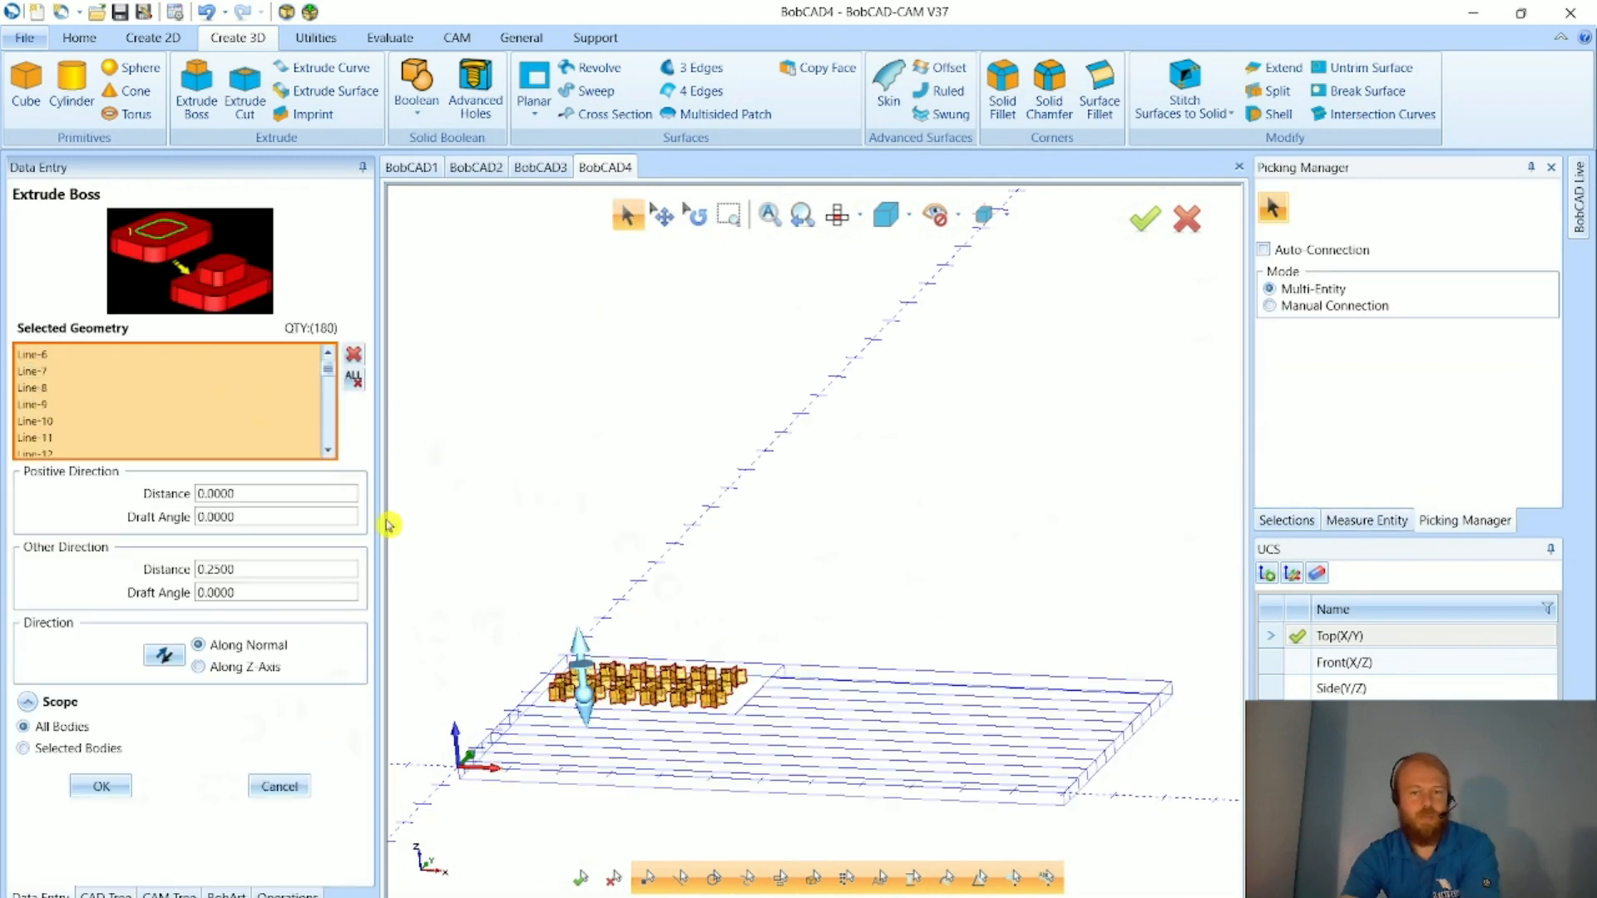
{"action": "left_click", "coordinate": [279, 786]}
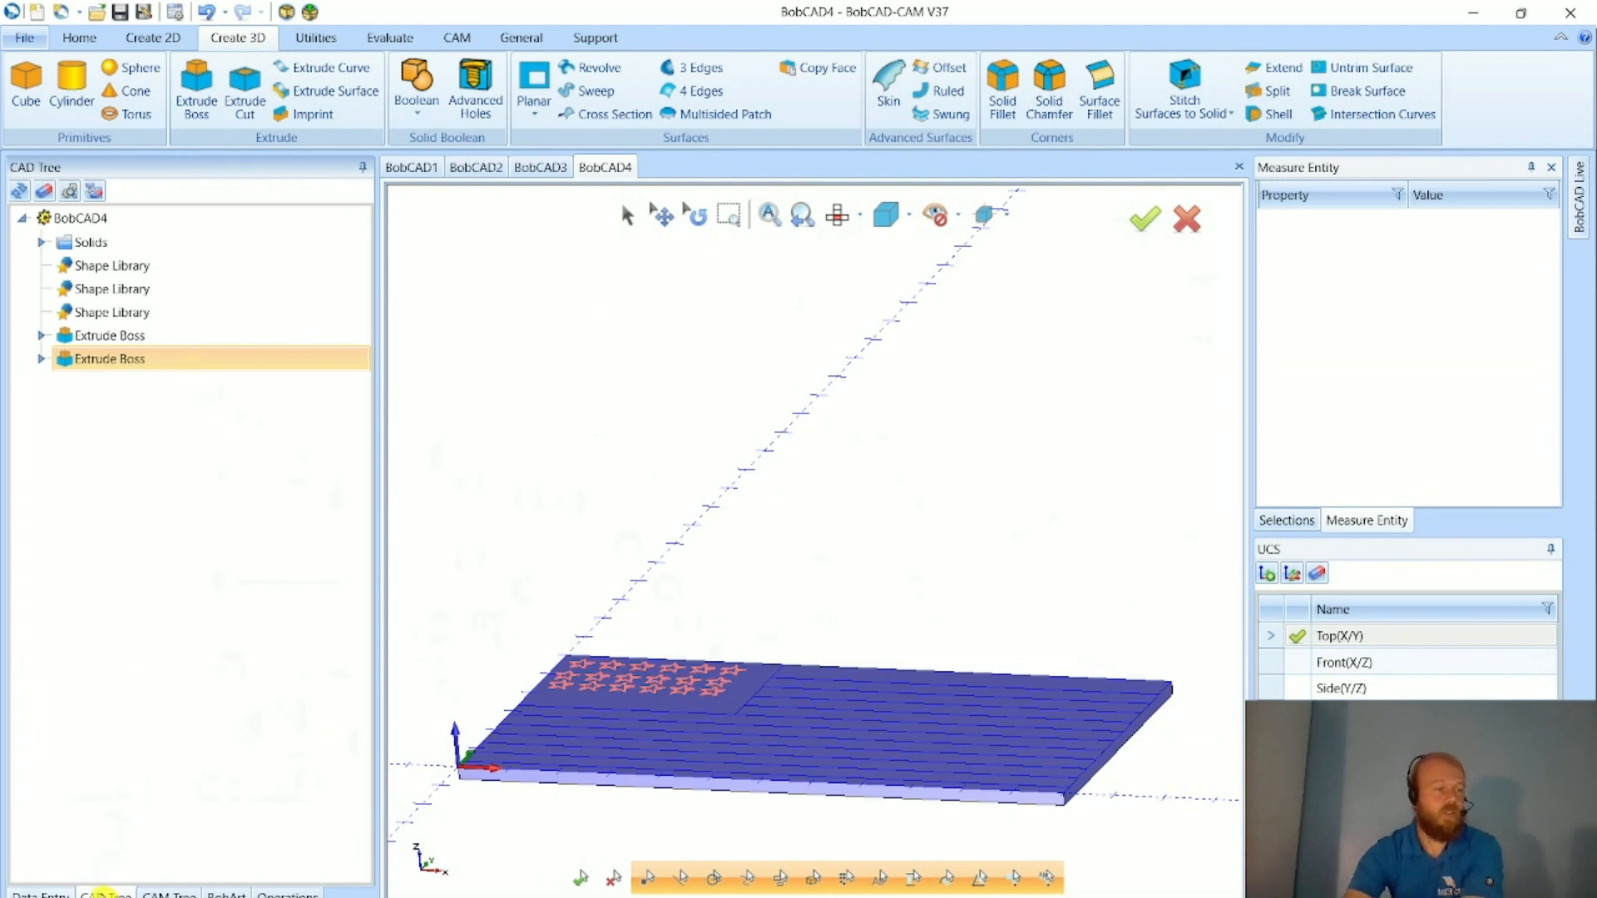
{"action": "double_click", "coordinate": [226, 365]}
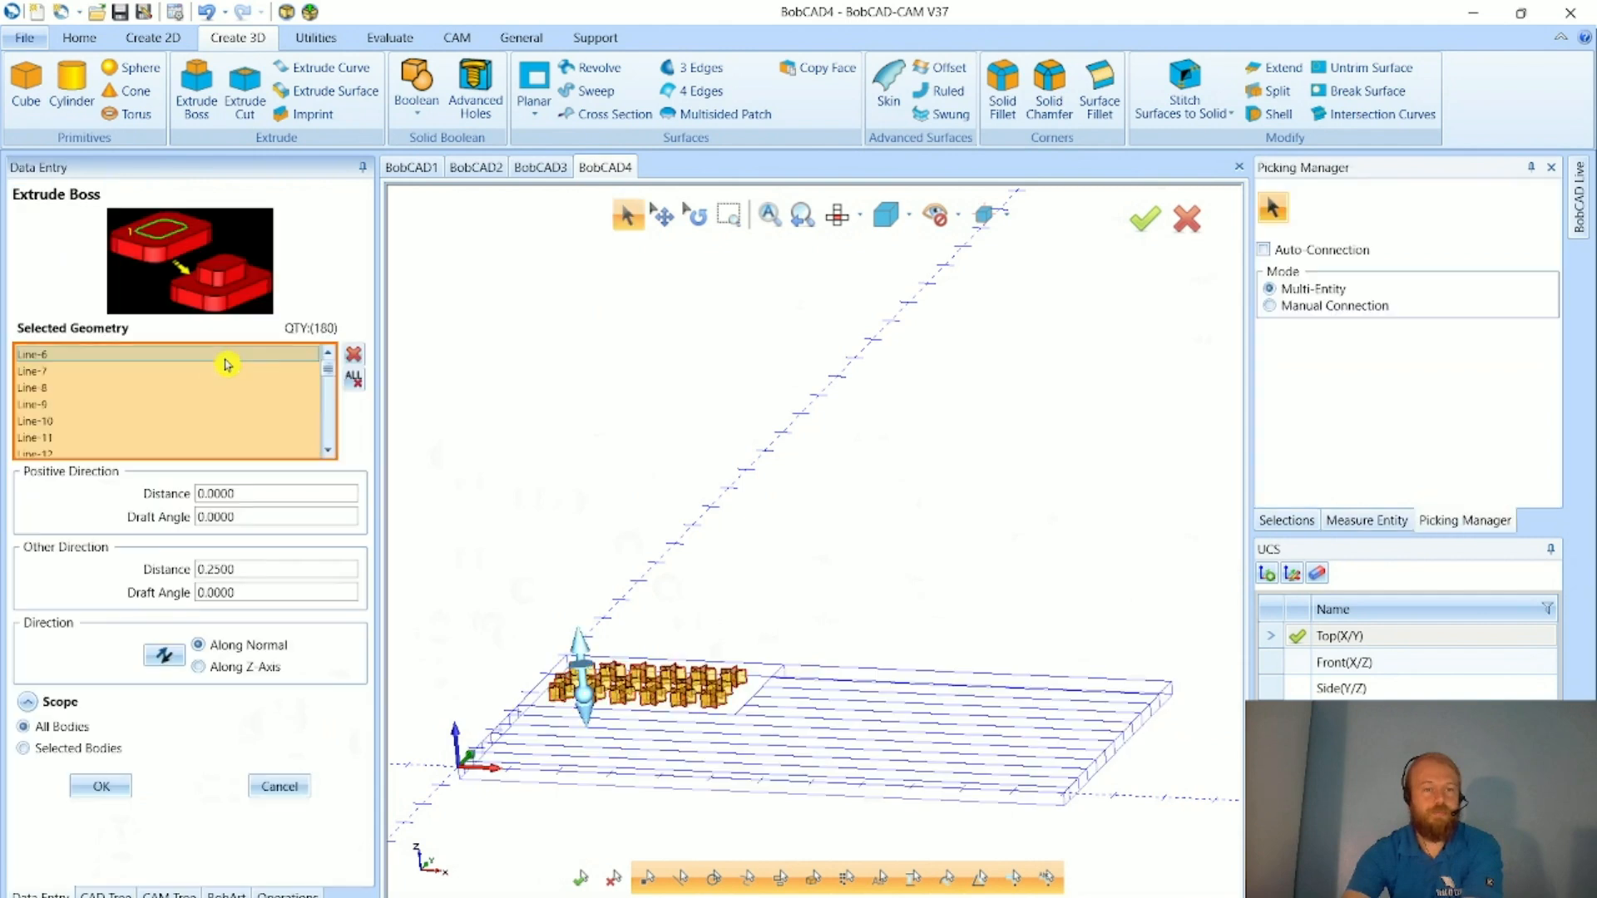
{"action": "left_click_drag", "start_coordinate": [264, 492], "coordinate": [151, 503]}
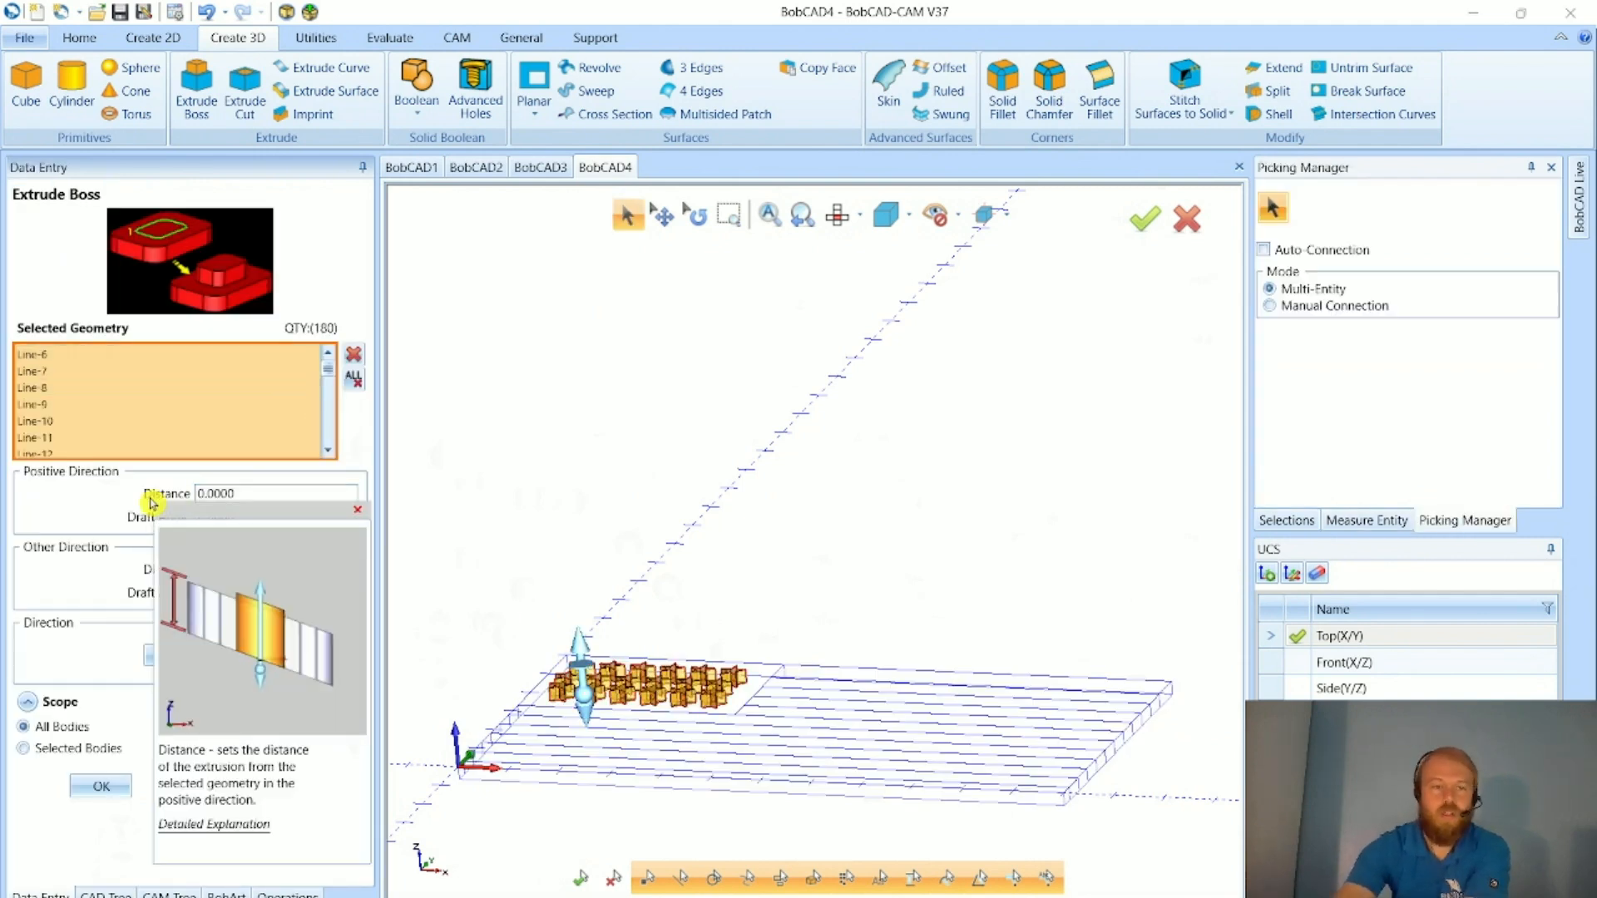
{"action": "type", "text": "."}
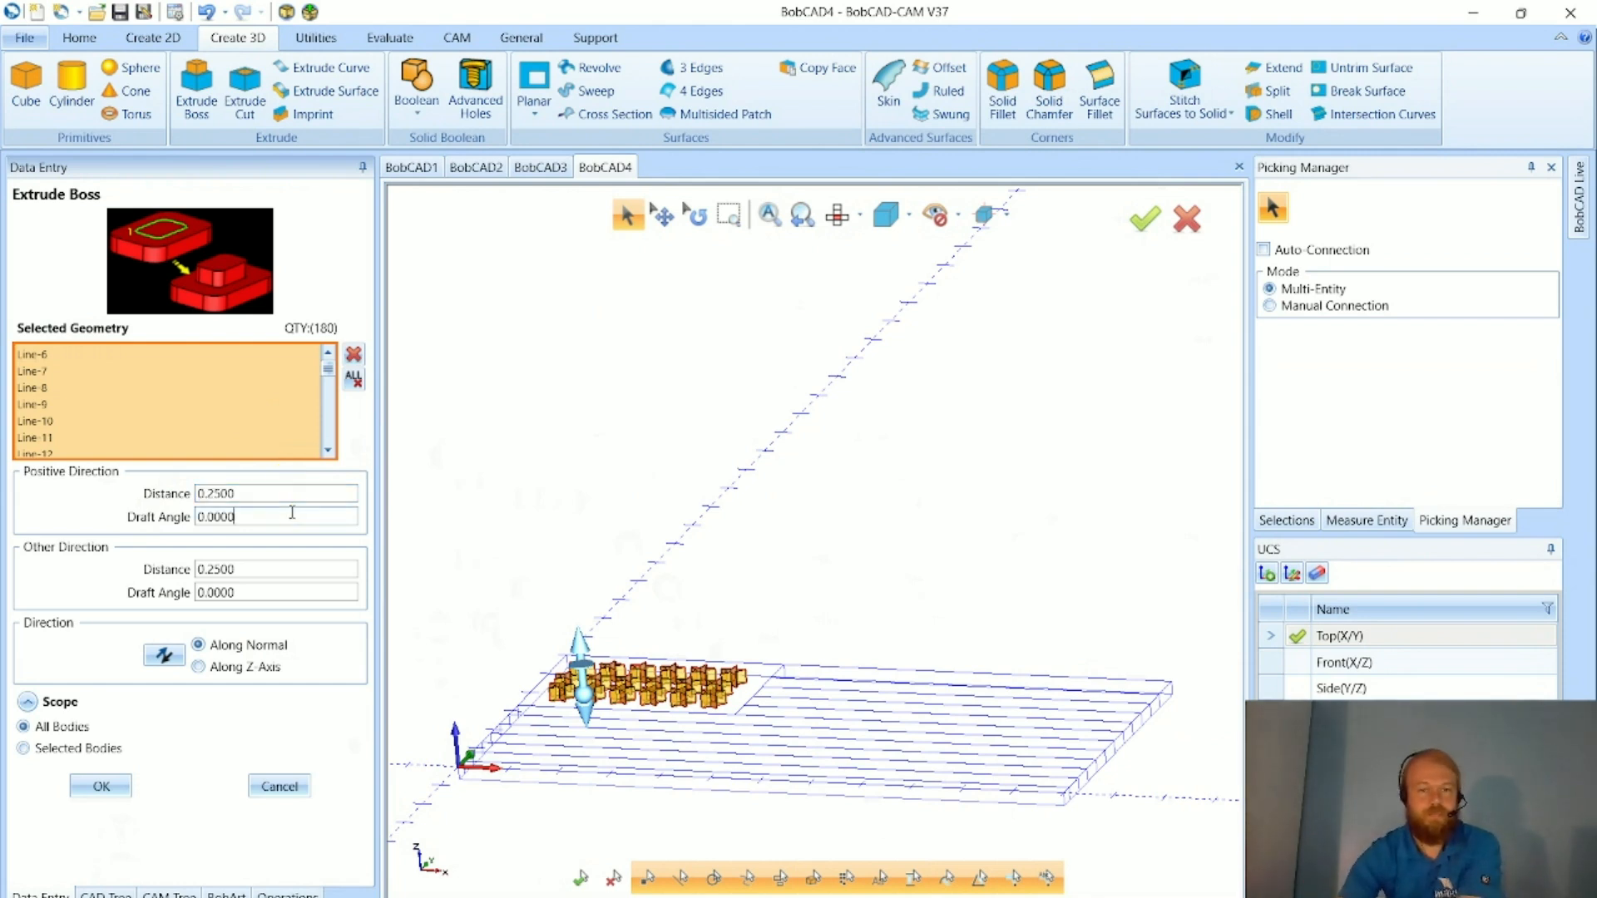
{"action": "type", "text": "25"}
{"action": "left_click", "coordinate": [292, 512]}
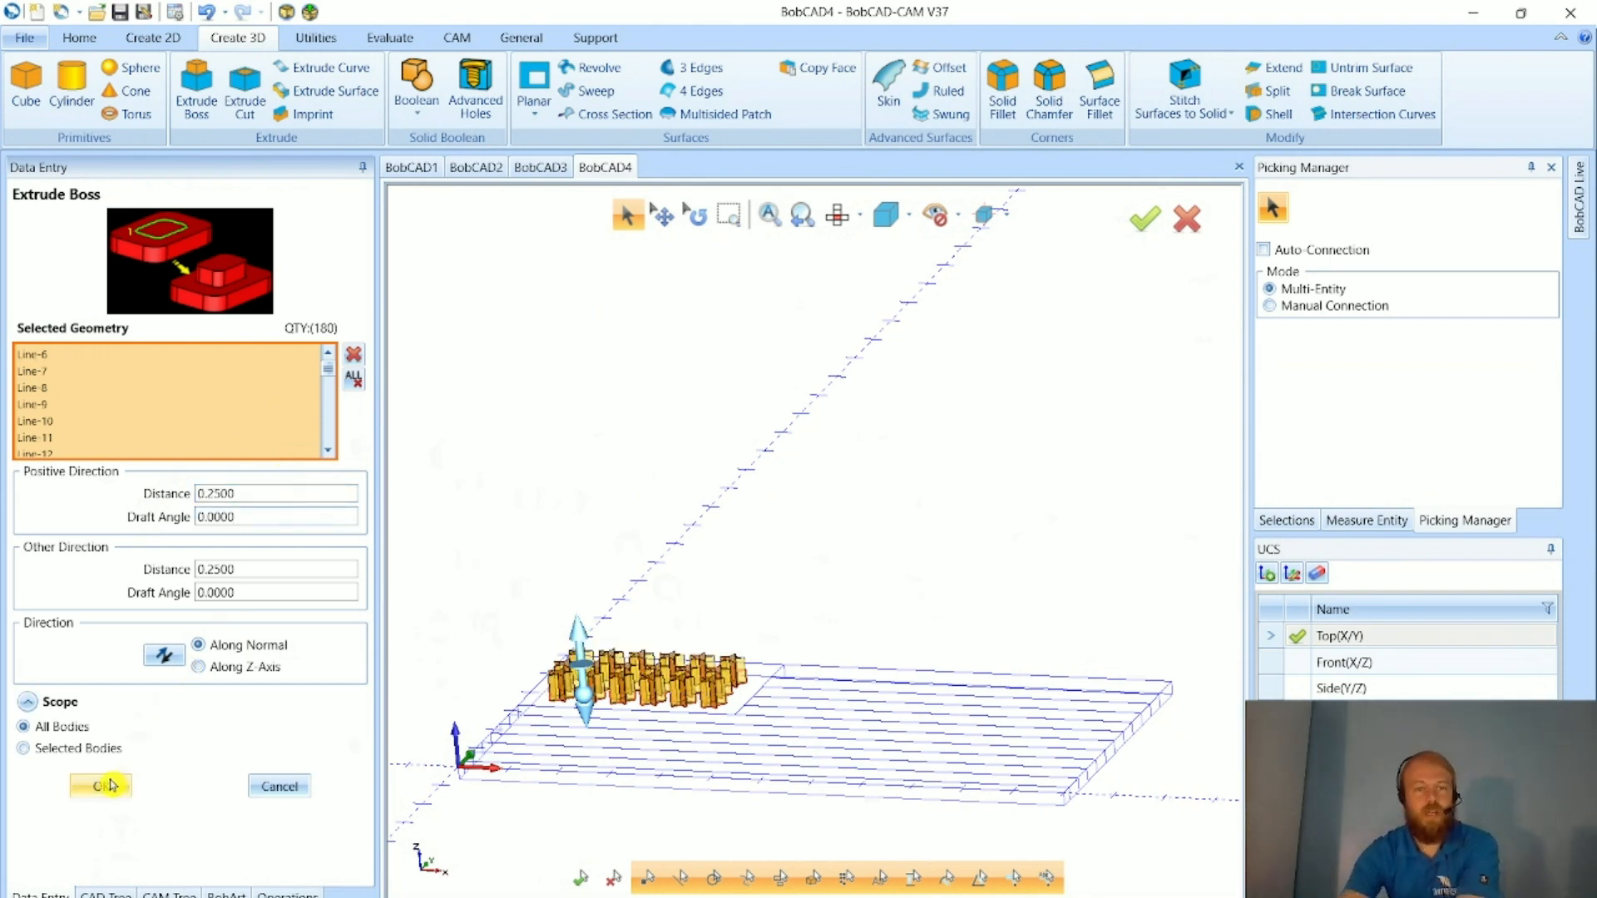
{"action": "left_click", "coordinate": [262, 566]}
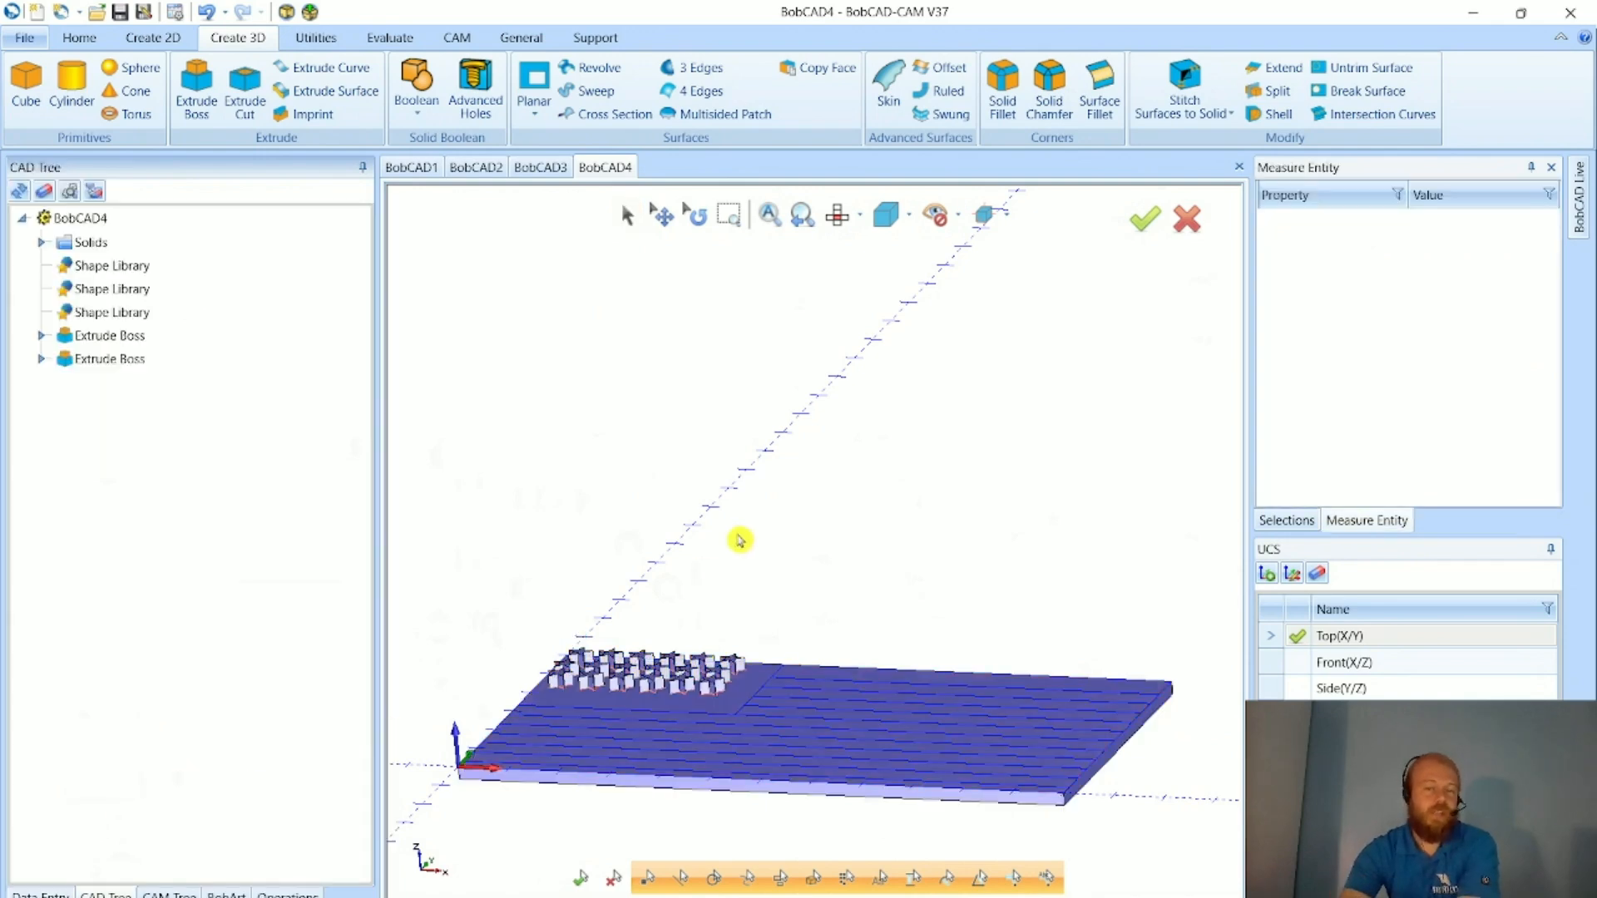
{"action": "middle_click_drag", "start_coordinate": [663, 509], "coordinate": [720, 546]}
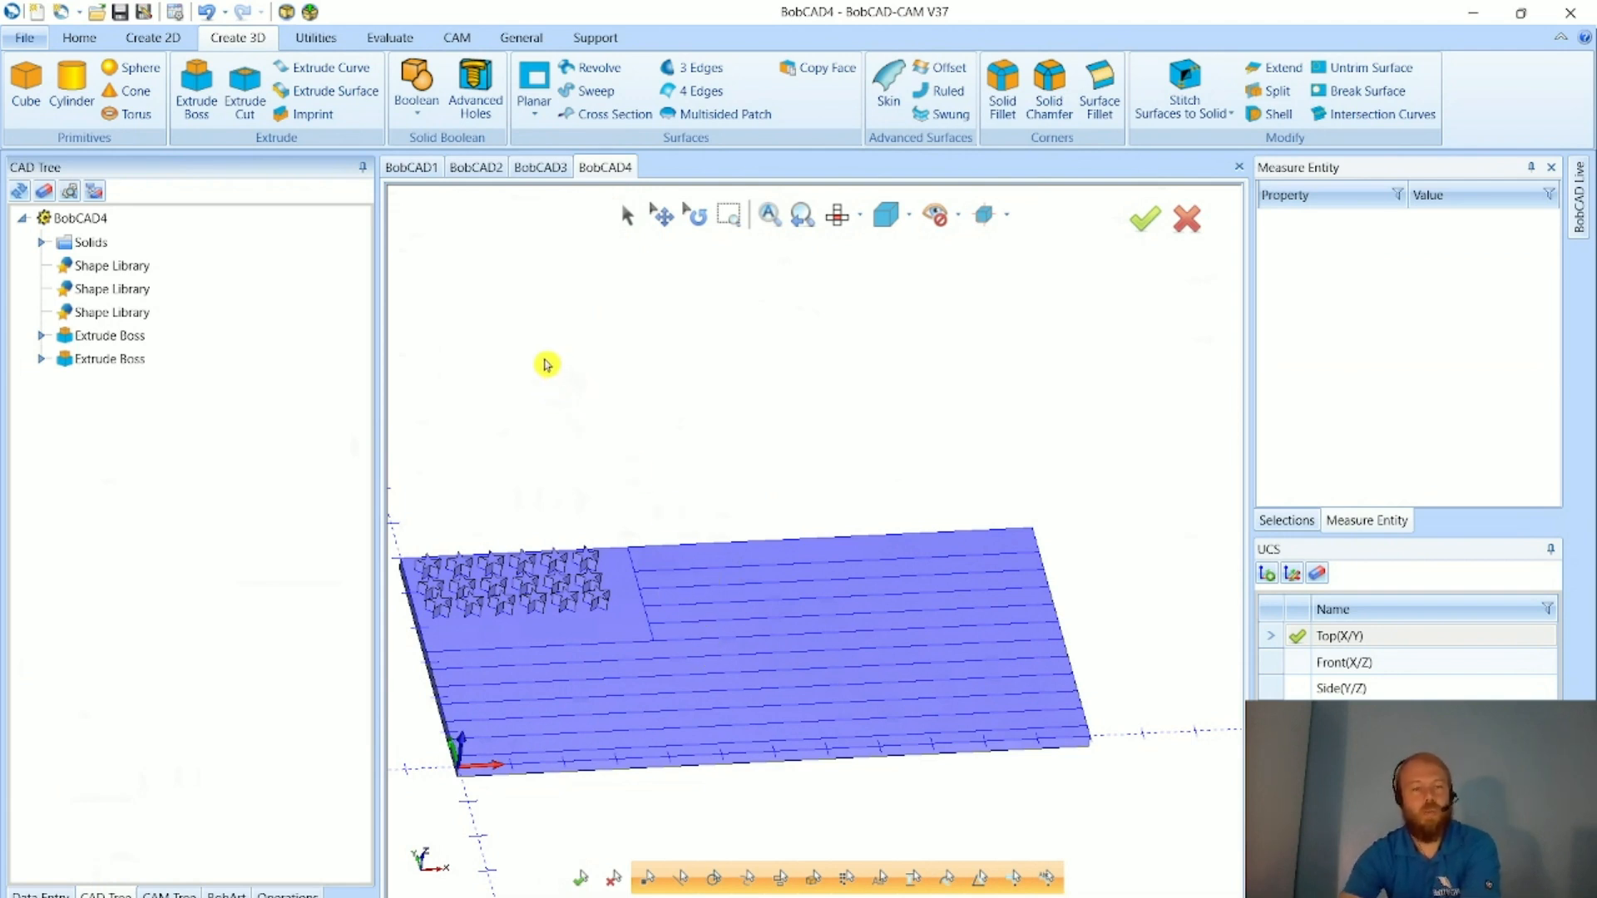
- Start an Extrude Boss and select the four lines outlining the topmost stripe beside the star field
{"action": "left_click", "coordinate": [197, 92]}
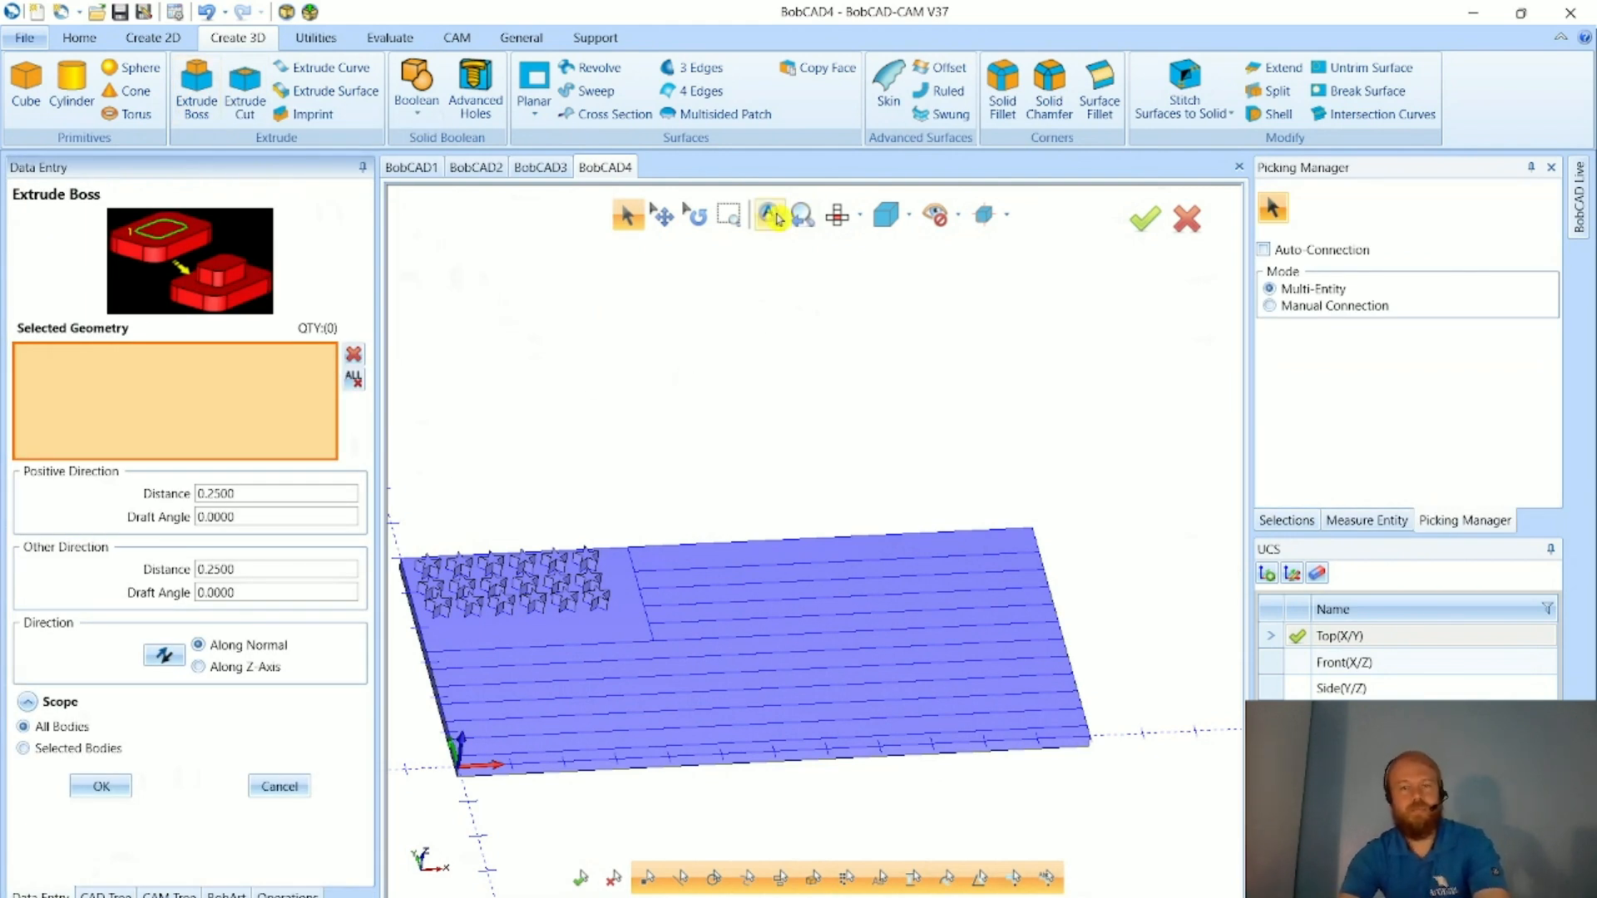
{"action": "left_click", "coordinate": [840, 218]}
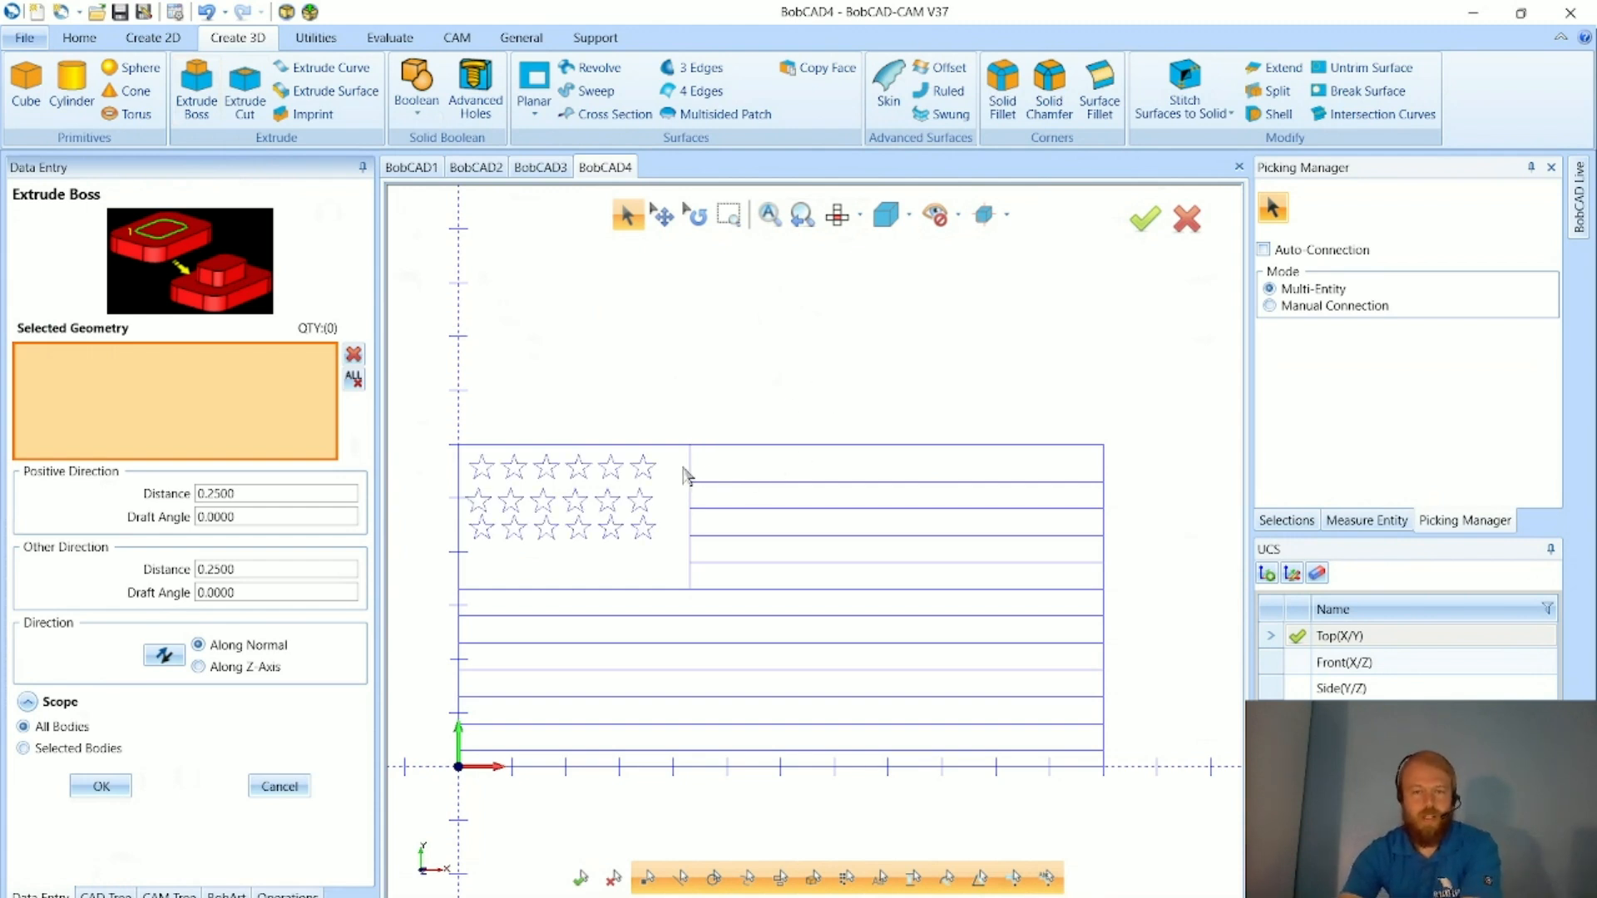
{"action": "left_click", "coordinate": [744, 482]}
{"action": "left_click", "coordinate": [1004, 468]}
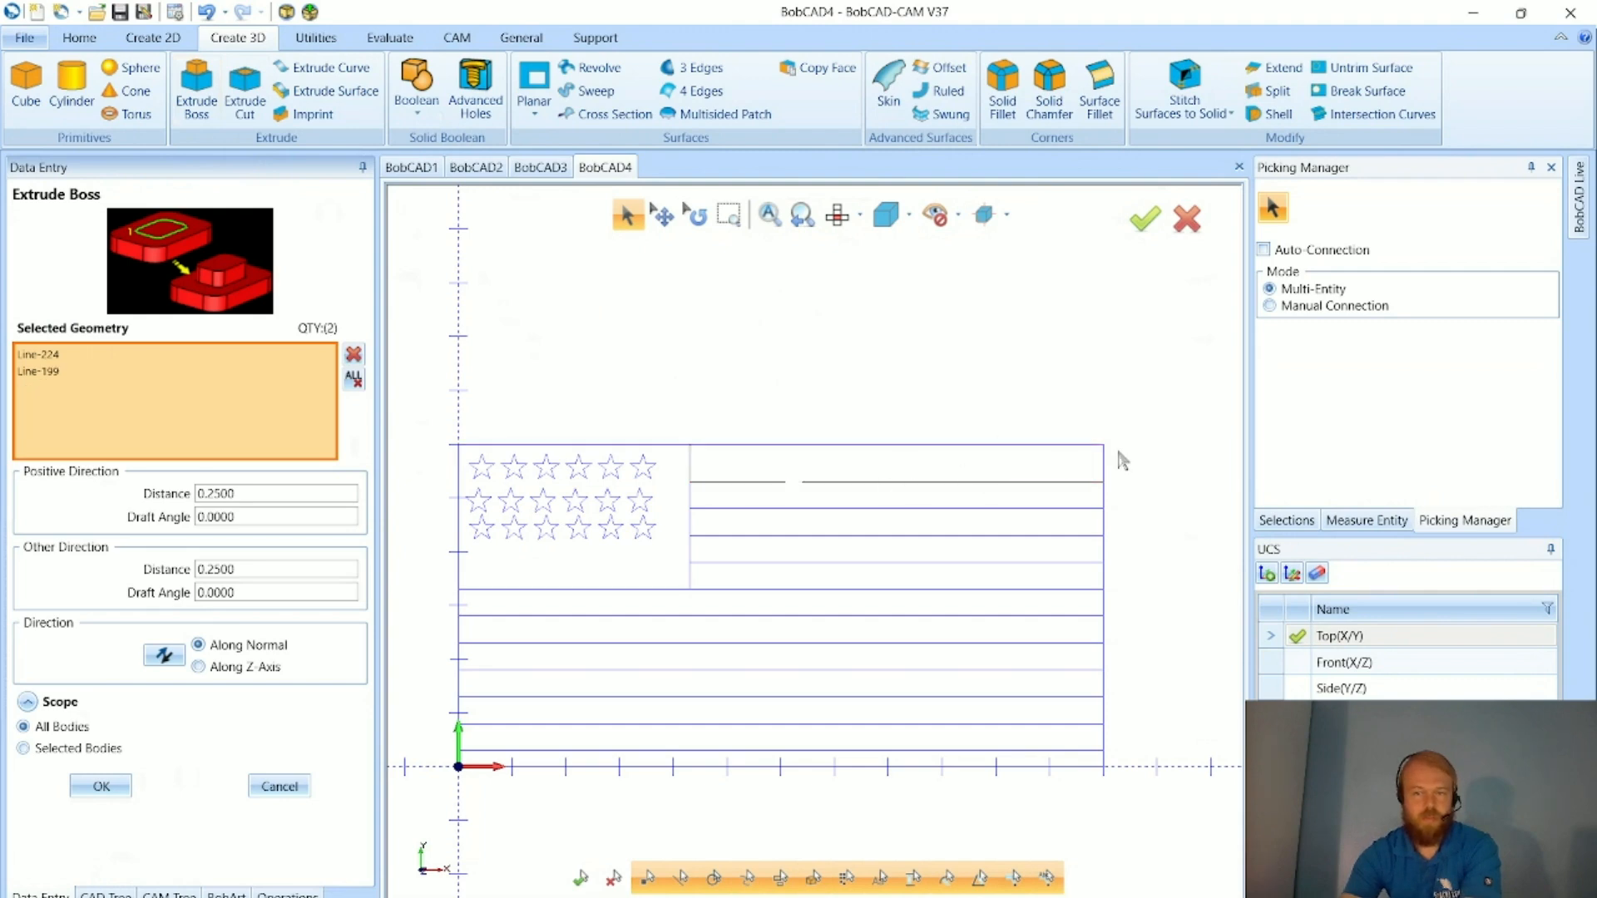
{"action": "left_click", "coordinate": [1104, 468]}
{"action": "mouse_move", "coordinate": [1045, 457]}
{"action": "middle_mouse_down"}
{"action": "mouse_move", "coordinate": [1030, 491]}
{"action": "mouse_move", "coordinate": [1054, 471]}
{"action": "middle_mouse_up"}
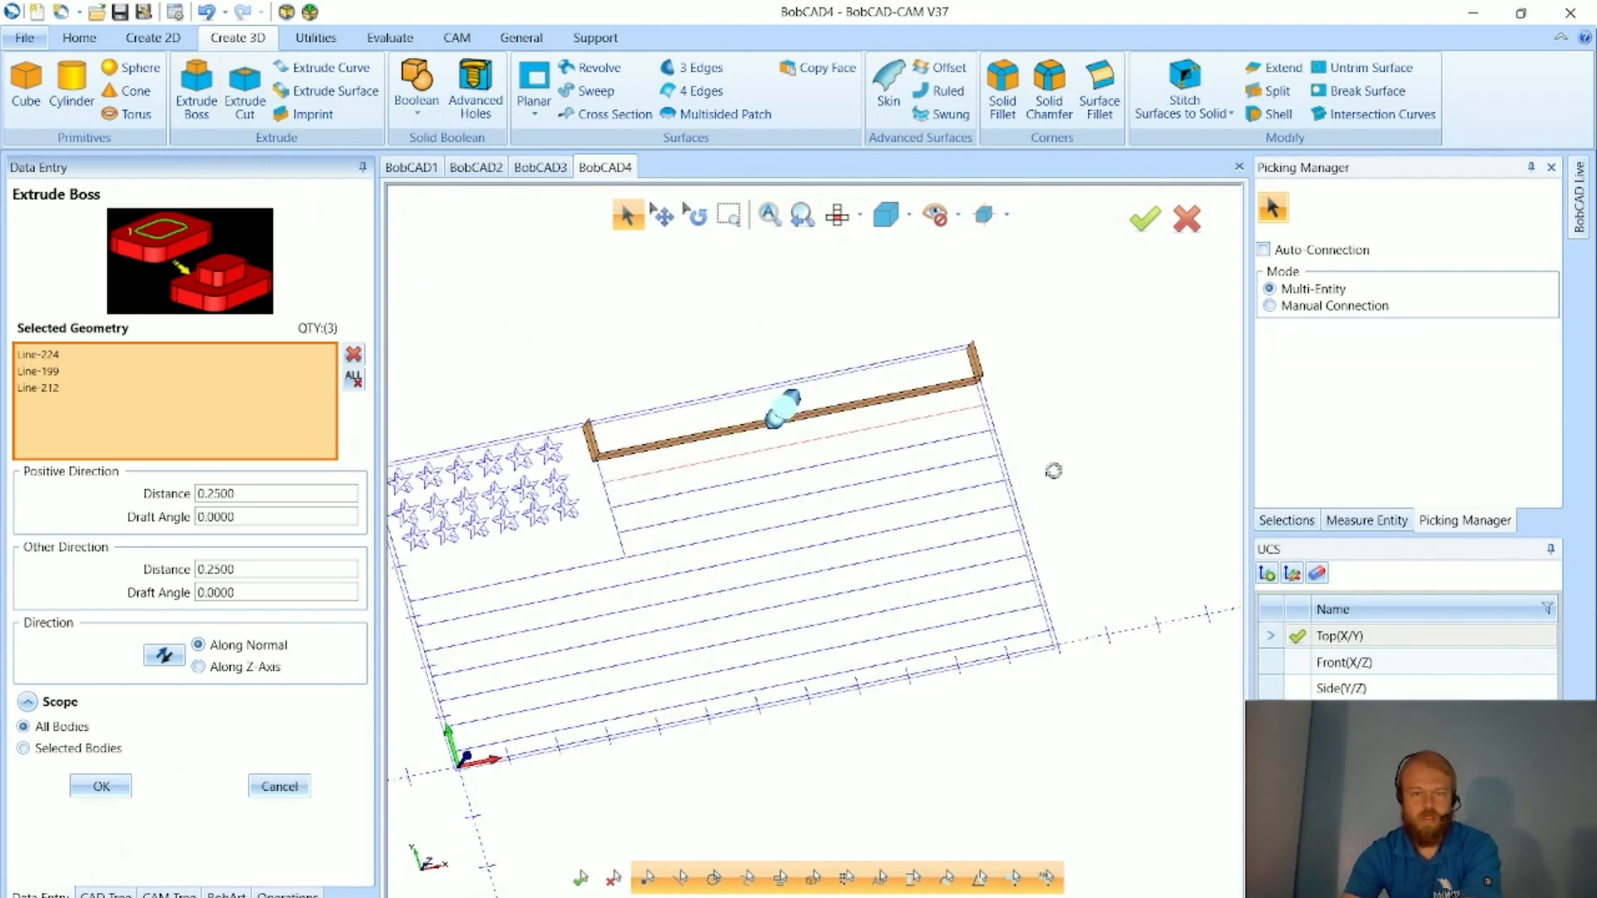
{"action": "left_click", "coordinate": [701, 406]}
{"action": "middle_click_drag", "start_coordinate": [901, 584], "coordinate": [907, 553]}
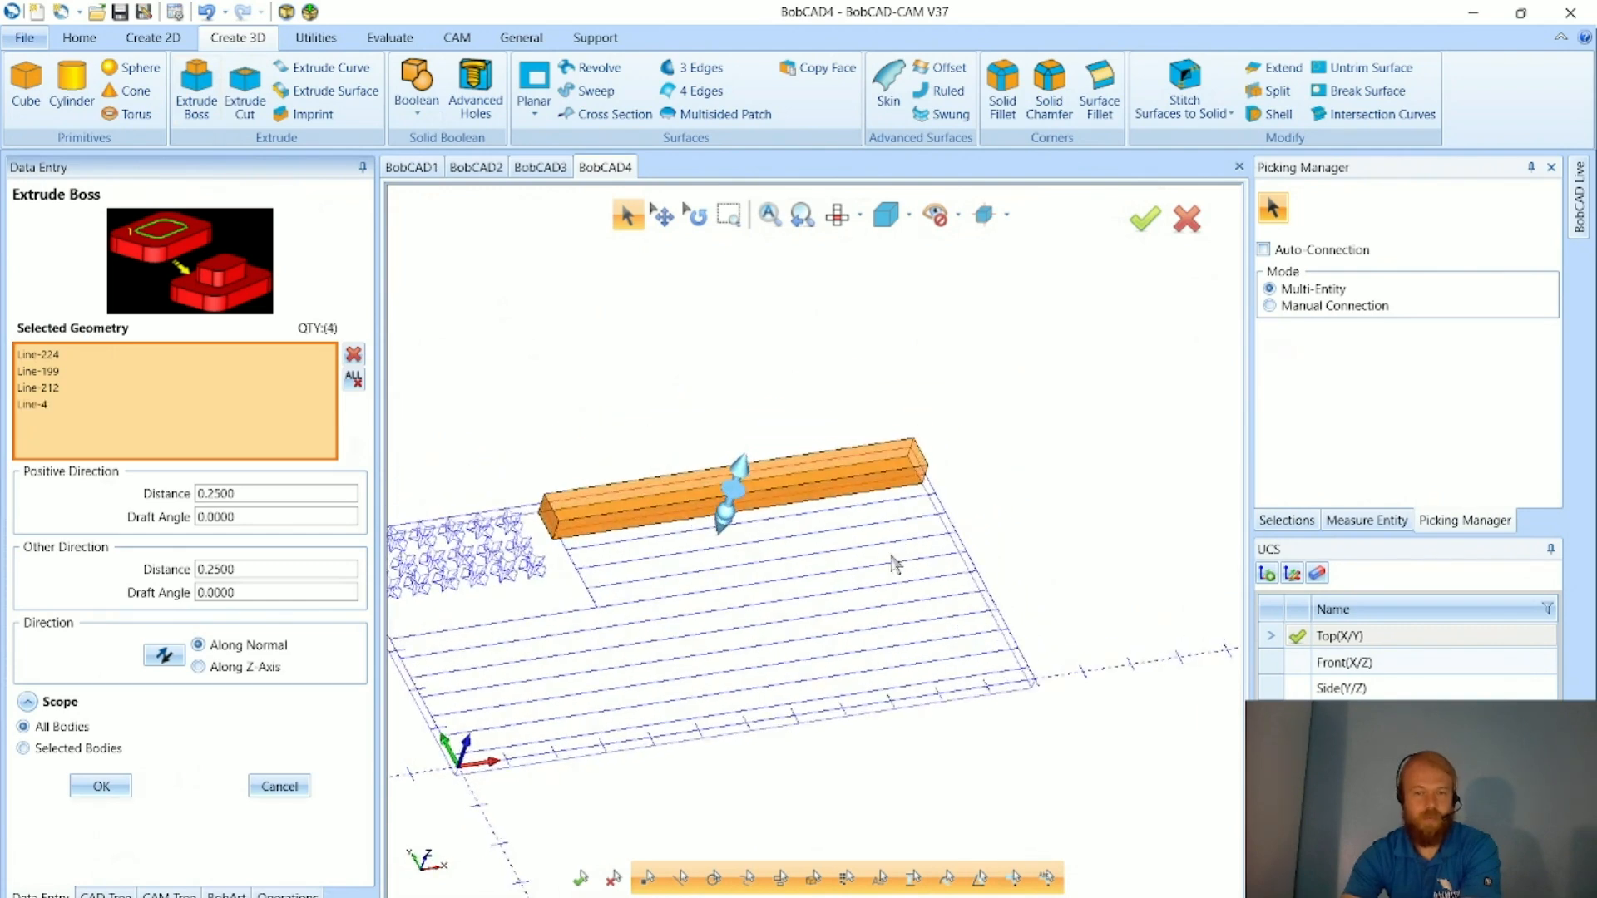
- Add the four lines outlining the third band from the top, beside the star field, to the extrusion
{"action": "scroll", "coordinate": [598, 572], "scroll_direction": "up", "scroll_amount": 3}
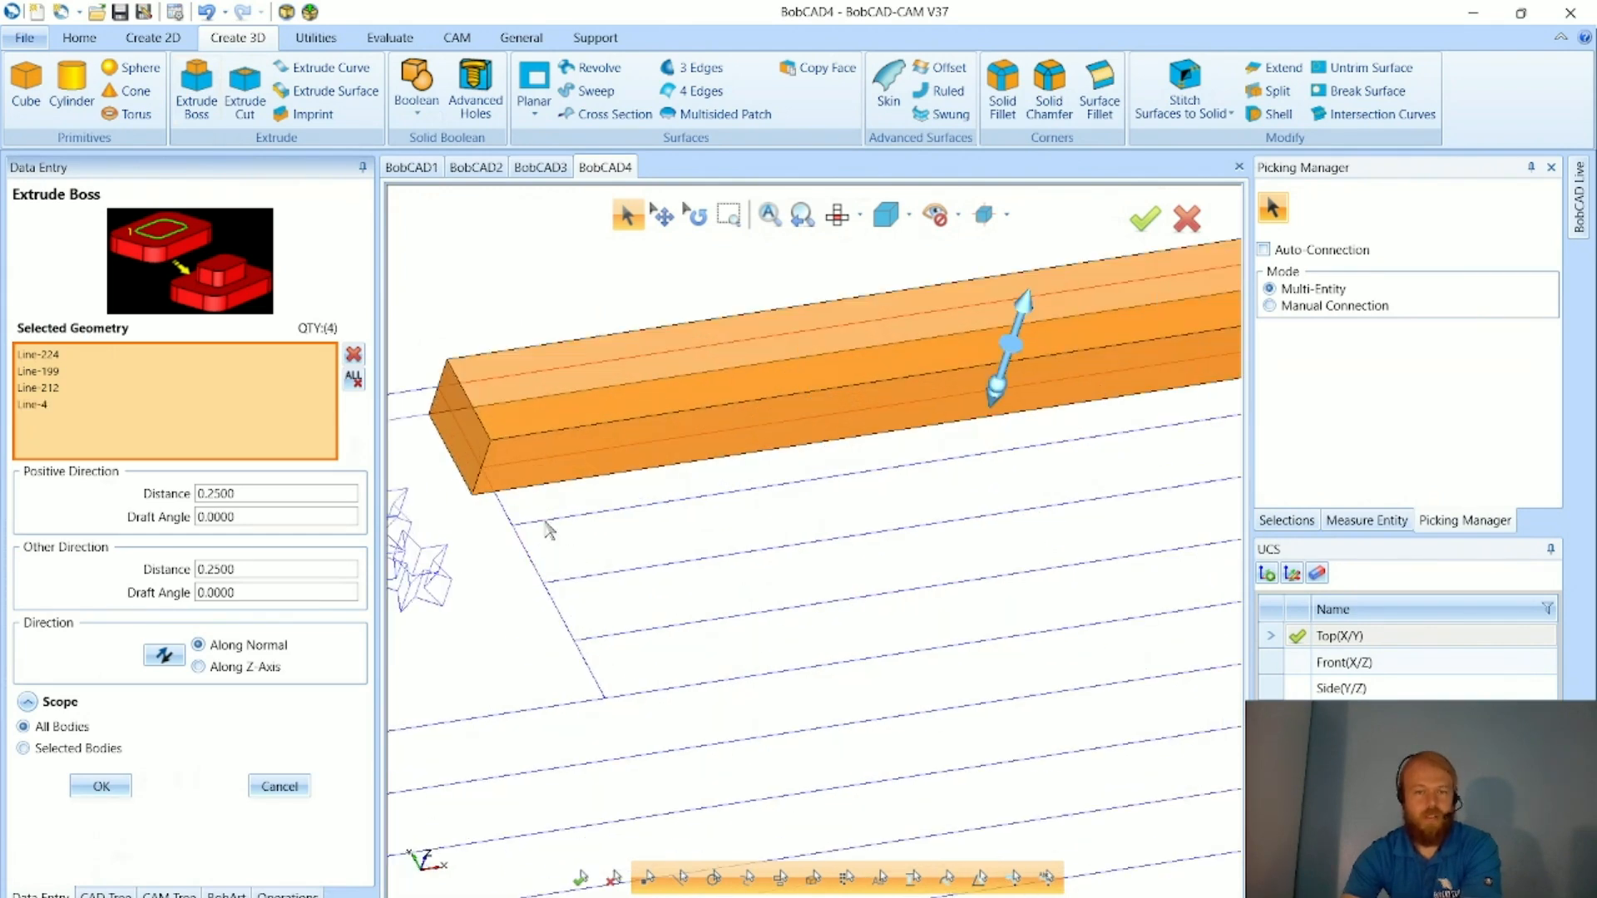
{"action": "left_click_drag", "start_coordinate": [608, 590], "coordinate": [605, 586]}
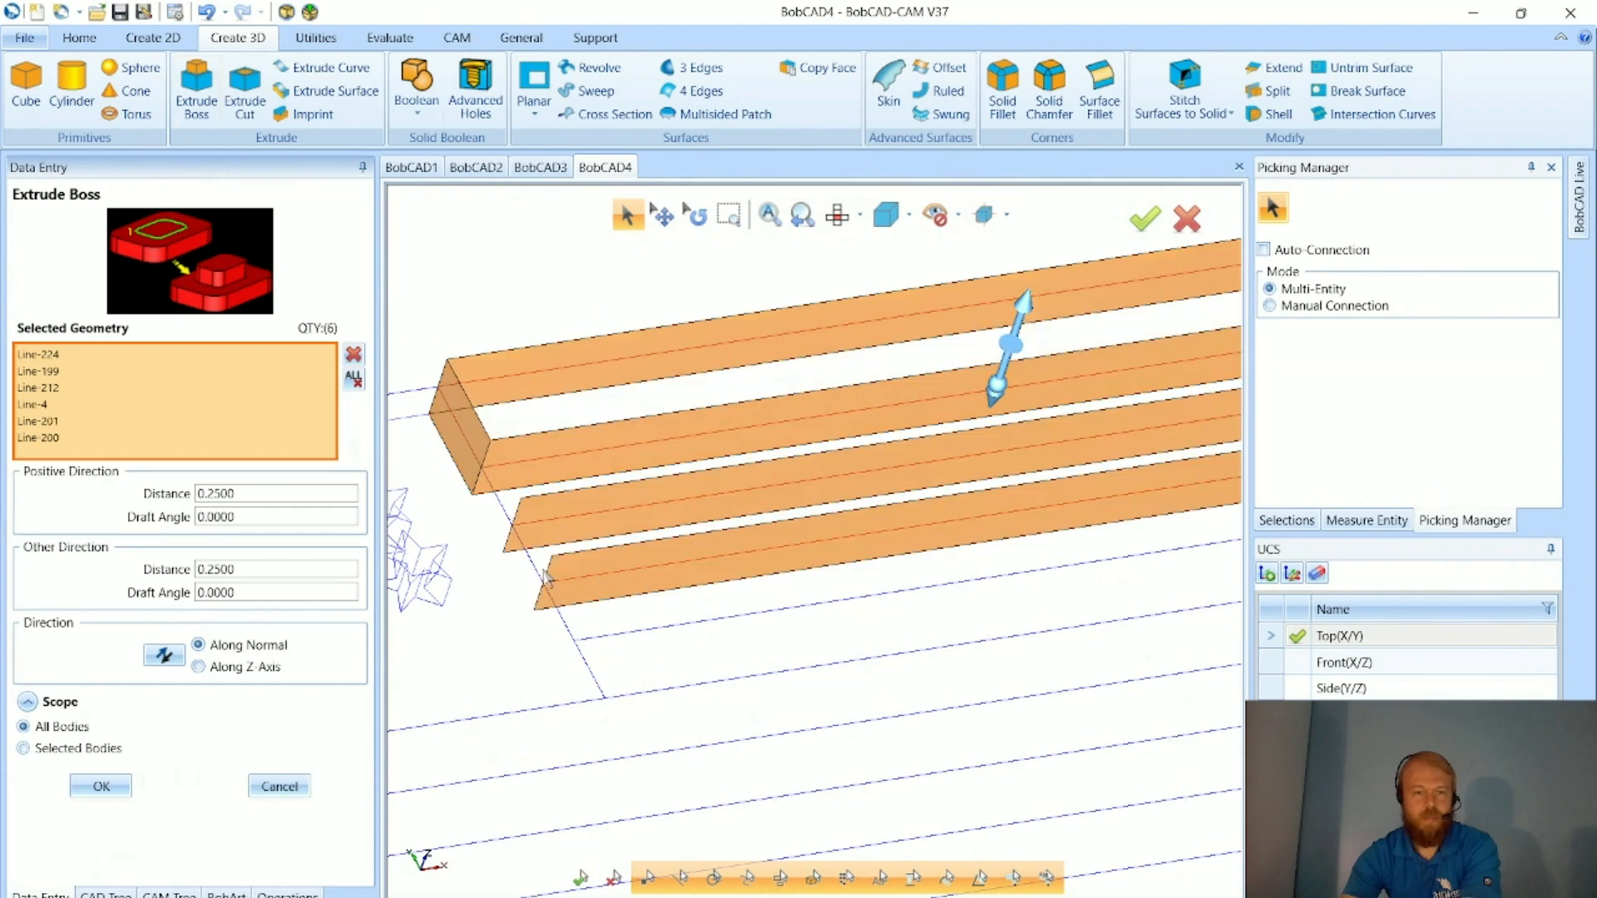
{"action": "left_click", "coordinate": [532, 573]}
{"action": "scroll", "coordinate": [595, 562], "scroll_direction": "down", "scroll_amount": 3}
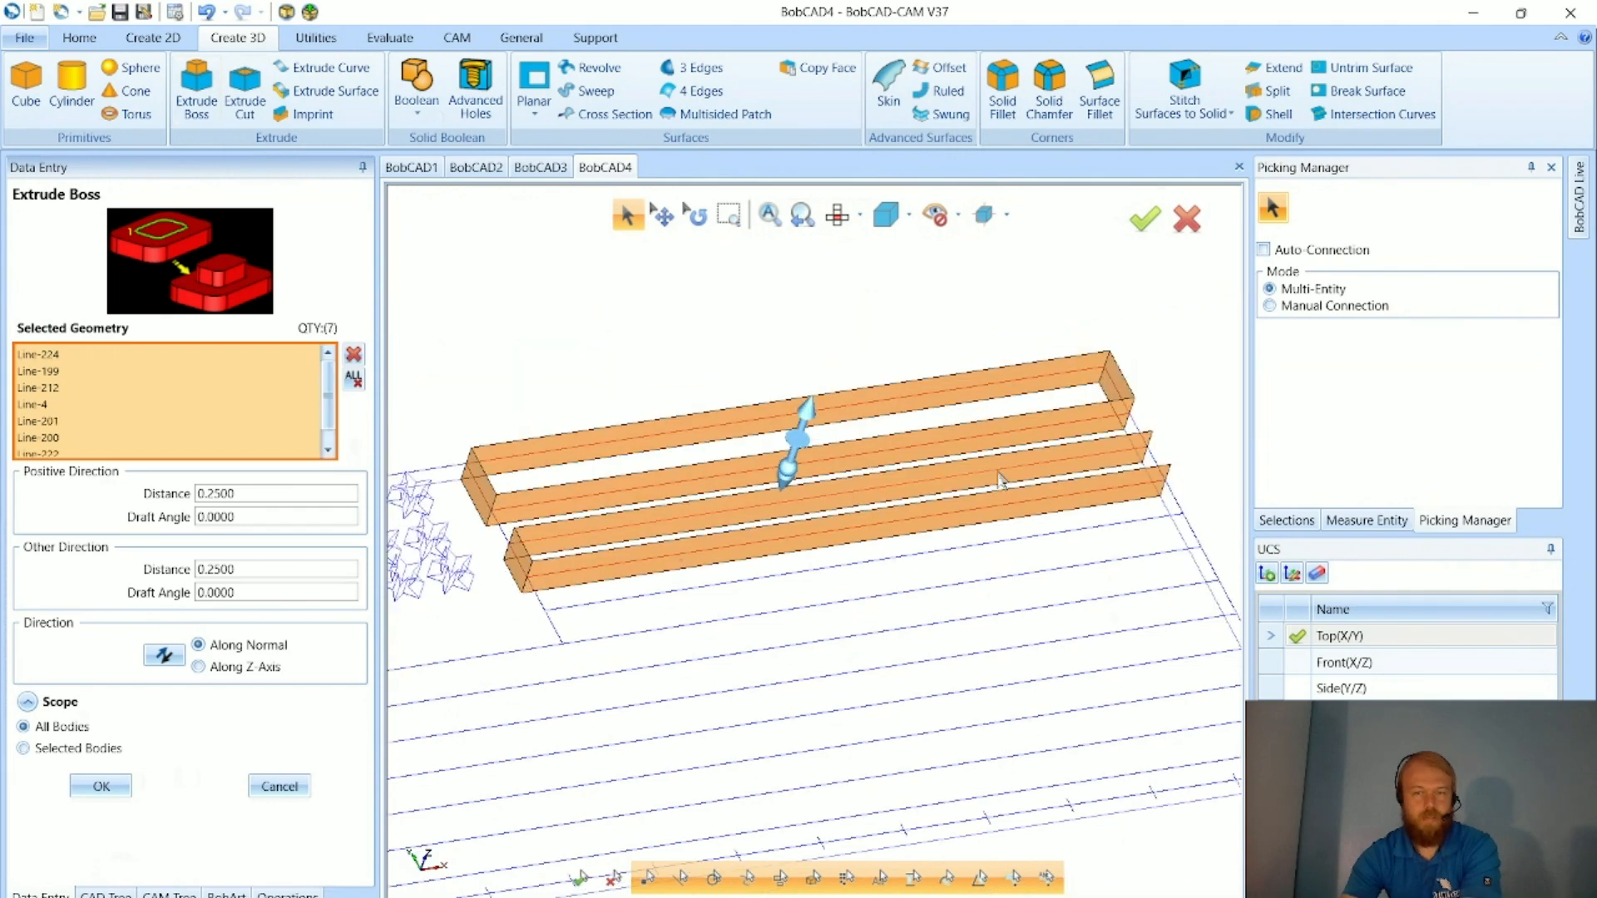
{"action": "left_click", "coordinate": [1162, 471]}
{"action": "scroll", "coordinate": [953, 528], "scroll_direction": "down", "scroll_amount": 2}
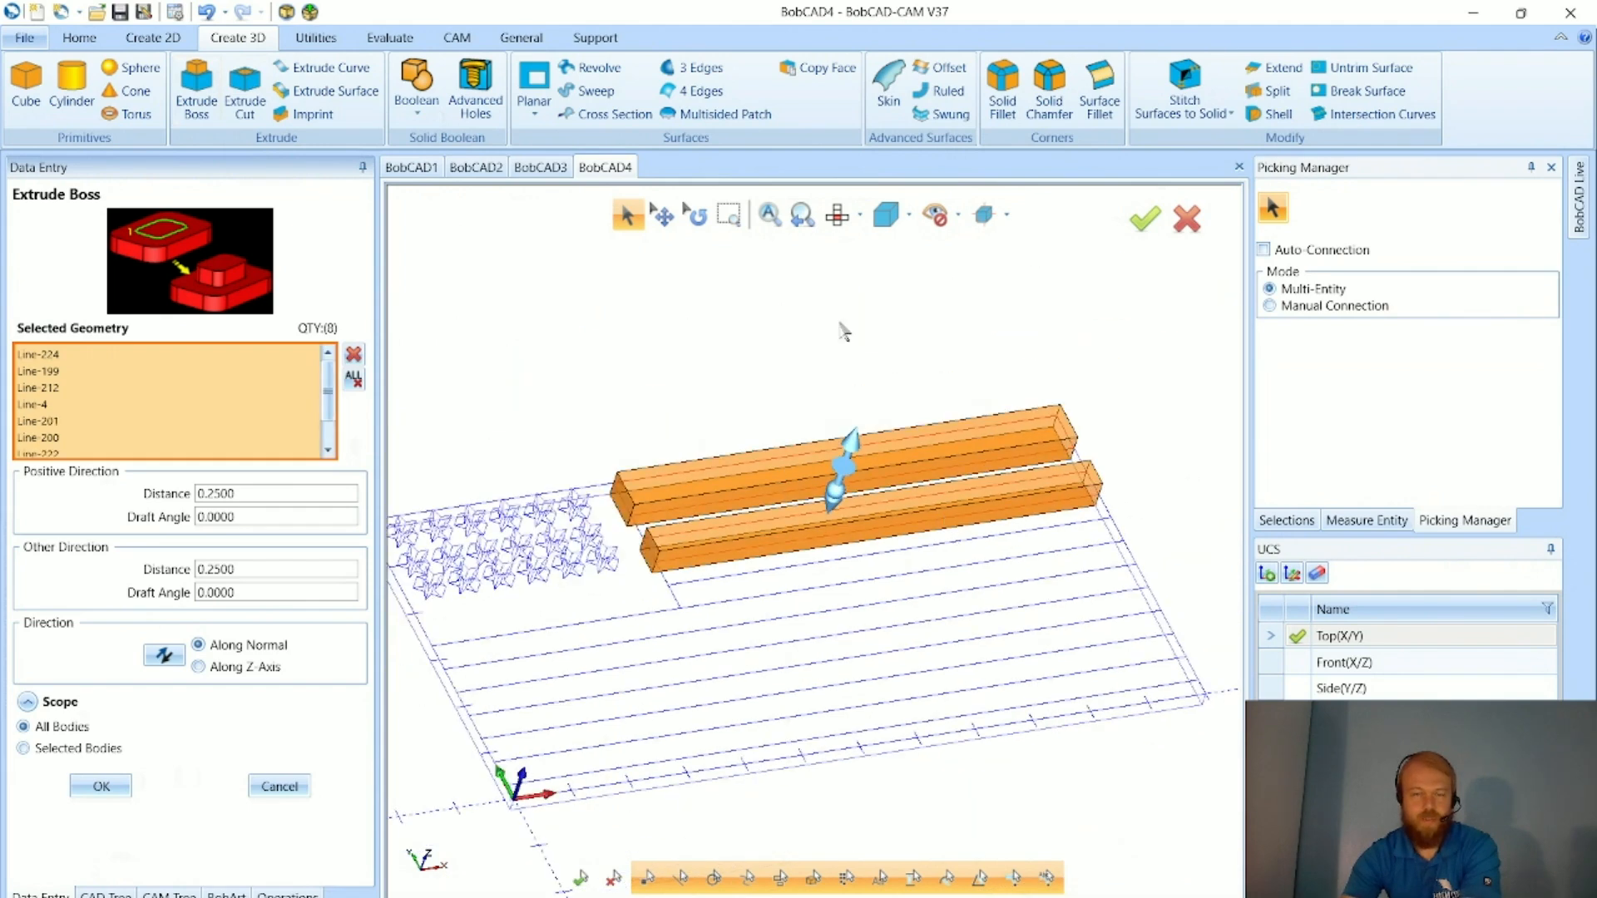
- Add the four lines outlining the fifth band from the top, level with the star field's lower edge, to the extrusion
{"action": "left_click", "coordinate": [841, 219]}
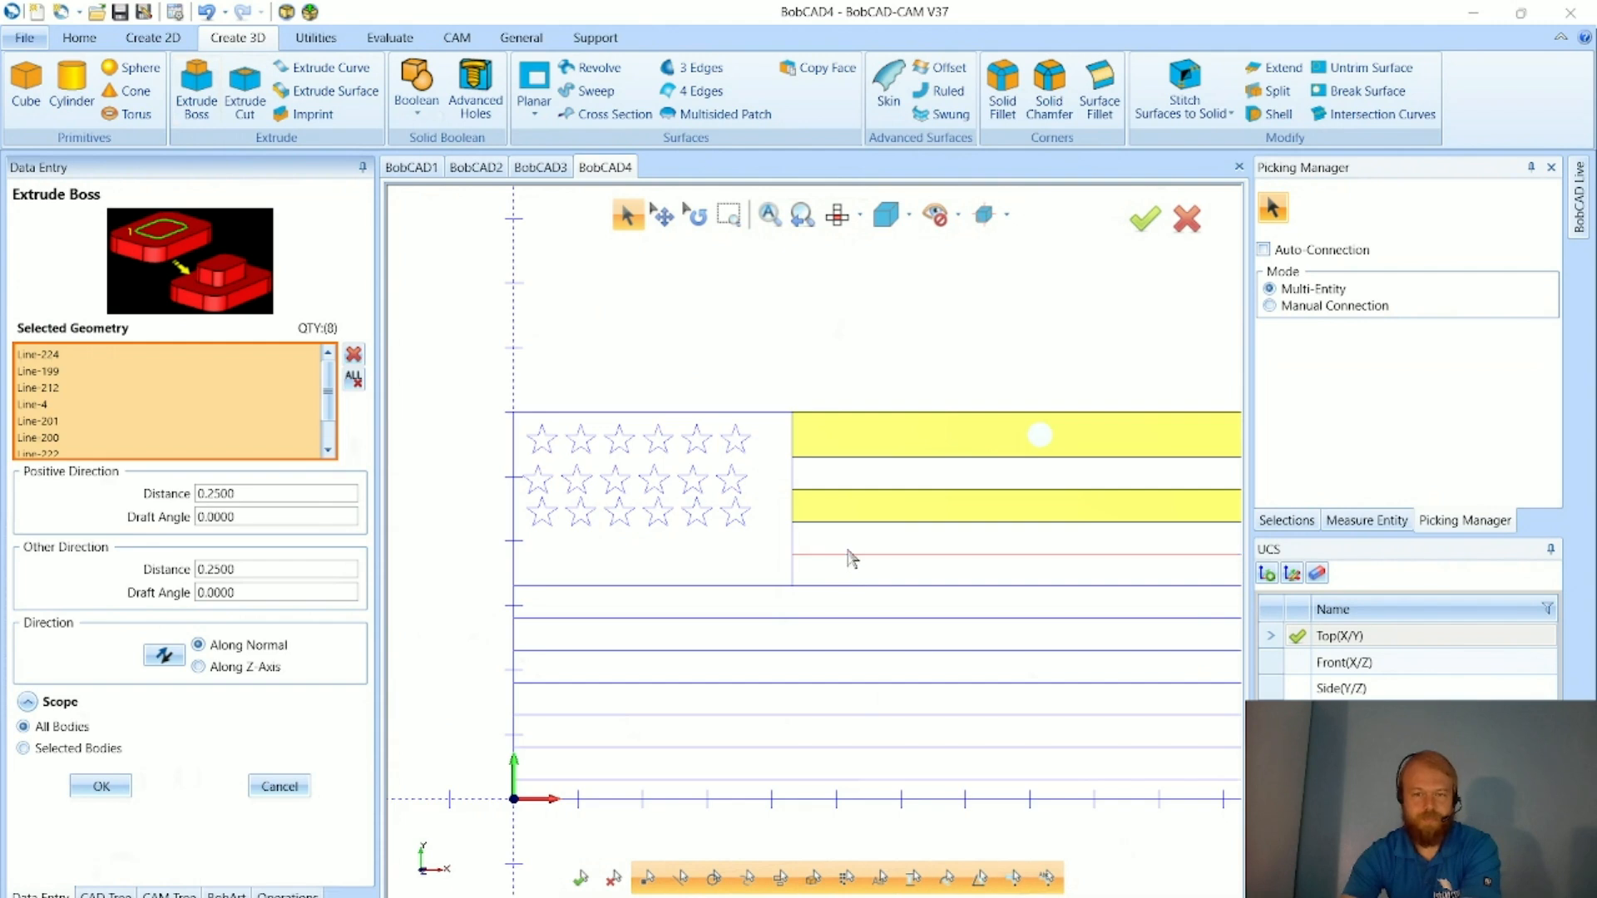
{"action": "left_click", "coordinate": [791, 571]}
{"action": "scroll", "coordinate": [691, 599], "scroll_direction": "down", "scroll_amount": 3}
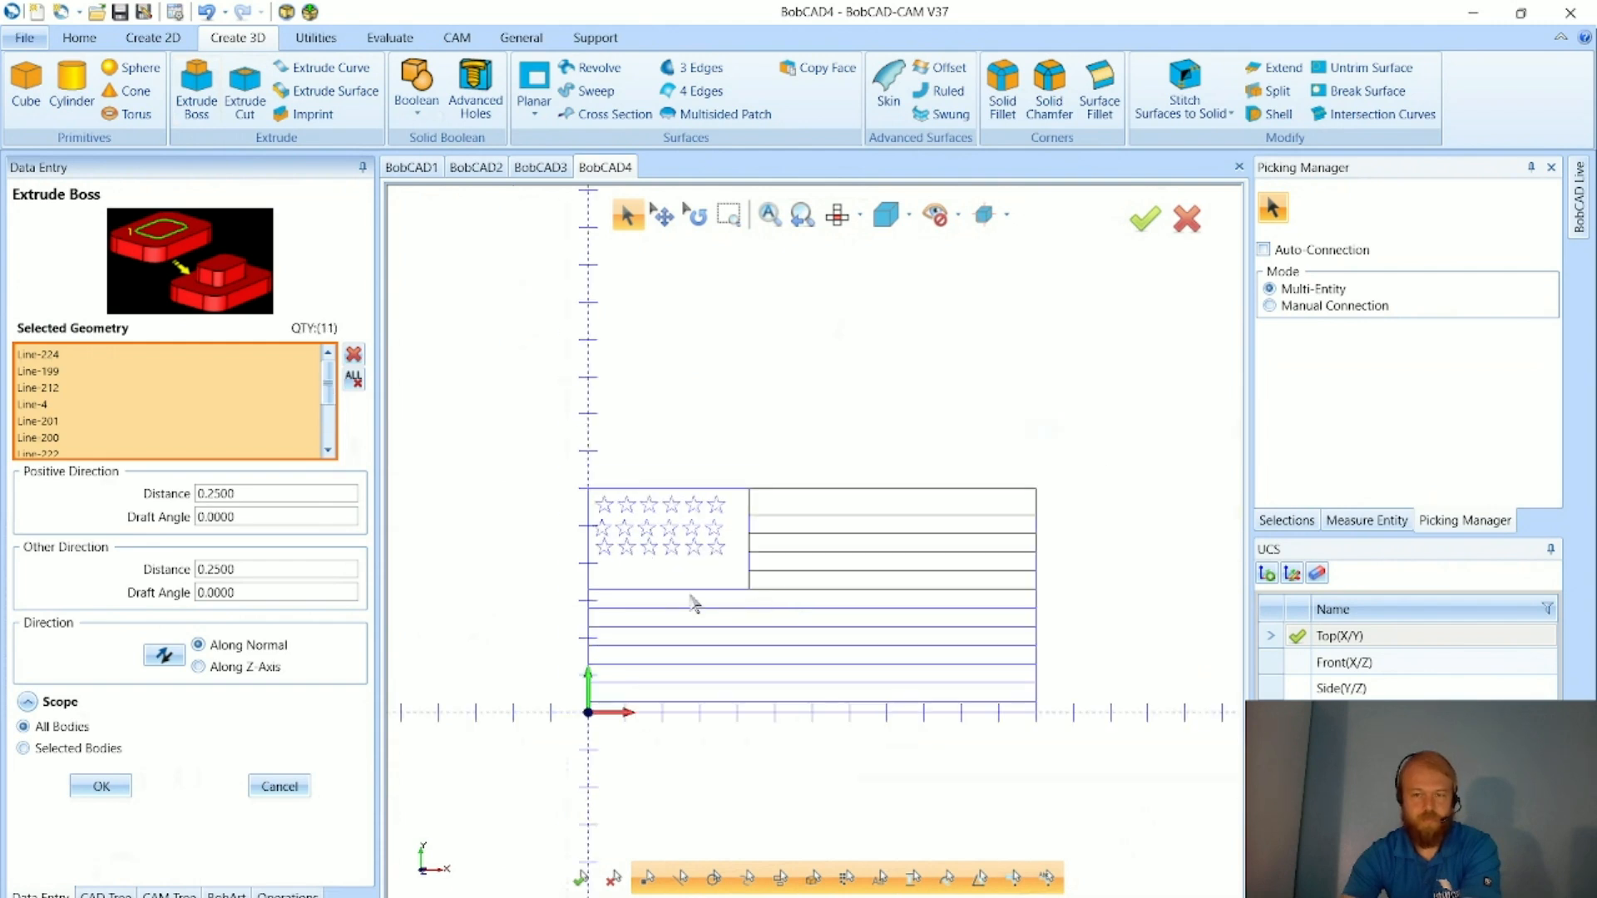
{"action": "scroll", "coordinate": [1026, 580], "scroll_direction": "up", "scroll_amount": 3}
{"action": "left_click", "coordinate": [1059, 596]}
{"action": "scroll", "coordinate": [1040, 595], "scroll_direction": "down", "scroll_amount": 3}
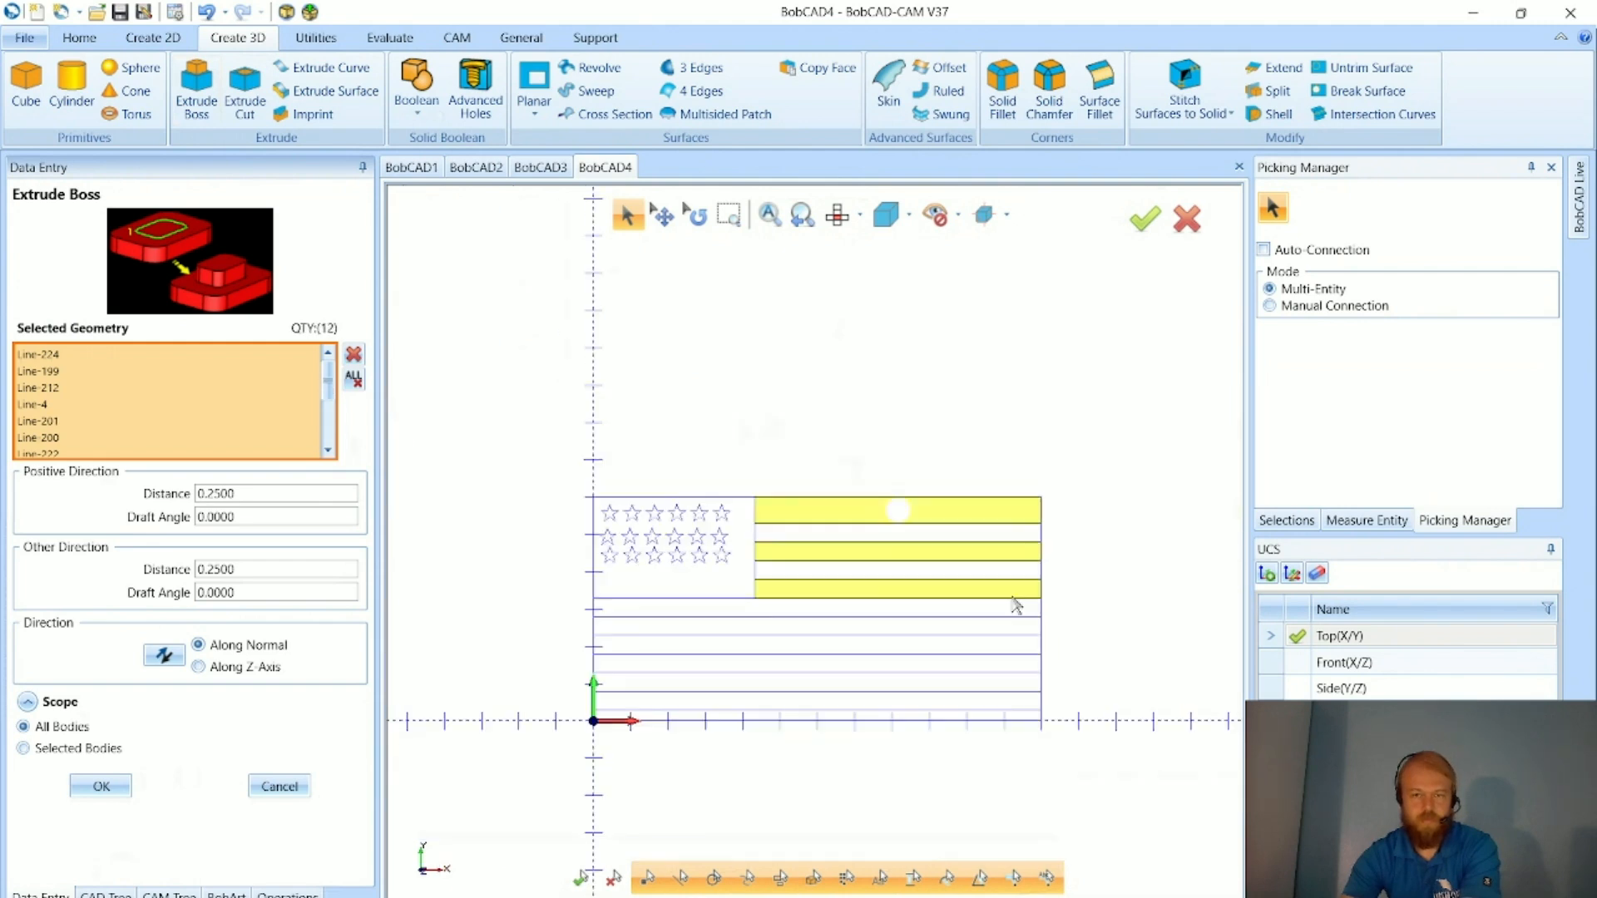
- Add the outline of the full-width band one below the star field, including both end segments, to the extrusion
{"action": "scroll", "coordinate": [738, 563], "scroll_direction": "up", "scroll_amount": 3}
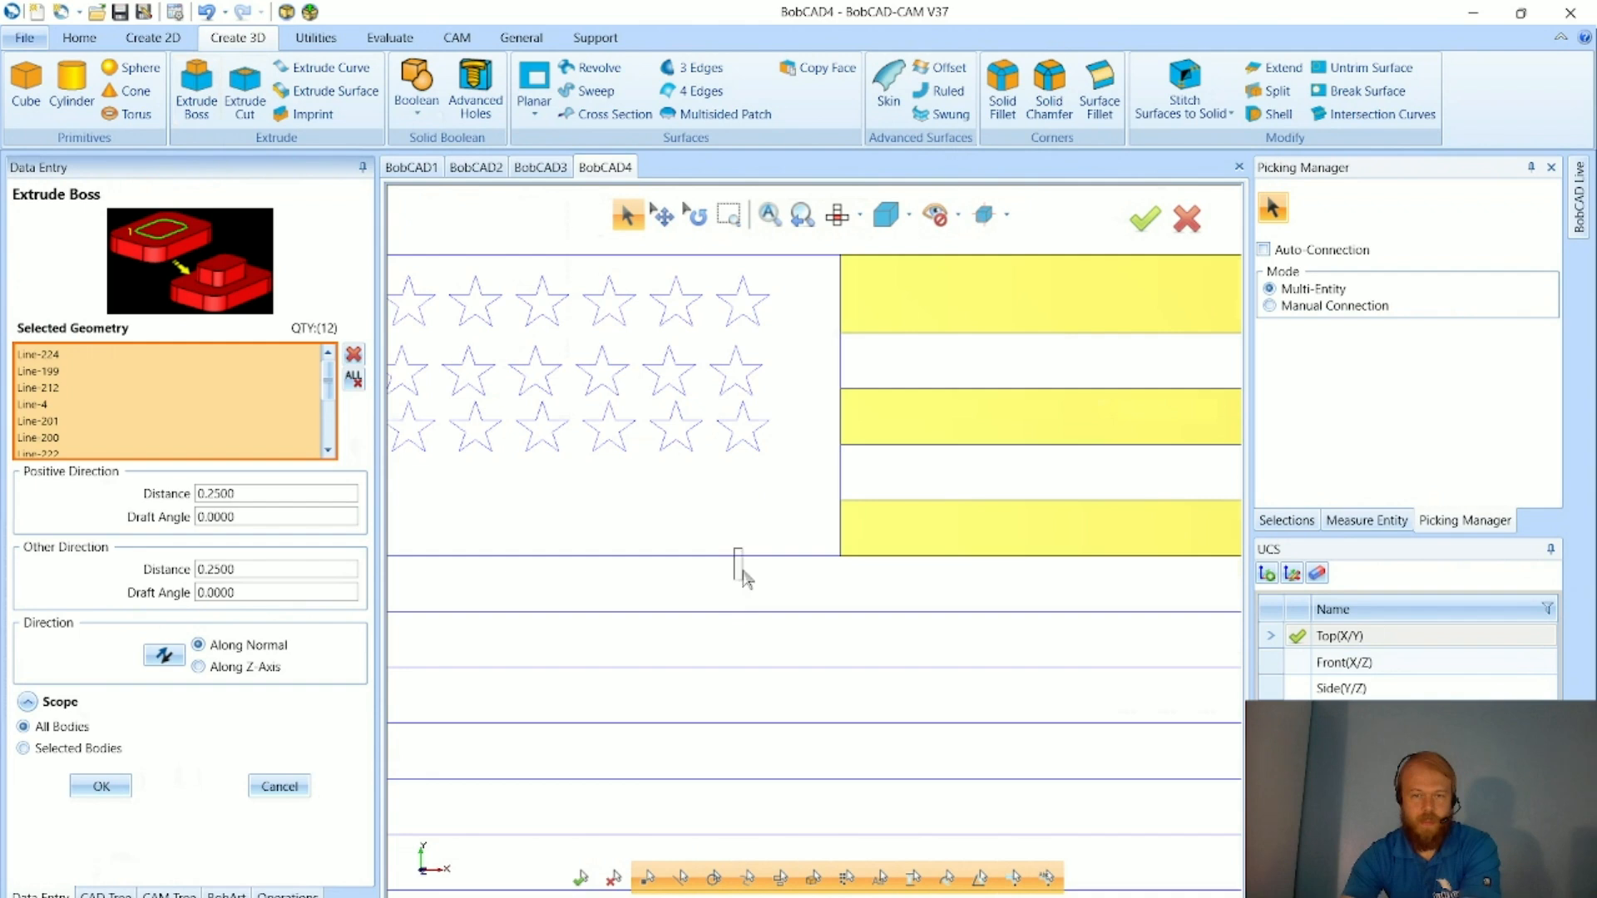
{"action": "scroll", "coordinate": [753, 565], "scroll_direction": "down", "scroll_amount": 2}
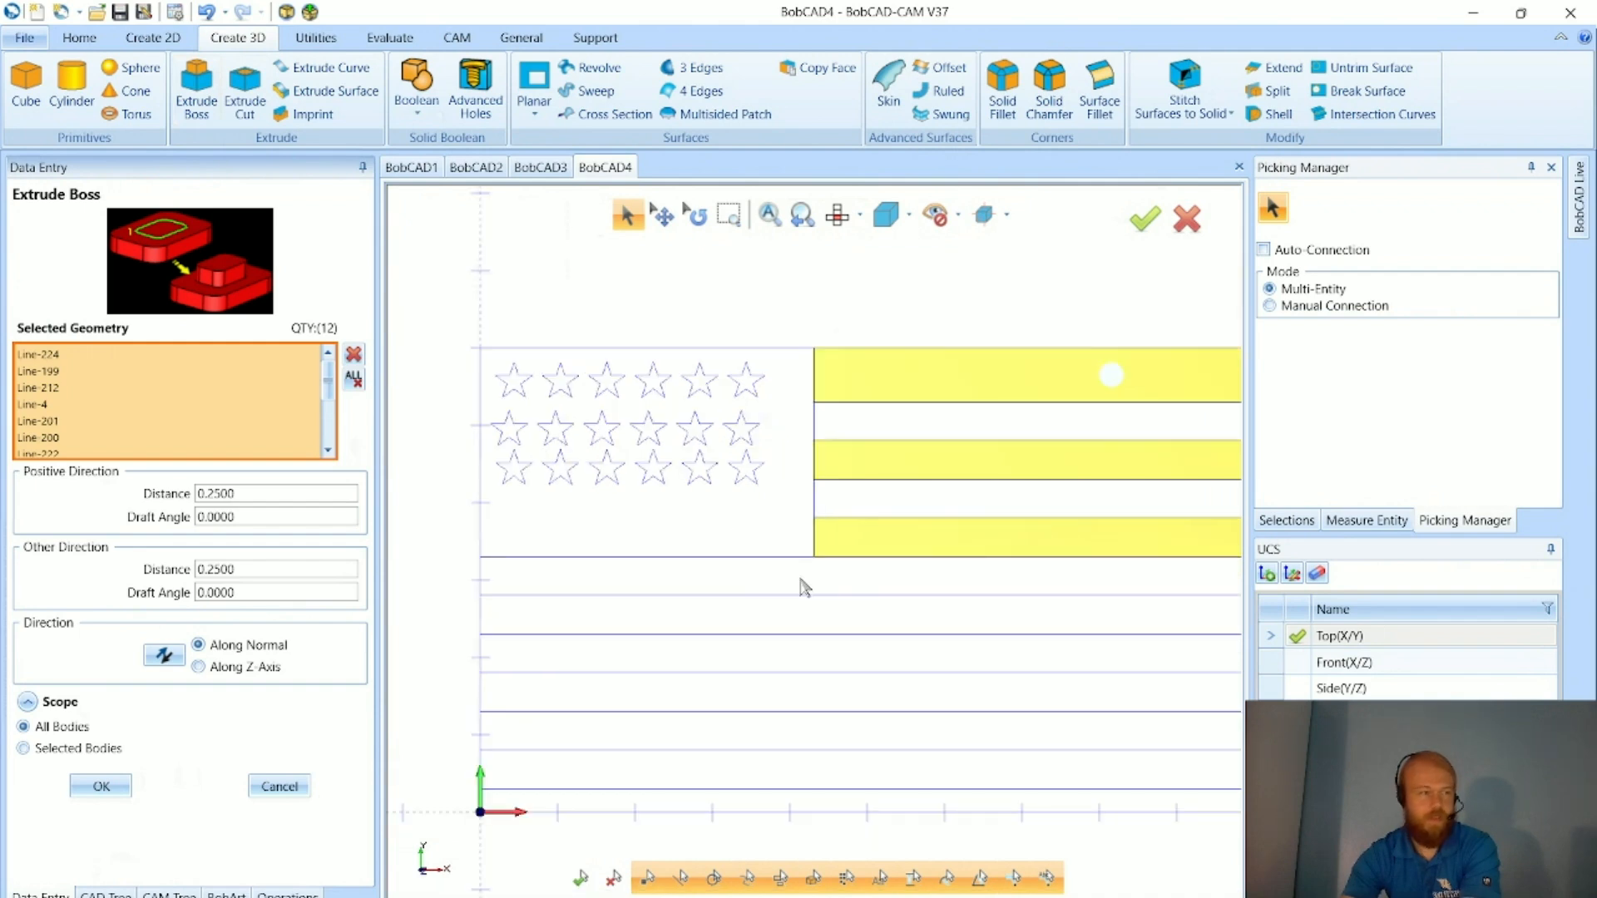
{"action": "left_click_drag", "start_coordinate": [763, 581], "coordinate": [773, 642]}
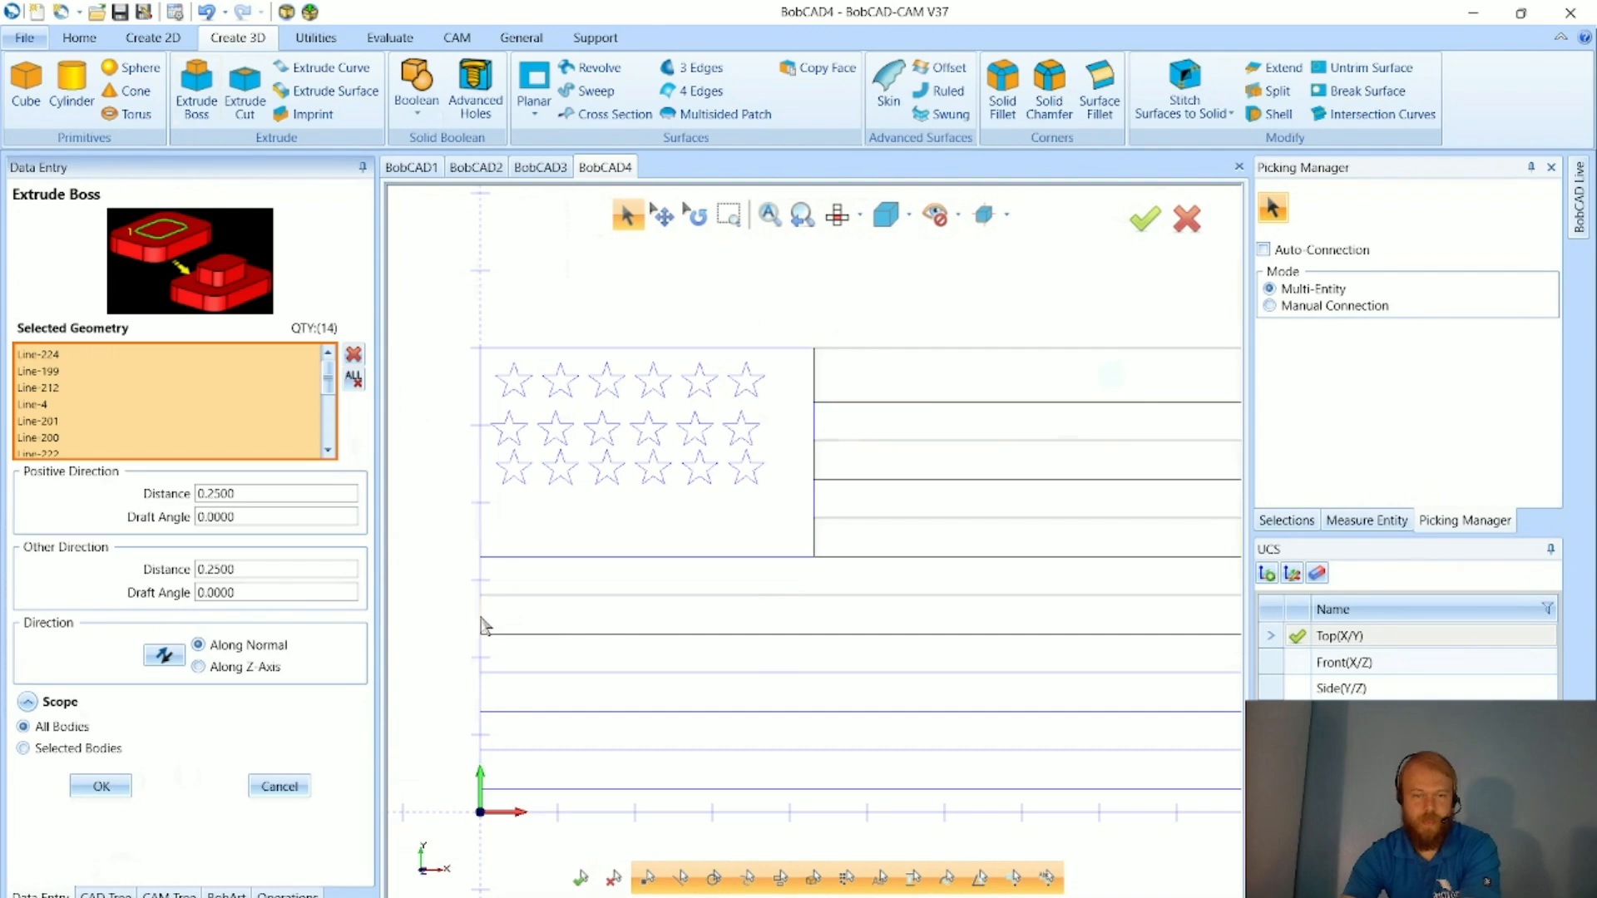
{"action": "scroll", "coordinate": [482, 625], "scroll_direction": "down", "scroll_amount": 2}
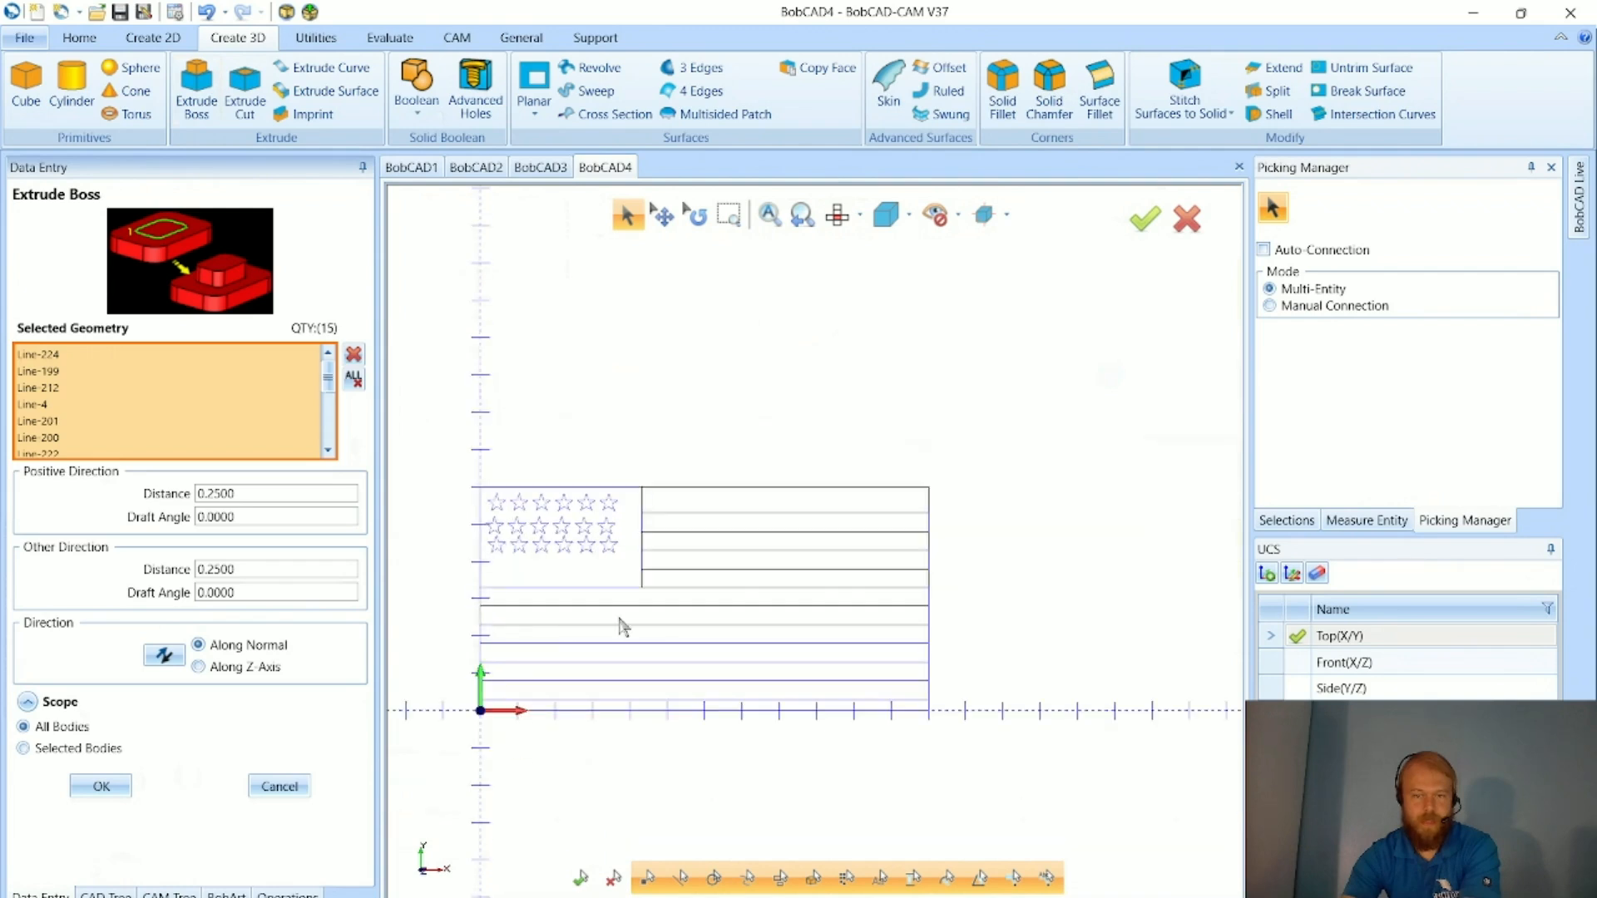
{"action": "left_click", "coordinate": [930, 622]}
{"action": "scroll", "coordinate": [559, 675], "scroll_direction": "up", "scroll_amount": 2}
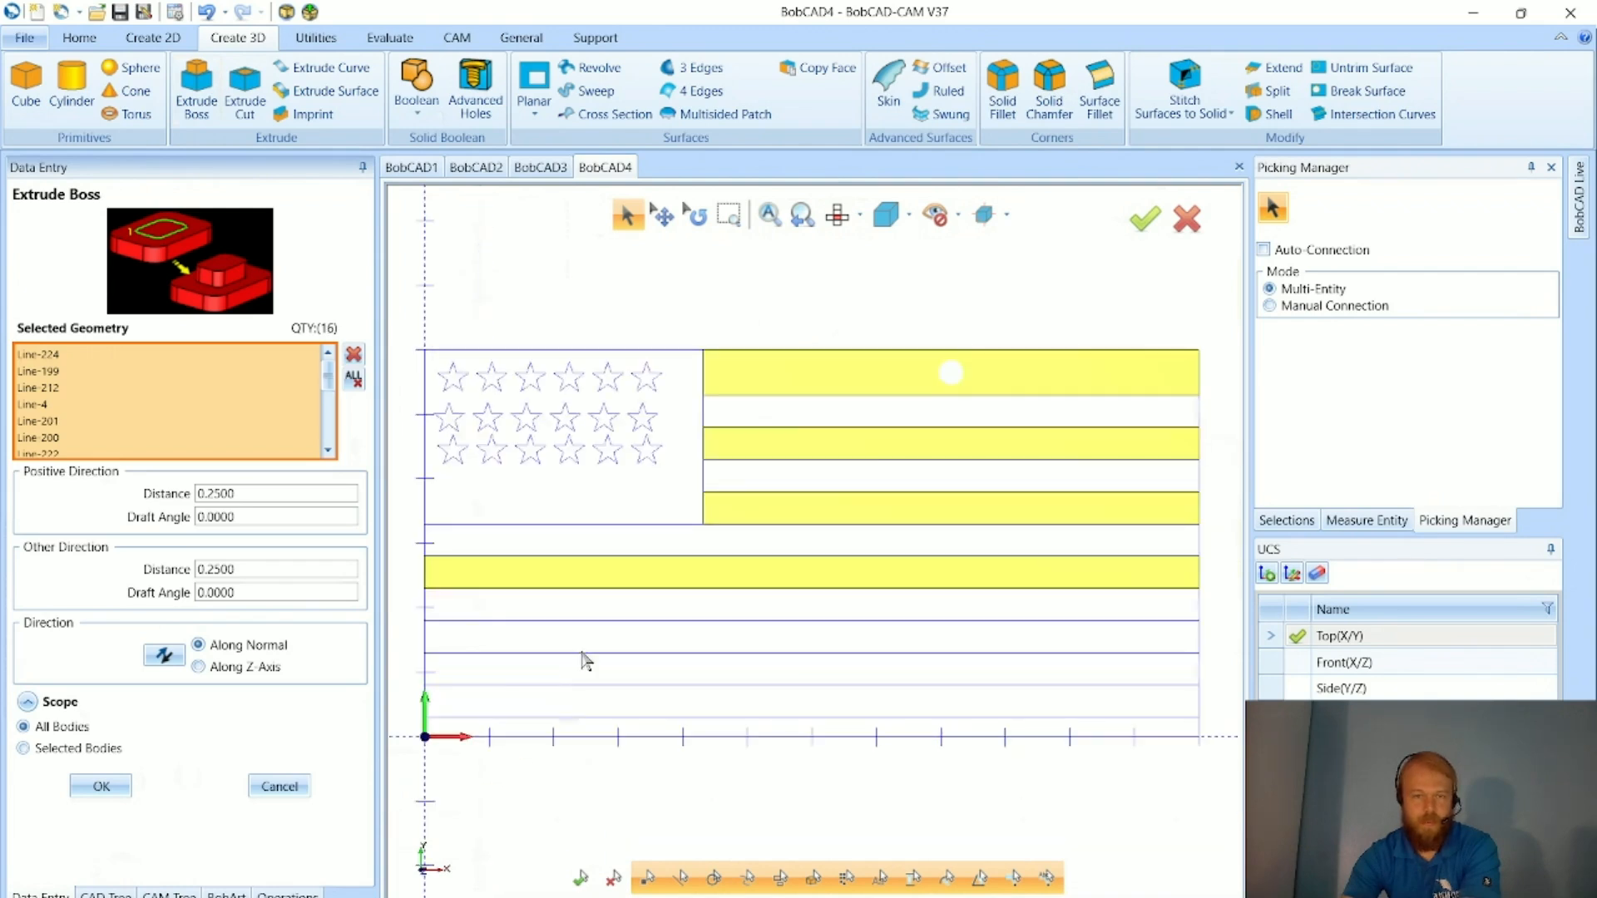
- Add the outlines of the next two alternating full-width bands further down the flag to the extrusion
{"action": "left_click_drag", "start_coordinate": [588, 618], "coordinate": [606, 670]}
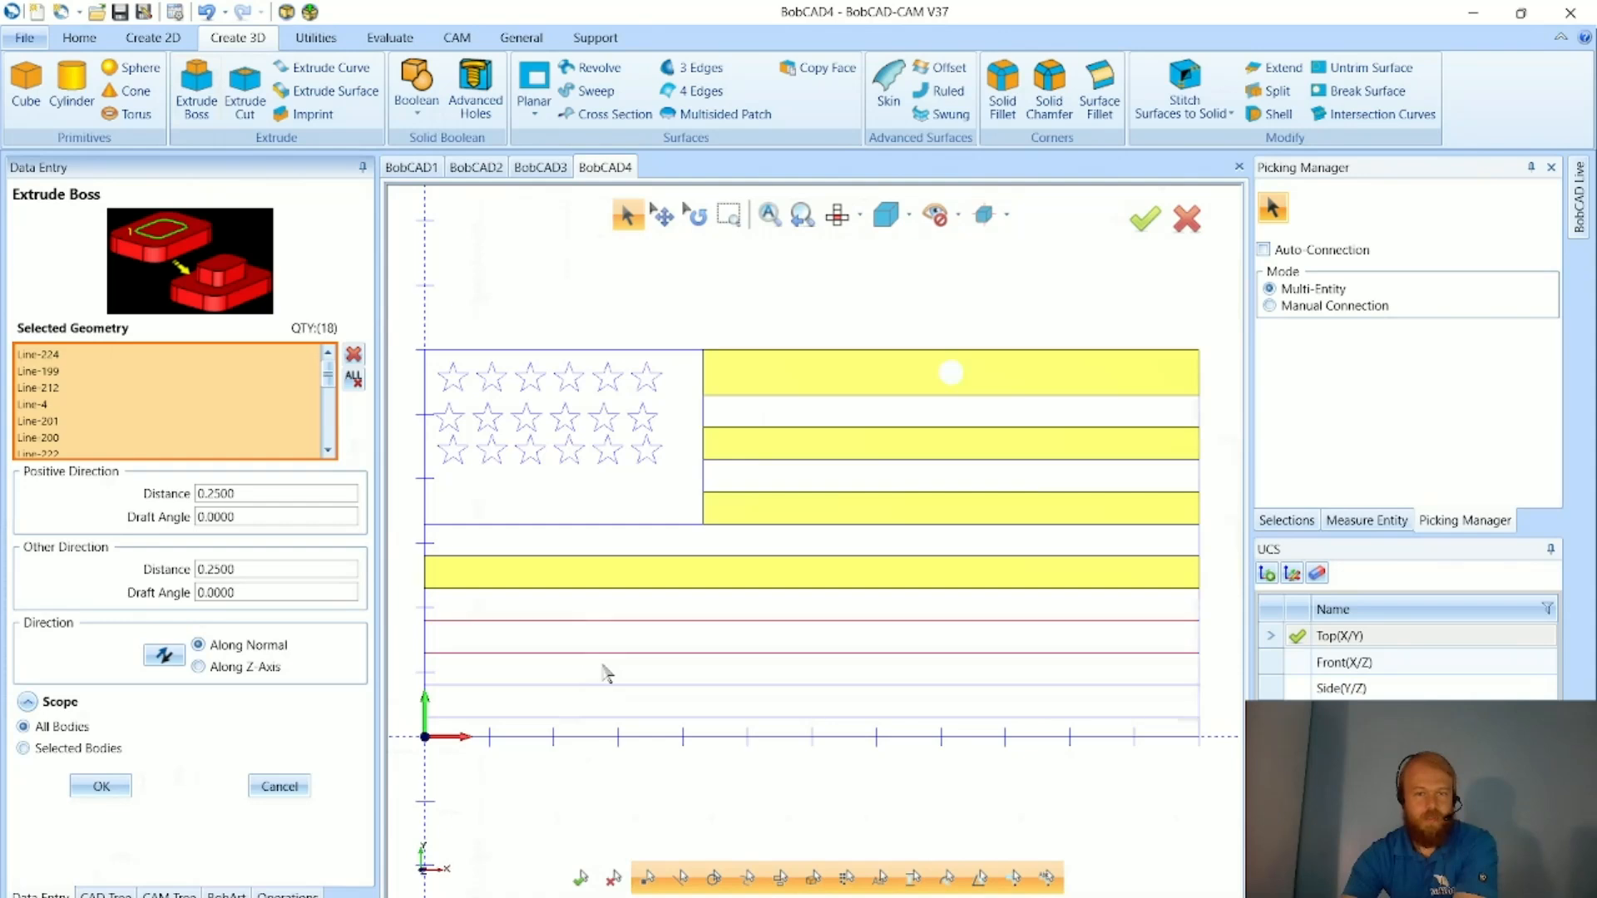
{"action": "left_click", "coordinate": [426, 641]}
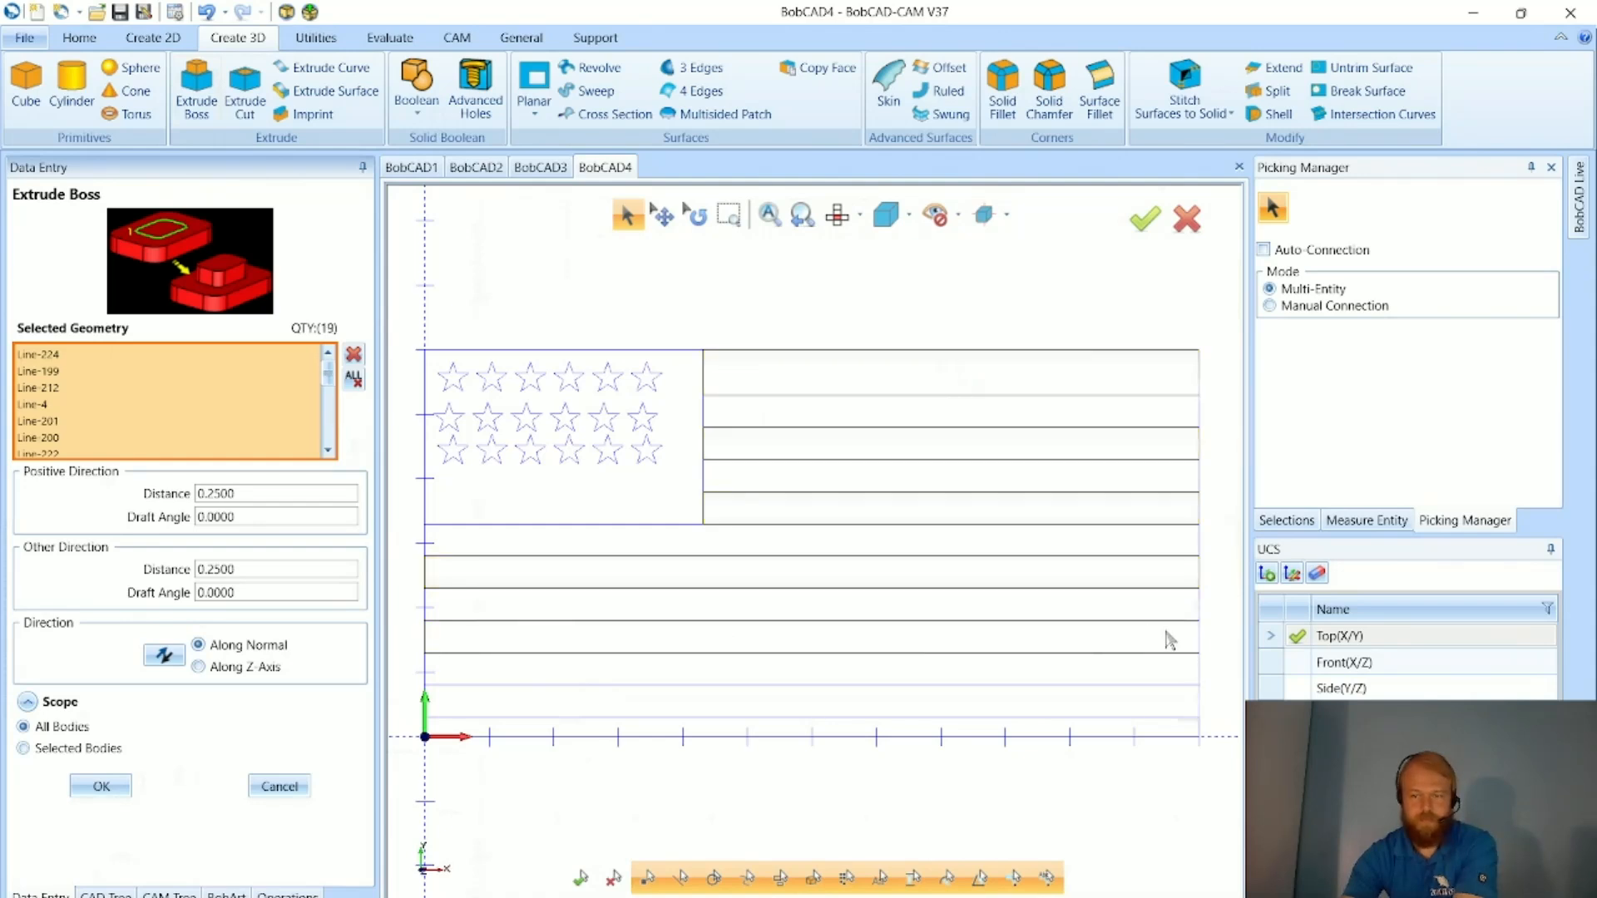
{"action": "left_click", "coordinate": [1199, 639]}
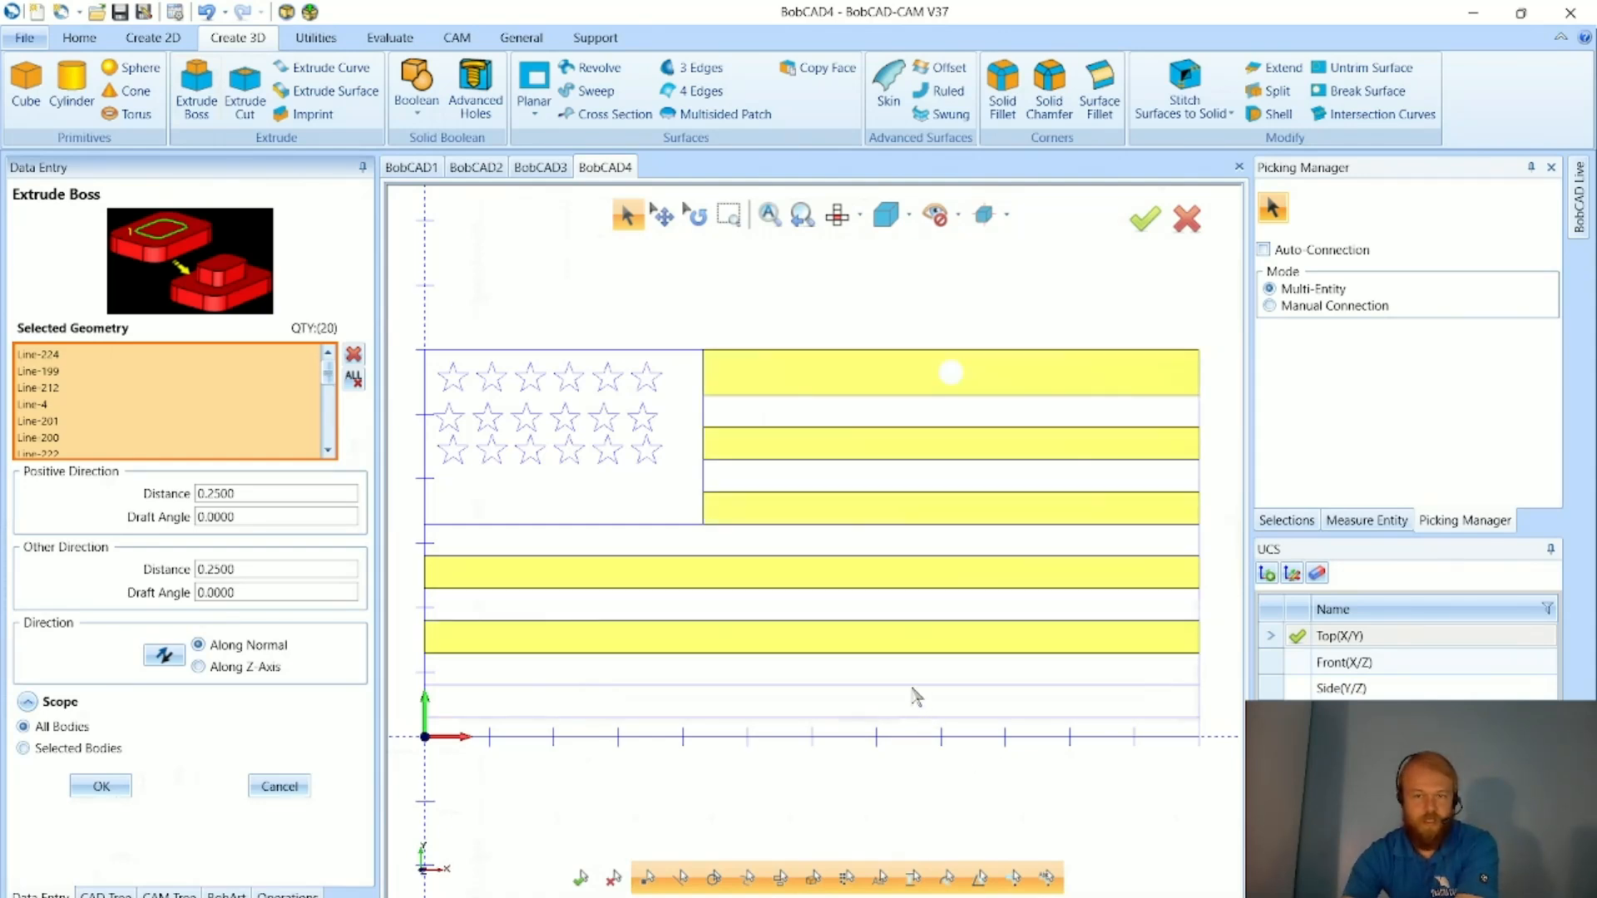
{"action": "left_click_drag", "start_coordinate": [916, 678], "coordinate": [923, 720]}
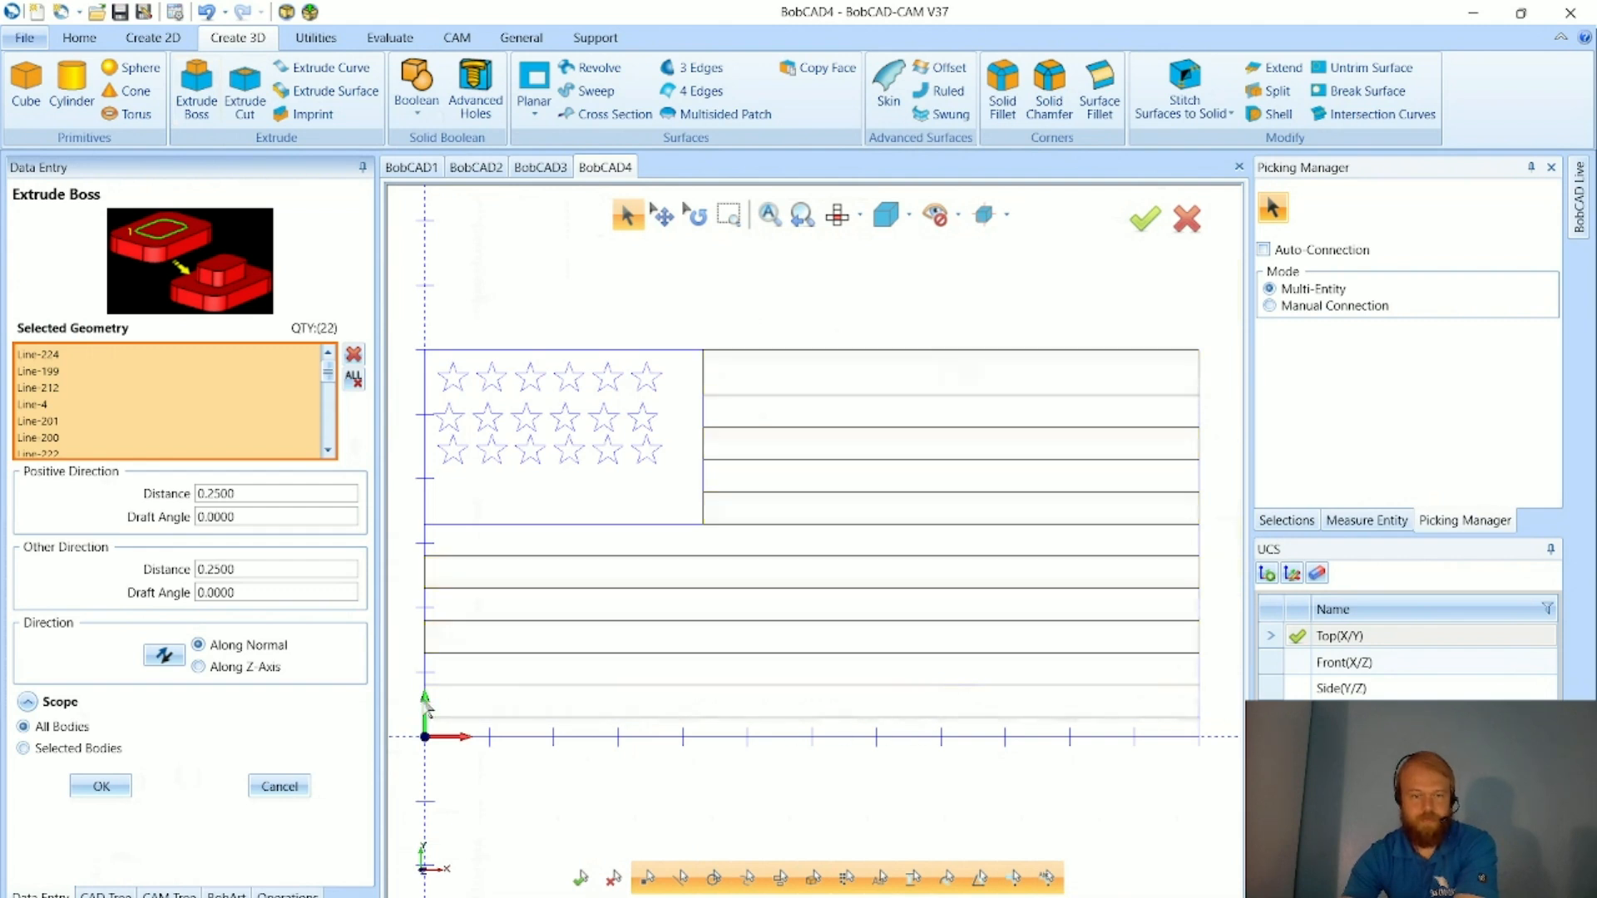
{"action": "left_click", "coordinate": [1201, 710]}
{"action": "scroll", "coordinate": [998, 764], "scroll_direction": "down", "scroll_amount": 2}
{"action": "scroll", "coordinate": [693, 735], "scroll_direction": "up", "scroll_amount": 5}
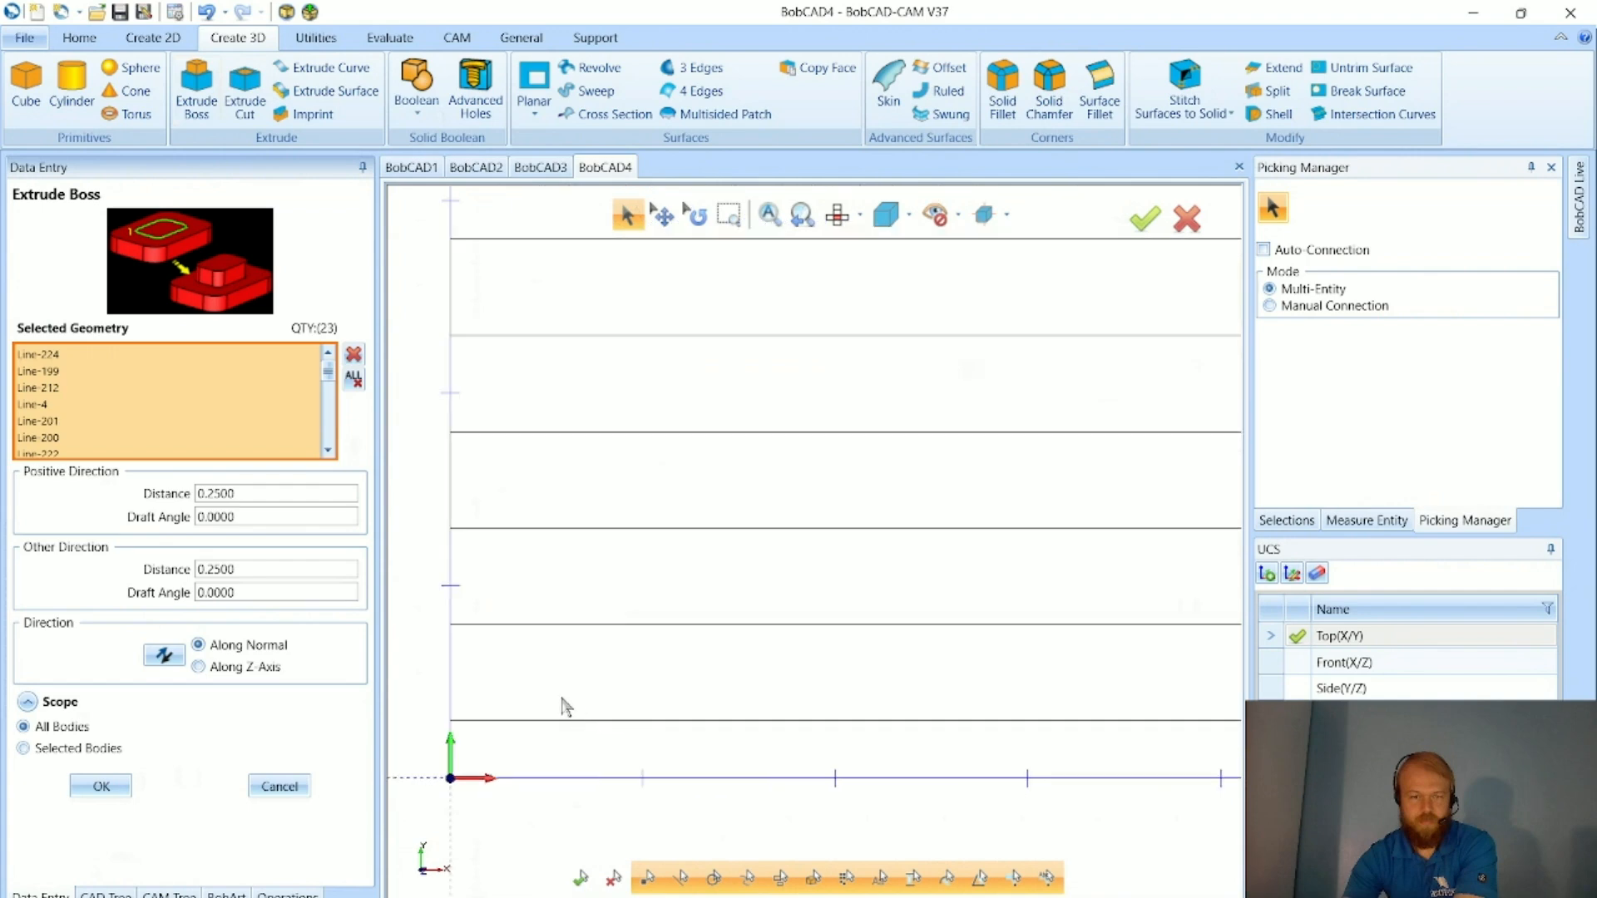
{"action": "left_click", "coordinate": [451, 682]}
{"action": "scroll", "coordinate": [451, 686], "scroll_direction": "down", "scroll_amount": 4}
- Set the stripes' positive-direction distance to 0.5 and create the Extrude Boss
{"action": "middle_click_drag", "start_coordinate": [895, 767], "coordinate": [676, 779]}
{"action": "scroll", "coordinate": [927, 687], "scroll_direction": "down", "scroll_amount": 3}
{"action": "scroll", "coordinate": [675, 779], "scroll_direction": "up", "scroll_amount": 1}
{"action": "left_click_drag", "start_coordinate": [260, 495], "coordinate": [160, 502]}
{"action": "mouse_move", "coordinate": [159, 503]}
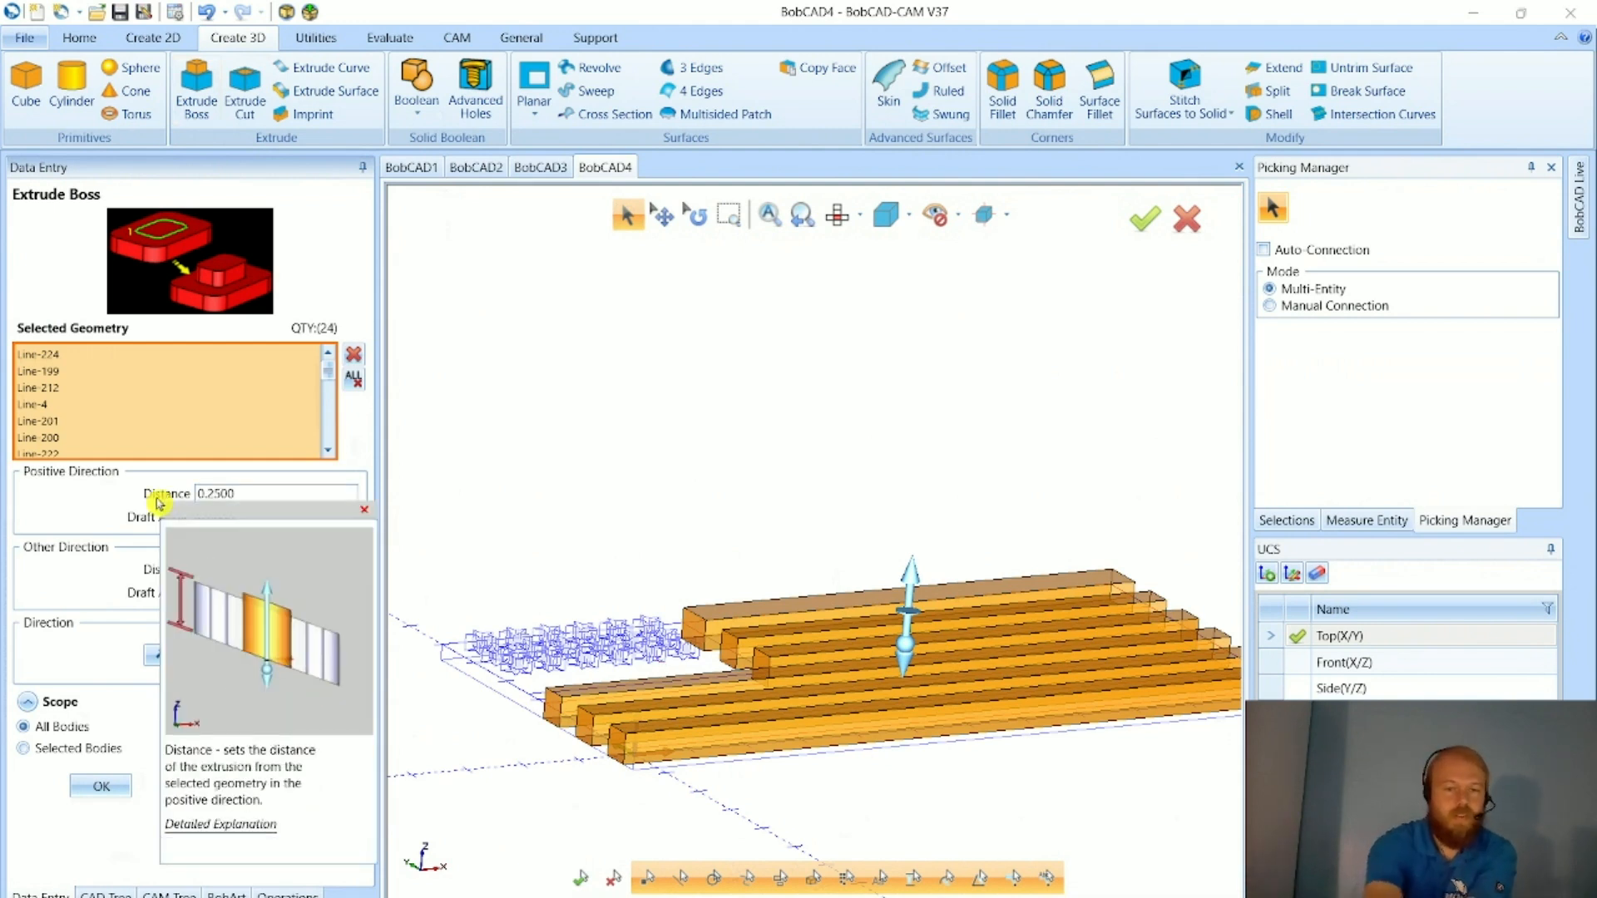
{"action": "left_click", "coordinate": [314, 490]}
{"action": "type", "text": "."}
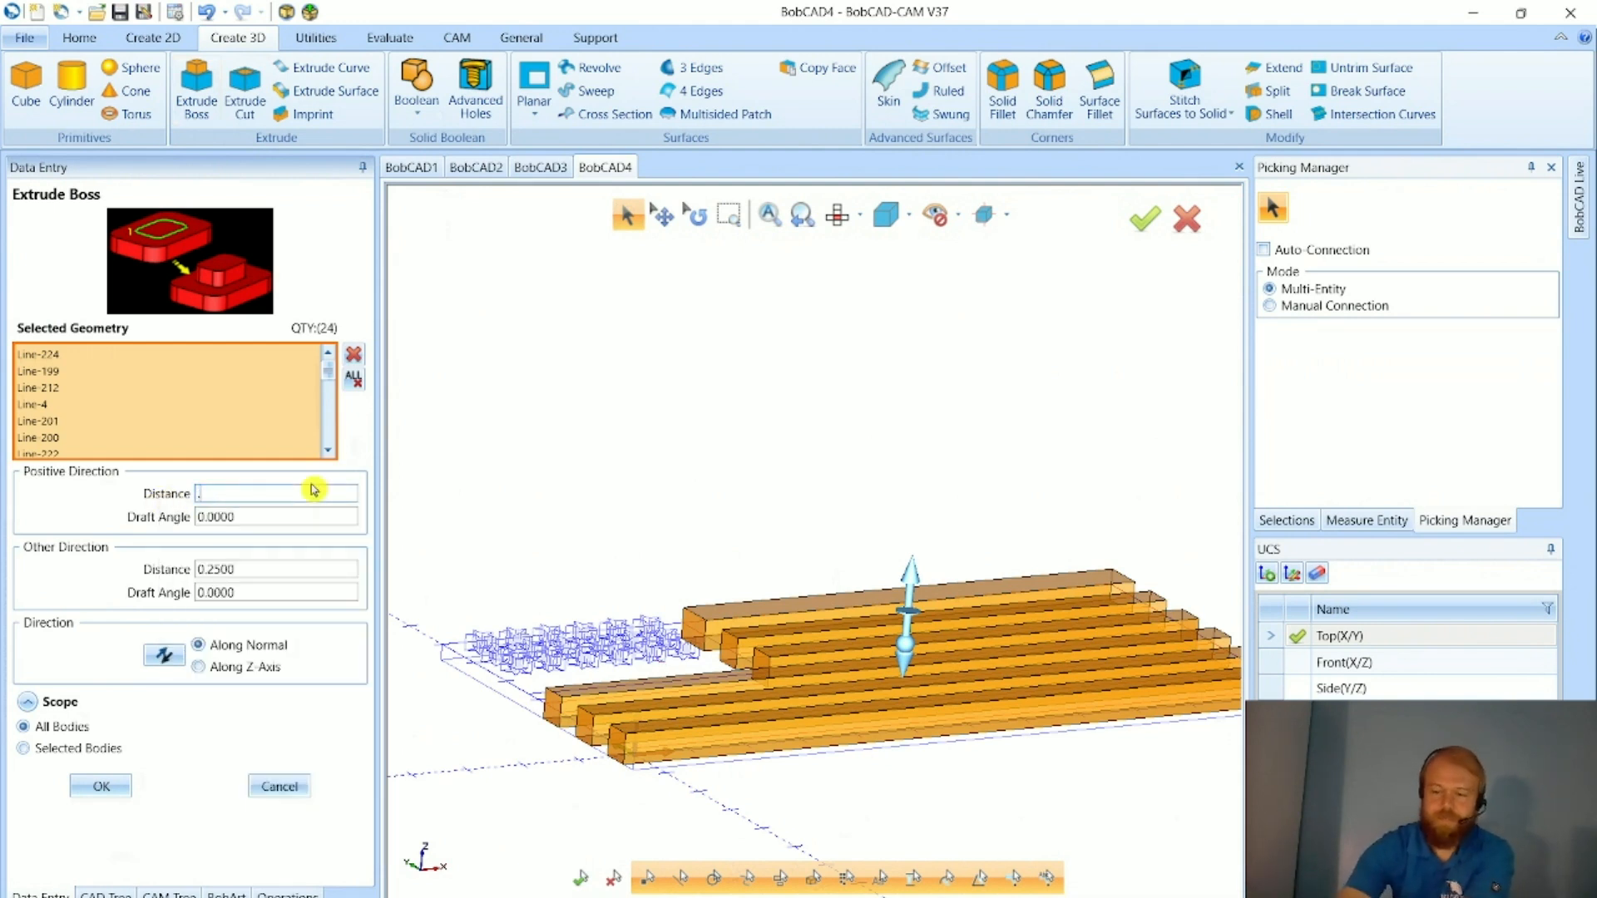
{"action": "type", "text": "5"}
{"action": "key", "text": "Tab"}
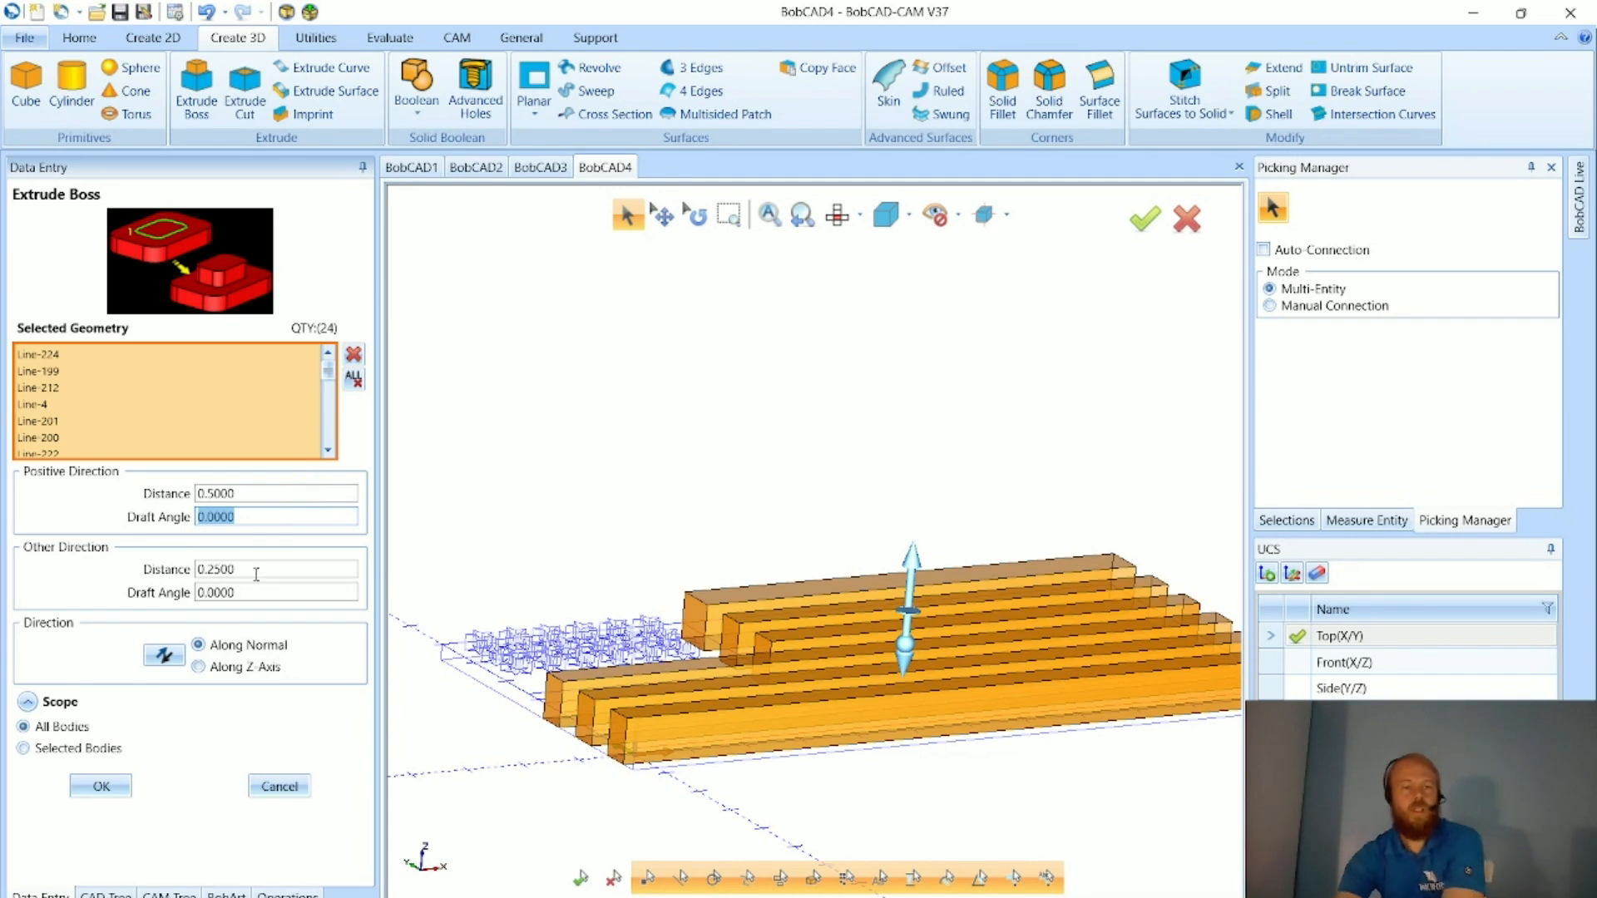
{"action": "left_click", "coordinate": [104, 786]}
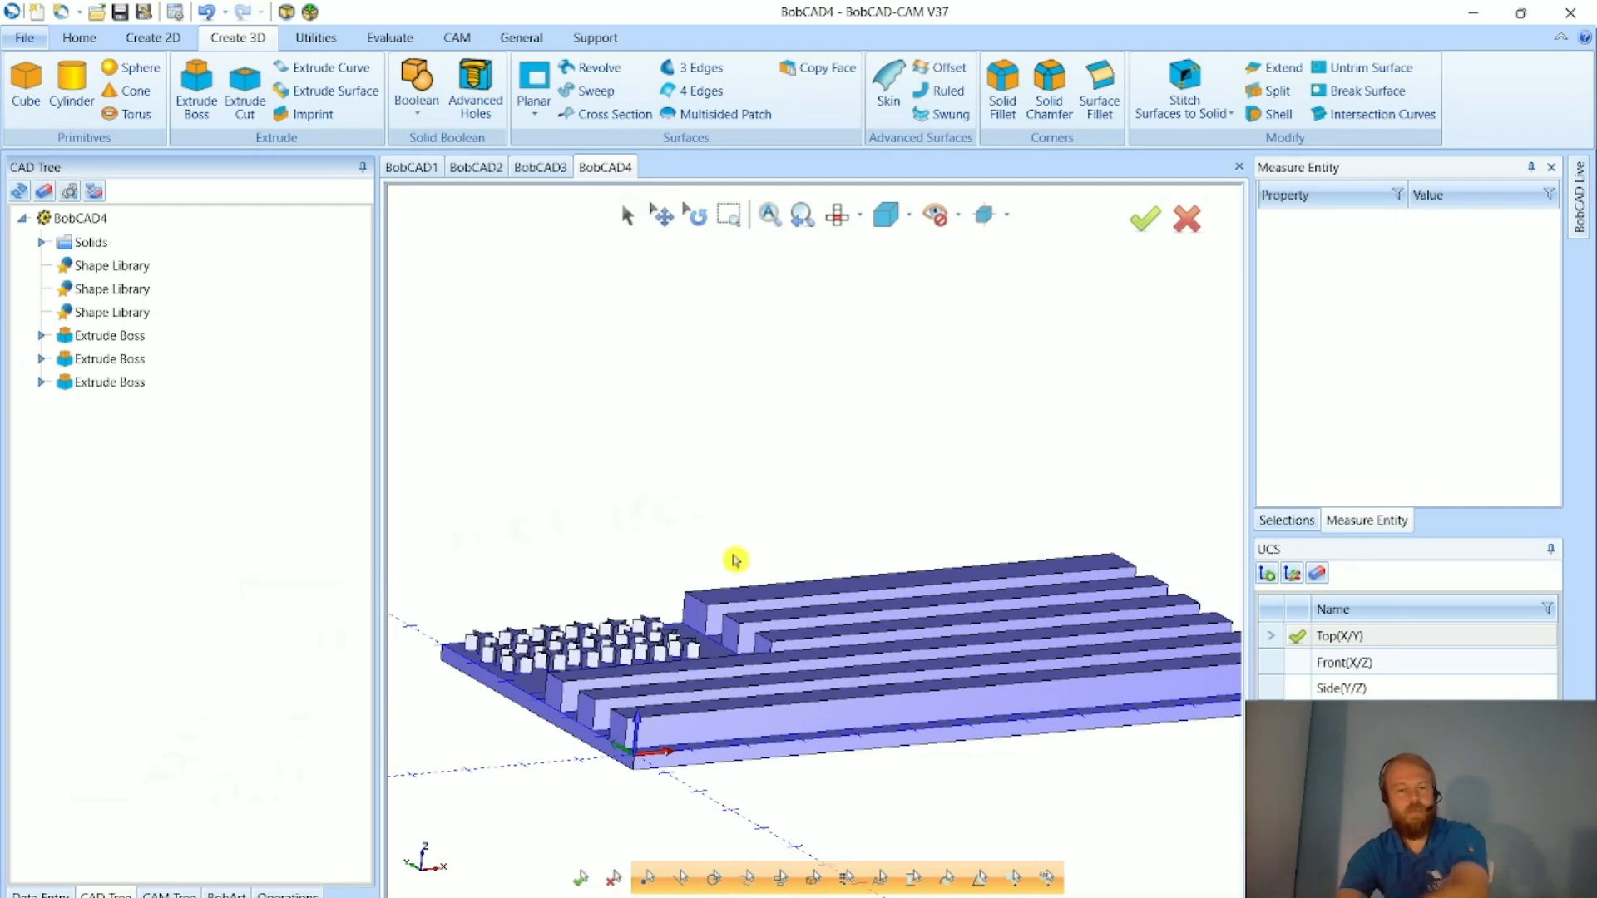
- Examine the heights of the extruded stripes, stars and base from several angles, including edge-on
{"action": "middle_click_drag", "start_coordinate": [802, 658], "coordinate": [714, 649]}
{"action": "middle_click_drag", "start_coordinate": [544, 657], "coordinate": [538, 662]}
{"action": "scroll", "coordinate": [537, 659], "scroll_direction": "down", "scroll_amount": 2}
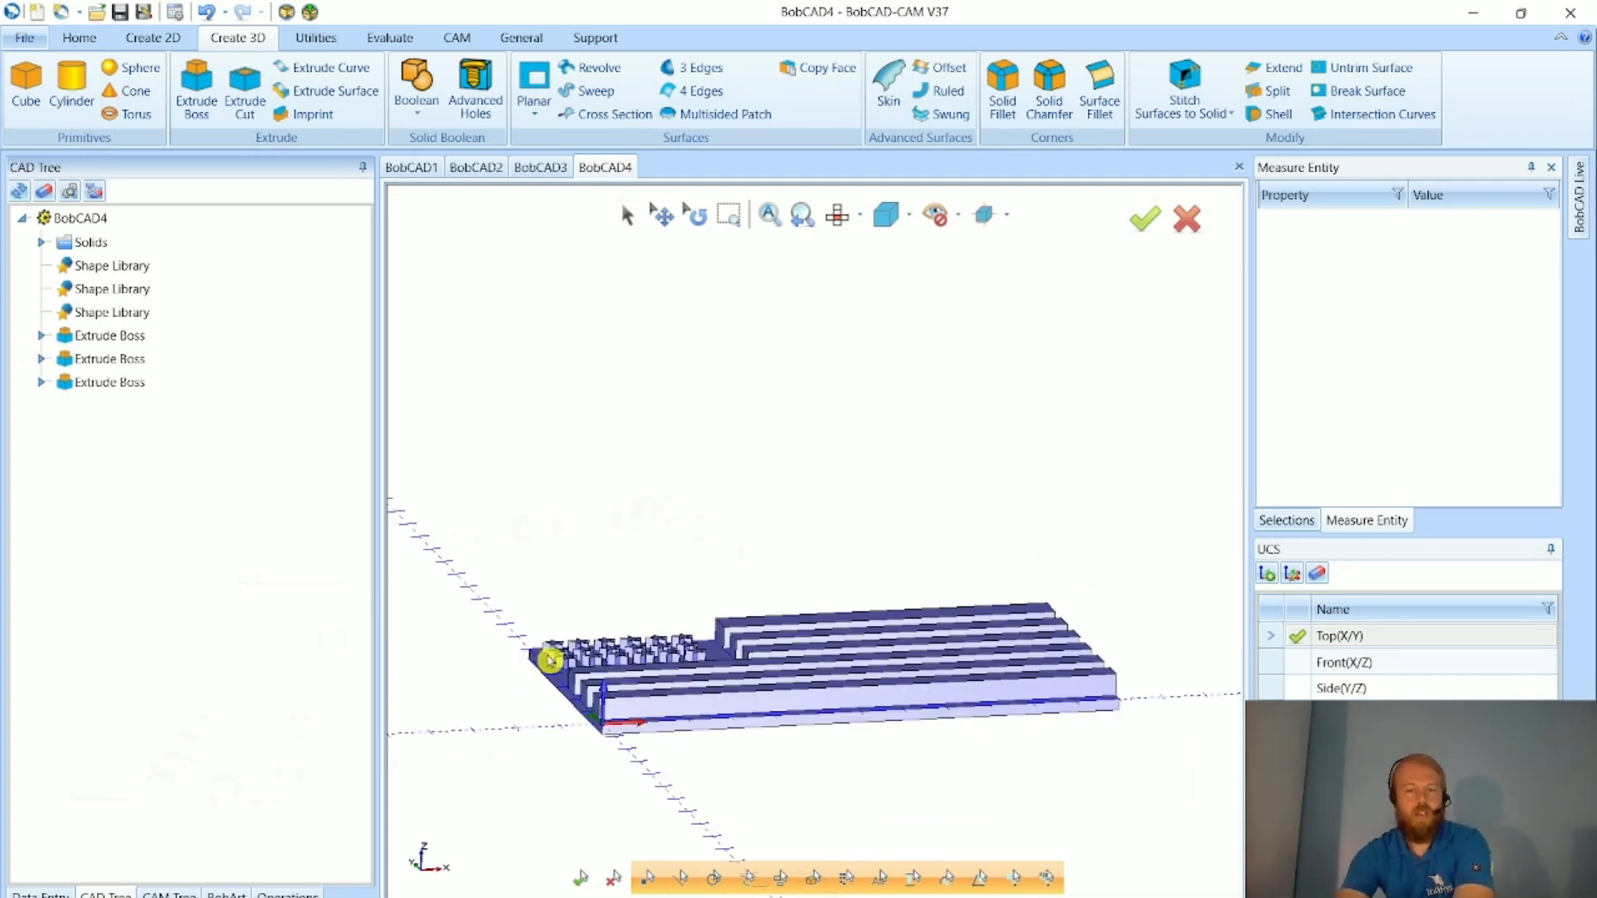
{"action": "scroll", "coordinate": [821, 671], "scroll_direction": "up", "scroll_amount": 2}
{"action": "scroll", "coordinate": [606, 635], "scroll_direction": "up", "scroll_amount": 3}
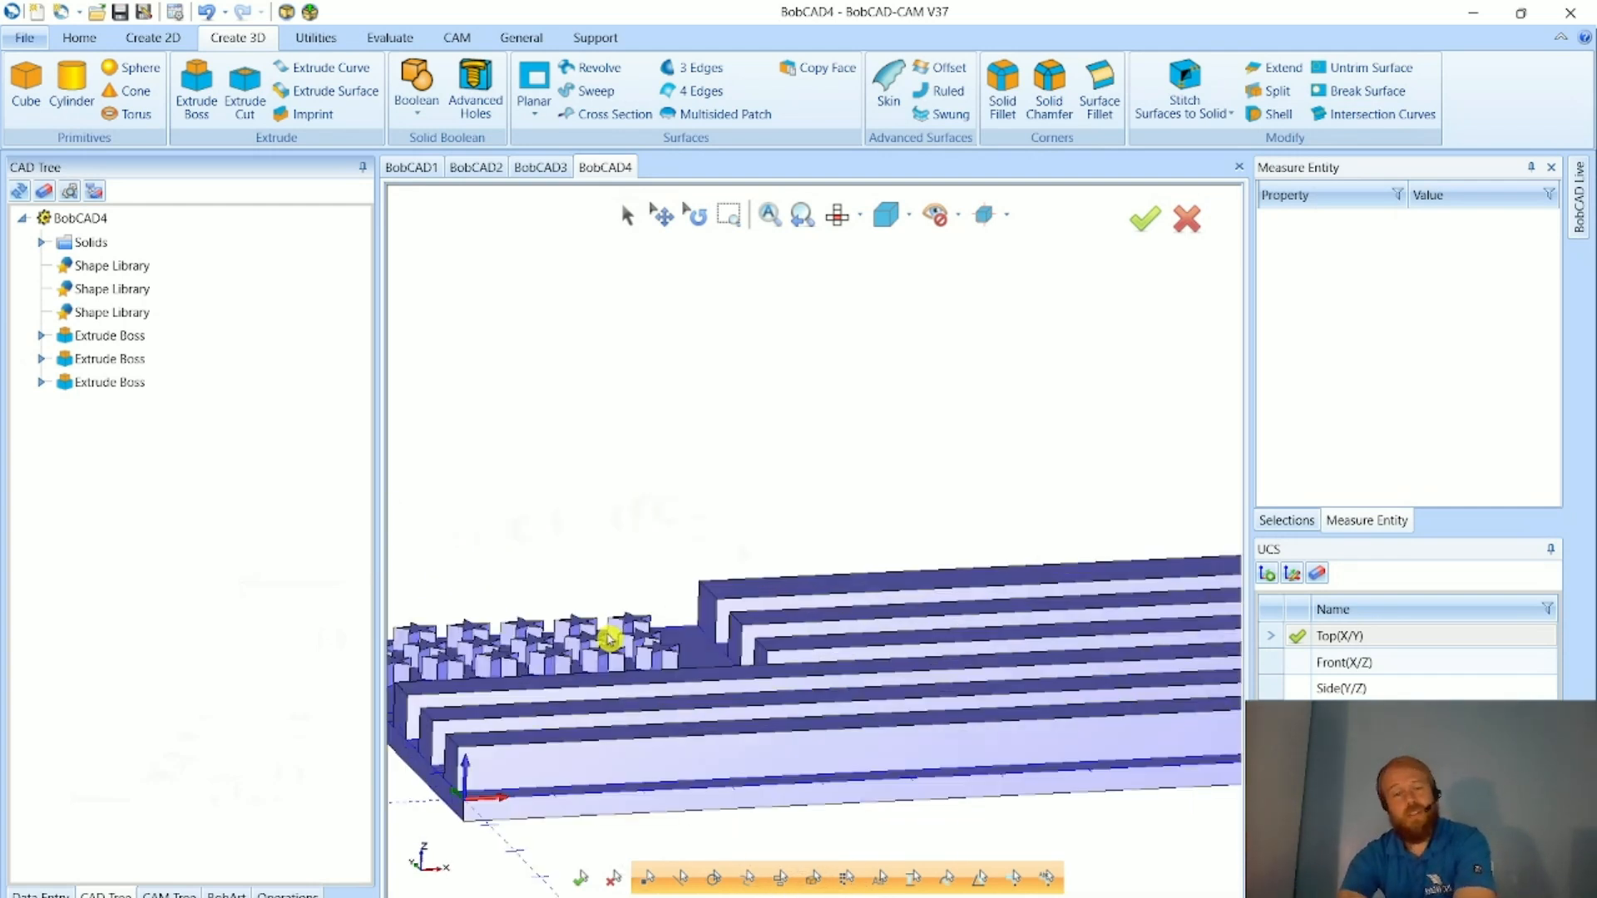
{"action": "scroll", "coordinate": [650, 648], "scroll_direction": "down", "scroll_amount": 1}
{"action": "scroll", "coordinate": [649, 648], "scroll_direction": "down", "scroll_amount": 1}
{"action": "scroll", "coordinate": [538, 651], "scroll_direction": "down", "scroll_amount": 1}
{"action": "scroll", "coordinate": [538, 651], "scroll_direction": "down", "scroll_amount": 1}
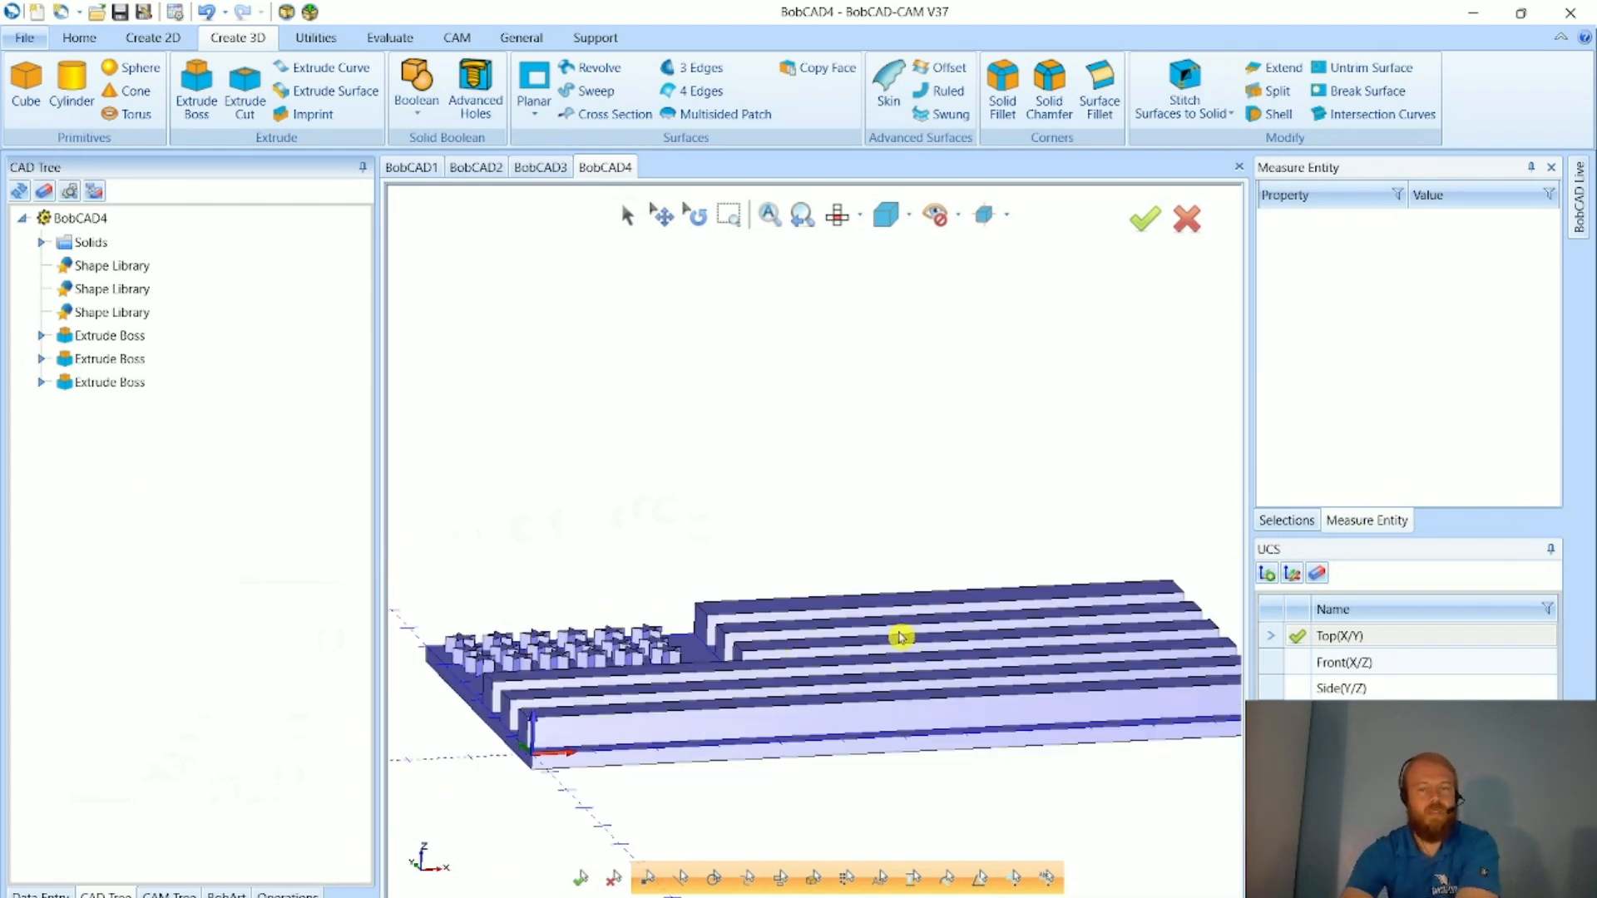
{"action": "middle_click_drag", "start_coordinate": [903, 640], "coordinate": [949, 705]}
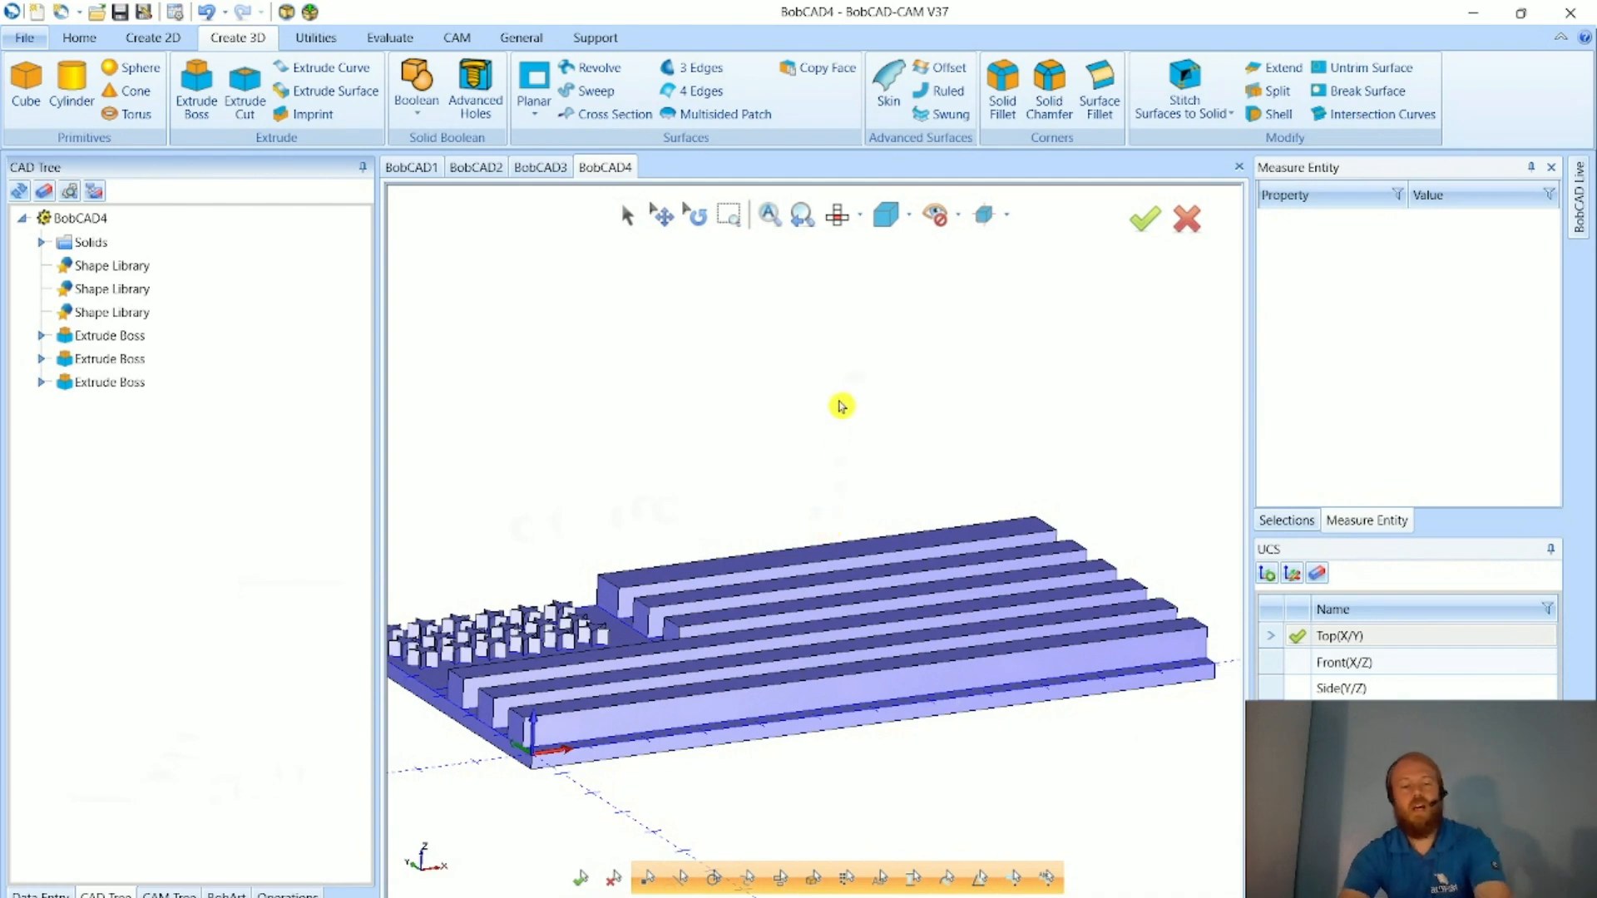
{"action": "key", "text": "End"}
{"action": "scroll", "coordinate": [659, 463], "scroll_direction": "down", "scroll_amount": 3}
{"action": "middle_click_drag", "start_coordinate": [745, 638], "coordinate": [488, 545]}
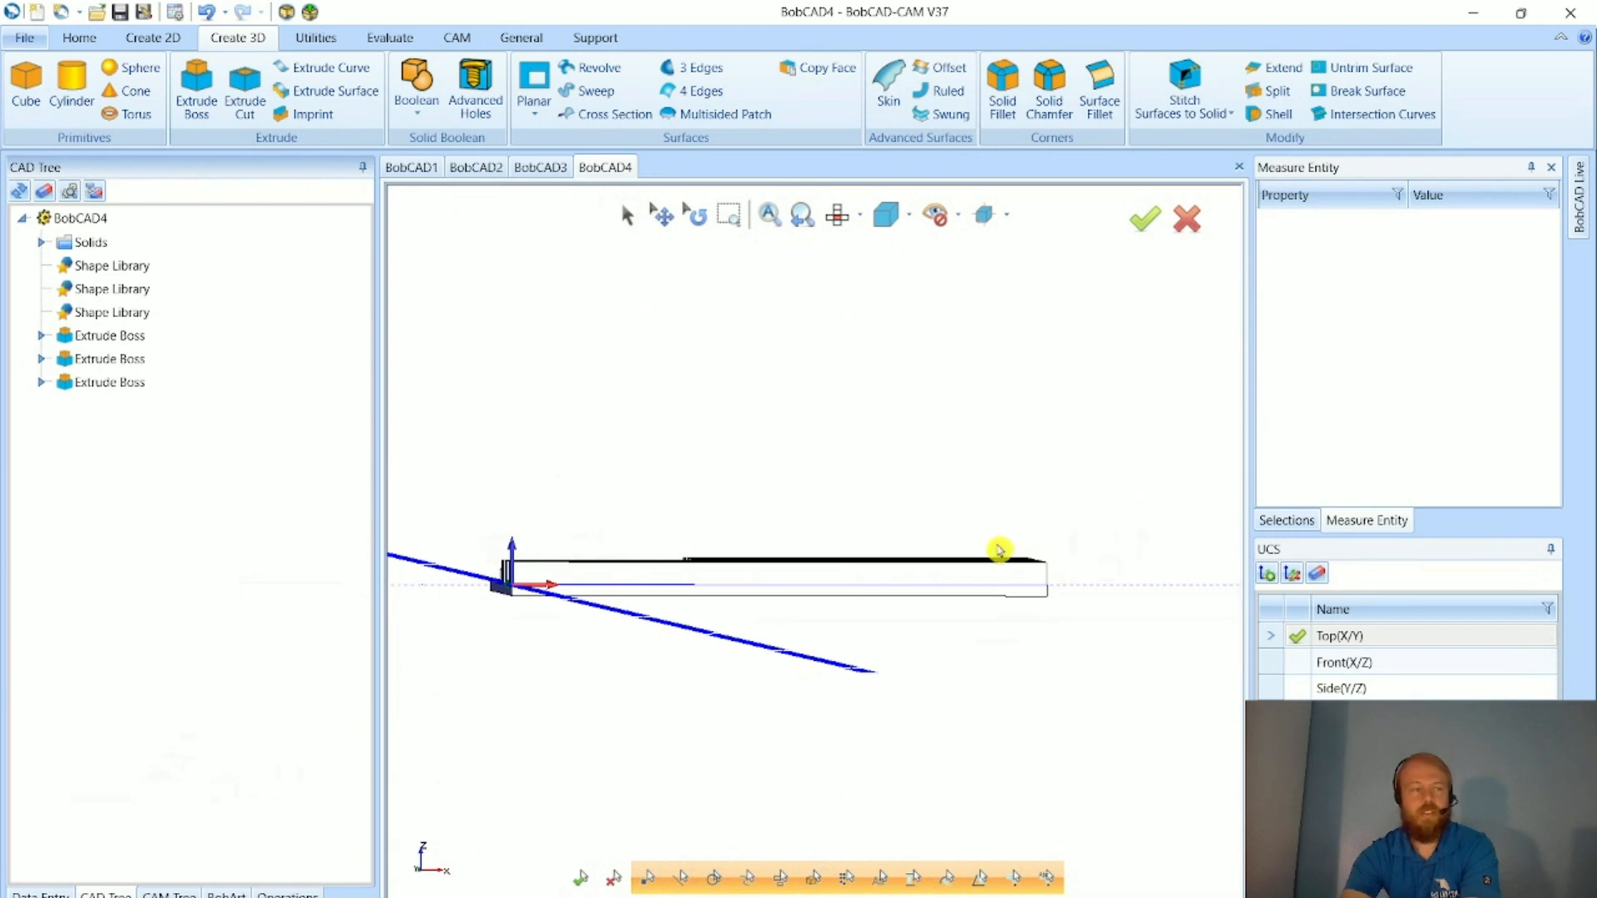
{"action": "middle_click_drag", "start_coordinate": [906, 524], "coordinate": [501, 540]}
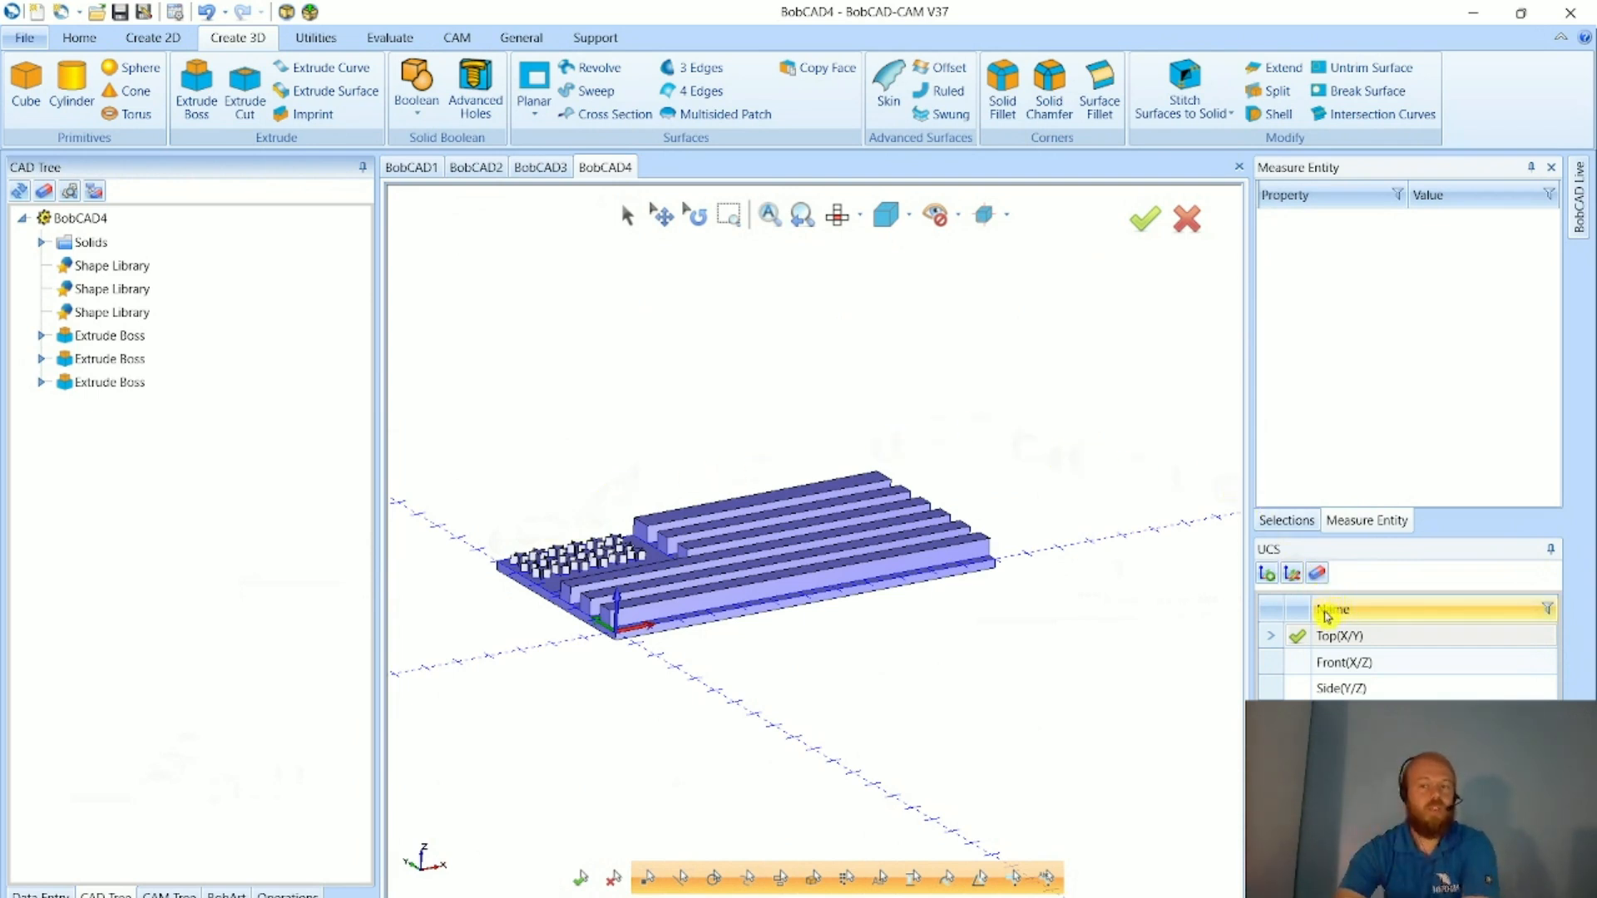
- Make the Front(X/Z) plane active and begin an approximated spline just outside the base's origin edge, at about X -0.19, Y 0.06
{"action": "left_click", "coordinate": [1300, 666]}
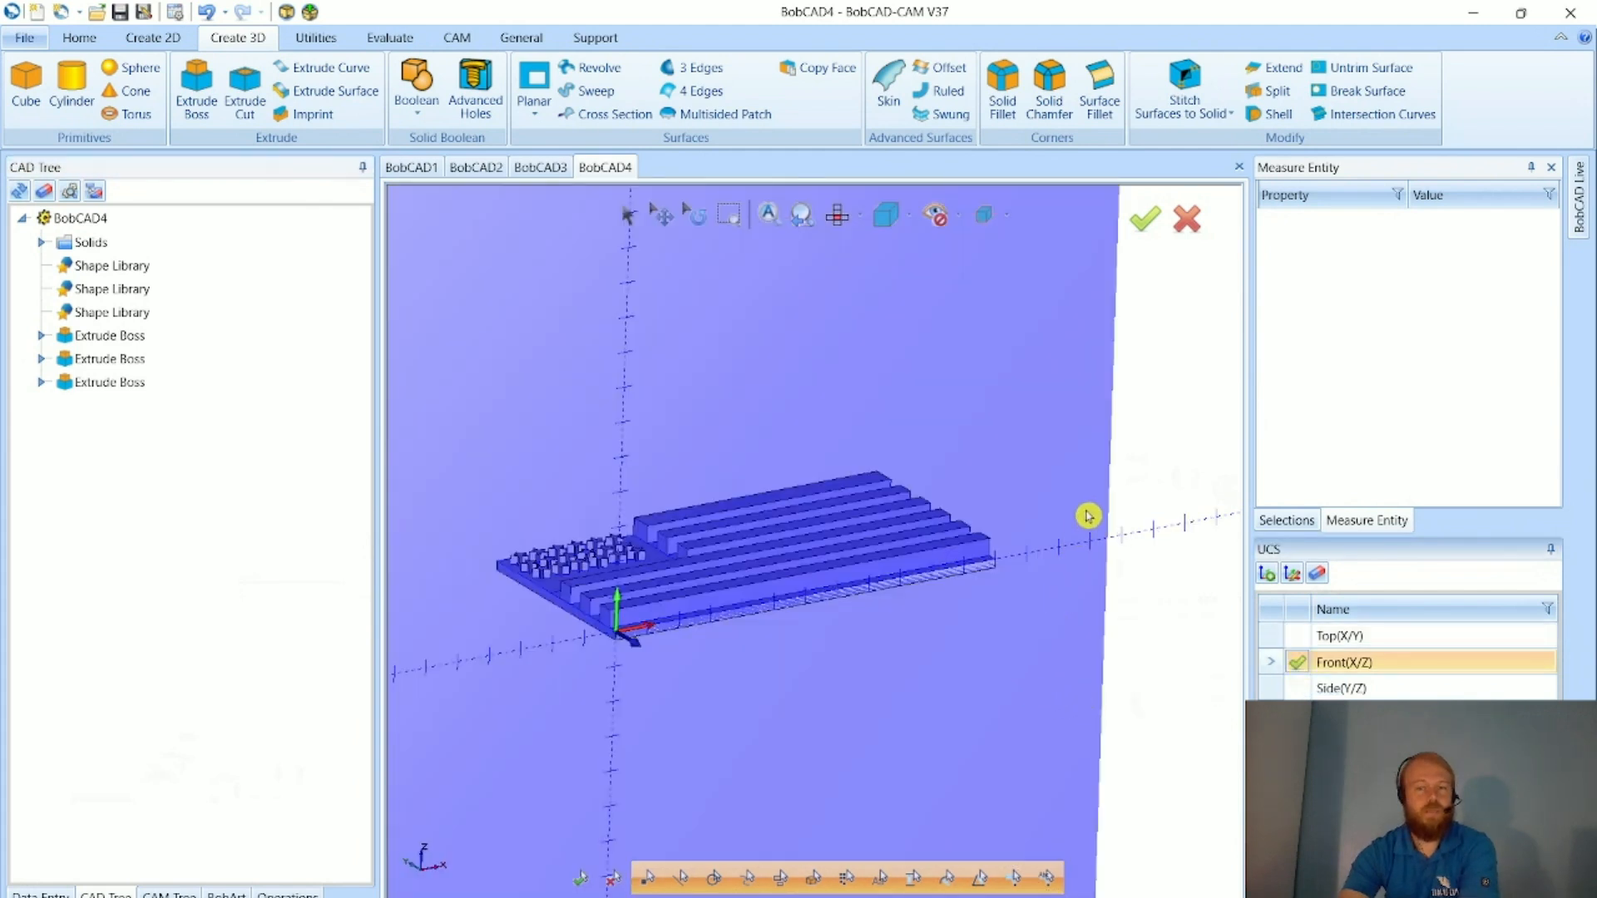
{"action": "key", "text": "f"}
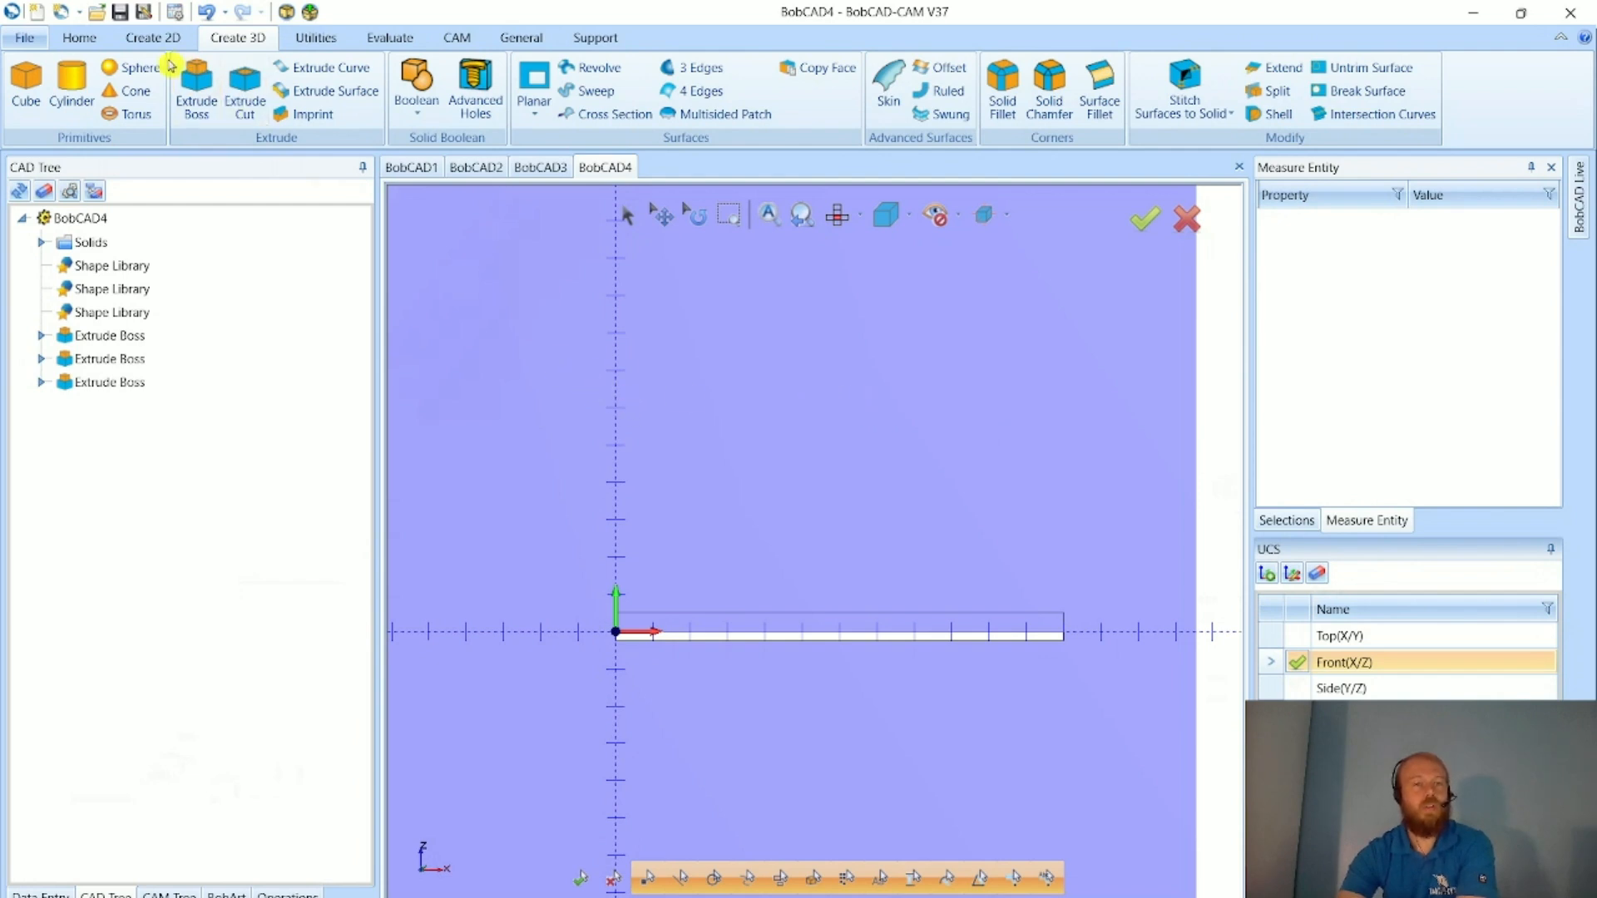
{"action": "left_click", "coordinate": [155, 42]}
{"action": "left_click", "coordinate": [155, 81]}
{"action": "scroll", "coordinate": [656, 639], "scroll_direction": "up", "scroll_amount": 3}
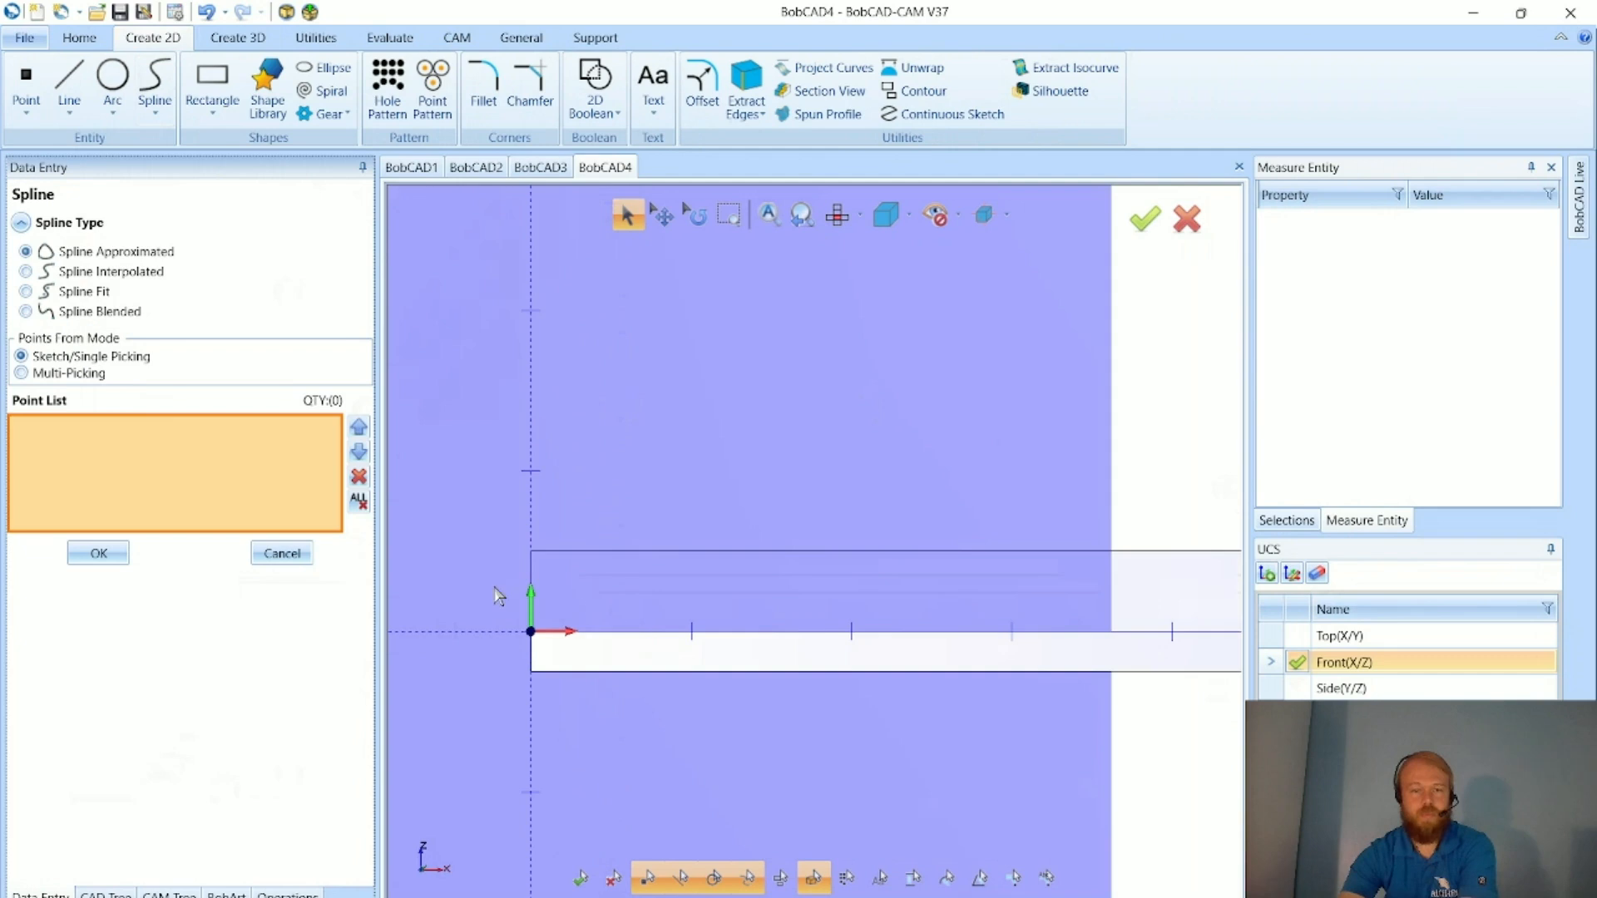
{"action": "scroll", "coordinate": [508, 596], "scroll_direction": "up", "scroll_amount": 3}
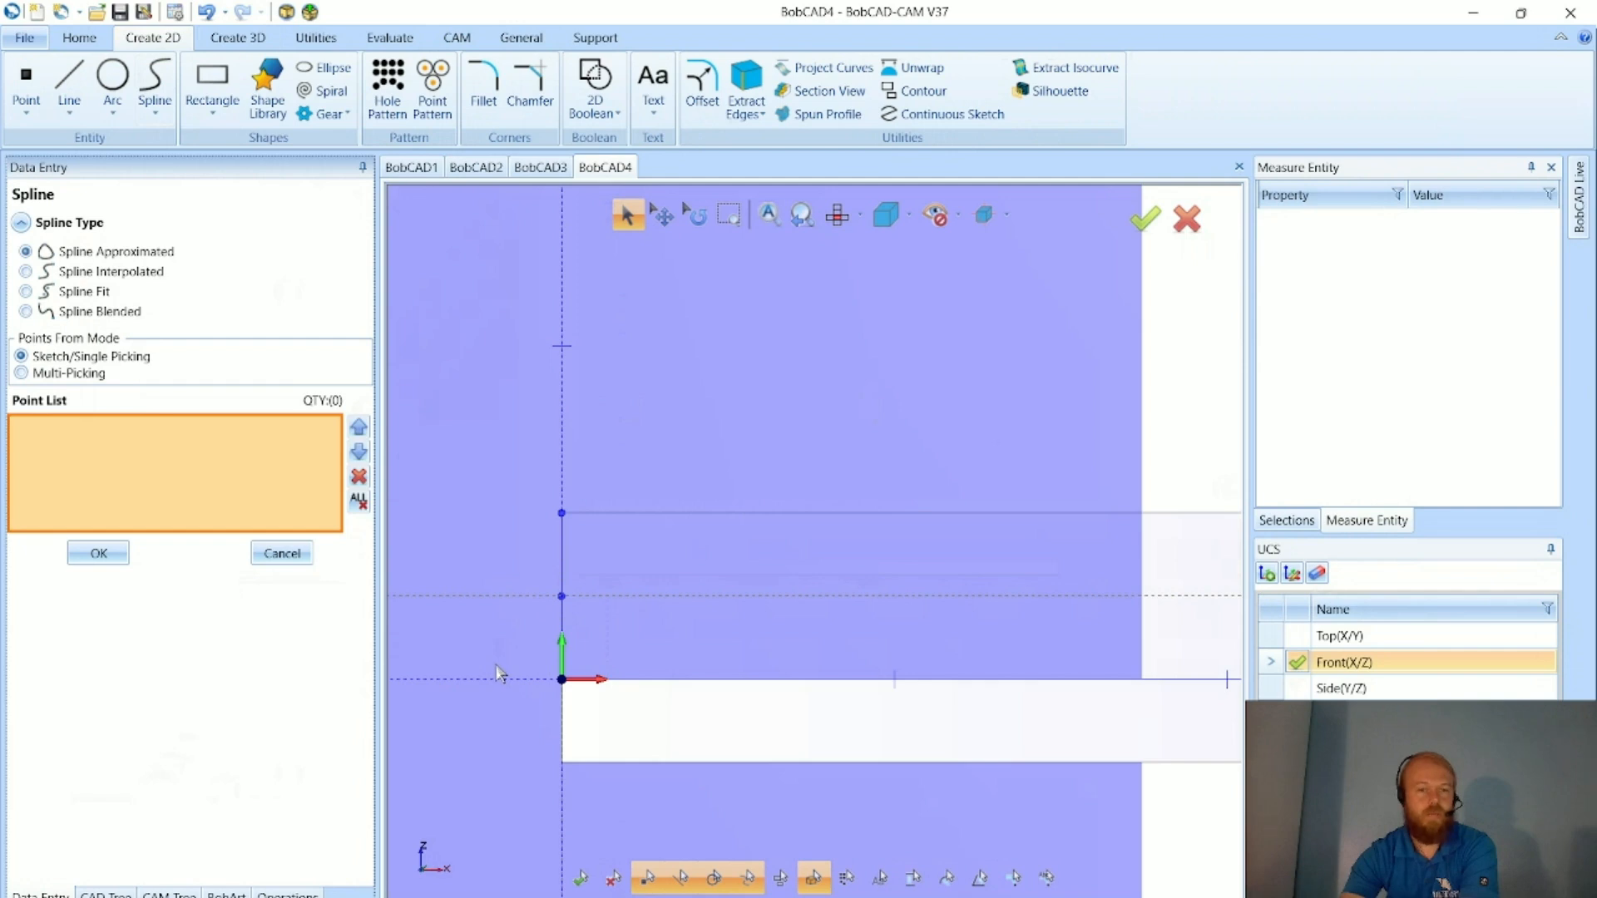
{"action": "left_click", "coordinate": [491, 657]}
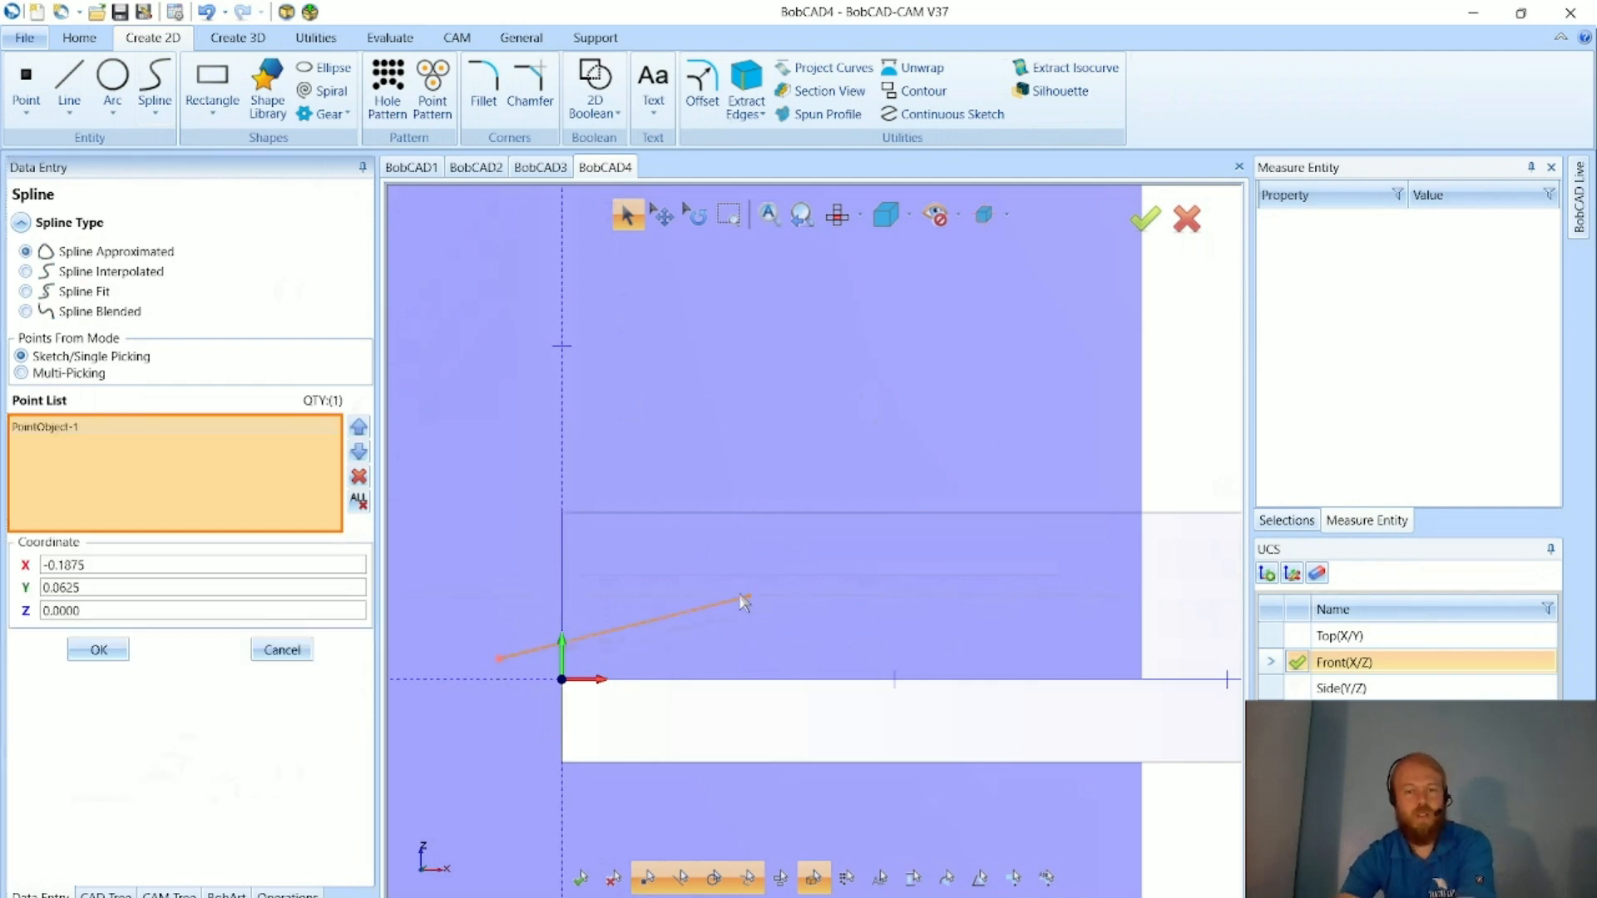
- Add gentle-wave spline points at about (0.61, 0.125), (1.49, 0.0625), (2.32, 0.125) and (2.81, 0.0625)
{"action": "left_click", "coordinate": [764, 643]}
{"action": "scroll", "coordinate": [763, 645], "scroll_direction": "down", "scroll_amount": 2}
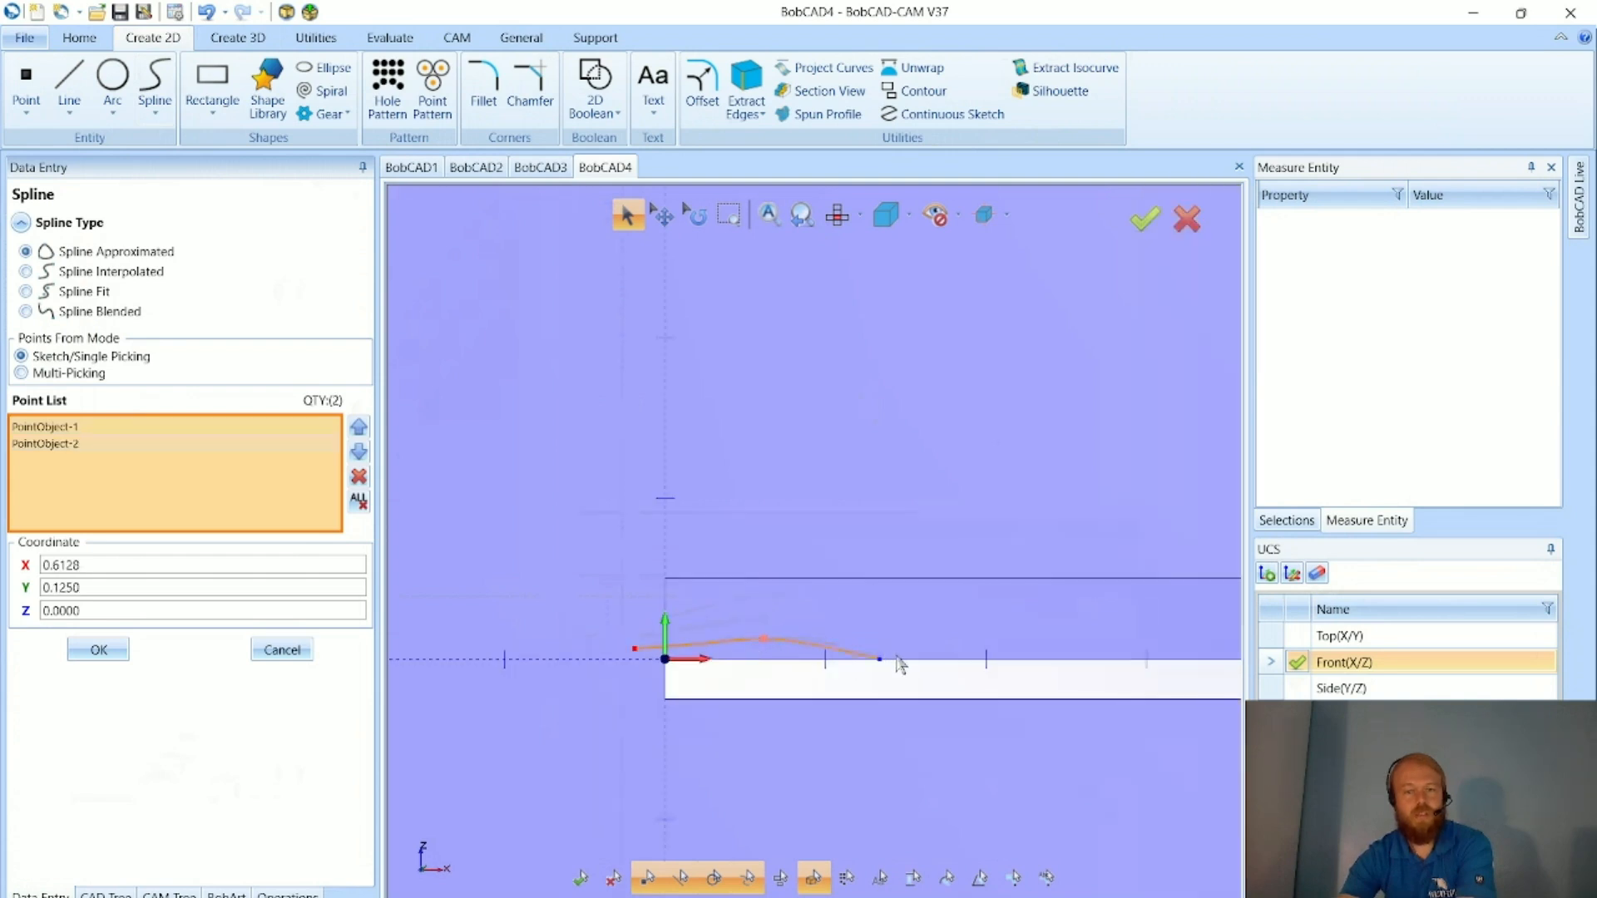
{"action": "scroll", "coordinate": [902, 657], "scroll_direction": "up", "scroll_amount": 2}
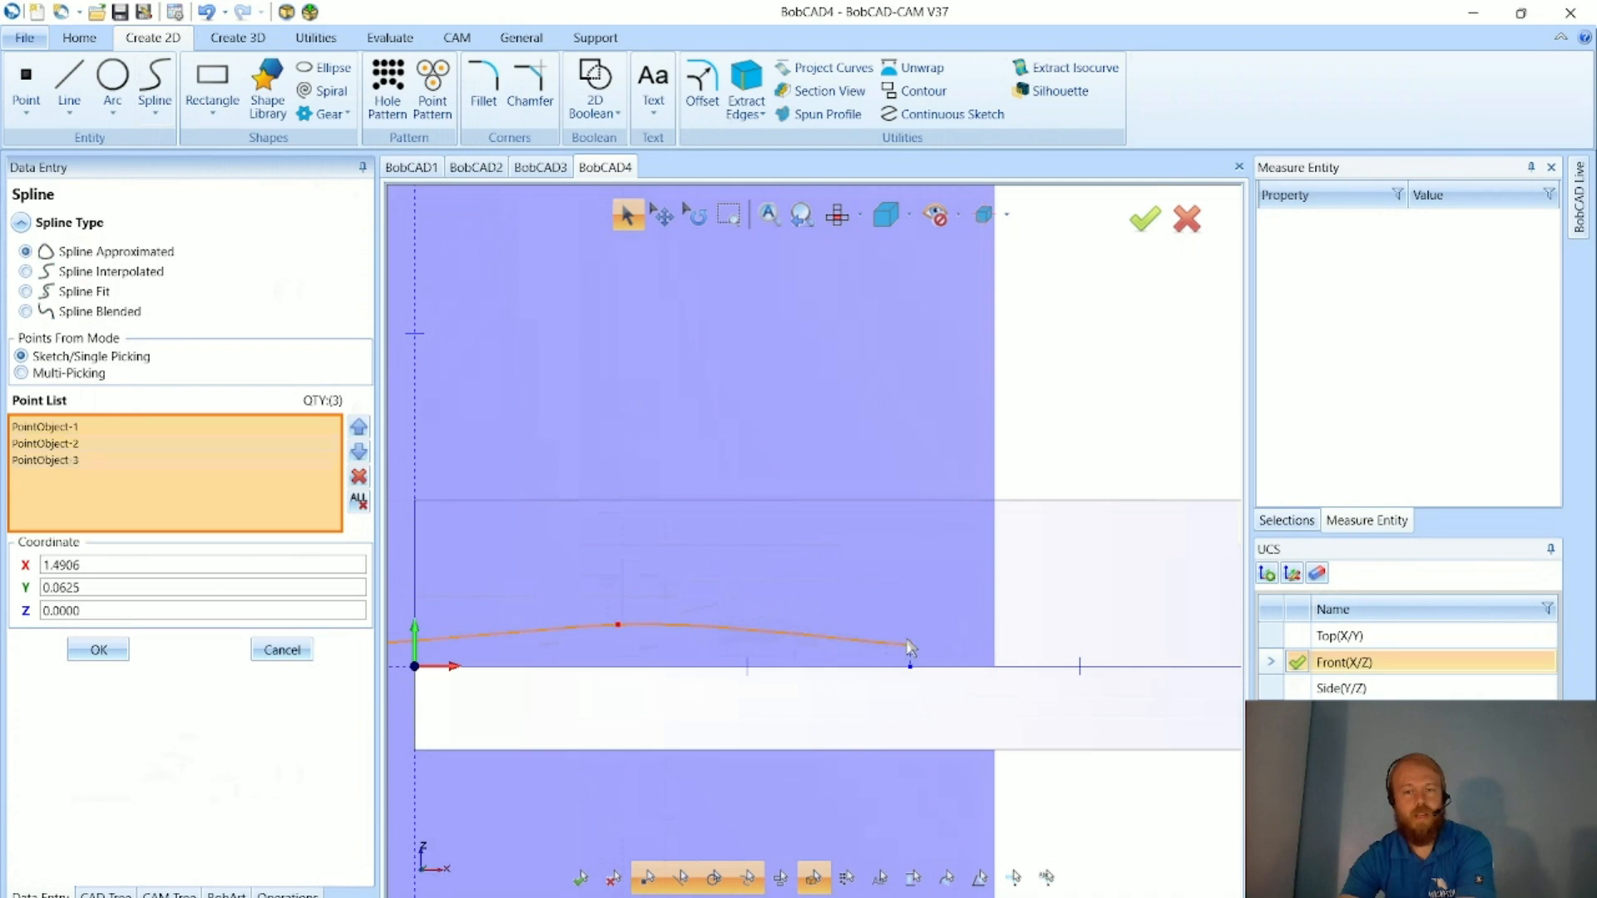
{"action": "left_click", "coordinate": [911, 647]}
{"action": "scroll", "coordinate": [907, 646], "scroll_direction": "down", "scroll_amount": 2}
{"action": "scroll", "coordinate": [1056, 637], "scroll_direction": "up", "scroll_amount": 2}
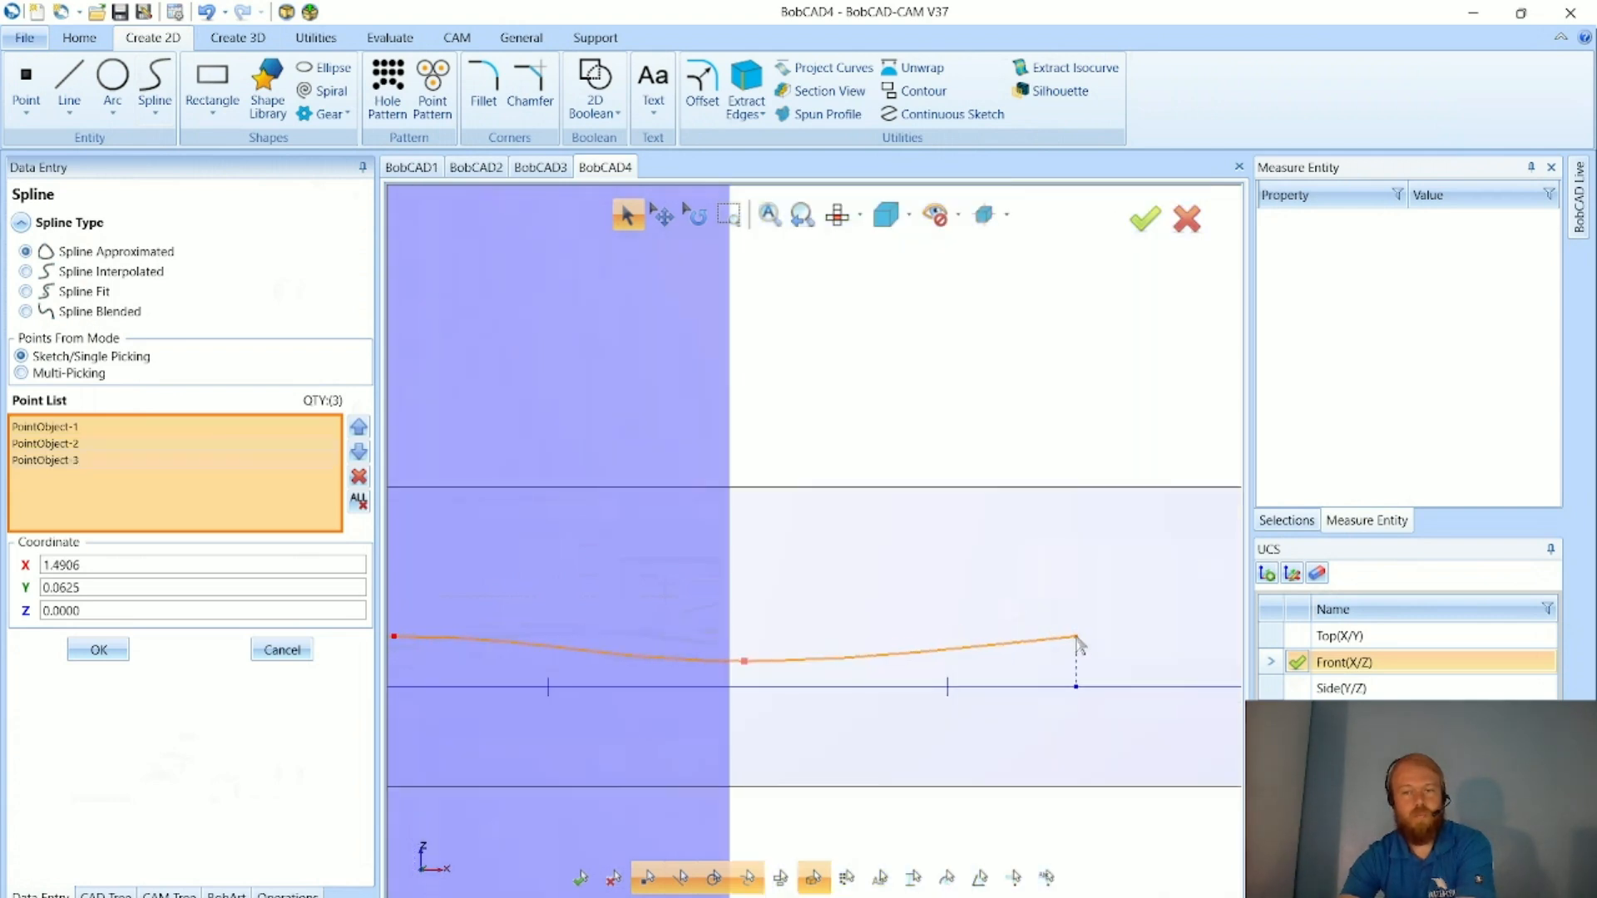
{"action": "left_click", "coordinate": [1076, 639]}
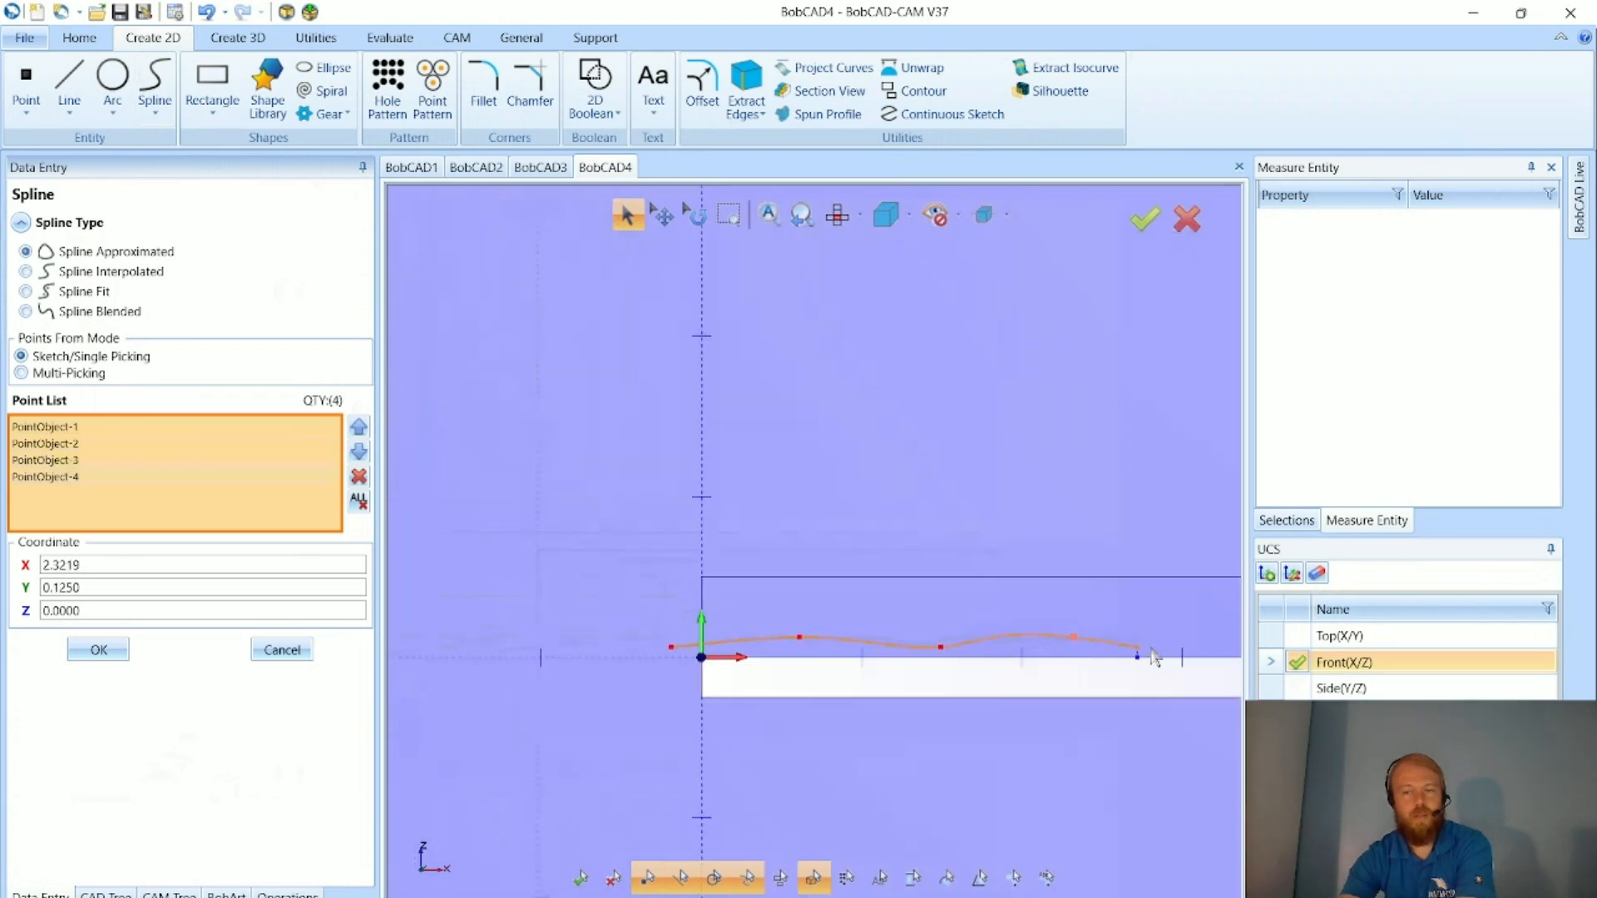
{"action": "scroll", "coordinate": [1162, 657], "scroll_direction": "up", "scroll_amount": 2}
{"action": "left_click", "coordinate": [1151, 655]}
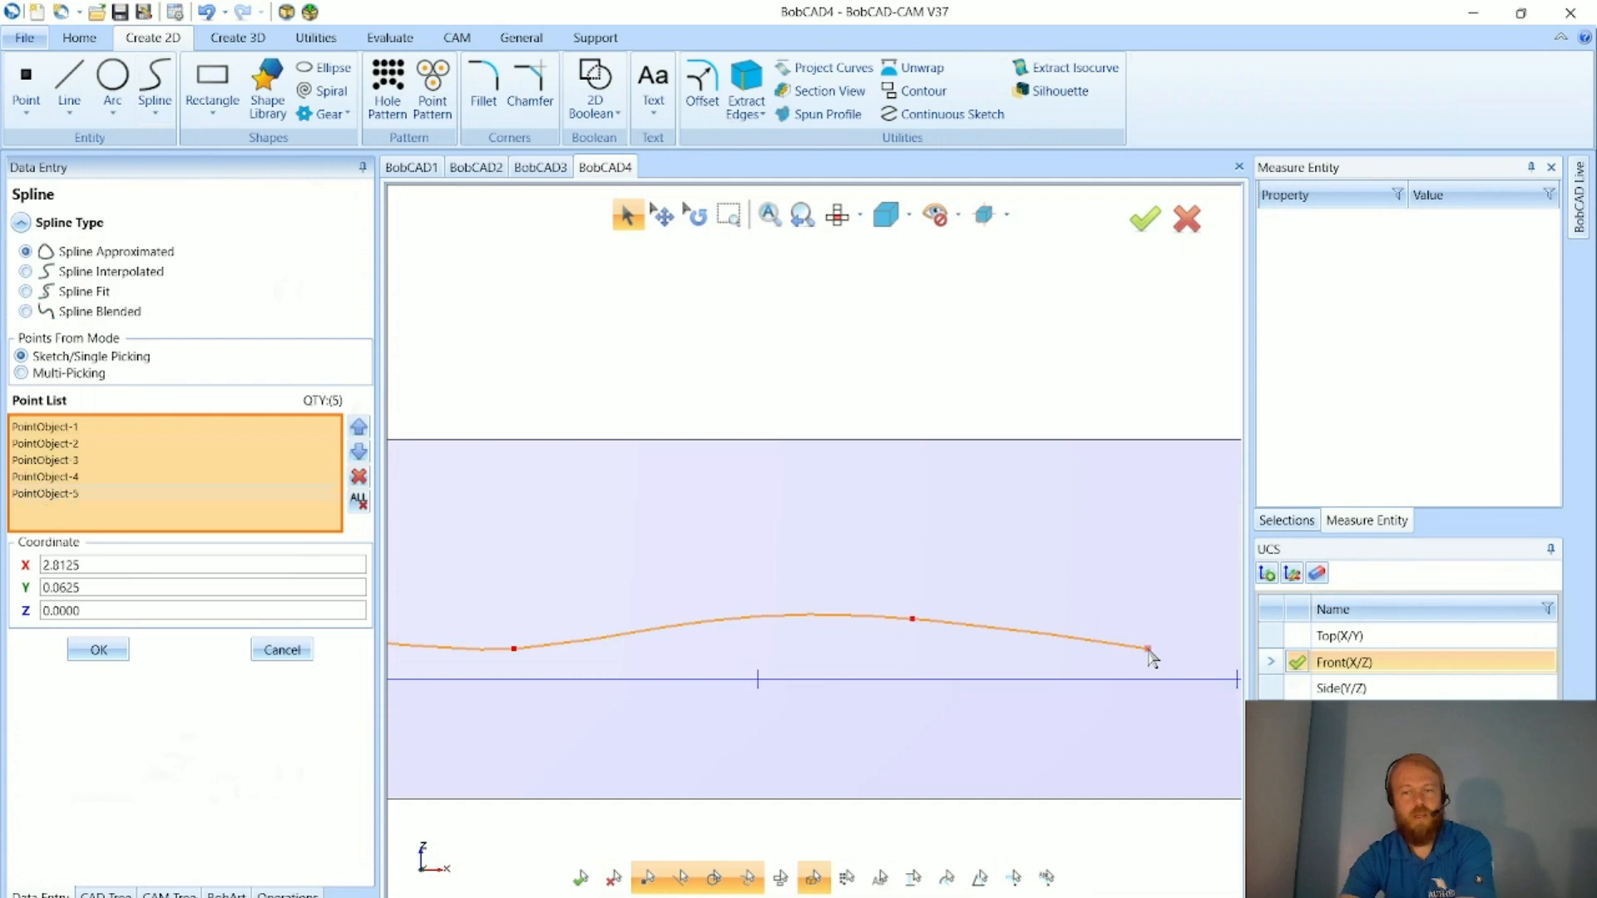
- Continue the spline with a peak at about (4.19, 0.375), a lower point, and another crest at about (6.19, 0.25)
{"action": "scroll", "coordinate": [1160, 661], "scroll_direction": "down", "scroll_amount": 5}
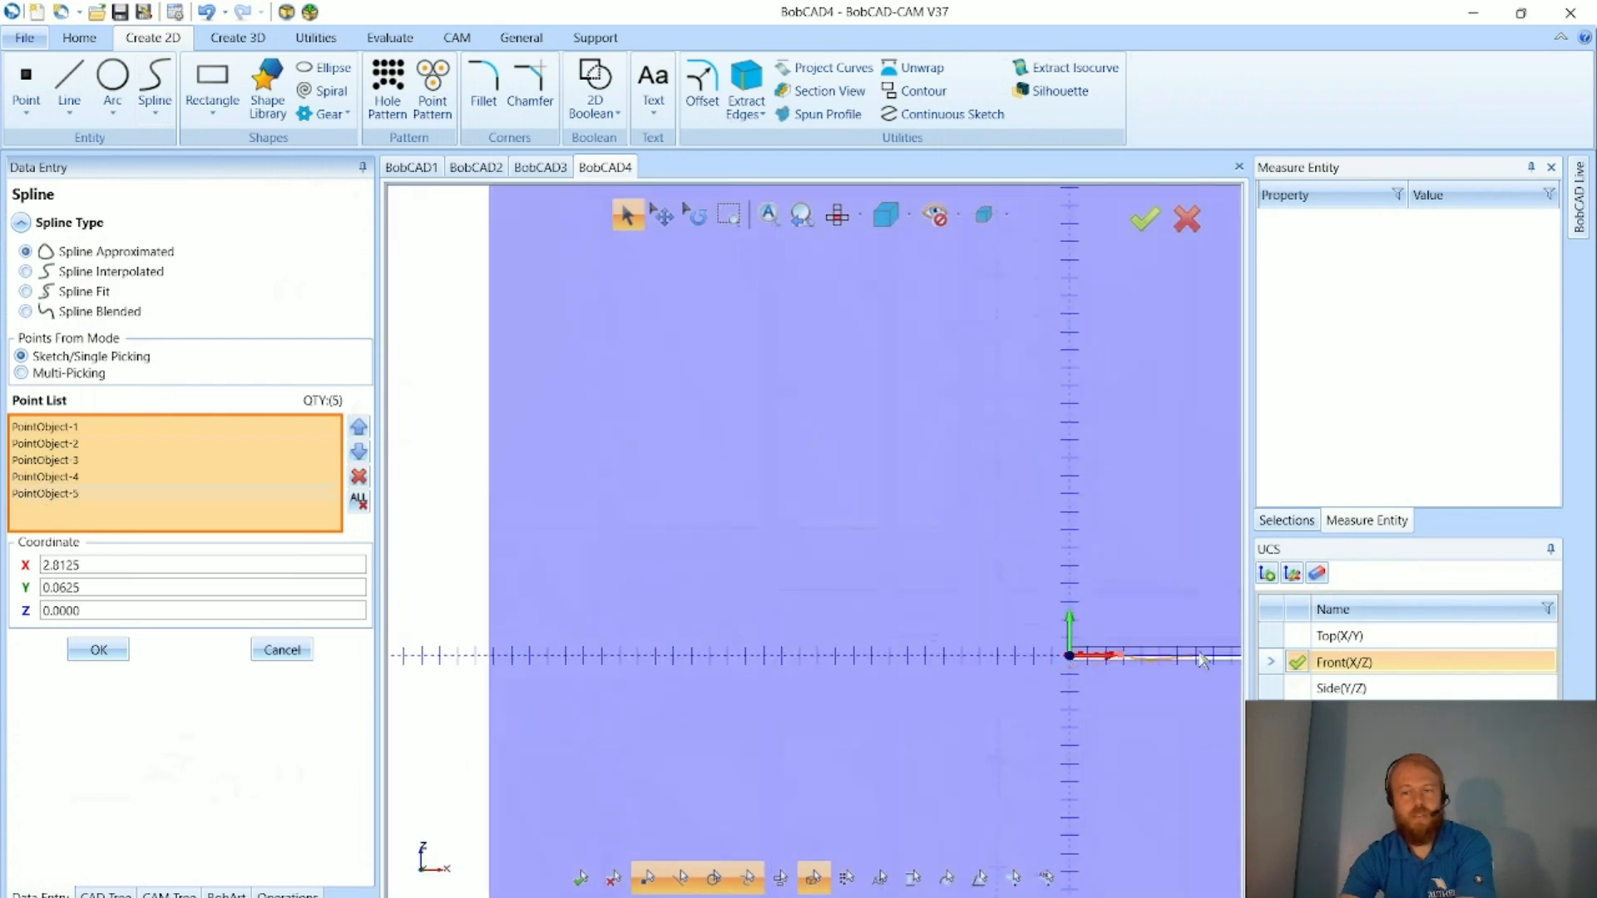
{"action": "scroll", "coordinate": [1165, 659], "scroll_direction": "up", "scroll_amount": 5}
{"action": "scroll", "coordinate": [722, 651], "scroll_direction": "up", "scroll_amount": 2}
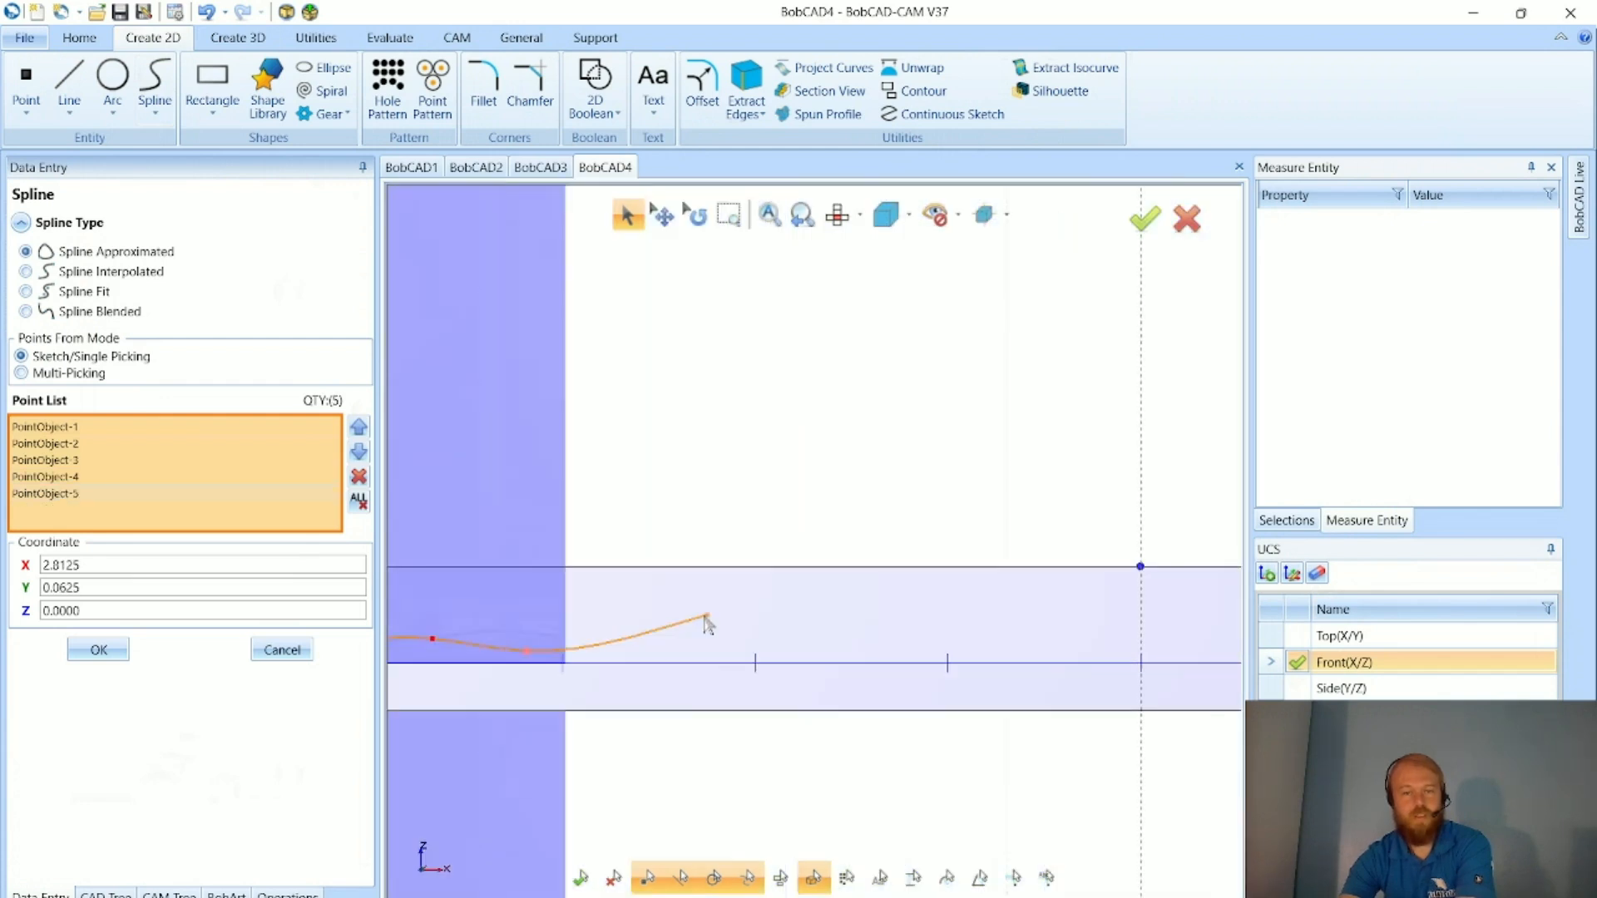
{"action": "left_click", "coordinate": [792, 600]}
{"action": "scroll", "coordinate": [919, 635], "scroll_direction": "down", "scroll_amount": 2}
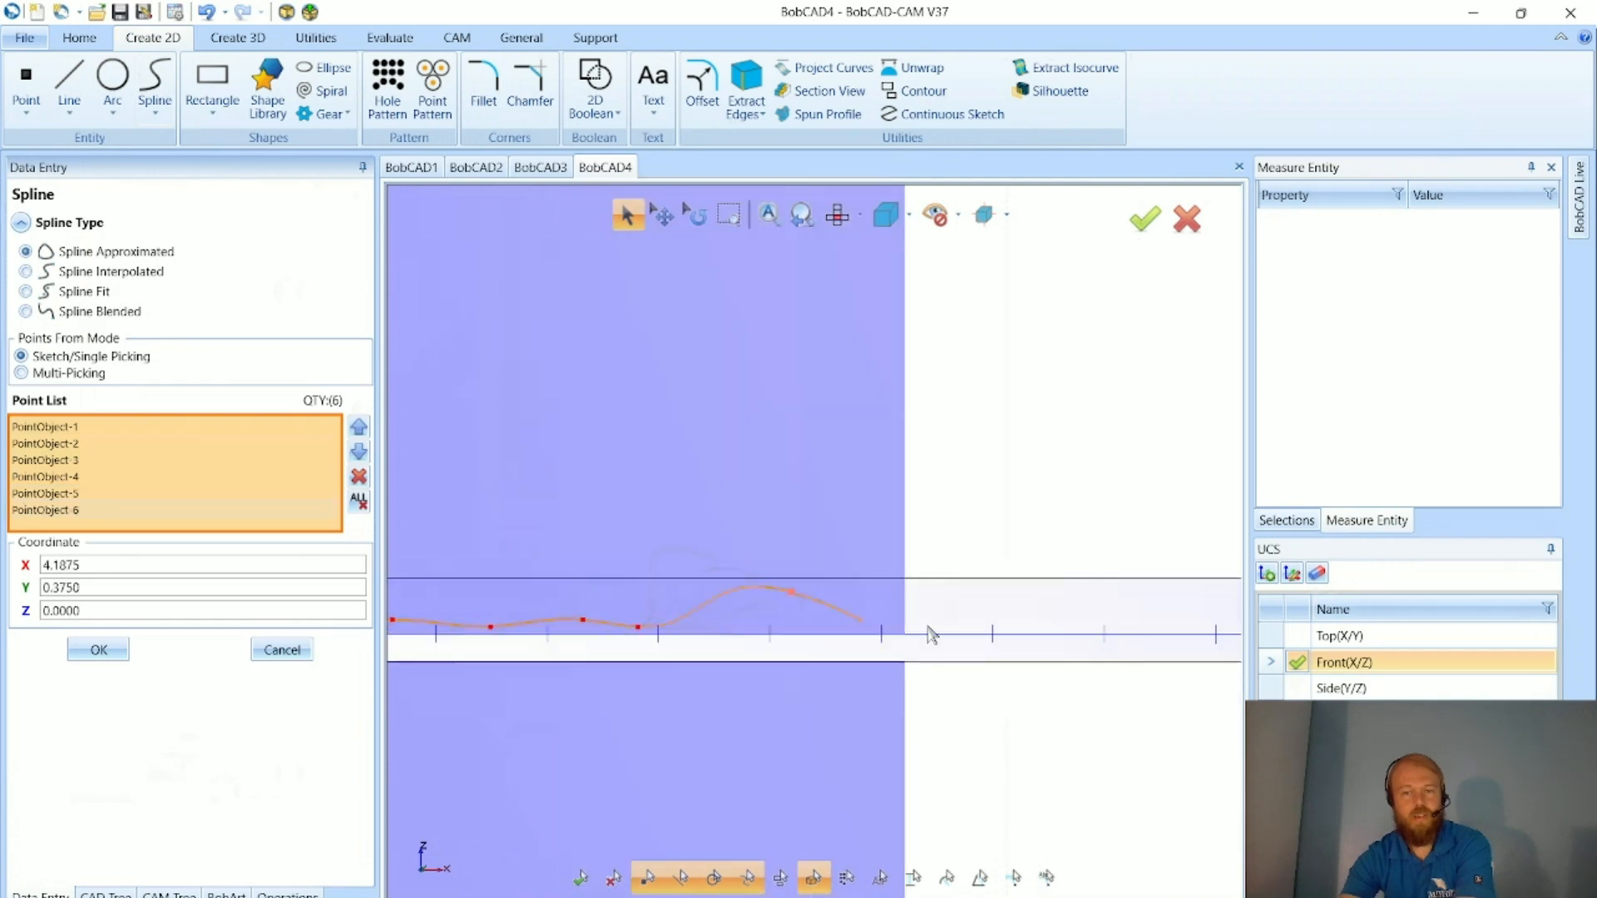
{"action": "scroll", "coordinate": [931, 715], "scroll_direction": "up", "scroll_amount": 3}
{"action": "left_click", "coordinate": [877, 622]}
{"action": "left_click", "coordinate": [1105, 606]}
- Extend the wave with spline points at about (7.63, 0.125), (9.5, 0.375) and (11, 0.19)
{"action": "scroll", "coordinate": [1102, 657], "scroll_direction": "down", "scroll_amount": 3}
{"action": "scroll", "coordinate": [1073, 661], "scroll_direction": "up", "scroll_amount": 2}
{"action": "scroll", "coordinate": [799, 659], "scroll_direction": "up", "scroll_amount": 3}
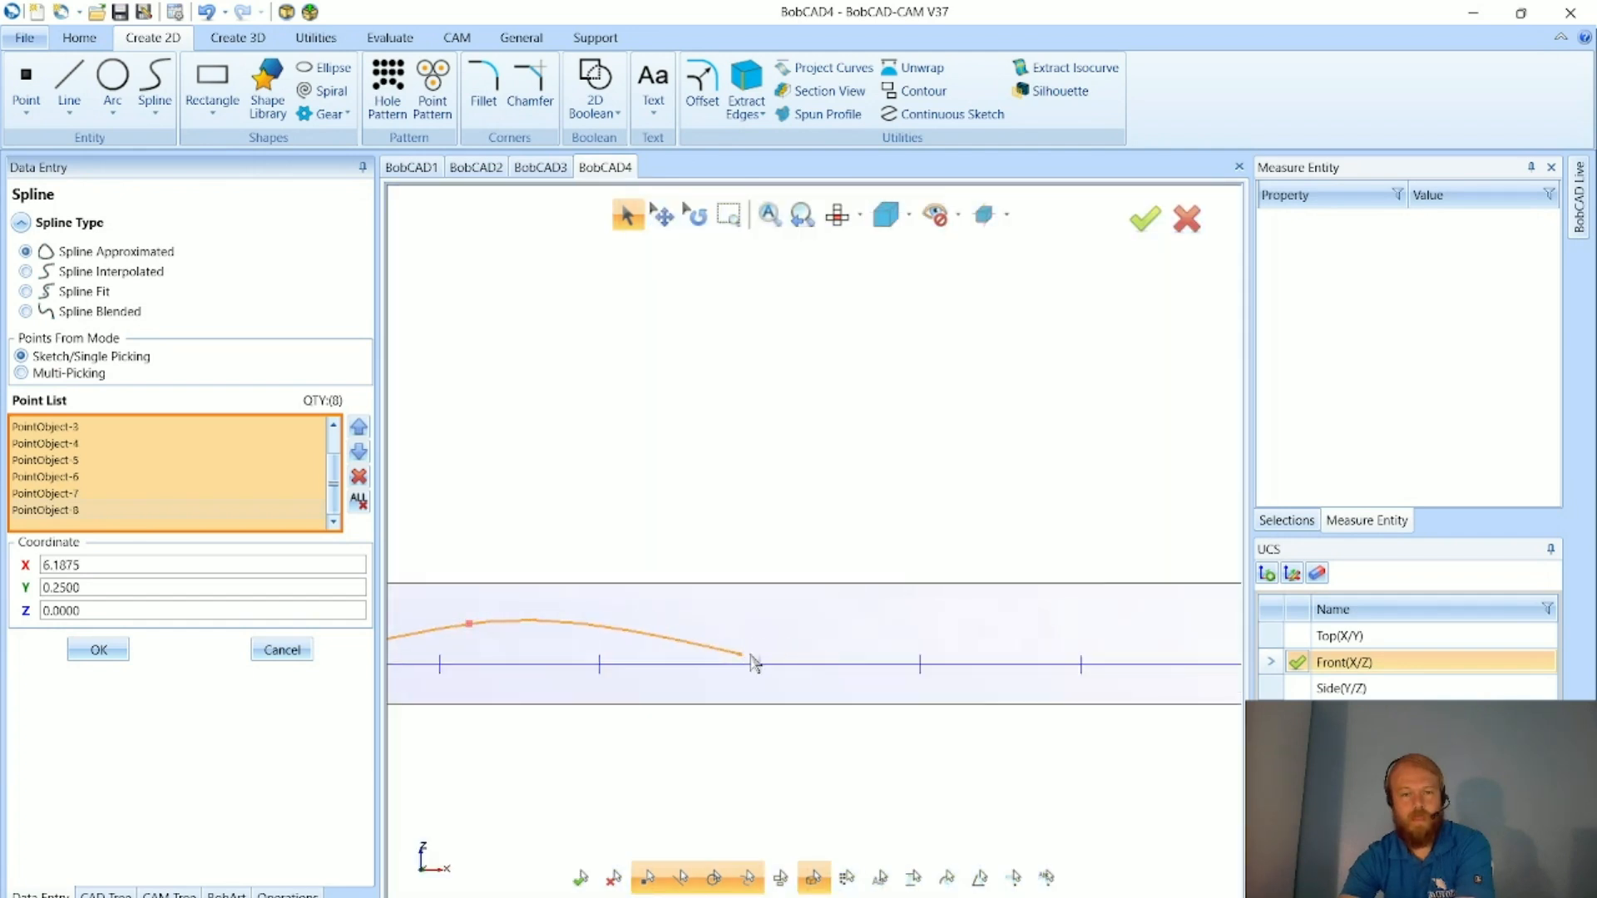
{"action": "left_click", "coordinate": [704, 657]}
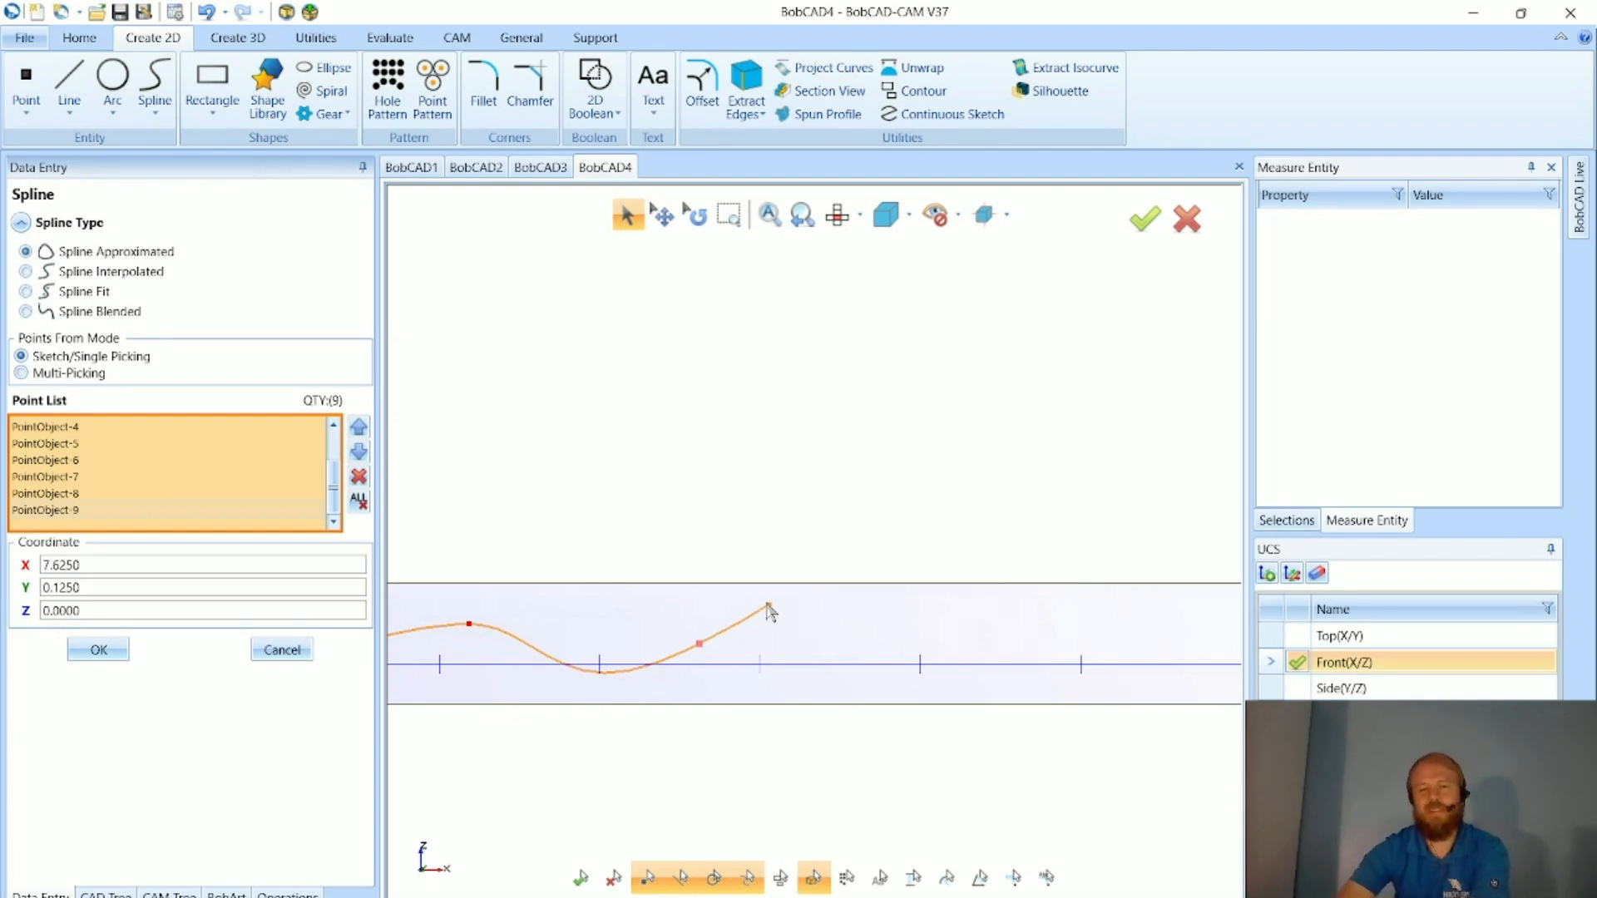
{"action": "left_click", "coordinate": [1005, 603]}
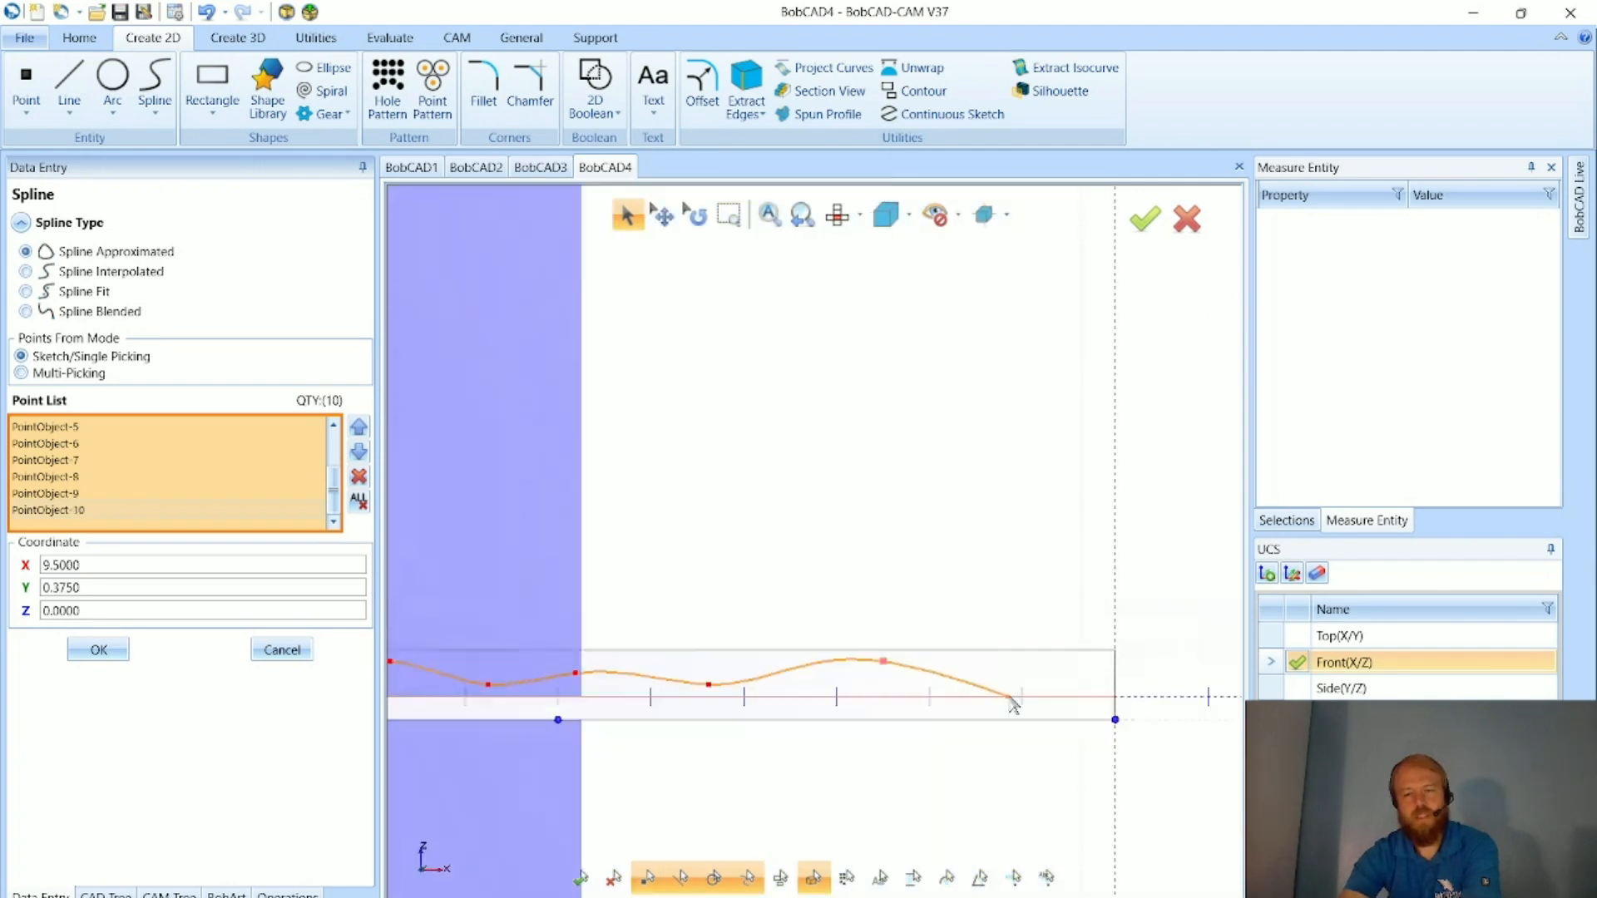
{"action": "scroll", "coordinate": [1032, 689], "scroll_direction": "down", "scroll_amount": 2}
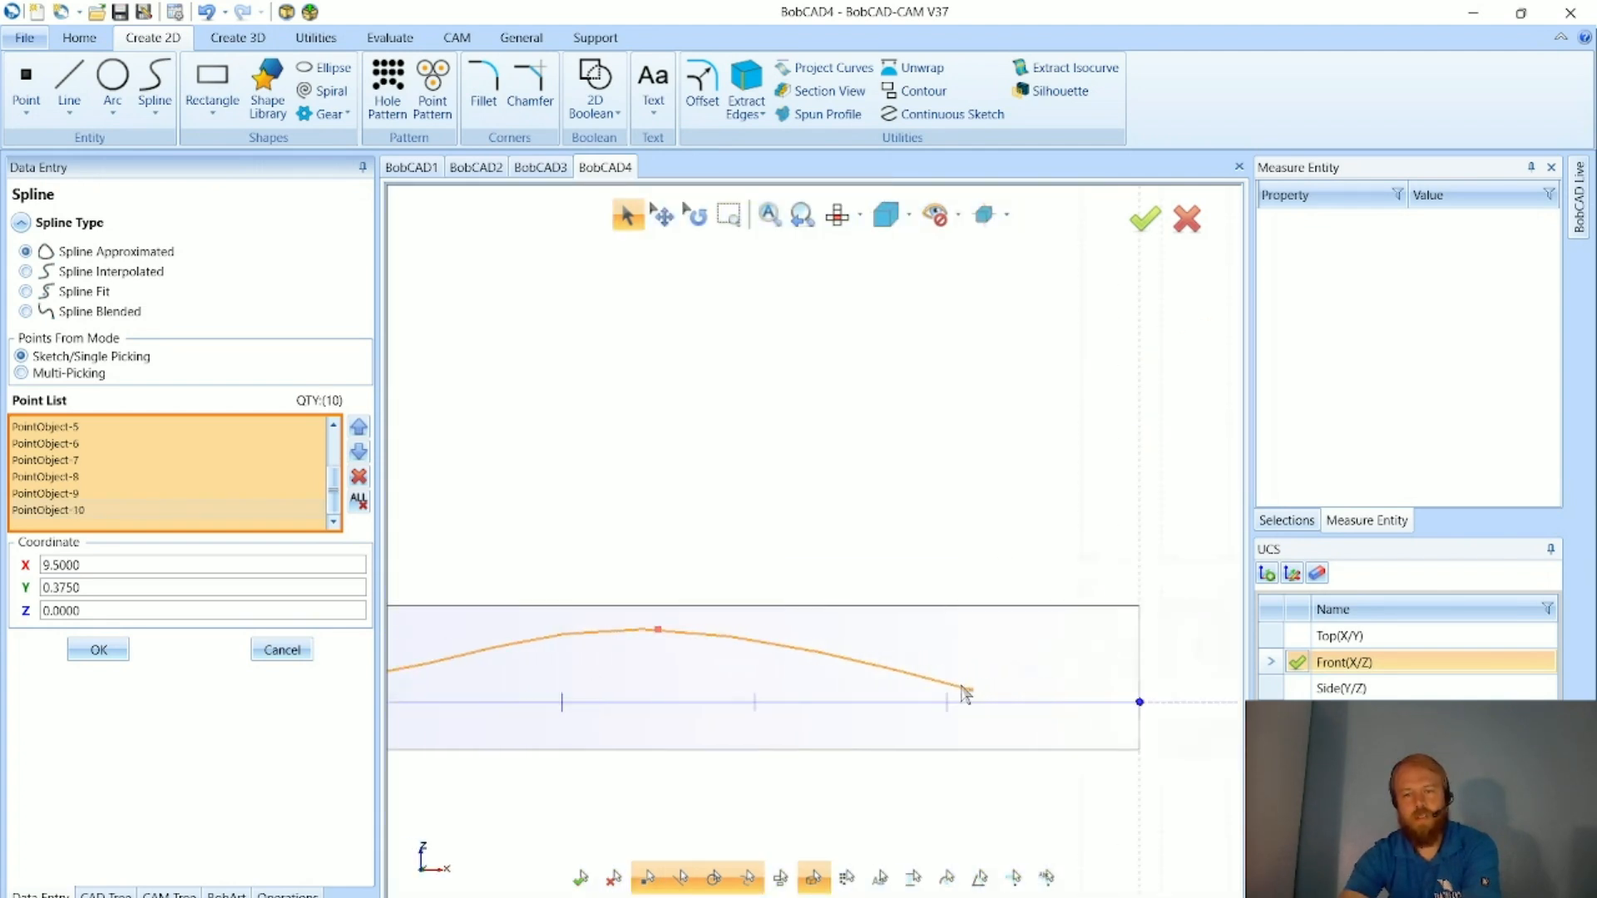
{"action": "left_click", "coordinate": [949, 665]}
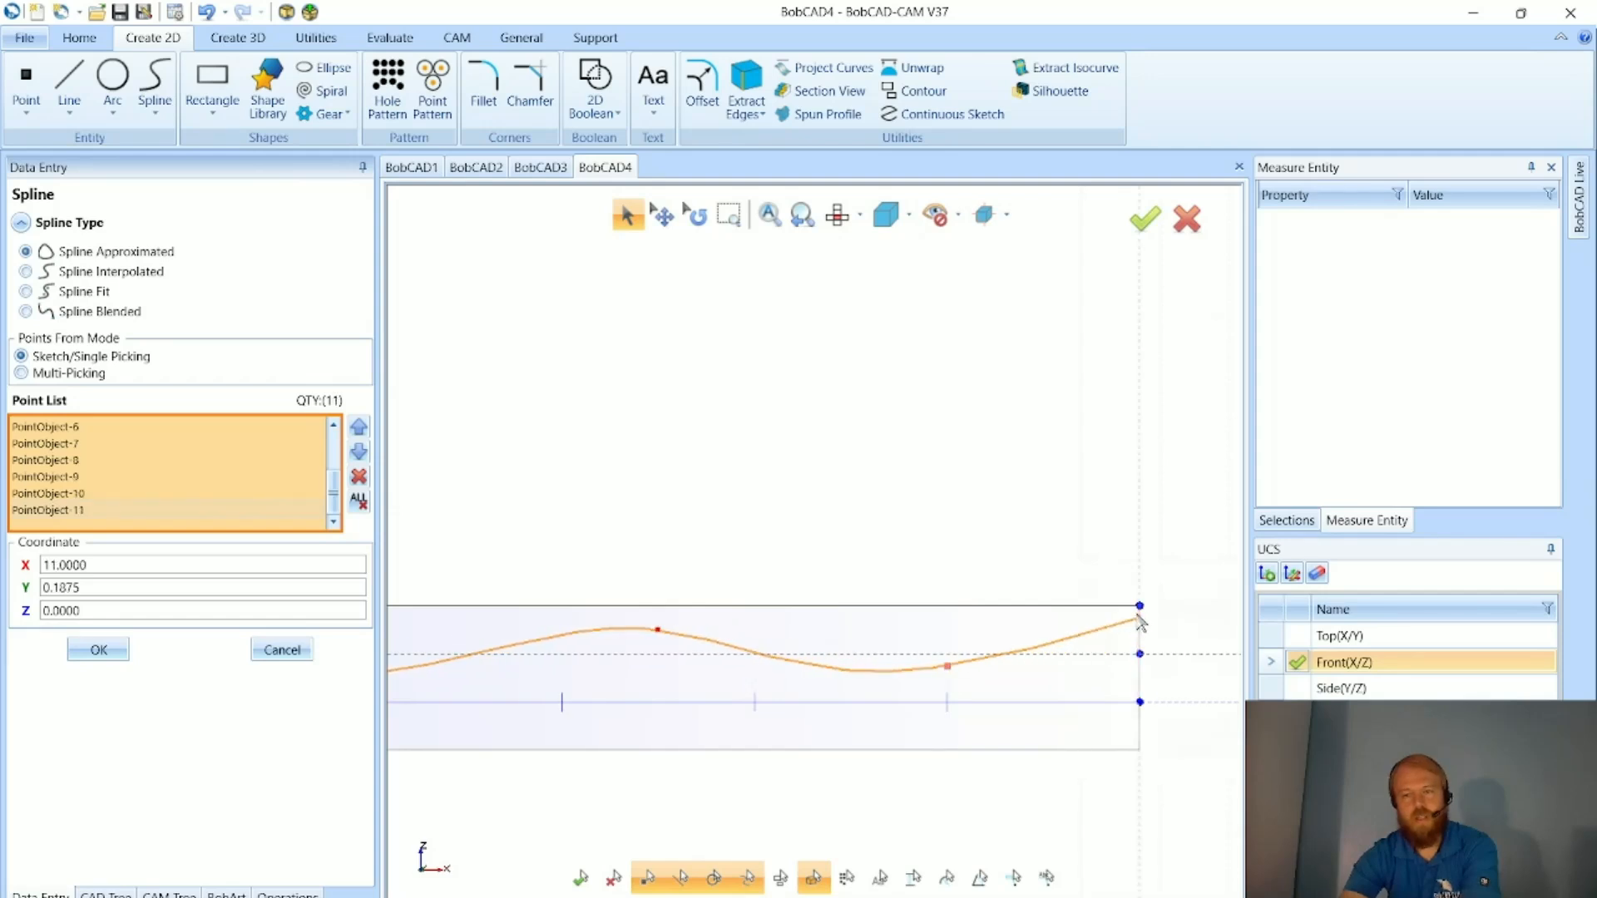
- Place the final spline point beyond the far end of the flag at about (12.63, 0.375) and create the spline
{"action": "scroll", "coordinate": [1065, 655], "scroll_direction": "up", "scroll_amount": 2}
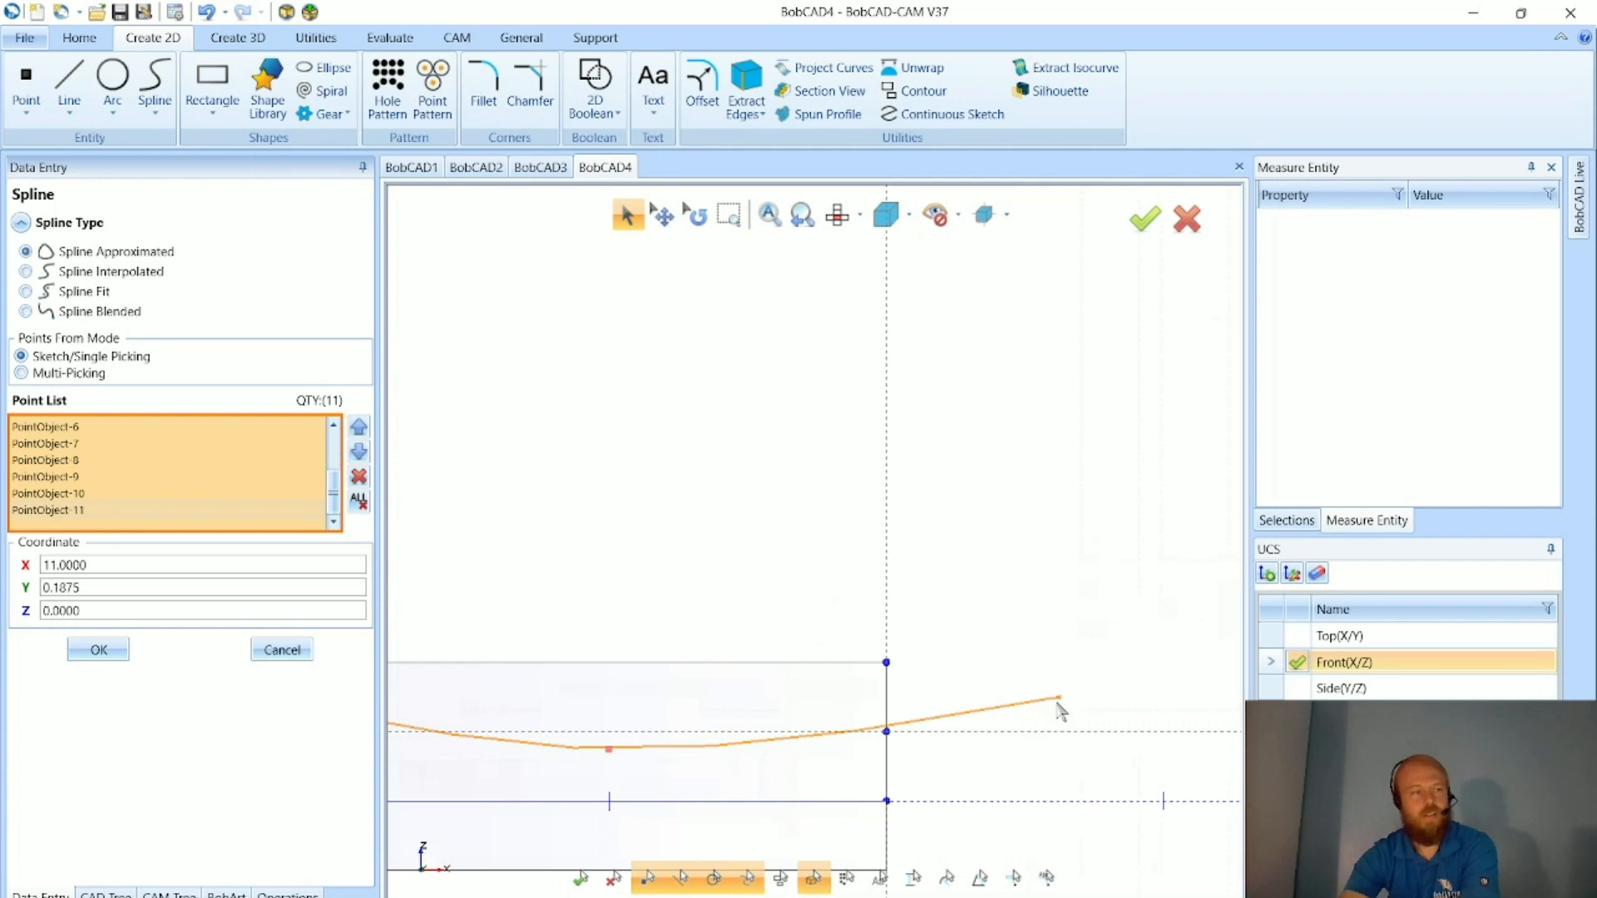
{"action": "left_click", "coordinate": [1059, 697]}
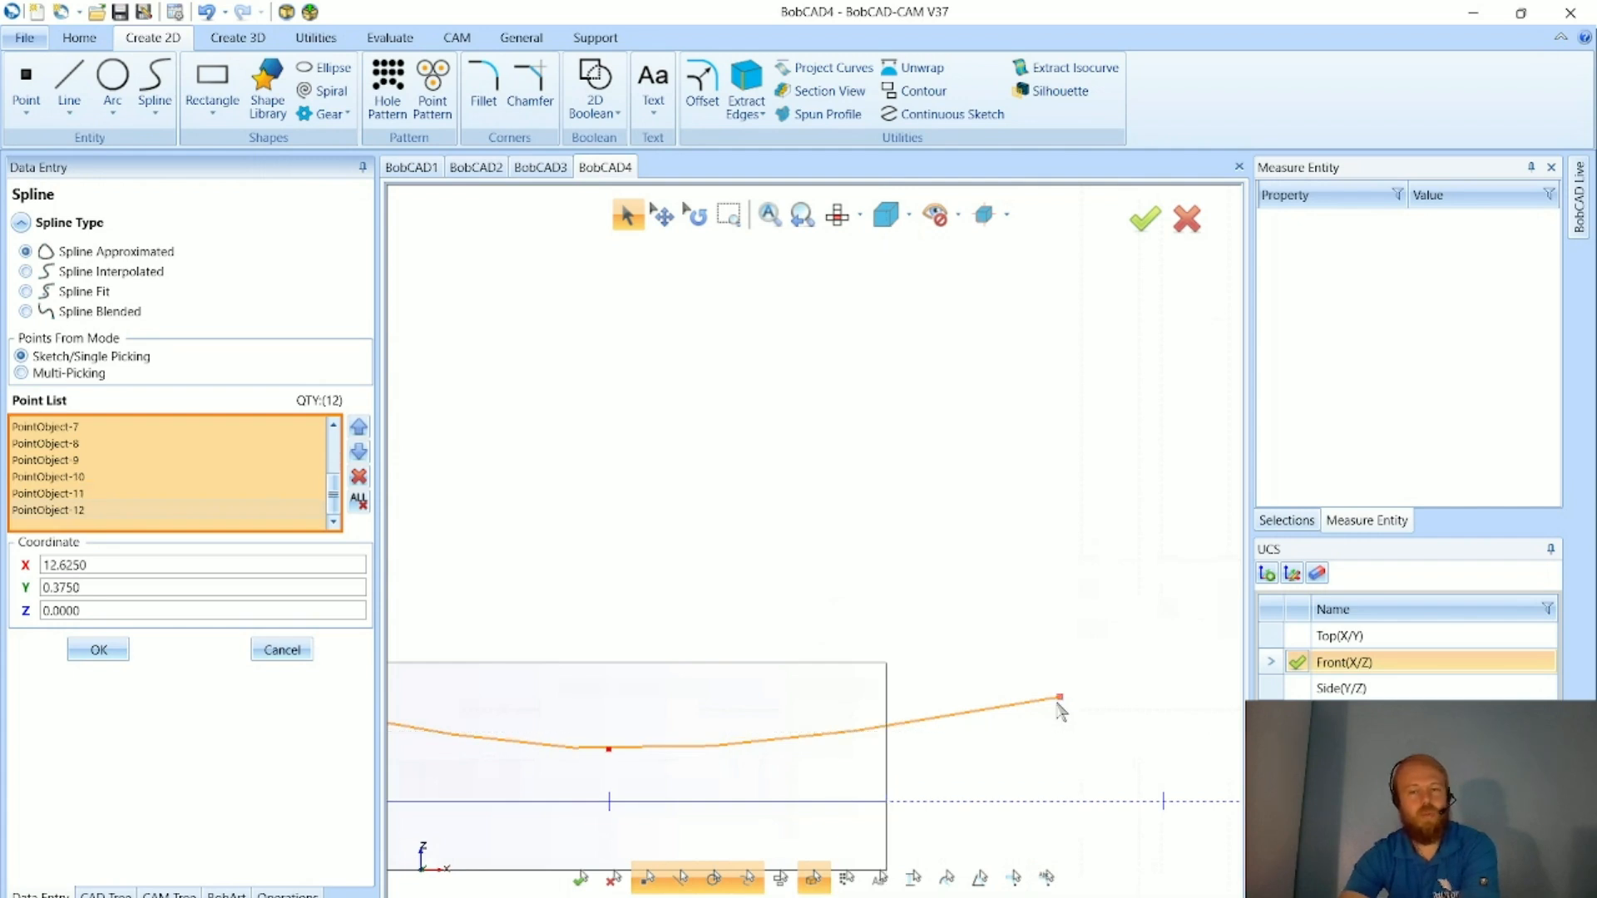
{"action": "scroll", "coordinate": [1060, 713], "scroll_direction": "down", "scroll_amount": 3}
{"action": "scroll", "coordinate": [1105, 666], "scroll_direction": "up", "scroll_amount": 2}
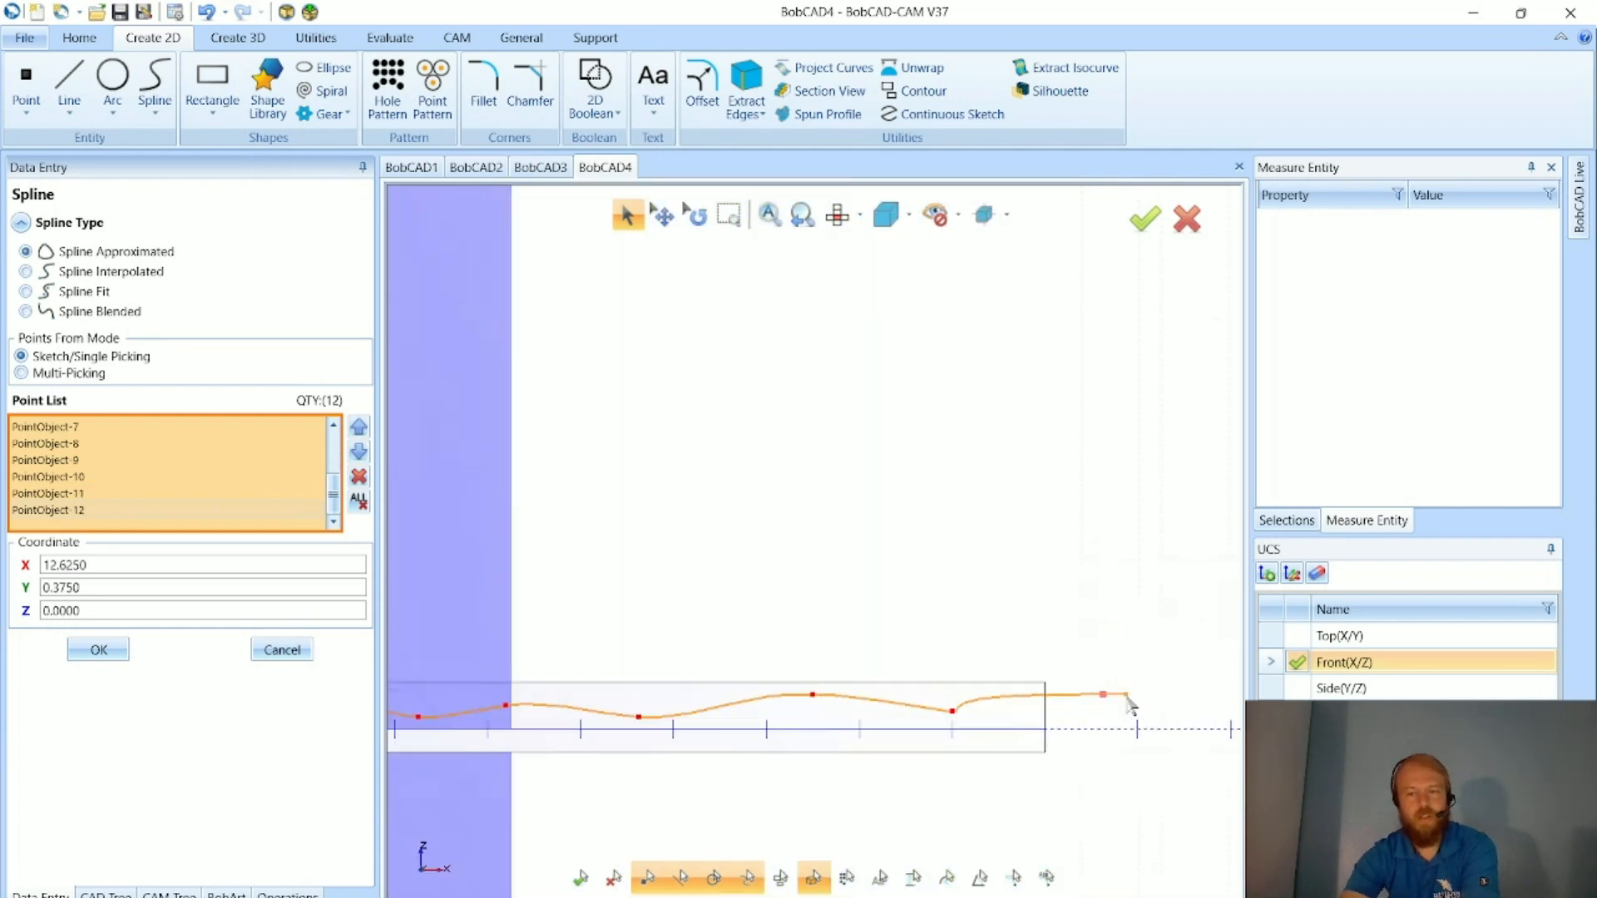
{"action": "left_click", "coordinate": [98, 651]}
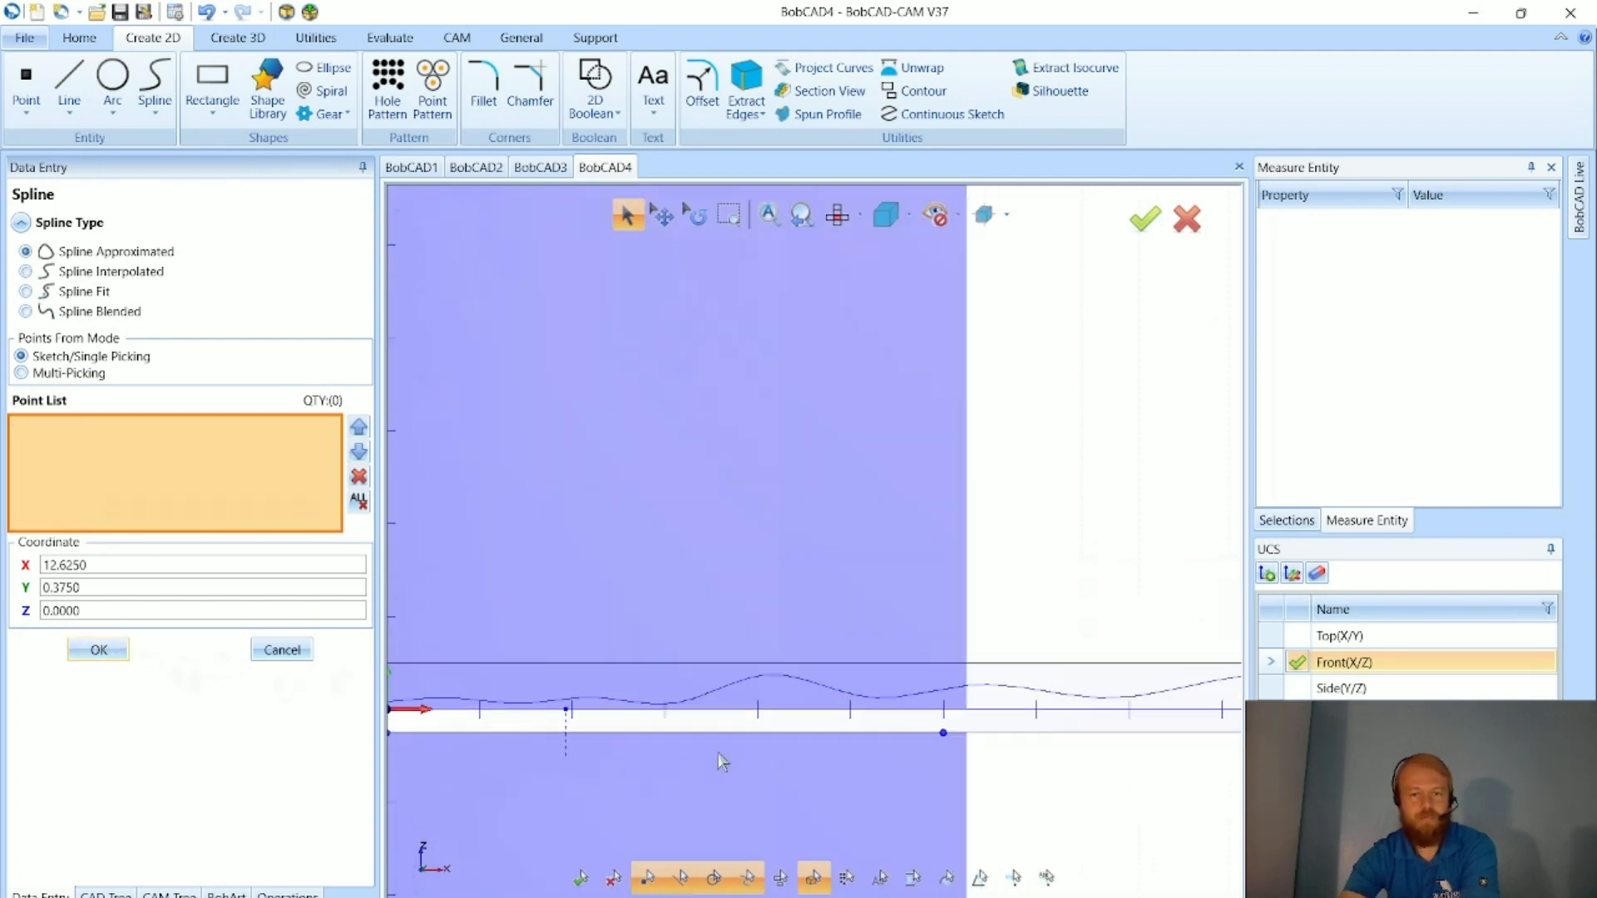
{"action": "scroll", "coordinate": [805, 764], "scroll_direction": "down", "scroll_amount": 1}
{"action": "scroll", "coordinate": [450, 738], "scroll_direction": "up", "scroll_amount": 2}
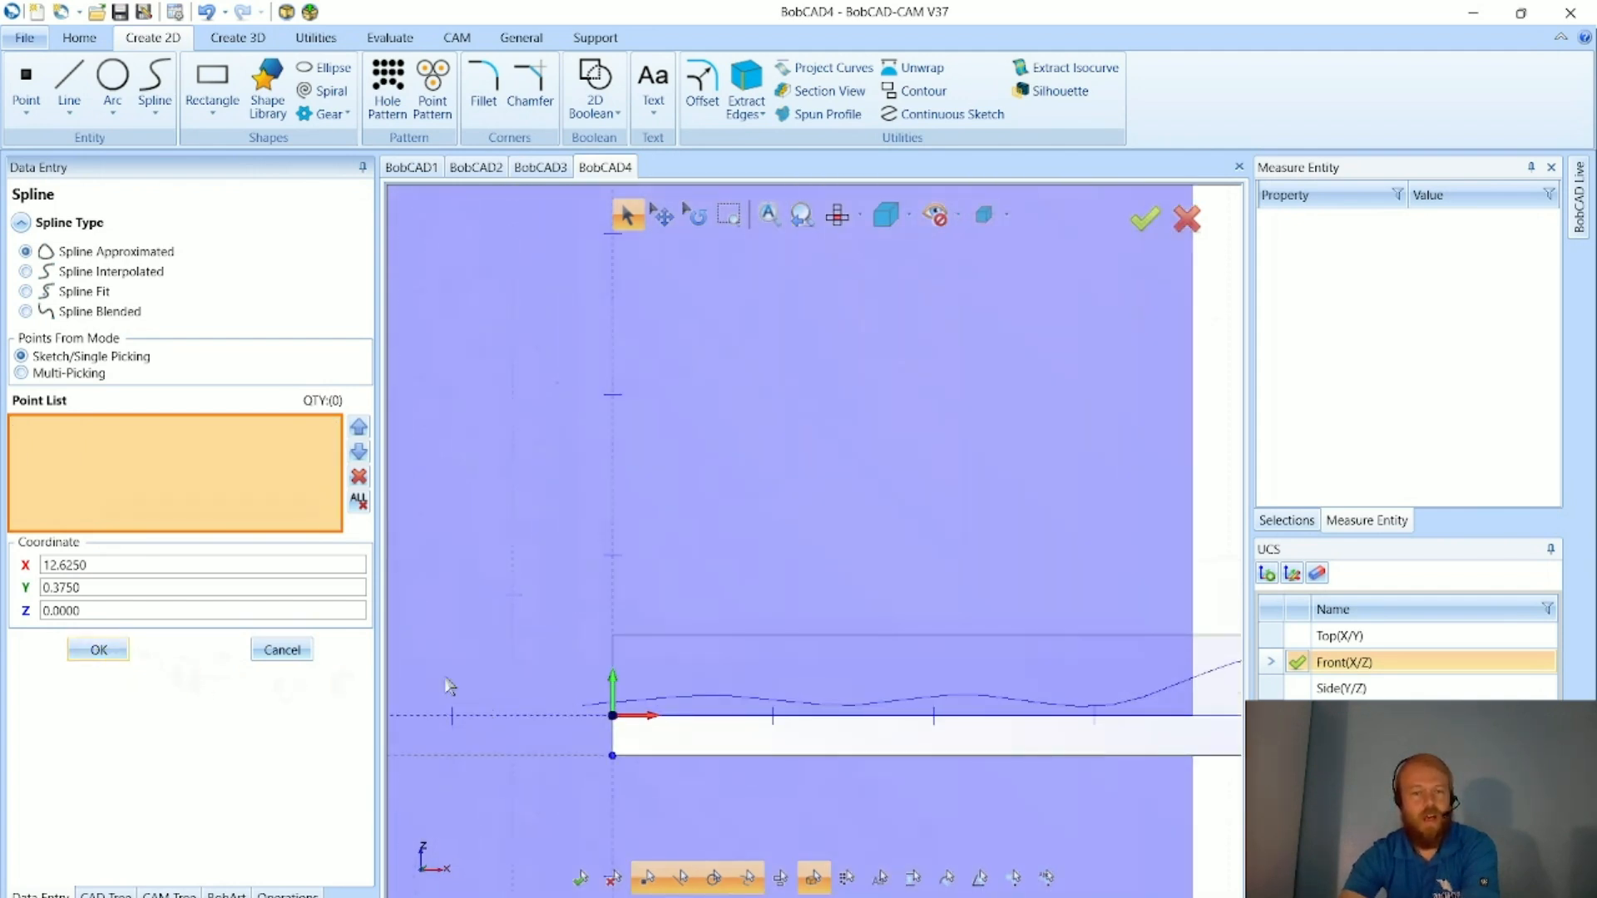
{"action": "left_click", "coordinate": [275, 648]}
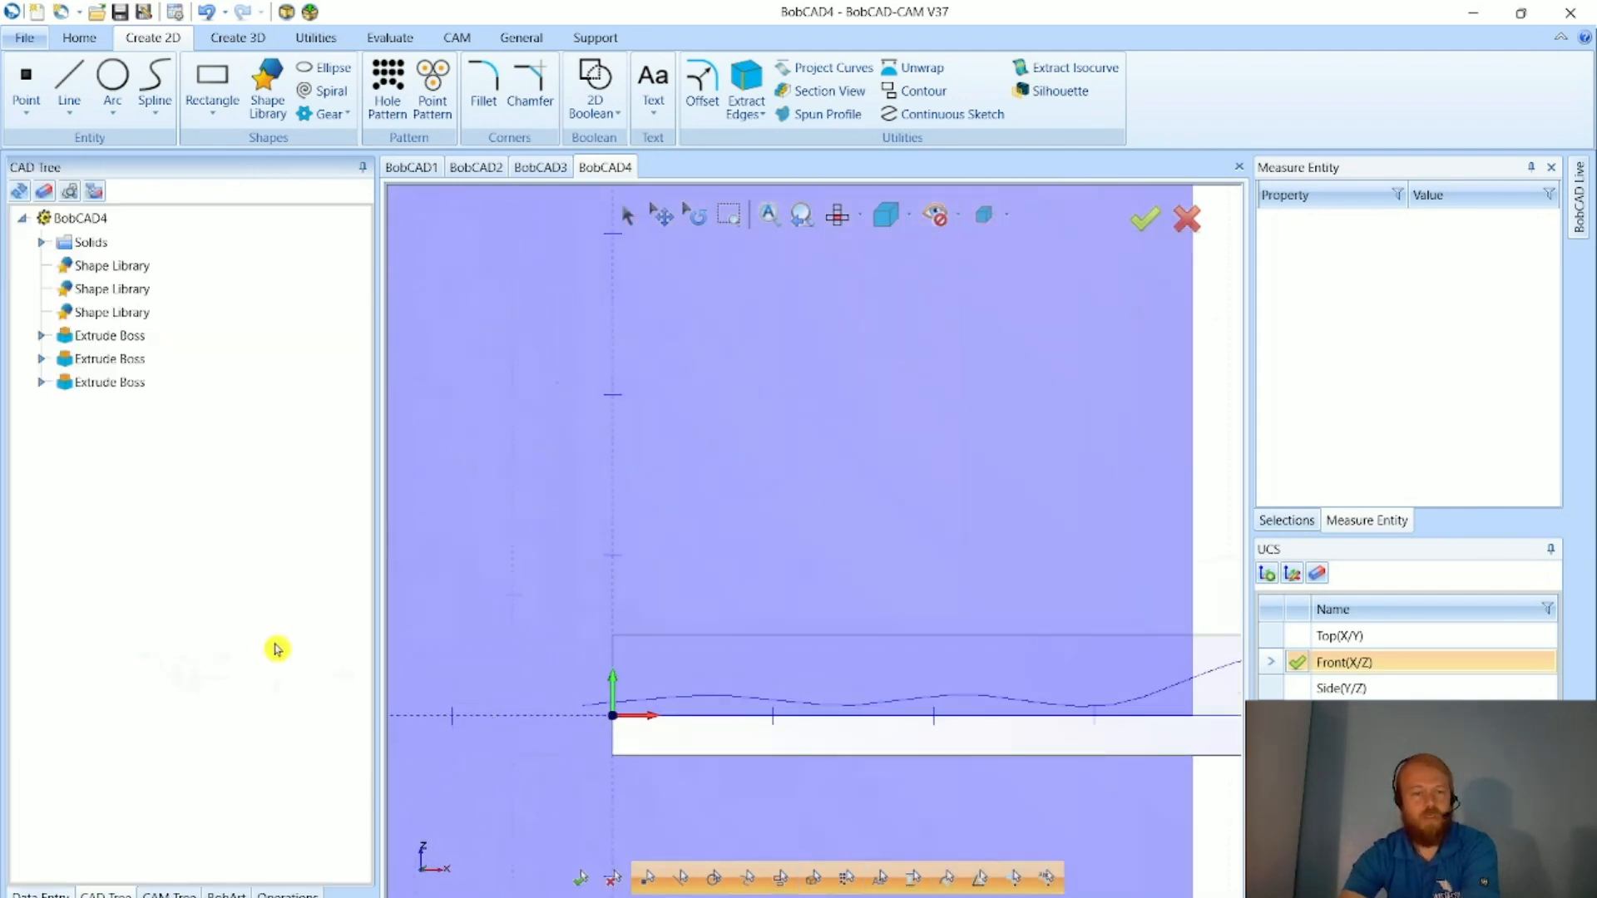
- Draw a vertical line about 0.92 long upward from the spline's starting endpoint near the origin
{"action": "left_click", "coordinate": [68, 80]}
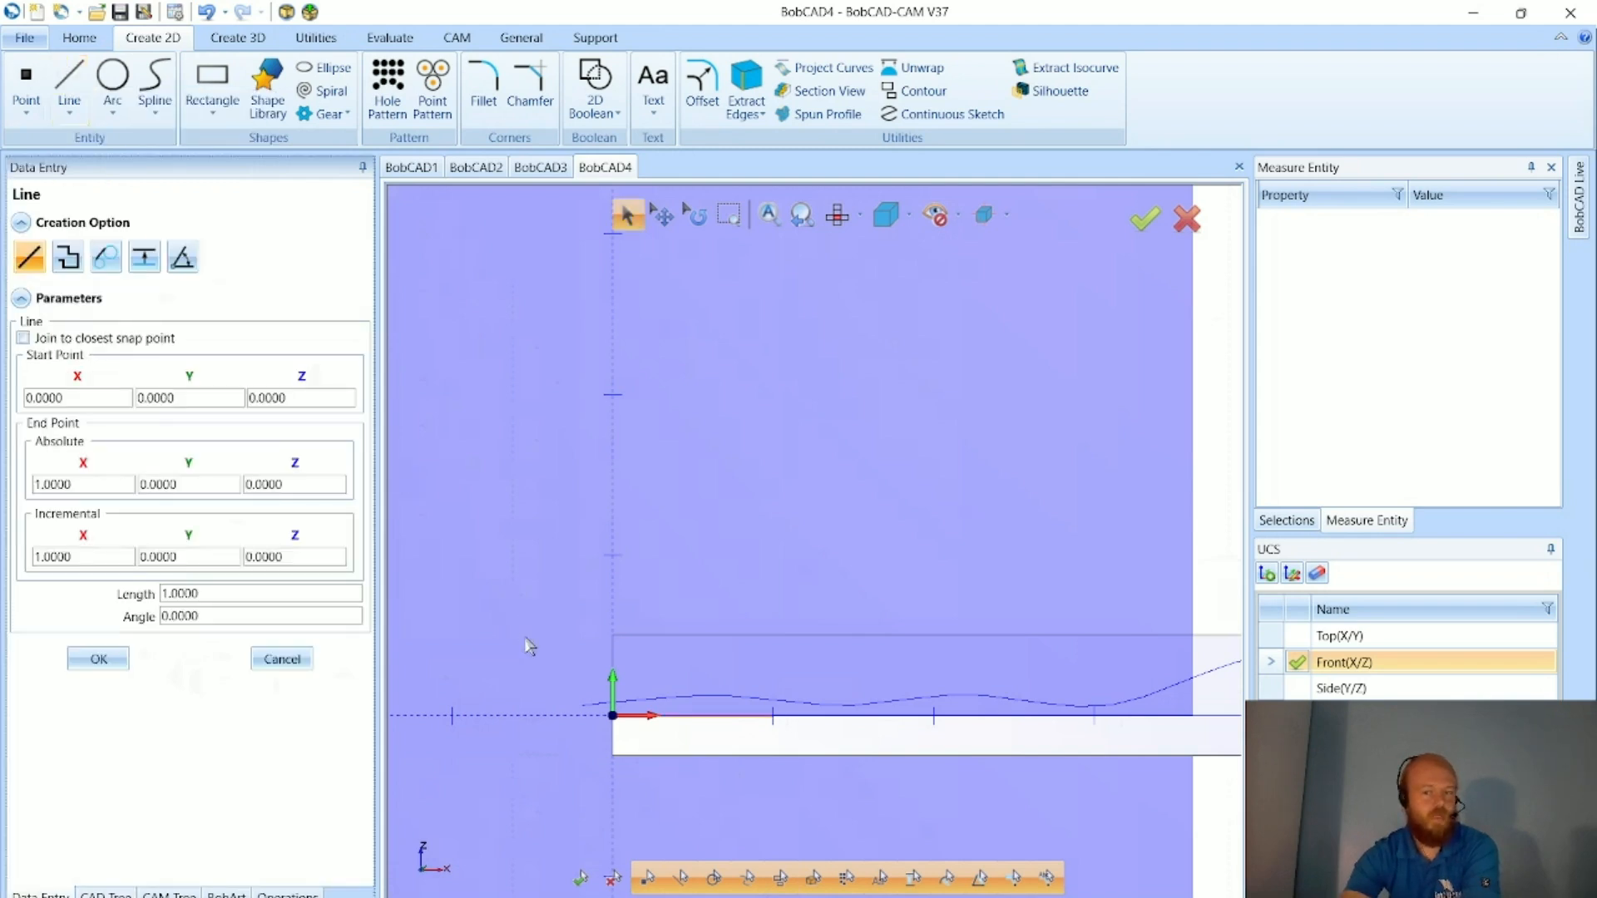
{"action": "scroll", "coordinate": [595, 761], "scroll_direction": "up", "scroll_amount": 3}
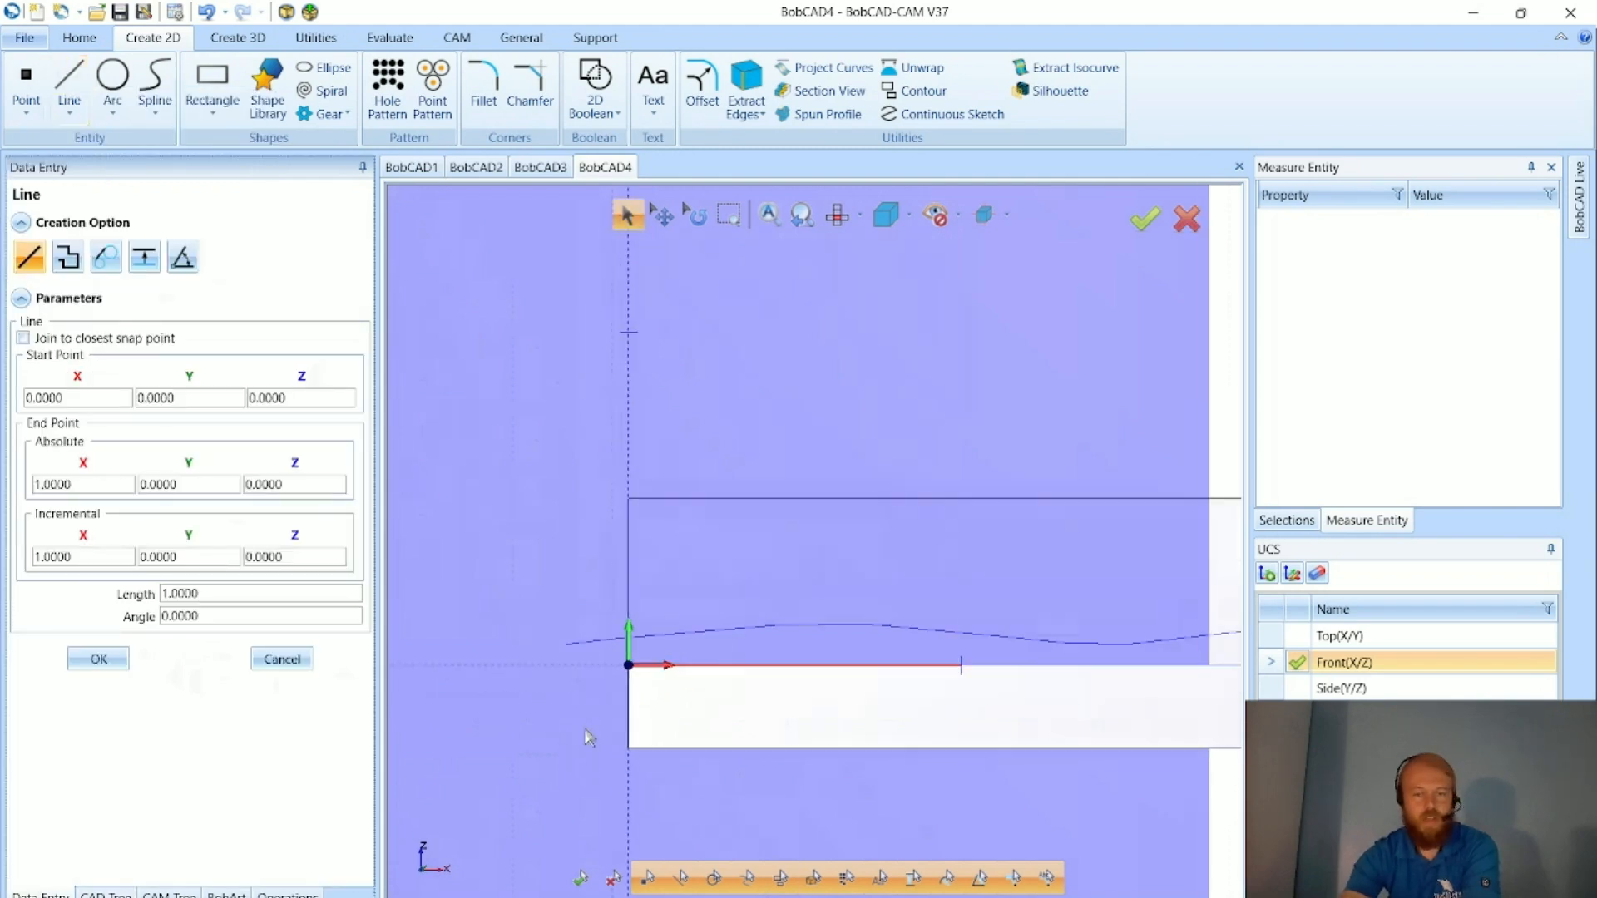
{"action": "left_click", "coordinate": [567, 647]}
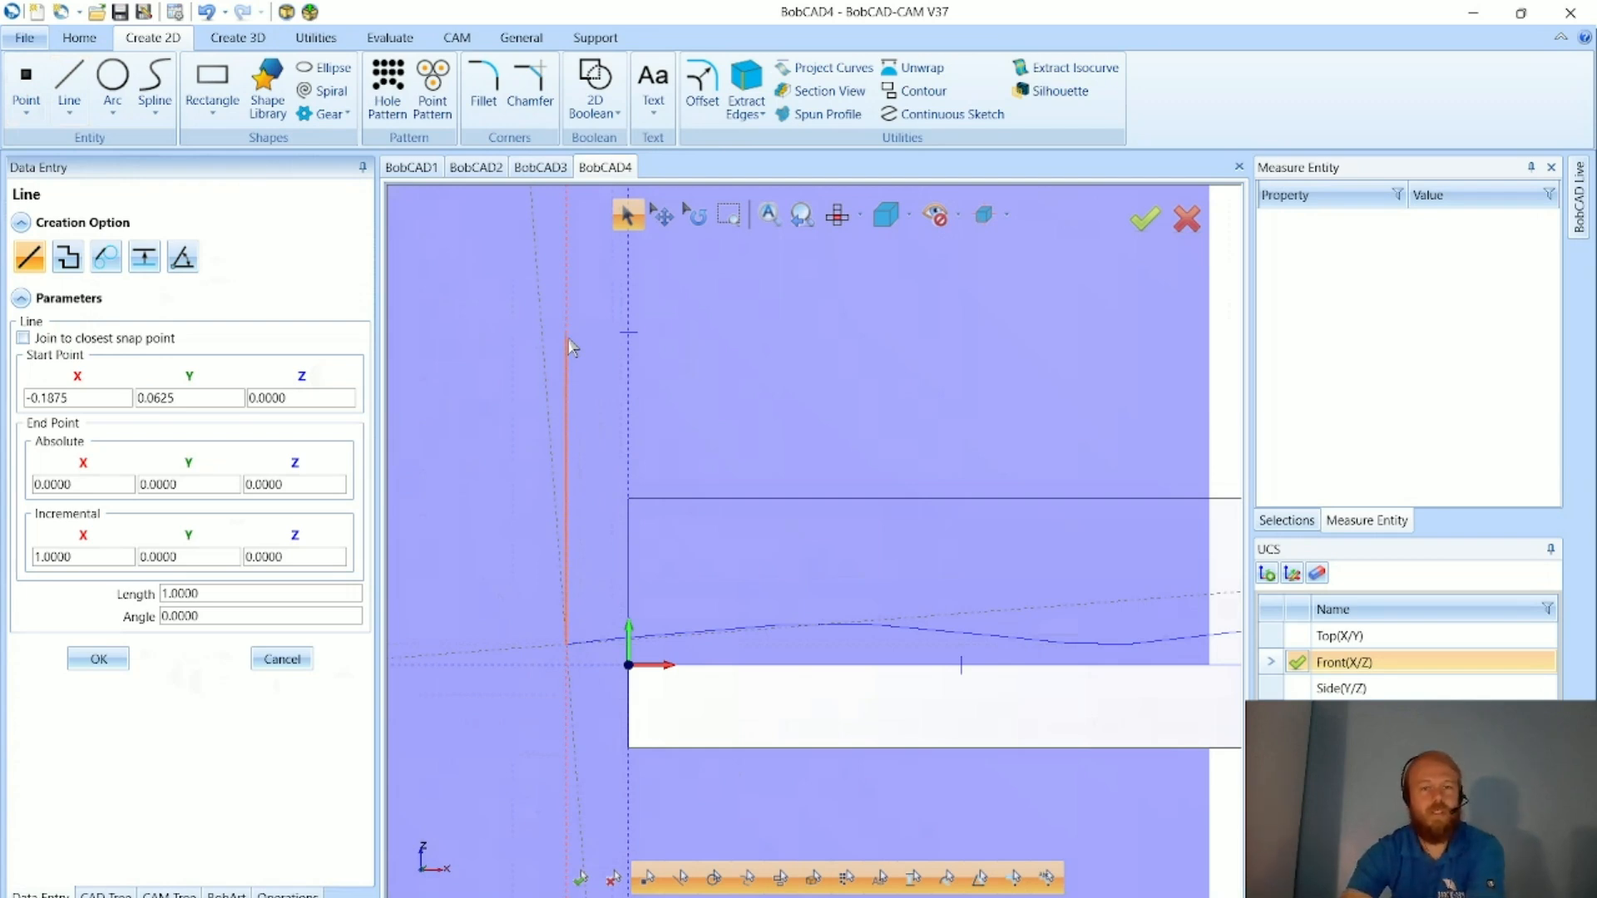
{"action": "left_click", "coordinate": [568, 339]}
- Draw a vertical line about 0.61 long upward from the spline's far endpoint, level with the top of the first vertical line
{"action": "scroll", "coordinate": [502, 467], "scroll_direction": "down", "scroll_amount": 10}
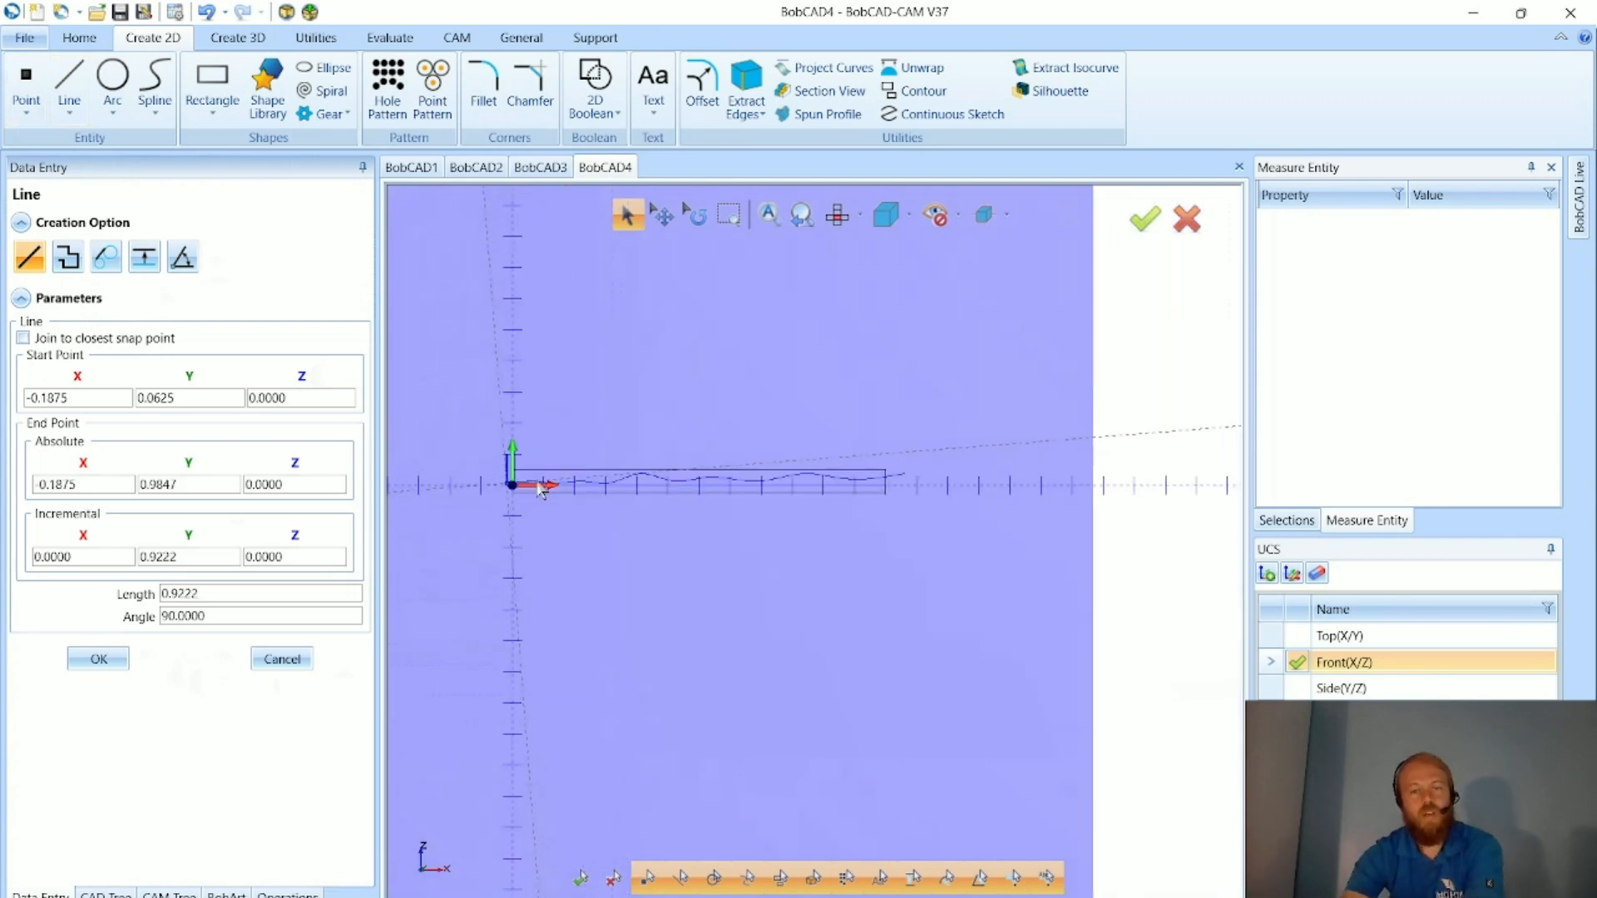
{"action": "scroll", "coordinate": [867, 494], "scroll_direction": "up", "scroll_amount": 5}
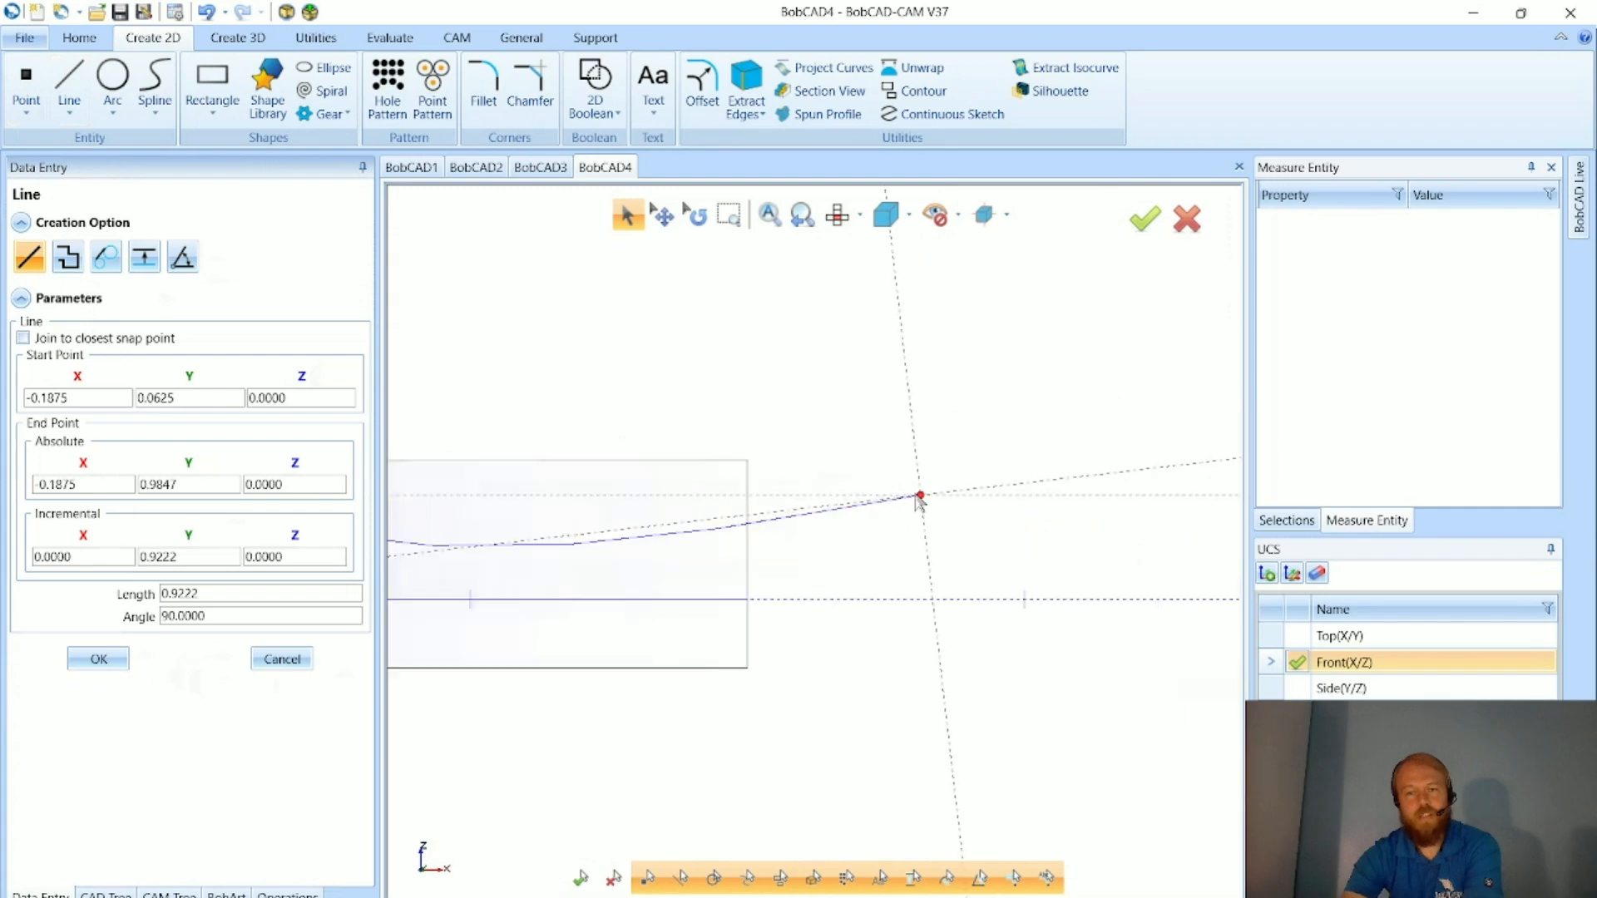
{"action": "left_click", "coordinate": [920, 496]}
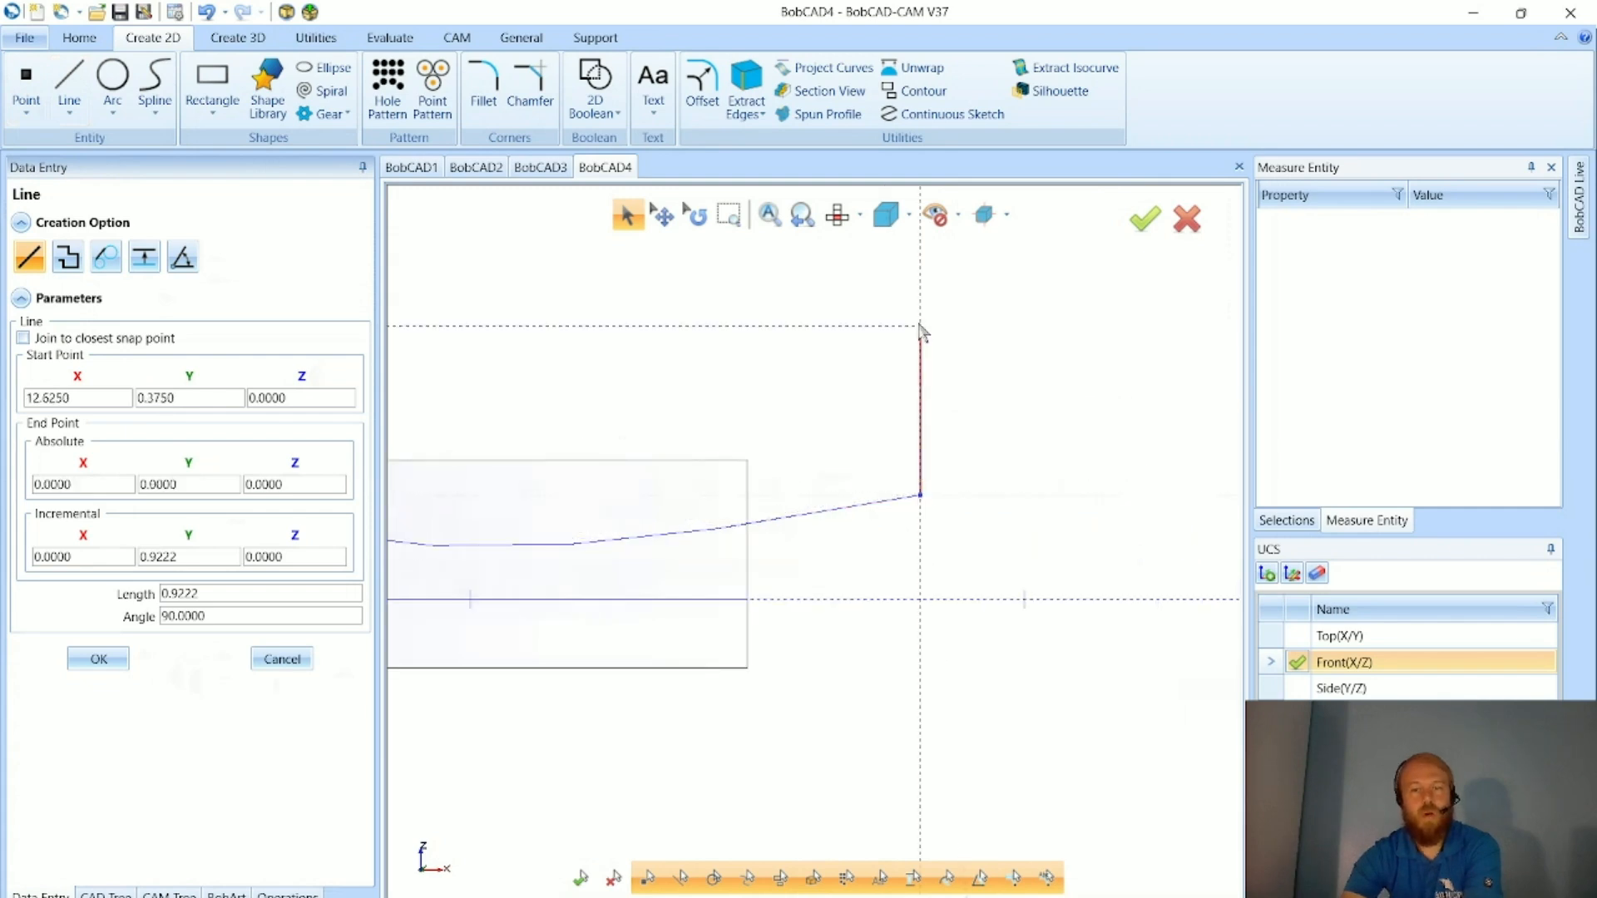
{"action": "scroll", "coordinate": [923, 337], "scroll_direction": "down", "scroll_amount": 5}
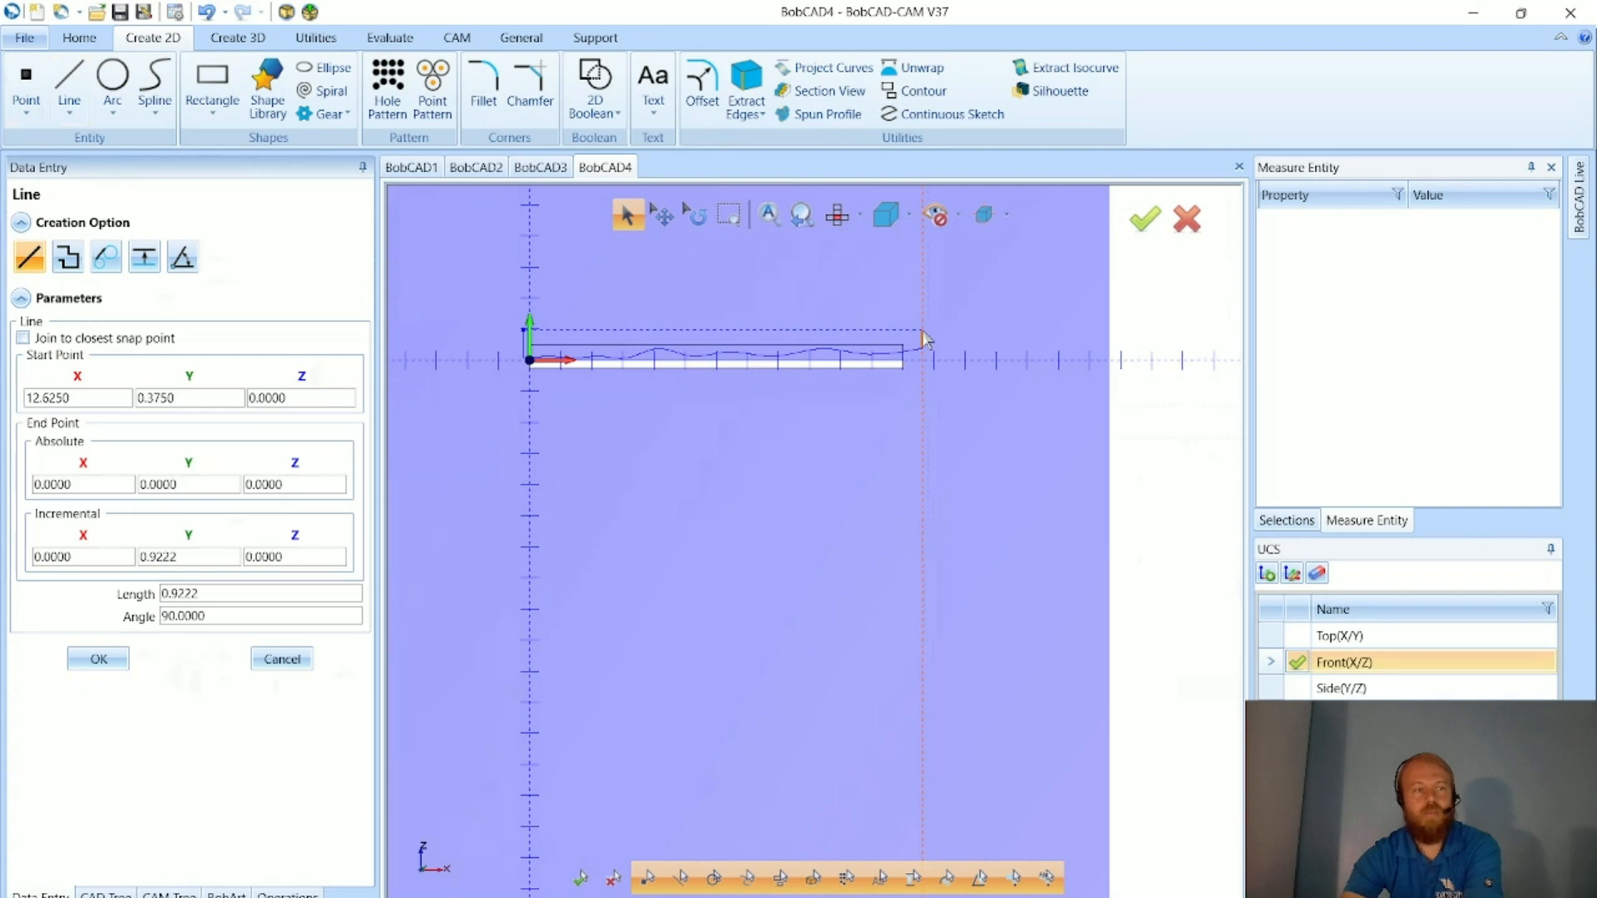
{"action": "scroll", "coordinate": [923, 337], "scroll_direction": "up", "scroll_amount": 5}
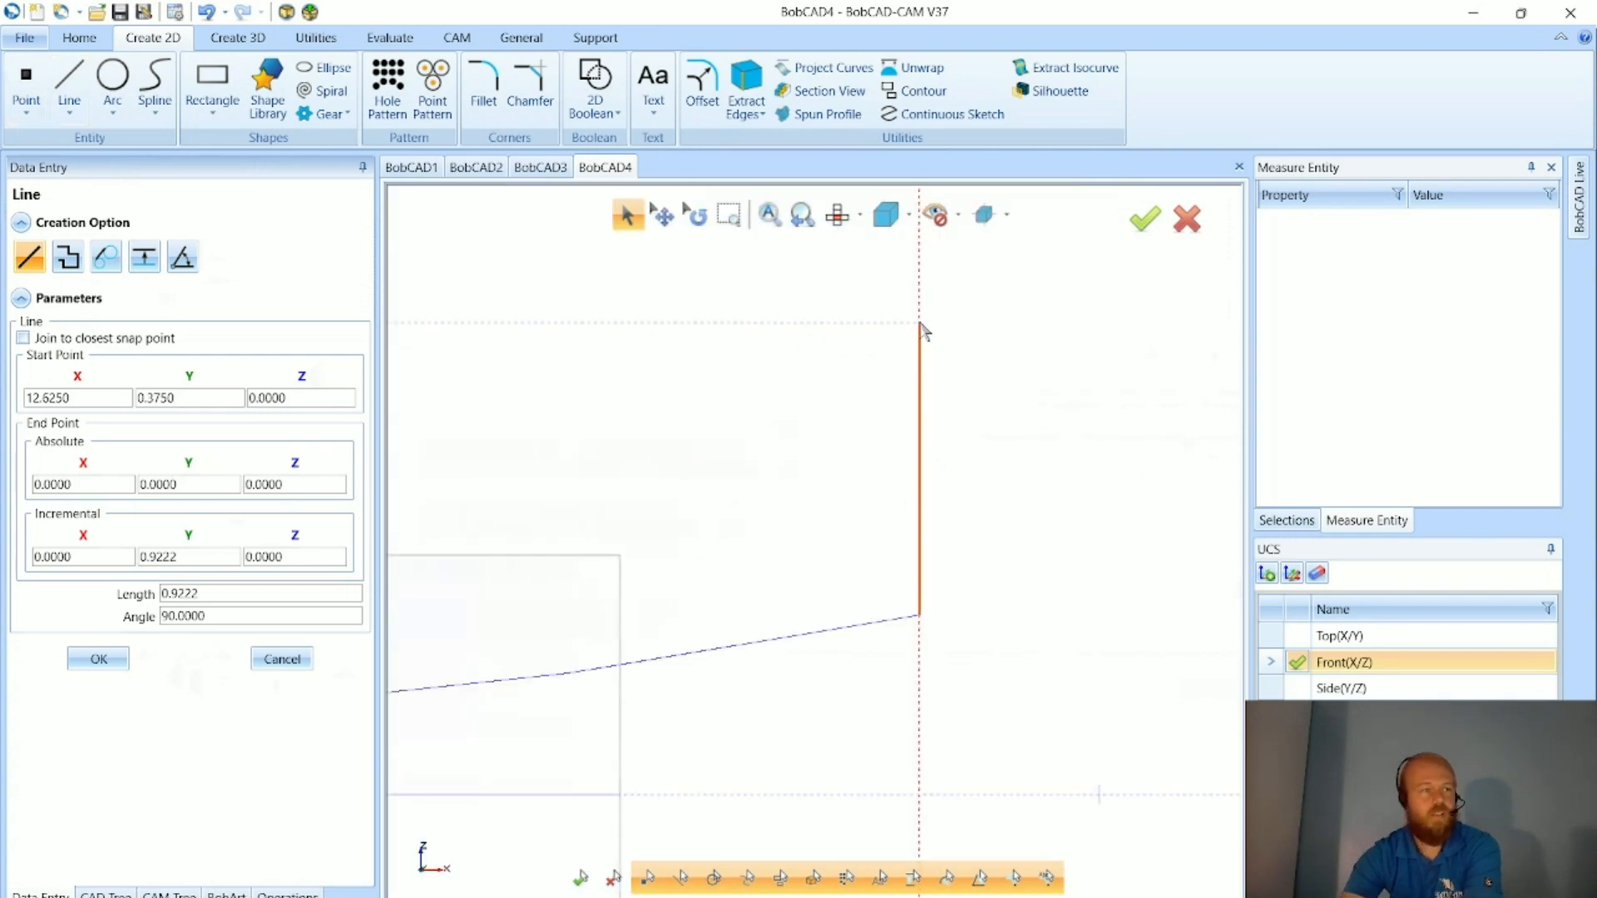
- Close the wavy profile with a horizontal line 12.8125 long joining the top endpoints of the two vertical lines
{"action": "scroll", "coordinate": [1005, 481], "scroll_direction": "down", "scroll_amount": 5}
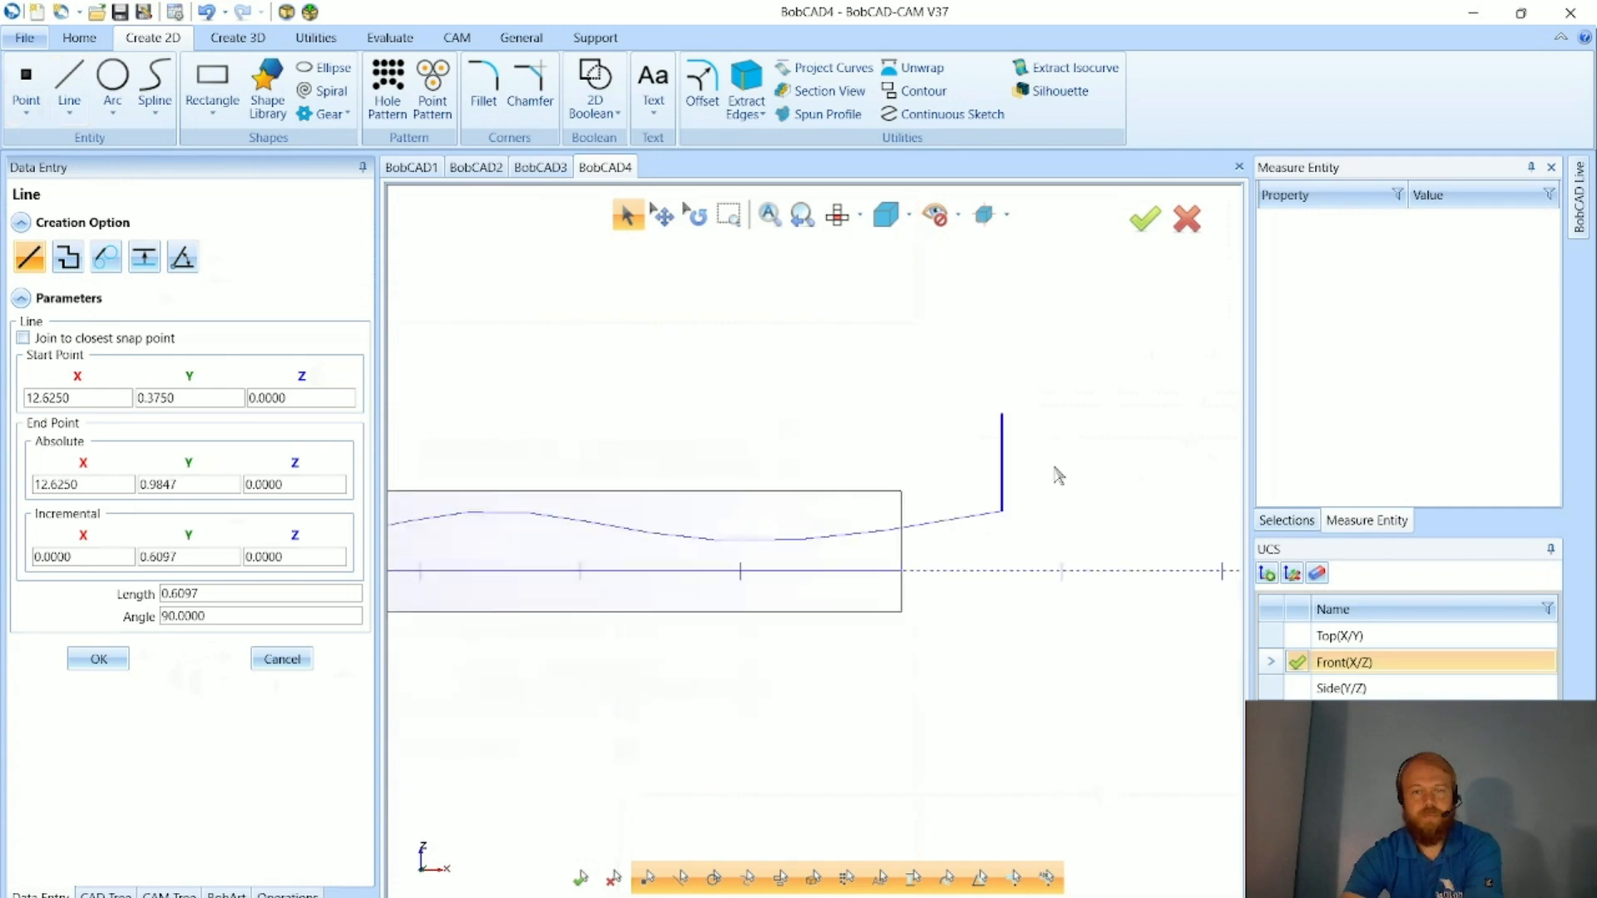
{"action": "scroll", "coordinate": [606, 541], "scroll_direction": "up", "scroll_amount": 5}
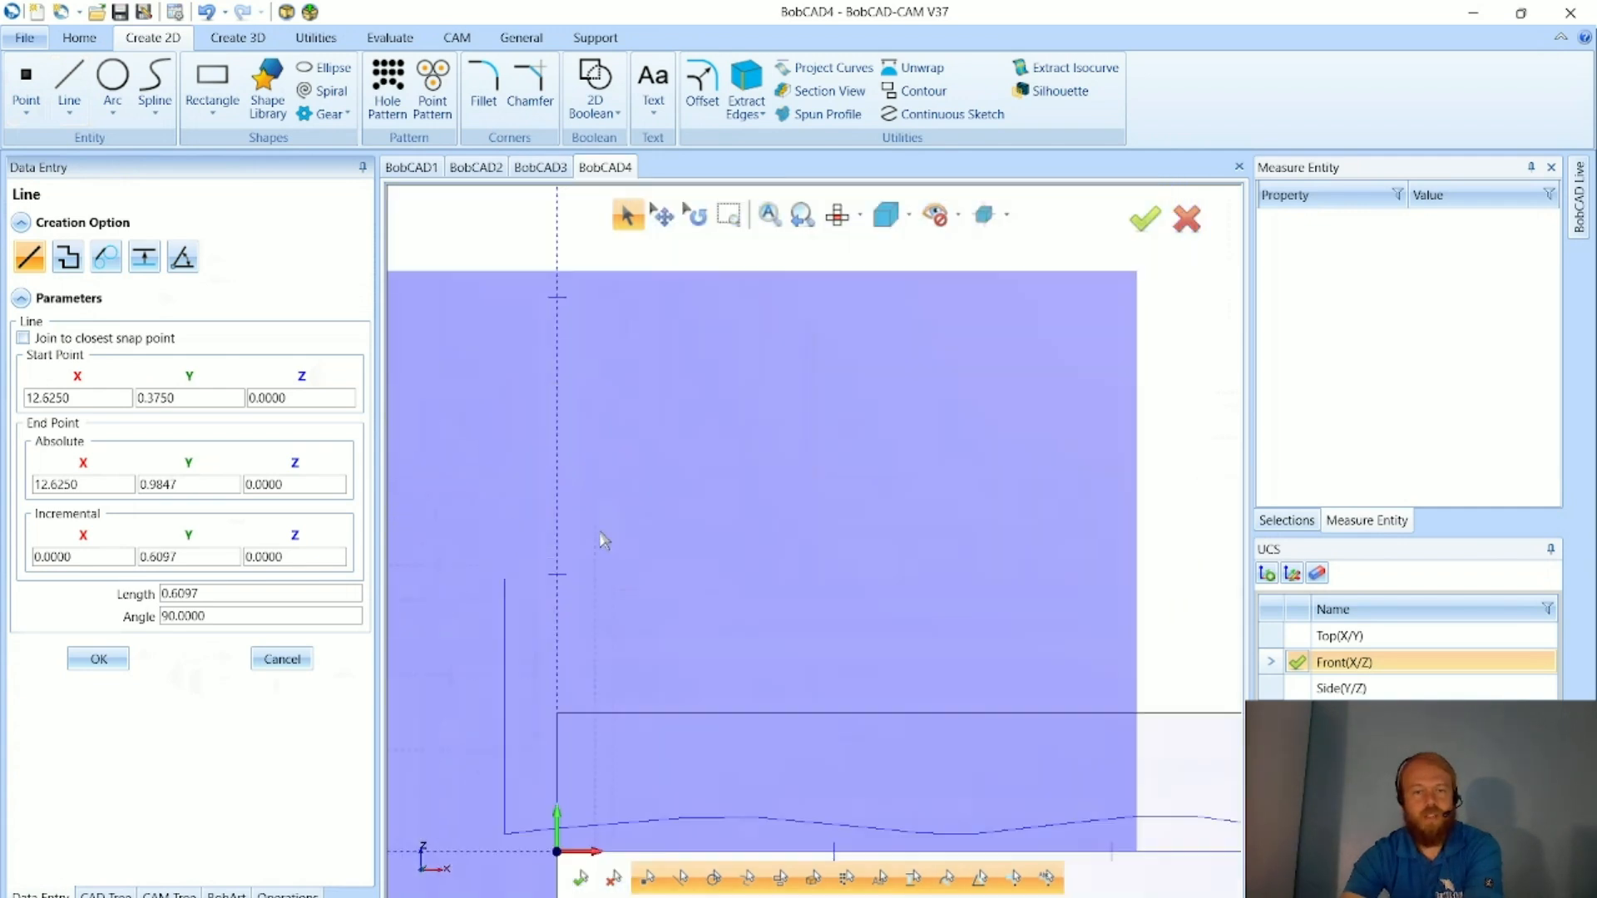
{"action": "left_click", "coordinate": [505, 578]}
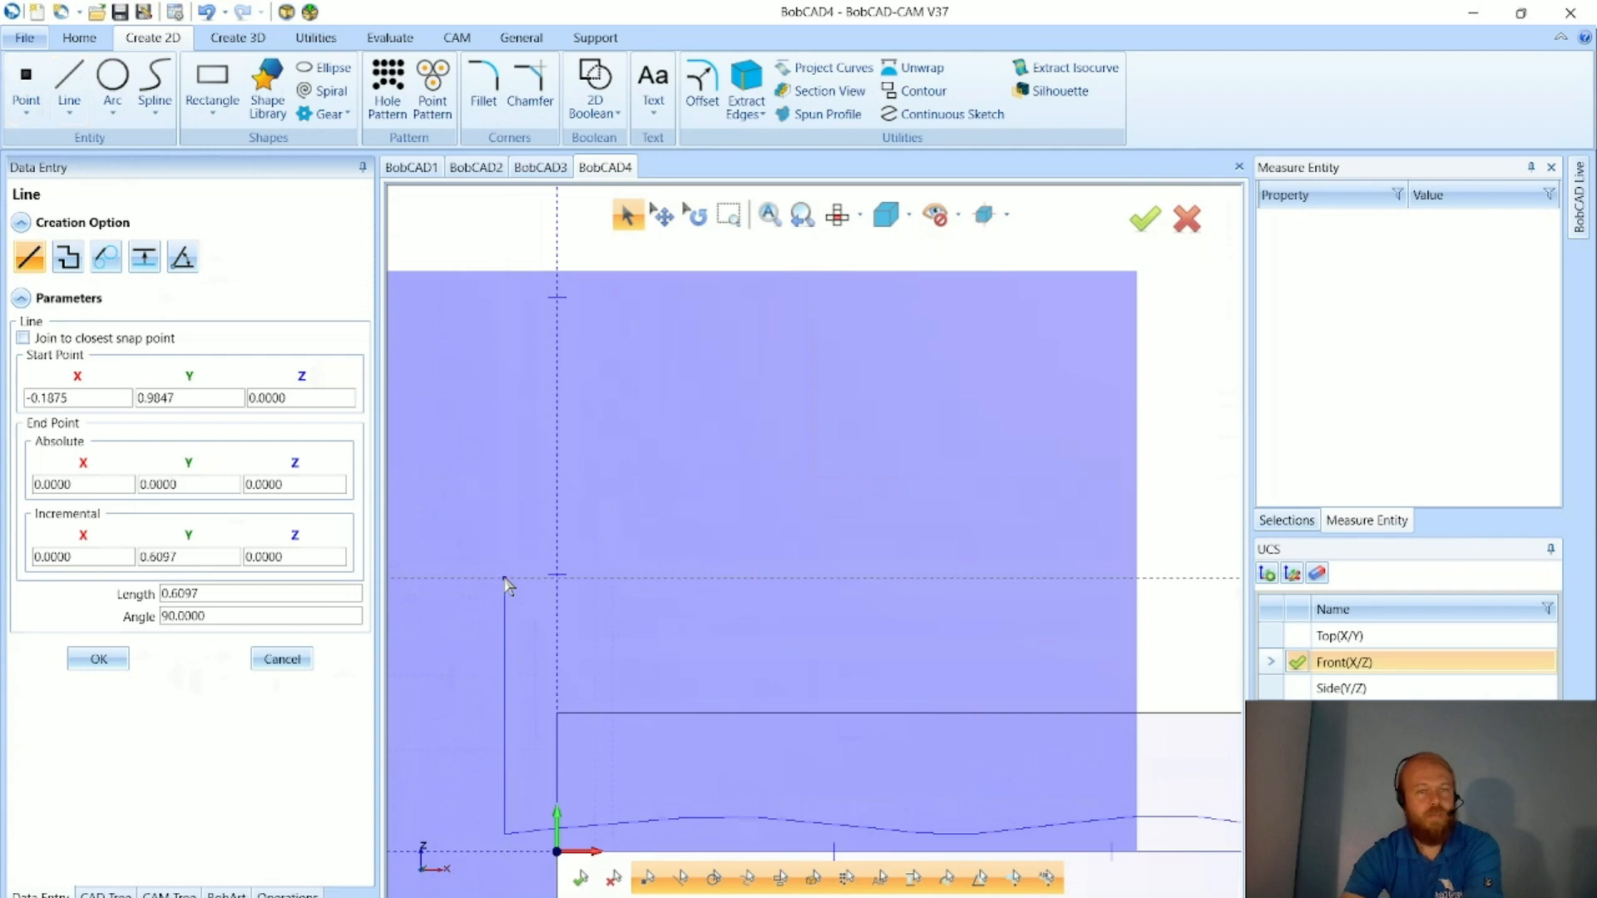
{"action": "scroll", "coordinate": [516, 582], "scroll_direction": "down", "scroll_amount": 3}
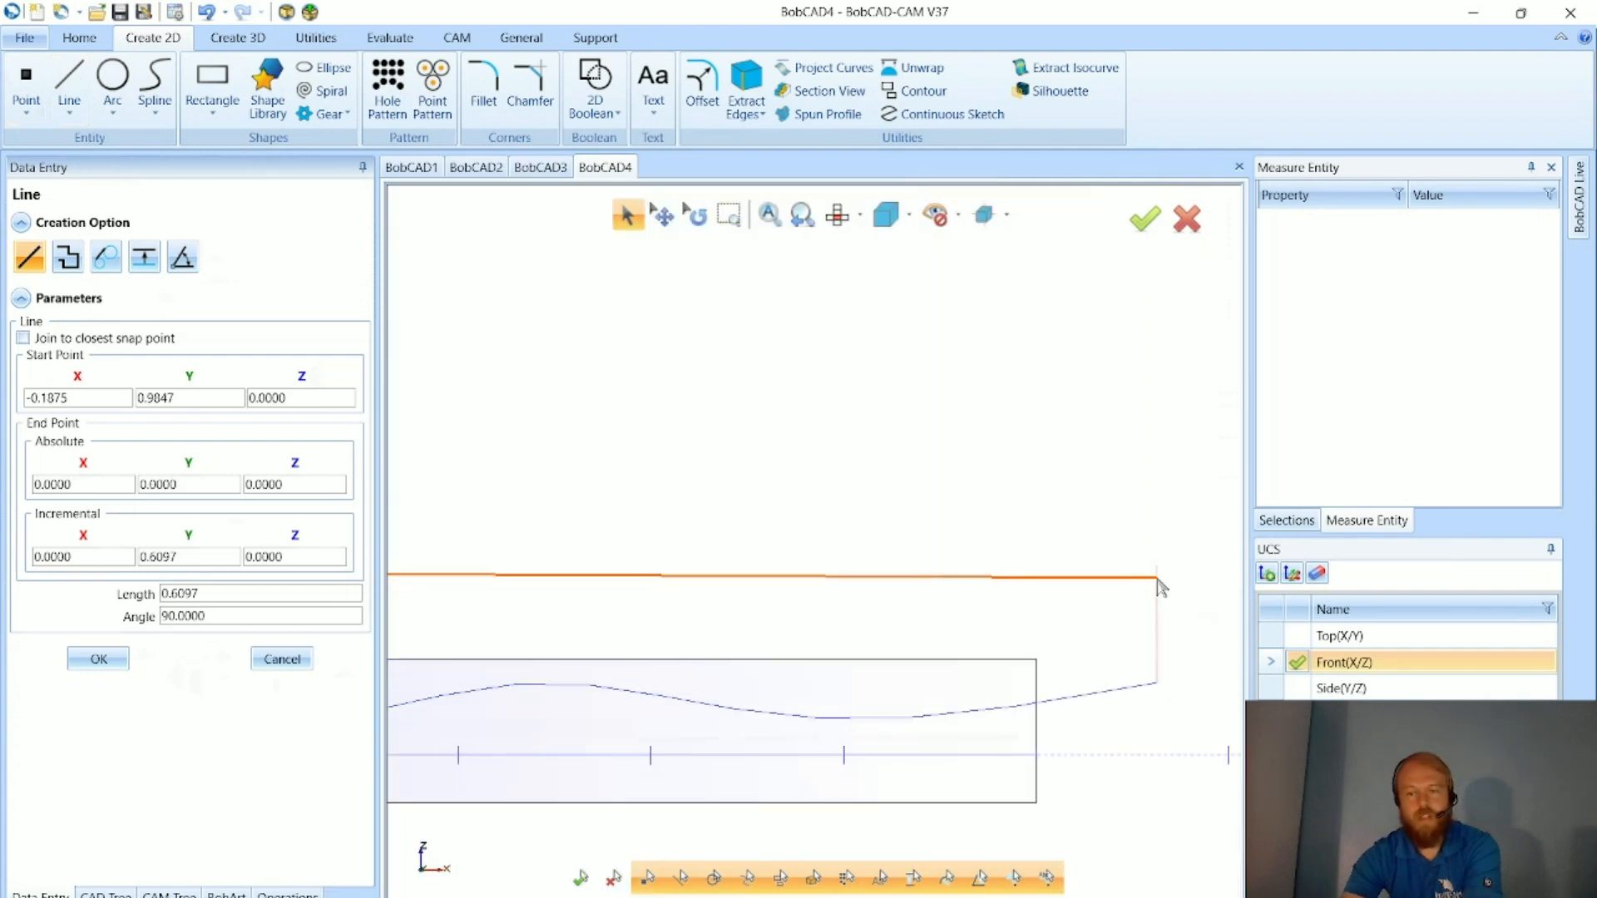
{"action": "scroll", "coordinate": [1152, 570], "scroll_direction": "down", "scroll_amount": 3}
{"action": "scroll", "coordinate": [624, 687], "scroll_direction": "down", "scroll_amount": 3}
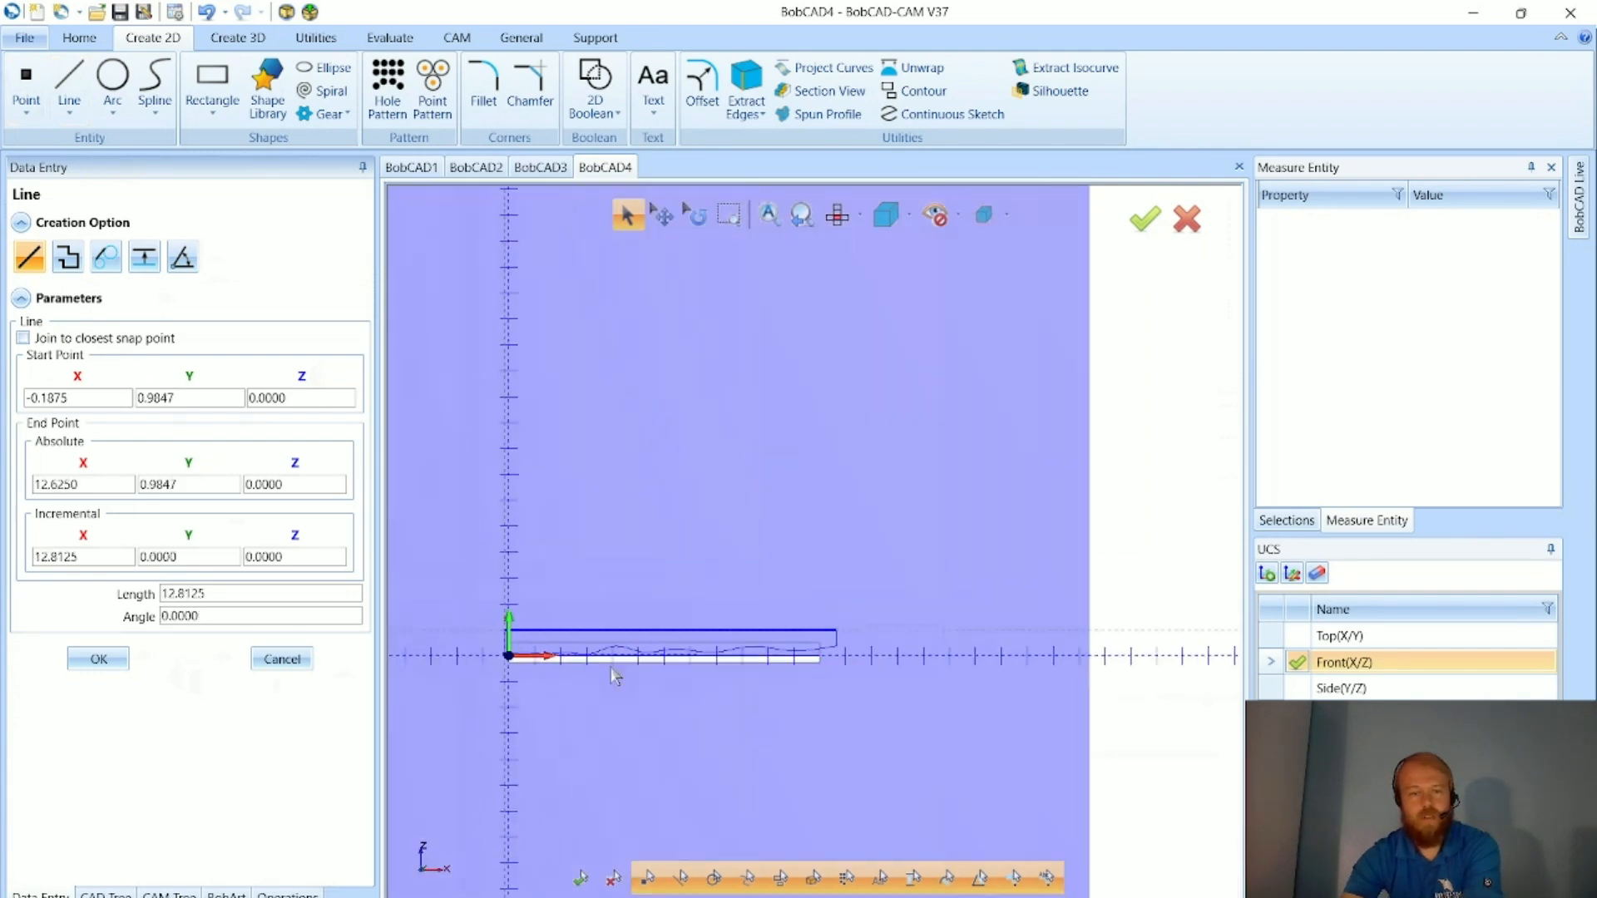
{"action": "left_click", "coordinate": [282, 659]}
- Orbit to an angled 3D view of the flag and make the Top(X/Y) coordinate system active
{"action": "middle_click_drag", "start_coordinate": [546, 613], "coordinate": [653, 632]}
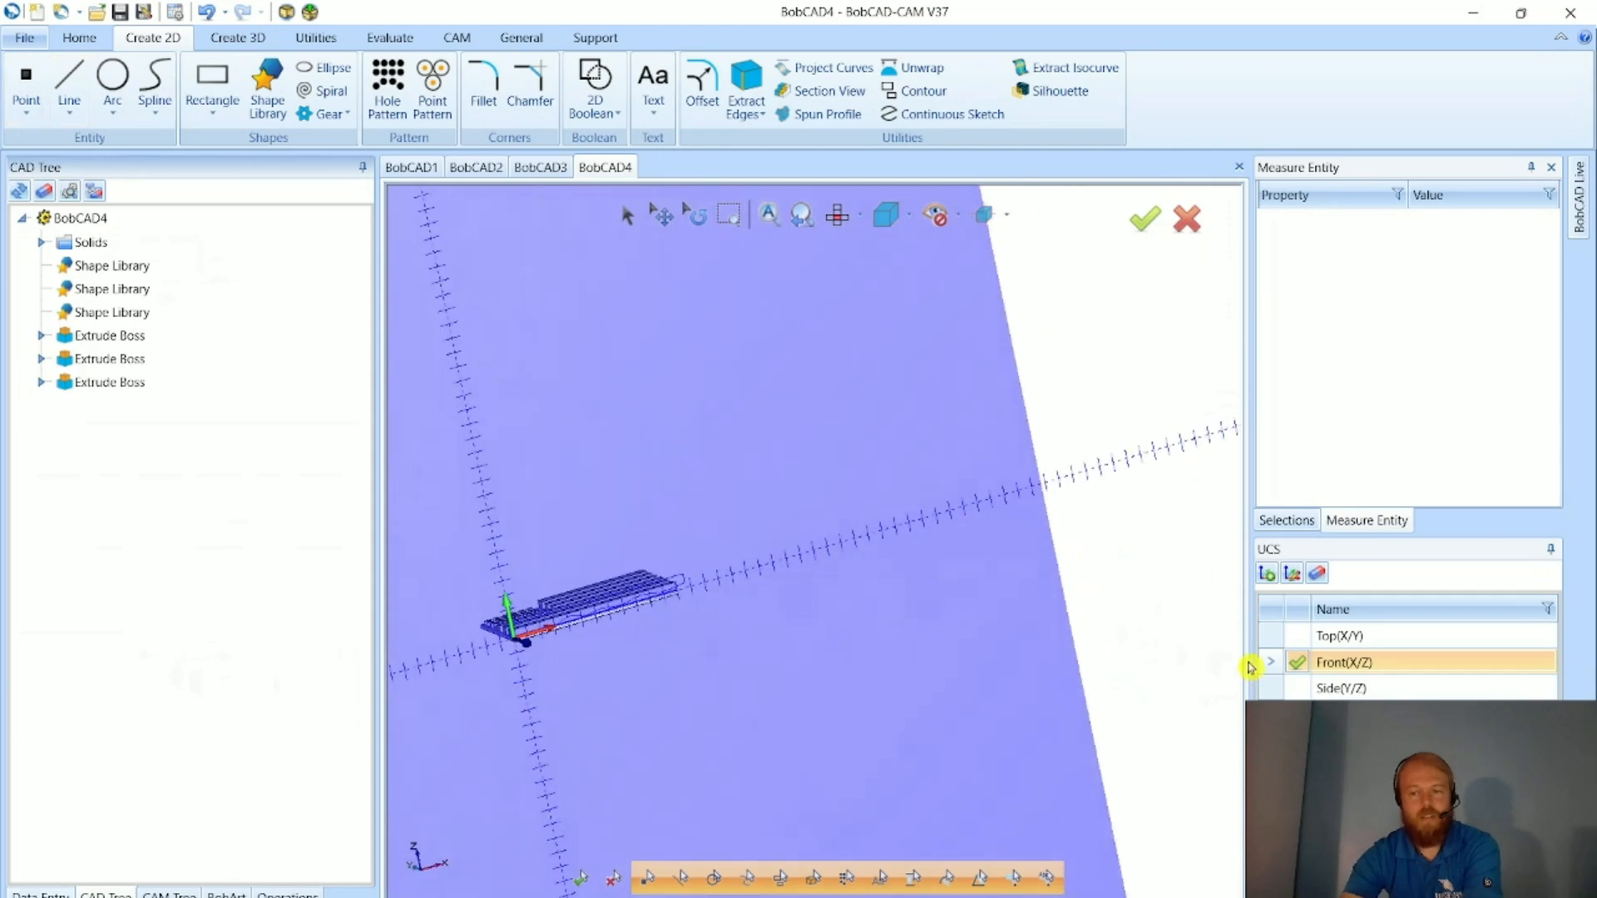
{"action": "left_click", "coordinate": [1298, 636]}
{"action": "scroll", "coordinate": [492, 652], "scroll_direction": "up", "scroll_amount": 5}
{"action": "scroll", "coordinate": [944, 581], "scroll_direction": "down", "scroll_amount": 2}
{"action": "scroll", "coordinate": [760, 649], "scroll_direction": "up", "scroll_amount": 5}
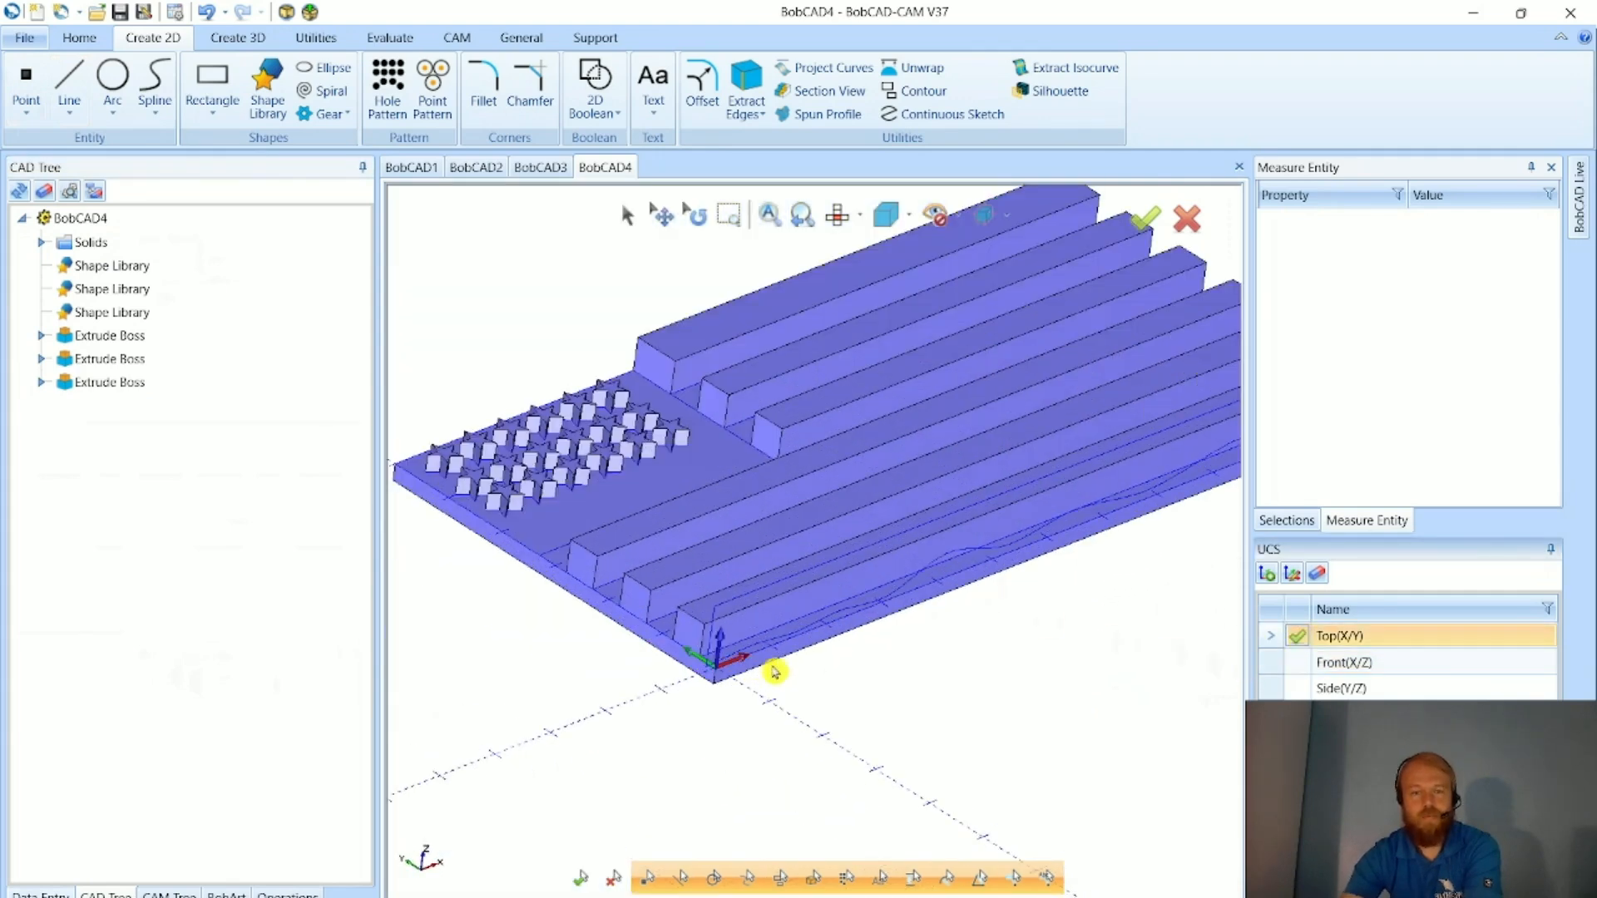
{"action": "scroll", "coordinate": [774, 672], "scroll_direction": "down", "scroll_amount": 3}
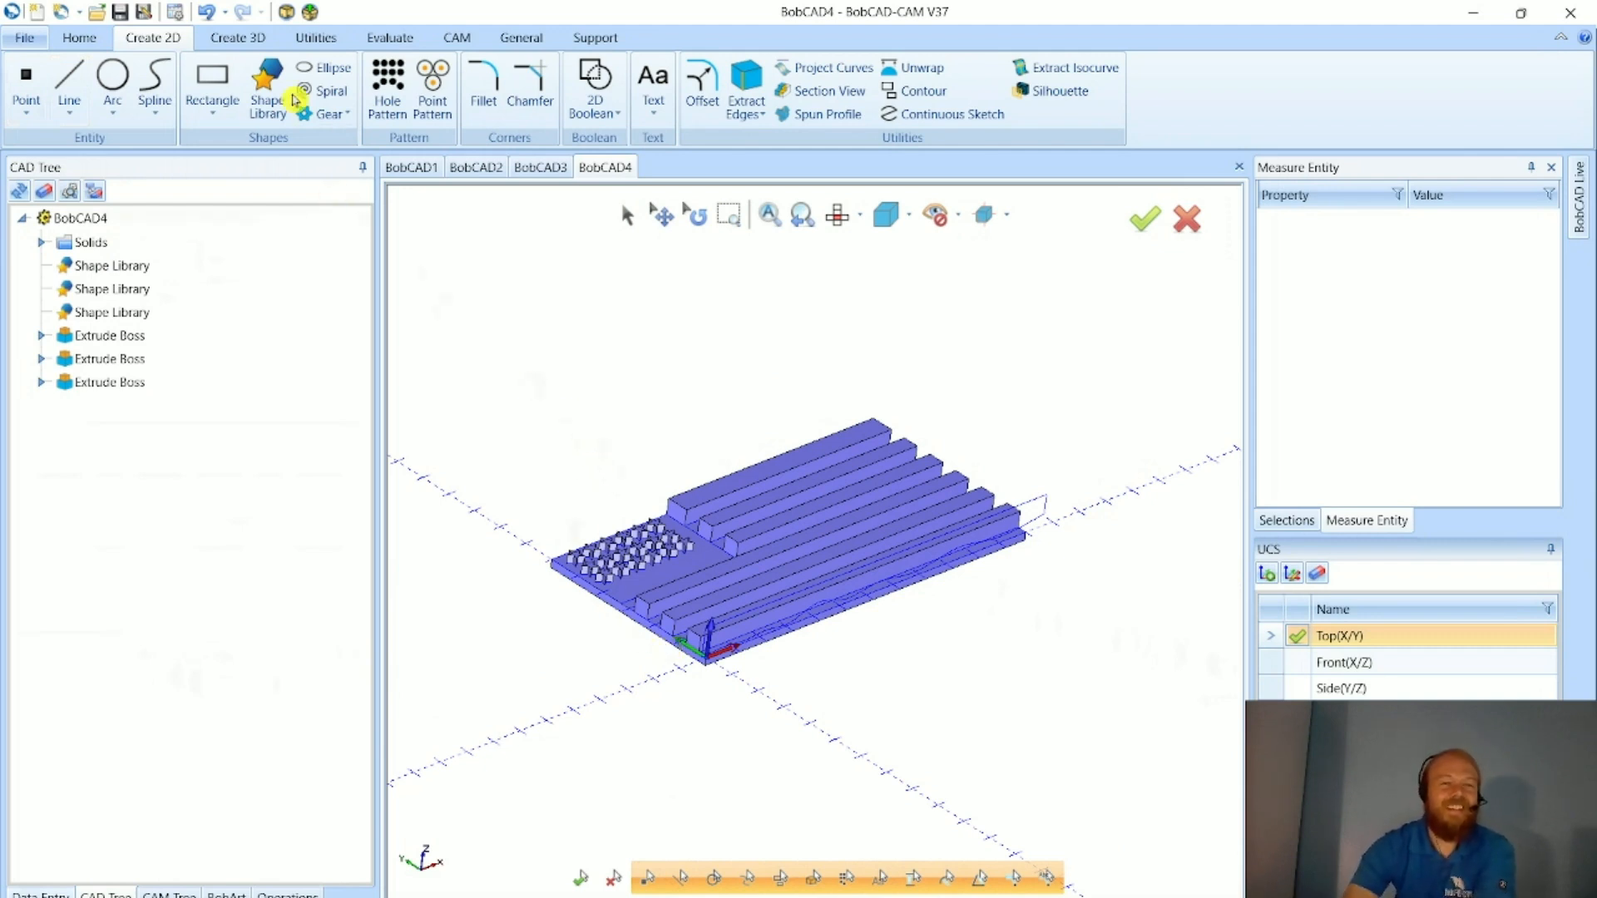
{"action": "left_click", "coordinate": [238, 37]}
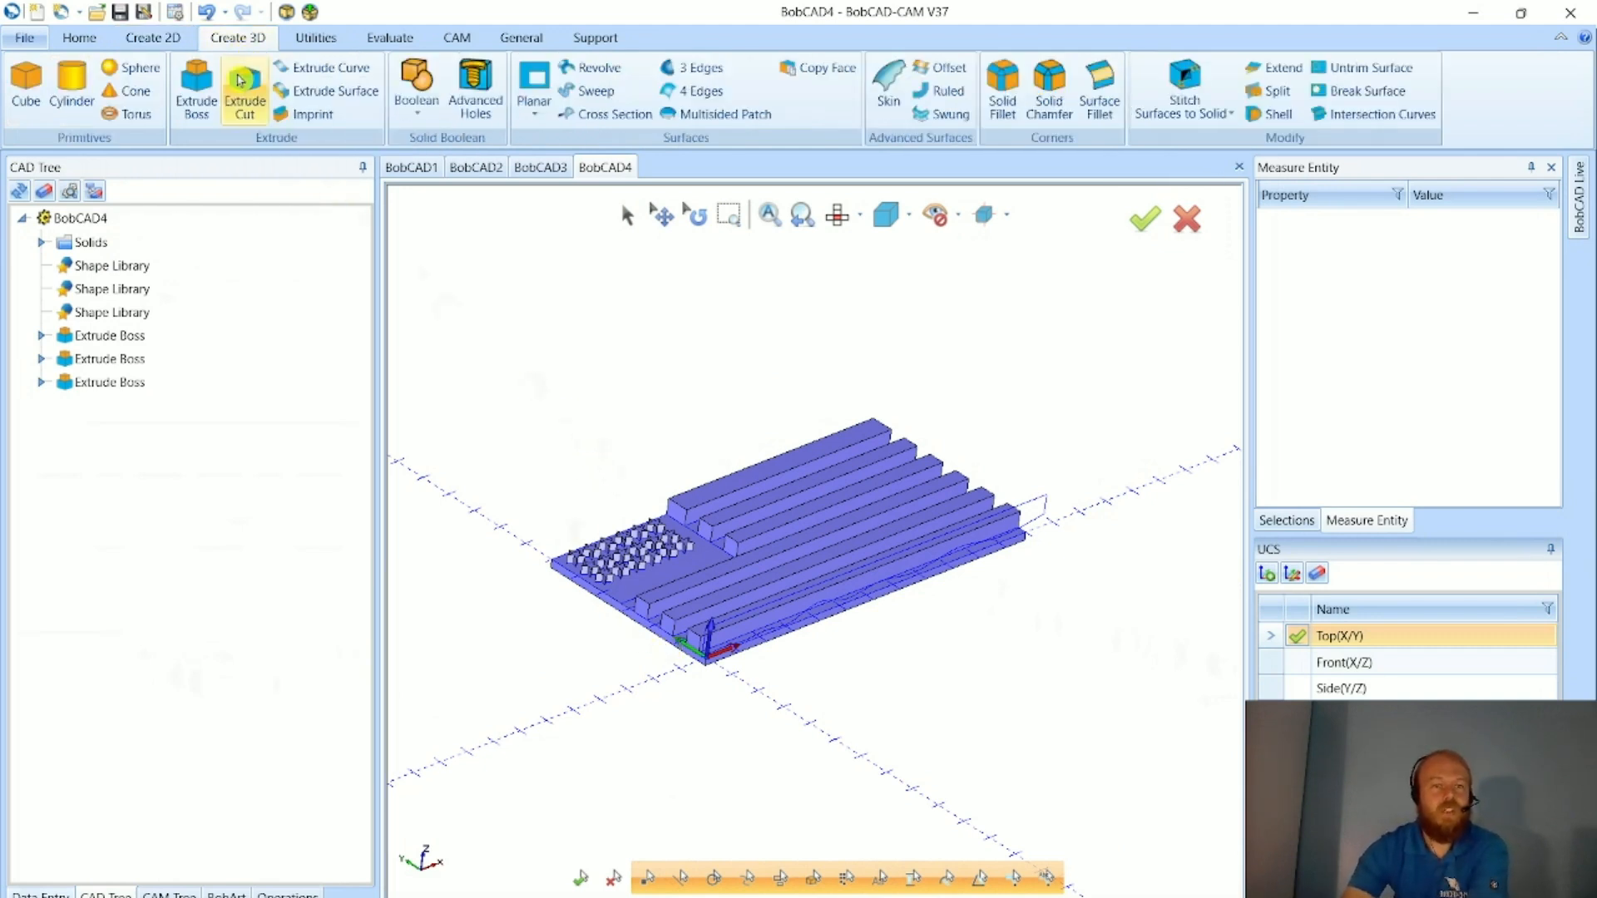
{"action": "left_click", "coordinate": [240, 79]}
{"action": "scroll", "coordinate": [1013, 547], "scroll_direction": "up", "scroll_amount": 3}
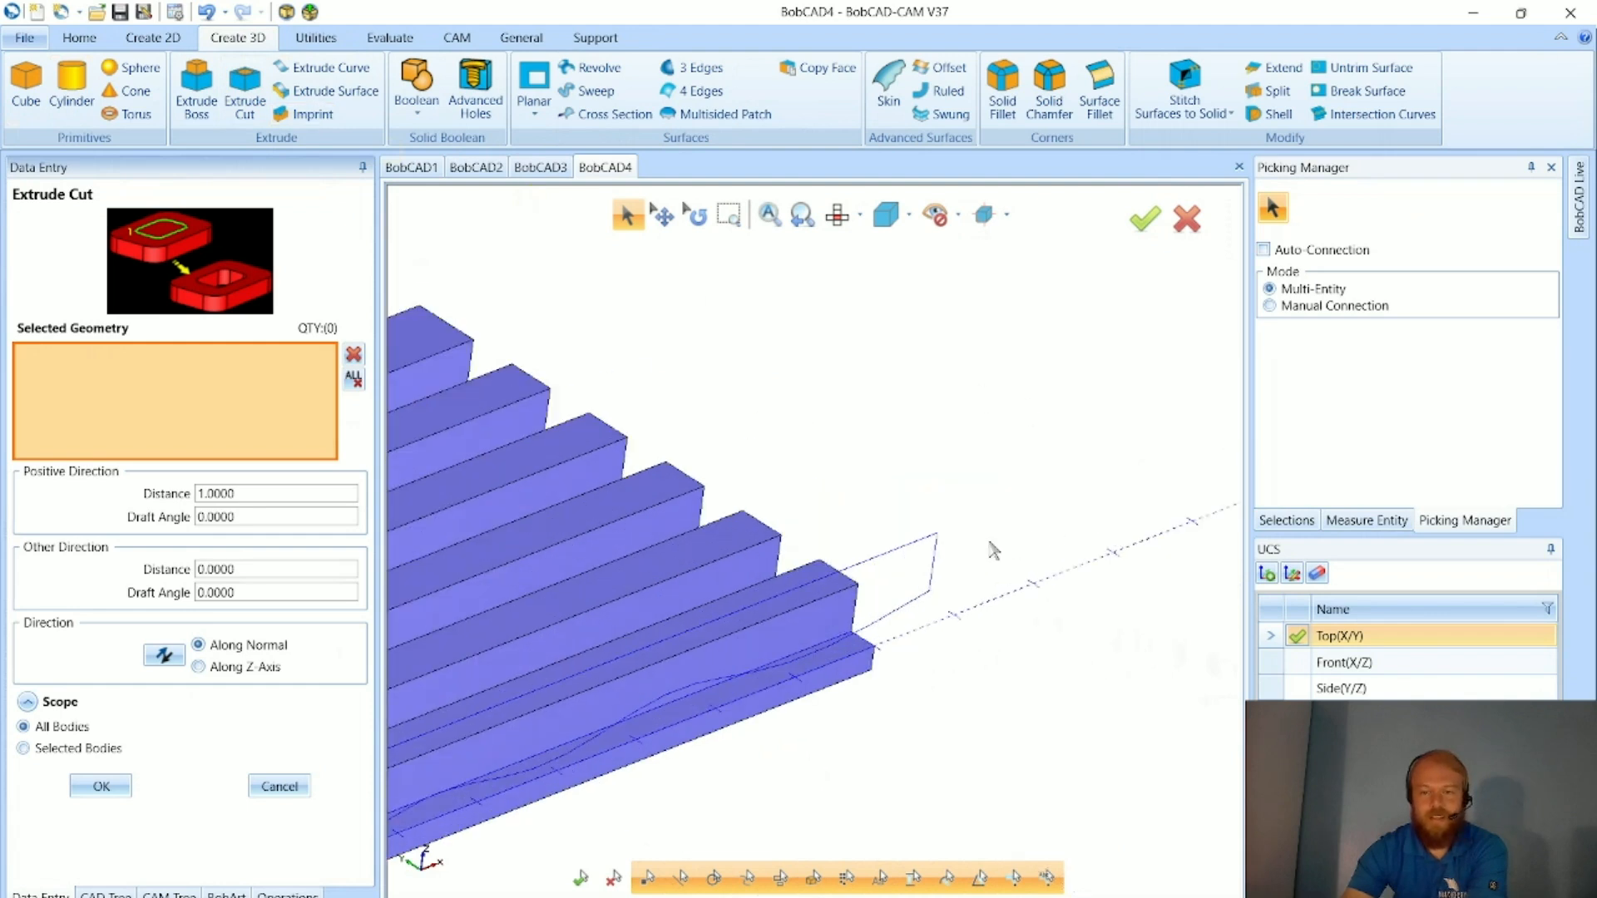
{"action": "left_click_drag", "start_coordinate": [924, 523], "coordinate": [914, 575]}
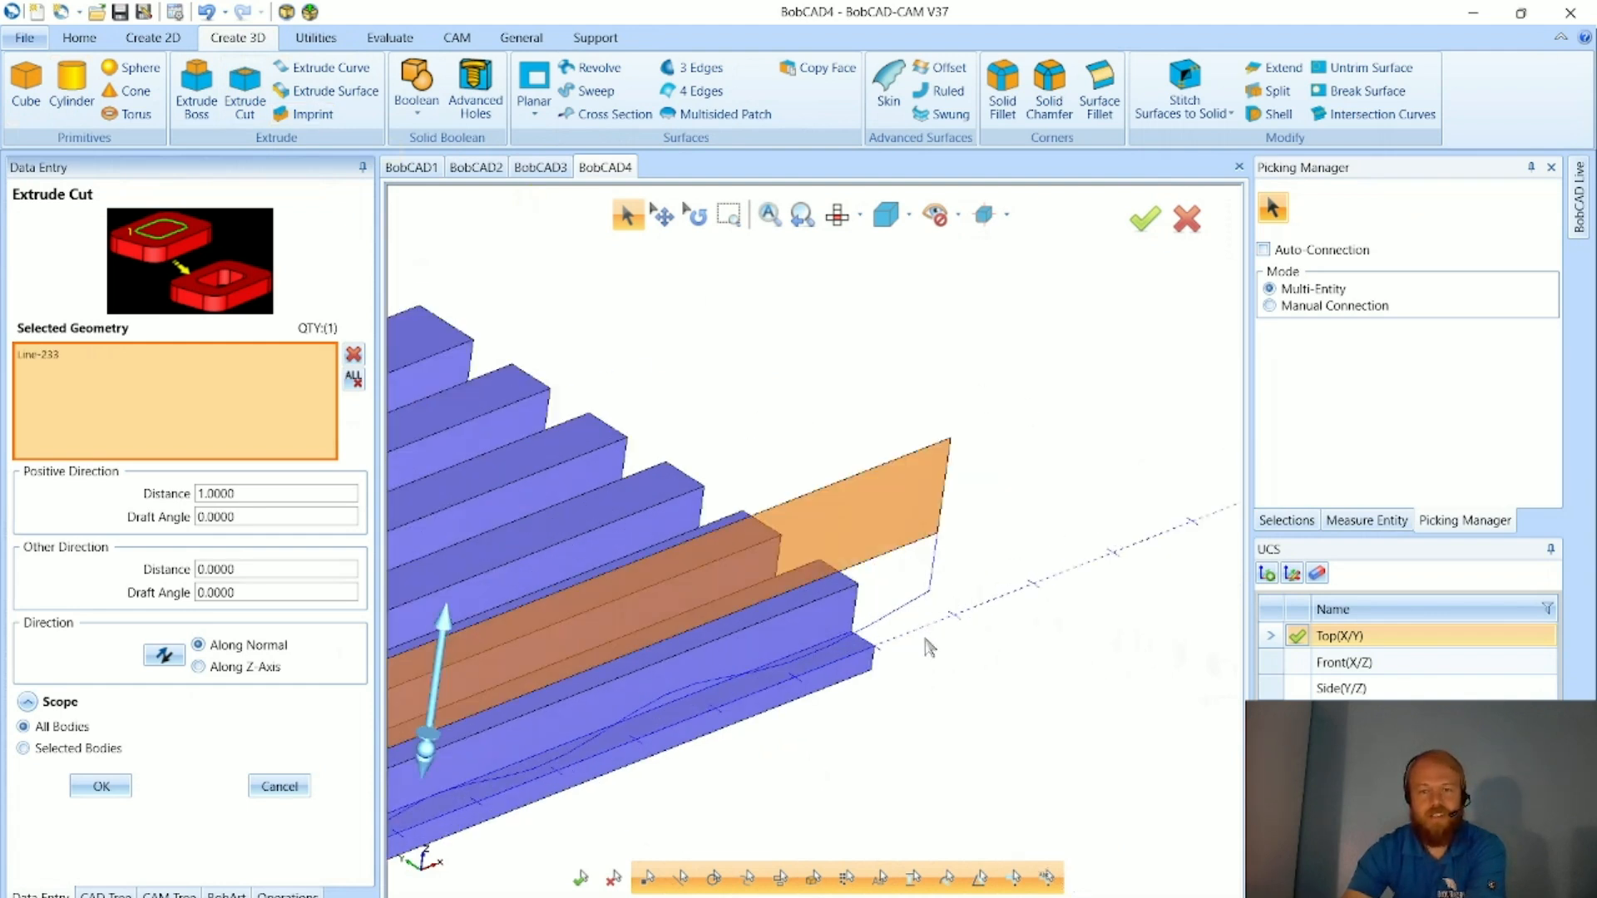
{"action": "left_click", "coordinate": [933, 578]}
{"action": "scroll", "coordinate": [933, 579], "scroll_direction": "down", "scroll_amount": 3}
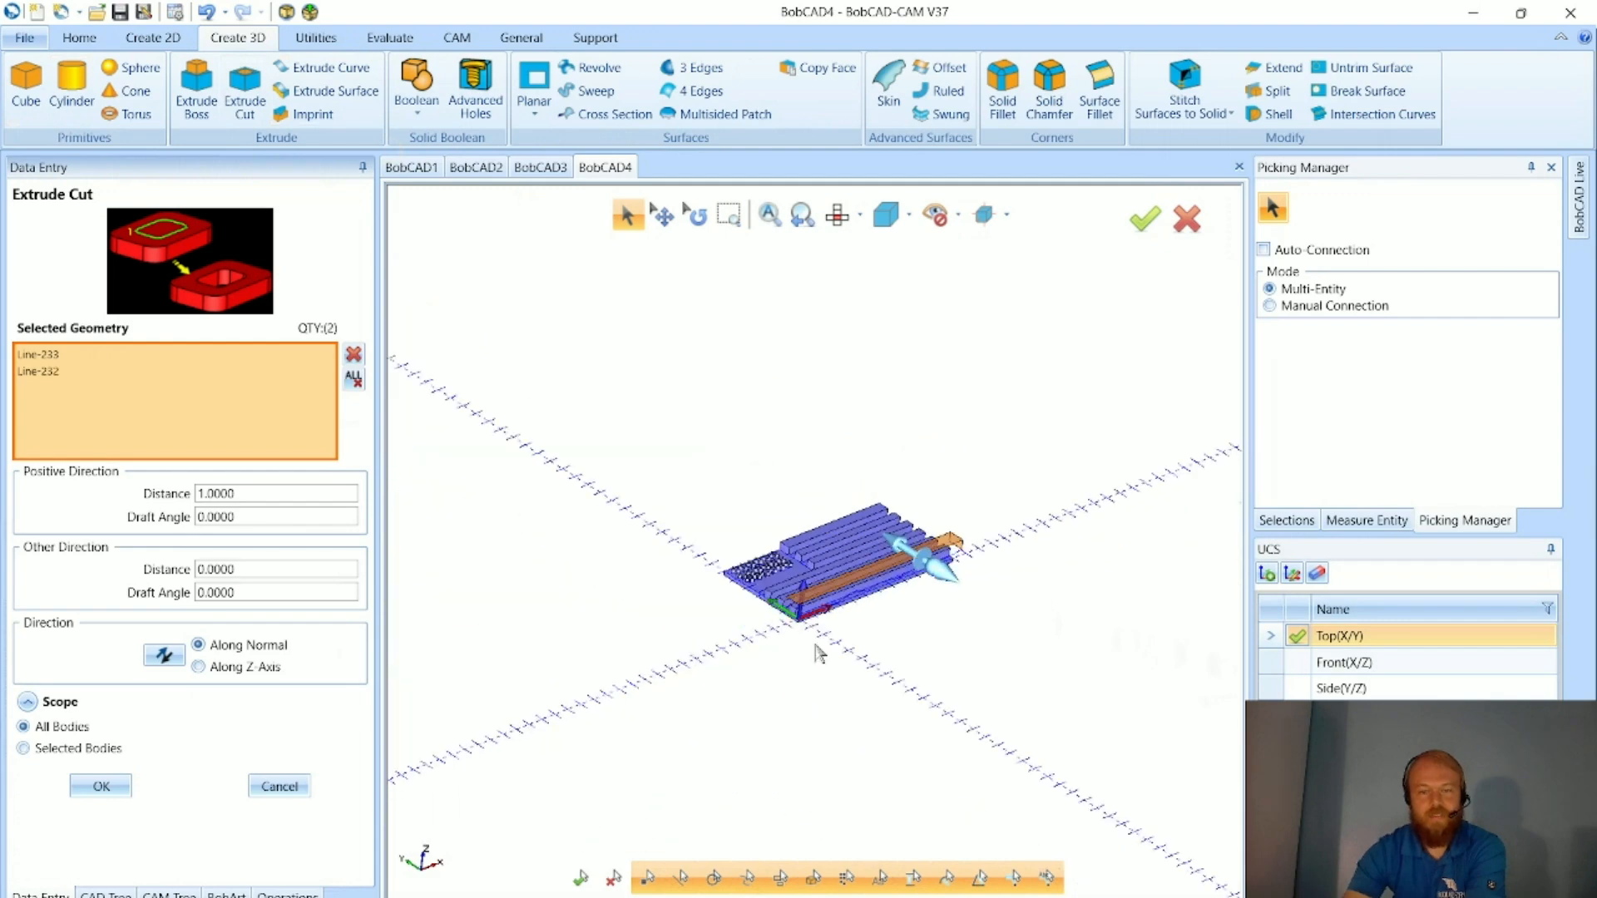
{"action": "scroll", "coordinate": [763, 499], "scroll_direction": "up", "scroll_amount": 8}
{"action": "left_click", "coordinate": [760, 479]}
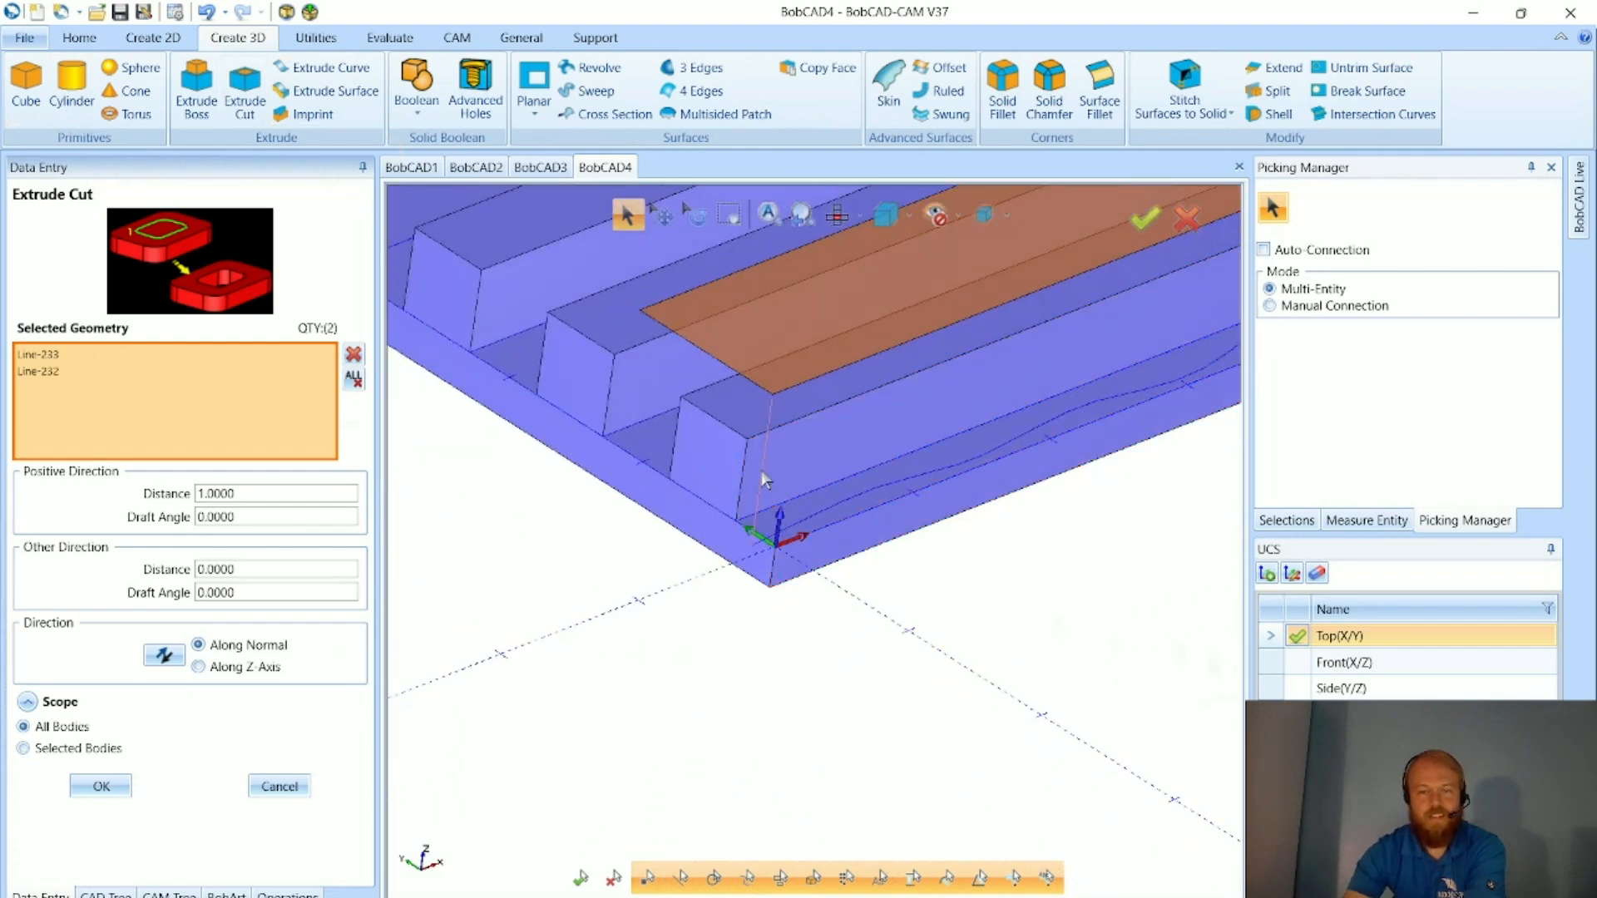
{"action": "scroll", "coordinate": [766, 526], "scroll_direction": "down", "scroll_amount": 3}
{"action": "scroll", "coordinate": [766, 526], "scroll_direction": "down", "scroll_amount": 3}
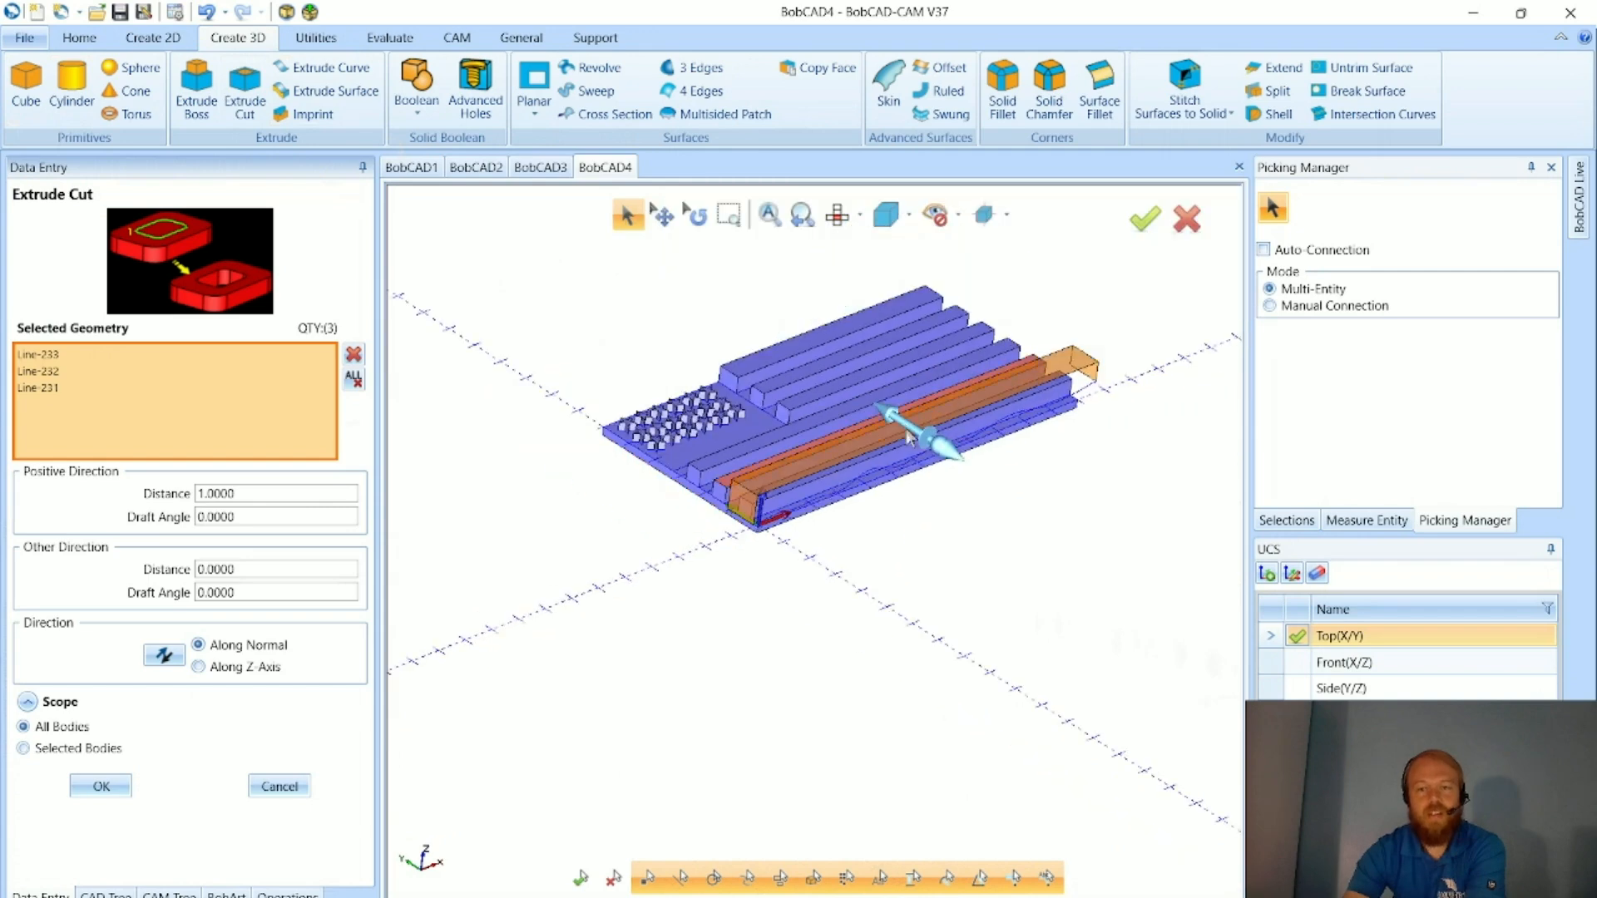
{"action": "scroll", "coordinate": [791, 522], "scroll_direction": "up", "scroll_amount": 5}
{"action": "scroll", "coordinate": [791, 522], "scroll_direction": "down", "scroll_amount": 3}
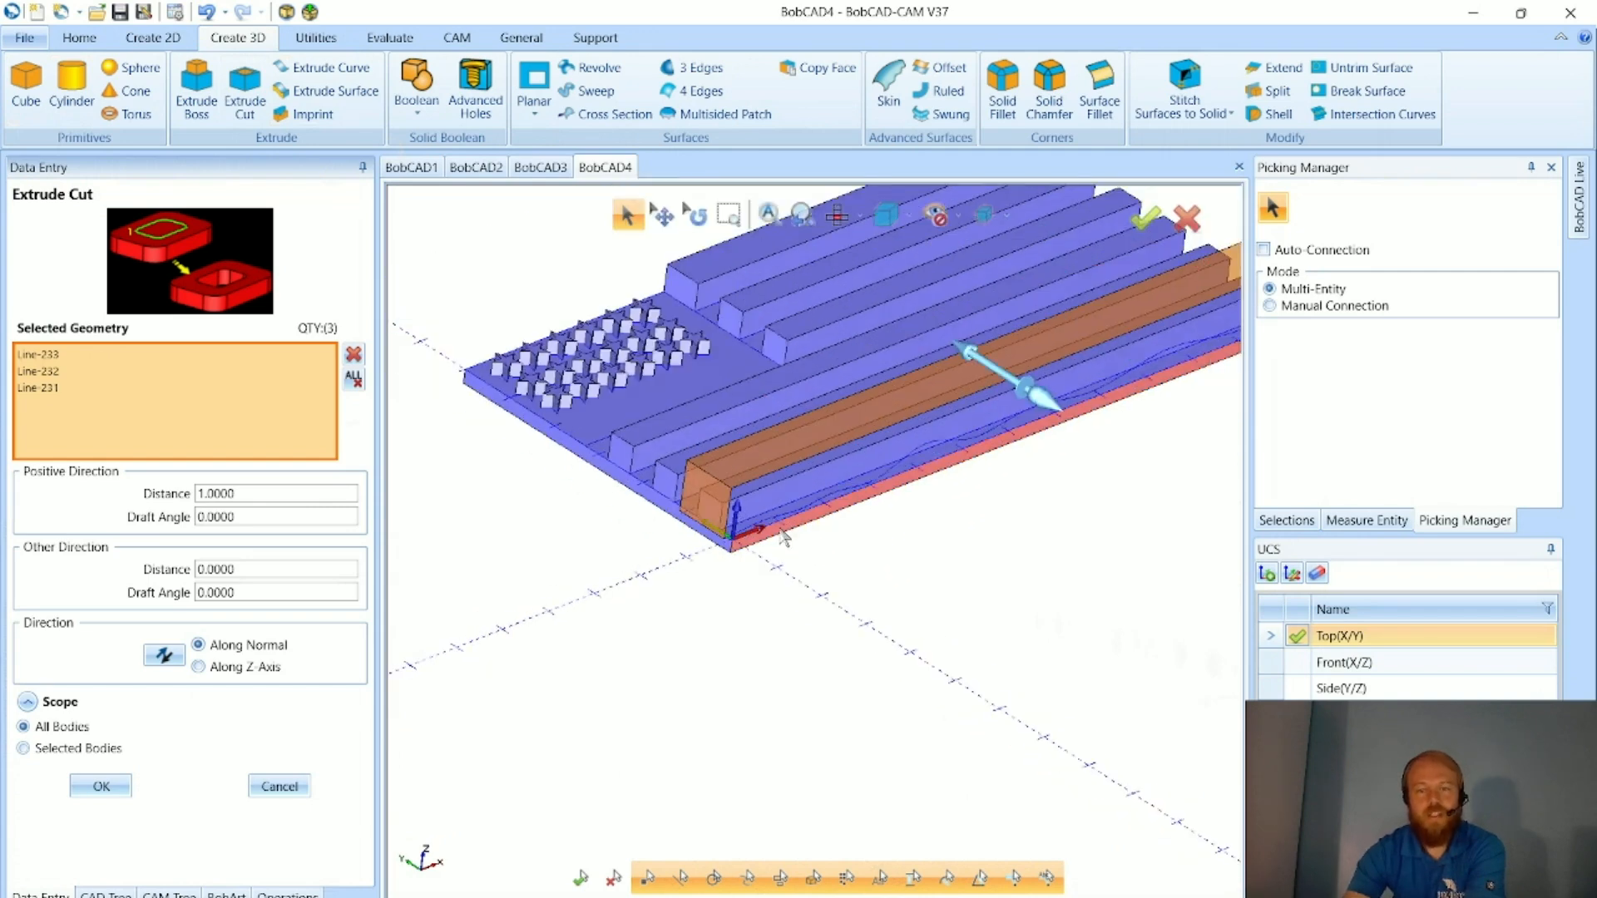
{"action": "scroll", "coordinate": [690, 284], "scroll_direction": "up", "scroll_amount": 3}
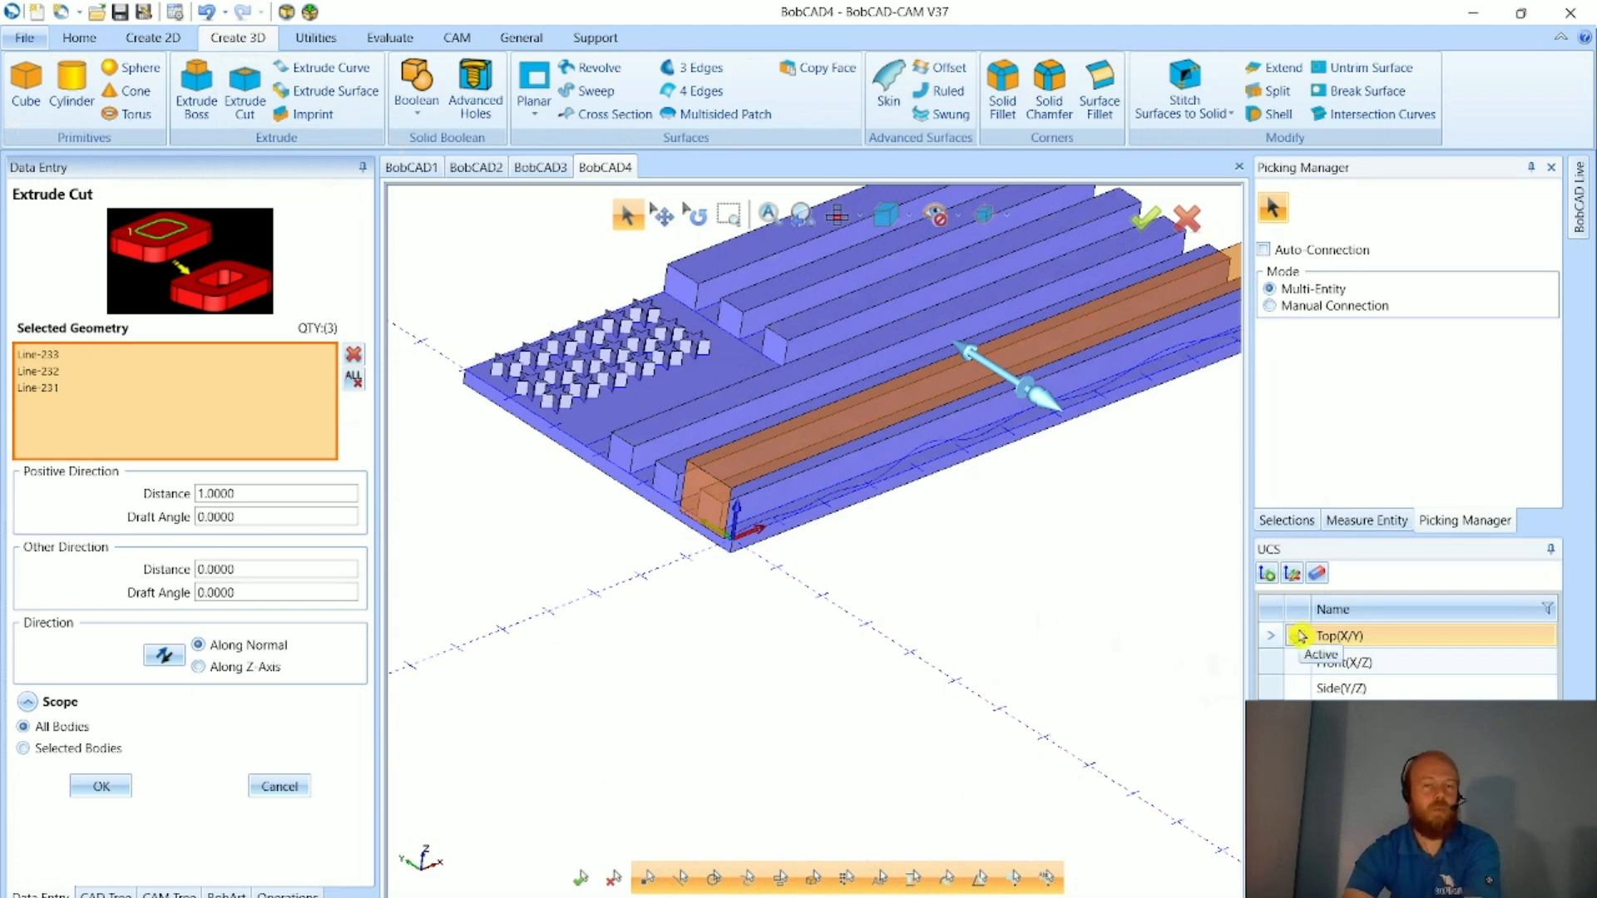
{"action": "scroll", "coordinate": [772, 632], "scroll_direction": "down", "scroll_amount": 3}
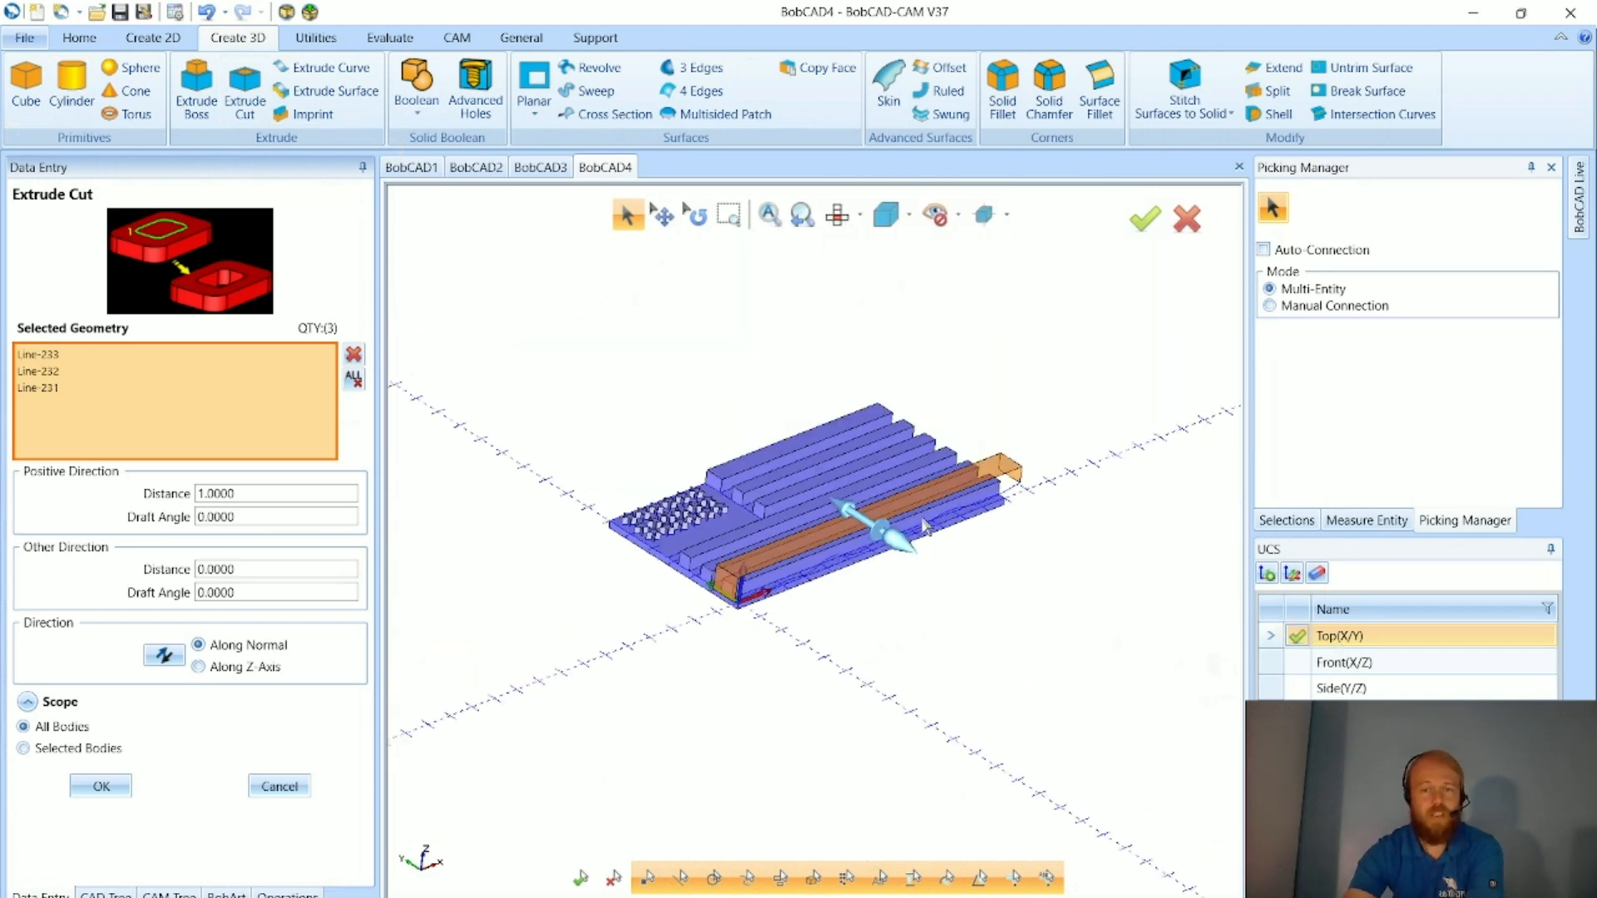
{"action": "scroll", "coordinate": [890, 540], "scroll_direction": "up", "scroll_amount": 2}
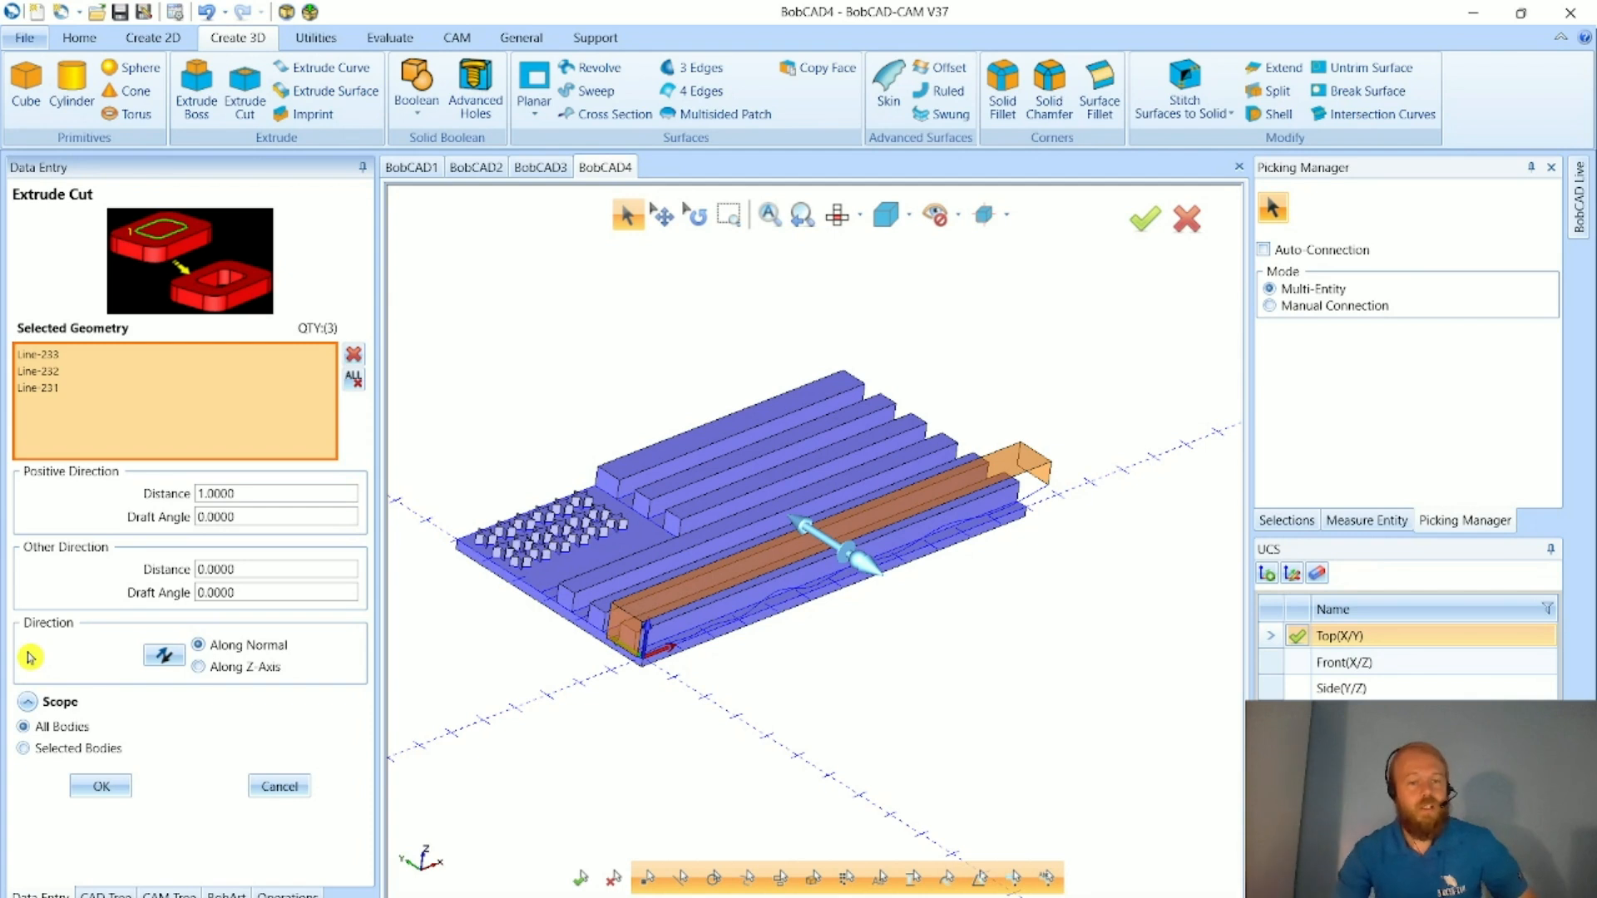
{"action": "mouse_move", "coordinate": [239, 649]}
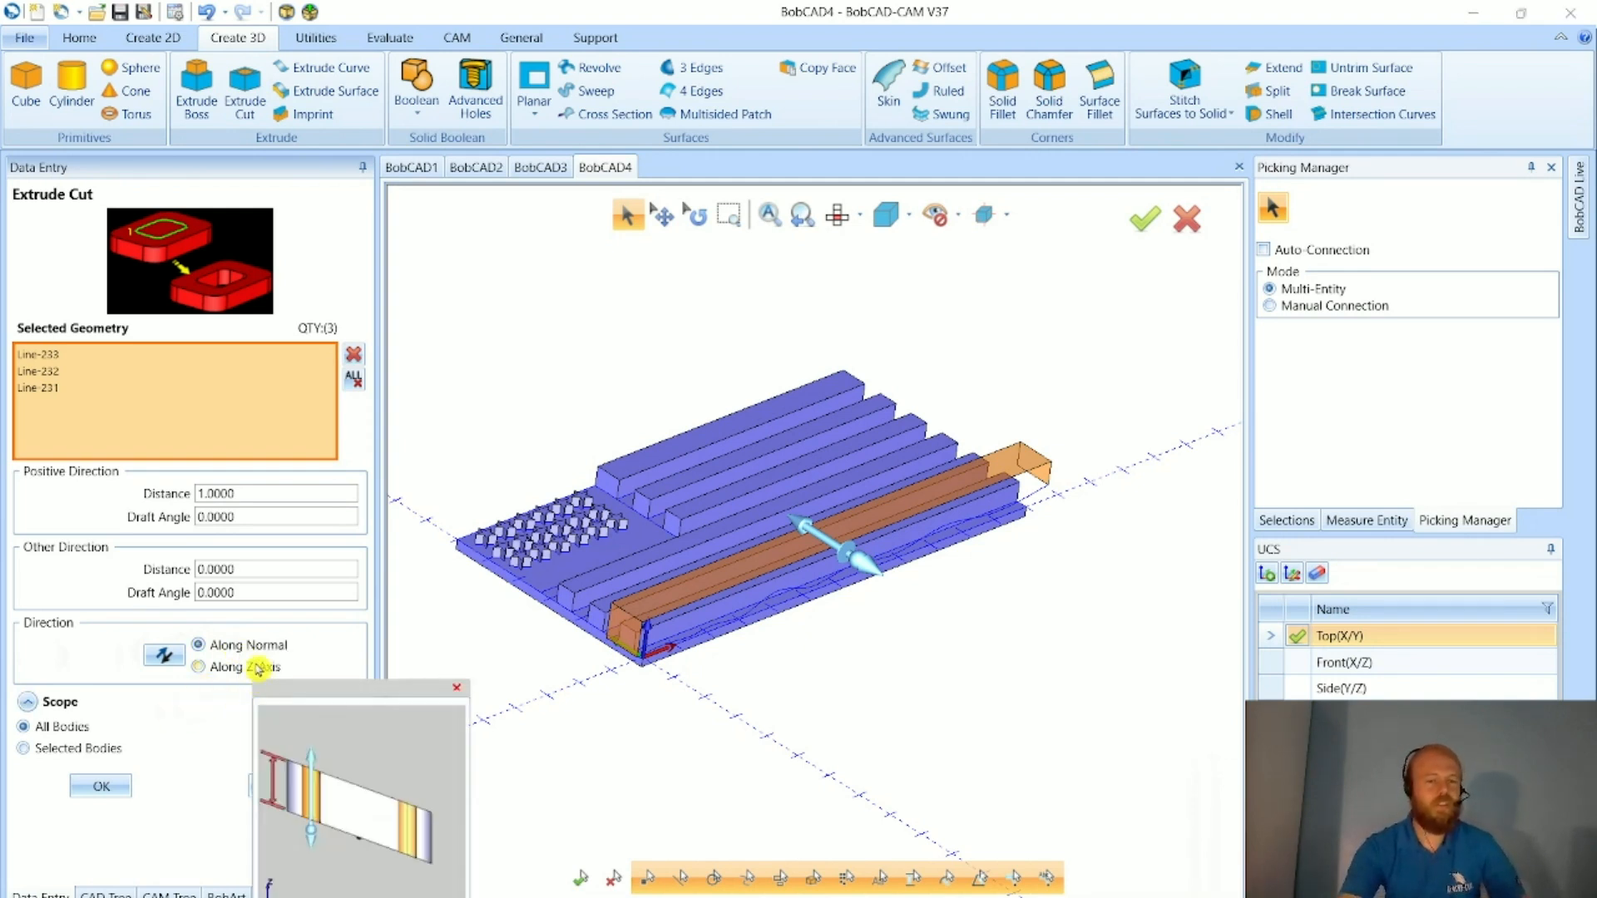
{"action": "left_click", "coordinate": [259, 668]}
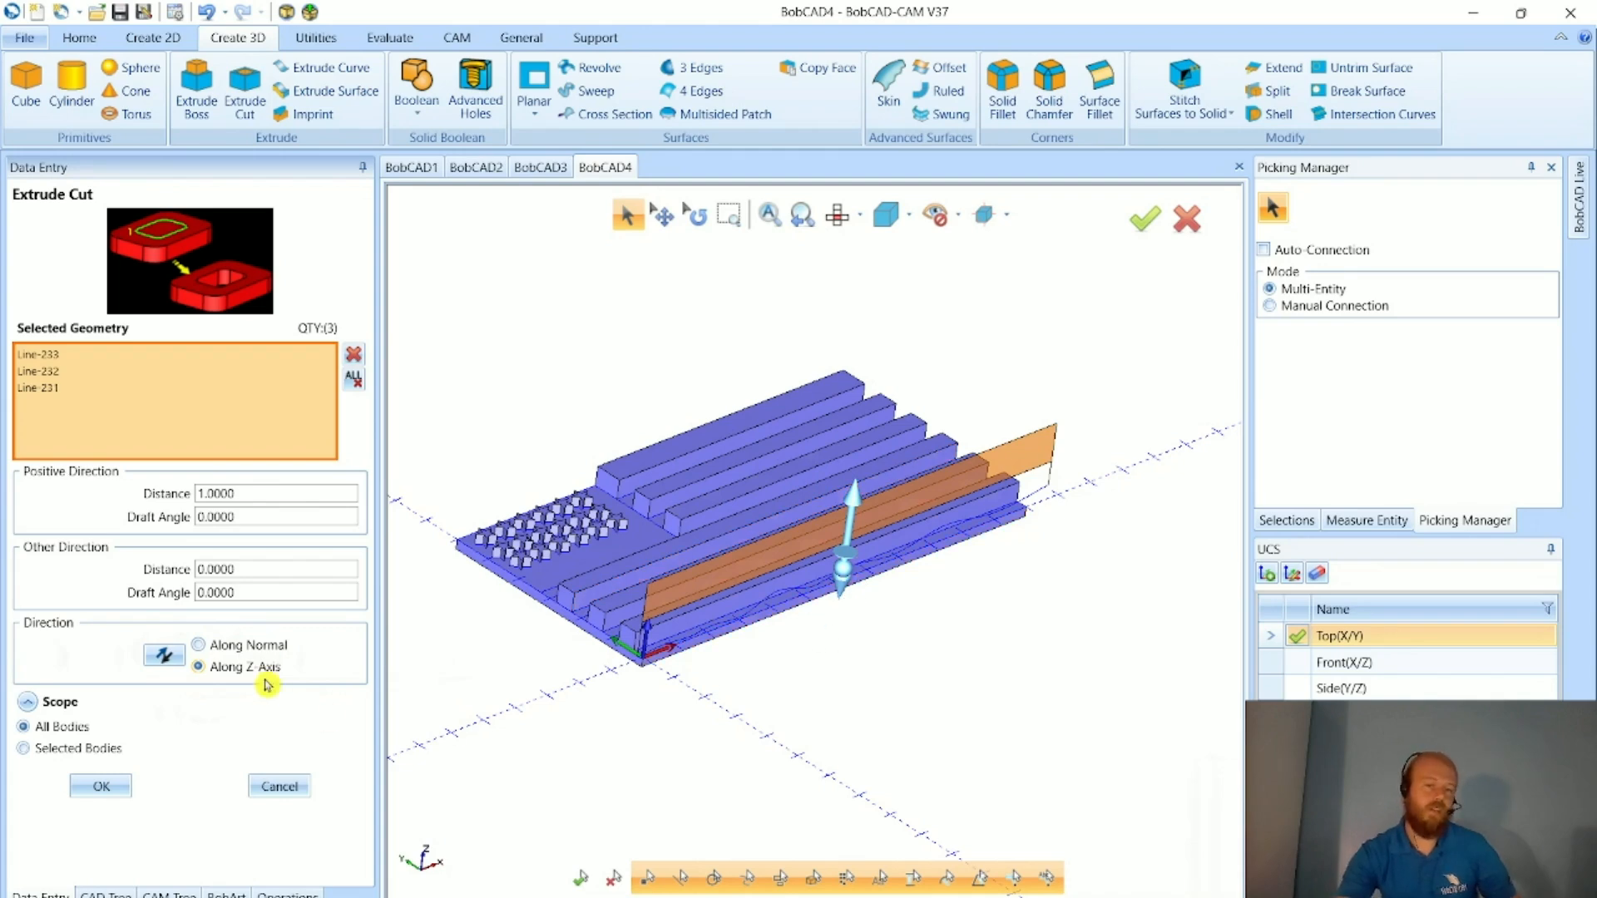
{"action": "left_click", "coordinate": [201, 646]}
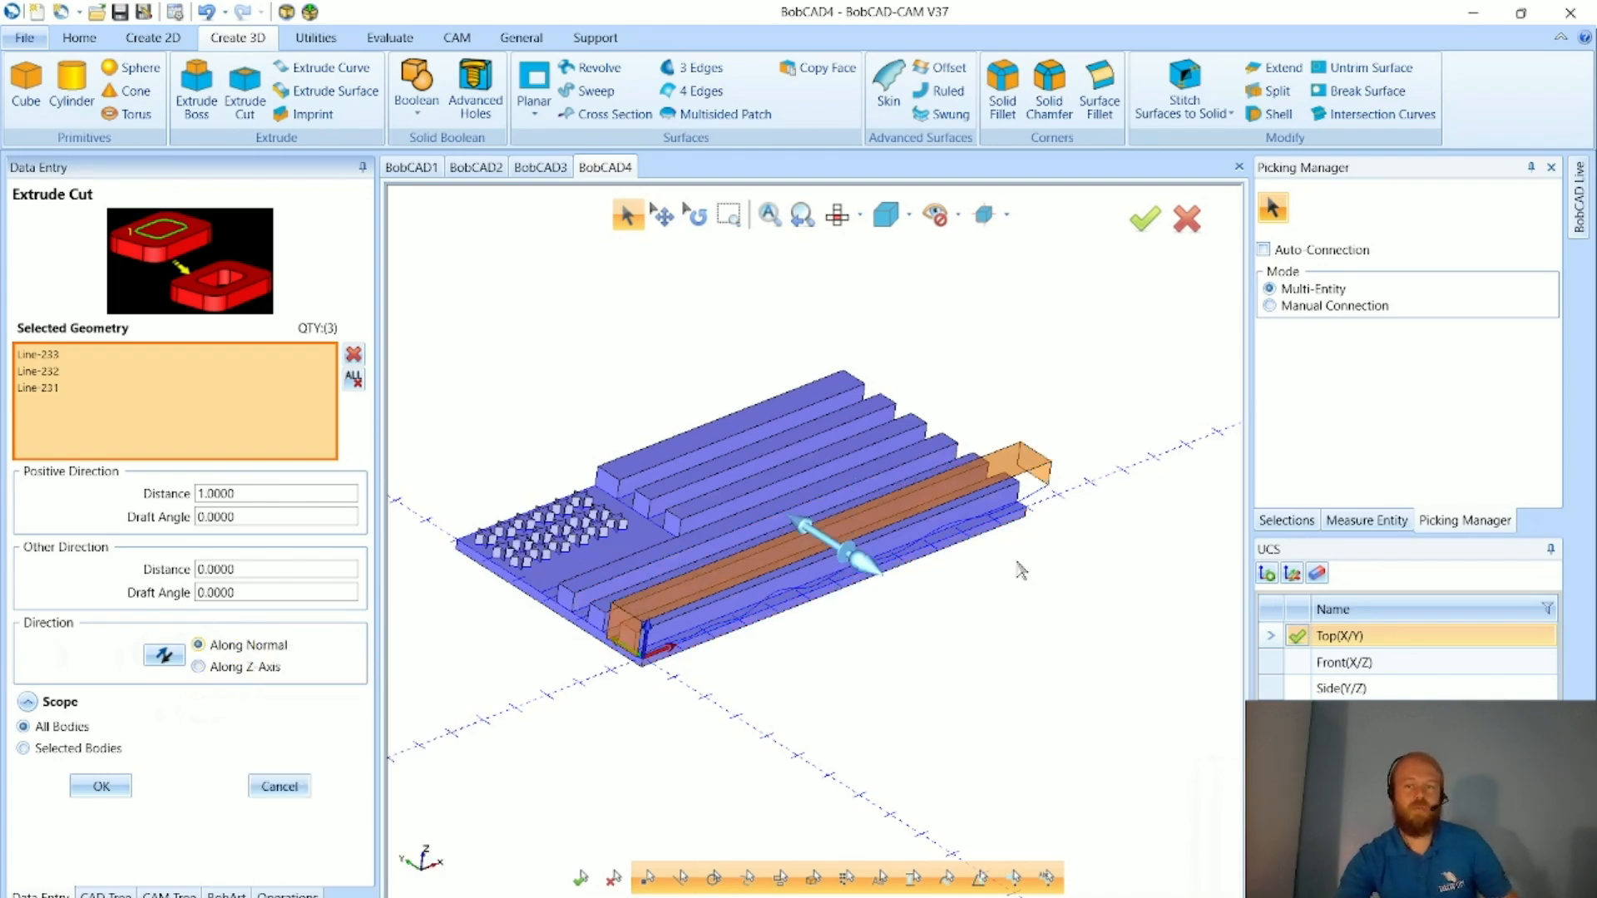
{"action": "scroll", "coordinate": [1015, 463], "scroll_direction": "up", "scroll_amount": 4}
{"action": "left_click", "coordinate": [990, 434]}
{"action": "scroll", "coordinate": [977, 576], "scroll_direction": "down", "scroll_amount": 5}
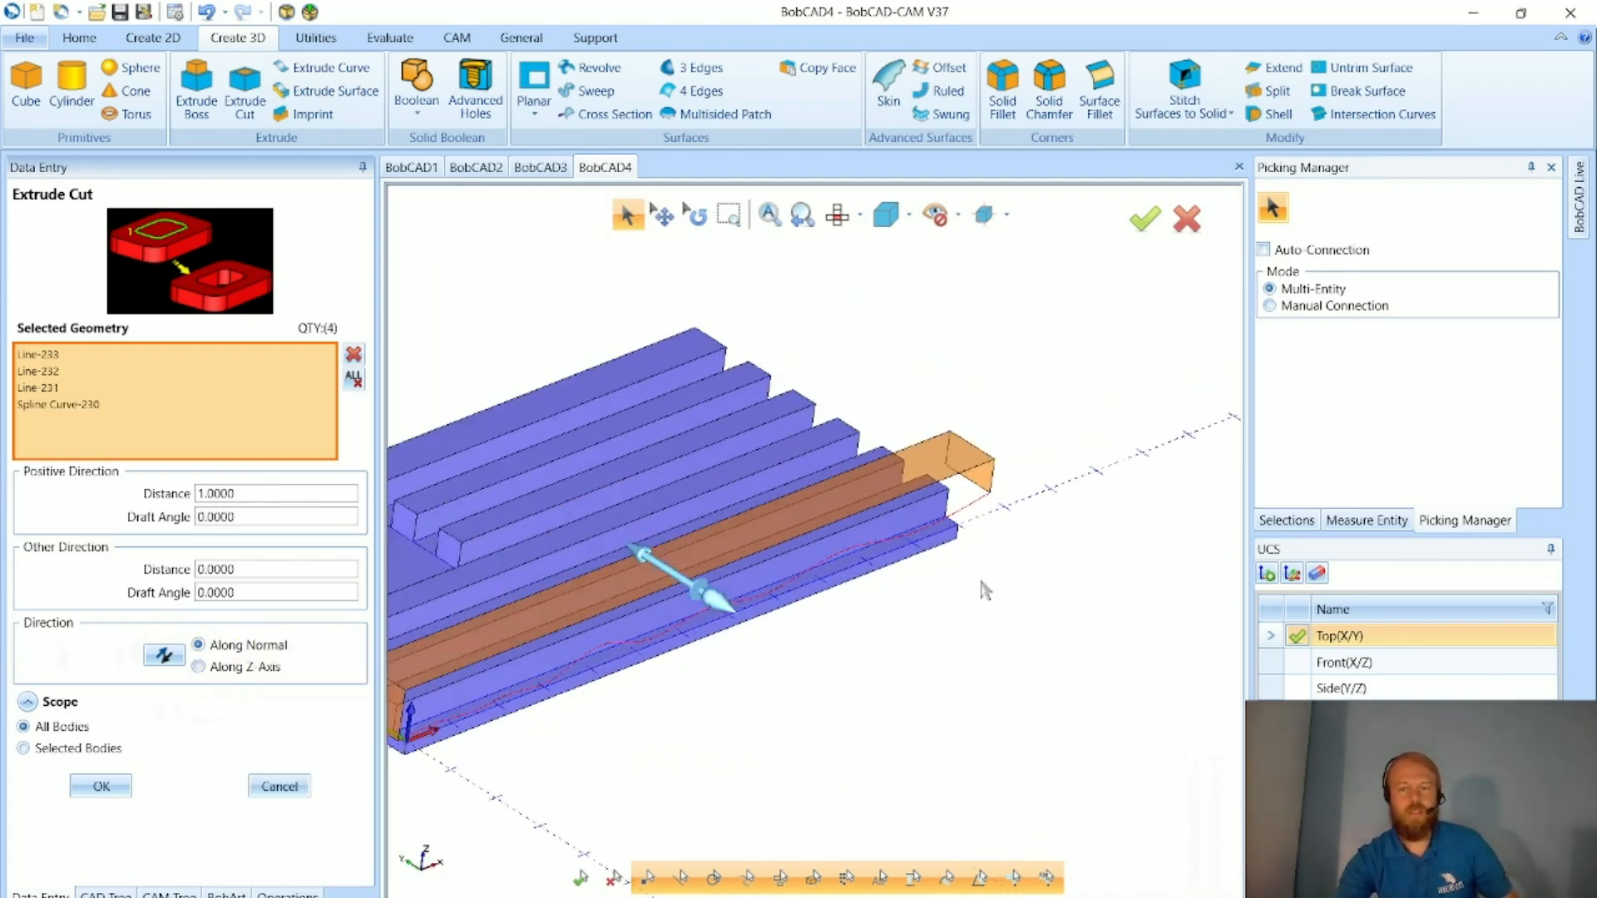
{"action": "scroll", "coordinate": [602, 683], "scroll_direction": "up", "scroll_amount": 6}
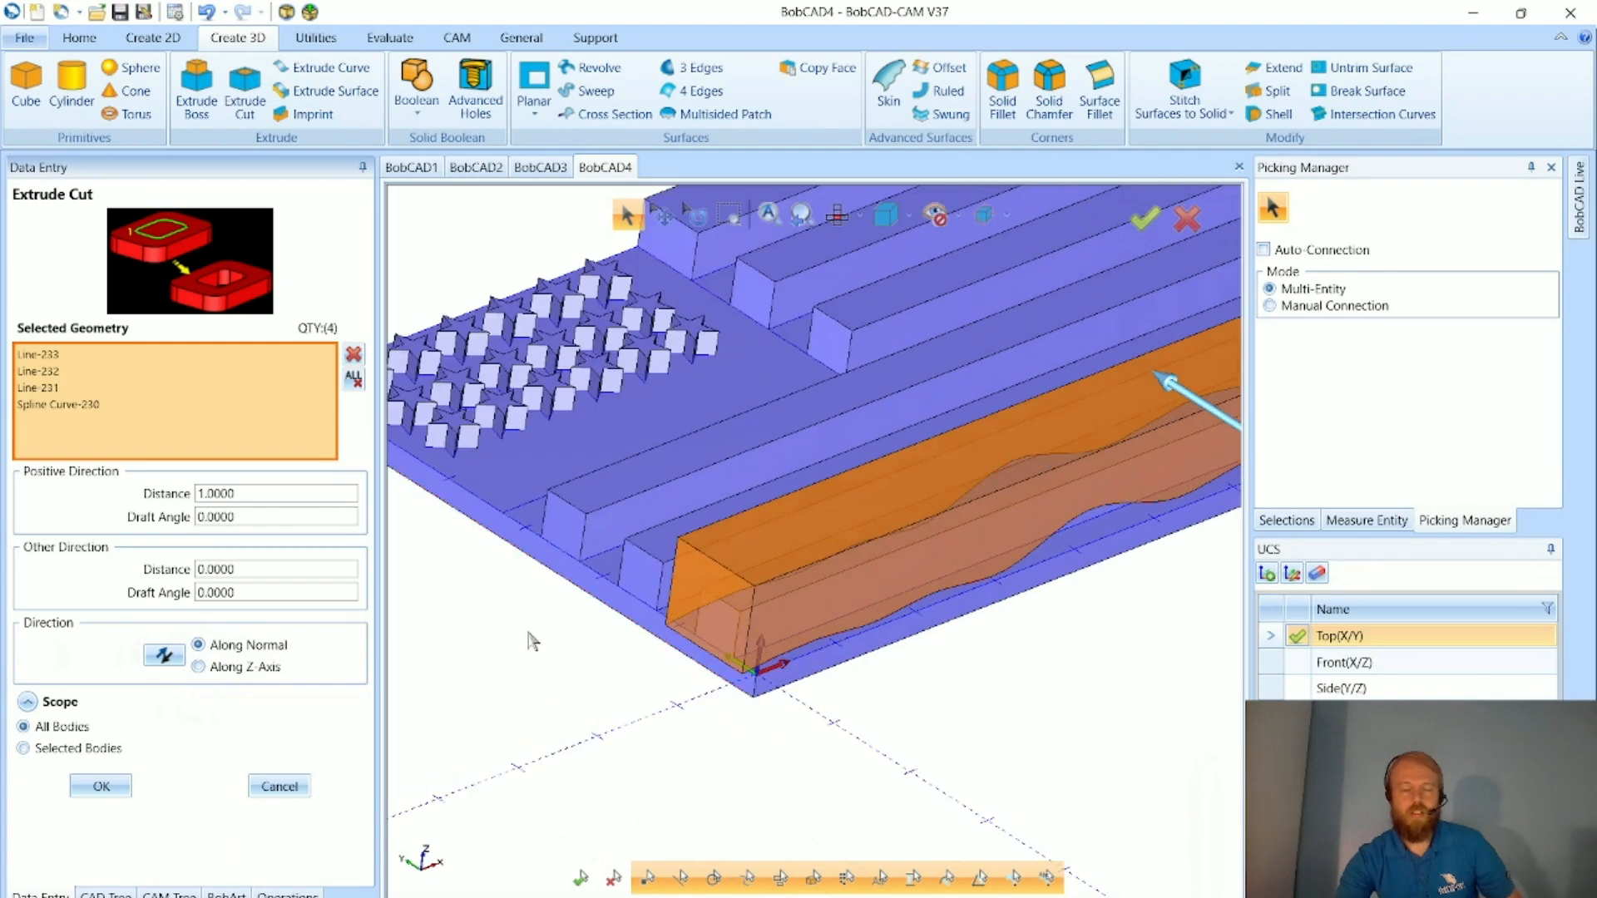
{"action": "scroll", "coordinate": [501, 617], "scroll_direction": "down", "scroll_amount": 4}
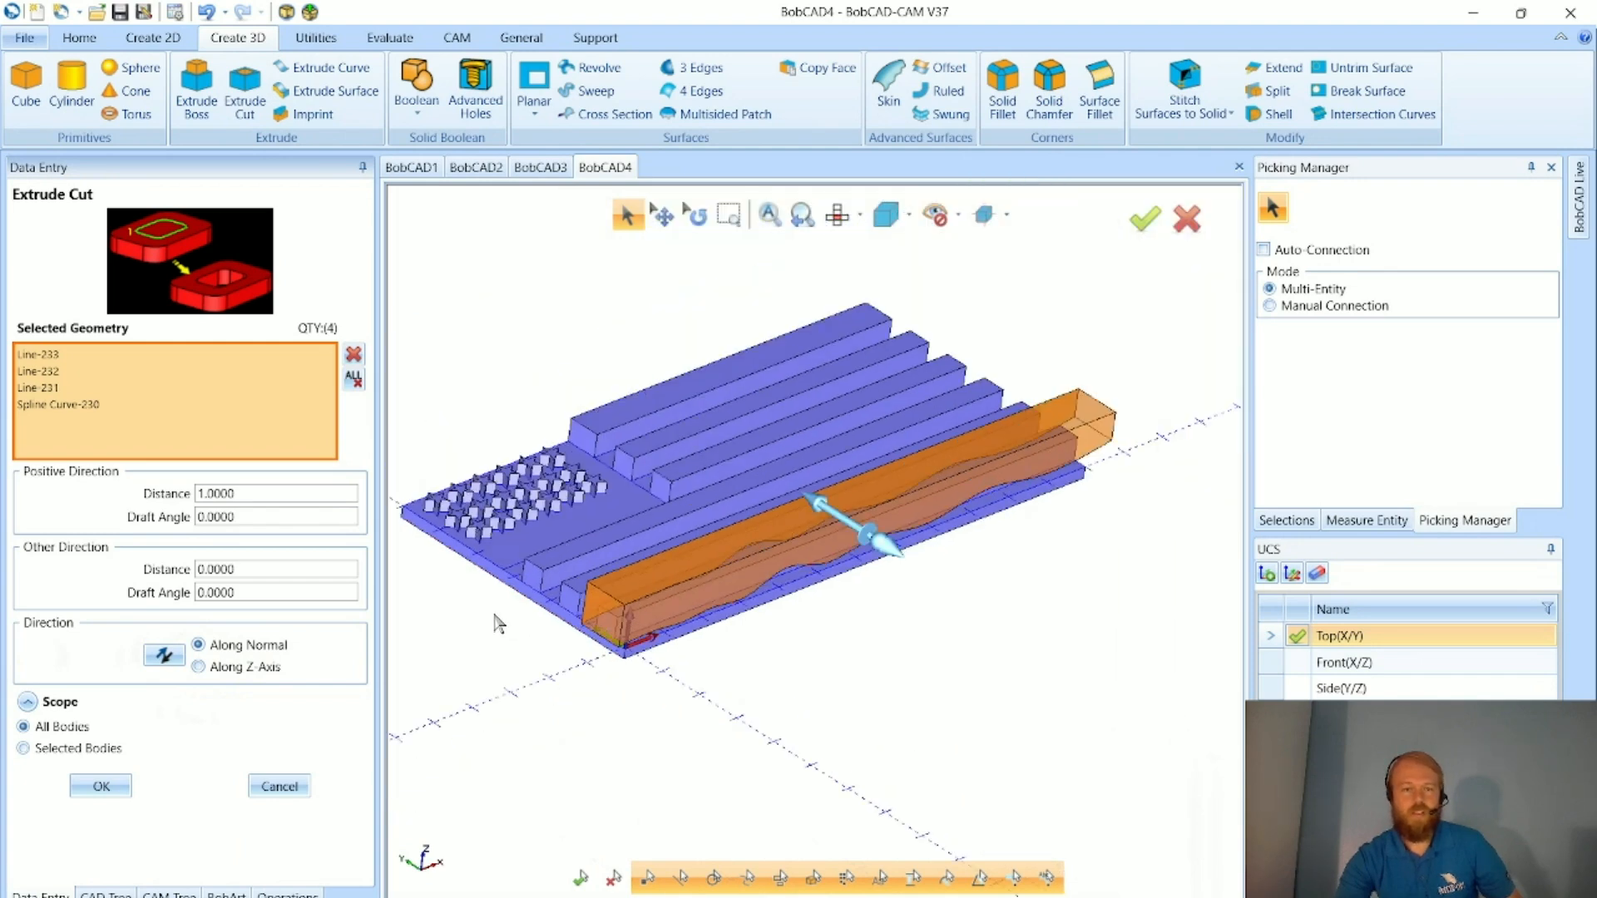
{"action": "left_click", "coordinate": [282, 786]}
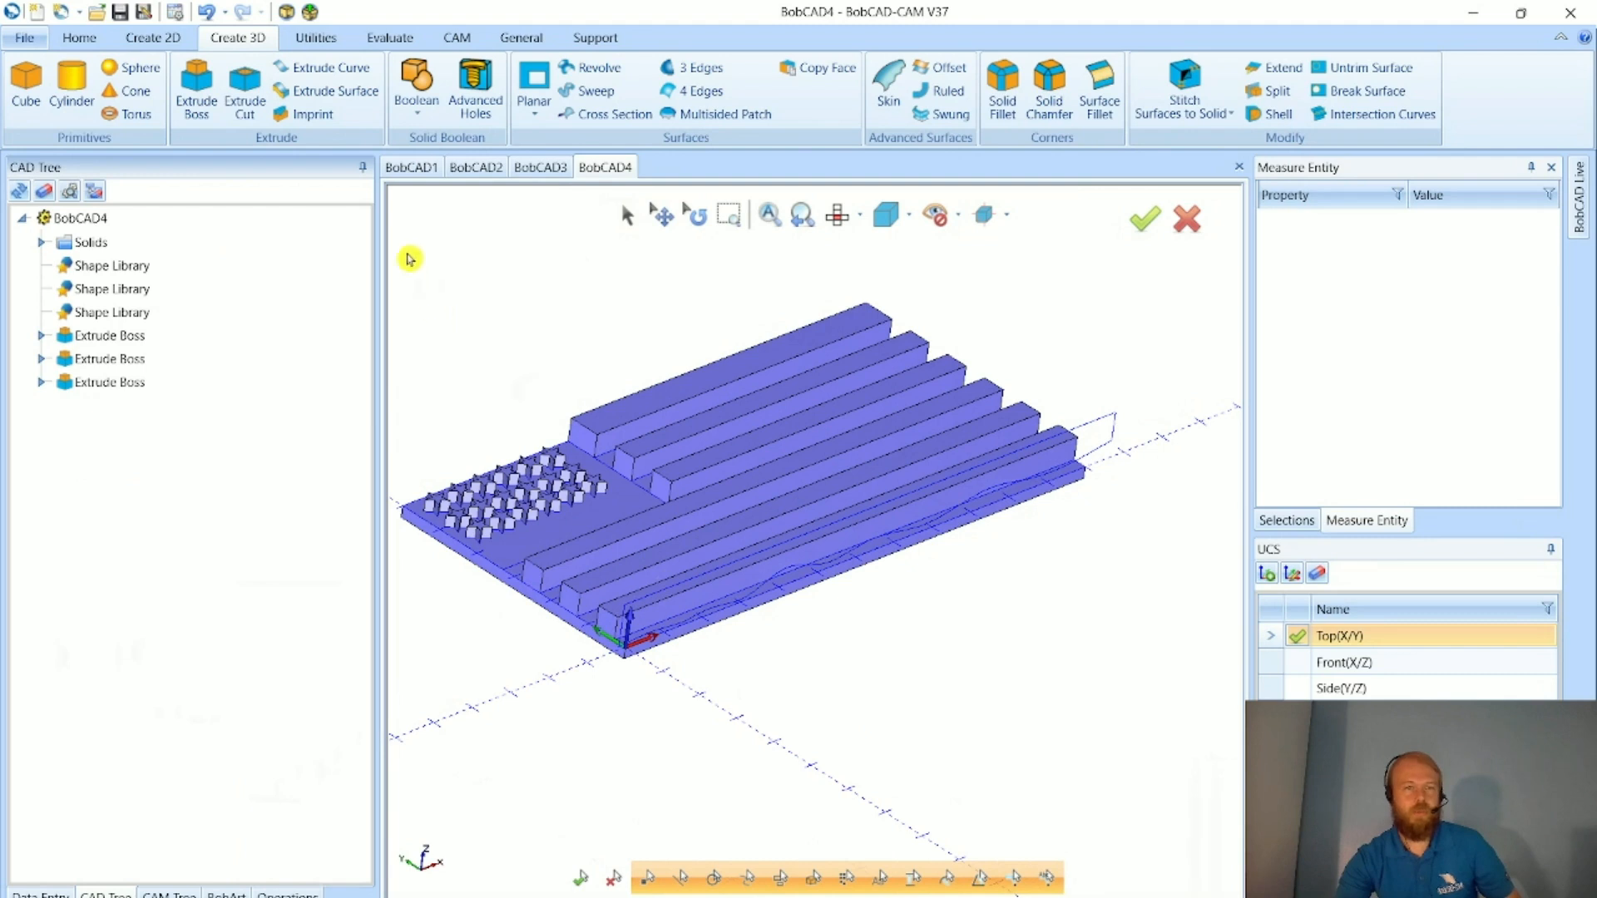
- Save the part in the Downloads folder under the file name "BobCAD webinar"
{"action": "left_click", "coordinate": [143, 13]}
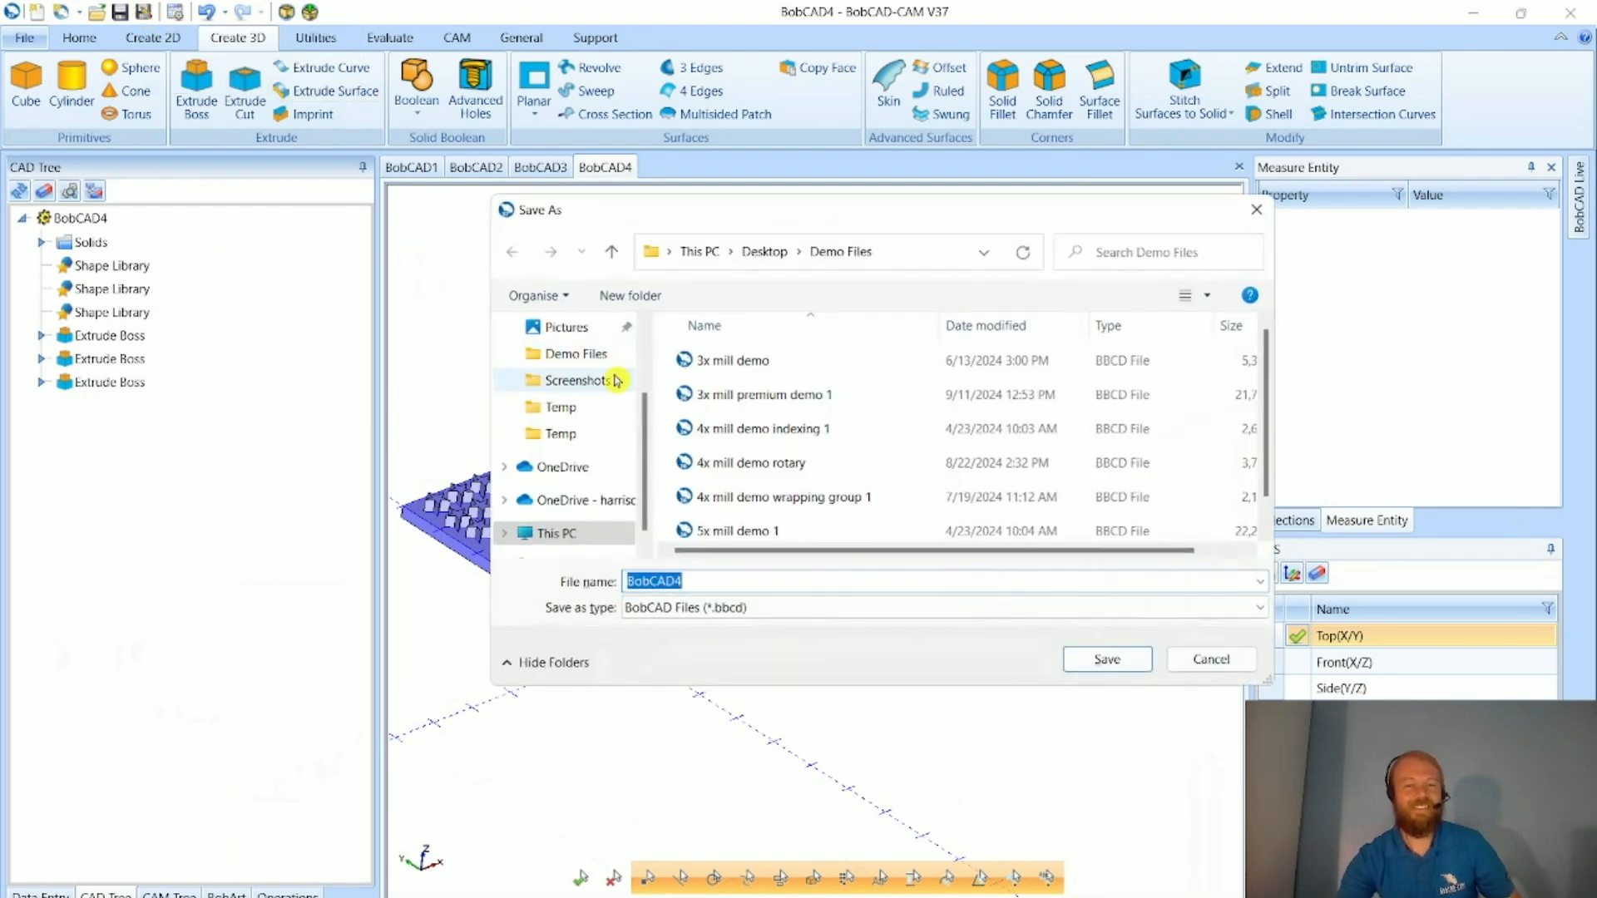
{"action": "scroll", "coordinate": [574, 389], "scroll_direction": "up", "scroll_amount": 2}
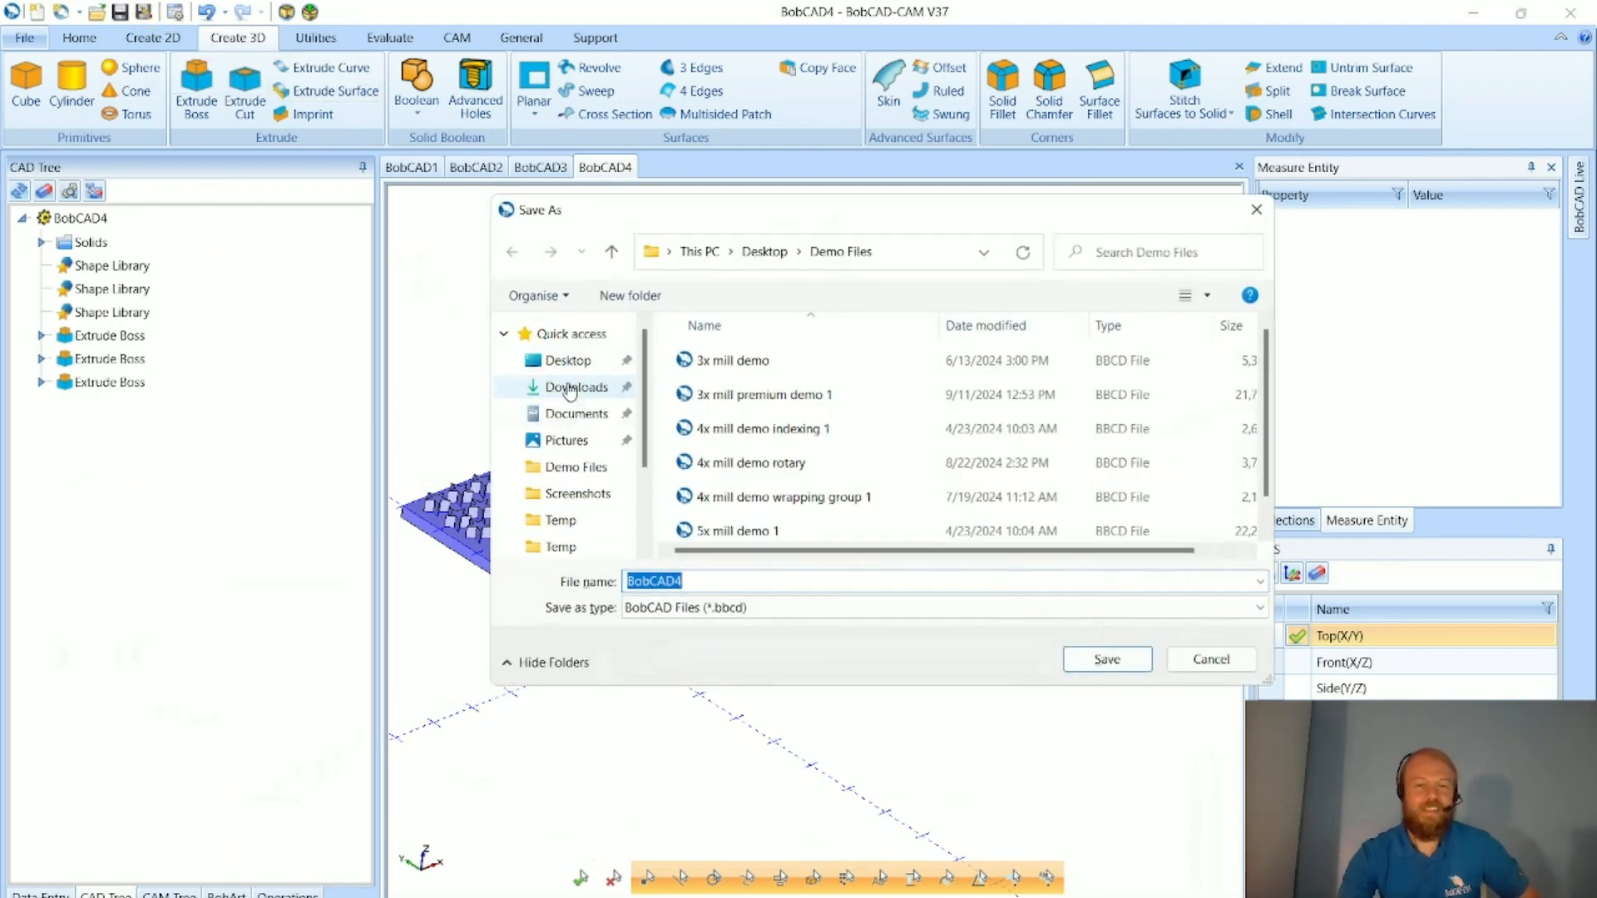
{"action": "left_click", "coordinate": [569, 388]}
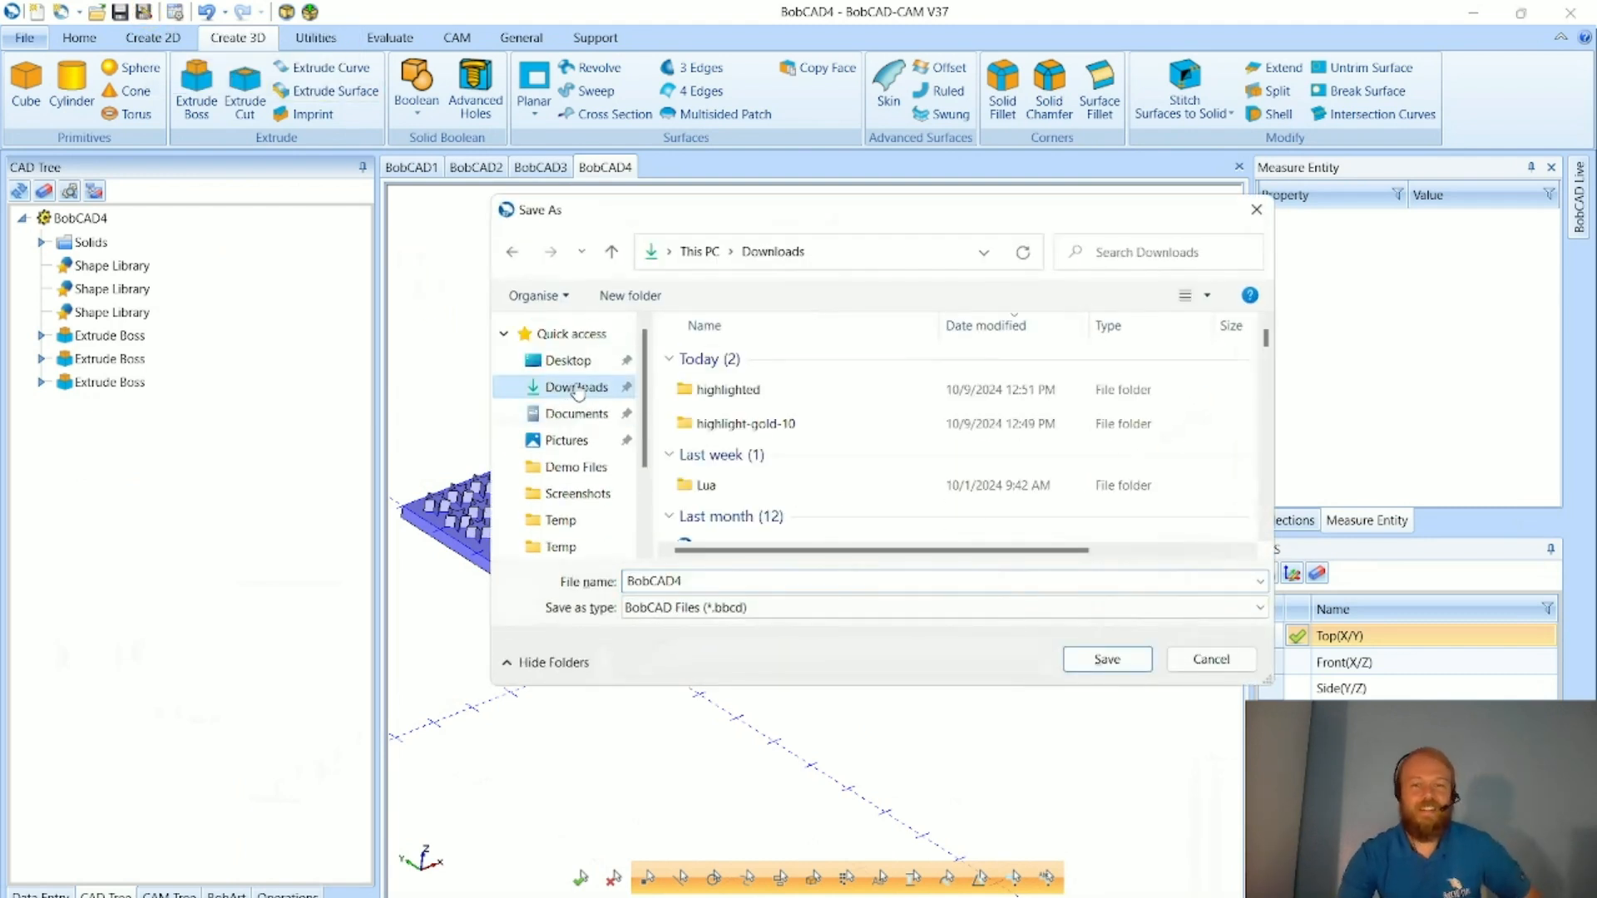
{"action": "left_click", "coordinate": [730, 588]}
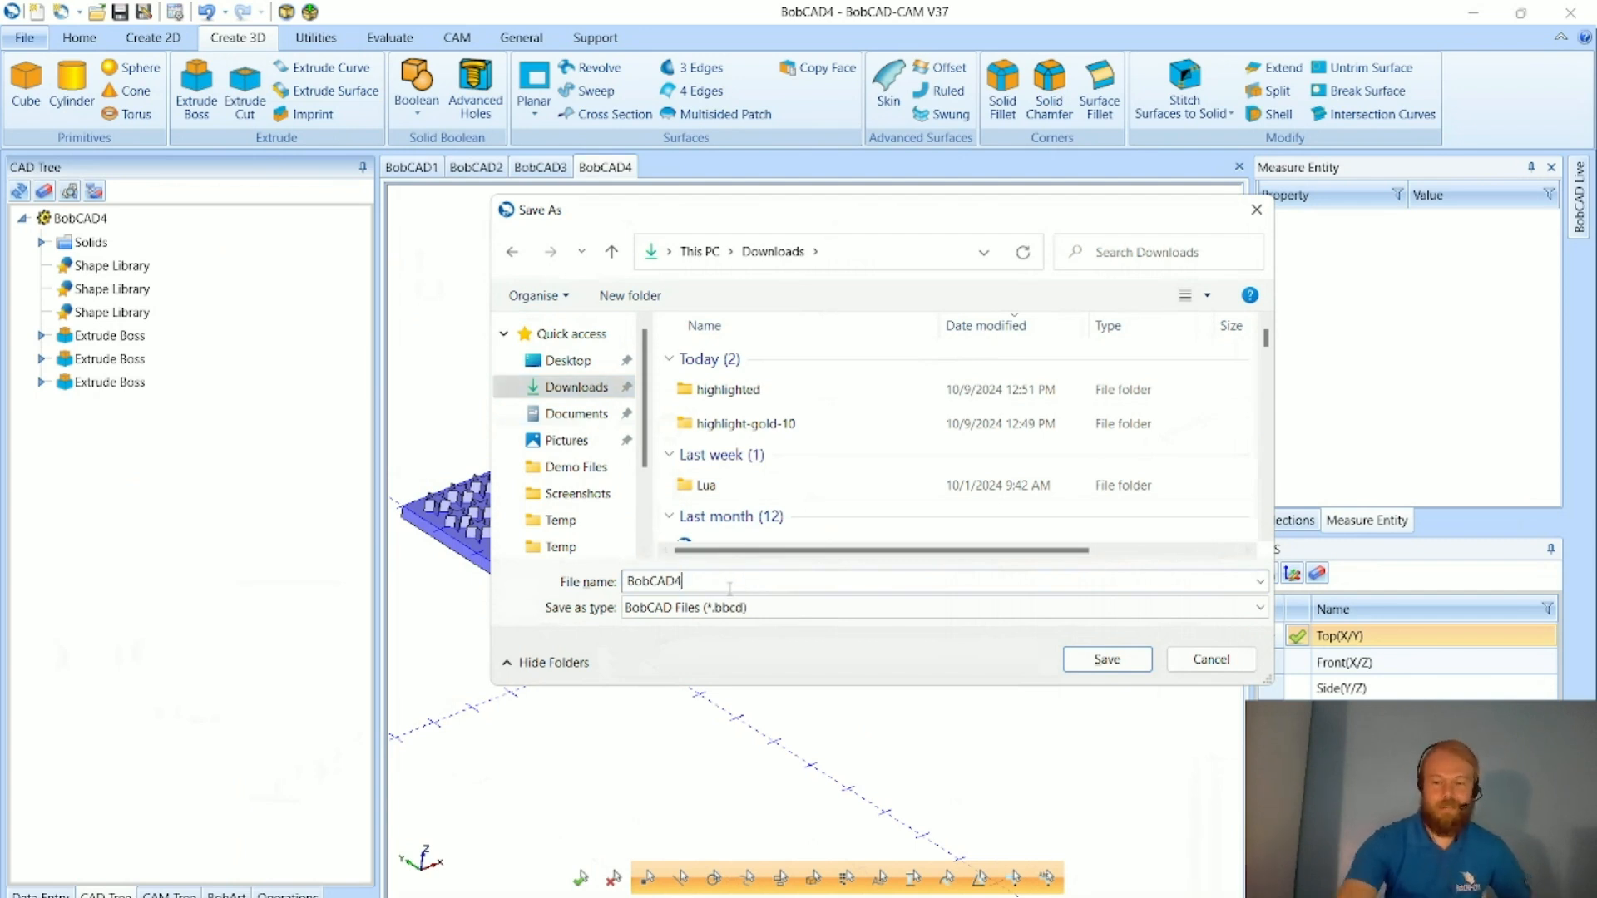
{"action": "key", "text": "BackSpace"}
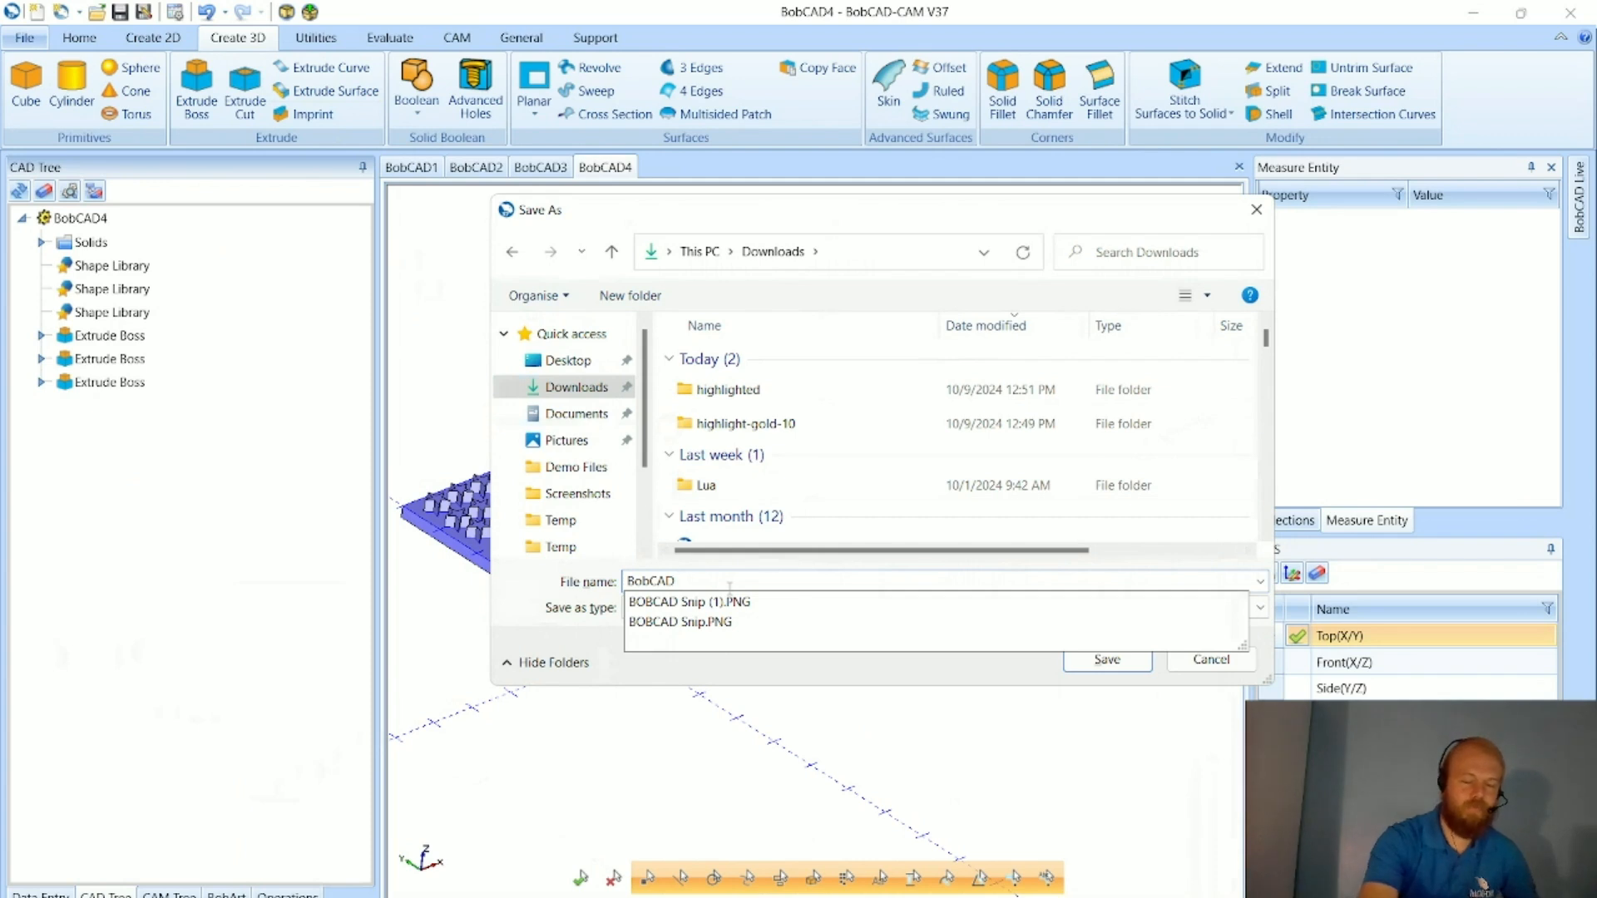
{"action": "type", "text": "webinar"}
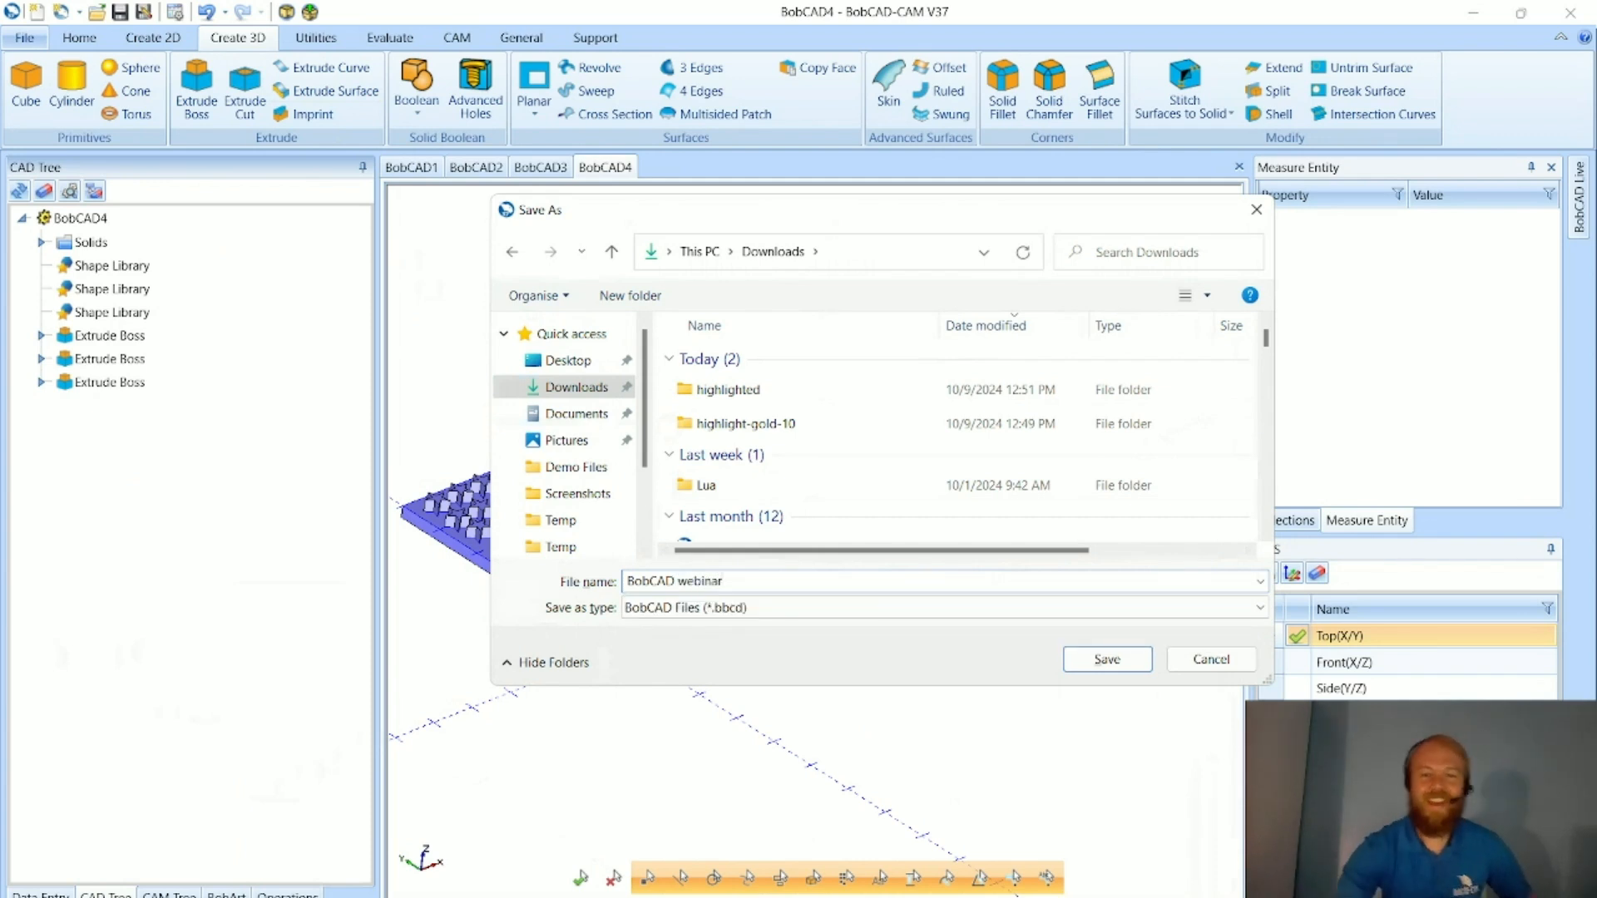
{"action": "key", "text": "Return"}
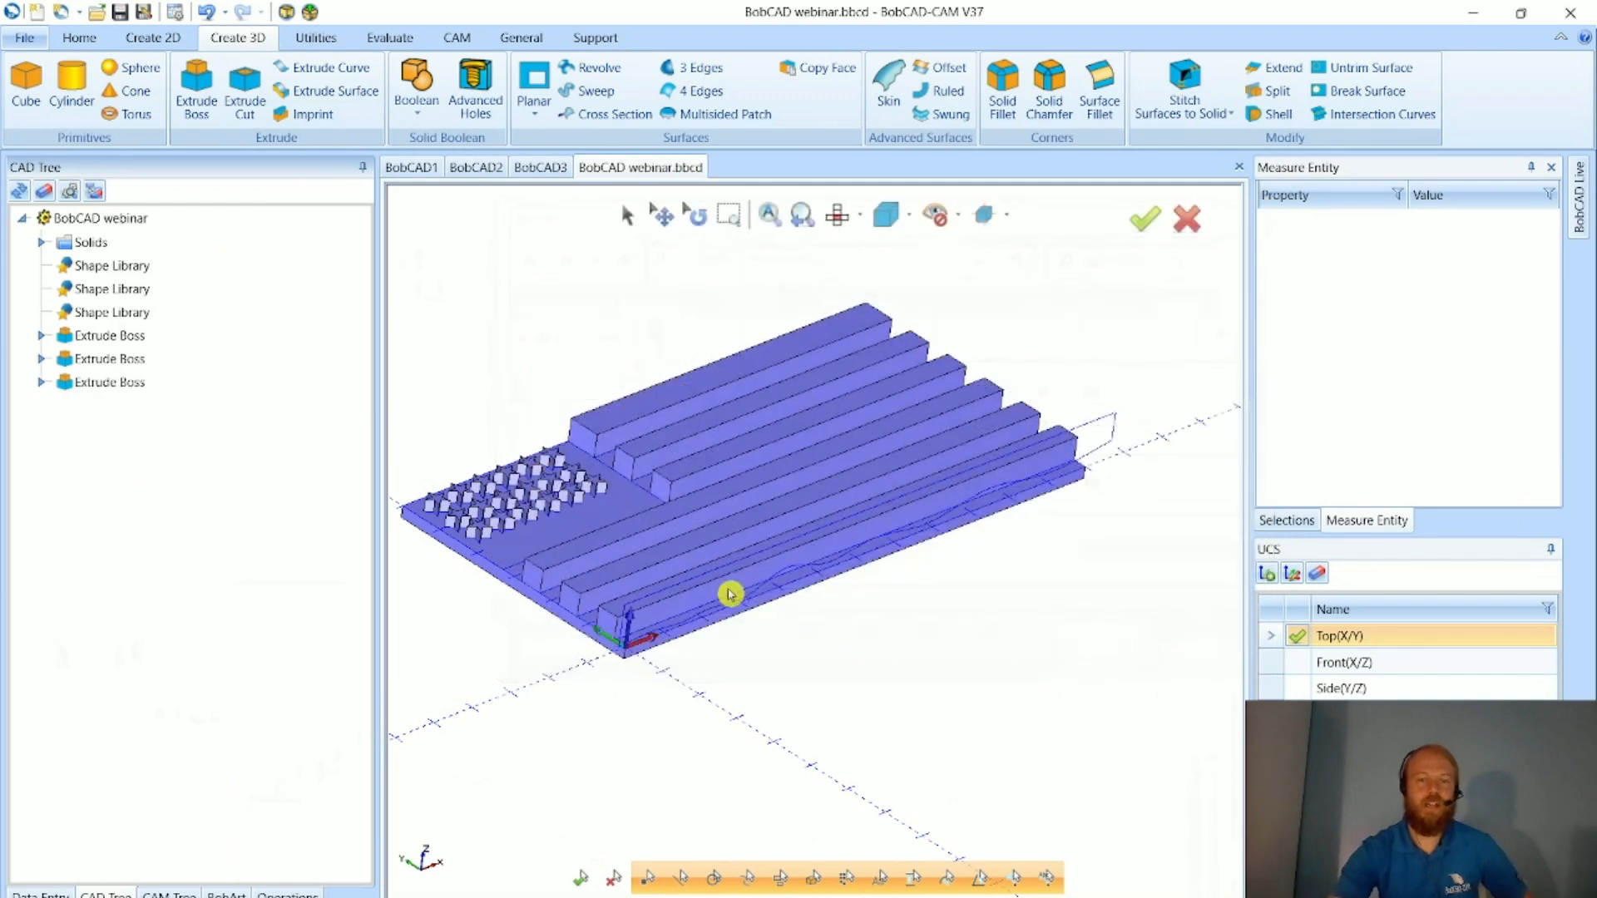
- Start an Extrude Cut and select the three straight lines and the spline of the closed wavy profile
{"action": "left_click", "coordinate": [245, 92]}
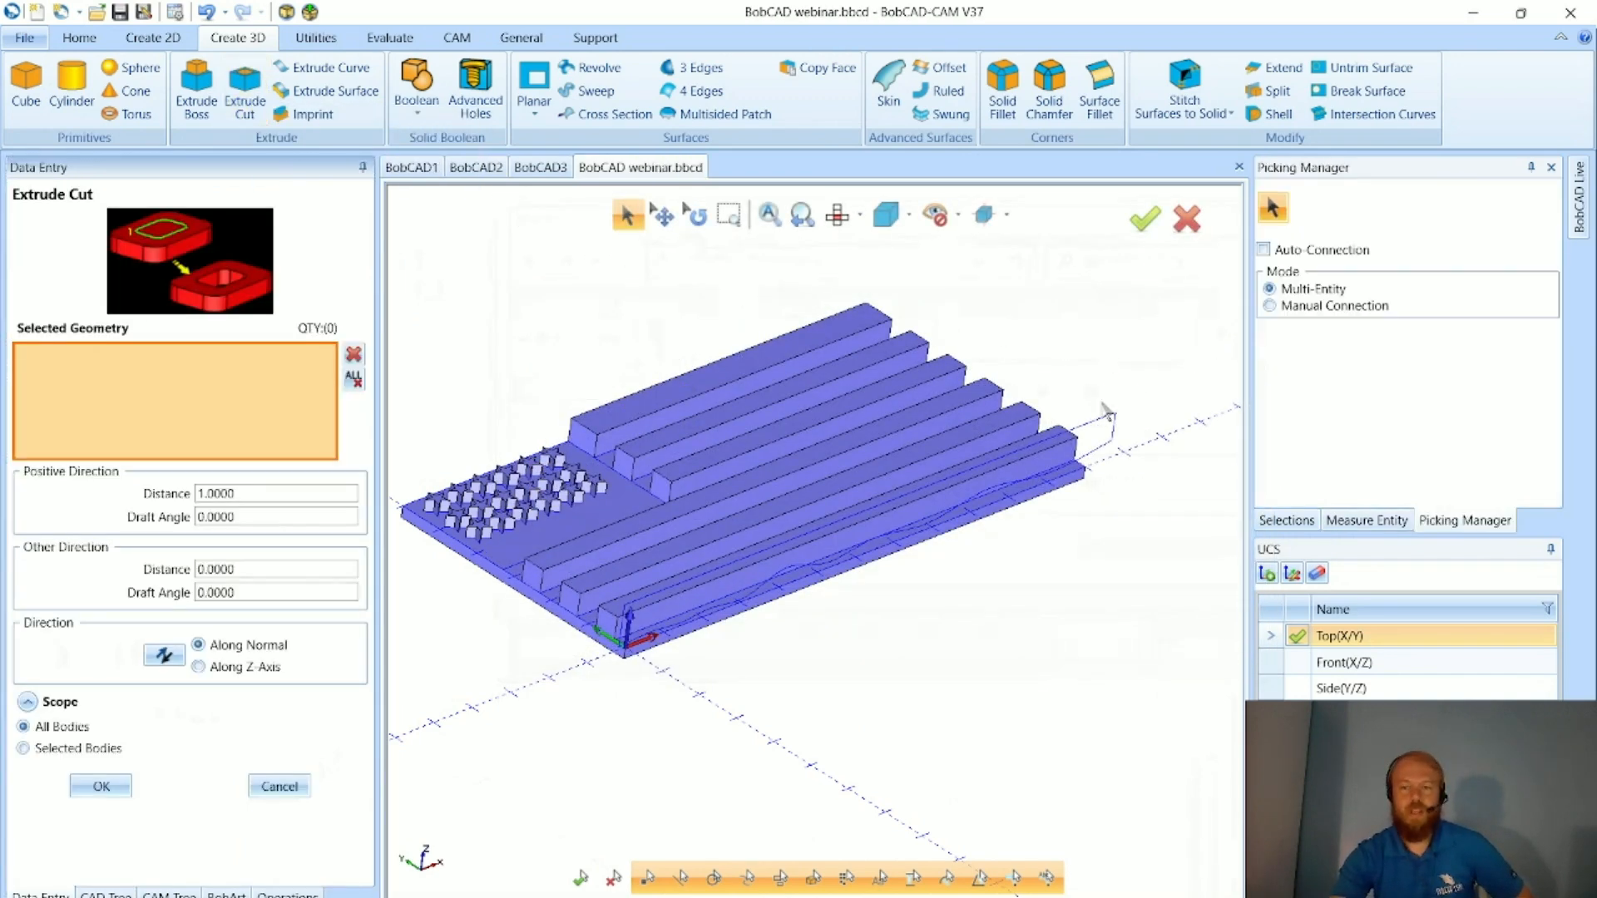
{"action": "left_click", "coordinate": [1133, 457]}
{"action": "scroll", "coordinate": [628, 610], "scroll_direction": "up", "scroll_amount": 5}
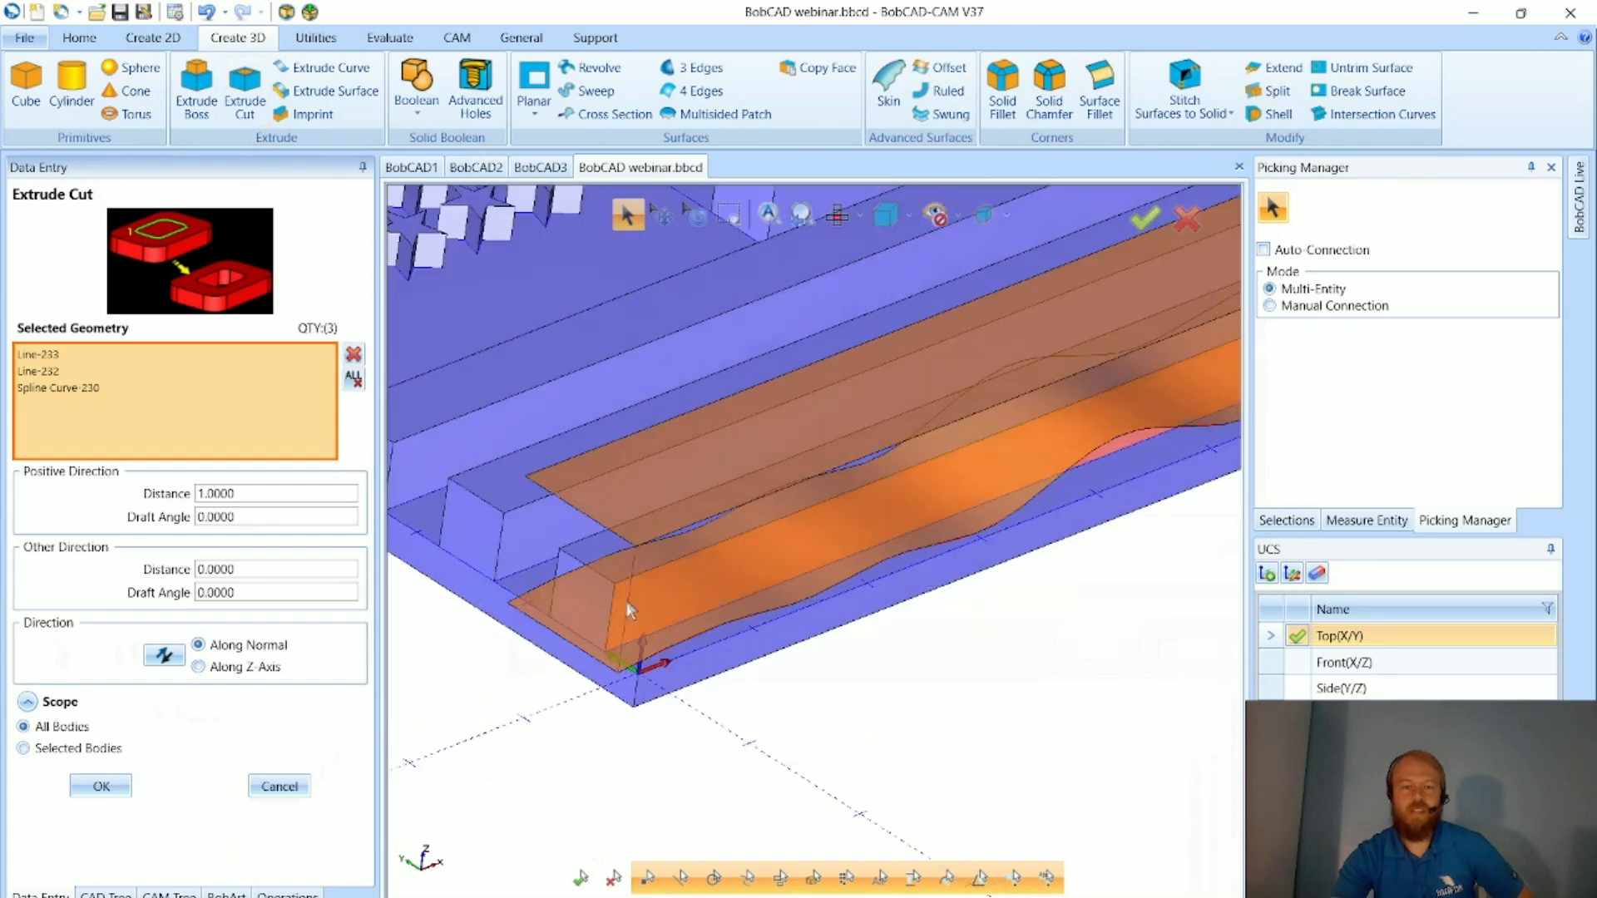
{"action": "left_click", "coordinate": [635, 594]}
{"action": "scroll", "coordinate": [533, 585], "scroll_direction": "down", "scroll_amount": 5}
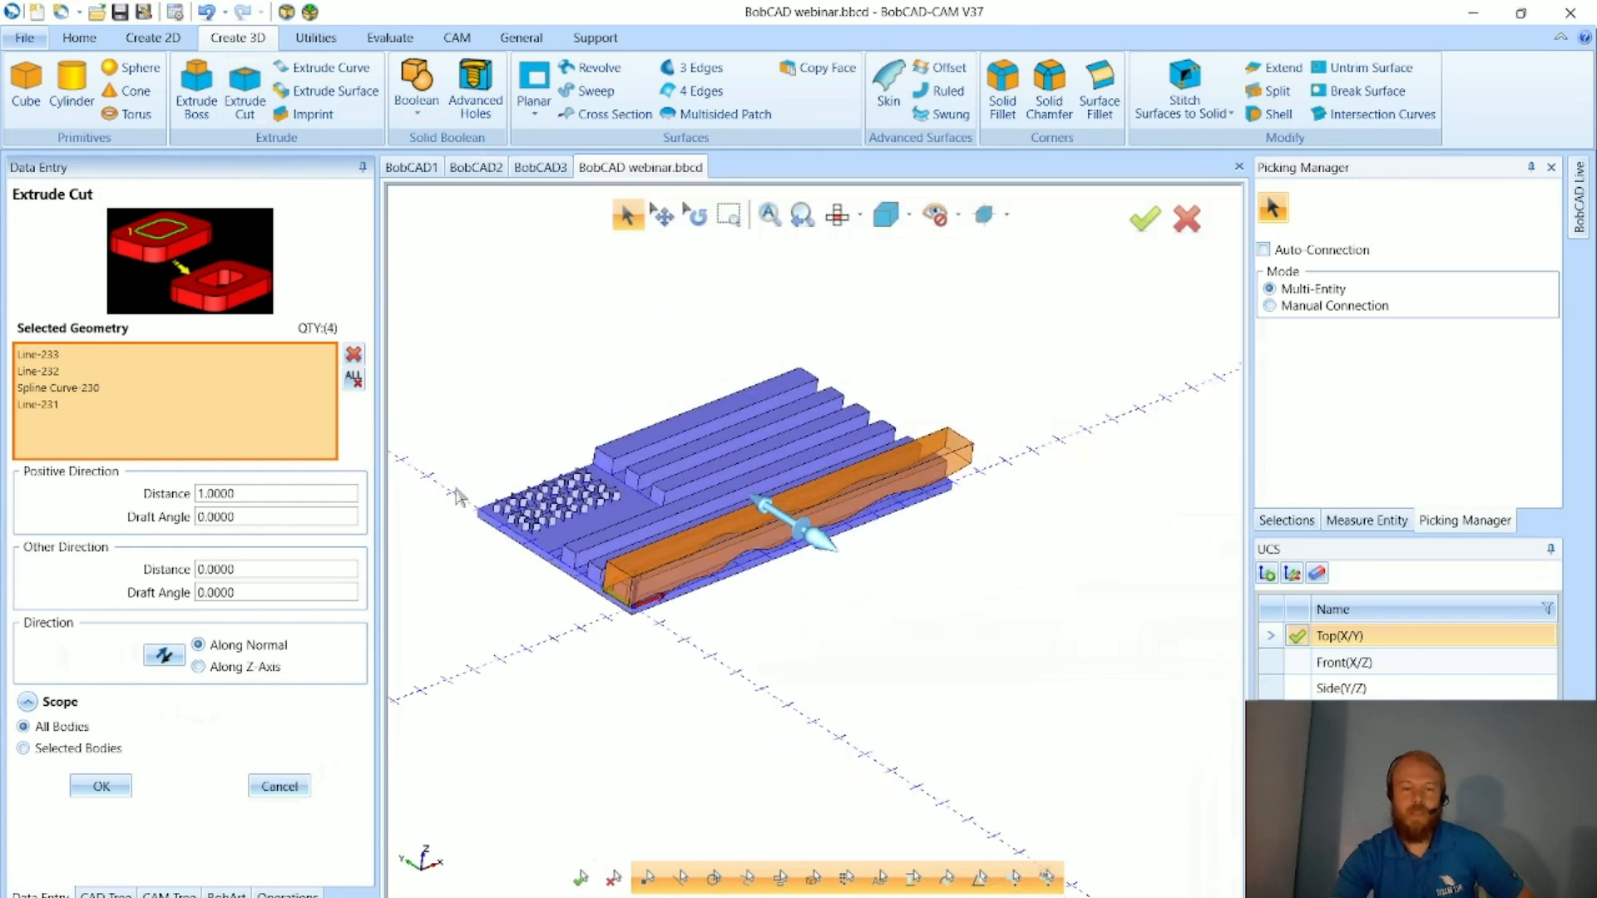
- Extend the cut across the whole flag, 8.0625 in the positive direction and 3.75 in the other direction
{"action": "left_click_drag", "start_coordinate": [890, 529], "coordinate": [636, 374]}
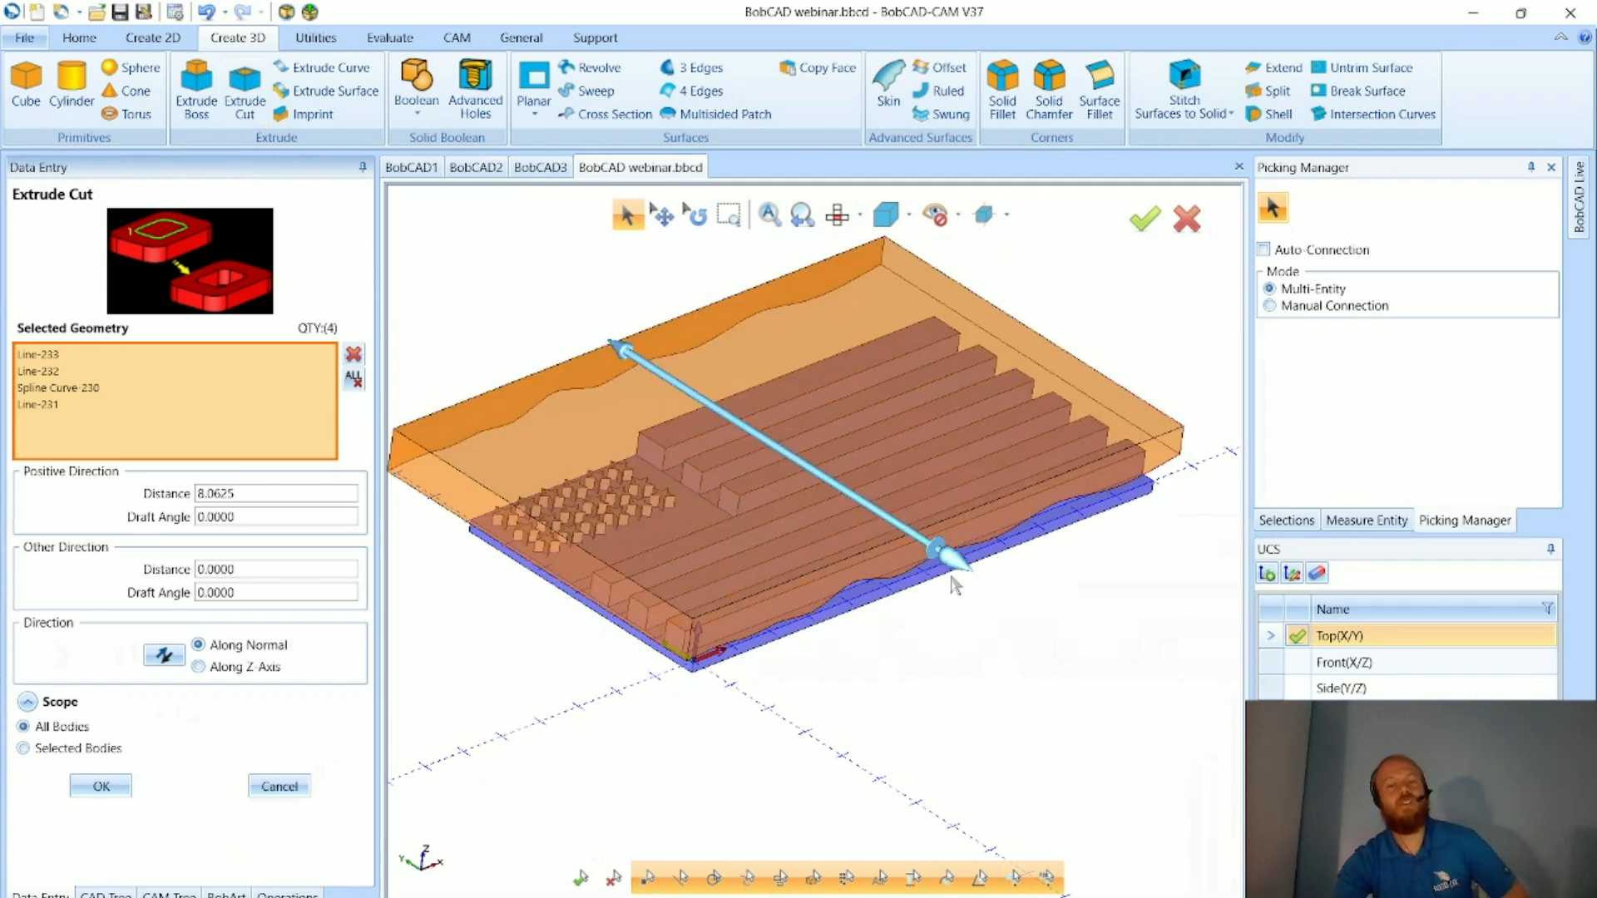
{"action": "left_click_drag", "start_coordinate": [956, 566], "coordinate": [961, 691]}
{"action": "scroll", "coordinate": [660, 642], "scroll_direction": "up", "scroll_amount": 5}
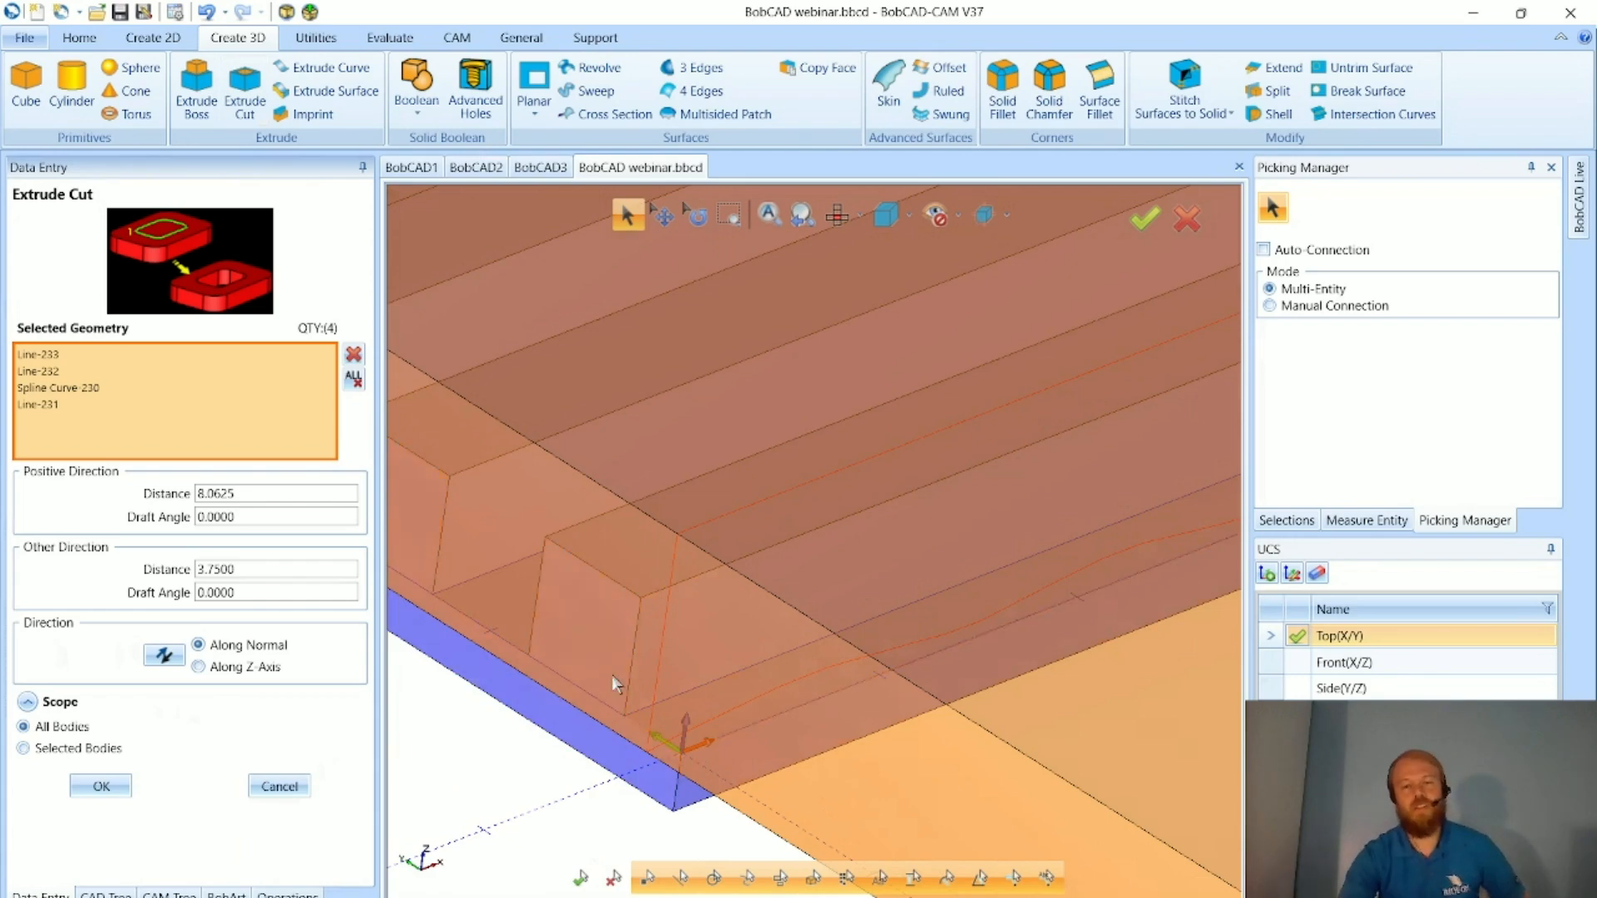
{"action": "scroll", "coordinate": [693, 750], "scroll_direction": "down", "scroll_amount": 5}
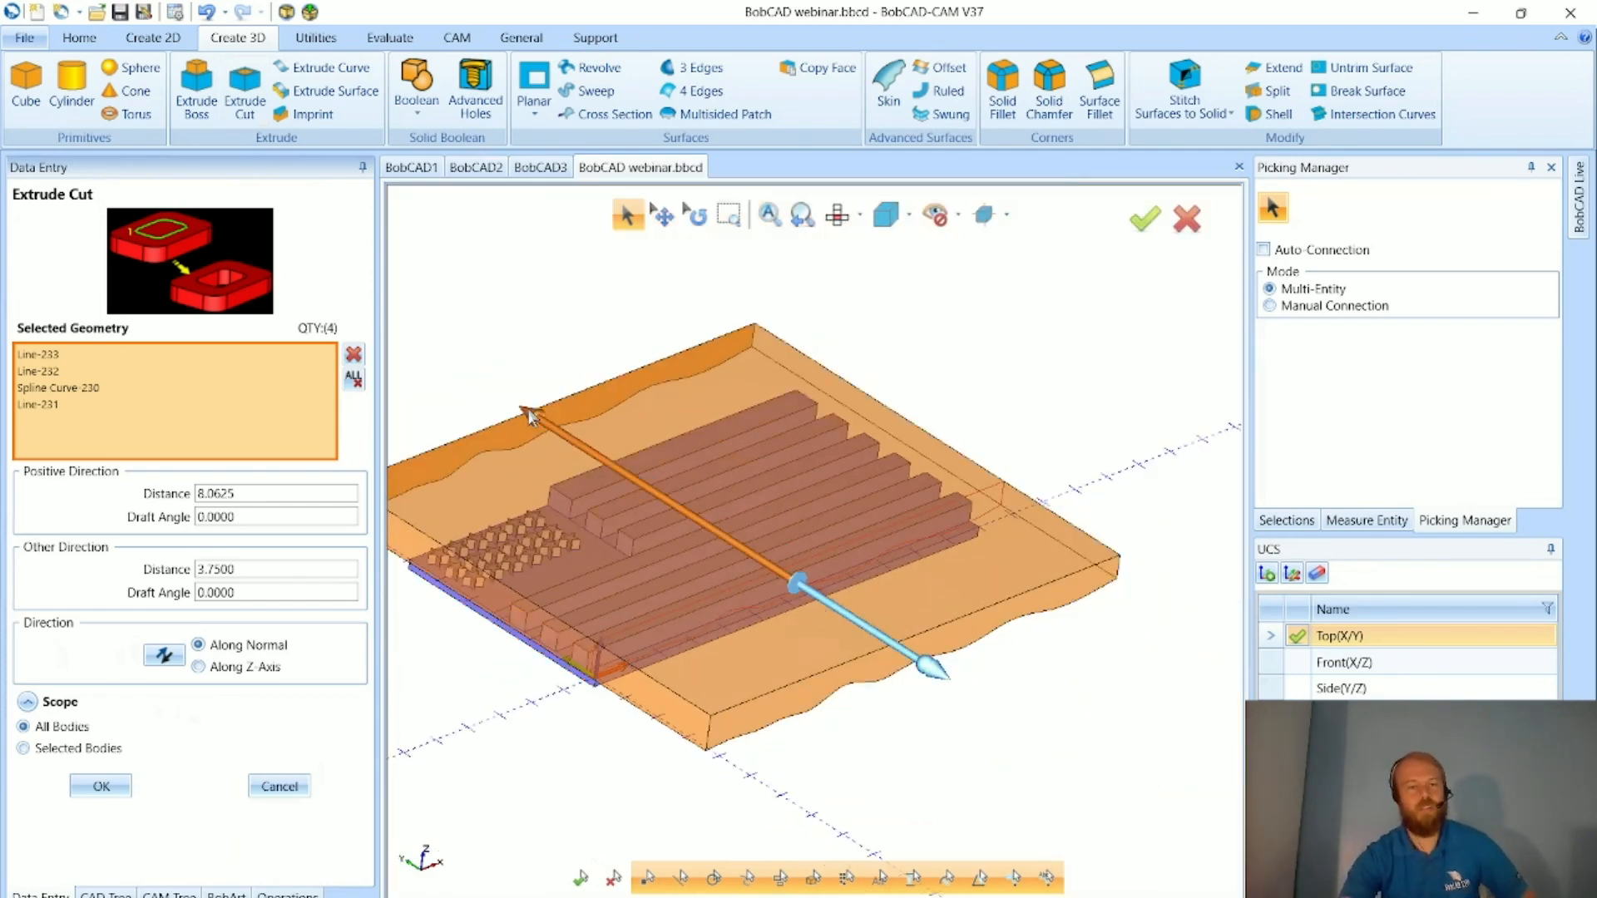
{"action": "scroll", "coordinate": [539, 500], "scroll_direction": "down", "scroll_amount": 2}
{"action": "scroll", "coordinate": [493, 481], "scroll_direction": "up", "scroll_amount": 3}
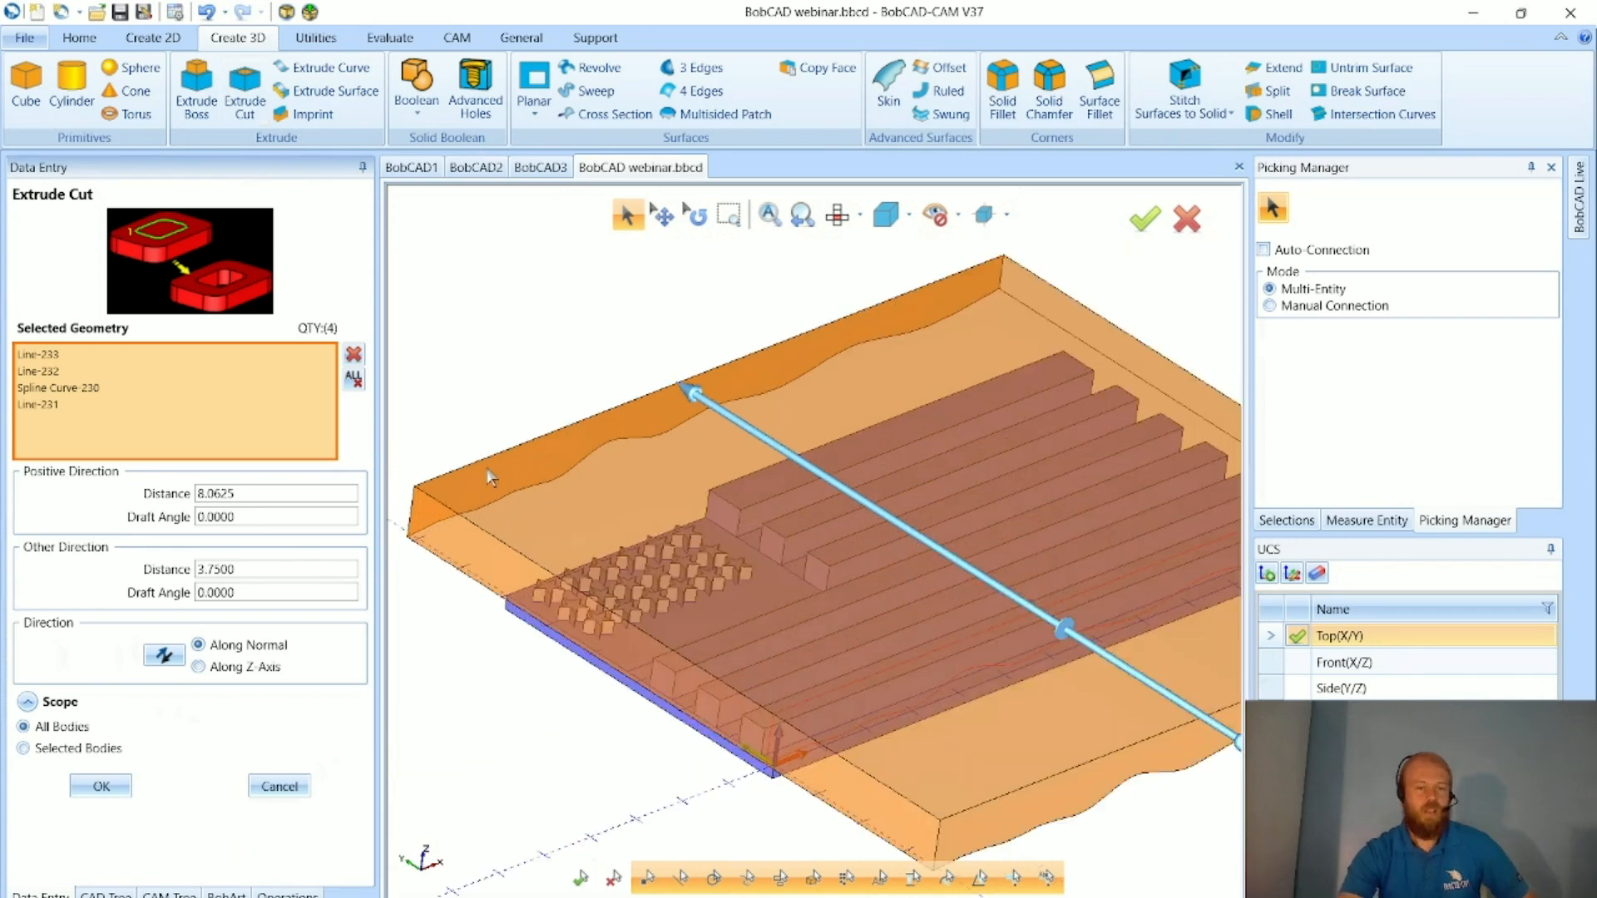
{"action": "scroll", "coordinate": [459, 515], "scroll_direction": "down", "scroll_amount": 2}
{"action": "scroll", "coordinate": [449, 535], "scroll_direction": "up", "scroll_amount": 2}
{"action": "scroll", "coordinate": [449, 537], "scroll_direction": "down", "scroll_amount": 2}
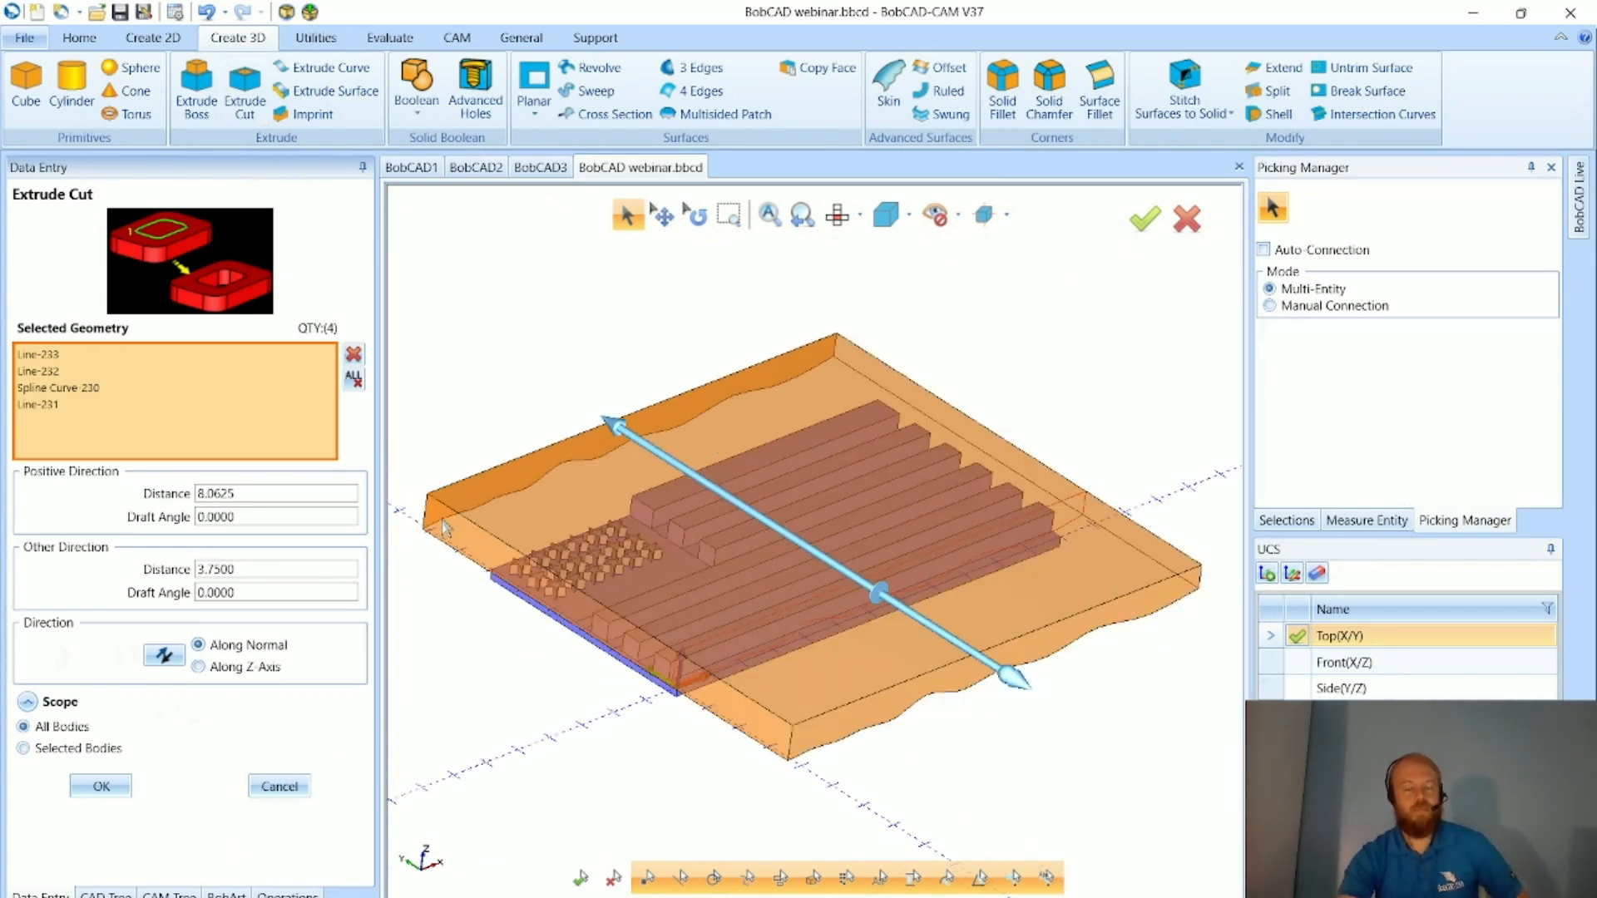
- Extrude-cut the flag bodies with the selected wavy profile, 8.0625 in the positive direction and 3.75 in the other, along the normal
{"action": "left_click", "coordinate": [100, 786]}
{"action": "middle_click_drag", "start_coordinate": [842, 677], "coordinate": [725, 679]}
{"action": "scroll", "coordinate": [722, 682], "scroll_direction": "down", "scroll_amount": 2}
{"action": "scroll", "coordinate": [923, 680], "scroll_direction": "up", "scroll_amount": 2}
{"action": "middle_click_drag", "start_coordinate": [929, 681], "coordinate": [881, 699]}
{"action": "scroll", "coordinate": [717, 741], "scroll_direction": "up", "scroll_amount": 2}
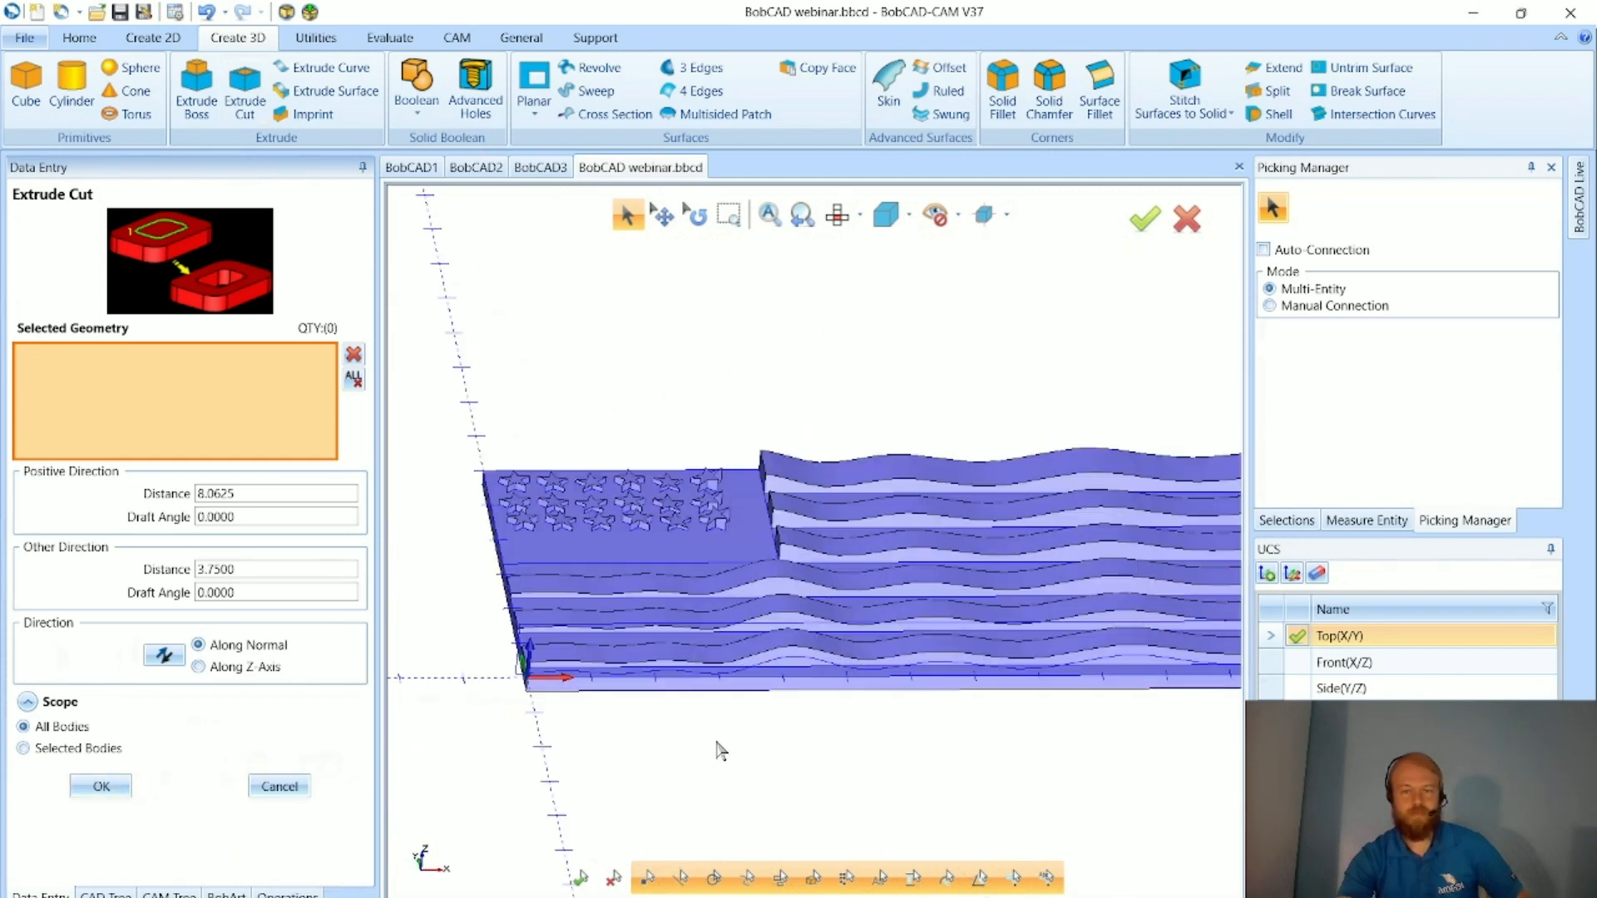
- Inspect the cut stars and wavy stripes up close and across the whole flag
{"action": "scroll", "coordinate": [752, 700], "scroll_direction": "up", "scroll_amount": 2}
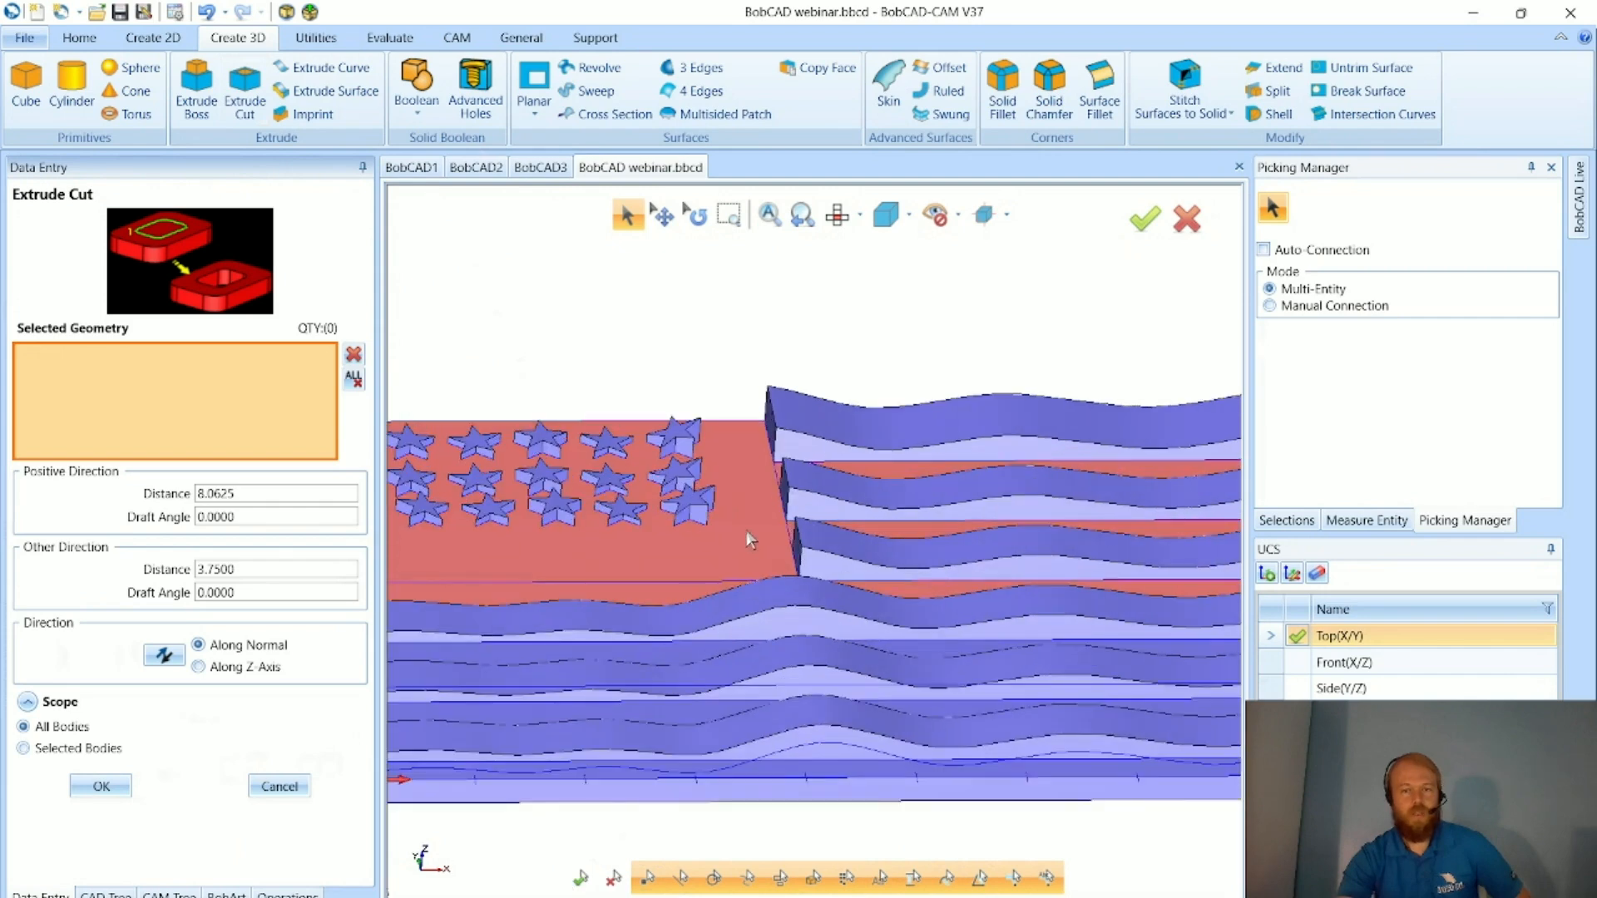
{"action": "middle_click_drag", "start_coordinate": [823, 542], "coordinate": [755, 534]}
{"action": "scroll", "coordinate": [755, 534], "scroll_direction": "down", "scroll_amount": 1}
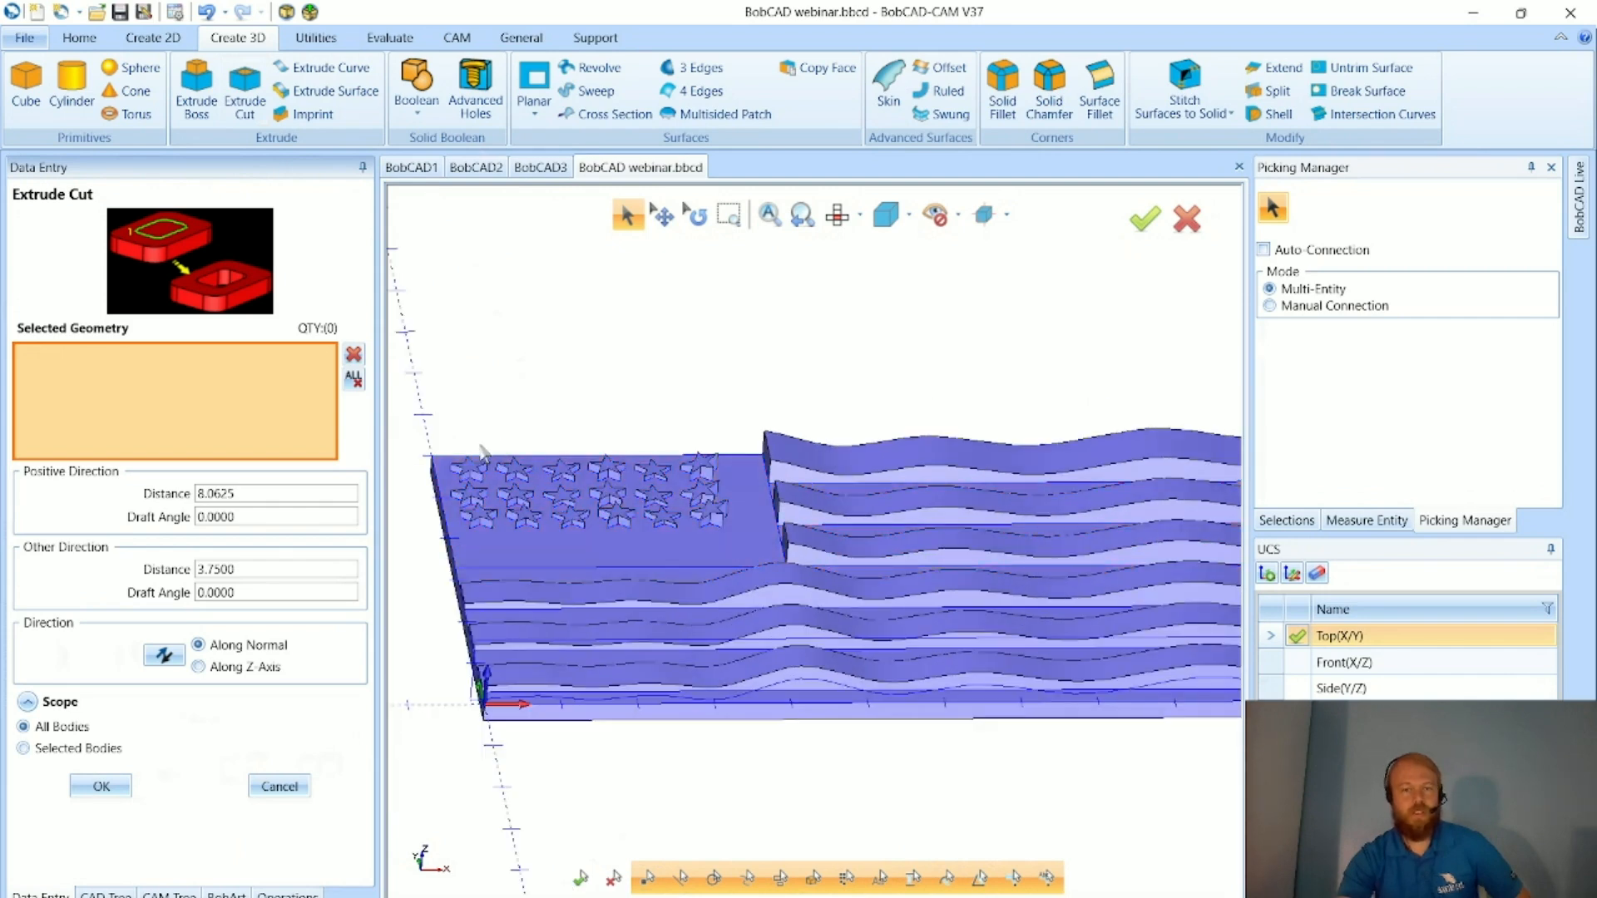
{"action": "scroll", "coordinate": [678, 517], "scroll_direction": "up", "scroll_amount": 4}
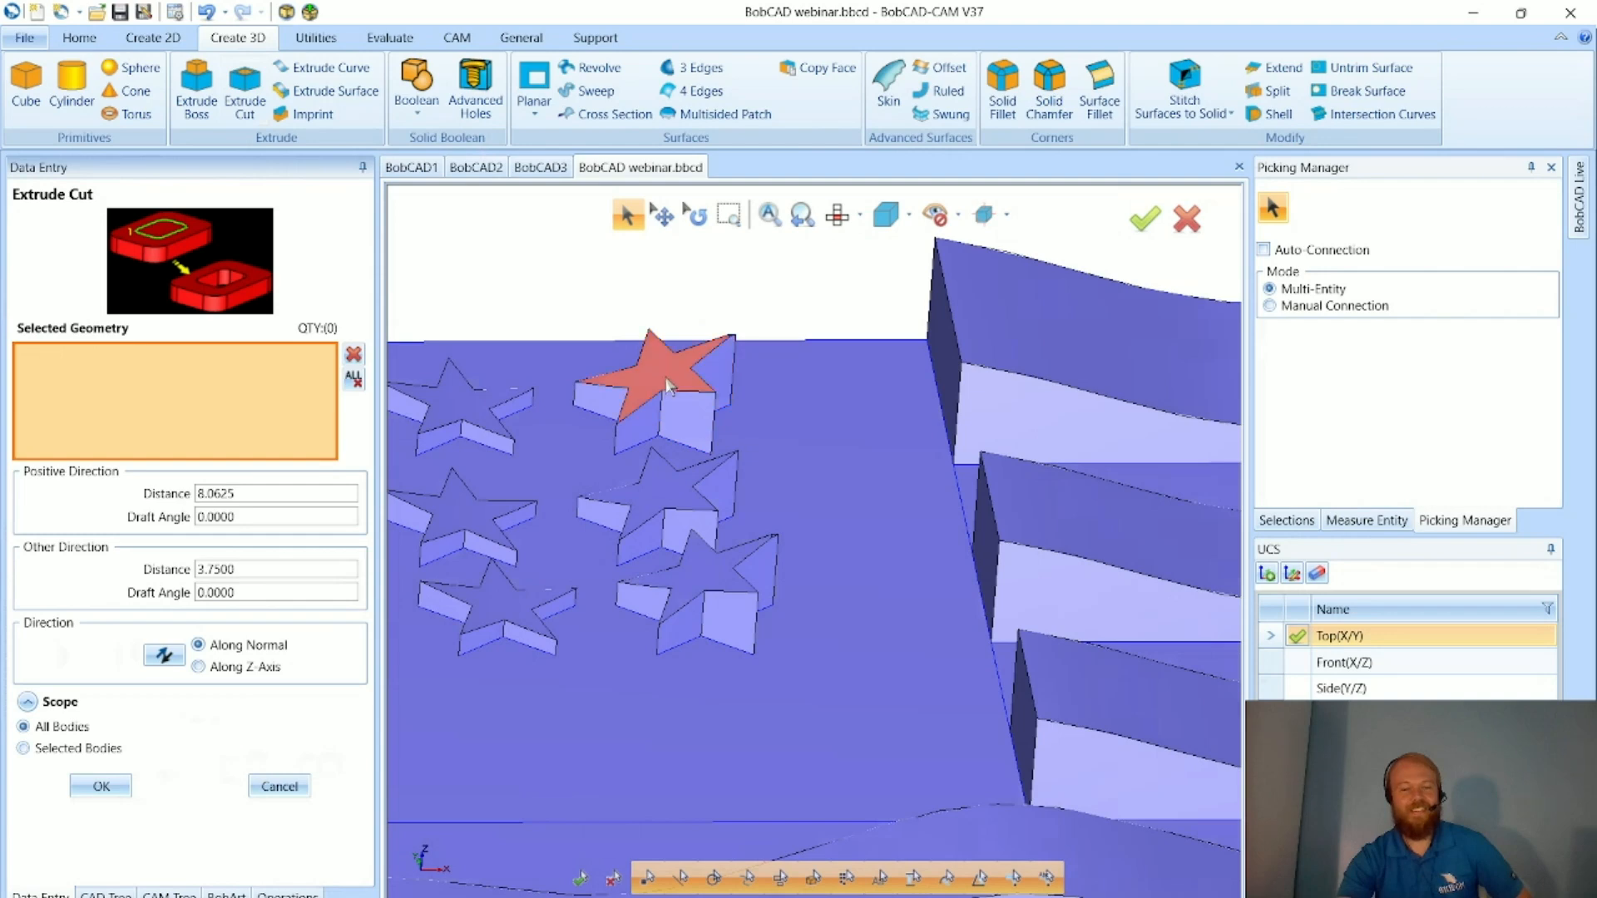
{"action": "scroll", "coordinate": [618, 684], "scroll_direction": "down", "scroll_amount": 5}
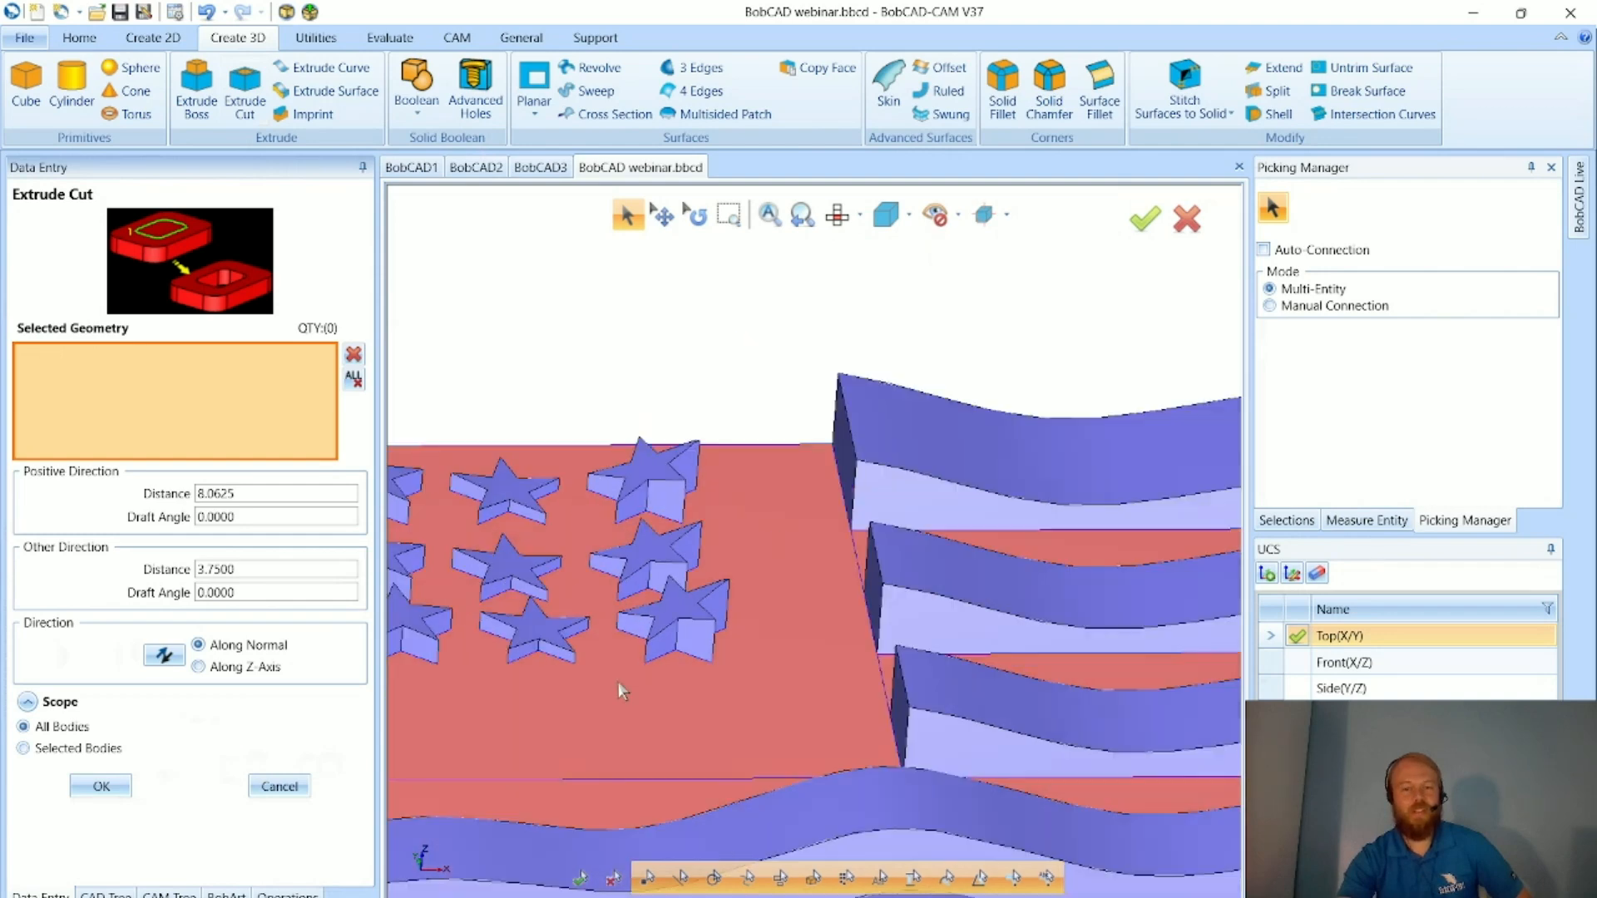
{"action": "middle_click_drag", "start_coordinate": [728, 717], "coordinate": [574, 689]}
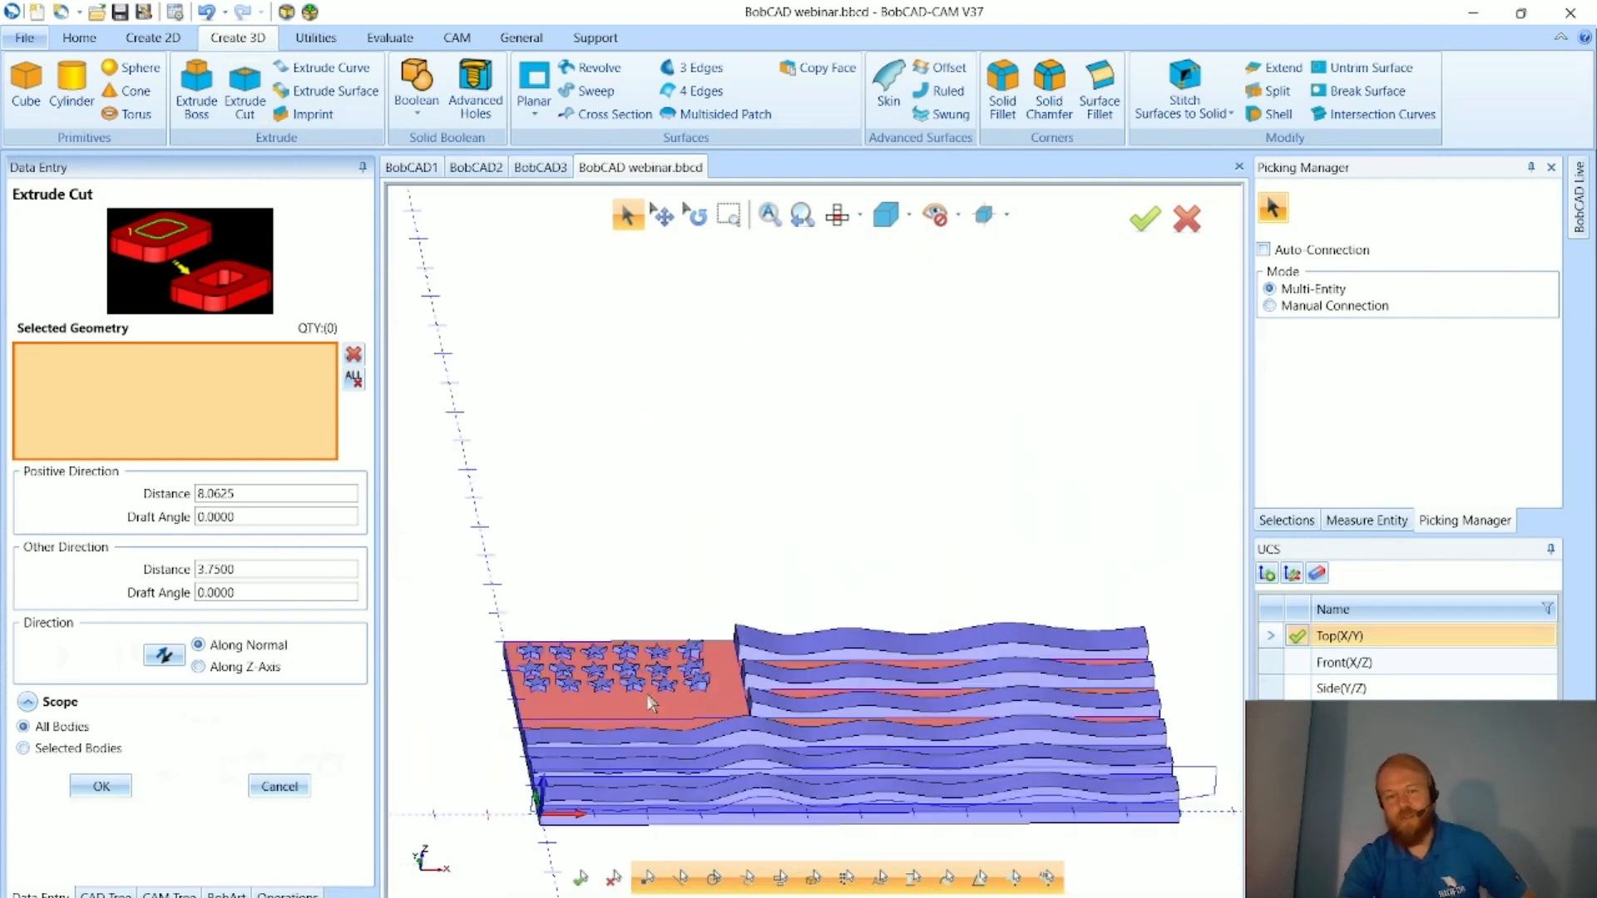
{"action": "scroll", "coordinate": [578, 689], "scroll_direction": "up", "scroll_amount": 5}
{"action": "scroll", "coordinate": [925, 697], "scroll_direction": "up", "scroll_amount": 4}
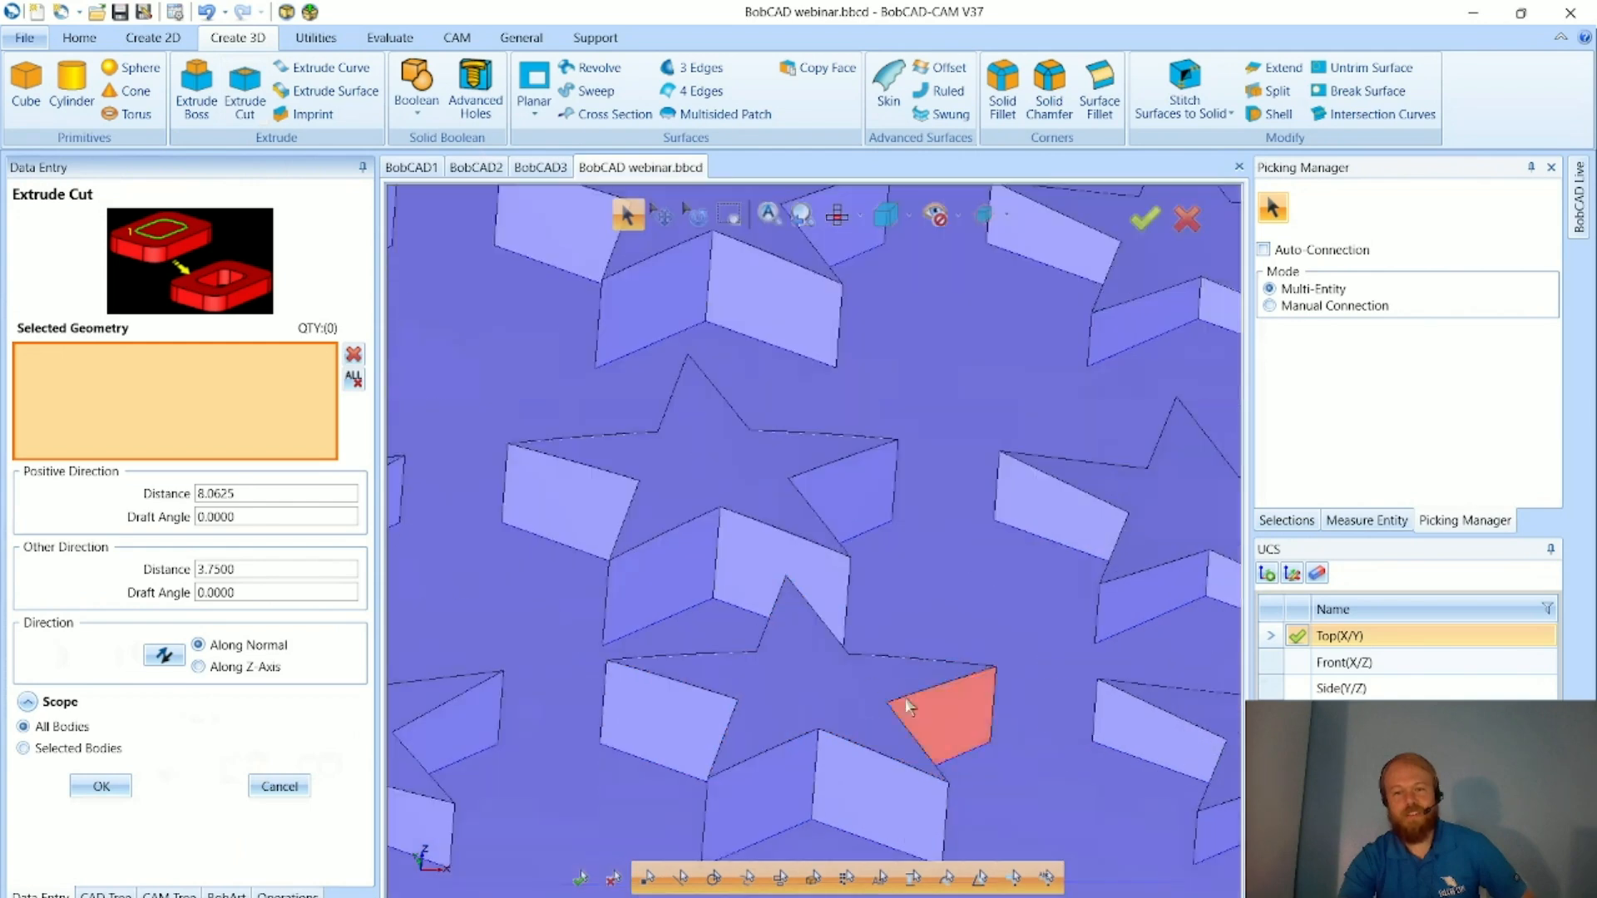
{"action": "scroll", "coordinate": [677, 649], "scroll_direction": "down", "scroll_amount": 7}
{"action": "scroll", "coordinate": [697, 650], "scroll_direction": "down", "scroll_amount": 6}
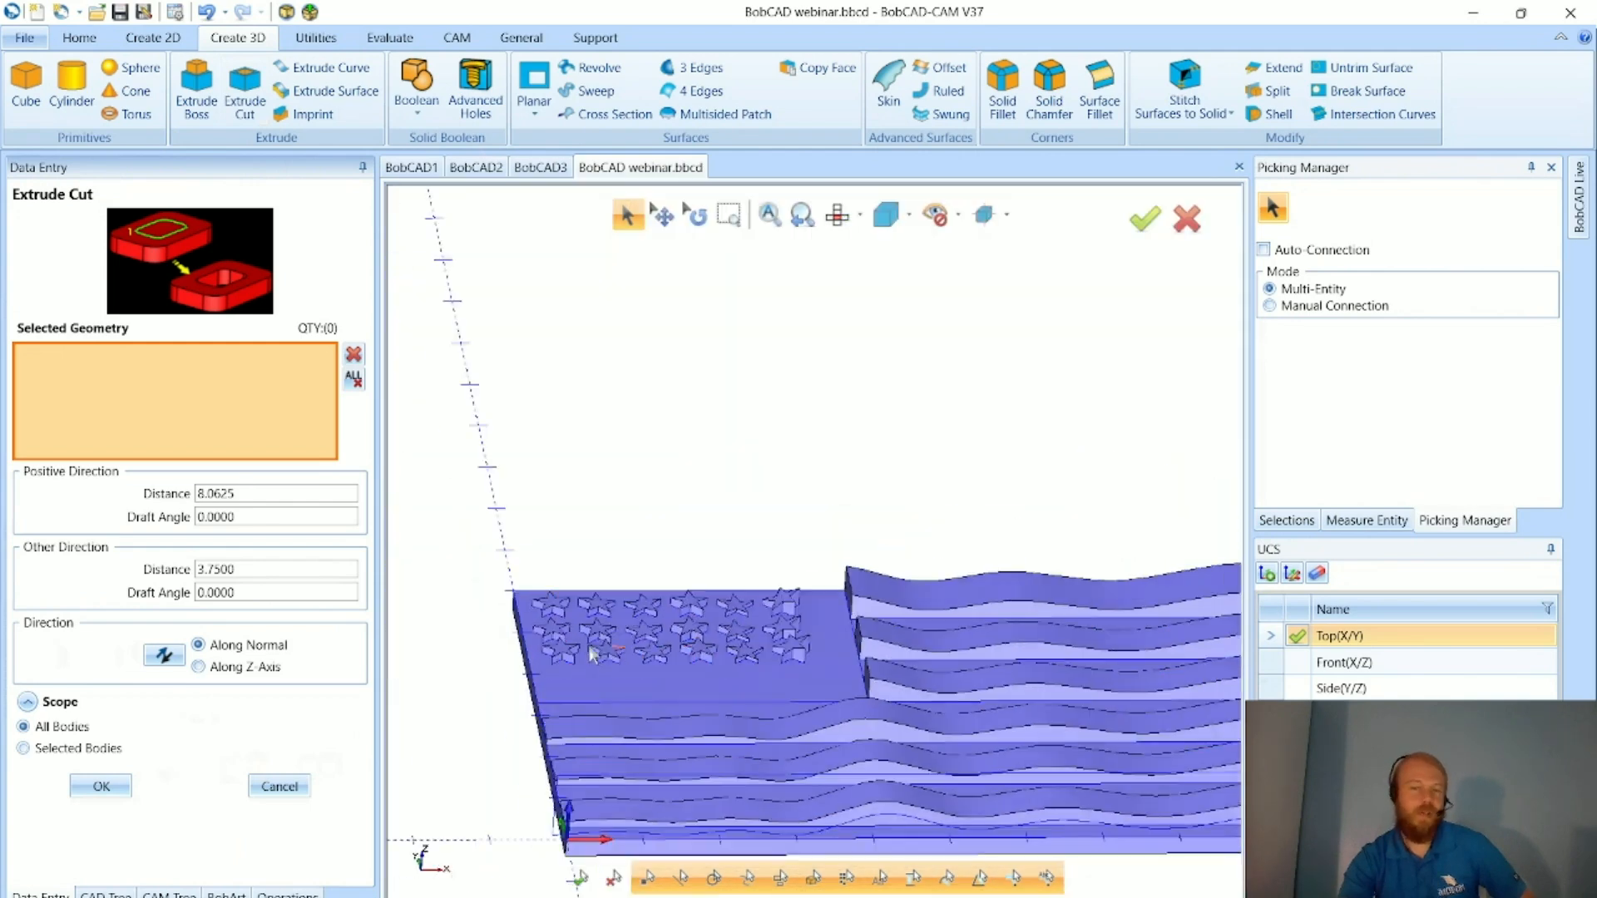
{"action": "scroll", "coordinate": [940, 715], "scroll_direction": "up", "scroll_amount": 4}
{"action": "middle_click_drag", "start_coordinate": [754, 697], "coordinate": [835, 733]}
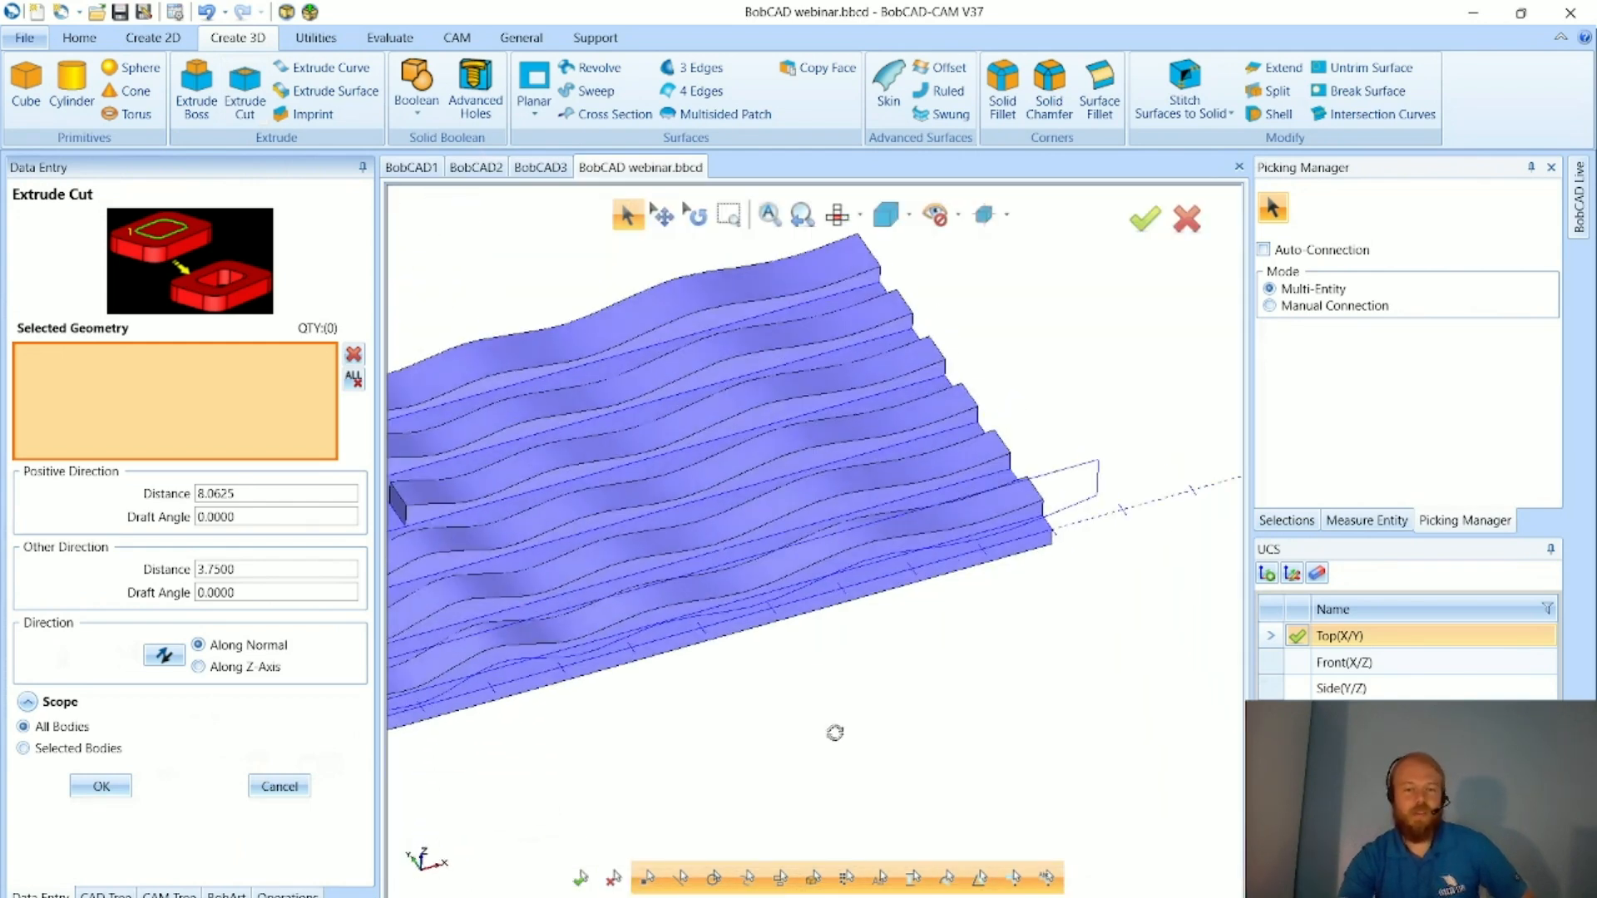
{"action": "scroll", "coordinate": [835, 733], "scroll_direction": "down", "scroll_amount": 5}
{"action": "middle_click_drag", "start_coordinate": [606, 684], "coordinate": [656, 694]}
{"action": "scroll", "coordinate": [470, 671], "scroll_direction": "up", "scroll_amount": 5}
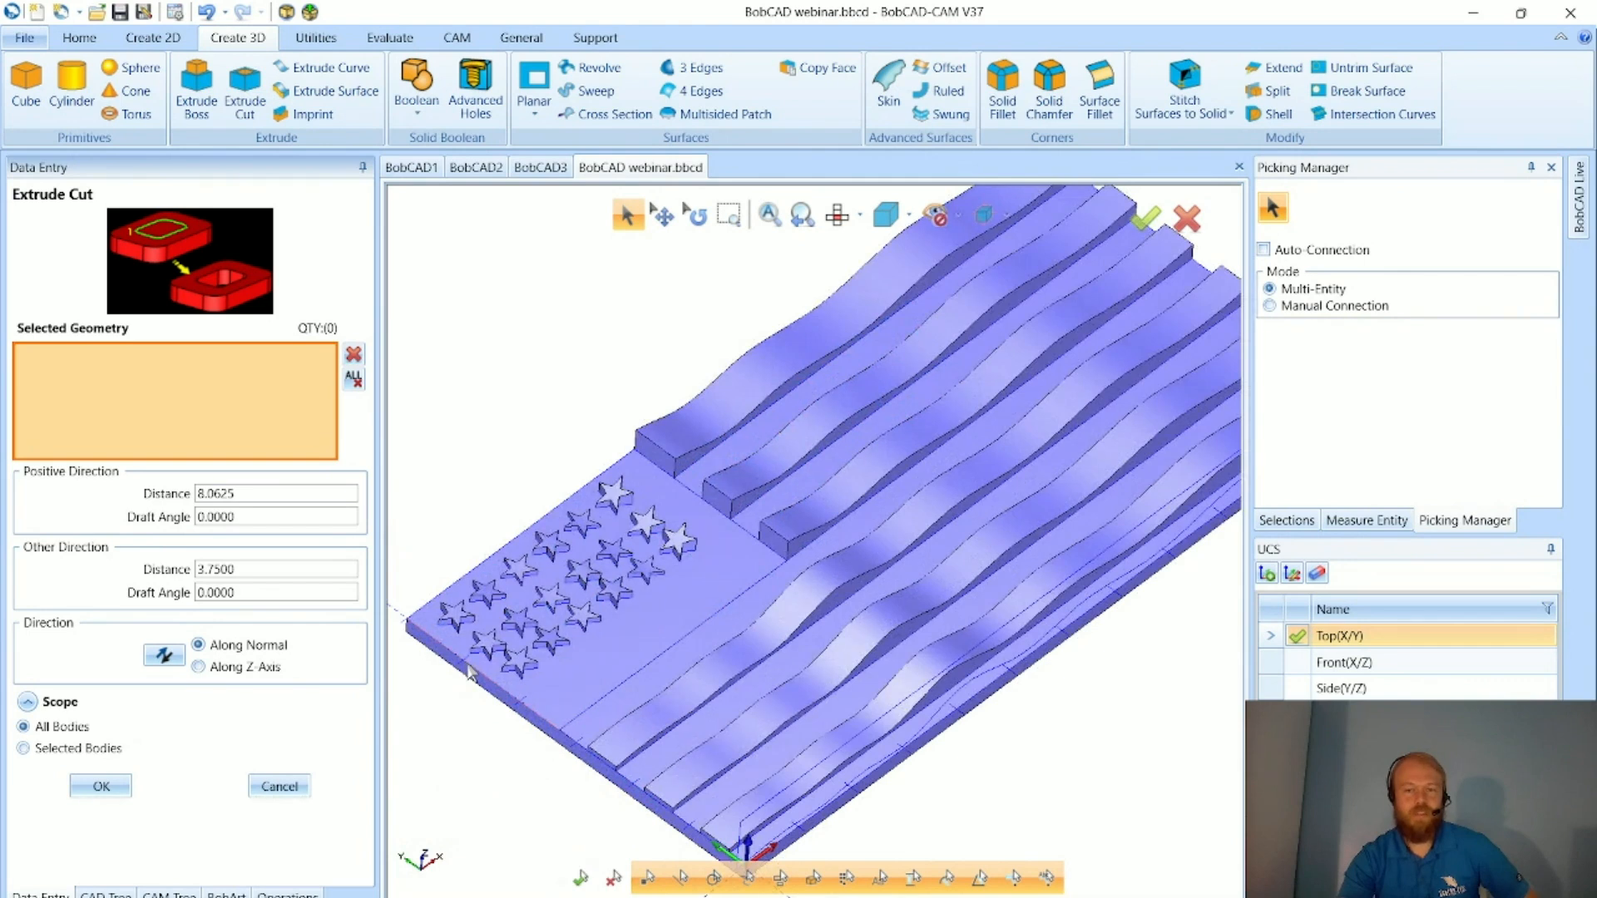
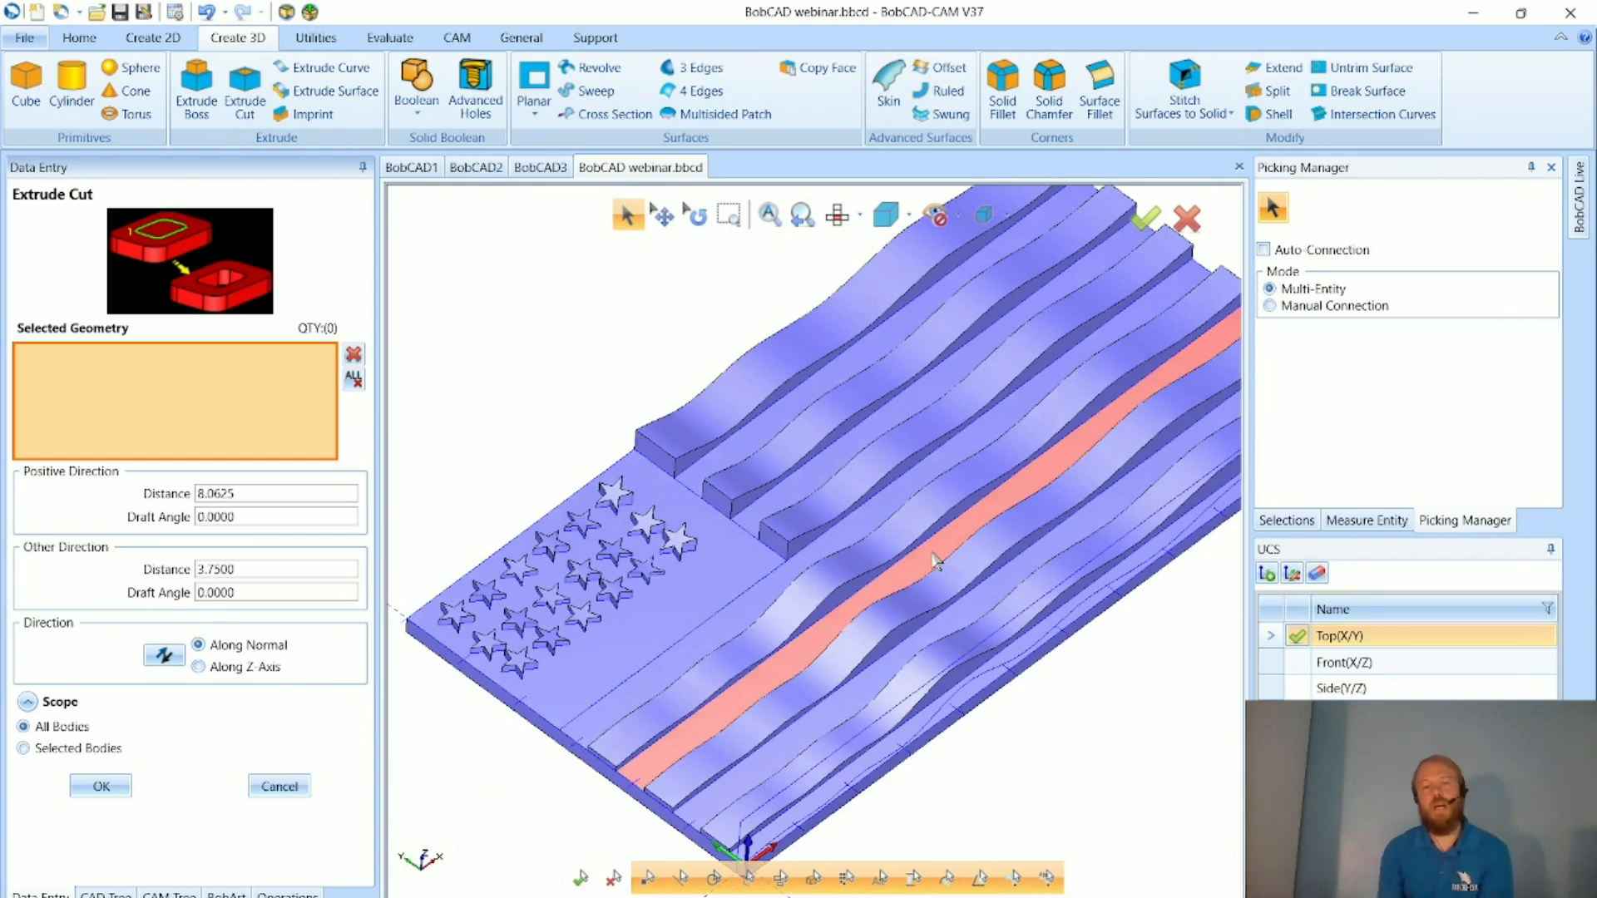
- Examine the flag's wave profile from above and at a low angle along its front edge
{"action": "middle_click_drag", "start_coordinate": [936, 562], "coordinate": [834, 763]}
{"action": "scroll", "coordinate": [834, 763], "scroll_direction": "down", "scroll_amount": 2}
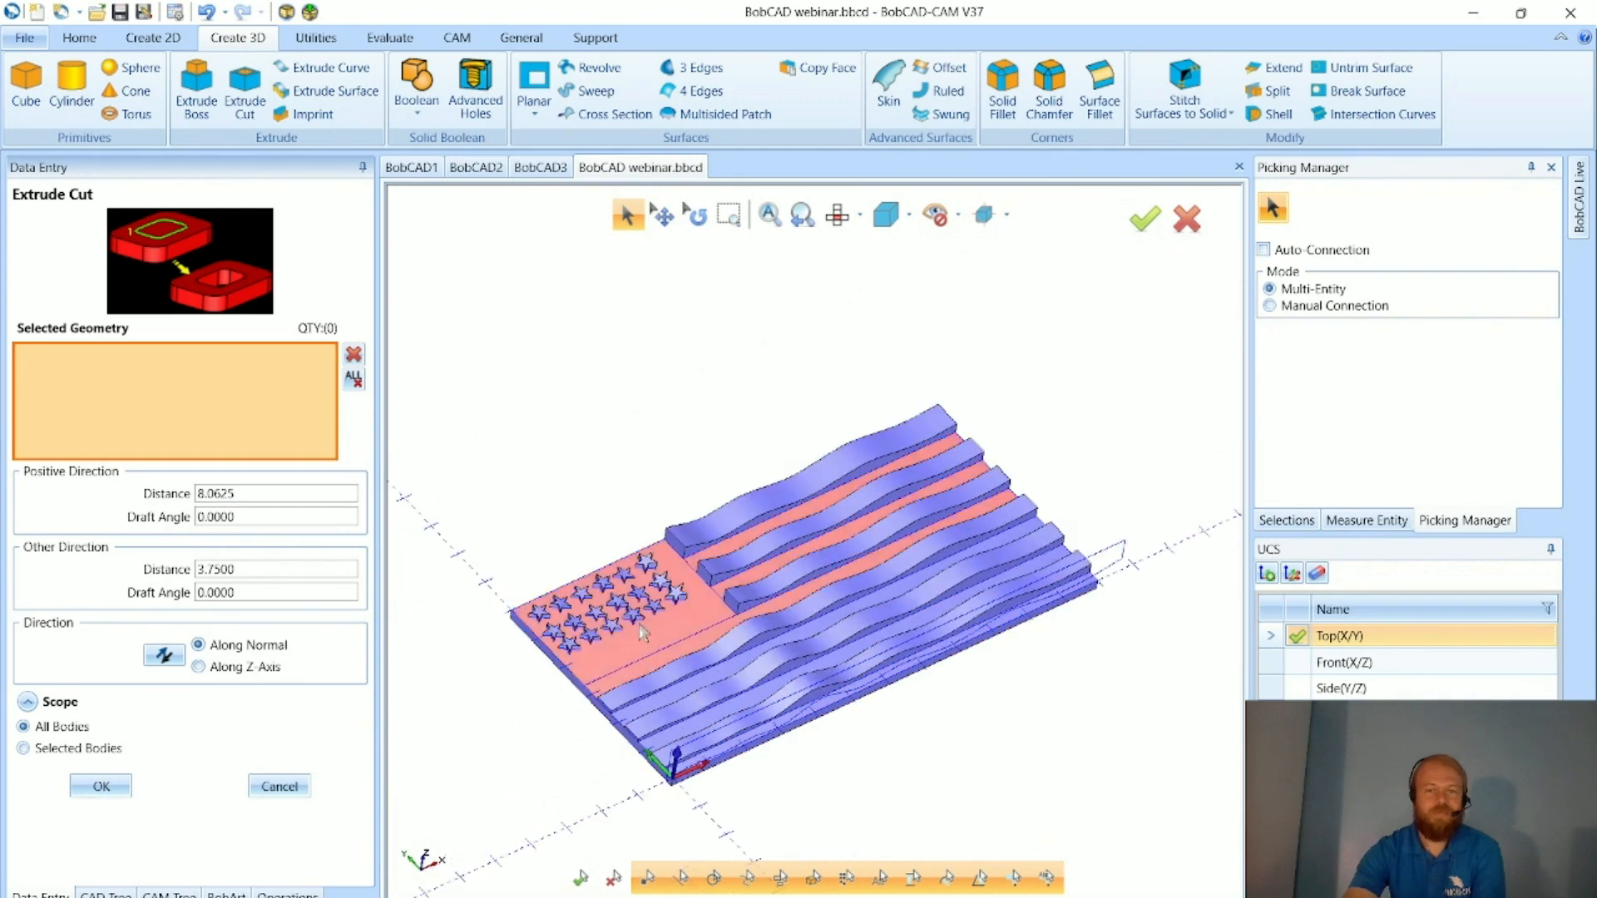
{"action": "scroll", "coordinate": [639, 642], "scroll_direction": "up", "scroll_amount": 2}
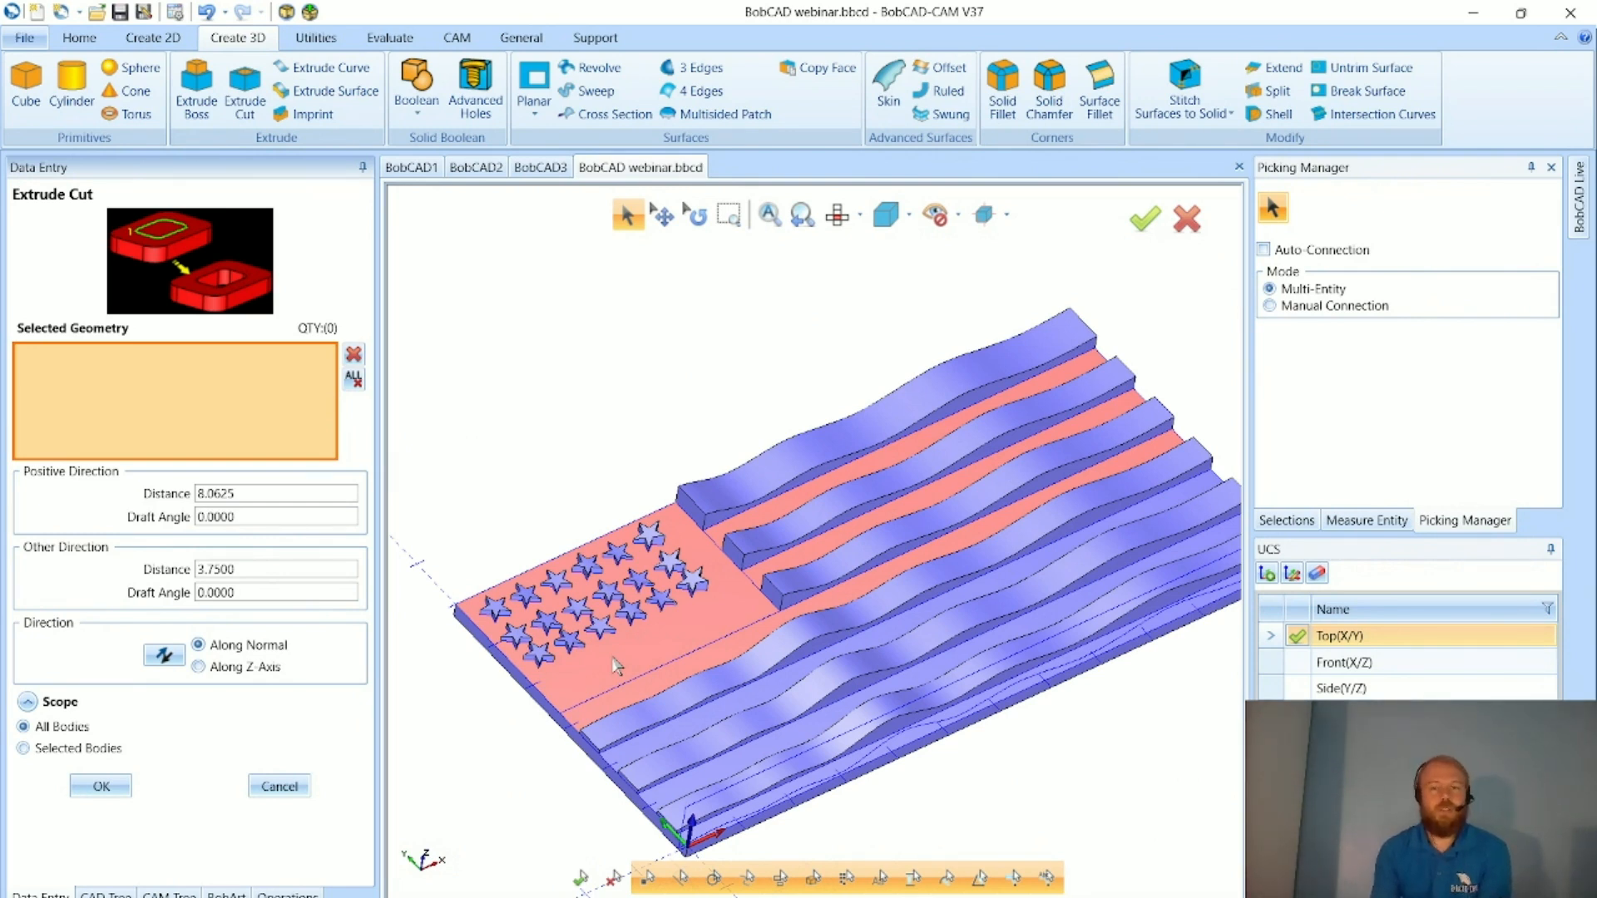
{"action": "middle_click_drag", "start_coordinate": [913, 758], "coordinate": [950, 762]}
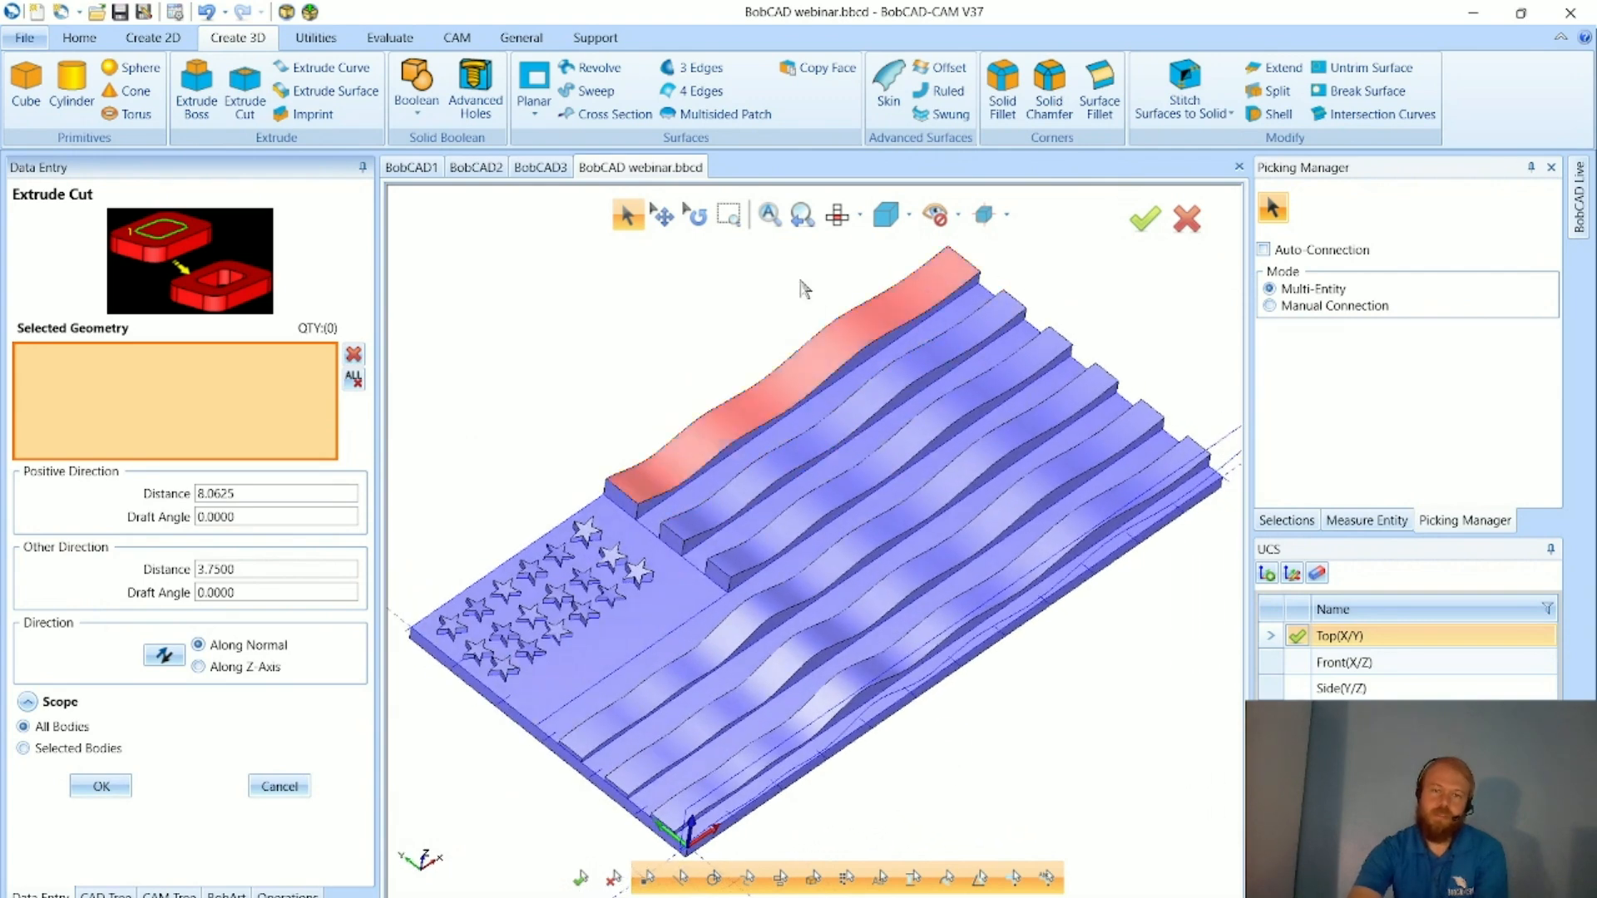
{"action": "left_click", "coordinate": [837, 216]}
{"action": "scroll", "coordinate": [559, 491], "scroll_direction": "down", "scroll_amount": 3}
{"action": "middle_click_drag", "start_coordinate": [713, 657], "coordinate": [756, 529]}
{"action": "middle_click_drag", "start_coordinate": [616, 704], "coordinate": [612, 697]}
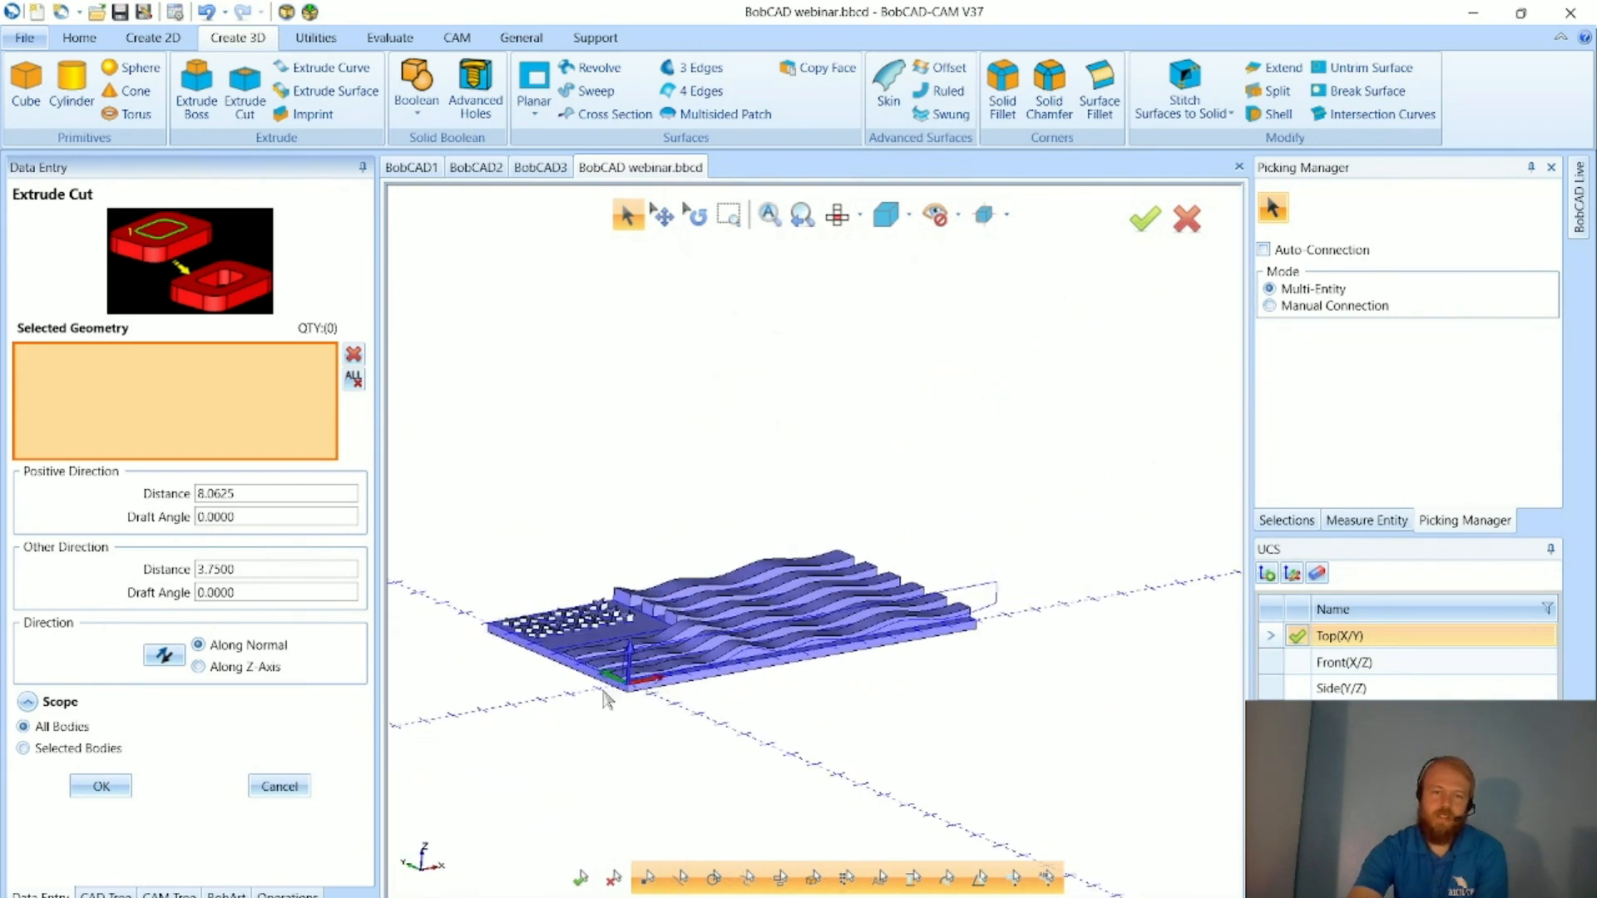
{"action": "scroll", "coordinate": [521, 547], "scroll_direction": "up", "scroll_amount": 3}
{"action": "scroll", "coordinate": [703, 656], "scroll_direction": "down", "scroll_amount": 2}
{"action": "scroll", "coordinate": [999, 717], "scroll_direction": "up", "scroll_amount": 2}
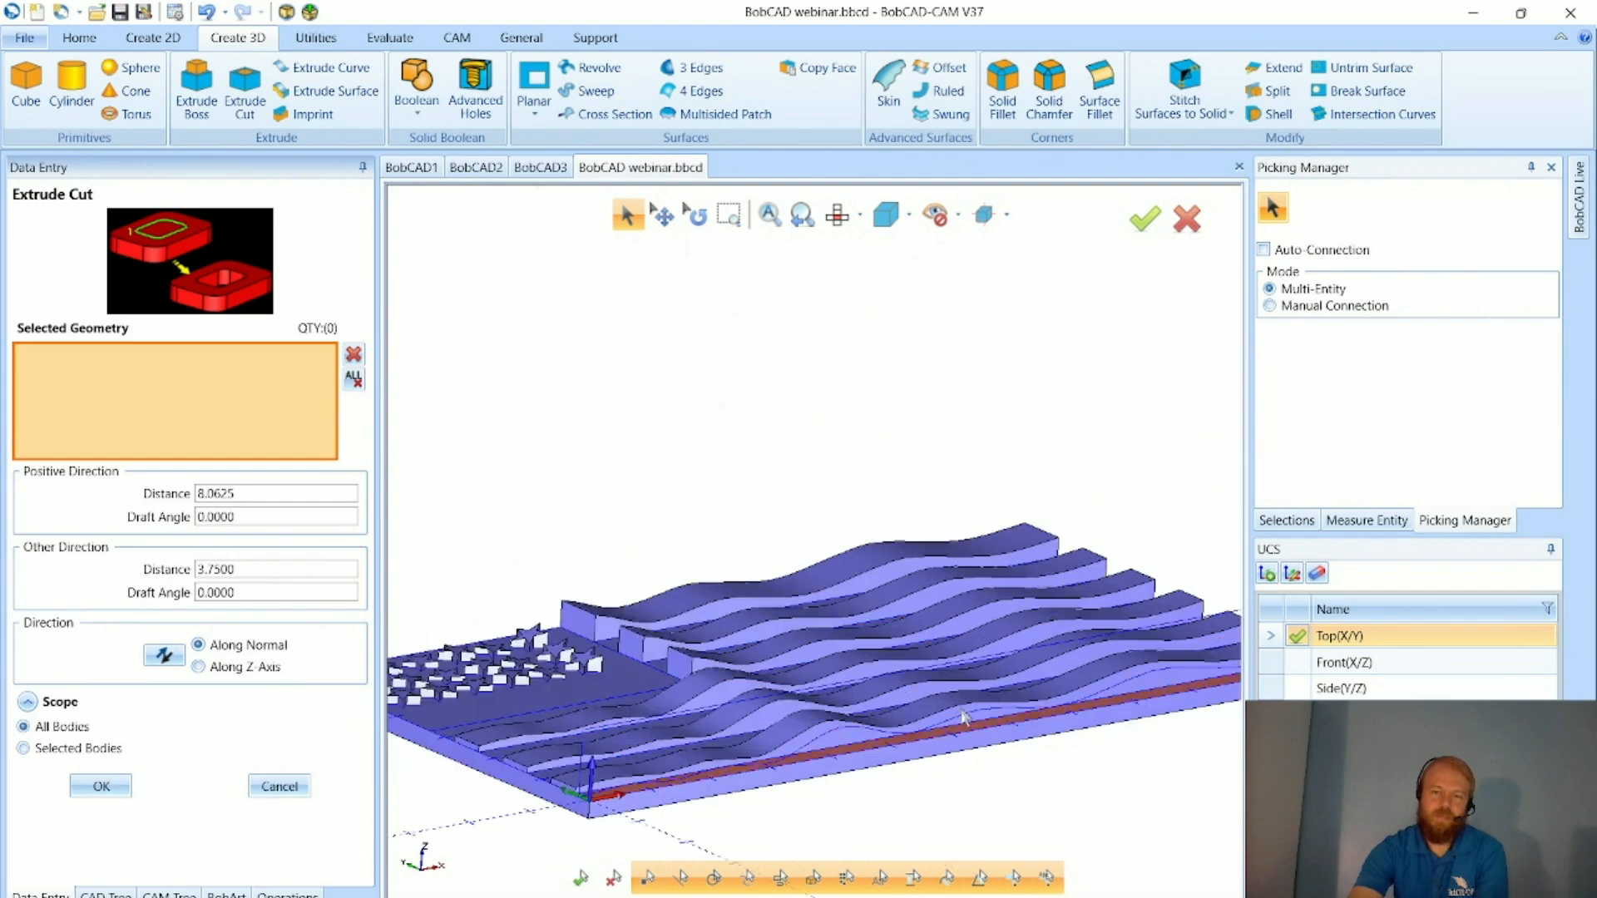
{"action": "scroll", "coordinate": [914, 735], "scroll_direction": "down", "scroll_amount": 2}
{"action": "scroll", "coordinate": [757, 803], "scroll_direction": "up", "scroll_amount": 2}
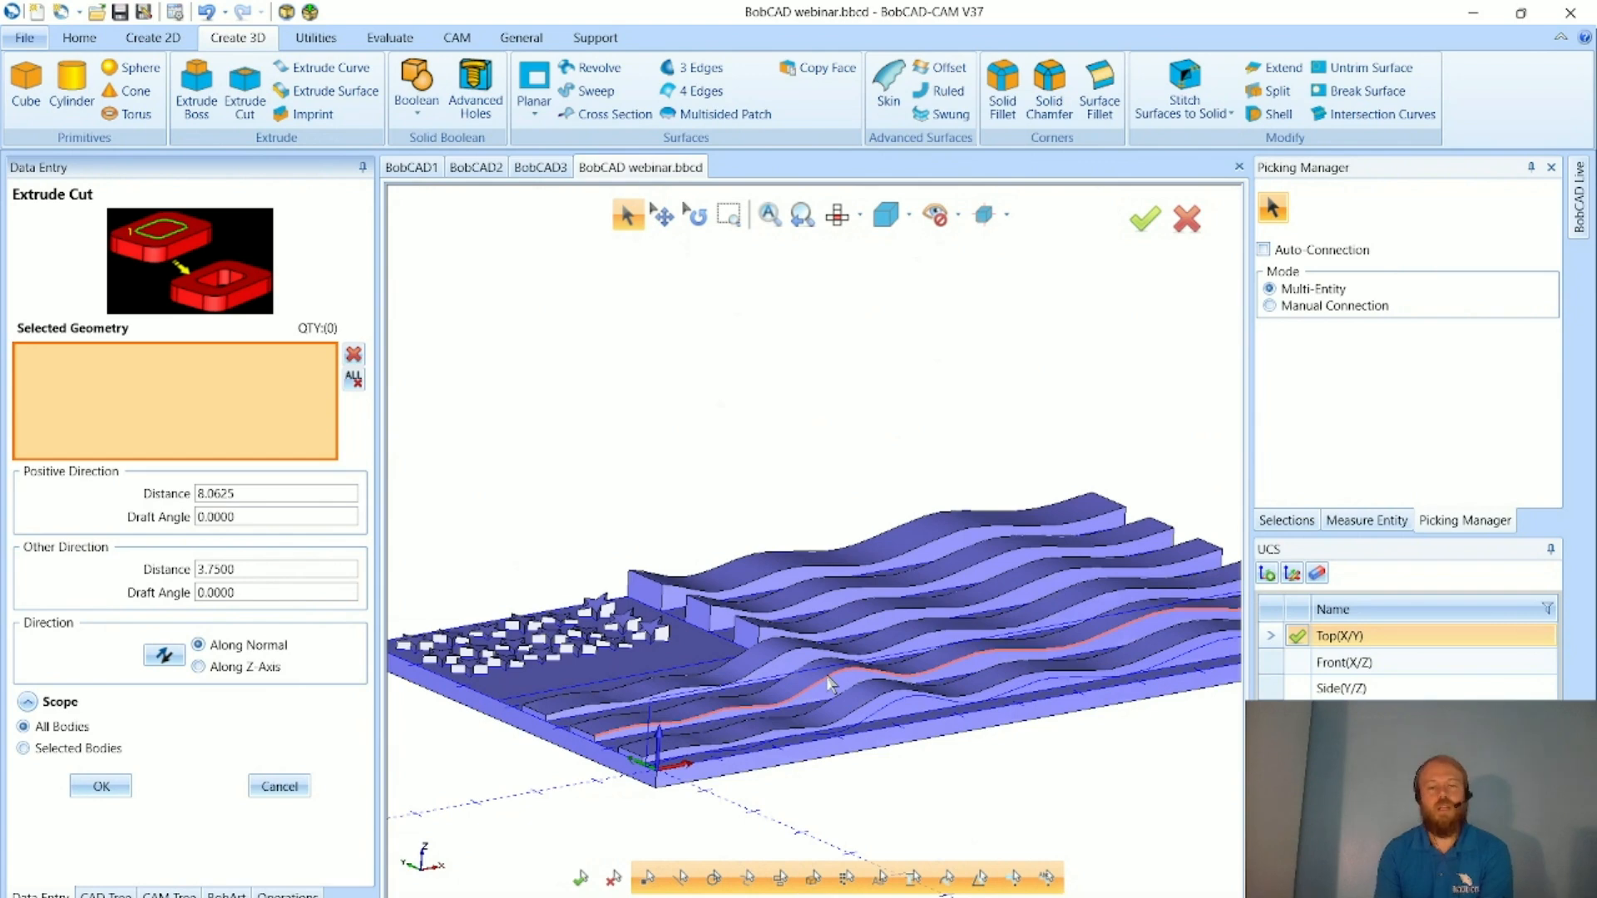
{"action": "scroll", "coordinate": [802, 497], "scroll_direction": "down", "scroll_amount": 3}
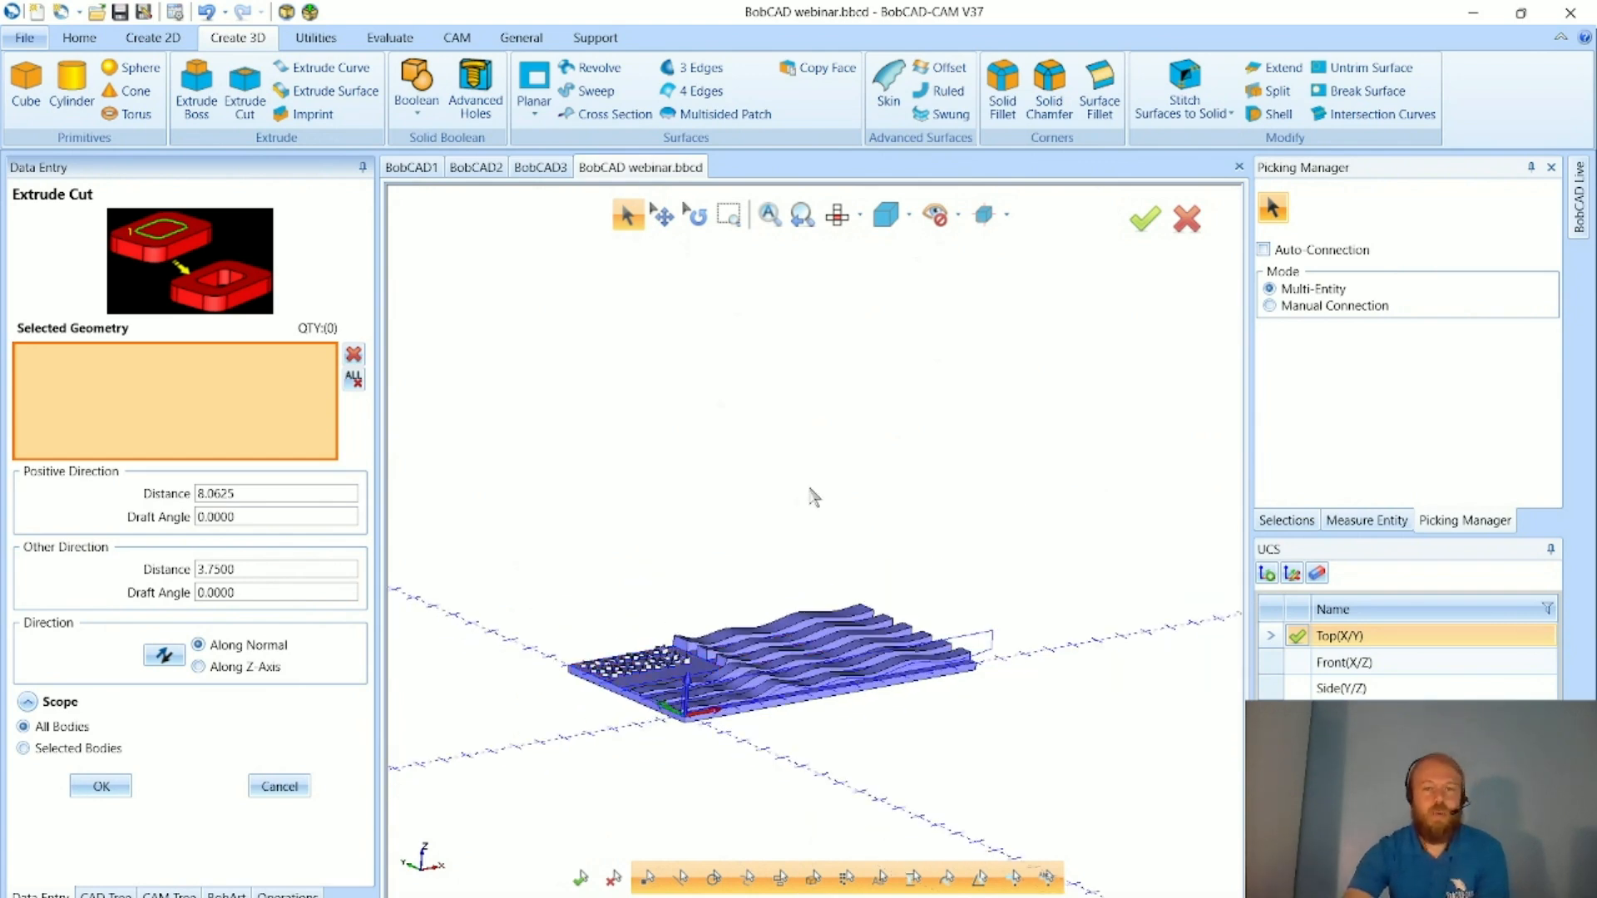
- View the flag from the top and leave the Extrude Cut command
{"action": "left_click", "coordinate": [838, 226]}
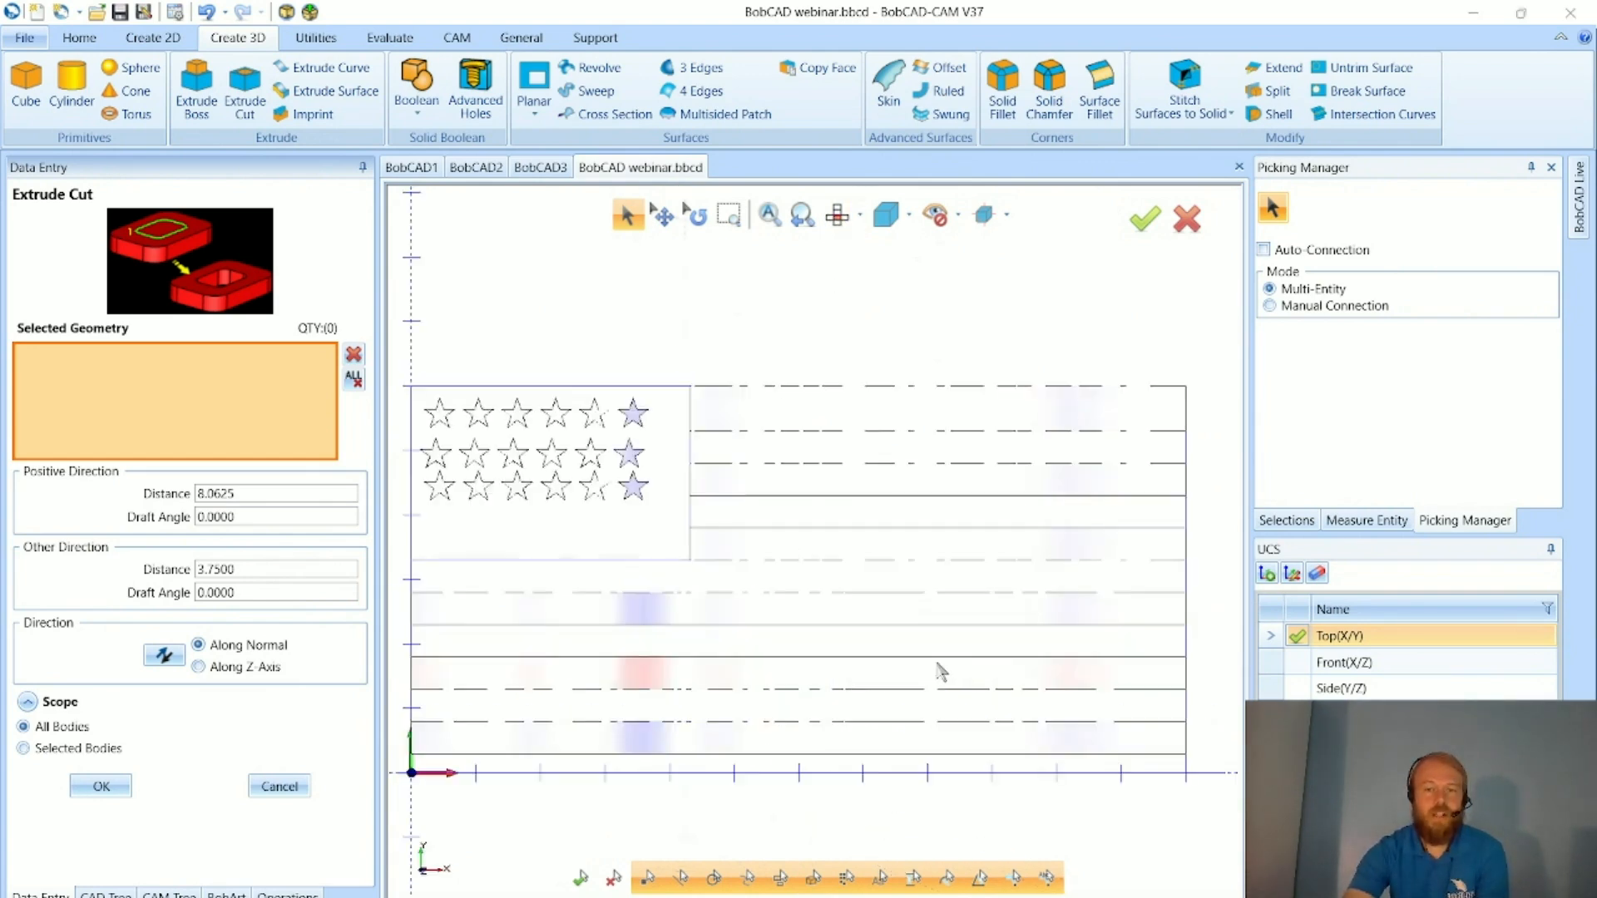
{"action": "left_click", "coordinate": [279, 786]}
{"action": "middle_click_drag", "start_coordinate": [830, 585], "coordinate": [866, 609]}
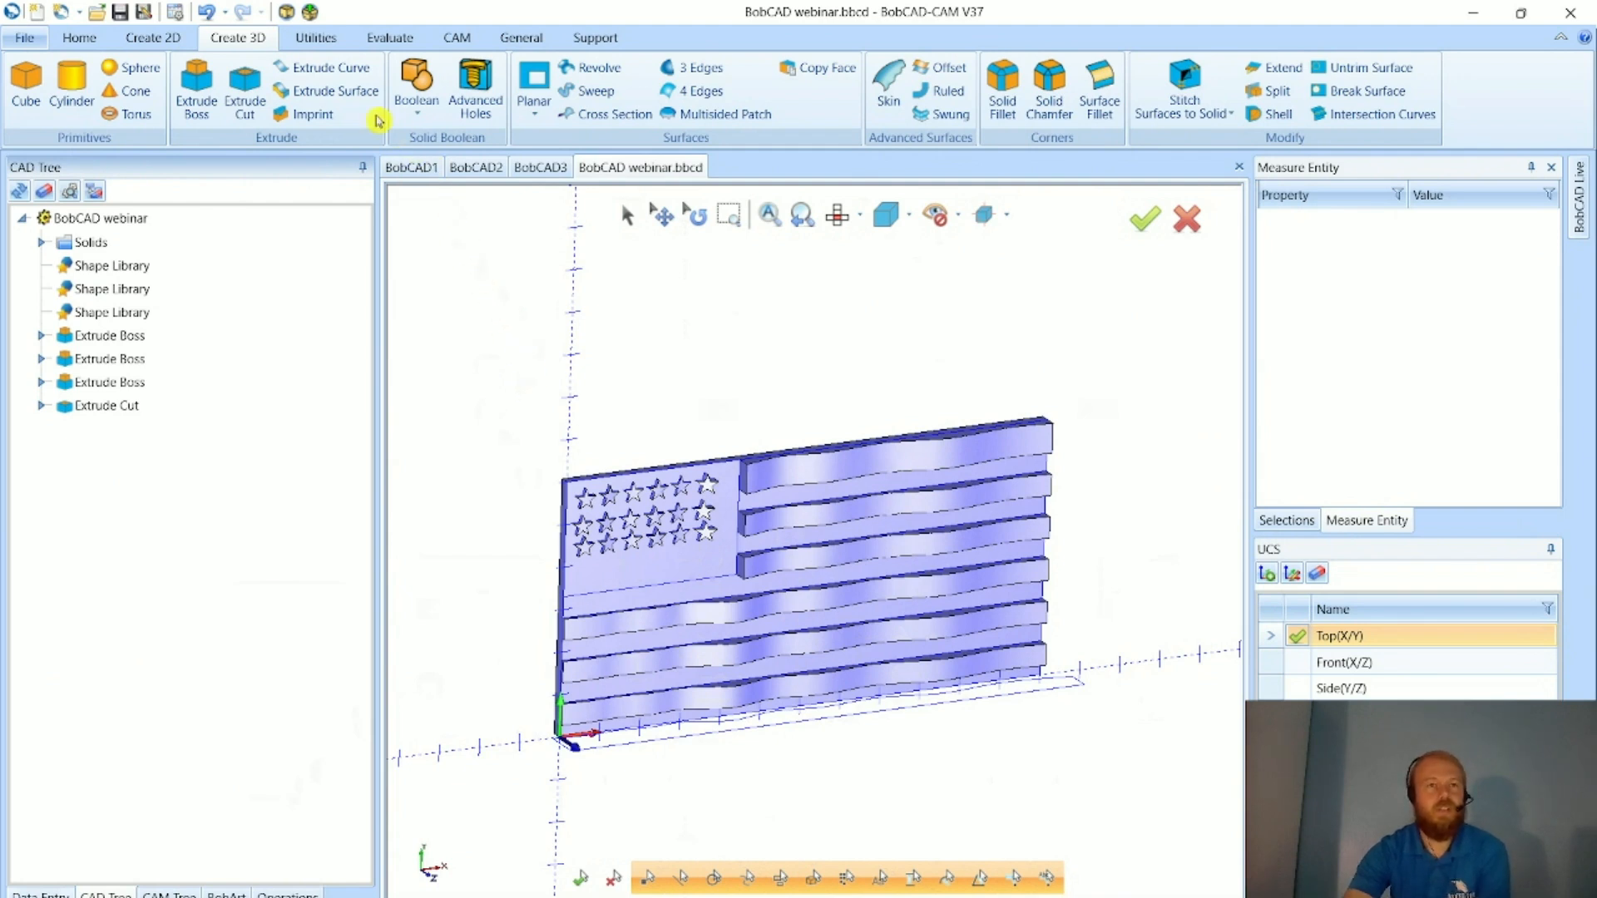
{"action": "left_click", "coordinate": [314, 38]}
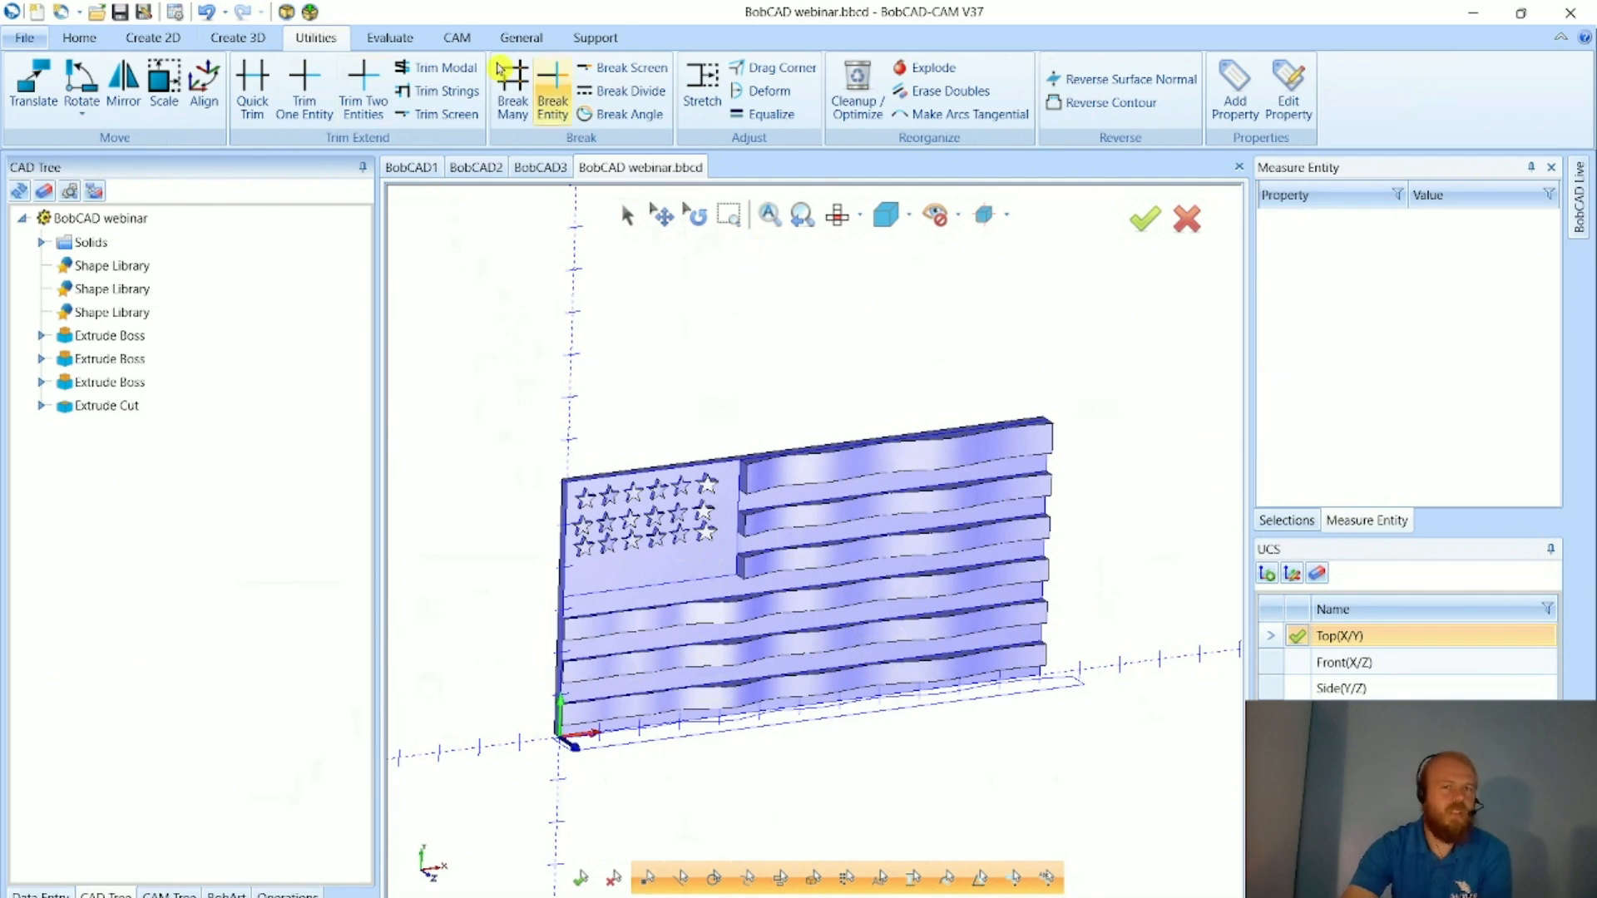
{"action": "left_click", "coordinate": [372, 35]}
{"action": "left_click", "coordinate": [838, 215]}
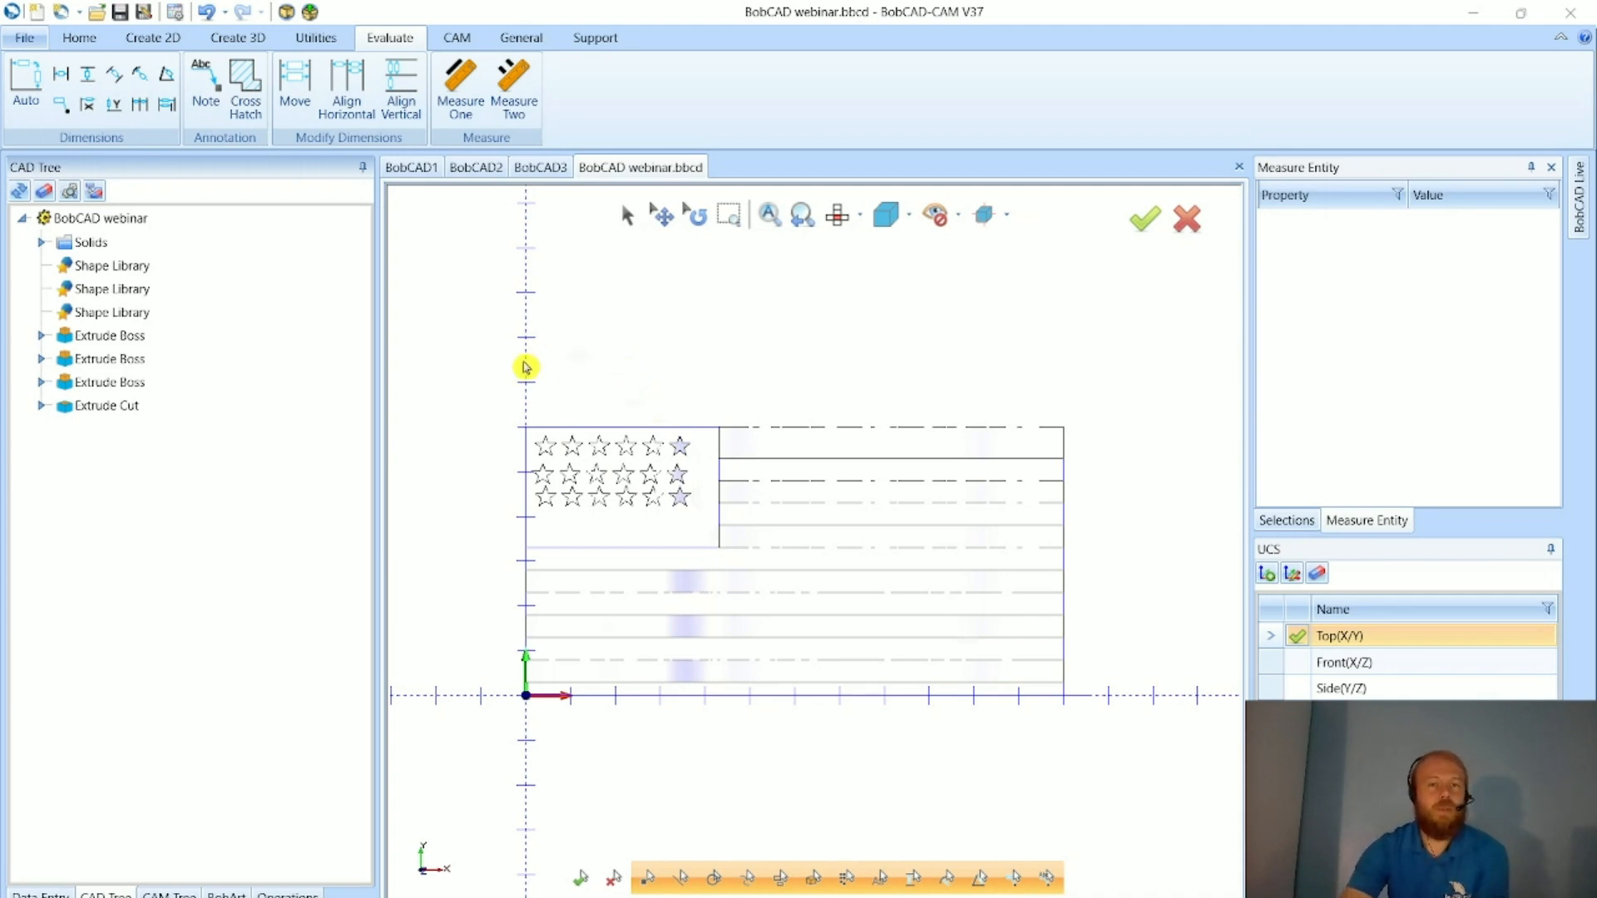
- Create a new empty document
{"action": "left_click", "coordinate": [36, 12]}
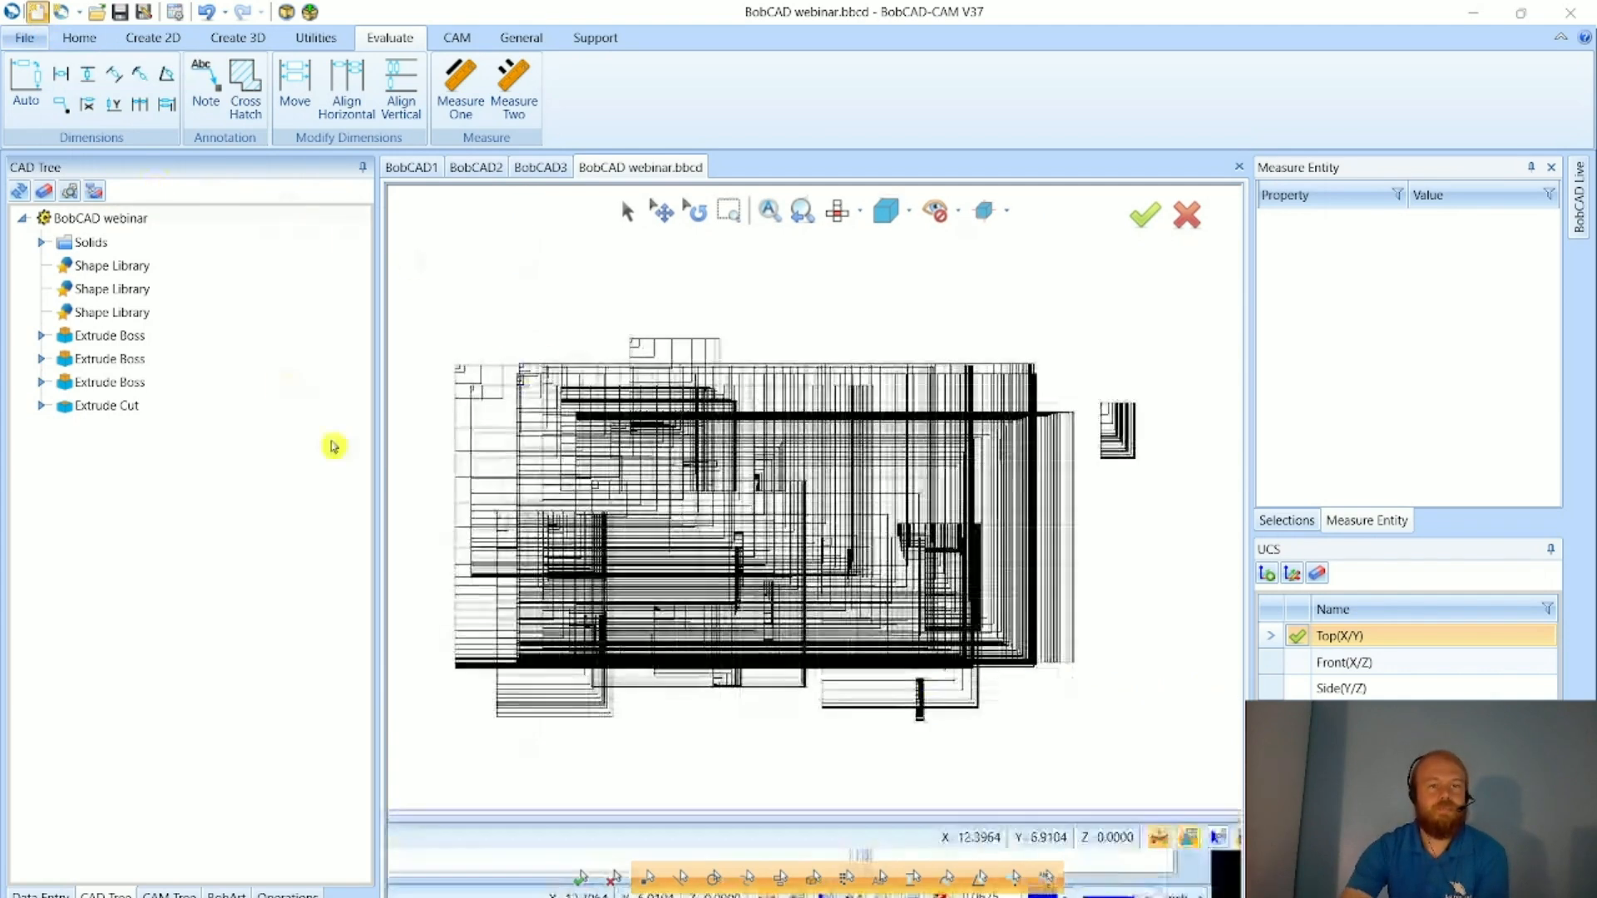
{"action": "scroll", "coordinate": [638, 378], "scroll_direction": "up", "scroll_amount": 3}
{"action": "scroll", "coordinate": [657, 601], "scroll_direction": "up", "scroll_amount": 2}
{"action": "scroll", "coordinate": [475, 664], "scroll_direction": "down", "scroll_amount": 2}
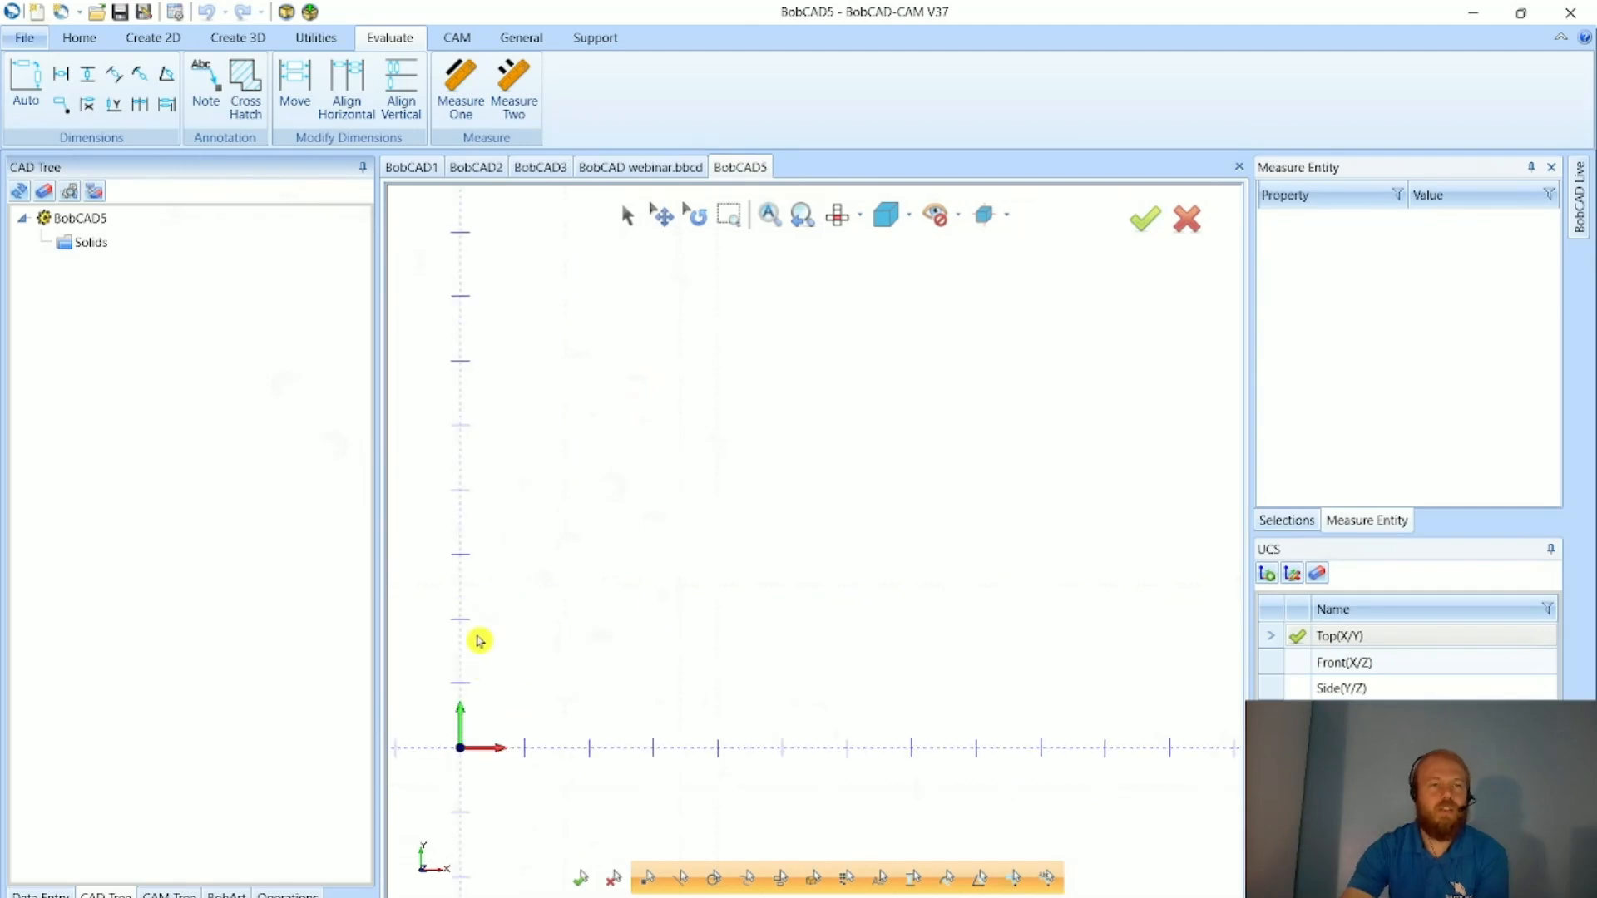
- Place an Inverse Fillet Round Hole library shape, 3 by 2 with a 1.0 hole and 0.5 corners, centred at about X 4.69, Y 4.44
{"action": "left_click", "coordinate": [165, 43]}
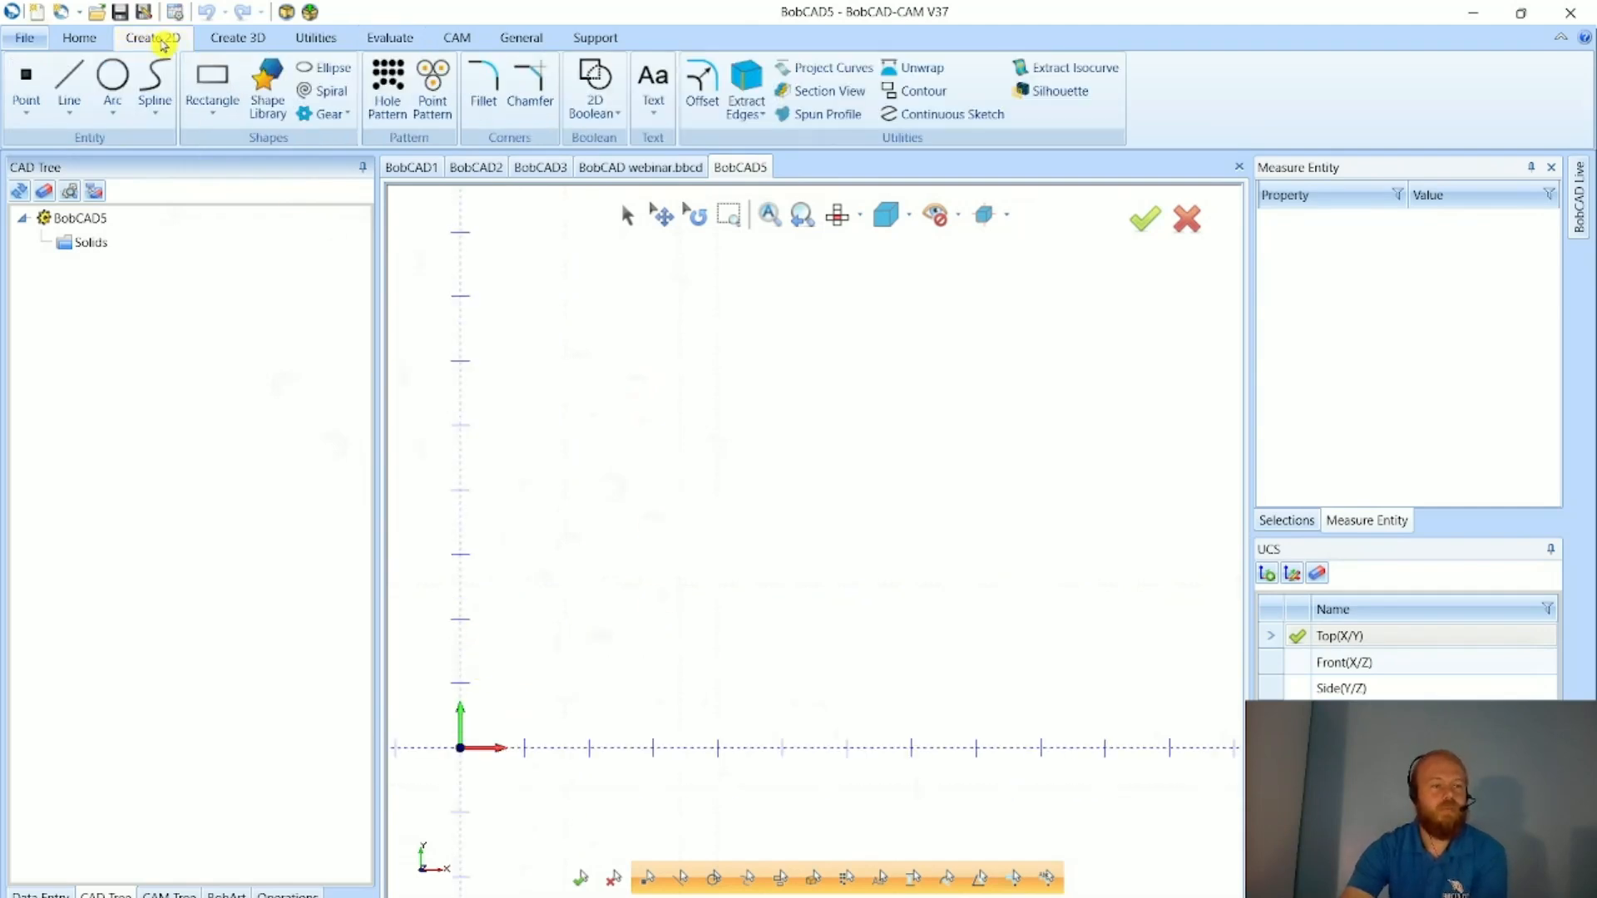
{"action": "left_click", "coordinate": [263, 121]}
{"action": "left_click", "coordinate": [185, 328]}
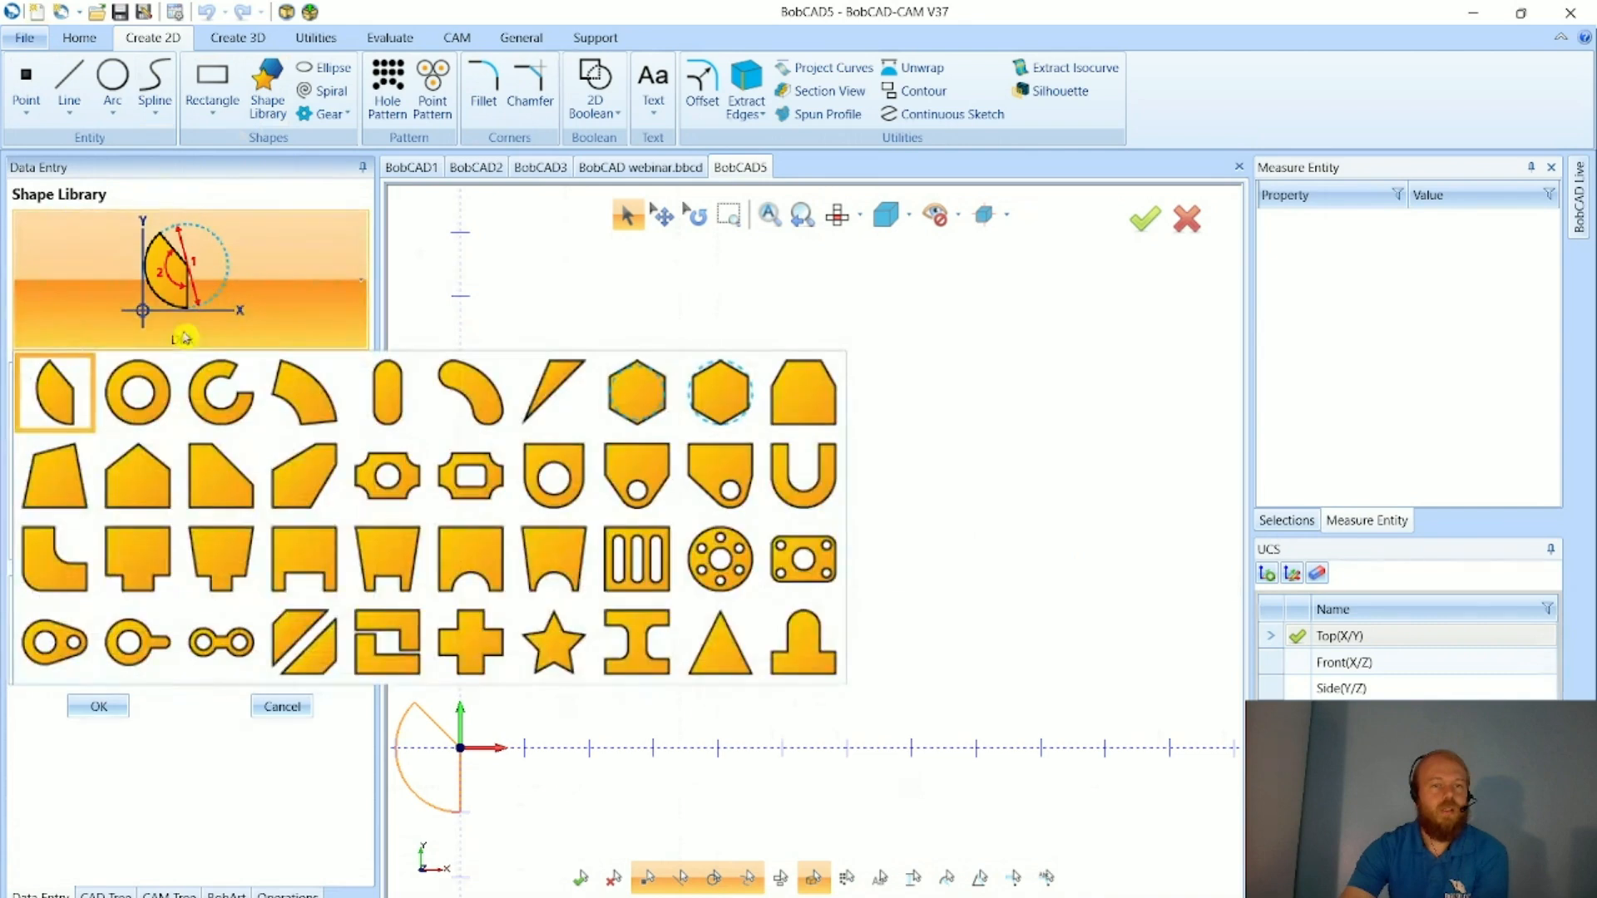
{"action": "left_click", "coordinate": [387, 476]}
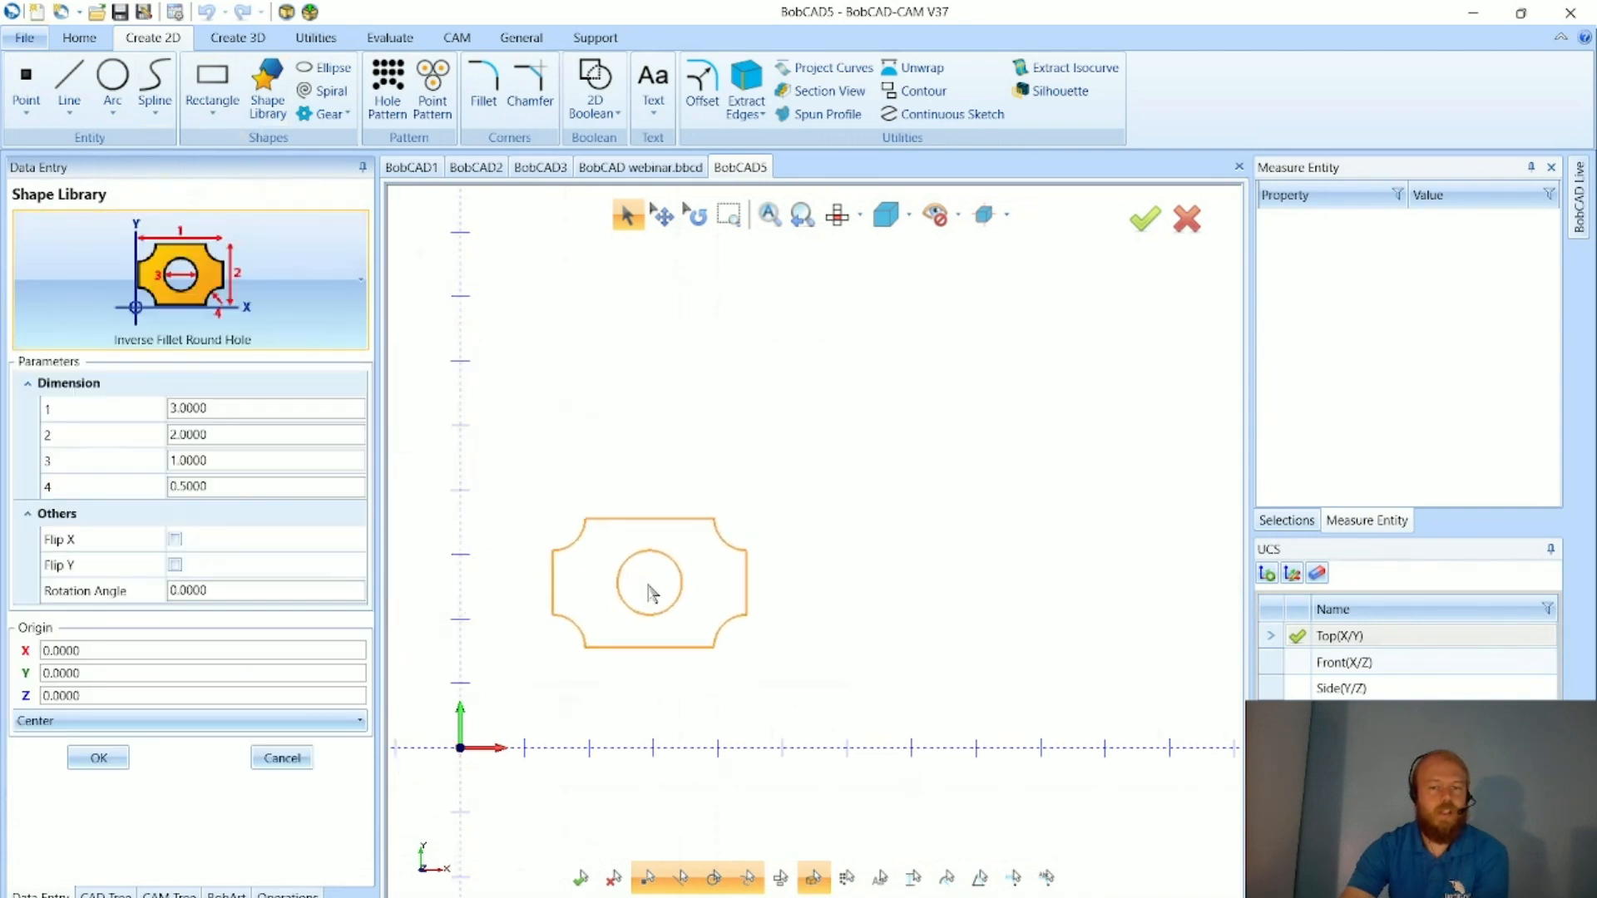
{"action": "left_click", "coordinate": [762, 463]}
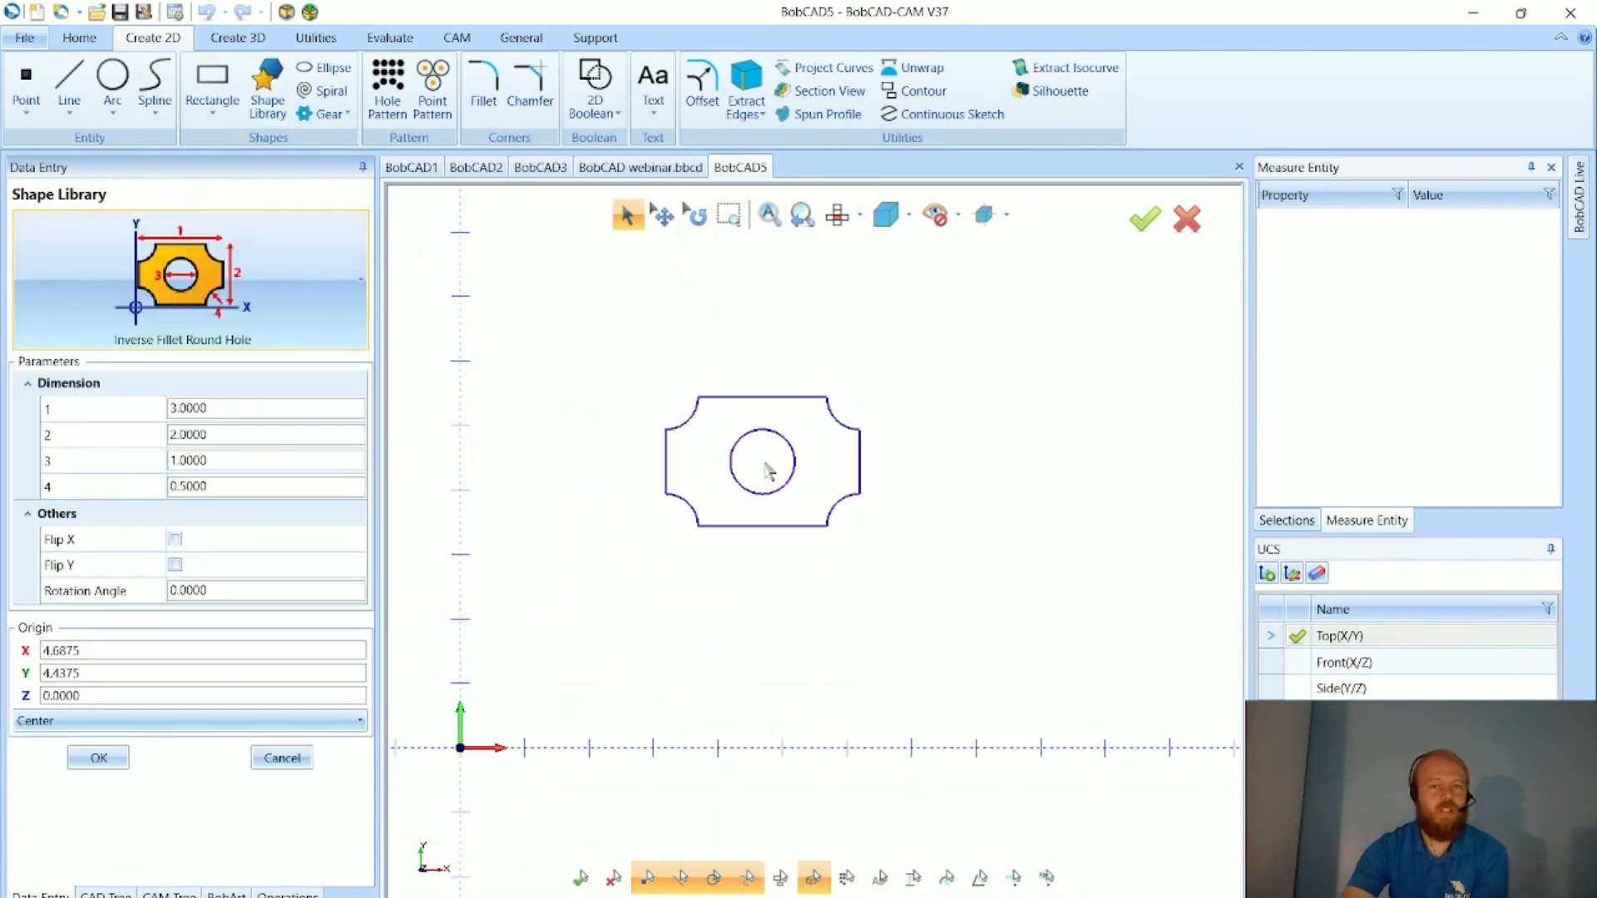
{"action": "scroll", "coordinate": [587, 713], "scroll_direction": "down", "scroll_amount": 4}
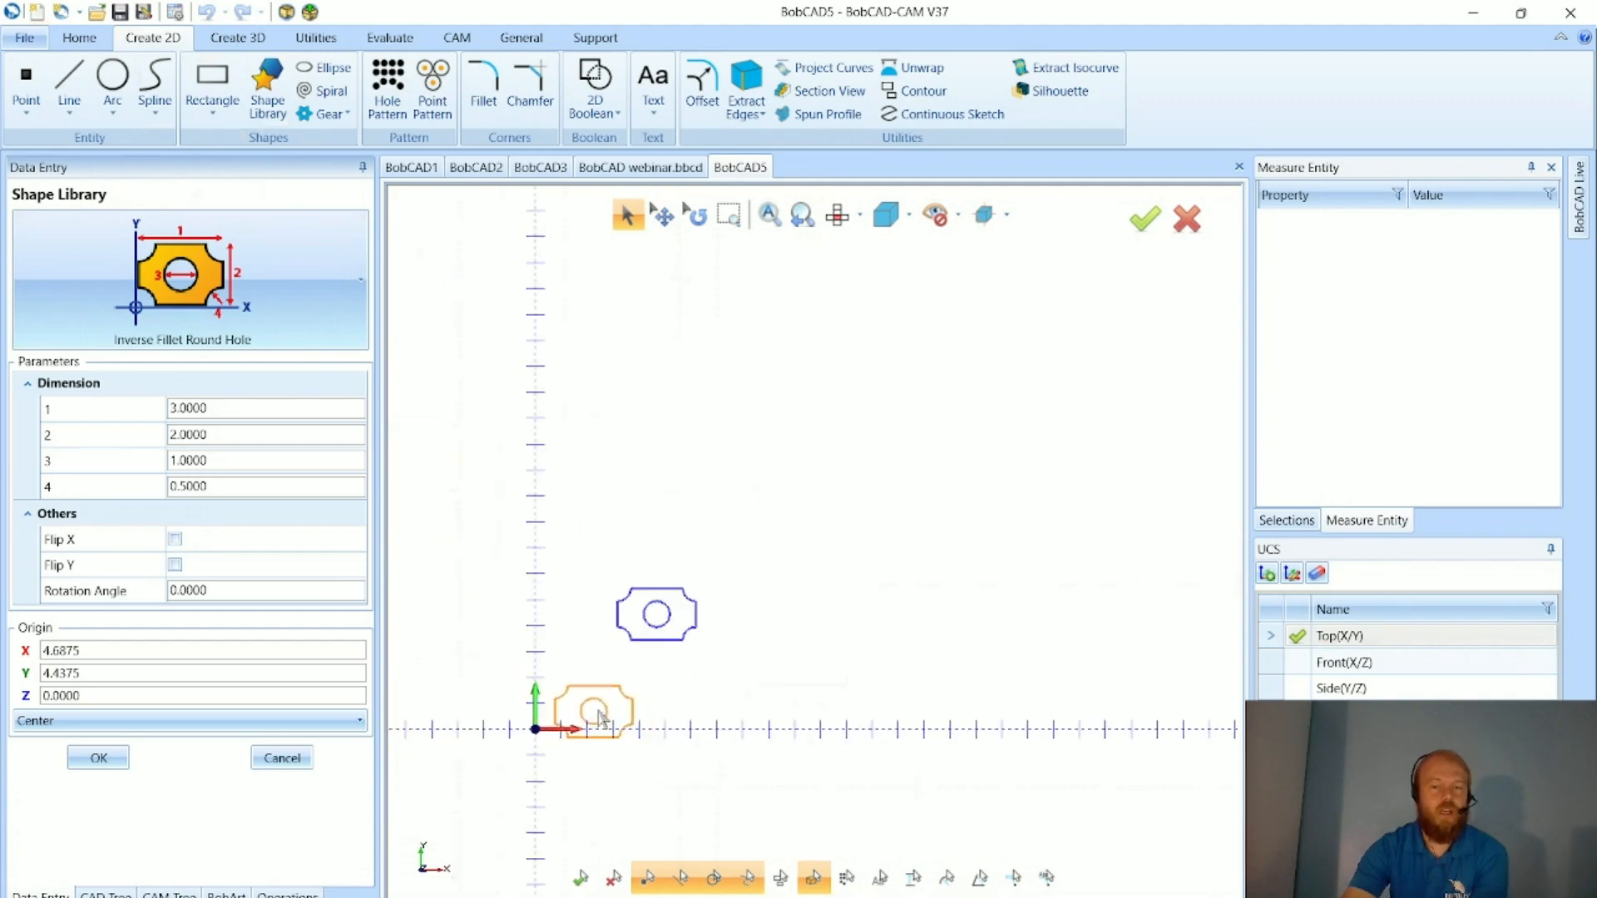
{"action": "scroll", "coordinate": [724, 619], "scroll_direction": "up", "scroll_amount": 2}
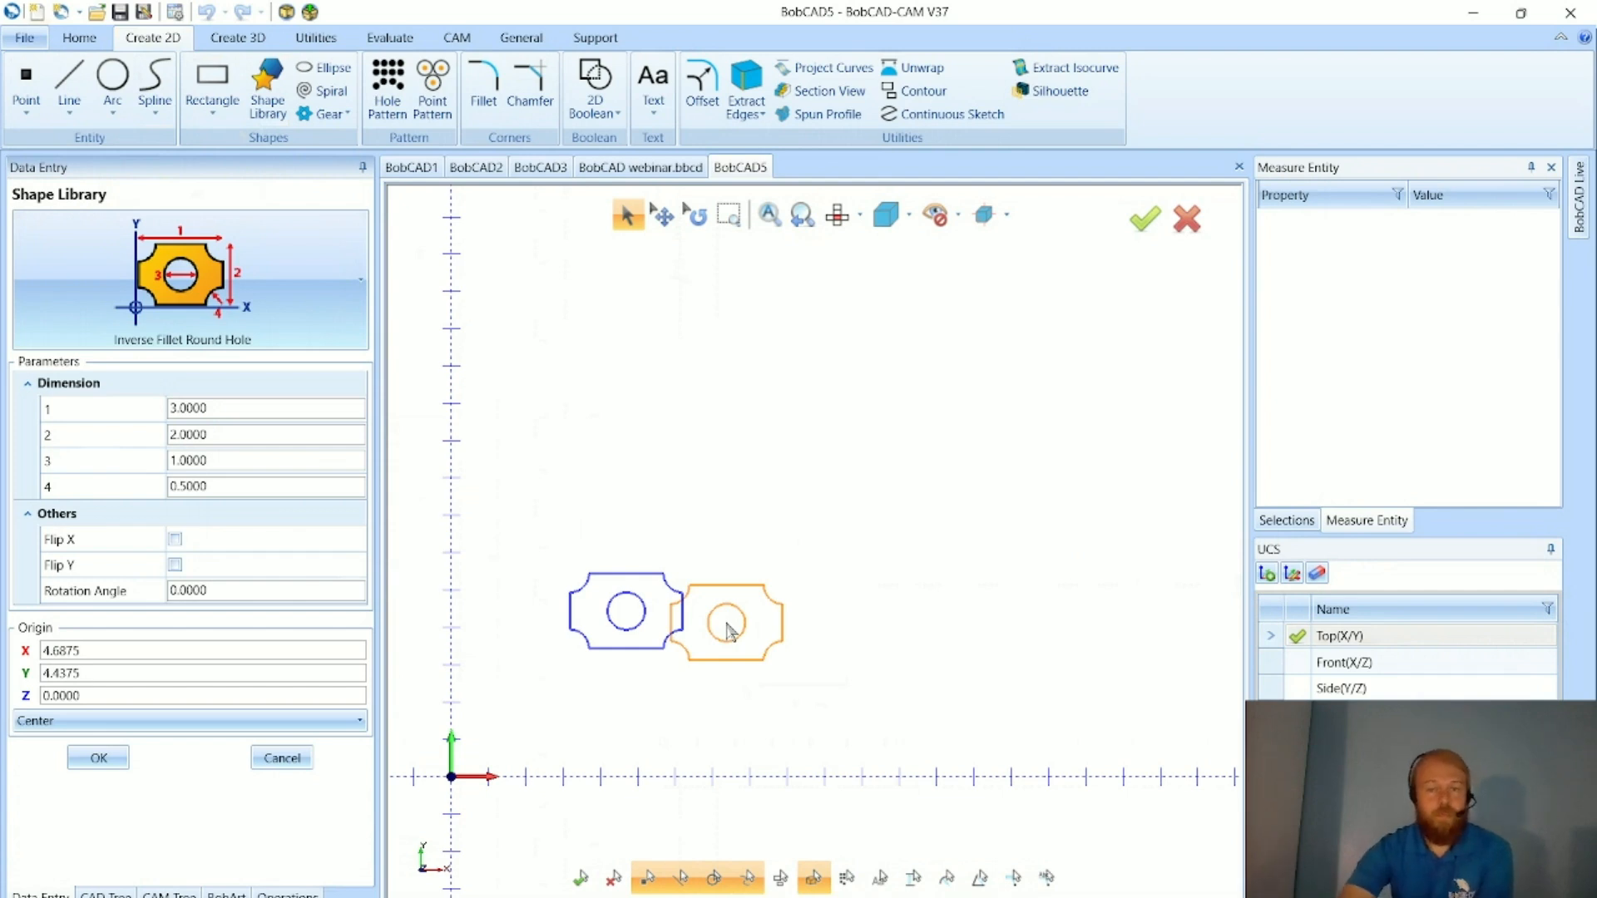
{"action": "left_click", "coordinate": [282, 758]}
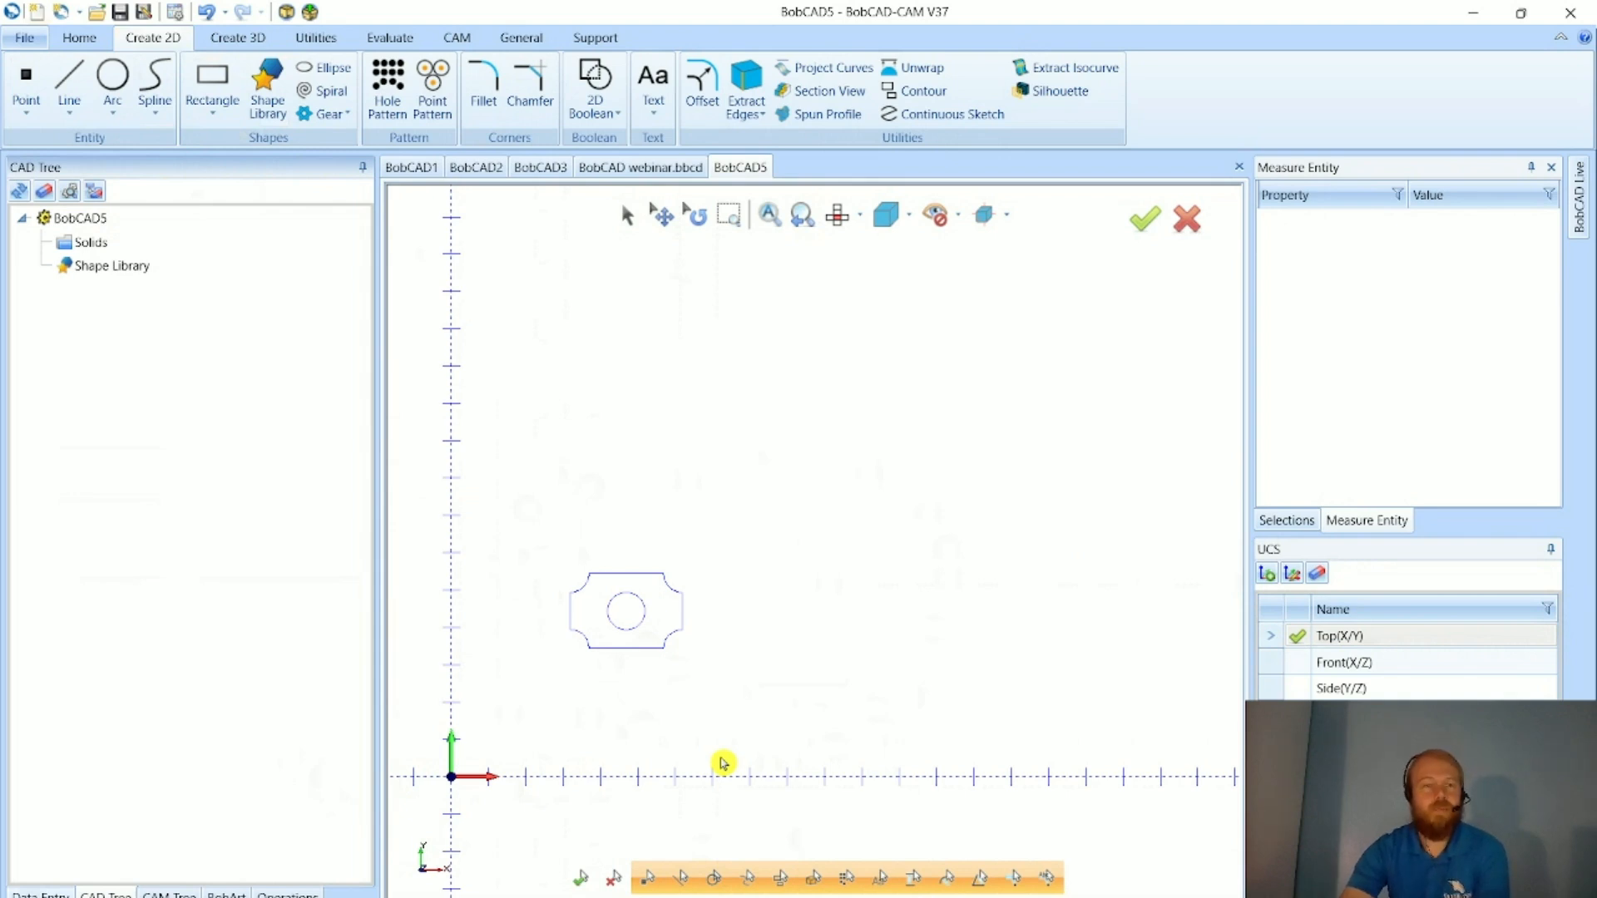
- Merge the ARCH C 18x24 -Landscape title block from the BobCAD-CAM V37 Examples TITLE BLOCKS folder into the document
{"action": "left_click", "coordinate": [32, 46]}
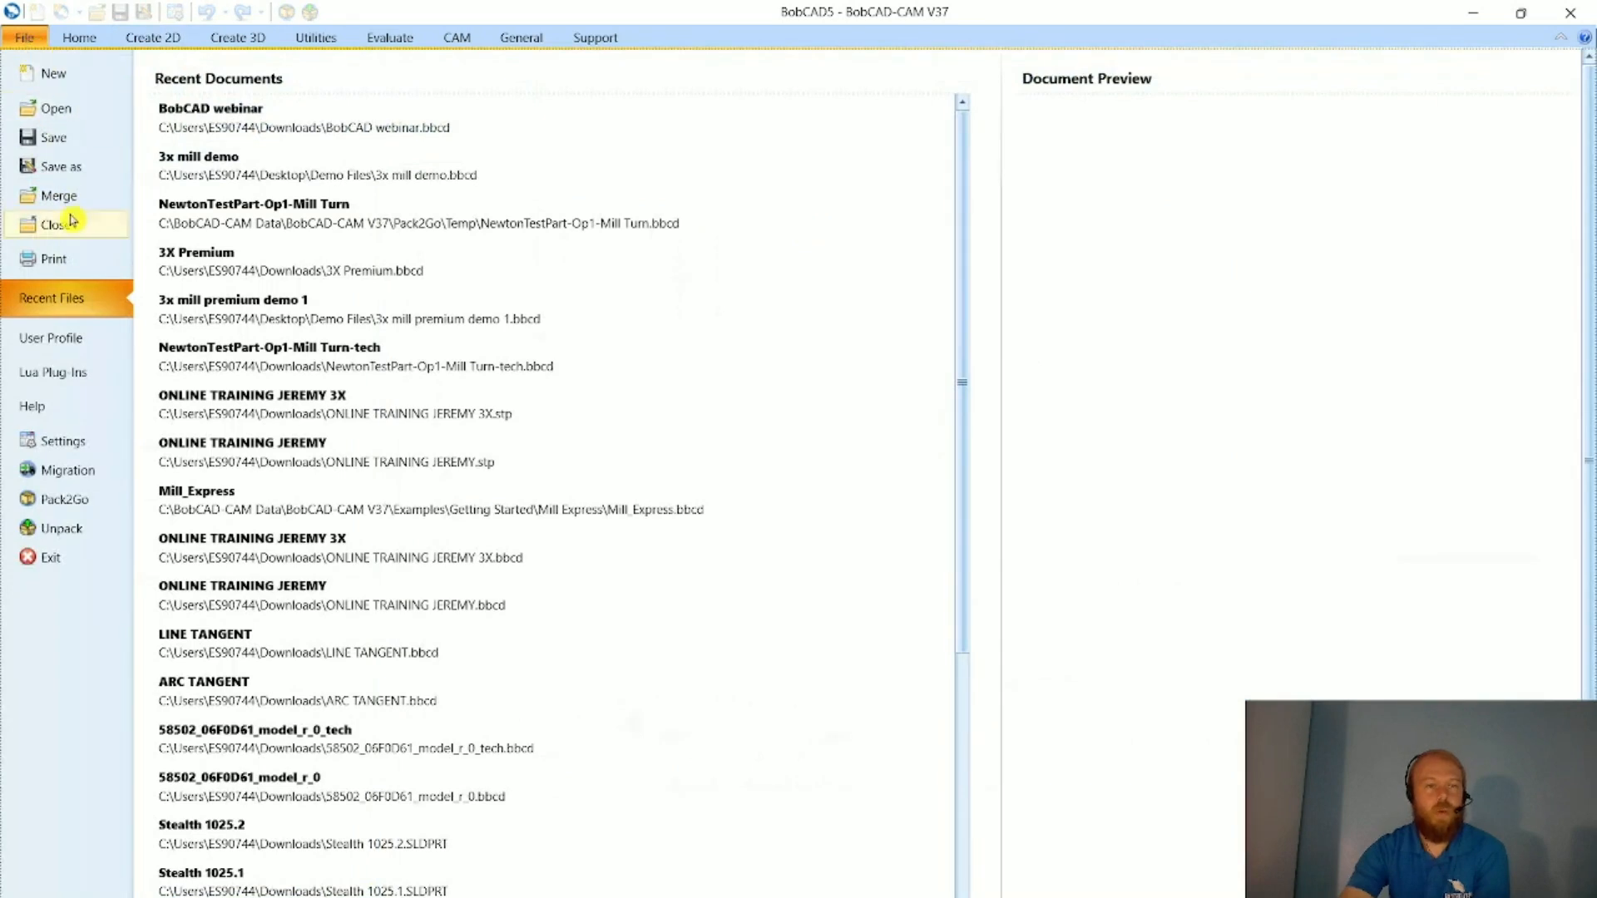
{"action": "left_click", "coordinate": [102, 208]}
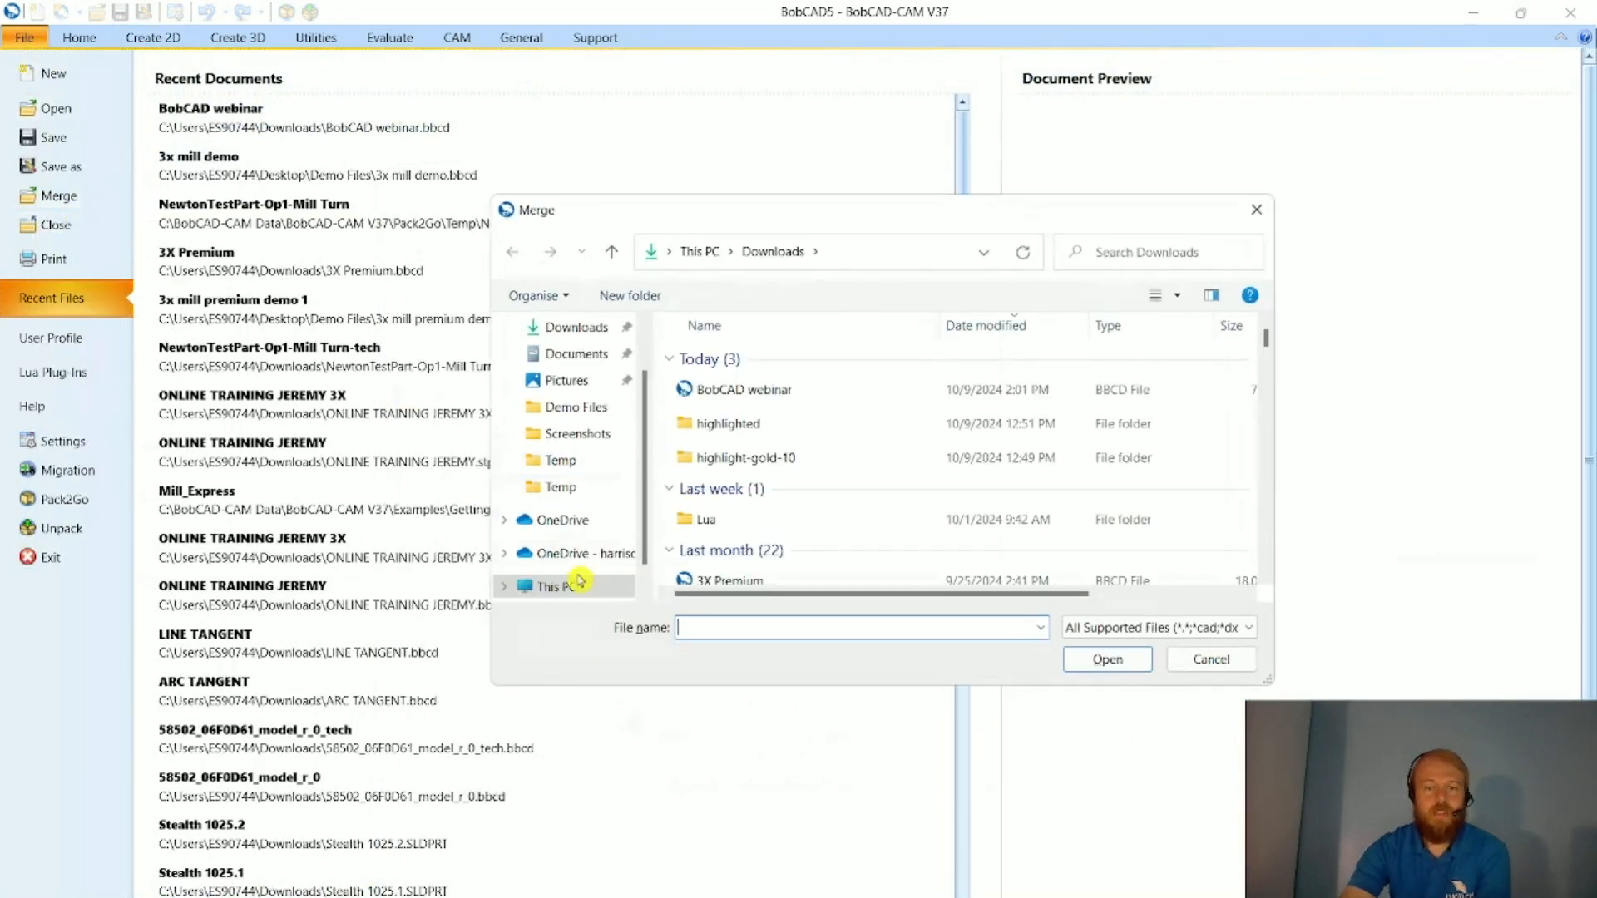
{"action": "scroll", "coordinate": [587, 574], "scroll_direction": "down", "scroll_amount": 1}
{"action": "left_click", "coordinate": [589, 536]}
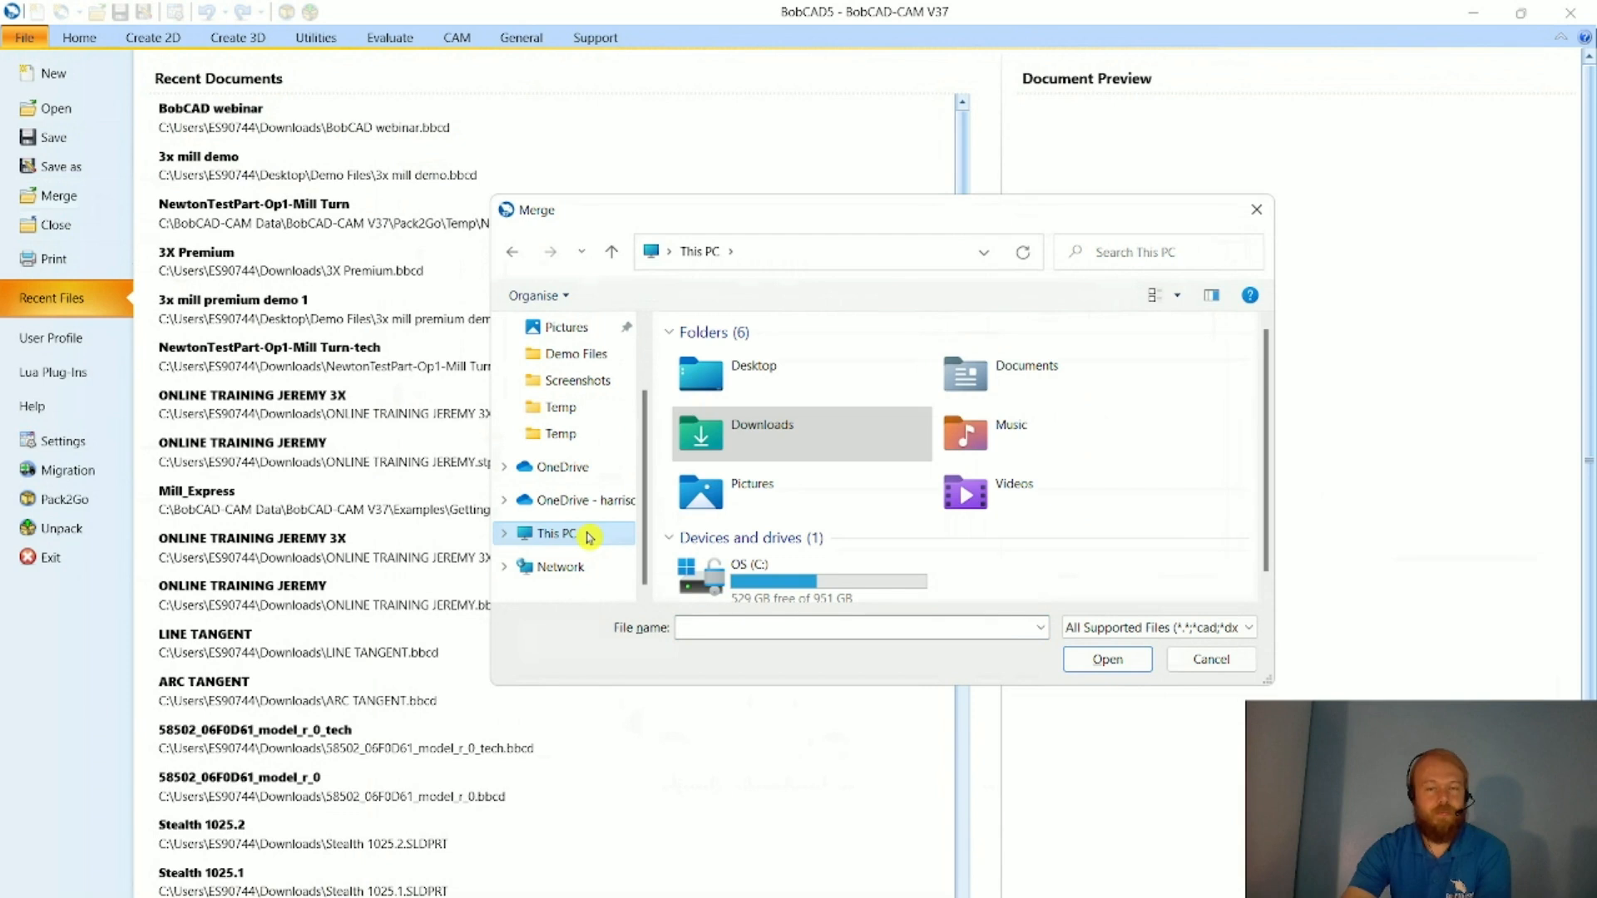
{"action": "scroll", "coordinate": [798, 412], "scroll_direction": "down", "scroll_amount": 1}
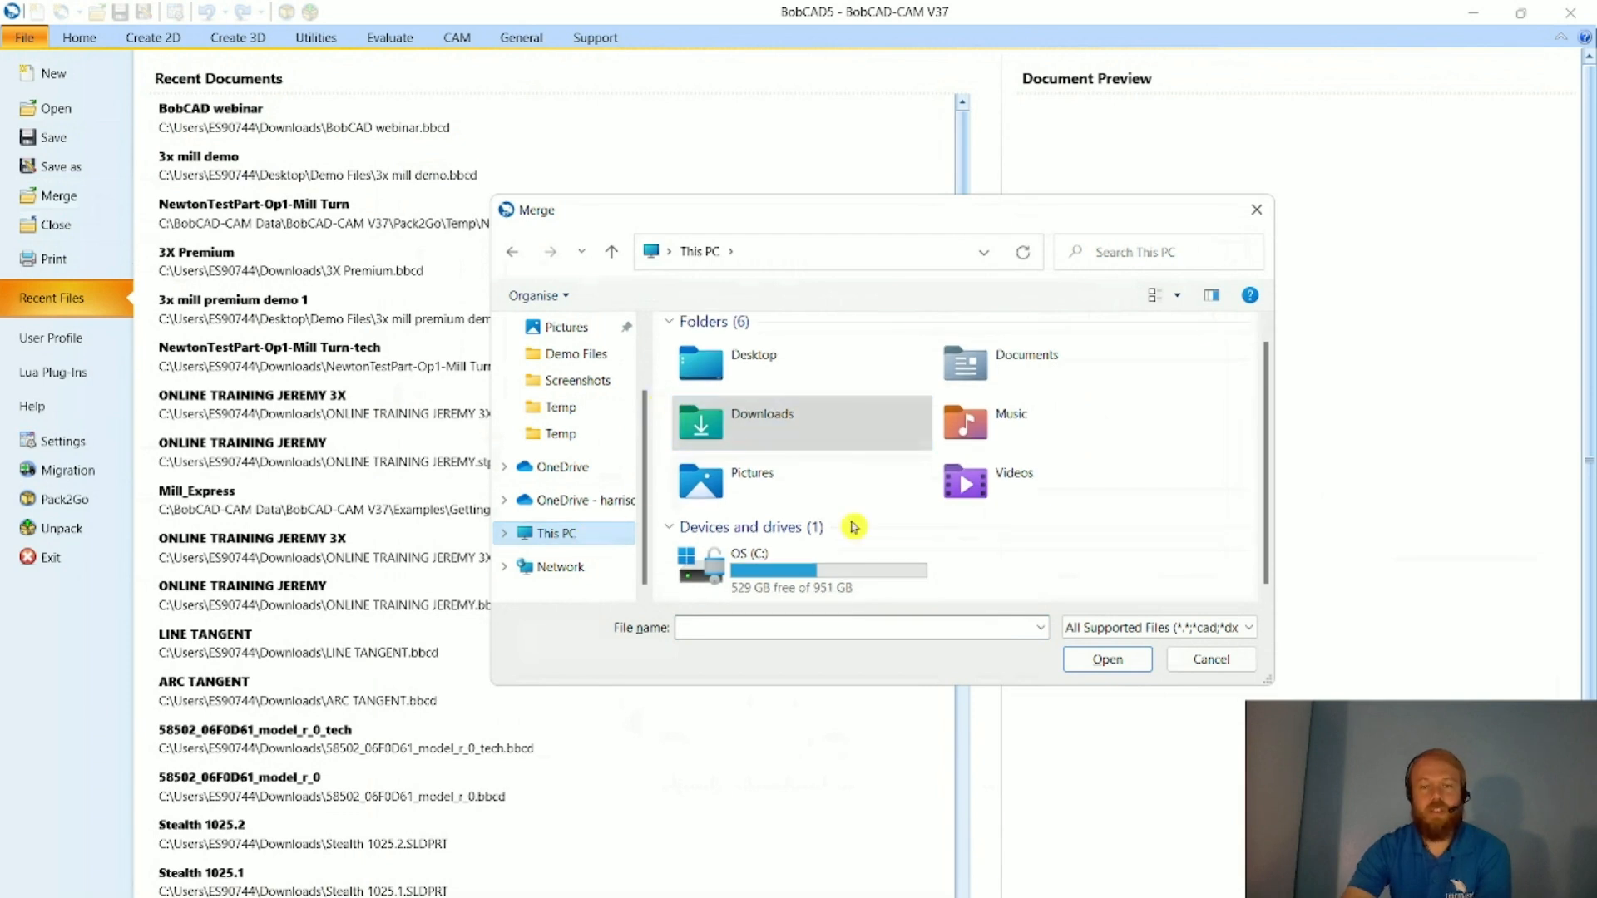
{"action": "double_click", "coordinate": [860, 569]}
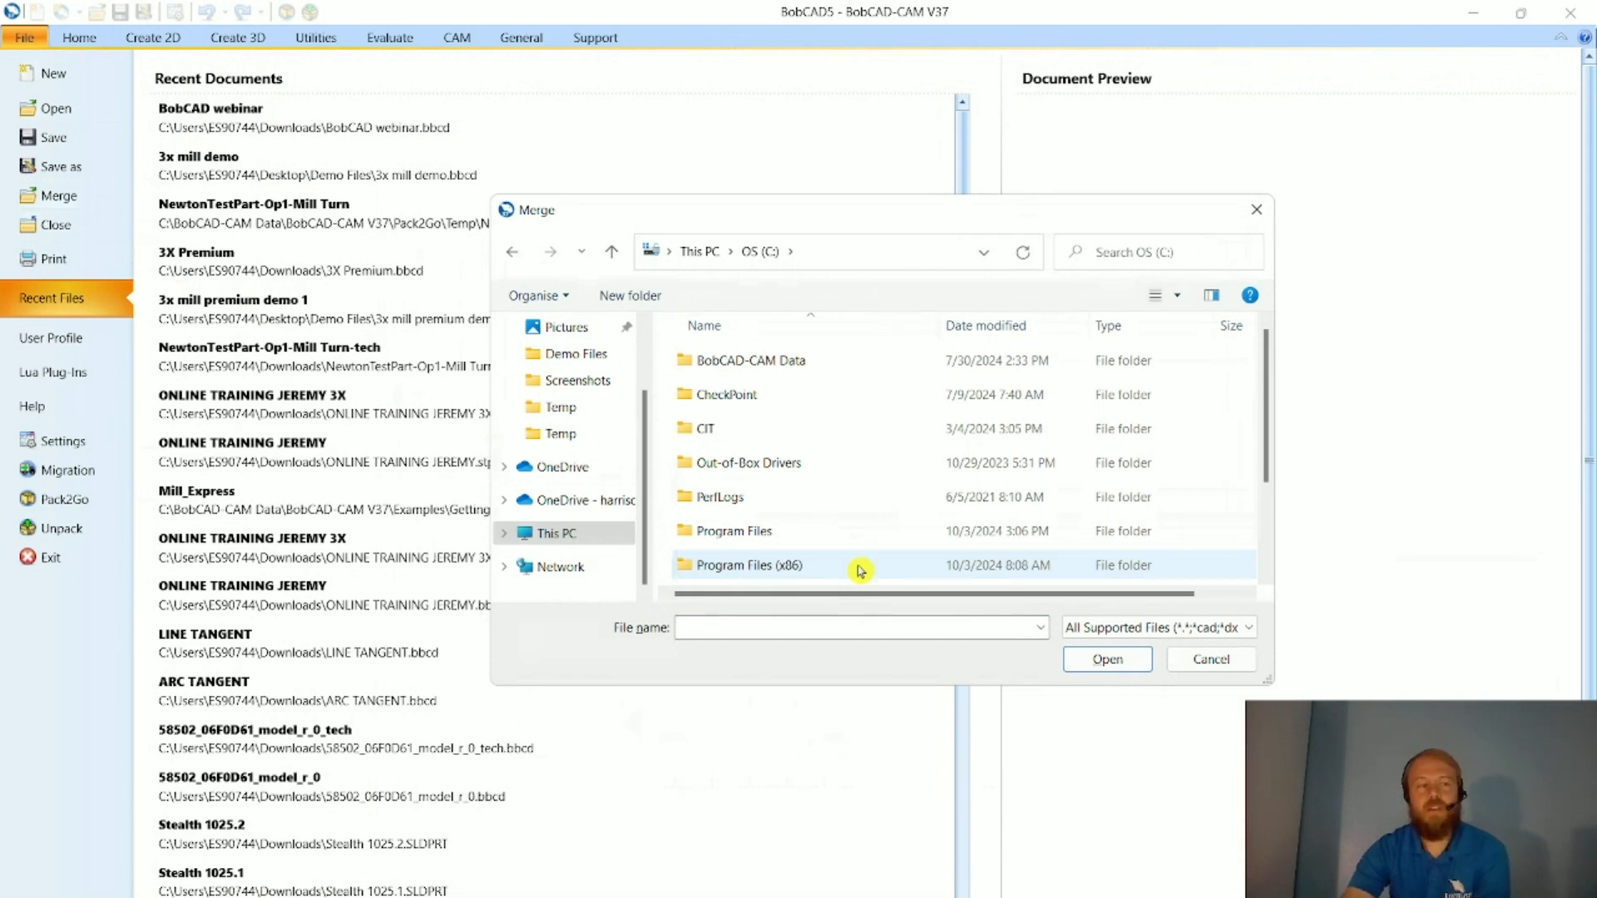
{"action": "double_click", "coordinate": [881, 364]}
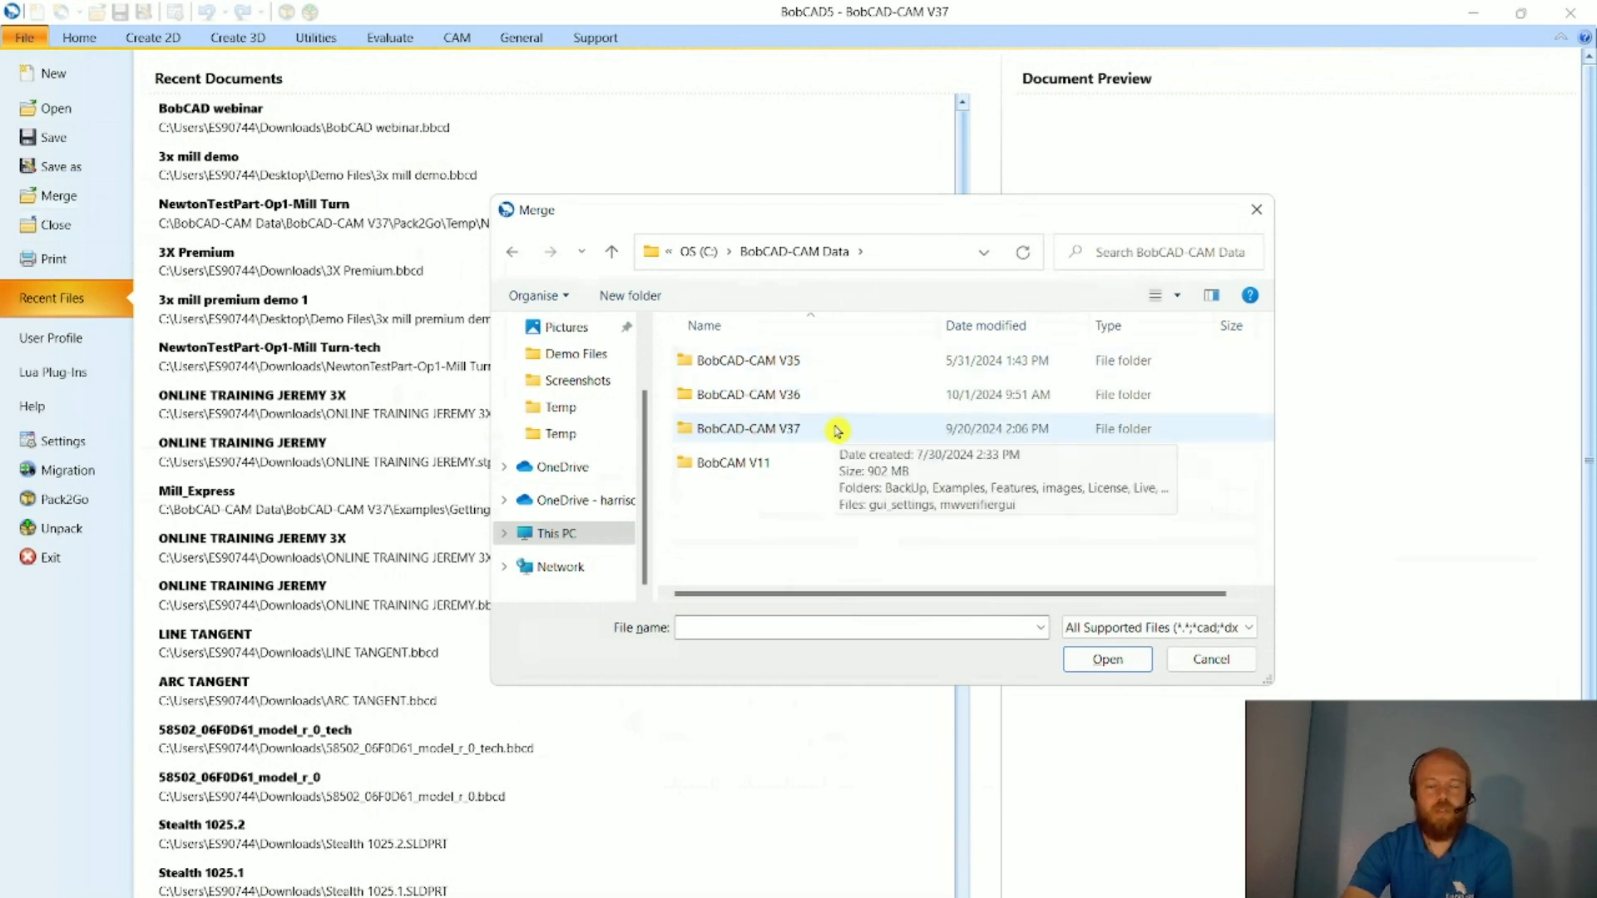
{"action": "double_click", "coordinate": [837, 430]}
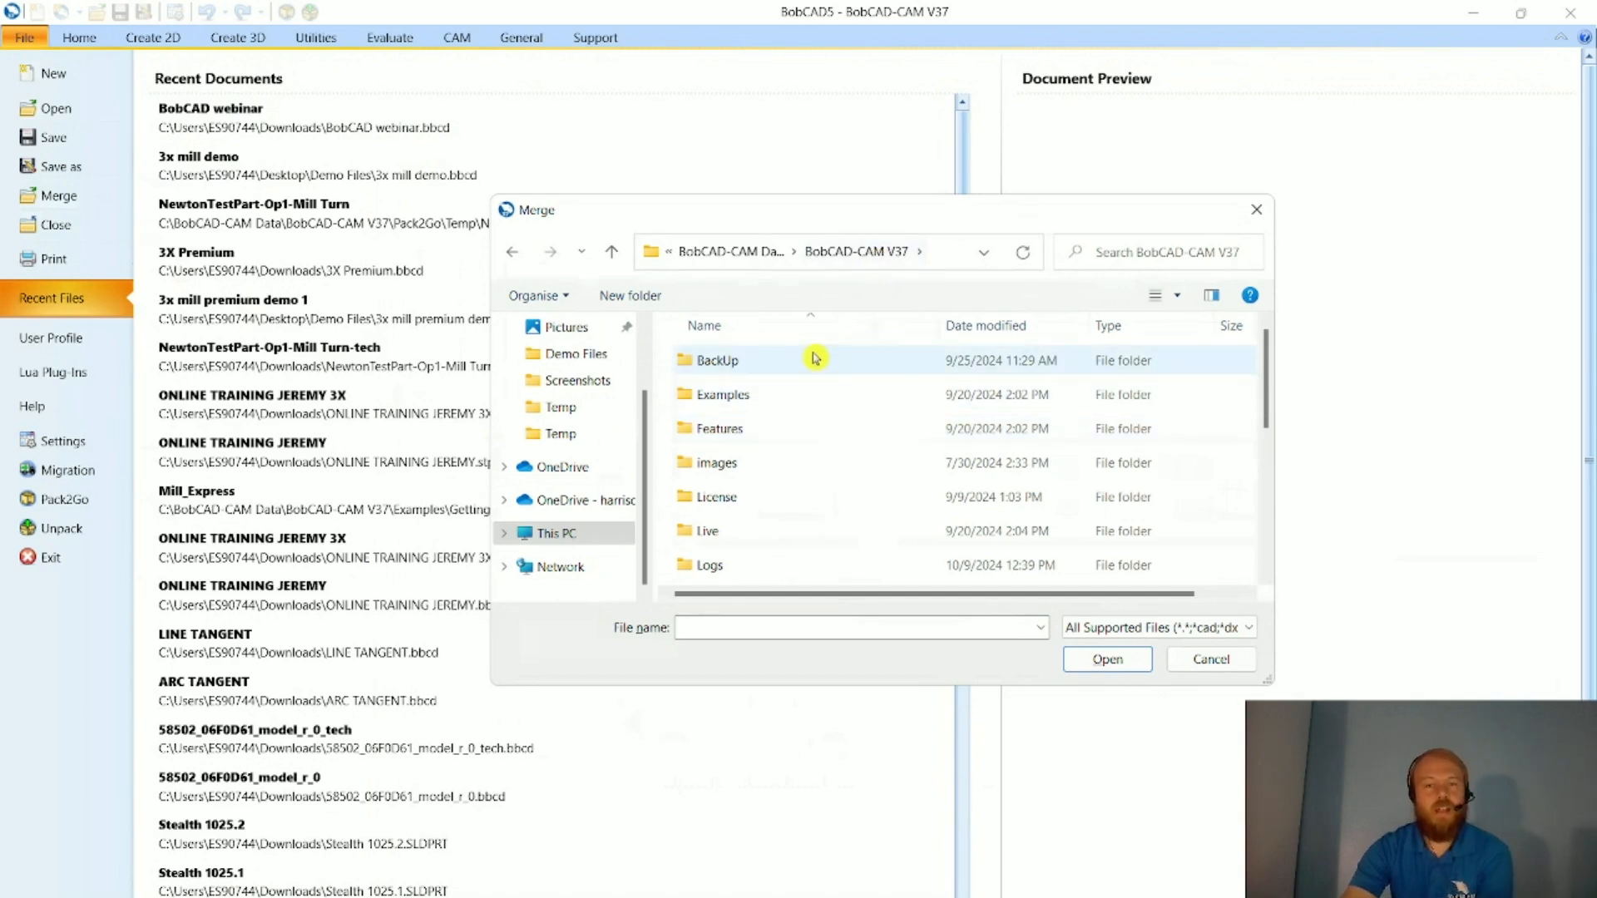
{"action": "double_click", "coordinate": [814, 401]}
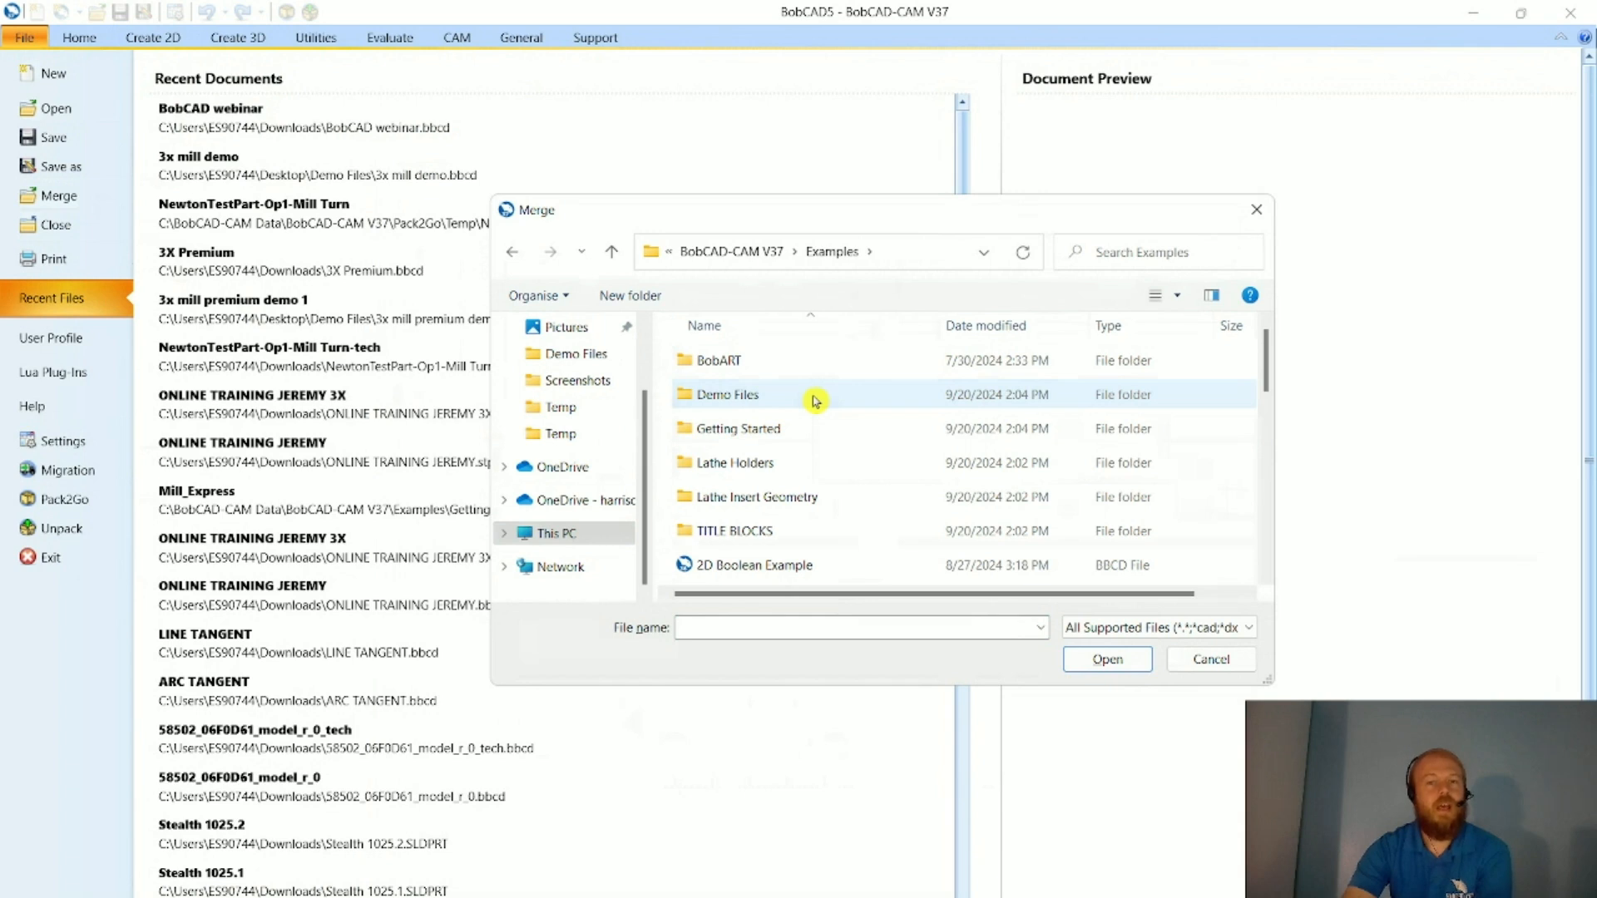
{"action": "double_click", "coordinate": [857, 540]}
{"action": "scroll", "coordinate": [873, 454], "scroll_direction": "down", "scroll_amount": 2}
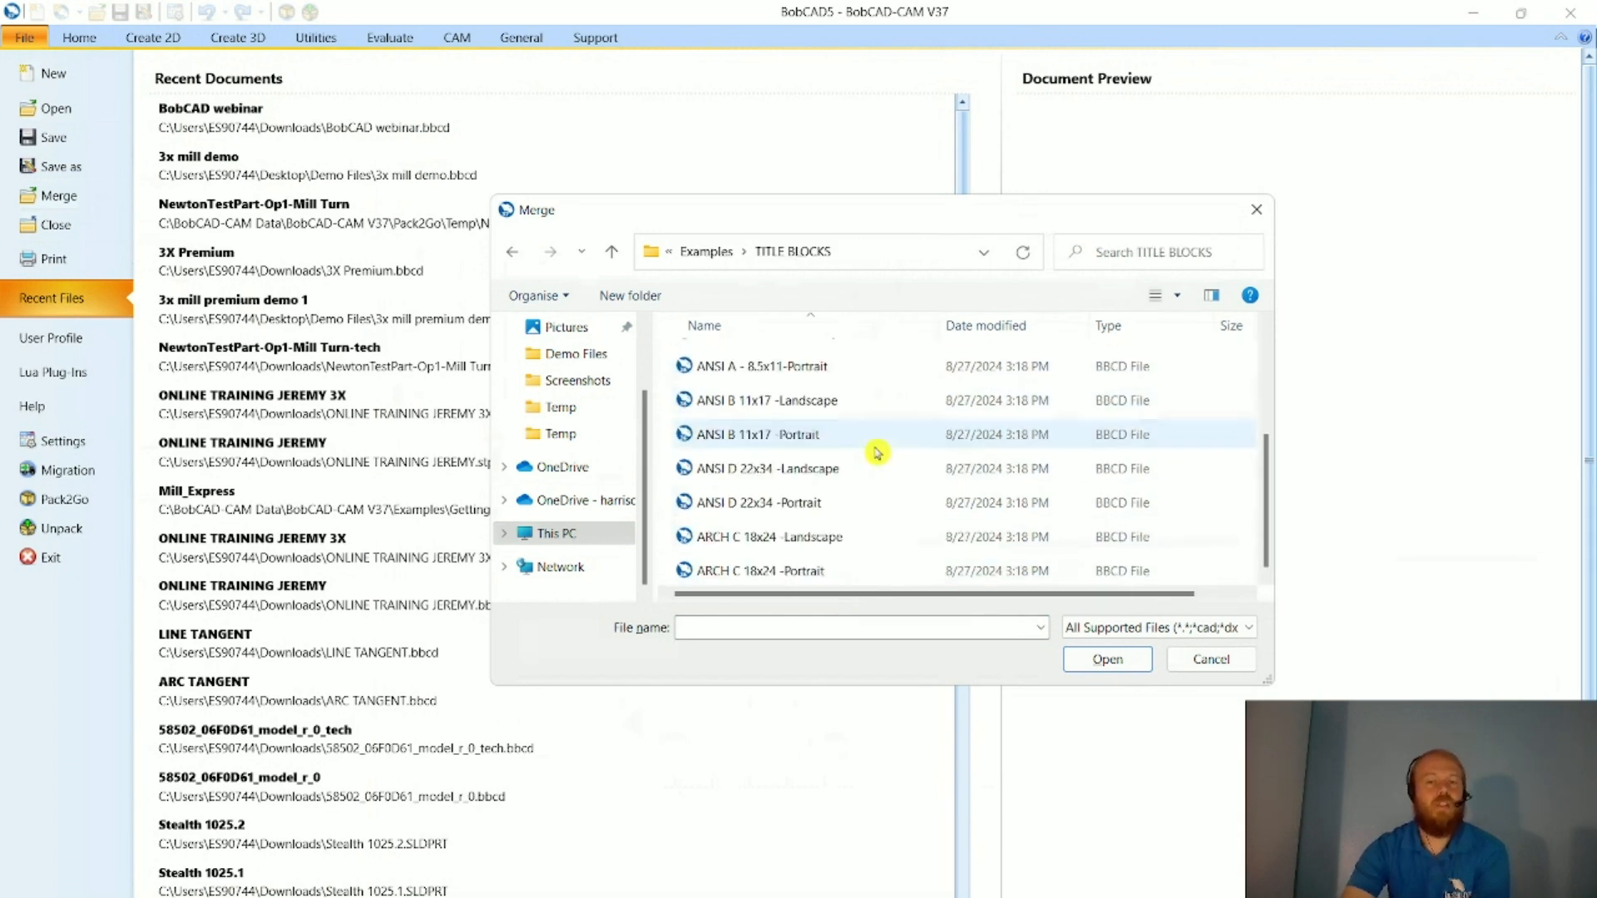
{"action": "double_click", "coordinate": [888, 546]}
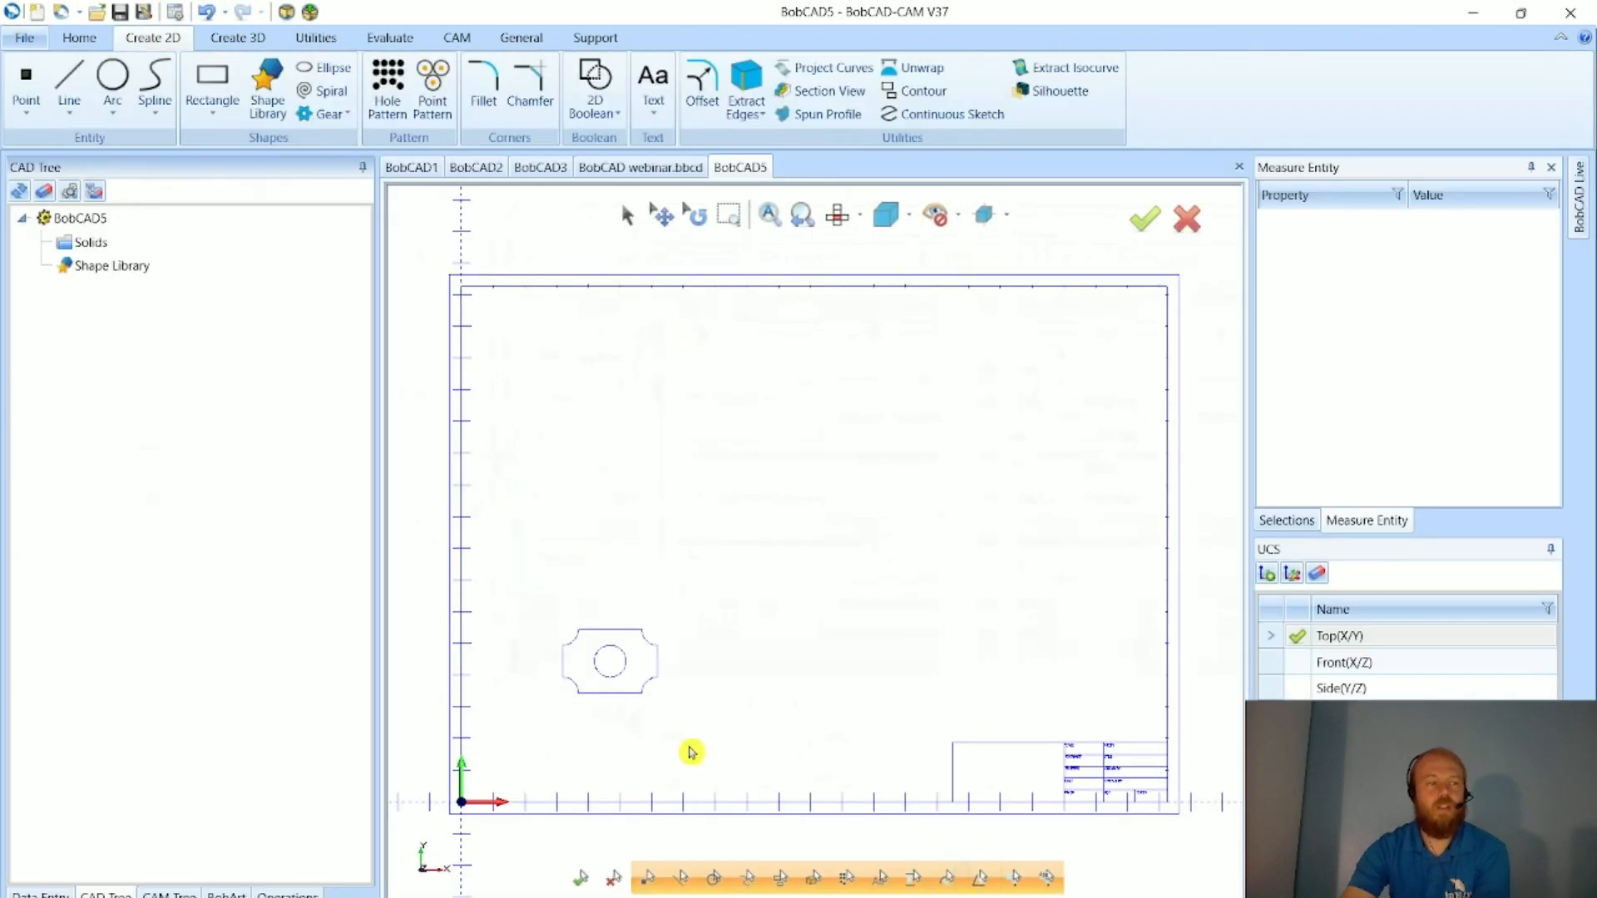
- Examine the title block's labelled fields, the empty box beside them, and the placement of the shape on the full sheet
{"action": "scroll", "coordinate": [1164, 803], "scroll_direction": "up", "scroll_amount": 3}
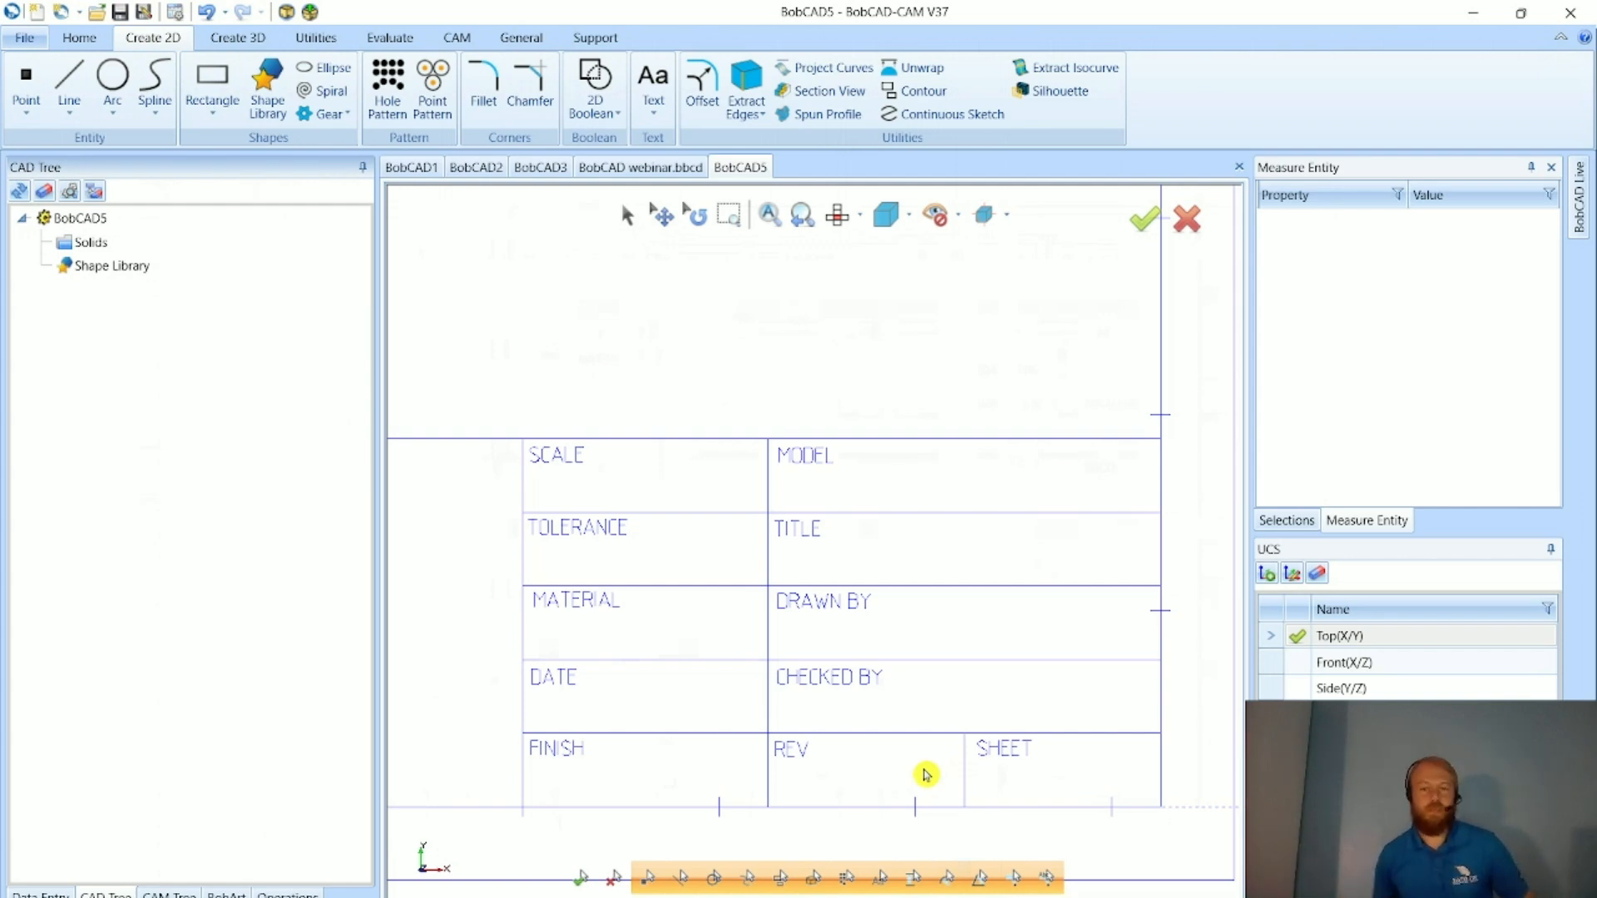
{"action": "scroll", "coordinate": [926, 774], "scroll_direction": "down", "scroll_amount": 3}
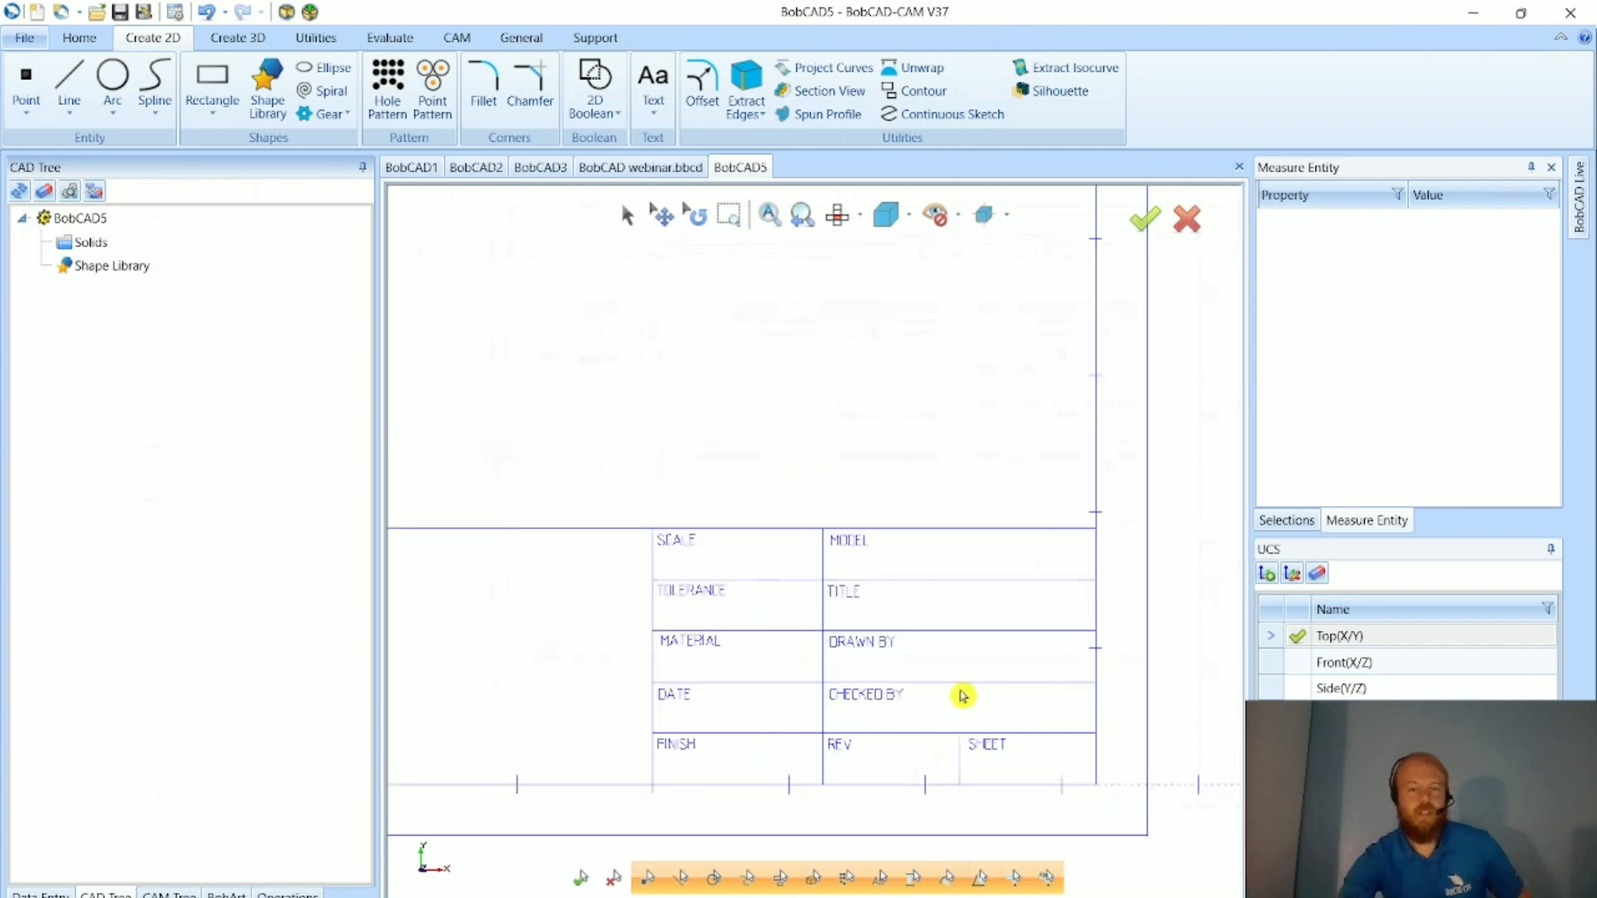
{"action": "scroll", "coordinate": [582, 632], "scroll_direction": "up", "scroll_amount": 2}
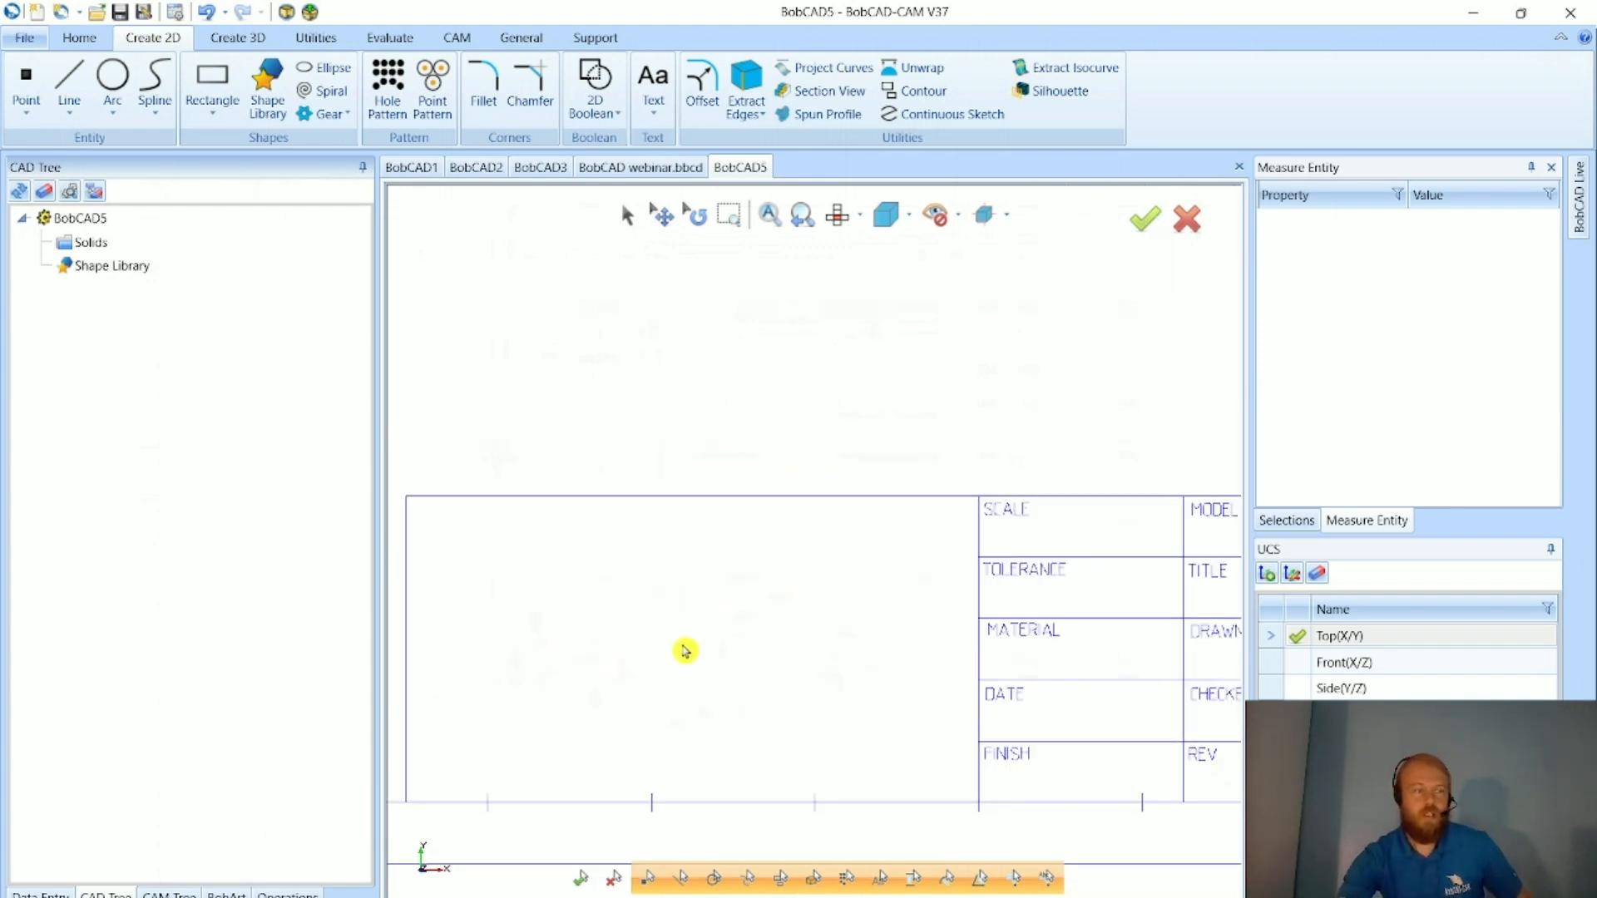
{"action": "scroll", "coordinate": [681, 649], "scroll_direction": "down", "scroll_amount": 2}
{"action": "scroll", "coordinate": [984, 732], "scroll_direction": "up", "scroll_amount": 1}
{"action": "scroll", "coordinate": [984, 734], "scroll_direction": "up", "scroll_amount": 3}
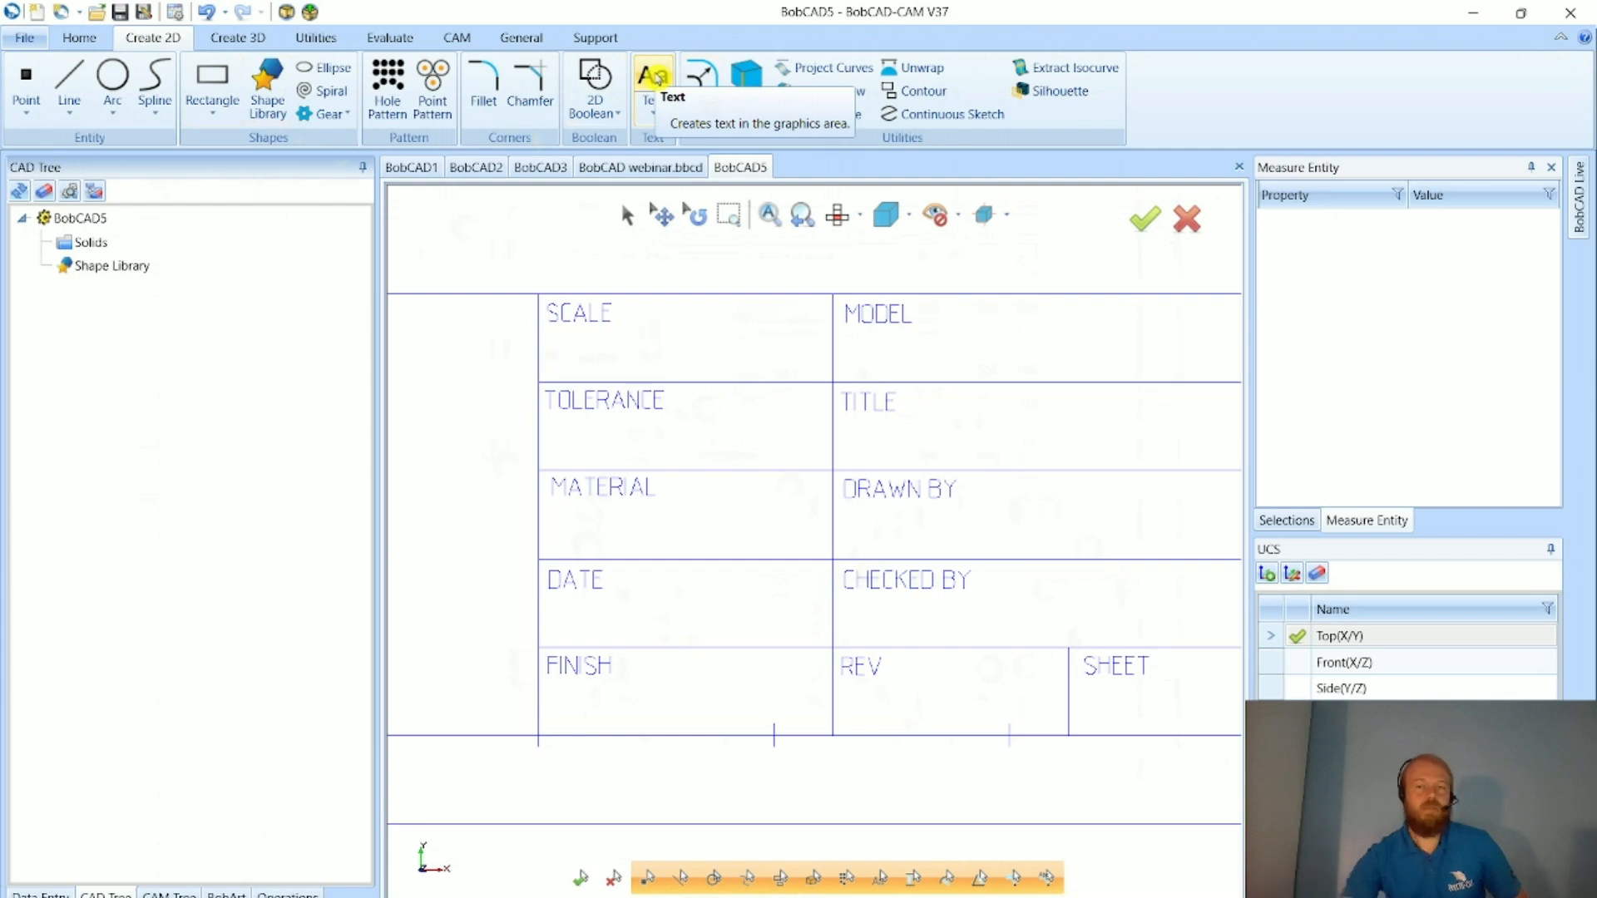
{"action": "scroll", "coordinate": [840, 586], "scroll_direction": "down", "scroll_amount": 5}
{"action": "scroll", "coordinate": [794, 573], "scroll_direction": "down", "scroll_amount": 7}
{"action": "scroll", "coordinate": [739, 501], "scroll_direction": "up", "scroll_amount": 7}
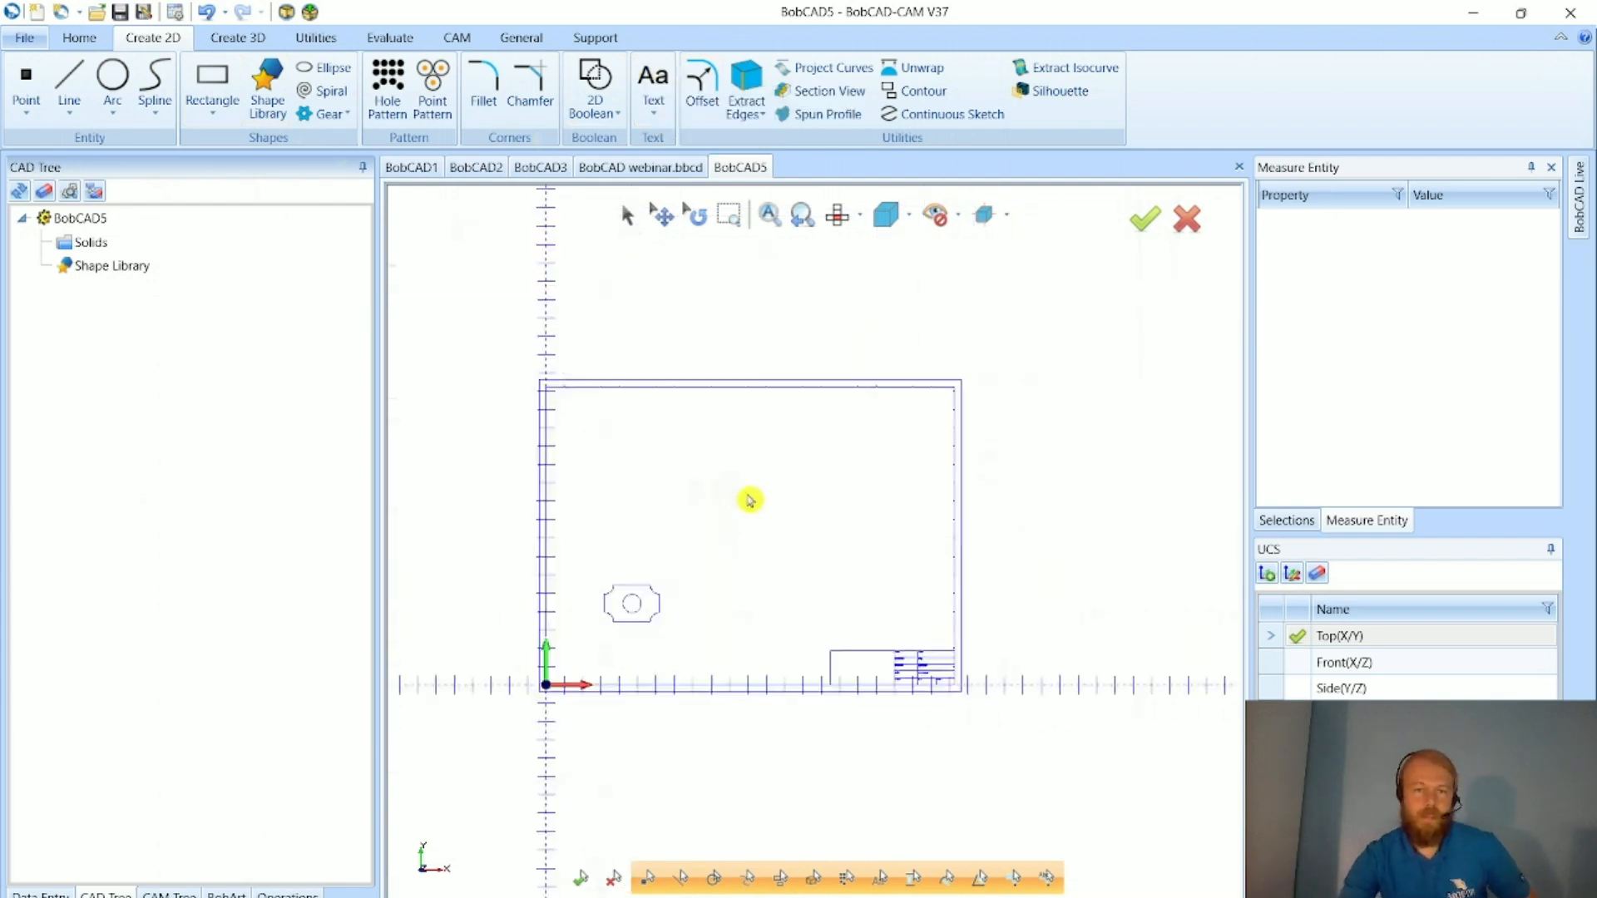
- In the print preview, try Landscape orientation in the print setup, discard it, and set the print scale to Fit All
{"action": "left_click", "coordinate": [24, 39]}
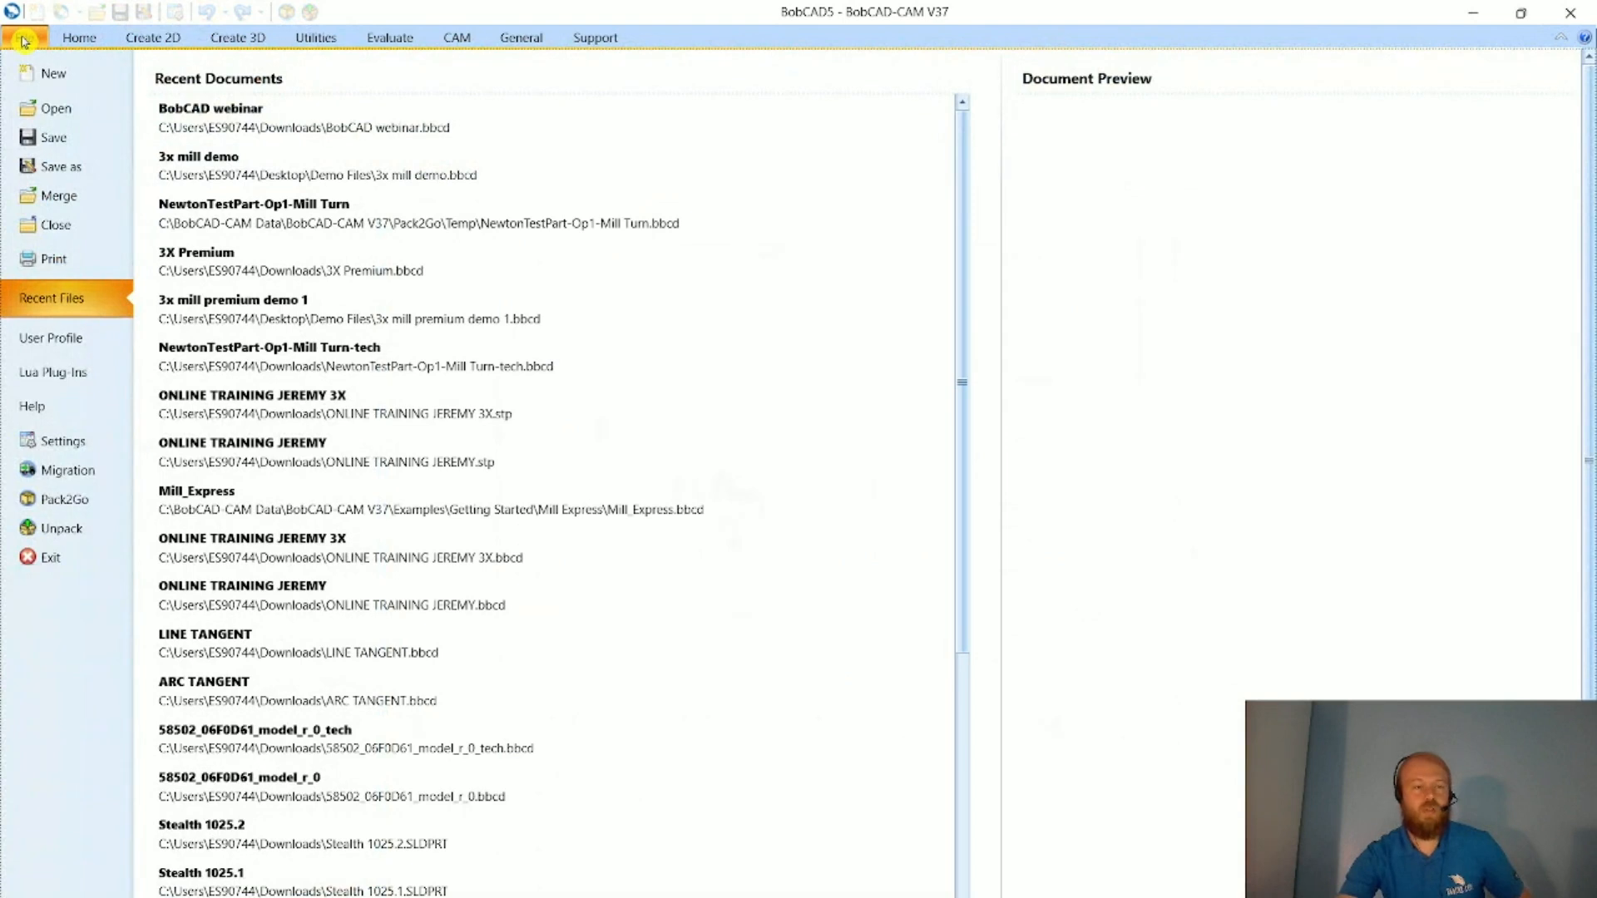
{"action": "left_click", "coordinate": [47, 271]}
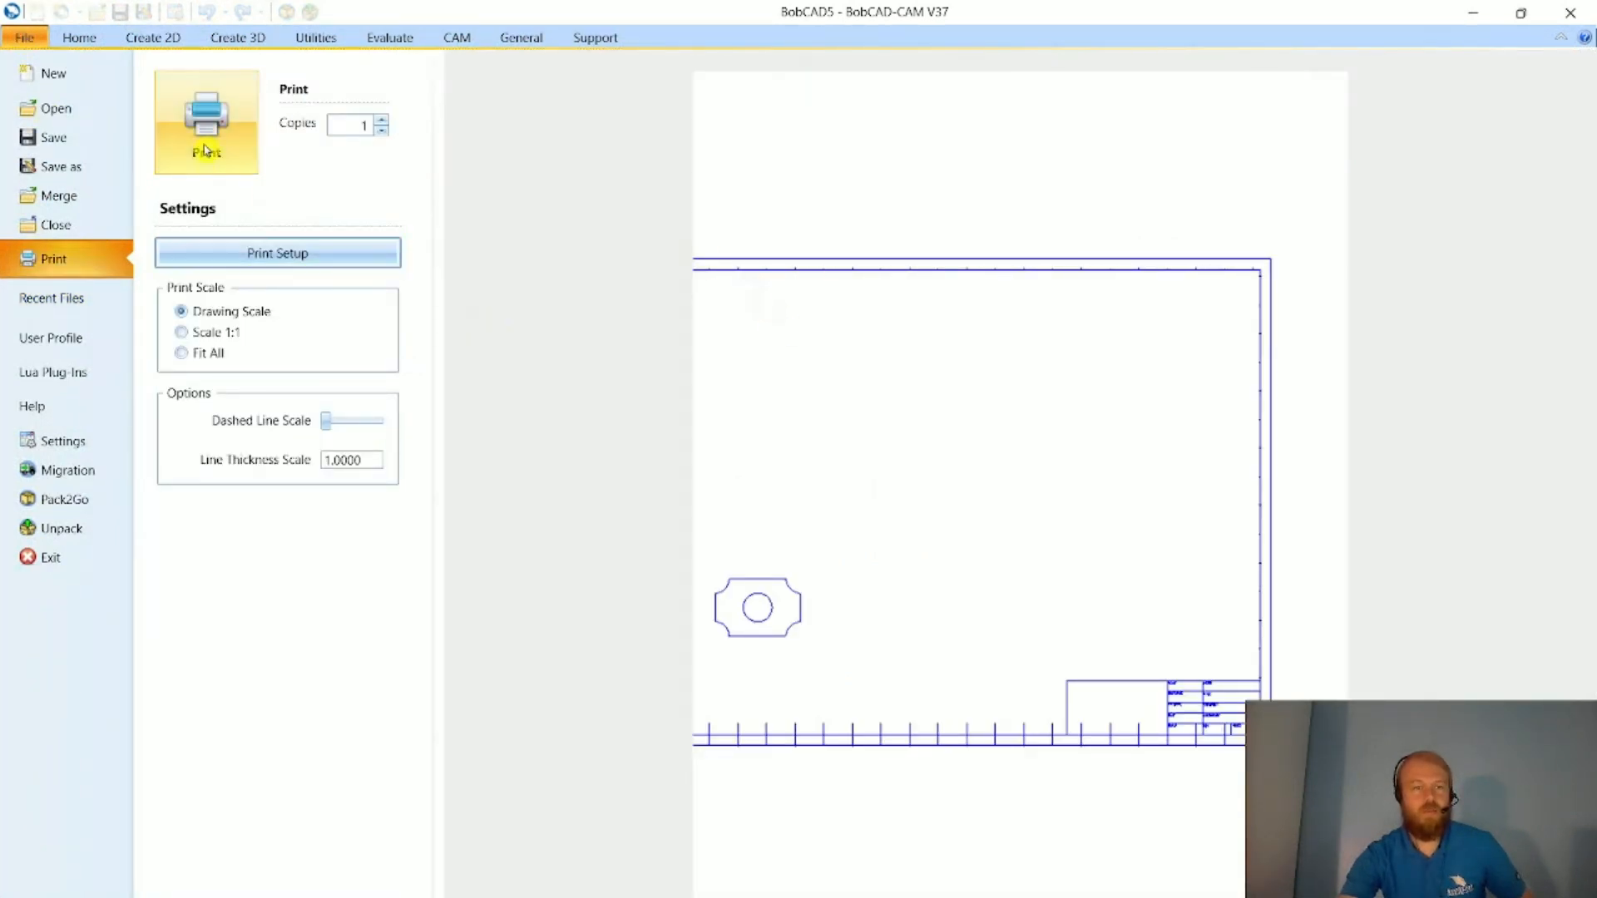
{"action": "left_click", "coordinate": [259, 259]}
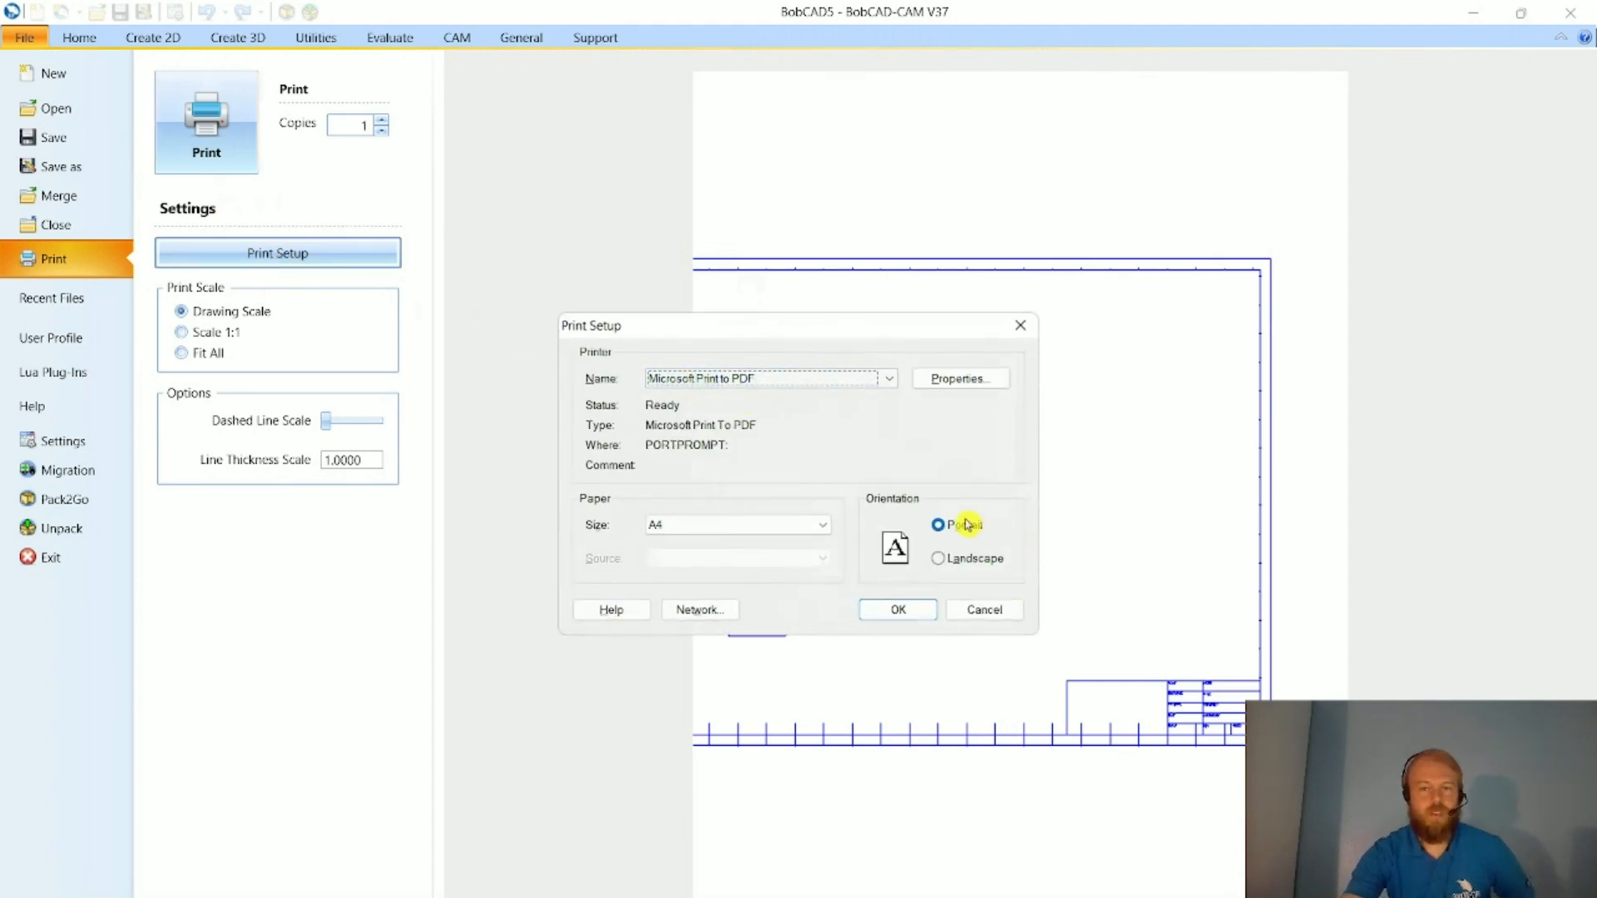
{"action": "left_click", "coordinate": [970, 559]}
{"action": "left_click", "coordinate": [973, 612]}
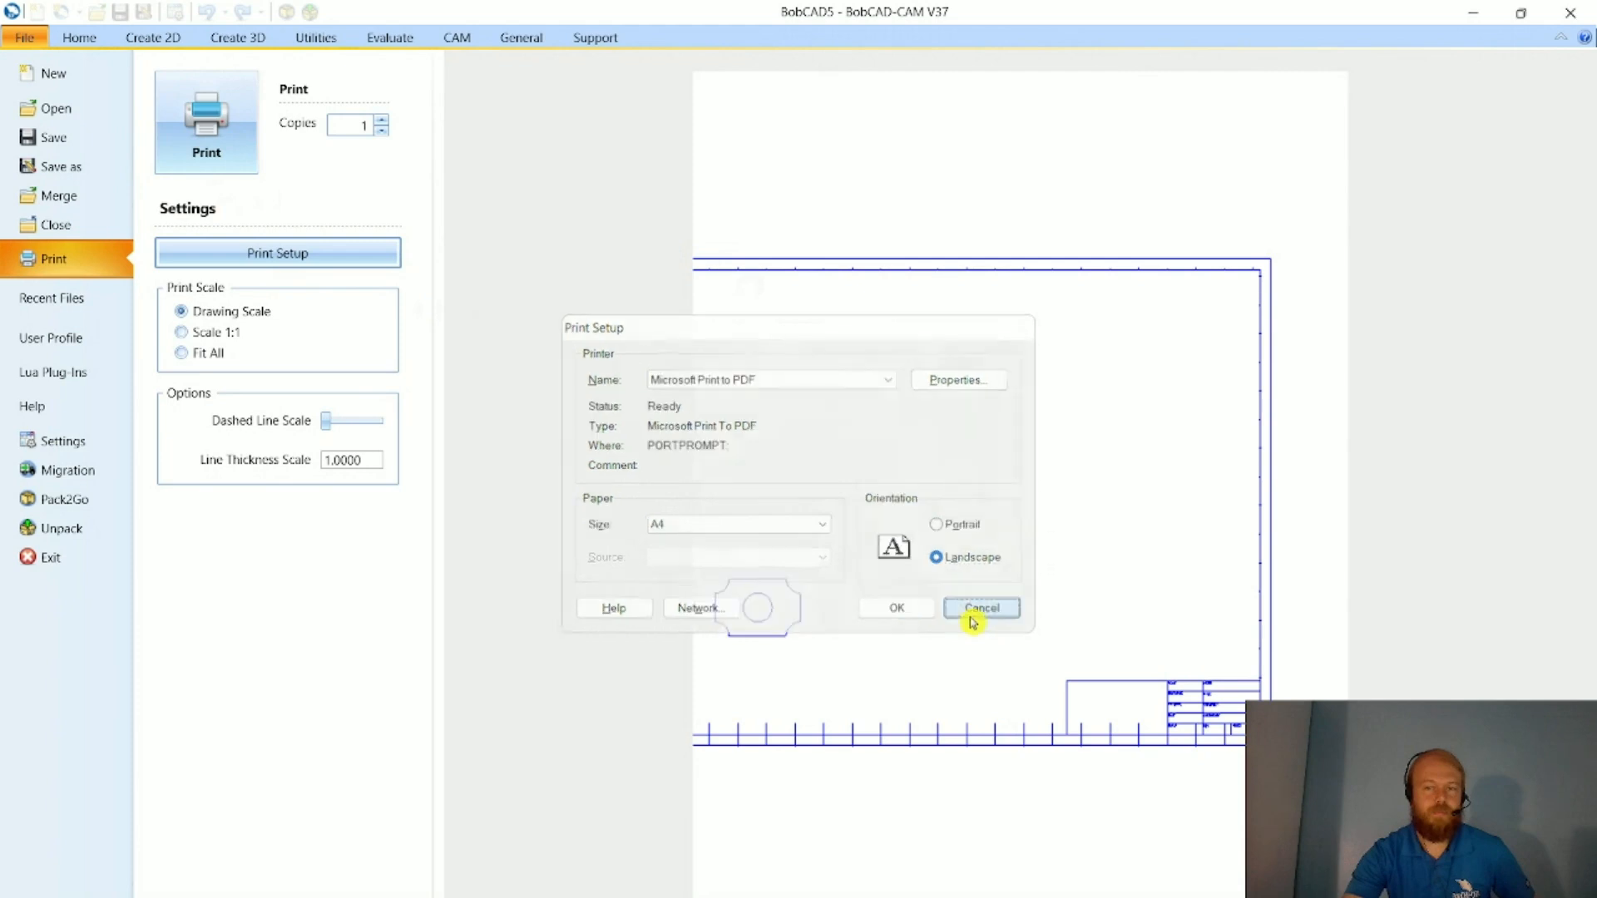
{"action": "left_click", "coordinate": [218, 333]}
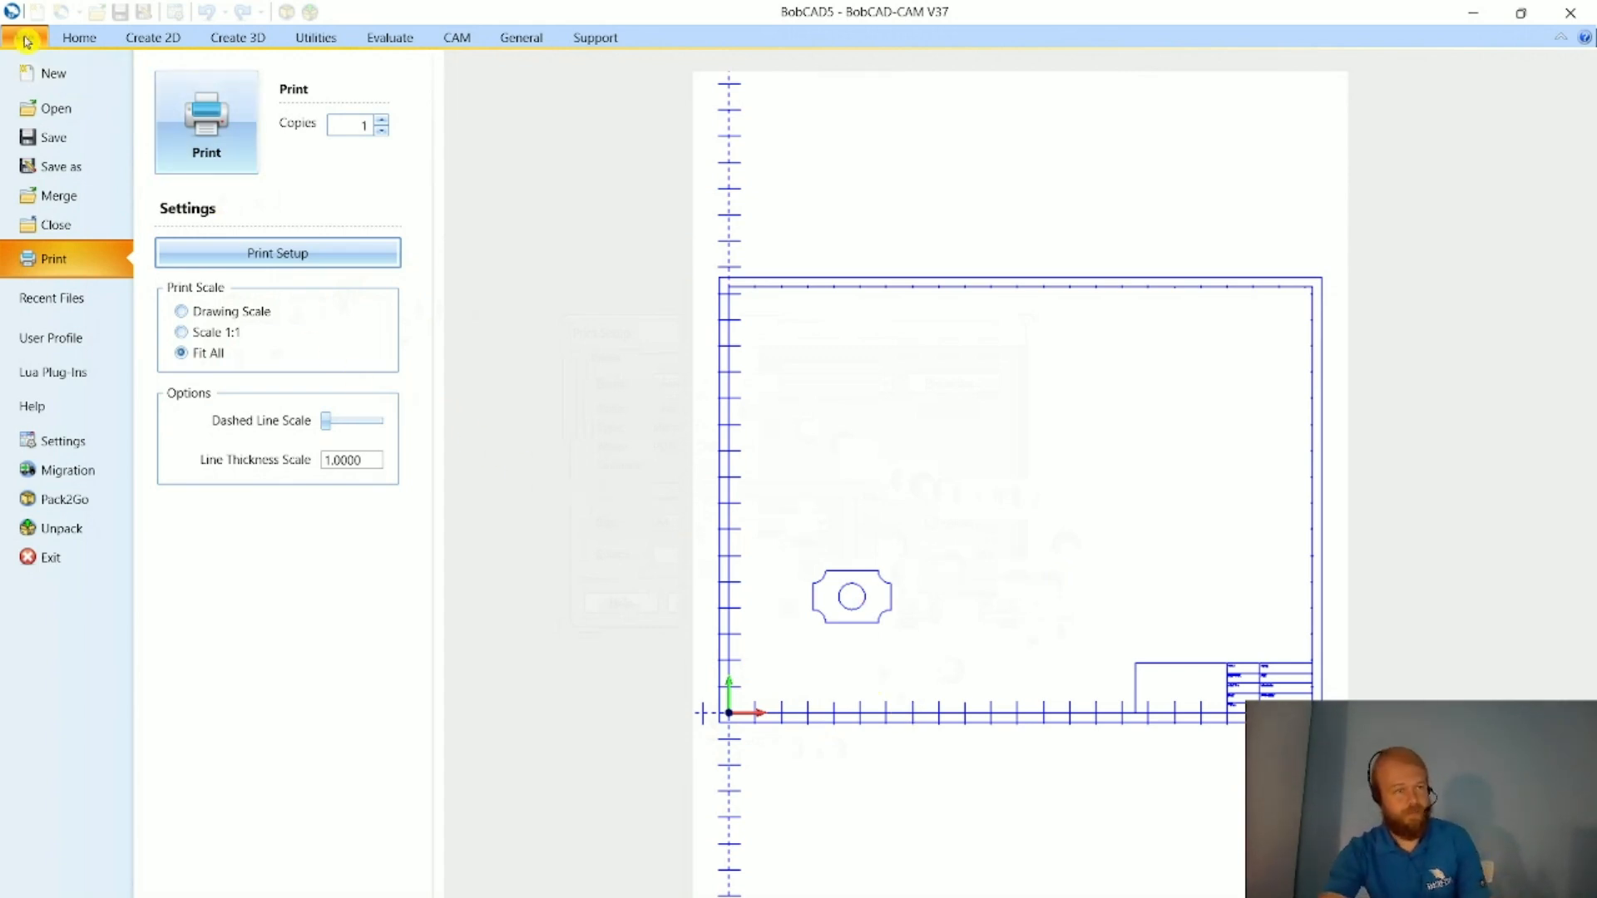
- Turn off Show Axis and Show Gnomon in the current document's display settings and apply the change
{"action": "left_click", "coordinate": [91, 455]}
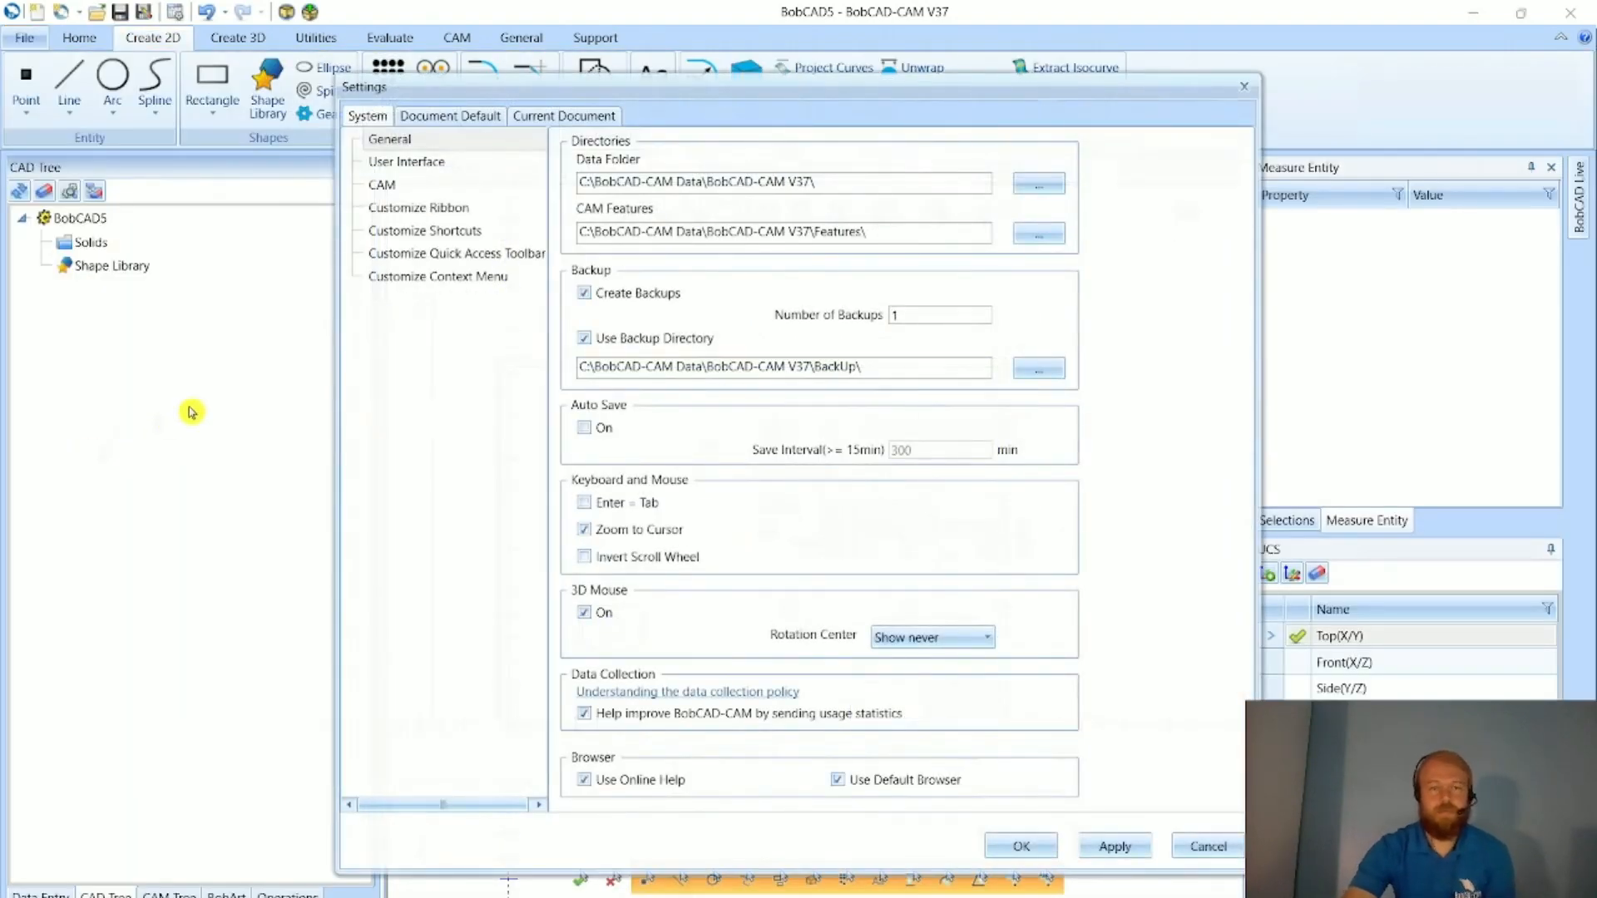
{"action": "left_click", "coordinate": [593, 121]}
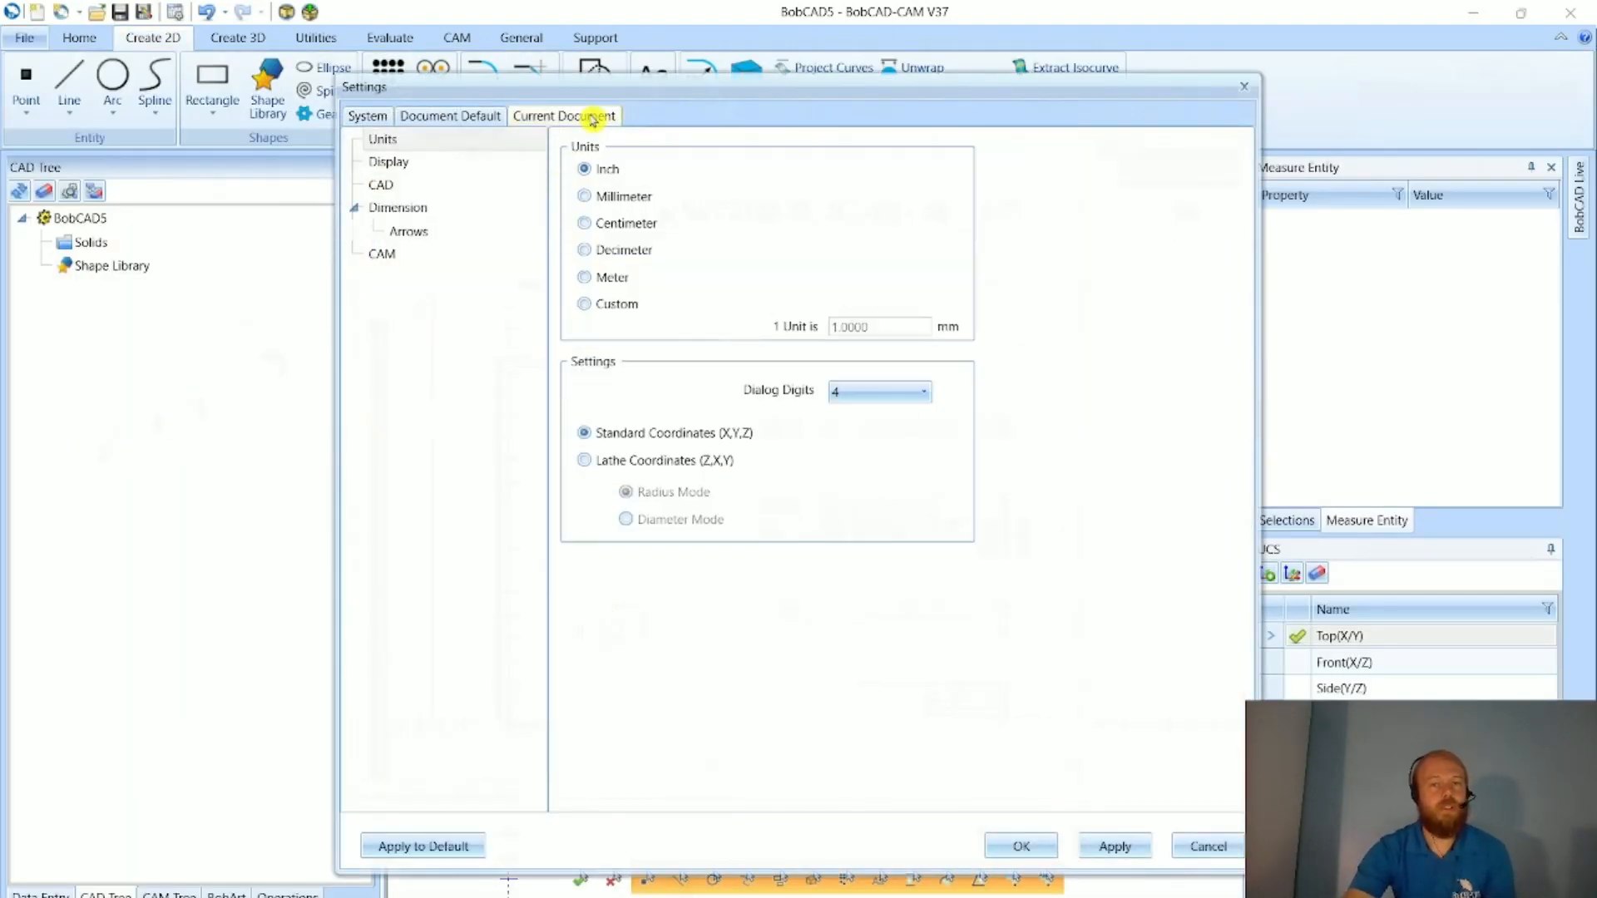
{"action": "left_click", "coordinate": [510, 161]}
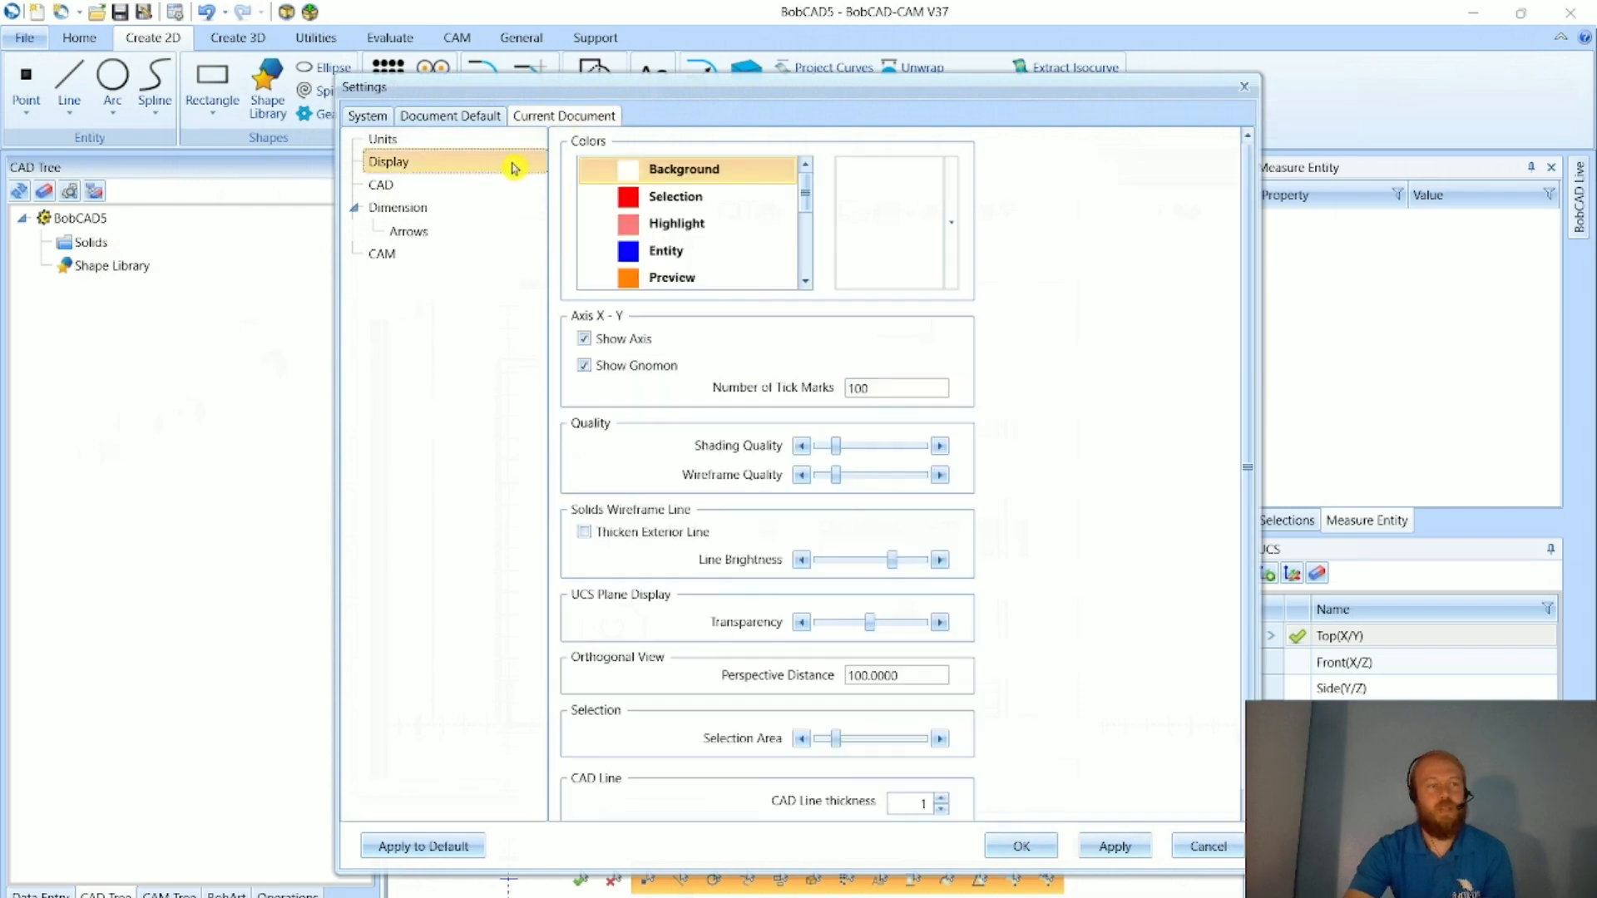
{"action": "left_click", "coordinate": [630, 340]}
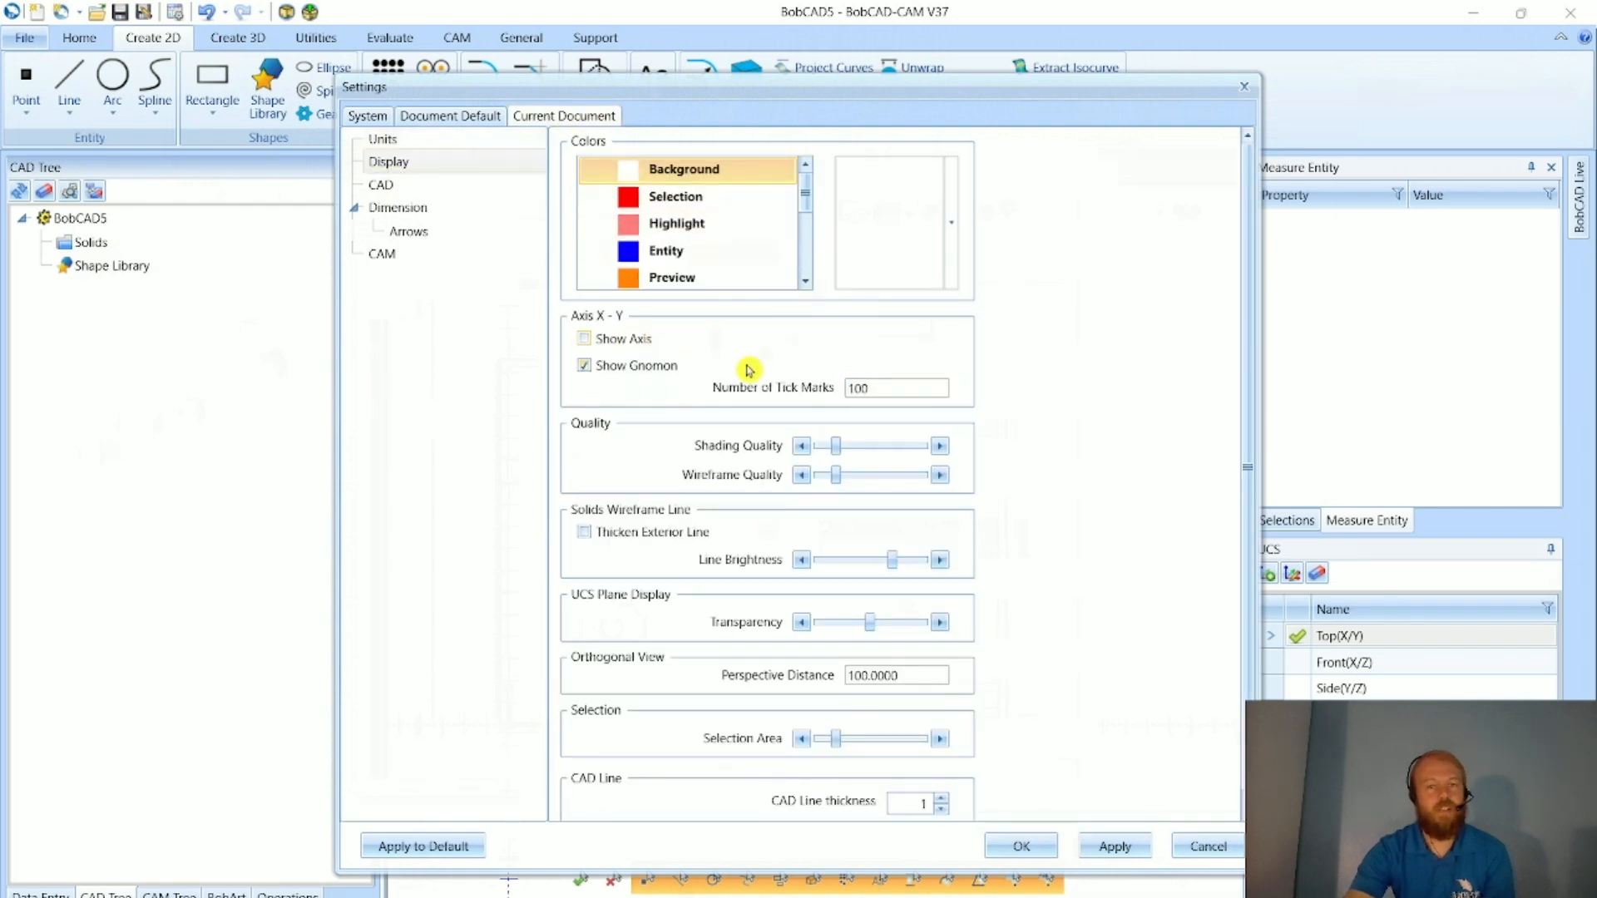
{"action": "left_click", "coordinate": [653, 367]}
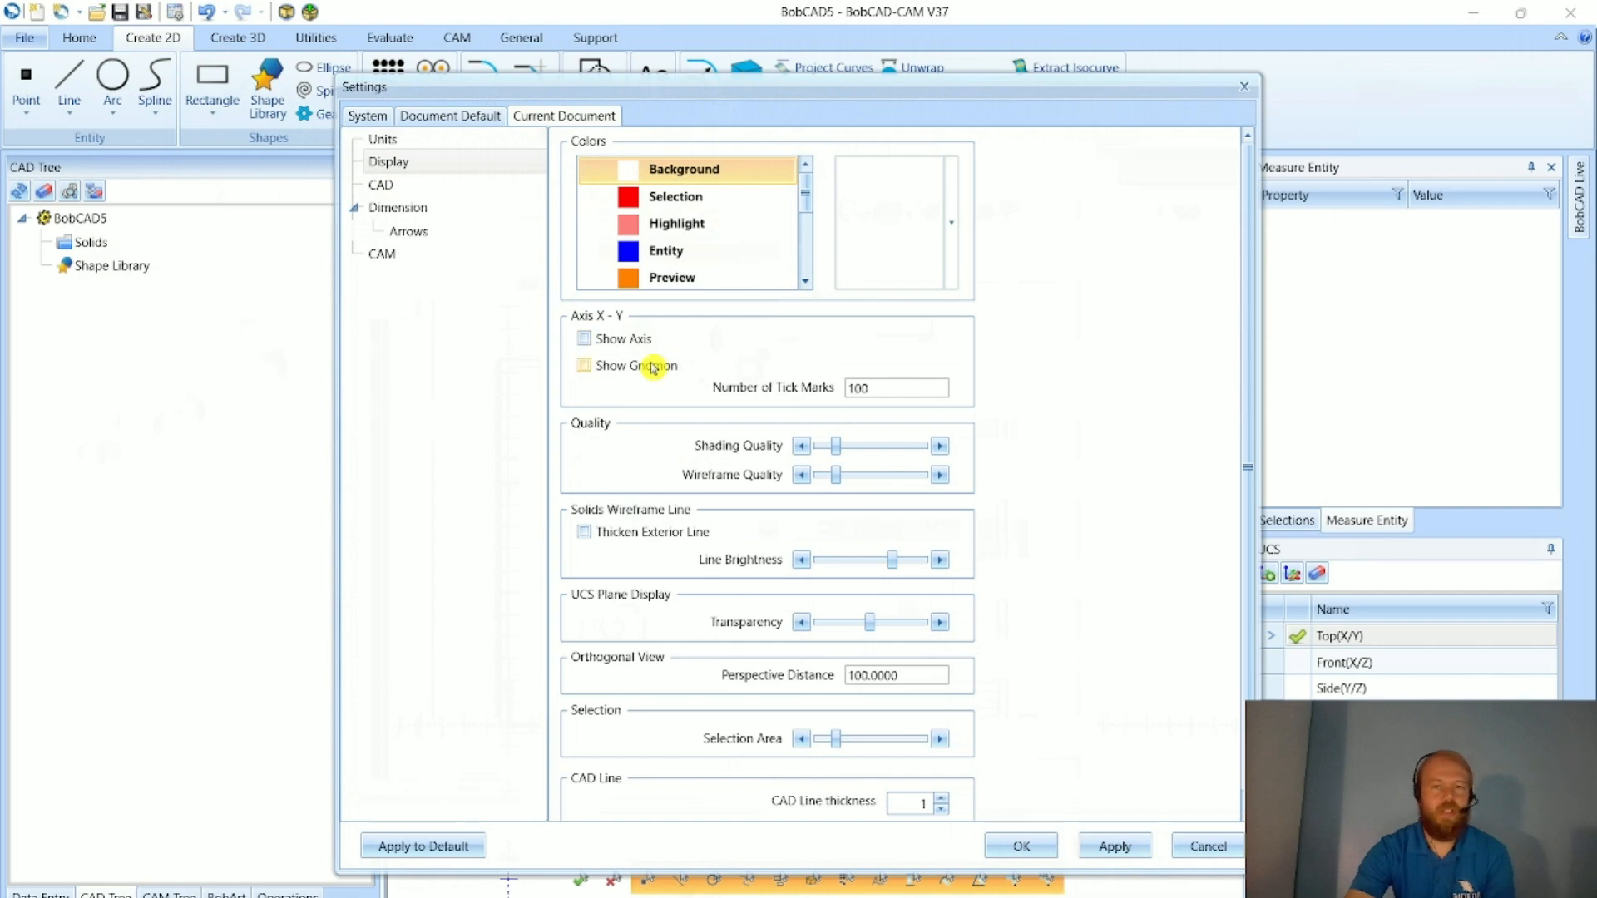
{"action": "left_click", "coordinate": [1116, 844]}
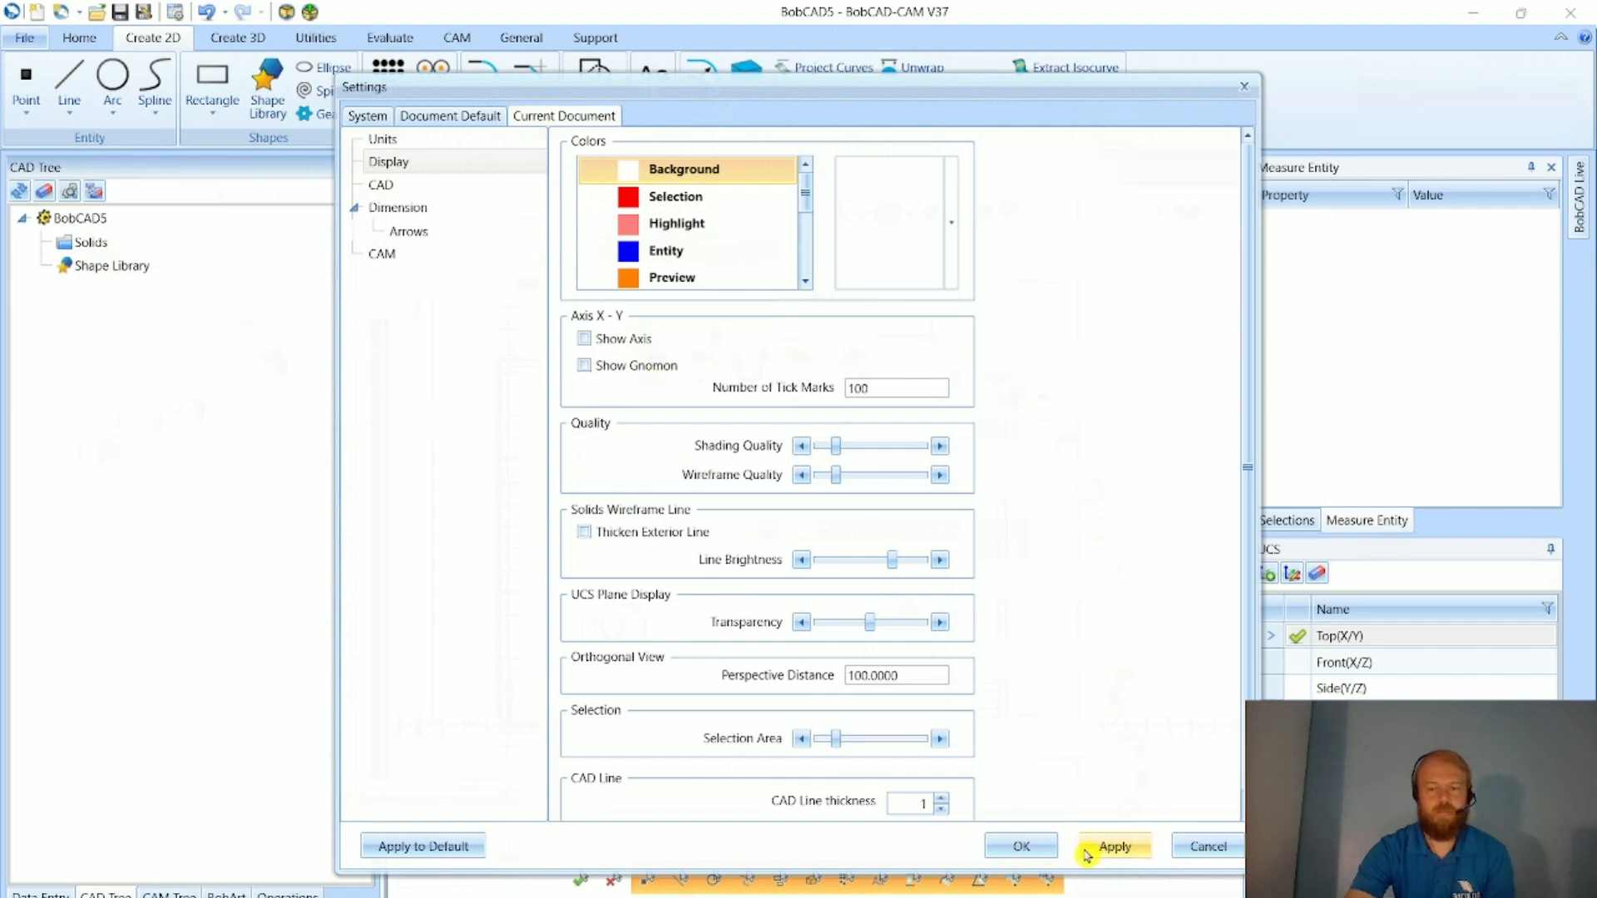
{"action": "left_click", "coordinate": [1025, 846]}
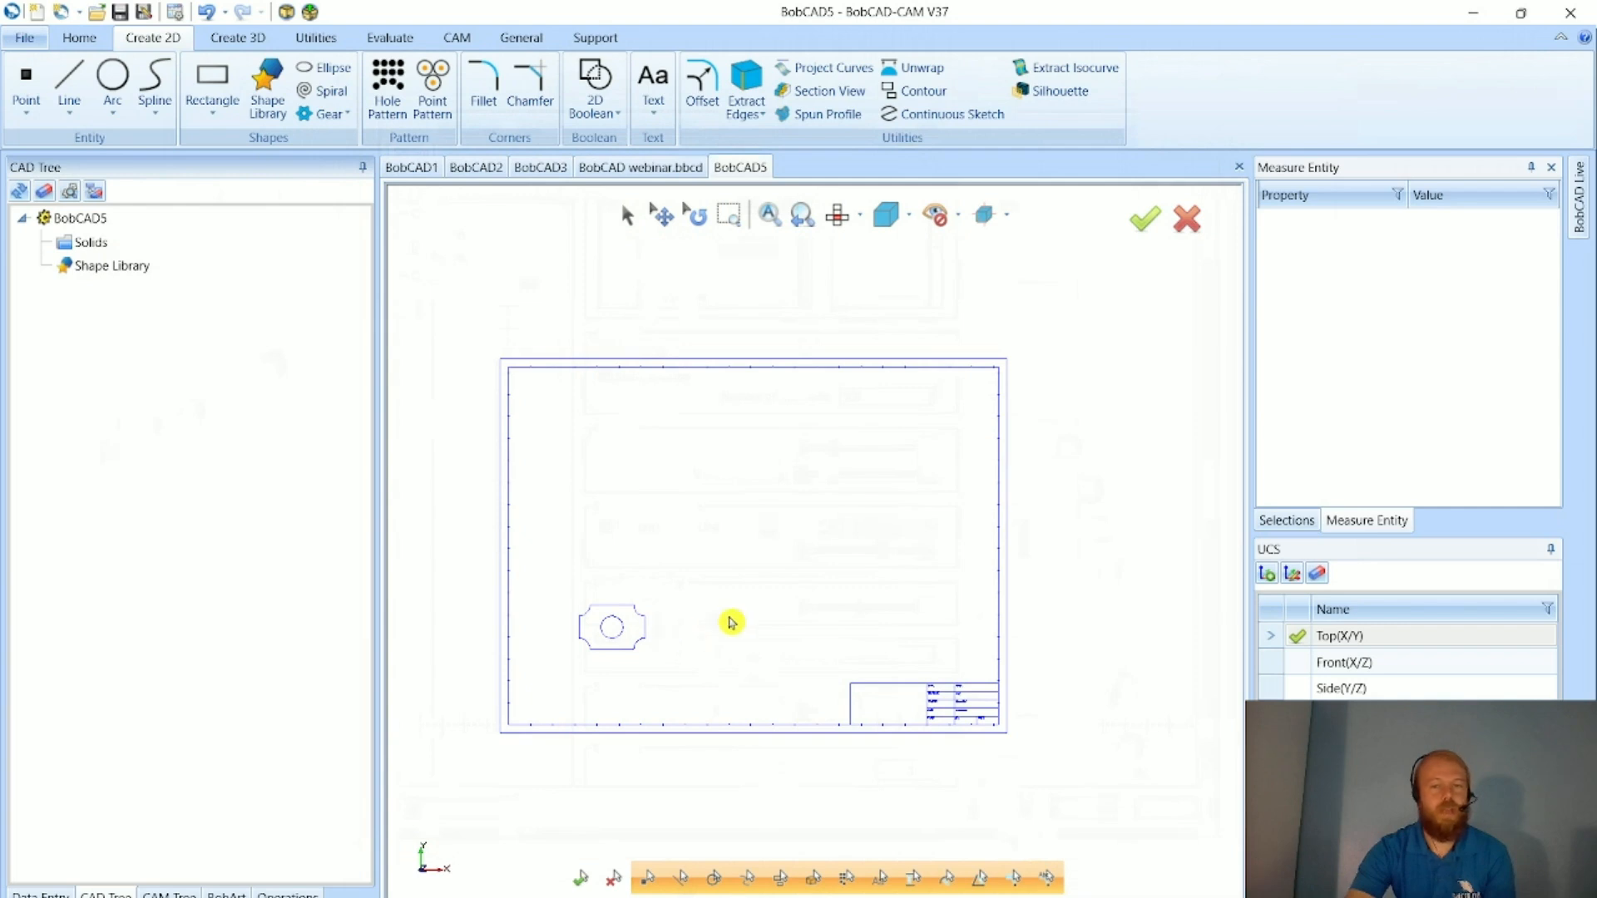
- Check the sheet's print preview without the axis lines, and look over the sheet in the drawing view
{"action": "left_click", "coordinate": [37, 45]}
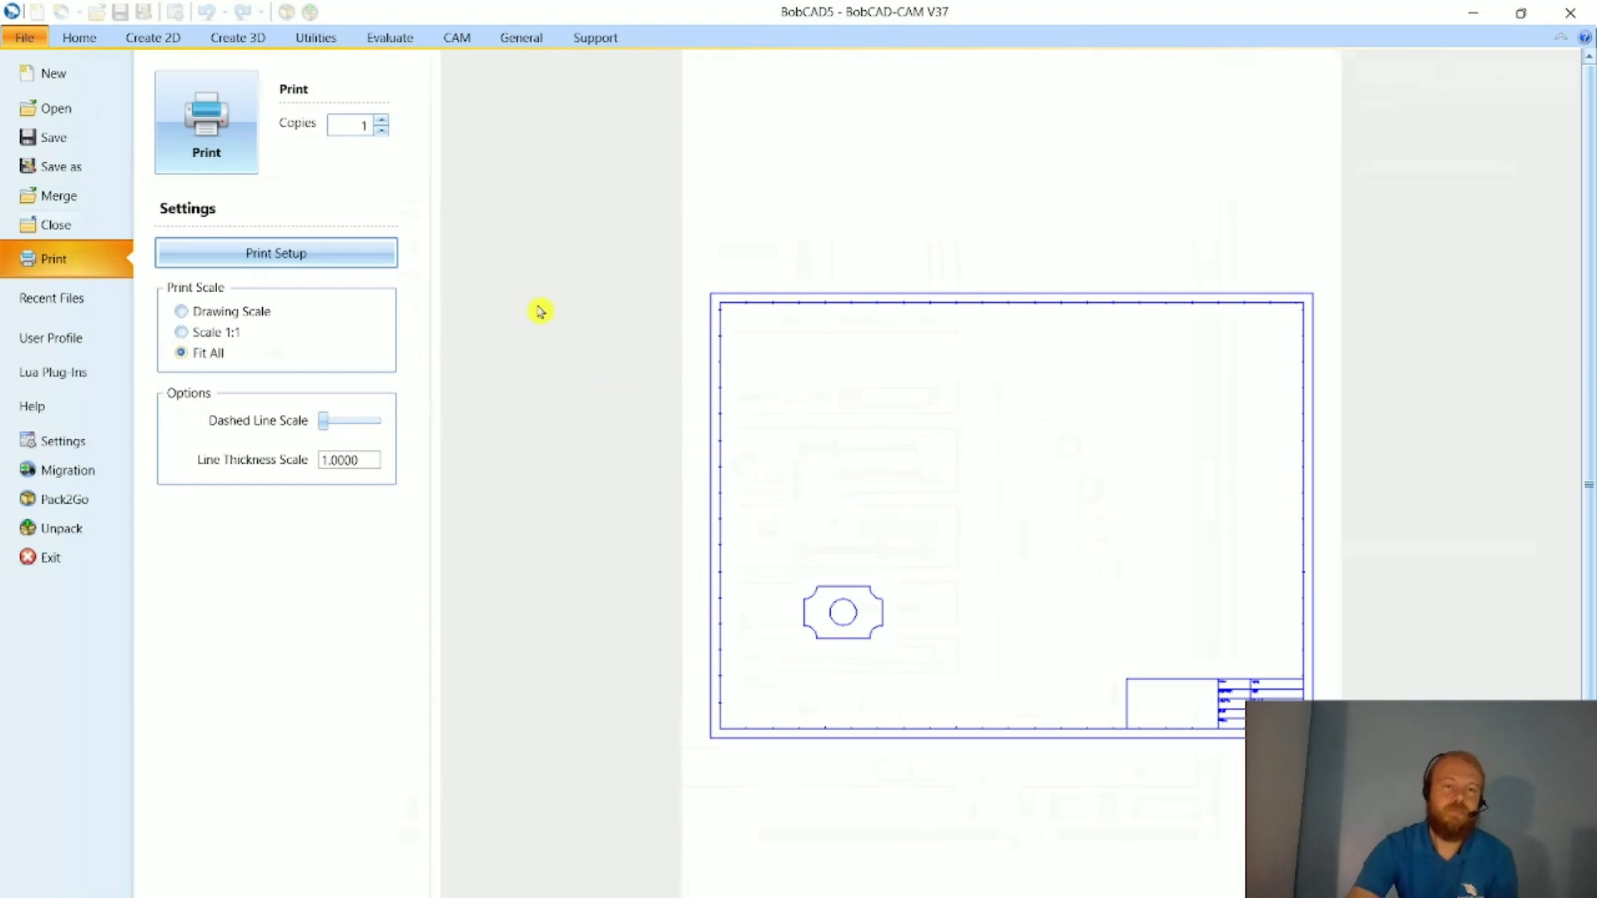
{"action": "left_click", "coordinate": [80, 38]}
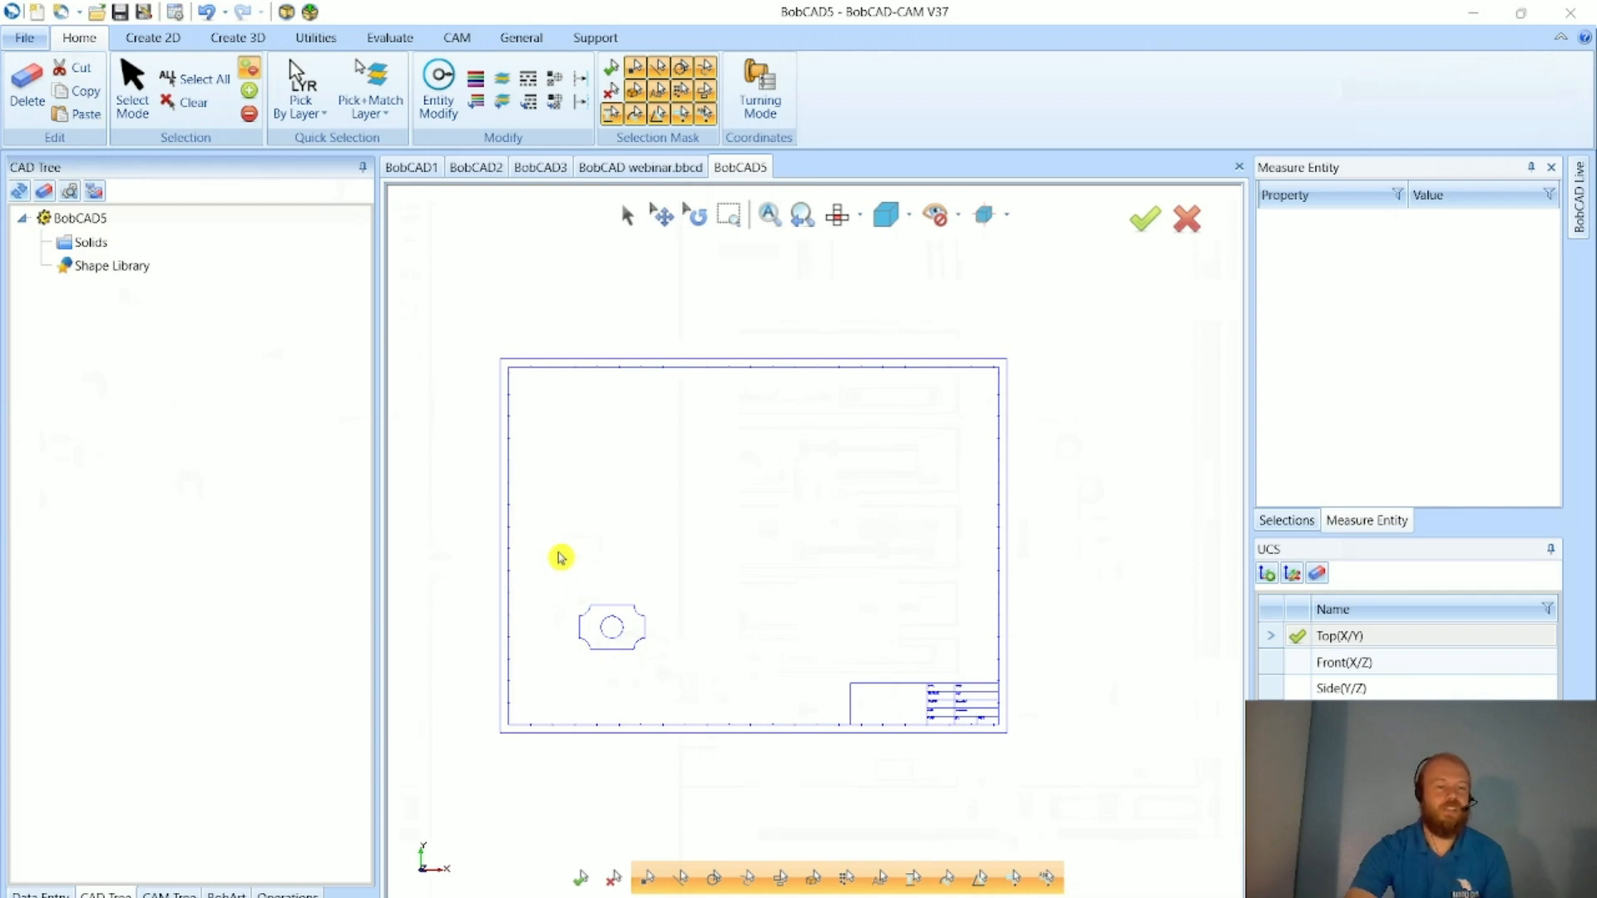
{"action": "scroll", "coordinate": [560, 558], "scroll_direction": "up", "scroll_amount": 5}
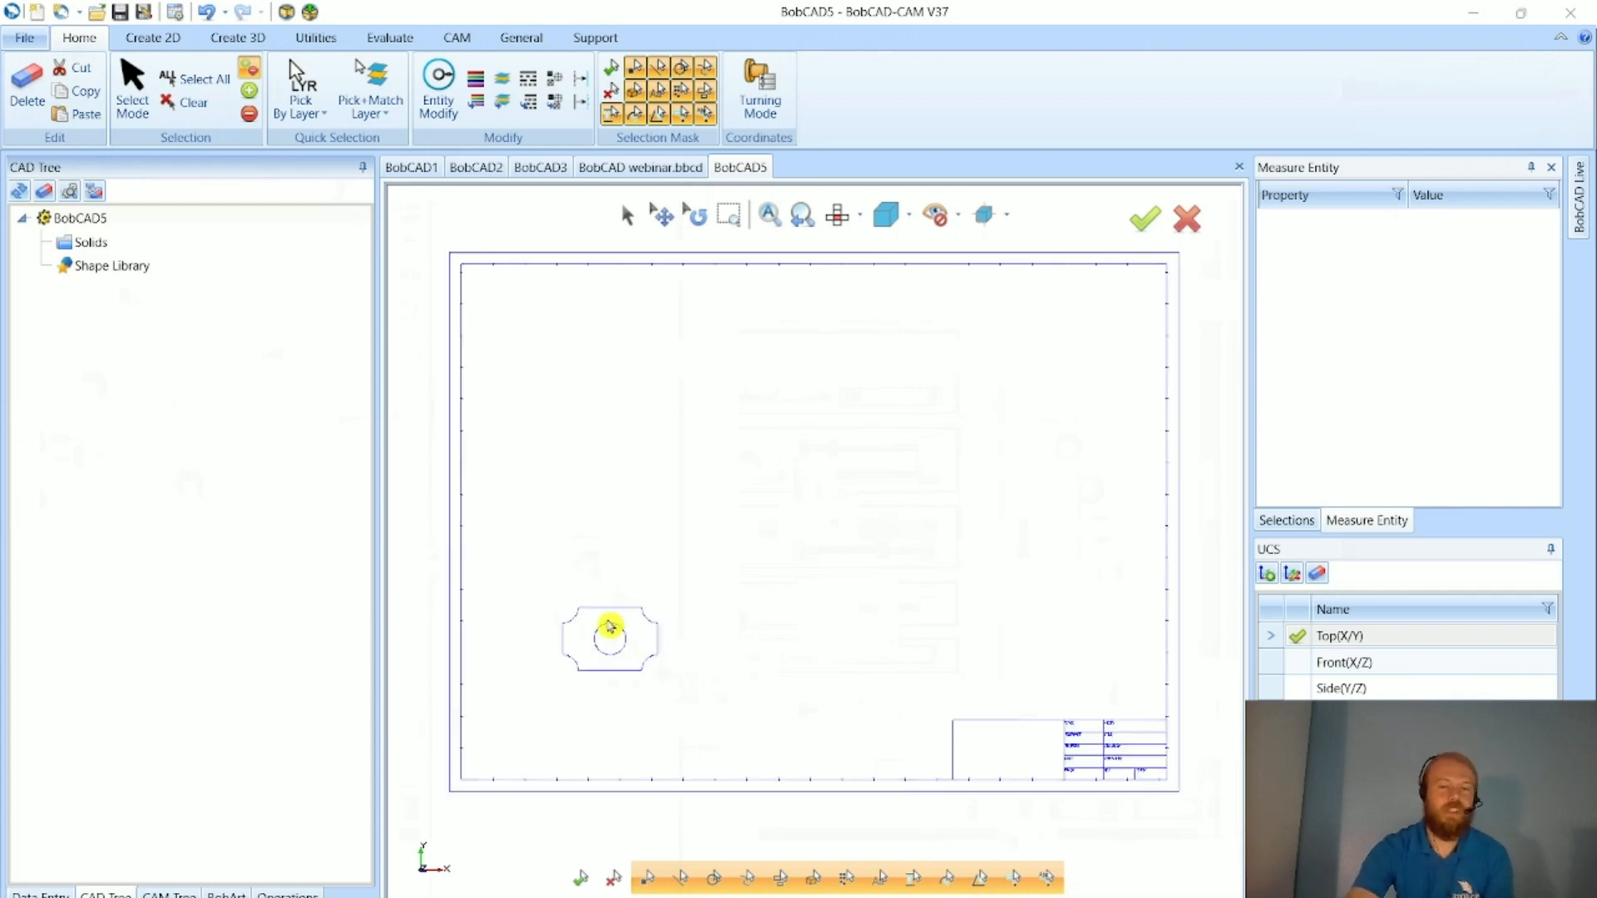
{"action": "scroll", "coordinate": [581, 691], "scroll_direction": "down", "scroll_amount": 4}
{"action": "scroll", "coordinate": [506, 688], "scroll_direction": "down", "scroll_amount": 4}
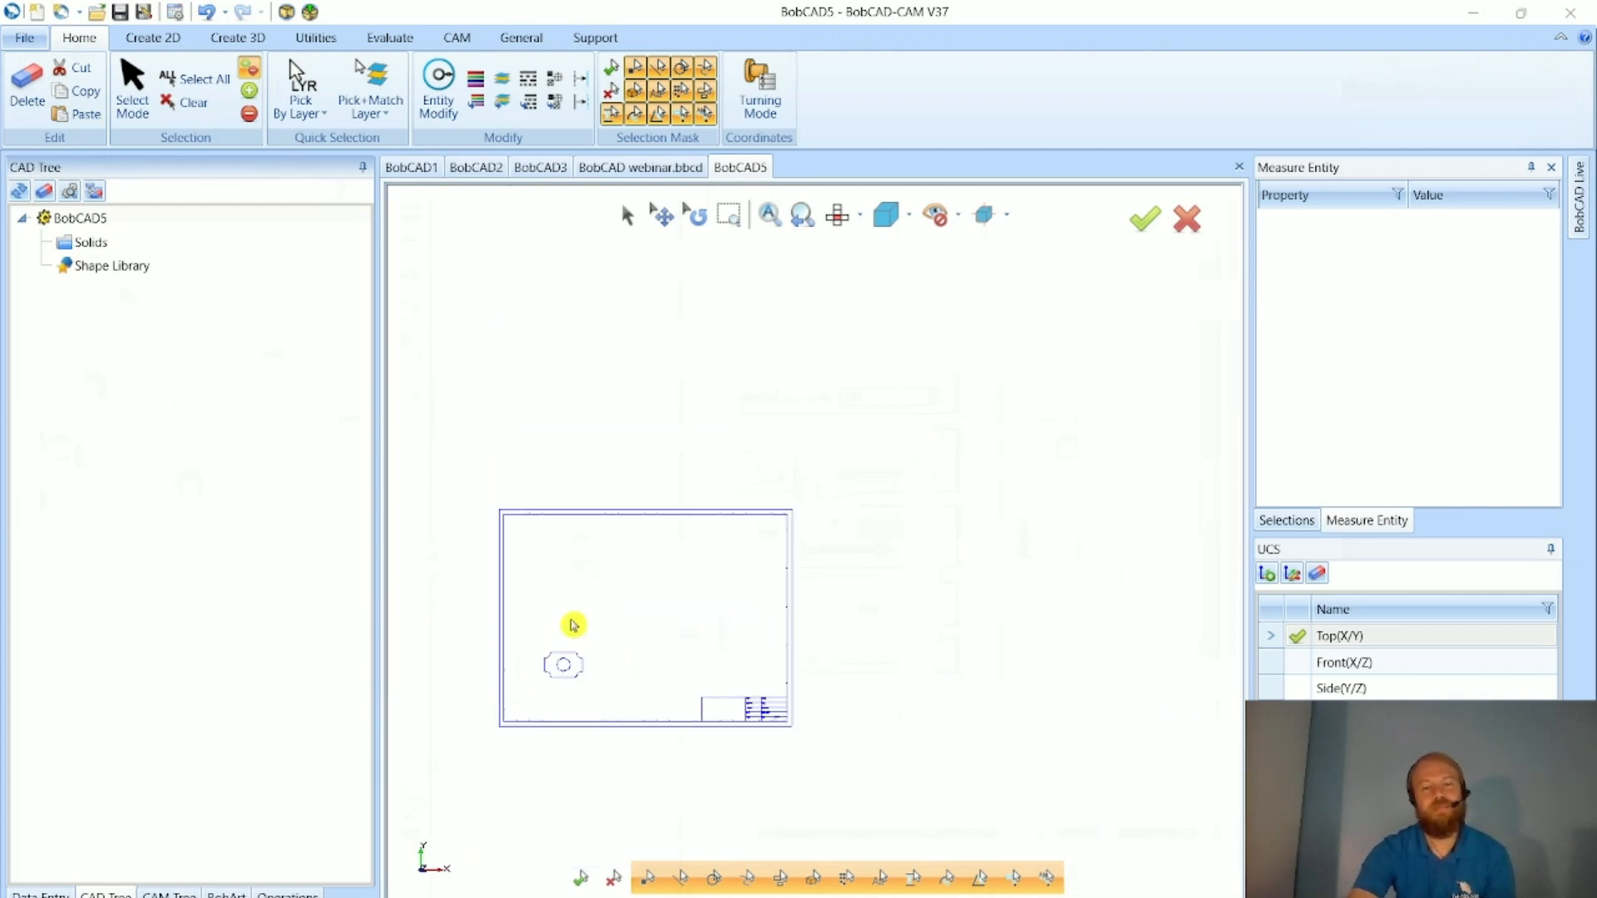
{"action": "scroll", "coordinate": [549, 637], "scroll_direction": "up", "scroll_amount": 3}
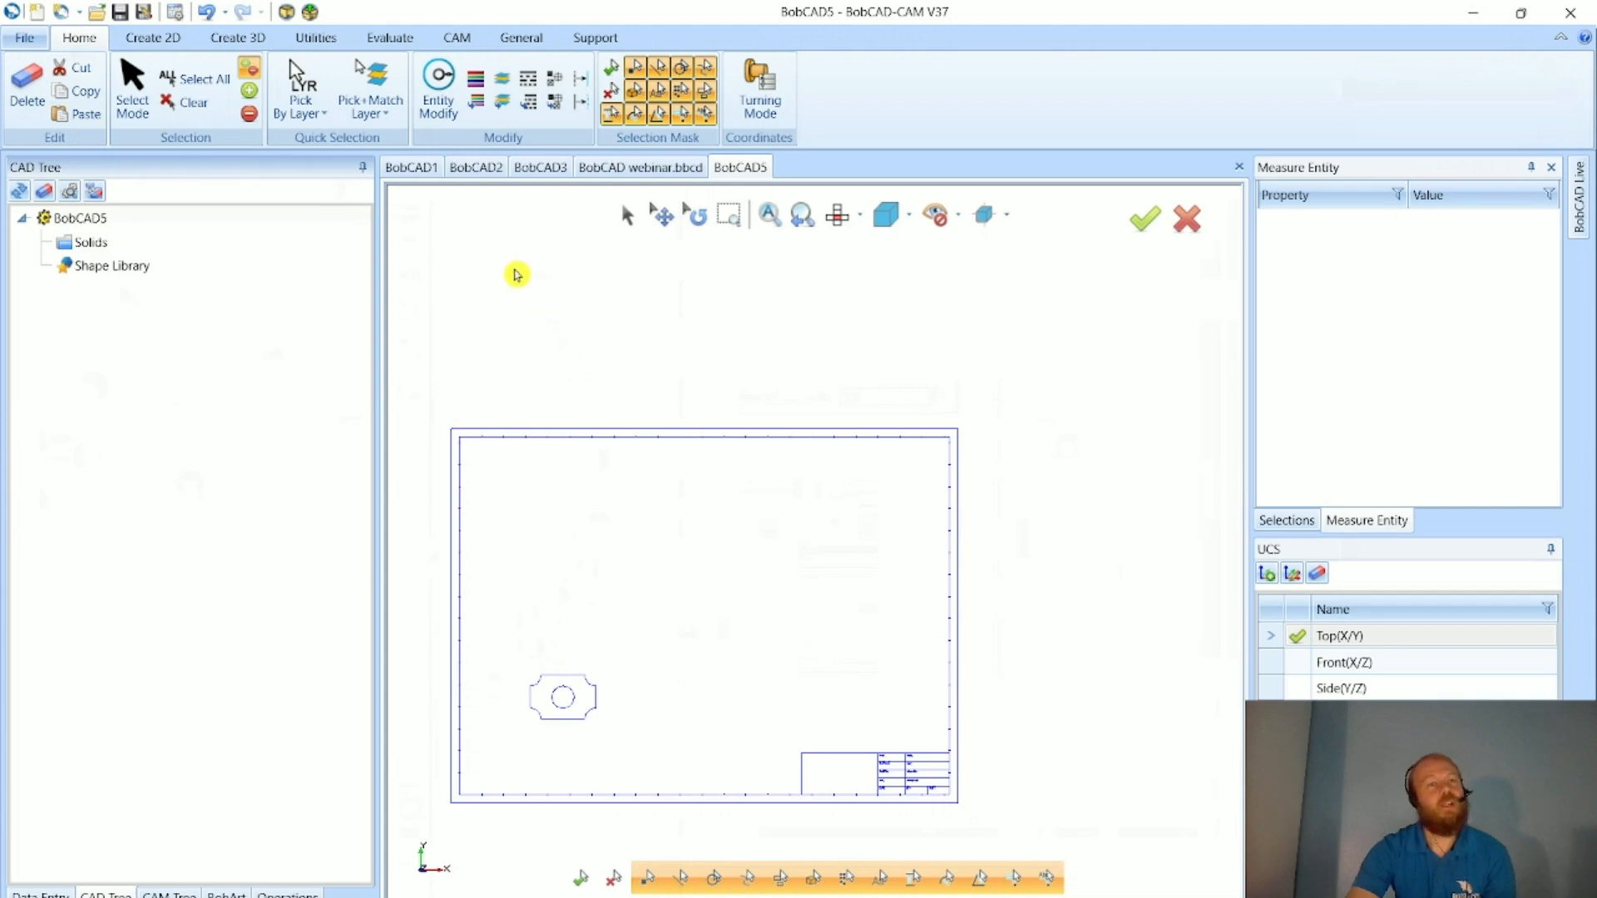
- Create a new empty document and show a wider area around its origin
{"action": "left_click", "coordinate": [36, 11]}
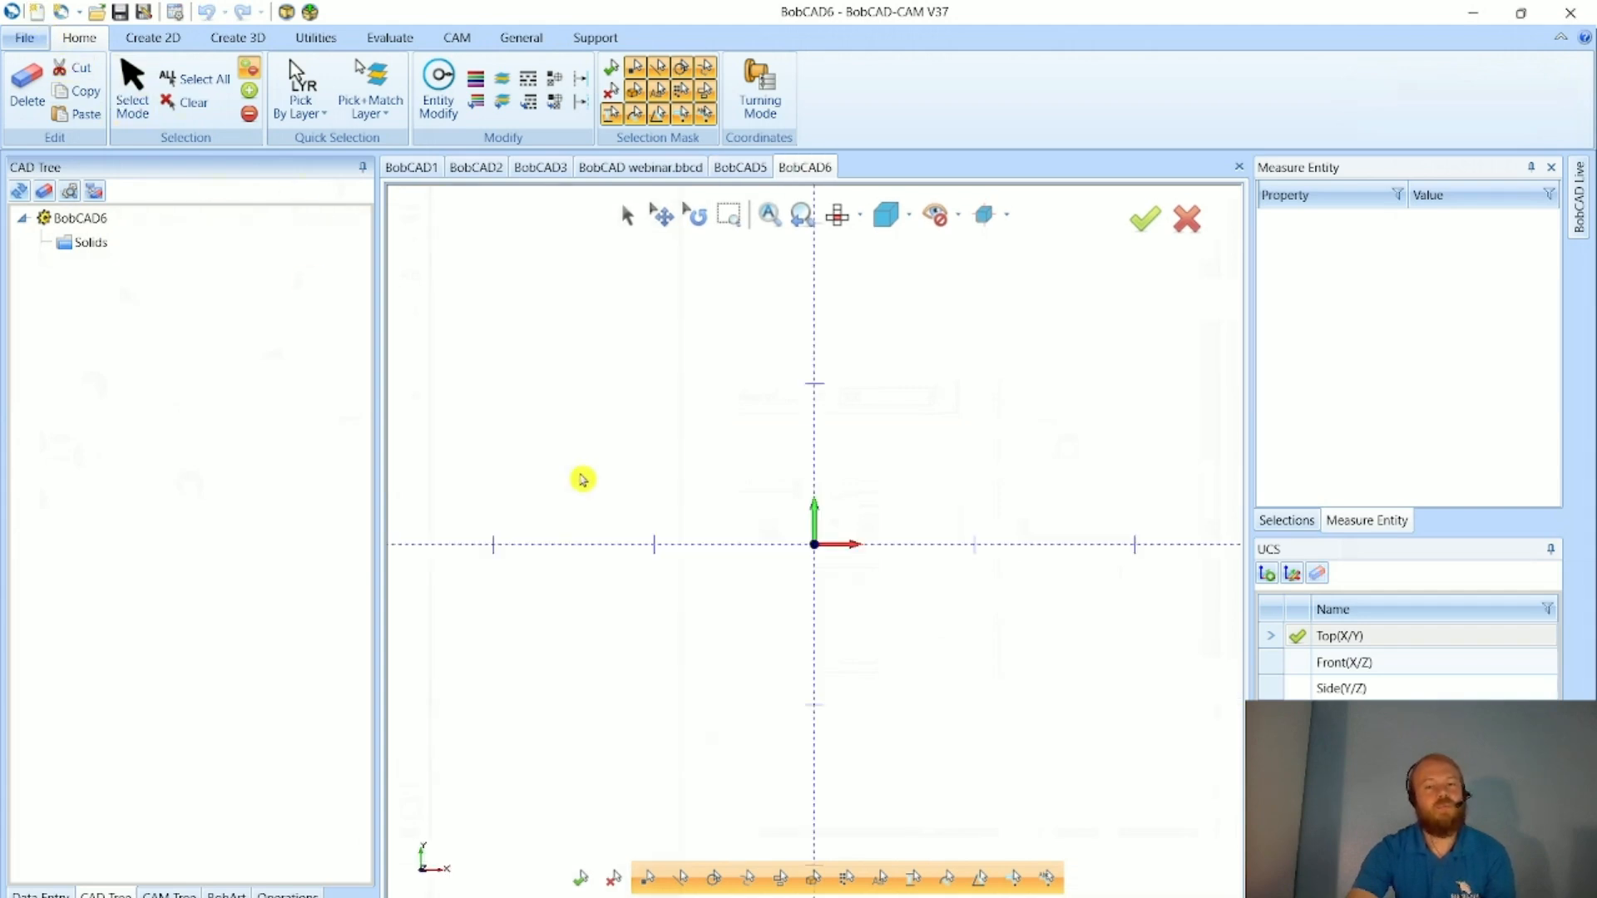
{"action": "scroll", "coordinate": [599, 559], "scroll_direction": "down", "scroll_amount": 4}
{"action": "scroll", "coordinate": [639, 526], "scroll_direction": "down", "scroll_amount": 4}
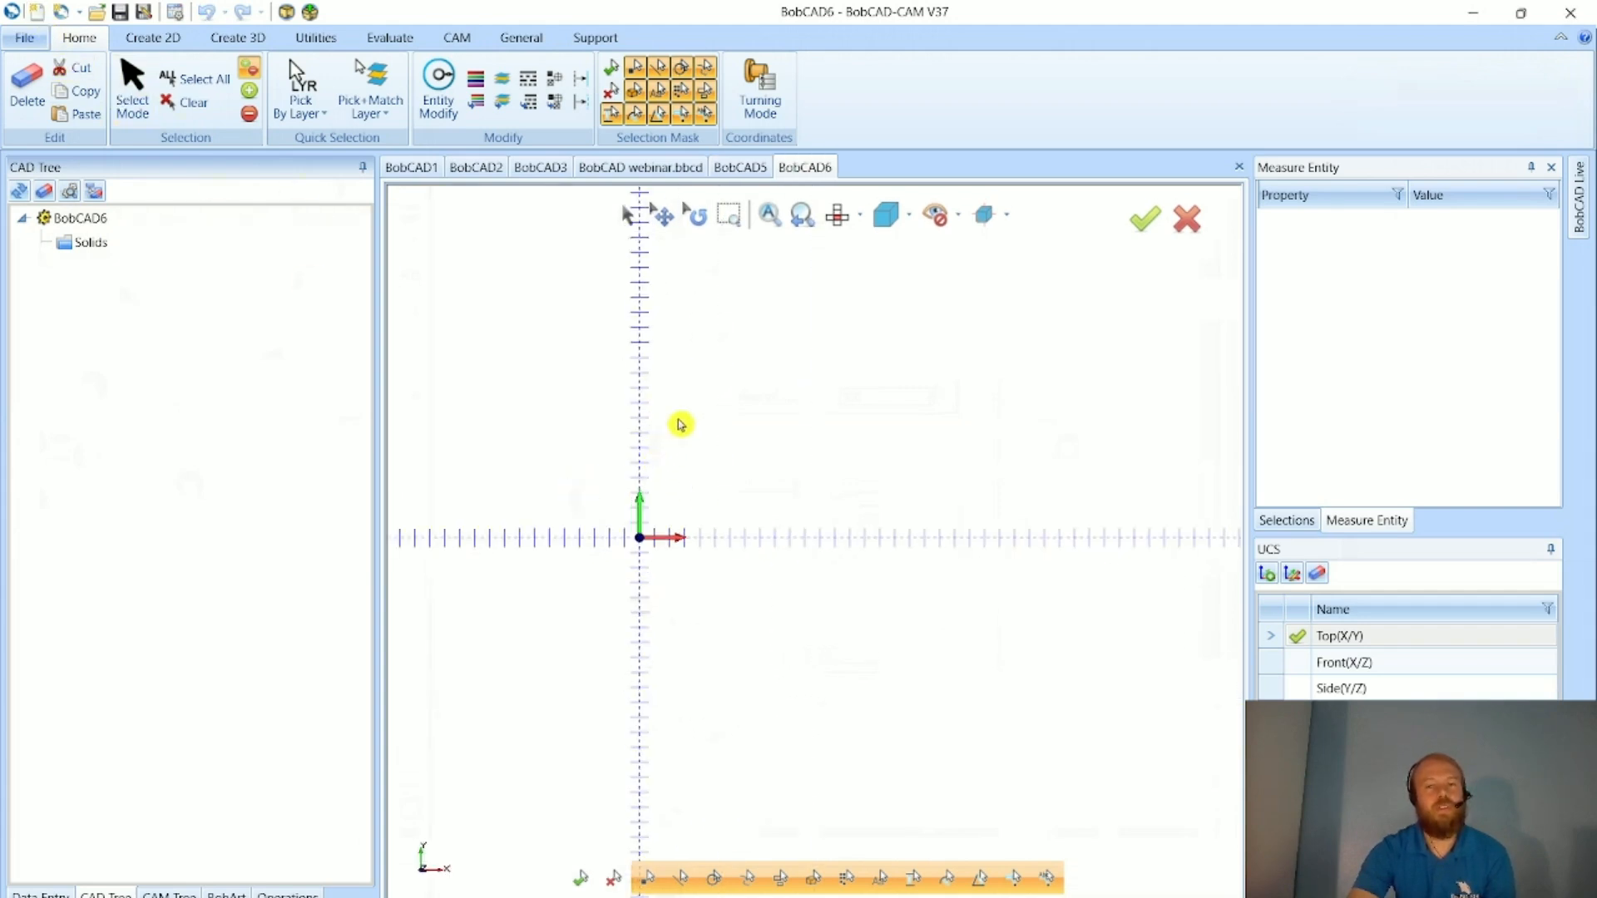
{"action": "scroll", "coordinate": [709, 397], "scroll_direction": "up", "scroll_amount": 4}
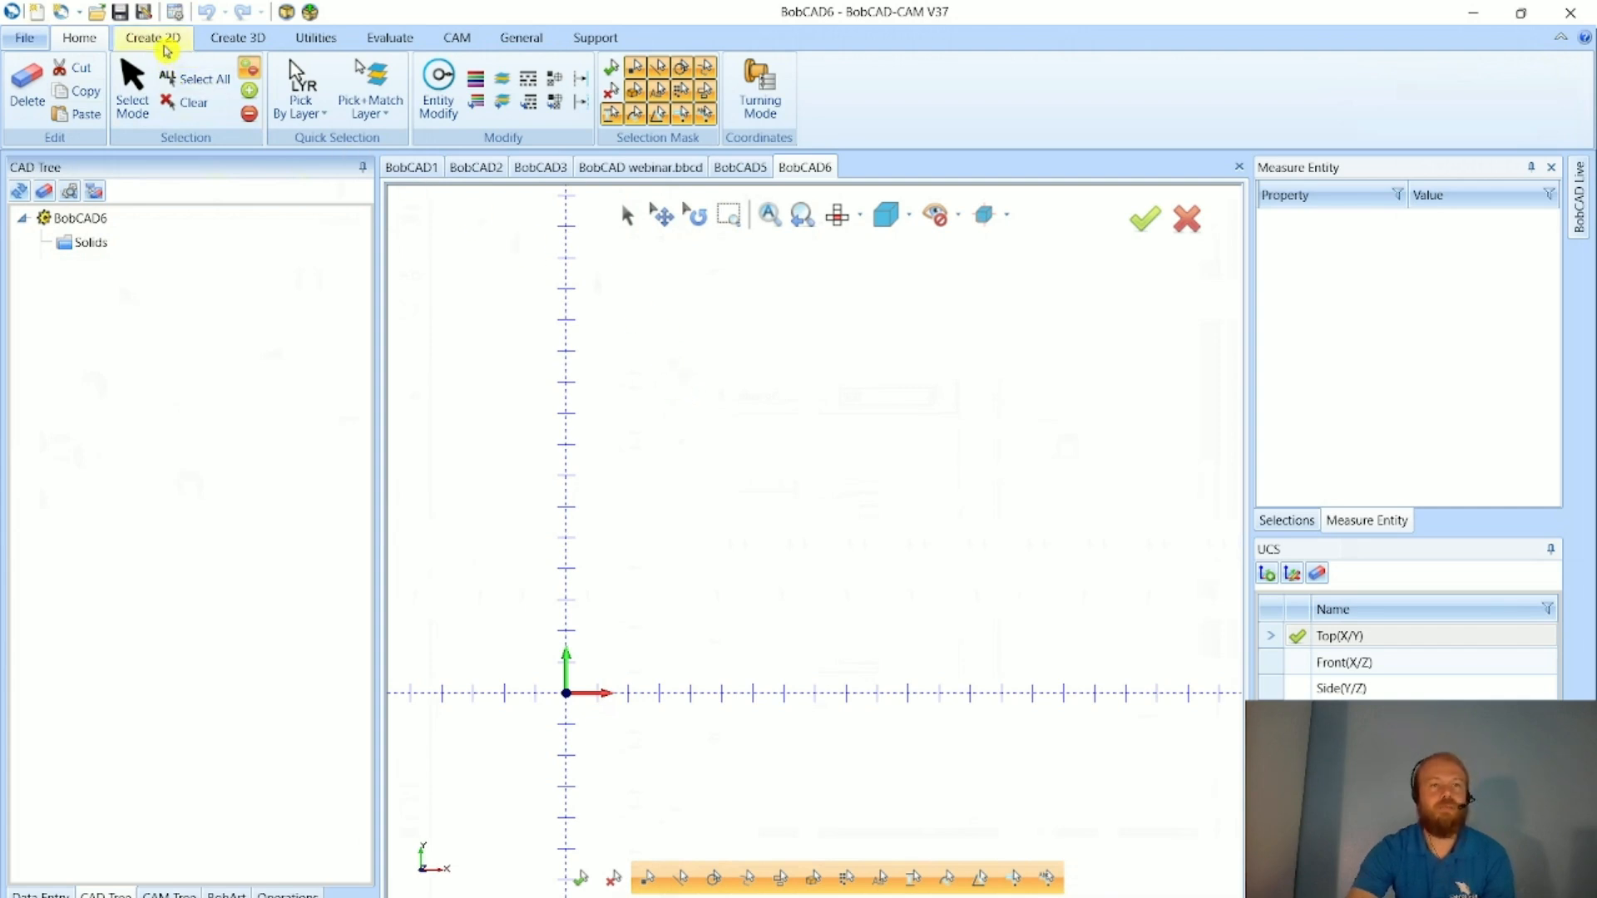
- Start a new library shape and choose the Slanted Support Truss
{"action": "left_click", "coordinate": [154, 39]}
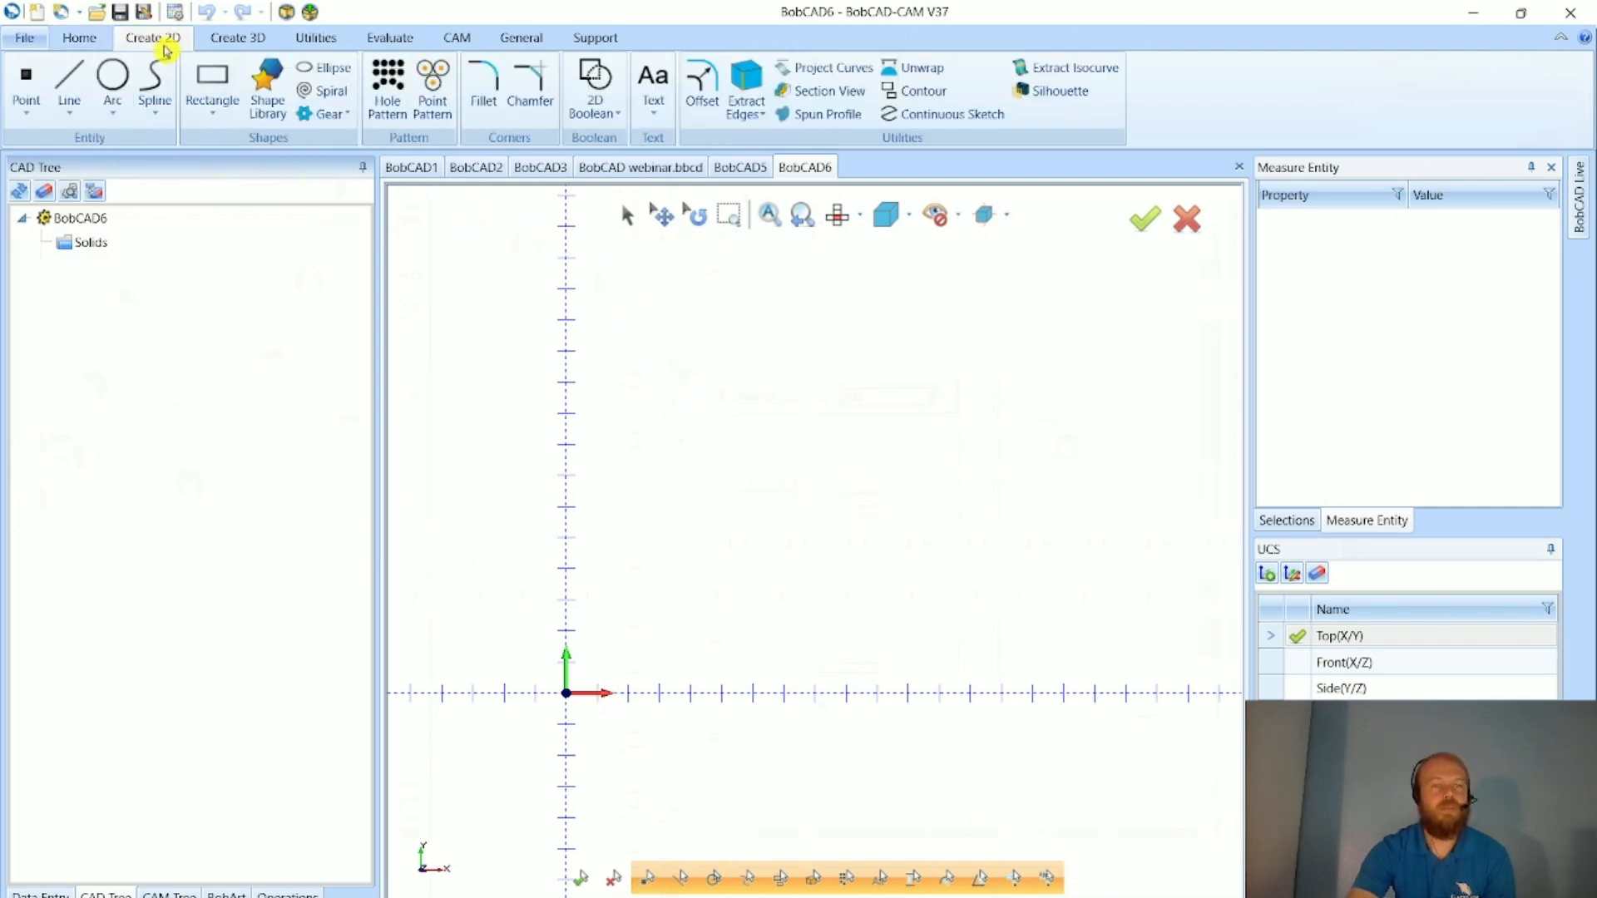
{"action": "left_click", "coordinate": [268, 100]}
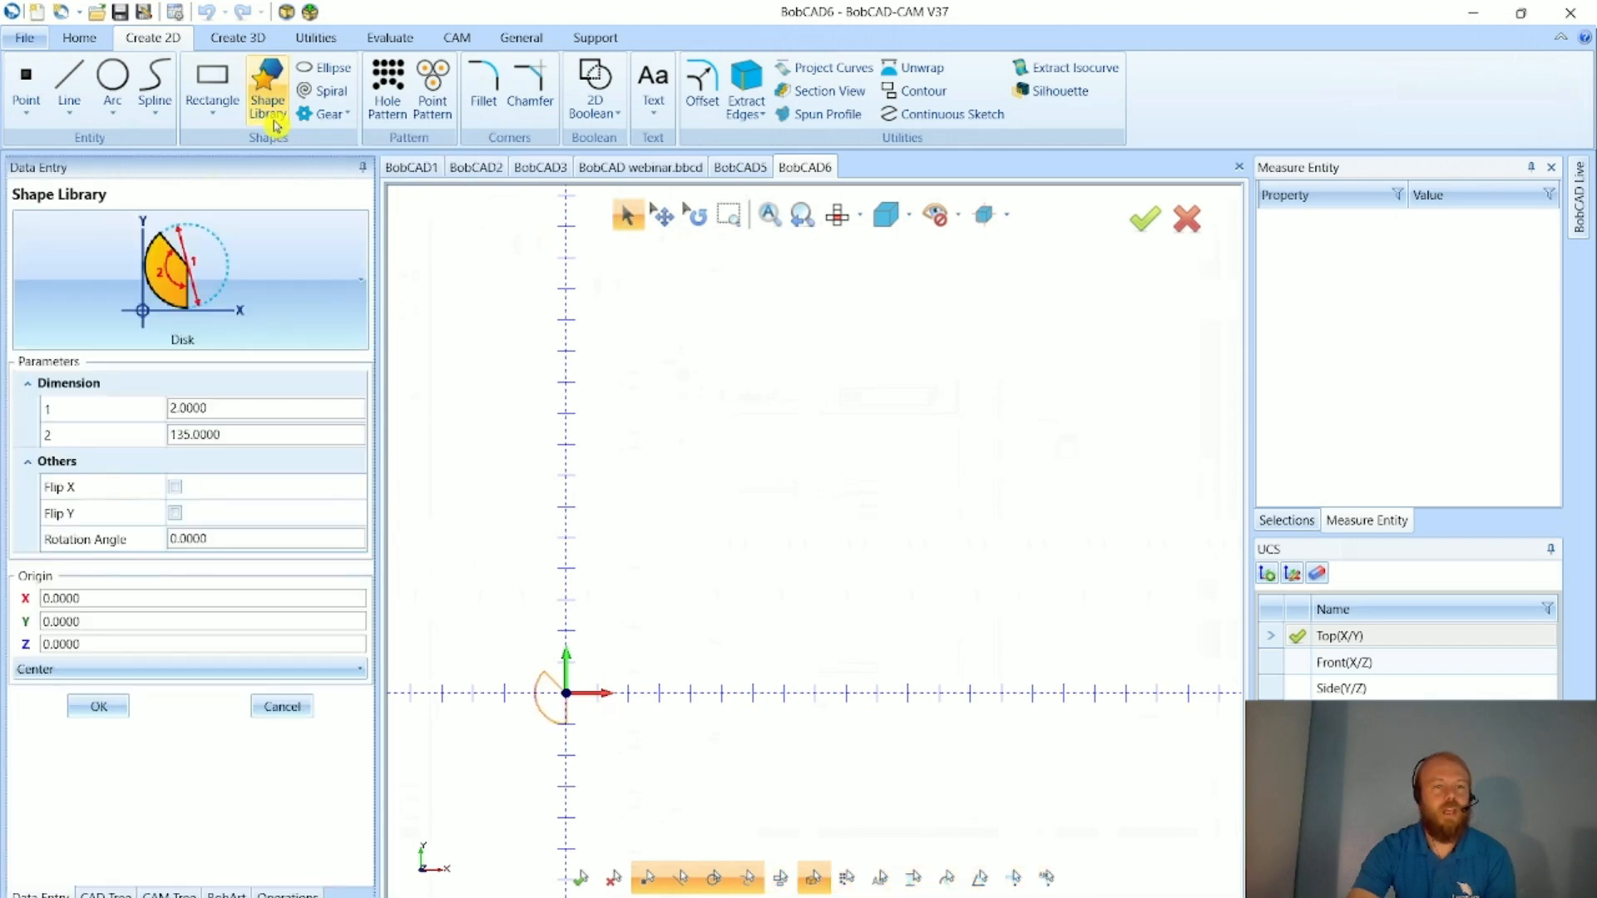
{"action": "left_click", "coordinate": [263, 250]}
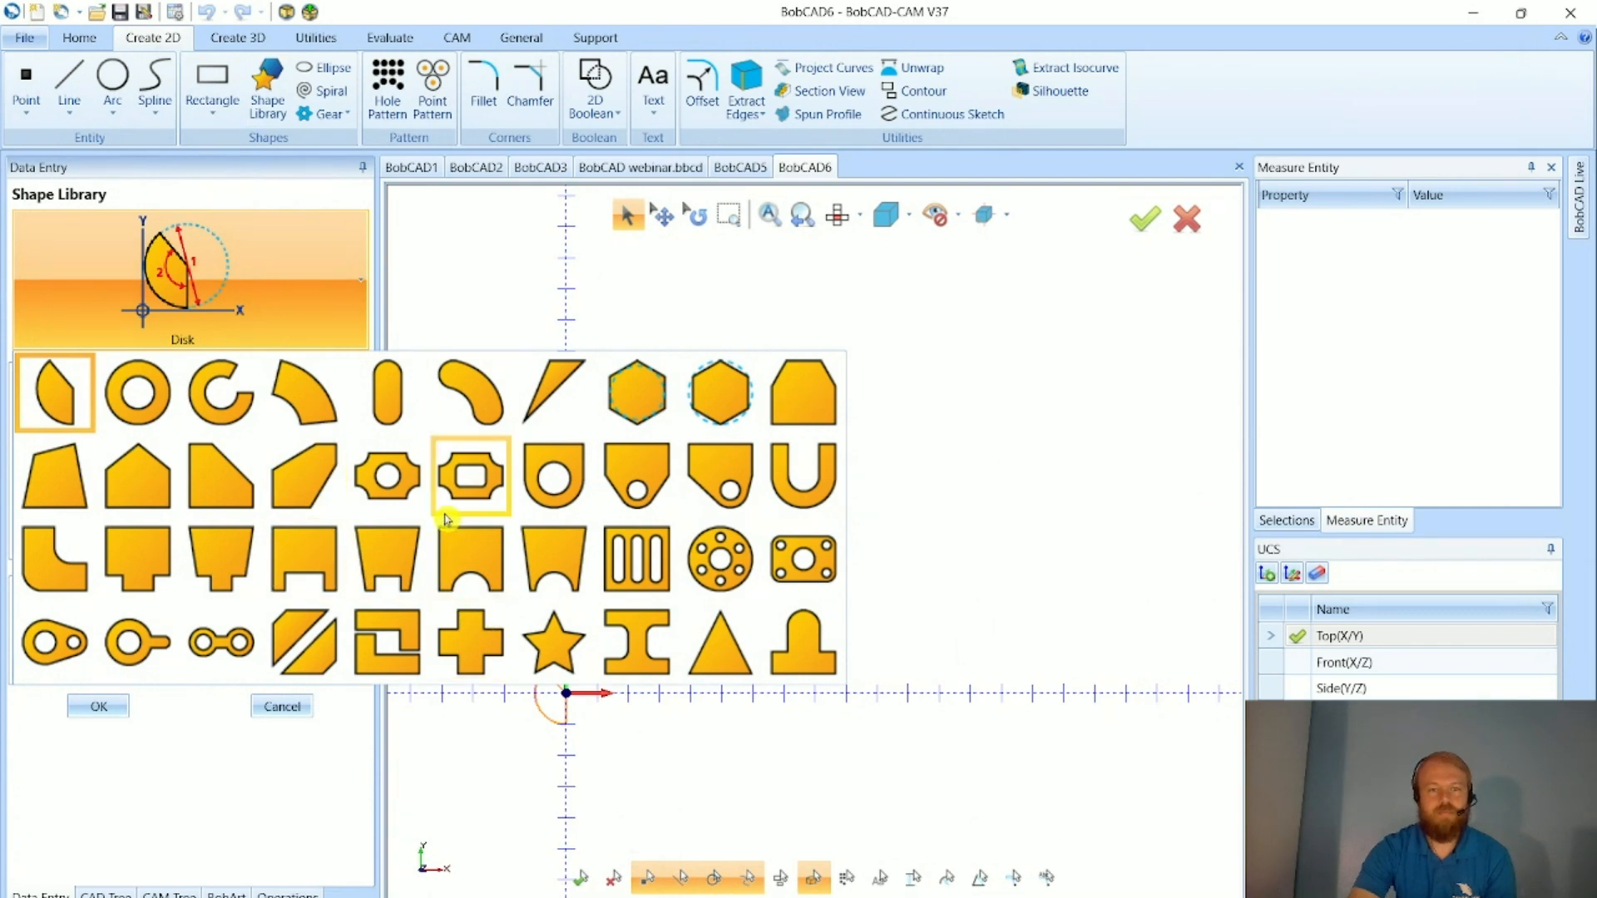
{"action": "left_click", "coordinate": [797, 413]}
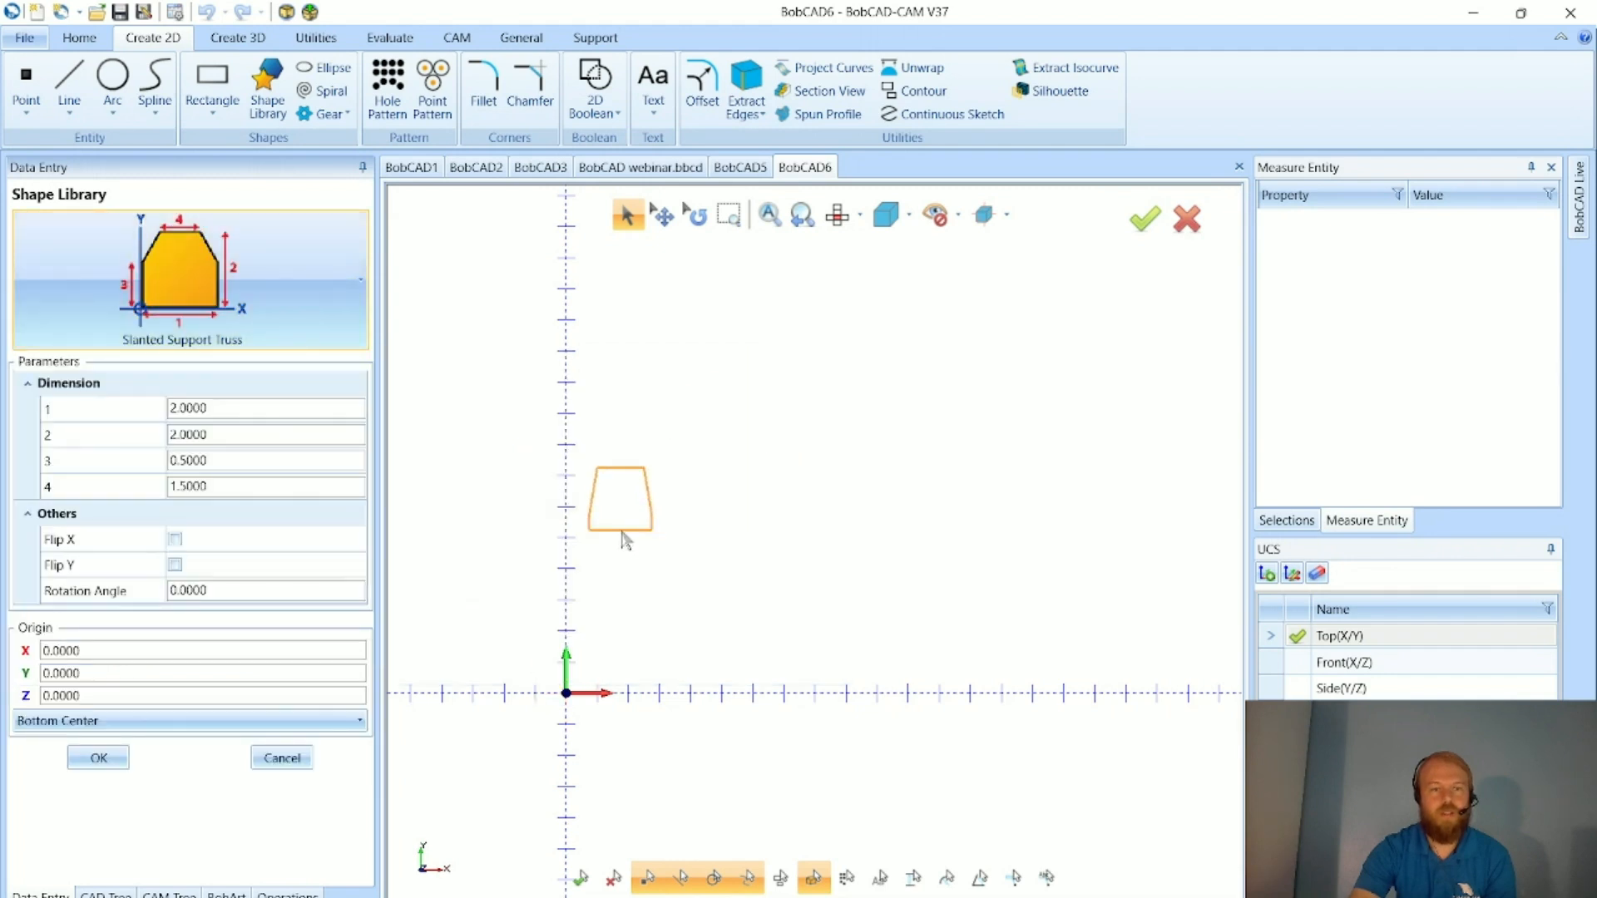
- Set the truss's overall width and overall height (dimensions 1 and 2) to 10 each, scaling the height by a factor of 5
{"action": "left_click", "coordinate": [239, 409]}
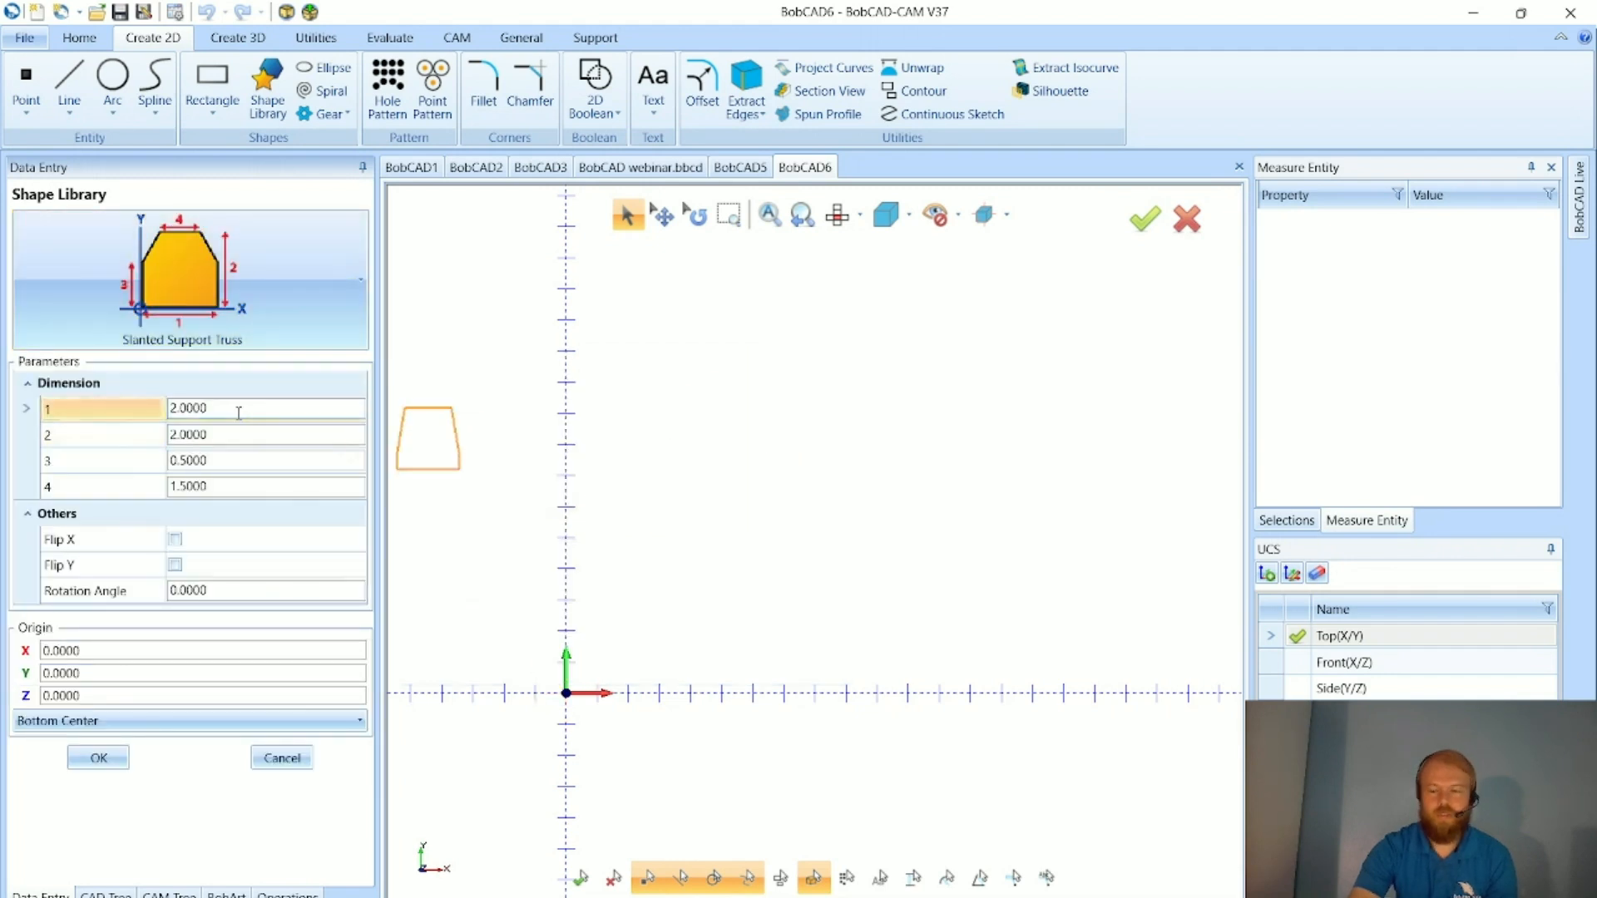
{"action": "type", "text": "10"}
{"action": "key", "text": "Tab"}
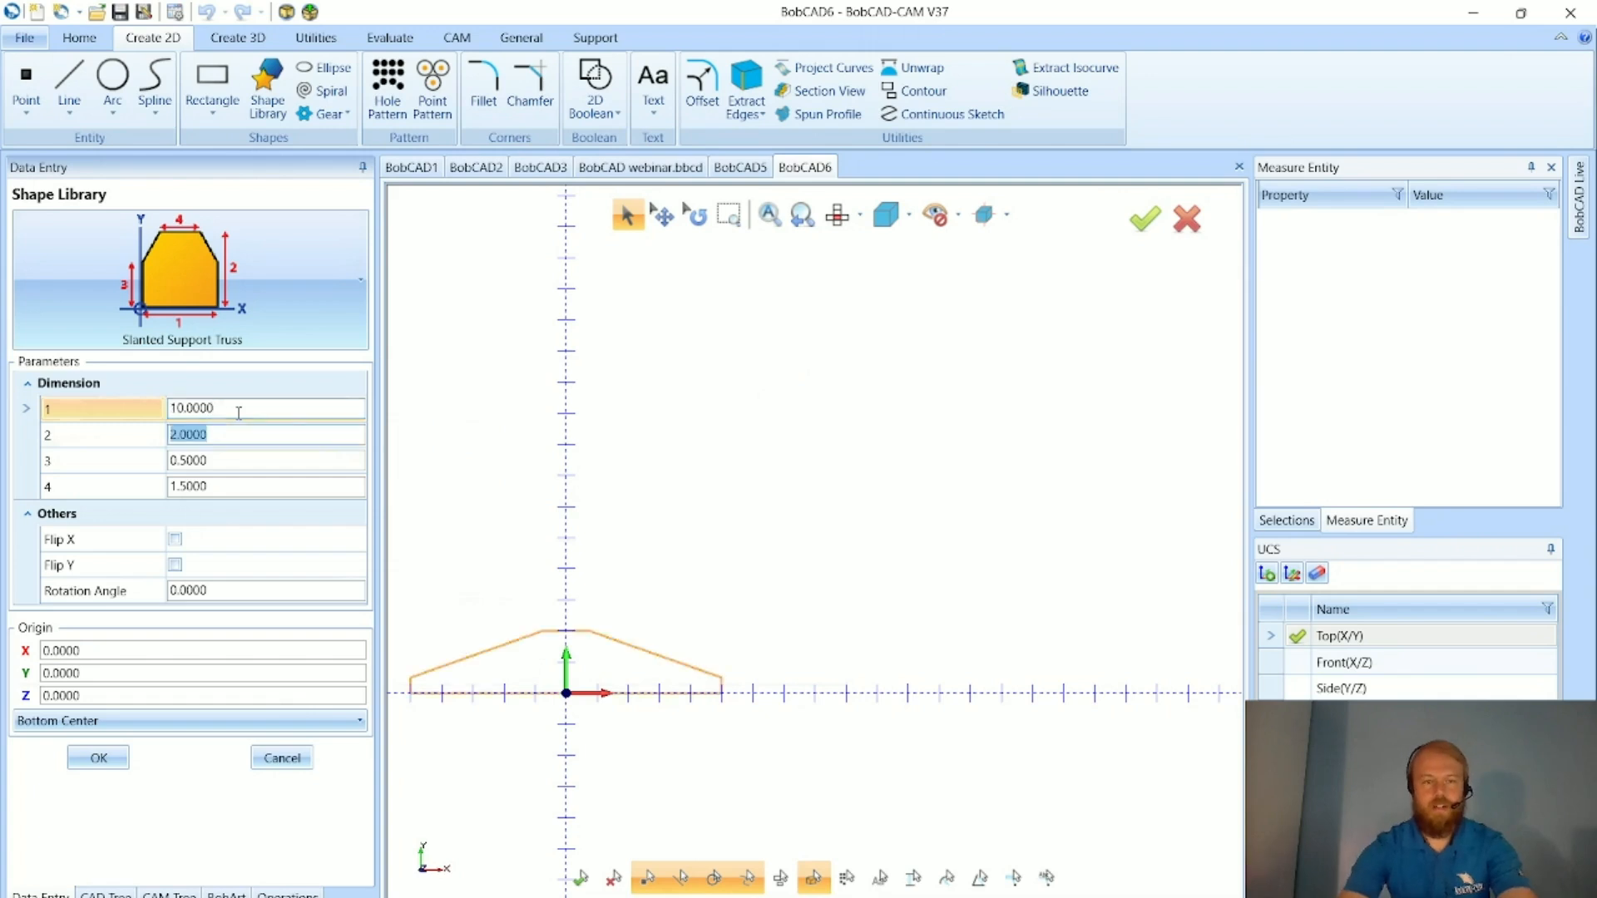
{"action": "left_click", "coordinate": [247, 431]}
{"action": "left_click", "coordinate": [247, 431]}
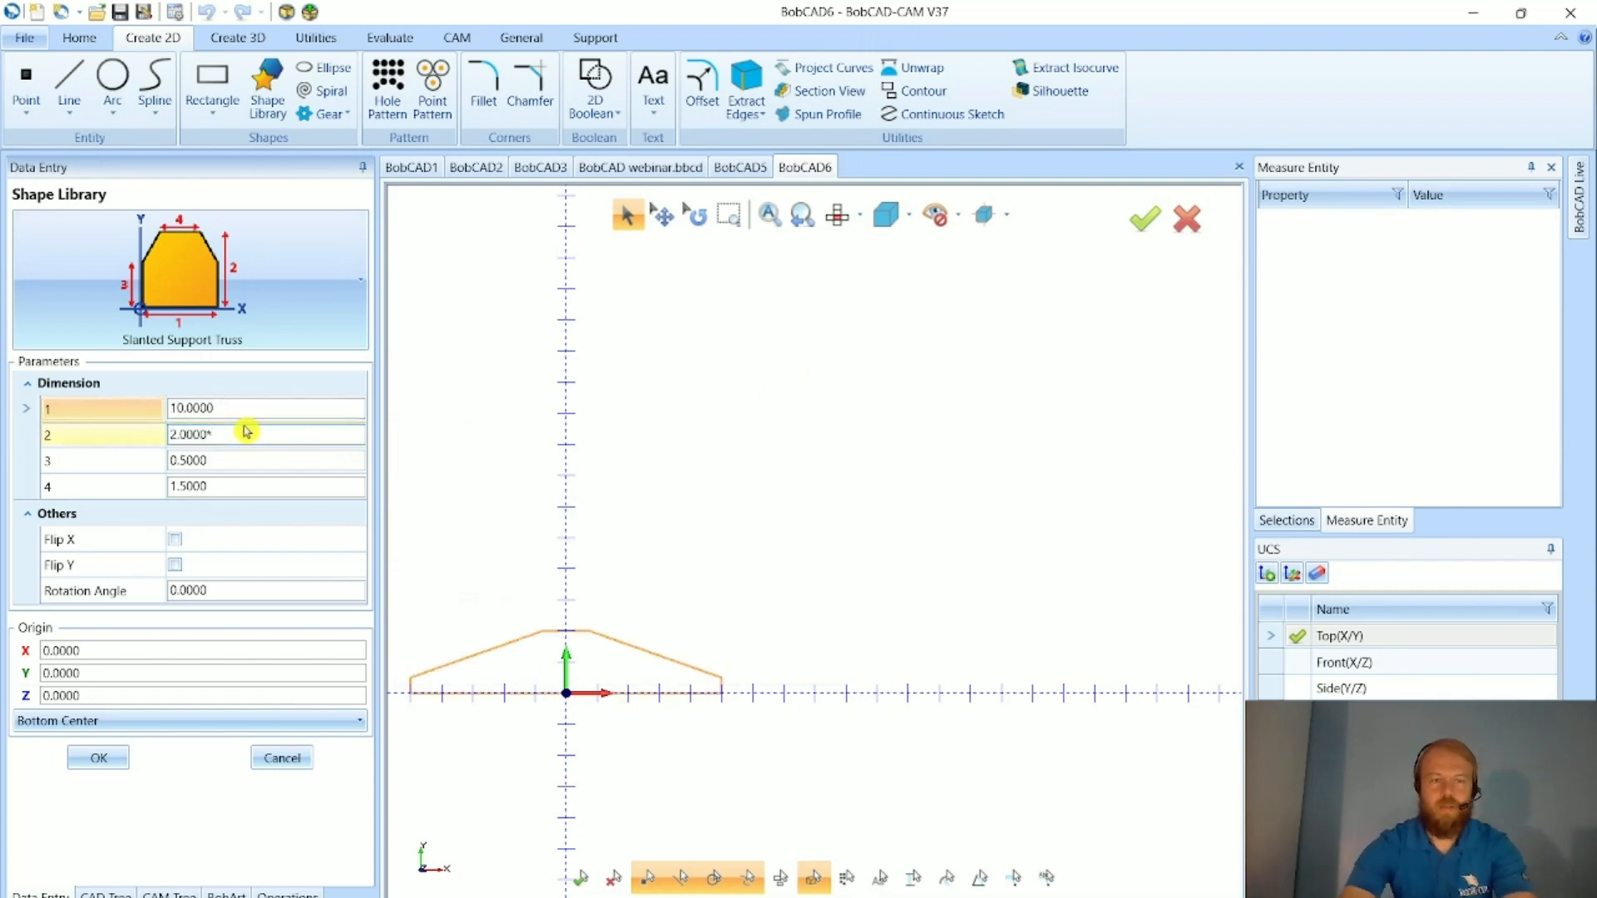
{"action": "type", "text": "*5"}
{"action": "key", "text": "Tab"}
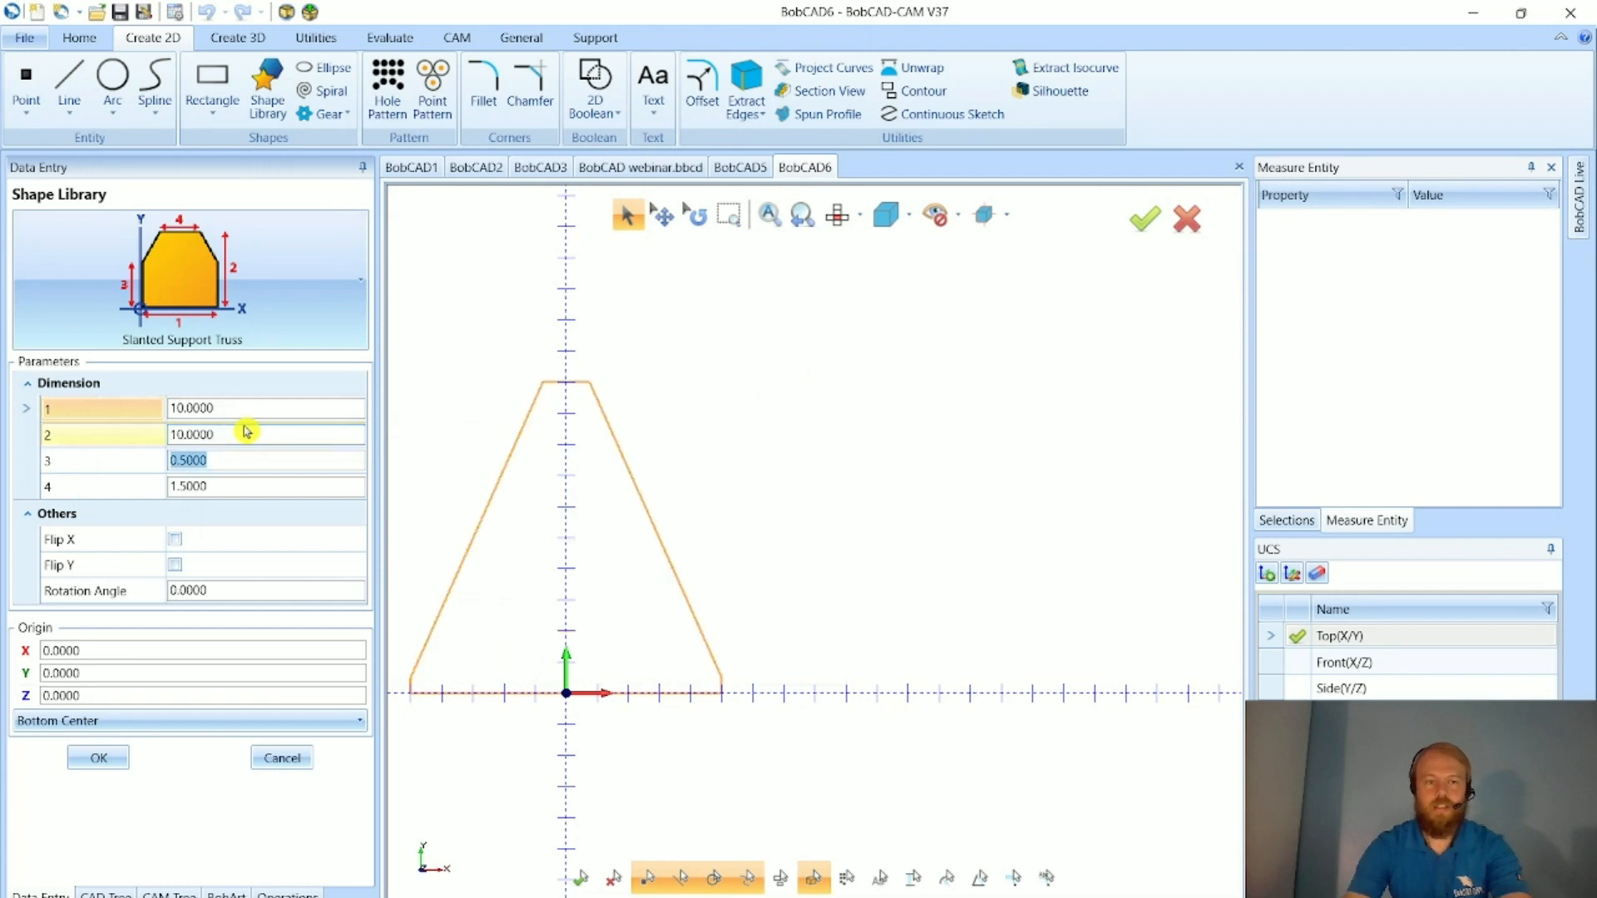
- Multiply the truss's side height and upper edge width by 5, setting dimension 3 to 2.5 and dimension 4 to 7.5
{"action": "left_click", "coordinate": [246, 459]}
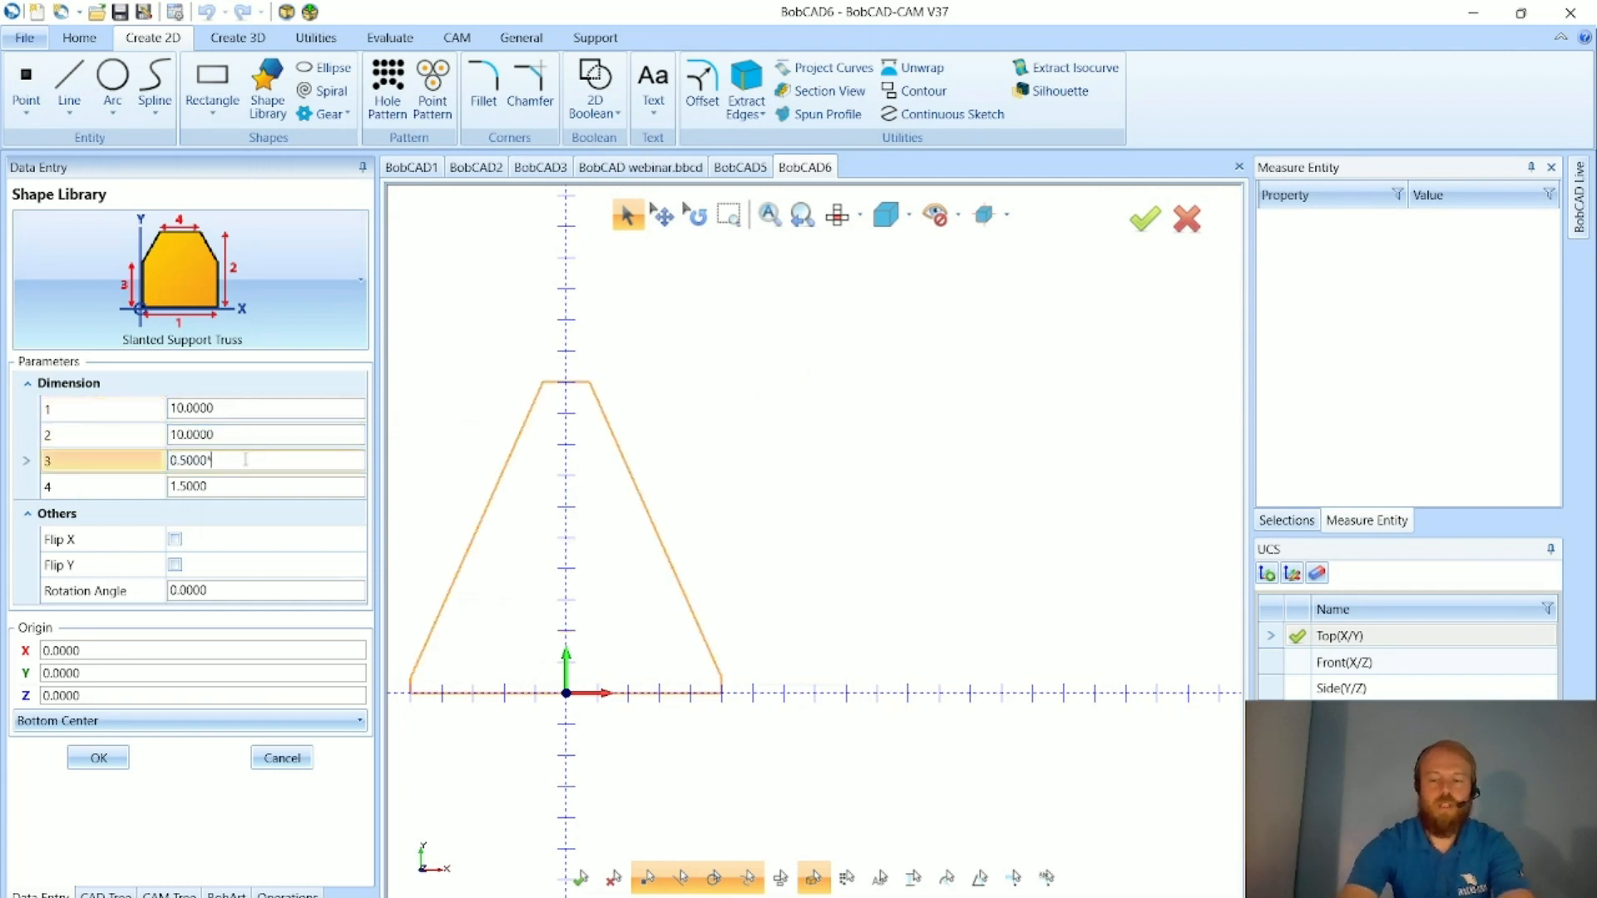
{"action": "type", "text": "*5"}
{"action": "key", "text": "Tab"}
{"action": "left_click", "coordinate": [239, 482]}
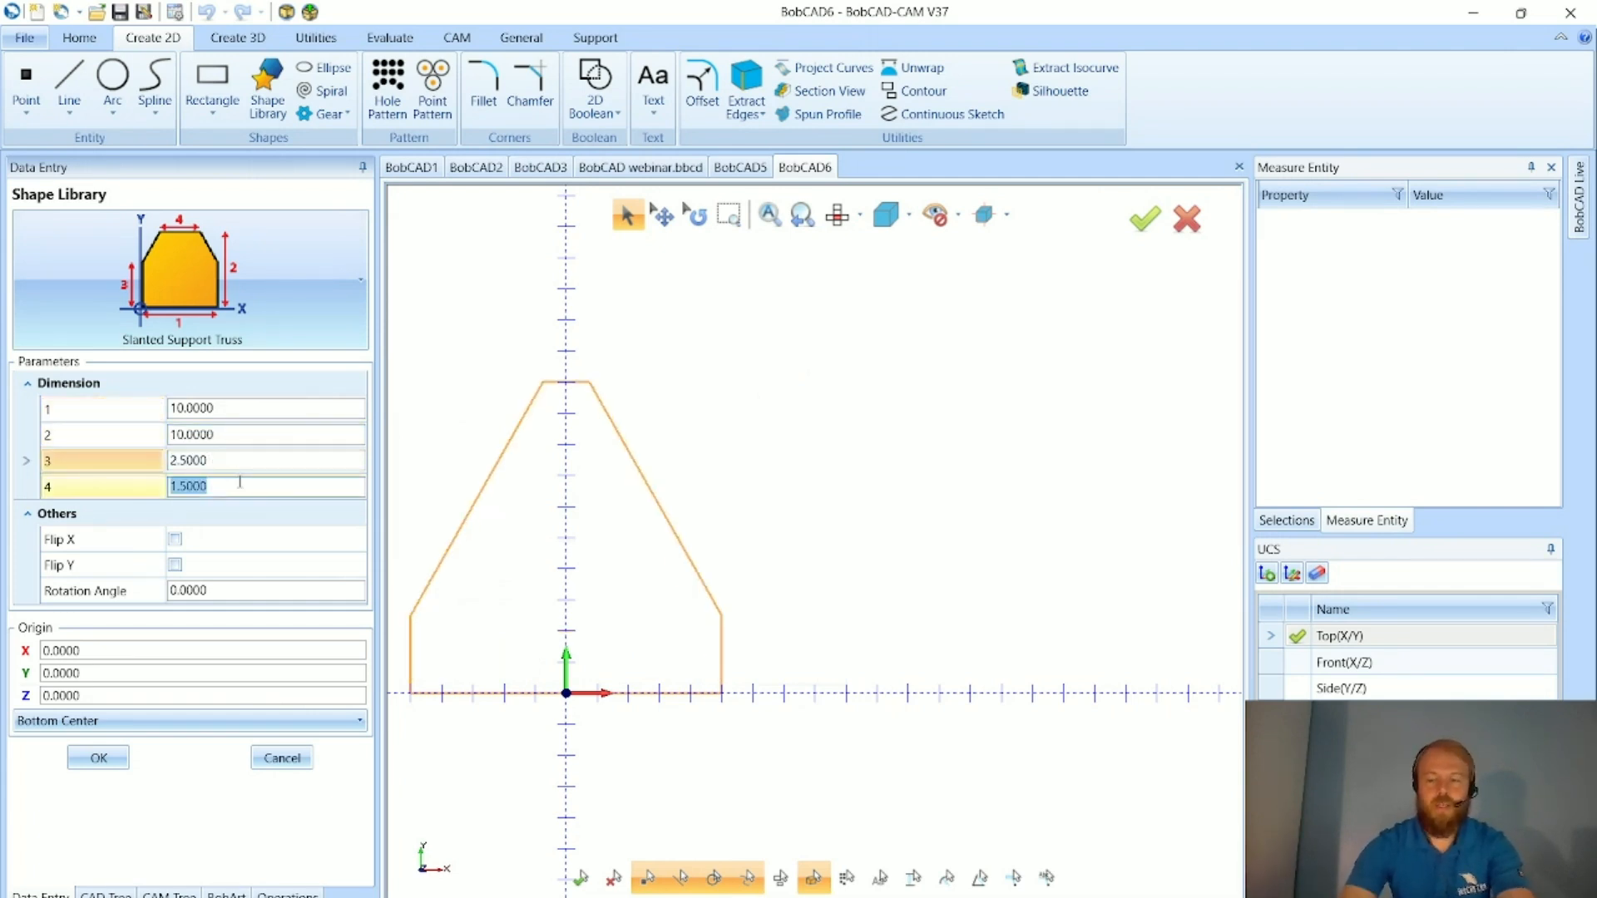
{"action": "left_click", "coordinate": [239, 481]}
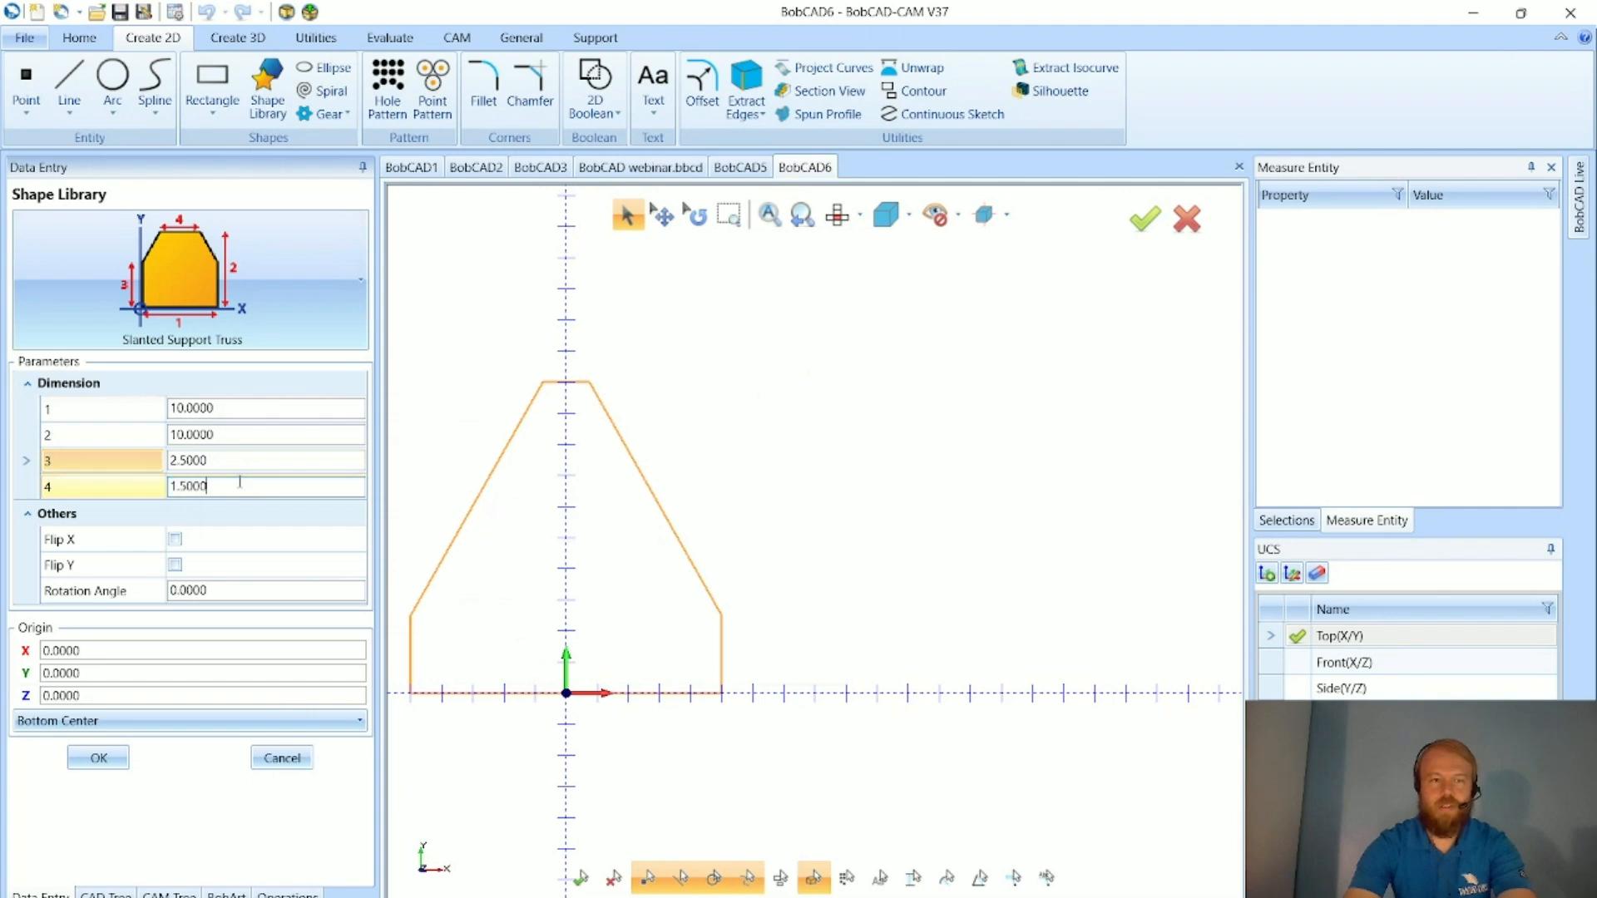
{"action": "key", "text": "Tab"}
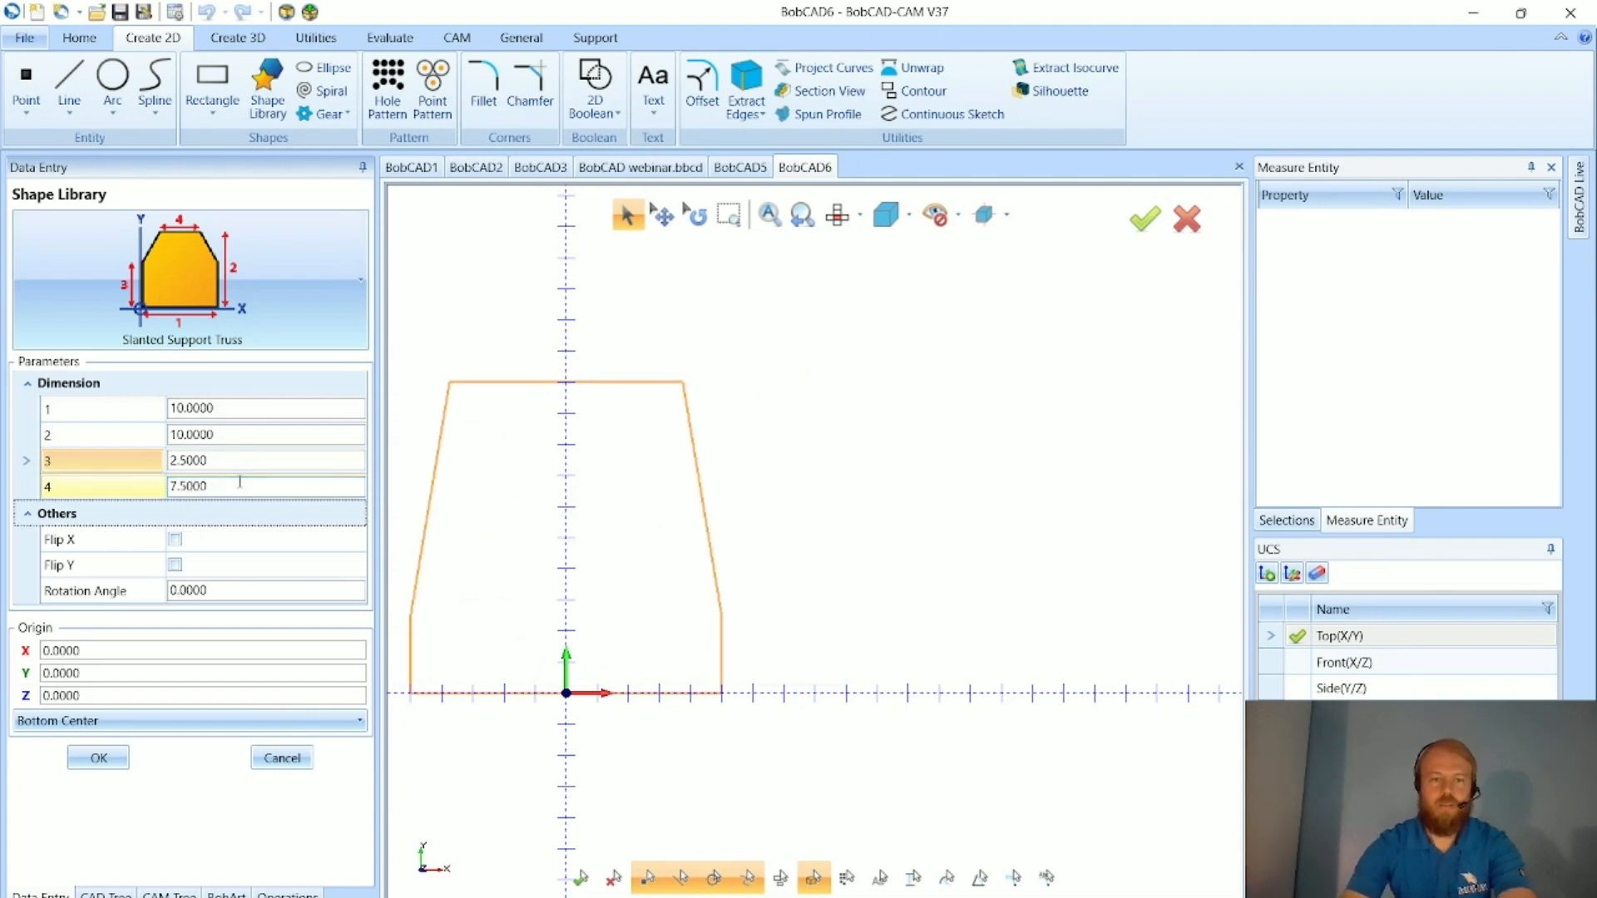
- Place the truss with its bottom center at about X 8.5, Y 2.125 and end the shape creation
{"action": "scroll", "coordinate": [709, 641], "scroll_direction": "down", "scroll_amount": 4}
{"action": "scroll", "coordinate": [751, 646], "scroll_direction": "up", "scroll_amount": 4}
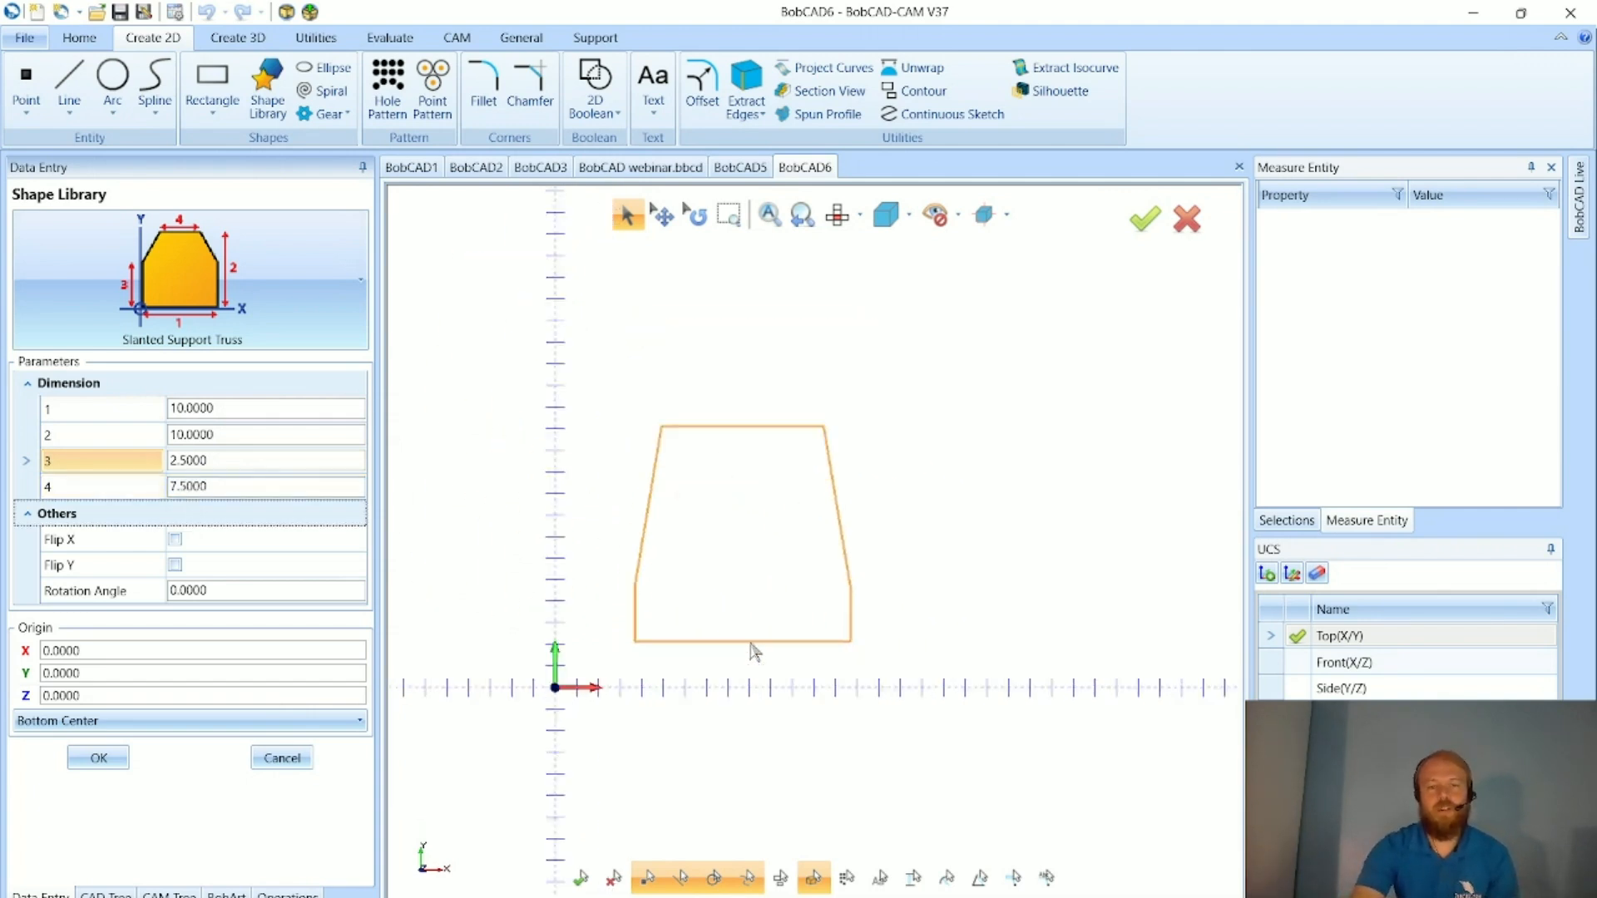
{"action": "left_click", "coordinate": [736, 651]}
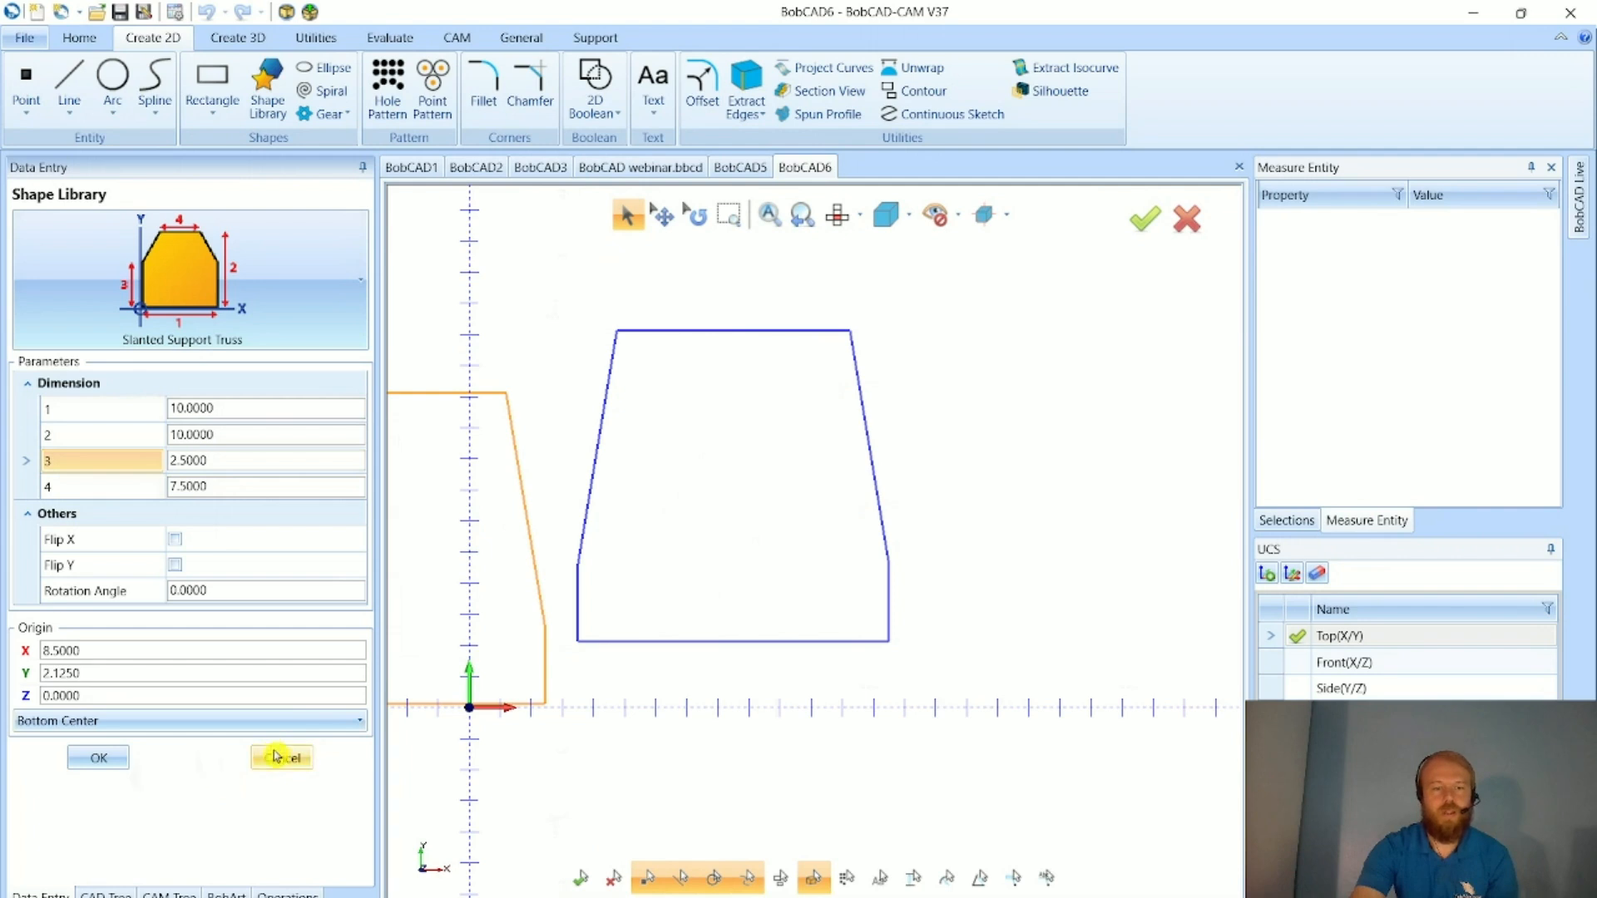
{"action": "left_click", "coordinate": [242, 435]}
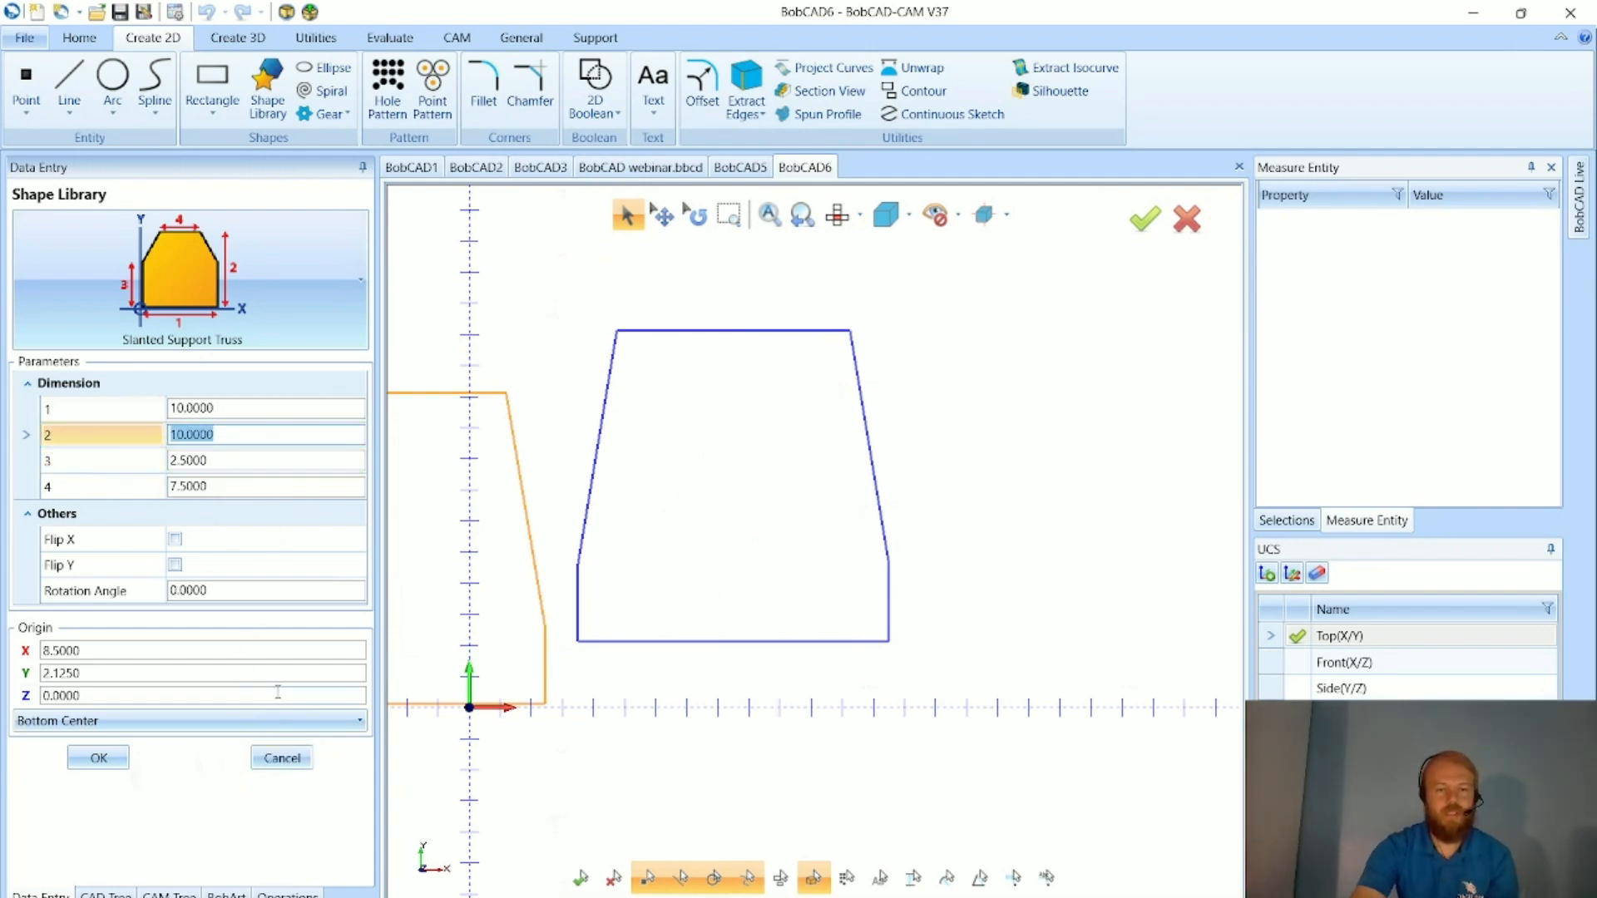
{"action": "left_click", "coordinate": [288, 760]}
{"action": "scroll", "coordinate": [549, 786], "scroll_direction": "down", "scroll_amount": 3}
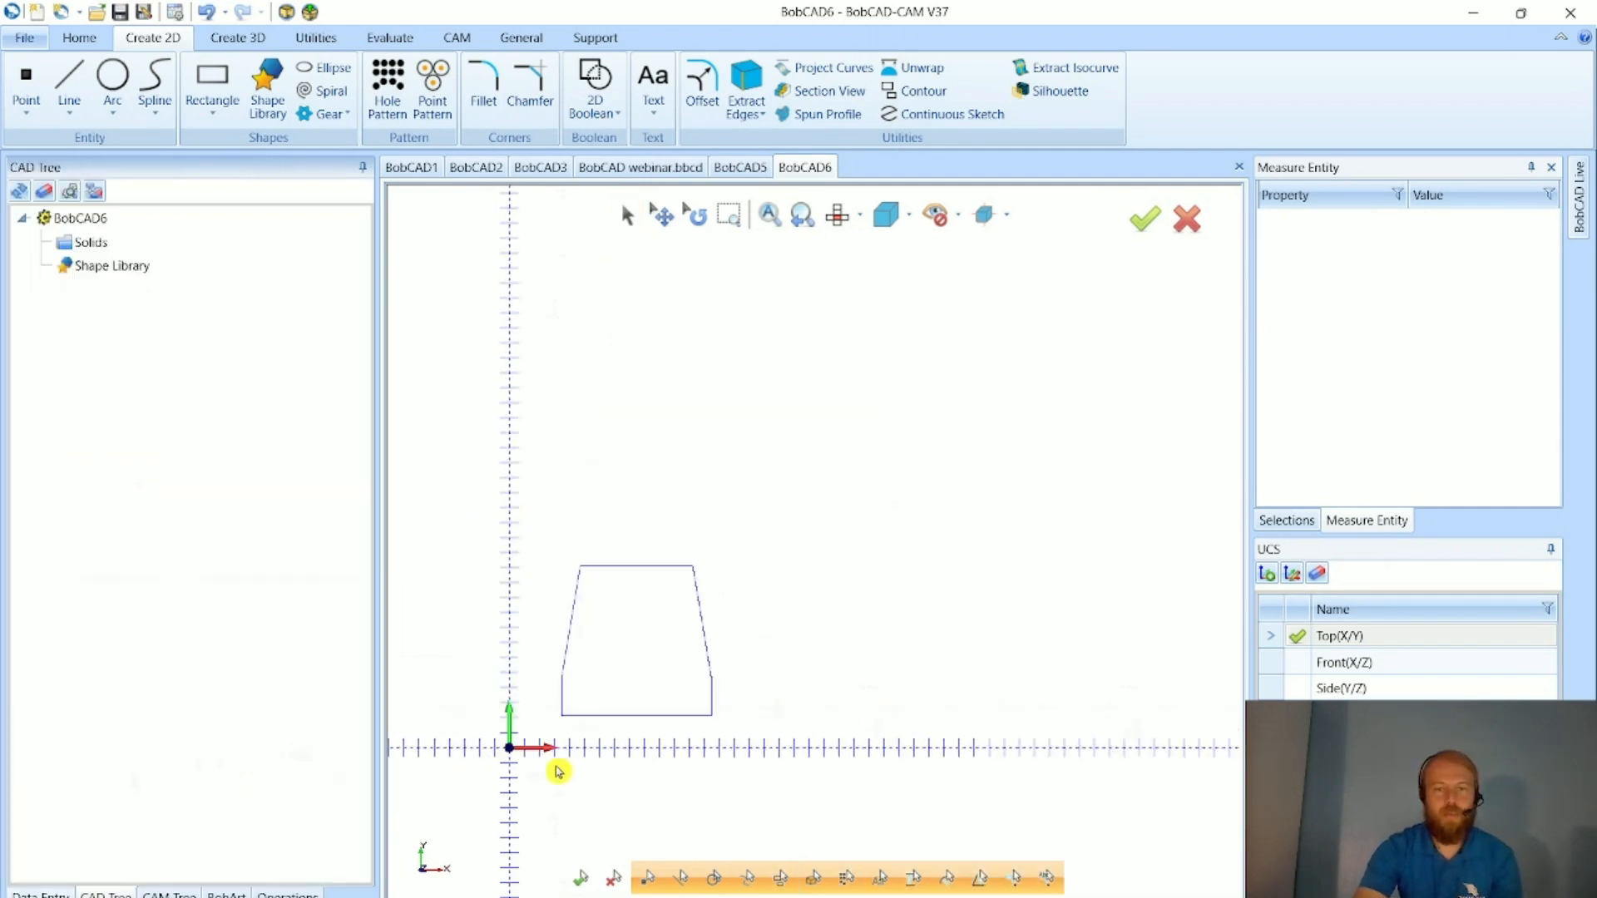
{"action": "scroll", "coordinate": [538, 697], "scroll_direction": "up", "scroll_amount": 2}
{"action": "scroll", "coordinate": [574, 740], "scroll_direction": "up", "scroll_amount": 2}
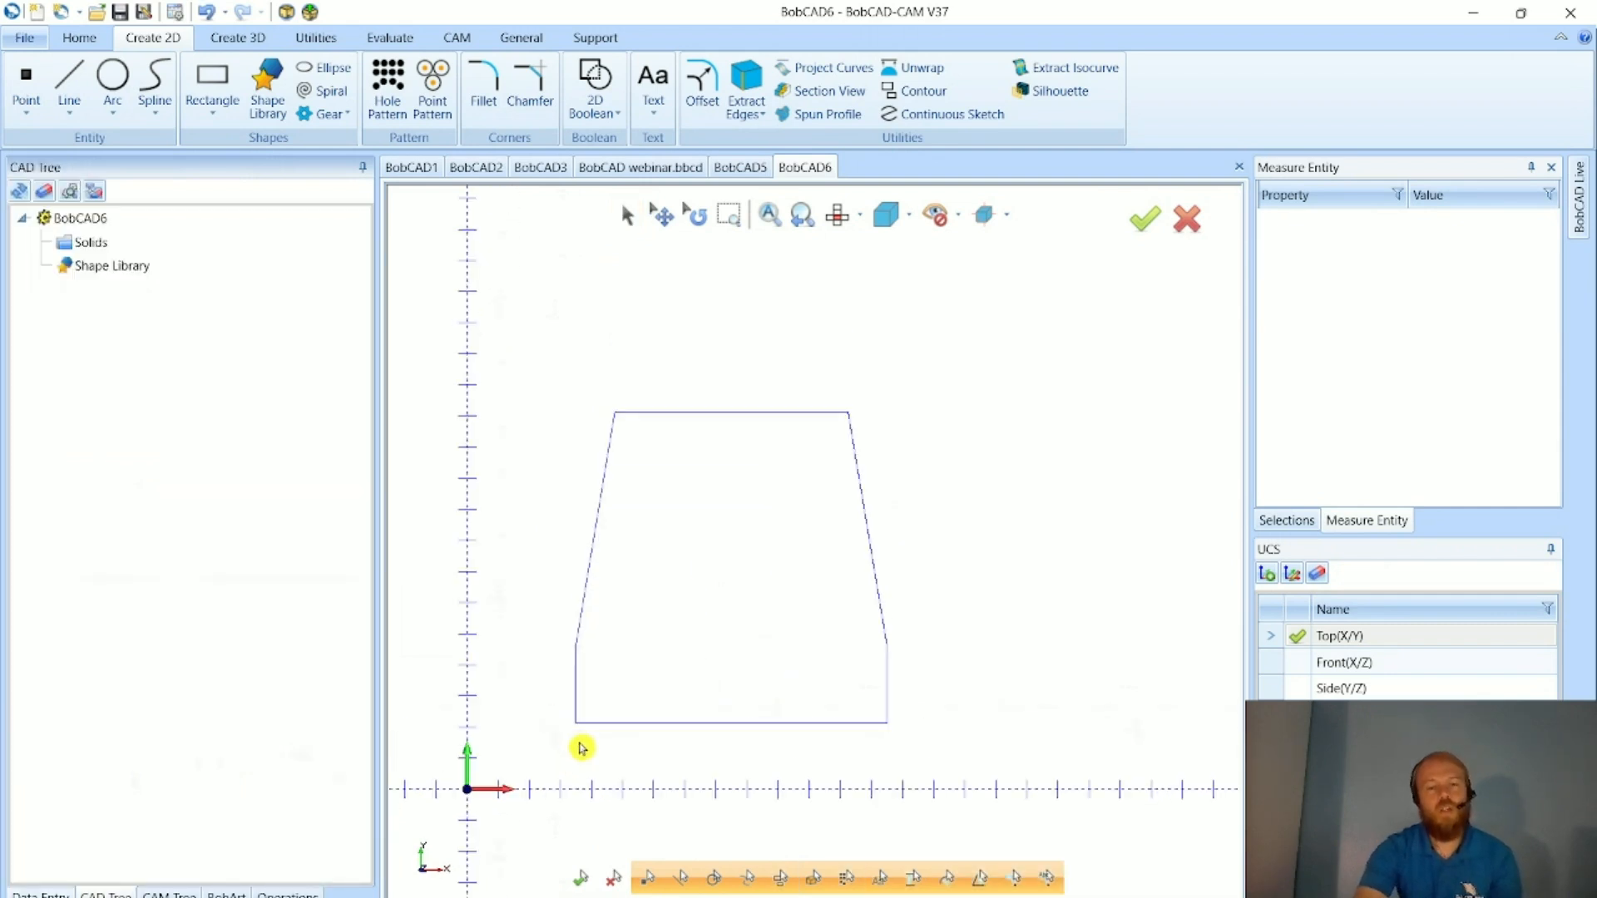
- Open the outline's top line for modification, move it away by its midpoint, and return both endpoints to the slanted side lines
{"action": "left_click", "coordinate": [628, 218]}
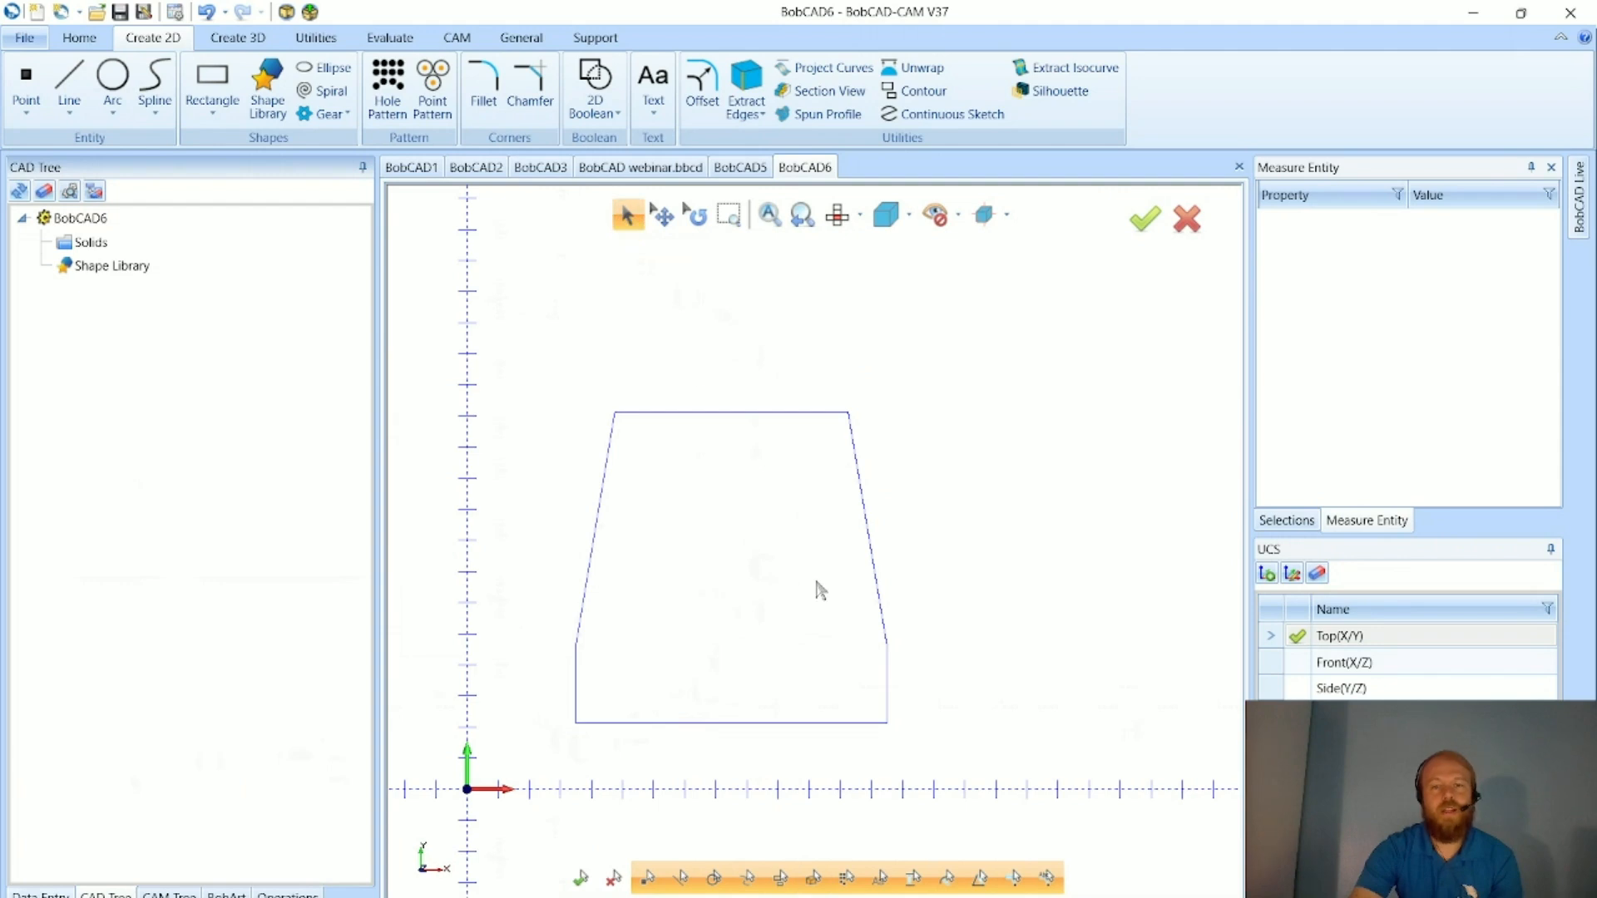
{"action": "left_click", "coordinate": [766, 414]}
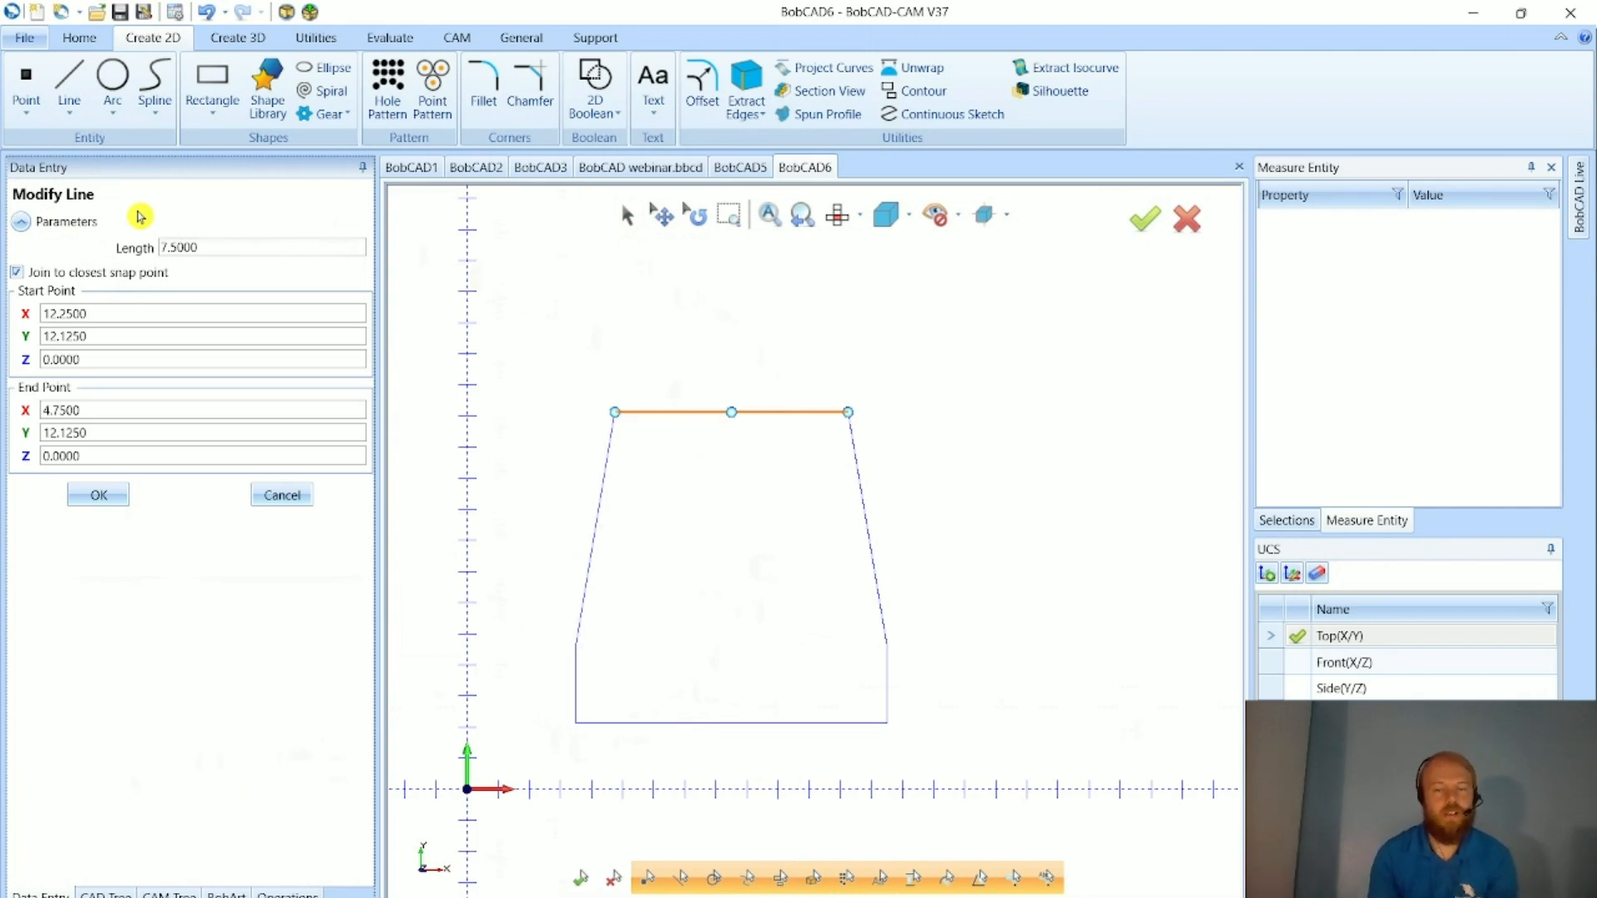
{"action": "left_click", "coordinate": [732, 413]}
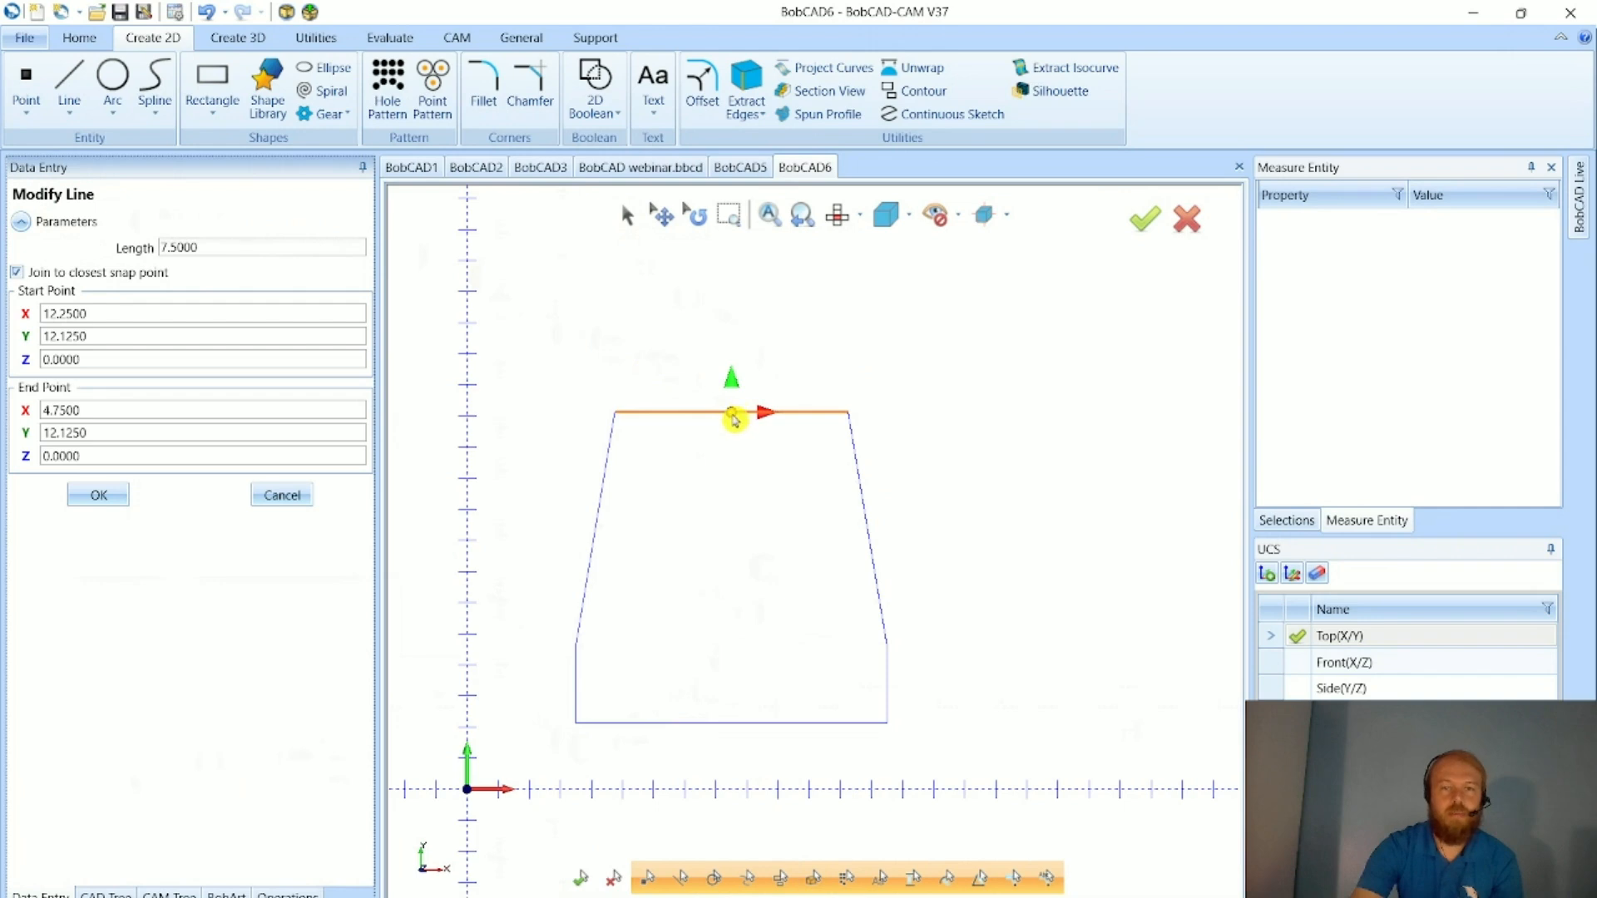
{"action": "left_click_drag", "start_coordinate": [733, 415], "coordinate": [884, 325]}
{"action": "mouse_move", "coordinate": [771, 320]}
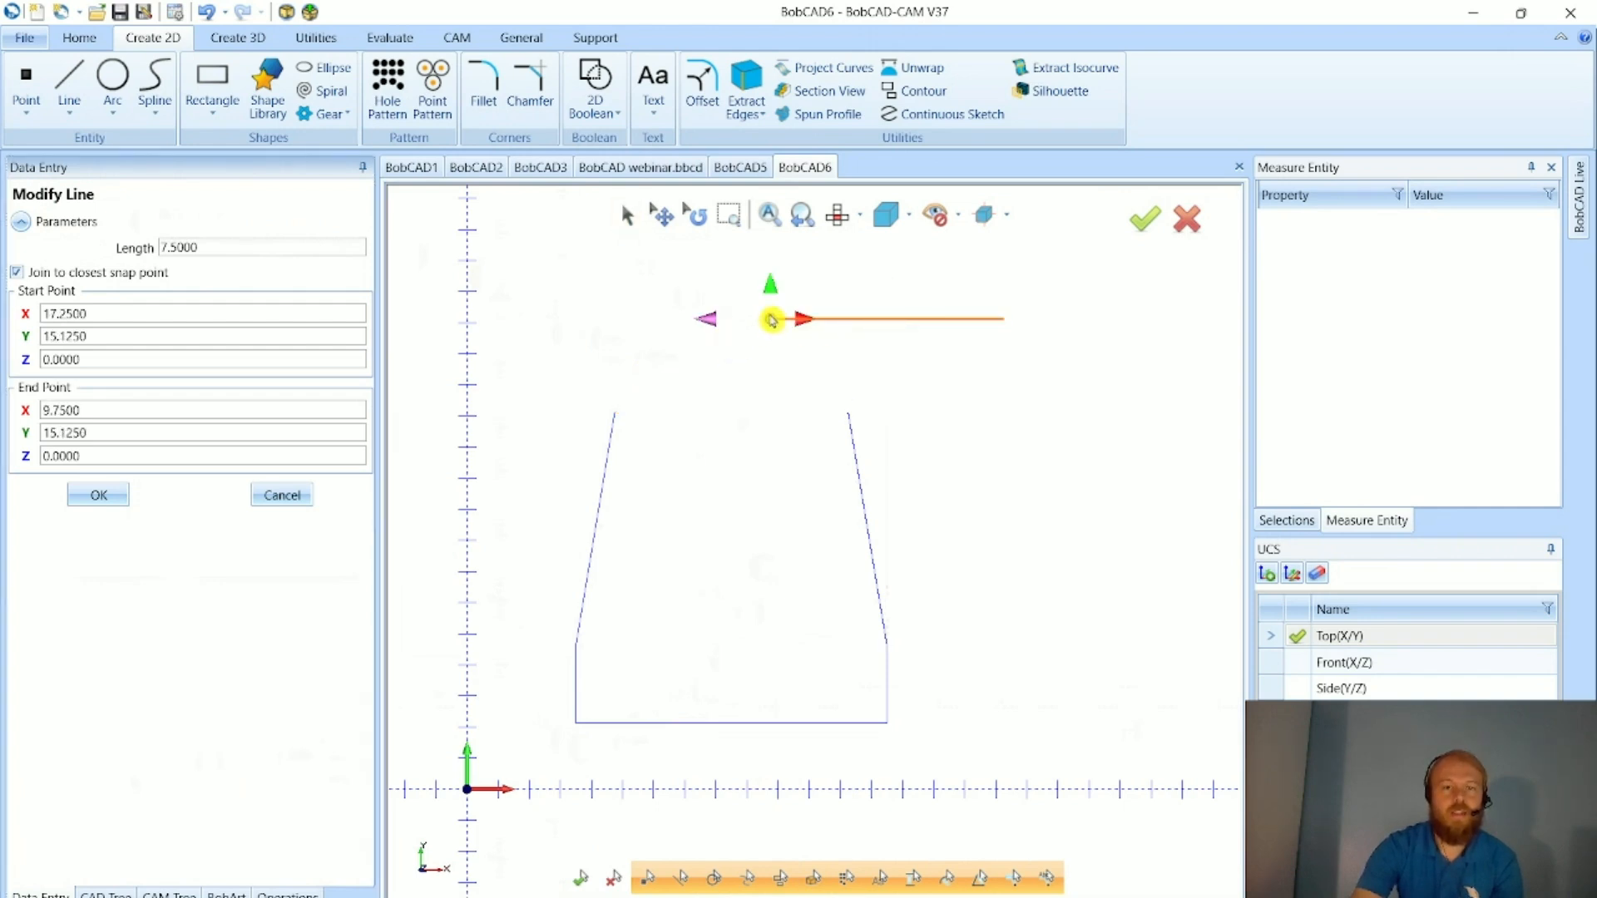
{"action": "left_click_drag", "start_coordinate": [772, 323], "coordinate": [614, 412]}
{"action": "mouse_move", "coordinate": [1008, 324]}
{"action": "left_click_drag", "start_coordinate": [1008, 324], "coordinate": [848, 413]}
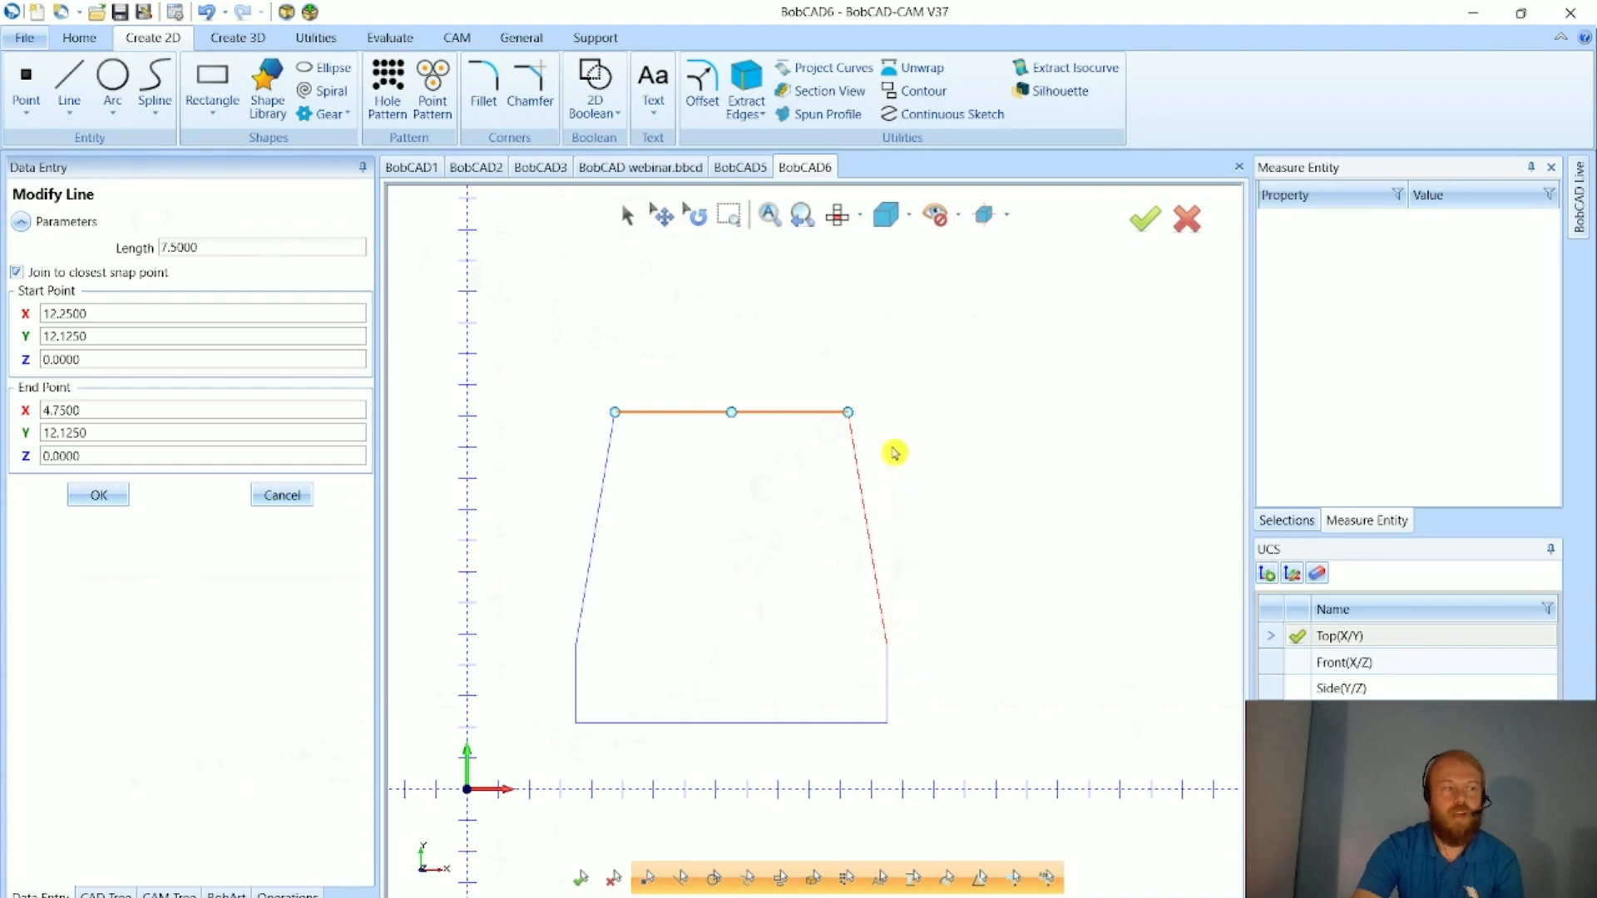
- Extend the right end of the top line horizontally to X 13.5, giving a length of 8.75, and accept the change
{"action": "mouse_move", "coordinate": [850, 416]}
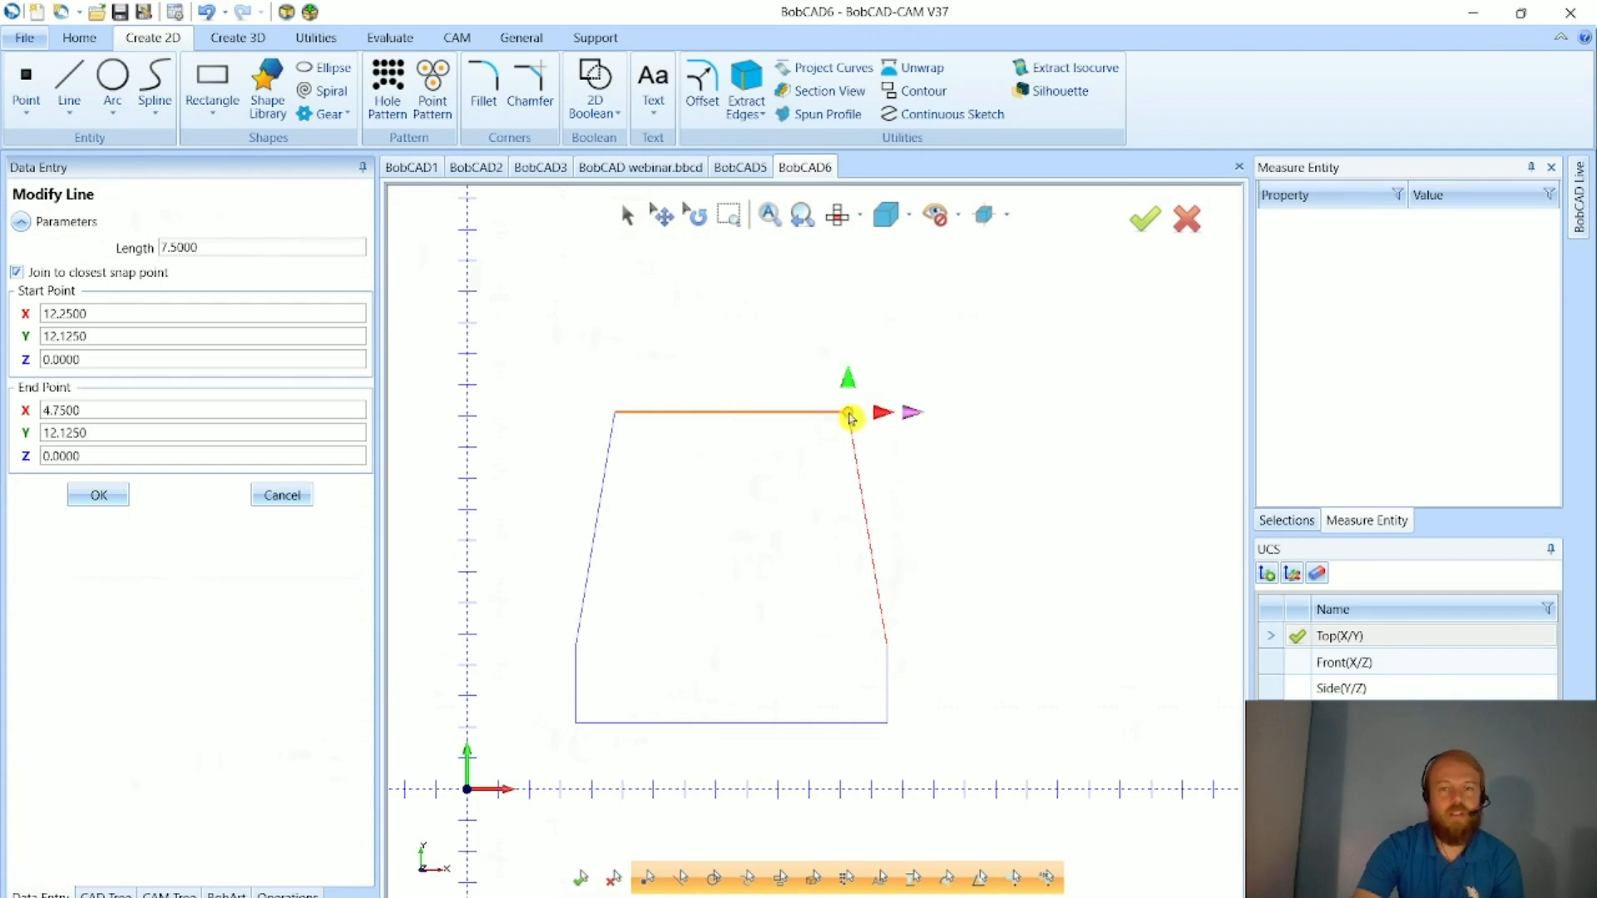
{"action": "left_click_drag", "start_coordinate": [850, 416], "coordinate": [892, 413]}
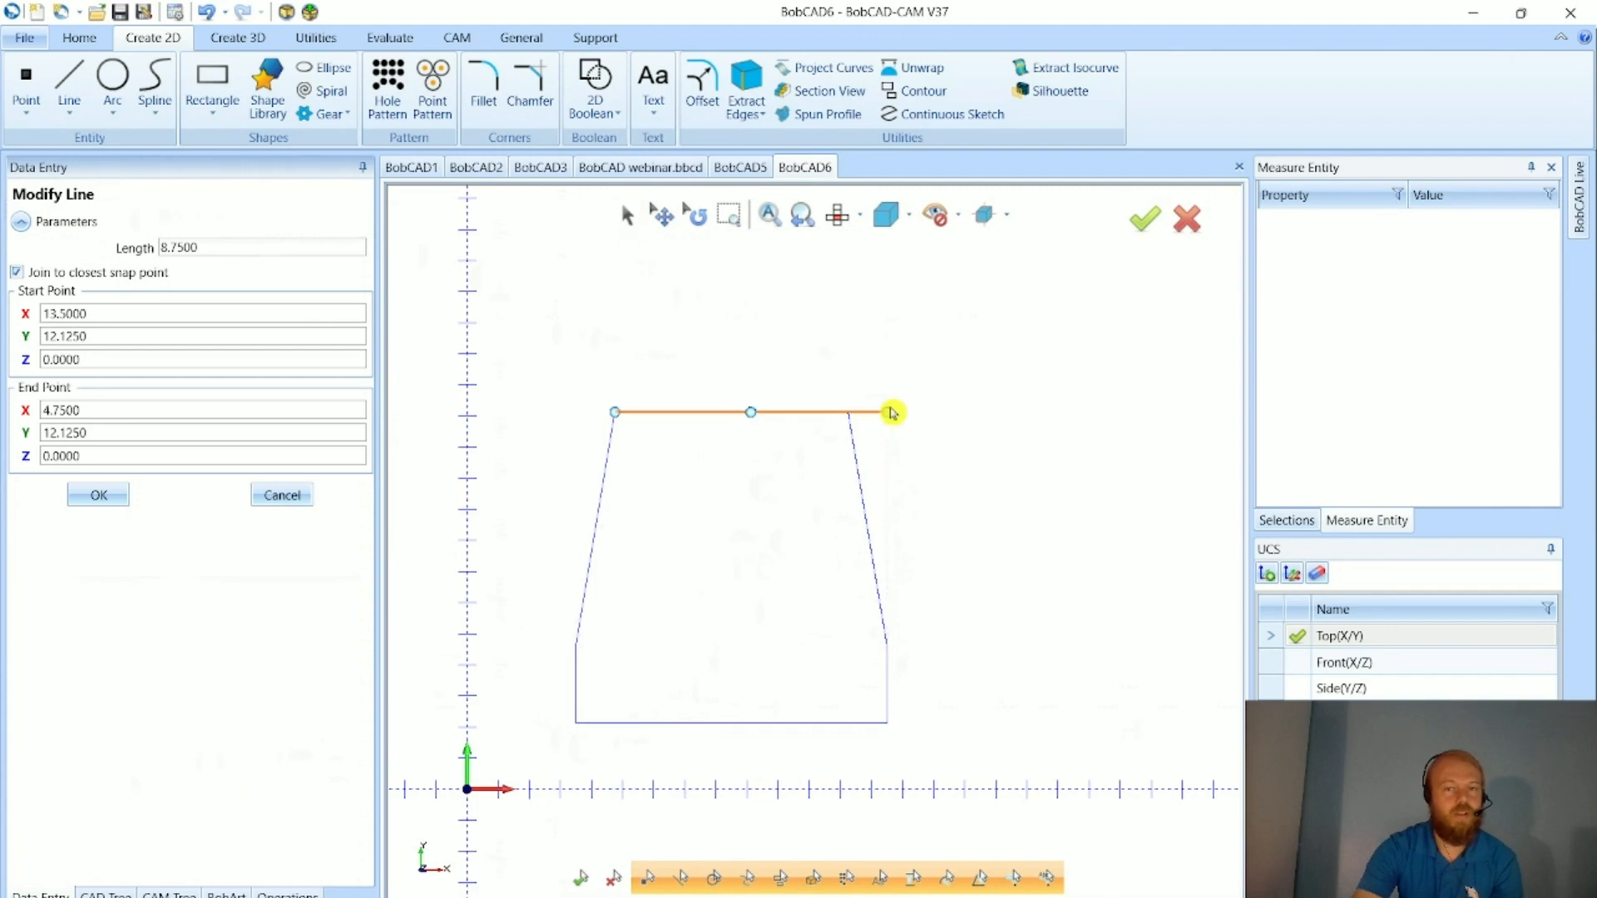
{"action": "left_click", "coordinate": [98, 495]}
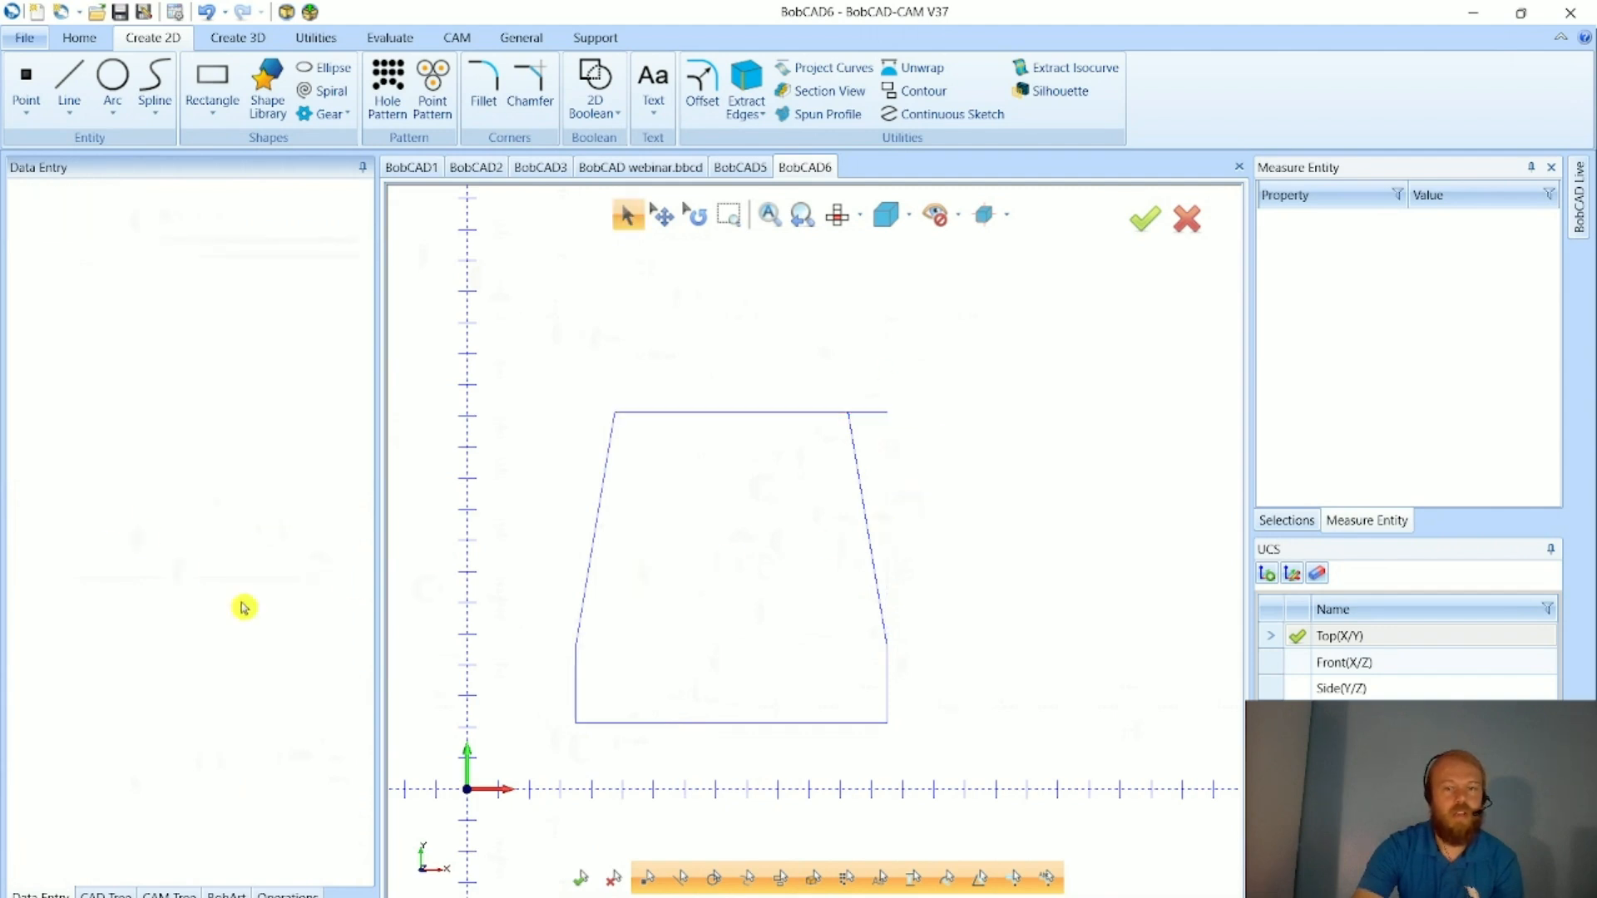
- Delete the slanted right side line and extend the short vertical line below it up to the top line's right endpoint
{"action": "left_click", "coordinate": [861, 488]}
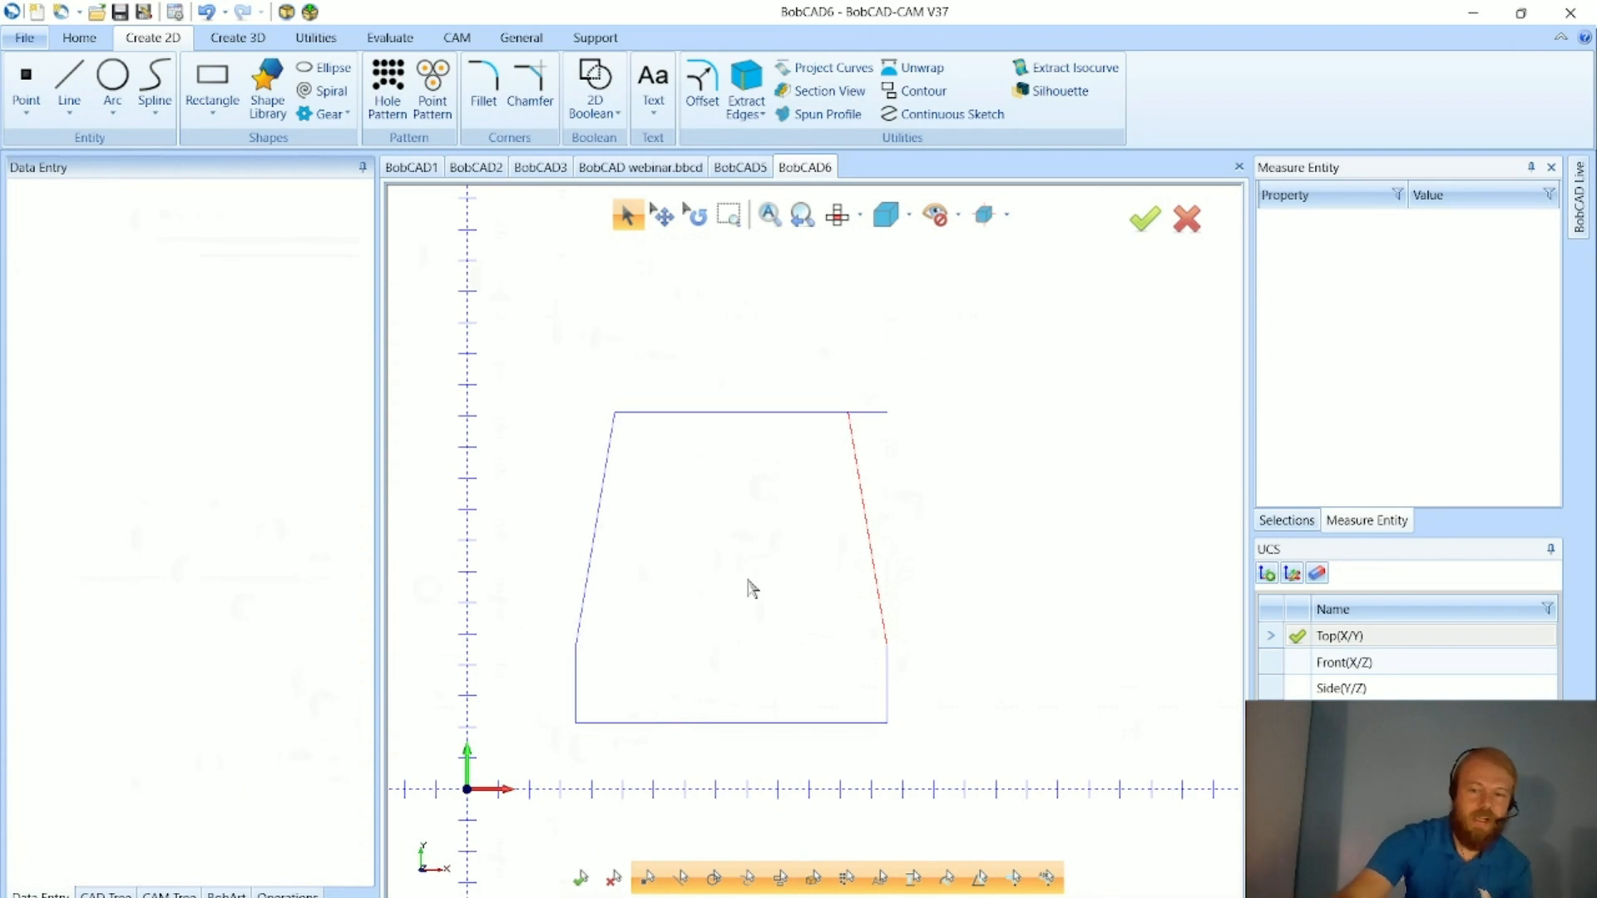
{"action": "key", "text": "Delete"}
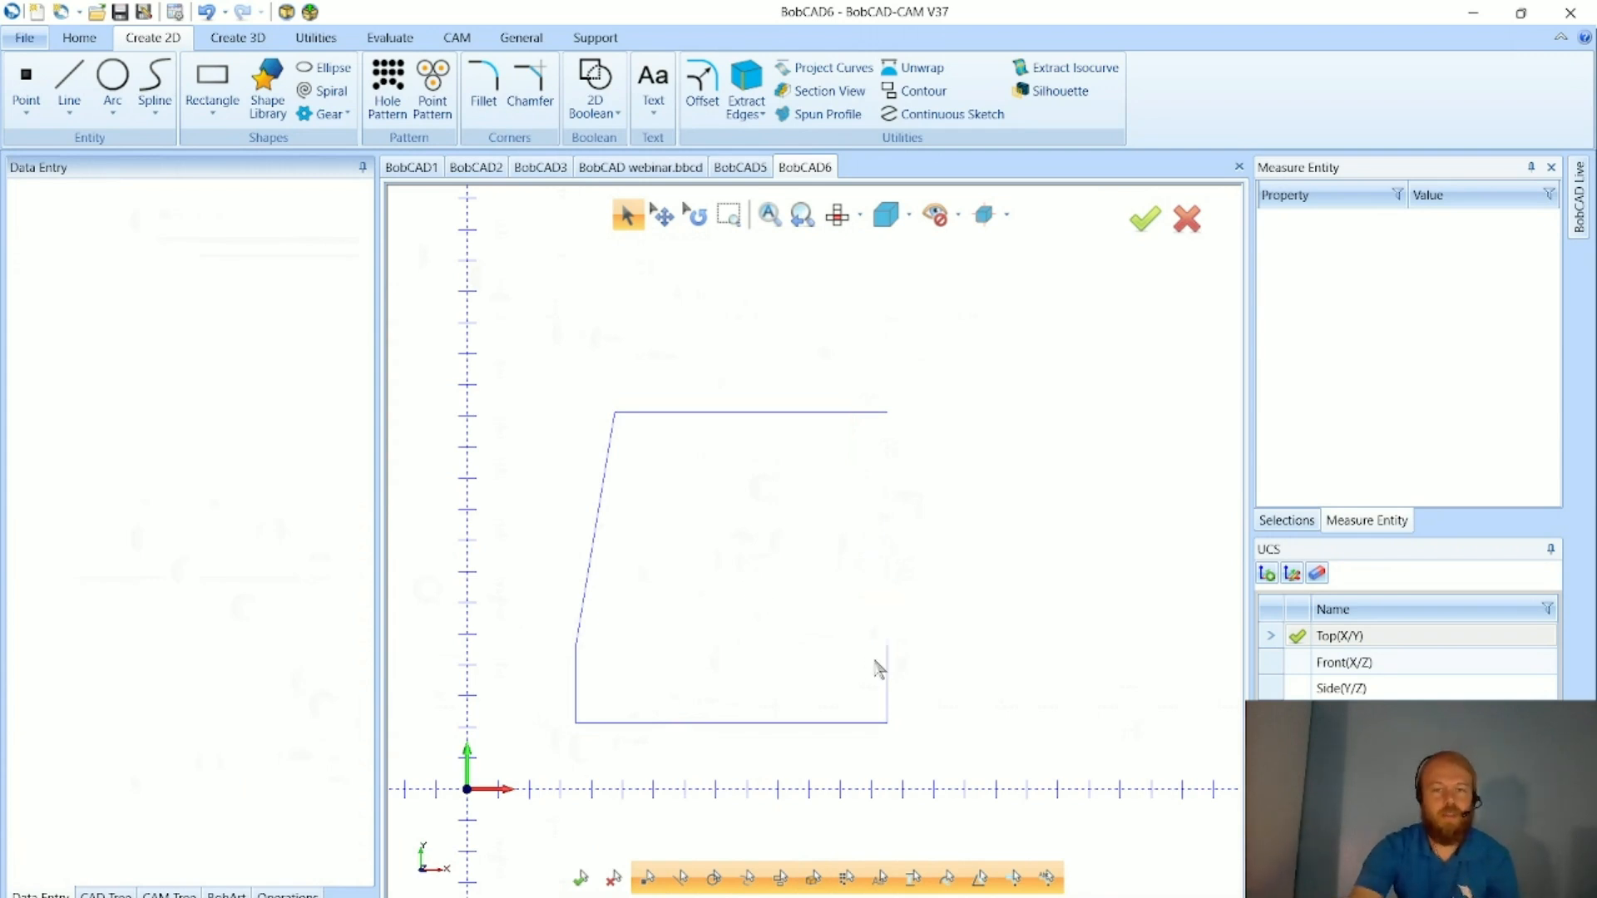
{"action": "double_click", "coordinate": [888, 676]}
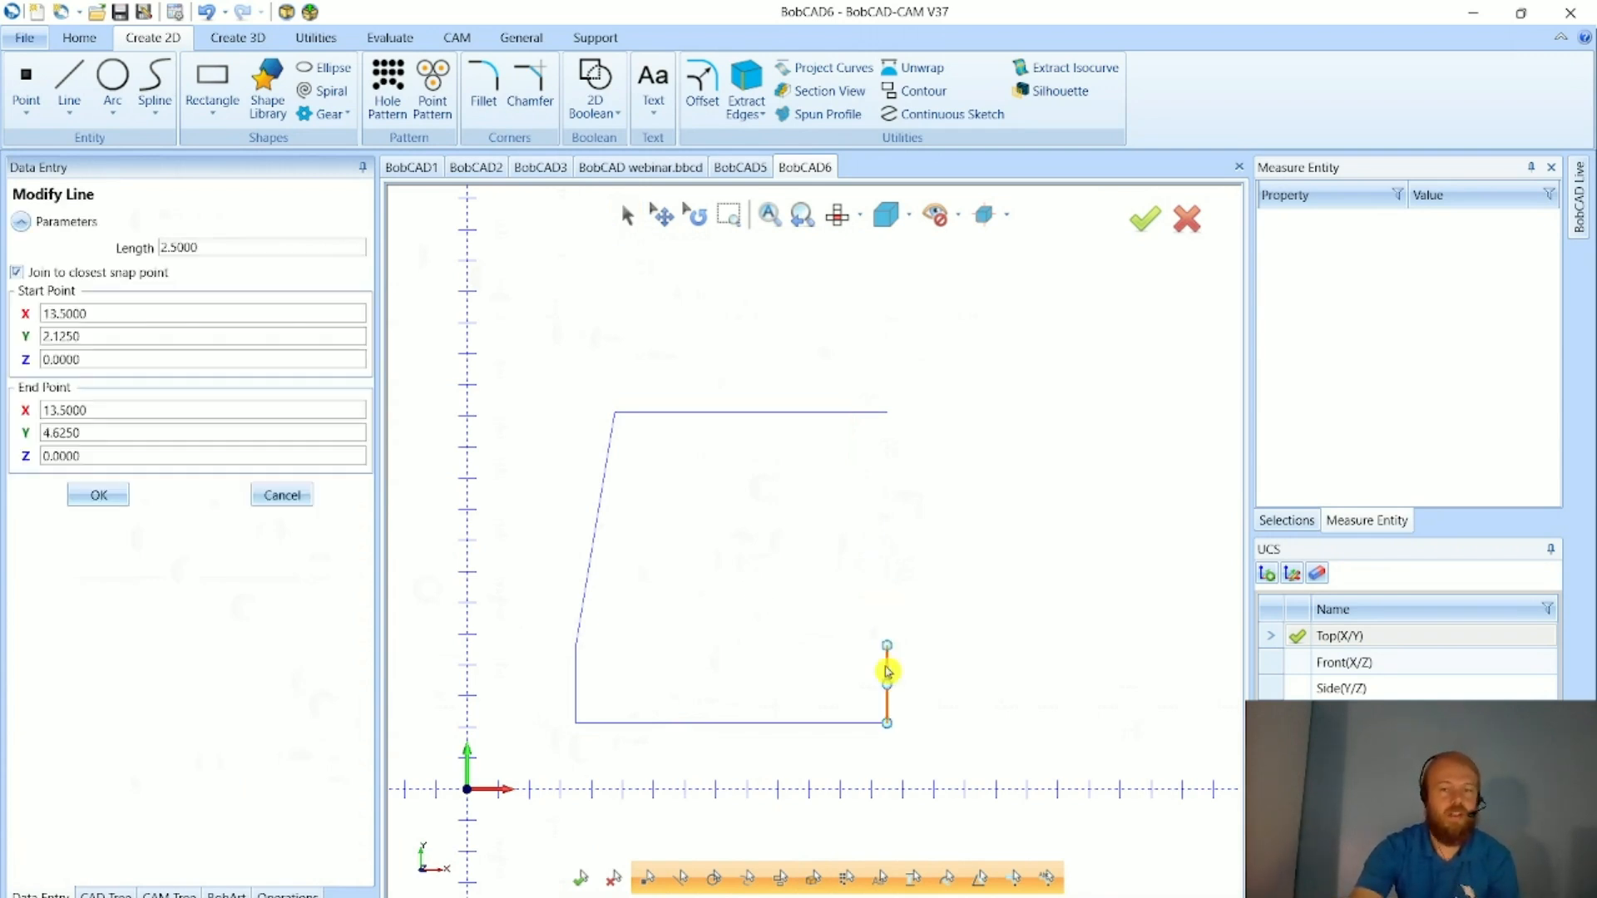
{"action": "left_click_drag", "start_coordinate": [890, 649], "coordinate": [889, 418]}
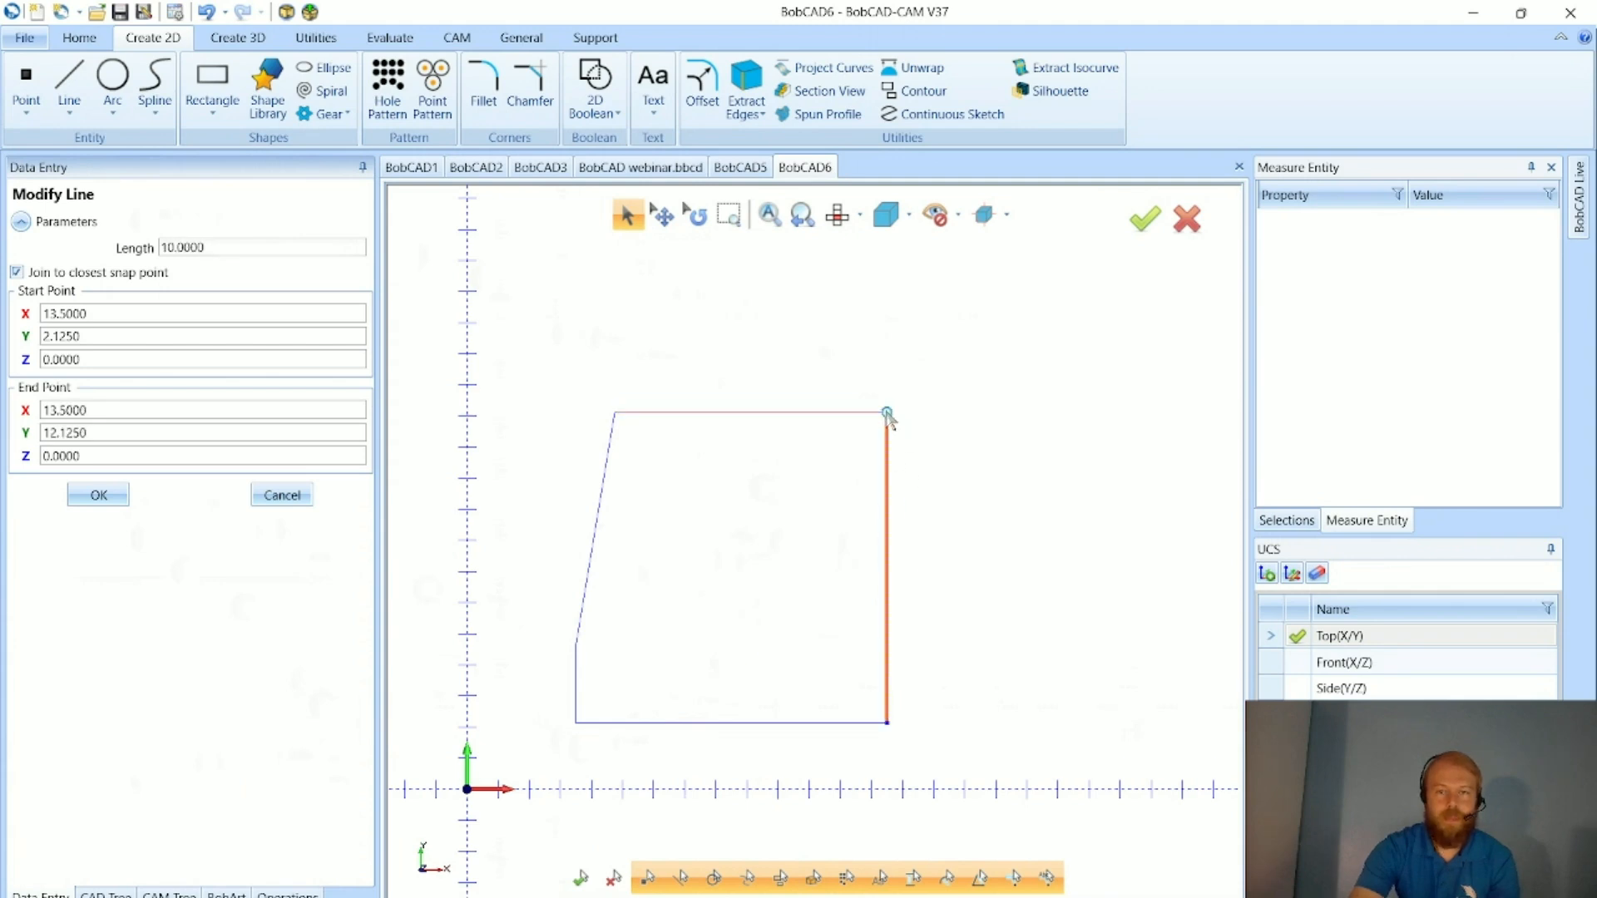
{"action": "left_click", "coordinate": [108, 495]}
{"action": "right_click", "coordinate": [736, 551]}
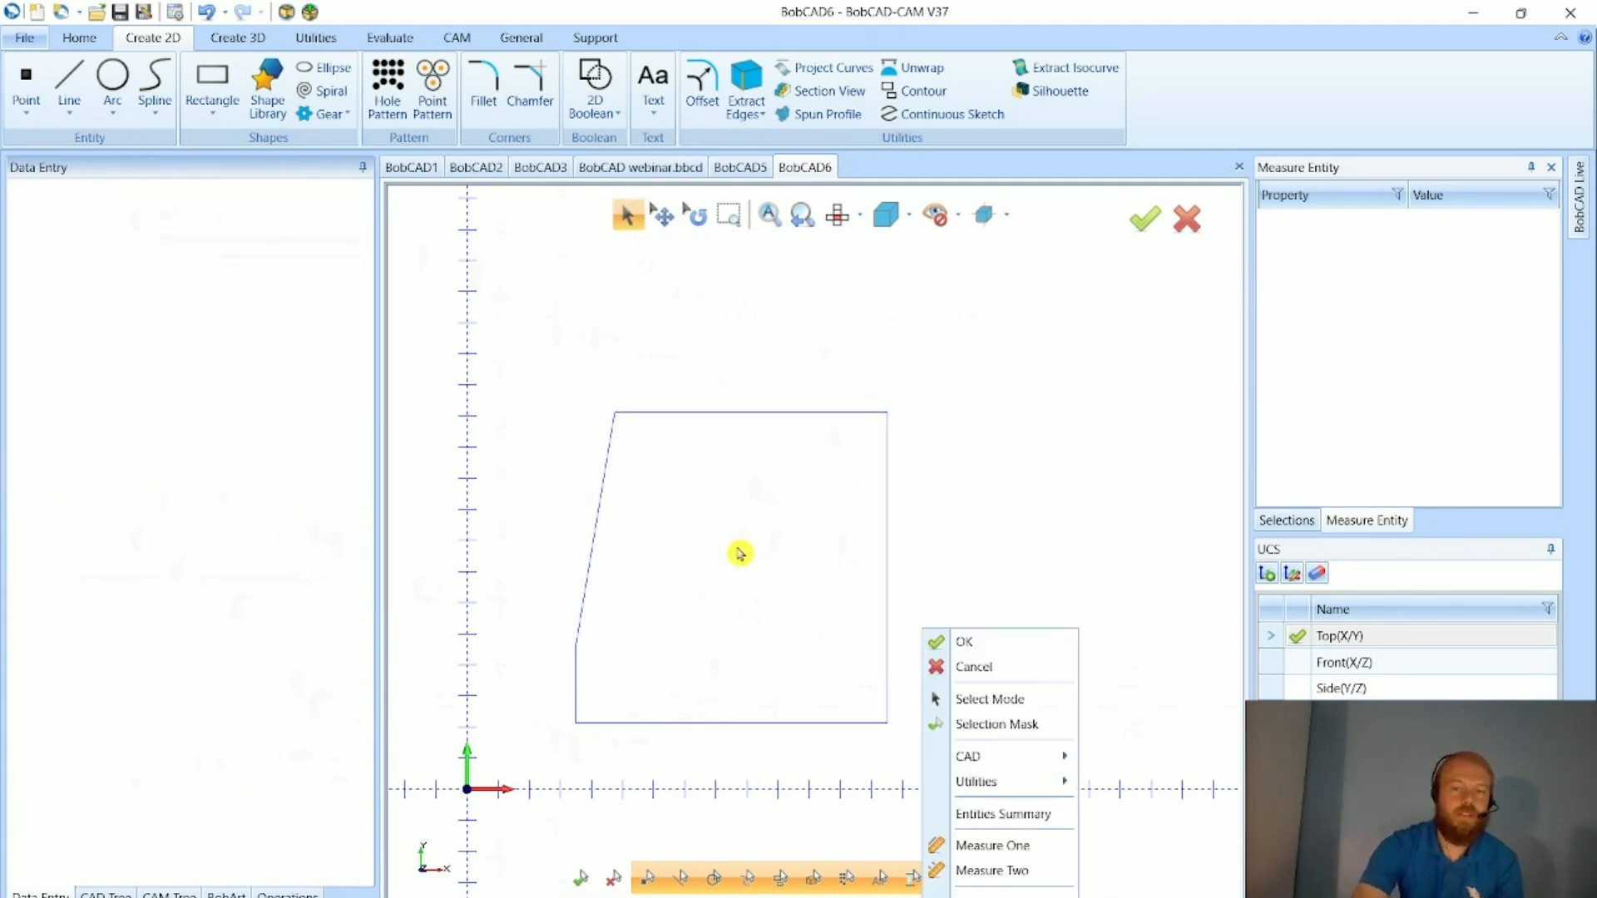
{"action": "left_click", "coordinate": [962, 663]}
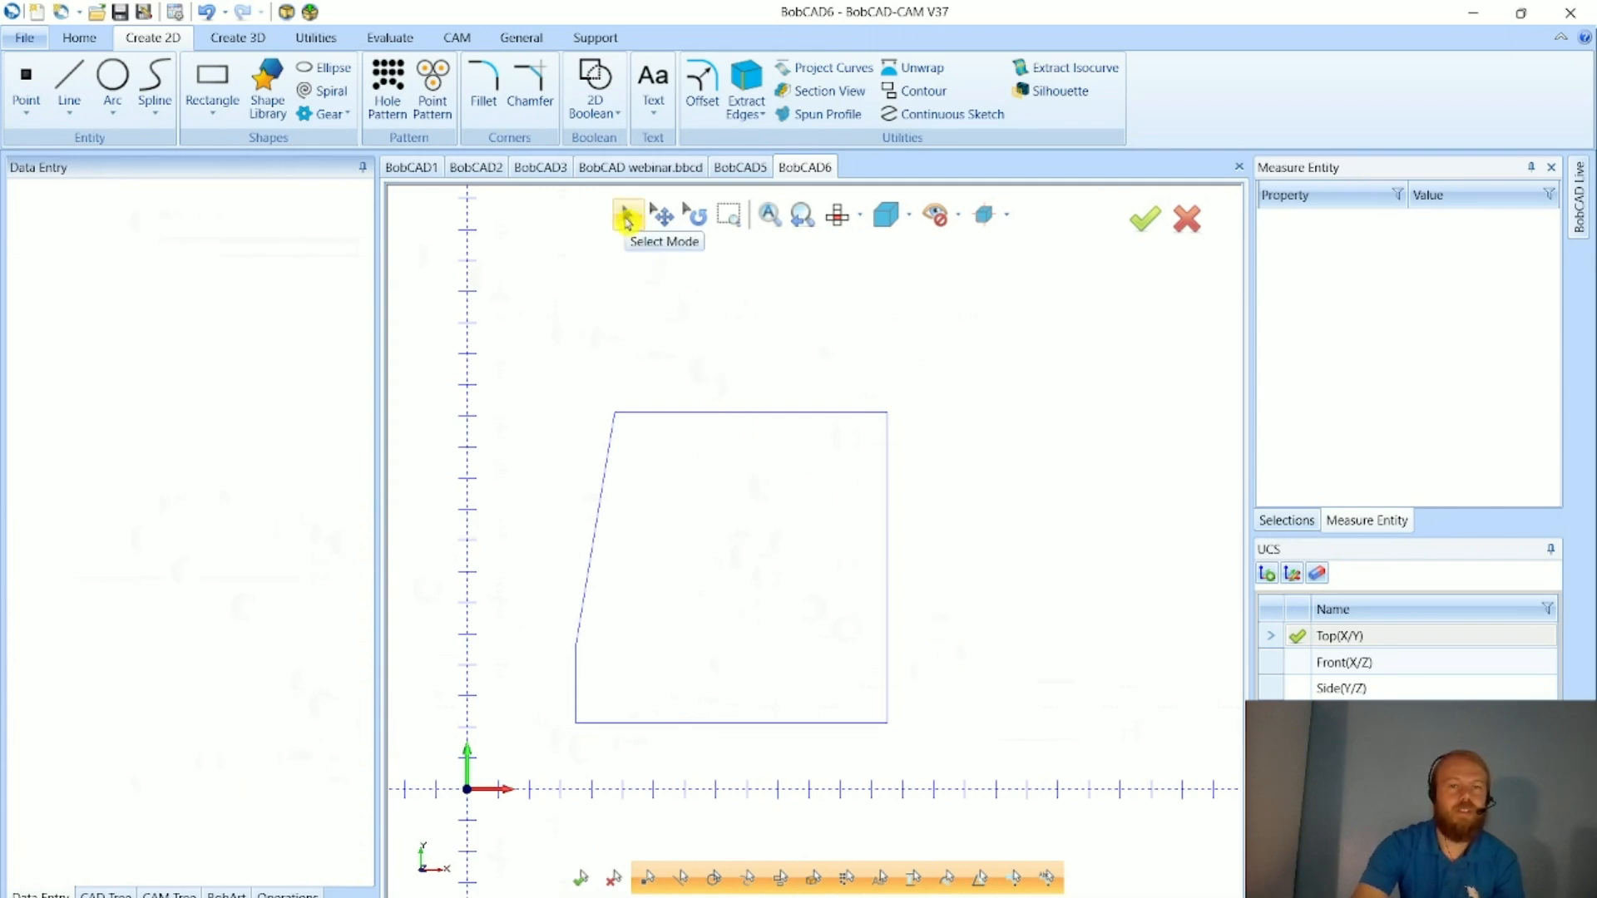
{"action": "left_click", "coordinate": [628, 218]}
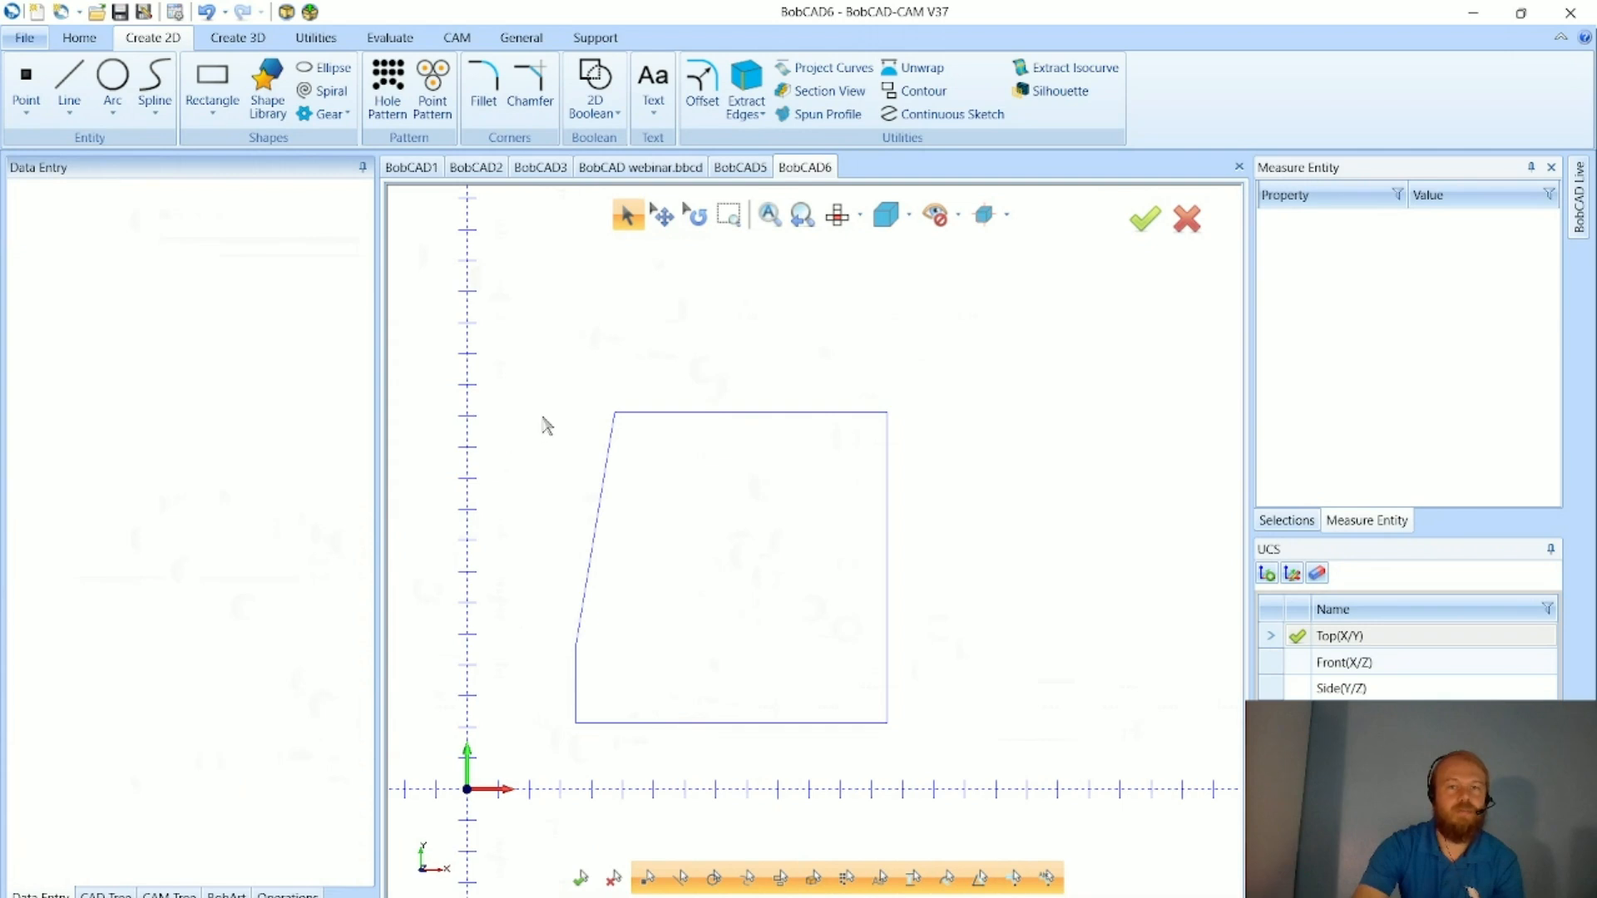
{"action": "double_click", "coordinate": [887, 472]}
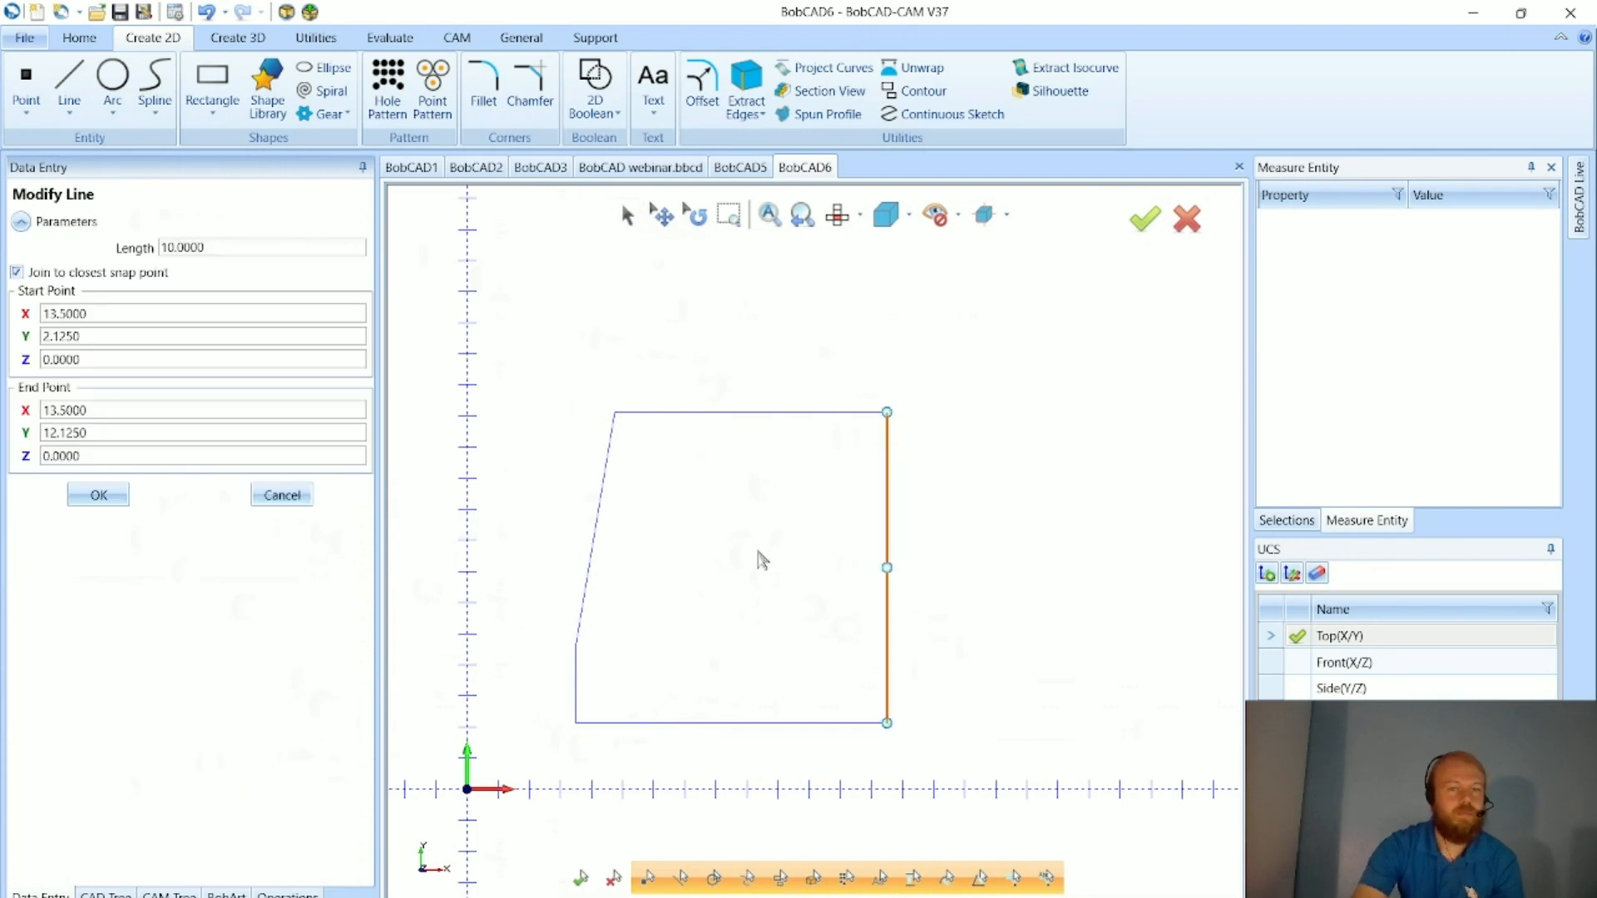
{"action": "left_click", "coordinate": [282, 495]}
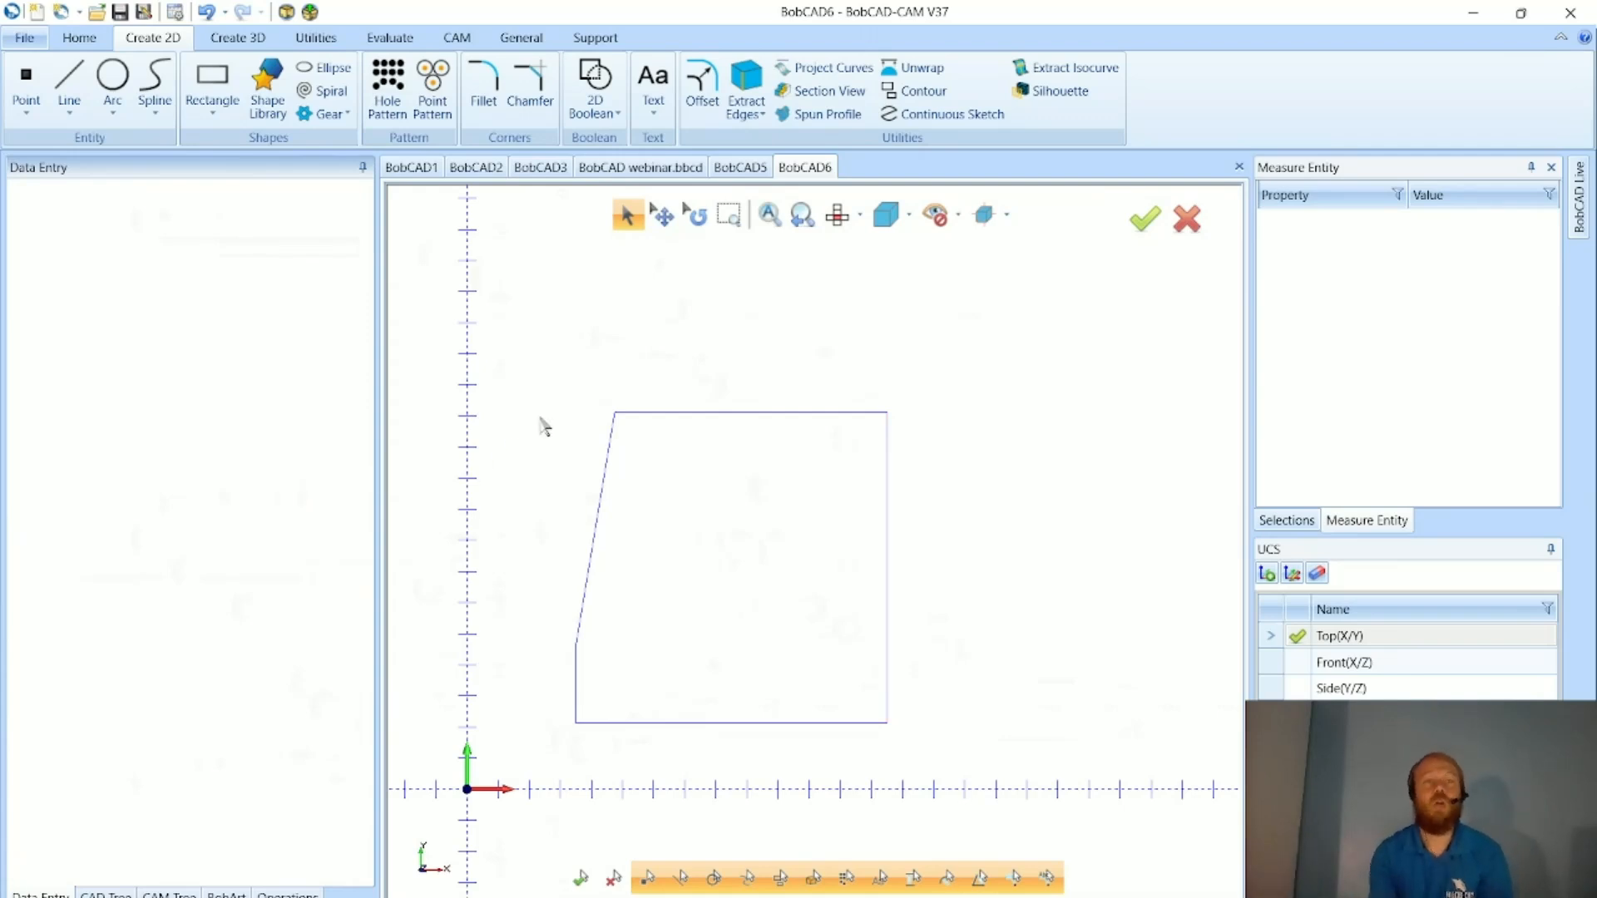
{"action": "left_click", "coordinate": [317, 37]}
{"action": "left_click", "coordinate": [167, 287]}
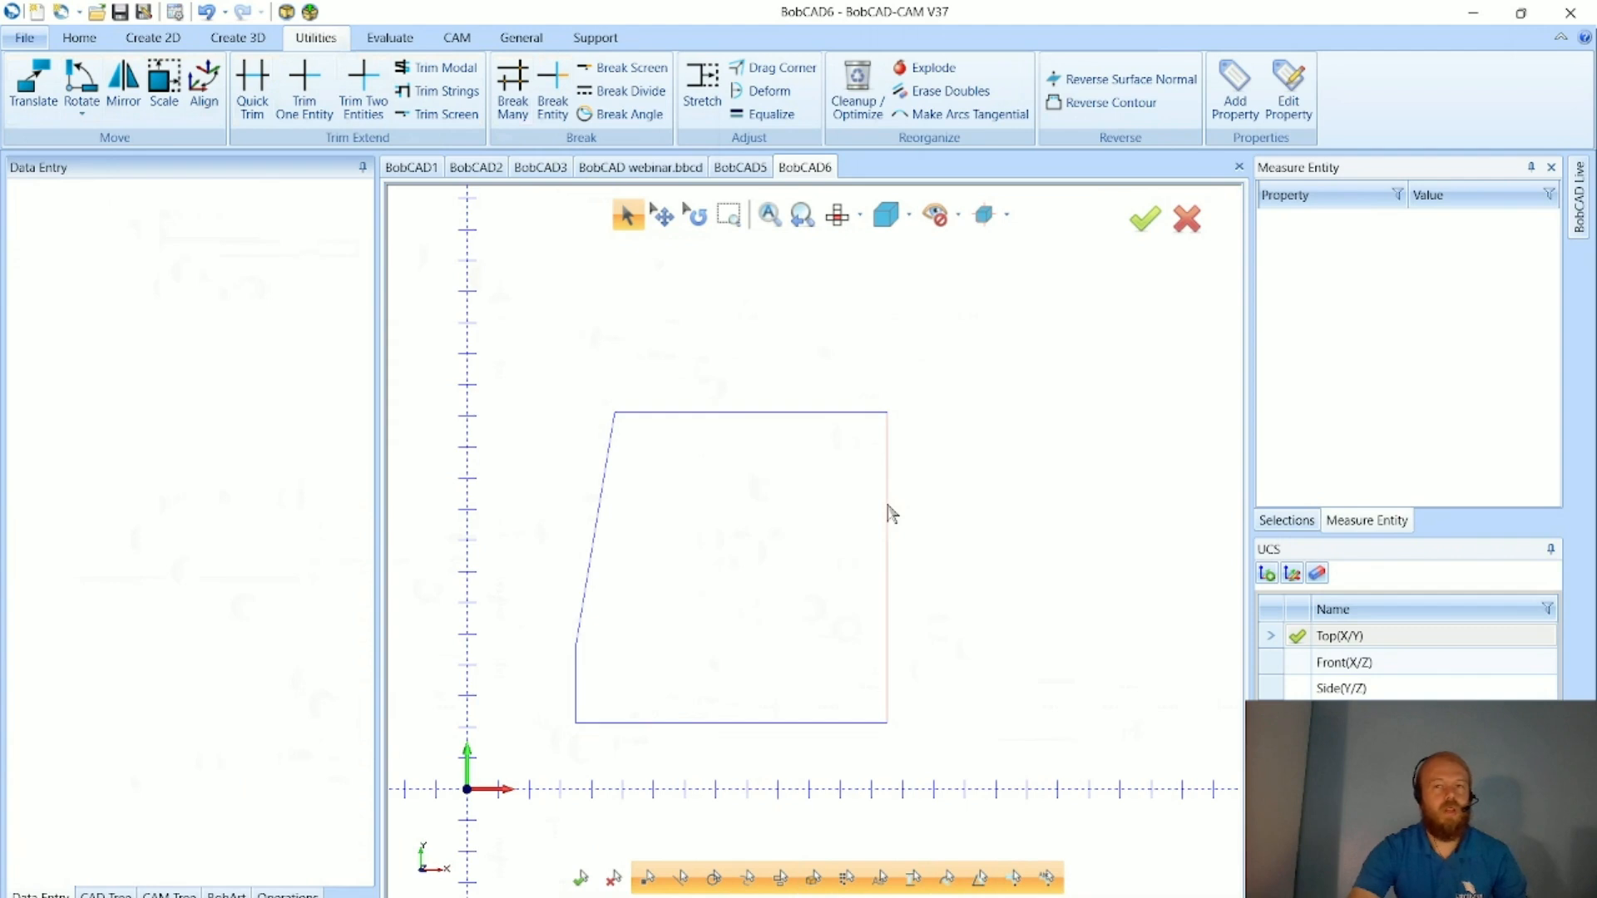
{"action": "left_click", "coordinate": [787, 73]}
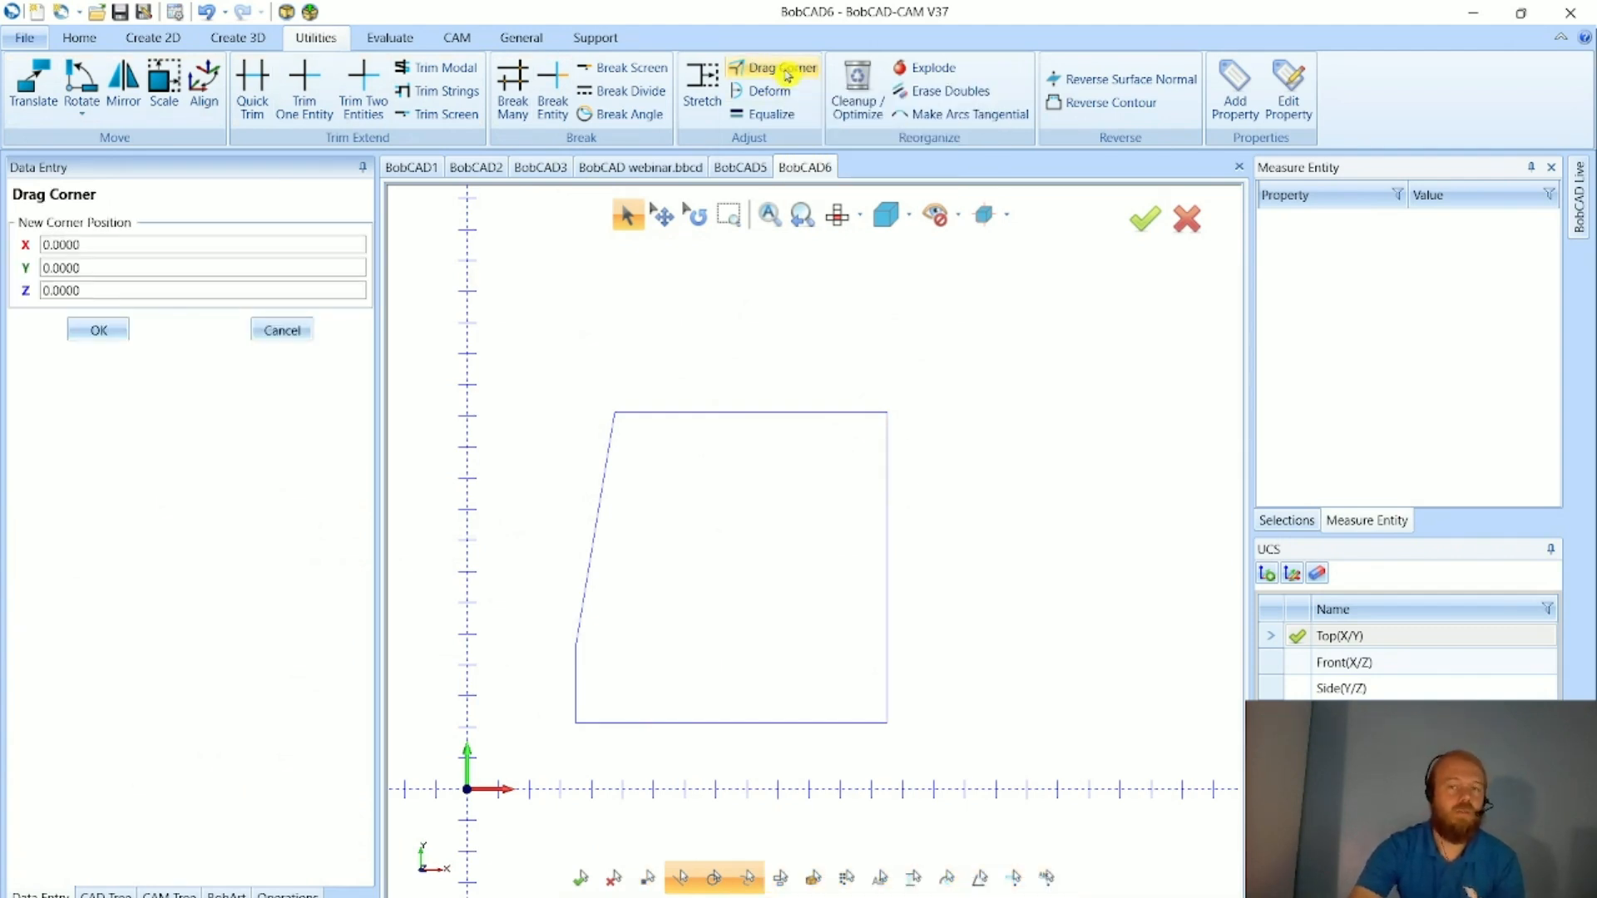
{"action": "left_click", "coordinate": [888, 414]}
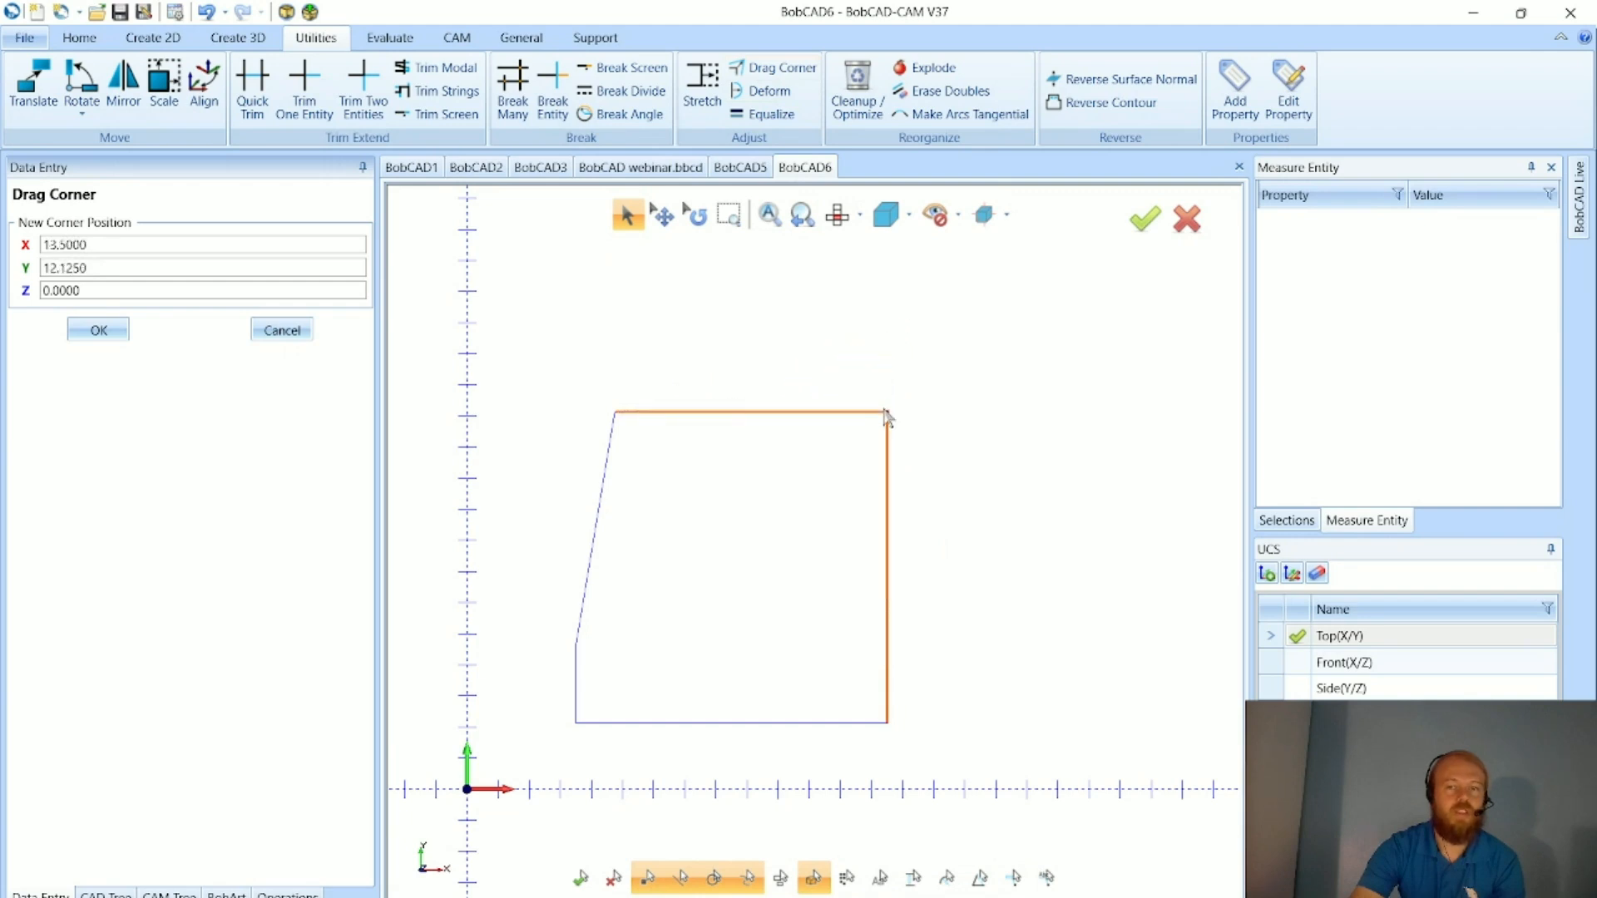
{"action": "left_click", "coordinate": [887, 414]}
{"action": "double_click", "coordinate": [99, 245]}
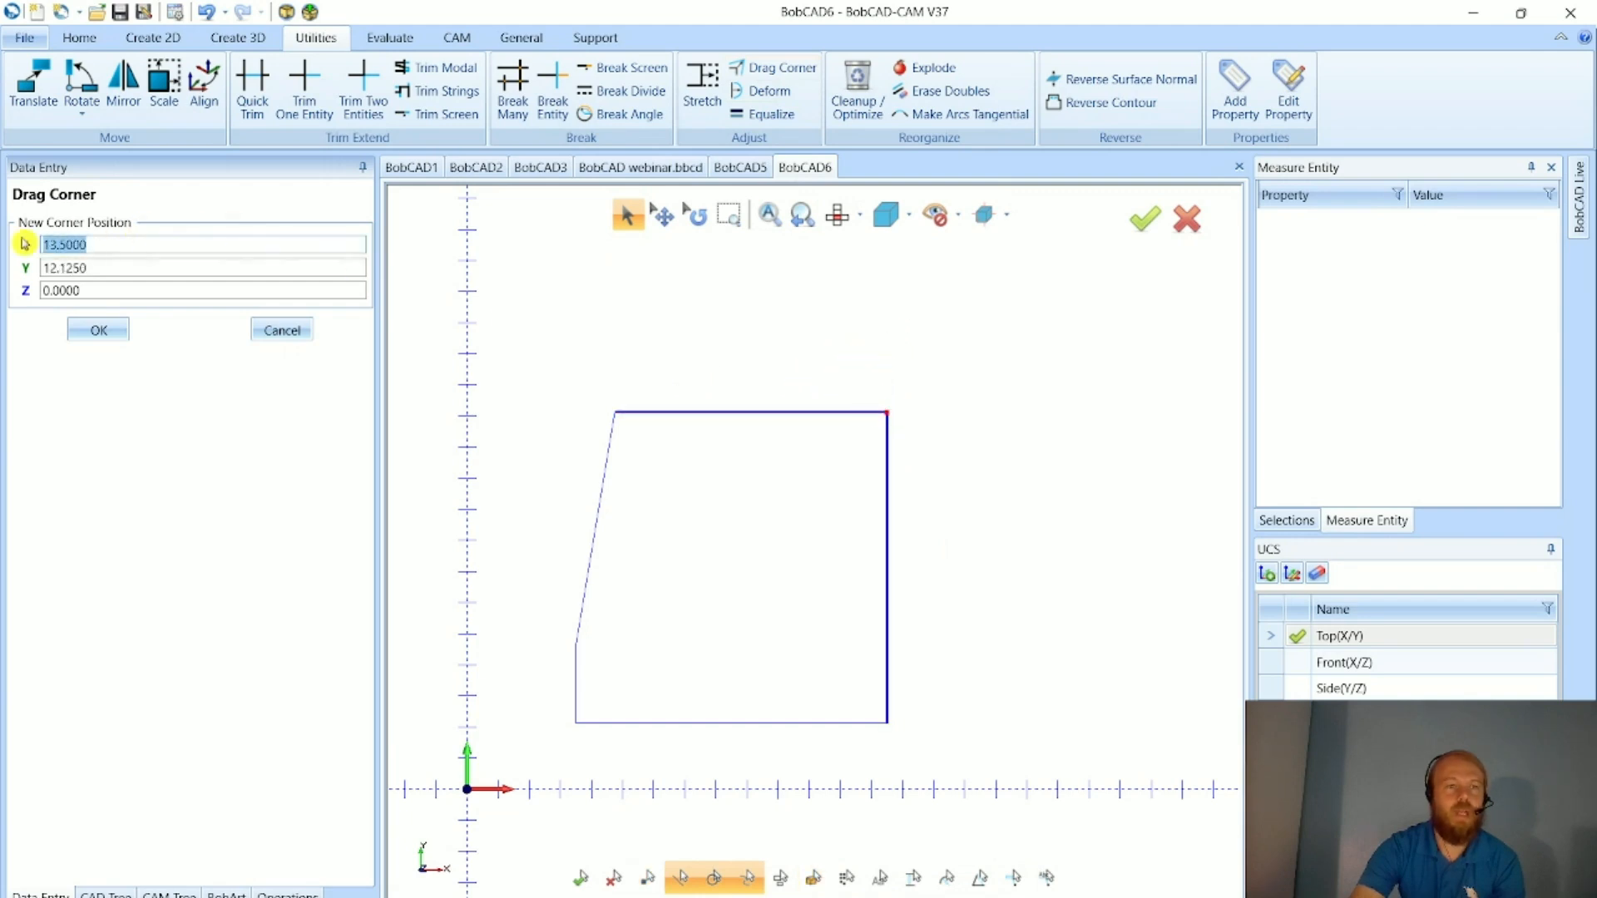
{"action": "left_click", "coordinate": [98, 266]}
{"action": "left_click_drag", "start_coordinate": [98, 267], "coordinate": [43, 270]}
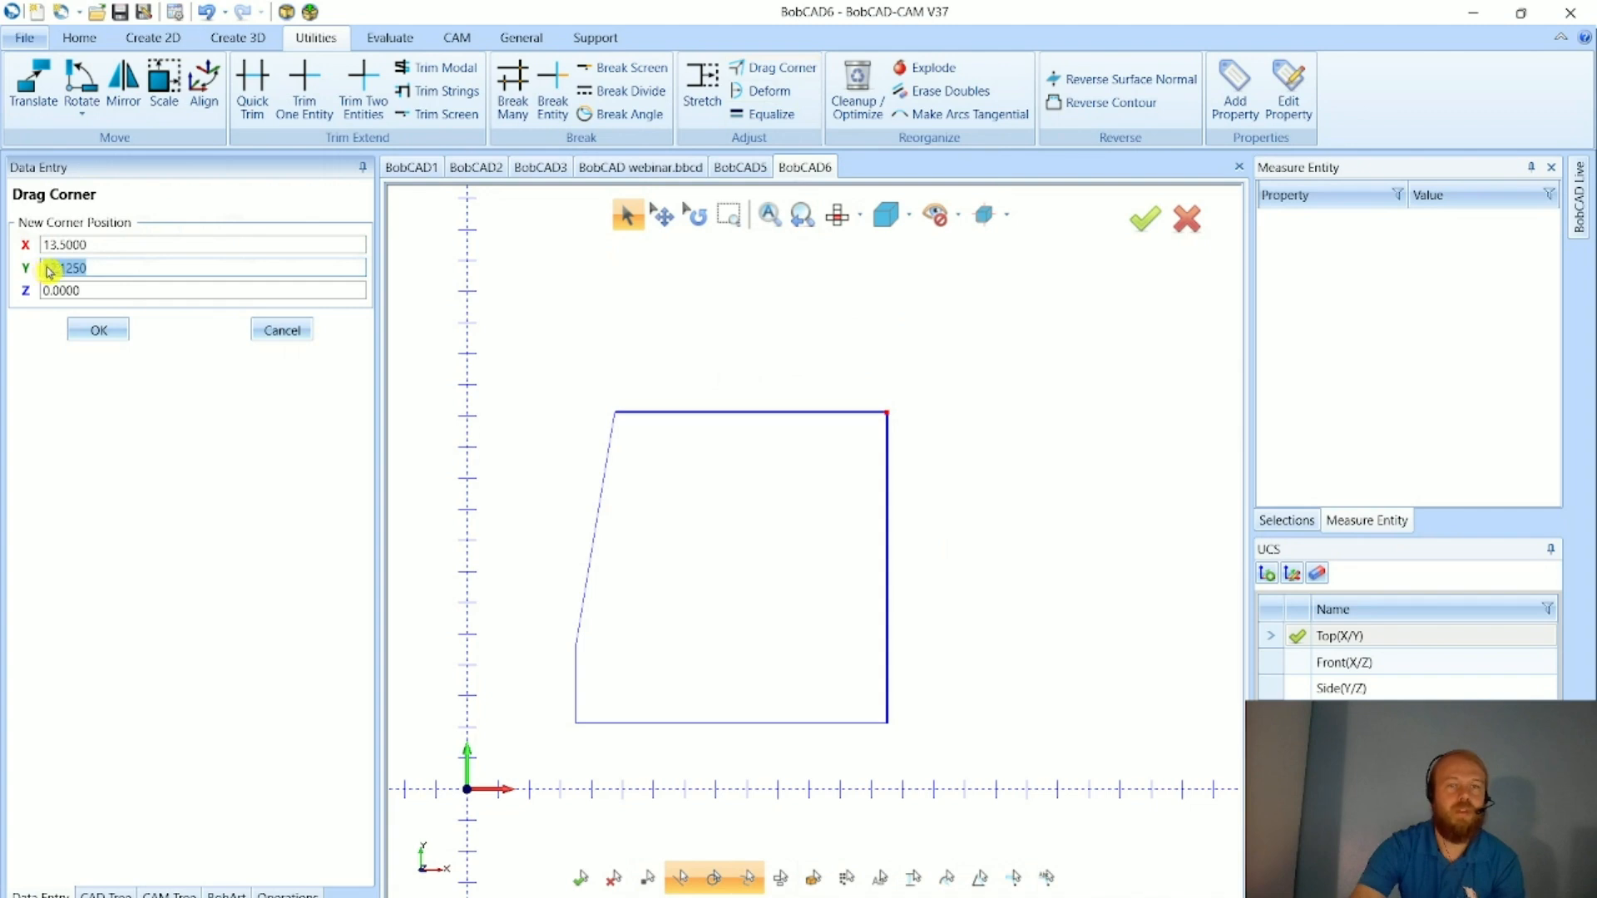
- Deform the outline's top line into a shallow arc that curves down into the shape, keeping both endpoints in place
{"action": "left_click", "coordinate": [777, 98]}
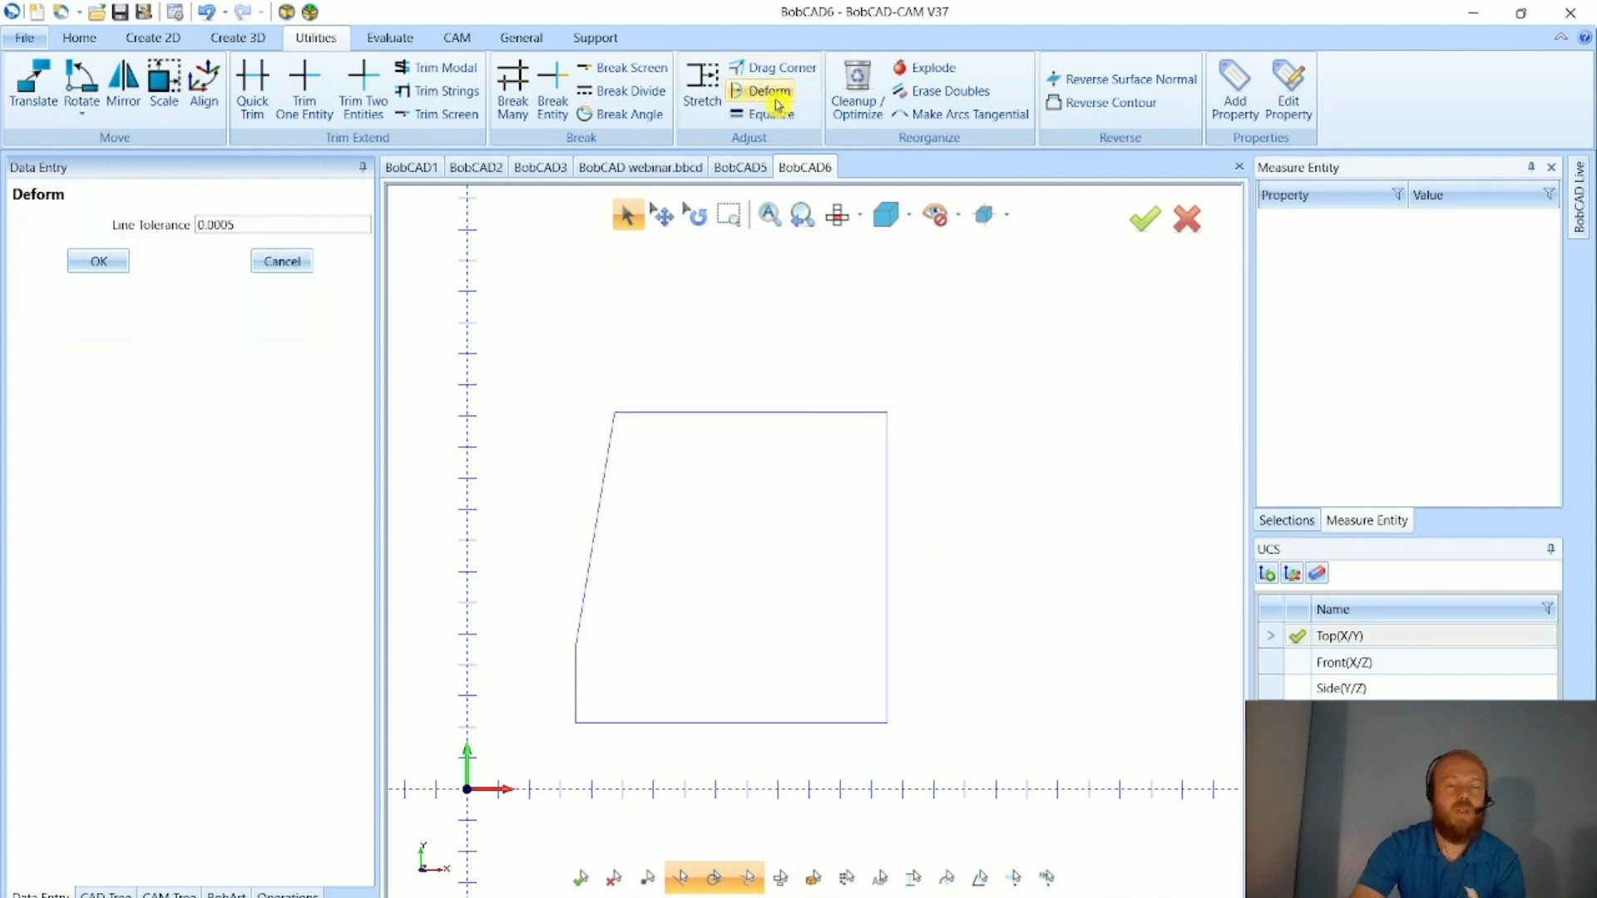
{"action": "left_click", "coordinate": [787, 413]}
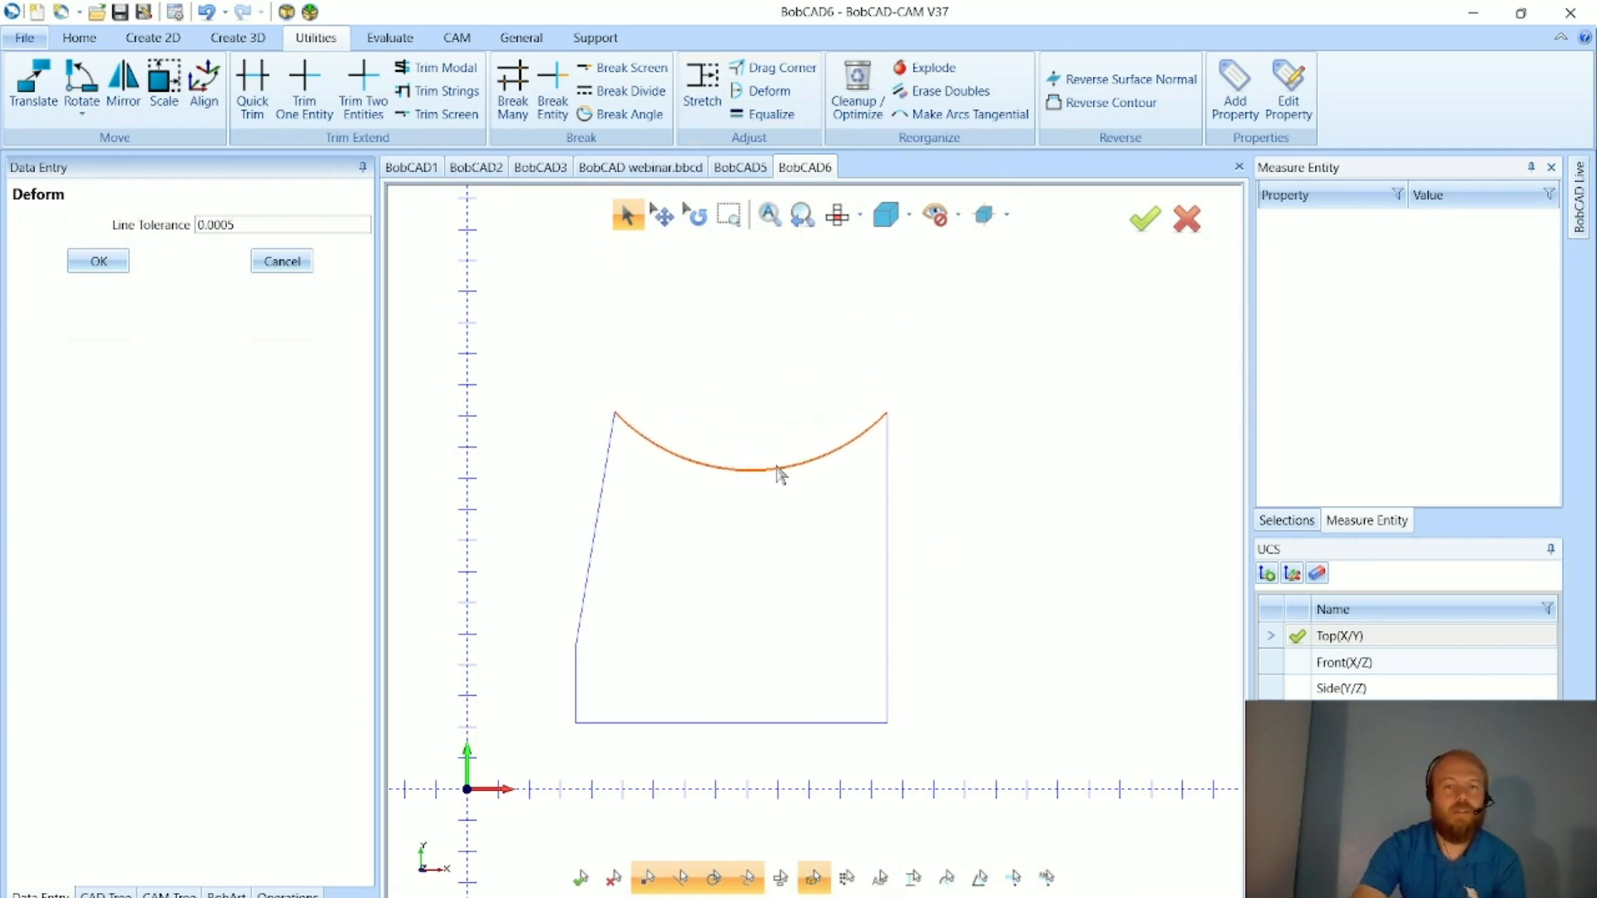
{"action": "left_click", "coordinate": [770, 451]}
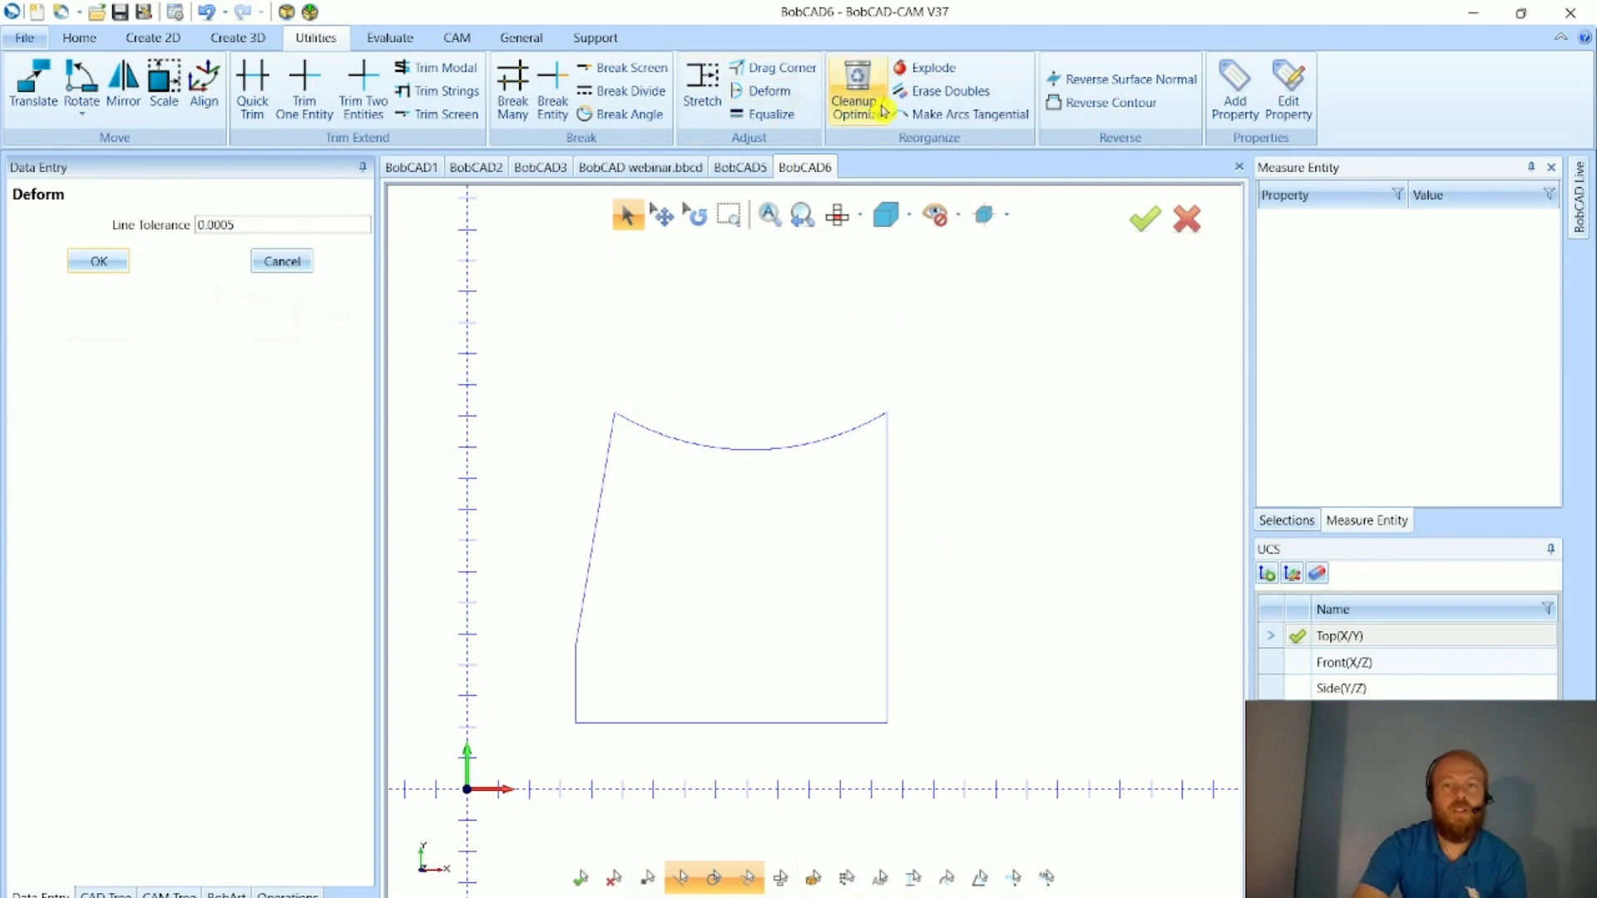
- Break the outline's right vertical line in two at about its middle with Break Screen
{"action": "left_click", "coordinate": [857, 91]}
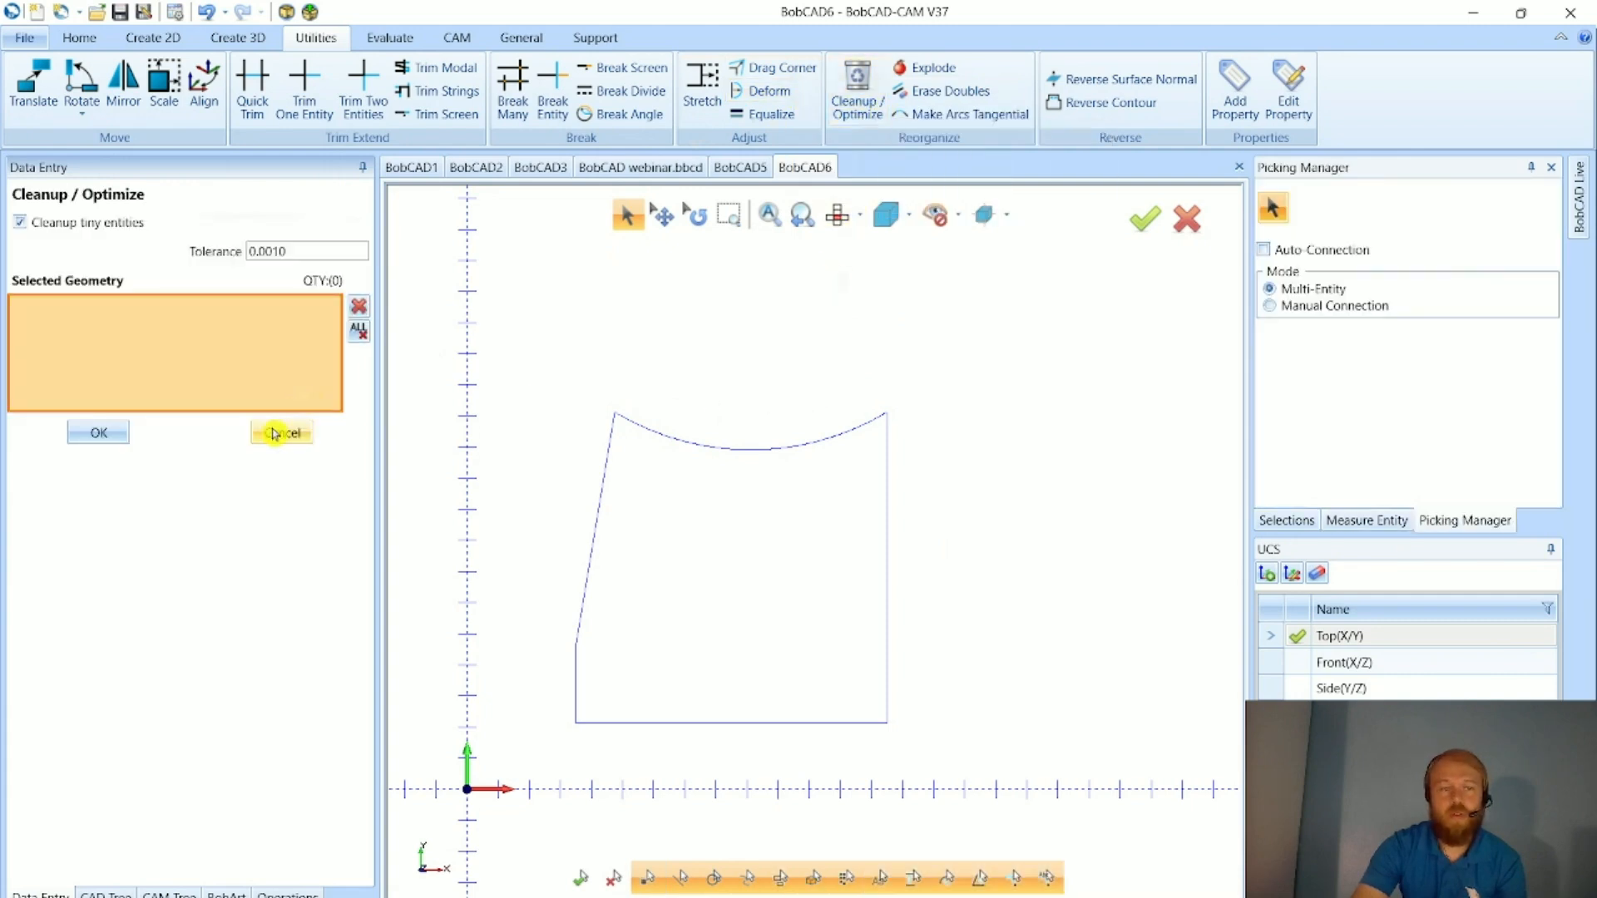
{"action": "left_click", "coordinate": [274, 435]}
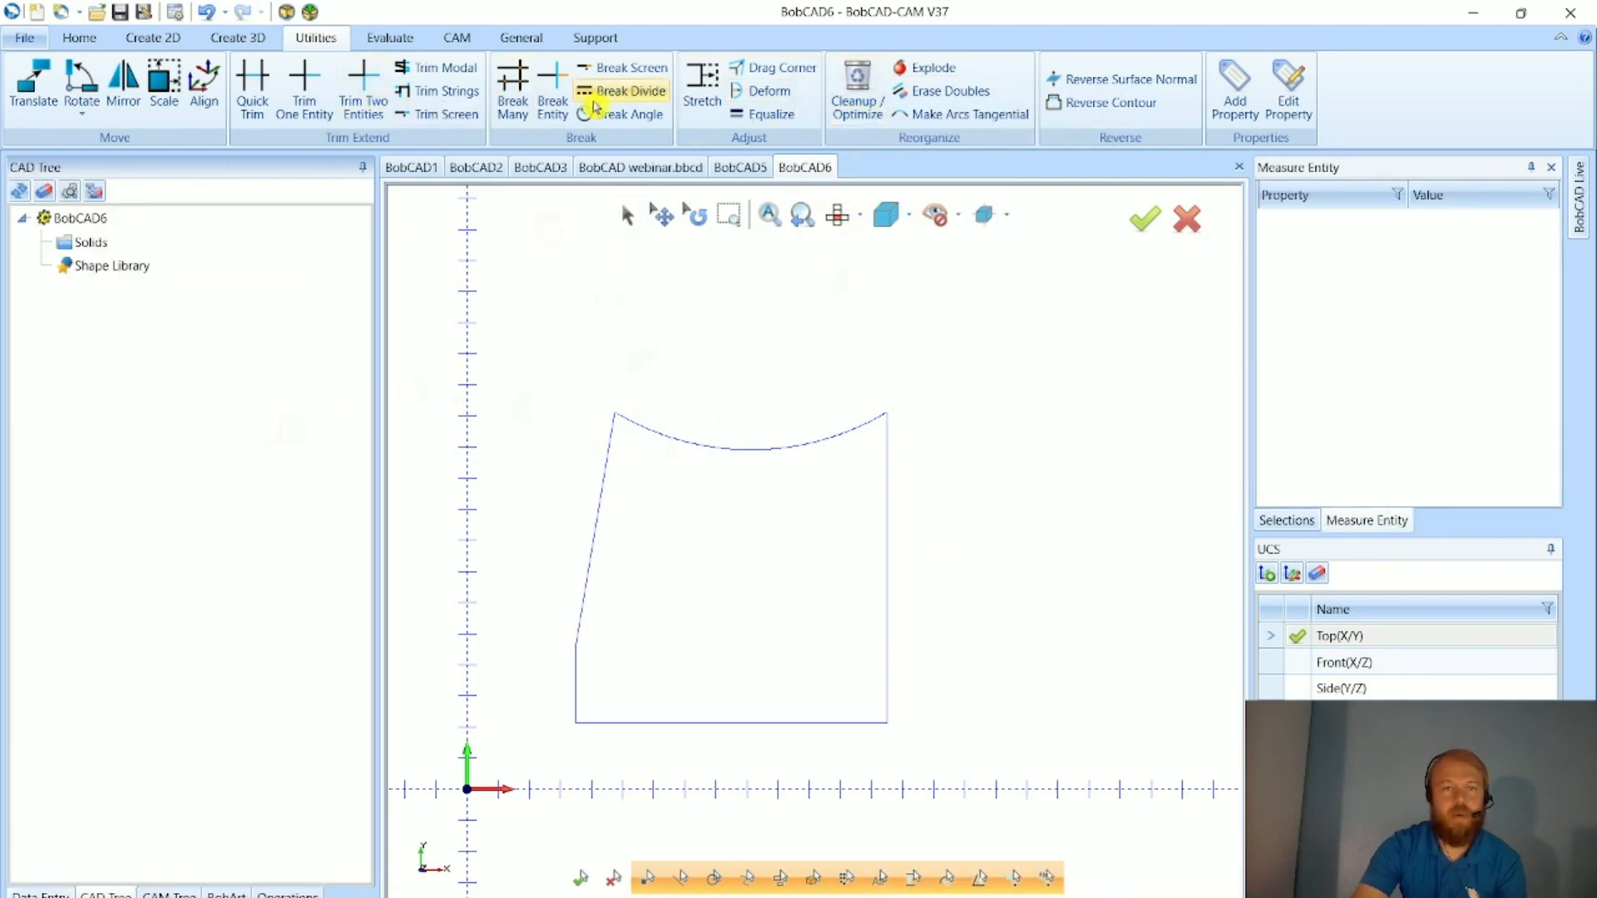
{"action": "left_click", "coordinate": [608, 70]}
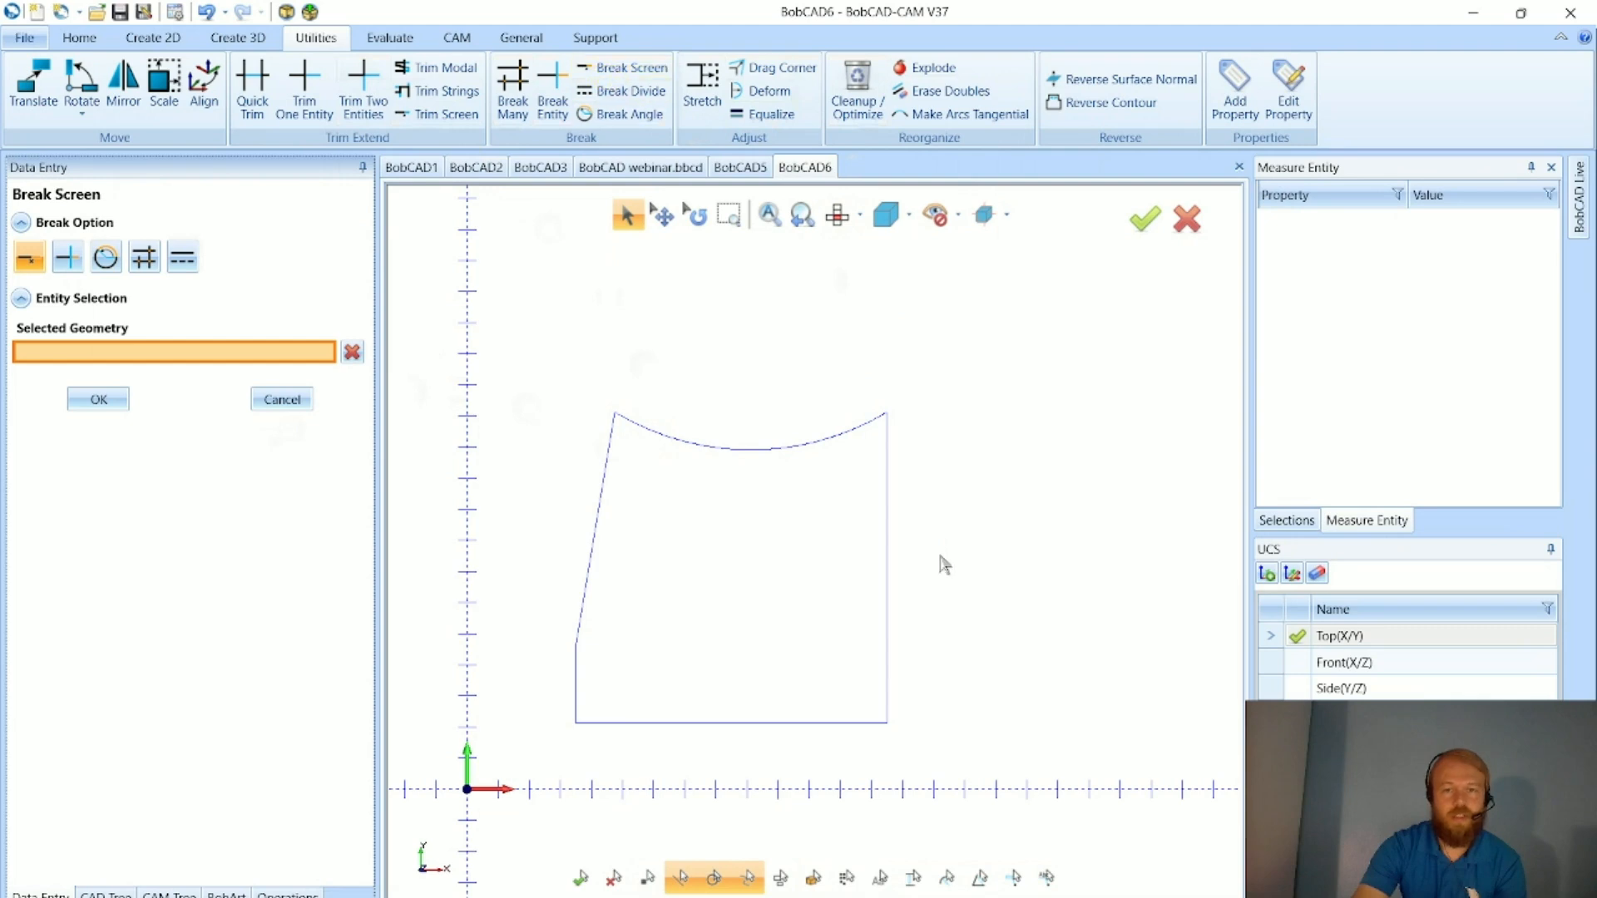
{"action": "left_click", "coordinate": [887, 580]}
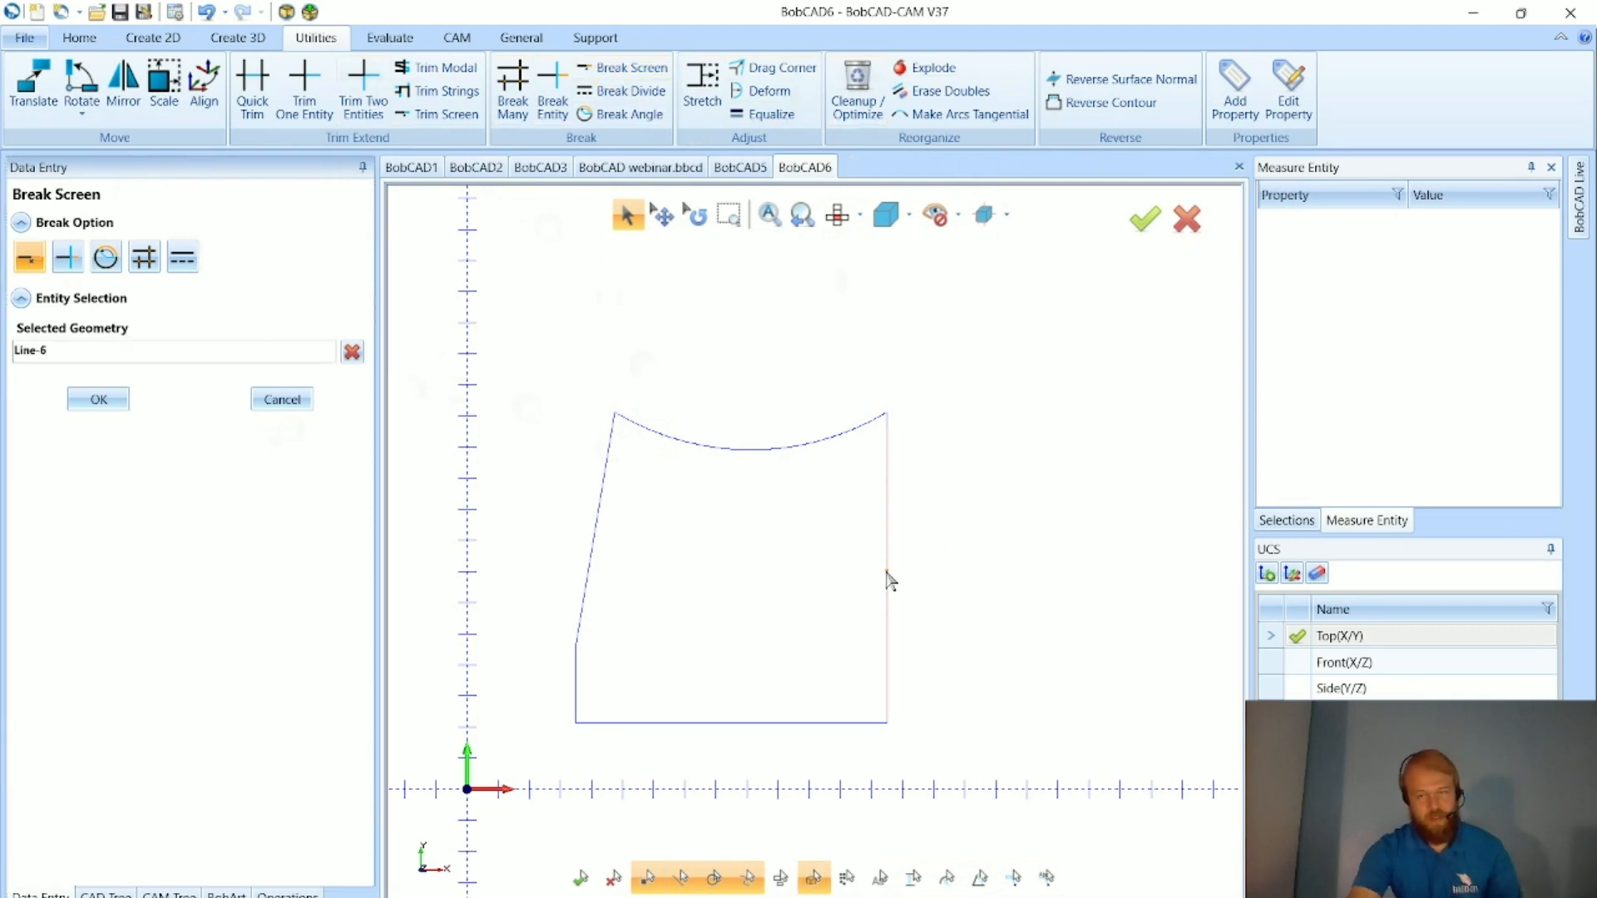
{"action": "left_click", "coordinate": [889, 568]}
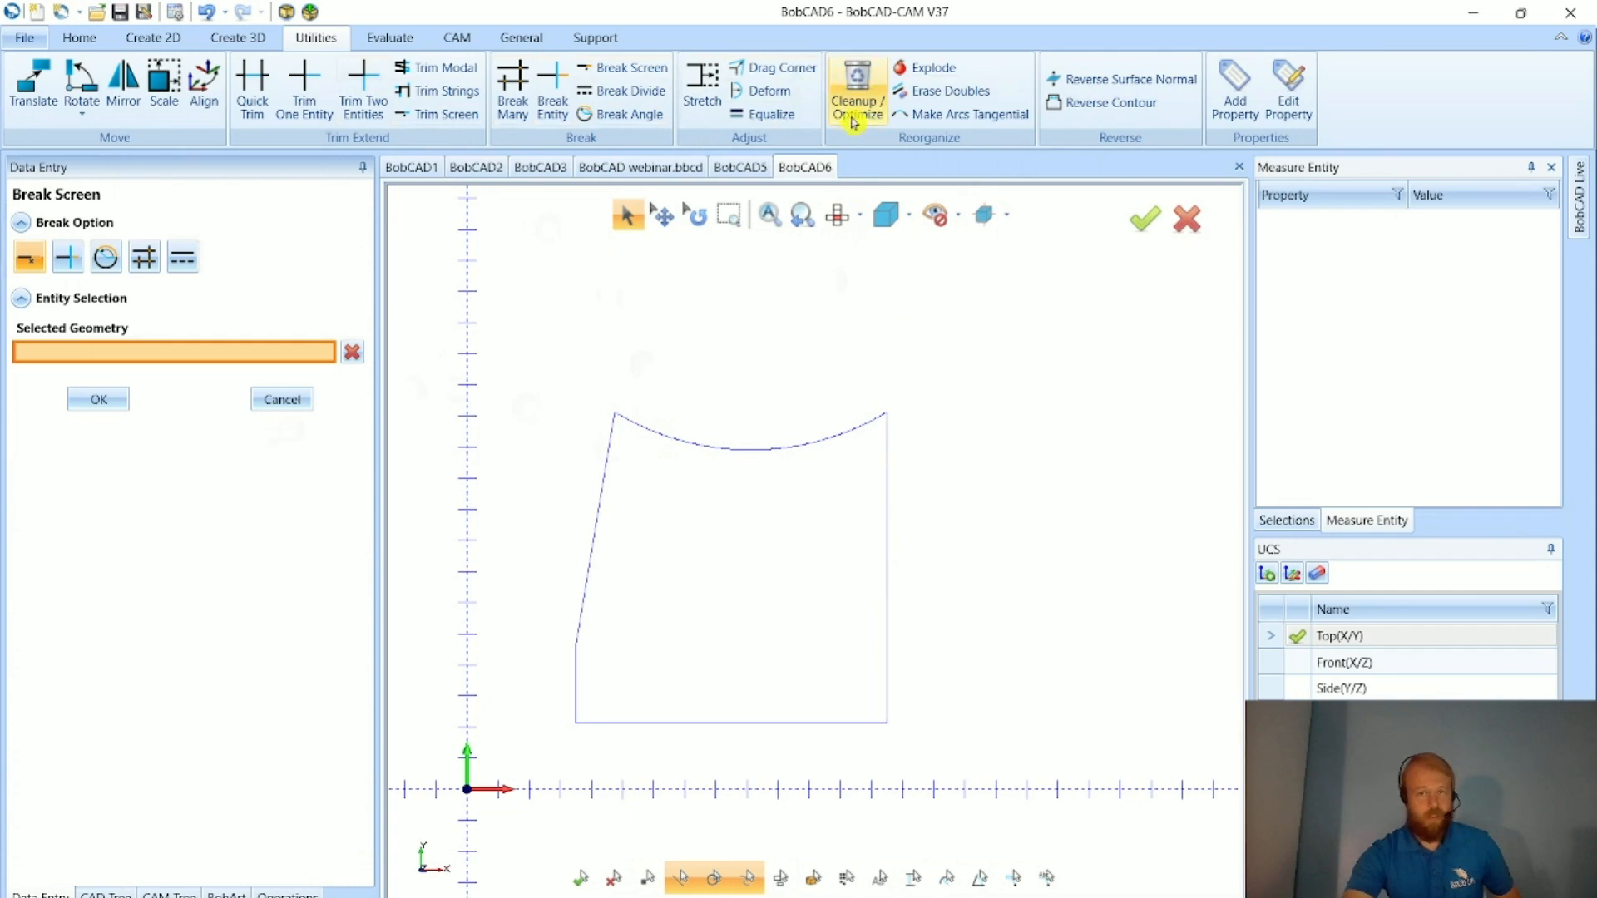
- Run Cleanup / Optimize on the whole outline with tiny-entity cleanup at a tolerance of 0.0010 and dismiss the results
{"action": "left_click", "coordinate": [857, 87]}
{"action": "left_click_drag", "start_coordinate": [524, 353], "coordinate": [1002, 772]}
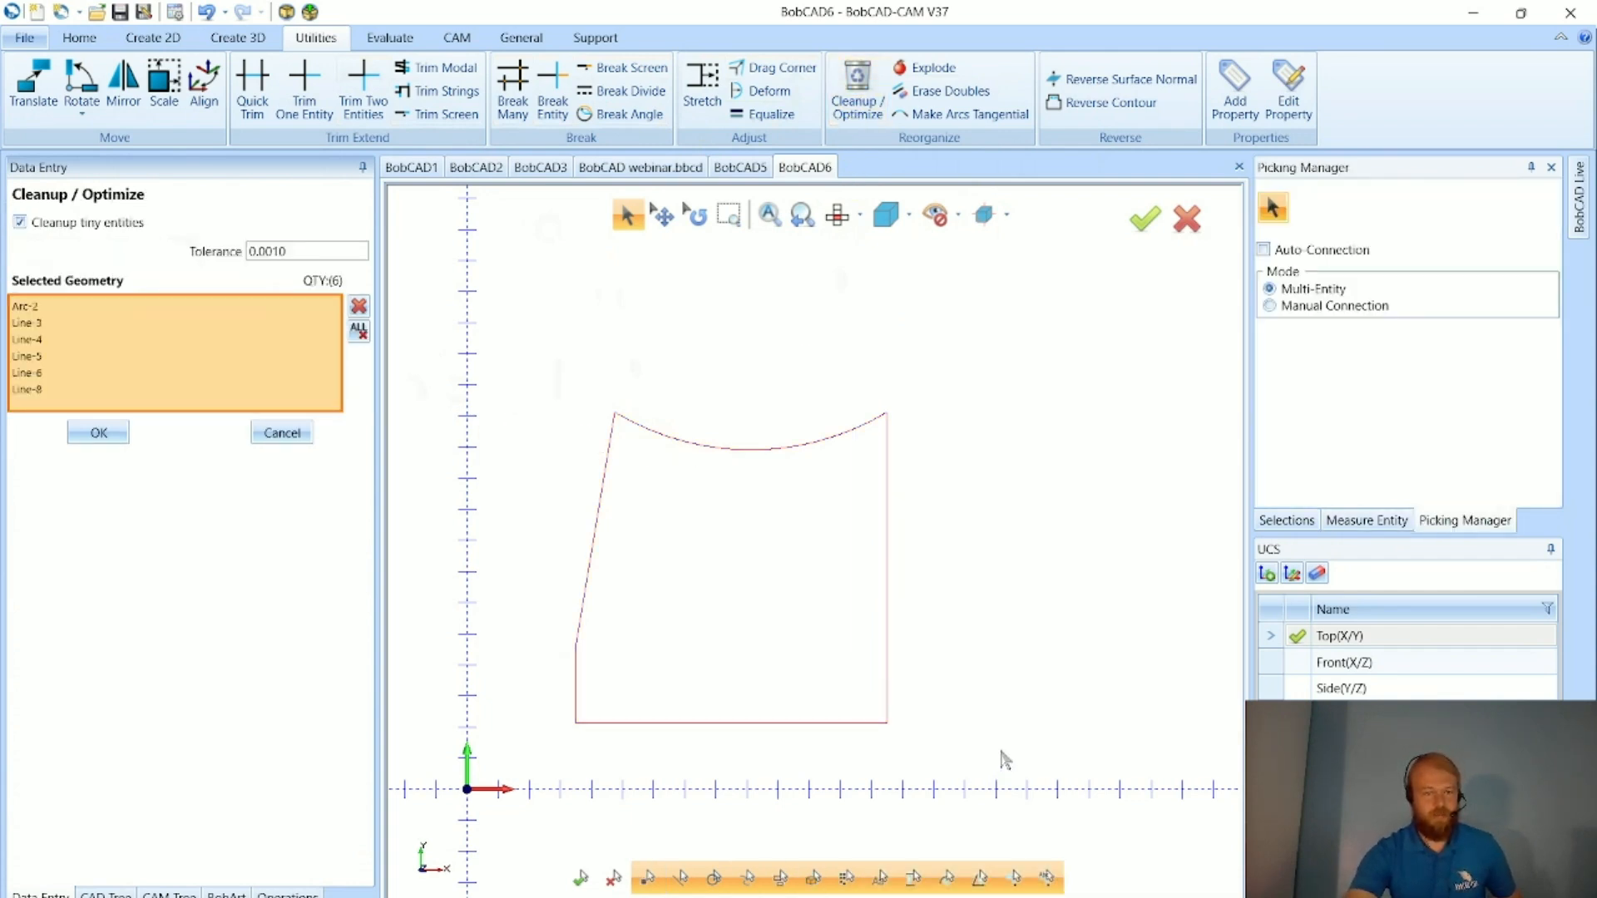
{"action": "left_click", "coordinate": [128, 439]}
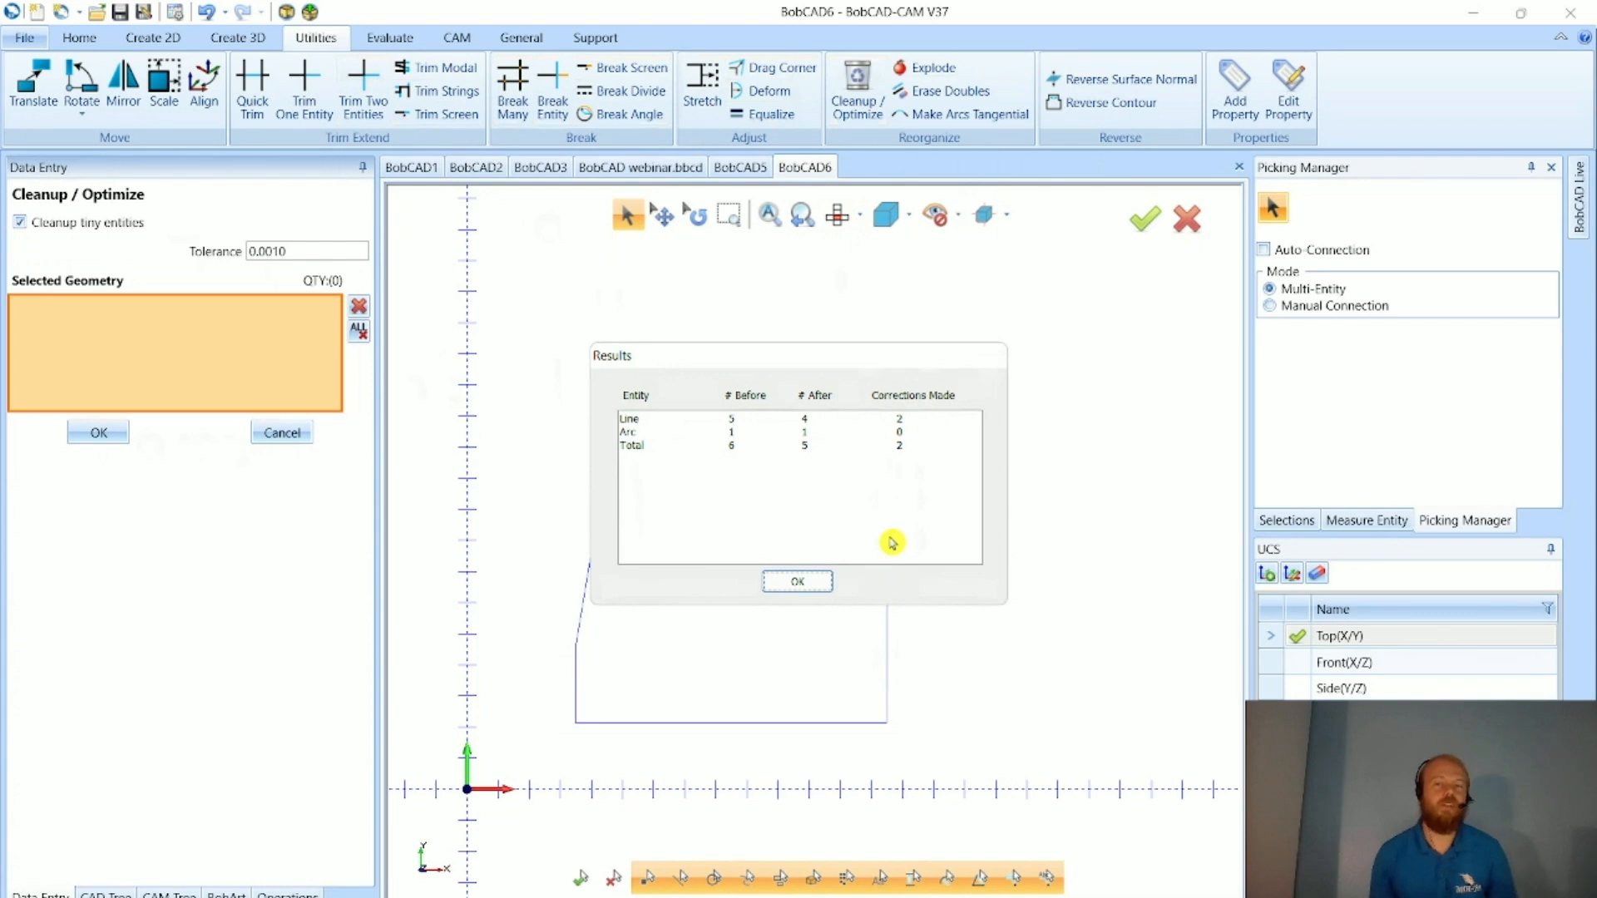
{"action": "left_click", "coordinate": [797, 582]}
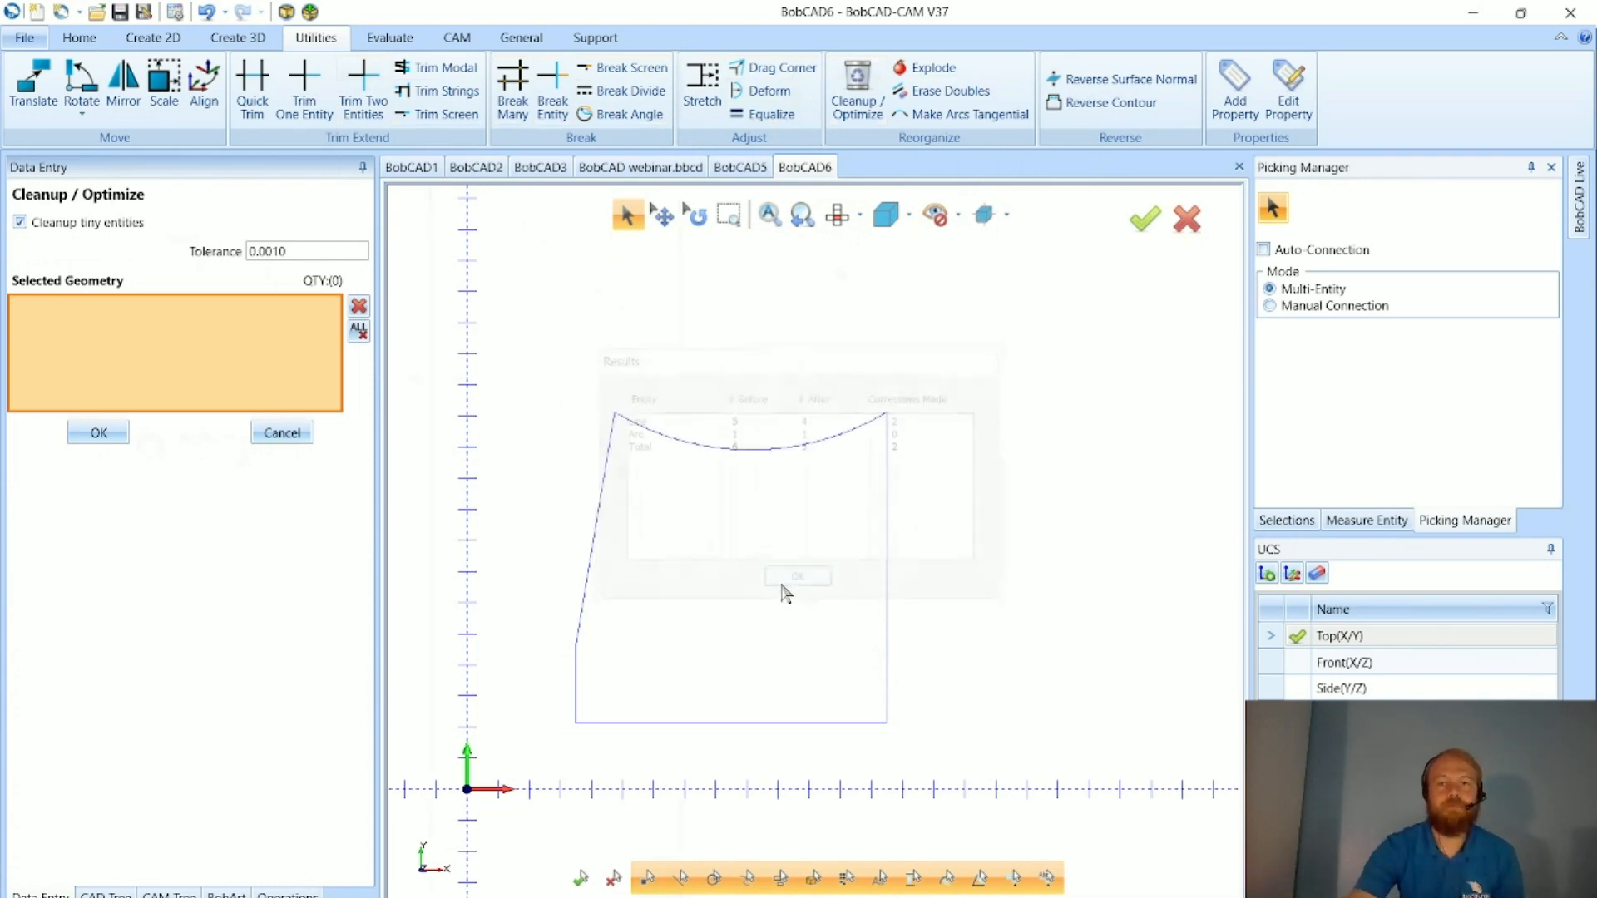
- Run Erase Doubles on the whole outline with a tolerance of 0.0010, dismiss the results and leave the command
{"action": "left_click", "coordinate": [949, 90]}
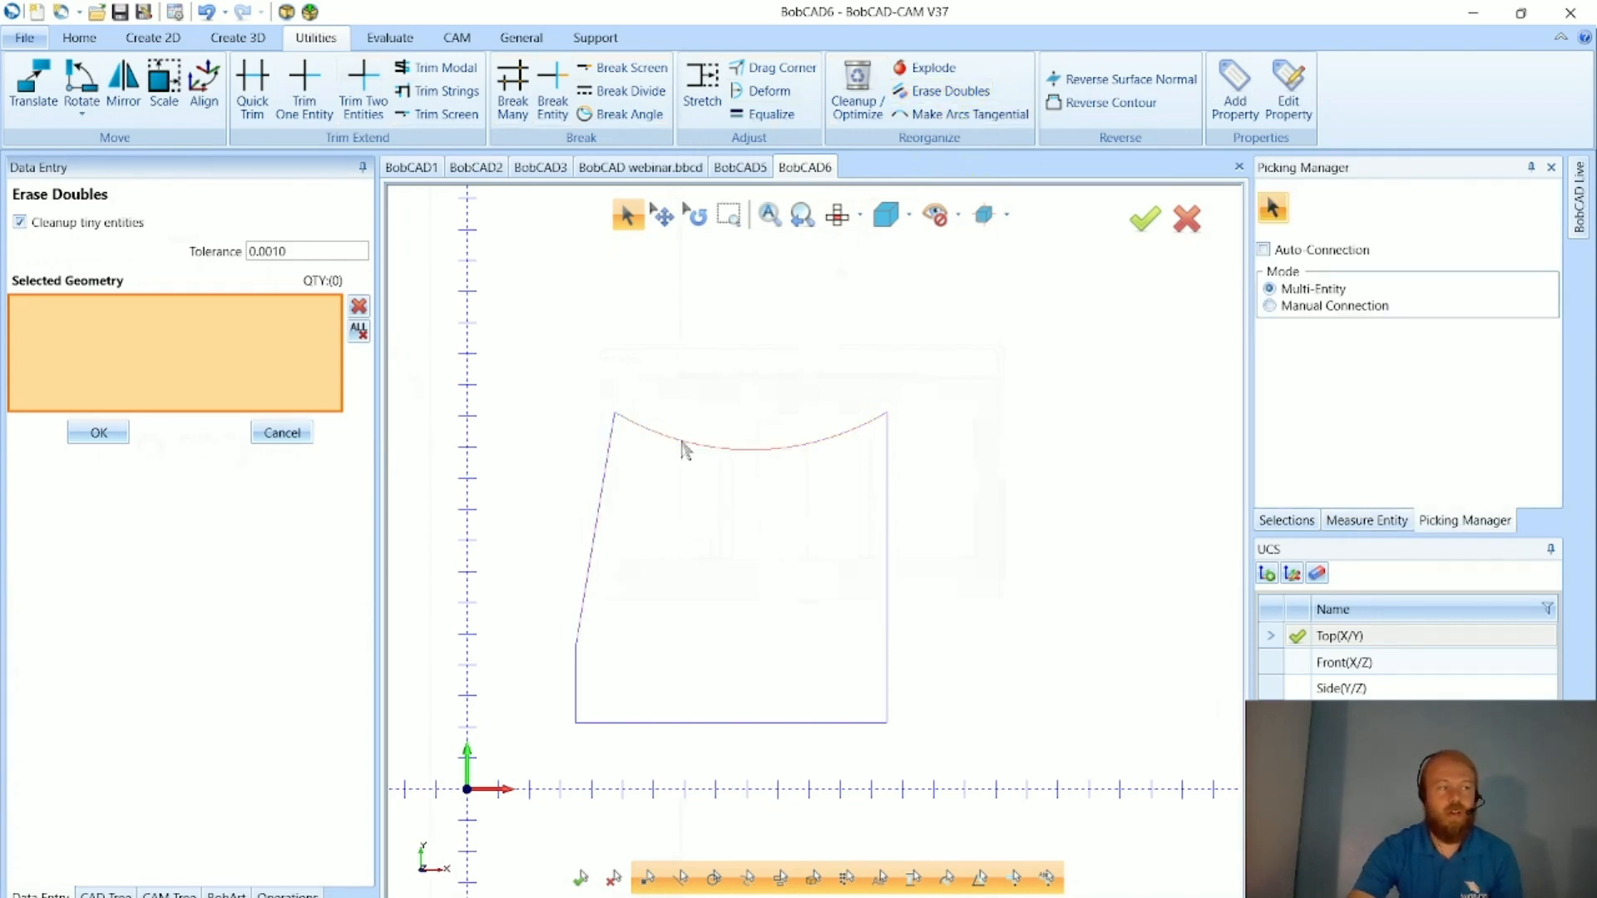
{"action": "left_click_drag", "start_coordinate": [510, 391], "coordinate": [957, 794]}
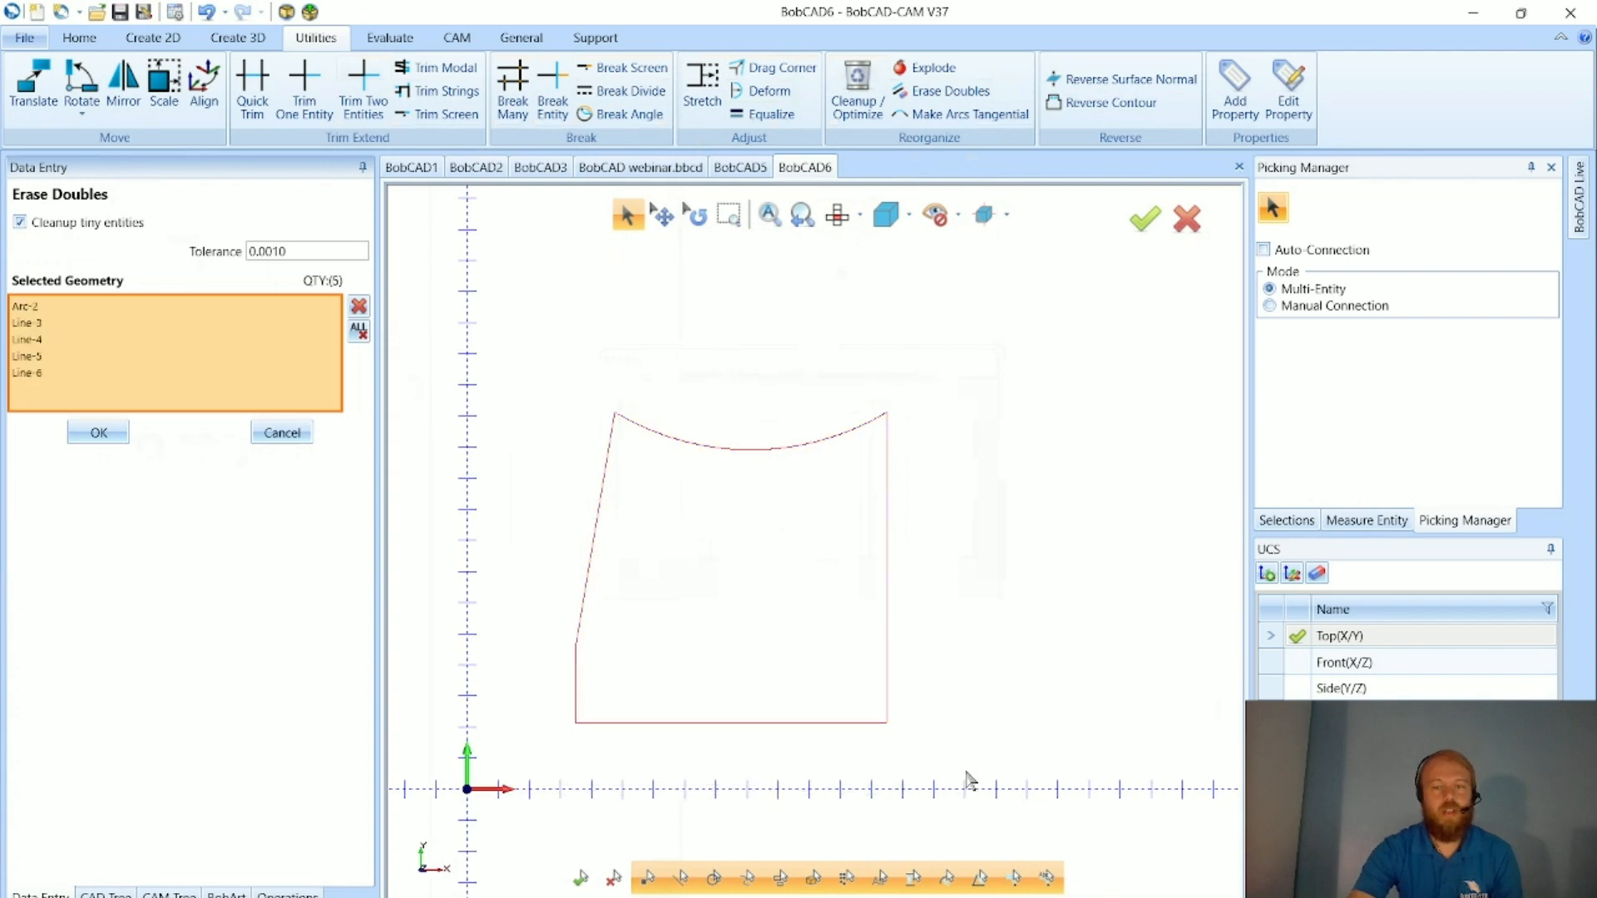
{"action": "left_click", "coordinate": [94, 439]}
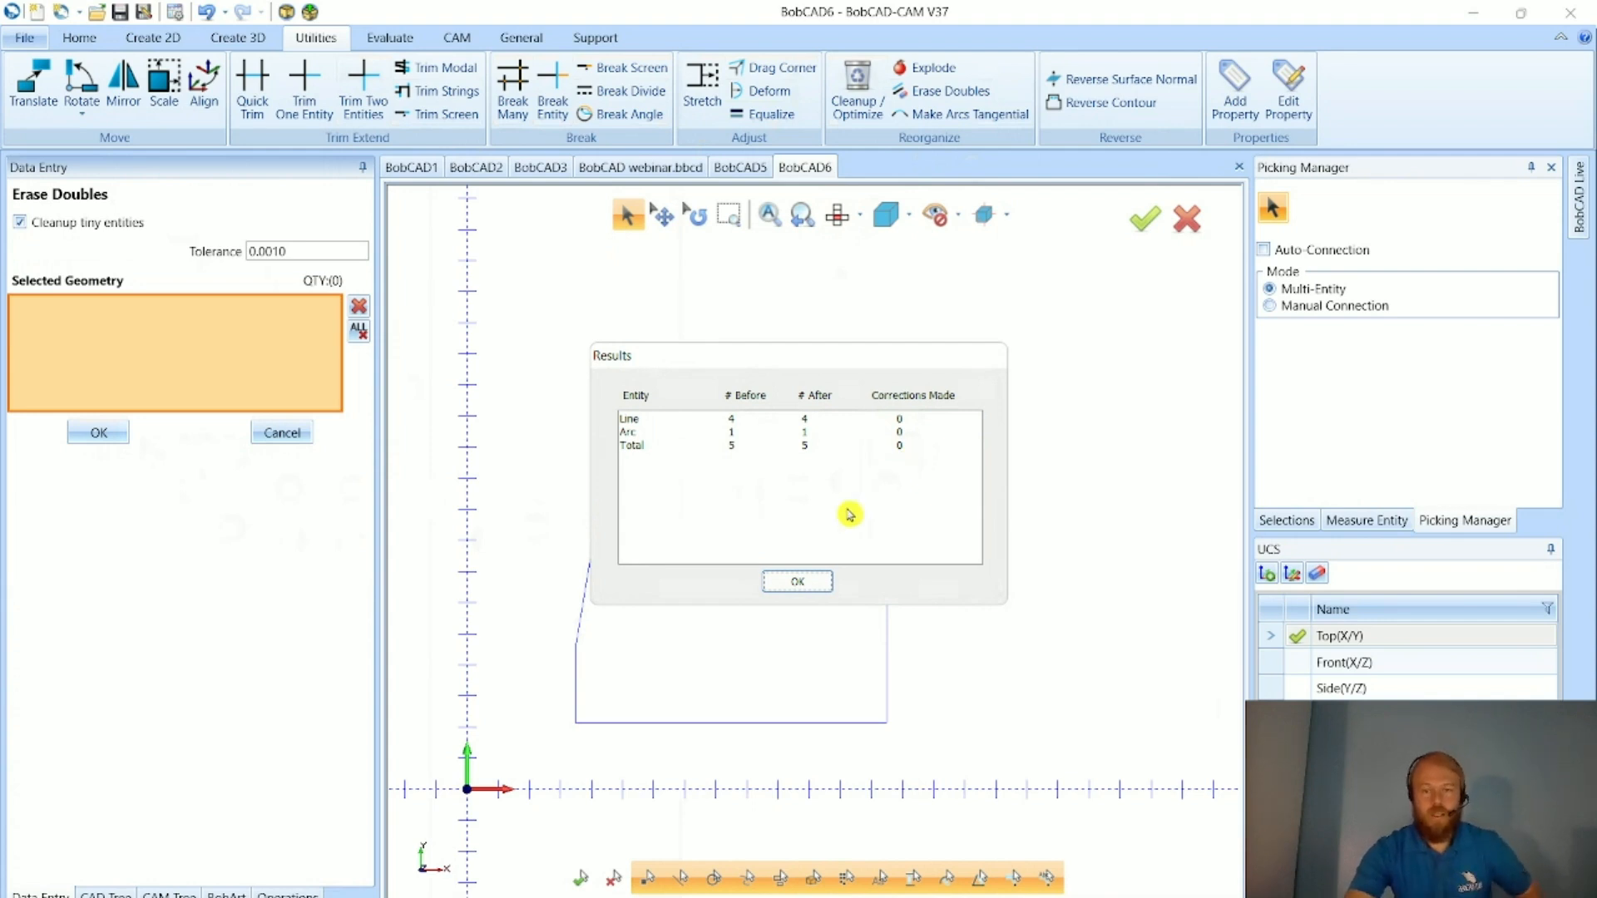
{"action": "left_click", "coordinate": [809, 581]}
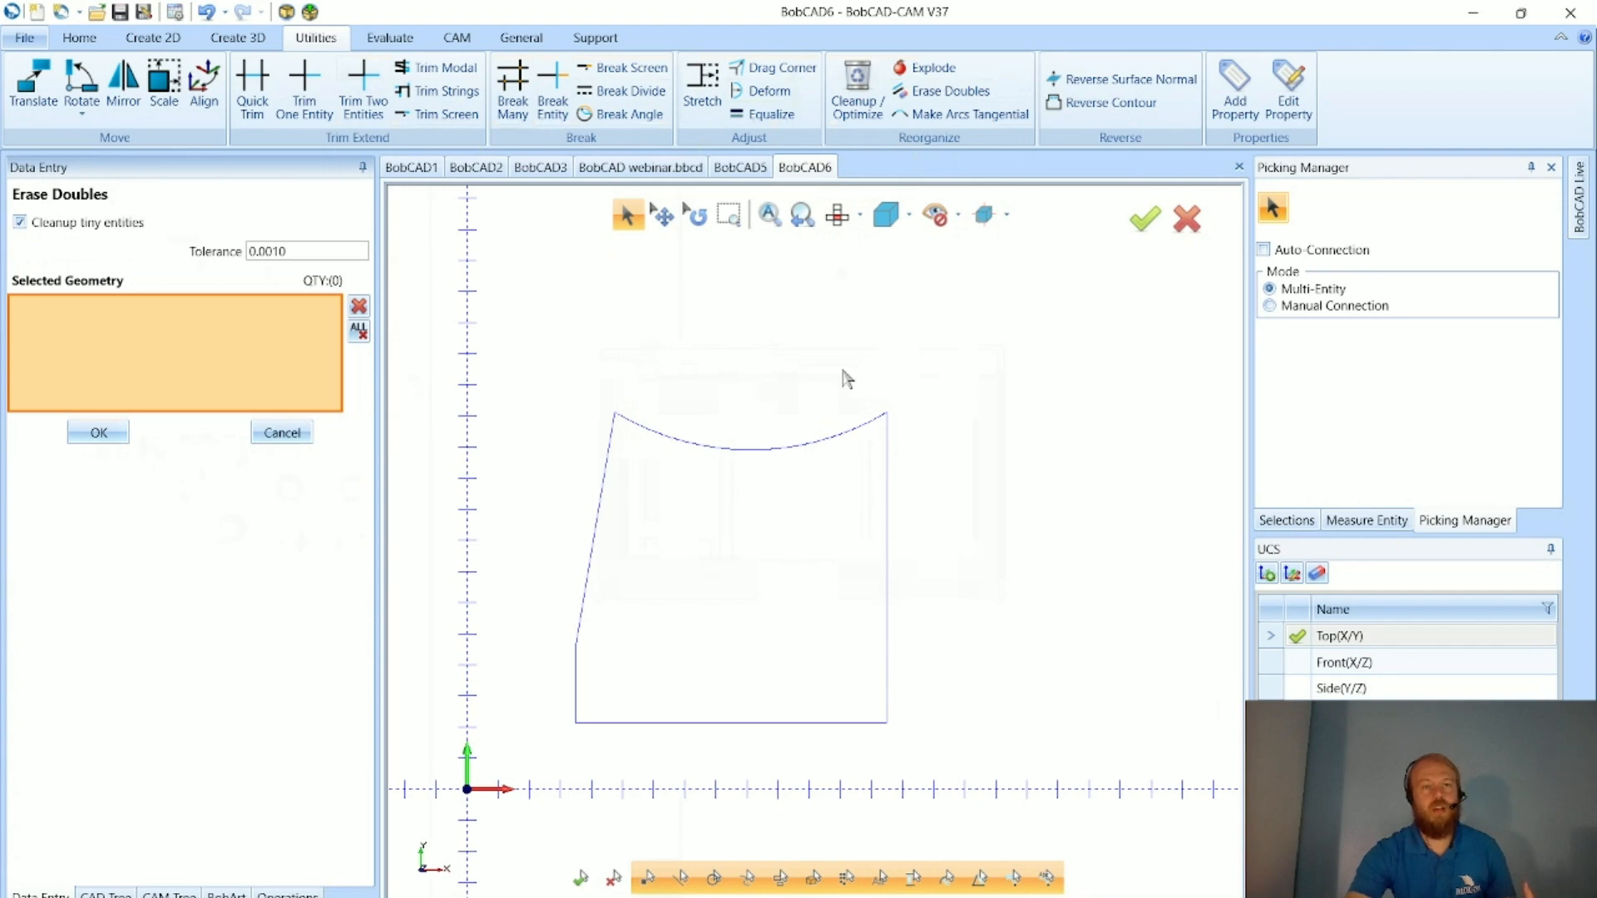
{"action": "left_click", "coordinate": [287, 433]}
- Translate the whole outline freehand from its geometry center by about X 15.56, Y 5.81 and apply the move
{"action": "scroll", "coordinate": [514, 588], "scroll_direction": "down", "scroll_amount": 3}
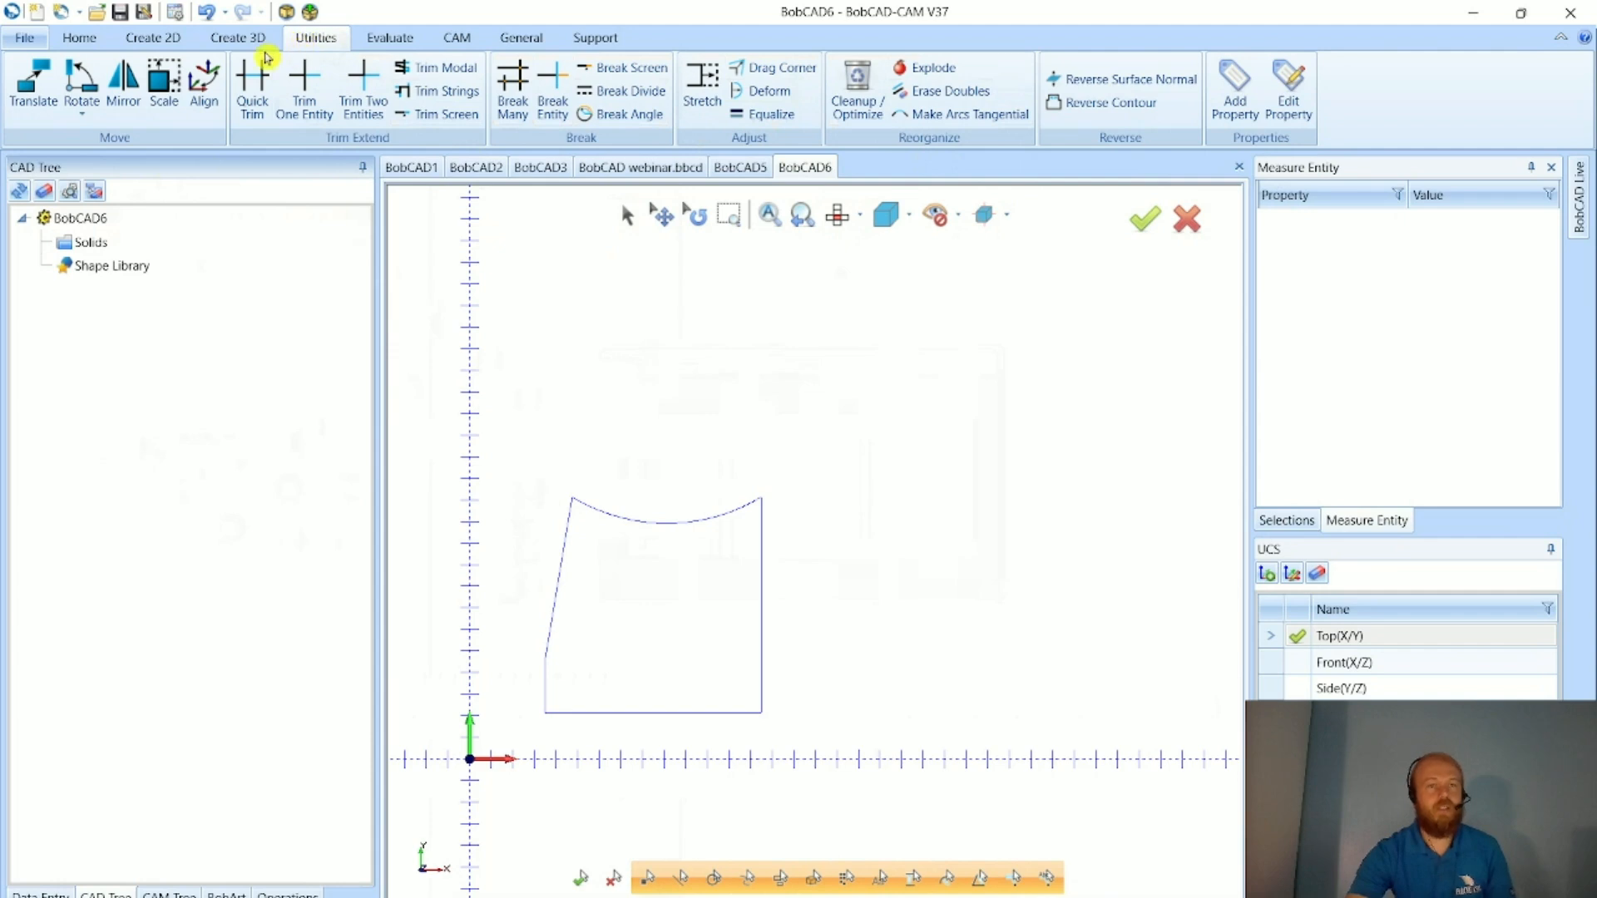
{"action": "left_click", "coordinate": [40, 79]}
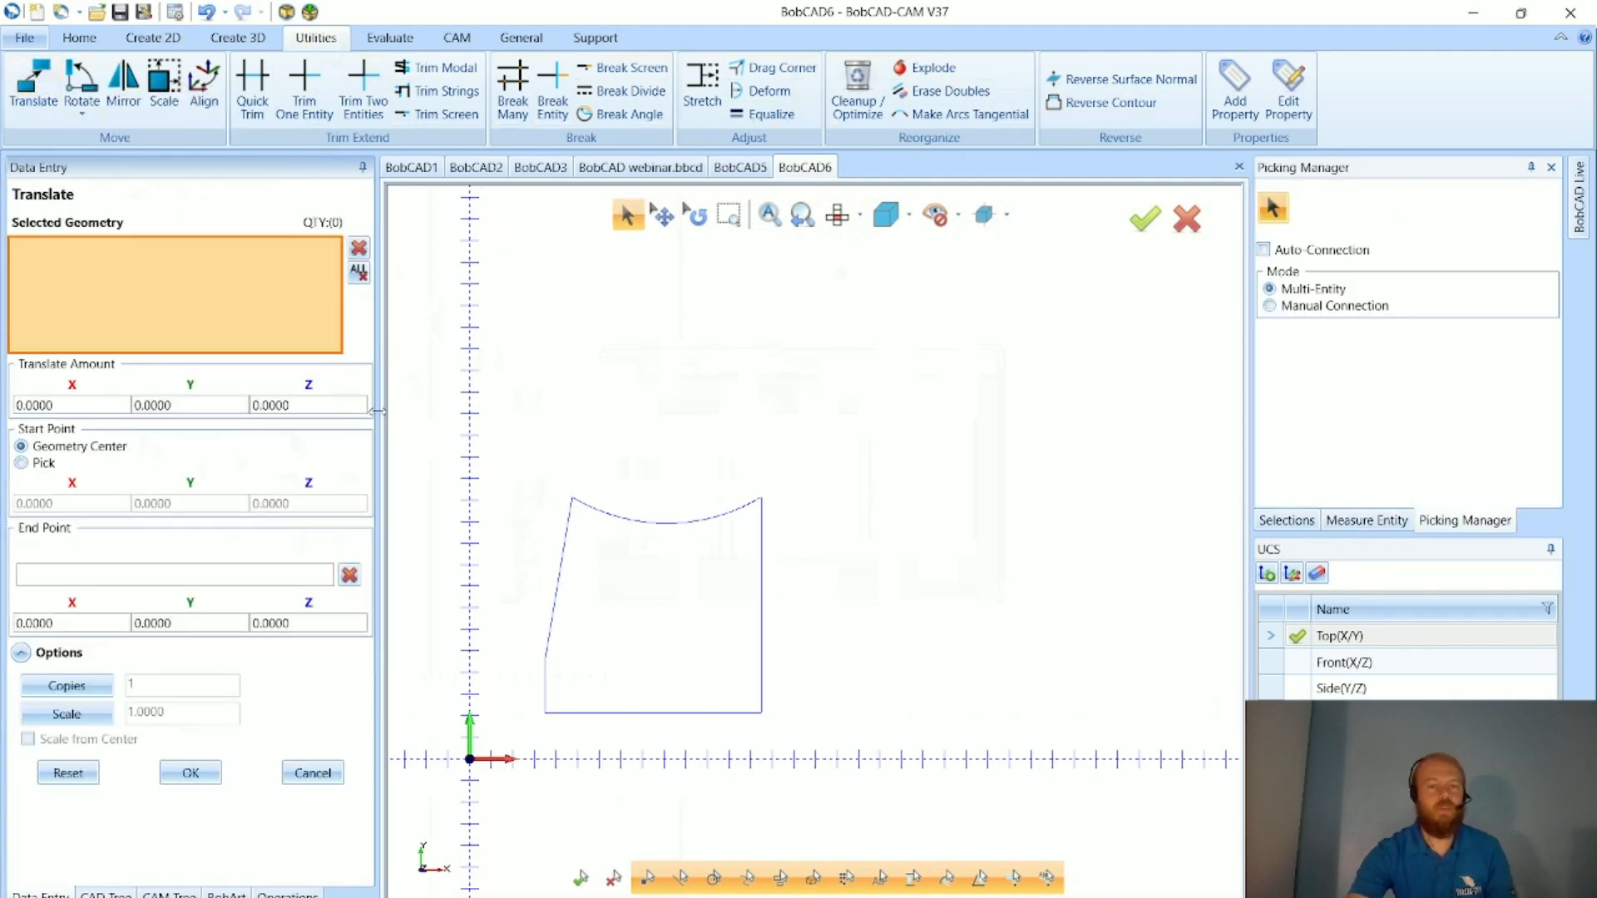
{"action": "left_click_drag", "start_coordinate": [493, 453], "coordinate": [815, 741]}
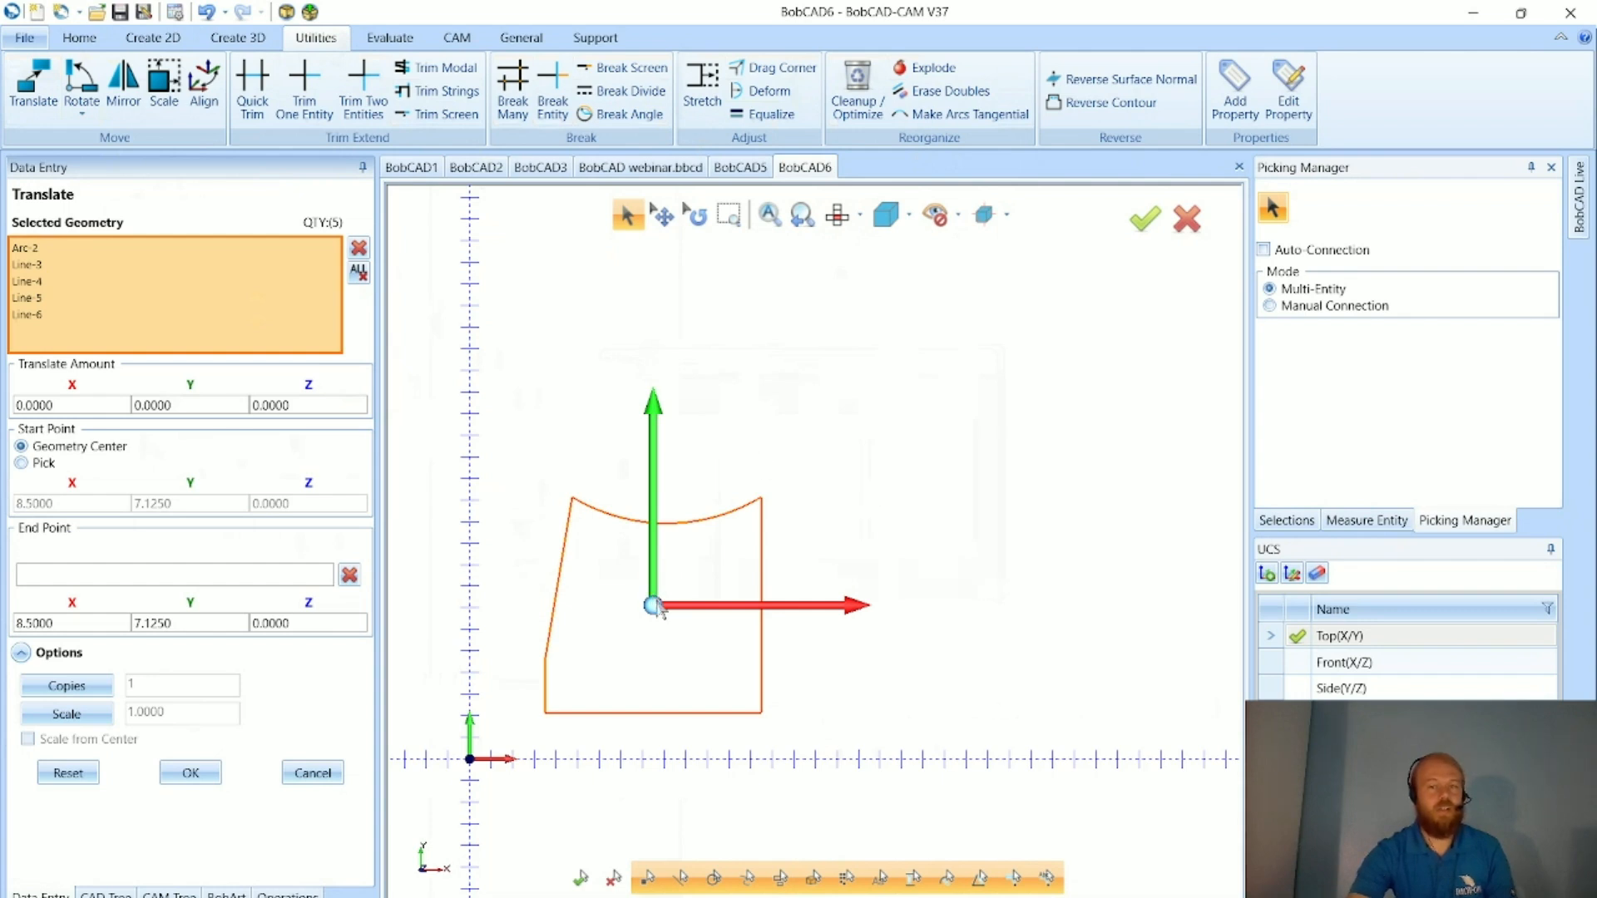
{"action": "left_click_drag", "start_coordinate": [653, 605], "coordinate": [904, 556]}
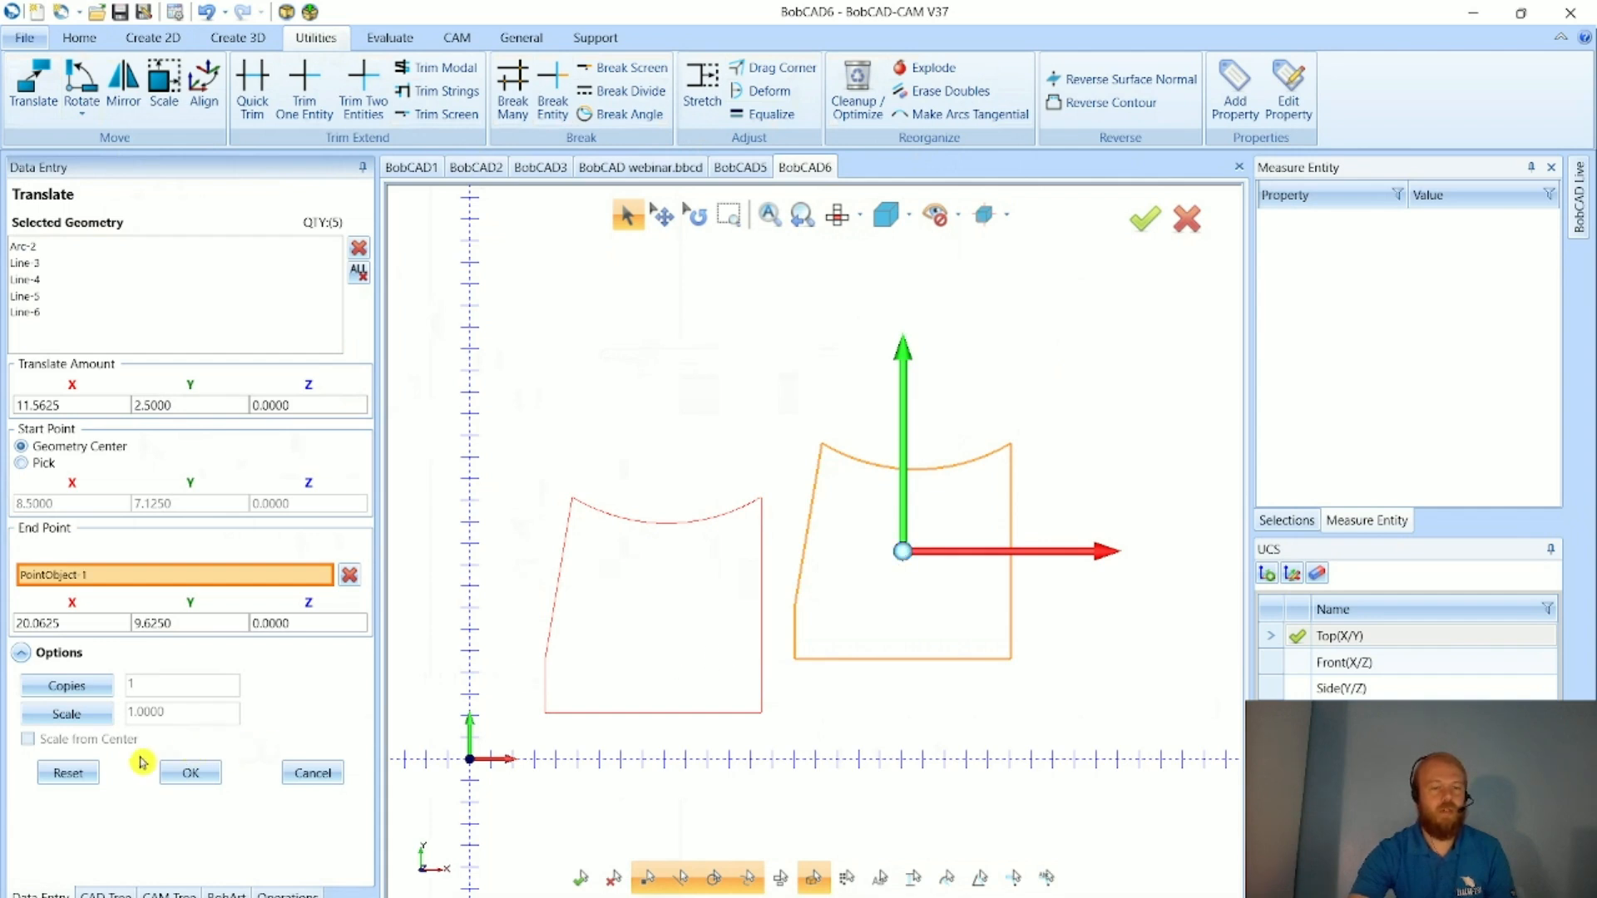
{"action": "left_click", "coordinate": [76, 774]}
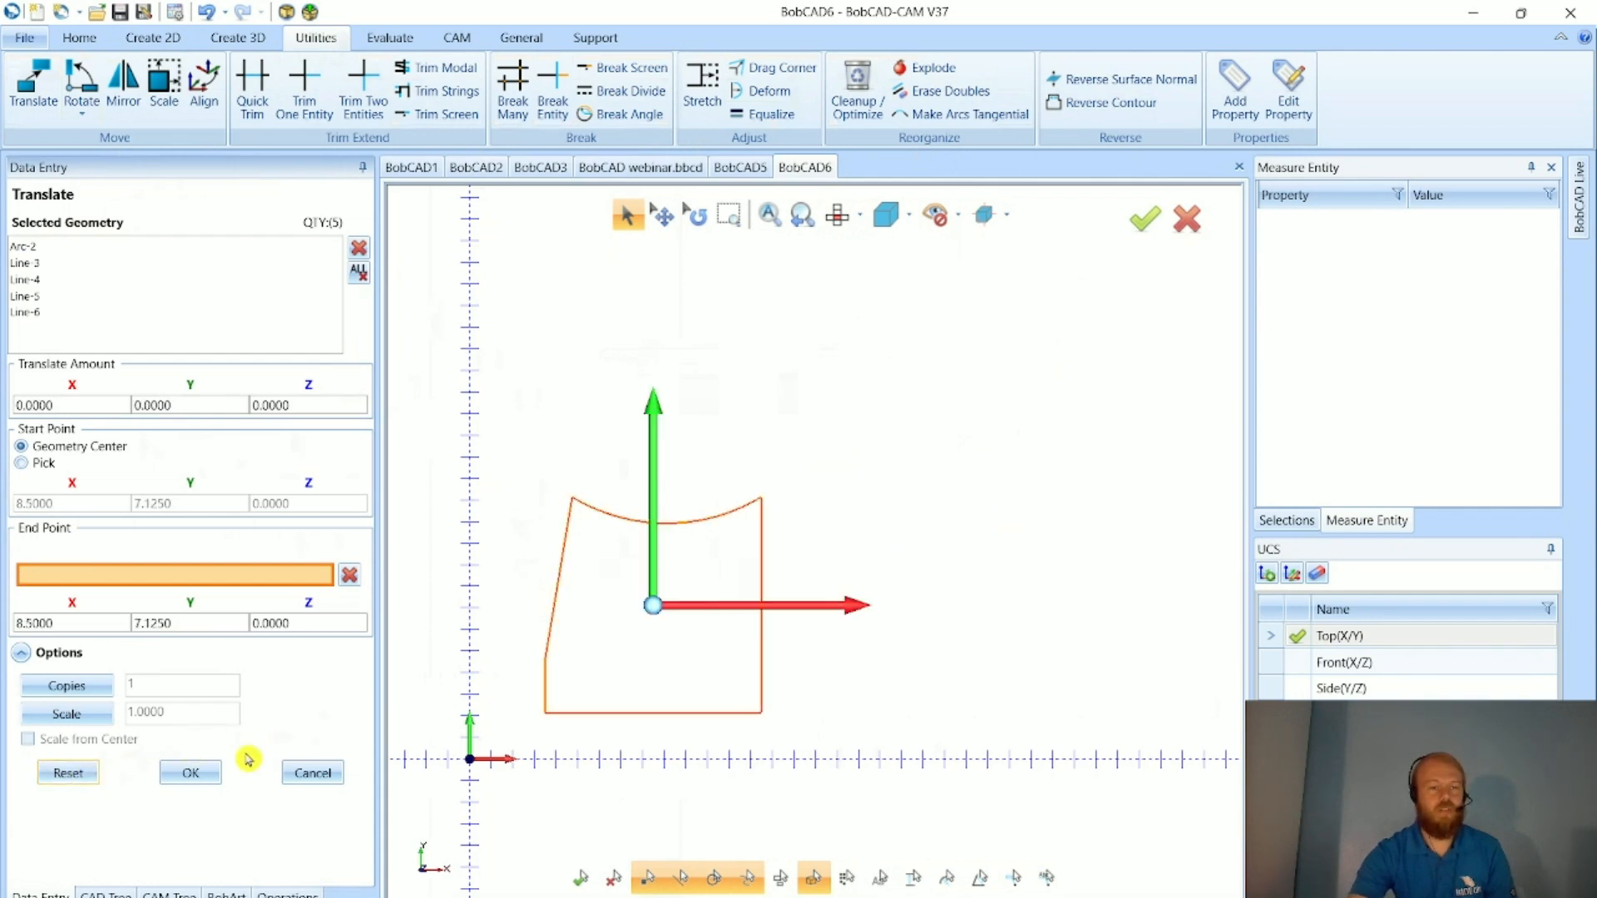
{"action": "left_click_drag", "start_coordinate": [653, 605], "coordinate": [989, 480]}
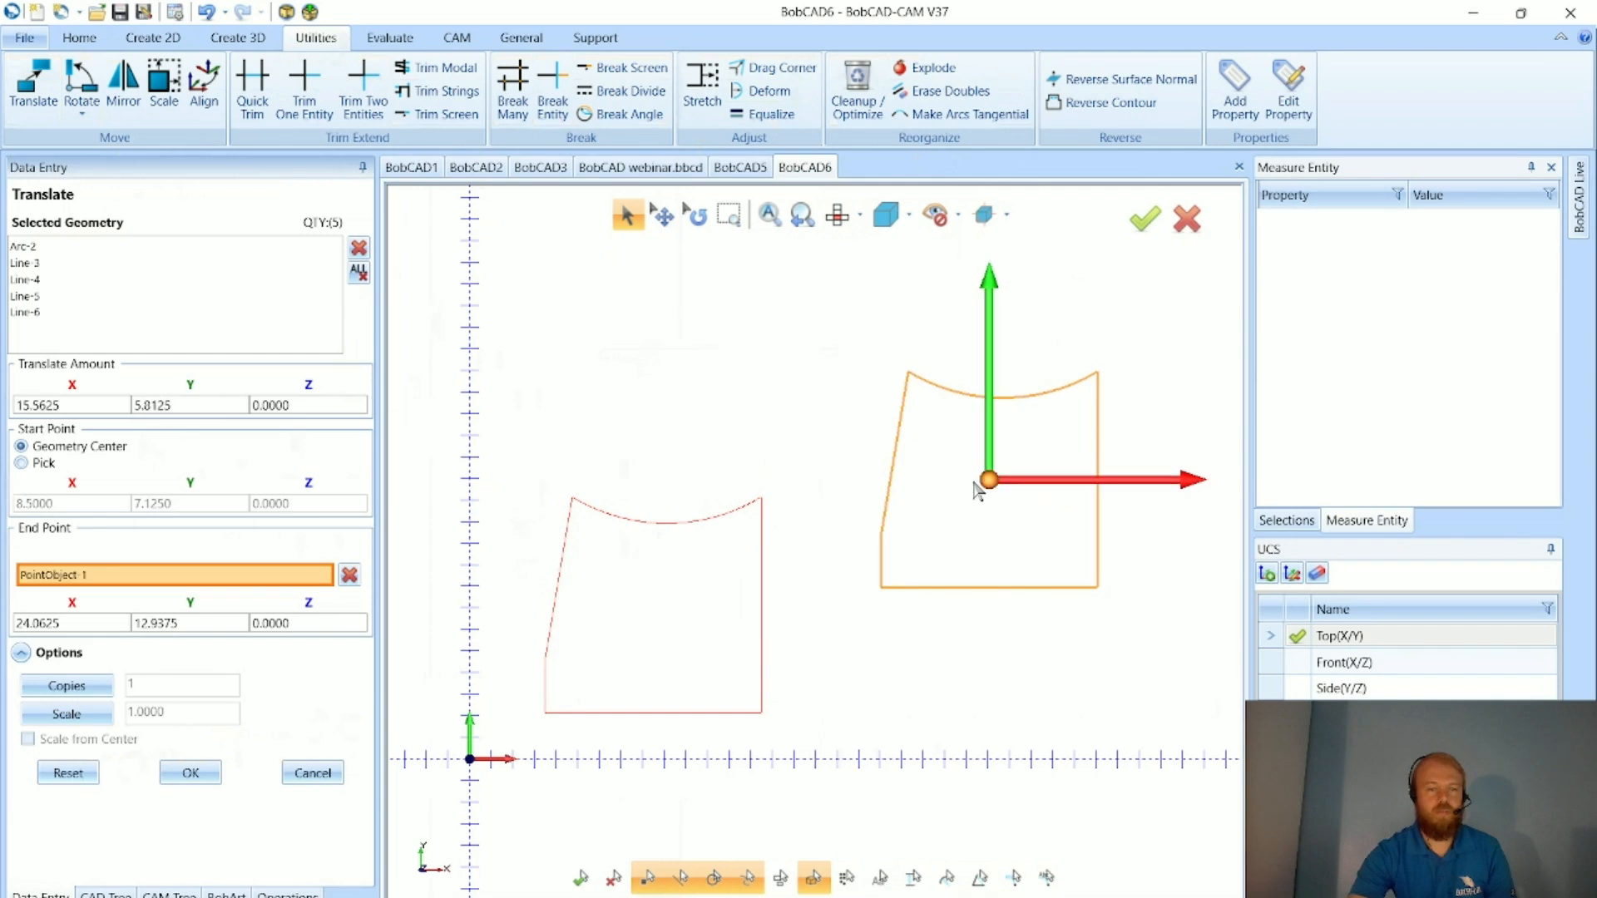
{"action": "left_click", "coordinate": [192, 778]}
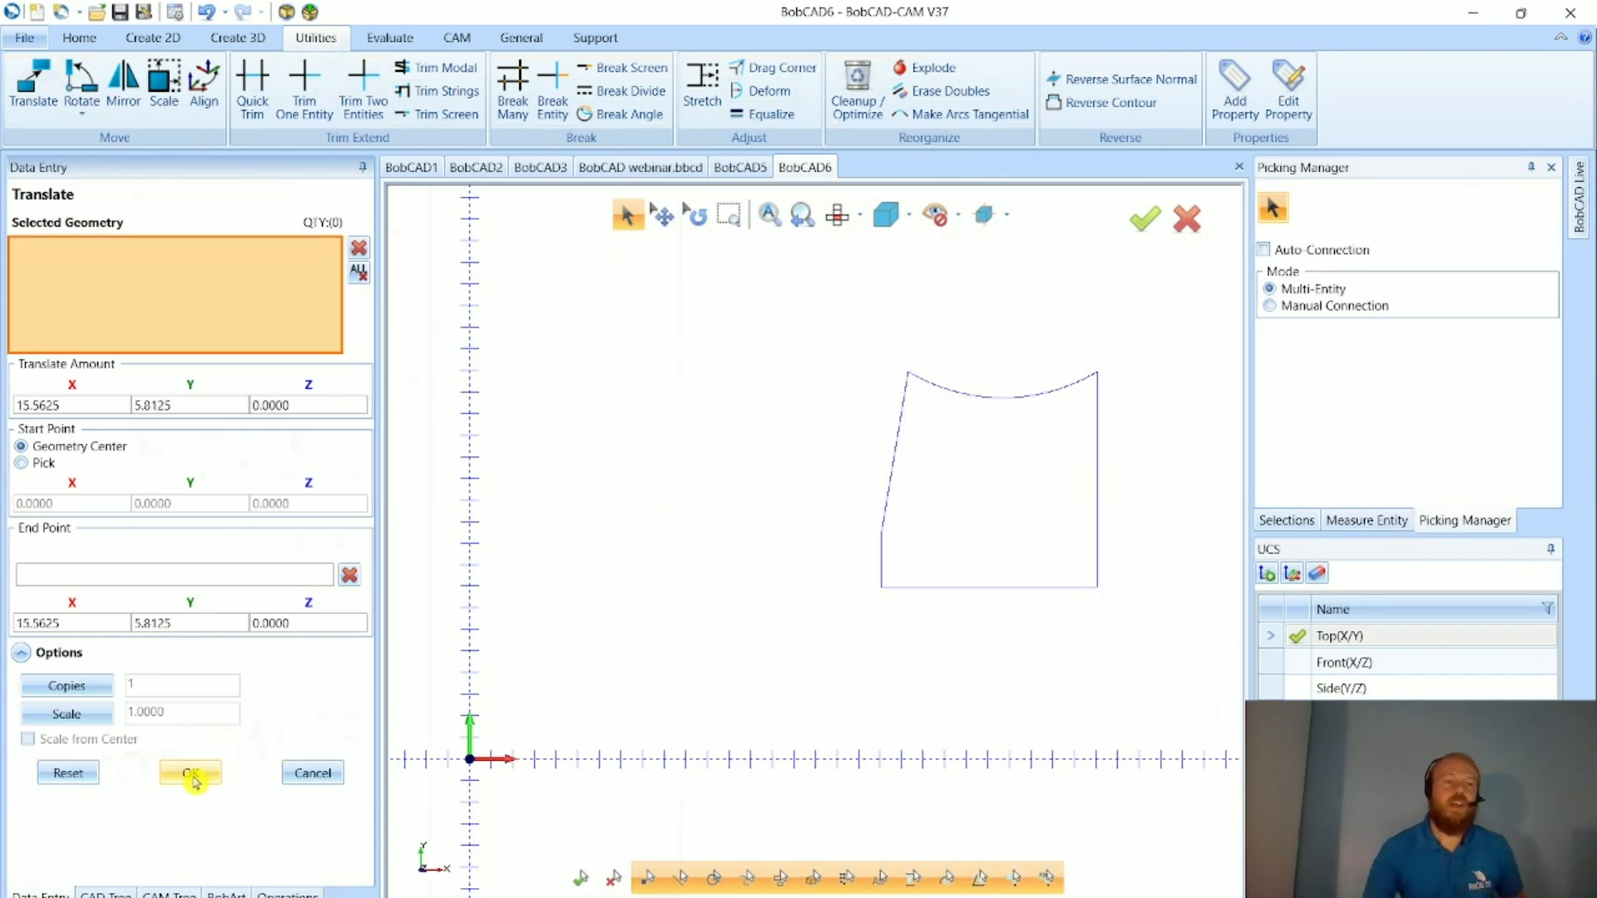
- Translate the whole outline by X -5 and Y -5 using exact translate amounts
{"action": "left_click_drag", "start_coordinate": [813, 317], "coordinate": [1113, 672]}
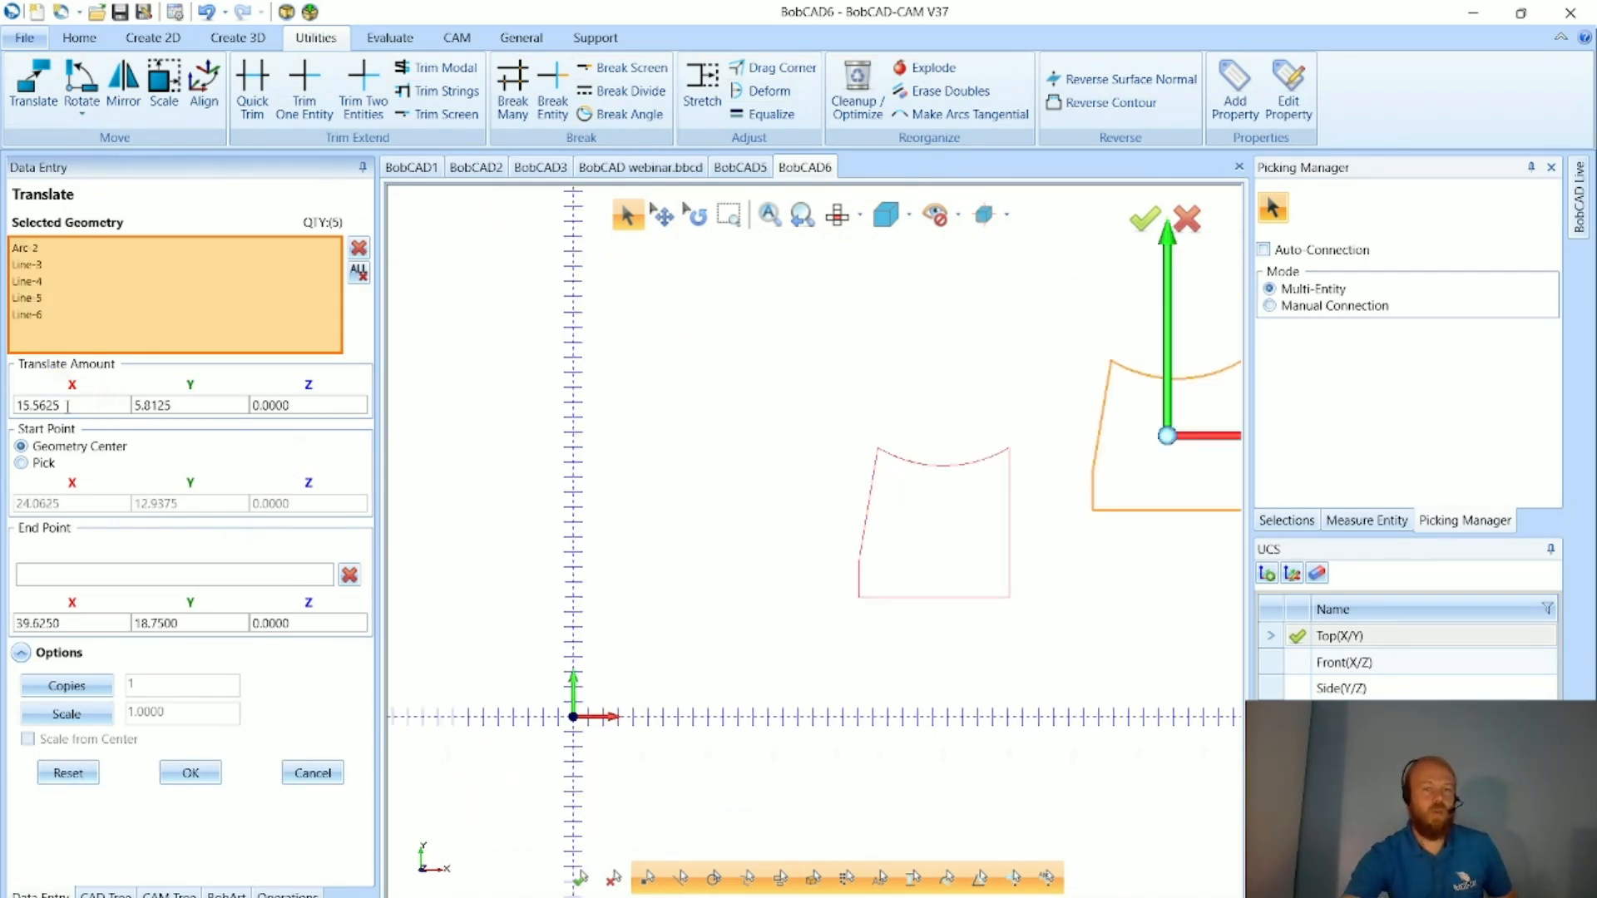
{"action": "left_click_drag", "start_coordinate": [61, 405], "coordinate": [11, 409]}
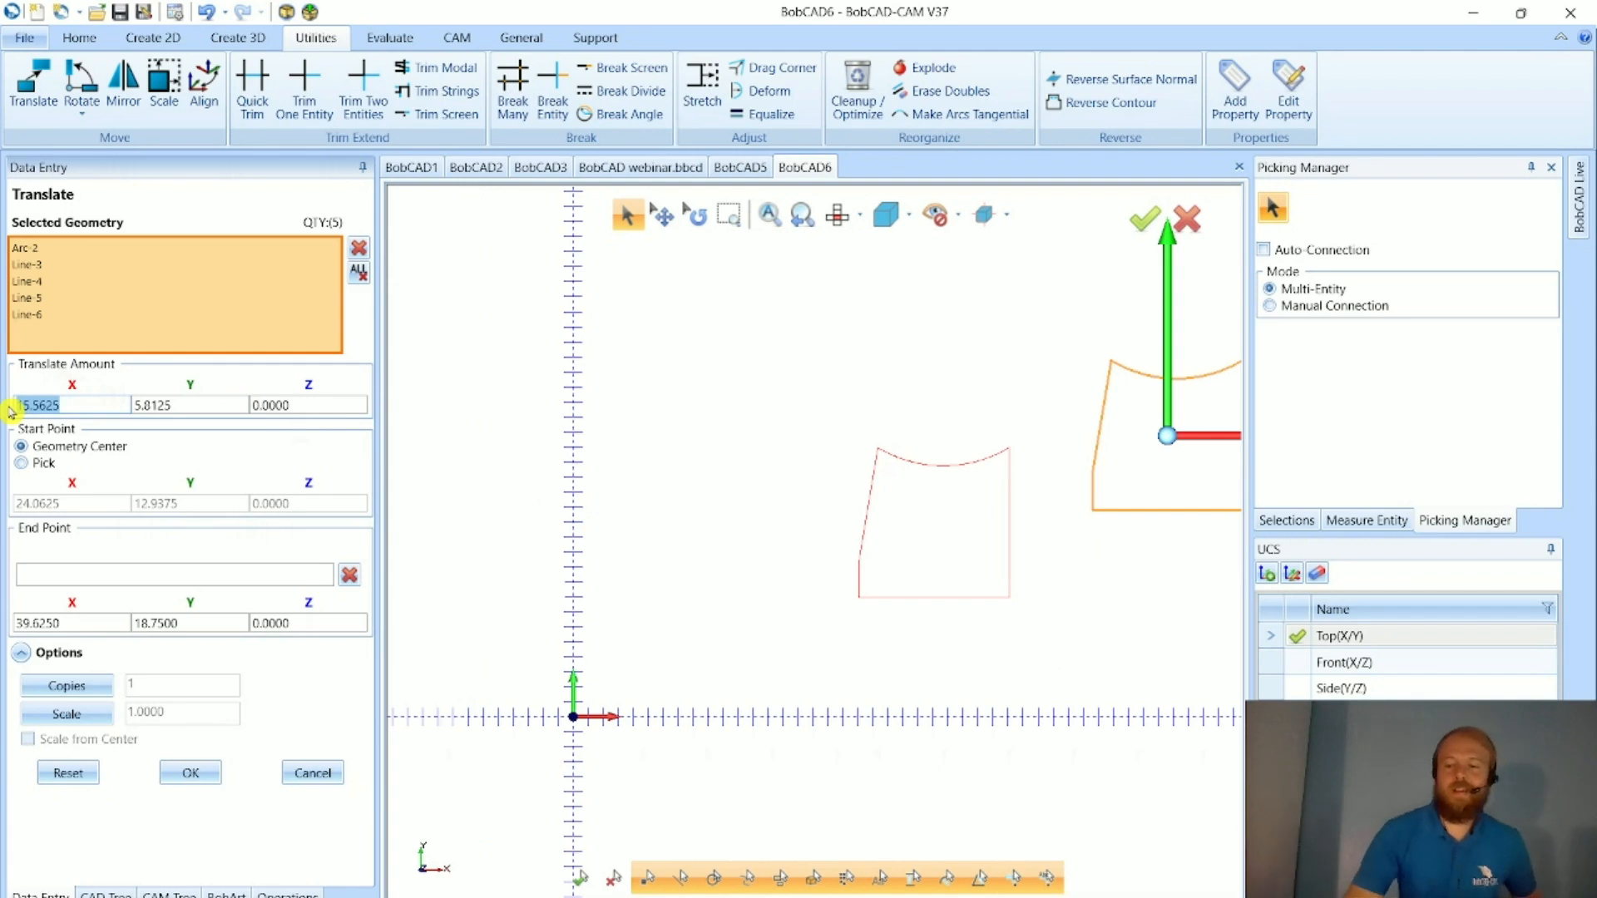
{"action": "key", "text": "BackSpace"}
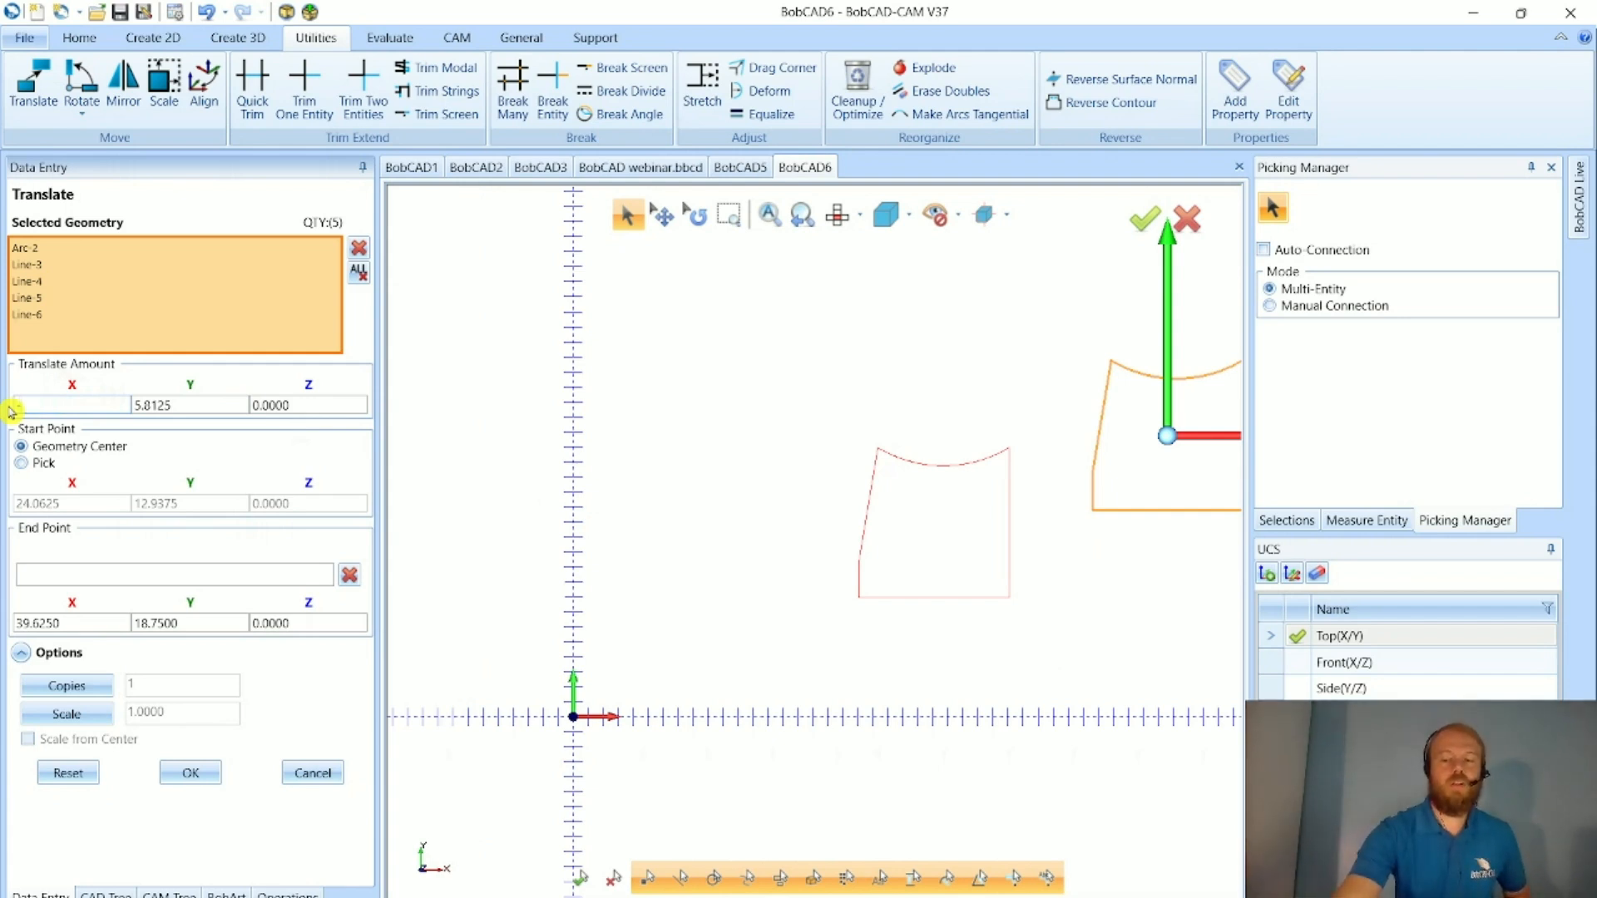
{"action": "type", "text": "5"}
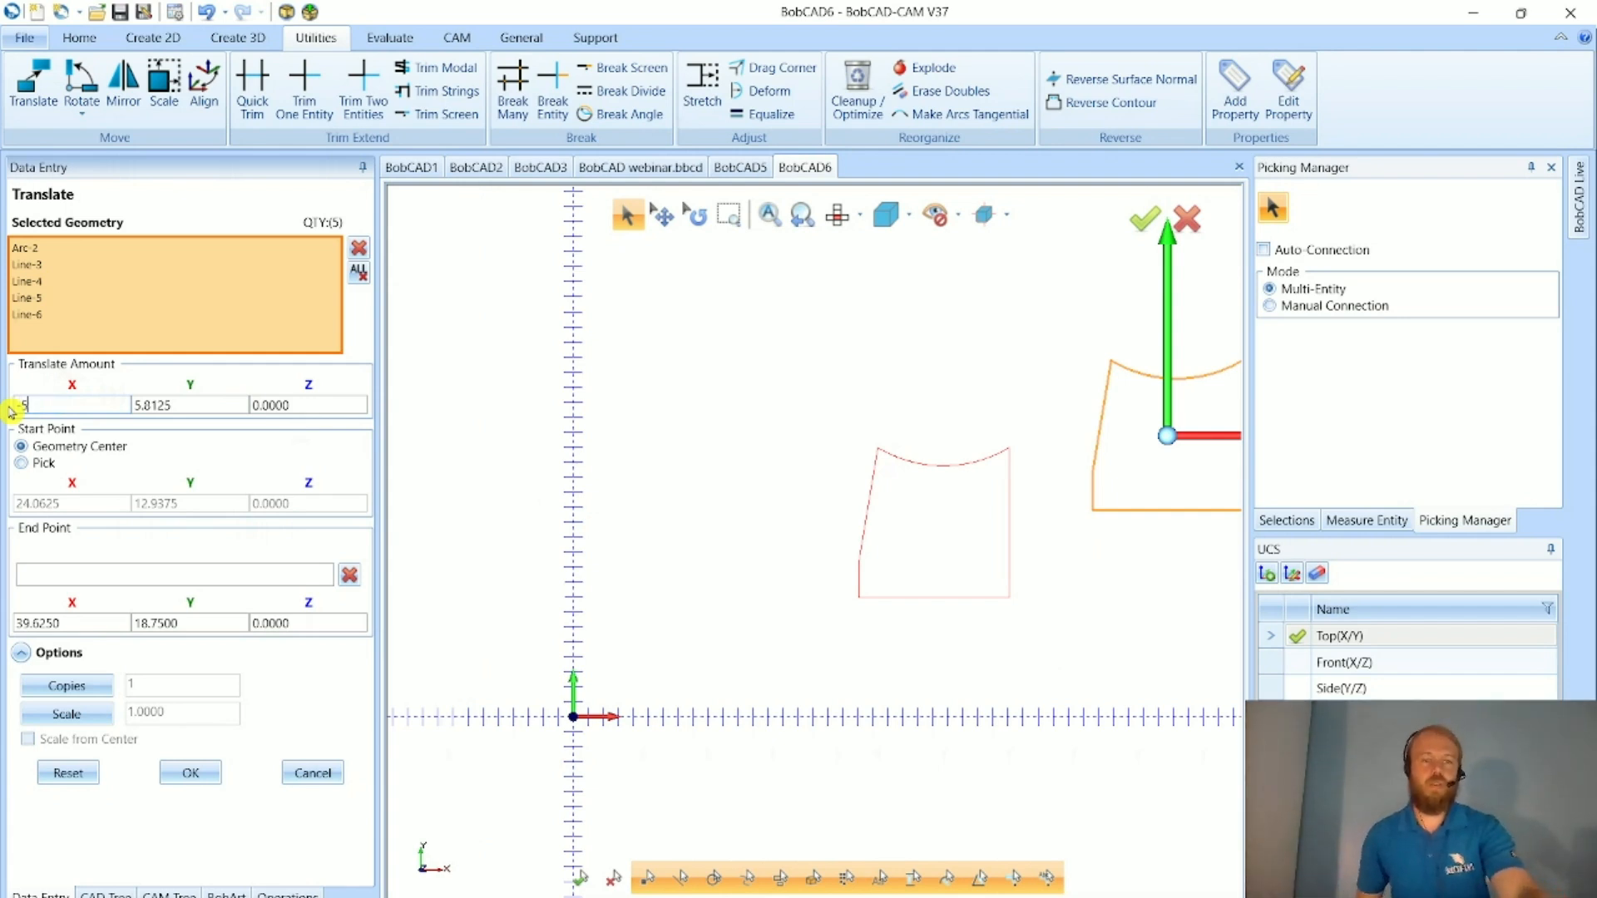
{"action": "key", "text": "Tab"}
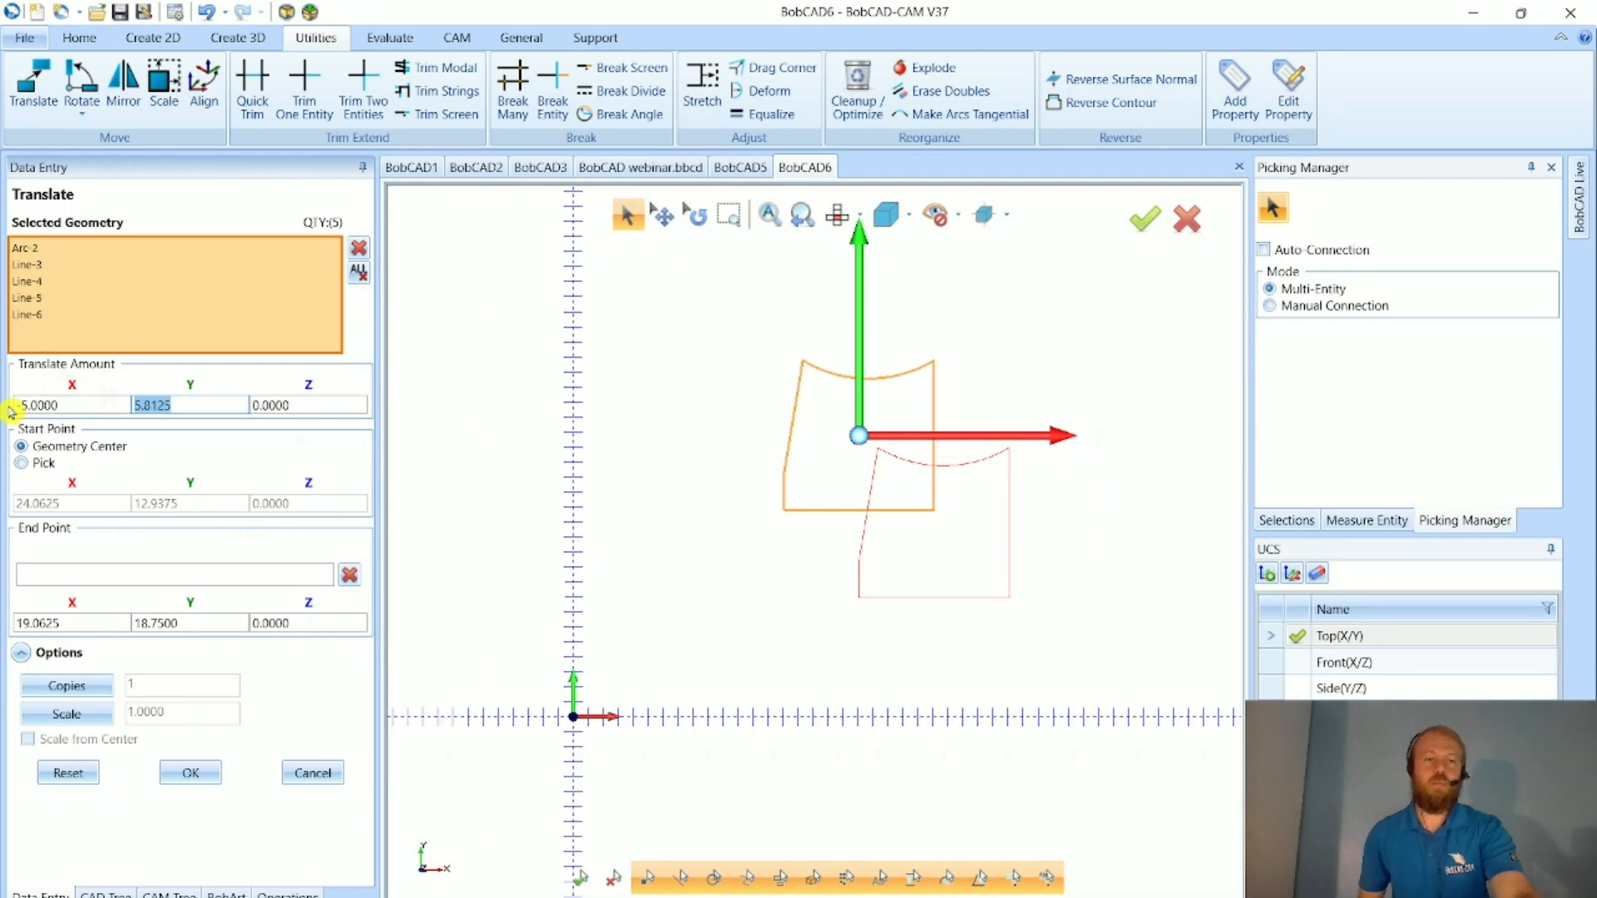
{"action": "key", "text": "BackSpace"}
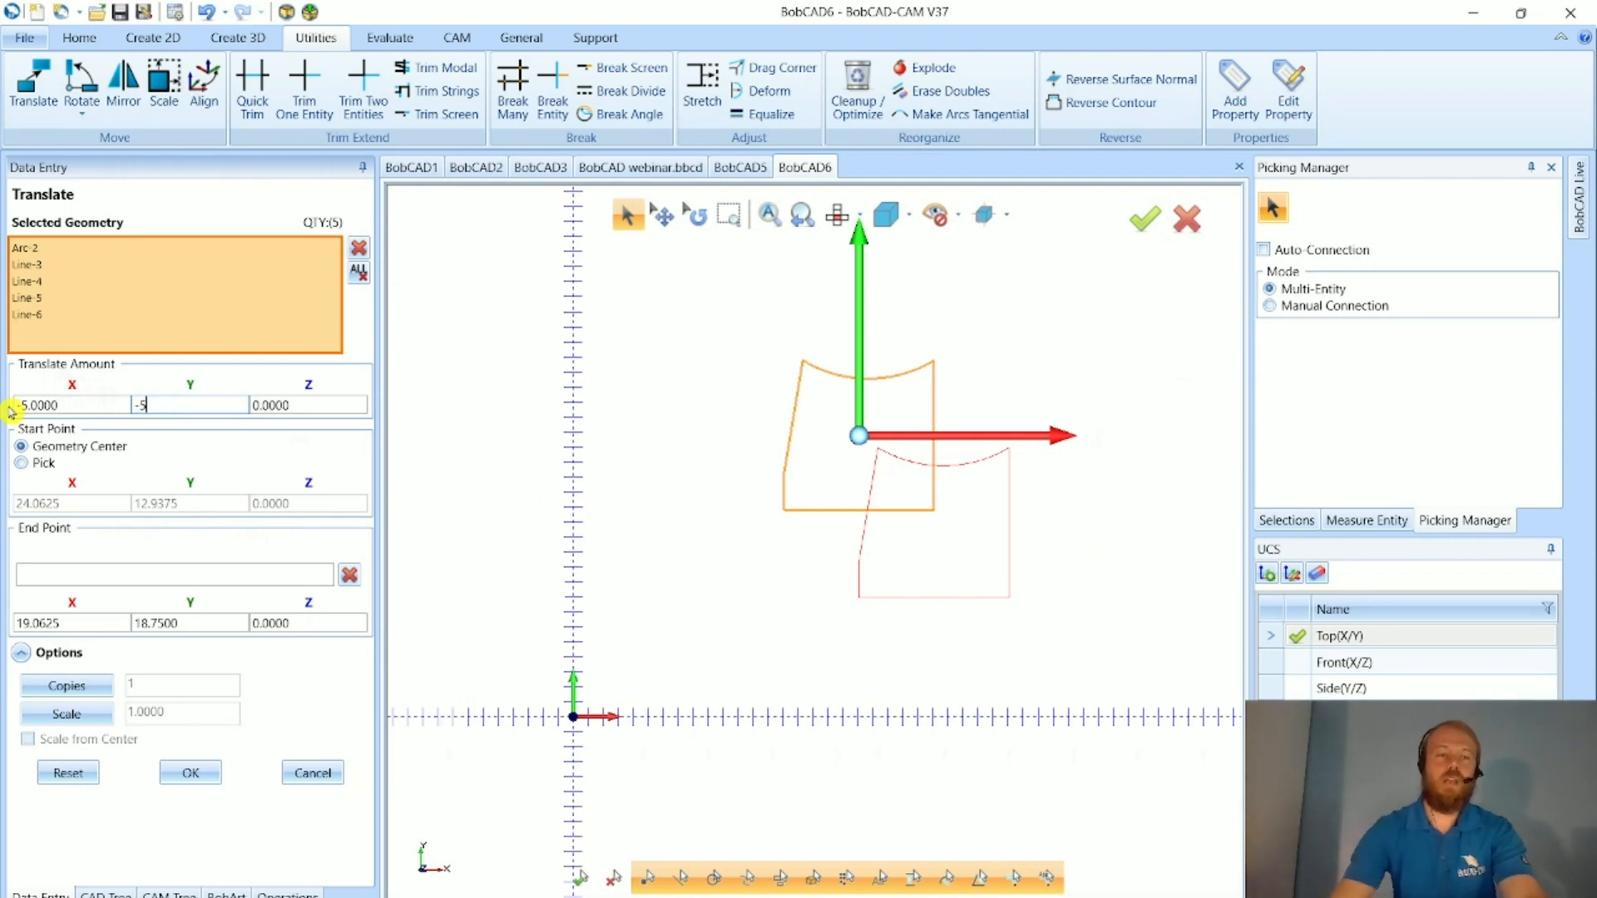
{"action": "key", "text": "Tab"}
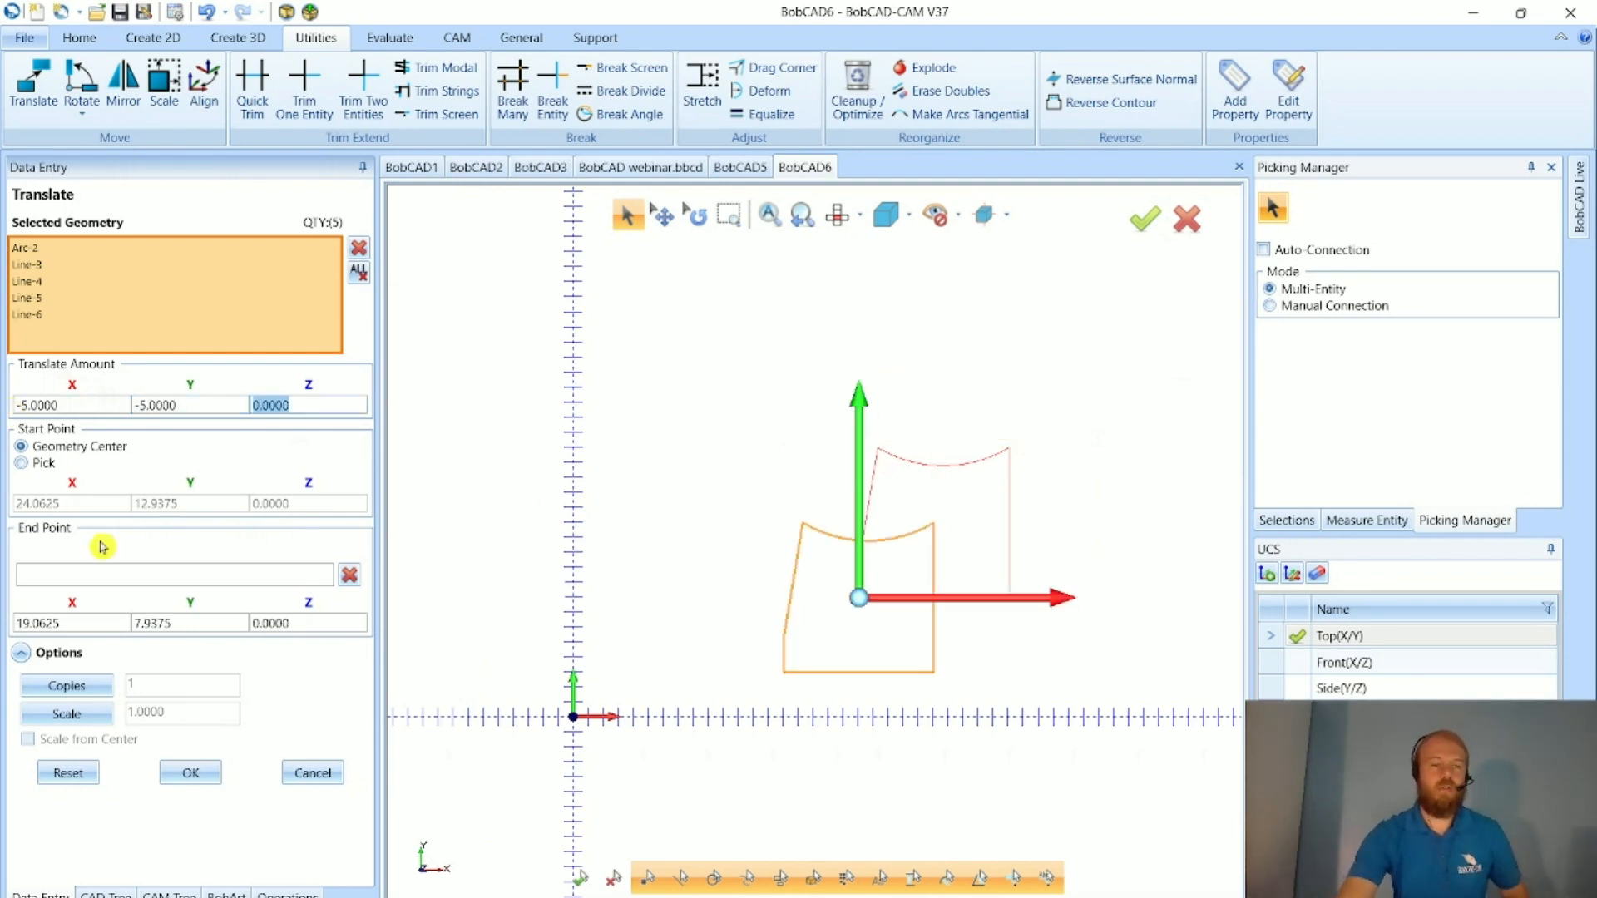
{"action": "left_click", "coordinate": [190, 773]}
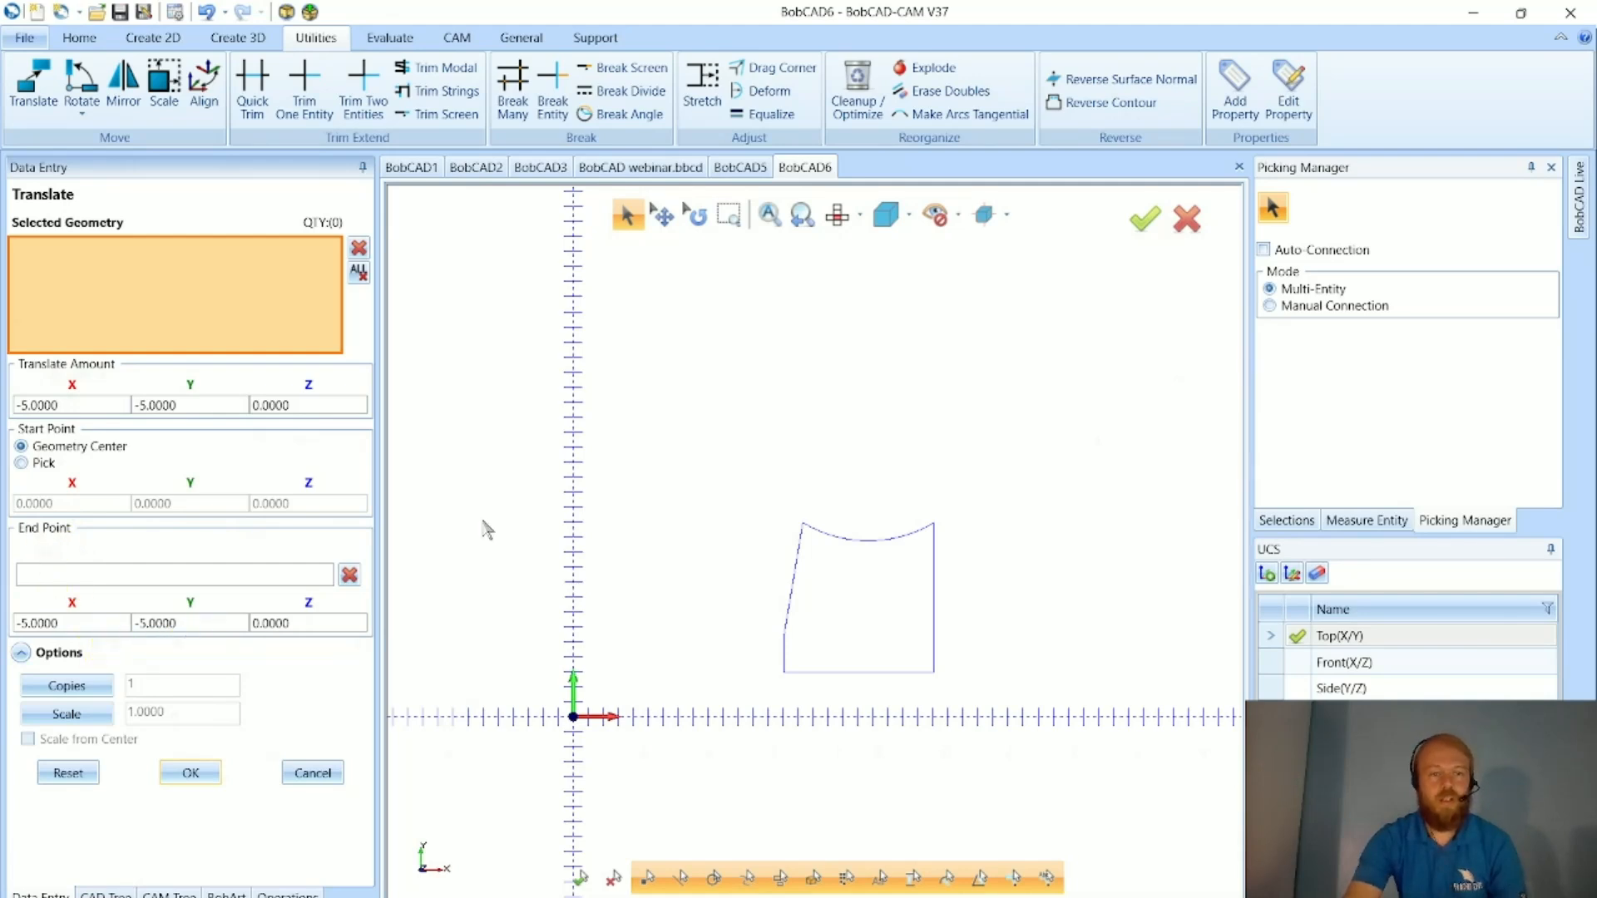
- Translate the whole outline so its geometry center ends at X 0, Y 0, Z 0, apply the move and leave the command
{"action": "left_click_drag", "start_coordinate": [730, 480], "coordinate": [941, 697]}
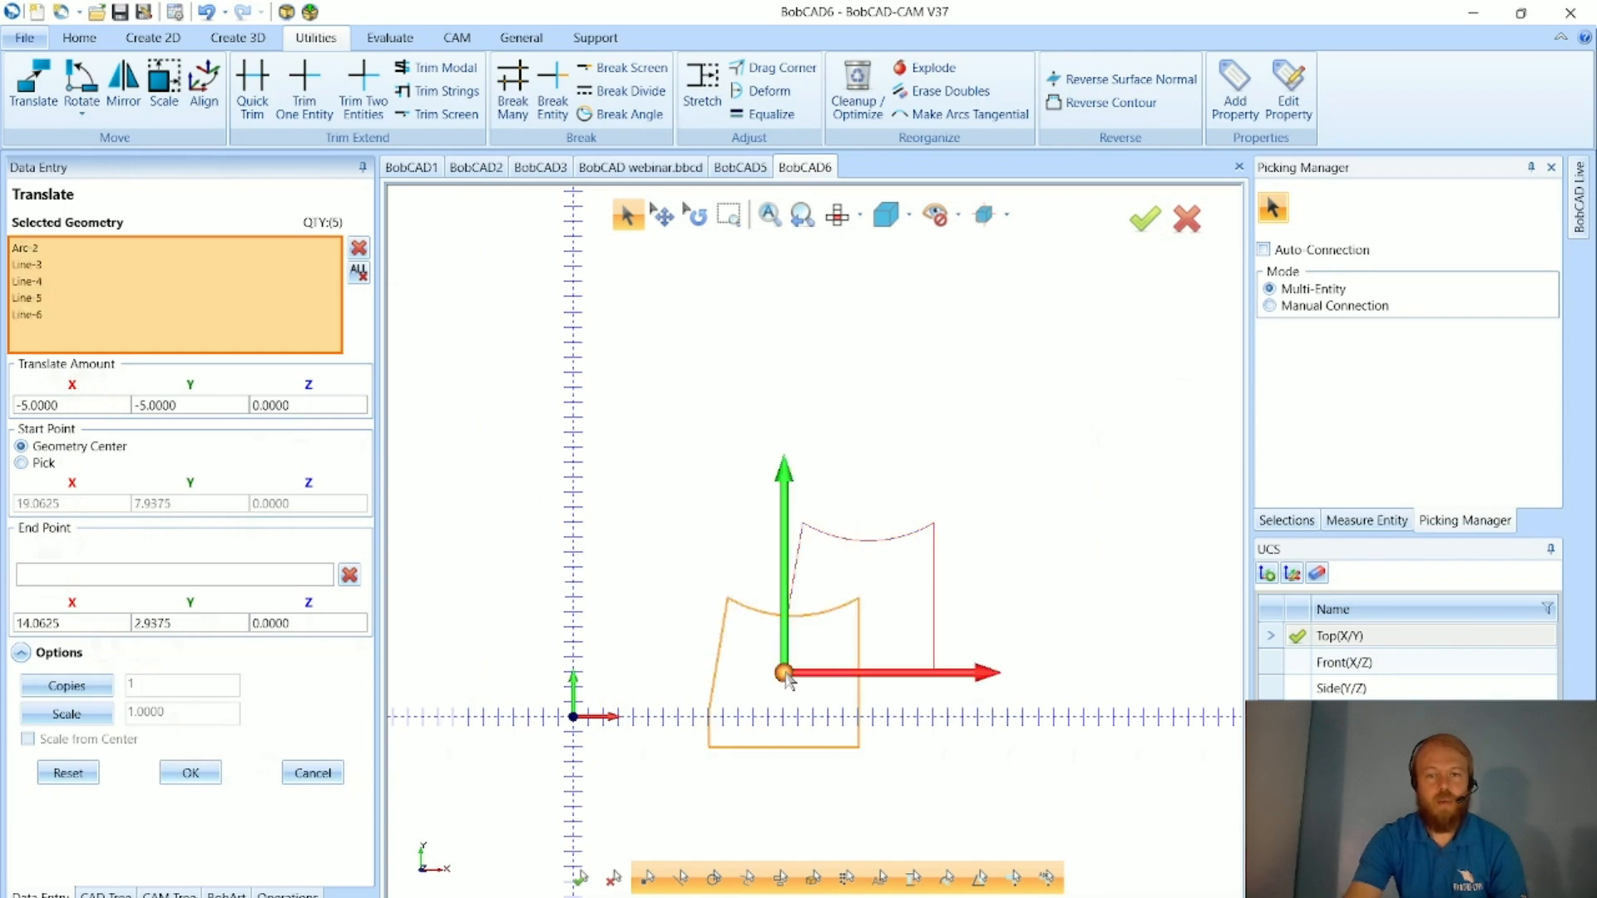
{"action": "left_click_drag", "start_coordinate": [109, 626], "coordinate": [28, 627]}
{"action": "key", "text": "BackSpace"}
{"action": "key", "text": "BackSpace"}
{"action": "key", "text": "BackSpace"}
{"action": "type", "text": "0"}
{"action": "key", "text": "Tab"}
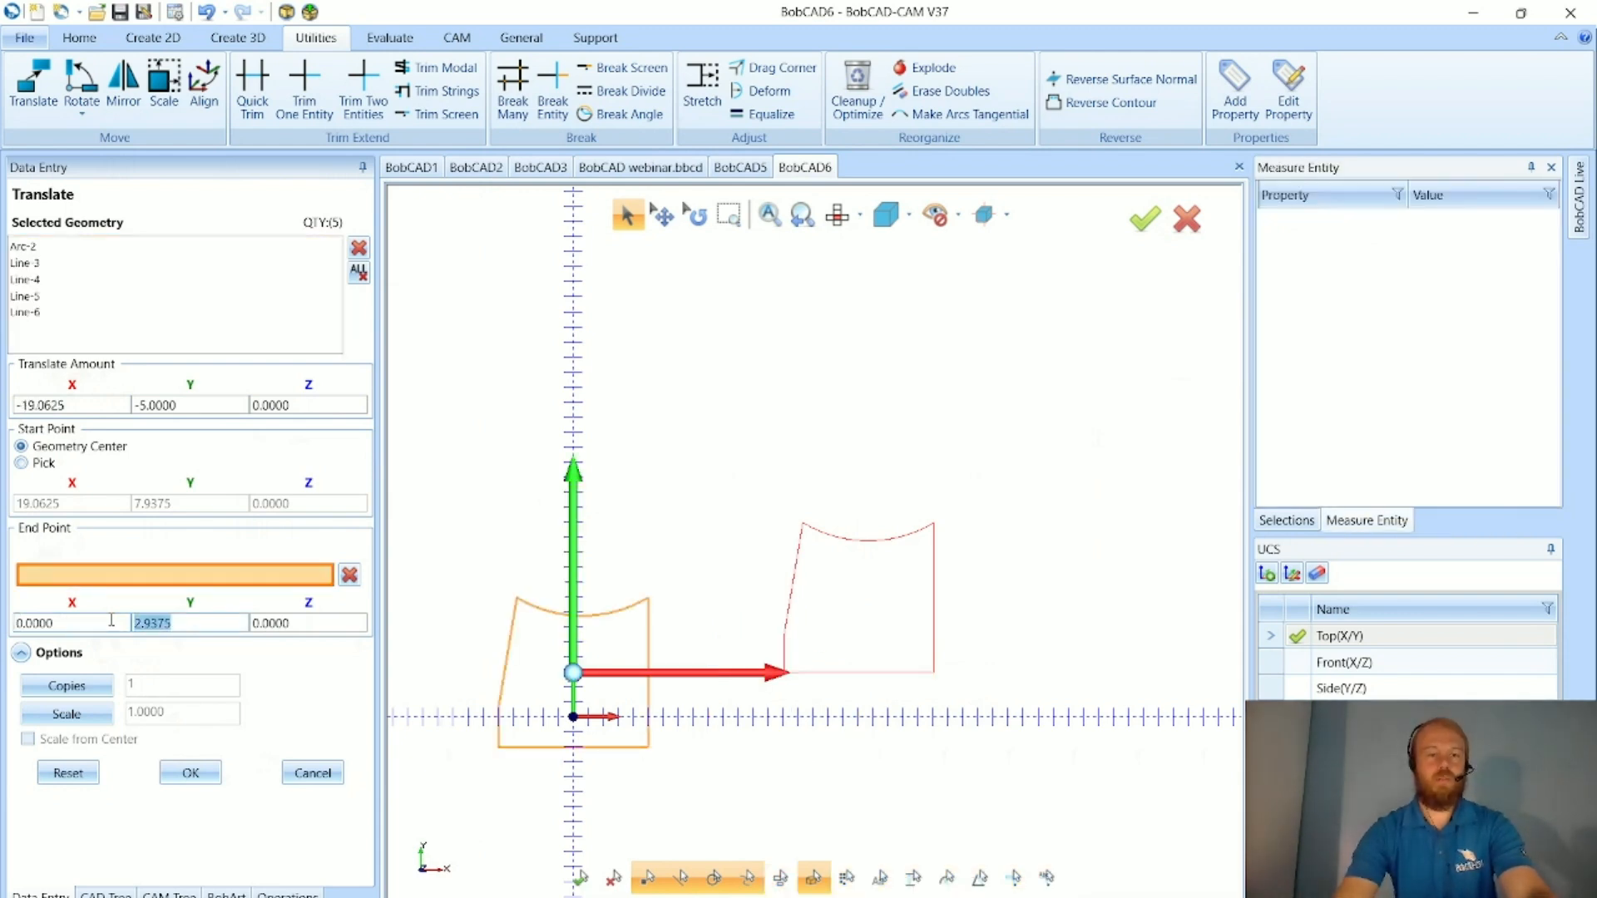
{"action": "type", "text": "0"}
{"action": "key", "text": "Tab"}
{"action": "type", "text": "0"}
{"action": "key", "text": "Tab"}
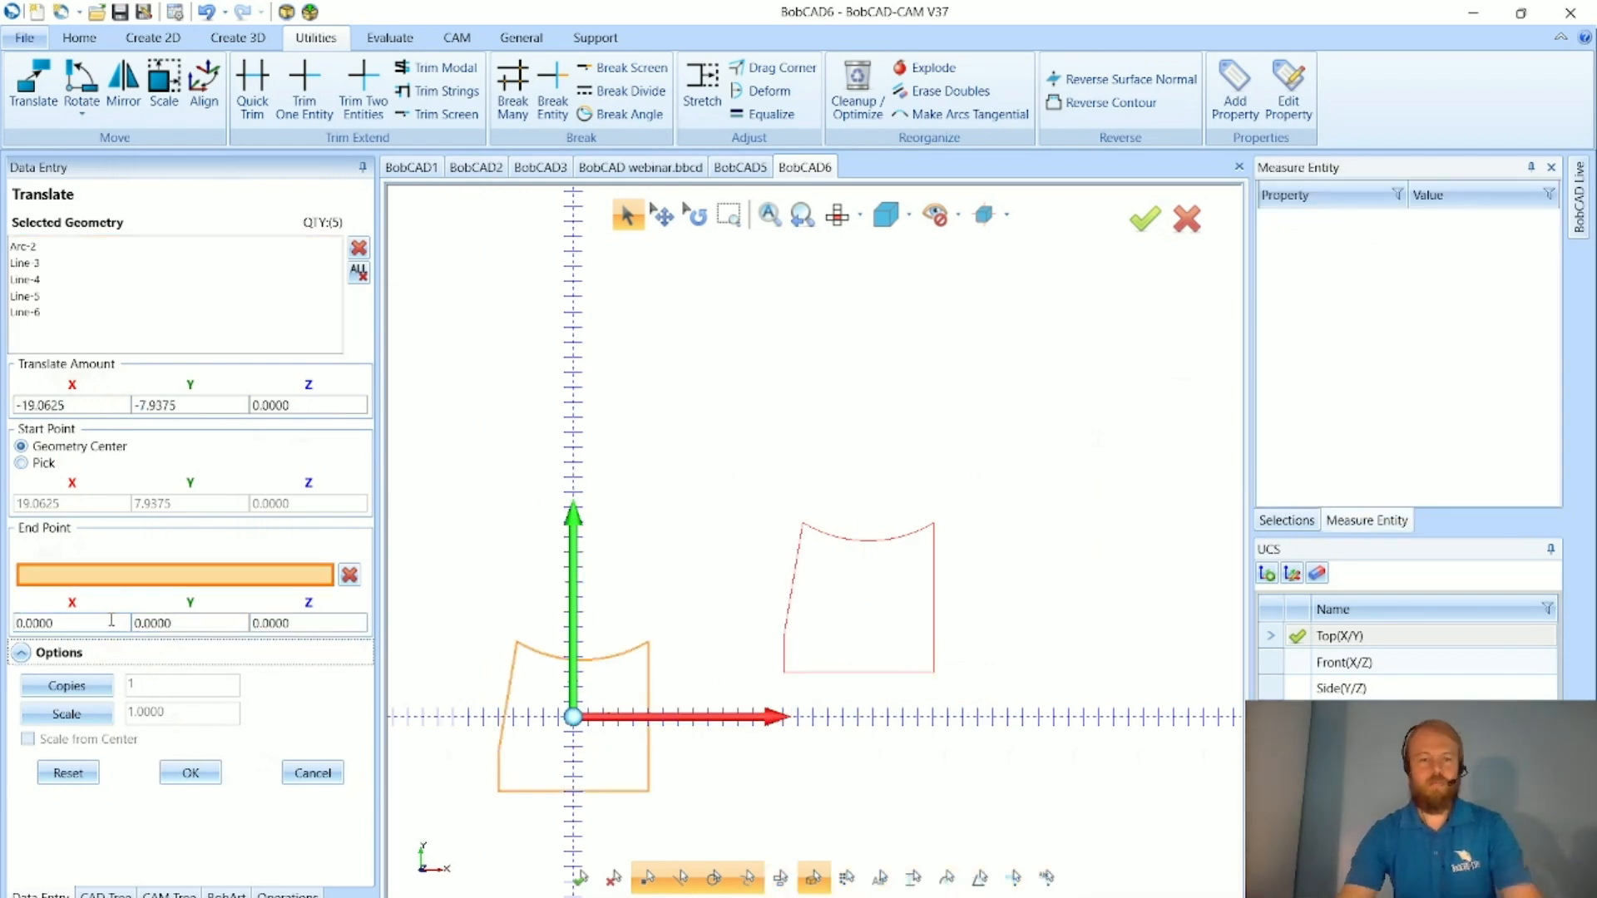
{"action": "left_click", "coordinate": [185, 774]}
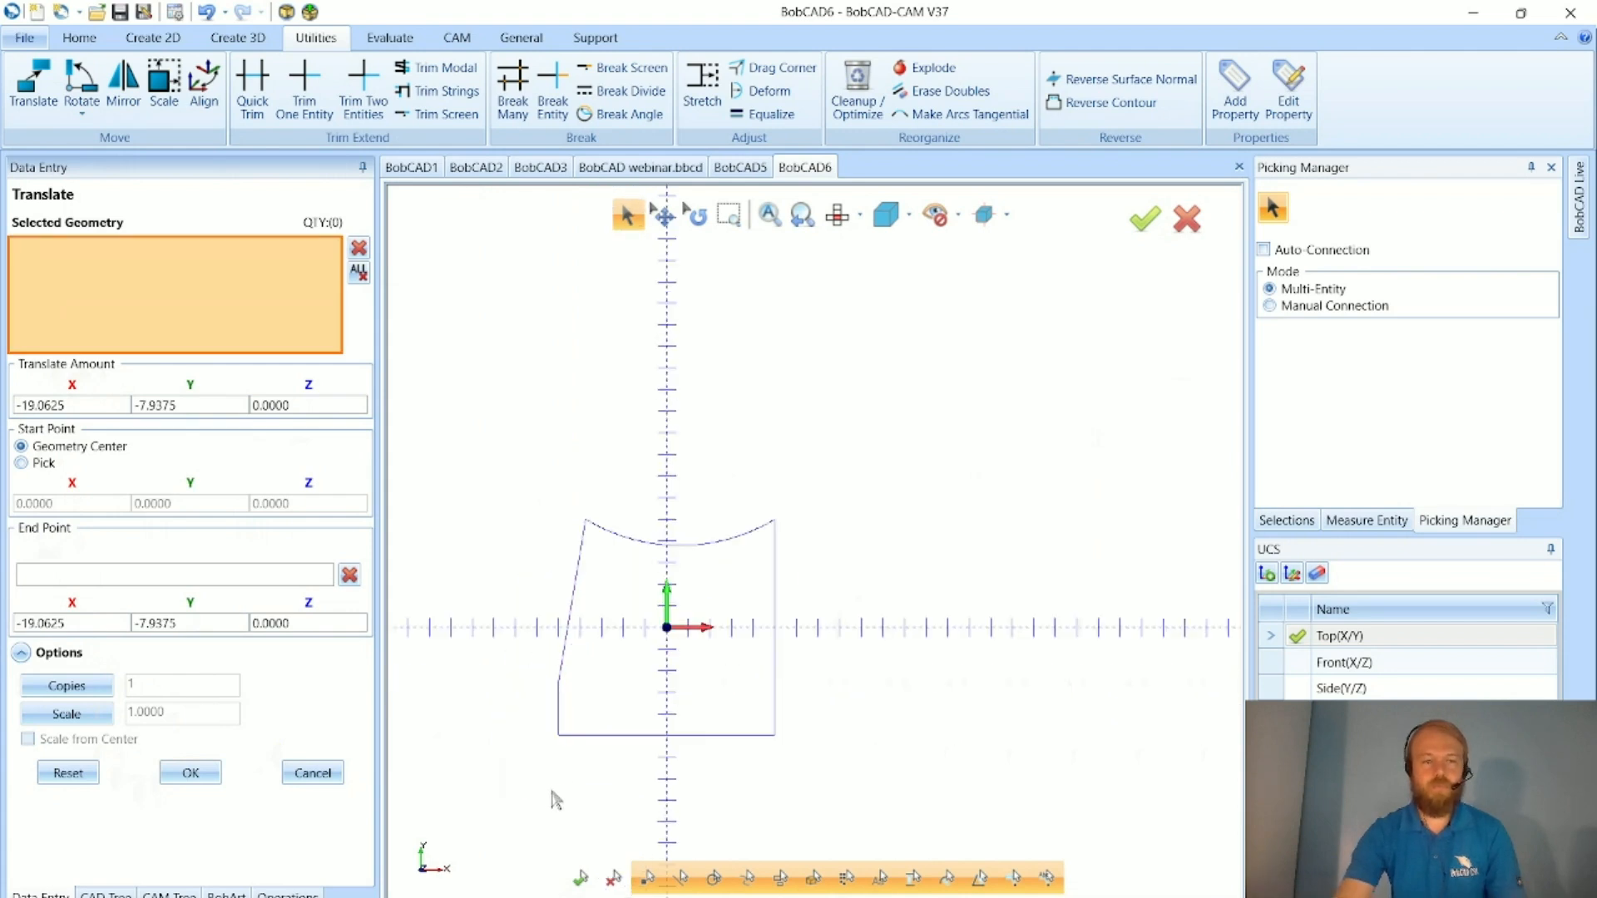
{"action": "left_click", "coordinate": [108, 622]}
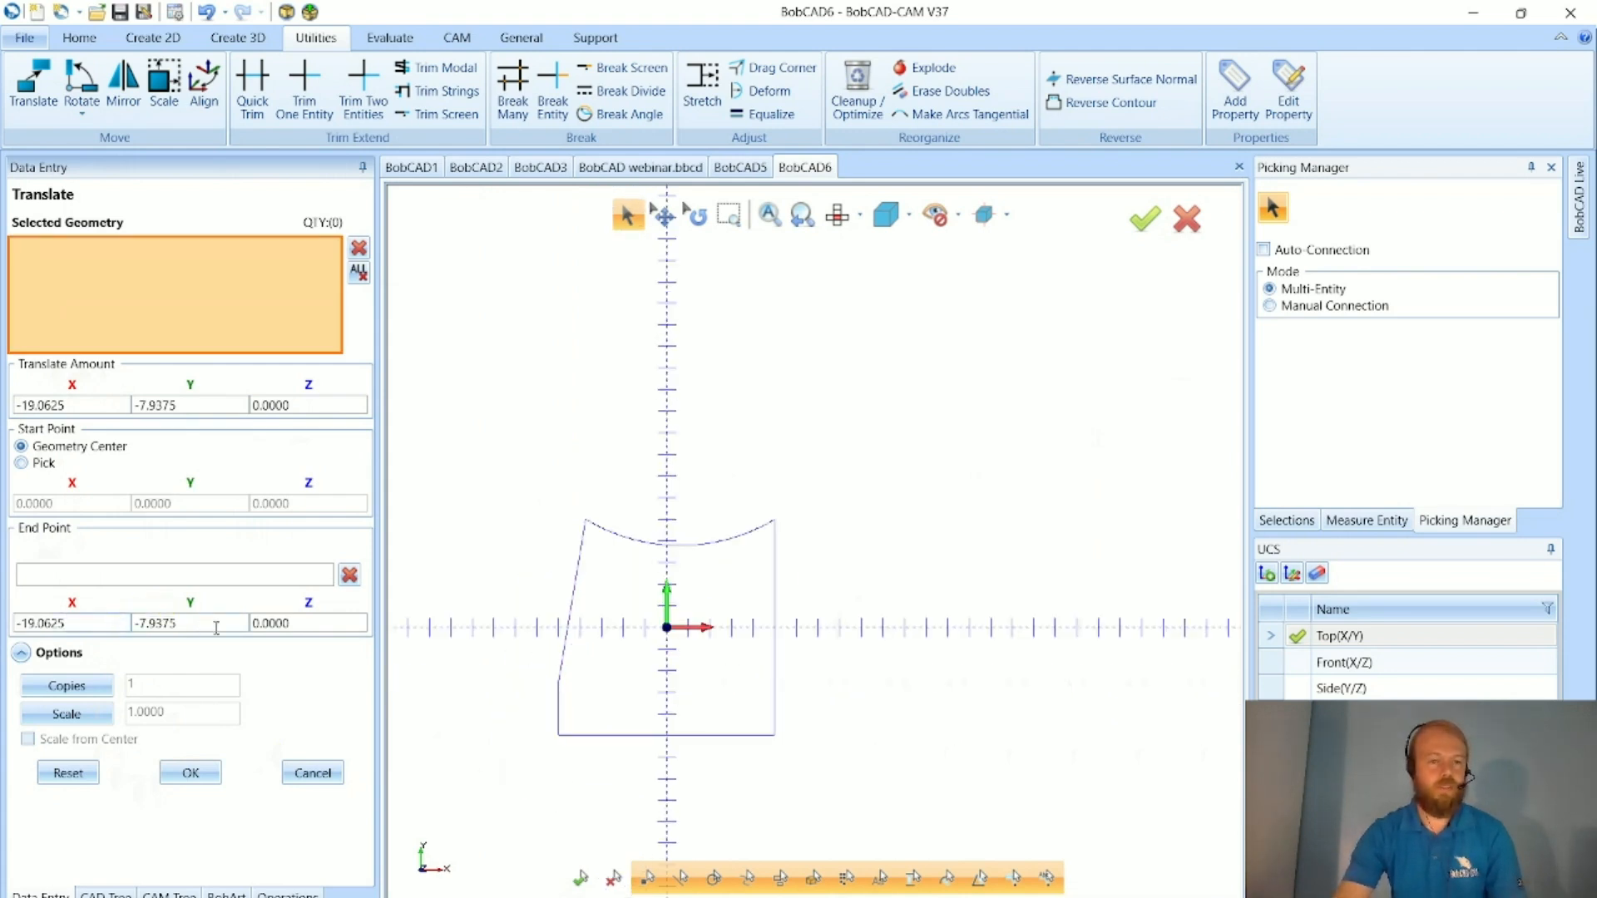
{"action": "scroll", "coordinate": [587, 676], "scroll_direction": "down", "scroll_amount": 2}
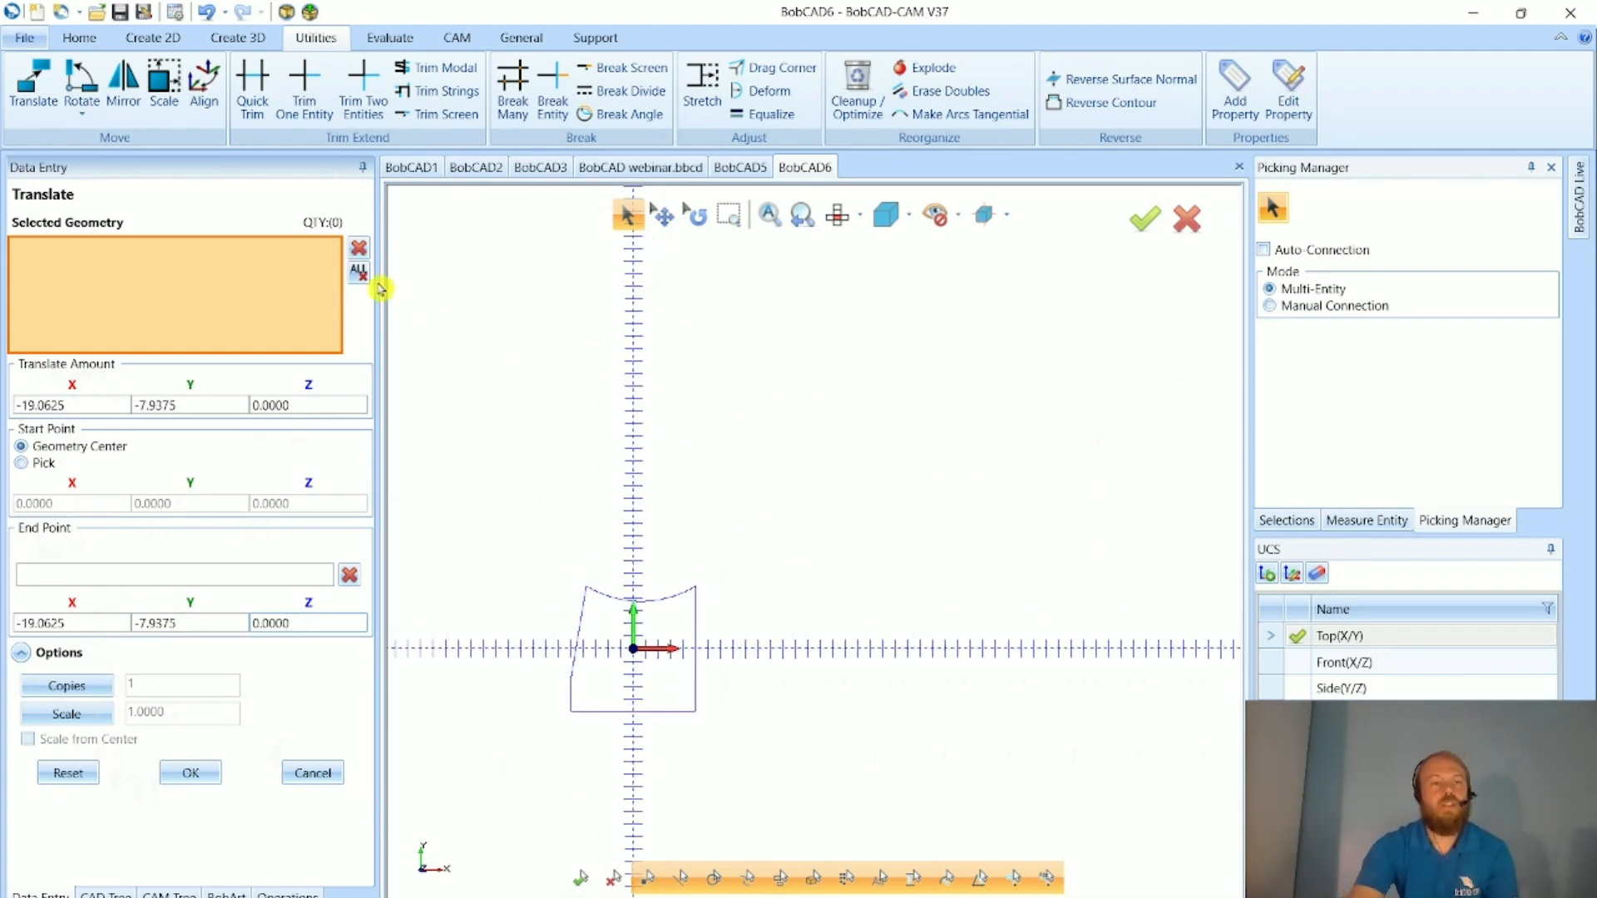
{"action": "left_click", "coordinate": [312, 773]}
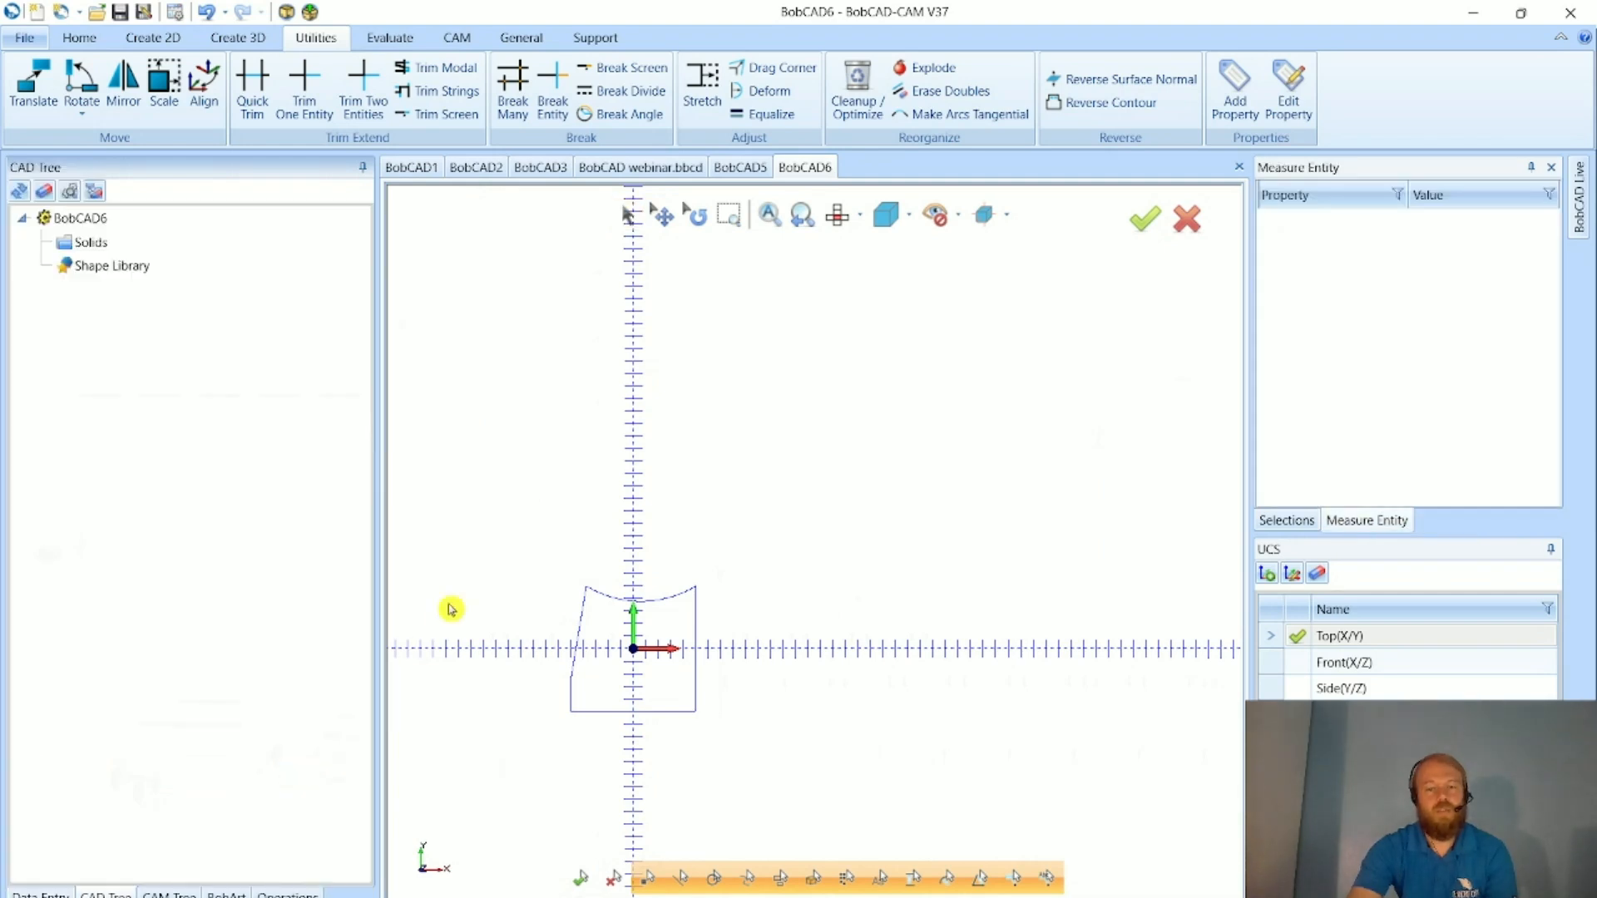
- Create a point freehand above and to the right of the outline at about X 25.38, Y 23.38
{"action": "left_click", "coordinate": [167, 42]}
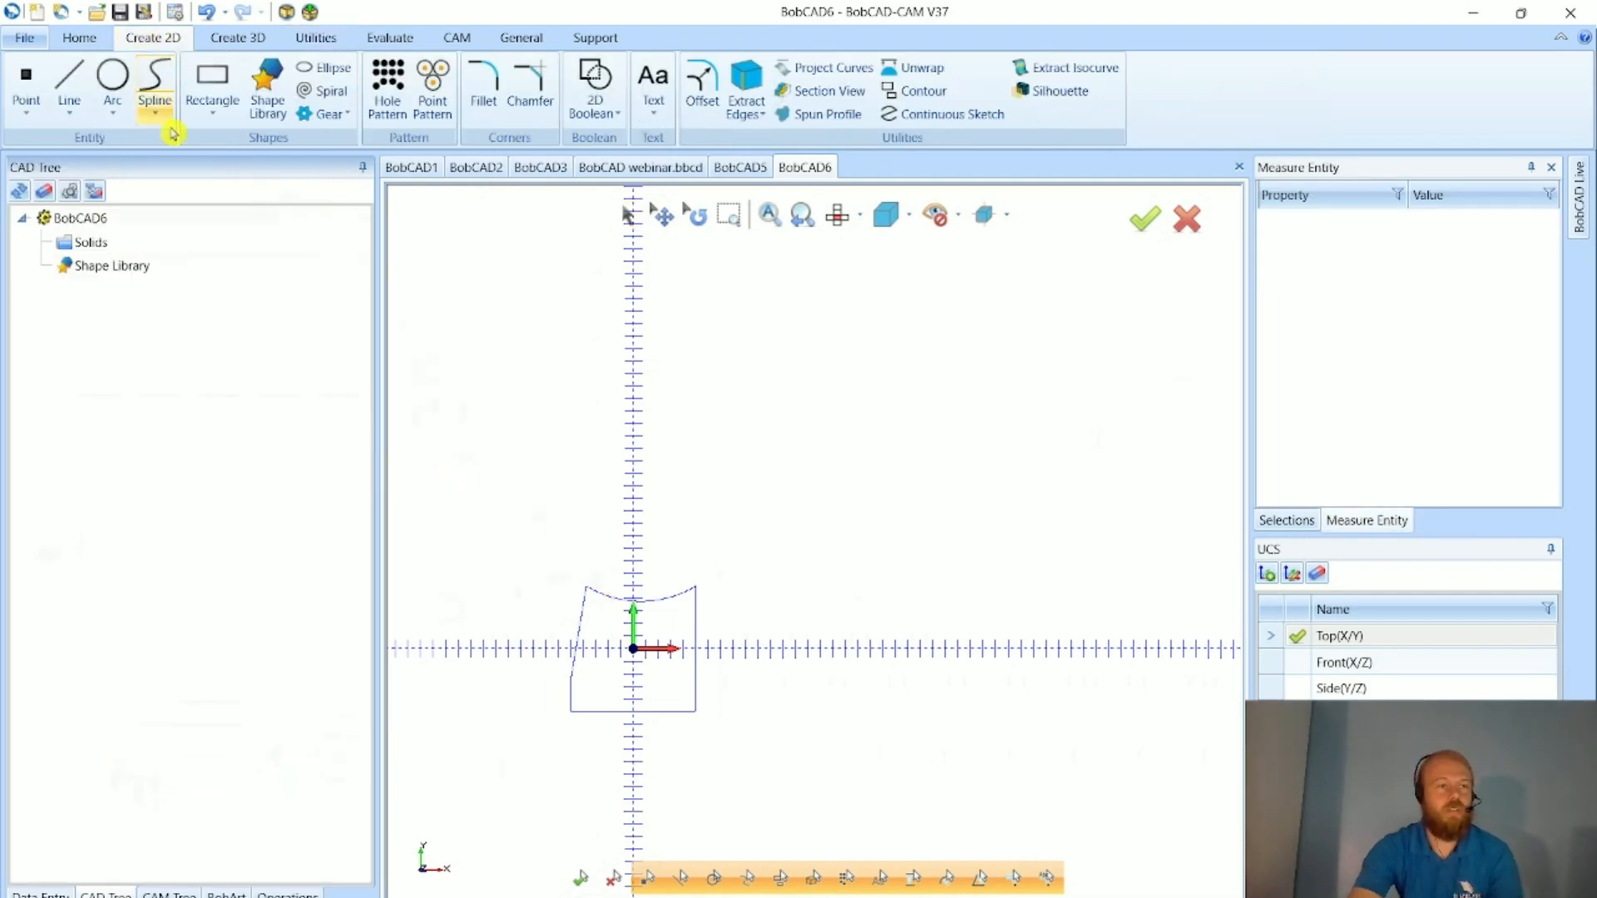
{"action": "left_click", "coordinate": [28, 79]}
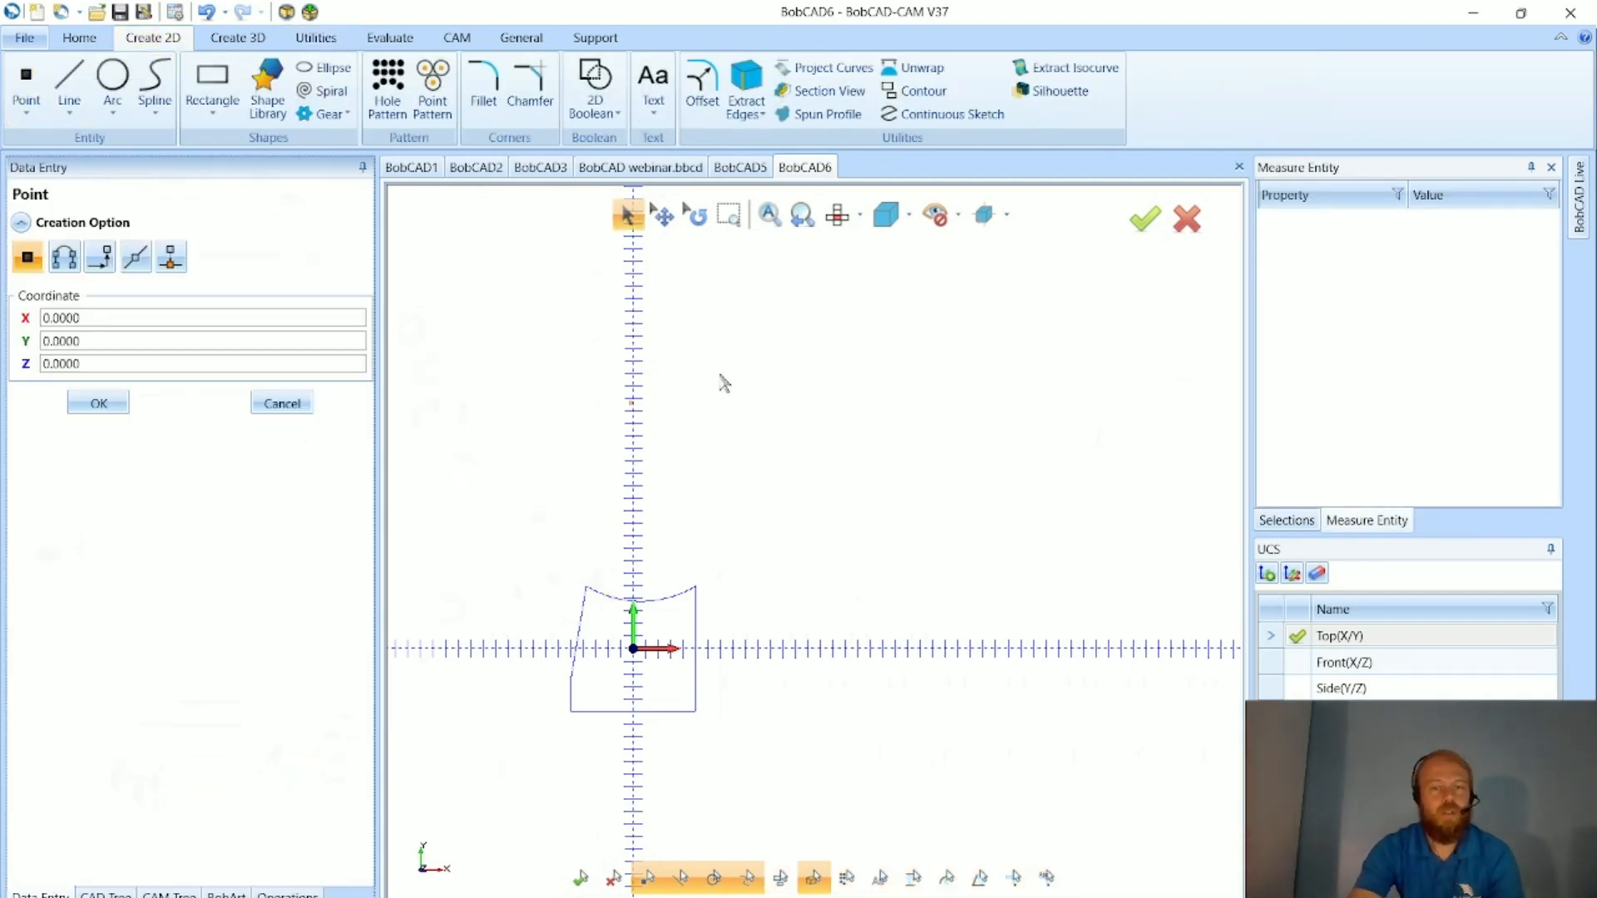
{"action": "left_click", "coordinate": [950, 356]}
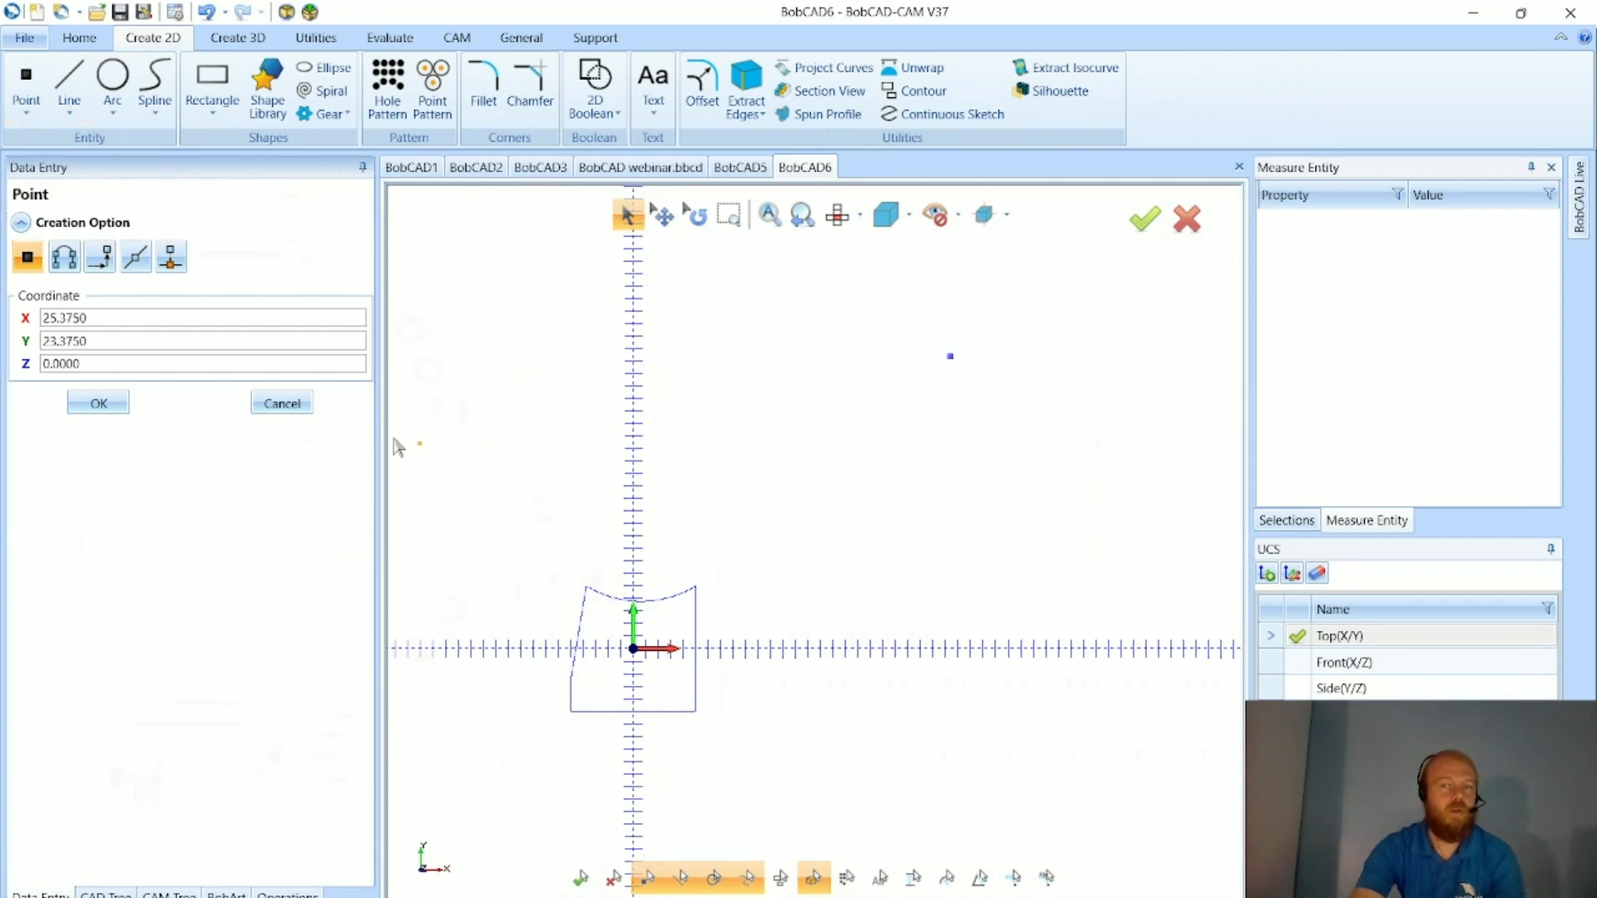
{"action": "left_click", "coordinate": [283, 403]}
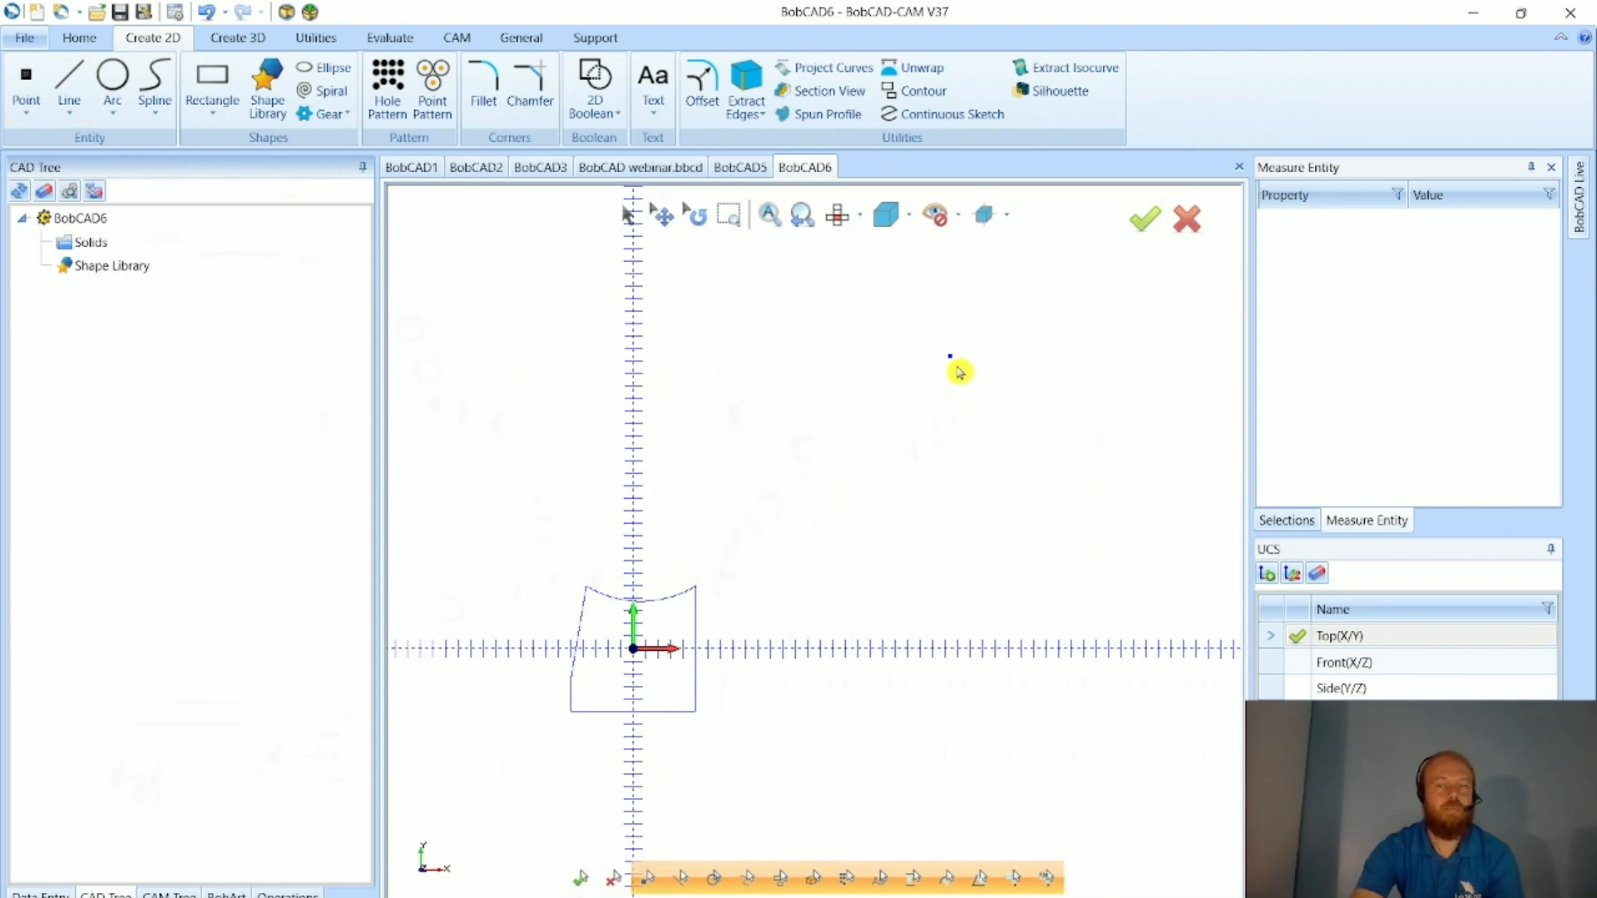
- Translate the whole outline from its picked upper-right corner onto the separate point and apply the move
{"action": "left_click", "coordinate": [325, 44]}
{"action": "left_click", "coordinate": [32, 83]}
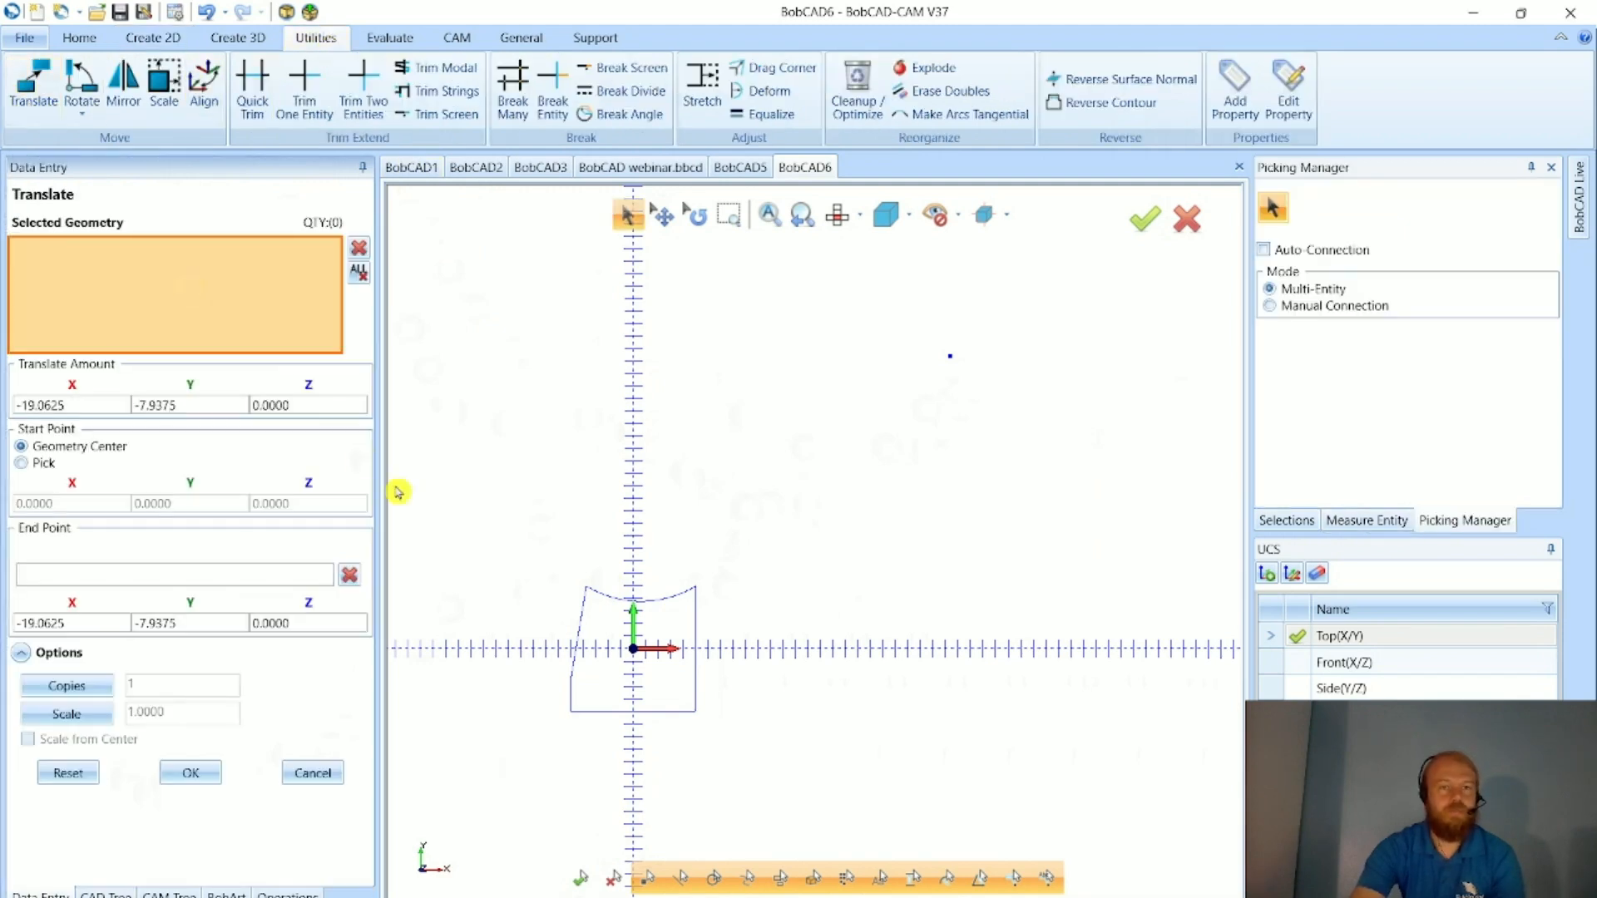
{"action": "left_click_drag", "start_coordinate": [483, 524], "coordinate": [808, 778]}
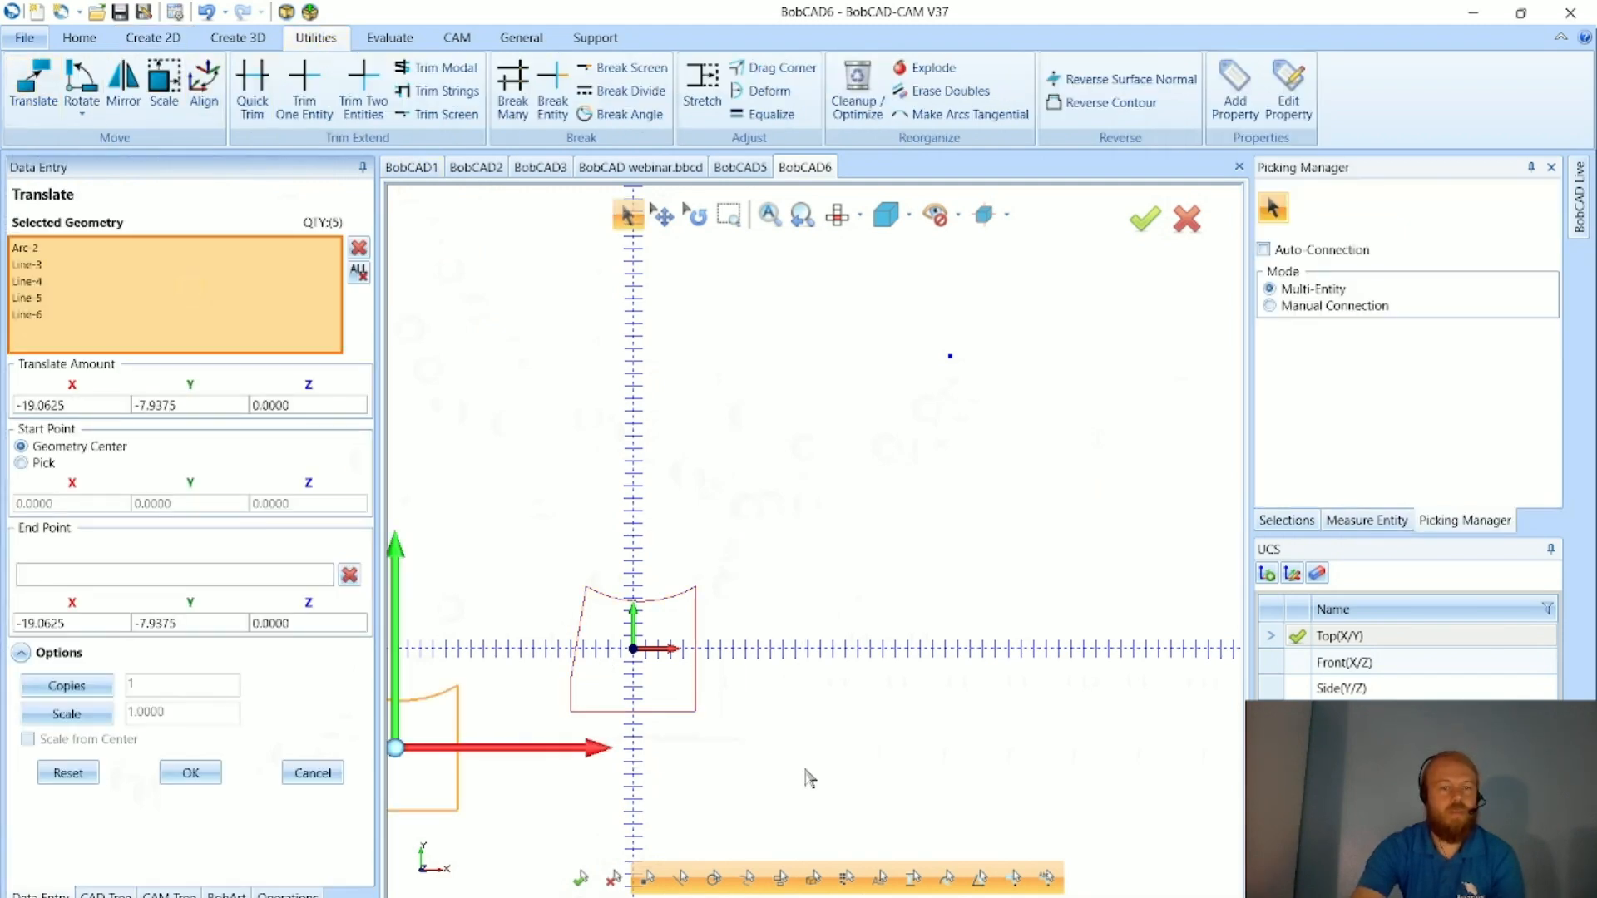
{"action": "left_click", "coordinate": [39, 465]}
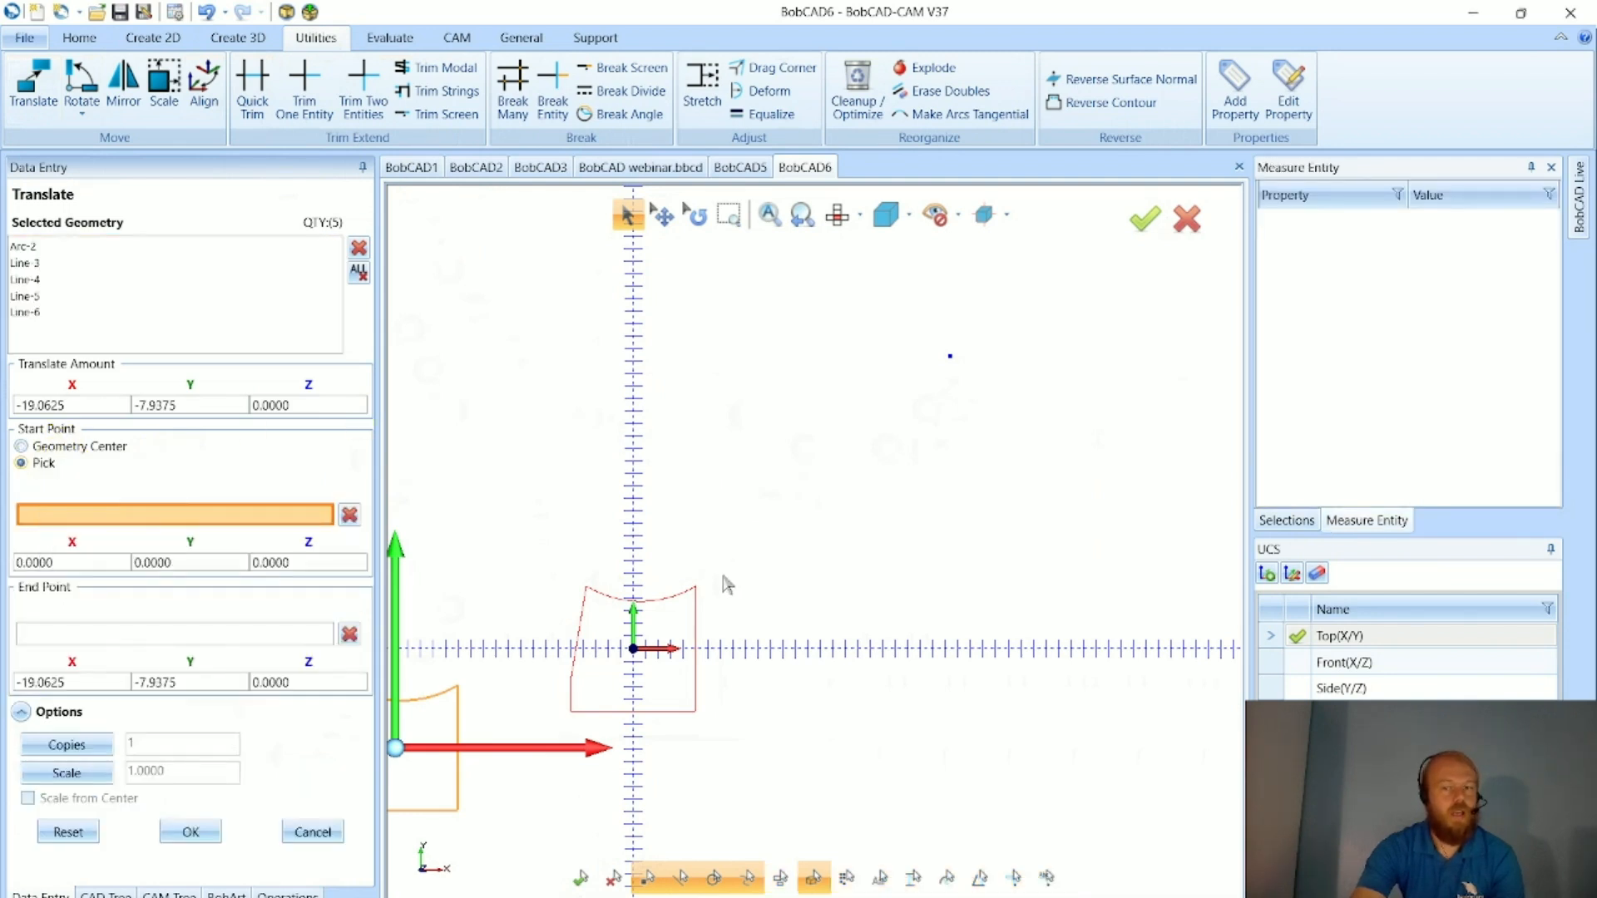
{"action": "scroll", "coordinate": [704, 595], "scroll_direction": "up", "scroll_amount": 3}
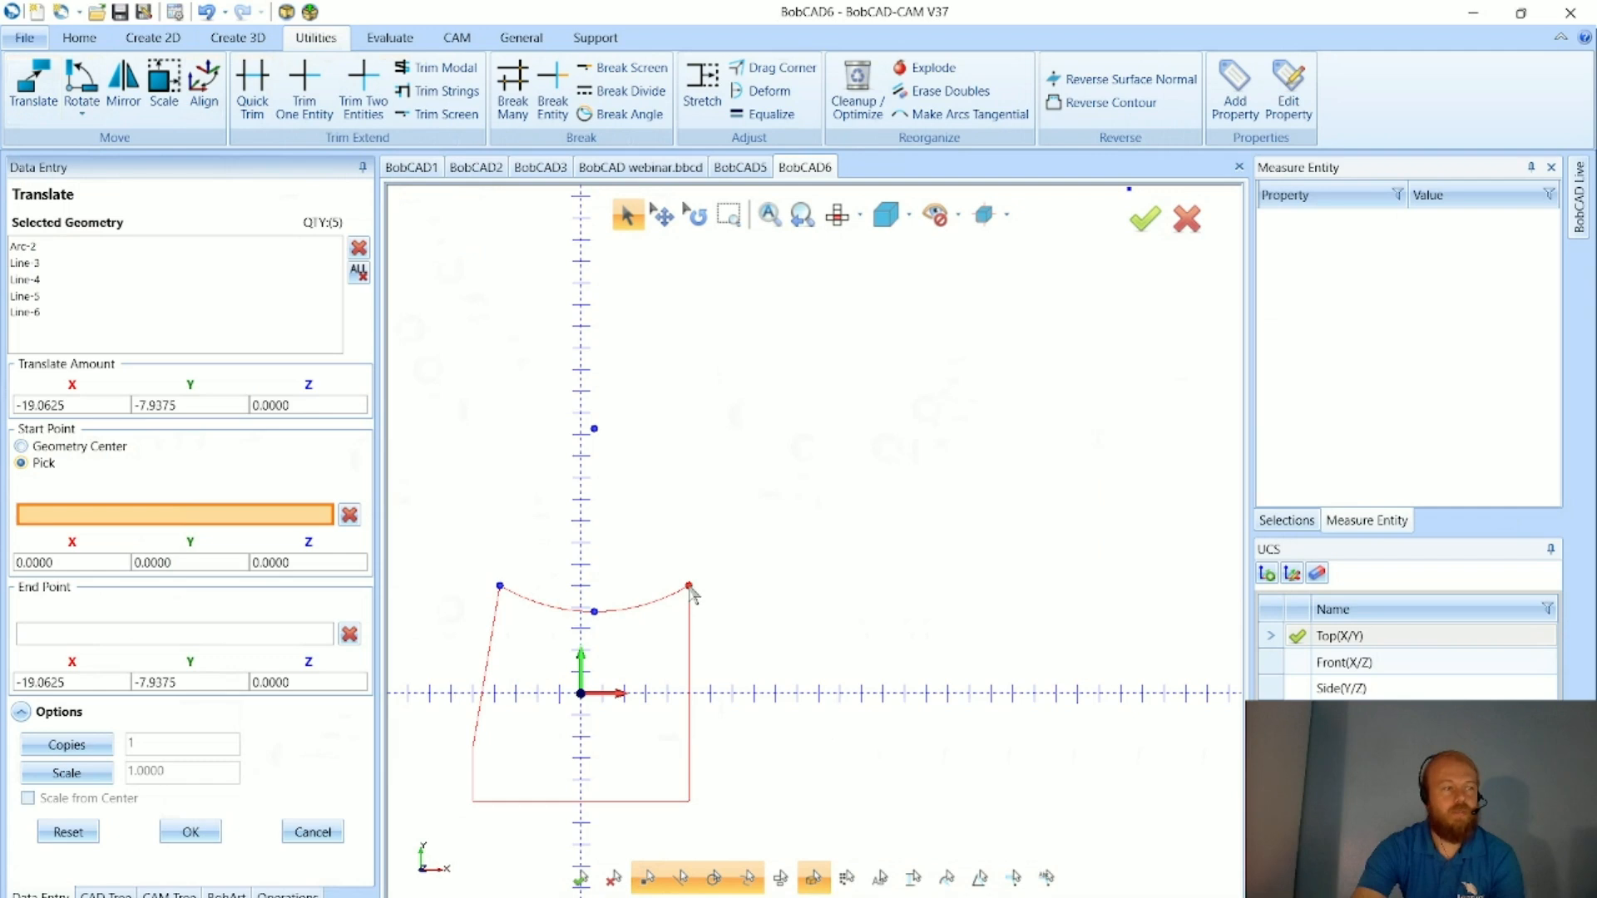
{"action": "left_click", "coordinate": [689, 588]}
{"action": "scroll", "coordinate": [689, 587], "scroll_direction": "down", "scroll_amount": 3}
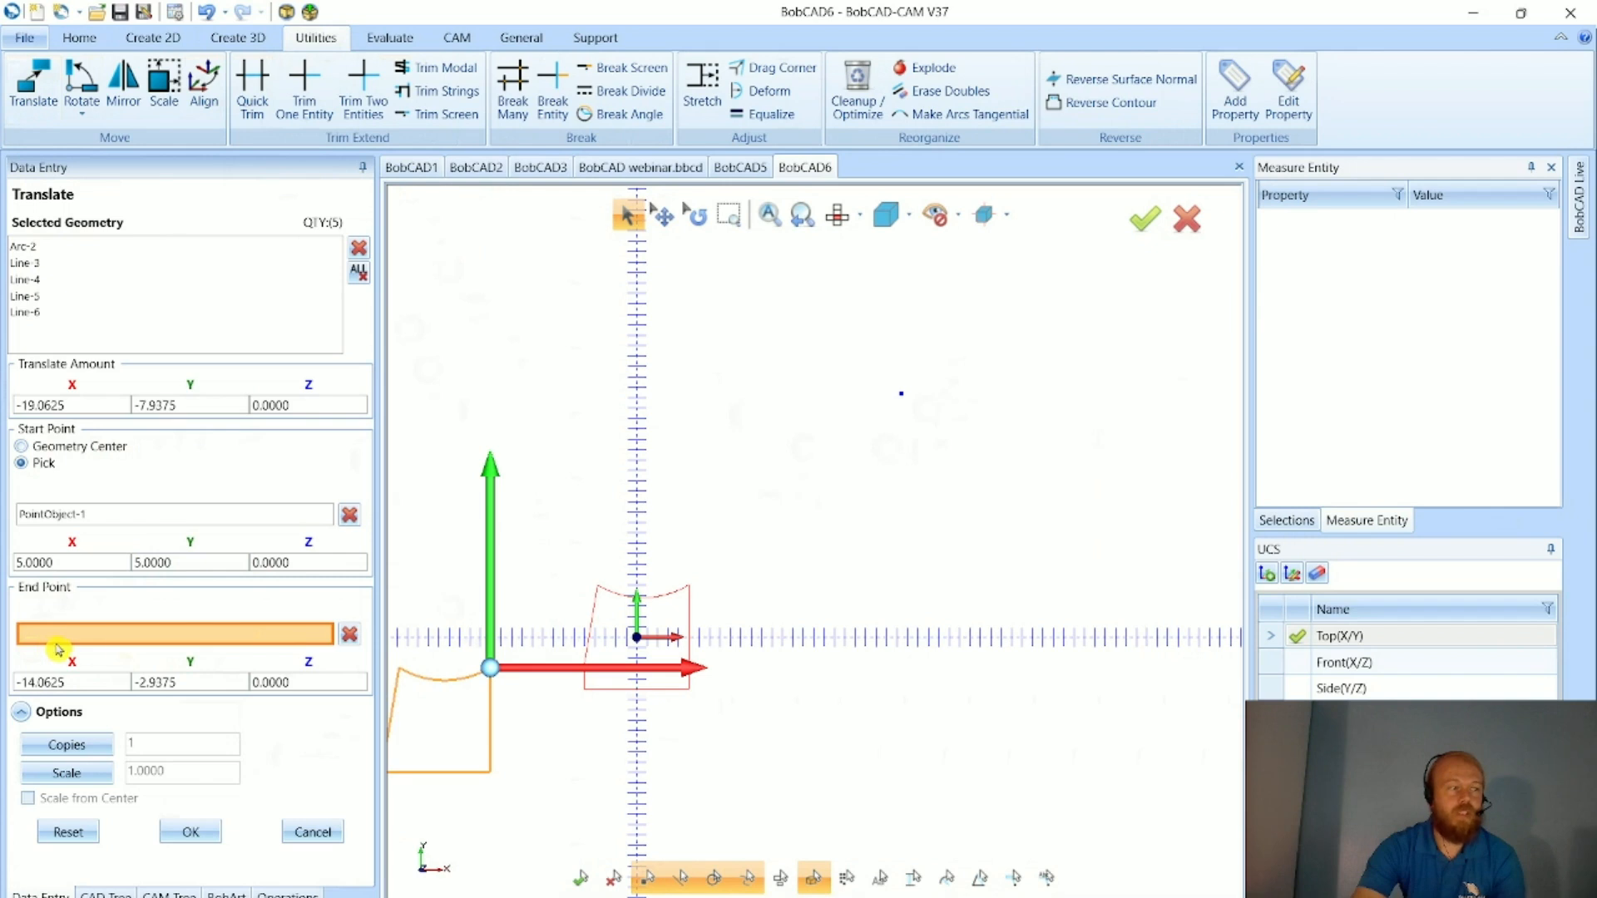
{"action": "left_click", "coordinate": [902, 397]}
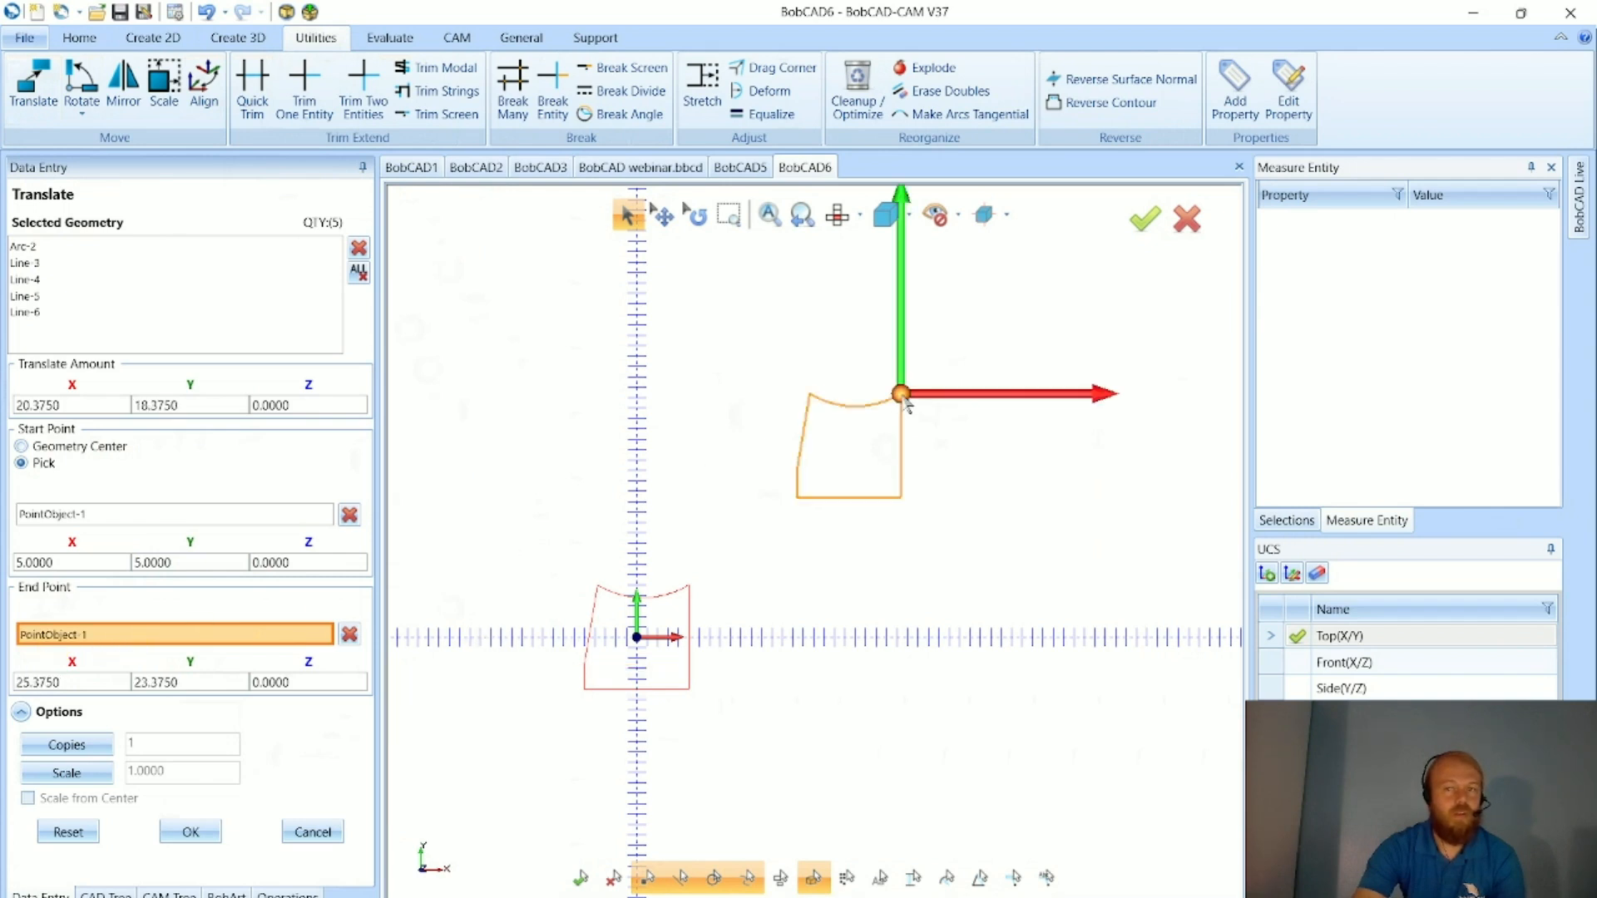
{"action": "left_click", "coordinate": [208, 831]}
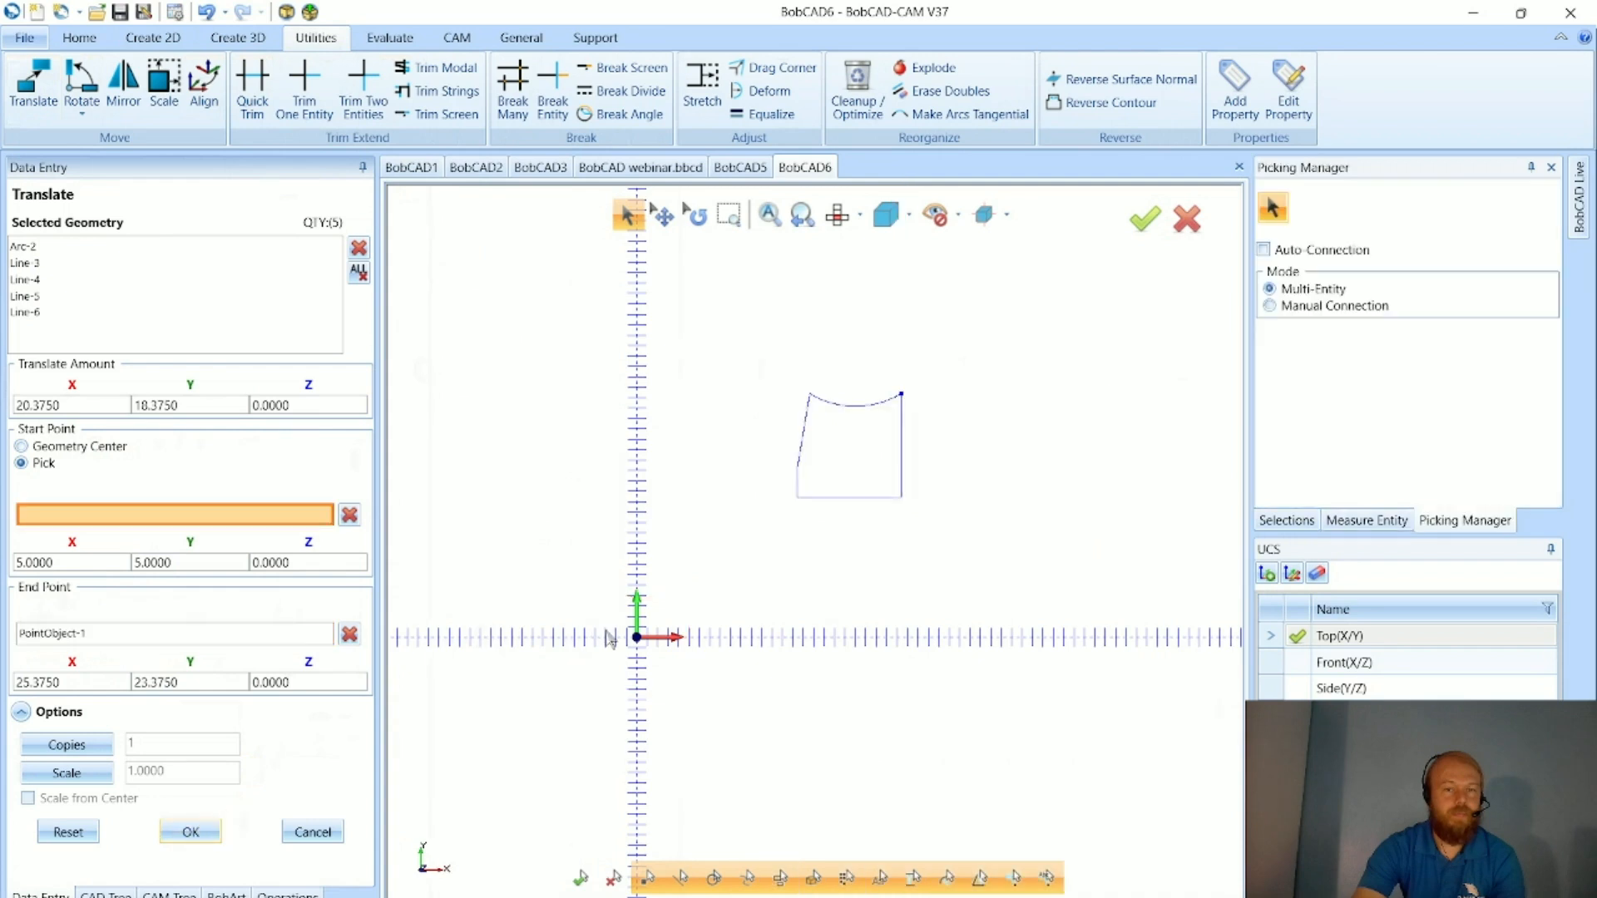
- Select the outline and its corner point for a rotation and set a picked rotation center at X 0, Y 0
{"action": "scroll", "coordinate": [887, 440], "scroll_direction": "up", "scroll_amount": 3}
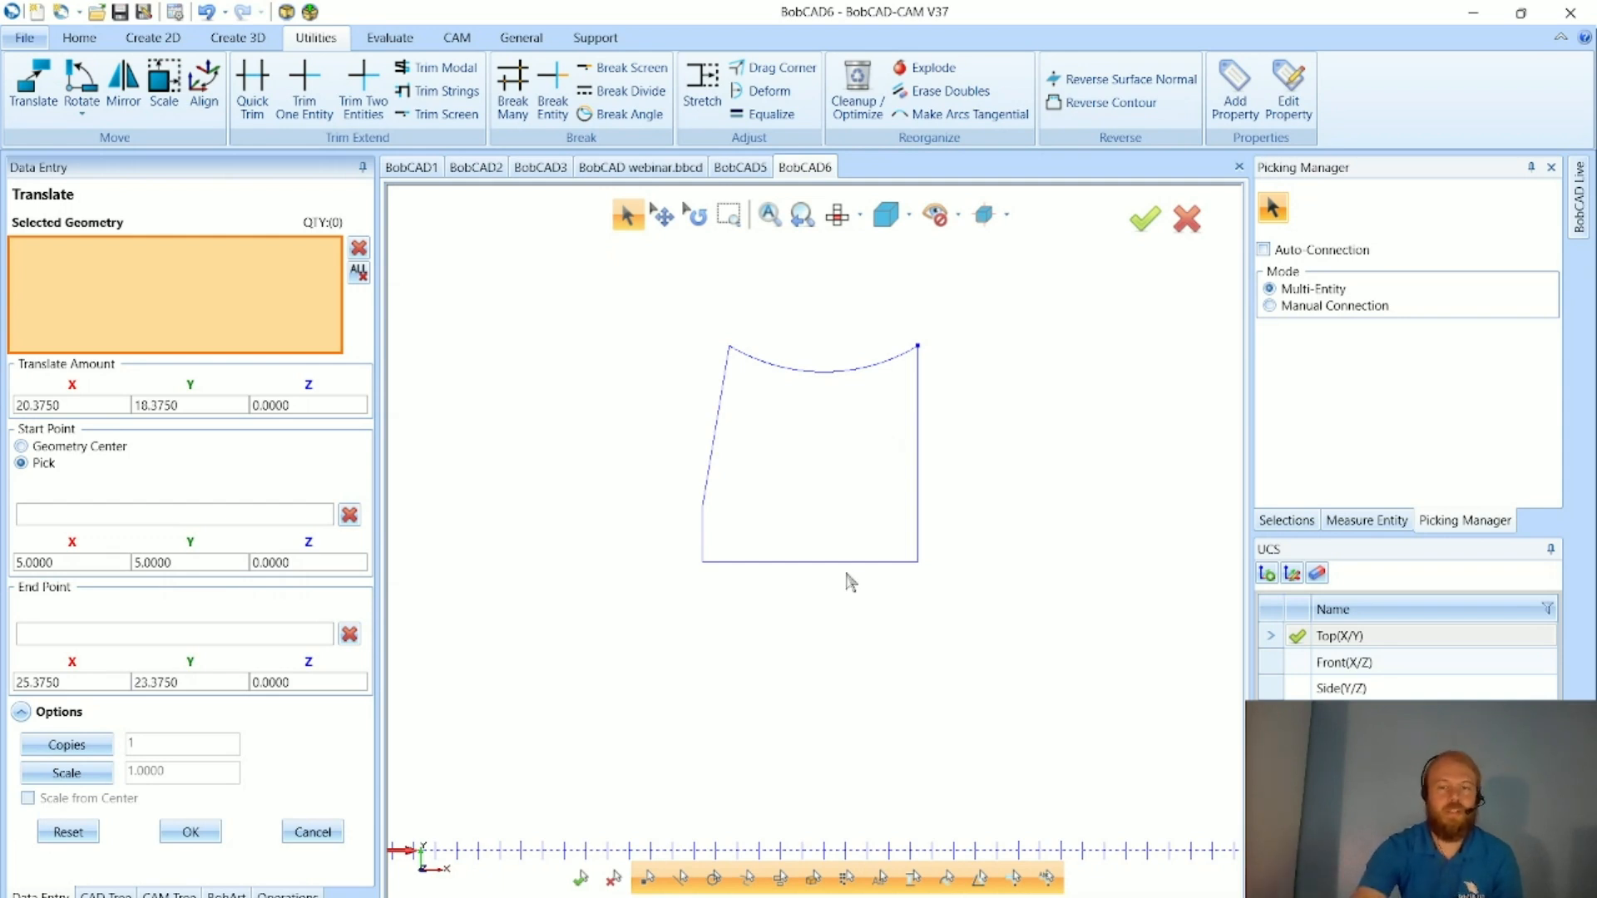
{"action": "scroll", "coordinate": [848, 607], "scroll_direction": "down", "scroll_amount": 3}
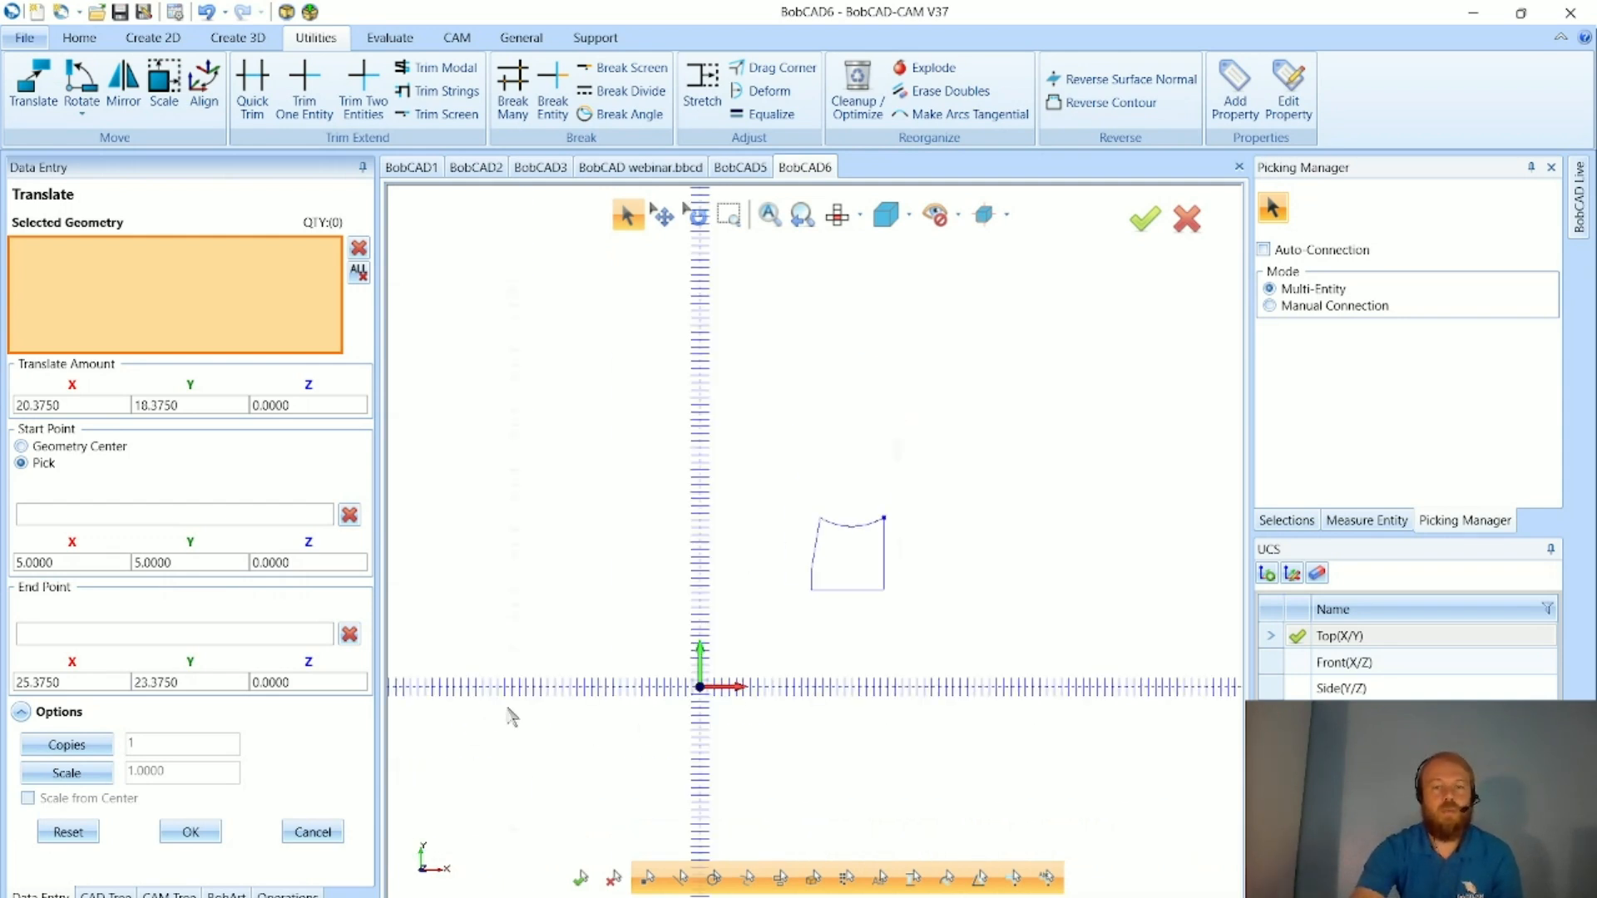
{"action": "left_click", "coordinate": [82, 79]}
{"action": "left_click_drag", "start_coordinate": [738, 446], "coordinate": [967, 653]}
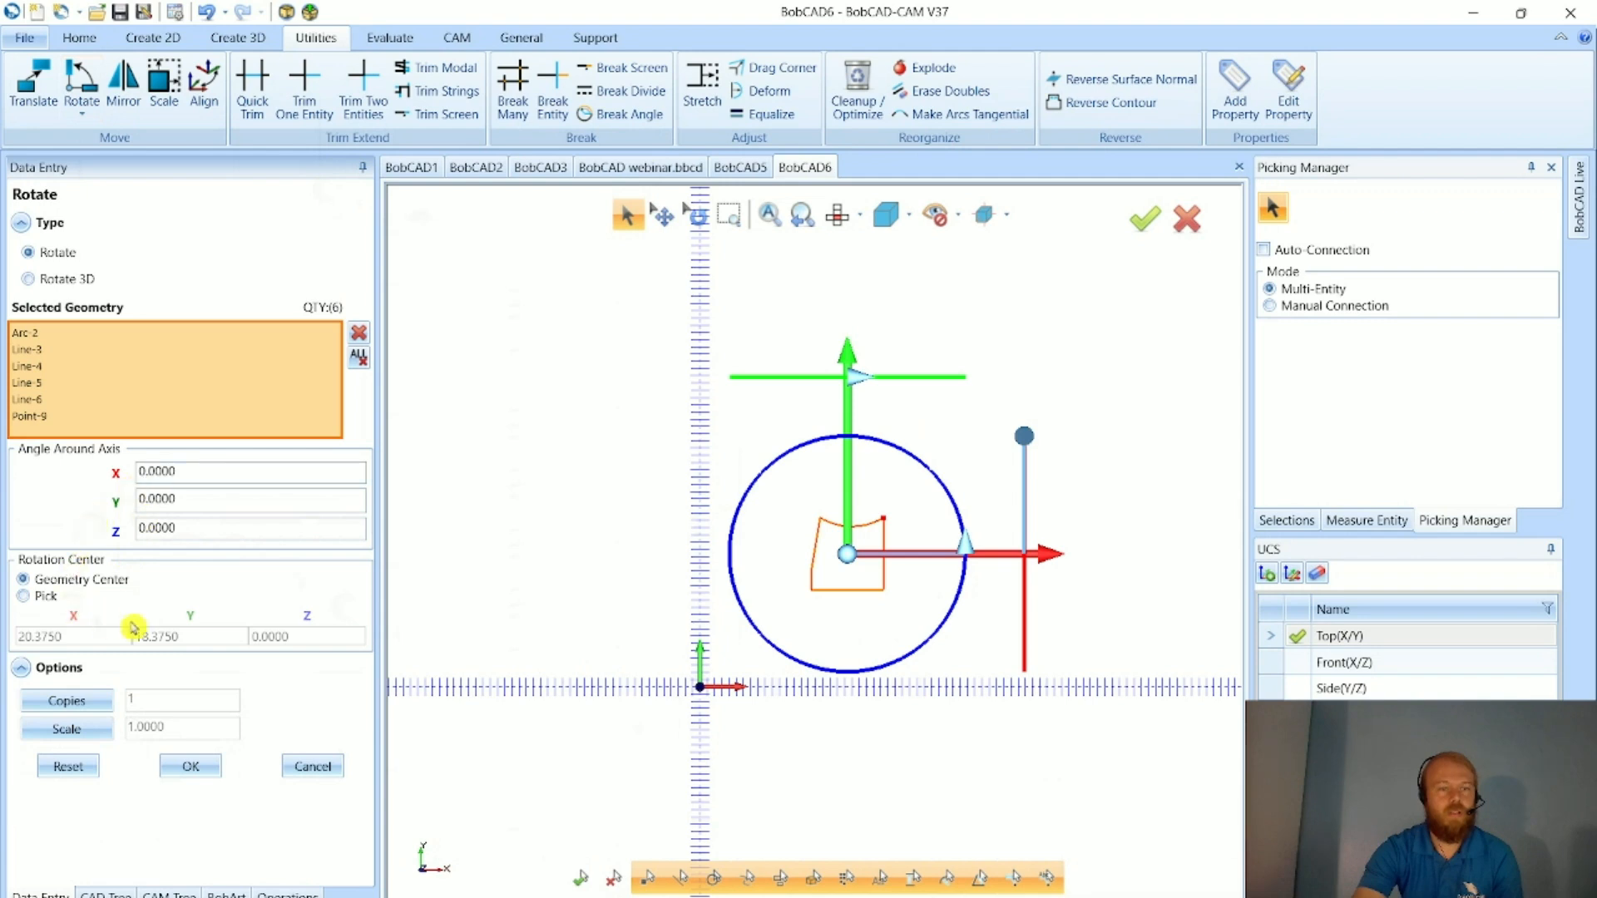
{"action": "left_click", "coordinate": [24, 595]}
{"action": "double_click", "coordinate": [50, 696]}
{"action": "type", "text": "0"}
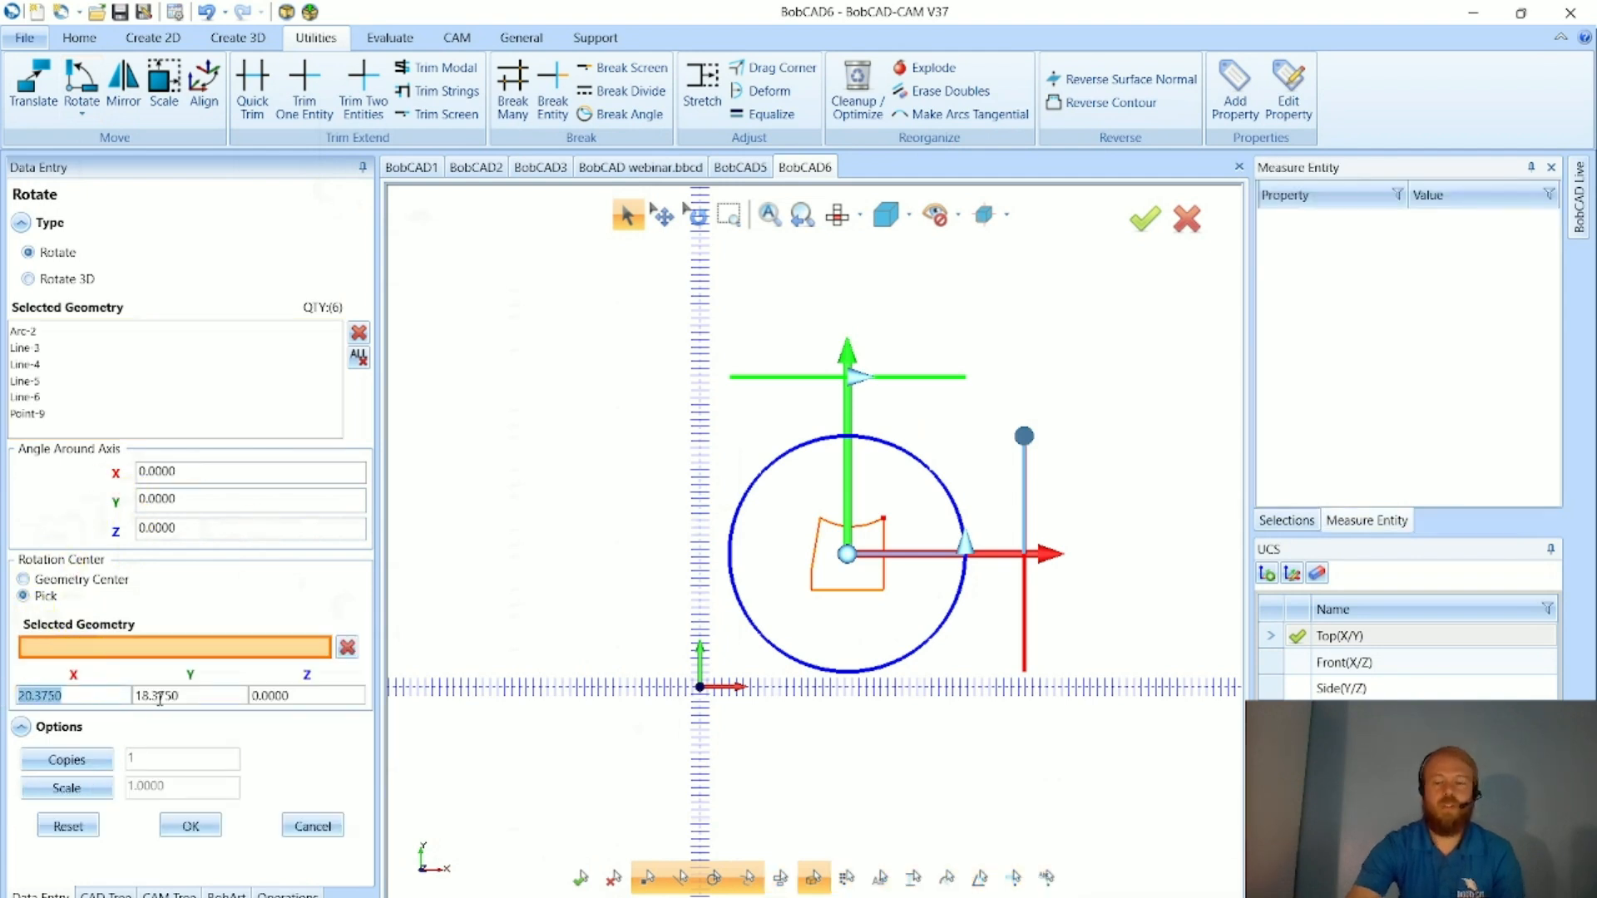
{"action": "key", "text": "Caps_Lock"}
{"action": "key", "text": "Caps_Lock"}
{"action": "key", "text": "Tab"}
{"action": "type", "text": "0"}
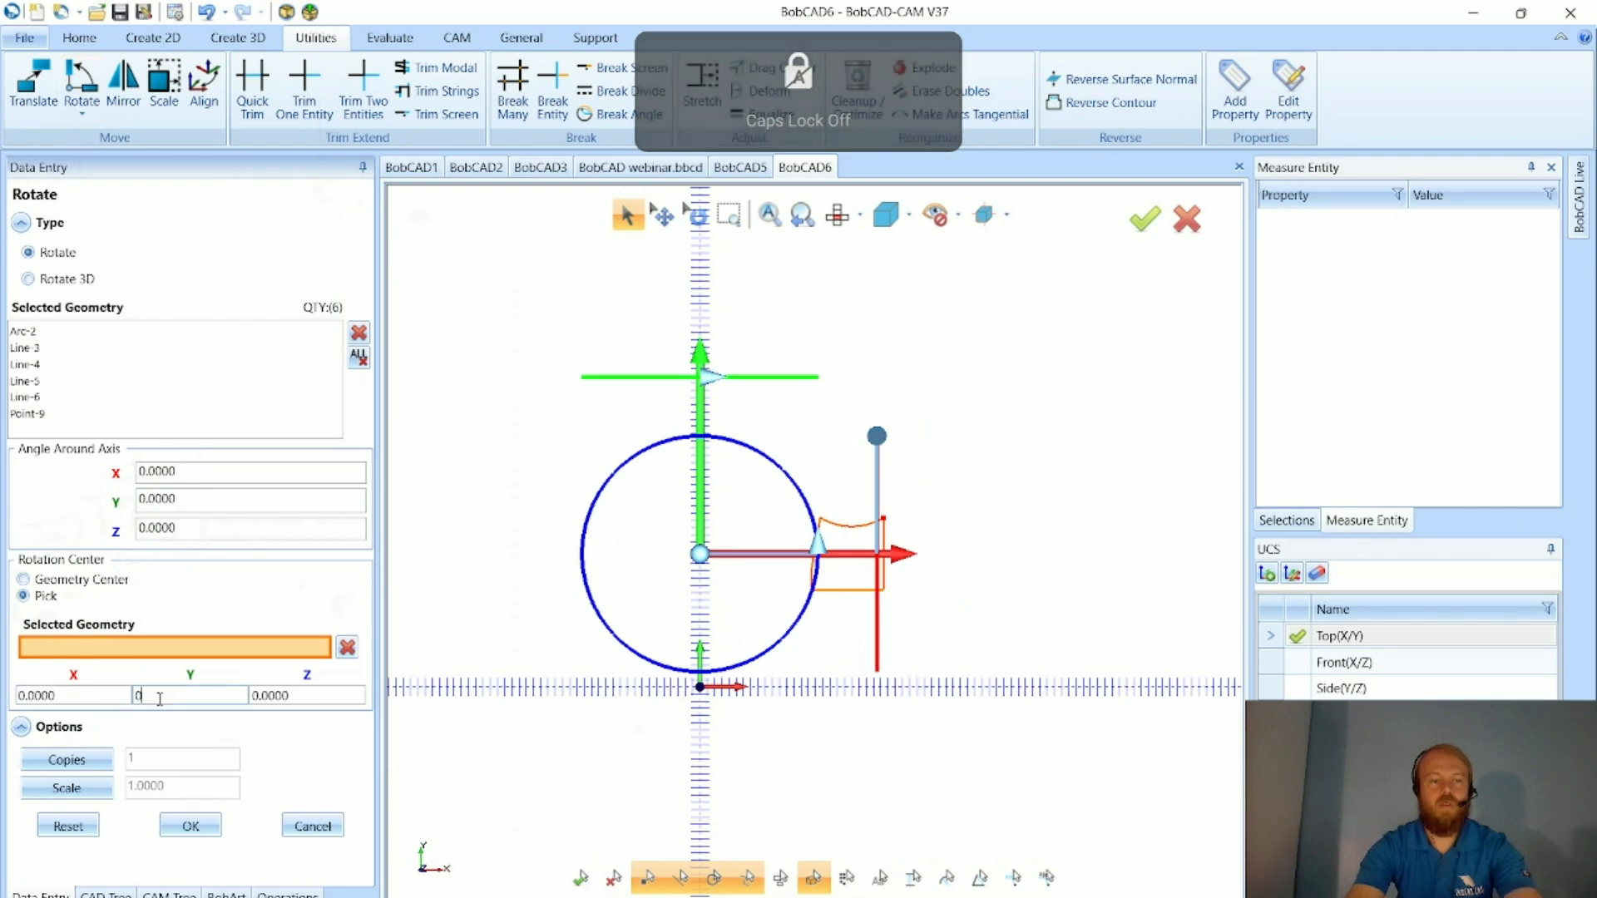
{"action": "key", "text": "Tab"}
{"action": "key", "text": "Tab"}
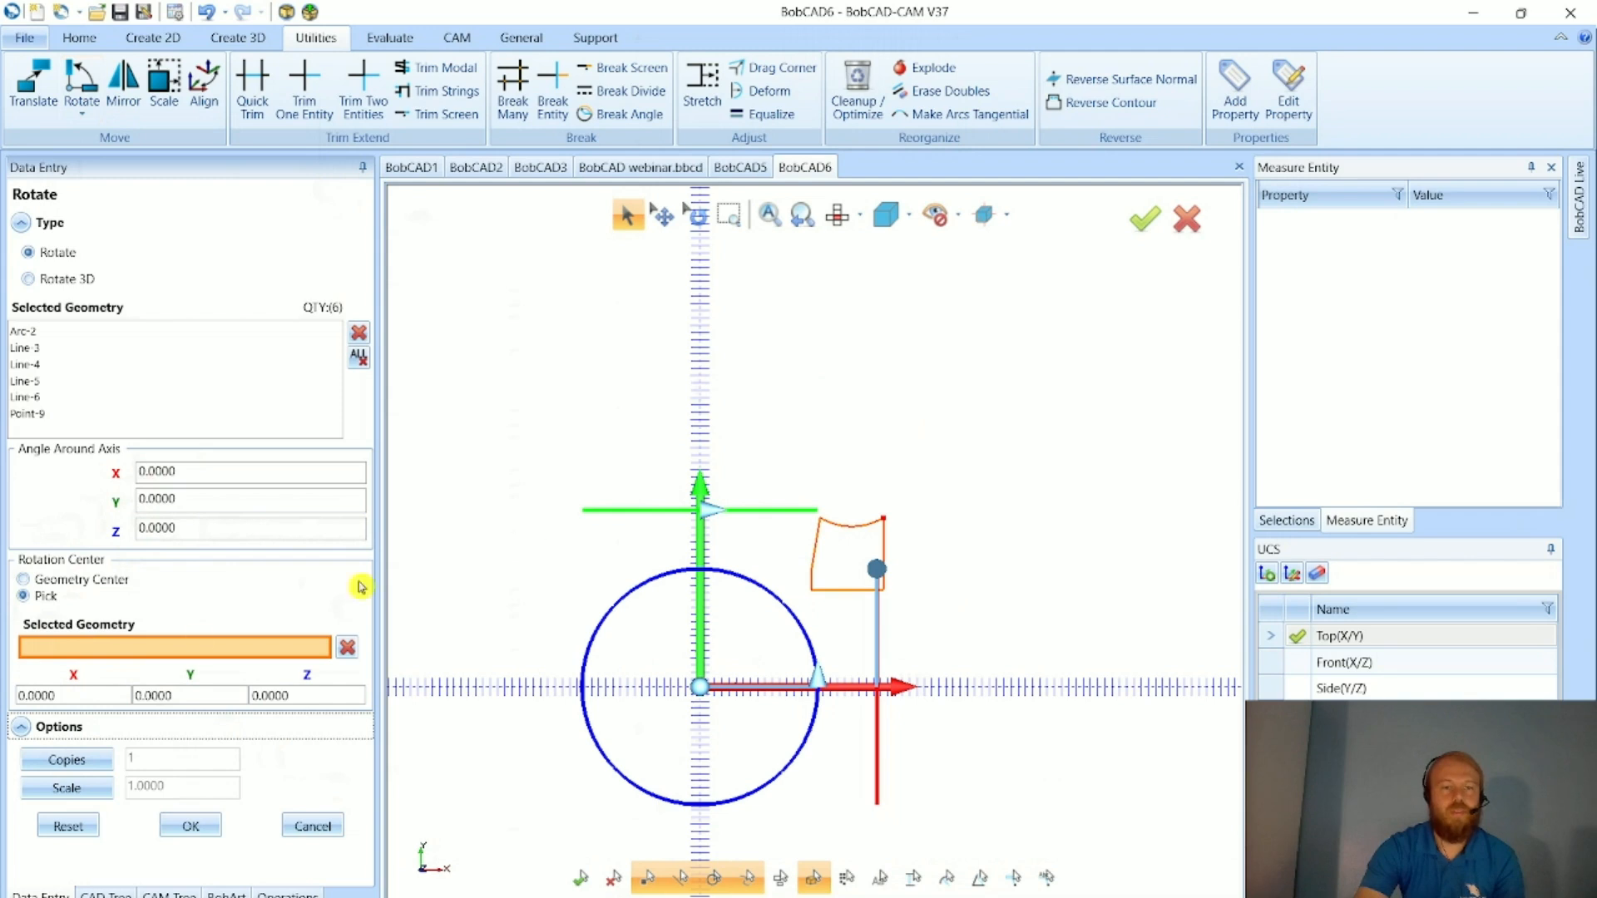
- Rotate the selected geometry 90 degrees around the Z axis with 4 copies and apply it
{"action": "left_click", "coordinate": [123, 537]}
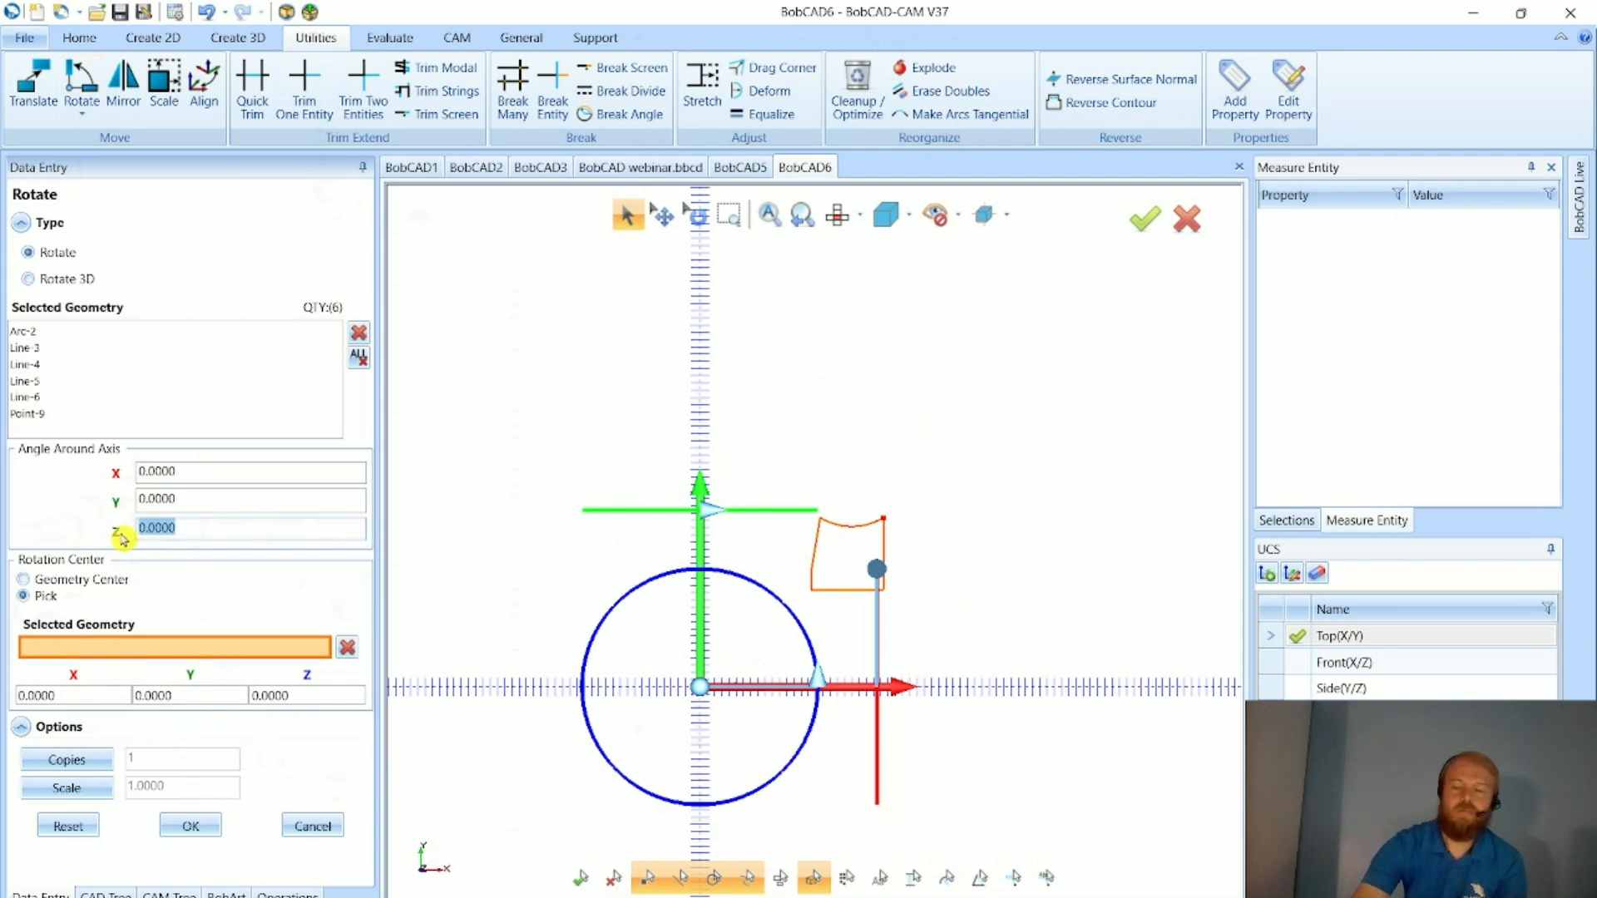
{"action": "type", "text": "9"}
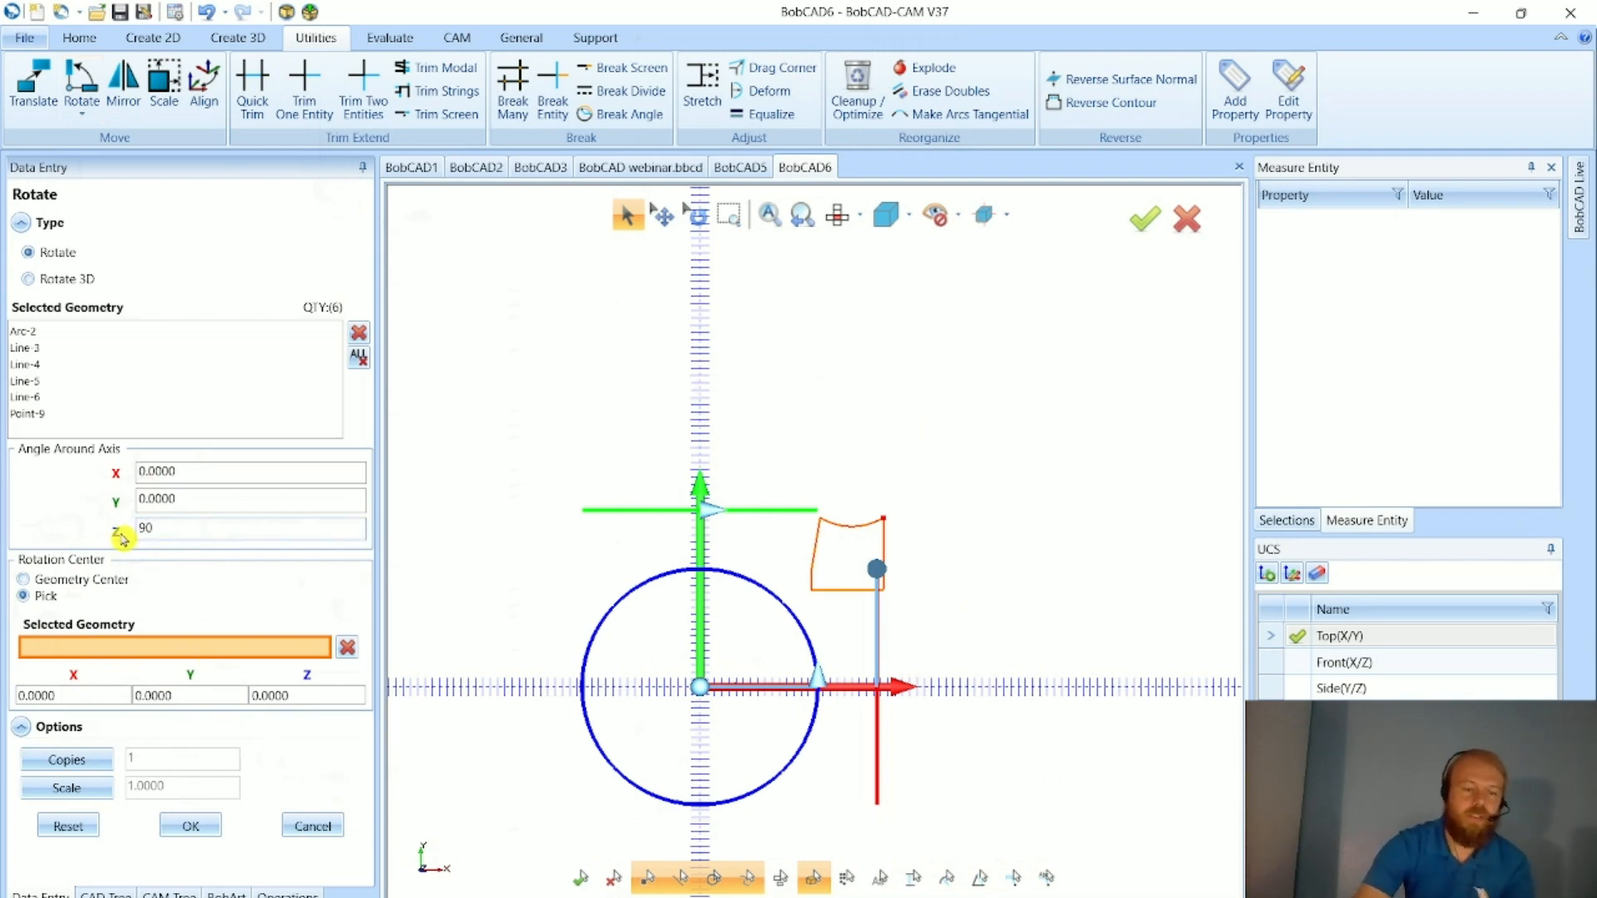
{"action": "type", "text": "0"}
{"action": "key", "text": "Tab"}
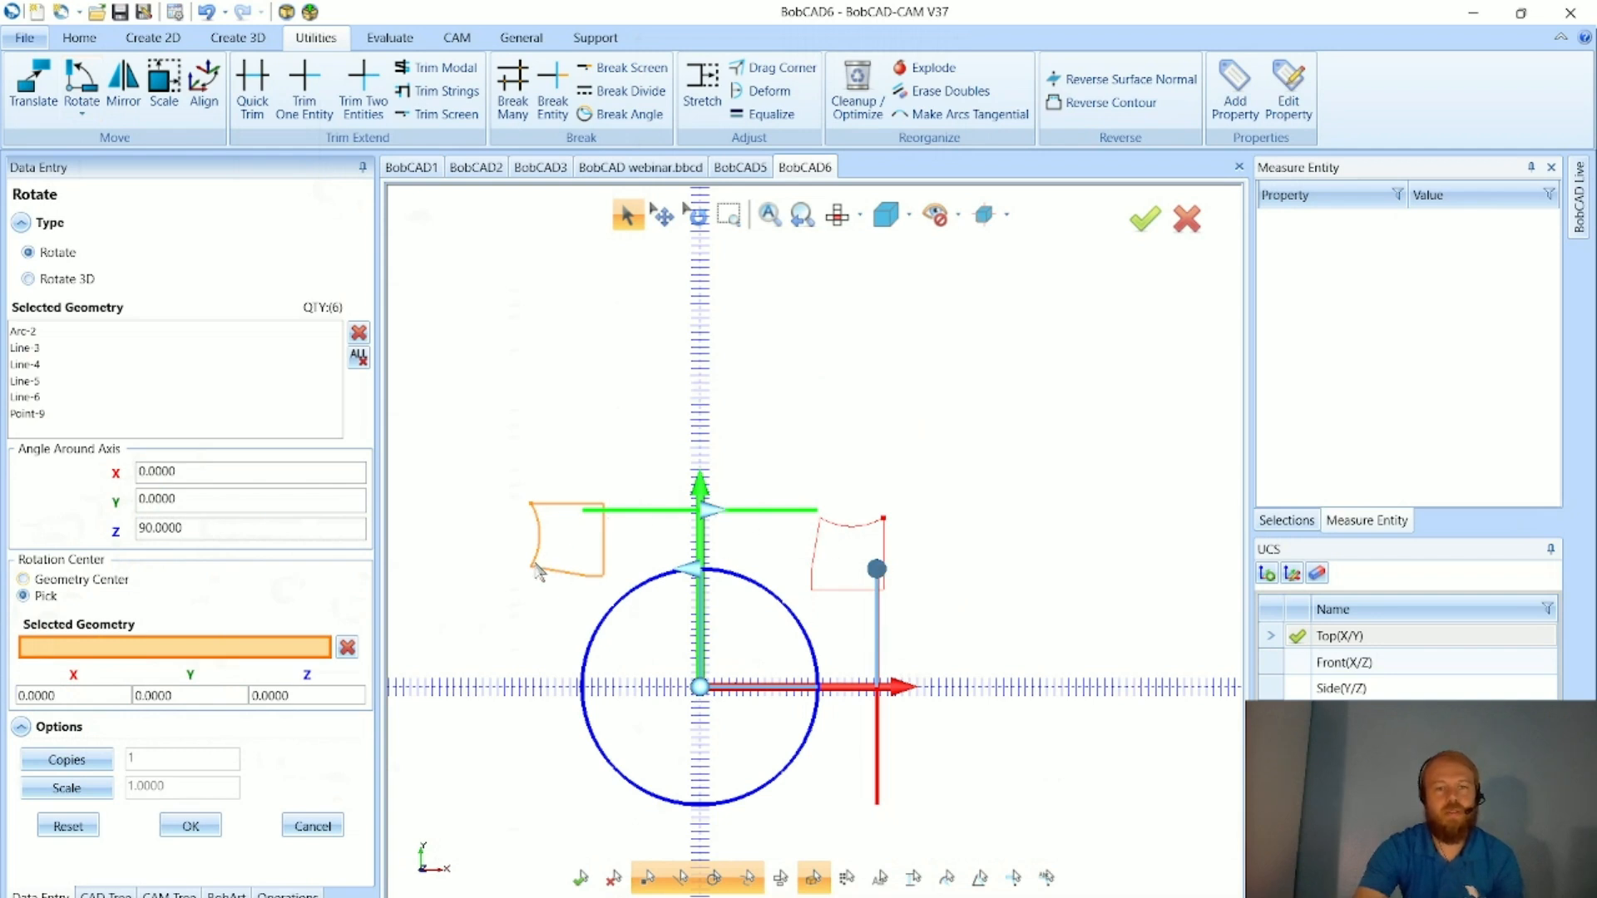
{"action": "left_click", "coordinate": [91, 760]}
{"action": "left_click_drag", "start_coordinate": [170, 759], "coordinate": [129, 764]}
{"action": "type", "text": "4"}
{"action": "middle_click_drag", "start_coordinate": [576, 780], "coordinate": [565, 683]}
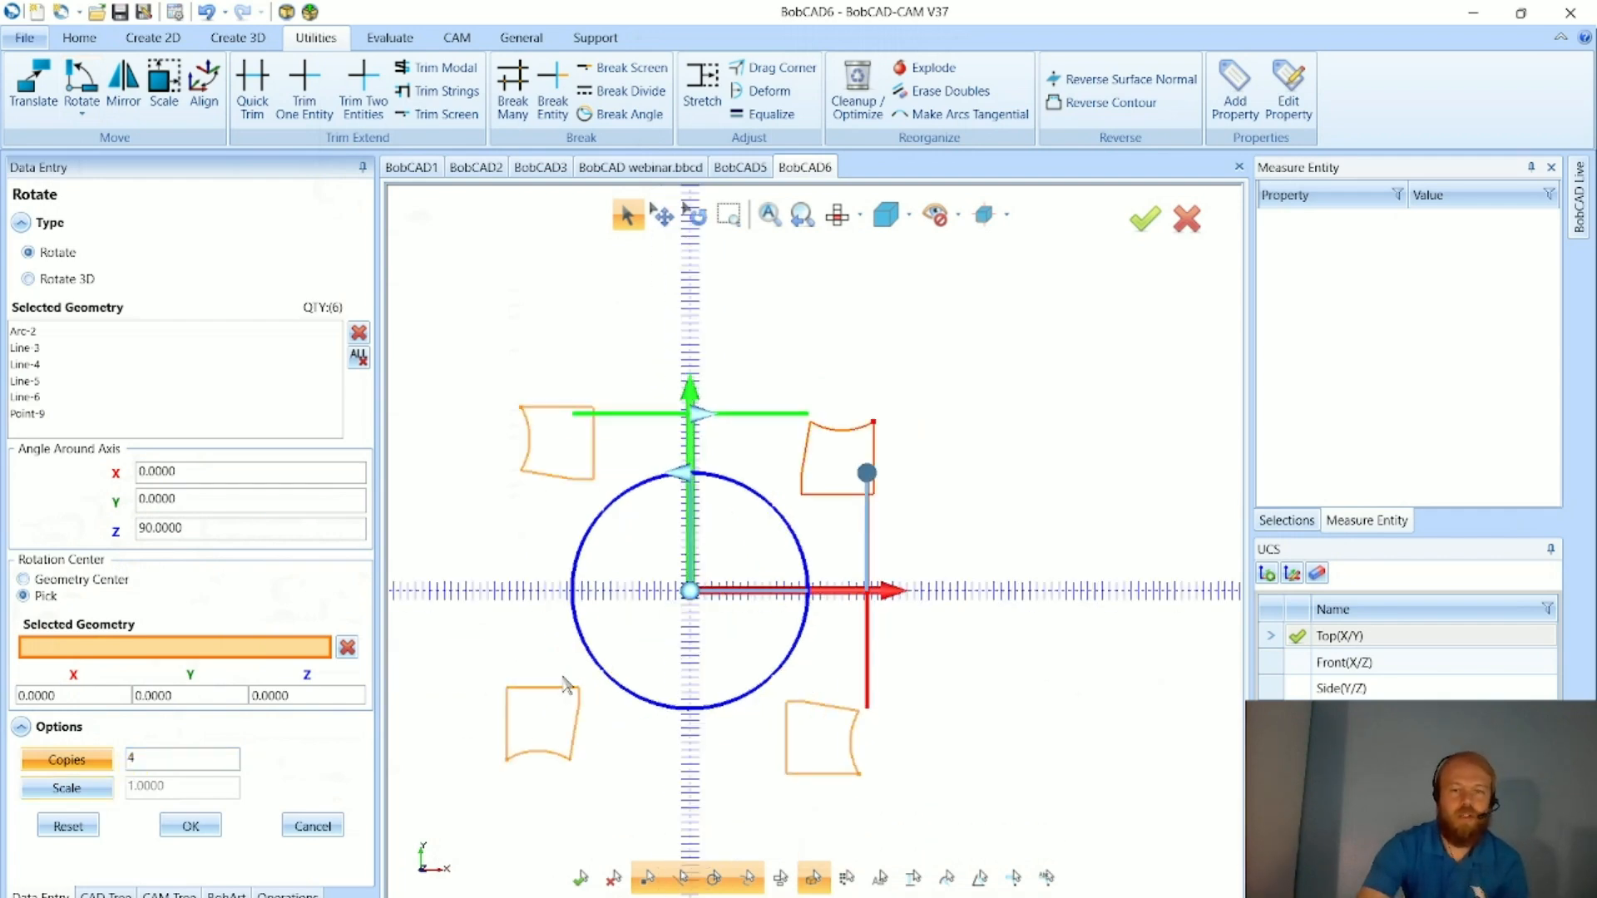
{"action": "scroll", "coordinate": [566, 684], "scroll_direction": "up", "scroll_amount": 2}
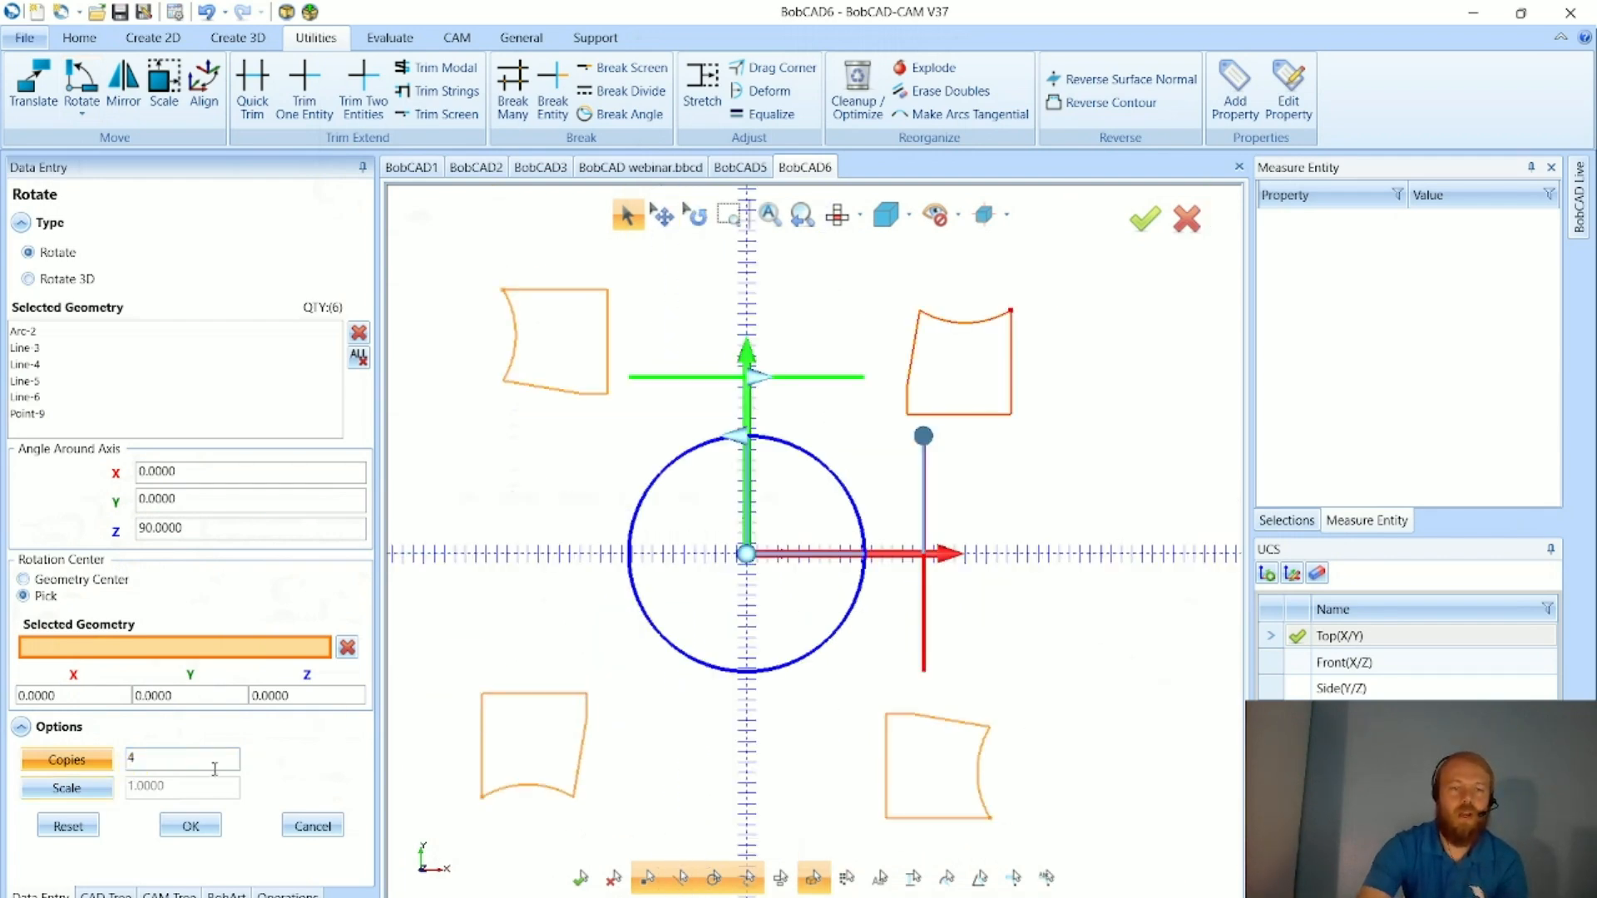
{"action": "left_click", "coordinate": [191, 825]}
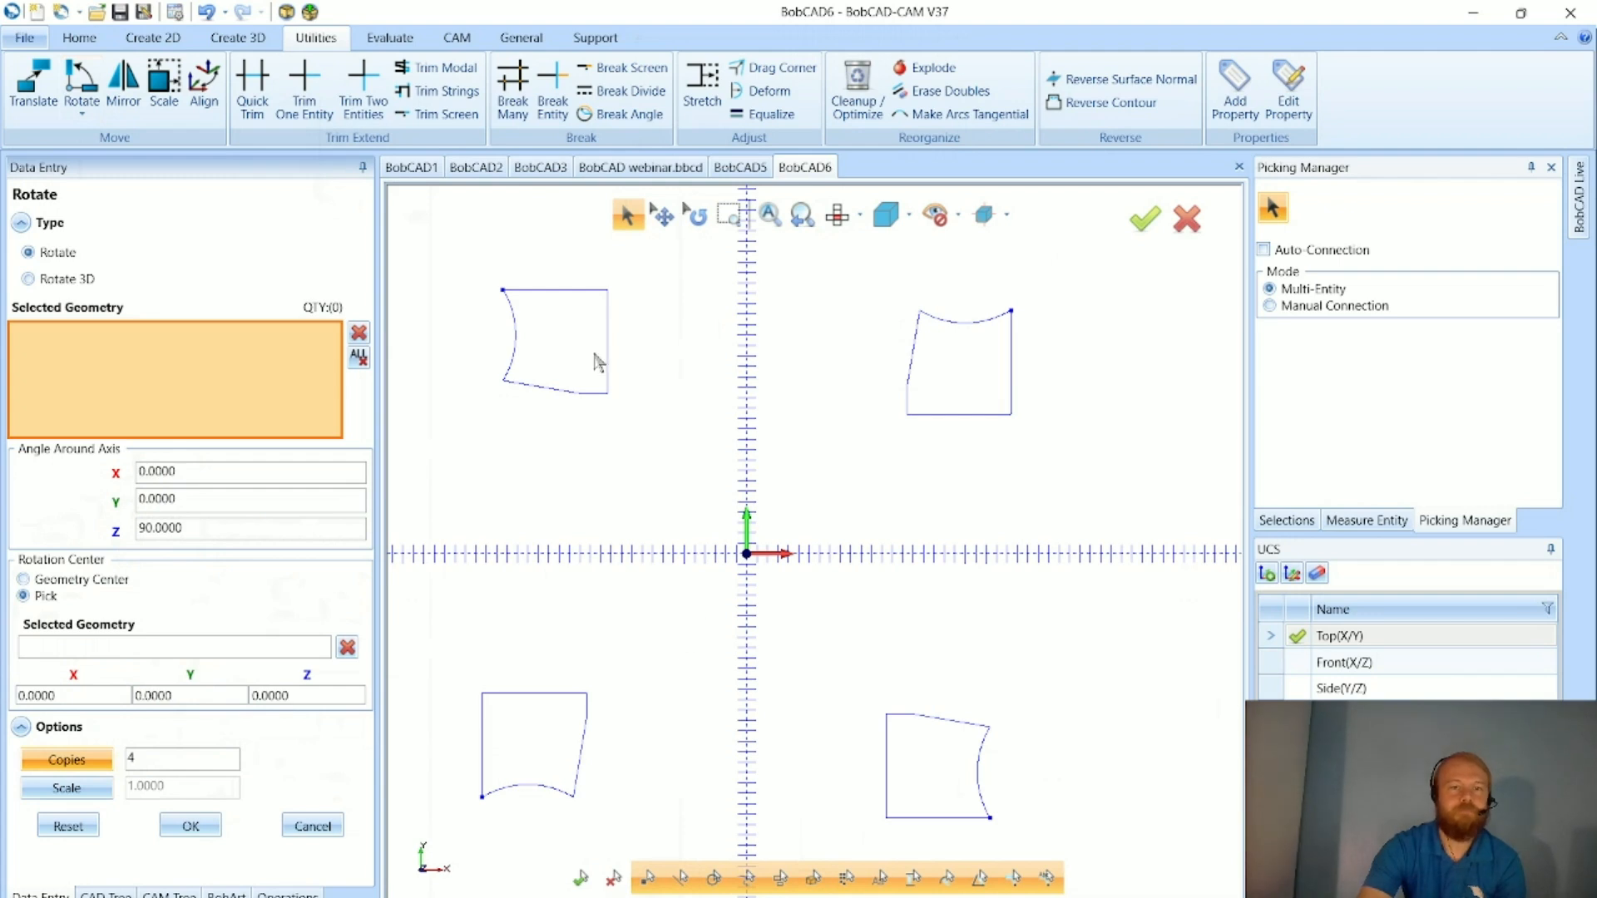
- Undo the rotated copies of the outline
{"action": "left_click", "coordinate": [205, 11]}
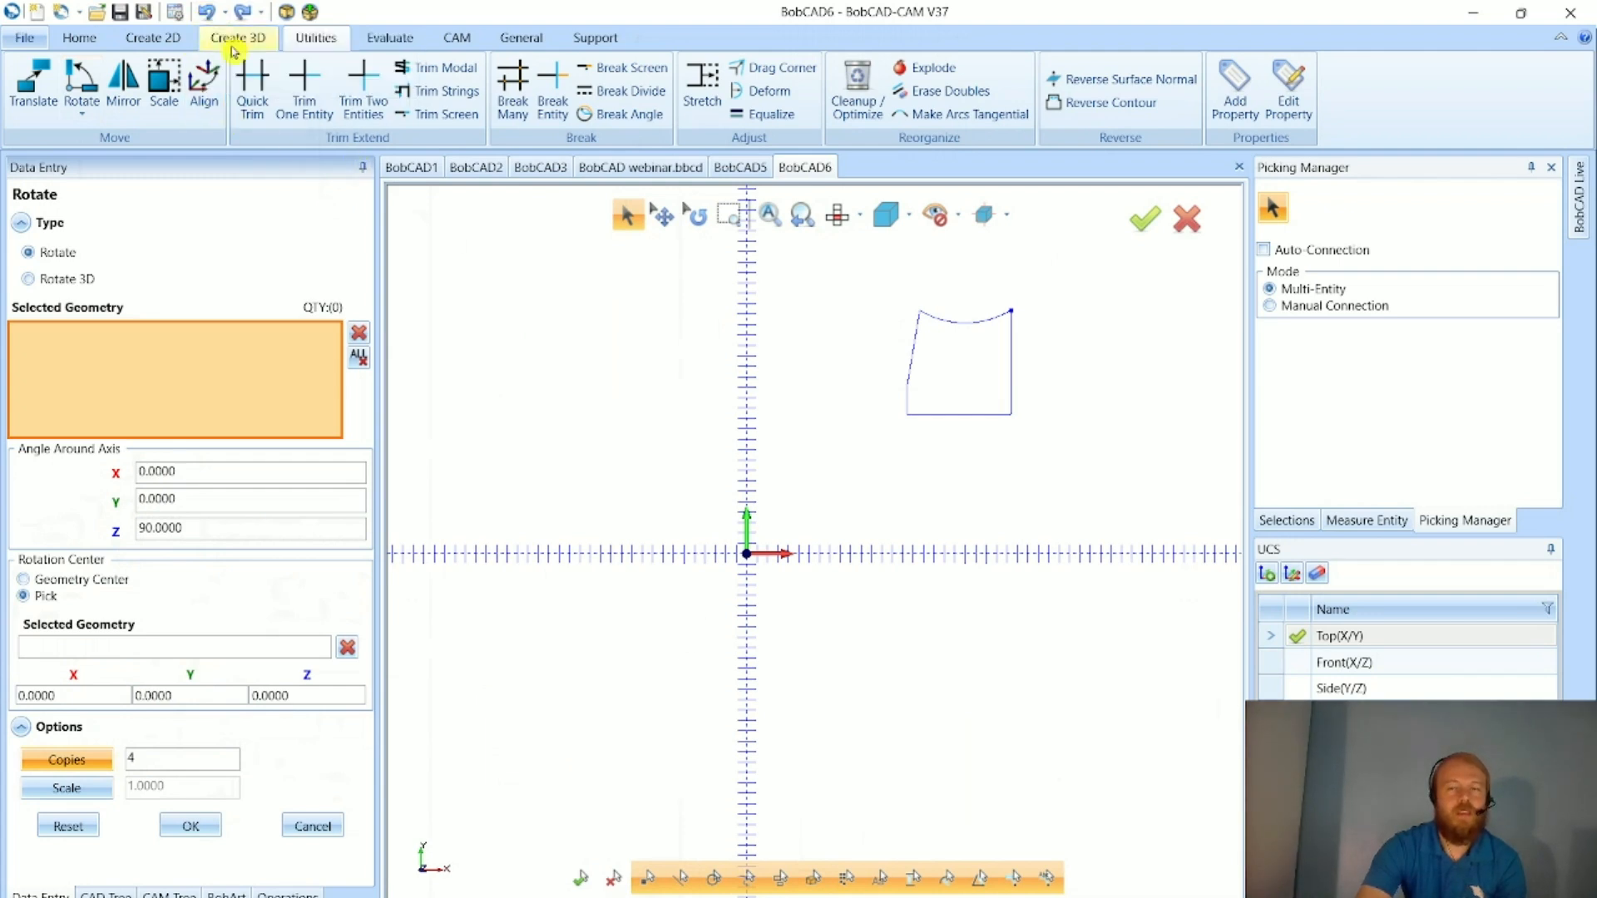
{"action": "scroll", "coordinate": [516, 738], "scroll_direction": "down", "scroll_amount": 3}
{"action": "scroll", "coordinate": [553, 528], "scroll_direction": "up", "scroll_amount": 4}
{"action": "scroll", "coordinate": [637, 591], "scroll_direction": "down", "scroll_amount": 2}
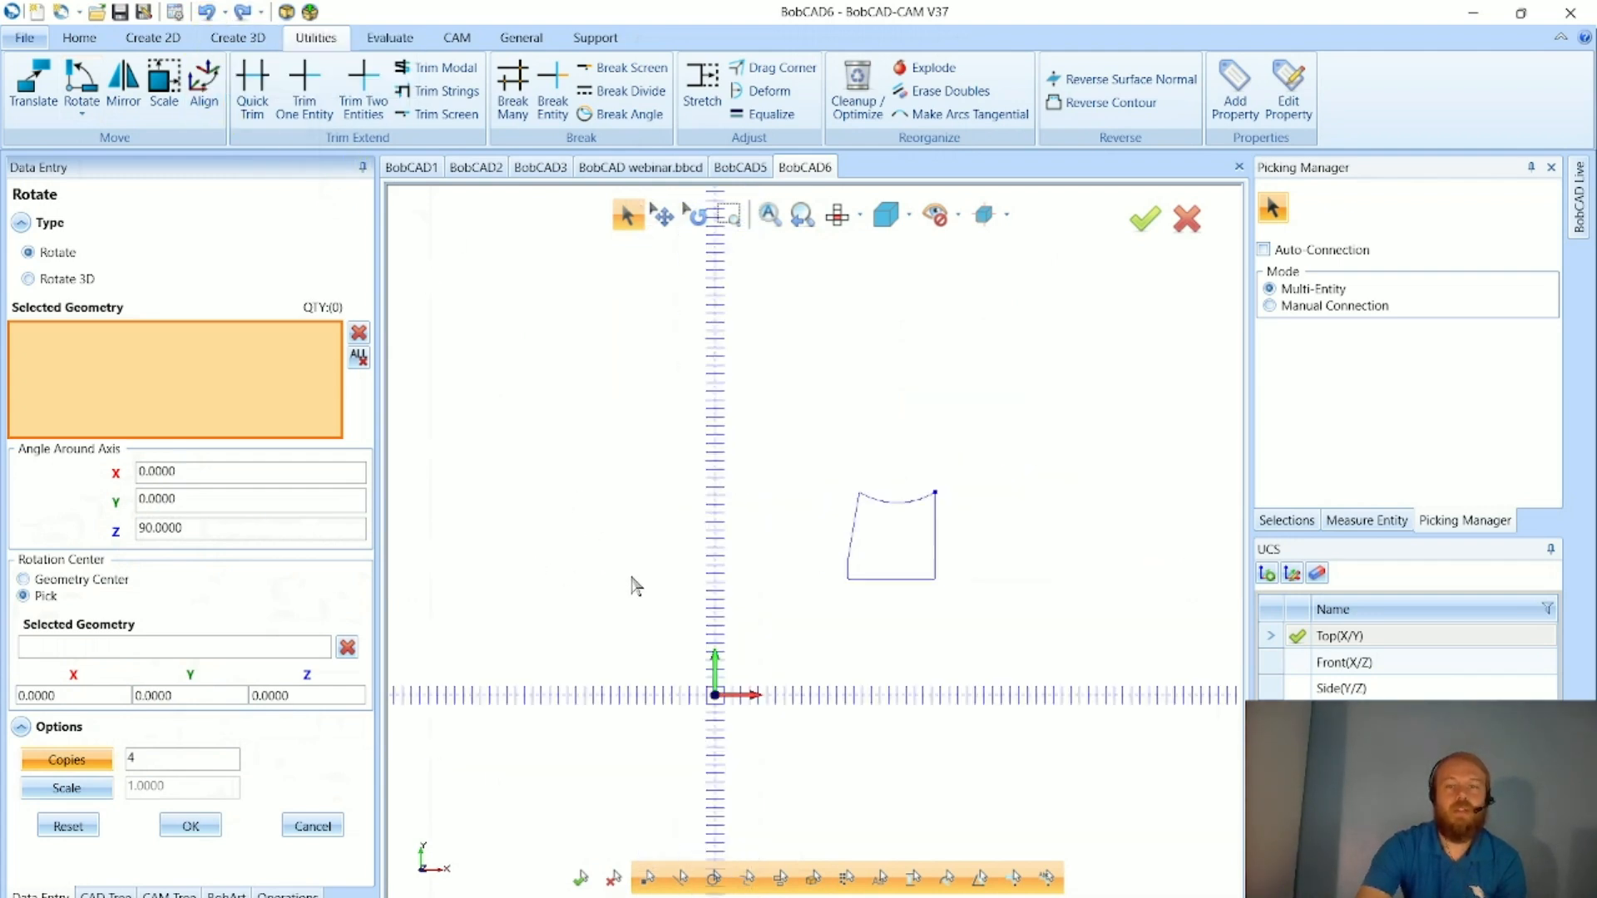
- Mirror the outline and its corner point about the X-Z plane as a copy and apply it
{"action": "left_click", "coordinate": [123, 83]}
{"action": "left_click", "coordinate": [359, 253]}
{"action": "left_click_drag", "start_coordinate": [673, 413], "coordinate": [1045, 623]}
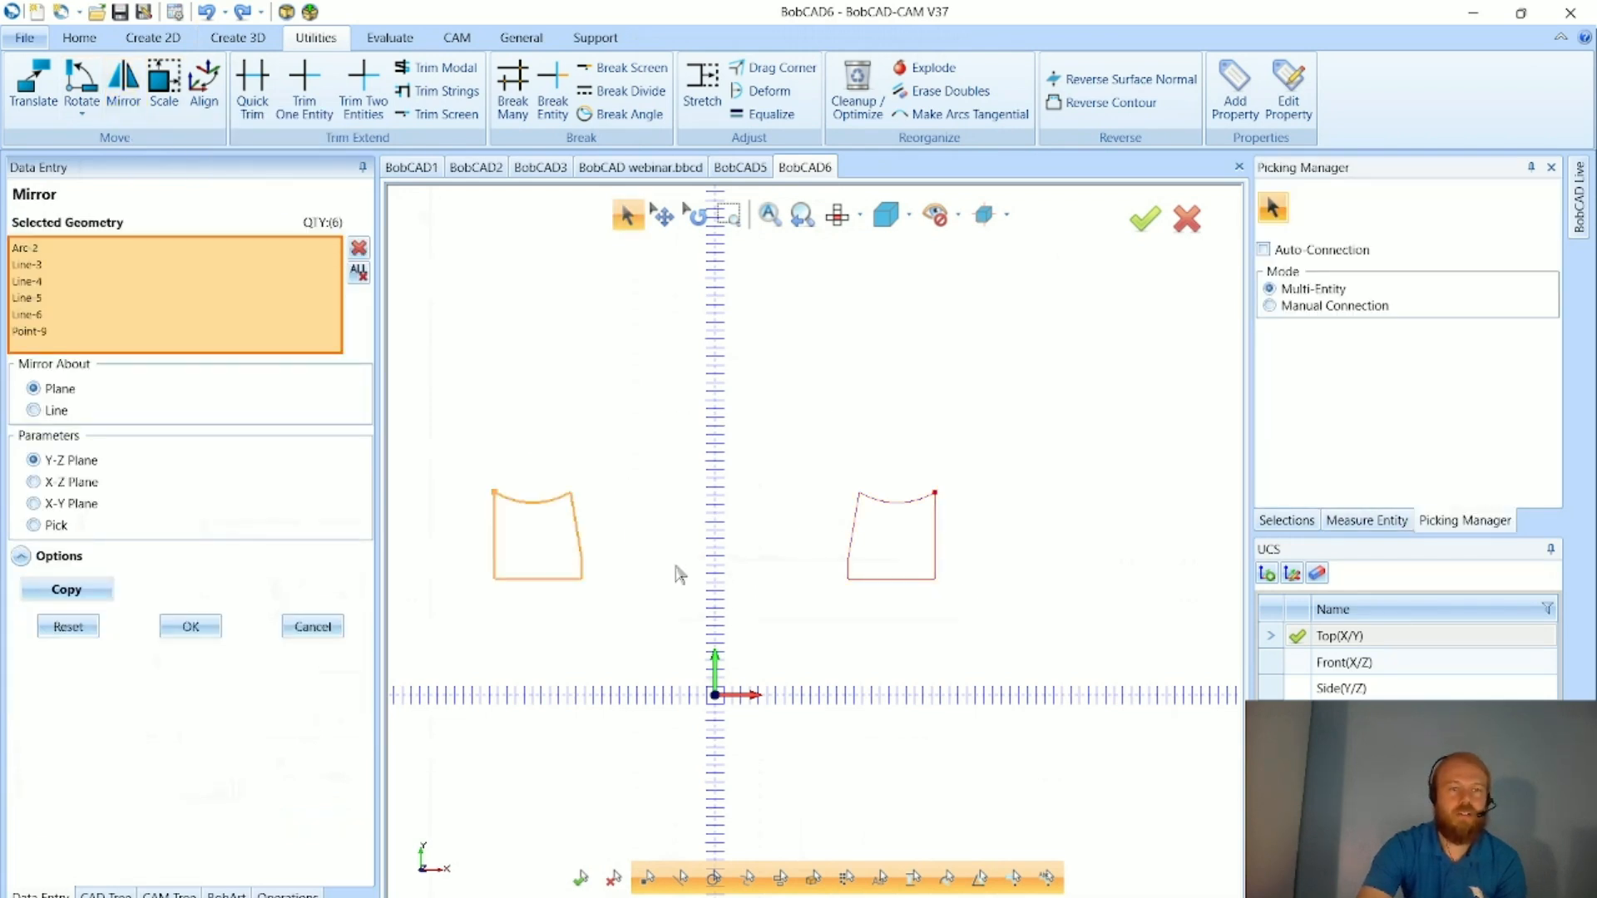
{"action": "left_click", "coordinate": [75, 482]}
{"action": "scroll", "coordinate": [820, 641], "scroll_direction": "down", "scroll_amount": 1}
{"action": "scroll", "coordinate": [819, 645], "scroll_direction": "up", "scroll_amount": 2}
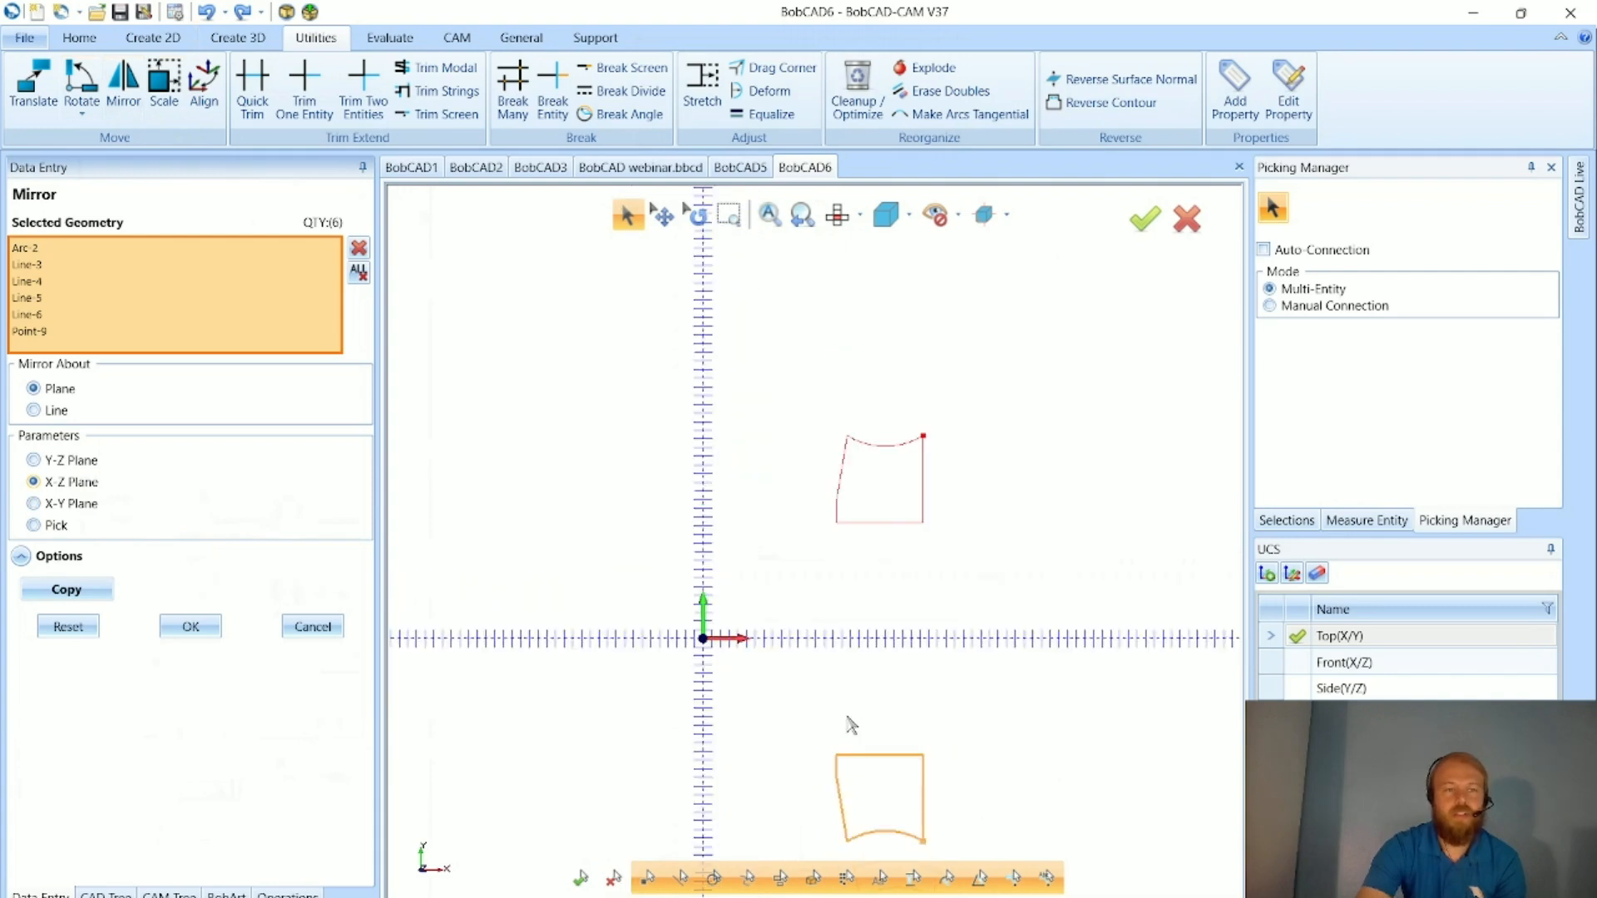
{"action": "left_click", "coordinate": [93, 592]}
{"action": "key", "text": "Return"}
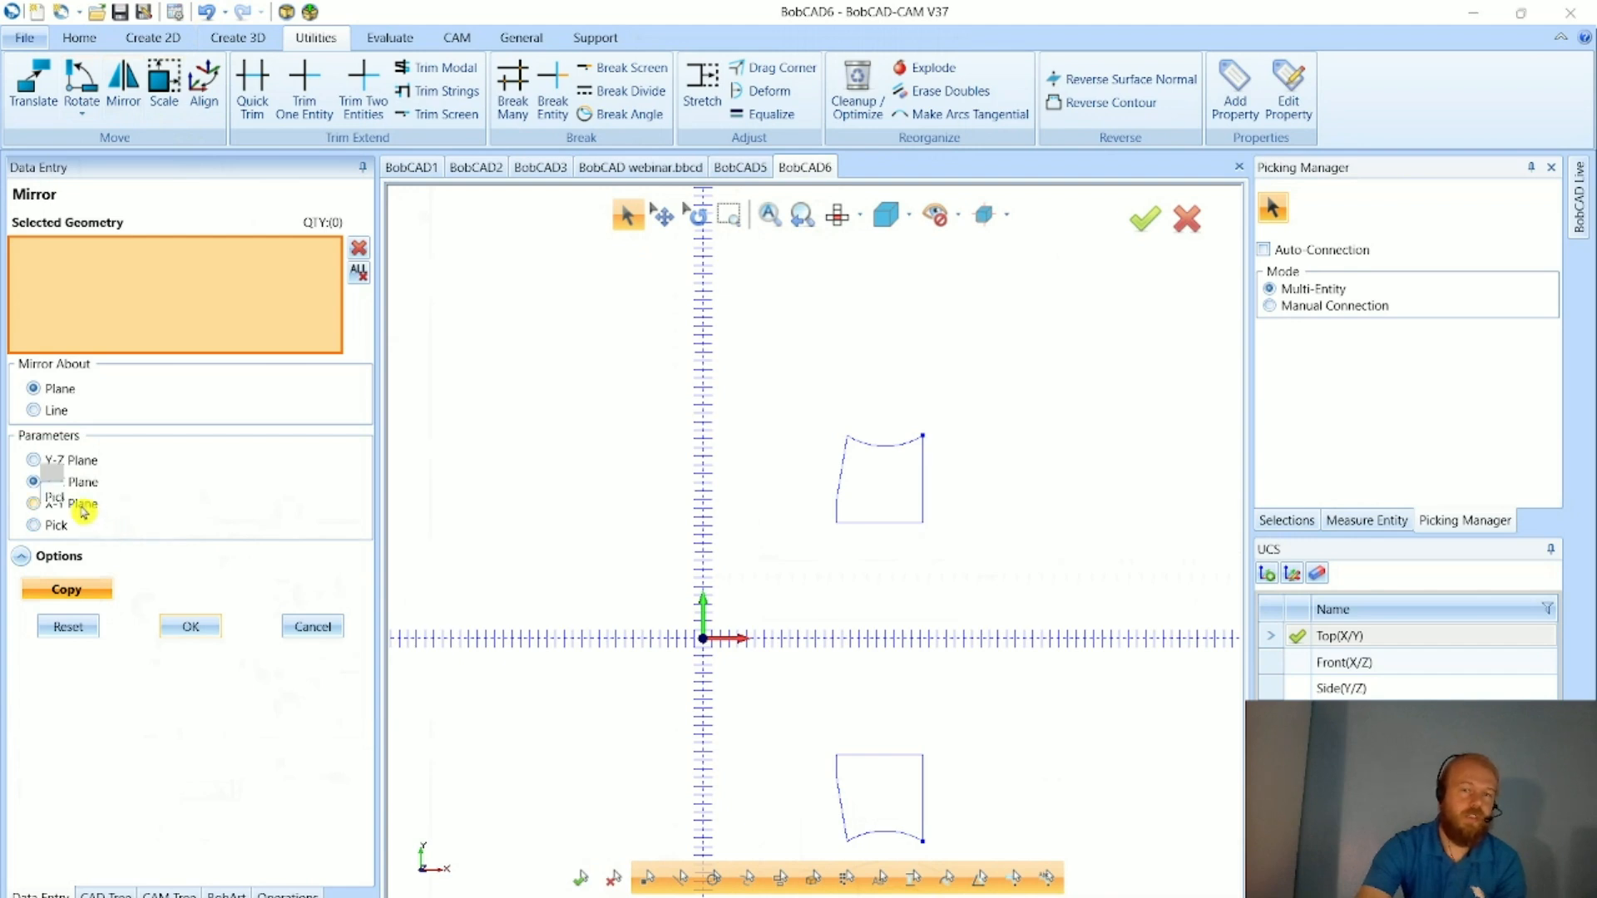
- Undo the mirrored copy of the outline and leave the Mirror command
{"action": "middle_click_drag", "start_coordinate": [834, 659], "coordinate": [851, 548]}
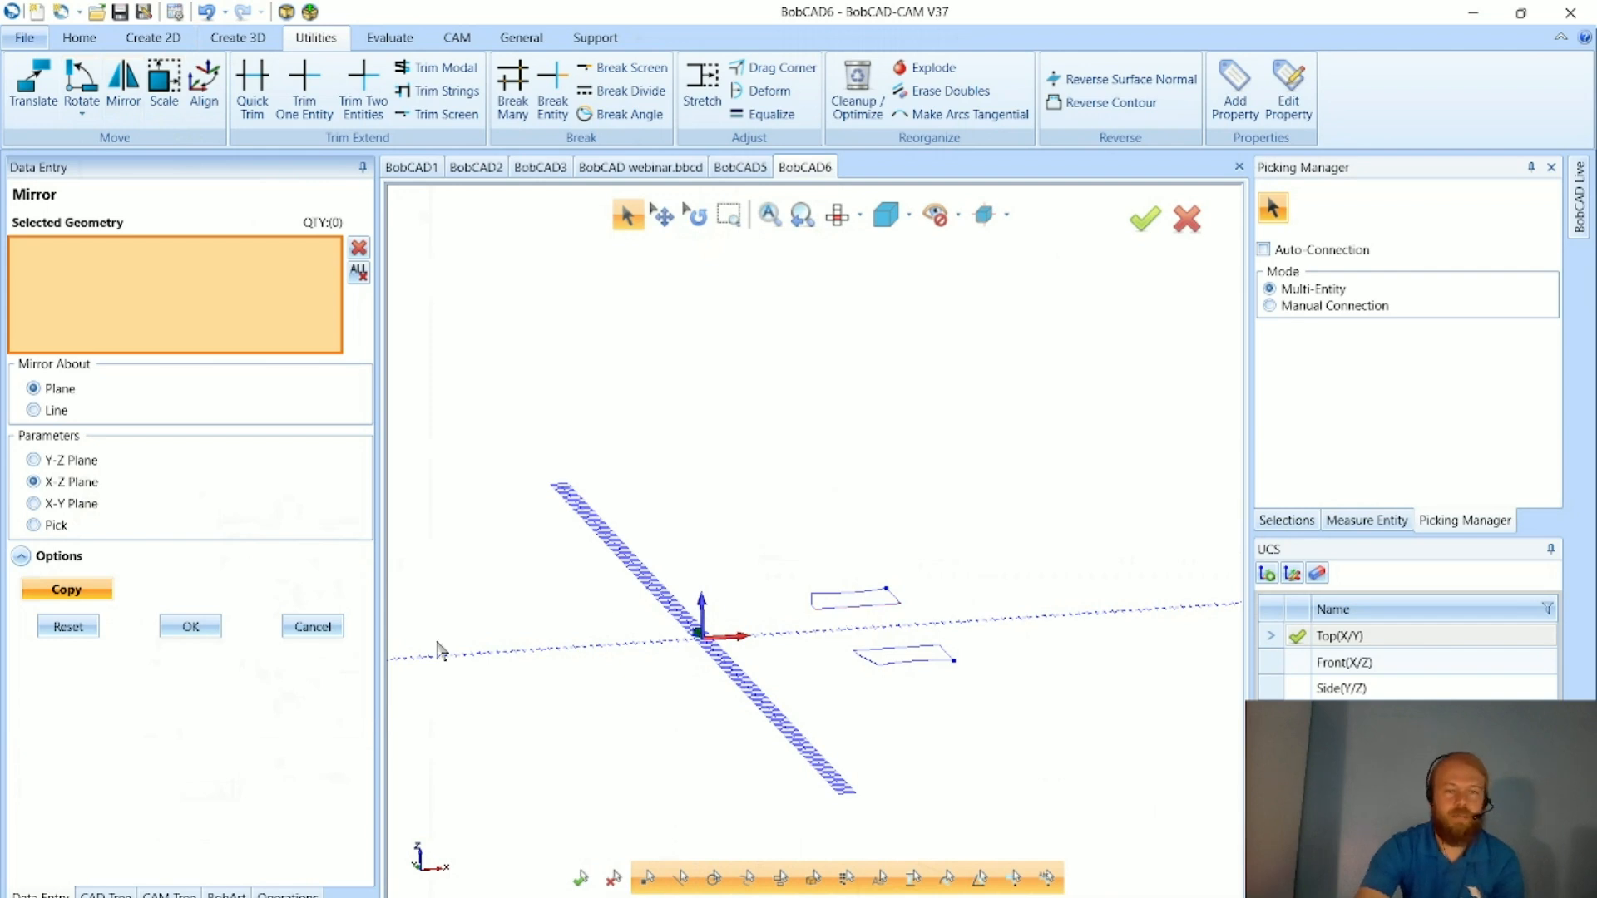
{"action": "left_click", "coordinate": [205, 13]}
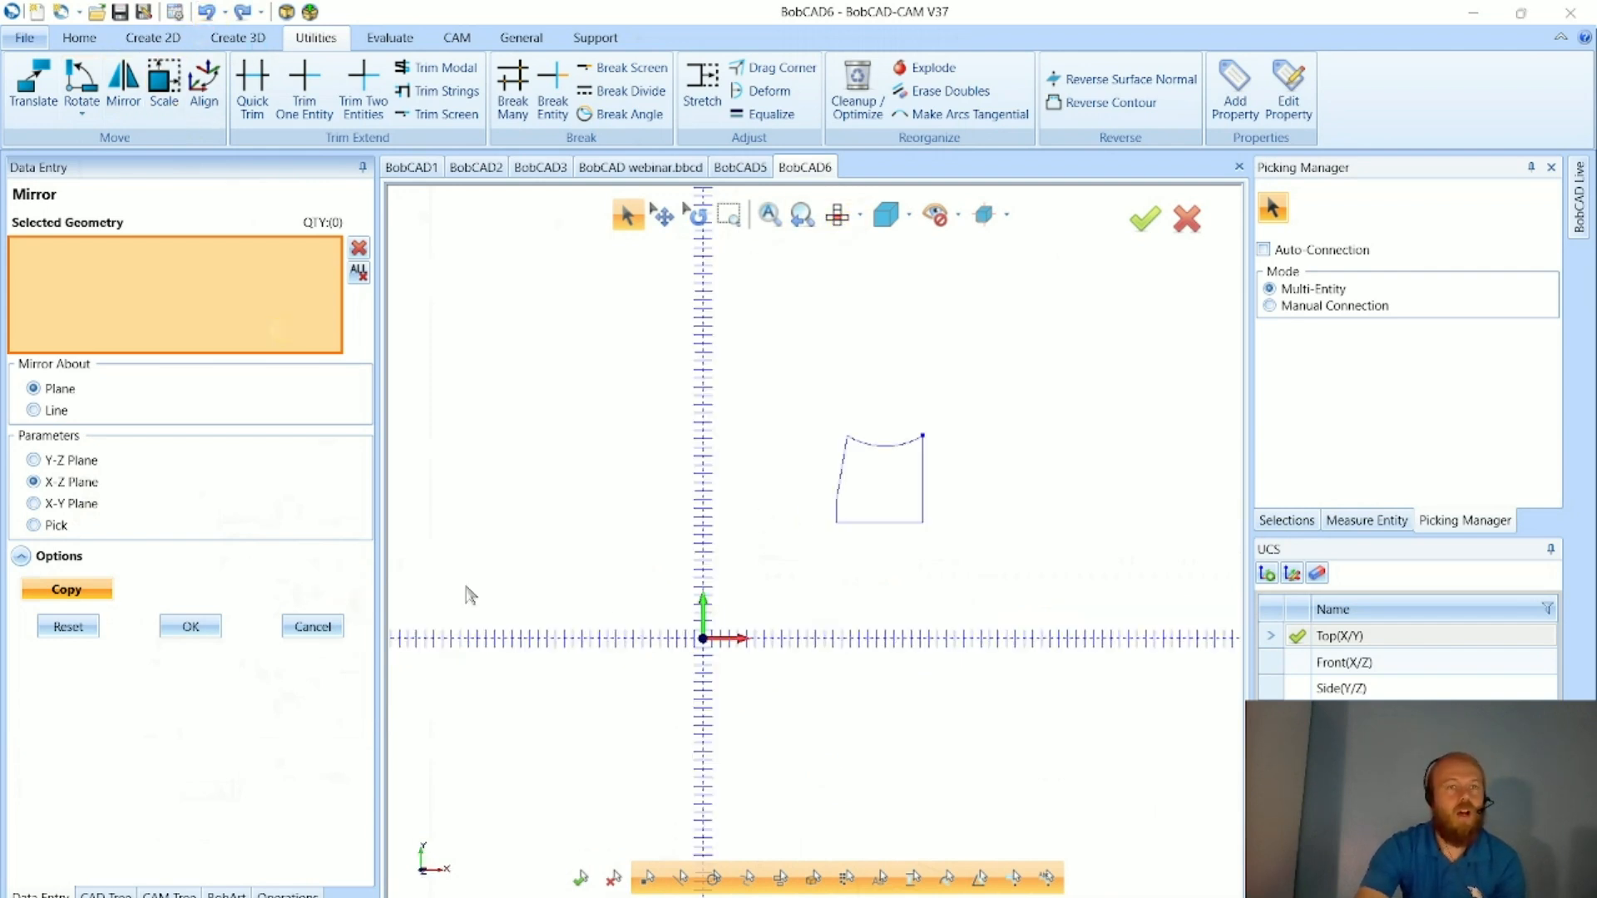
{"action": "left_click", "coordinate": [313, 627]}
- Start a Scale operation and select the outline's arc and four lines, leaving the corner point out
{"action": "left_click", "coordinate": [164, 98]}
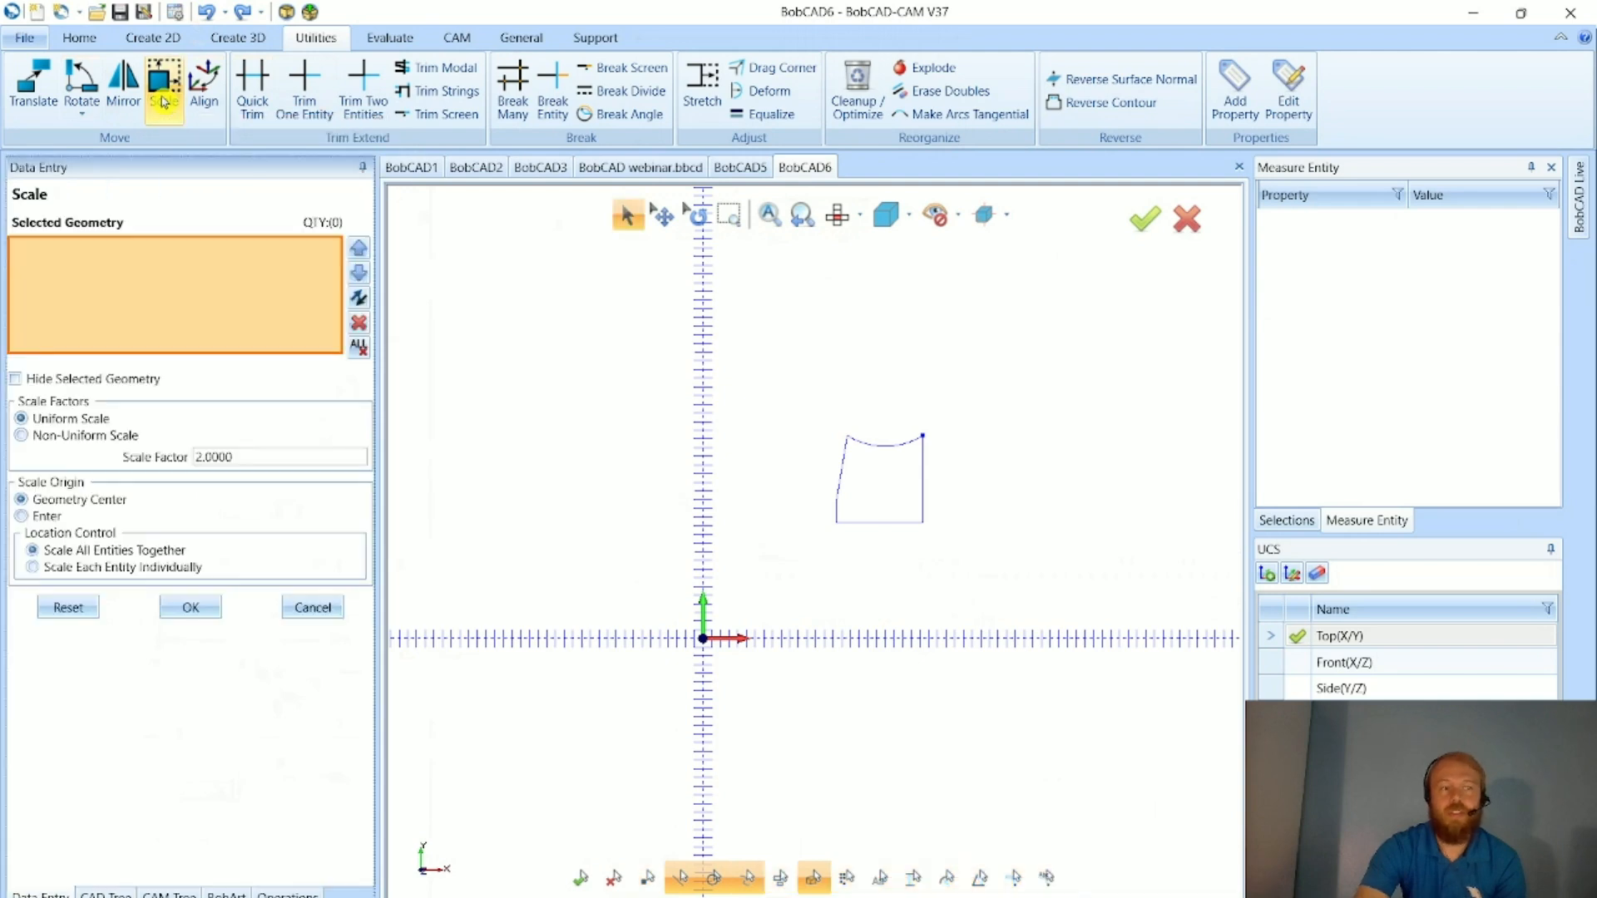
{"action": "left_click_drag", "start_coordinate": [755, 376], "coordinate": [1028, 617]}
{"action": "scroll", "coordinate": [988, 499], "scroll_direction": "up", "scroll_amount": 2}
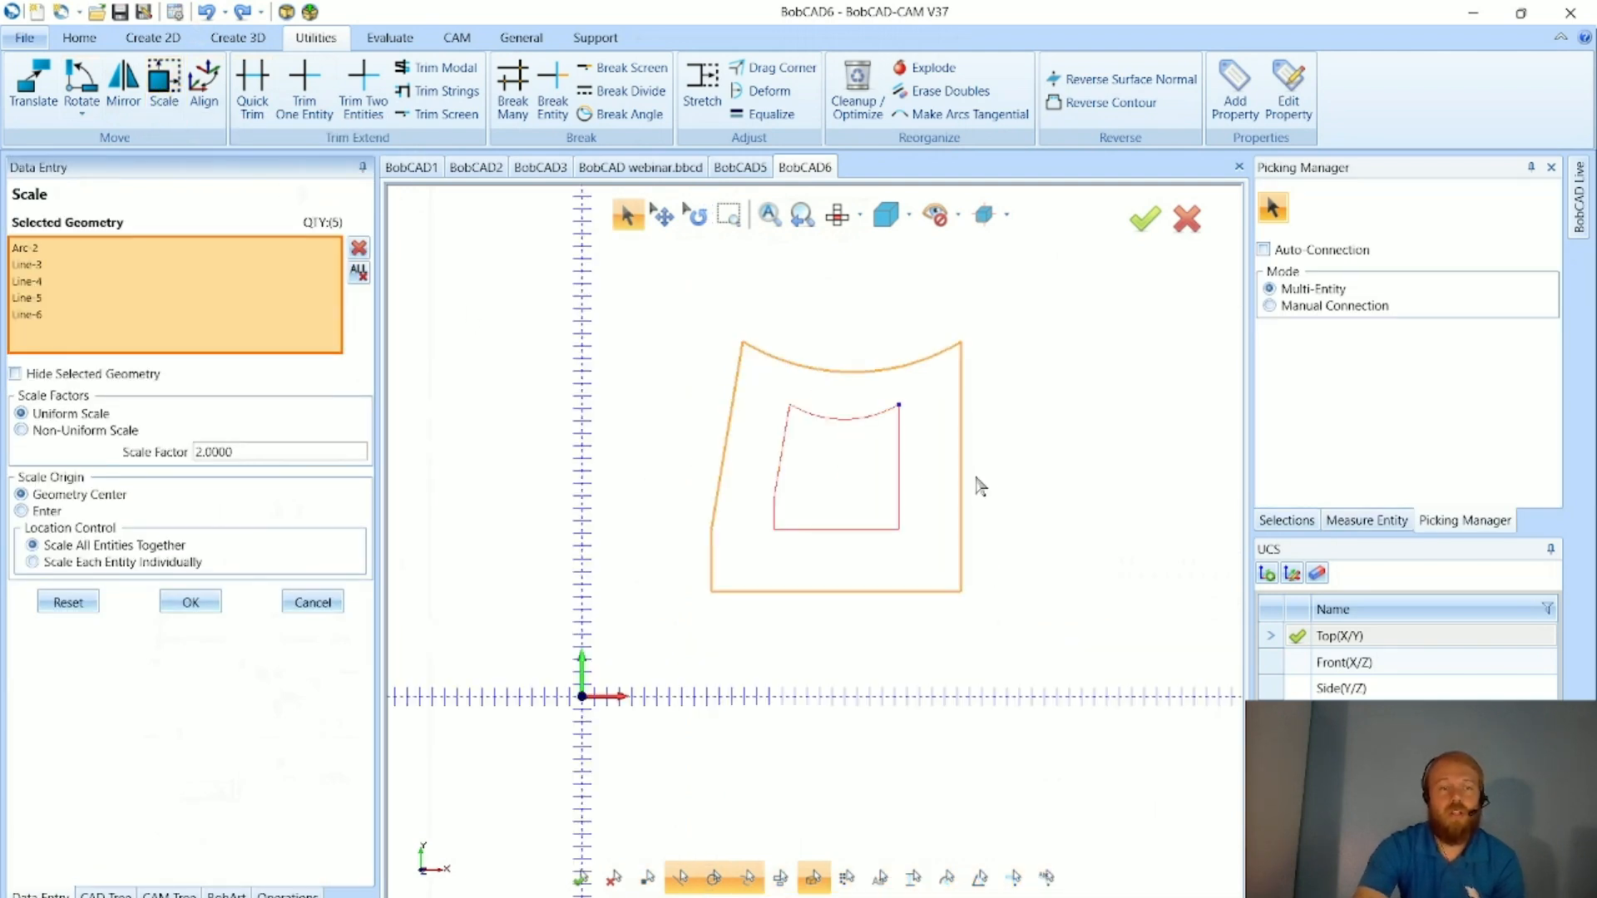
- Set the uniform scale factor to 0.5 for the selected outline
{"action": "left_click", "coordinate": [154, 457]}
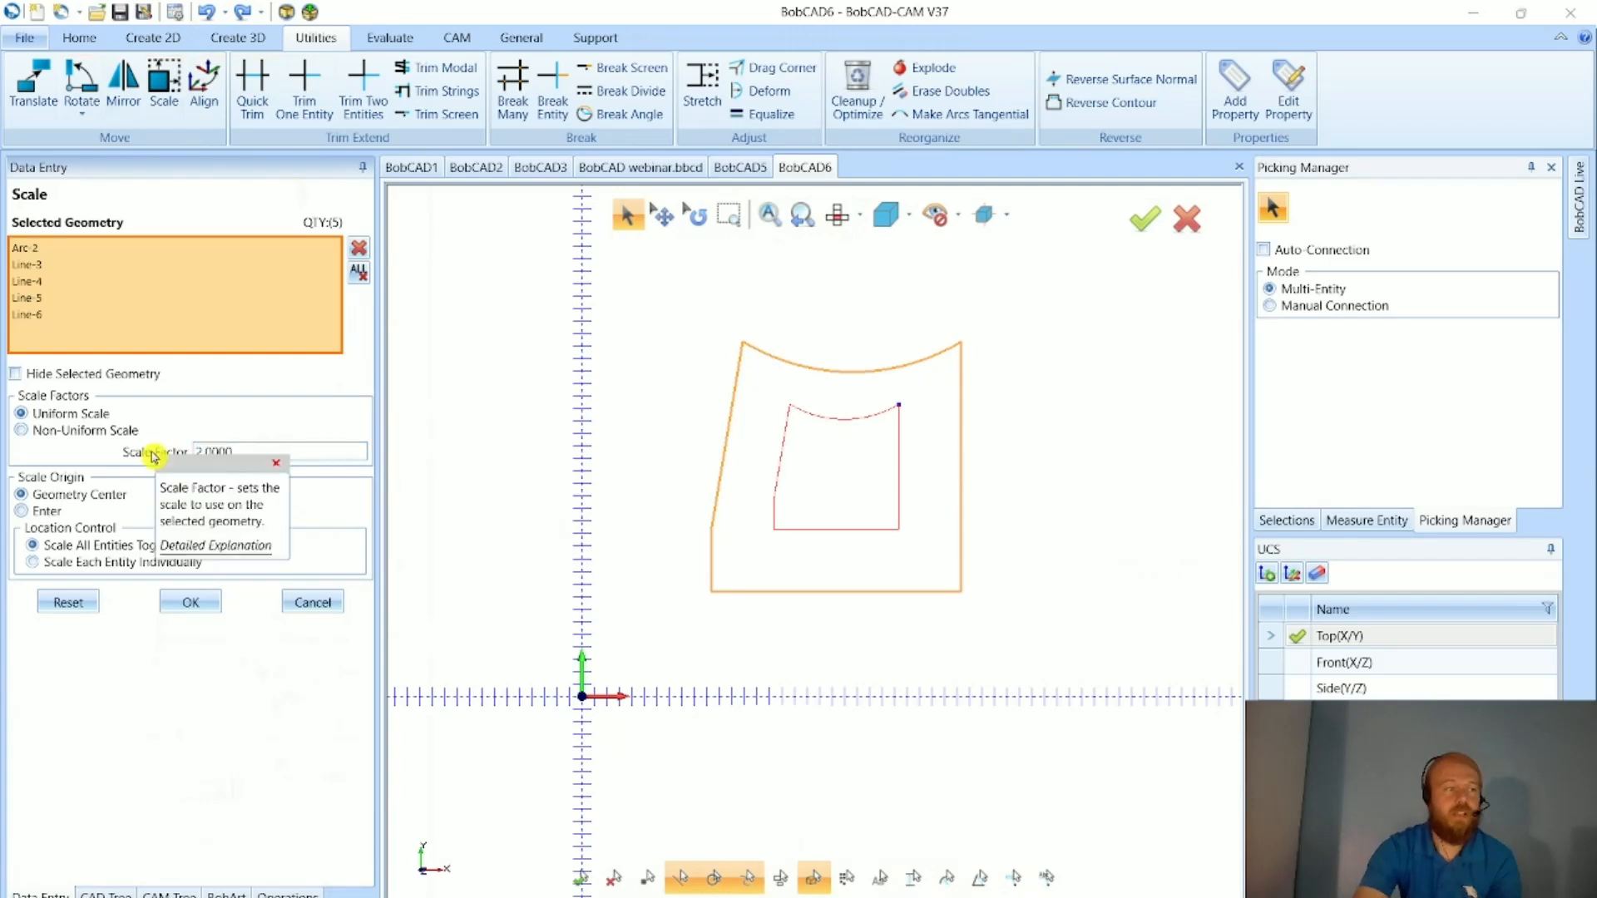
{"action": "mouse_move", "coordinate": [355, 429]}
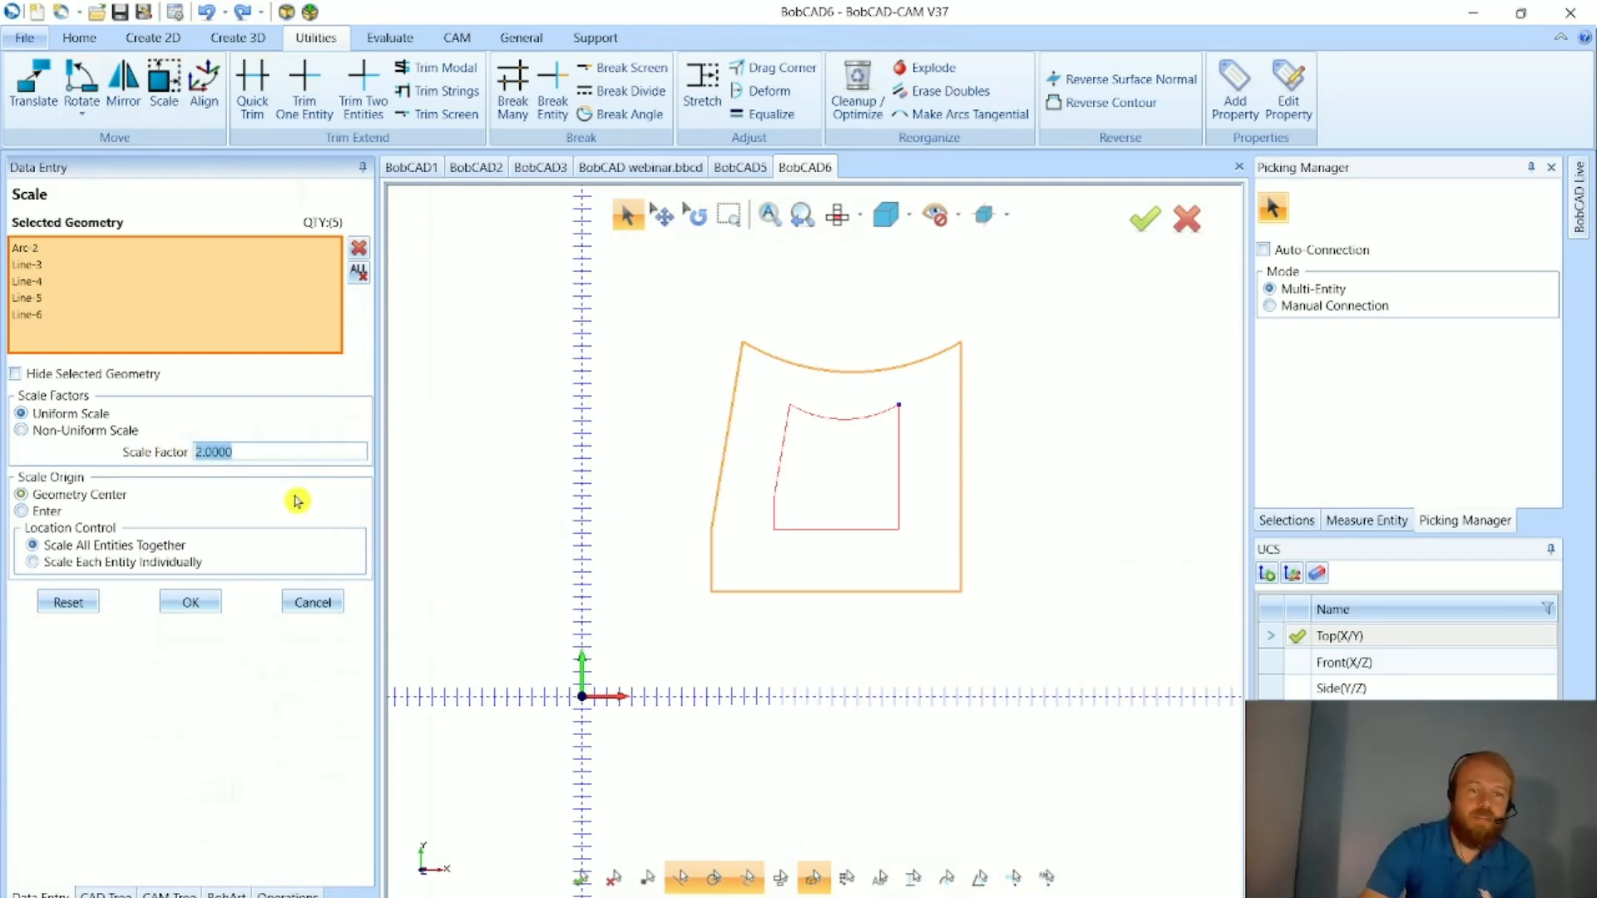
{"action": "mouse_move", "coordinate": [300, 496]}
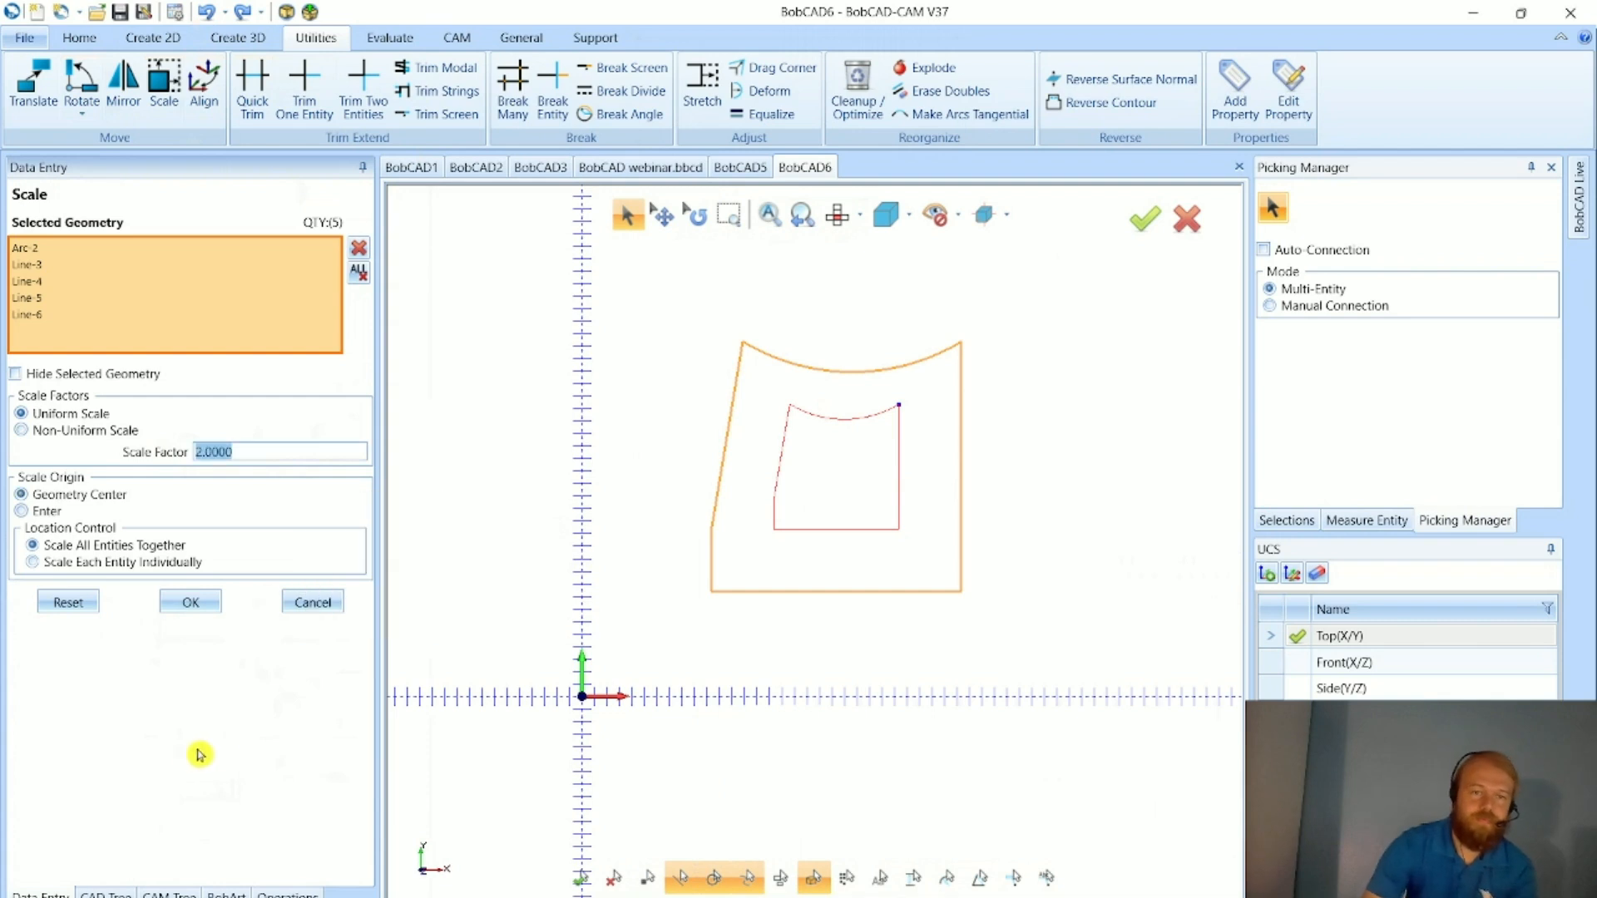
{"action": "type", "text": ".5"}
{"action": "key", "text": "Tab"}
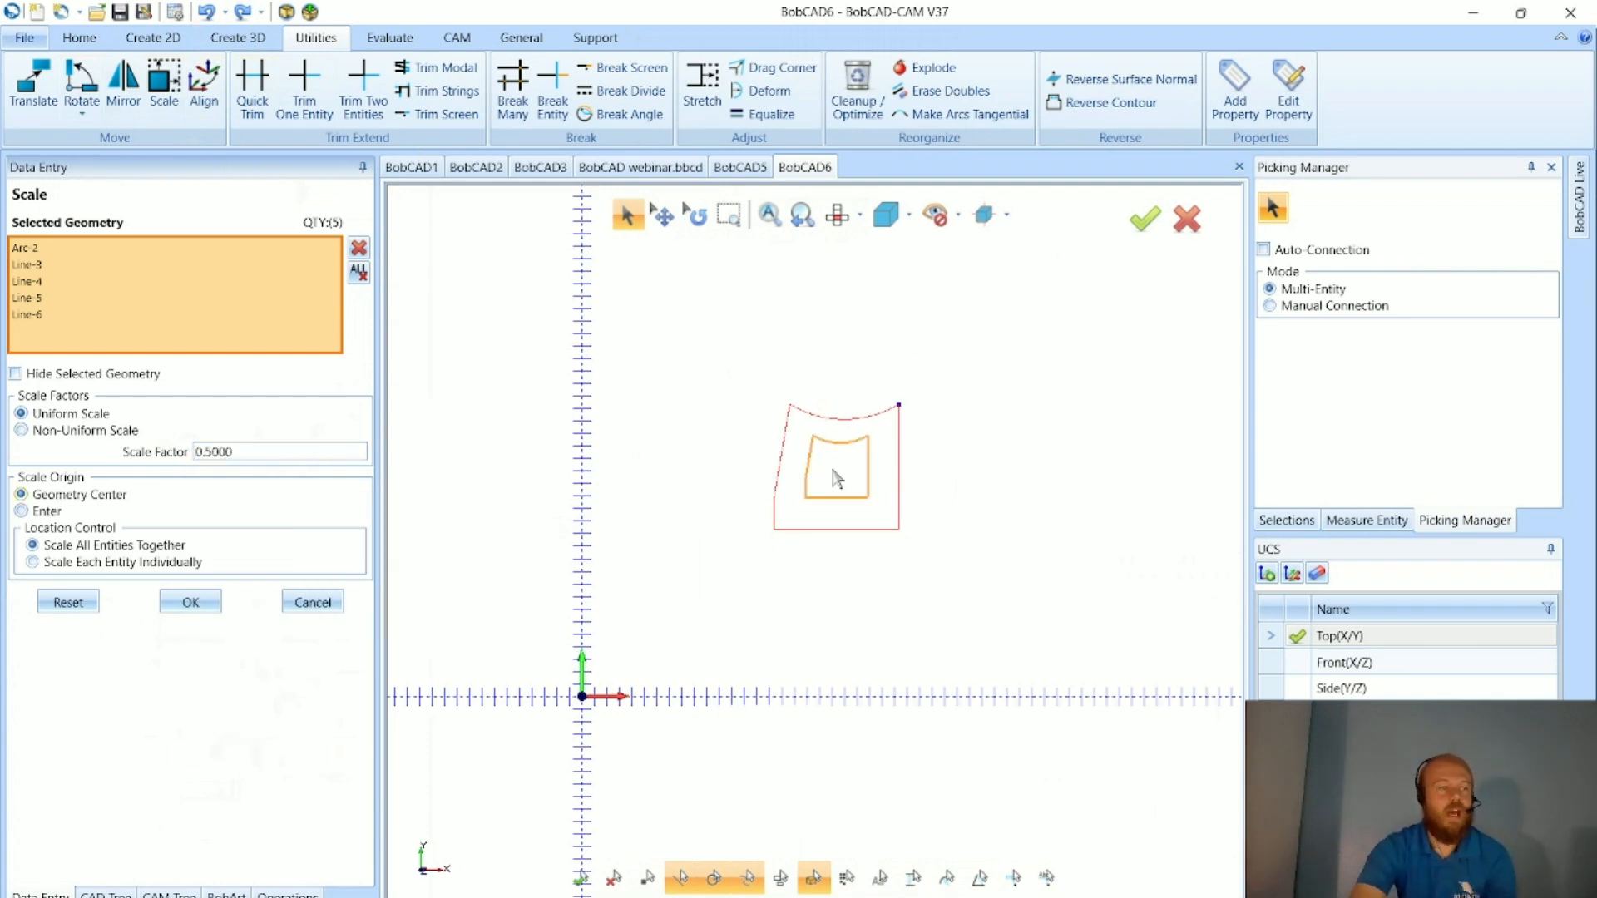
- Scale the outline uniformly by a factor of 0.8 about its geometry center, apply it and close the command
{"action": "double_click", "coordinate": [218, 452]}
{"action": "type", "text": ".8"}
{"action": "key", "text": "Tab"}
{"action": "left_click", "coordinate": [191, 603]}
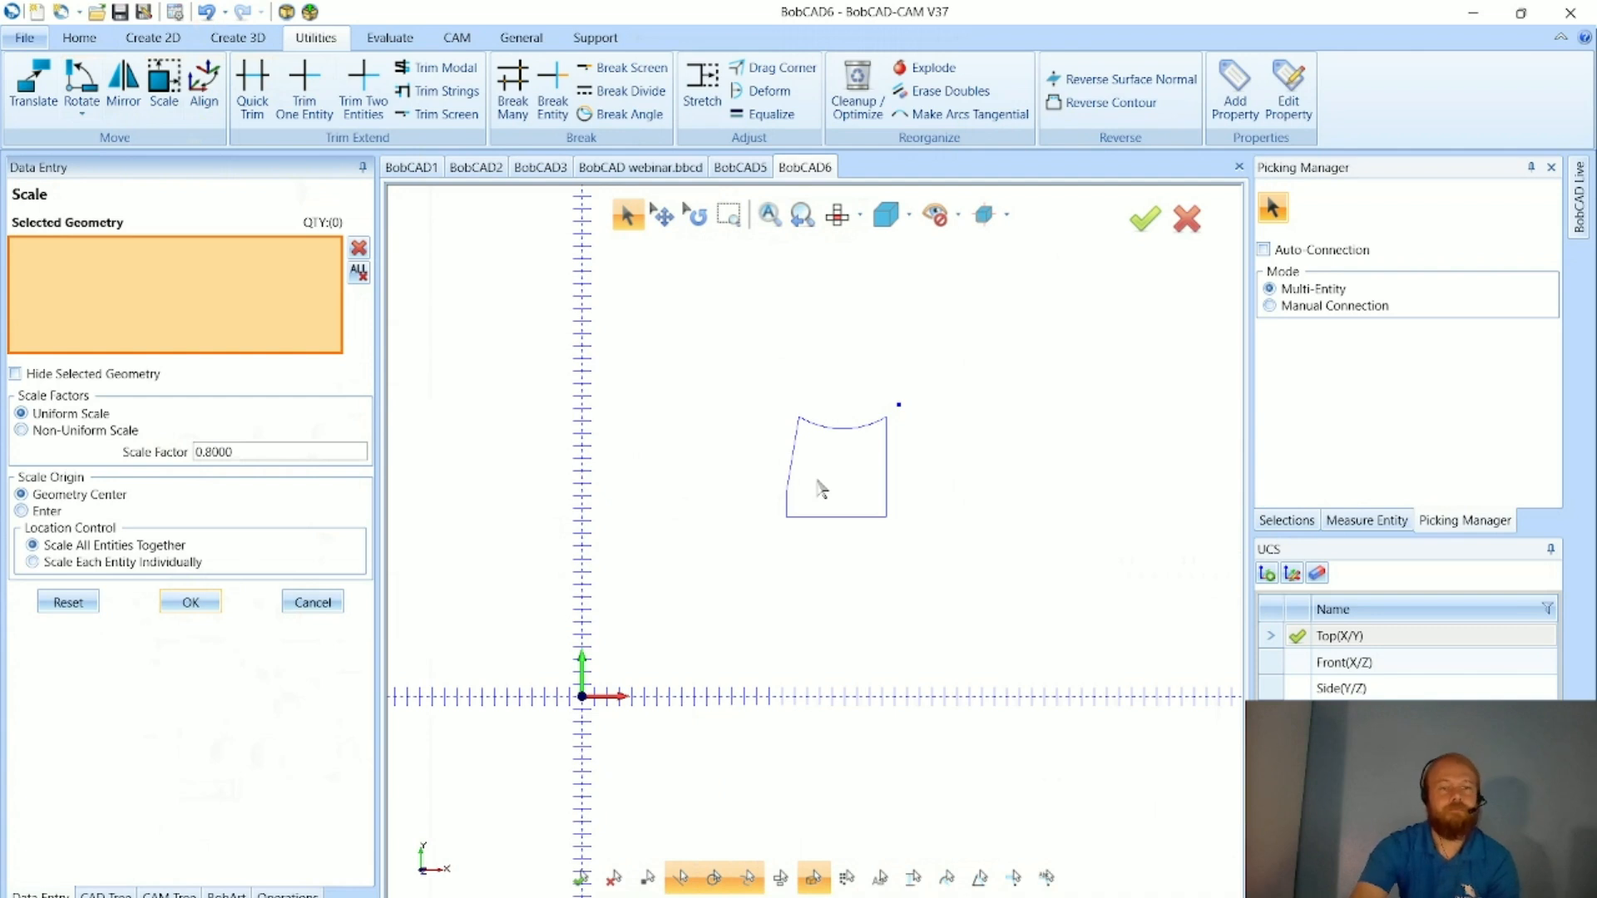
{"action": "left_click", "coordinate": [315, 604]}
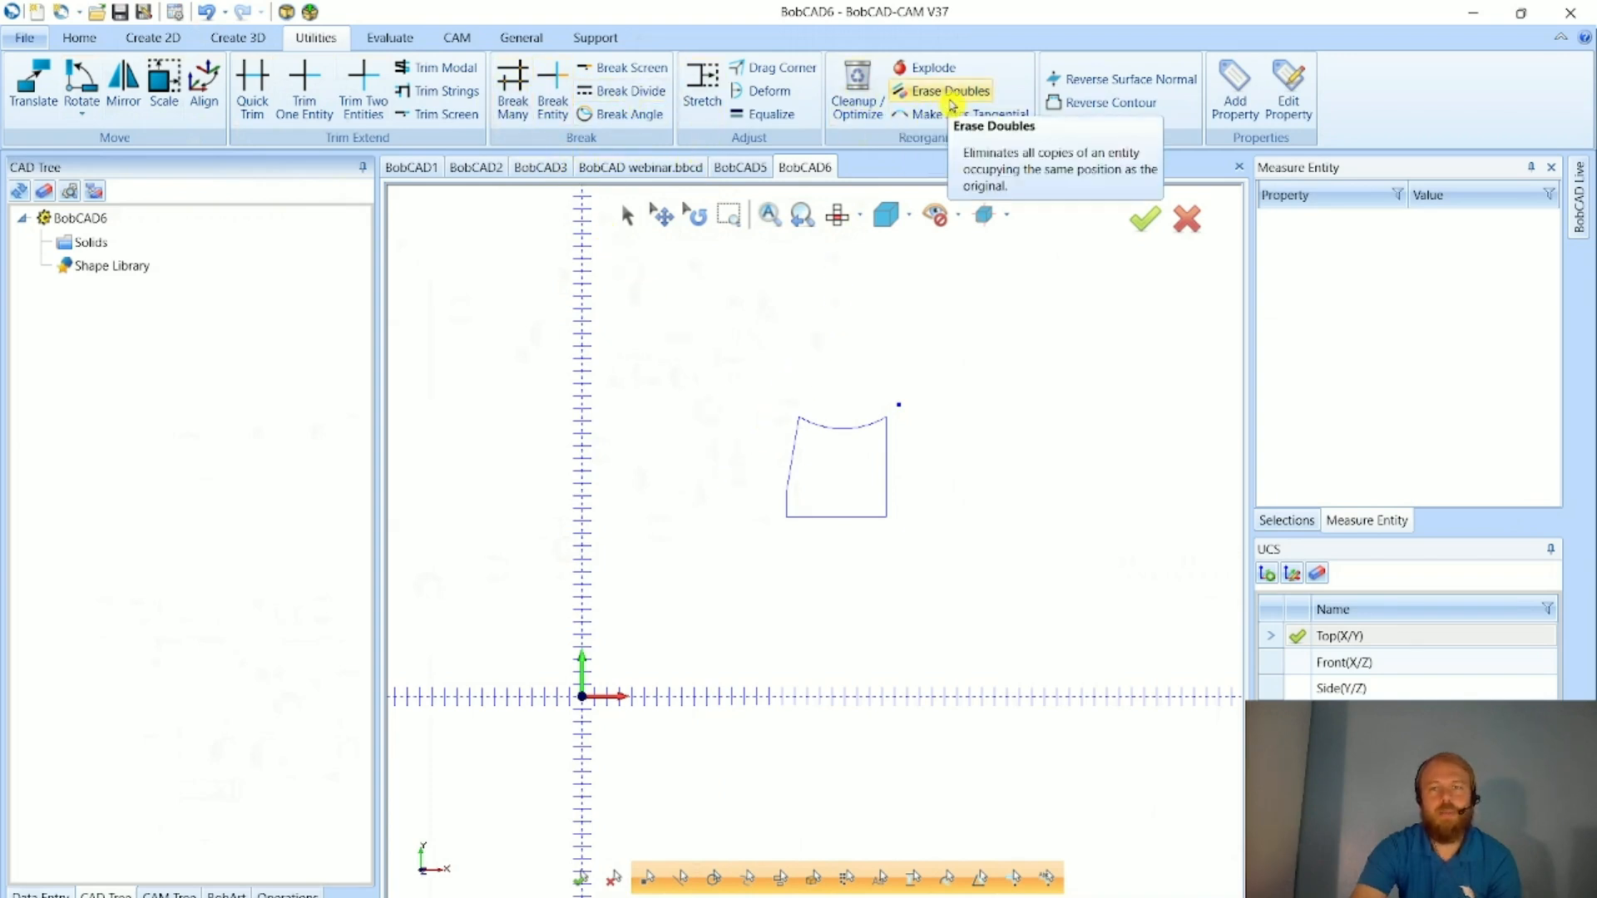
- Add an Auto dimension along the outline's slanted side line, aligned with the line and placed just outside it
{"action": "left_click", "coordinate": [389, 38]}
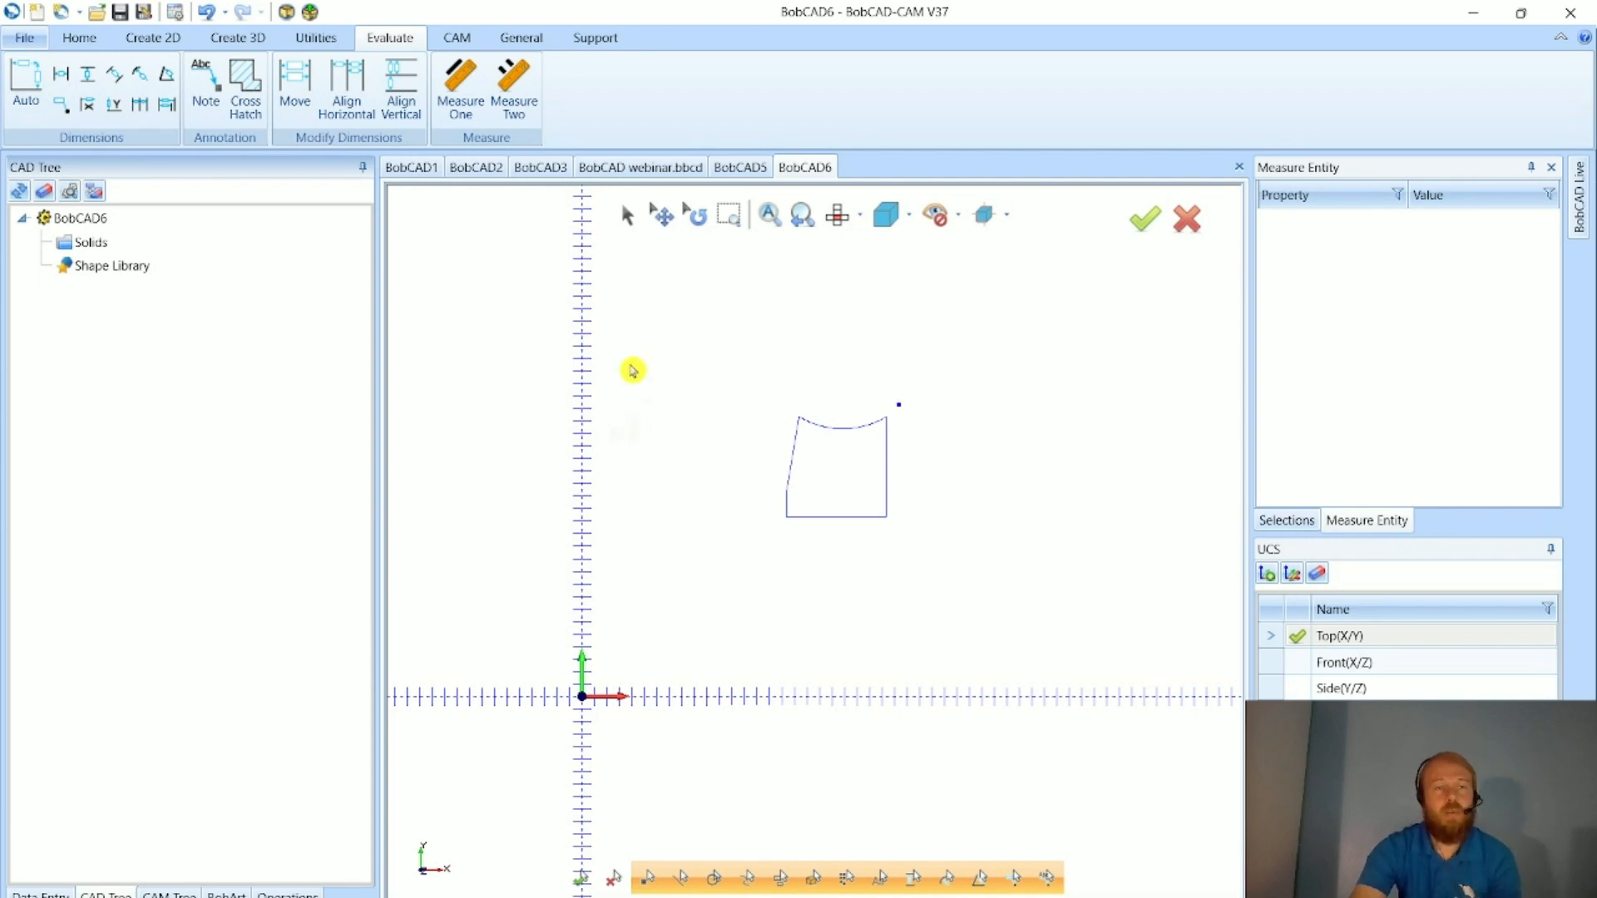
{"action": "left_click", "coordinate": [26, 83]}
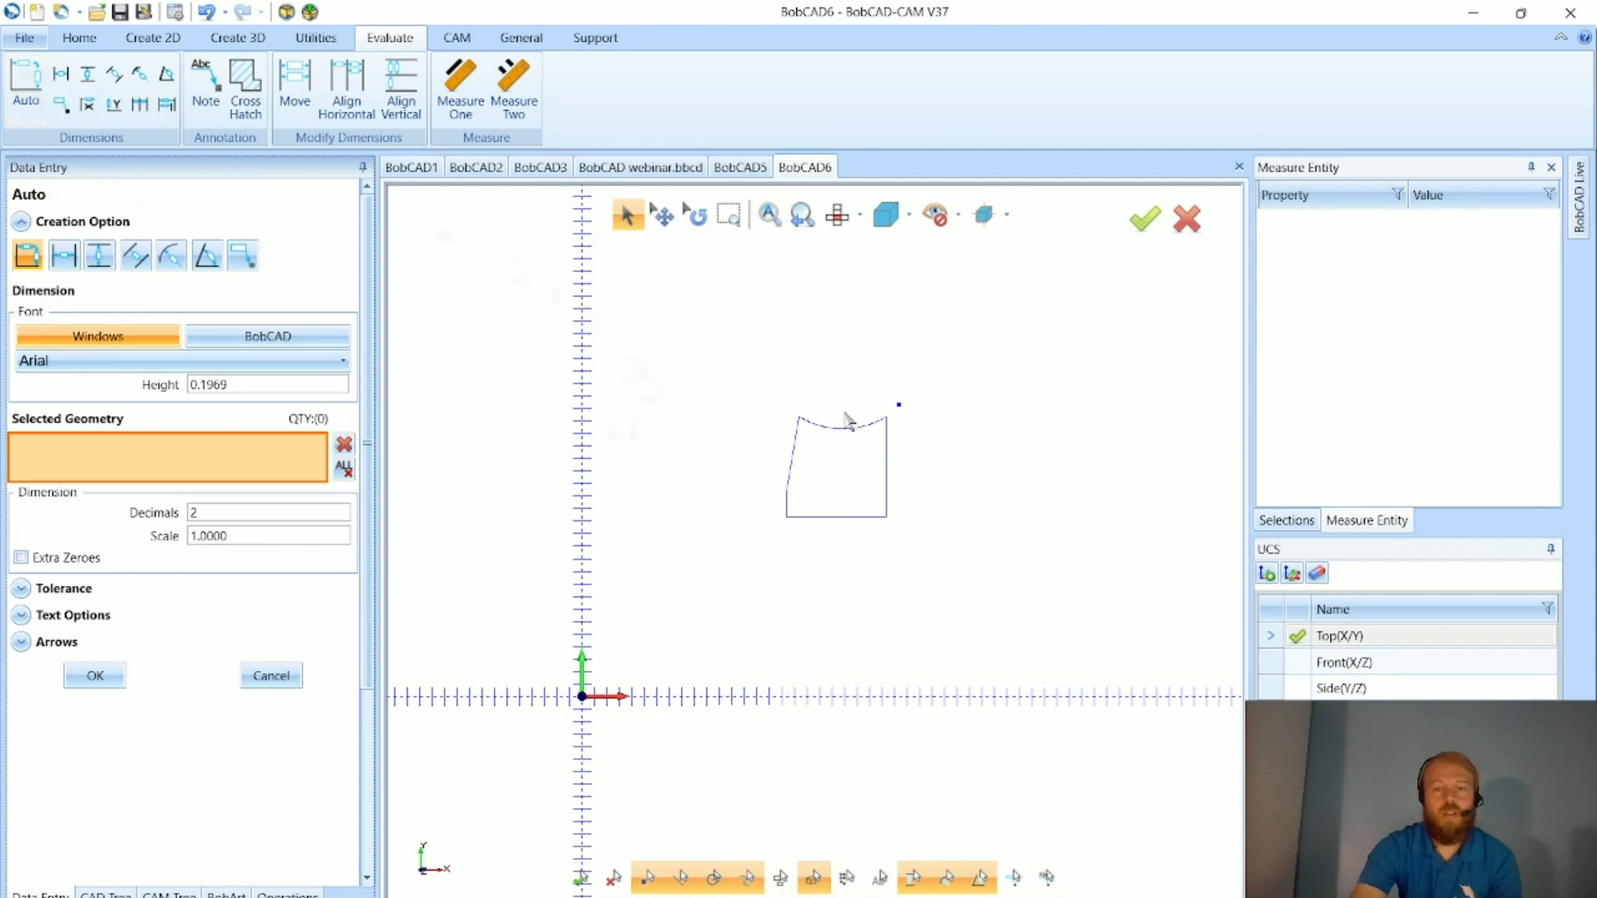
{"action": "scroll", "coordinate": [856, 457], "scroll_direction": "up", "scroll_amount": 5}
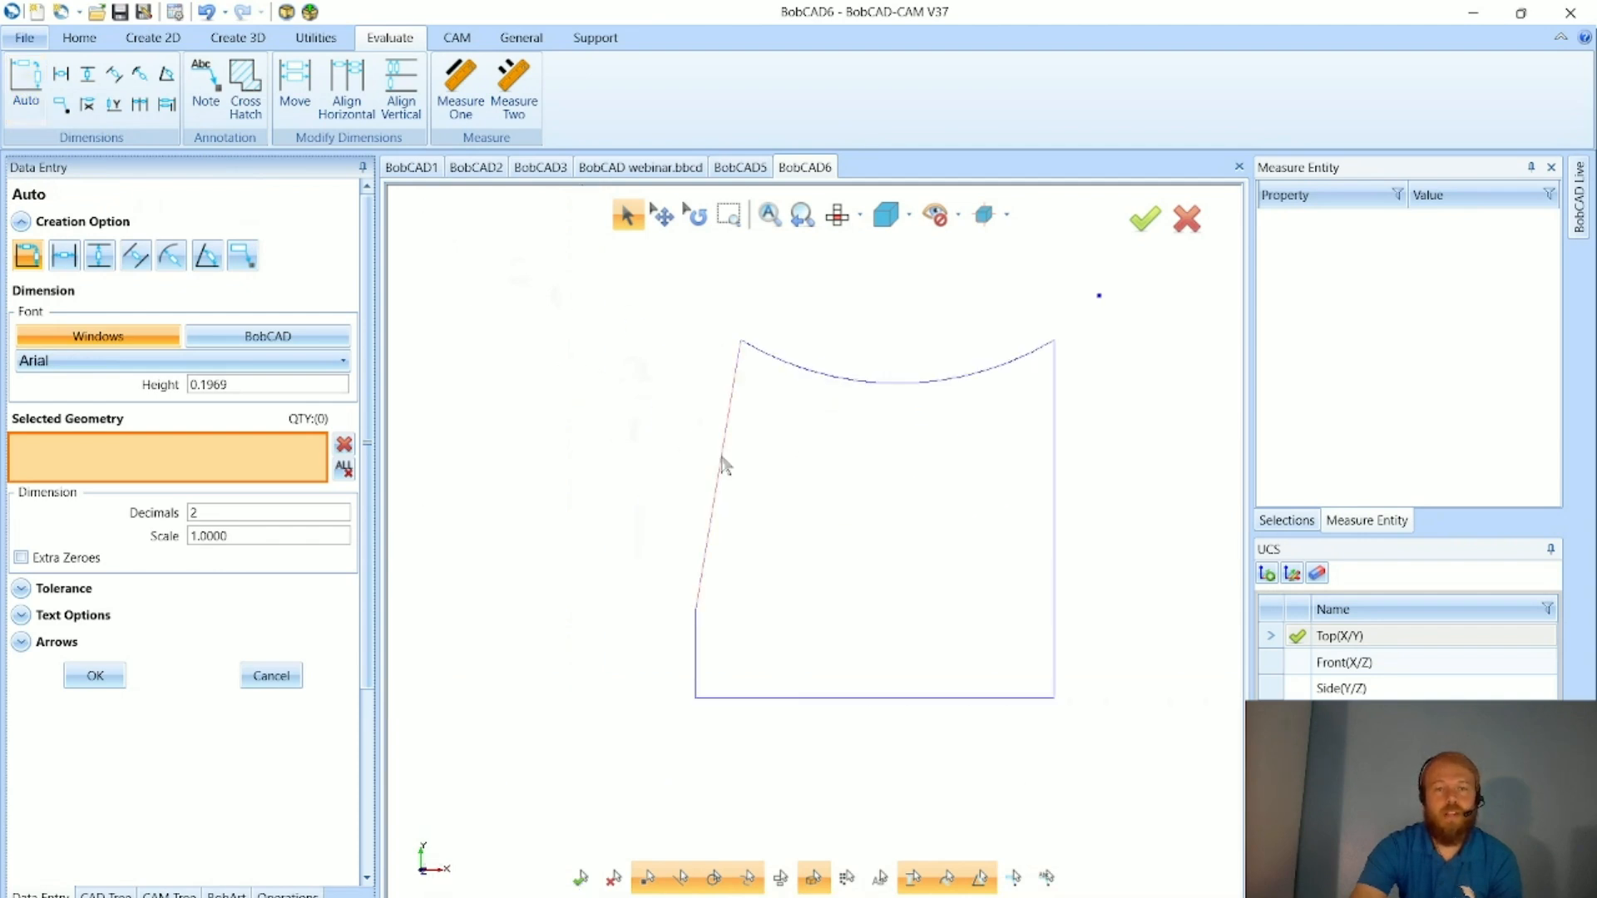
{"action": "left_click", "coordinate": [723, 465]}
{"action": "scroll", "coordinate": [512, 478], "scroll_direction": "up", "scroll_amount": 5}
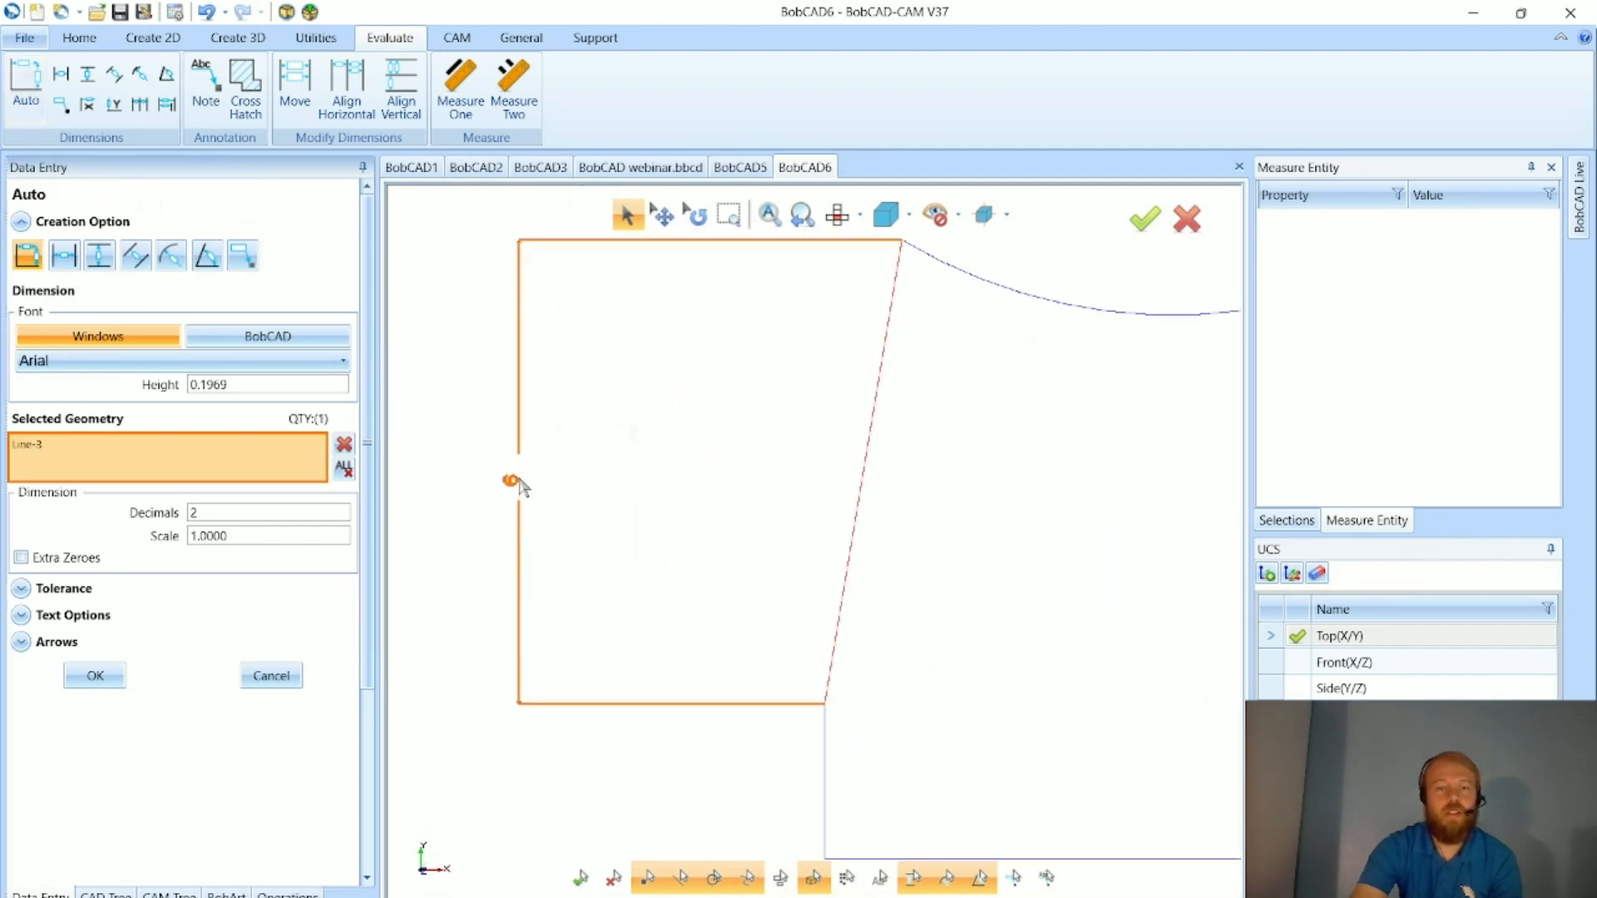
{"action": "scroll", "coordinate": [524, 483], "scroll_direction": "down", "scroll_amount": 5}
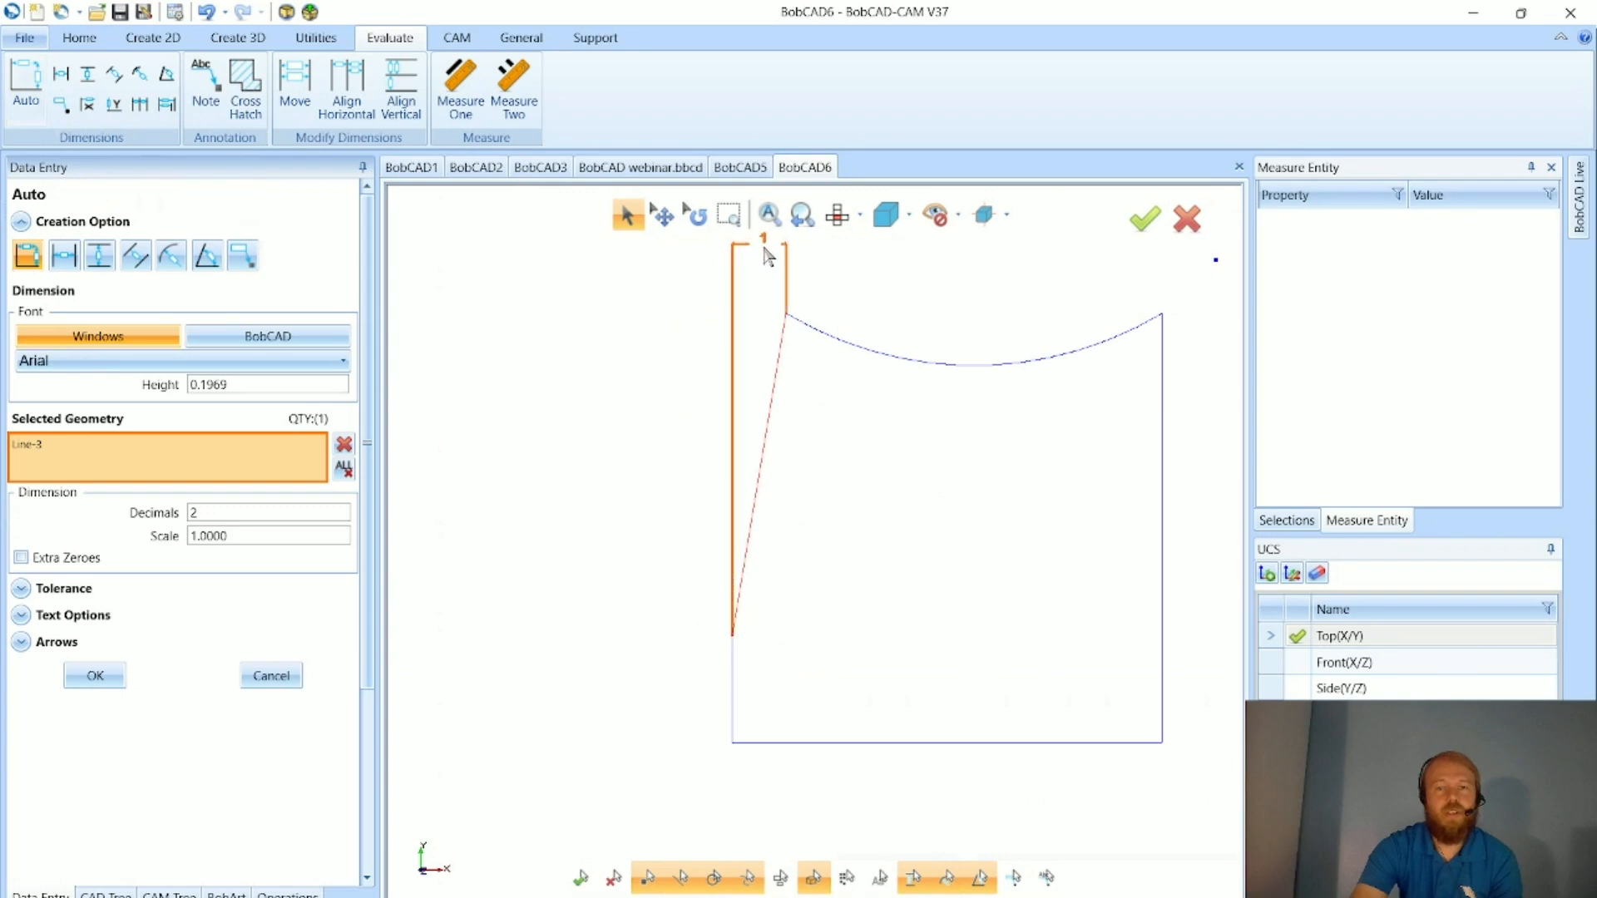
{"action": "scroll", "coordinate": [761, 262], "scroll_direction": "up", "scroll_amount": 1}
{"action": "scroll", "coordinate": [759, 390], "scroll_direction": "up", "scroll_amount": 2}
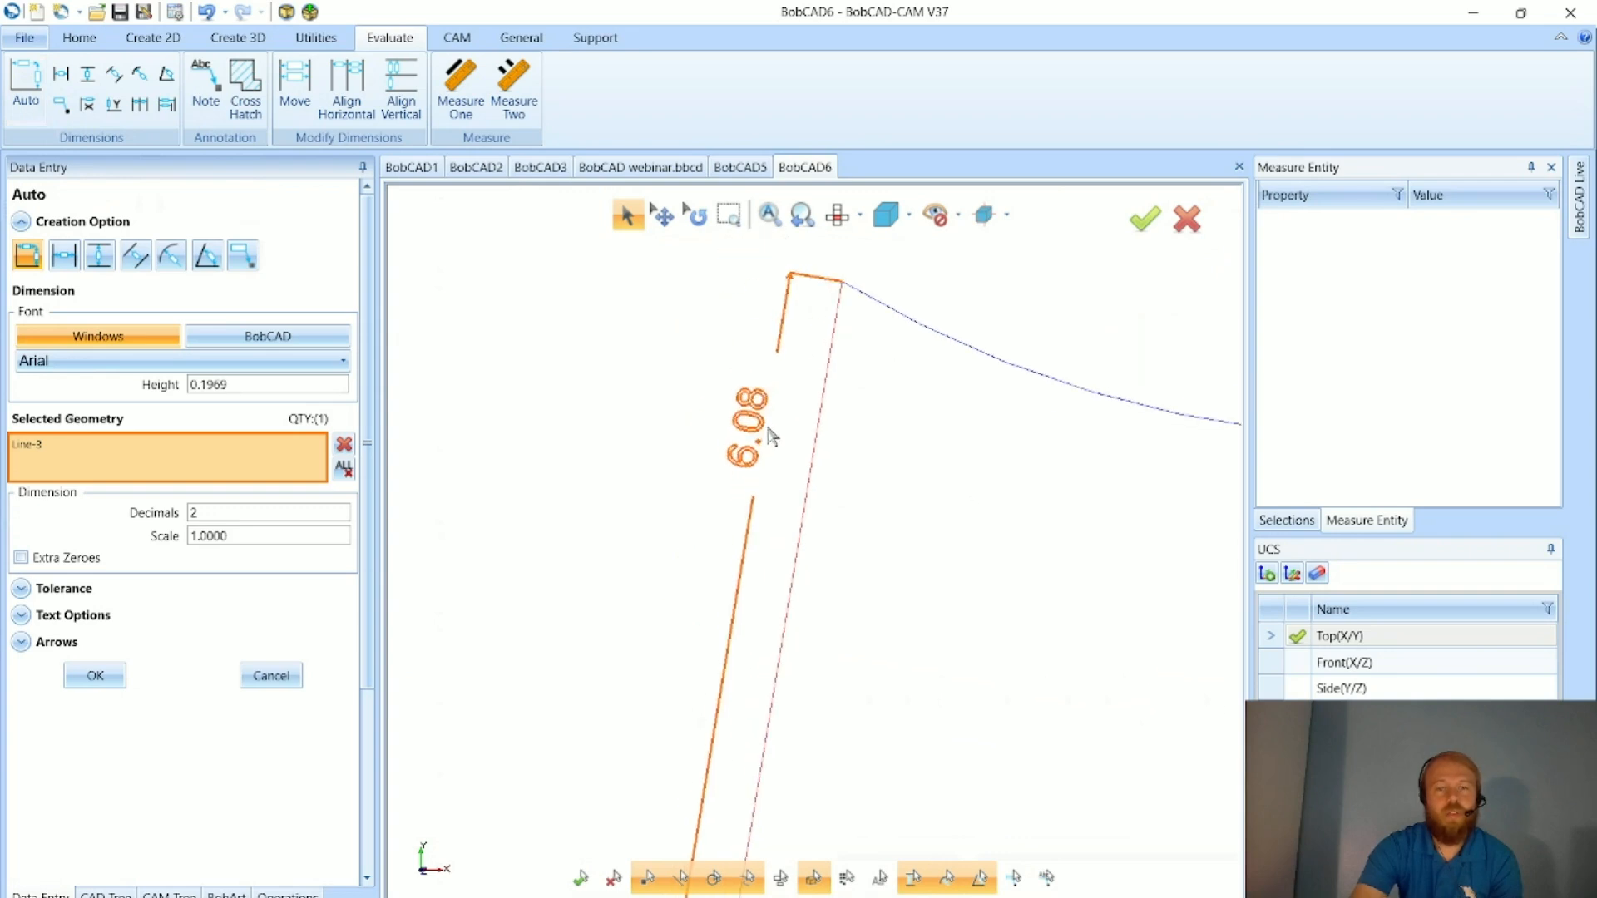
{"action": "scroll", "coordinate": [759, 484], "scroll_direction": "down", "scroll_amount": 1}
{"action": "left_click", "coordinate": [759, 519]}
{"action": "scroll", "coordinate": [767, 335], "scroll_direction": "down", "scroll_amount": 2}
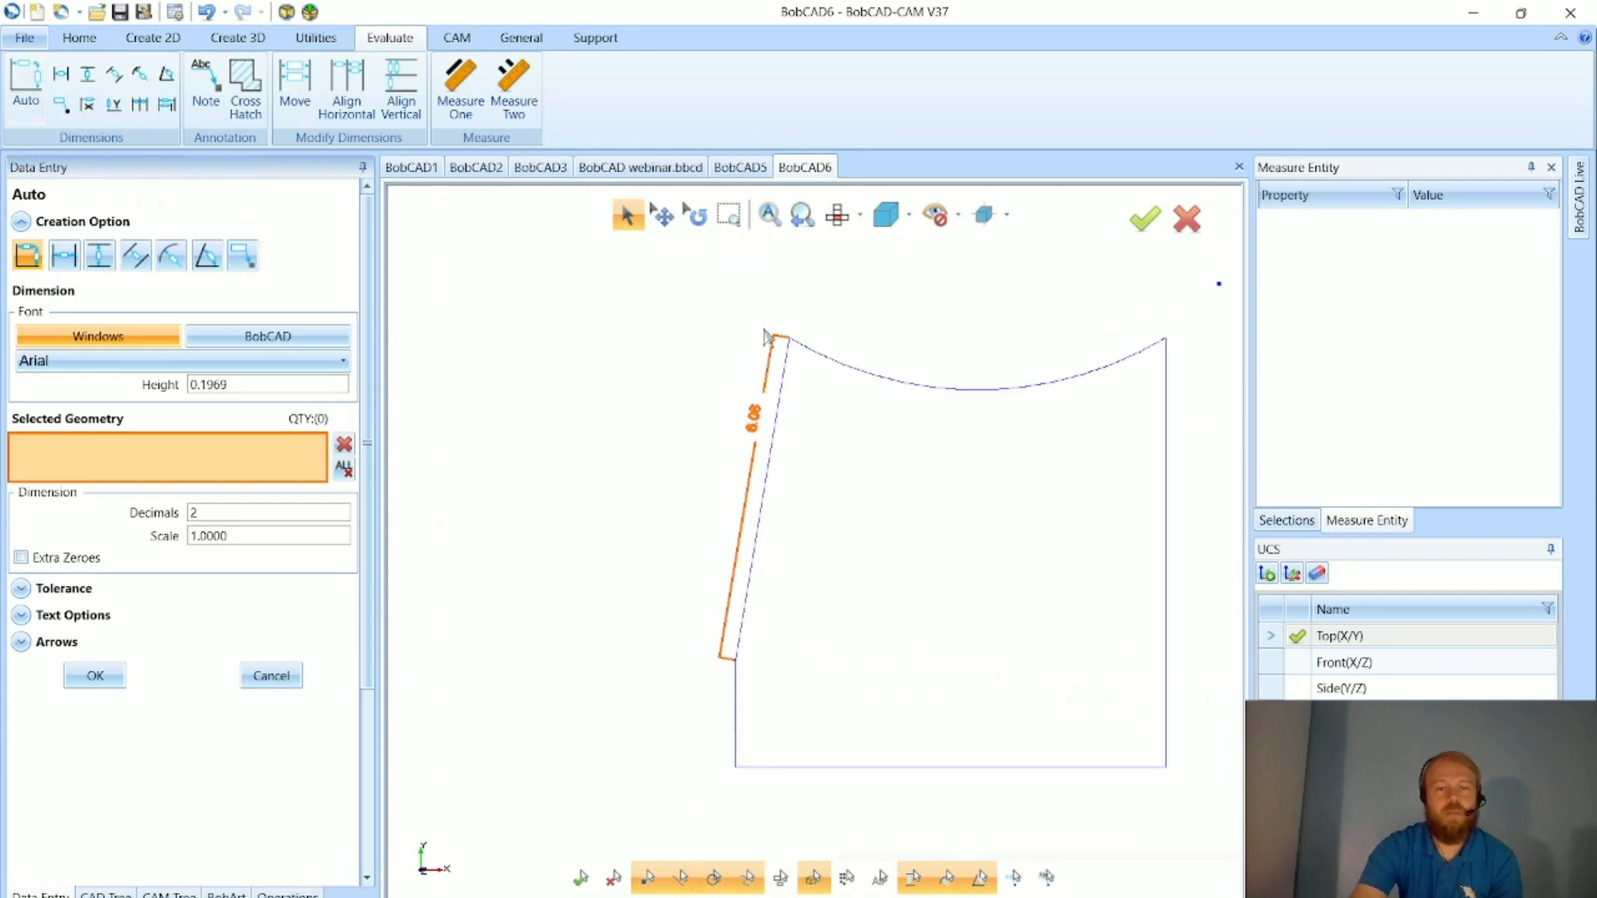
{"action": "scroll", "coordinate": [803, 499], "scroll_direction": "down", "scroll_amount": 3}
{"action": "scroll", "coordinate": [556, 480], "scroll_direction": "down", "scroll_amount": 5}
{"action": "scroll", "coordinate": [690, 482], "scroll_direction": "up", "scroll_amount": 4}
{"action": "scroll", "coordinate": [568, 525], "scroll_direction": "up", "scroll_amount": 2}
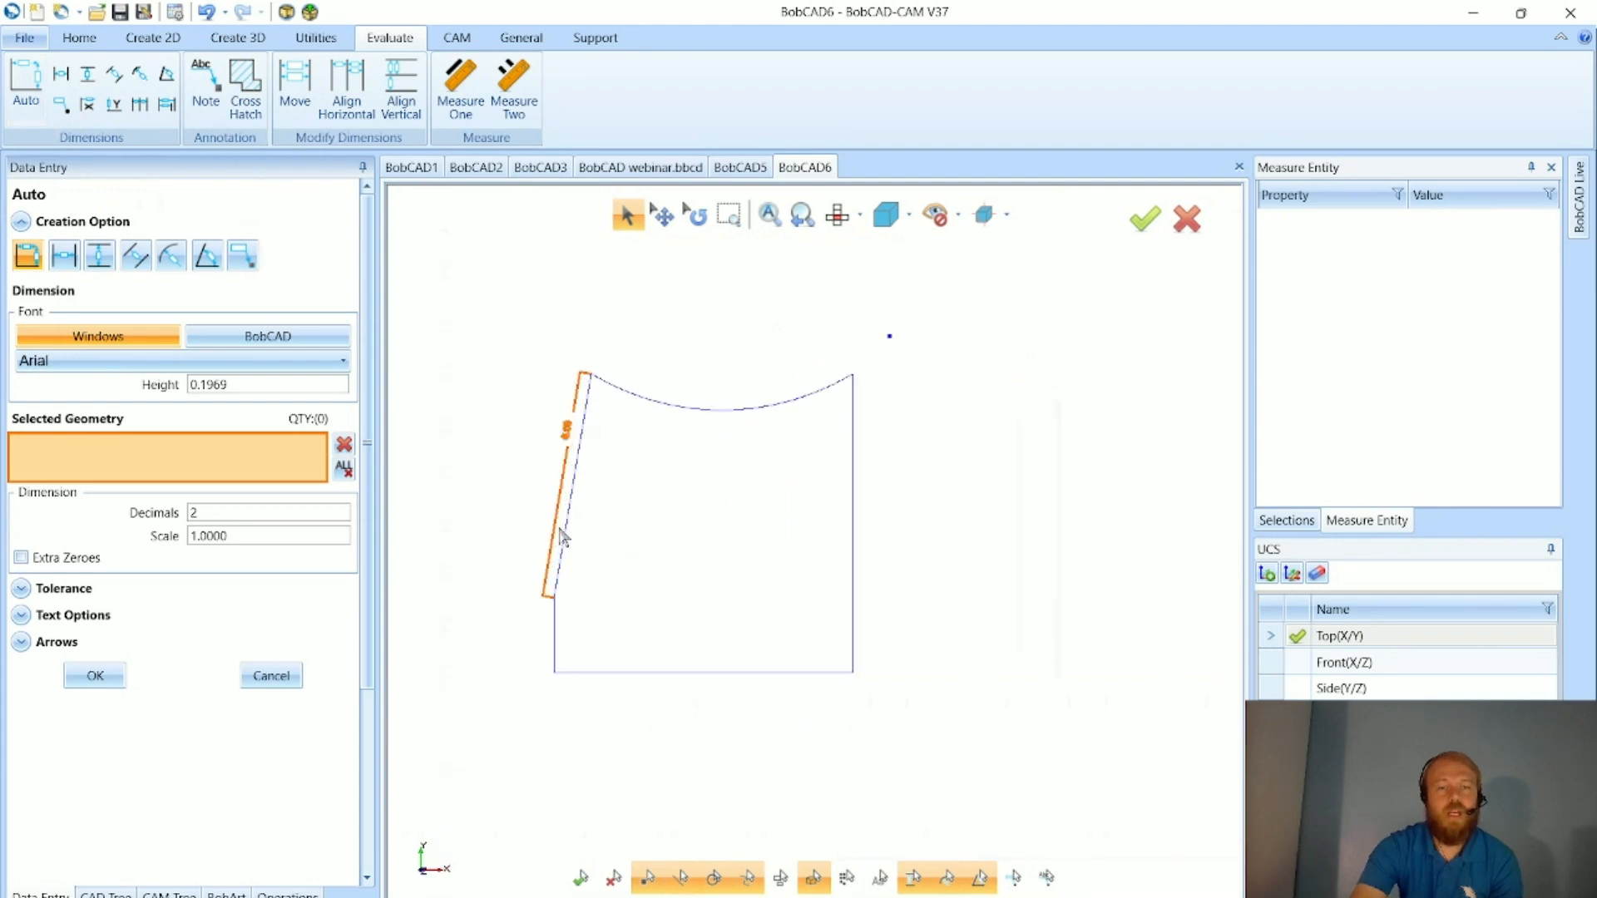
- Add a single-leader note reading "sample" that points to the outline's upper-right corner, with the text outside the shape
{"action": "left_click", "coordinate": [206, 83]}
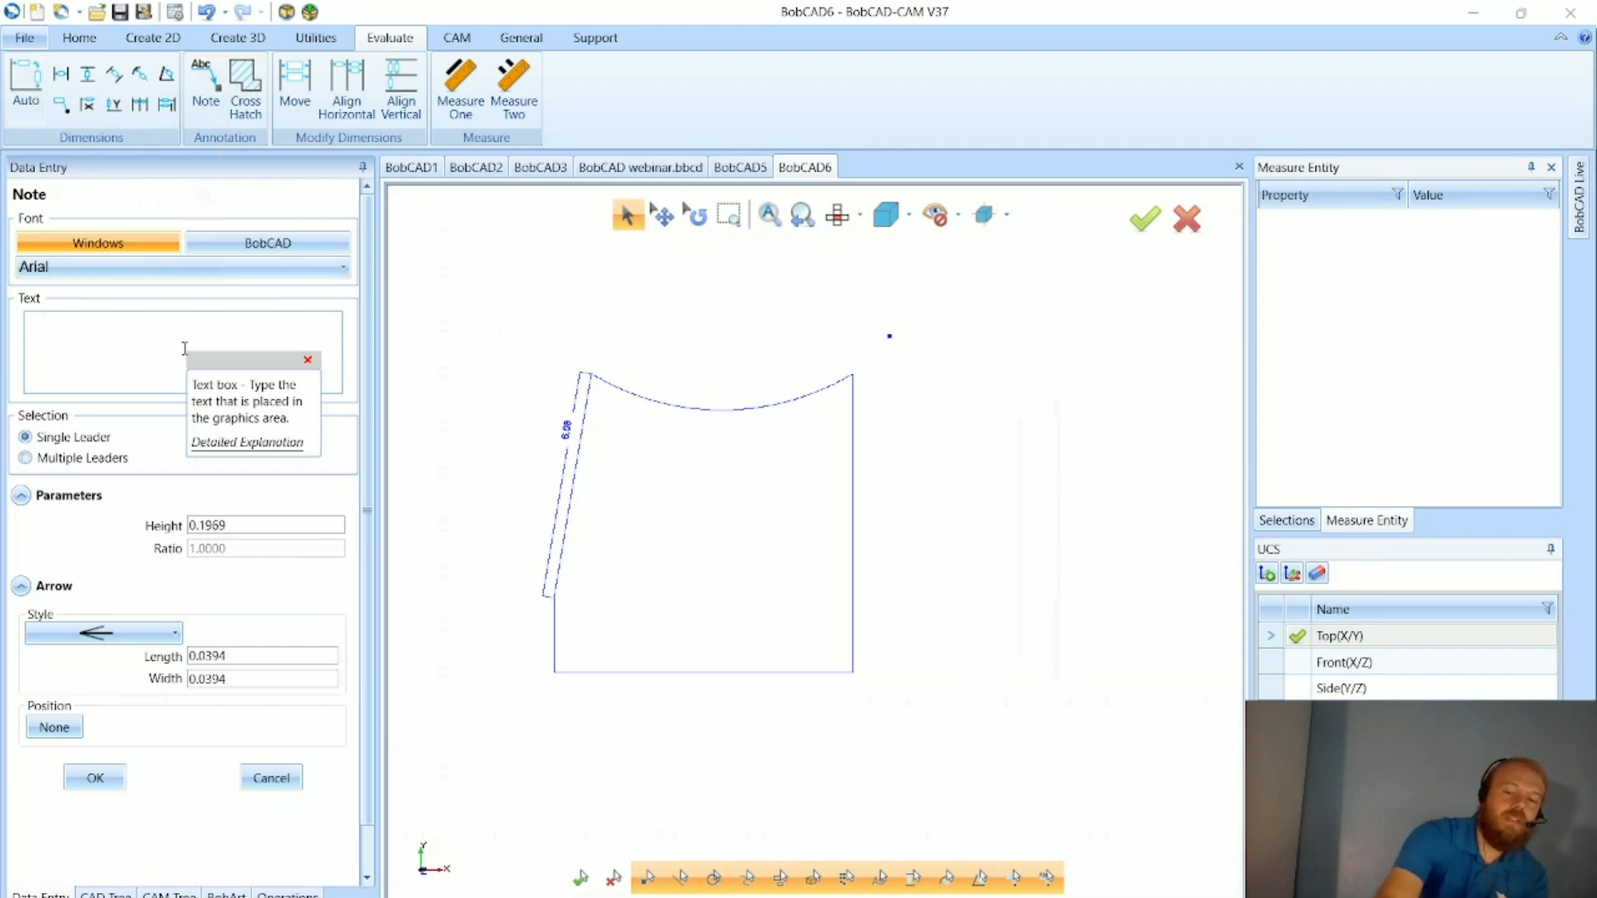
{"action": "left_click", "coordinate": [122, 329]}
{"action": "type", "text": "sample"}
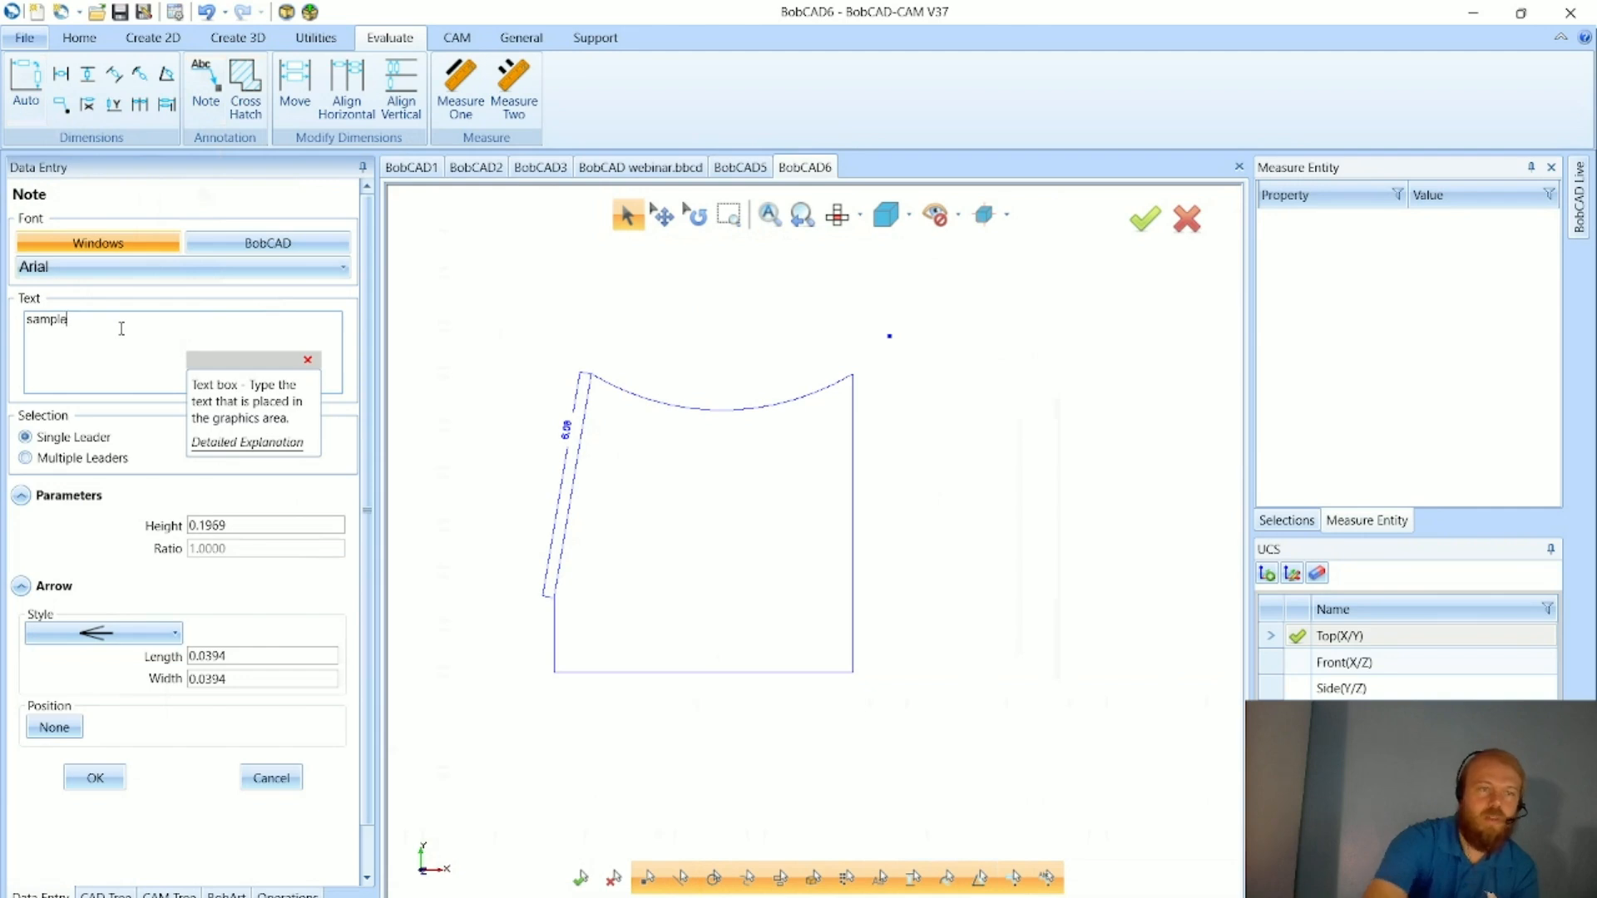
{"action": "left_click", "coordinate": [853, 375]}
{"action": "scroll", "coordinate": [928, 438], "scroll_direction": "up", "scroll_amount": 5}
{"action": "left_click", "coordinate": [823, 371]}
{"action": "scroll", "coordinate": [776, 304], "scroll_direction": "up", "scroll_amount": 3}
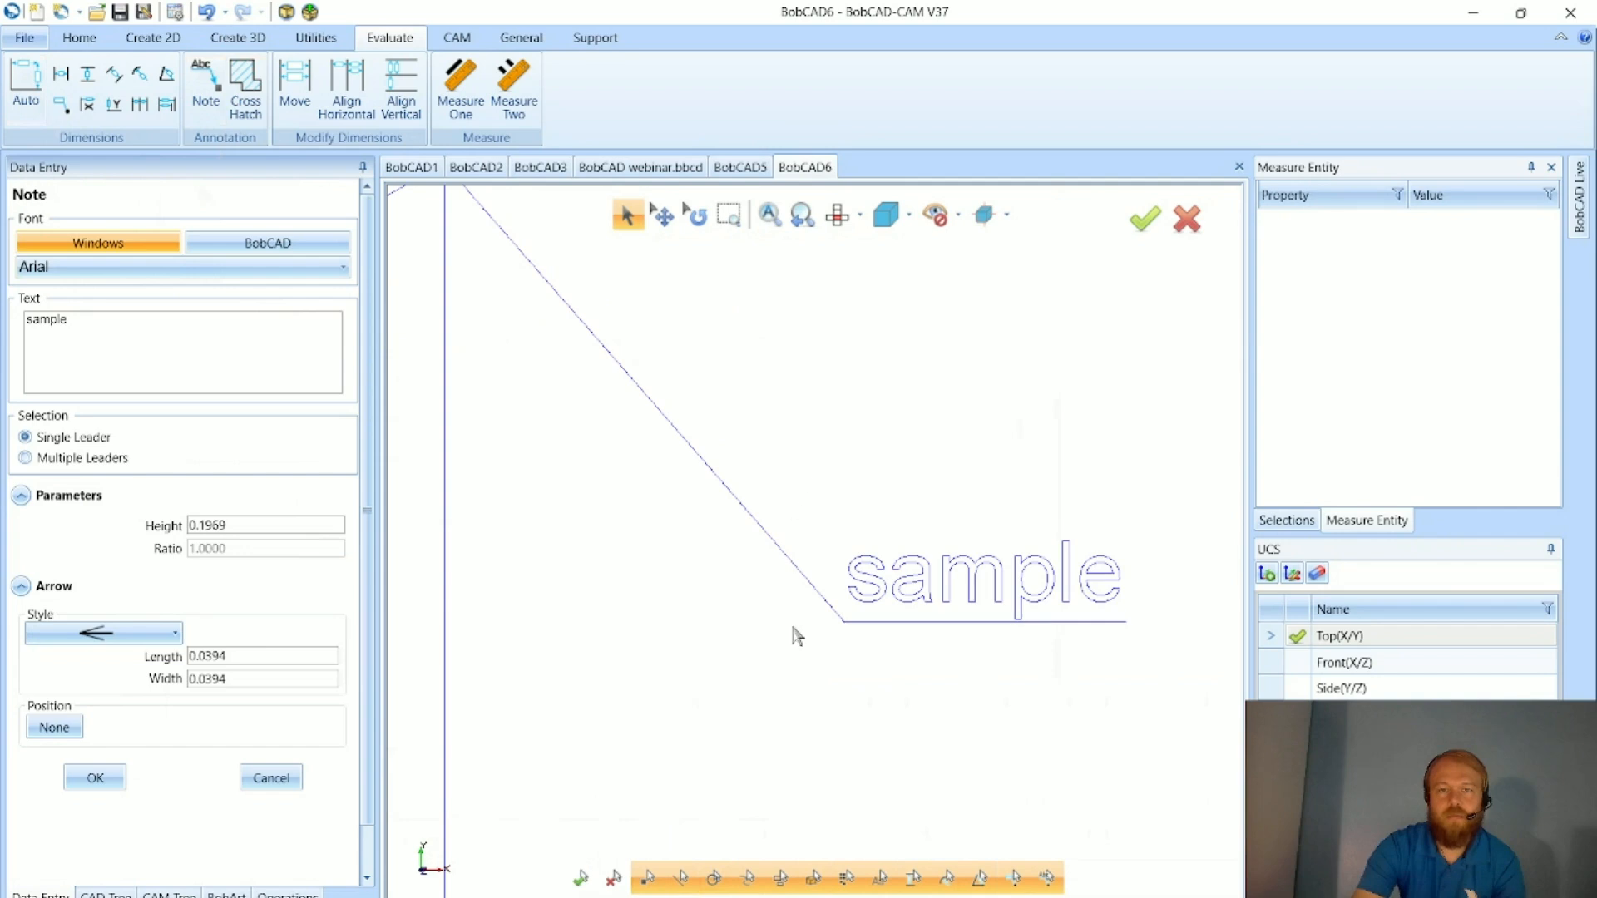
{"action": "scroll", "coordinate": [786, 636], "scroll_direction": "down", "scroll_amount": 2}
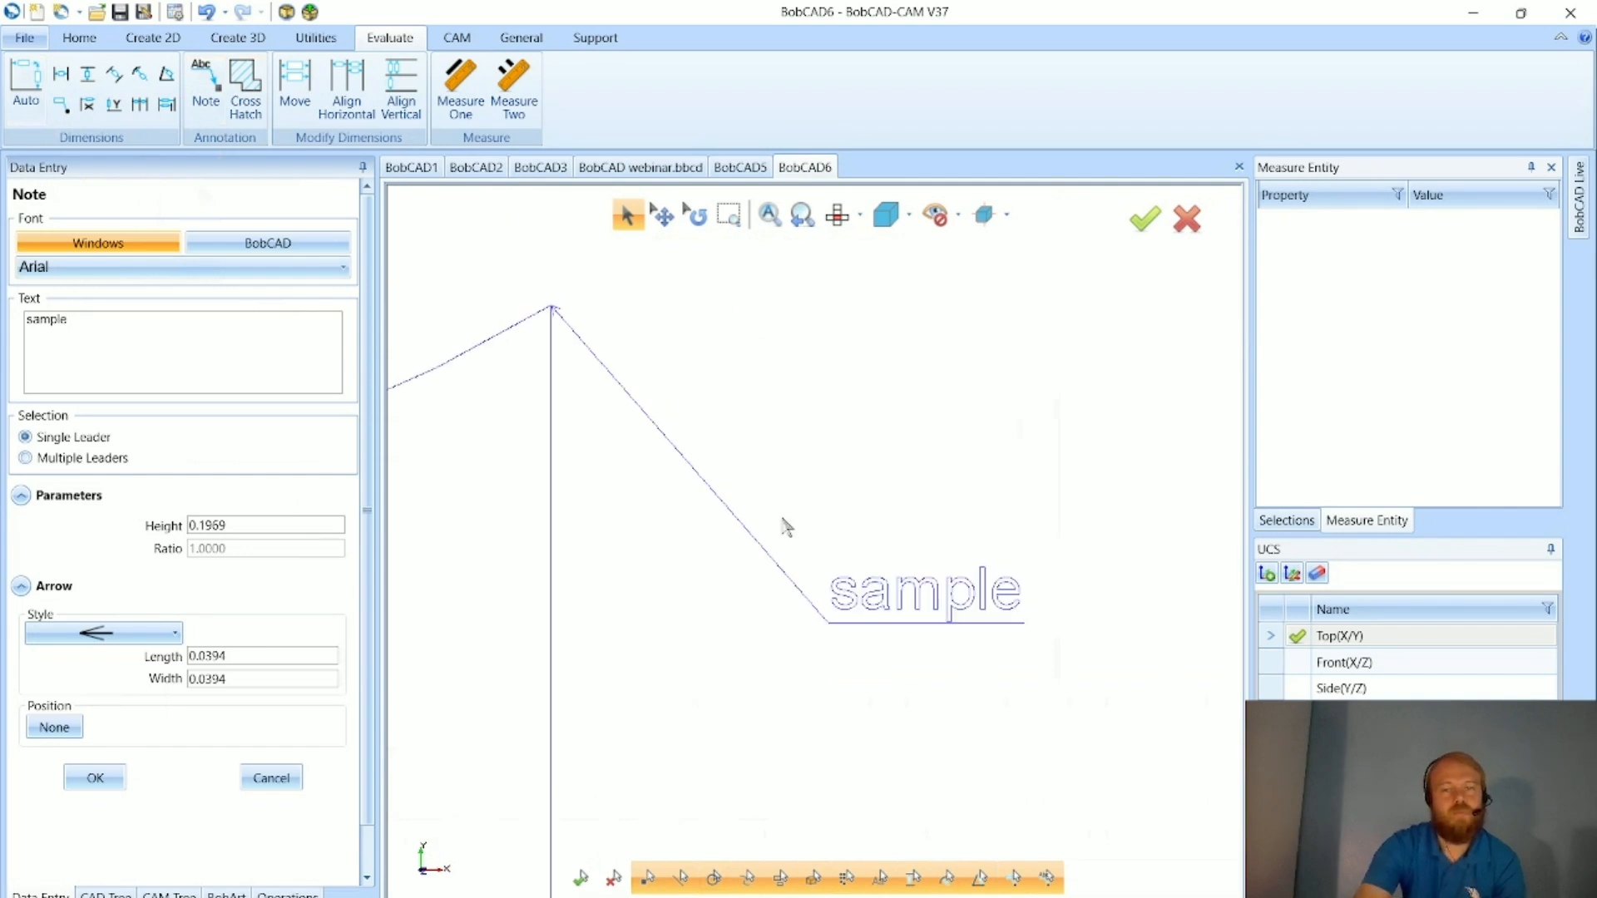
{"action": "scroll", "coordinate": [786, 527], "scroll_direction": "down", "scroll_amount": 4}
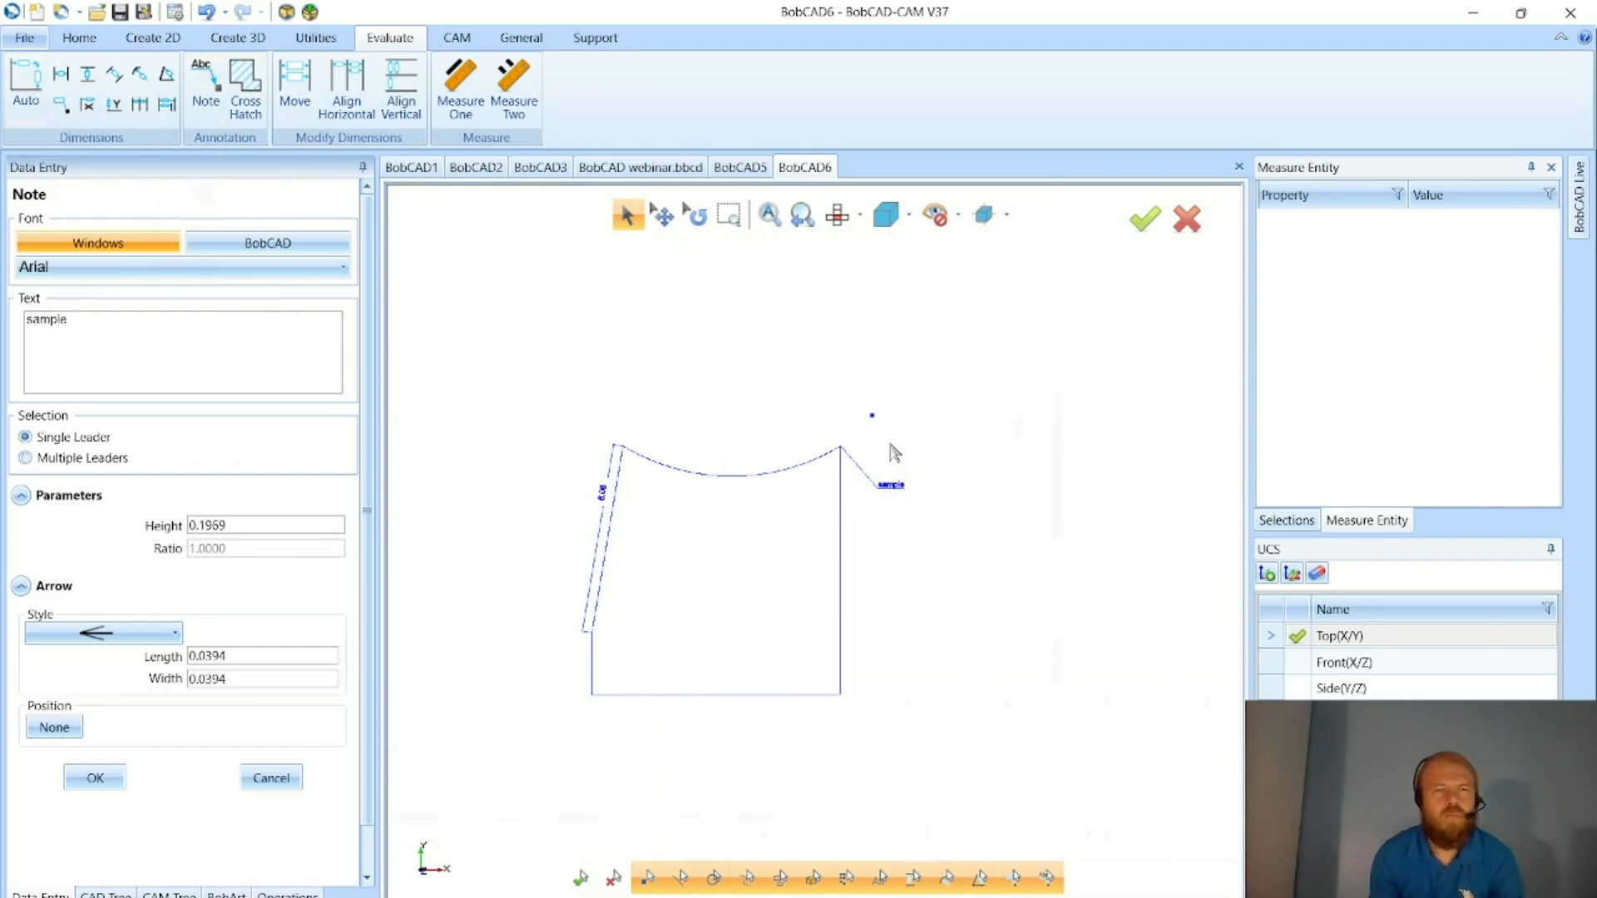
- Measure the outline's arc as a single entity and review its listed properties, including the radius
{"action": "left_click", "coordinate": [462, 98]}
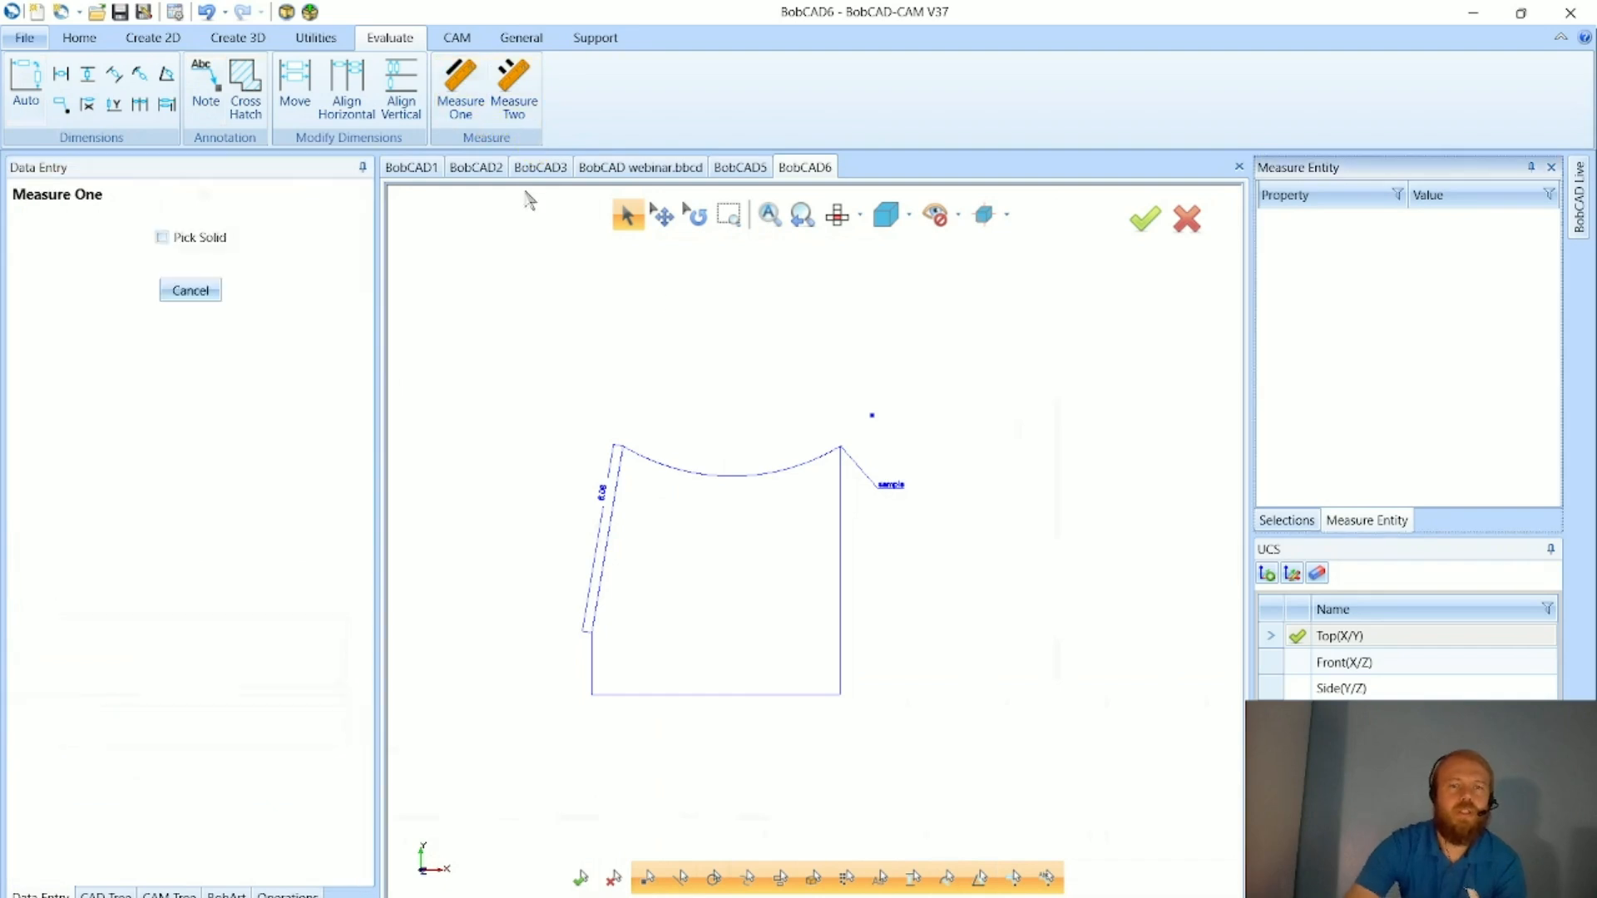
{"action": "left_click", "coordinate": [690, 470]}
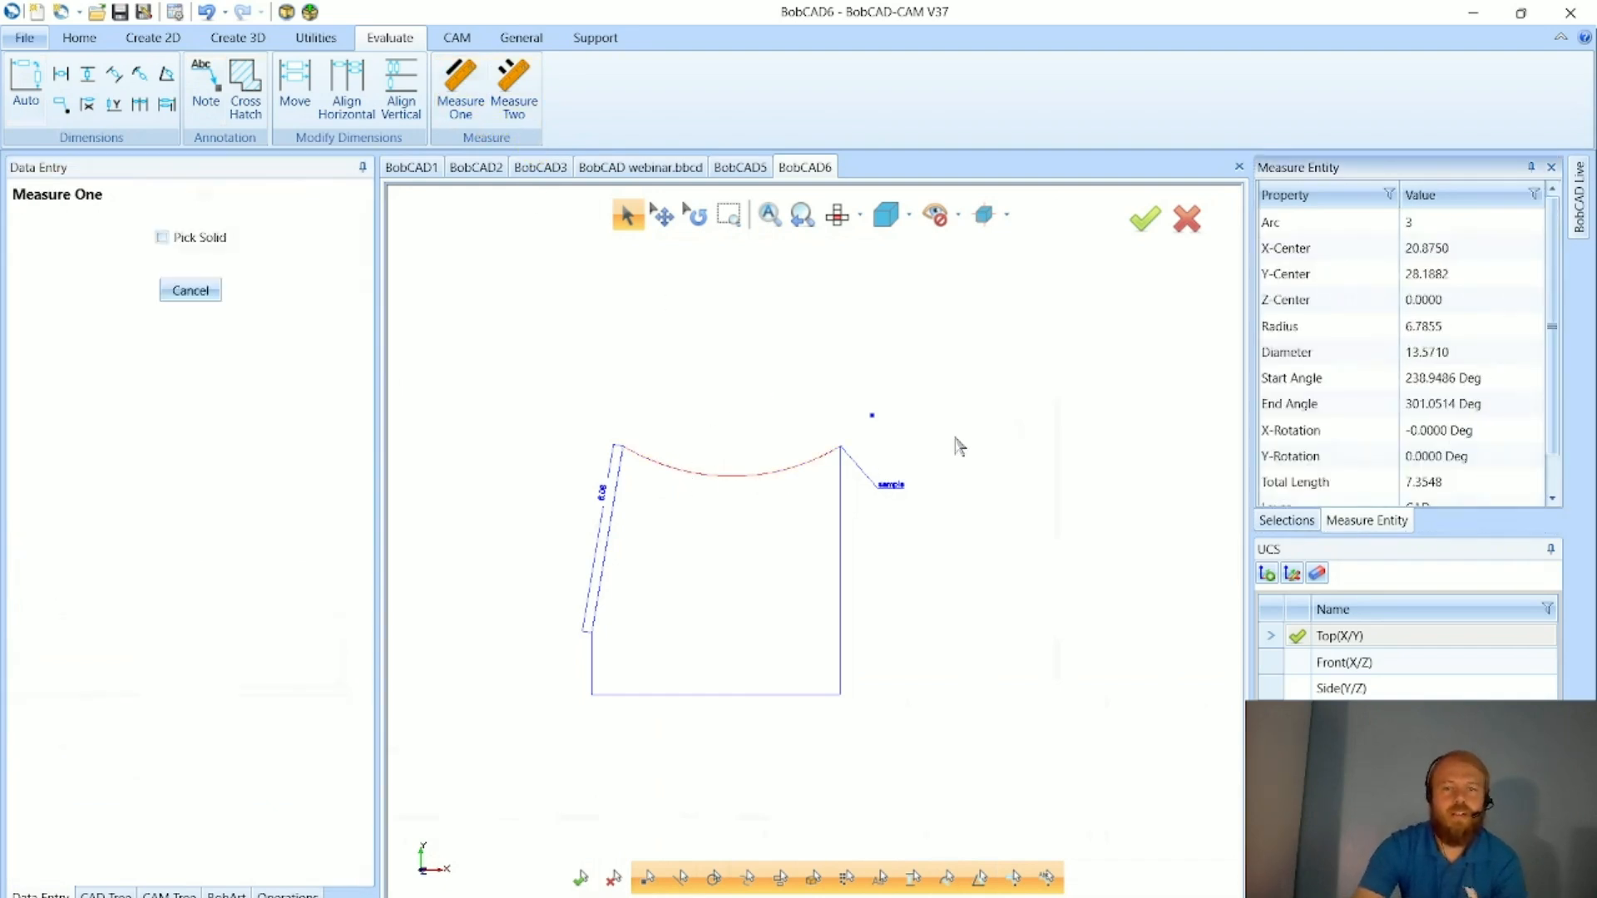
{"action": "left_click", "coordinate": [1435, 327]}
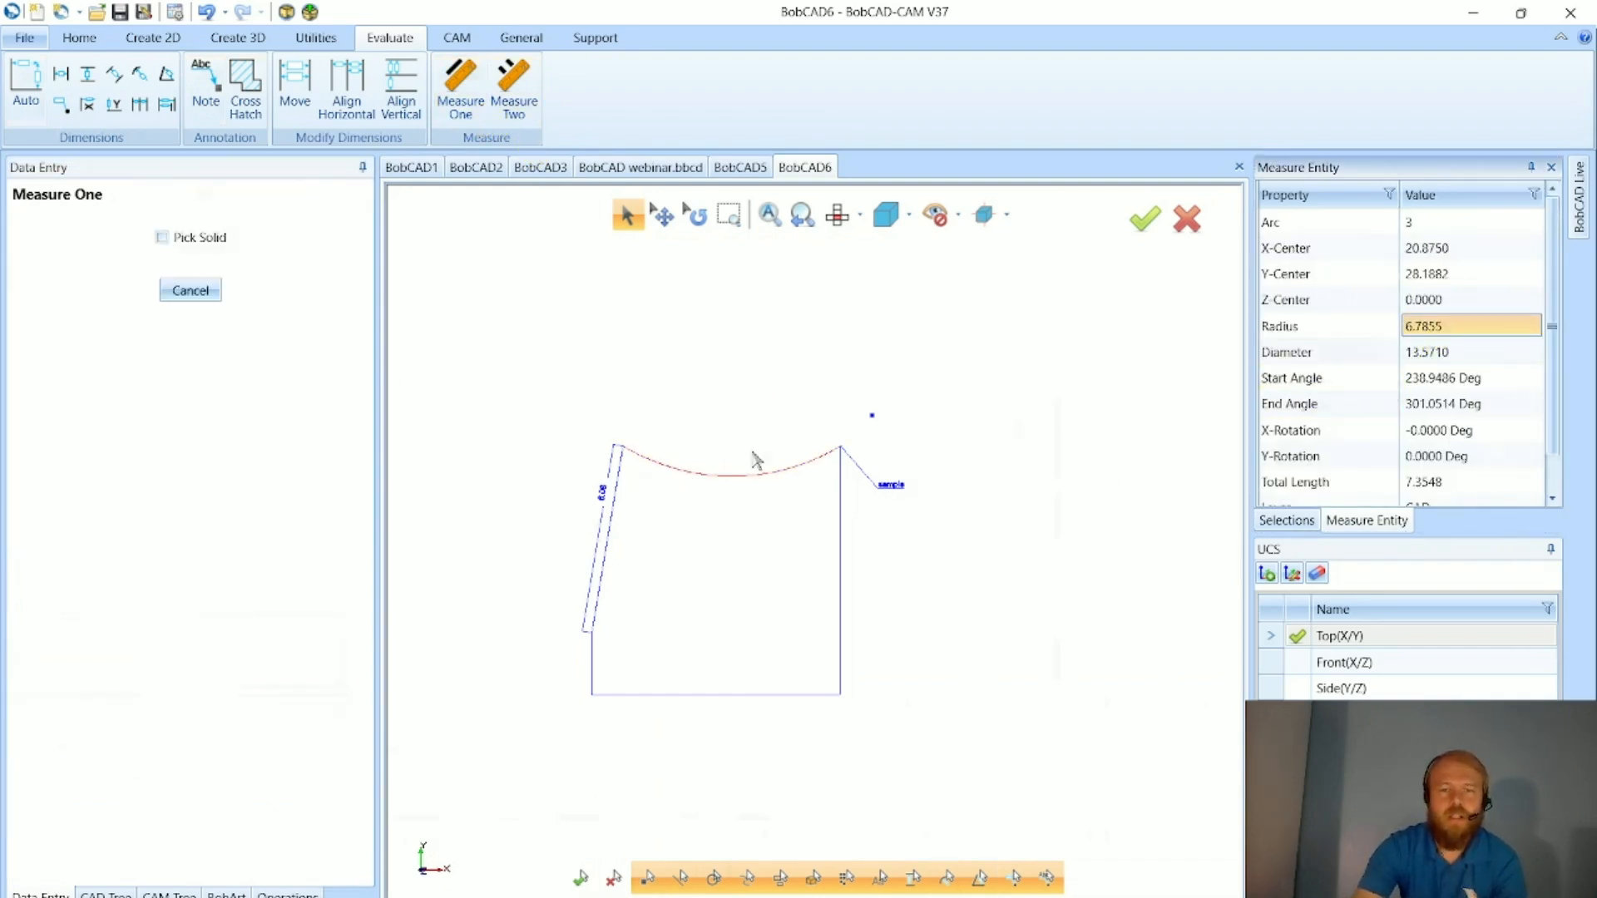
{"action": "left_click", "coordinate": [190, 290]}
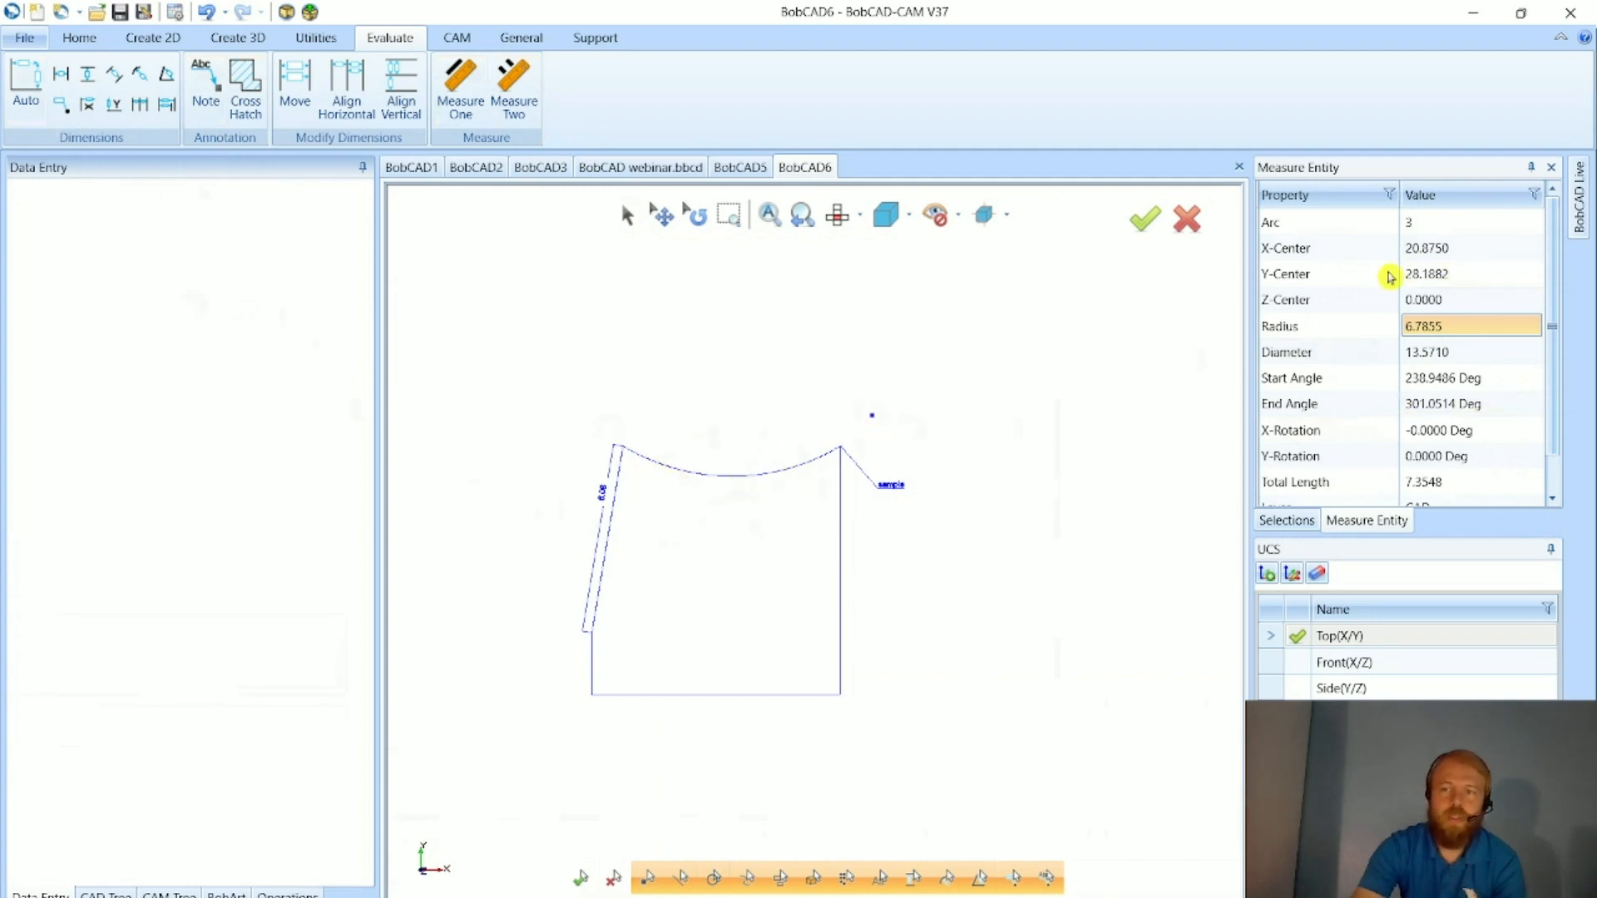
{"action": "scroll", "coordinate": [1493, 453], "scroll_direction": "down", "scroll_amount": 1}
{"action": "scroll", "coordinate": [1492, 416], "scroll_direction": "up", "scroll_amount": 1}
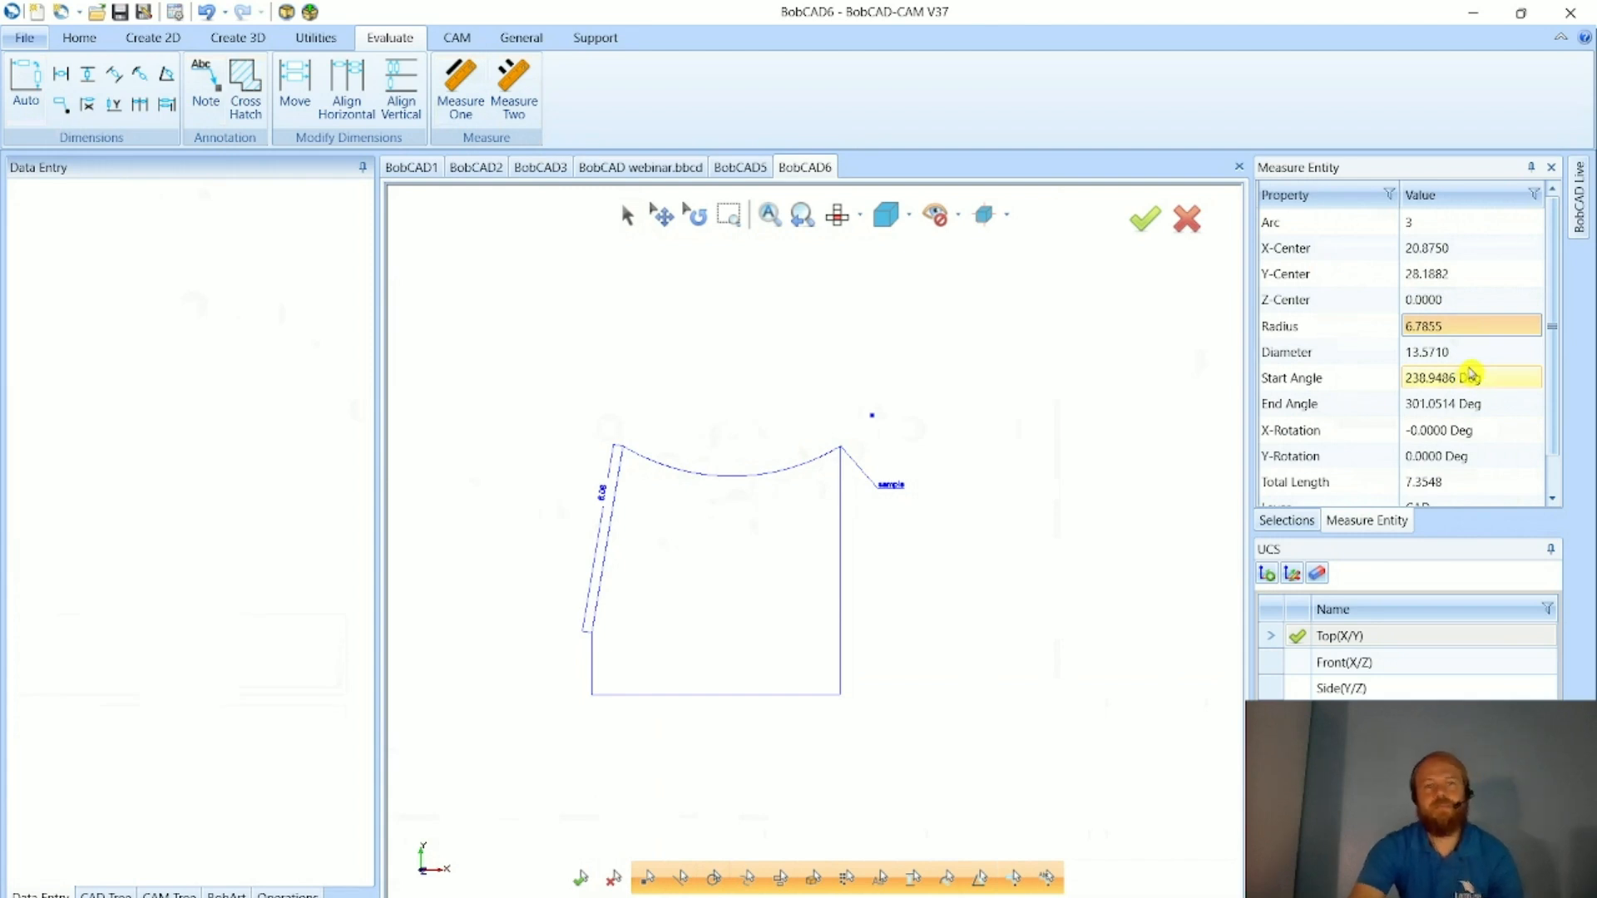
- Measure the distance between the outline's upper-left and lower-right corners using reference selection, and close the measuring command
{"action": "left_click", "coordinate": [513, 92]}
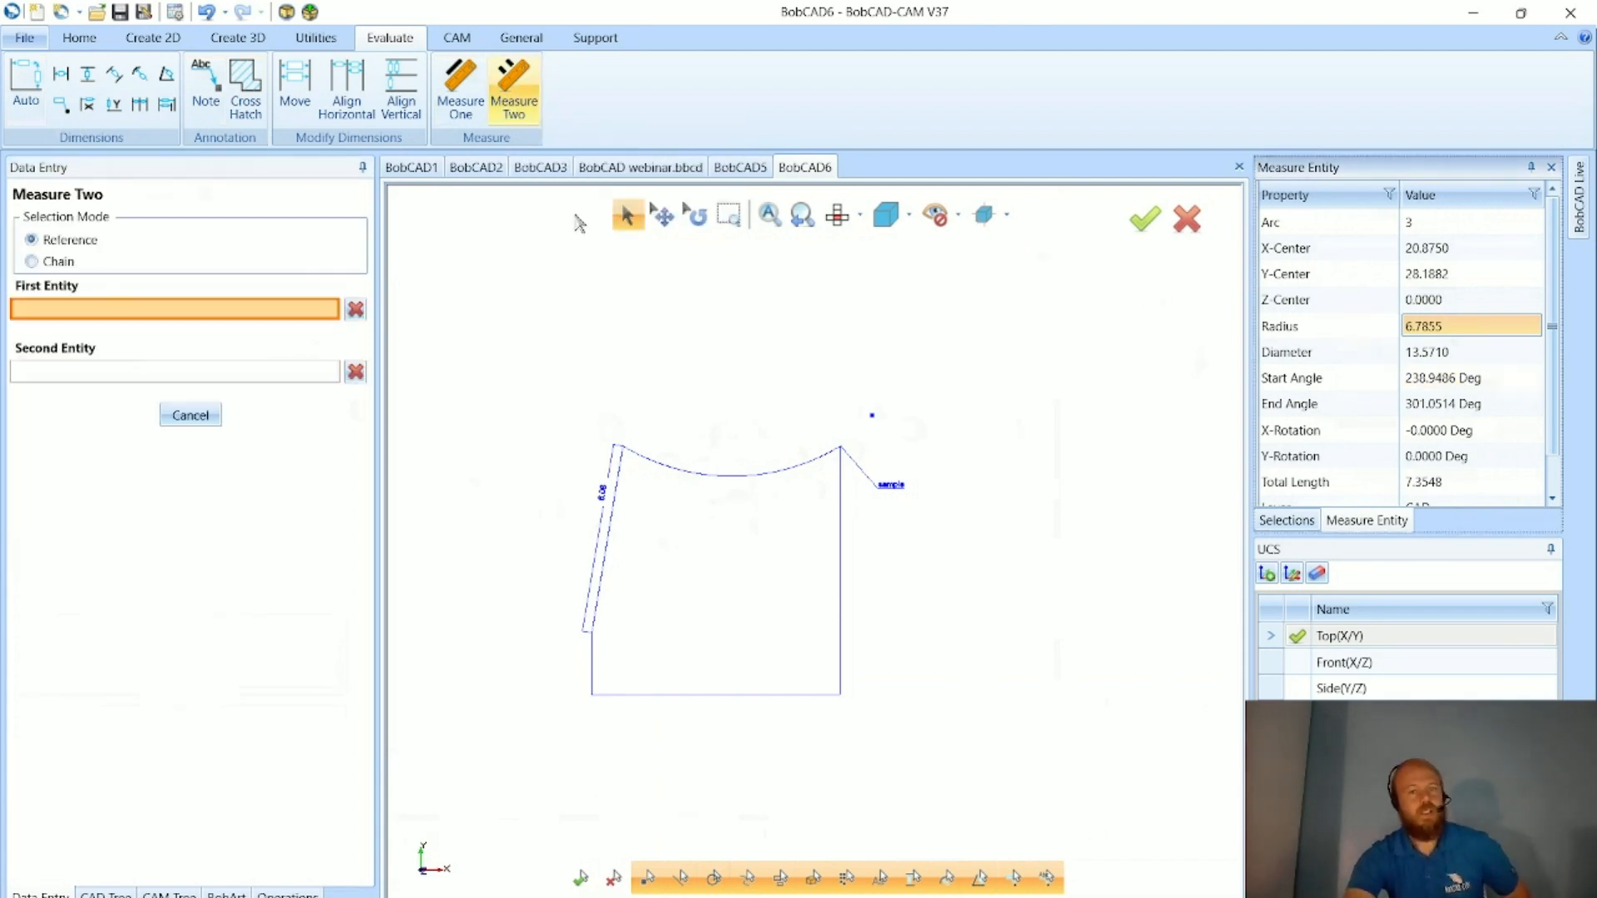
{"action": "left_click", "coordinate": [623, 447]}
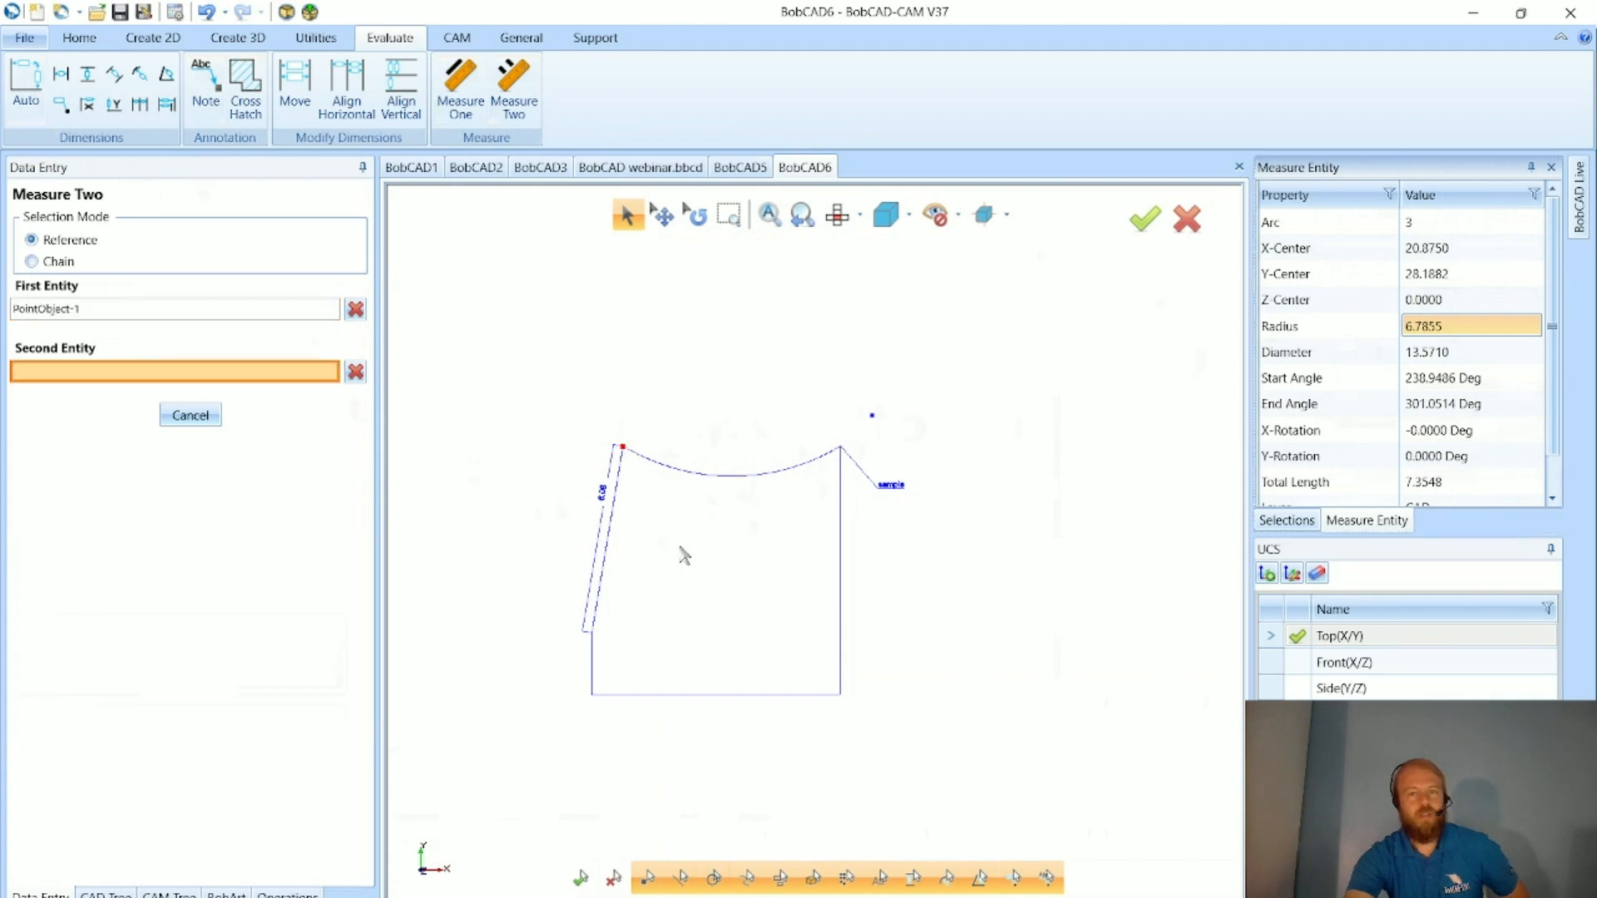
{"action": "left_click", "coordinate": [841, 696]}
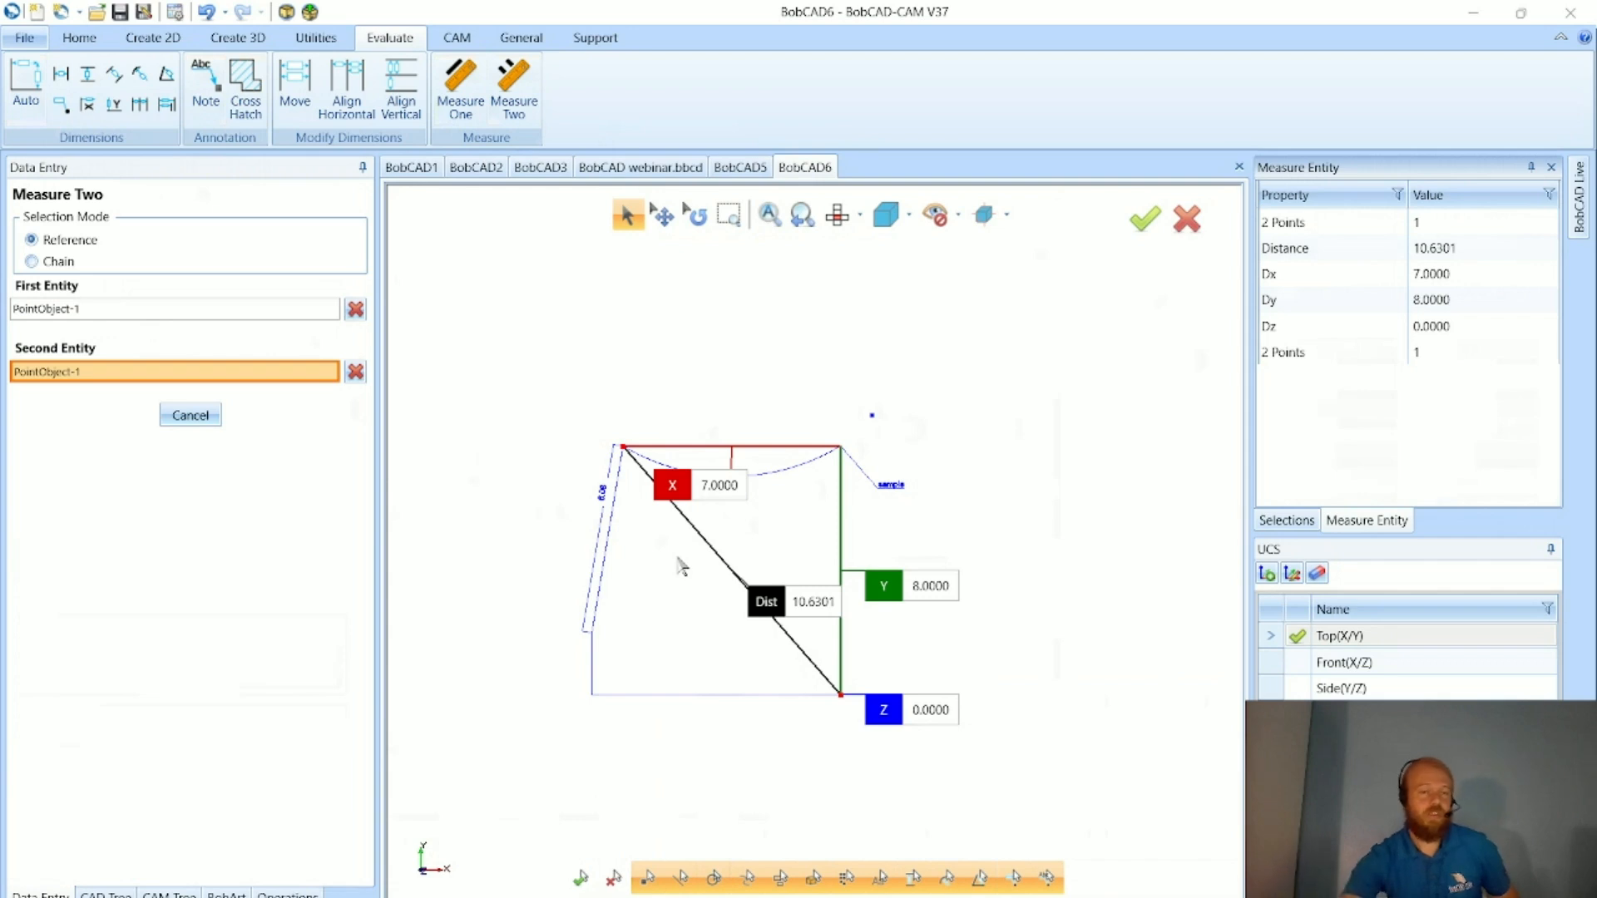
{"action": "left_click", "coordinate": [191, 415]}
{"action": "scroll", "coordinate": [711, 607], "scroll_direction": "down", "scroll_amount": 3}
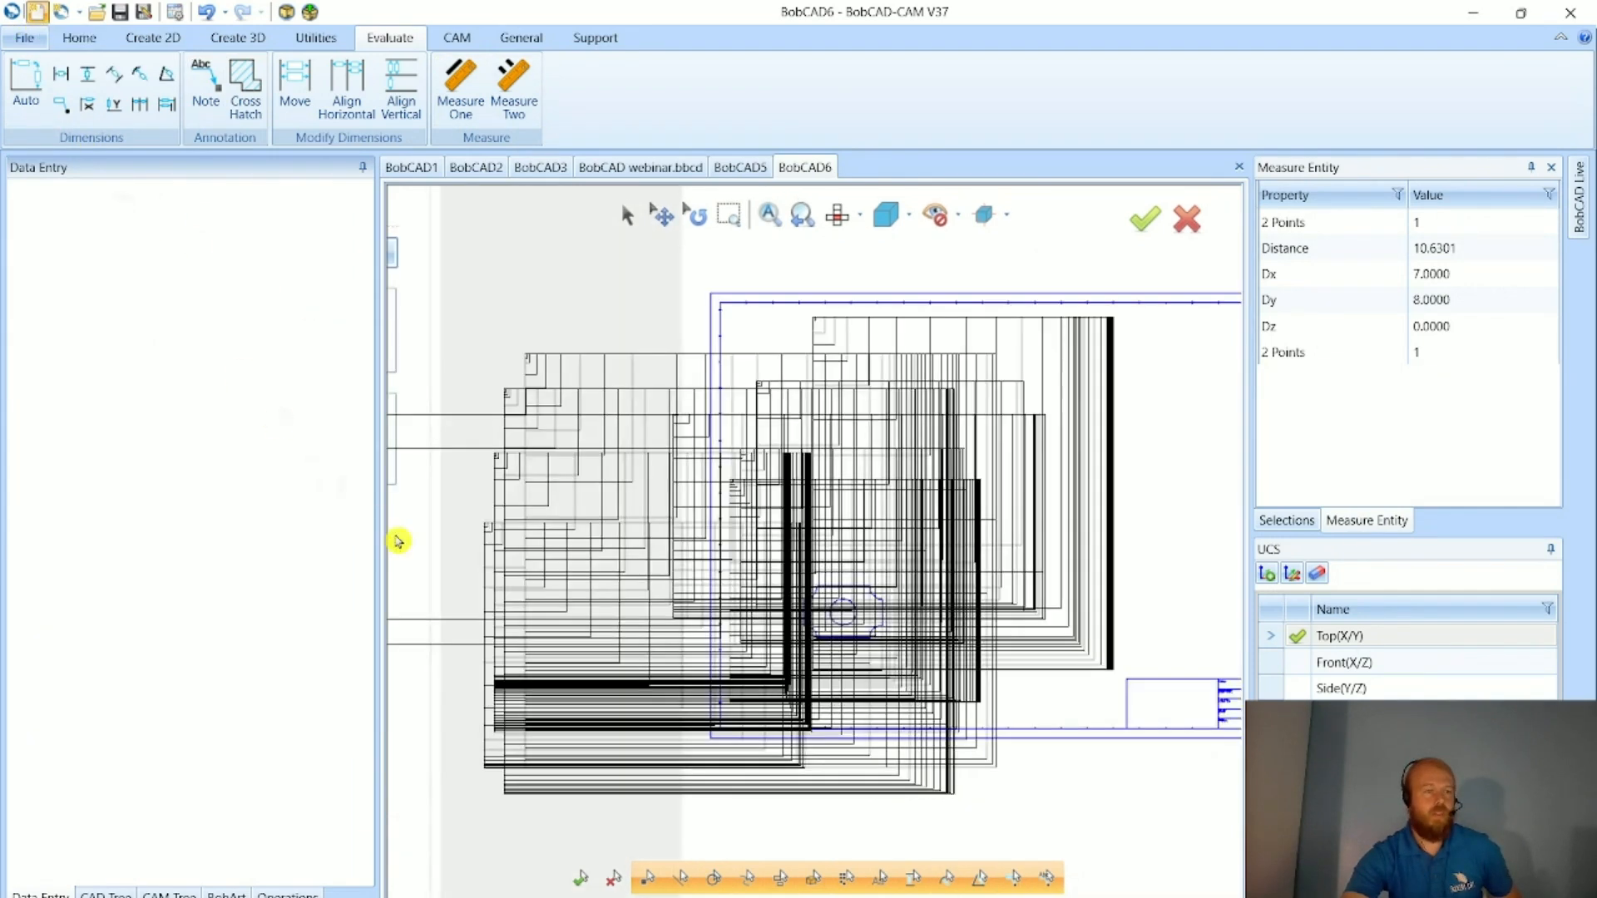
- Create a new blank drawing and show its BobArt manager tree
{"action": "key", "text": "ctrl+n"}
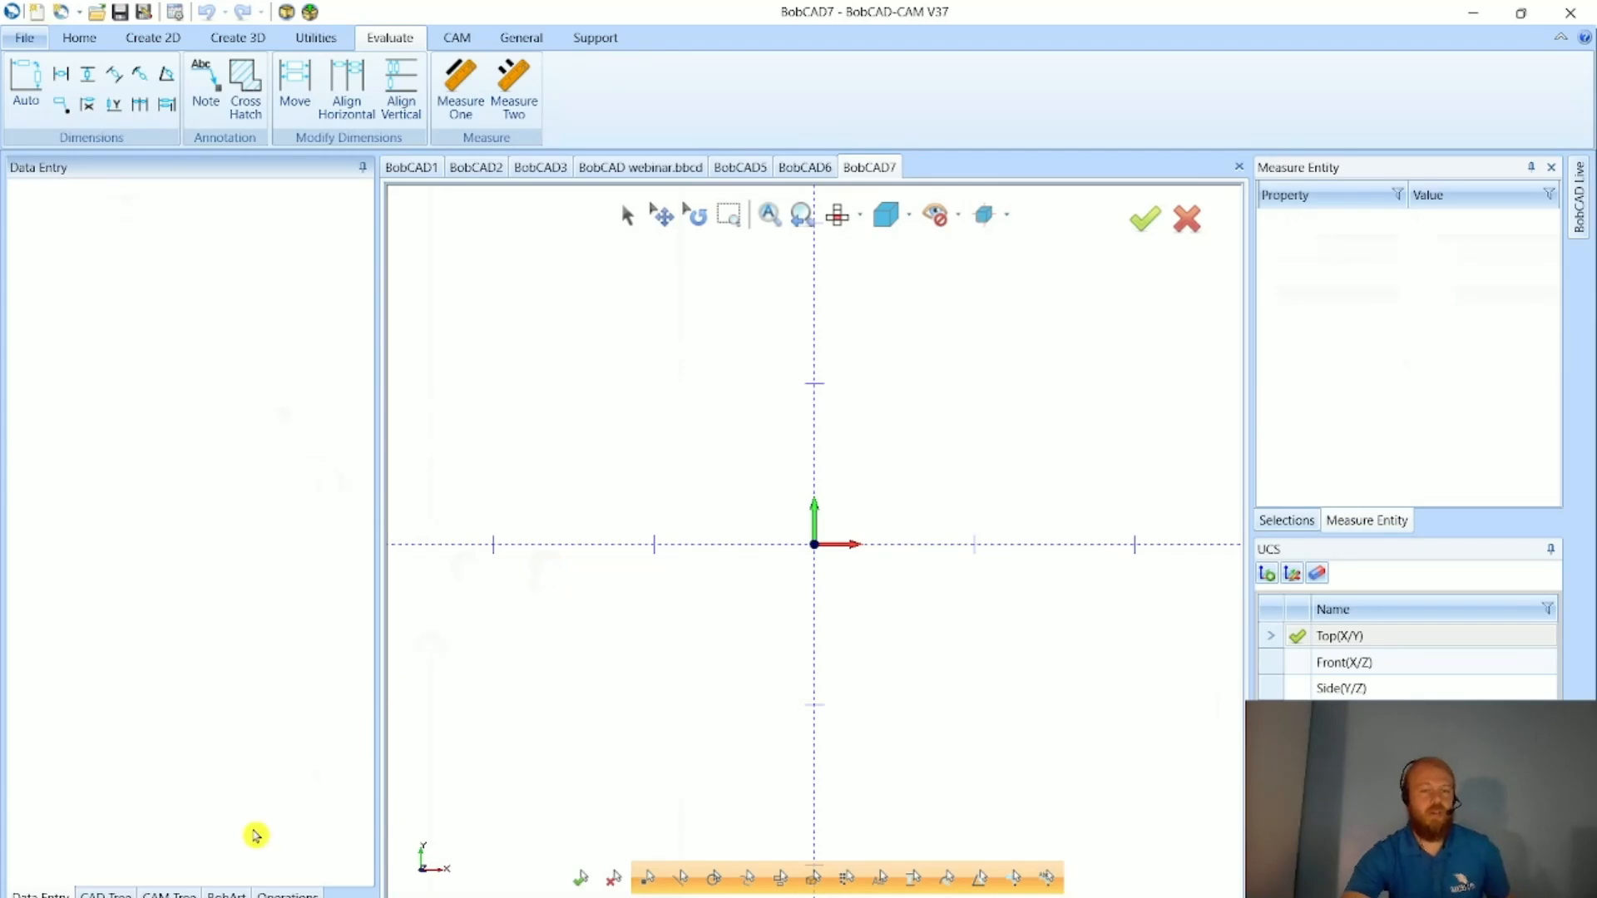
{"action": "left_click", "coordinate": [226, 895]}
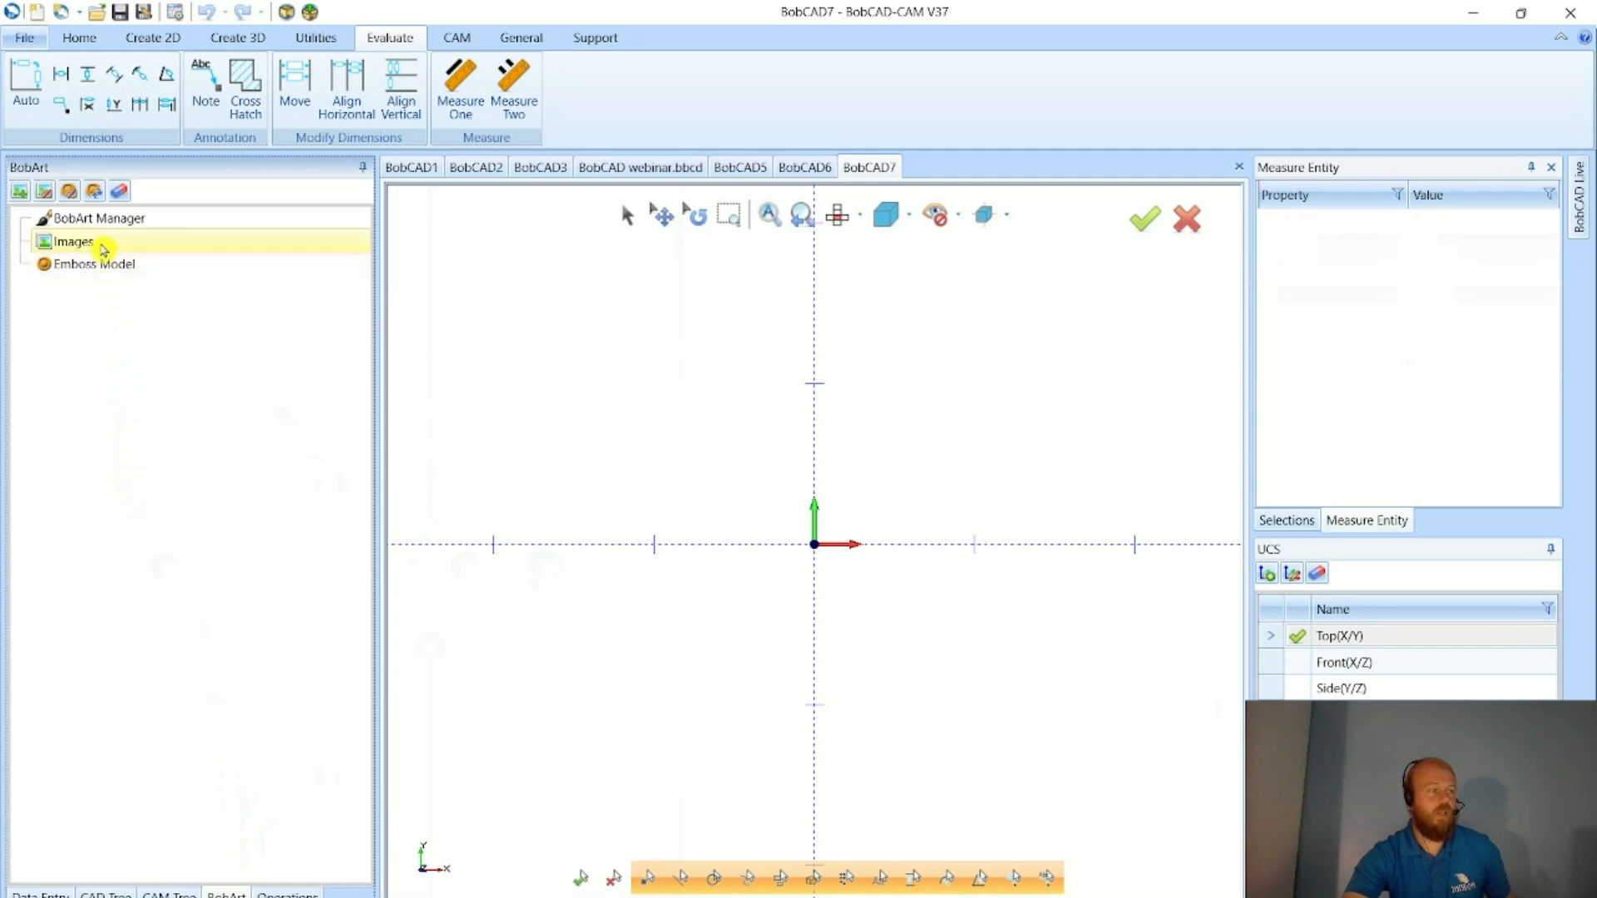
- Examine the BobArt loading options for images and vector files, including the file types accepted for vector import, without loading anything
{"action": "right_click", "coordinate": [145, 233]}
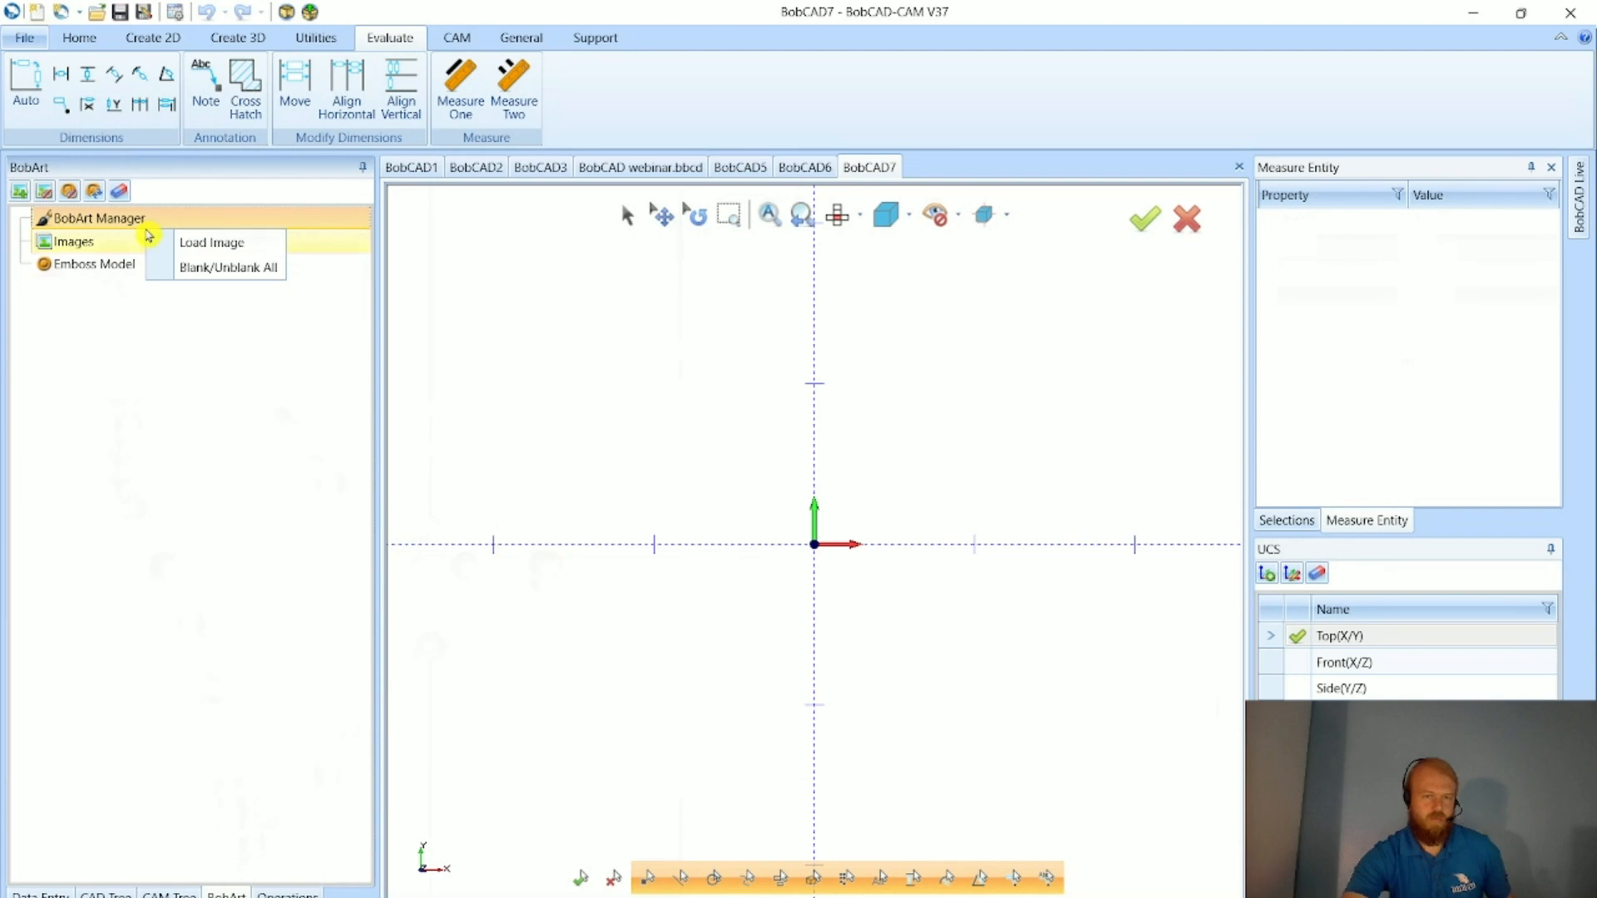
{"action": "left_click", "coordinate": [120, 344]}
{"action": "right_click", "coordinate": [157, 225]}
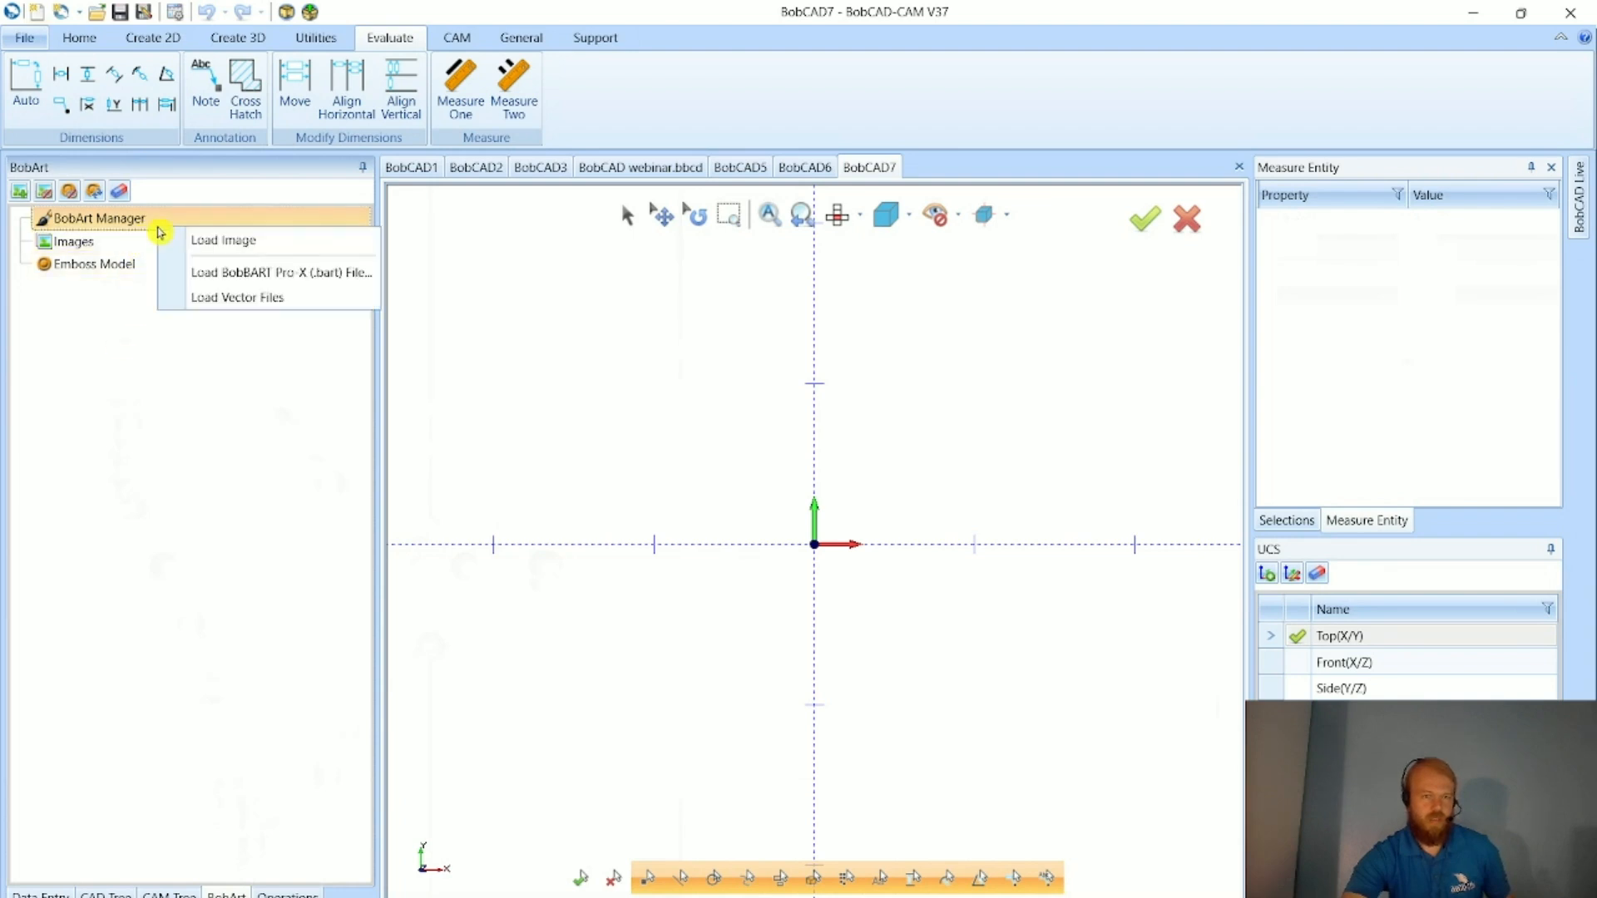
{"action": "left_click", "coordinate": [126, 333]}
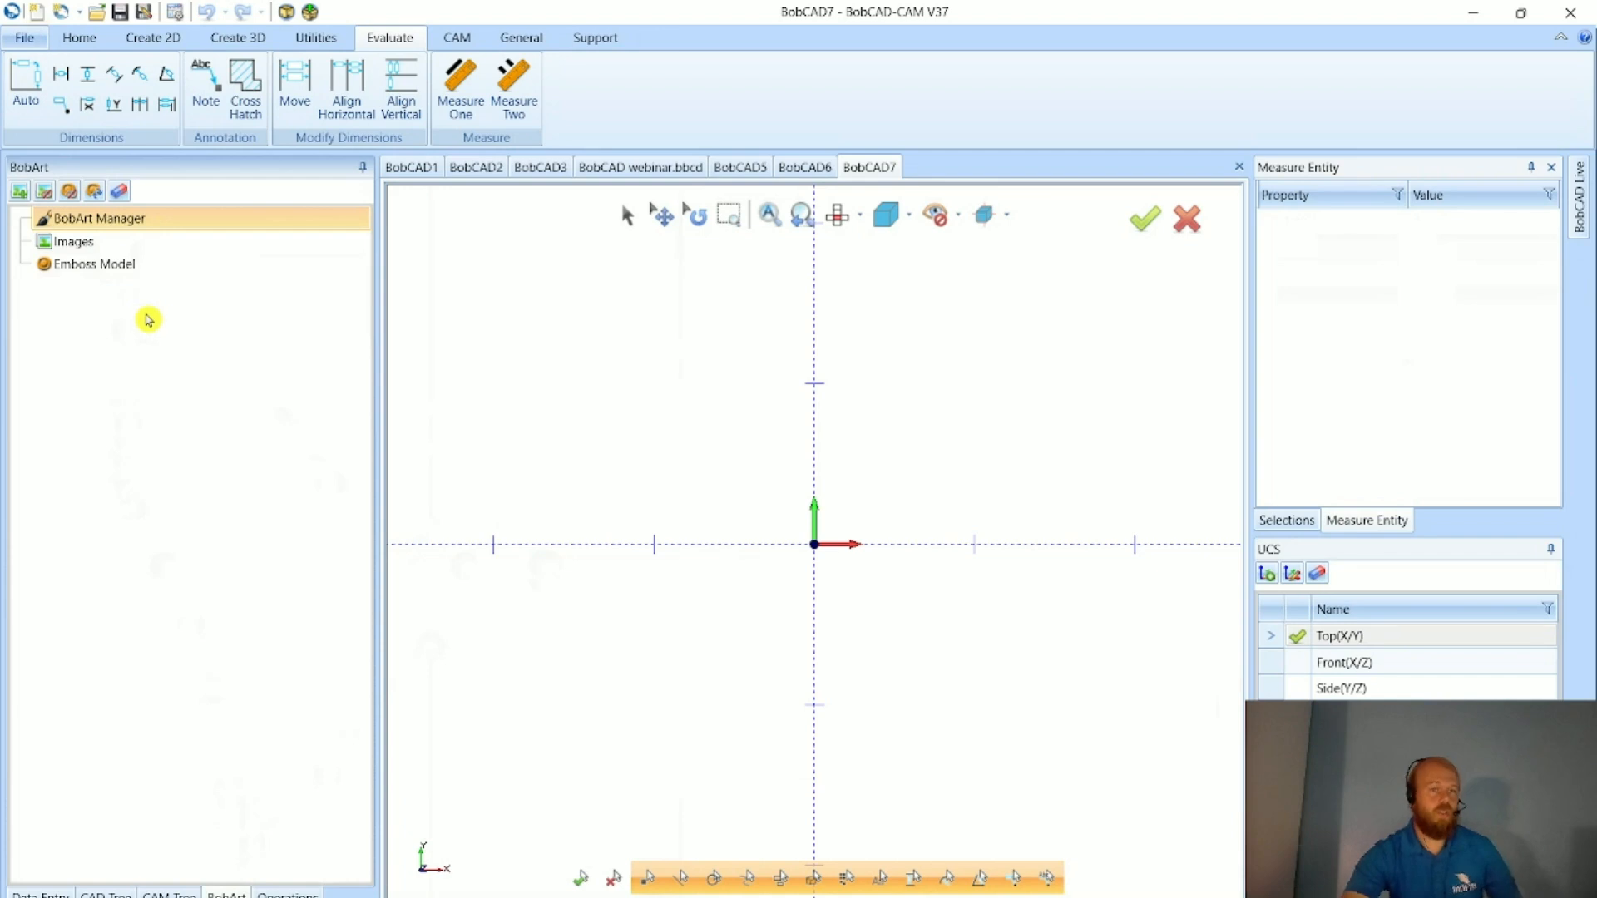
{"action": "right_click", "coordinate": [170, 224]}
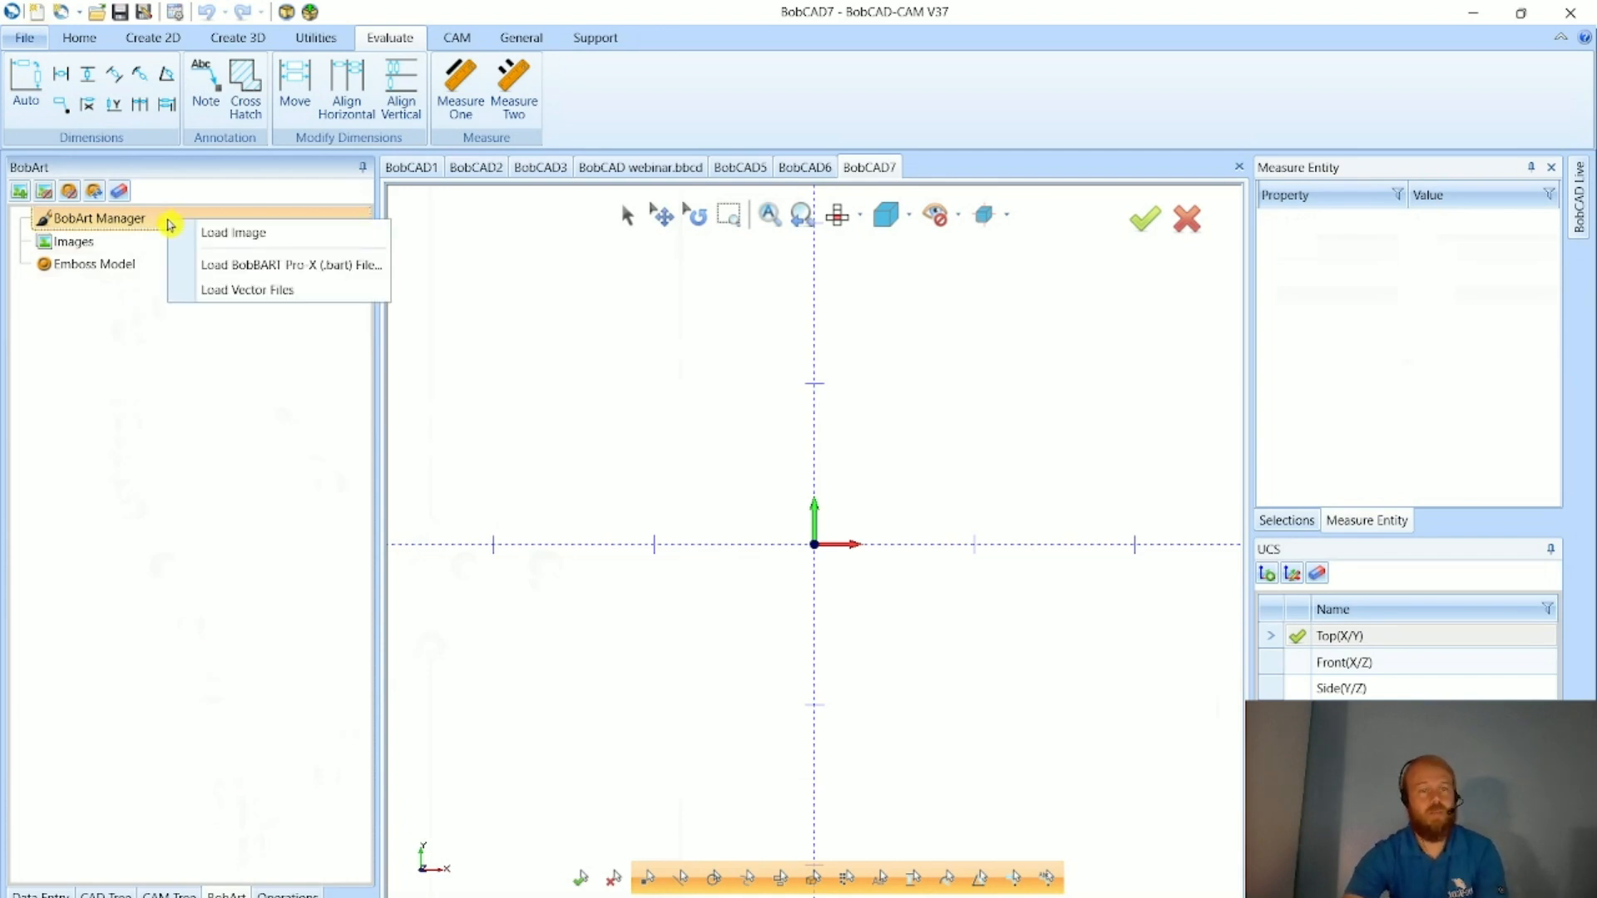
{"action": "left_click", "coordinate": [326, 295]}
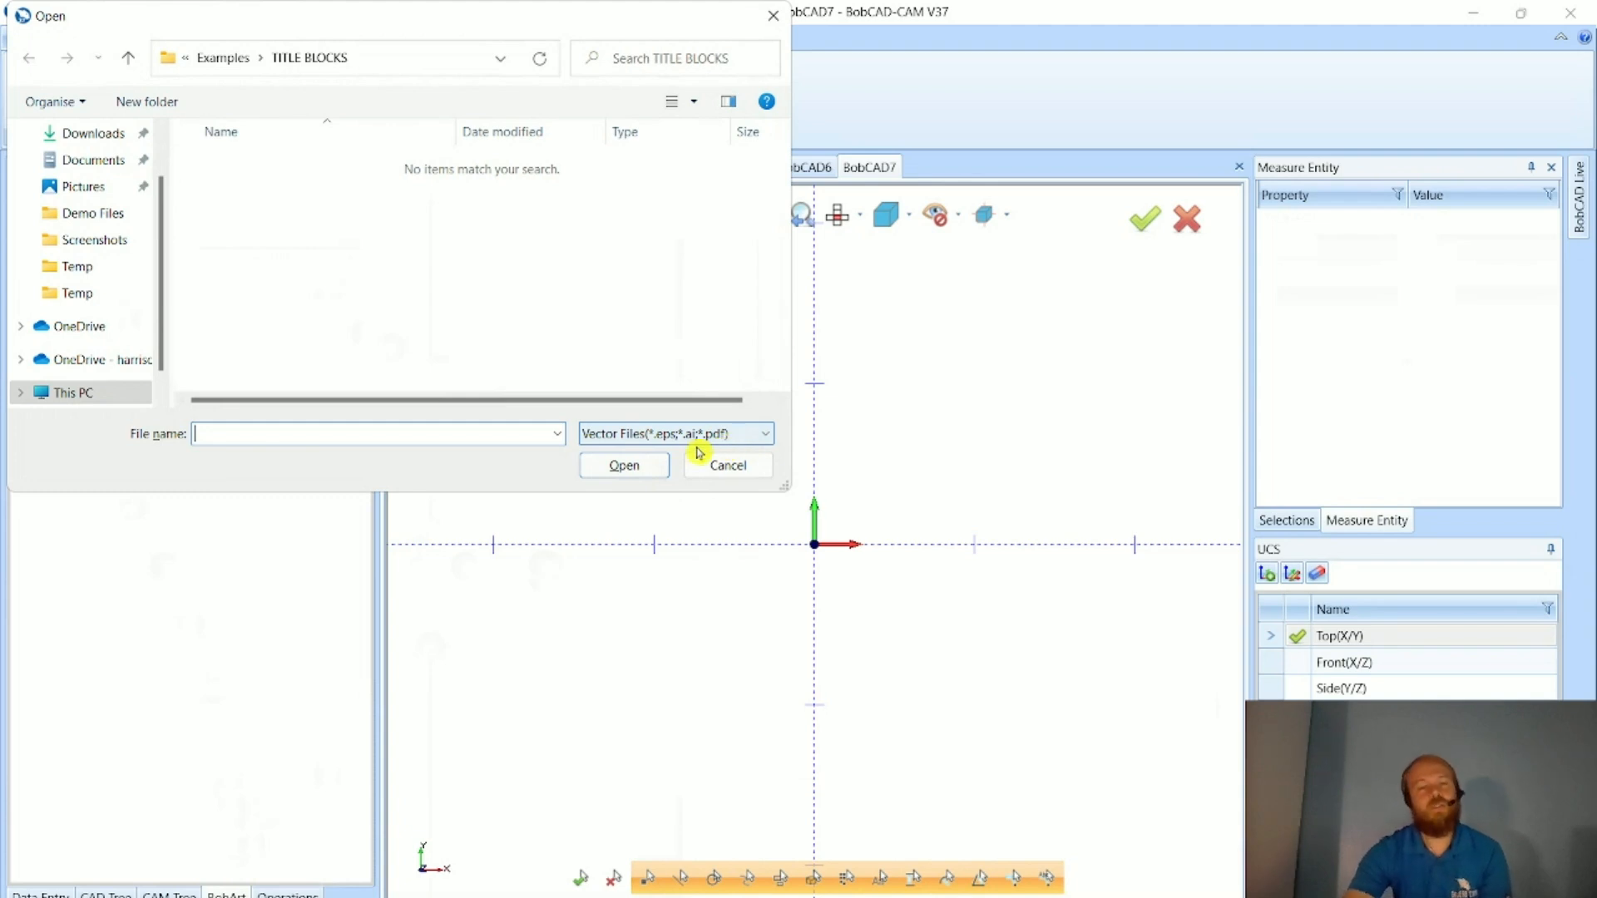
{"action": "left_click", "coordinate": [728, 466]}
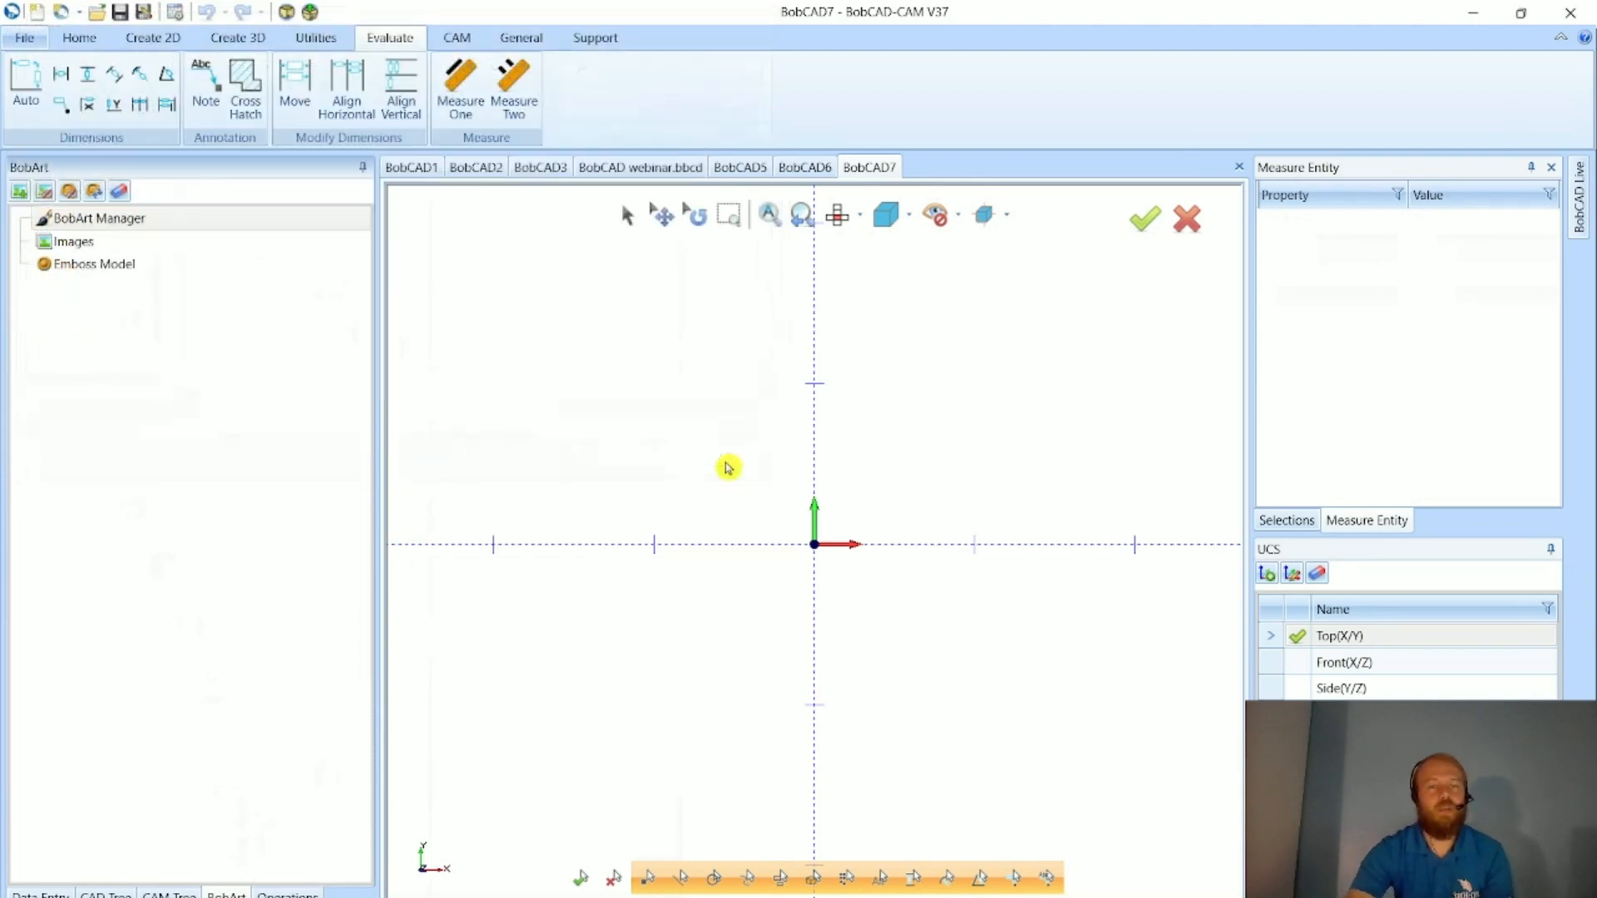
- Load the EAGLE JPEG image from the Downloads folder into the BobArt images
{"action": "right_click", "coordinate": [200, 250]}
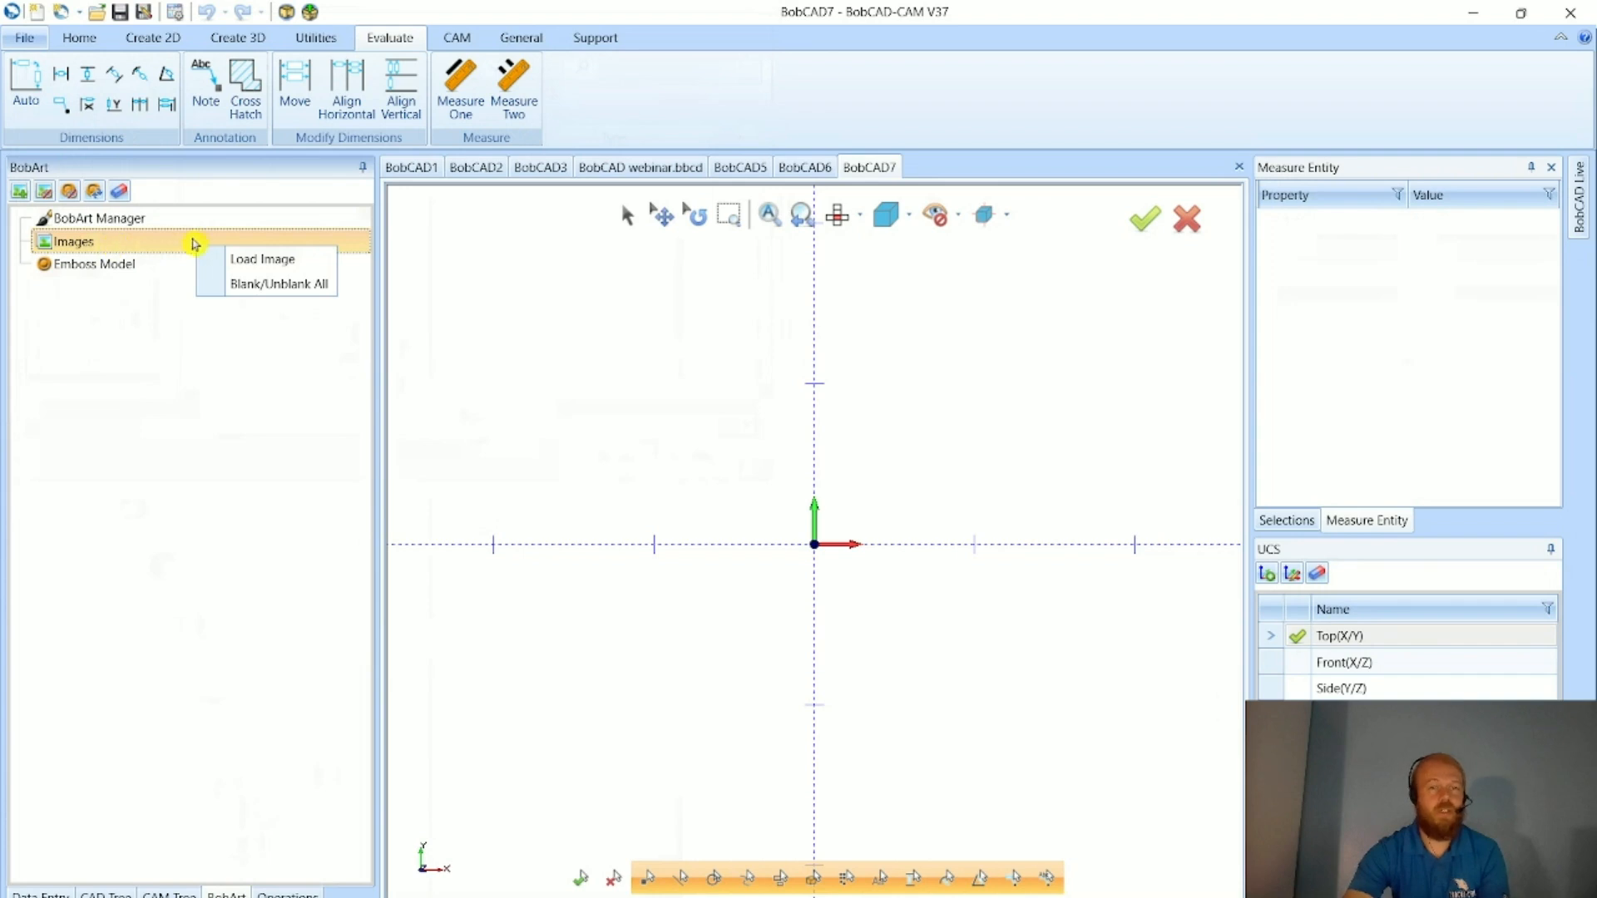
{"action": "left_click", "coordinate": [259, 258]}
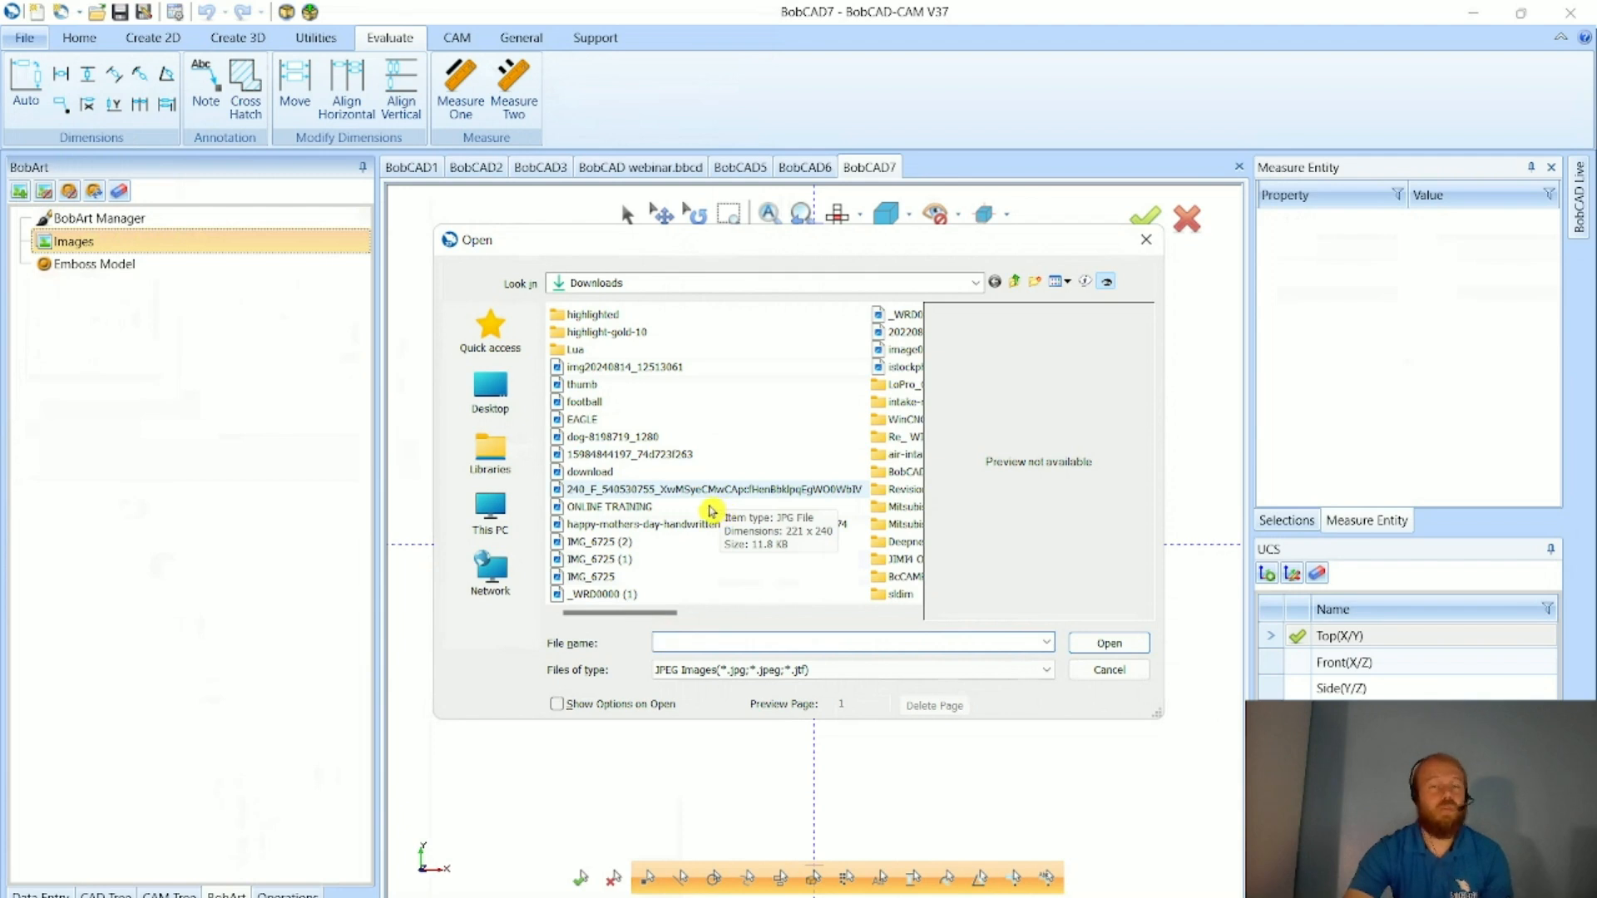
{"action": "left_click", "coordinate": [653, 421]}
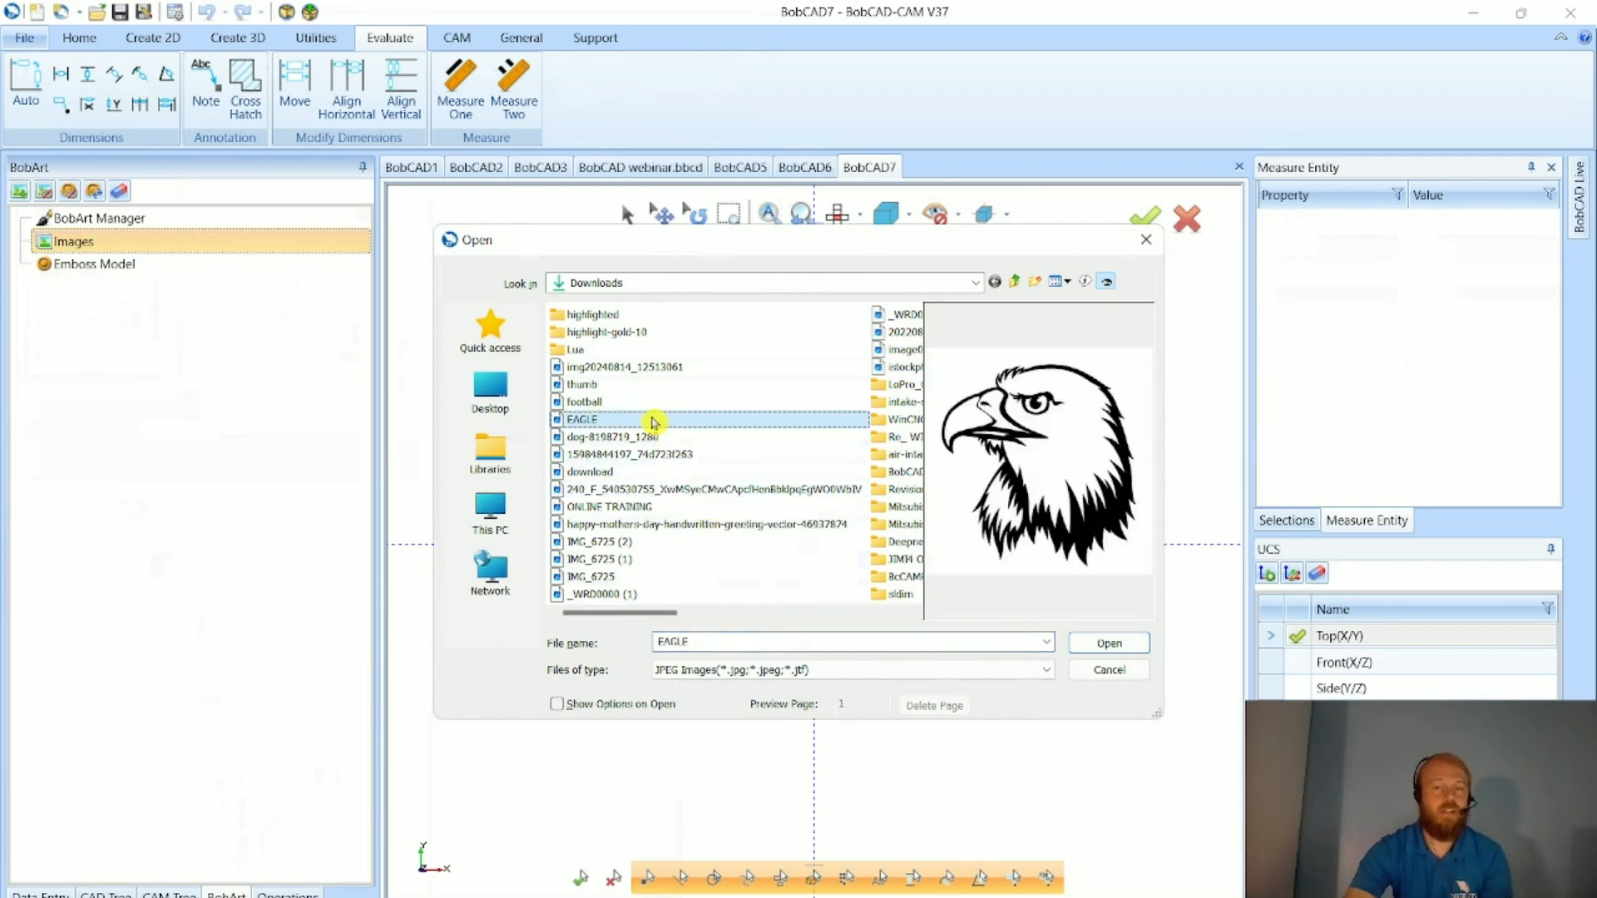
{"action": "left_click", "coordinate": [1120, 645]}
- Set the eagle image's X size to 12 with the aspect ratio kept, leaving its origin at 0,0,0
{"action": "scroll", "coordinate": [802, 606], "scroll_direction": "down", "scroll_amount": 2}
{"action": "scroll", "coordinate": [1046, 471], "scroll_direction": "up", "scroll_amount": 3}
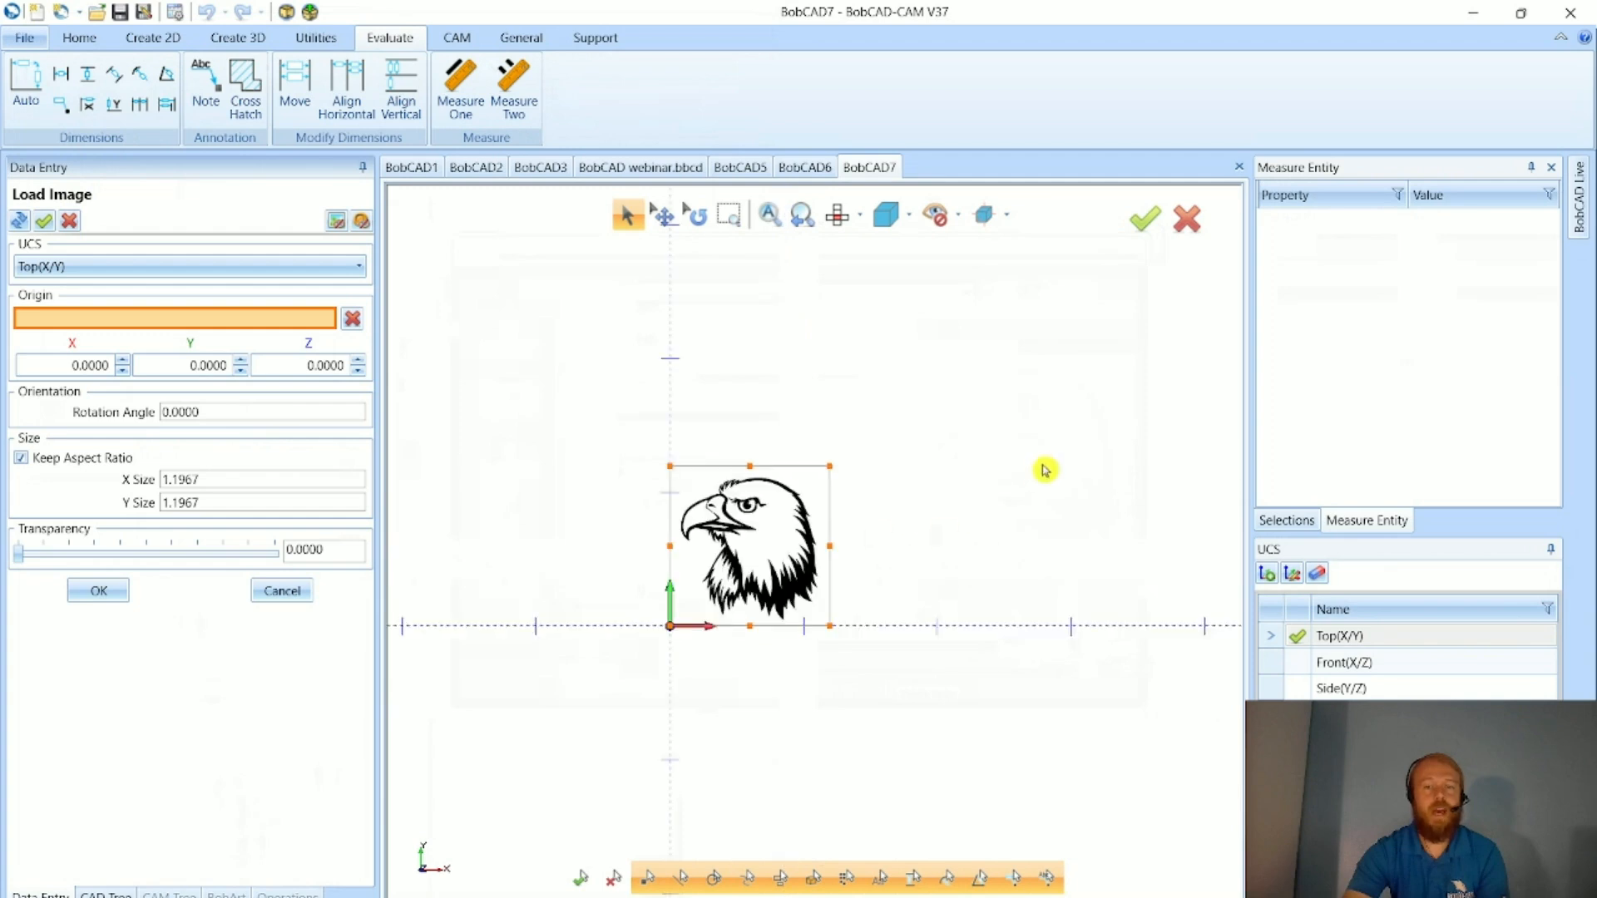
{"action": "scroll", "coordinate": [1045, 471], "scroll_direction": "up", "scroll_amount": 1}
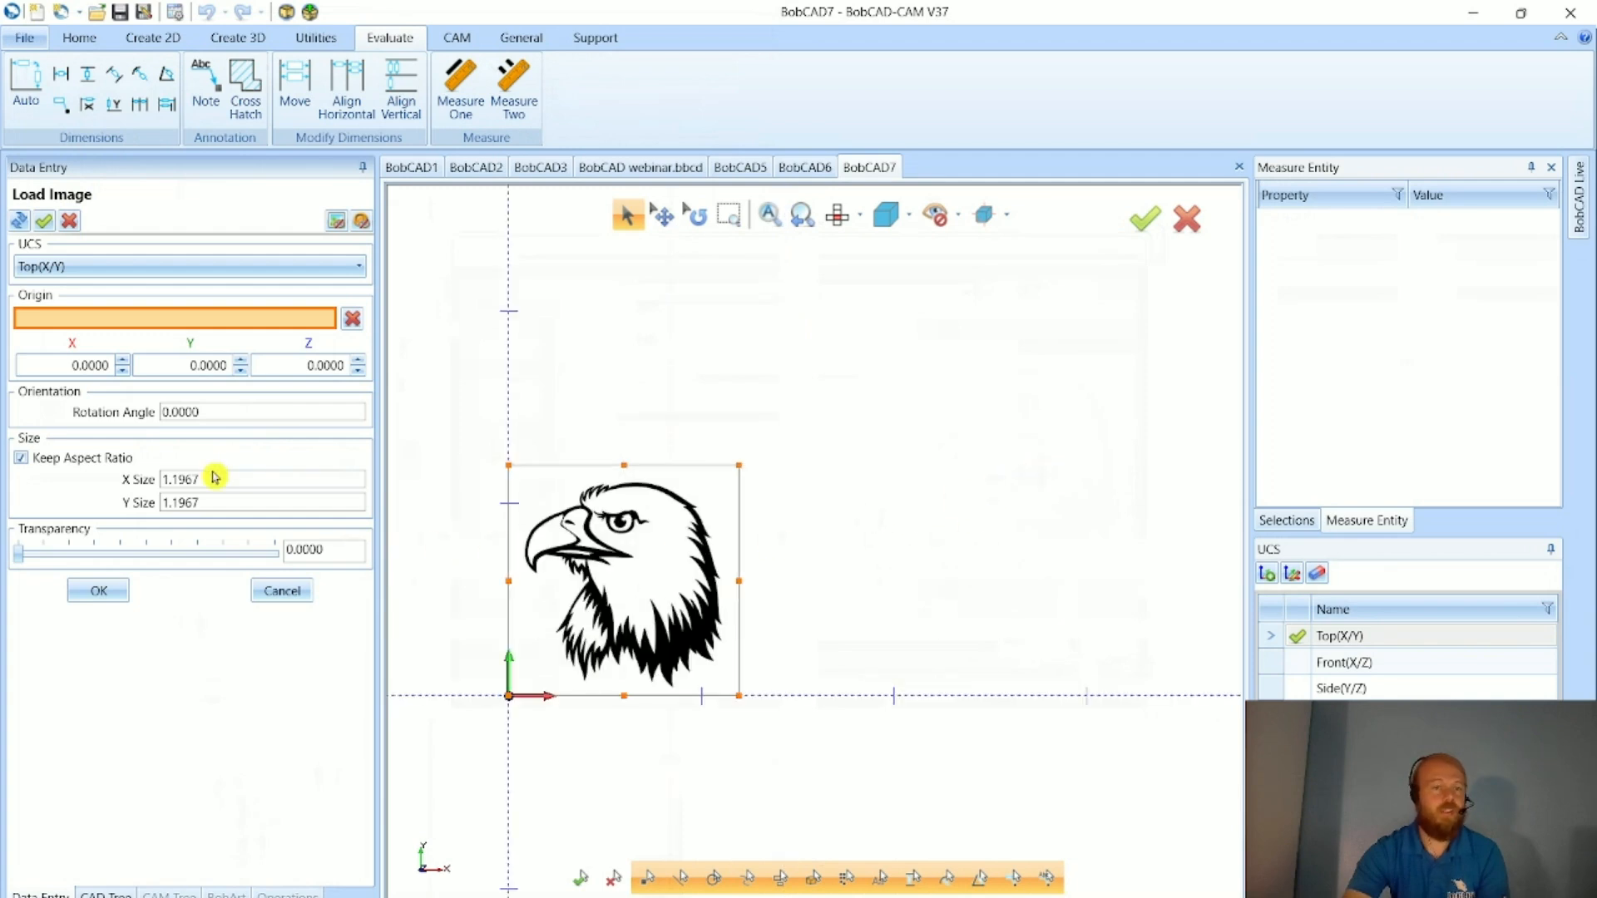
{"action": "left_click_drag", "start_coordinate": [219, 476], "coordinate": [122, 487]}
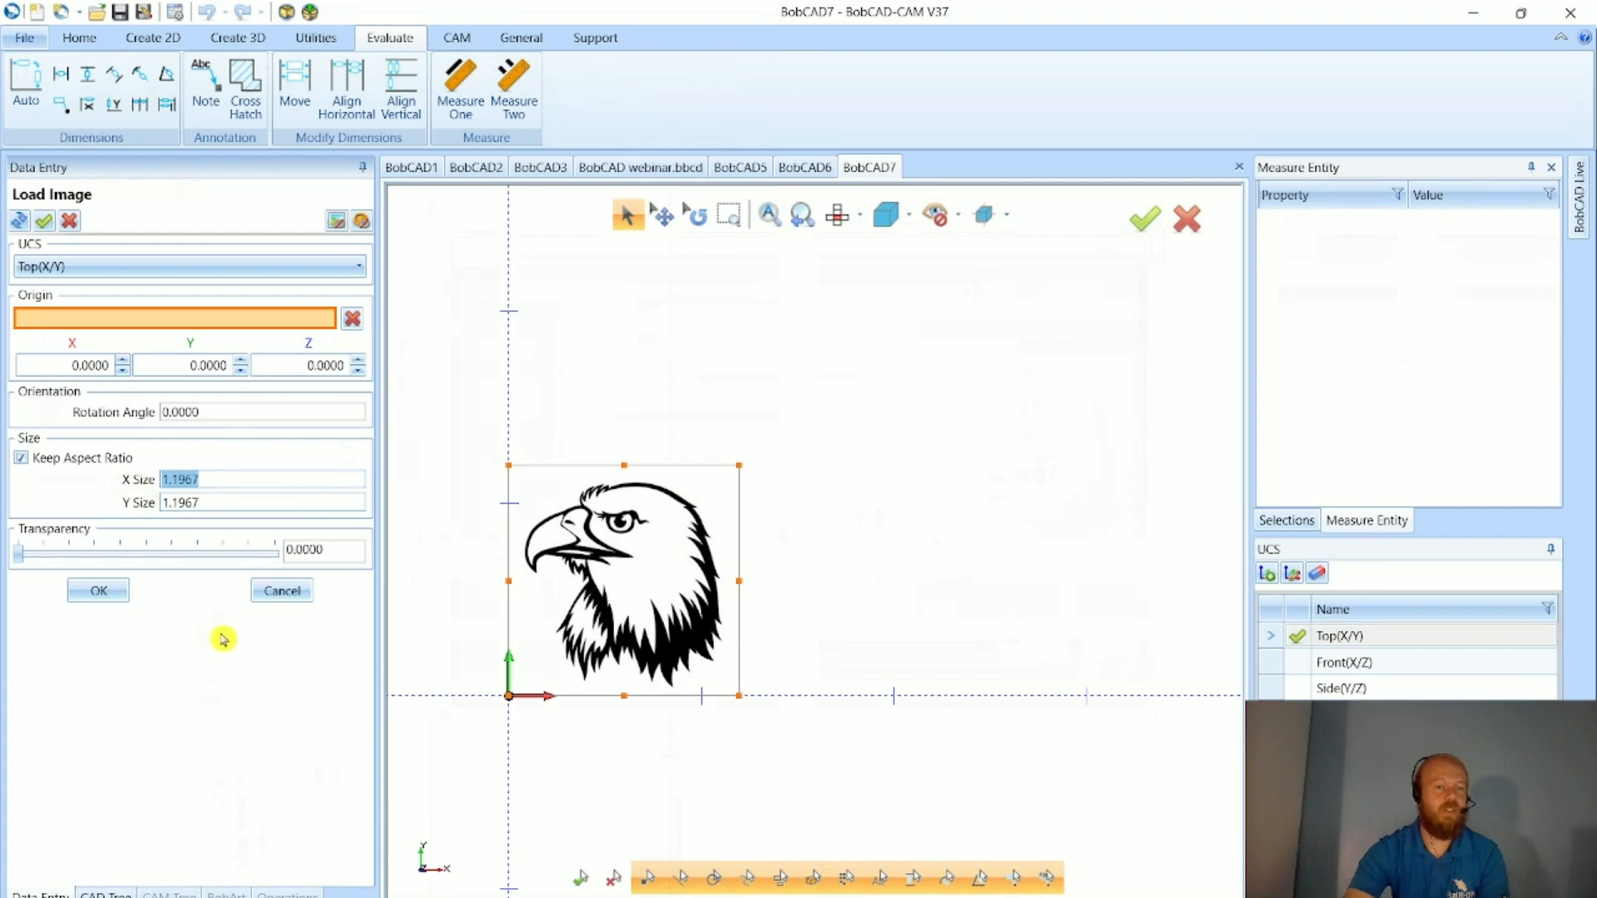
{"action": "type", "text": "12"}
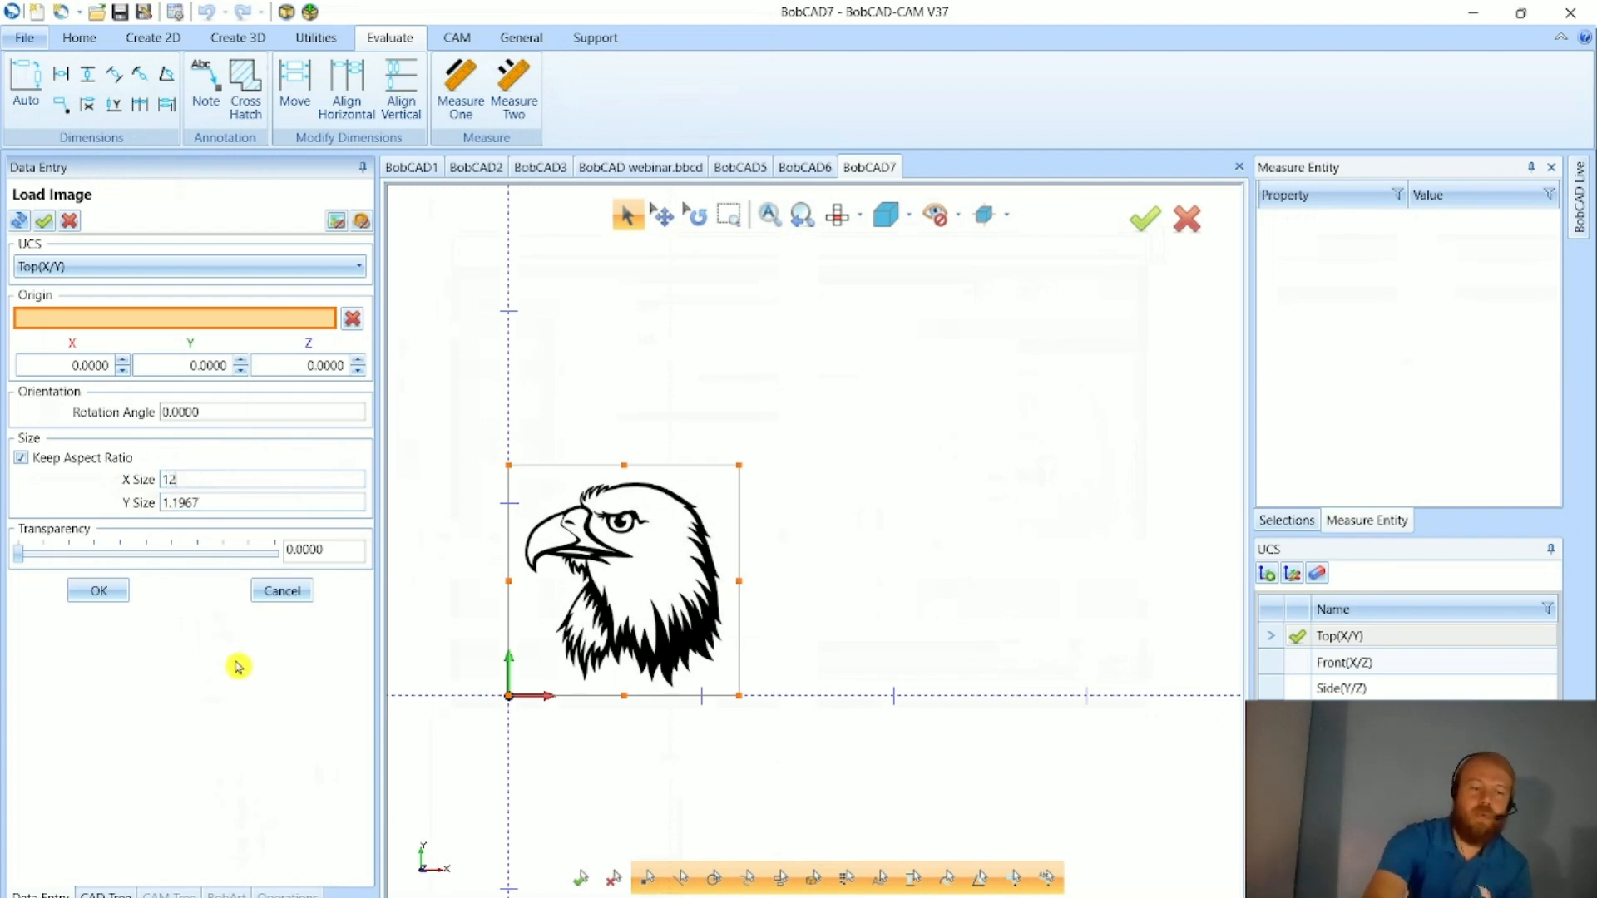
{"action": "key", "text": "Tab"}
{"action": "scroll", "coordinate": [517, 799], "scroll_direction": "down", "scroll_amount": 5}
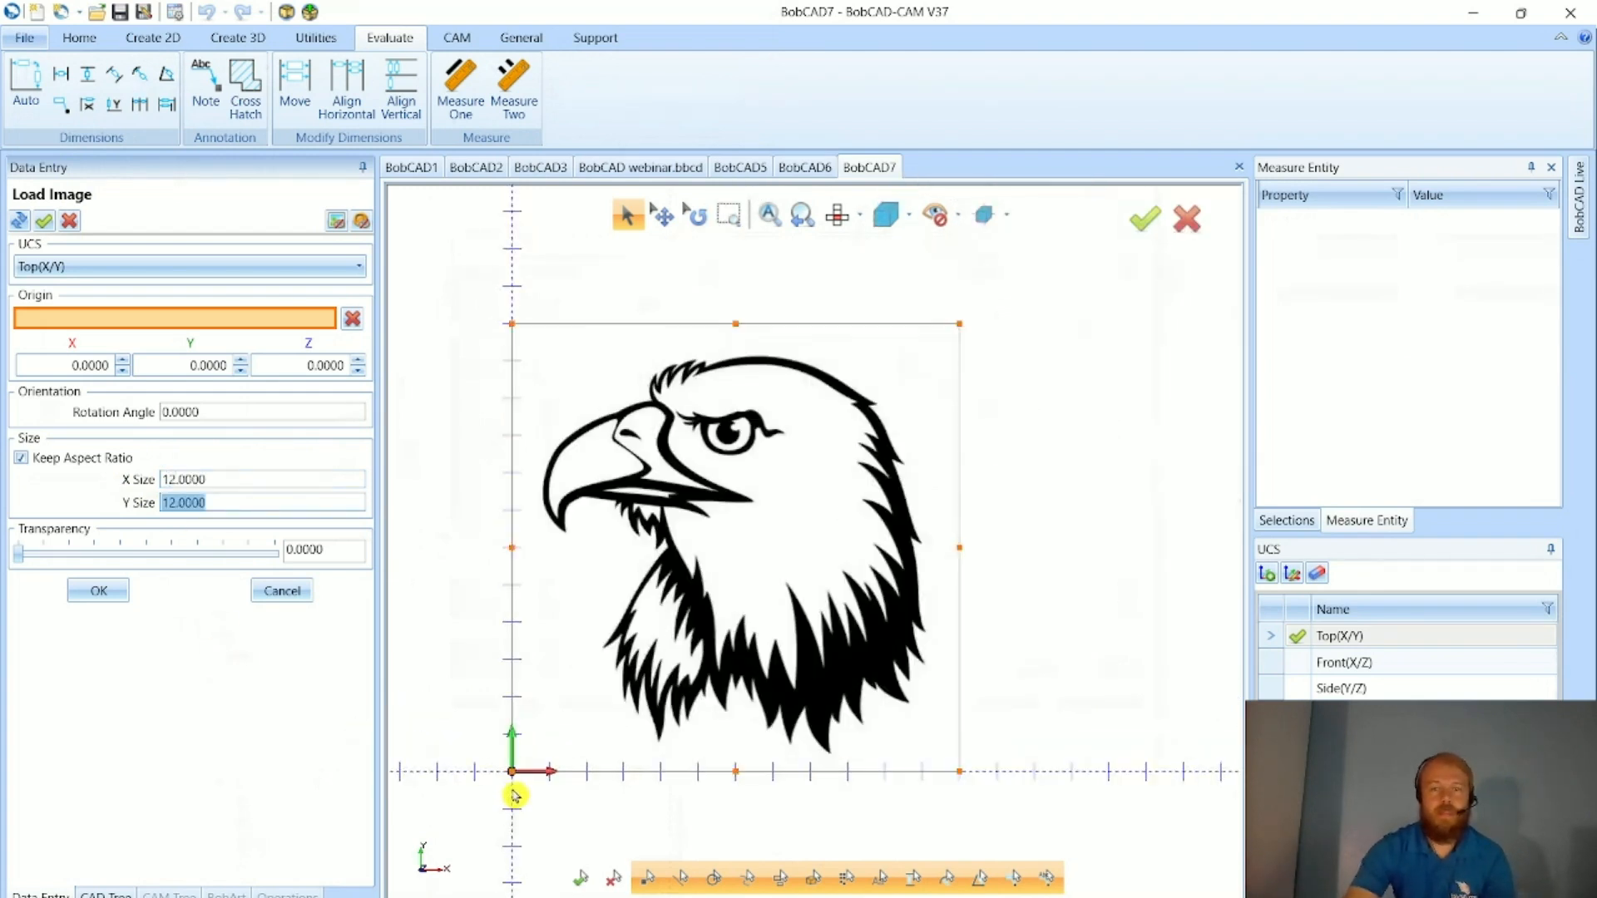
{"action": "scroll", "coordinate": [517, 732], "scroll_direction": "up", "scroll_amount": 1}
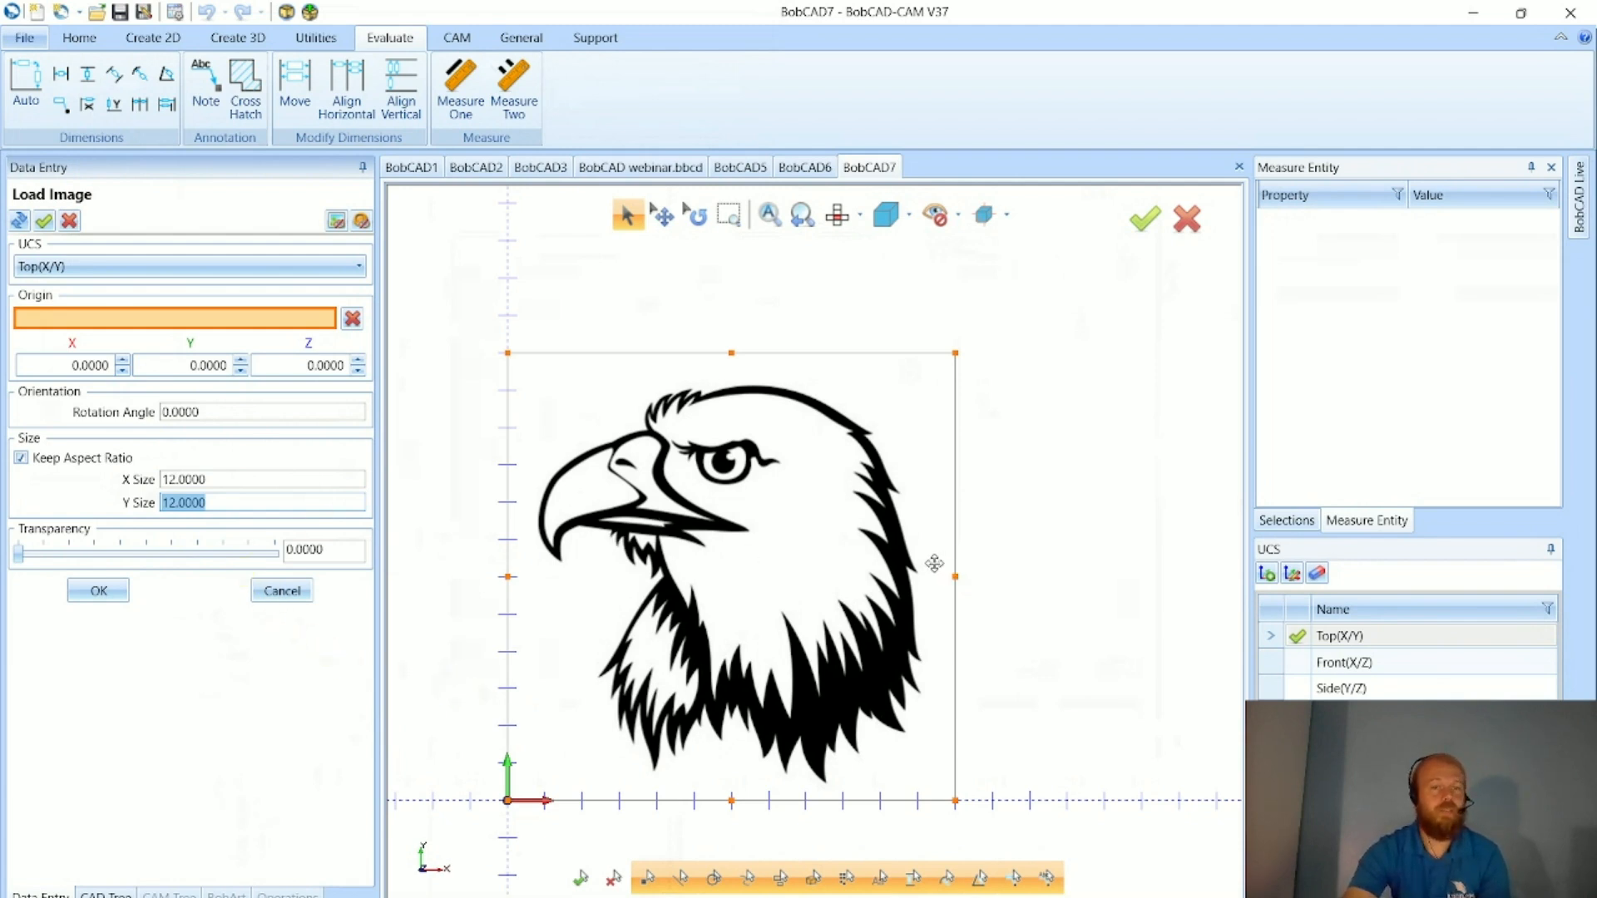
- Try a Y size of 14 for the eagle image with the aspect ratio unlocked, and lock the ratio again
{"action": "left_click", "coordinate": [21, 458]}
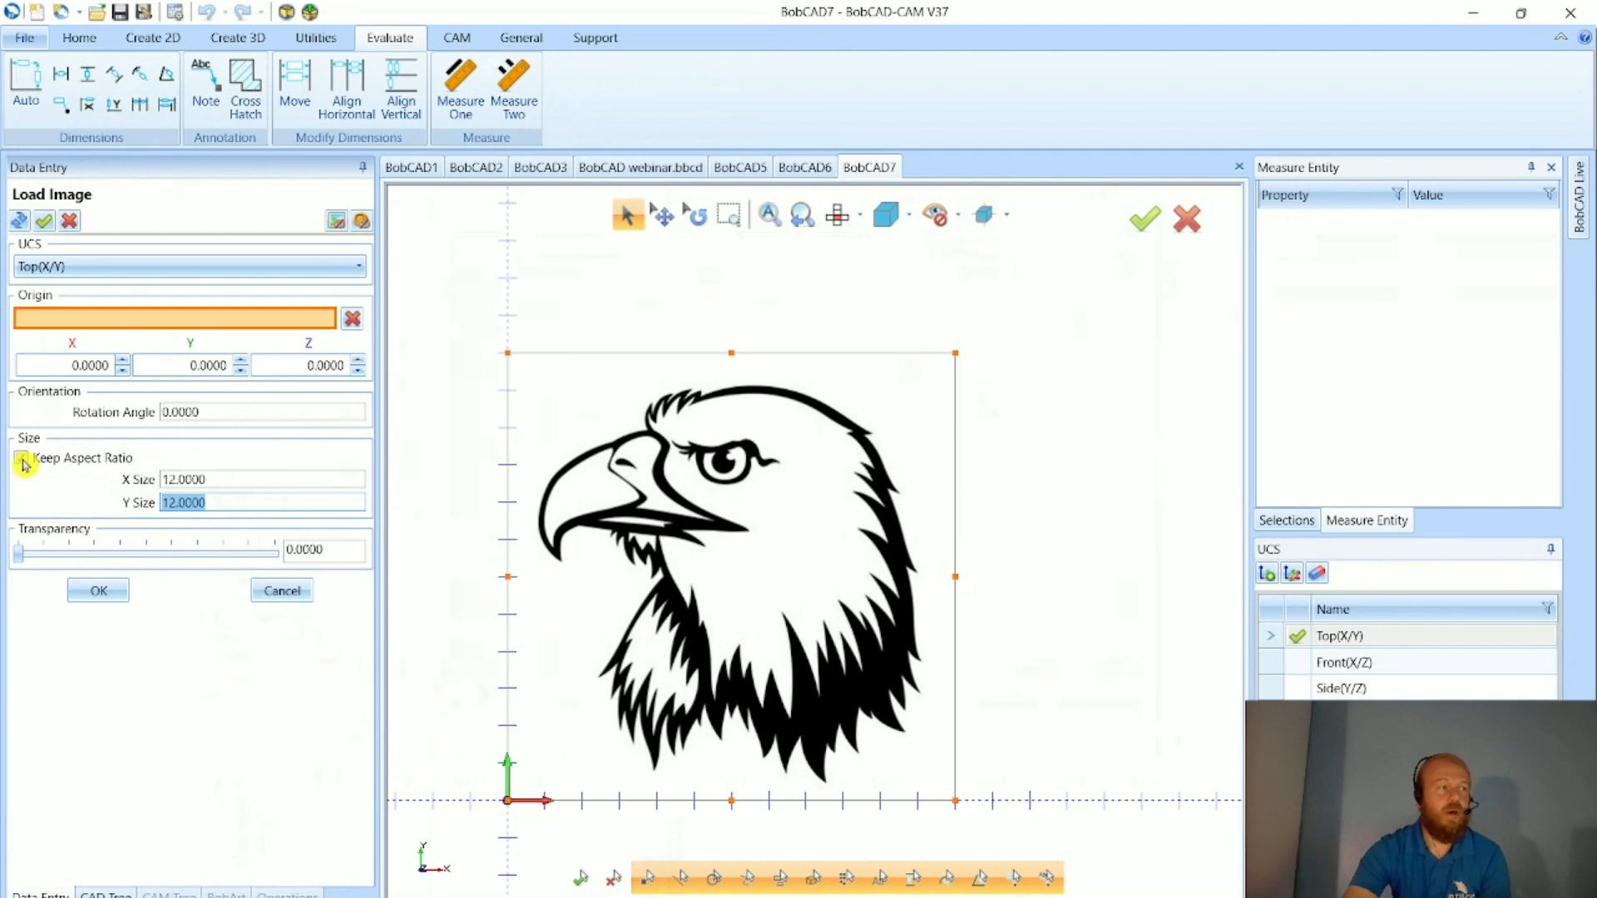
{"action": "left_click", "coordinate": [21, 463]}
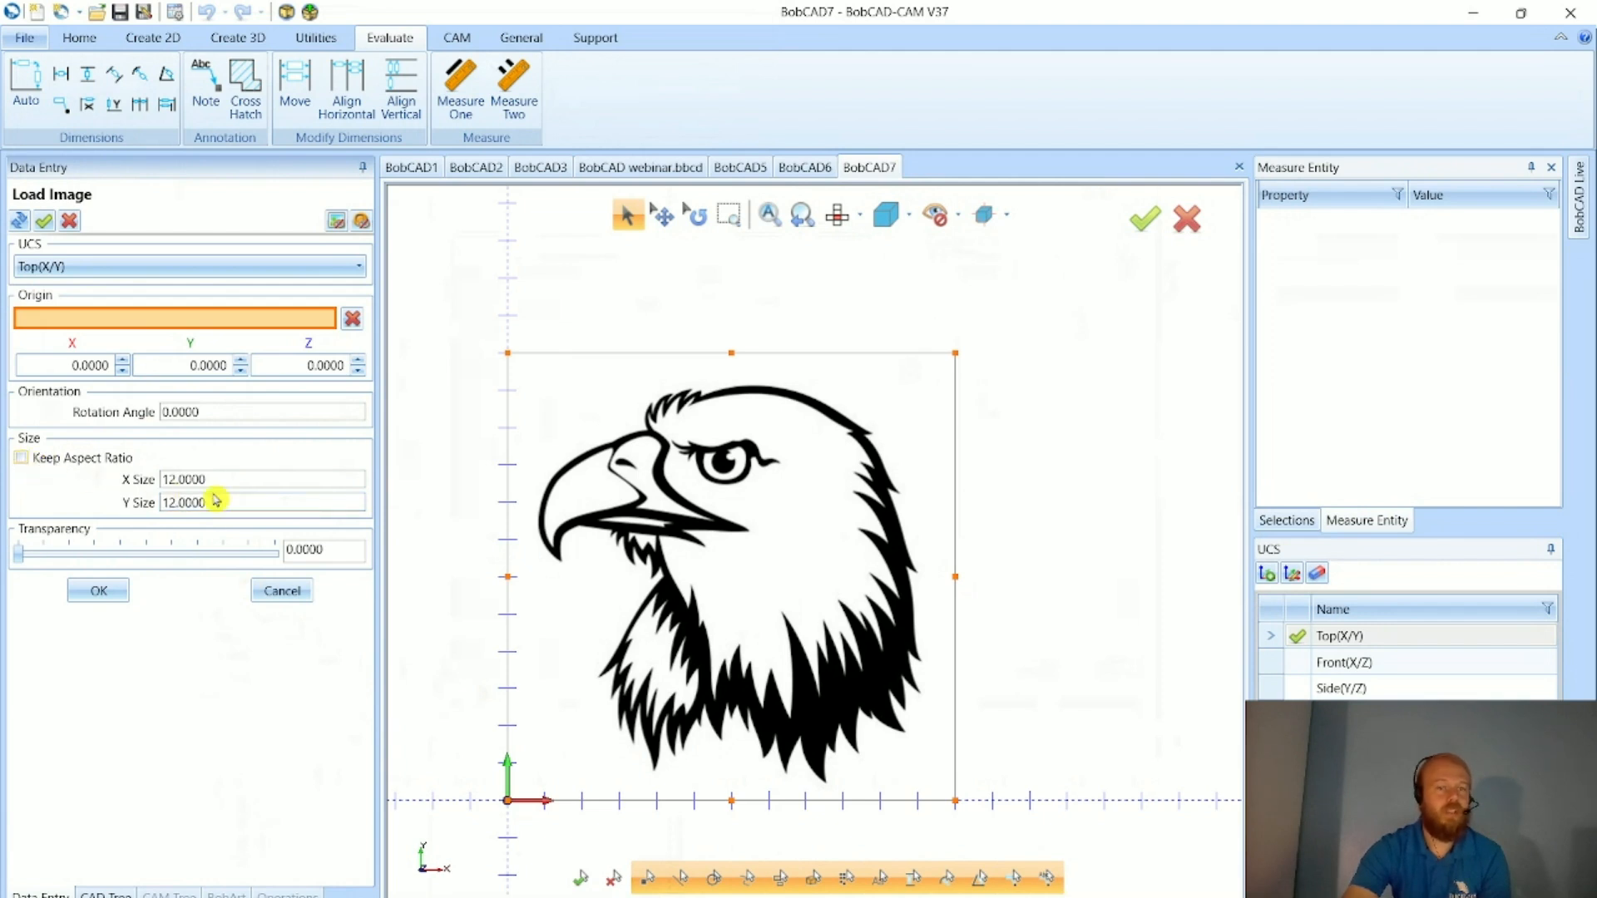
{"action": "left_click_drag", "start_coordinate": [206, 479], "coordinate": [147, 502]}
{"action": "type", "text": "14"}
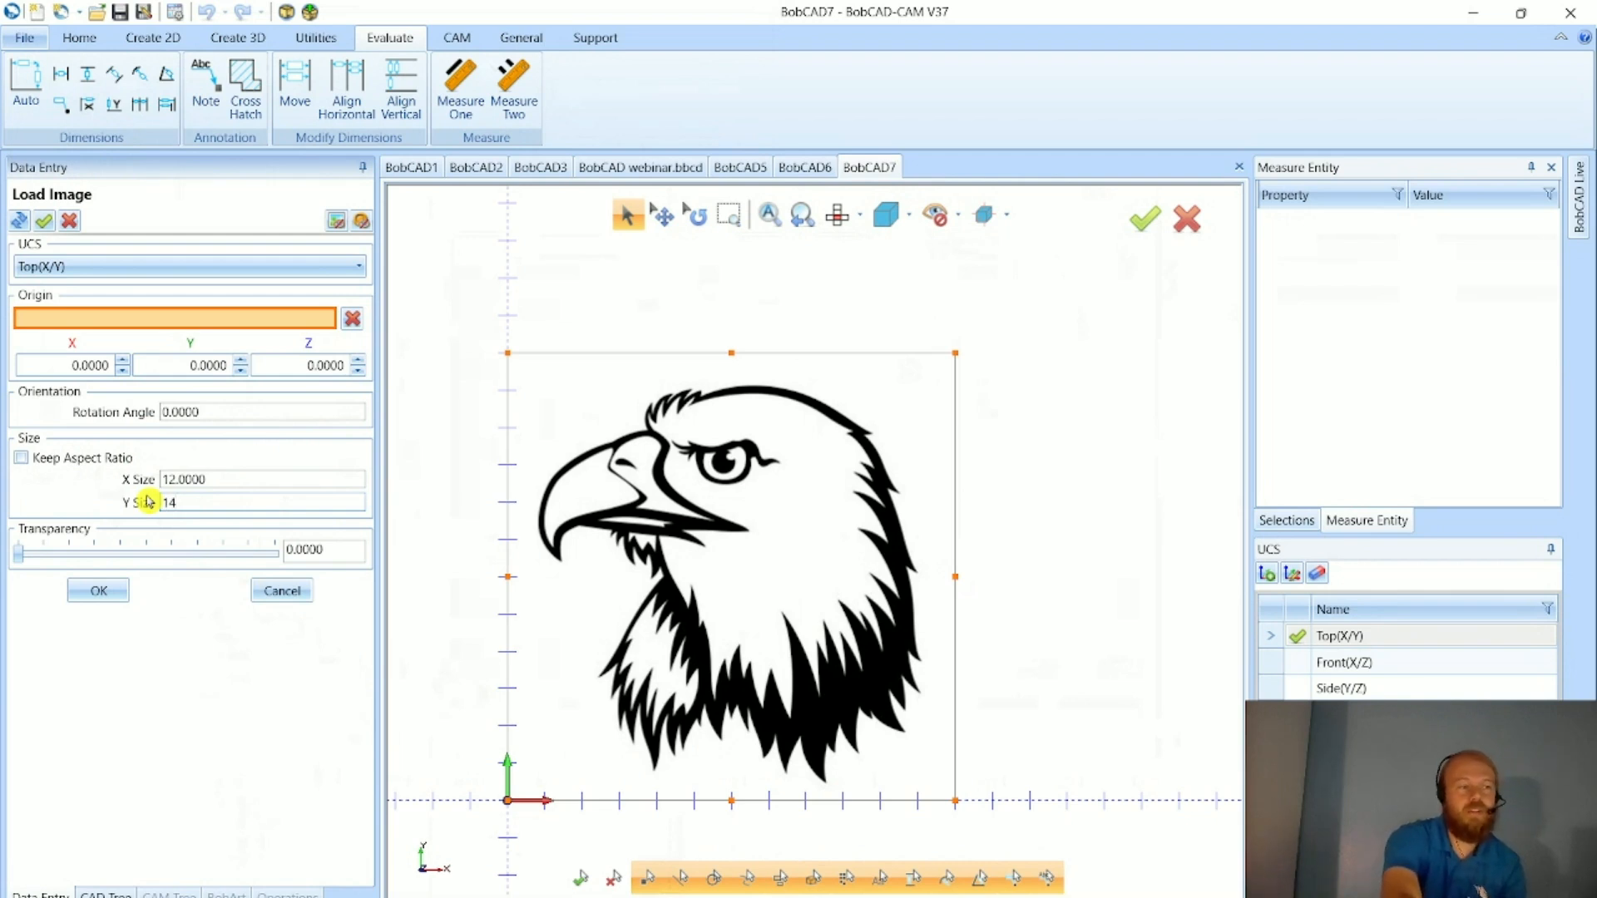
{"action": "key", "text": "Return"}
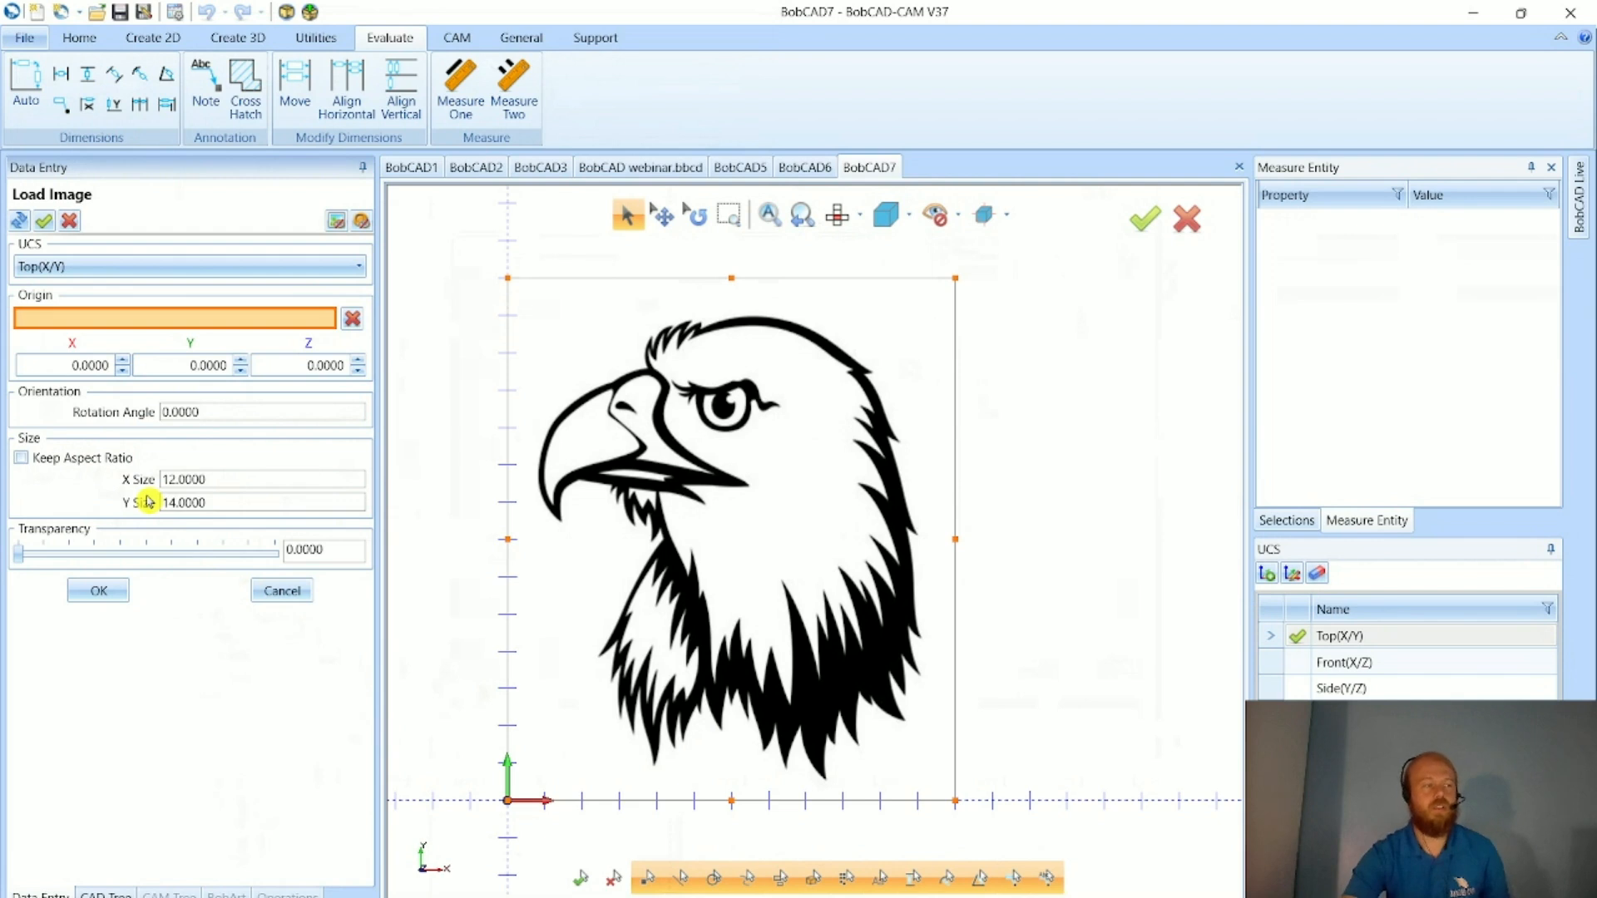
{"action": "left_click", "coordinate": [22, 460]}
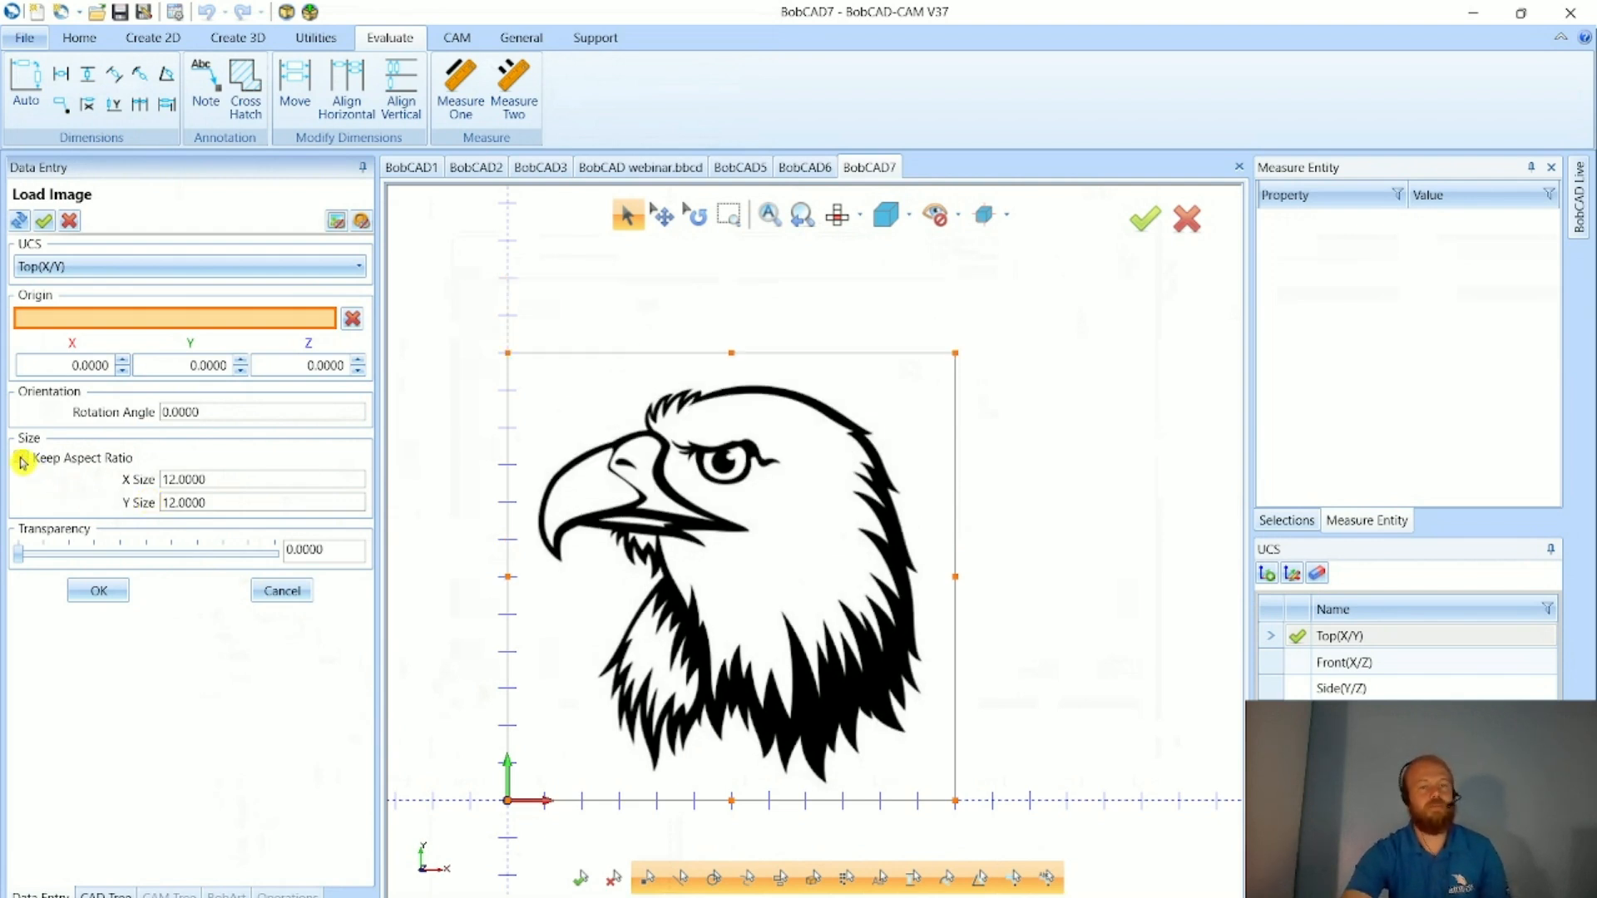
- Accept the eagle image's size and placement, and start vectorizing Image-EAGLE
{"action": "left_click", "coordinate": [97, 592]}
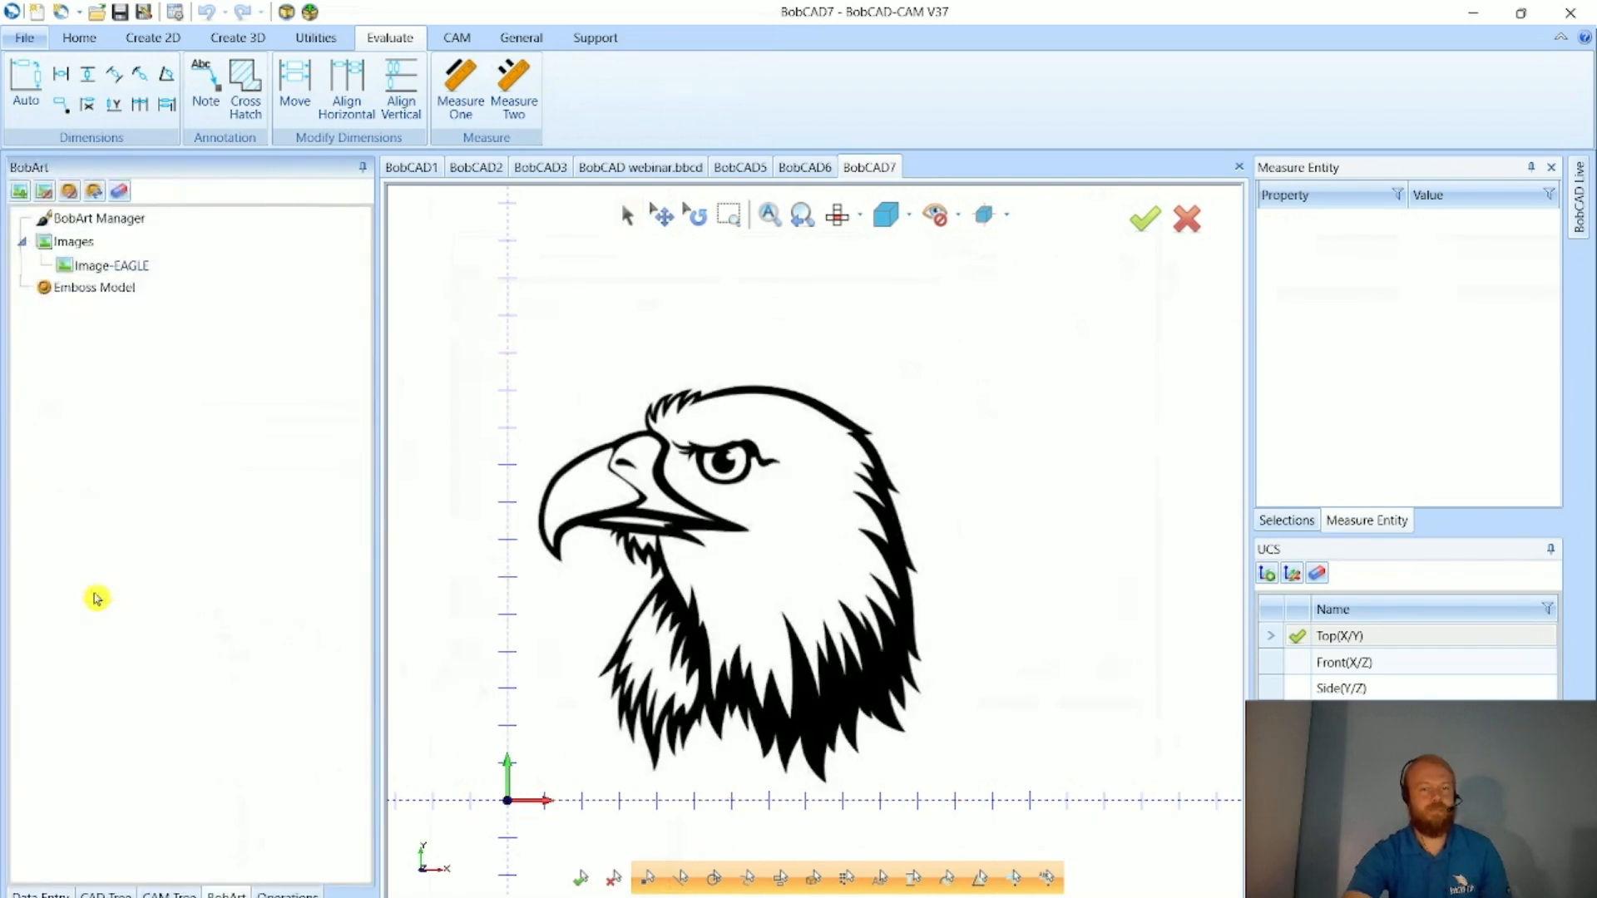
{"action": "right_click", "coordinate": [164, 271]}
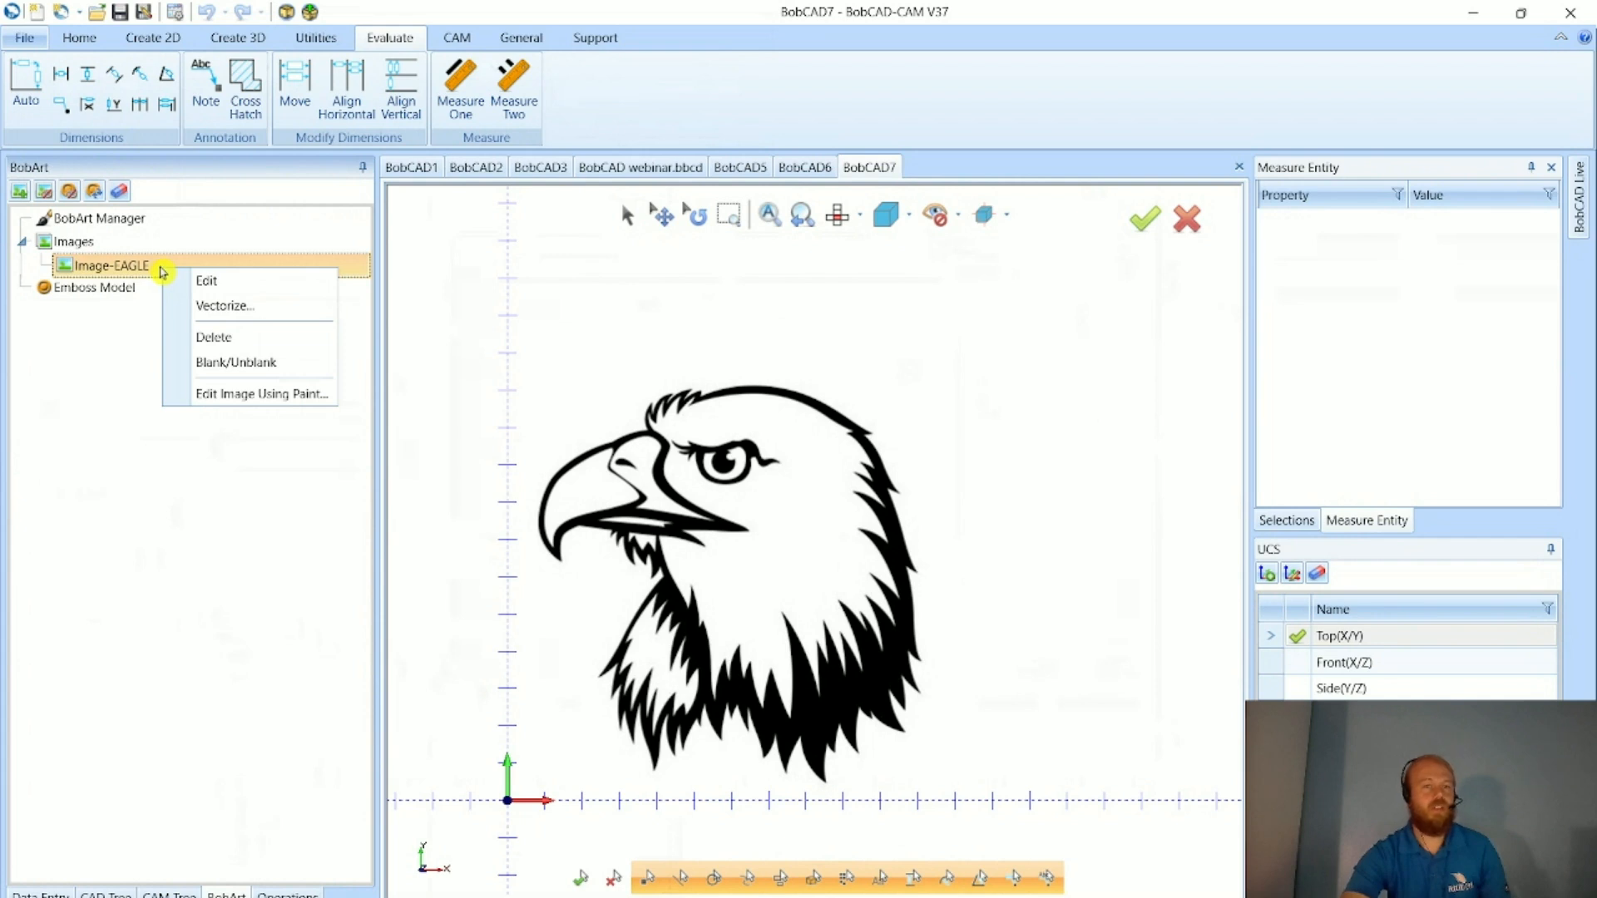
{"action": "left_click", "coordinate": [313, 317]}
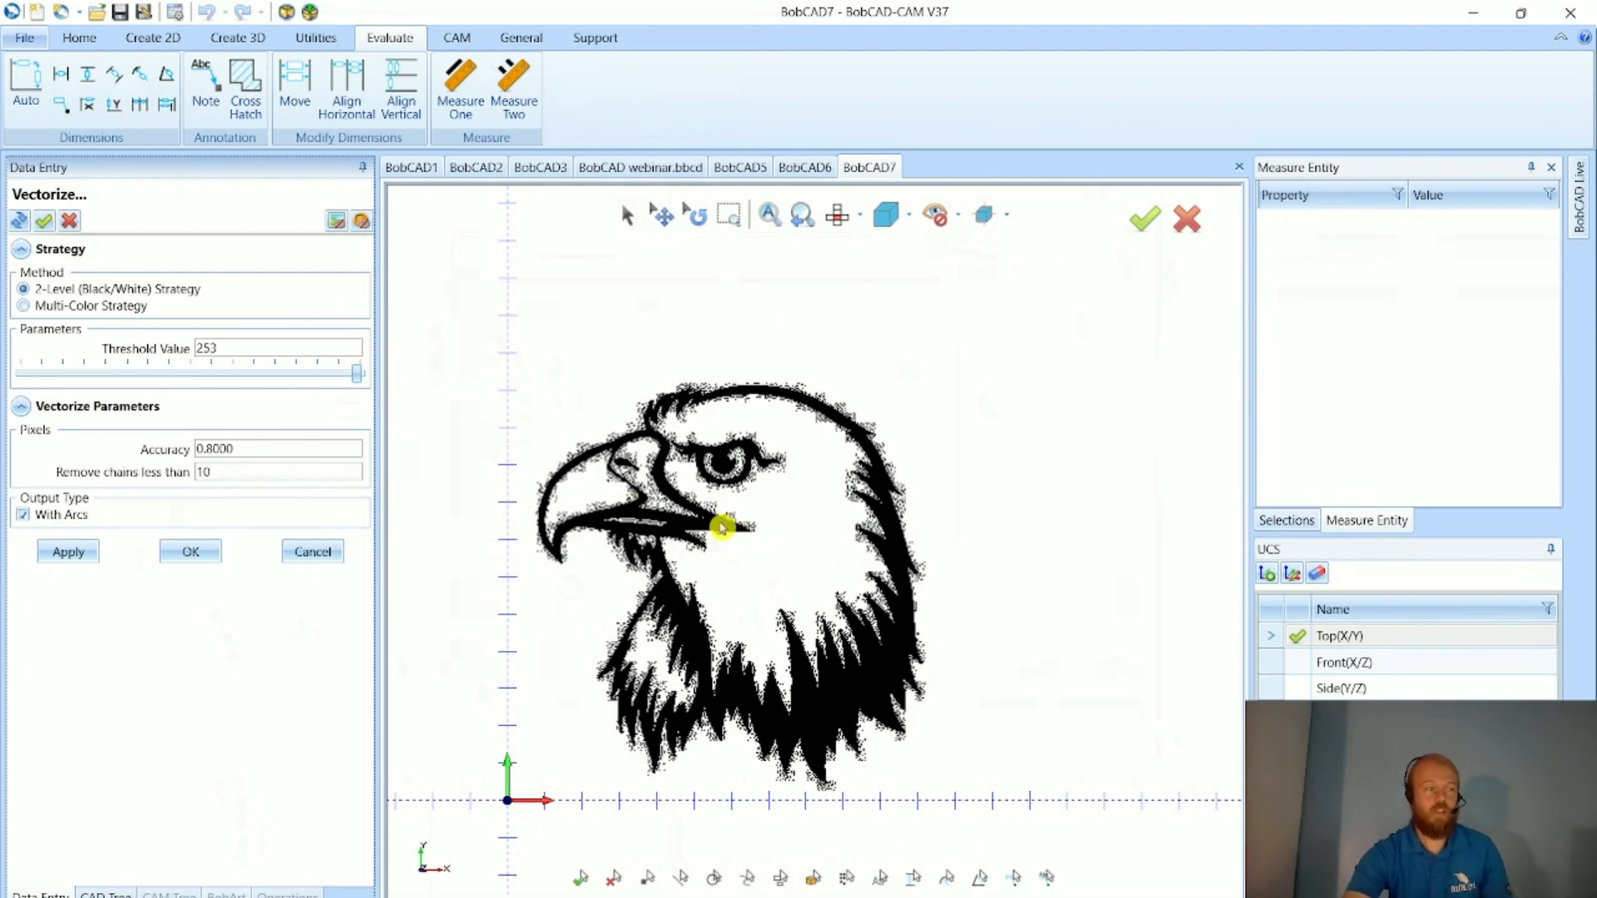
- Preview the Multi-Color vectorizing strategy with its 16-colour selection, and return to the 2-Level (Black/White) strategy
{"action": "left_click", "coordinate": [91, 309]}
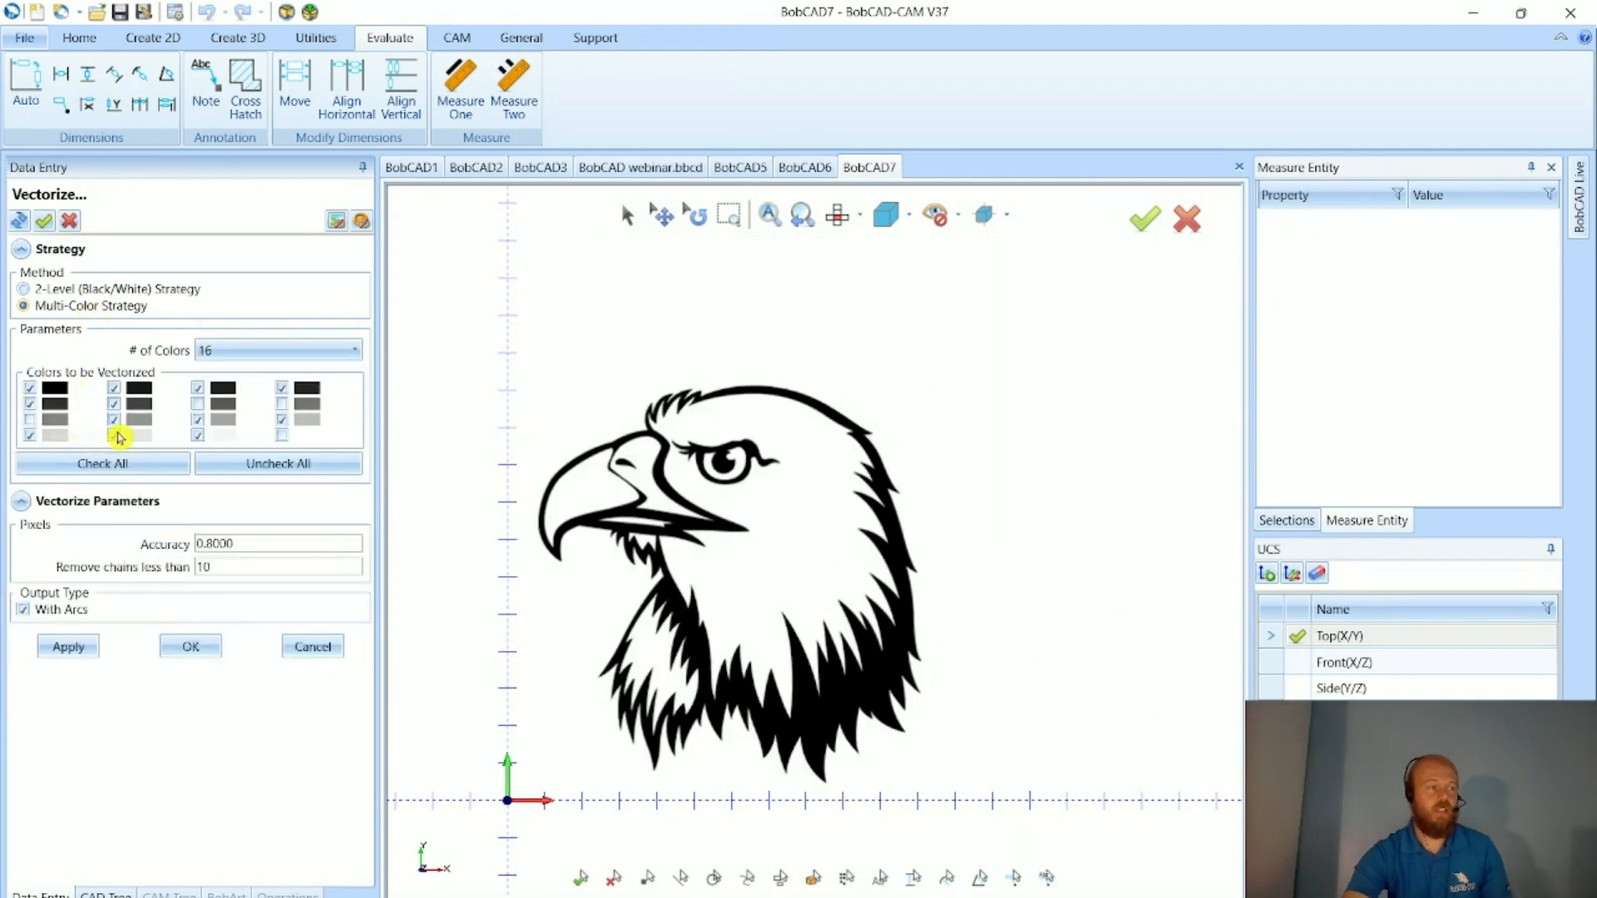
{"action": "left_click", "coordinate": [197, 420]}
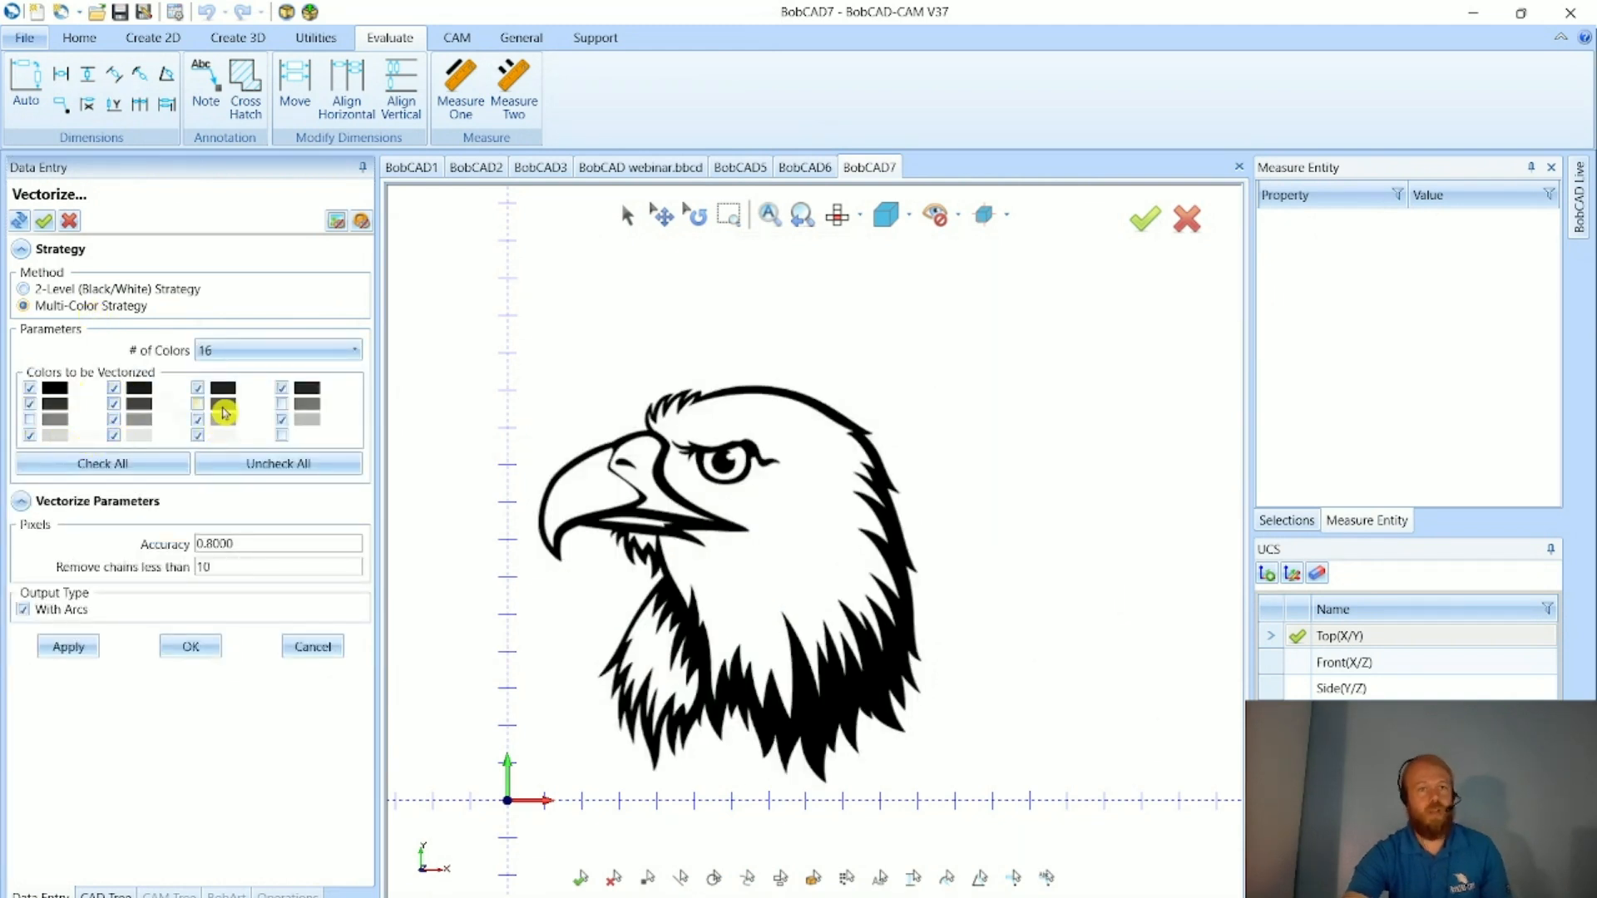
{"action": "left_click", "coordinate": [125, 289]}
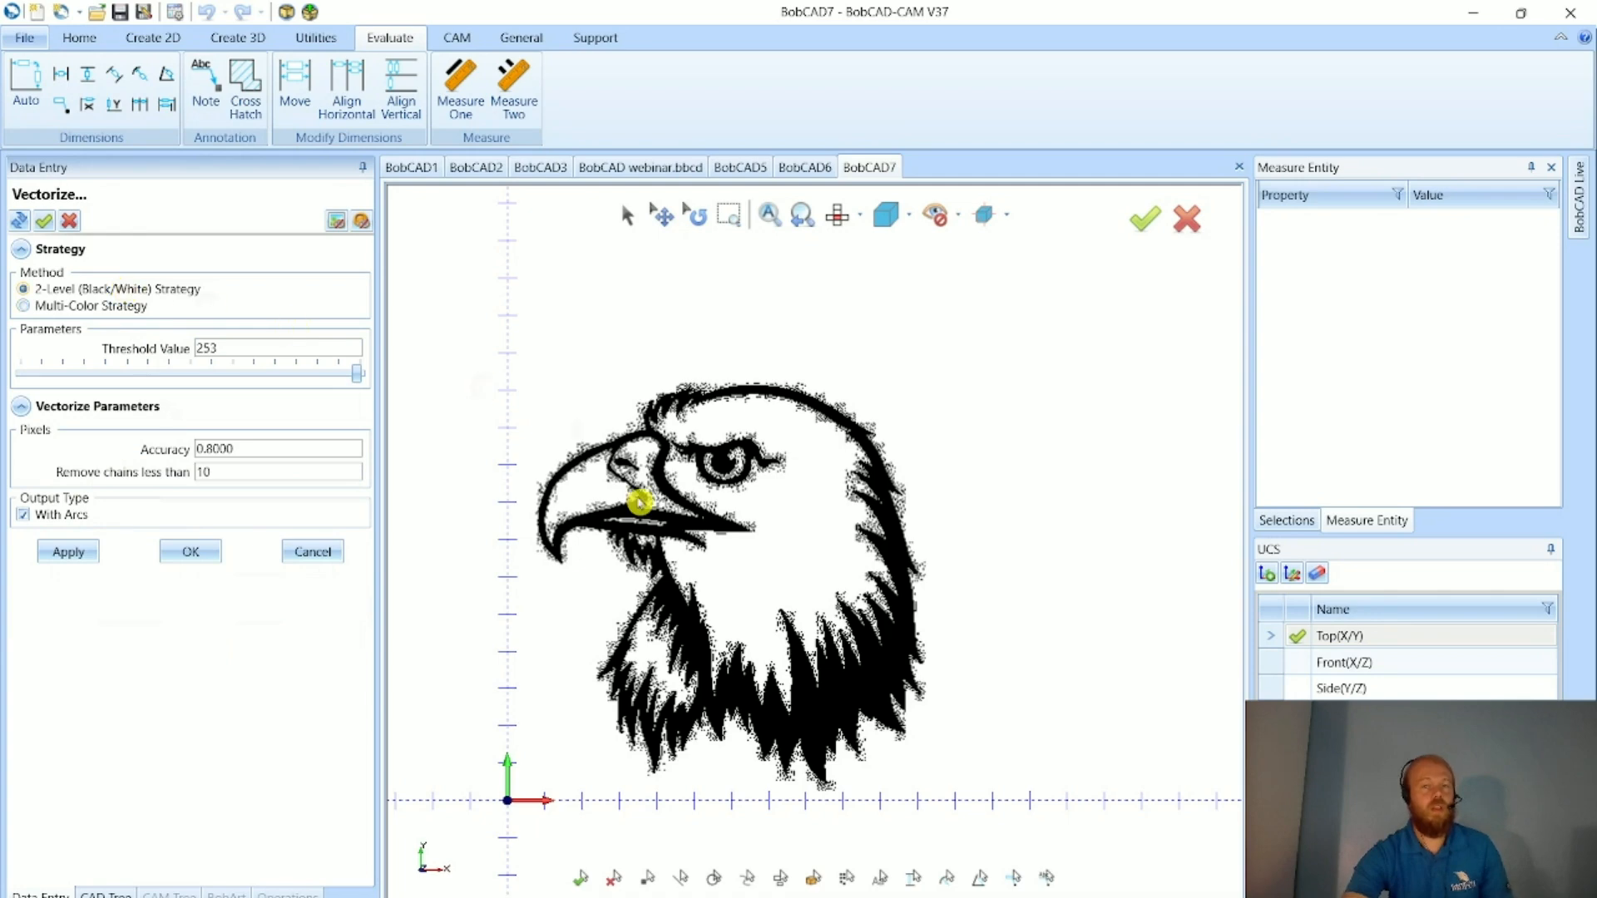
- Lower the black/white threshold value to 247 and inspect the speckles along the eagle's edges in the preview
{"action": "scroll", "coordinate": [633, 494], "scroll_direction": "up", "scroll_amount": 5}
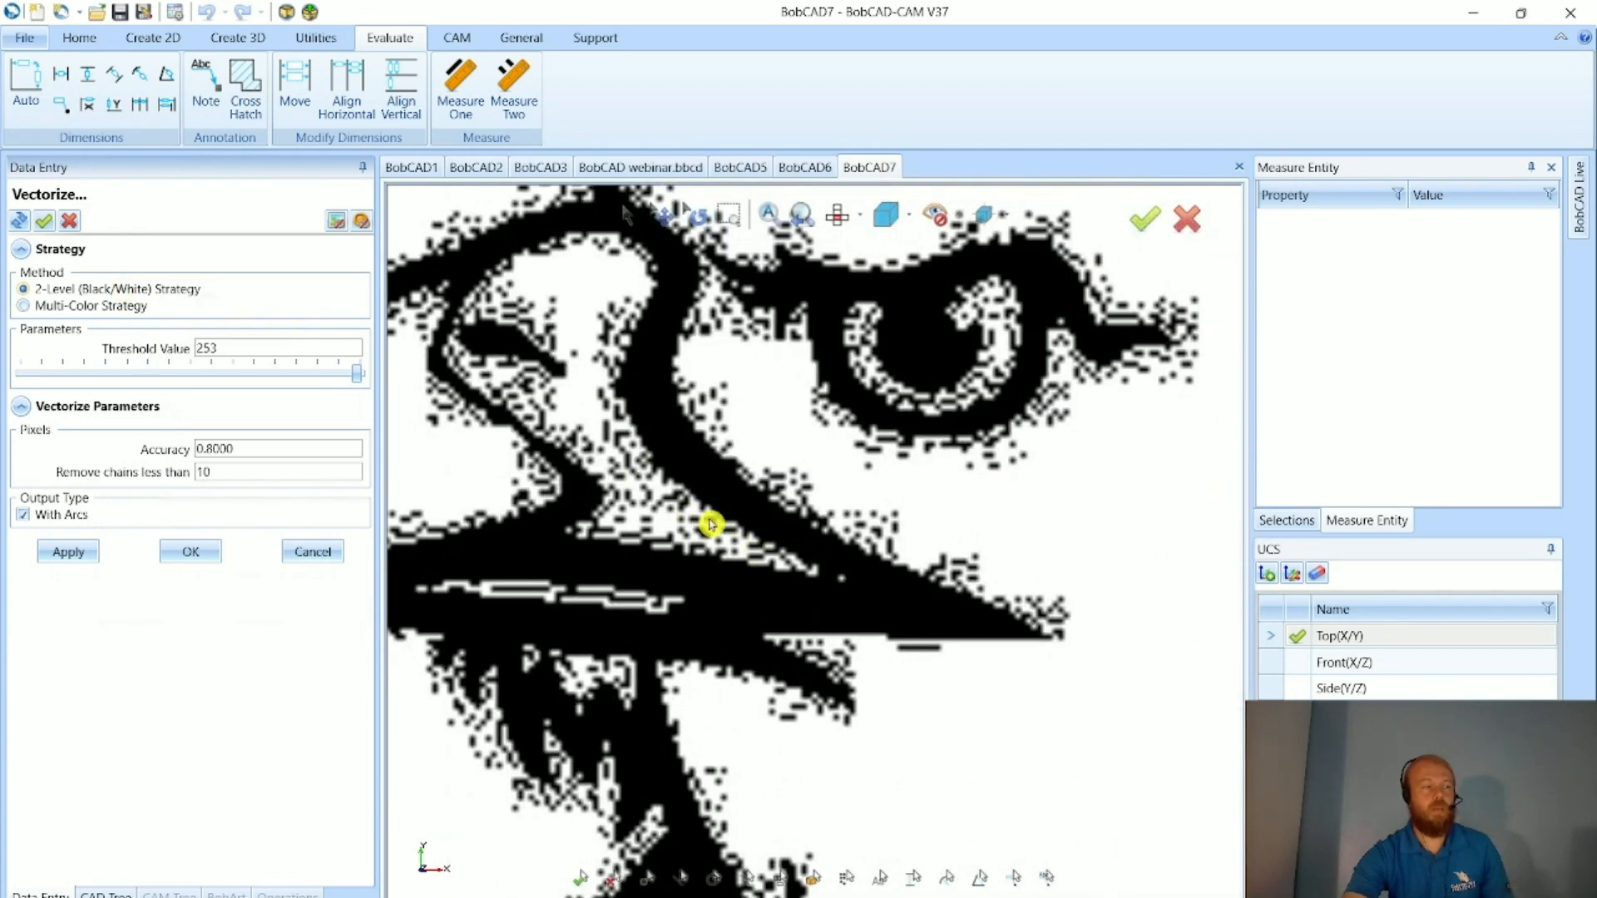
{"action": "scroll", "coordinate": [698, 524], "scroll_direction": "down", "scroll_amount": 6}
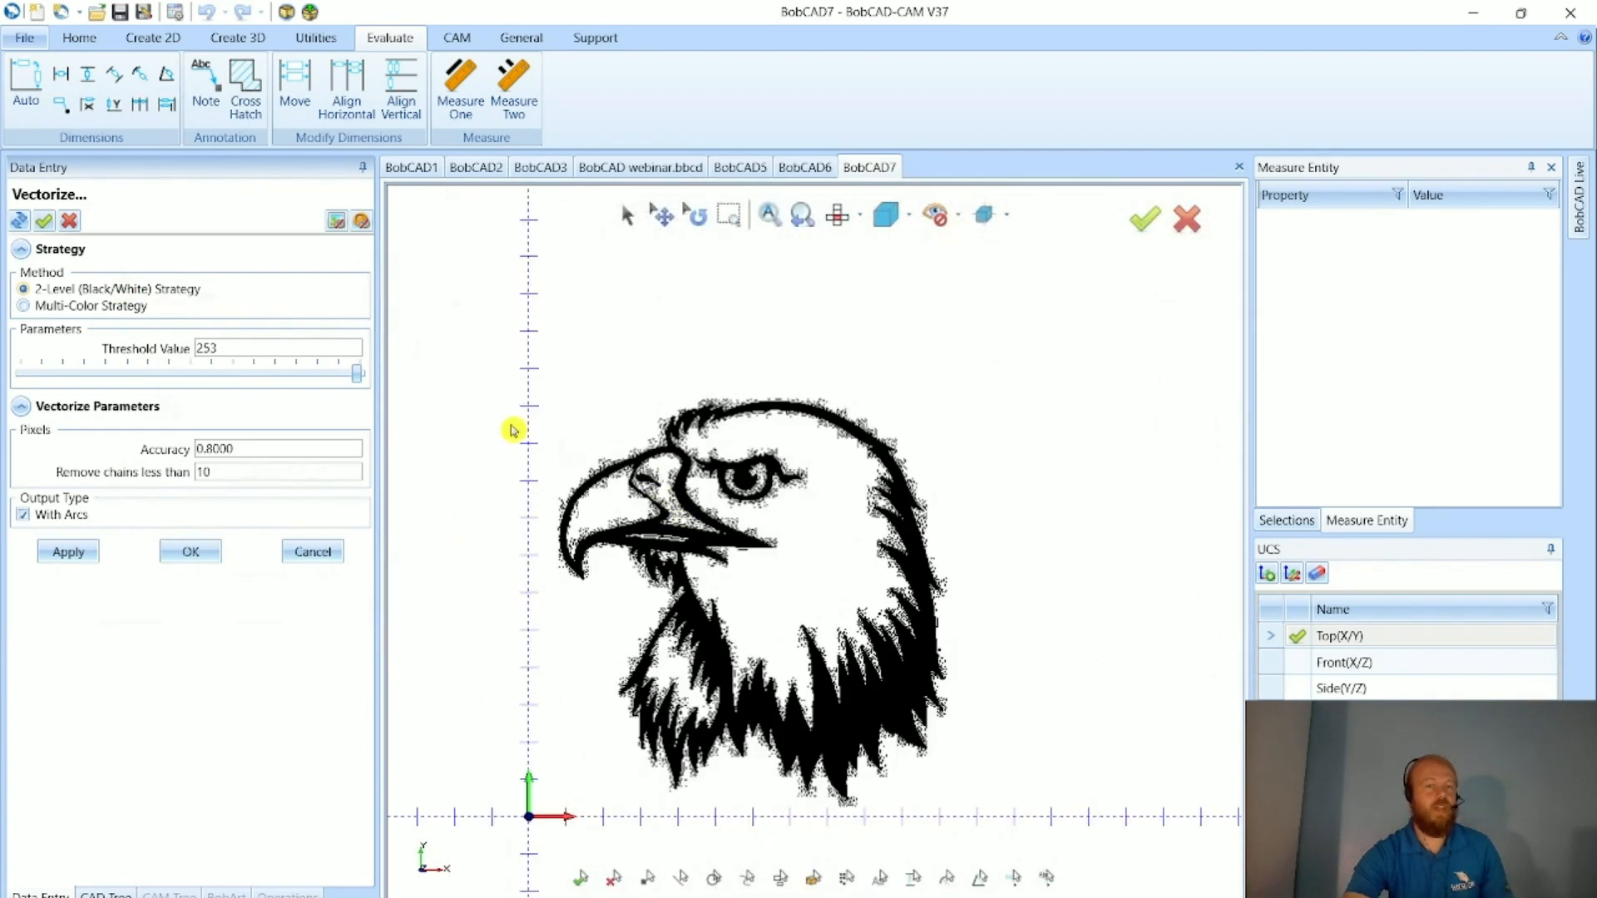
{"action": "left_click_drag", "start_coordinate": [356, 376], "coordinate": [279, 378]}
{"action": "left_click_drag", "start_coordinate": [279, 378], "coordinate": [348, 373]}
{"action": "scroll", "coordinate": [592, 568], "scroll_direction": "up", "scroll_amount": 5}
{"action": "scroll", "coordinate": [609, 531], "scroll_direction": "down", "scroll_amount": 3}
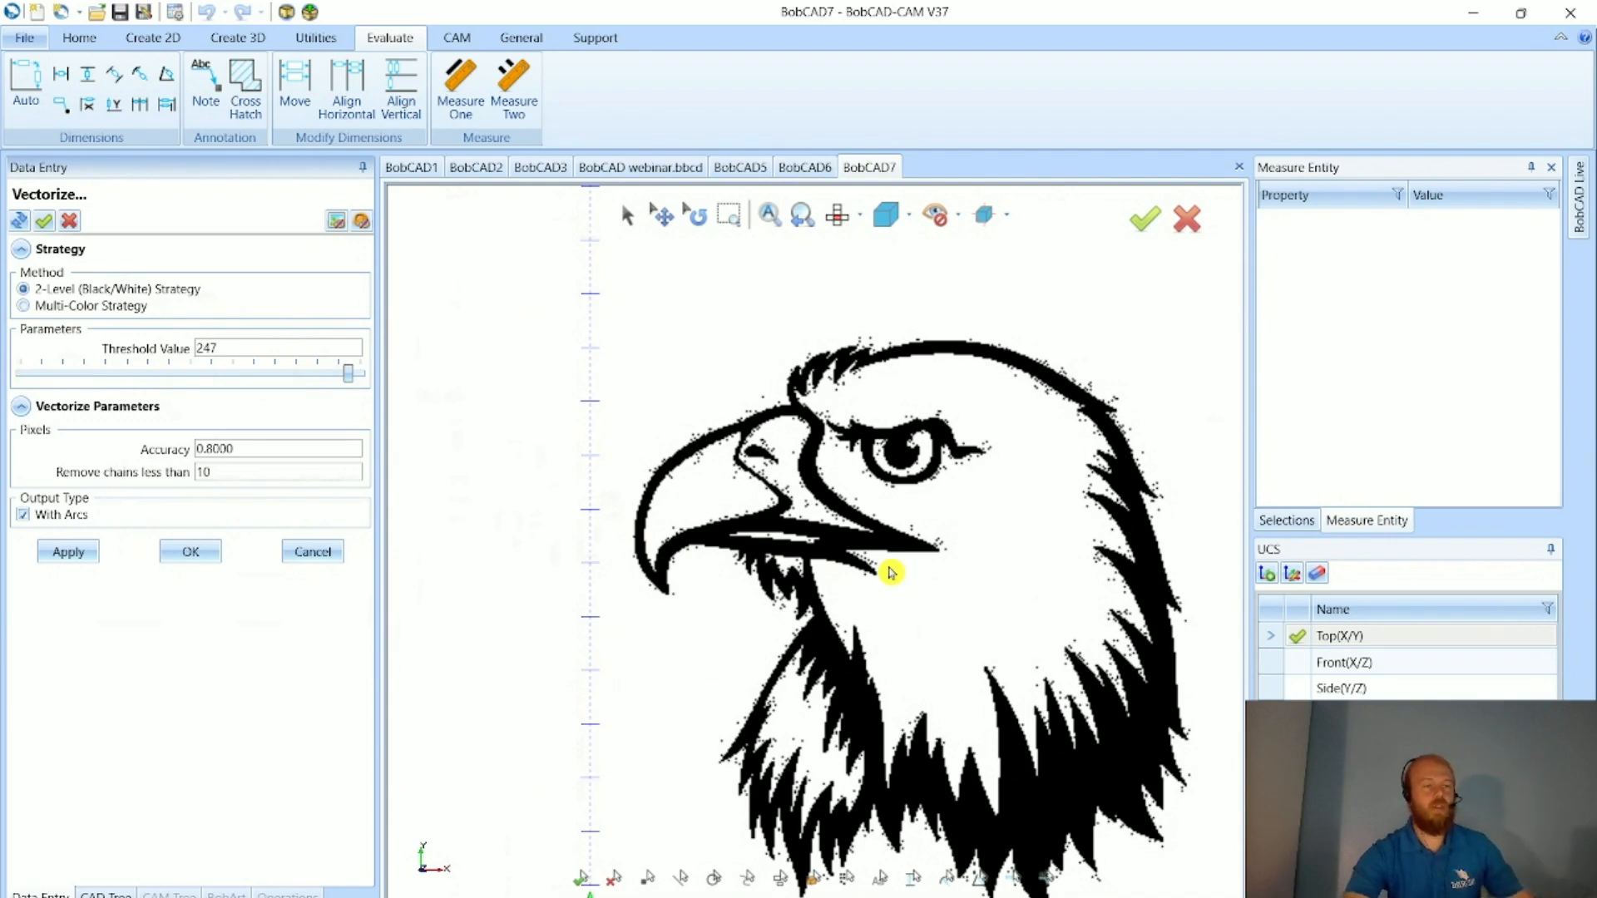
{"action": "scroll", "coordinate": [715, 557], "scroll_direction": "down", "scroll_amount": 3}
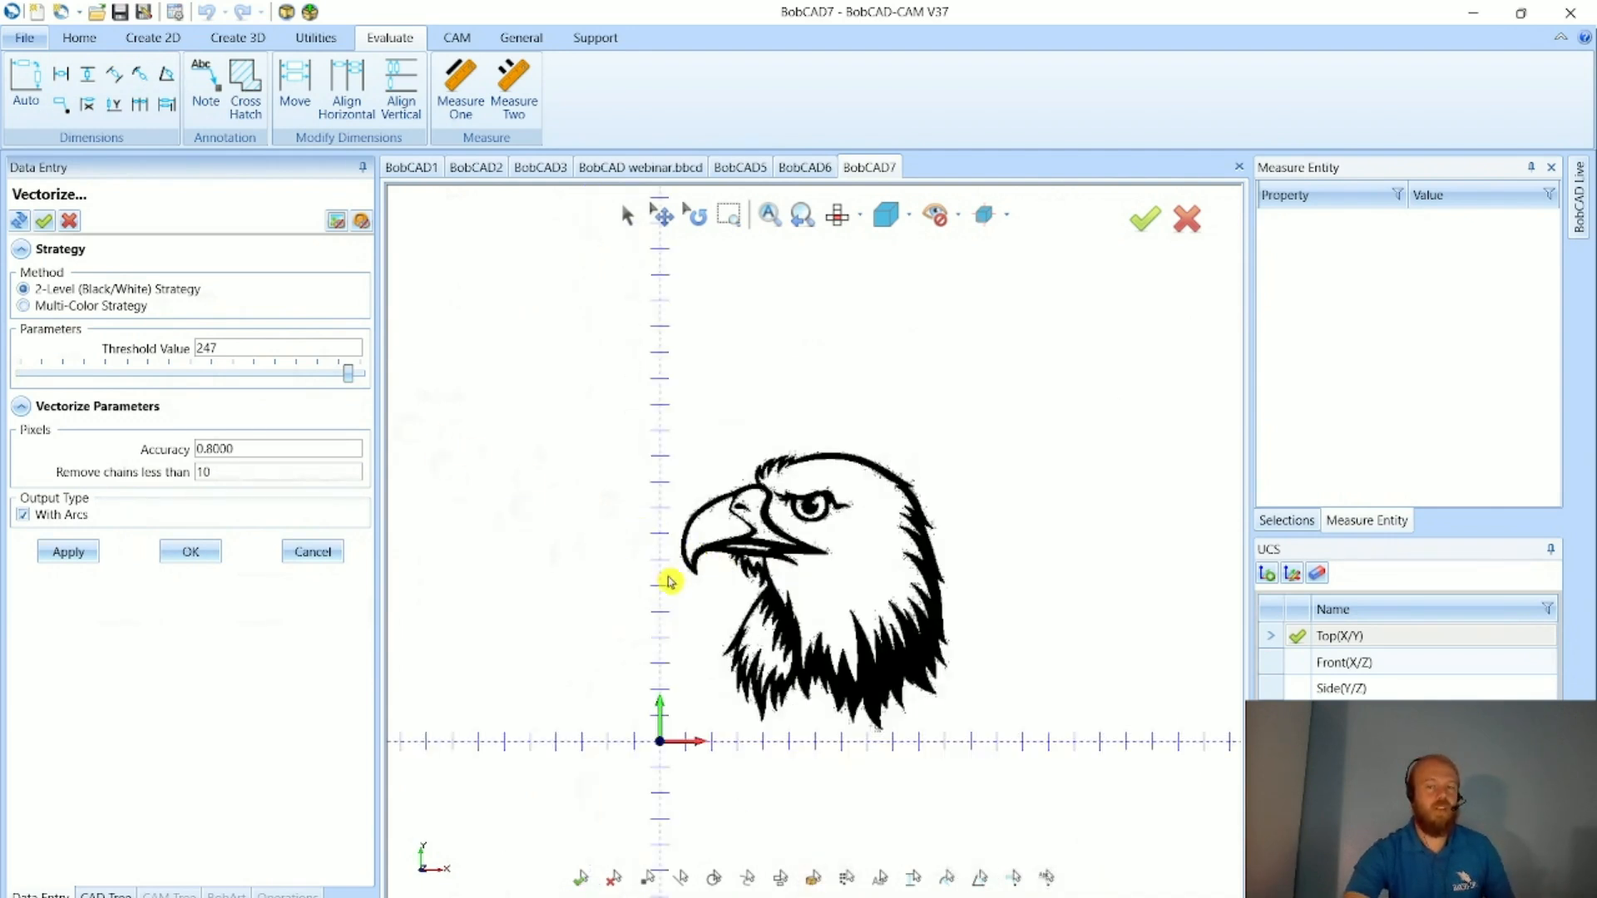
- Set the black/white threshold to 221, generate the eagle's vectors with arcs, and inspect them around the beak
{"action": "scroll", "coordinate": [666, 577], "scroll_direction": "up", "scroll_amount": 1}
{"action": "left_click_drag", "start_coordinate": [348, 374], "coordinate": [313, 373]}
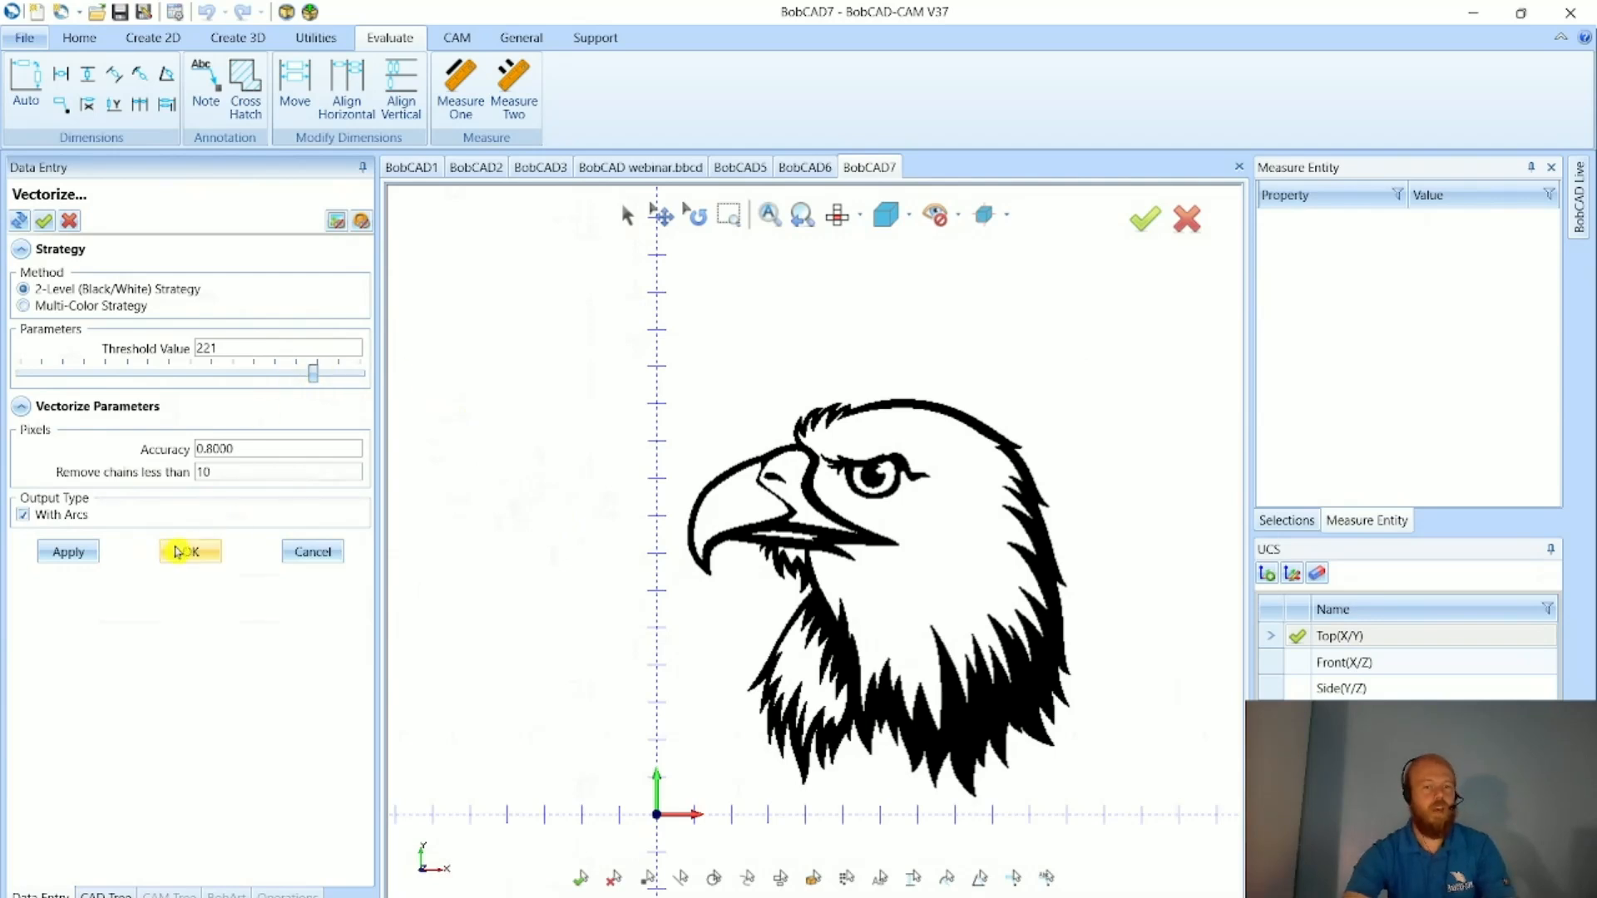
{"action": "left_click", "coordinate": [185, 553]}
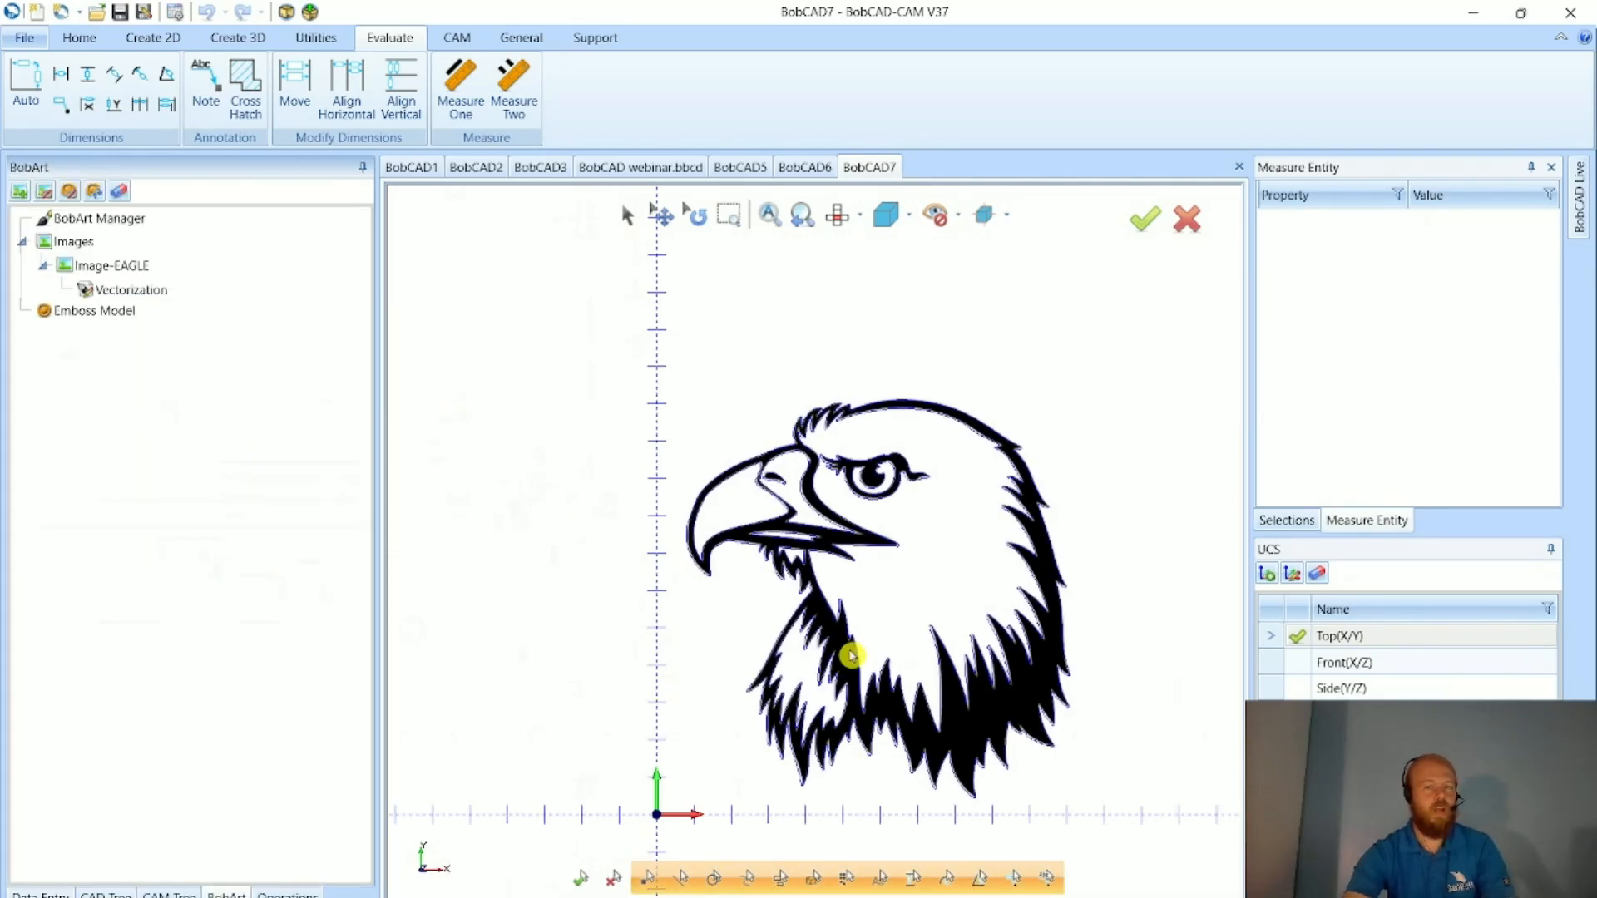
{"action": "scroll", "coordinate": [732, 497], "scroll_direction": "up", "scroll_amount": 5}
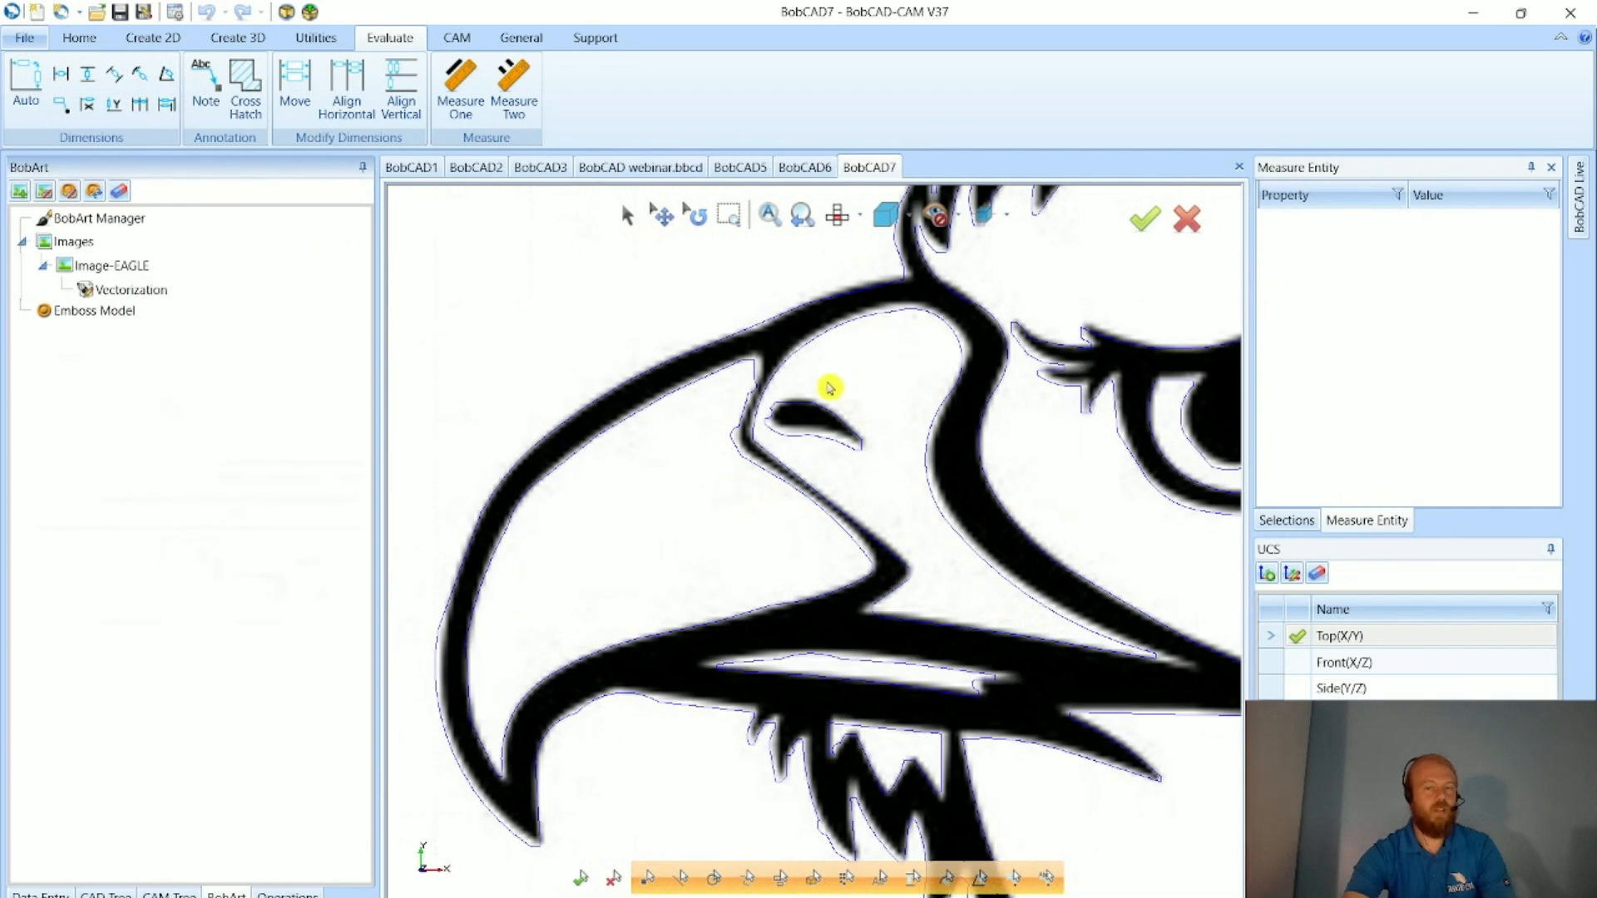
- Inspect the eagle's vectors against the image, and blank Image-EAGLE to leave only the vector outlines
{"action": "scroll", "coordinate": [449, 655], "scroll_direction": "up", "scroll_amount": 2}
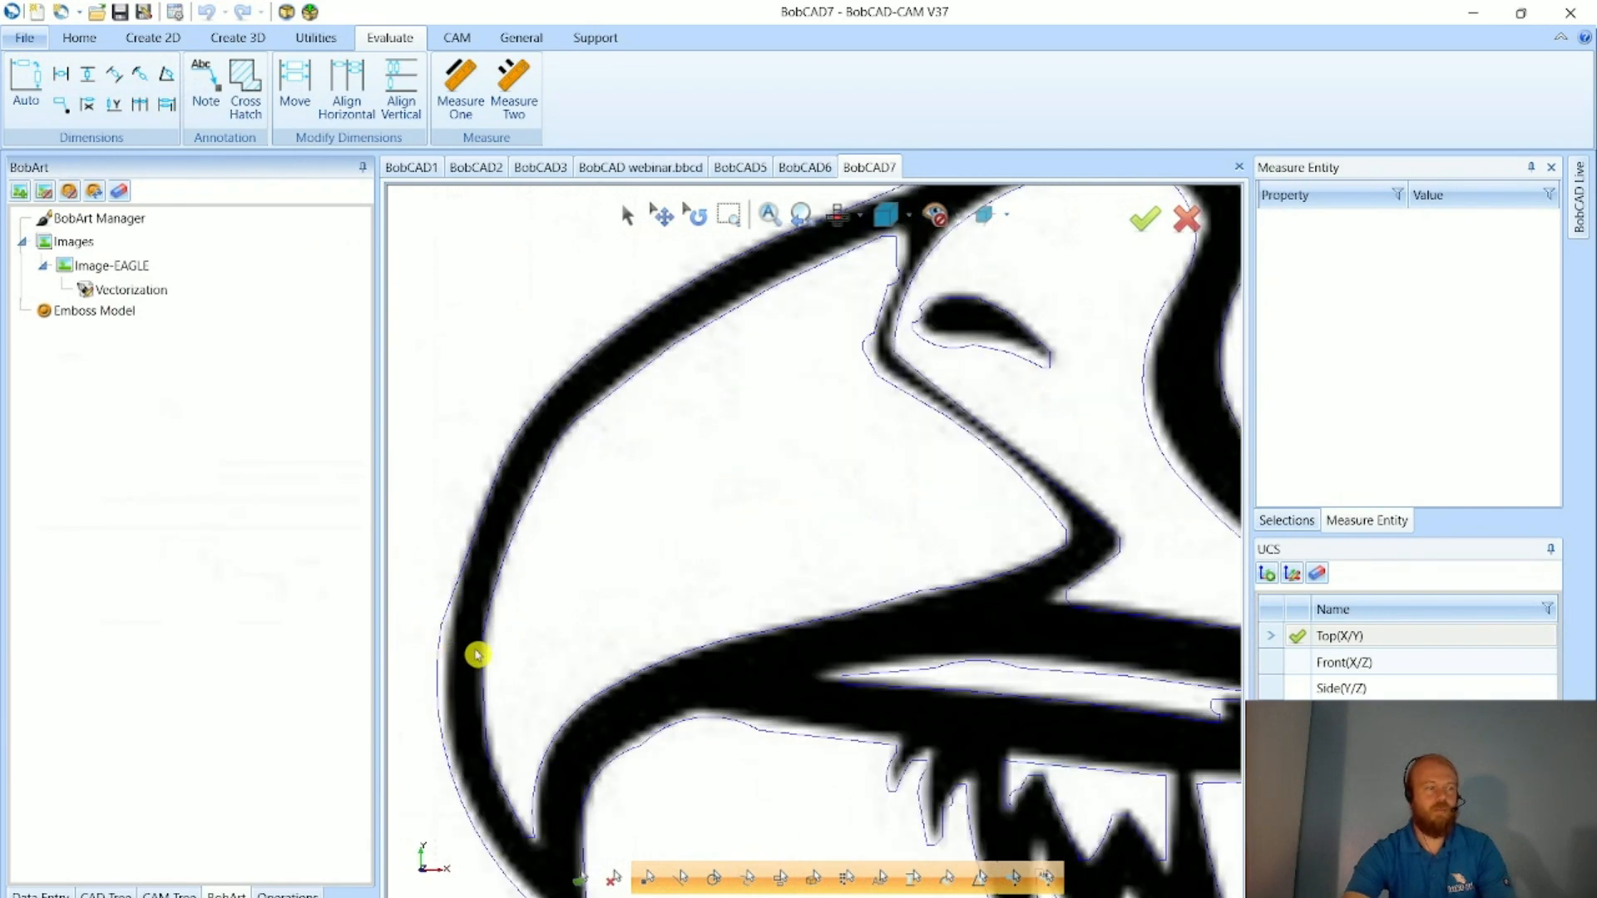
{"action": "scroll", "coordinate": [487, 582], "scroll_direction": "down", "scroll_amount": 6}
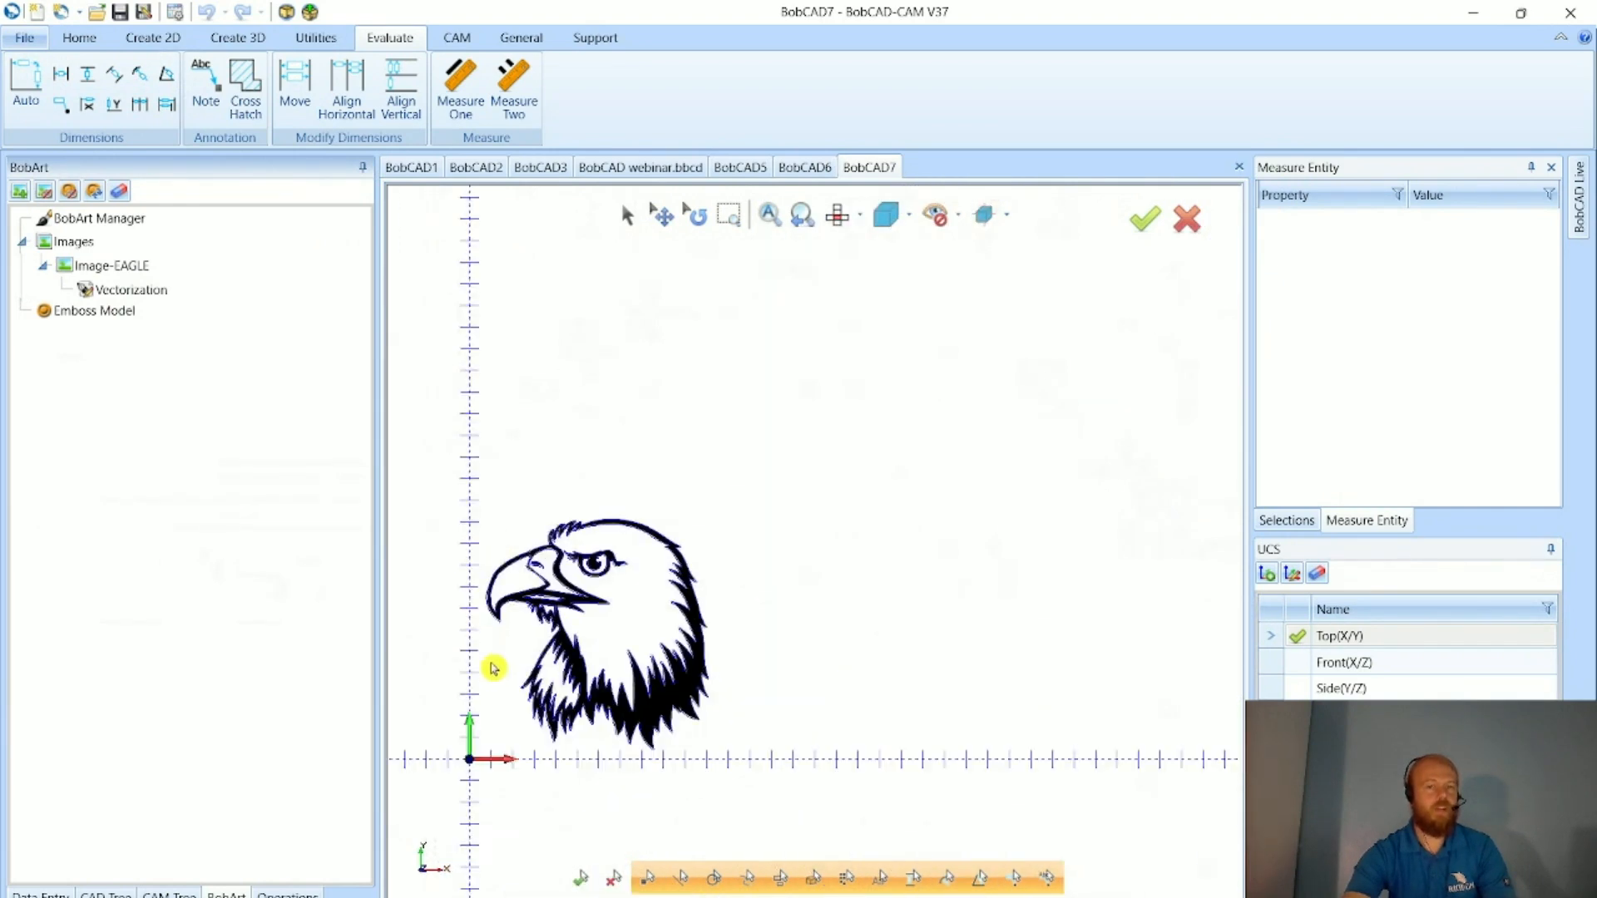
{"action": "scroll", "coordinate": [496, 673], "scroll_direction": "up", "scroll_amount": 2}
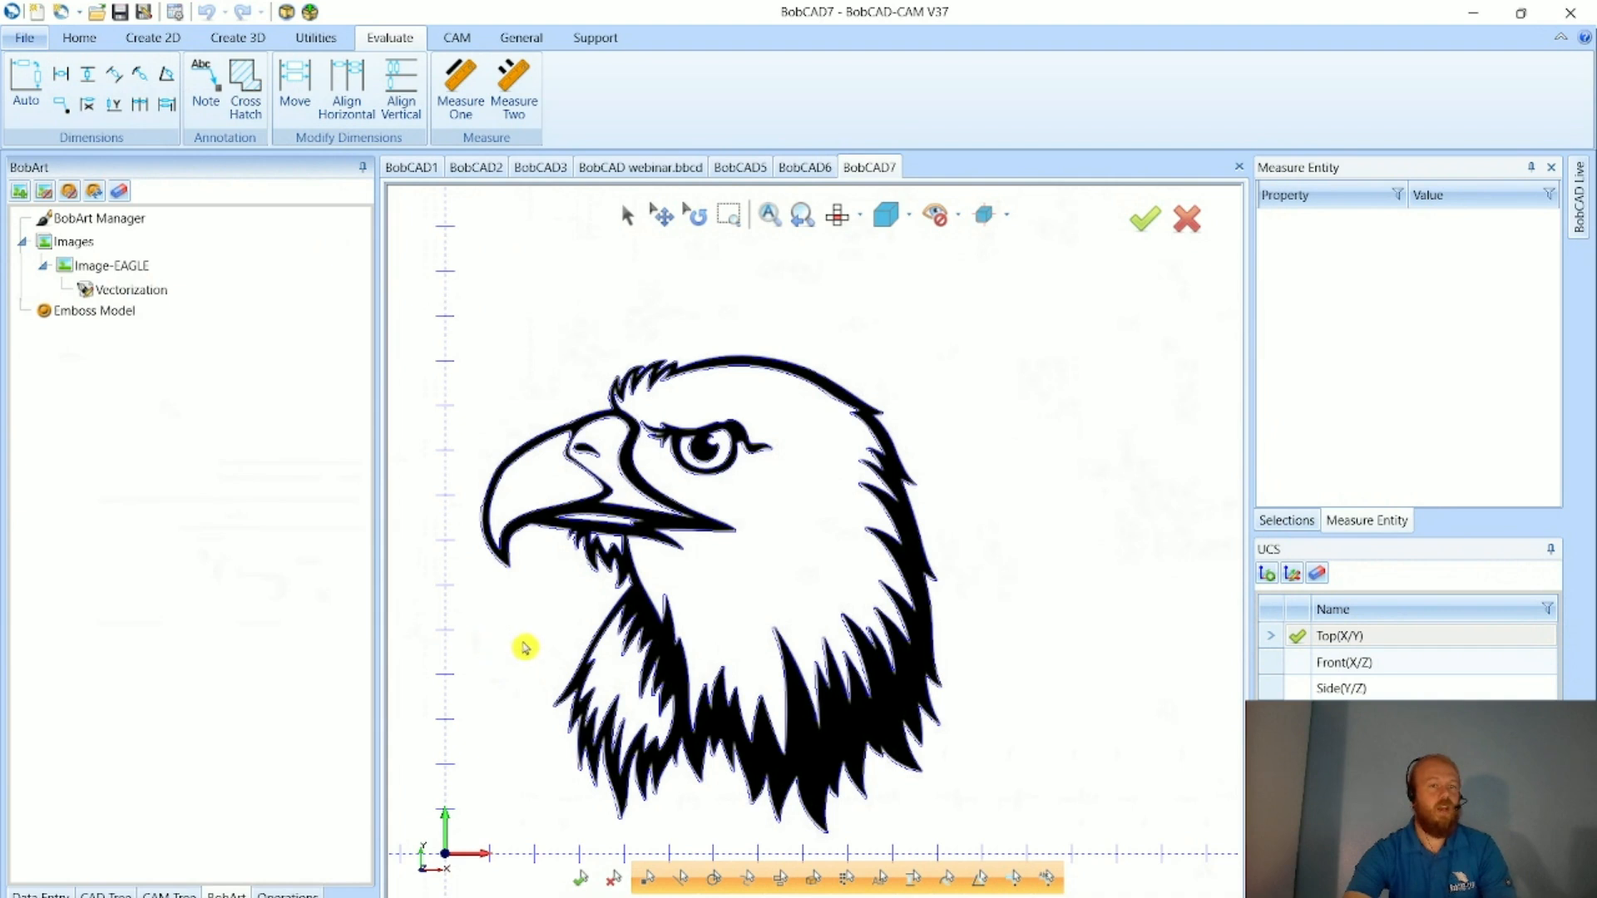
{"action": "right_click", "coordinate": [175, 275]}
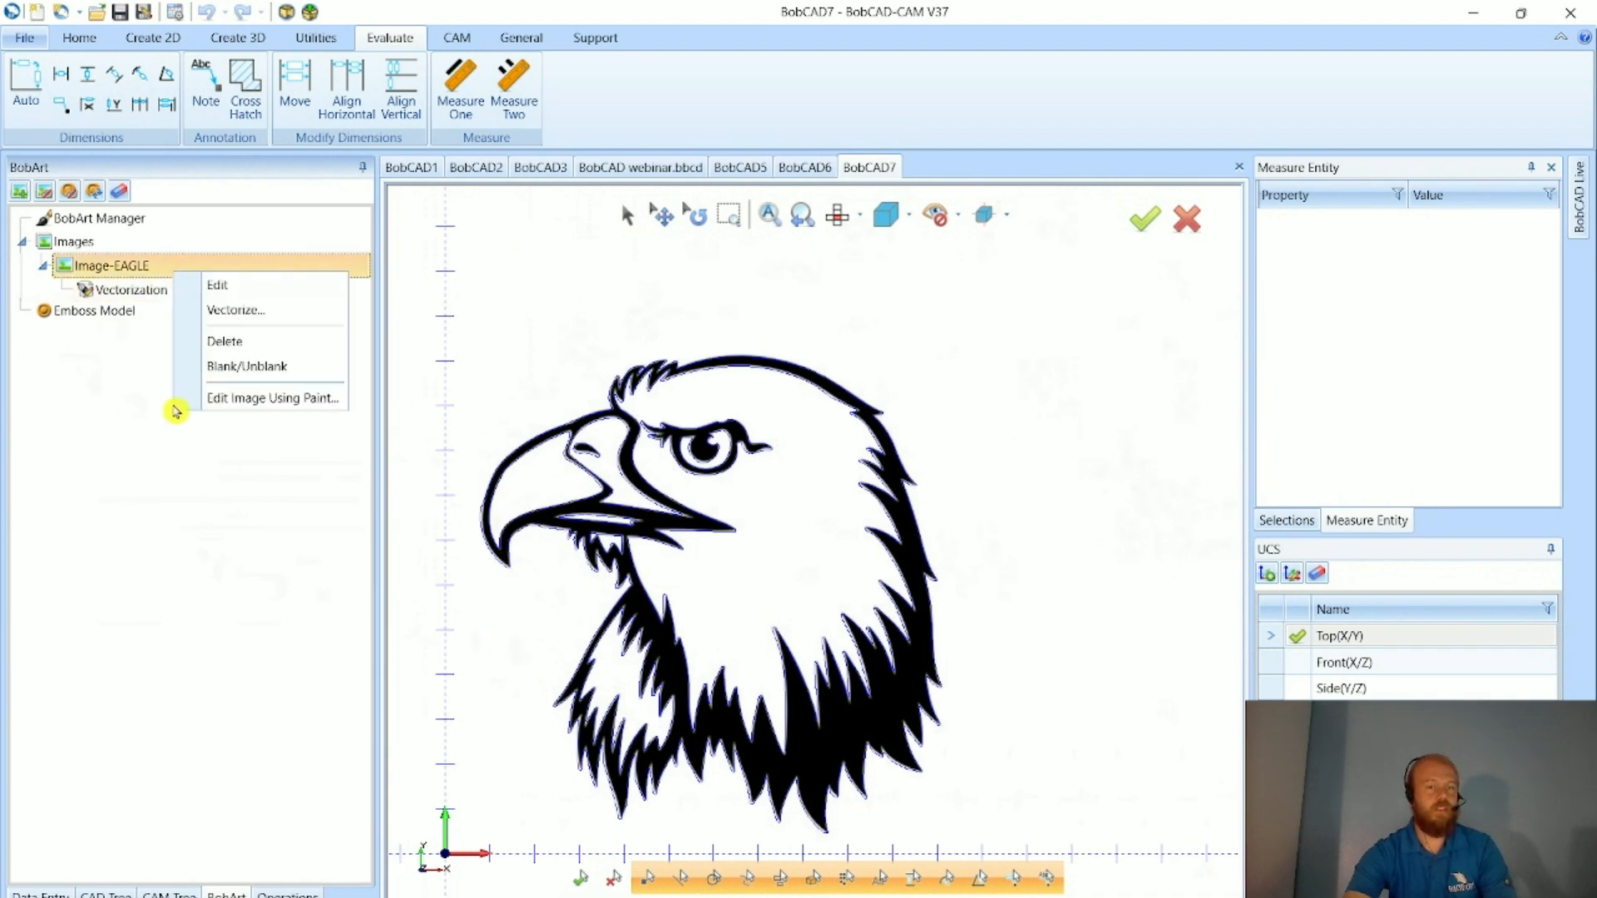
{"action": "left_click", "coordinate": [330, 367]}
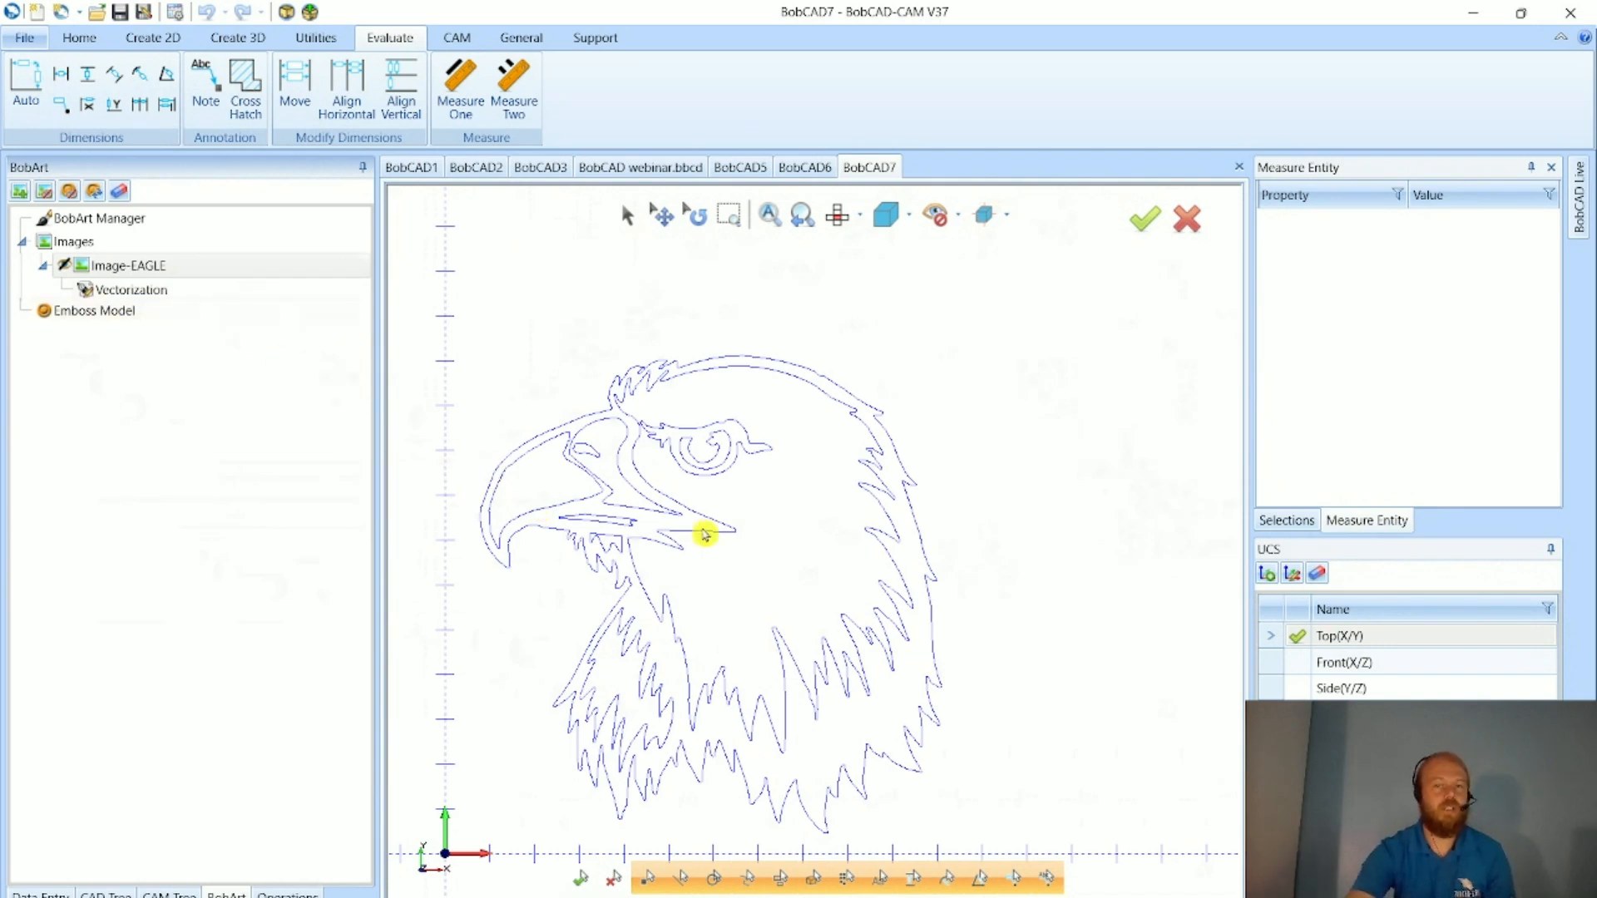
{"action": "scroll", "coordinate": [704, 536], "scroll_direction": "down", "scroll_amount": 2}
{"action": "scroll", "coordinate": [580, 650], "scroll_direction": "up", "scroll_amount": 2}
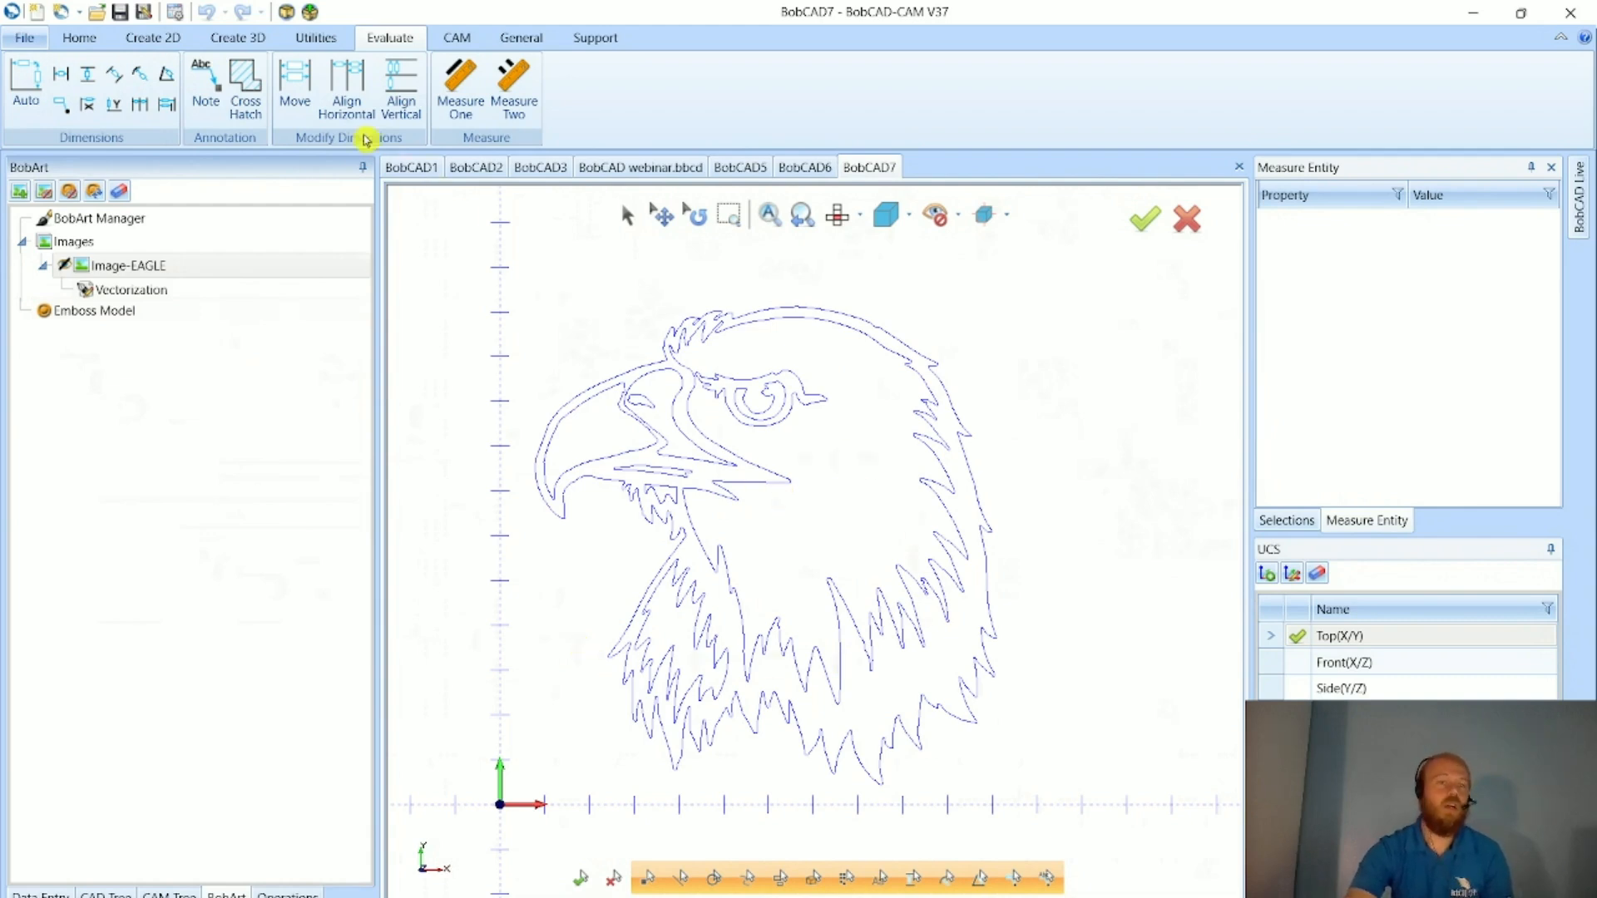
{"action": "left_click", "coordinate": [239, 37]}
{"action": "left_click", "coordinate": [185, 87]}
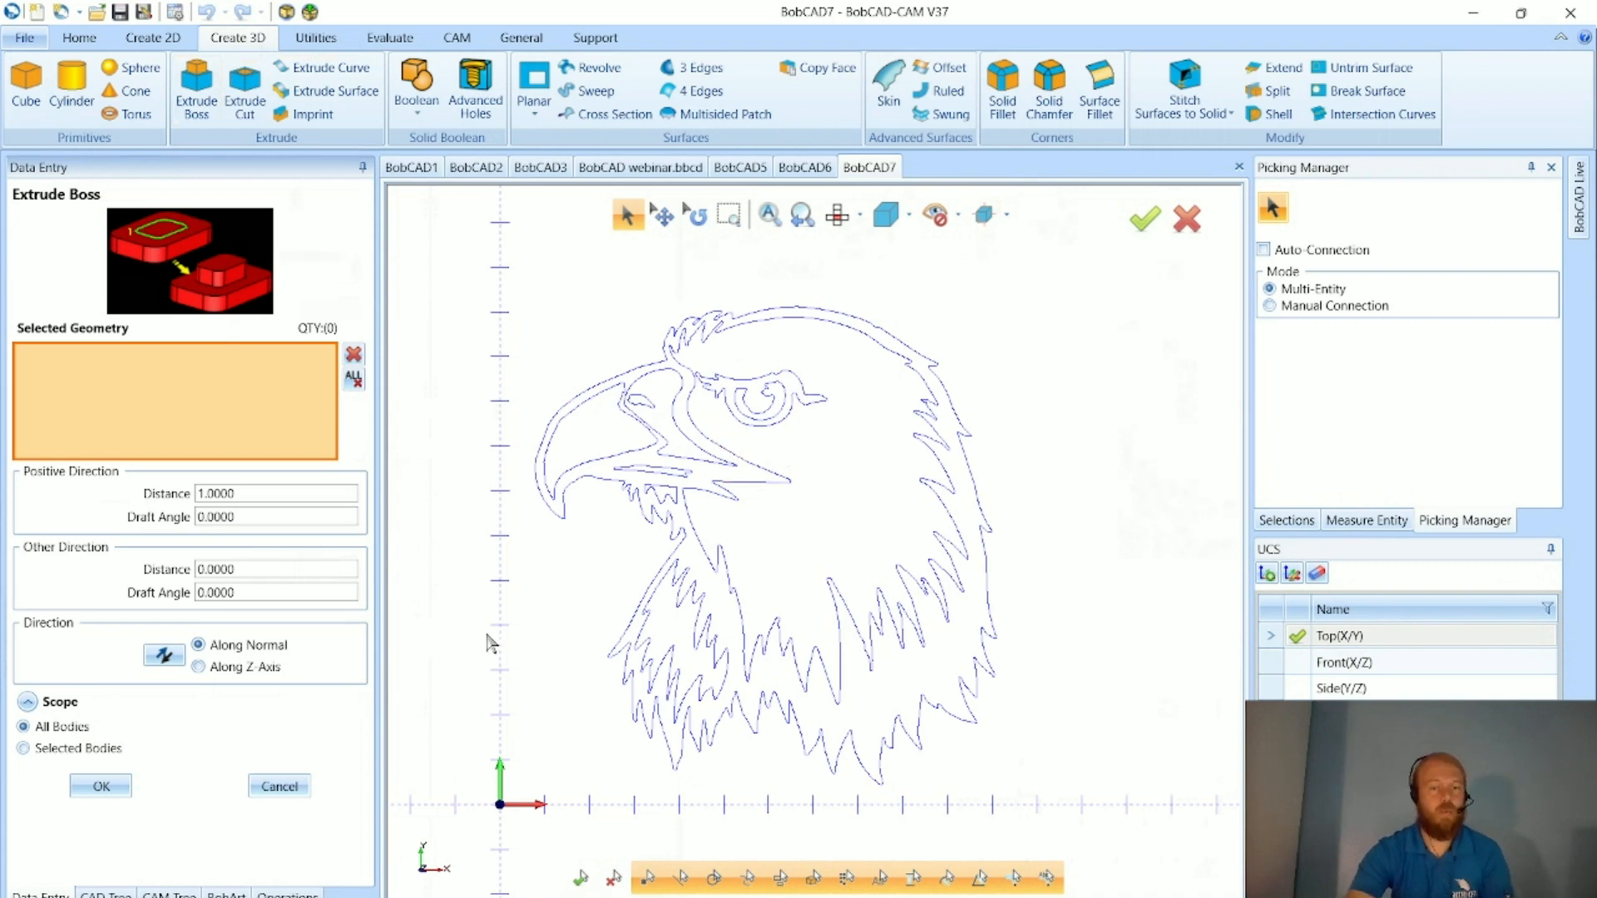
{"action": "left_click", "coordinate": [279, 786]}
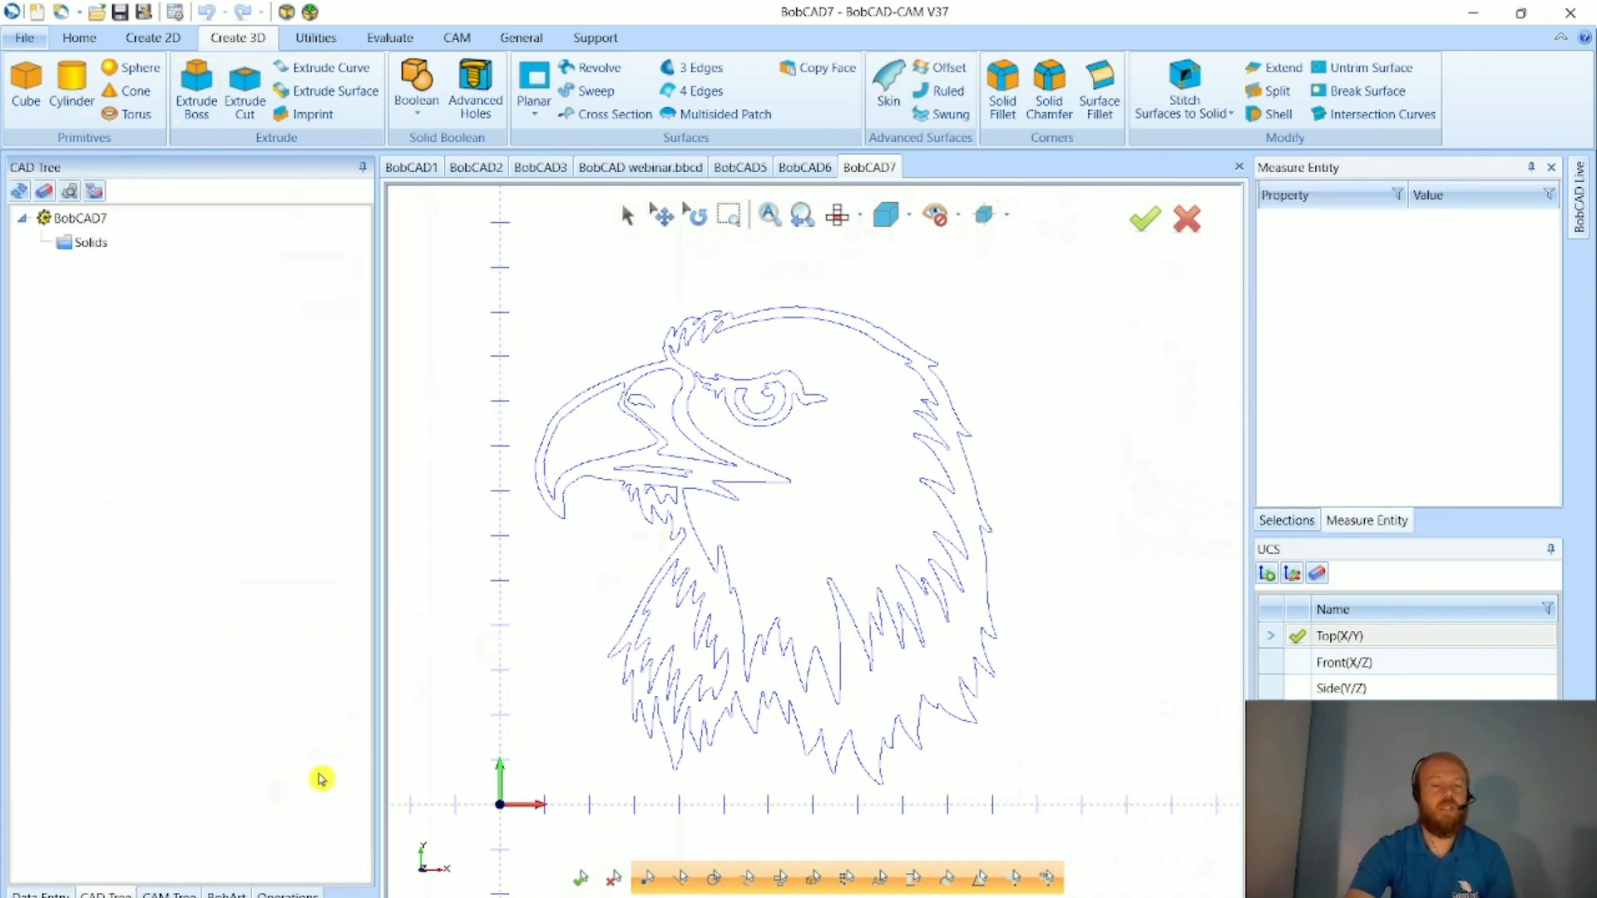
{"action": "left_click", "coordinate": [224, 892]}
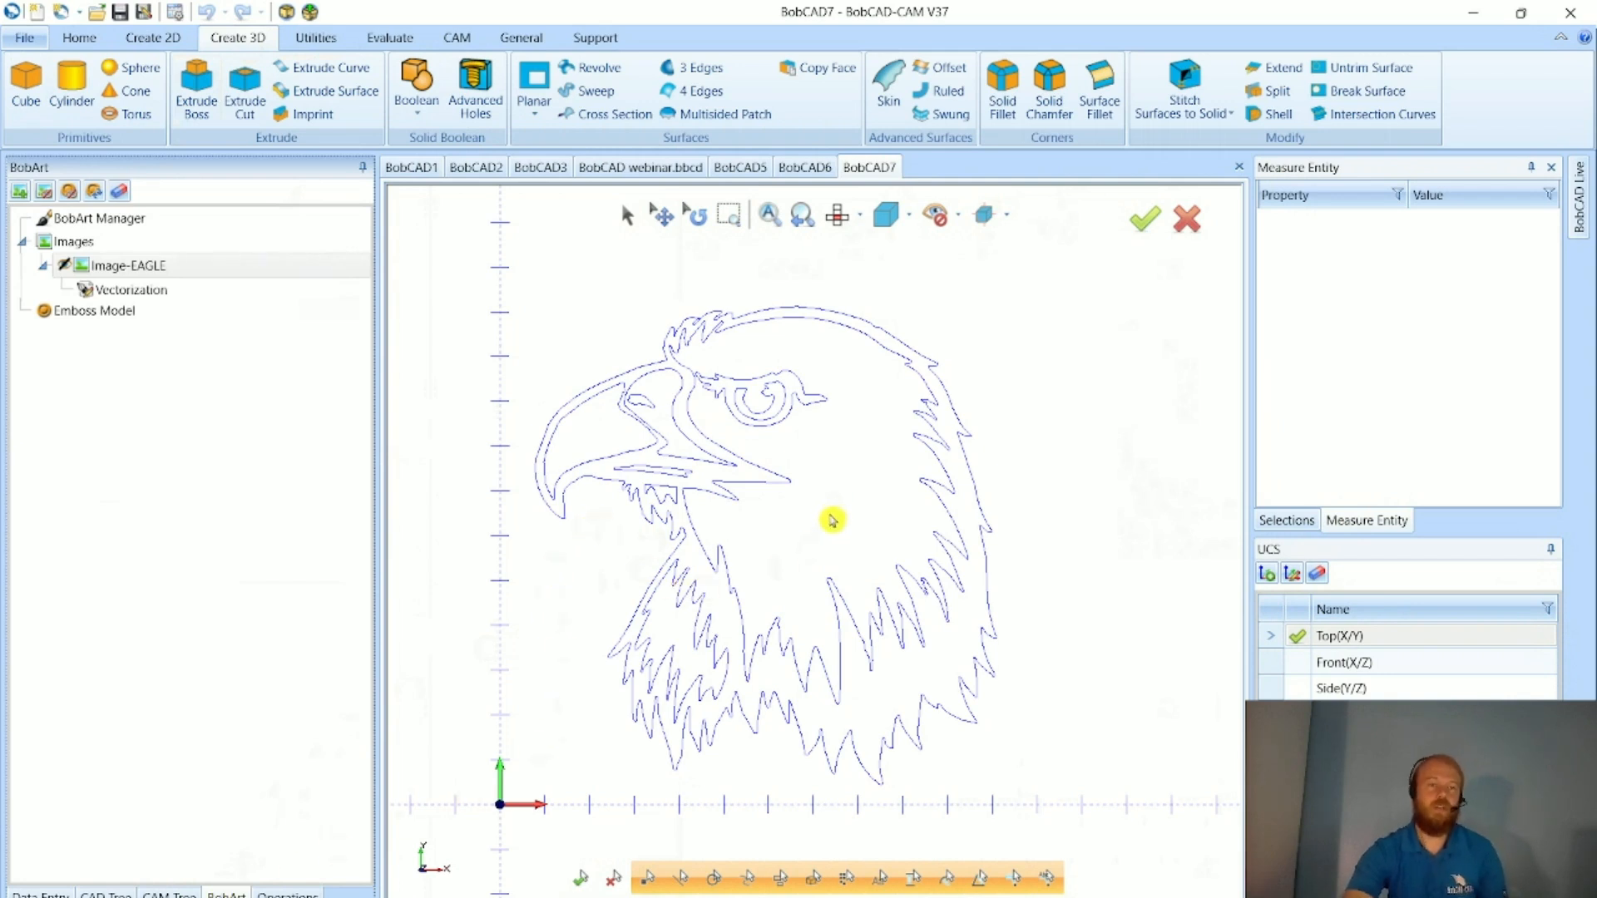
- Edit the emboss model's canvas to a size of 12 by 12 and create it as a solid base
{"action": "left_click", "coordinate": [208, 311]}
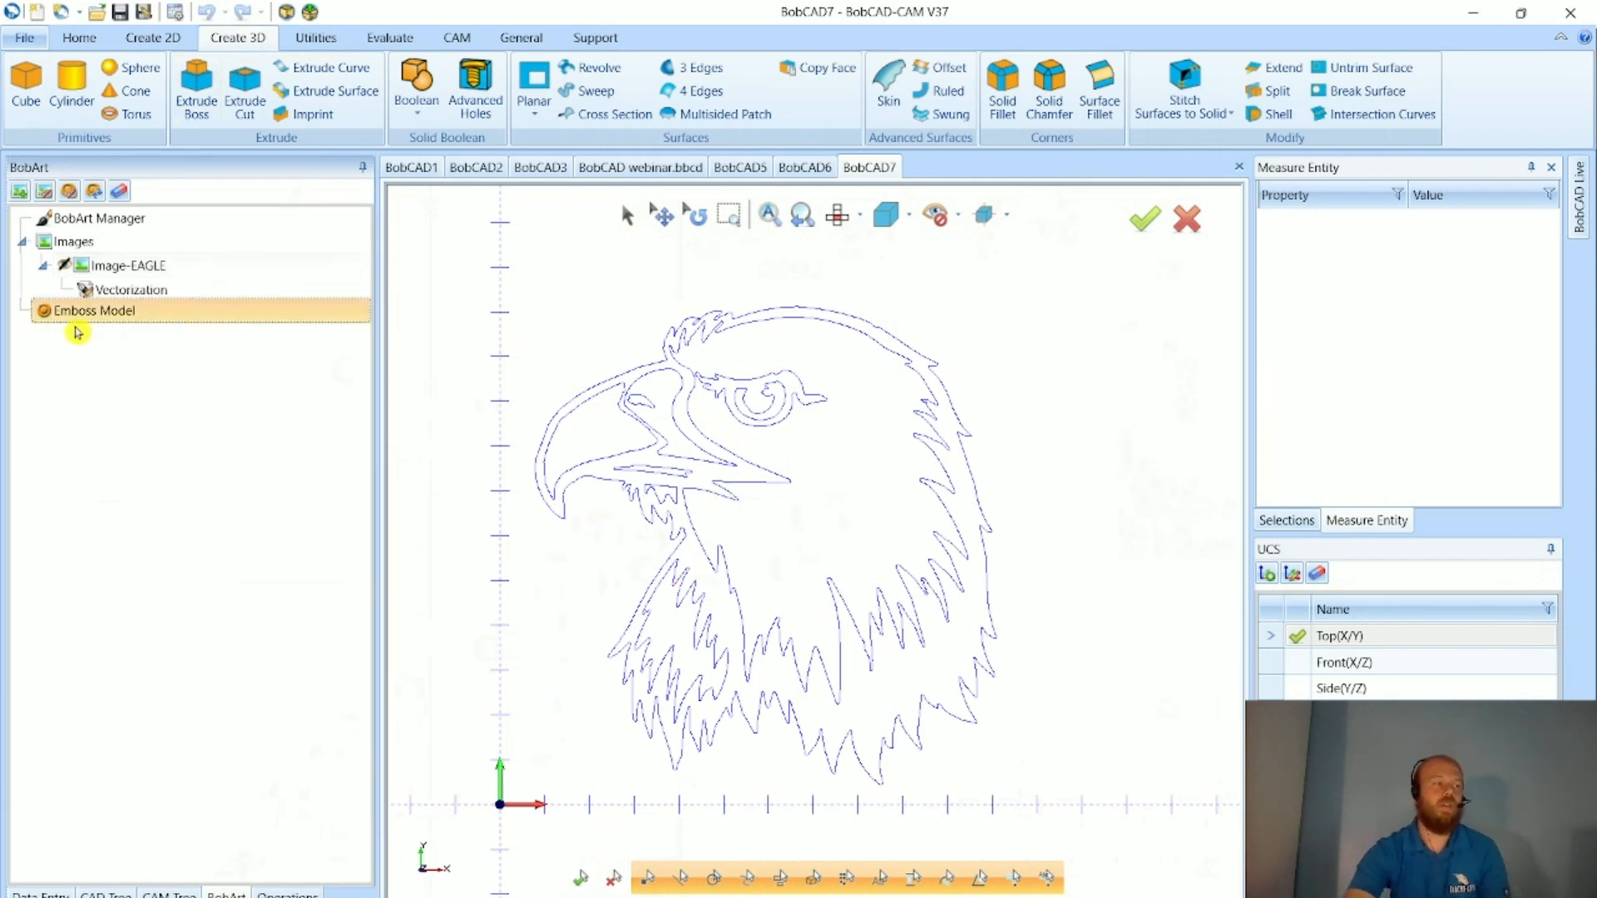
{"action": "right_click", "coordinate": [161, 322]}
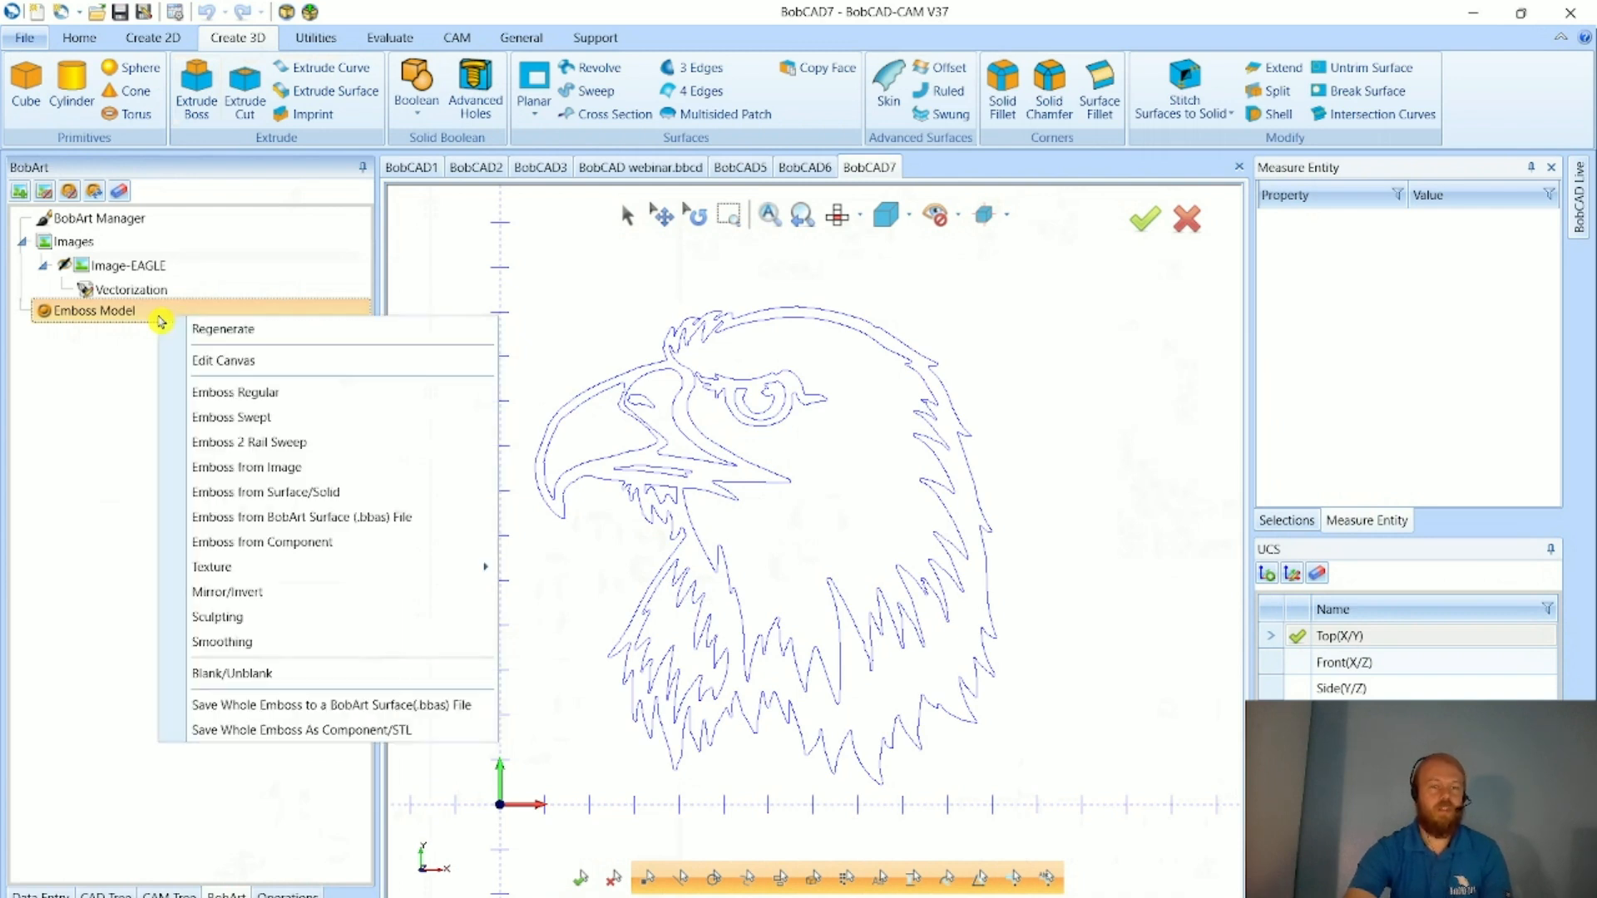
{"action": "left_click", "coordinate": [331, 366]}
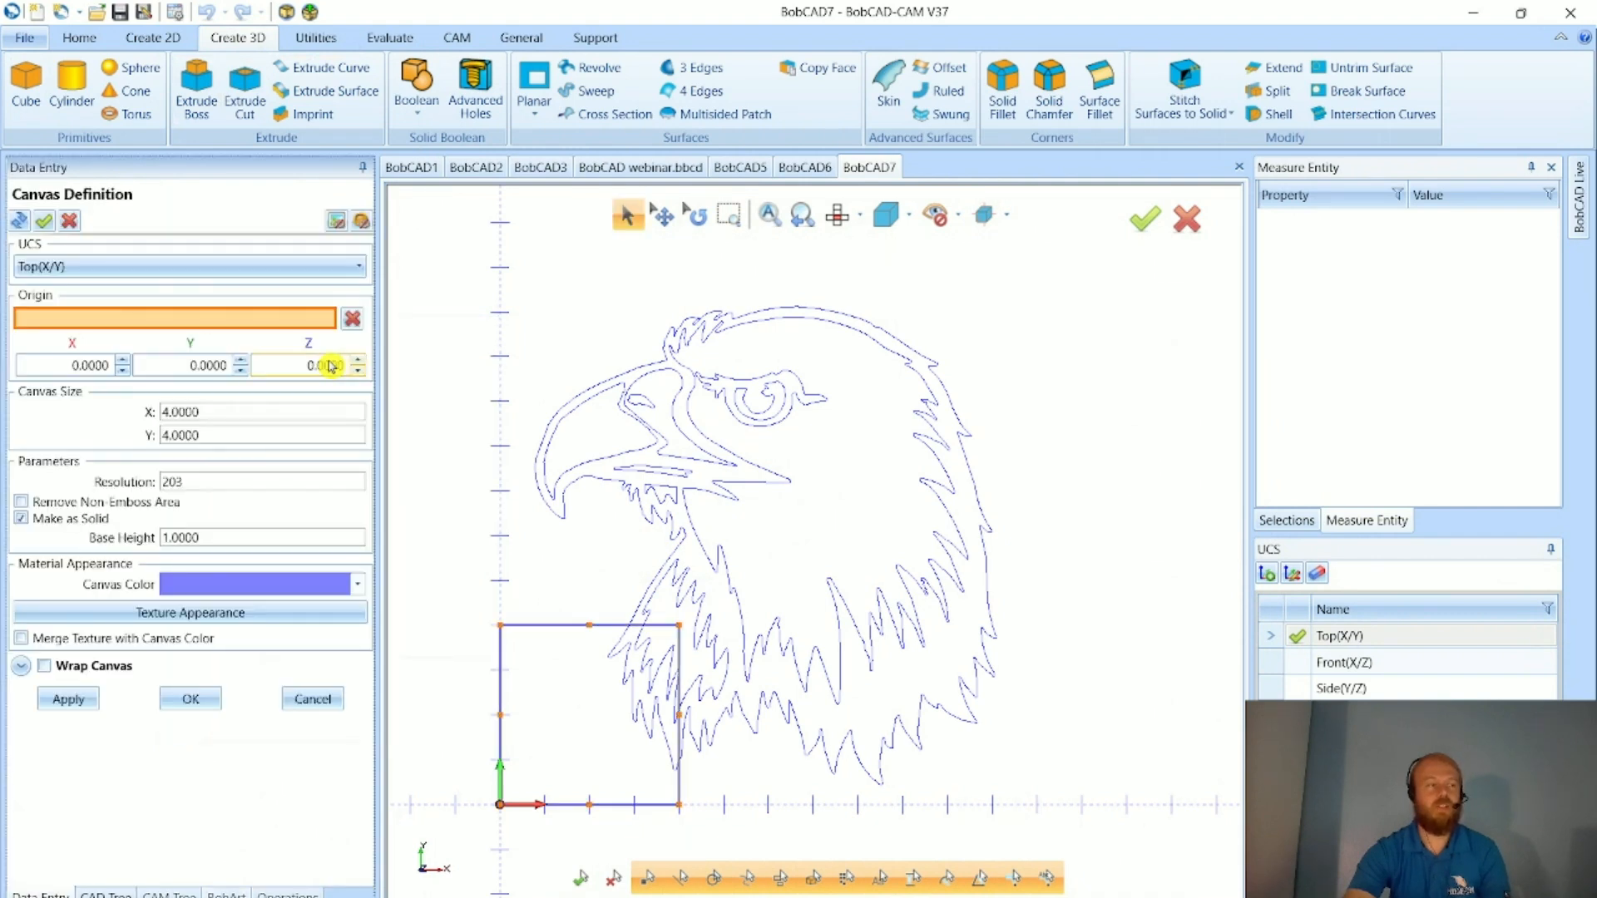
{"action": "left_click", "coordinate": [265, 411]}
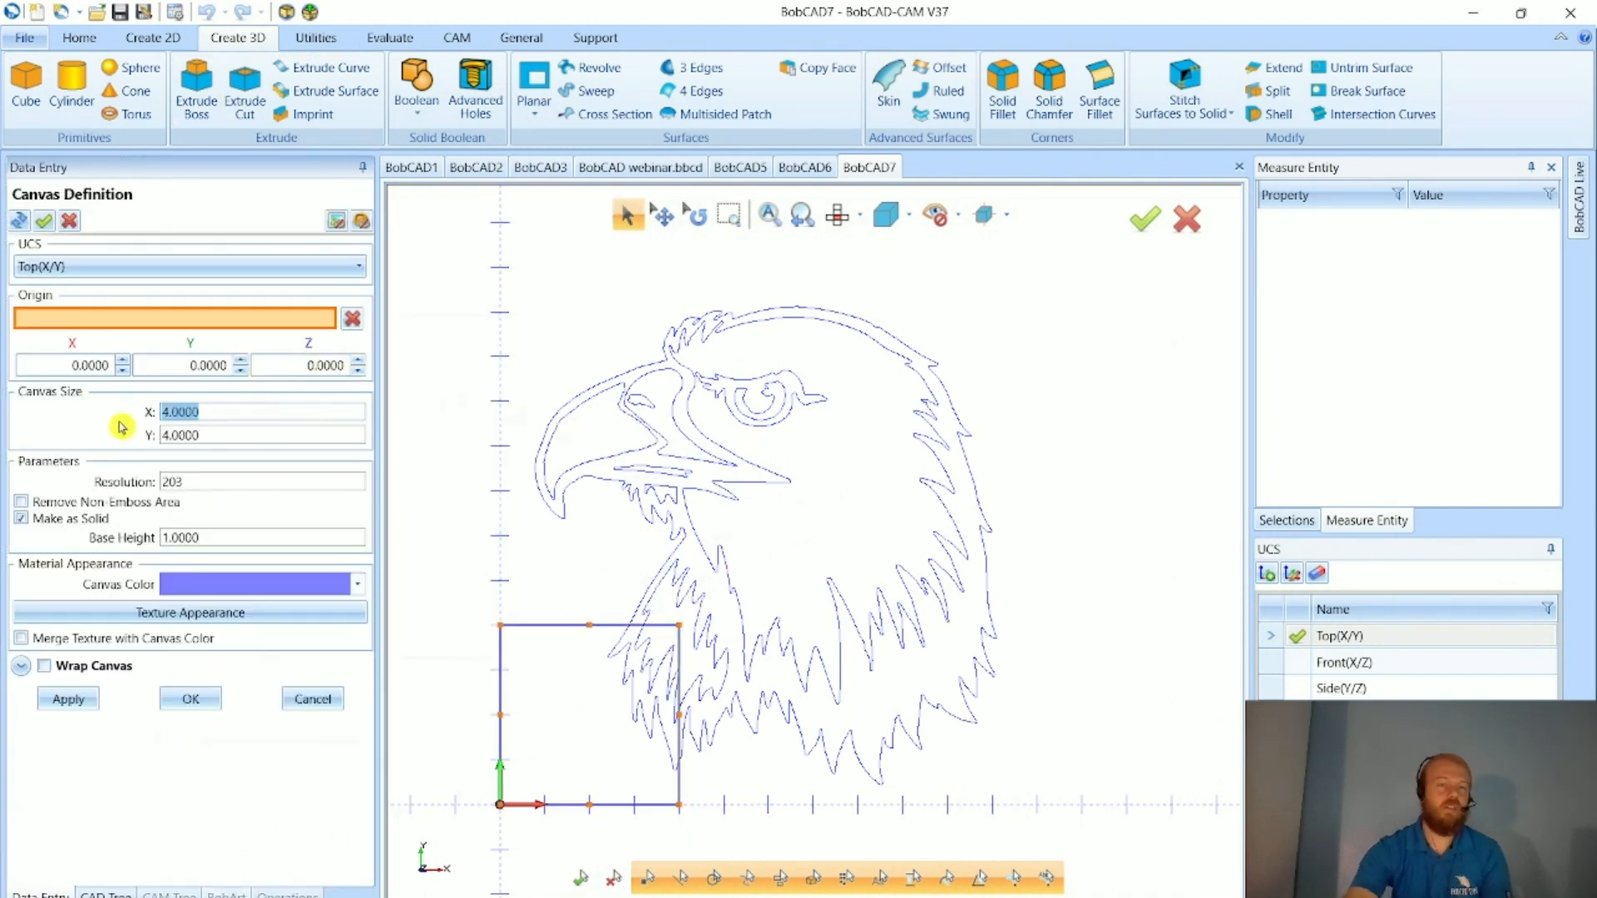
{"action": "type", "text": "12"}
{"action": "key", "text": "Tab"}
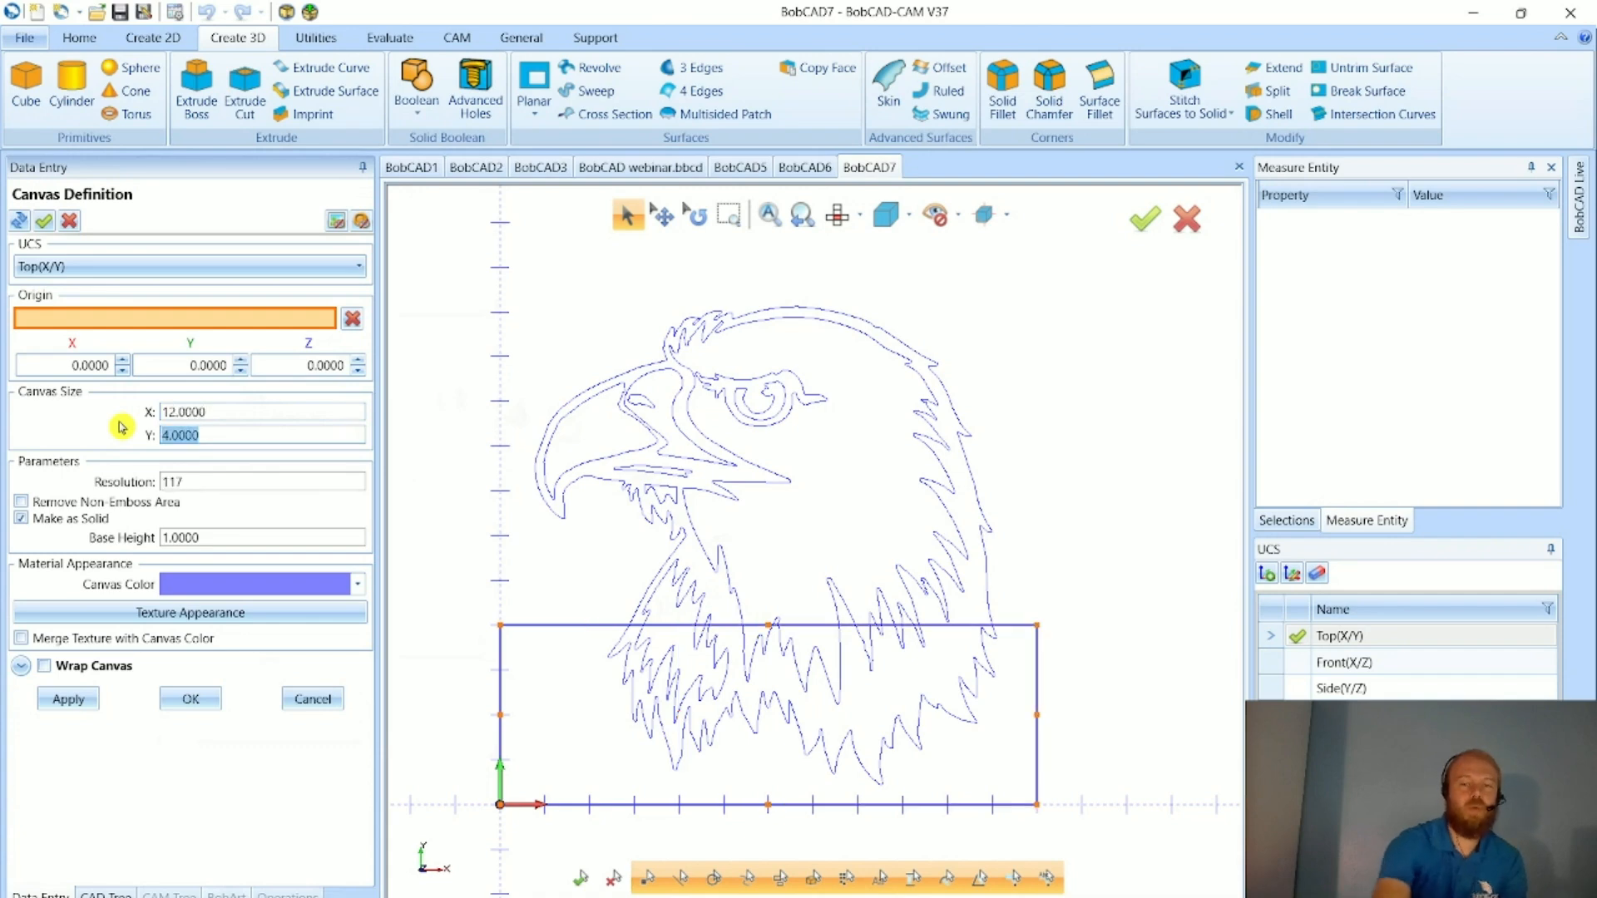
{"action": "type", "text": "12"}
{"action": "key", "text": "Tab"}
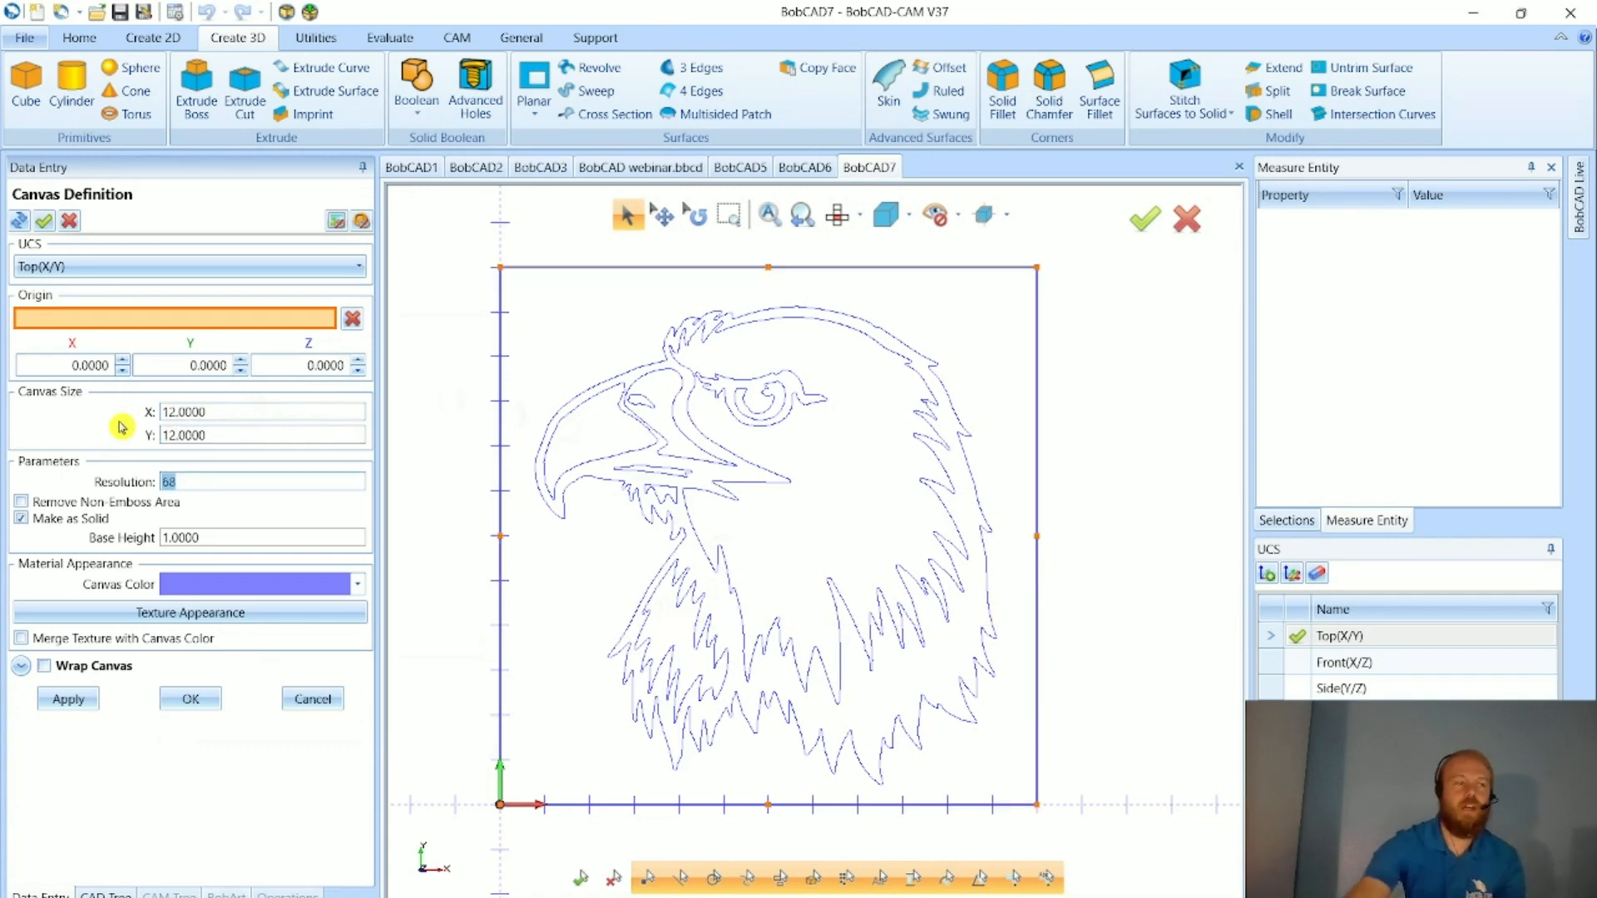
{"action": "middle_click_drag", "start_coordinate": [860, 650], "coordinate": [986, 618]}
{"action": "left_click_drag", "start_coordinate": [247, 541], "coordinate": [90, 556]}
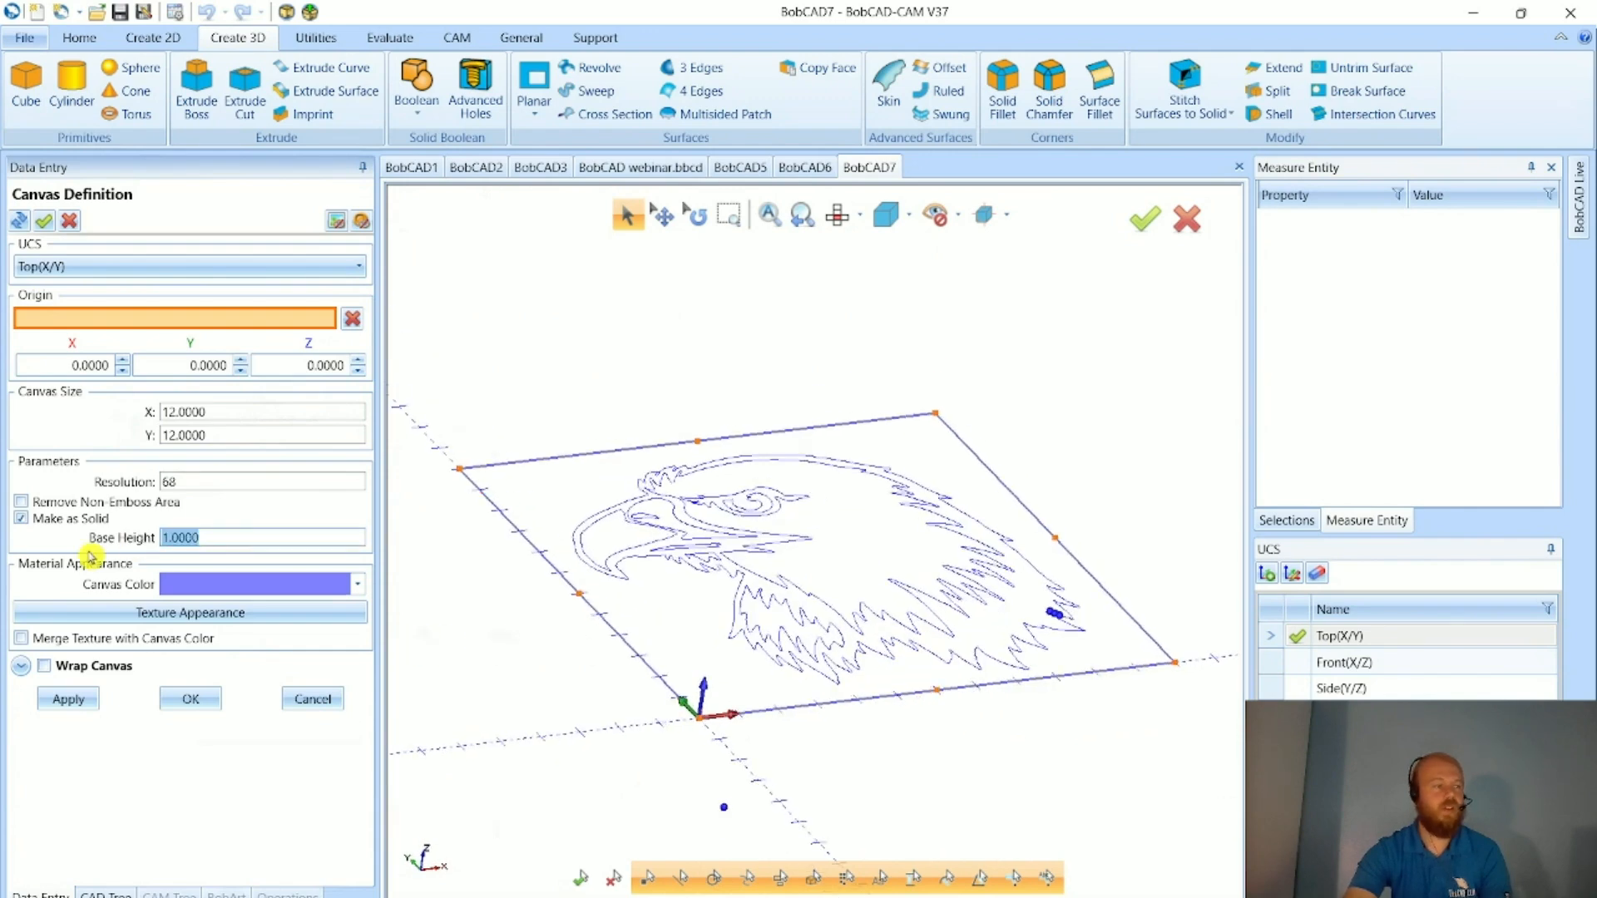
{"action": "left_click", "coordinate": [190, 699]}
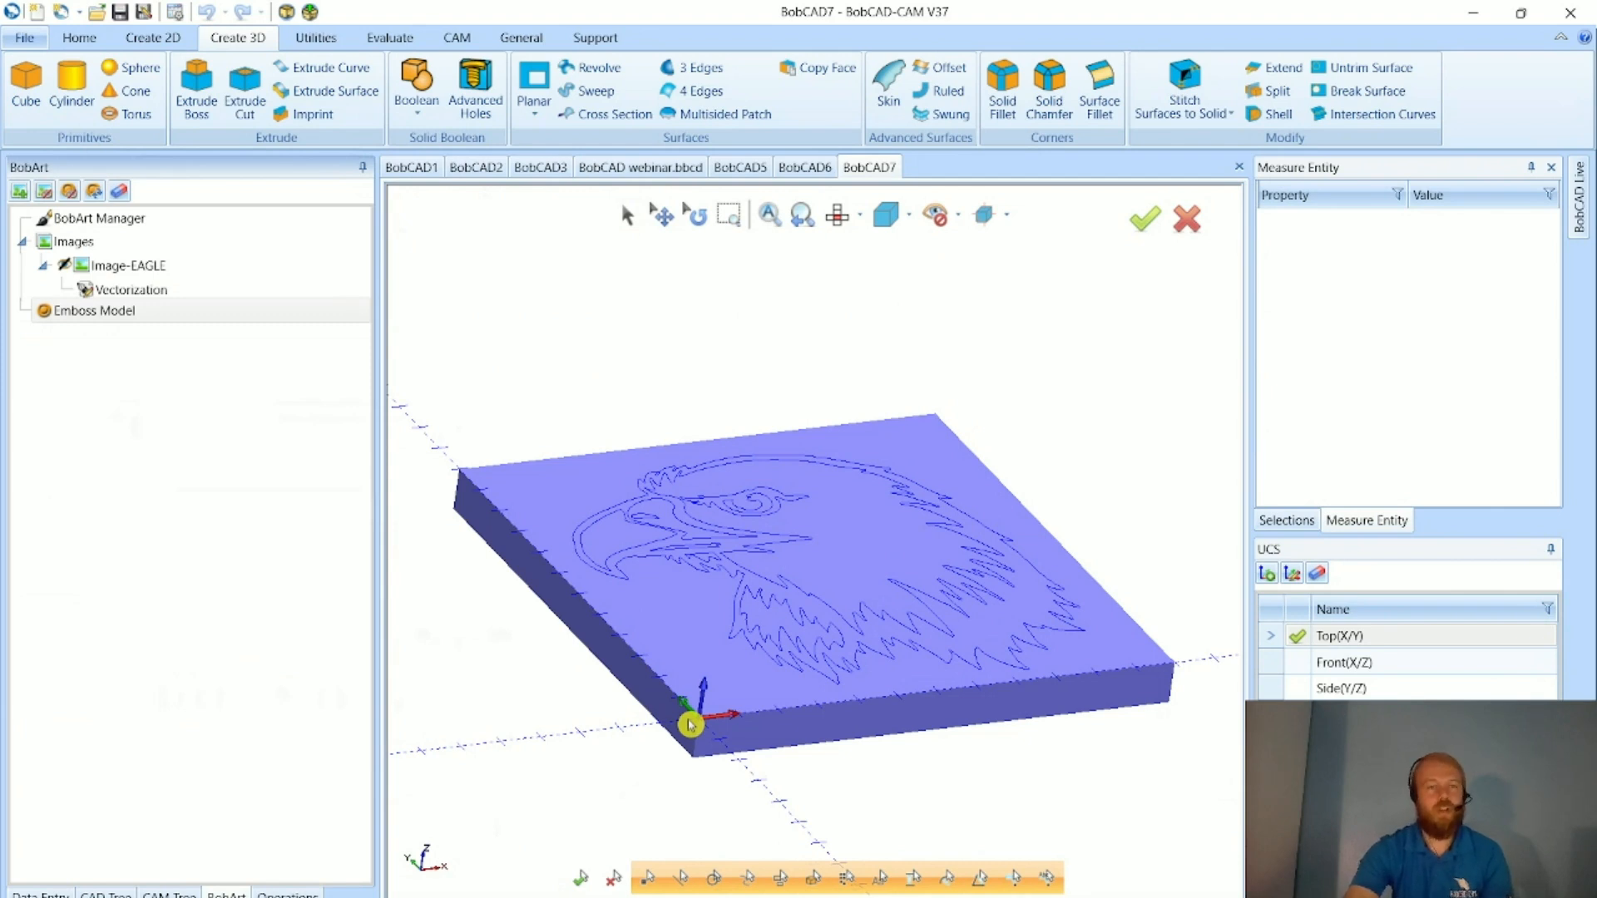
- Start an Emboss Regular feature on the canvas and select the eagle's outer contour as its geometry
{"action": "right_click", "coordinate": [251, 311]}
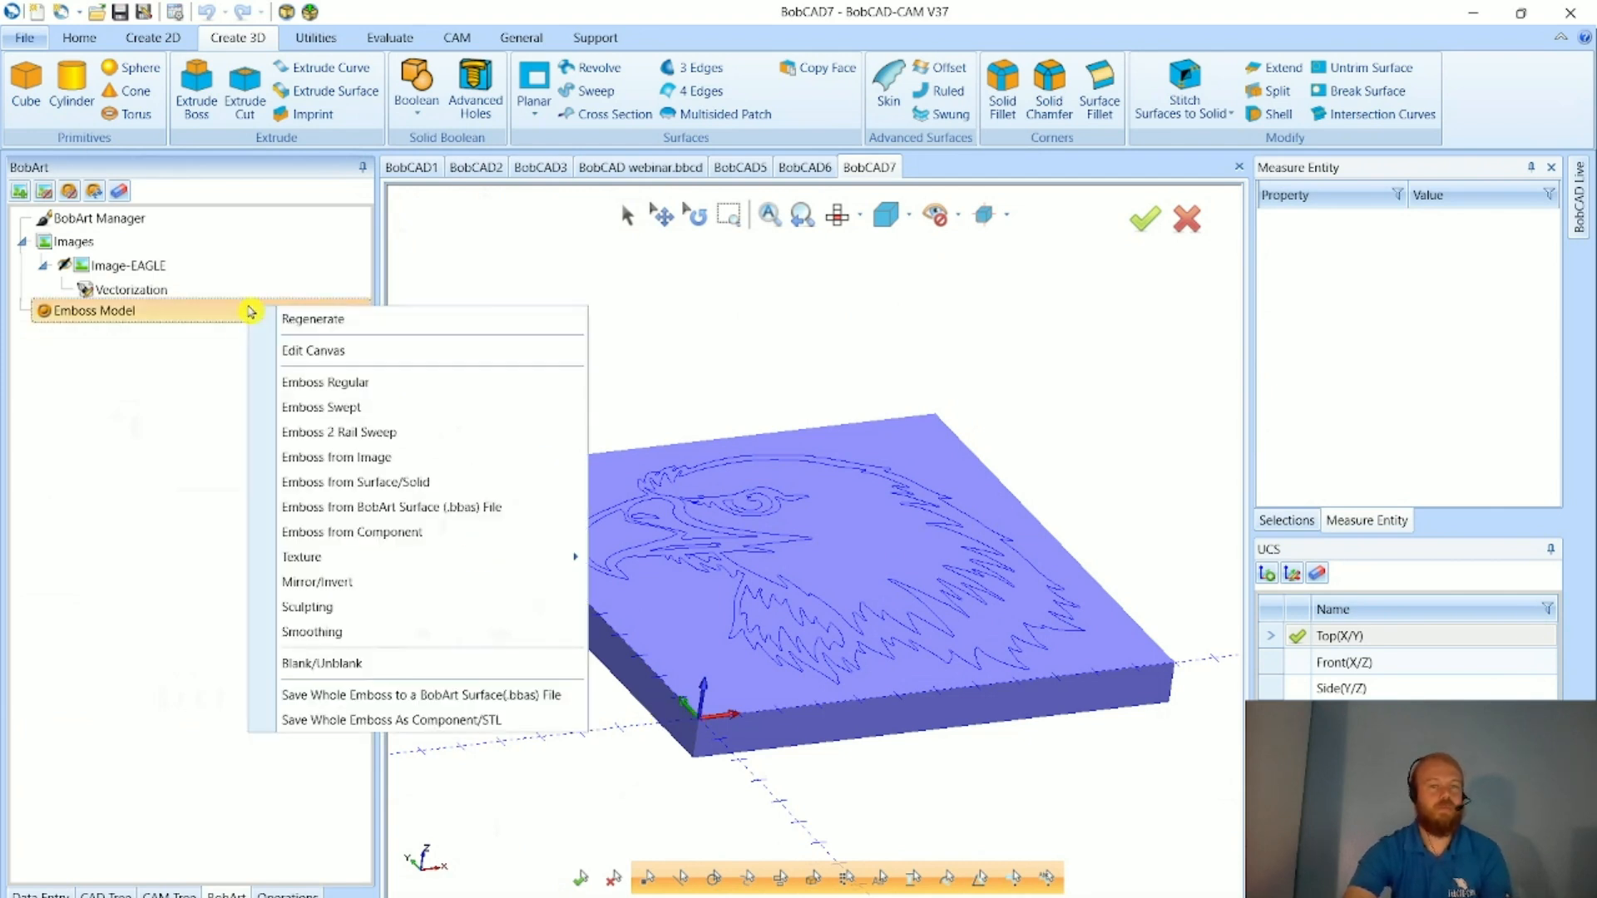
{"action": "left_click", "coordinate": [370, 389]}
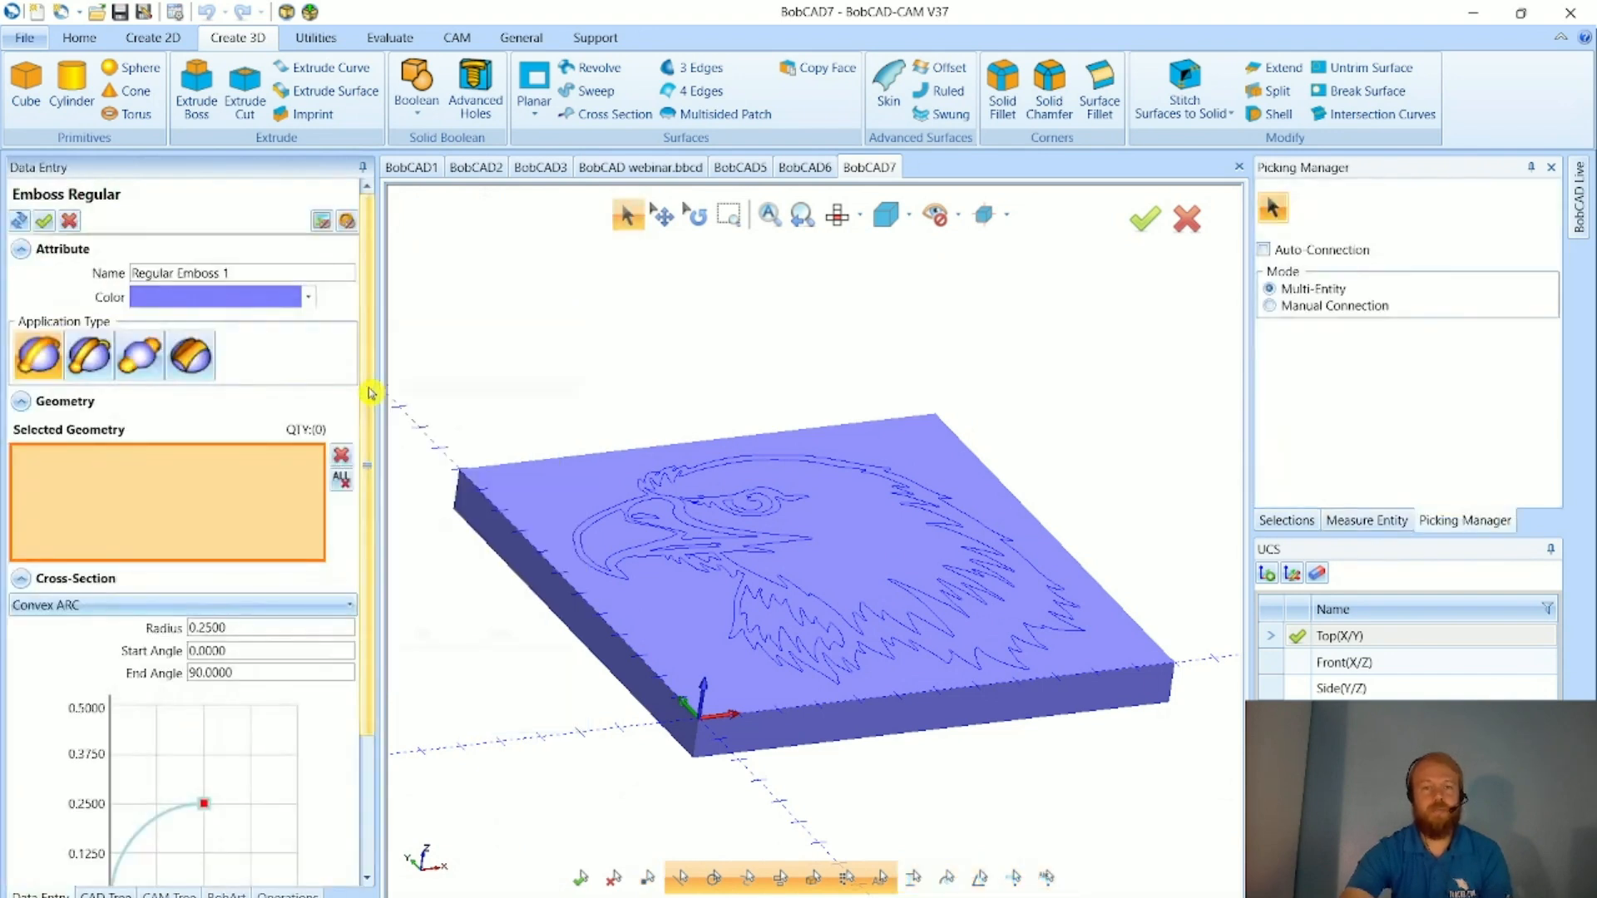
{"action": "scroll", "coordinate": [586, 527], "scroll_direction": "up", "scroll_amount": 2}
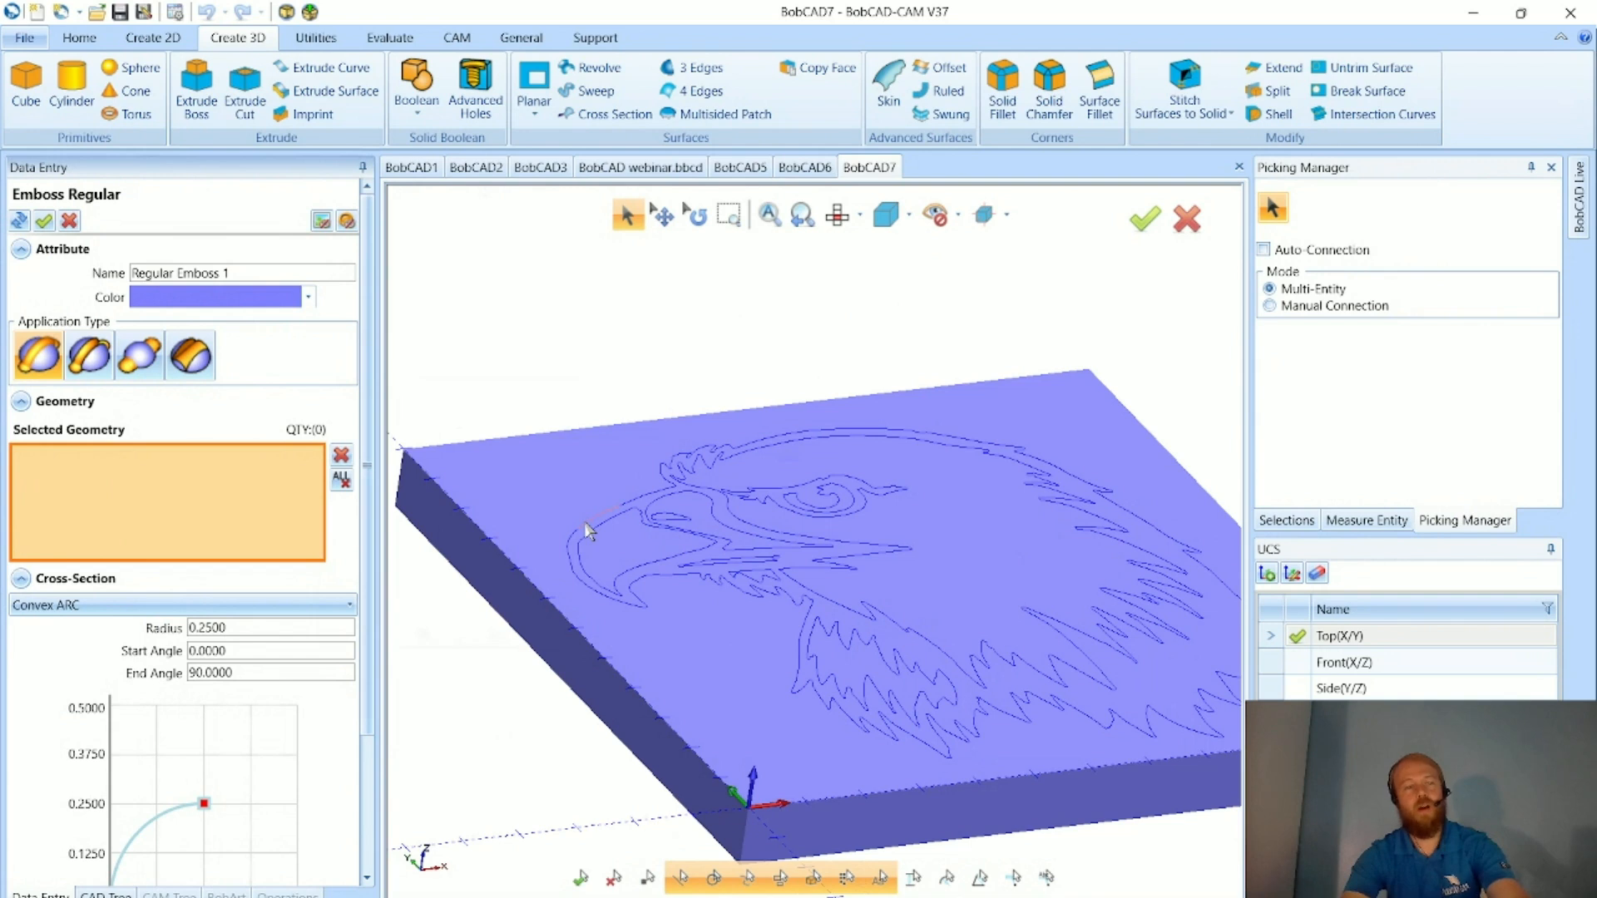
{"action": "left_click", "coordinate": [587, 528]}
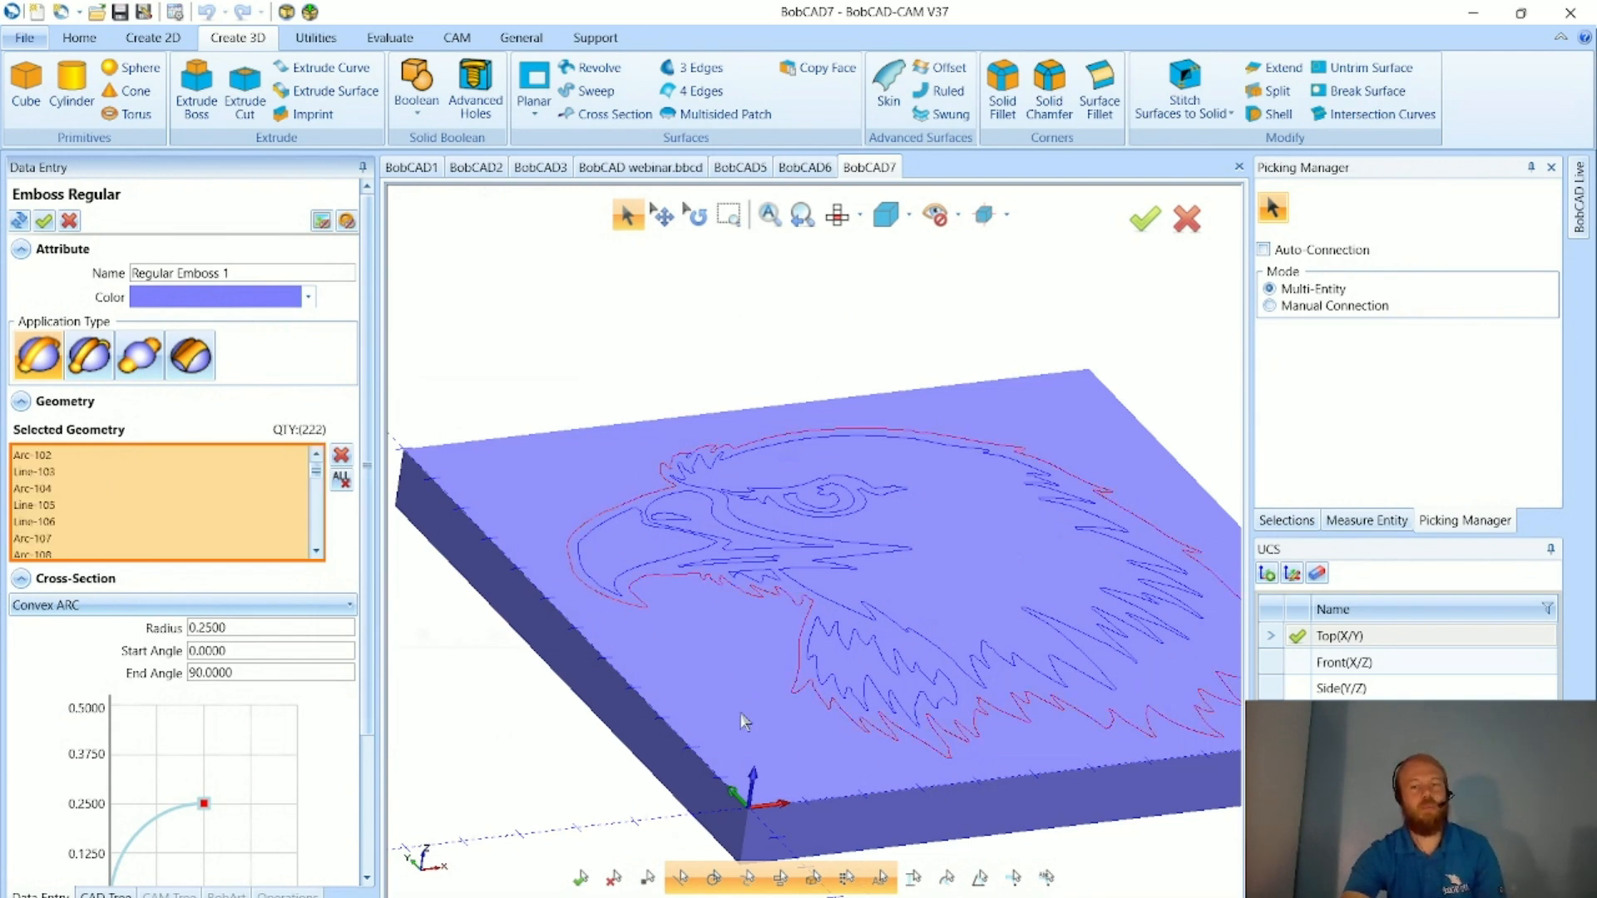
{"action": "scroll", "coordinate": [680, 692], "scroll_direction": "down", "scroll_amount": 1}
{"action": "scroll", "coordinate": [320, 616], "scroll_direction": "down", "scroll_amount": 3}
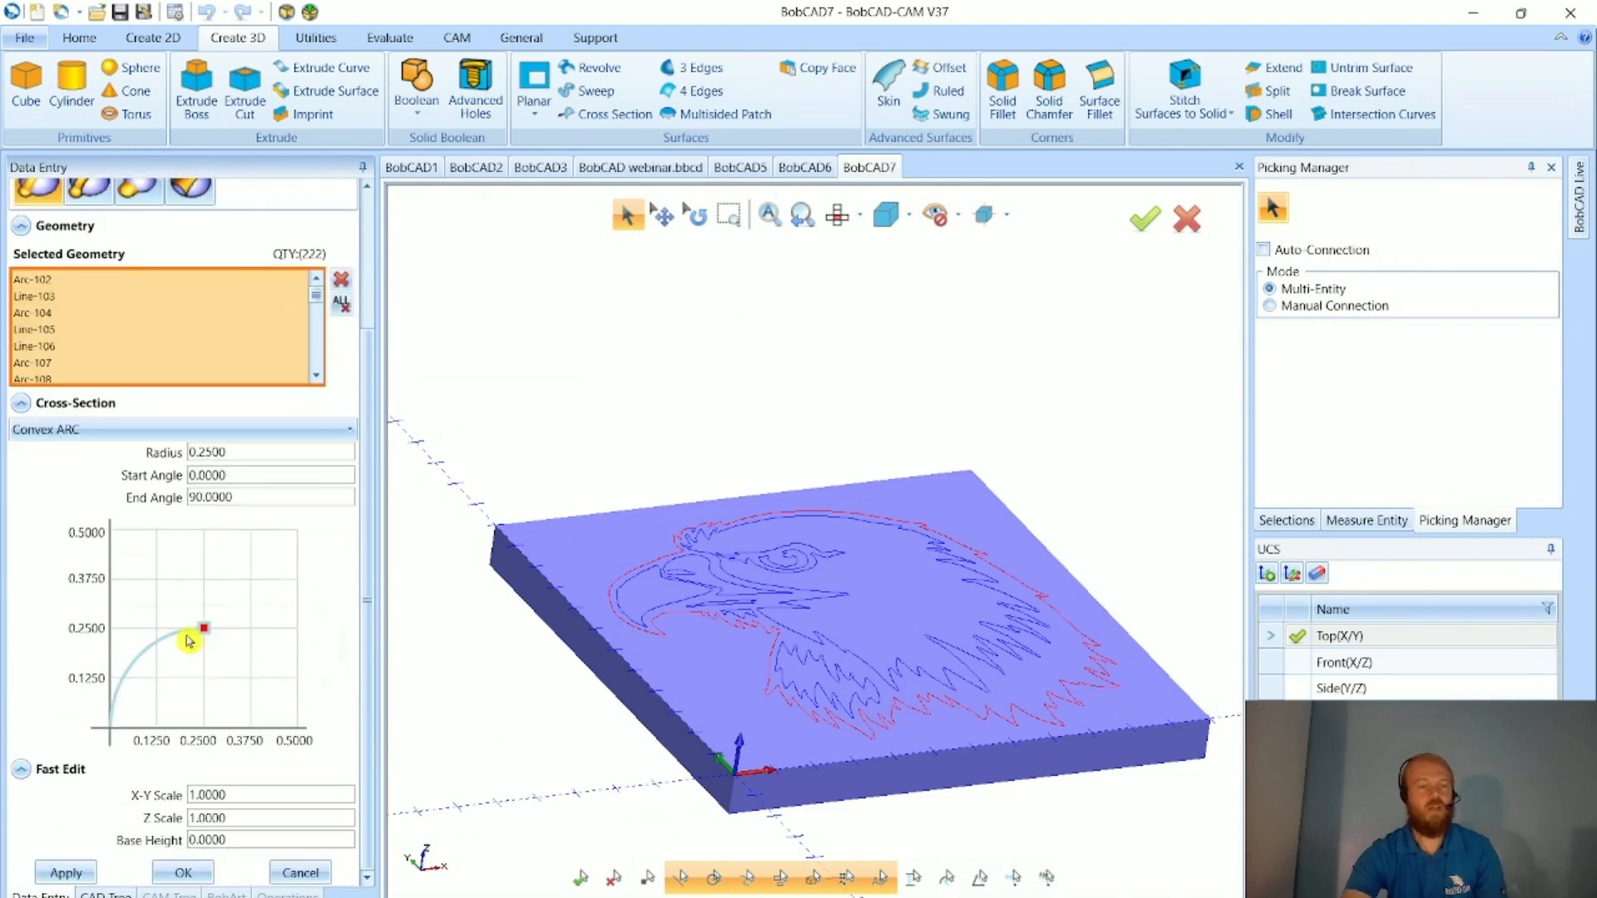
- Try a Concave ARC cross-section with radius about 0.24, and a Line cross-section about 0.33 high with a 40° slope
{"action": "left_click", "coordinate": [48, 431]}
{"action": "left_click", "coordinate": [58, 499]}
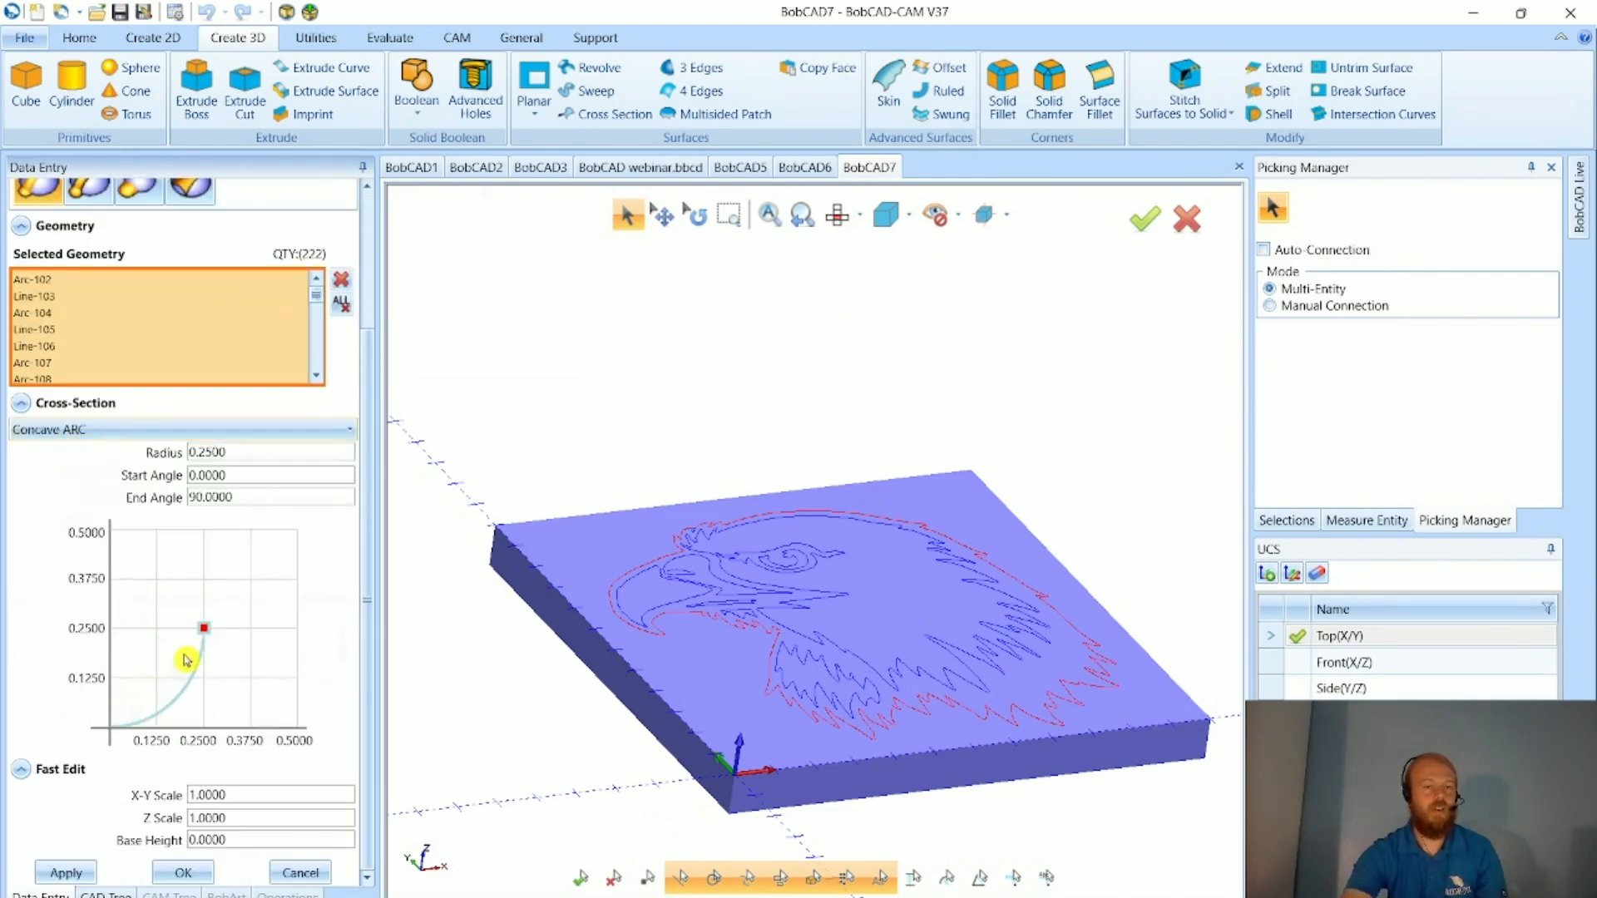
{"action": "left_click_drag", "start_coordinate": [203, 629], "coordinate": [201, 574]}
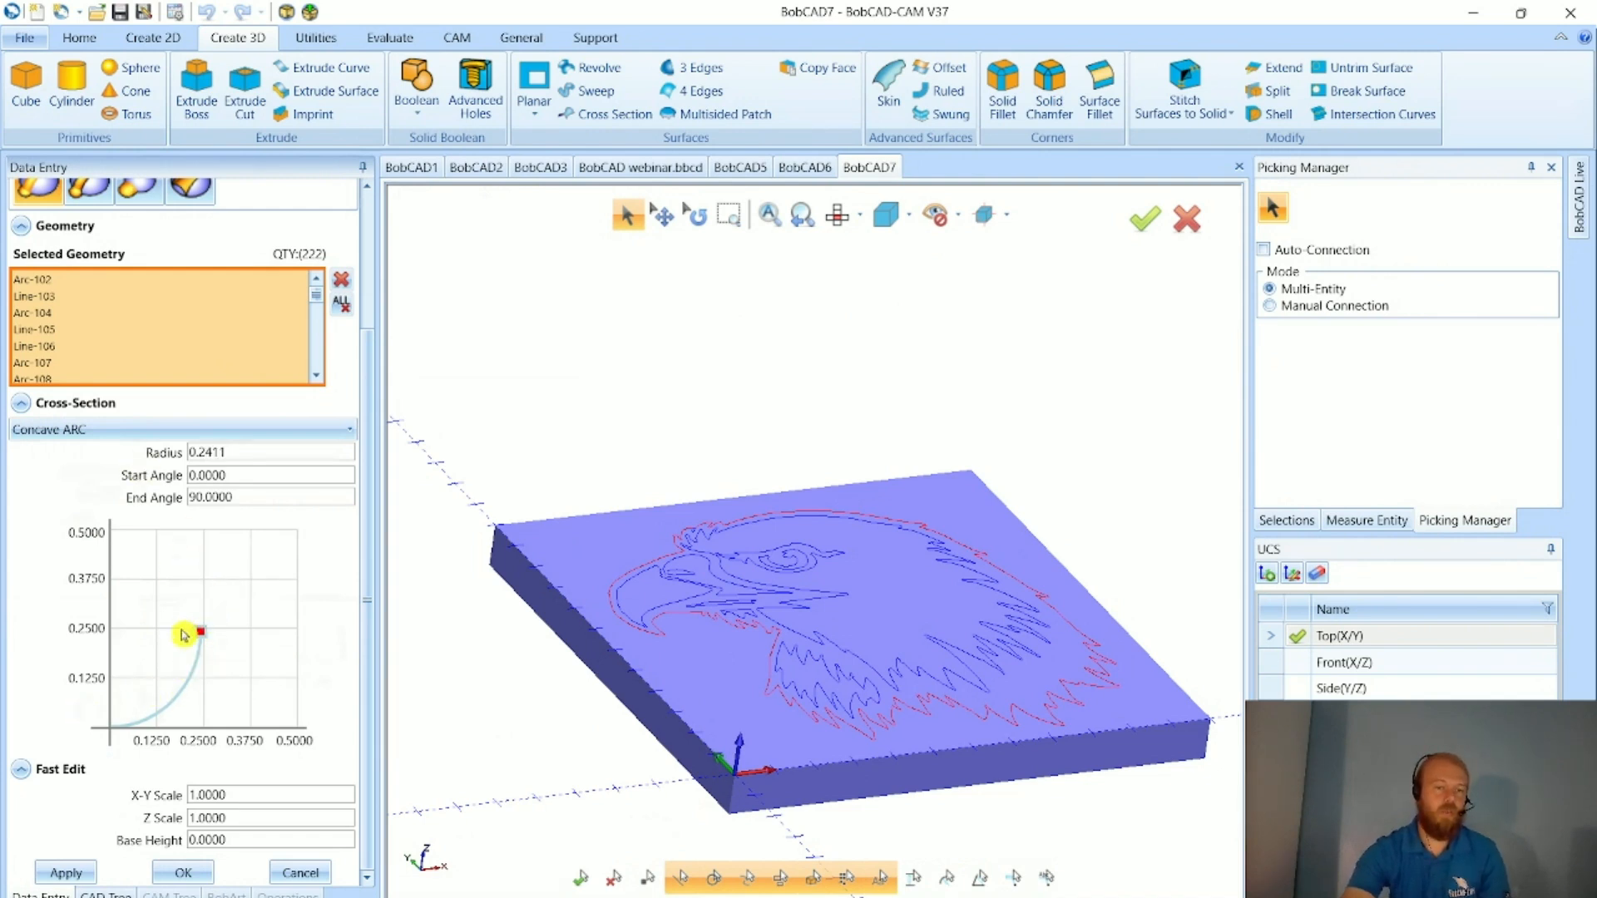
{"action": "left_click", "coordinate": [125, 430]}
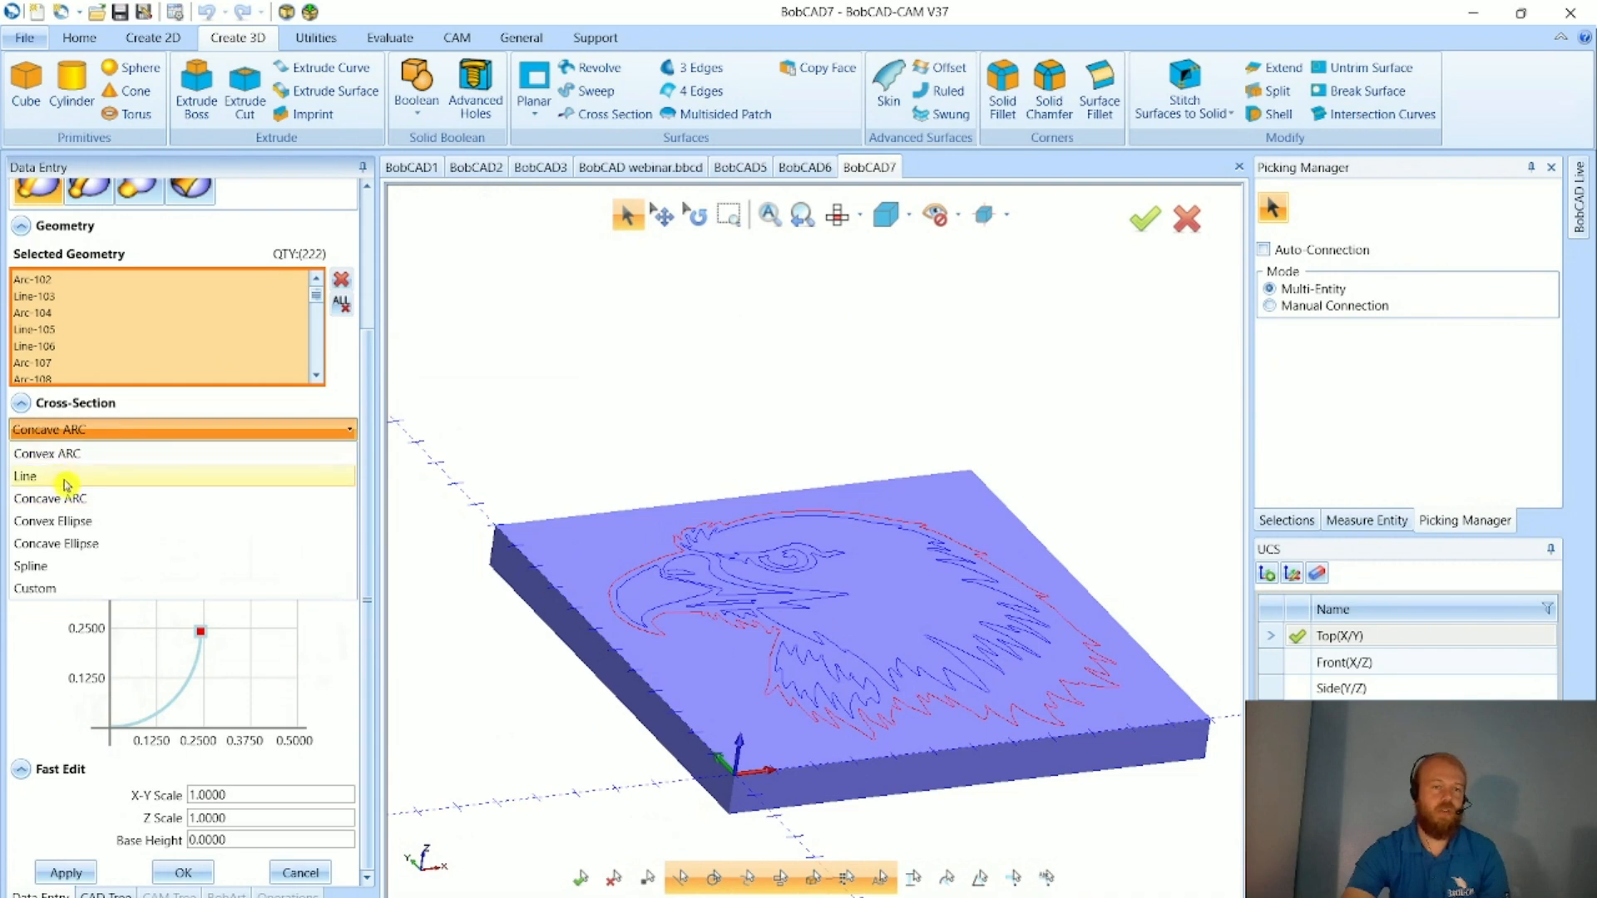
{"action": "left_click", "coordinate": [66, 482]}
{"action": "left_click_drag", "start_coordinate": [202, 626], "coordinate": [257, 597]}
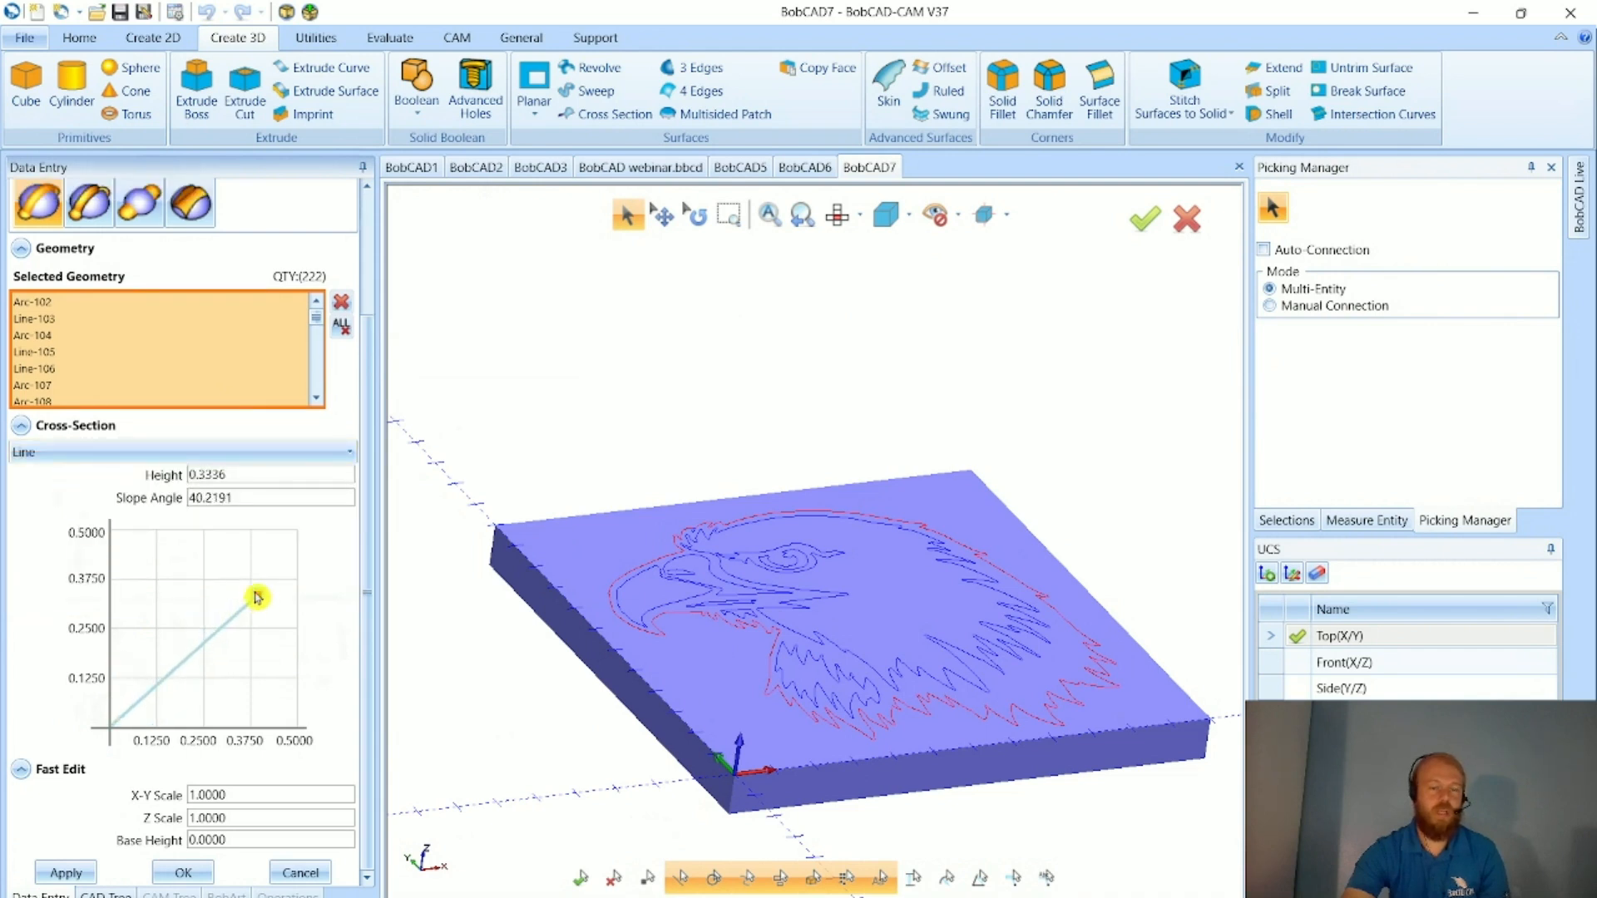
- Try a Convex Ellipse cross-section with an X axis radius of about 0.77 and a Y axis radius of about 0.47
{"action": "left_click", "coordinate": [125, 452]}
{"action": "left_click", "coordinate": [93, 544]}
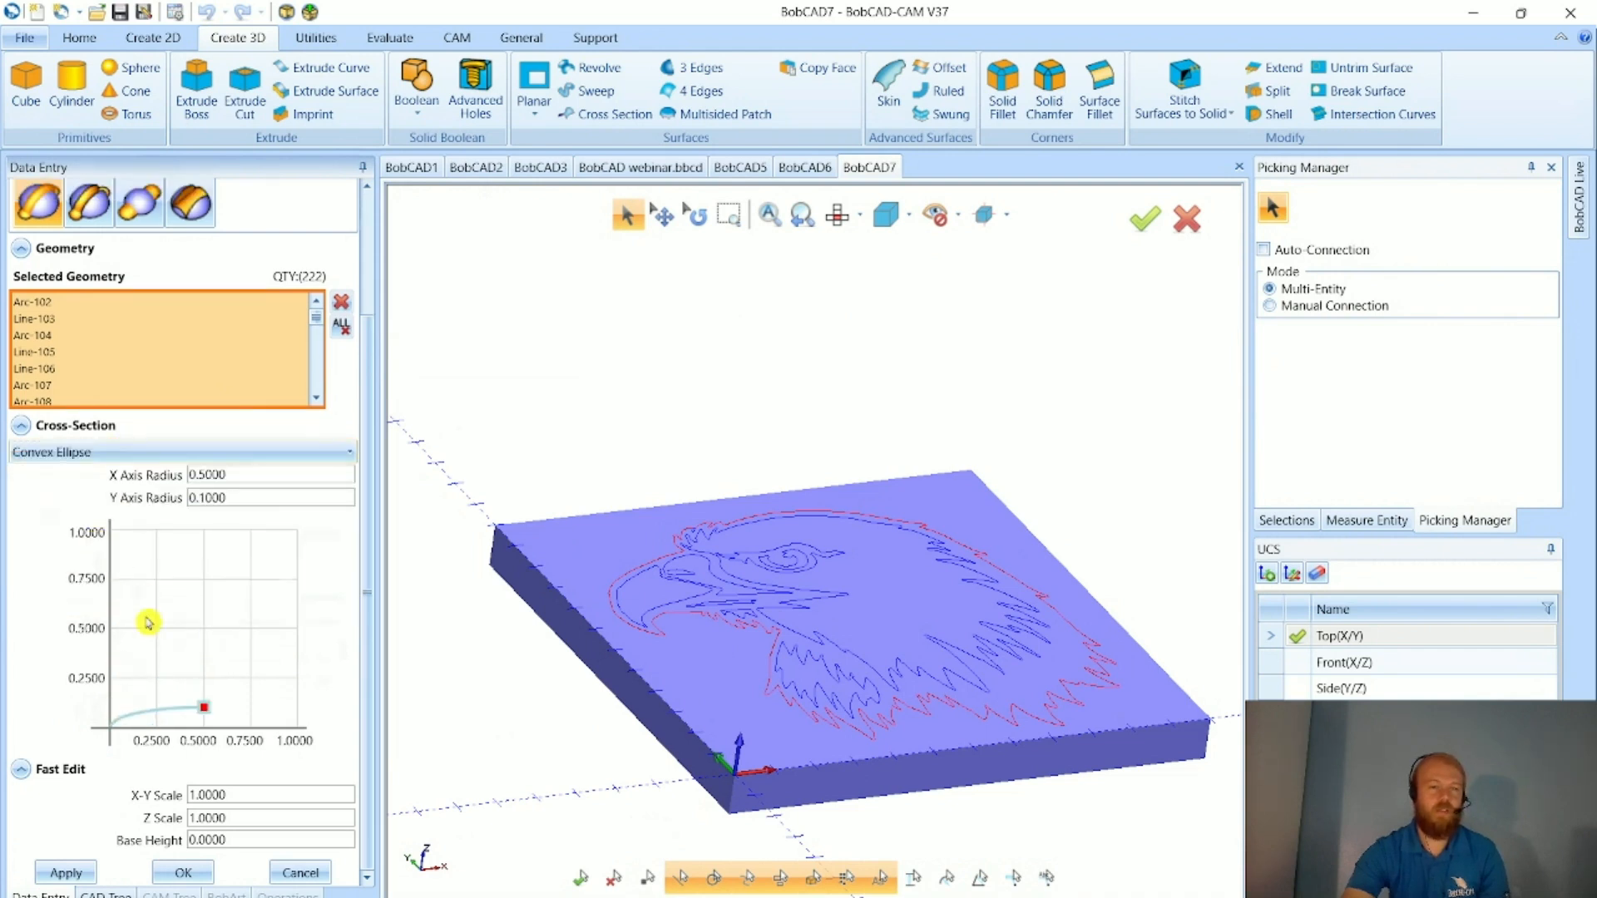
{"action": "left_click_drag", "start_coordinate": [203, 708], "coordinate": [255, 635]}
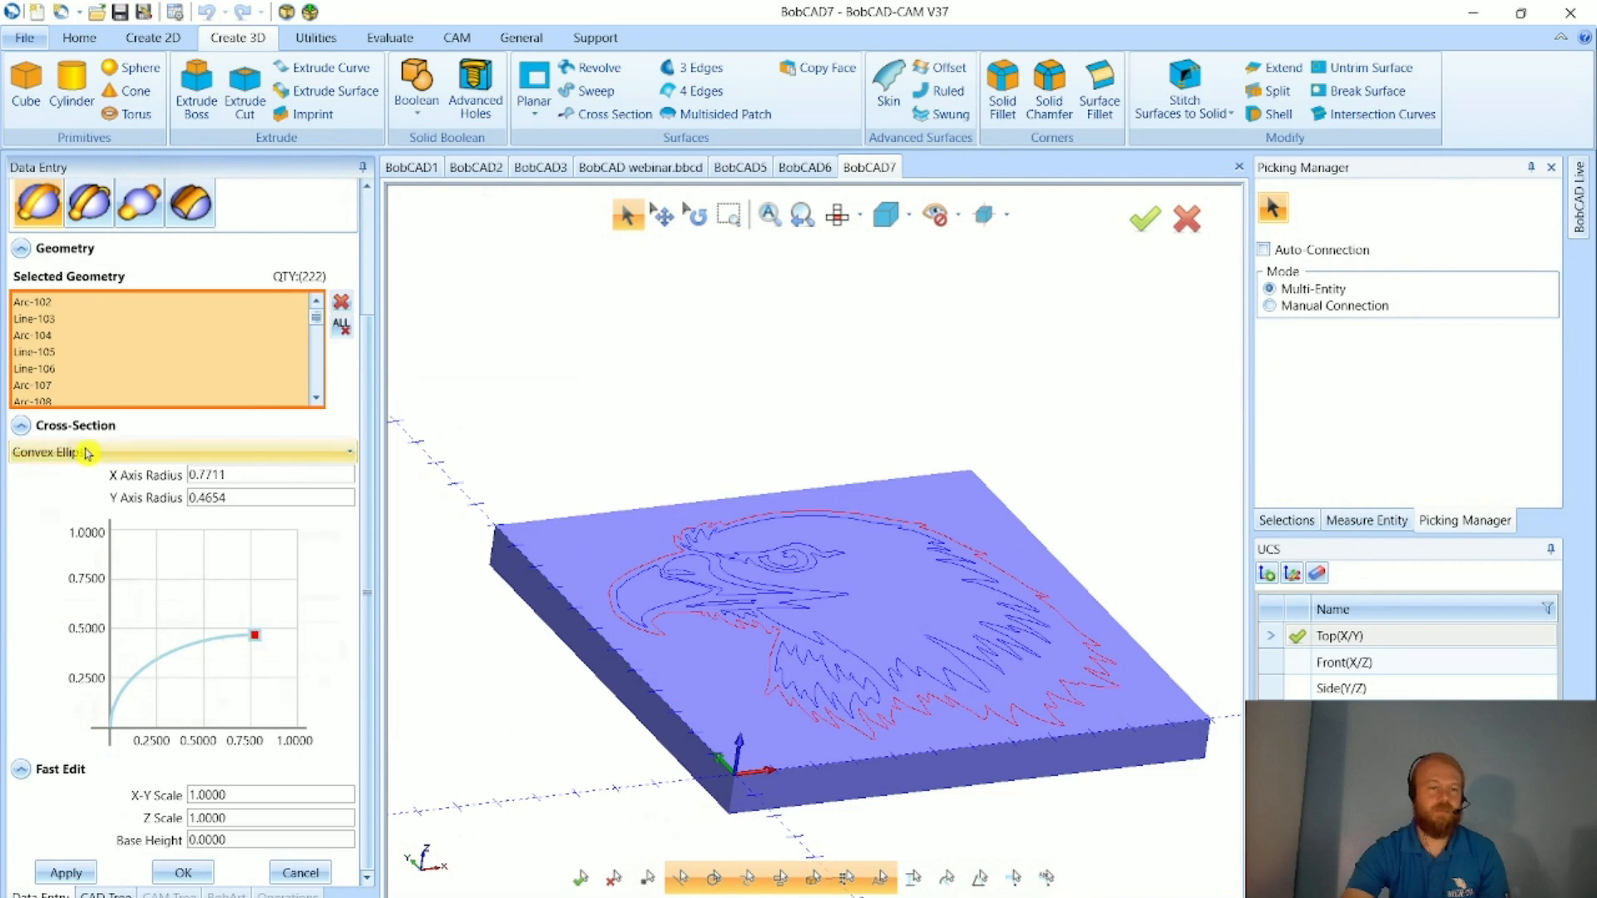
- Create the emboss with a Spline cross-section, placing its second point at about 0.29 X-Y and 0.29 Z
{"action": "left_click", "coordinate": [86, 452]}
{"action": "left_click", "coordinate": [111, 595]}
{"action": "left_click_drag", "start_coordinate": [212, 728], "coordinate": [165, 713]}
{"action": "scroll", "coordinate": [66, 624], "scroll_direction": "down", "scroll_amount": 1}
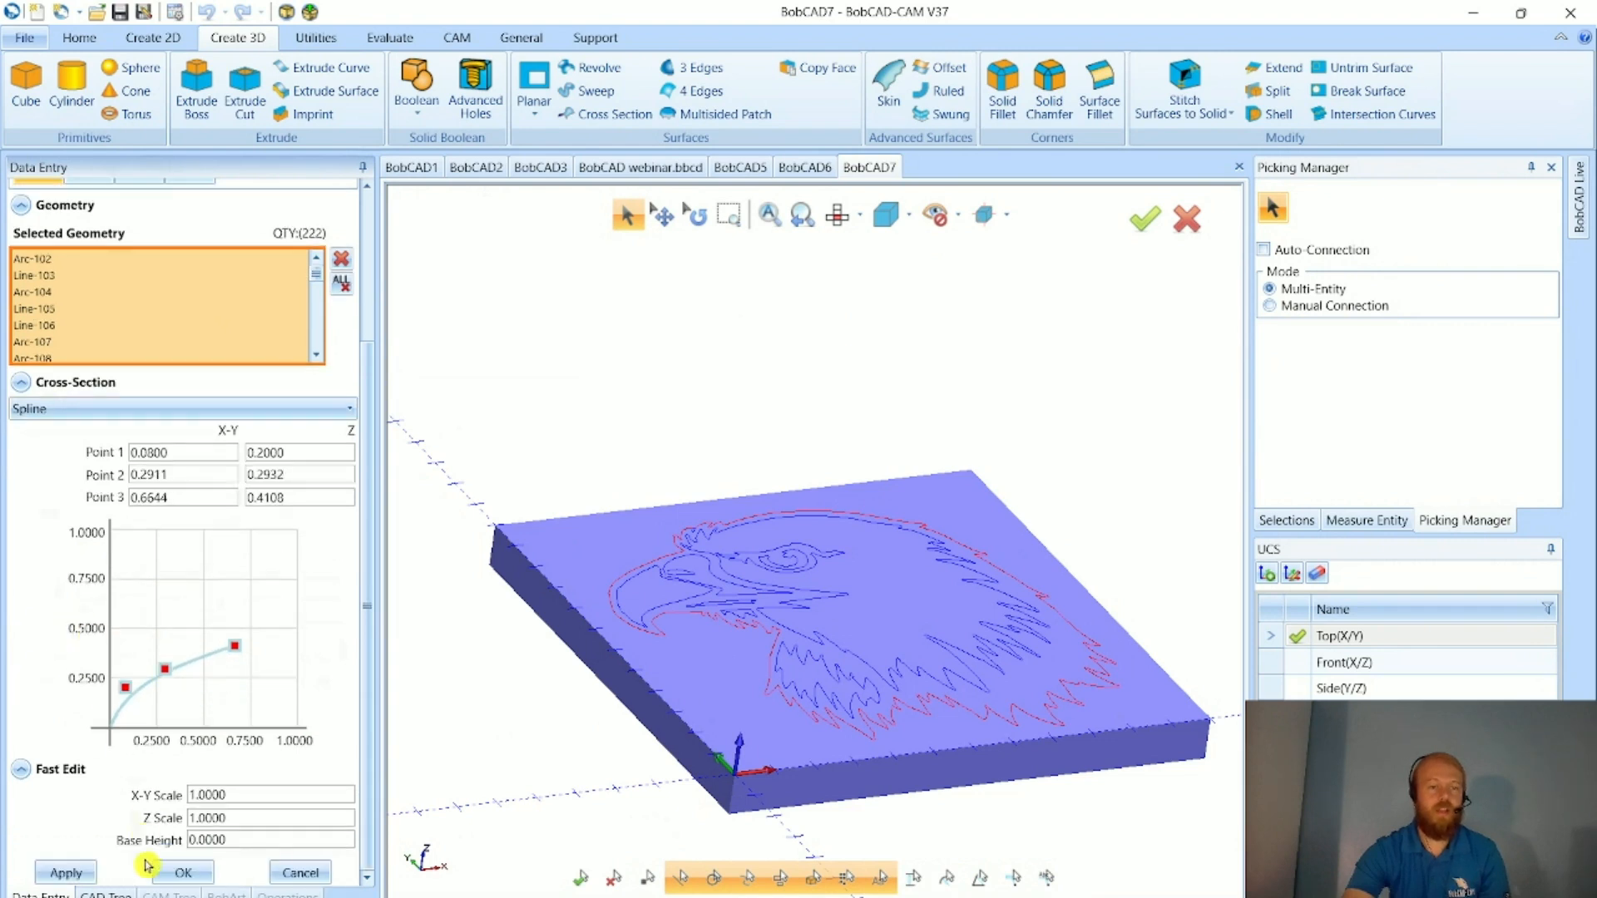
{"action": "left_click", "coordinate": [185, 872]}
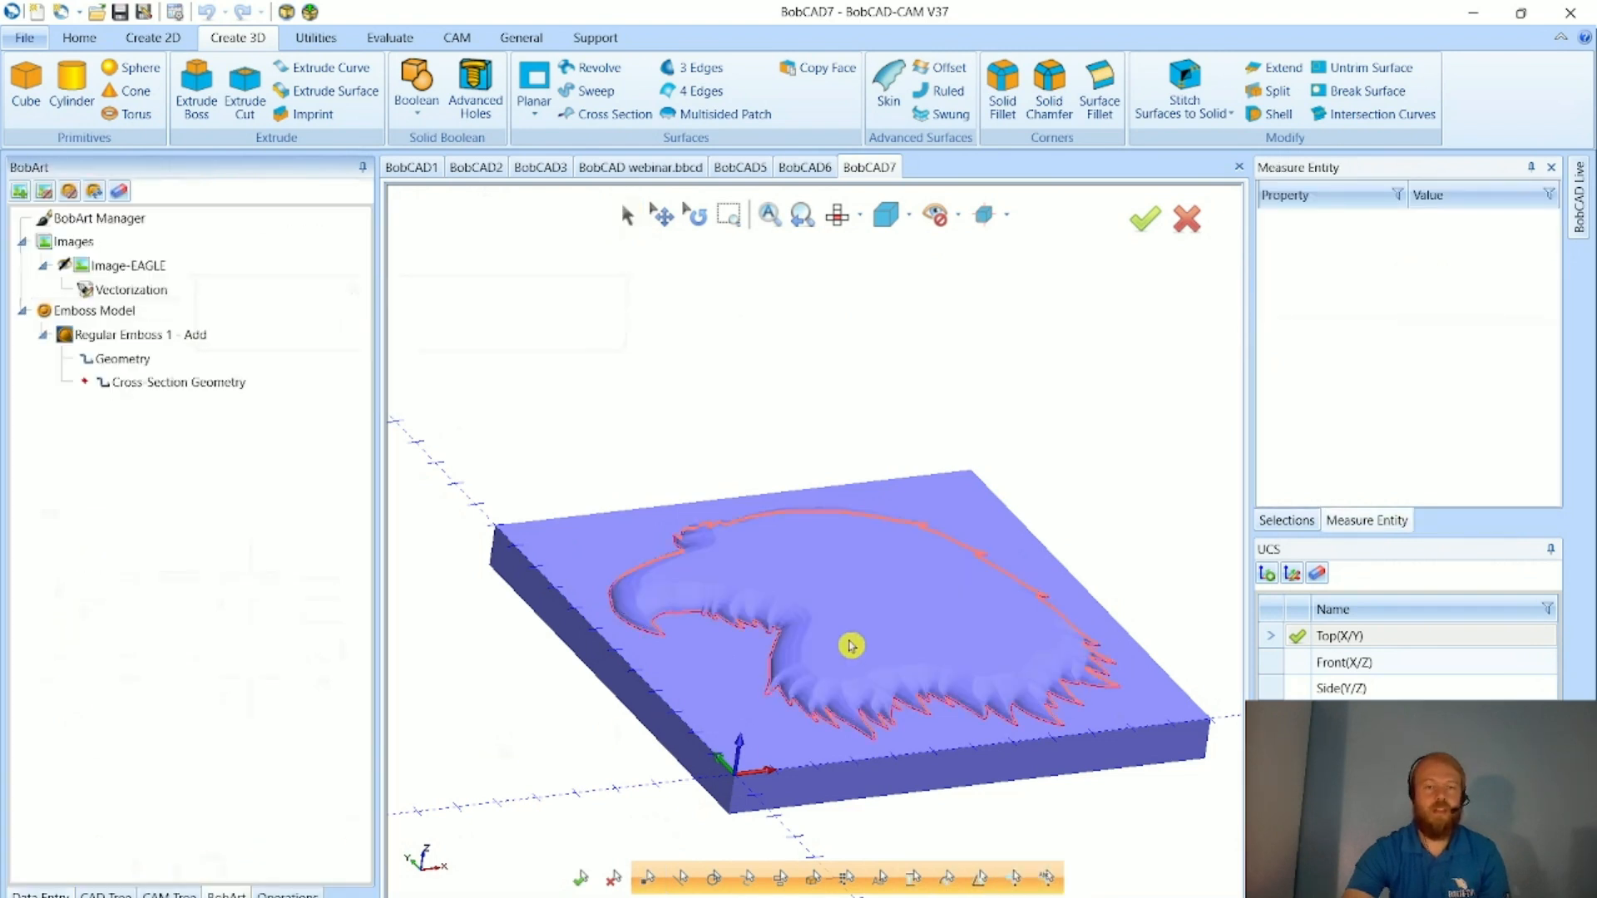
- Examine the raised emboss along the eagle's beak and neck feathers from a low angle
{"action": "middle_click_drag", "start_coordinate": [850, 647], "coordinate": [827, 631]}
{"action": "scroll", "coordinate": [691, 709], "scroll_direction": "down", "scroll_amount": 3}
{"action": "scroll", "coordinate": [966, 721], "scroll_direction": "up", "scroll_amount": 6}
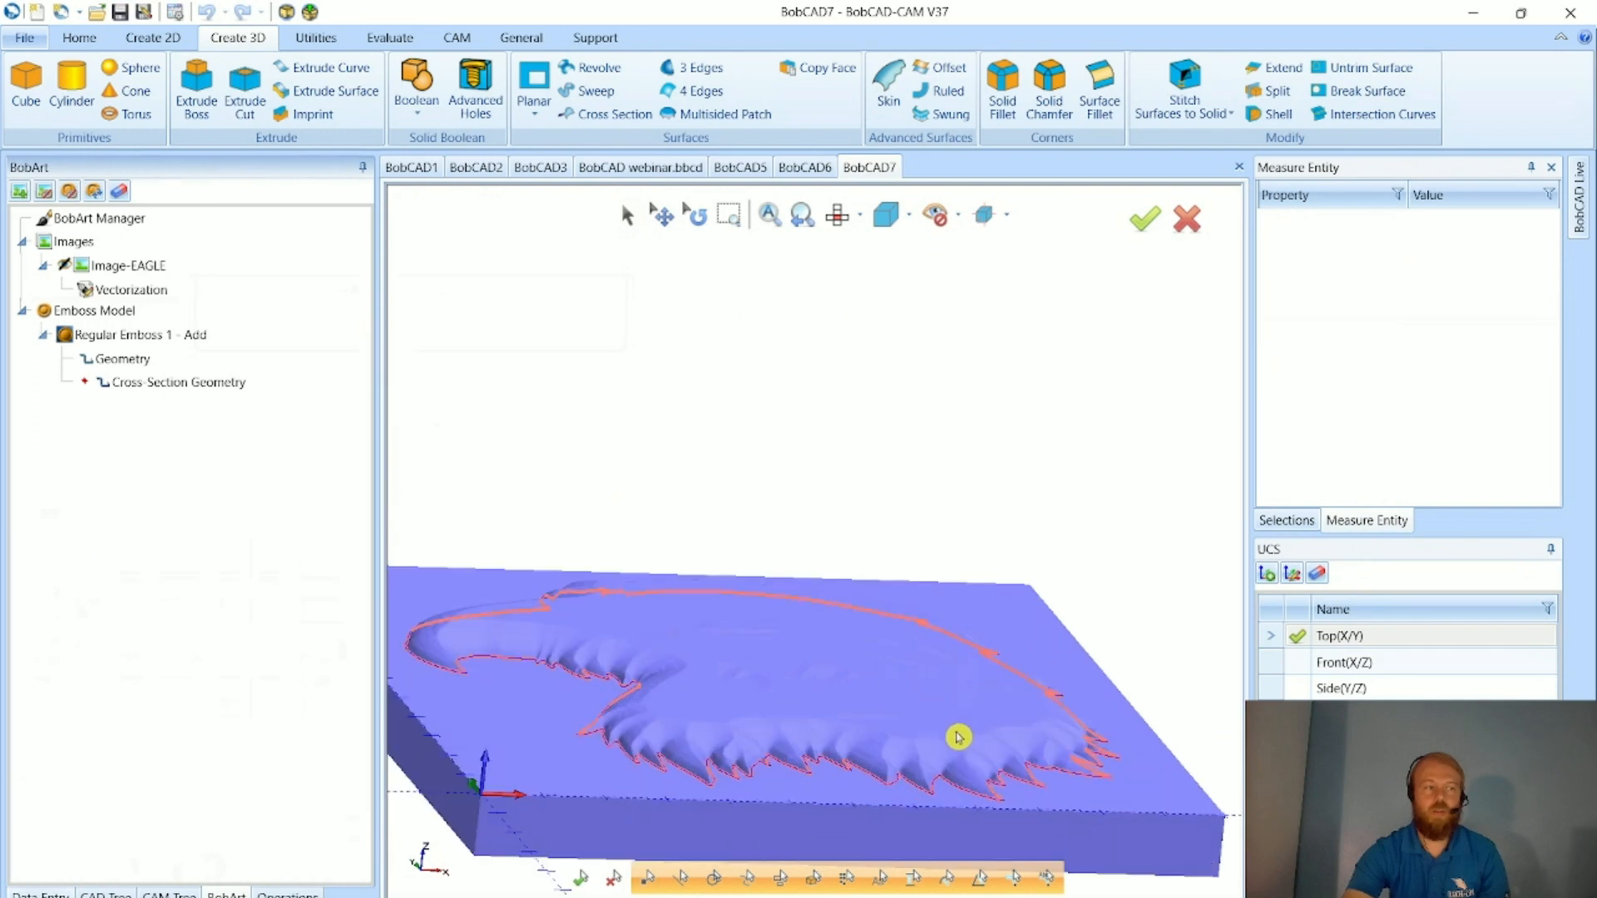
{"action": "middle_click_drag", "start_coordinate": [607, 731], "coordinate": [605, 715]}
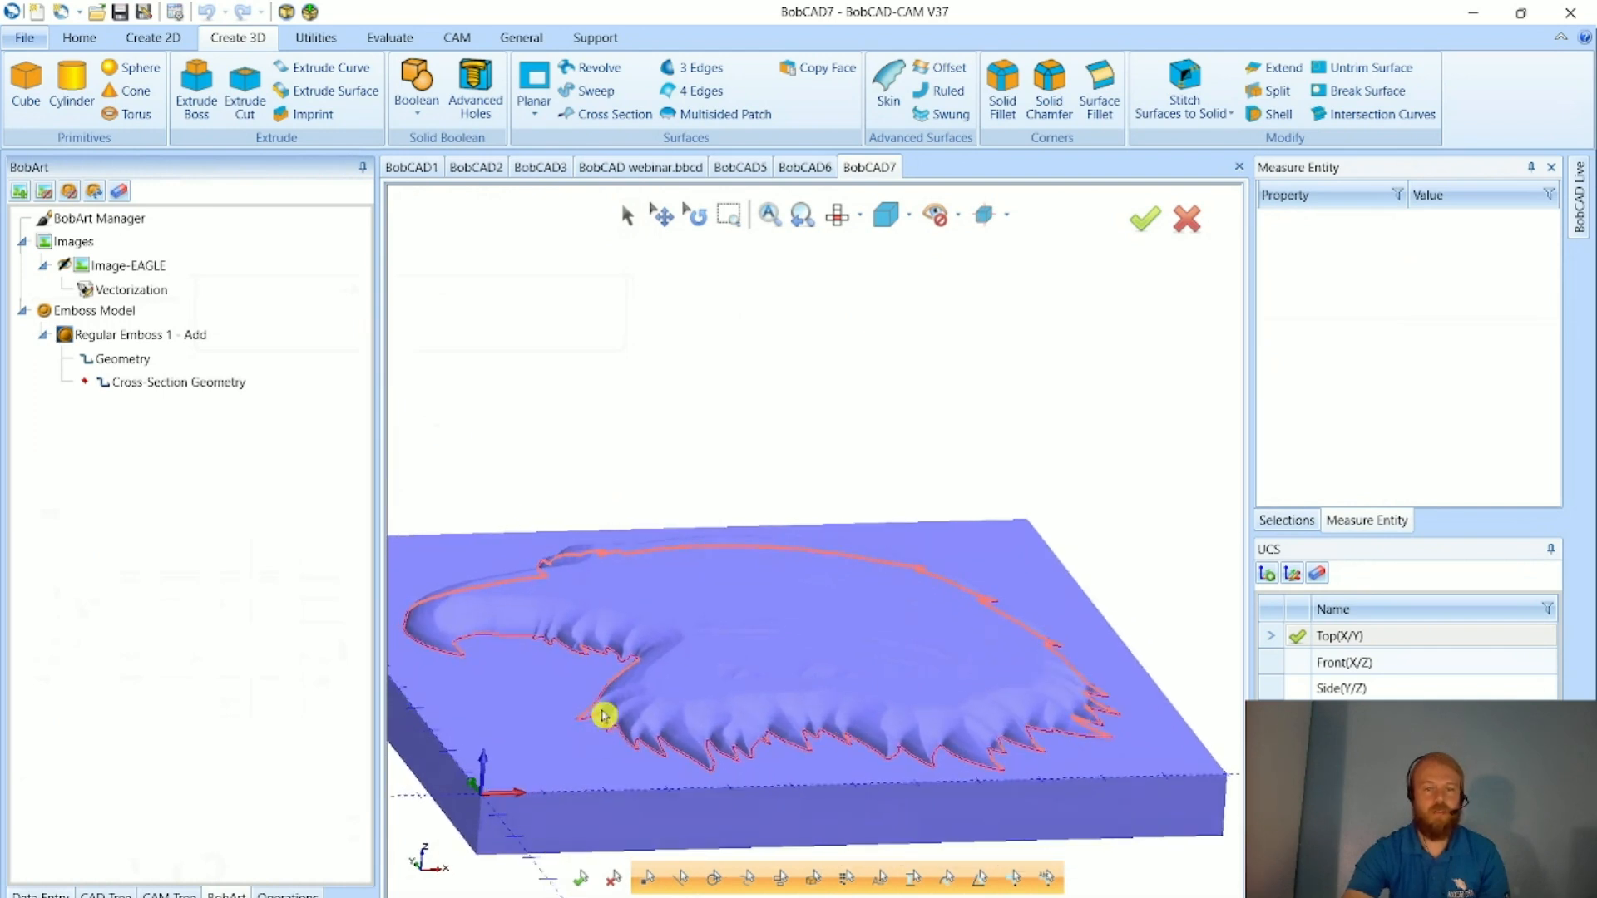
{"action": "scroll", "coordinate": [617, 713], "scroll_direction": "up", "scroll_amount": 4}
{"action": "scroll", "coordinate": [617, 713], "scroll_direction": "down", "scroll_amount": 2}
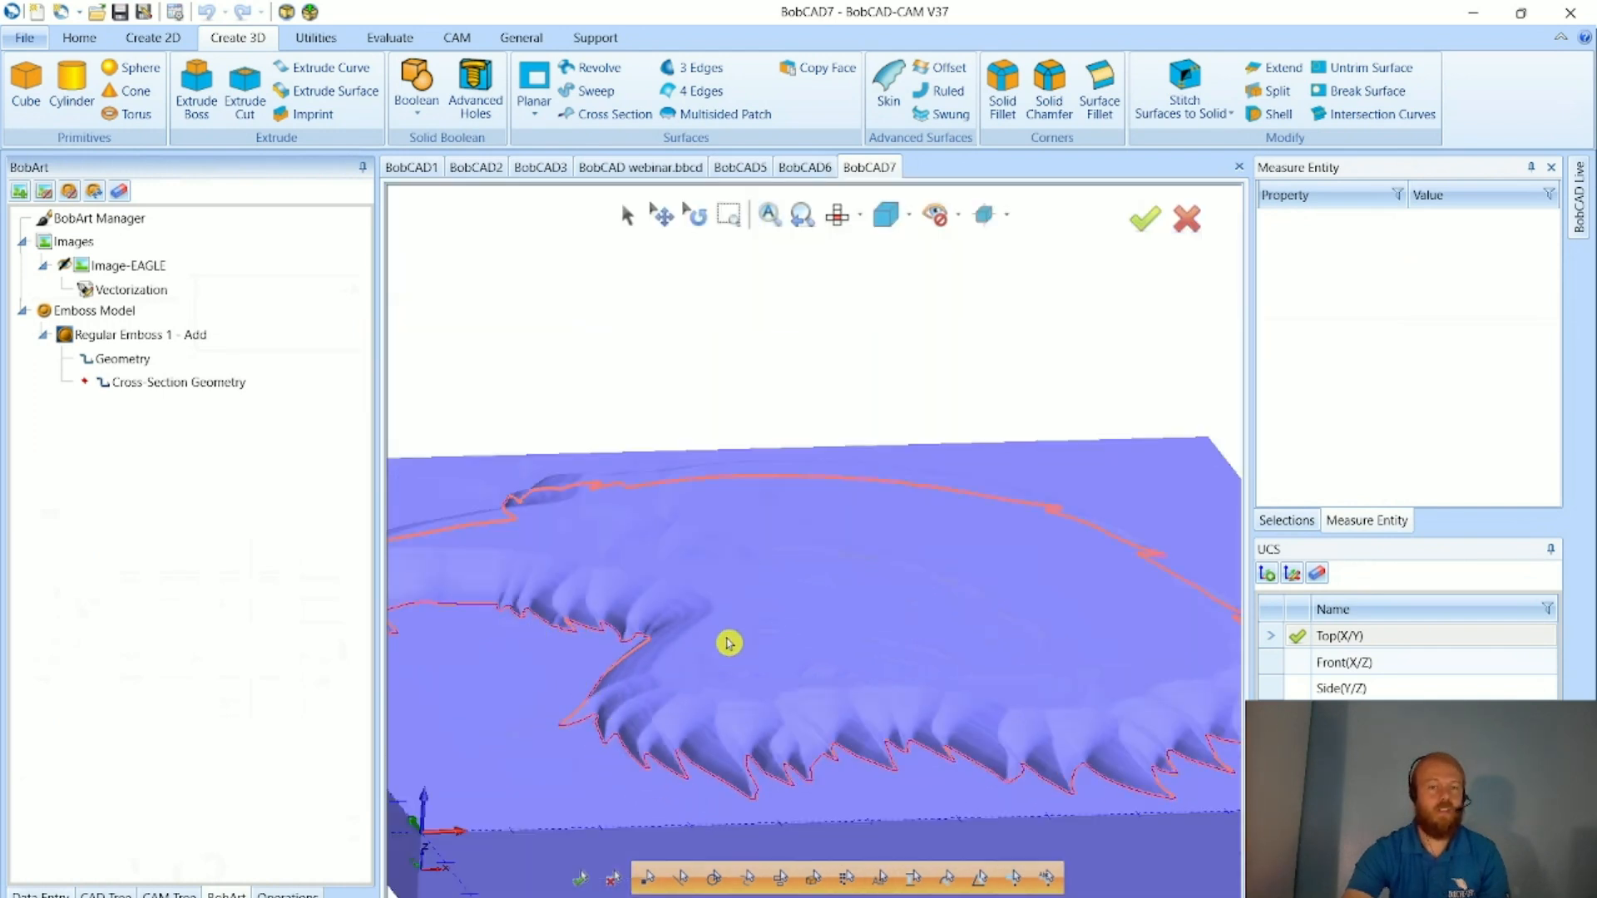
- Change the eagle outline's emboss to the Subtract application type and rebuild it
{"action": "left_click", "coordinate": [294, 341]}
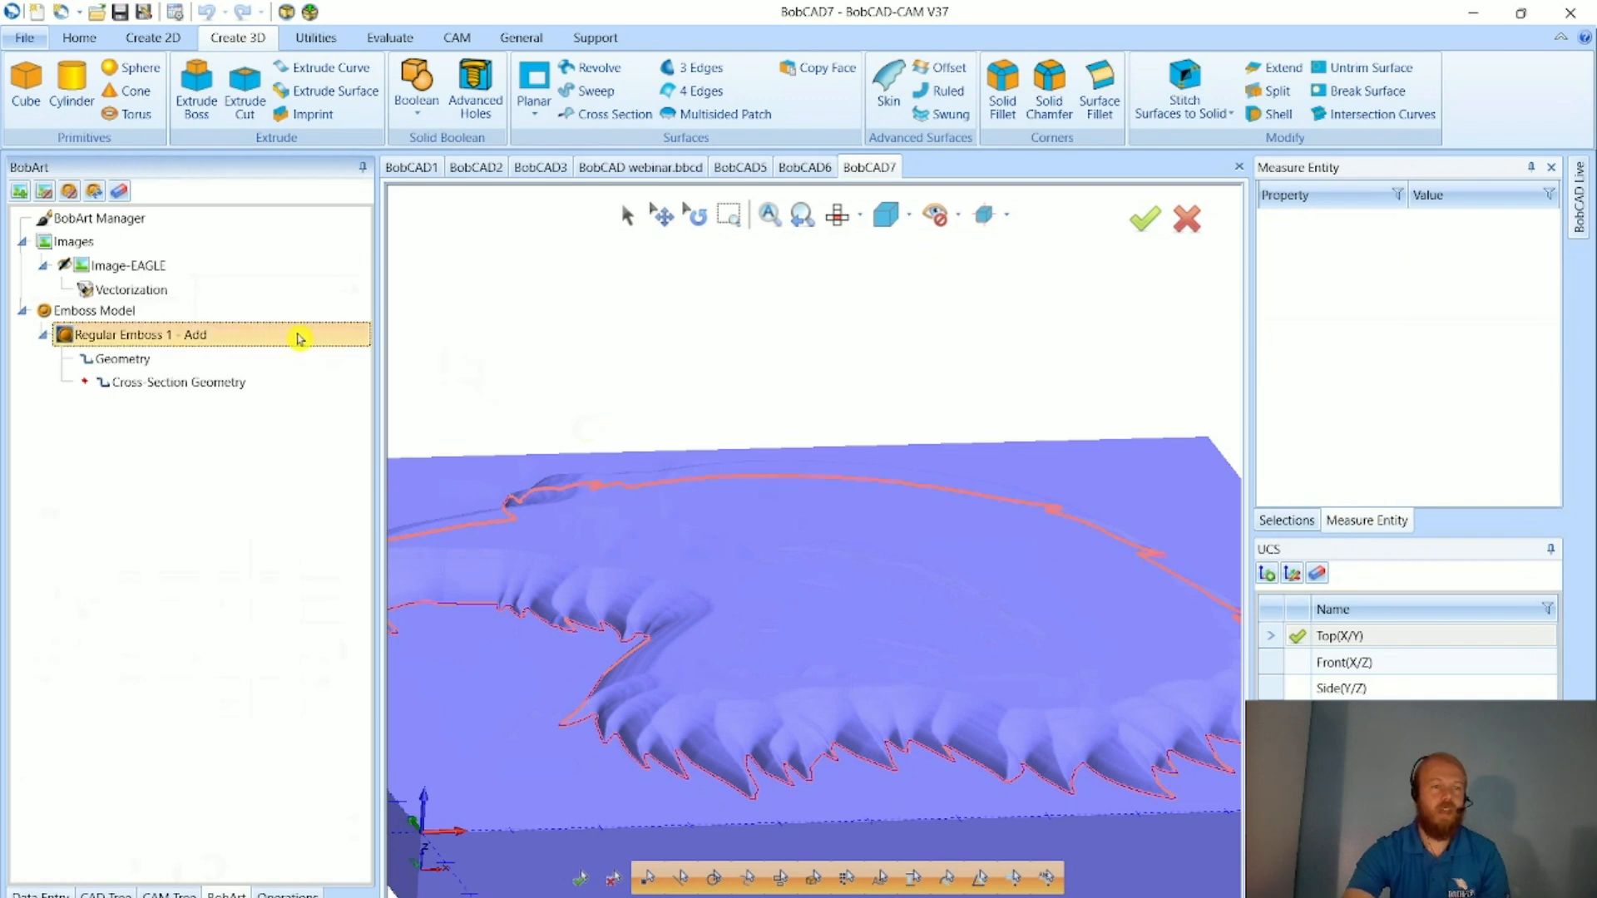
{"action": "double_click", "coordinate": [260, 337]}
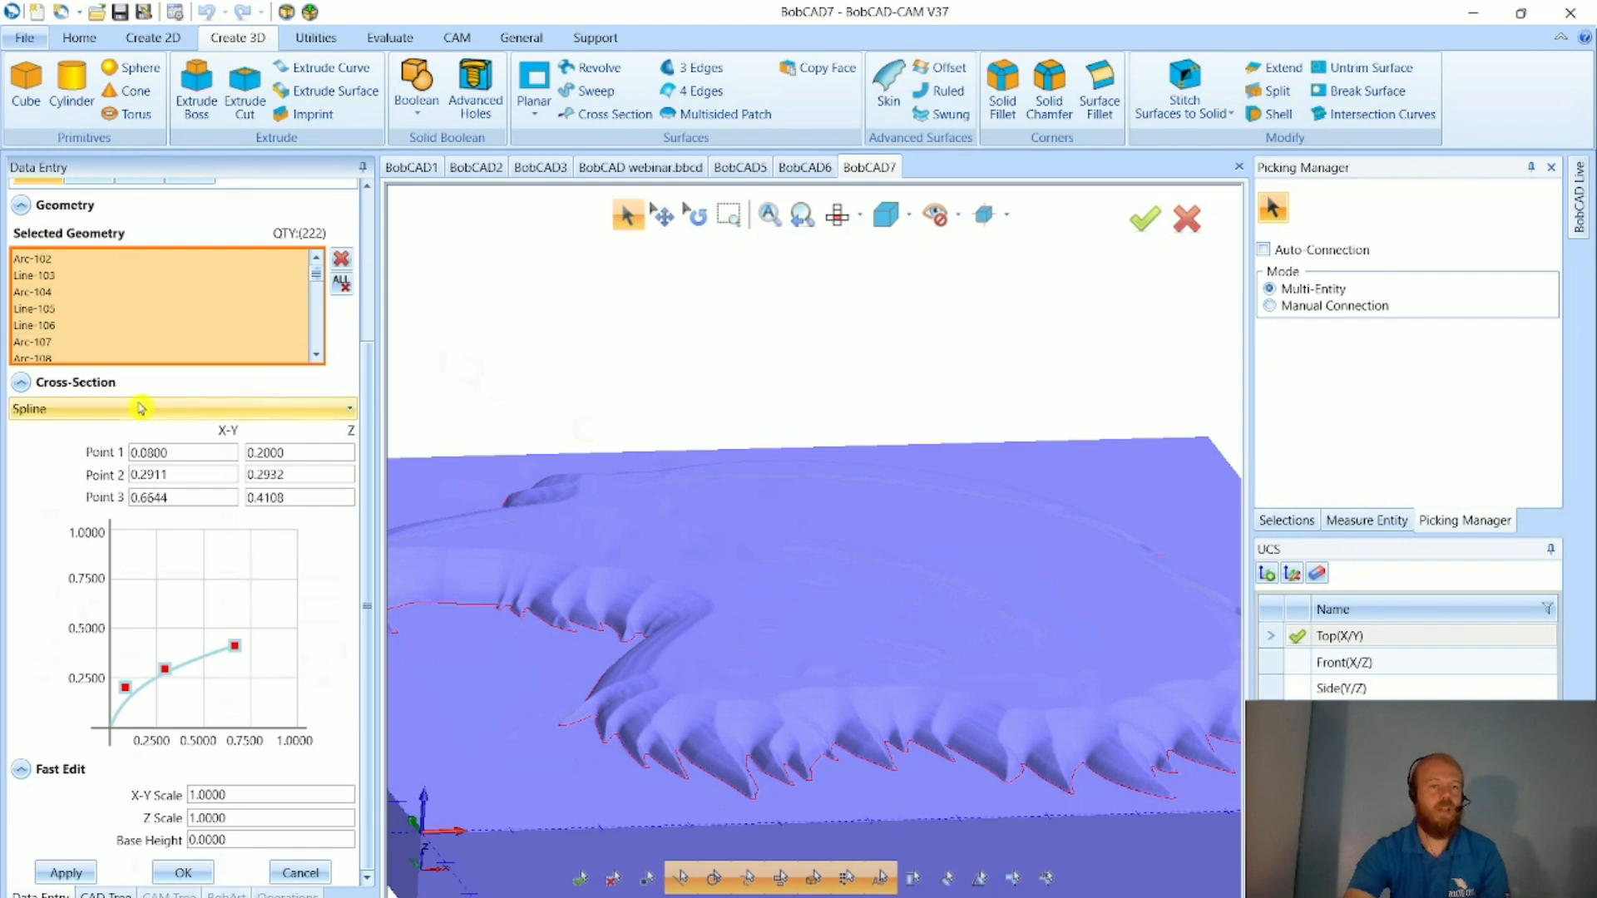
{"action": "scroll", "coordinate": [50, 408], "scroll_direction": "up", "scroll_amount": 3}
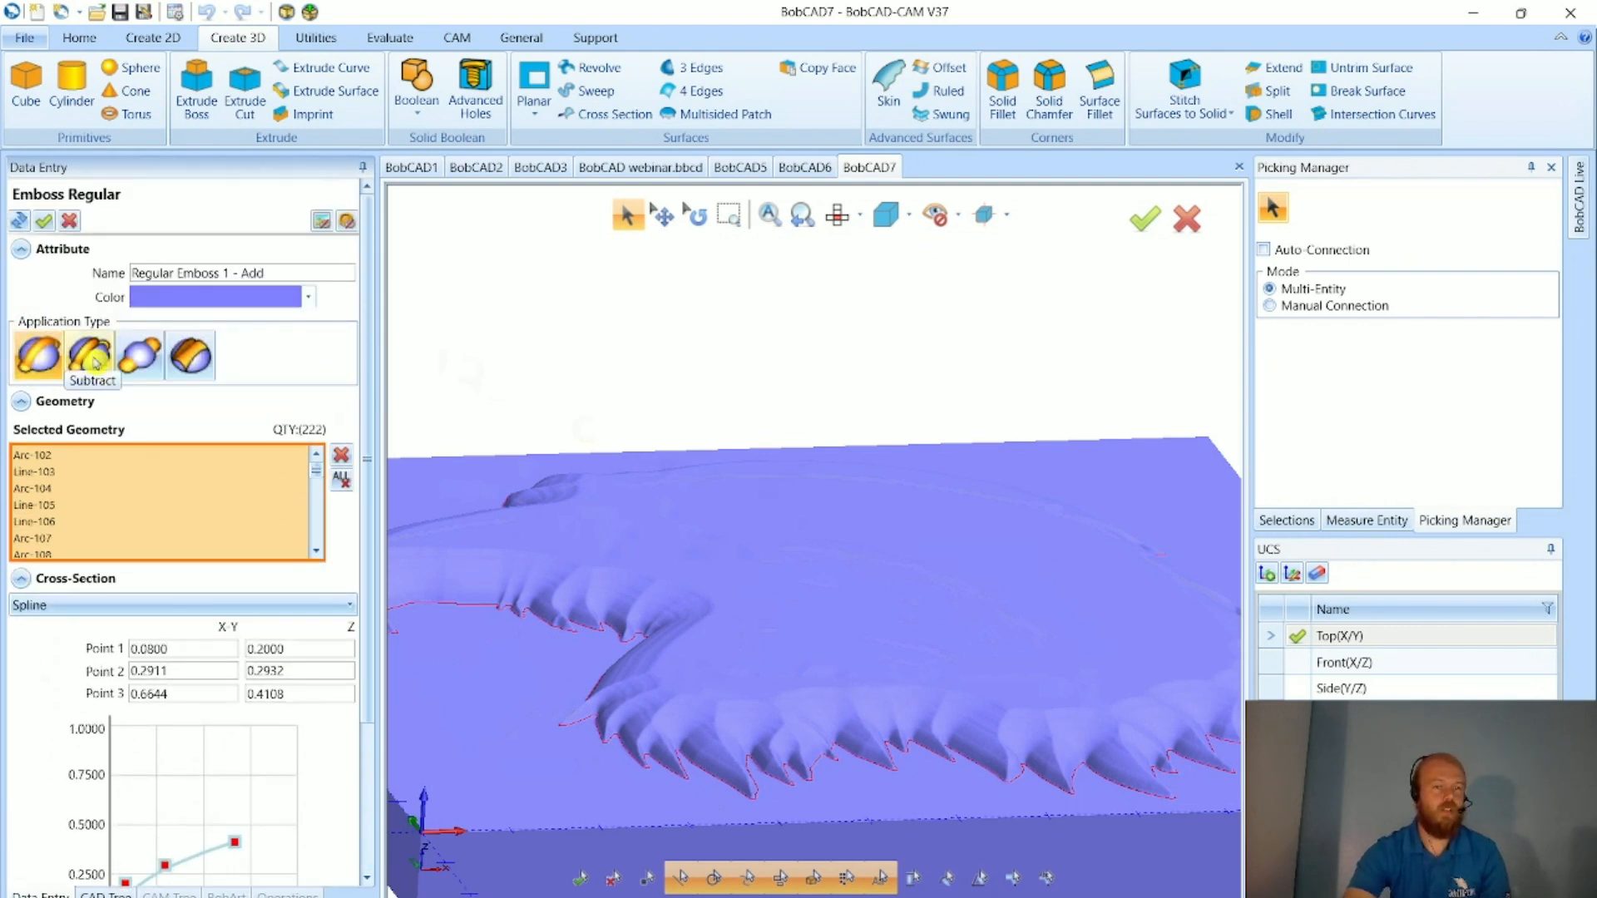
{"action": "scroll", "coordinate": [354, 615], "scroll_direction": "down", "scroll_amount": 3}
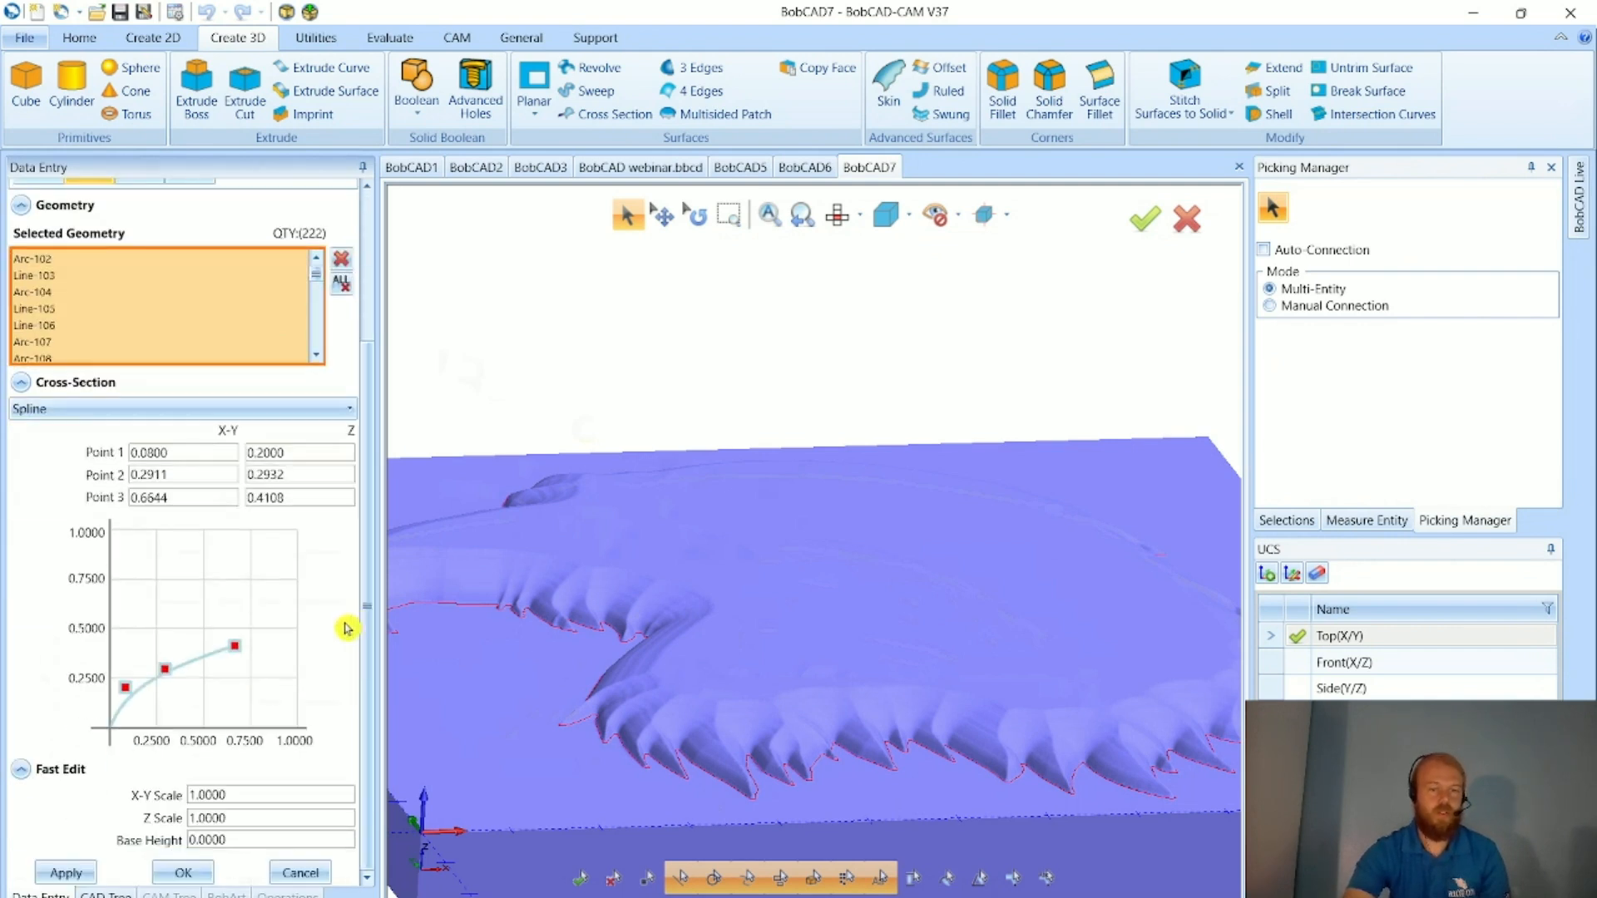
{"action": "left_click", "coordinate": [182, 873]}
{"action": "scroll", "coordinate": [695, 624], "scroll_direction": "down", "scroll_amount": 5}
{"action": "middle_click_drag", "start_coordinate": [786, 581], "coordinate": [798, 598]}
{"action": "middle_click_drag", "start_coordinate": [514, 528], "coordinate": [489, 510]}
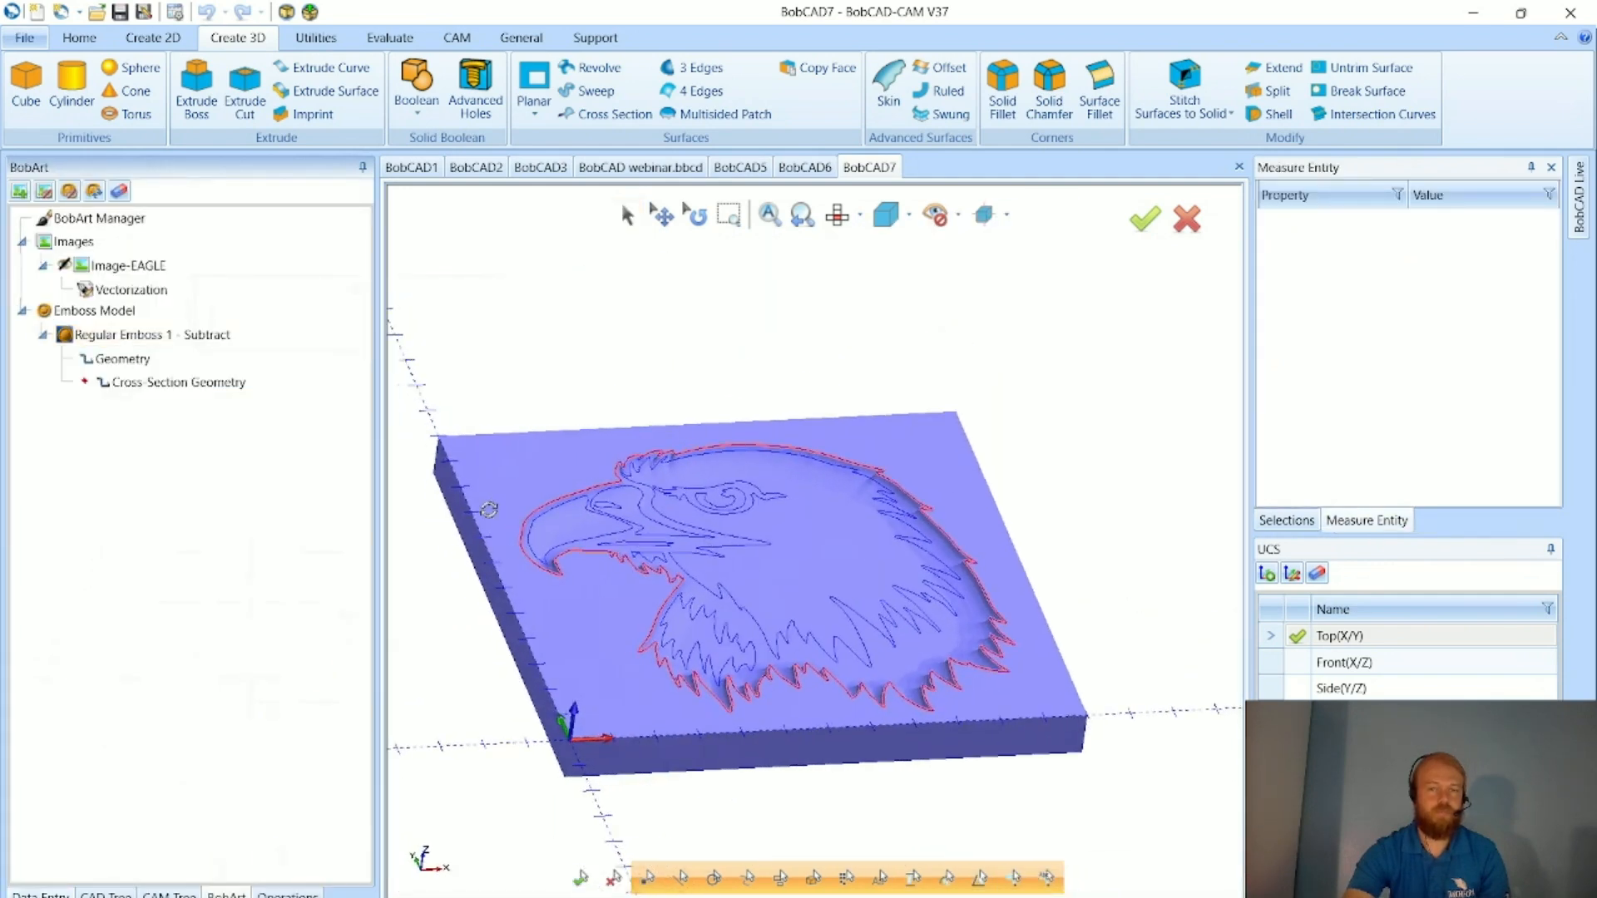
- Return the eagle outline's emboss to the Add application type and rebuild it as a raised shape
{"action": "double_click", "coordinate": [296, 336]}
{"action": "scroll", "coordinate": [356, 370], "scroll_direction": "up", "scroll_amount": 1}
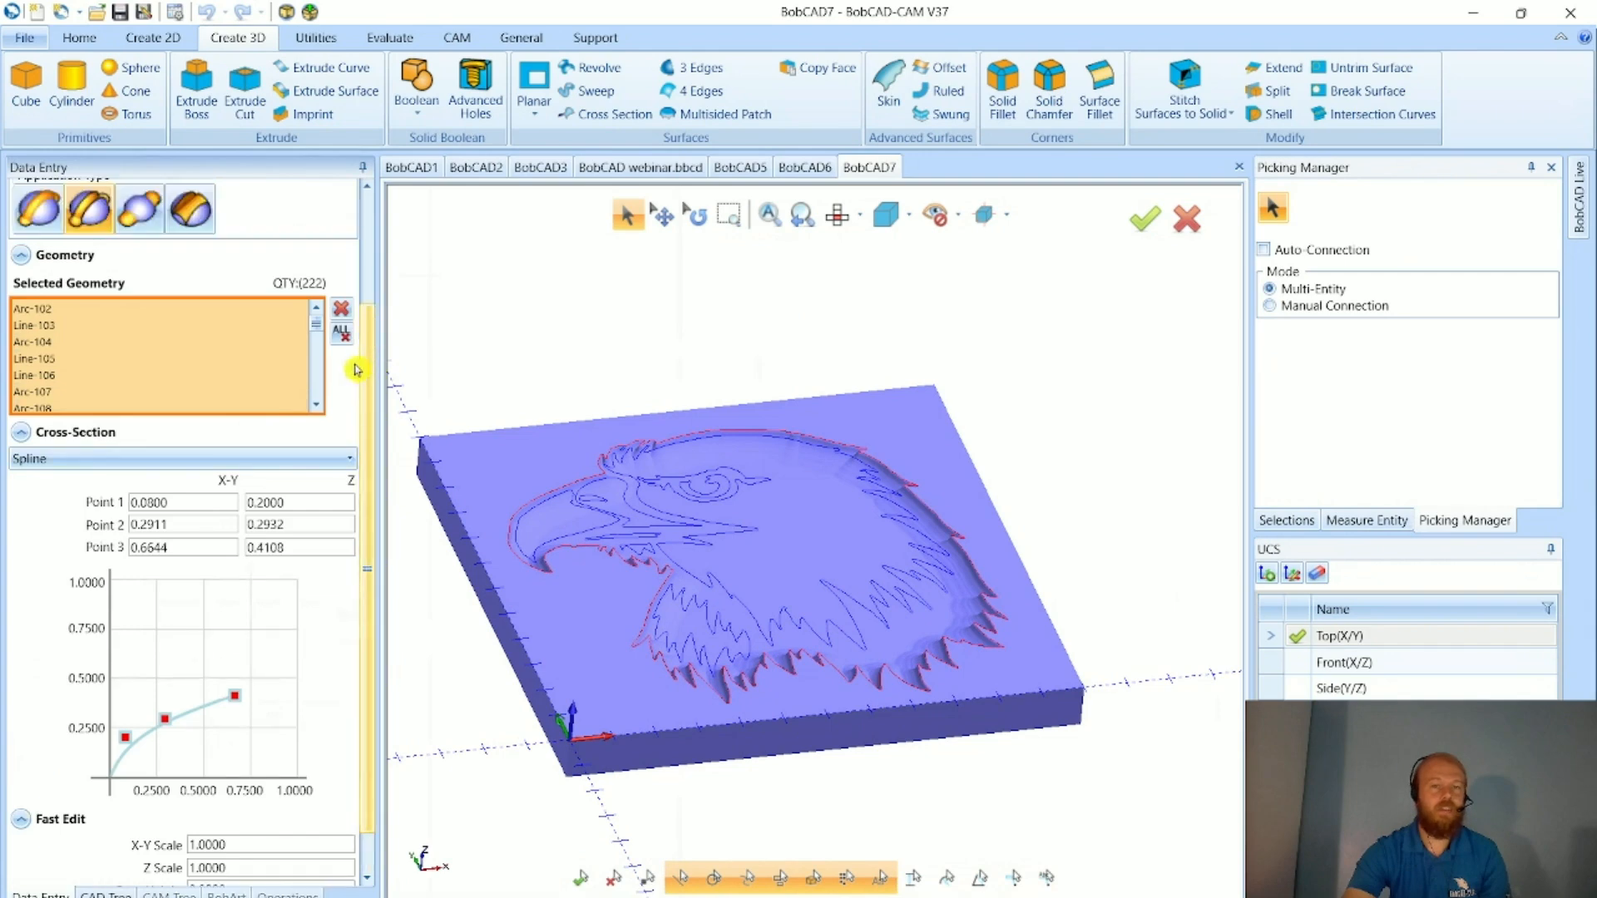
{"action": "scroll", "coordinate": [356, 371], "scroll_direction": "up", "scroll_amount": 2}
{"action": "scroll", "coordinate": [325, 657], "scroll_direction": "down", "scroll_amount": 3}
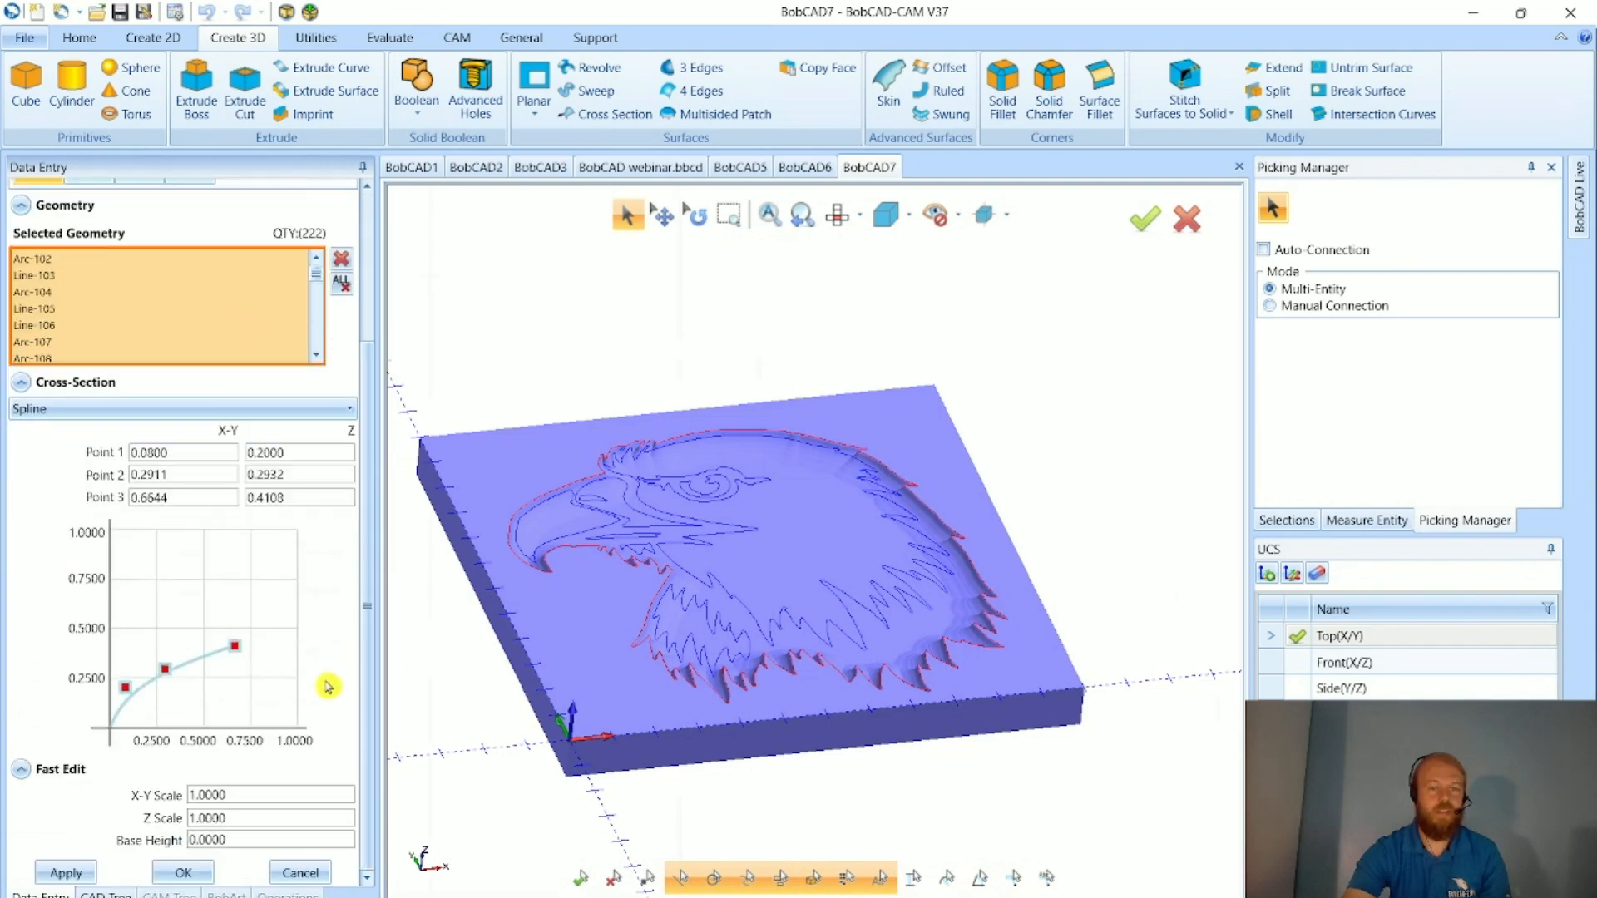
{"action": "left_click", "coordinate": [183, 872]}
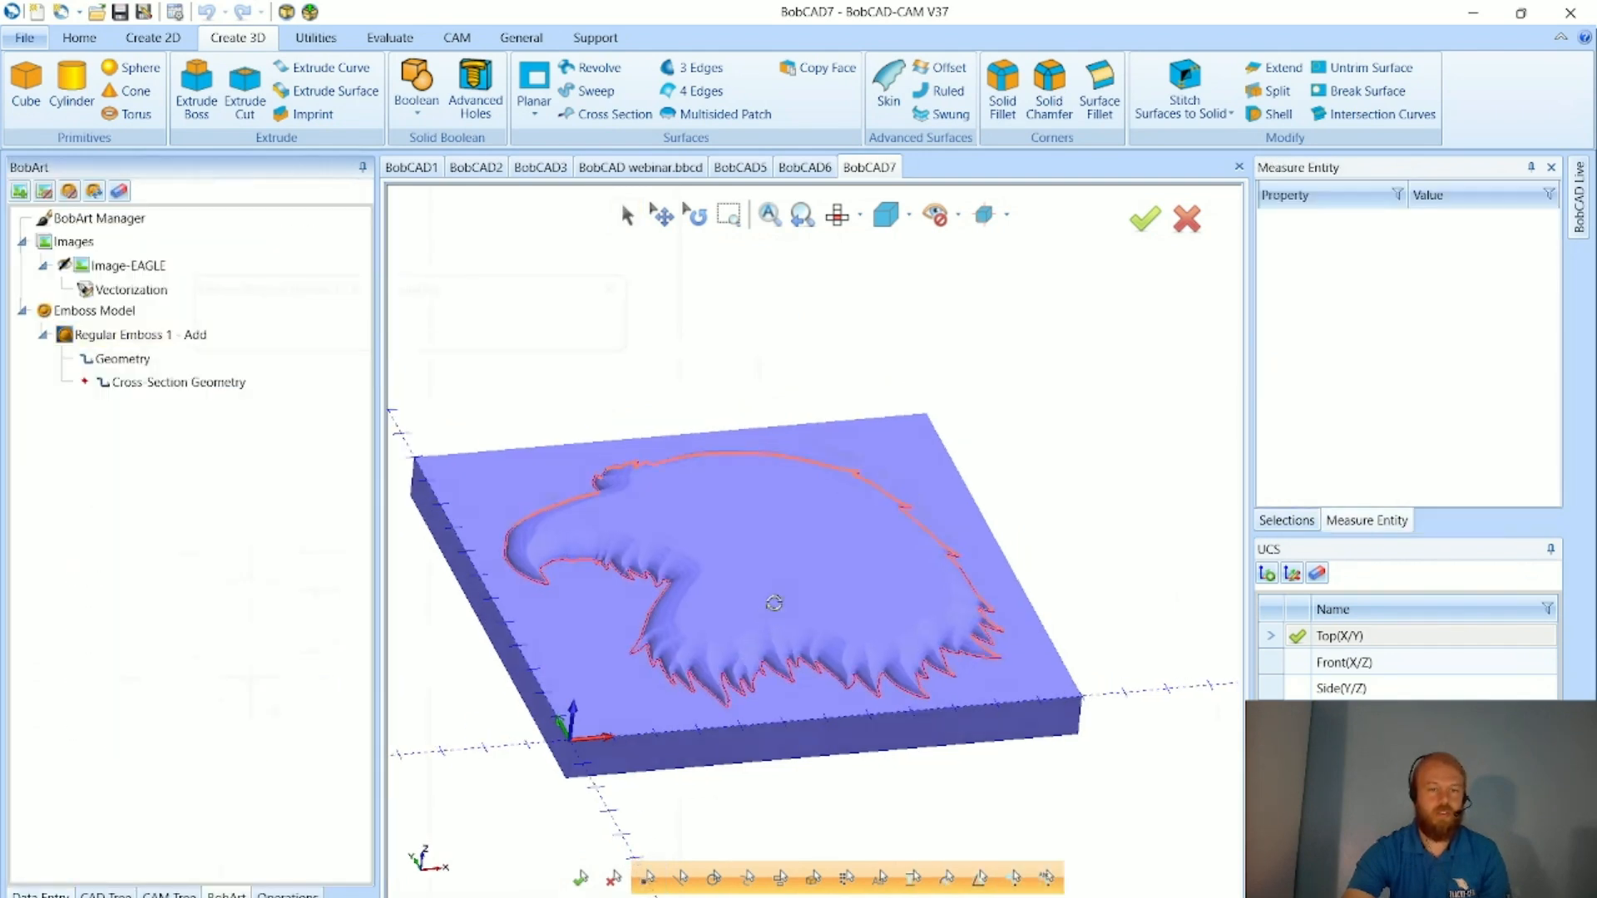
{"action": "scroll", "coordinate": [699, 651], "scroll_direction": "up", "scroll_amount": 3}
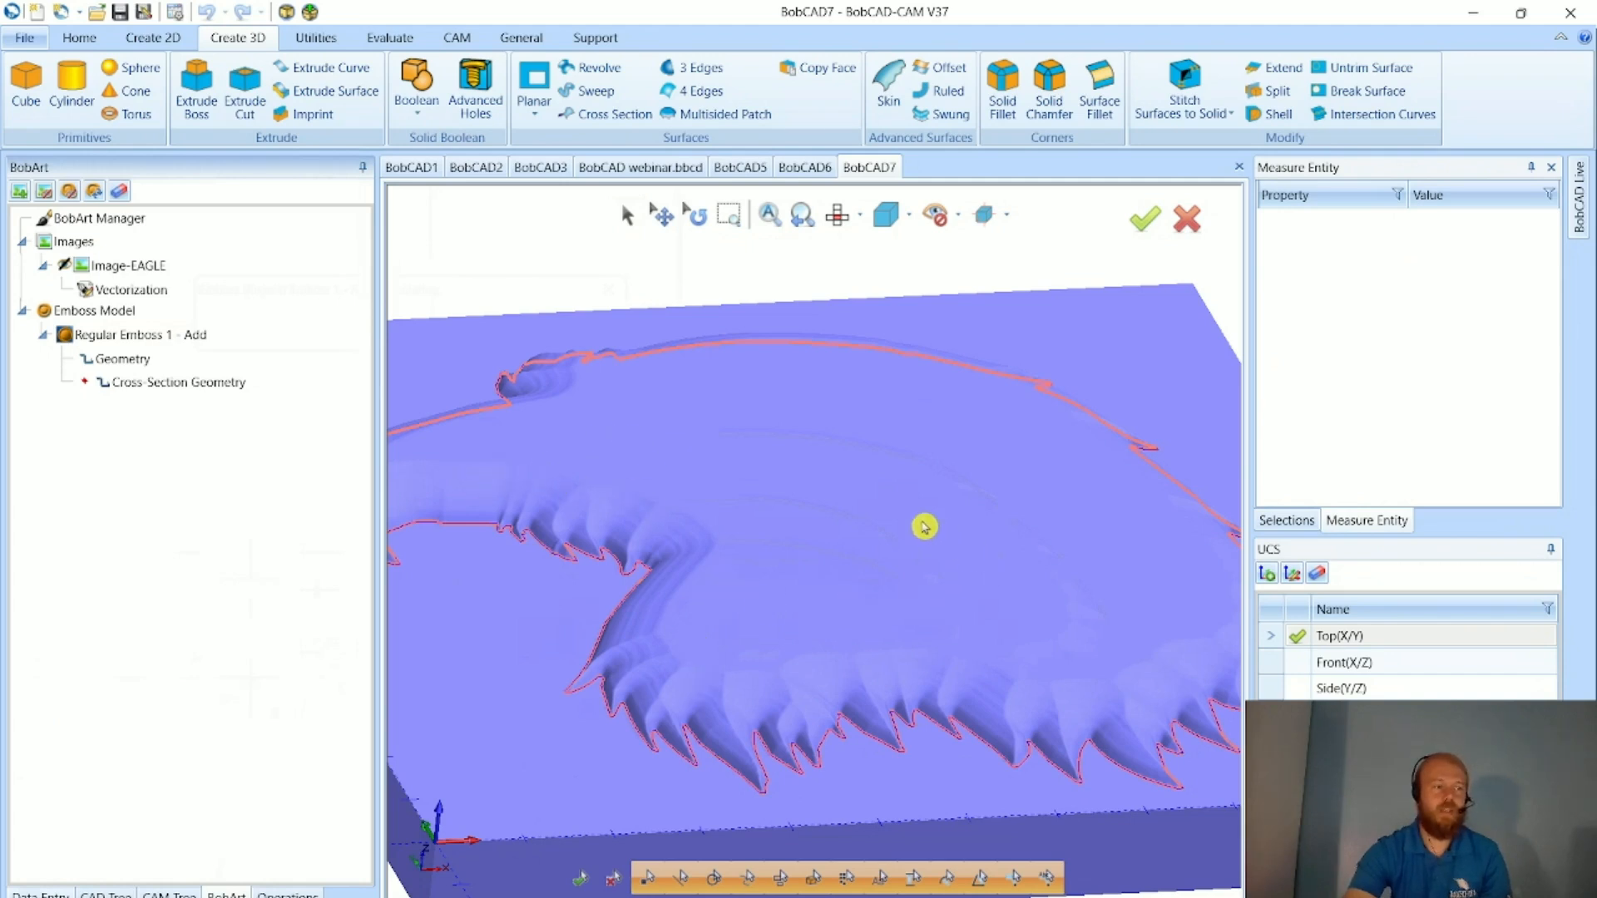
{"action": "scroll", "coordinate": [840, 556], "scroll_direction": "down", "scroll_amount": 2}
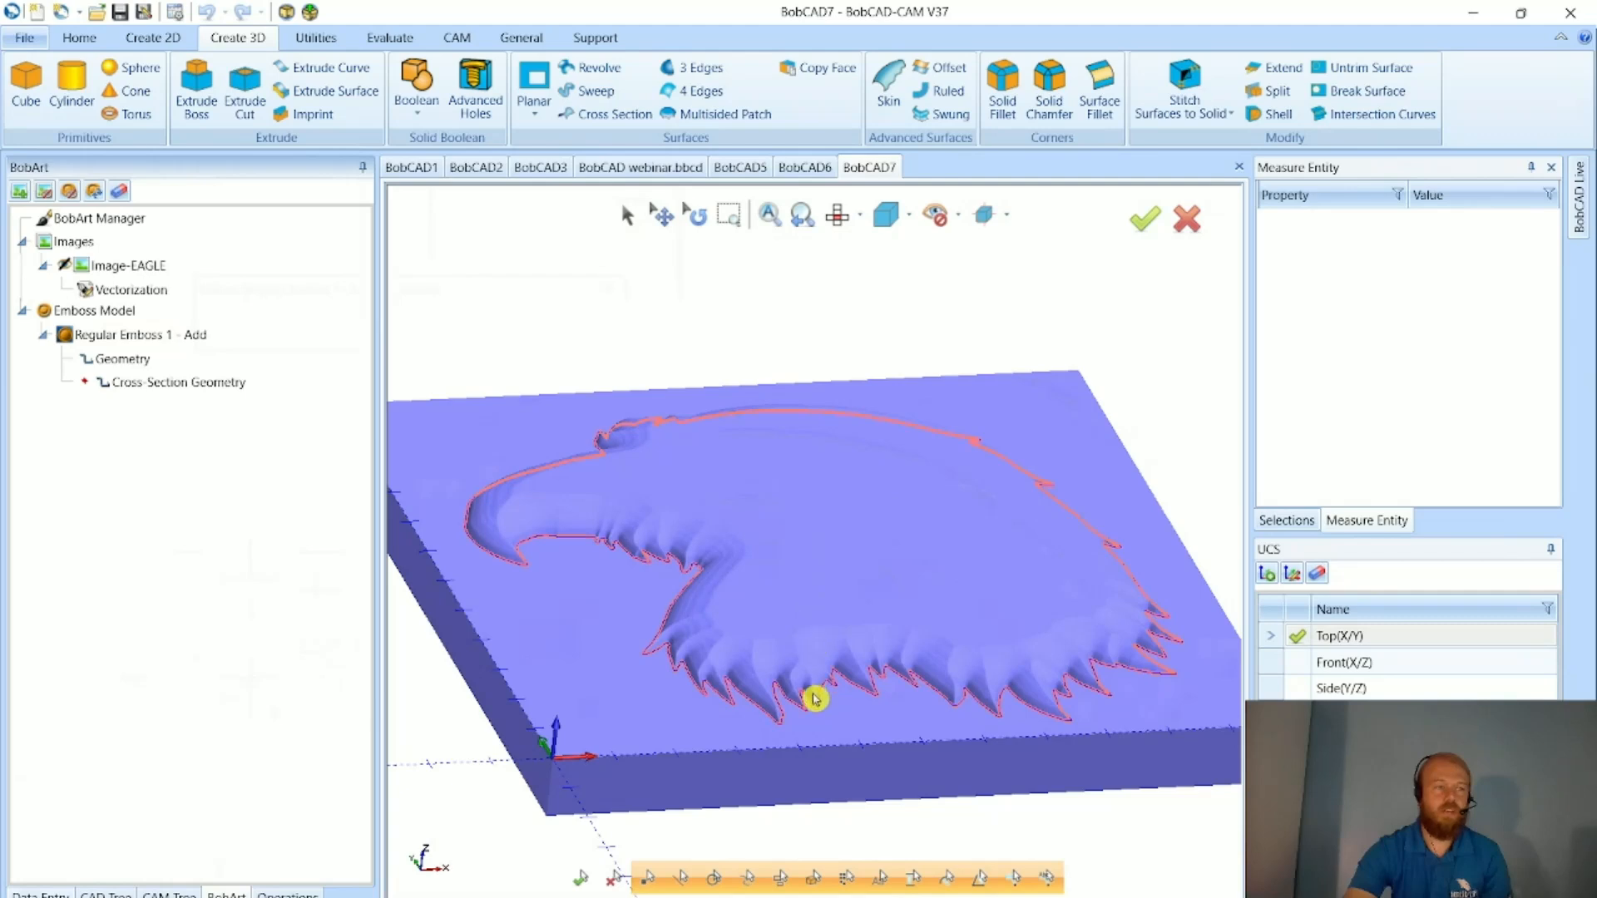
- Start a second Emboss Regular feature and select the eagle's outer eye contour as its geometry
{"action": "right_click", "coordinate": [280, 319]}
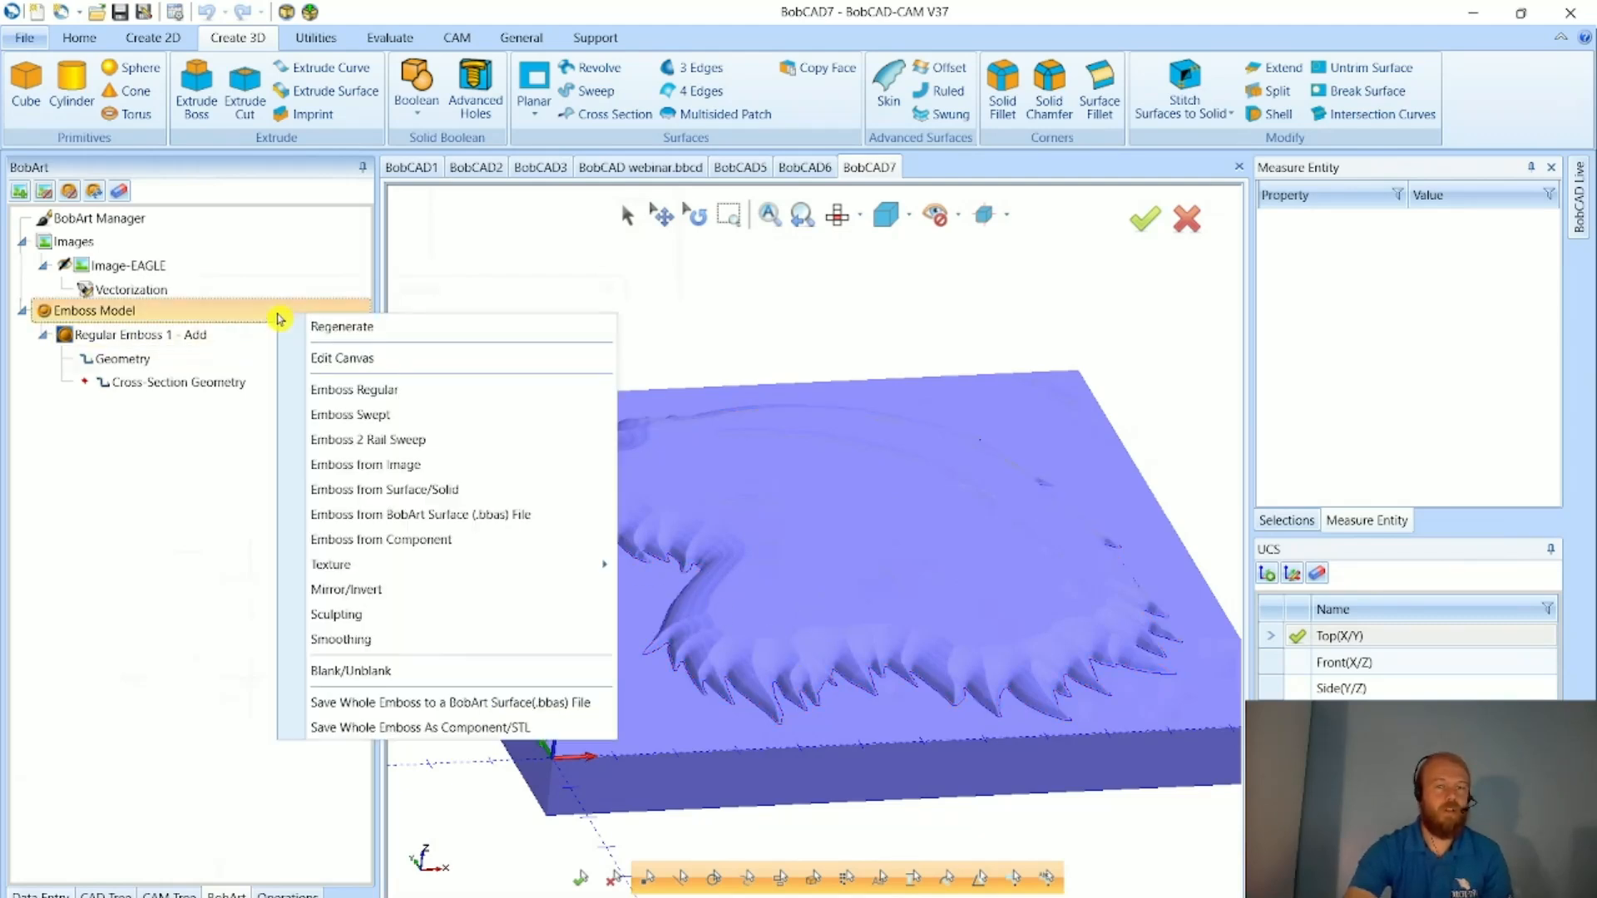
{"action": "left_click", "coordinate": [409, 389]}
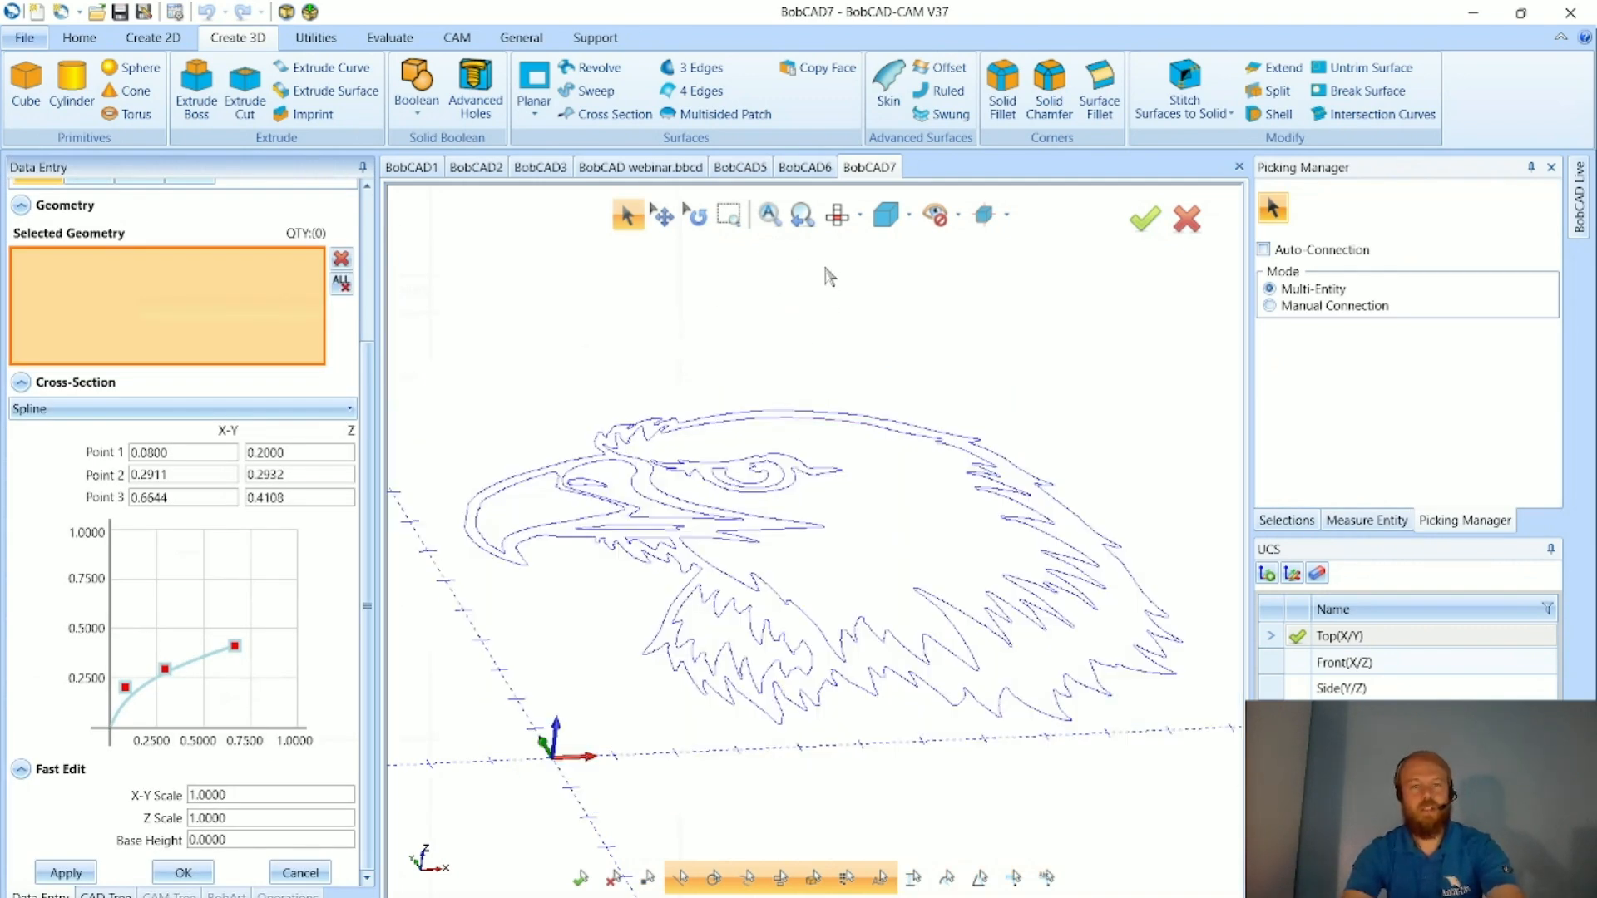
{"action": "left_click", "coordinate": [837, 215]}
{"action": "scroll", "coordinate": [826, 450], "scroll_direction": "up", "scroll_amount": 5}
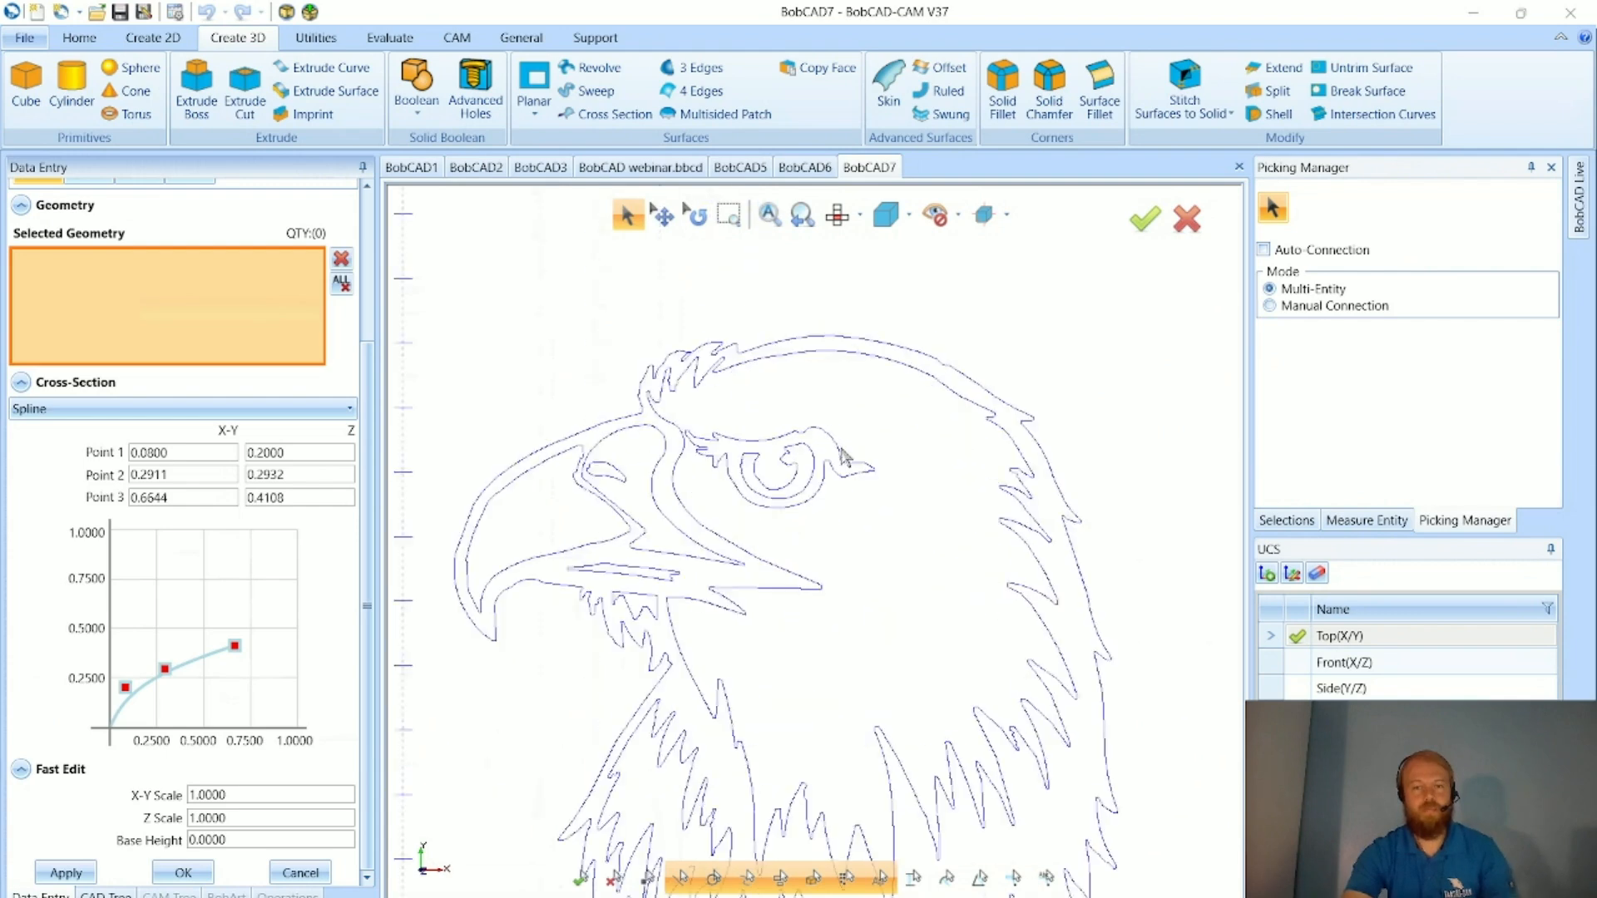
{"action": "left_click", "coordinate": [830, 445]}
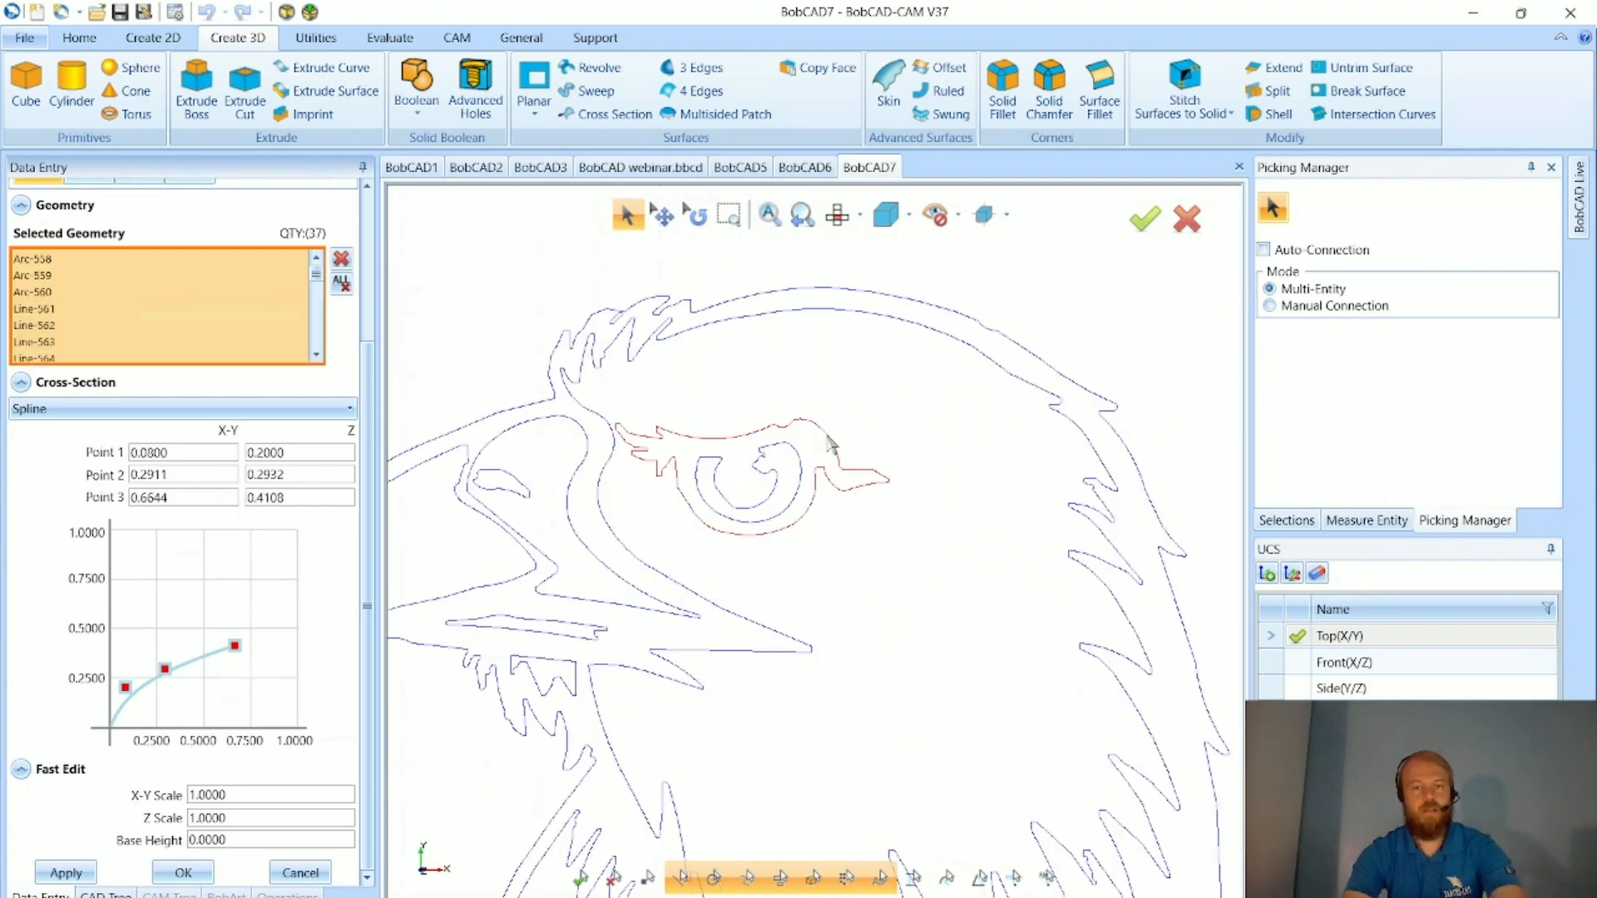
- Add the eagle's inner beak, inner eye, inner head and neck feather contours to the emboss geometry
{"action": "scroll", "coordinate": [830, 445], "scroll_direction": "down", "scroll_amount": 5}
{"action": "scroll", "coordinate": [665, 597], "scroll_direction": "up", "scroll_amount": 6}
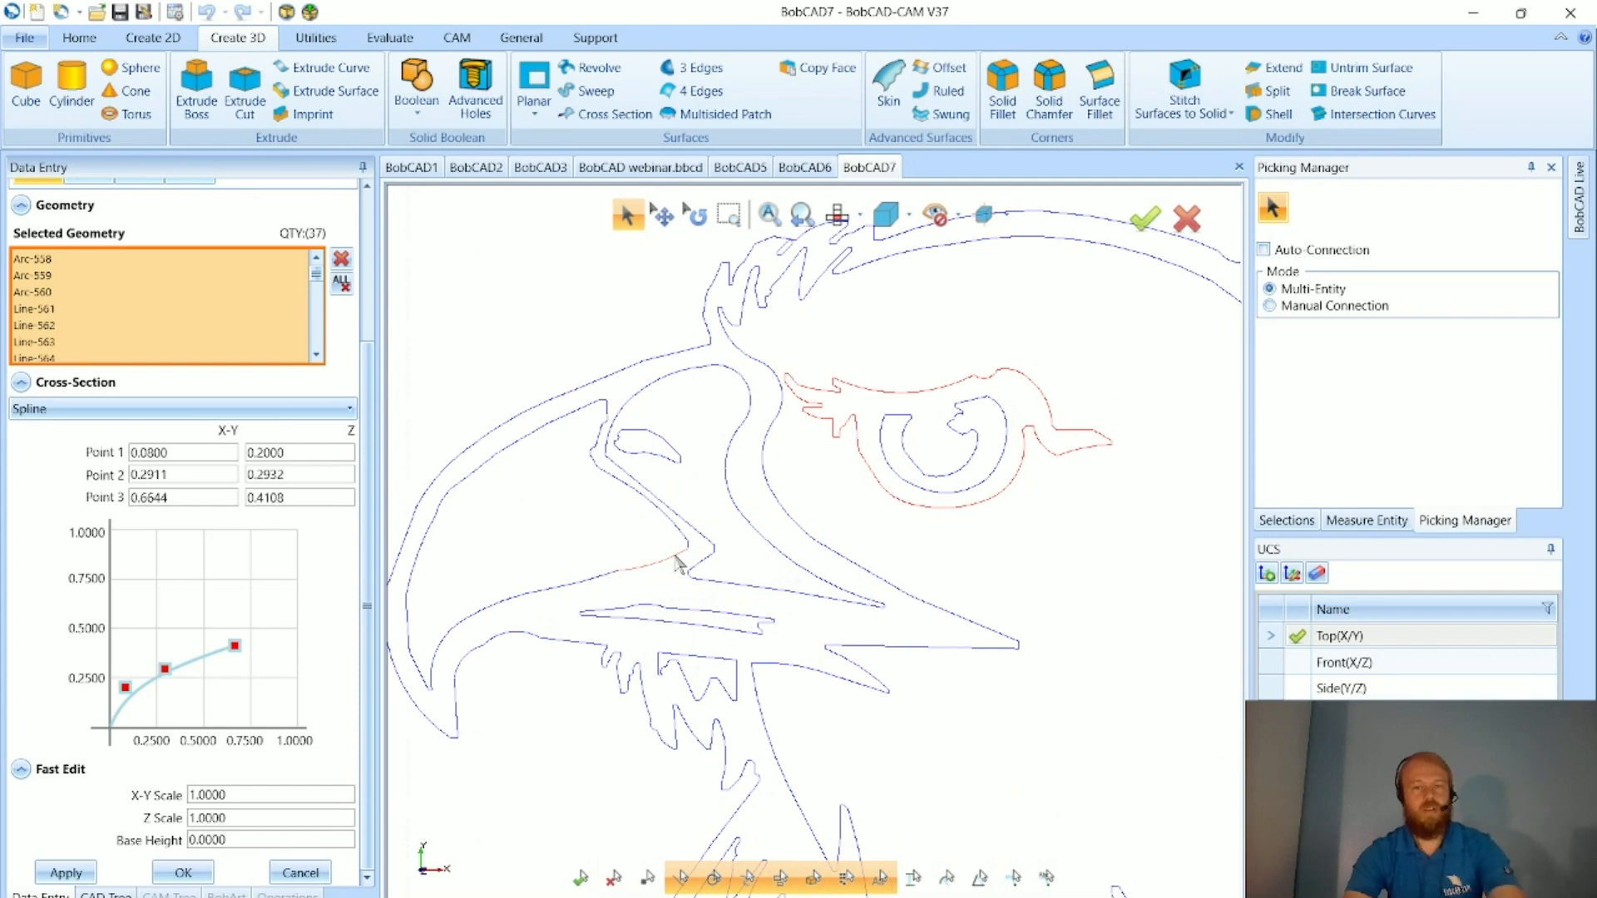
{"action": "scroll", "coordinate": [559, 563], "scroll_direction": "down", "scroll_amount": 3}
{"action": "scroll", "coordinate": [558, 563], "scroll_direction": "down", "scroll_amount": 3}
{"action": "scroll", "coordinate": [636, 636], "scroll_direction": "up", "scroll_amount": 3}
{"action": "scroll", "coordinate": [657, 616], "scroll_direction": "down", "scroll_amount": 3}
{"action": "scroll", "coordinate": [662, 641], "scroll_direction": "up", "scroll_amount": 3}
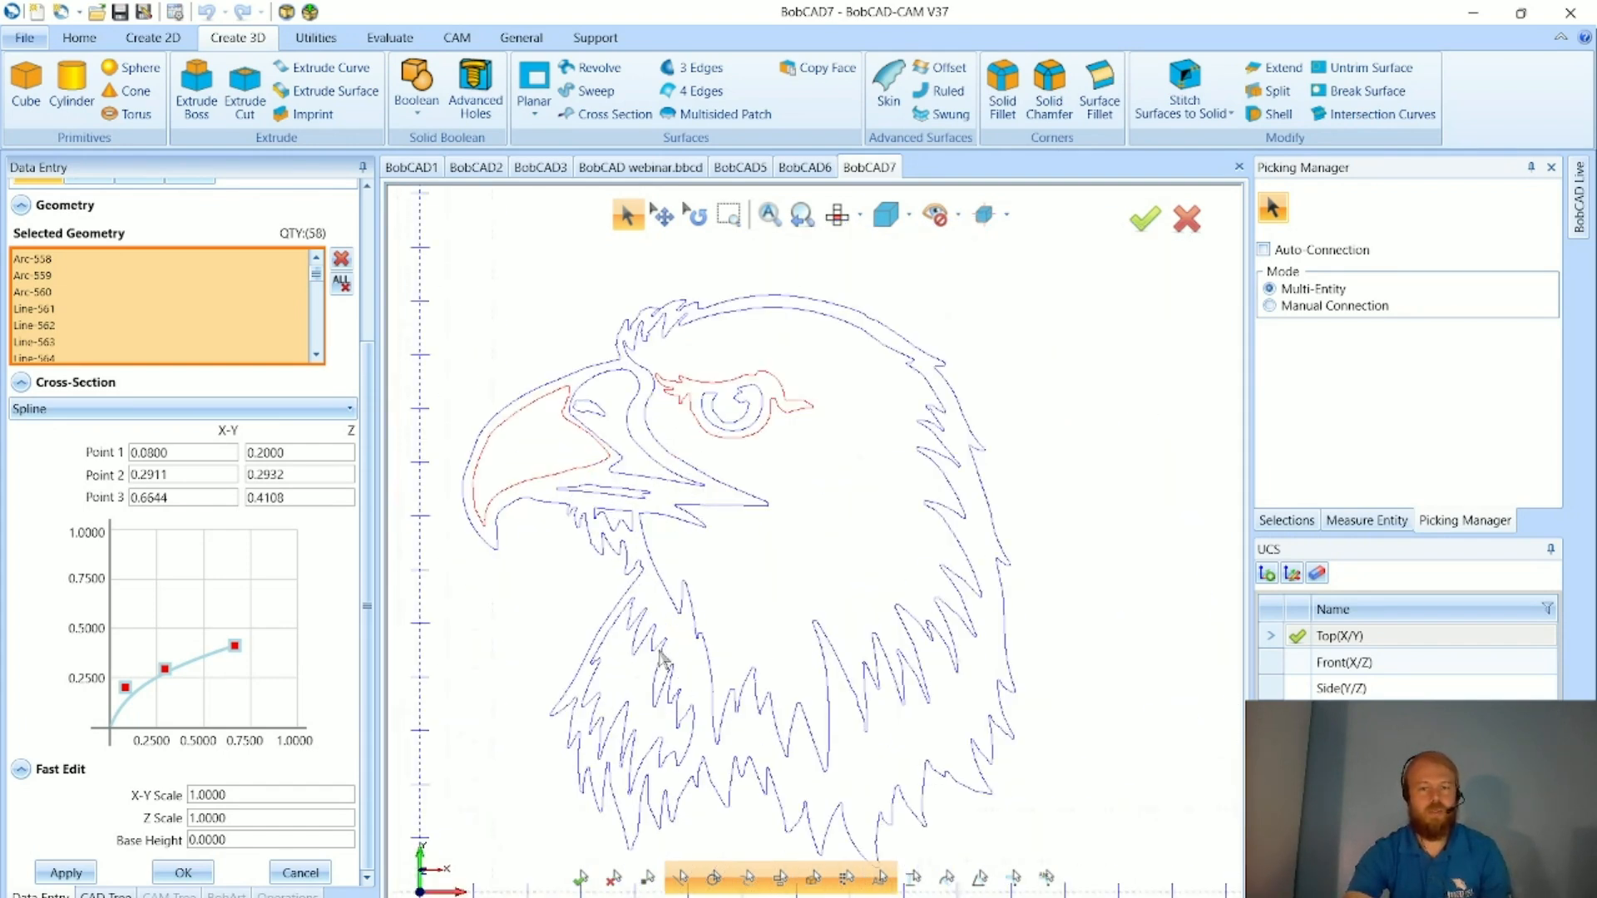
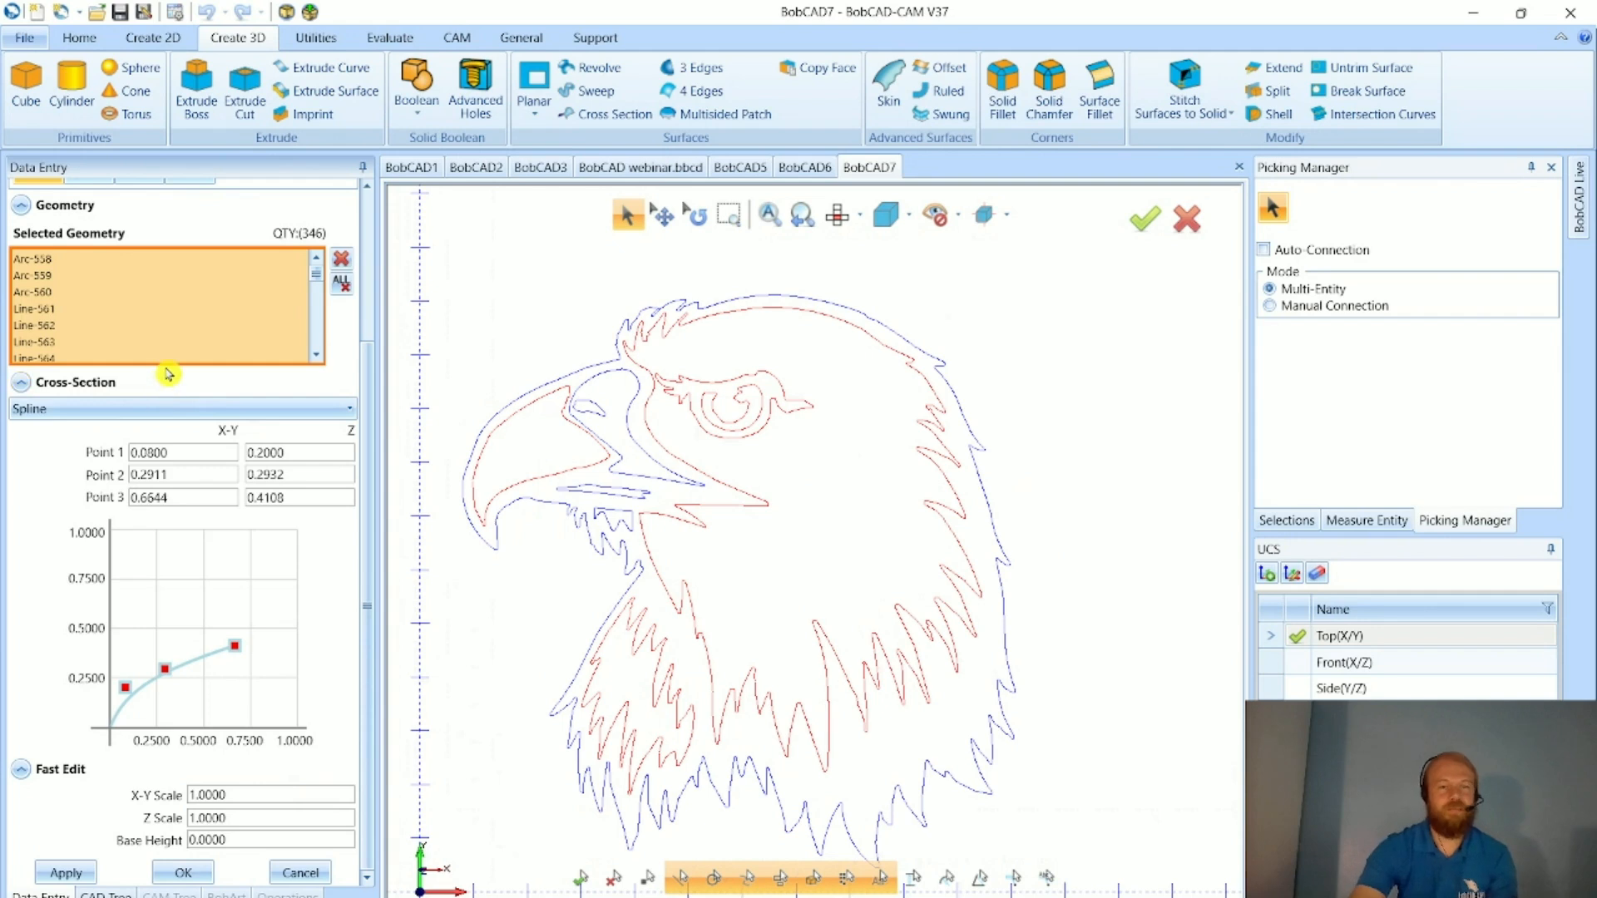
- Set the second emboss to the Subtract application type and create it with the existing Spline cross-section
{"action": "scroll", "coordinate": [169, 375], "scroll_direction": "up", "scroll_amount": 1}
{"action": "scroll", "coordinate": [177, 392], "scroll_direction": "up", "scroll_amount": 3}
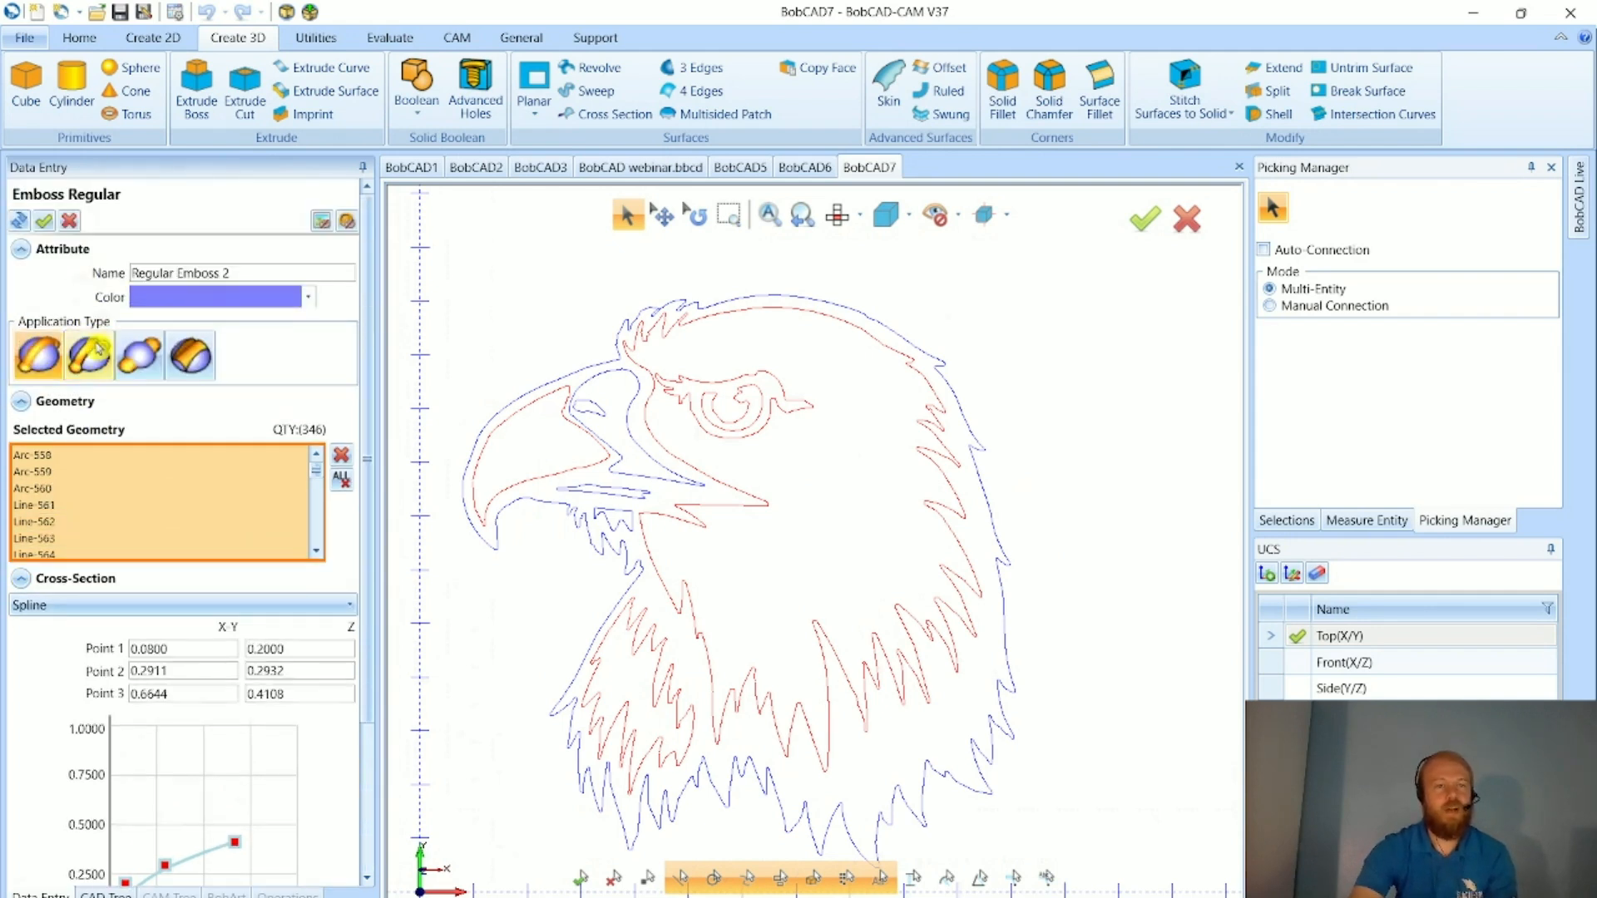
{"action": "scroll", "coordinate": [308, 538], "scroll_direction": "down", "scroll_amount": 4}
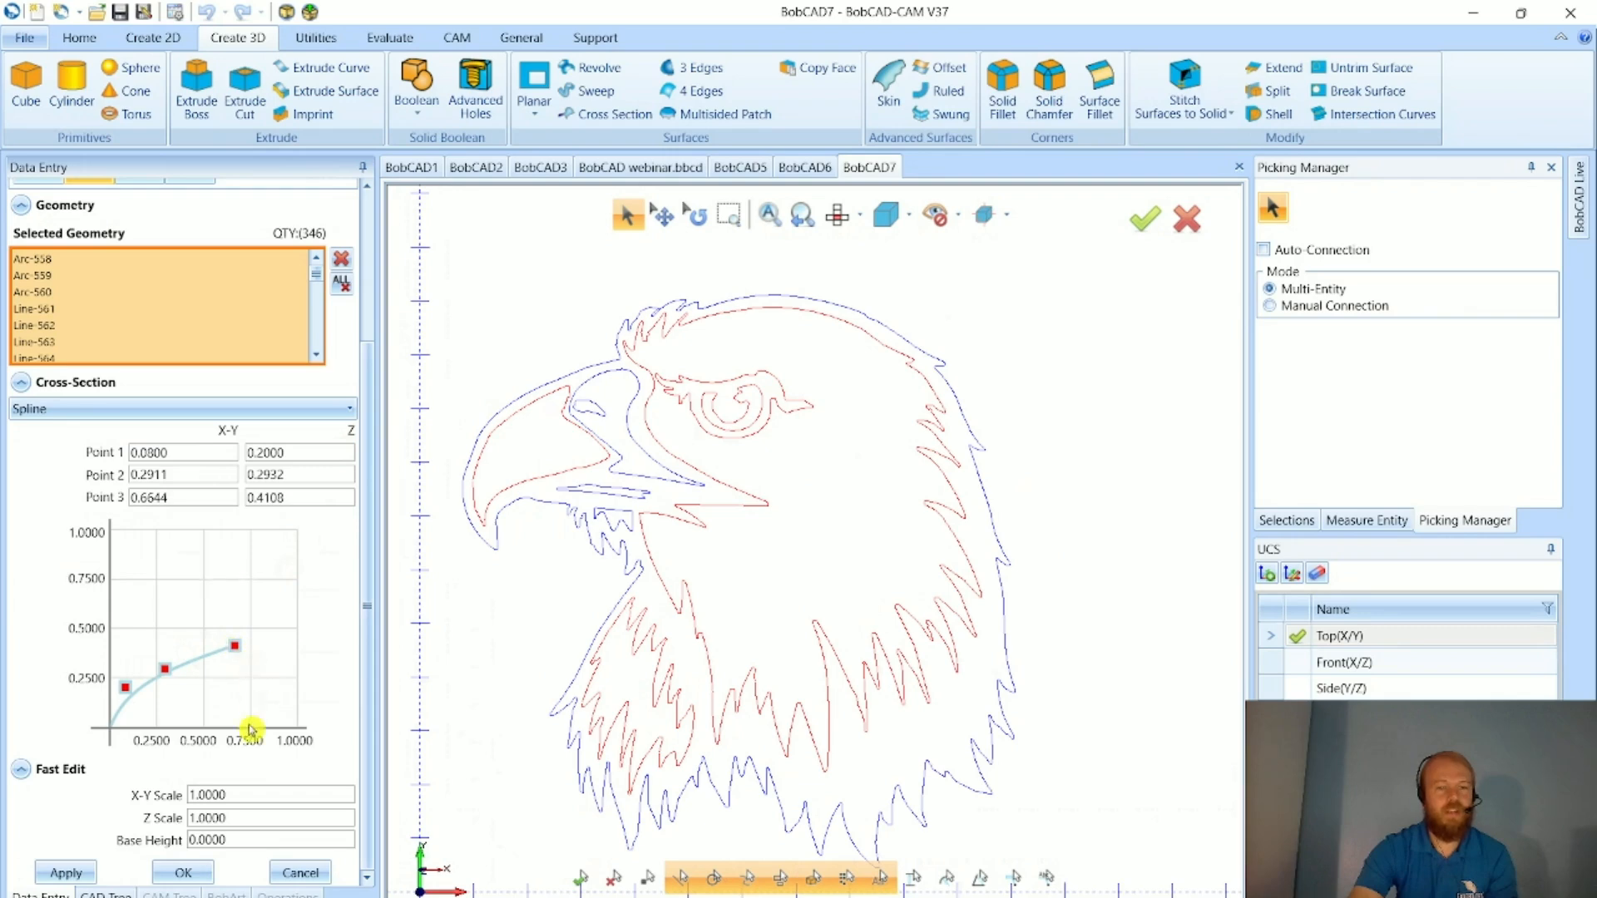
{"action": "left_click", "coordinate": [186, 873]}
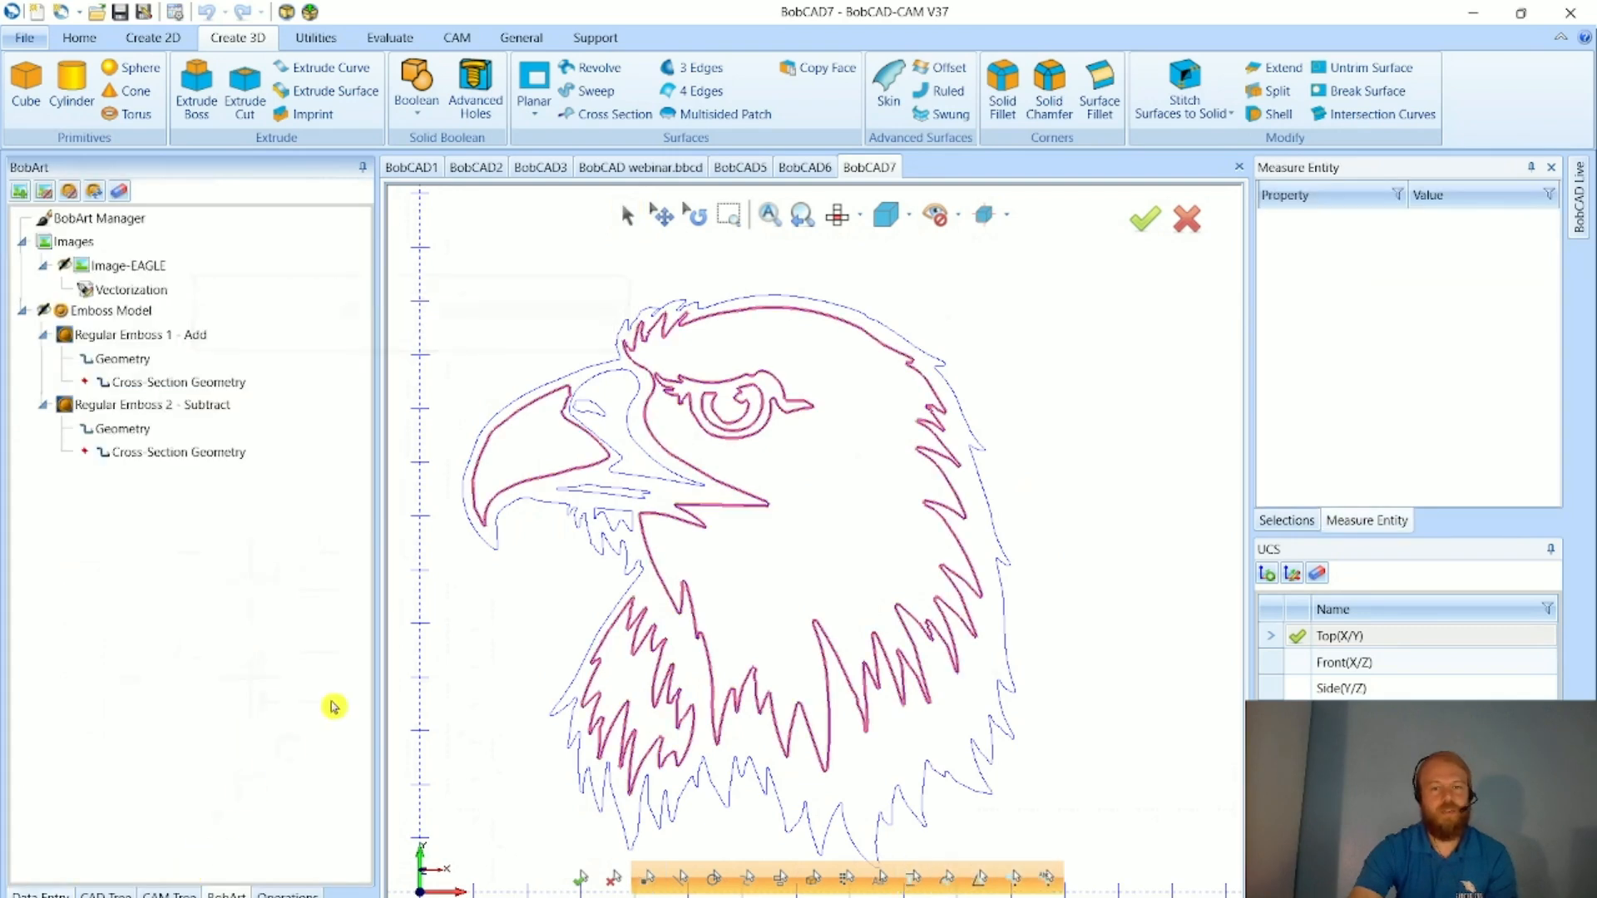
- Deselect the emboss geometry and examine the carved beak, face and neck feathers of the eagle relief up close
{"action": "middle_click_drag", "start_coordinate": [528, 653], "coordinate": [838, 578]}
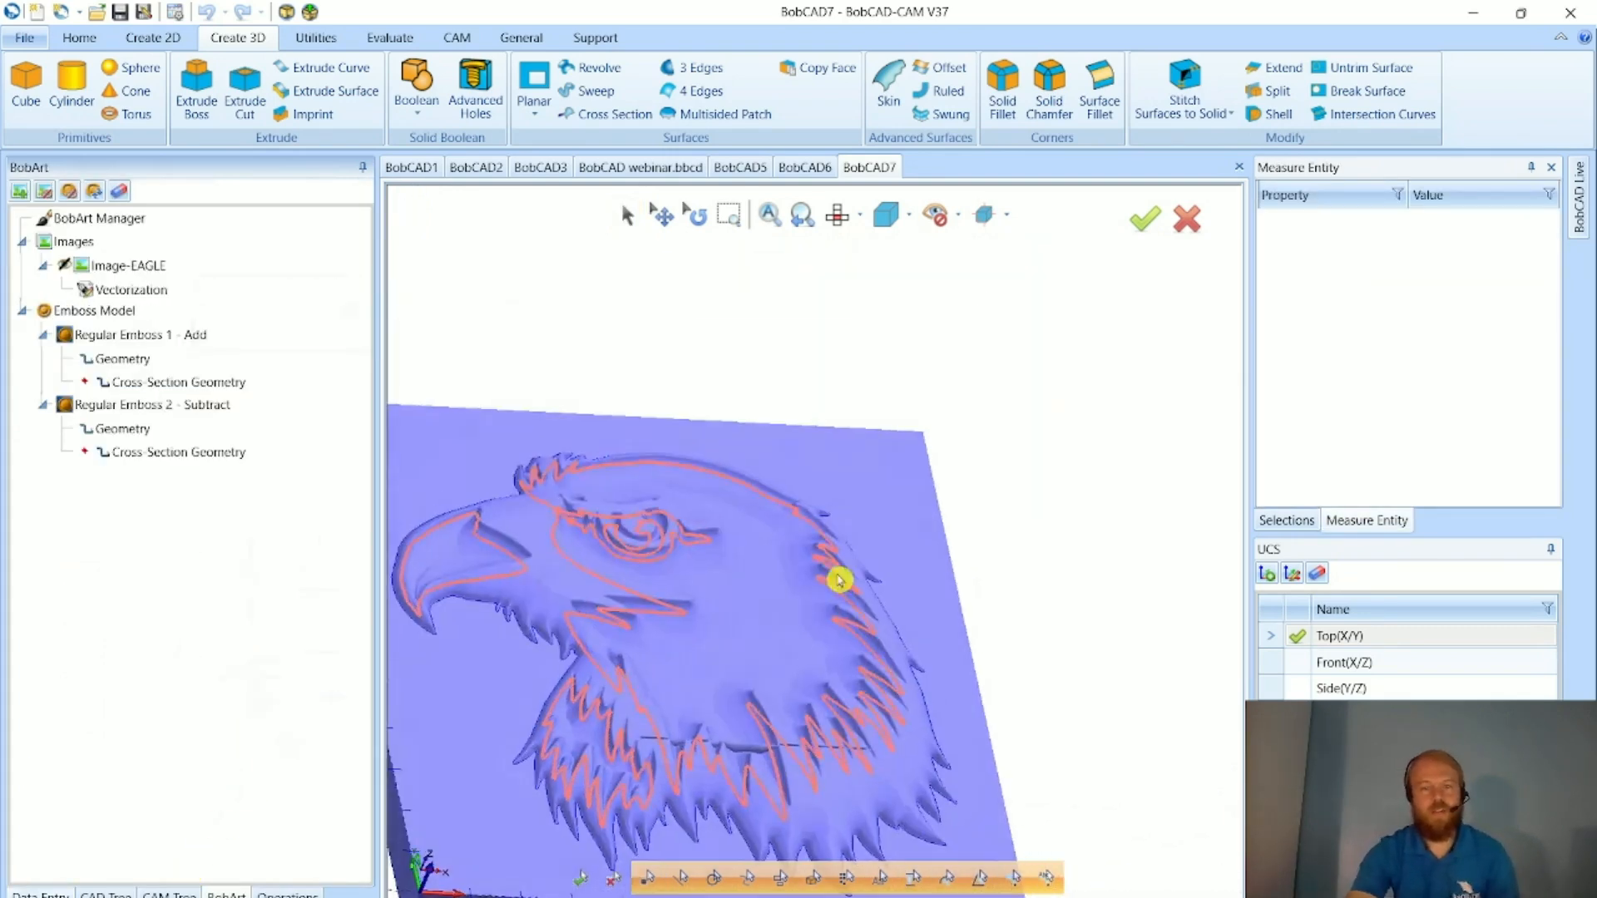
{"action": "middle_click_drag", "start_coordinate": [567, 637], "coordinate": [595, 634]}
{"action": "middle_click_drag", "start_coordinate": [966, 521], "coordinate": [598, 678]}
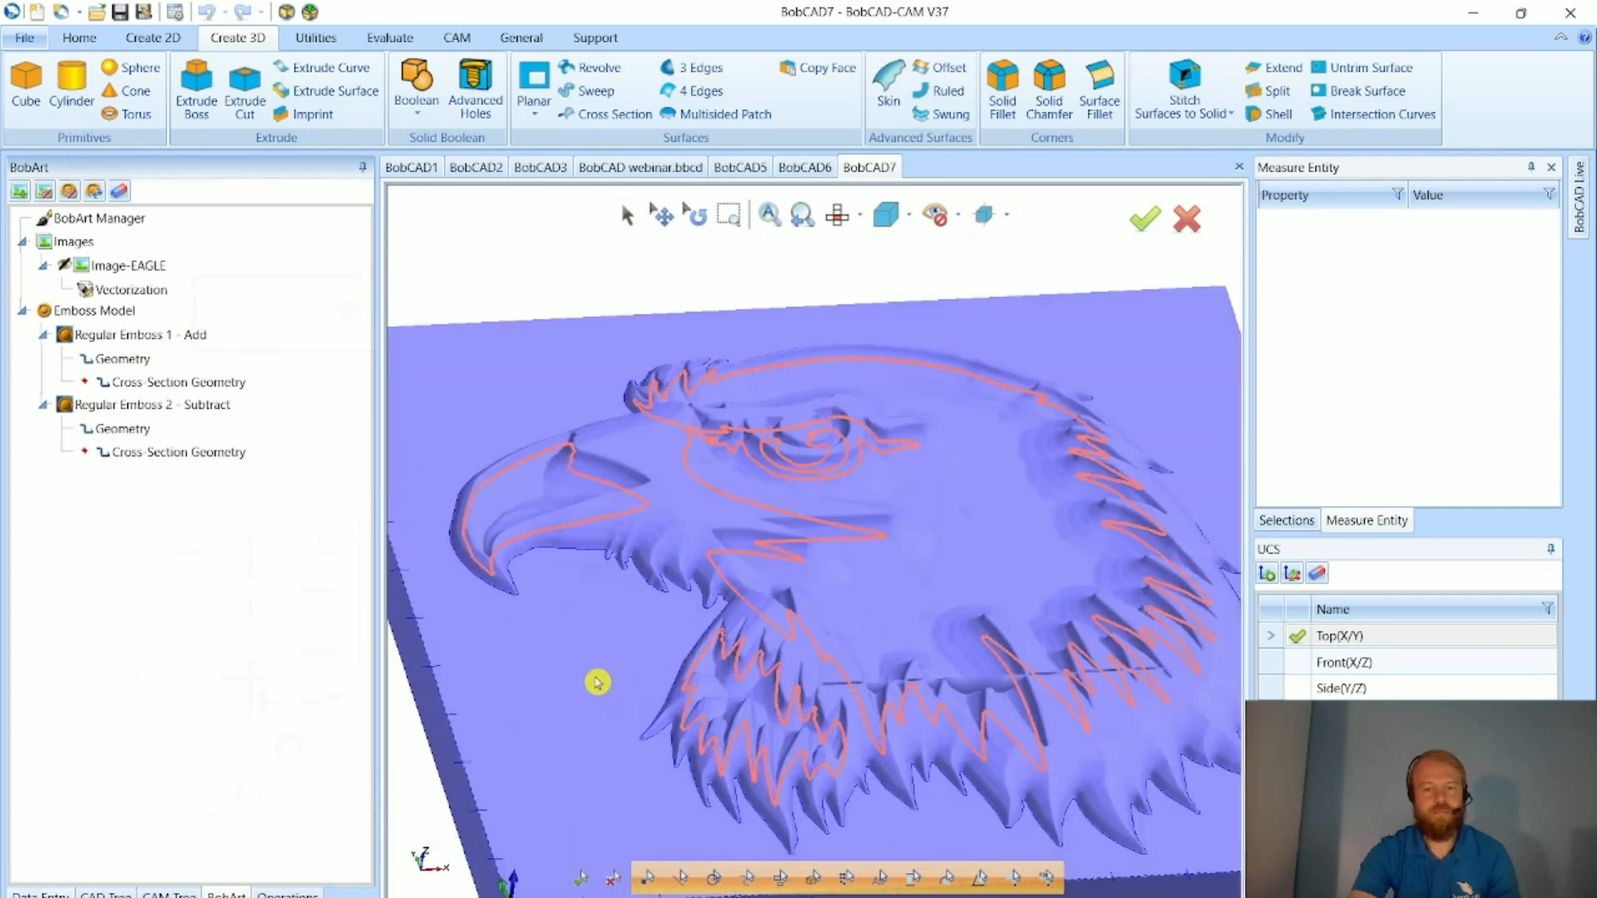
{"action": "left_click", "coordinate": [232, 219]}
{"action": "middle_click_drag", "start_coordinate": [664, 495], "coordinate": [911, 638]}
{"action": "scroll", "coordinate": [865, 611], "scroll_direction": "up", "scroll_amount": 3}
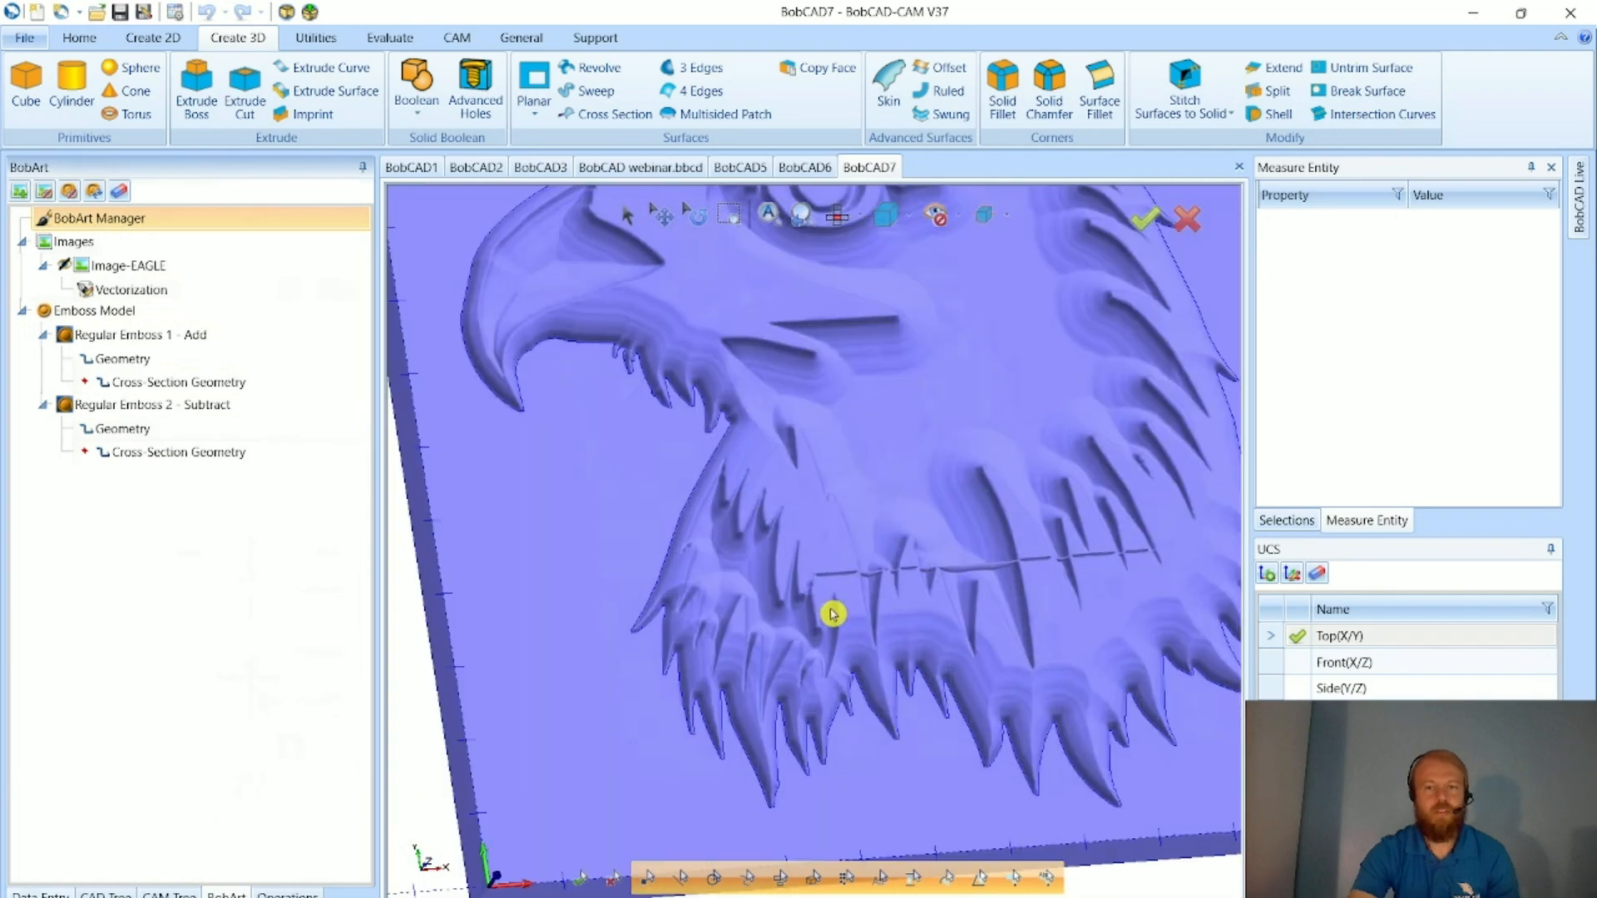
{"action": "scroll", "coordinate": [957, 587], "scroll_direction": "up", "scroll_amount": 5}
{"action": "scroll", "coordinate": [978, 588], "scroll_direction": "down", "scroll_amount": 5}
{"action": "scroll", "coordinate": [635, 535], "scroll_direction": "up", "scroll_amount": 3}
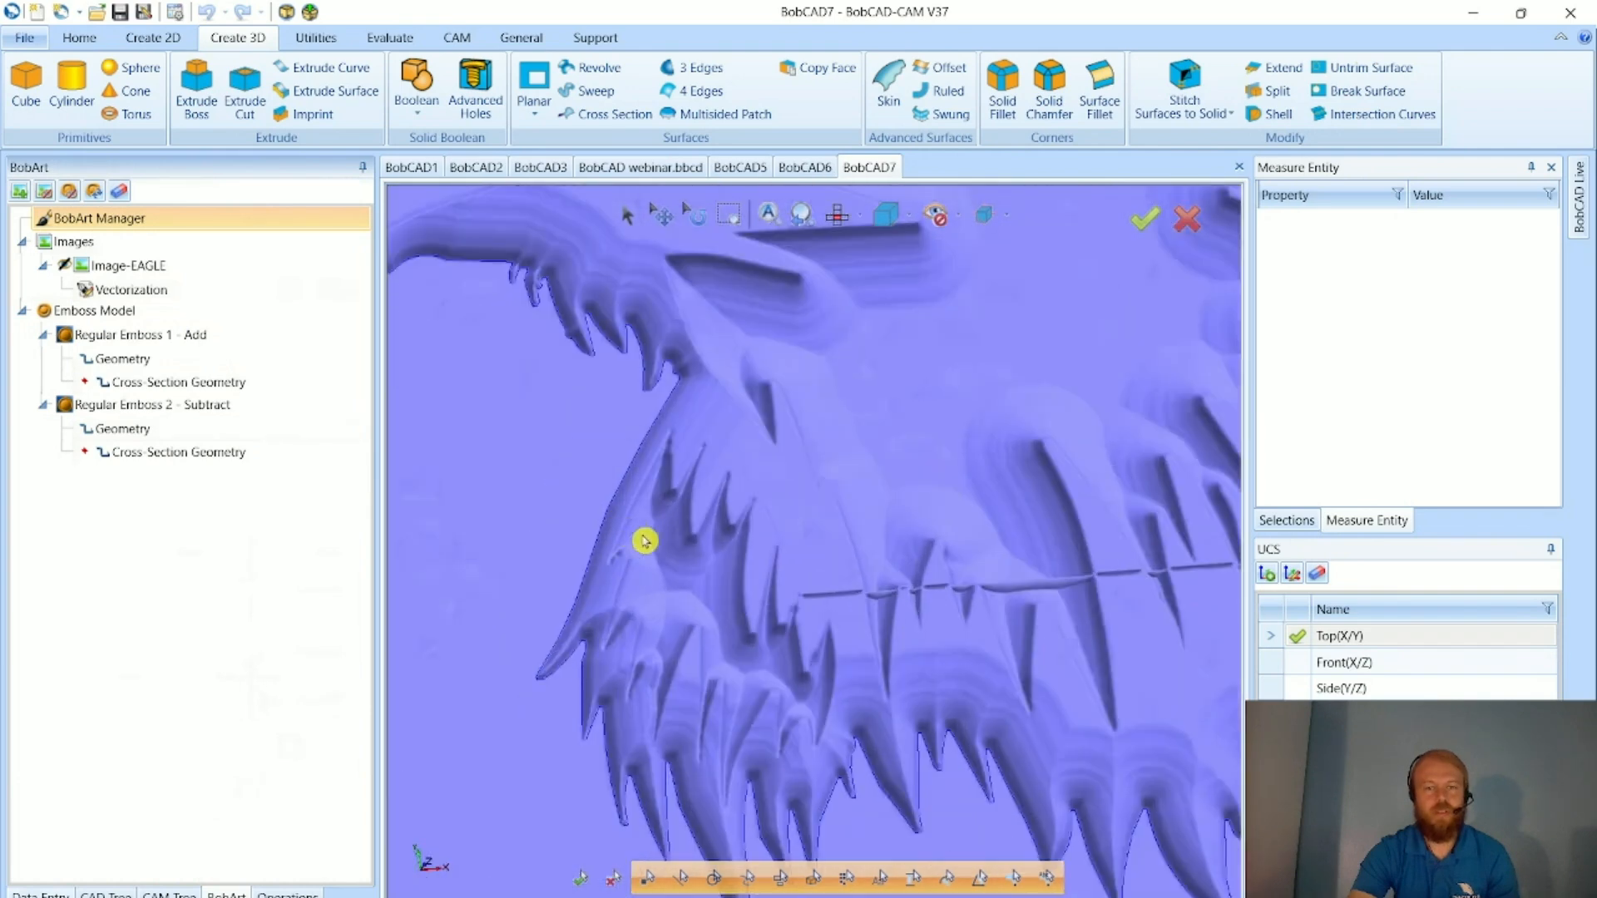
{"action": "scroll", "coordinate": [974, 624], "scroll_direction": "up", "scroll_amount": 2}
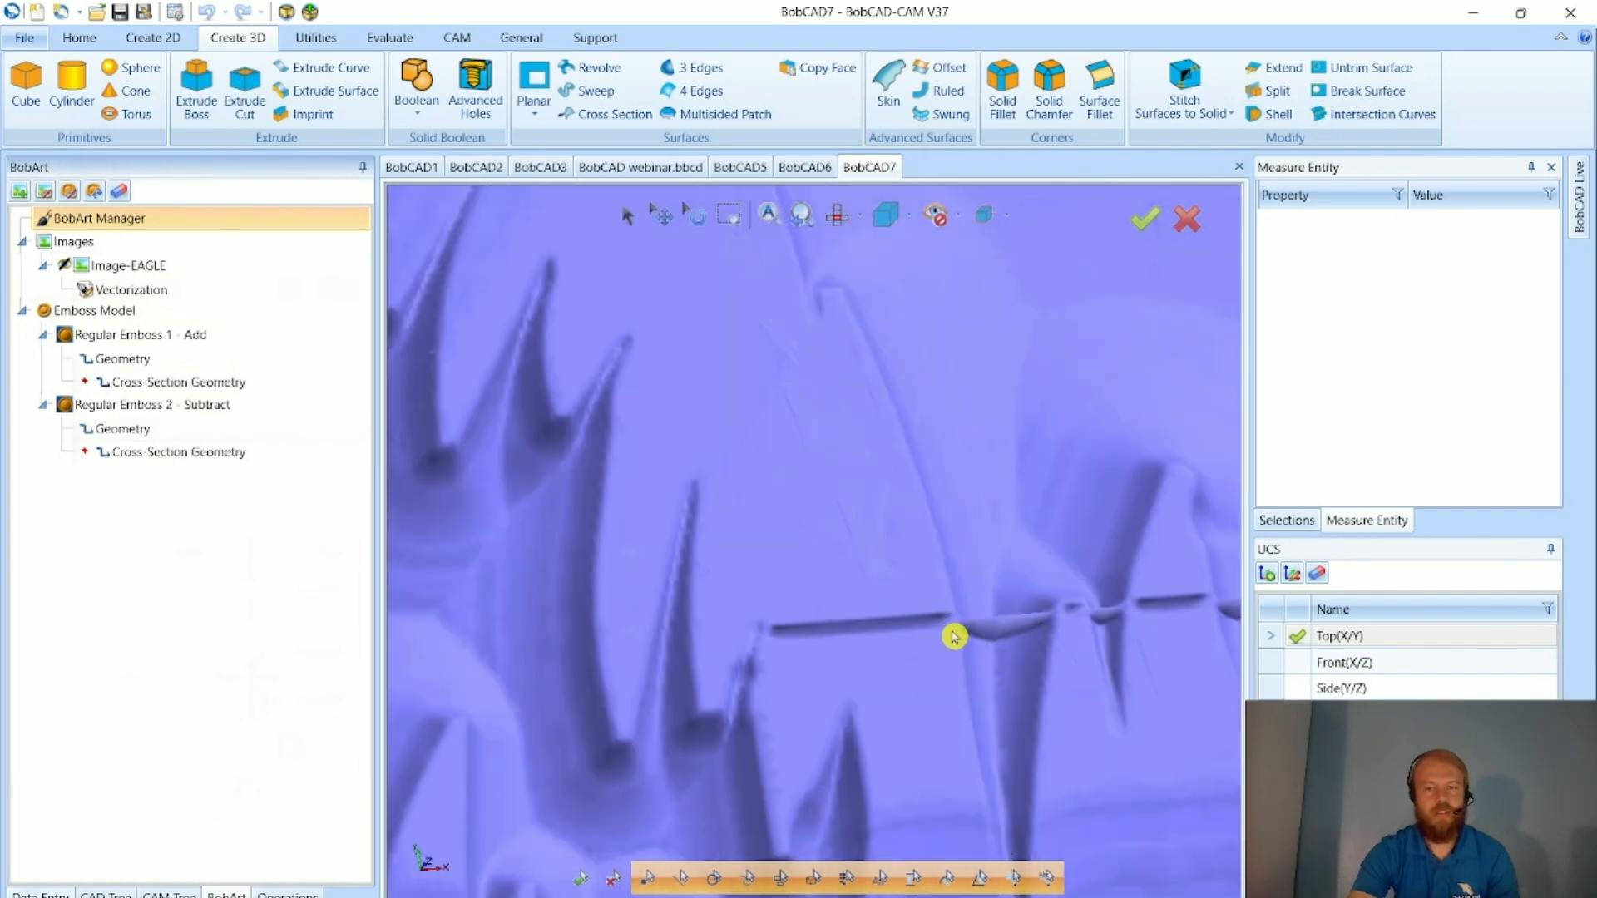
{"action": "scroll", "coordinate": [956, 632], "scroll_direction": "down", "scroll_amount": 3}
{"action": "scroll", "coordinate": [565, 589], "scroll_direction": "up", "scroll_amount": 3}
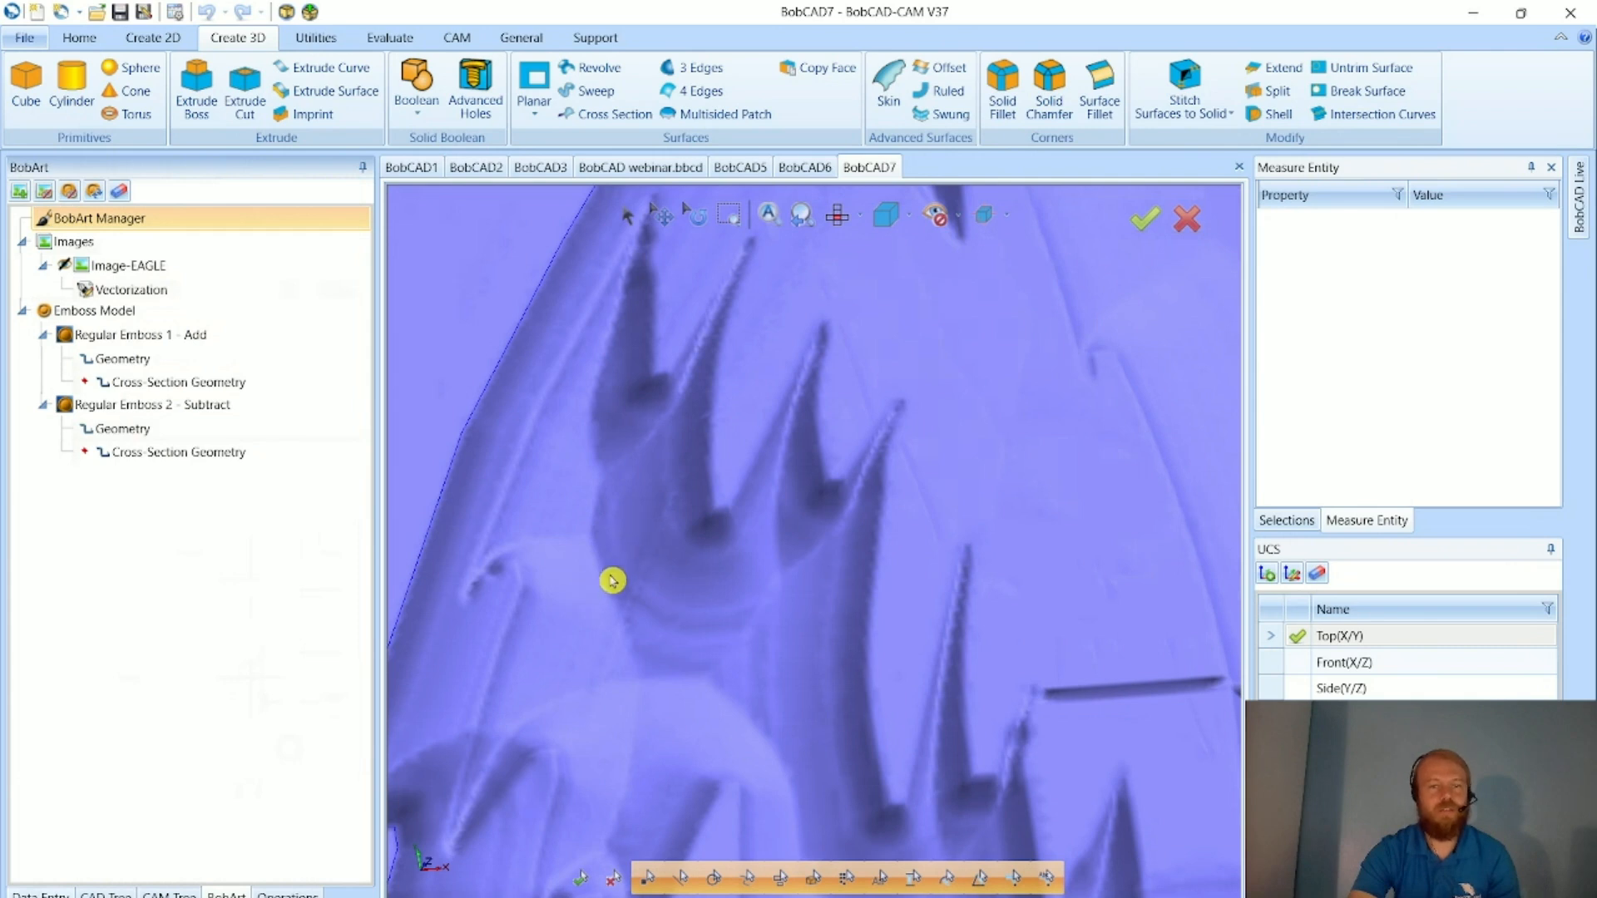
{"action": "scroll", "coordinate": [749, 582], "scroll_direction": "down", "scroll_amount": 6}
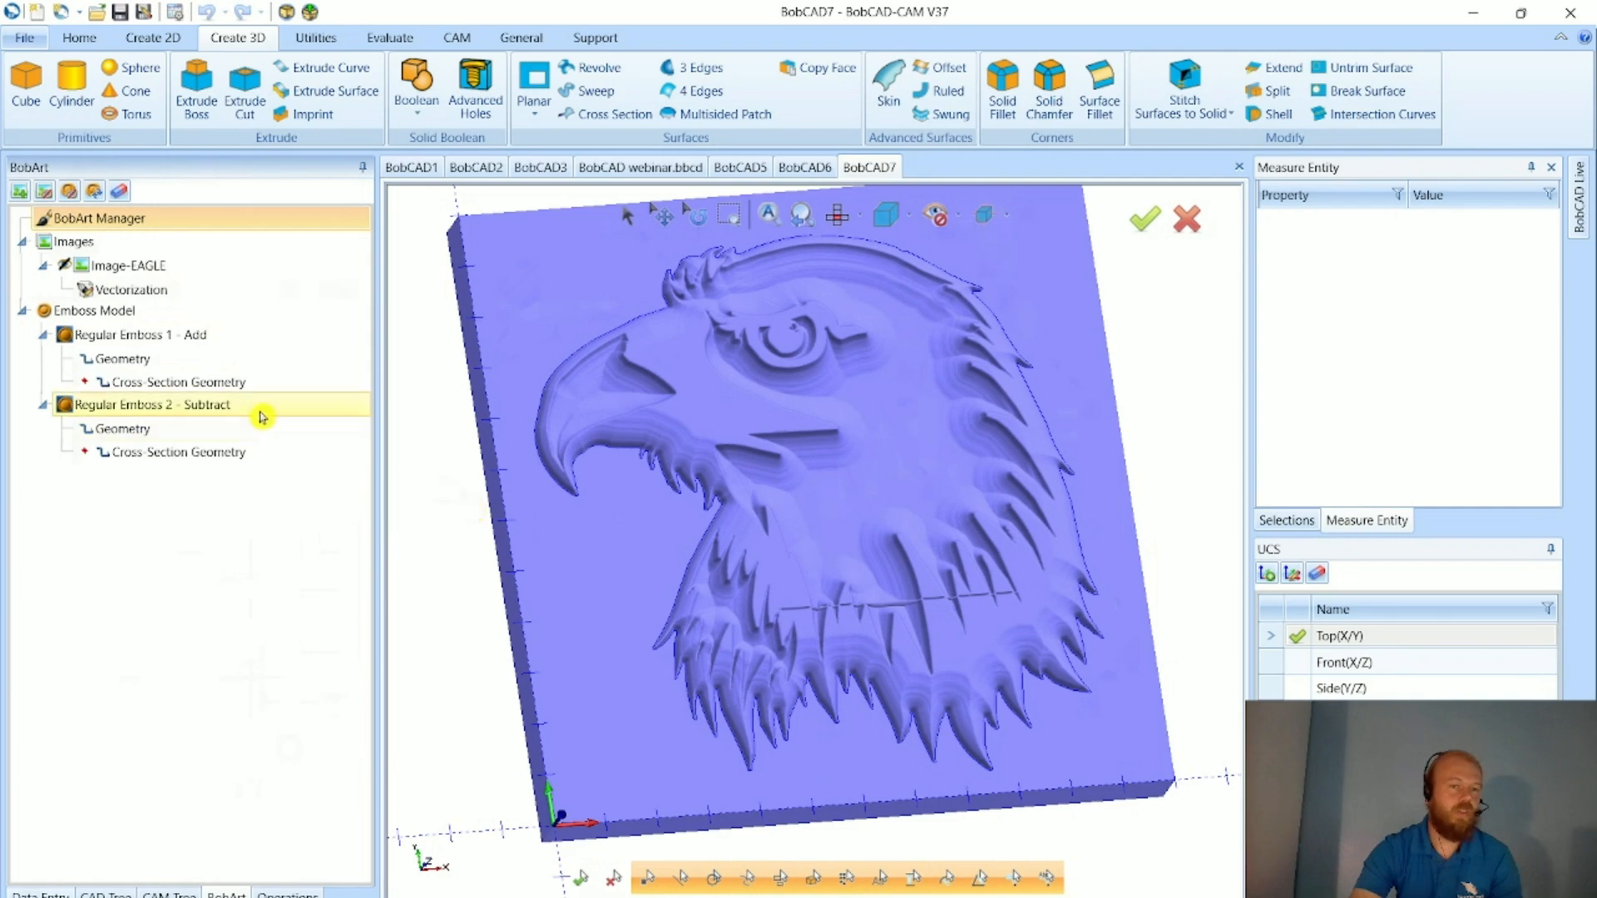
- Add a Smoothing feature to the whole emboss model with a smoothing window size of 0.1
{"action": "right_click", "coordinate": [223, 314]}
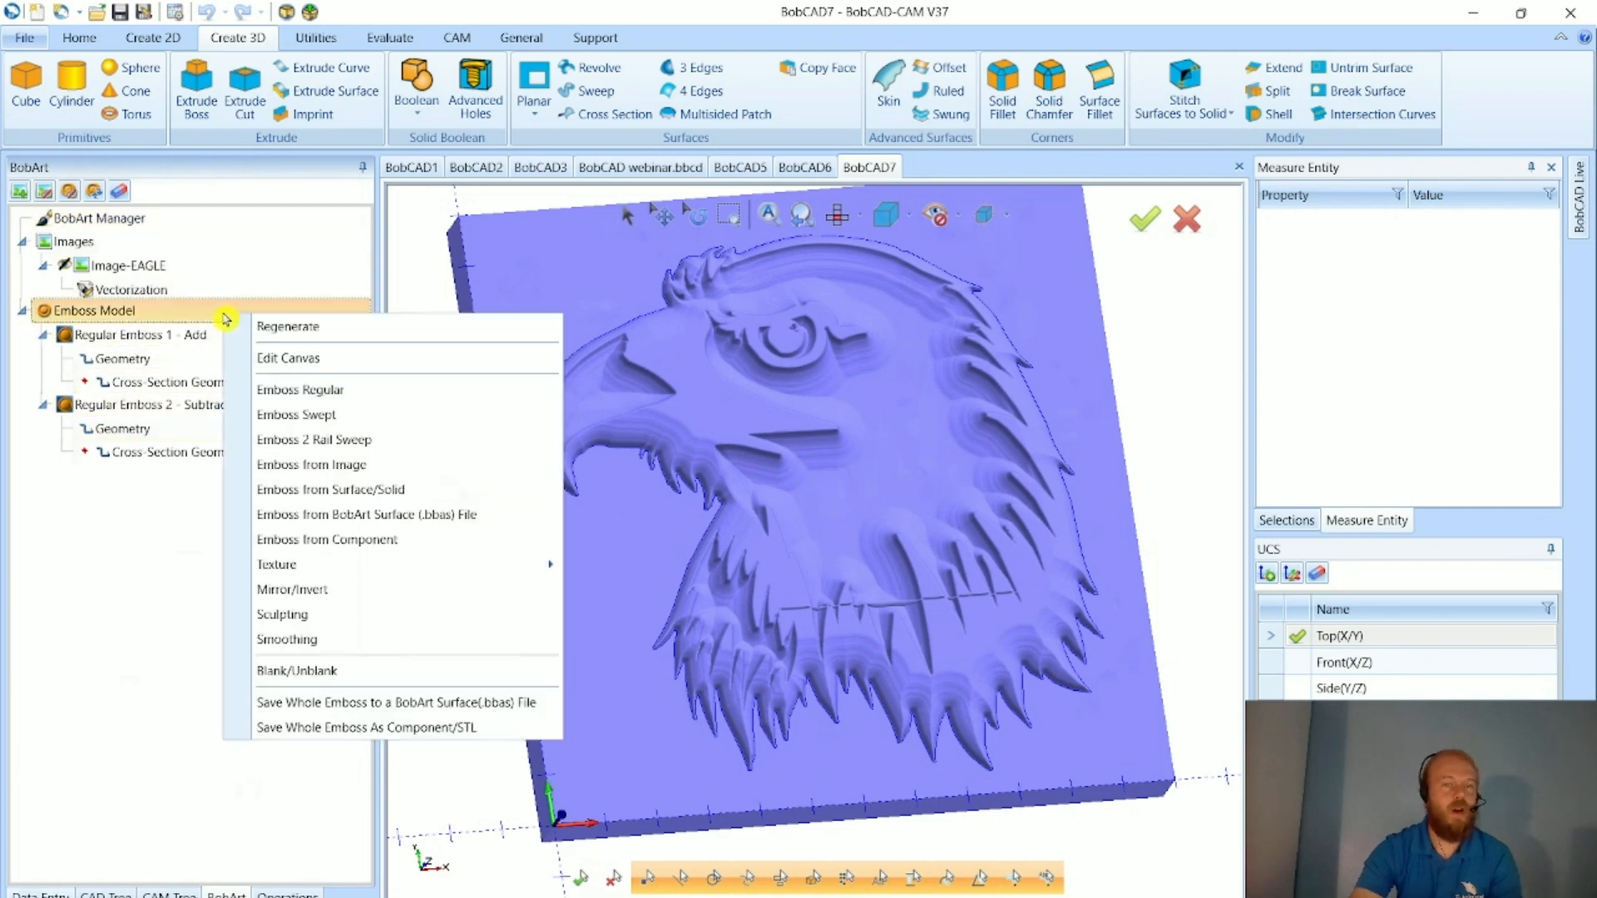
{"action": "left_click", "coordinate": [365, 641]}
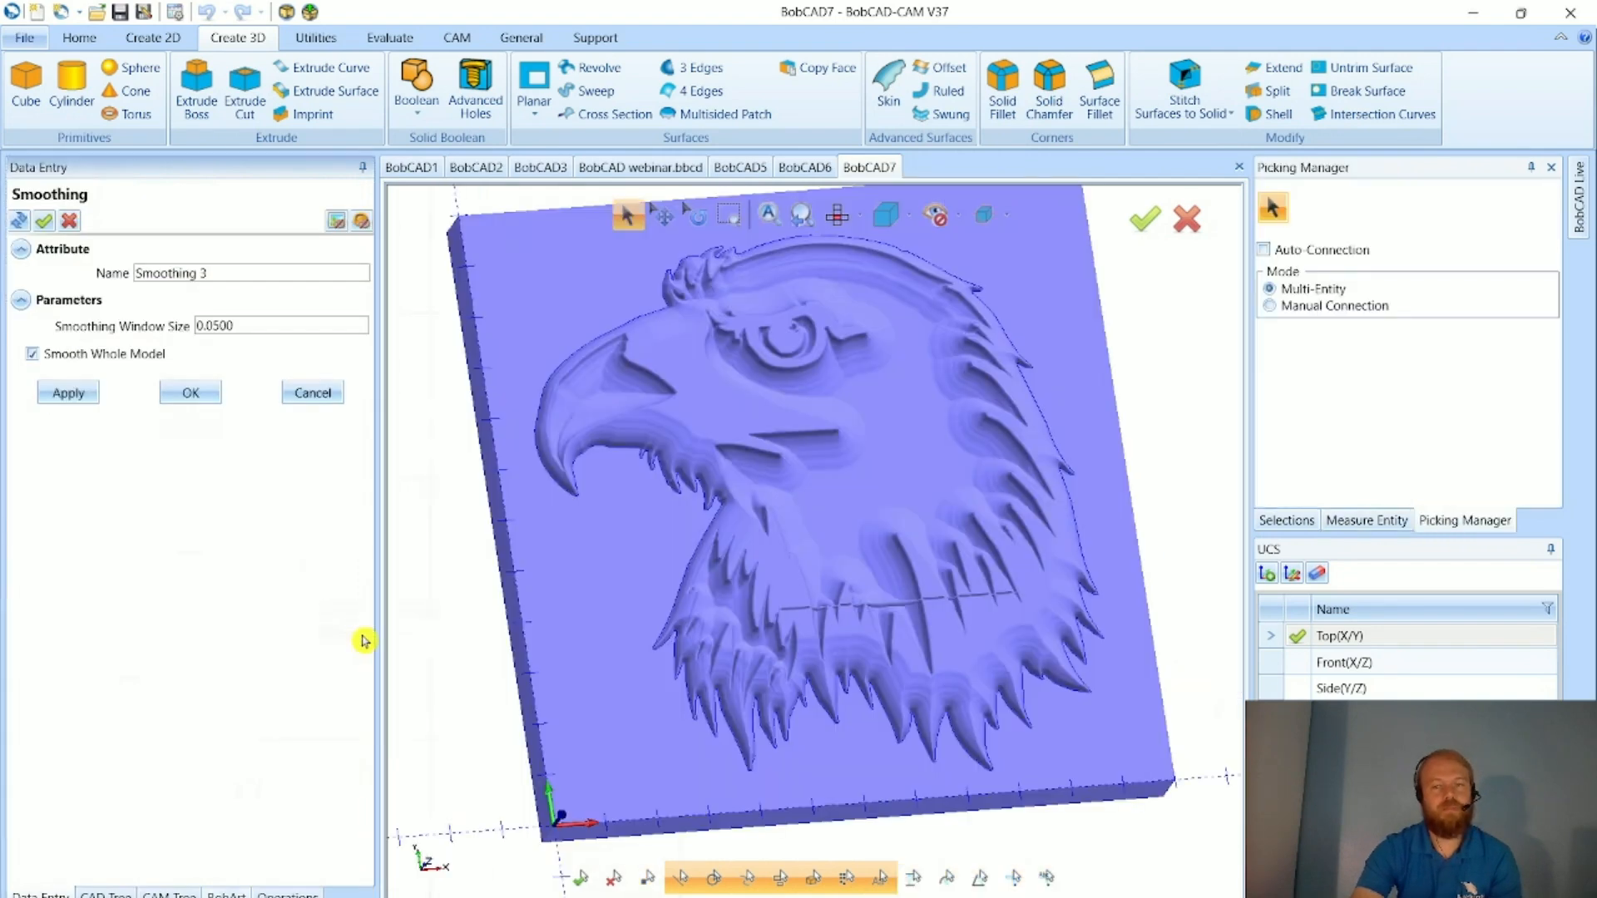
{"action": "left_click_drag", "start_coordinate": [245, 322], "coordinate": [155, 329]}
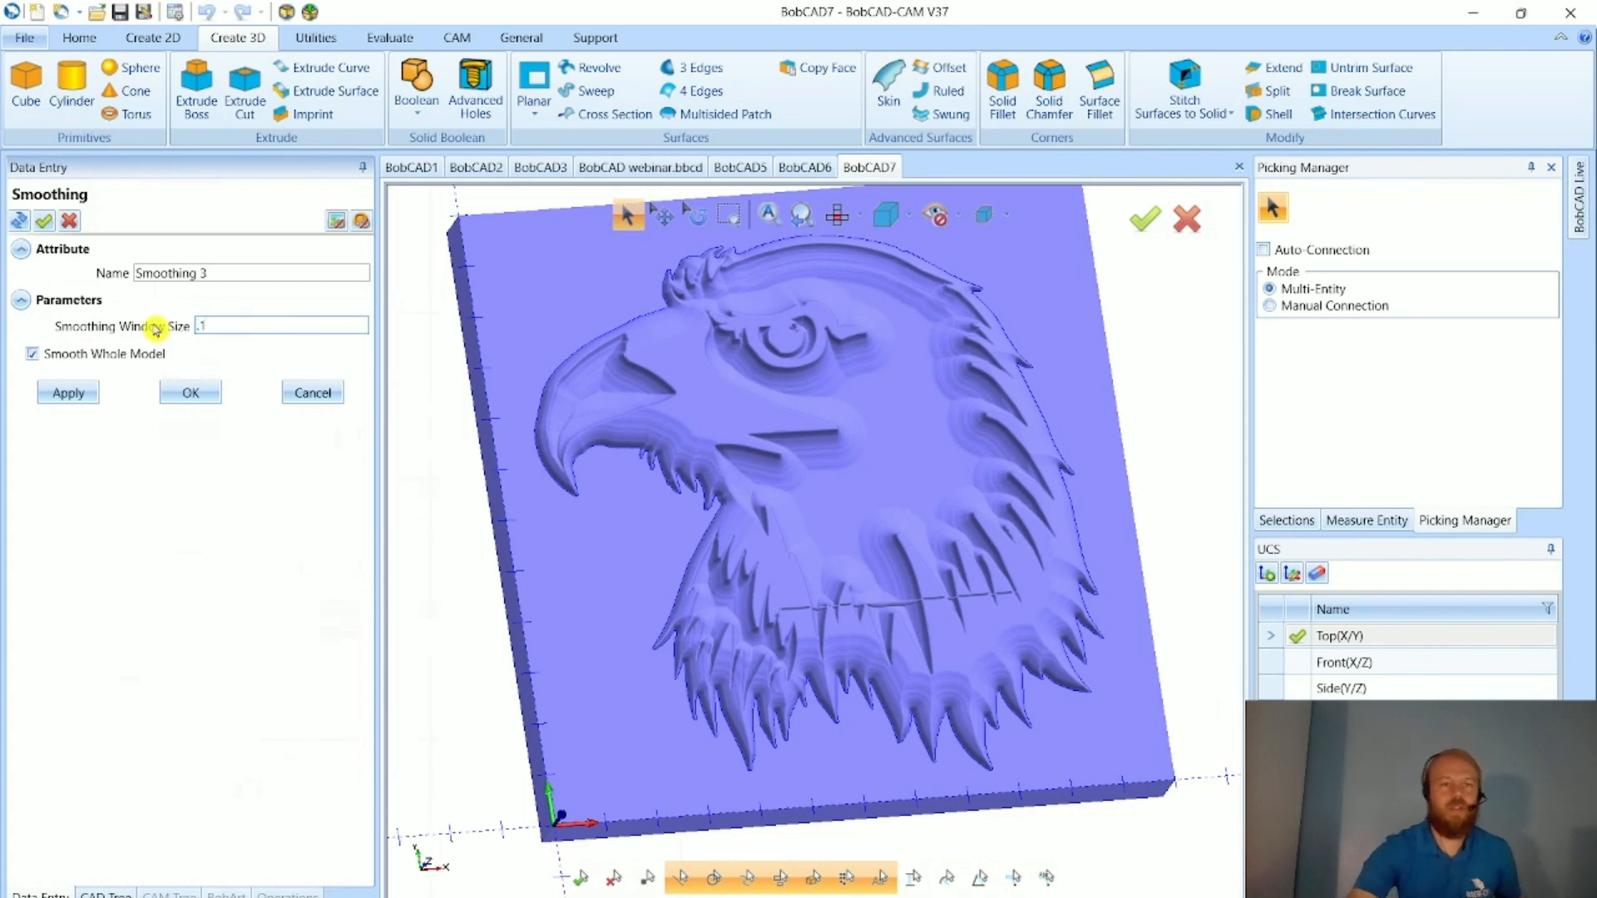
{"action": "left_click", "coordinate": [191, 393]}
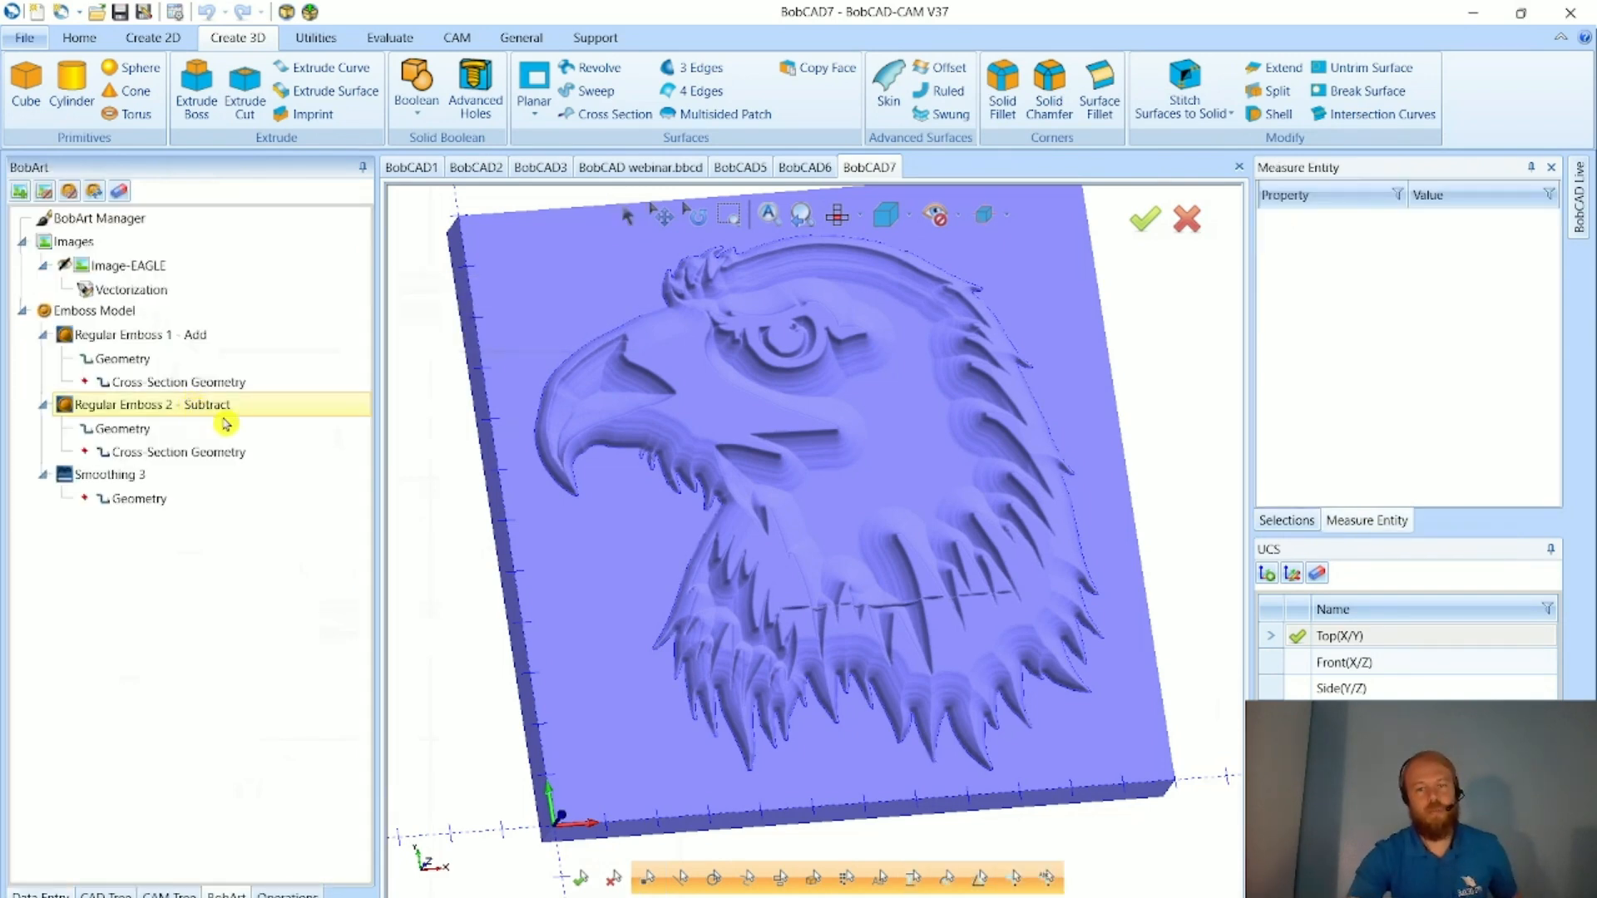
{"action": "scroll", "coordinate": [702, 346], "scroll_direction": "up", "scroll_amount": 5}
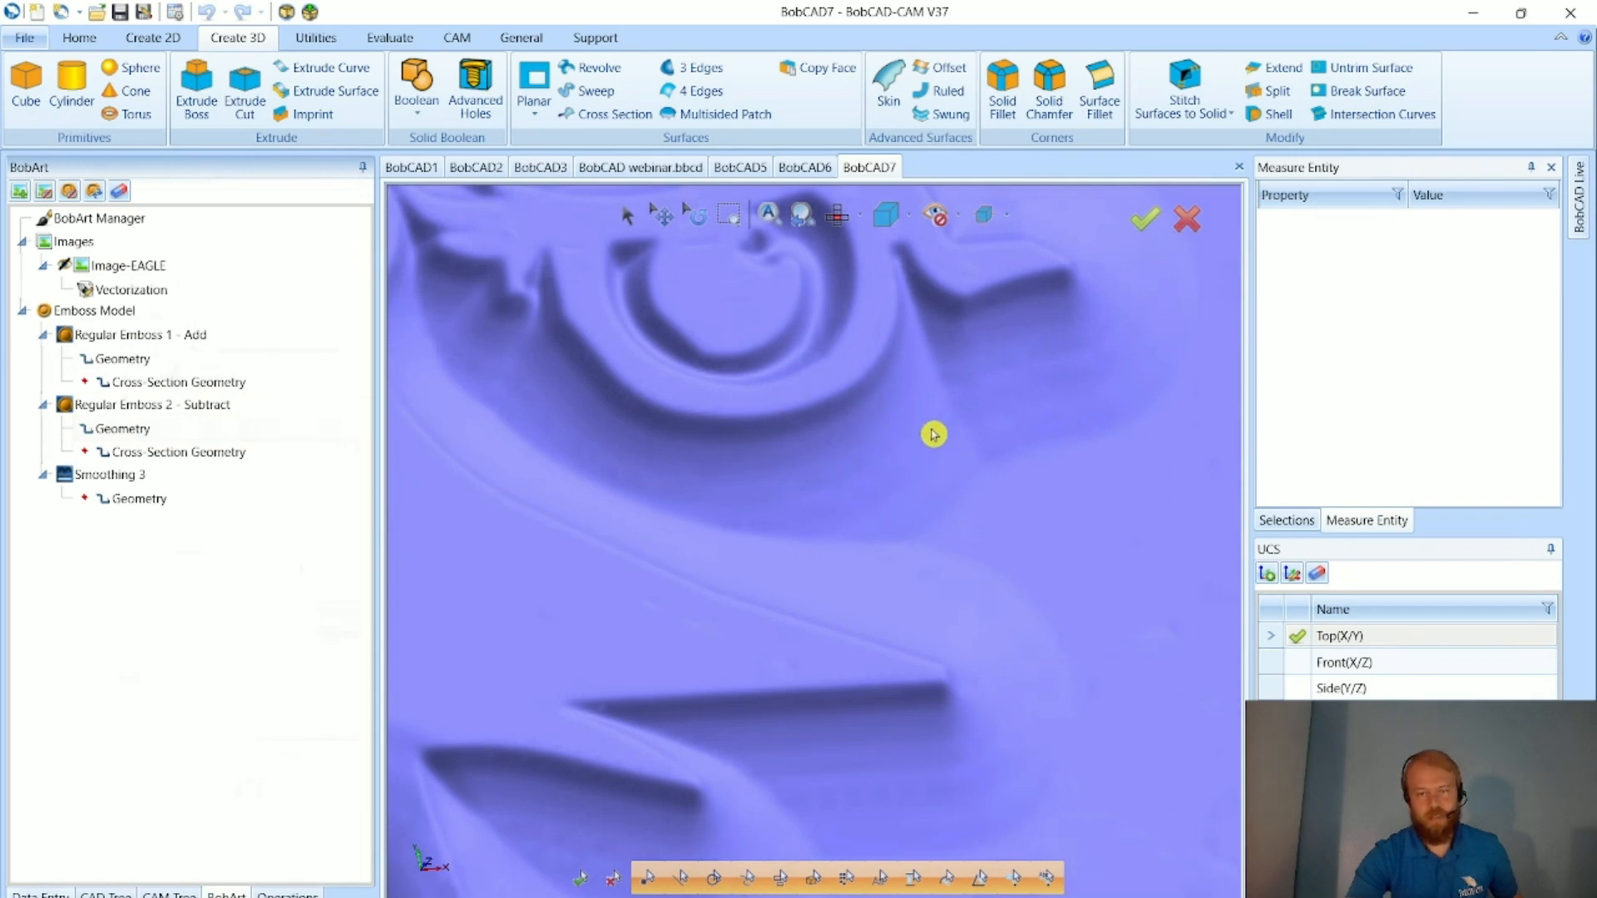
- Reopen the Smoothing 3 feature's smoothing window size setting and reapply the smoothing to the whole model
{"action": "double_click", "coordinate": [266, 474]}
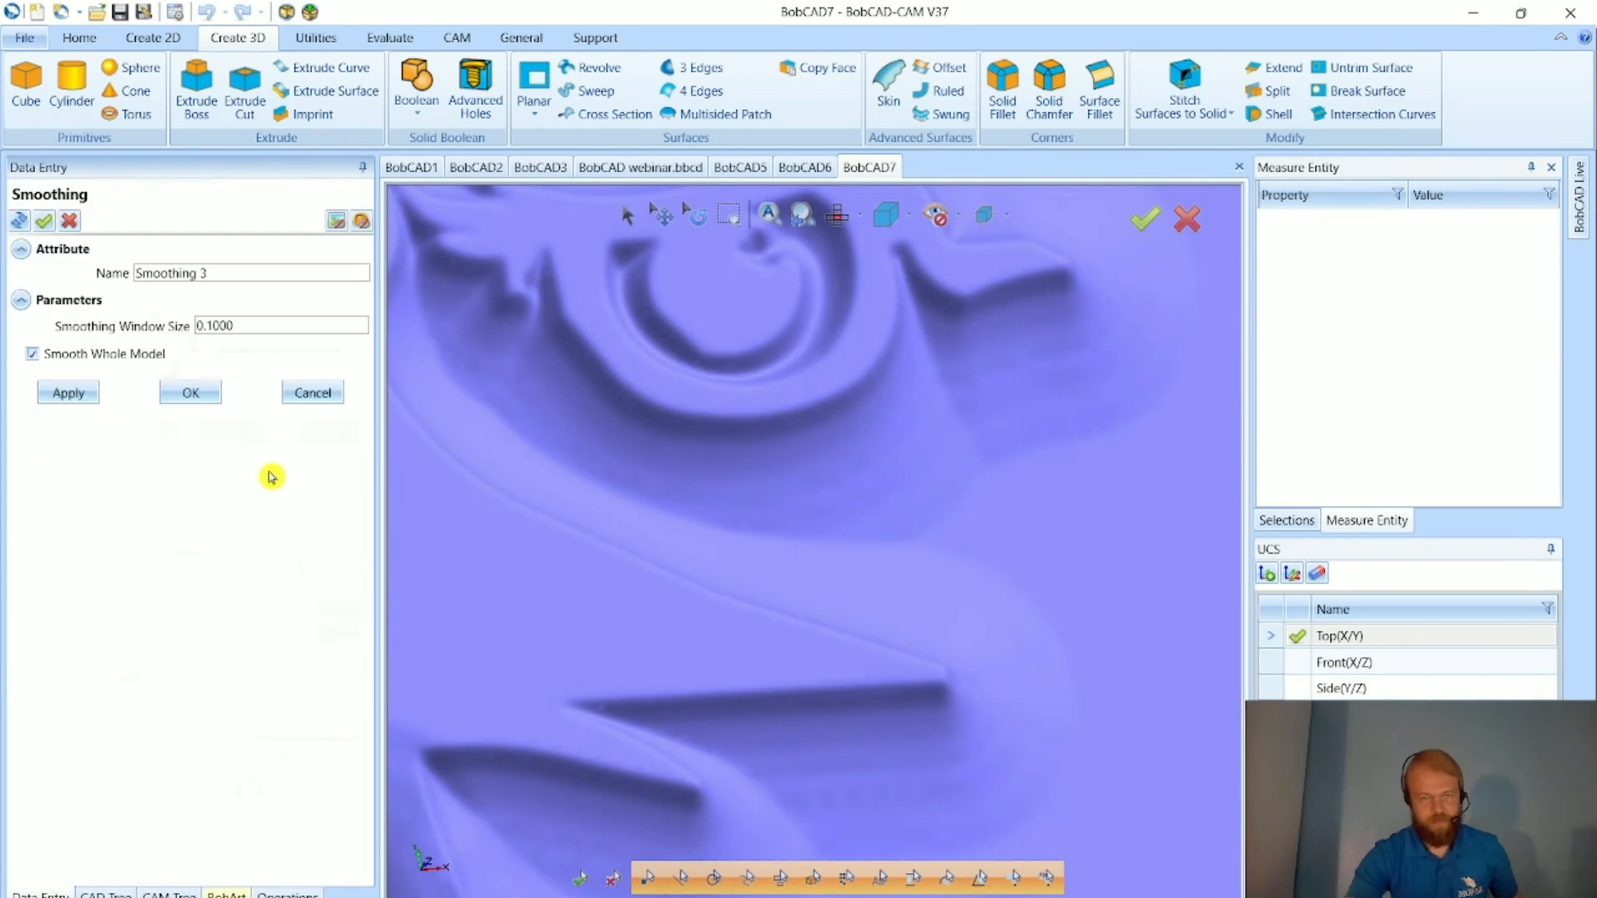
{"action": "left_click", "coordinate": [169, 332]}
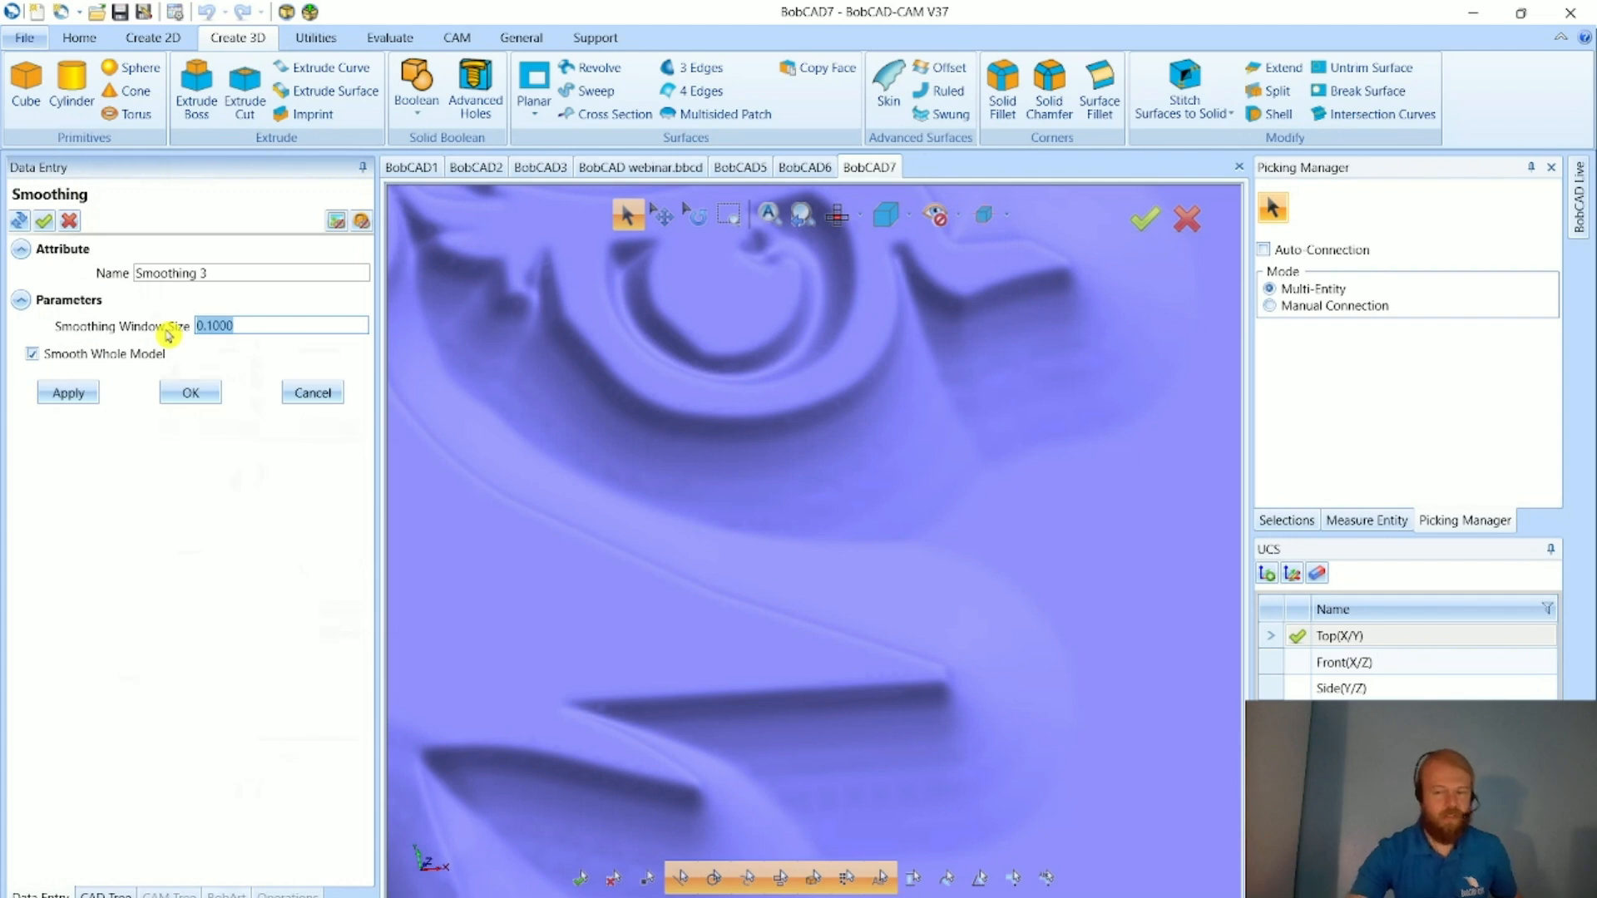
{"action": "left_click", "coordinate": [189, 392]}
- Examine the smoothed eagle relief up close, especially the horizontal seam running across the neck feathers
{"action": "scroll", "coordinate": [737, 524], "scroll_direction": "down", "scroll_amount": 5}
{"action": "middle_click_drag", "start_coordinate": [894, 657], "coordinate": [877, 705]}
{"action": "scroll", "coordinate": [872, 704], "scroll_direction": "up", "scroll_amount": 5}
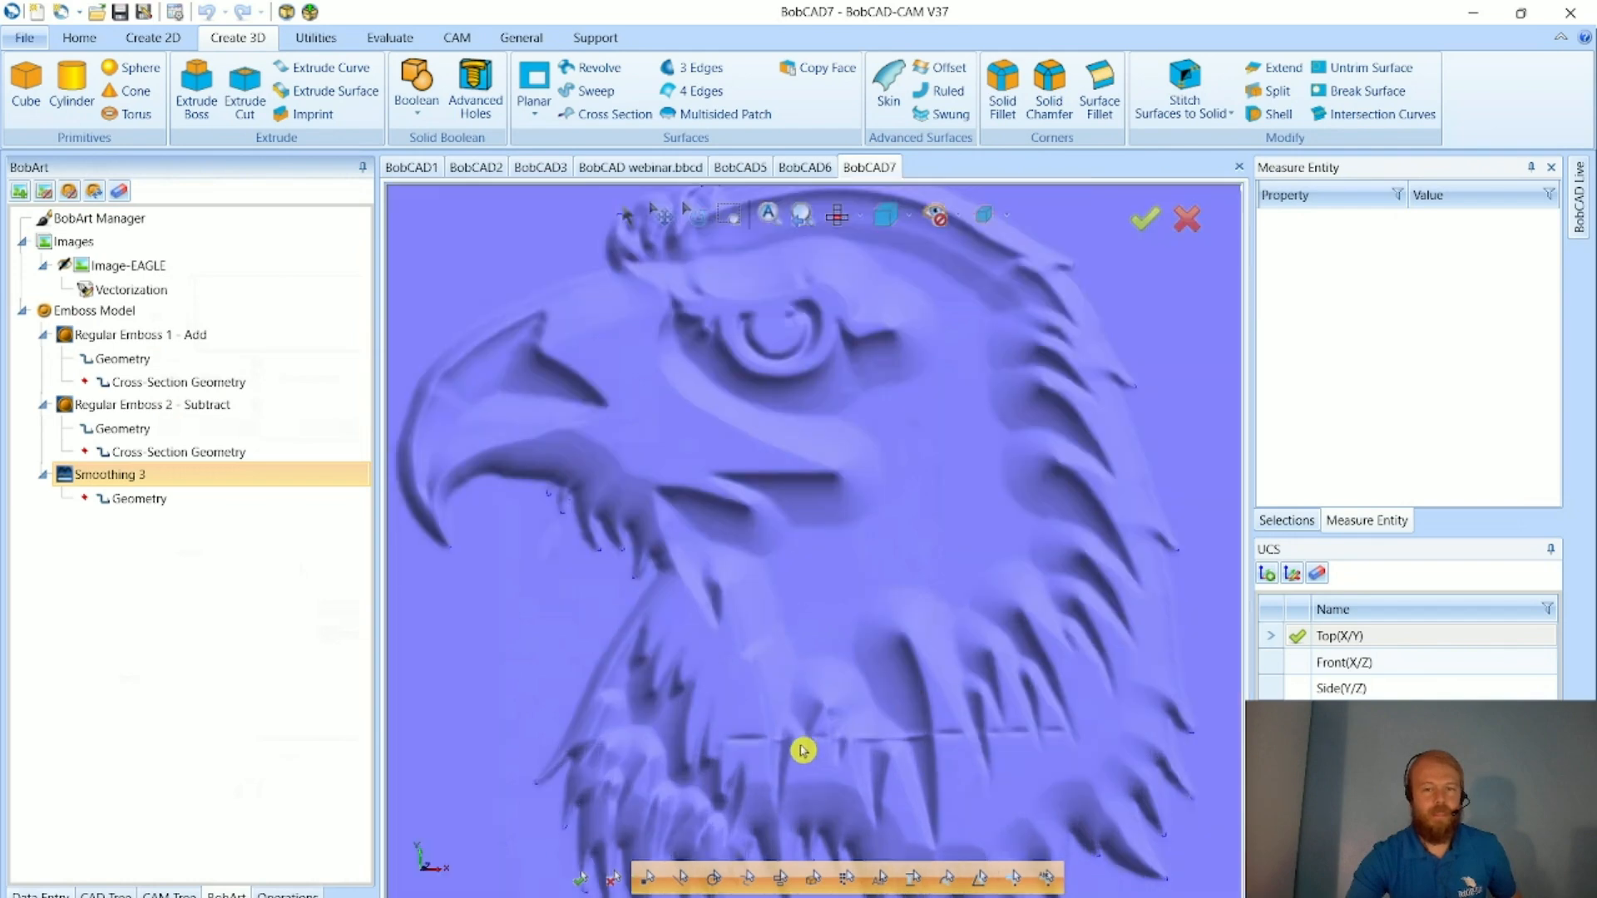
{"action": "scroll", "coordinate": [709, 749], "scroll_direction": "down", "scroll_amount": 3}
{"action": "scroll", "coordinate": [856, 741], "scroll_direction": "up", "scroll_amount": 2}
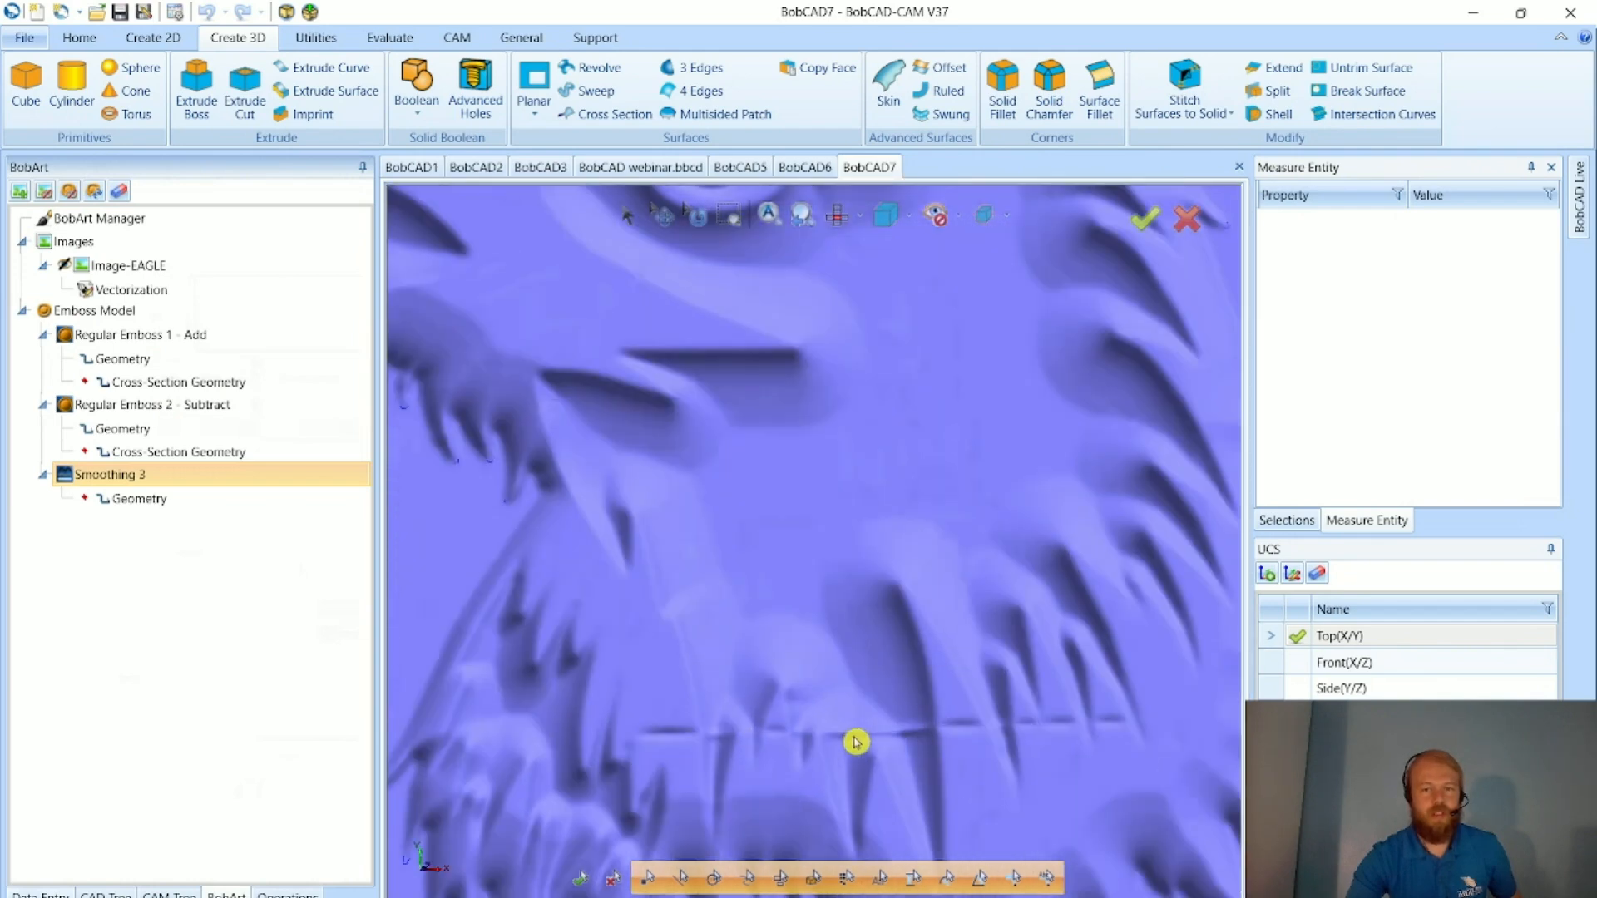
{"action": "scroll", "coordinate": [884, 752], "scroll_direction": "down", "scroll_amount": 4}
{"action": "scroll", "coordinate": [906, 769], "scroll_direction": "up", "scroll_amount": 4}
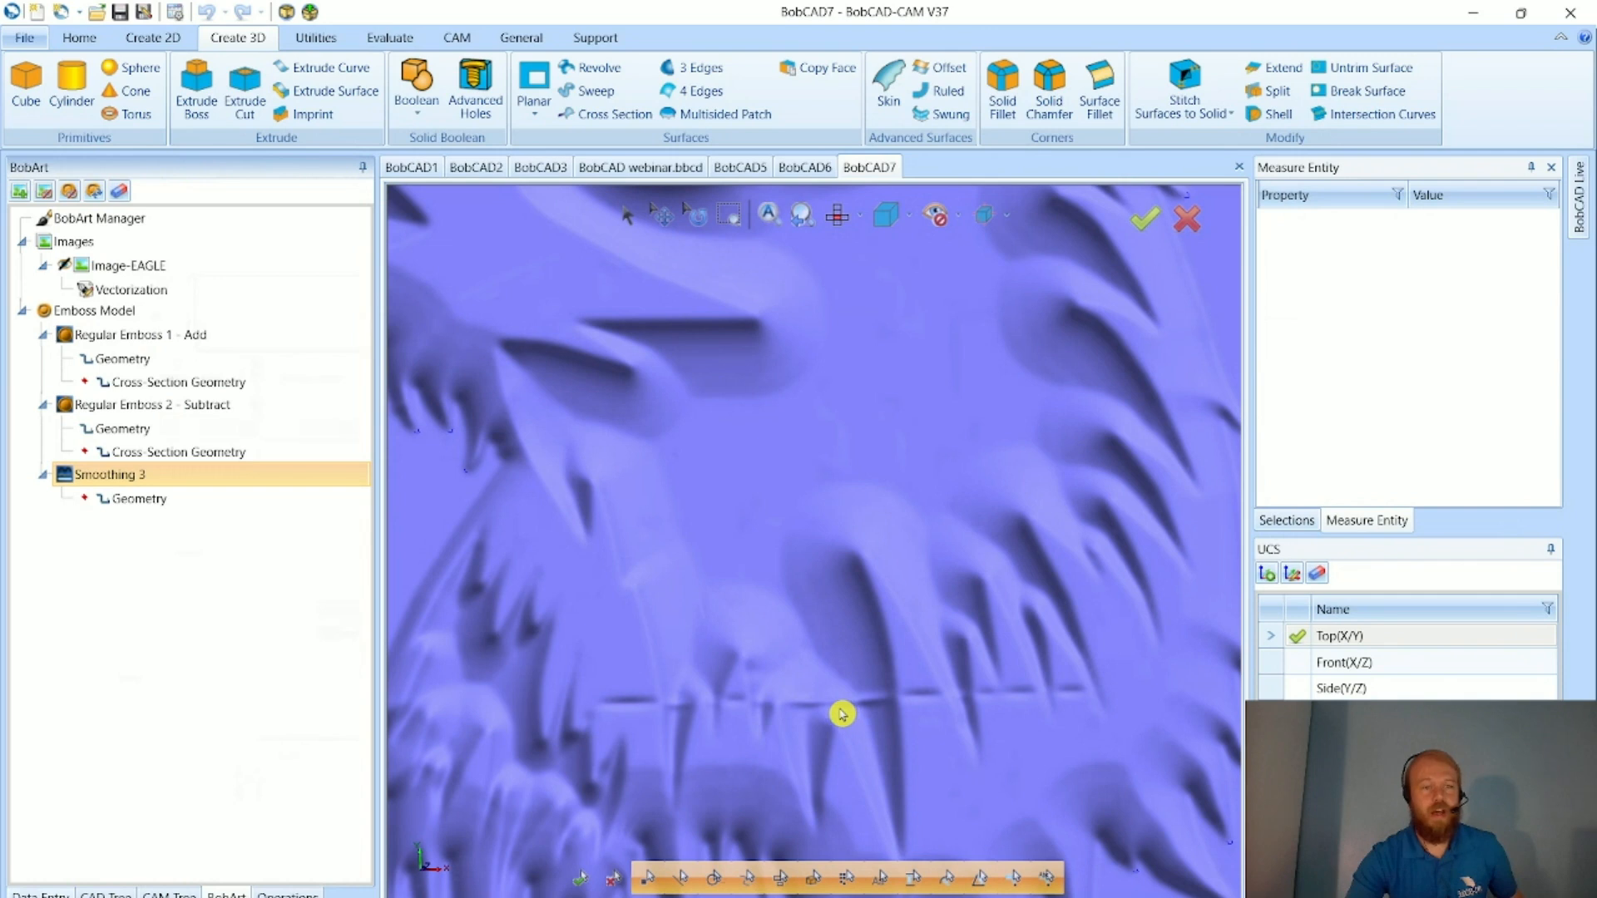
{"action": "scroll", "coordinate": [842, 714], "scroll_direction": "down", "scroll_amount": 2}
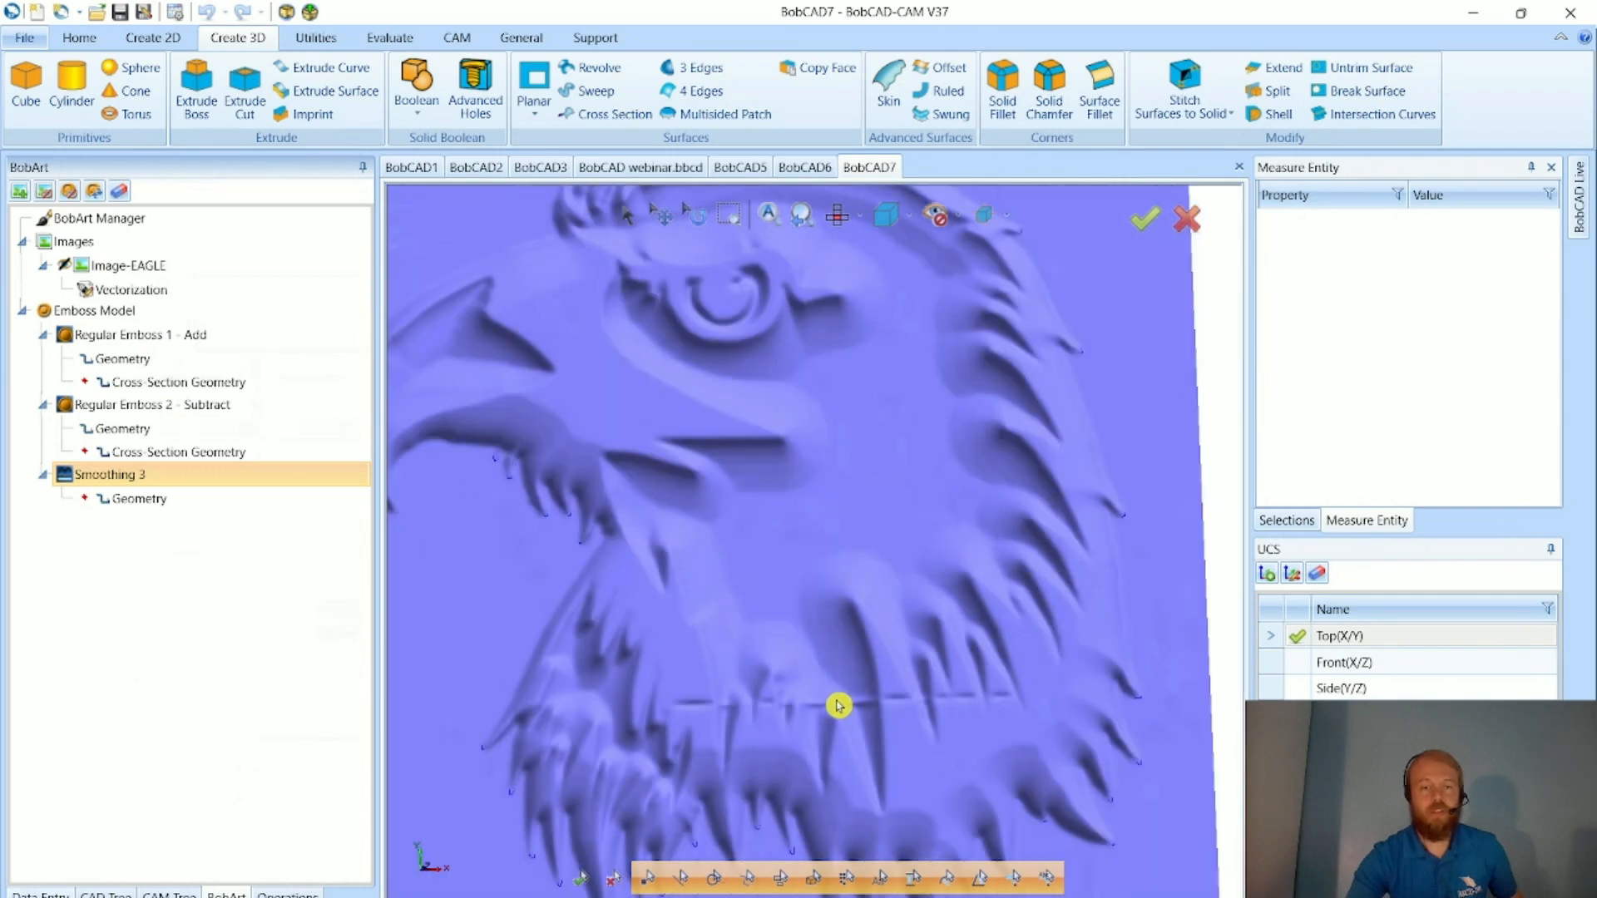
{"action": "right_click", "coordinate": [318, 316]}
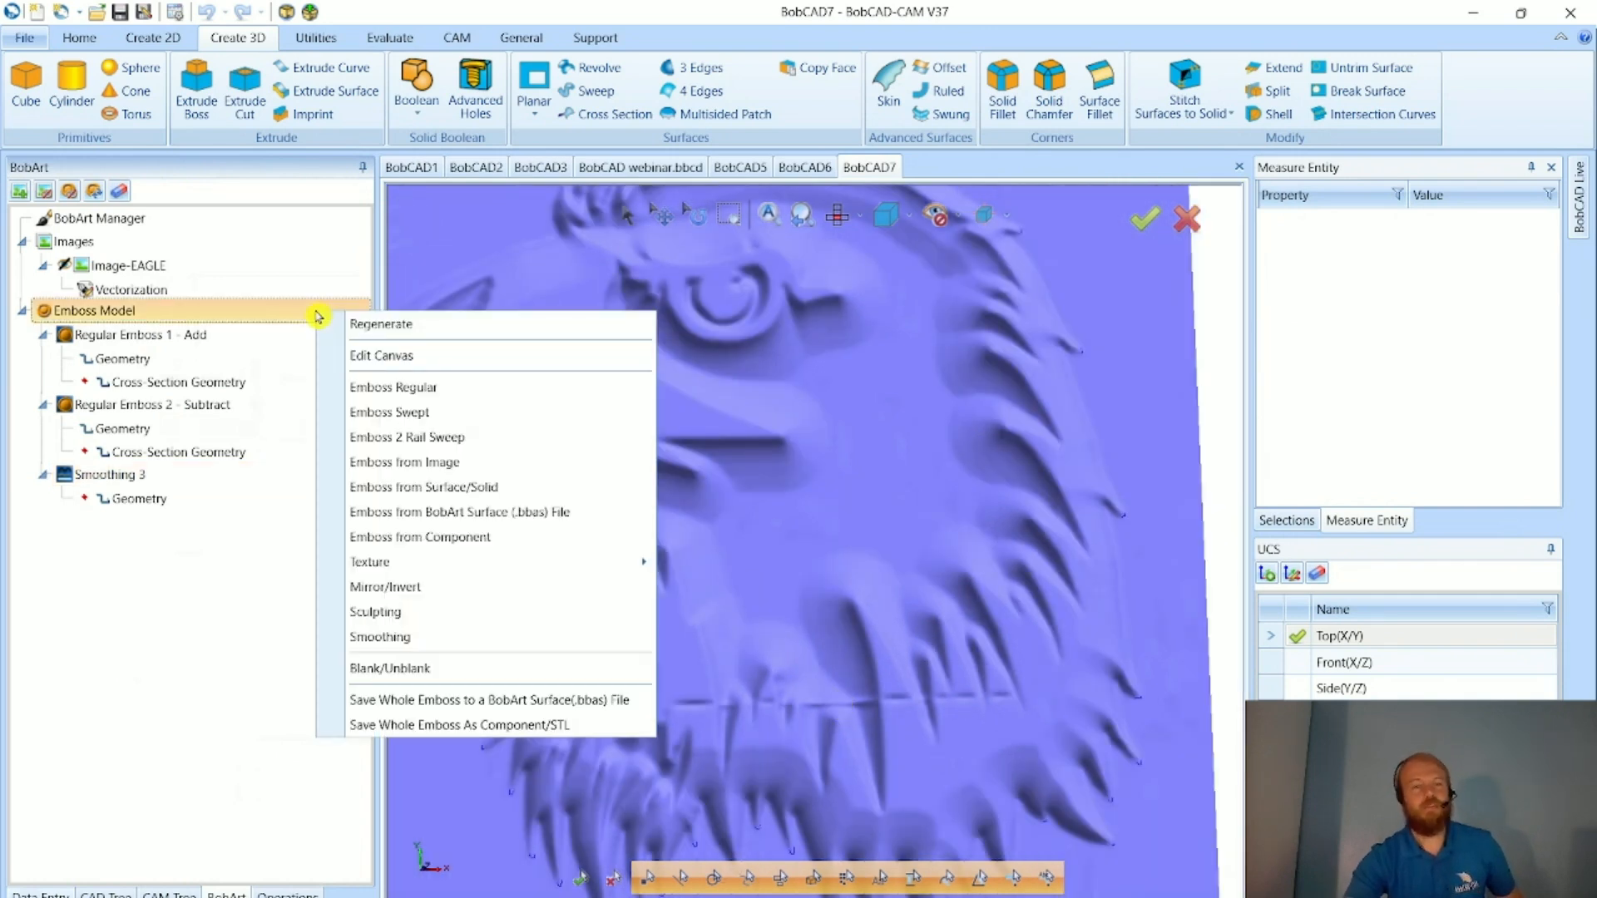
{"action": "left_click", "coordinate": [424, 634]}
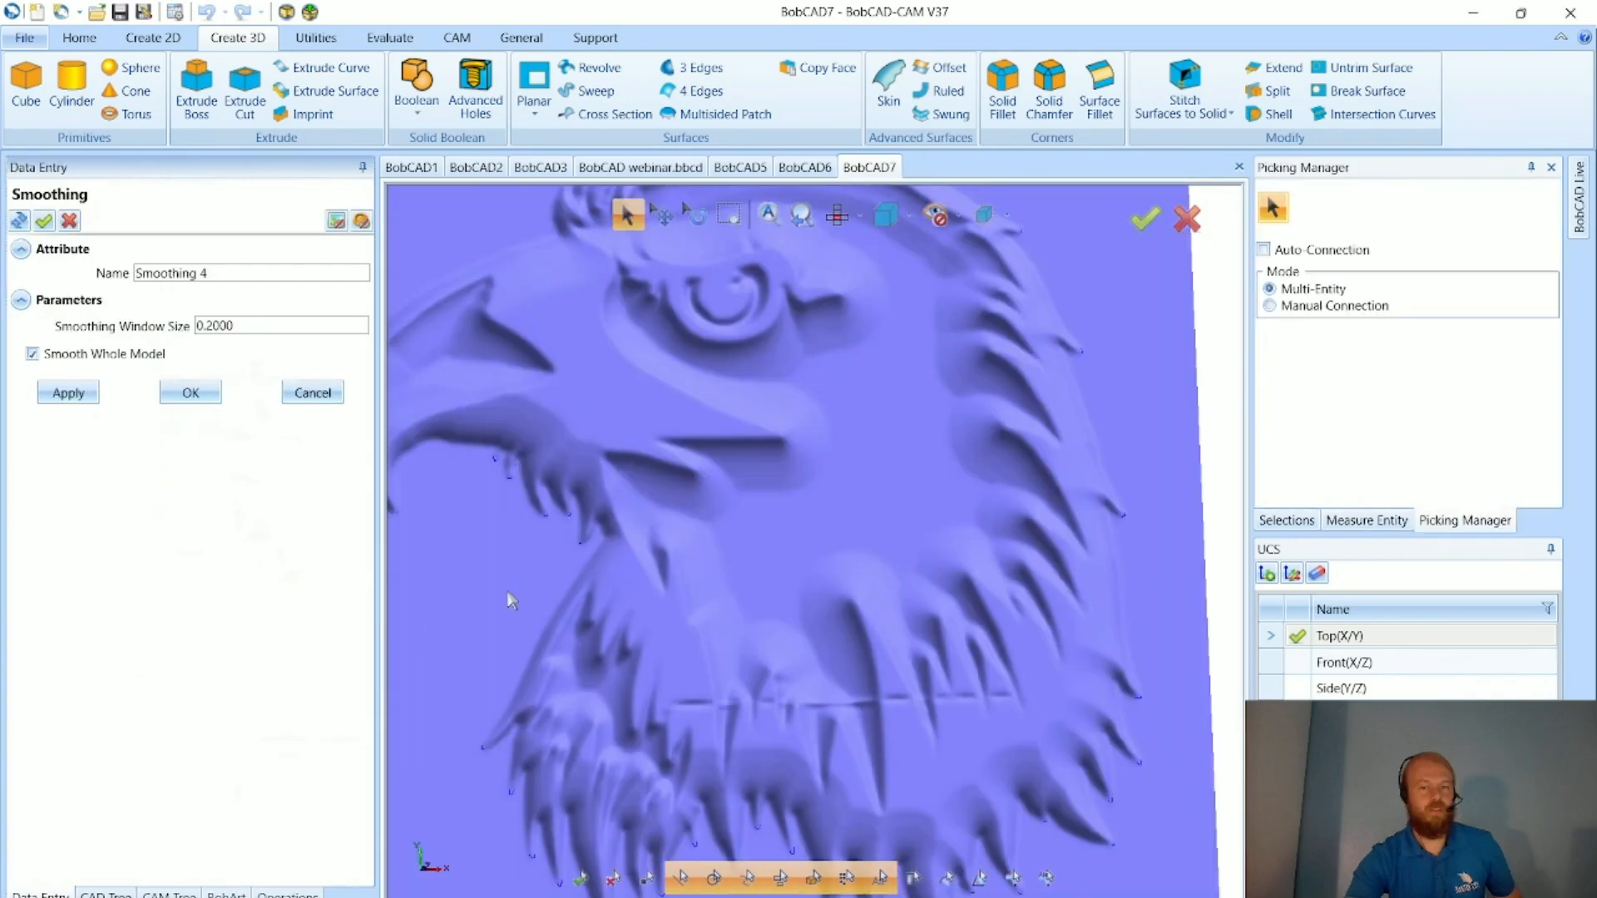
{"action": "left_click", "coordinate": [838, 222]}
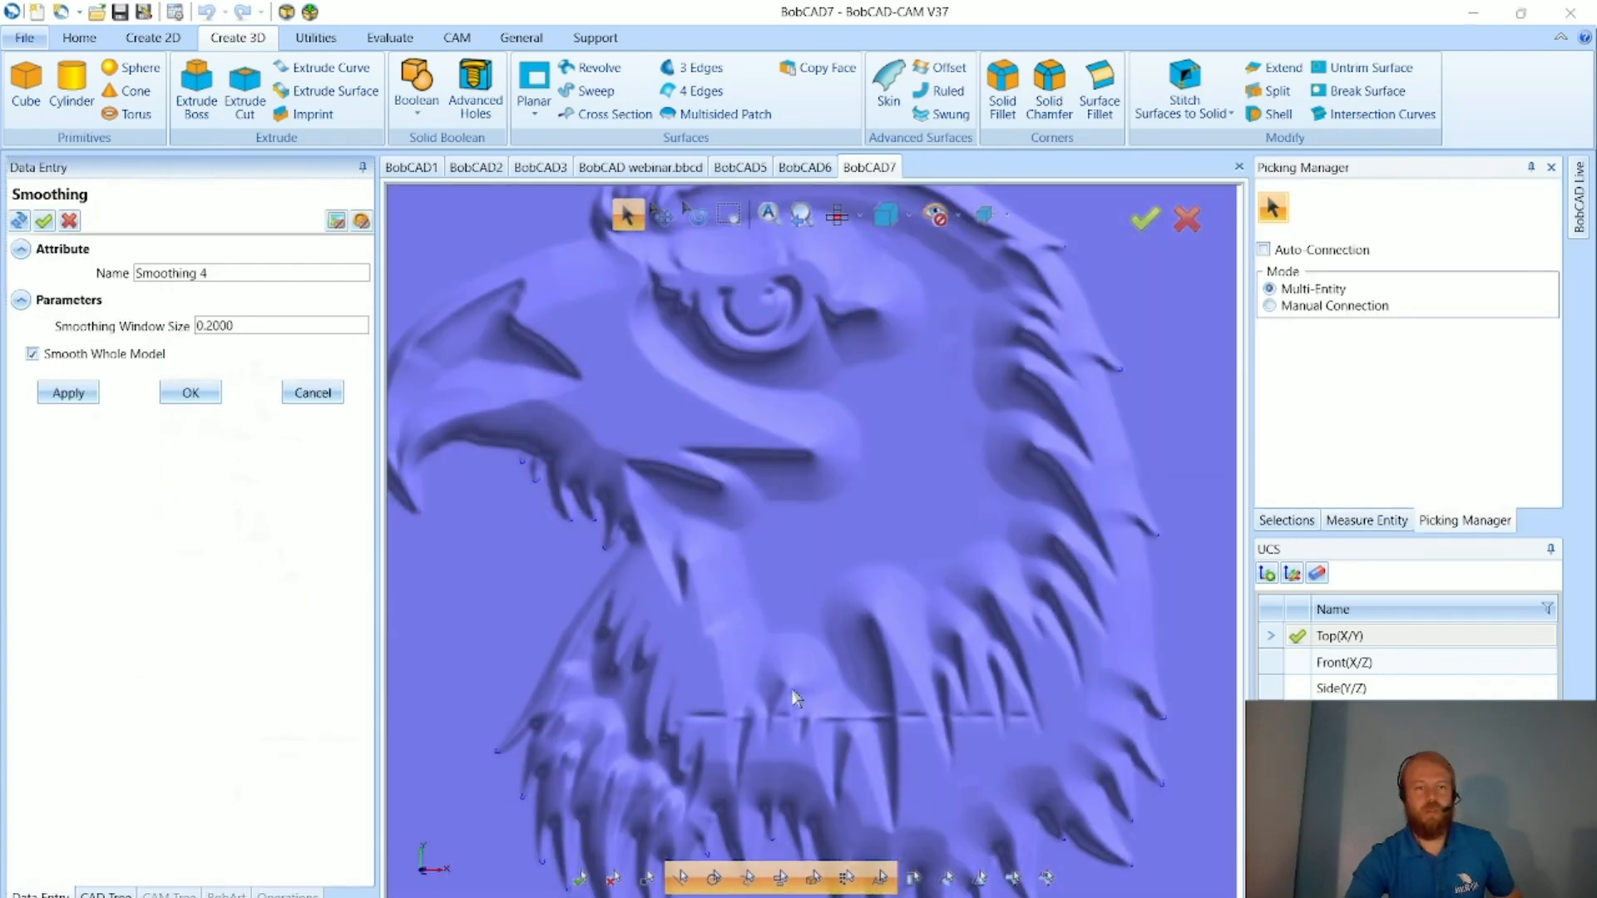
{"action": "left_click", "coordinate": [313, 392]}
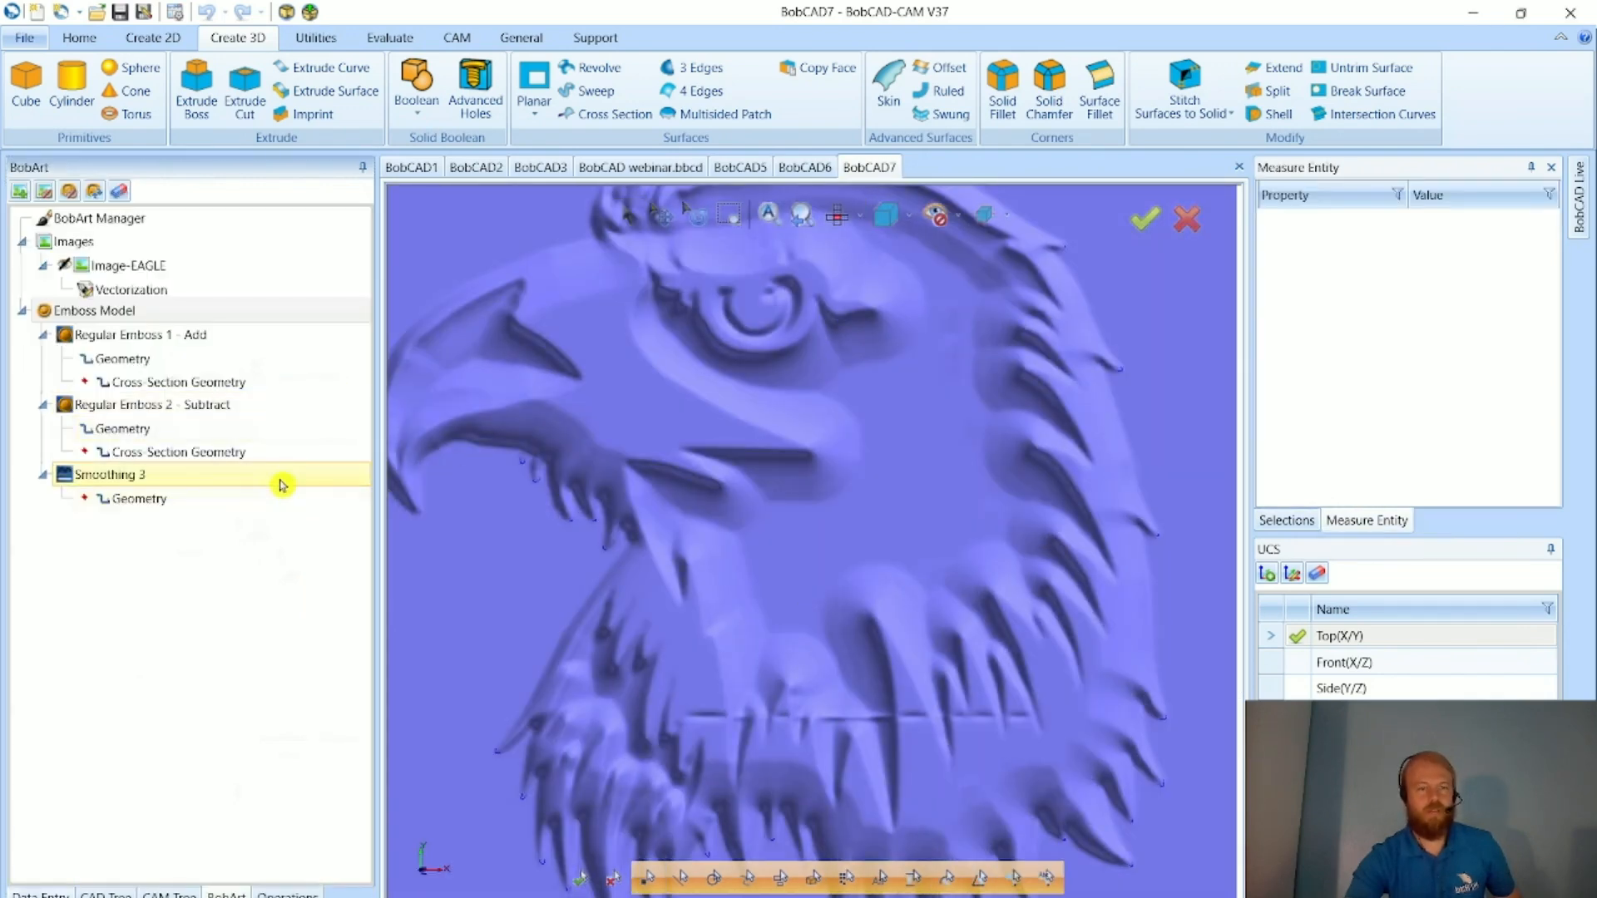
- Add a Sculpting feature to the emboss model using the Smooth method with a brush diameter of 1
{"action": "right_click", "coordinate": [273, 315]}
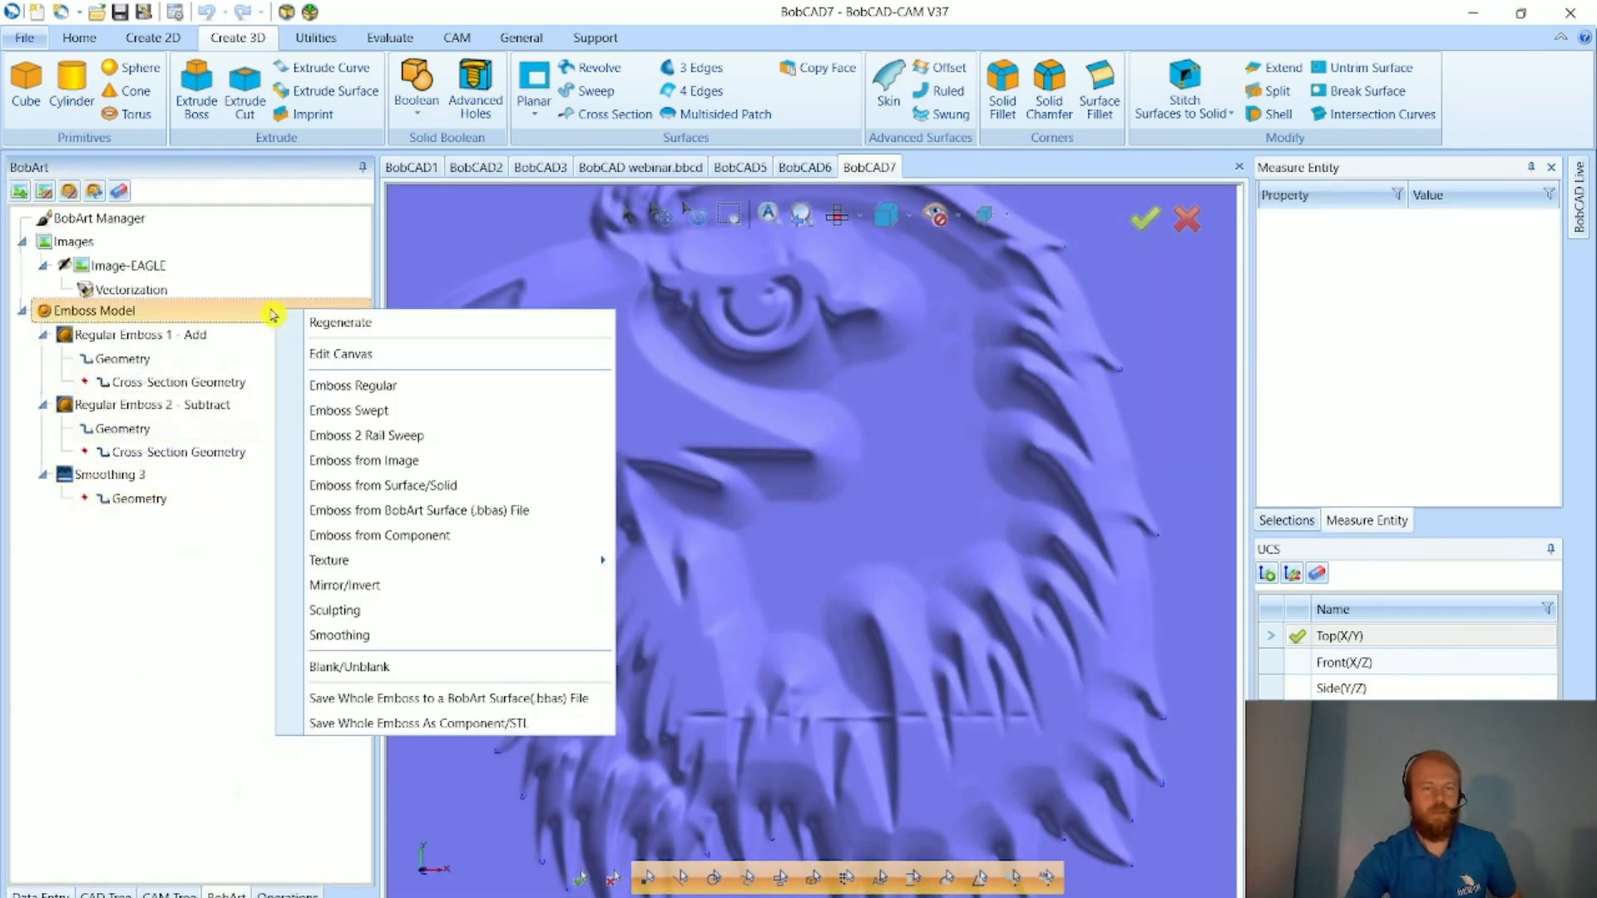
{"action": "left_click", "coordinate": [349, 623]}
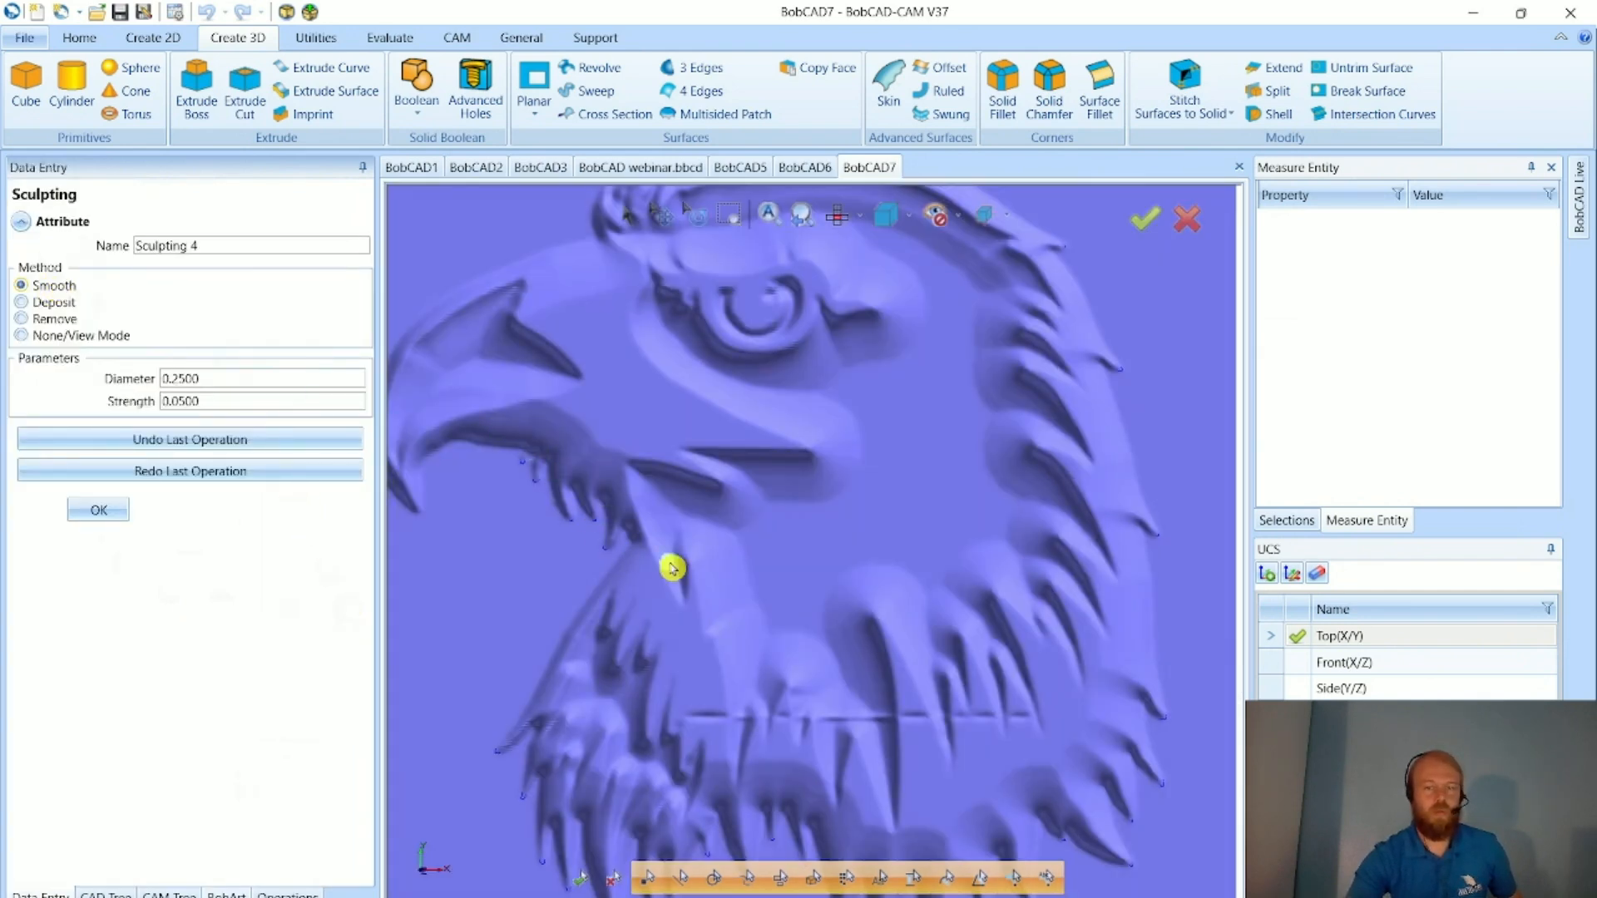
{"action": "scroll", "coordinate": [690, 574], "scroll_direction": "down", "scroll_amount": 4}
{"action": "scroll", "coordinate": [746, 663], "scroll_direction": "up", "scroll_amount": 2}
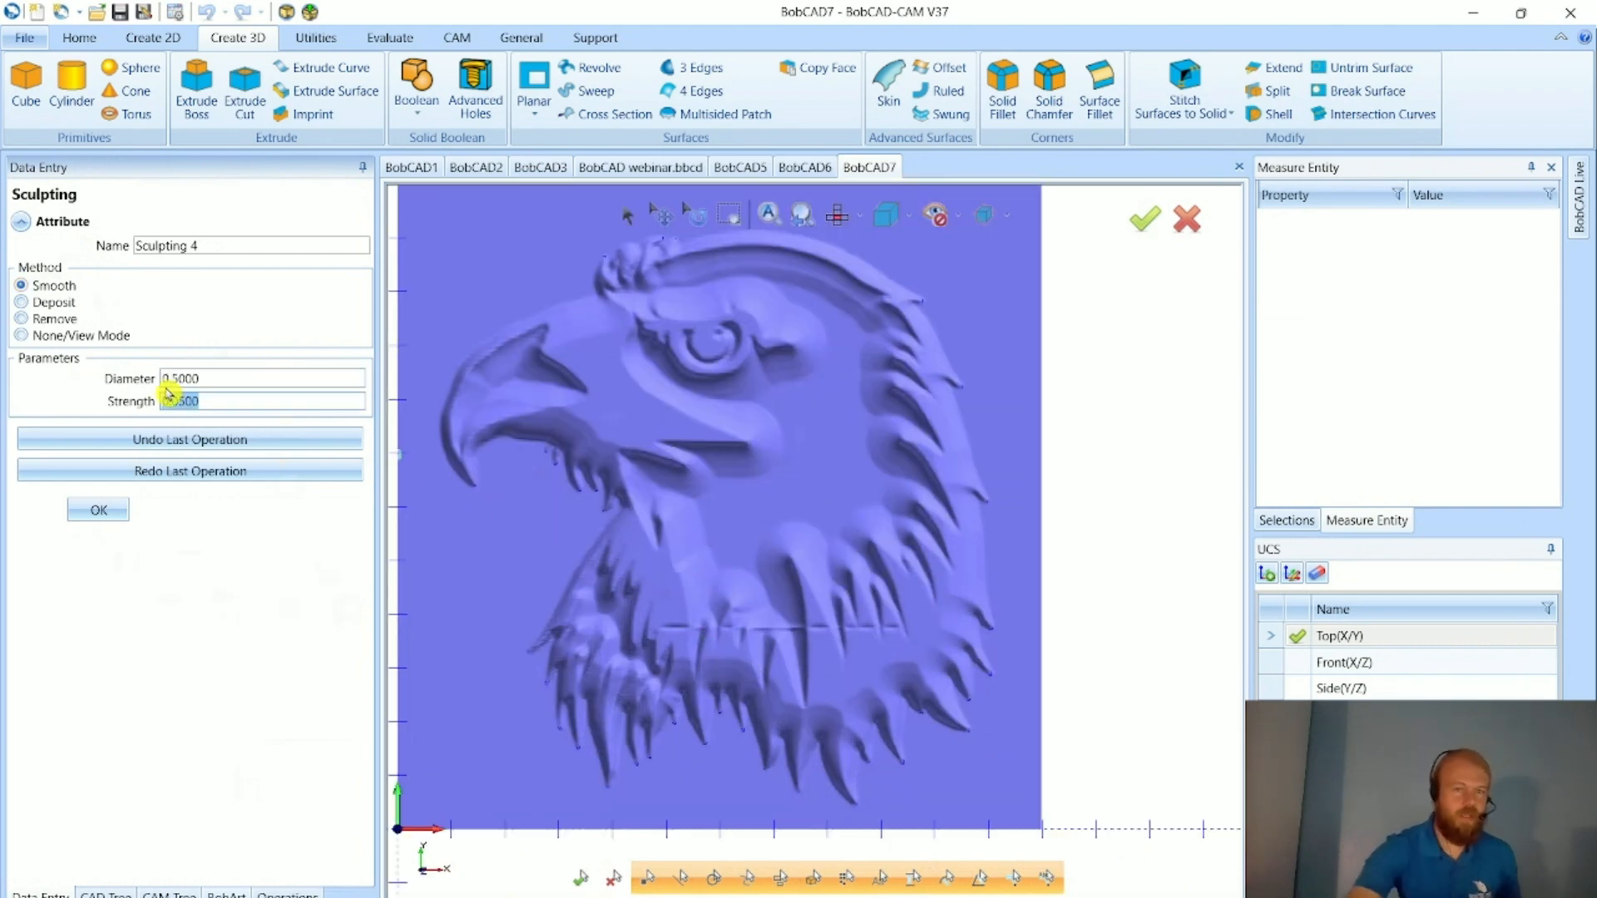
{"action": "left_click", "coordinate": [230, 379]}
{"action": "type", "text": "1"}
{"action": "key", "text": "Tab"}
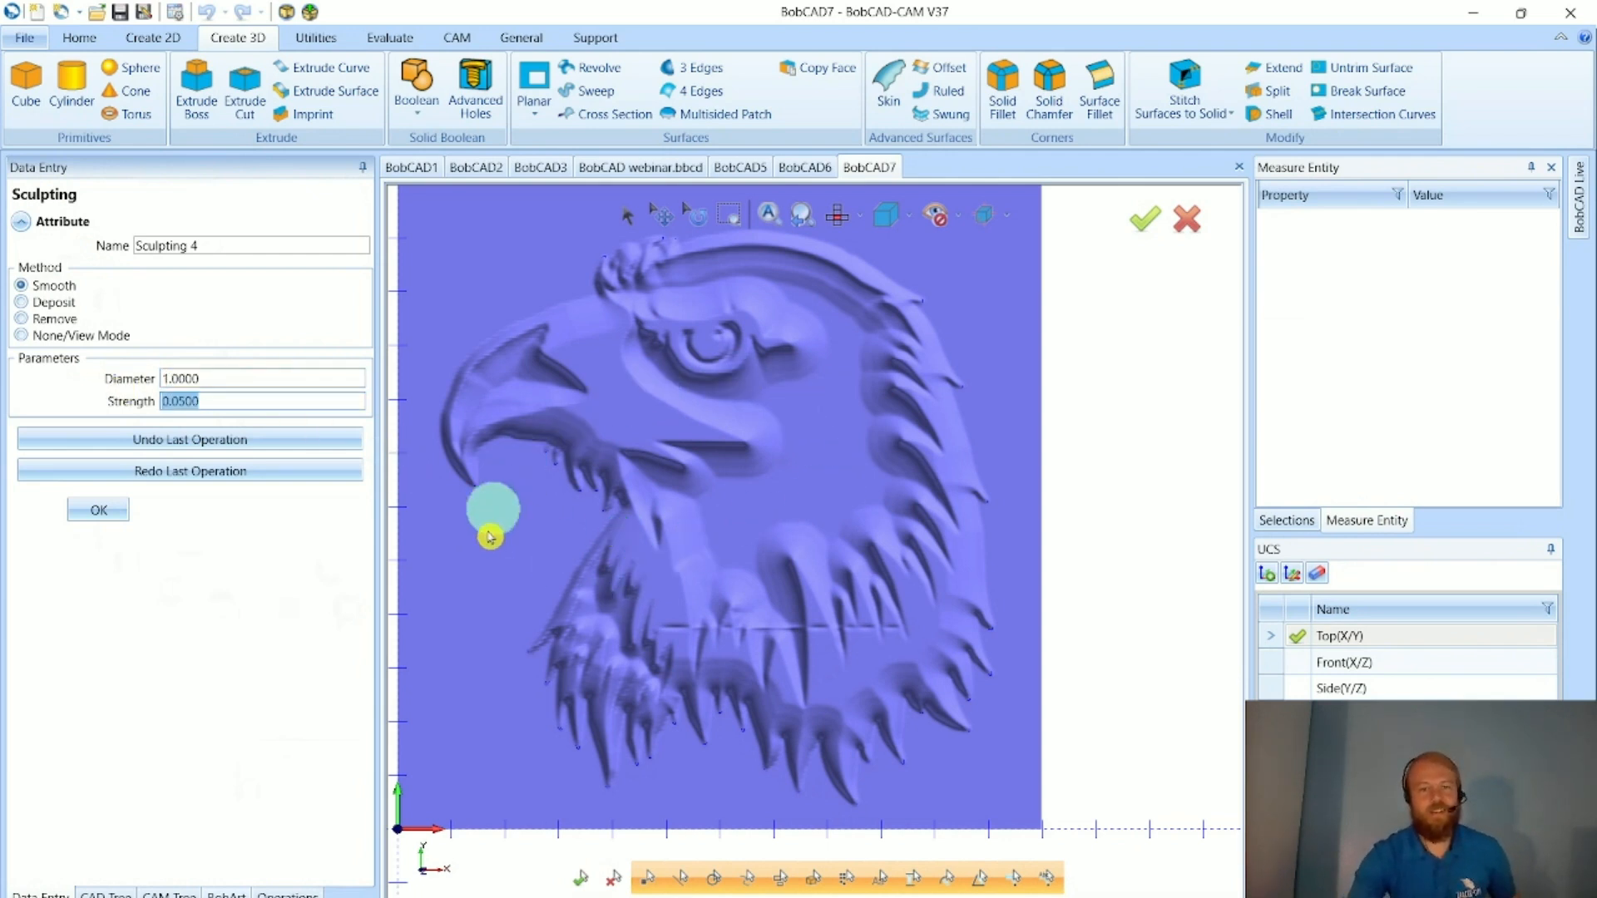
- Brush over the horizontal seam across the eagle's neck feathers to blend it into the relief, and finish the Sculpting feature
{"action": "scroll", "coordinate": [748, 650], "scroll_direction": "up", "scroll_amount": 3}
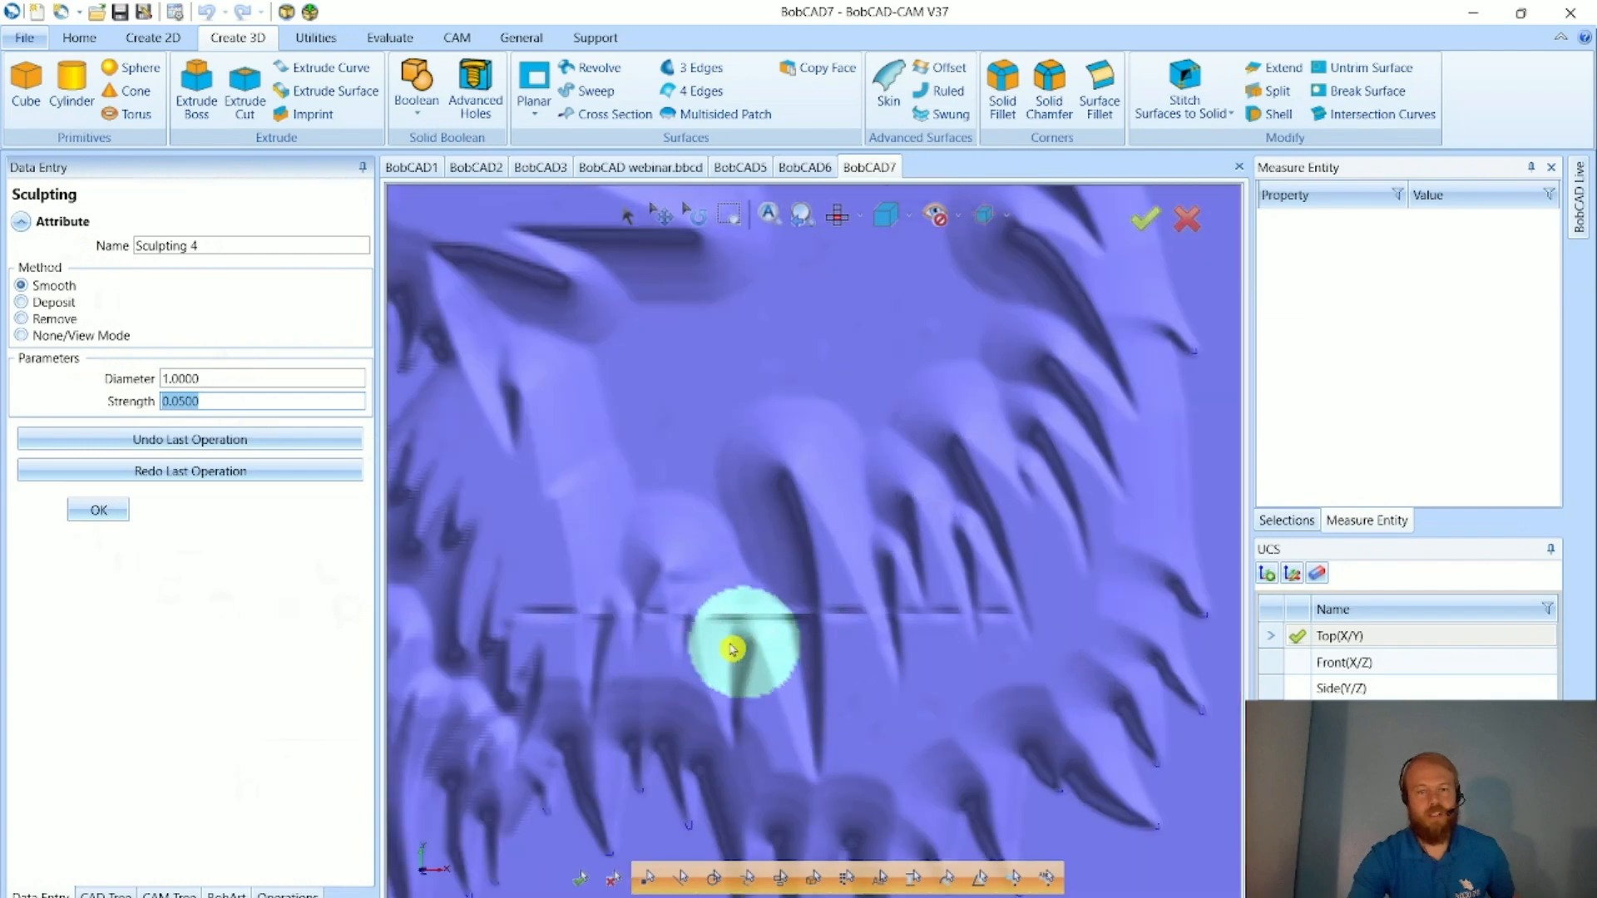
{"action": "scroll", "coordinate": [565, 622], "scroll_direction": "down", "scroll_amount": 3}
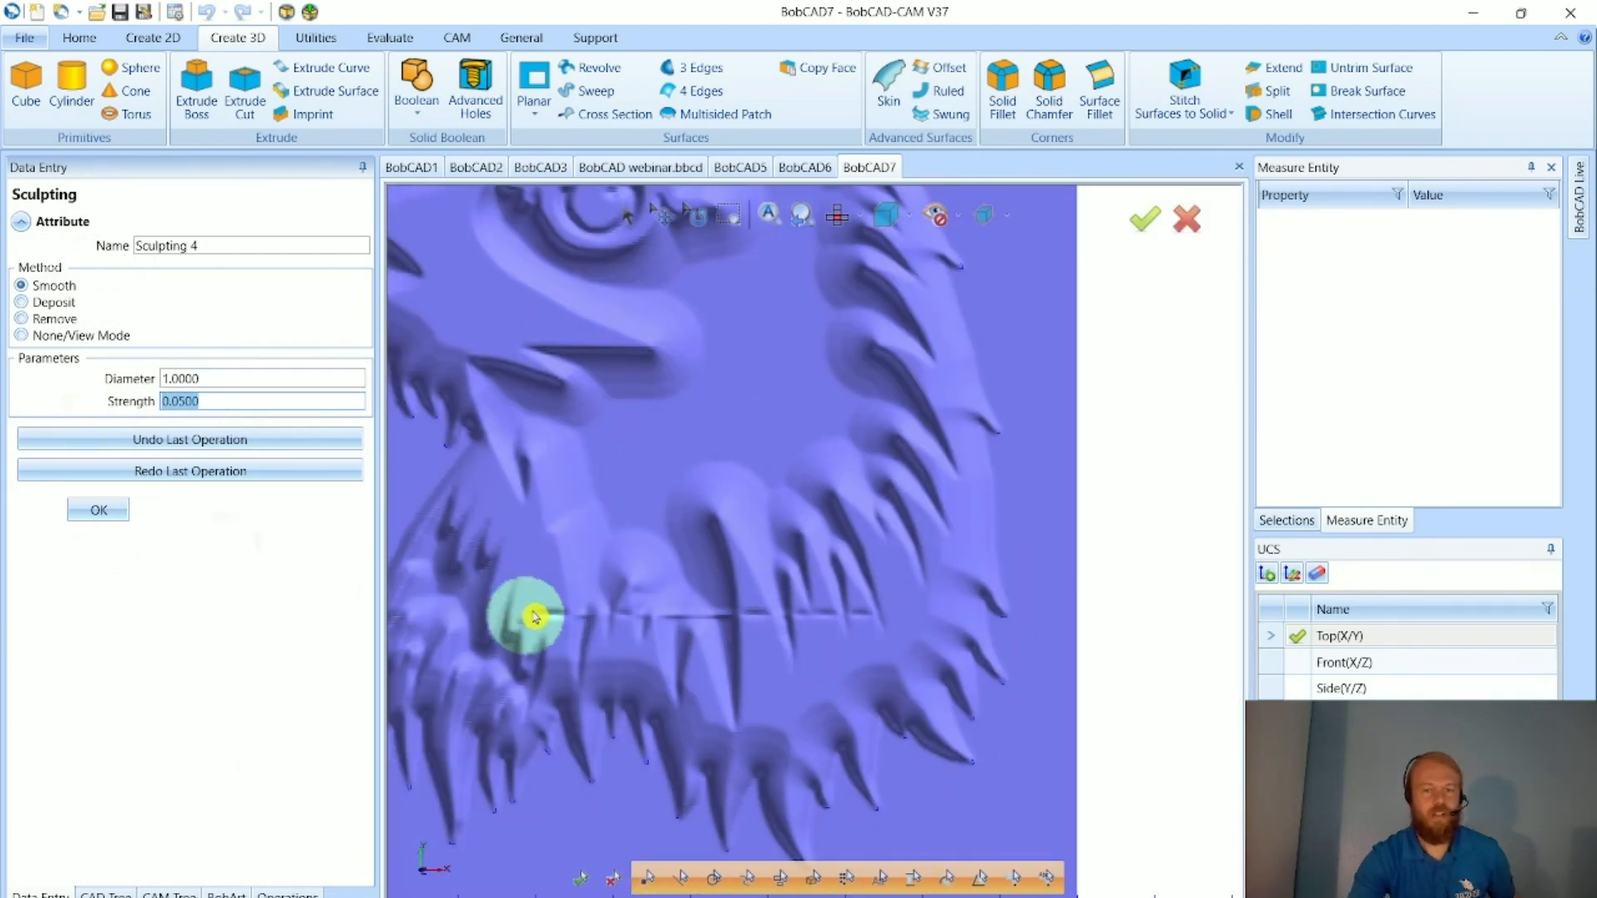
{"action": "scroll", "coordinate": [856, 629], "scroll_direction": "up", "scroll_amount": 3}
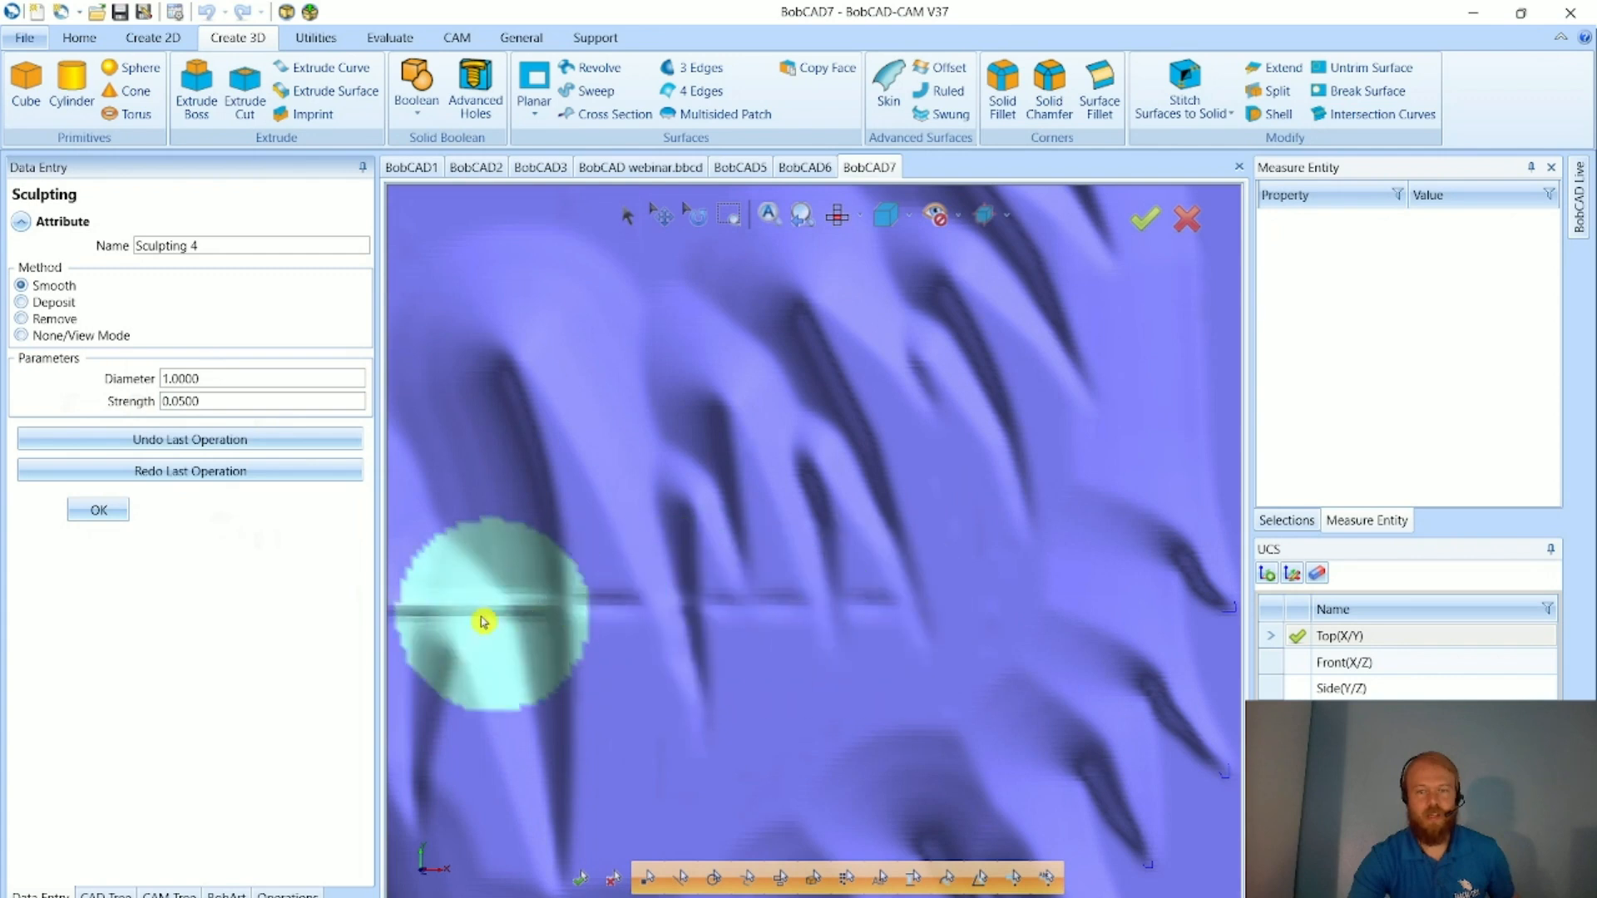
{"action": "scroll", "coordinate": [792, 613], "scroll_direction": "down", "scroll_amount": 3}
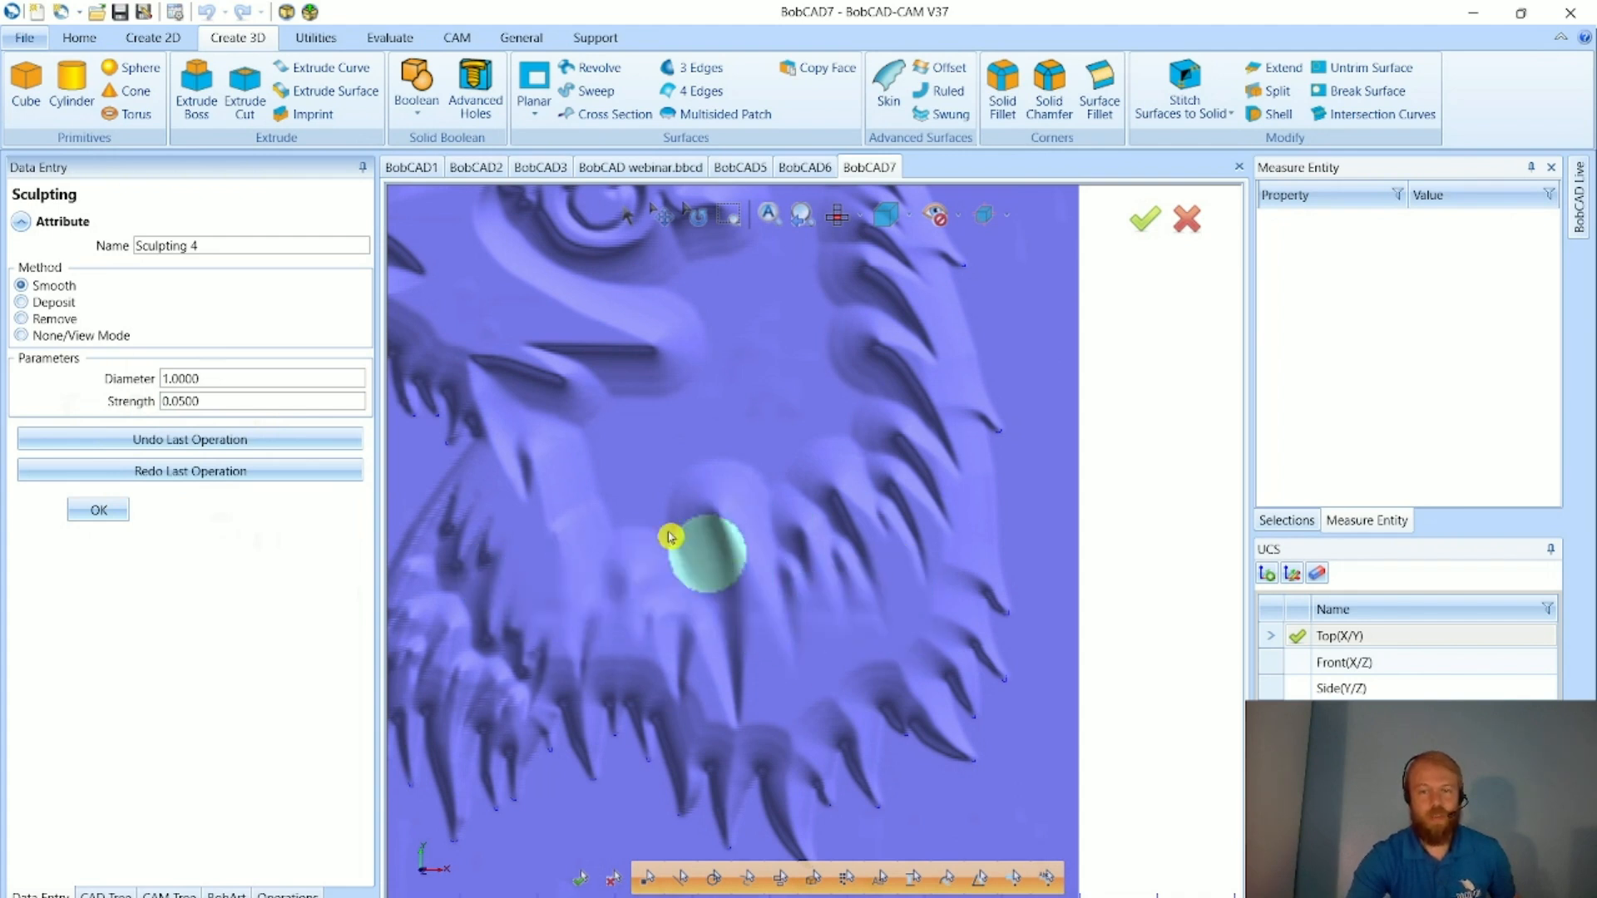
{"action": "scroll", "coordinate": [873, 702], "scroll_direction": "down", "scroll_amount": 5}
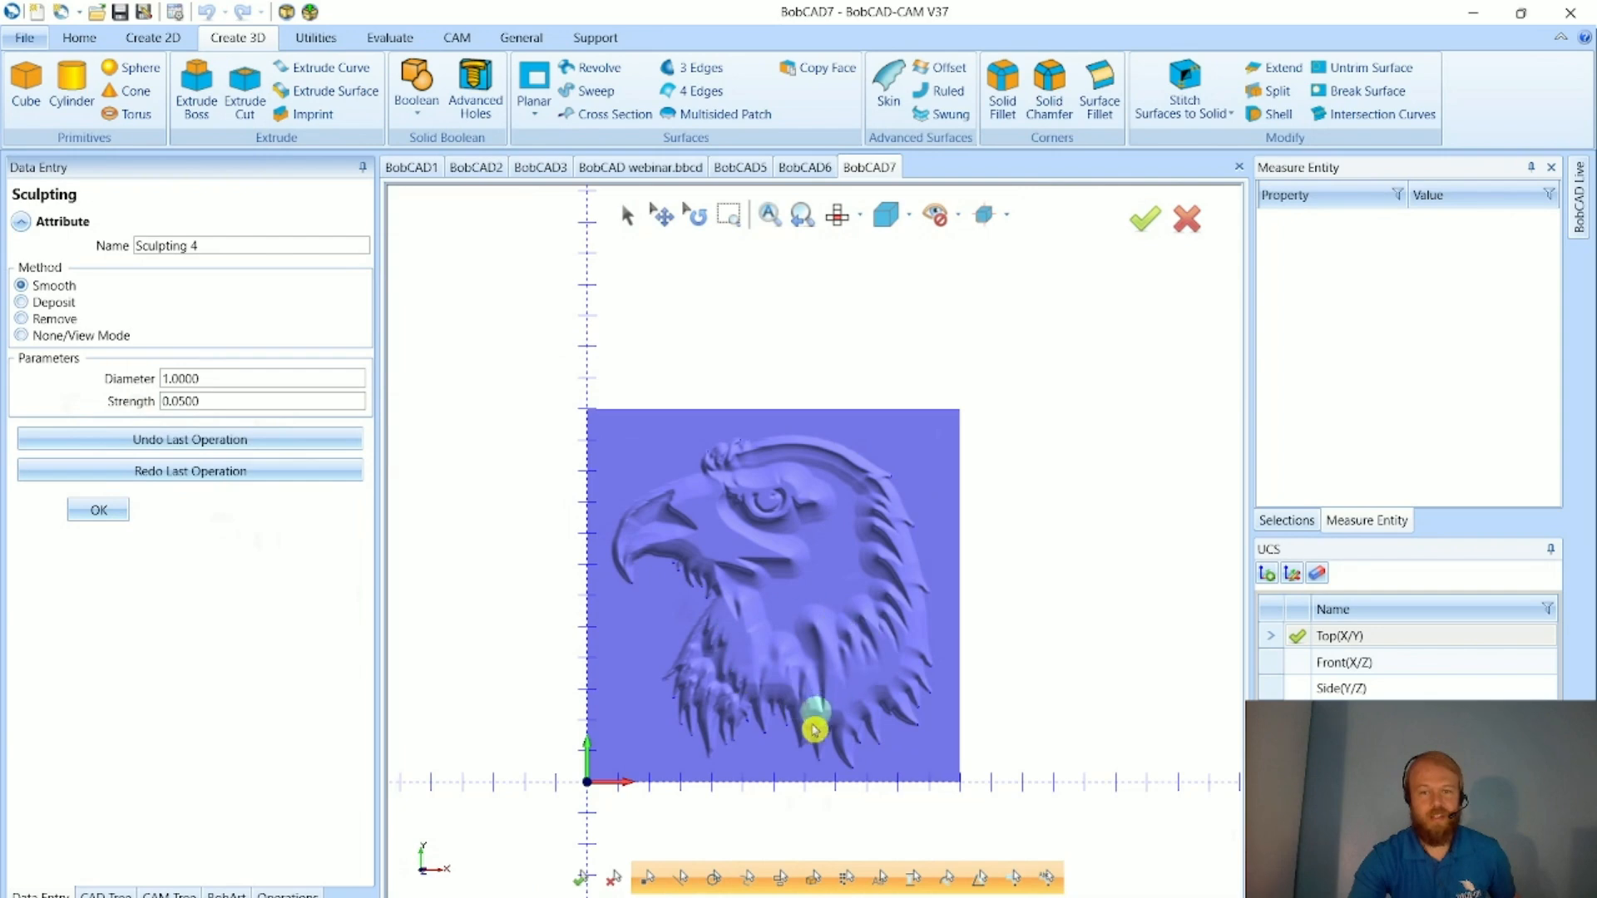
{"action": "scroll", "coordinate": [812, 724], "scroll_direction": "up", "scroll_amount": 5}
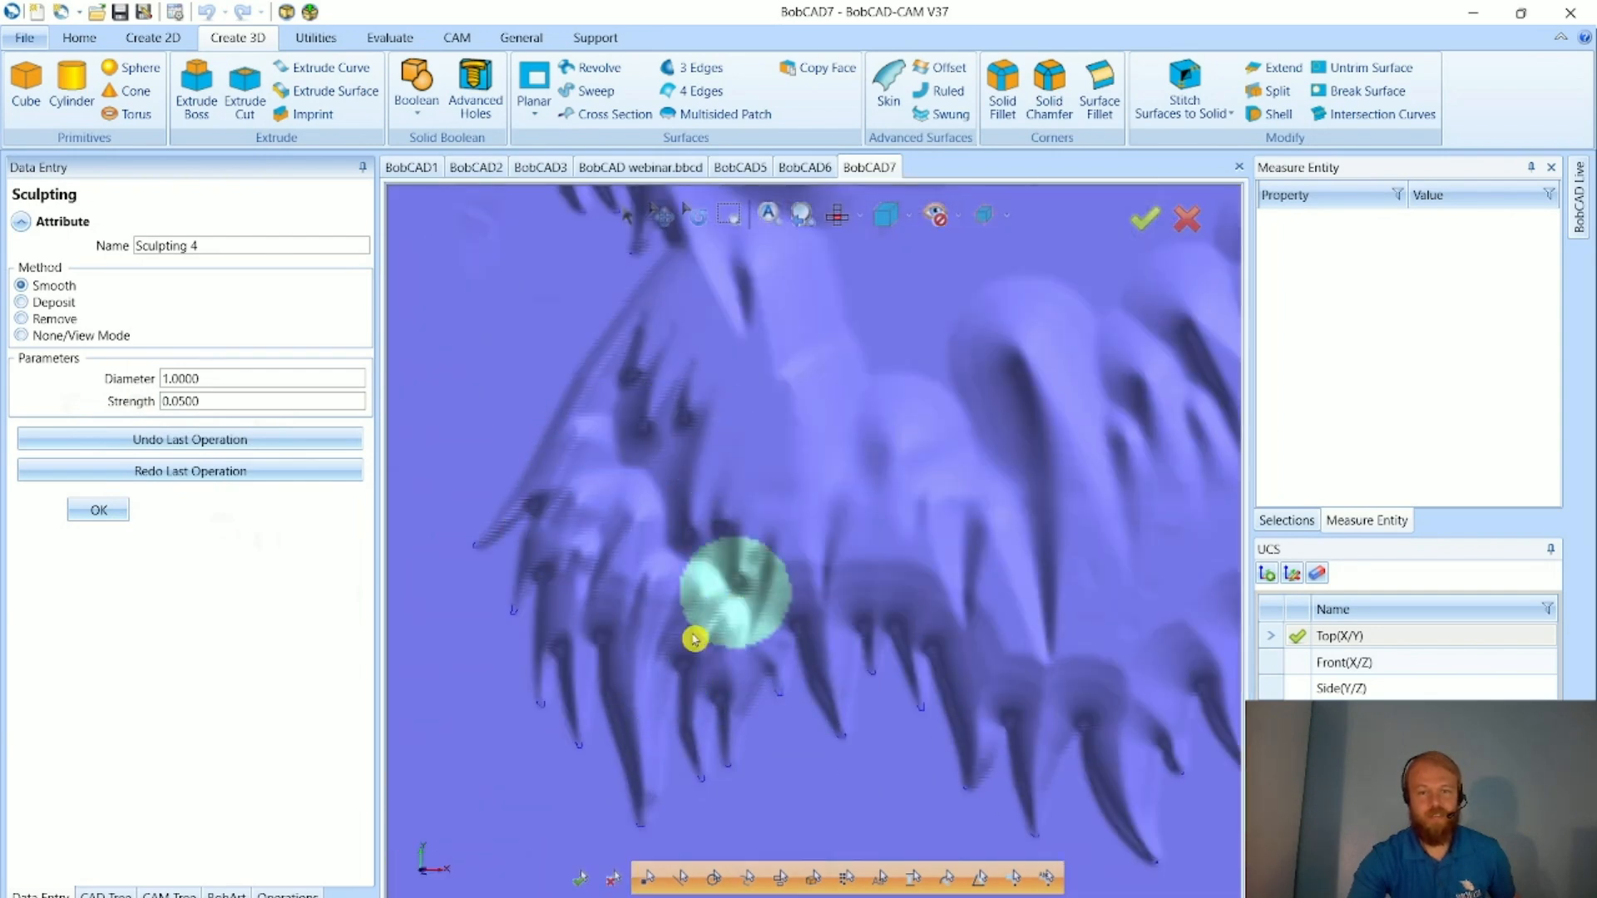
{"action": "scroll", "coordinate": [856, 712], "scroll_direction": "down", "scroll_amount": 5}
{"action": "middle_click_drag", "start_coordinate": [855, 713], "coordinate": [845, 602]}
{"action": "scroll", "coordinate": [842, 597], "scroll_direction": "up", "scroll_amount": 3}
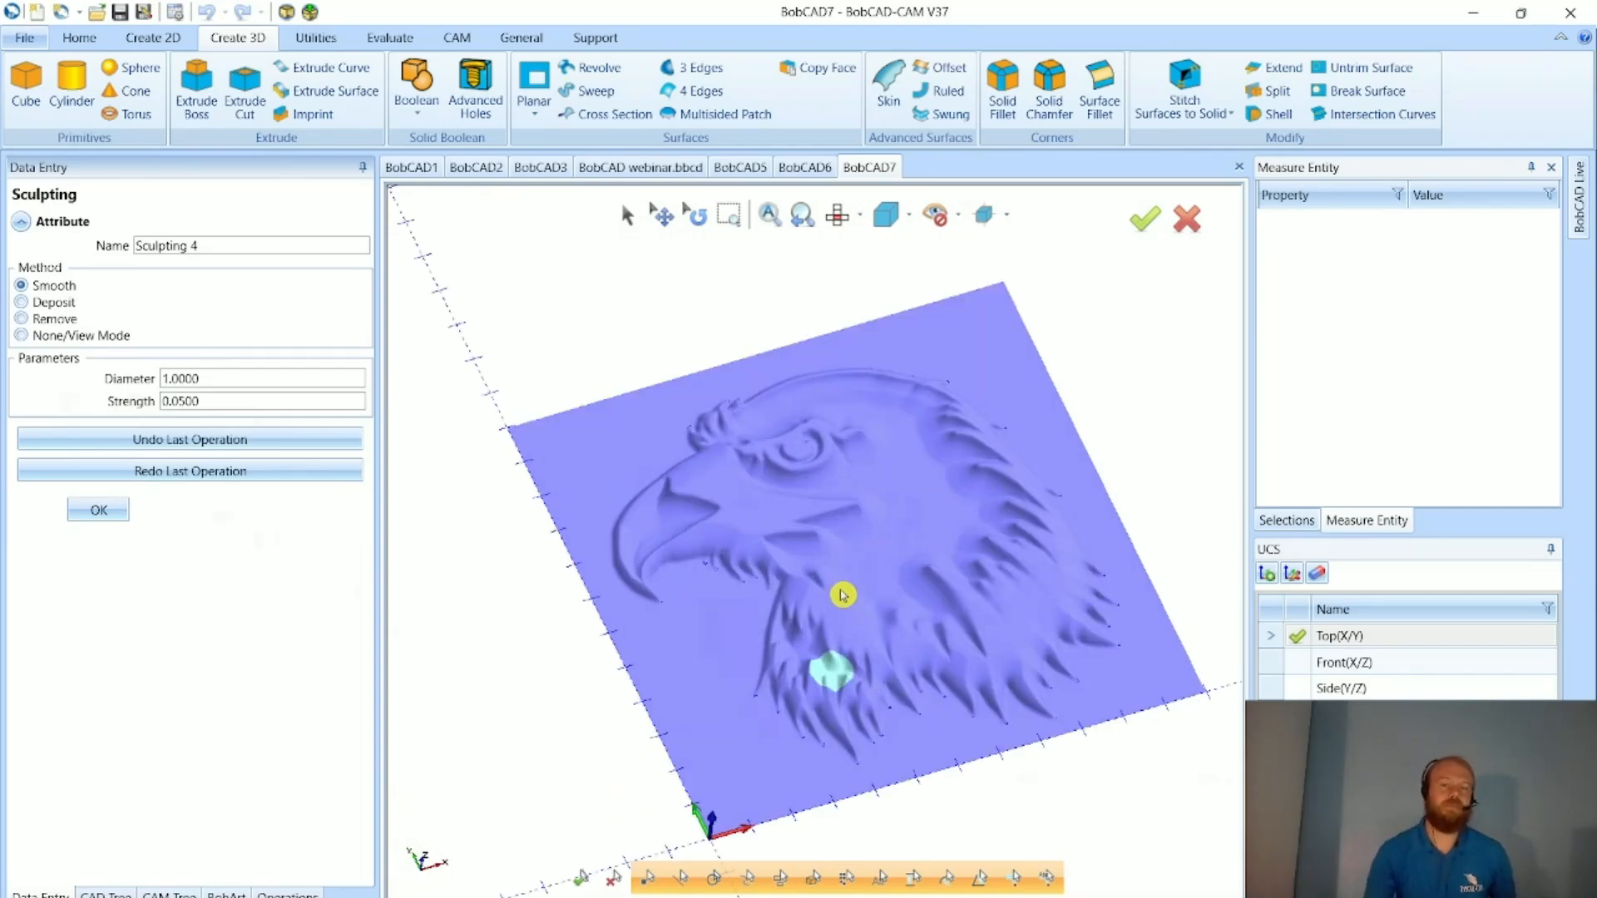
{"action": "left_click", "coordinate": [98, 509]}
- Update the Regular Emboss 2 - Subtract feature without the inner beak contours in its geometry and regenerate the emboss model
{"action": "double_click", "coordinate": [200, 404]}
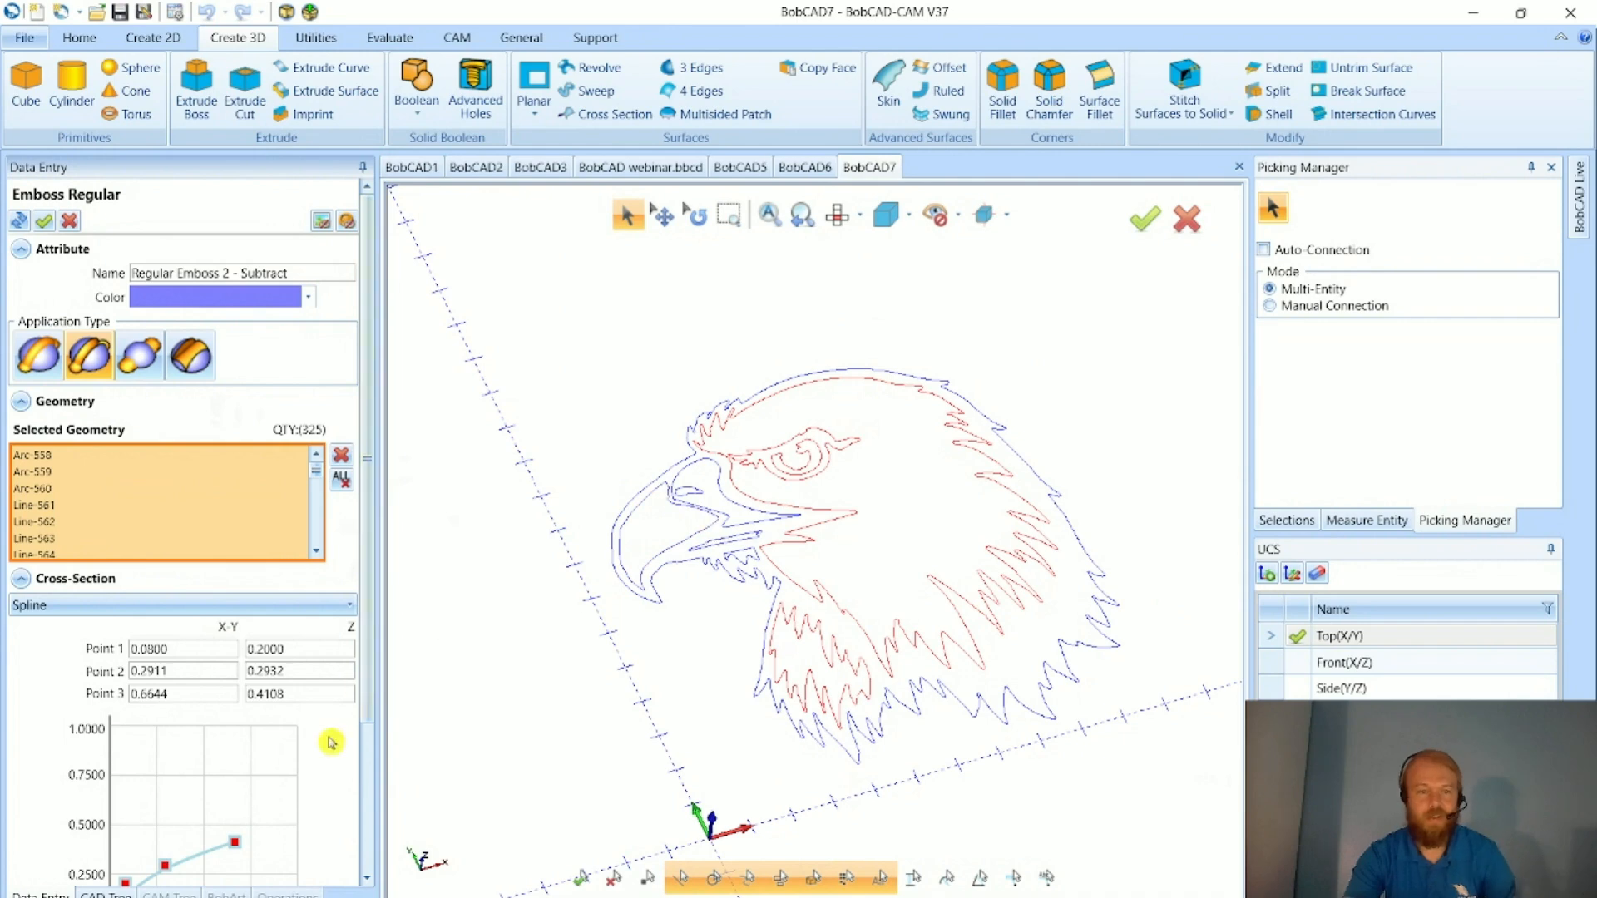
{"action": "scroll", "coordinate": [316, 762], "scroll_direction": "down", "scroll_amount": 3}
{"action": "left_click", "coordinate": [190, 820]}
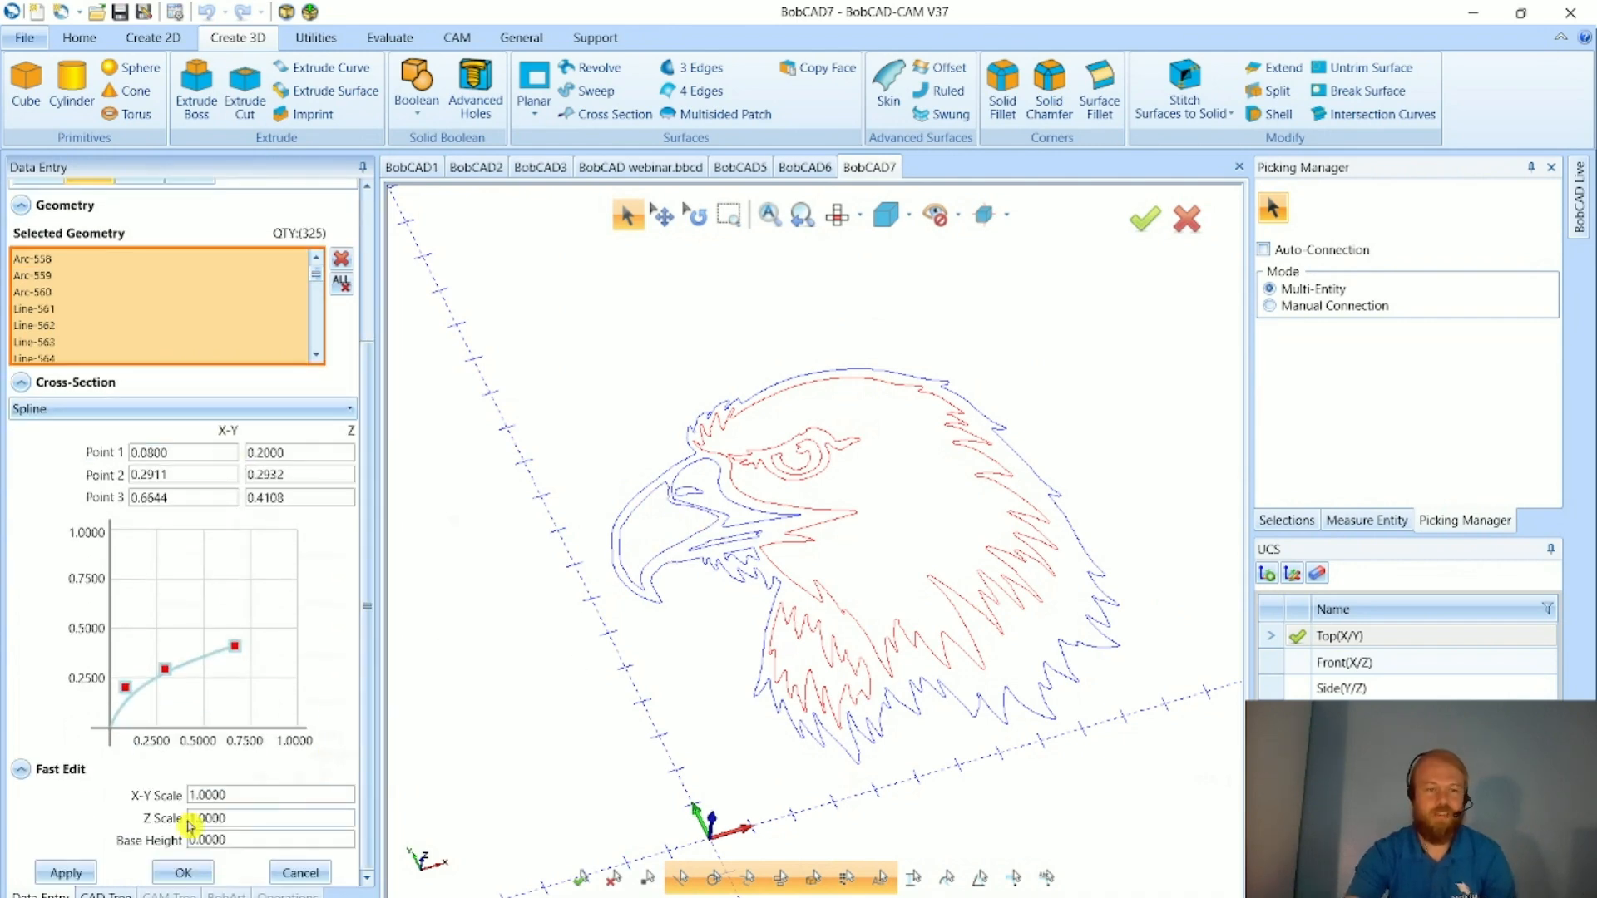
{"action": "left_click", "coordinate": [187, 870]}
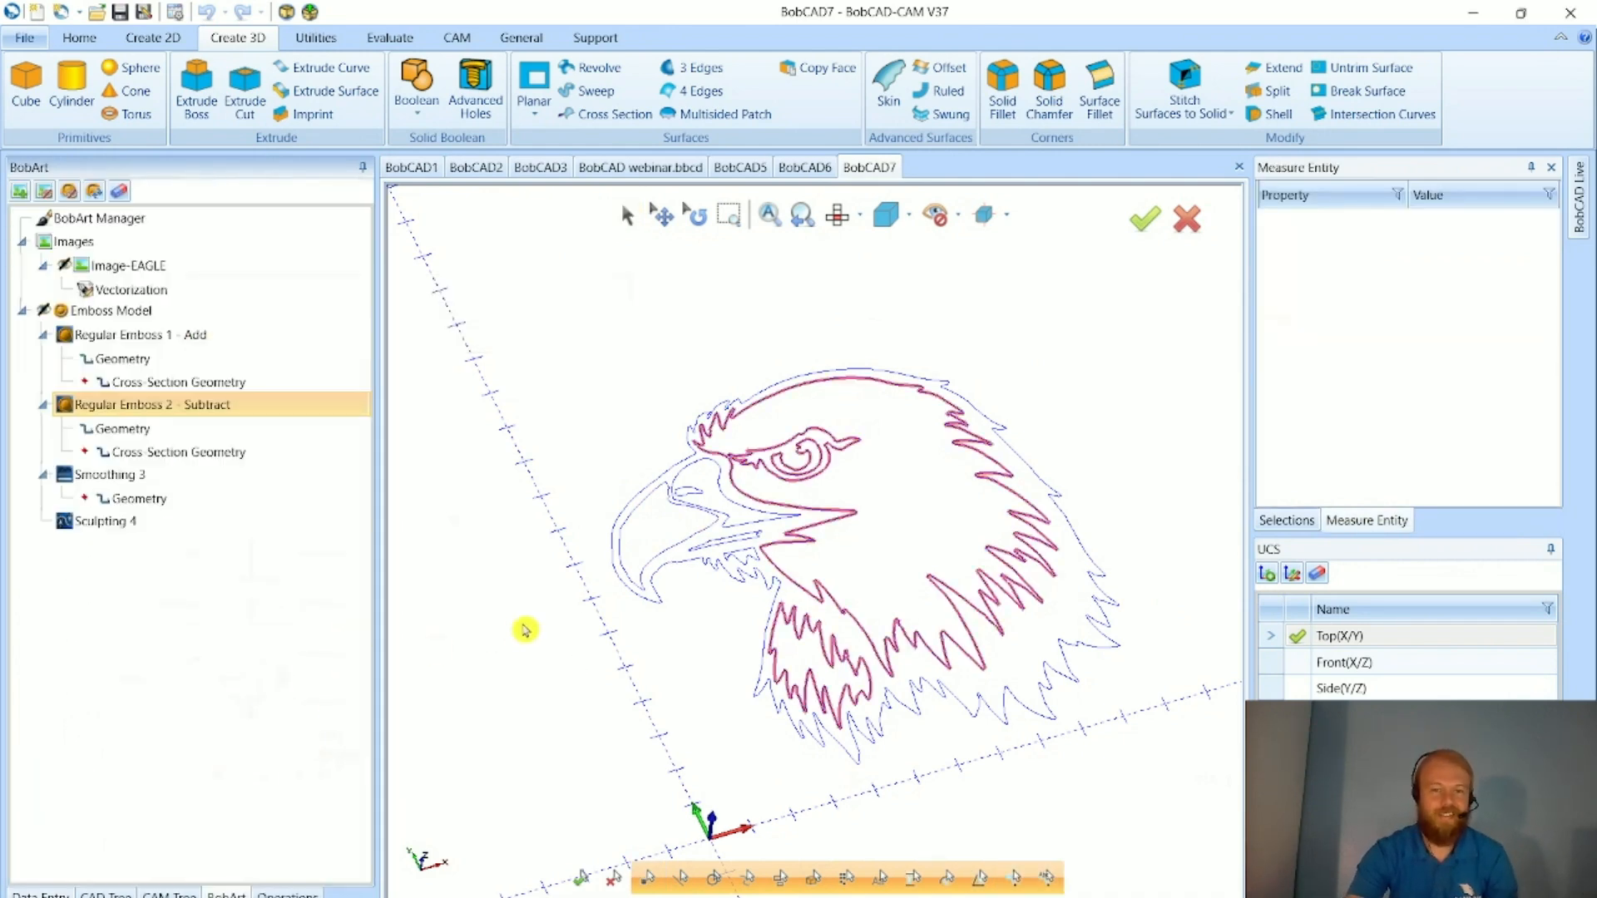
{"action": "left_click", "coordinate": [222, 242]}
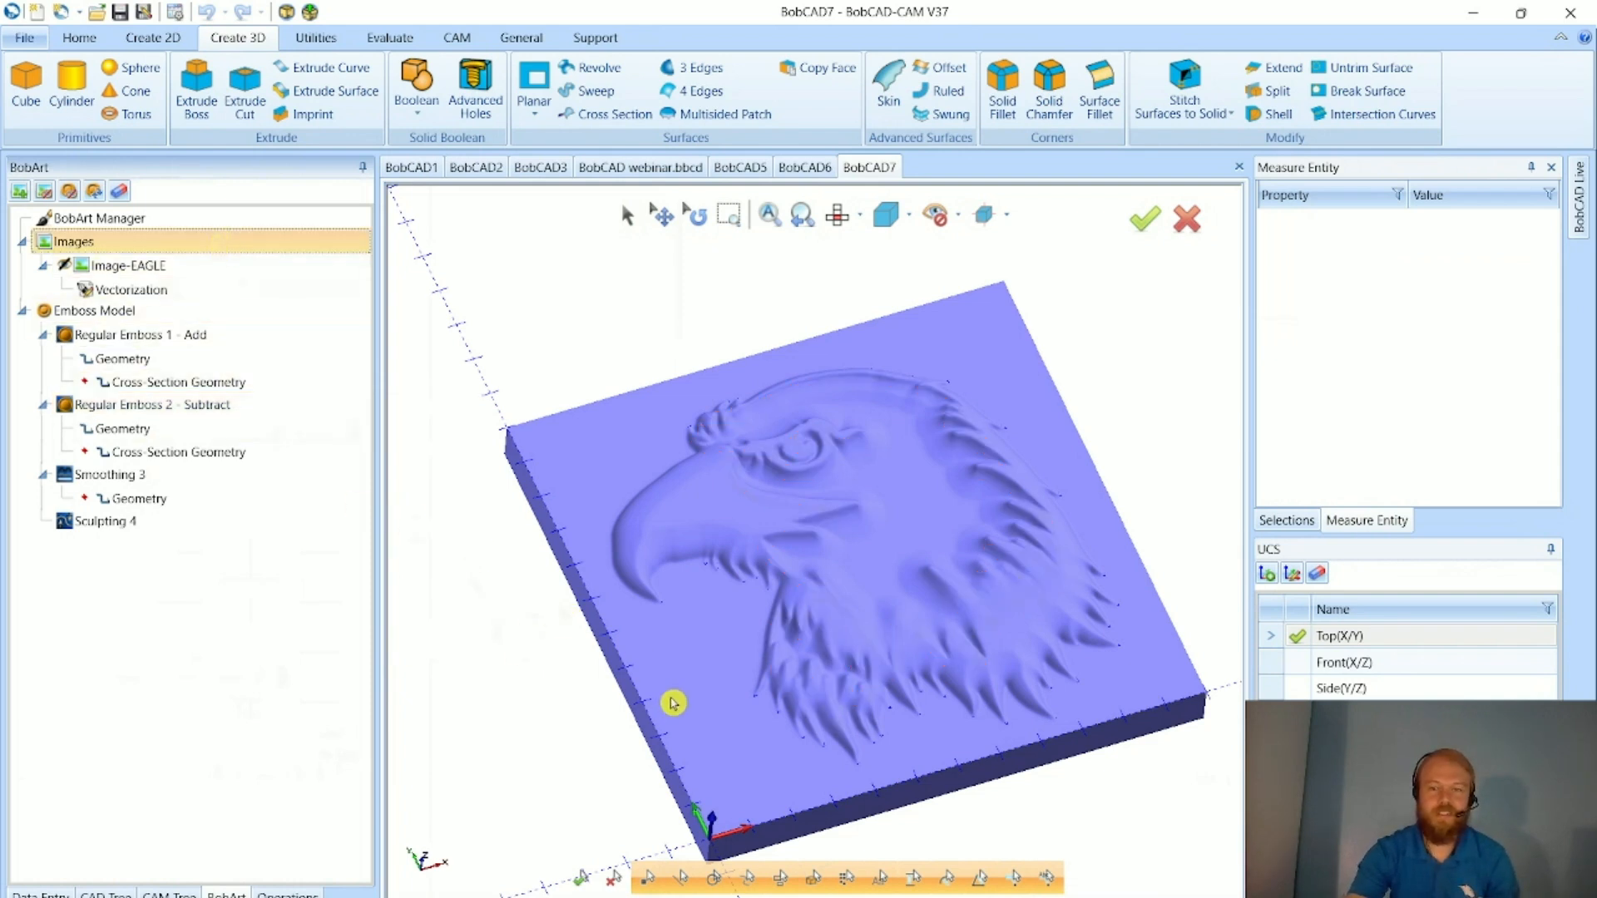
- Examine the regenerated eagle relief from above and at an angle
{"action": "scroll", "coordinate": [582, 524], "scroll_direction": "down", "scroll_amount": 1}
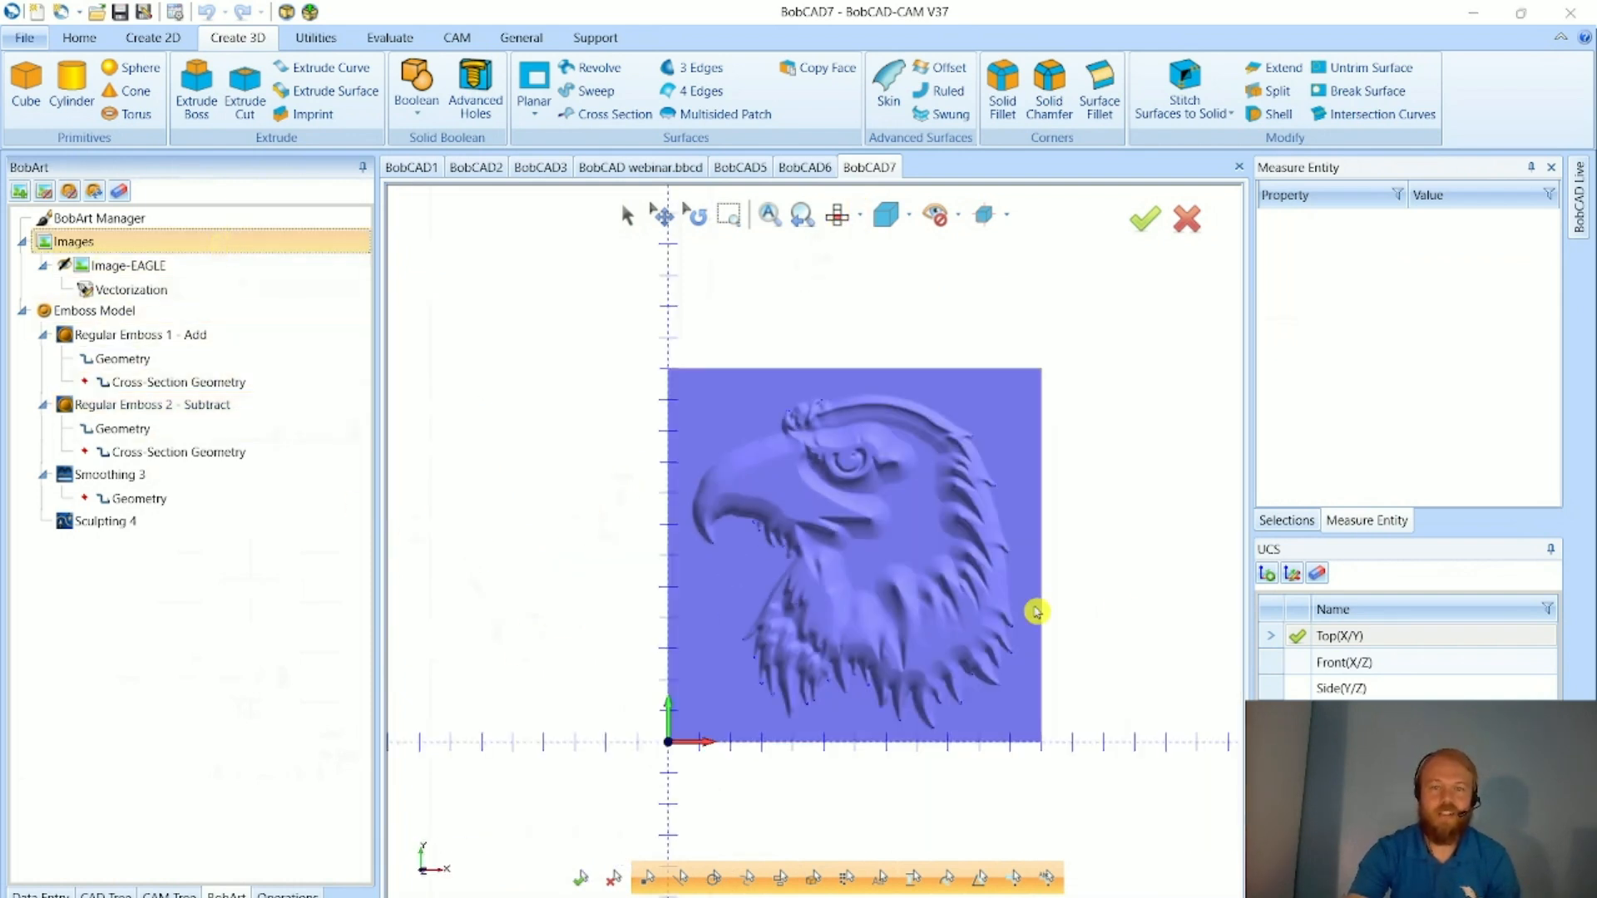
{"action": "scroll", "coordinate": [1115, 606], "scroll_direction": "up", "scroll_amount": 1}
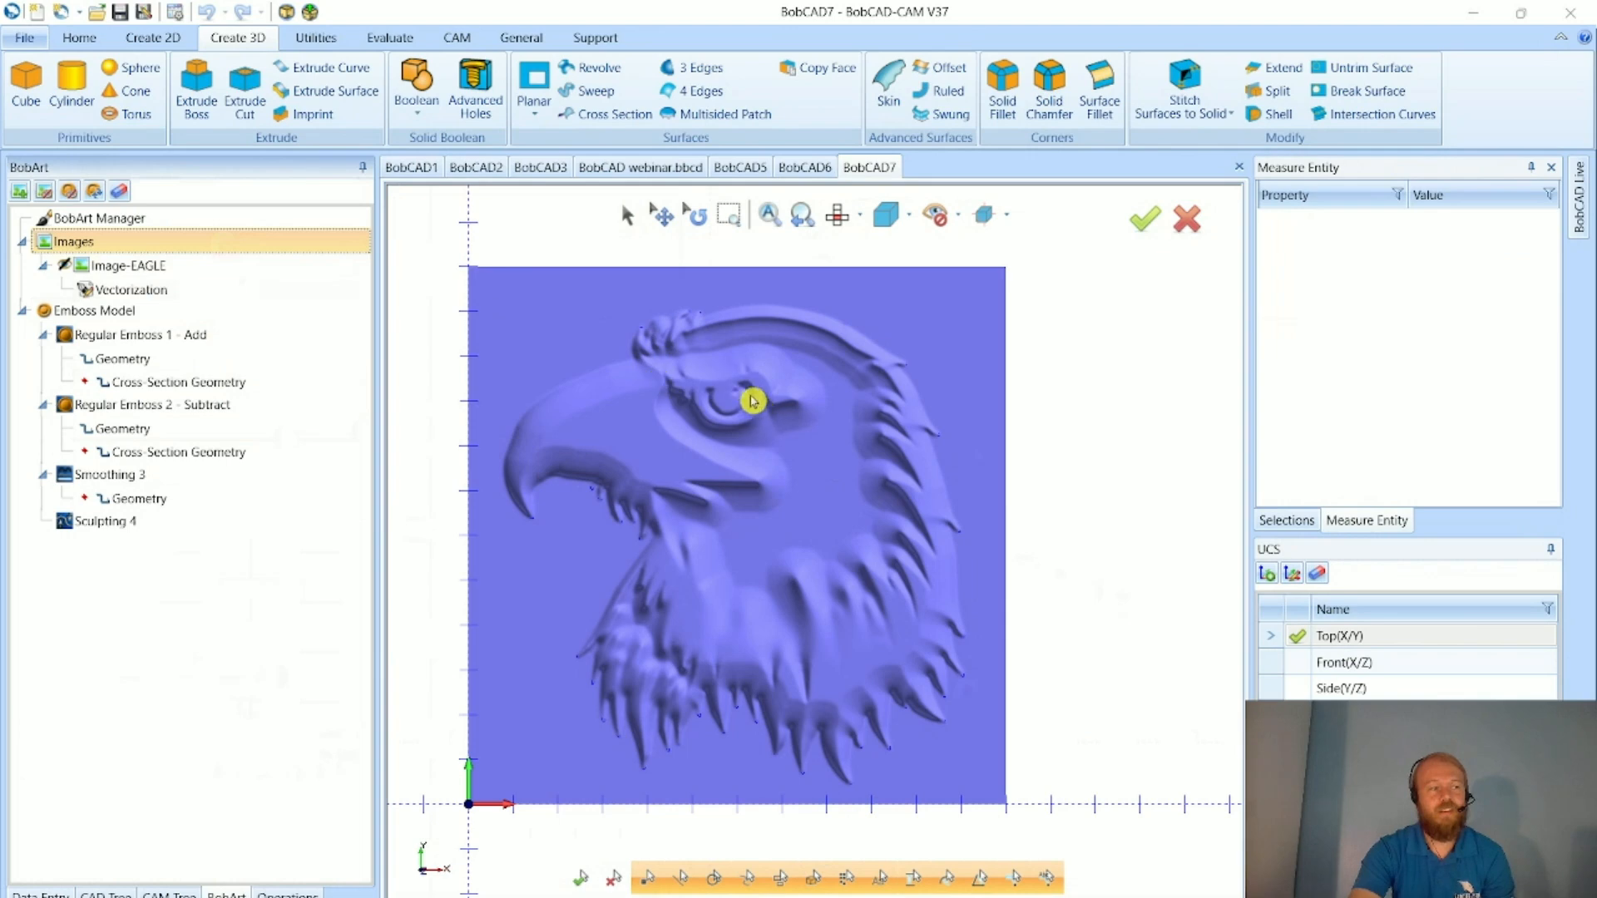
{"action": "middle_click_drag", "start_coordinate": [980, 588], "coordinate": [559, 632]}
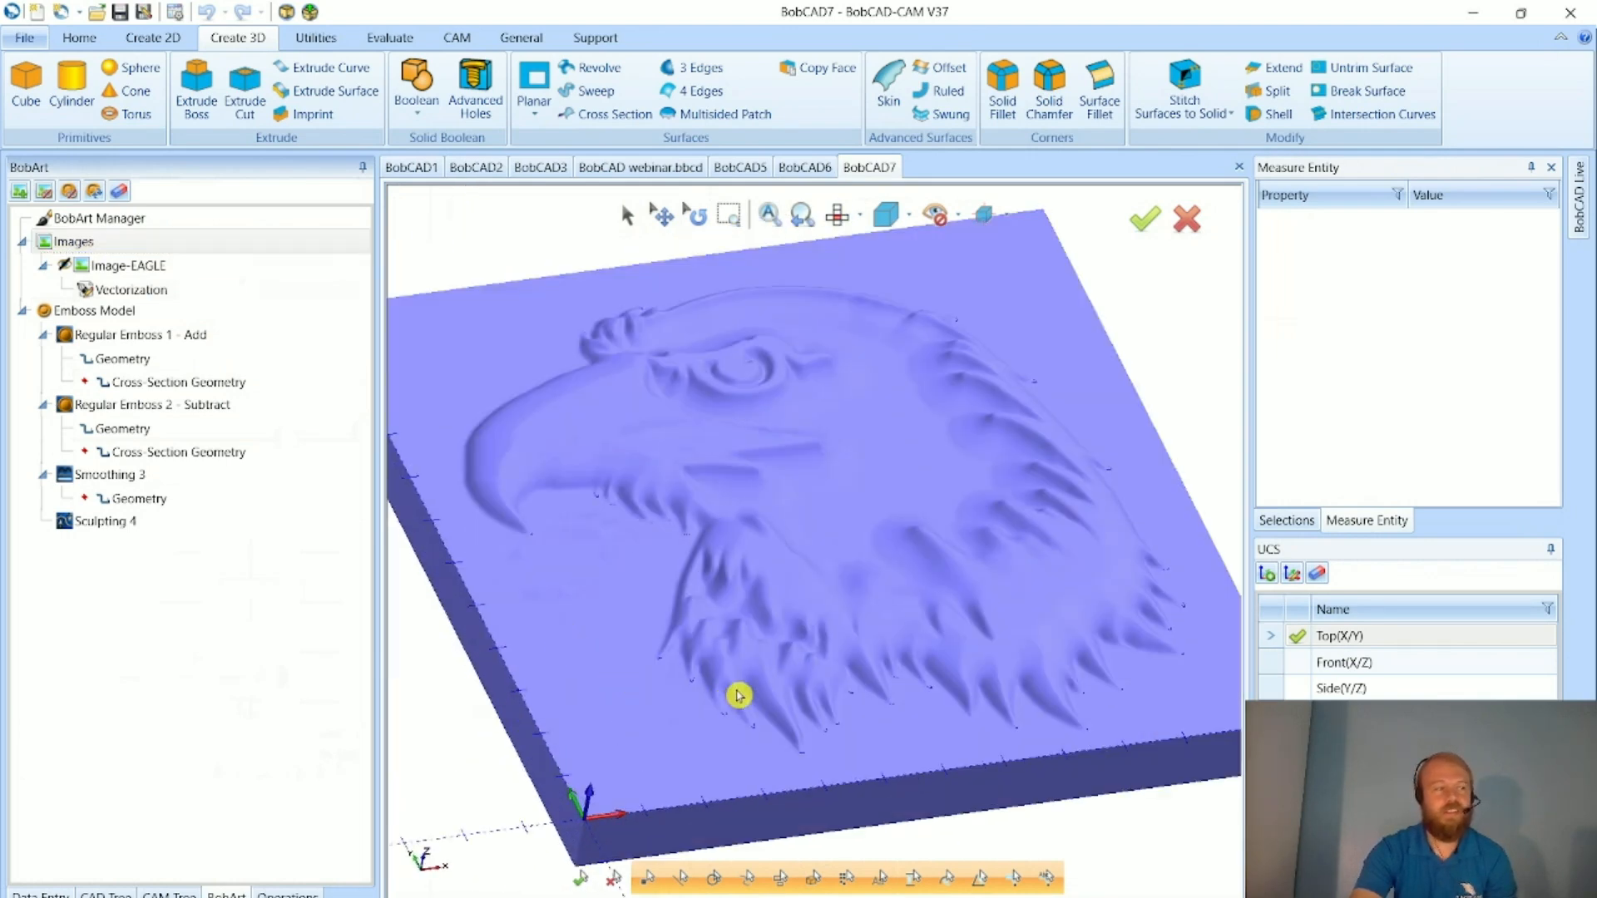
{"action": "middle_click_drag", "start_coordinate": [881, 699], "coordinate": [877, 666]}
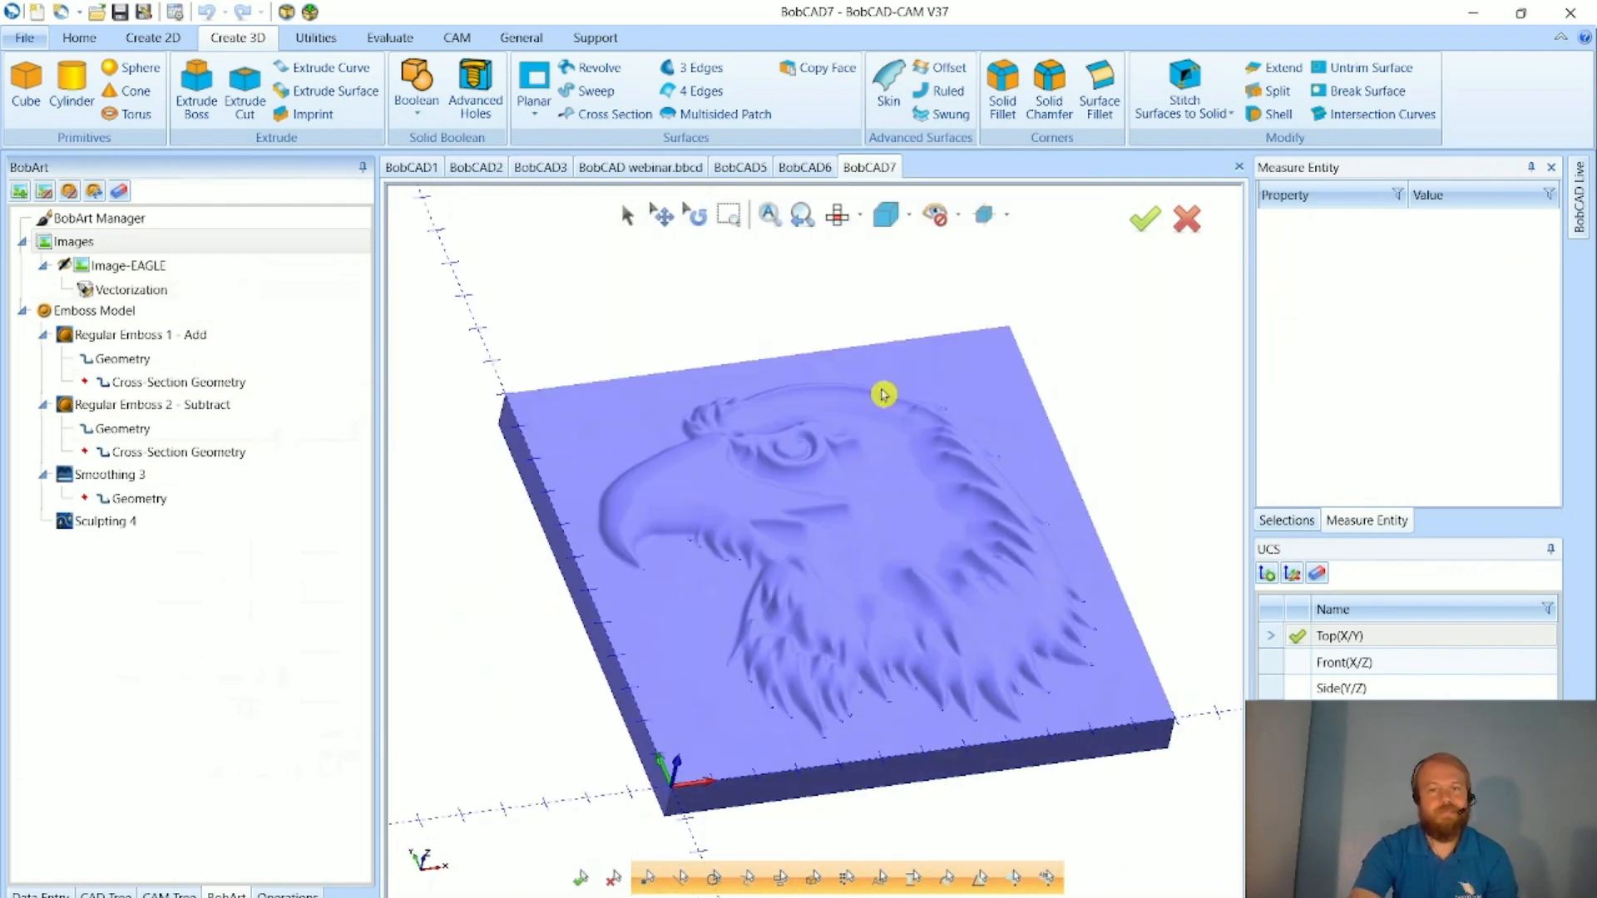
{"action": "left_click", "coordinate": [839, 216]}
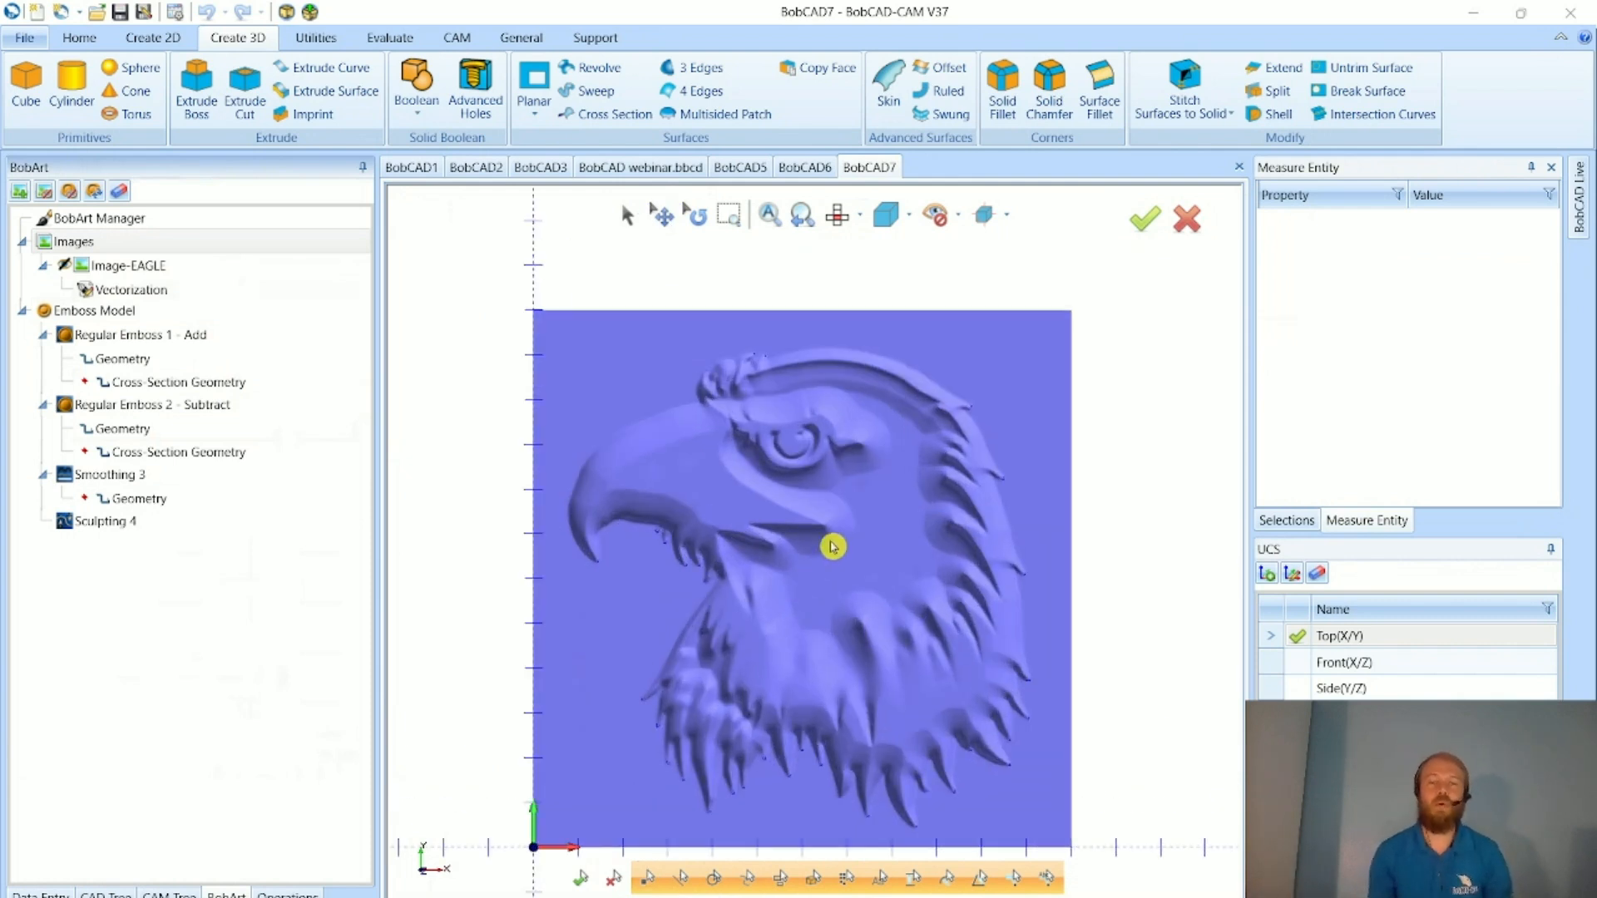
- Toggle the visibility of the emboss model and the source eagle image to compare the contours with the relief
{"action": "key", "text": "e"}
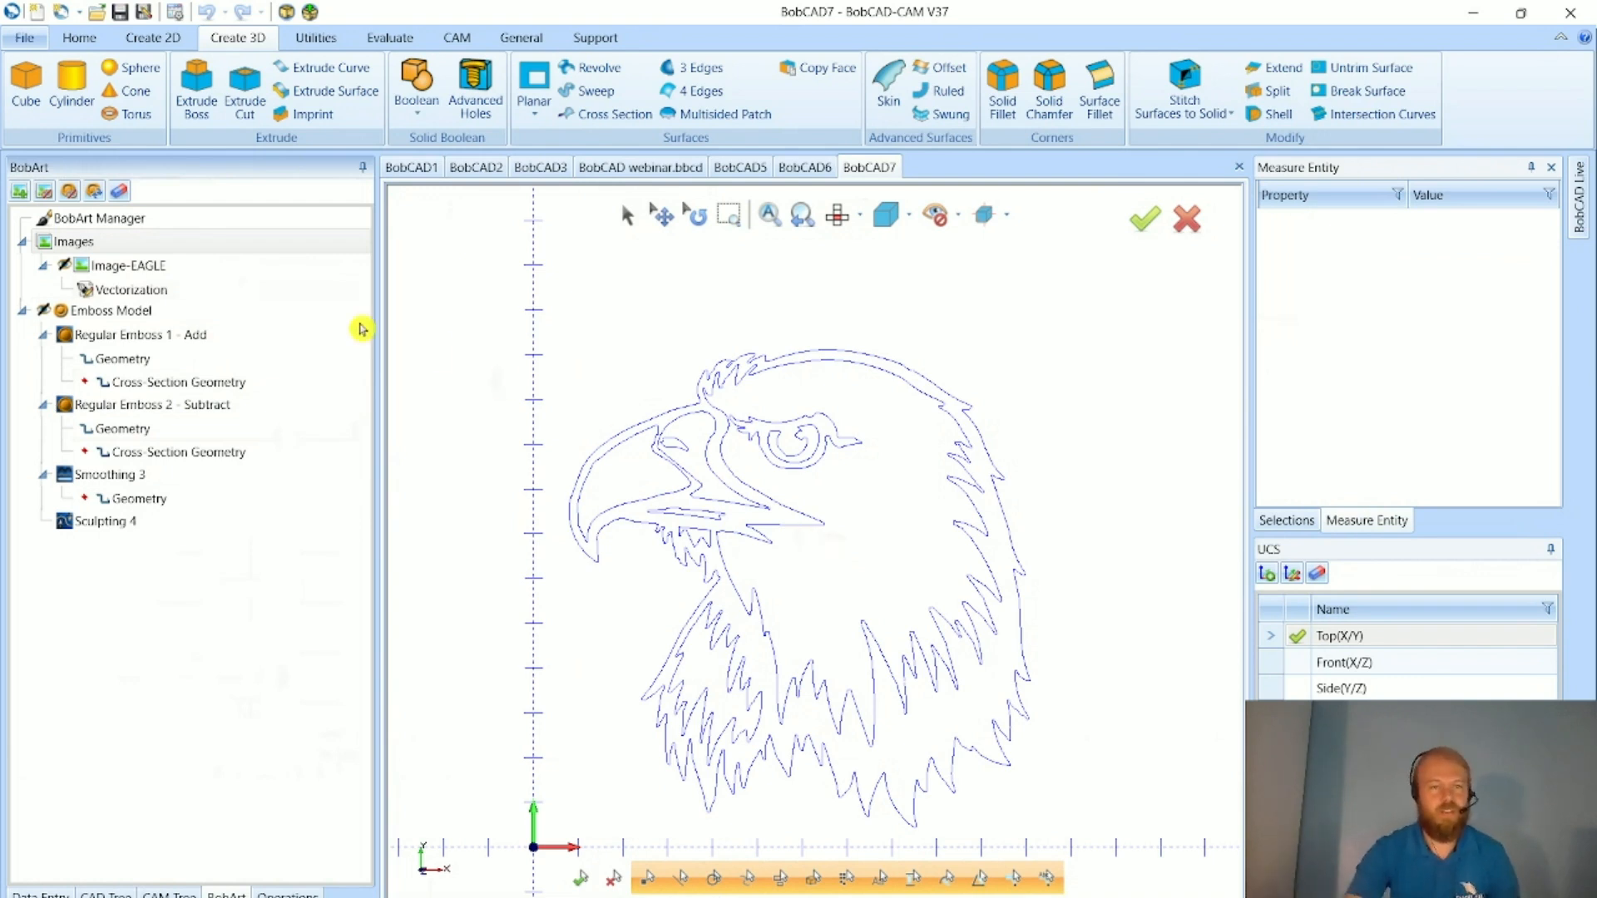
{"action": "right_click", "coordinate": [278, 268]}
{"action": "left_click", "coordinate": [314, 363]}
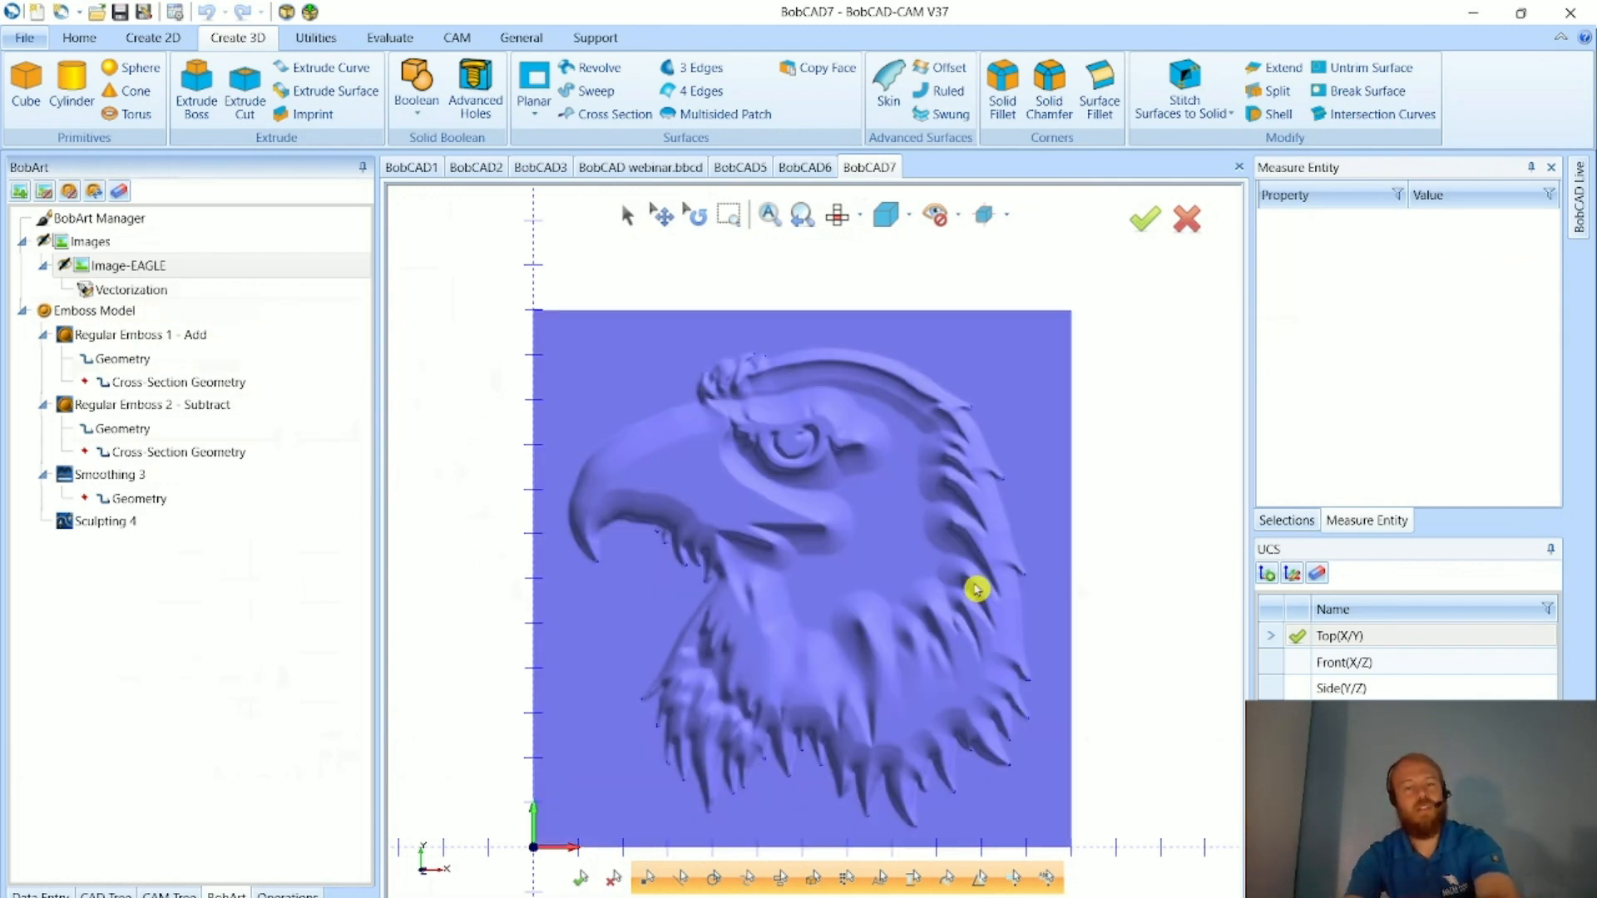
- Examine the sculpted eagle relief in perspective, closing in on the feathers below the beak
{"action": "middle_click_drag", "start_coordinate": [976, 652], "coordinate": [841, 652]}
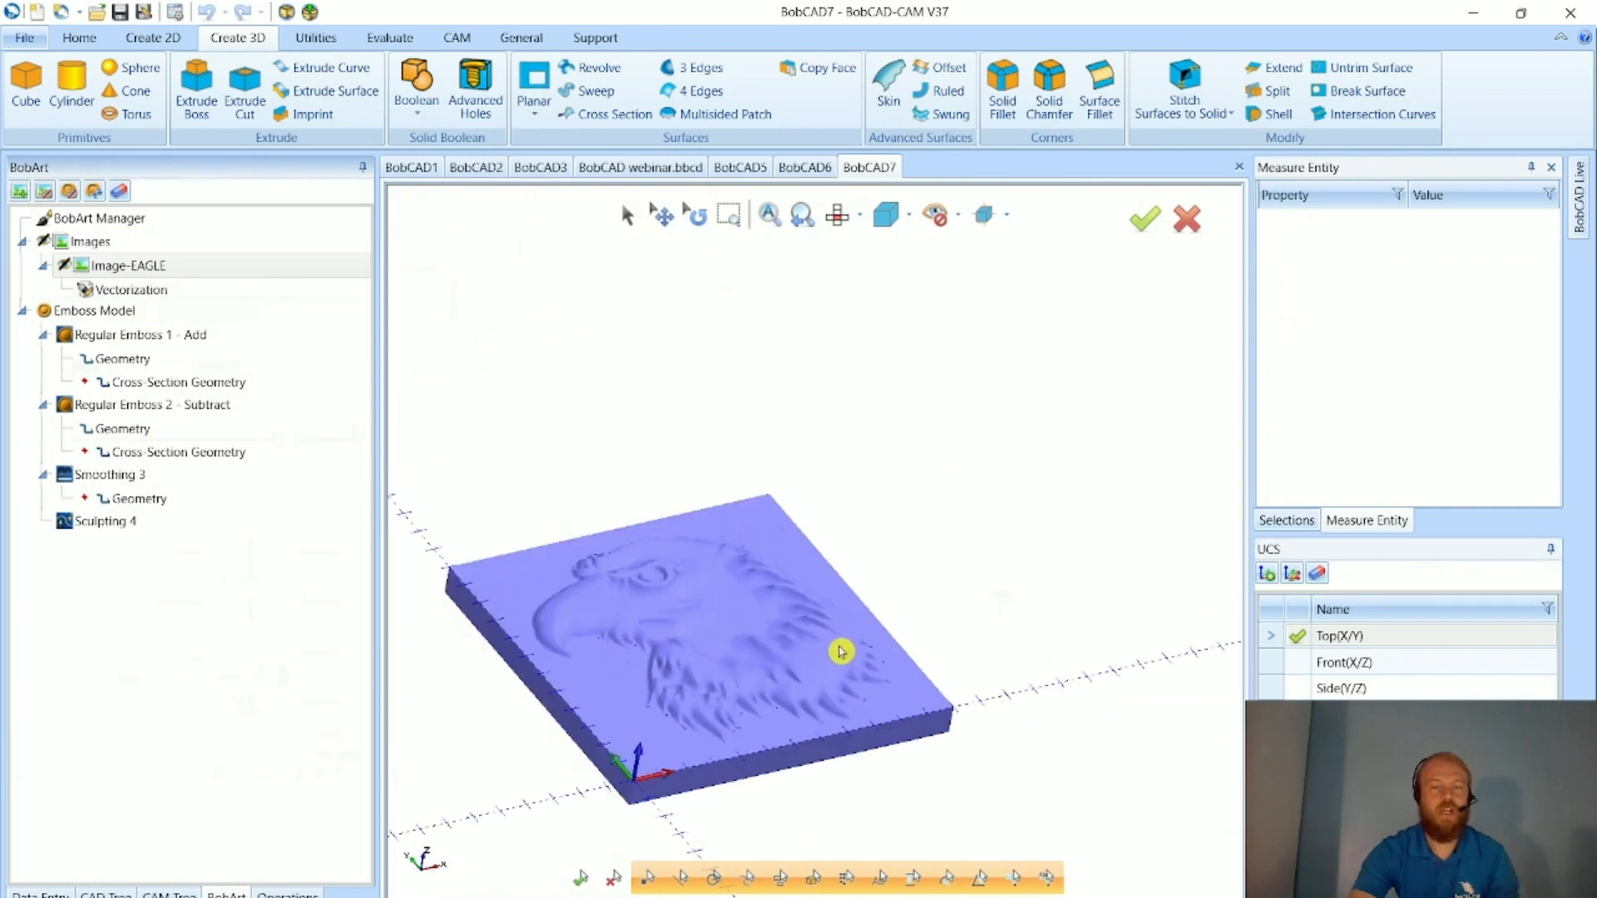
{"action": "scroll", "coordinate": [766, 677], "scroll_direction": "up", "scroll_amount": 5}
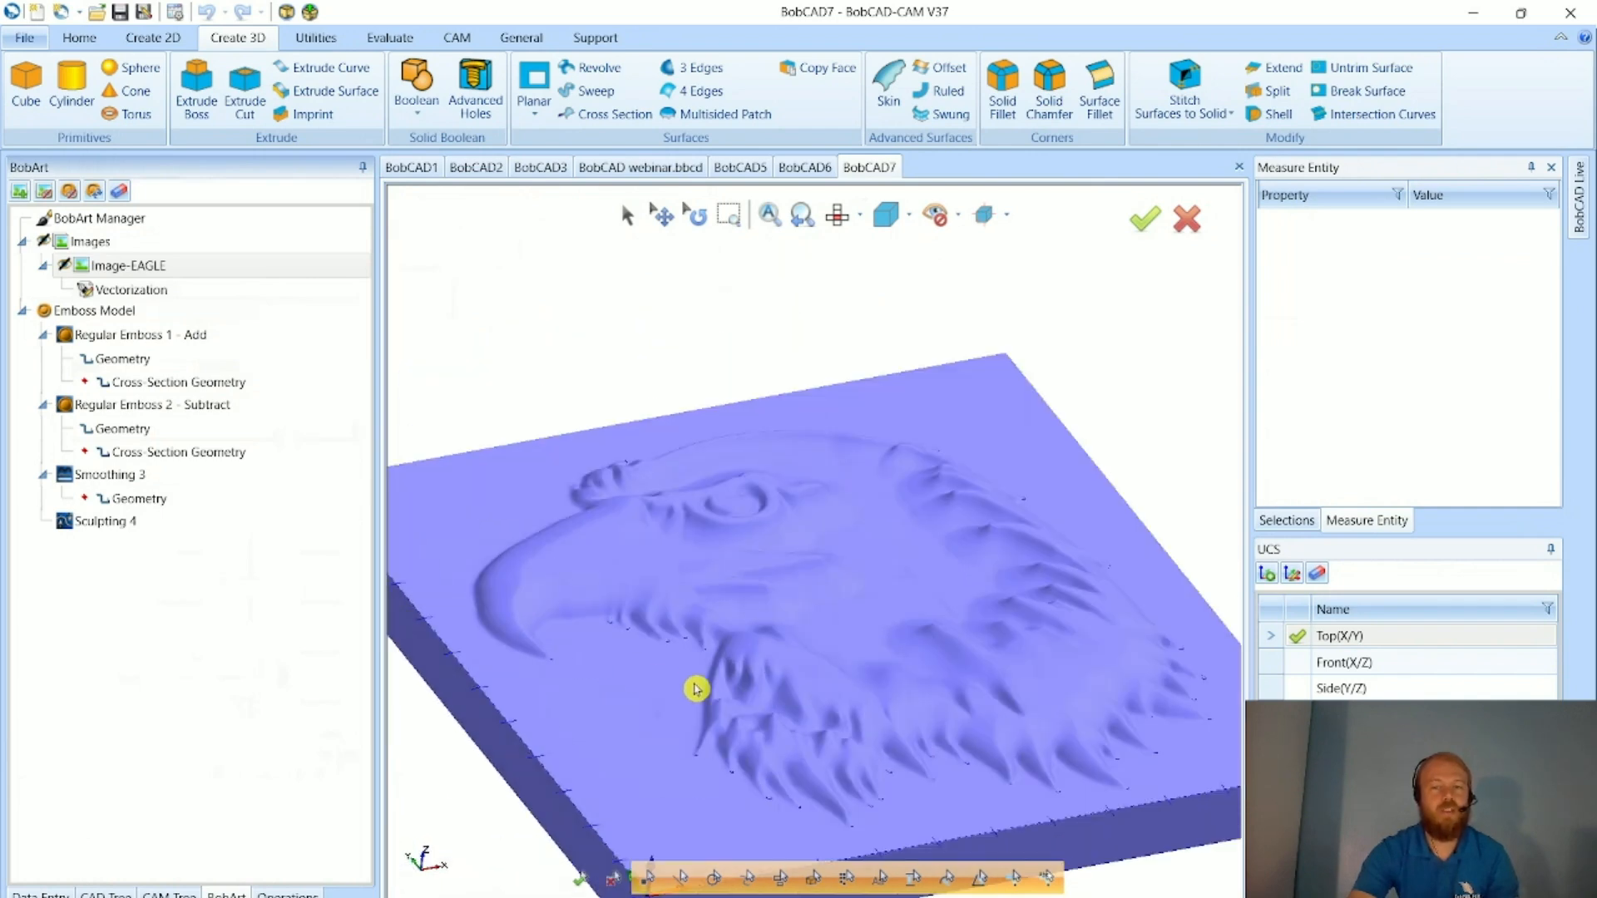
{"action": "scroll", "coordinate": [745, 698], "scroll_direction": "up", "scroll_amount": 5}
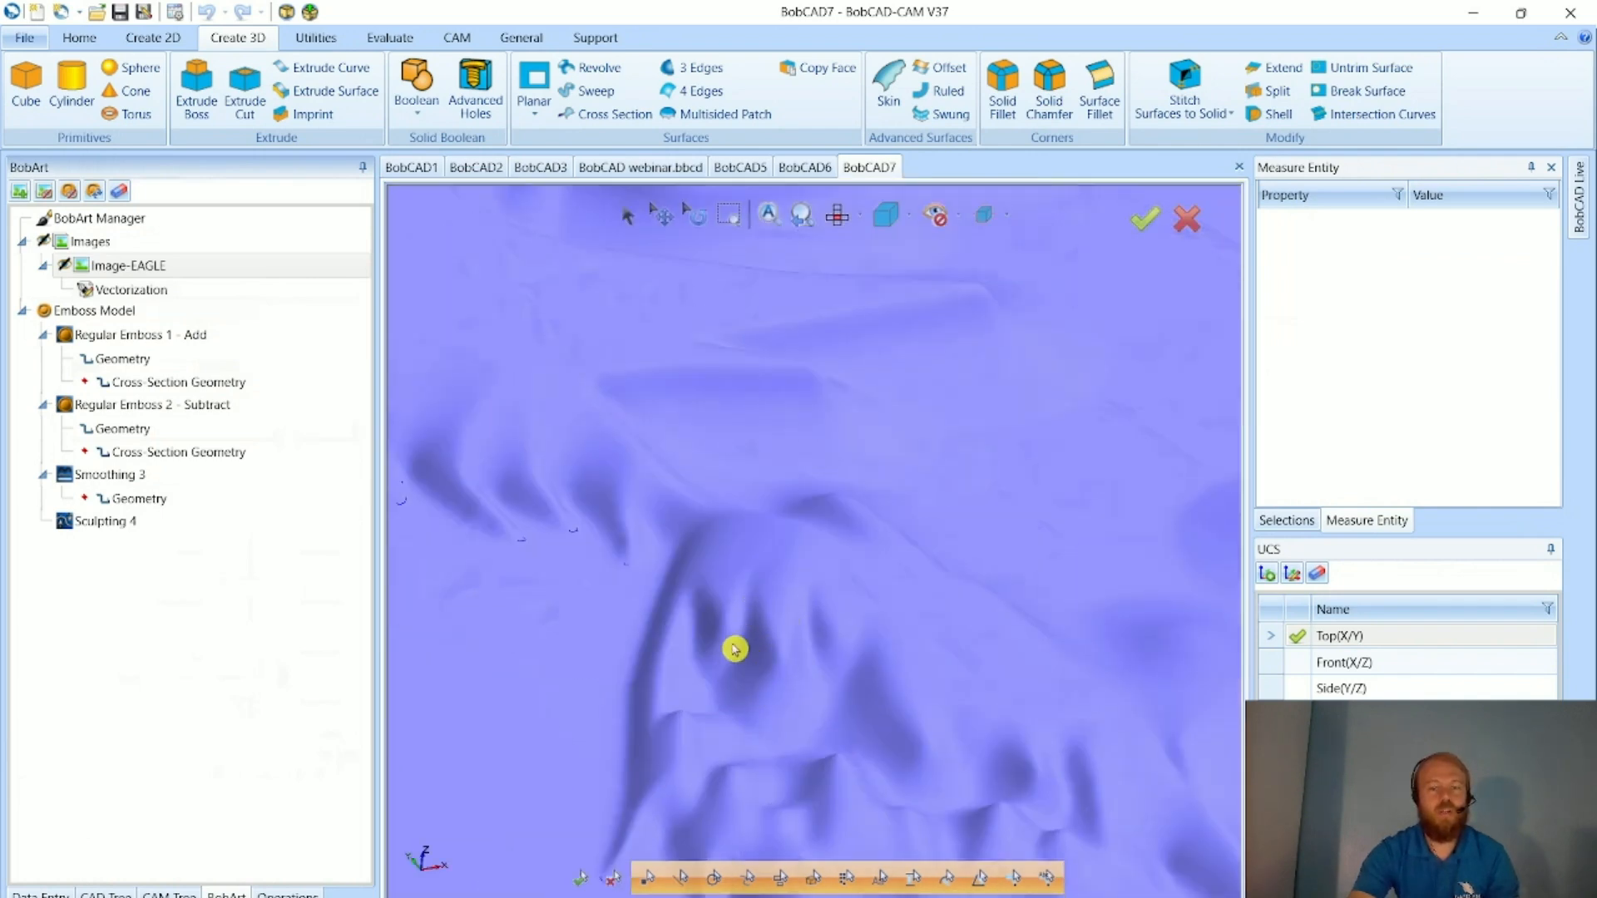
- Examine the complete eagle relief block from farther away
{"action": "scroll", "coordinate": [724, 728], "scroll_direction": "down", "scroll_amount": 5}
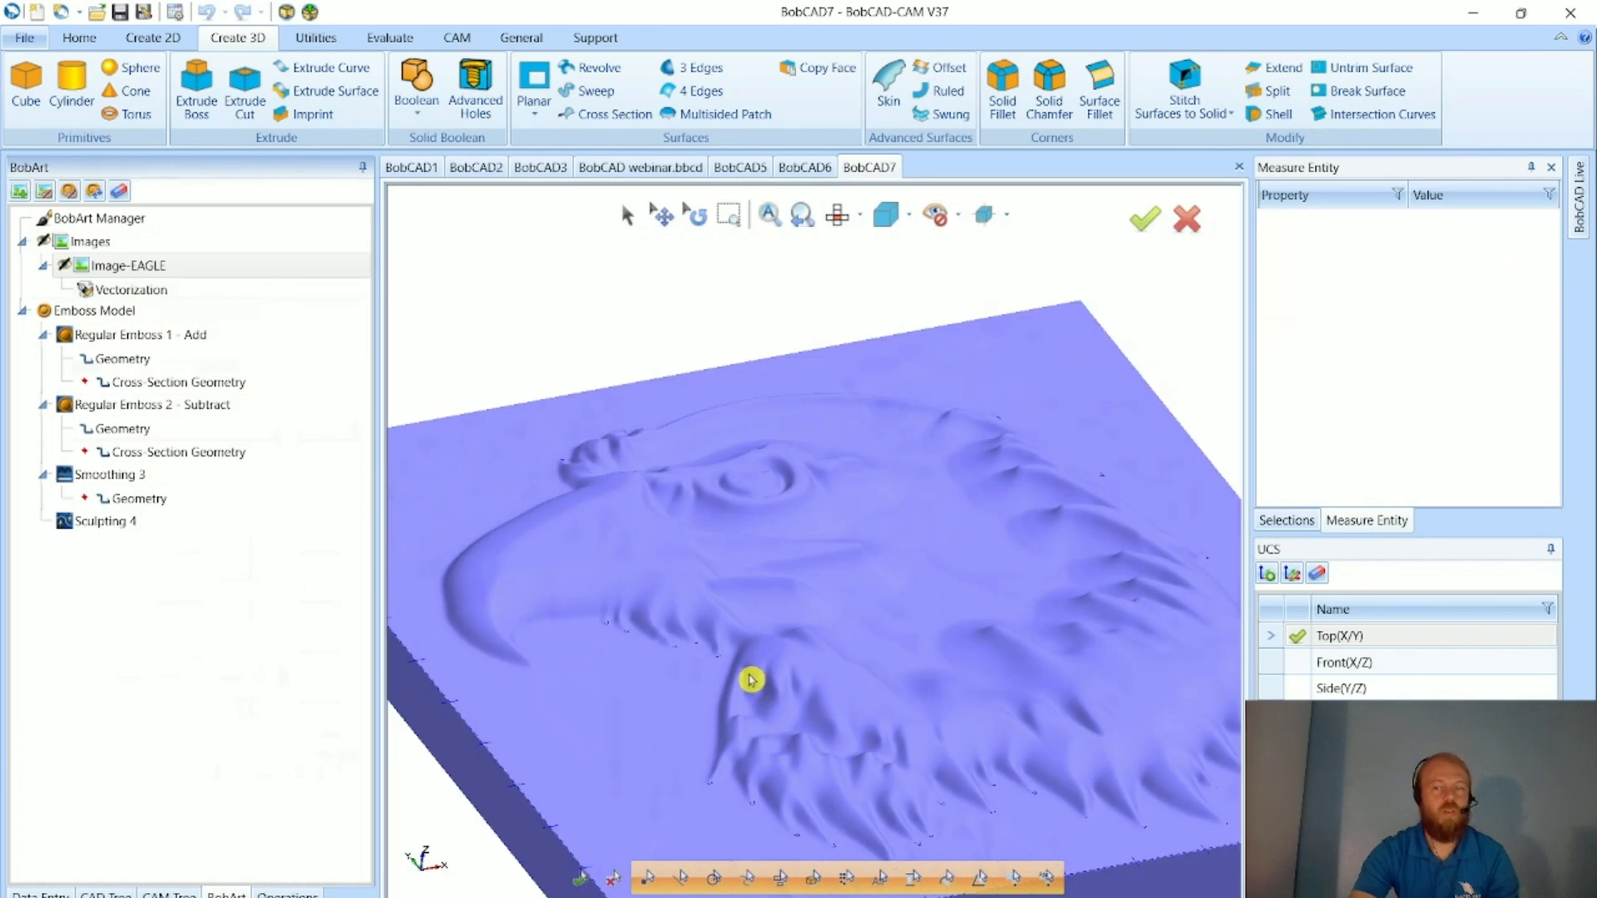
{"action": "scroll", "coordinate": [752, 680], "scroll_direction": "down", "scroll_amount": 2}
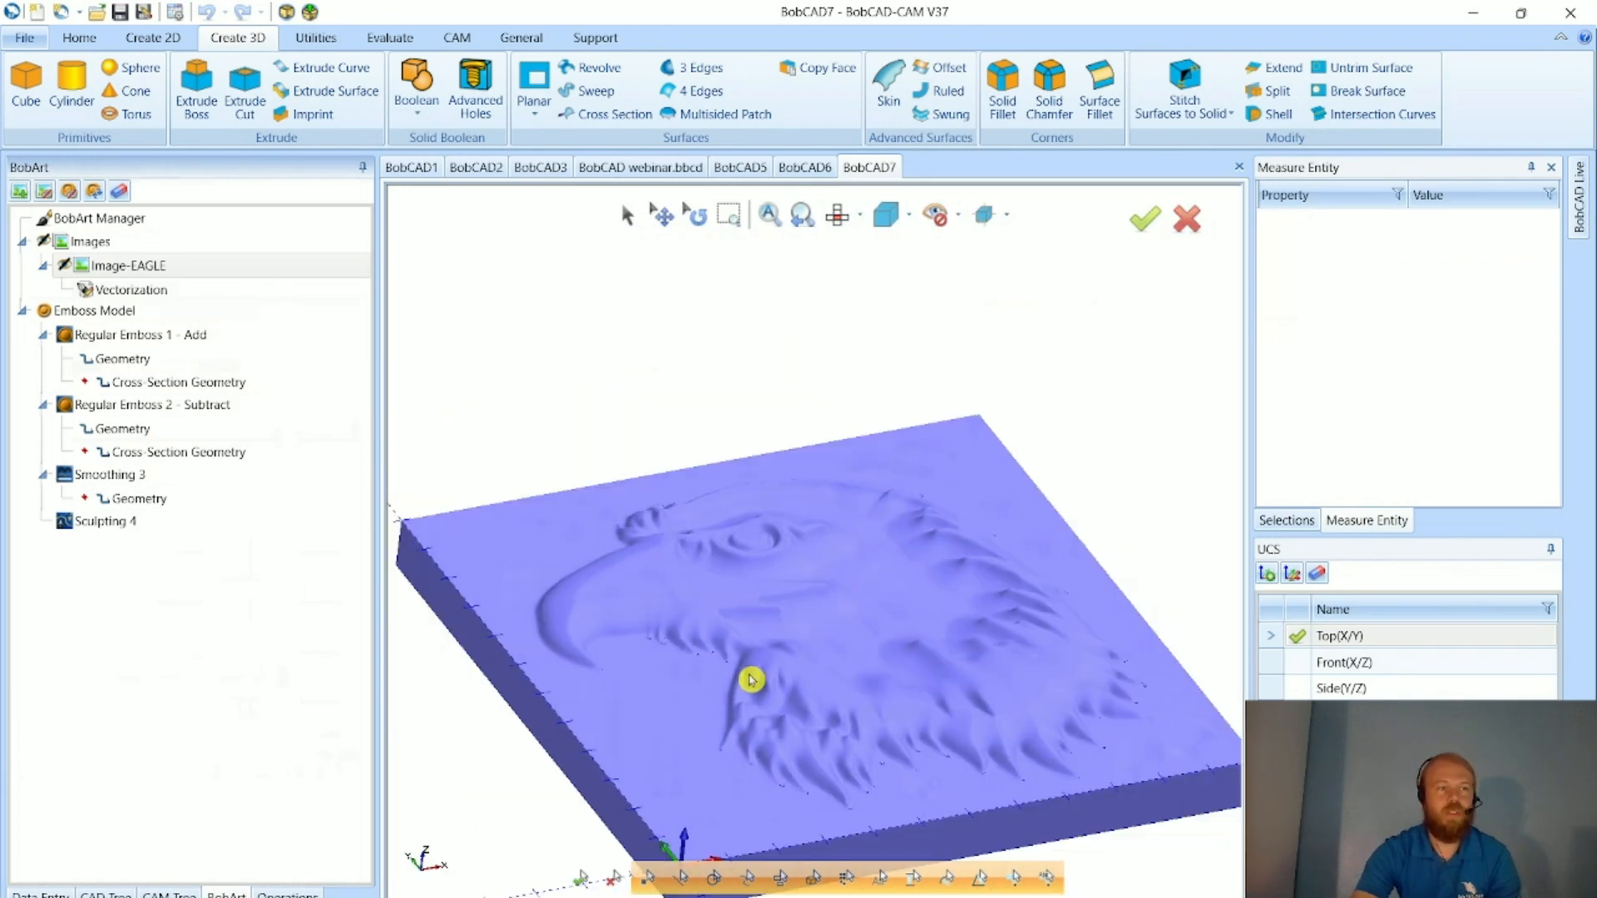
{"action": "scroll", "coordinate": [735, 582], "scroll_direction": "down", "scroll_amount": 2}
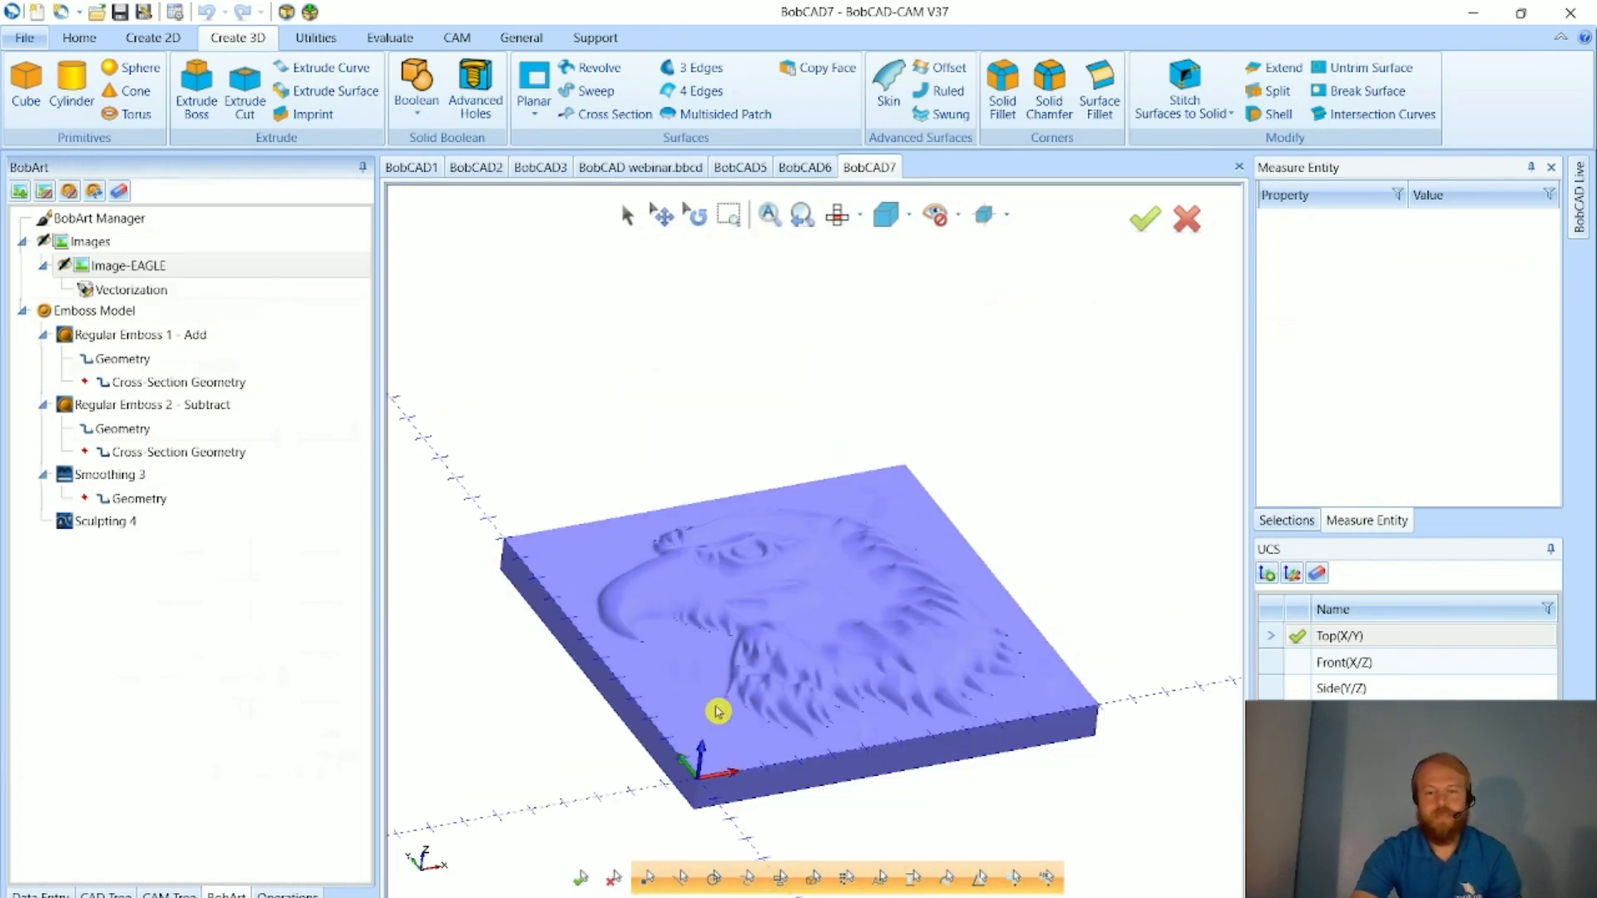
{"action": "scroll", "coordinate": [716, 711], "scroll_direction": "up", "scroll_amount": 1}
{"action": "scroll", "coordinate": [768, 728], "scroll_direction": "down", "scroll_amount": 2}
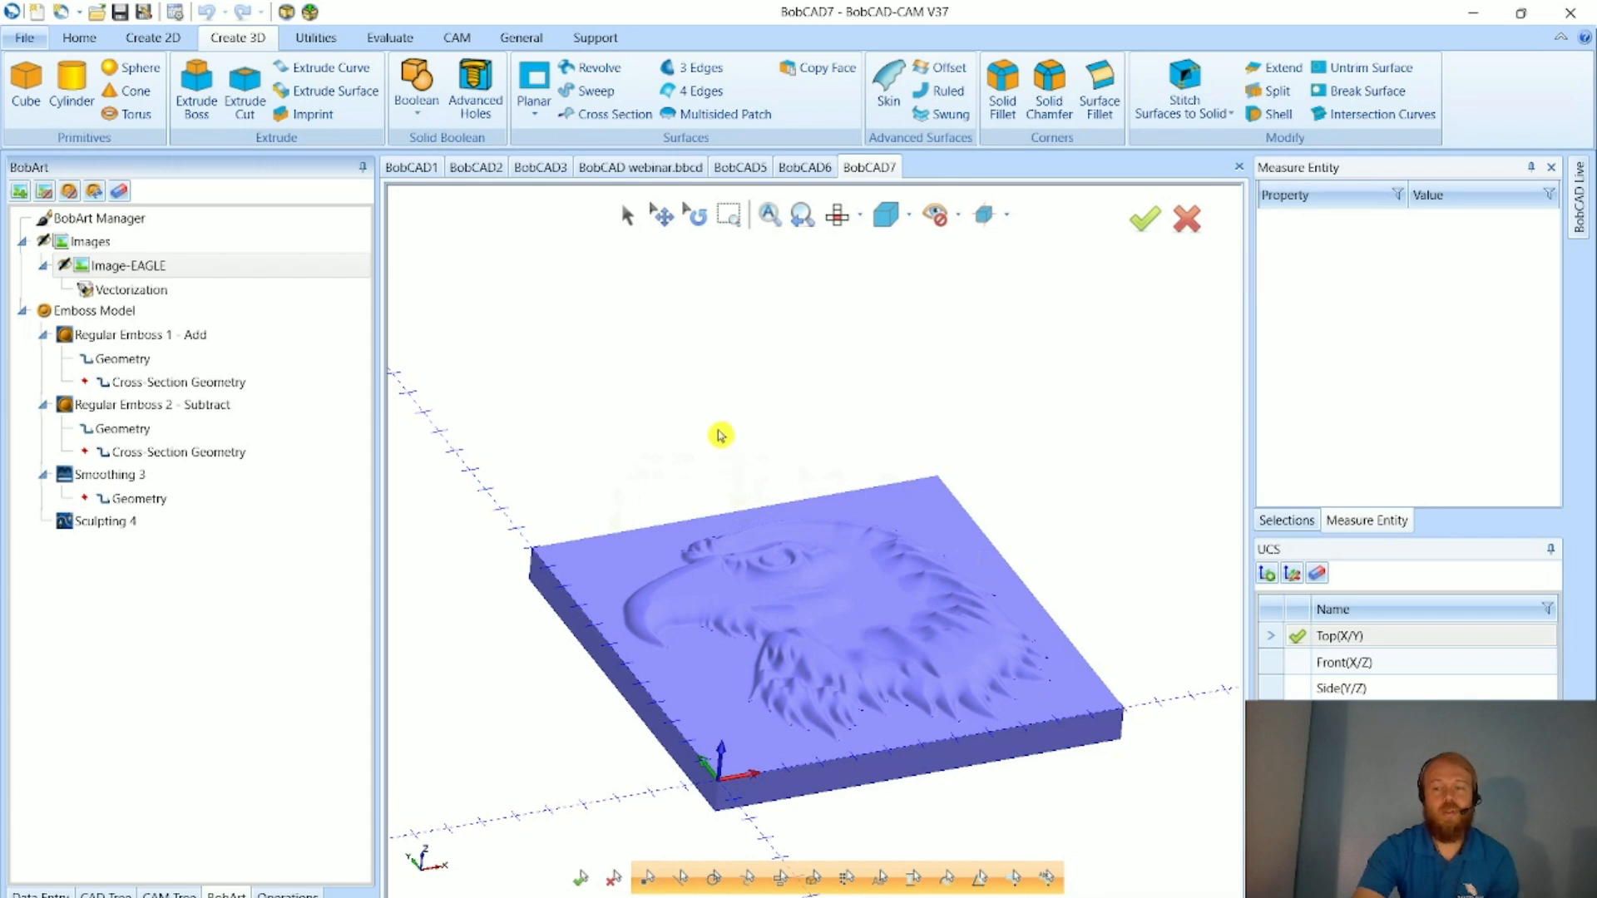
- Open the BobCAD1 part and review the available 2D drawing, 3D modelling, utility and evaluation tools
{"action": "left_click", "coordinate": [414, 168]}
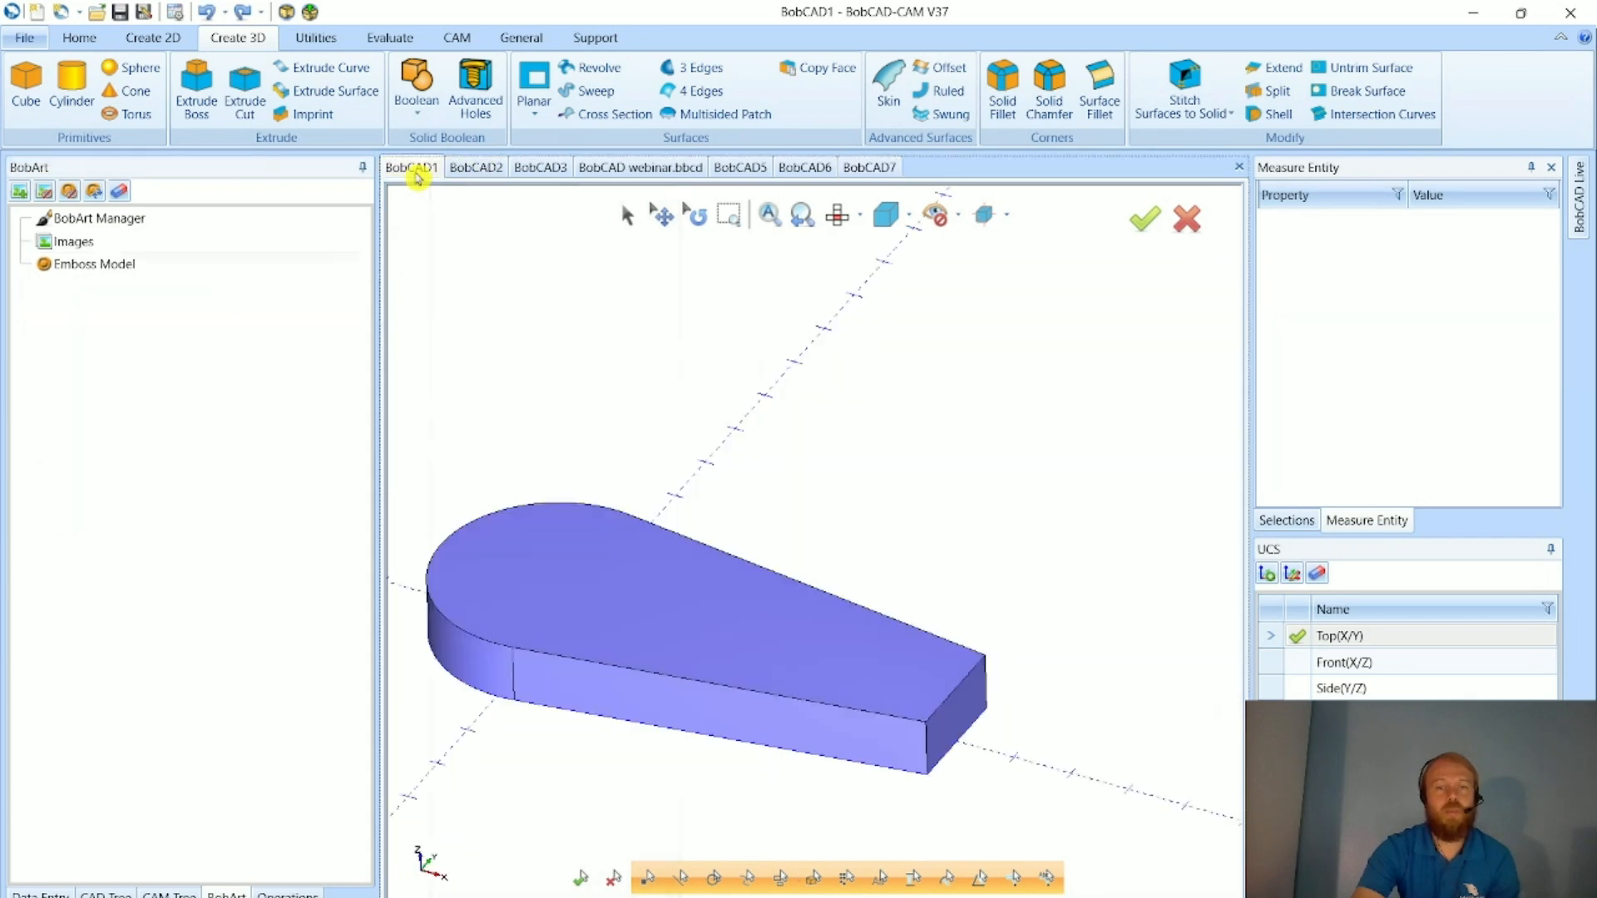
{"action": "scroll", "coordinate": [756, 402], "scroll_direction": "down", "scroll_amount": 2}
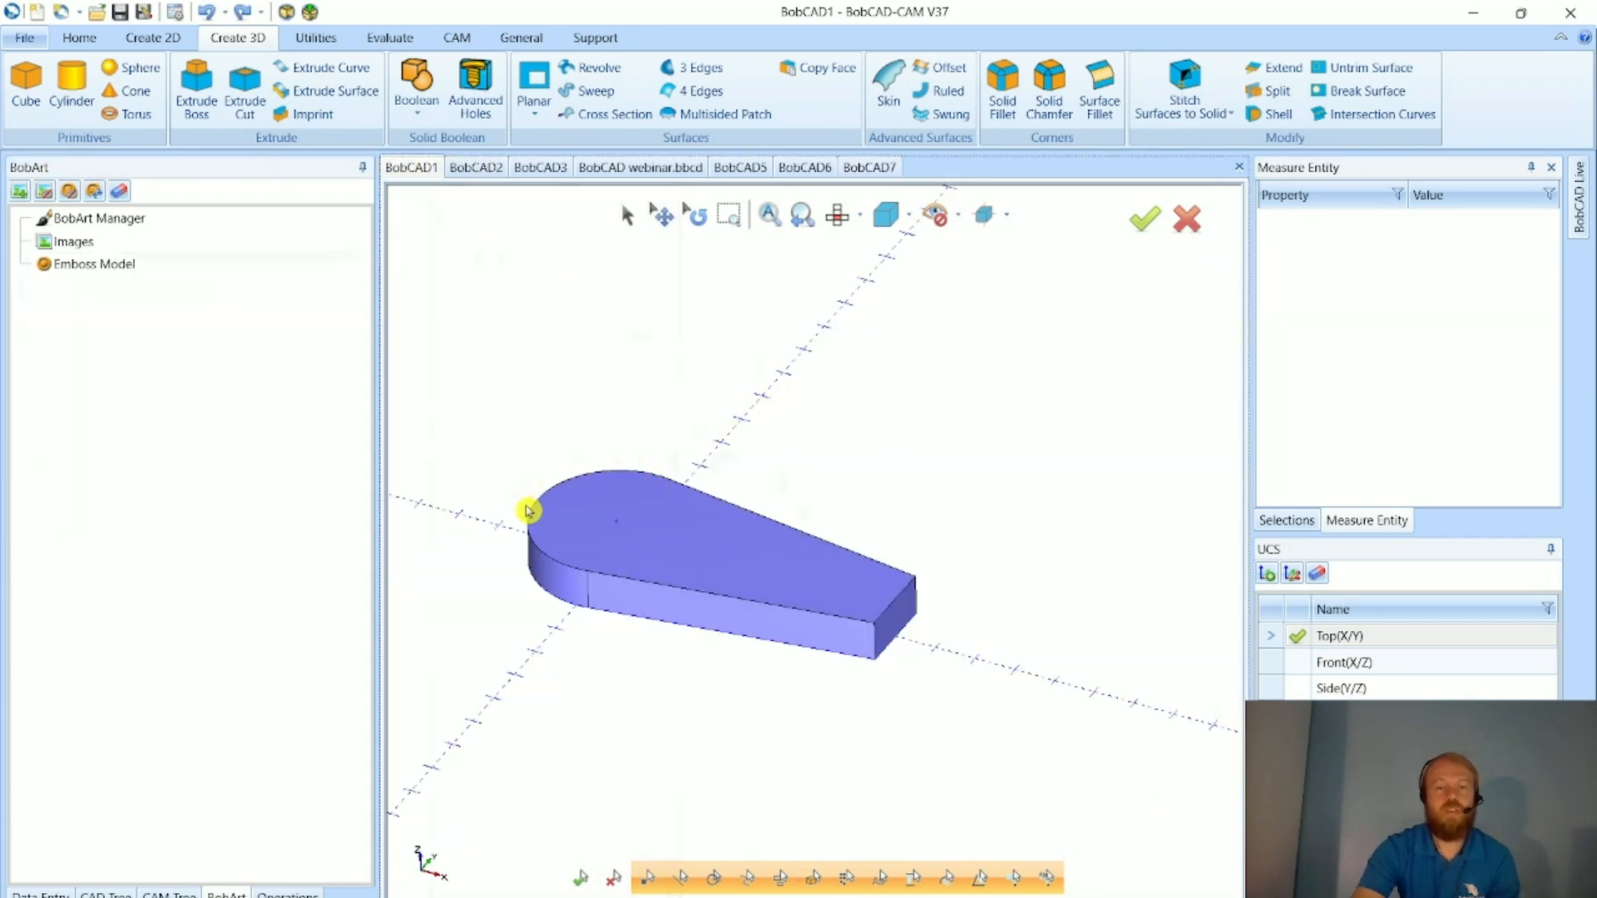
{"action": "left_click", "coordinate": [170, 44]}
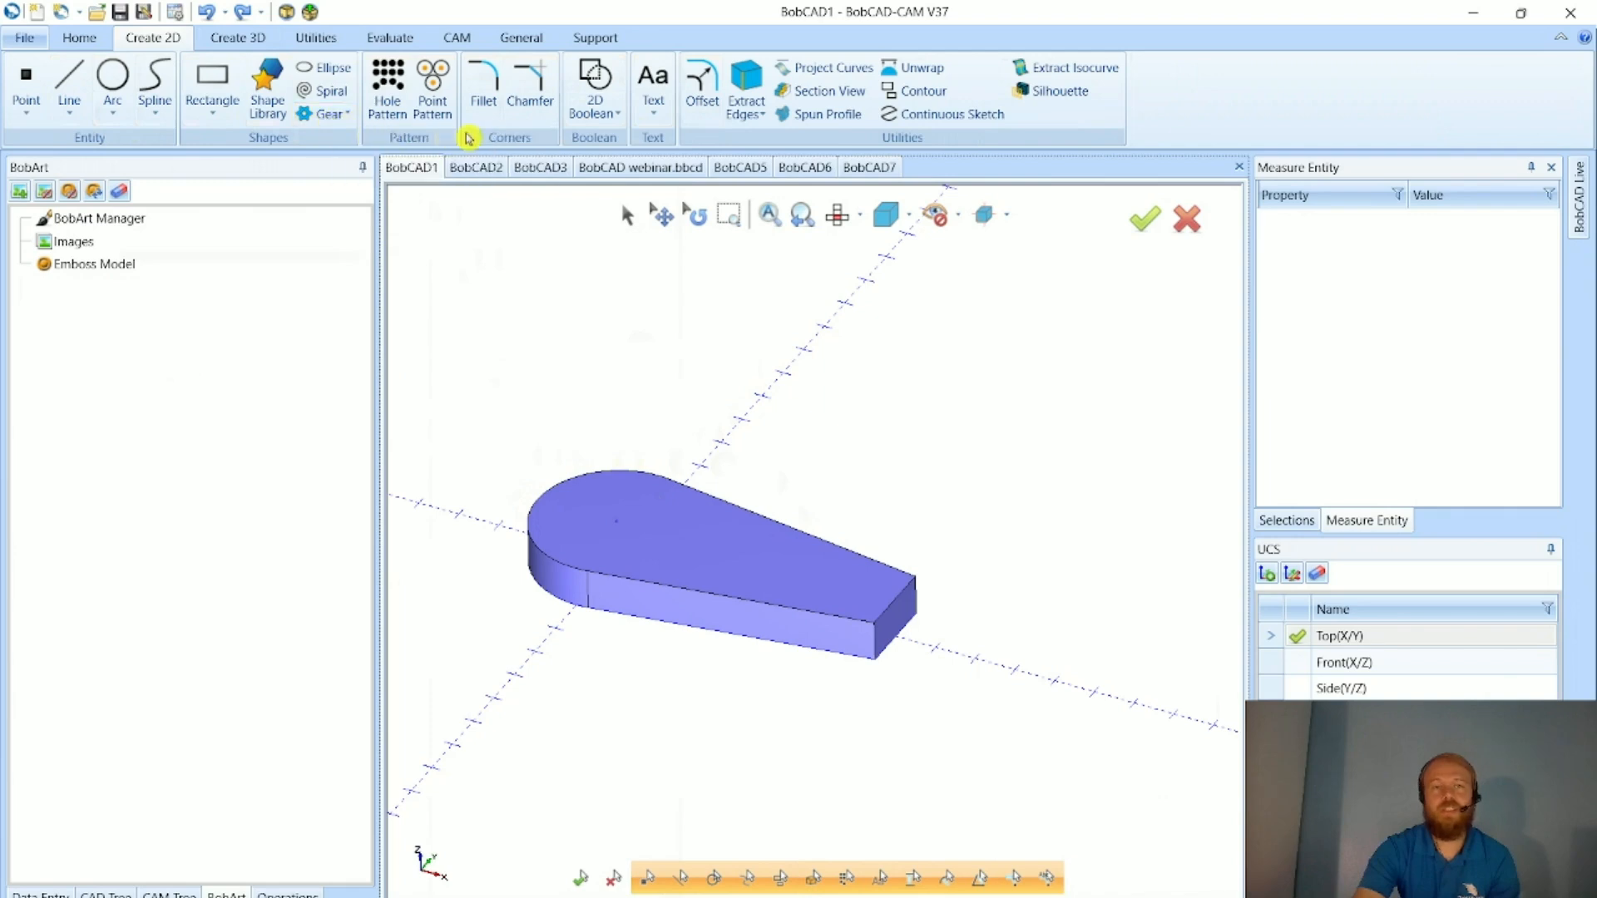
{"action": "left_click", "coordinate": [244, 42]}
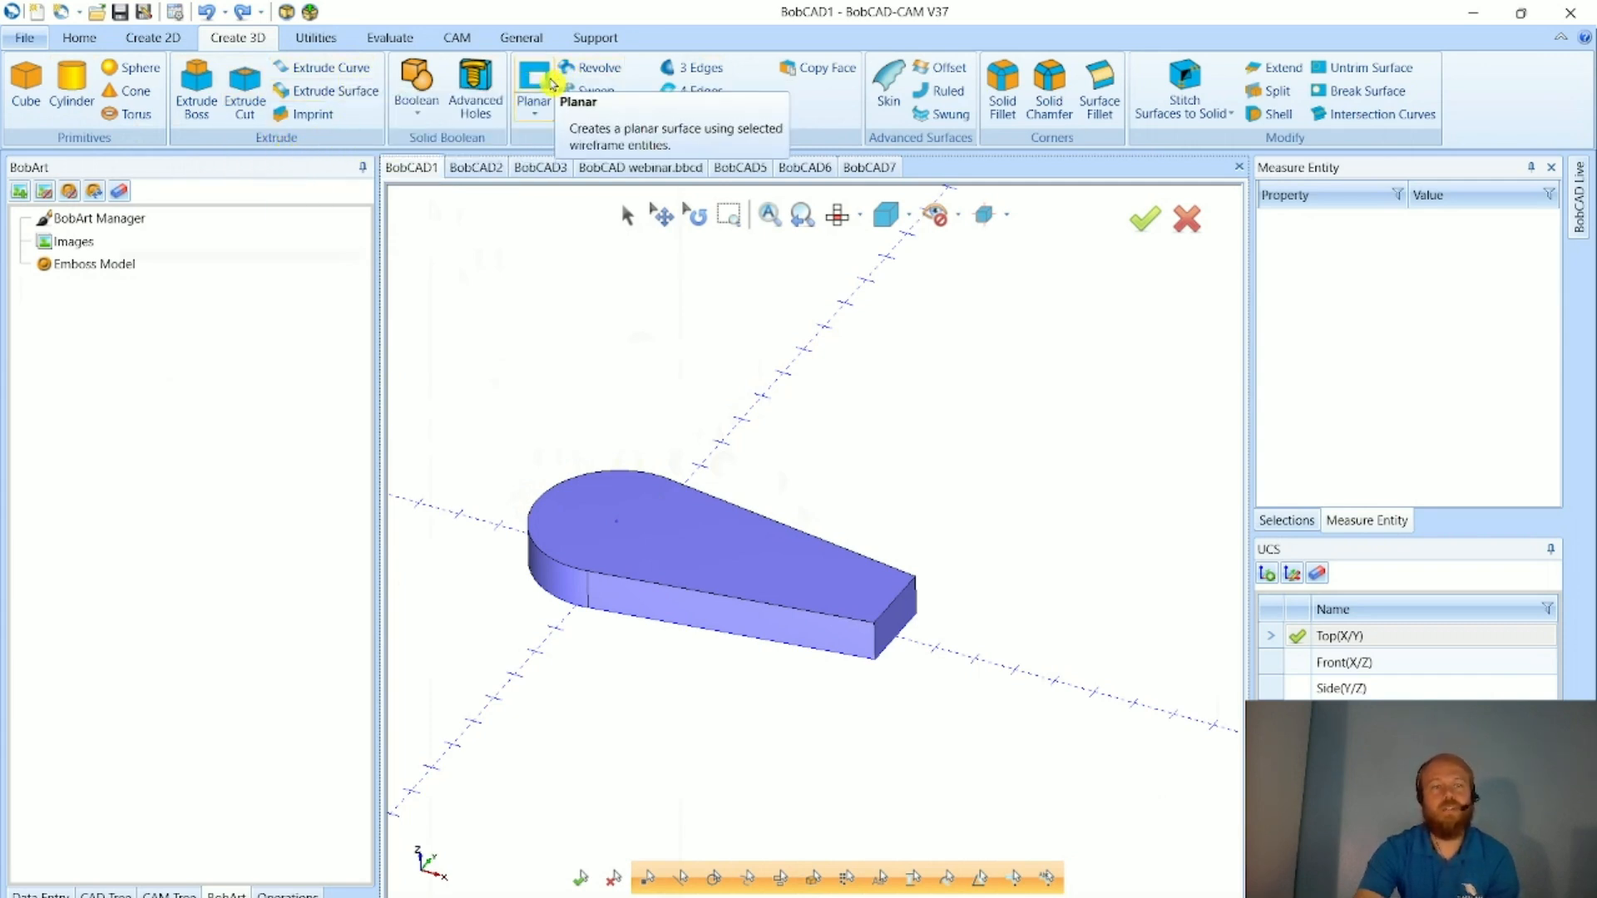
{"action": "left_click", "coordinate": [317, 39]}
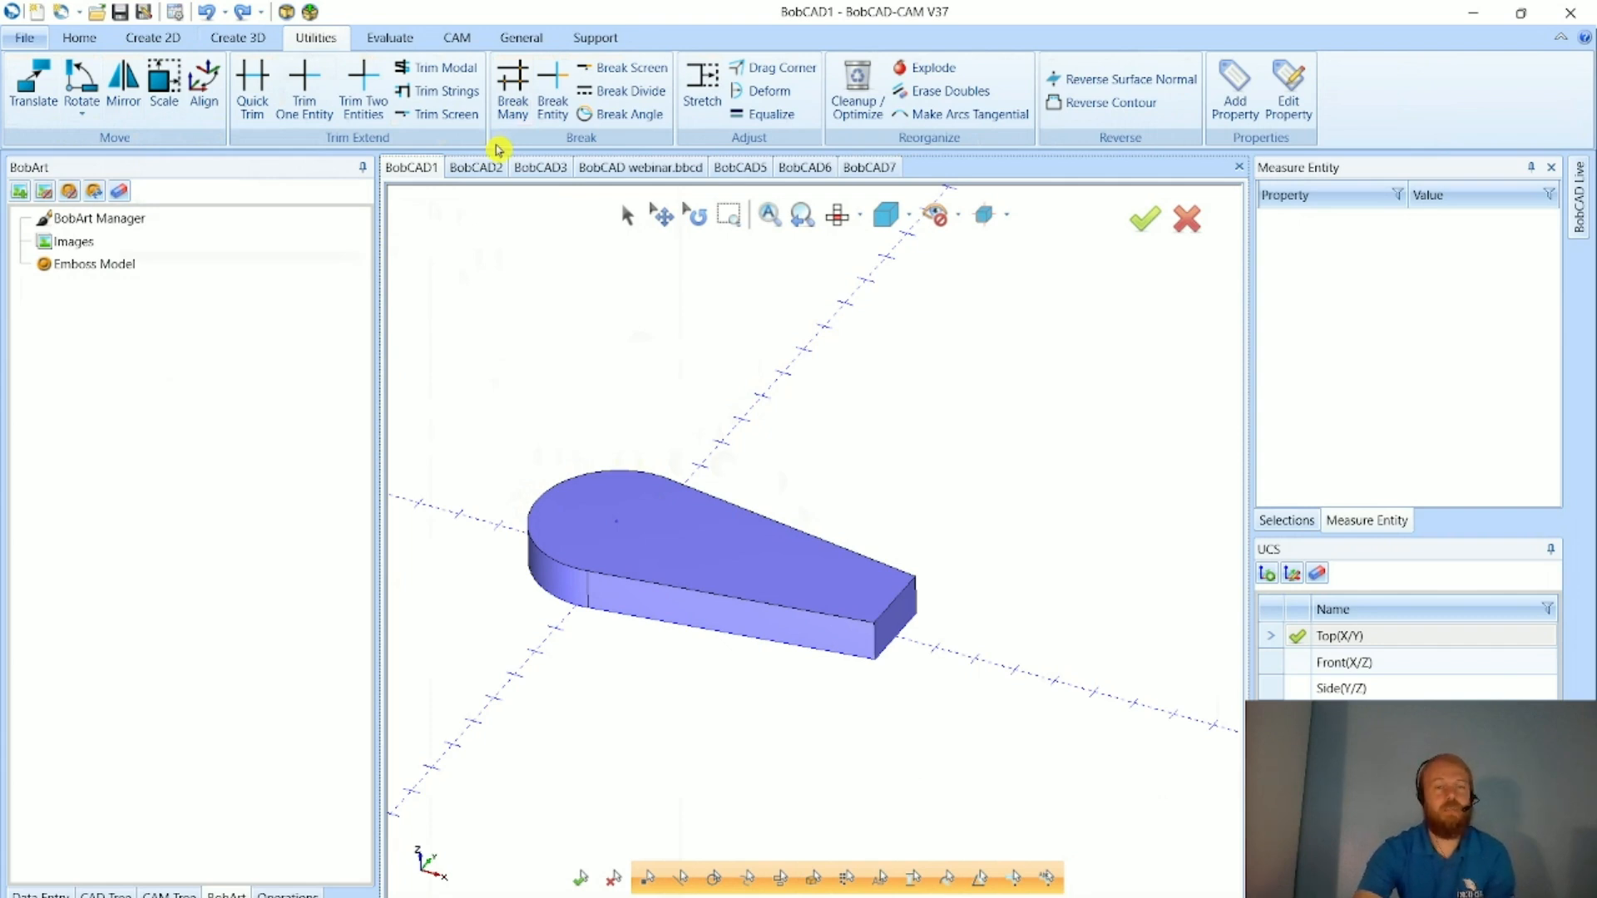
{"action": "left_click", "coordinate": [412, 41]}
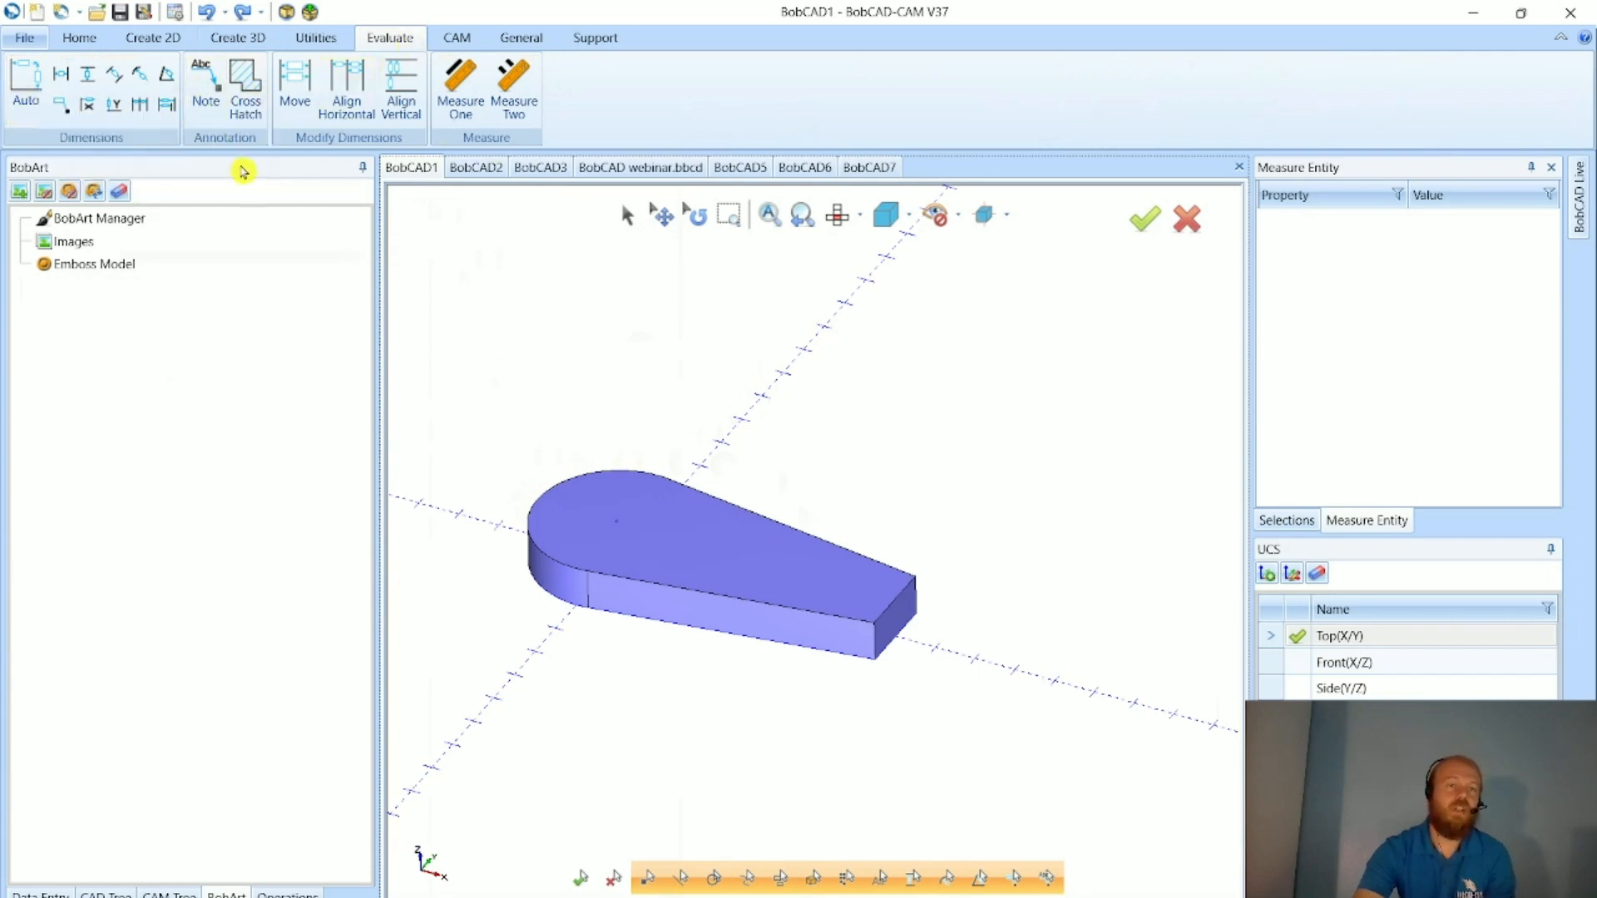
- Look through the other open drawings and bring up the flag model in BobCAD webinar.bbcd at an angle
{"action": "left_click", "coordinate": [554, 169]}
{"action": "left_click", "coordinate": [462, 169]}
{"action": "left_click", "coordinate": [753, 170]}
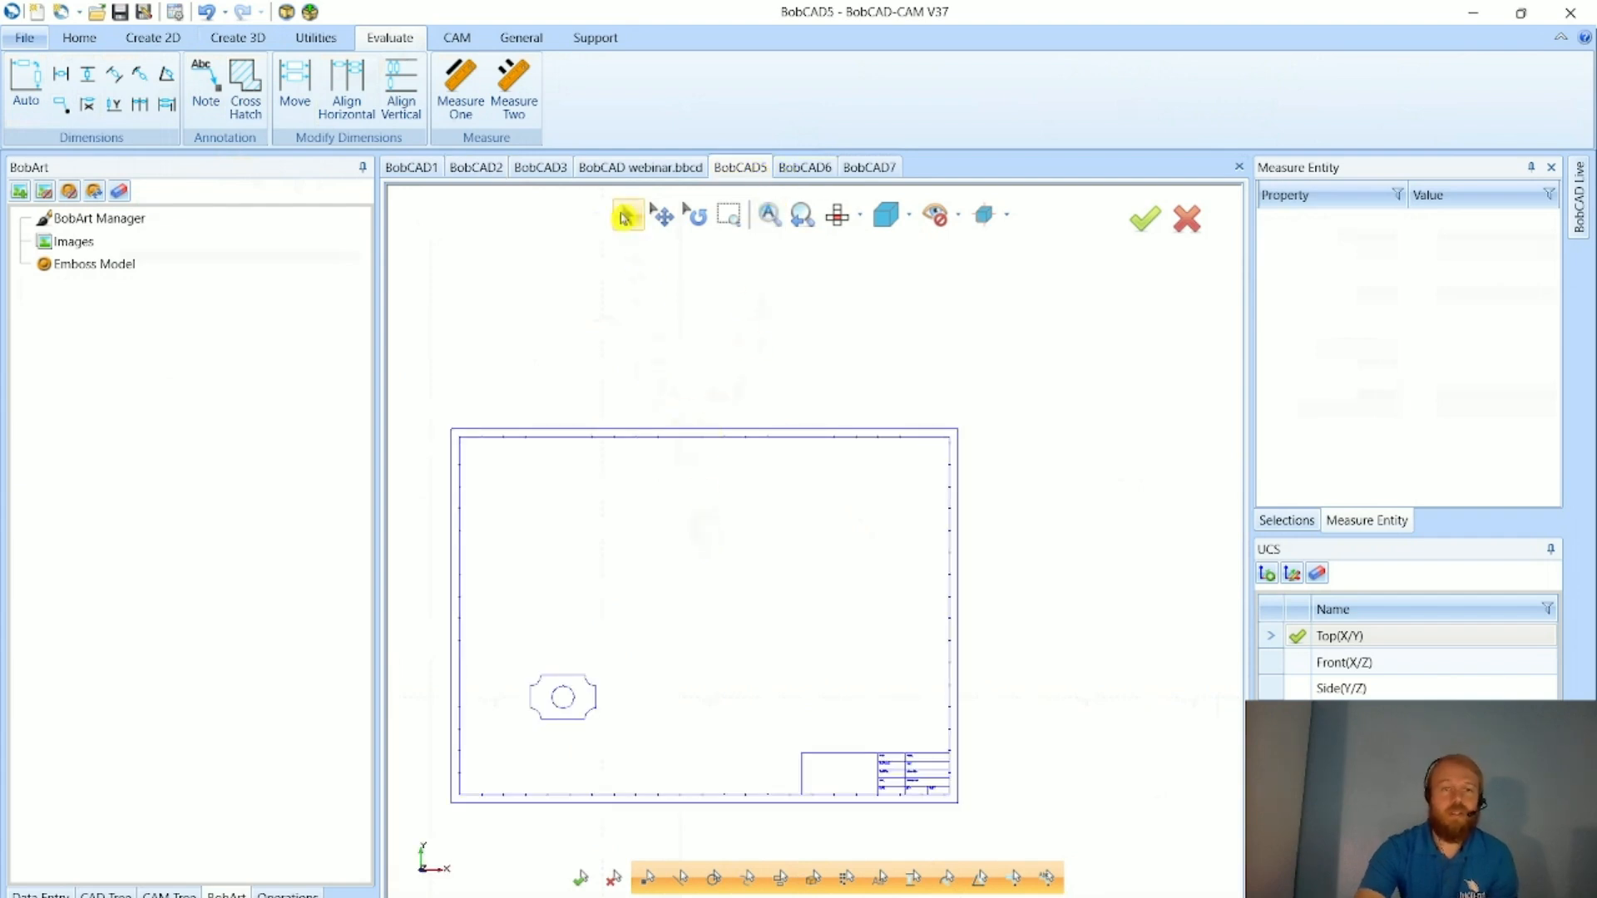
{"action": "left_click", "coordinate": [613, 175]}
{"action": "middle_click_drag", "start_coordinate": [805, 626], "coordinate": [666, 613]}
{"action": "scroll", "coordinate": [481, 537], "scroll_direction": "up", "scroll_amount": 2}
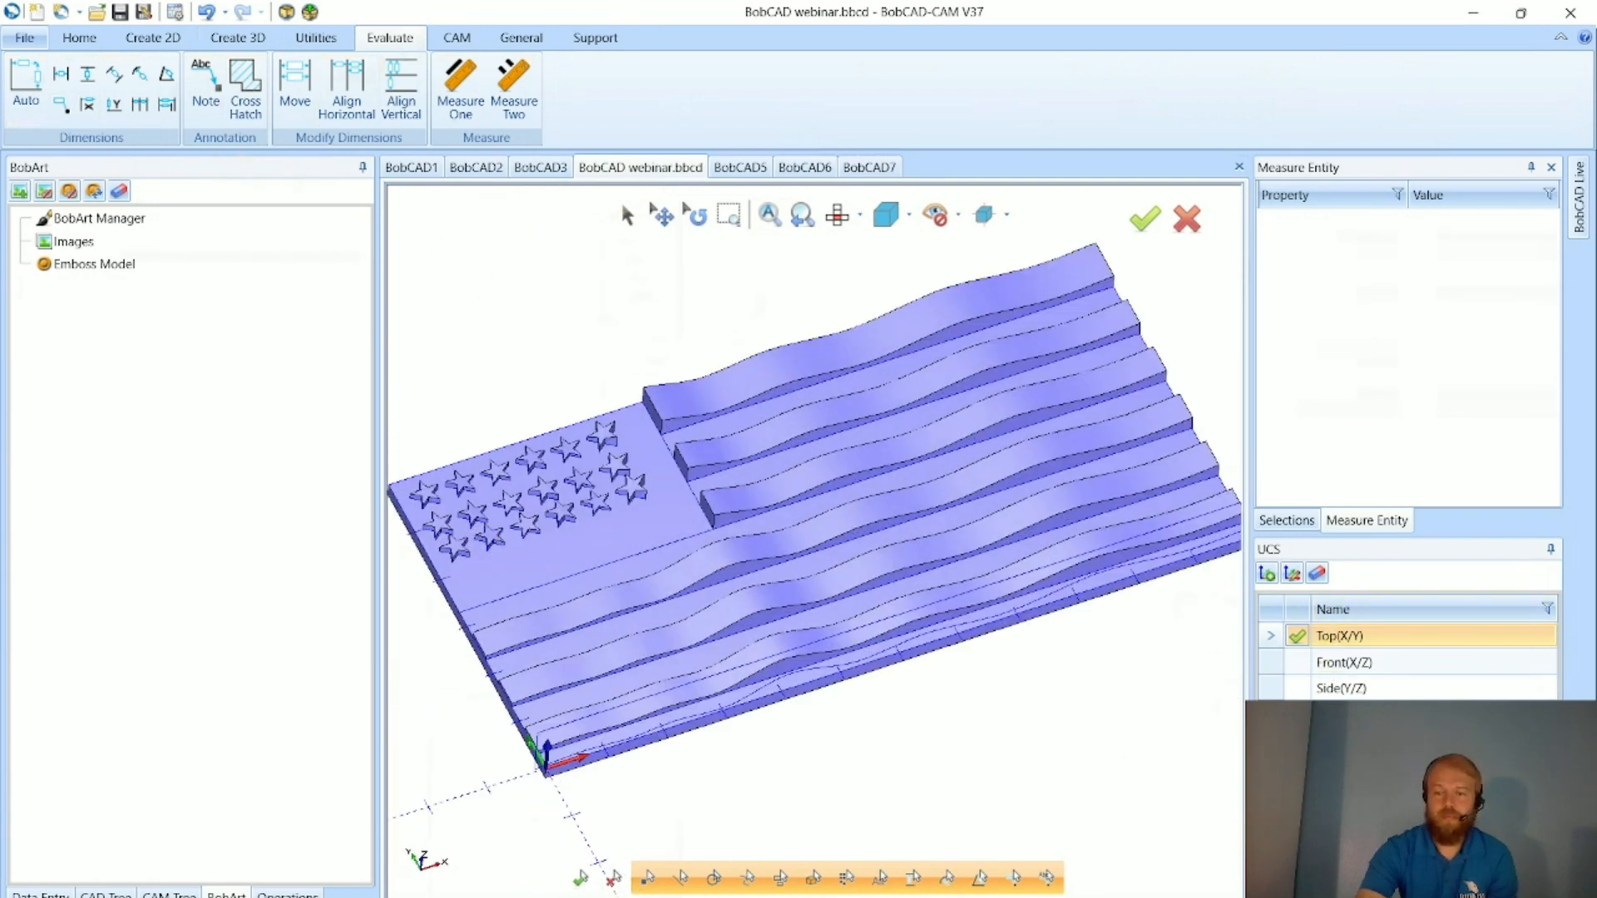
- Create a new layer, Layer-1, and move the solid flag body onto it
{"action": "left_click", "coordinate": [1280, 894]}
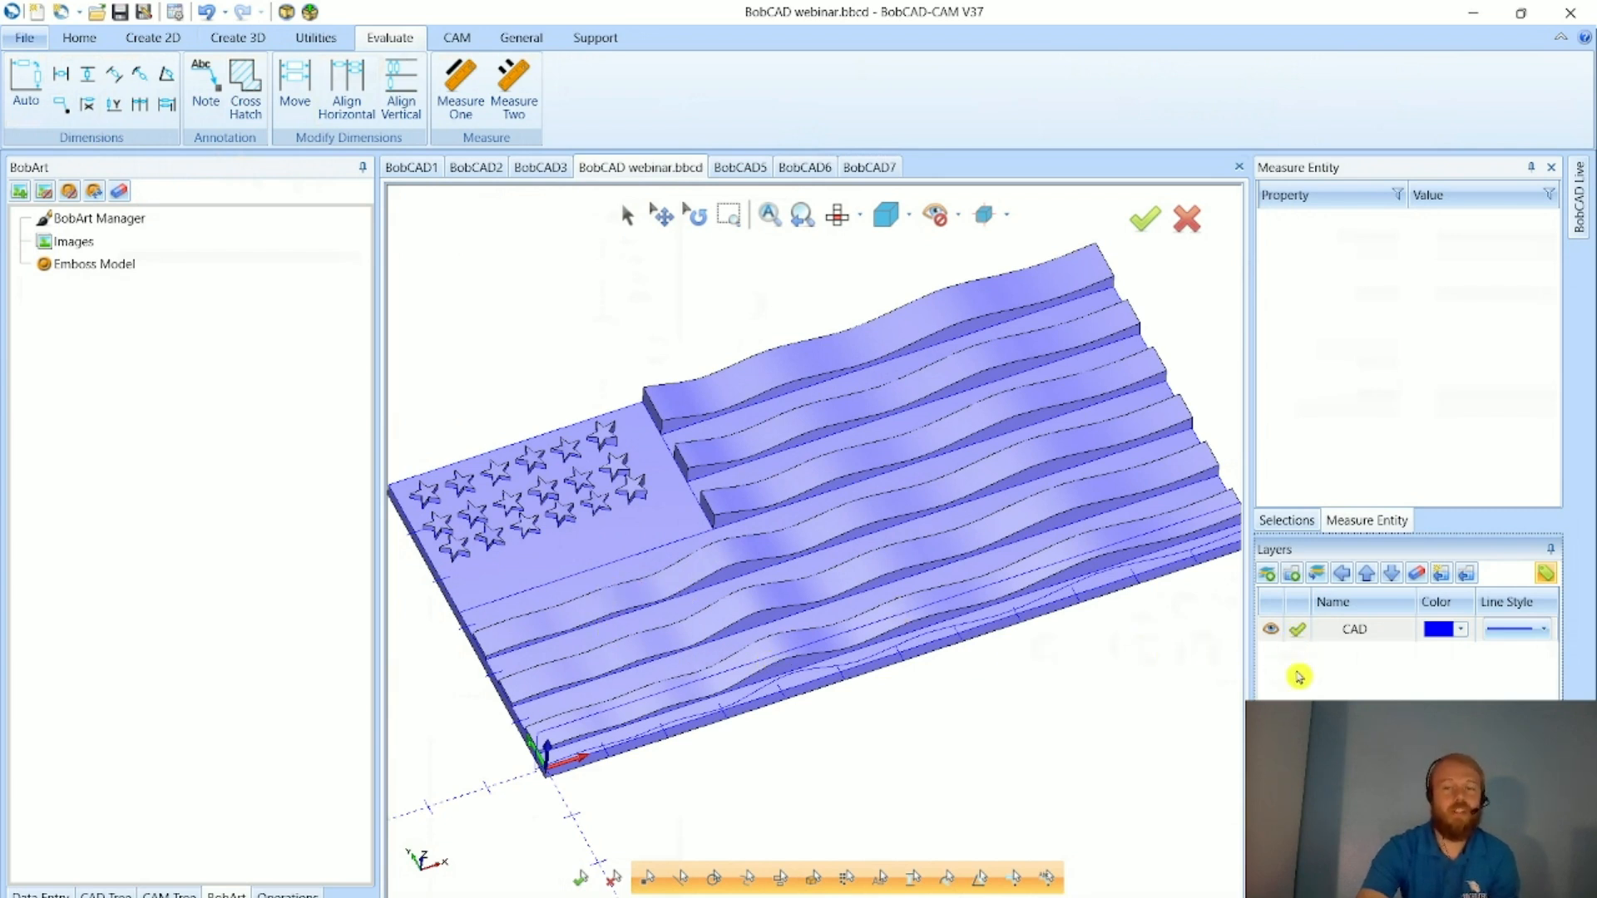
{"action": "left_click", "coordinate": [1333, 683]}
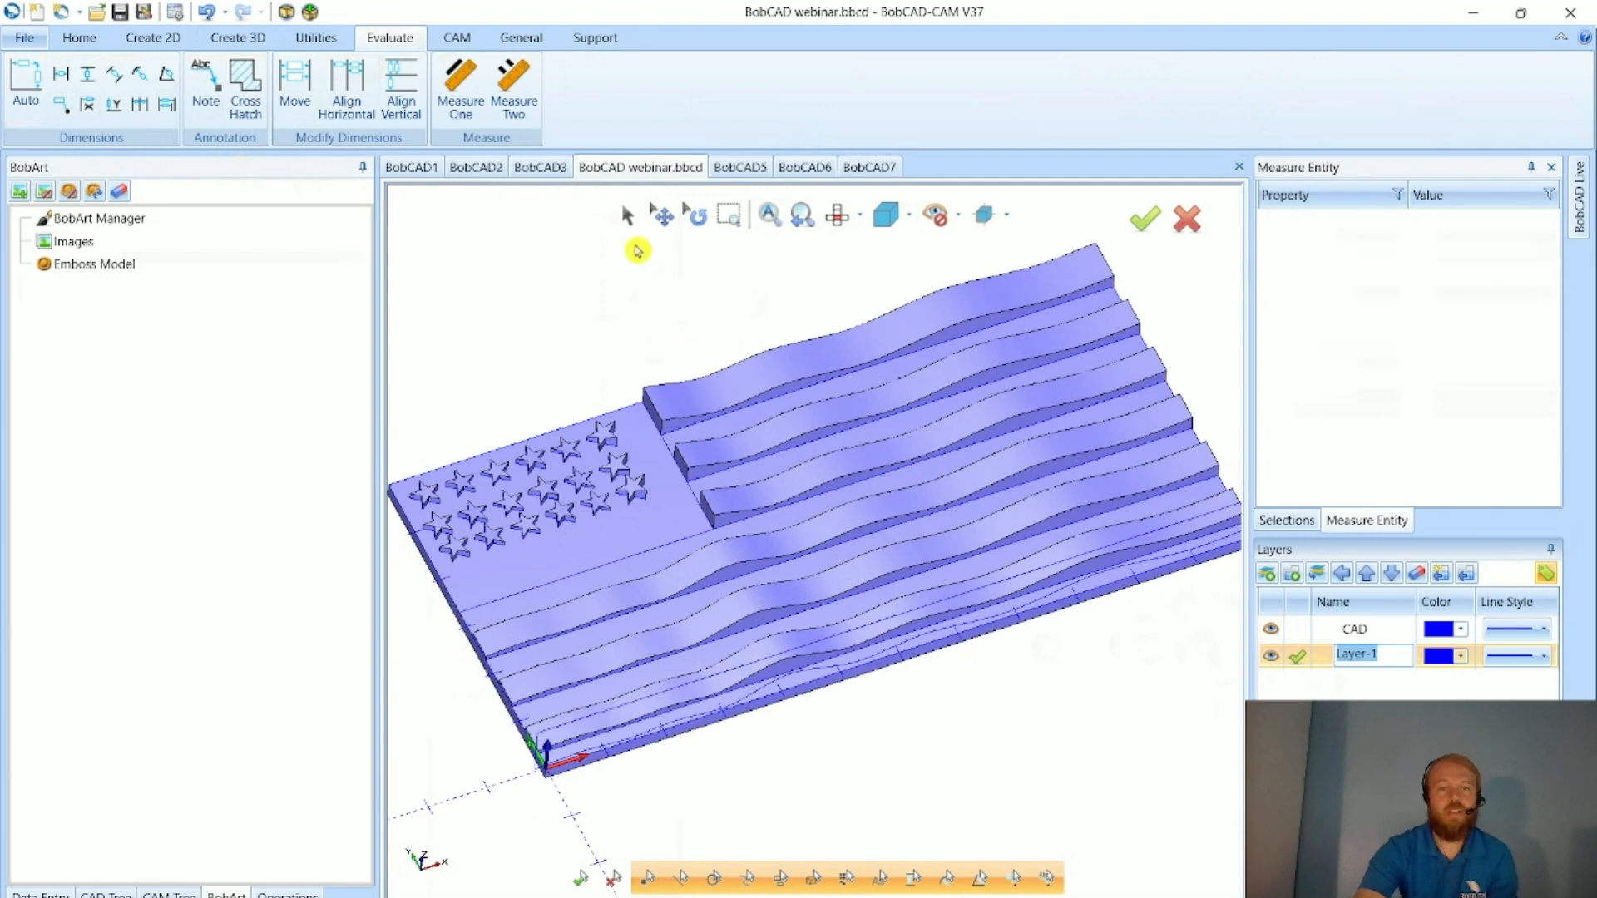
{"action": "left_click", "coordinate": [720, 369]}
{"action": "right_click", "coordinate": [639, 326]}
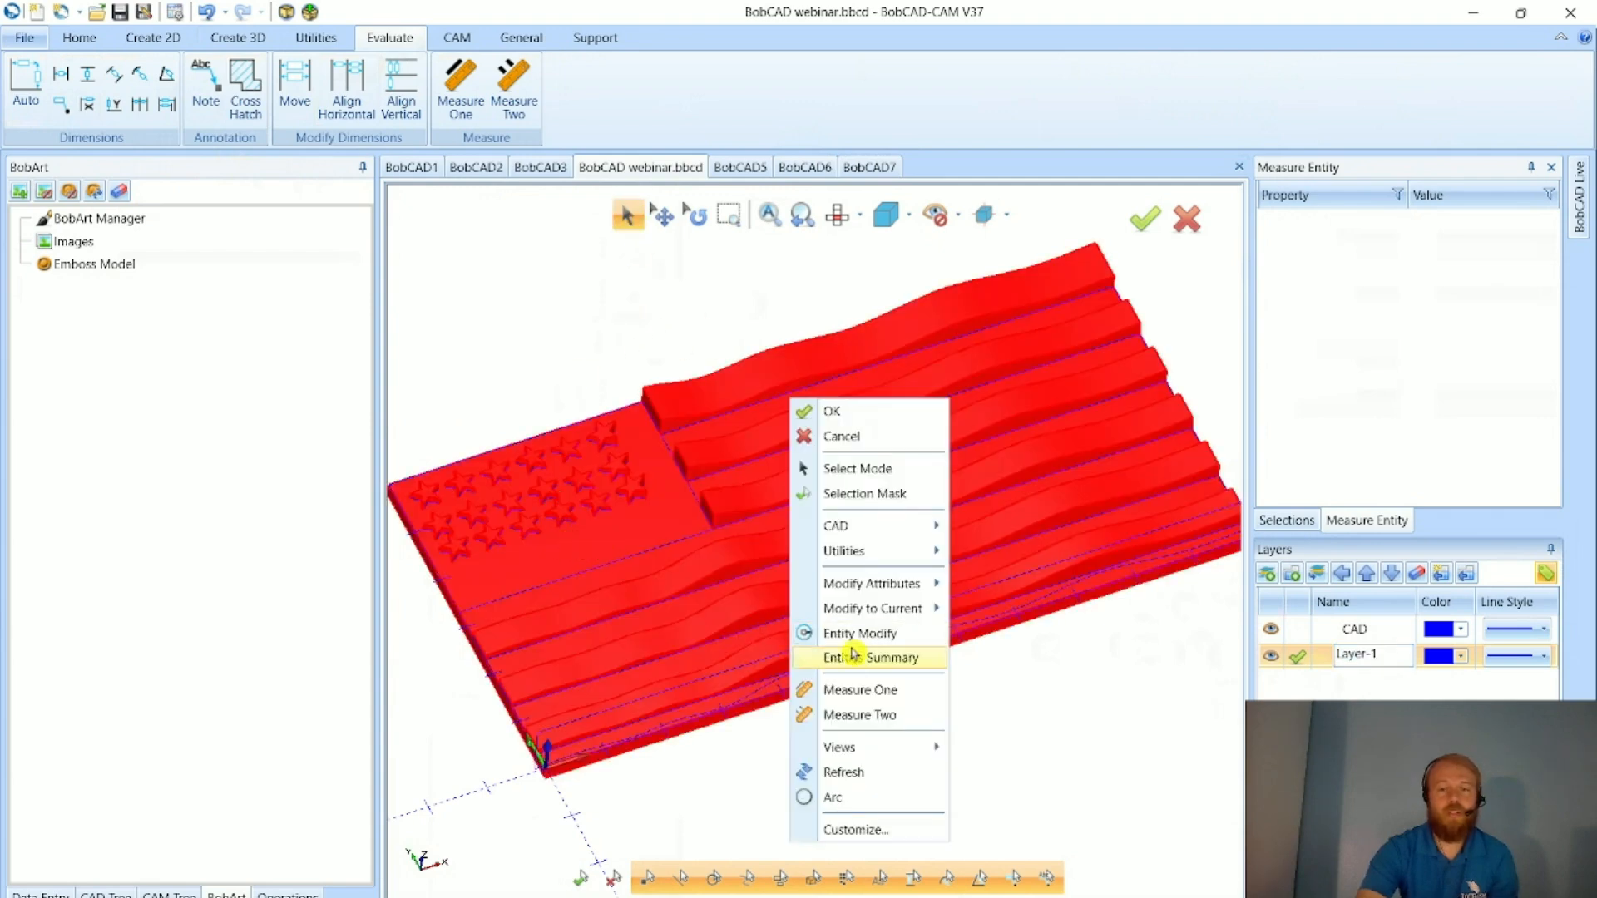
{"action": "mouse_move", "coordinate": [886, 609]}
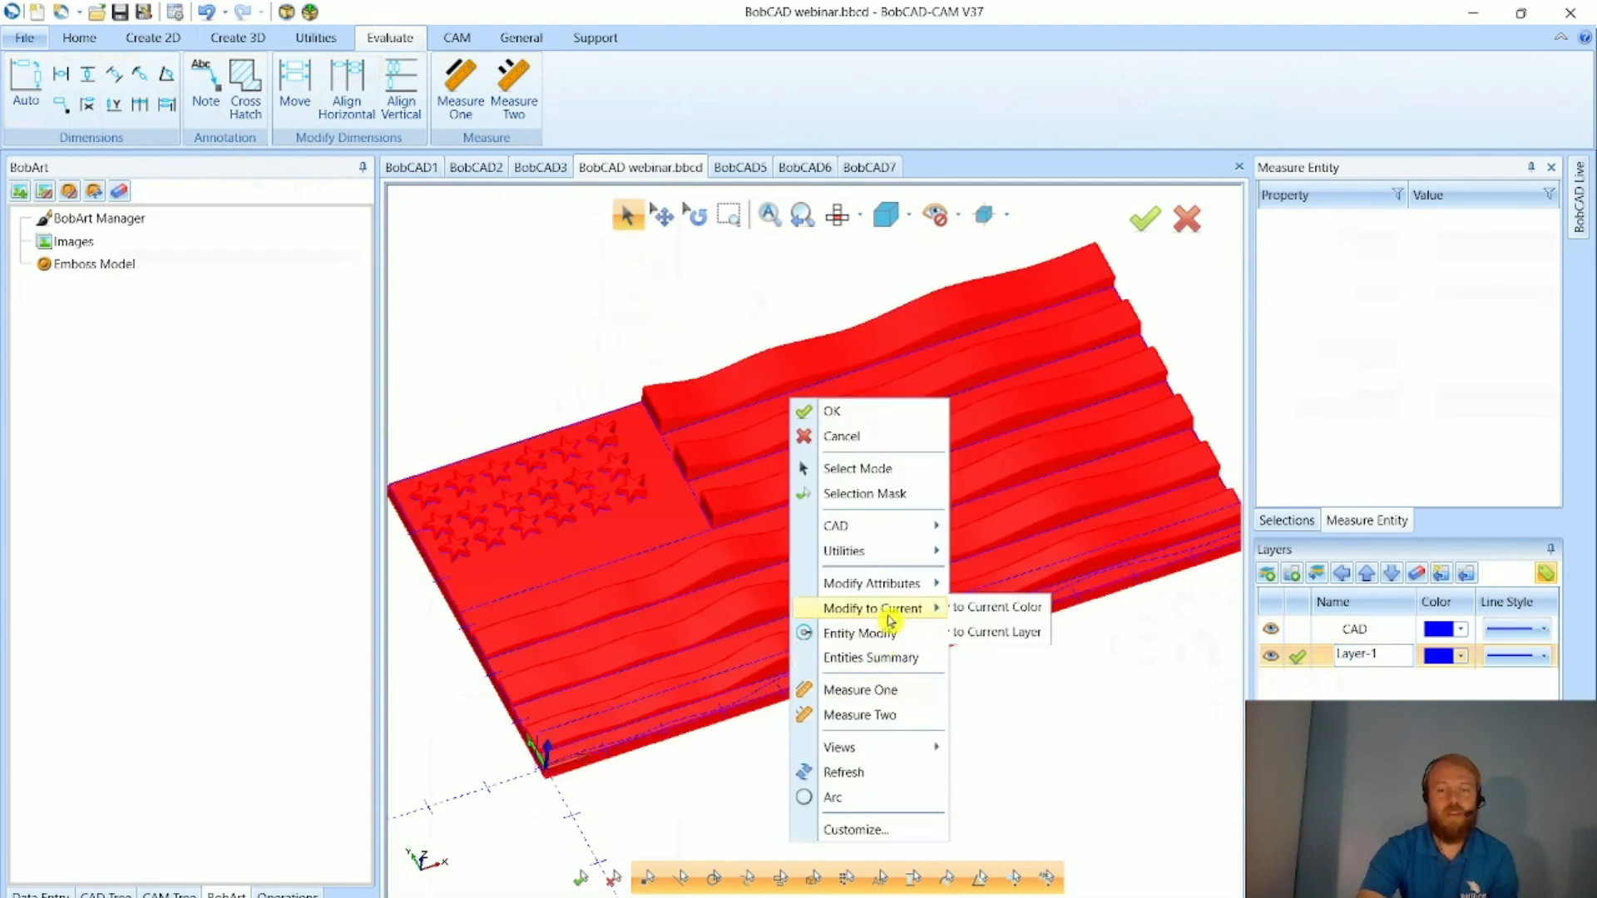
{"action": "left_click", "coordinate": [1043, 634]}
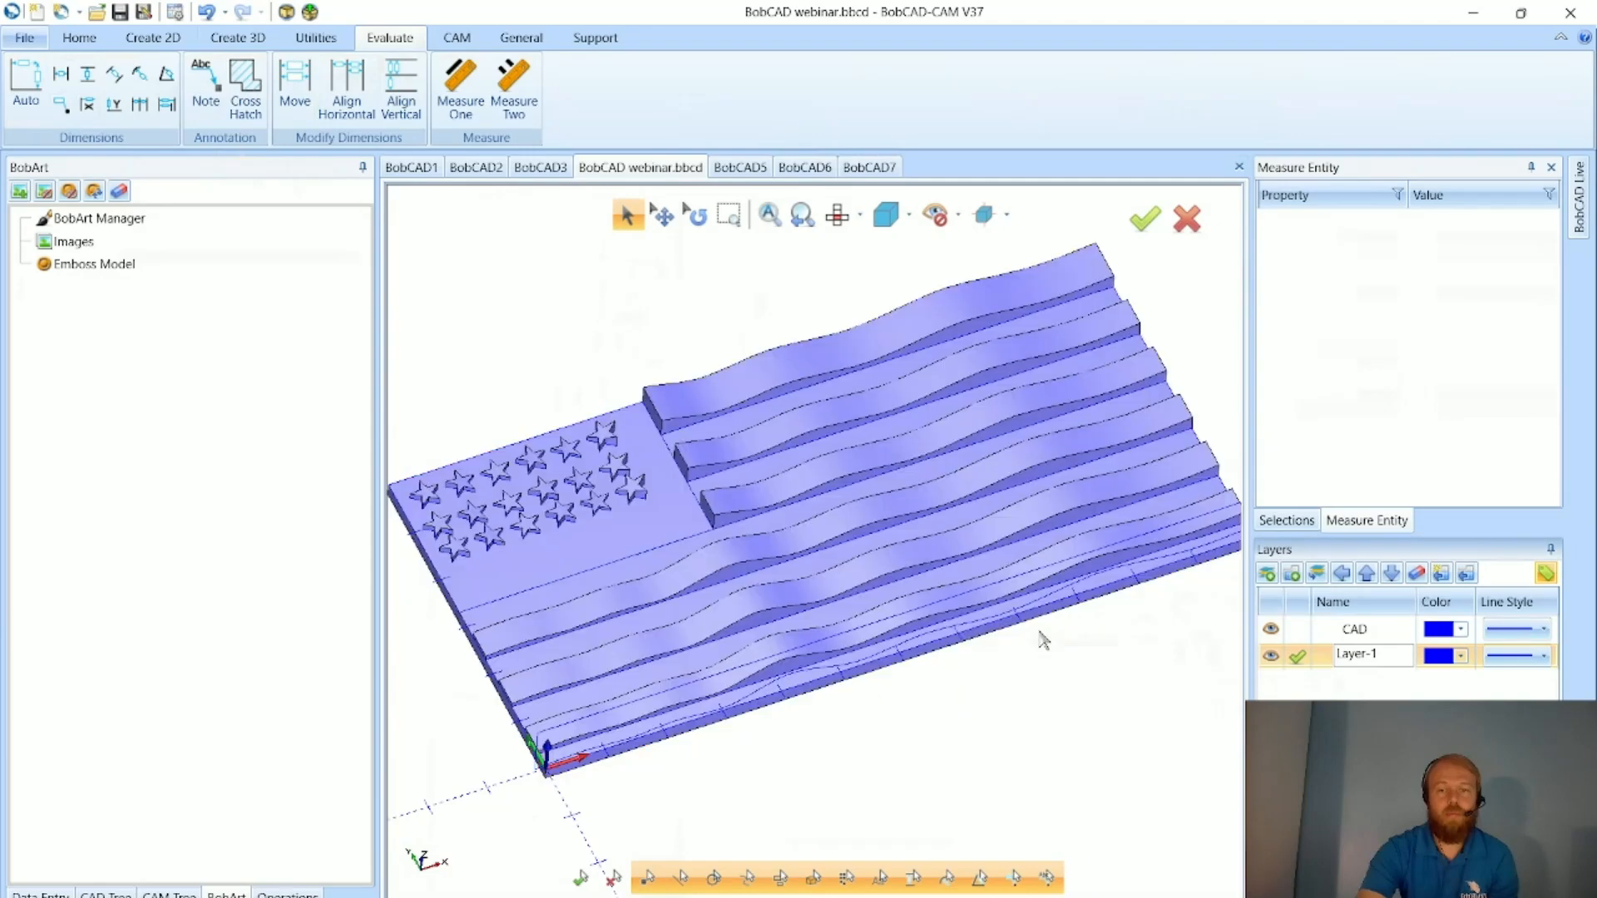
- Make the CAD layer current and switch Layer-1 off and on to compare the flag's wireframe with its solid
{"action": "left_click", "coordinate": [1296, 630]}
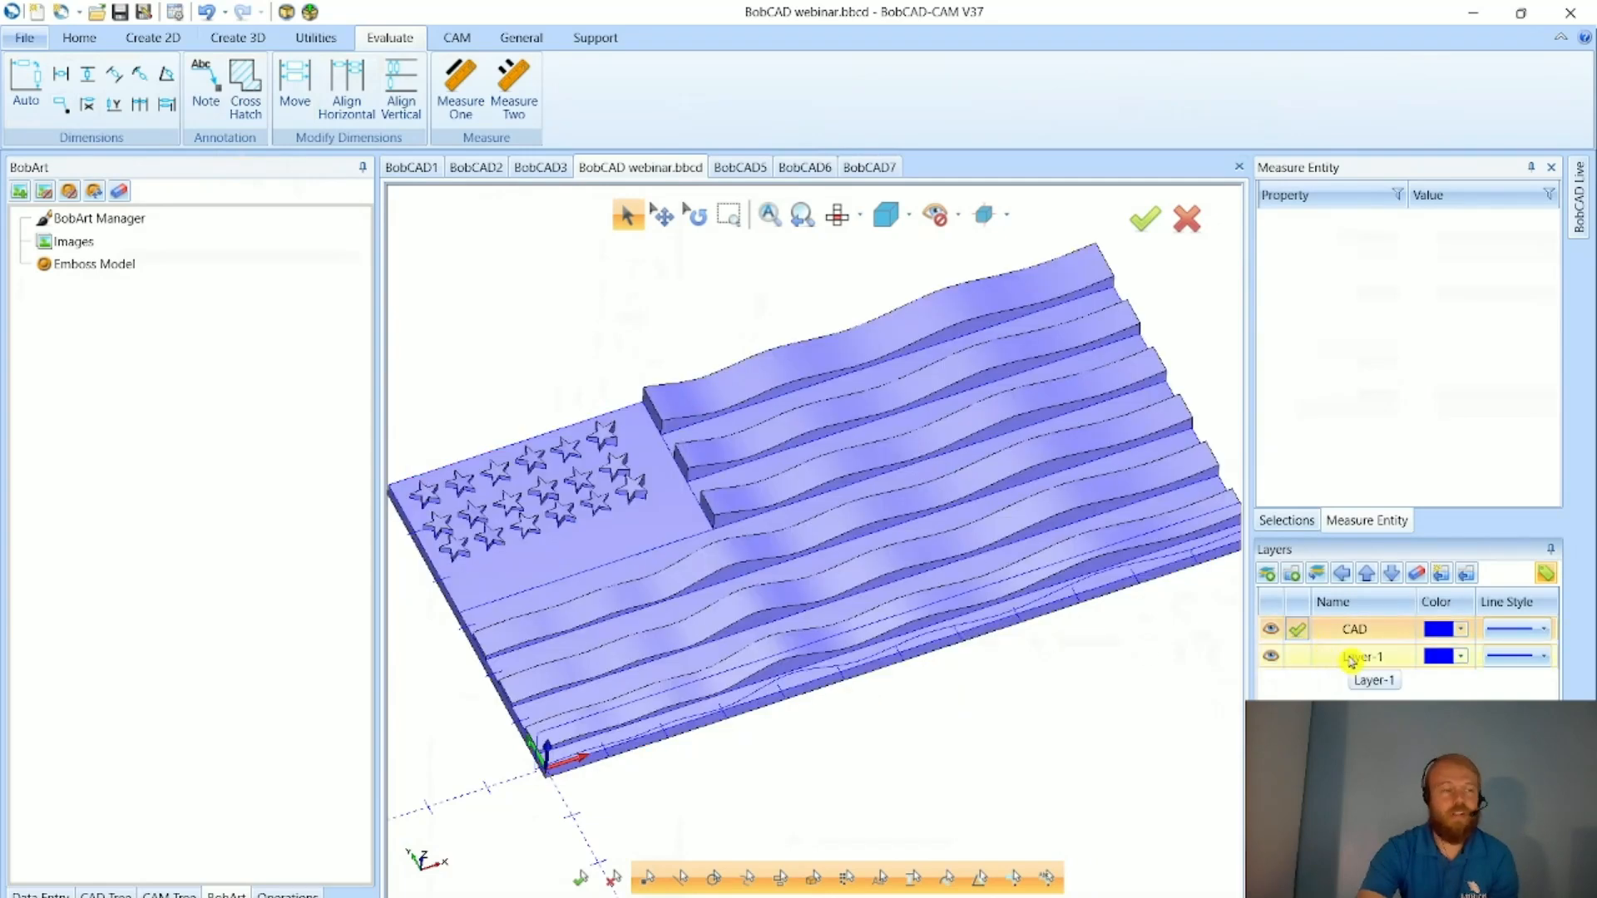
{"action": "left_click", "coordinate": [1270, 656]}
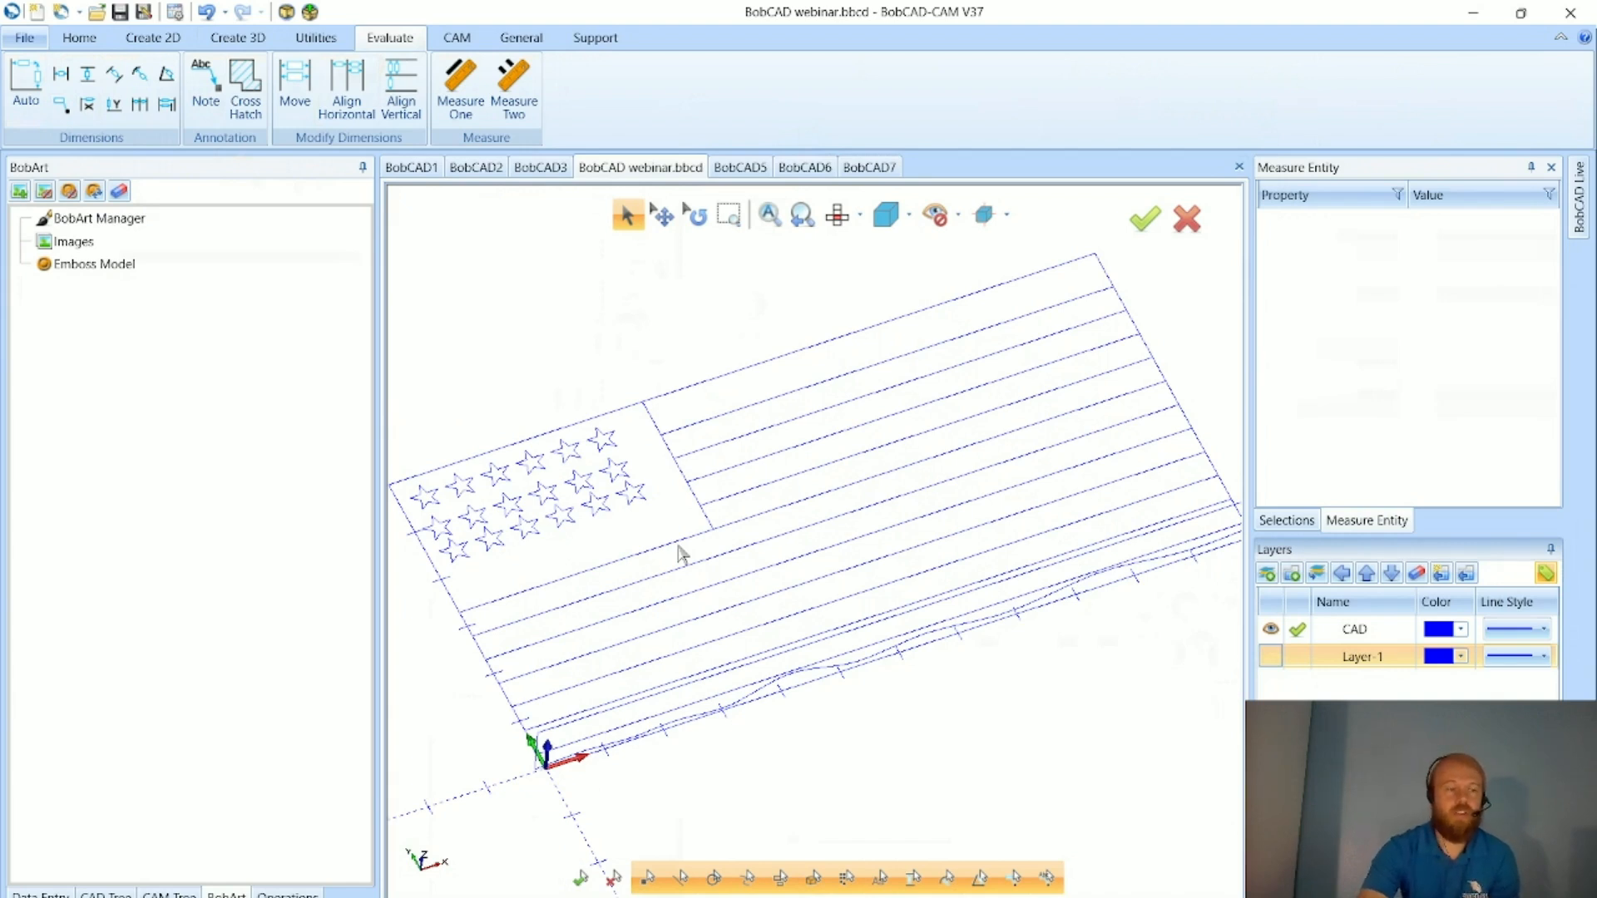
{"action": "left_click", "coordinate": [1278, 656]}
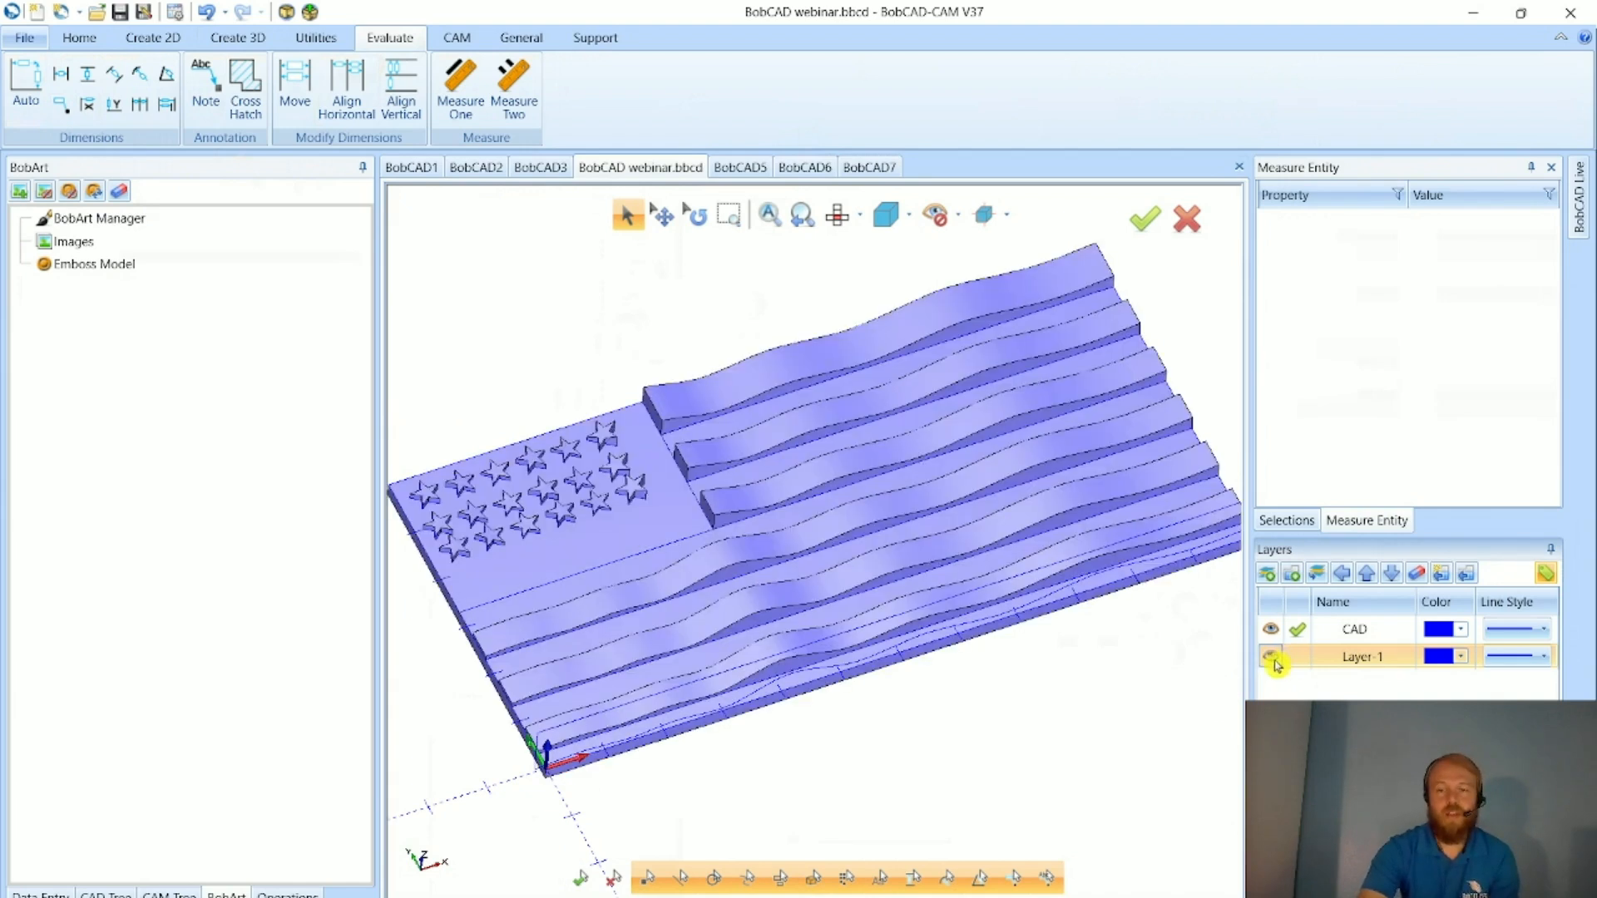
- Activate the Front(X/Z) coordinate system to examine its plane on the flag, and restore Top(X/Y)
{"action": "left_click", "coordinate": [1316, 893]}
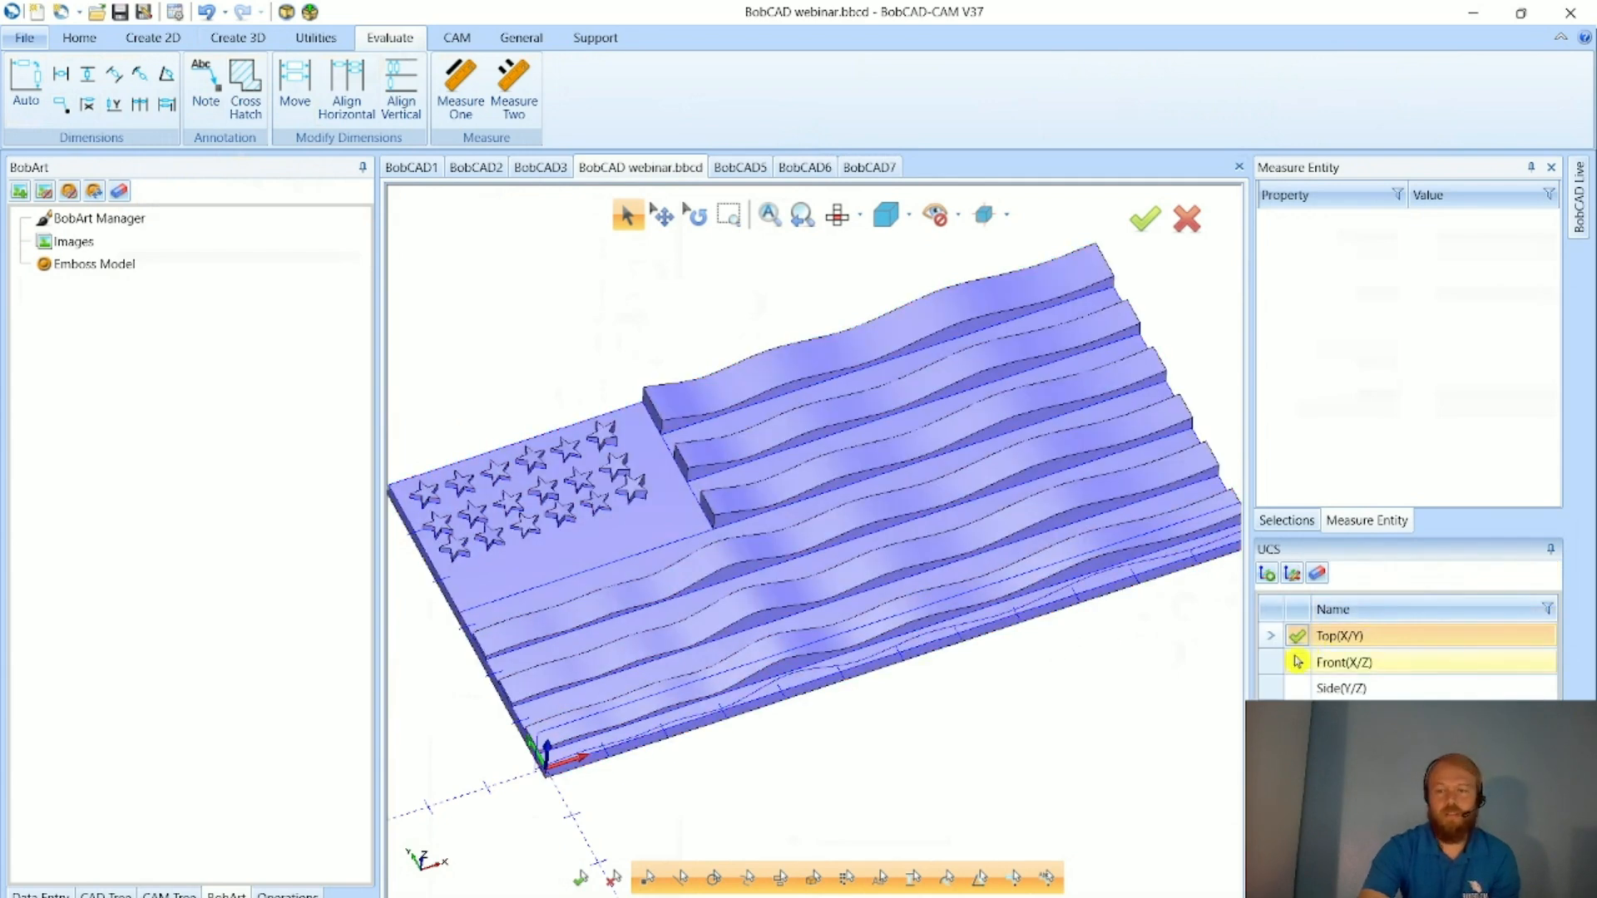
{"action": "left_click", "coordinate": [1282, 666]}
{"action": "middle_click_drag", "start_coordinate": [1032, 676], "coordinate": [1212, 653]}
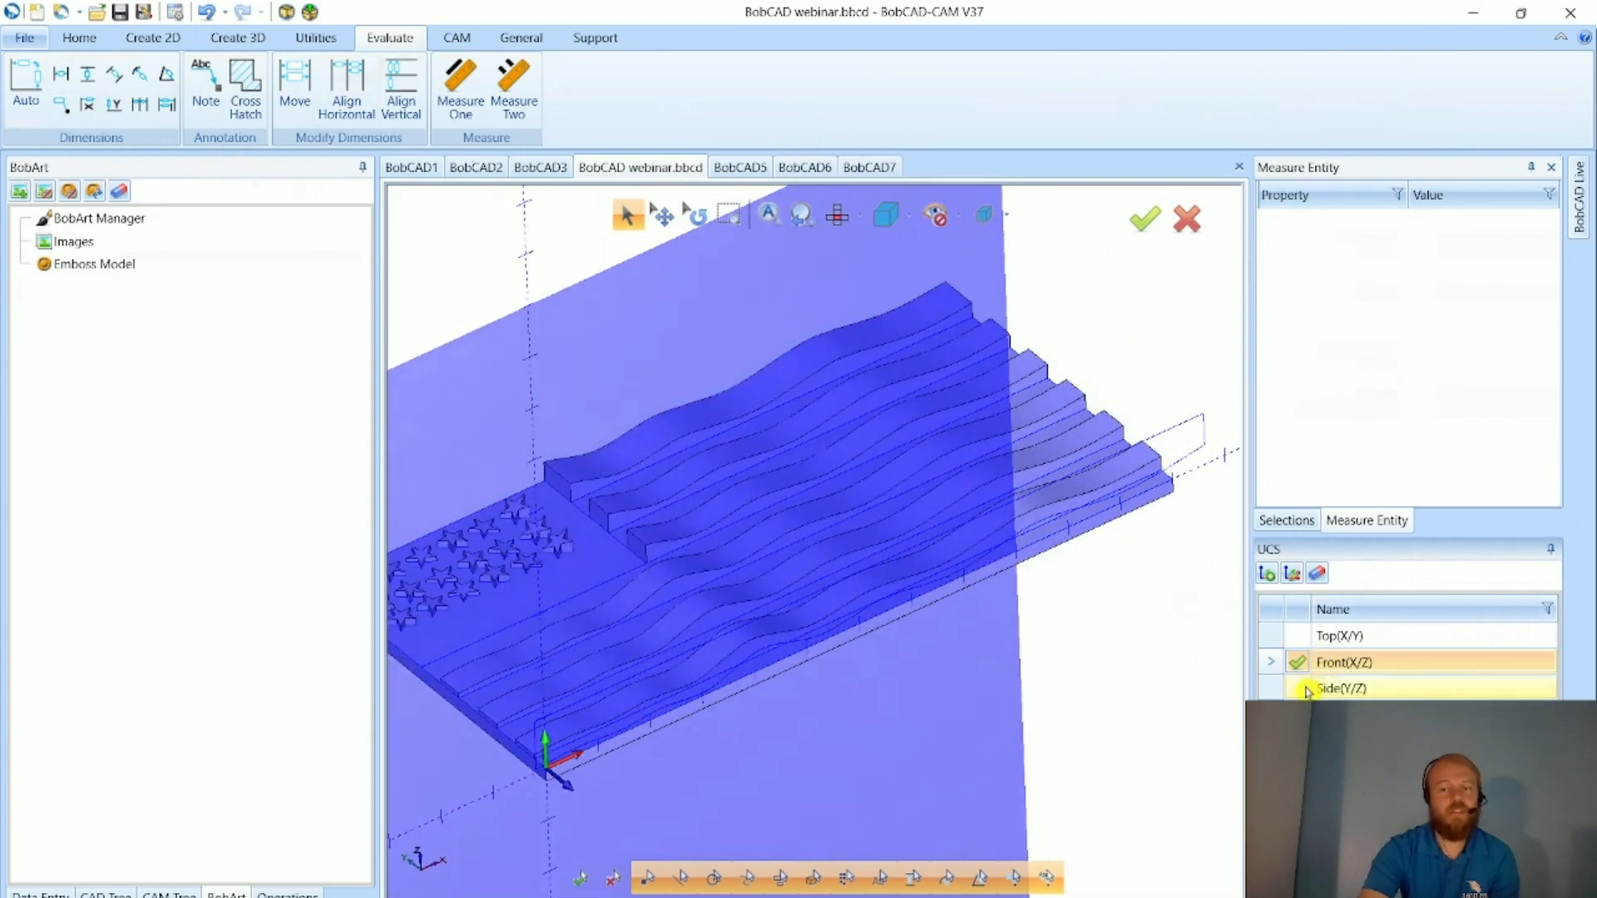
{"action": "scroll", "coordinate": [711, 757], "scroll_direction": "down", "scroll_amount": 2}
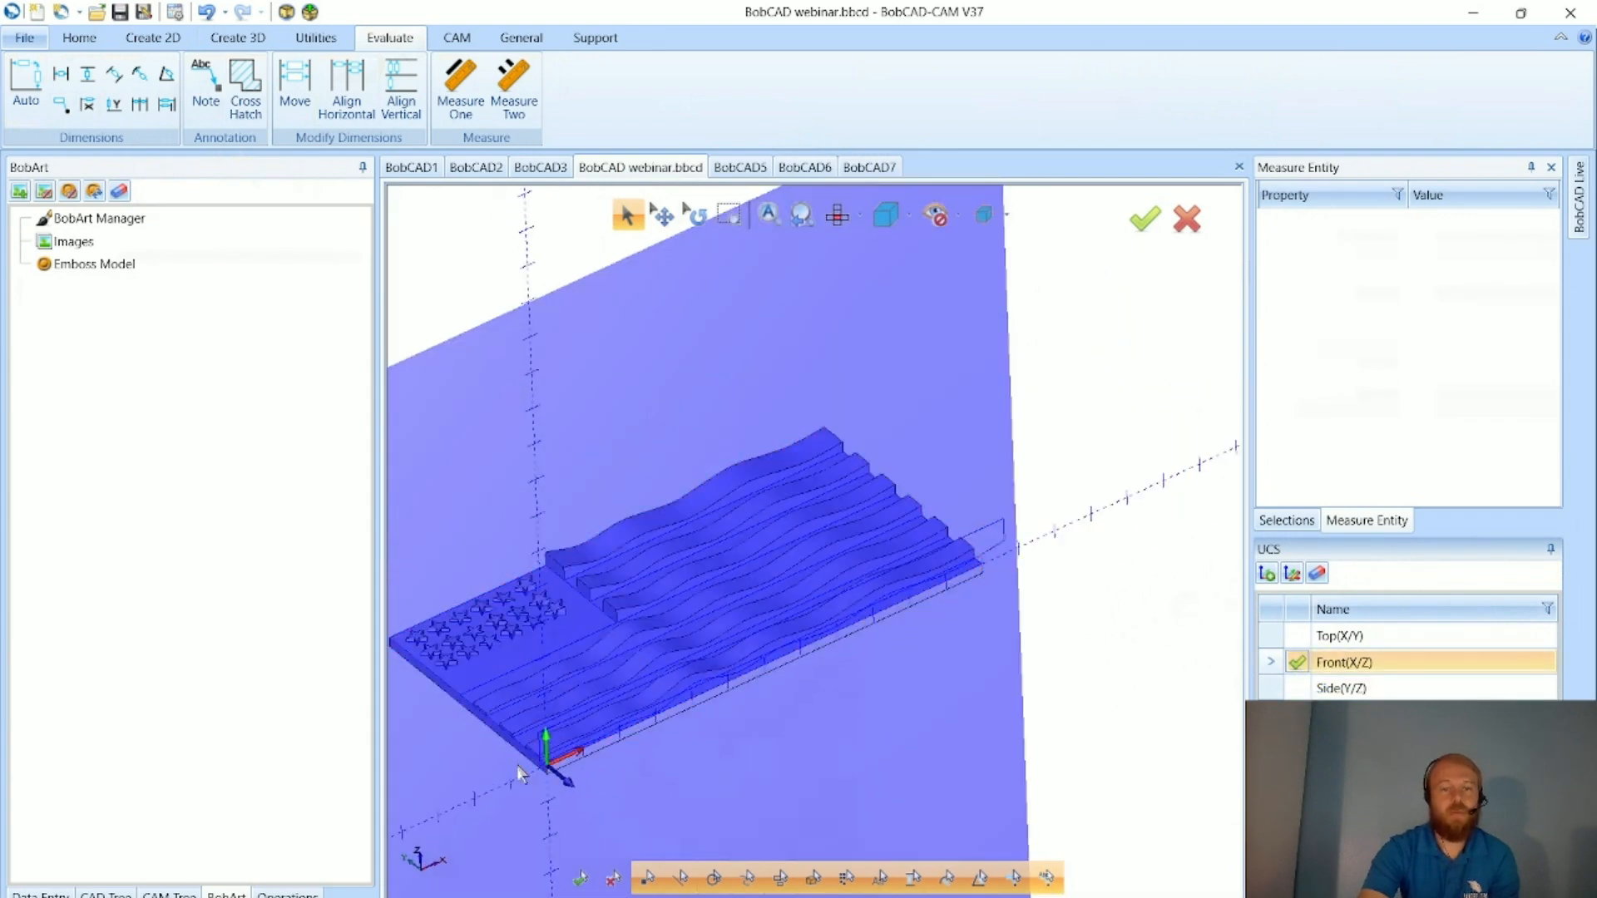
{"action": "scroll", "coordinate": [593, 709], "scroll_direction": "up", "scroll_amount": 4}
{"action": "scroll", "coordinate": [591, 688], "scroll_direction": "down", "scroll_amount": 2}
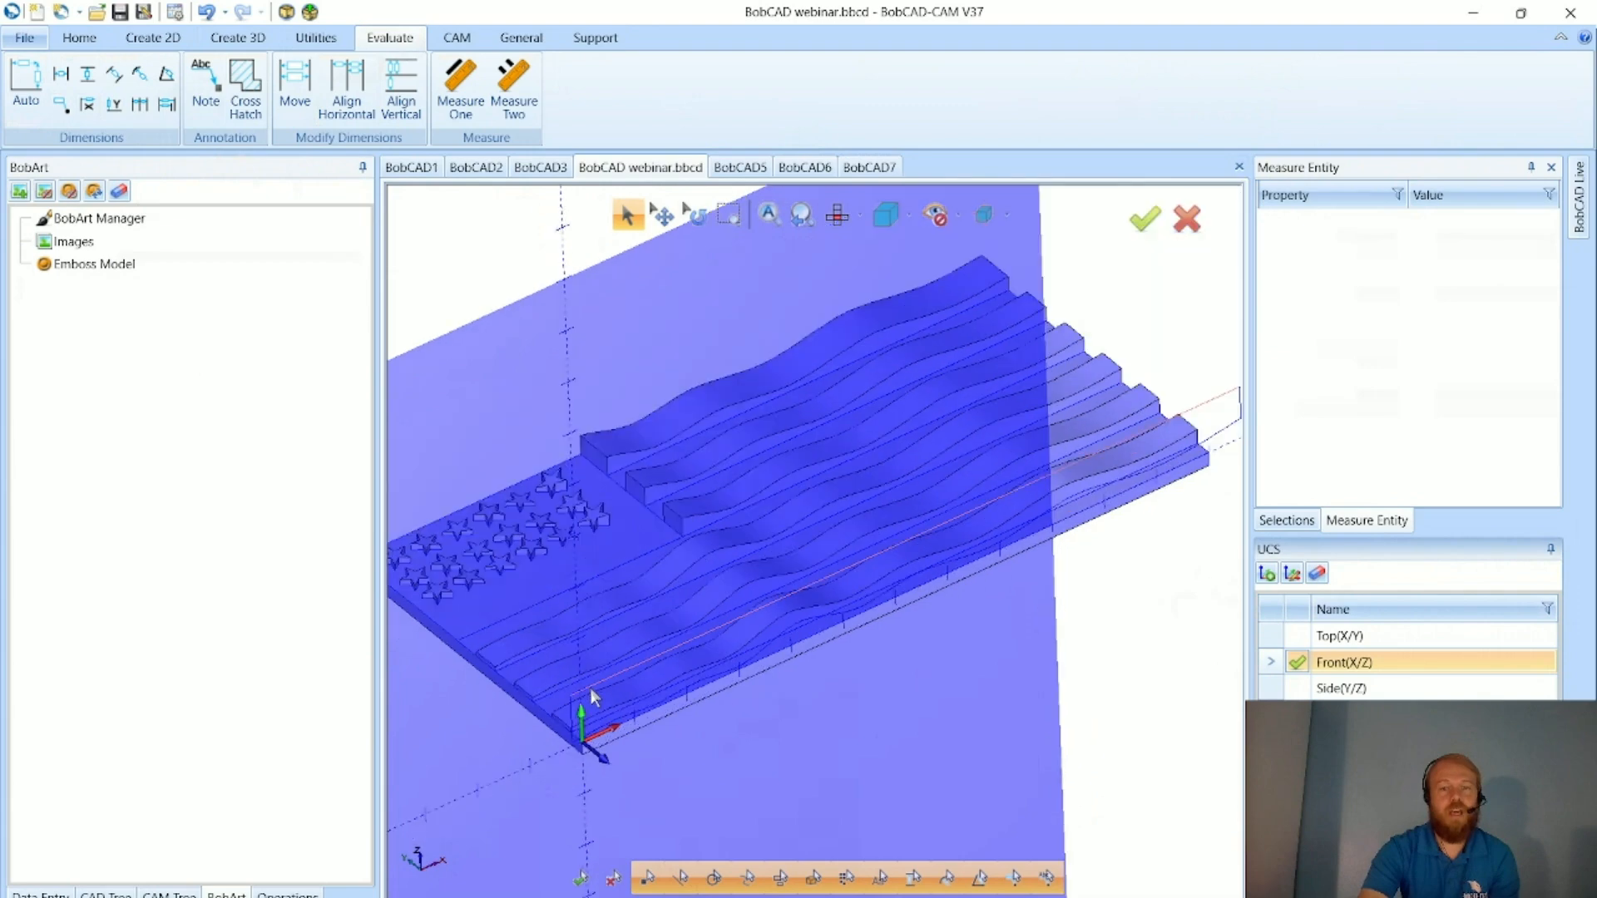
{"action": "left_click", "coordinate": [1297, 638]}
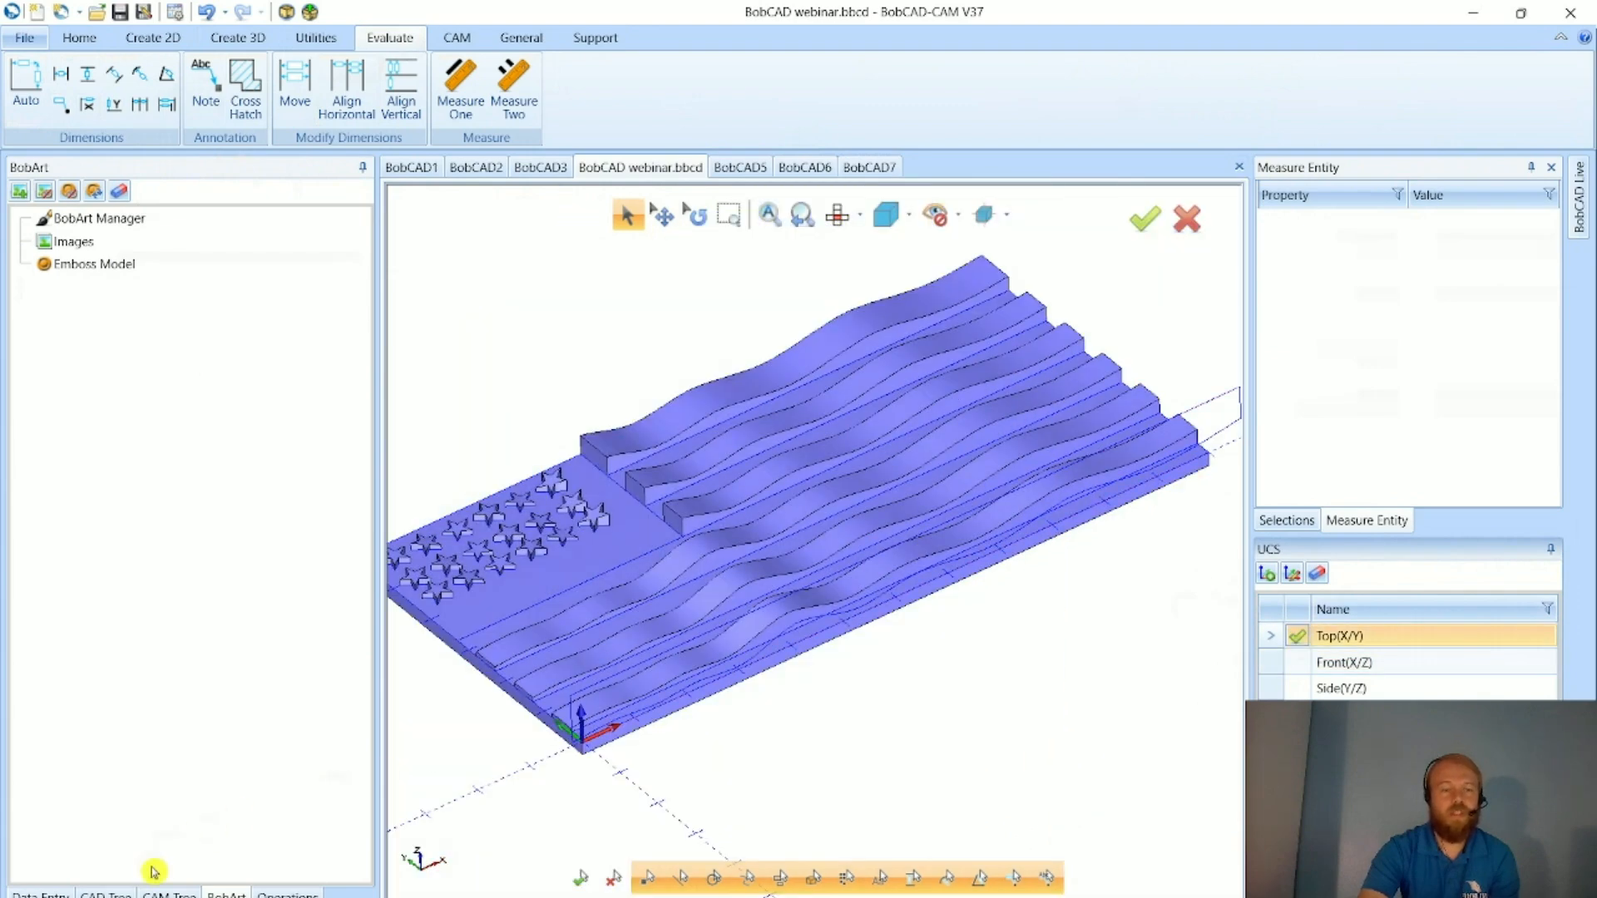
- Review the geometry and distances of the flag's Extrude Cut feature in the model history without changing it
{"action": "left_click", "coordinate": [183, 895]}
{"action": "left_click", "coordinate": [106, 894]}
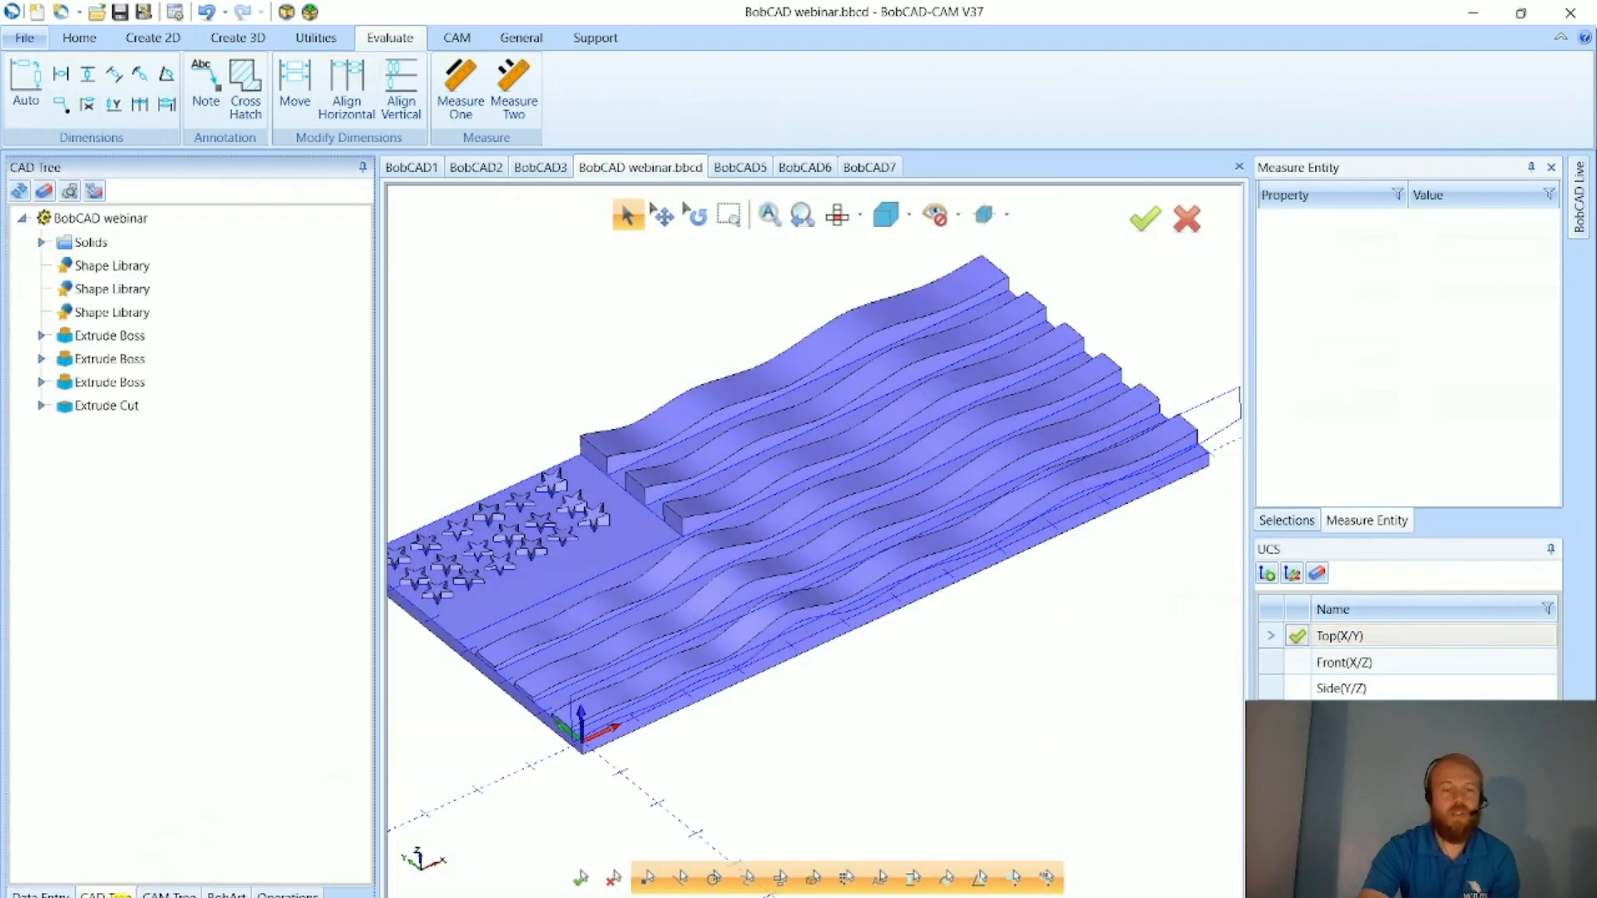
{"action": "double_click", "coordinate": [121, 410]}
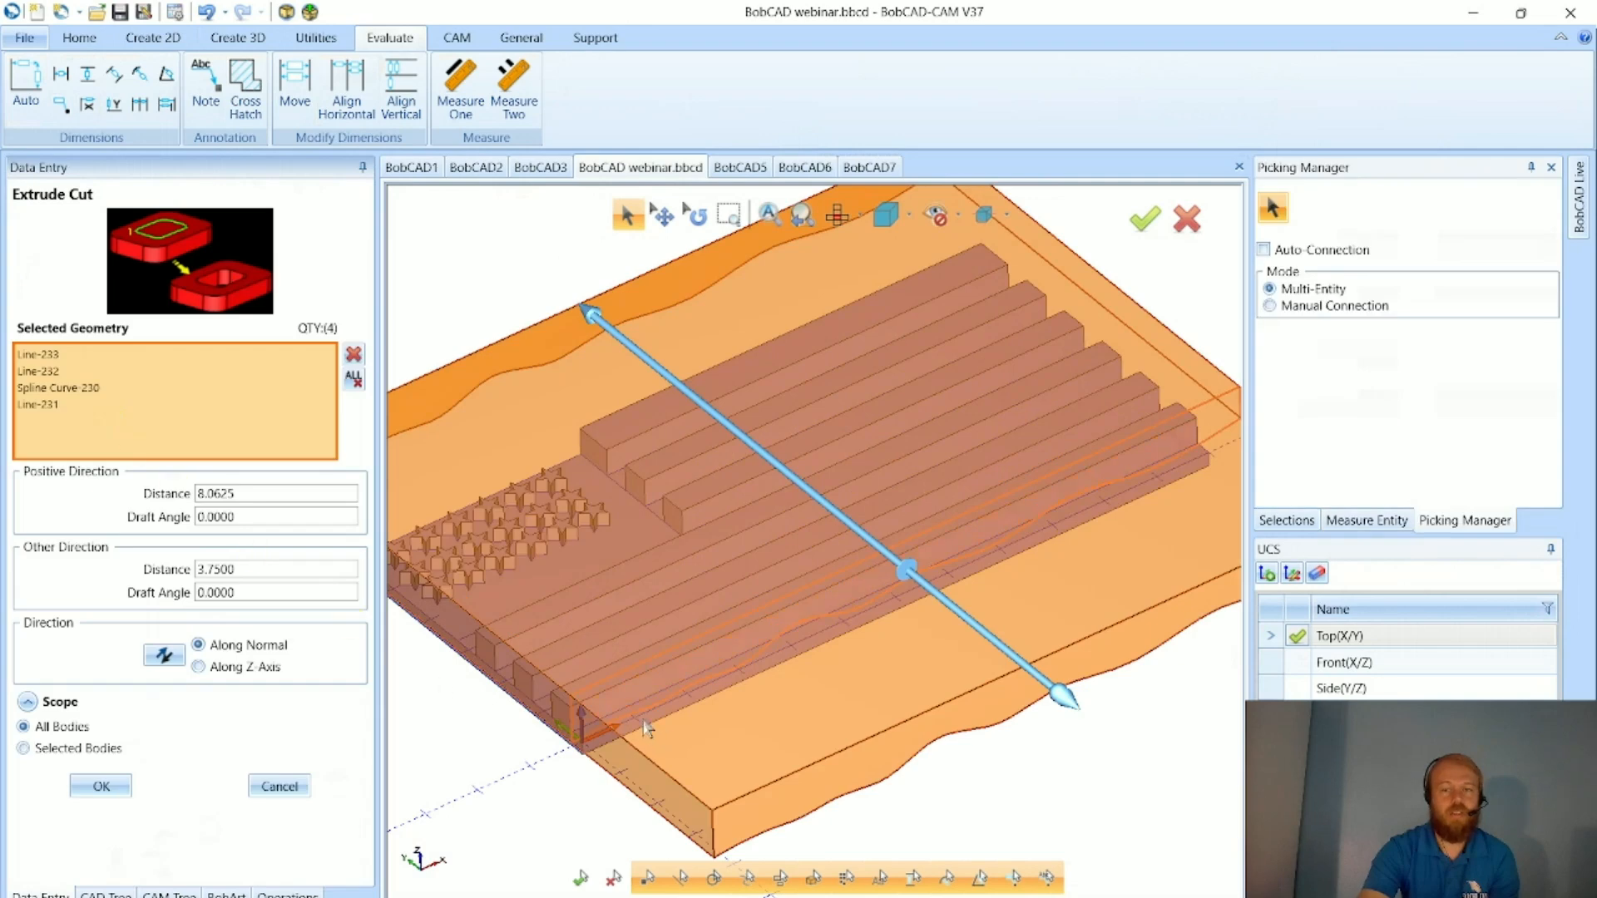
{"action": "scroll", "coordinate": [647, 728], "scroll_direction": "down", "scroll_amount": 2}
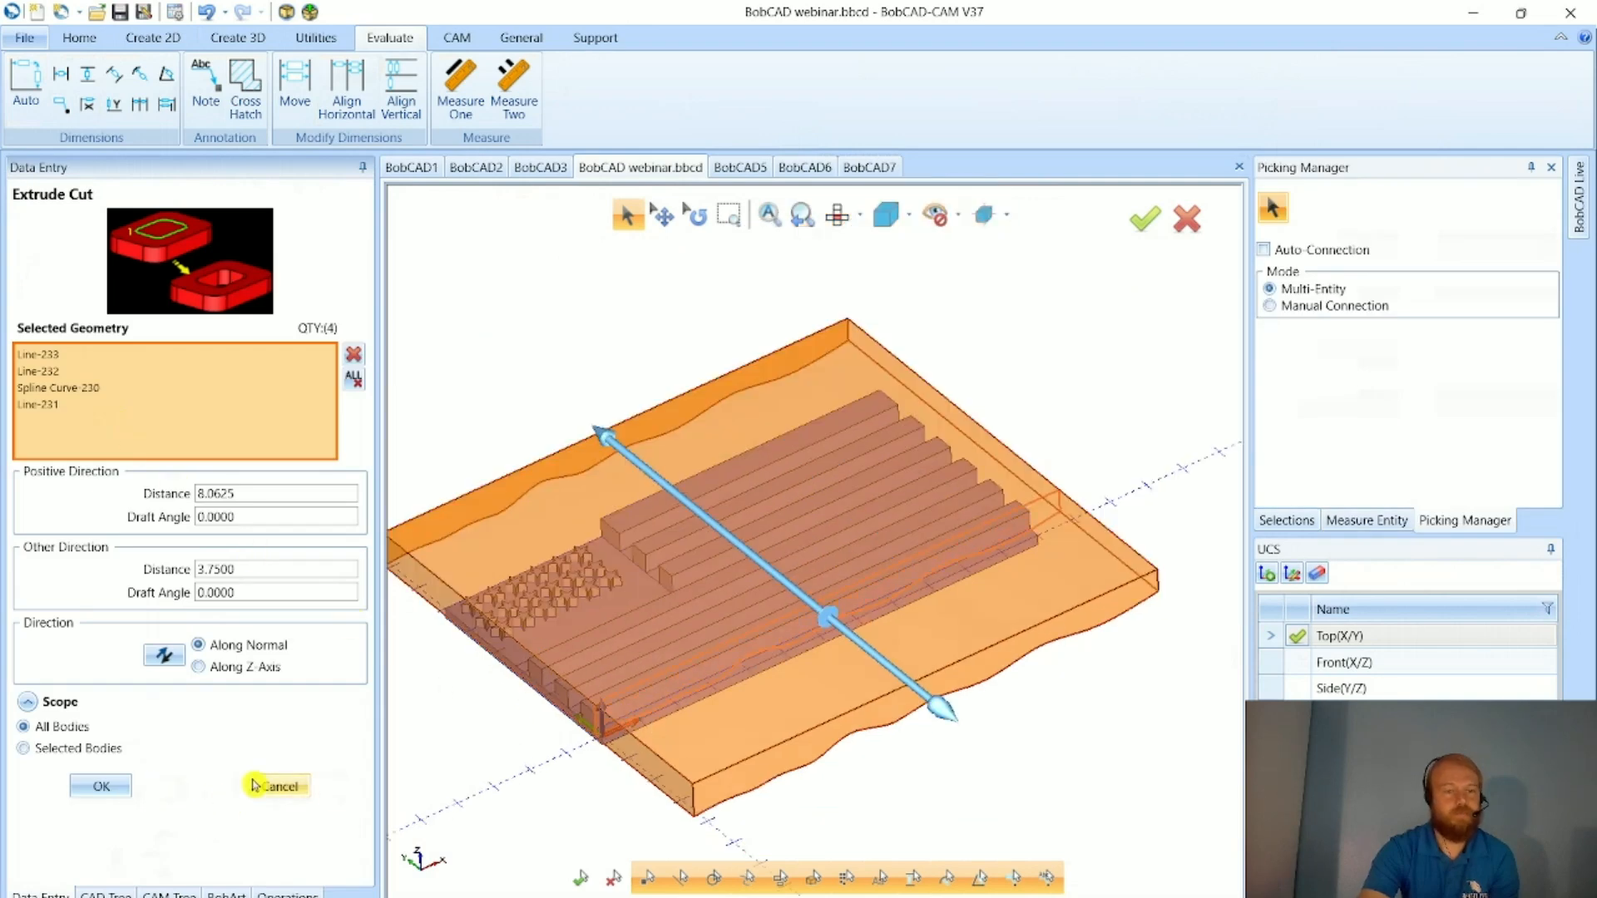
{"action": "left_click", "coordinate": [281, 789]}
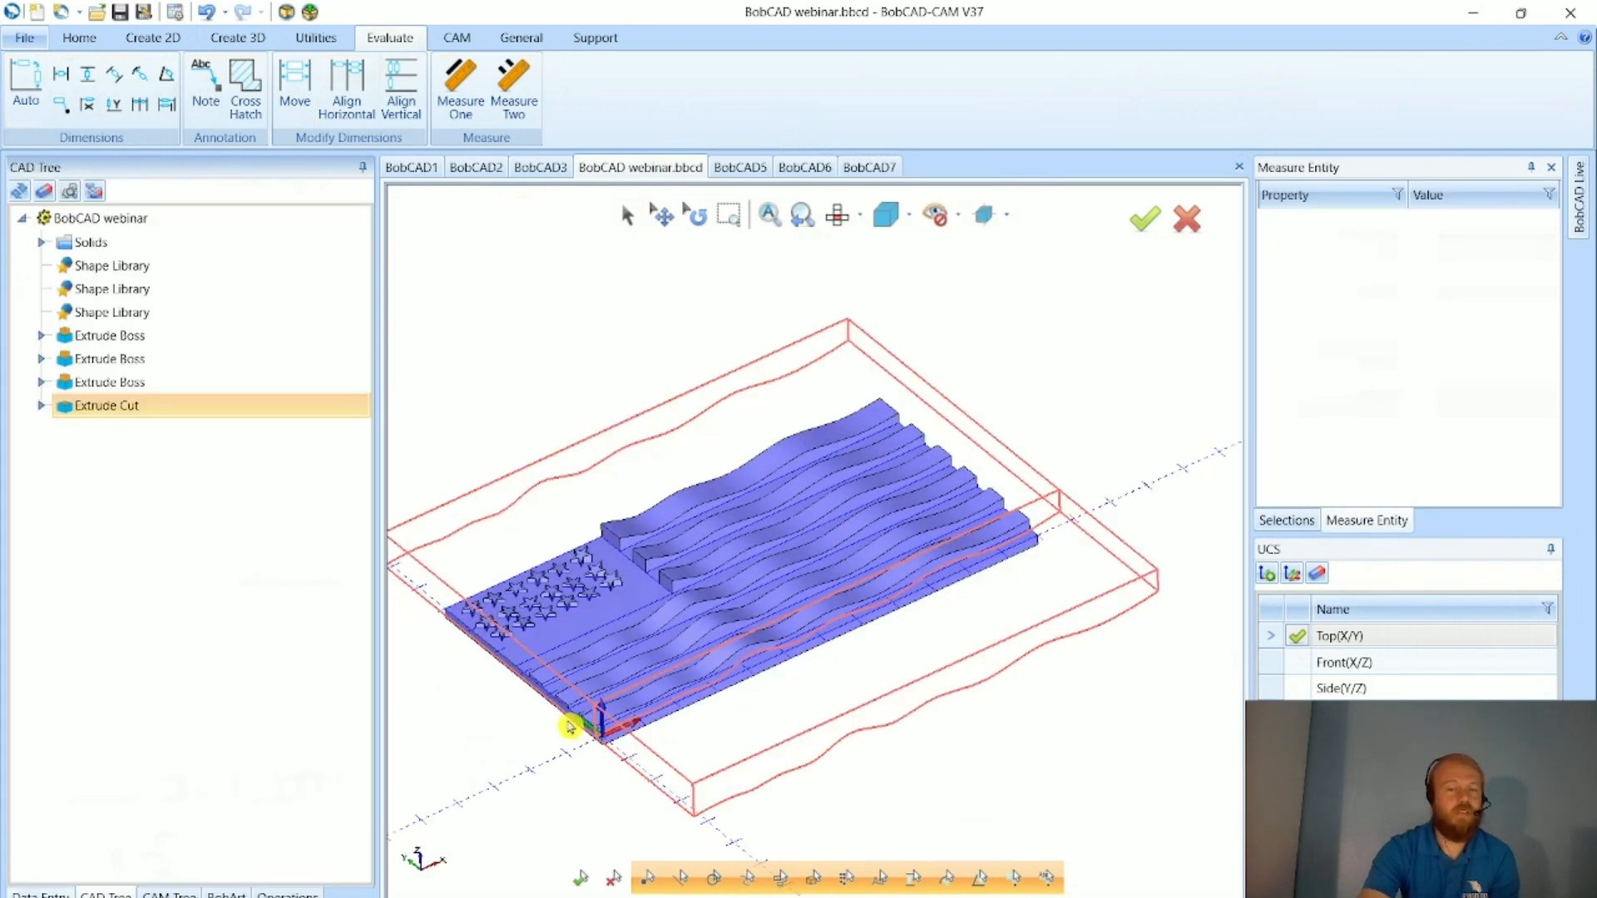
{"action": "left_click", "coordinate": [237, 219]}
{"action": "scroll", "coordinate": [763, 702], "scroll_direction": "down", "scroll_amount": 3}
{"action": "scroll", "coordinate": [601, 705], "scroll_direction": "down", "scroll_amount": 1}
{"action": "scroll", "coordinate": [600, 705], "scroll_direction": "up", "scroll_amount": 2}
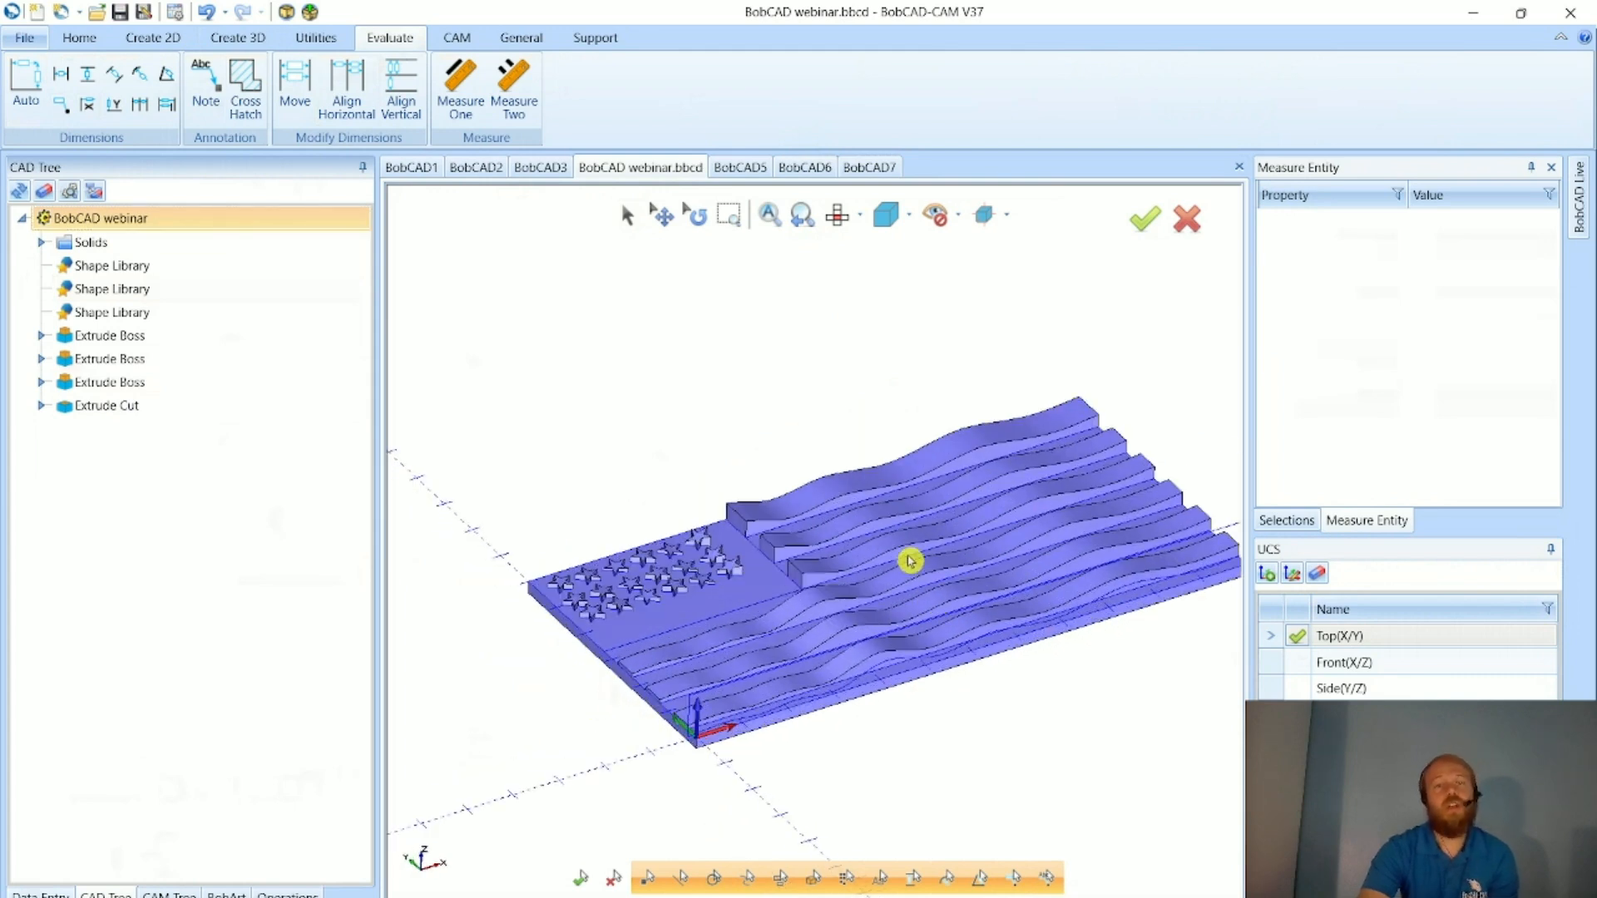
- Return to the BobCAD7 document and examine the eagle relief at an angle
{"action": "left_click", "coordinate": [869, 168]}
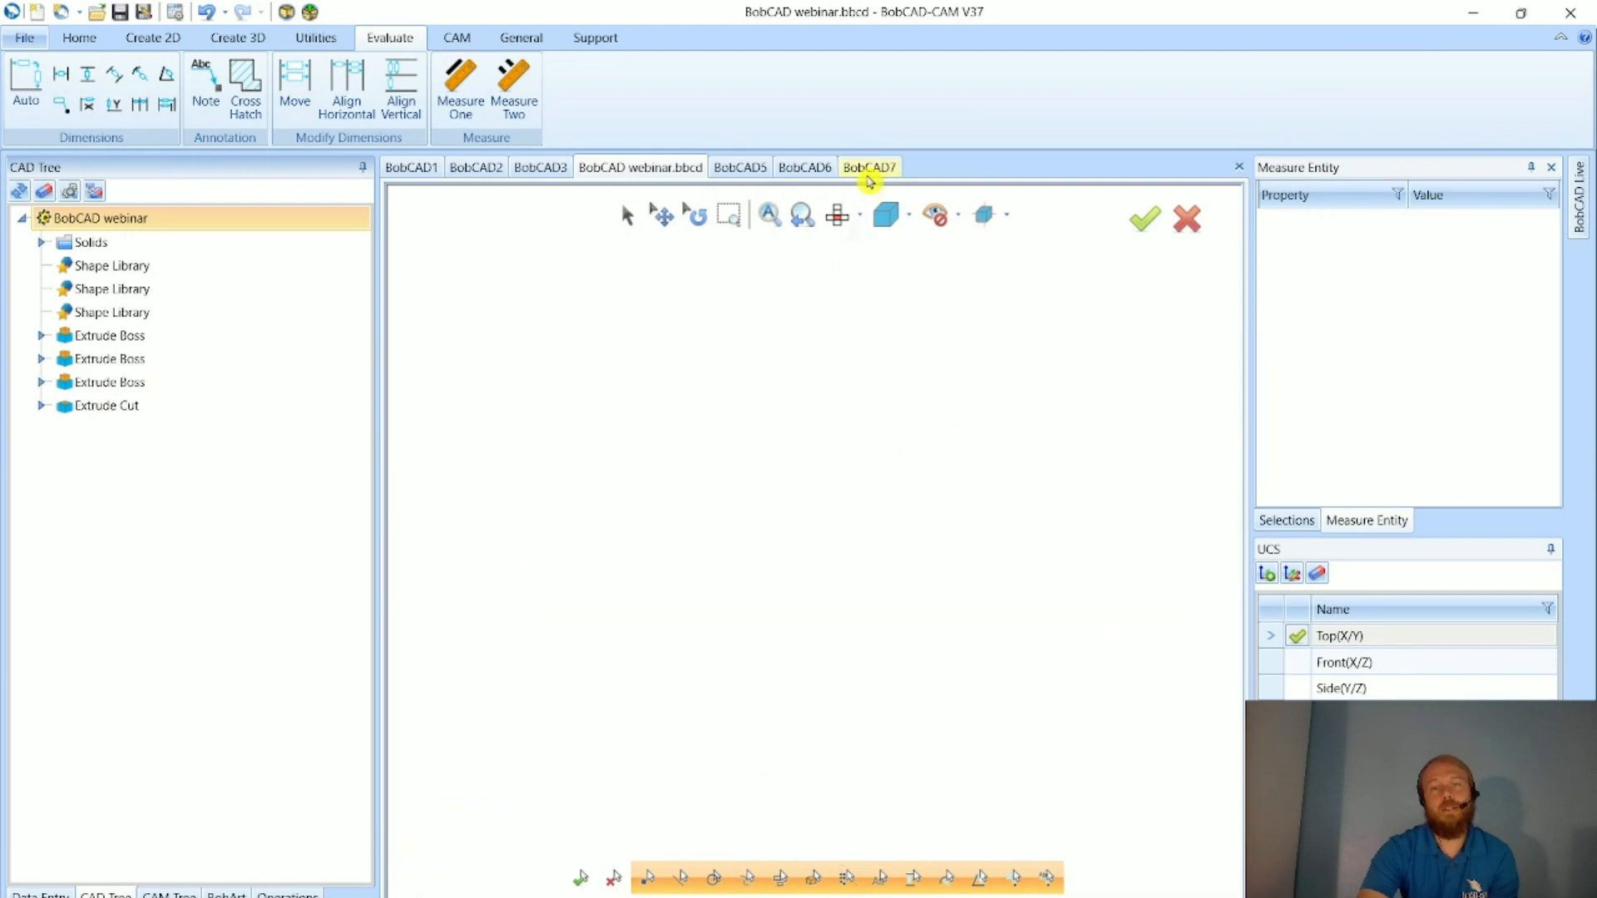
{"action": "middle_click_drag", "start_coordinate": [724, 640], "coordinate": [730, 653]}
{"action": "scroll", "coordinate": [774, 645], "scroll_direction": "up", "scroll_amount": 2}
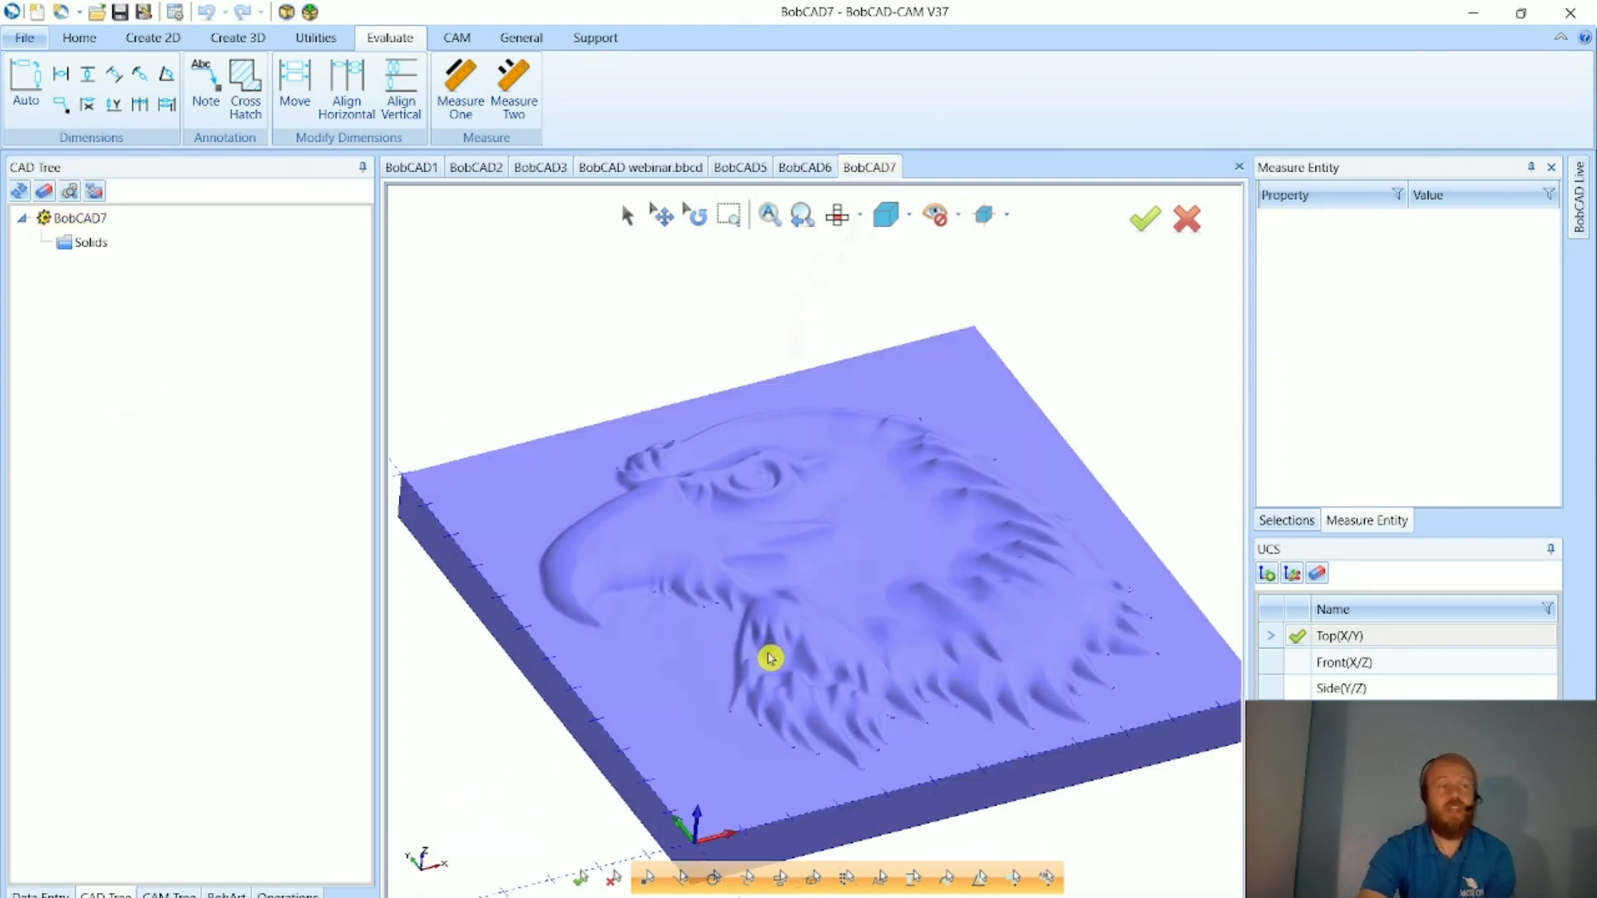